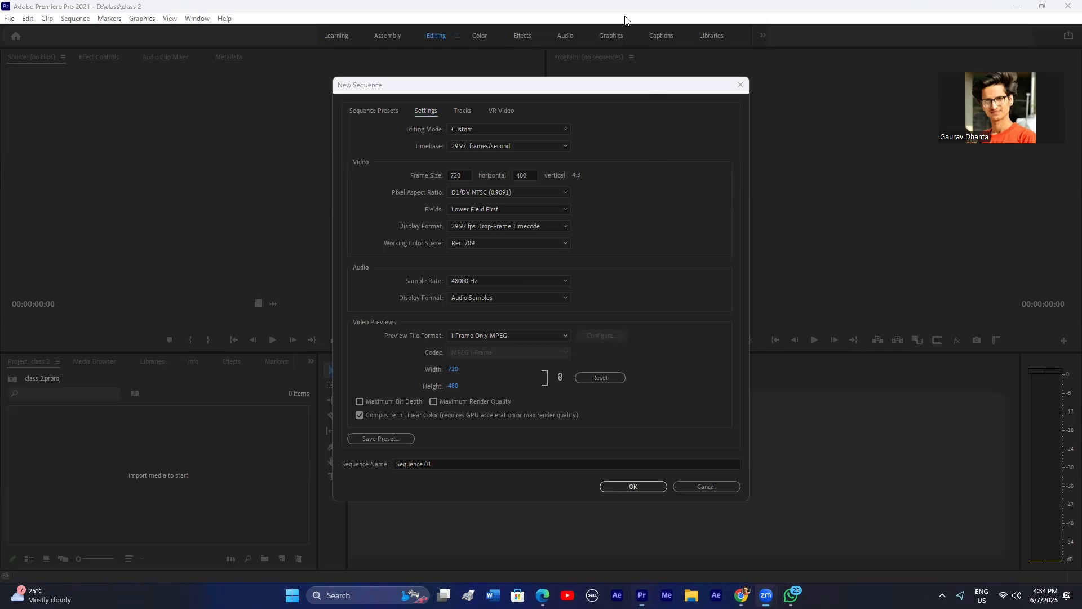
pyautogui.click(647, 177)
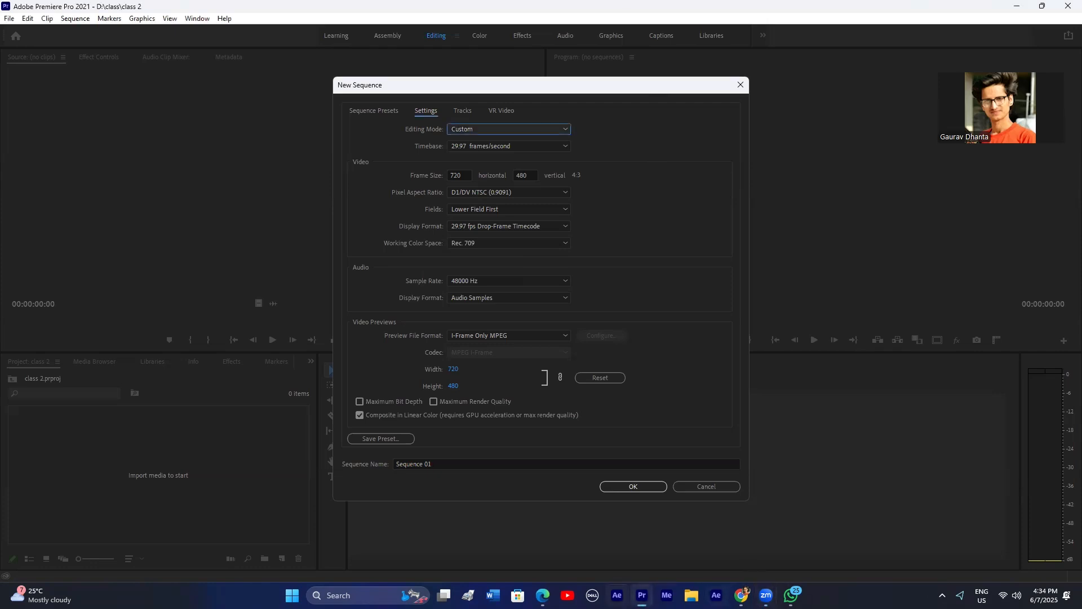
pyautogui.click(766, 596)
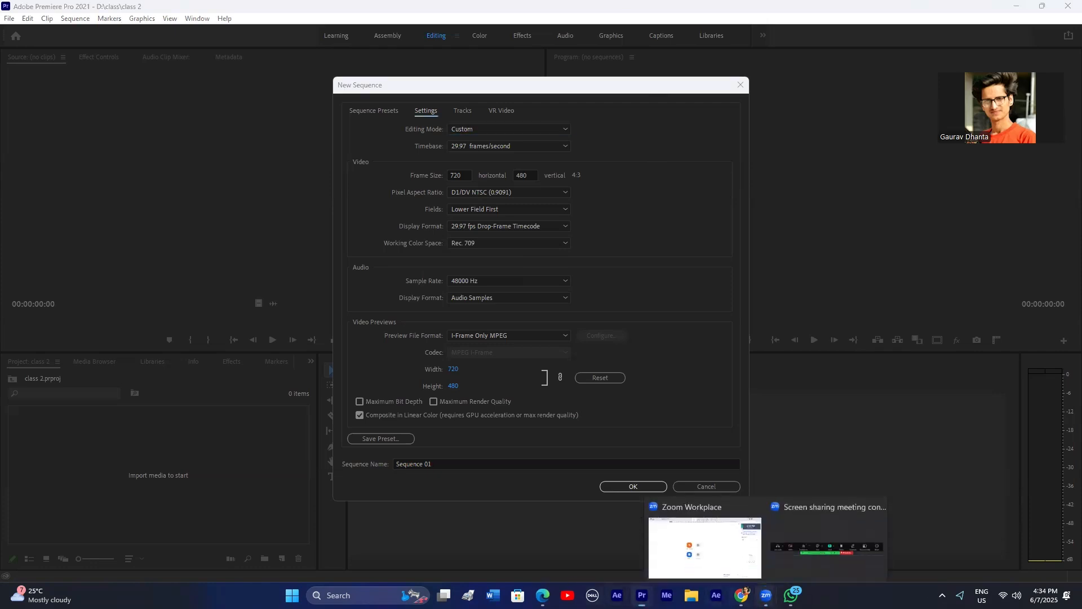
pyautogui.click(735, 559)
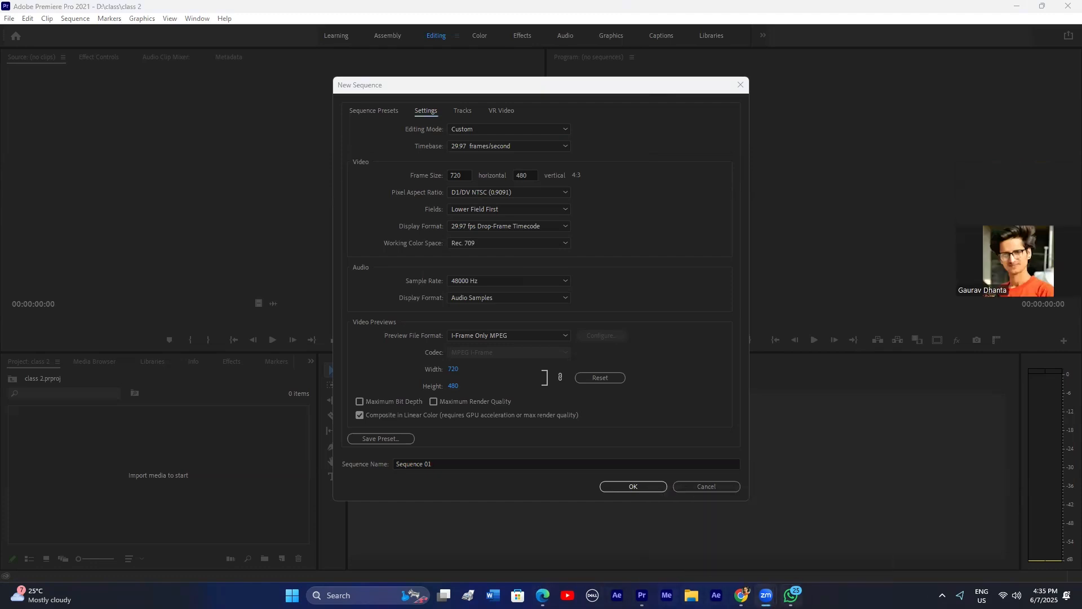
pyautogui.moveTo(766, 595)
pyautogui.click(902, 75)
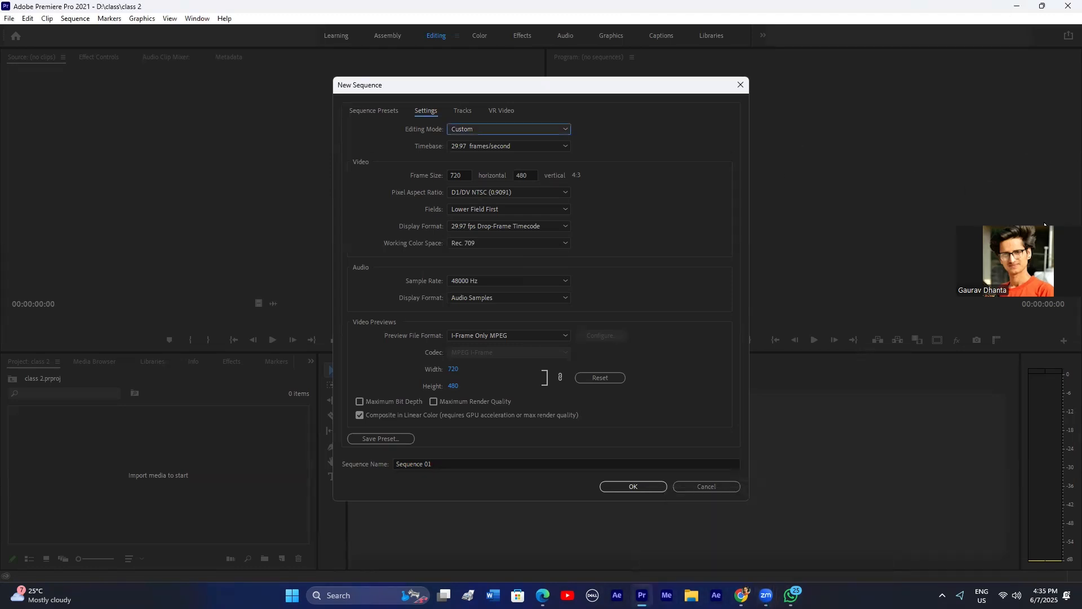
pyautogui.moveTo(1044, 222); pyautogui.dragTo(912, 178)
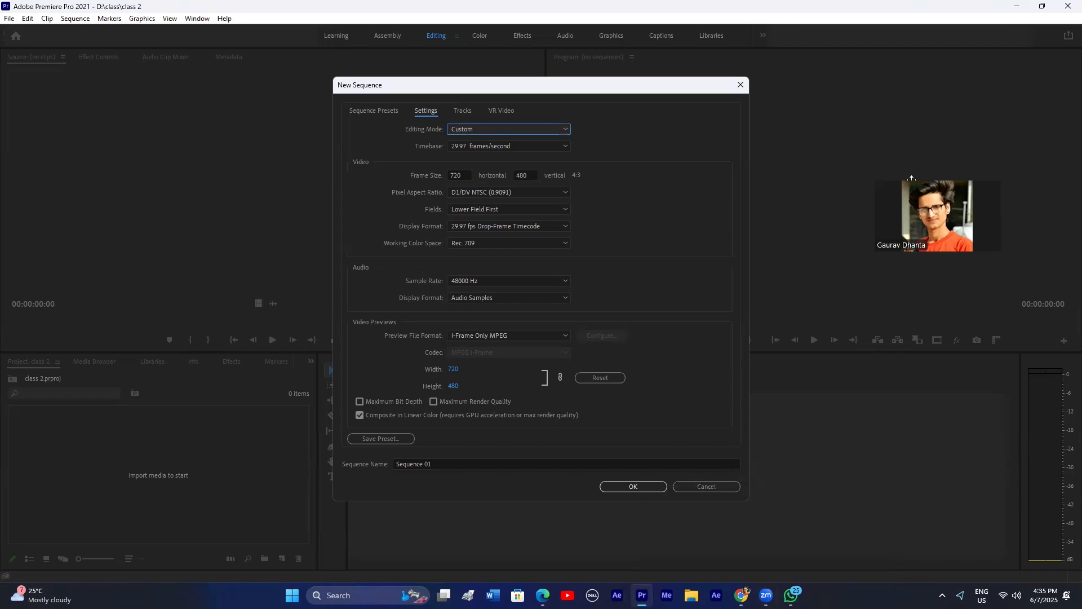
pyautogui.click(911, 181)
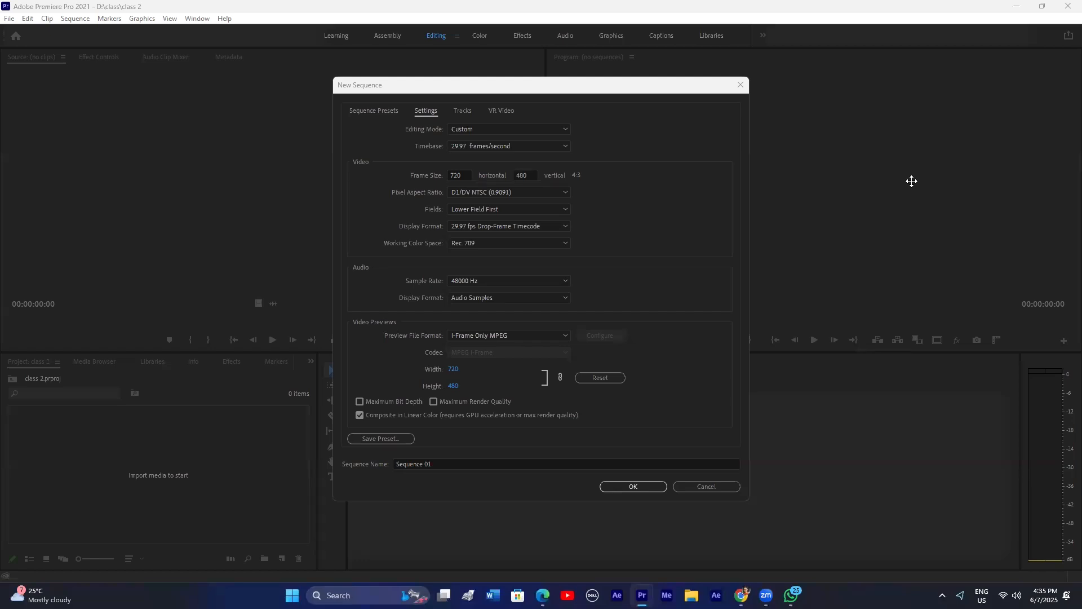
pyautogui.click(358, 155)
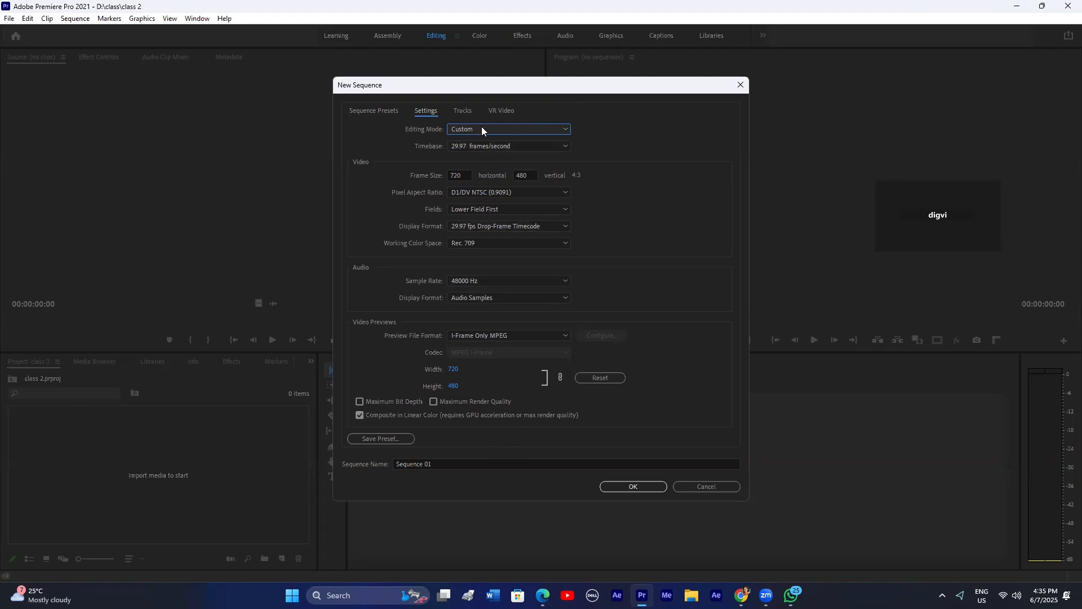
pyautogui.click(790, 595)
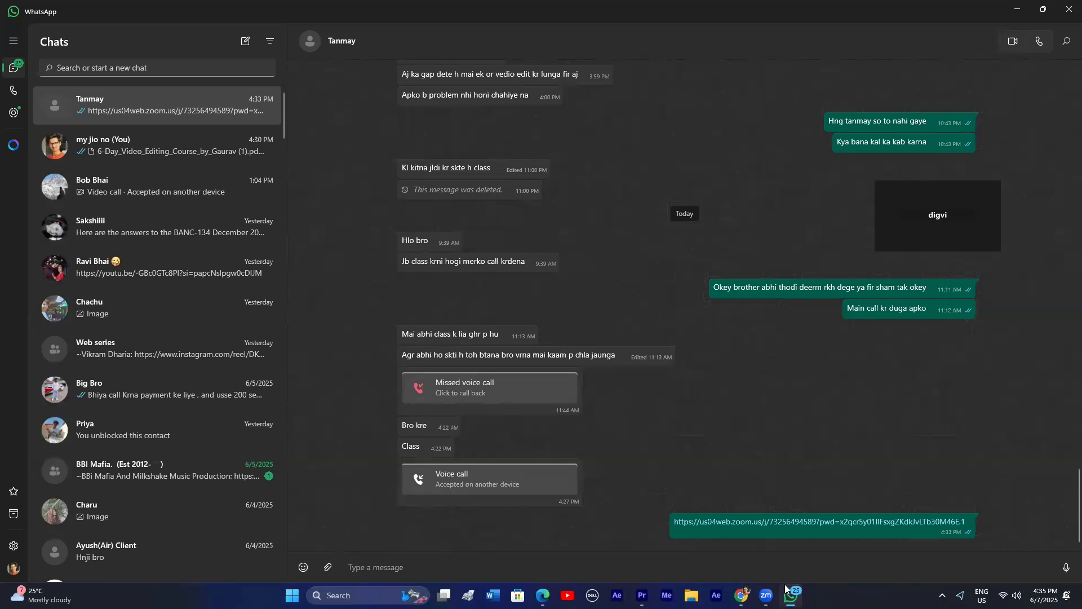
pyautogui.click(643, 596)
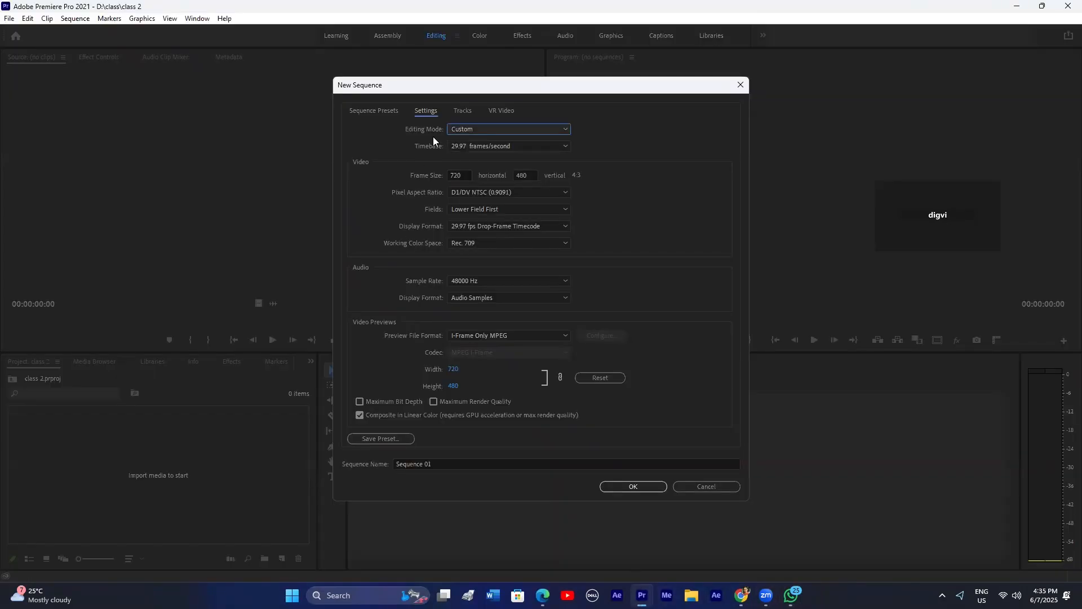
# Step: Set the new sequence's timebase to 30.00 frames/second and its frame size to 1920 by 1080
pyautogui.click(471, 145)
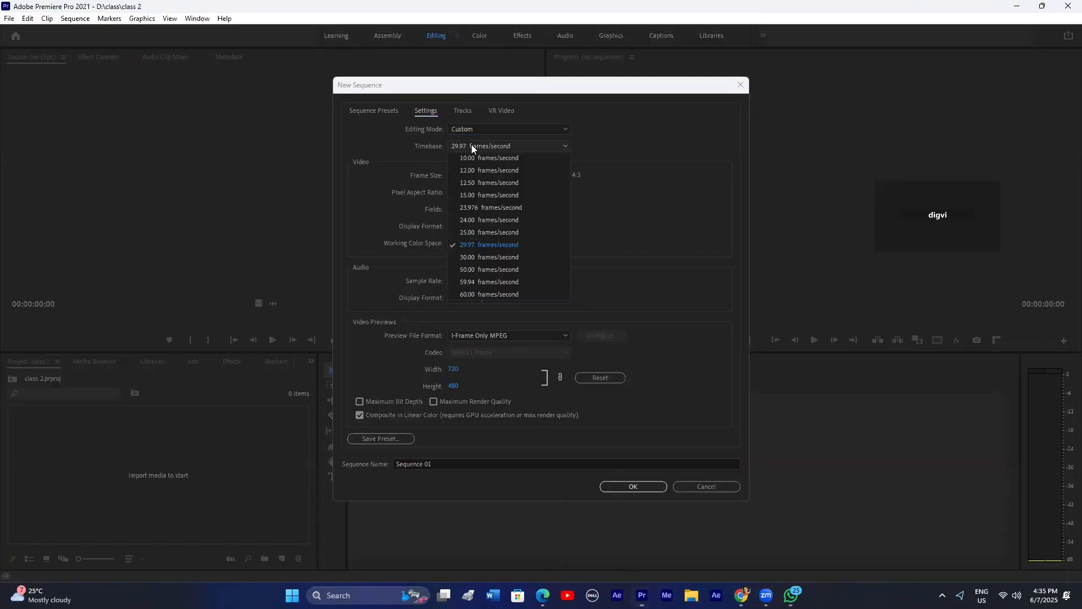
pyautogui.click(476, 256)
pyautogui.moveTo(472, 177); pyautogui.dragTo(401, 175)
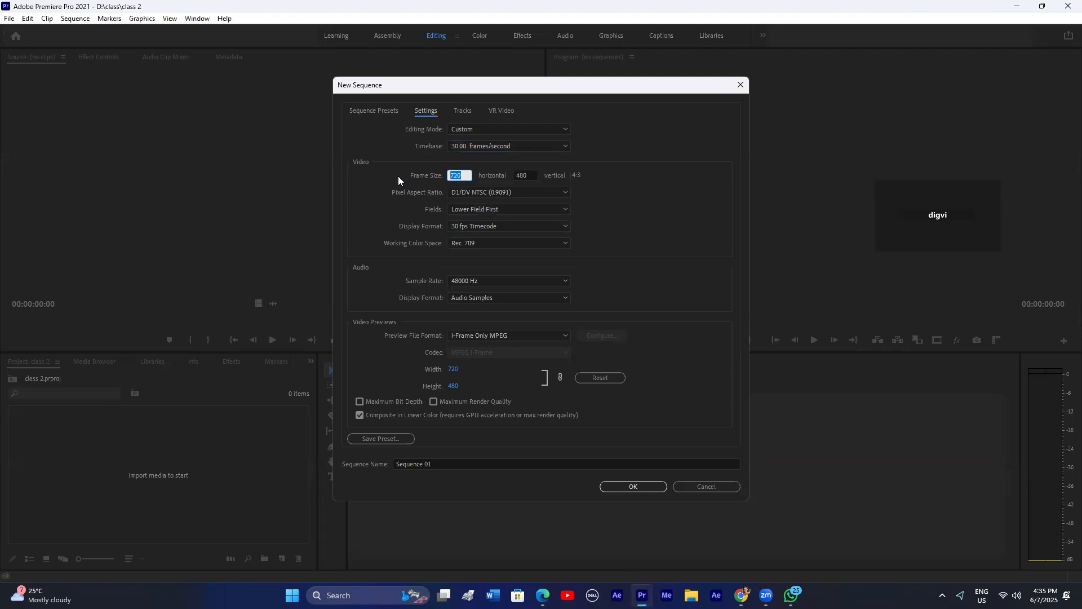
pyautogui.write('1920')
pyautogui.click(526, 174)
pyautogui.write('10')
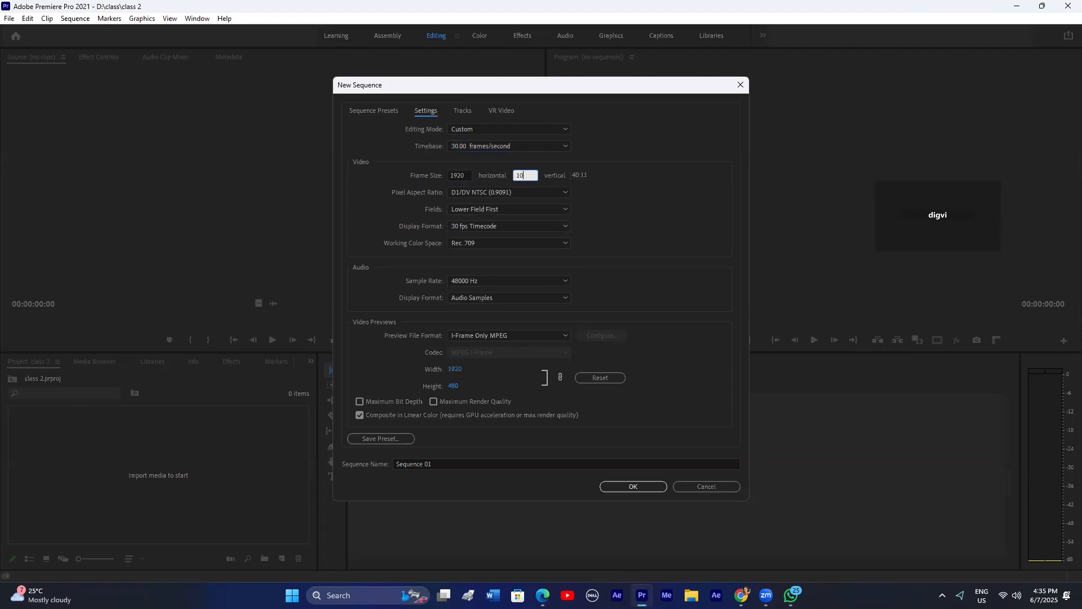
pyautogui.write('80')
# Step: Choose Square Pixels (1.0) and No Fields (Progressive Scan), and create the sequence
pyautogui.click(491, 192)
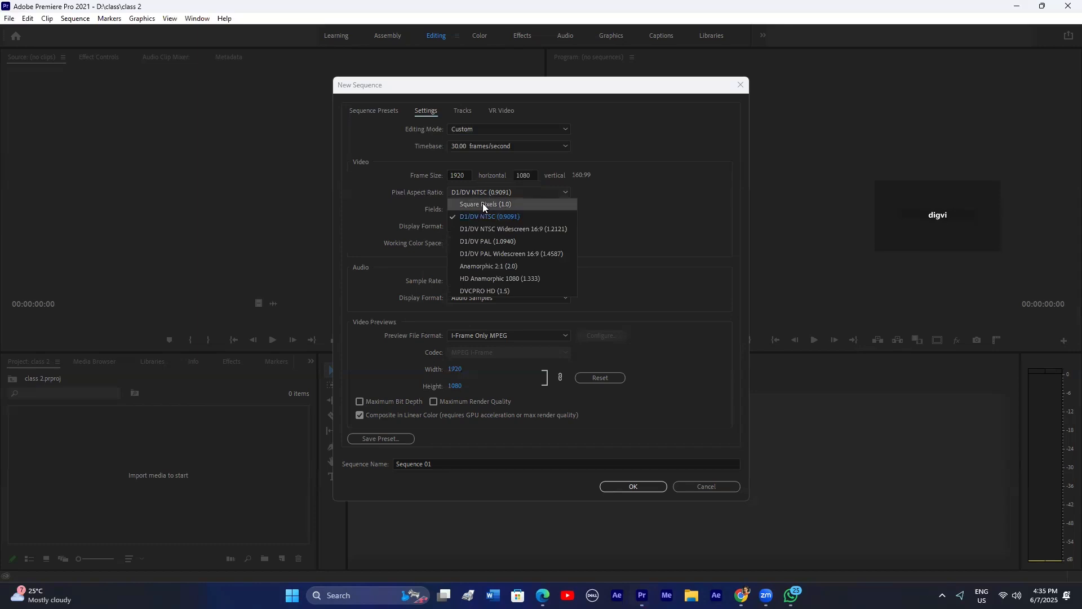
pyautogui.click(480, 203)
pyautogui.click(480, 209)
pyautogui.click(475, 220)
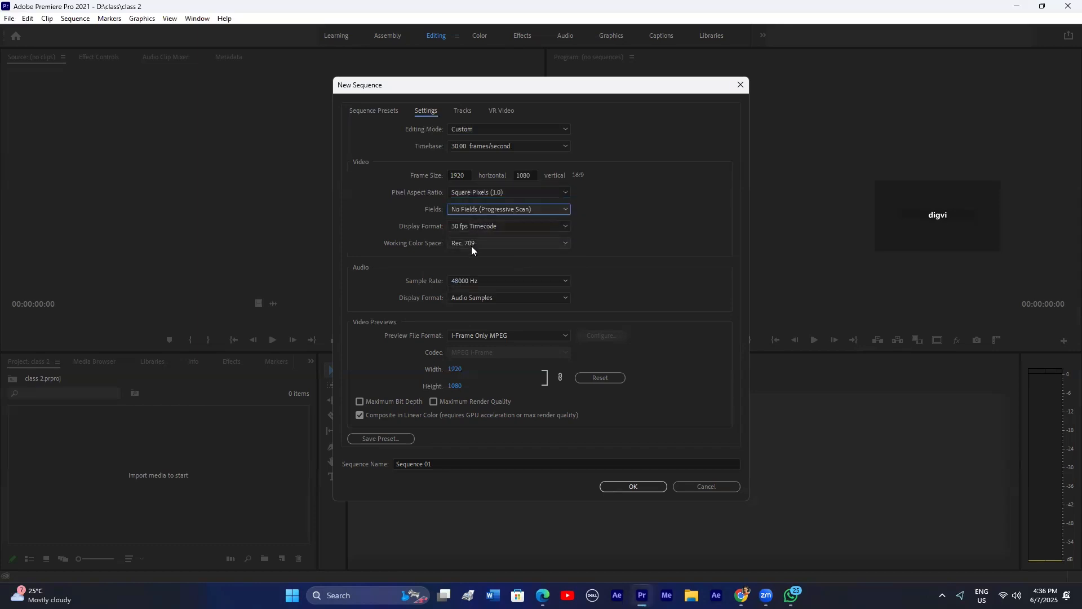
pyautogui.click(642, 487)
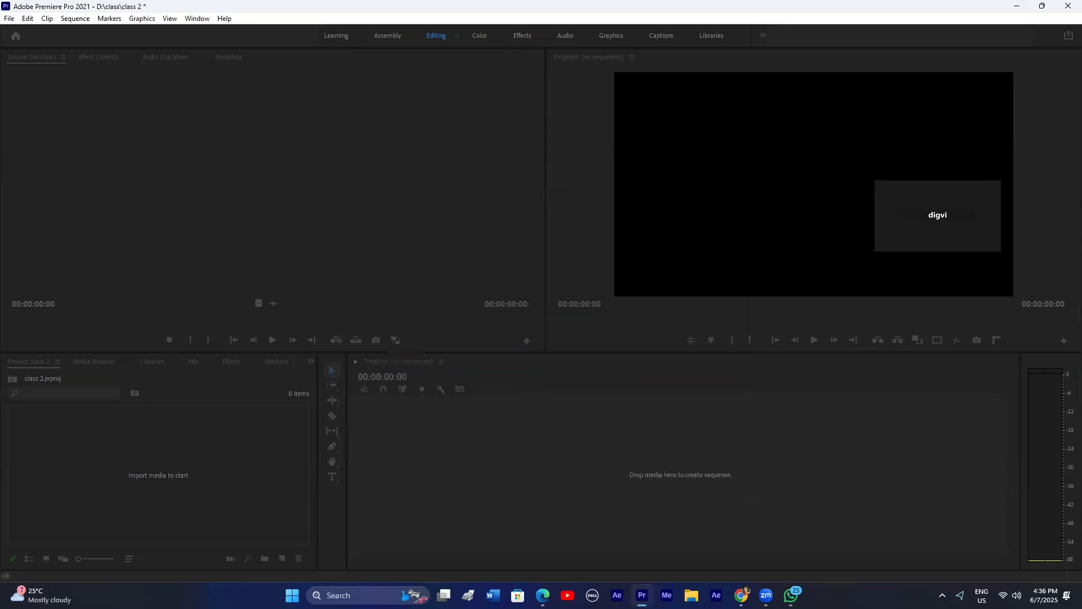
# Step: Resize the workspace to narrow the project area and make the timeline larger, and activate the Pen tool
pyautogui.moveTo(984, 179); pyautogui.dragTo(1065, 98)
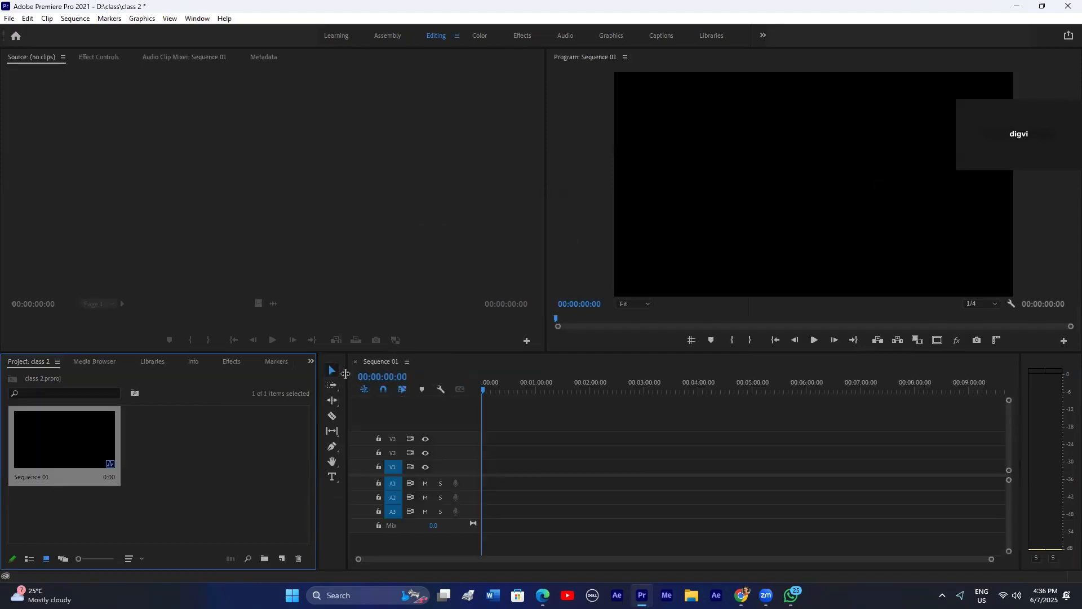
pyautogui.moveTo(345, 372); pyautogui.dragTo(317, 369)
pyautogui.moveTo(495, 360); pyautogui.dragTo(486, 307)
pyautogui.click(302, 393)
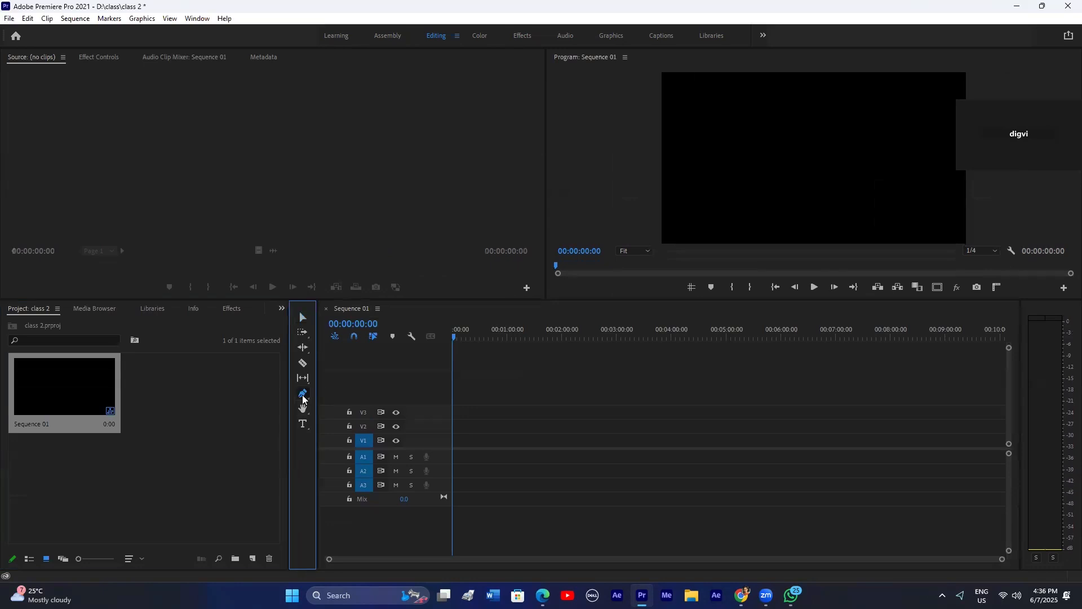
pyautogui.click(251, 417)
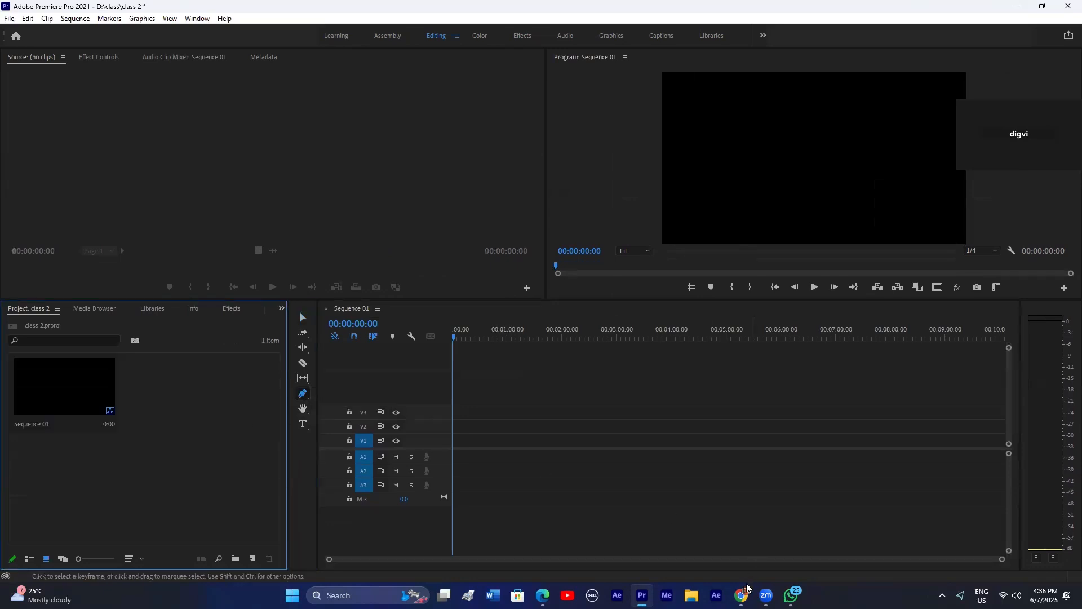
# Step: Switch to the video editing course PDF in the browser, review the Class 2 topics, and return to Premiere Pro
pyautogui.click(542, 596)
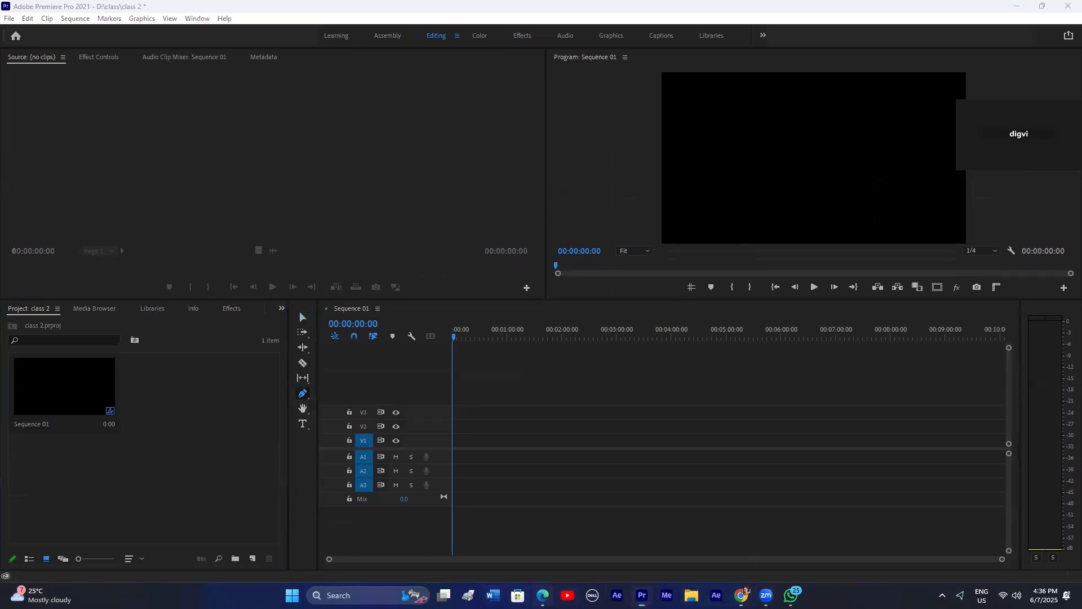
pyautogui.scroll(1, 494, 290)
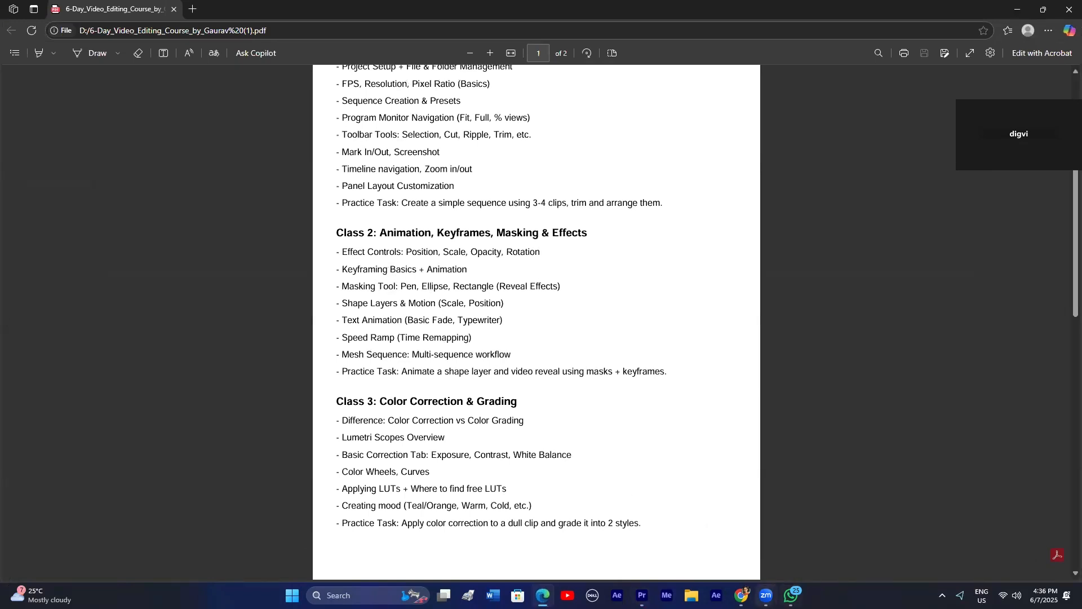
pyautogui.click(765, 595)
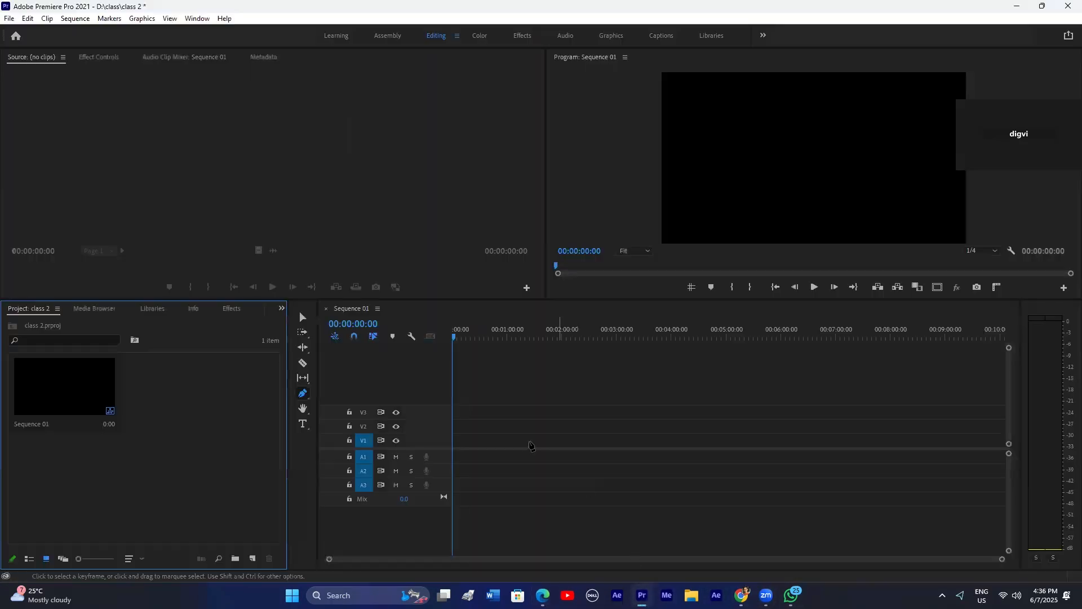
# Step: Start a media import and open the gaming video folder on drive D
pyautogui.doubleClick(161, 396)
pyautogui.click(48, 319)
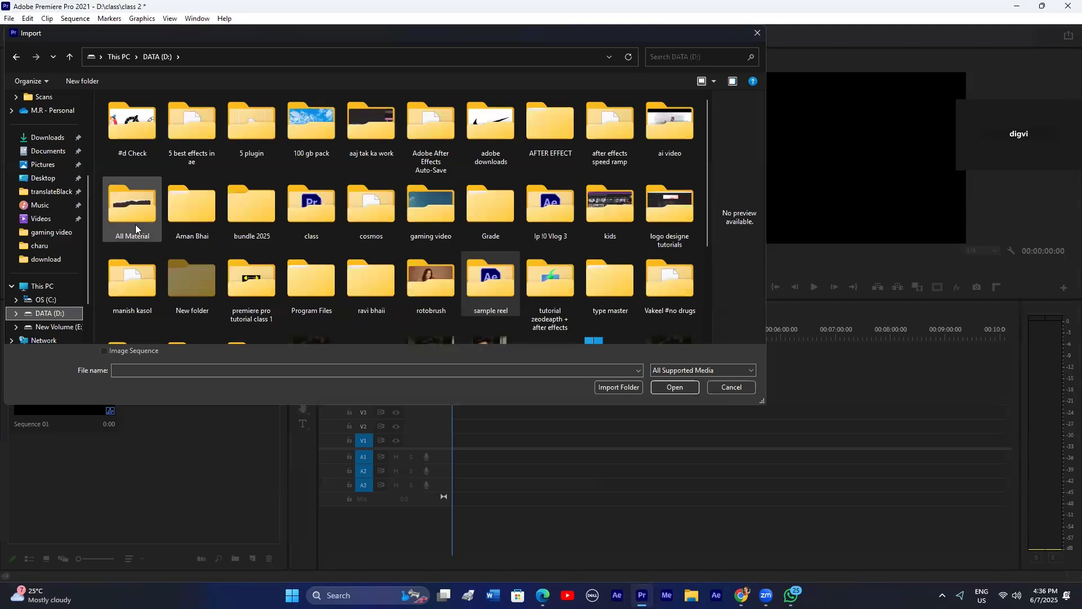
pyautogui.doubleClick(431, 217)
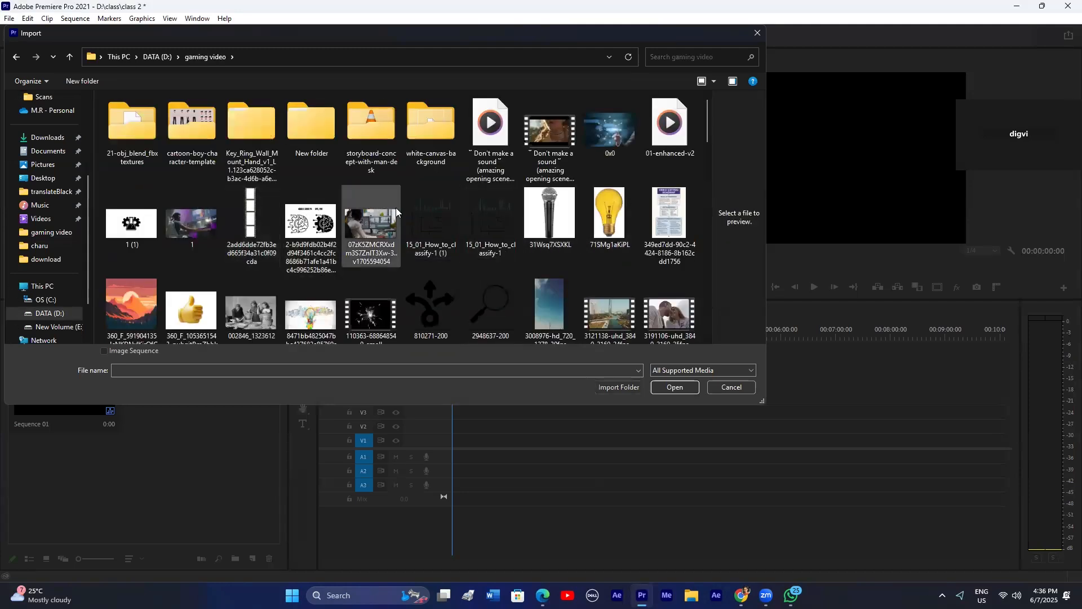
# Step: Import eight video clips: 3121138, 3191106, 7266034, 7266485, 7319502, 3945877, 3783929 and 19348567
pyautogui.scroll(-3, 369, 226)
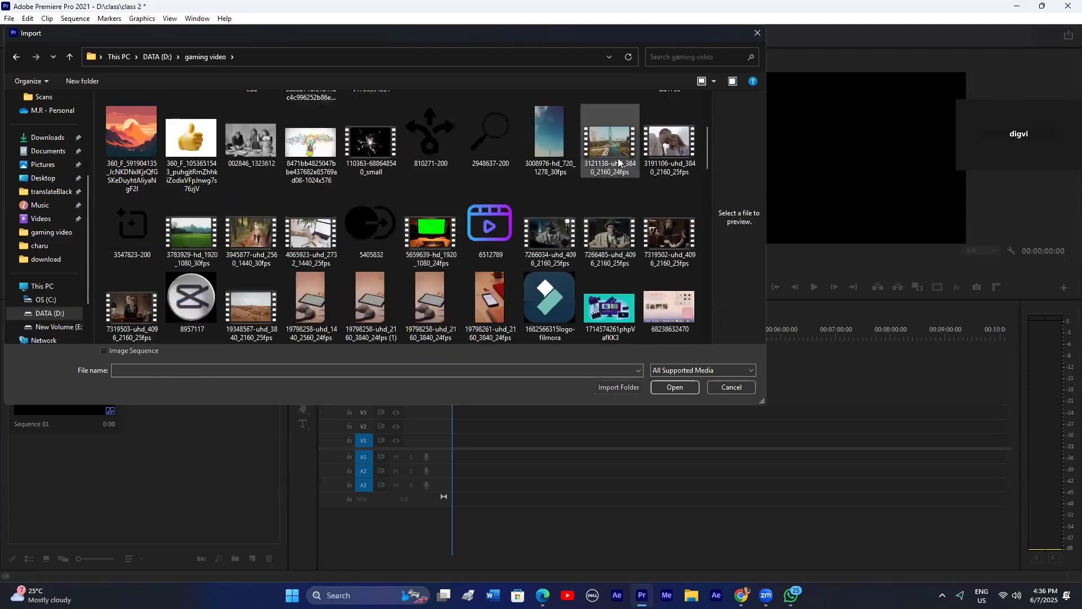
pyautogui.click(610, 144)
pyautogui.keyDown('ctrl'); pyautogui.click(670, 144); pyautogui.keyUp('ctrl')
pyautogui.keyDown('ctrl'); pyautogui.click(551, 229); pyautogui.keyUp('ctrl')
pyautogui.keyDown('ctrl'); pyautogui.click(610, 231); pyautogui.keyUp('ctrl')
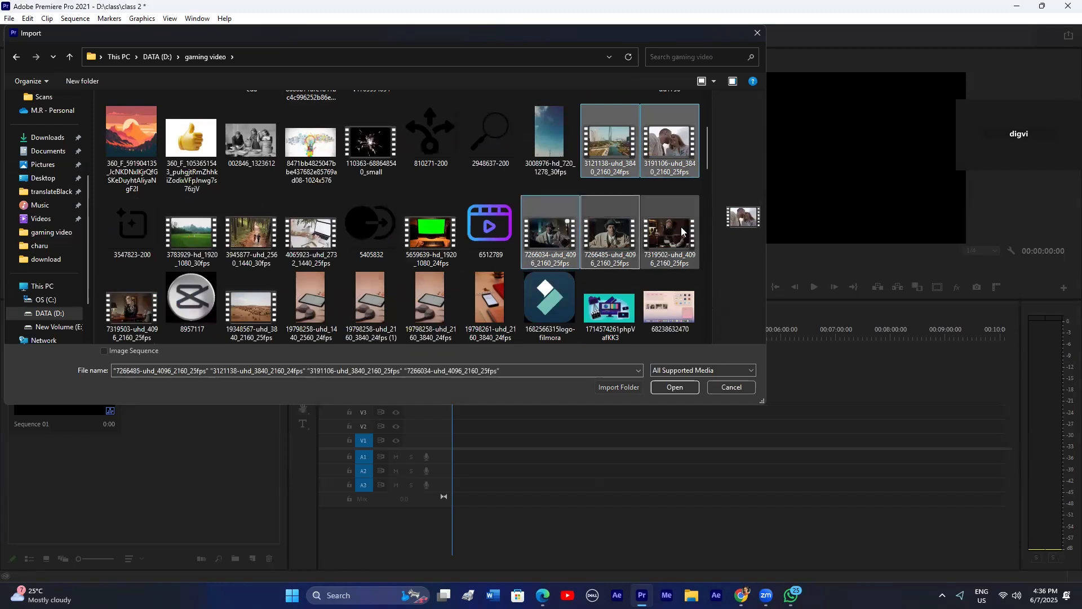
pyautogui.keyDown('ctrl'); pyautogui.click(669, 231); pyautogui.keyUp('ctrl')
pyautogui.keyDown('ctrl'); pyautogui.click(252, 231); pyautogui.keyUp('ctrl')
pyautogui.keyDown('ctrl'); pyautogui.click(210, 230); pyautogui.keyUp('ctrl')
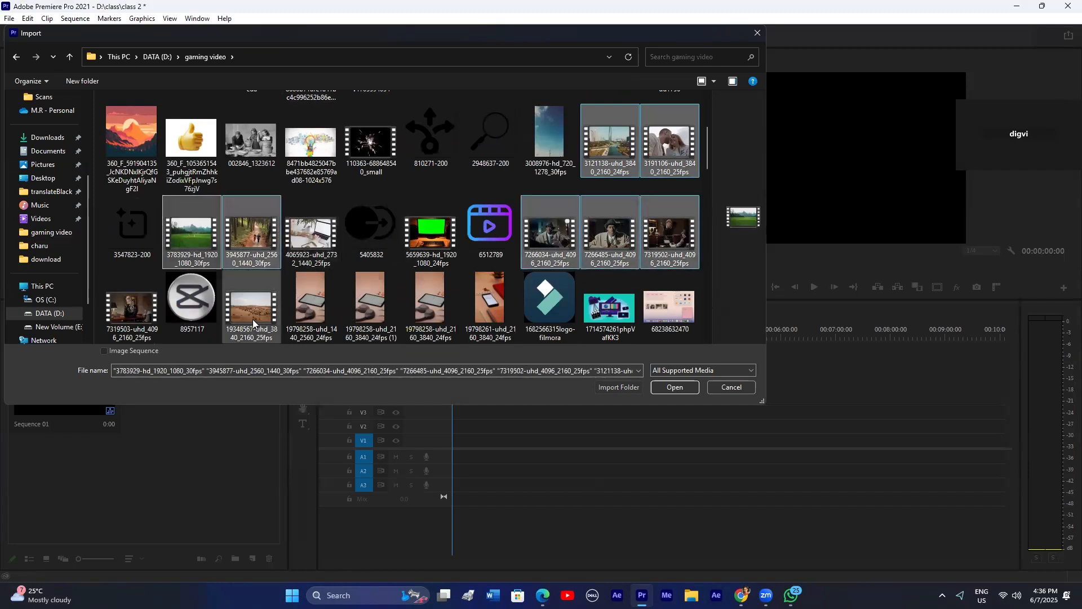
pyautogui.keyDown('ctrl'); pyautogui.click(247, 302); pyautogui.keyUp('ctrl')
pyautogui.click(675, 388)
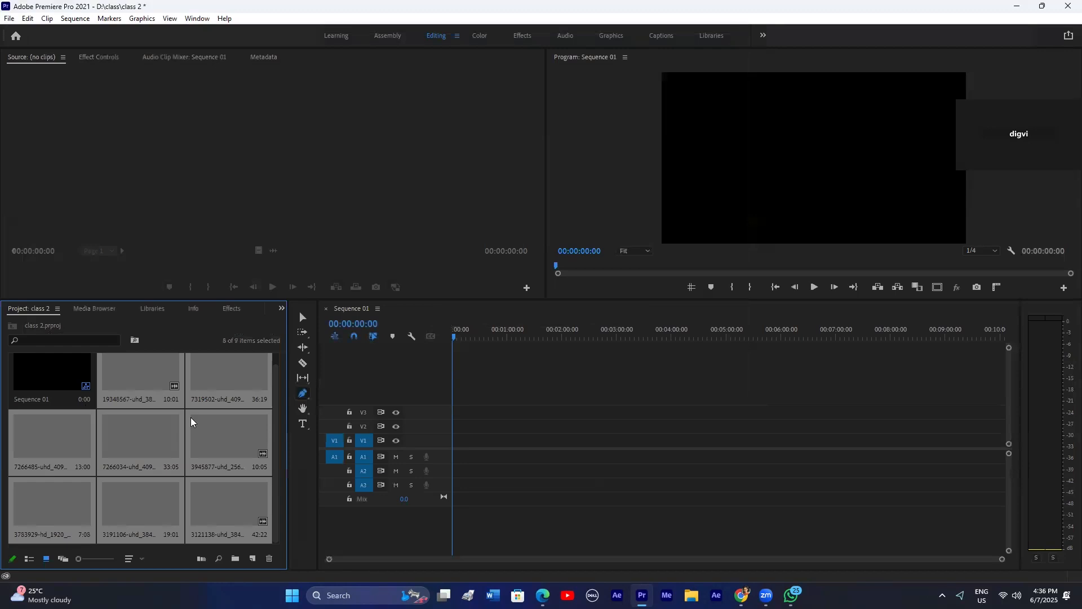
# Step: Create a new bin with the default name and move all eight imported clips into it
pyautogui.click(235, 559)
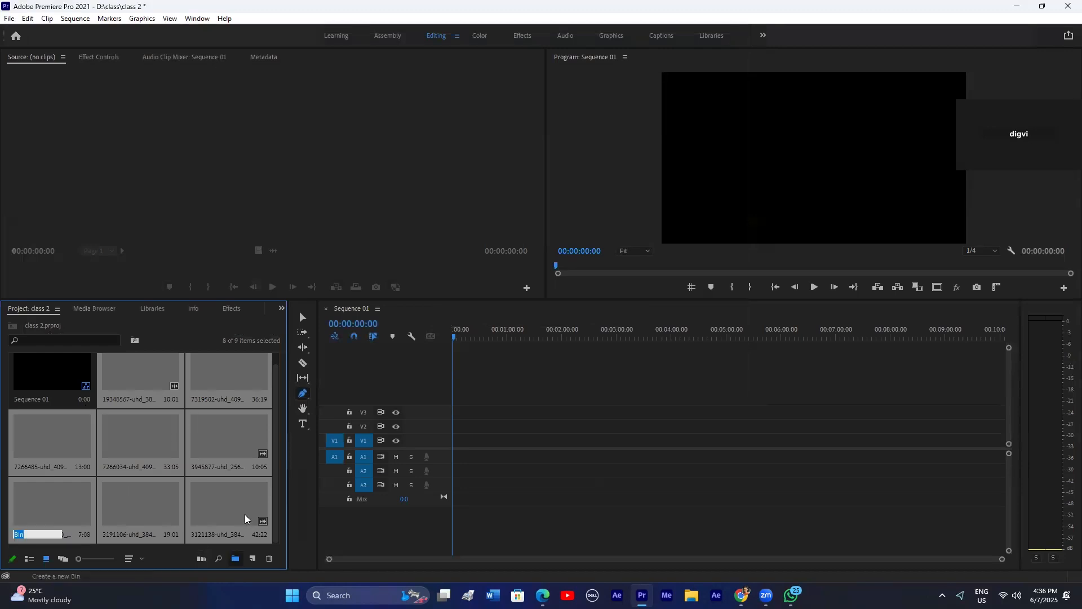
pyautogui.click(192, 443)
pyautogui.scroll(2, 178, 432)
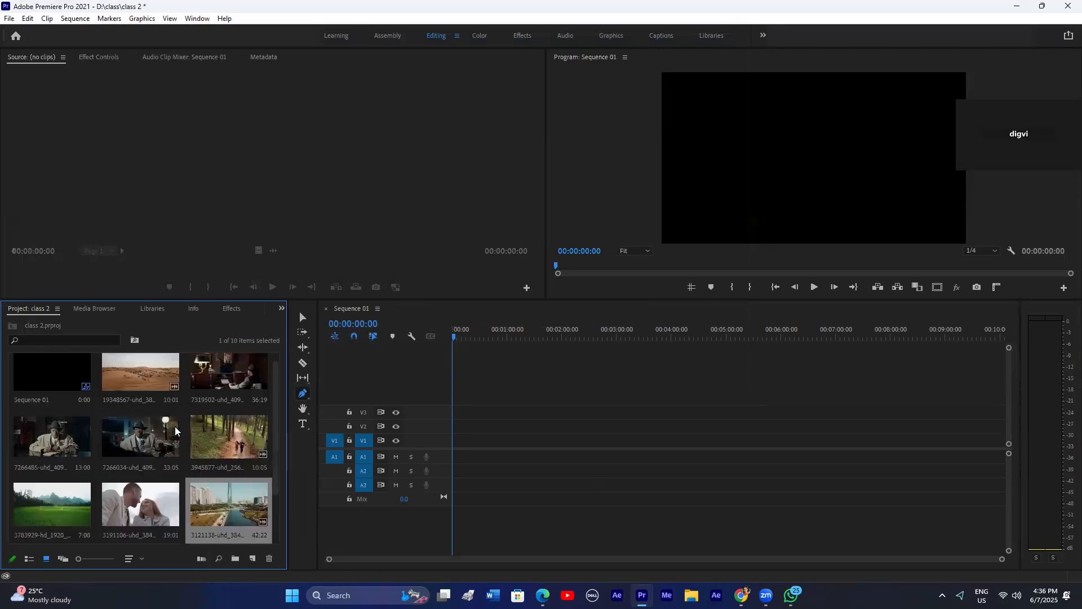
pyautogui.keyDown('shift'); pyautogui.click(135, 375); pyautogui.keyUp('shift')
pyautogui.scroll(-2, 169, 437)
pyautogui.moveTo(151, 449); pyautogui.dragTo(52, 503)
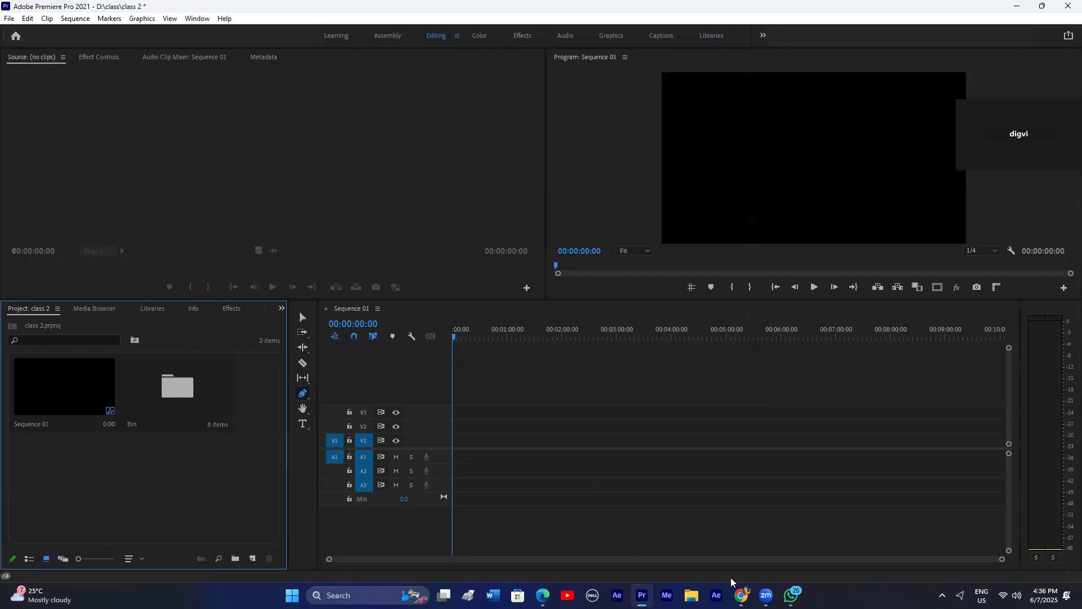
# Step: Switch to WhatsApp, play the newly received forest video, and lower the system volume
pyautogui.click(791, 596)
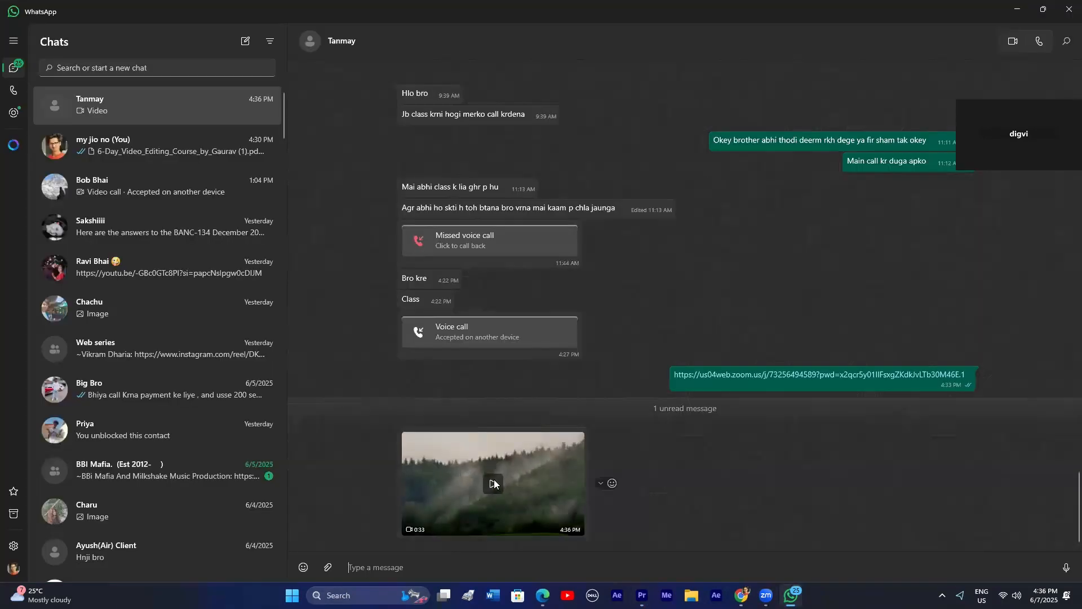
pyautogui.click(493, 484)
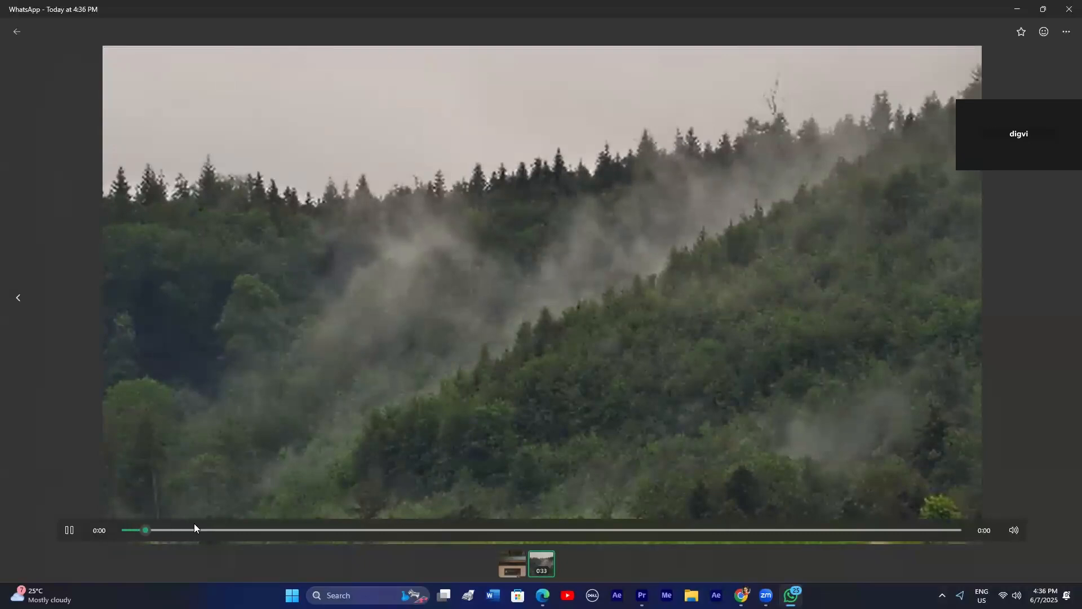
pyautogui.press('XF86AudioLowerVolume')
pyautogui.press('XF86AudioLowerVolume')
pyautogui.press('XF86AudioLowerVolume')
pyautogui.press('XF86AudioLowerVolume')
pyautogui.press('XF86AudioLowerVolume')
pyautogui.press('XF86AudioLowerVolume')
pyautogui.press('XF86AudioLowerVolume')
pyautogui.press('XF86AudioLowerVolume')
pyautogui.press('XF86AudioLowerVolume')
pyautogui.press('XF86AudioLowerVolume')
pyautogui.press('XF86AudioLowerVolume')
pyautogui.press('XF86AudioLowerVolume')
pyautogui.press('XF86AudioLowerVolume')
pyautogui.press('XF86AudioLowerVolume')
pyautogui.press('XF86AudioLowerVolume')
pyautogui.press('XF86AudioLowerVolume')
pyautogui.press('XF86AudioLowerVolume')
pyautogui.press('XF86AudioLowerVolume')
pyautogui.press('XF86AudioLowerVolume')
pyautogui.press('XF86AudioLowerVolume')
pyautogui.press('XF86AudioLowerVolume')
pyautogui.press('XF86AudioLowerVolume')
pyautogui.press('XF86AudioLowerVolume')
pyautogui.press('XF86AudioLowerVolume')
pyautogui.press('XF86AudioLowerVolume')
pyautogui.press('XF86AudioLowerVolume')
pyautogui.press('XF86AudioLowerVolume')
pyautogui.press('XF86AudioLowerVolume')
pyautogui.press('XF86AudioLowerVolume')
pyautogui.press('XF86AudioLowerVolume')
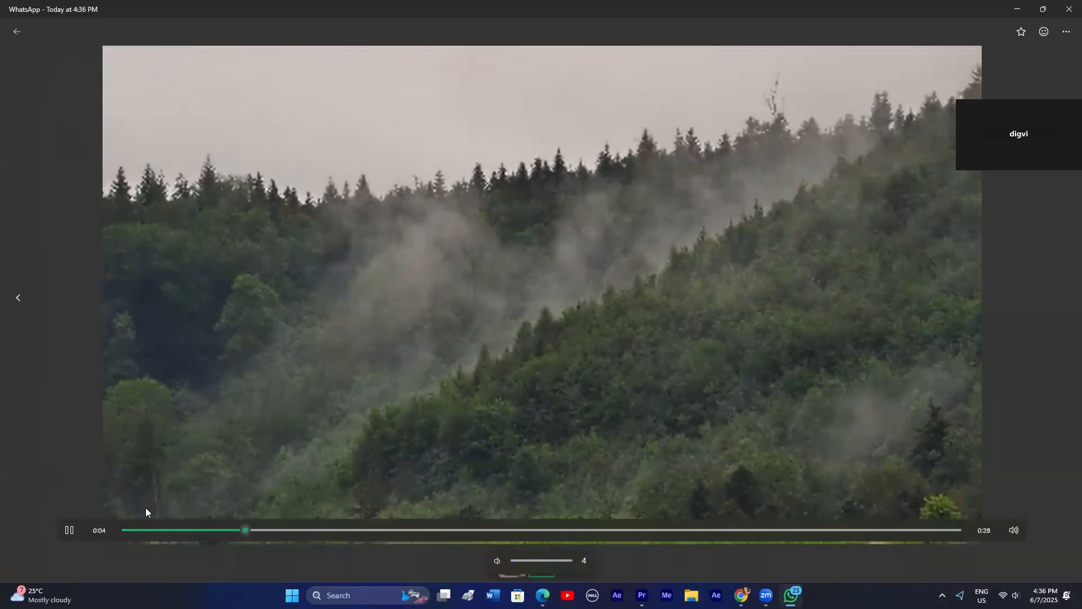
pyautogui.press('XF86AudioRaiseVolume')
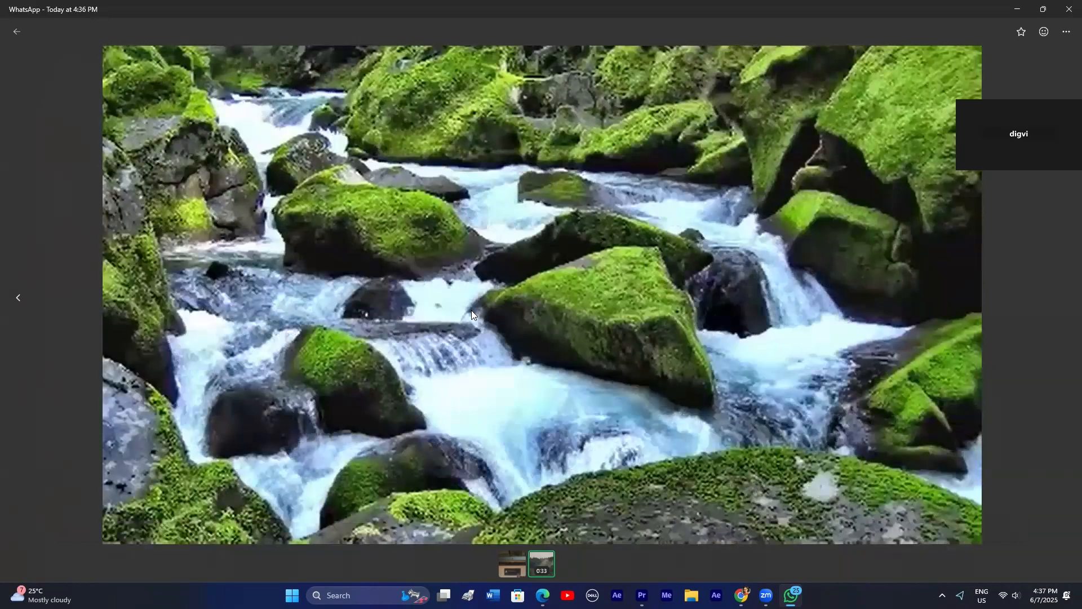
# Step: Skim through the rest of the received video, return to its beginning and pause playback
pyautogui.click(708, 525)
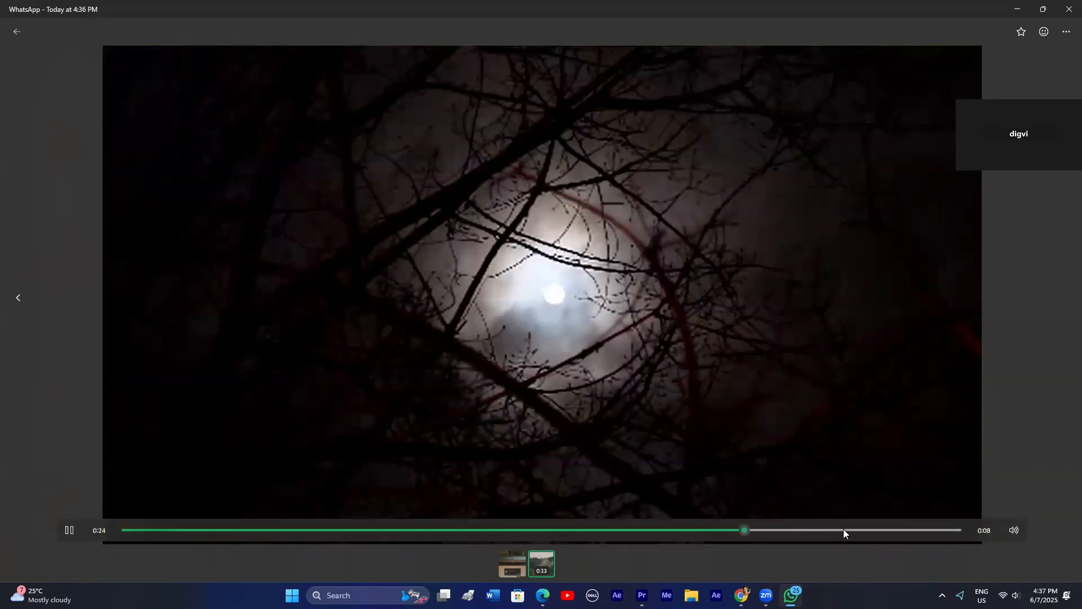
pyautogui.click(843, 528)
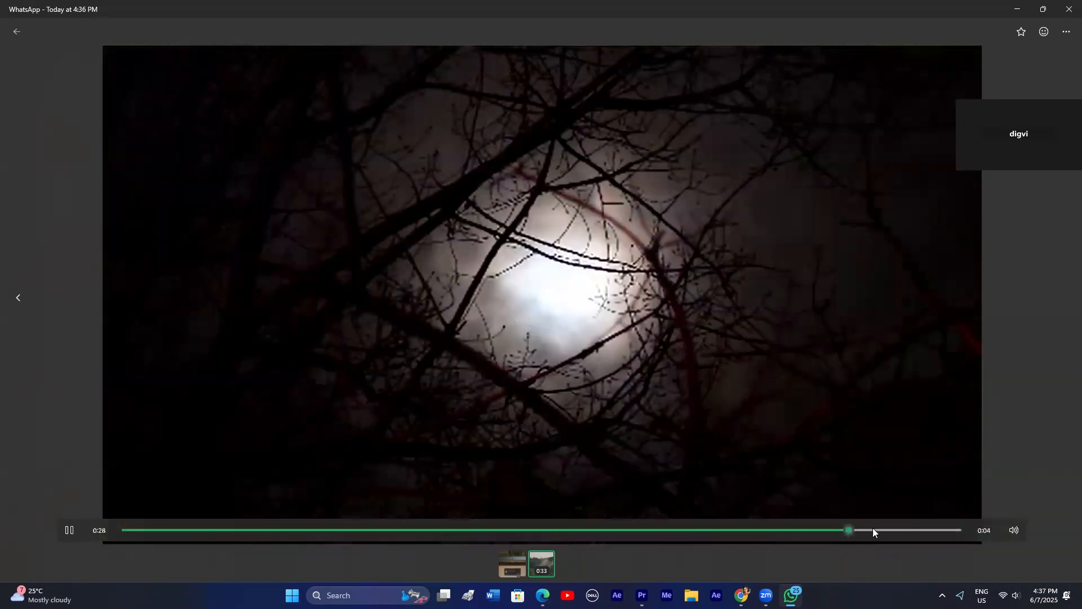
pyautogui.click(127, 531)
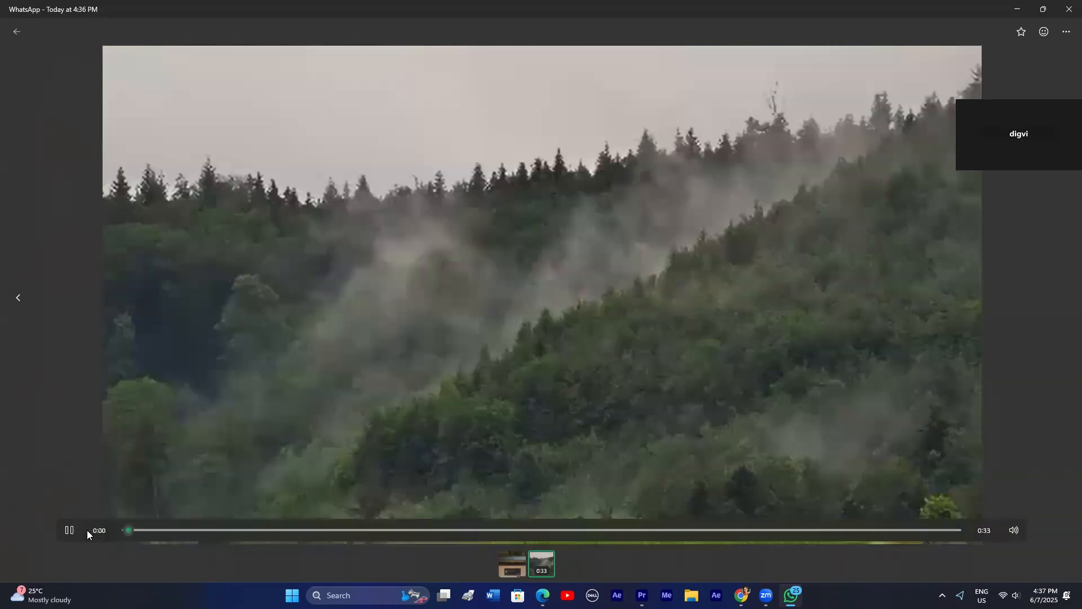
pyautogui.click(70, 530)
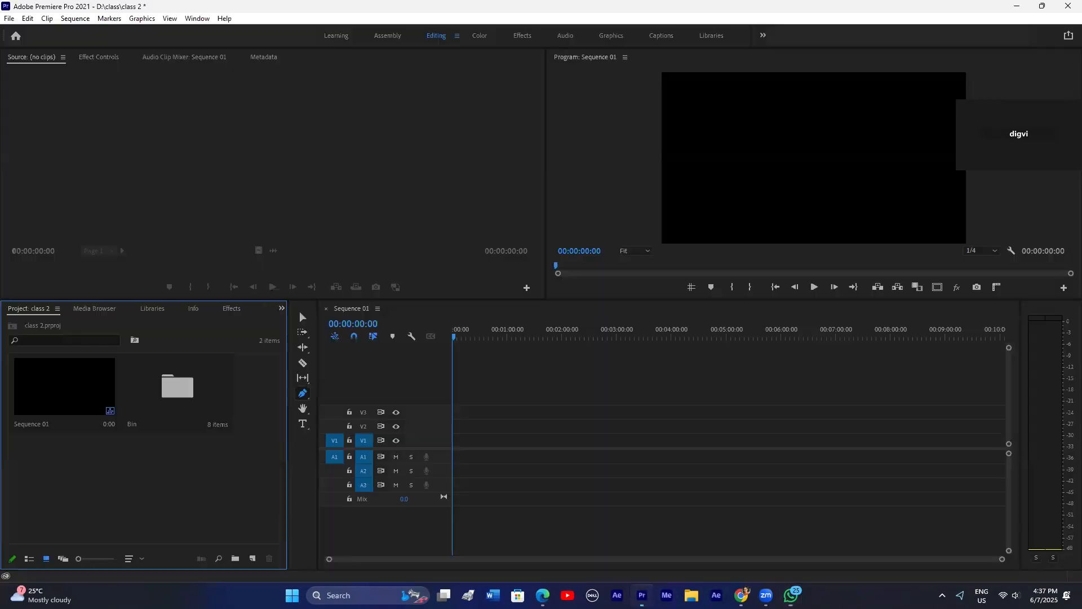
# Step: Return to Premiere Pro, activate the Selection tool, widen the timeline panel and make the monitor area taller
pyautogui.click(642, 596)
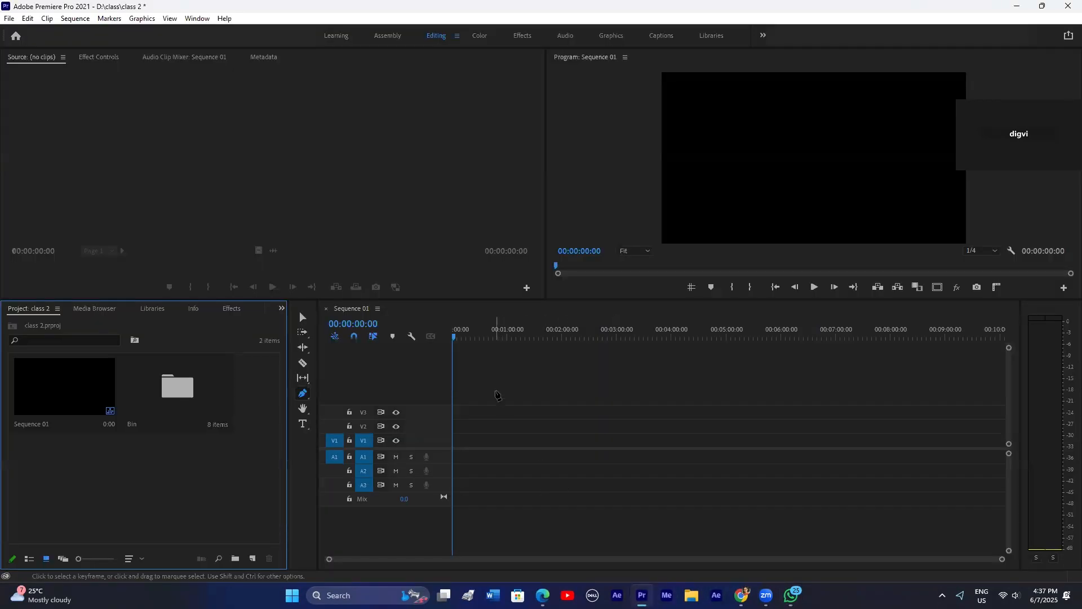
pyautogui.press('v')
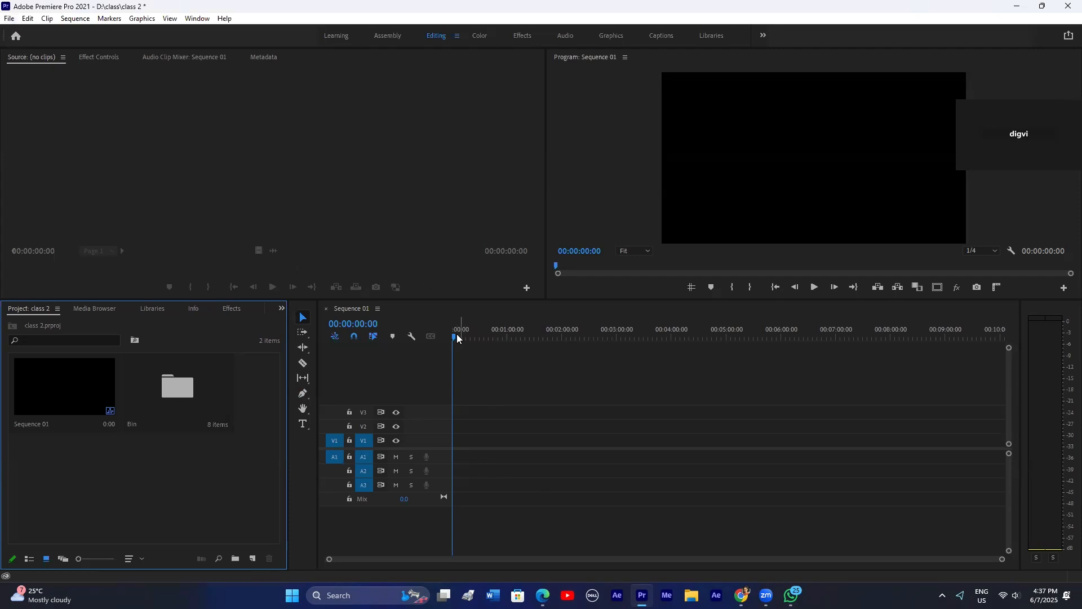
pyautogui.moveTo(316, 347); pyautogui.dragTo(294, 345)
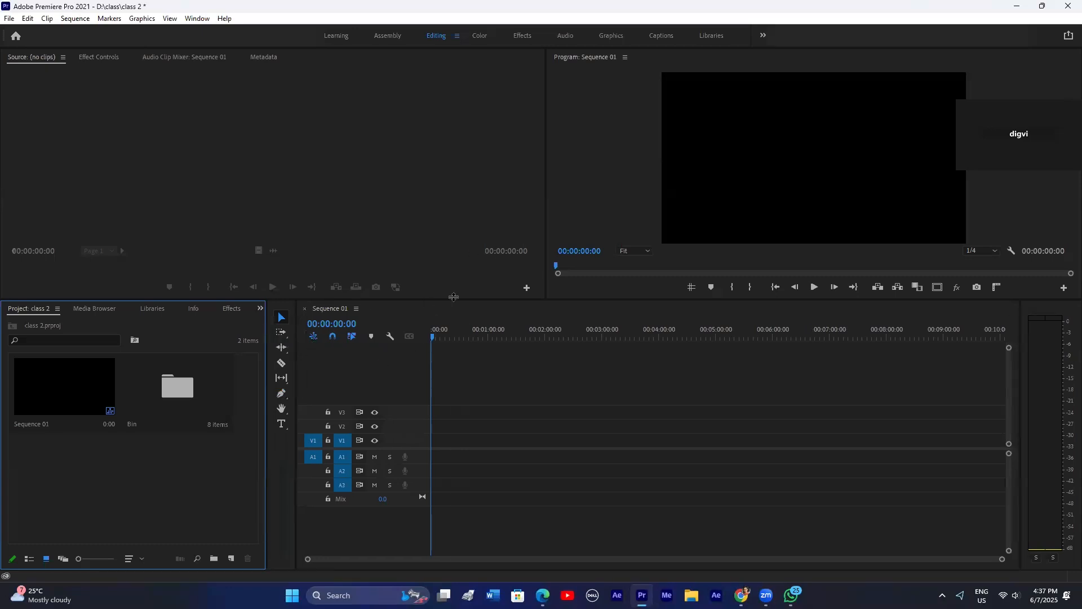
pyautogui.moveTo(444, 299); pyautogui.dragTo(445, 316)
# Step: Check the Class 2 topic list in the course plan PDF again and return to Premiere Pro
pyautogui.moveTo(767, 595)
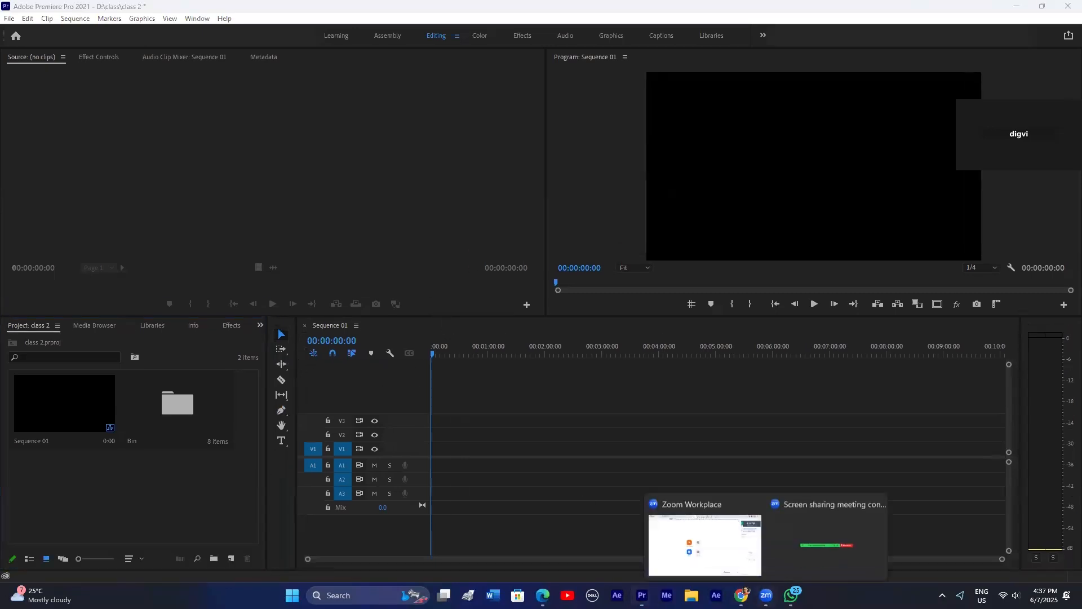
pyautogui.click(543, 595)
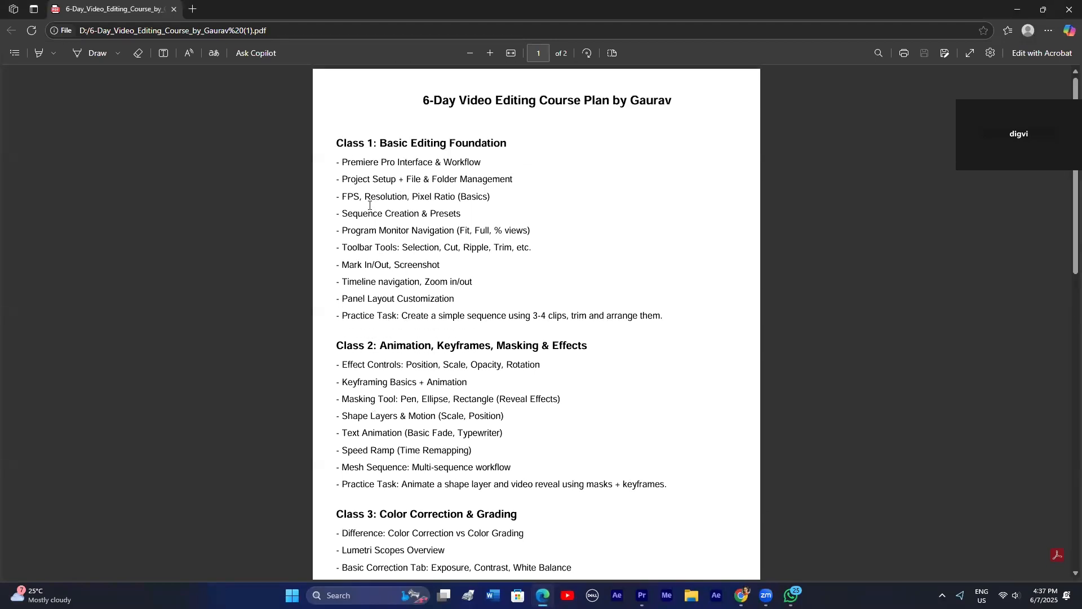
pyautogui.scroll(-2, 379, 204)
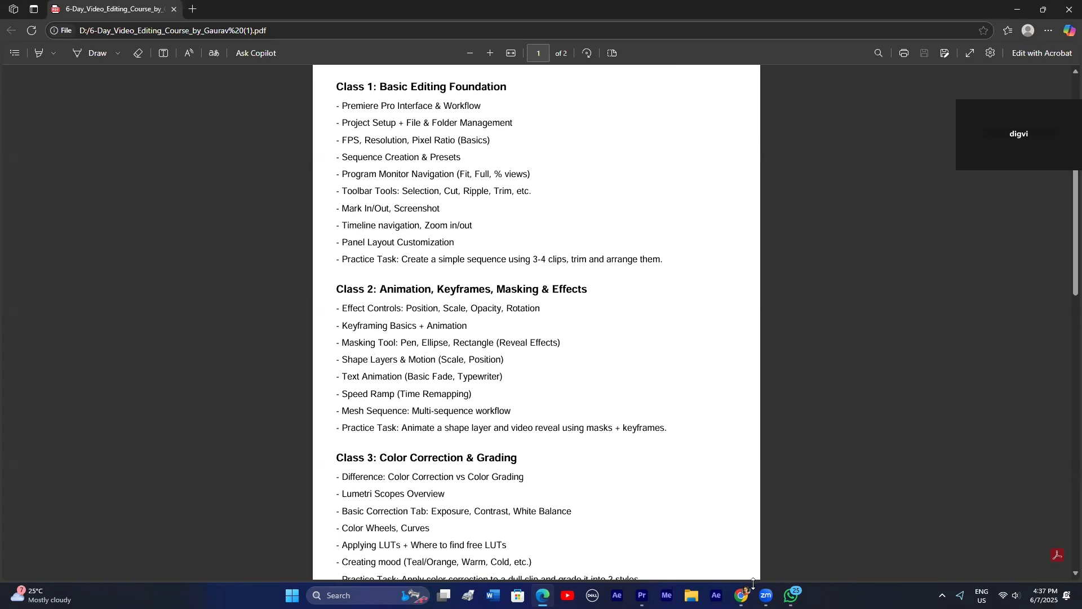
pyautogui.click(642, 595)
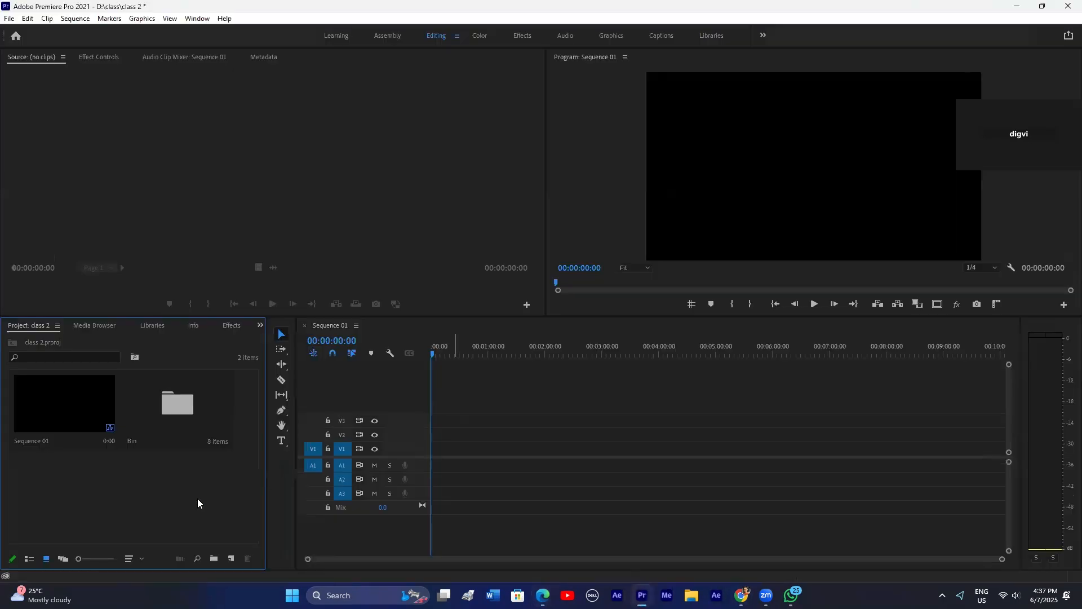
# Step: Open the bin and place desert clip 19348567 at the start of V1, keeping the existing sequence settings
pyautogui.doubleClick(166, 422)
pyautogui.moveTo(51, 397); pyautogui.dragTo(435, 457)
pyautogui.click(636, 317)
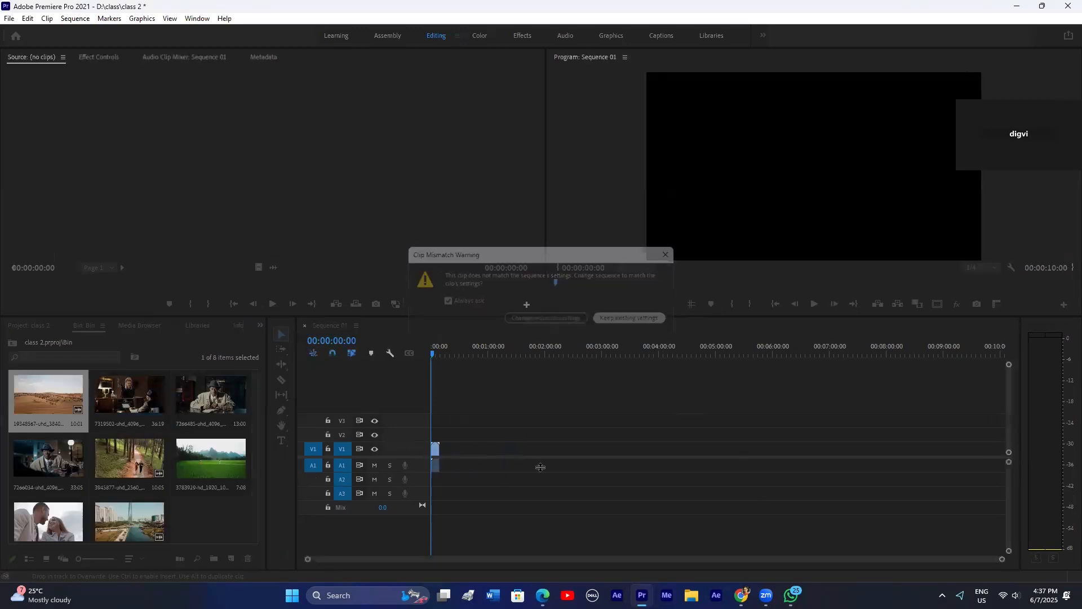
pyautogui.moveTo(995, 559); pyautogui.dragTo(504, 559)
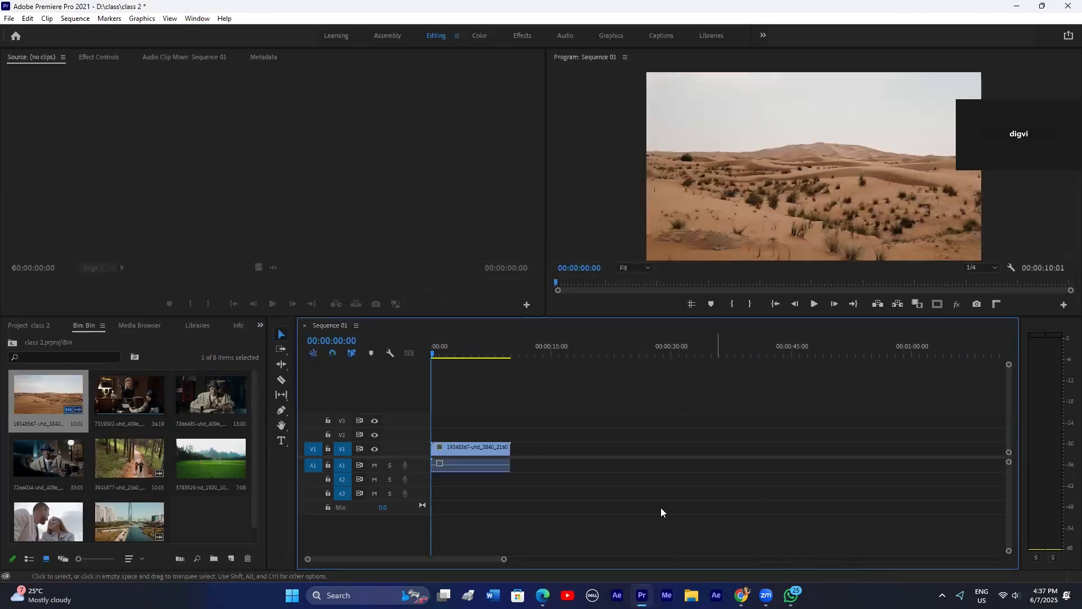
# Step: Examine the clip commands for the desert clip on the timeline, including Nest, and dismiss them without applying any
pyautogui.rightClick(475, 451)
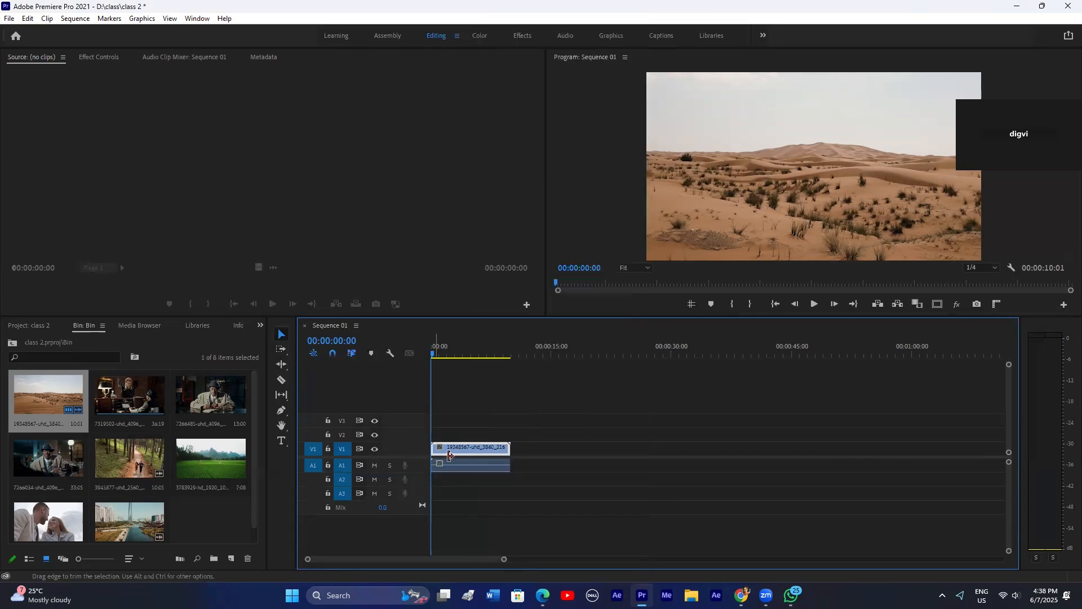
pyautogui.moveTo(449, 460)
pyautogui.mouseDown()
pyautogui.moveTo(491, 466)
pyautogui.moveTo(421, 468)
pyautogui.moveTo(470, 452)
pyautogui.moveTo(455, 461)
pyautogui.mouseUp()
pyautogui.rightClick(467, 447)
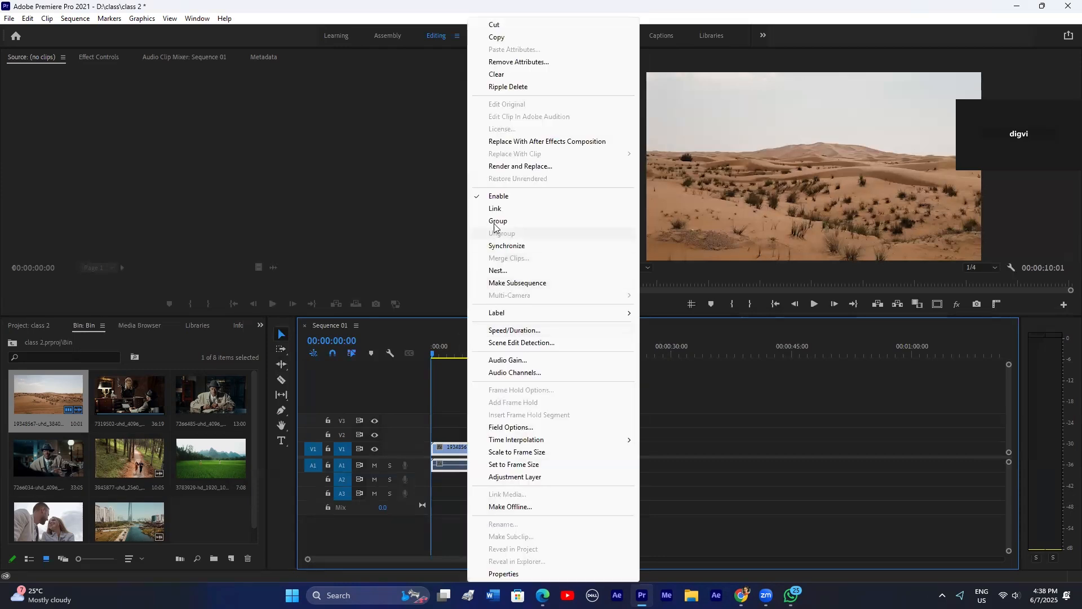
pyautogui.rightClick(465, 446)
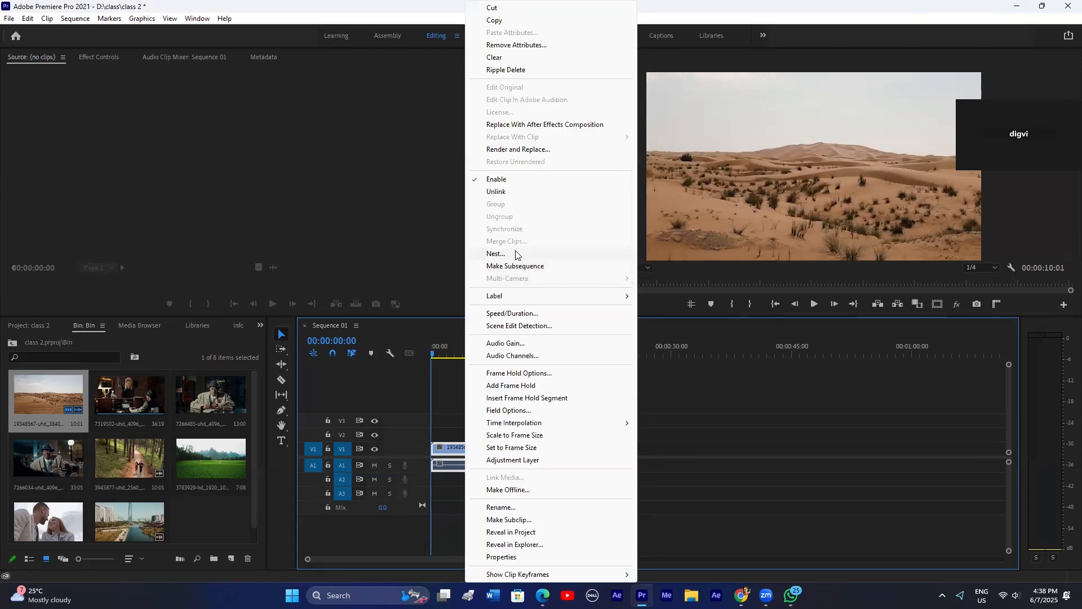
pyautogui.click(445, 417)
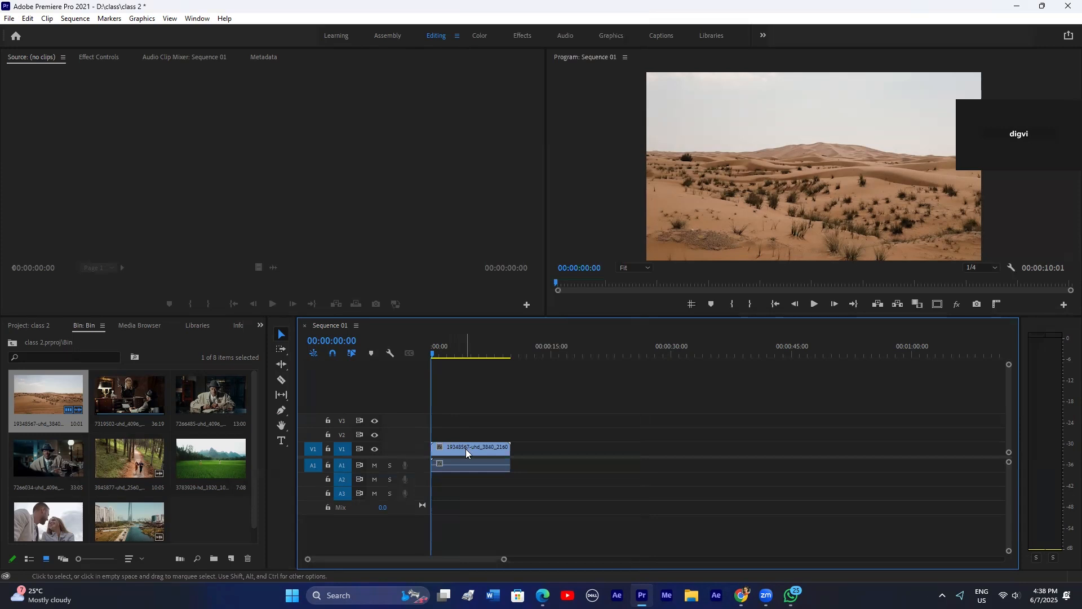
# Step: Move the desert clip to about one second on V1 and place staggered duplicates of it on V1 and V2
pyautogui.moveTo(466, 445)
pyautogui.mouseDown()
pyautogui.moveTo(535, 448)
pyautogui.moveTo(499, 422)
pyautogui.moveTo(488, 451)
pyautogui.moveTo(462, 451)
pyautogui.mouseUp()
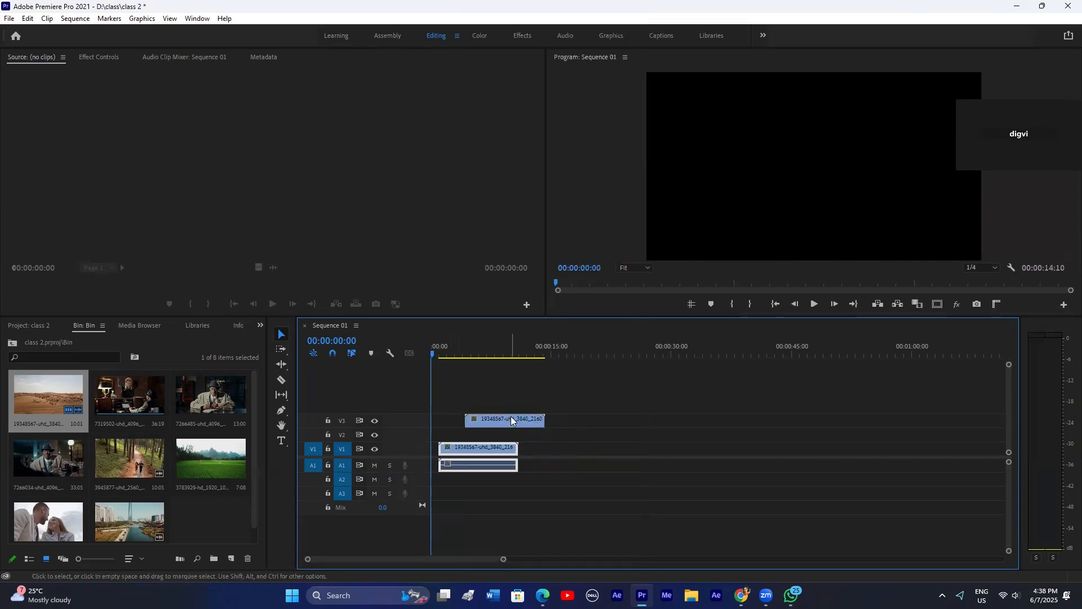
pyautogui.moveTo(514, 421)
pyautogui.mouseDown()
pyautogui.moveTo(551, 443)
pyautogui.moveTo(596, 434)
pyautogui.moveTo(527, 435)
pyautogui.mouseUp()
# Step: Overwrite the second V1 clip with 3945877 and the second V2 clip with 3783929, and delete the leftover piece on V2
pyautogui.moveTo(123, 450); pyautogui.dragTo(534, 454)
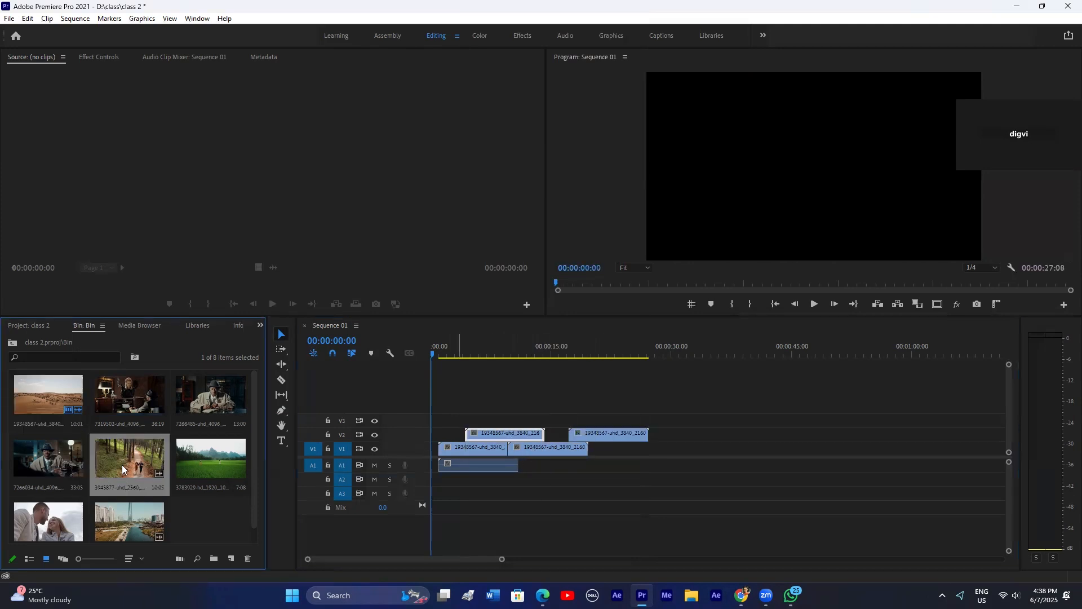
pyautogui.moveTo(123, 469); pyautogui.dragTo(598, 434)
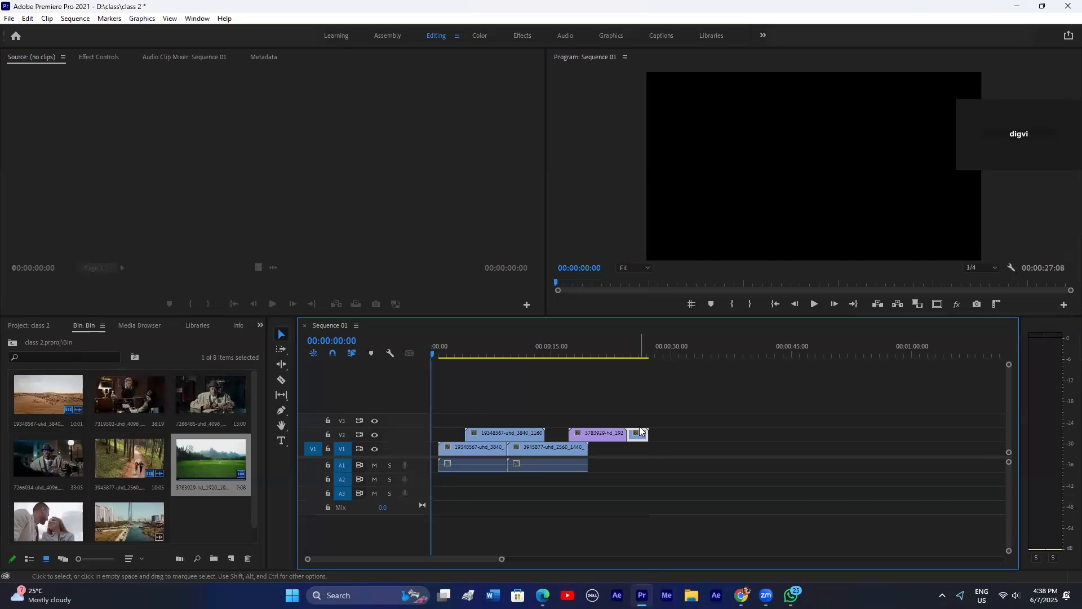
pyautogui.click(639, 432)
pyautogui.press('Delete')
# Step: Select all four clips on V1 and V2 and nest them under the default name
pyautogui.moveTo(625, 396); pyautogui.dragTo(475, 455)
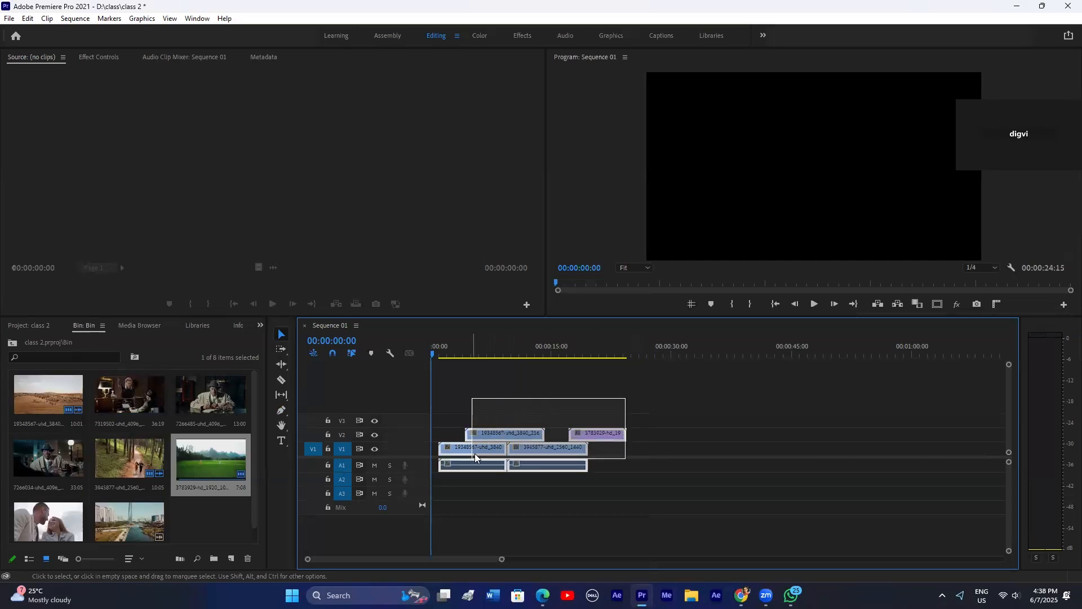
pyautogui.rightClick(480, 446)
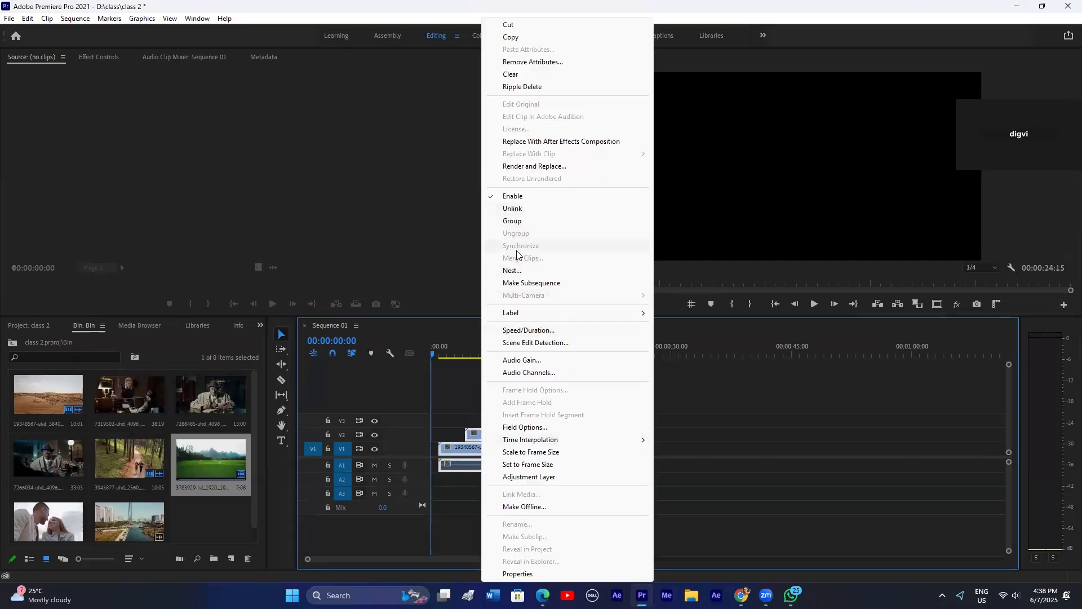
pyautogui.click(518, 270)
pyautogui.click(515, 306)
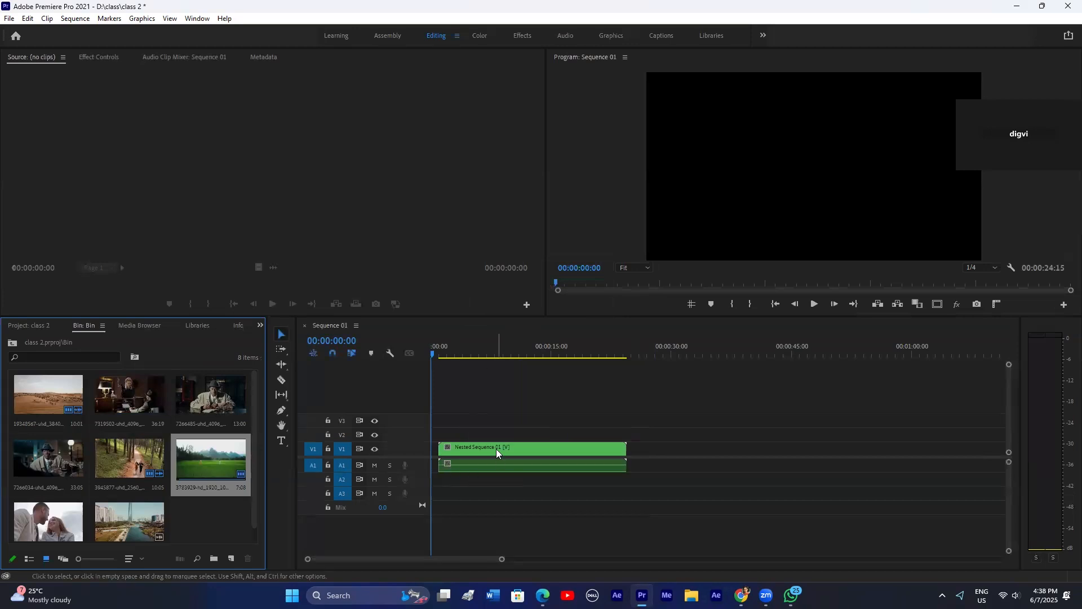
# Step: Scrub Sequence 01 to 00:00:10:25 and open the nested clip in its own timeline
pyautogui.moveTo(441, 355); pyautogui.dragTo(518, 359)
pyautogui.moveTo(502, 560); pyautogui.dragTo(528, 559)
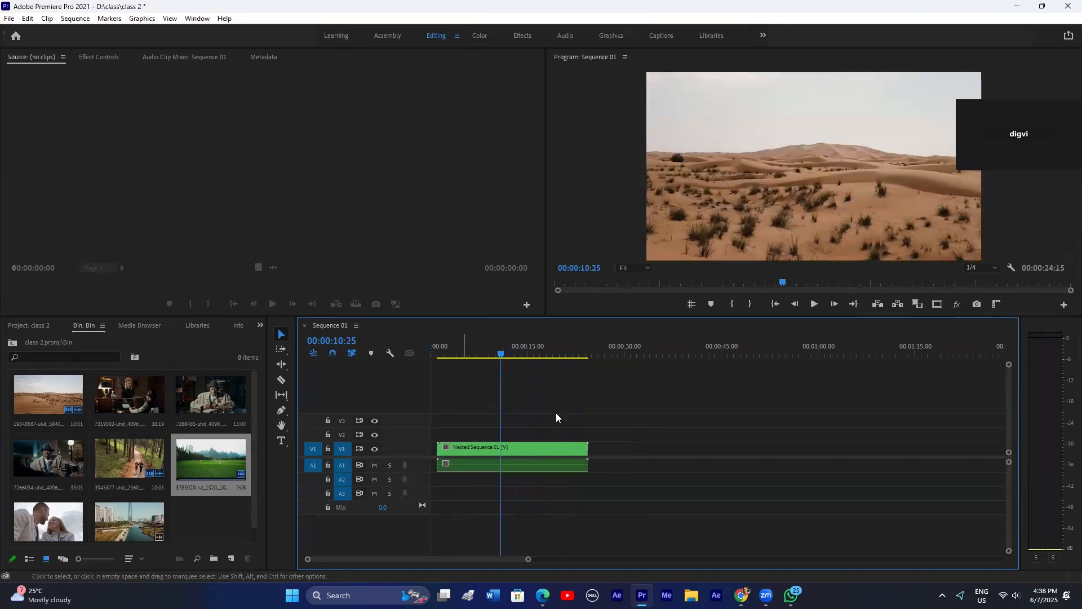
pyautogui.click(476, 447)
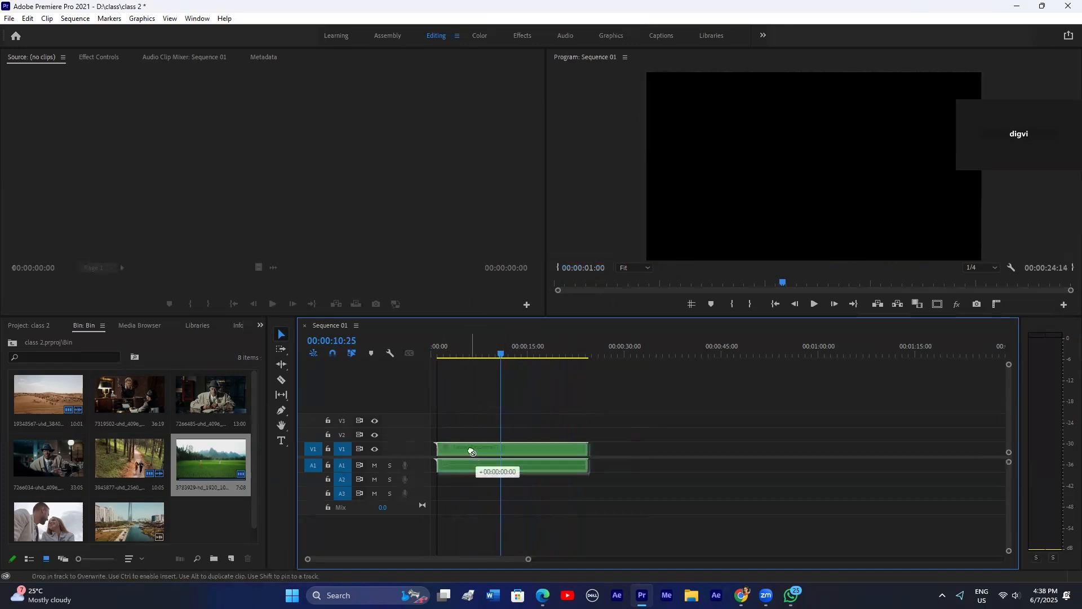
pyautogui.doubleClick(470, 449)
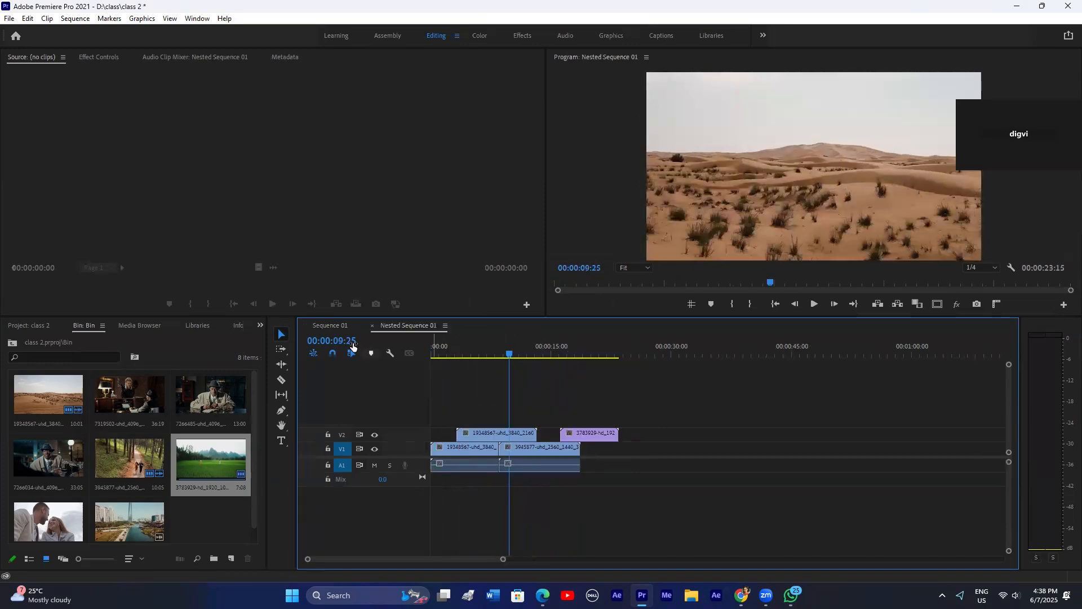
# Step: Compare Sequence 01 with Nested Sequence 01, and scrub the nested timeline to 00:00:15:06
pyautogui.click(328, 326)
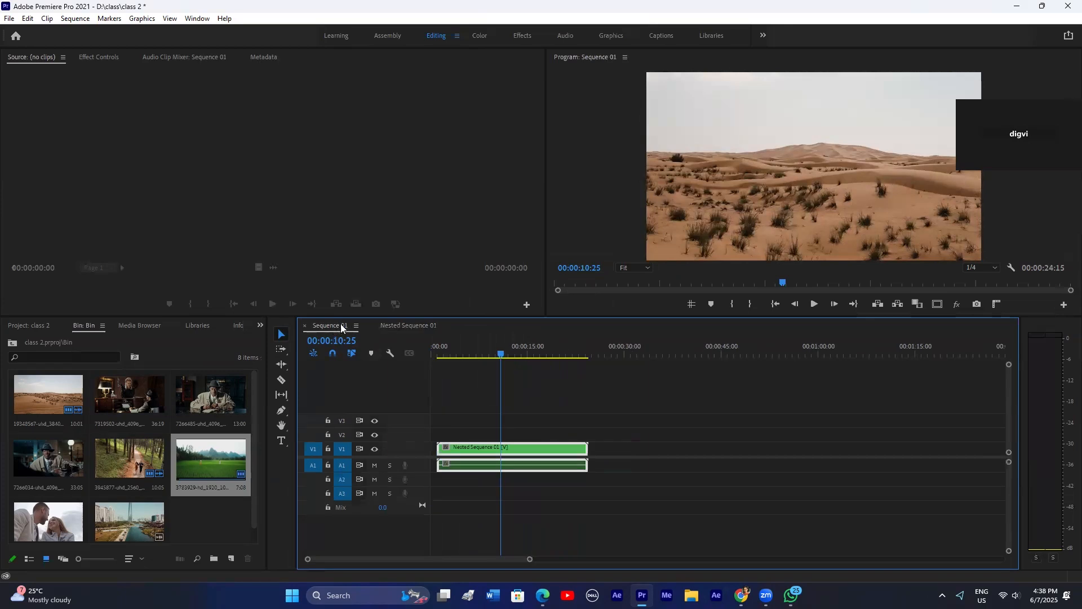
pyautogui.click(401, 325)
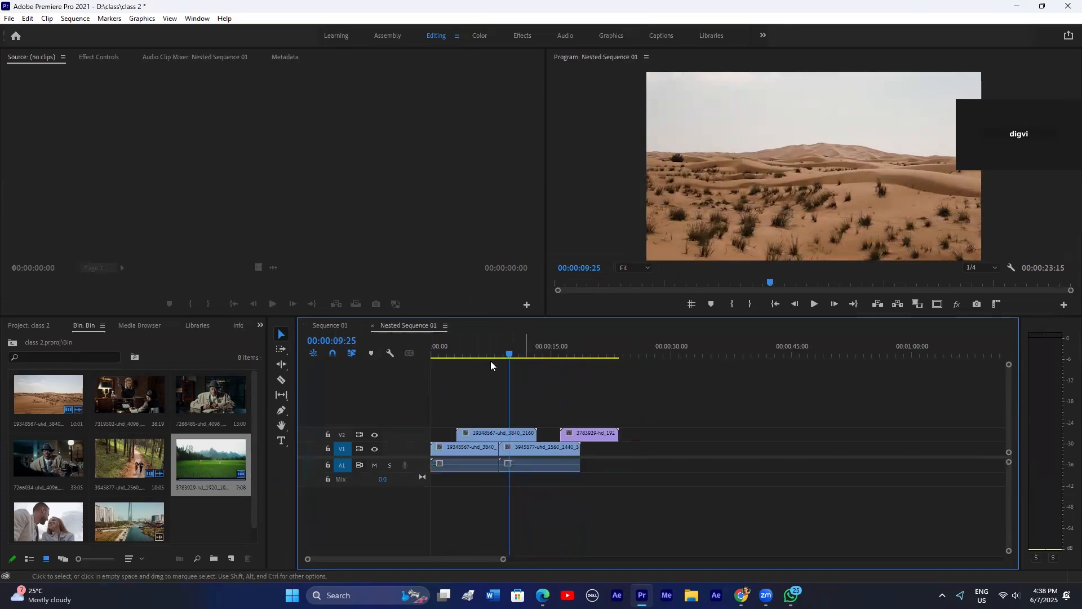
pyautogui.moveTo(474, 354); pyautogui.dragTo(553, 363)
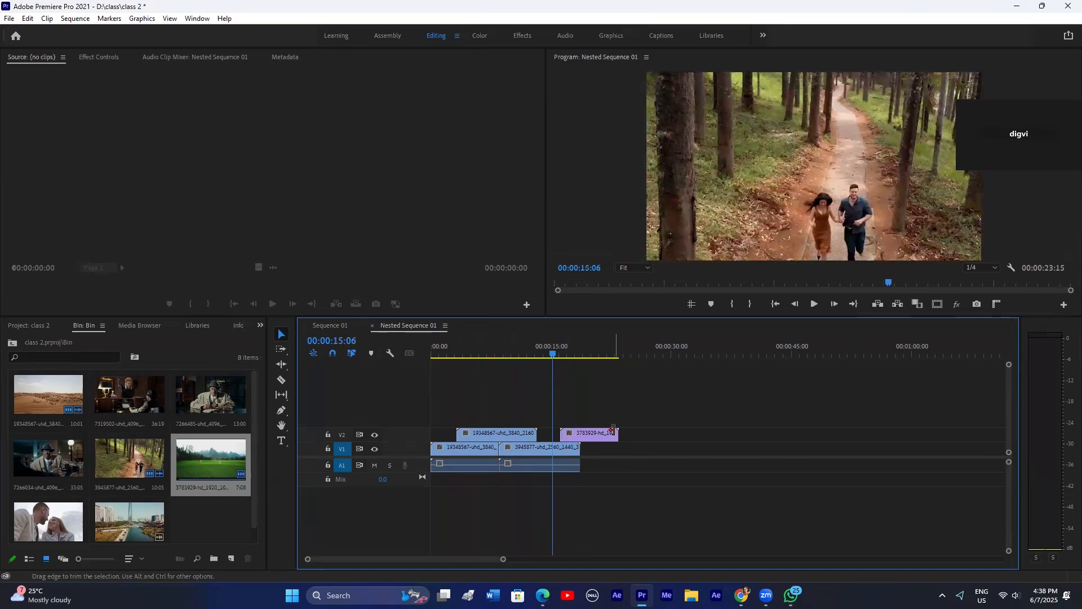
# Step: Apply Set to Frame Size to all clips on V1 and V2 in Nested Sequence 01
pyautogui.moveTo(617, 398); pyautogui.dragTo(471, 444)
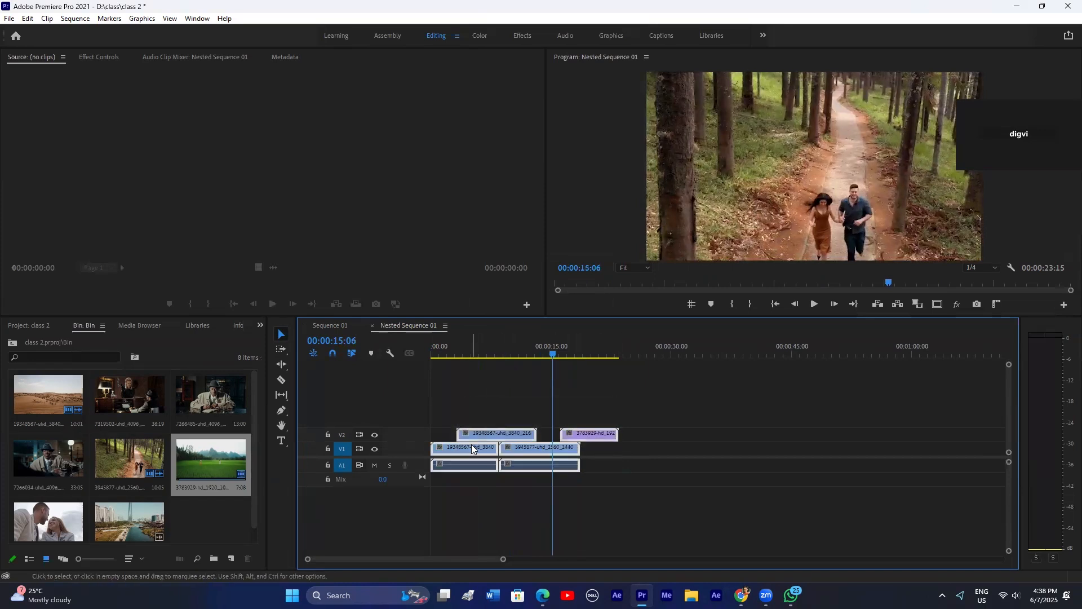
pyautogui.rightClick(471, 444)
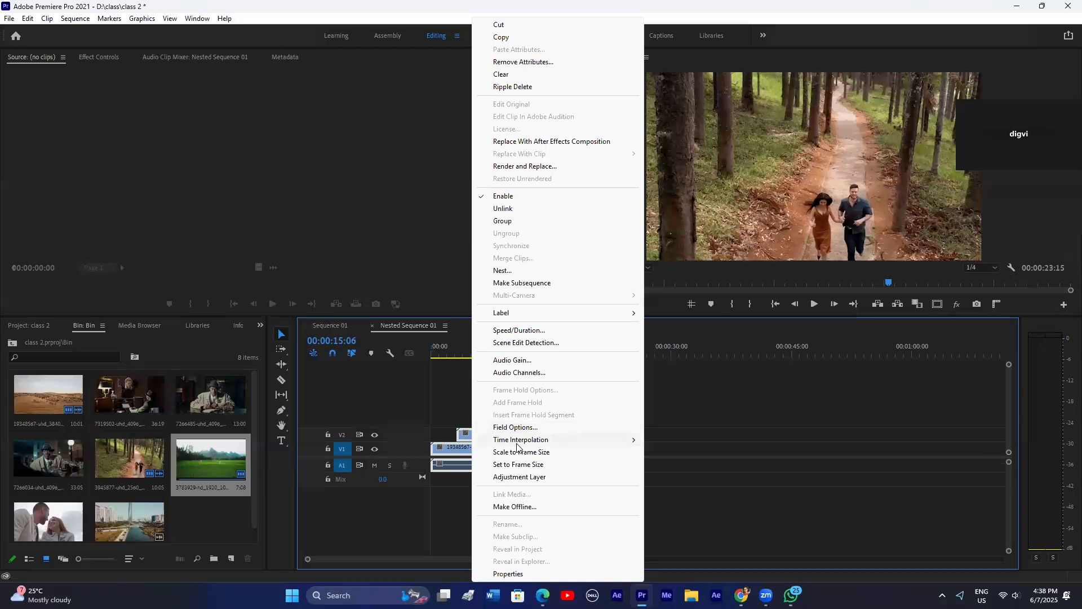
pyautogui.click(522, 467)
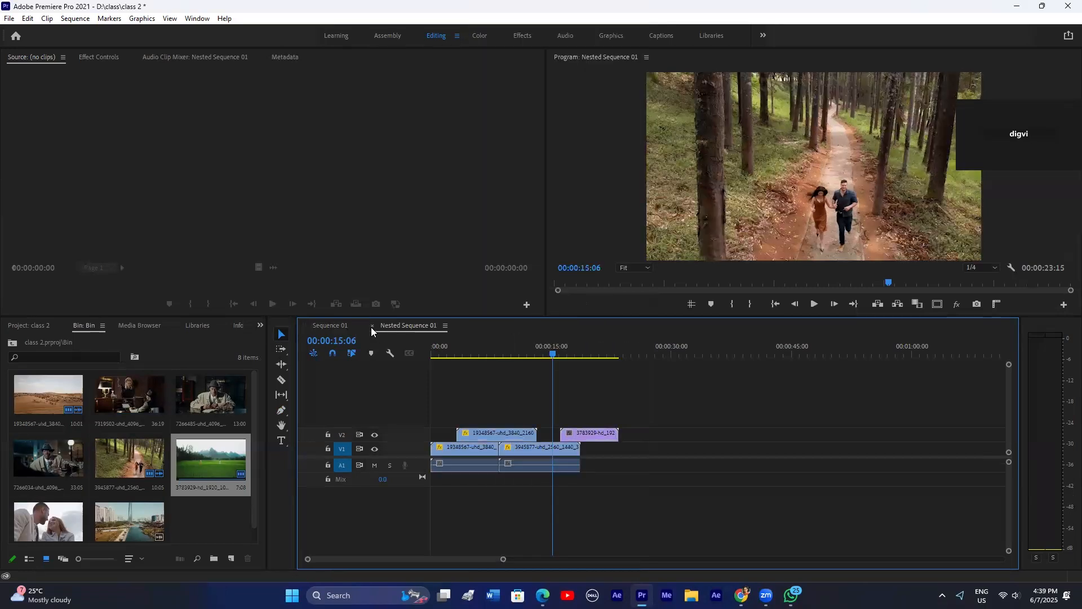
# Step: Return to Sequence 01 and move the nested clip so it starts at the beginning of V1
pyautogui.click(346, 325)
pyautogui.click(461, 350)
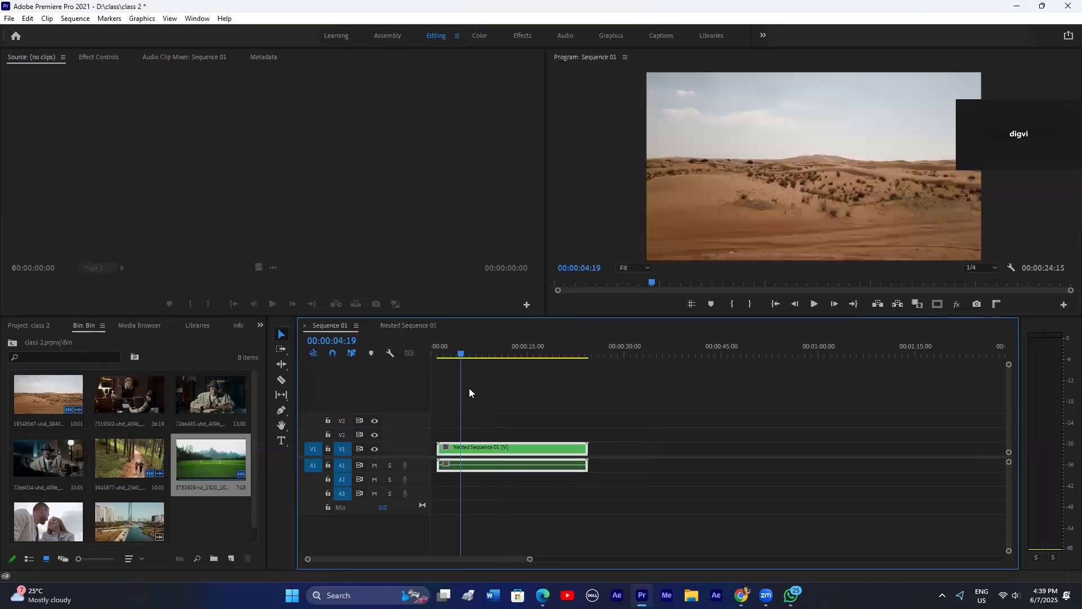
pyautogui.moveTo(455, 447)
pyautogui.mouseDown()
pyautogui.moveTo(447, 451)
pyautogui.moveTo(466, 433)
pyautogui.mouseUp()
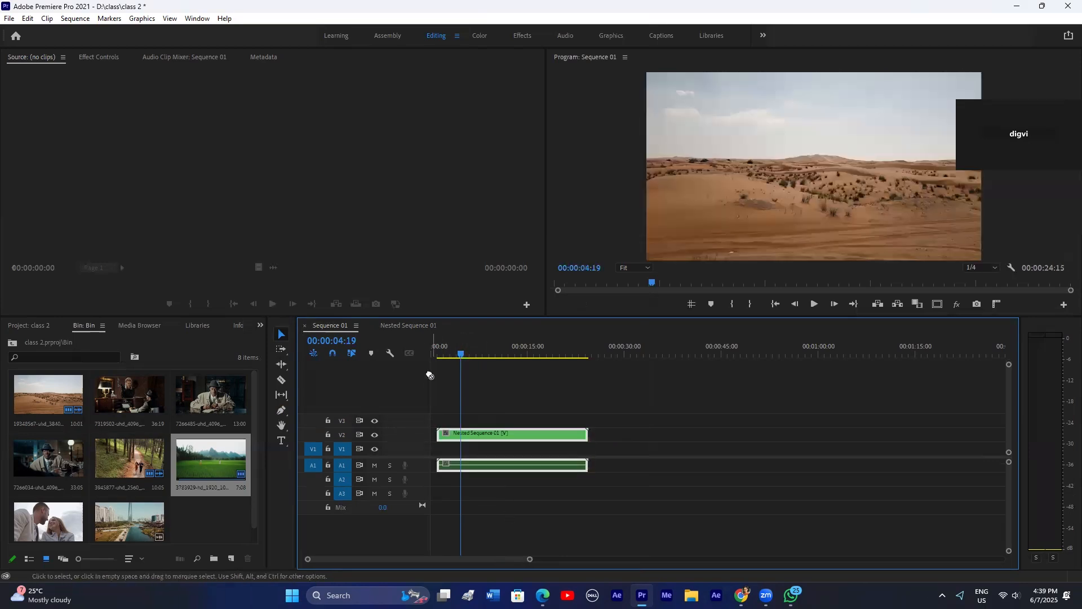
pyautogui.moveTo(435, 352); pyautogui.dragTo(401, 352)
pyautogui.moveTo(457, 435); pyautogui.dragTo(441, 449)
# Step: Add 7319502 on V2 overlapping the nested clip's end and 7266485 on V3, and move the nested clip up to V3
pyautogui.moveTo(530, 559); pyautogui.dragTo(592, 560)
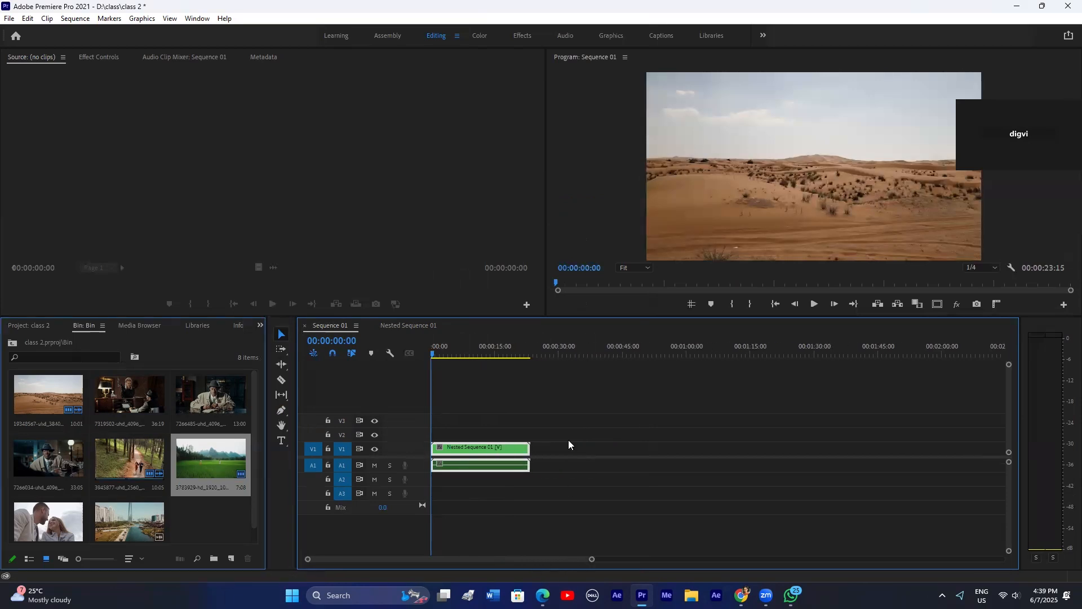
pyautogui.moveTo(103, 404); pyautogui.dragTo(516, 435)
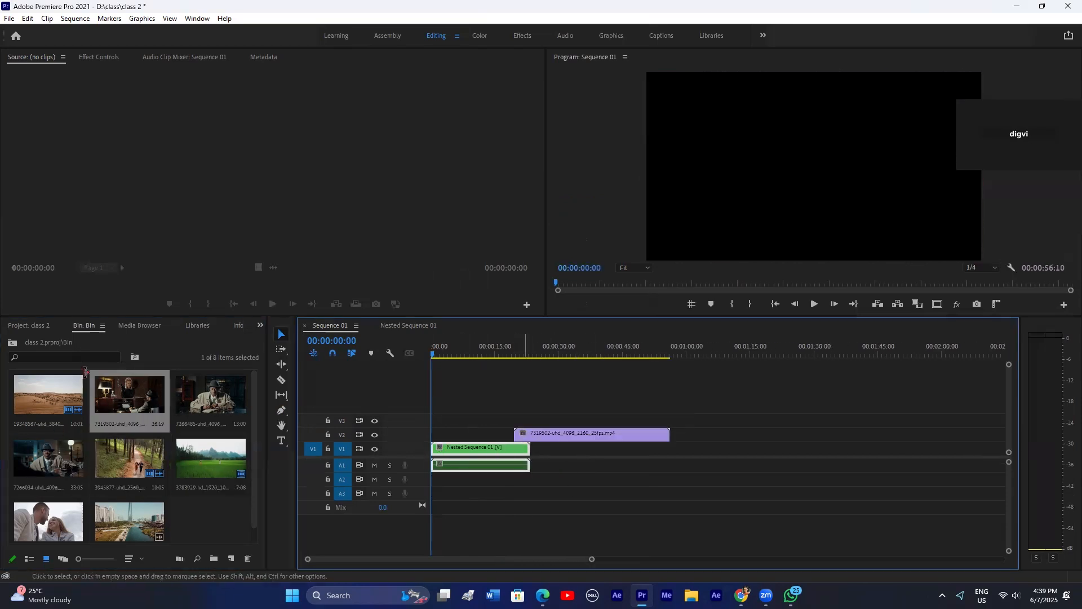
pyautogui.moveTo(210, 398); pyautogui.dragTo(518, 354)
pyautogui.moveTo(475, 445); pyautogui.dragTo(477, 418)
# Step: Compare Sequence 01 with the nested clip's timeline at 00:00:18:20, and scrub Sequence 01 to 00:00:26:06
pyautogui.moveTo(503, 353); pyautogui.dragTo(510, 353)
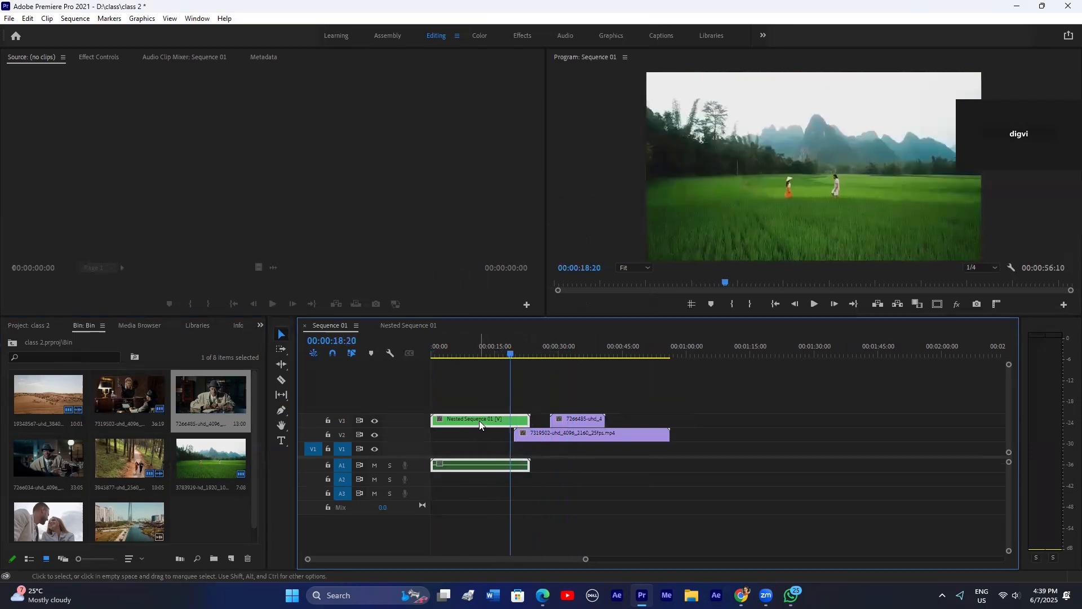
pyautogui.doubleClick(479, 421)
pyautogui.click(344, 327)
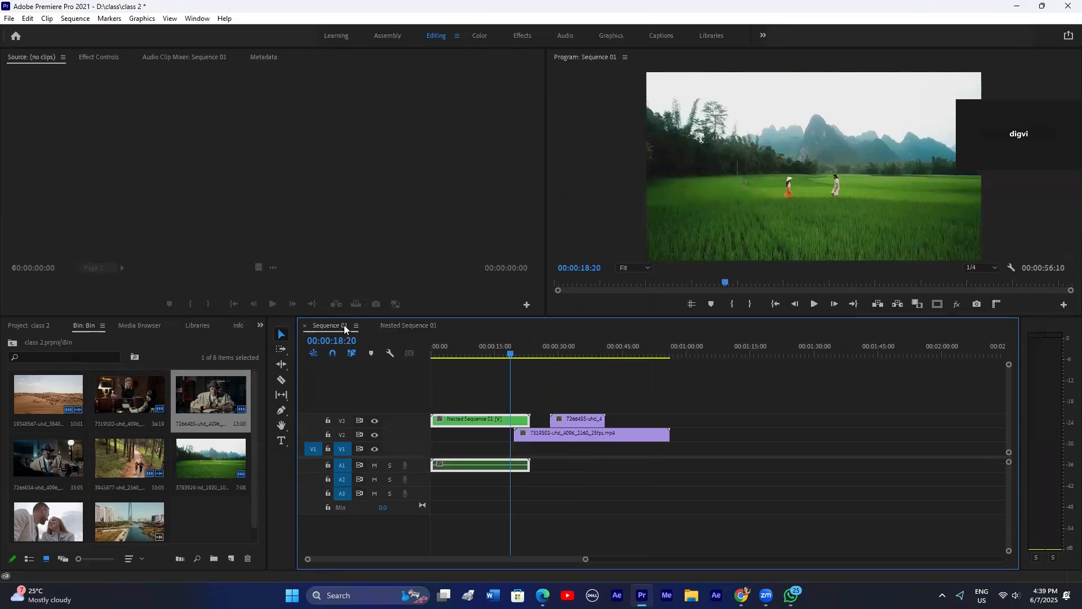
pyautogui.click(406, 326)
pyautogui.click(338, 326)
pyautogui.click(400, 325)
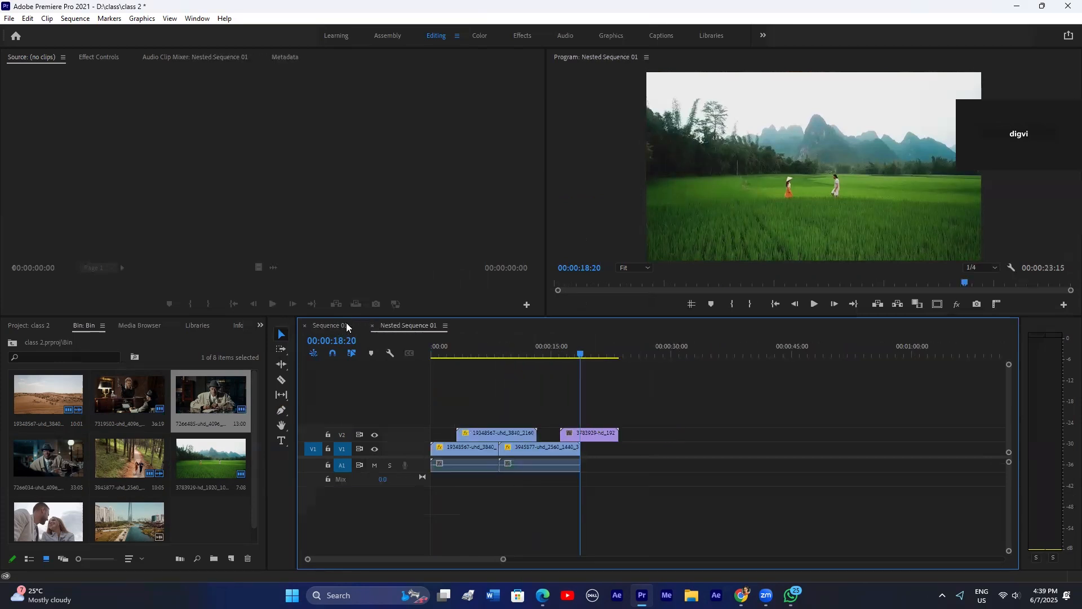
pyautogui.click(346, 325)
pyautogui.moveTo(511, 345); pyautogui.dragTo(544, 348)
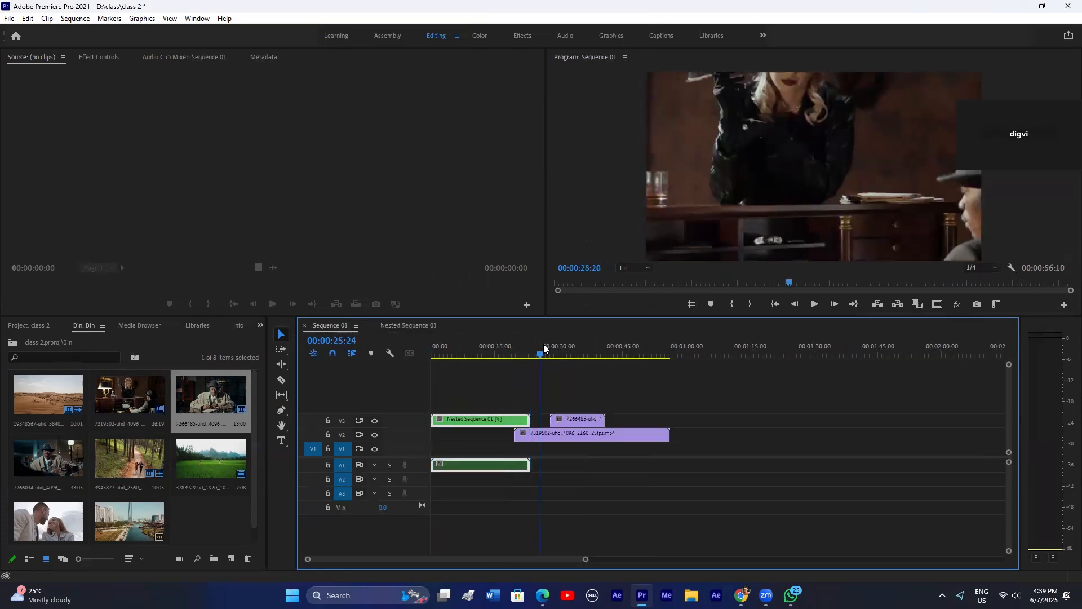
# Step: Set the label colour of the 7319502 clip on V2 to Rose
pyautogui.rightClick(561, 434)
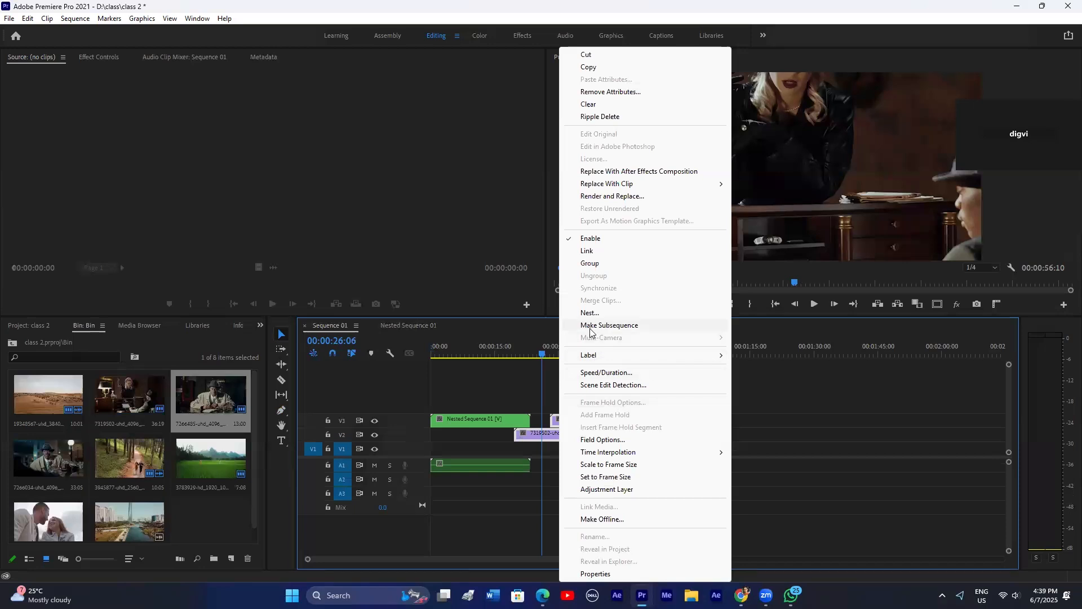
pyautogui.click(546, 376)
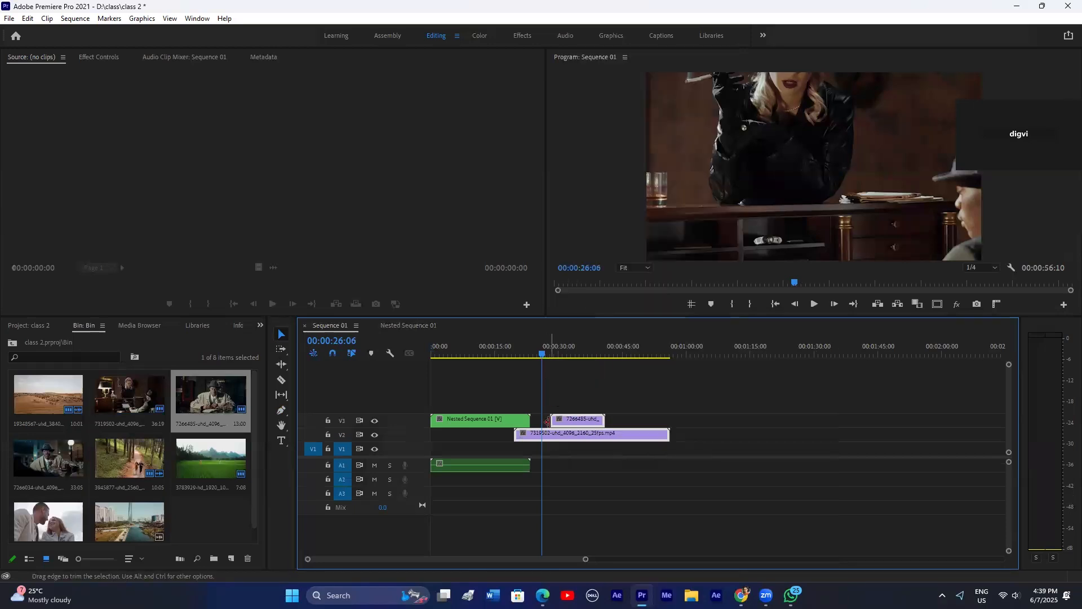
pyautogui.click(597, 394)
pyautogui.rightClick(547, 436)
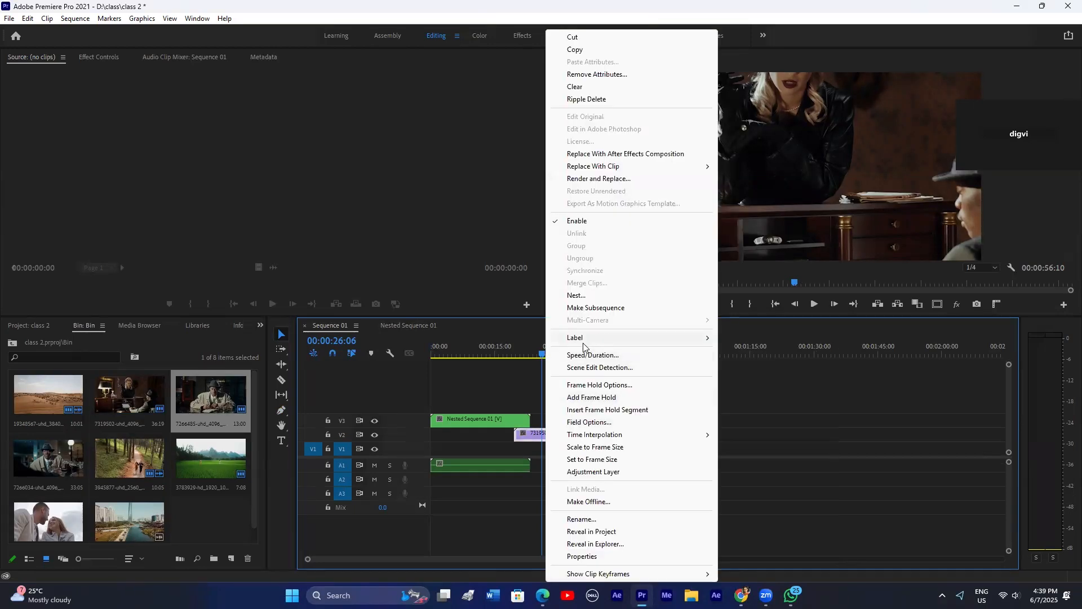
pyautogui.moveTo(586, 341)
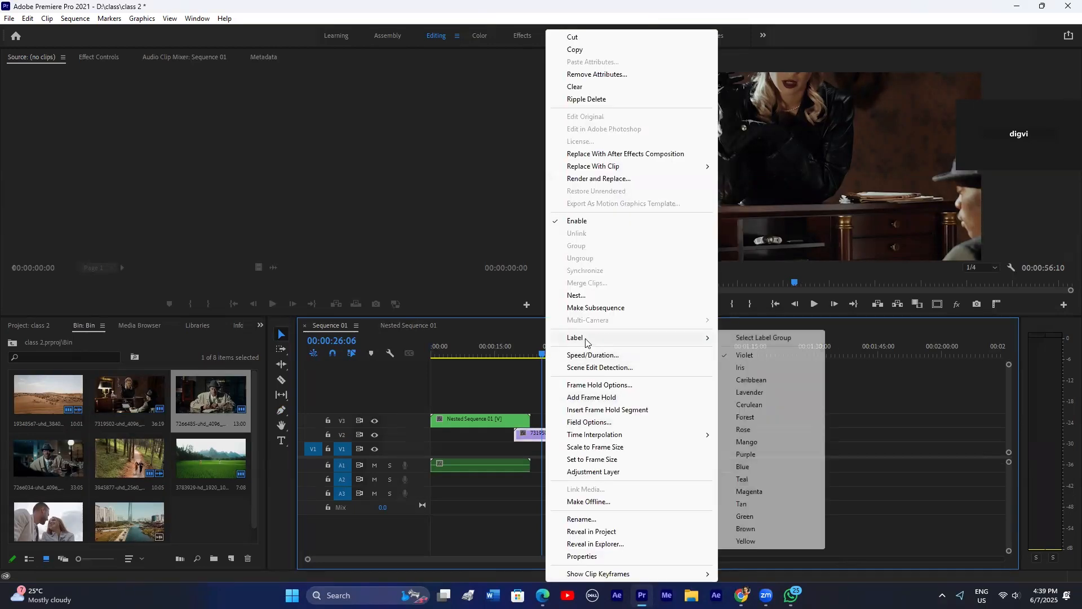
pyautogui.click(757, 432)
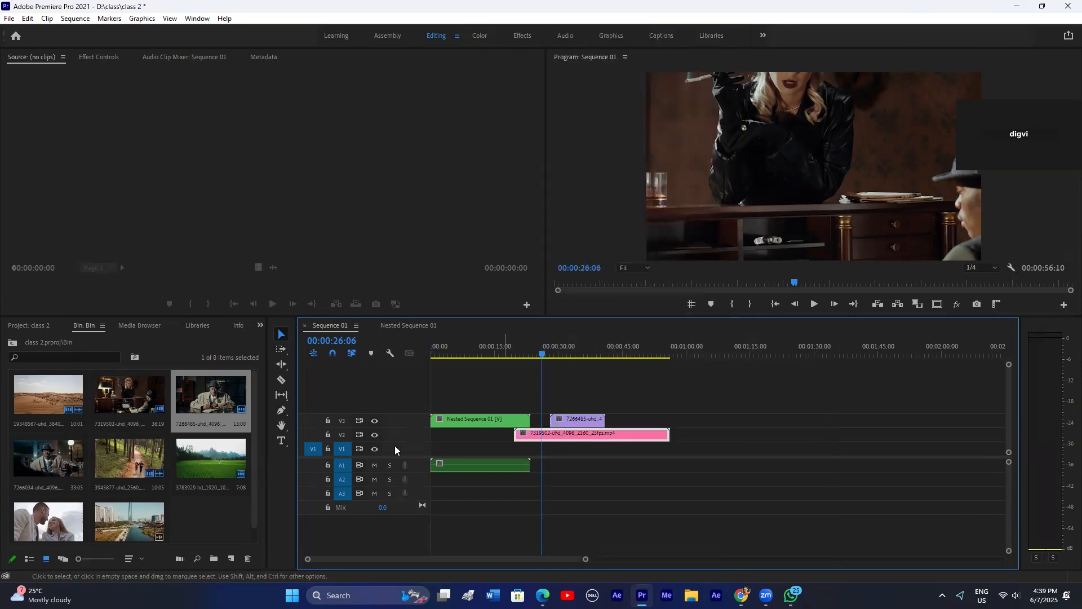
# Step: Reduce the height of the video and audio tracks in Sequence 01 and reposition the divider between them
pyautogui.moveTo(394, 457); pyautogui.dragTo(394, 485)
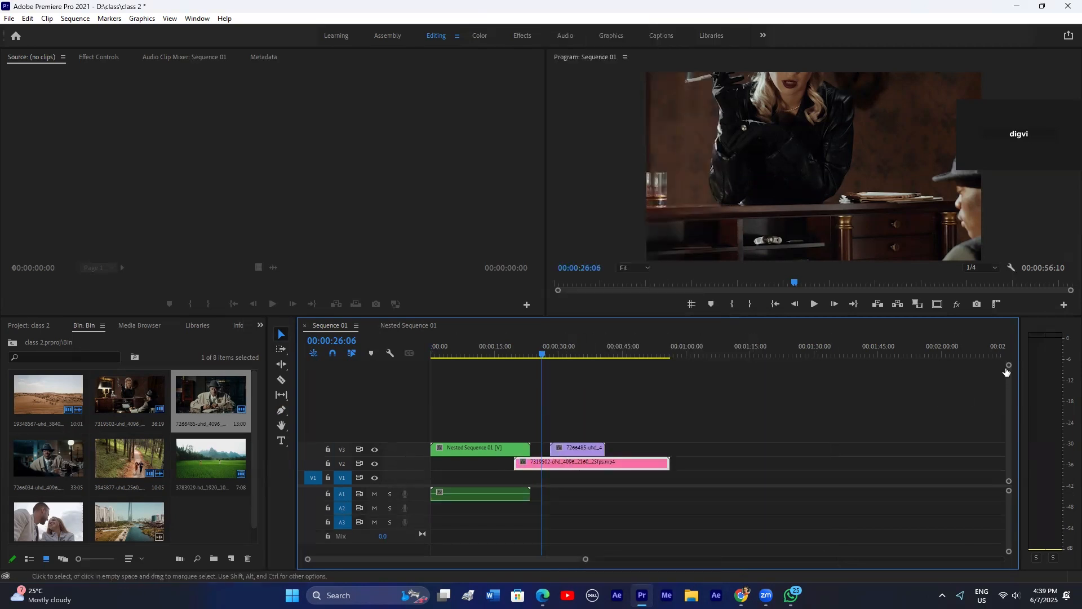
pyautogui.moveTo(1008, 366); pyautogui.dragTo(1007, 361)
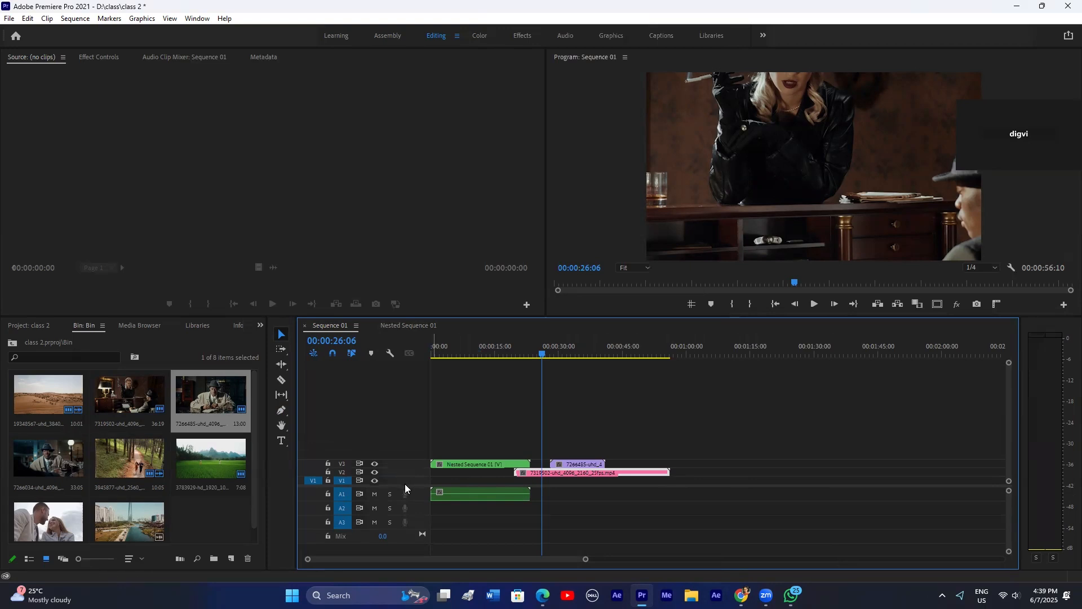
pyautogui.moveTo(405, 486); pyautogui.dragTo(398, 470)
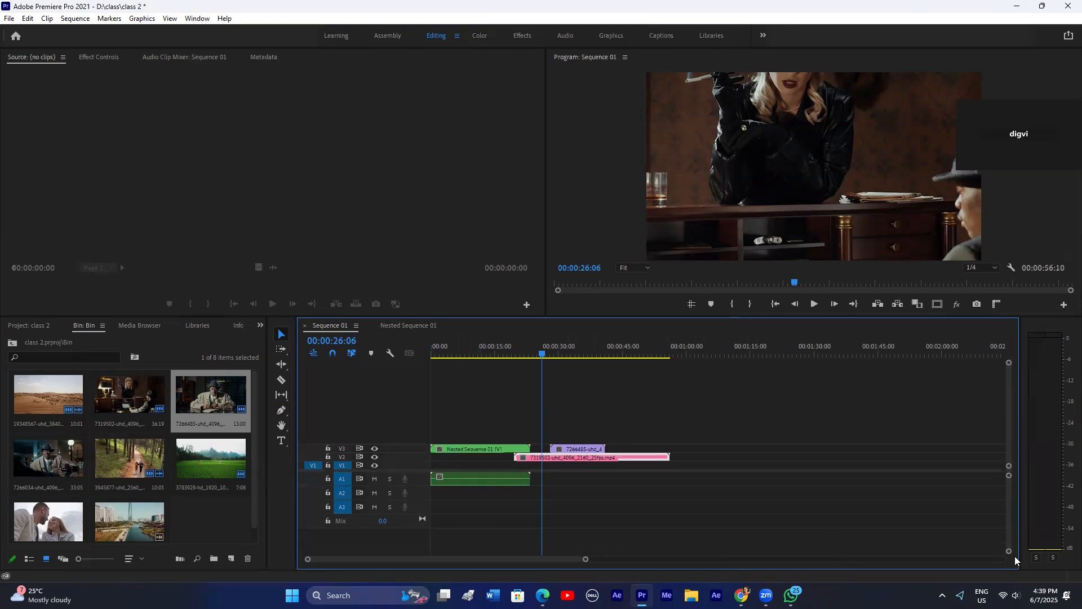
pyautogui.moveTo(1009, 552); pyautogui.dragTo(872, 500)
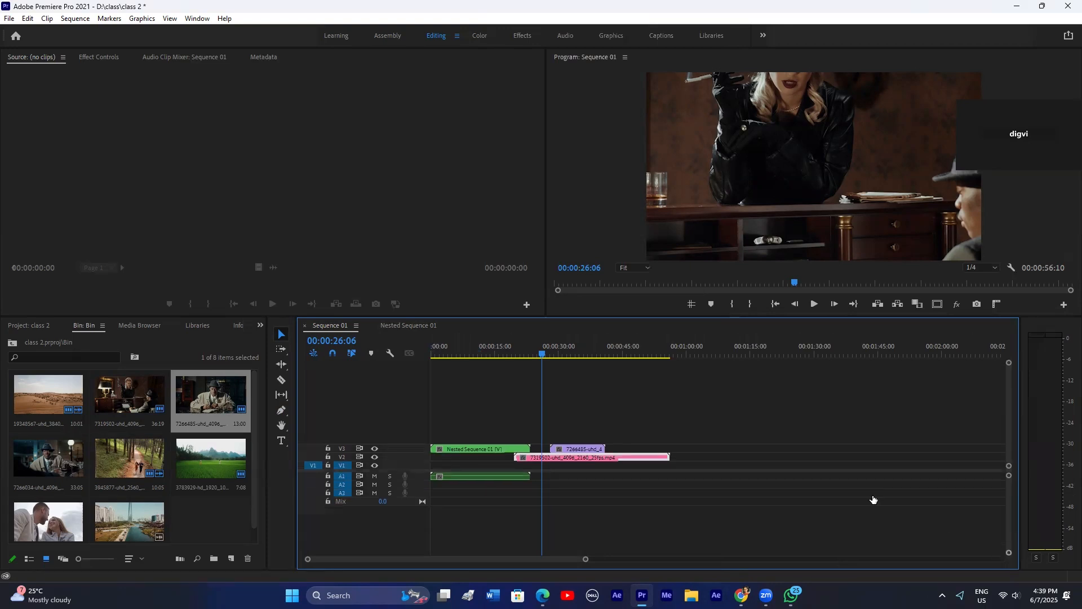
pyautogui.rightClick(558, 456)
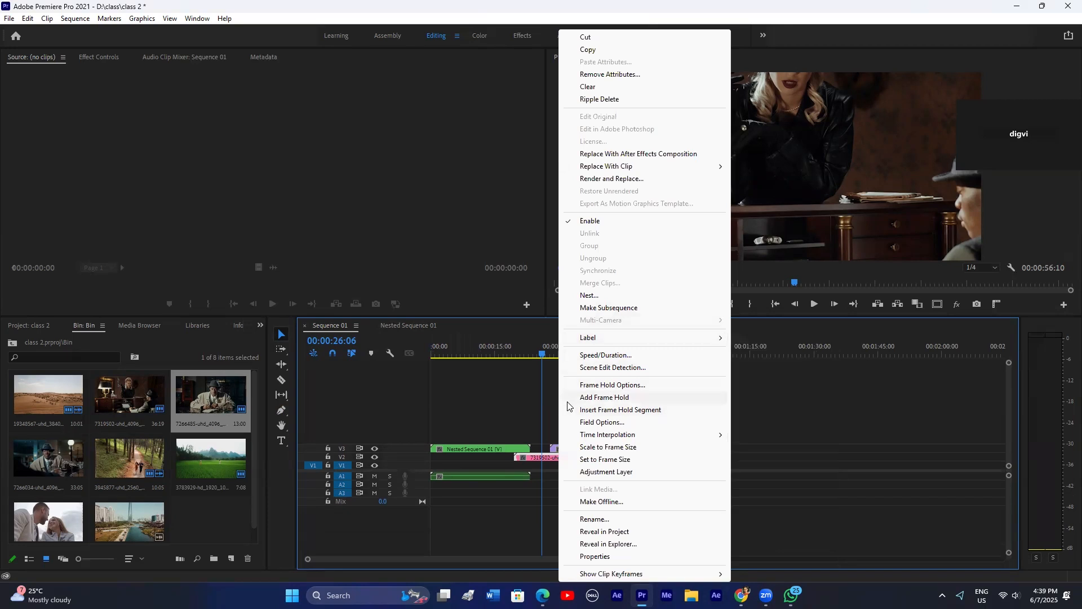
pyautogui.click(542, 443)
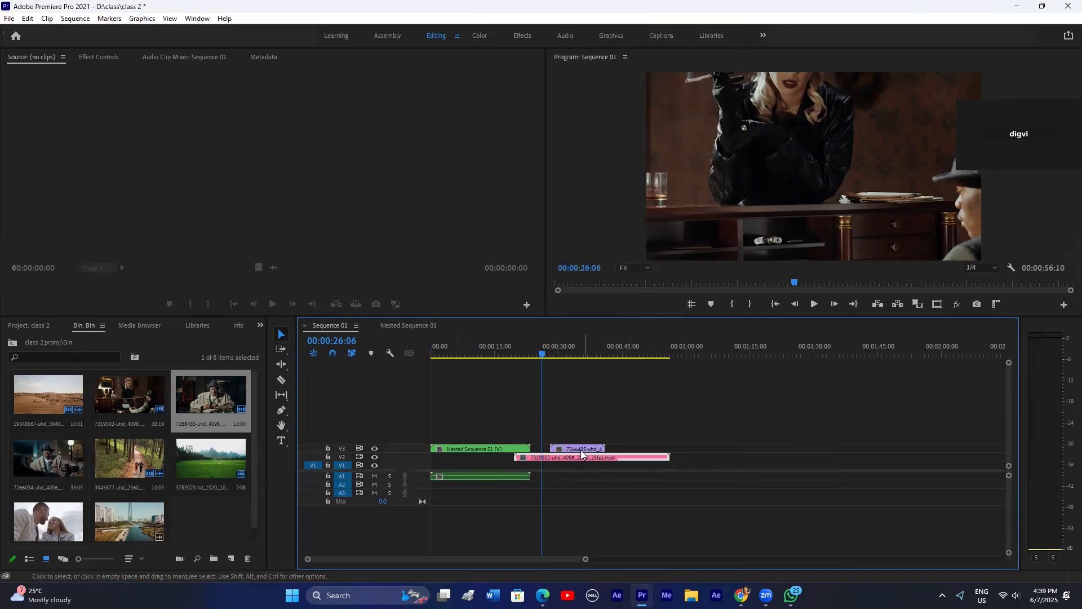
pyautogui.rightClick(550, 456)
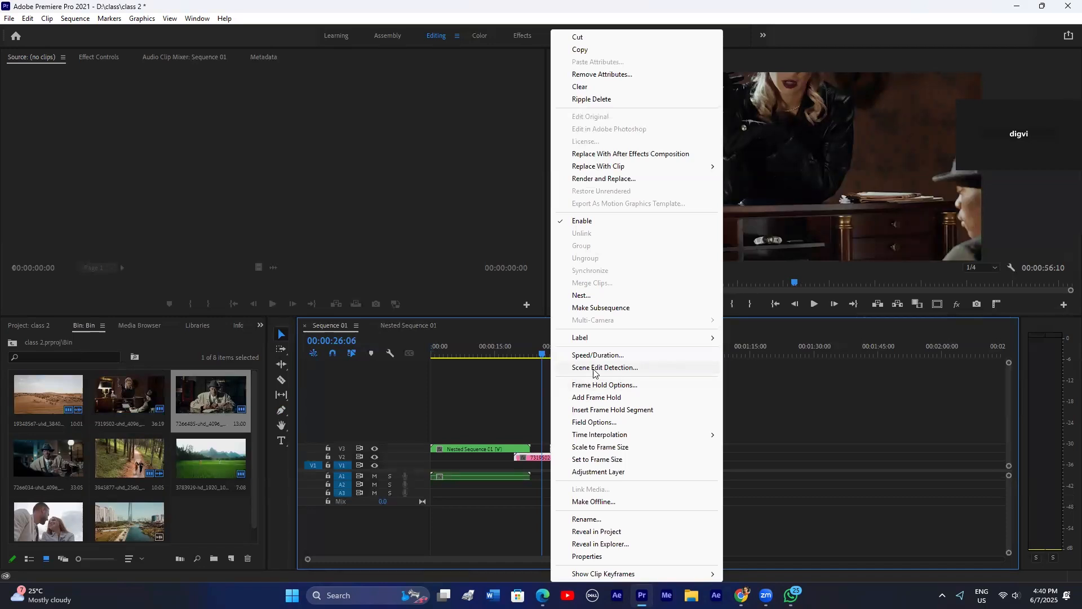
pyautogui.click(534, 405)
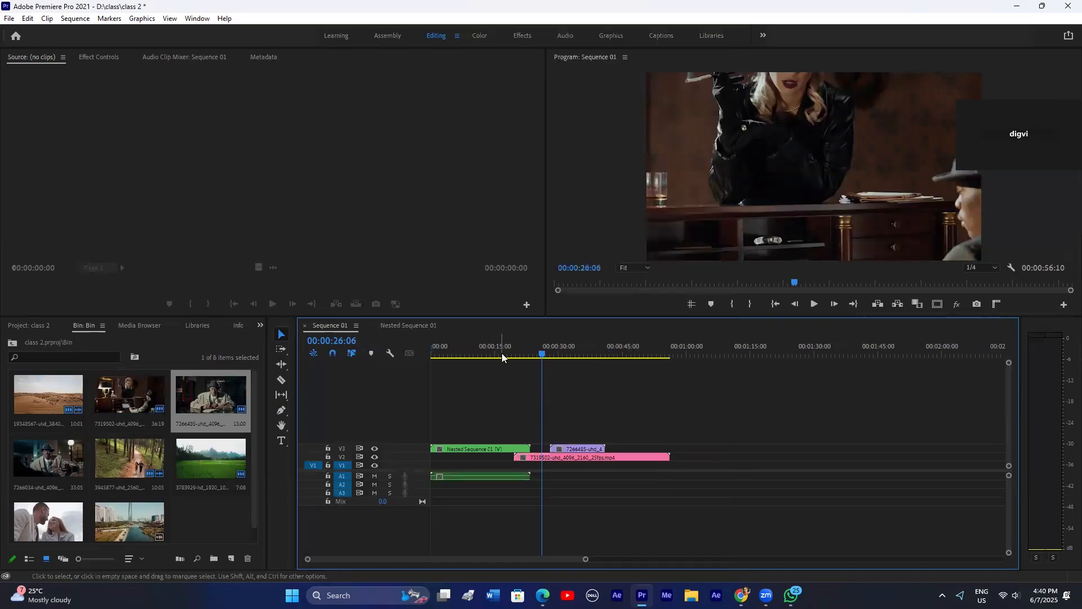
# Step: Move the 7319502 and 7266485 clips together one track up, so the first starts at about 00:00:30:00 on V3
pyautogui.press('Home')
pyautogui.moveTo(586, 559); pyautogui.dragTo(501, 559)
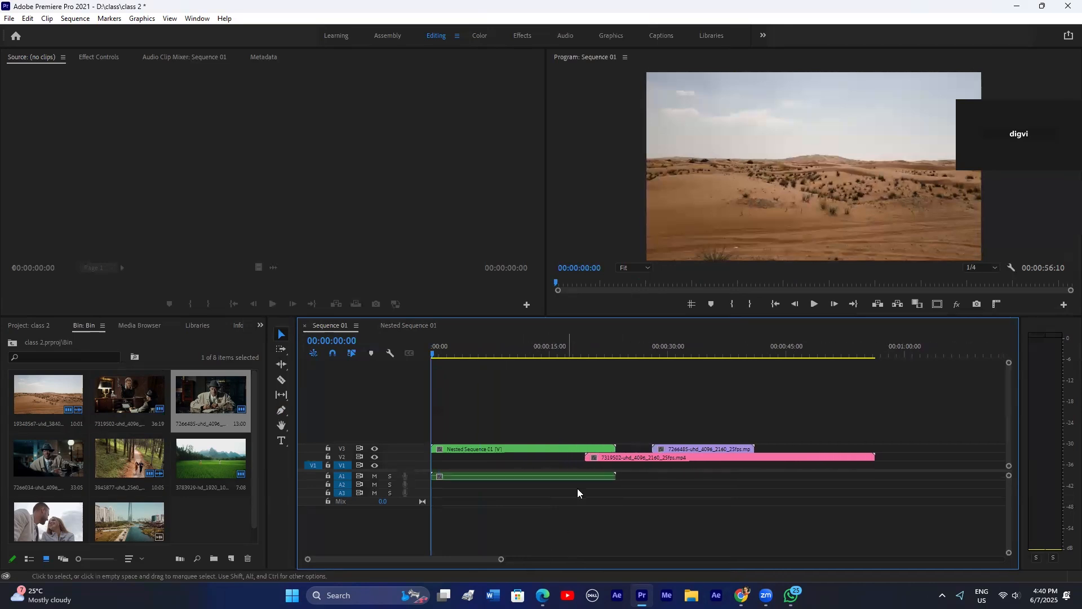
pyautogui.moveTo(741, 413); pyautogui.dragTo(691, 465)
pyautogui.moveTo(778, 454); pyautogui.dragTo(860, 446)
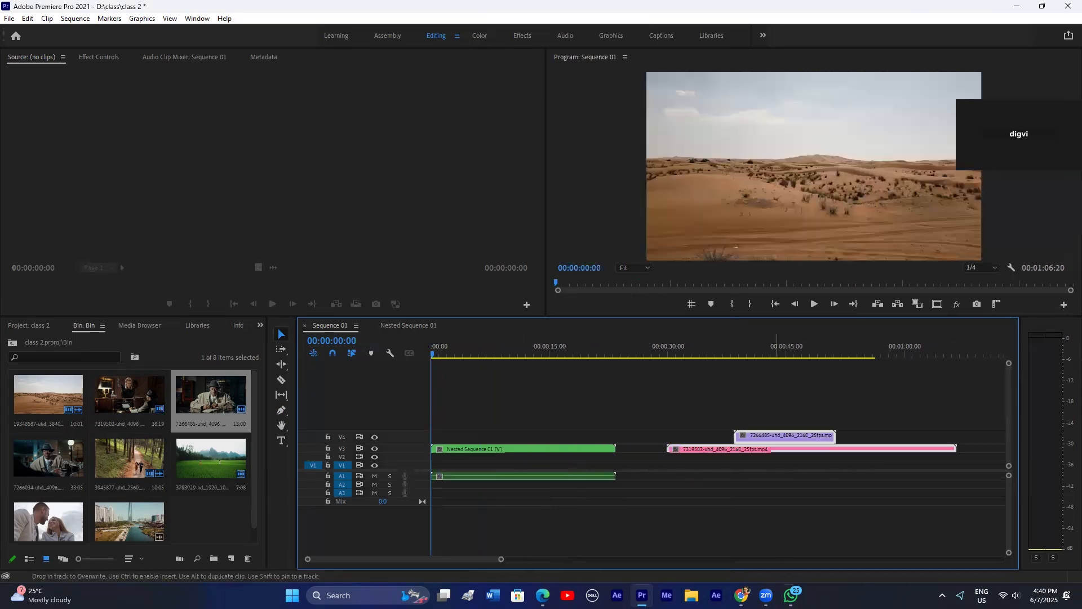
pyautogui.hotkey('alt', 'Tab')
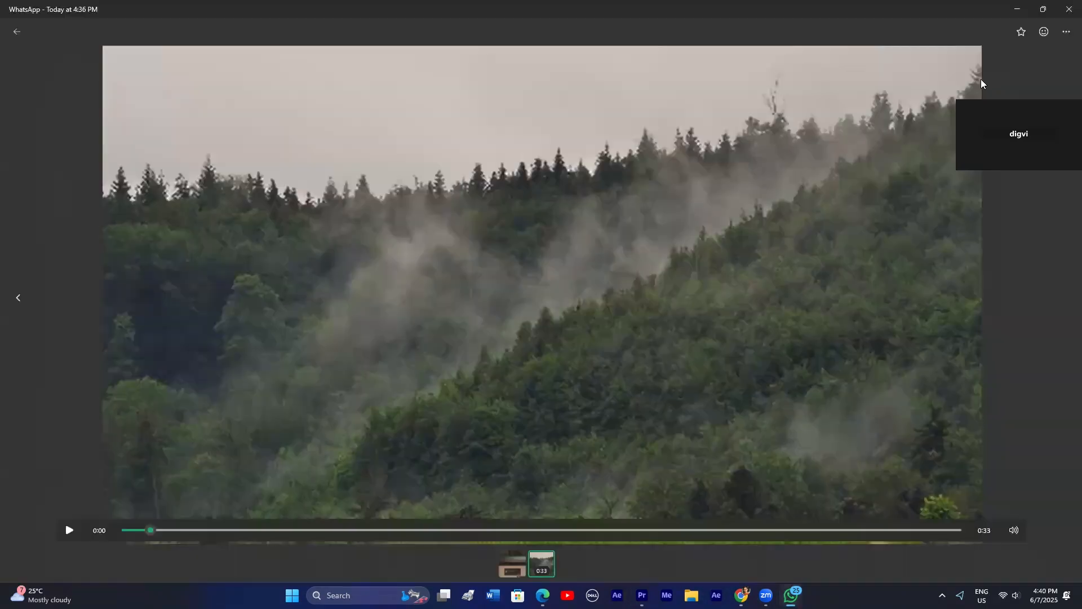
pyautogui.click(1018, 9)
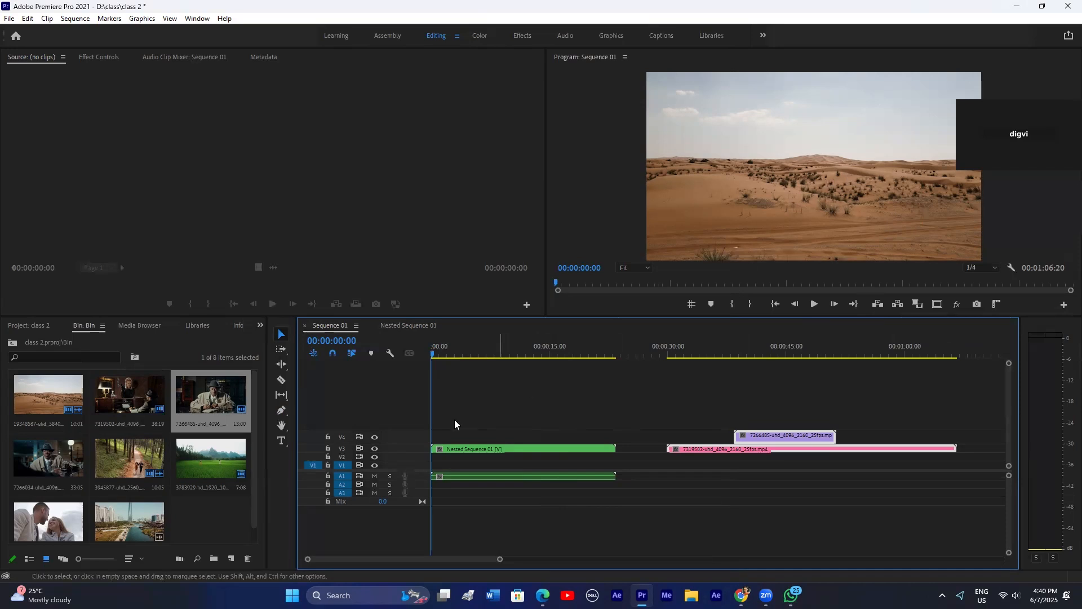
pyautogui.moveTo(446, 357); pyautogui.dragTo(462, 356)
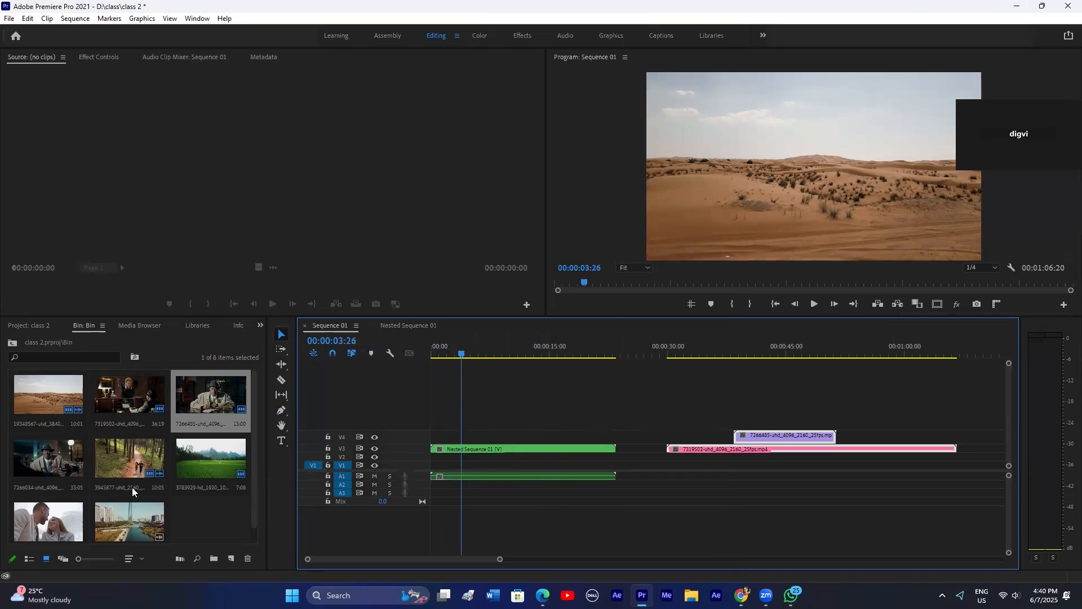
pyautogui.doubleClick(185, 513)
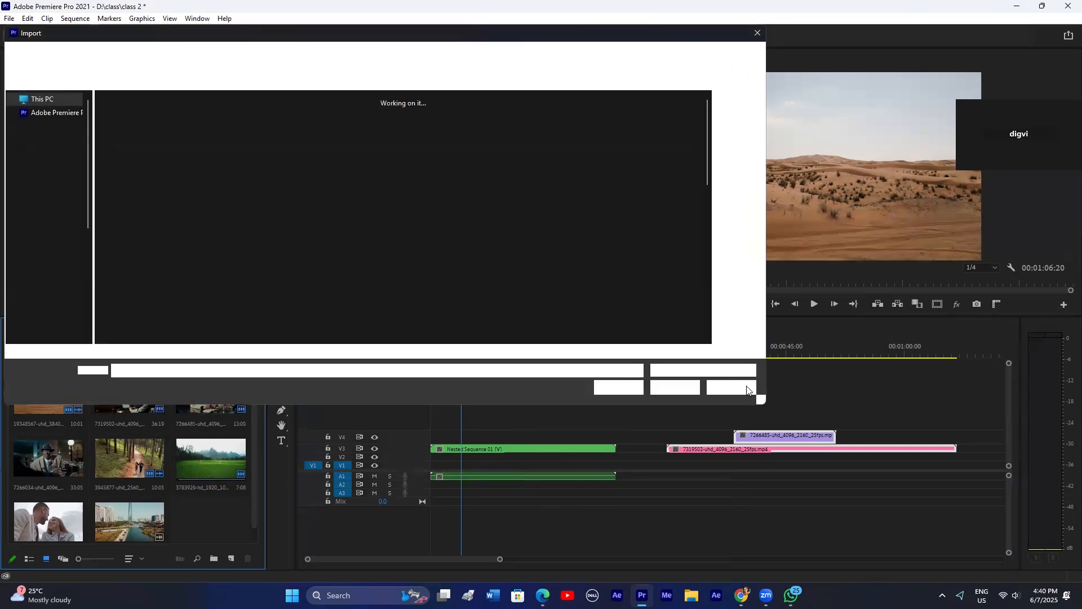
pyautogui.click(732, 388)
# Step: Mark the out point of Sequence 01 at 00:00:23:15, the nested clip's end, and return the playhead to 00:00:05:13
pyautogui.moveTo(468, 356); pyautogui.dragTo(616, 384)
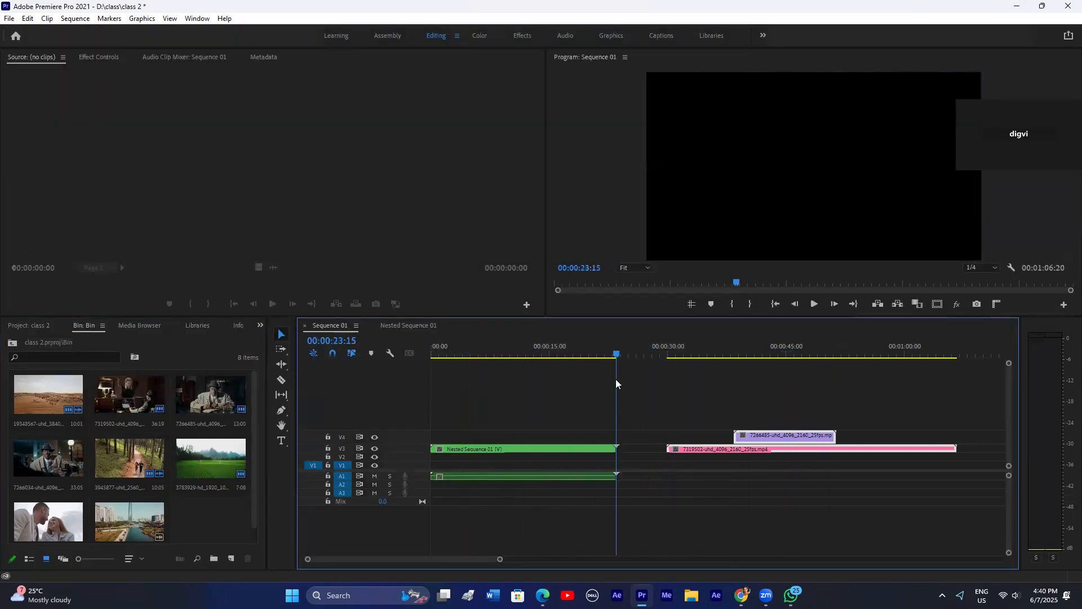
pyautogui.click(750, 305)
pyautogui.click(472, 353)
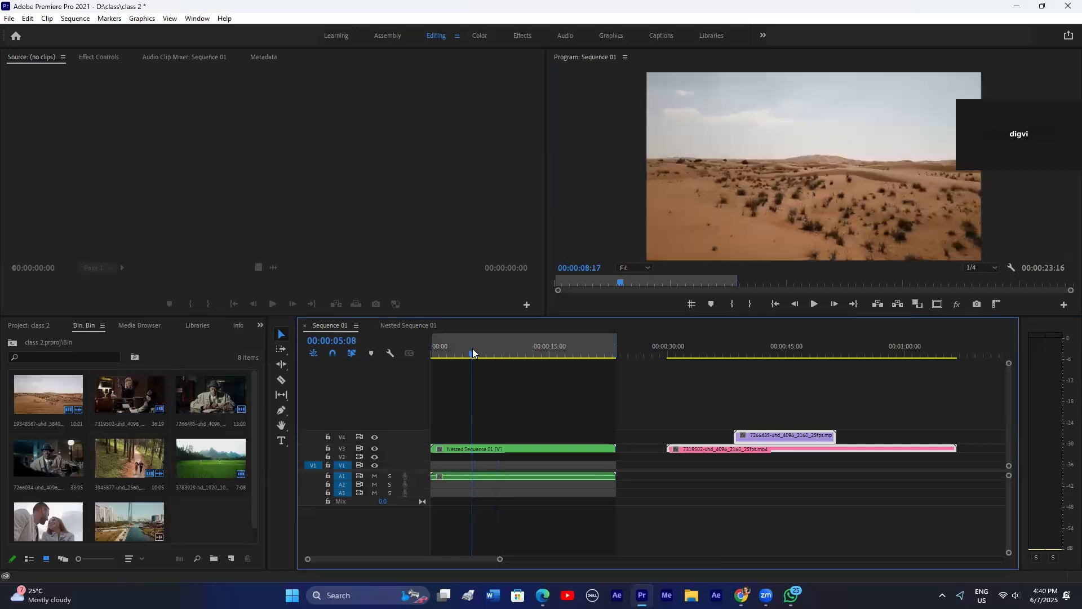
pyautogui.hotkey('ctrl', 'i')
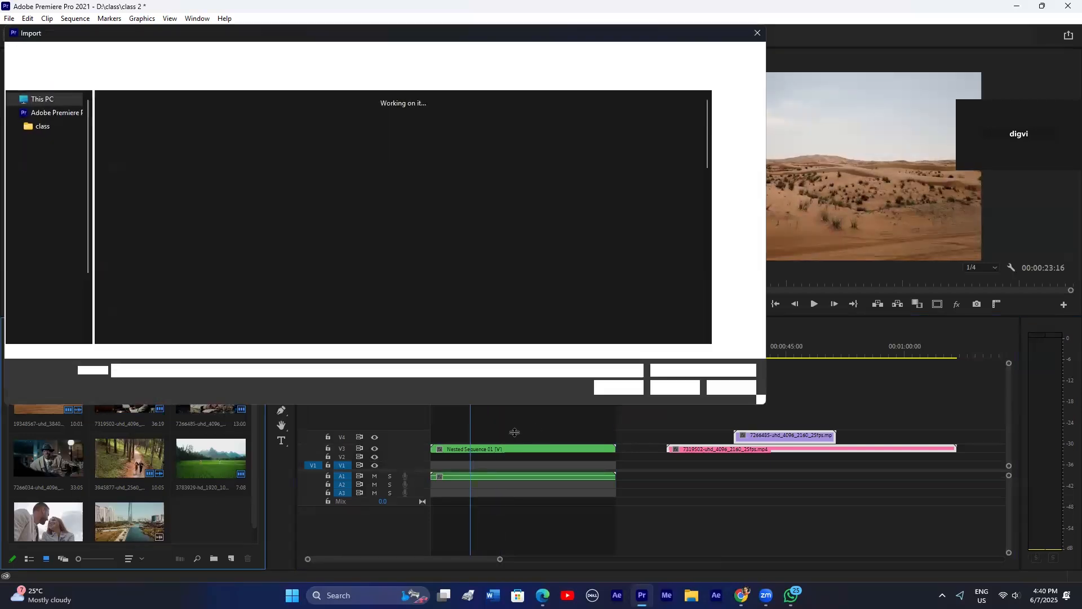
pyautogui.press('Escape')
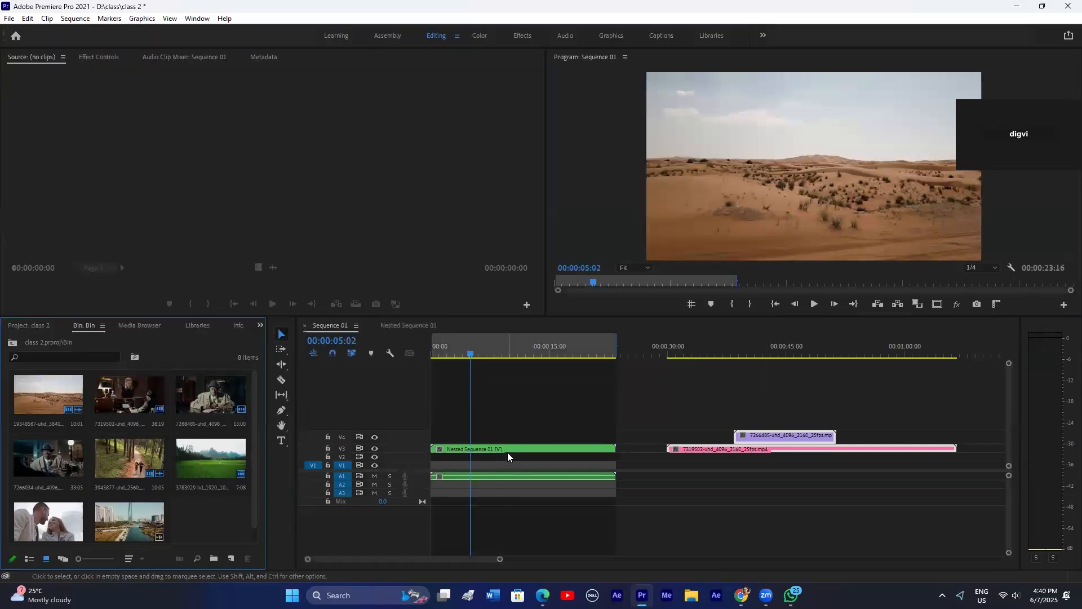
pyautogui.moveTo(497, 350); pyautogui.dragTo(473, 355)
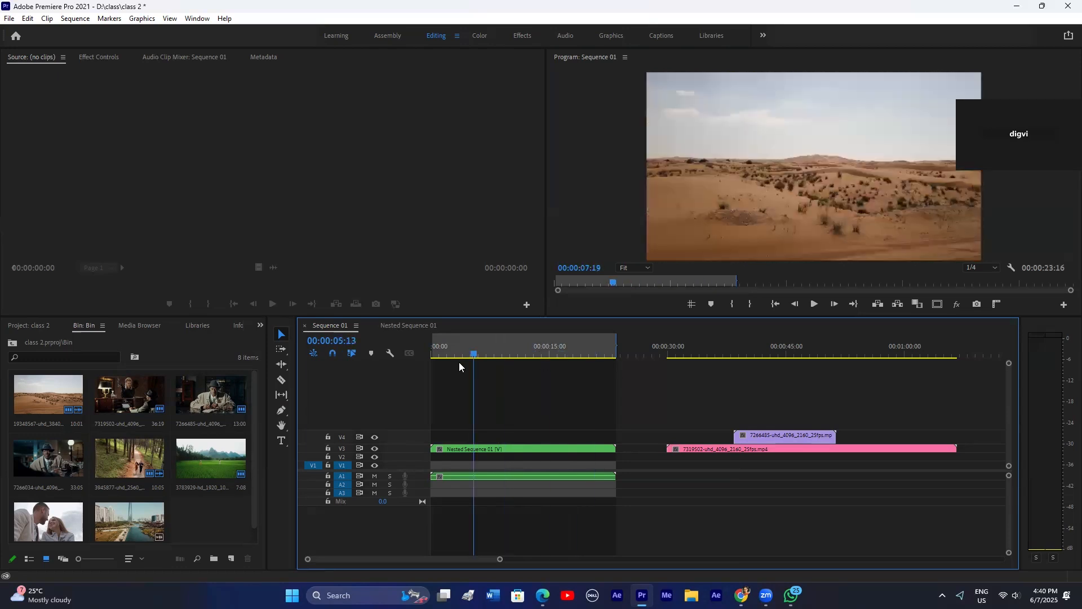
# Step: Import the pin parvati 001 video from the reels folder inside aaj tak ka work on drive D into the bin
pyautogui.click(528, 354)
pyautogui.click(507, 450)
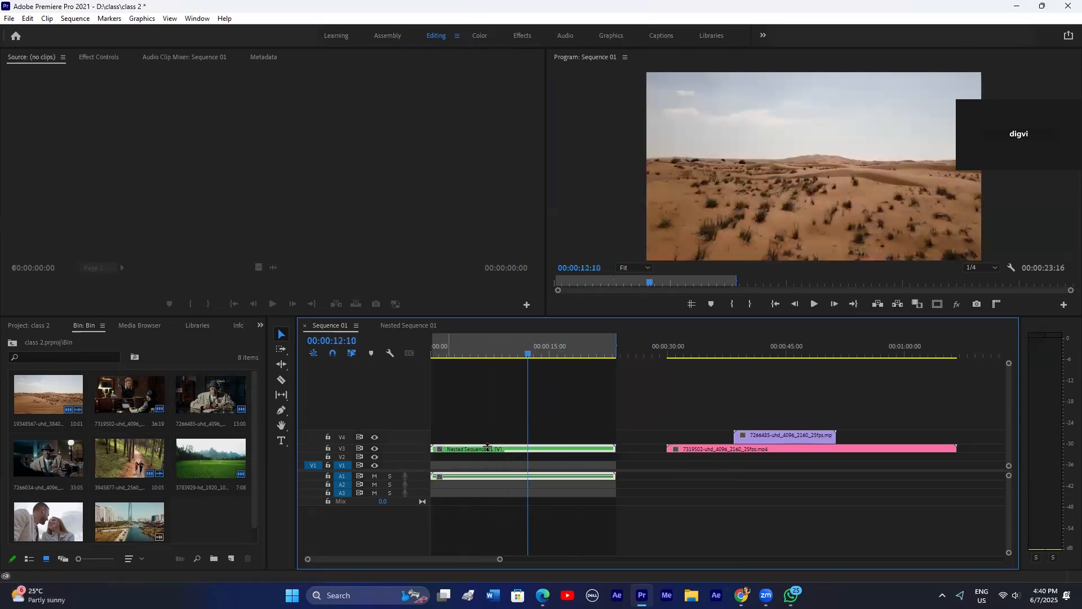
pyautogui.doubleClick(194, 513)
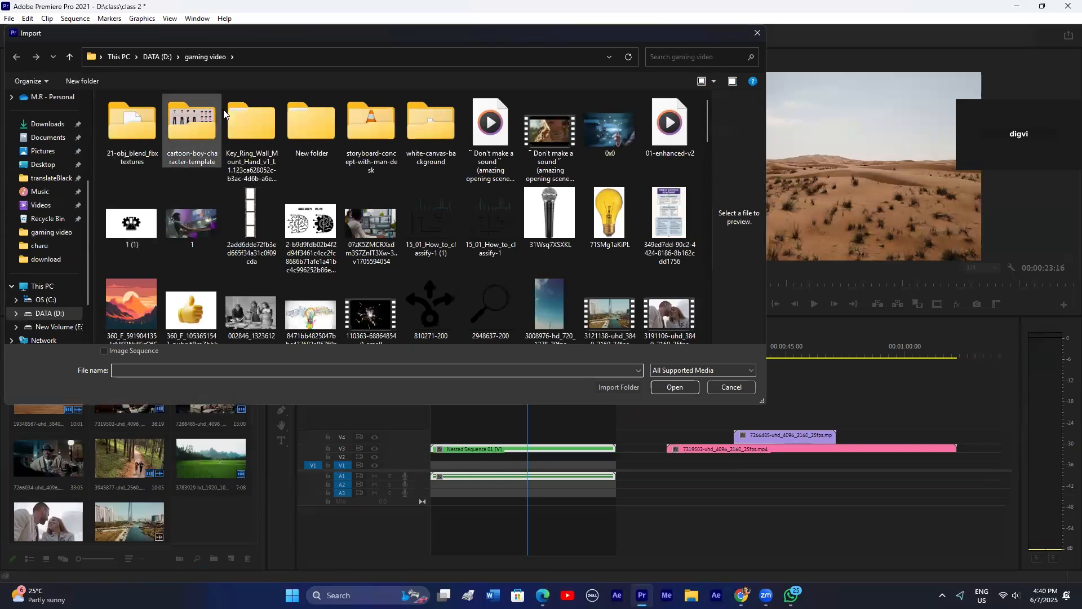
pyautogui.click(50, 313)
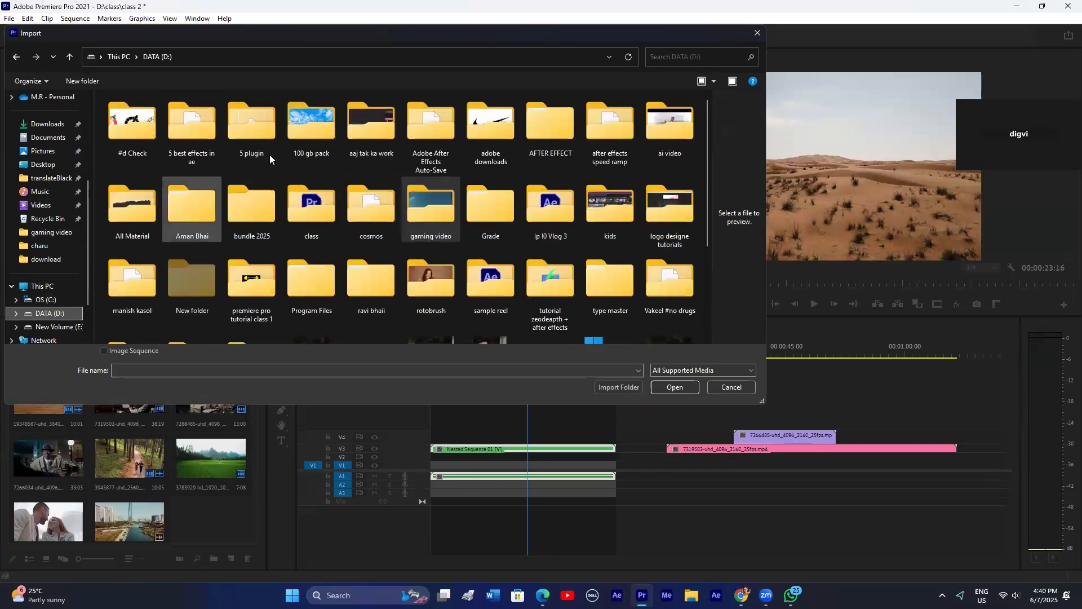
pyautogui.click(367, 126)
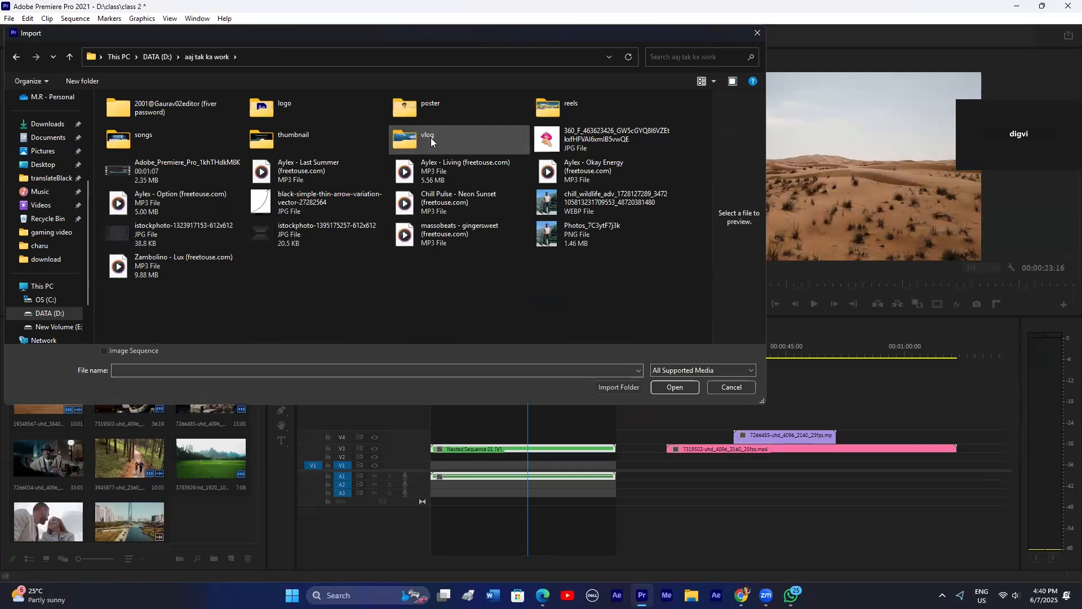
pyautogui.doubleClick(544, 112)
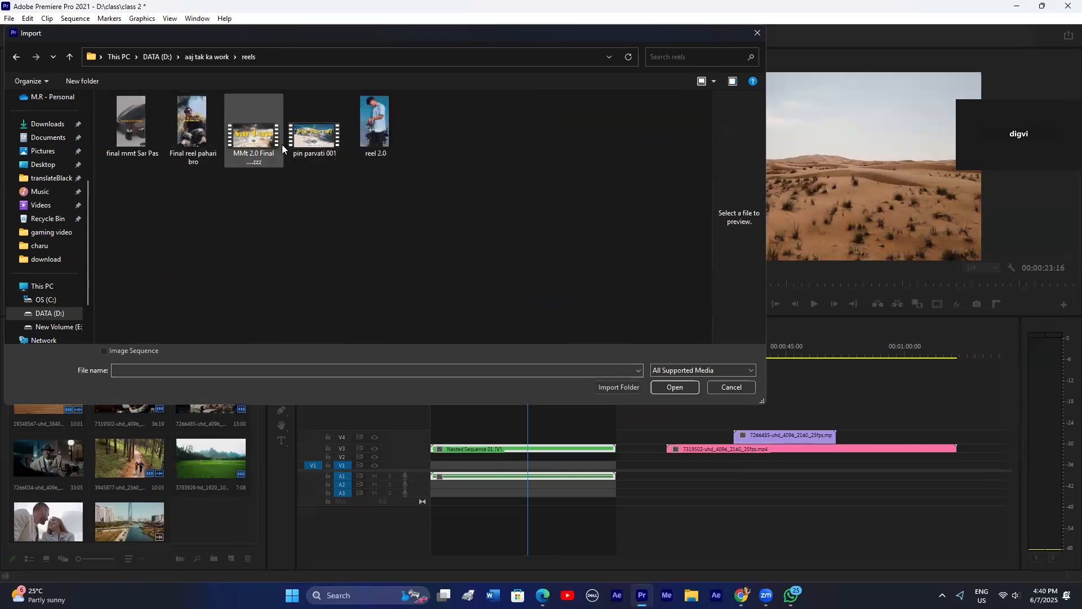
pyautogui.click(314, 135)
pyautogui.click(674, 387)
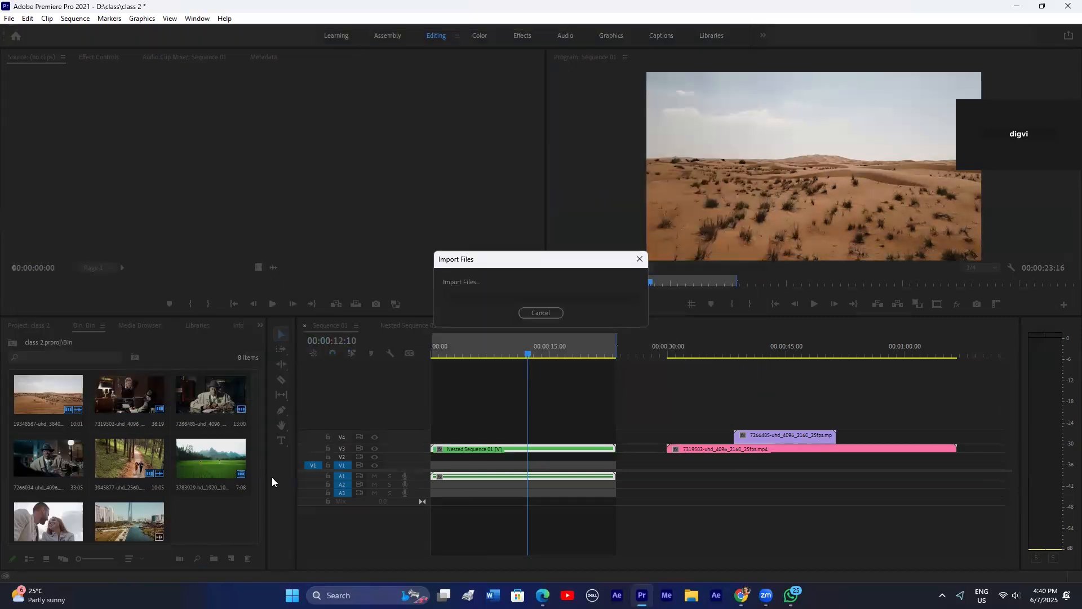
# Step: Place pin parvati 001.mp4 at the start of Sequence 01 on V5 and delete the nested, 7319502 and 7266485 clips
pyautogui.moveTo(198, 511); pyautogui.dragTo(432, 432)
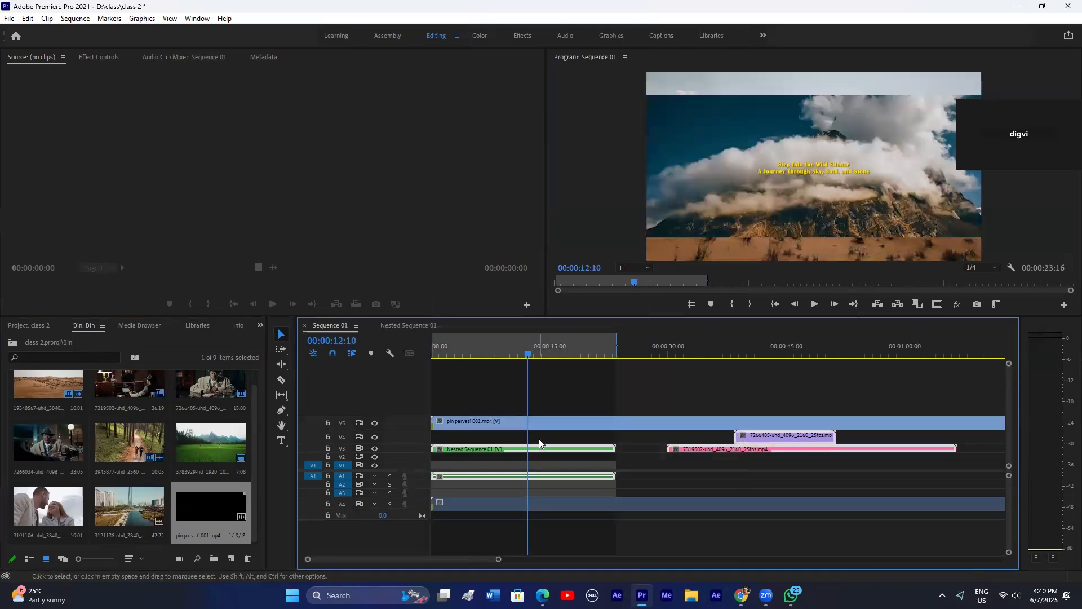
pyautogui.press('Delete')
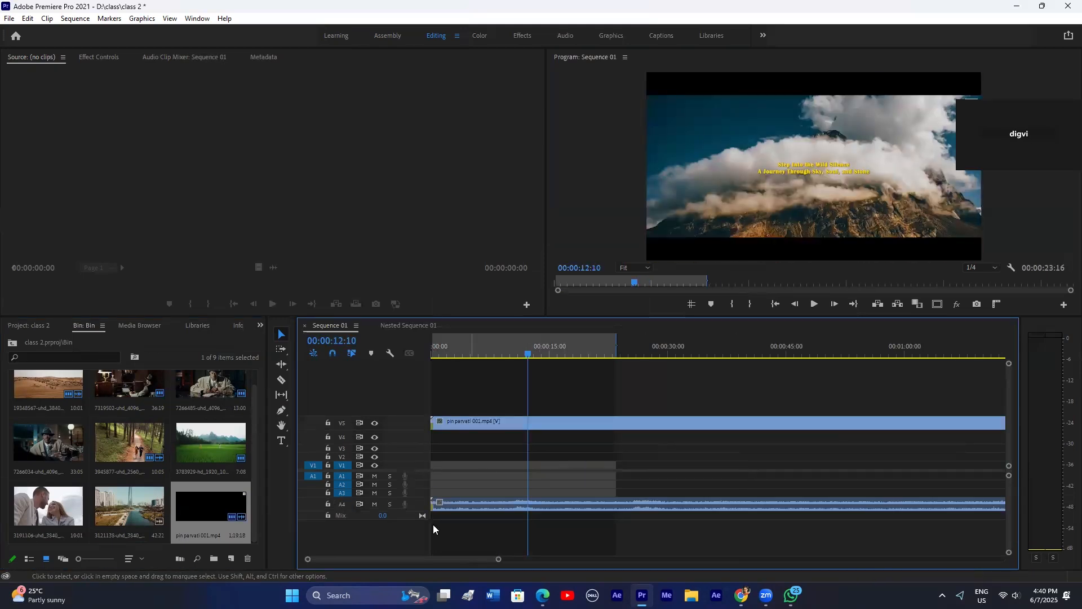
# Step: Move the pin parvati 001 clip down to V2 with its audio on A1, and increase the height of the video tracks
pyautogui.moveTo(499, 558); pyautogui.dragTo(606, 558)
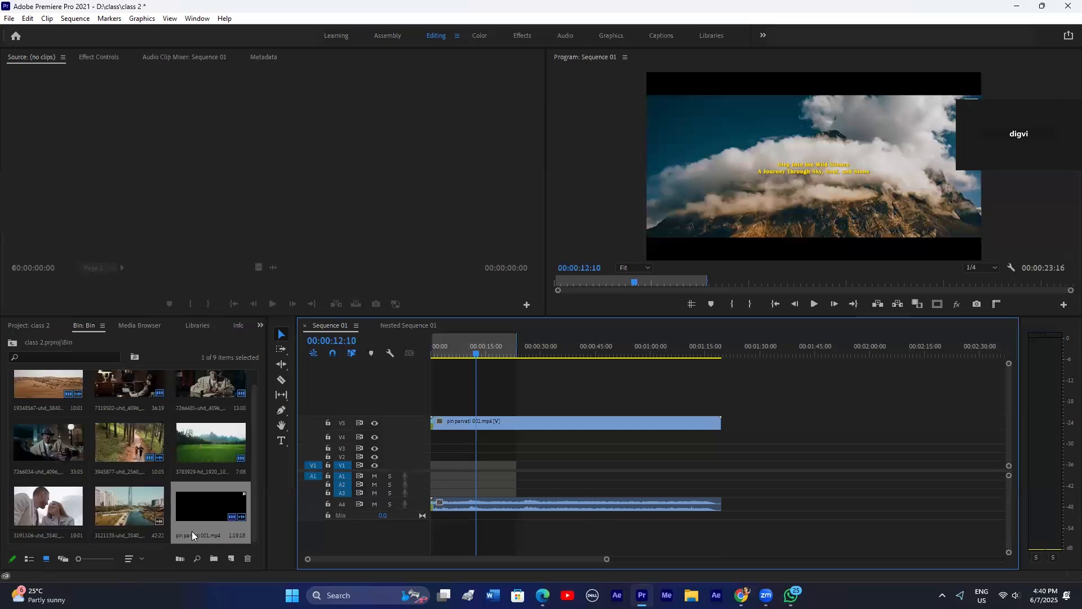
pyautogui.moveTo(460, 423); pyautogui.dragTo(468, 504)
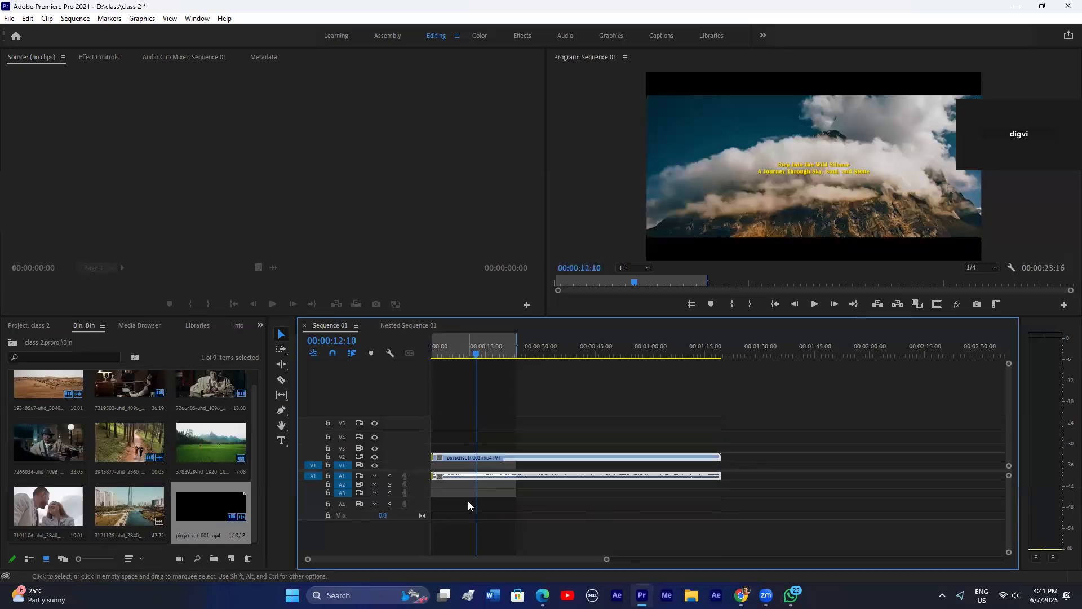
pyautogui.click(469, 502)
pyautogui.click(510, 458)
pyautogui.moveTo(1009, 364); pyautogui.dragTo(1009, 367)
pyautogui.click(545, 423)
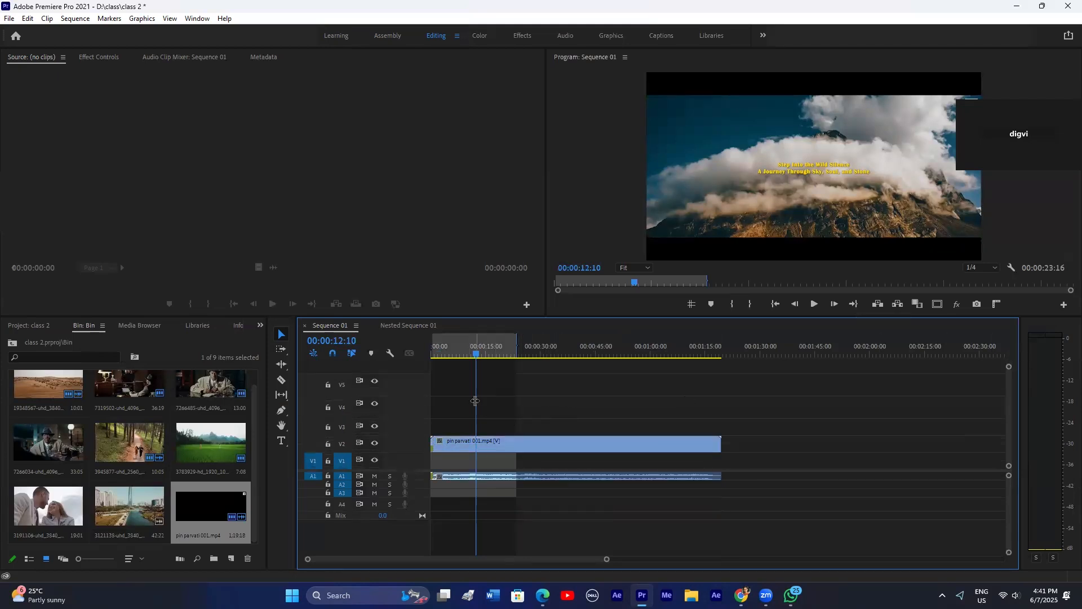
# Step: Find the scene change at 00:00:10:02 in the pin parvati 001 clip and split the clip there with the Razor tool
pyautogui.click(468, 349)
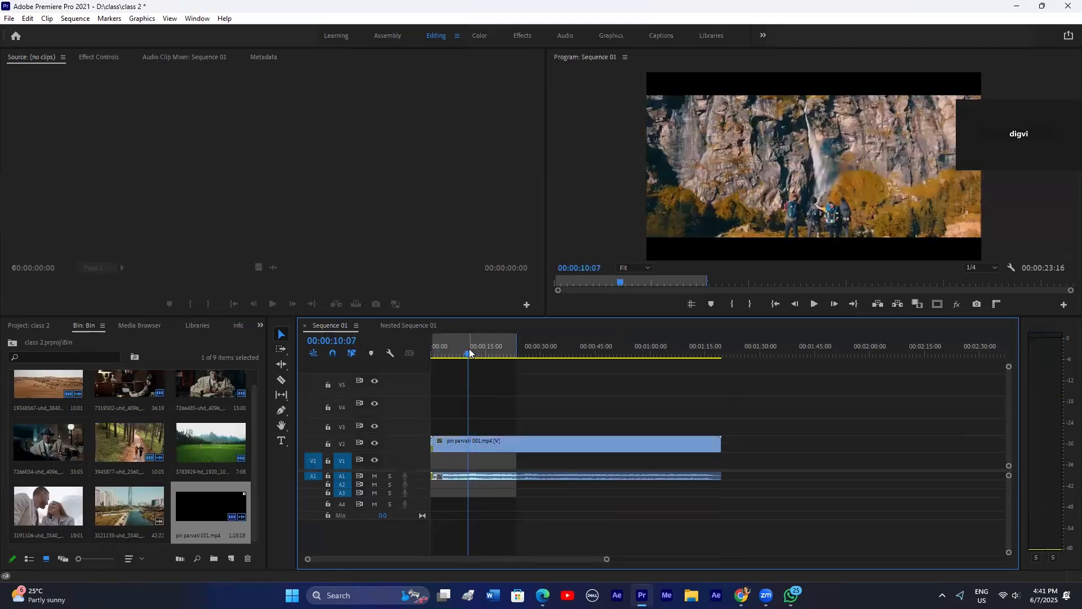
pyautogui.press('space')
pyautogui.press('Right')
pyautogui.press('Right')
pyautogui.press('Right')
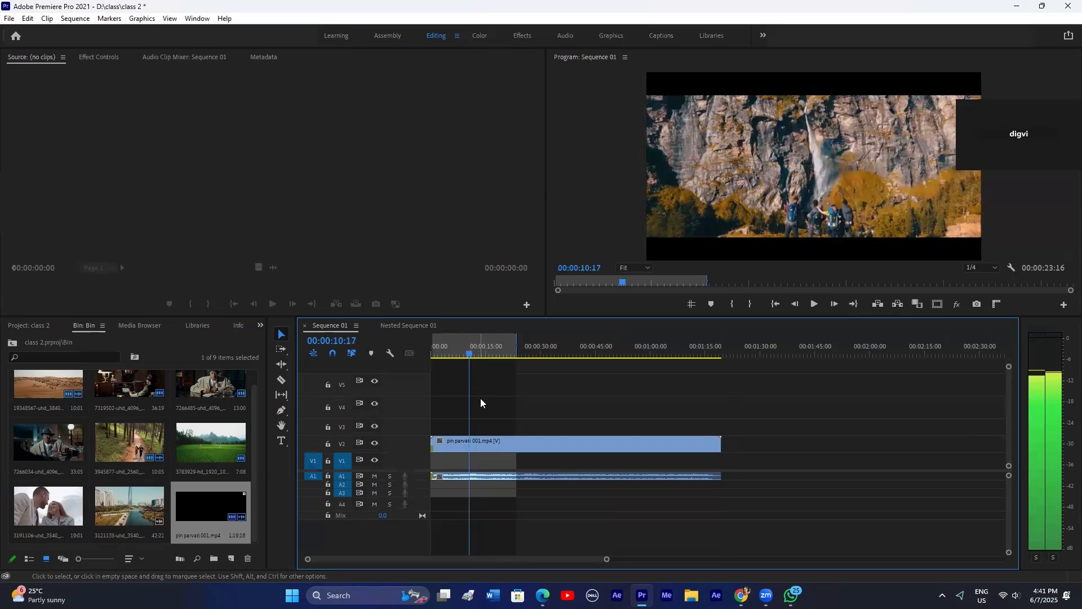
pyautogui.press('Left')
pyautogui.press('Left')
pyautogui.press('Left')
pyautogui.press('Left')
pyautogui.press('Left')
pyautogui.press('Left')
pyautogui.press('Left')
pyautogui.press('Left')
pyautogui.press('Left')
pyautogui.press('Left')
pyautogui.press('Left')
pyautogui.press('Left')
pyautogui.press('Left')
pyautogui.press('Left')
pyautogui.press('Left')
pyautogui.press('Left')
pyautogui.press('Left')
pyautogui.press('Left')
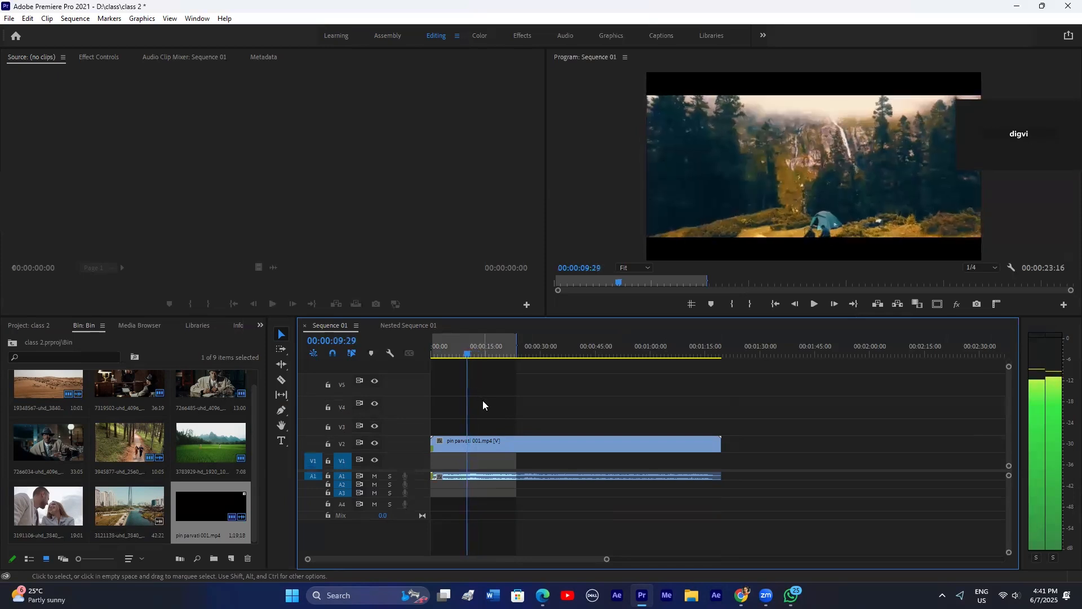
pyautogui.press('Right')
pyautogui.press('Right')
pyautogui.press('Right')
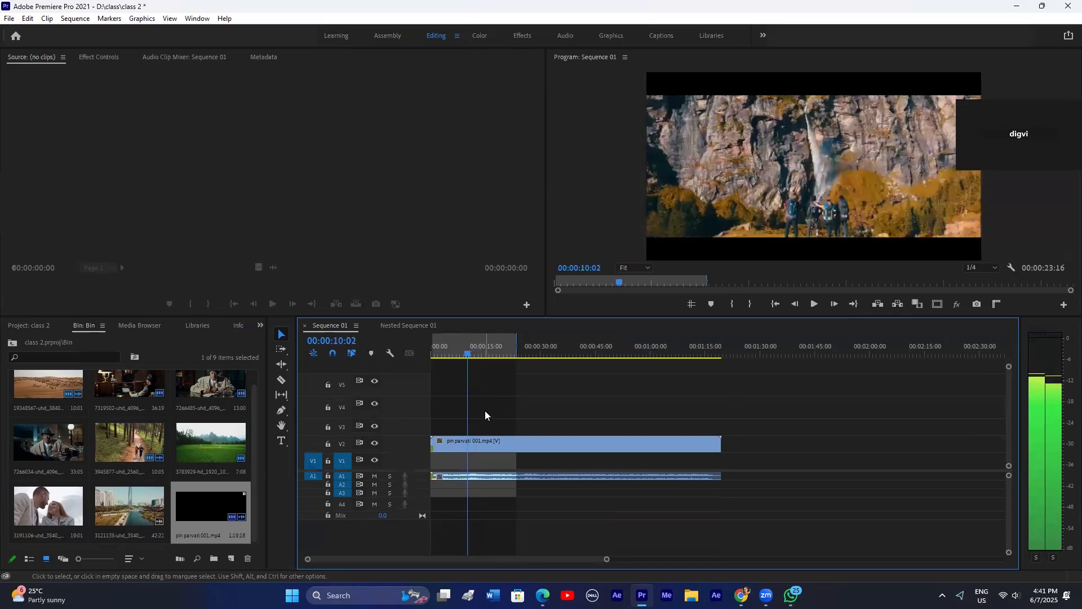
pyautogui.press('c')
pyautogui.click(469, 443)
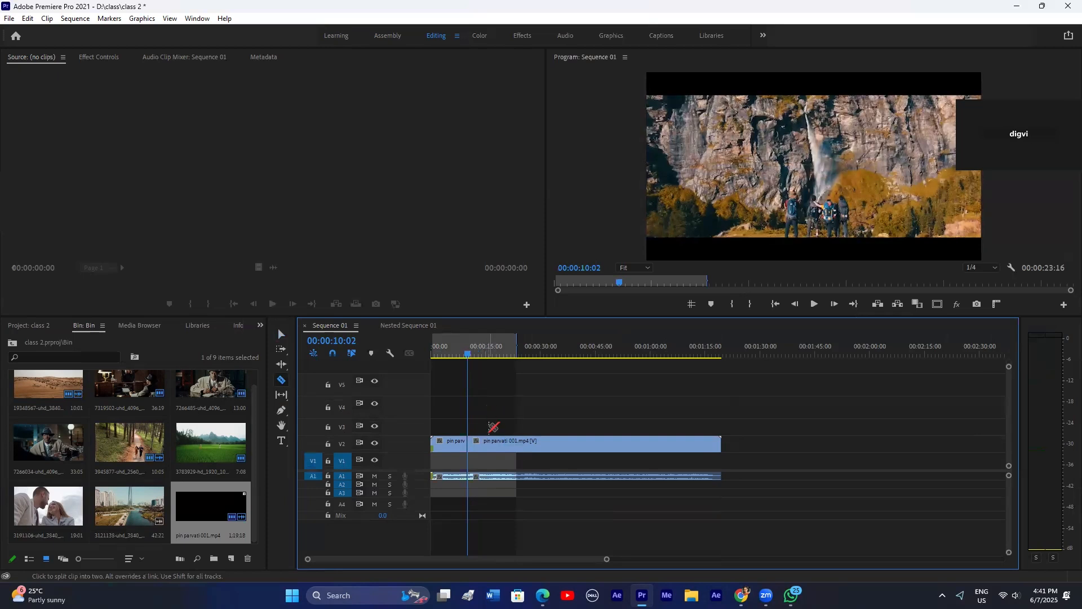
# Step: Scrub ahead to 00:00:27:20, undo the split in the pin parvati 001 clip and return to the Selection tool
pyautogui.moveTo(502, 354); pyautogui.dragTo(532, 354)
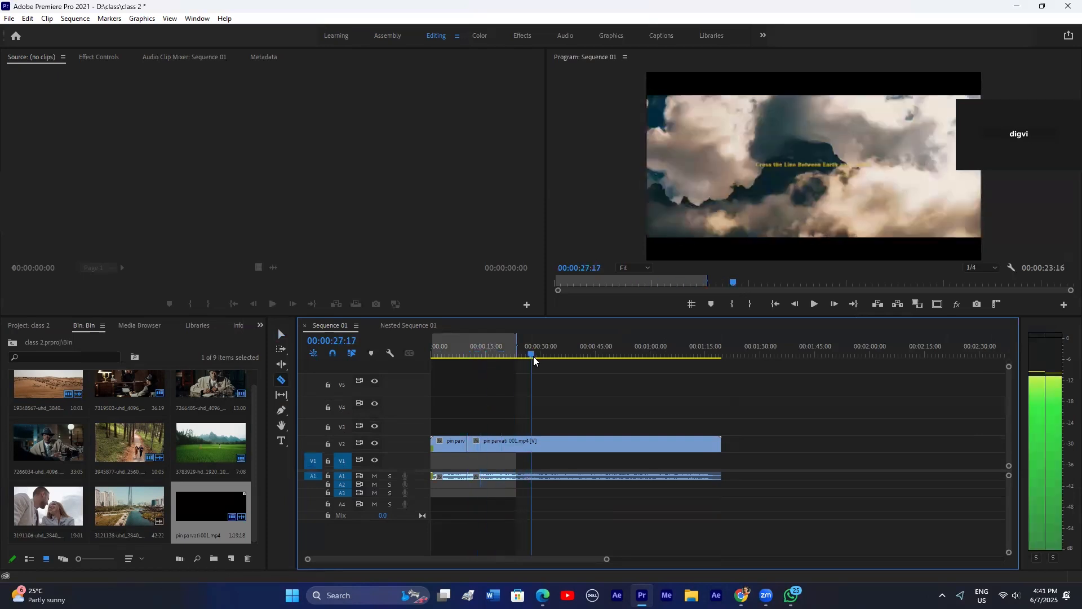
pyautogui.moveTo(607, 558); pyautogui.dragTo(548, 559)
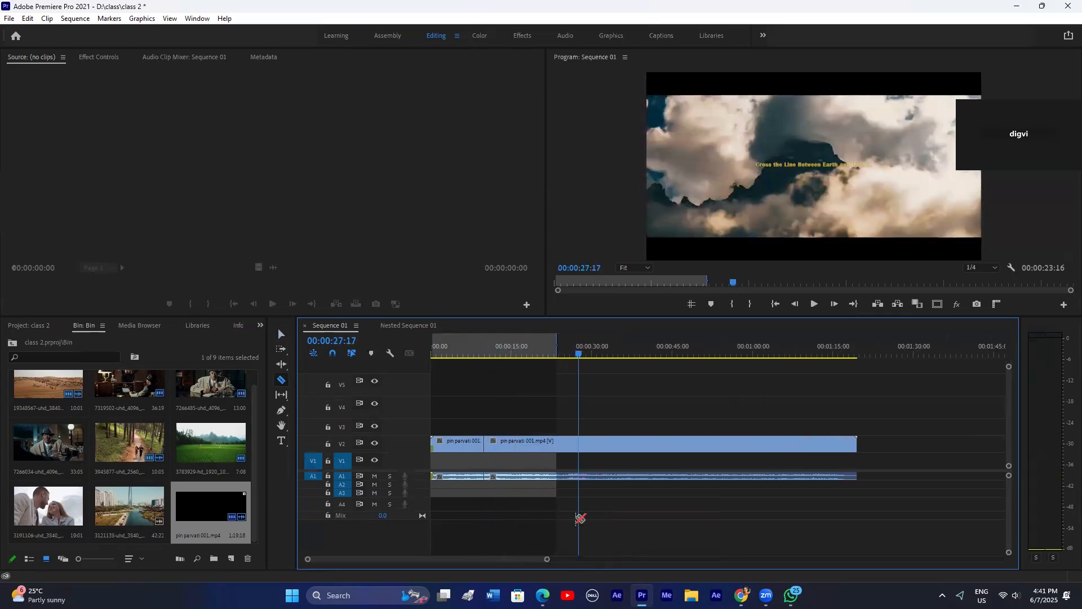
pyautogui.press('Right')
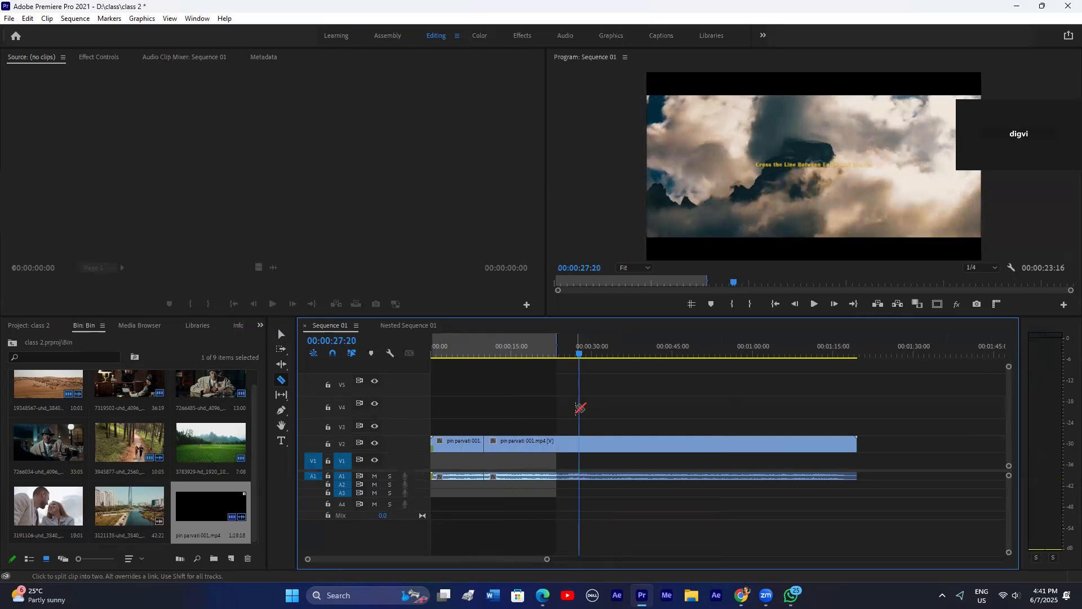
pyautogui.hotkey('ctrl', 'z')
pyautogui.press('v')
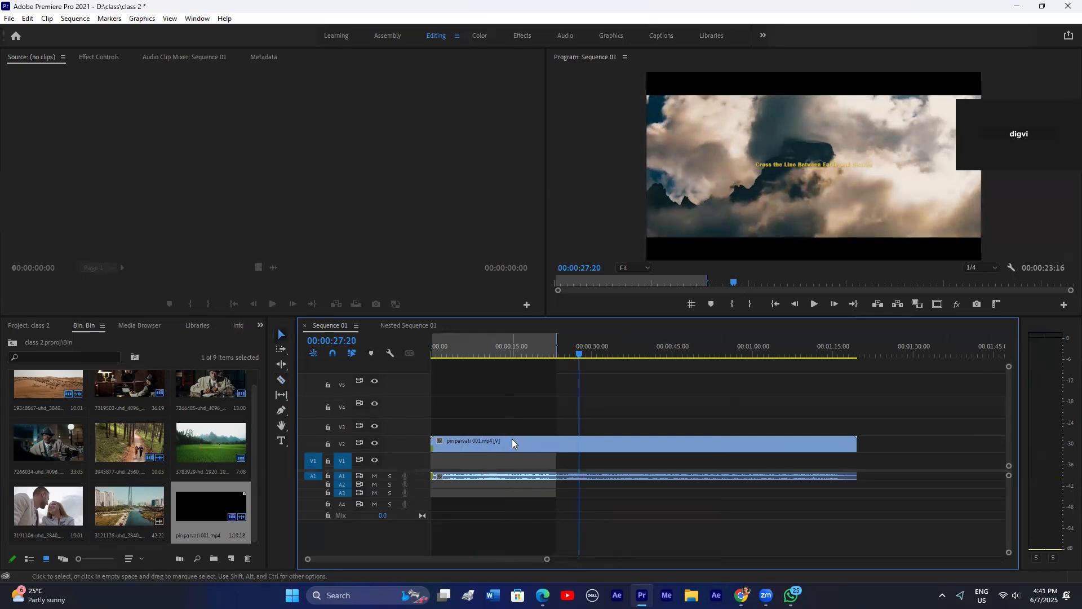
# Step: Run Scene Edit Detection on the pin parvati 001 clip, applying a cut at each detected cut point
pyautogui.rightClick(512, 439)
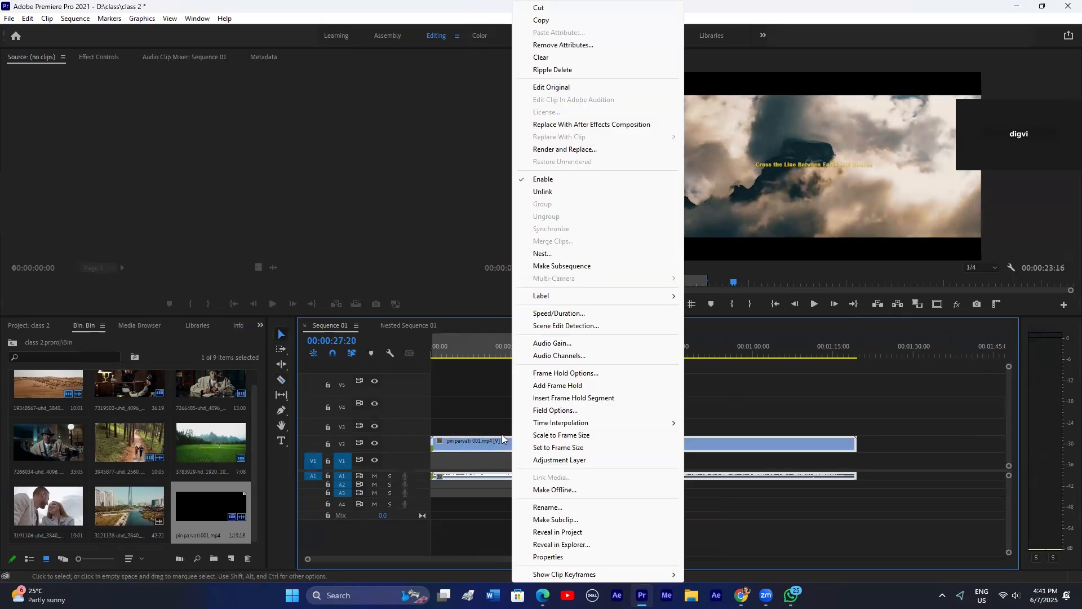
pyautogui.click(564, 326)
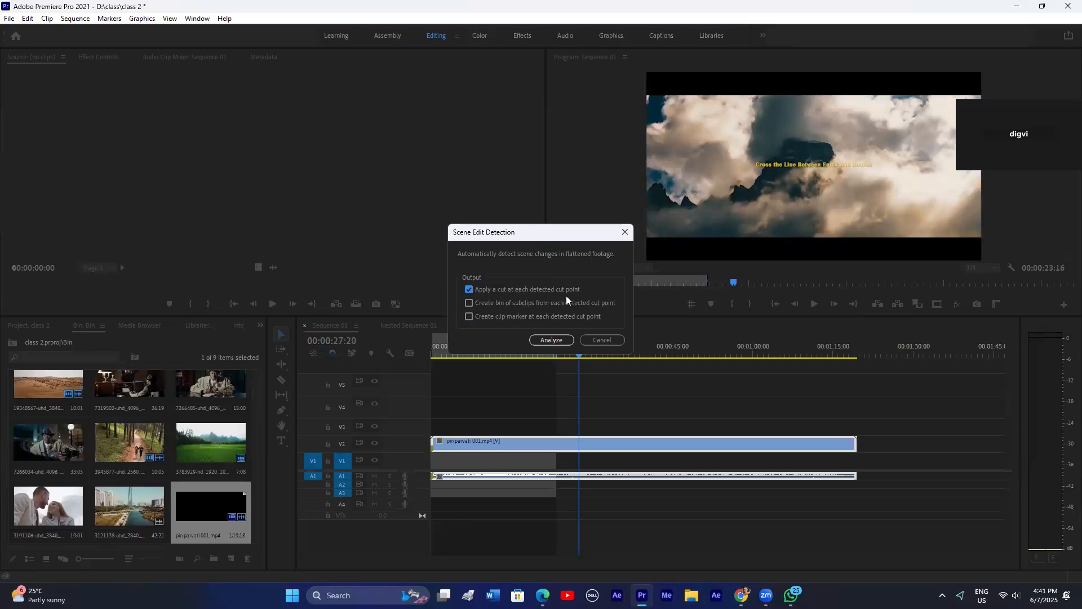
pyautogui.click(551, 340)
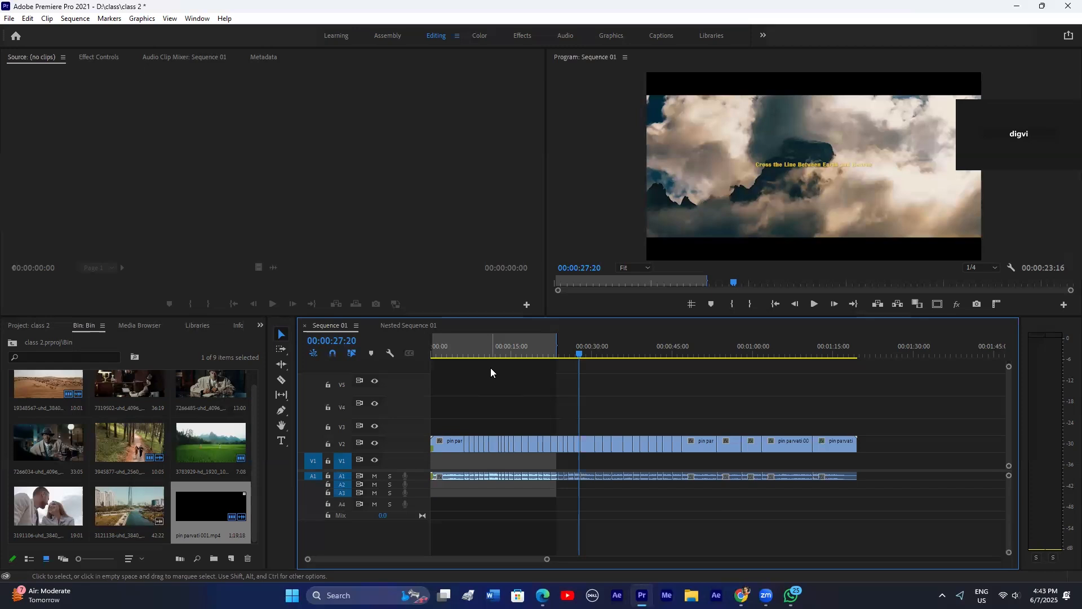
# Step: Play the automatically cut pin parvati 001 footage from near its beginning to review the cuts, with the system volume raised
pyautogui.press('space')
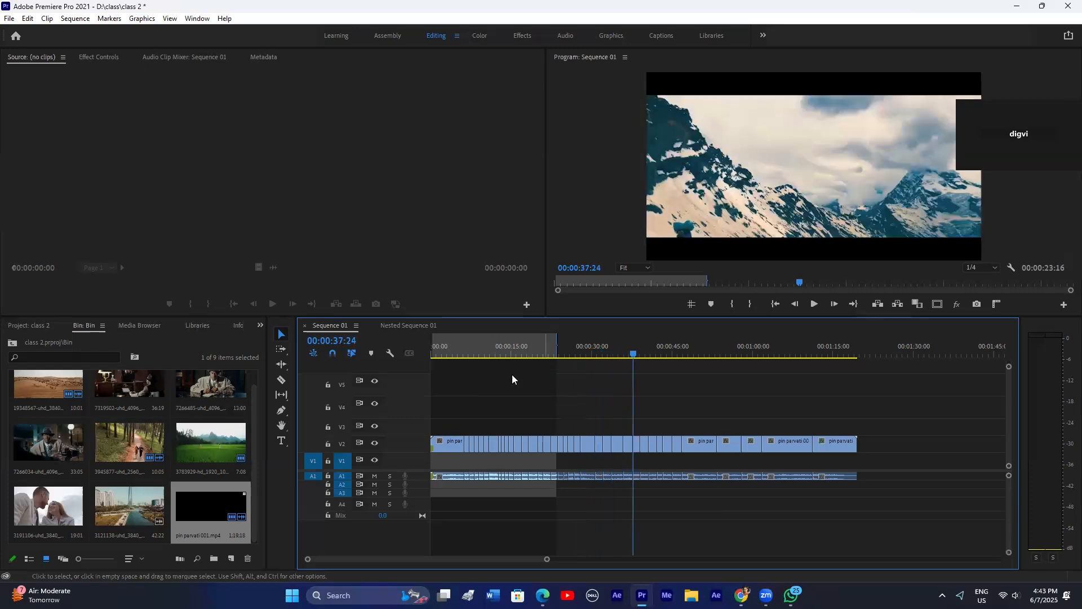
pyautogui.moveTo(460, 354); pyautogui.dragTo(437, 358)
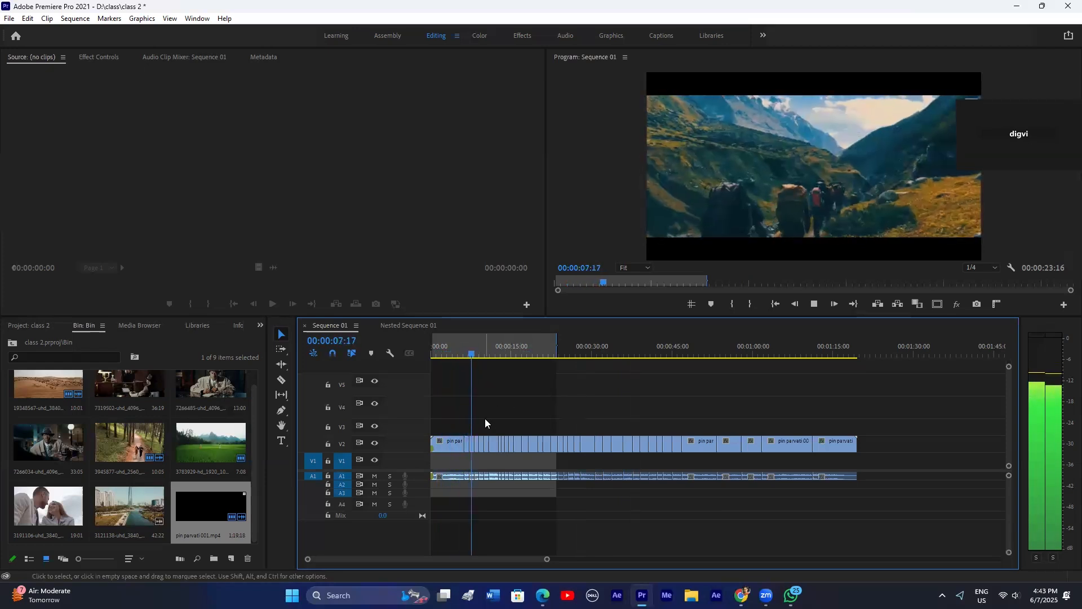
pyautogui.press('XF86AudioRaiseVolume')
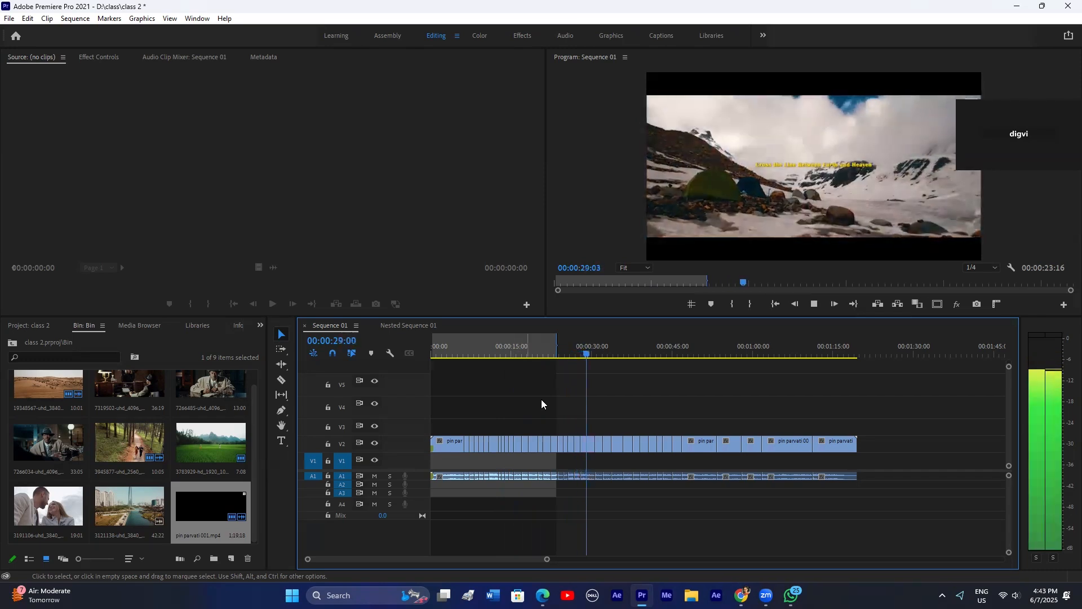
# Step: Import the final mmt Sar Pas video from the reels folder into the bin and play the sequence onward
pyautogui.click(169, 541)
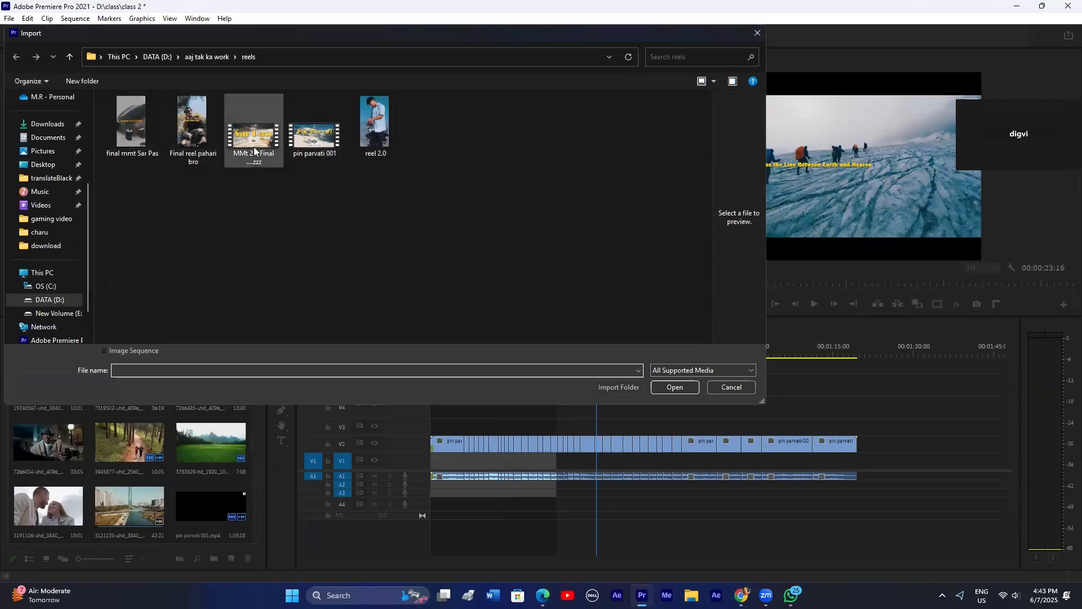
pyautogui.click(154, 141)
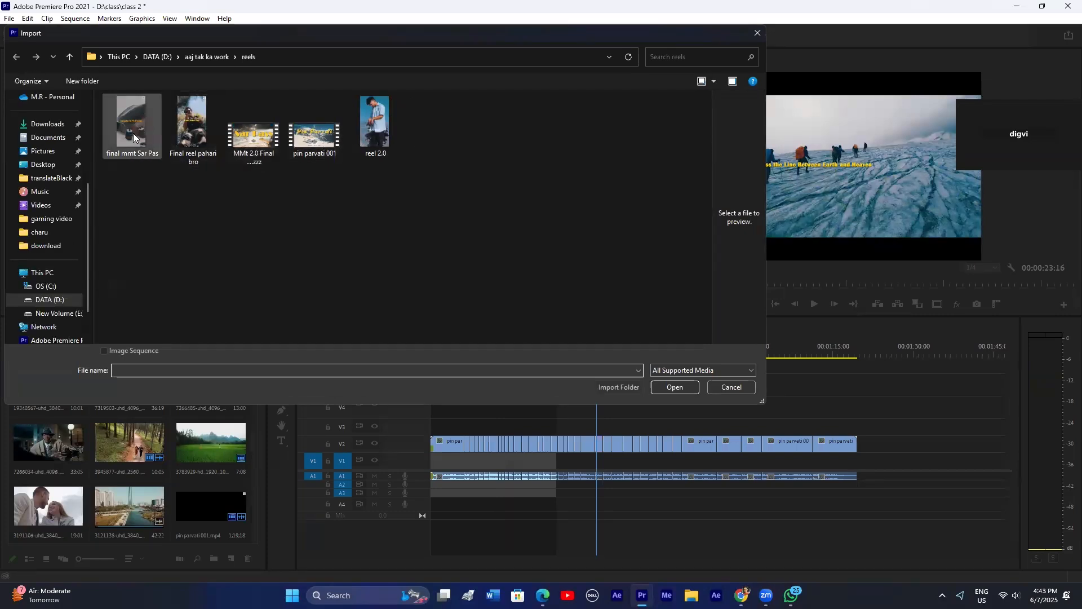
pyautogui.click(667, 387)
pyautogui.press('space')
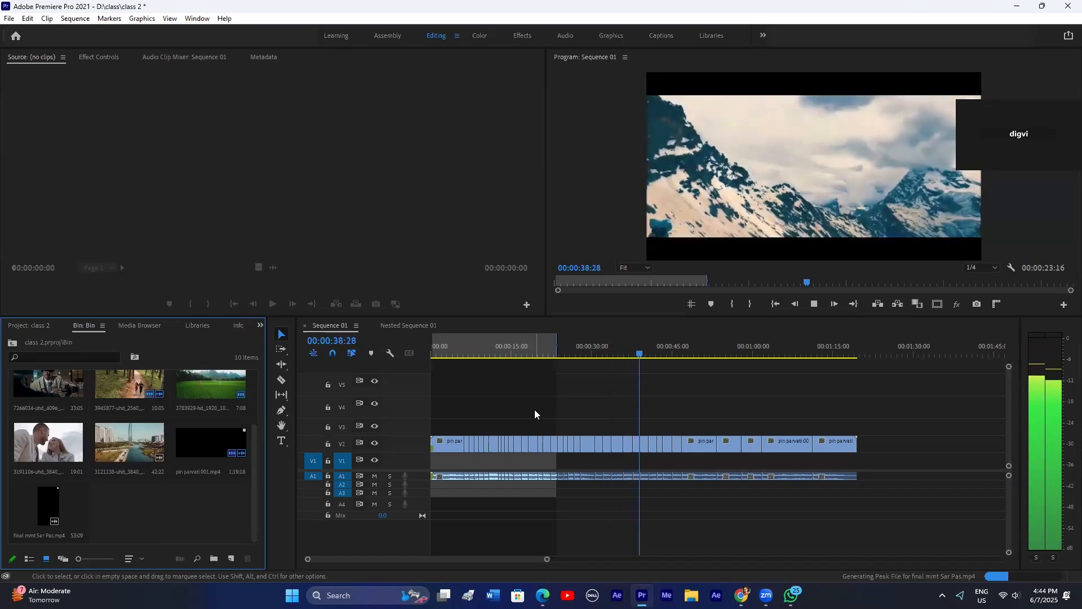
# Step: Place final mmt Sar Pas.mp4 on V3 at about 00:00:28:00 and apply Set to Frame Size to it
pyautogui.moveTo(63, 507); pyautogui.dragTo(584, 426)
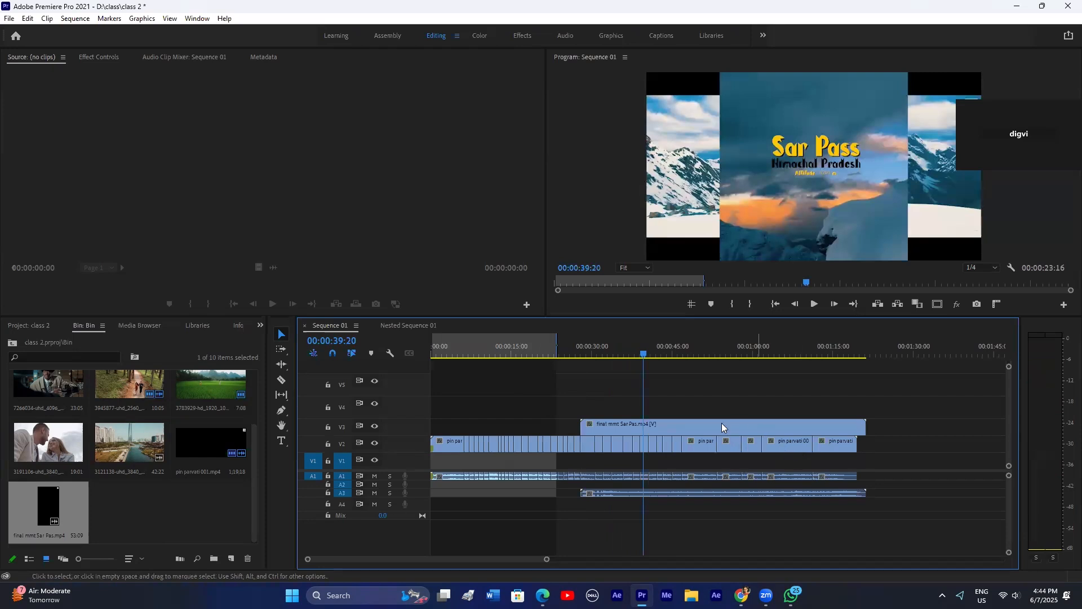
pyautogui.click(688, 426)
pyautogui.rightClick(687, 426)
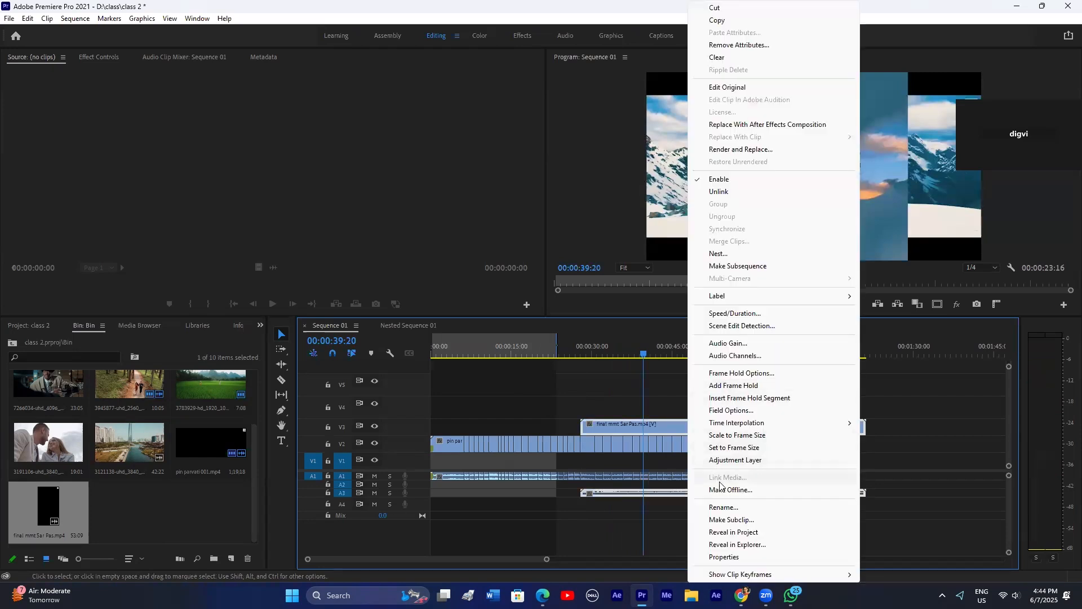
pyautogui.click(725, 448)
# Step: Hide V2, mute A1 and play the final mmt Sar Pas clip from 00:00:28:20
pyautogui.moveTo(613, 354); pyautogui.dragTo(584, 354)
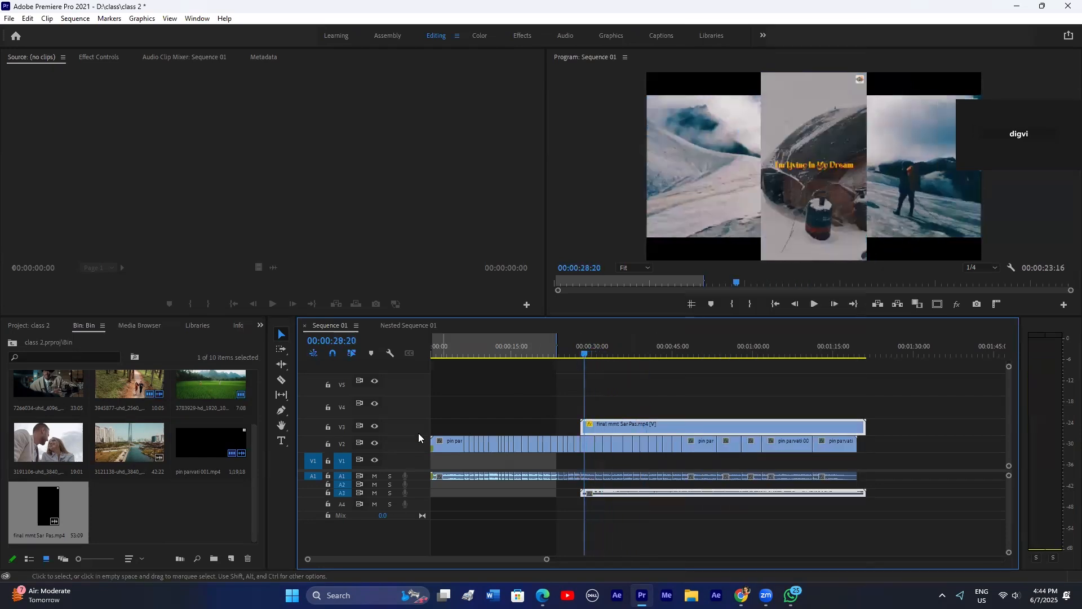
pyautogui.click(375, 443)
pyautogui.click(375, 476)
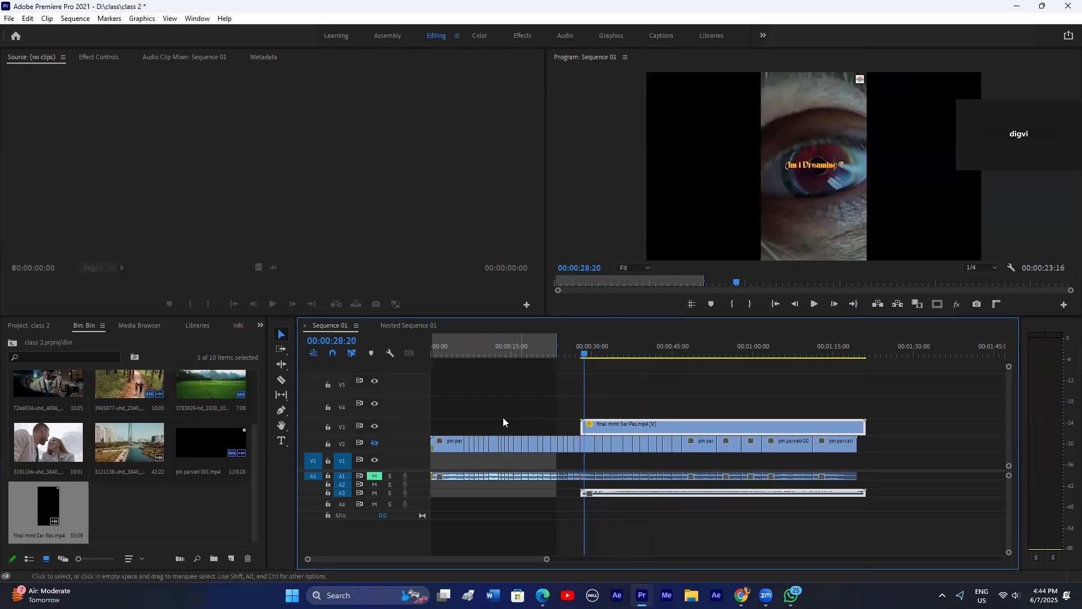
pyautogui.press('space')
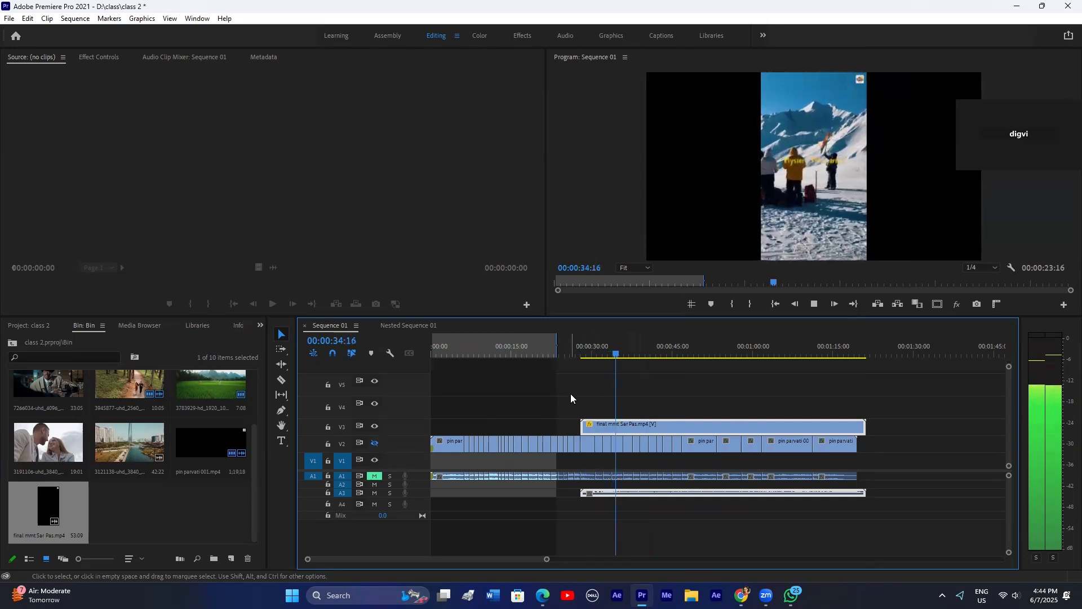
pyautogui.press('space')
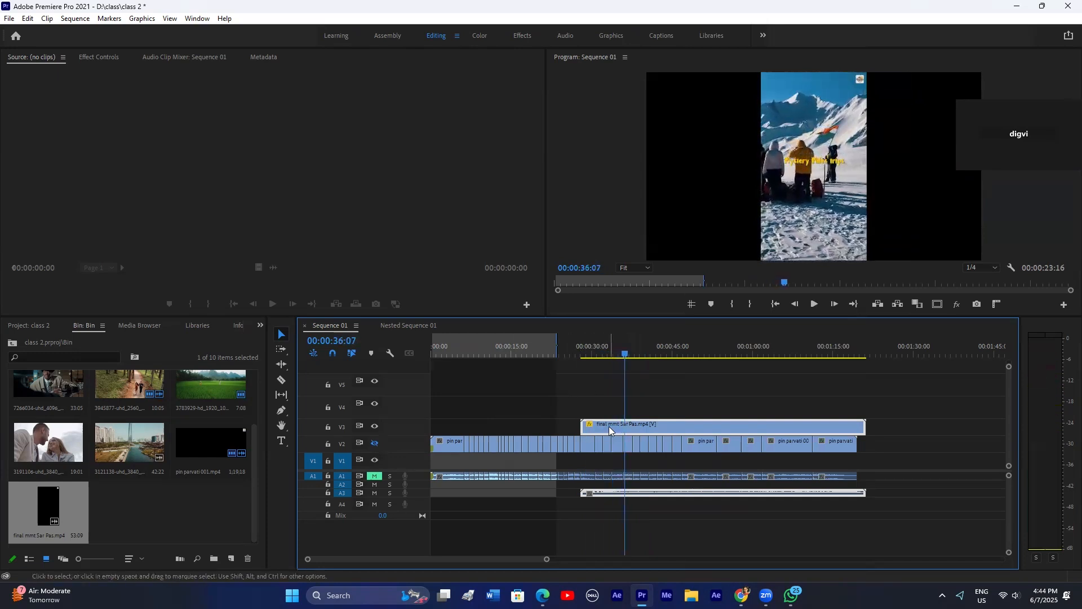
# Step: Delete the final mmt Sar Pas clip from the timeline, show V2 again and play from 00:00:22:24
pyautogui.press('Delete')
pyautogui.click(208, 497)
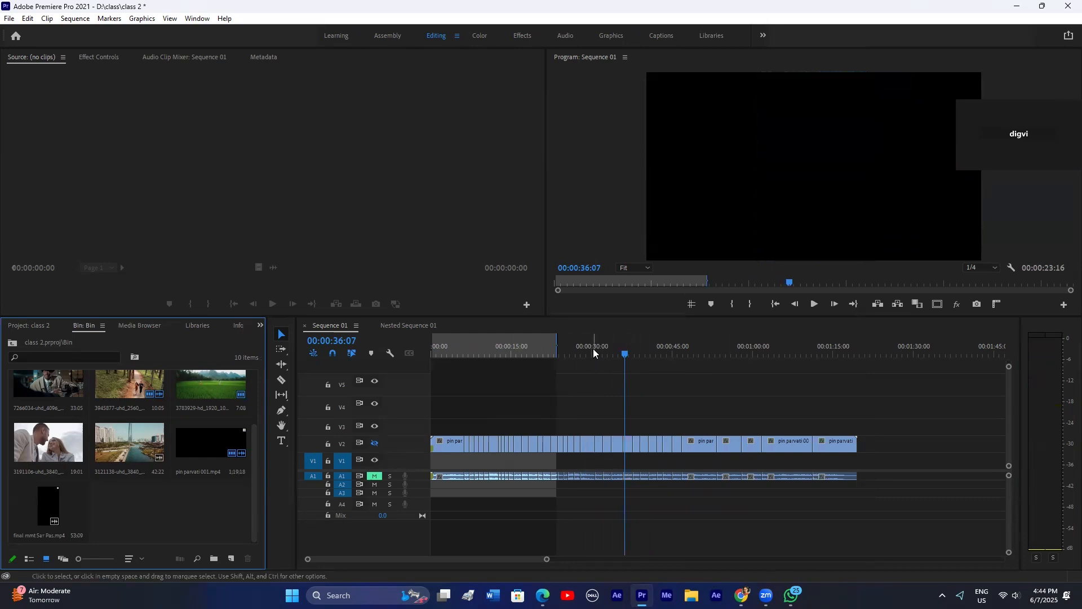
pyautogui.click(555, 352)
pyautogui.click(375, 443)
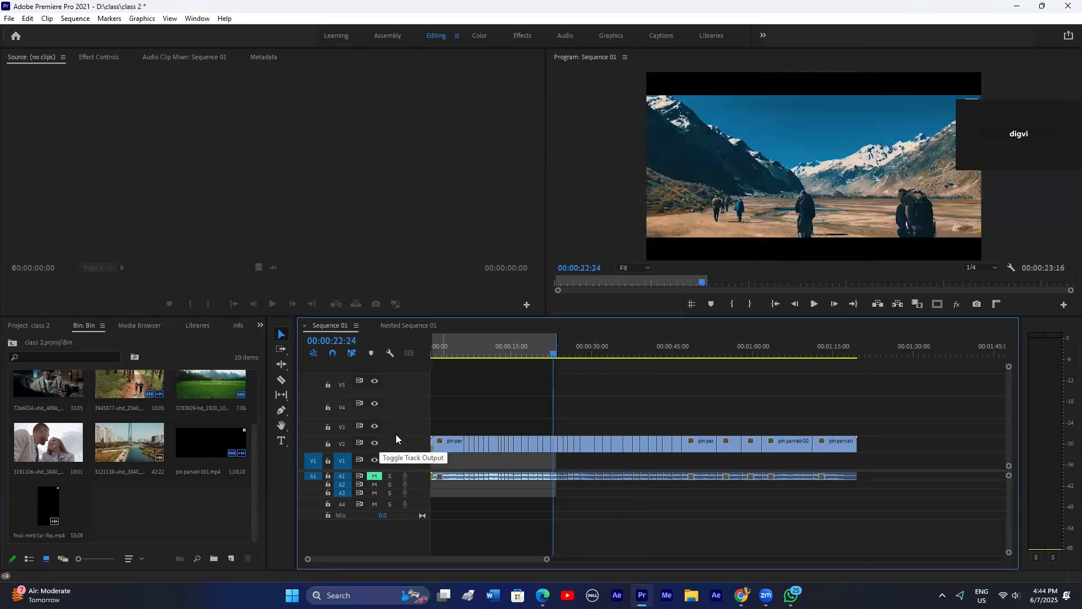
pyautogui.press('space')
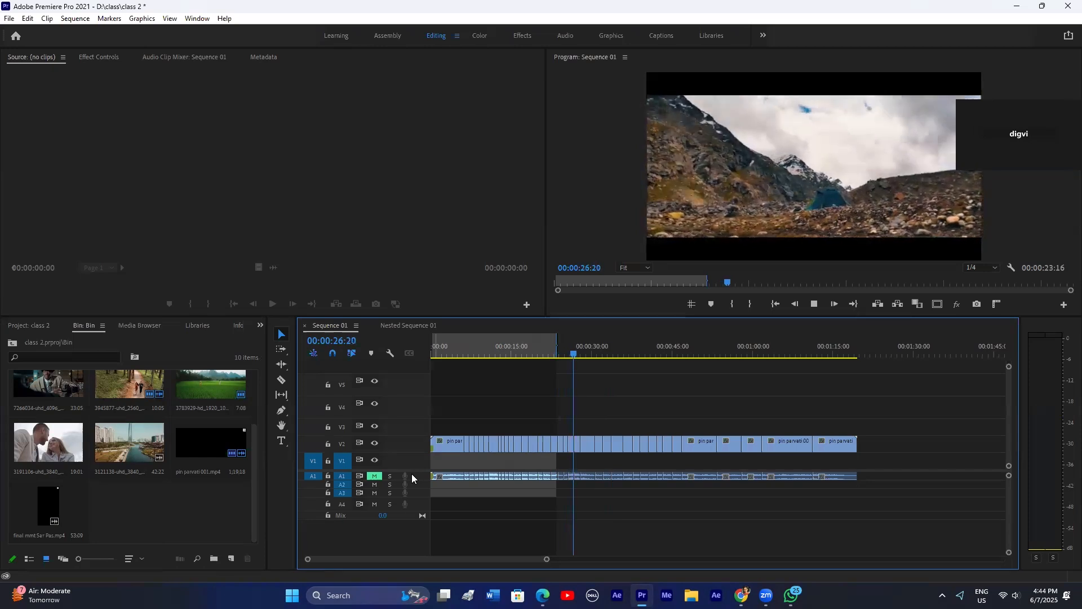
pyautogui.press('space')
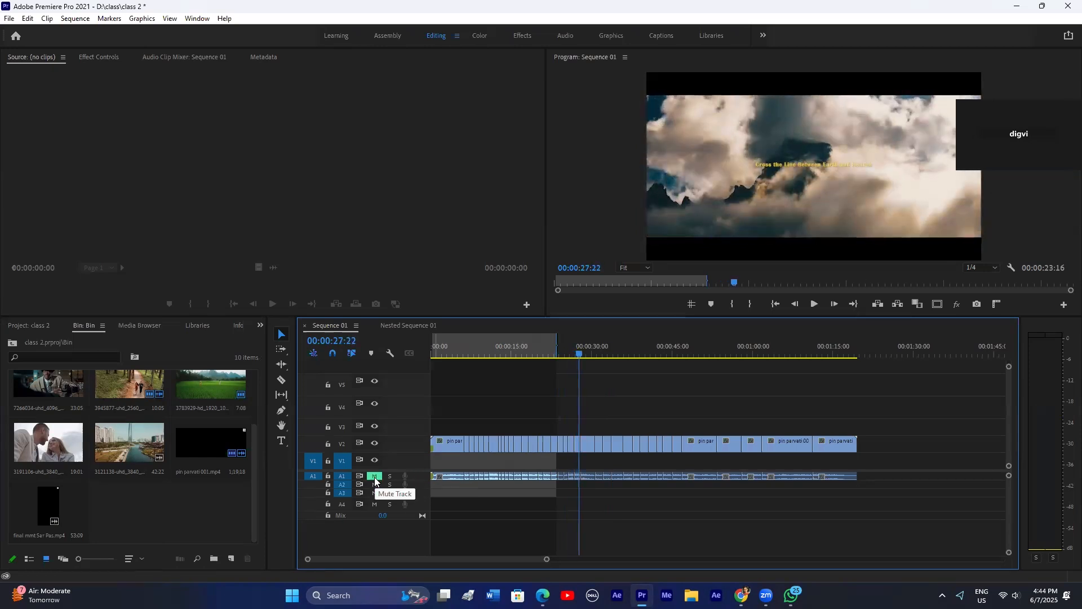
# Step: Undo the recent timeline edits back to the single uncut pin parvati 001.mp4 clip on V2
pyautogui.moveTo(546, 559)
pyautogui.mouseDown()
pyautogui.moveTo(501, 560)
pyautogui.moveTo(529, 559)
pyautogui.mouseUp()
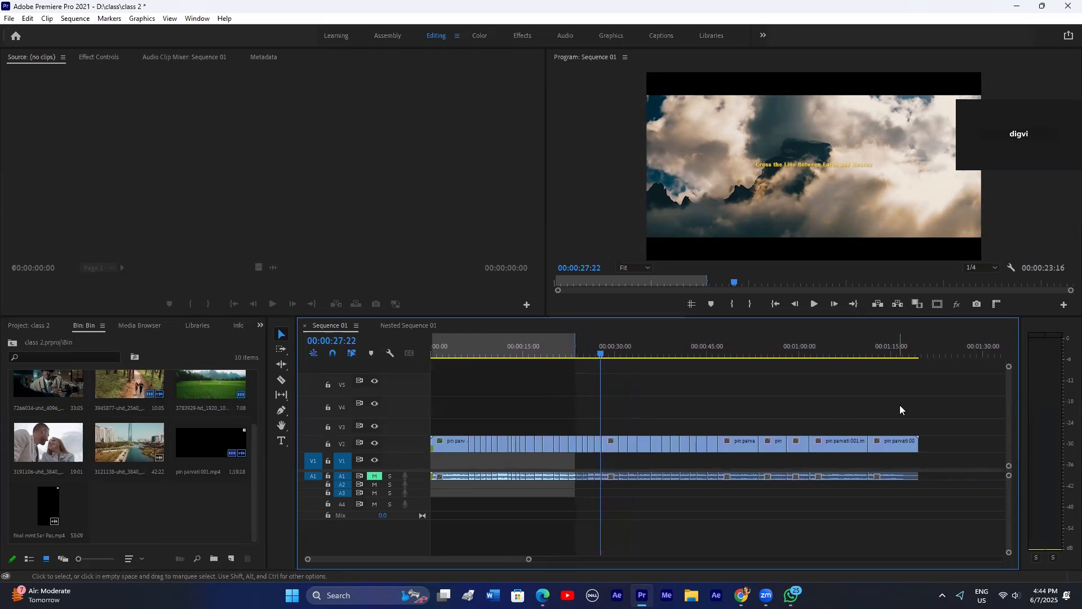
pyautogui.hotkey('ctrl', 'z')
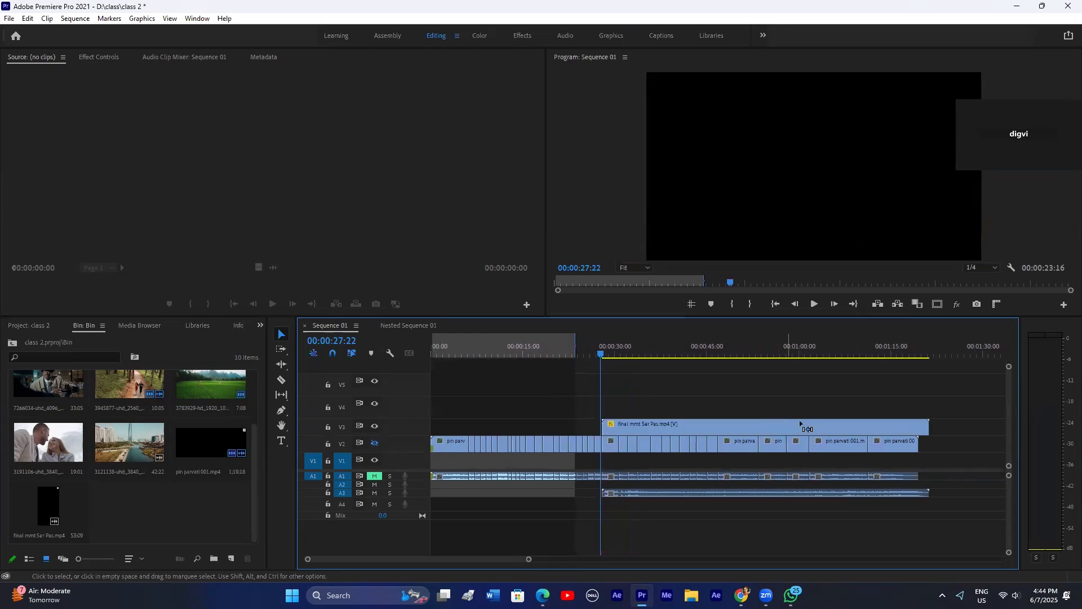
pyautogui.hotkey('ctrl', 'z')
pyautogui.hotkey('ctrl', 'z')
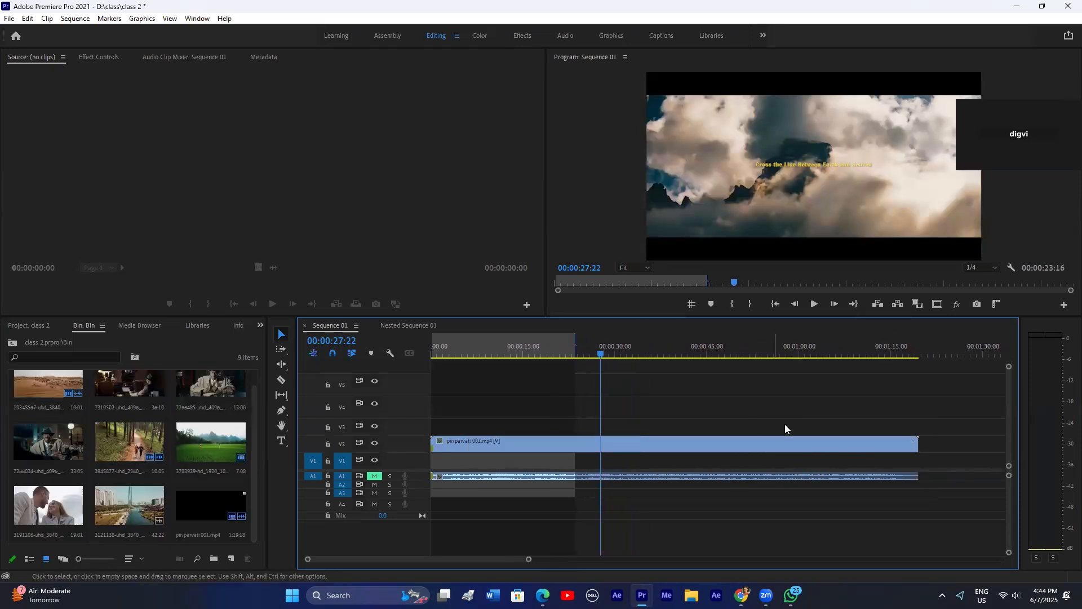
# Step: Shorten the end of pin parvati 001.mp4 to the sequence's out point and play it from the start
pyautogui.moveTo(917, 444); pyautogui.dragTo(574, 461)
pyautogui.press('Home')
pyautogui.press('space')
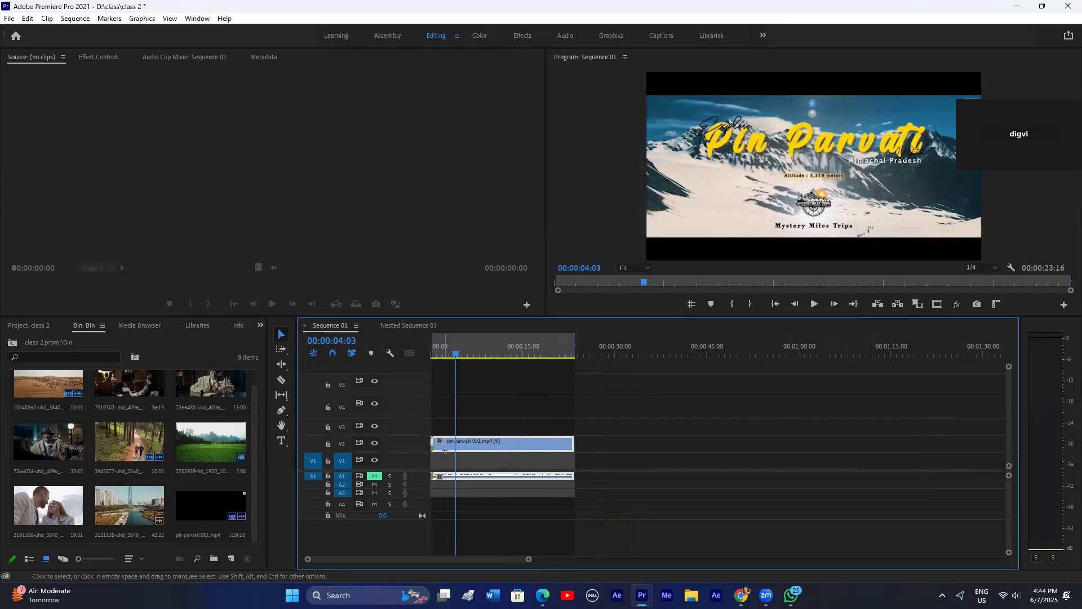
# Step: Trim the start of pin parvati 001.mp4 to 00:00:04:03, close the gap and extend its end to the out point
pyautogui.moveTo(433, 444); pyautogui.dragTo(457, 448)
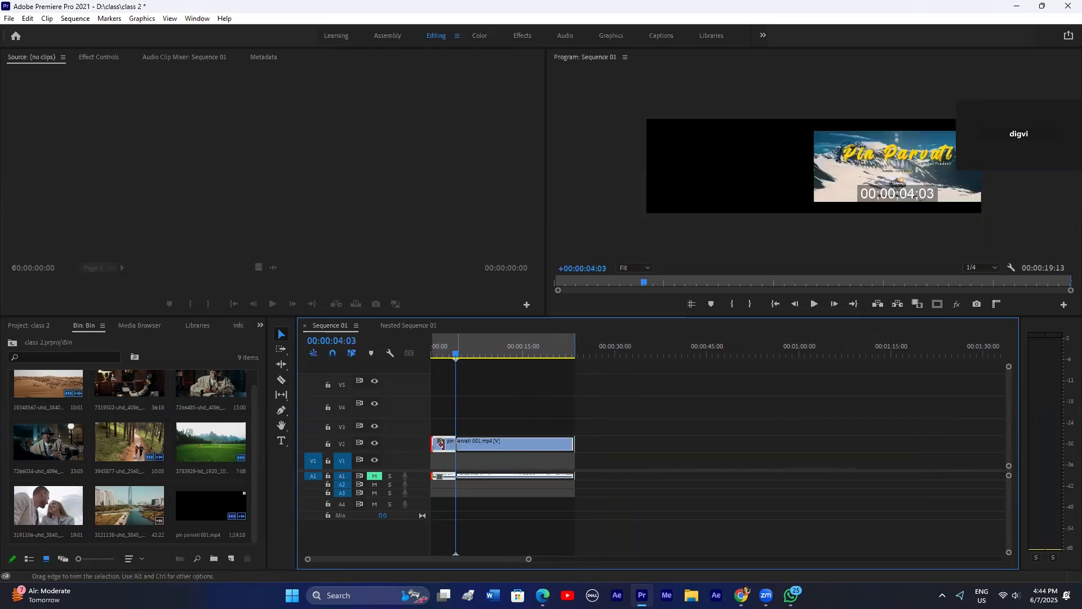
pyautogui.press('Delete')
pyautogui.press('Home')
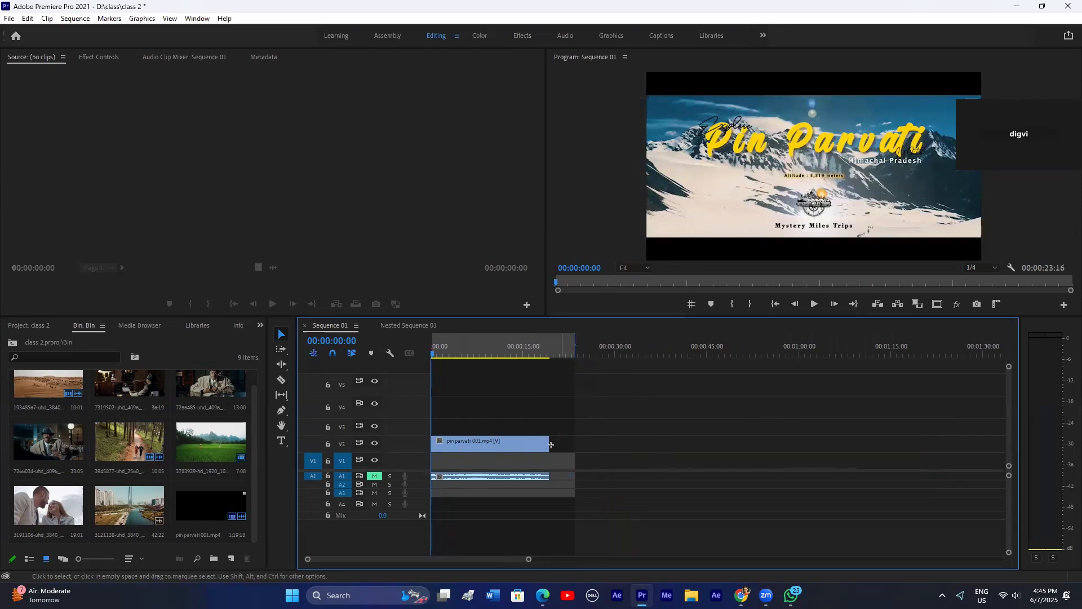
pyautogui.moveTo(549, 443); pyautogui.dragTo(575, 444)
pyautogui.press('space')
pyautogui.click(479, 443)
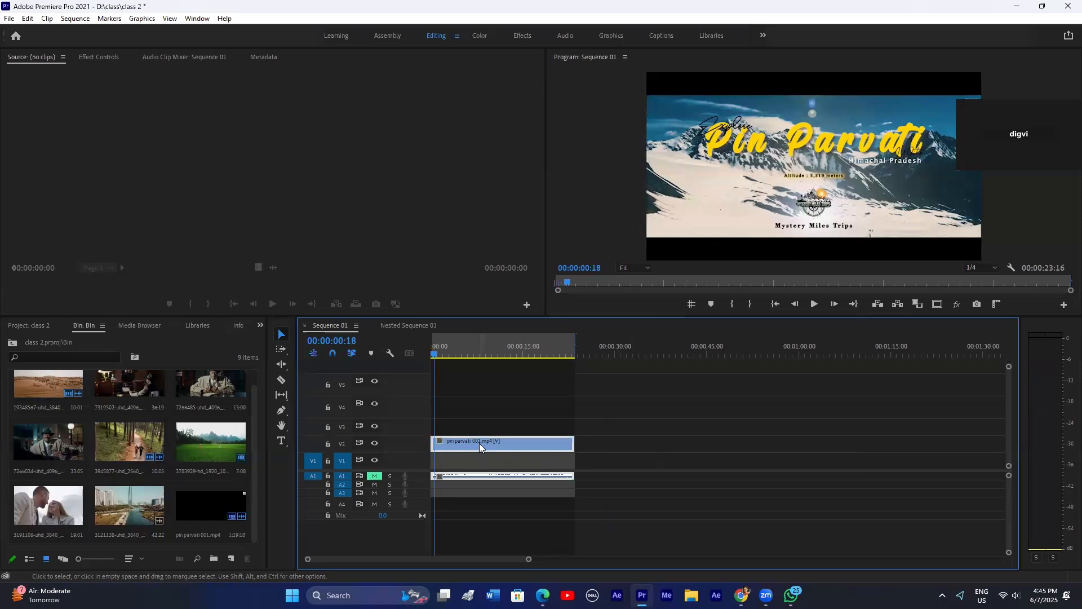
pyautogui.rightClick(479, 444)
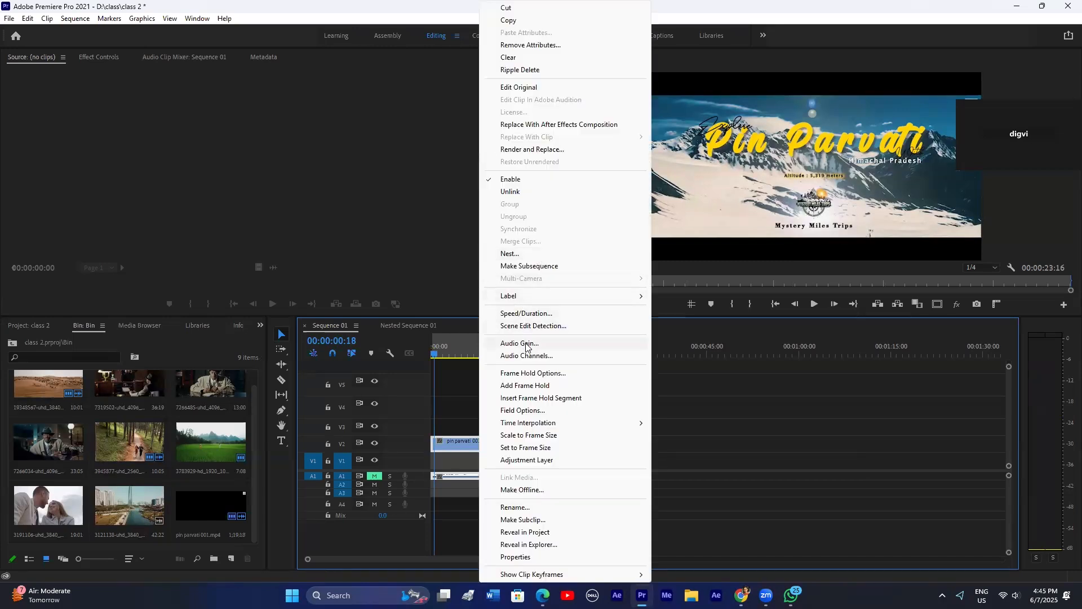
pyautogui.click(520, 343)
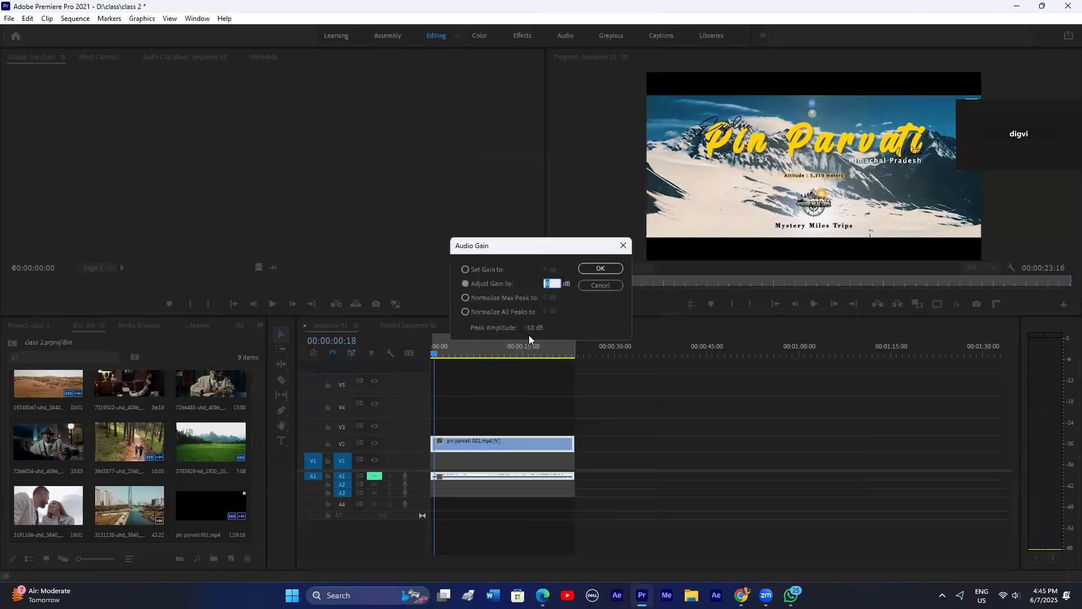
pyautogui.click(618, 250)
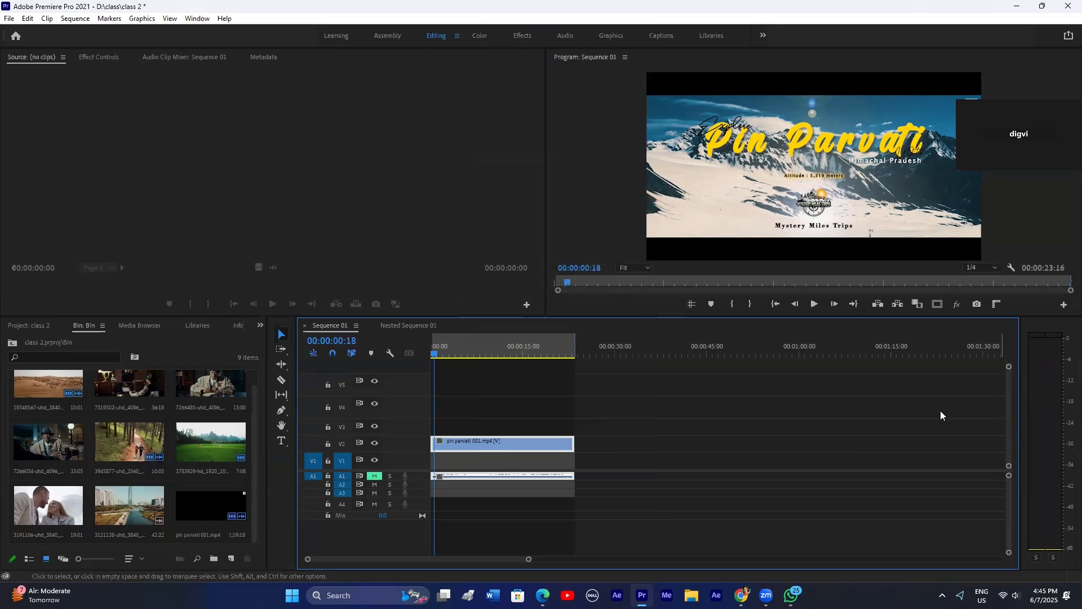
# Step: Enlarge the audio tracks to show the waveforms and adjust the pin parvati clip's audio gain by -6 dB
pyautogui.moveTo(424, 432); pyautogui.dragTo(424, 423)
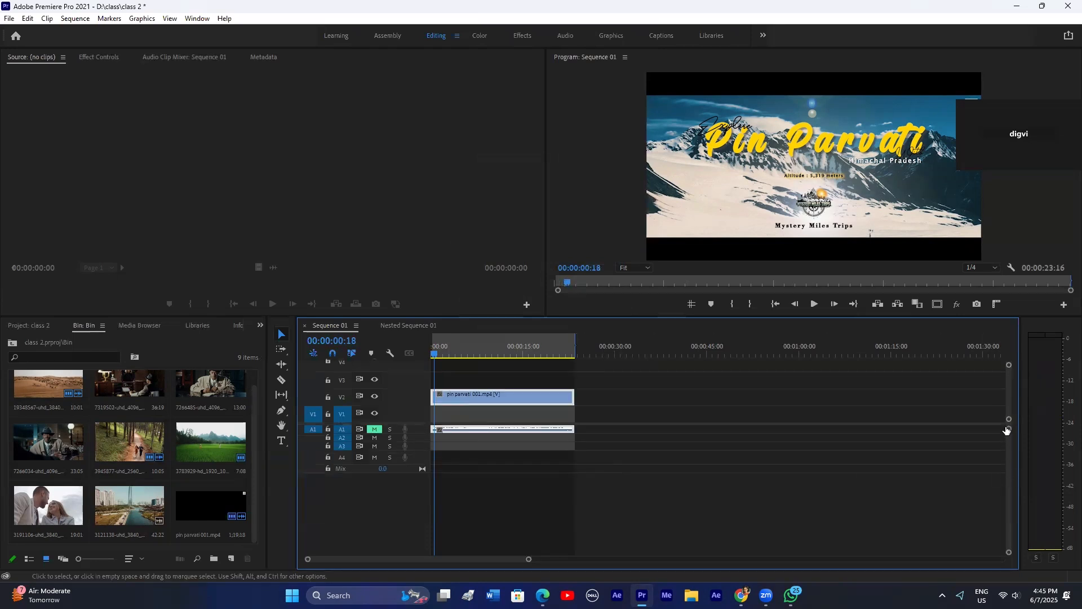
pyautogui.moveTo(1008, 429); pyautogui.dragTo(1008, 441)
pyautogui.rightClick(505, 398)
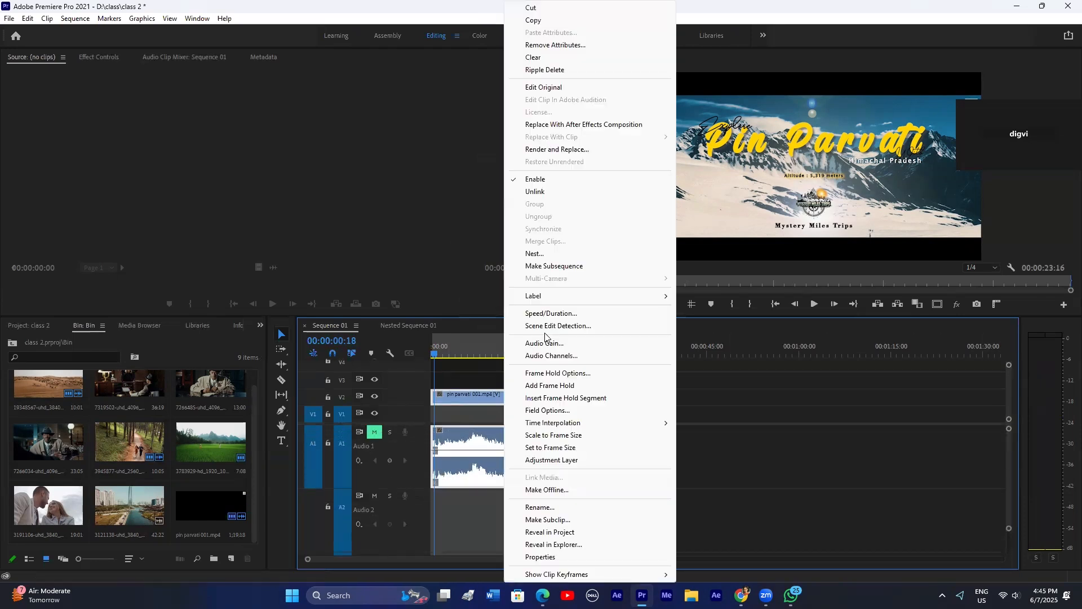
pyautogui.click(535, 341)
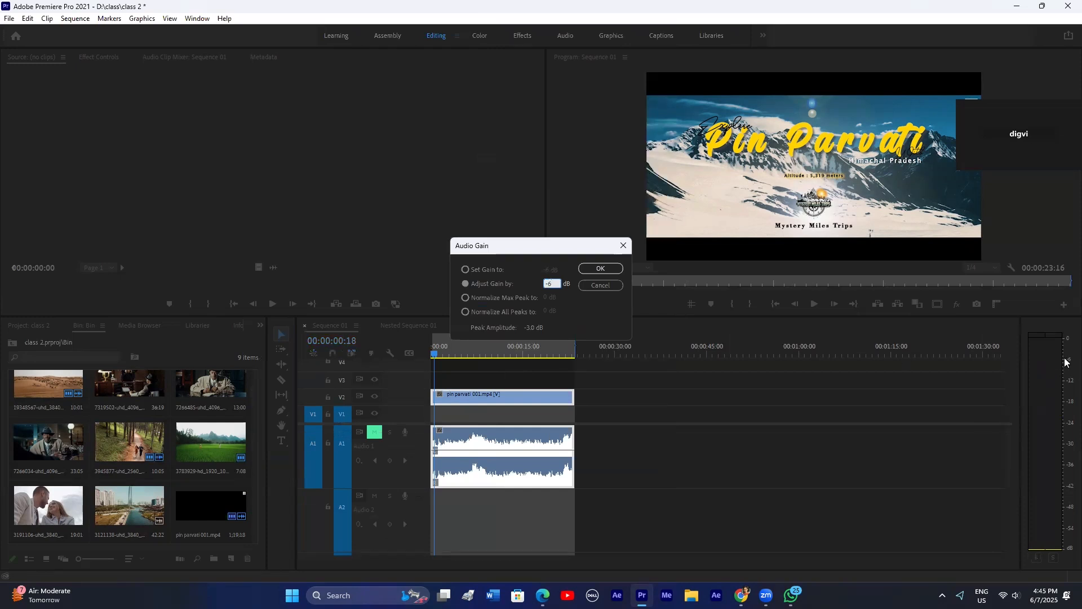
pyautogui.click(611, 272)
# Step: Unmute A1 and play two parts of the pin parvati clip to listen to its adjusted level
pyautogui.click(374, 432)
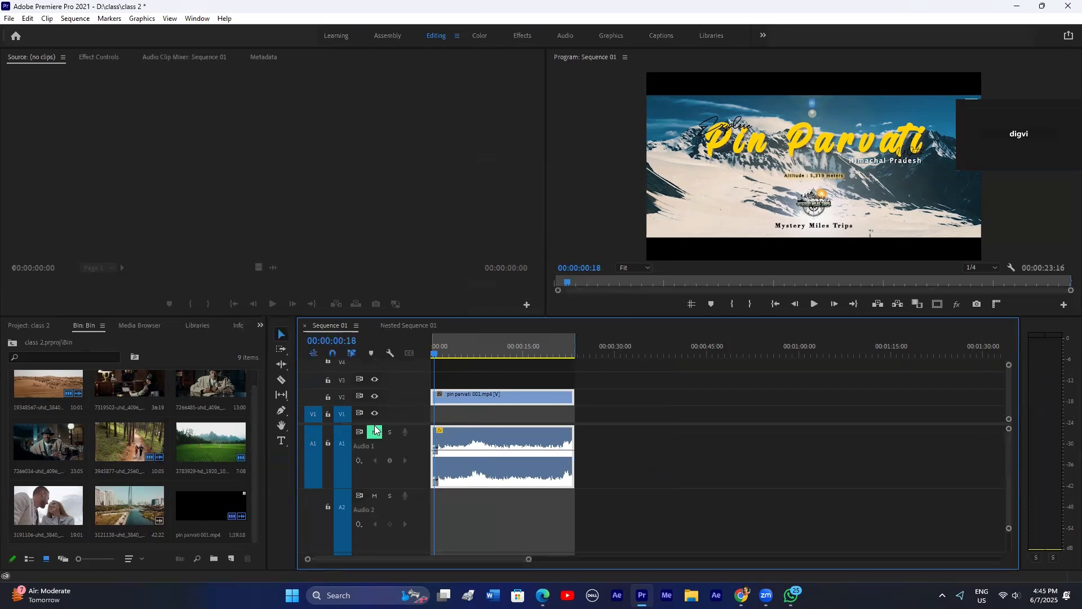
pyautogui.press('space')
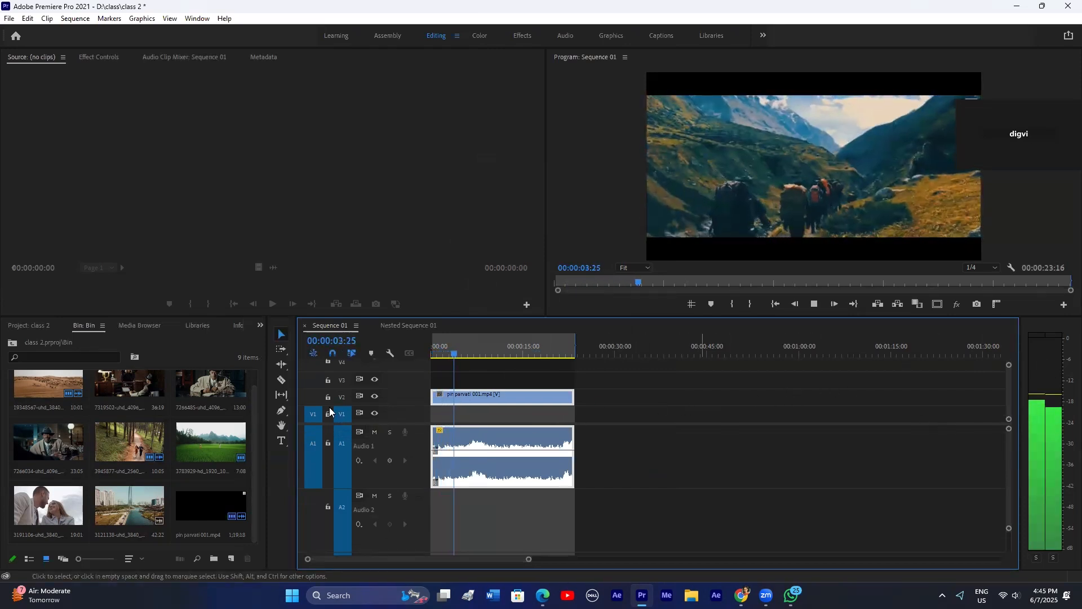
pyautogui.click(470, 354)
pyautogui.press('space')
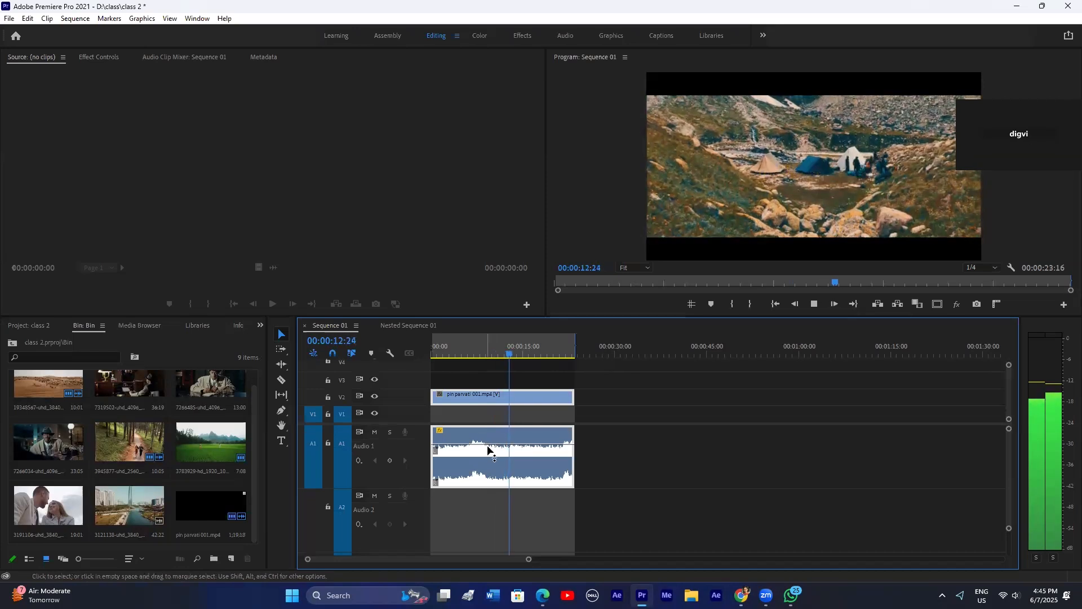
pyautogui.press('space')
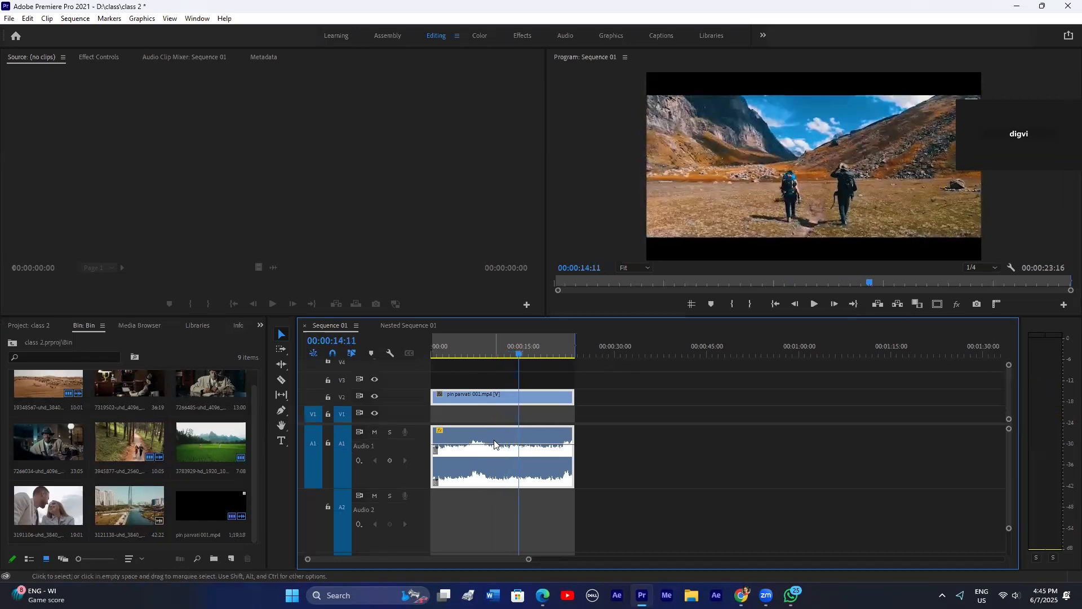
# Step: Open the pin parvati clip's Audio Channels settings and review the Interpret Footage, Timecode and VR Properties pages
pyautogui.rightClick(468, 434)
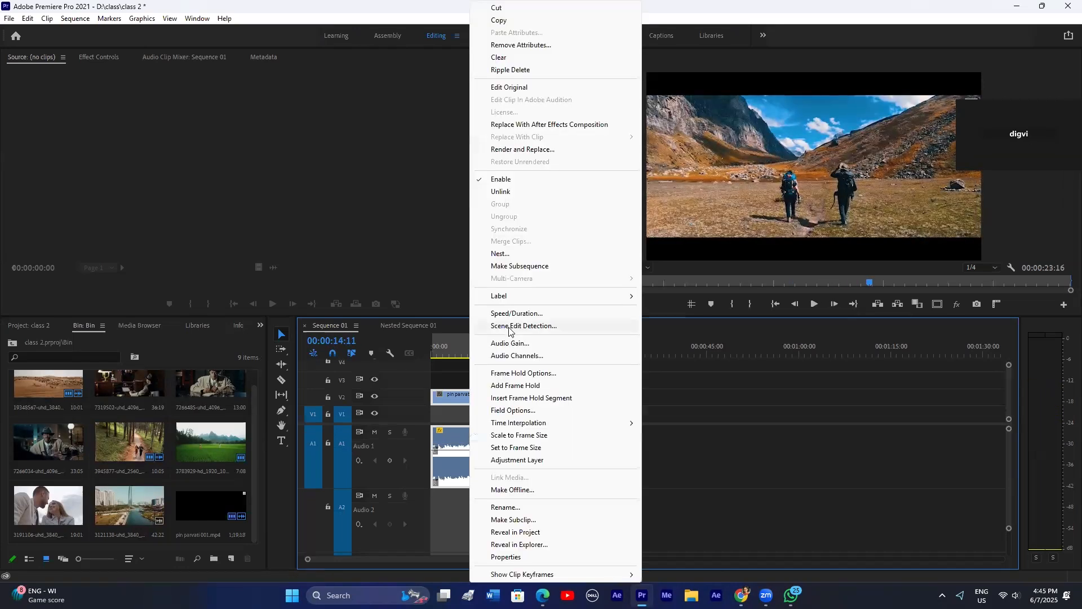
pyautogui.click(514, 355)
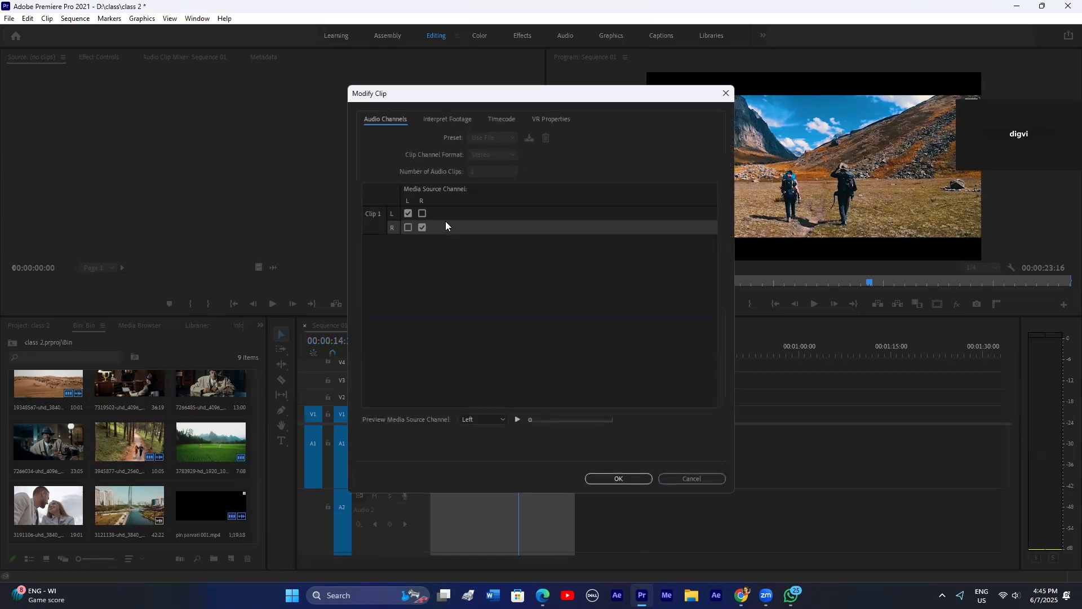
pyautogui.click(435, 120)
pyautogui.click(503, 121)
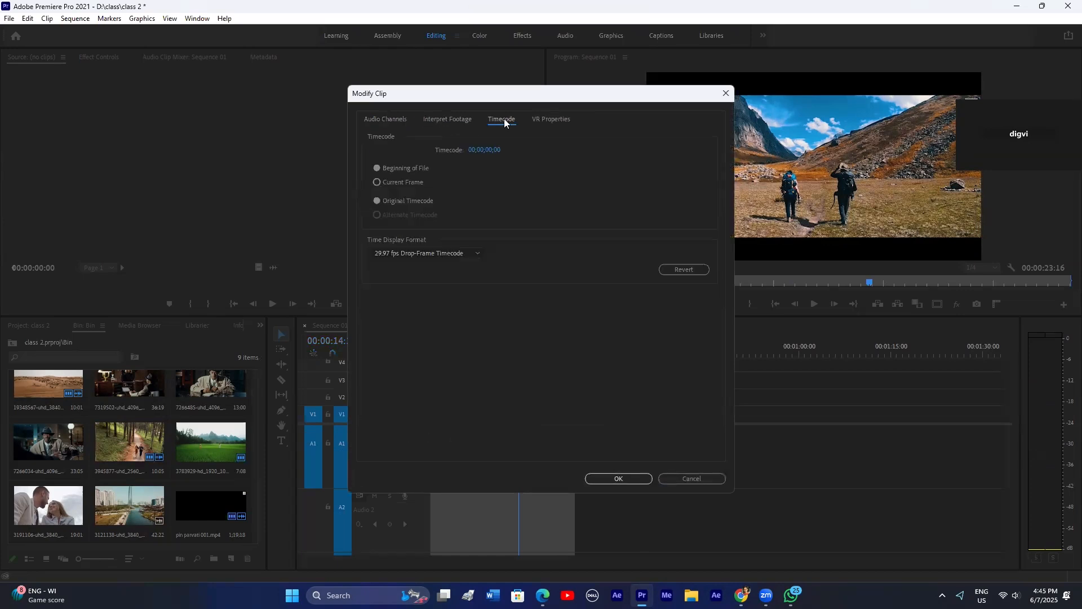
pyautogui.click(560, 117)
pyautogui.click(407, 120)
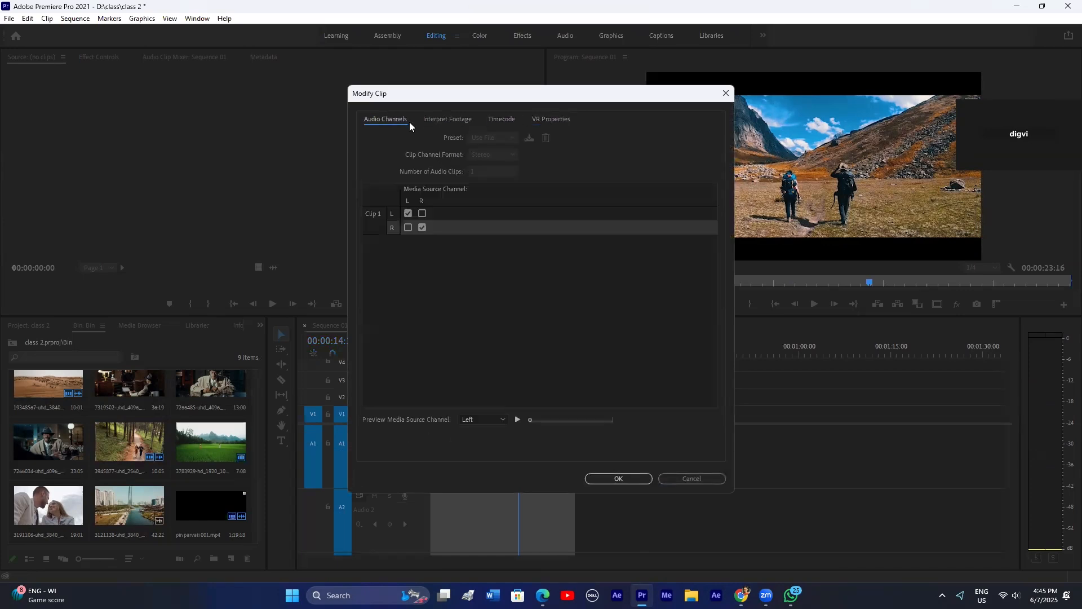
# Step: Map the clip's L channel to the R media source channel, apply it and play the clip to check the sound
pyautogui.click(422, 213)
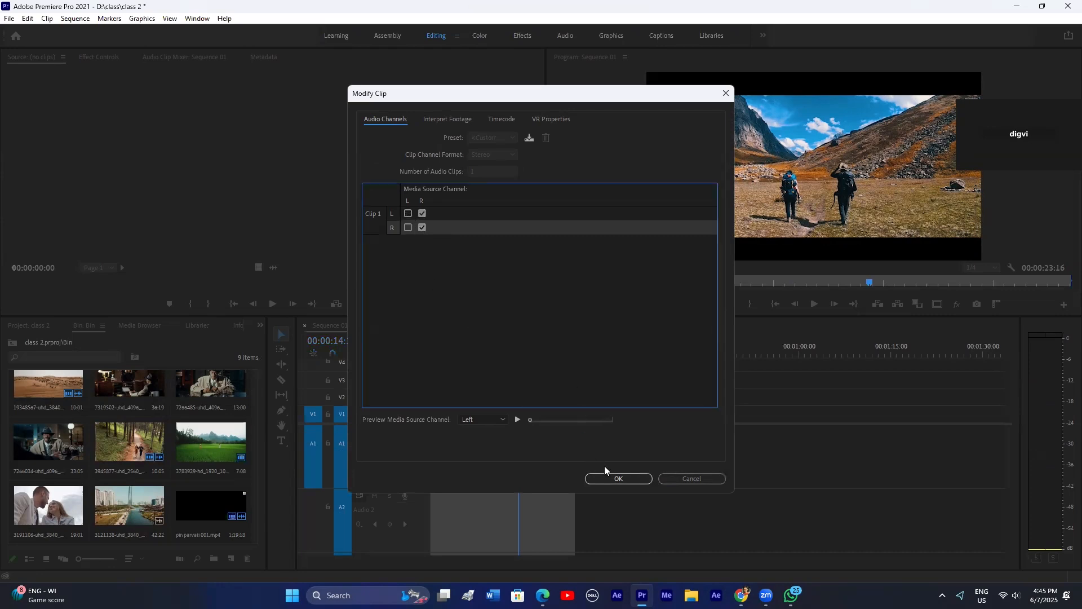
pyautogui.click(615, 477)
pyautogui.press('space')
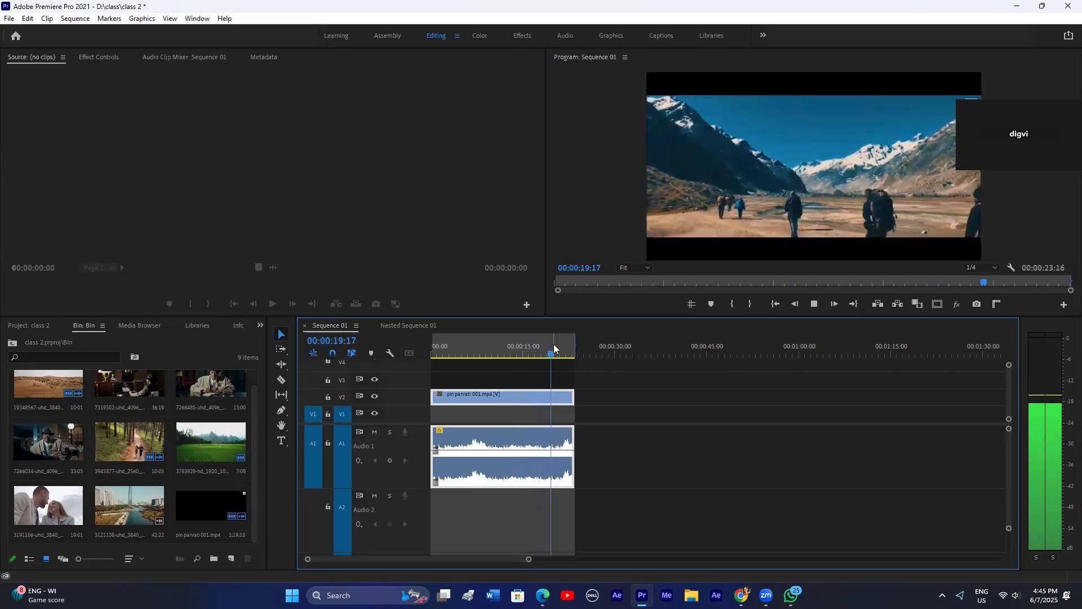
pyautogui.press('space')
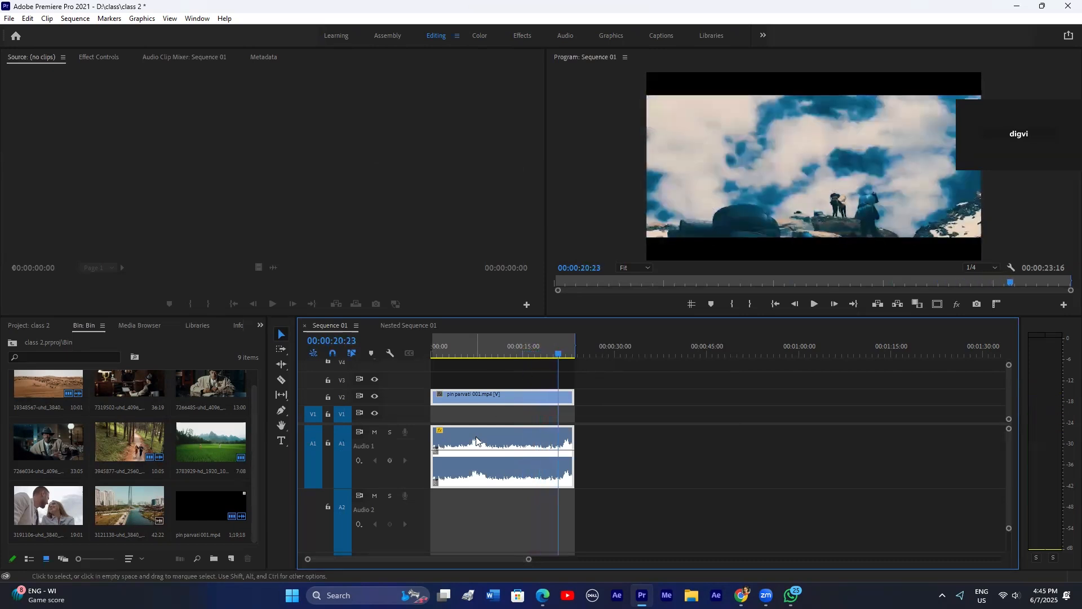
# Step: Try to map the clip's L channel back to the L media source channel in the Audio Channels settings
pyautogui.rightClick(476, 441)
pyautogui.click(507, 353)
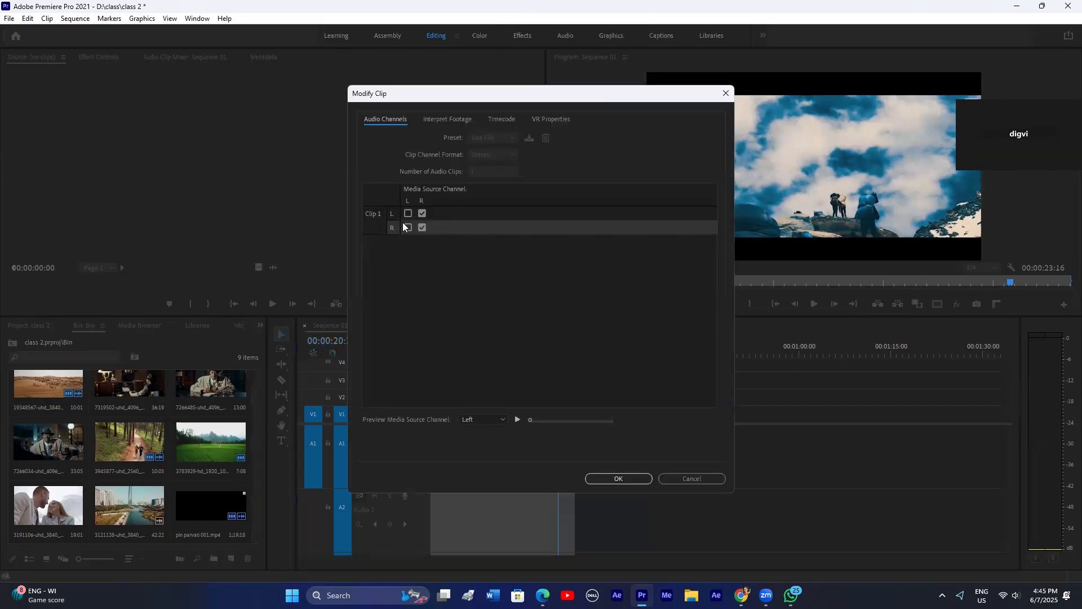
pyautogui.click(402, 212)
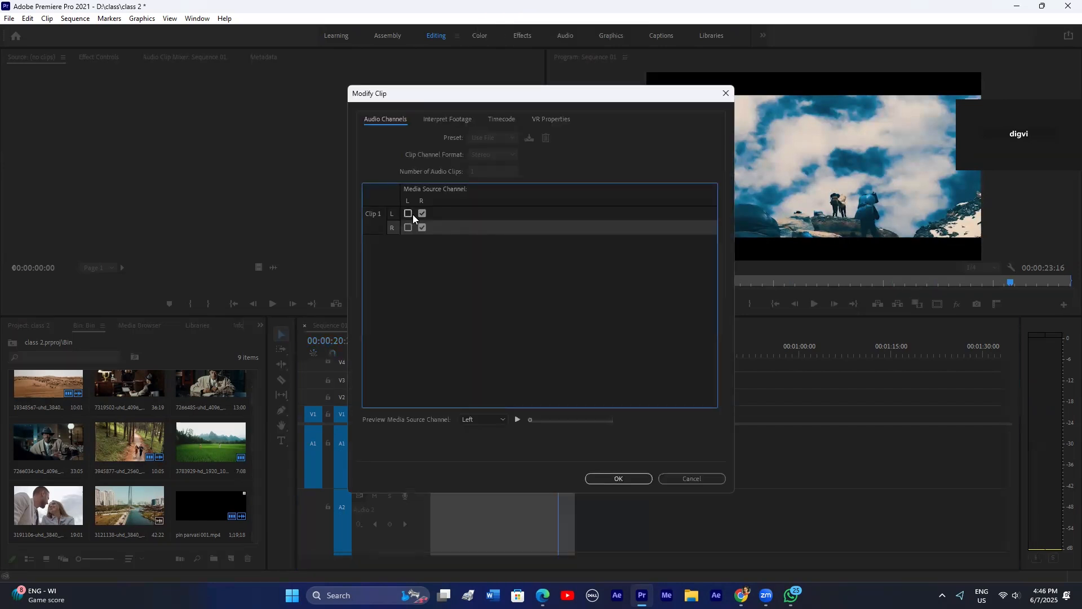
pyautogui.click(619, 478)
pyautogui.rightClick(497, 431)
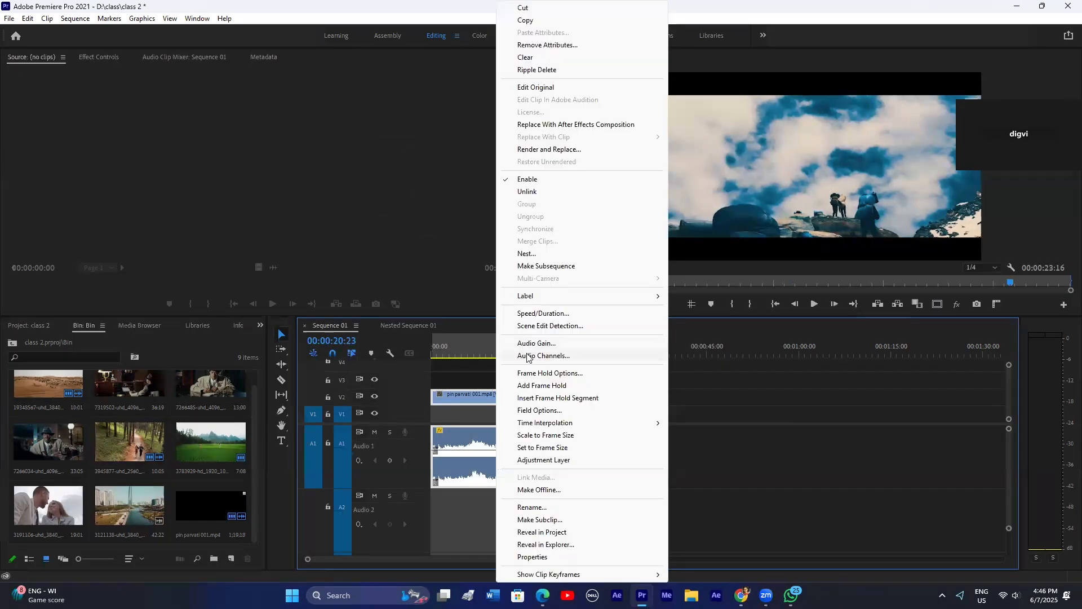
pyautogui.click(794, 367)
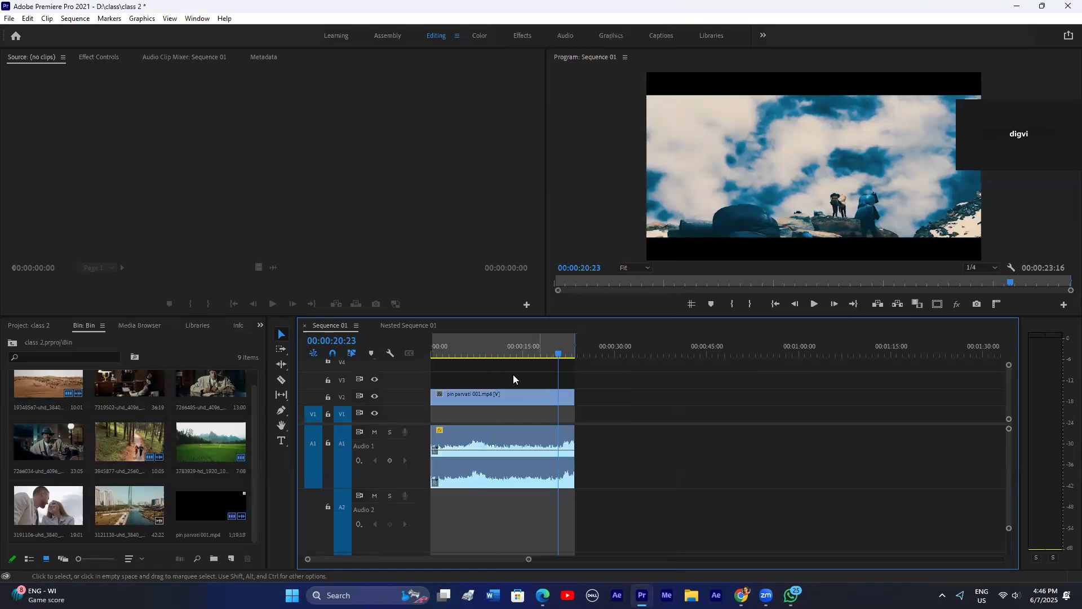
# Step: Run Scene Edit Detection on the pin parvati clip, applying a cut at each detected cut point
pyautogui.moveTo(444, 352); pyautogui.dragTo(406, 350)
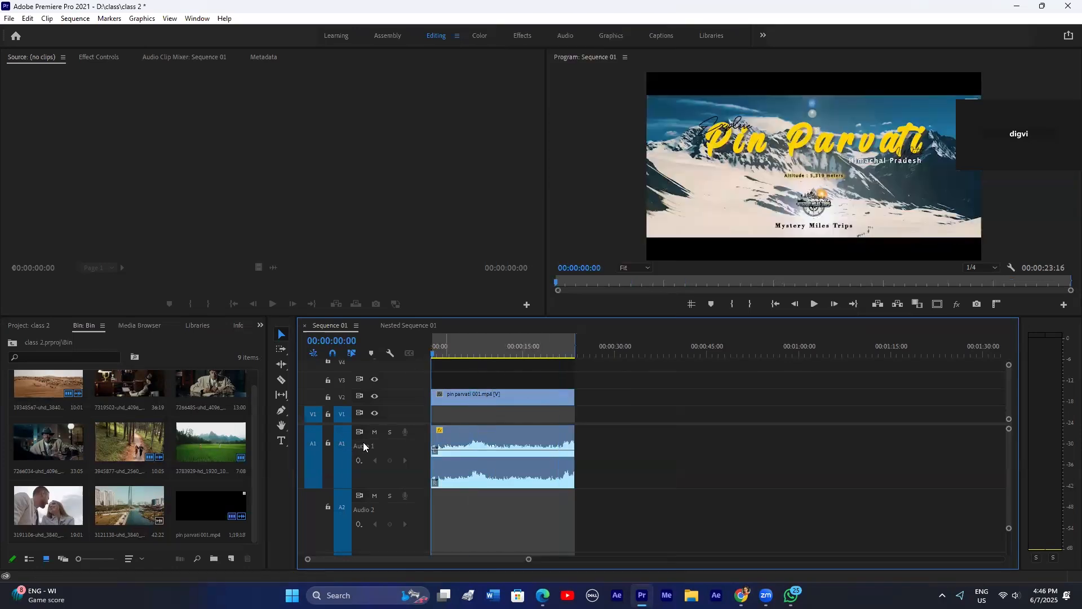
pyautogui.moveTo(530, 559); pyautogui.dragTo(467, 559)
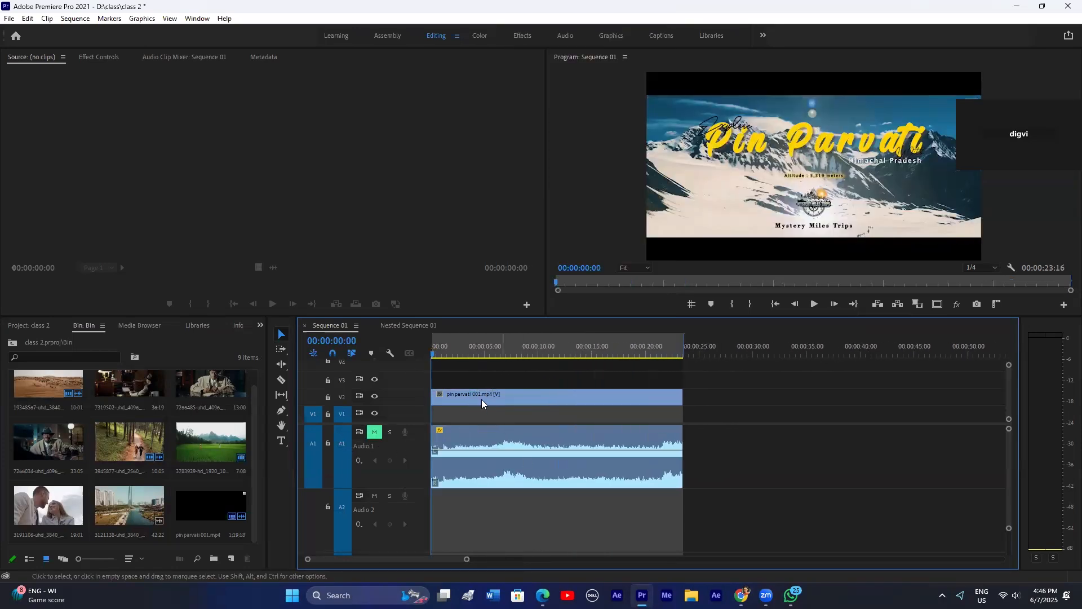
pyautogui.rightClick(486, 397)
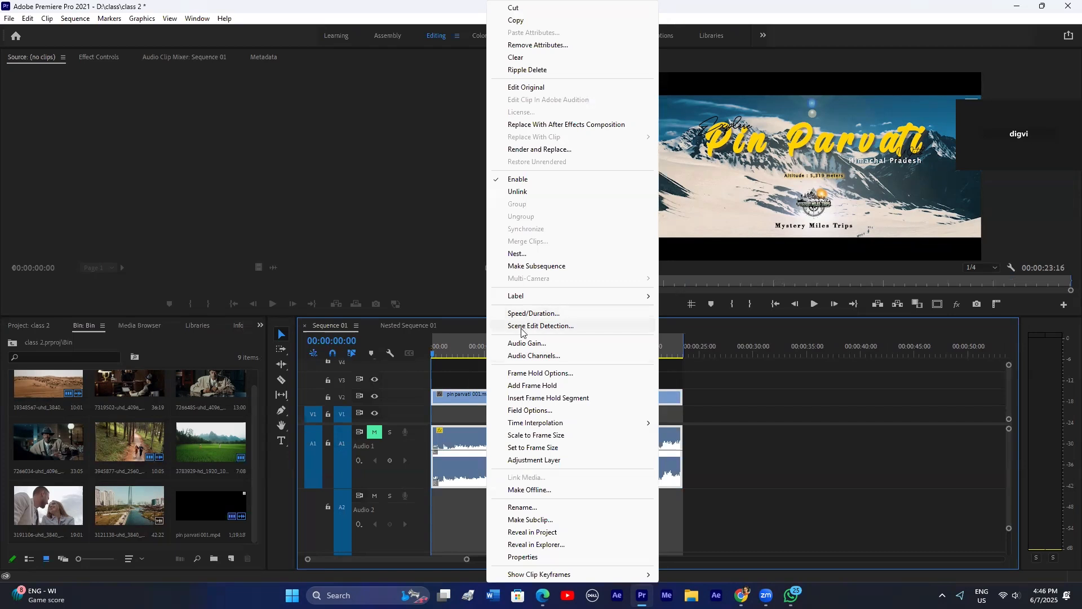
pyautogui.click(522, 327)
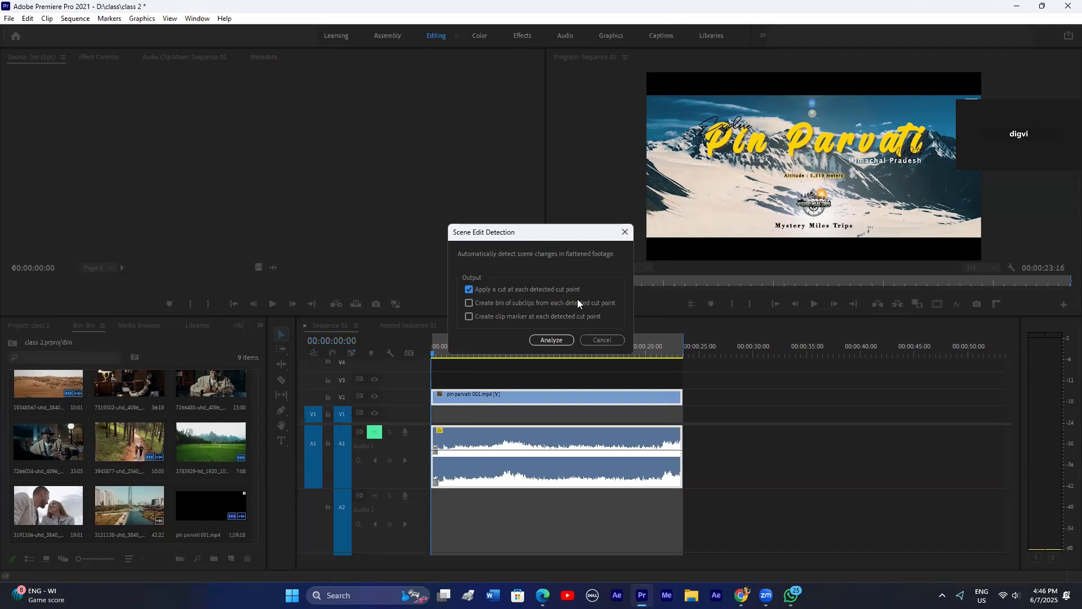
pyautogui.click(471, 316)
pyautogui.click(470, 289)
pyautogui.click(547, 341)
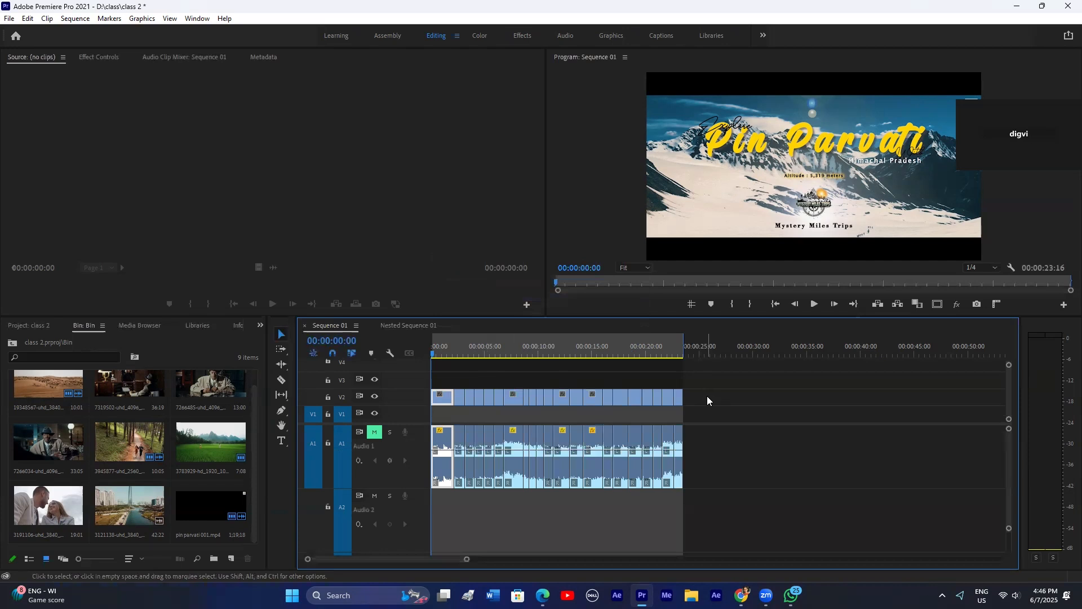
# Step: Undo the detected scene cuts and look over the Scene Edit Detection output options again without analyzing
pyautogui.click(558, 379)
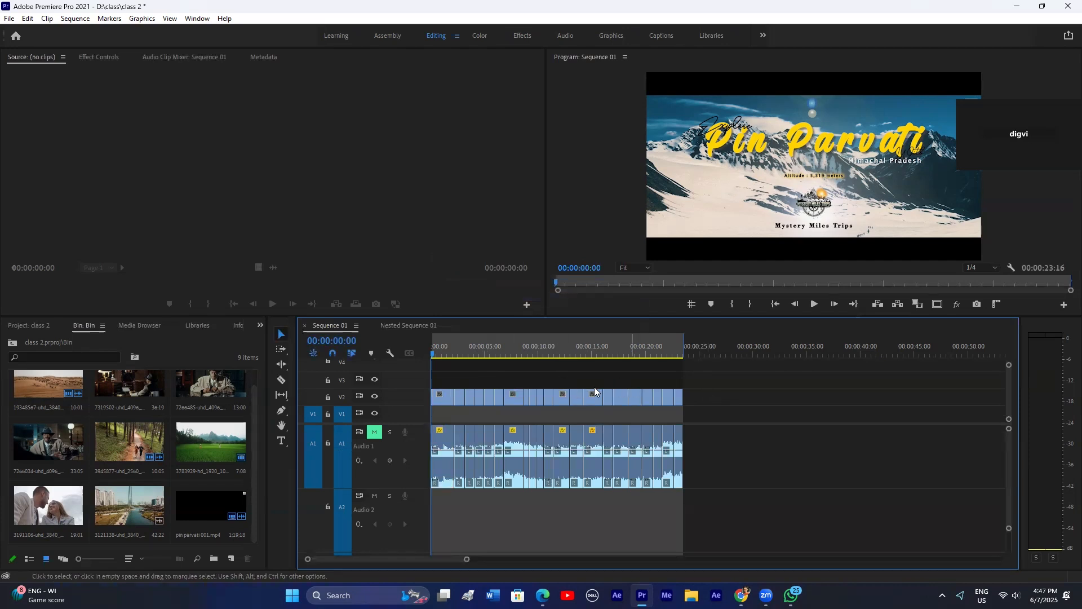
pyautogui.hotkey('ctrl', 'z')
pyautogui.rightClick(540, 392)
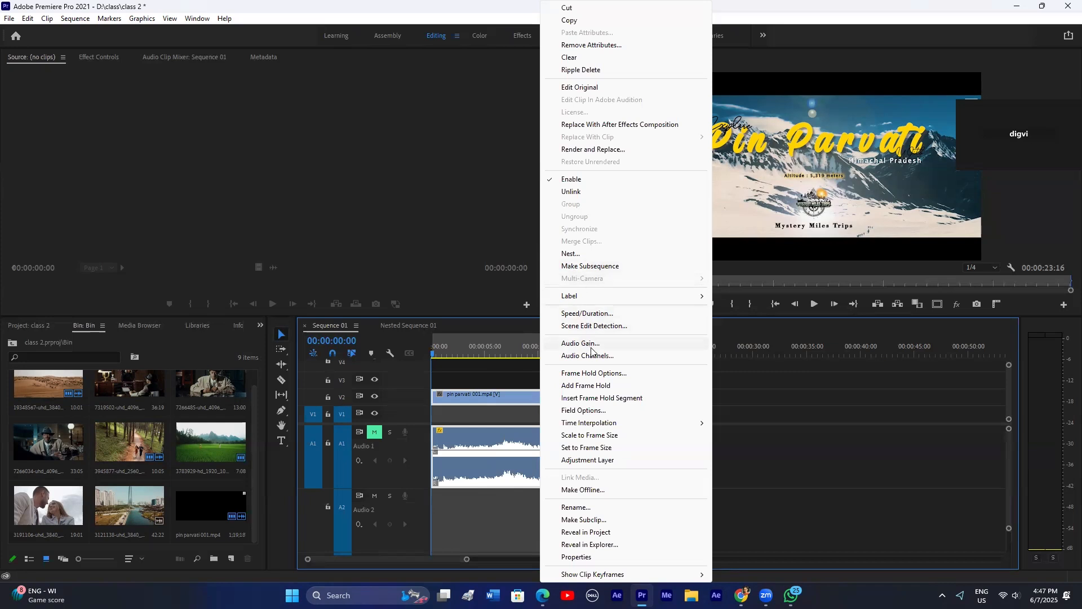
pyautogui.click(587, 327)
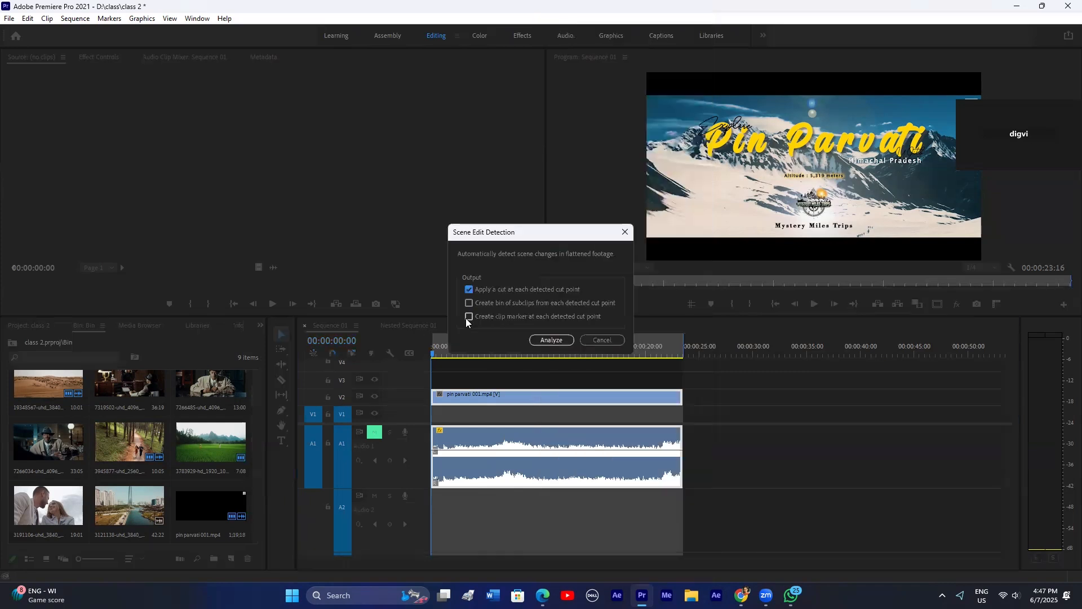
pyautogui.click(601, 341)
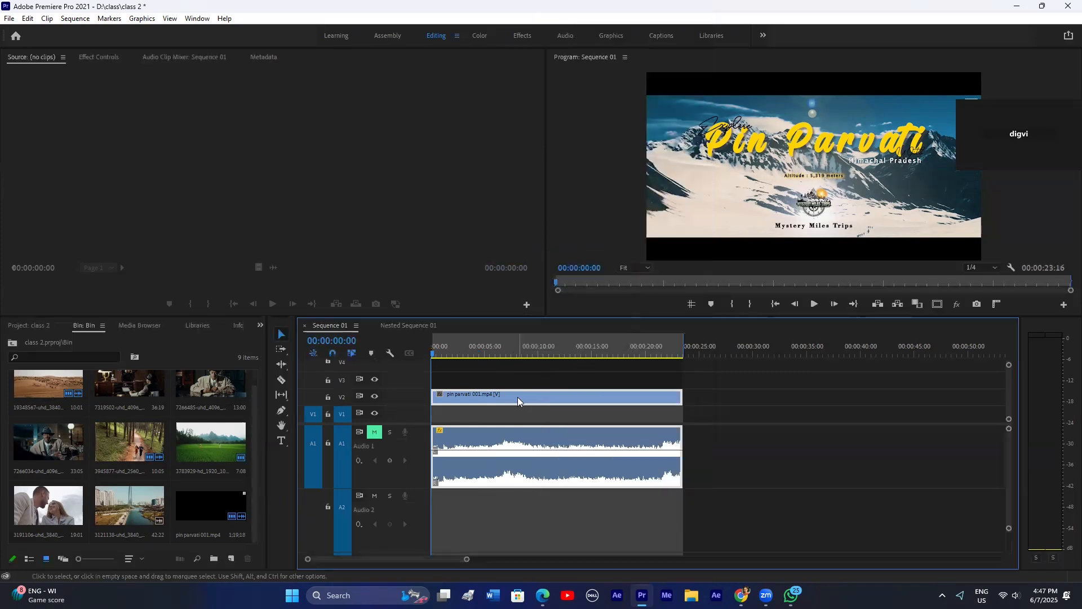
# Step: Unlink the pin parvati clip's audio from its video and select only the audio on A1
pyautogui.rightClick(517, 397)
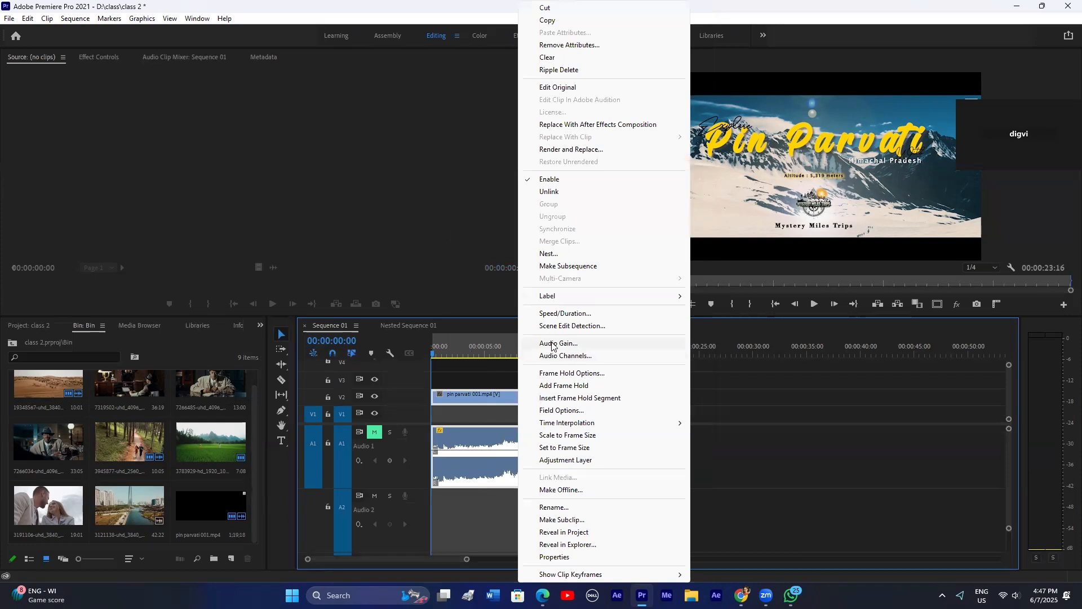
pyautogui.click(473, 440)
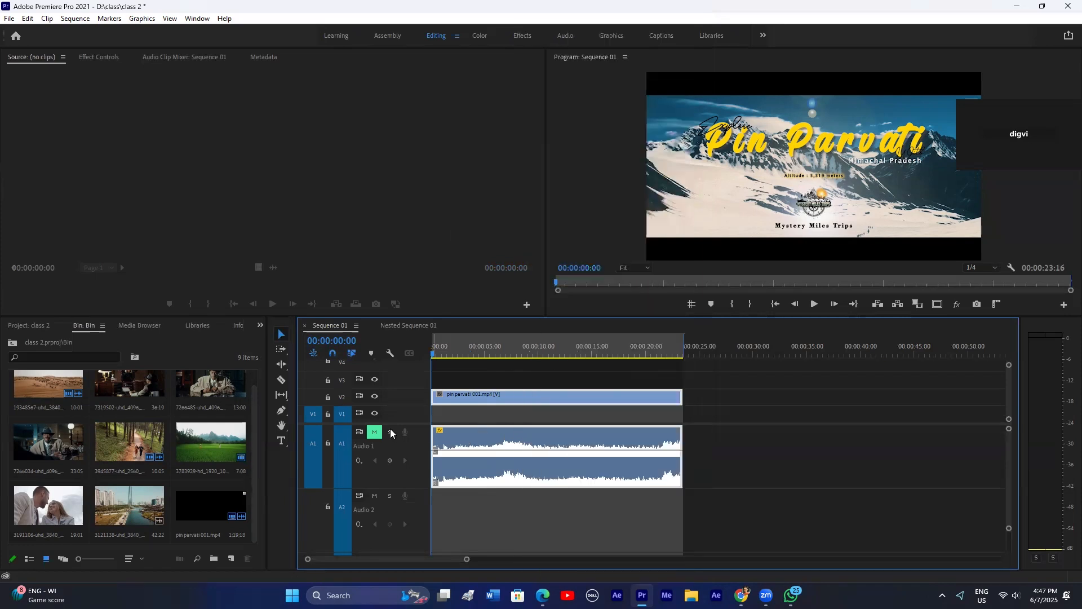
pyautogui.rightClick(511, 399)
pyautogui.click(502, 435)
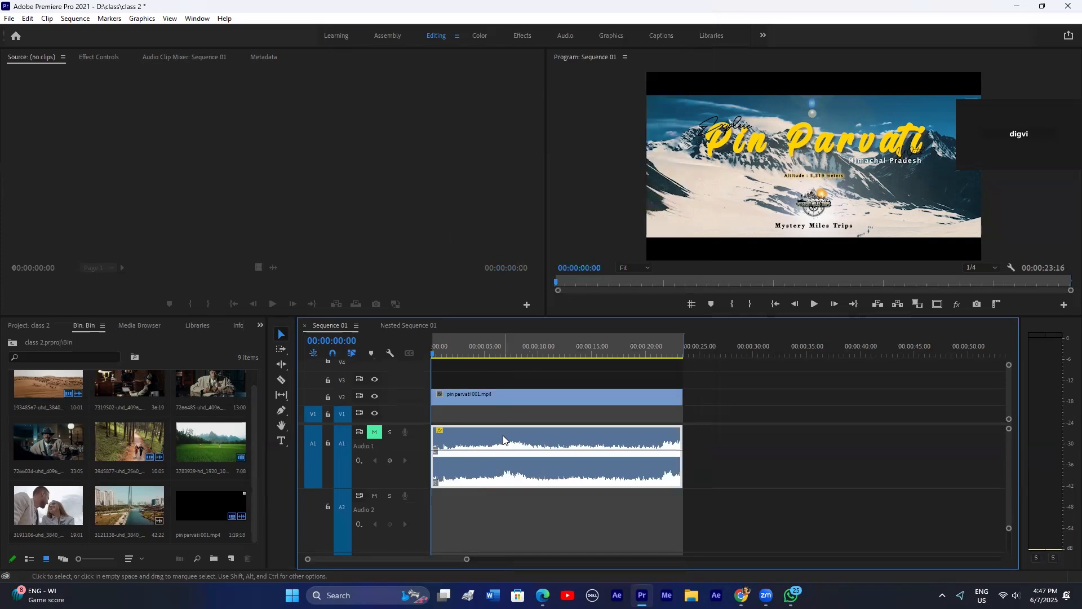
# Step: Unmute A1 and play the sequence from about 00:00:07:00 to listen to the audio level
pyautogui.moveTo(484, 341); pyautogui.dragTo(504, 343)
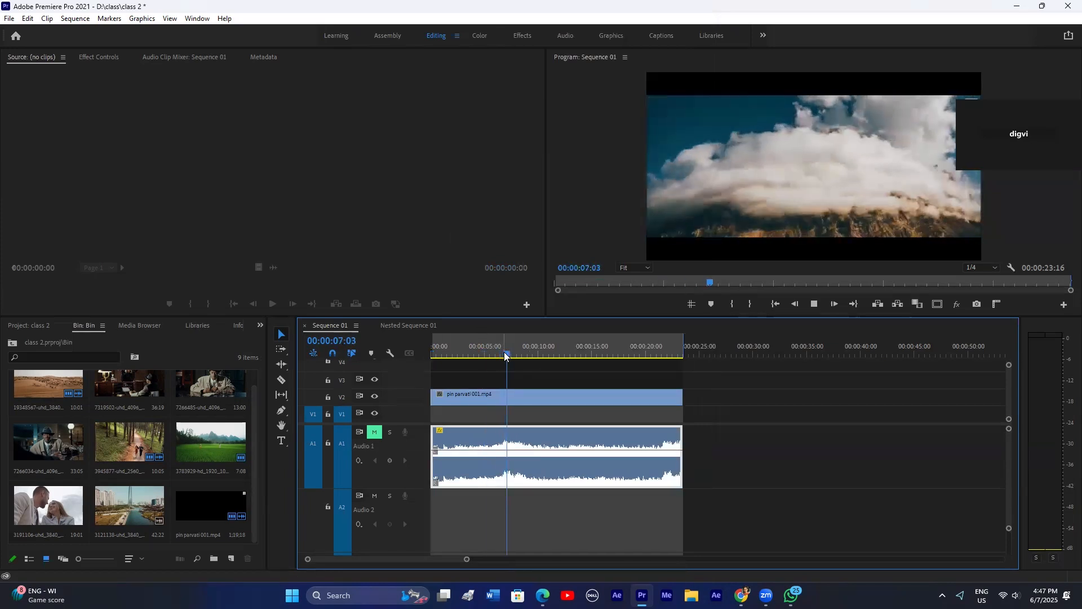
pyautogui.press('space')
pyautogui.click(375, 431)
pyautogui.press('space')
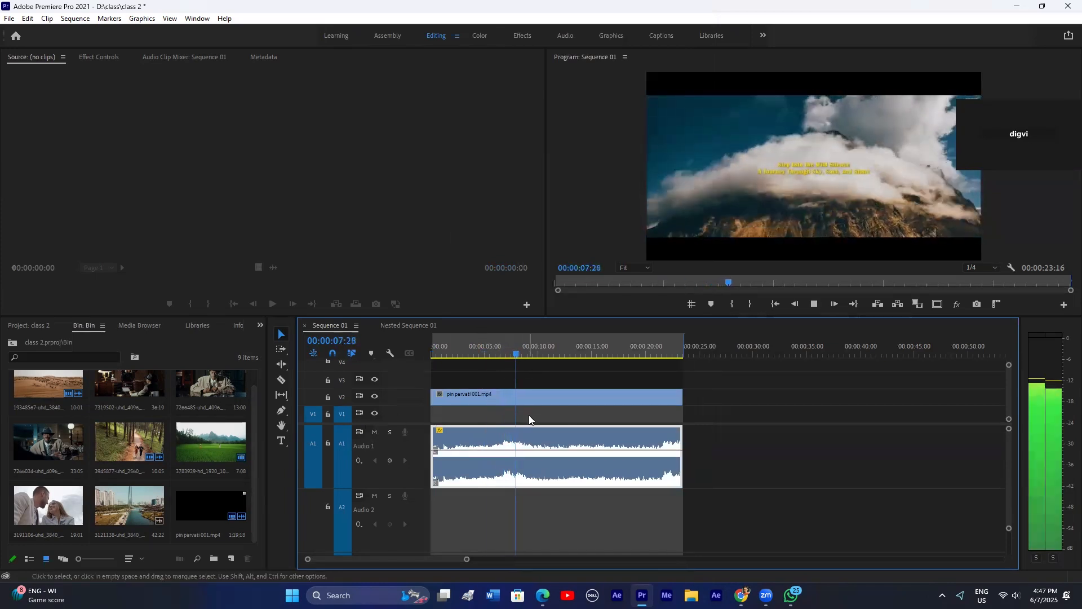
pyautogui.press('space')
# Step: Raise the A1 audio clip's volume to about 9.6 dB and replay the section from 00:00:07:02
pyautogui.moveTo(527, 444); pyautogui.dragTo(530, 427)
pyautogui.press('space')
pyautogui.press('space')
pyautogui.click(507, 354)
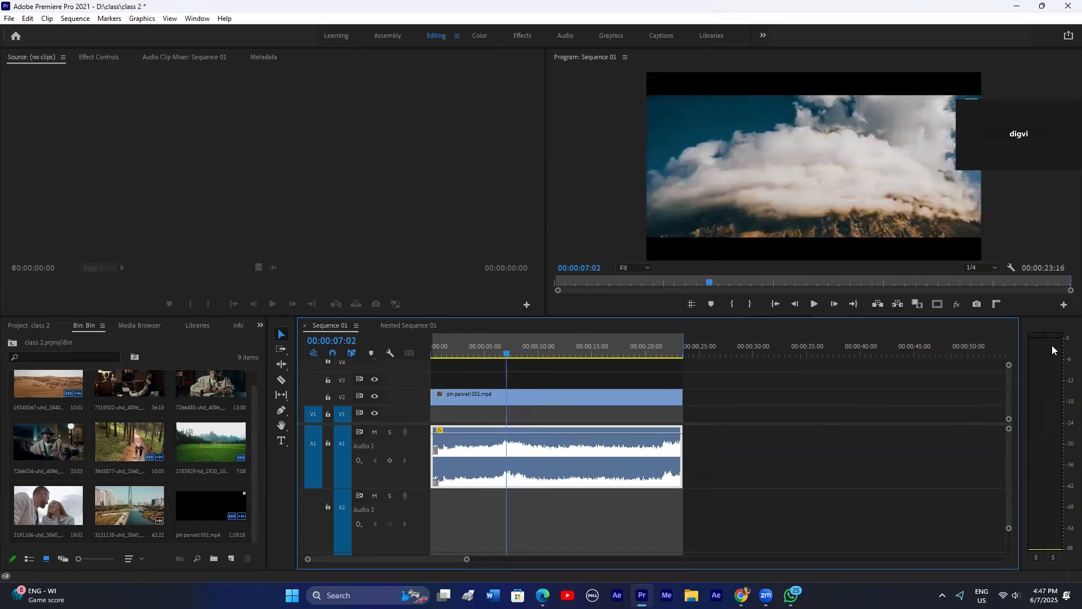
pyautogui.press('space')
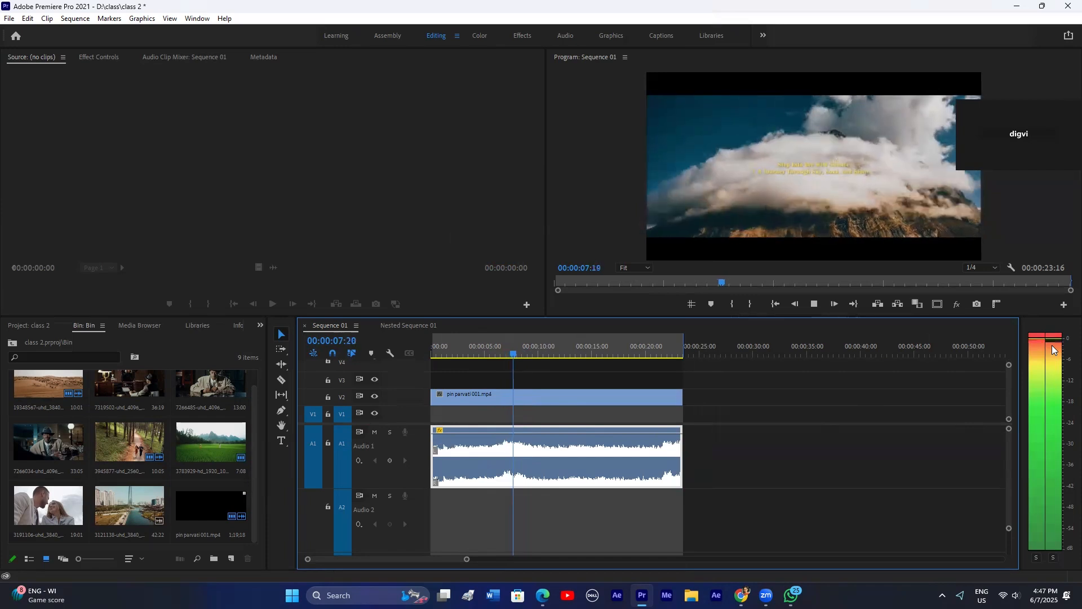
pyautogui.press('space')
# Step: Adjust the A1 audio clip's gain by -18 dB and play the clip to check its level
pyautogui.rightClick(511, 447)
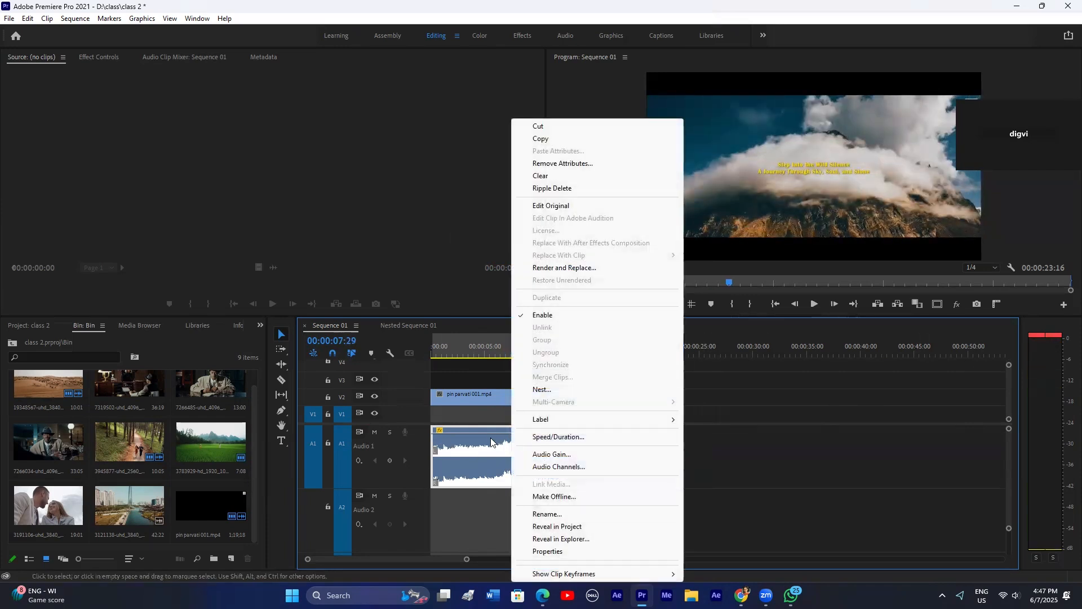
pyautogui.click(491, 438)
pyautogui.moveTo(494, 433); pyautogui.dragTo(496, 436)
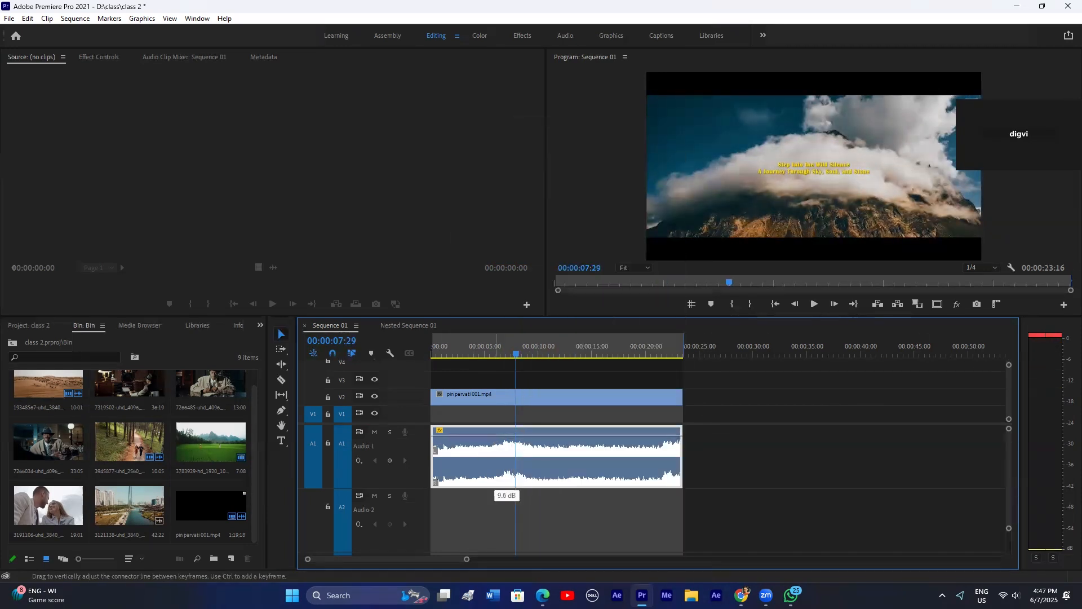
pyautogui.rightClick(496, 443)
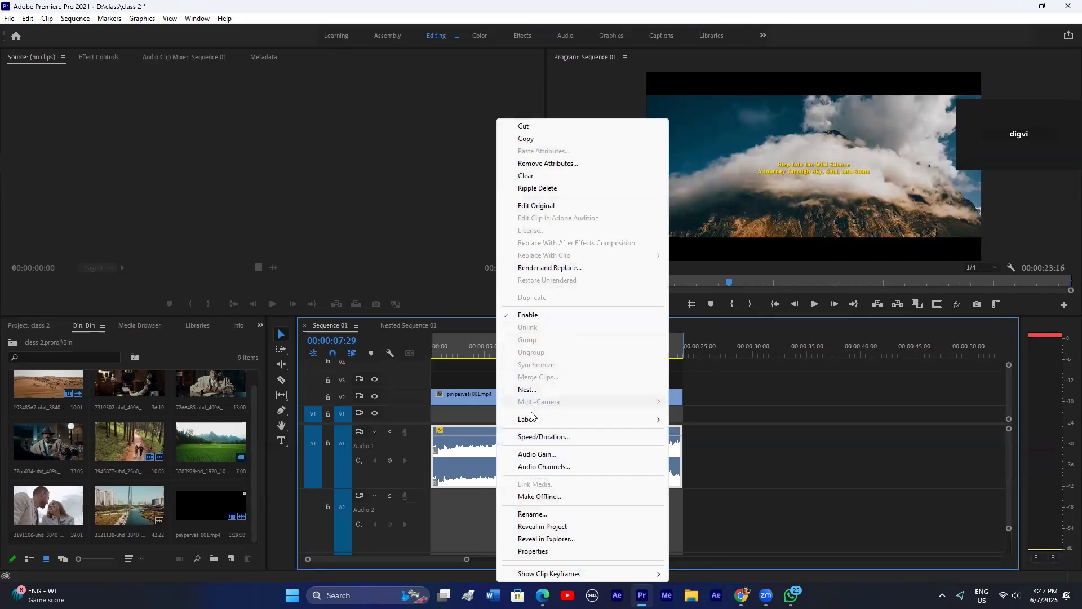
pyautogui.click(538, 455)
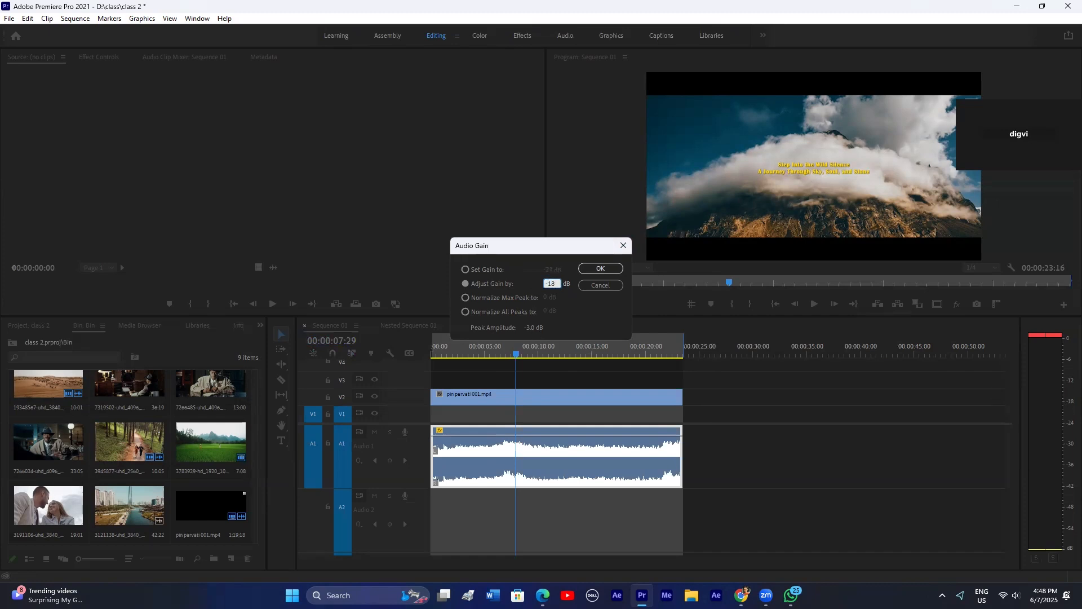
pyautogui.click(600, 269)
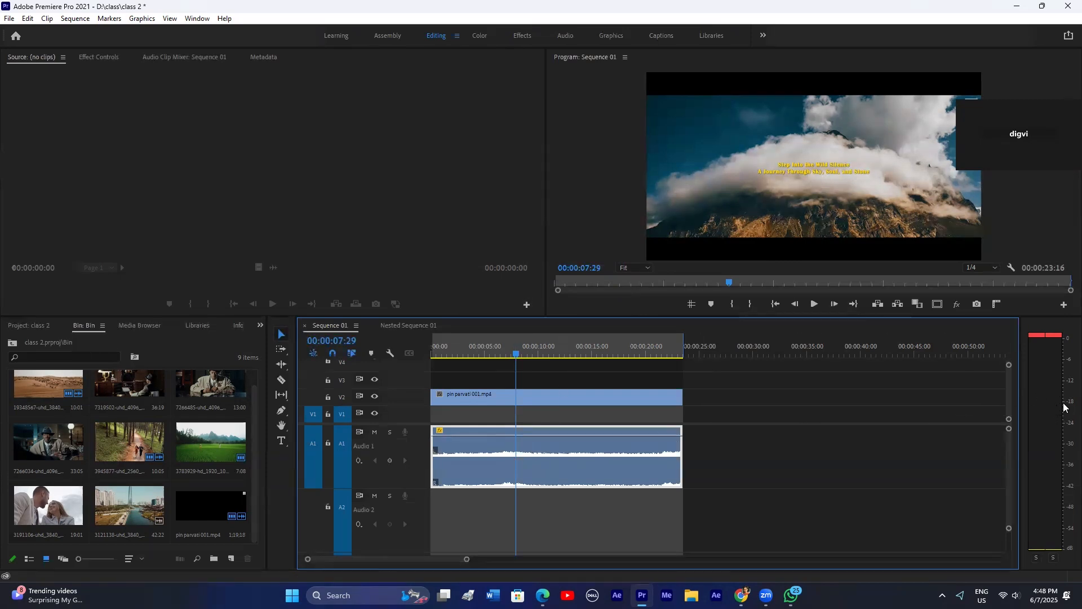
pyautogui.press('space')
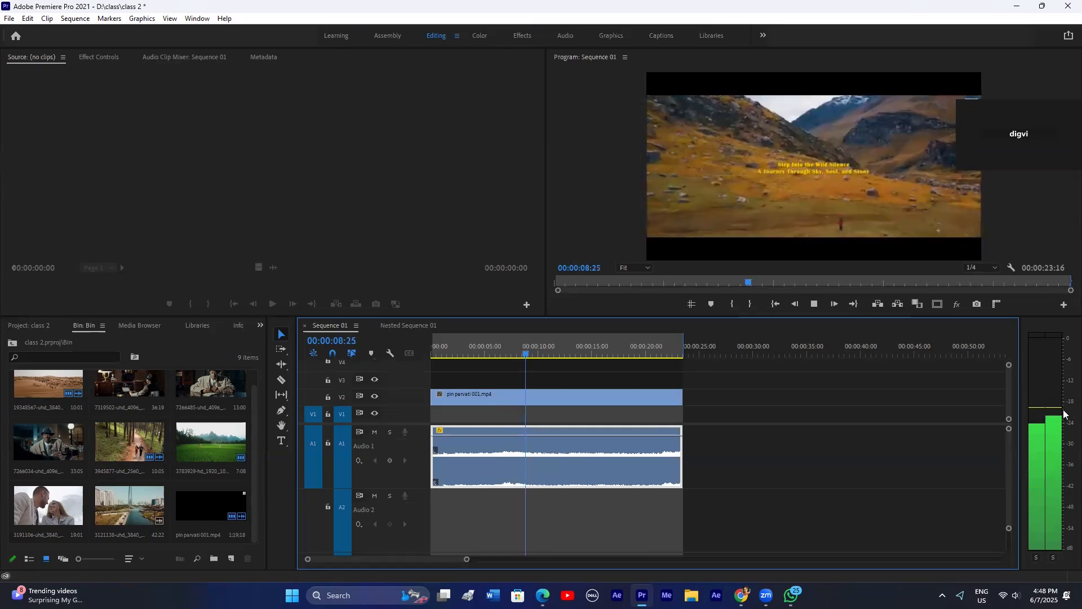
pyautogui.press('space')
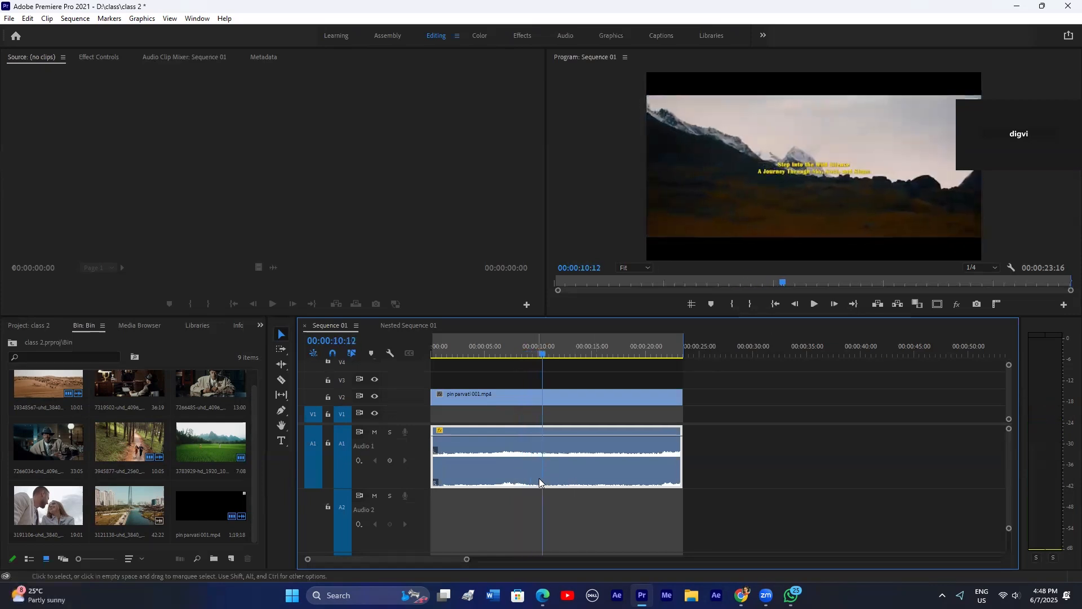
# Step: Duplicate the audio clip onto A2, adjust the A1 clip's gain by -5 dB and play a short part
pyautogui.keyDown('alt'); pyautogui.moveTo(540, 479); pyautogui.dragTo(545, 497); pyautogui.keyUp('alt')
pyautogui.click(541, 467)
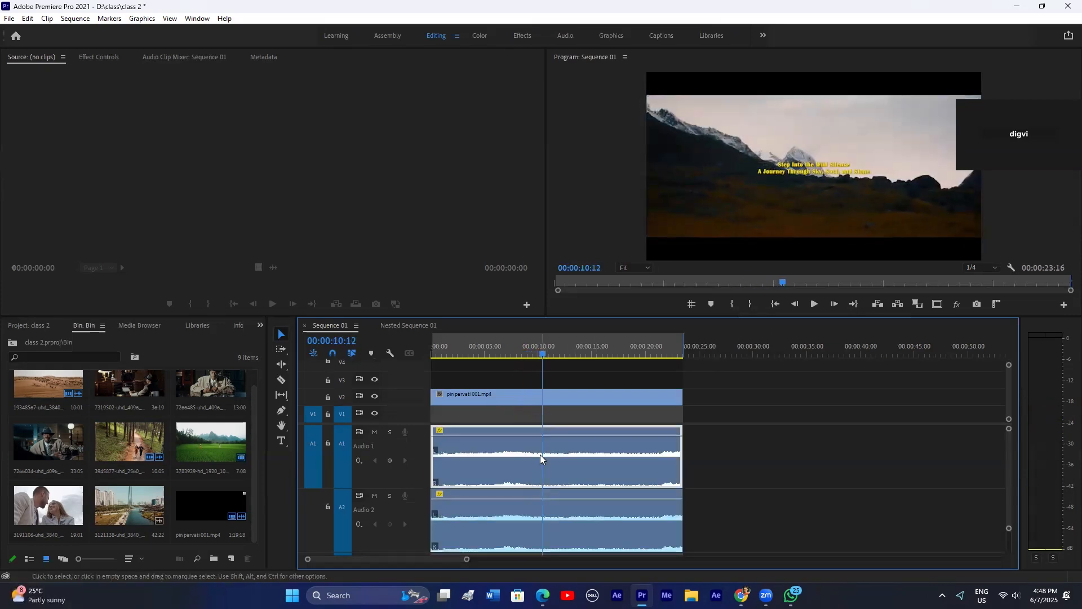
pyautogui.rightClick(569, 447)
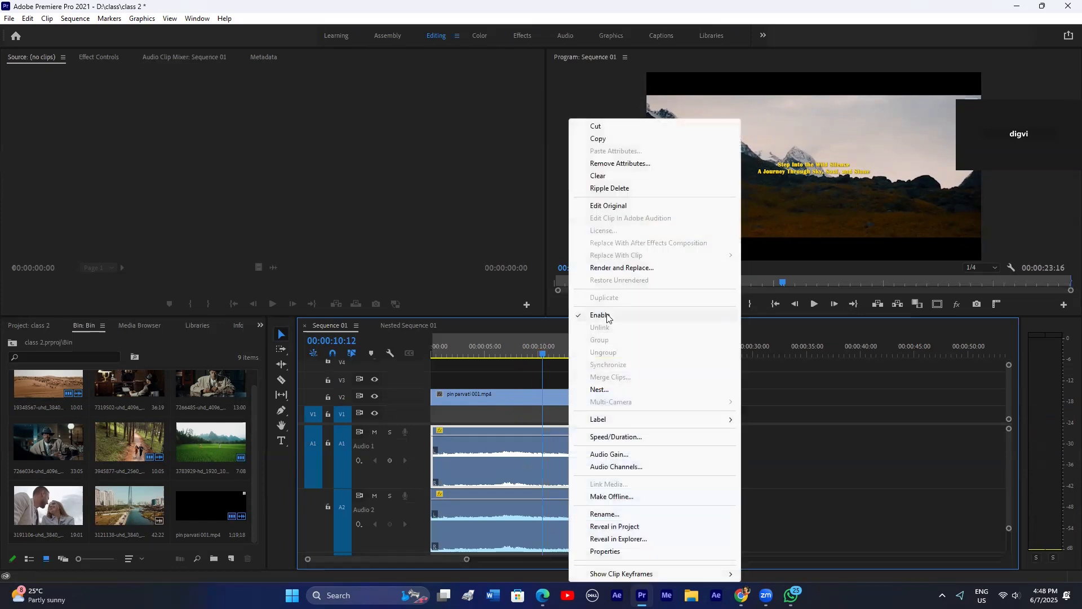
pyautogui.click(601, 455)
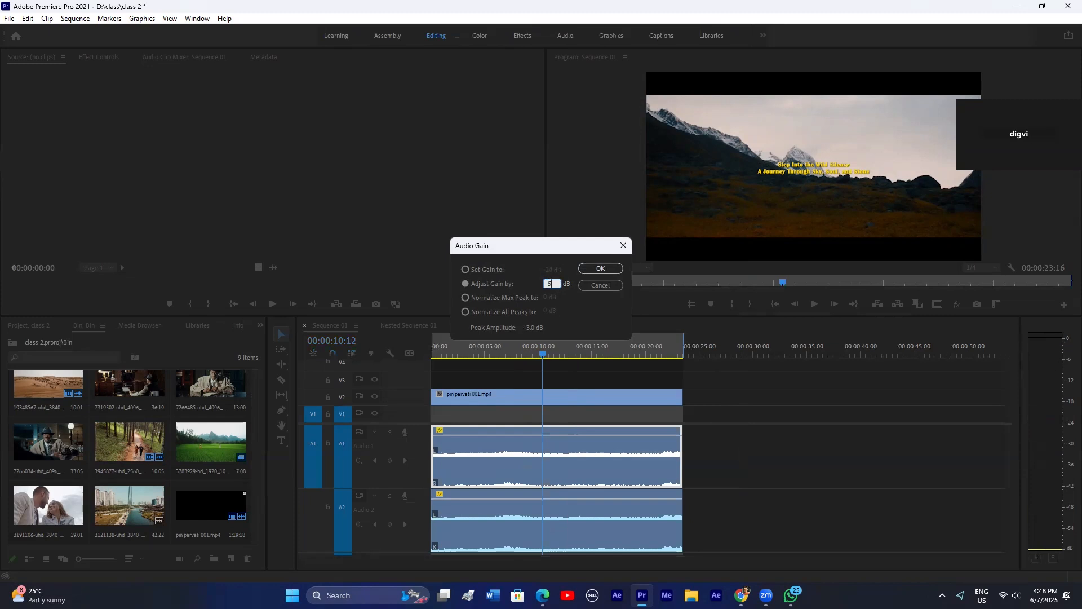
pyautogui.click(600, 269)
pyautogui.press('space')
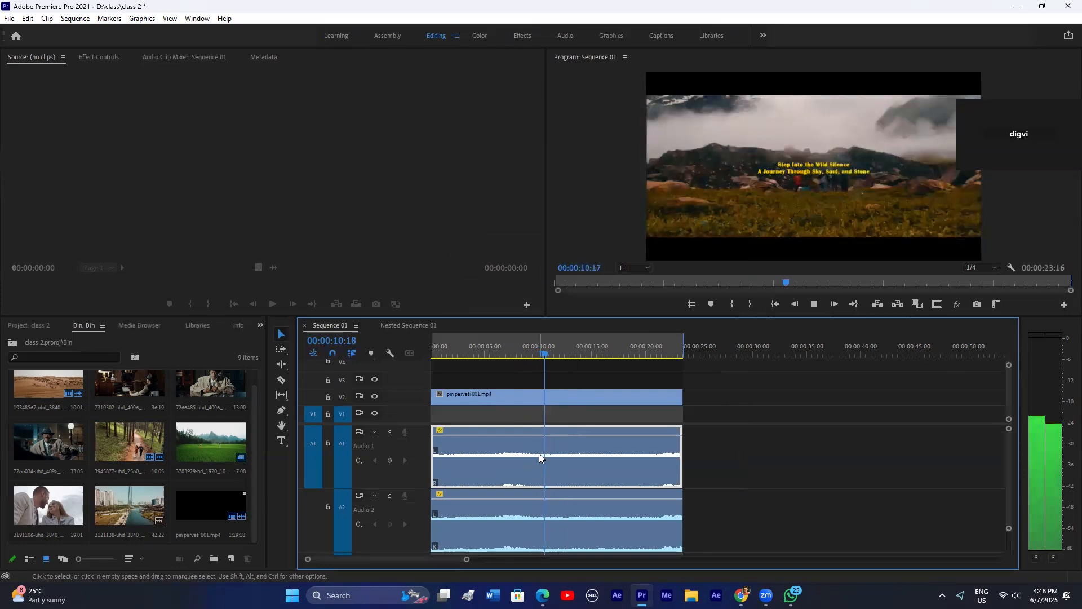
pyautogui.press('space')
# Step: Delete the duplicated audio clip from A2
pyautogui.rightClick(511, 446)
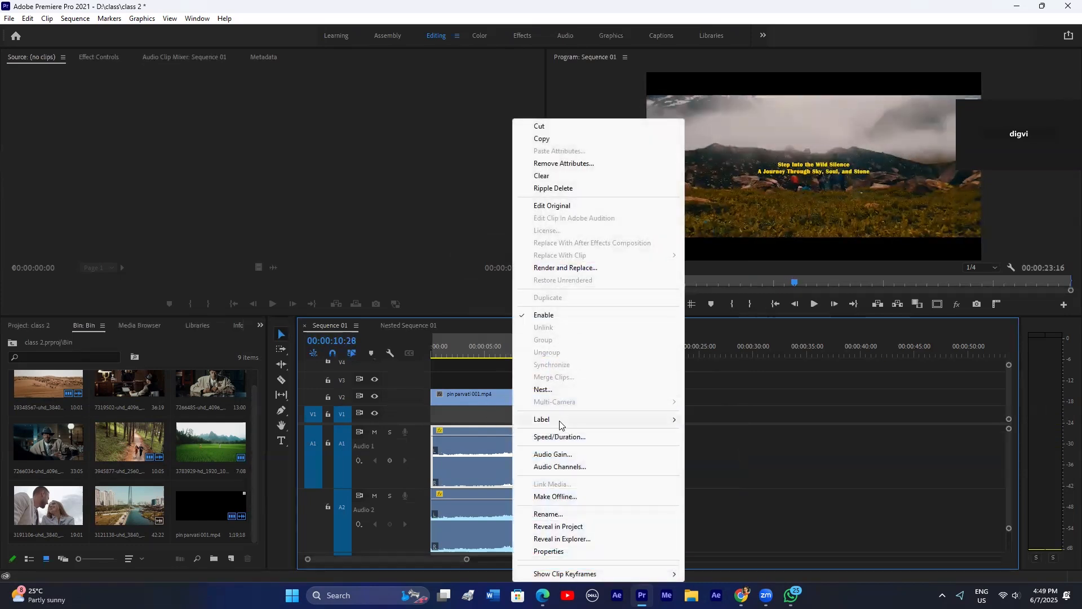
pyautogui.click(470, 431)
pyautogui.click(469, 496)
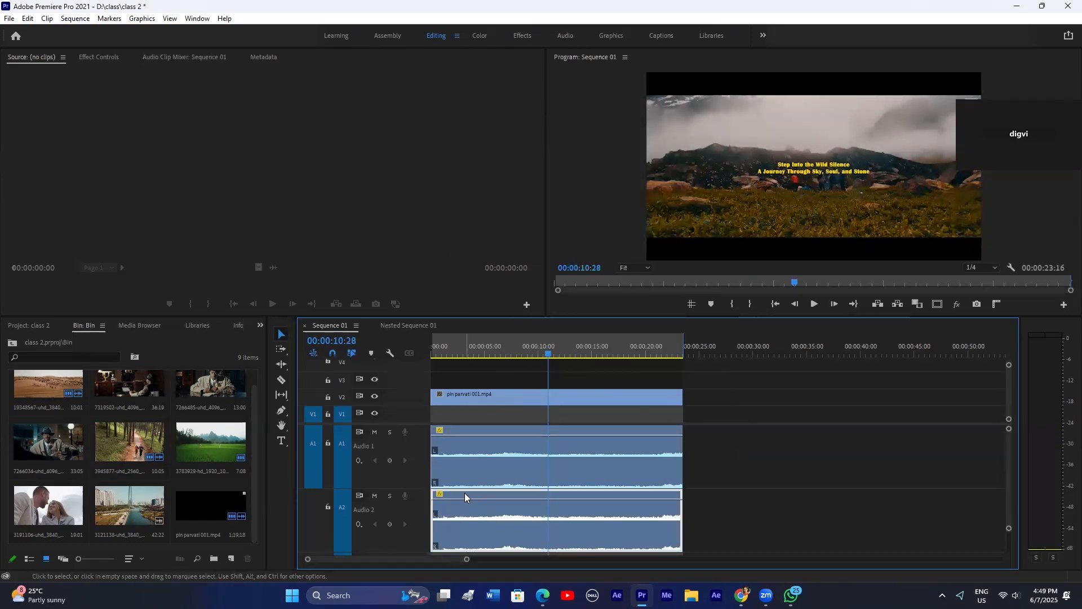
pyautogui.press('Delete')
# Step: Duplicate the A1 audio onto A2 once more and remove that copy again
pyautogui.keyDown('alt'); pyautogui.moveTo(535, 468); pyautogui.dragTo(535, 500); pyautogui.keyUp('alt')
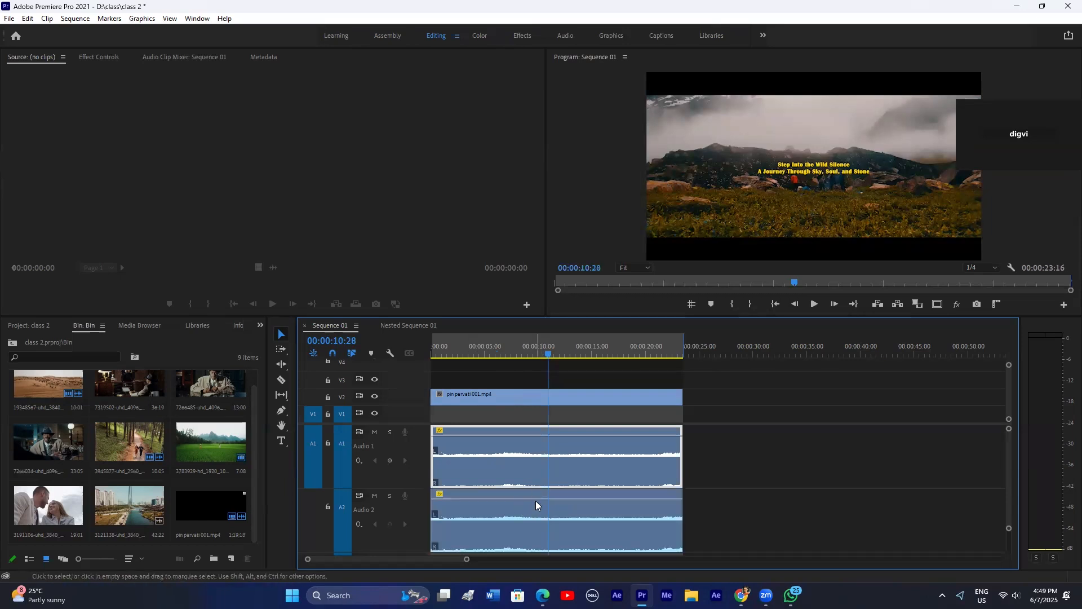
pyautogui.click(520, 496)
pyautogui.press('Delete')
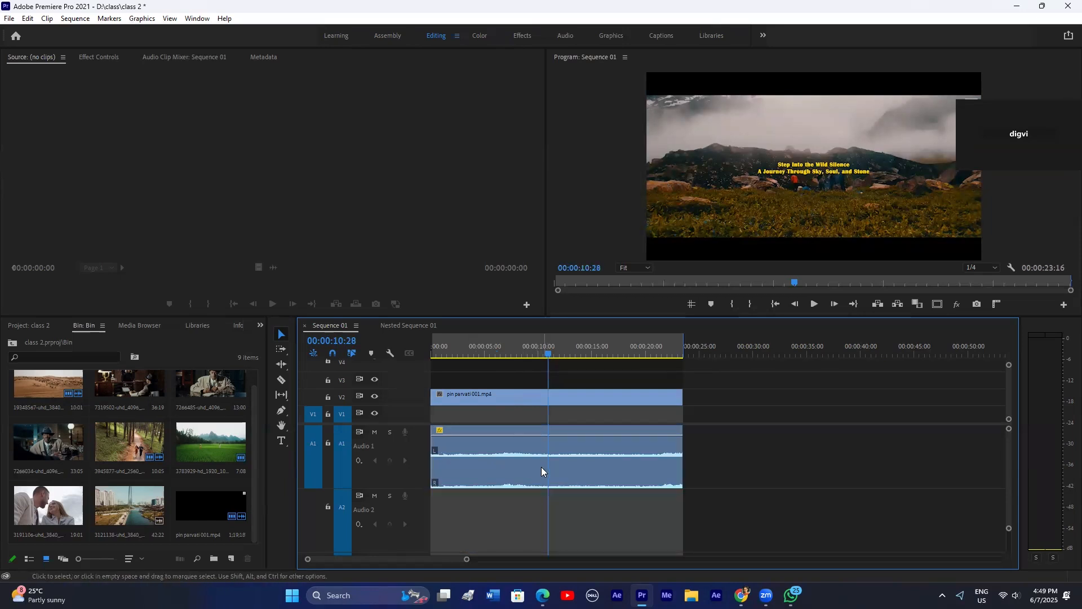
# Step: Select the pin parvati video on V2 together with its A1 audio and link them
pyautogui.rightClick(537, 468)
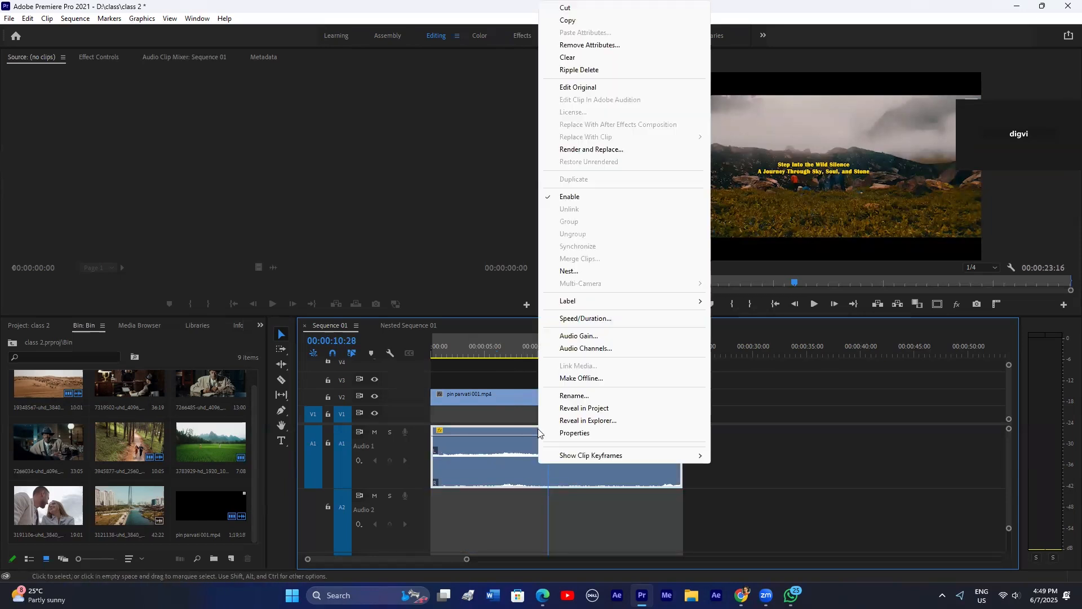
pyautogui.rightClick(489, 396)
pyautogui.click(469, 397)
pyautogui.rightClick(468, 397)
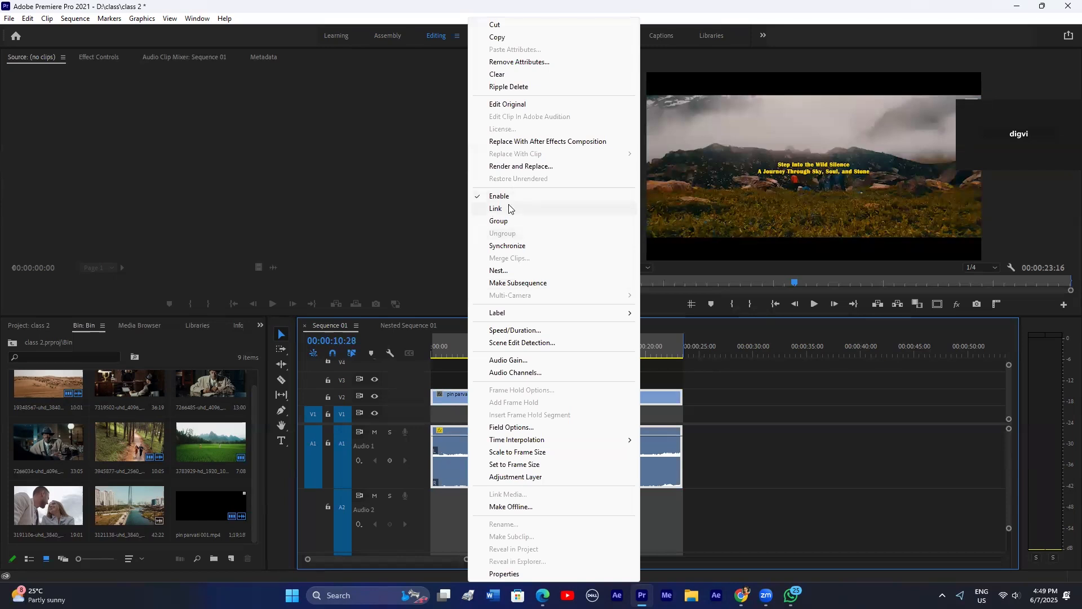
pyautogui.click(510, 208)
# Step: Shrink the audio track heights in the timeline and move the playhead to 00:00:13:08
pyautogui.rightClick(467, 396)
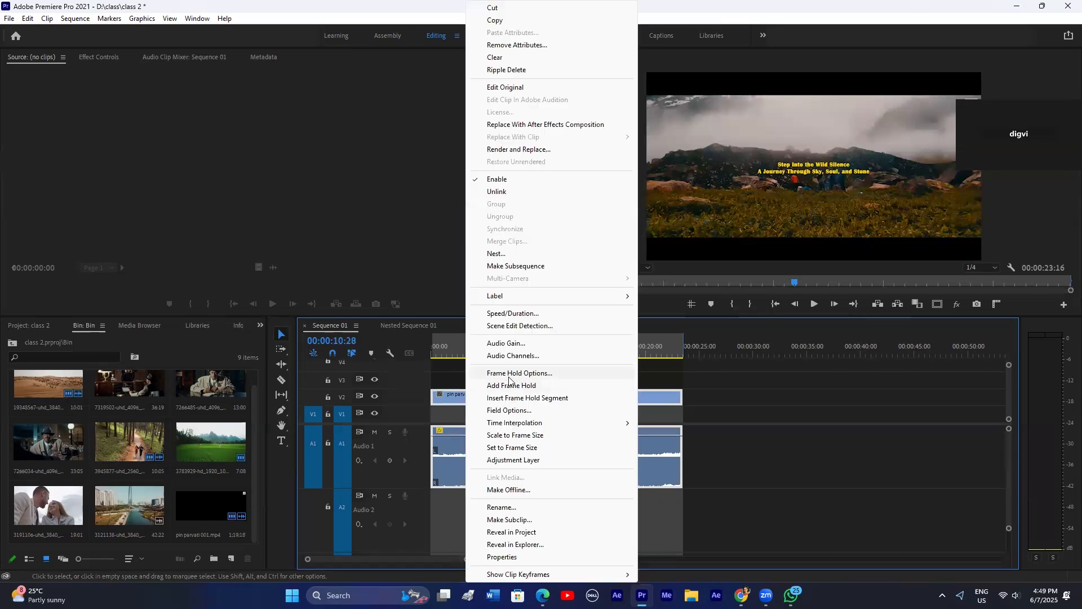
pyautogui.click(797, 384)
pyautogui.moveTo(512, 353)
pyautogui.mouseDown()
pyautogui.moveTo(489, 355)
pyautogui.moveTo(498, 355)
pyautogui.mouseUp()
pyautogui.scroll(1, 552, 415)
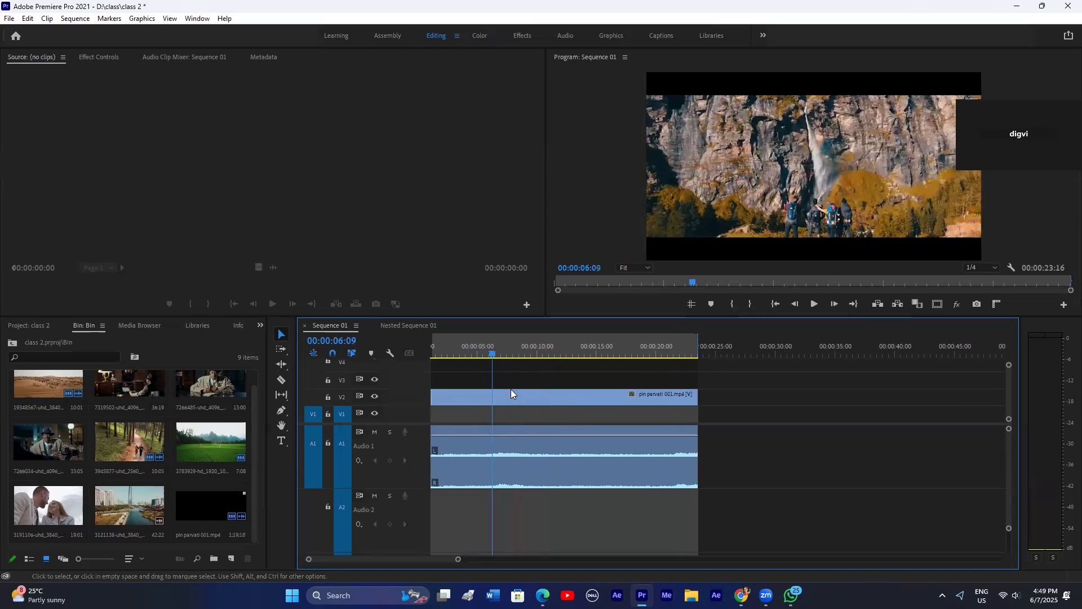
pyautogui.scroll(1, 706, 405)
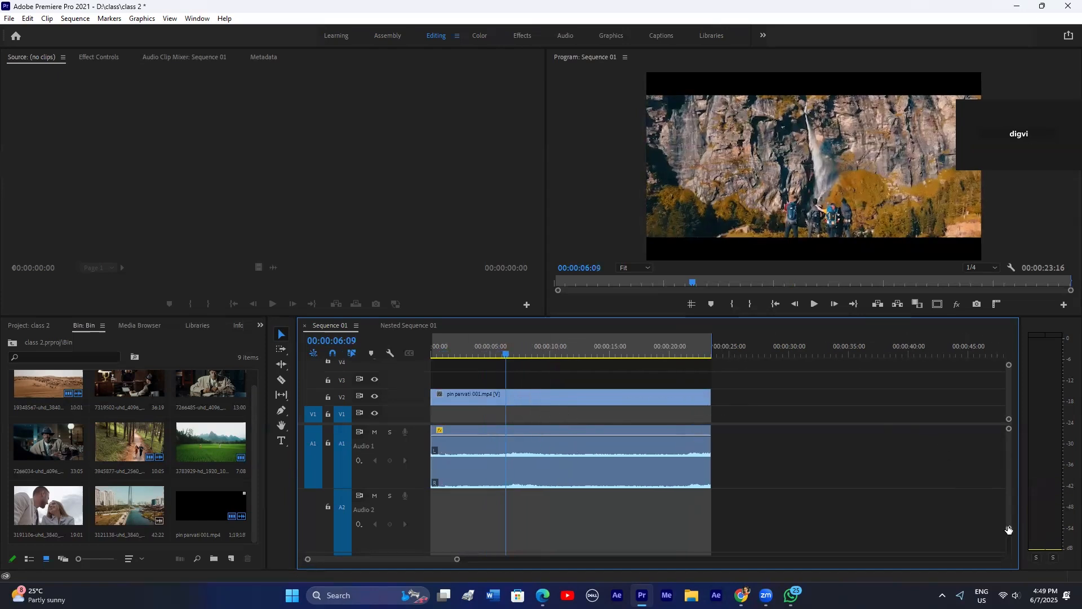
pyautogui.moveTo(1008, 529); pyautogui.dragTo(1008, 551)
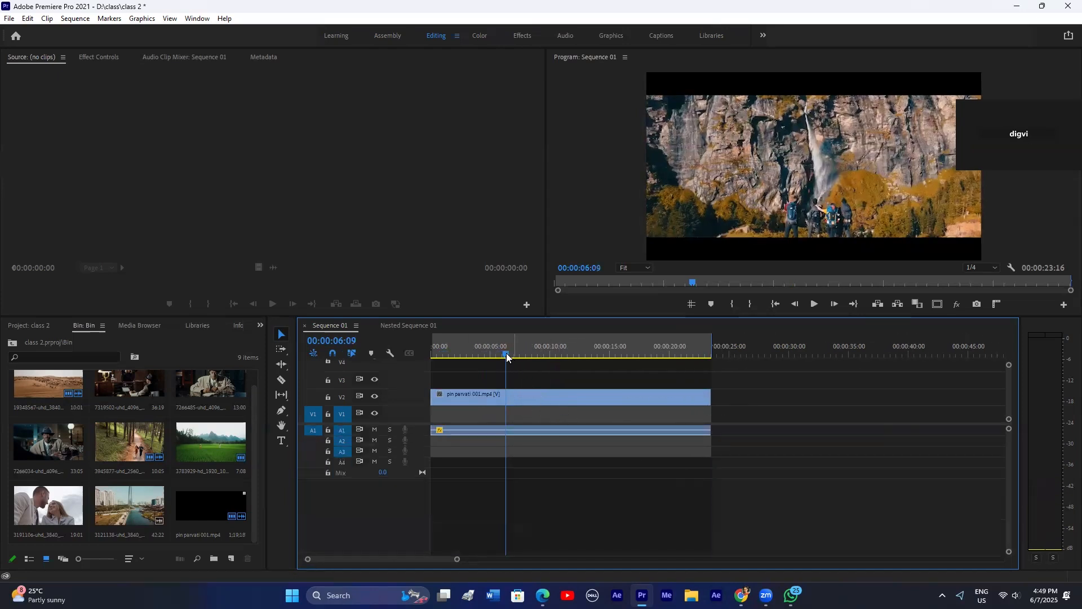
pyautogui.moveTo(507, 354); pyautogui.dragTo(589, 355)
# Step: Add the 7266034-uhd clip to V2, delete the linked pin parvati video and audio, and move the new clip to the sequence start
pyautogui.moveTo(60, 452); pyautogui.dragTo(486, 432)
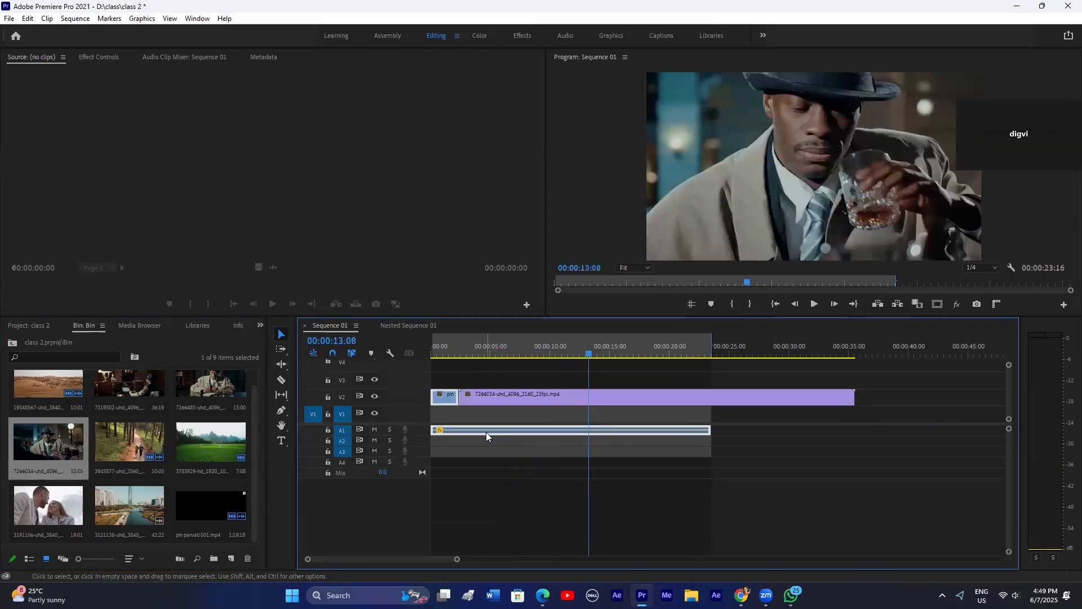
pyautogui.press('Delete')
pyautogui.moveTo(506, 396); pyautogui.dragTo(476, 398)
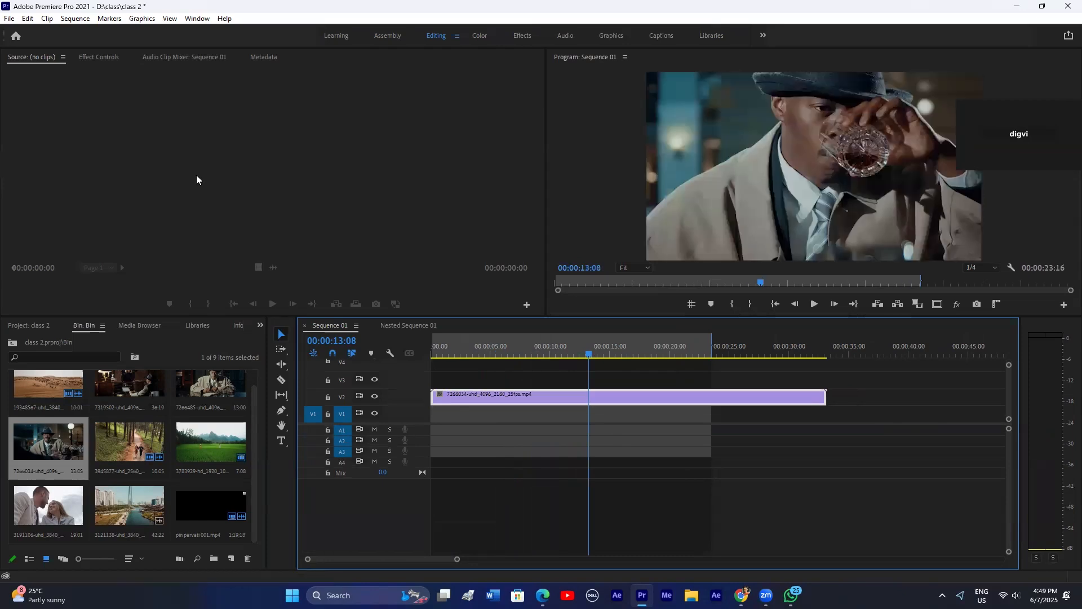
# Step: Show the V2 clip's effect controls and fit the clip with Set to Frame Size
pyautogui.click(99, 57)
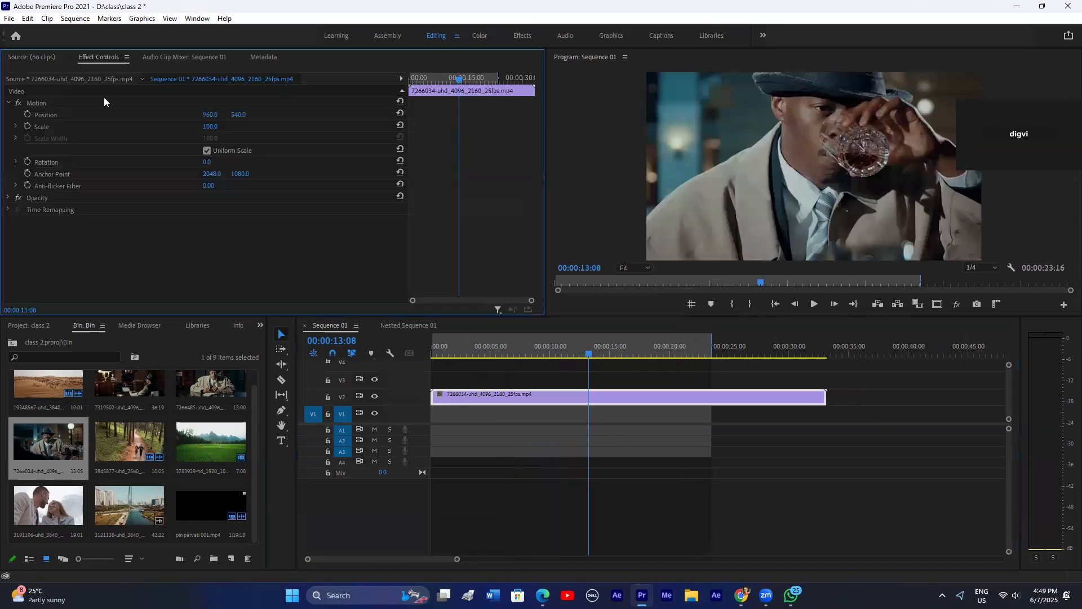
pyautogui.rightClick(491, 395)
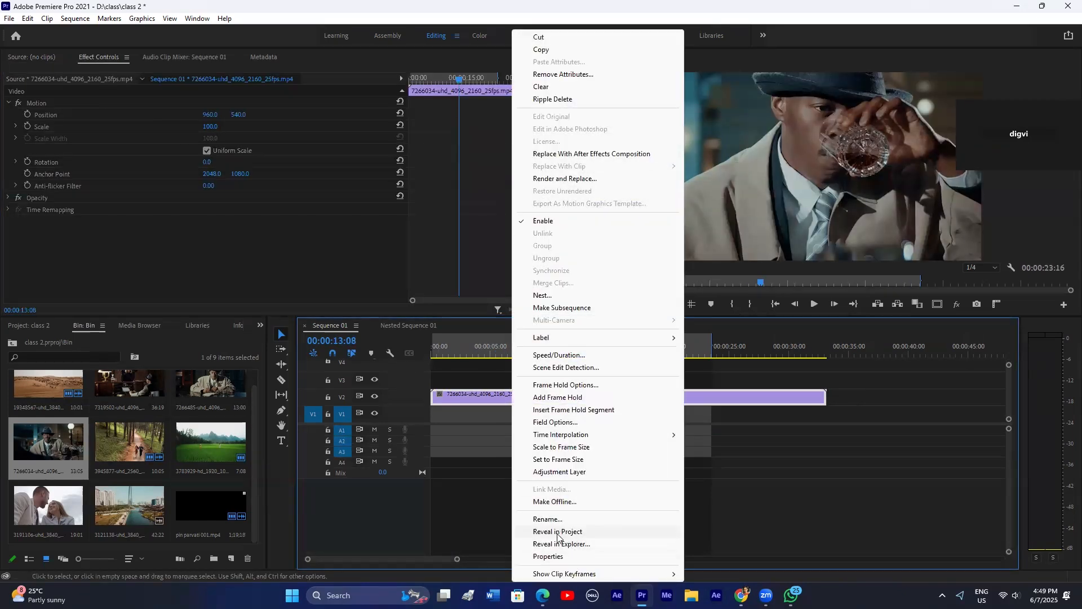
pyautogui.click(558, 465)
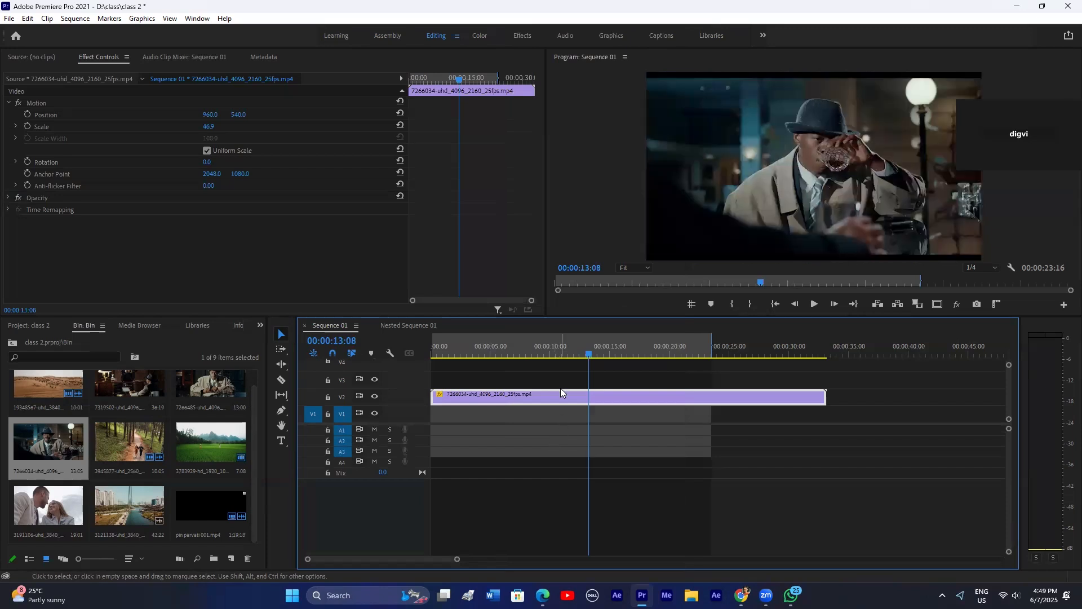
# Step: Play a short part of the V2 clip and try a frame hold through Frame Hold Options at 00:00:07:25
pyautogui.moveTo(586, 355); pyautogui.dragTo(535, 349)
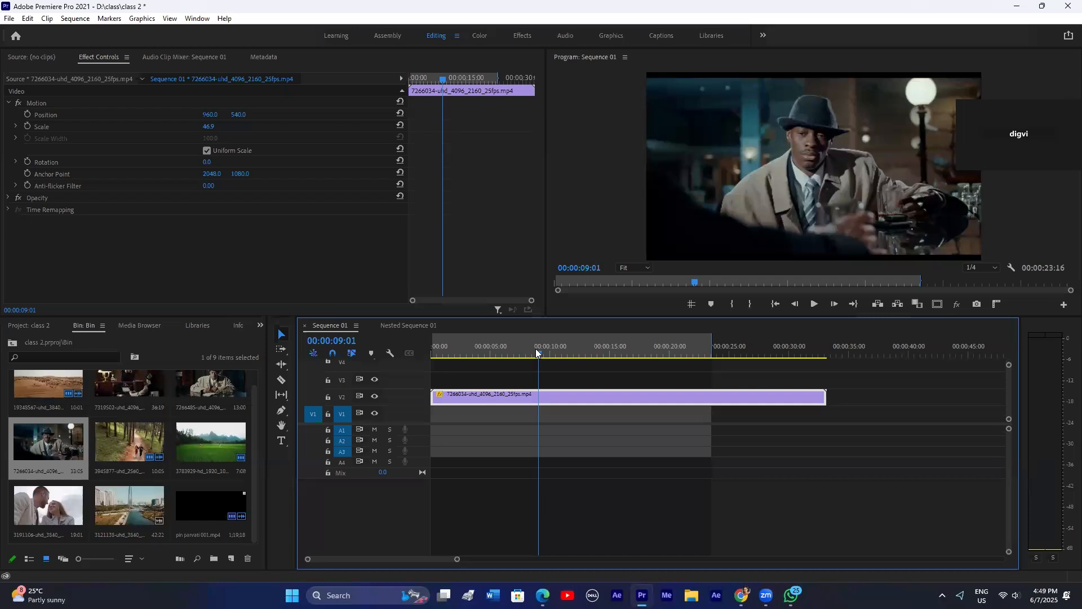
pyautogui.rightClick(544, 397)
pyautogui.click(509, 369)
pyautogui.click(508, 368)
pyautogui.moveTo(534, 355); pyautogui.dragTo(516, 356)
pyautogui.press('space')
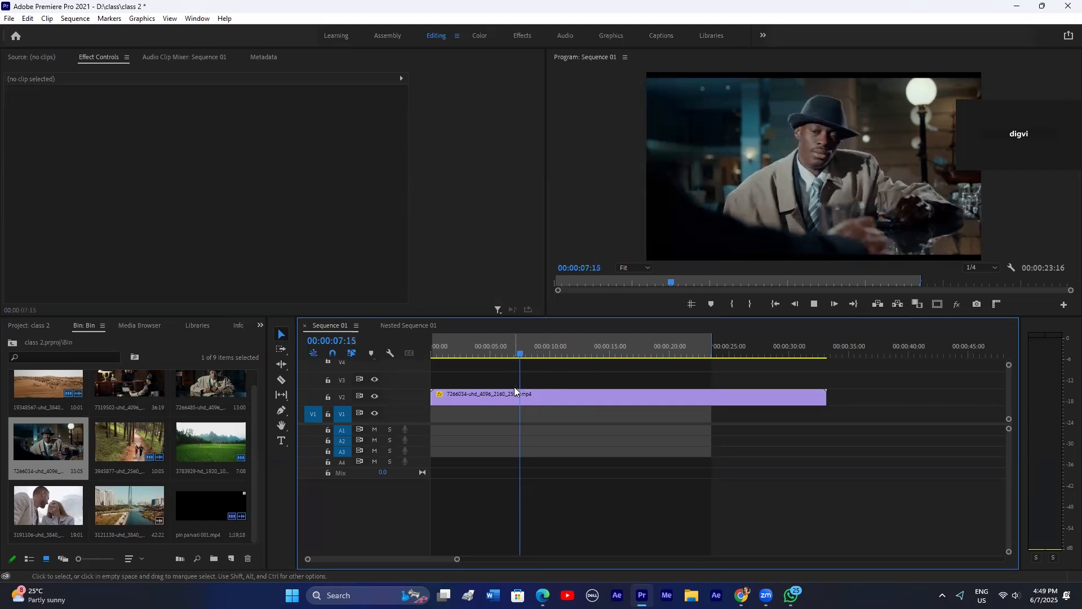
pyautogui.press('space')
pyautogui.rightClick(533, 396)
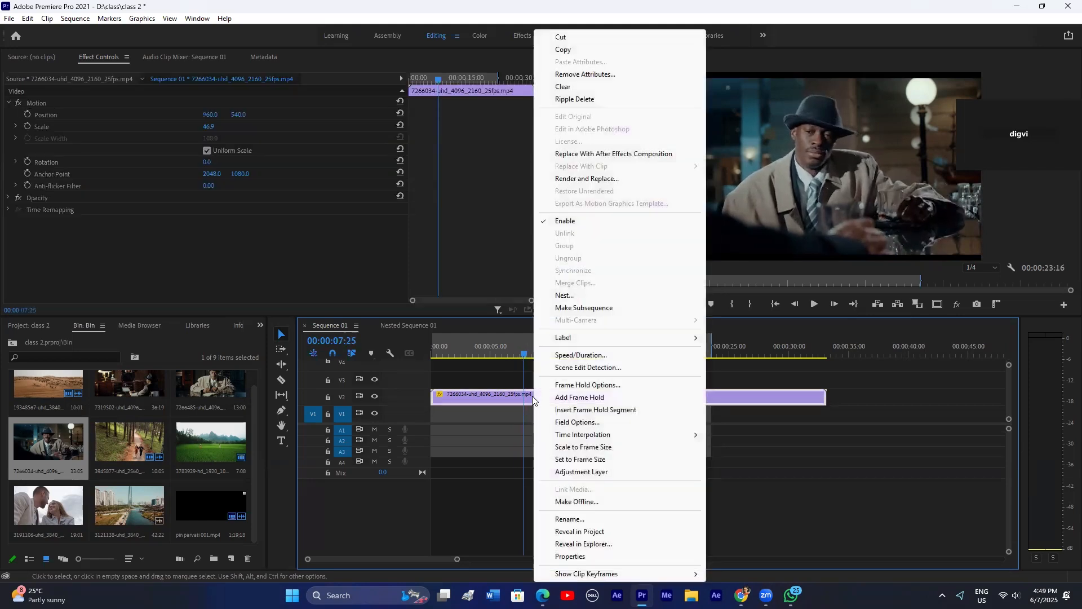
pyautogui.click(571, 387)
pyautogui.click(609, 288)
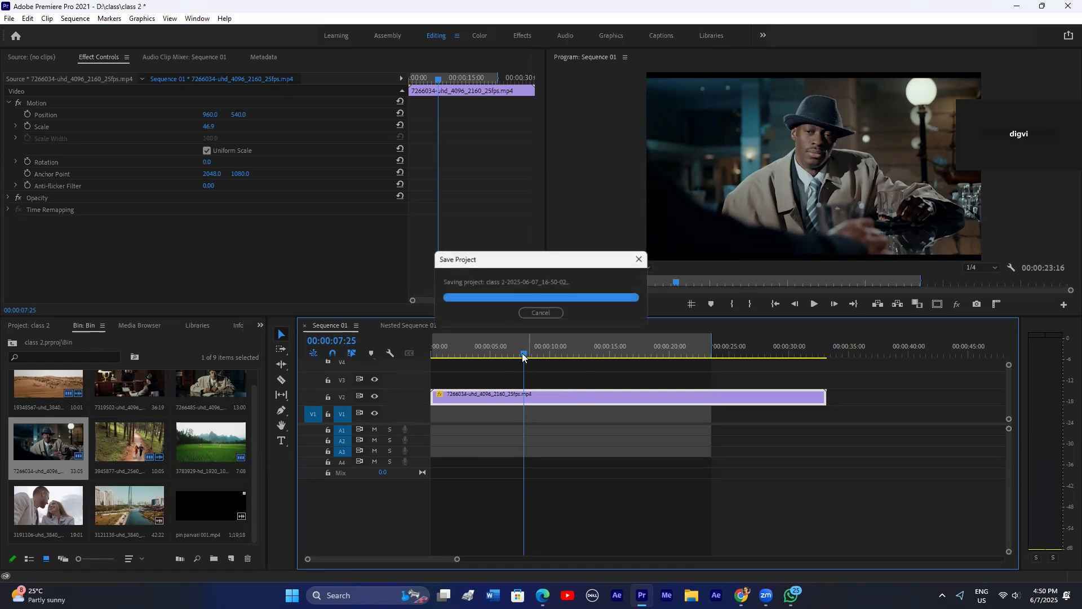
# Step: Apply Frame Hold Options to the V2 clip at 00:00:12:08 with Hold On by Source Timecode, and scrub to check it
pyautogui.moveTo(494, 352); pyautogui.dragTo(521, 360)
pyautogui.rightClick(540, 390)
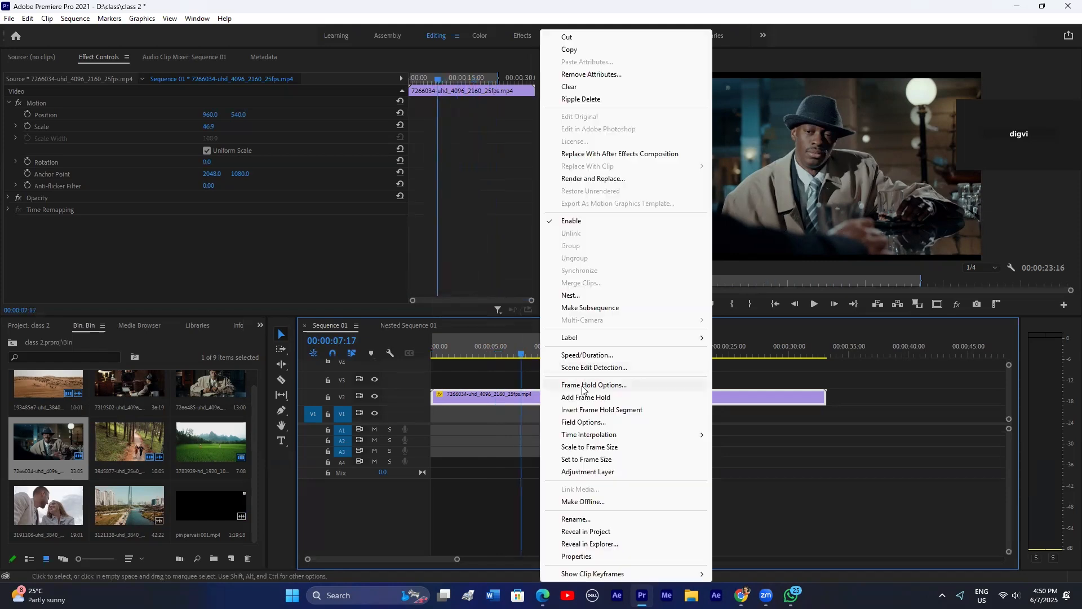
pyautogui.click(500, 374)
pyautogui.click(576, 353)
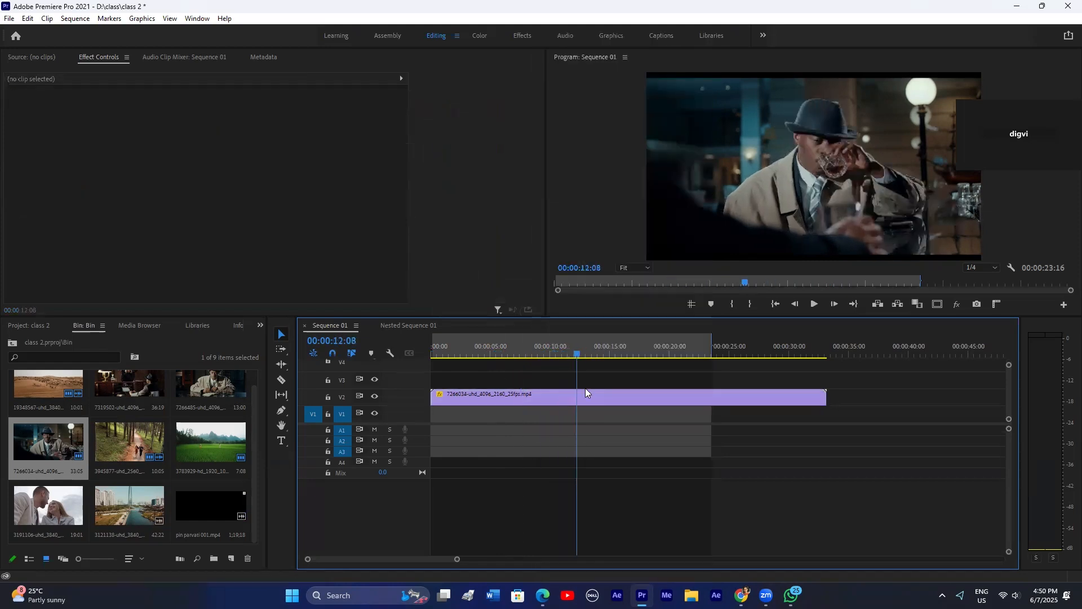
pyautogui.rightClick(585, 394)
pyautogui.click(629, 385)
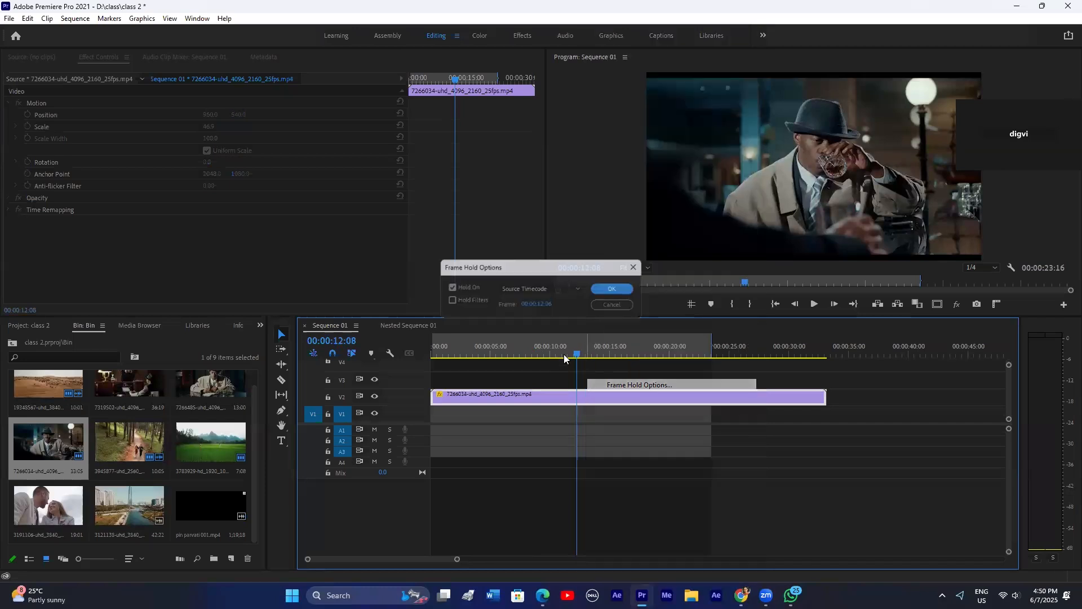
pyautogui.press('Return')
pyautogui.moveTo(576, 353); pyautogui.dragTo(518, 360)
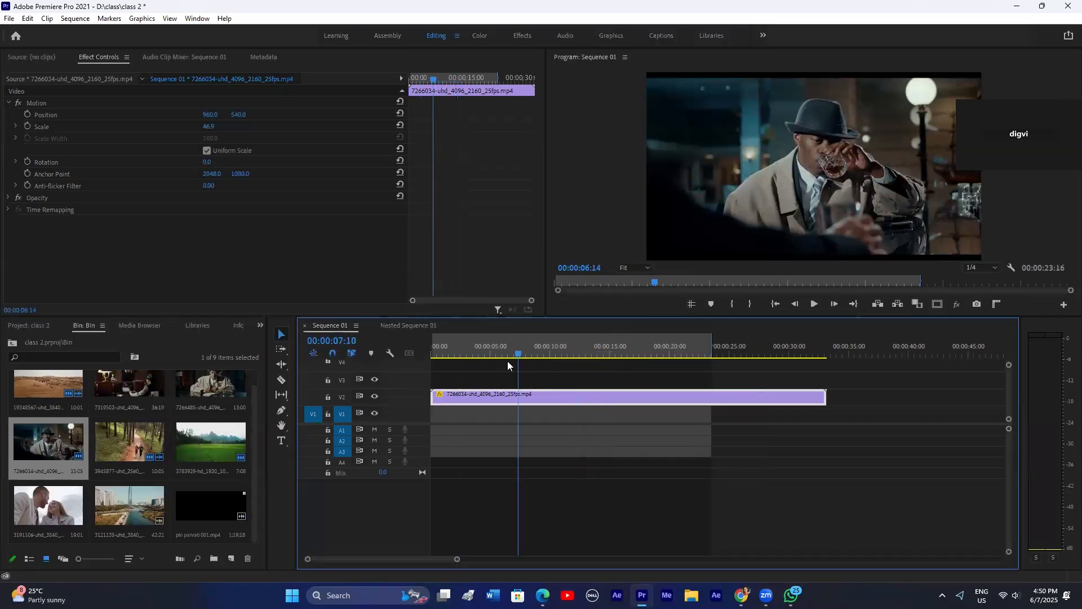
# Step: Add a frame hold to the V2 clip at 00:00:06:11 and duplicate the held segment directly above onto V3
pyautogui.rightClick(513, 397)
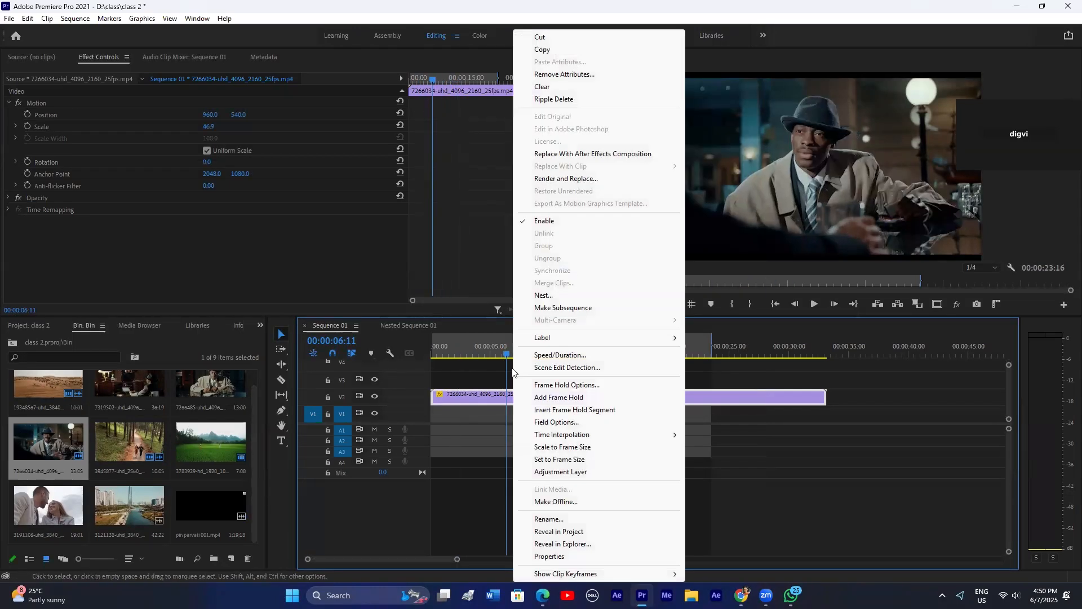
pyautogui.click(545, 398)
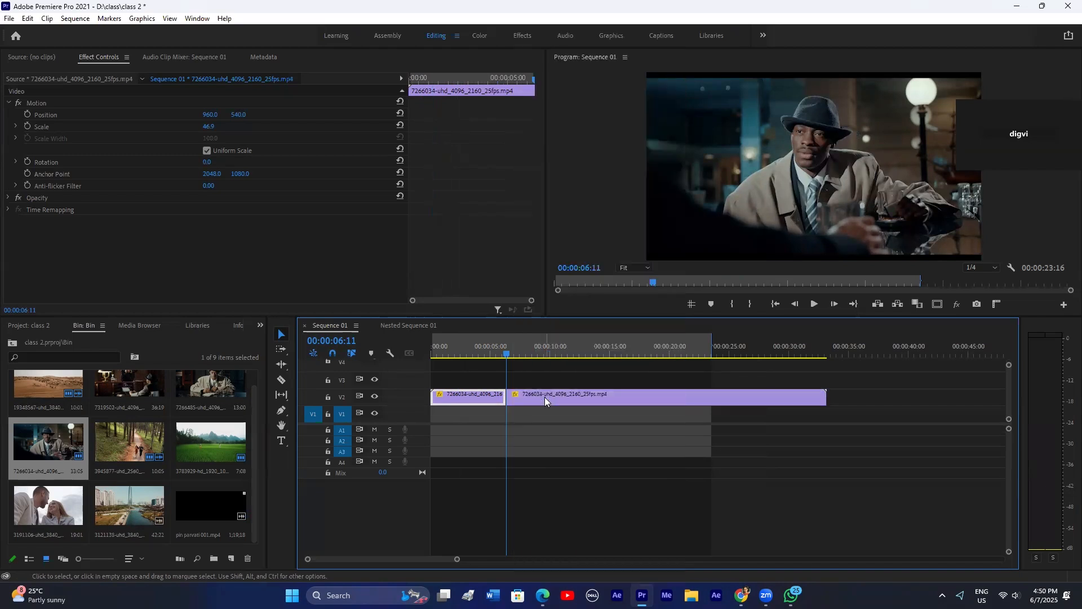
pyautogui.moveTo(505, 354); pyautogui.dragTo(518, 378)
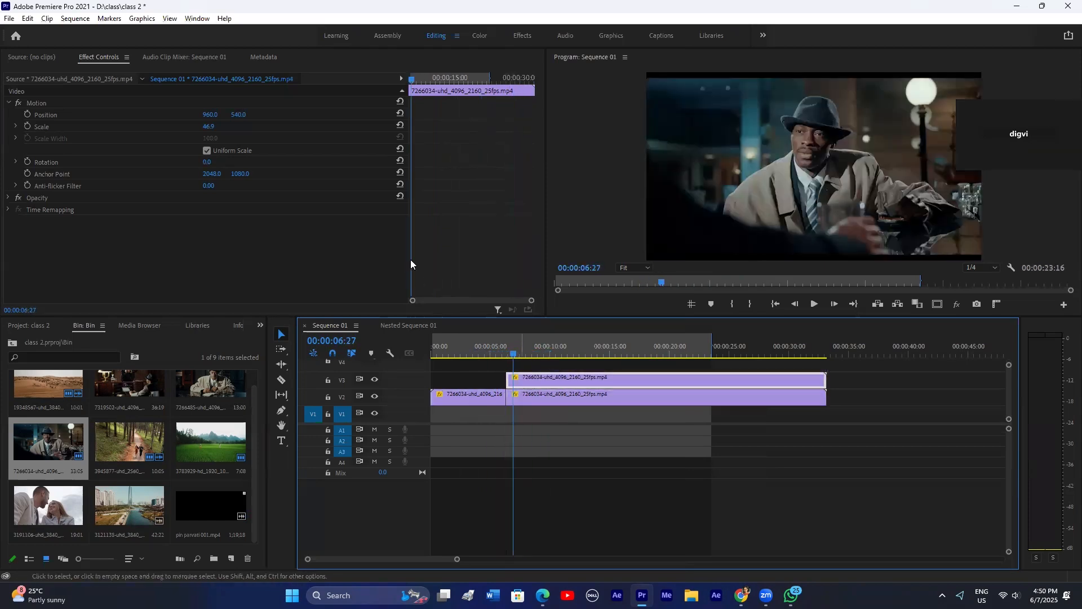
# Step: Draw a closed freeform opacity mask around the man's hat, face, coat and arms on the V3 held clip
pyautogui.click(8, 197)
pyautogui.click(61, 209)
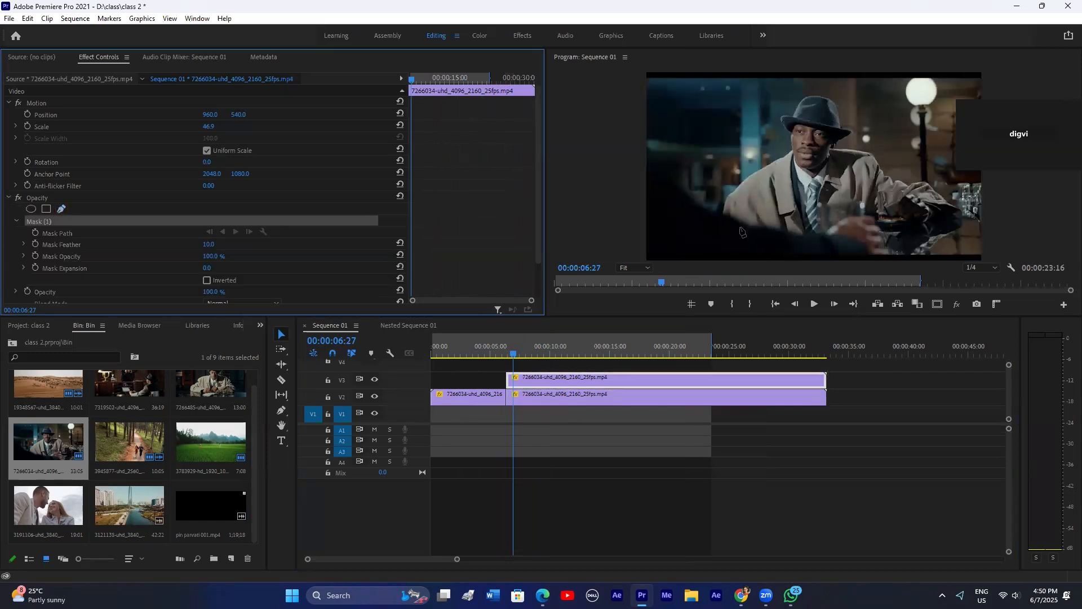
pyautogui.moveTo(723, 216); pyautogui.dragTo(722, 227)
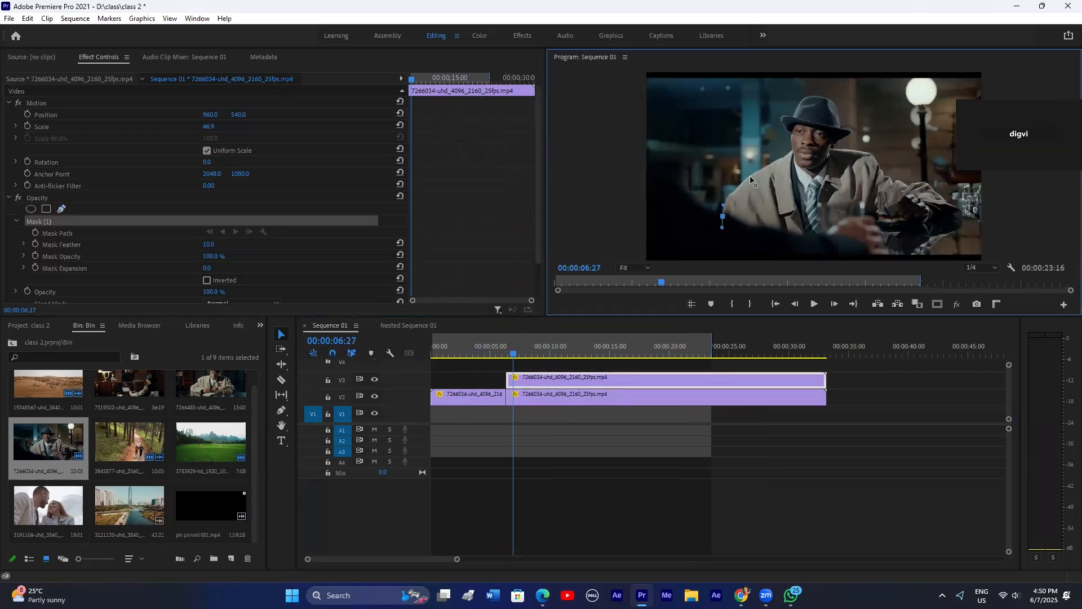
pyautogui.click(750, 178)
pyautogui.click(791, 153)
pyautogui.moveTo(785, 126); pyautogui.dragTo(834, 142)
pyautogui.click(868, 152)
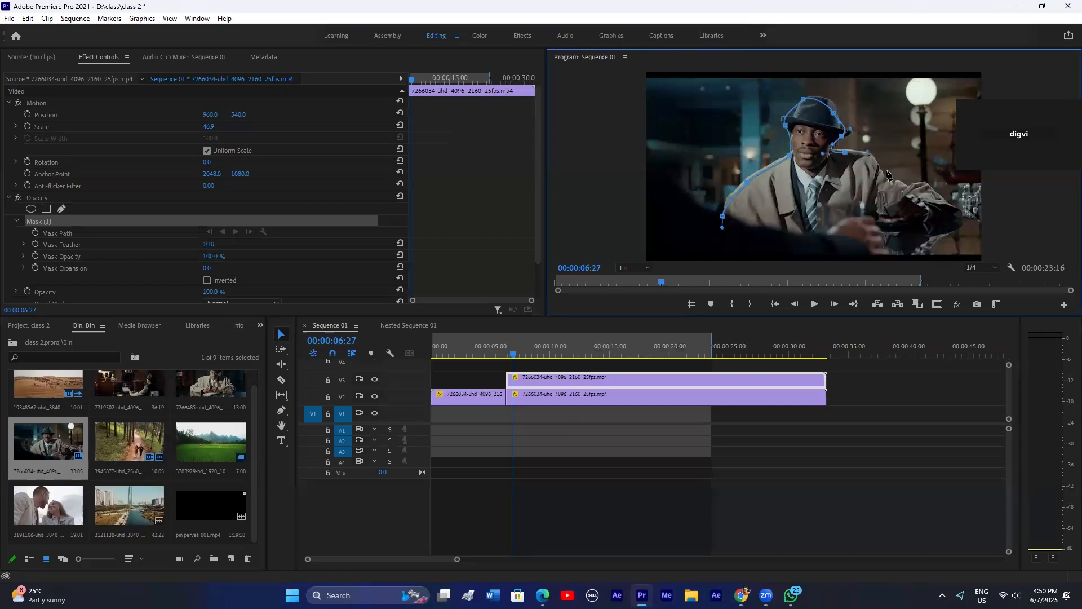
pyautogui.click(946, 198)
pyautogui.moveTo(933, 220); pyautogui.dragTo(902, 222)
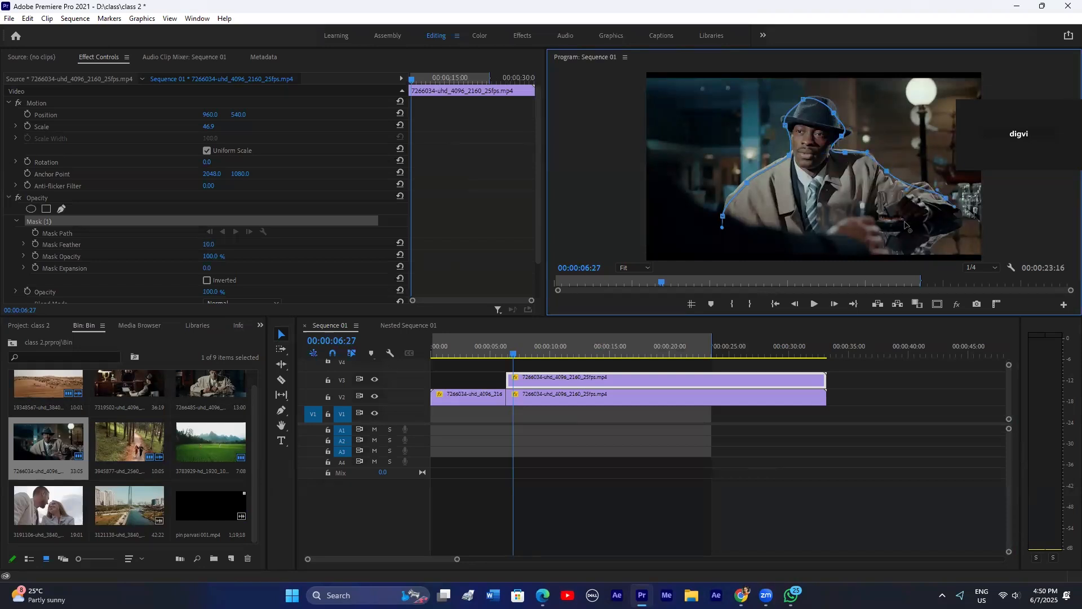
pyautogui.click(875, 227)
pyautogui.moveTo(837, 227); pyautogui.dragTo(829, 233)
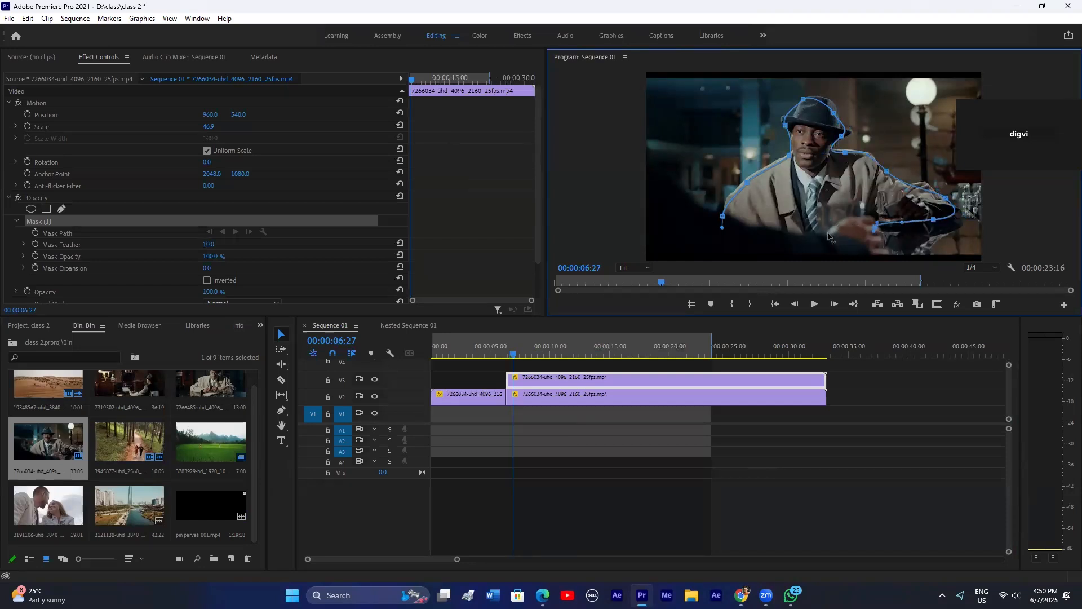
pyautogui.click(723, 215)
# Step: Shift the held segment on V2 about two seconds later to open a gap, and play across it to check the mask
pyautogui.click(545, 381)
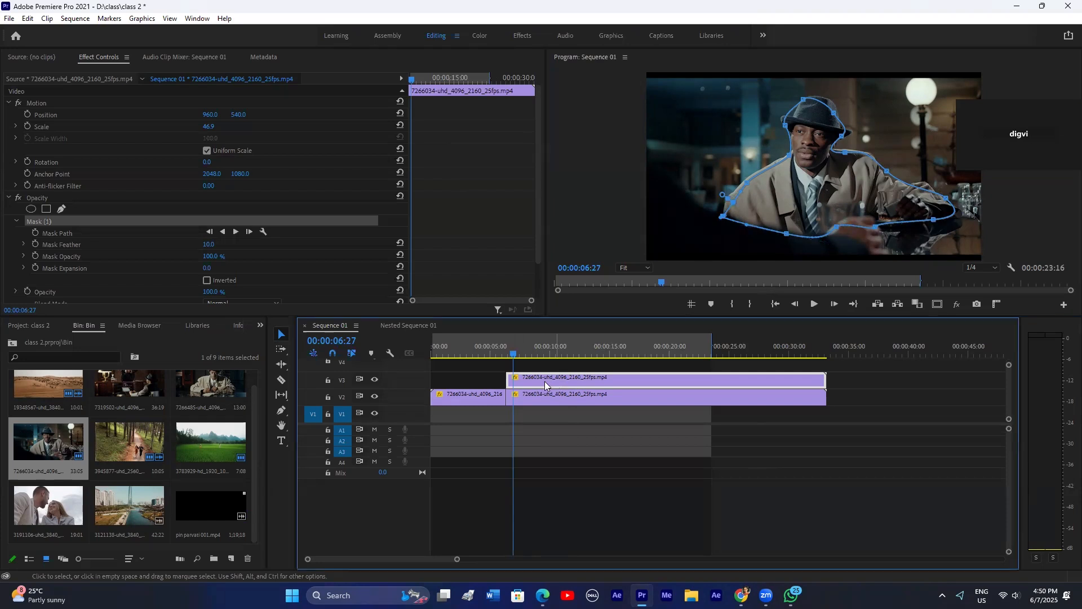
pyautogui.click(542, 398)
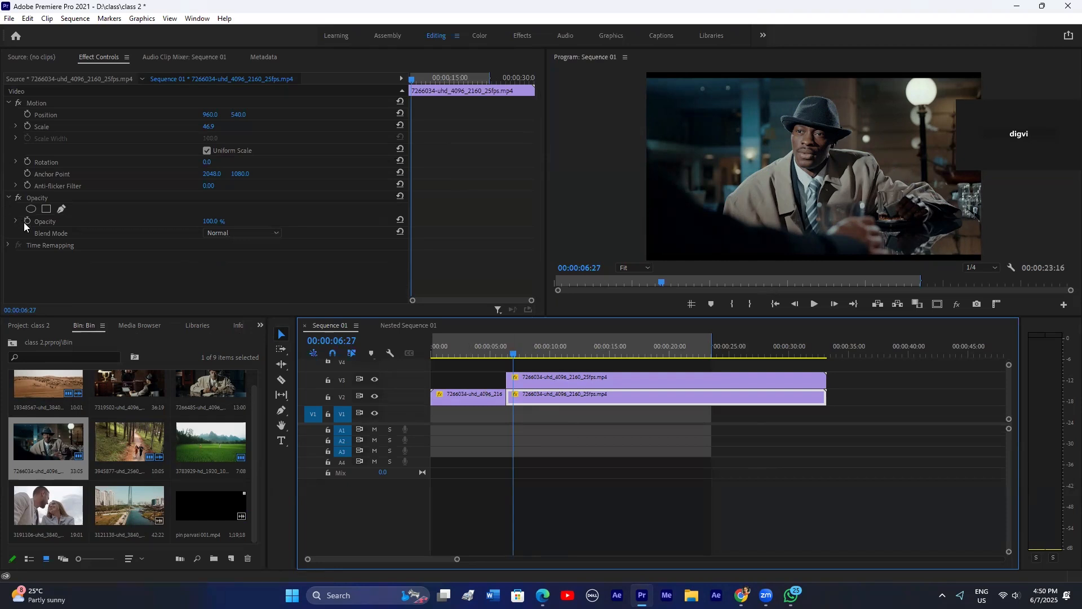
pyautogui.moveTo(522, 397); pyautogui.dragTo(546, 402)
pyautogui.click(489, 345)
pyautogui.press('space')
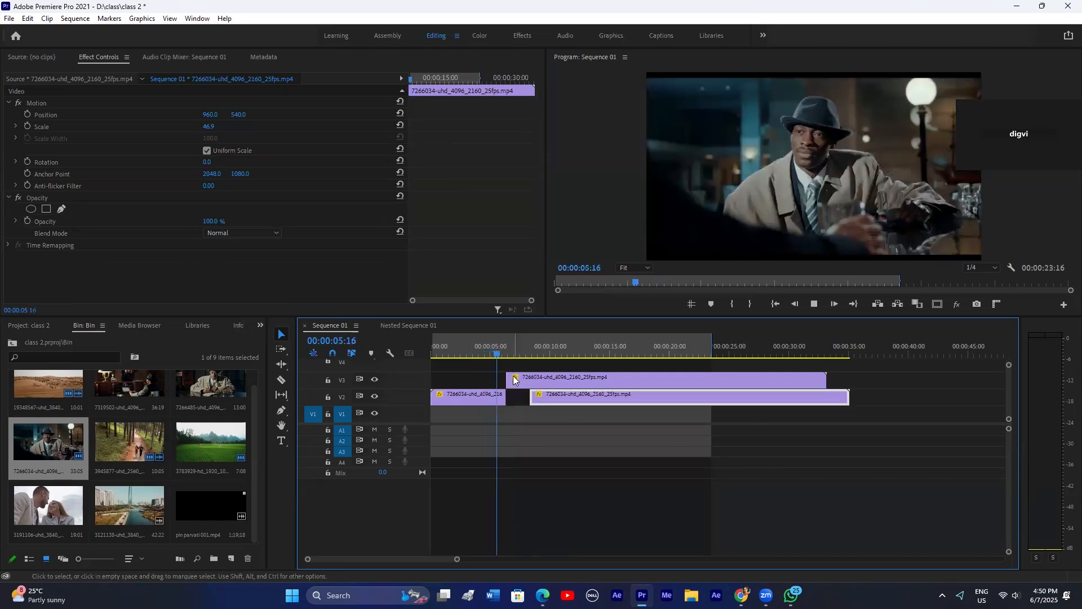
pyautogui.press('space')
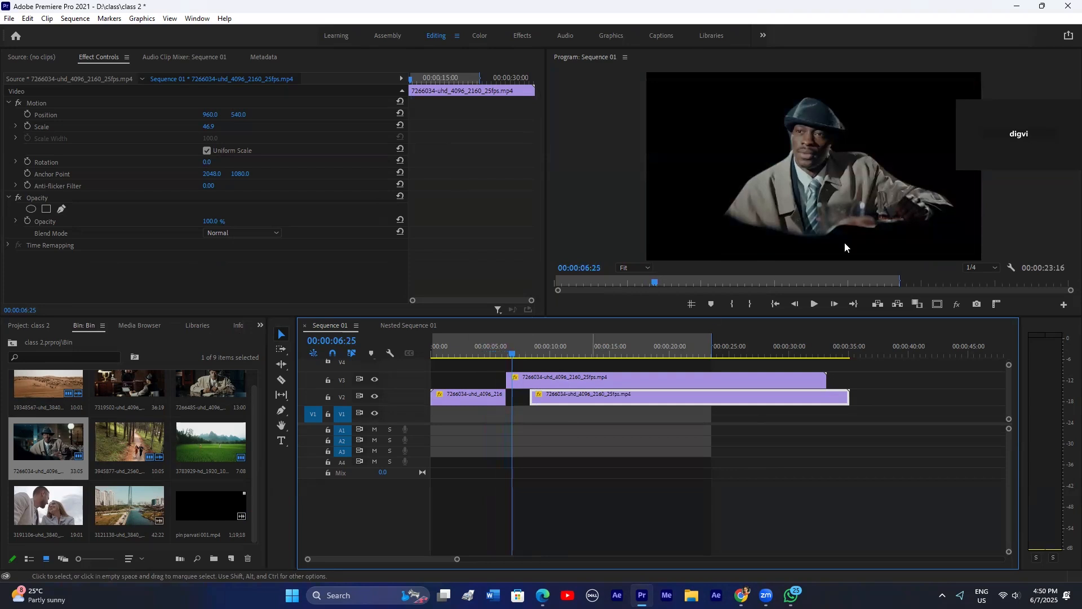
# Step: Add a text title with the man's first name beside his head in the frame
pyautogui.click(530, 451)
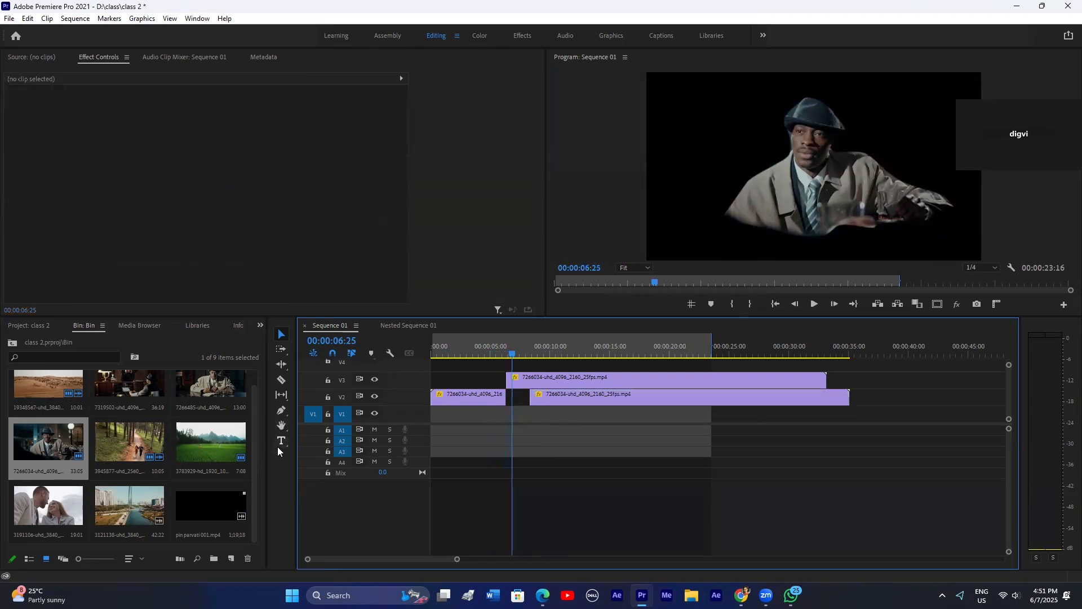
pyautogui.click(281, 440)
pyautogui.click(735, 141)
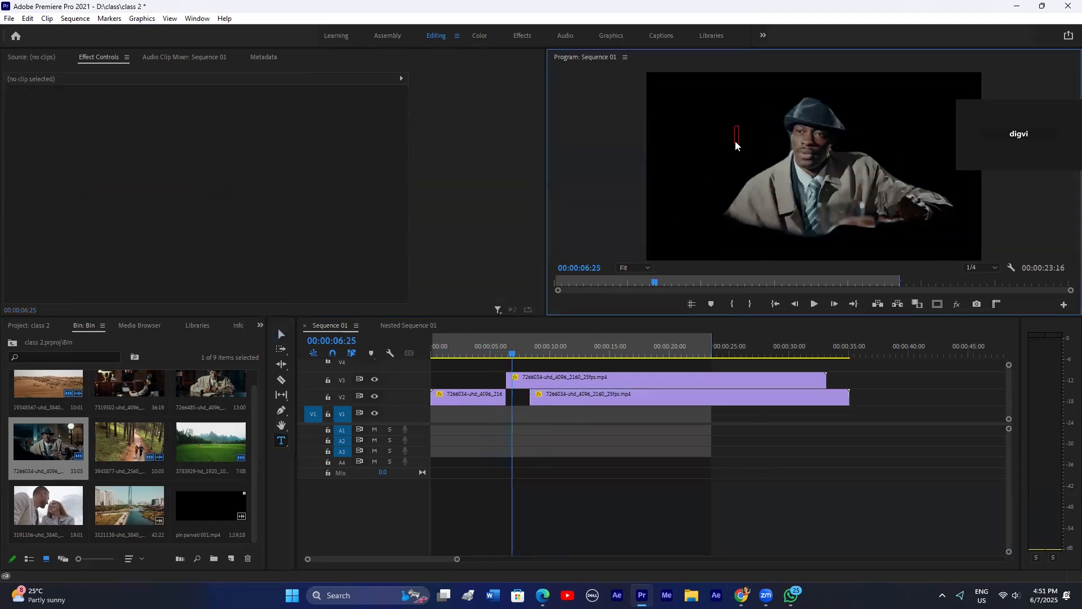
pyautogui.write('Jhon')
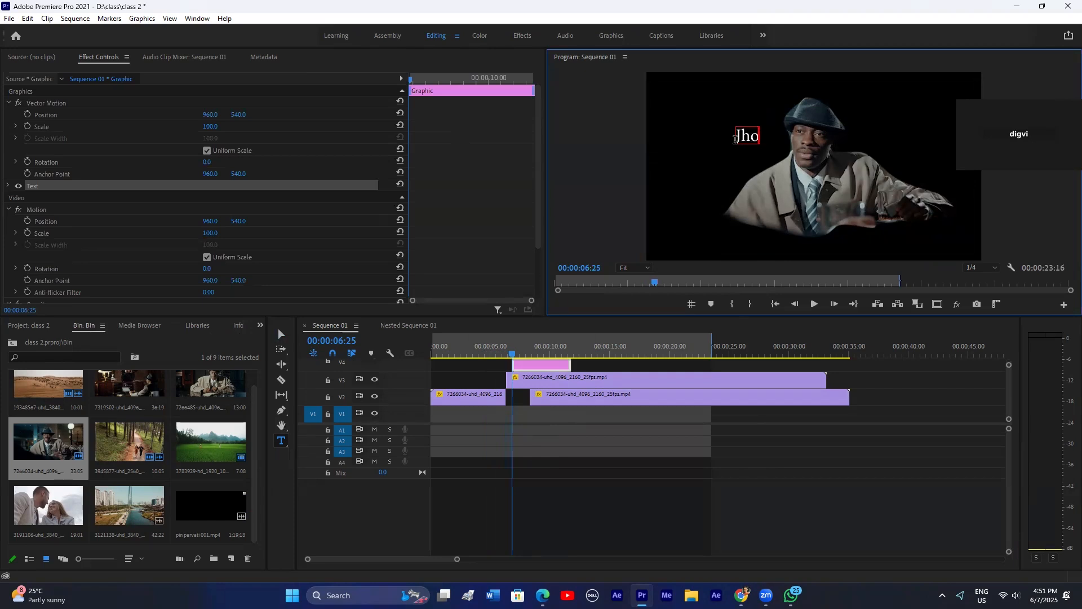
# Step: Set the title's vector motion scale to 172 and horizontal position to 1257, and move it to V2 beneath the masked clip
pyautogui.click(209, 129)
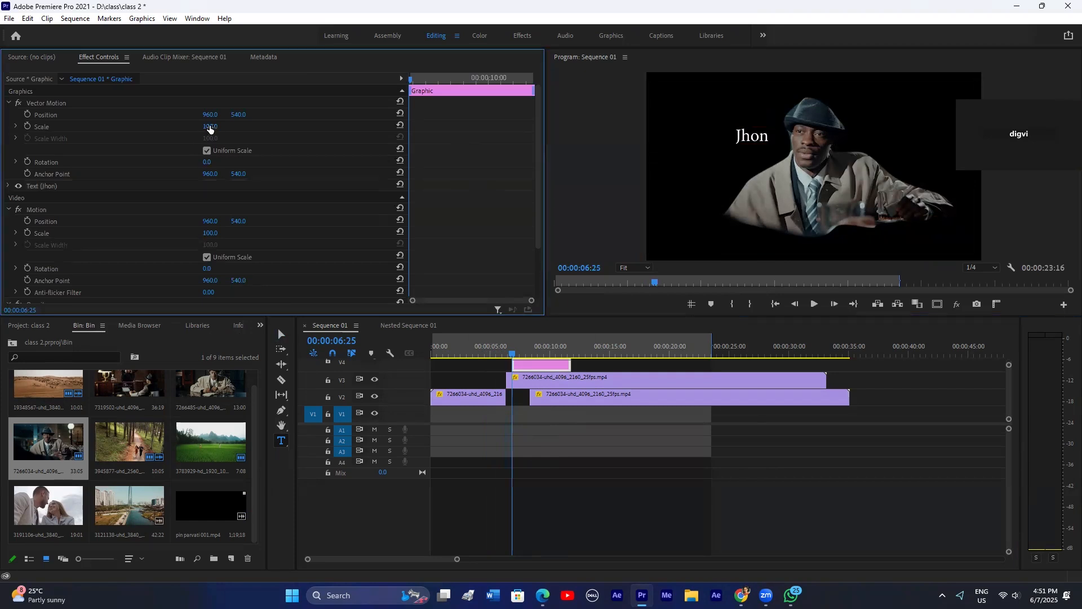
pyautogui.moveTo(209, 126); pyautogui.dragTo(380, 115)
pyautogui.press('v')
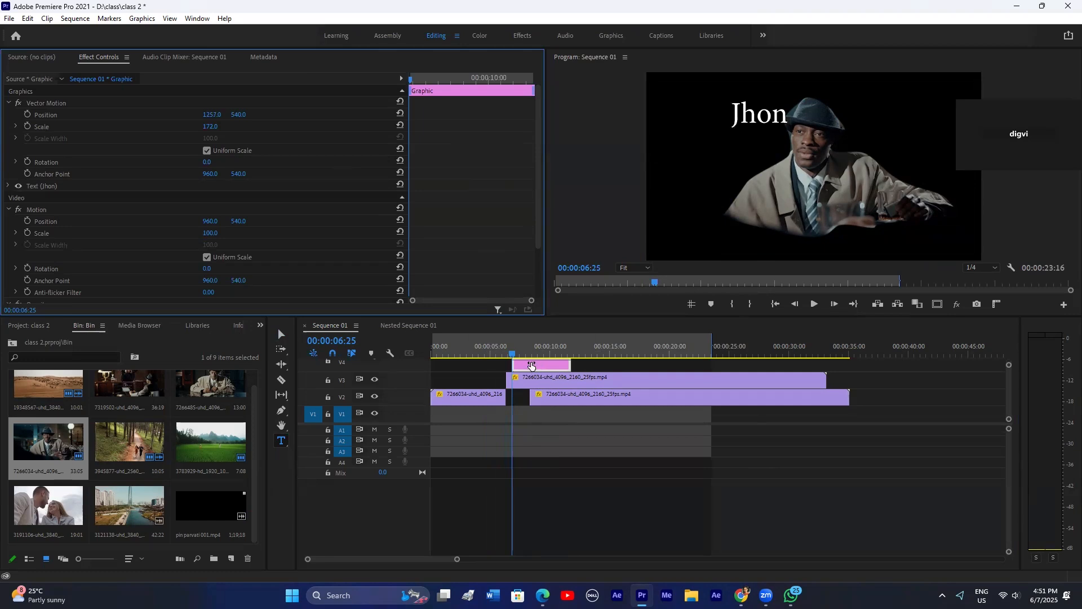
pyautogui.moveTo(534, 364); pyautogui.dragTo(525, 403)
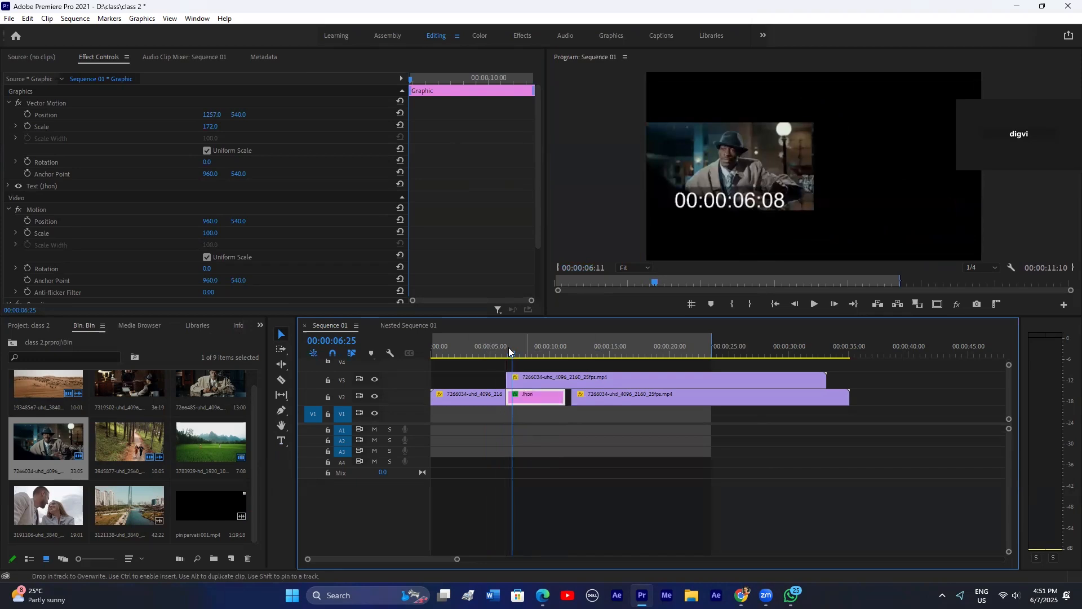
# Step: Set the title's vector motion horizontal position to 1285 and play the section where the masked man overlaps it
pyautogui.click(499, 354)
pyautogui.moveTo(502, 356); pyautogui.dragTo(521, 357)
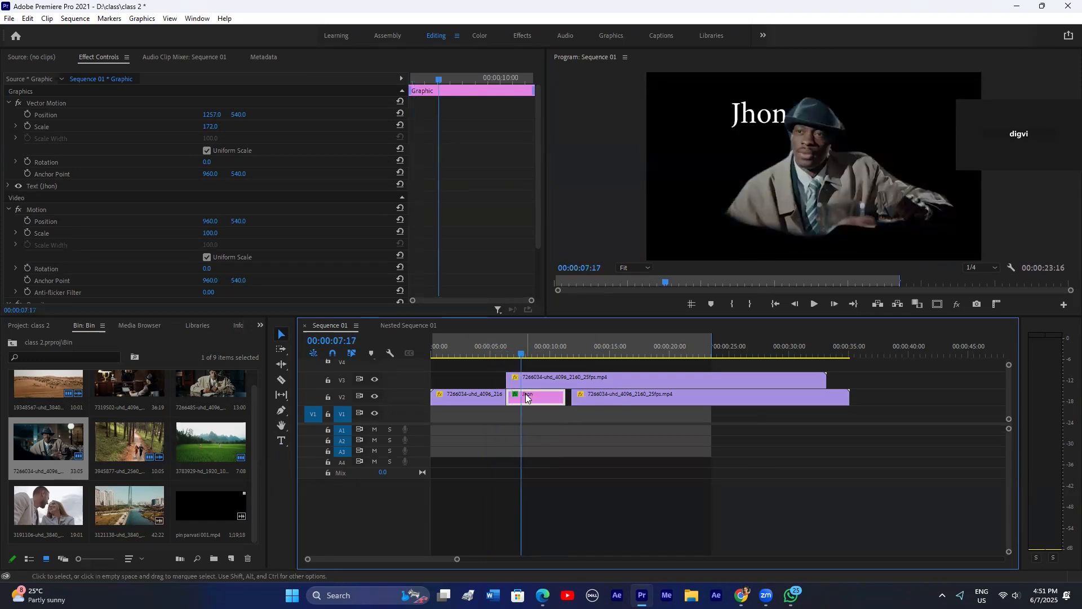
pyautogui.moveTo(211, 114); pyautogui.dragTo(227, 115)
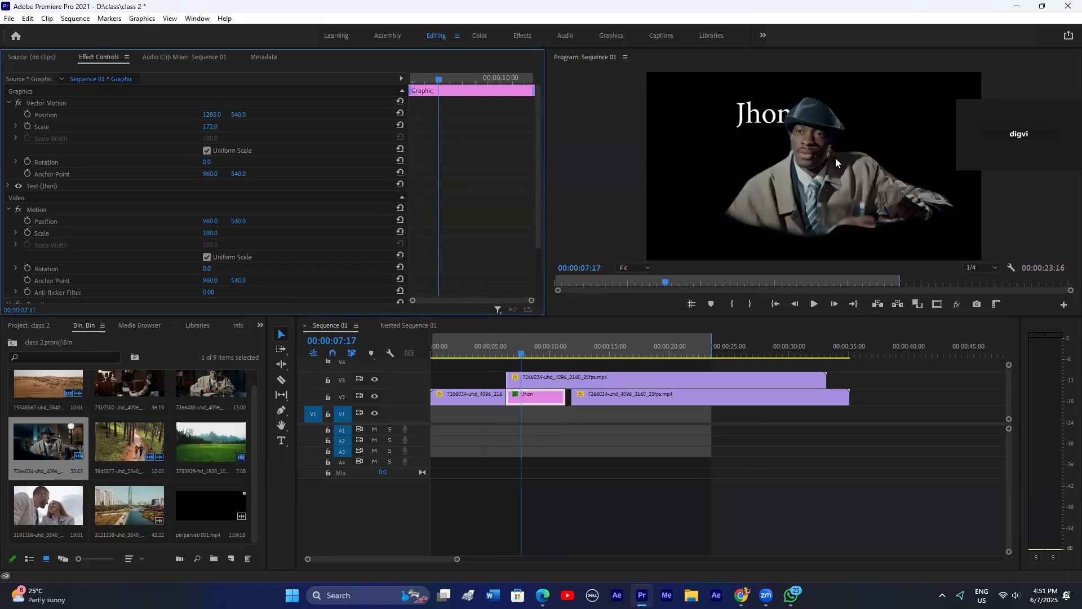
pyautogui.click(501, 355)
pyautogui.press('space')
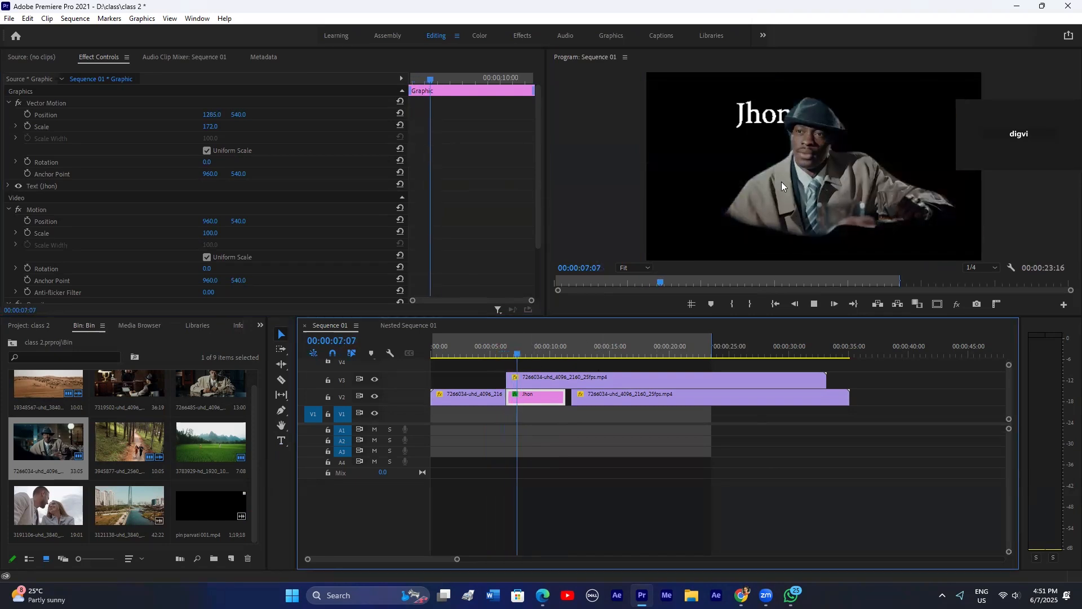
pyautogui.press('space')
# Step: Split the masked V3 clip and the V2 title at 00:00:08:09 and delete everything after the cut
pyautogui.press('c')
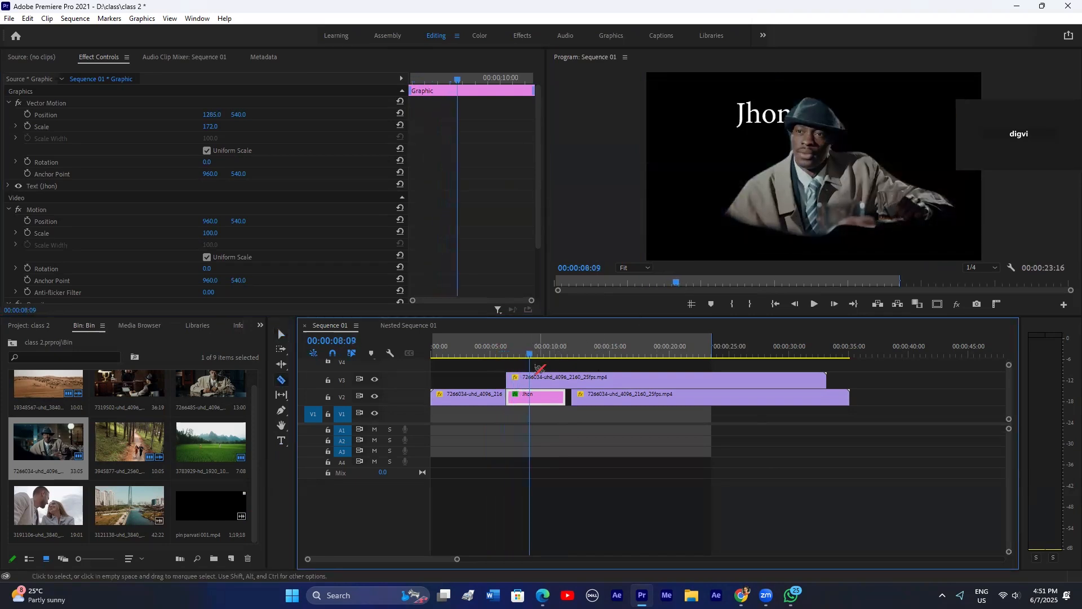
pyautogui.click(532, 379)
pyautogui.click(531, 397)
pyautogui.press('v')
pyautogui.moveTo(581, 364); pyautogui.dragTo(627, 366)
pyautogui.press('Delete')
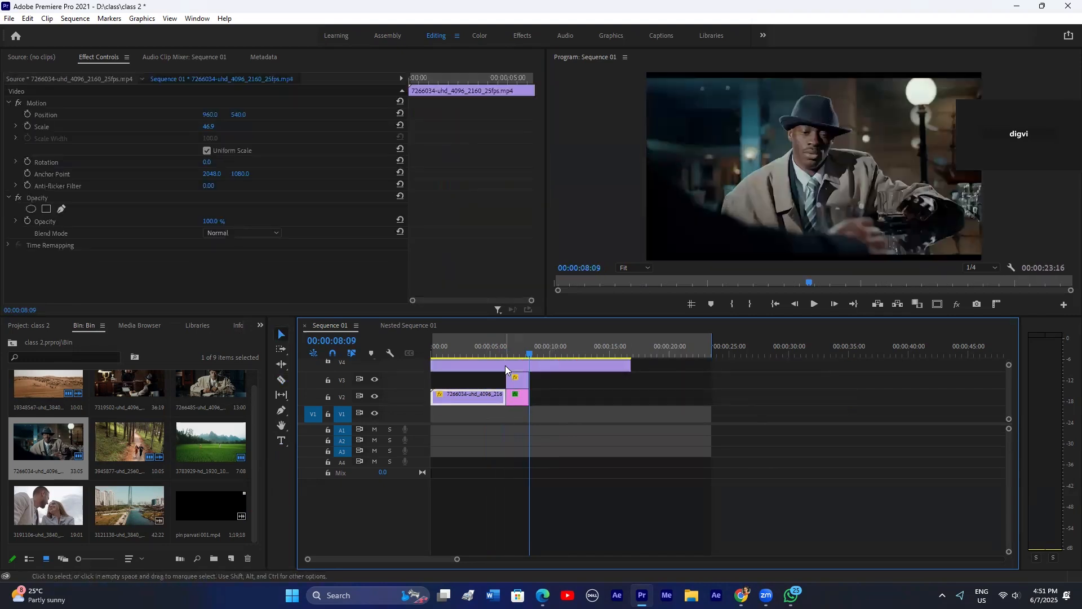
# Step: Place the remaining moving footage on V2 directly after the title, and delete the leftover piece on V4
pyautogui.moveTo(506, 367); pyautogui.dragTo(556, 401)
pyautogui.moveTo(421, 471); pyautogui.dragTo(423, 472)
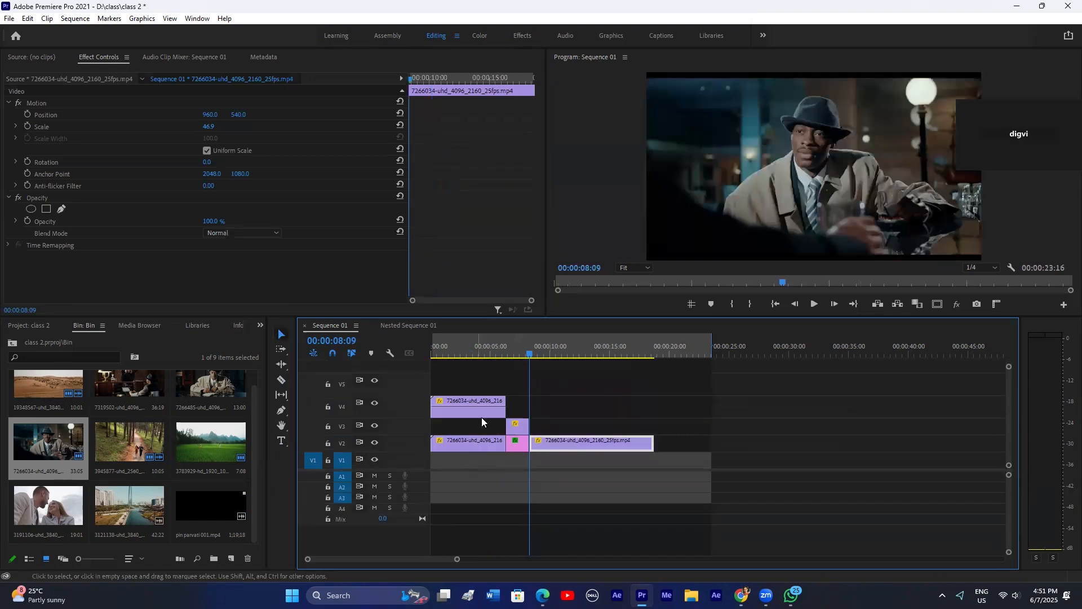
pyautogui.click(472, 404)
# Step: Play from the held title section across the join into the moving footage to check the transition
pyautogui.moveTo(529, 341); pyautogui.dragTo(527, 340)
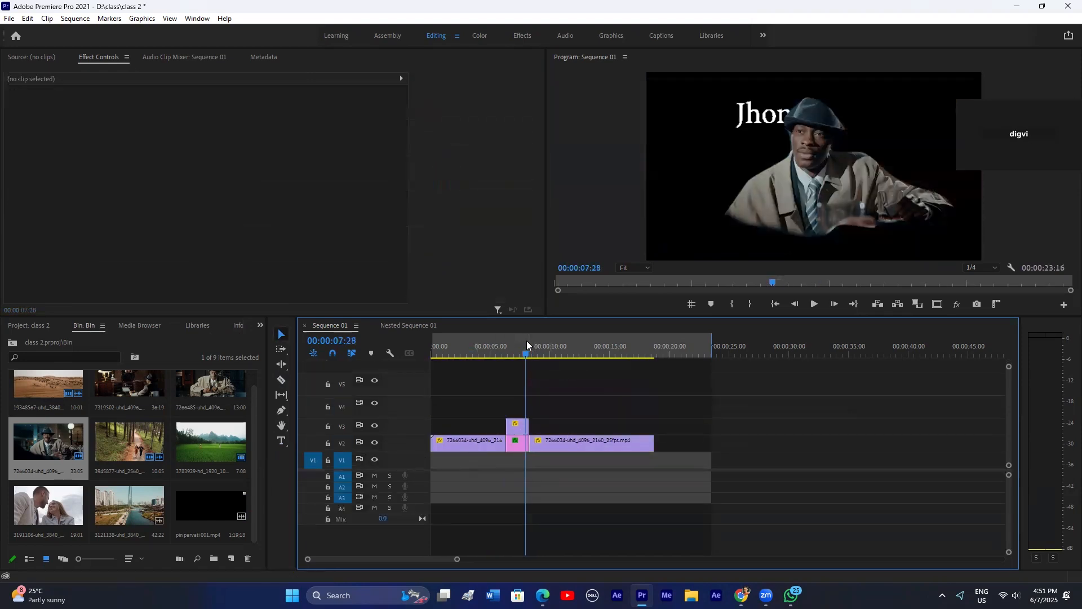
pyautogui.press('space')
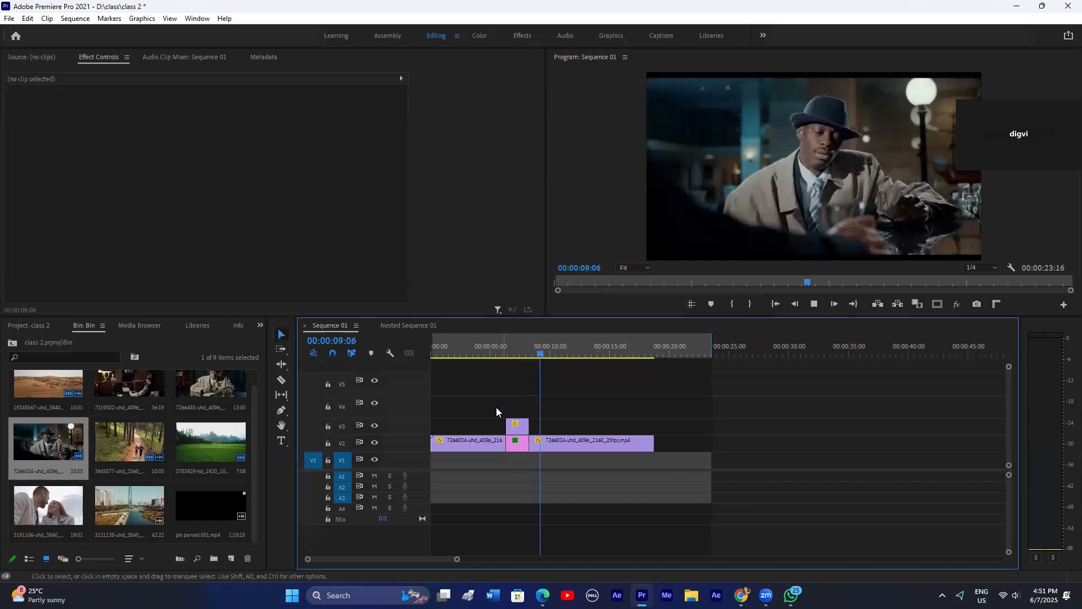
pyautogui.press('space')
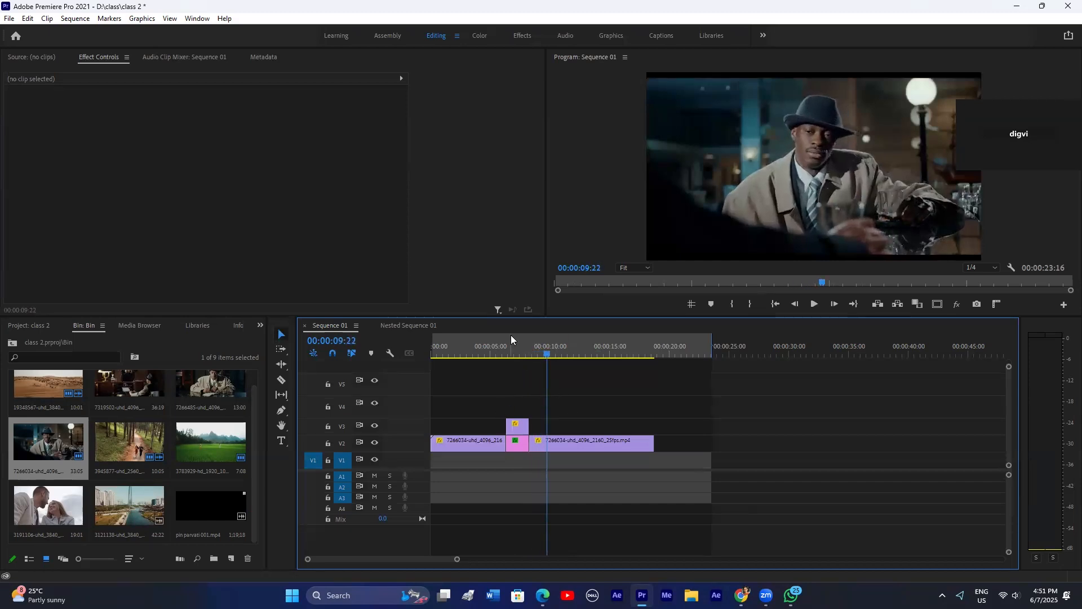
pyautogui.click(521, 348)
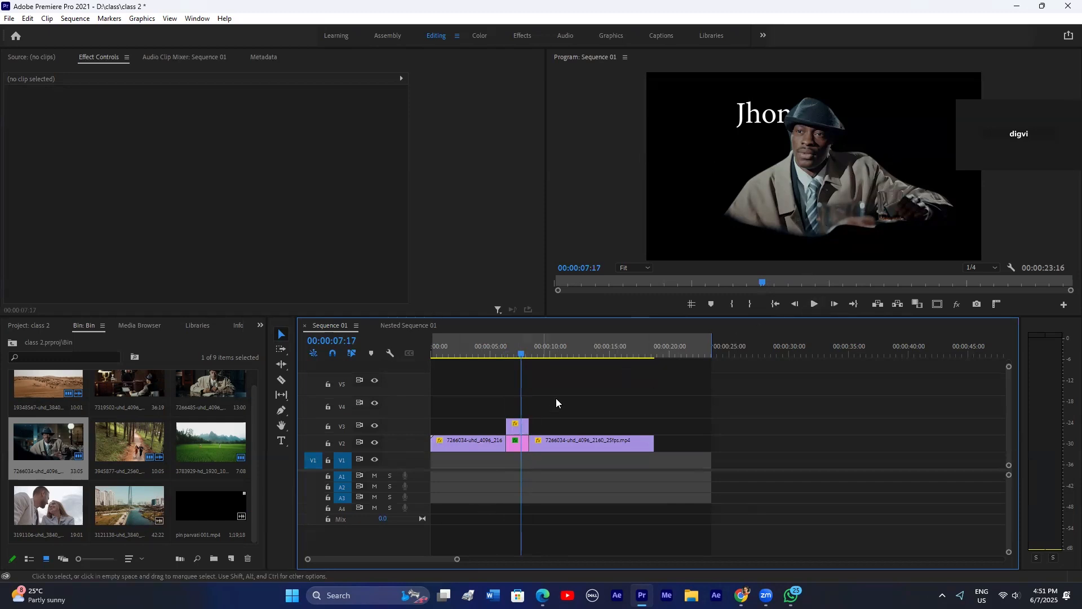
# Step: Clear the frame-hold arrangement, leaving only the full uncut 7266034 clip on V2
pyautogui.moveTo(557, 401); pyautogui.dragTo(711, 442)
pyautogui.press('Delete')
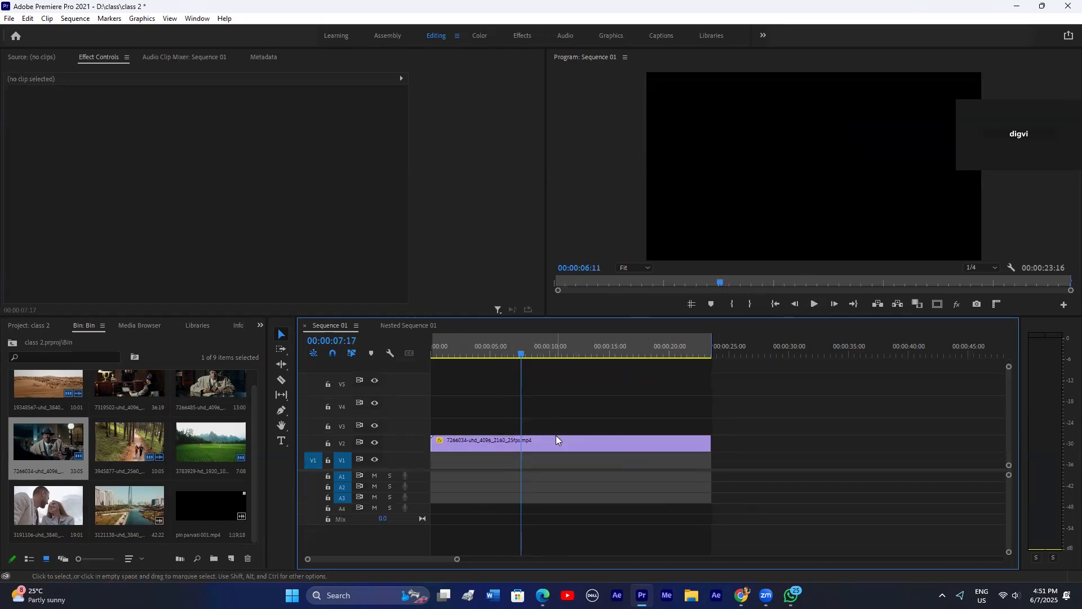
pyautogui.rightClick(557, 440)
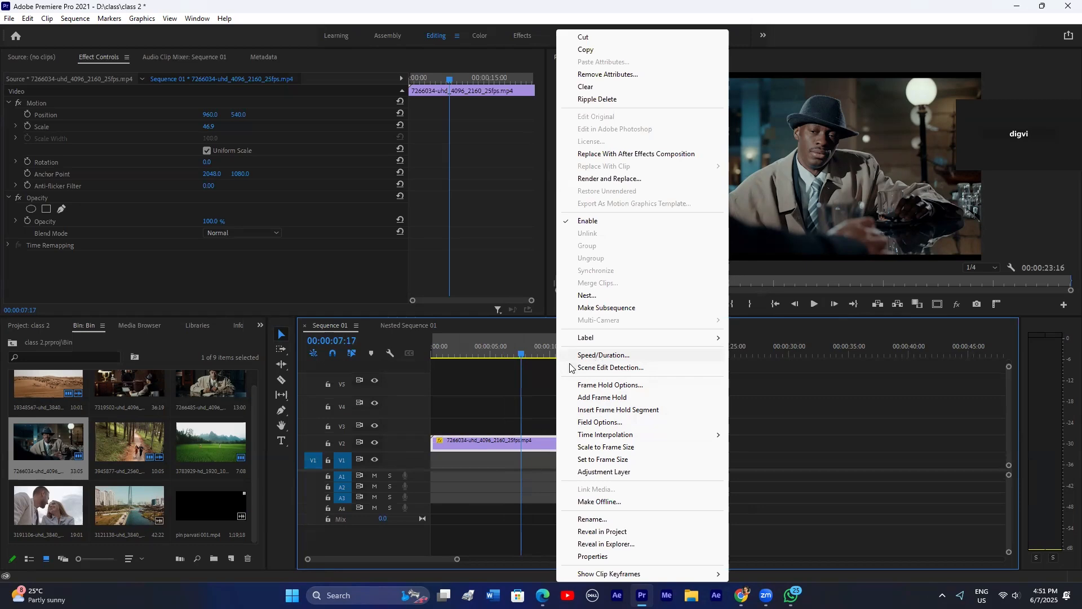
pyautogui.click(543, 389)
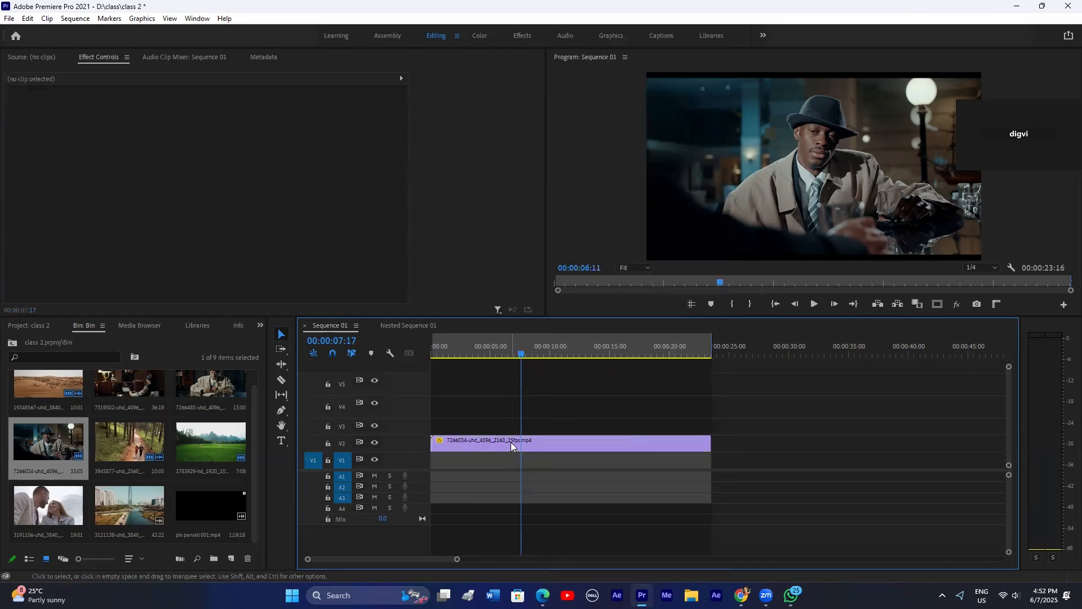
# Step: Set the speed of the 7266034 clip on V2 to 50%
pyautogui.moveTo(1009, 367); pyautogui.dragTo(1009, 372)
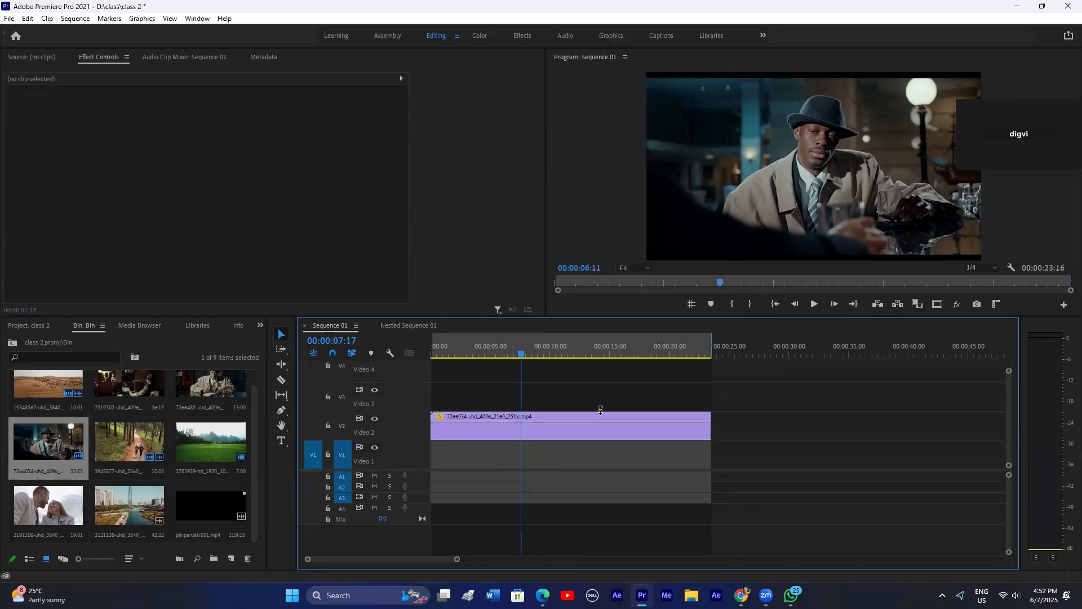
pyautogui.rightClick(563, 422)
pyautogui.click(608, 352)
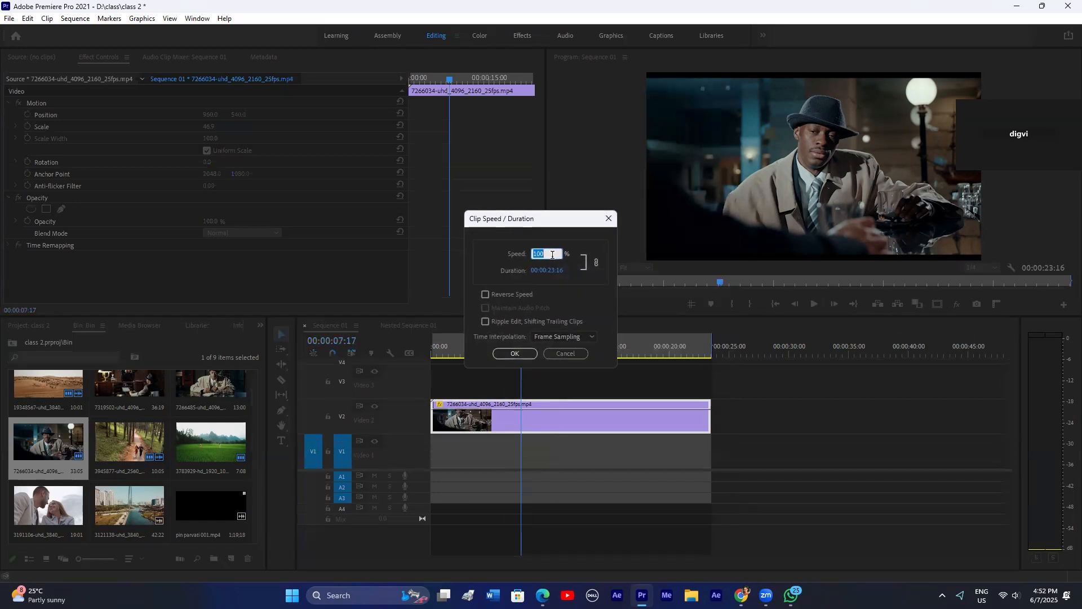
pyautogui.write('50')
pyautogui.click(509, 354)
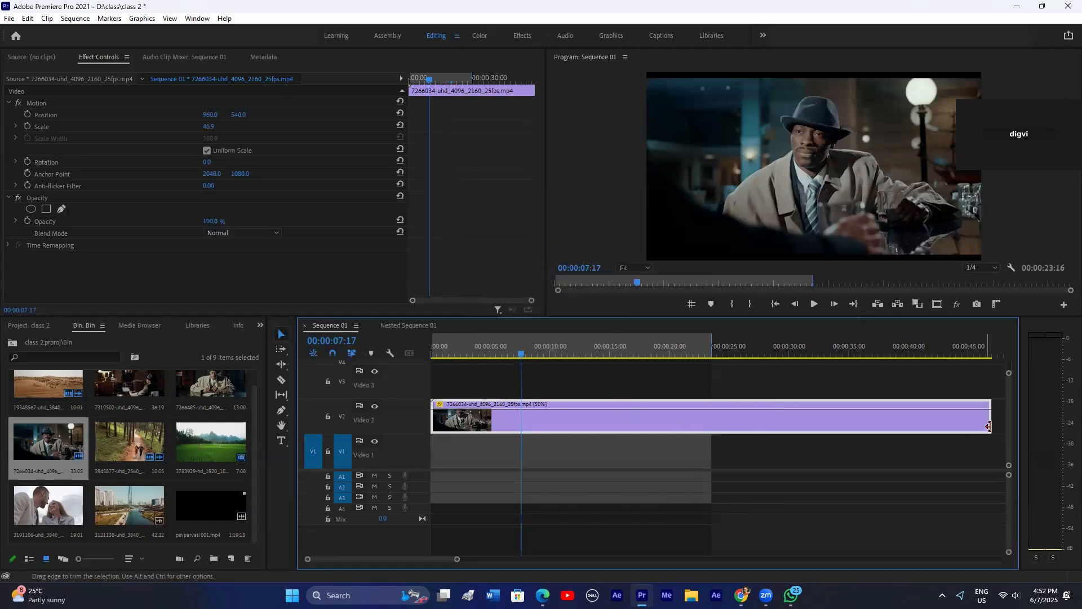
# Step: Play parts of the slowed clip to check its motion, and undo the speed change
pyautogui.press('space')
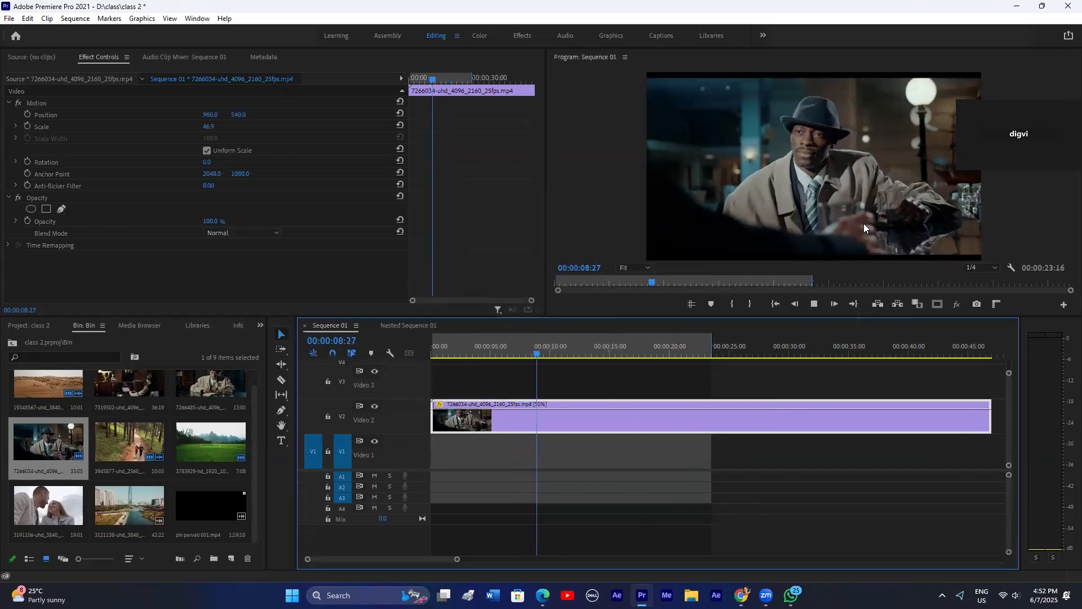
pyautogui.press('space')
pyautogui.press('space')
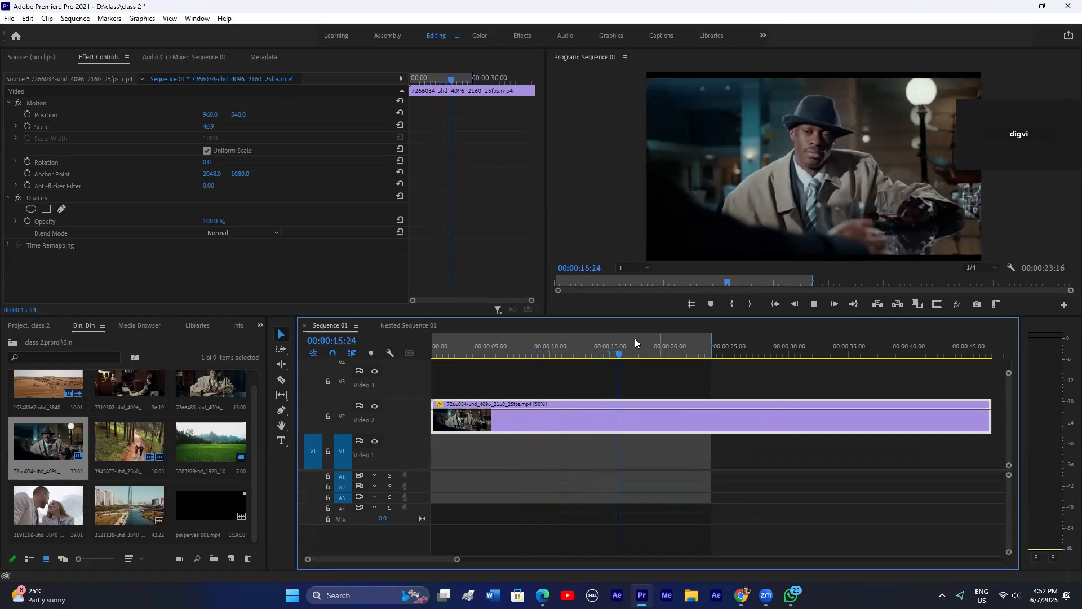
pyautogui.press('space')
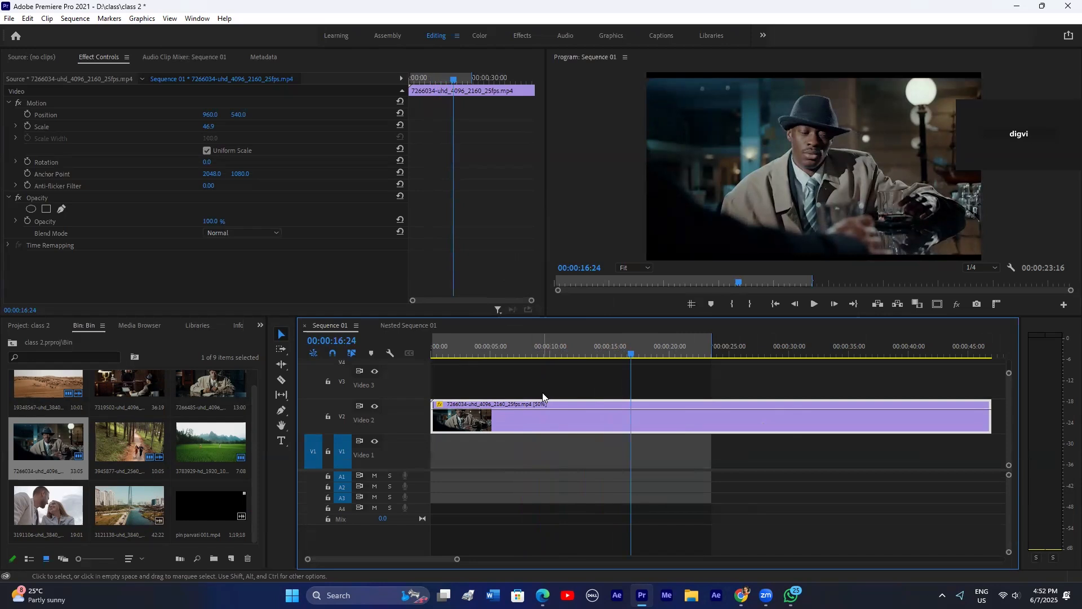
pyautogui.hotkey('ctrl', 'z')
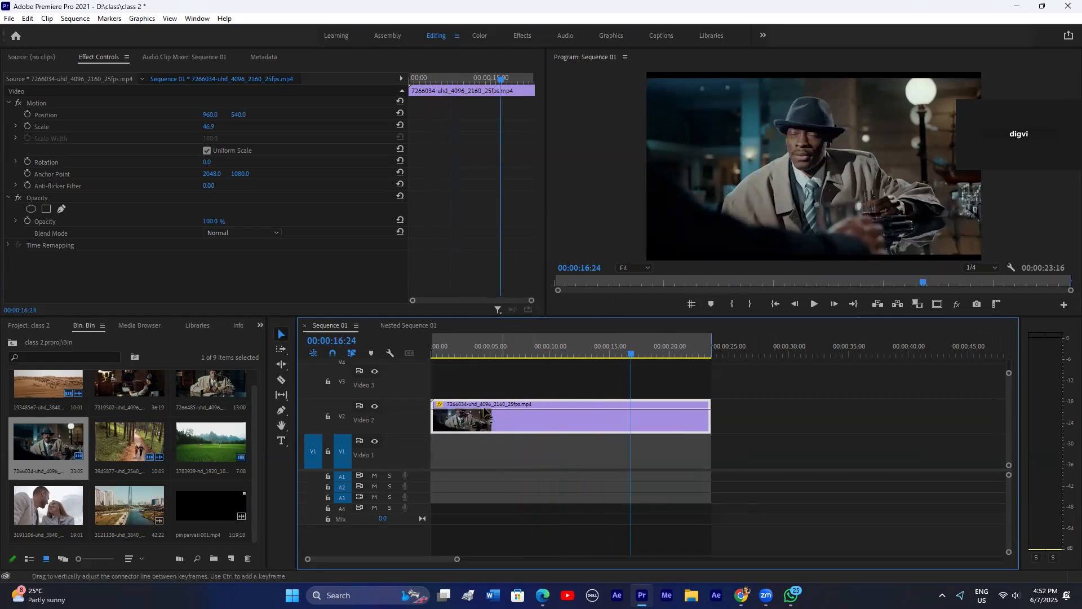
# Step: Display the Scale line on the V2 clip and use it to raise the scale to 602.4
pyautogui.rightClick(521, 427)
pyautogui.click(437, 407)
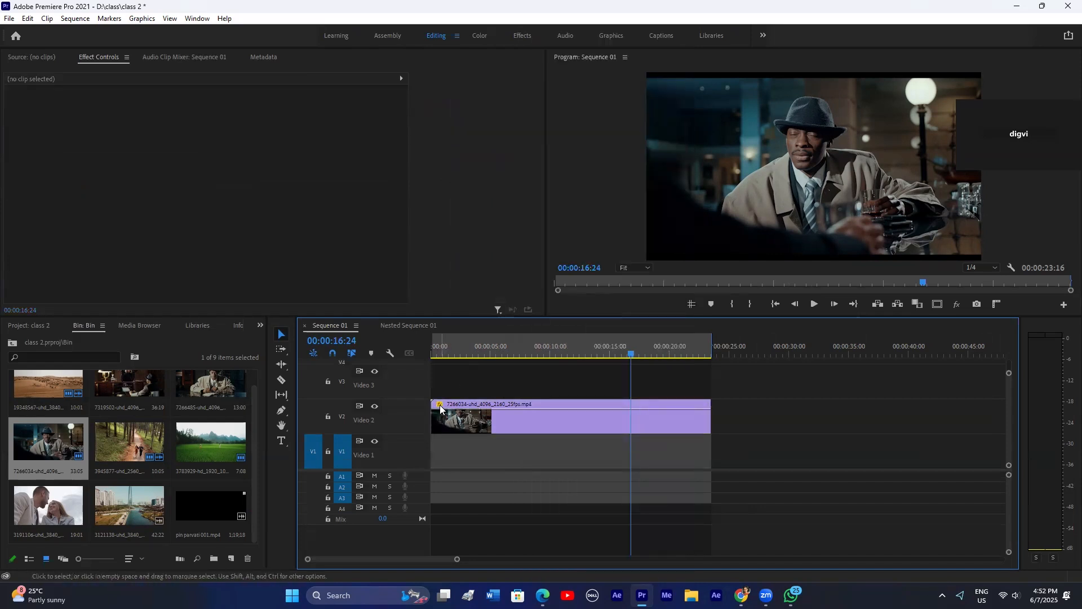
pyautogui.click(440, 405)
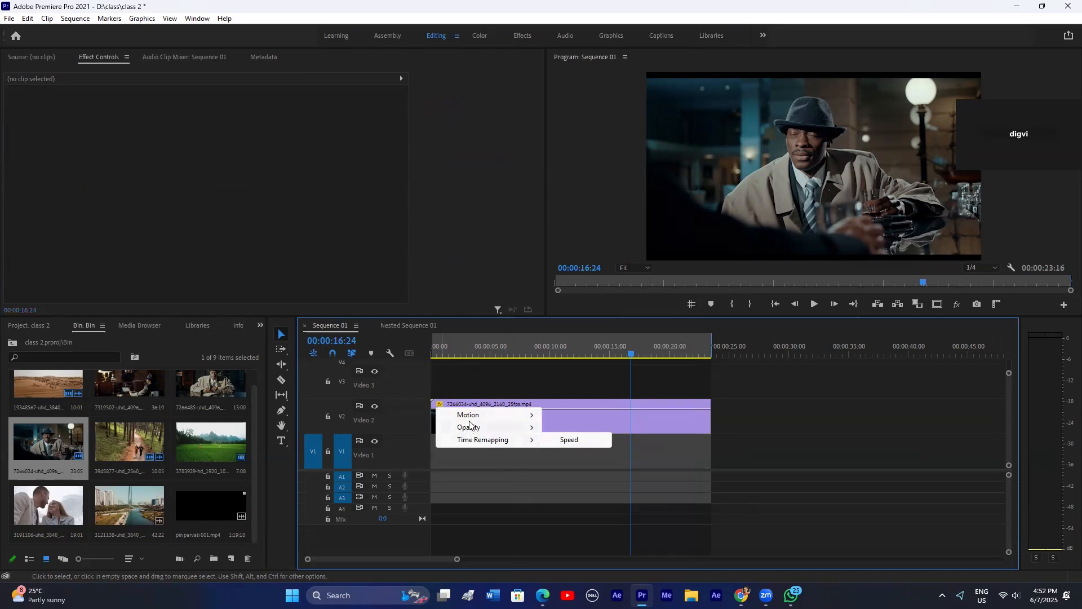
pyautogui.moveTo(473, 416)
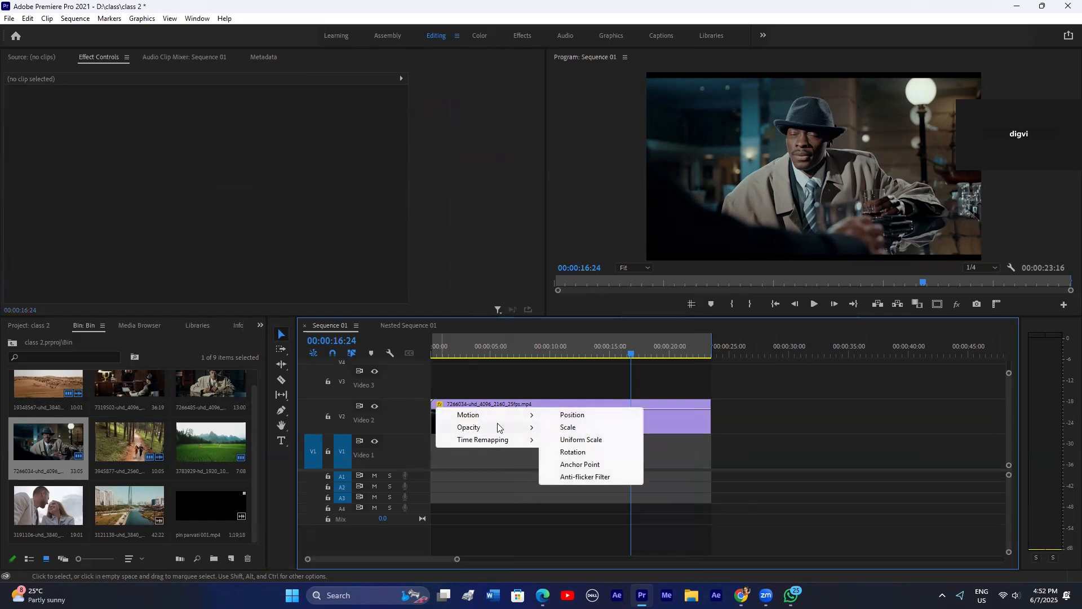
pyautogui.click(570, 428)
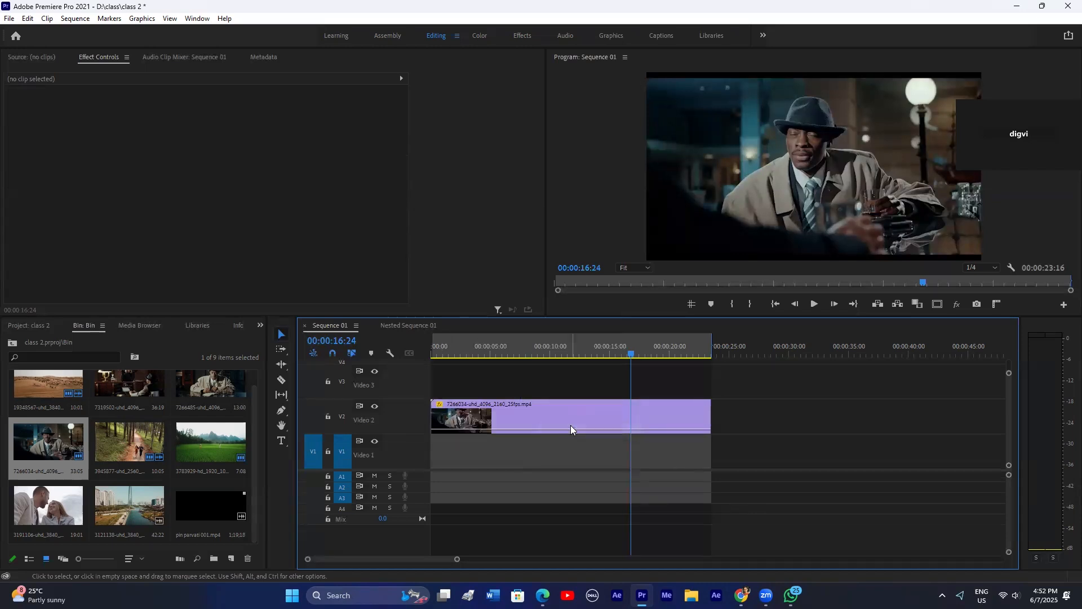
pyautogui.moveTo(553, 427)
pyautogui.mouseDown()
pyautogui.moveTo(558, 436)
pyautogui.moveTo(552, 414)
pyautogui.moveTo(553, 433)
pyautogui.mouseUp()
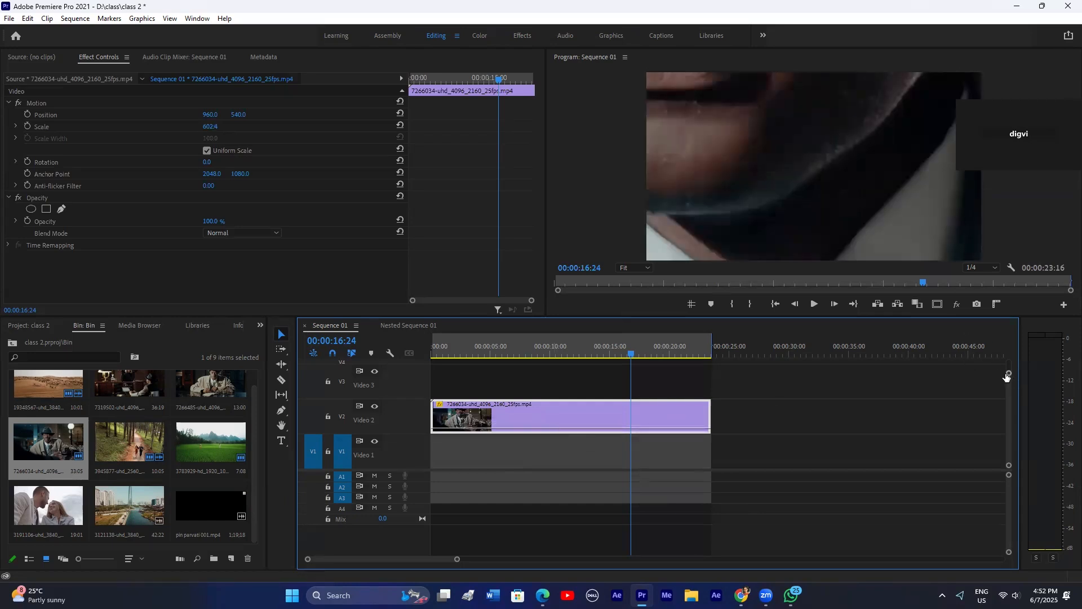
# Step: Try the clip on V1, and revert both that move and the scale change
pyautogui.moveTo(1008, 373); pyautogui.dragTo(1009, 379)
pyautogui.moveTo(592, 396); pyautogui.dragTo(581, 462)
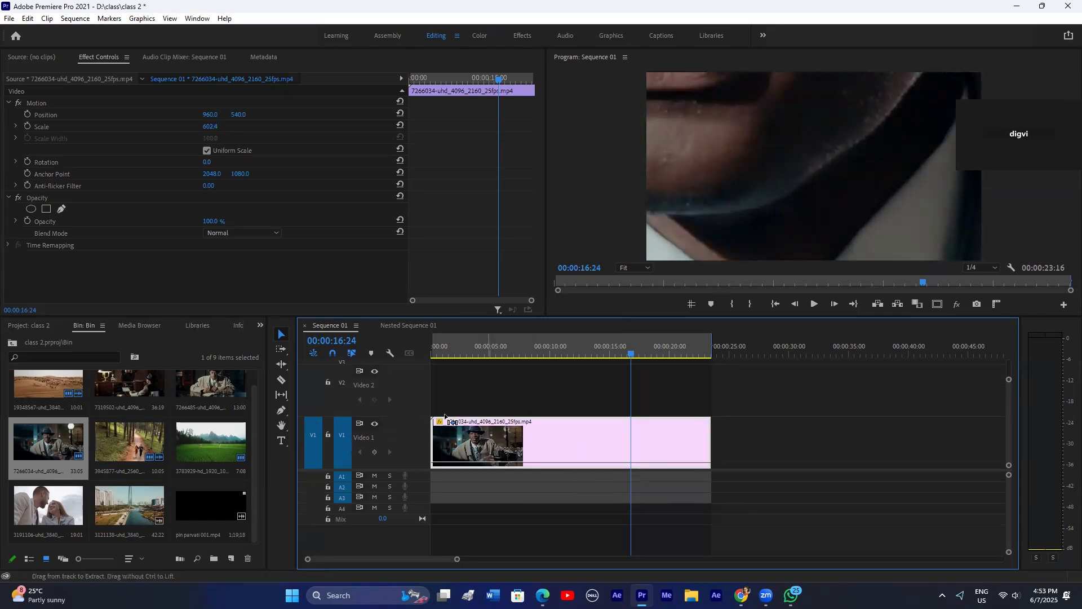
pyautogui.moveTo(450, 419); pyautogui.dragTo(440, 373)
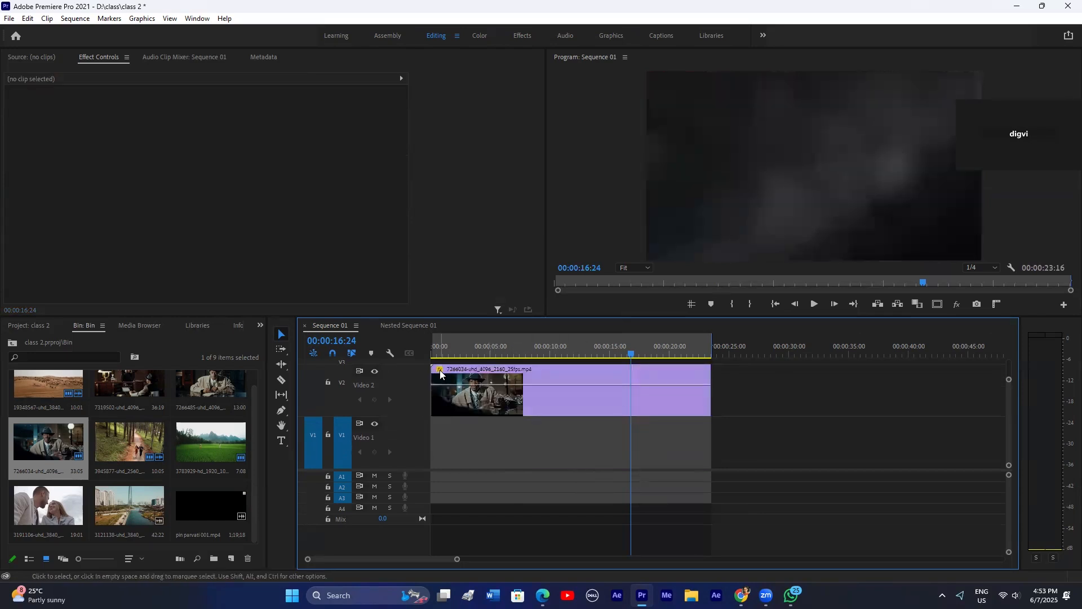
# Step: Display the Time Remapping speed line on the V2 clip, lower it until the clip lasts about 36 seconds, and play the result
pyautogui.click(440, 370)
pyautogui.moveTo(507, 404)
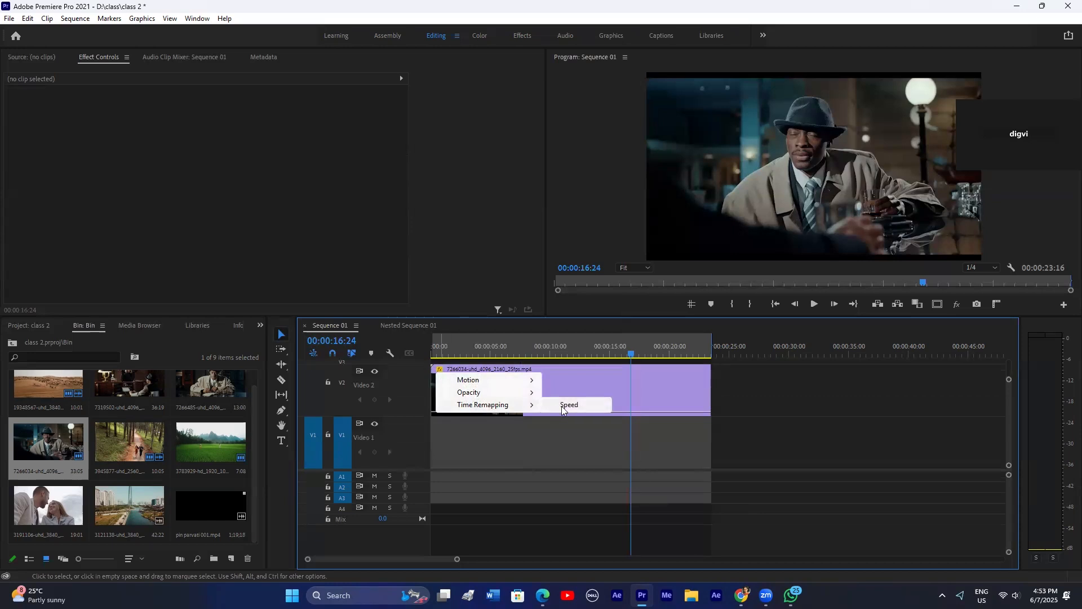
pyautogui.click(564, 405)
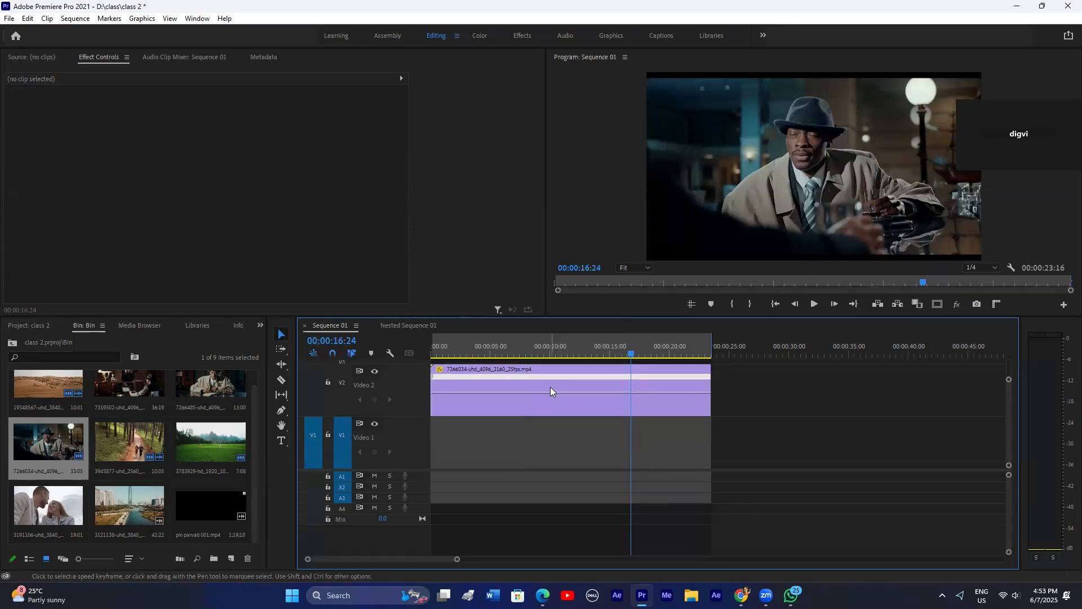
pyautogui.moveTo(540, 351)
pyautogui.mouseDown()
pyautogui.moveTo(501, 352)
pyautogui.moveTo(525, 353)
pyautogui.mouseUp()
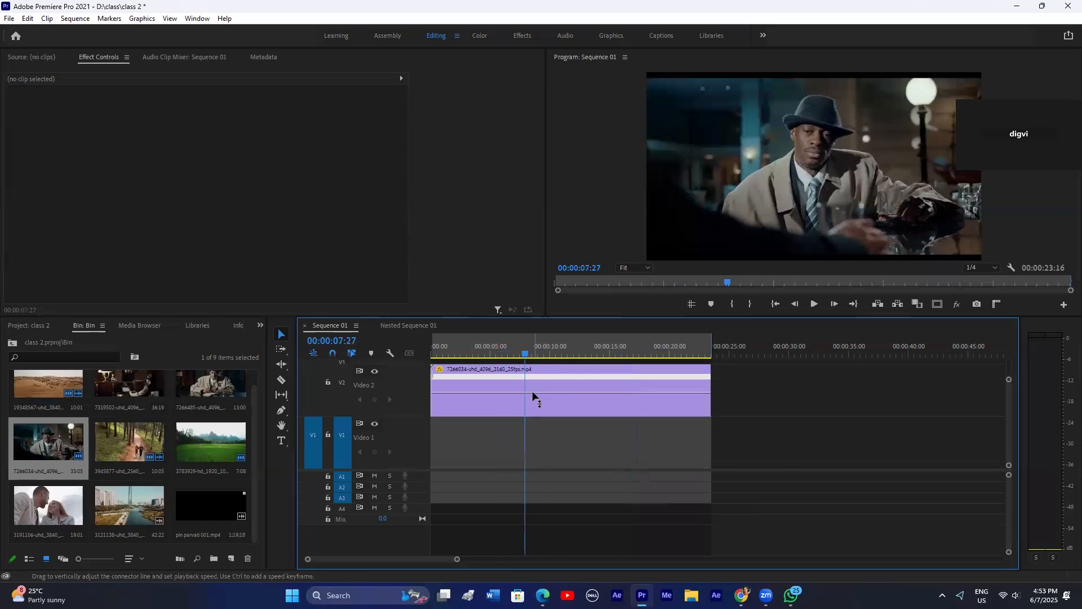
pyautogui.moveTo(532, 391); pyautogui.dragTo(532, 411)
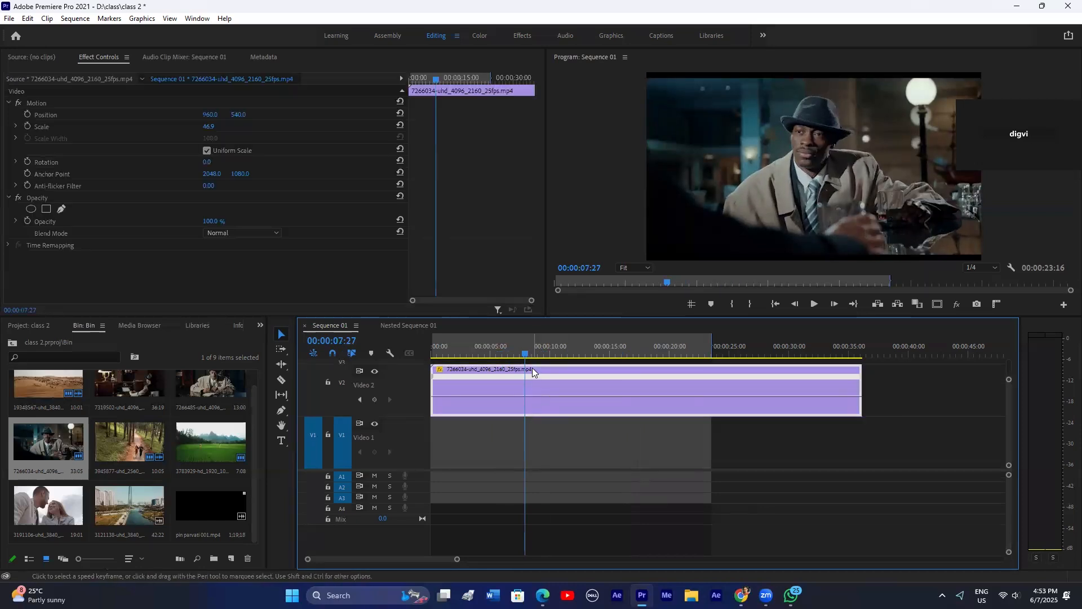
pyautogui.press('space')
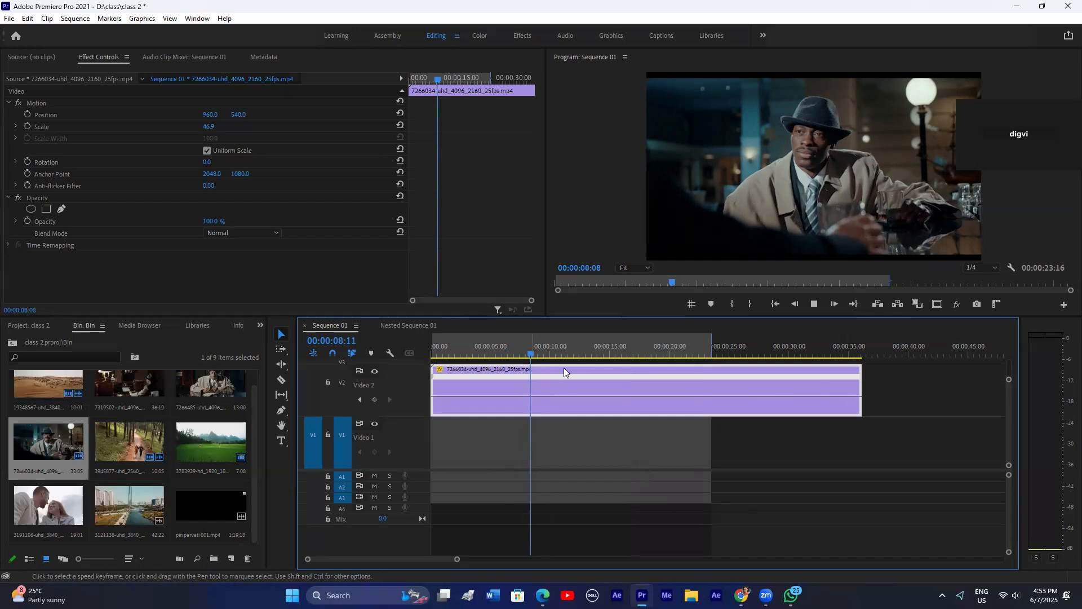
pyautogui.press('space')
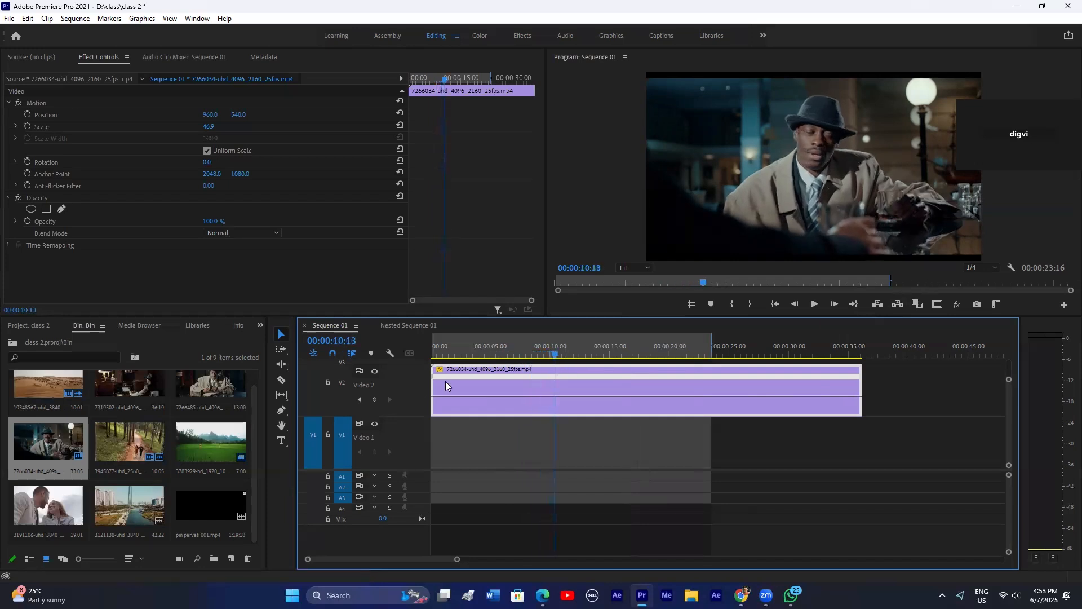
# Step: Switch the keyframe line displayed on the V2 clip from speed to Opacity
pyautogui.click(439, 370)
pyautogui.moveTo(507, 401)
pyautogui.click(580, 392)
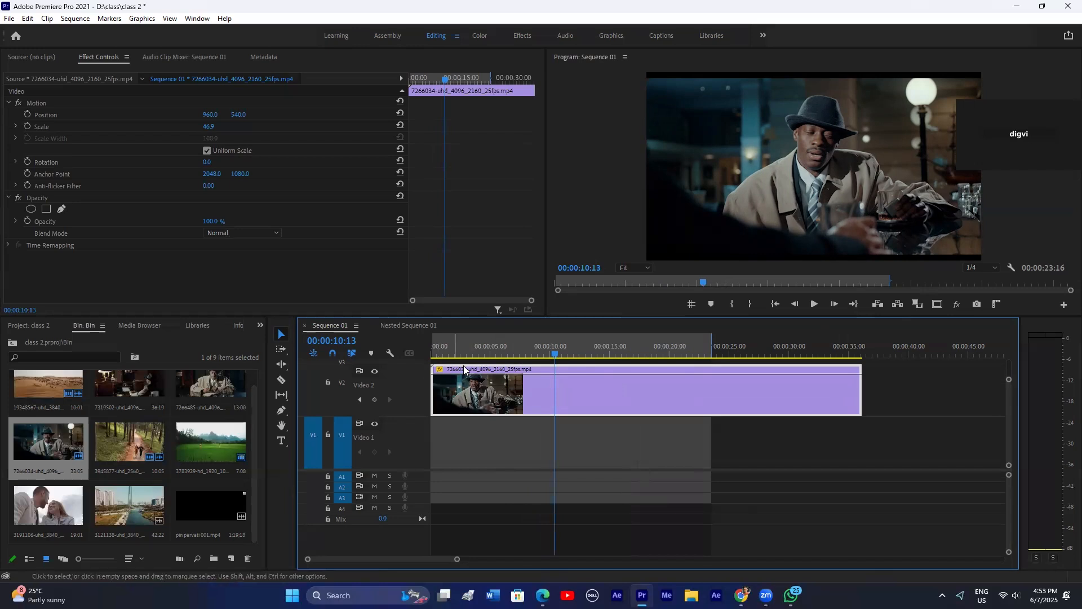
# Step: Place the 3945877 forest-path clip on V1 starting at about 6 seconds, and delete the 7266034 clip
pyautogui.moveTo(129, 442); pyautogui.dragTo(521, 421)
pyautogui.press('Delete')
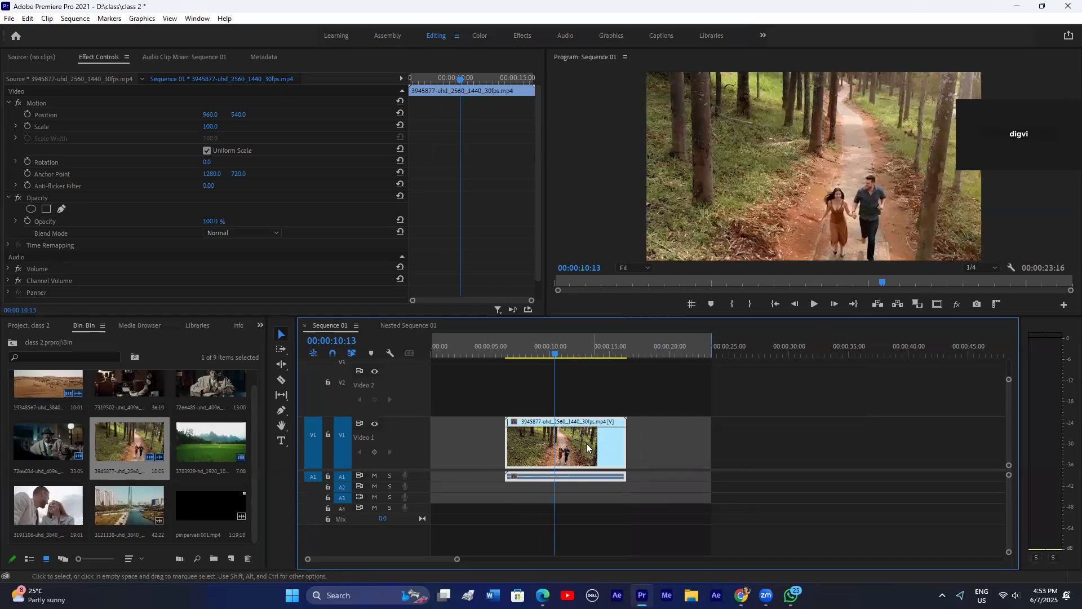
# Step: Try Reverse Speed on the forest-path clip on V1 and play it from near its start
pyautogui.rightClick(567, 437)
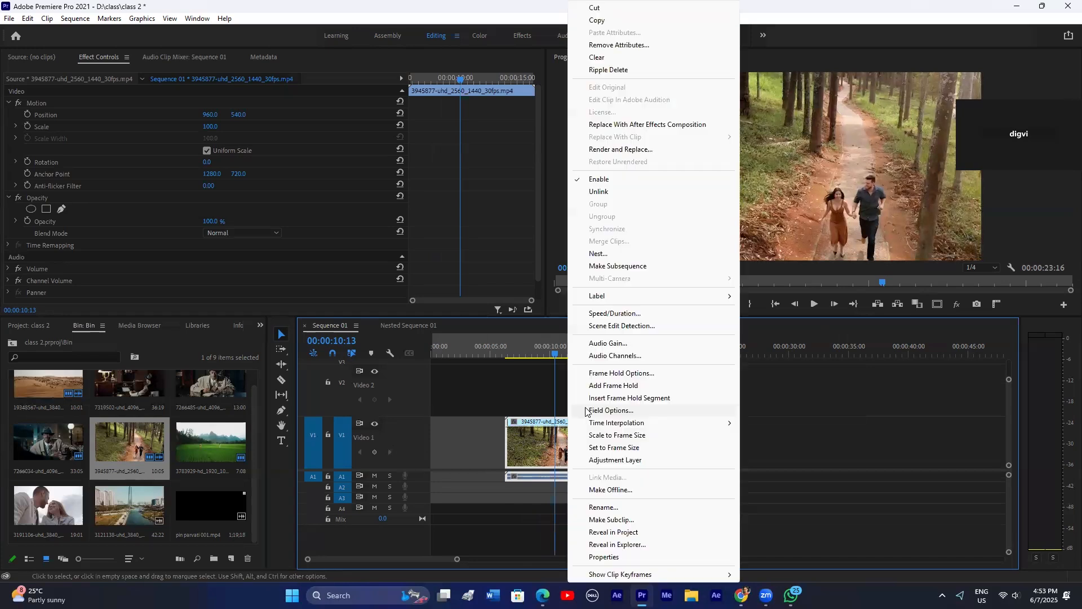
pyautogui.click(604, 314)
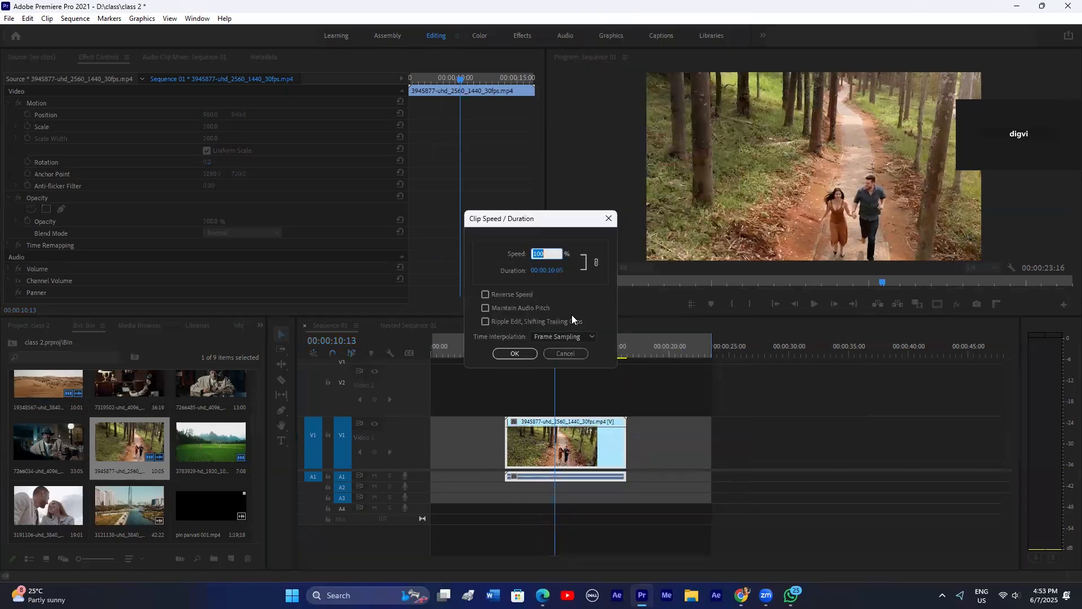
pyautogui.click(486, 296)
pyautogui.click(517, 354)
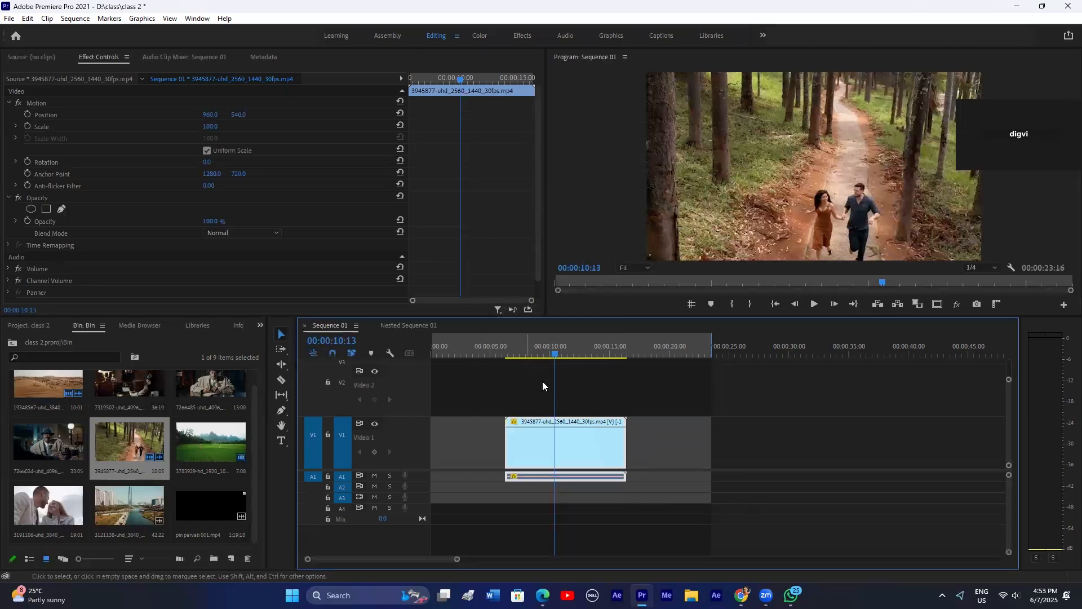
pyautogui.moveTo(514, 353); pyautogui.dragTo(508, 354)
pyautogui.press('Return')
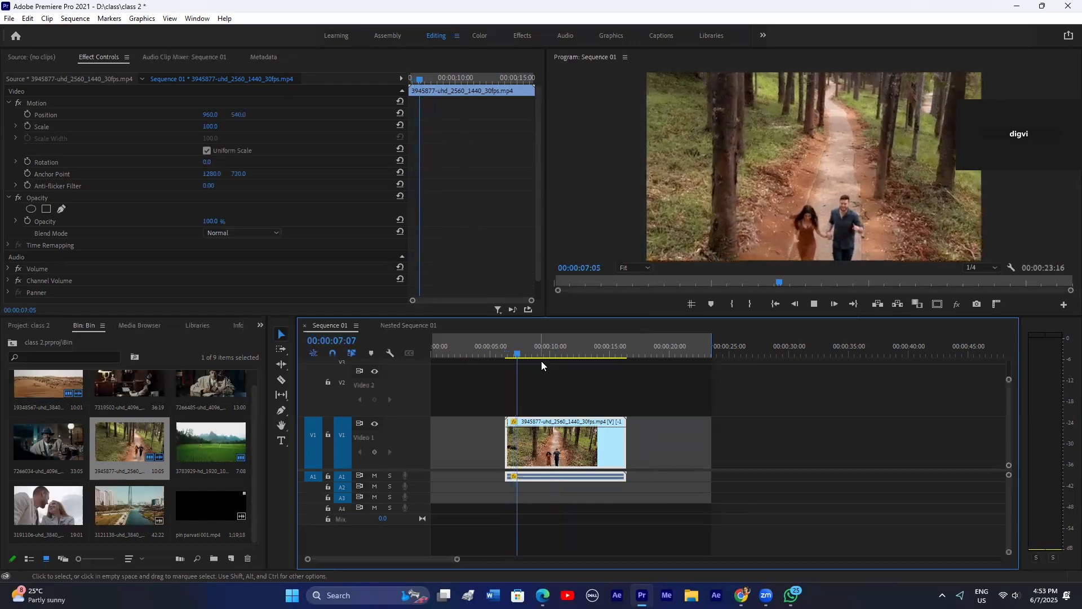
pyautogui.press('space')
# Step: Change the V1 clip's time interpolation to Optical Flow in its speed and duration settings
pyautogui.rightClick(547, 436)
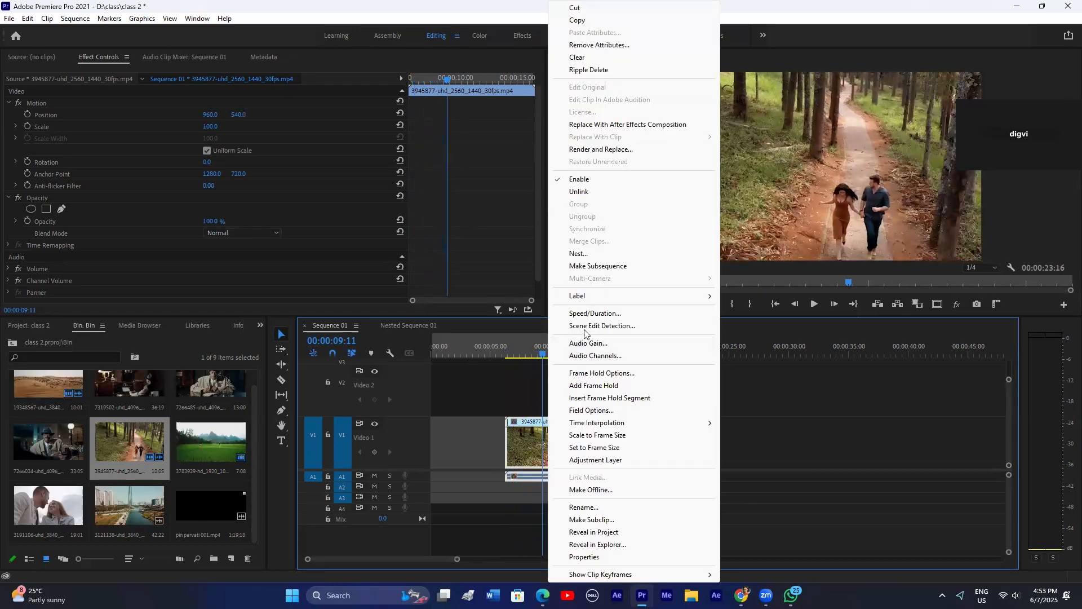
pyautogui.click(593, 314)
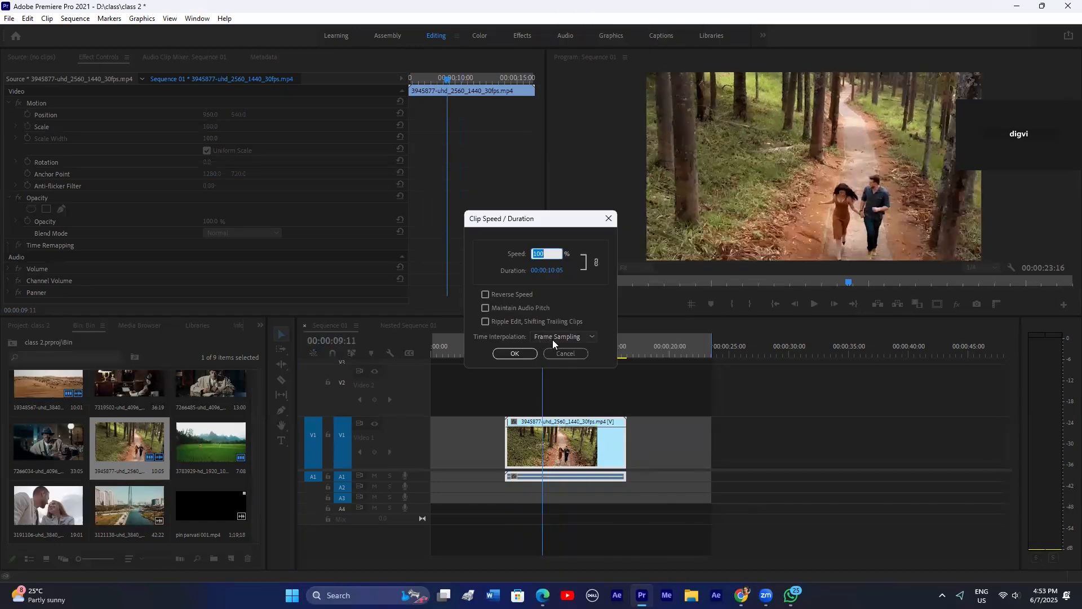
pyautogui.click(552, 336)
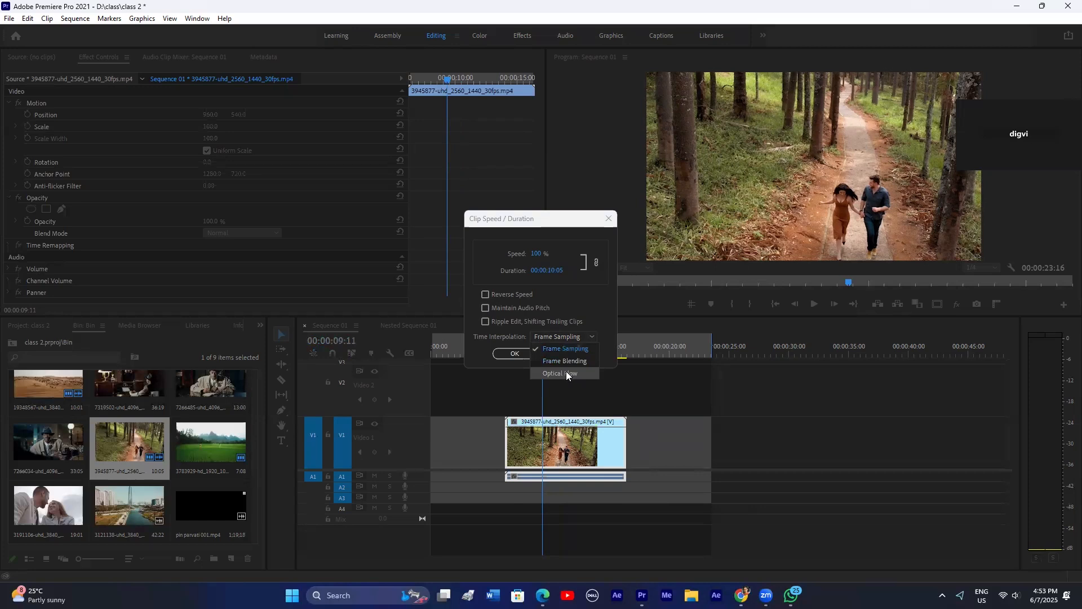
pyautogui.click(567, 373)
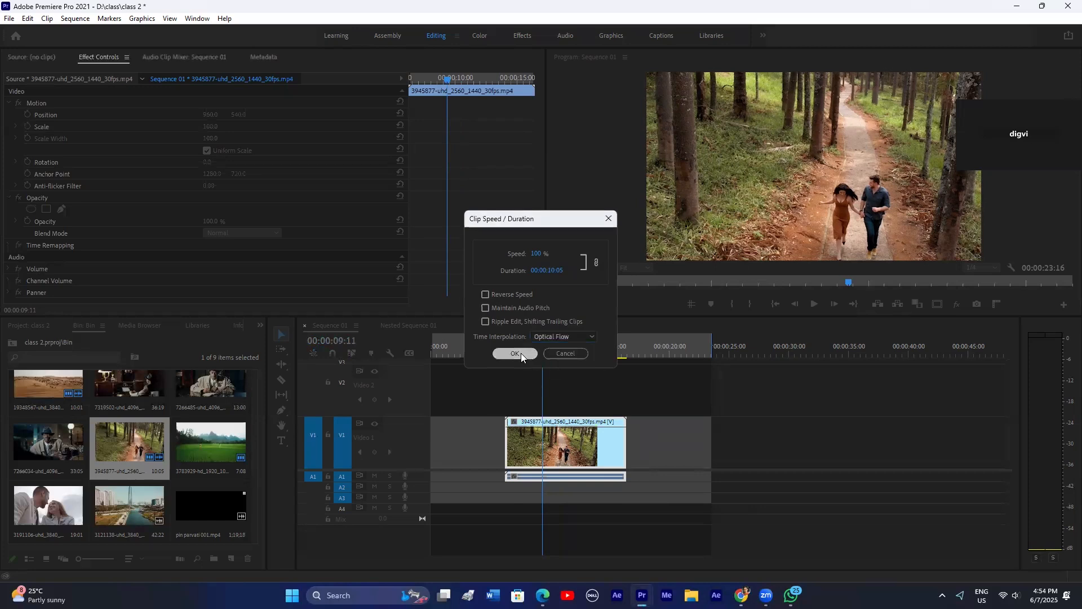
pyautogui.click(515, 354)
pyautogui.click(570, 405)
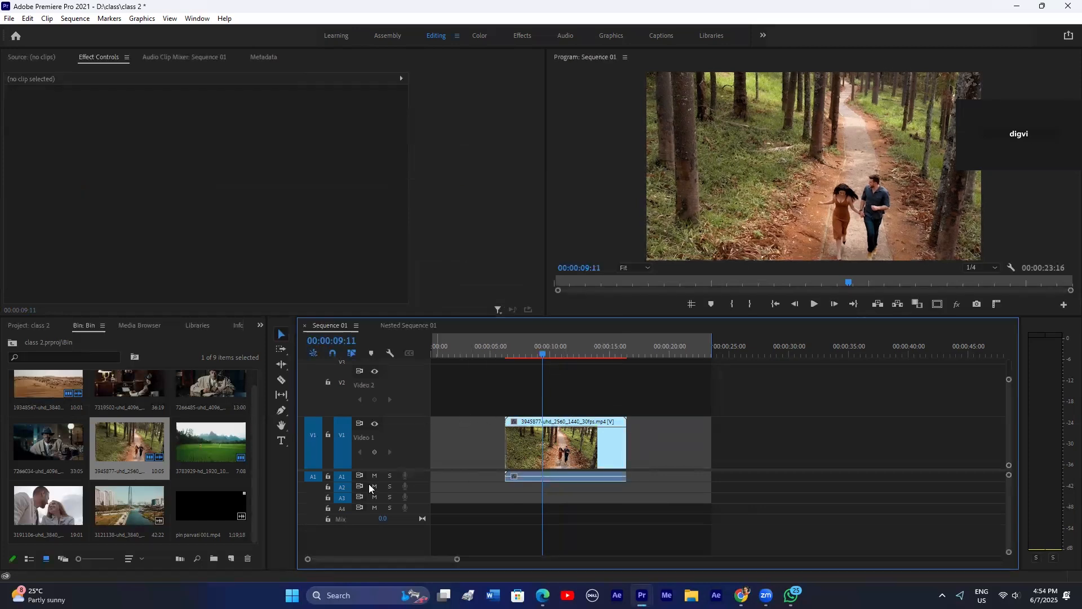
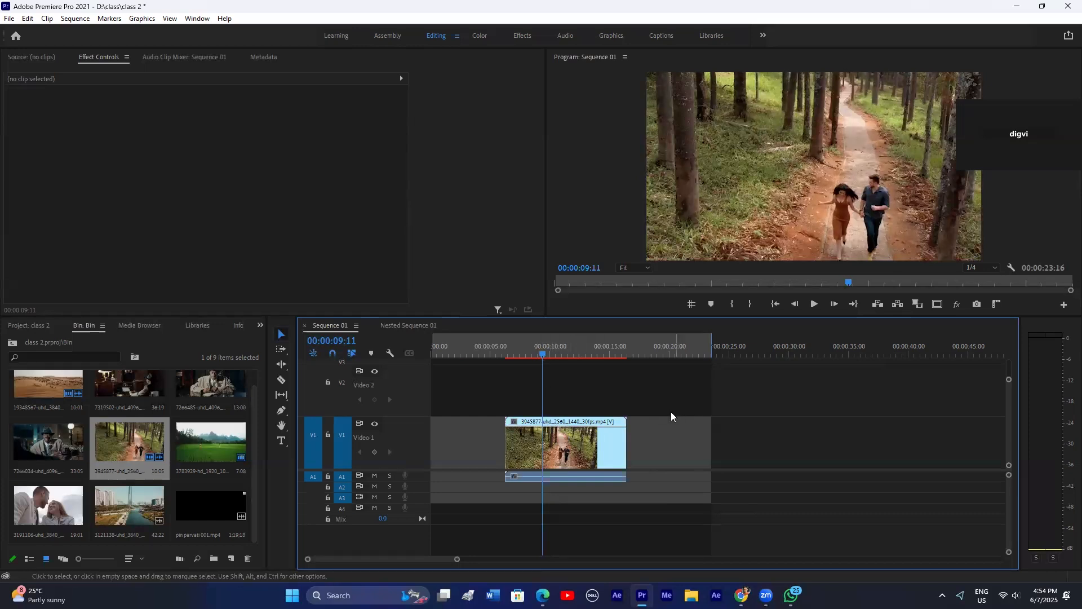
# Step: Slow the V1 clip to 50% speed with Optical Flow interpolation and play part of the result
pyautogui.rightClick(539, 429)
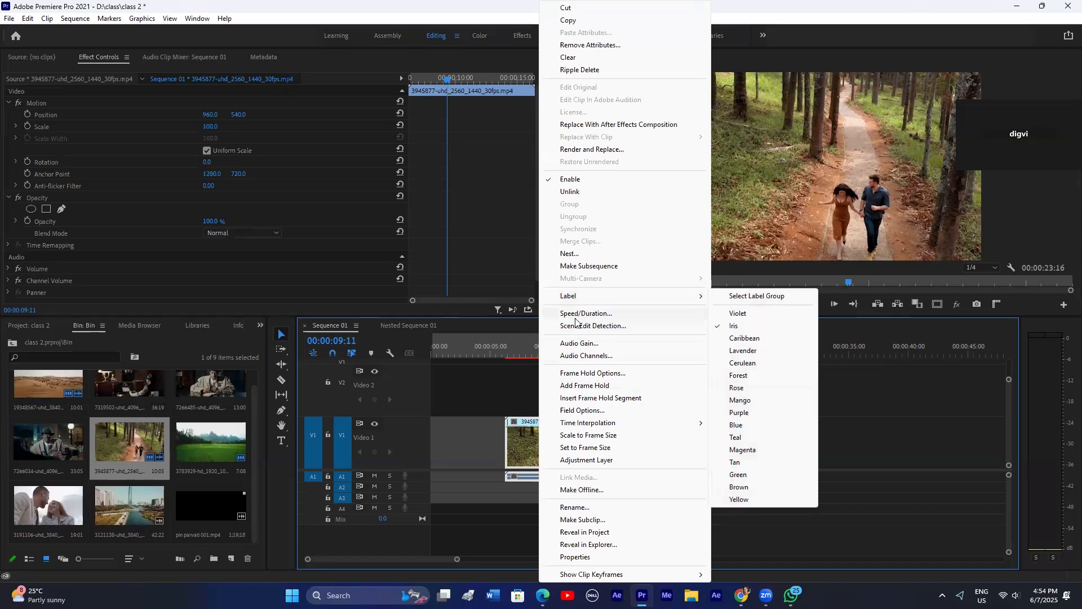
pyautogui.click(585, 314)
pyautogui.click(535, 336)
pyautogui.click(552, 374)
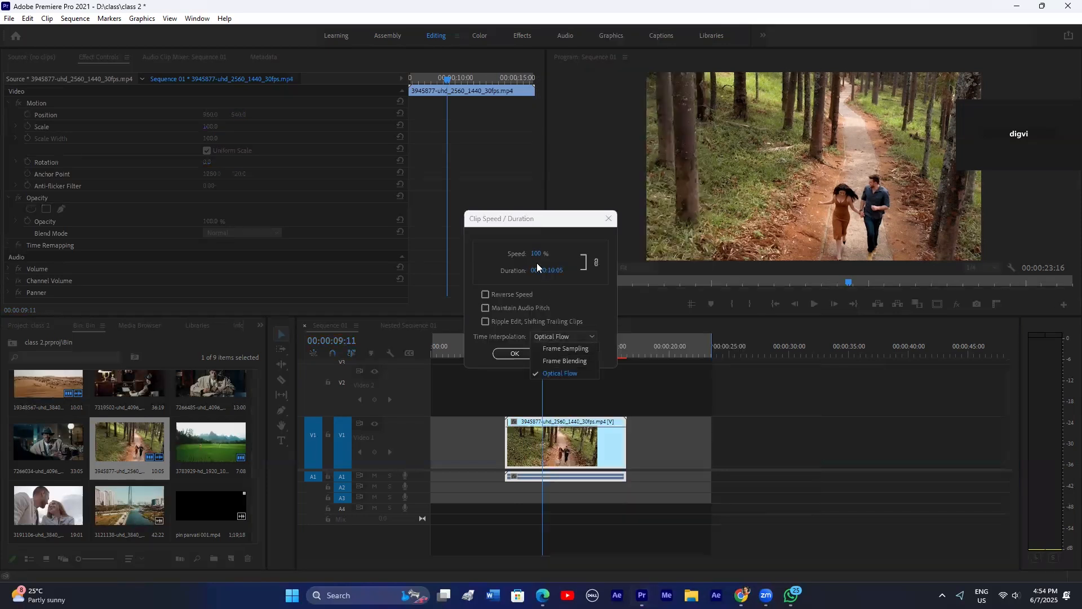
pyautogui.click(540, 254)
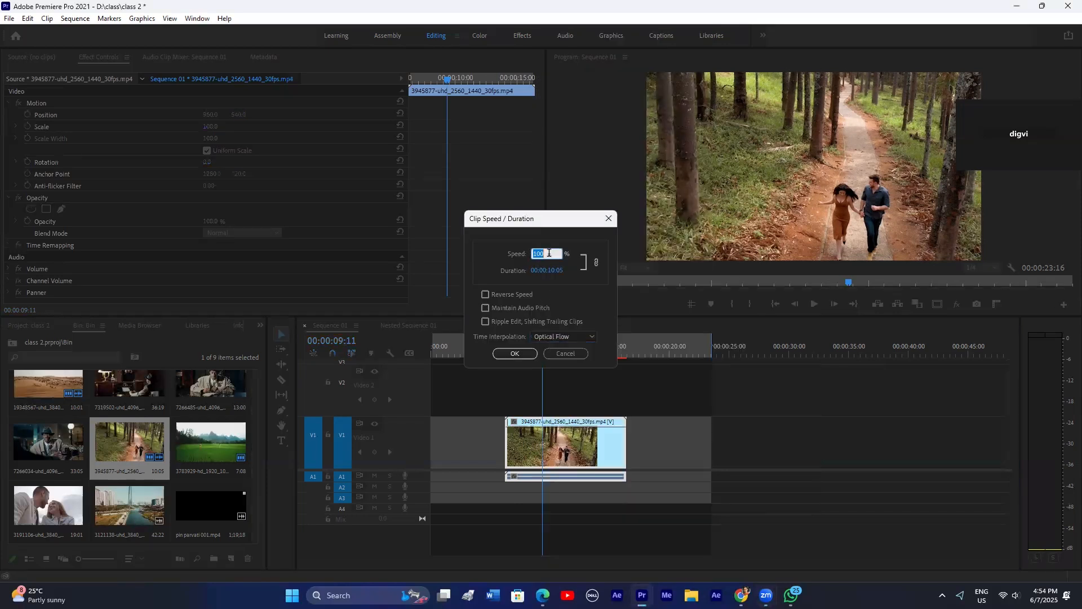
pyautogui.write('50')
pyautogui.click(520, 351)
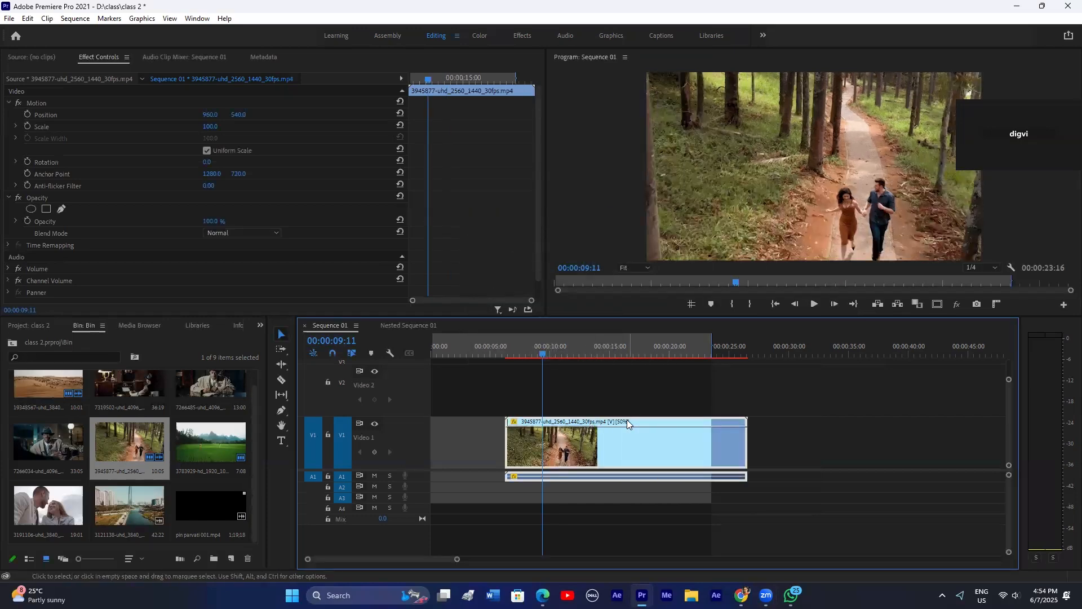
pyautogui.moveTo(546, 350); pyautogui.dragTo(555, 348)
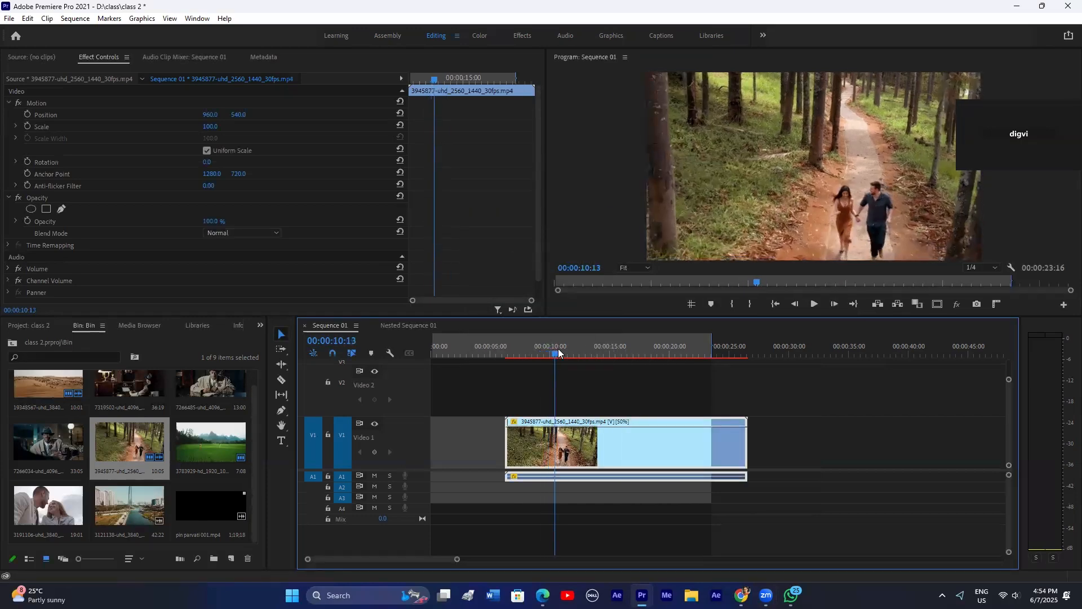
pyautogui.press('space')
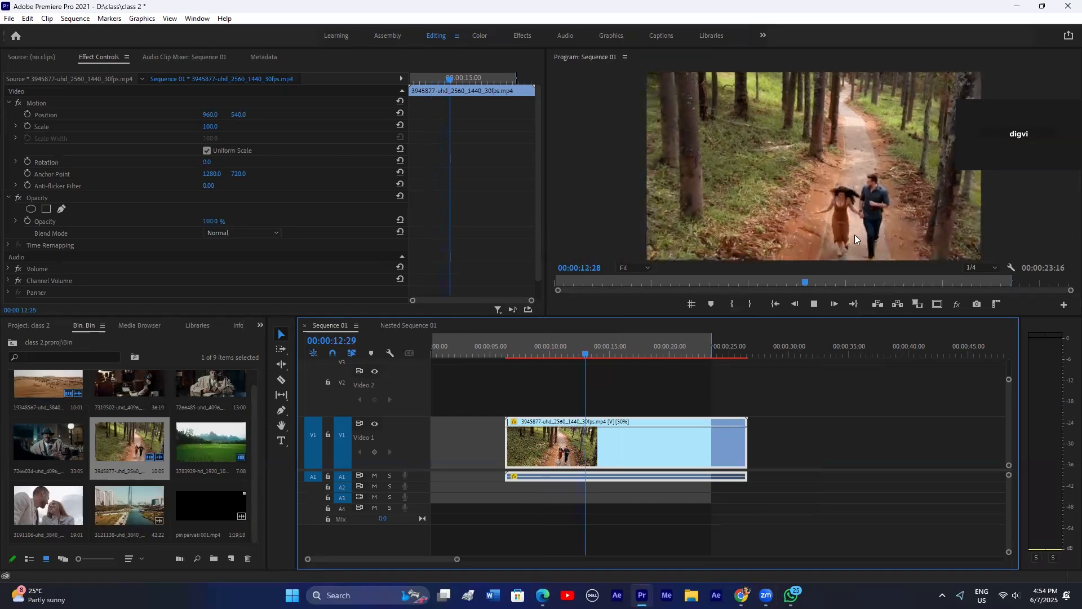
pyautogui.press('space')
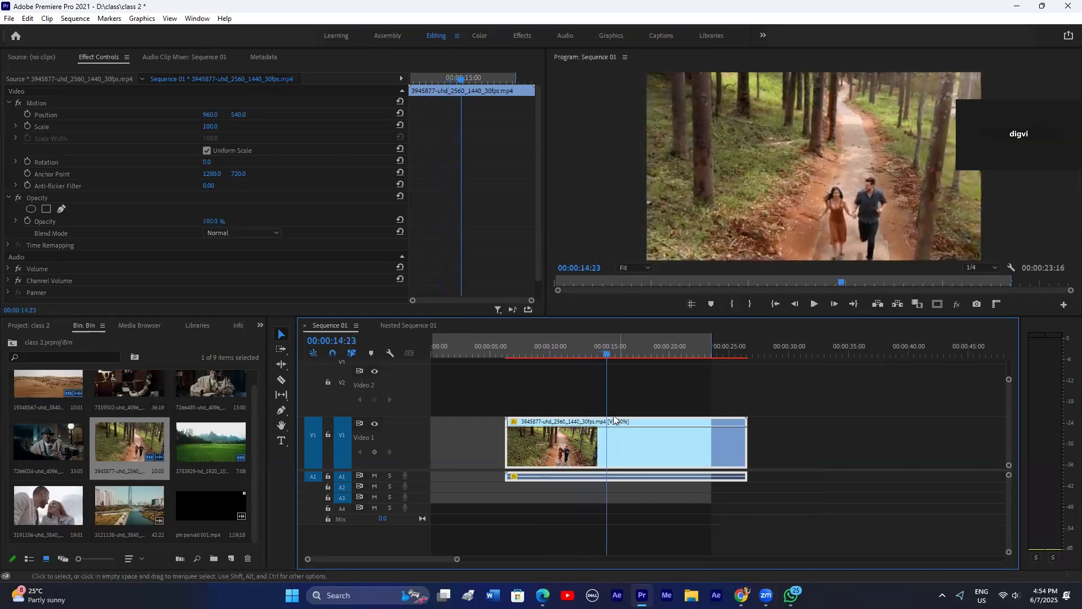
# Step: Review the V1 clip's speed and duration settings without changes, and undo the 50% slowdown
pyautogui.rightClick(613, 421)
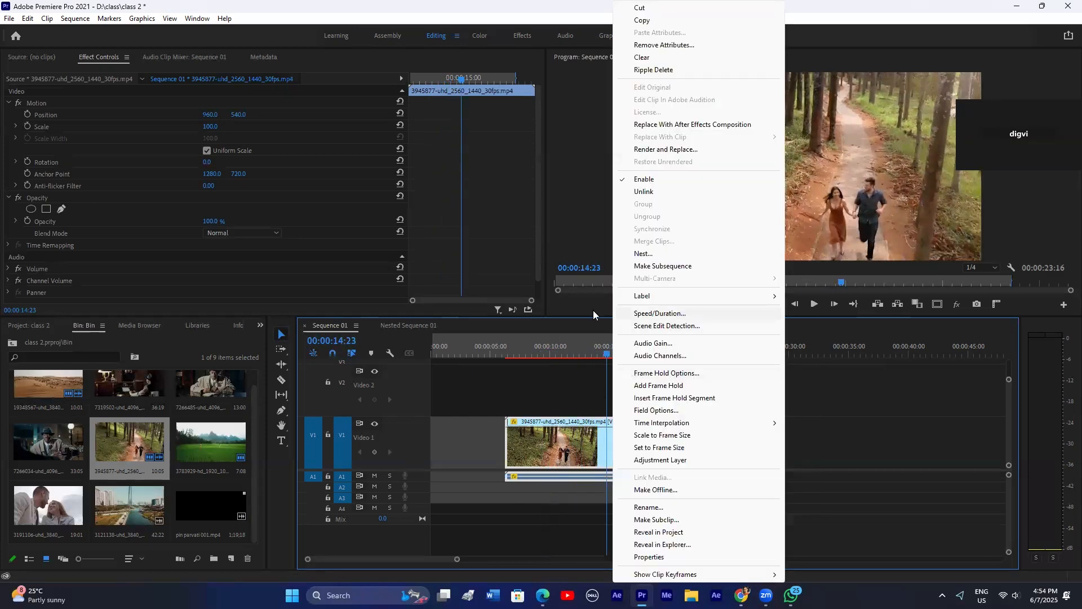
pyautogui.click(626, 313)
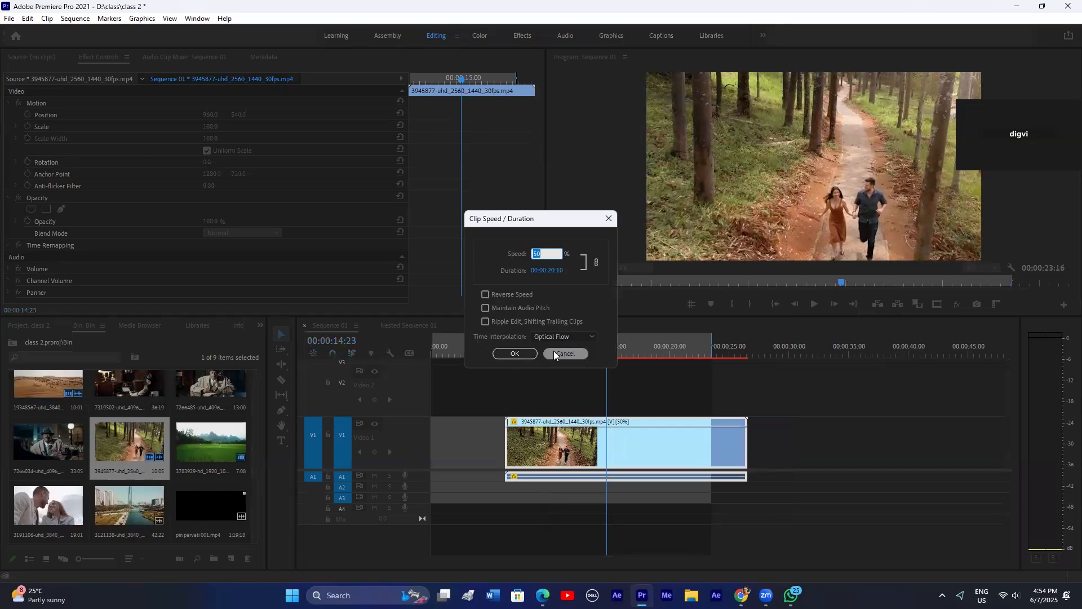
pyautogui.click(564, 353)
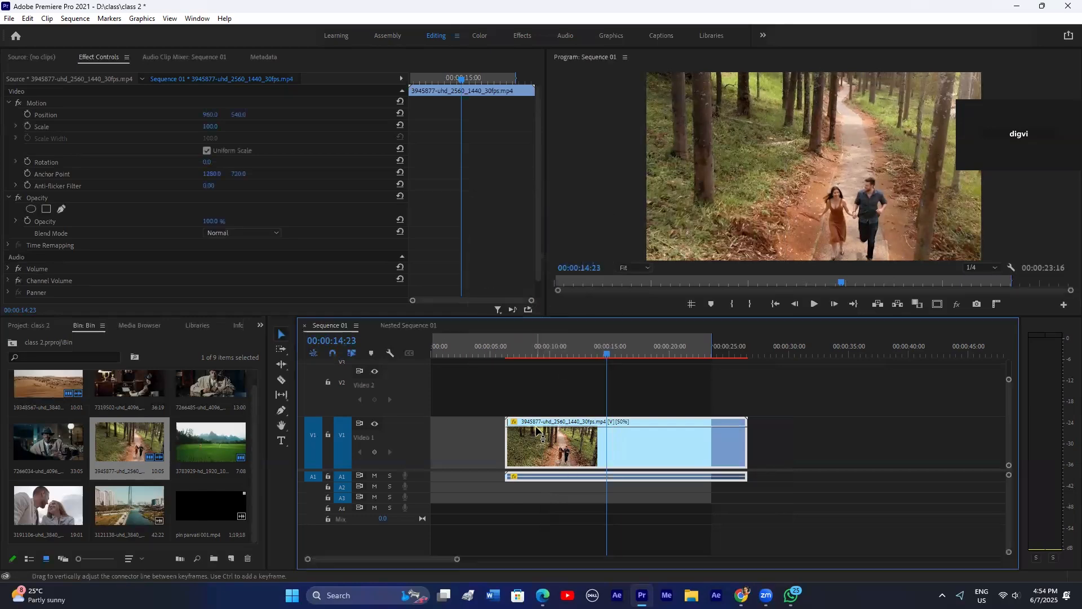
pyautogui.hotkey('ctrl', 'z')
# Step: Apply Set to Frame Size to the forest-path clip on V1
pyautogui.rightClick(569, 439)
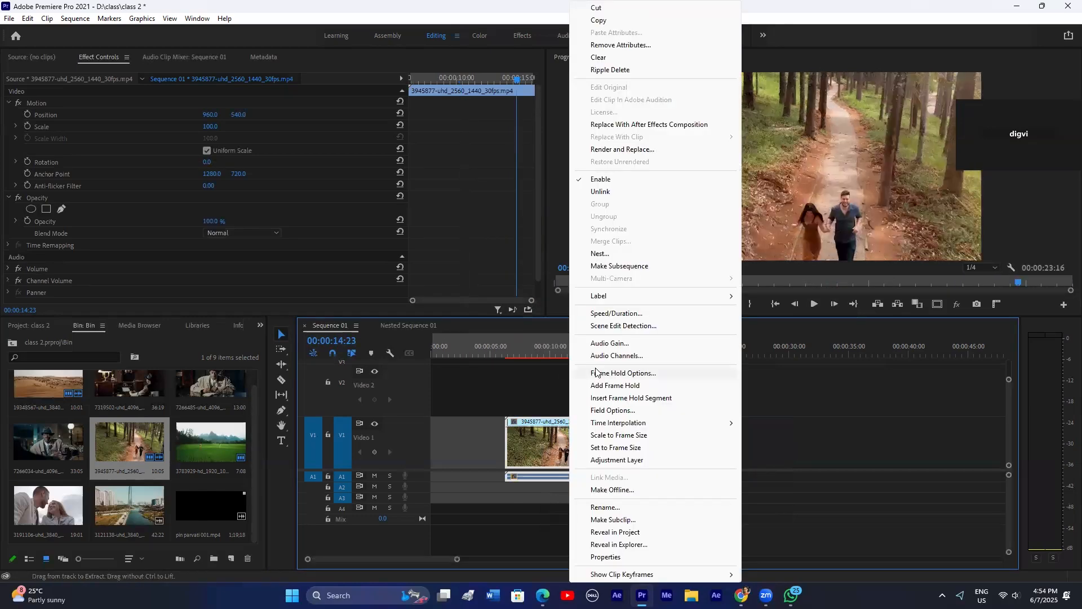
pyautogui.click(618, 448)
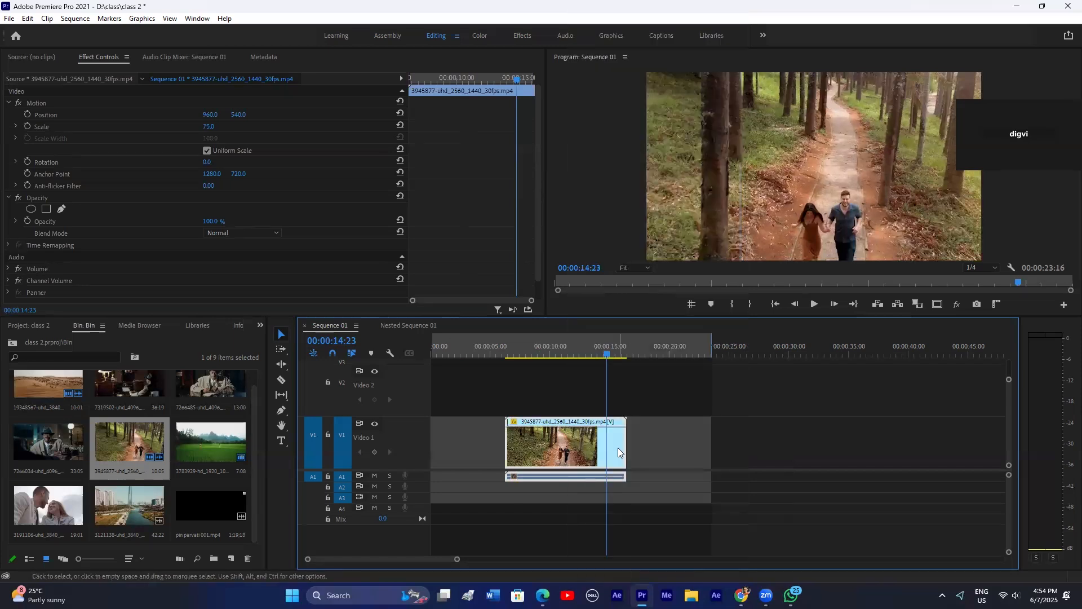
pyautogui.rightClick(577, 423)
pyautogui.moveTo(609, 428)
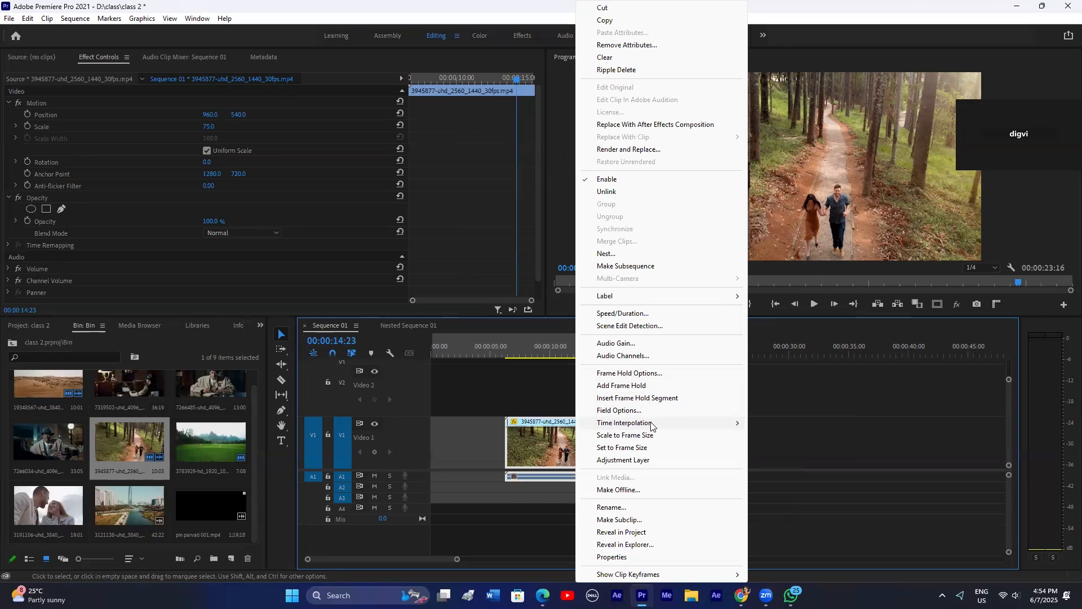
pyautogui.moveTo(670, 425)
pyautogui.click(521, 383)
# Step: Show the bin as a list, reveal the V1 clip's source item in the project, and return the bin to thumbnails
pyautogui.click(29, 558)
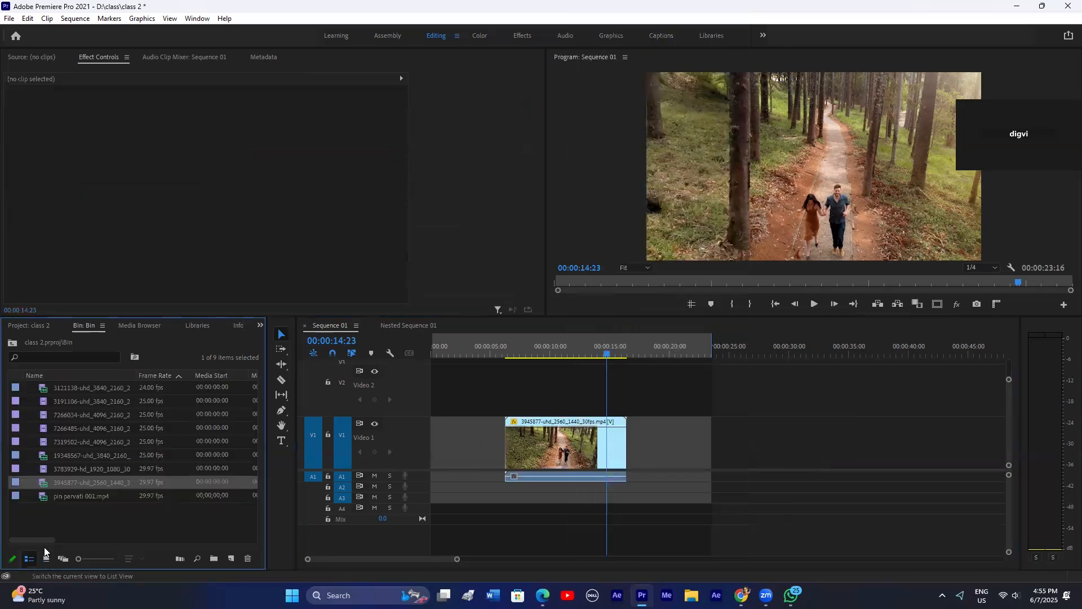
pyautogui.rightClick(573, 436)
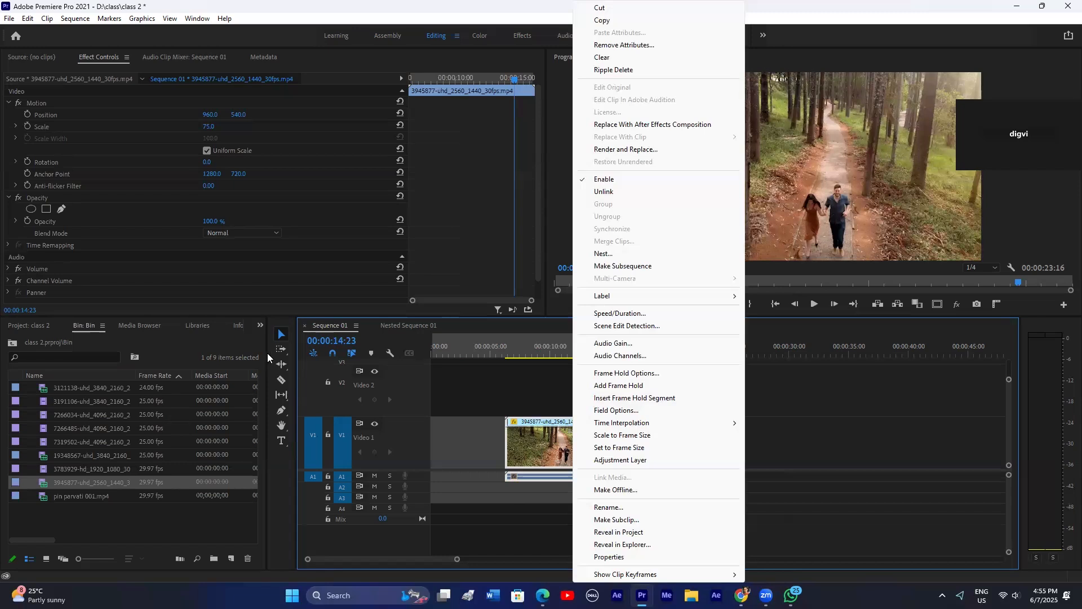
pyautogui.click(618, 533)
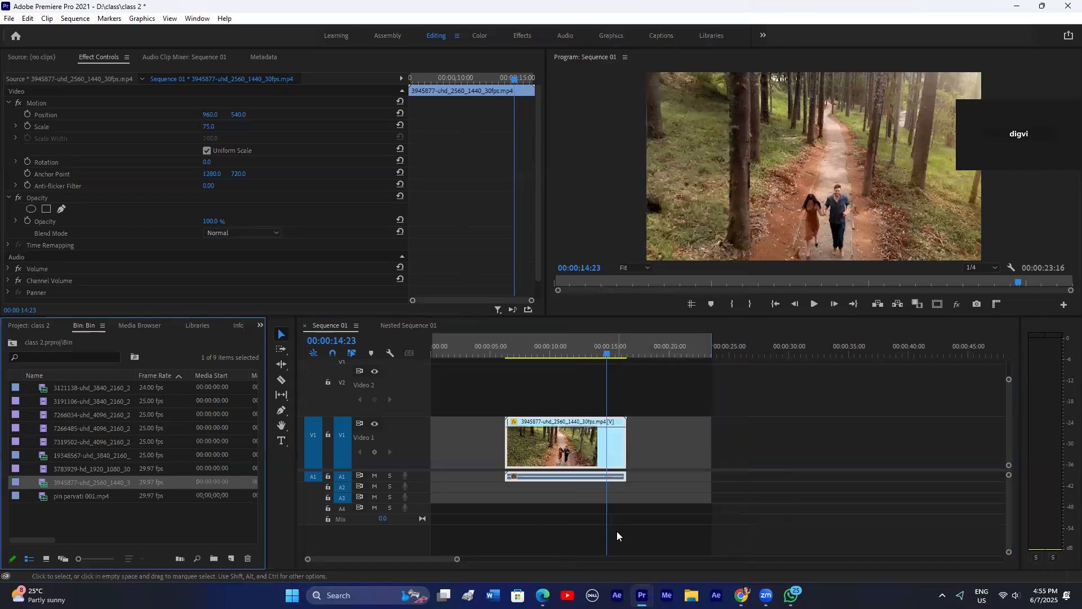
pyautogui.click(193, 527)
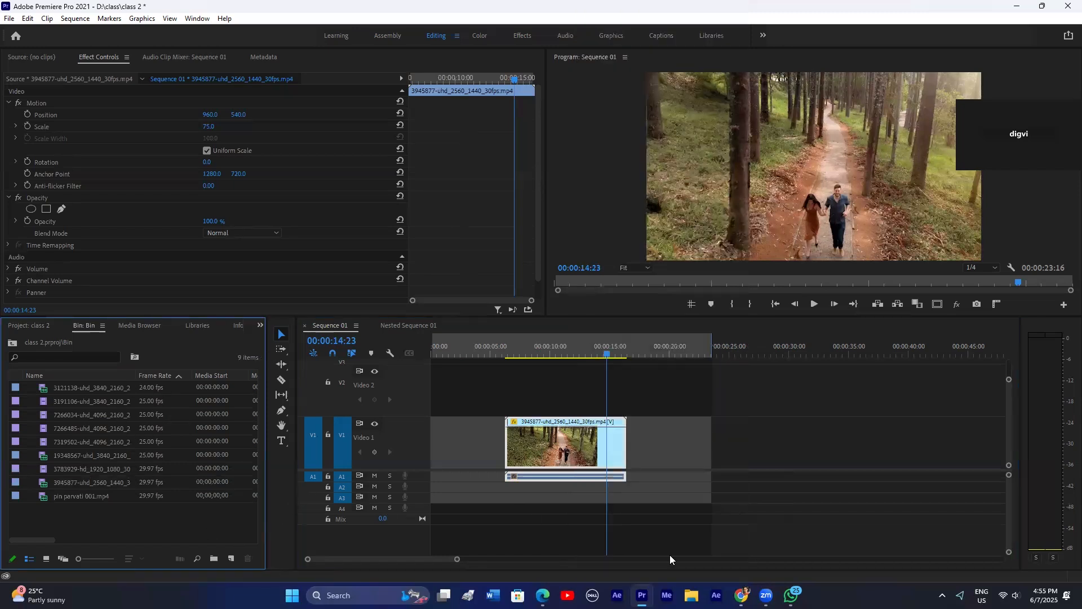
pyautogui.rightClick(544, 434)
pyautogui.click(596, 533)
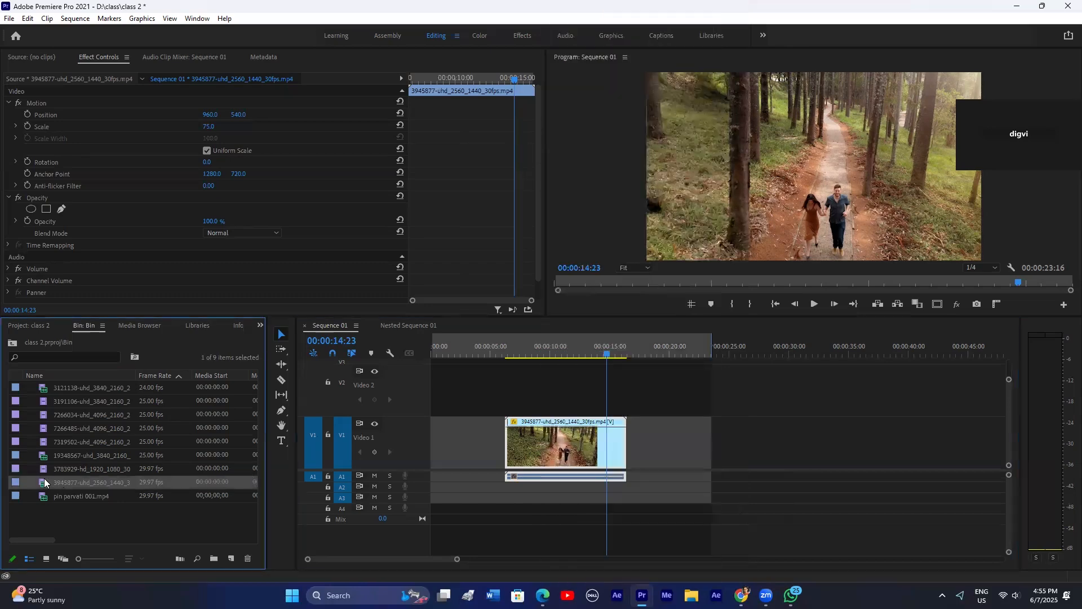
pyautogui.click(46, 559)
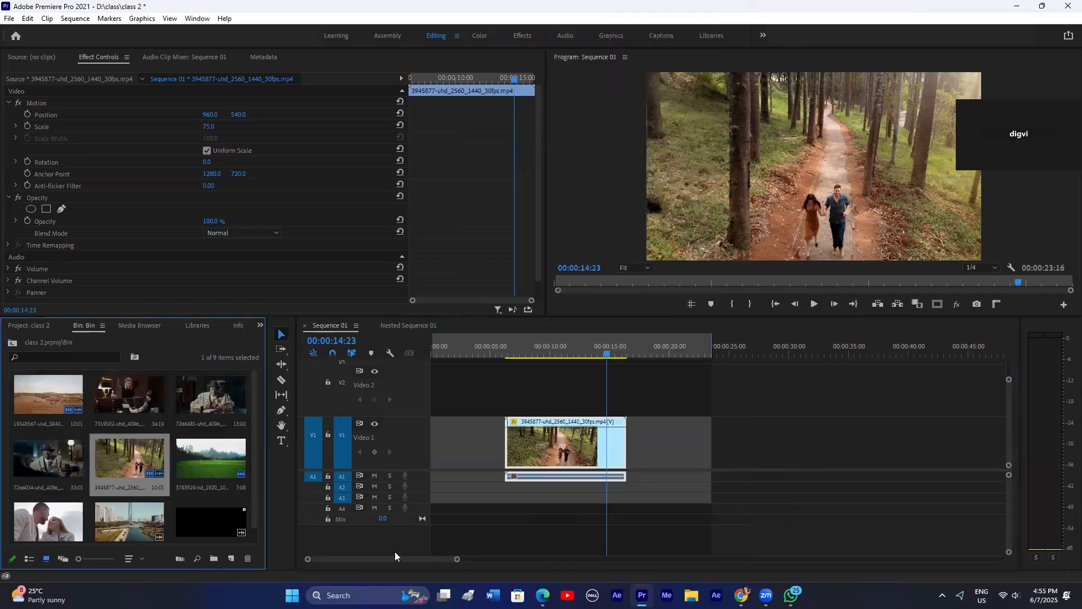
# Step: Reveal the V1 clip's source file in File Explorer, then close that window
pyautogui.click(568, 440)
pyautogui.rightClick(569, 480)
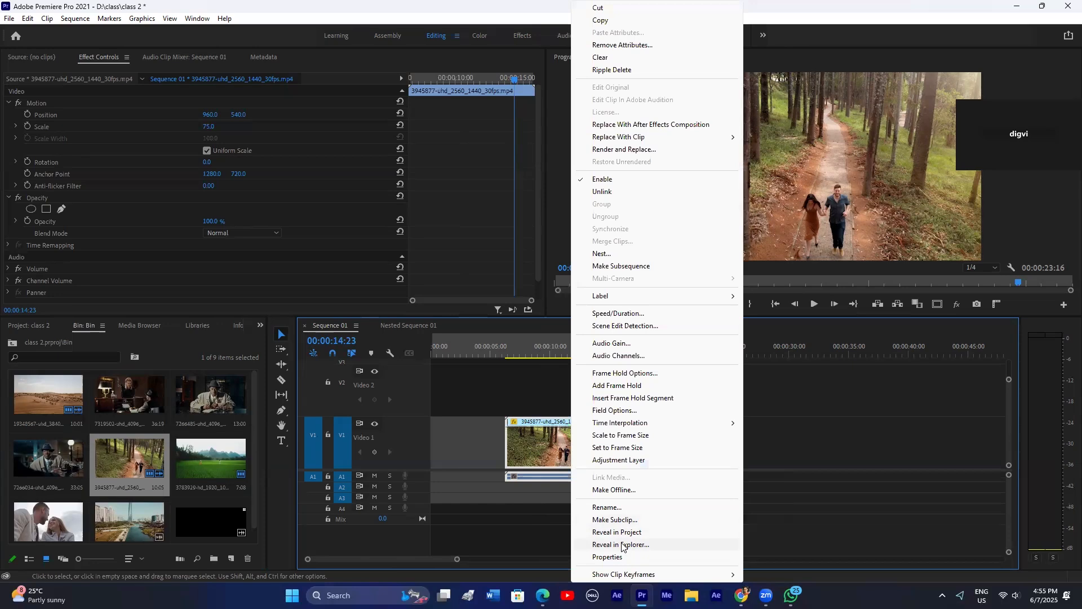
pyautogui.click(623, 544)
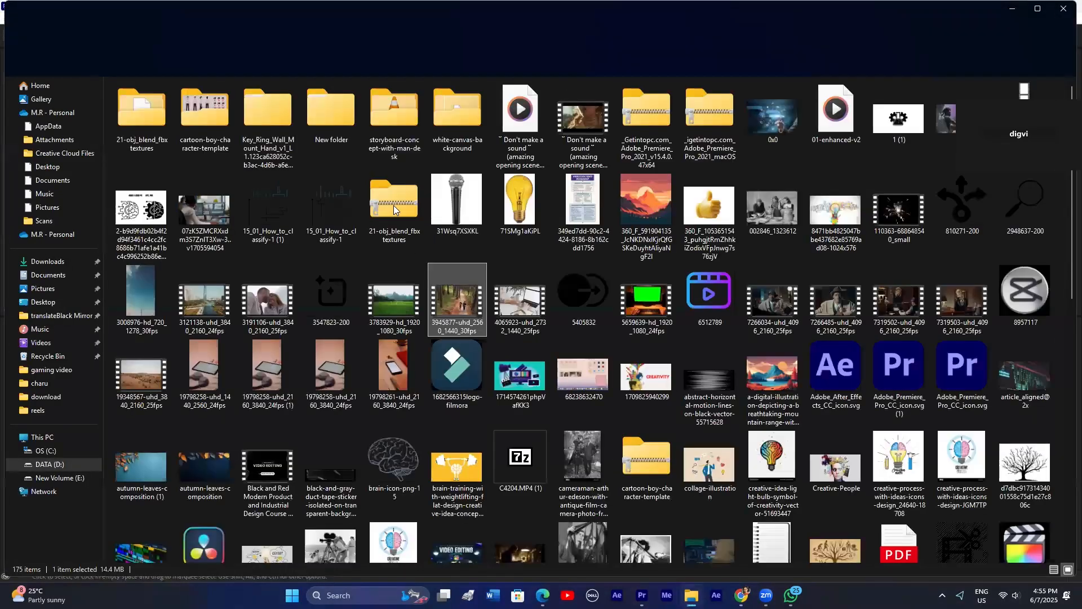
pyautogui.click(1062, 16)
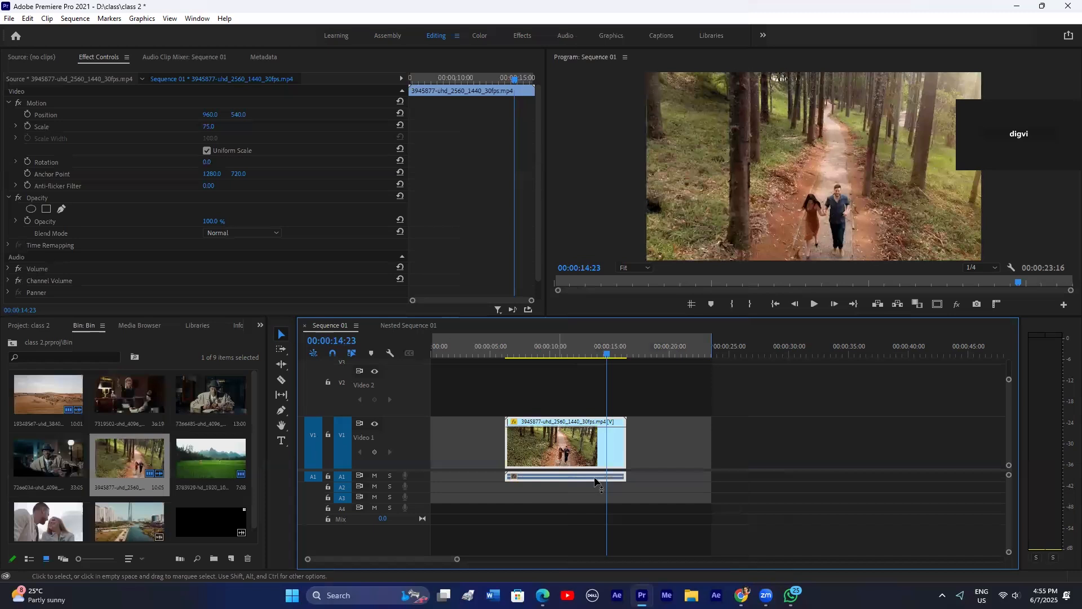
# Step: View the file properties of the V1 clip and close them
pyautogui.rightClick(557, 443)
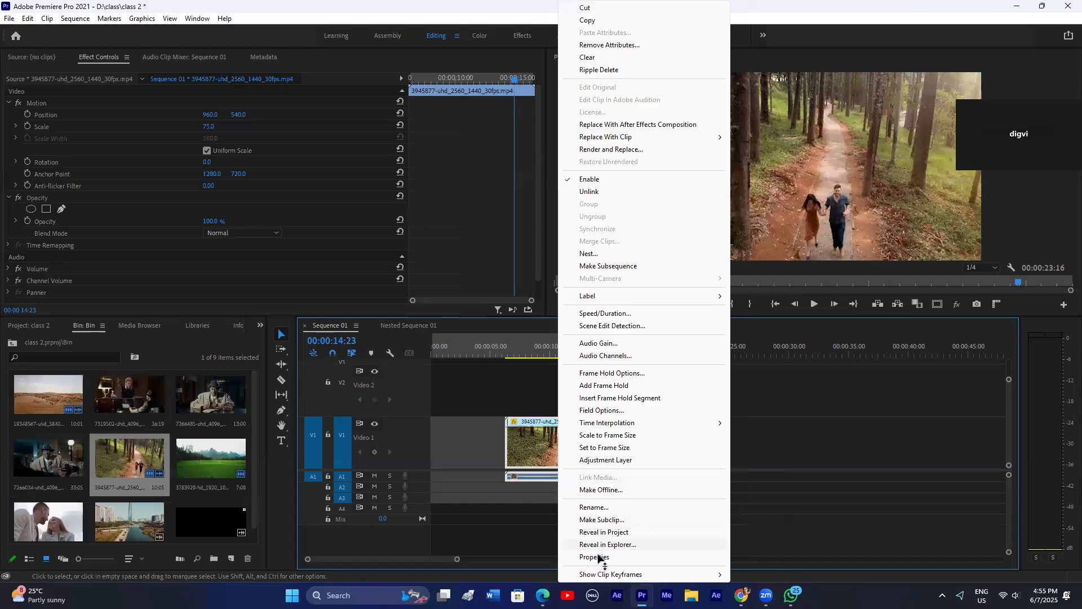
pyautogui.click(599, 558)
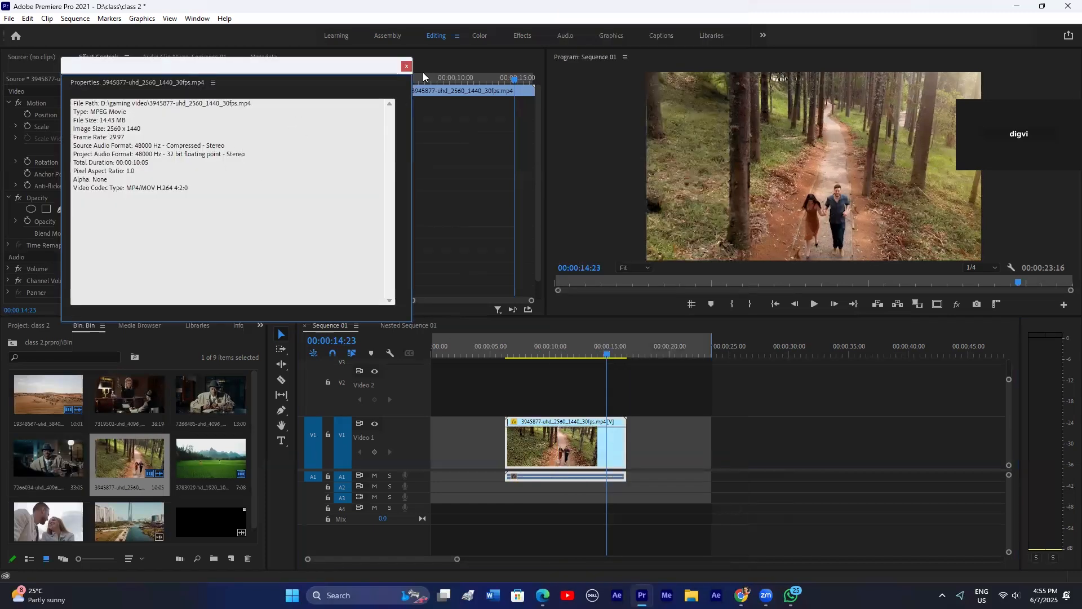
pyautogui.click(407, 66)
# Step: Place two copies of the forest-path clip end to end on track V2
pyautogui.rightClick(553, 444)
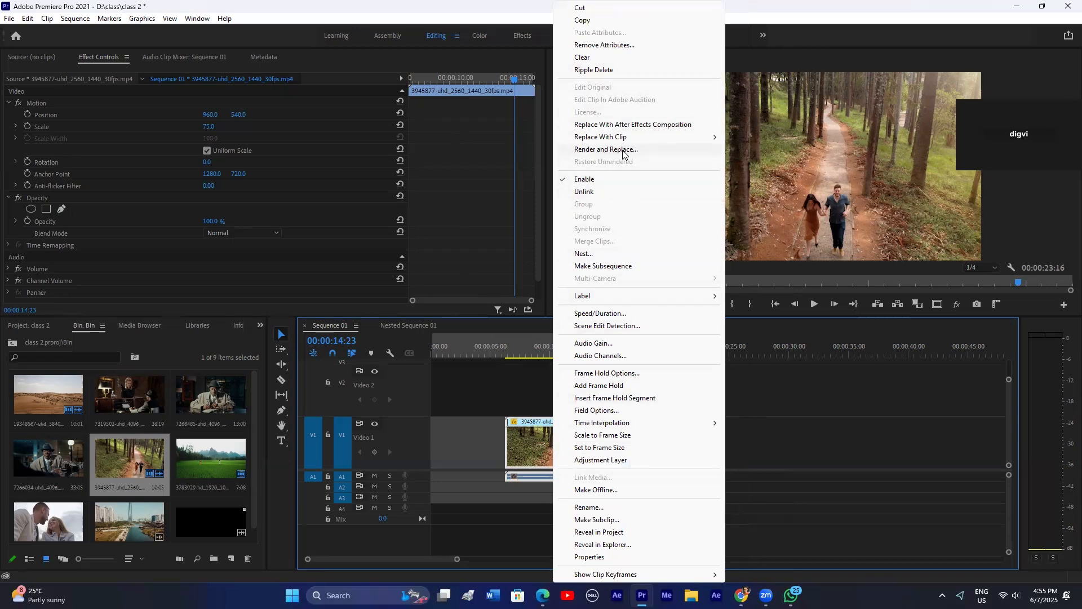
pyautogui.moveTo(505, 360); pyautogui.dragTo(562, 360)
pyautogui.moveTo(539, 422); pyautogui.dragTo(536, 400)
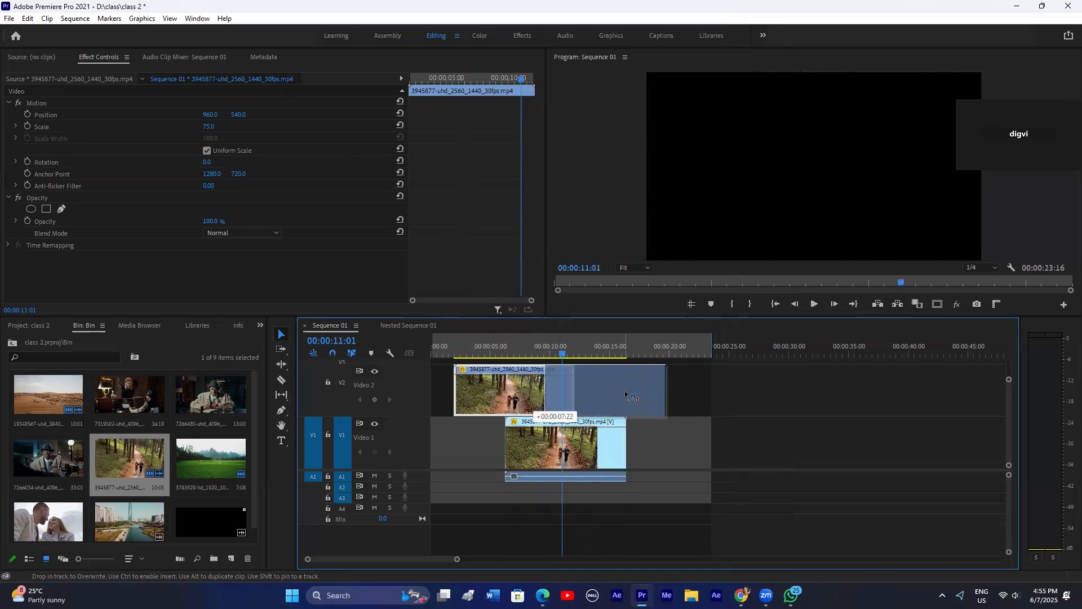
# Step: Nest the three forest-path clips on V1 and V2 into one sequence named Nested Sequence 02
pyautogui.rightClick(551, 410)
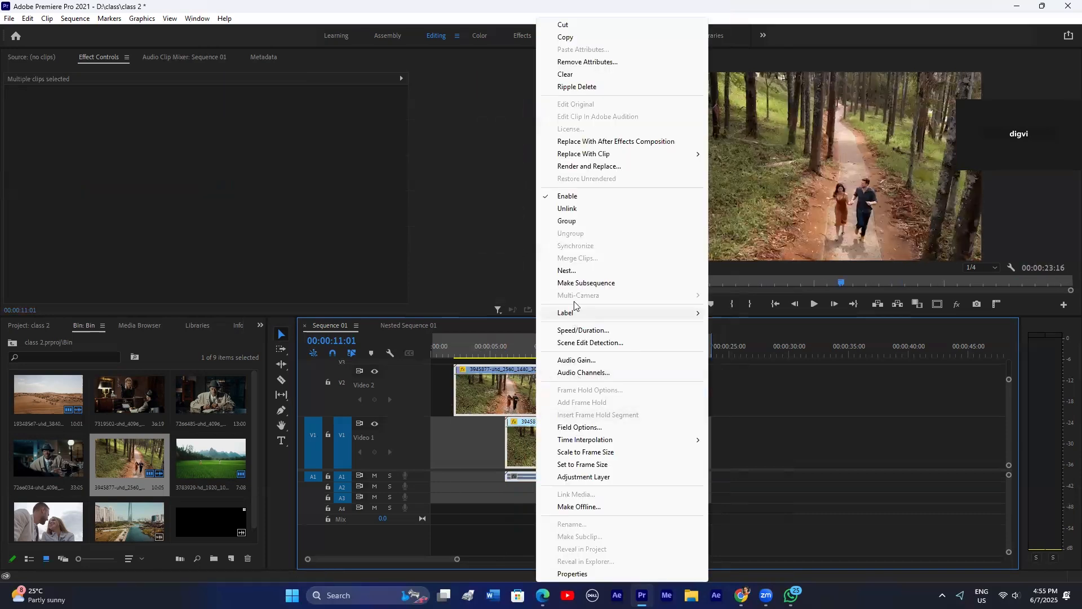
pyautogui.click(578, 275)
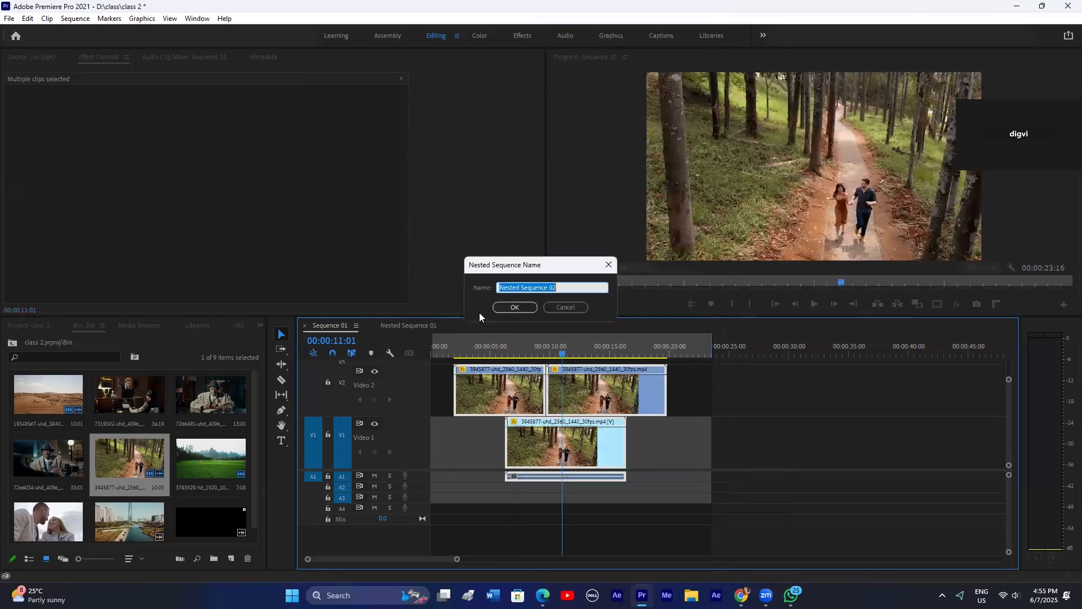
pyautogui.click(519, 308)
pyautogui.moveTo(540, 347)
pyautogui.mouseDown()
pyautogui.moveTo(504, 350)
pyautogui.moveTo(535, 366)
pyautogui.mouseUp()
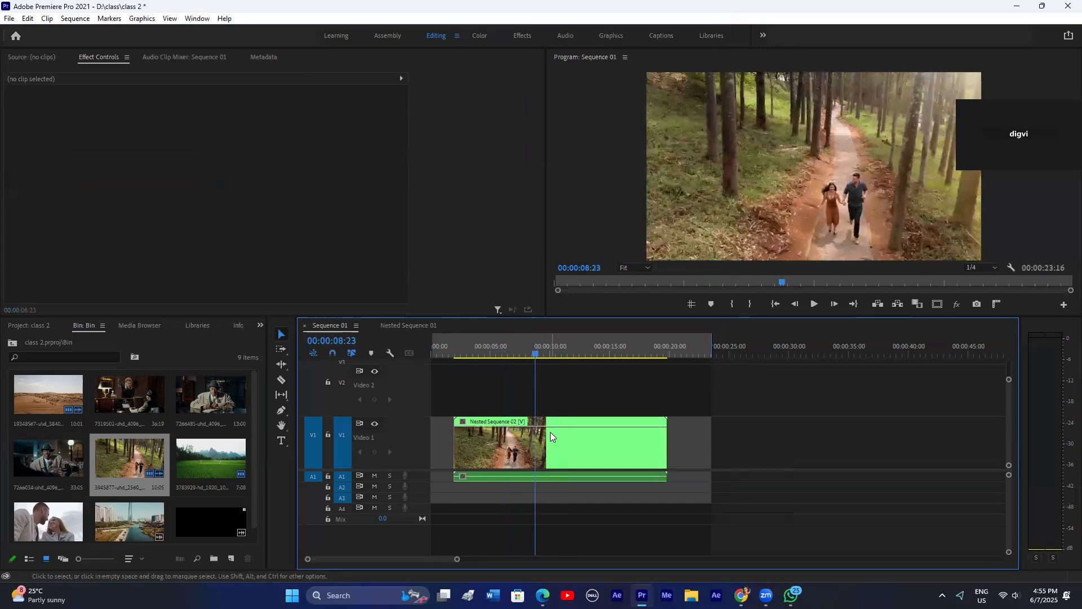
pyautogui.rightClick(550, 431)
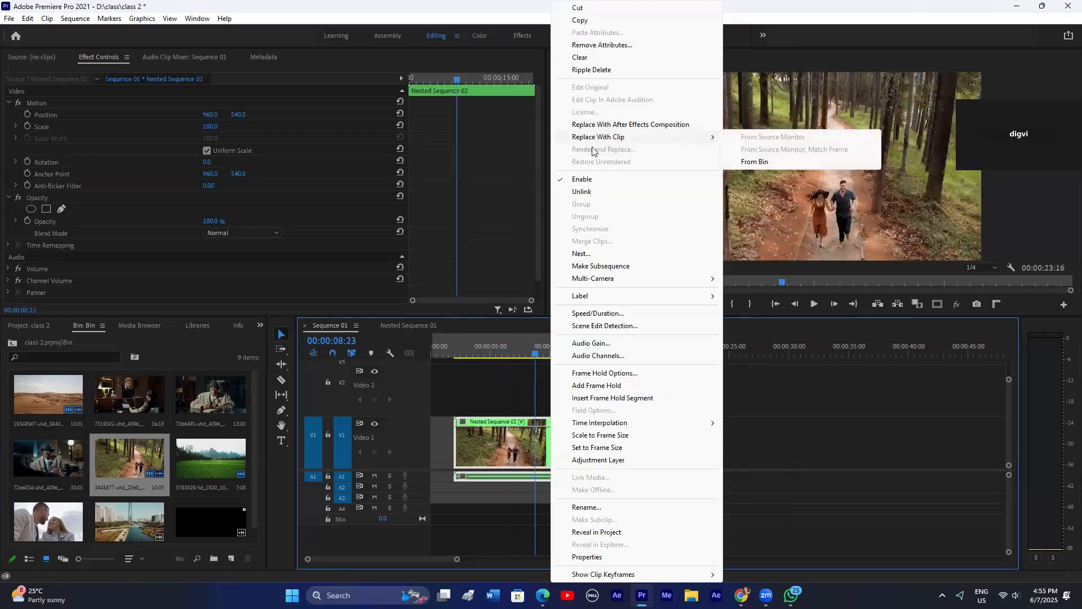
pyautogui.click(506, 420)
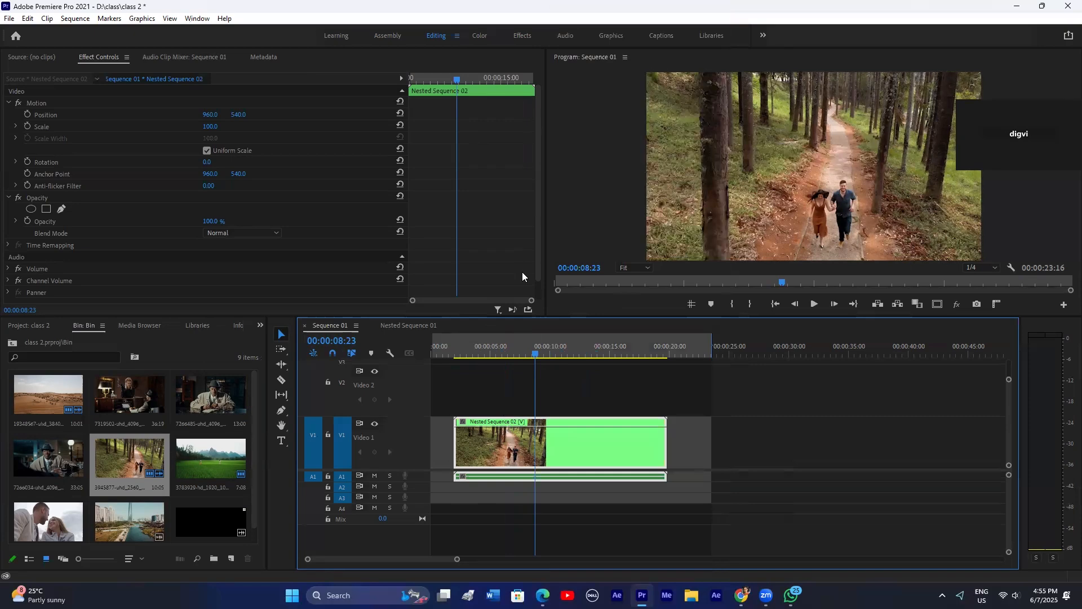
pyautogui.rightClick(507, 434)
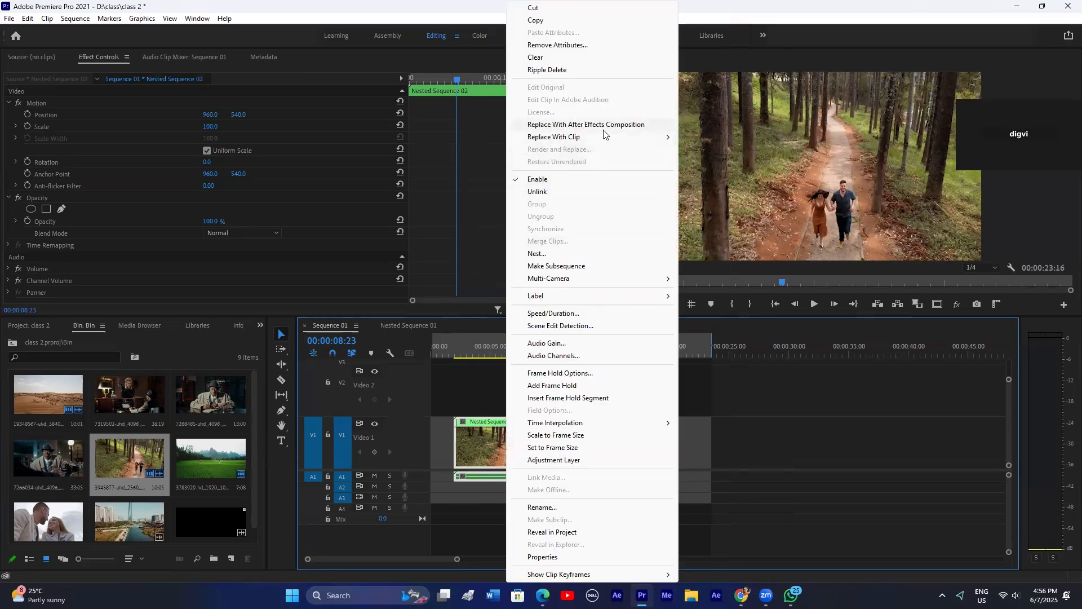
pyautogui.click(725, 388)
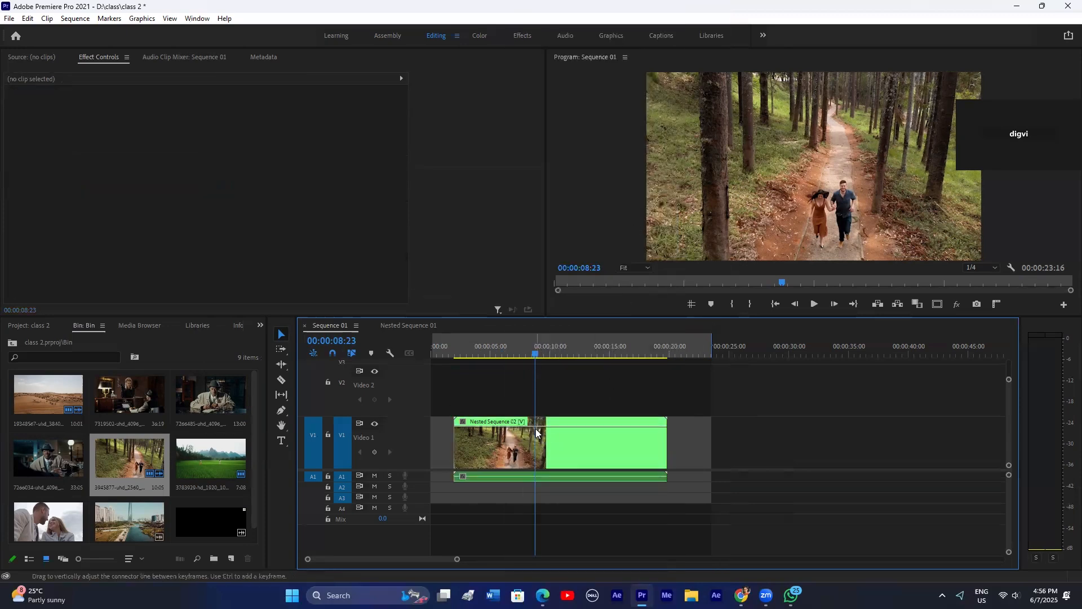
# Step: Duplicate the Nested Sequence 02 clip twice further along the timeline, one copy on V1 and one on V2
pyautogui.rightClick(528, 450)
pyautogui.keyDown('alt'); pyautogui.moveTo(528, 443); pyautogui.dragTo(725, 436); pyautogui.keyUp('alt')
pyautogui.moveTo(729, 340); pyautogui.dragTo(757, 345)
pyautogui.press('-')
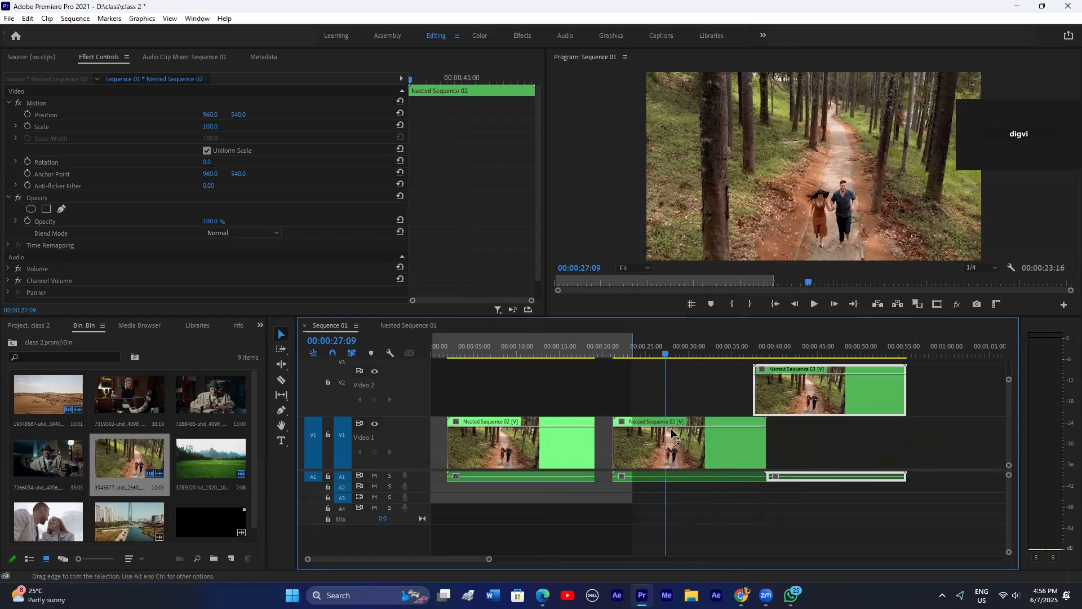
pyautogui.rightClick(677, 432)
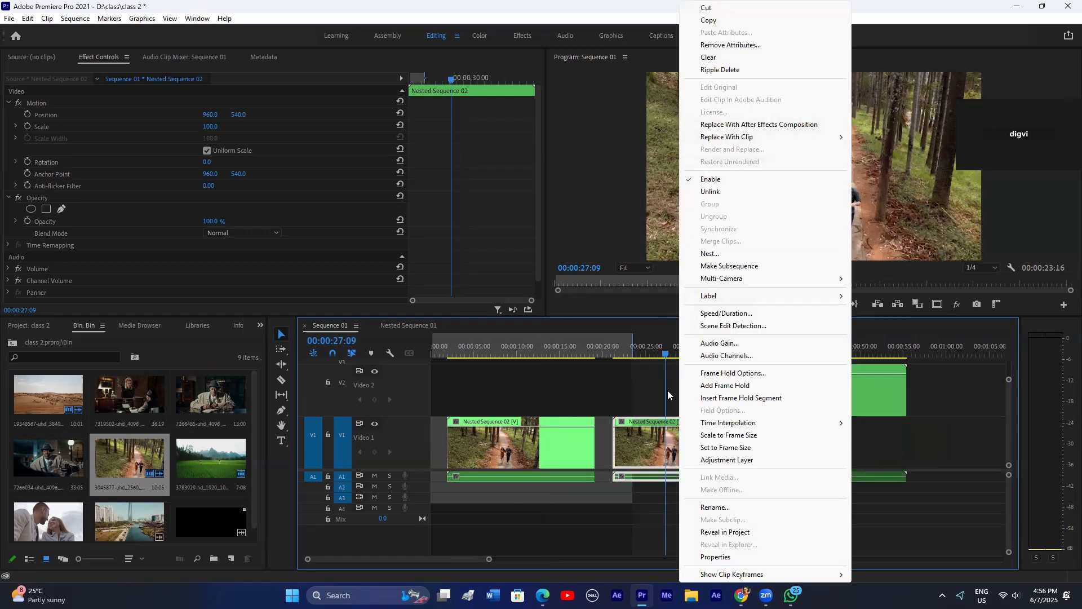
pyautogui.click(649, 396)
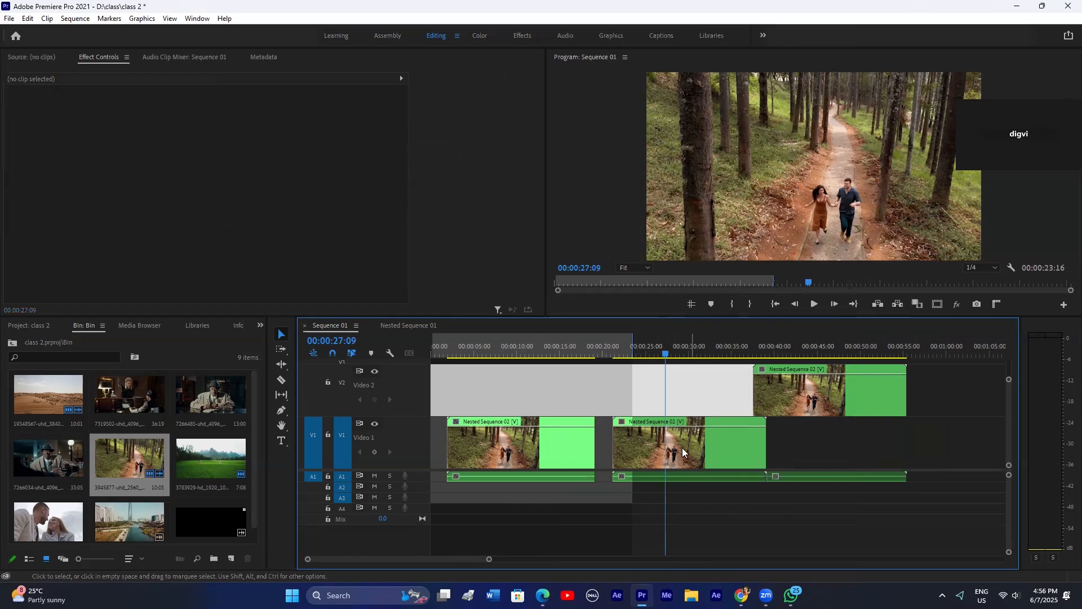
pyautogui.click(832, 433)
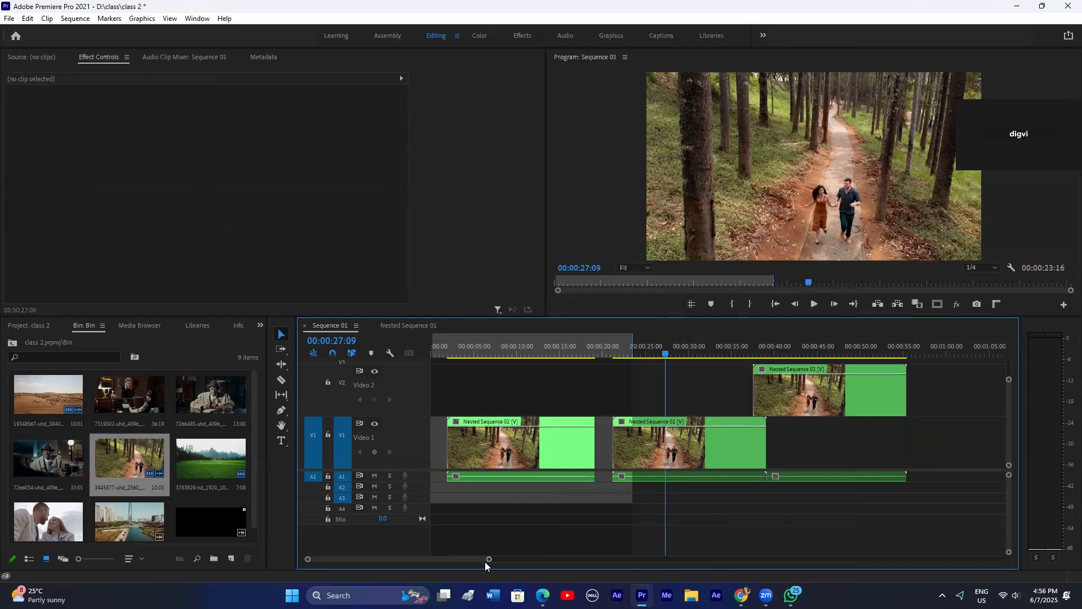
pyautogui.moveTo(504, 559); pyautogui.dragTo(505, 559)
pyautogui.rightClick(620, 446)
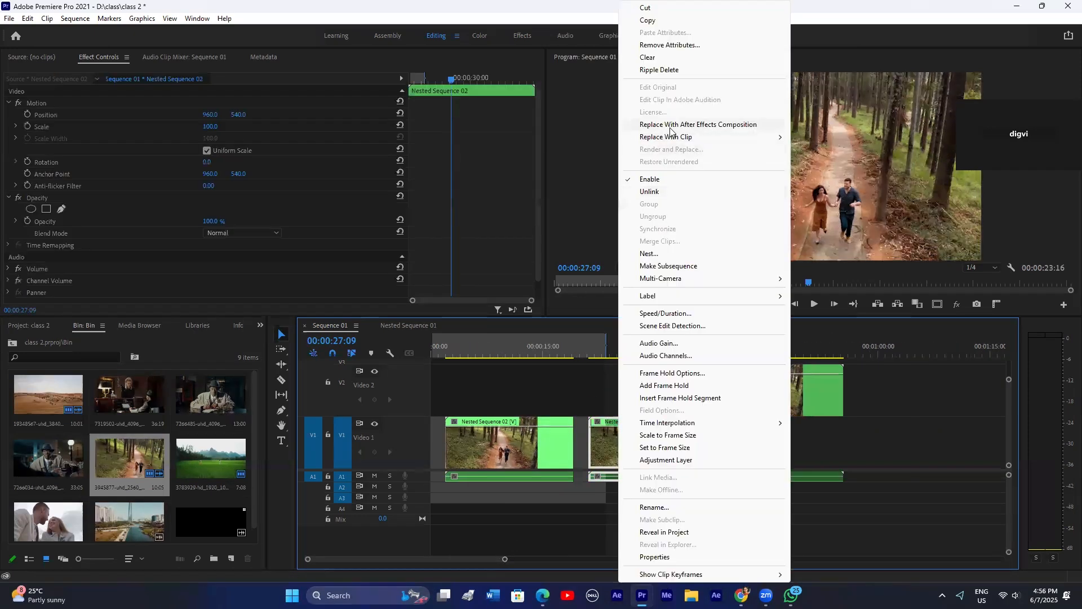
pyautogui.click(584, 396)
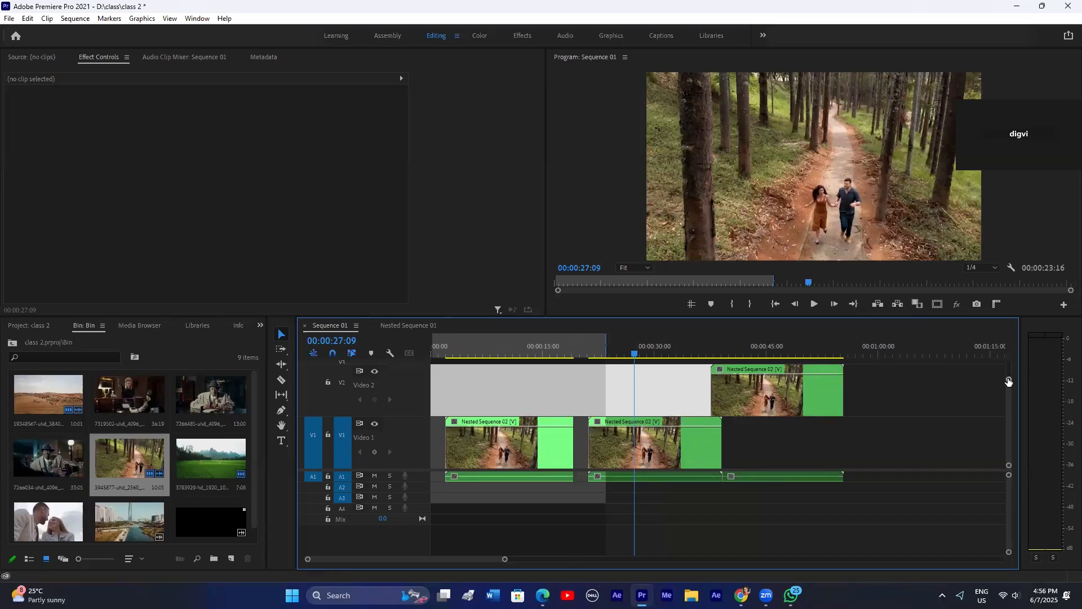
# Step: Reduce the height of the video tracks and make the timeline area taller so more tracks fit
pyautogui.moveTo(1009, 379); pyautogui.dragTo(1009, 375)
pyautogui.click(876, 428)
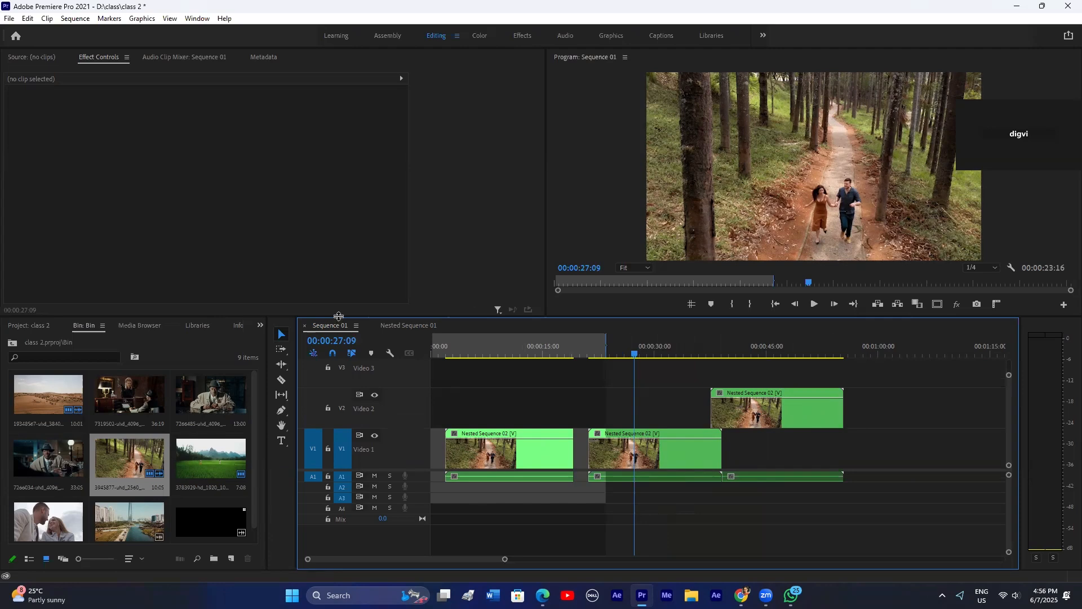
pyautogui.moveTo(338, 316); pyautogui.dragTo(349, 263)
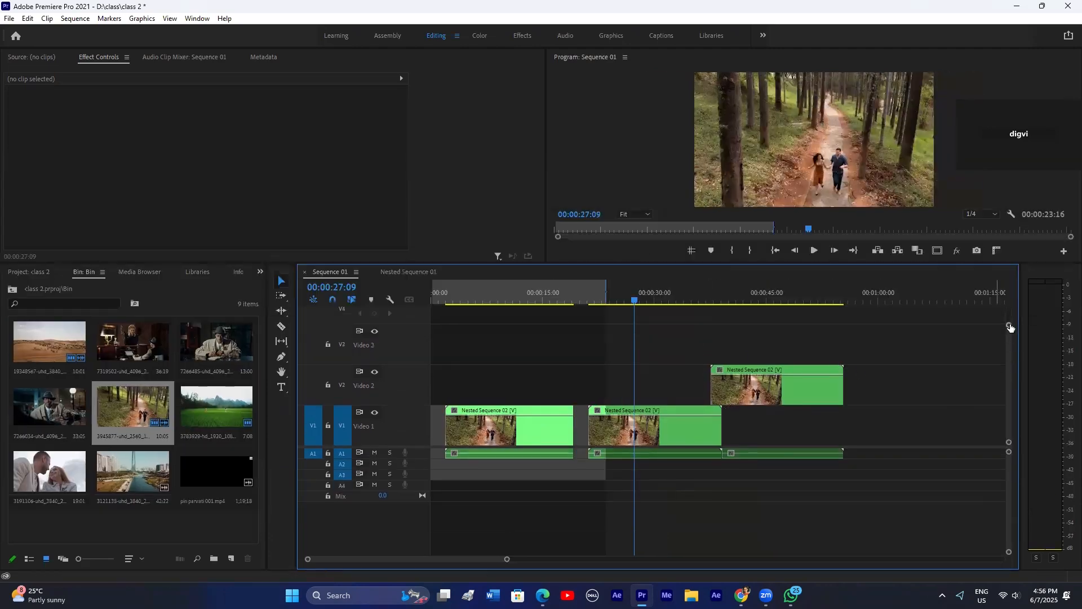
pyautogui.moveTo(1010, 325); pyautogui.dragTo(1009, 320)
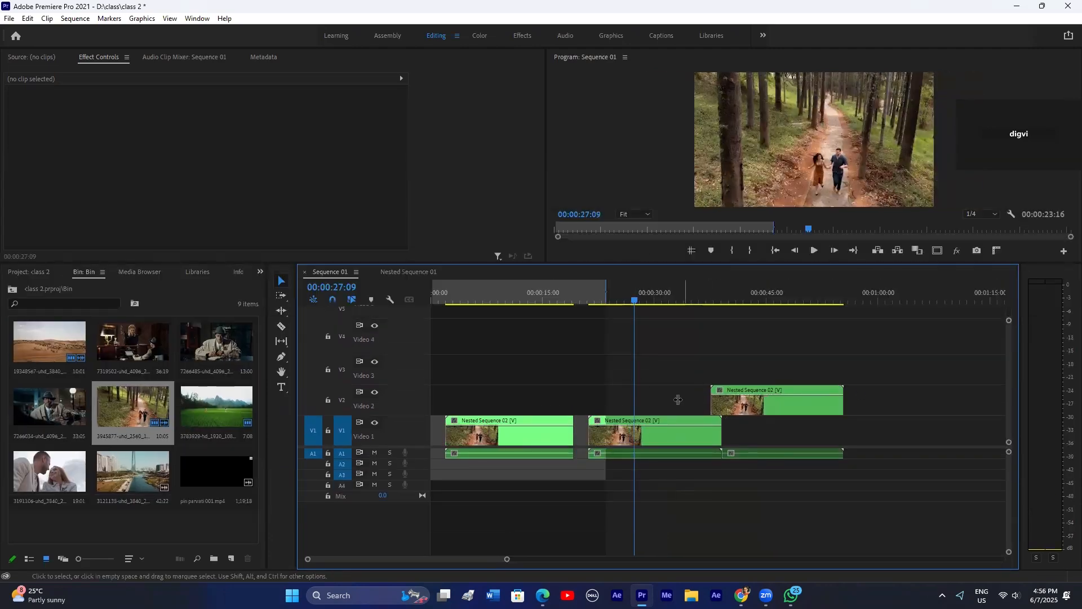
# Step: Lower the opacity of the second nested clip on V1 to 43%
pyautogui.rightClick(652, 434)
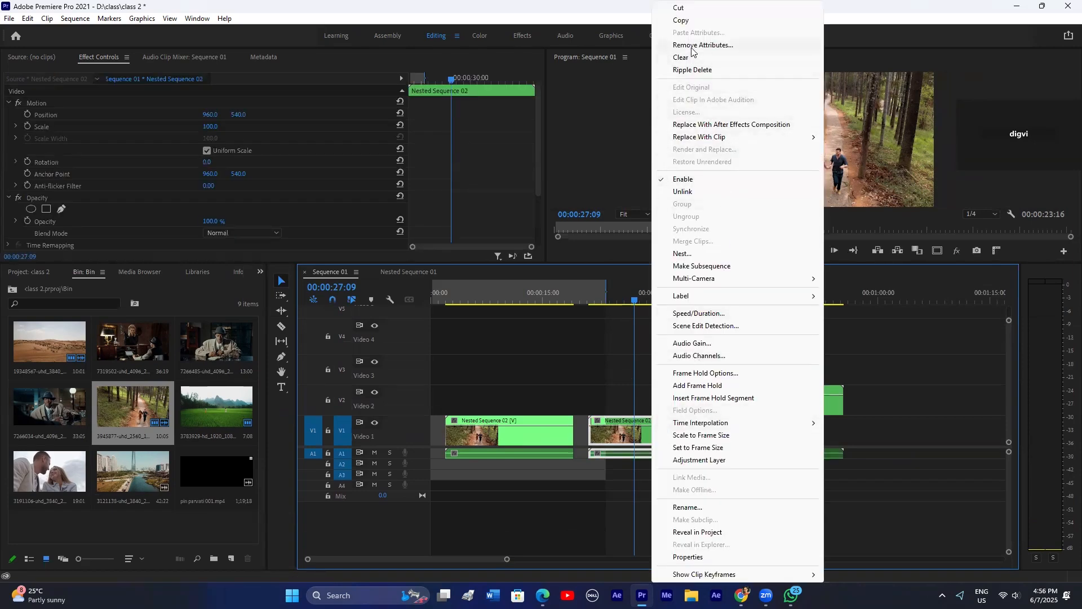
pyautogui.click(583, 388)
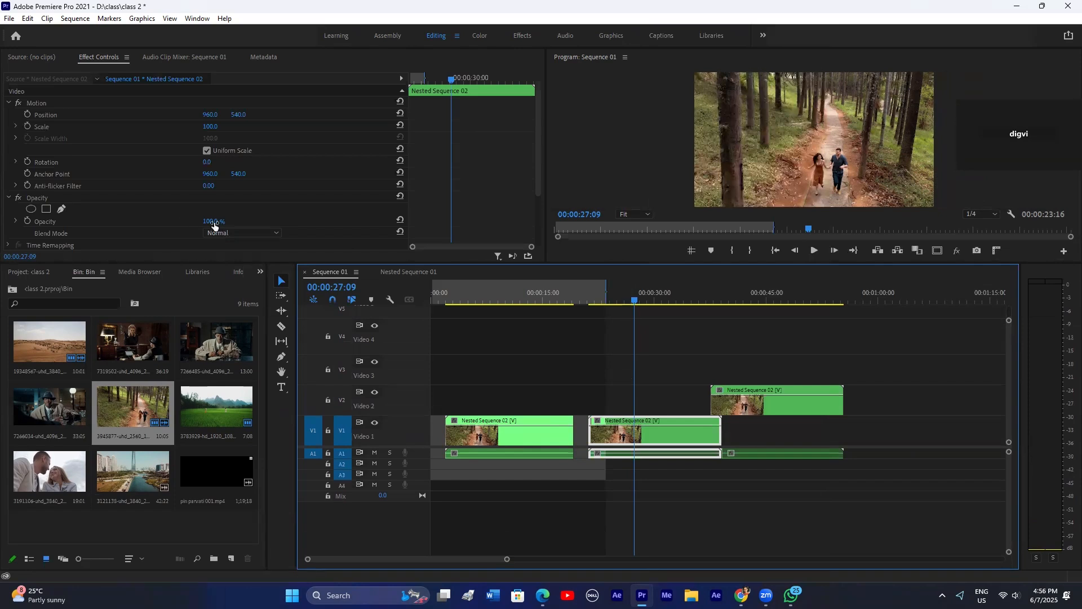
pyautogui.moveTo(212, 221); pyautogui.dragTo(180, 220)
# Step: Remove the second V1 nested clip's attributes with Motion, Opacity, Time Remapping, Volume, Channel Volume and Panner all included
pyautogui.rightClick(666, 418)
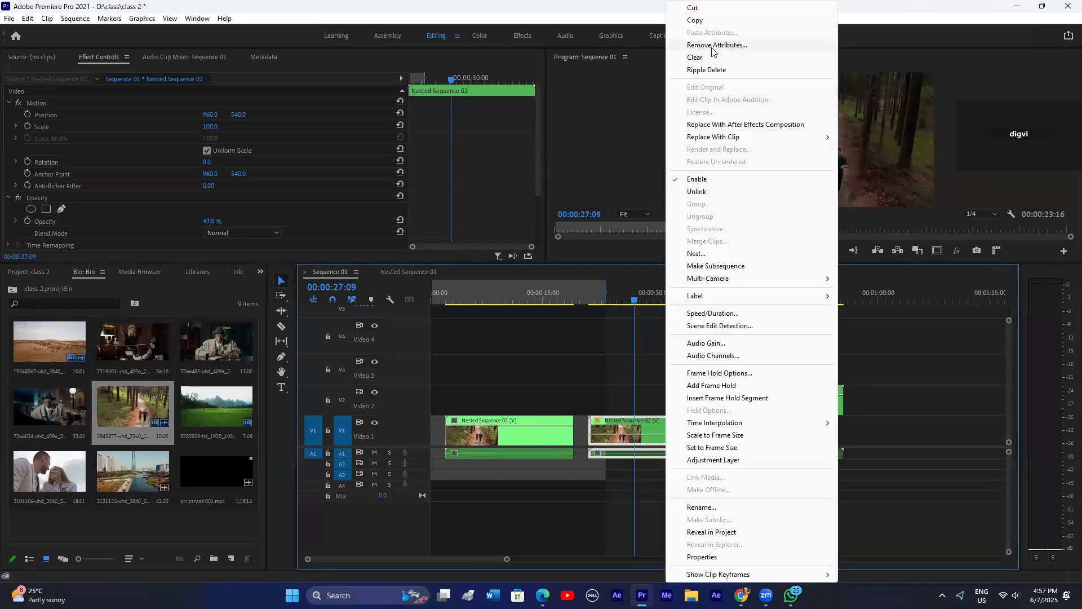
pyautogui.click(718, 45)
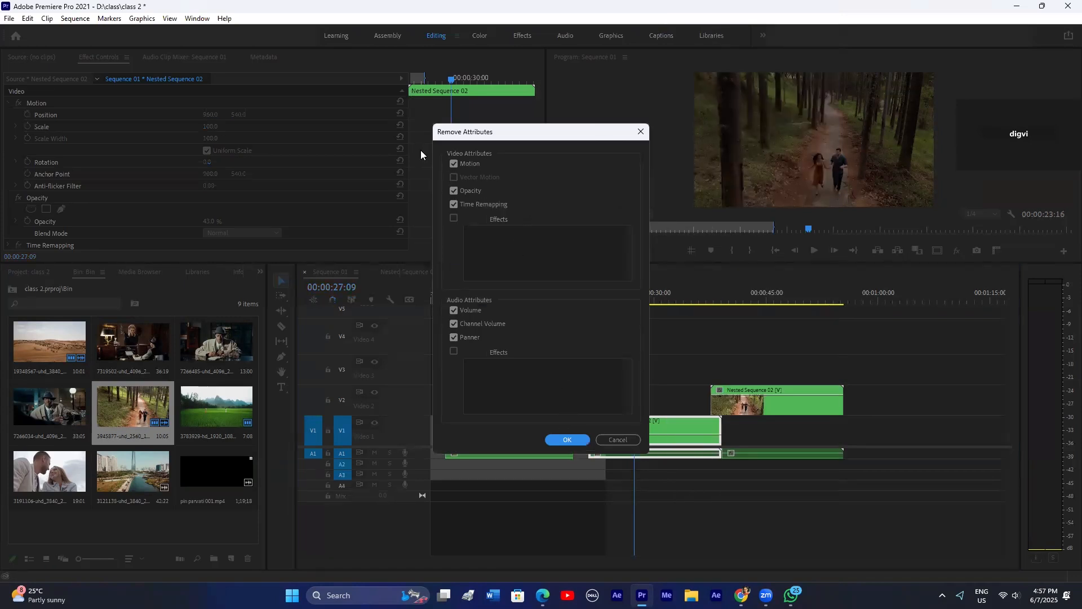
pyautogui.click(567, 441)
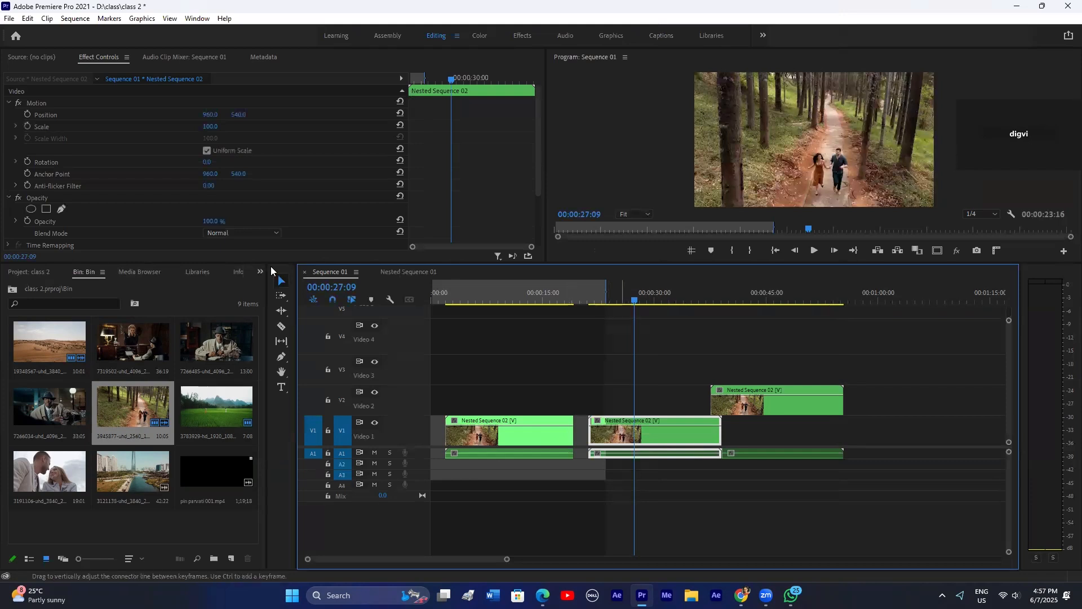
# Step: Try an opacity of 78% and a scale of 123 on the second V1 nested clip, undoing each change
pyautogui.moveTo(215, 221); pyautogui.dragTo(203, 221)
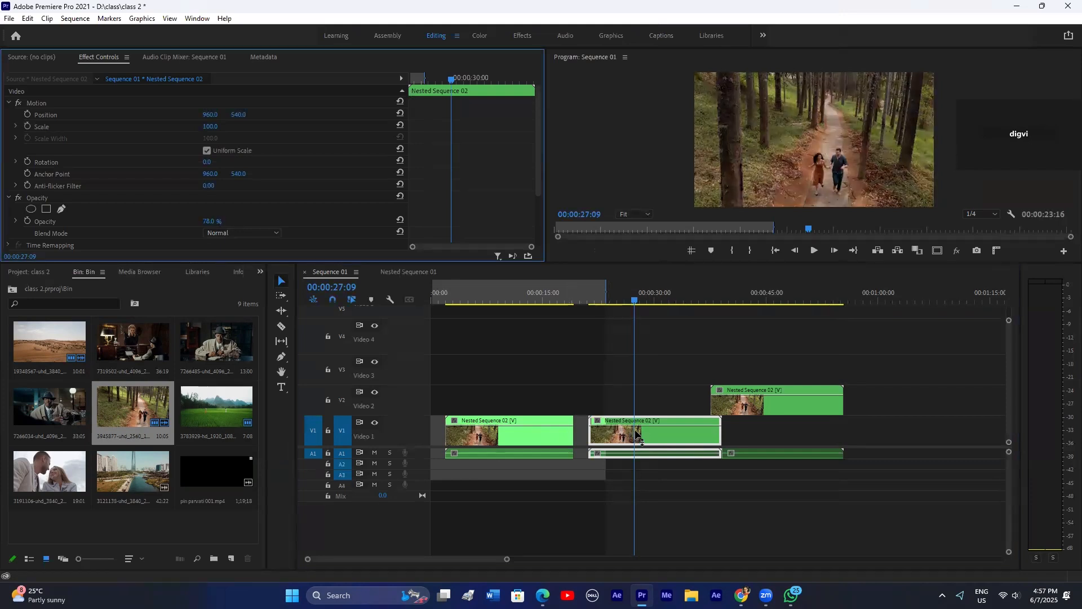
pyautogui.click(662, 414)
pyautogui.hotkey('ctrl', 'z')
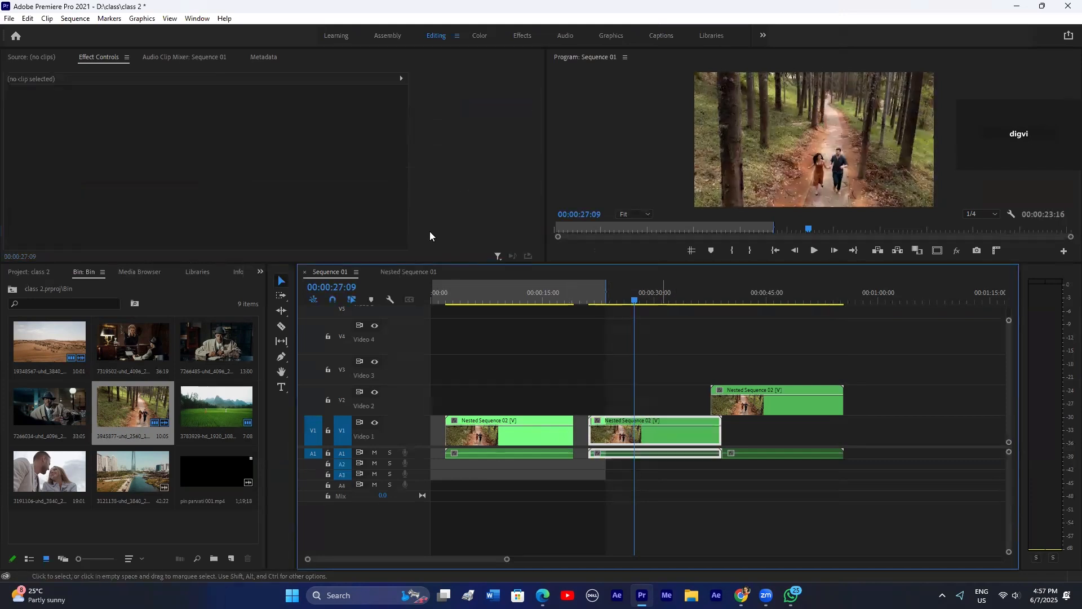
pyautogui.moveTo(209, 127); pyautogui.dragTo(223, 127)
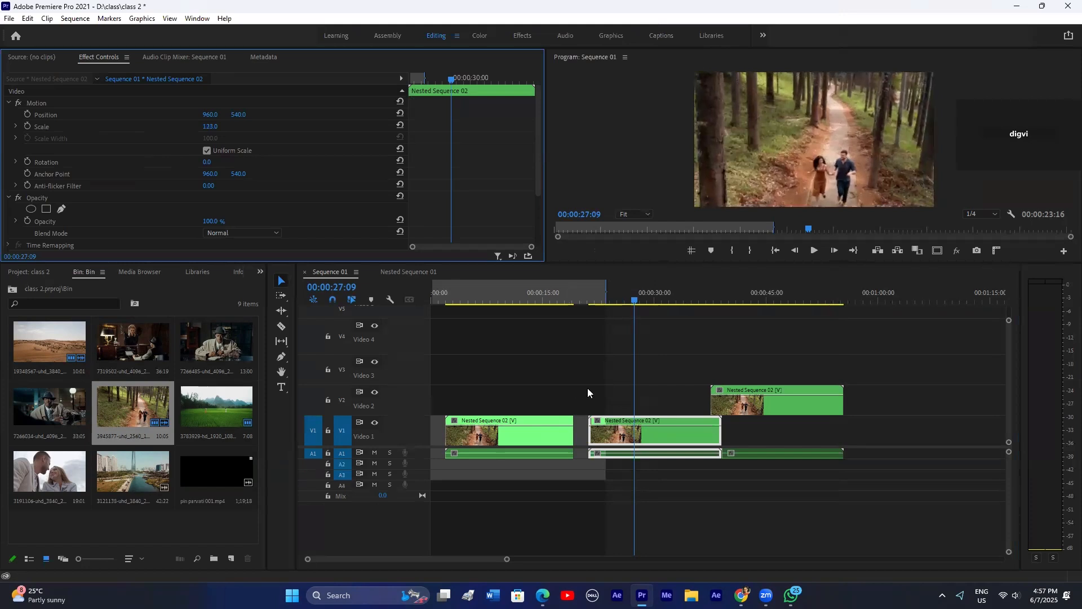
pyautogui.hotkey('ctrl', 'z')
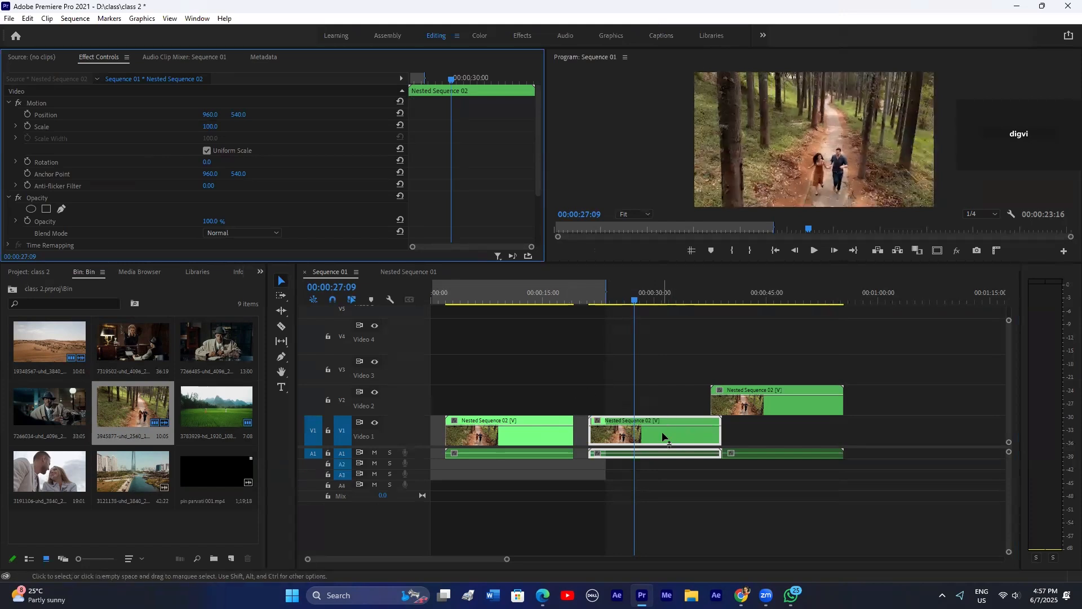
# Step: Remove only the Opacity attribute from the second V1 nested clip, excluding Motion, Time Remapping, Volume, Channel Volume and Panner
pyautogui.rightClick(663, 438)
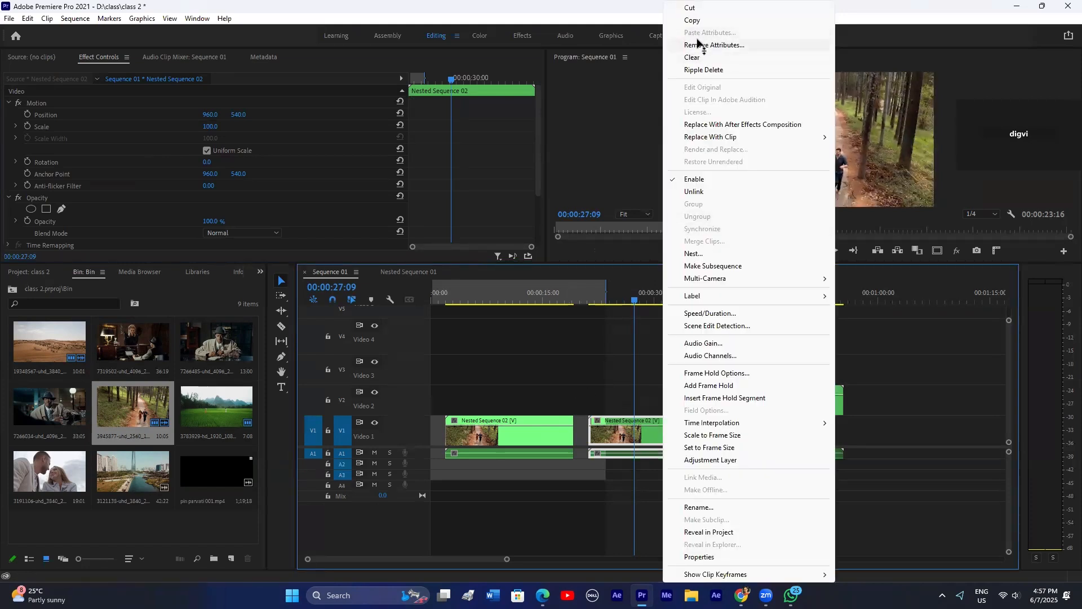
pyautogui.click(699, 44)
pyautogui.click(454, 204)
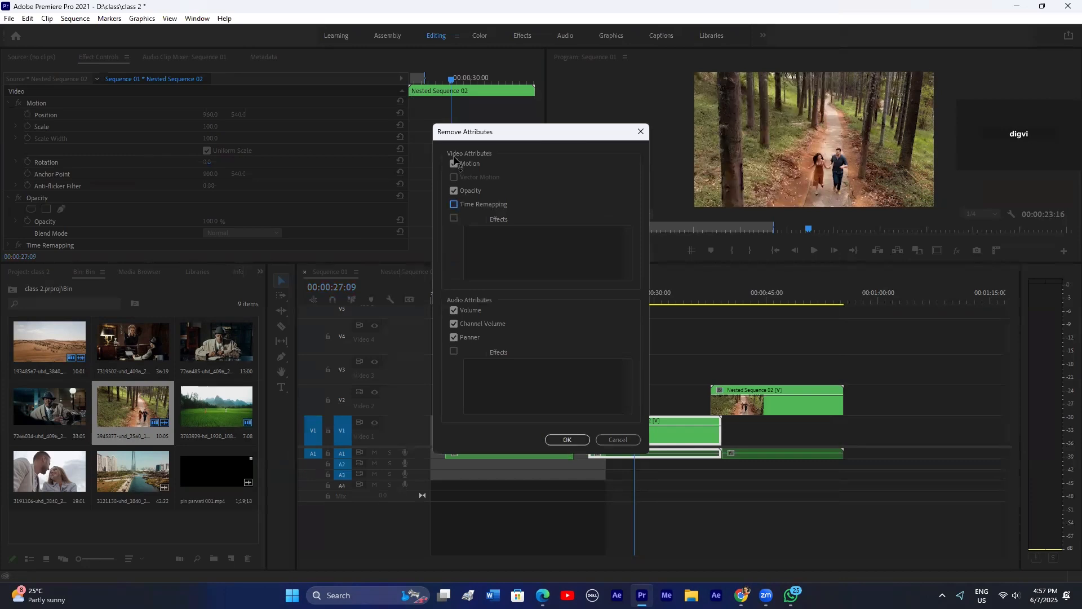
pyautogui.click(453, 310)
pyautogui.click(454, 323)
pyautogui.click(454, 337)
pyautogui.click(454, 164)
pyautogui.click(566, 440)
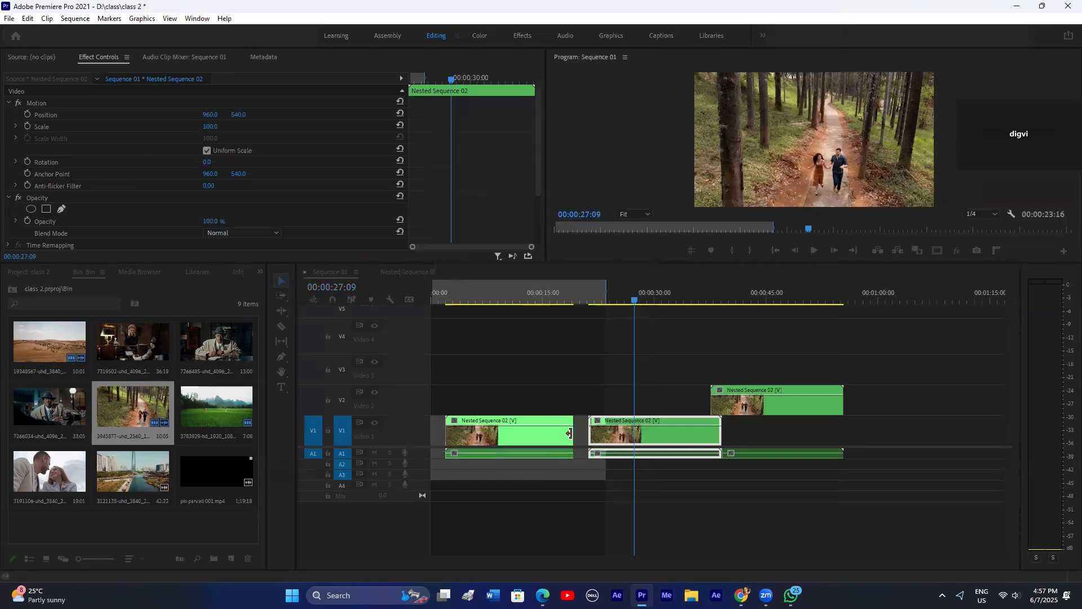
pyautogui.click(664, 389)
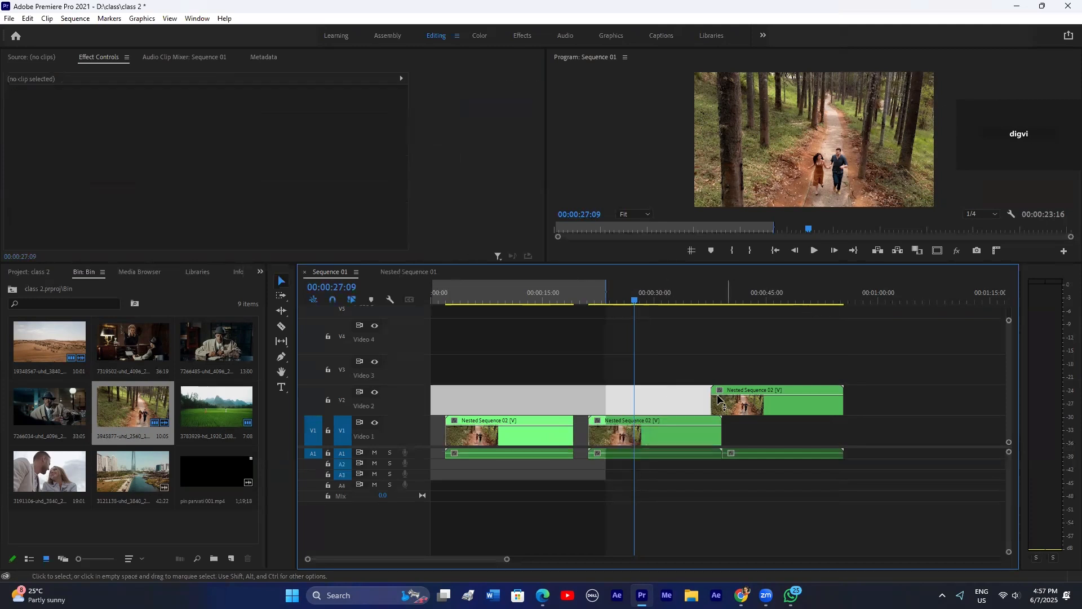
# Step: Examine the Show Clip Keyframes options for Motion, Opacity and Time Remapping on the second nested clip on V1
pyautogui.rightClick(631, 431)
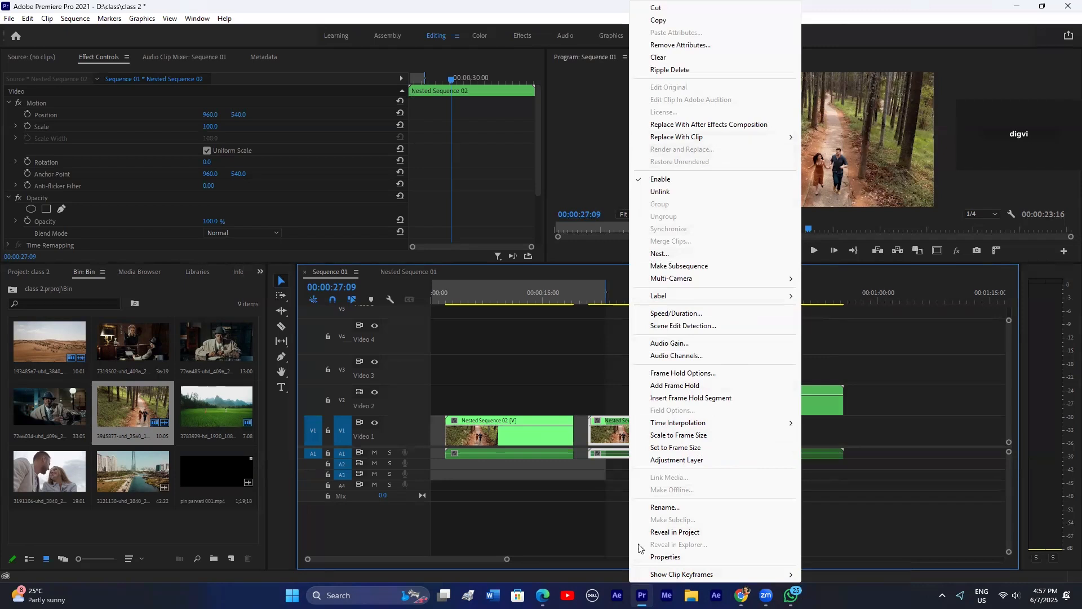
pyautogui.moveTo(690, 576)
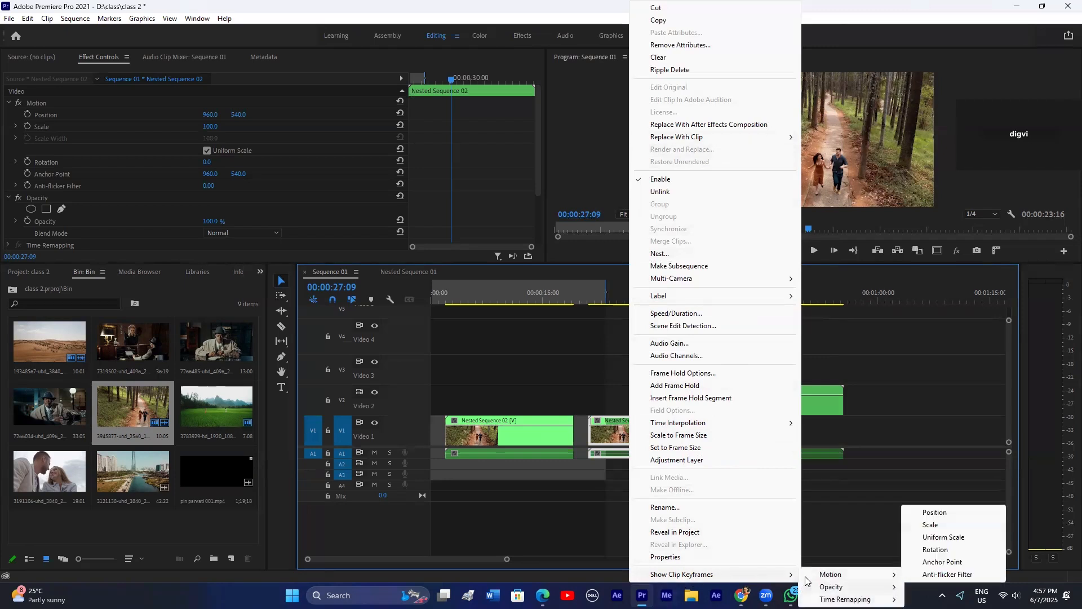
pyautogui.click(598, 424)
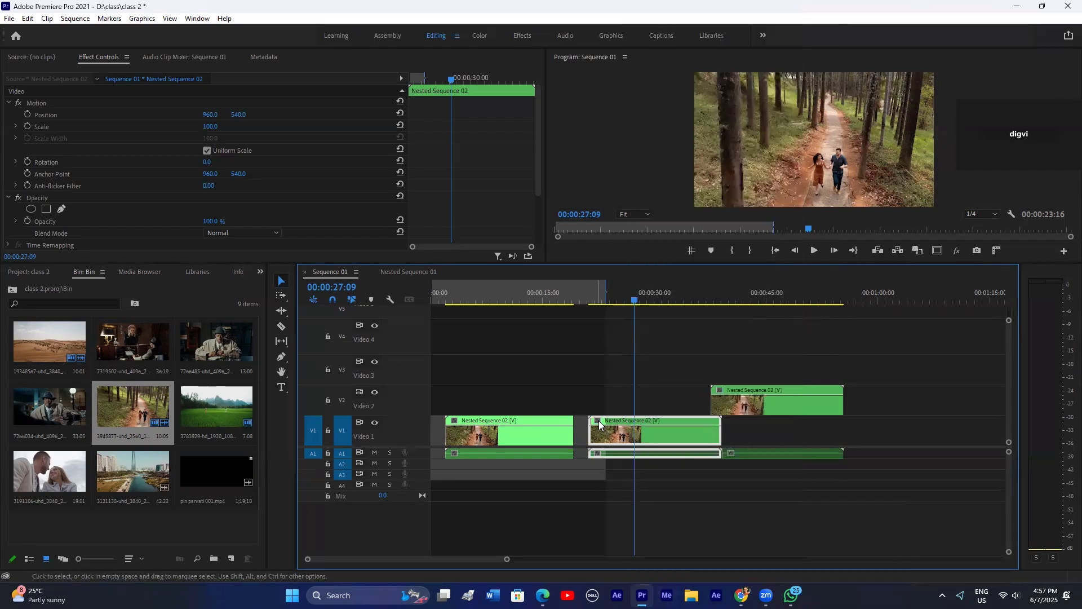
pyautogui.click(595, 421)
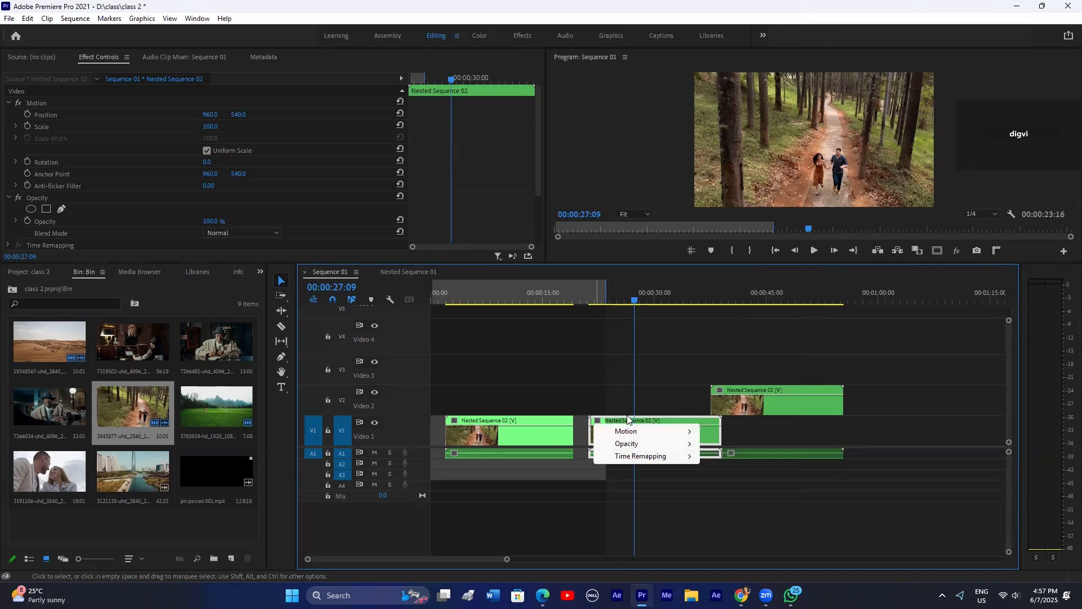
pyautogui.click(657, 423)
pyautogui.rightClick(656, 423)
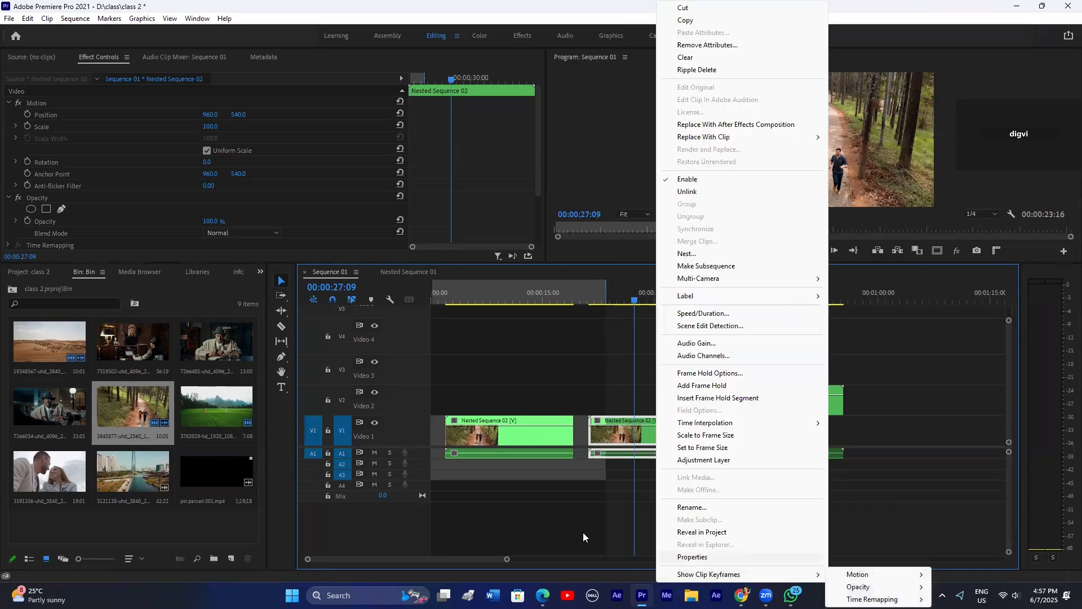
pyautogui.click(605, 517)
pyautogui.click(640, 421)
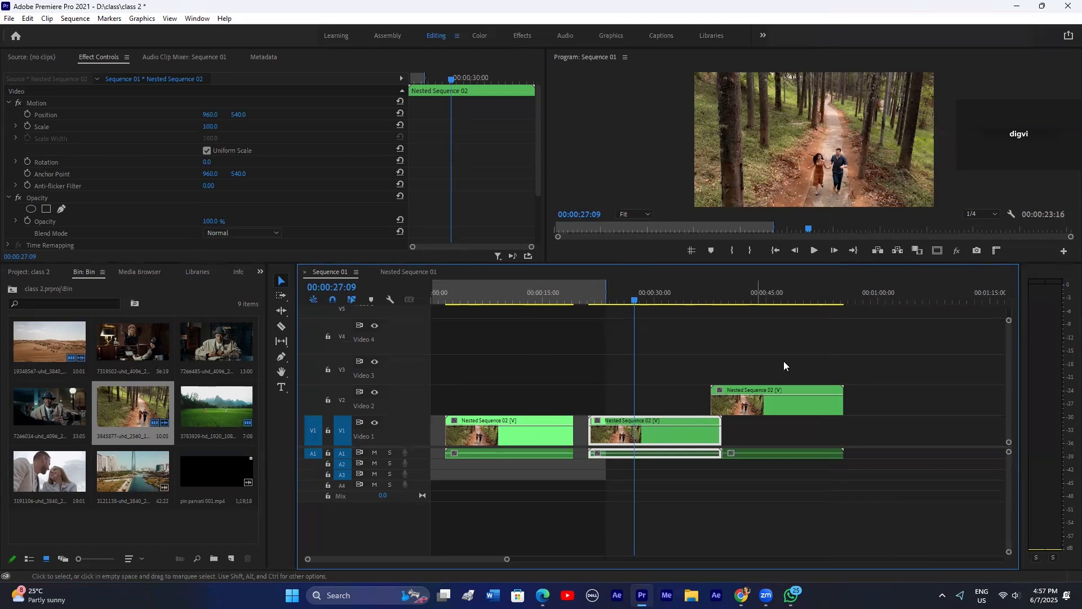
pyautogui.moveTo(788, 362); pyautogui.dragTo(589, 377)
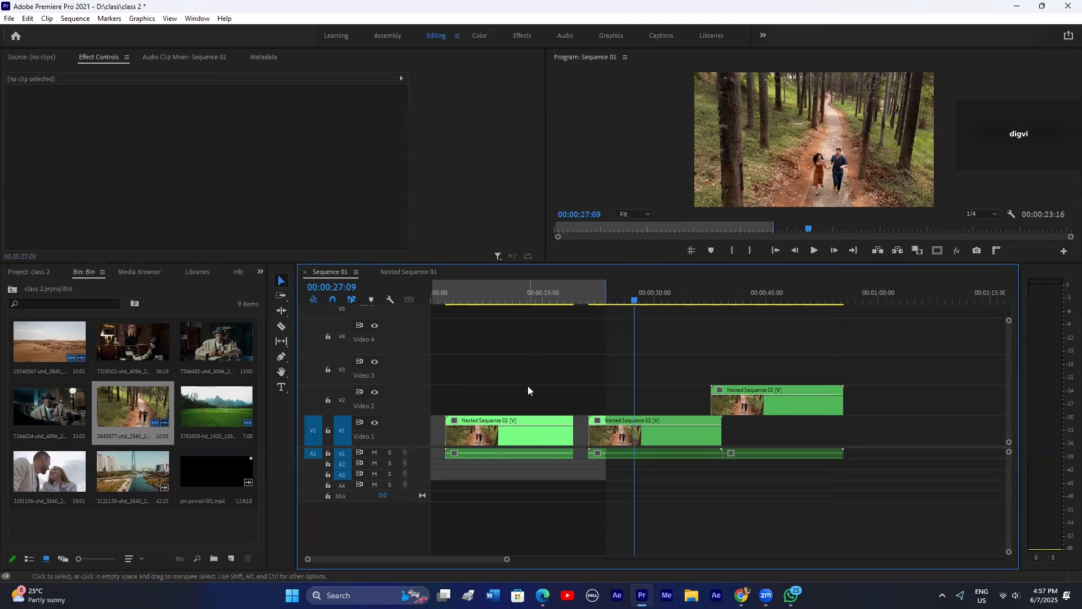
pyautogui.click(608, 424)
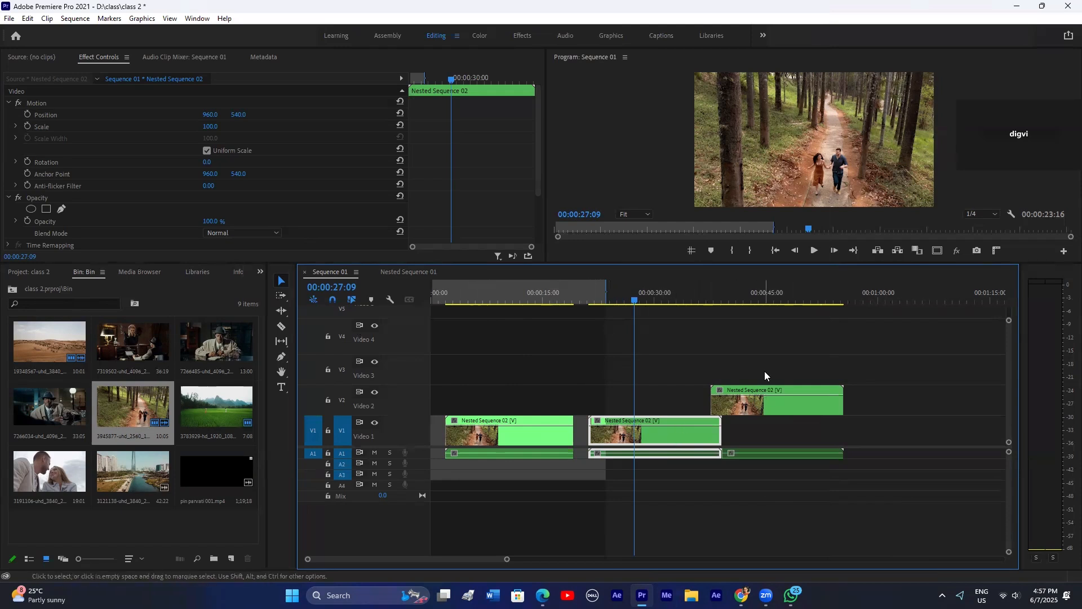
# Step: Delete all the nested clips and their audio from Sequence 01, leaving the playhead at 00:00:04:00
pyautogui.moveTo(765, 371); pyautogui.dragTo(677, 454)
pyautogui.press('Delete')
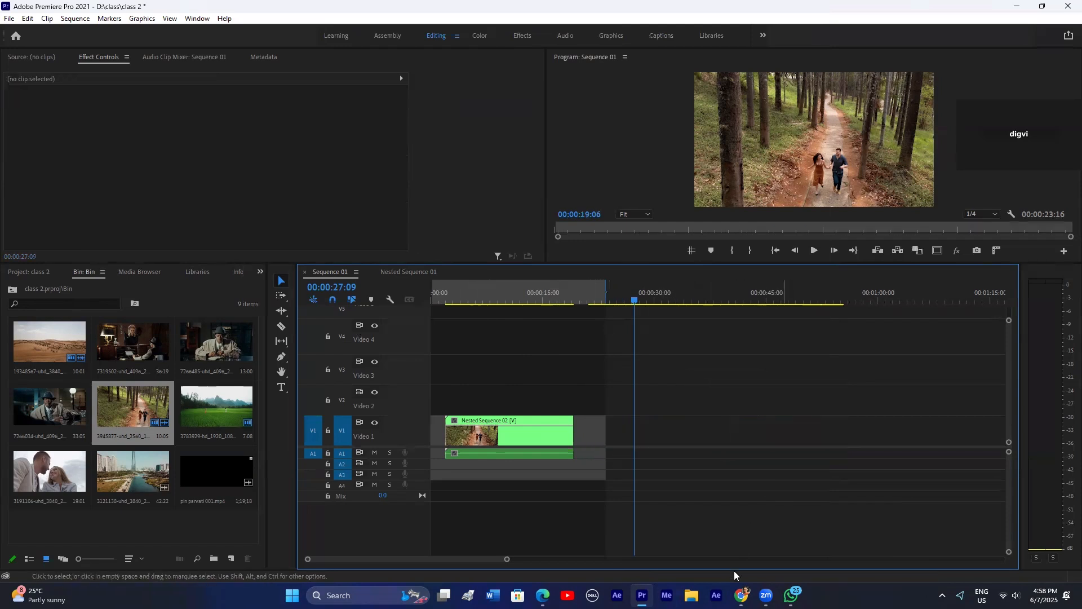
pyautogui.moveTo(446, 299)
pyautogui.mouseDown()
pyautogui.moveTo(471, 299)
pyautogui.moveTo(460, 299)
pyautogui.mouseUp()
pyautogui.moveTo(546, 404); pyautogui.dragTo(513, 451)
pyautogui.press('Delete')
pyautogui.click(216, 348)
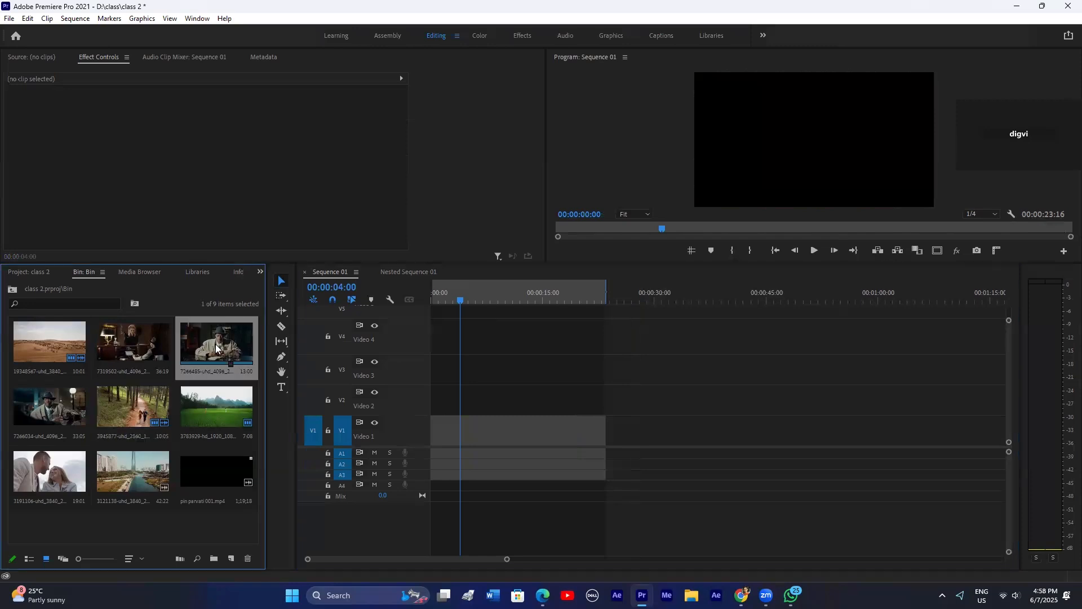
pyautogui.click(193, 526)
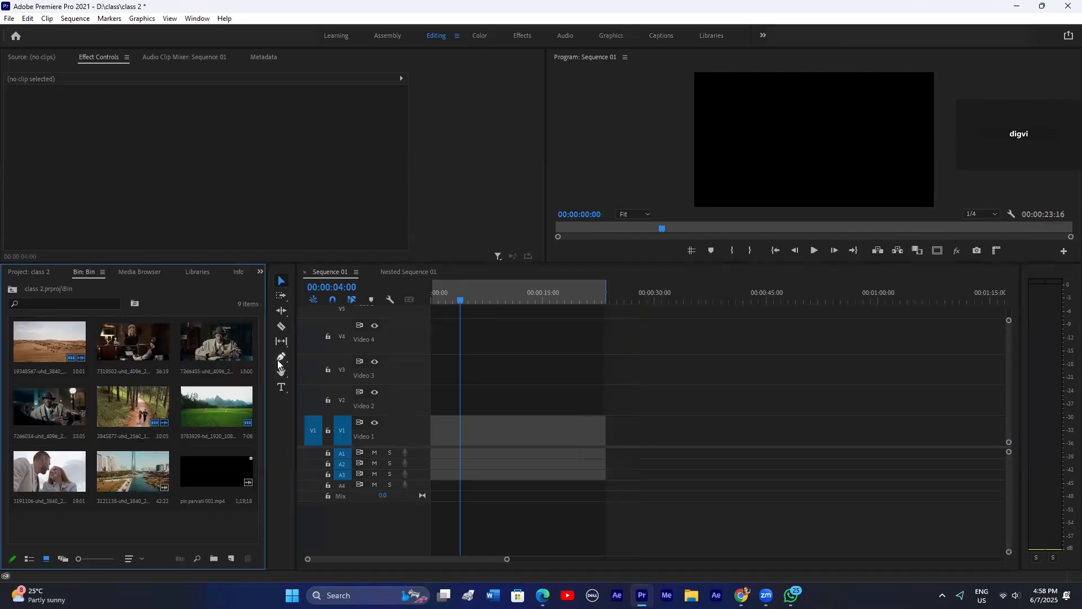
# Step: Draw a circle in the upper middle of the frame with the Ellipse tool and select its graphic clip
pyautogui.click(280, 358)
pyautogui.click(330, 380)
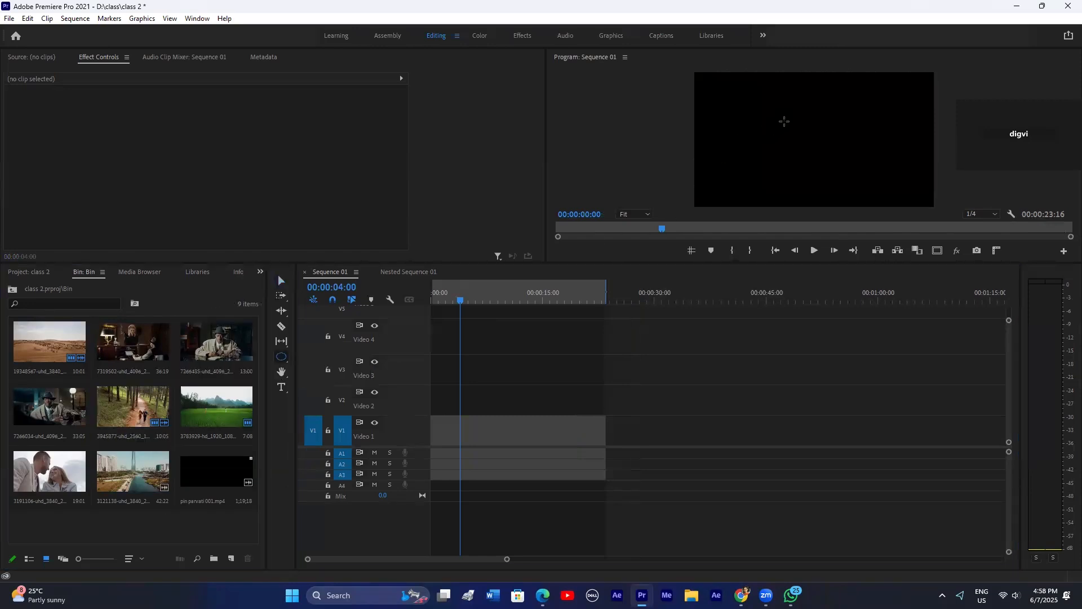
pyautogui.moveTo(788, 113)
pyautogui.mouseDown()
pyautogui.moveTo(843, 167)
pyautogui.moveTo(814, 142)
pyautogui.mouseUp()
pyautogui.click(507, 391)
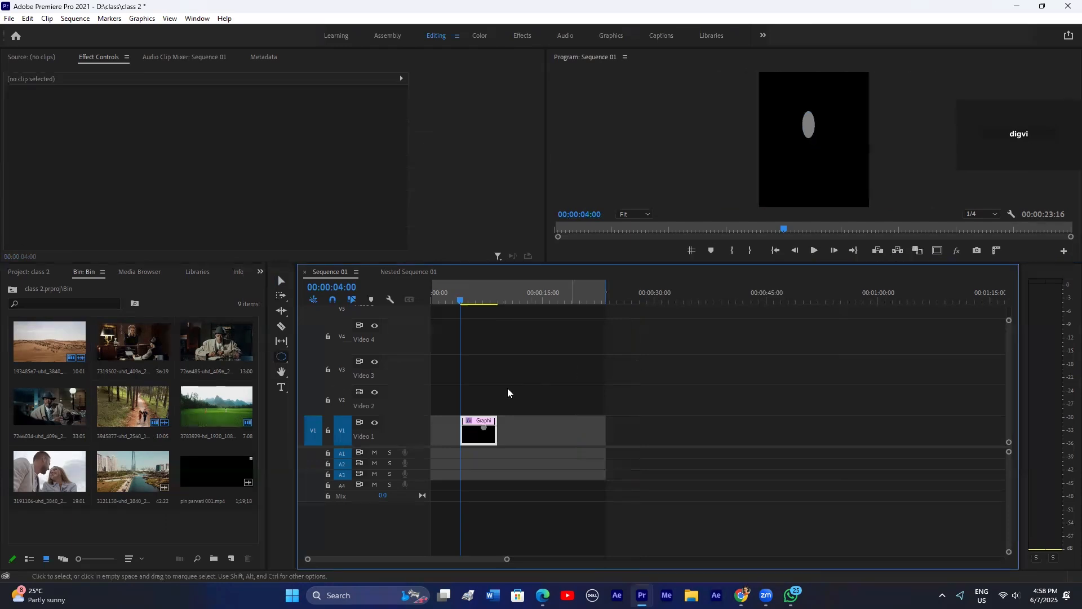
pyautogui.click(478, 430)
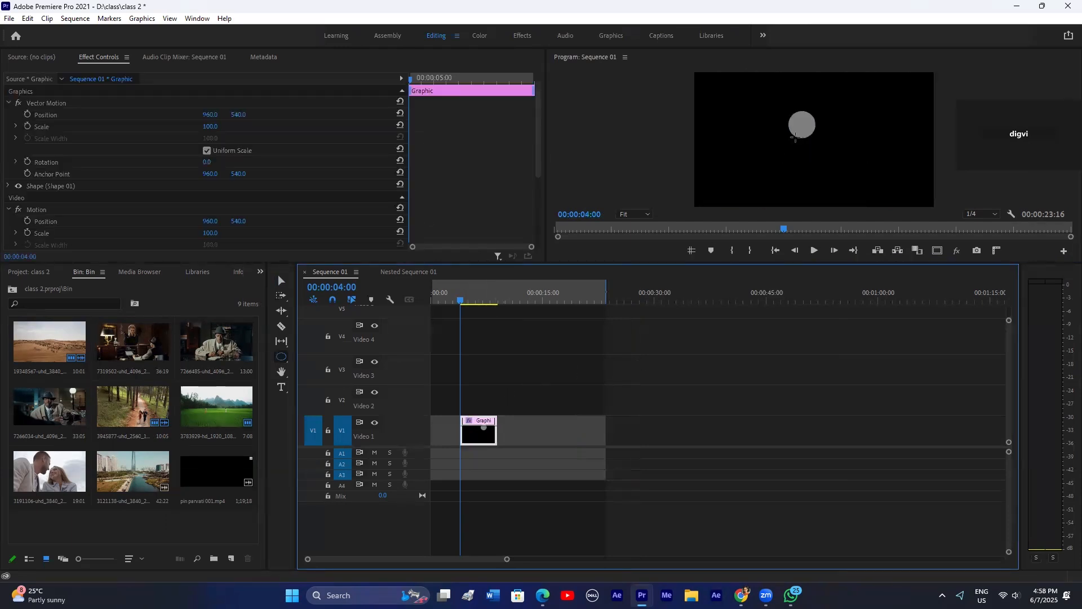
# Step: Show the graphic clip's effect controls, expand the Shape 01 properties, and enlarge that area to see more settings
pyautogui.click(514, 401)
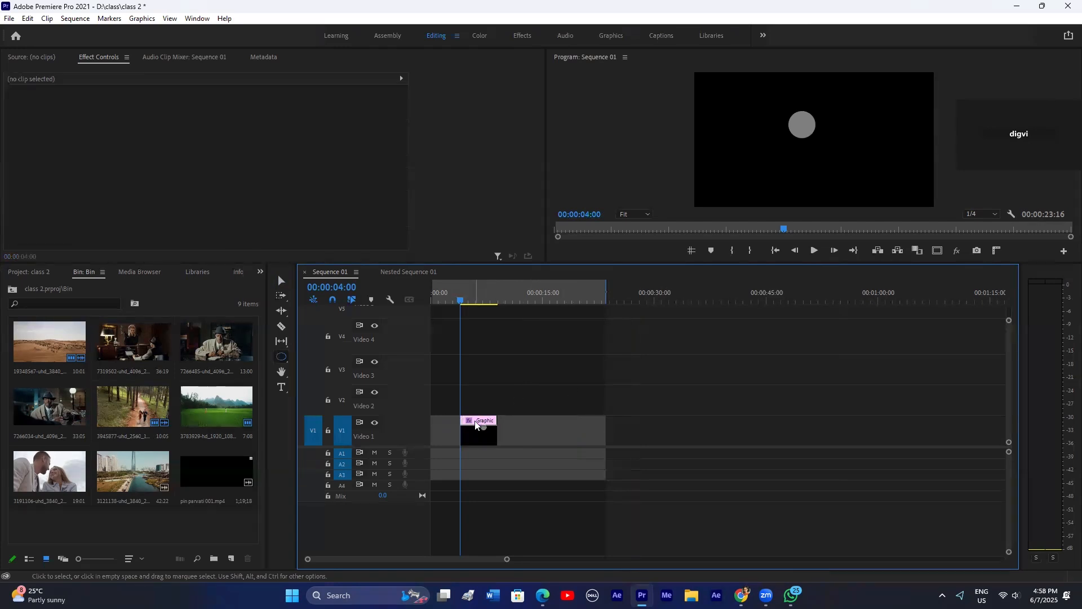
pyautogui.click(476, 424)
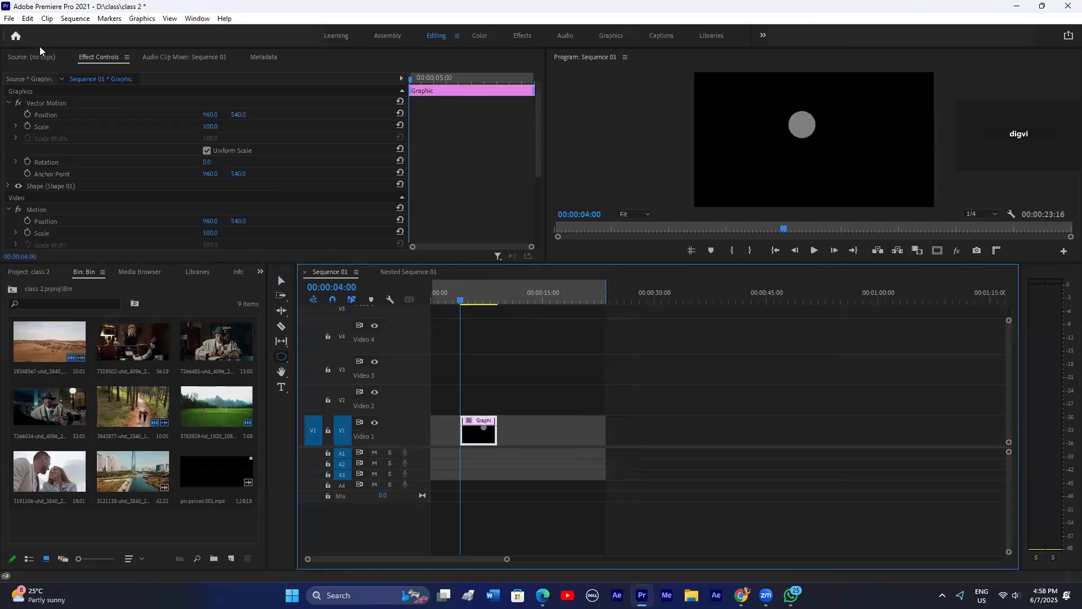
pyautogui.click(103, 58)
pyautogui.click(33, 59)
pyautogui.click(98, 57)
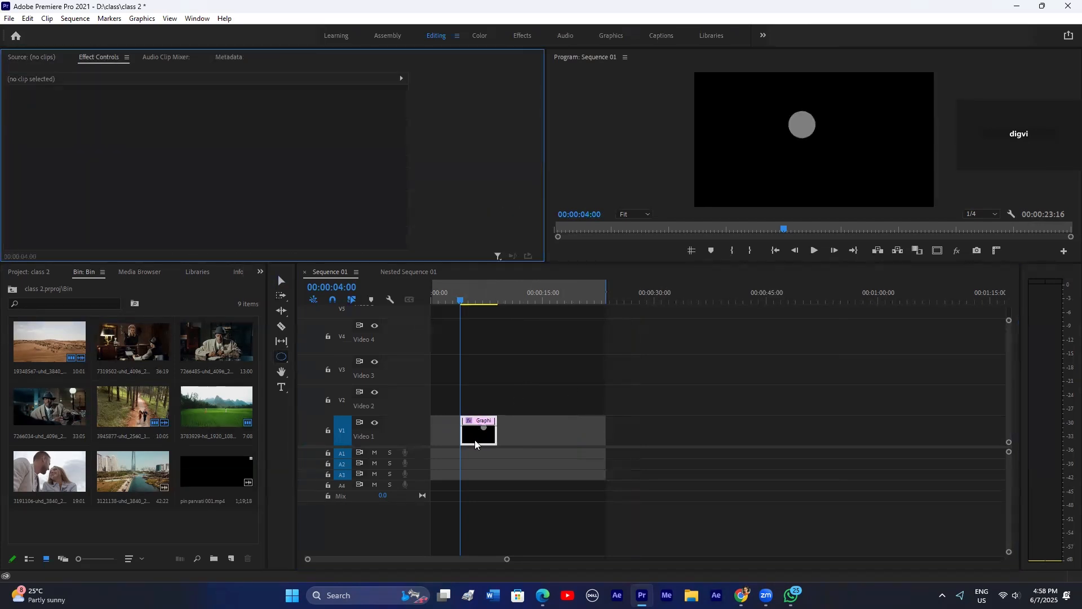
pyautogui.click(475, 443)
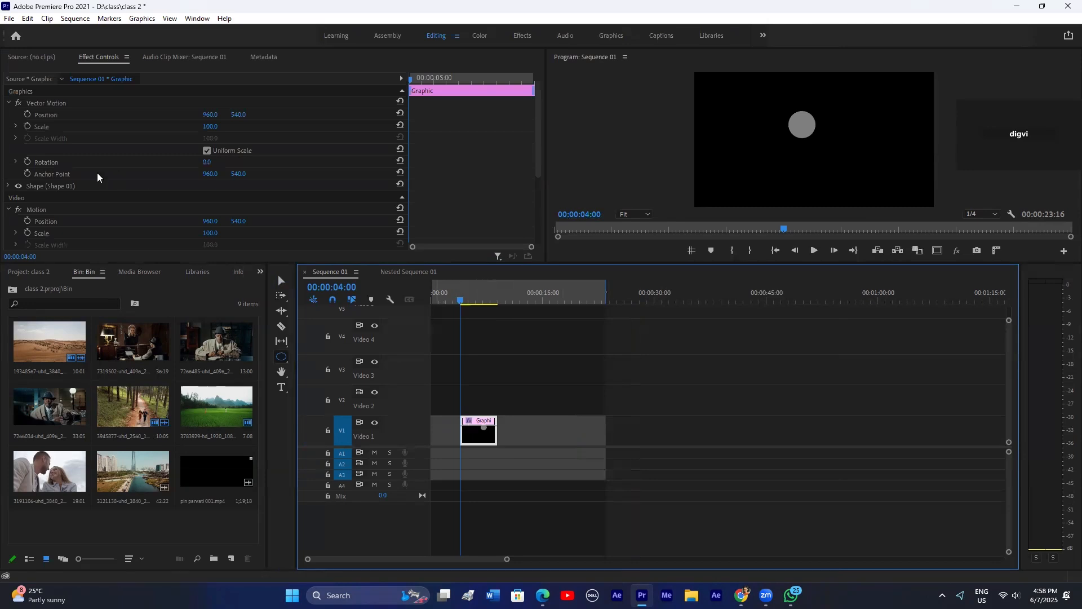
pyautogui.scroll(-1, 33, 163)
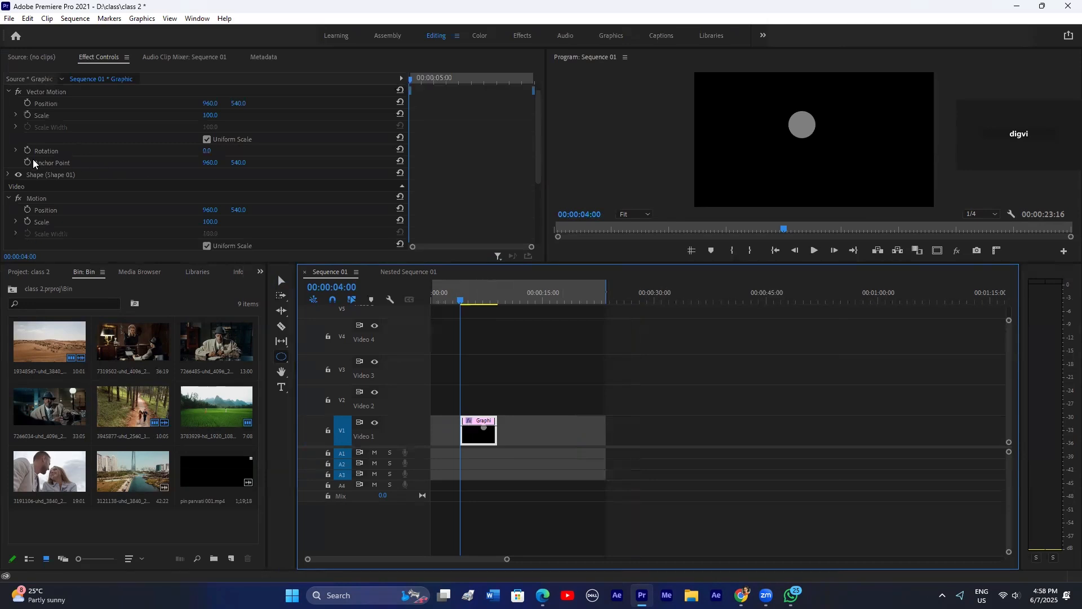
pyautogui.click(8, 176)
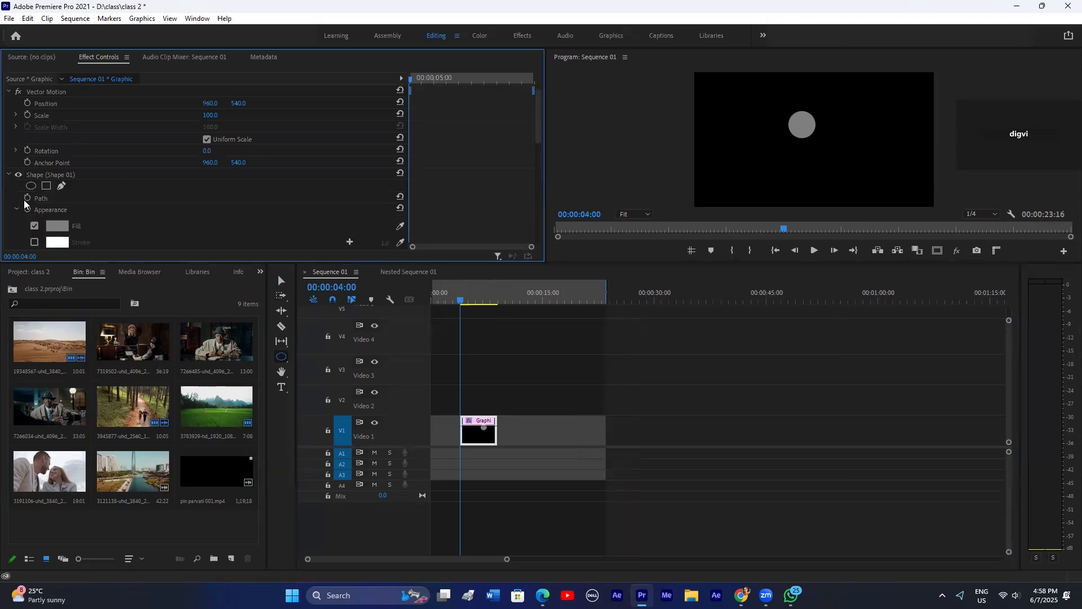
pyautogui.moveTo(110, 263); pyautogui.dragTo(107, 363)
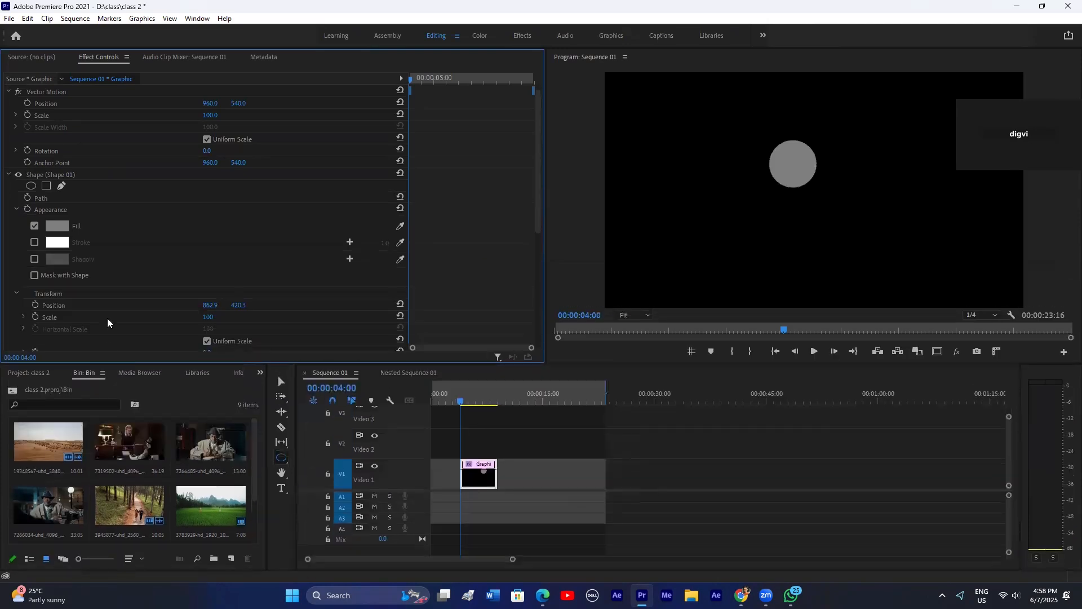
# Step: Change the circle's fill to red (FF0000) and enable a white stroke with a width of 21
pyautogui.scroll(-1, 110, 256)
pyautogui.click(59, 216)
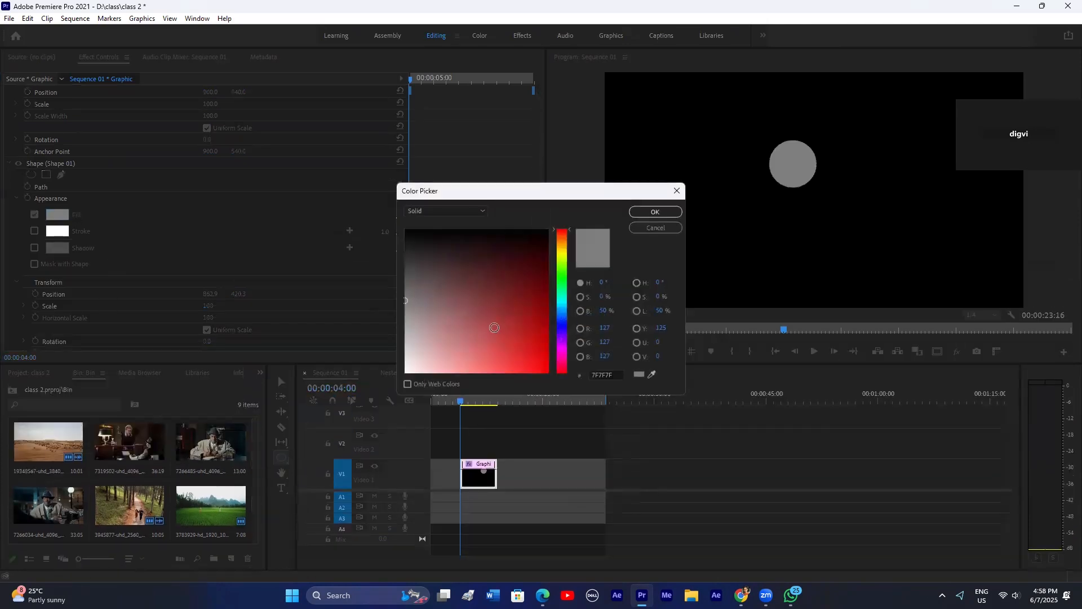
pyautogui.click(520, 330)
pyautogui.click(655, 212)
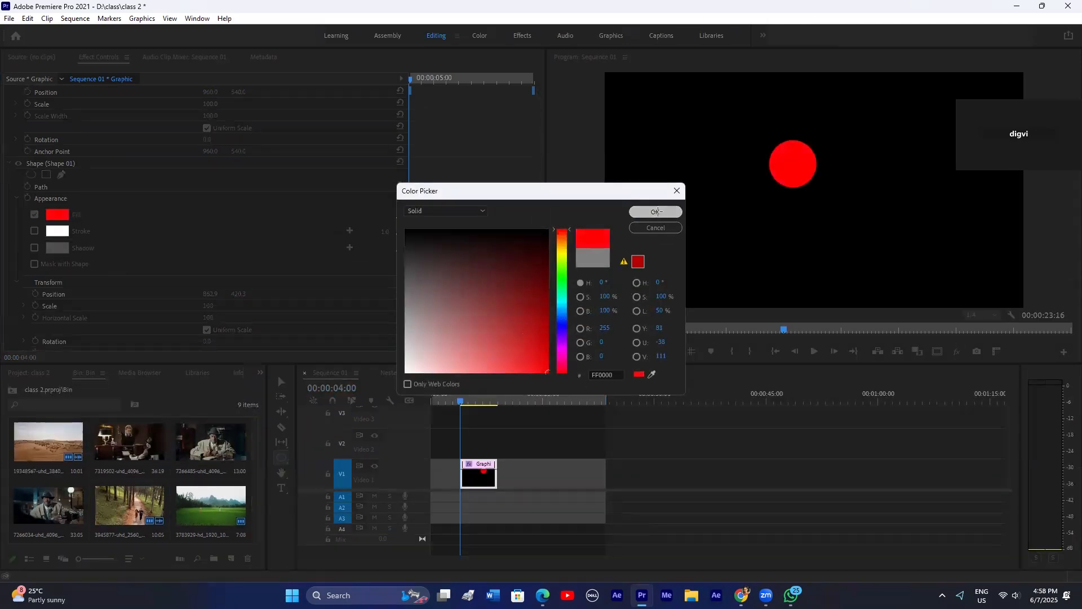
pyautogui.click(34, 231)
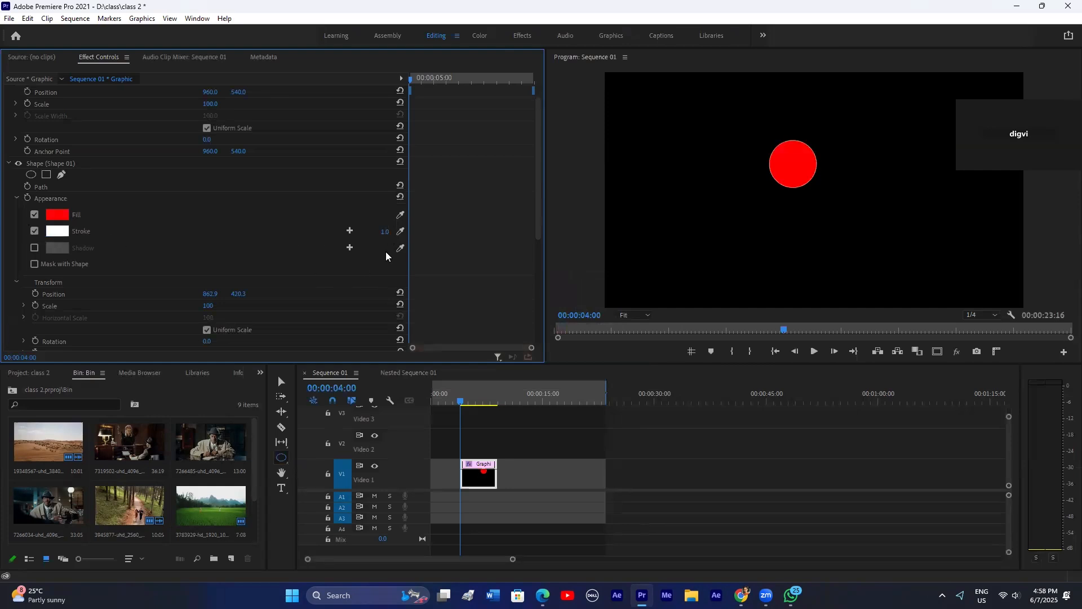
pyautogui.moveTo(382, 231)
pyautogui.mouseDown()
pyautogui.moveTo(401, 231)
pyautogui.moveTo(372, 231)
pyautogui.mouseUp()
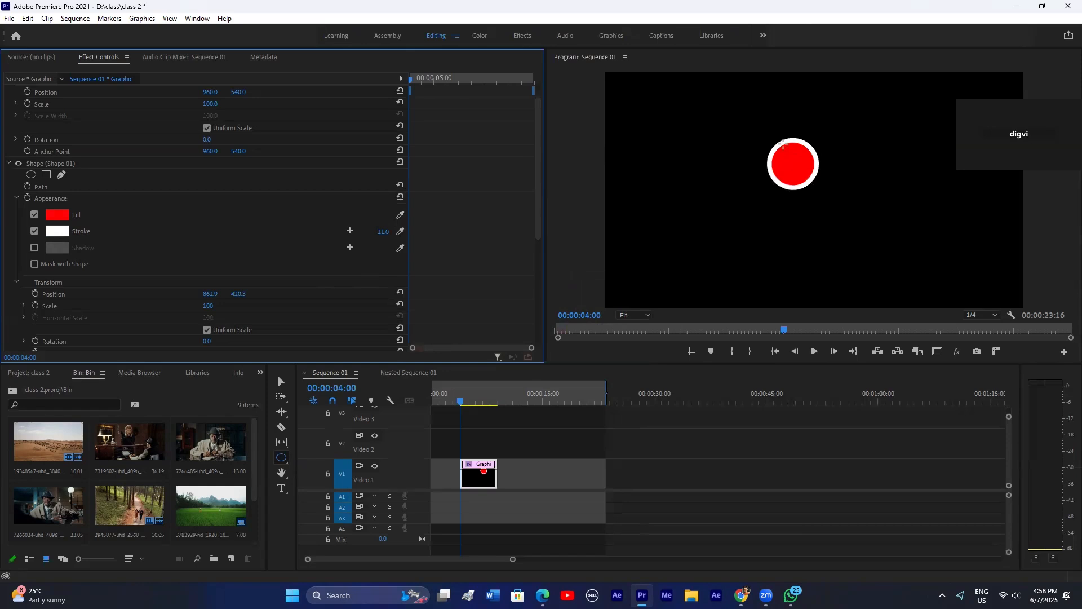
# Step: Try the circle without its fill and with a shadow, restoring the fill and removing the shadow
pyautogui.click(35, 215)
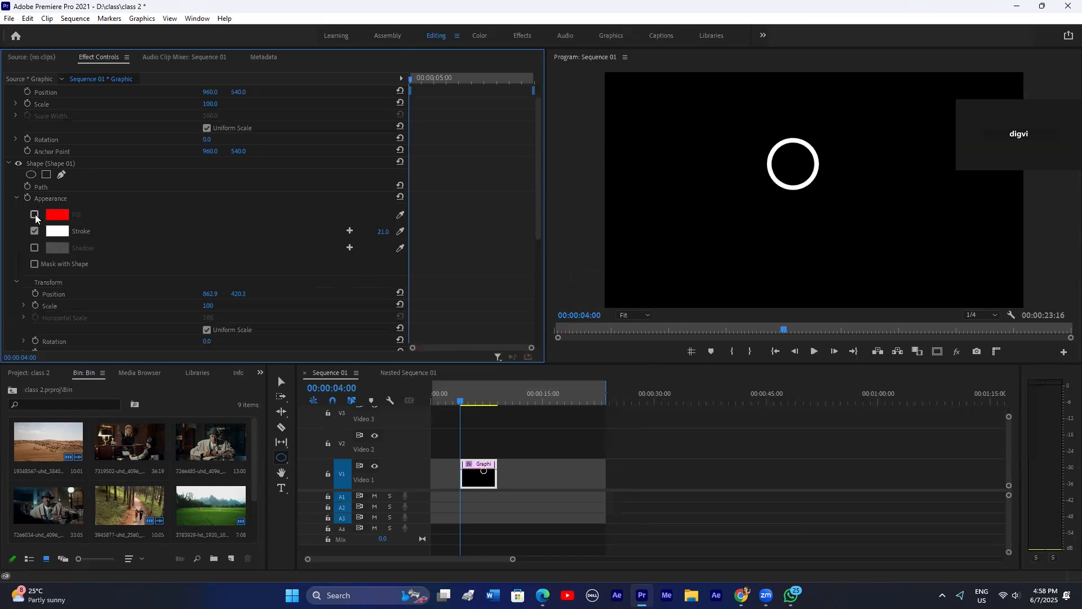
pyautogui.click(34, 215)
pyautogui.click(34, 215)
pyautogui.click(35, 215)
pyautogui.click(34, 248)
pyautogui.click(35, 248)
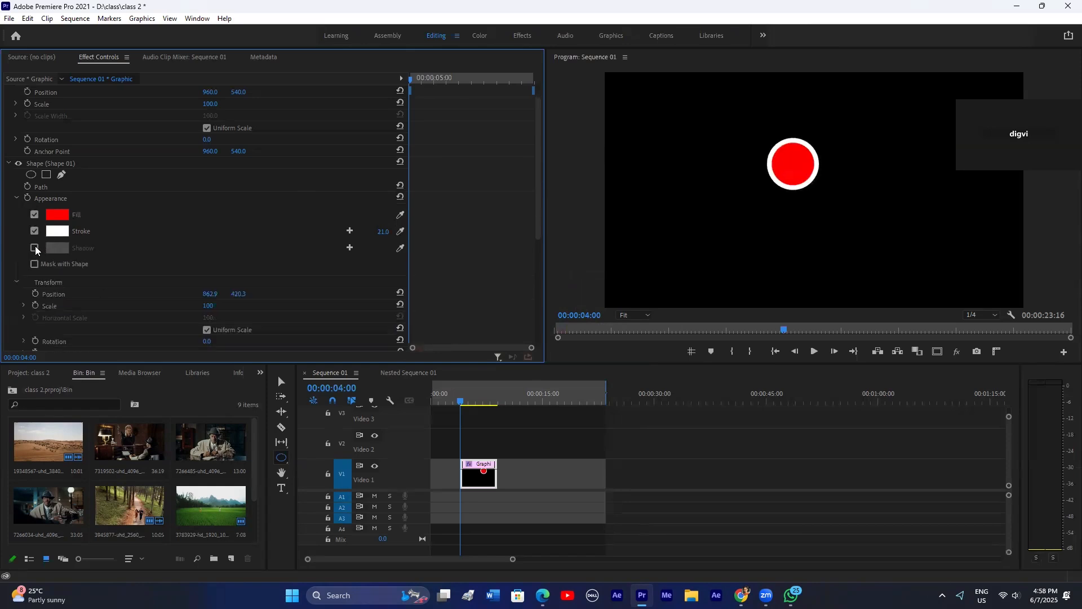
pyautogui.scroll(-2, 169, 265)
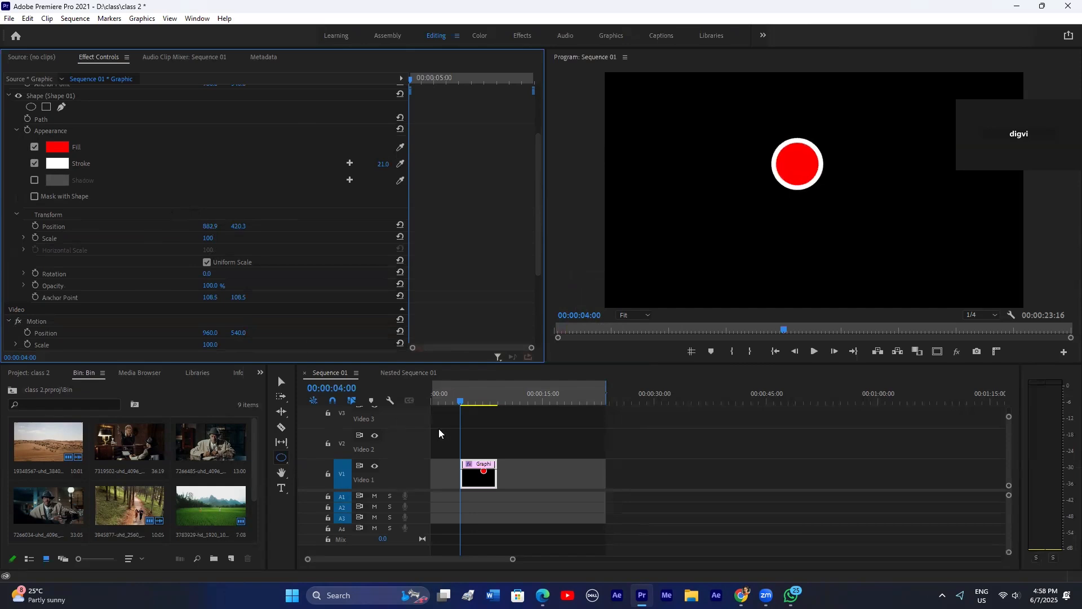
# Step: Extend the graphic clip's start back to the beginning of the sequence and turn off the circle's stroke
pyautogui.click(509, 456)
pyautogui.moveTo(464, 474); pyautogui.dragTo(431, 474)
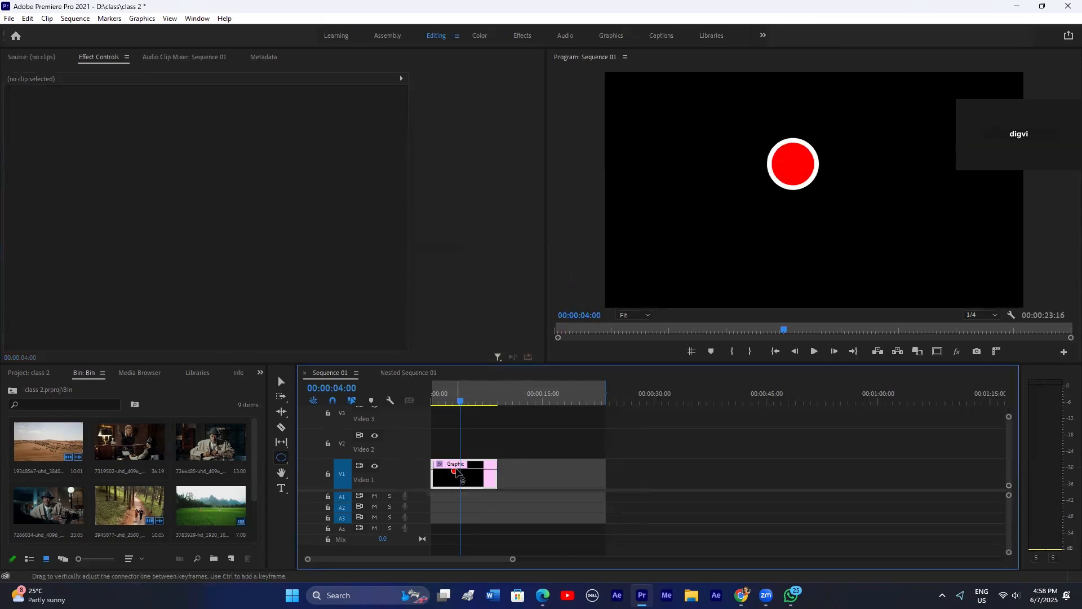
pyautogui.click(33, 253)
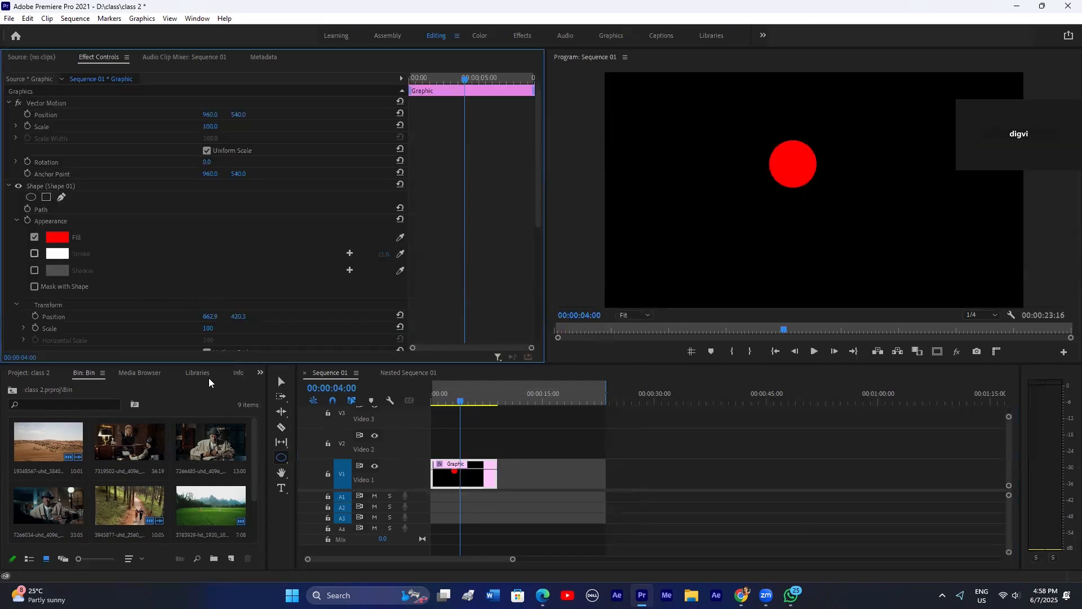
# Step: Return to the start of the sequence and set the graphic's Vector Motion horizontal position to 950
pyautogui.click(452, 416)
pyautogui.moveTo(453, 400); pyautogui.dragTo(410, 398)
pyautogui.click(458, 477)
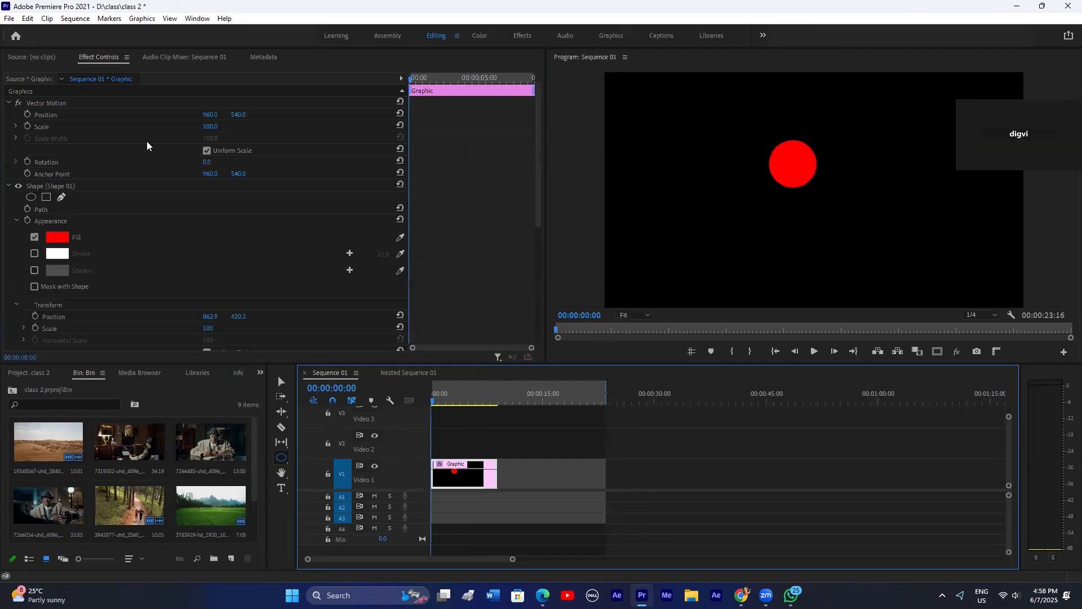
pyautogui.moveTo(210, 115); pyautogui.dragTo(122, 114)
pyautogui.moveTo(291, 114); pyautogui.dragTo(252, 165)
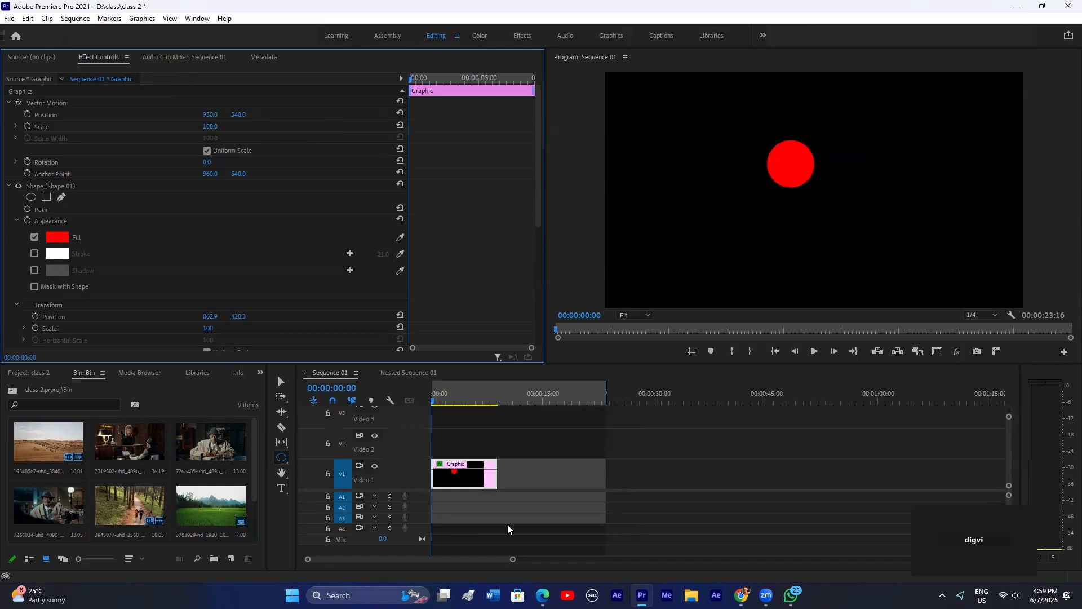
# Step: Enlarge the time scale of the sequence and reduce the graphic's Vector Motion scale to 47
pyautogui.moveTo(512, 559); pyautogui.dragTo(417, 559)
pyautogui.click(518, 450)
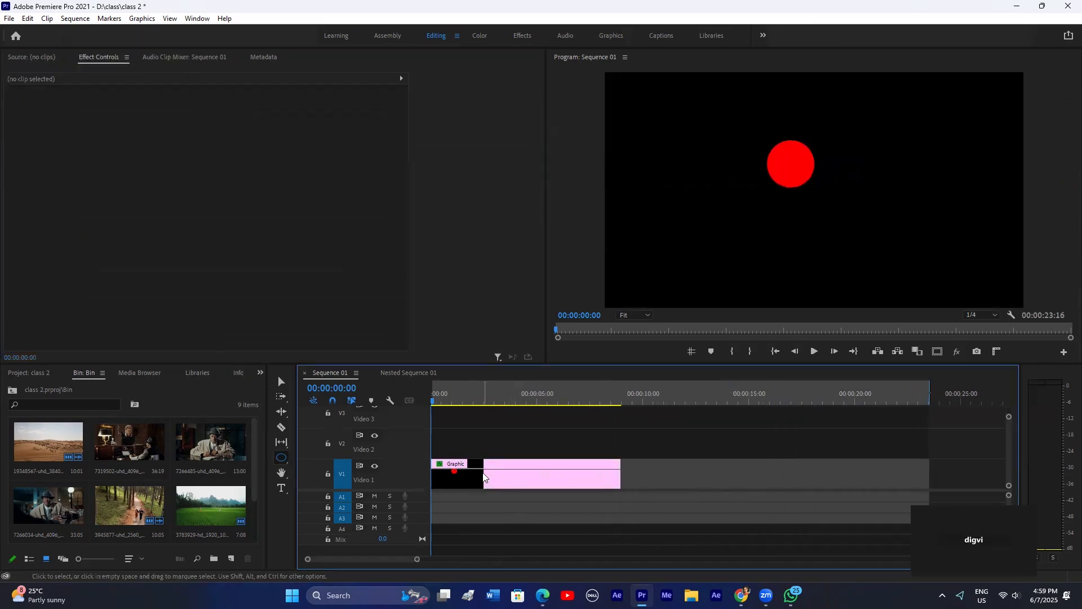
pyautogui.click(504, 474)
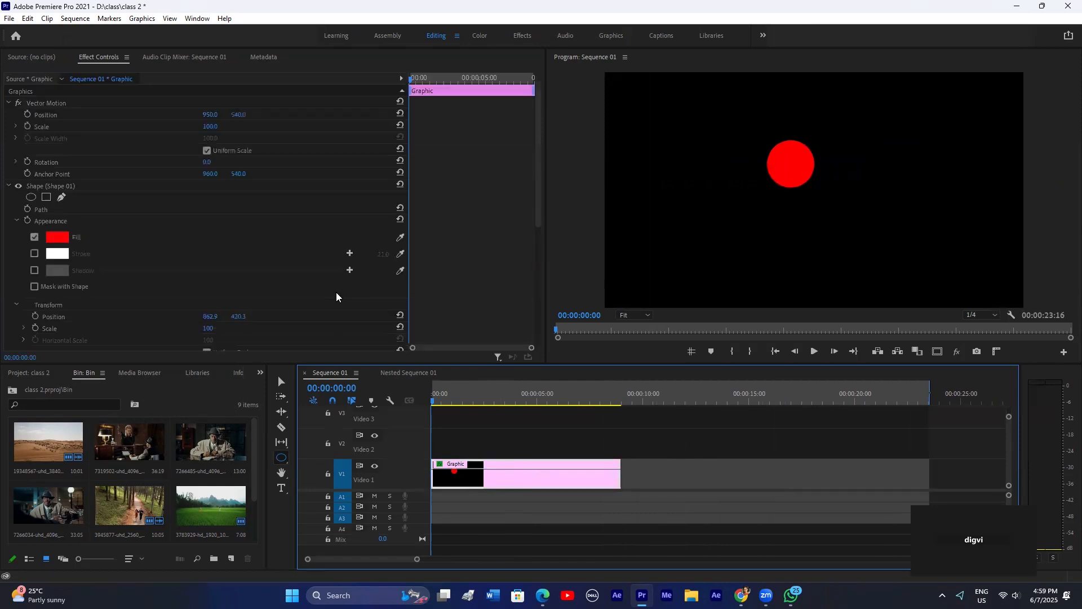
pyautogui.moveTo(209, 126); pyautogui.dragTo(179, 126)
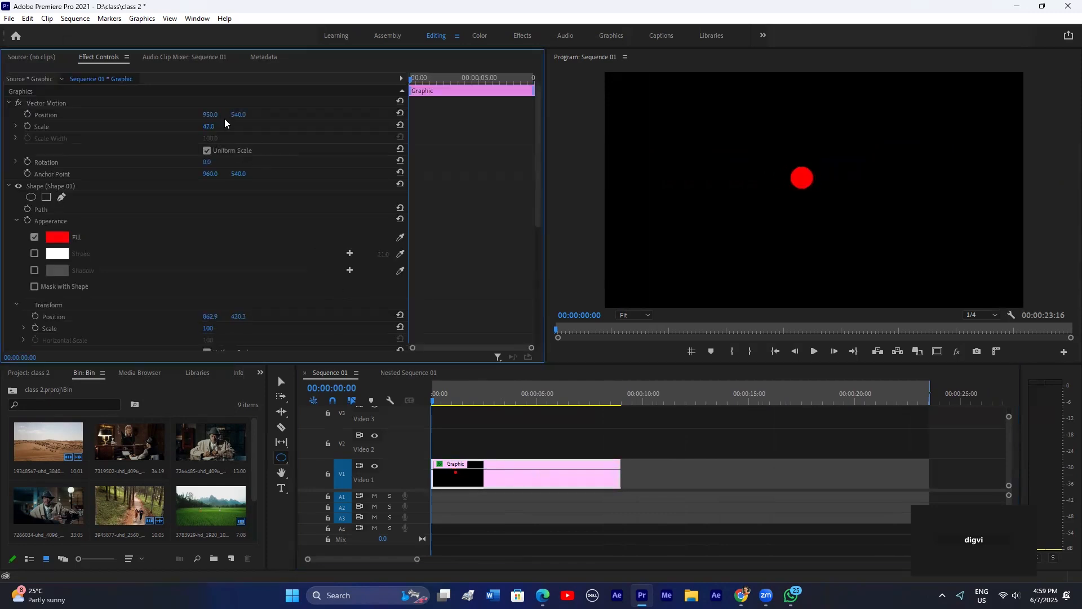
# Step: Enable Vector Motion Position animation on the graphic clip with a keyframe at 00:00:02:23
pyautogui.click(550, 433)
pyautogui.click(486, 474)
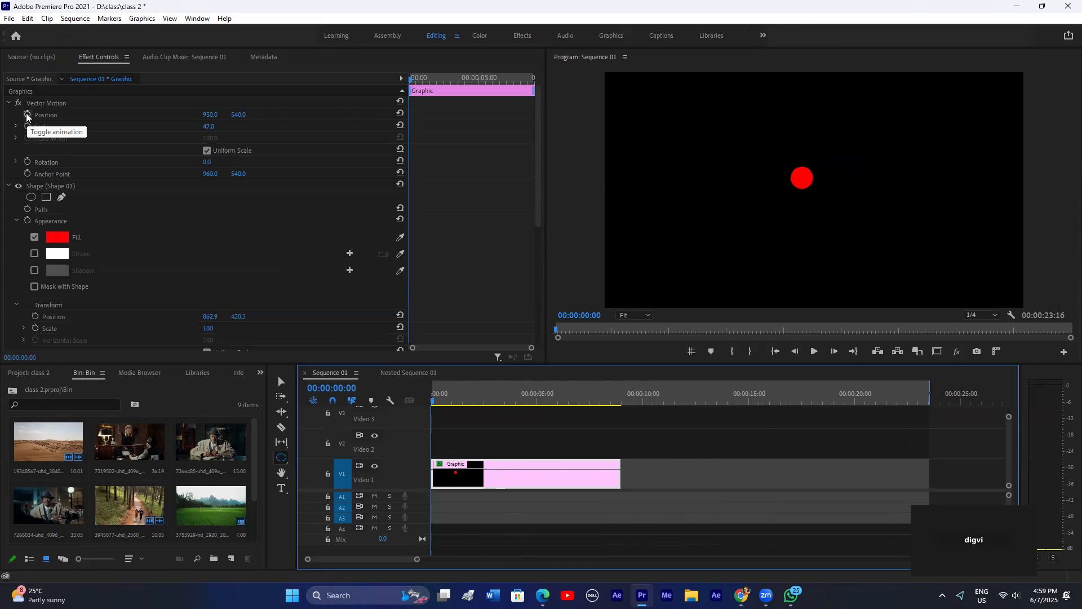
pyautogui.click(449, 75)
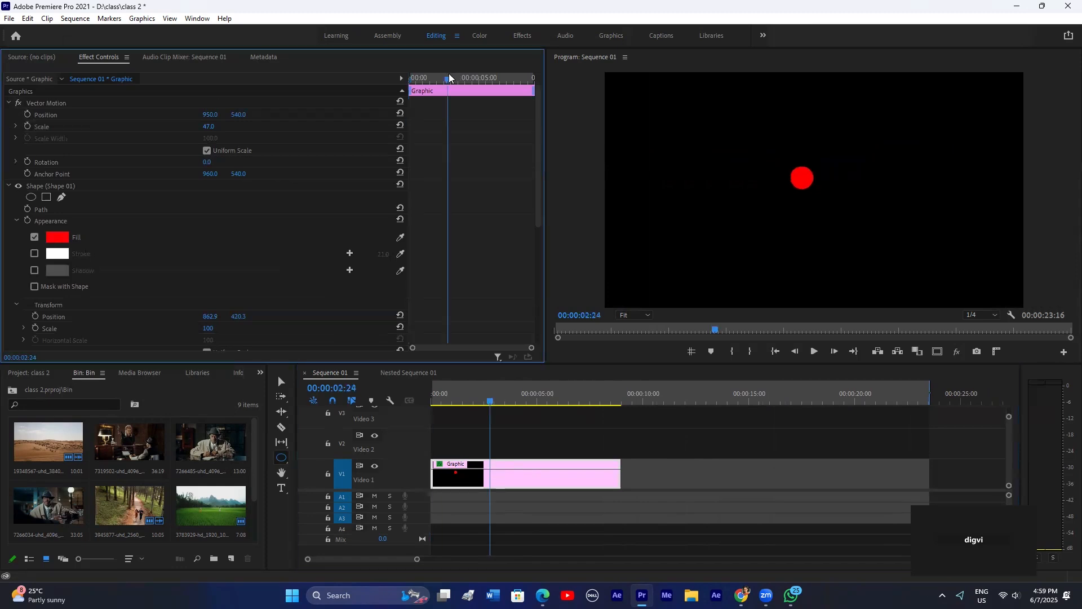
pyautogui.click(29, 114)
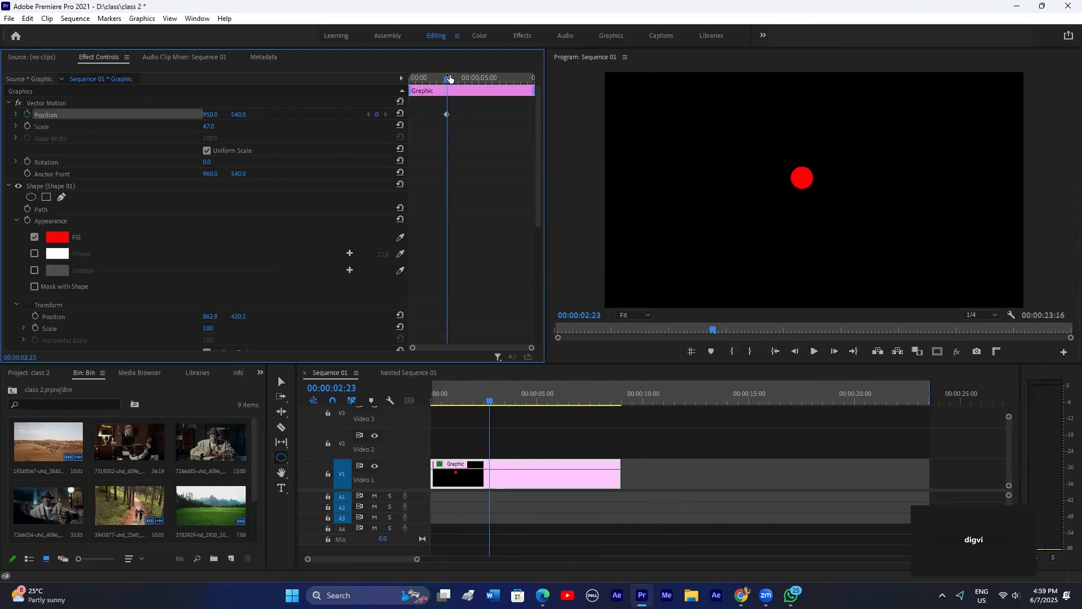
# Step: Try a second Position keyframe at 00:00:05:07, remove it, and return to the first keyframe
pyautogui.moveTo(450, 77); pyautogui.dragTo(459, 78)
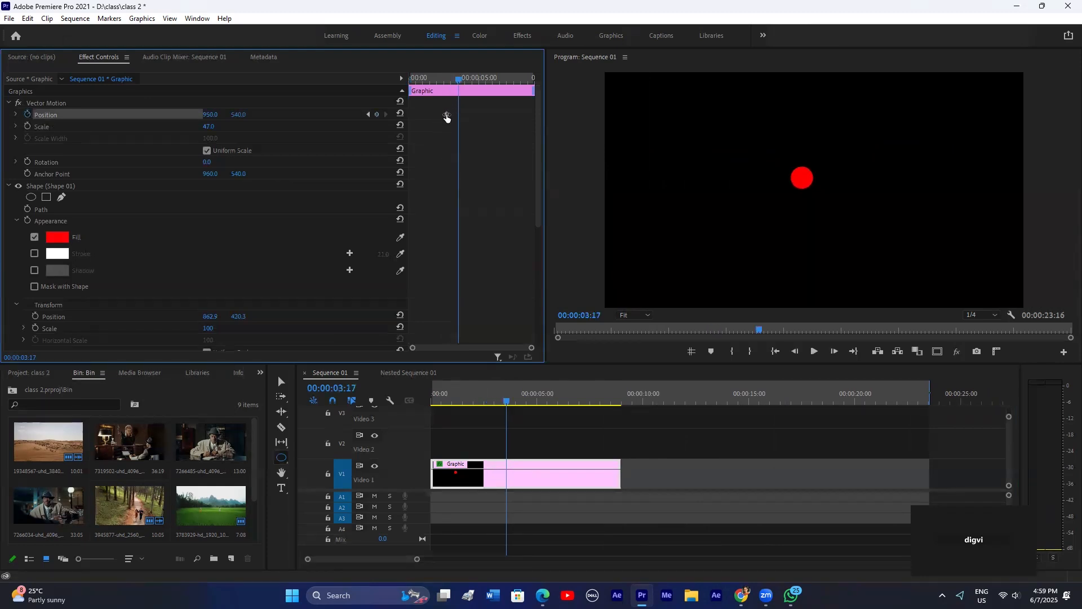
pyautogui.click(369, 115)
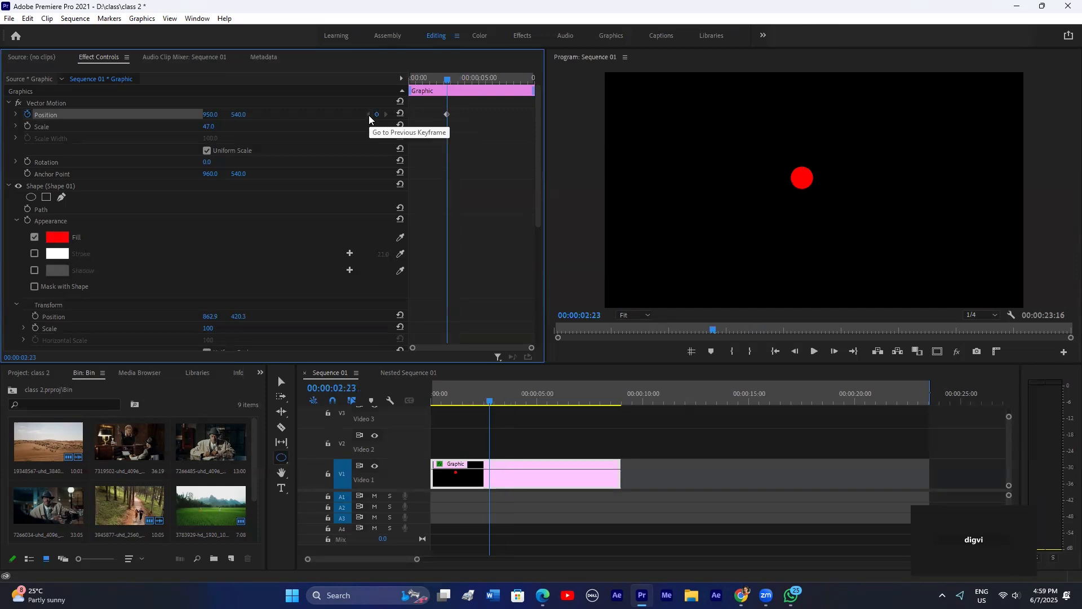
pyautogui.click(483, 77)
pyautogui.click(376, 116)
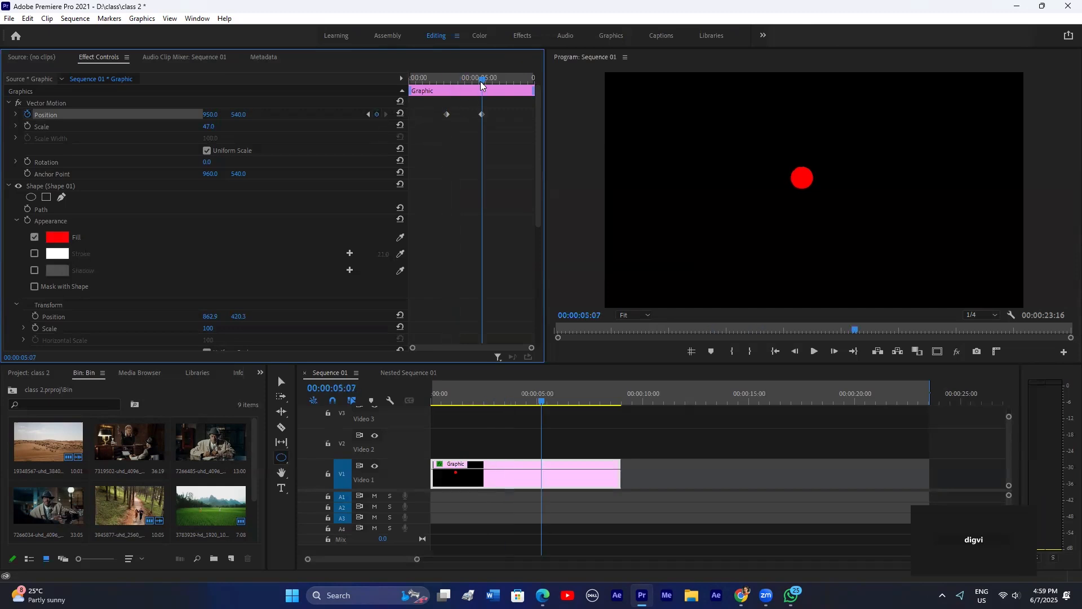
pyautogui.moveTo(480, 79); pyautogui.dragTo(470, 117)
pyautogui.click(380, 116)
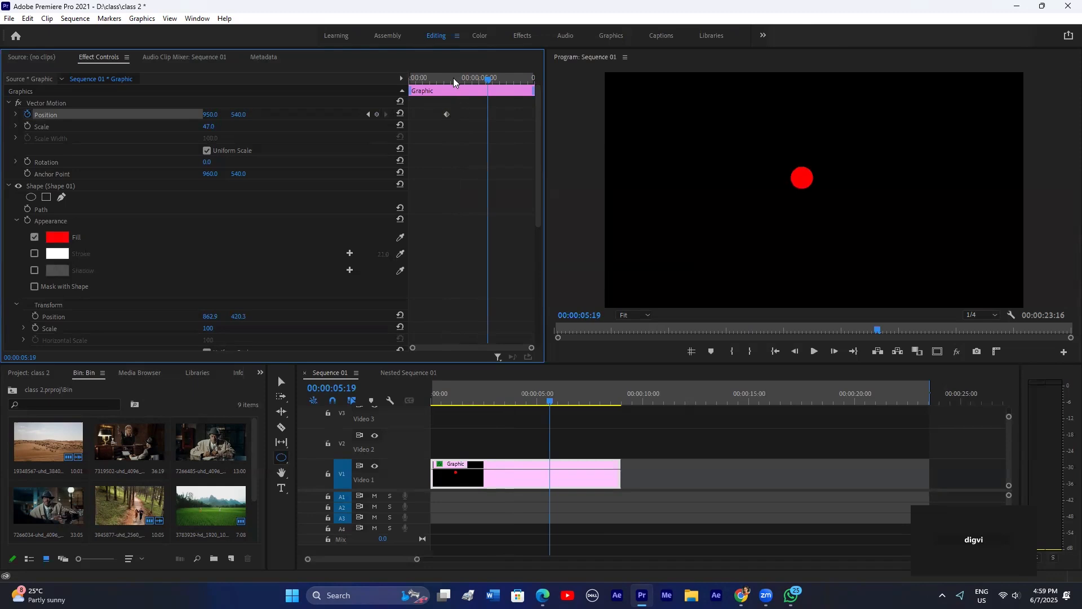
pyautogui.moveTo(453, 78)
pyautogui.mouseDown()
pyautogui.moveTo(487, 84)
pyautogui.moveTo(449, 86)
pyautogui.mouseUp()
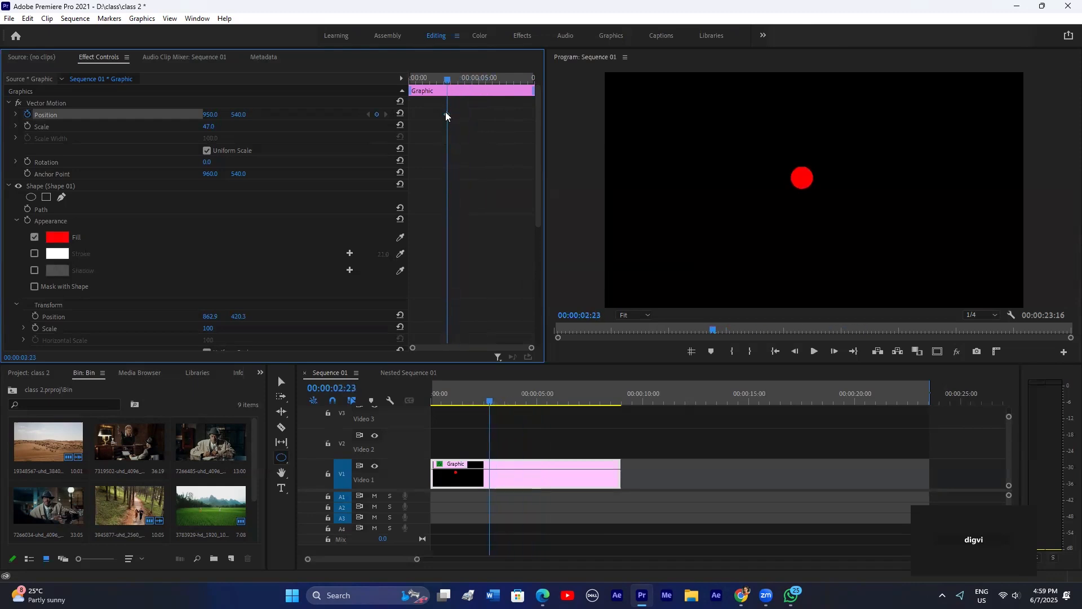
# Step: Add a Position keyframe at 00:00:06:15 and set the first keyframe's horizontal position to -53, outside the frame
pyautogui.moveTo(449, 80); pyautogui.dragTo(500, 80)
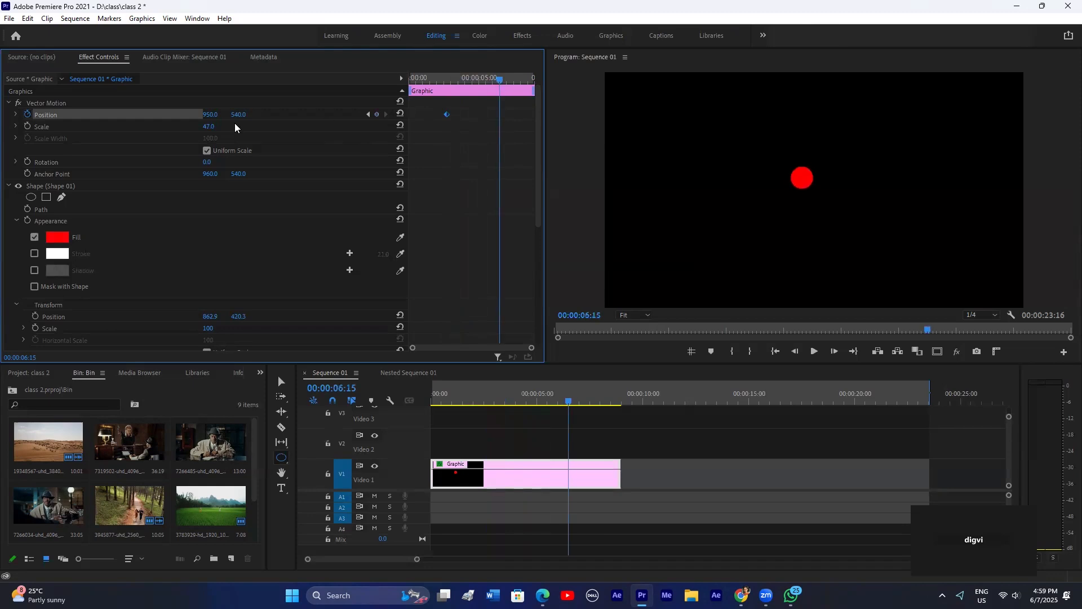
pyautogui.click(377, 114)
pyautogui.click(368, 115)
pyautogui.moveTo(210, 115); pyautogui.dragTo(15, 115)
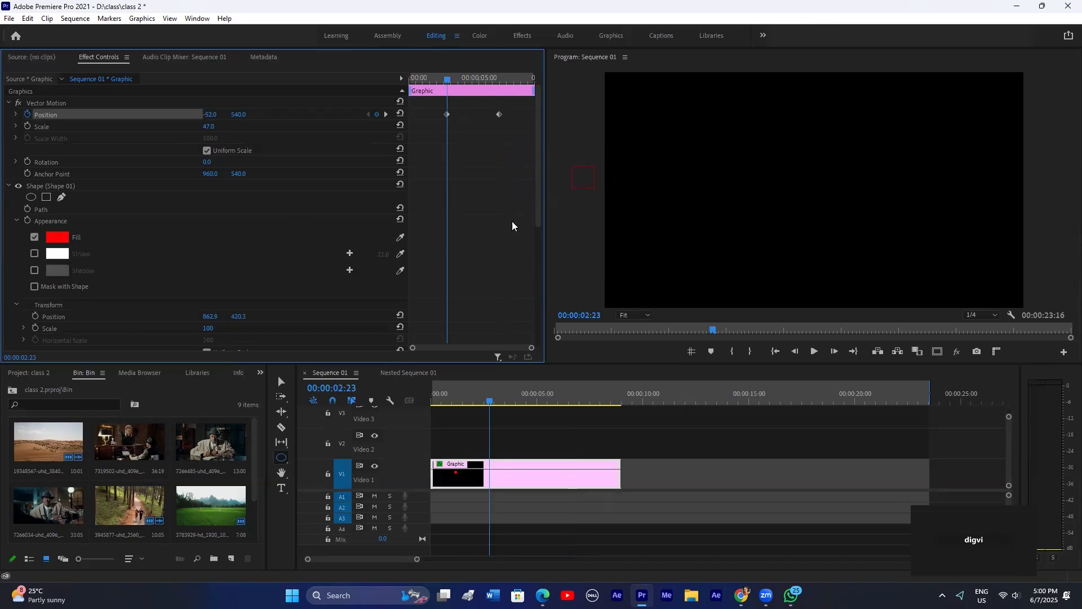
pyautogui.click(386, 115)
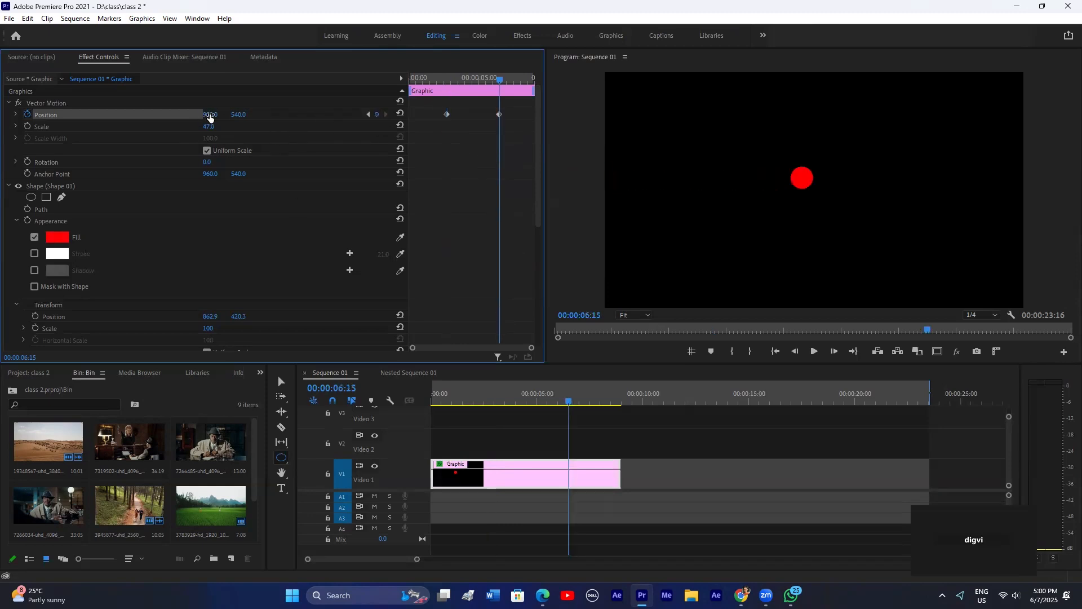
# Step: Set the horizontal position of the keyframe at 00:00:06:15 to 2105, beyond the frame, and play the circle's movement
pyautogui.moveTo(209, 114); pyautogui.dragTo(273, 90)
pyautogui.moveTo(470, 79); pyautogui.dragTo(450, 84)
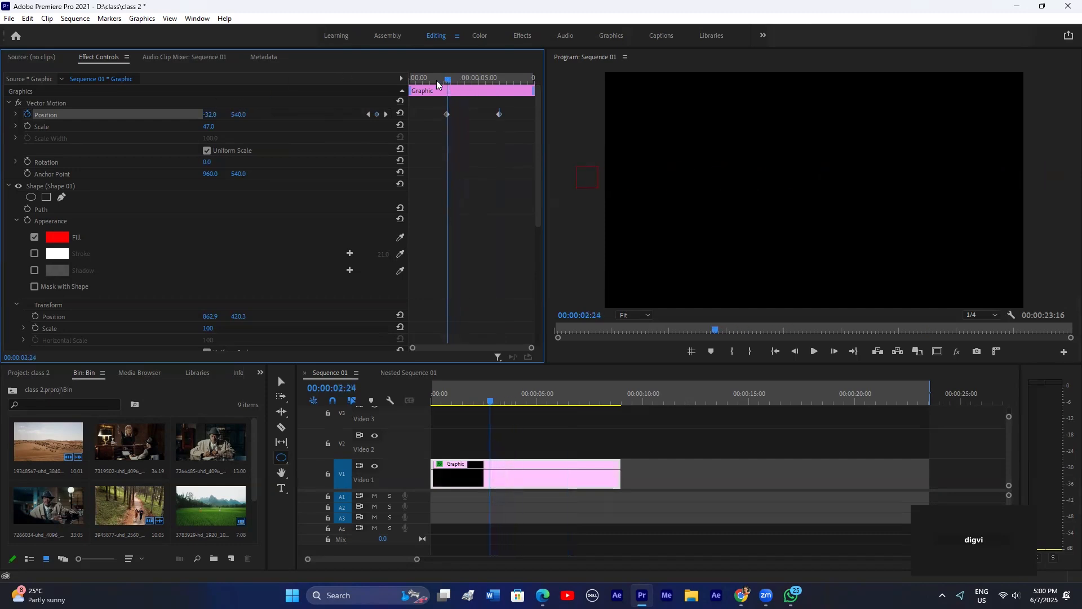
pyautogui.press('space')
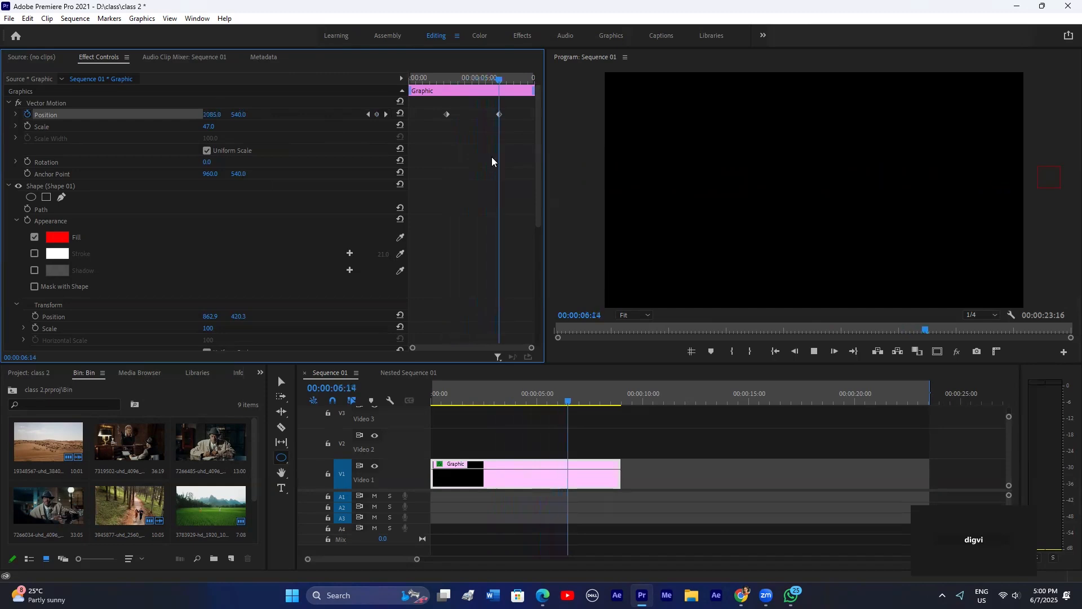
pyautogui.press('space')
# Step: Move the second Position keyframe earlier to 00:00:04:11, playing the faster movement between adjustments
pyautogui.moveTo(499, 115); pyautogui.dragTo(442, 86)
pyautogui.press('space')
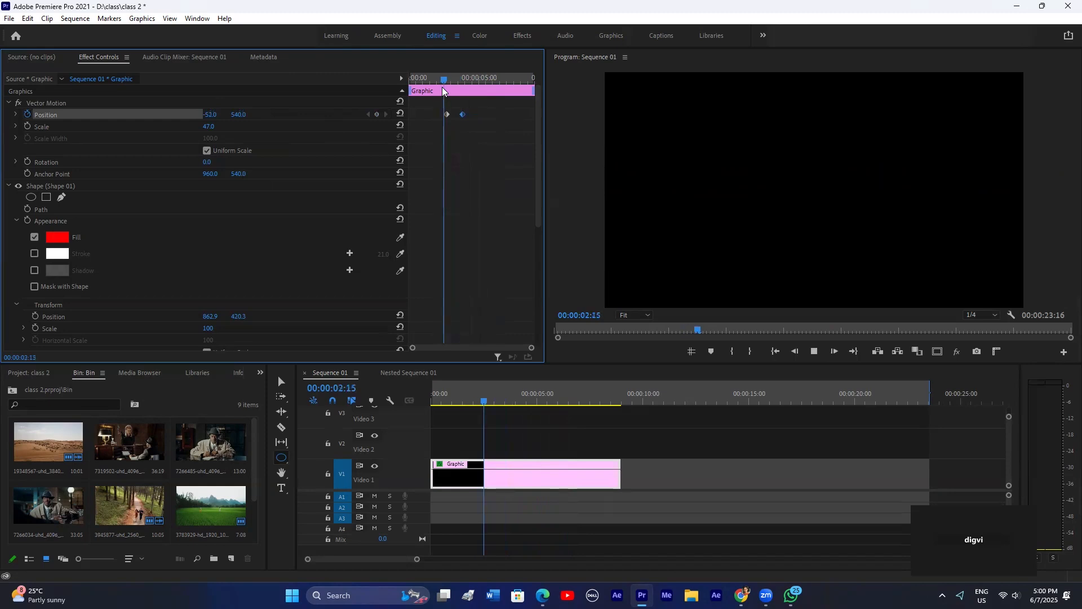
pyautogui.press('space')
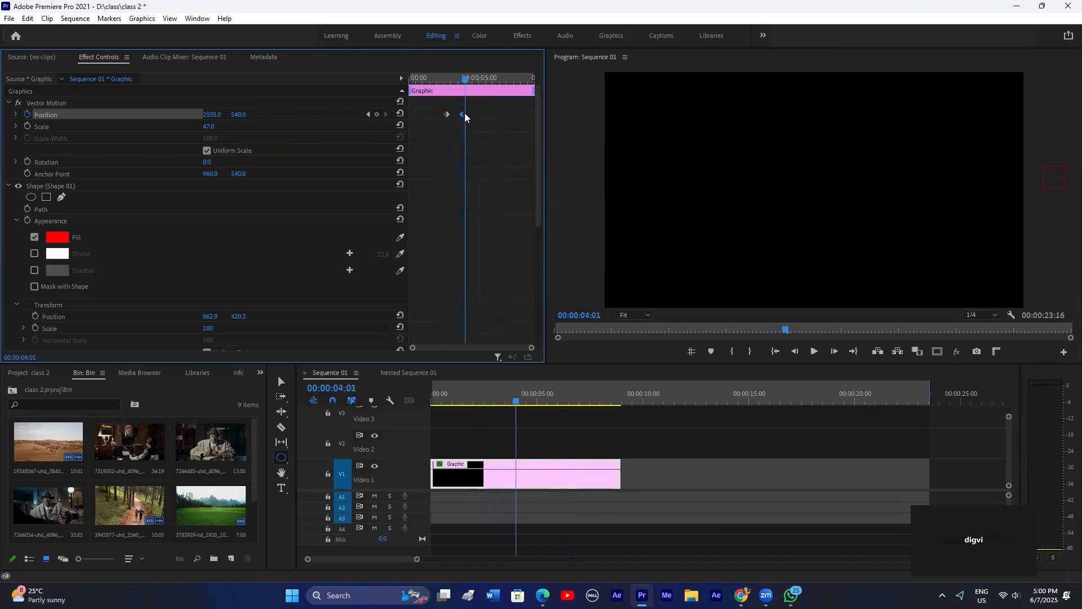
pyautogui.click(386, 114)
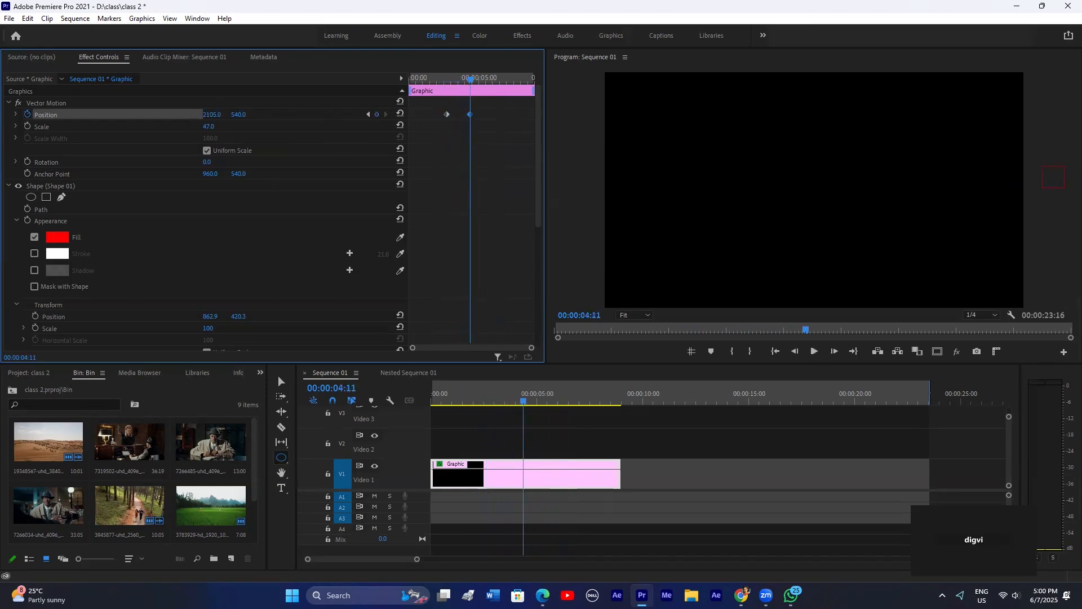
# Step: Set the second keyframe's horizontal position to 1242 so the circle stops inside the frame, and play the movement several times
pyautogui.moveTo(211, 115); pyautogui.dragTo(6, 115)
pyautogui.moveTo(459, 85); pyautogui.dragTo(435, 86)
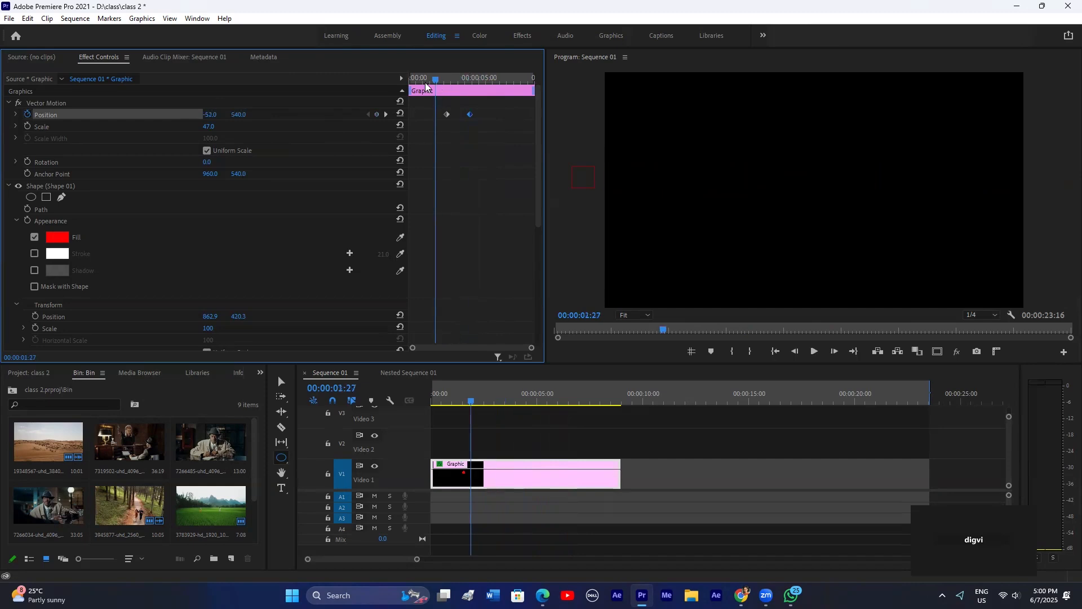
pyautogui.press('space')
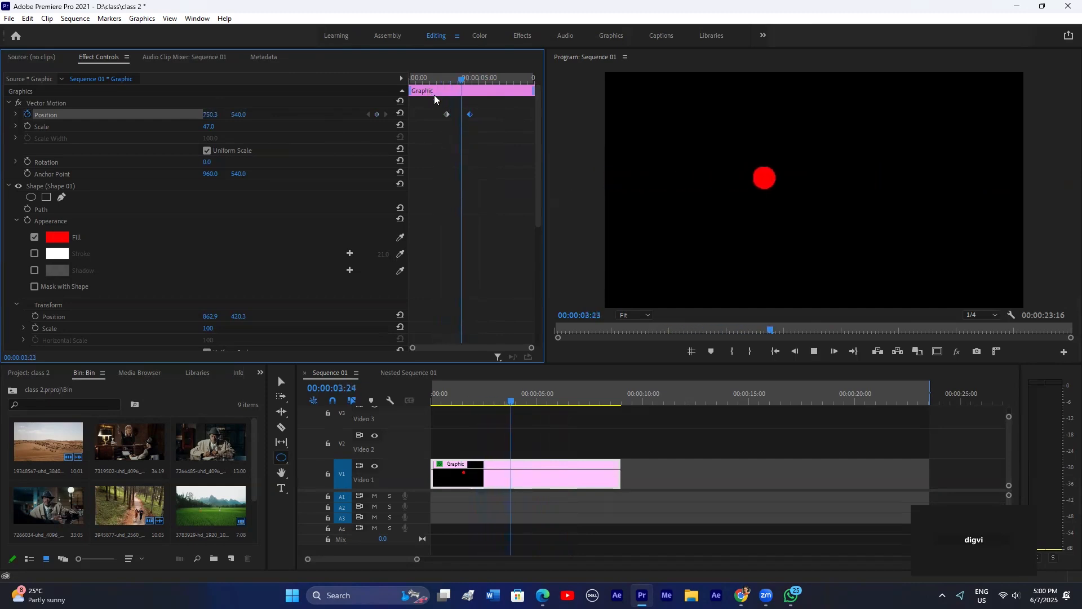
pyautogui.press('space')
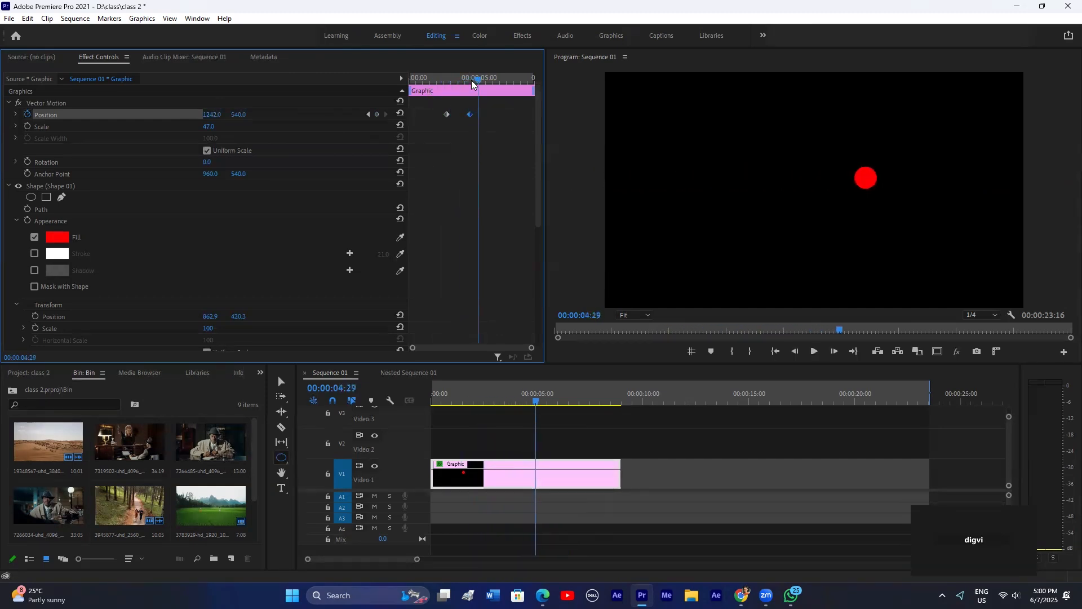
pyautogui.moveTo(472, 79); pyautogui.dragTo(452, 79)
pyautogui.press('space')
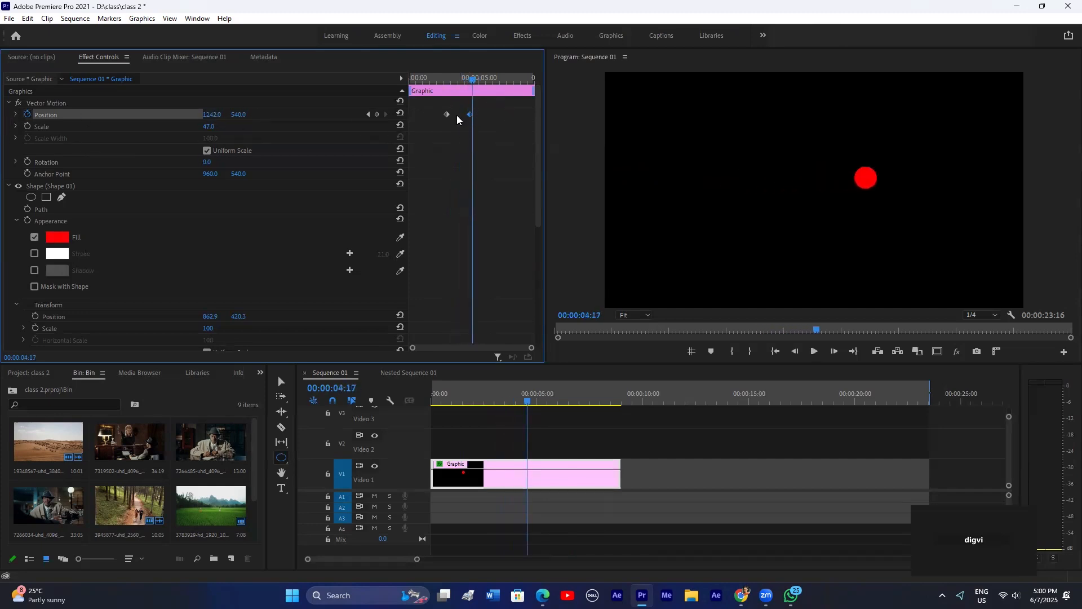
pyautogui.moveTo(472, 79); pyautogui.dragTo(447, 84)
pyautogui.press('space')
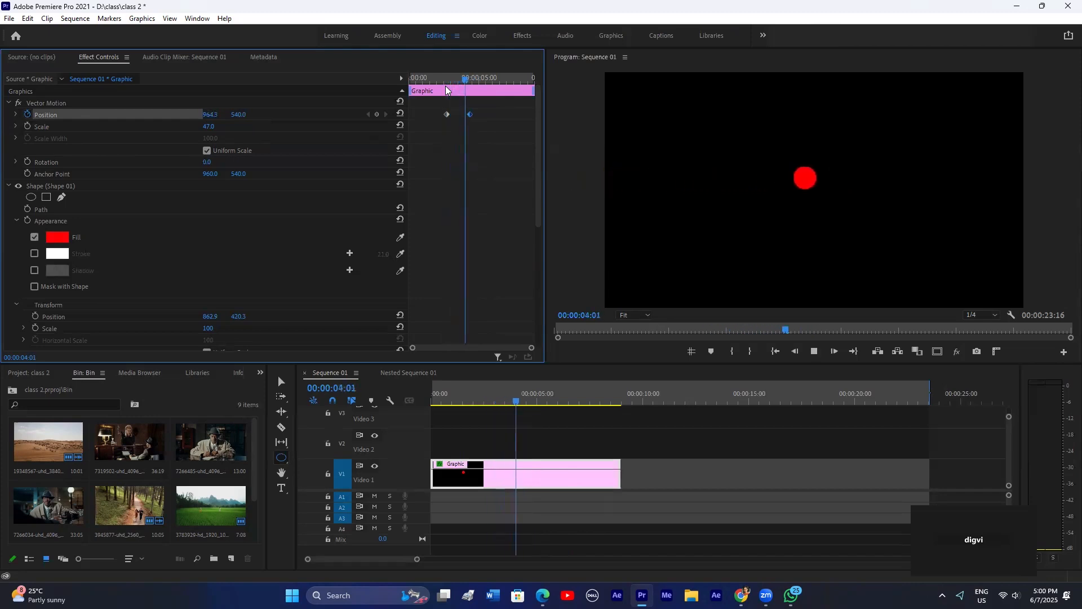
pyautogui.press('space')
# Step: Apply Ease In temporal interpolation to both Position keyframes and play the eased movement
pyautogui.moveTo(500, 109); pyautogui.dragTo(399, 133)
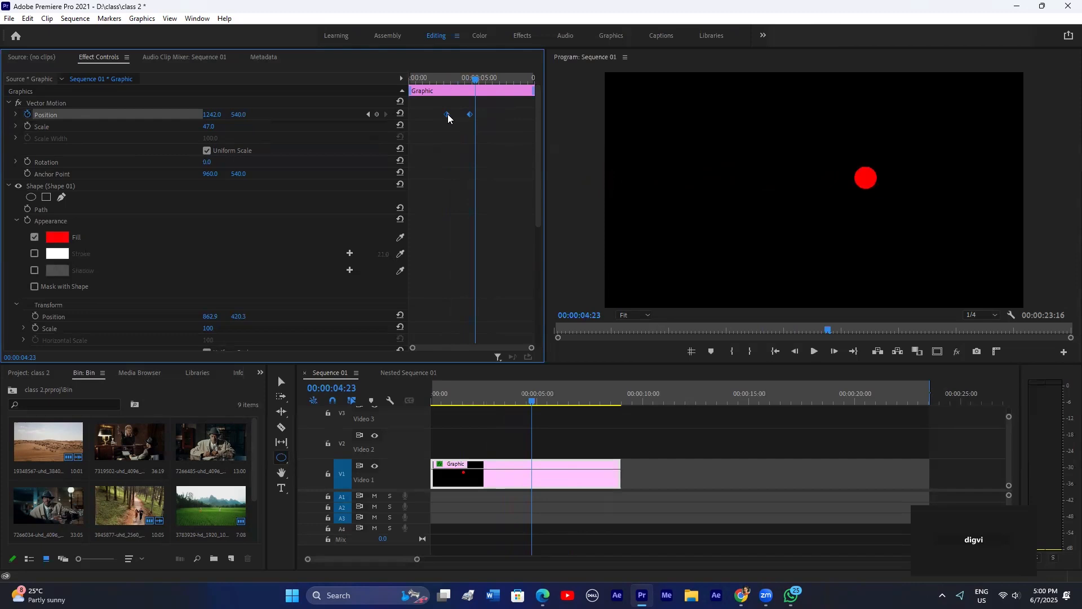
pyautogui.rightClick(448, 114)
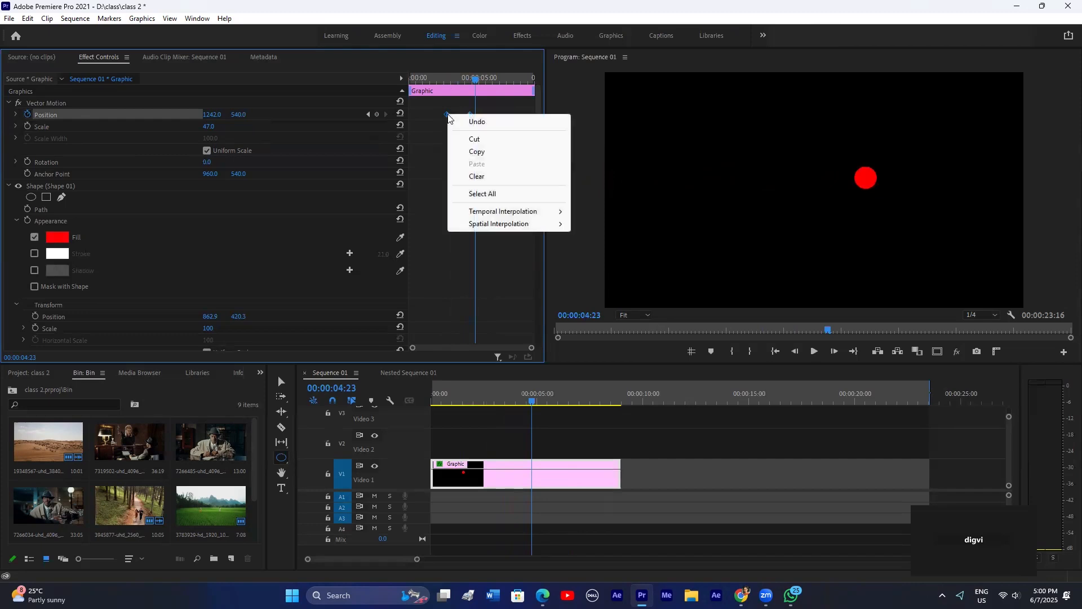
pyautogui.moveTo(482, 213)
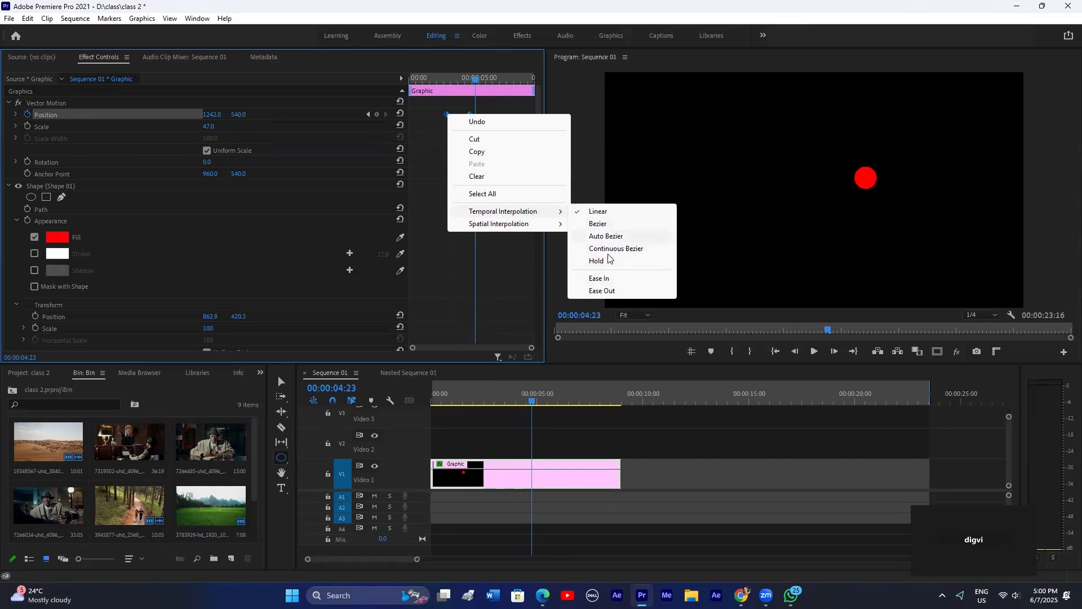
pyautogui.click(607, 278)
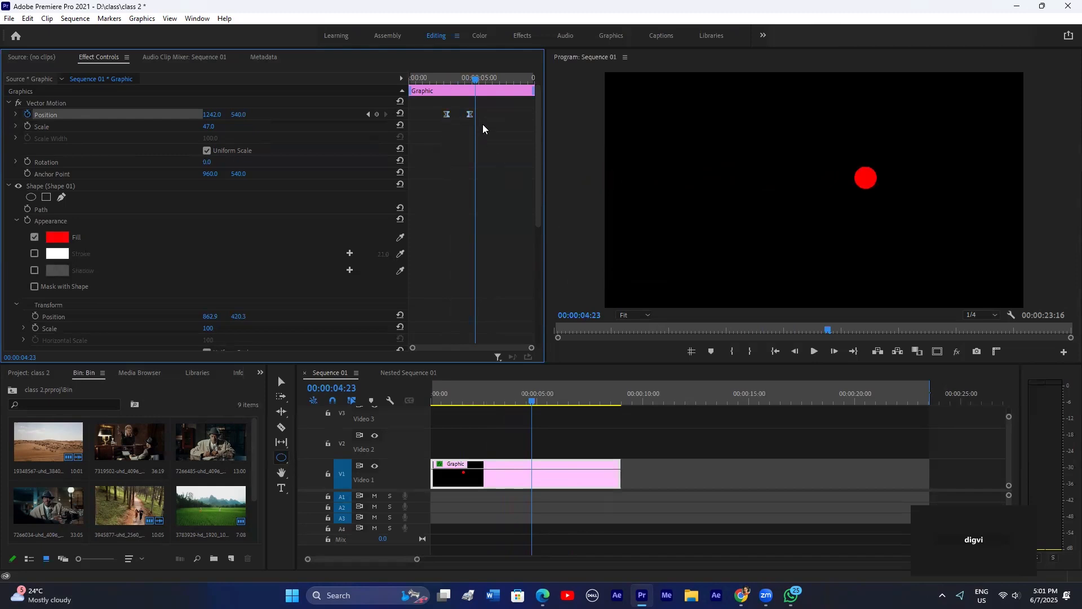
pyautogui.moveTo(464, 80); pyautogui.dragTo(438, 80)
pyautogui.press('space')
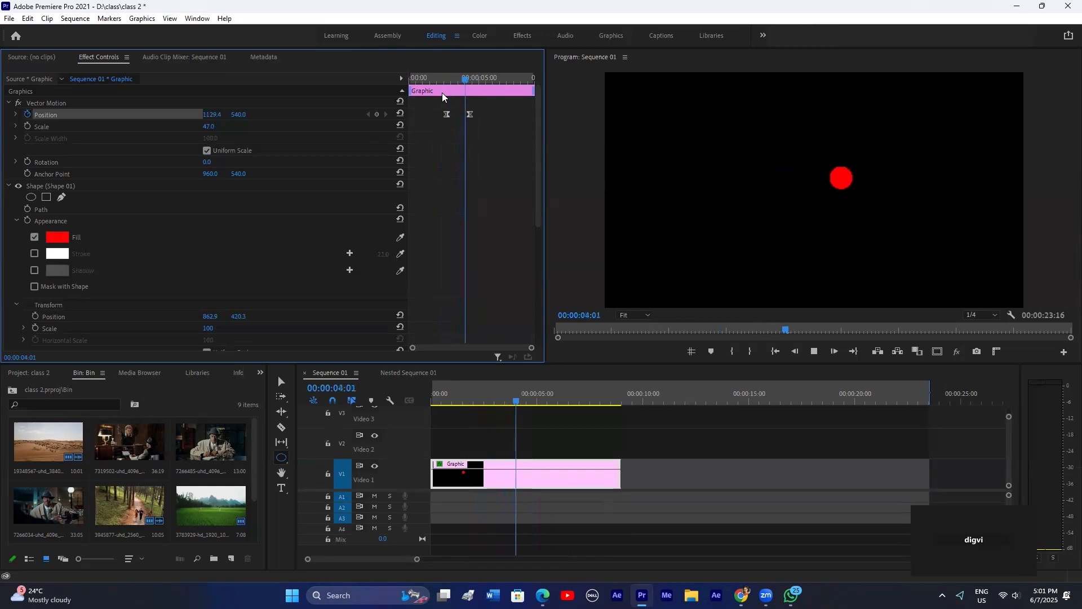
pyautogui.press('space')
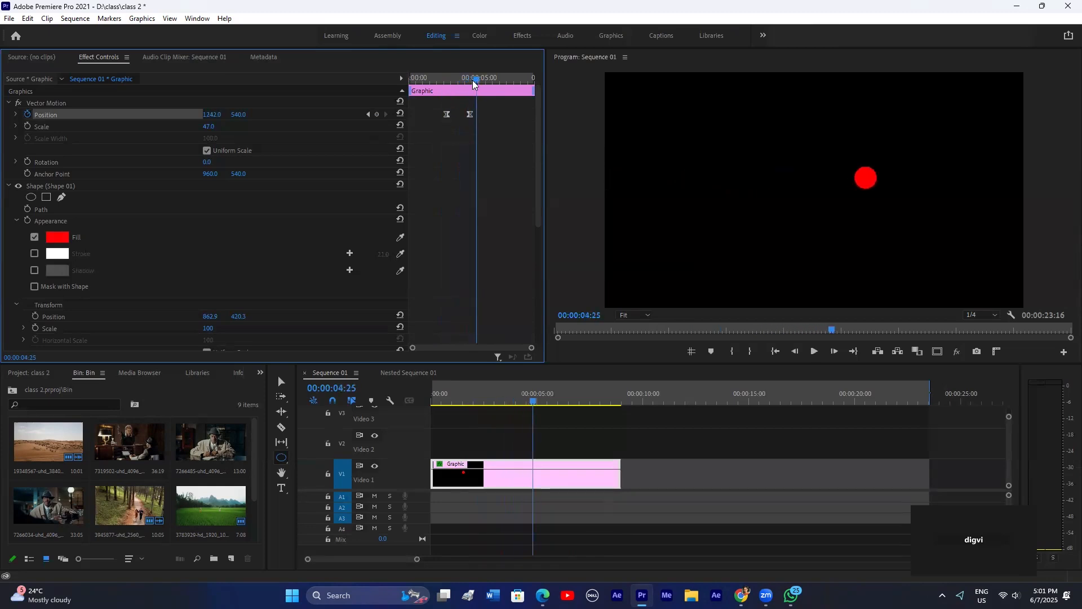
# Step: Move the second Position keyframe closer to the first, apply Ease In temporal interpolation to both, and play the result
pyautogui.moveTo(473, 80); pyautogui.dragTo(441, 119)
pyautogui.press('space')
pyautogui.press('space')
pyautogui.press('space')
pyautogui.rightClick(459, 114)
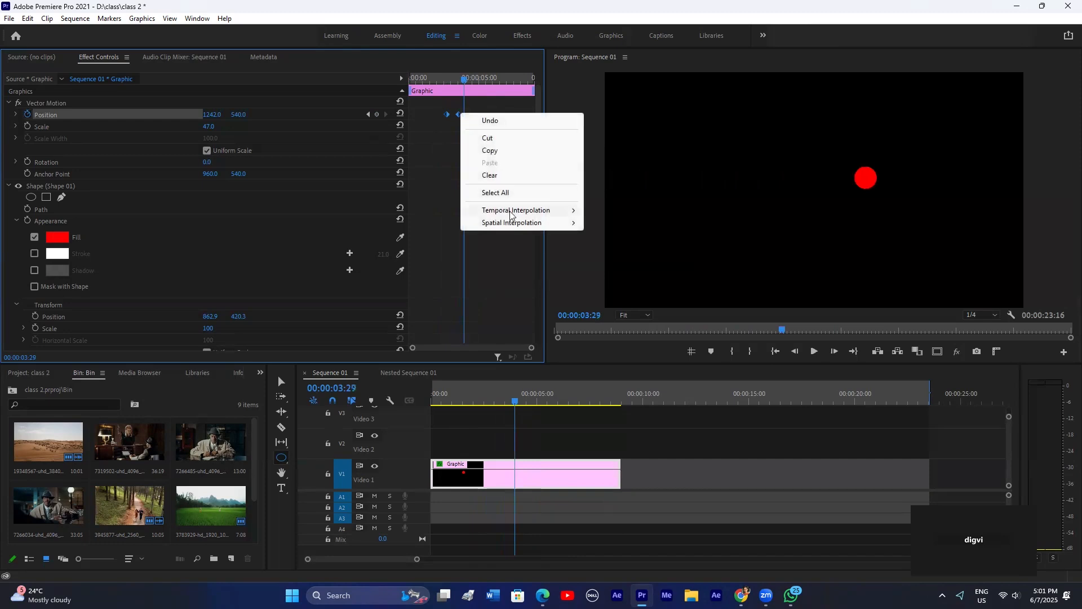
pyautogui.click(615, 277)
pyautogui.moveTo(453, 79); pyautogui.dragTo(442, 82)
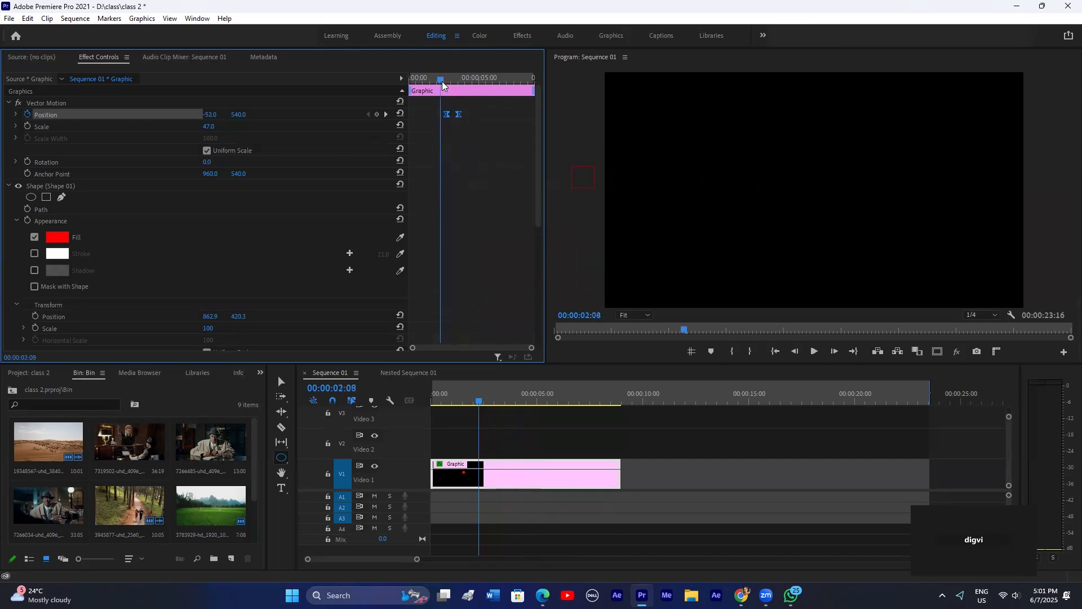
pyautogui.press('space')
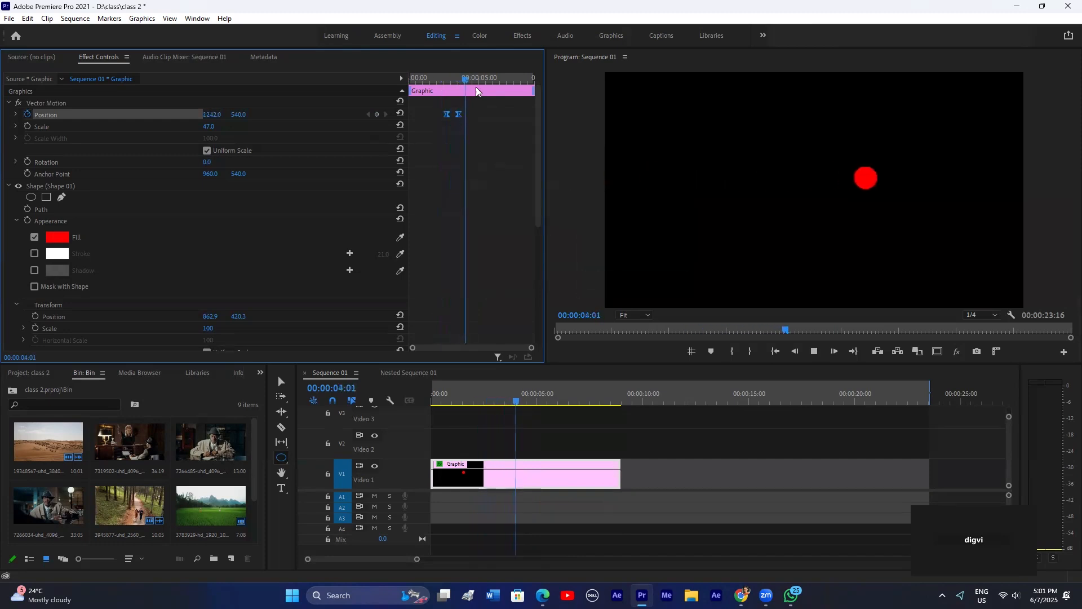
pyautogui.click(455, 83)
pyautogui.moveTo(455, 82); pyautogui.dragTo(444, 81)
pyautogui.press('space')
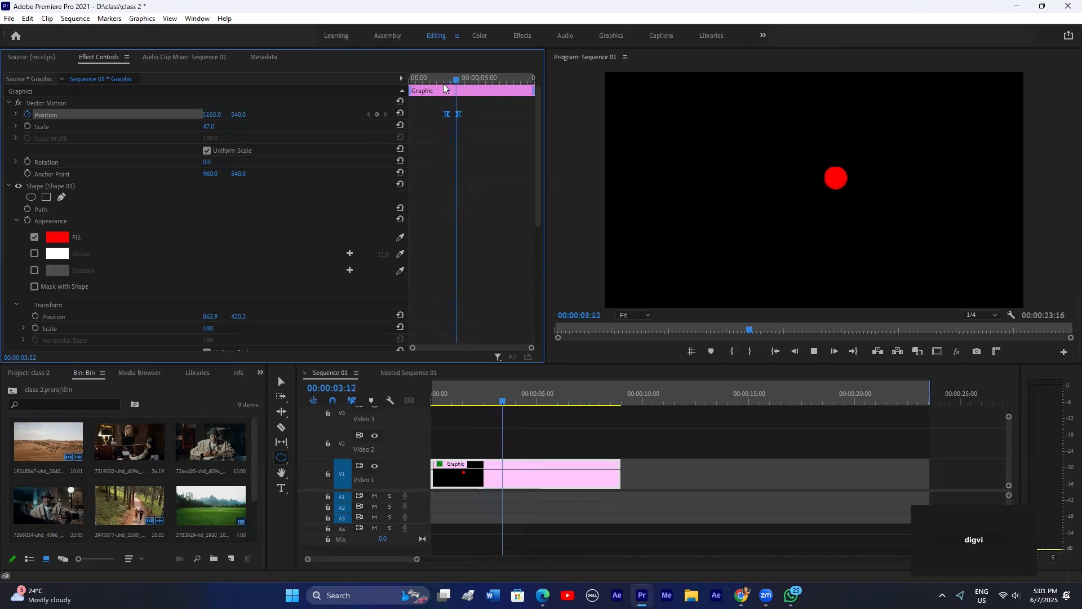
pyautogui.press('space')
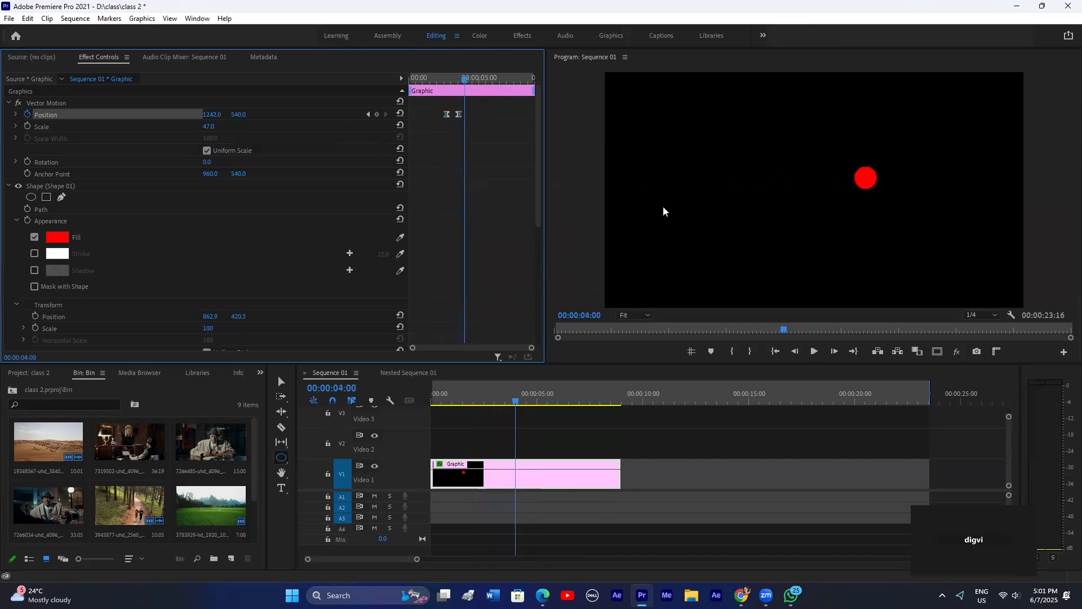
# Step: Move the second Position keyframe to 00:00:04:00 and show the Position velocity graph enlarged around both keyframes
pyautogui.moveTo(542, 140); pyautogui.dragTo(530, 140)
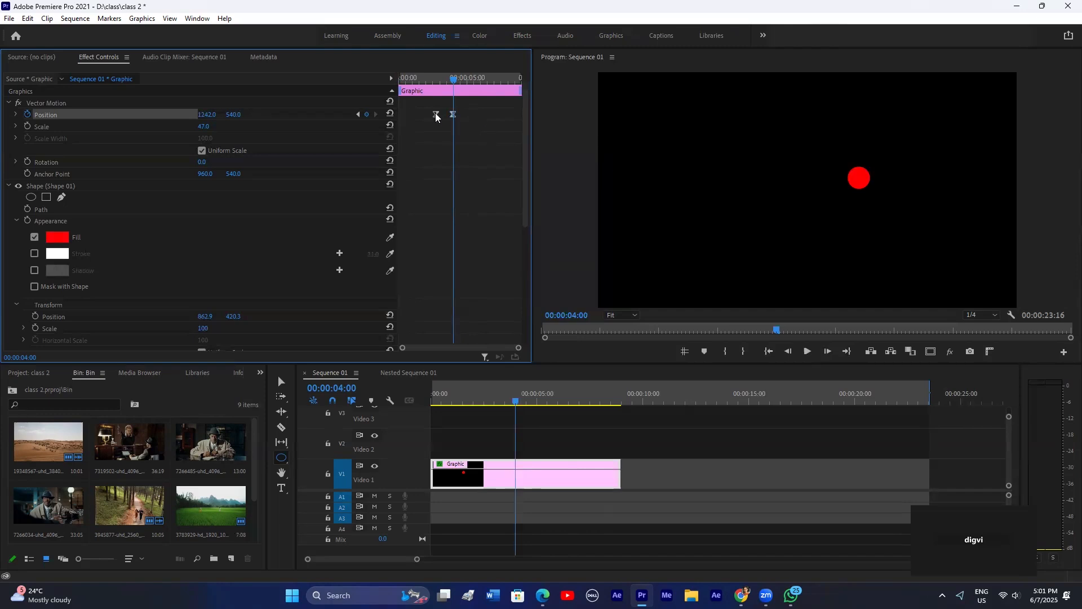
pyautogui.click(15, 115)
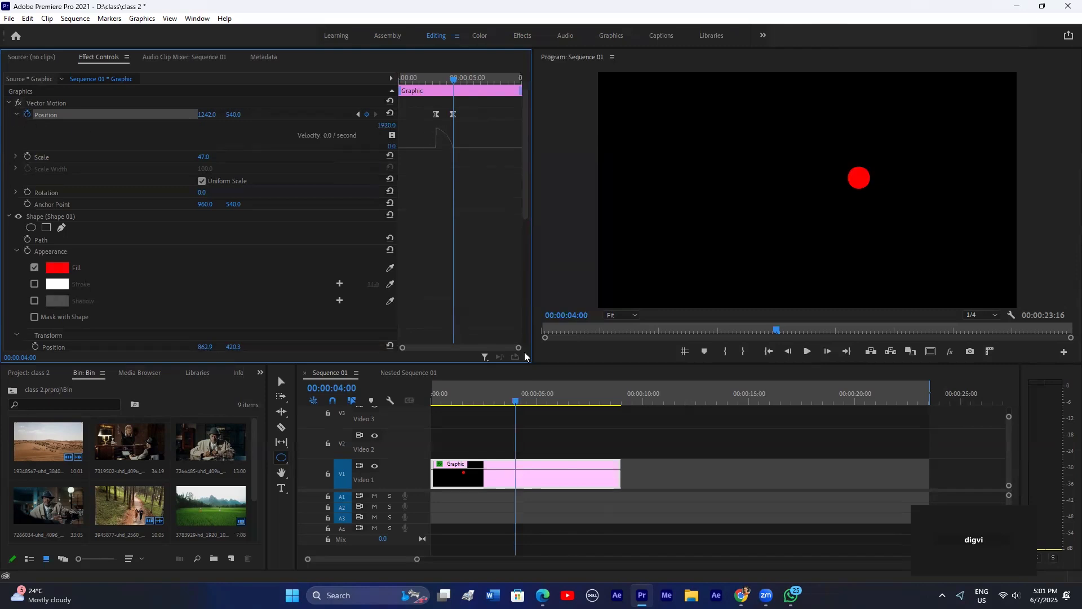
pyautogui.moveTo(519, 348); pyautogui.dragTo(490, 348)
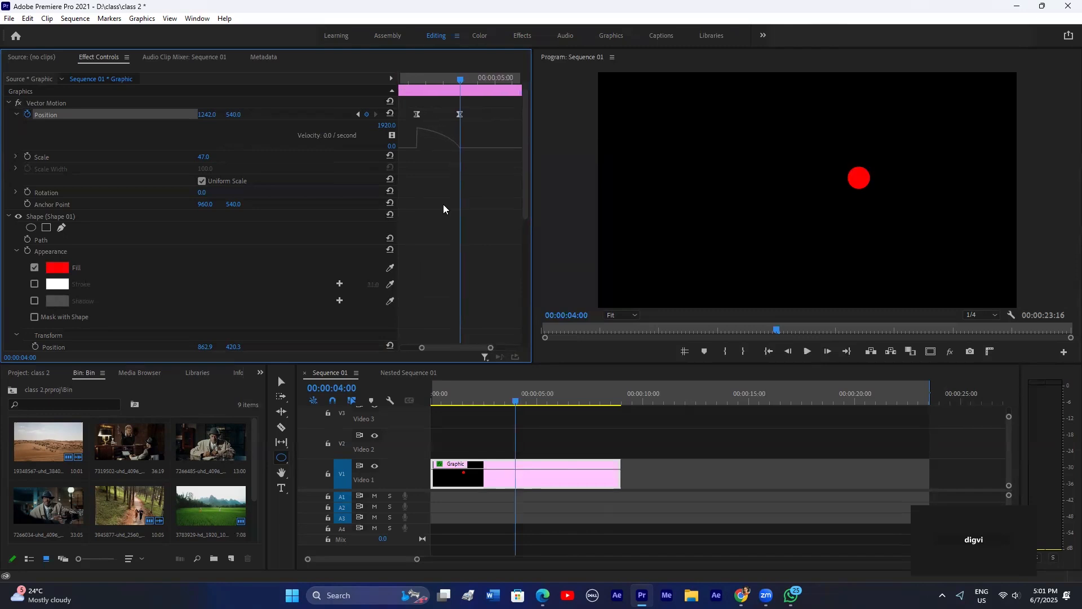
# Step: Reshape the velocity curve so the first Position keyframe starts from zero velocity, and check the circle along the curve
pyautogui.click(460, 114)
pyautogui.moveTo(451, 151); pyautogui.dragTo(423, 147)
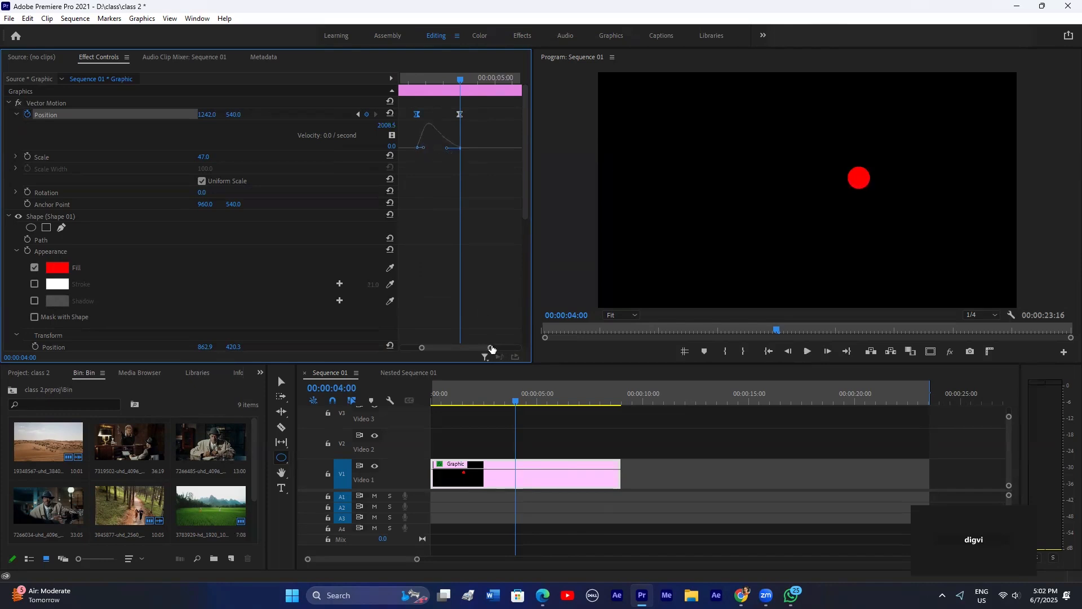
pyautogui.moveTo(492, 349); pyautogui.dragTo(457, 349)
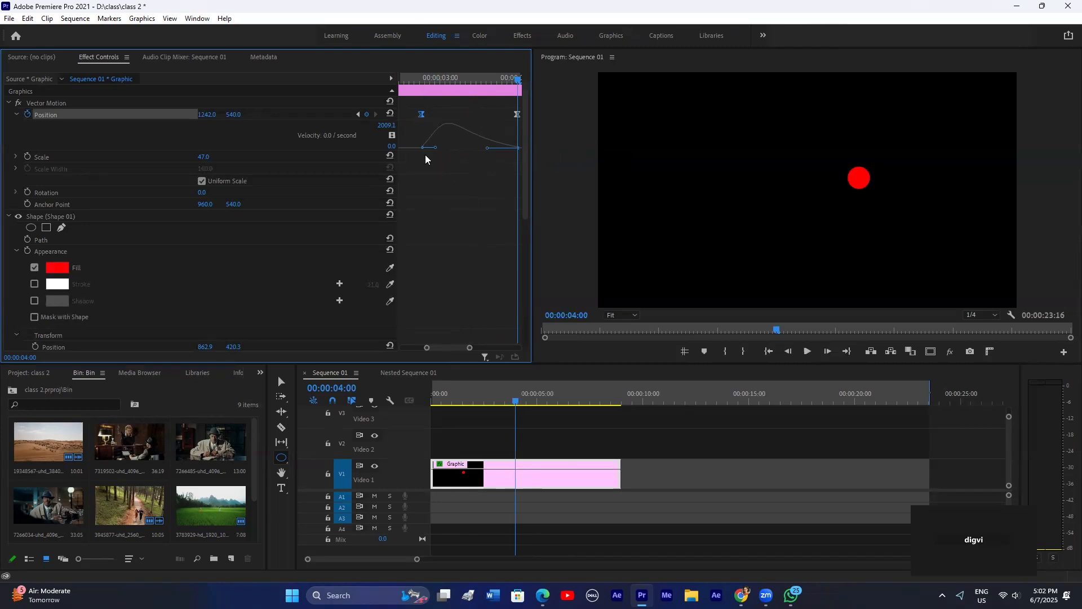
pyautogui.moveTo(438, 81); pyautogui.dragTo(427, 82)
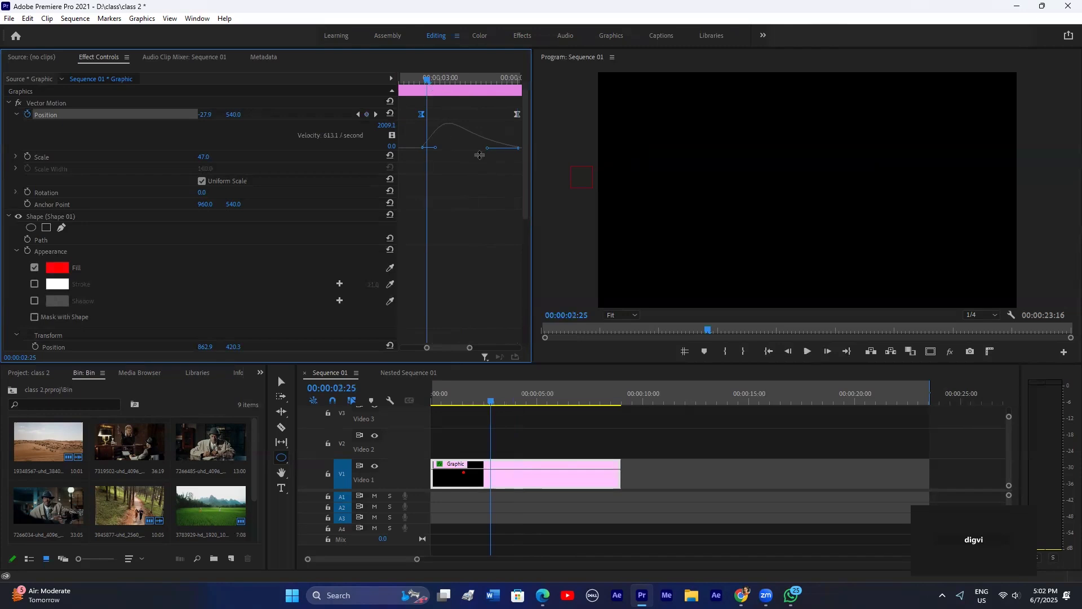
pyautogui.click(447, 82)
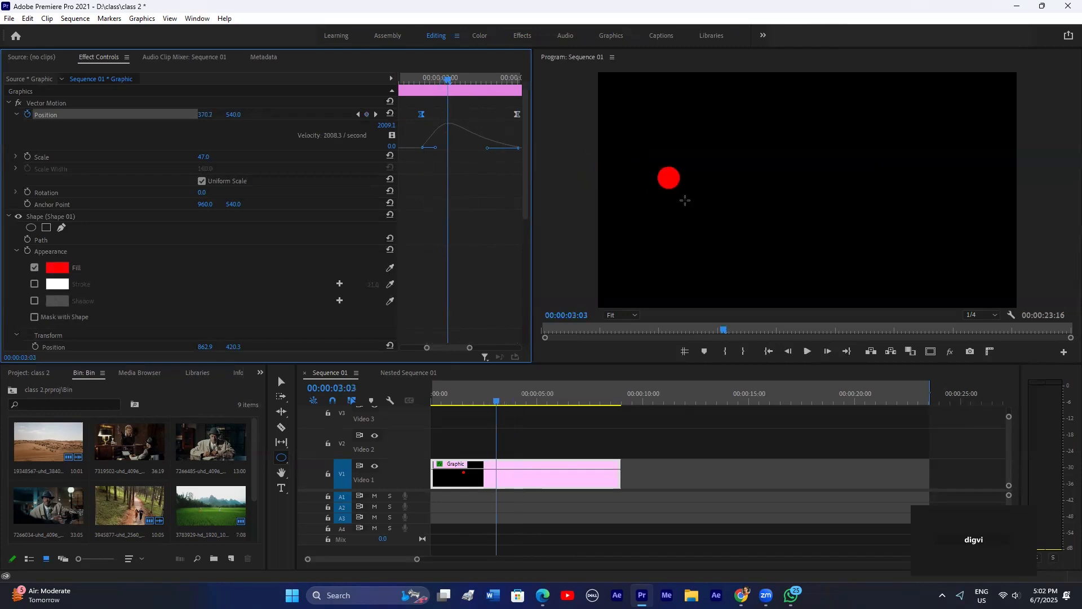
# Step: Adjust the velocity handles so the curve peaks right after the first keyframe and slows gradually, and play it
pyautogui.moveTo(455, 120); pyautogui.dragTo(428, 150)
pyautogui.moveTo(434, 83); pyautogui.dragTo(426, 83)
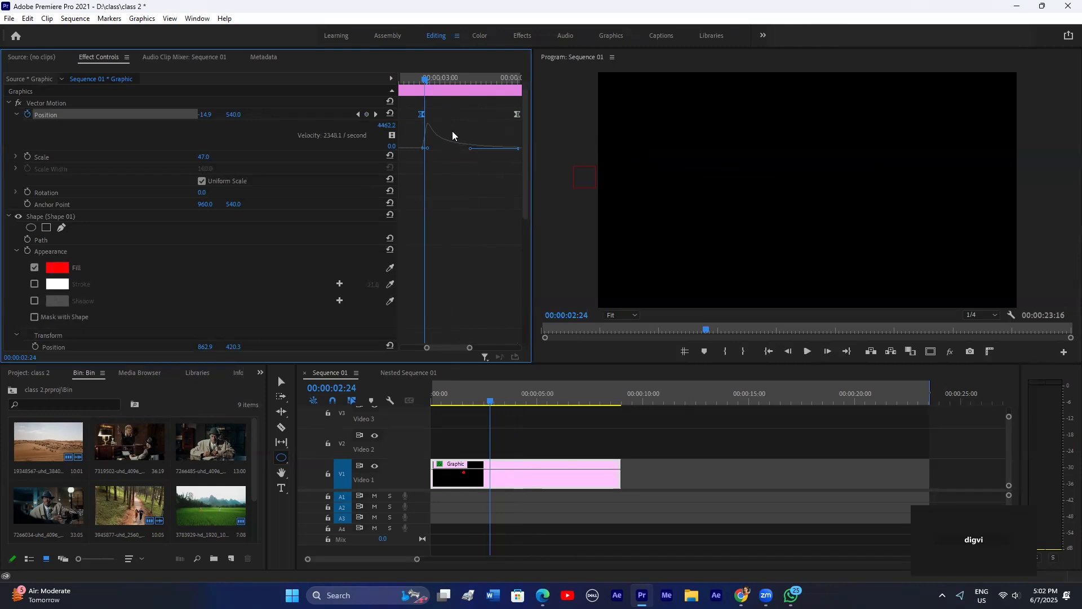
pyautogui.click(420, 84)
pyautogui.press('space')
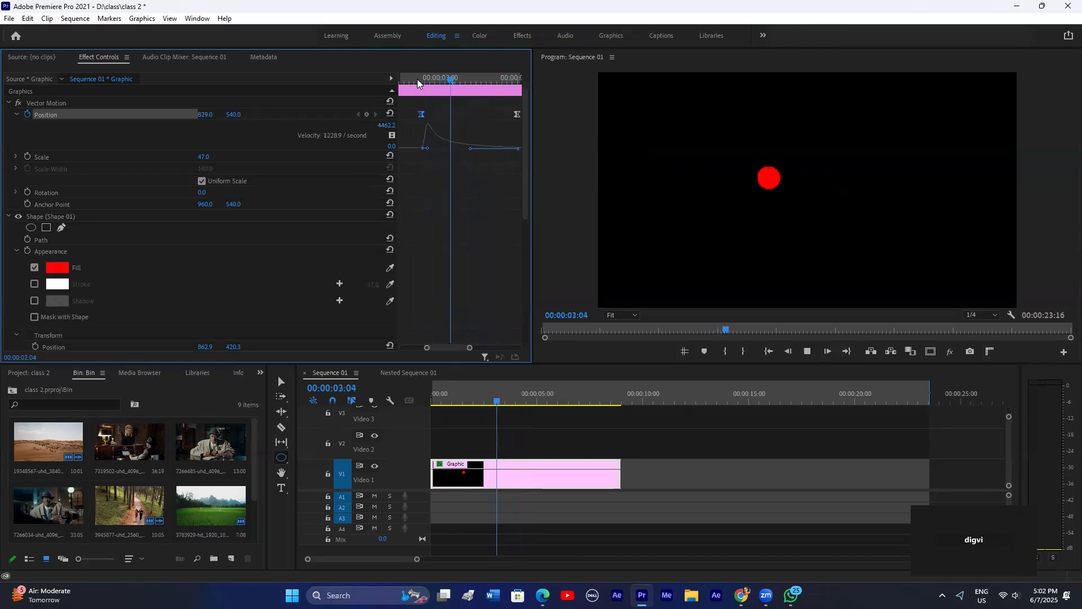
pyautogui.press('space')
# Step: Shorten the second keyframe's velocity handle and lengthen the first's so the speed peaks near the end, and play it
pyautogui.moveTo(471, 148); pyautogui.dragTo(503, 149)
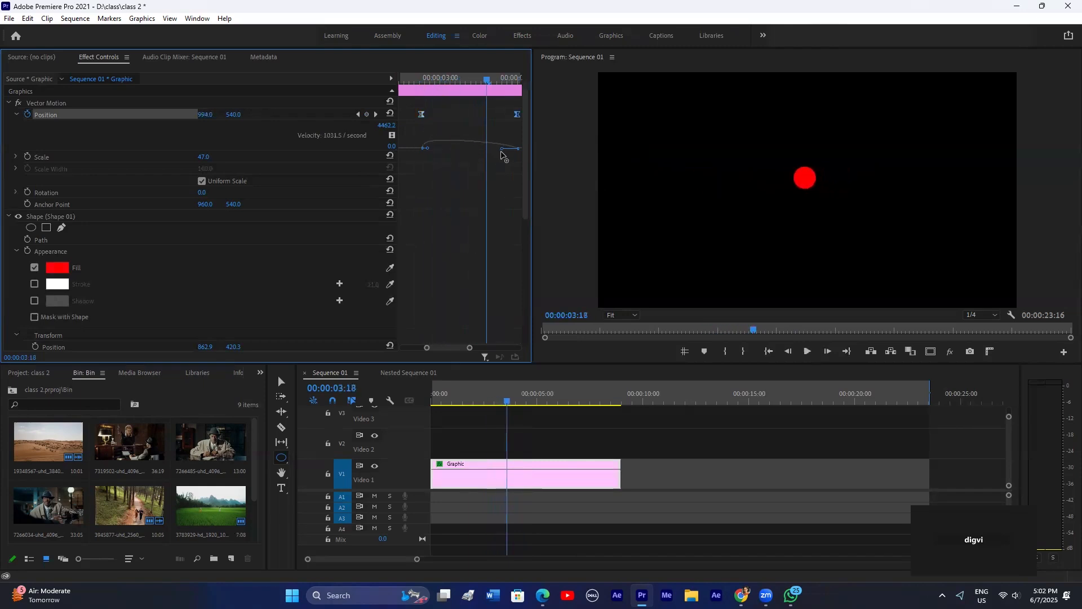
pyautogui.moveTo(428, 148); pyautogui.dragTo(470, 149)
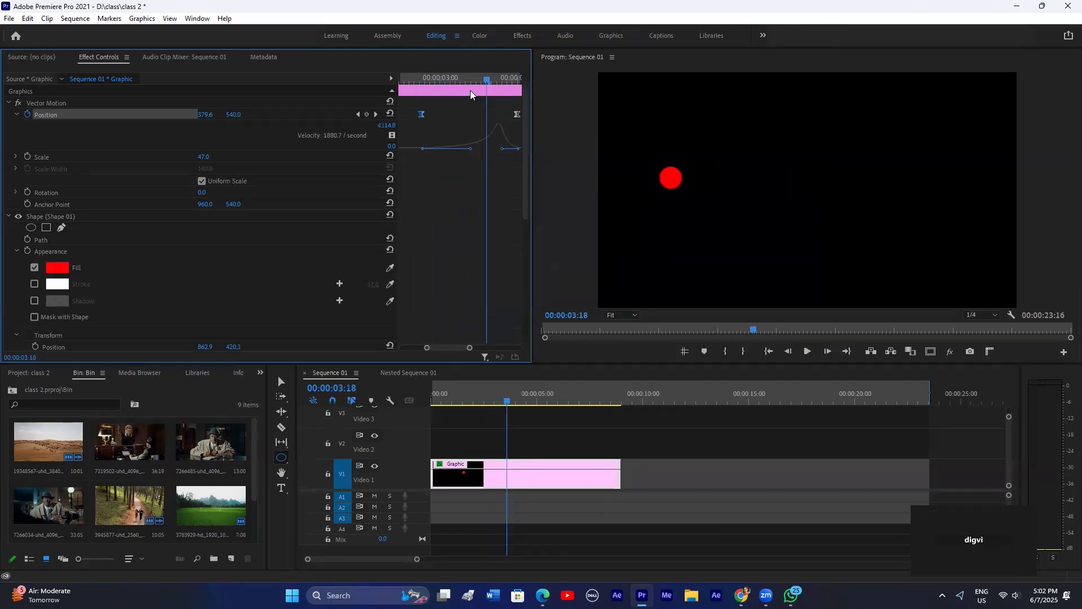
pyautogui.press('space')
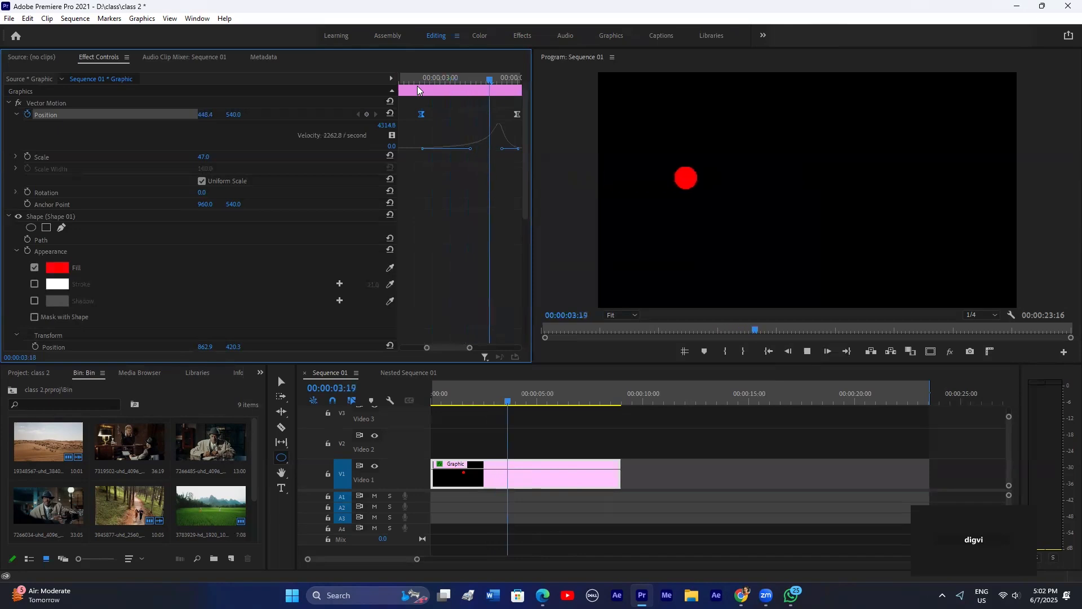
pyautogui.press('space')
# Step: Balance both velocity handles so the speed peaks midway between the two Position keyframes, and play the movement
pyautogui.moveTo(470, 148)
pyautogui.mouseDown()
pyautogui.moveTo(456, 149)
pyautogui.moveTo(482, 148)
pyautogui.moveTo(460, 148)
pyautogui.mouseUp()
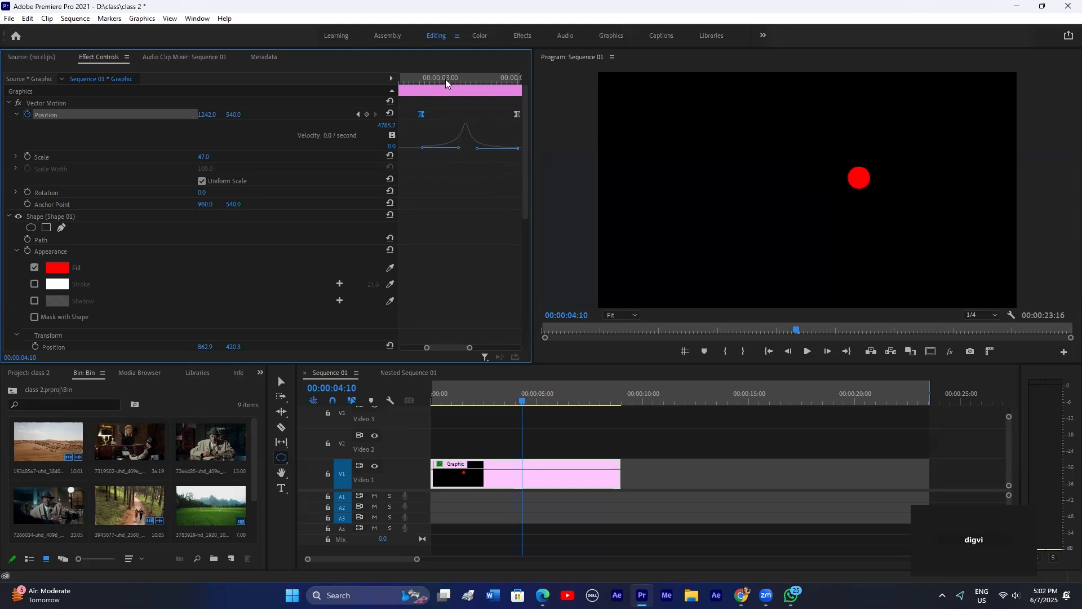
pyautogui.click(418, 83)
pyautogui.press('space')
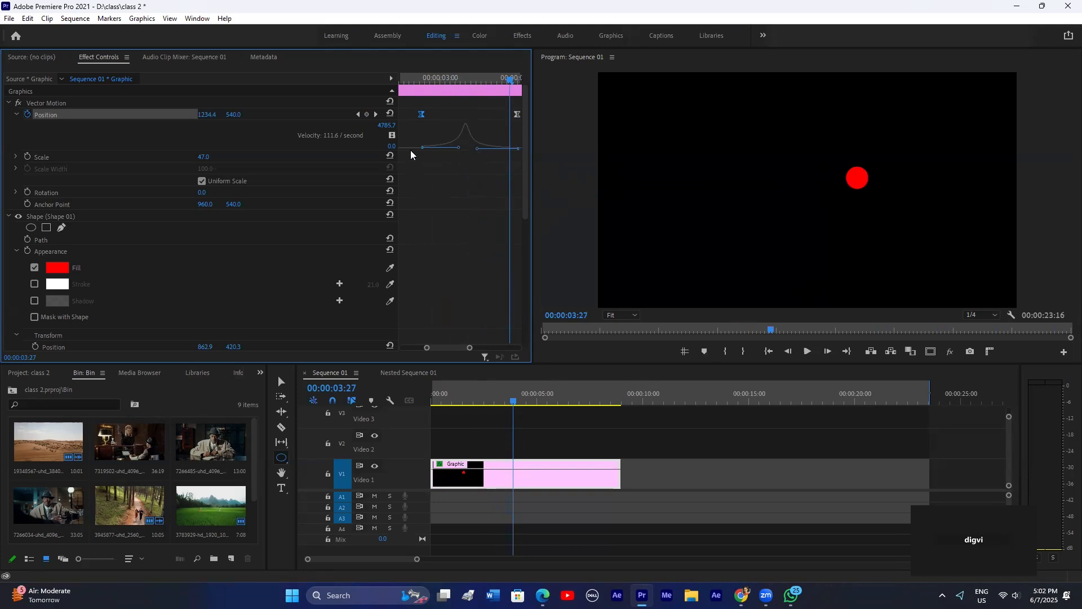
# Step: Review the Class 2 topics in the course outline PDF in Edge and return to Premiere Pro
pyautogui.click(528, 444)
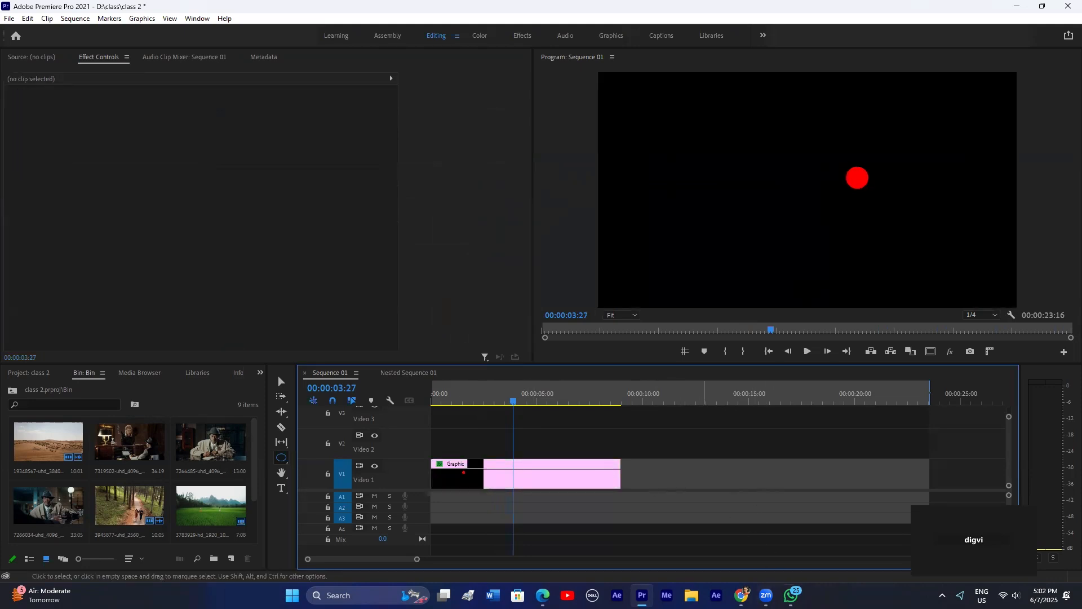
pyautogui.moveTo(766, 595)
pyautogui.click(567, 596)
pyautogui.click(543, 596)
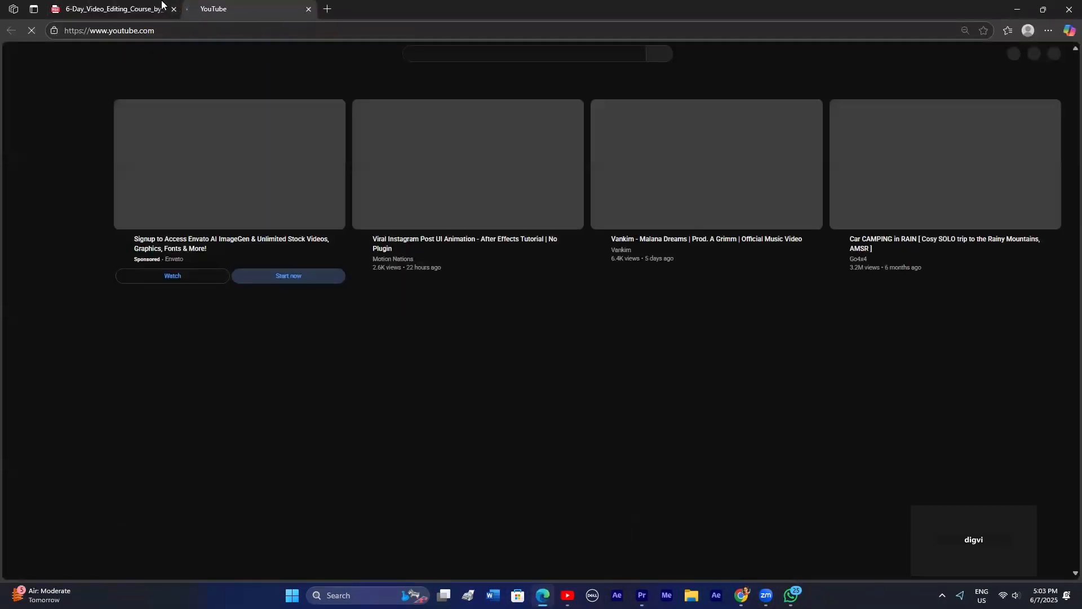
pyautogui.click(144, 8)
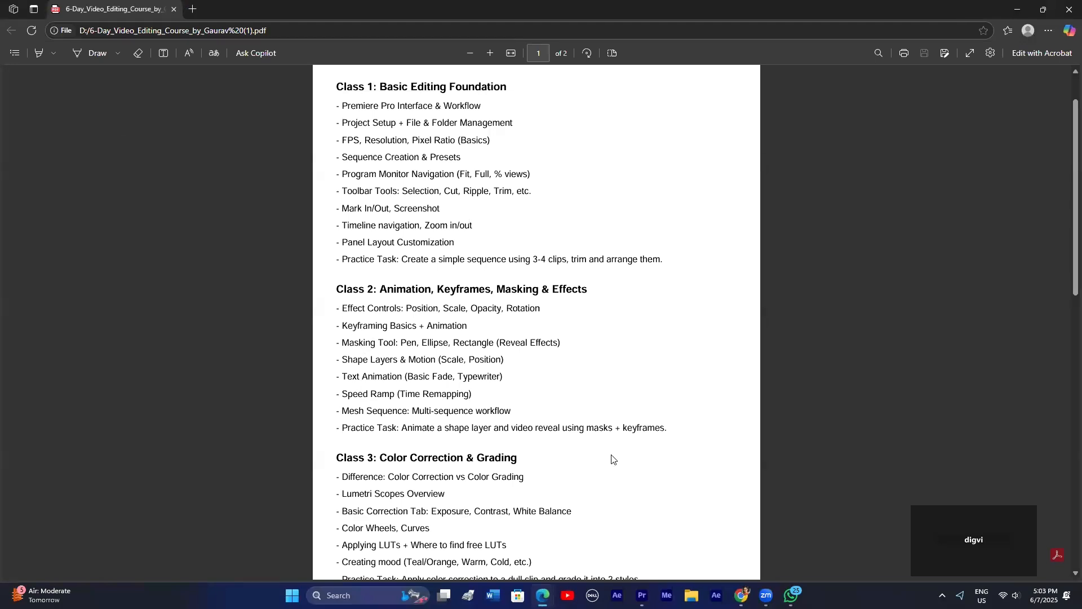
pyautogui.click(642, 595)
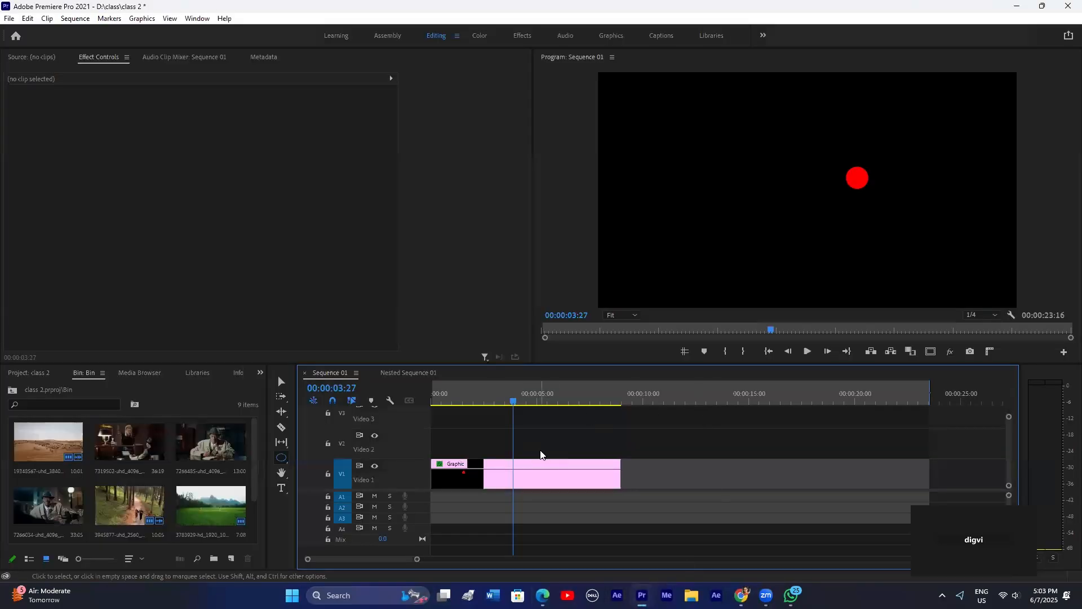
# Step: Play the circle's movement from the start of the sequence and select the graphic clip
pyautogui.moveTo(476, 399); pyautogui.dragTo(416, 403)
pyautogui.press('space')
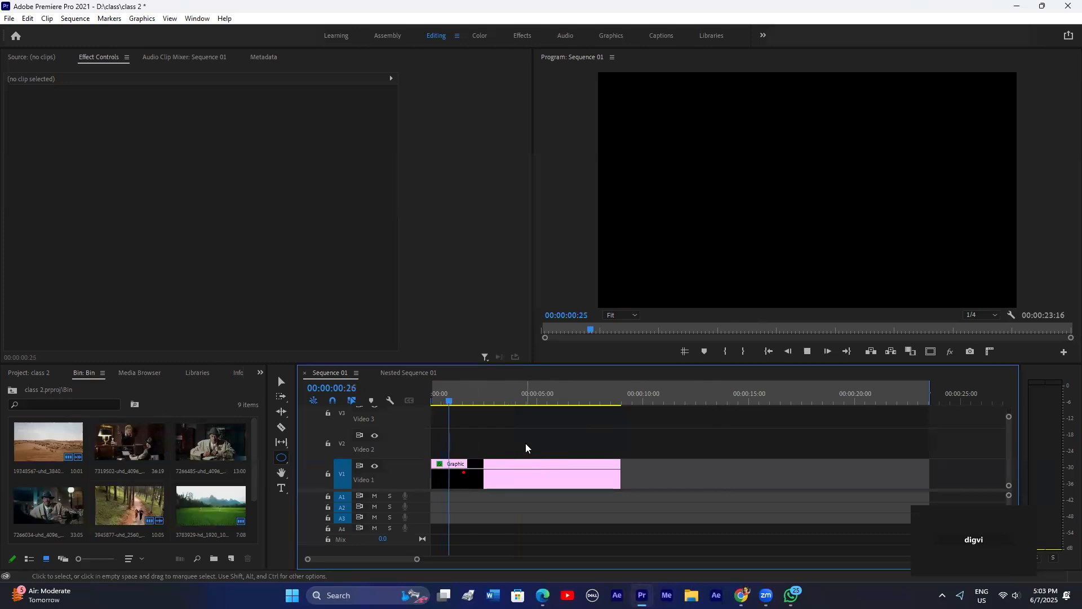
pyautogui.click(494, 473)
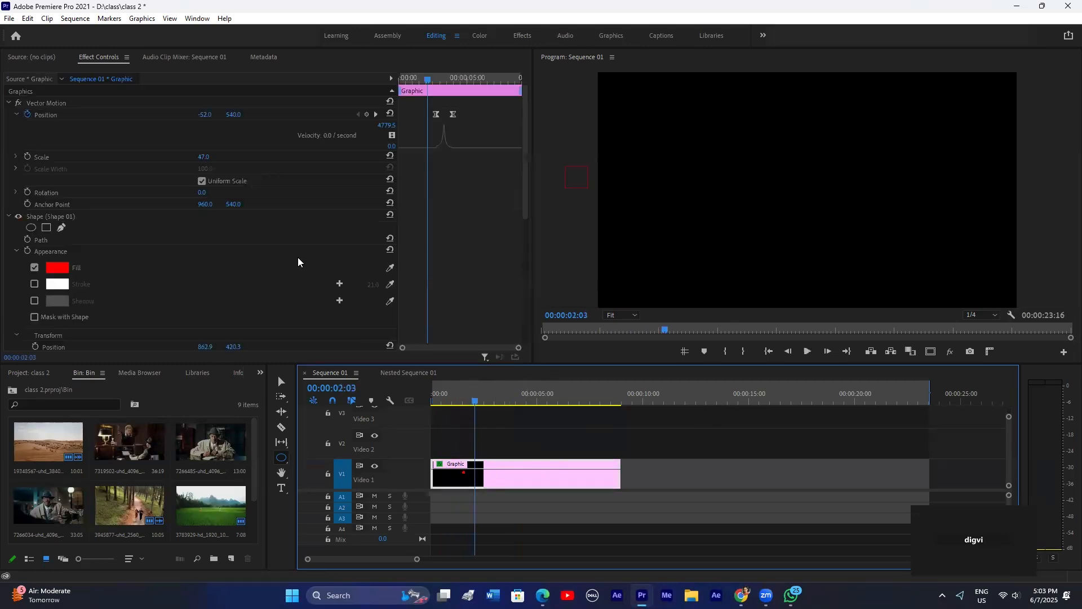
pyautogui.press('space')
pyautogui.press('space')
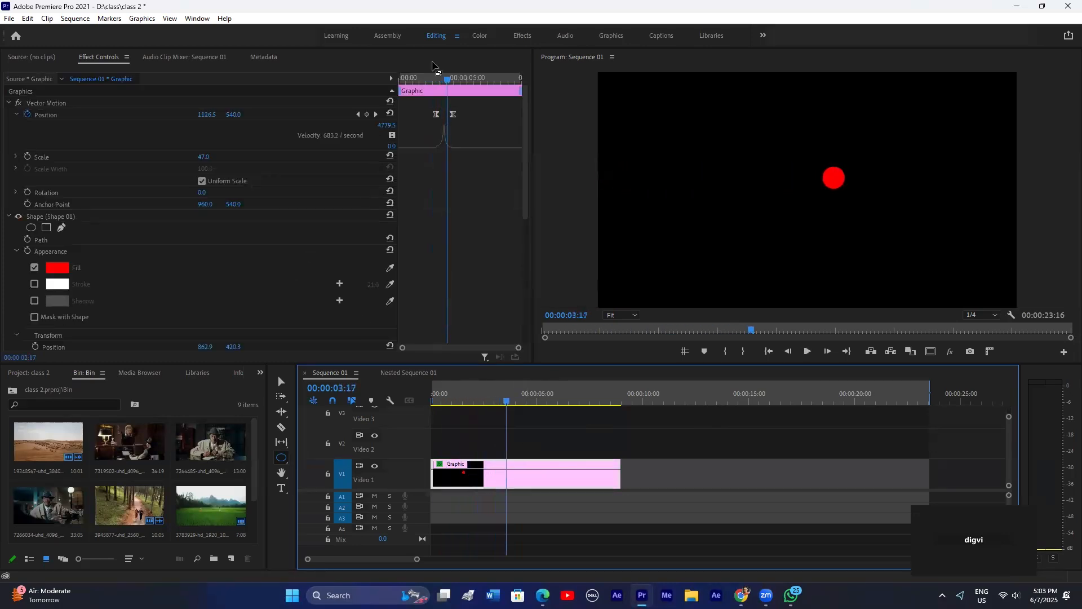
# Step: Move both Position keyframes to the start of the graphic clip and play the movement from the beginning
pyautogui.moveTo(435, 78); pyautogui.dragTo(437, 79)
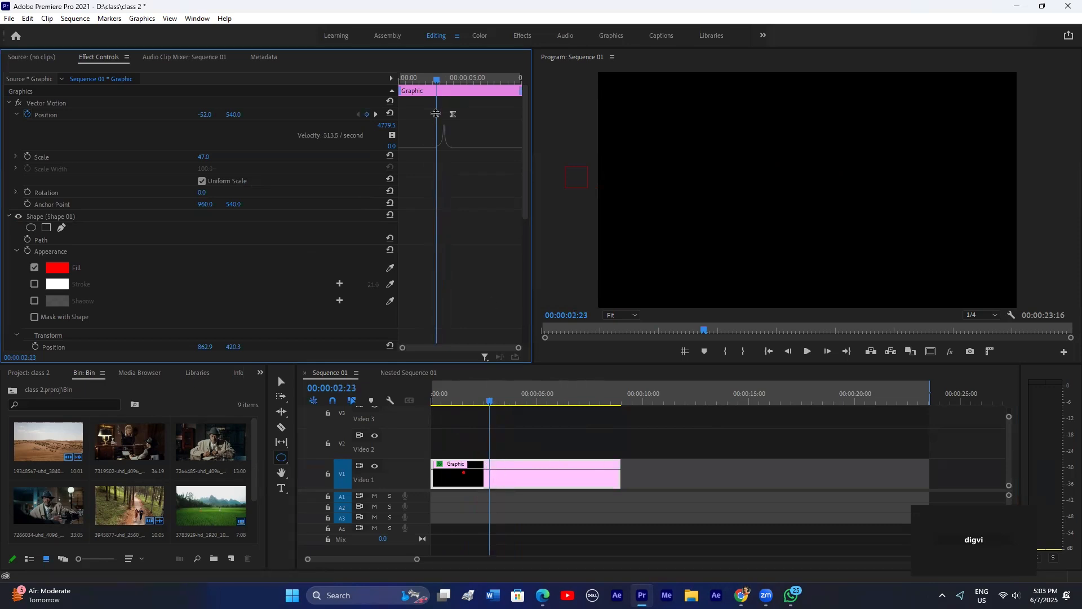
pyautogui.moveTo(471, 109); pyautogui.dragTo(396, 117)
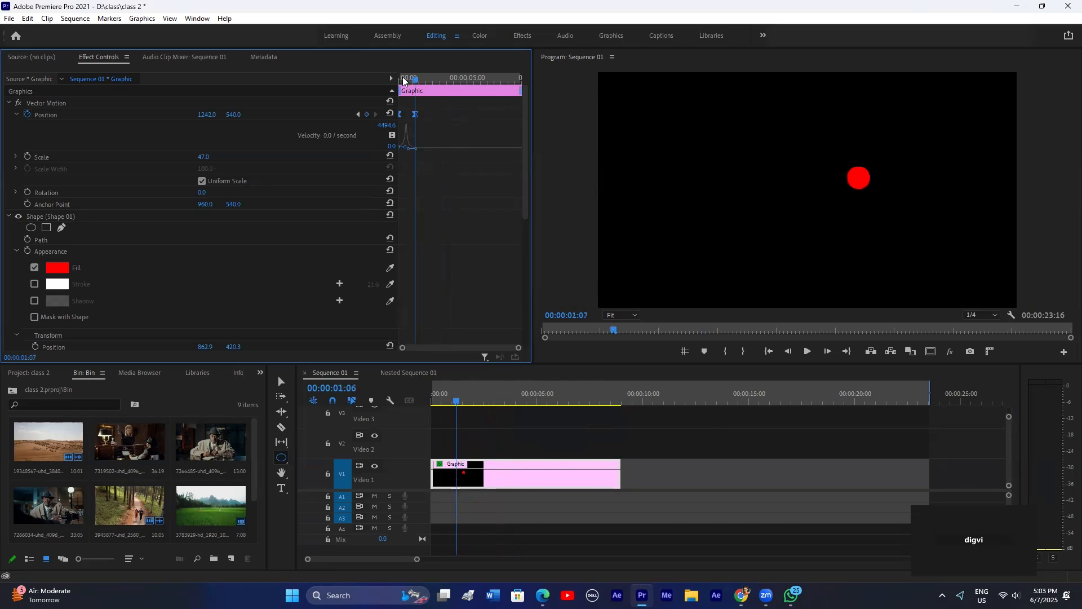
pyautogui.moveTo(404, 81); pyautogui.dragTo(378, 81)
pyautogui.press('space')
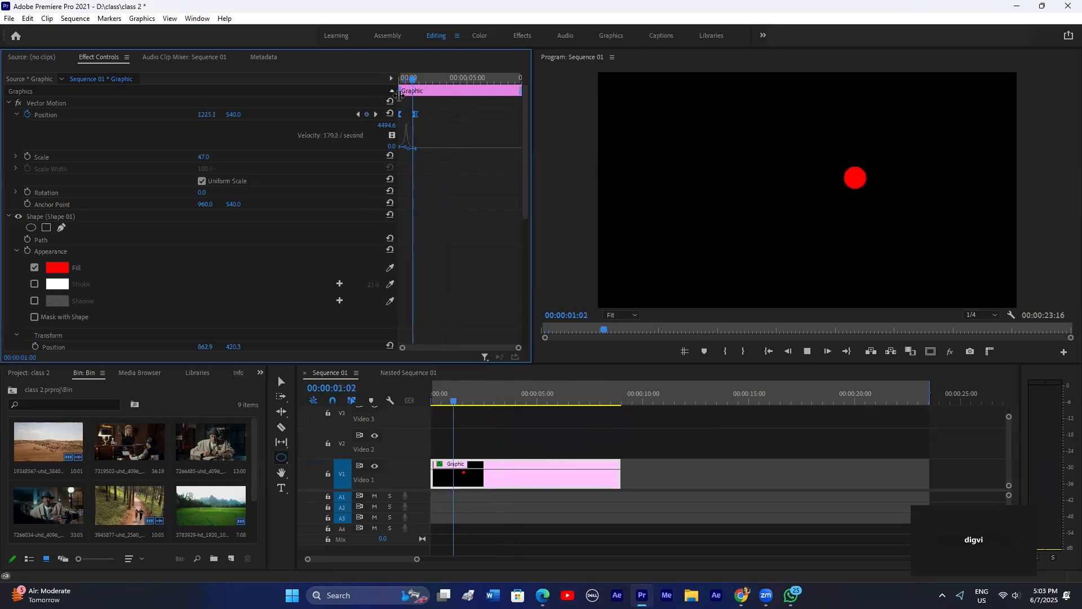
pyautogui.press('space')
# Step: Shorten the first keyframe's velocity handle so the speed peaks right after the clip start, and play the movement
pyautogui.moveTo(515, 350); pyautogui.dragTo(453, 349)
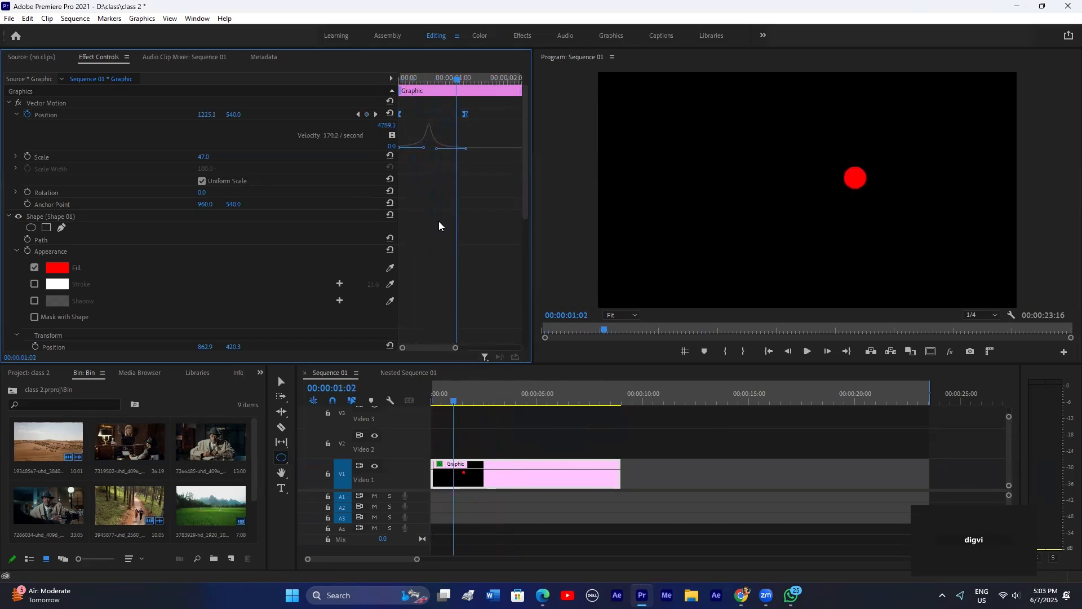
pyautogui.moveTo(423, 150)
pyautogui.mouseDown()
pyautogui.moveTo(403, 147)
pyautogui.moveTo(425, 141)
pyautogui.mouseUp()
pyautogui.moveTo(413, 76); pyautogui.dragTo(367, 80)
pyautogui.press('space')
pyautogui.press('space')
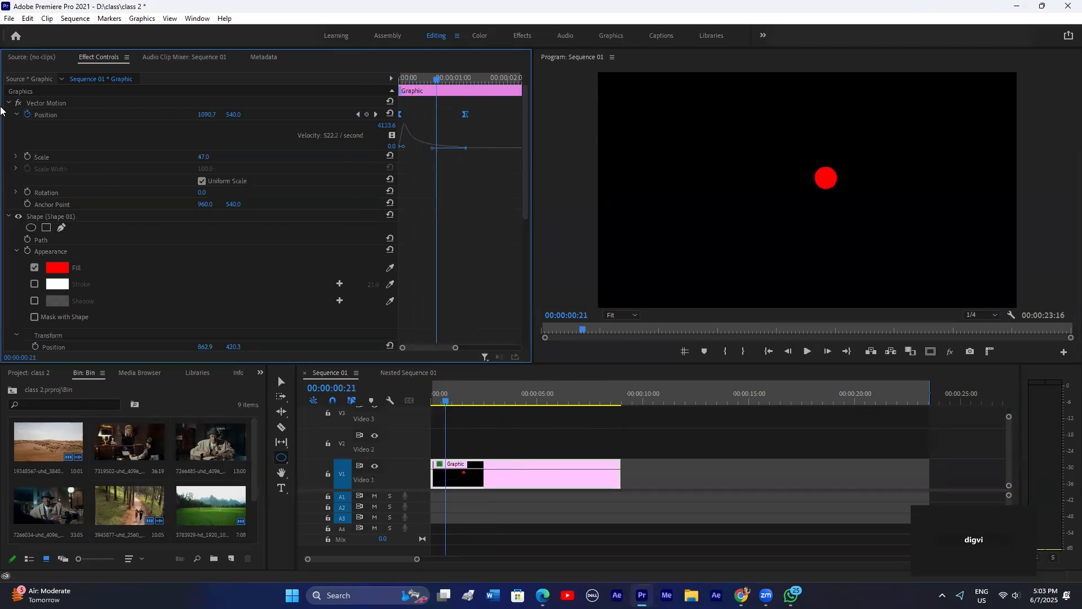
# Step: Delete all Position keyframes, keyframe the circle's Scale growing from the clip start to 00:00:00:21, and play it
pyautogui.click(27, 115)
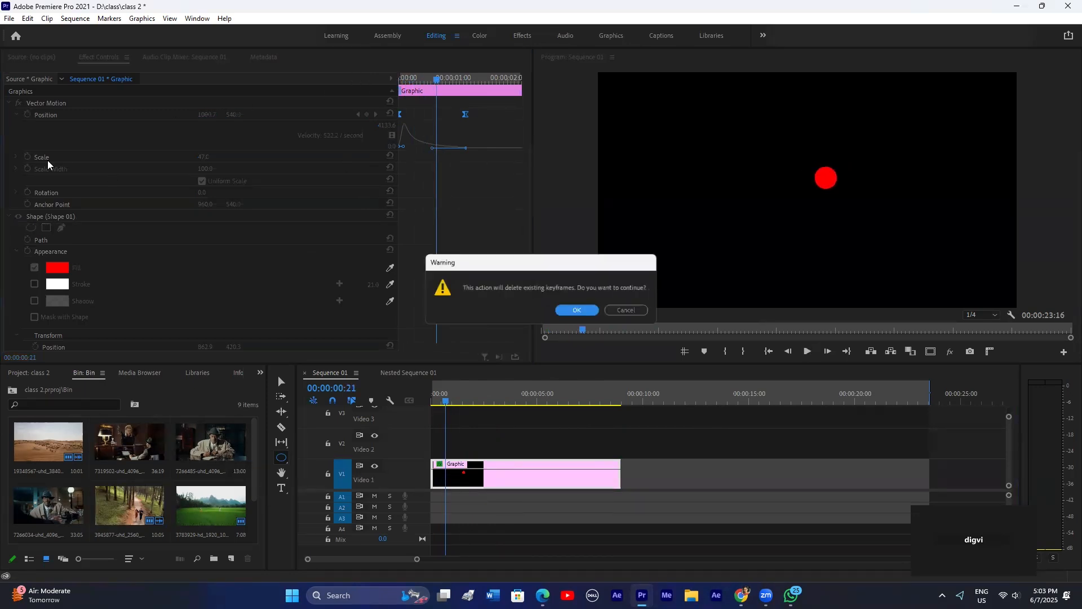
pyautogui.click(577, 311)
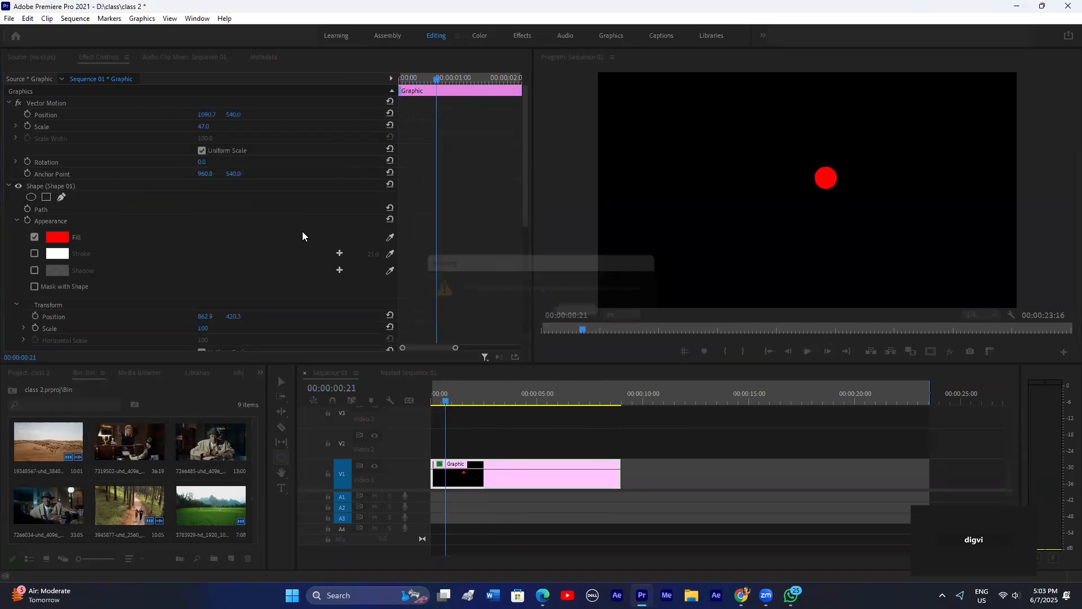
pyautogui.click(27, 127)
pyautogui.moveTo(207, 127); pyautogui.dragTo(268, 114)
pyautogui.moveTo(414, 79)
pyautogui.mouseDown()
pyautogui.moveTo(370, 89)
pyautogui.moveTo(408, 80)
pyautogui.mouseUp()
pyautogui.press('space')
pyautogui.press('space')
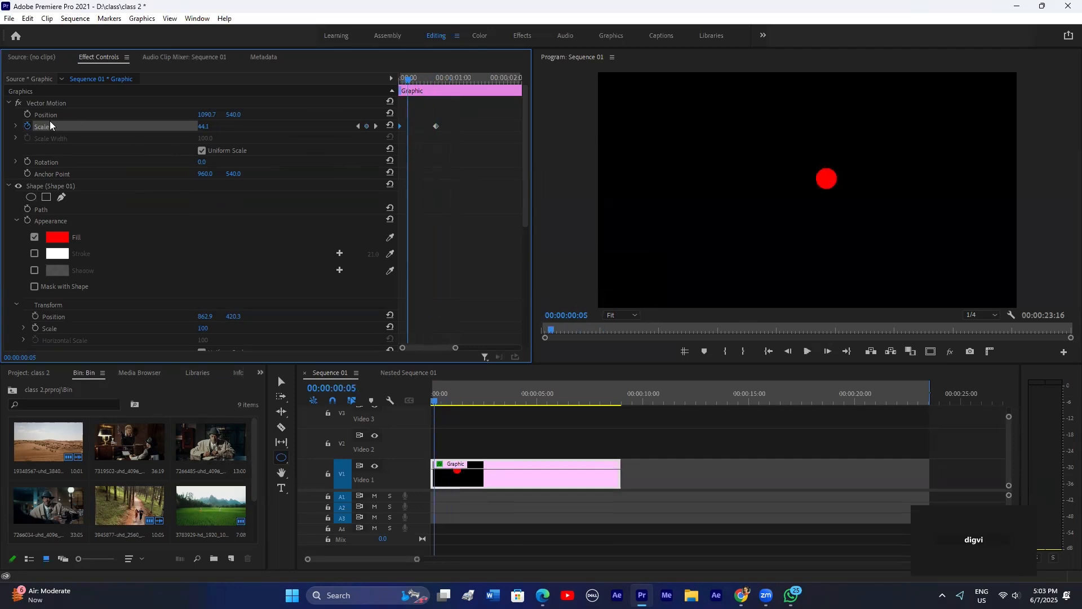
# Step: Examine the graphic's Vector Motion bounding box and anchor point in the Program monitor
pyautogui.click(49, 180)
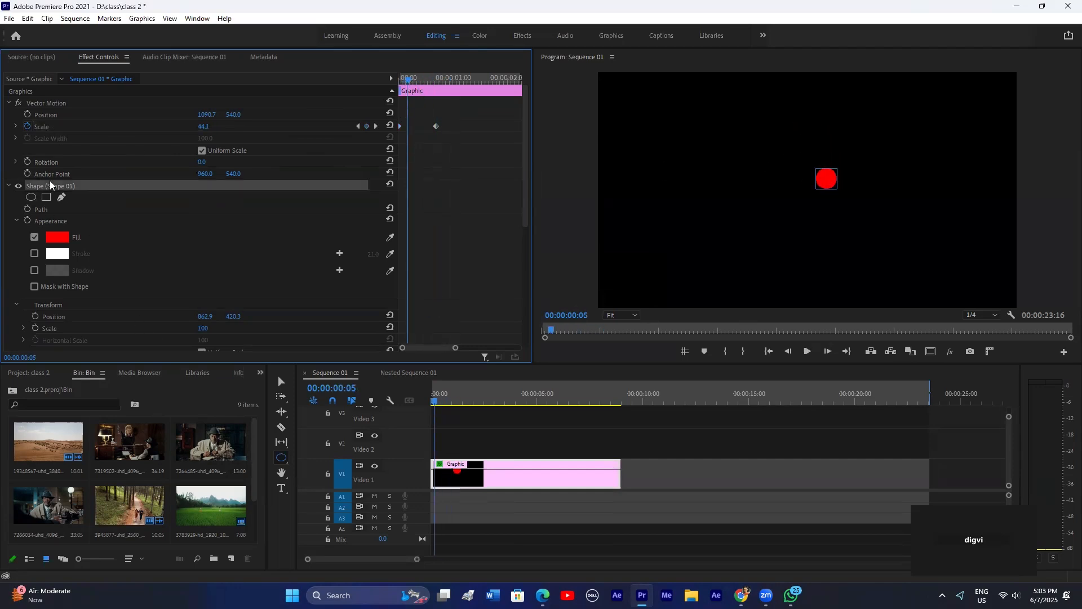
pyautogui.click(41, 105)
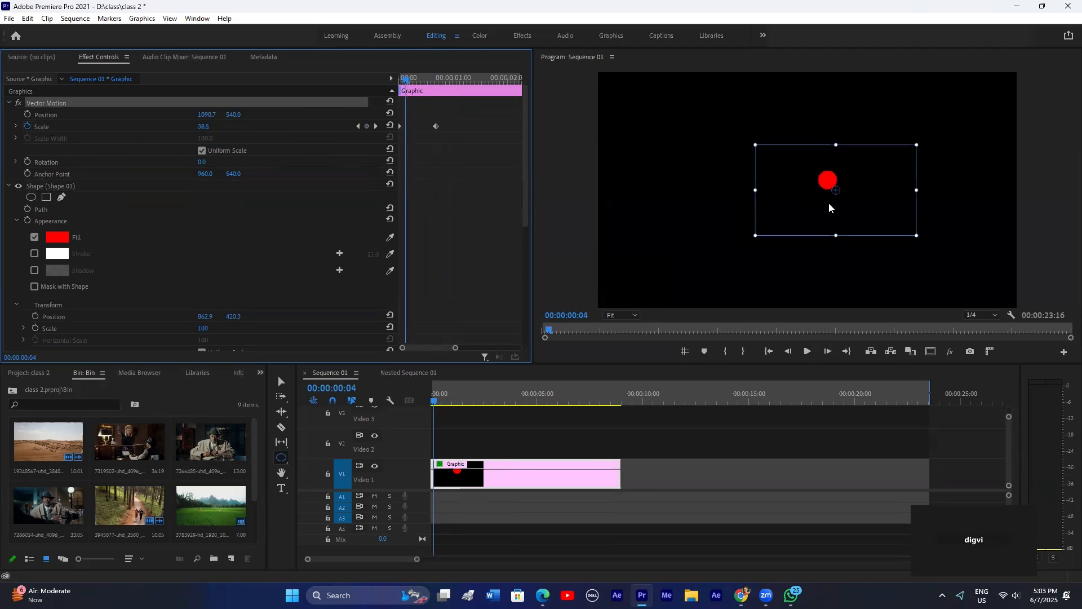
pyautogui.click(141, 173)
pyautogui.click(51, 103)
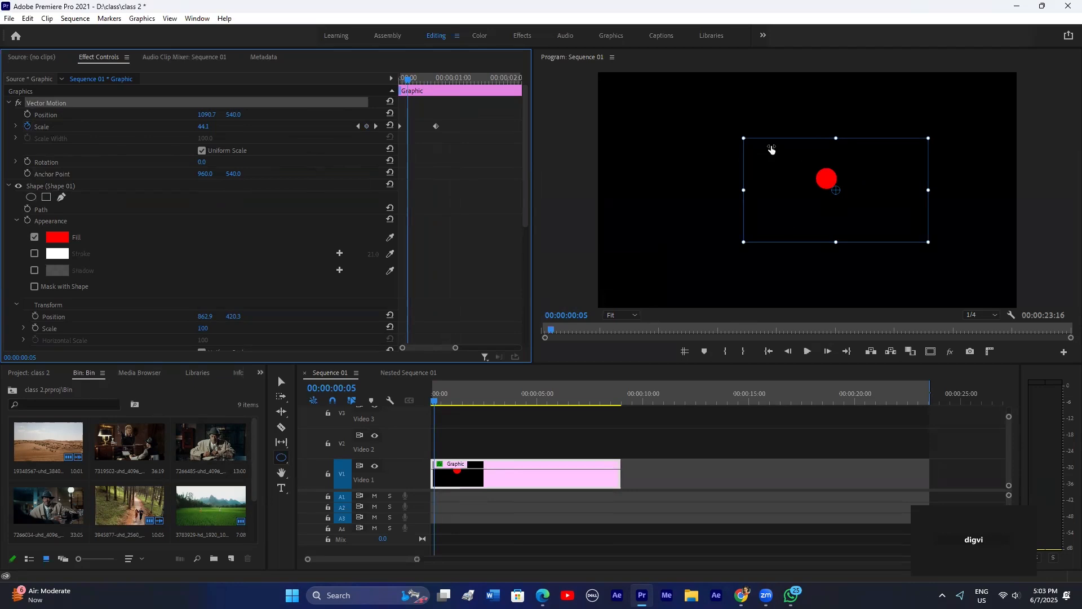
pyautogui.click(627, 495)
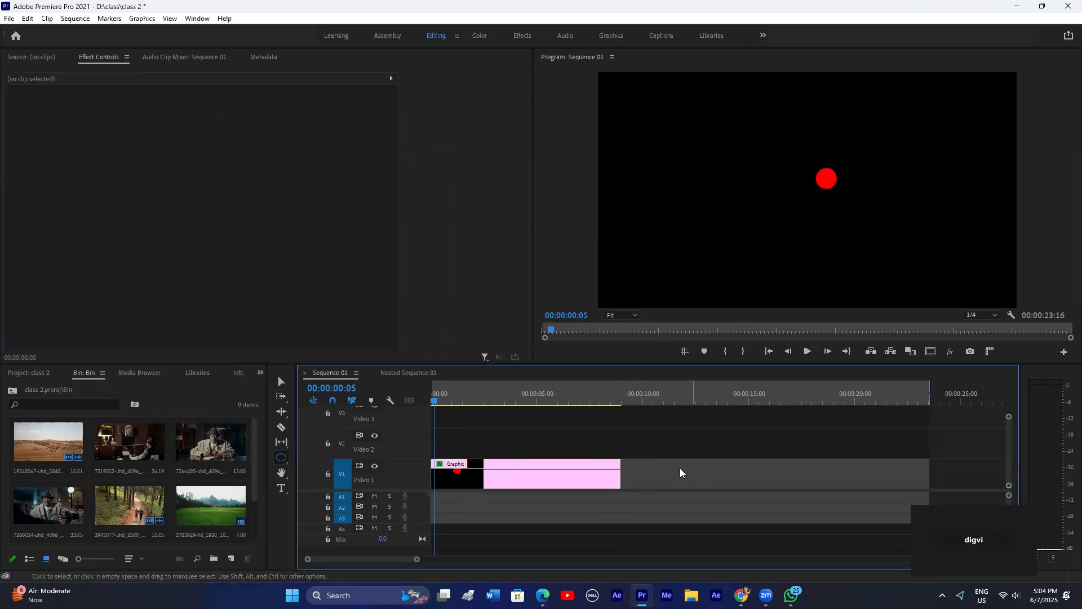
pyautogui.click(587, 476)
pyautogui.click(53, 103)
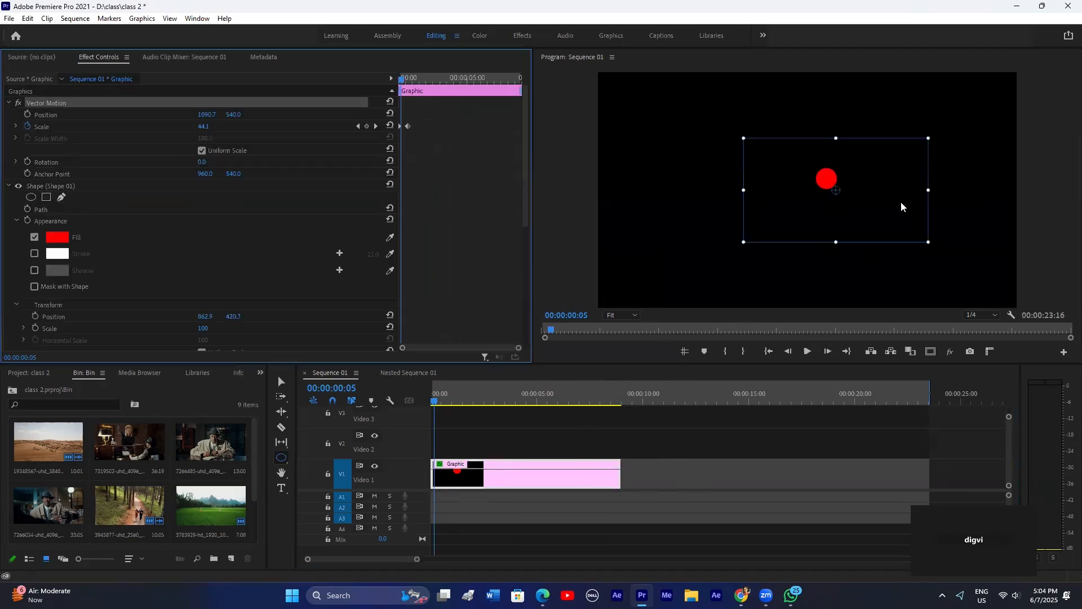
# Step: Try different Scale, Position and Rotation values around 00:00:00:09 to test how the circle pivots on its off-centre anchor point
pyautogui.press('Right')
pyautogui.press('Right')
pyautogui.press('Right')
pyautogui.press('Right')
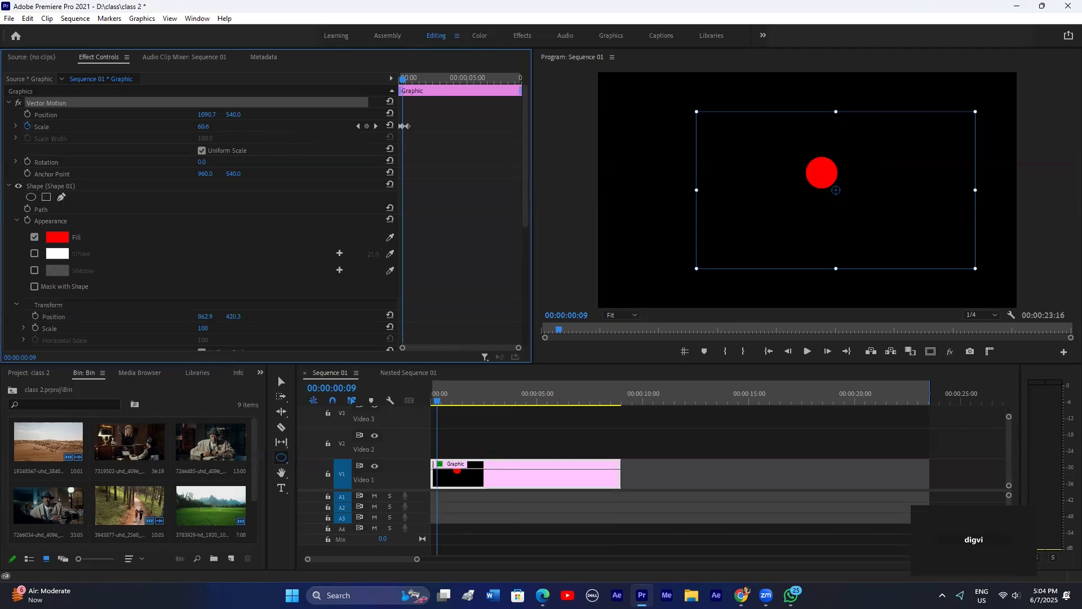
pyautogui.moveTo(207, 127); pyautogui.dragTo(209, 162)
pyautogui.hotkey('ctrl', 'z')
pyautogui.press('Left')
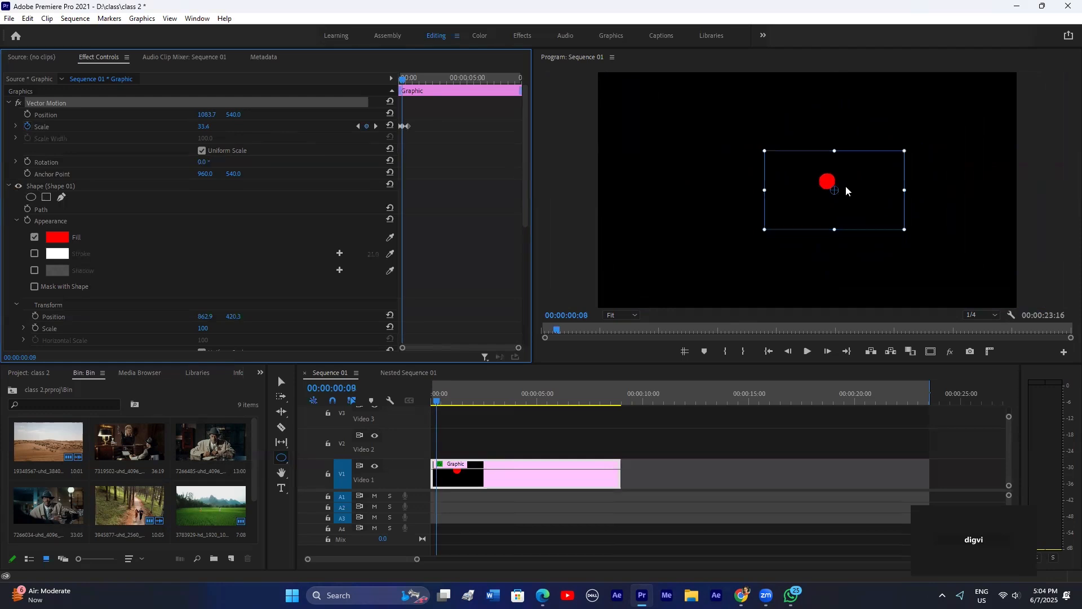
pyautogui.press('Right')
# Step: Move the anchor point to the circle's centre at 856.9, 419.1 and test Scale at 117 and Rotation at -11°
pyautogui.click(620, 315)
pyautogui.click(620, 388)
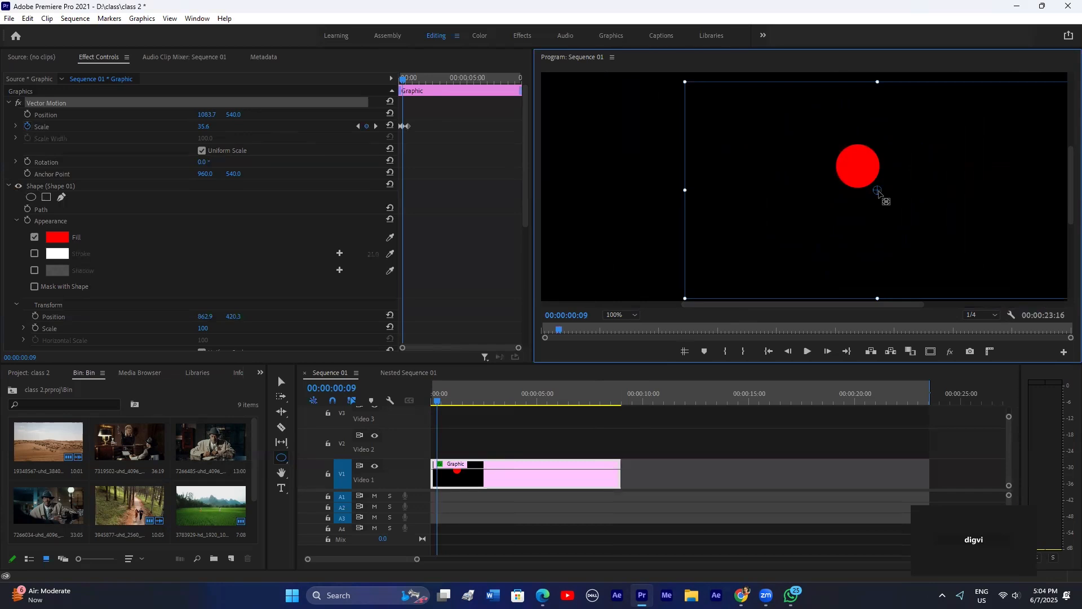
pyautogui.moveTo(878, 192); pyautogui.dragTo(872, 182)
pyautogui.press('Right')
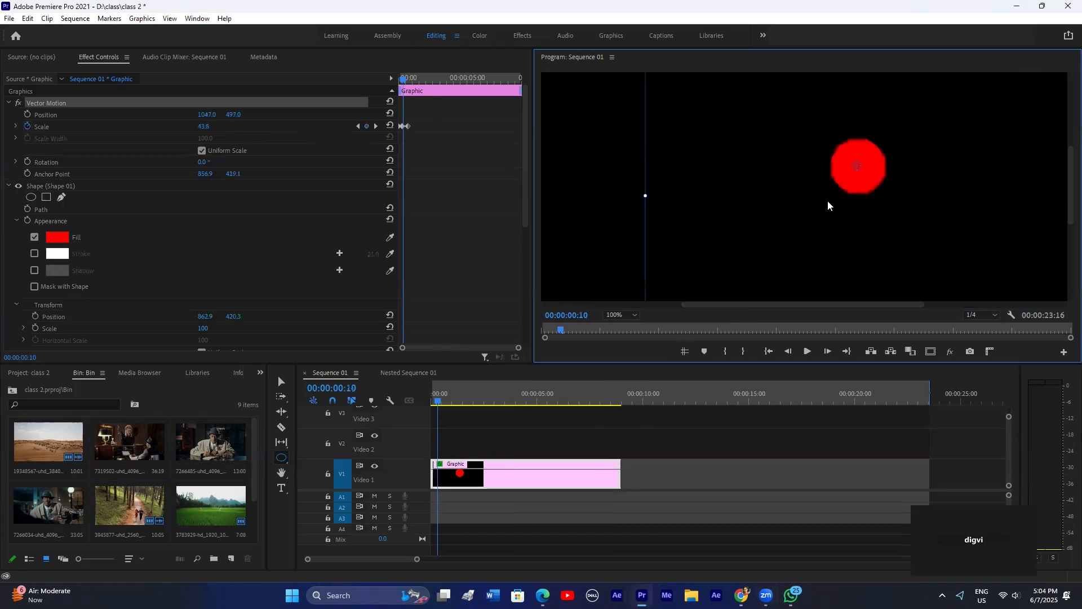
pyautogui.click(636, 315)
pyautogui.click(627, 321)
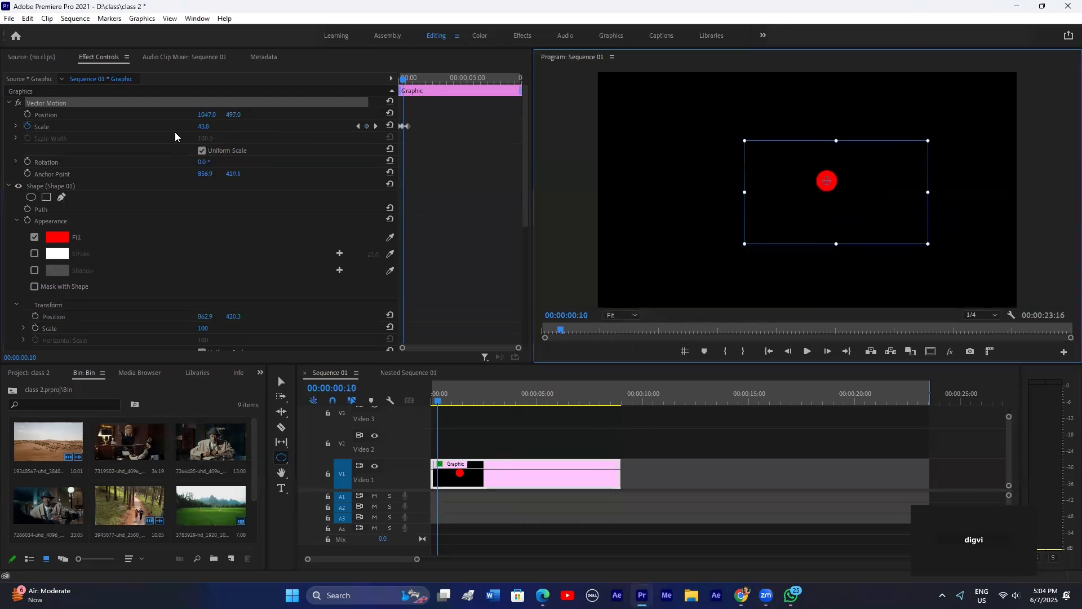
pyautogui.moveTo(202, 164); pyautogui.dragTo(152, 114)
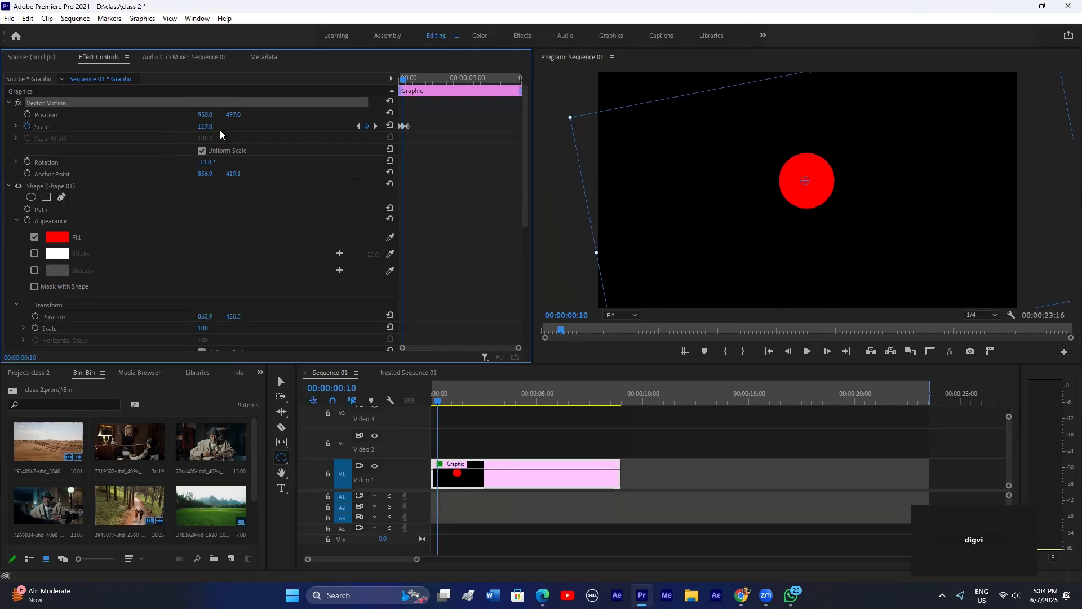
# Step: Reset the graphic's Vector Motion values and delete all Scale keyframes
pyautogui.click(390, 101)
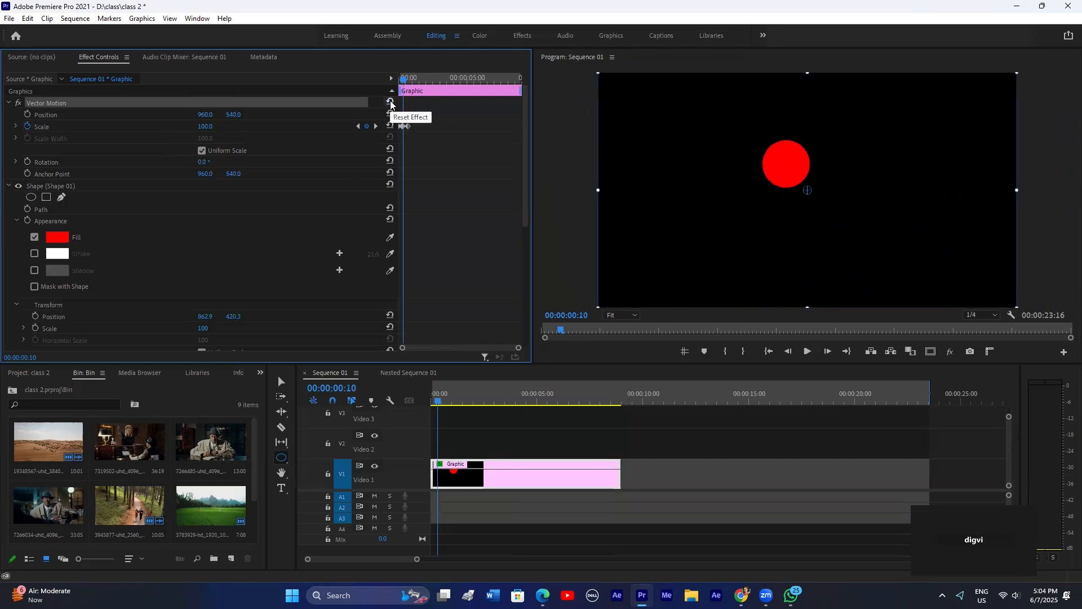
pyautogui.click(26, 128)
pyautogui.click(585, 311)
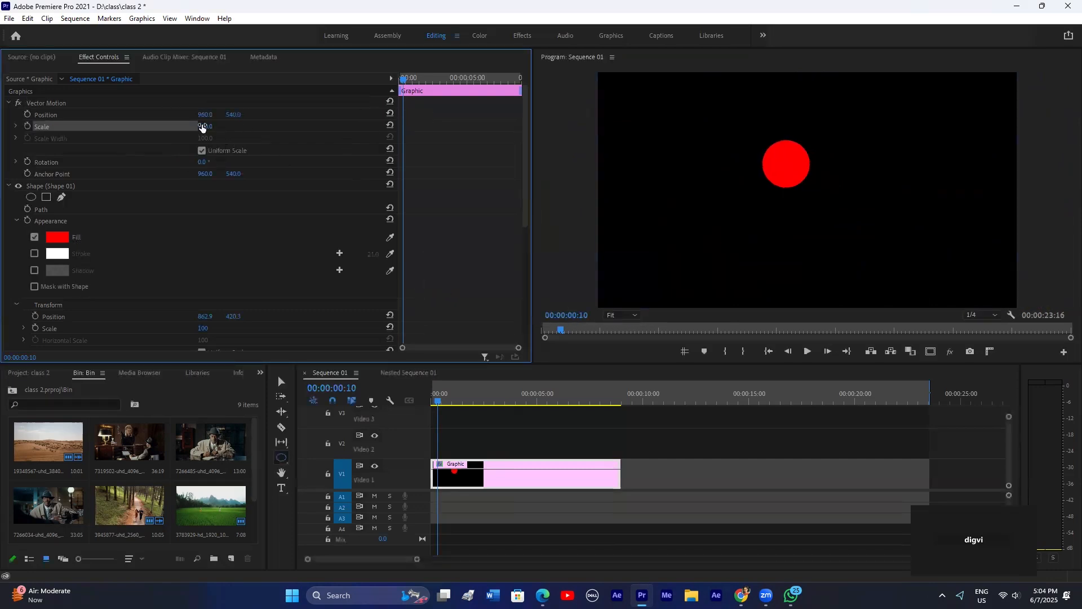
# Step: Set the graphic's Scale to 45 and move its anchor point to the bounding box's lower-left corner at -1.9, 1062.5
pyautogui.moveTo(203, 126); pyautogui.dragTo(184, 126)
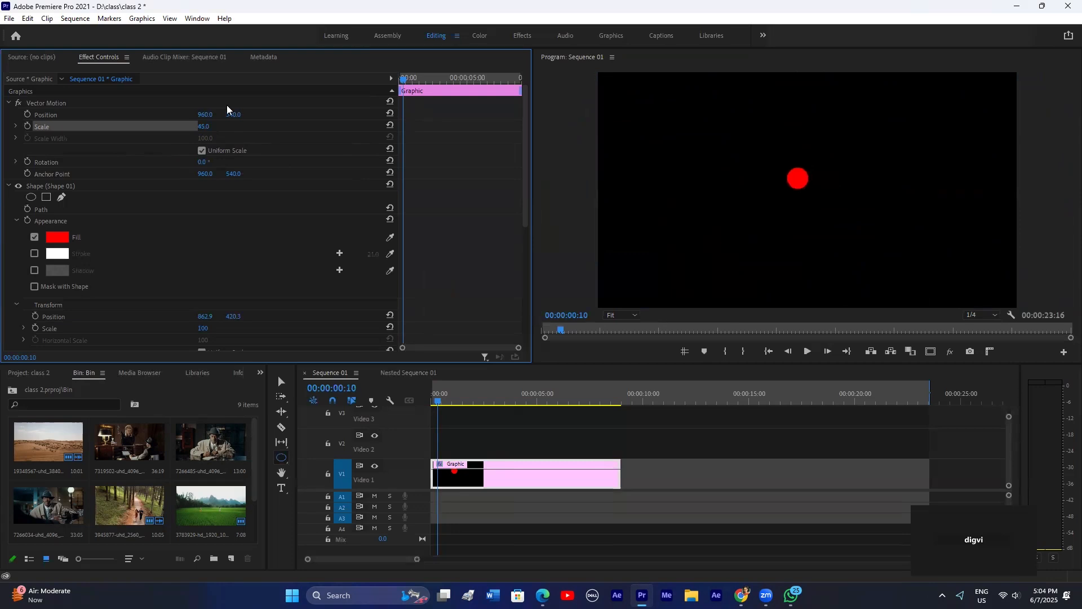
pyautogui.click(72, 101)
pyautogui.moveTo(806, 191); pyautogui.dragTo(713, 243)
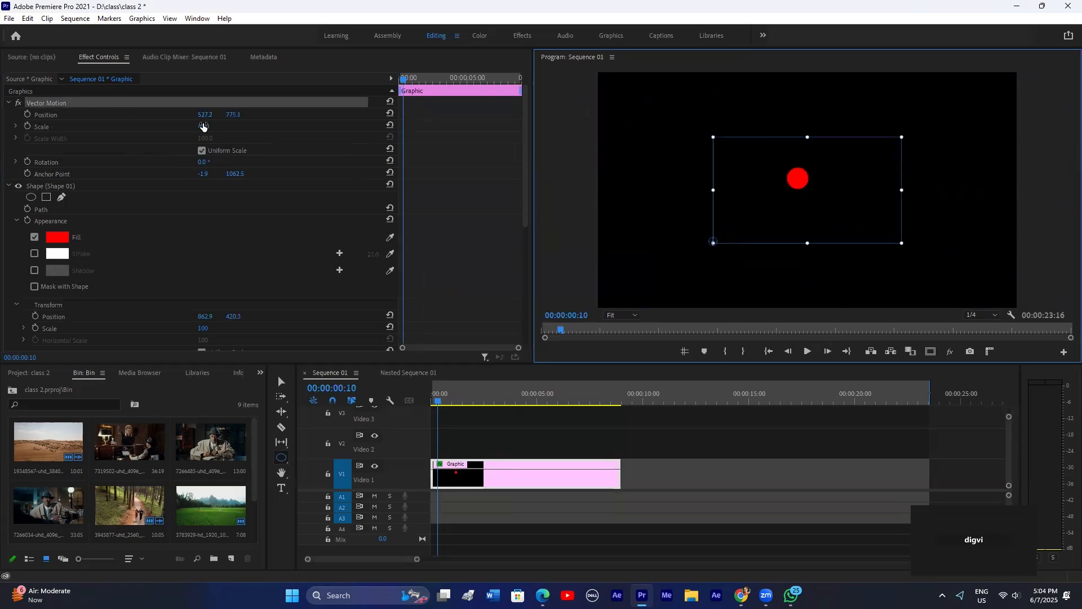
# Step: Test rotating the graphic around its corner anchor and set its Position to 14.2, 1084.1
pyautogui.moveTo(204, 164); pyautogui.dragTo(18, 164)
pyautogui.moveTo(211, 113); pyautogui.dragTo(0, 112)
pyautogui.moveTo(238, 115); pyautogui.dragTo(236, 117)
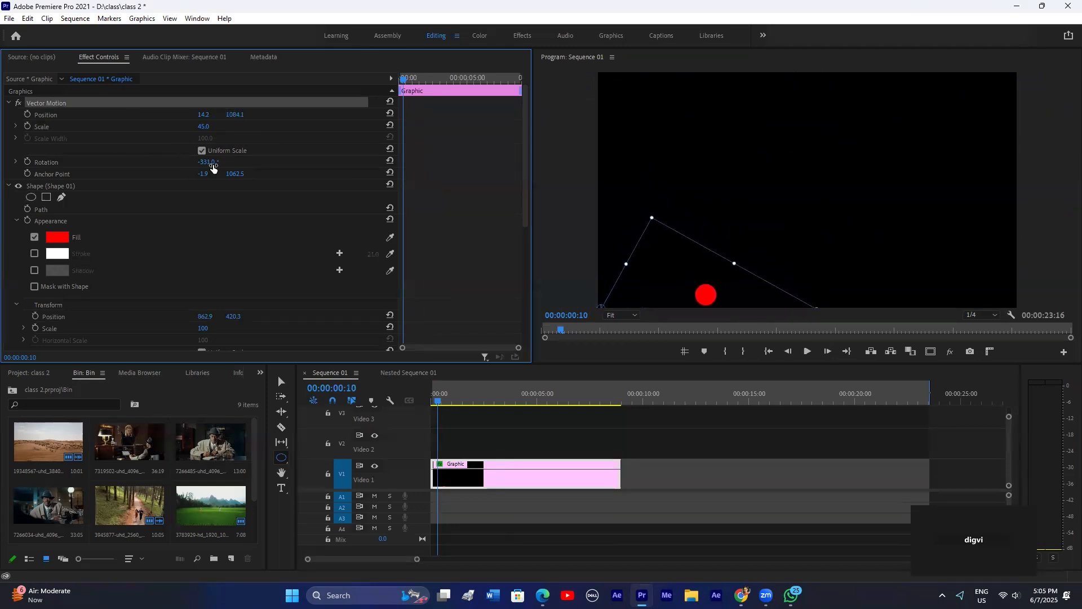
# Step: Keyframe Rotation at -1x-86° at 00:00:00:10 and -326° at 00:00:03:02, and play the swing
pyautogui.moveTo(210, 162); pyautogui.dragTo(147, 163)
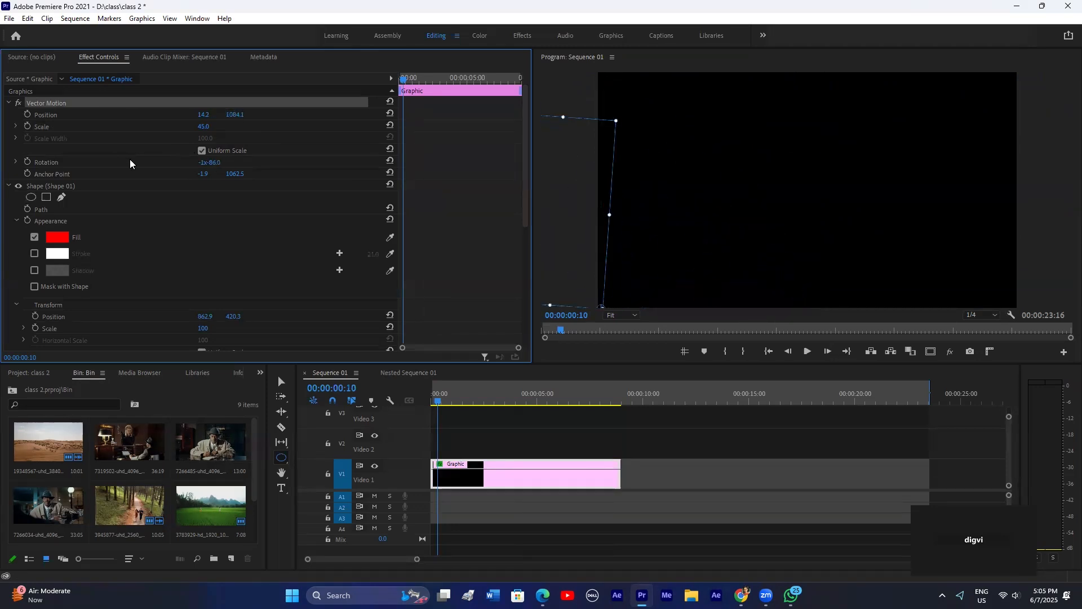
pyautogui.click(28, 161)
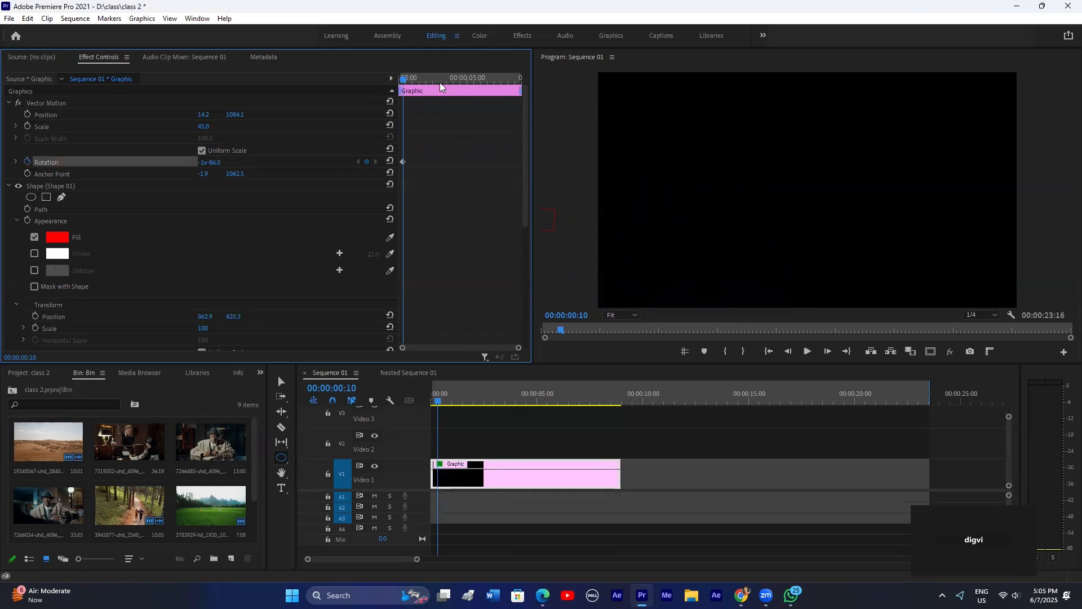
pyautogui.moveTo(404, 80); pyautogui.dragTo(440, 82)
pyautogui.moveTo(212, 163); pyautogui.dragTo(280, 163)
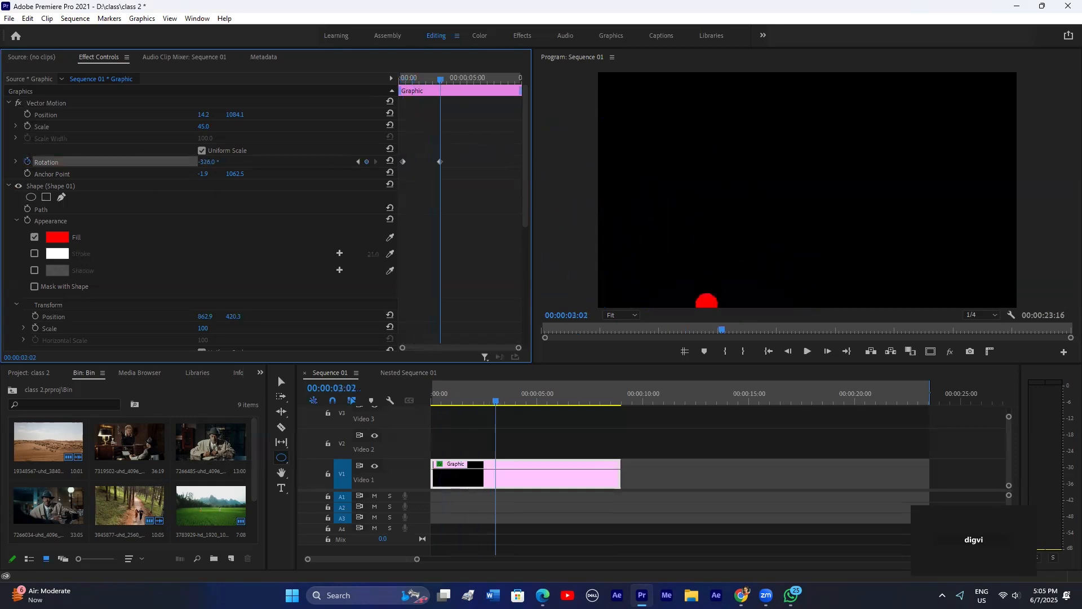
pyautogui.moveTo(423, 81); pyautogui.dragTo(406, 85)
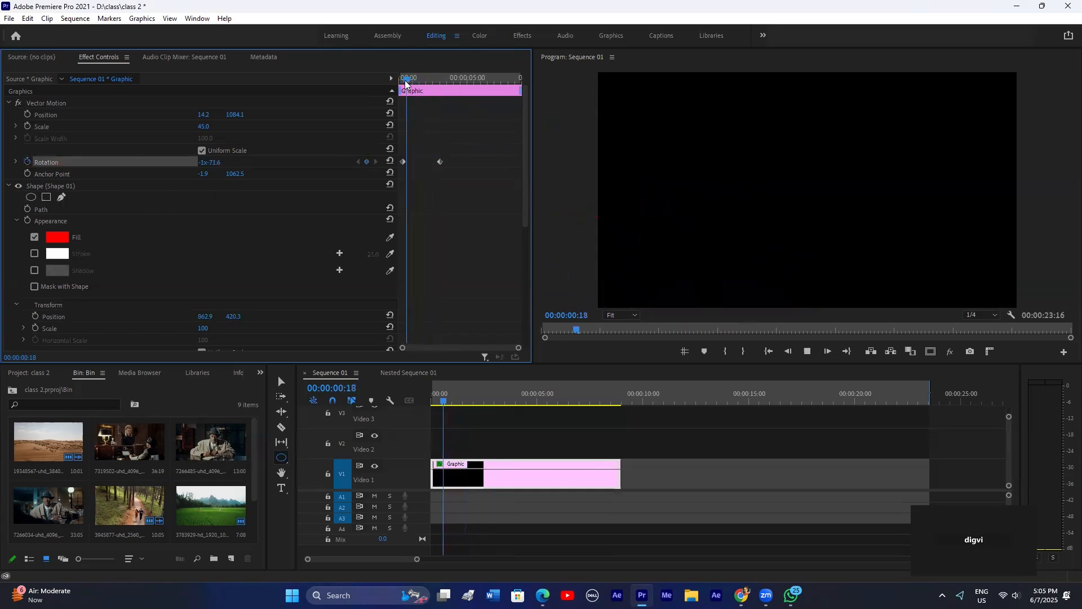
# Step: Play the swing, and move the graphic's anchor point to the circle's centre with Position at about 958.7, 547.8
pyautogui.press('space')
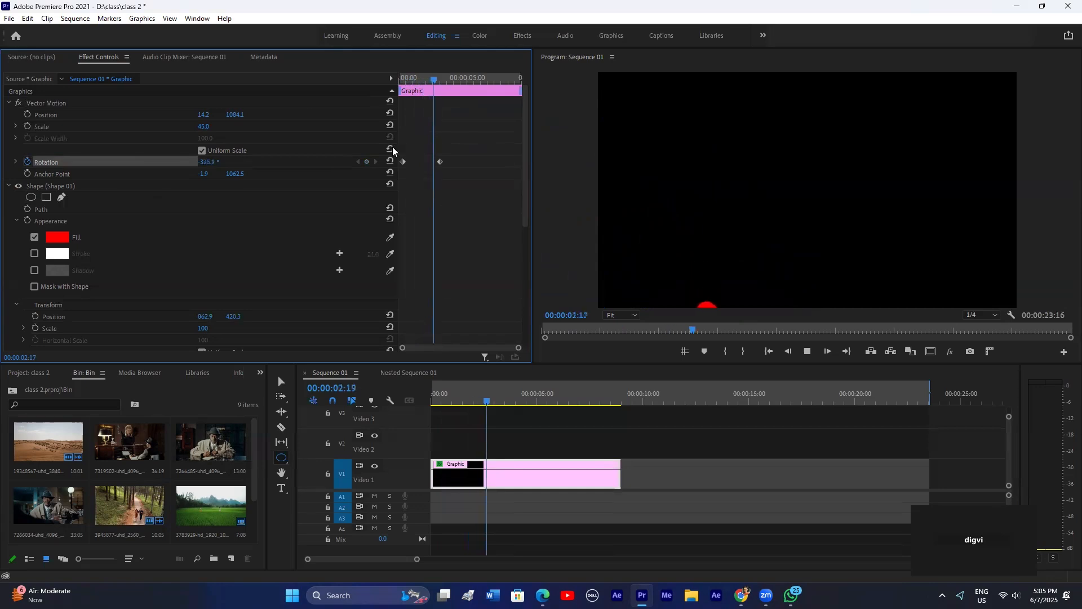
pyautogui.press('space')
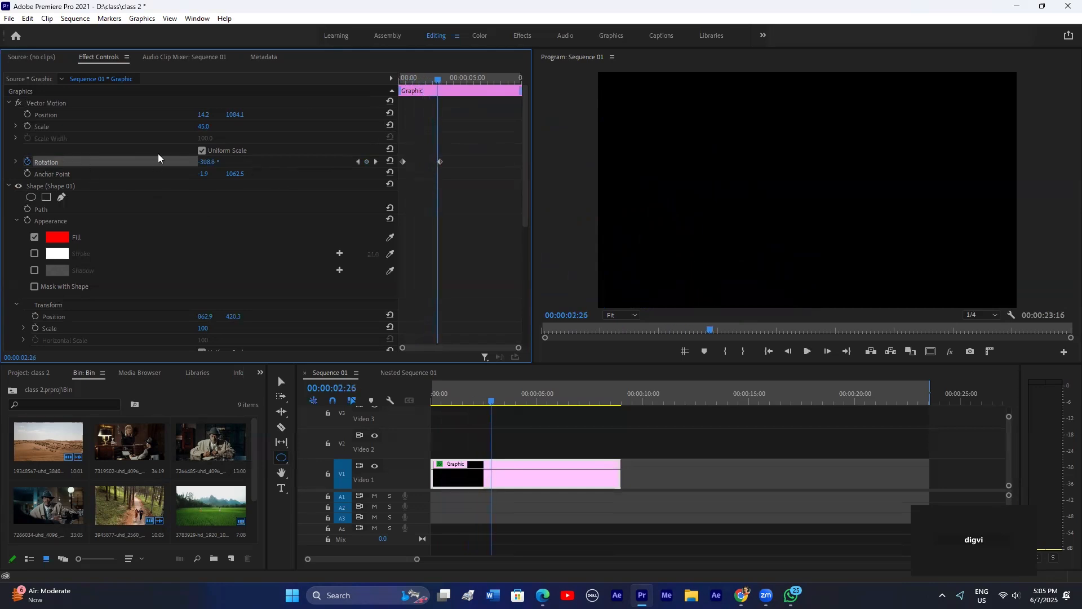
pyautogui.click(49, 103)
pyautogui.moveTo(675, 289); pyautogui.dragTo(776, 150)
pyautogui.moveTo(703, 167); pyautogui.dragTo(808, 194)
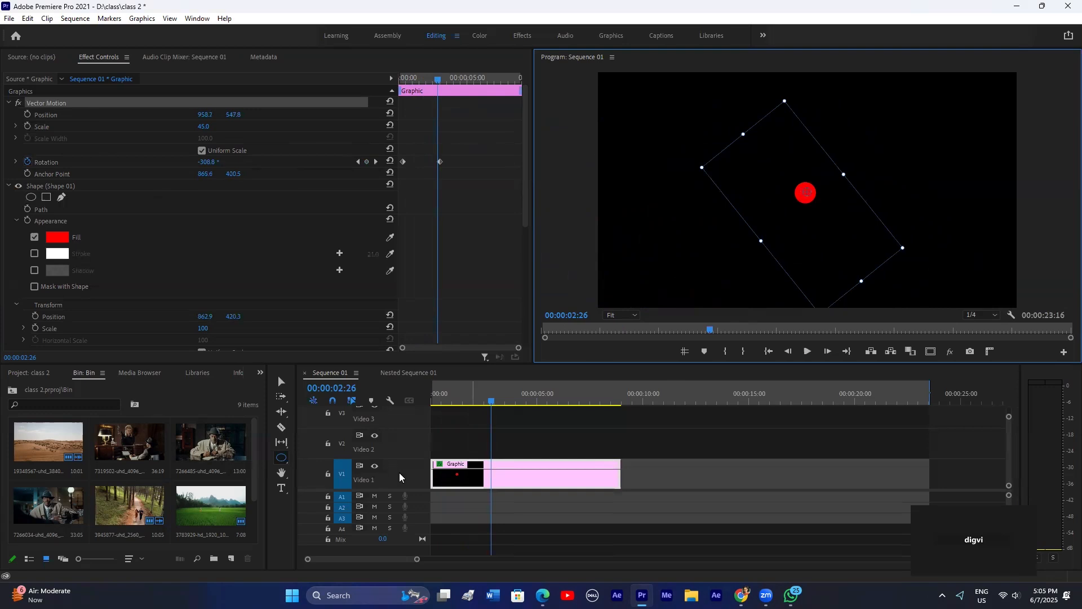
# Step: Place the 7319502 clip at the start of Video 2, set it to frame size and enable Scale keyframing
pyautogui.click(522, 426)
pyautogui.moveTo(127, 453); pyautogui.dragTo(435, 445)
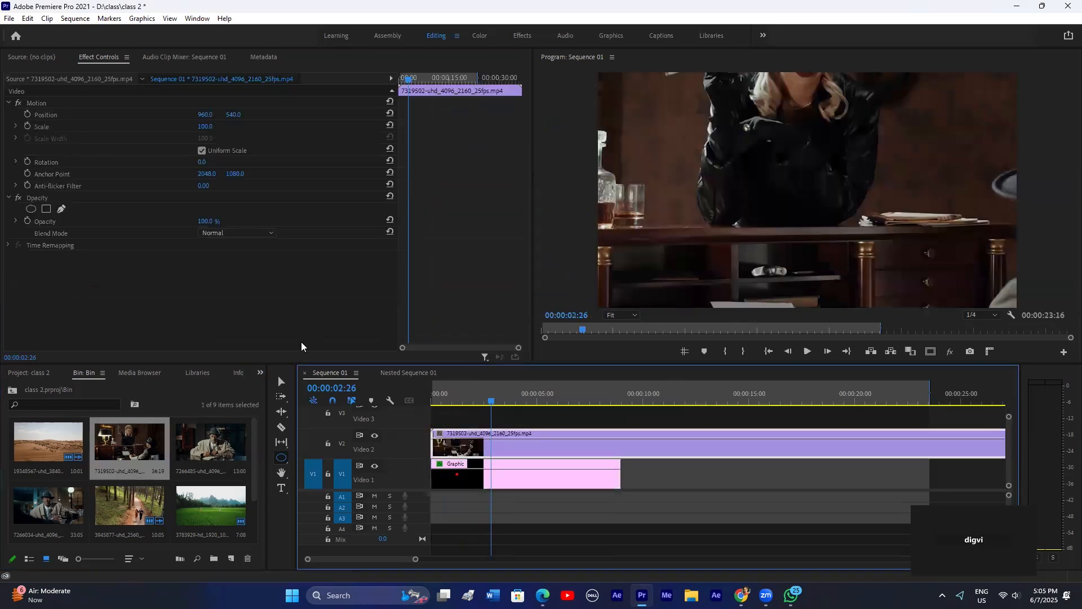
pyautogui.rightClick(523, 435)
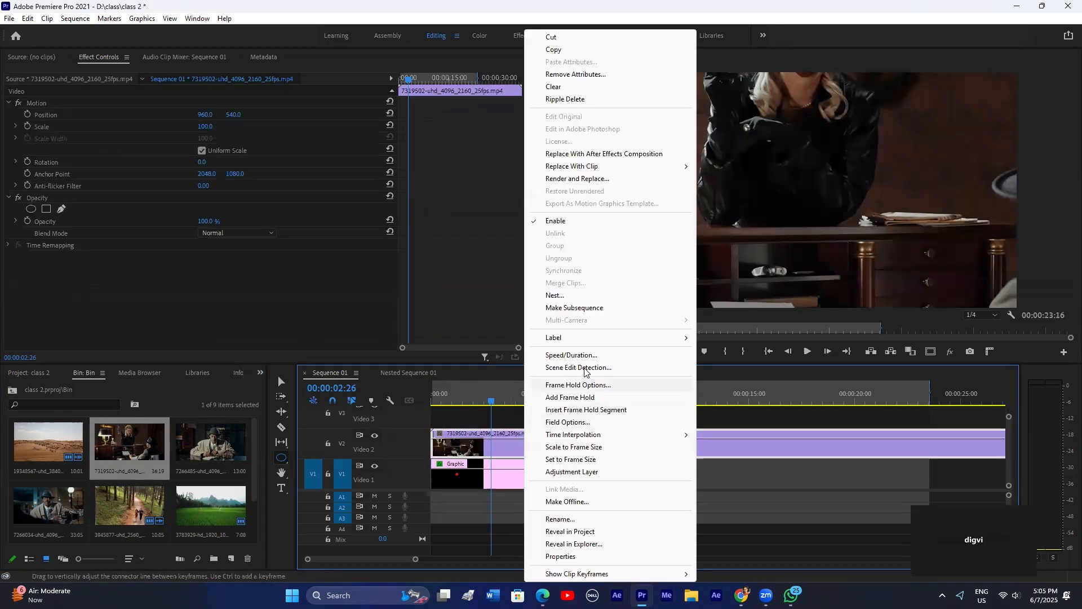
pyautogui.click(569, 460)
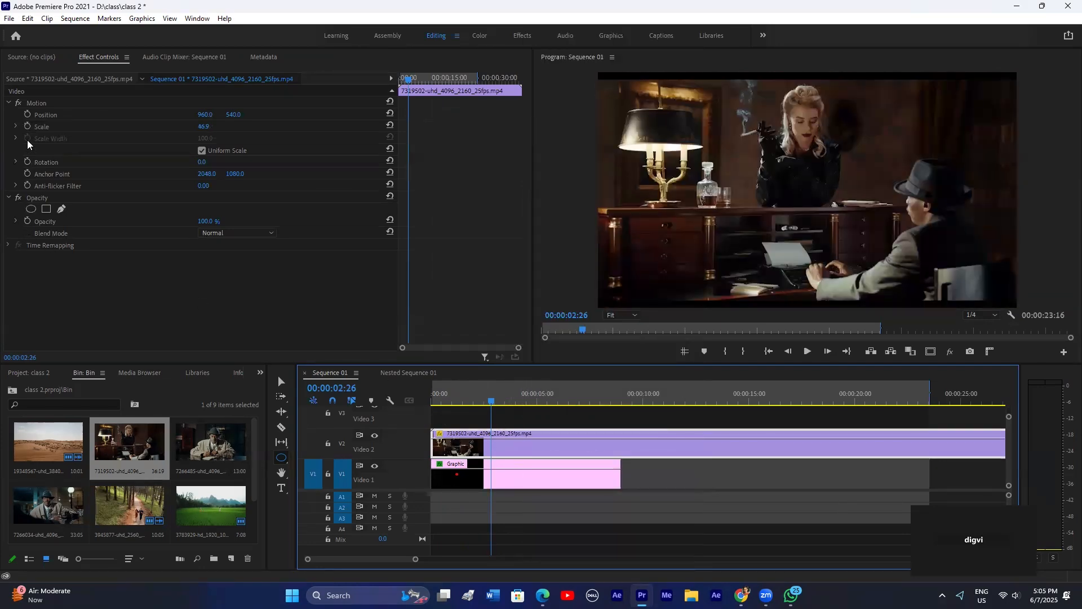
pyautogui.click(26, 126)
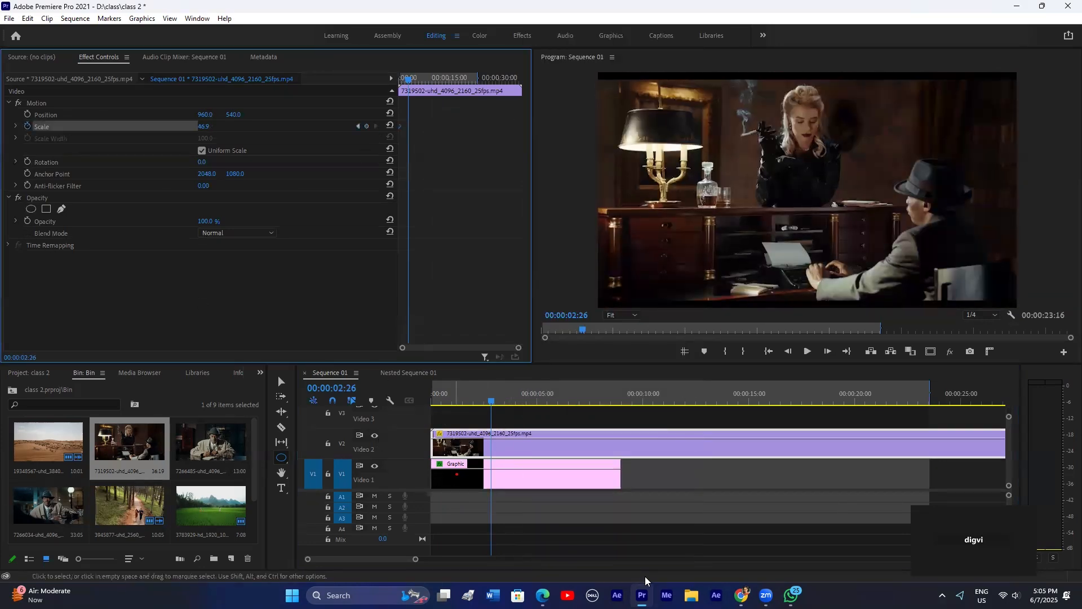
# Step: Switch to WhatsApp, play a moment of the misty forest video and return to Premiere Pro
pyautogui.click(643, 595)
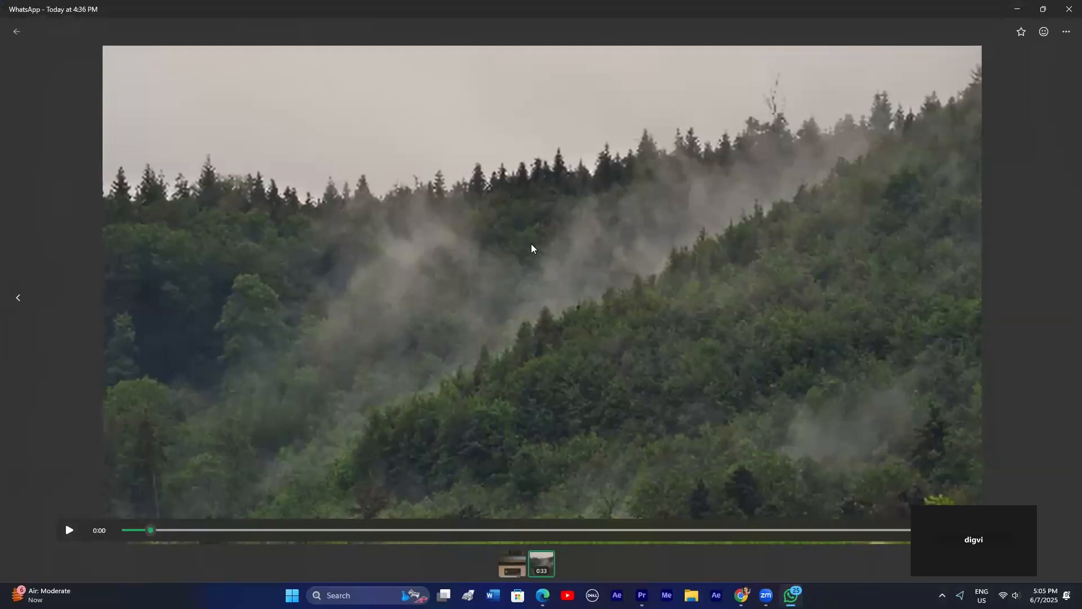
pyautogui.click(74, 531)
pyautogui.click(75, 529)
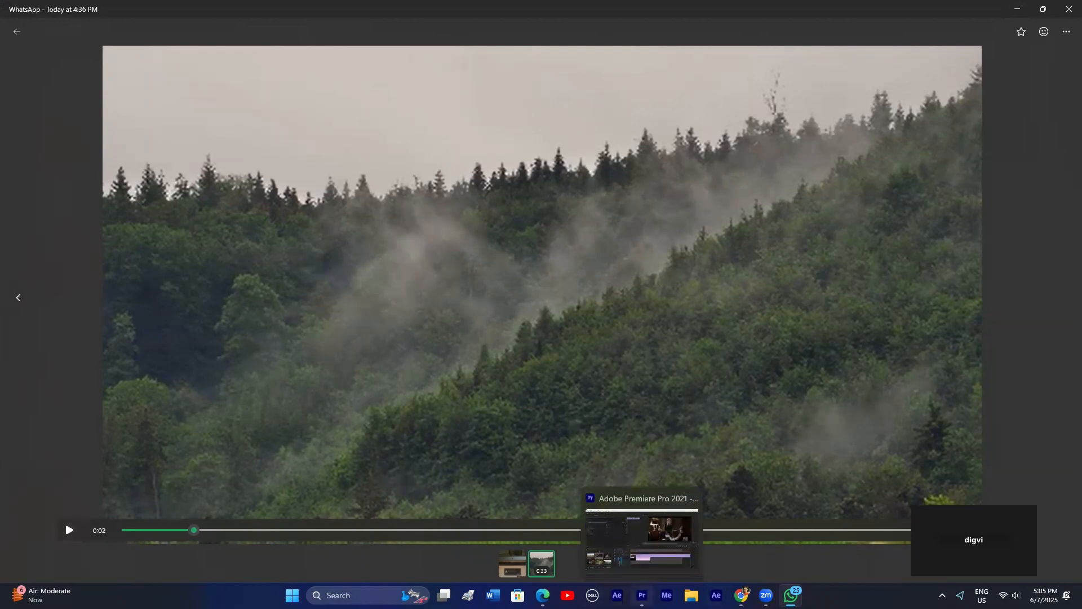
pyautogui.click(641, 595)
# Step: Preview a zoom-in with a larger Scale keyframe at 00:00:12:17 on the clip, and delete the clip from Video 2
pyautogui.moveTo(450, 403); pyautogui.dragTo(426, 406)
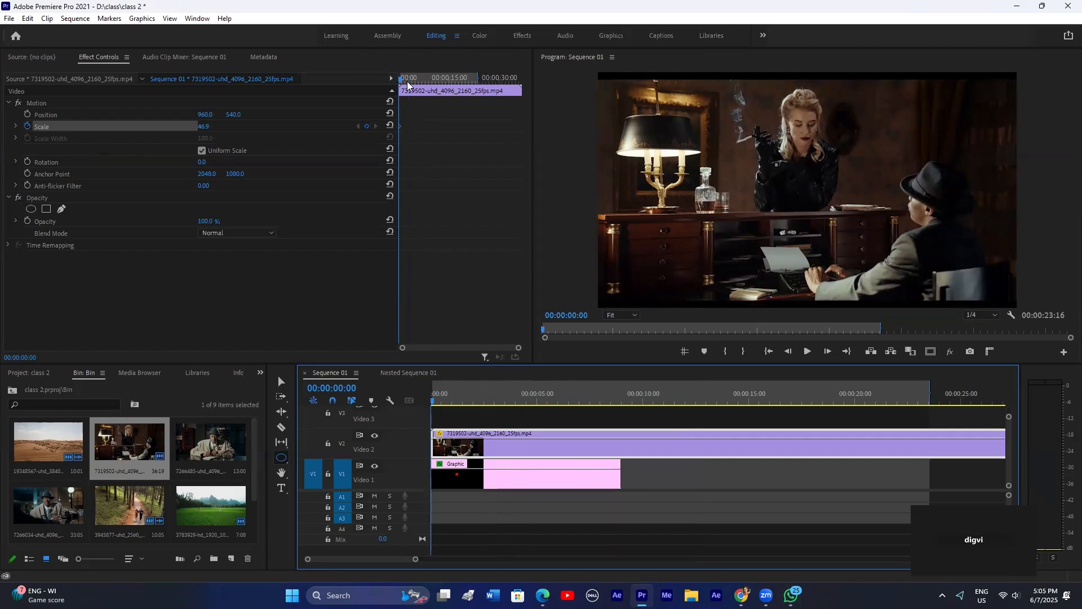
pyautogui.moveTo(416, 78); pyautogui.dragTo(442, 84)
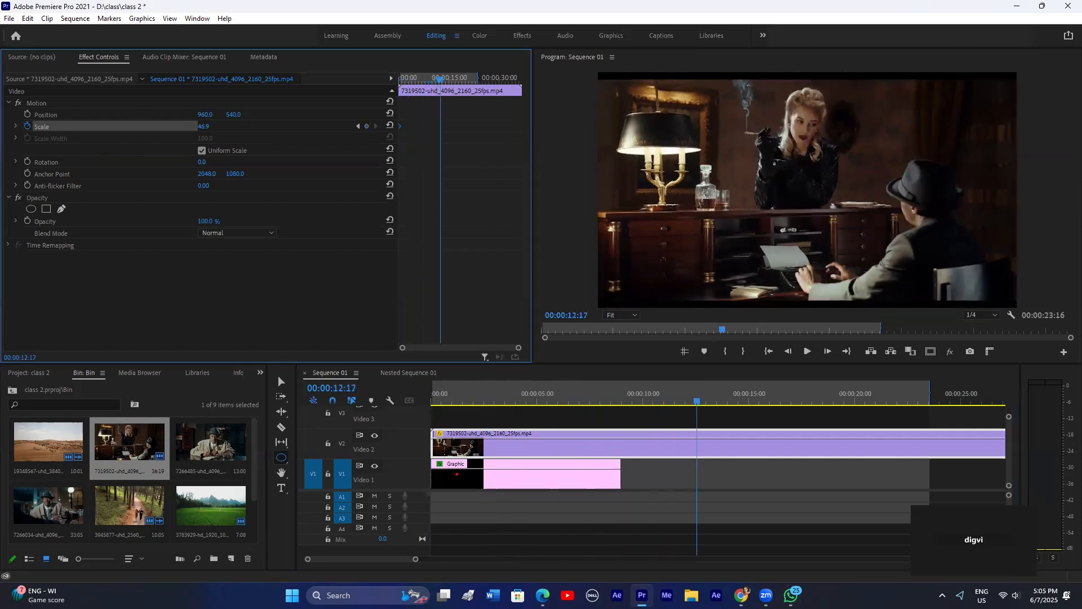
pyautogui.moveTo(204, 126); pyautogui.dragTo(211, 126)
pyautogui.moveTo(419, 86); pyautogui.dragTo(404, 88)
pyautogui.press('space')
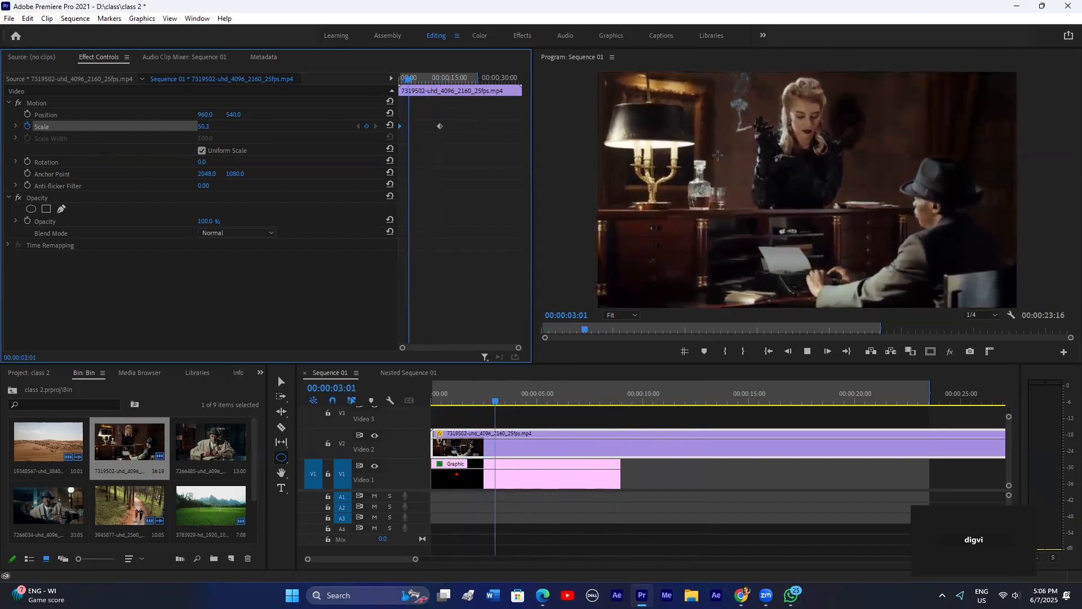
pyautogui.press('space')
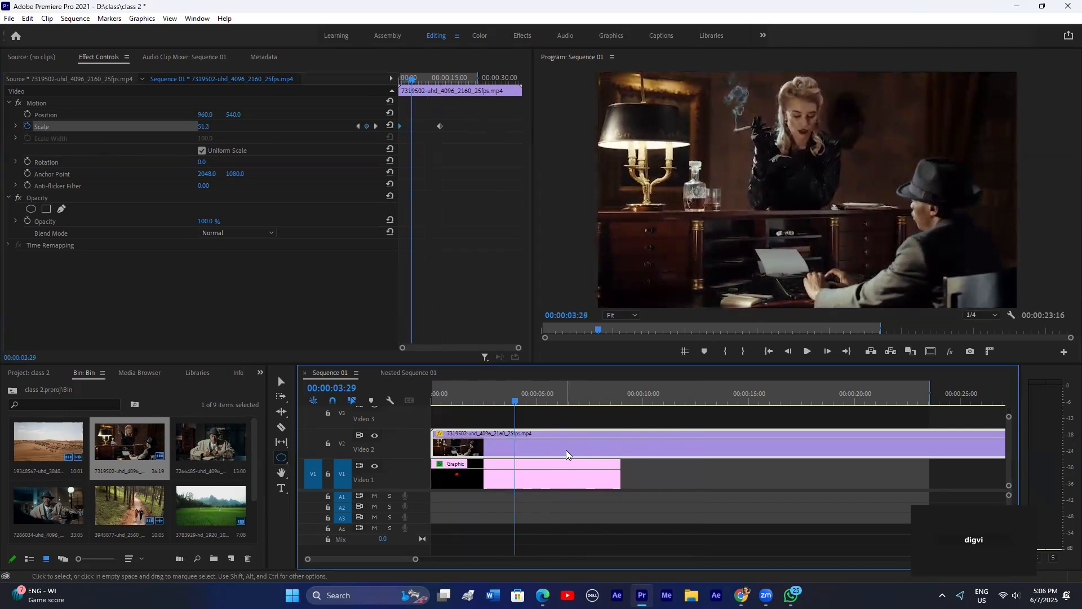
pyautogui.press('Delete')
# Step: Keyframe small horizontal Position shifts on the graphic at 00:00:00:00, 00:00:01:09 and 00:00:02:04, and move the last keyframe slightly forward in time
pyautogui.click(482, 470)
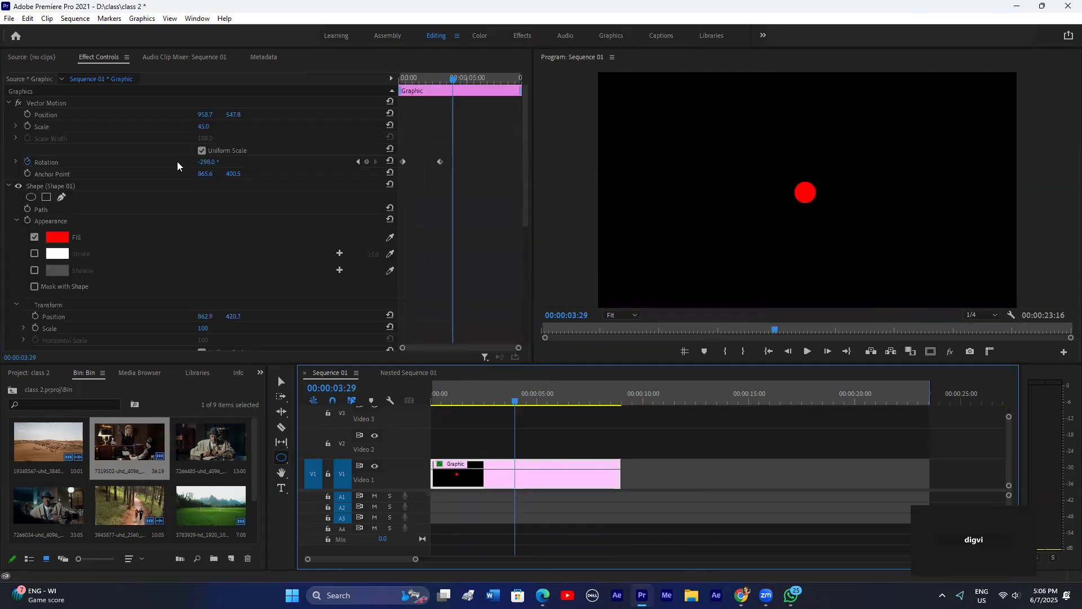
pyautogui.moveTo(437, 76); pyautogui.dragTo(388, 88)
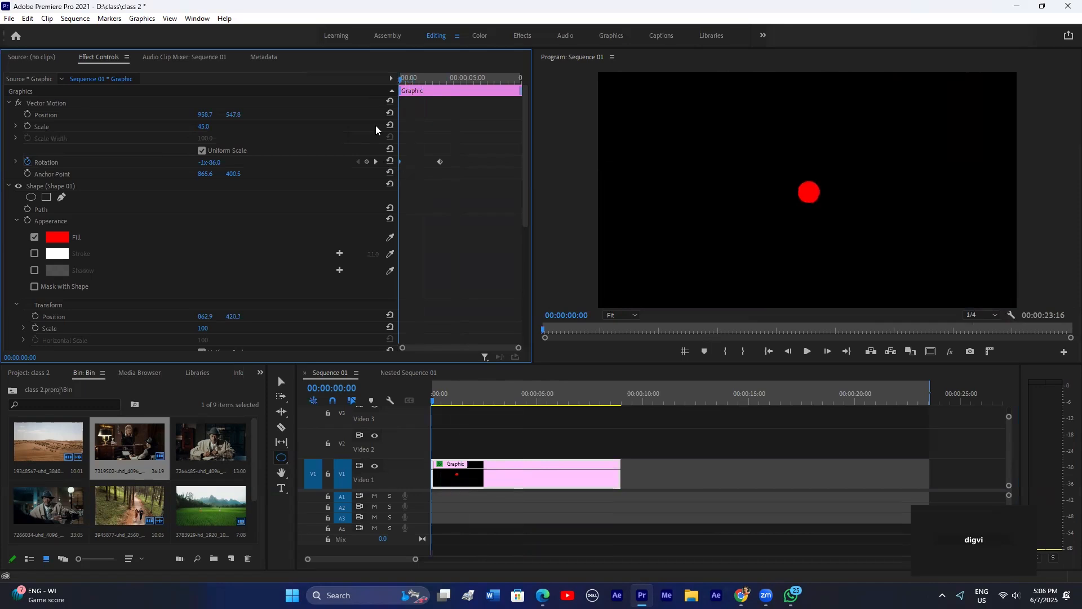
pyautogui.click(27, 114)
pyautogui.moveTo(403, 80); pyautogui.dragTo(418, 86)
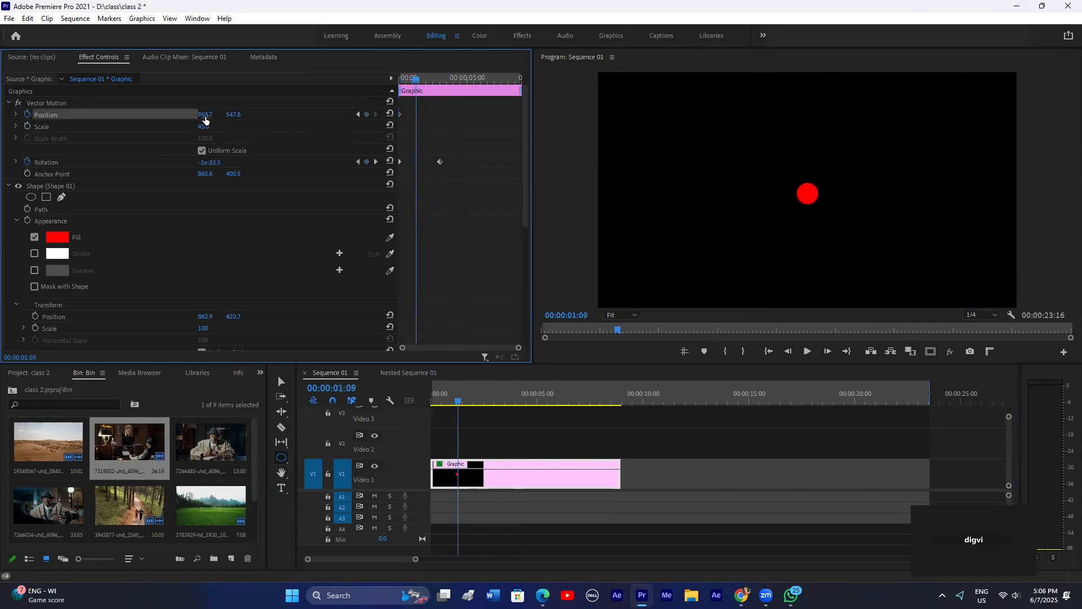
pyautogui.moveTo(205, 115); pyautogui.dragTo(208, 114)
pyautogui.moveTo(422, 80); pyautogui.dragTo(428, 79)
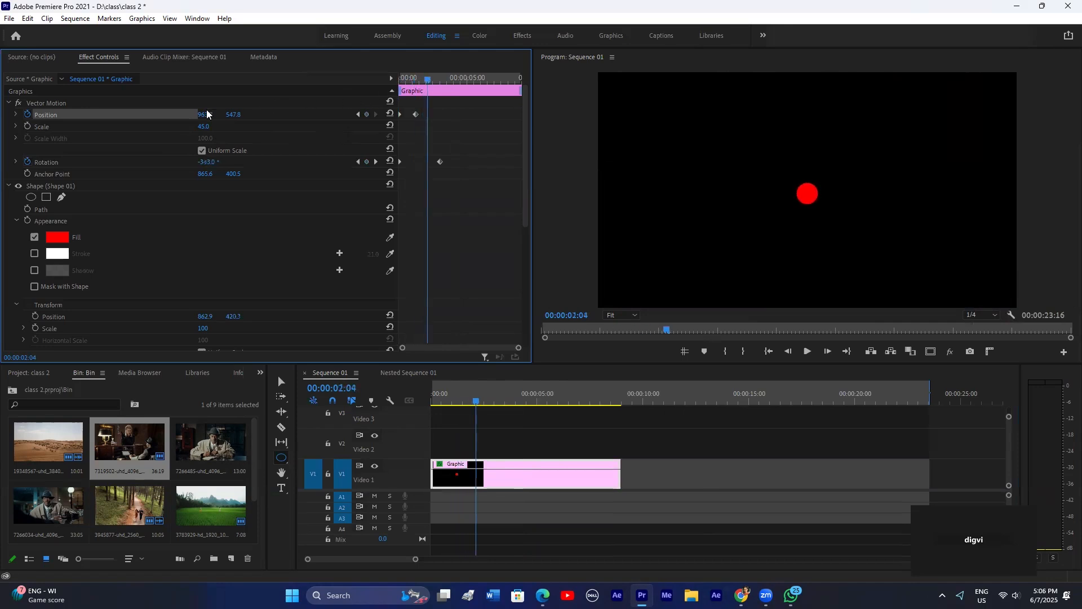
pyautogui.moveTo(206, 115); pyautogui.dragTo(200, 114)
pyautogui.moveTo(428, 115); pyautogui.dragTo(403, 80)
# Step: Set the program playback resolution to 1/2 and play the graphic's Position animation
pyautogui.press('space')
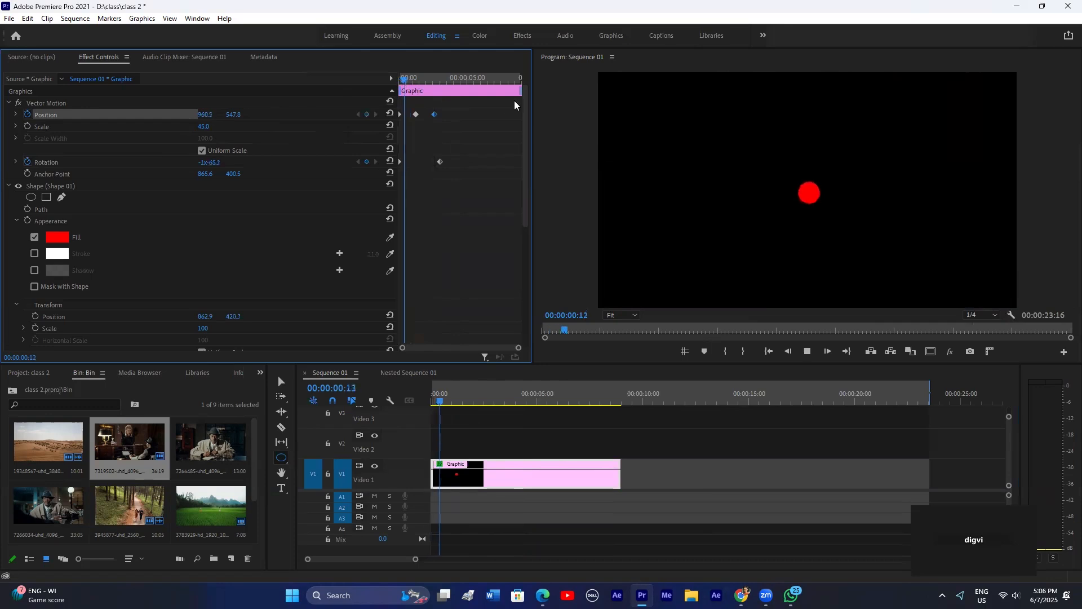
pyautogui.click(994, 314)
pyautogui.click(981, 339)
pyautogui.press('space')
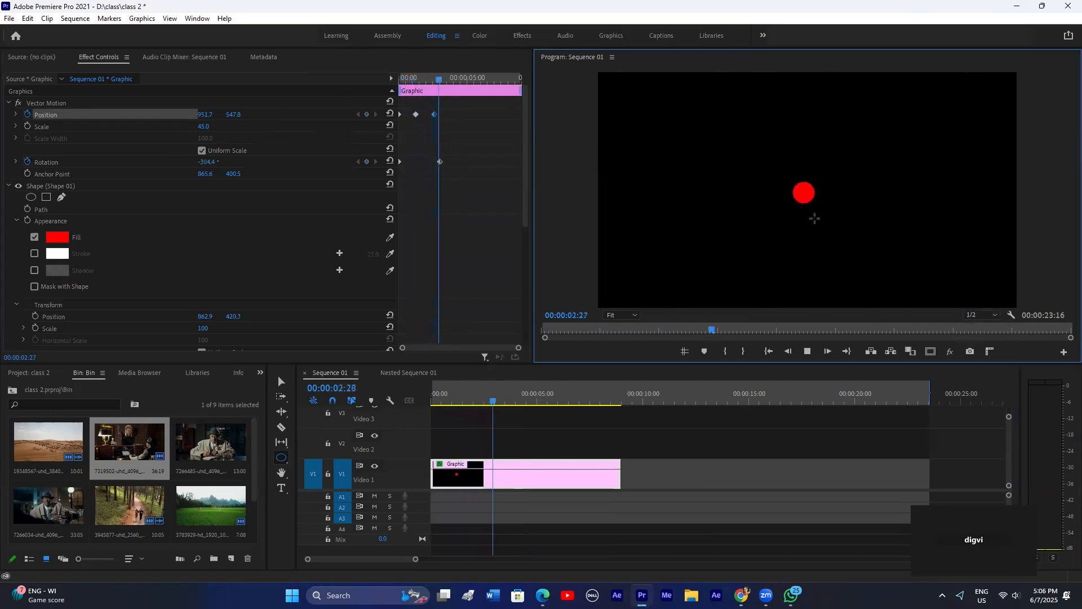
pyautogui.press('space')
pyautogui.click(48, 107)
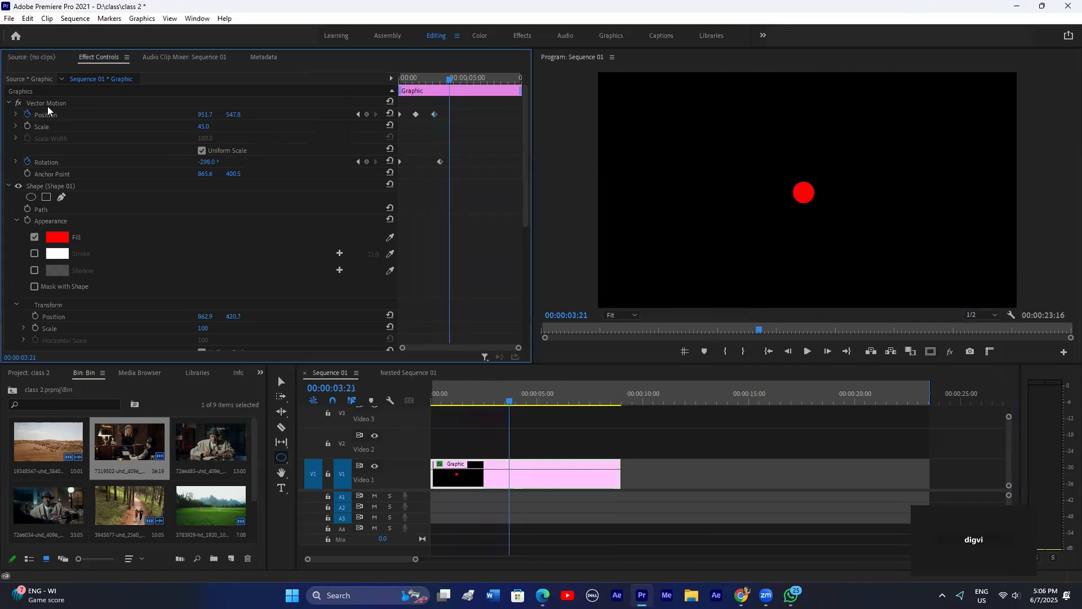
# Step: Try replacing the graphic on Video 1 with the 7266485 clip, keeping the existing sequence settings, and undo the replacement
pyautogui.click(470, 473)
pyautogui.press('Delete')
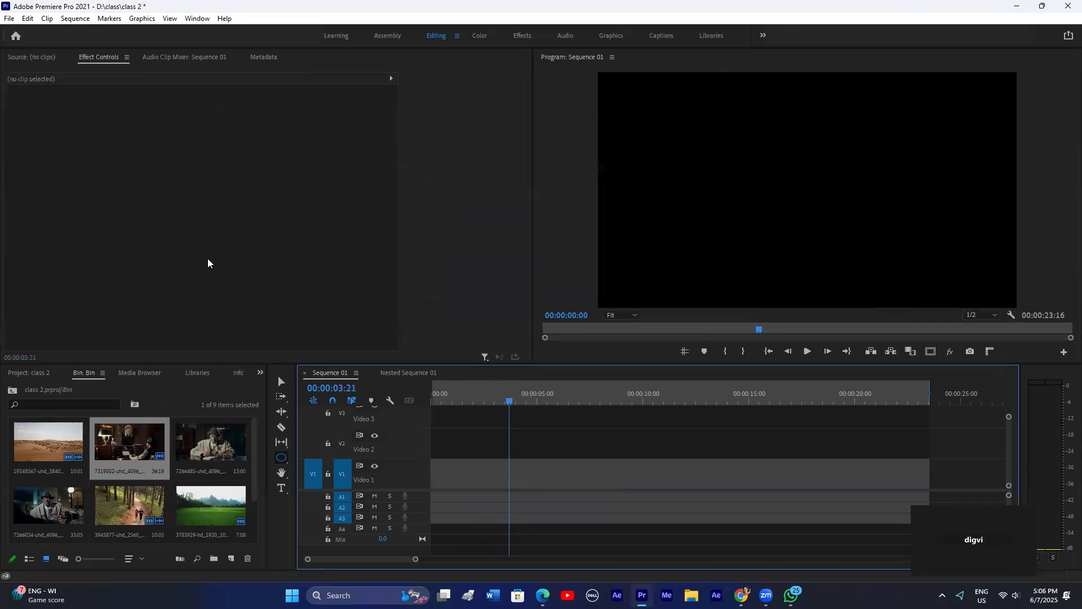
pyautogui.moveTo(247, 443); pyautogui.dragTo(478, 471)
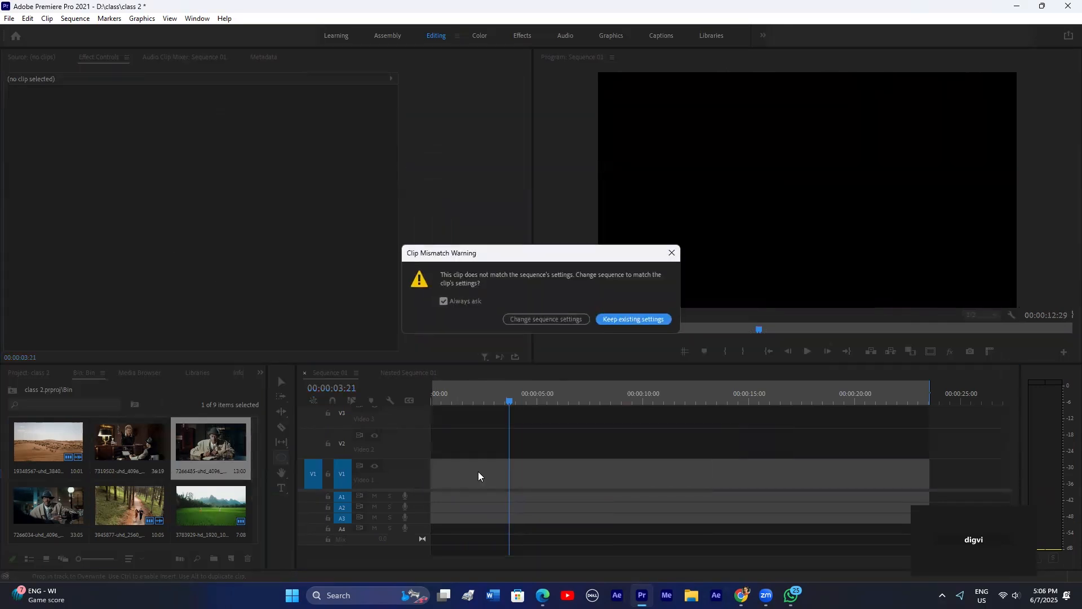
pyautogui.click(624, 323)
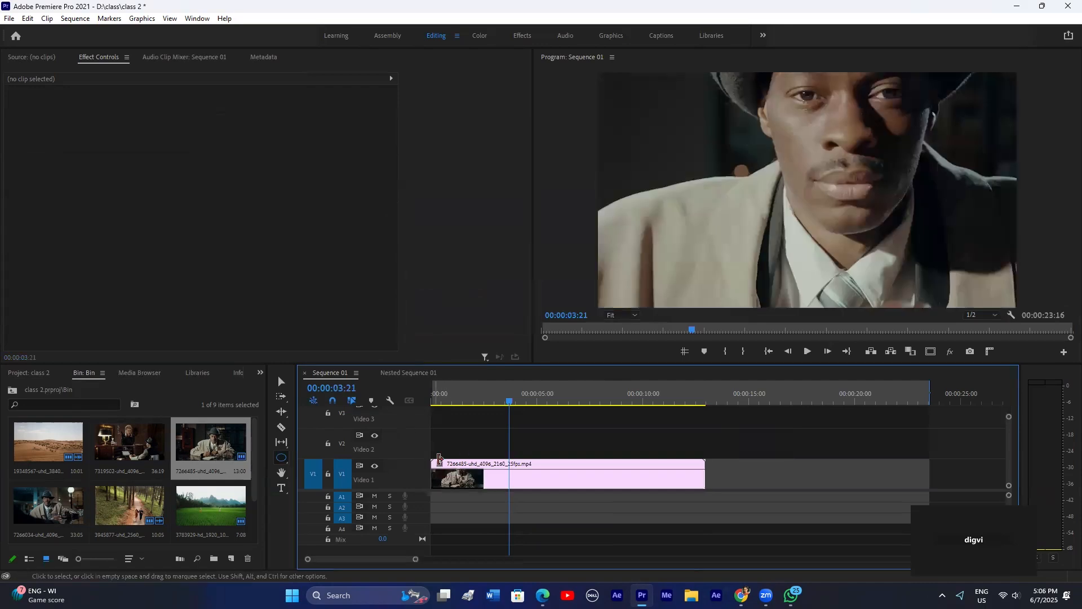
pyautogui.hotkey('ctrl', 'z')
pyautogui.hotkey('ctrl', 'z')
# Step: Delete the graphic's keyframes after the start, and keyframe Position X at -363.3 at 00:00:00:00 and 819.7 just past one second
pyautogui.press('Home')
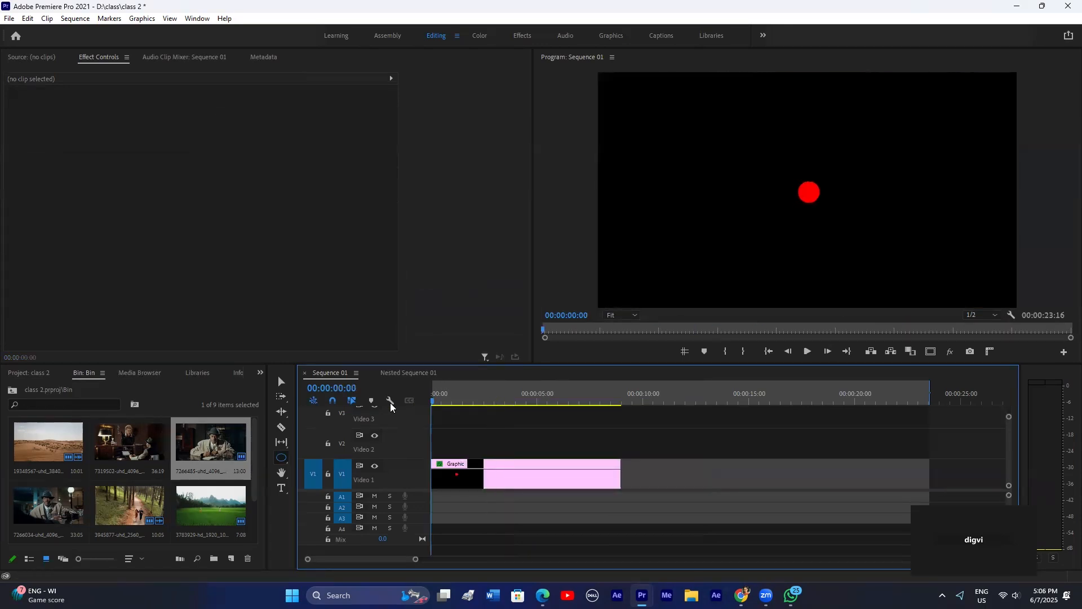
pyautogui.moveTo(468, 100); pyautogui.dragTo(414, 177)
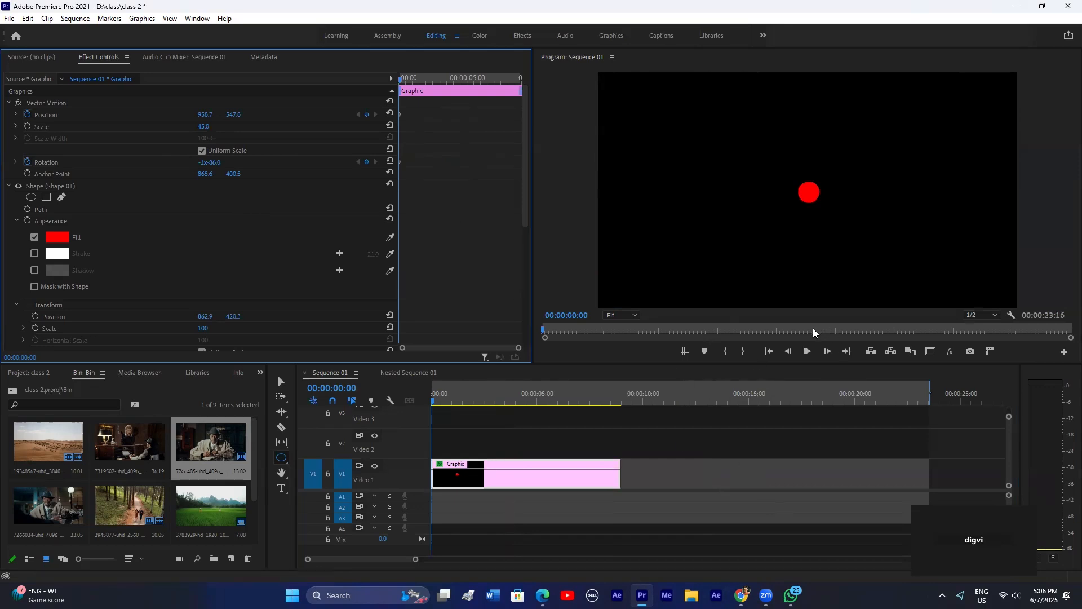
pyautogui.moveTo(209, 114); pyautogui.dragTo(113, 114)
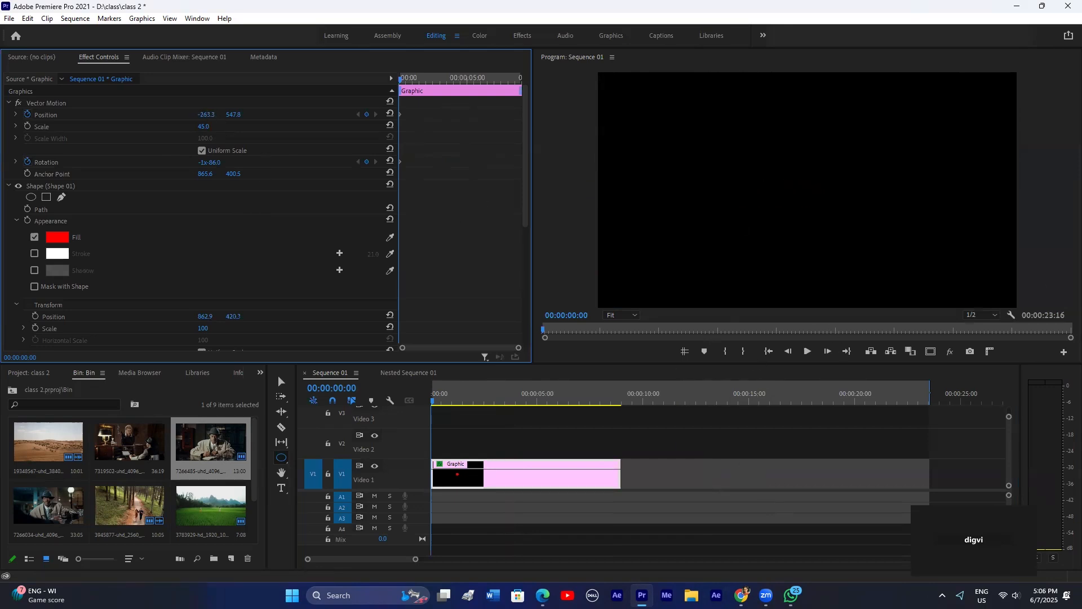
pyautogui.click(480, 400)
pyautogui.moveTo(204, 117); pyautogui.dragTo(431, 66)
pyautogui.moveTo(430, 114); pyautogui.dragTo(416, 114)
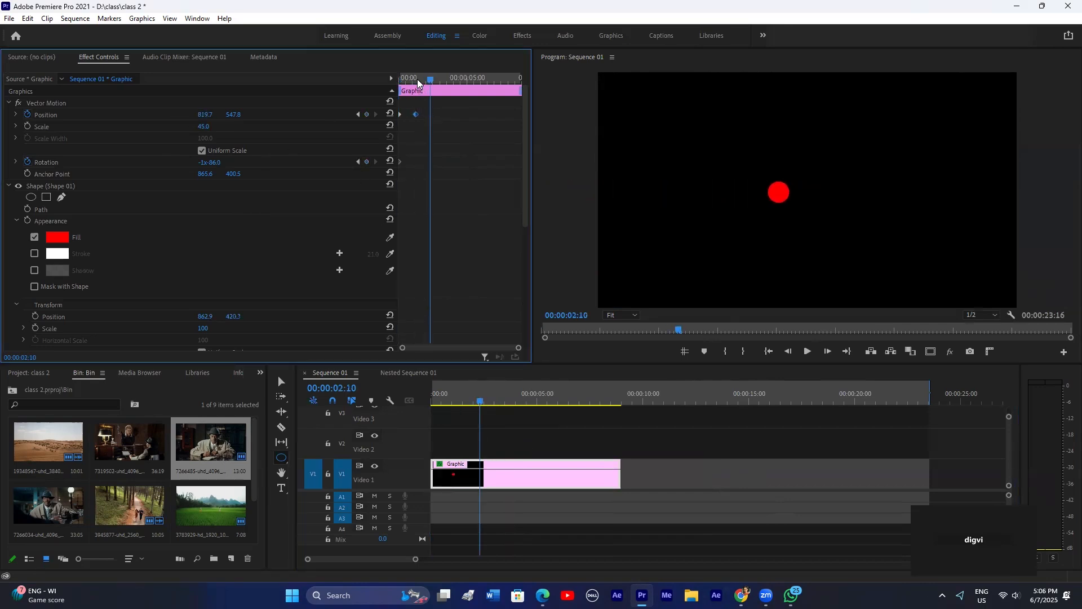
# Step: Play the circle's slide-in and scrub through it to 00:00:00:23
pyautogui.click(400, 79)
pyautogui.press('space')
pyautogui.press('space')
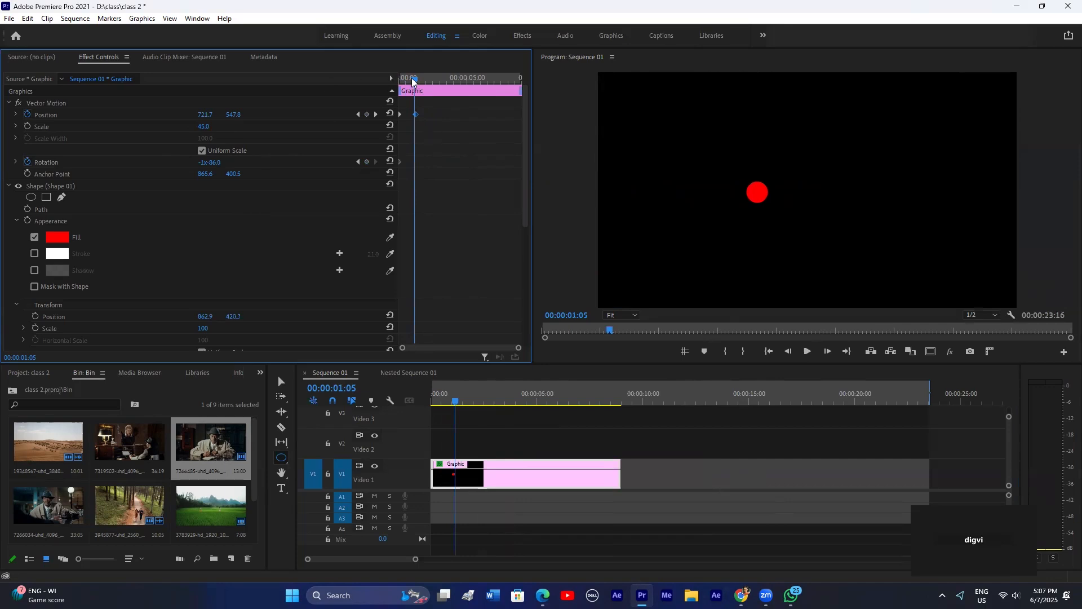
pyautogui.moveTo(412, 80); pyautogui.dragTo(407, 81)
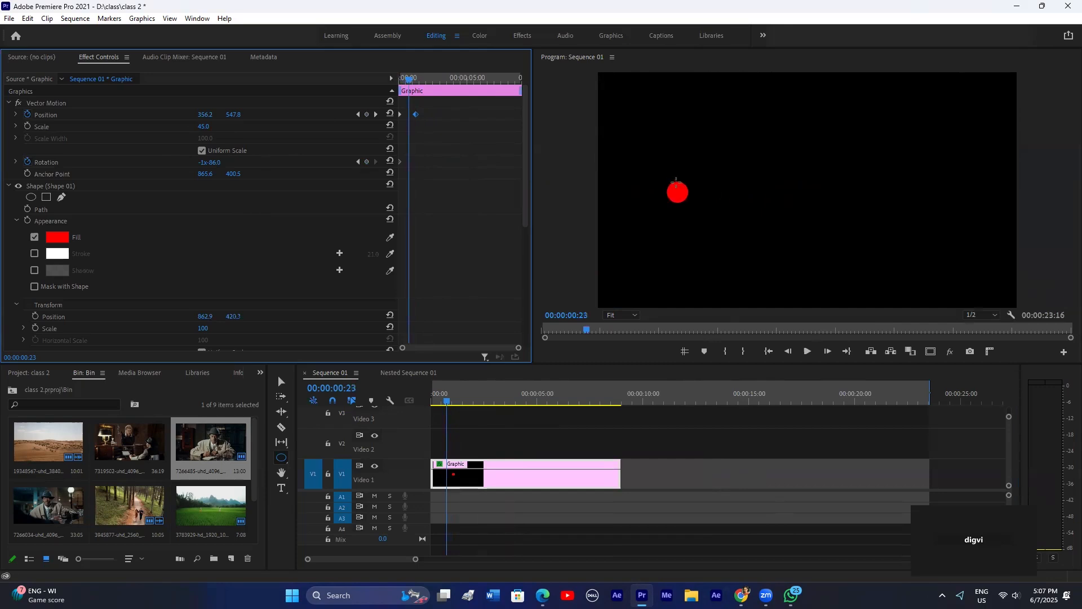
# Step: Turn off Position and Rotation animation for the graphic, deleting all their keyframes
pyautogui.click(28, 113)
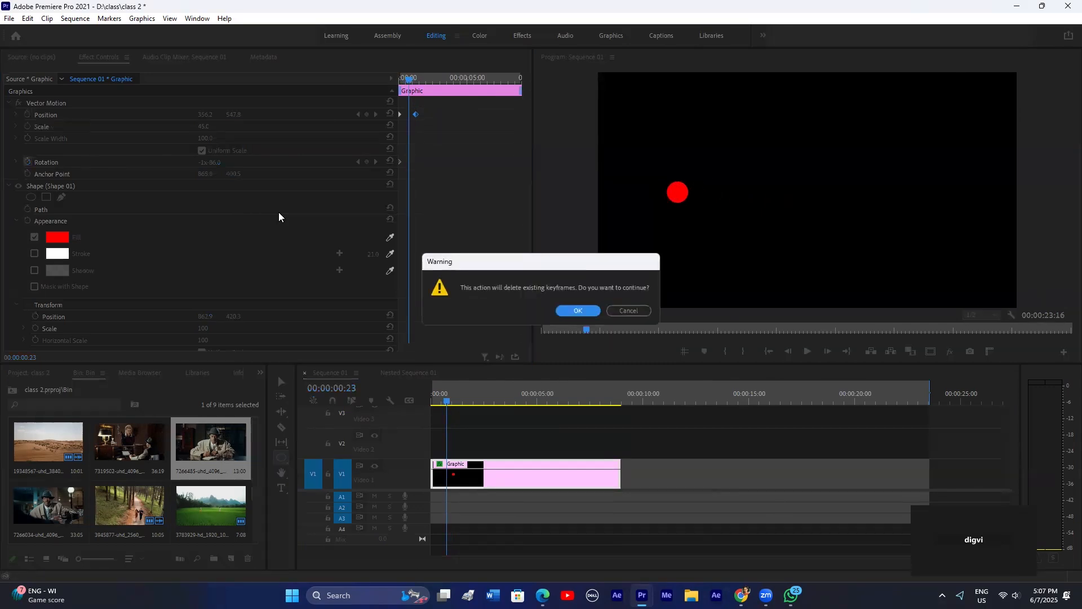
pyautogui.click(575, 310)
pyautogui.click(27, 162)
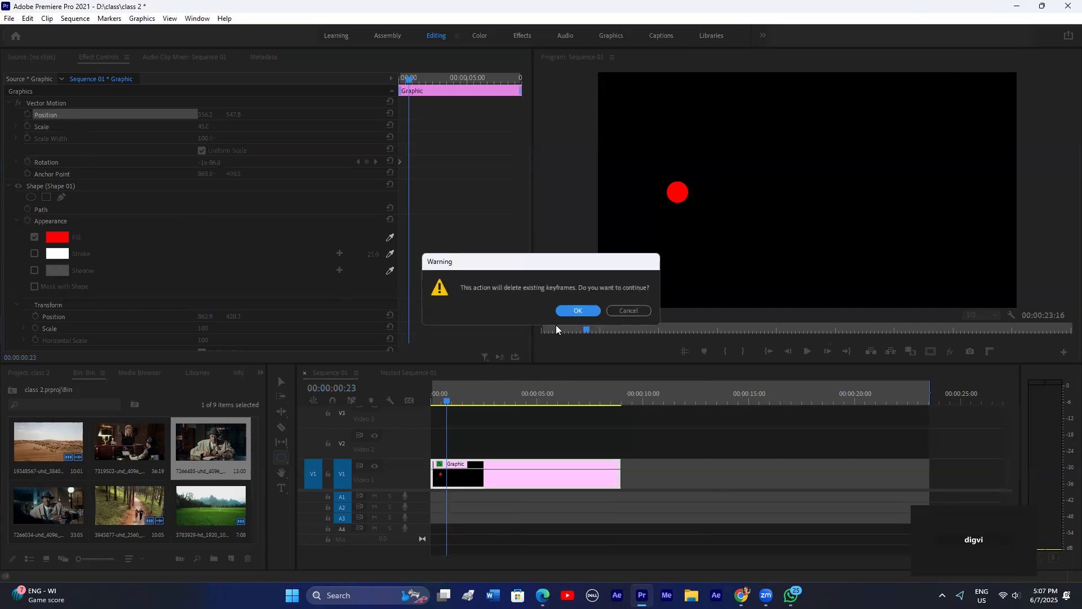
pyautogui.click(584, 309)
# Step: Collapse the graphic's Vector Motion and Shape (Shape 01) property groups
pyautogui.click(5, 103)
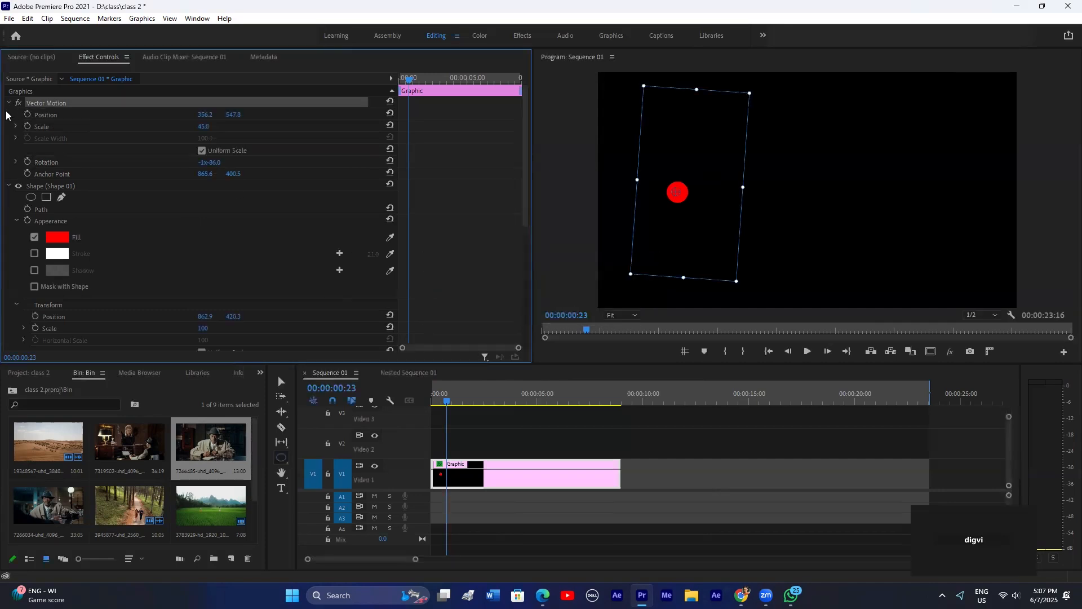
pyautogui.click(8, 103)
pyautogui.click(5, 116)
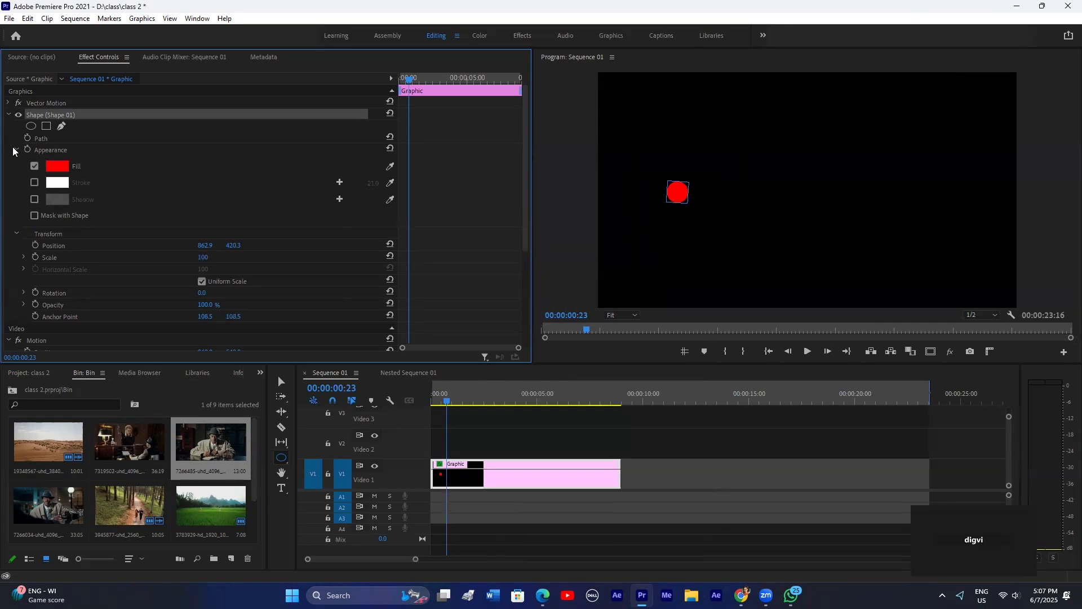
pyautogui.click(9, 116)
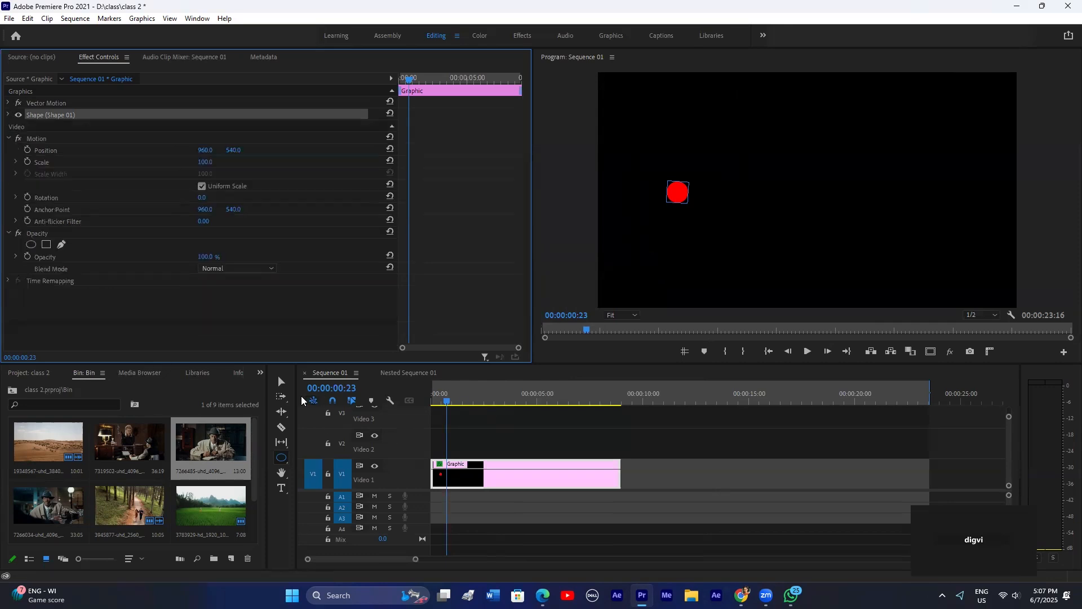
# Step: Switch to the Effects workspace and search the effects for "trans", then clear the search
pyautogui.click(261, 373)
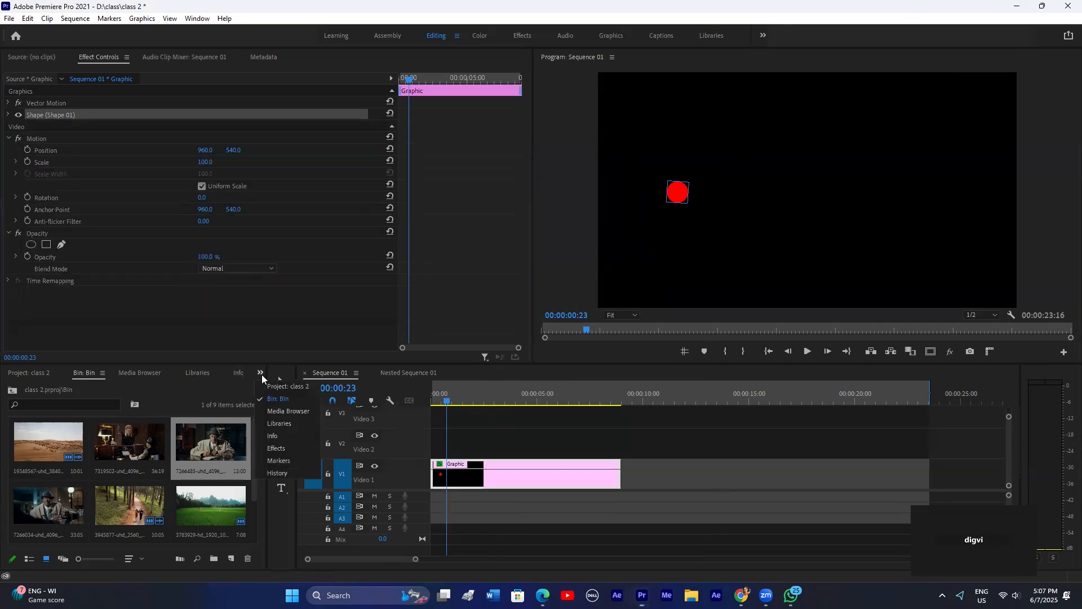
pyautogui.click(280, 449)
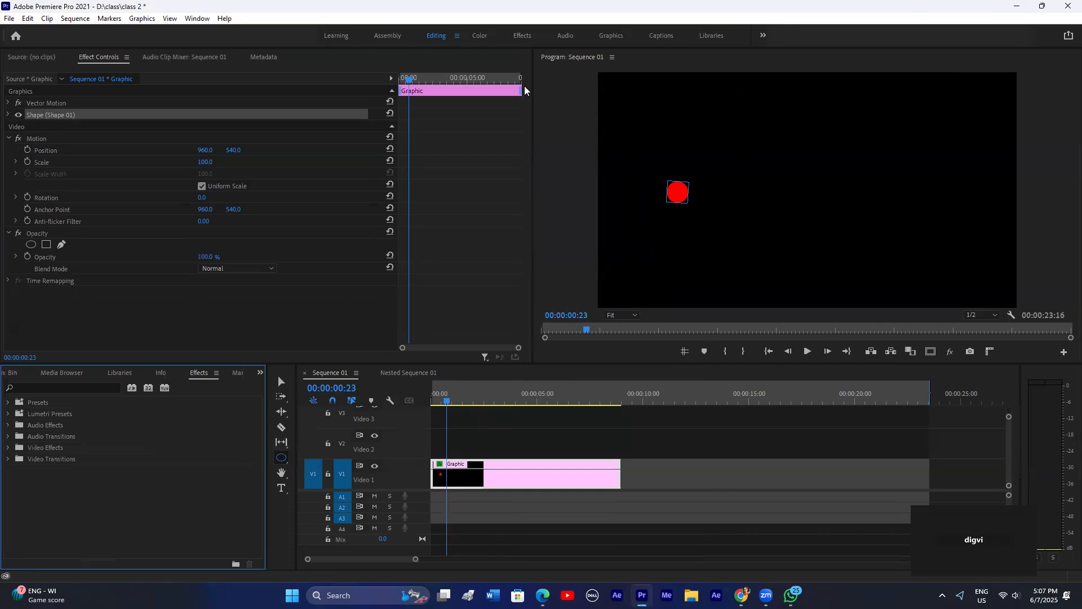
pyautogui.click(523, 36)
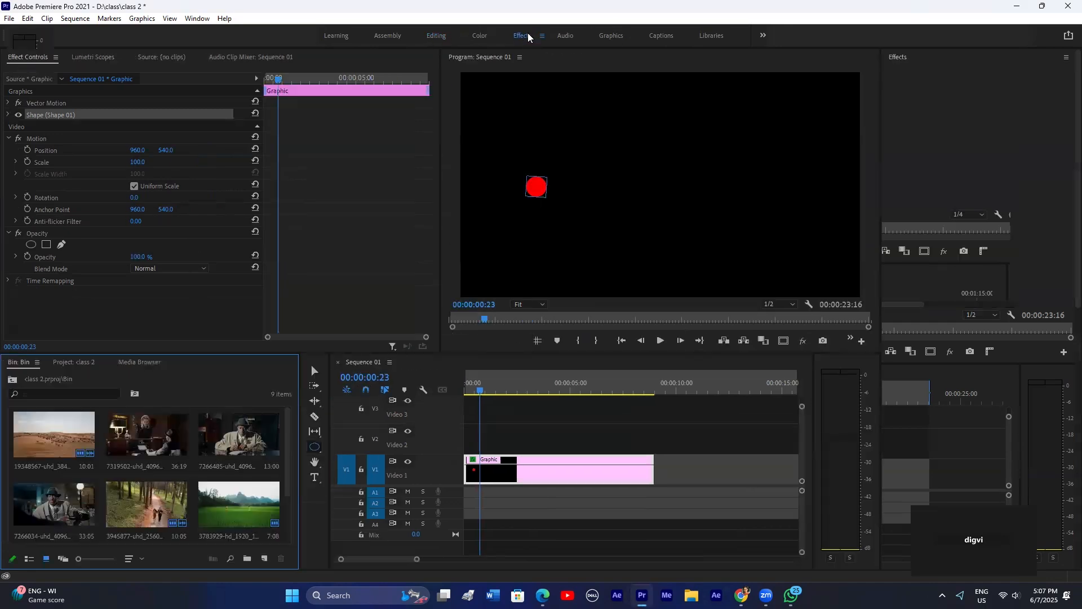
pyautogui.click(907, 71)
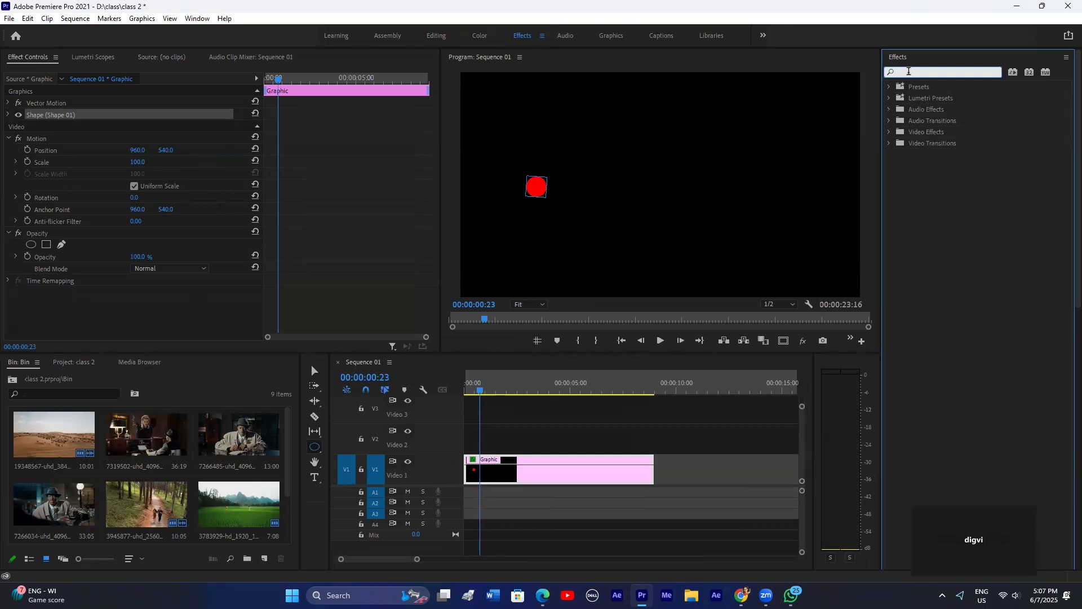
pyautogui.write('trans')
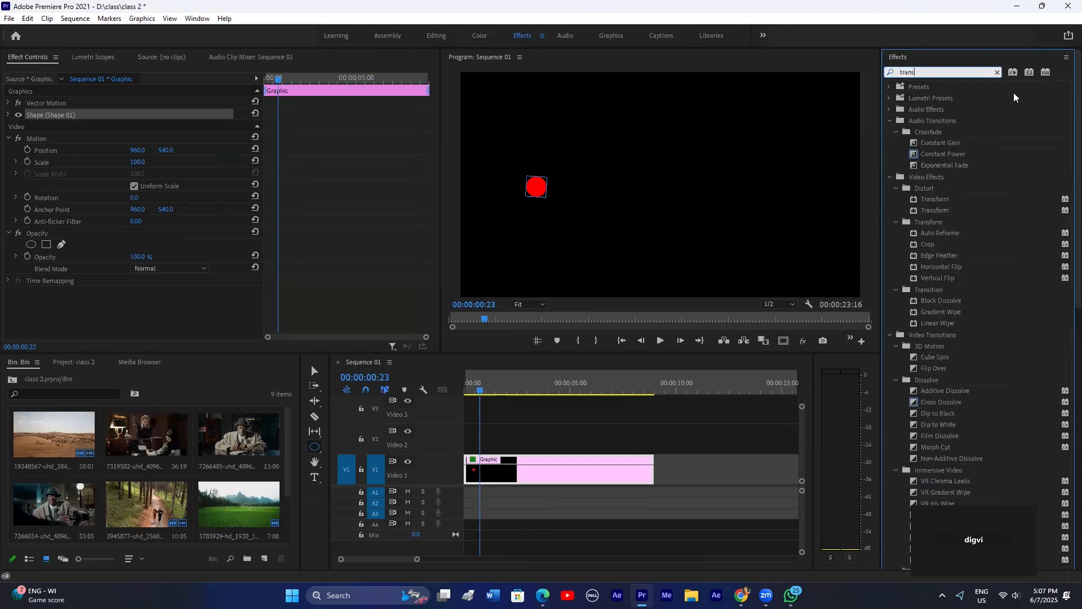
pyautogui.click(997, 73)
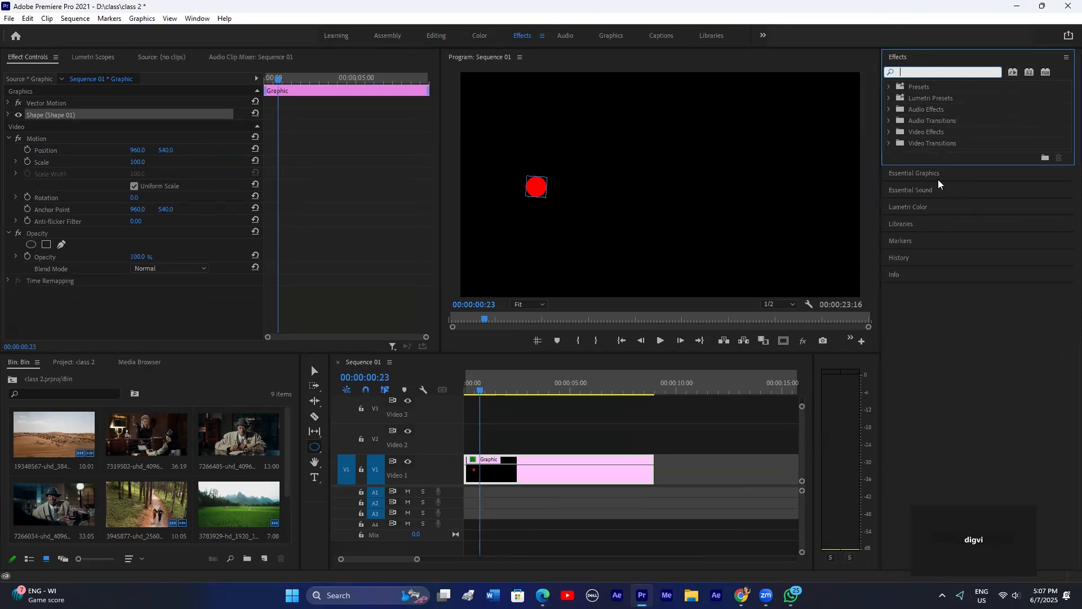
# Step: Compare the Editing workspace with the Effects workspace, returning to Effects
pyautogui.click(925, 171)
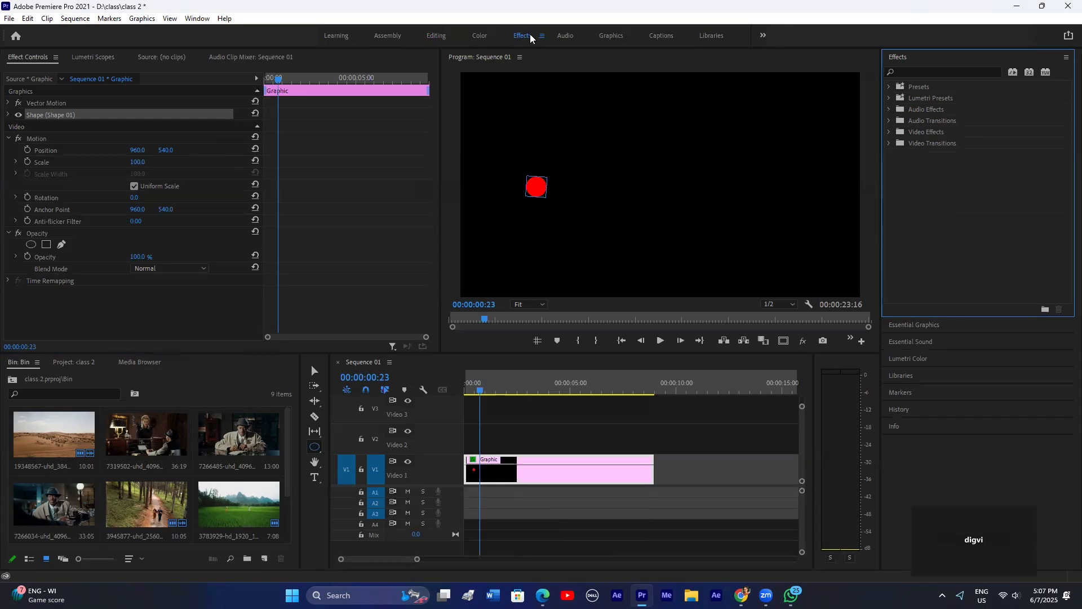
pyautogui.click(435, 36)
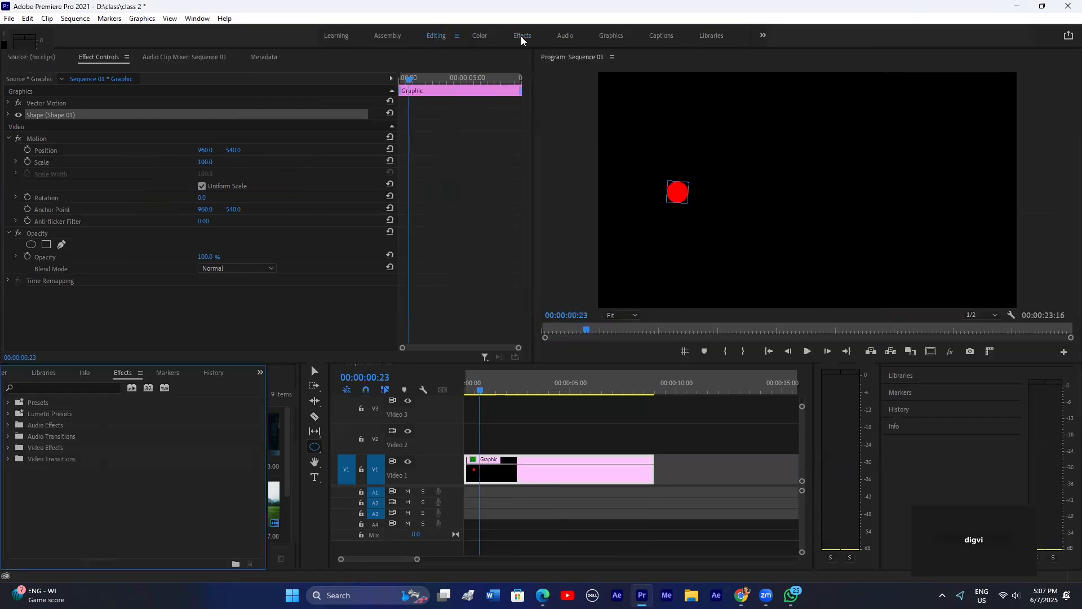
pyautogui.click(523, 36)
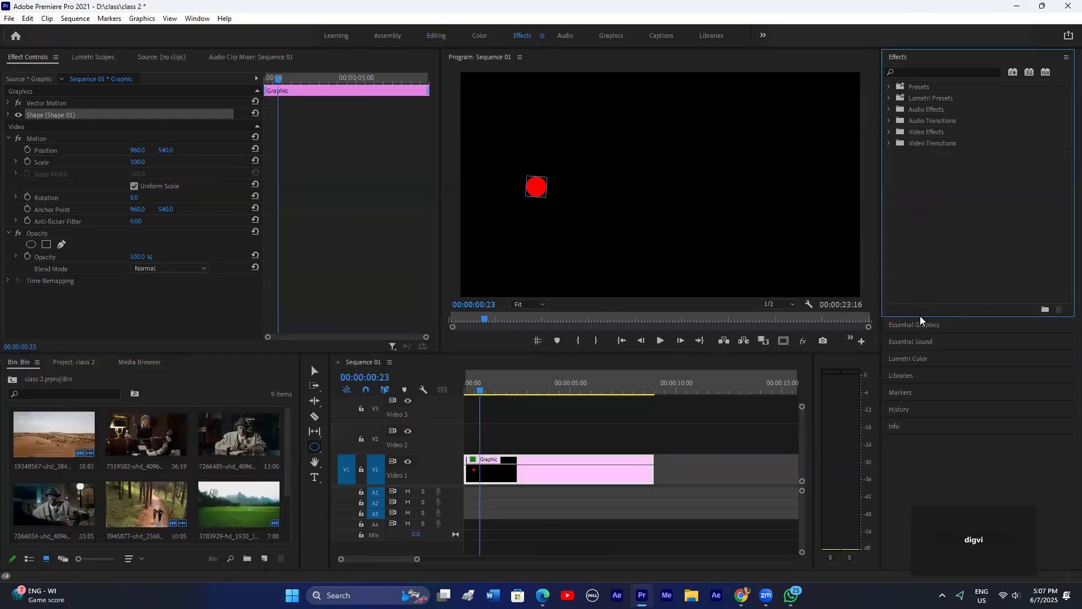
# Step: Look through the Essential Graphics, Essential Sound, Lumetri Color, Libraries, Markers, History and Info panels, collapsing each one
pyautogui.click(922, 330)
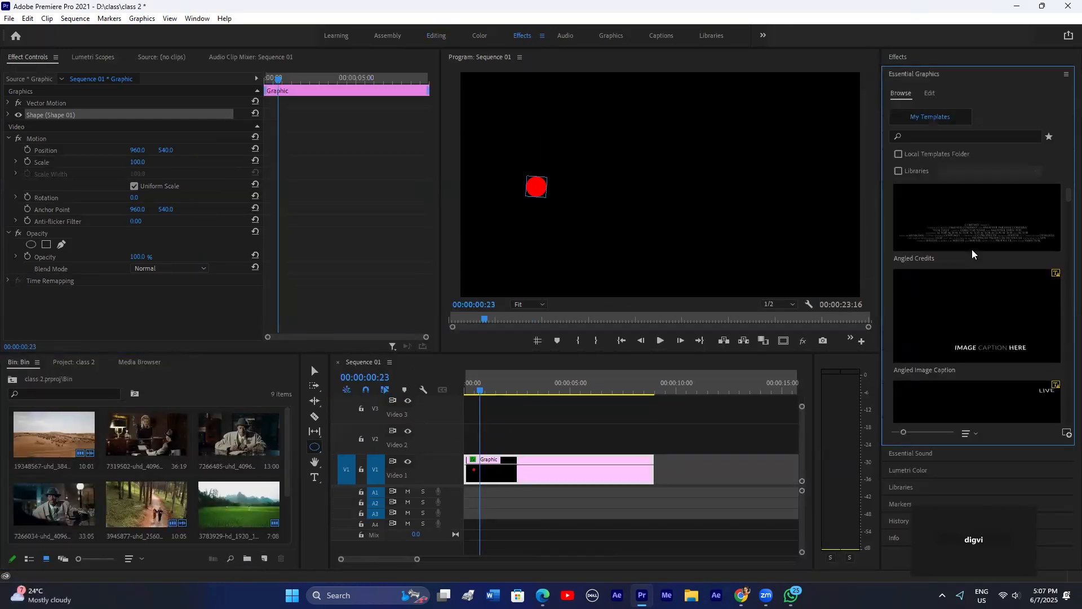
pyautogui.scroll(-5, 974, 254)
pyautogui.scroll(7, 973, 254)
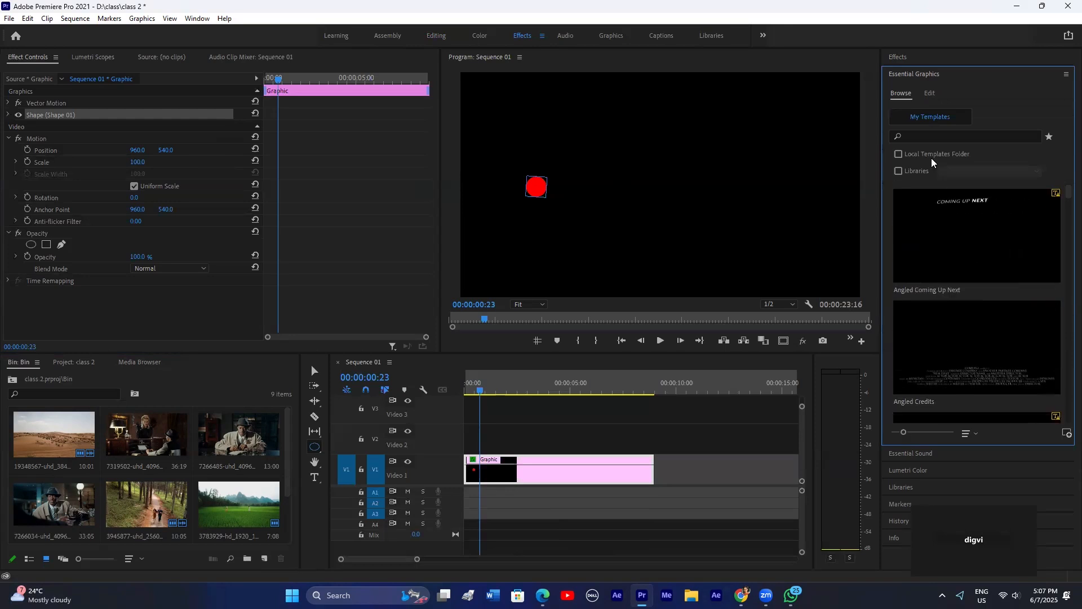
pyautogui.click(917, 77)
pyautogui.click(915, 91)
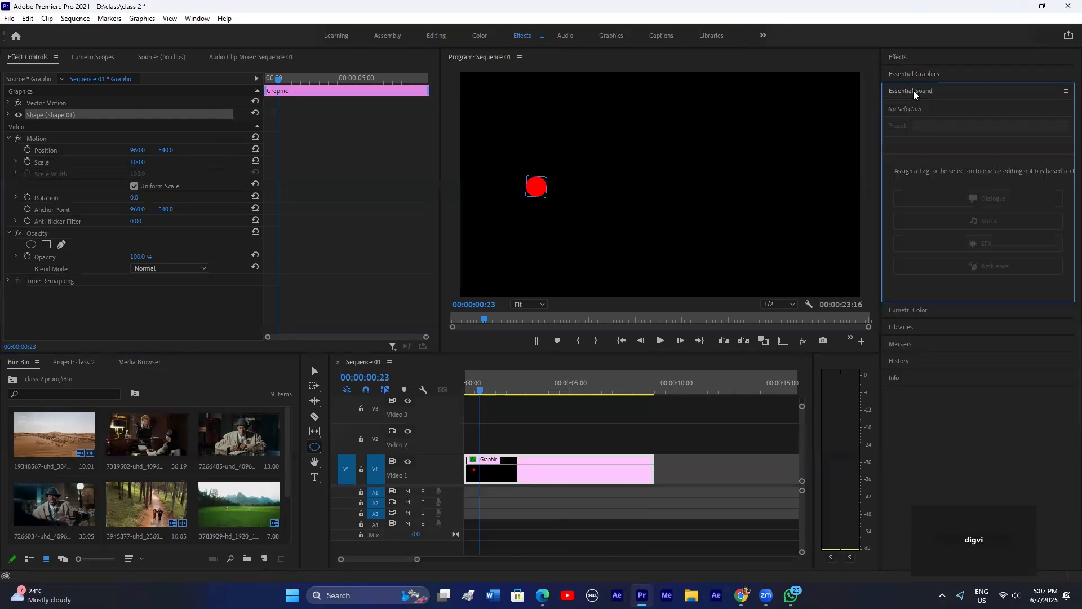
pyautogui.click(914, 92)
pyautogui.click(915, 92)
pyautogui.click(918, 90)
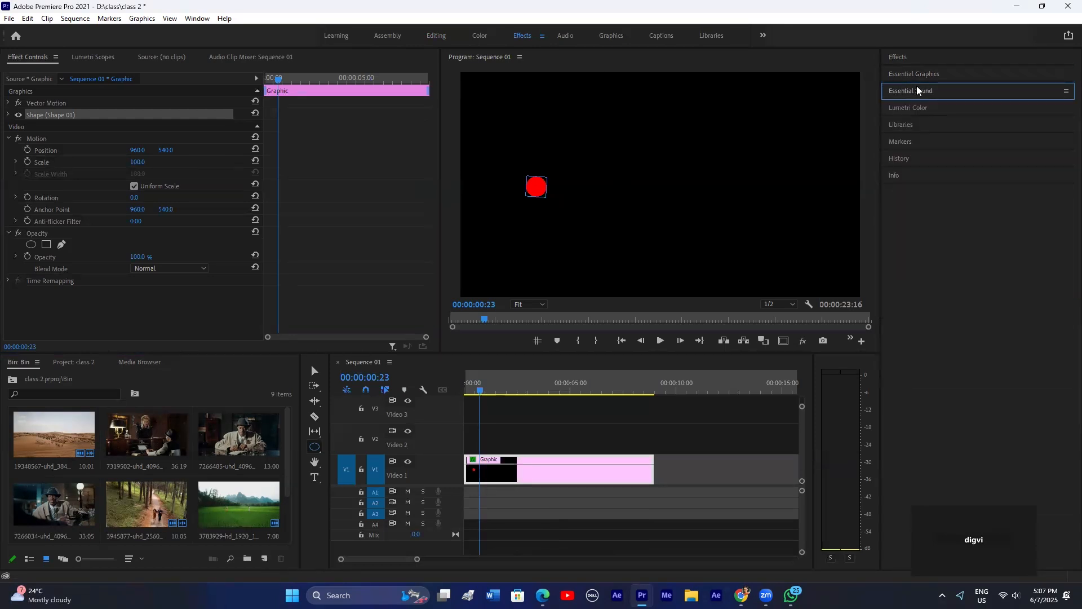
pyautogui.click(909, 109)
pyautogui.click(910, 108)
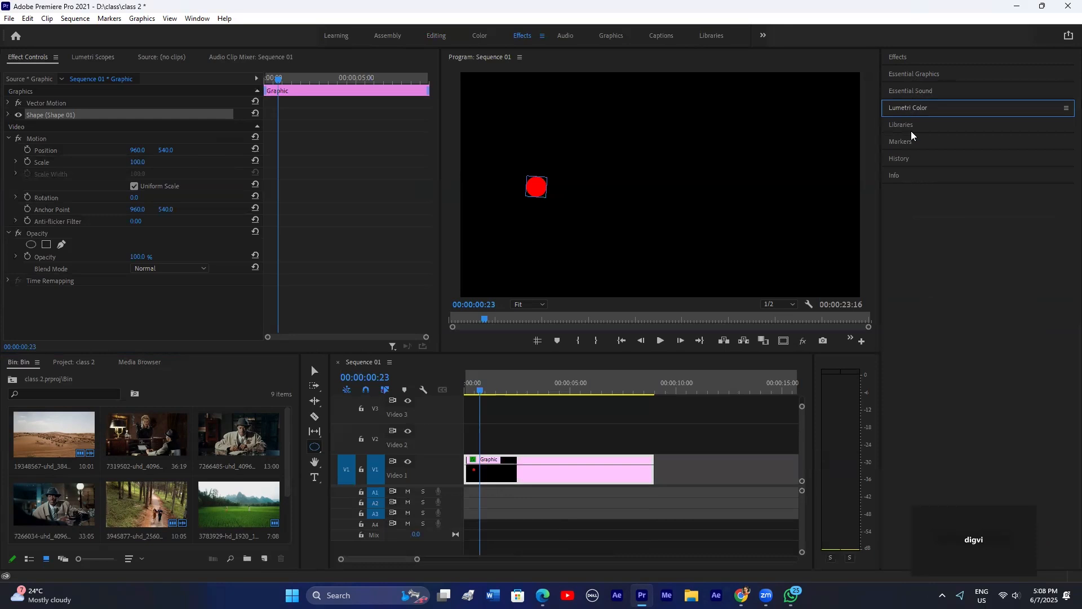
pyautogui.click(912, 128)
pyautogui.click(912, 131)
pyautogui.click(911, 144)
pyautogui.click(910, 143)
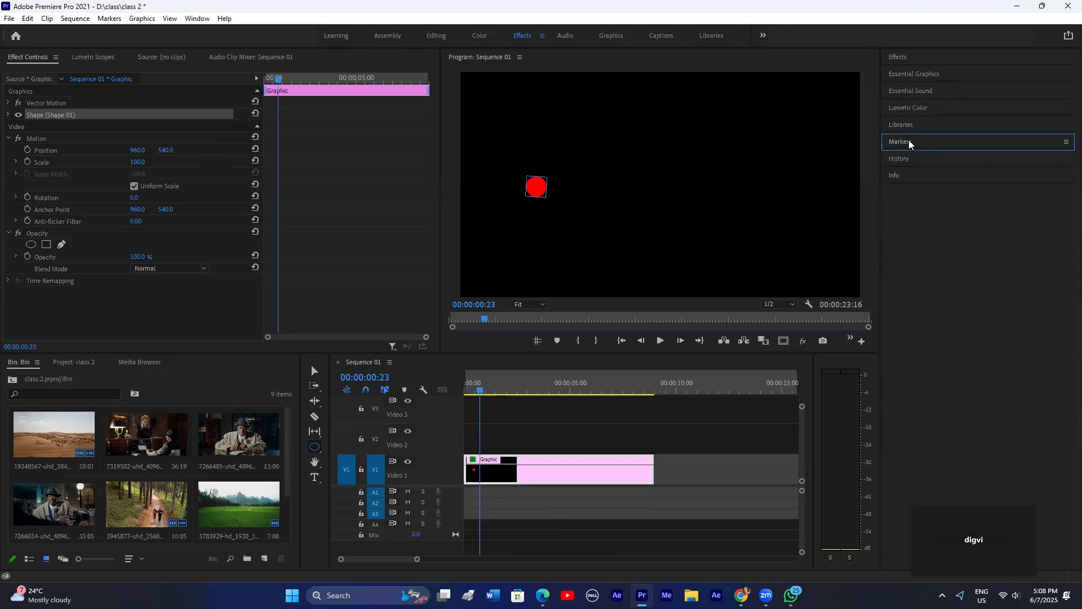
pyautogui.click(903, 159)
pyautogui.click(903, 159)
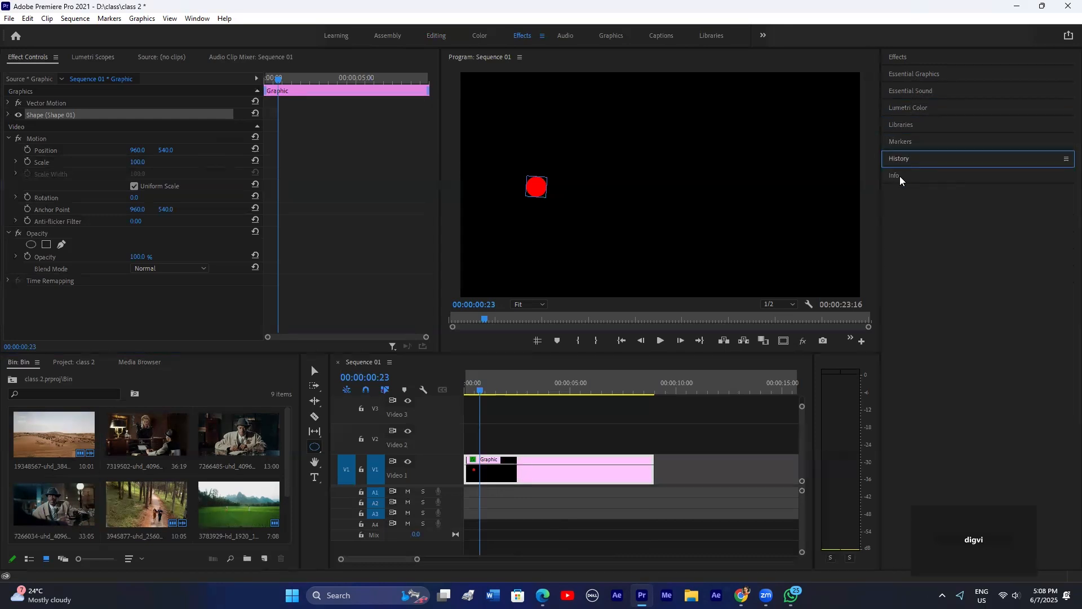
pyautogui.click(900, 179)
pyautogui.click(899, 179)
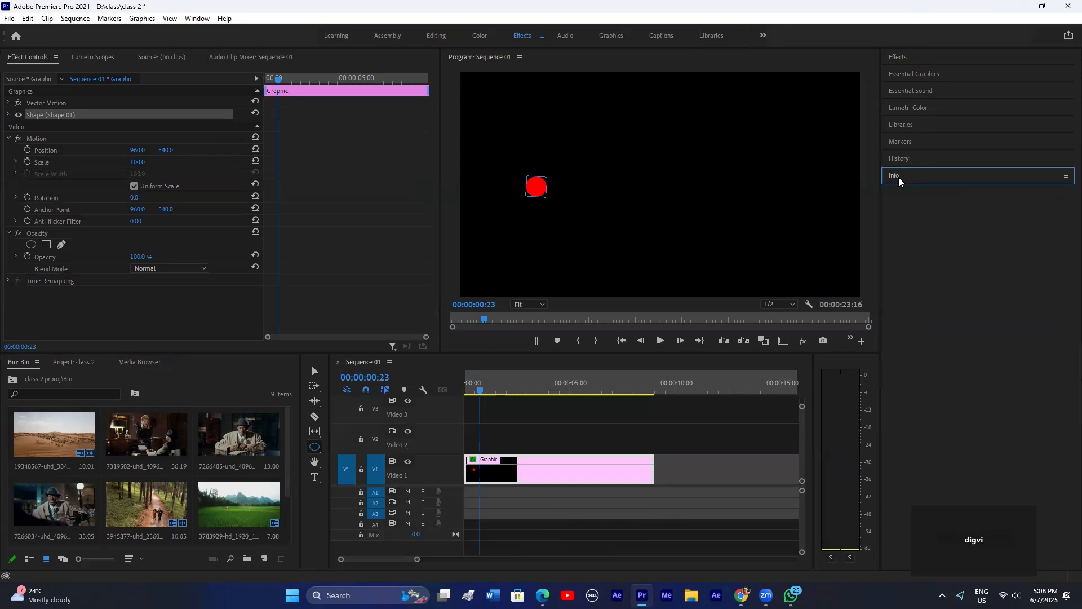
# Step: Look through the Effects categories, including Presets, Lumetri Presets, Audio Effects, Video Effects and Video Transitions, collapsing each one
pyautogui.click(908, 60)
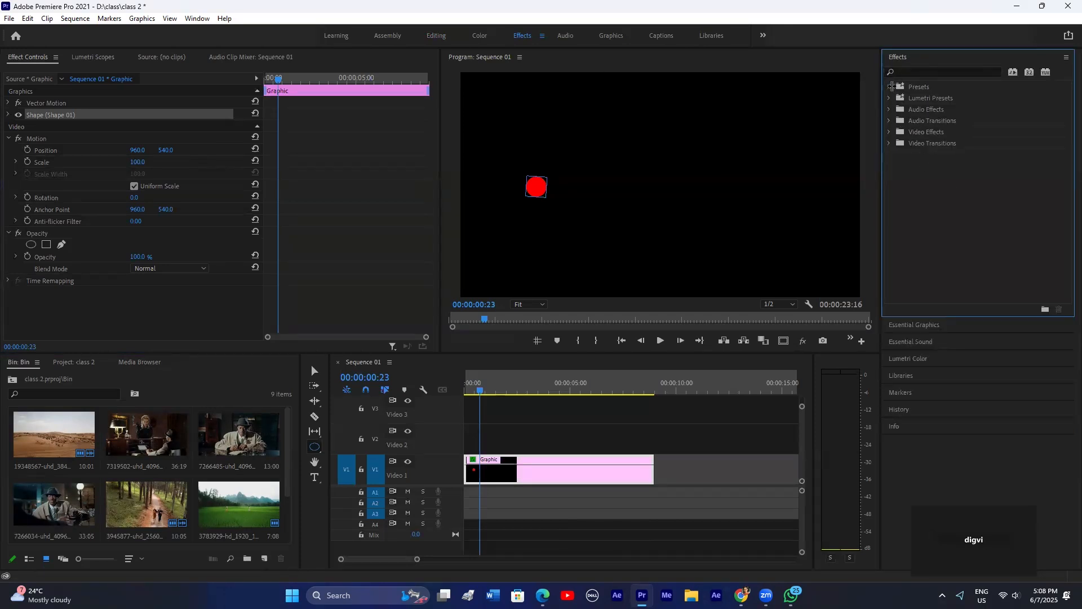
pyautogui.click(889, 87)
pyautogui.click(890, 87)
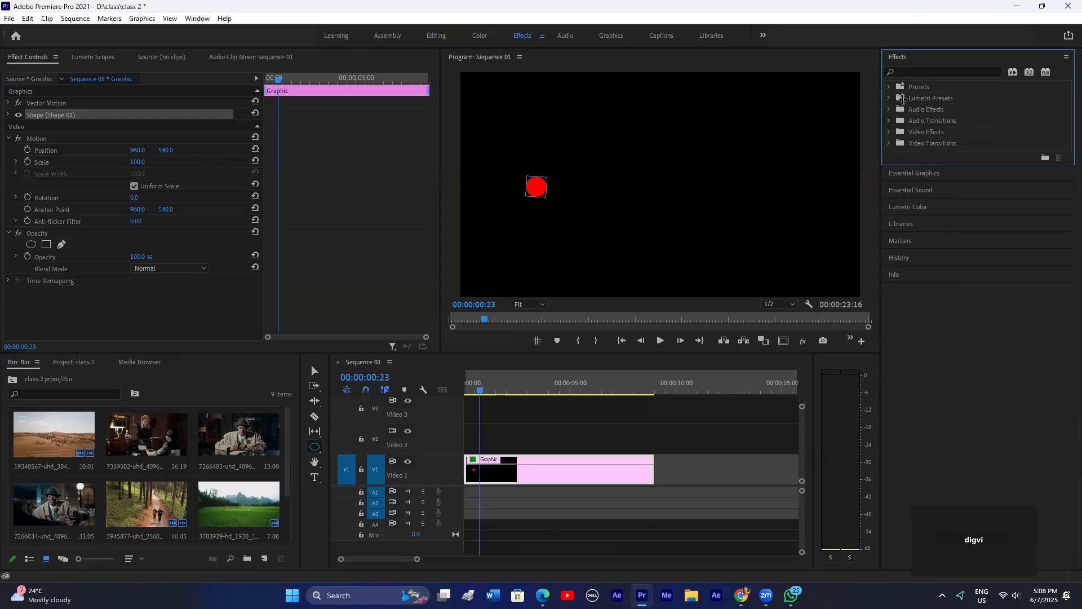
pyautogui.click(889, 98)
pyautogui.click(889, 98)
pyautogui.click(889, 110)
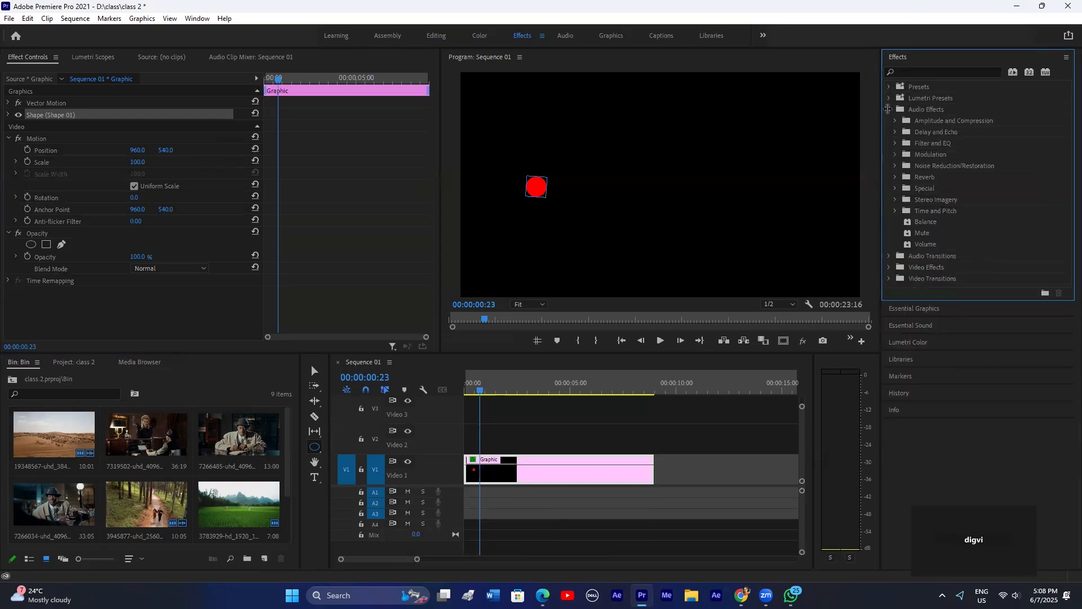
pyautogui.click(890, 110)
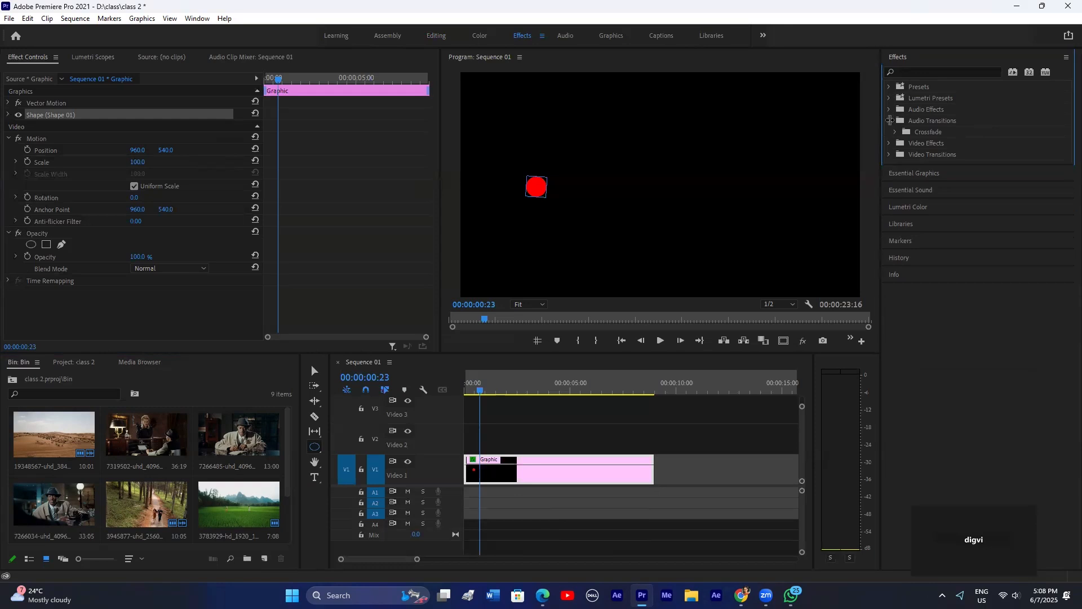
pyautogui.click(889, 132)
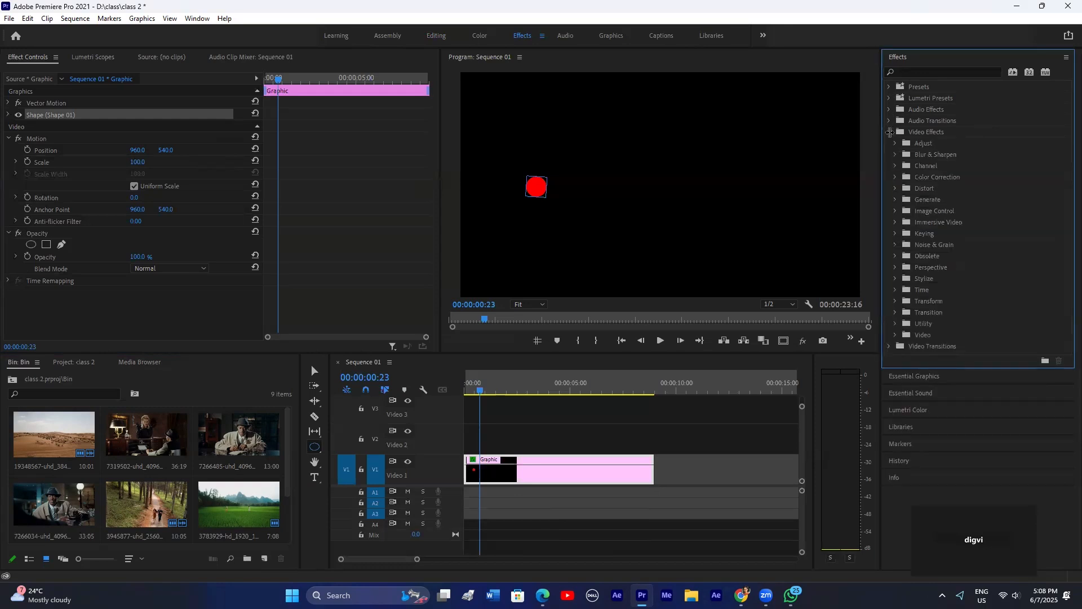
pyautogui.click(889, 132)
pyautogui.click(889, 139)
pyautogui.click(888, 138)
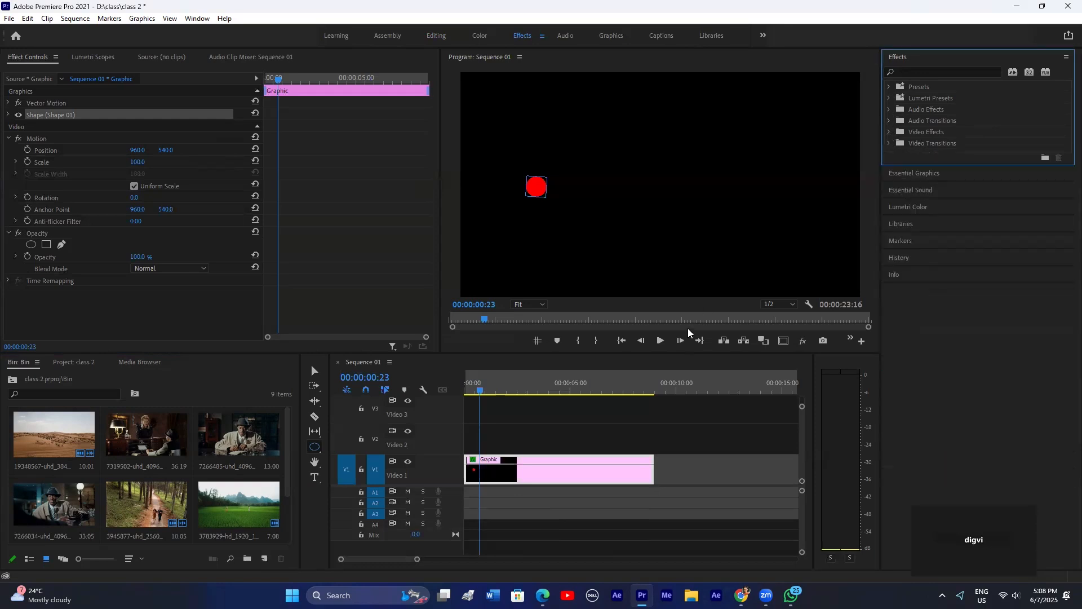
# Step: Select the Graphic clip on Video 1 and expand its Vector Motion properties
pyautogui.click(573, 434)
pyautogui.click(520, 472)
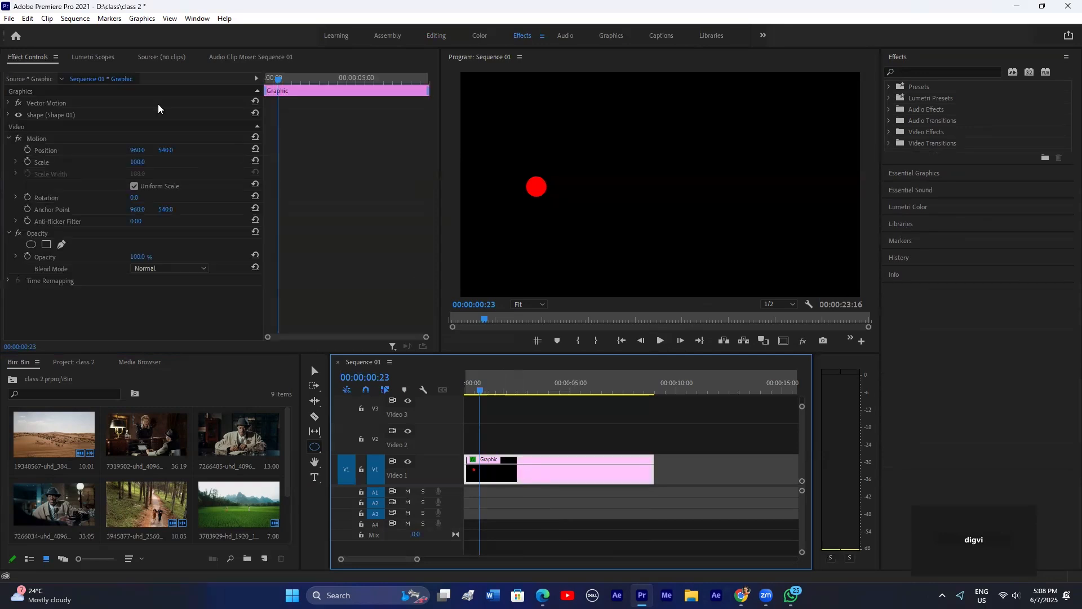
pyautogui.click(12, 101)
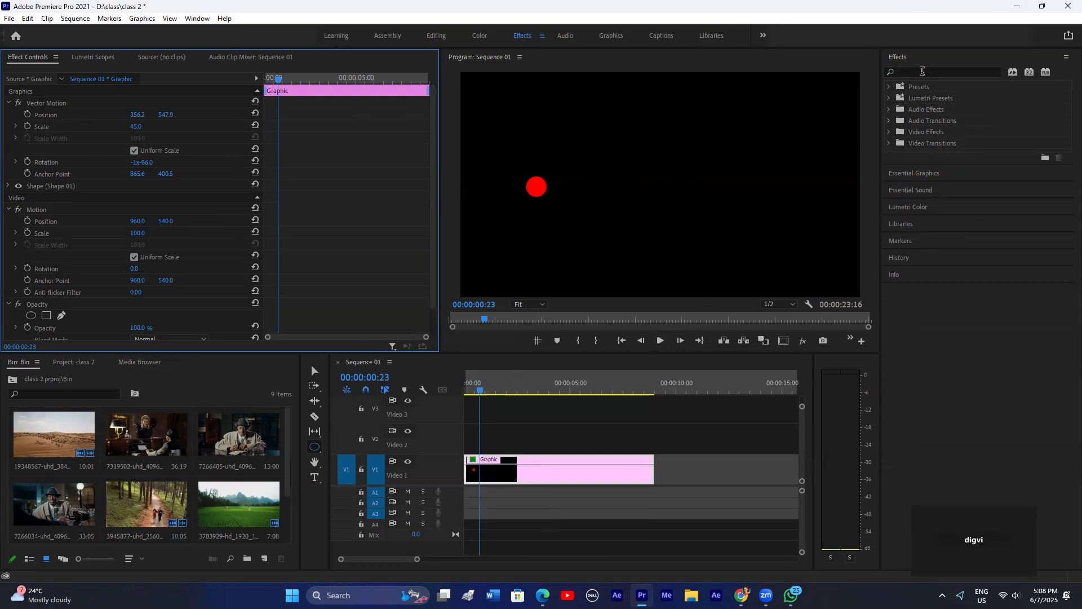
# Step: Search the effects for "transfor" and try to apply the second Distort Transform effect to the Graphic clip
pyautogui.click(923, 70)
pyautogui.write('trans')
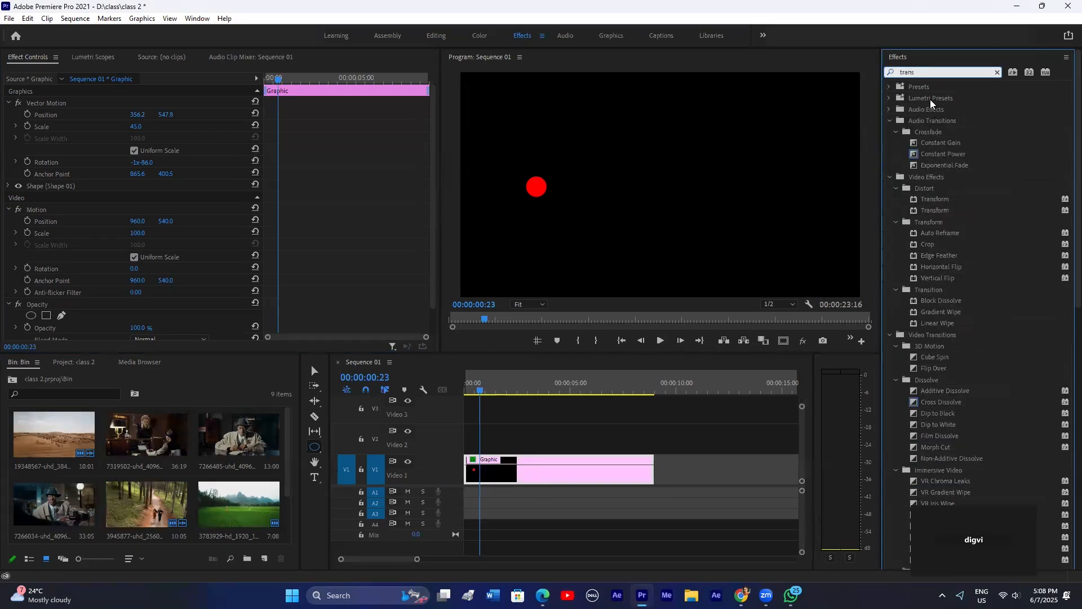
pyautogui.write('for')
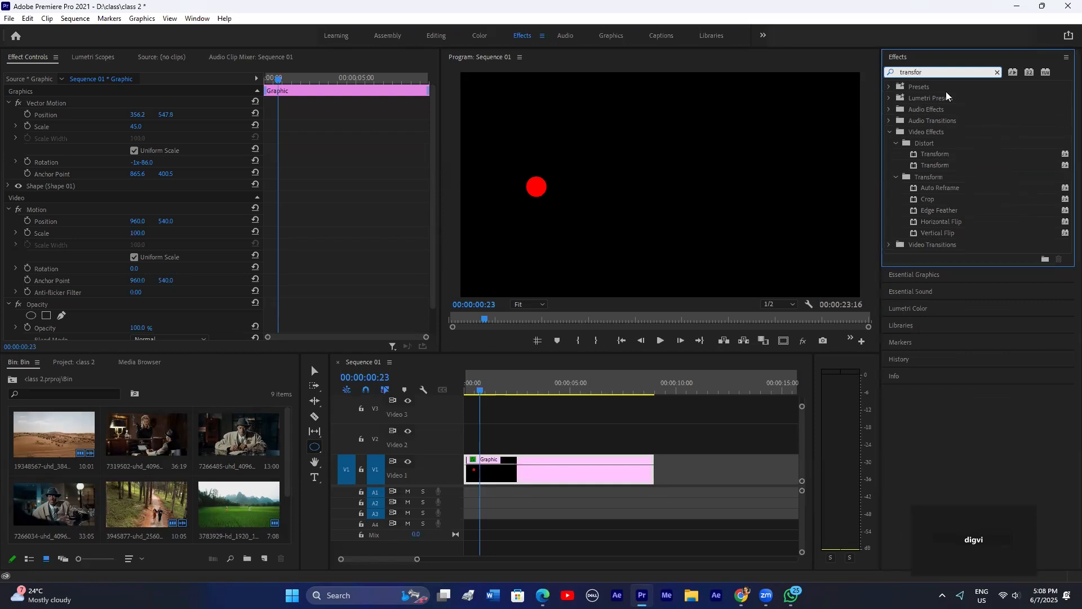
pyautogui.click(929, 147)
pyautogui.click(942, 165)
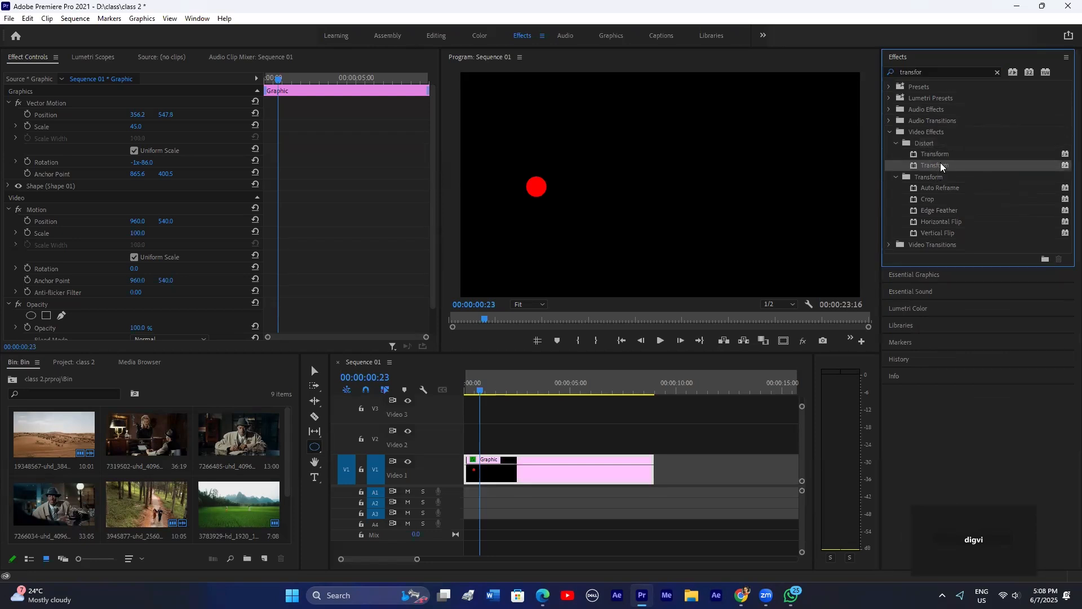
pyautogui.moveTo(937, 170); pyautogui.dragTo(523, 462)
# Step: In a widened timeline, duplicate the Graphic clip directly after itself on Video 1 and again onto Video 2 at about five seconds
pyautogui.moveTo(329, 393); pyautogui.dragTo(272, 393)
pyautogui.keyDown('alt'); pyautogui.moveTo(471, 466); pyautogui.dragTo(663, 474); pyautogui.keyUp('alt')
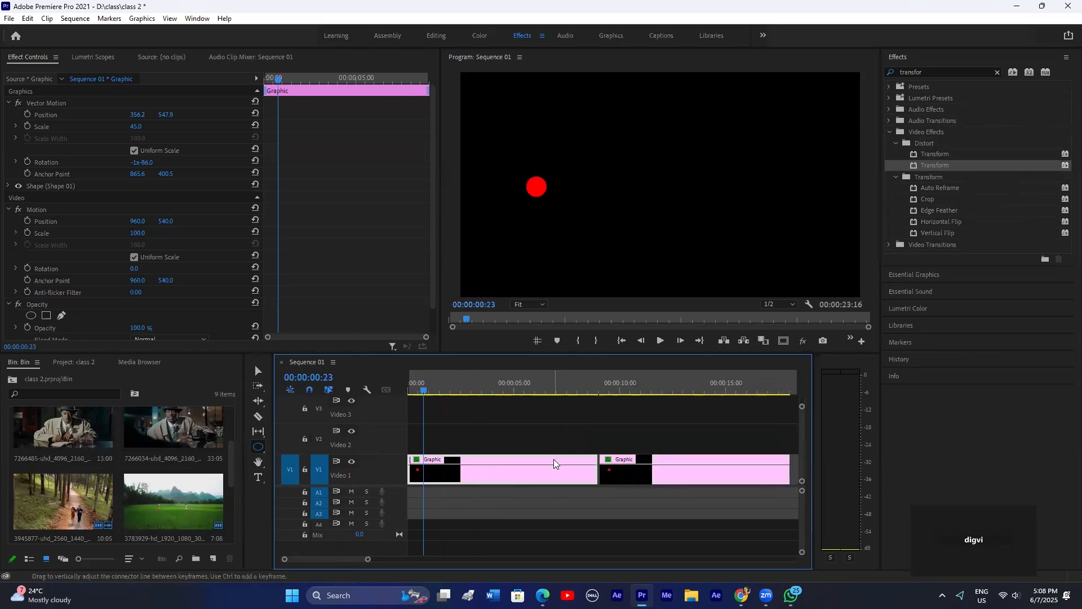
pyautogui.keyDown('alt'); pyautogui.moveTo(554, 463); pyautogui.dragTo(672, 449); pyautogui.keyUp('alt')
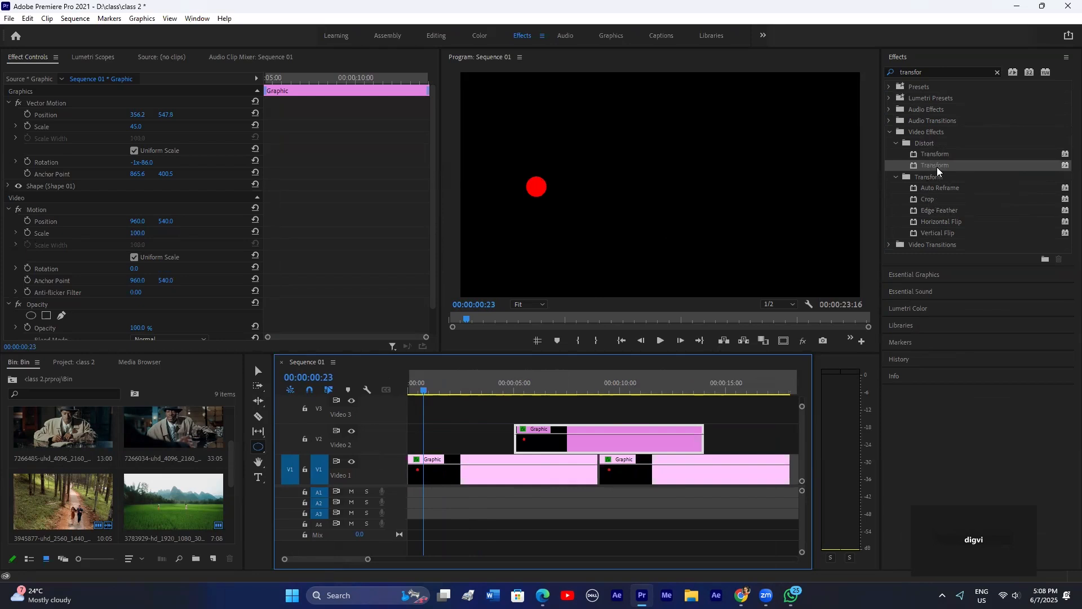
# Step: Apply the second Distort Transform effect to the first Graphic clip on Video 1 and keep that clip selected
pyautogui.moveTo(938, 168); pyautogui.dragTo(838, 305)
pyautogui.moveTo(935, 167); pyautogui.dragTo(444, 460)
pyautogui.click(444, 460)
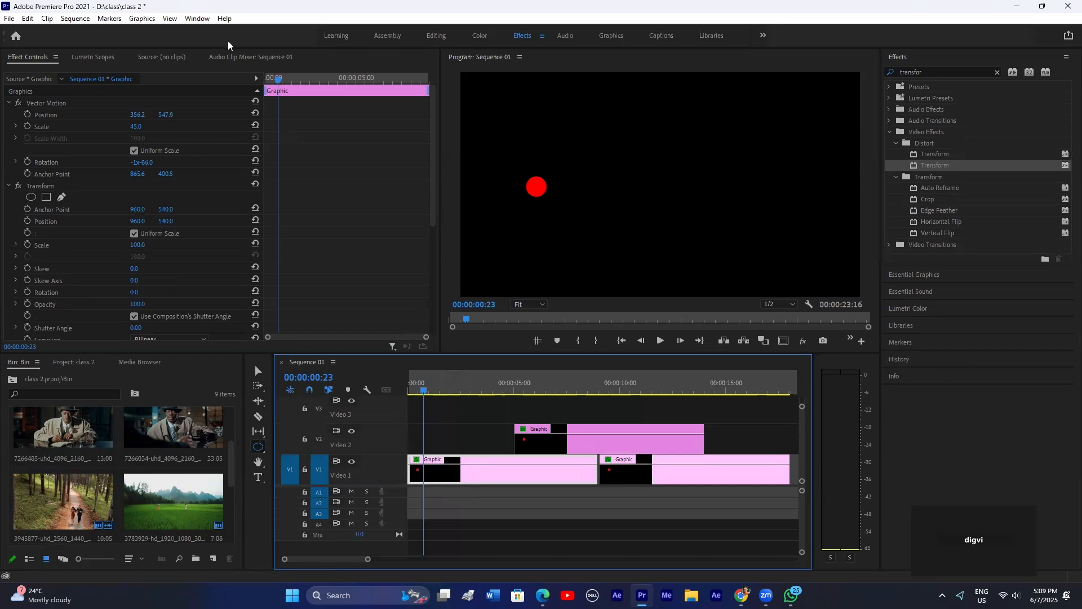
# Step: Switch to the Editing workspace, clear the effects search and bring the Effects list to the front of its panel group
pyautogui.click(443, 38)
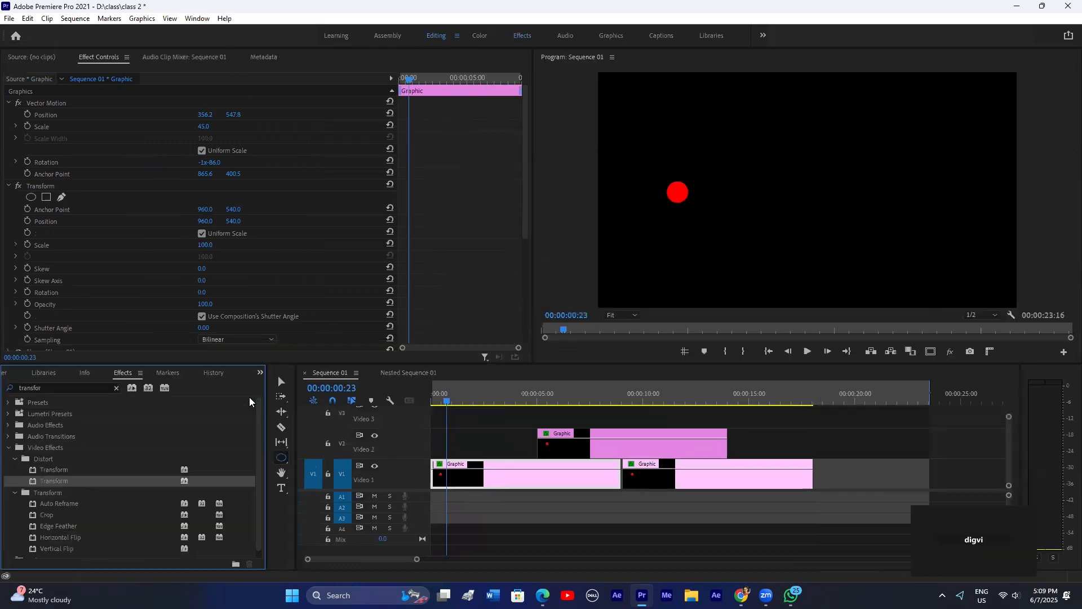
pyautogui.click(117, 389)
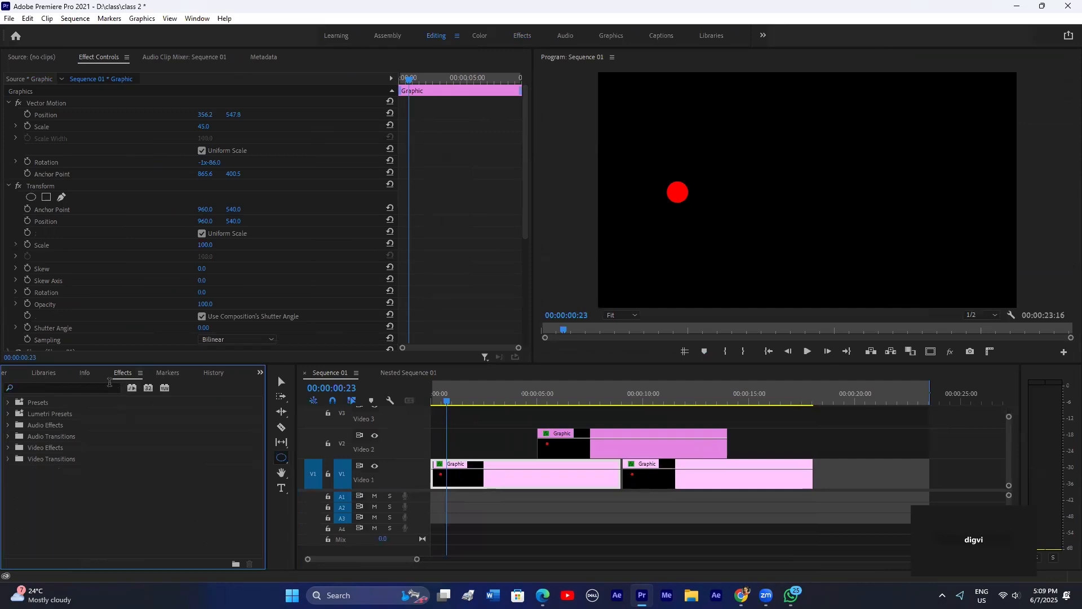
pyautogui.click(7, 374)
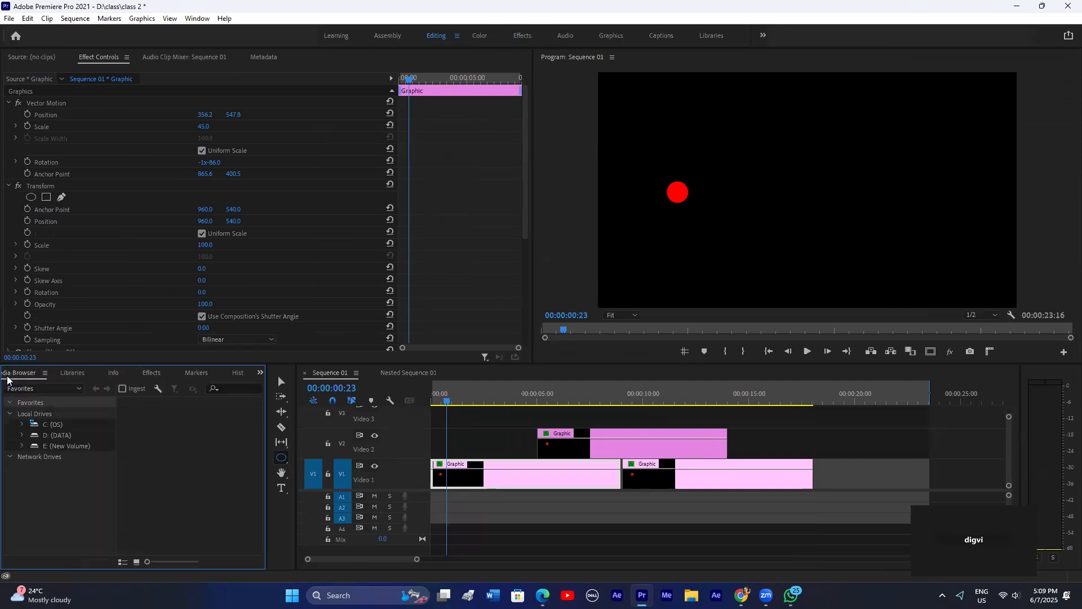
pyautogui.click(191, 376)
pyautogui.click(260, 372)
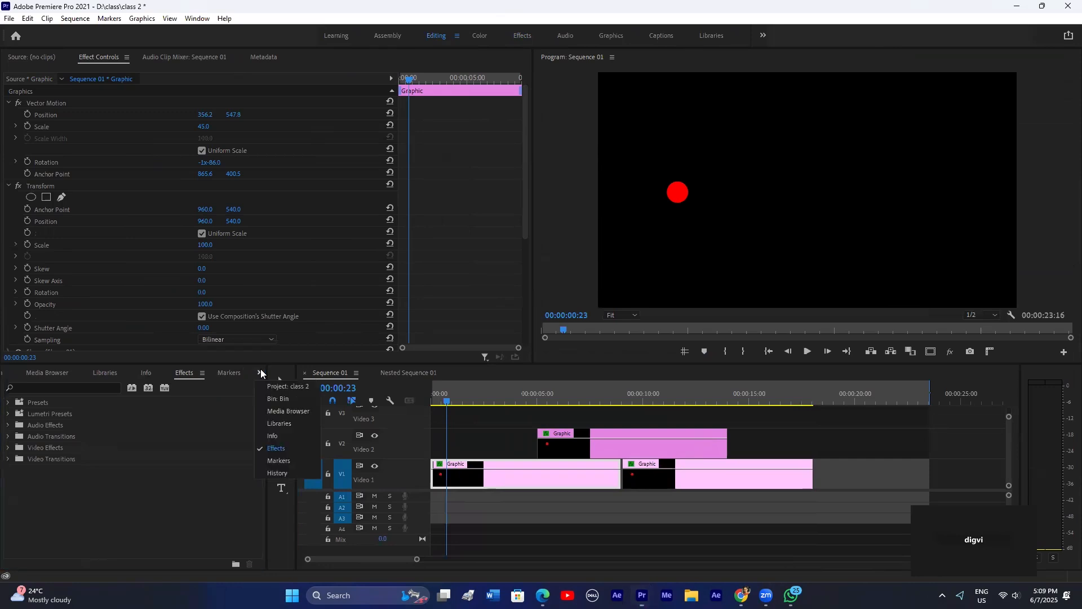
pyautogui.click(276, 450)
pyautogui.click(260, 372)
pyautogui.click(288, 386)
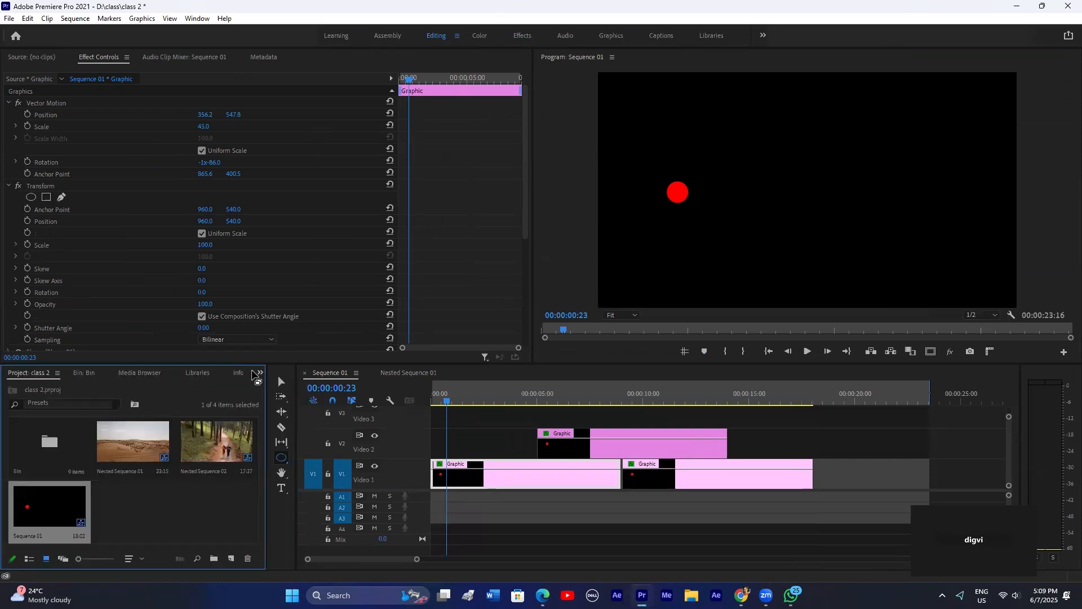
pyautogui.click(260, 372)
pyautogui.click(276, 448)
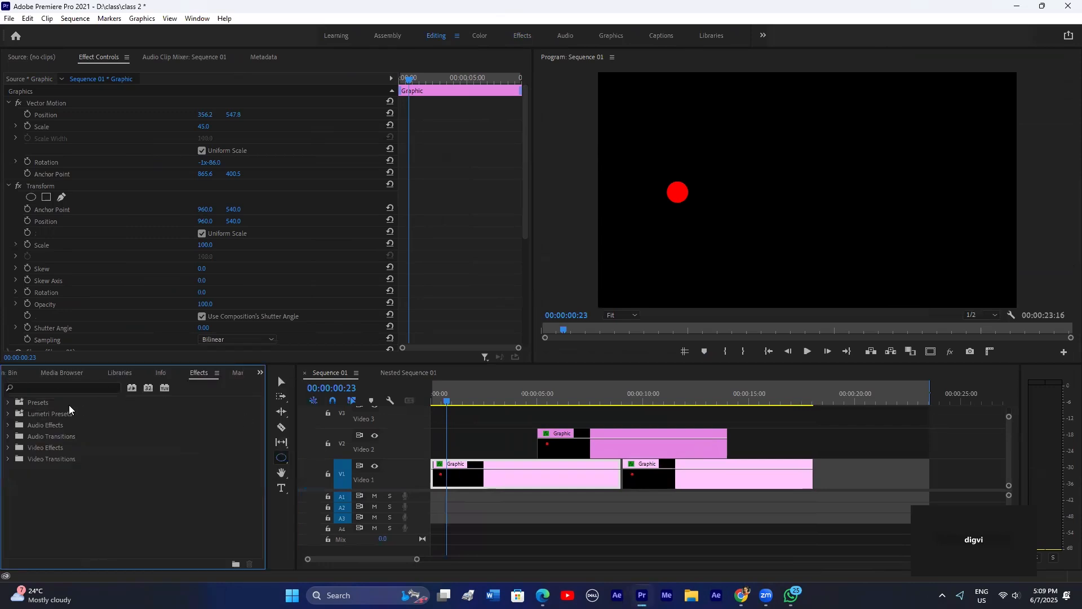
# Step: Search the effects for "trans", apply the second Distort Transform to the first Graphic clip on Video 1 and delete the extra copy
pyautogui.click(61, 389)
pyautogui.write('trans')
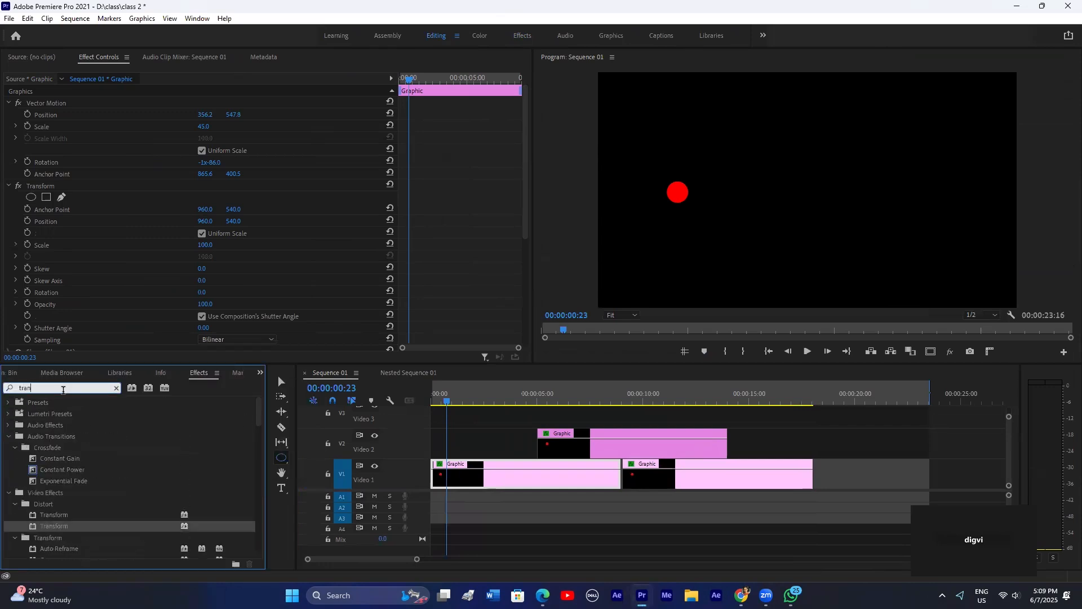
pyautogui.moveTo(54, 526); pyautogui.dragTo(501, 465)
pyautogui.click(46, 188)
pyautogui.press('Delete')
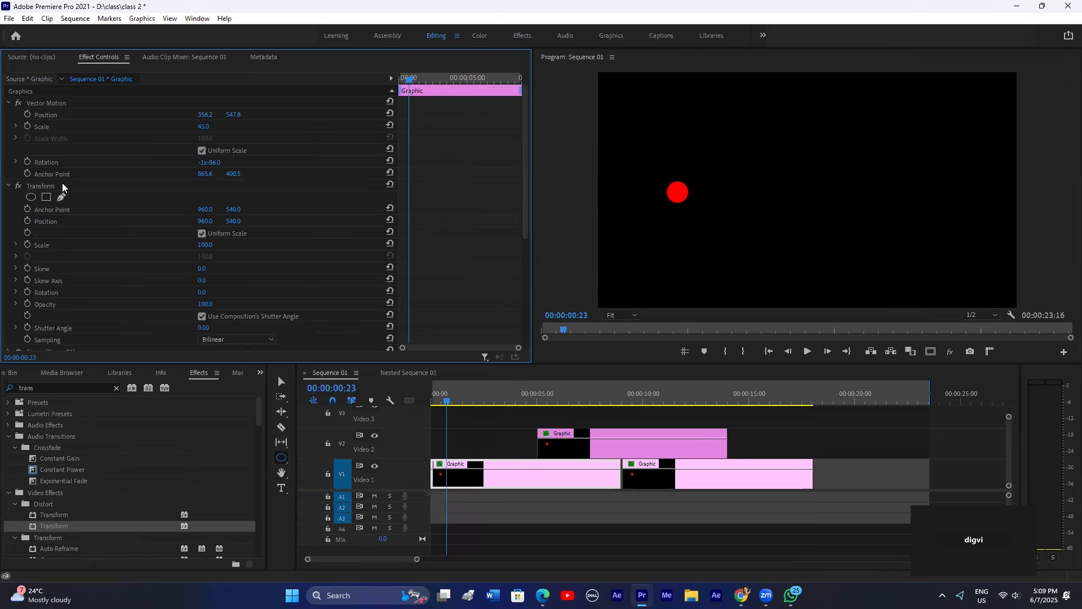
# Step: Collapse Vector Motion, then delete the first Graphic clip's Transform effect and apply the second Distort Transform afresh
pyautogui.click(9, 103)
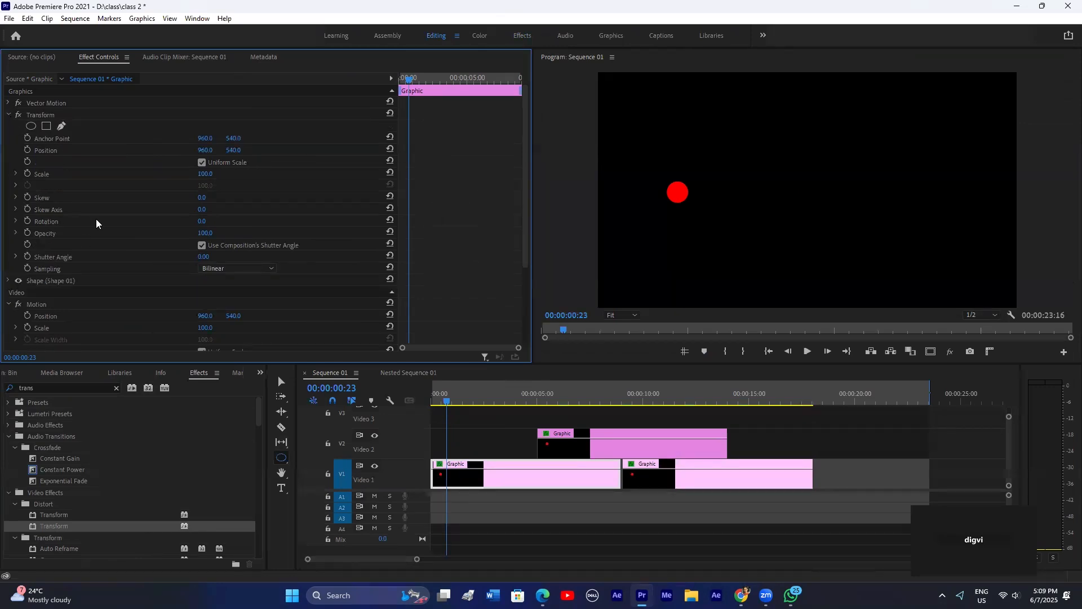
pyautogui.click(40, 115)
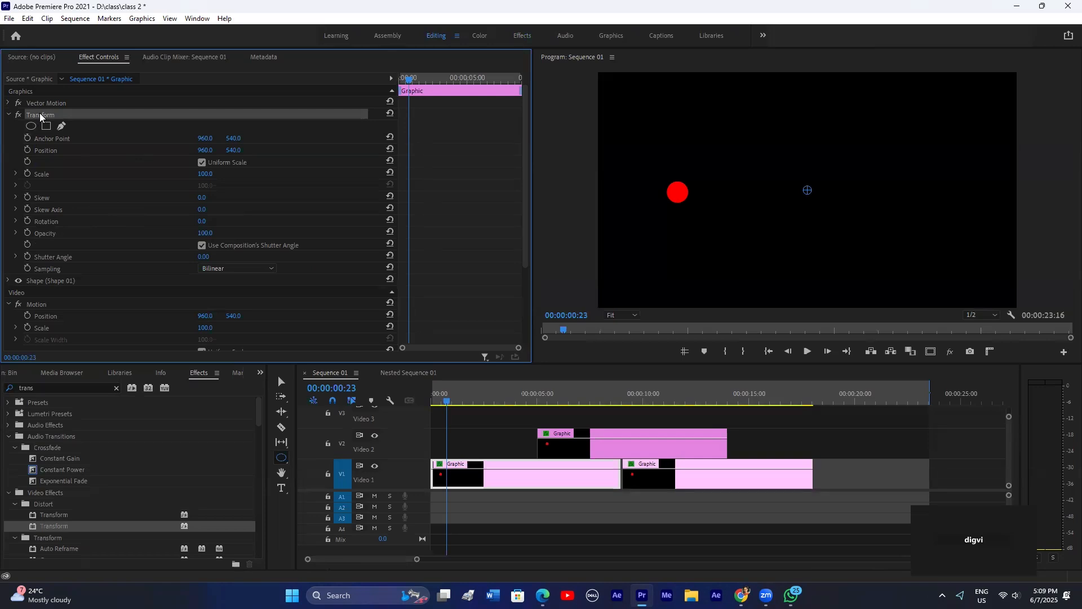
pyautogui.press('Delete')
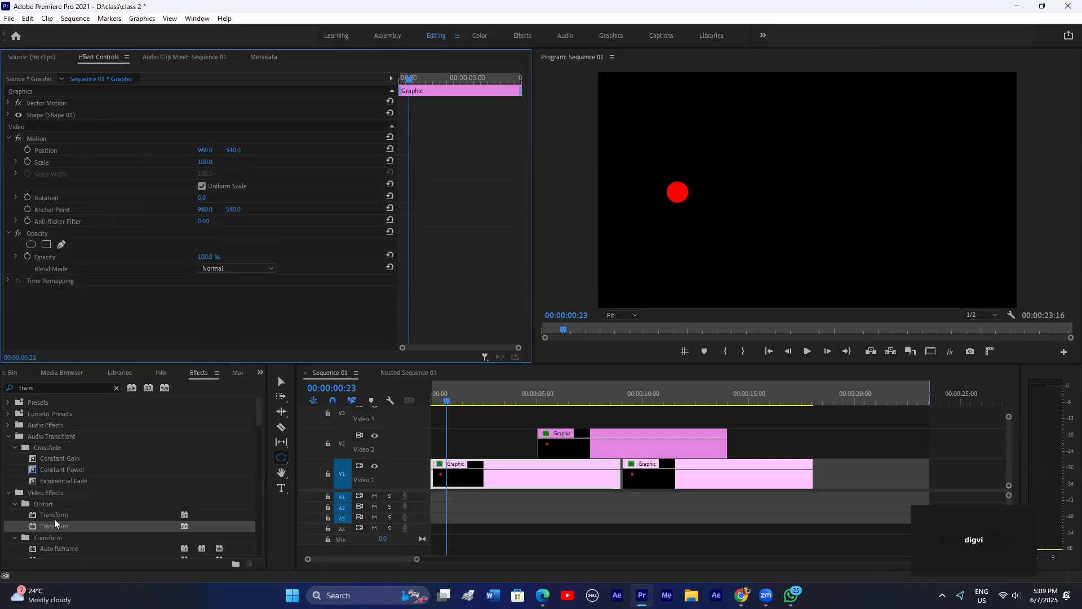
pyautogui.moveTo(55, 523); pyautogui.dragTo(462, 469)
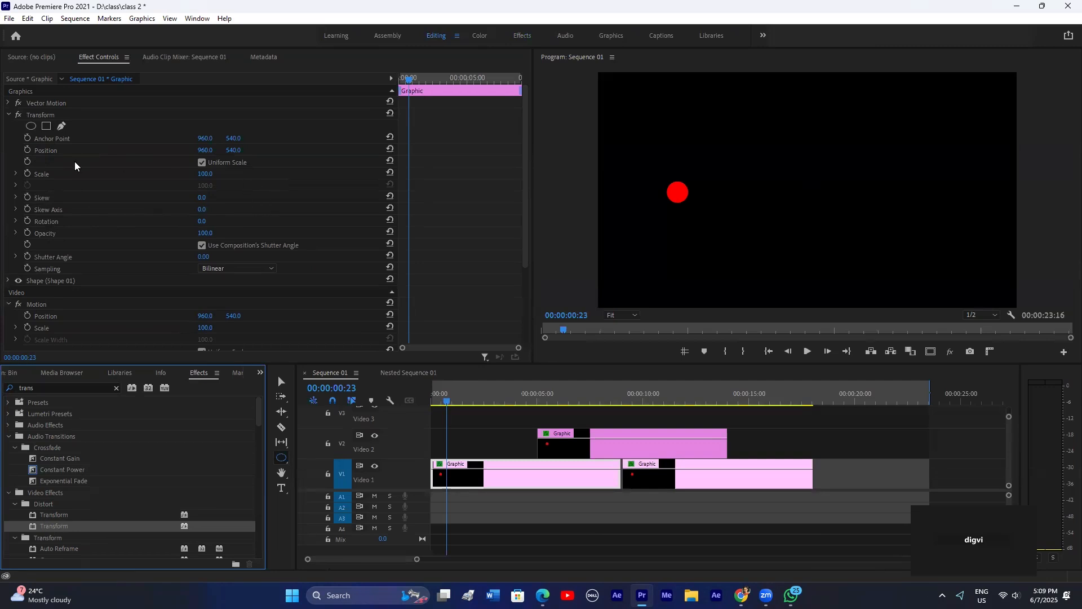
pyautogui.moveTo(446, 399); pyautogui.dragTo(428, 401)
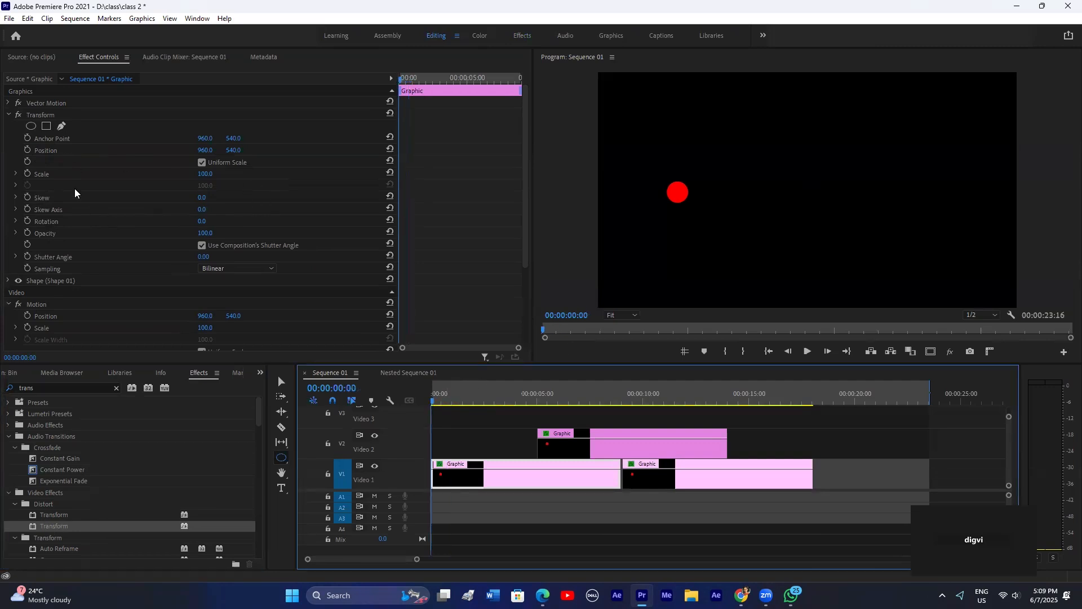
pyautogui.click(27, 150)
pyautogui.moveTo(206, 150); pyautogui.dragTo(1, 150)
pyautogui.moveTo(420, 82); pyautogui.dragTo(428, 82)
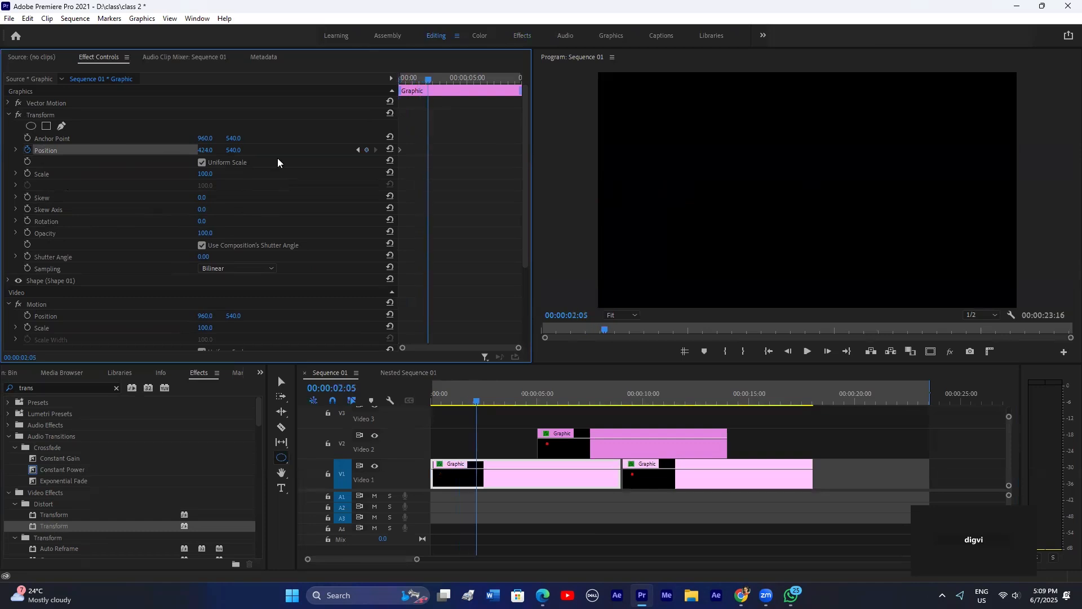
pyautogui.moveTo(207, 150); pyautogui.dragTo(783, 151)
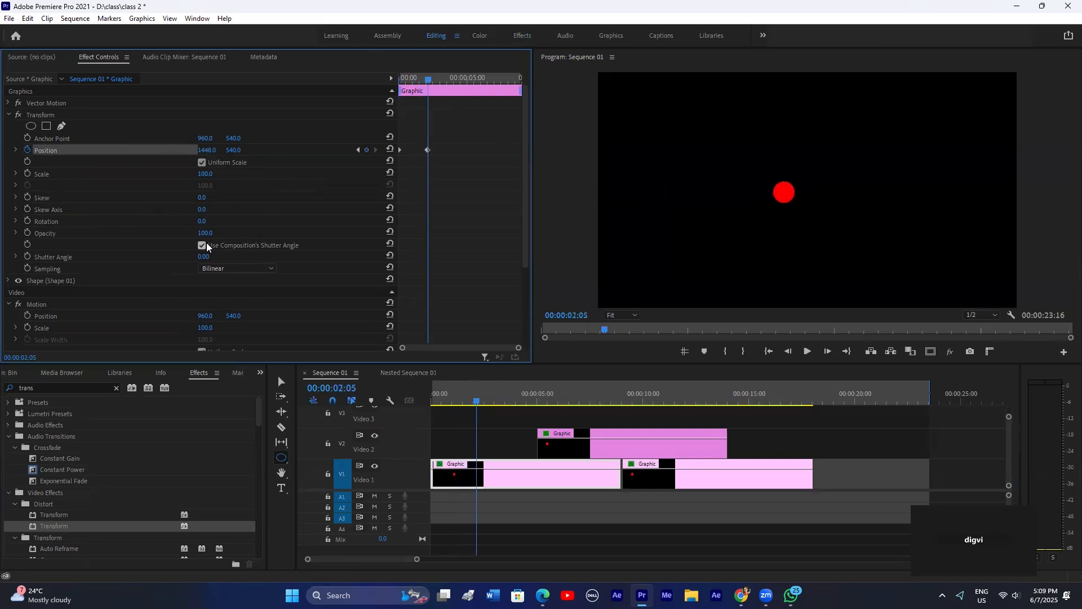
pyautogui.hotkey('ctrl', 'z')
pyautogui.hotkey('ctrl', 'z')
pyautogui.hotkey('ctrl', 'z')
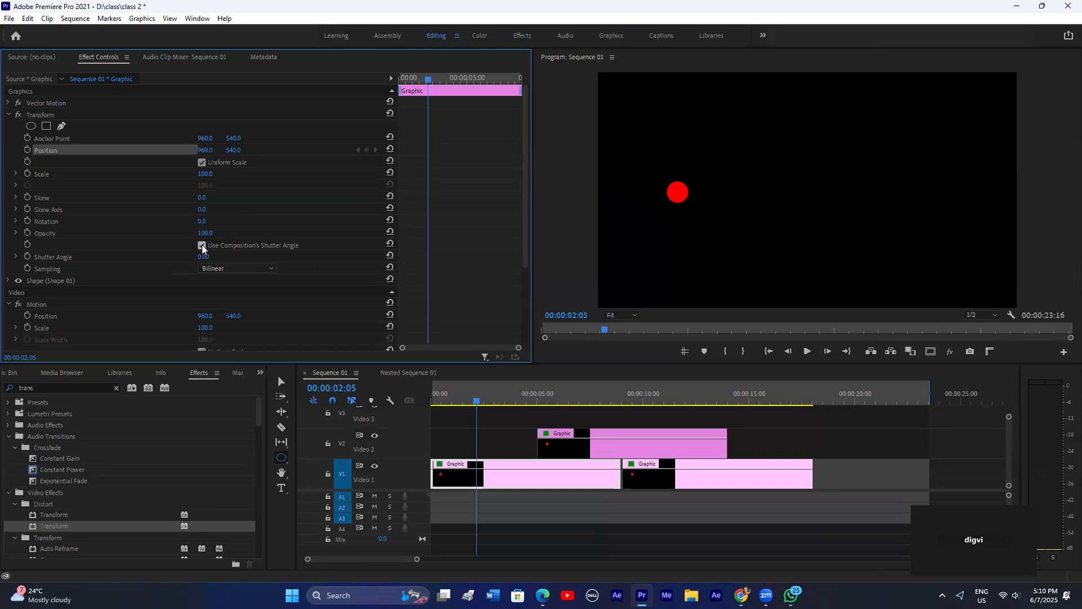
# Step: Turn off Use Composition's Shutter Angle in the Transform effect and set its Shutter Angle to 360
pyautogui.click(201, 246)
pyautogui.click(204, 257)
pyautogui.write('7')
pyautogui.press('Return')
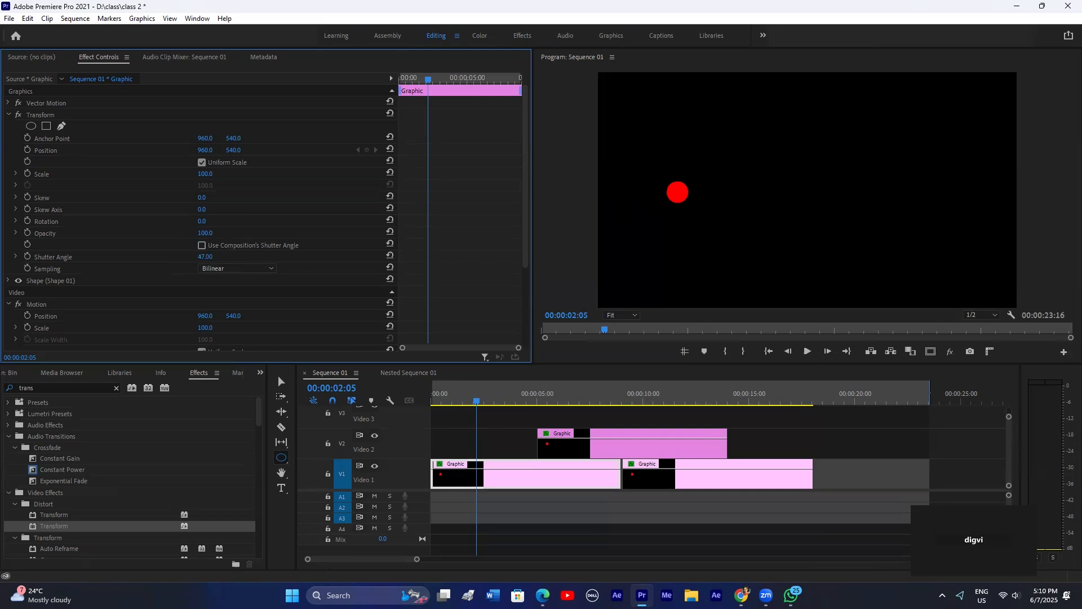
pyautogui.click(204, 257)
pyautogui.write('1360')
pyautogui.press('Return')
# Step: Keyframe the Transform Position with X 960 at the clip start and X 1470 at 00:00:02:05, and check both keyframes
pyautogui.click(28, 150)
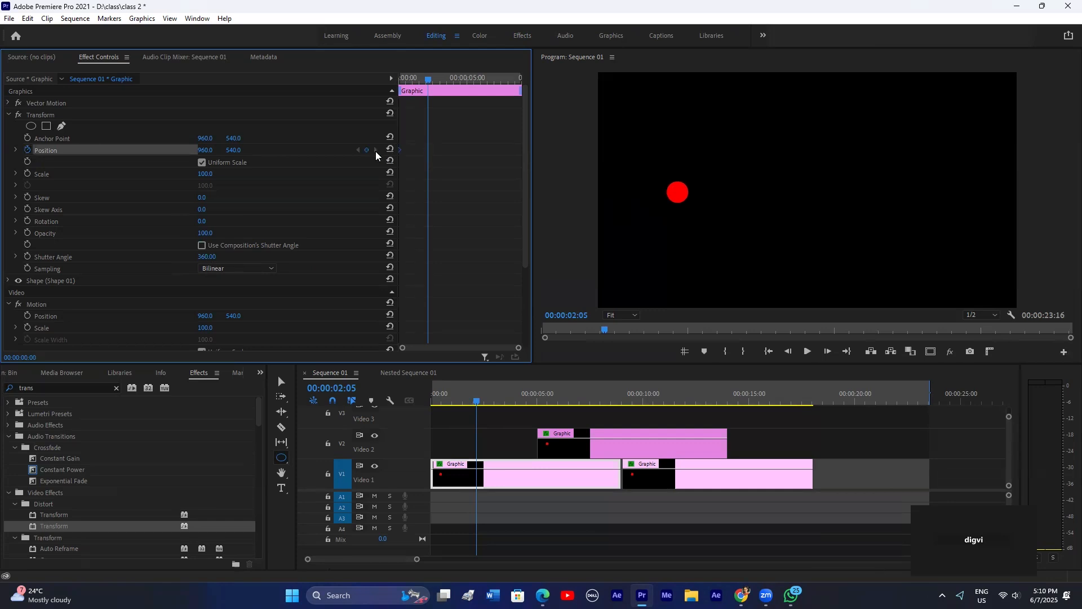
pyautogui.moveTo(429, 154); pyautogui.dragTo(401, 153)
pyautogui.moveTo(209, 153); pyautogui.dragTo(413, 152)
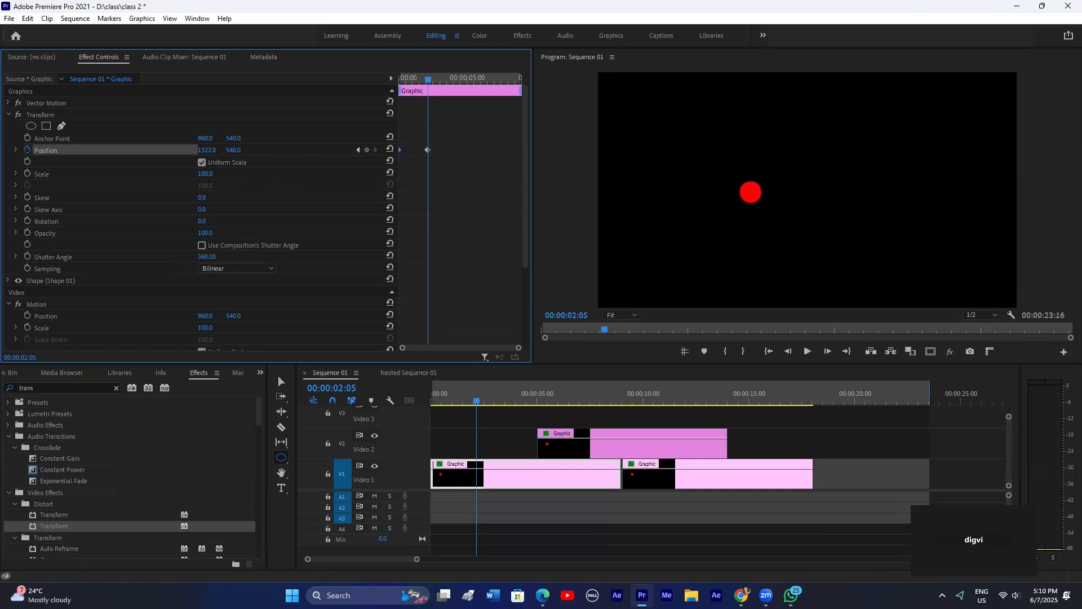
pyautogui.click(358, 150)
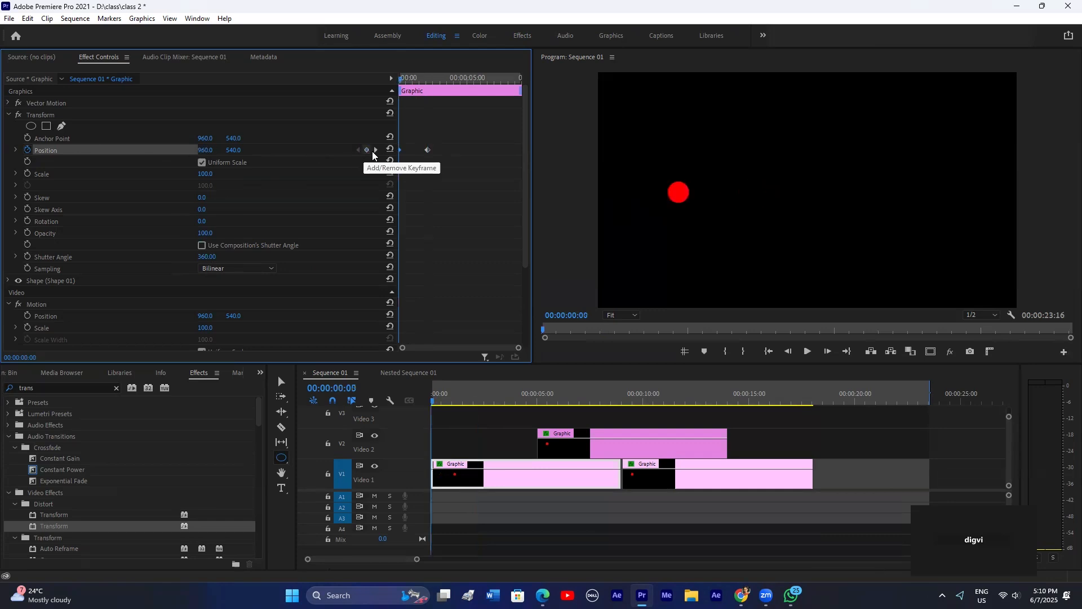
pyautogui.click(376, 149)
pyautogui.click(358, 150)
pyautogui.click(376, 150)
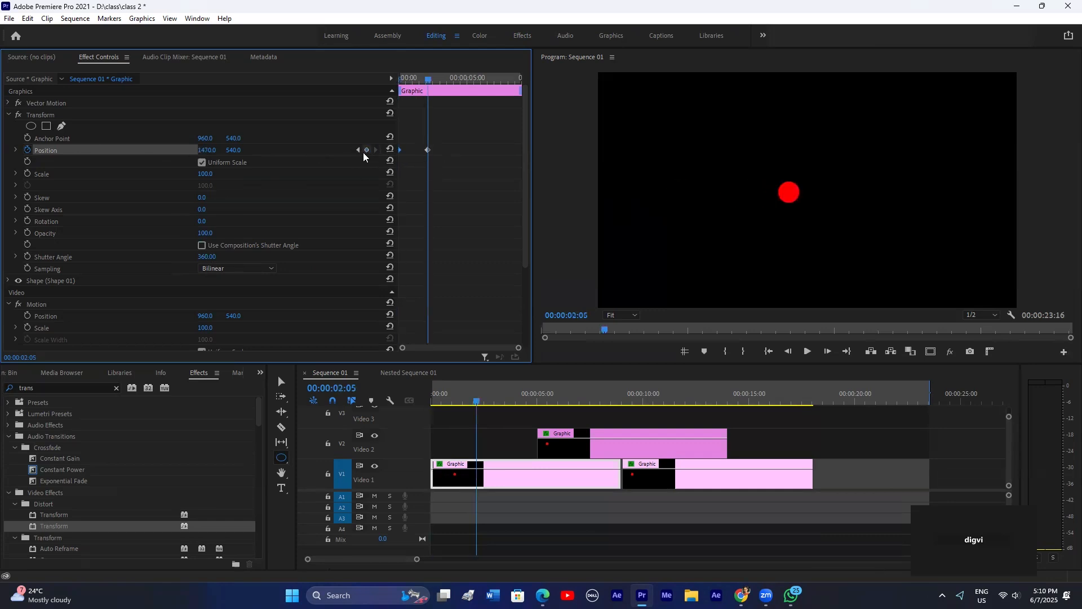
pyautogui.click(358, 150)
pyautogui.moveTo(401, 79); pyautogui.dragTo(413, 77)
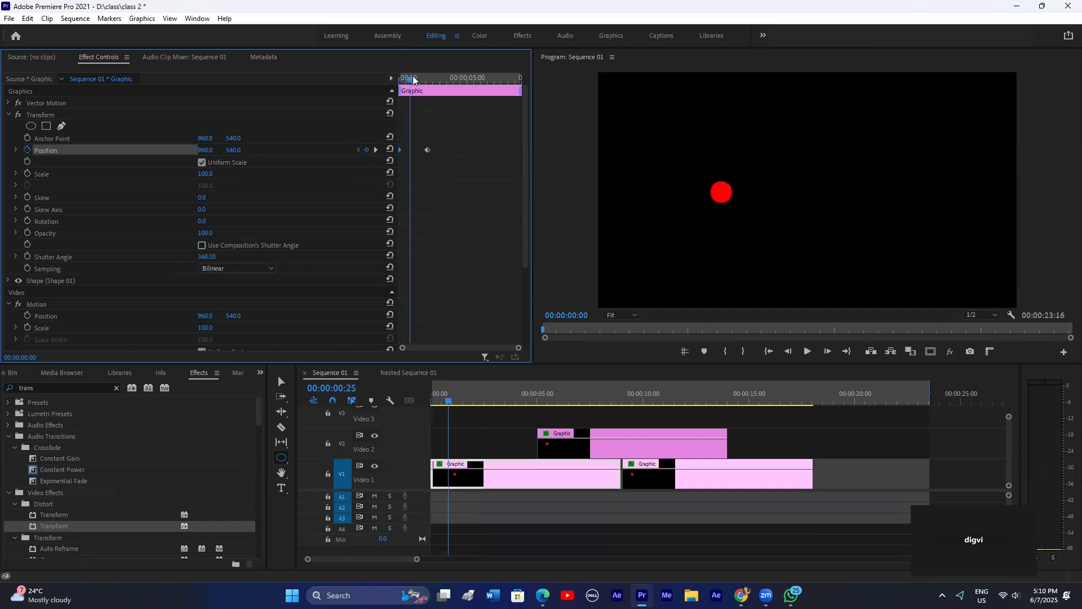
pyautogui.click(367, 150)
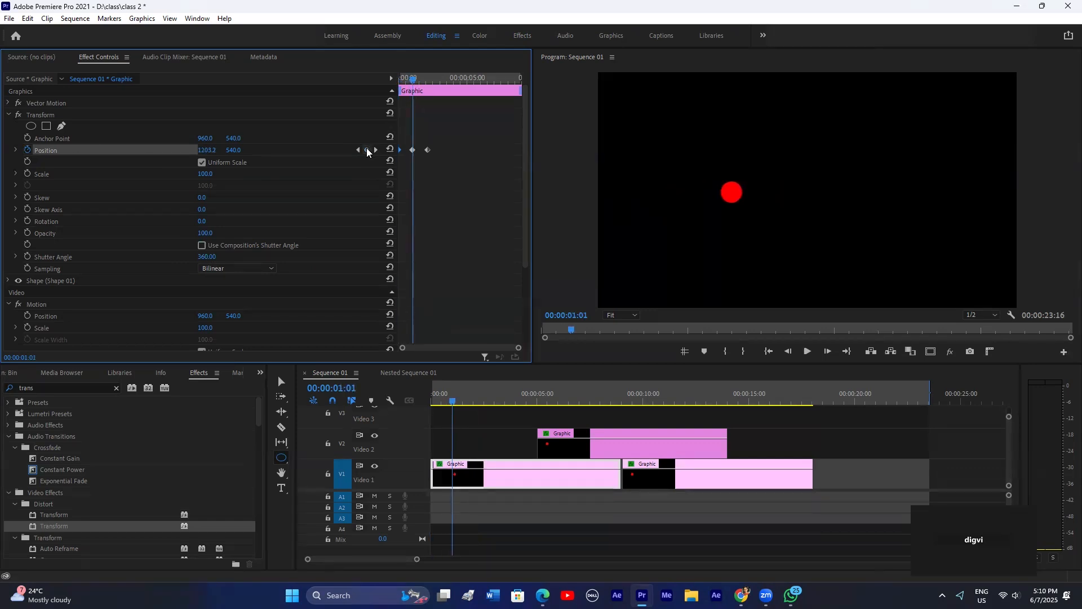
pyautogui.click(402, 81)
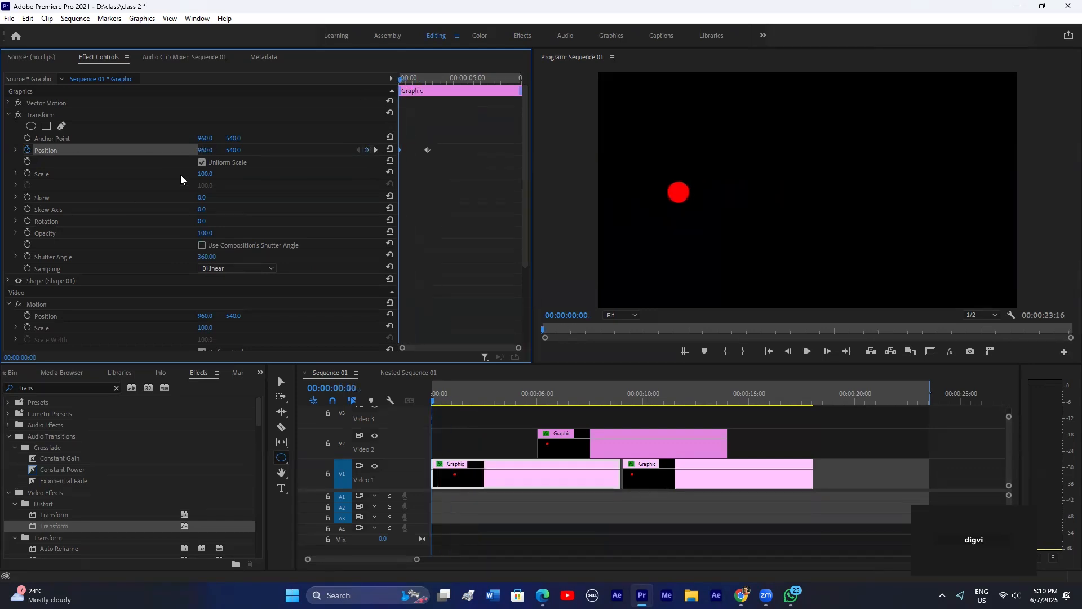
# Step: Set the starting Transform Position X to 492, move the second keyframe earlier to about 00:00:01:16 and play the motion
pyautogui.moveTo(205, 149); pyautogui.dragTo(0, 150)
pyautogui.moveTo(427, 150); pyautogui.dragTo(419, 150)
pyautogui.press('space')
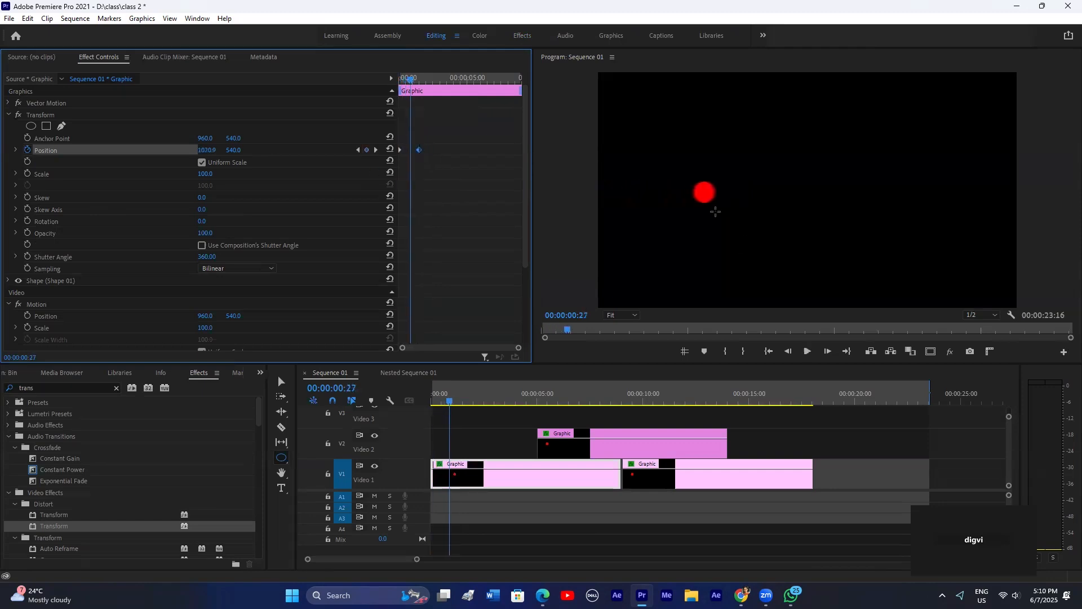
# Step: Compare the circle's blur at 00:00:01:00 with Use Composition's Shutter Angle on and off, varying the Shutter Angle and returning it to 360
pyautogui.click(202, 246)
pyautogui.moveTo(458, 401); pyautogui.dragTo(454, 401)
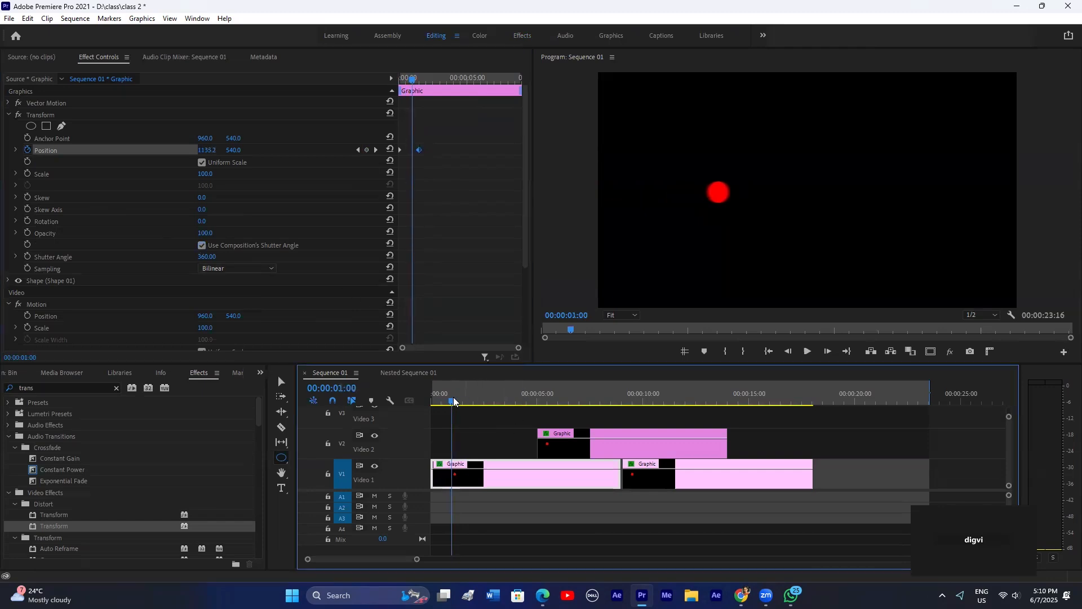
pyautogui.click(201, 247)
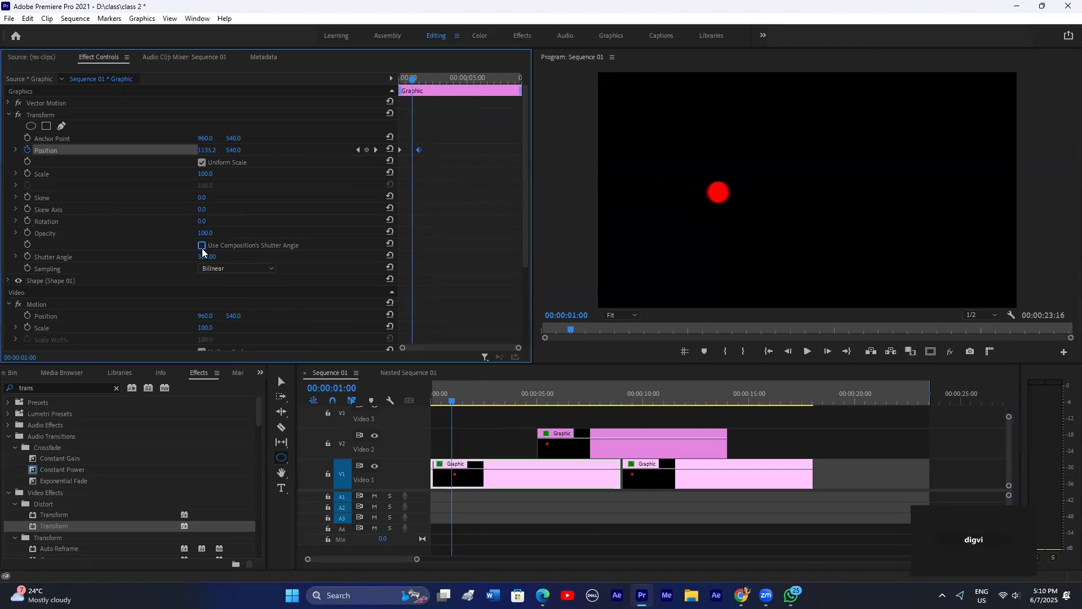
pyautogui.moveTo(205, 257); pyautogui.dragTo(65, 257)
pyautogui.moveTo(208, 257); pyautogui.dragTo(346, 258)
pyautogui.click(654, 226)
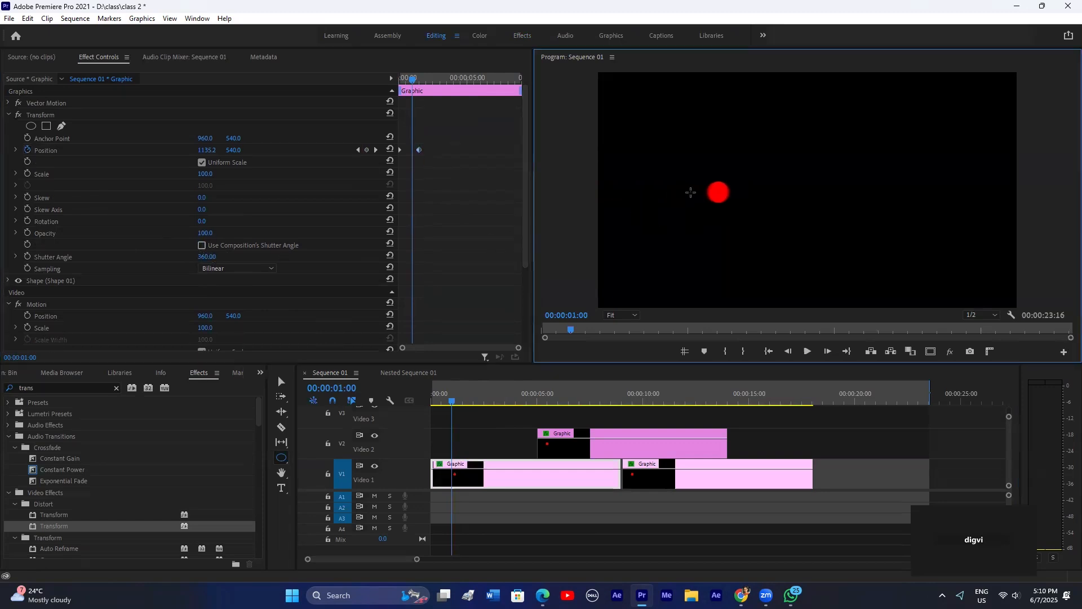
# Step: Turn on Use Composition's Shutter Angle, preview the motion from the start with Shutter Angle 180, and set the angle to 360
pyautogui.click(209, 258)
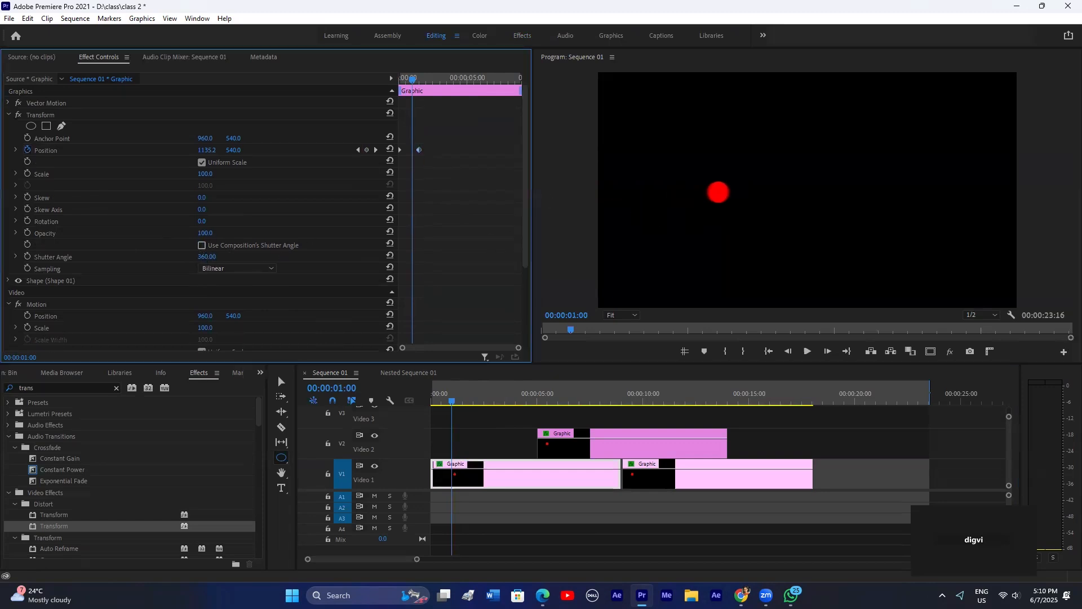
pyautogui.moveTo(209, 257); pyautogui.dragTo(192, 257)
pyautogui.click(209, 257)
pyautogui.click(269, 247)
pyautogui.moveTo(407, 80); pyautogui.dragTo(393, 82)
pyautogui.press('space')
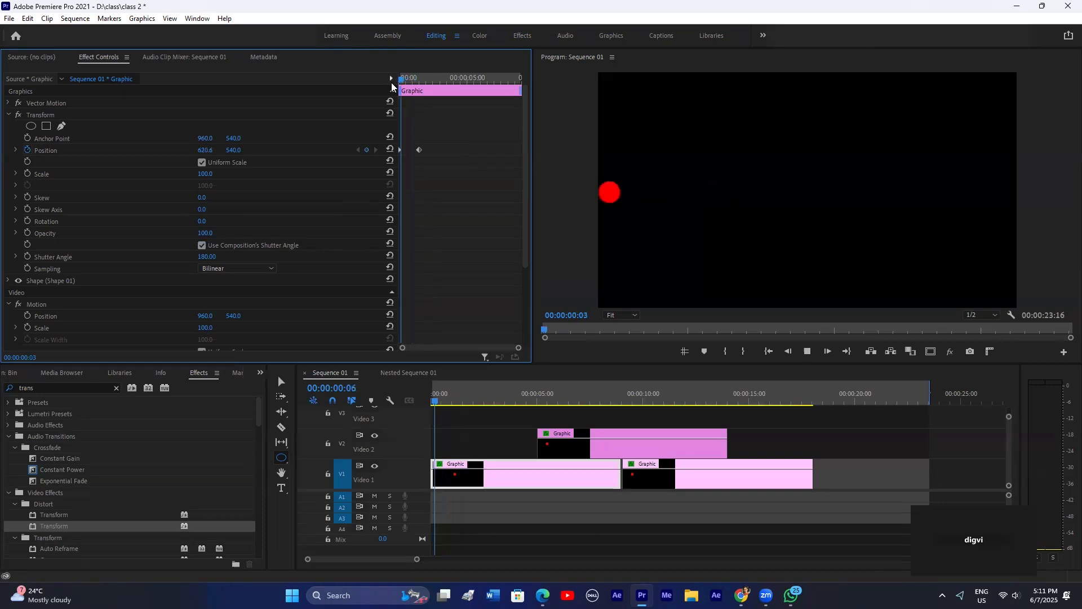
pyautogui.press('space')
pyautogui.moveTo(205, 257); pyautogui.dragTo(460, 164)
# Step: Ease both Transform Position keyframes, shape the velocity graph for a fast start and slow finish, and preview the motion from the start
pyautogui.click(15, 151)
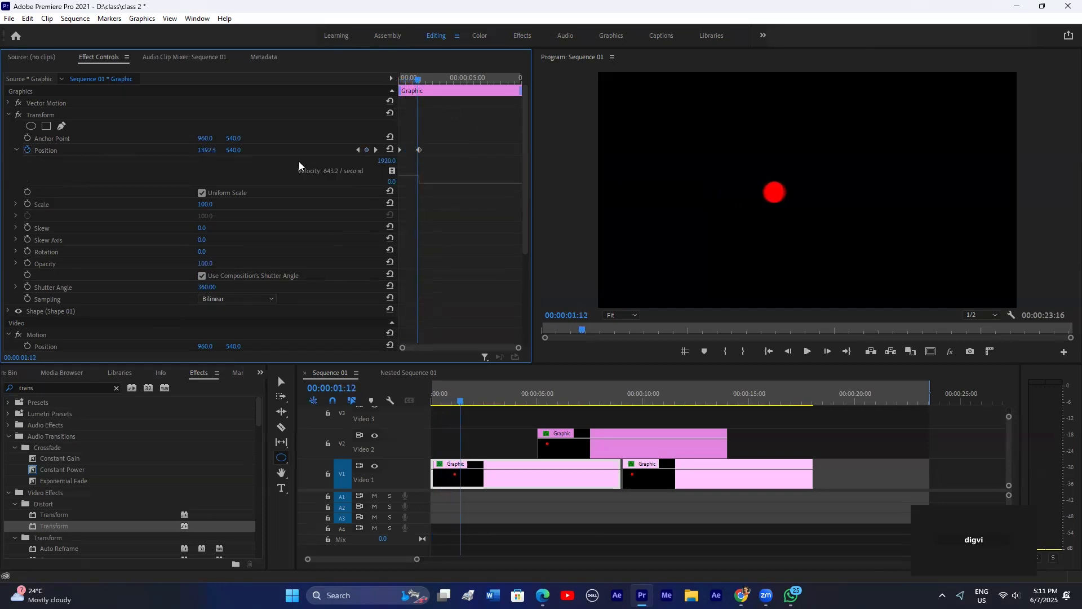
pyautogui.moveTo(419, 150); pyautogui.dragTo(397, 155)
pyautogui.moveTo(418, 79); pyautogui.dragTo(360, 93)
pyautogui.press('space')
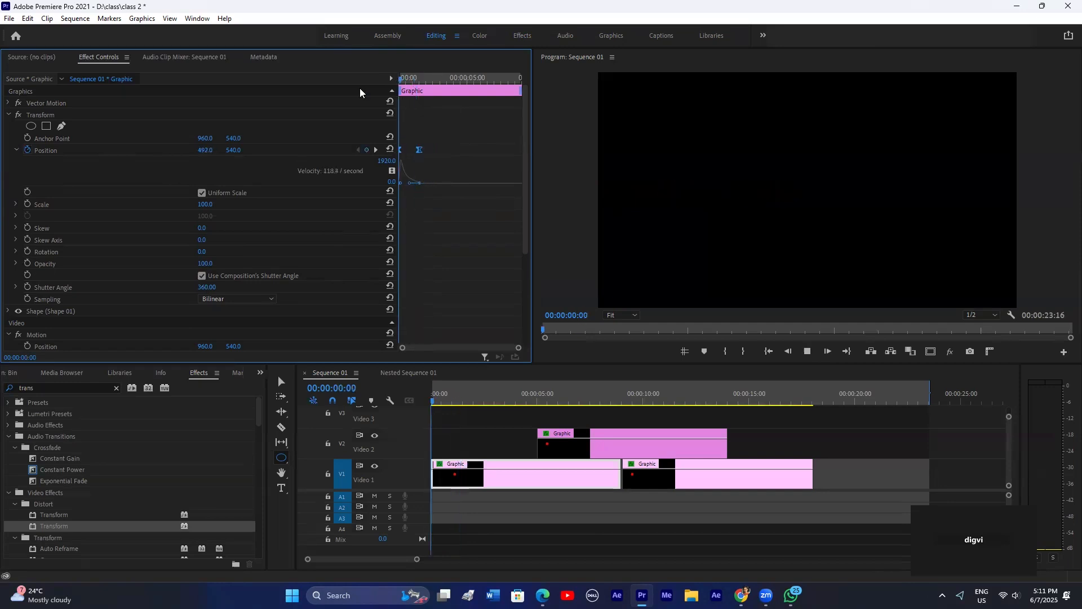
pyautogui.press('space')
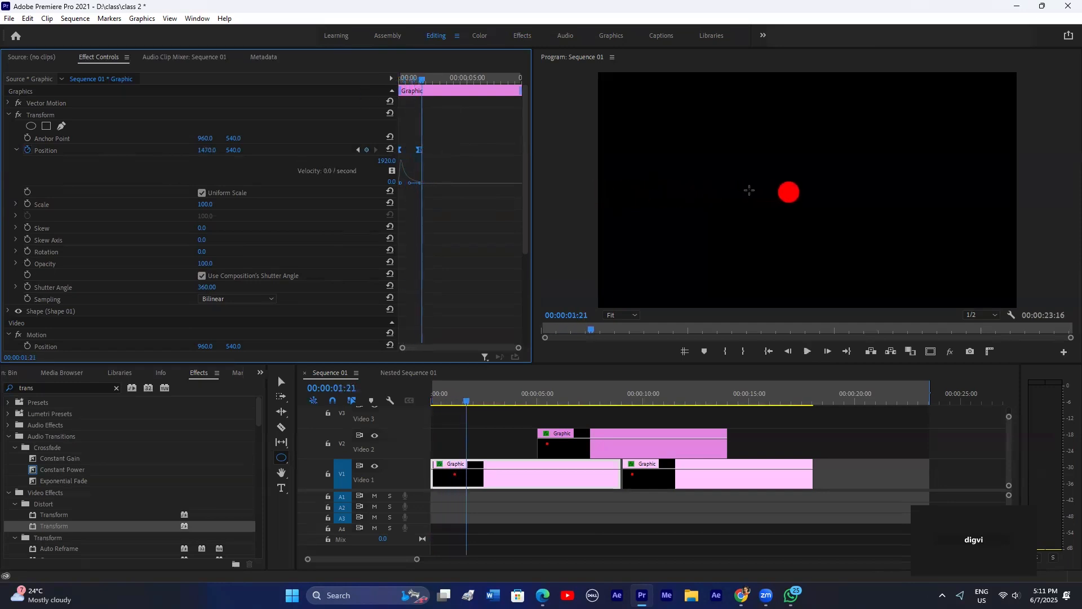
pyautogui.click(418, 80)
pyautogui.click(420, 80)
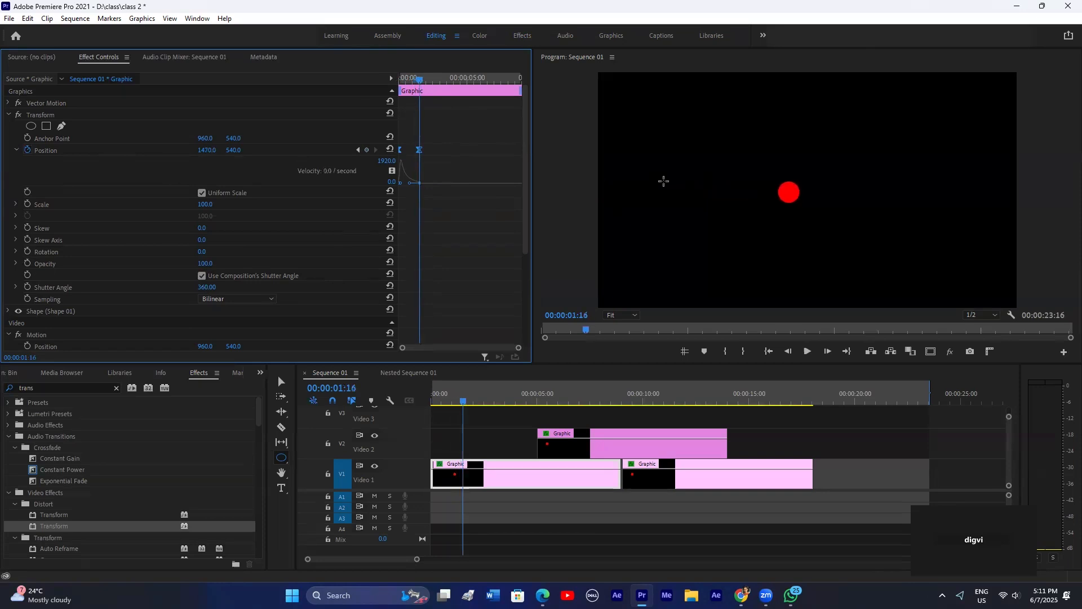
pyautogui.moveTo(418, 80); pyautogui.dragTo(403, 80)
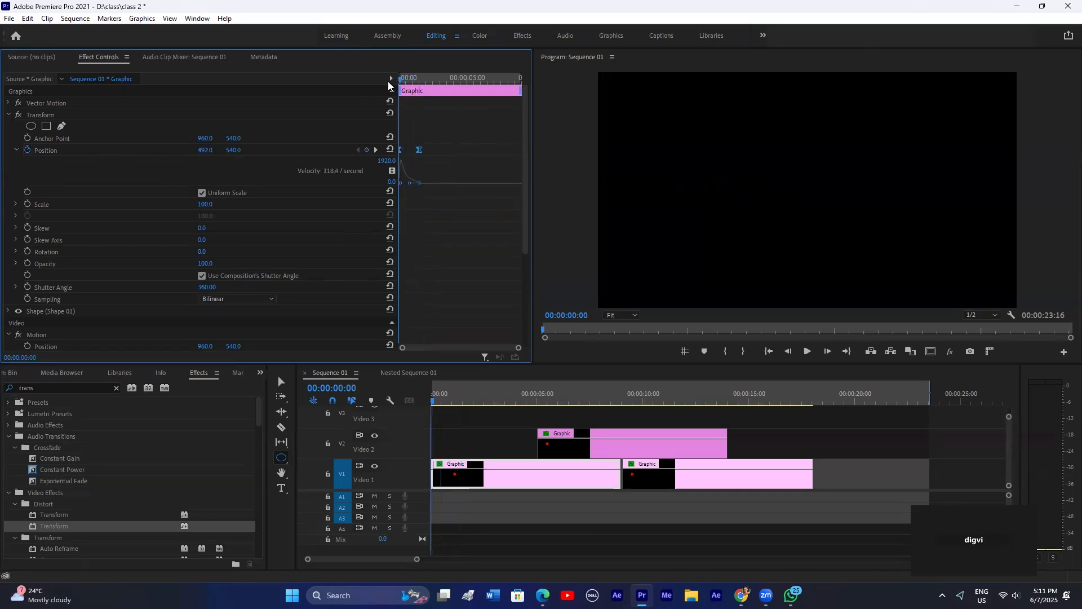
# Step: Keyframe the first circle graphic's Vector Motion Position X from -70.8 at 00:00:00:00 to 462.2 at 00:00:01:15
pyautogui.press('space')
pyautogui.press('space')
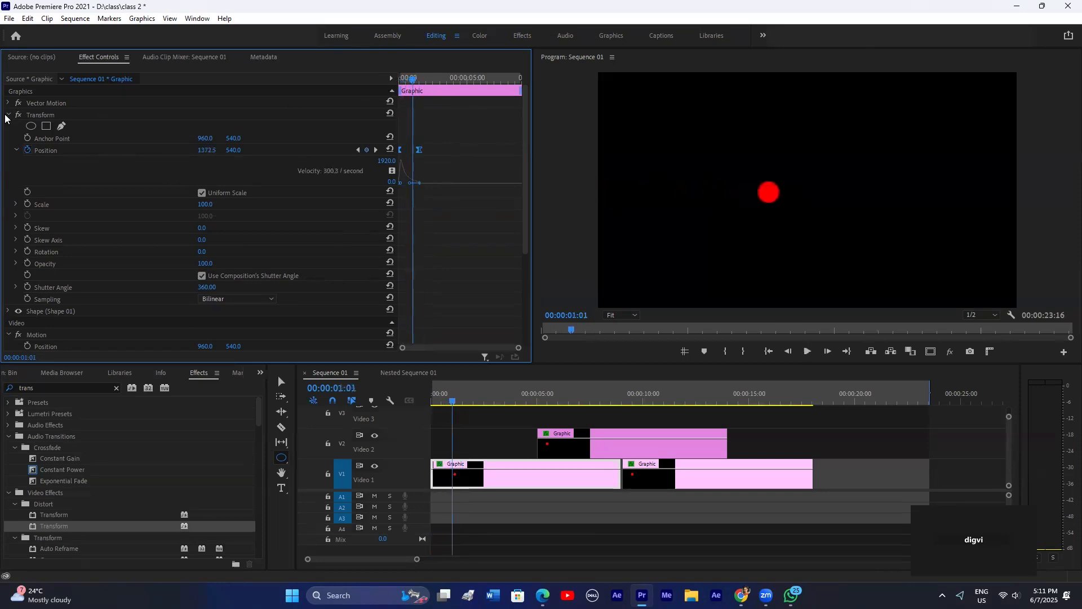
pyautogui.click(12, 113)
pyautogui.click(8, 102)
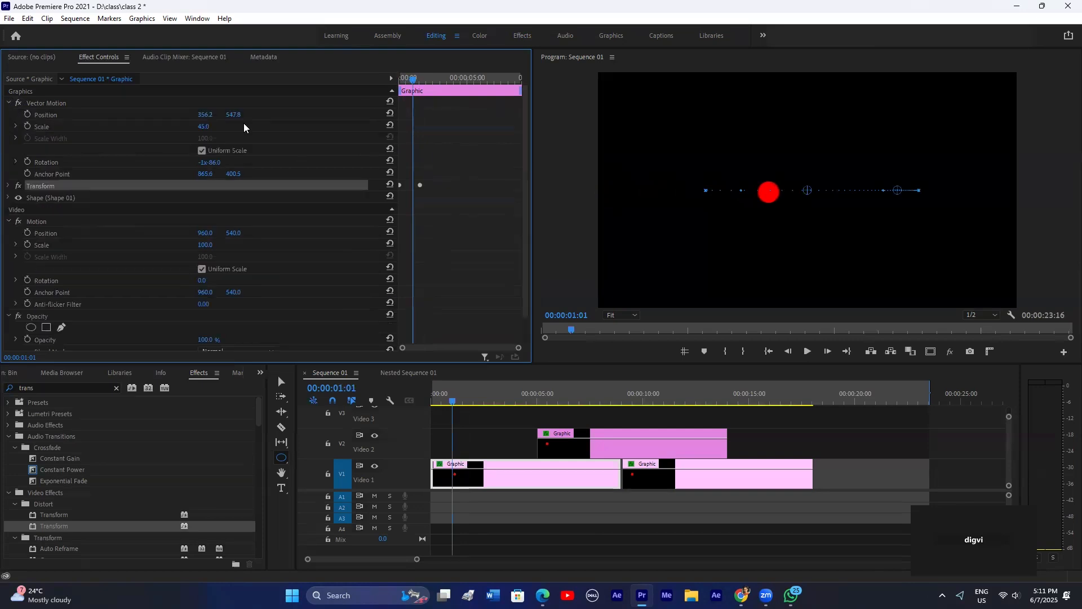
pyautogui.click(27, 114)
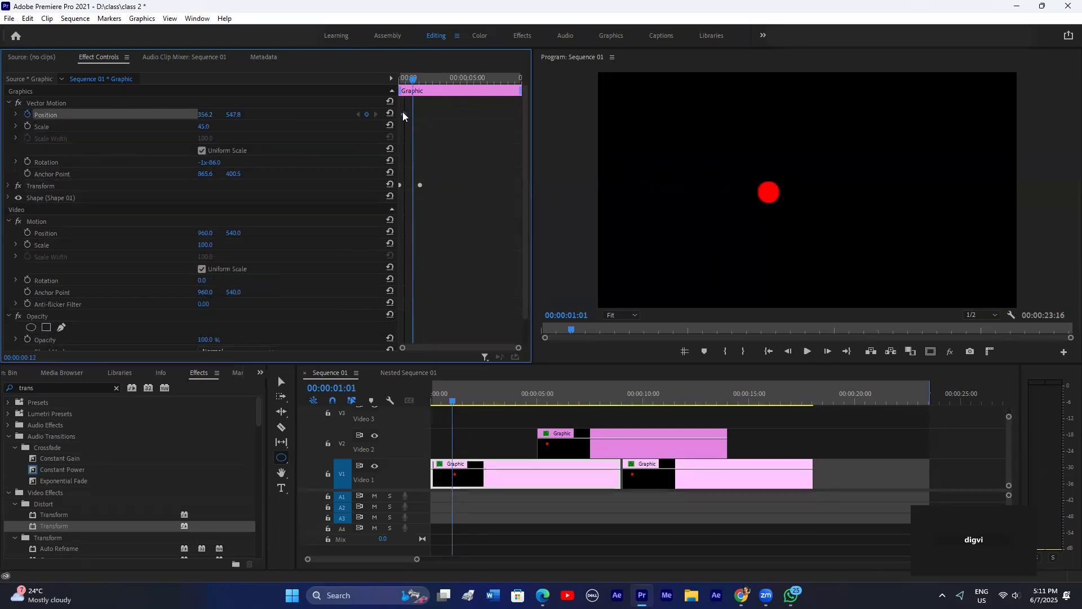
pyautogui.moveTo(418, 83); pyautogui.dragTo(420, 82)
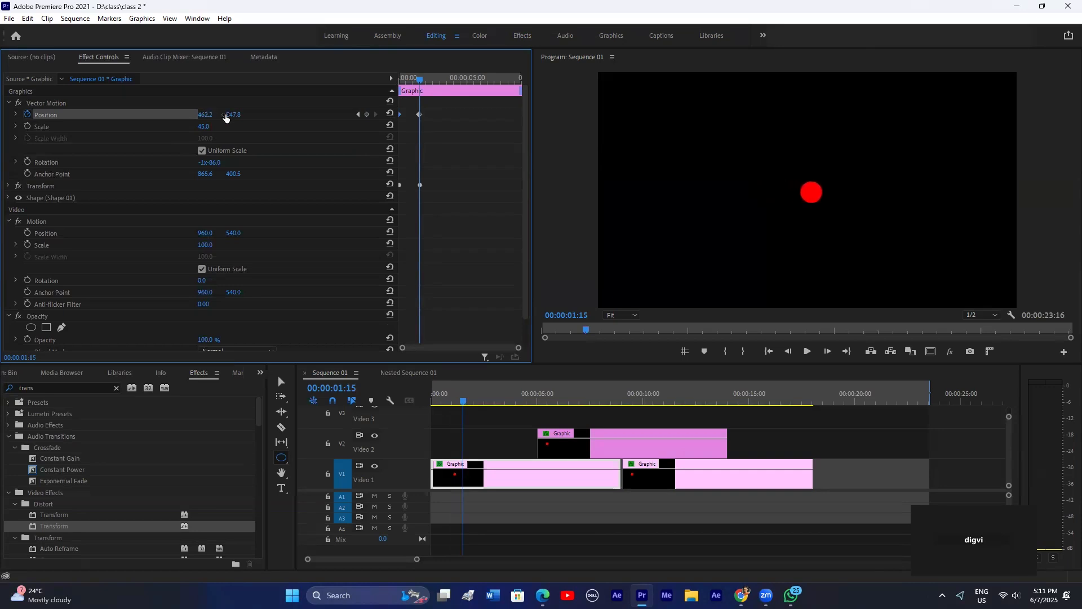
pyautogui.click(358, 114)
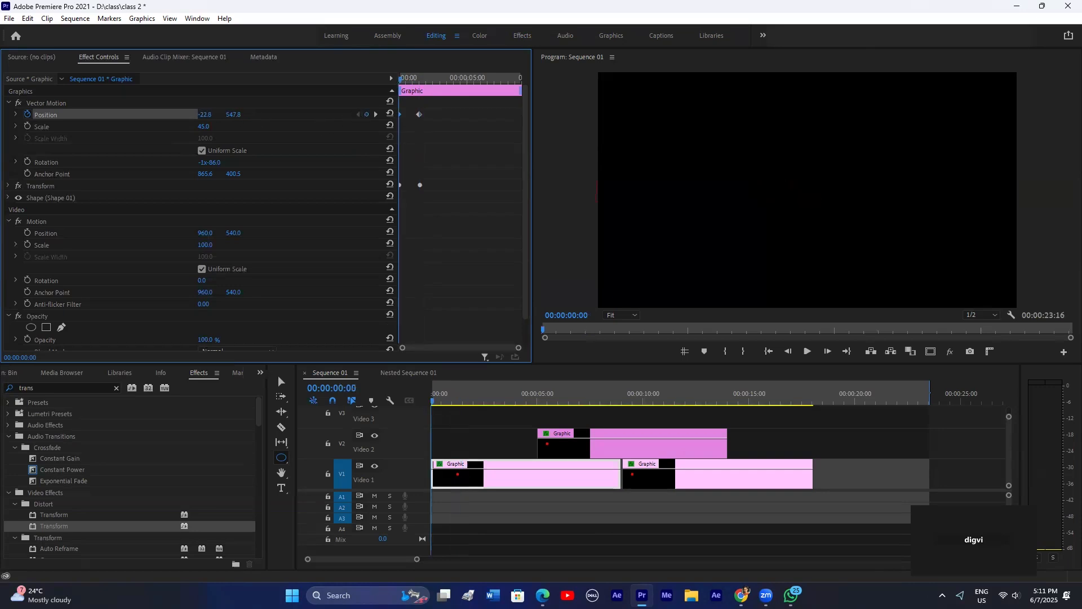
pyautogui.moveTo(206, 115); pyautogui.dragTo(179, 115)
# Step: Delete the Transform effect from the first graphic clip and scrub through its remaining Vector Motion movement
pyautogui.click(54, 186)
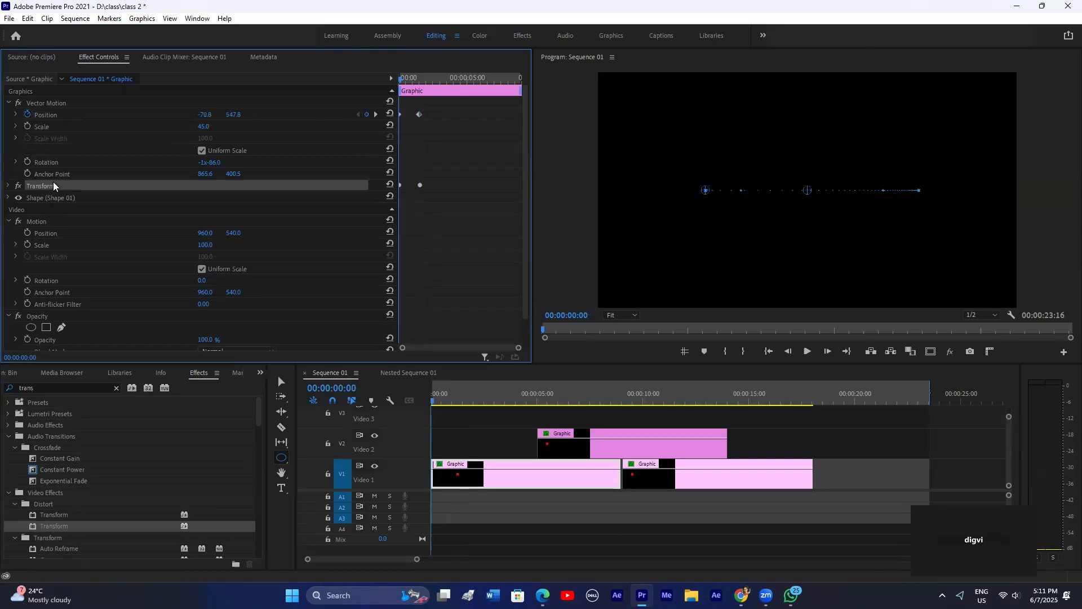
pyautogui.press('Delete')
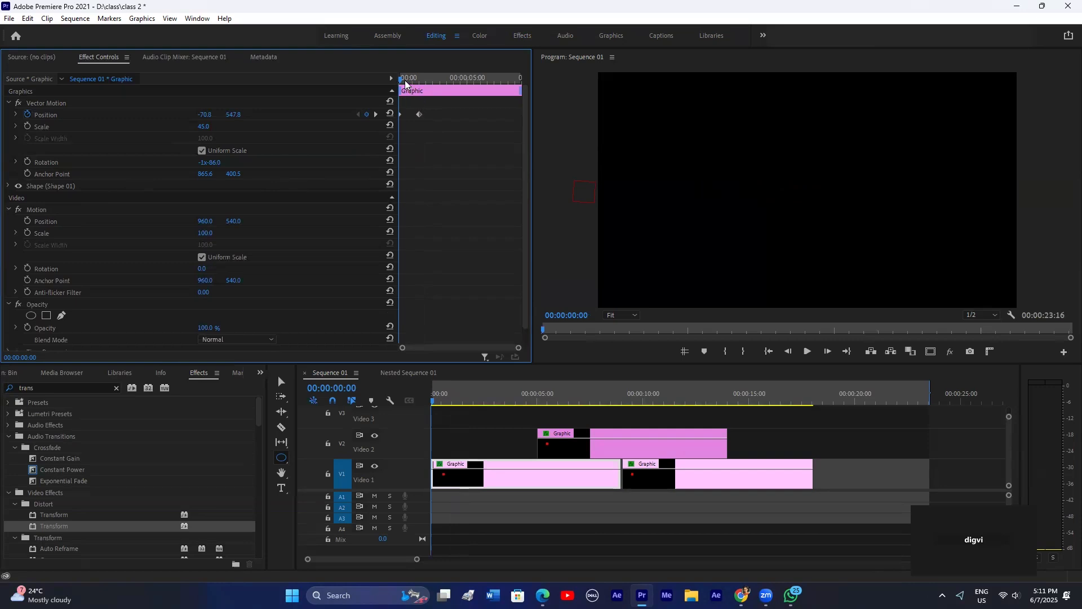
pyautogui.moveTo(402, 79); pyautogui.dragTo(418, 79)
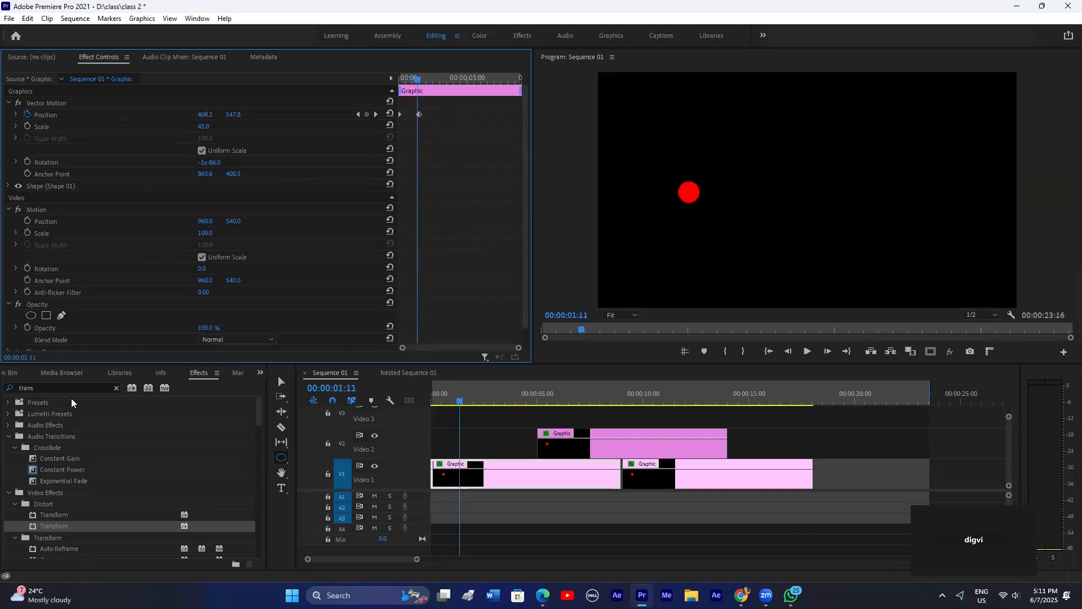
# Step: Apply Directional Blur to the first graphic clip on Video 1 and shift the Video 2 graphic 00:00:05:06 later
pyautogui.click(46, 388)
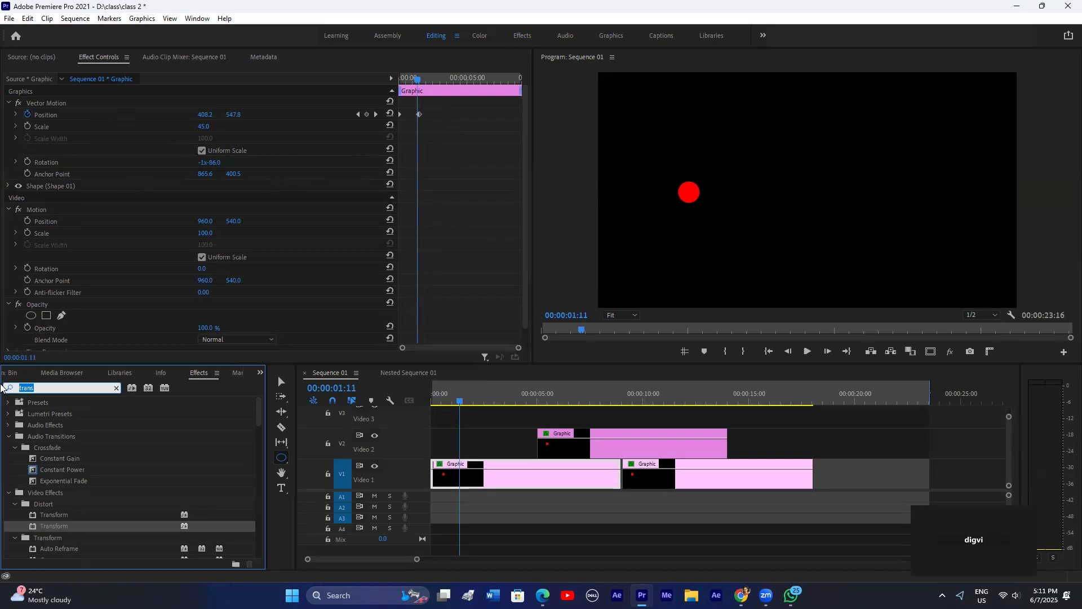
pyautogui.write('directio')
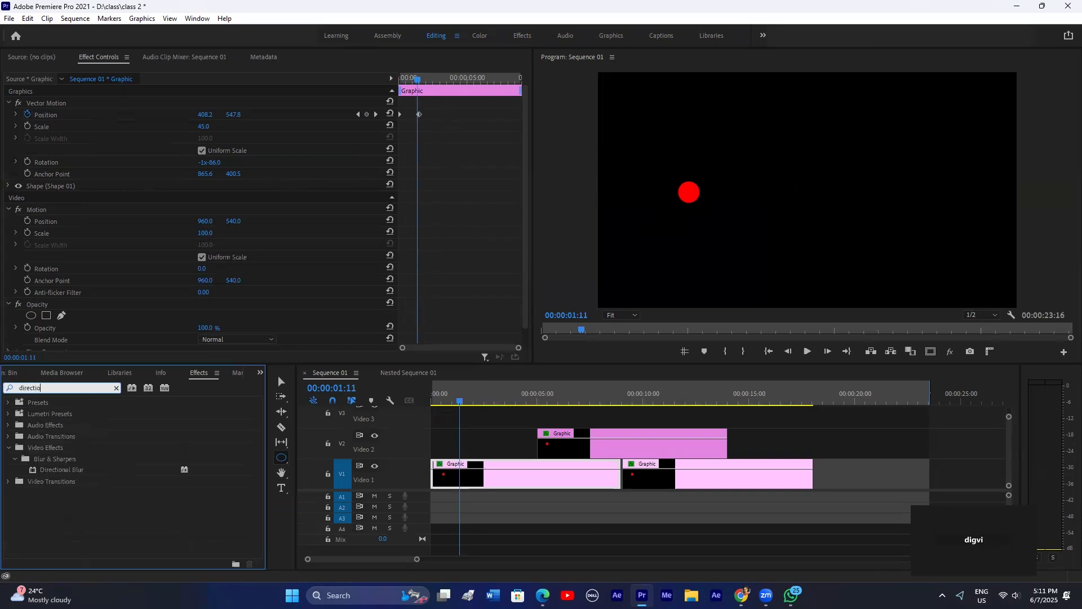
pyautogui.moveTo(54, 476); pyautogui.dragTo(478, 468)
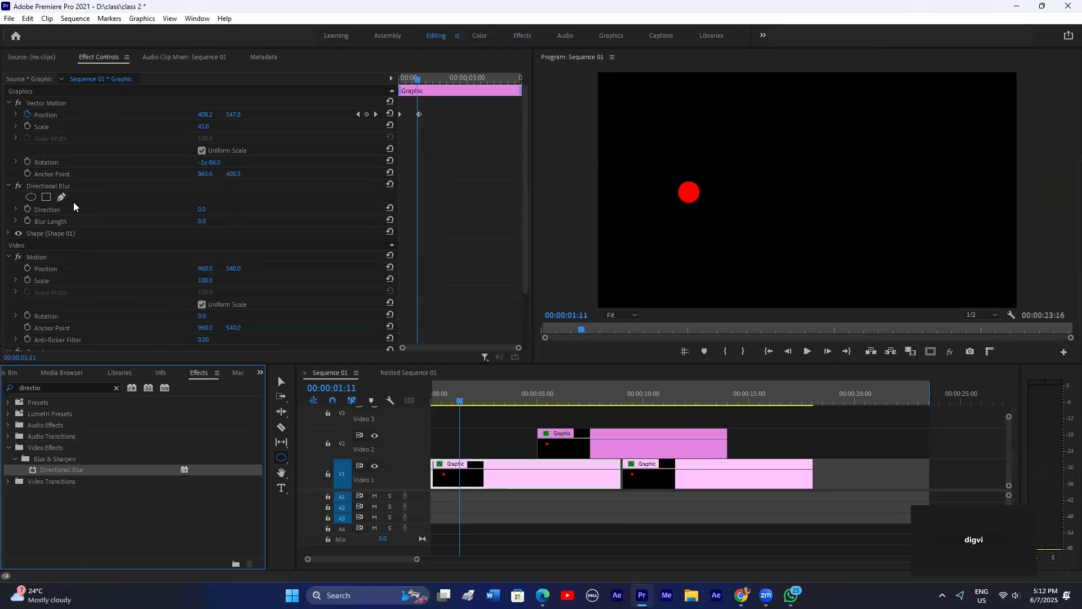
pyautogui.moveTo(655, 434); pyautogui.dragTo(764, 435)
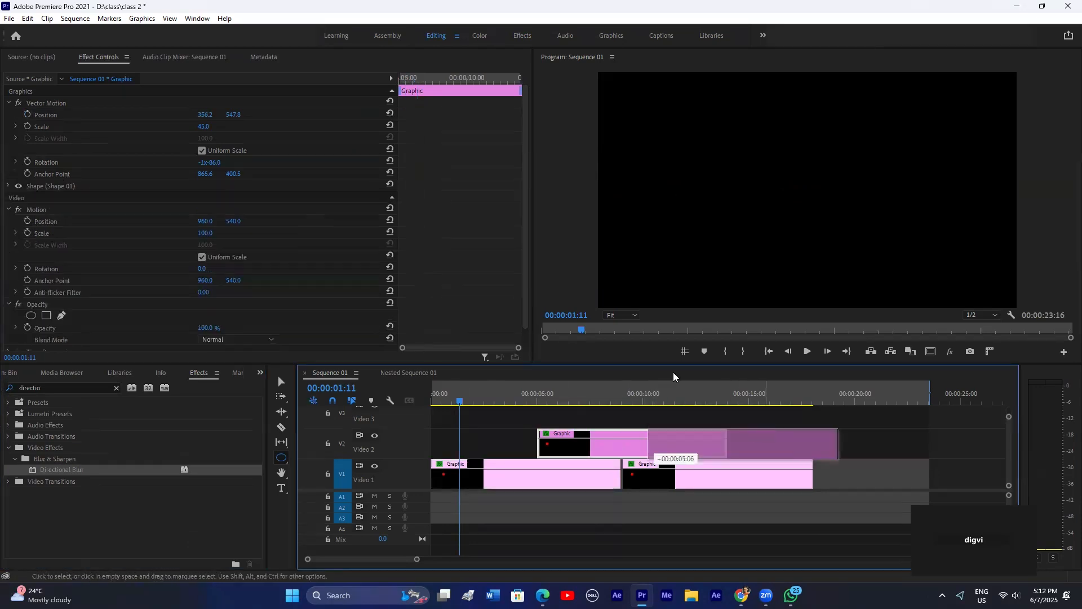
pyautogui.click(493, 476)
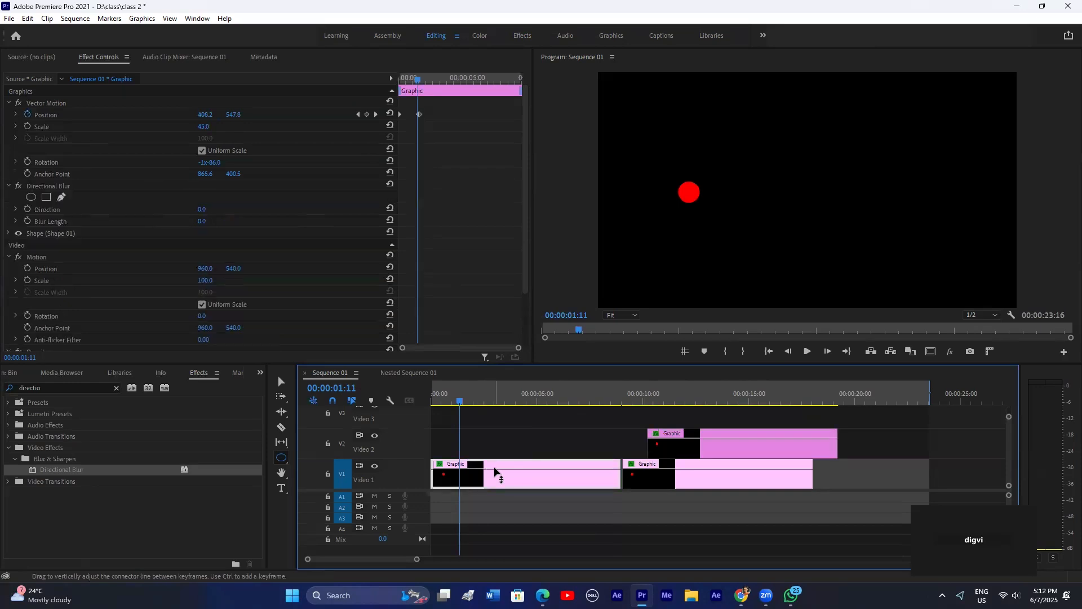
# Step: Set the Directional Blur's Blur Length to 27 and its Direction to 87°
pyautogui.click(205, 212)
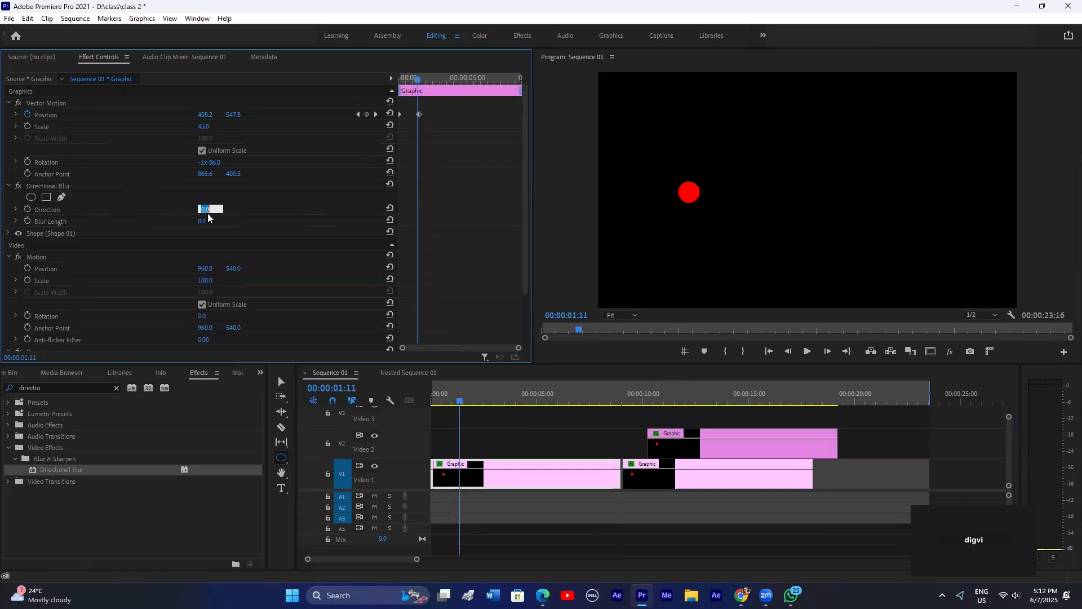
pyautogui.moveTo(205, 221); pyautogui.dragTo(218, 221)
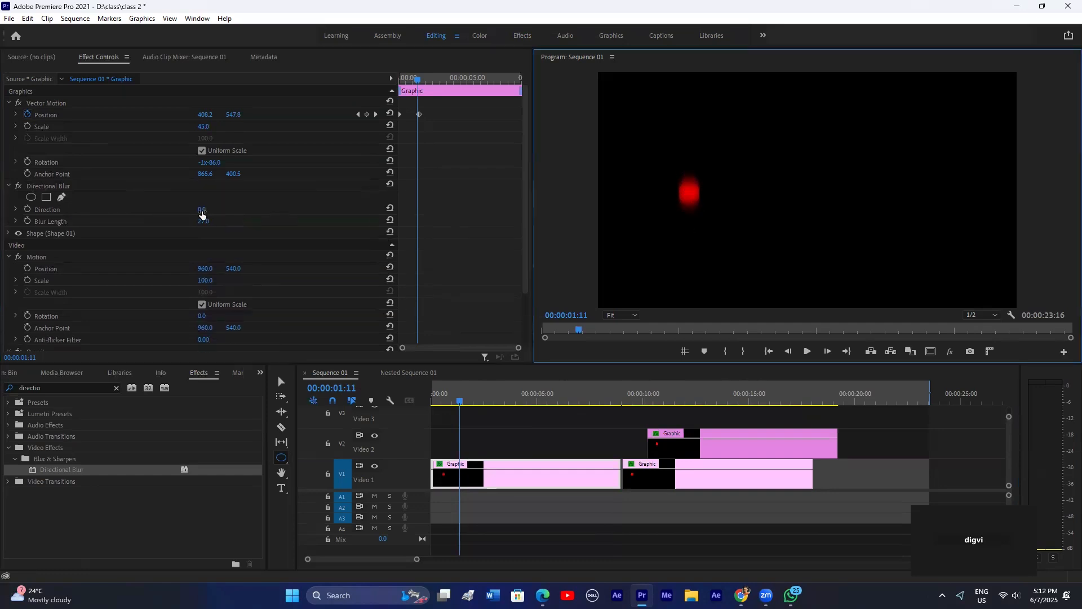
pyautogui.moveTo(201, 210); pyautogui.dragTo(215, 208)
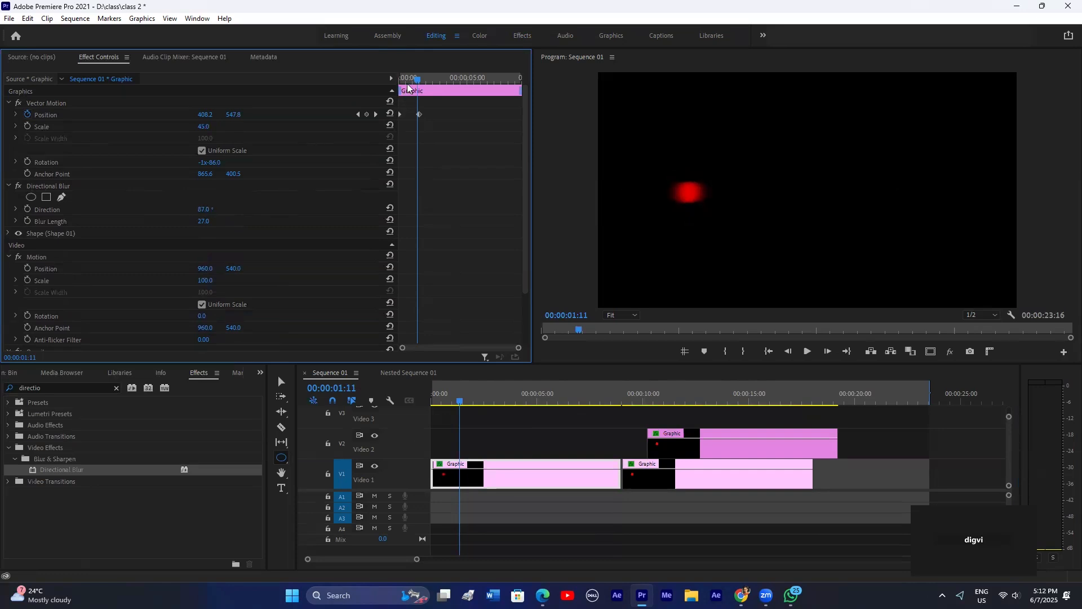
# Step: Keyframe the Directional Blur's Blur Length from 27 at 00:00:00:00 to 0 at 00:00:01:15
pyautogui.press('Home')
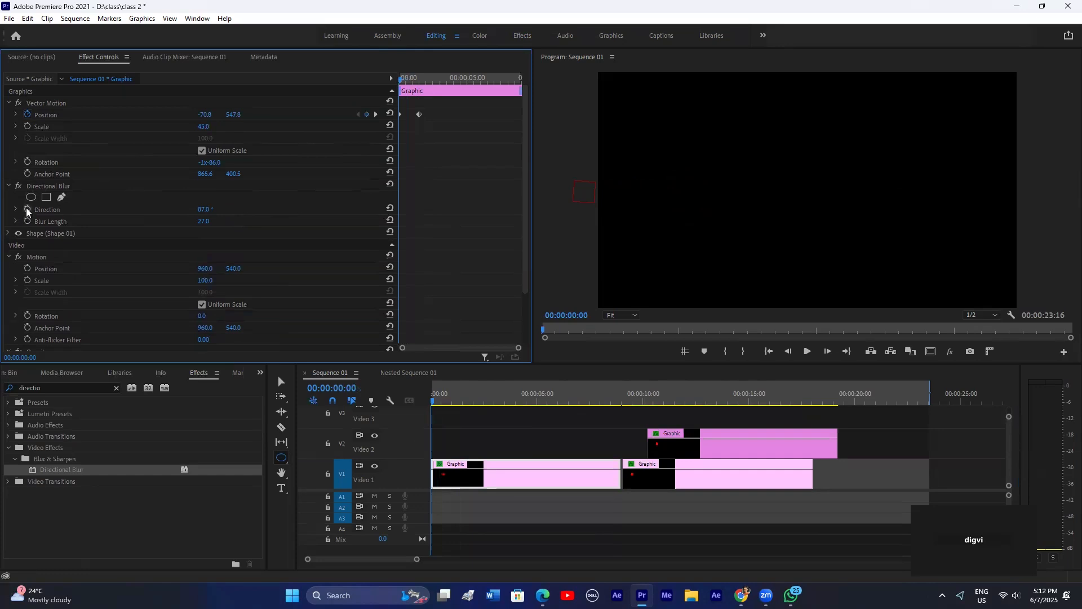
pyautogui.click(26, 221)
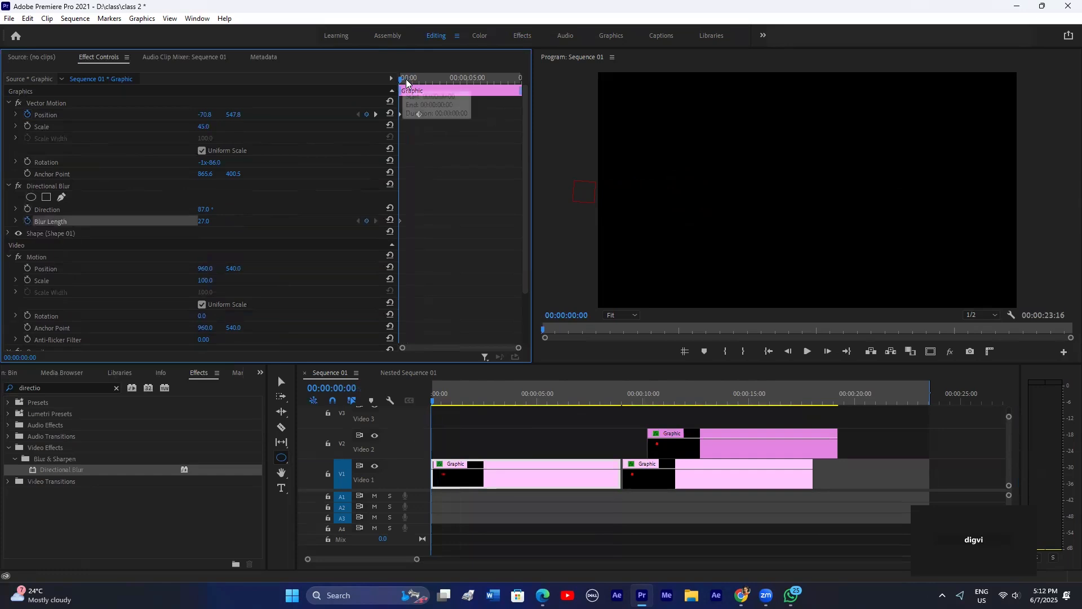
pyautogui.click(420, 80)
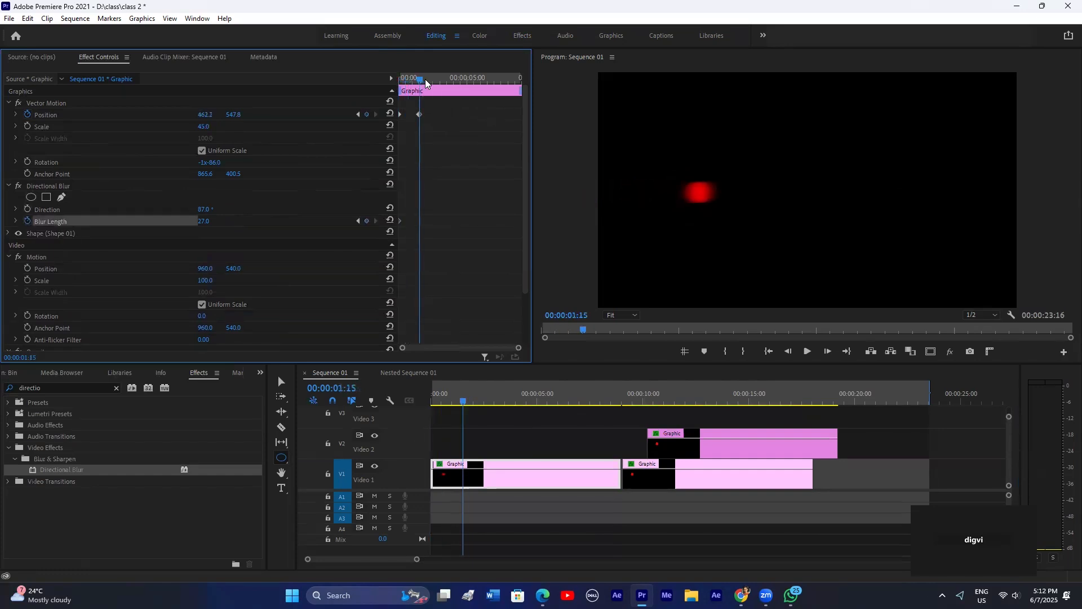
pyautogui.click(389, 220)
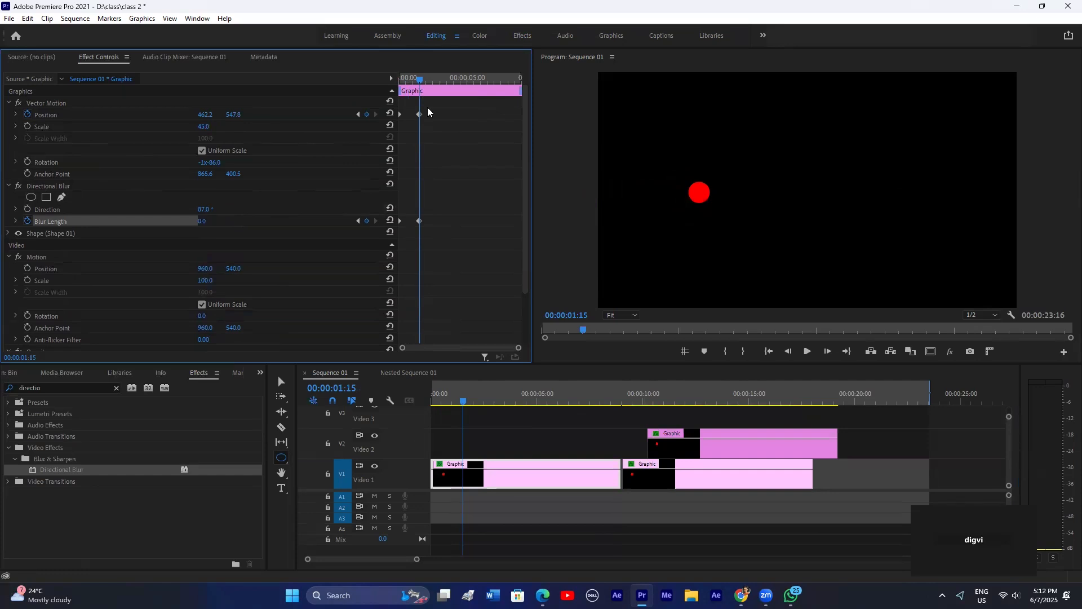
# Step: Preview the fading blur from the start, remove Directional Blur from the clip and clear the effects search
pyautogui.moveTo(420, 83); pyautogui.dragTo(401, 86)
pyautogui.press('space')
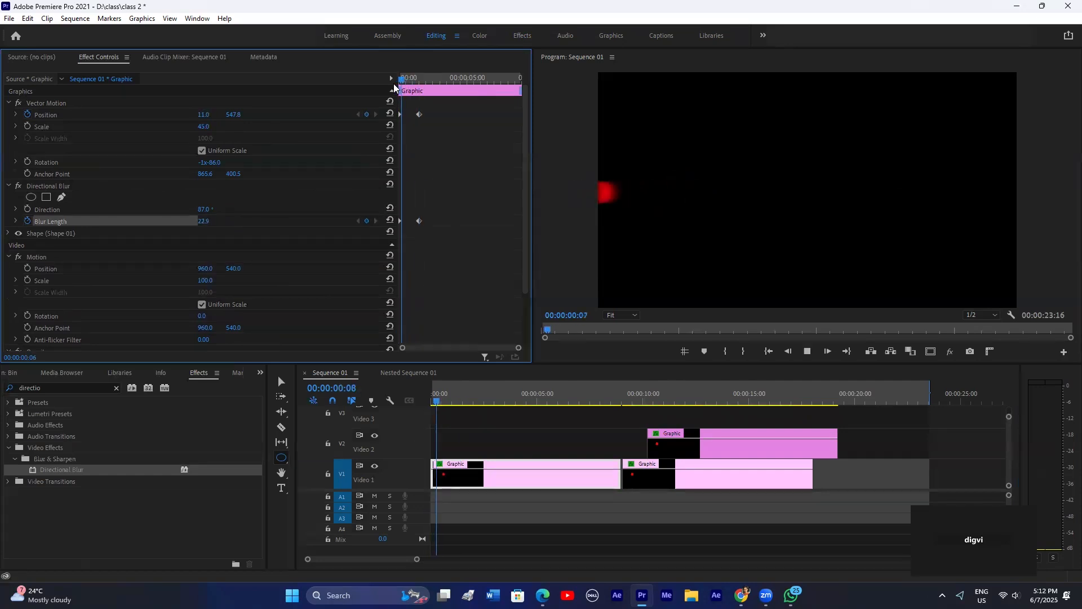
pyautogui.press('space')
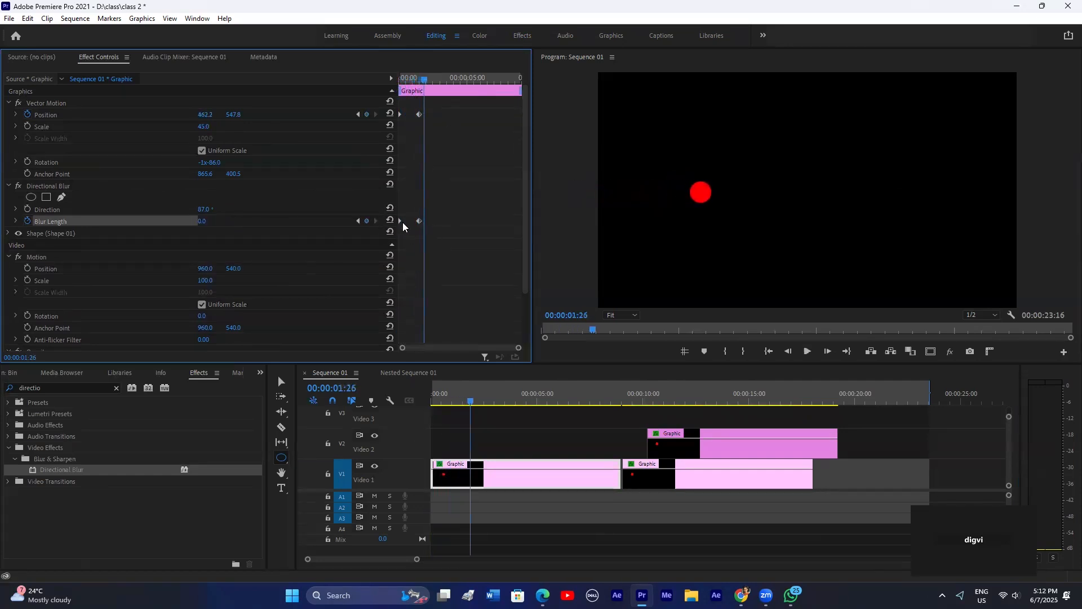
pyautogui.click(42, 188)
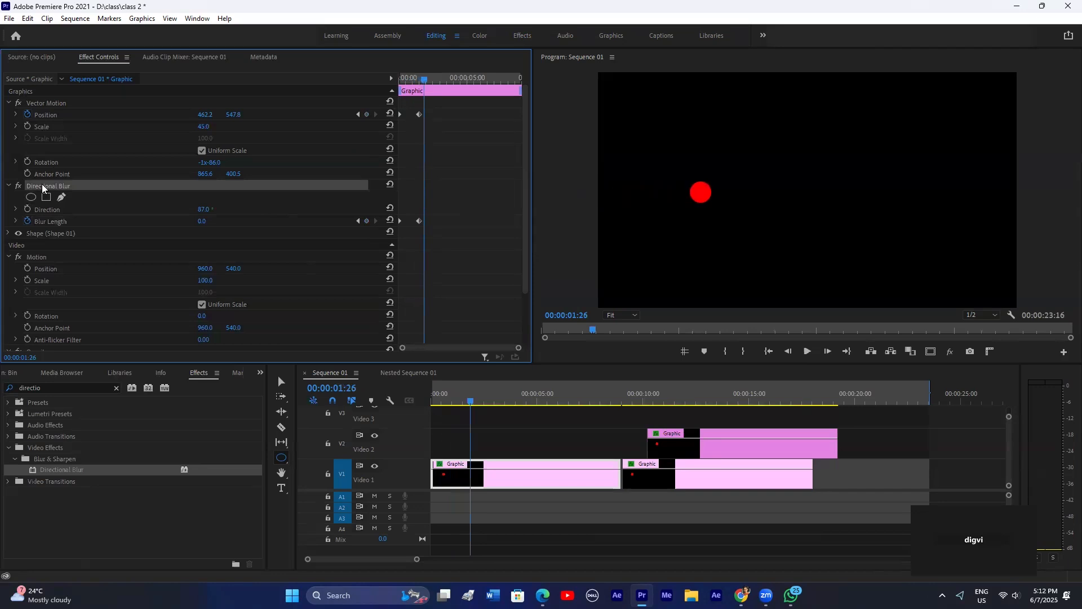
pyautogui.press('Delete')
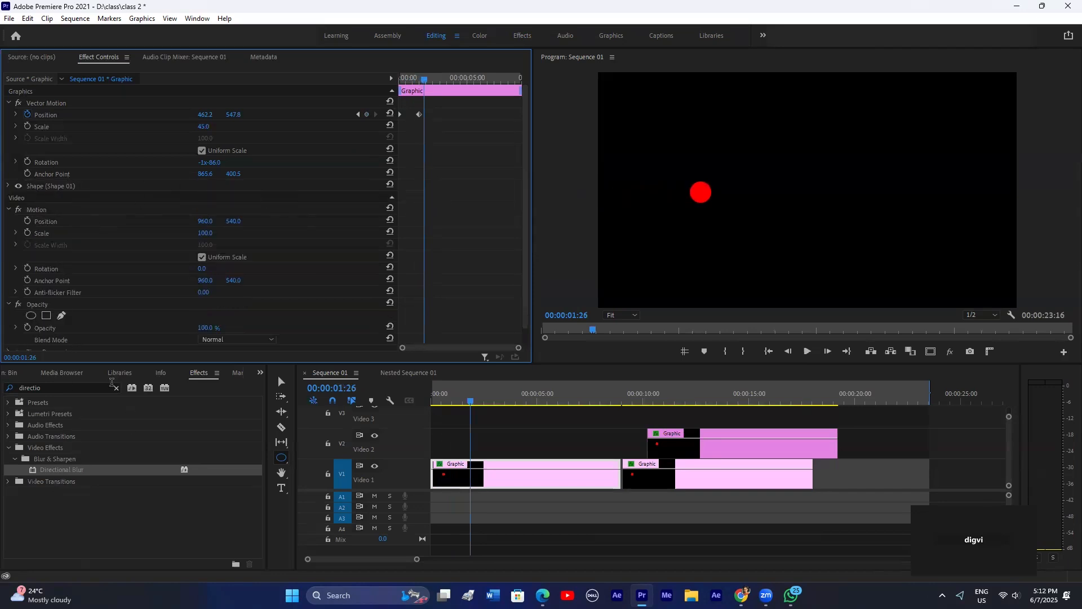
pyautogui.click(115, 388)
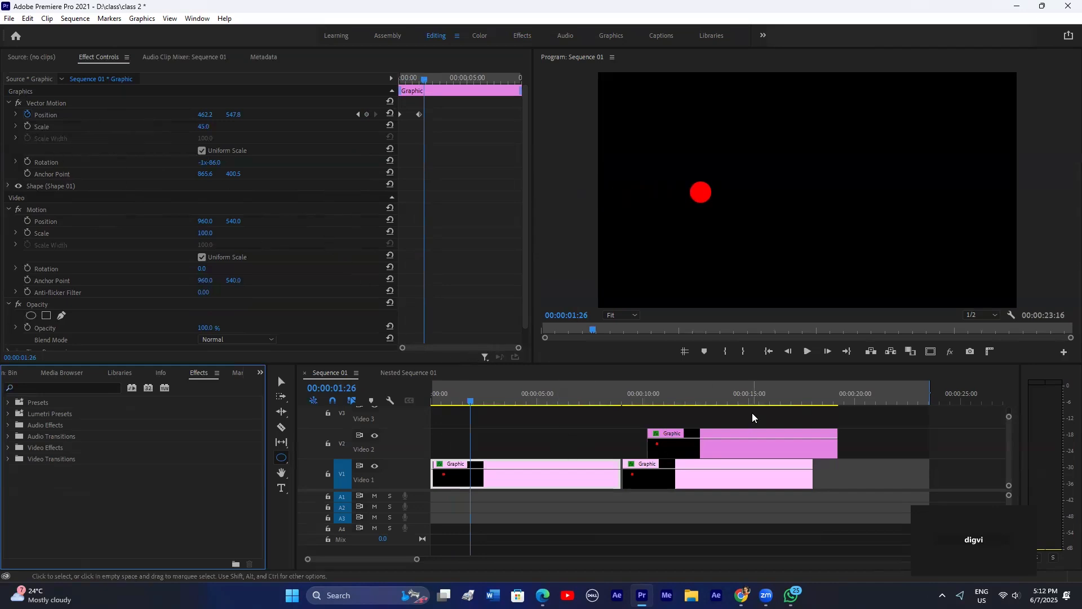
# Step: Delete the Video 2 graphic and the second Video 1 graphic, keeping only the first circle clip
pyautogui.moveTo(753, 417); pyautogui.dragTo(648, 482)
pyautogui.press('Delete')
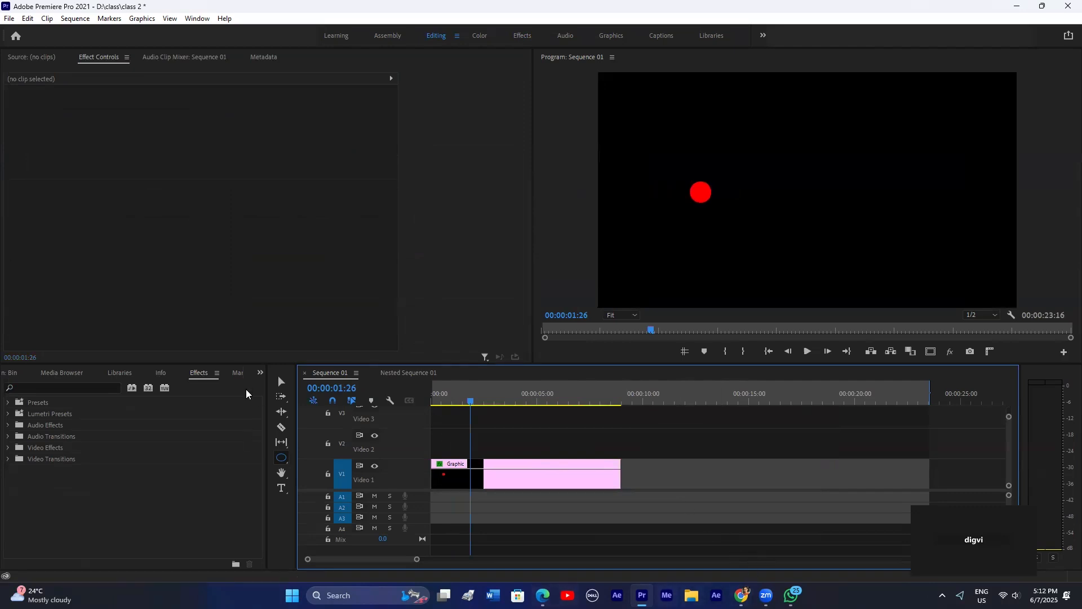
# Step: Import the pin parvati 001 video from the reels folder and place it on Video 2 at the start of Sequence 01
pyautogui.click(260, 373)
pyautogui.click(290, 388)
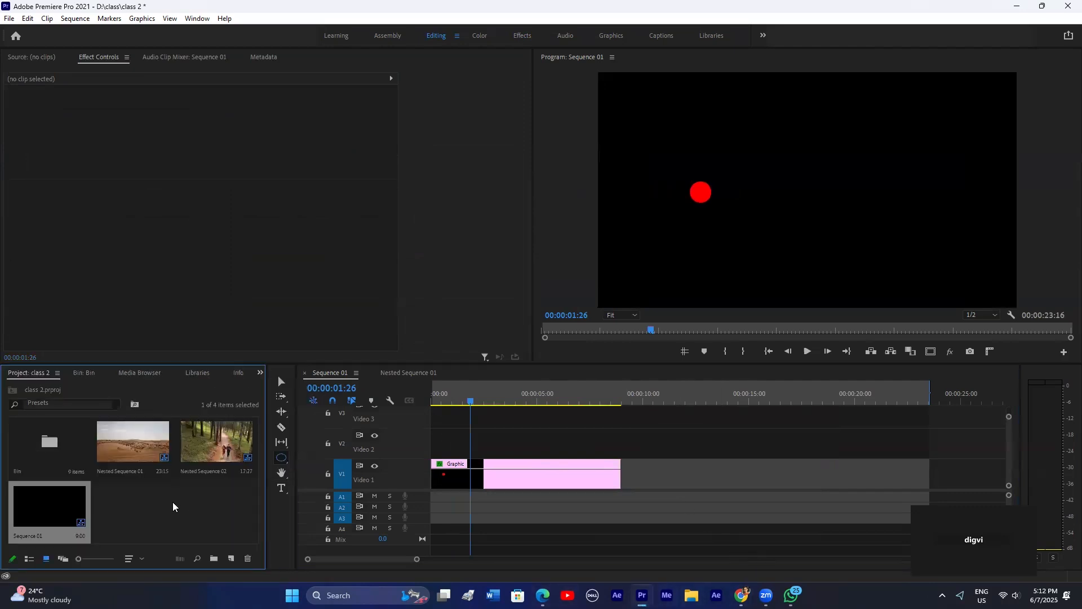
pyautogui.doubleClick(158, 506)
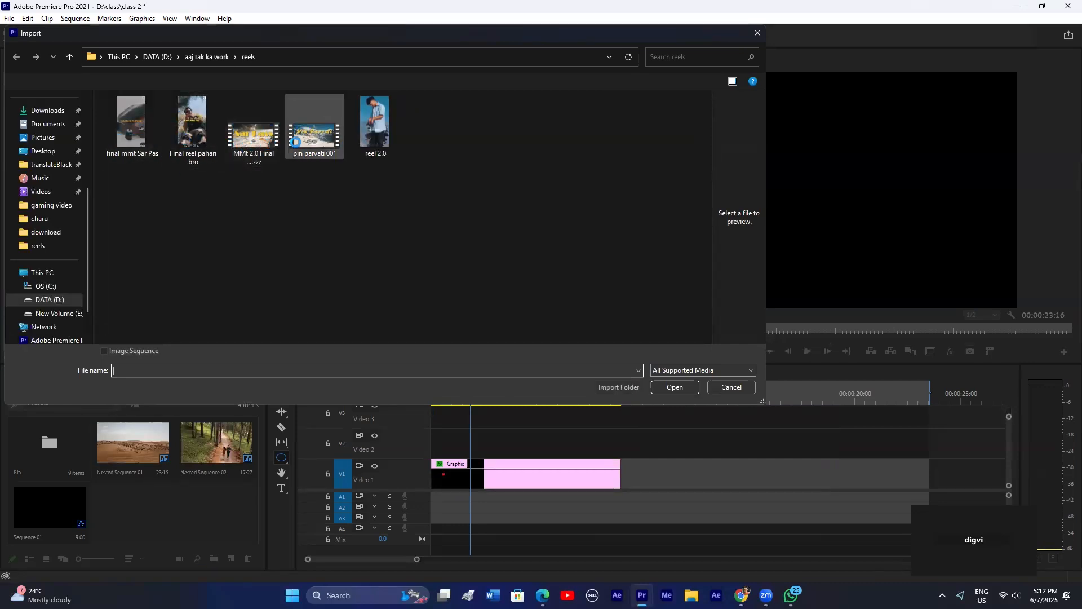
pyautogui.click(304, 132)
pyautogui.click(675, 387)
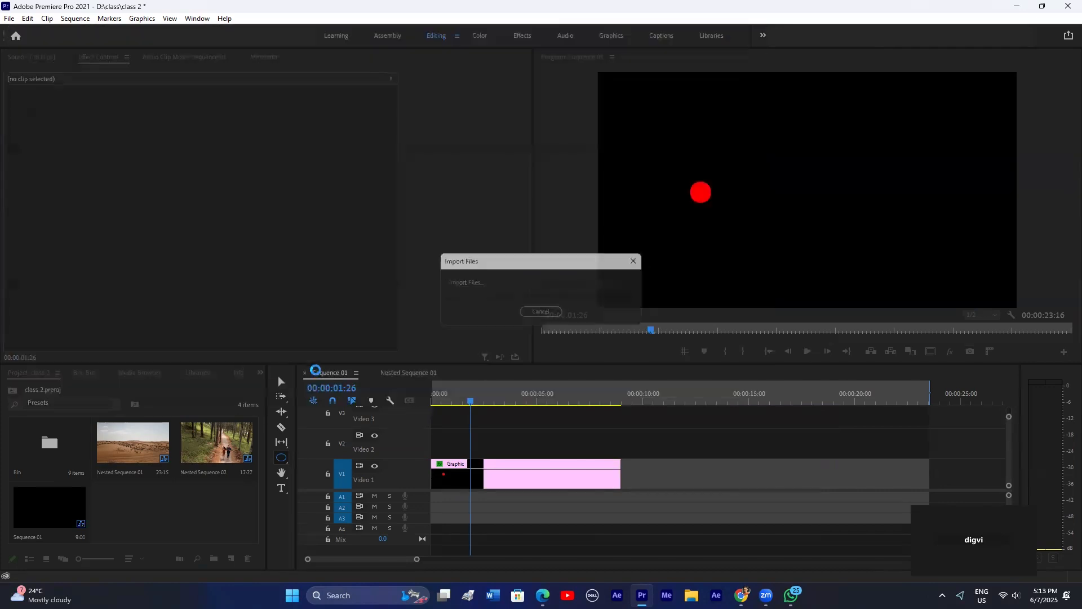
pyautogui.moveTo(147, 507); pyautogui.dragTo(457, 455)
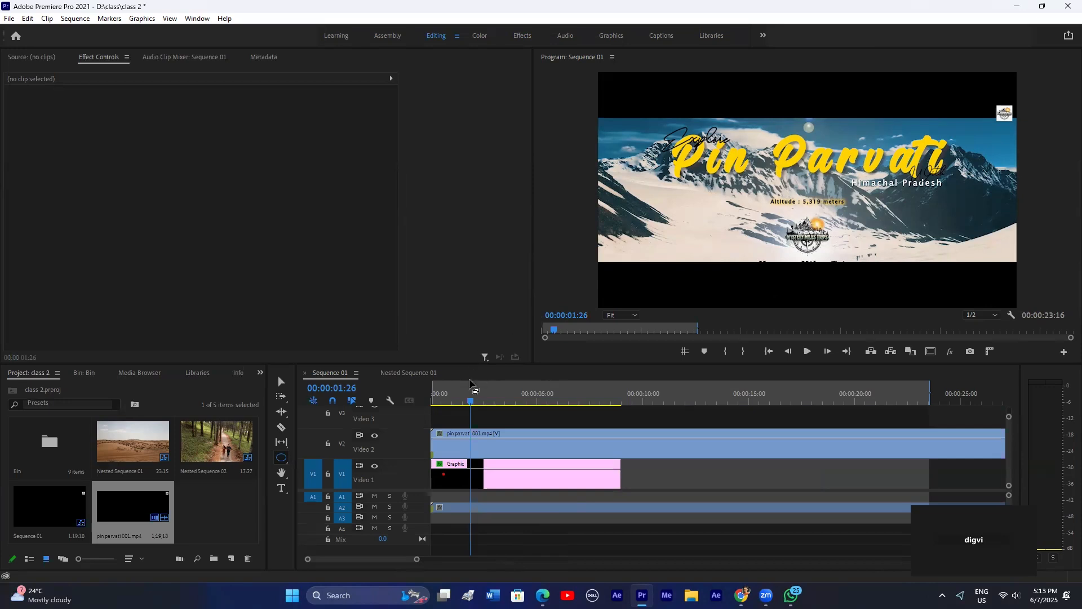
pyautogui.click(459, 398)
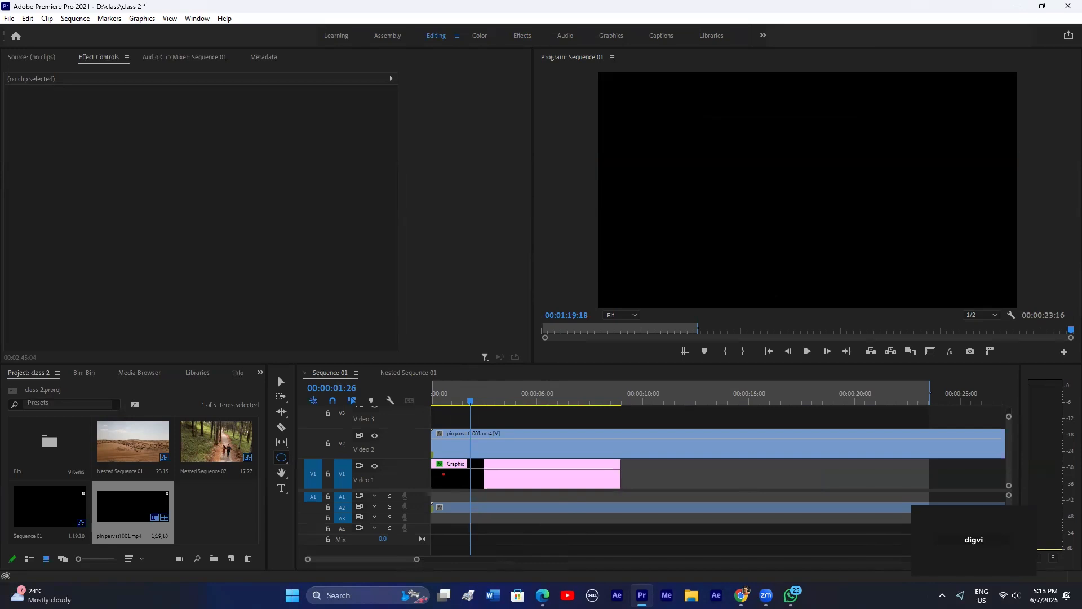
# Step: Close the WhatsApp window and switch to Chrome to view the YouTube channel's Videos page
pyautogui.click(1017, 6)
pyautogui.click(1065, 9)
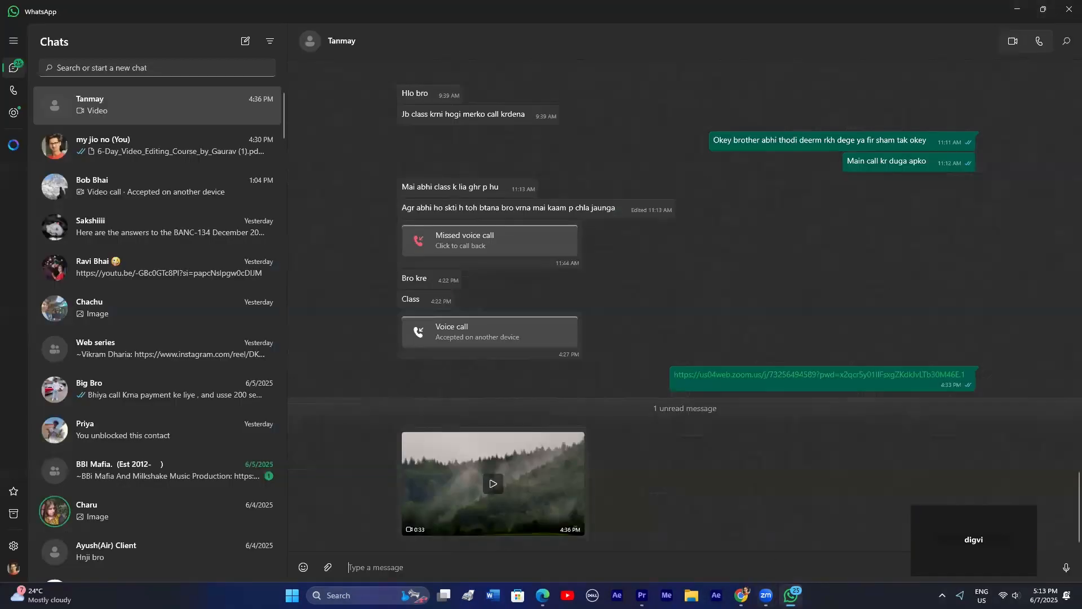
pyautogui.click(1068, 9)
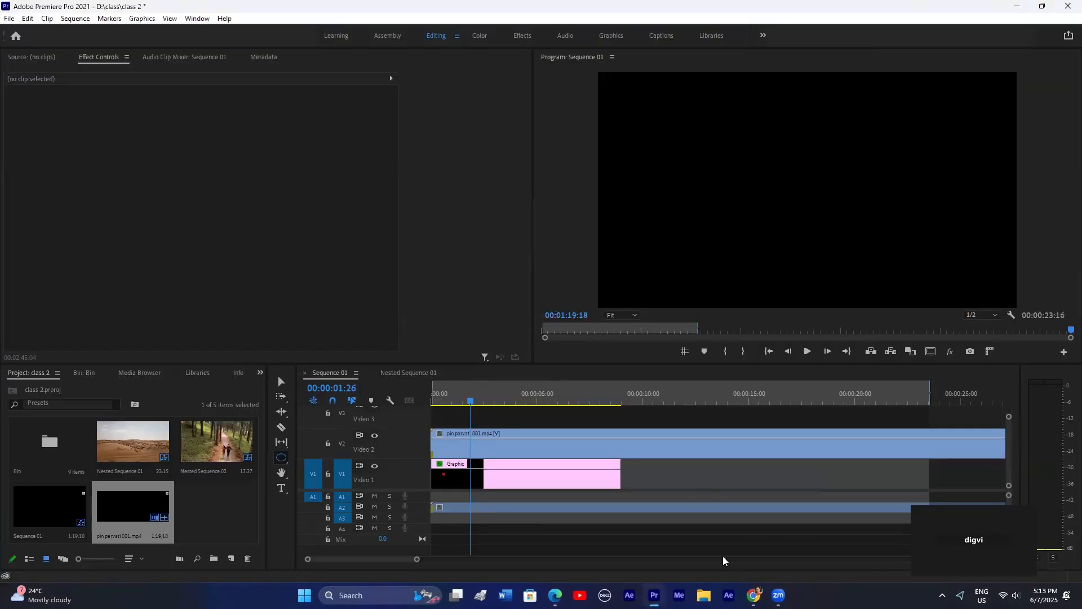
pyautogui.moveTo(754, 595)
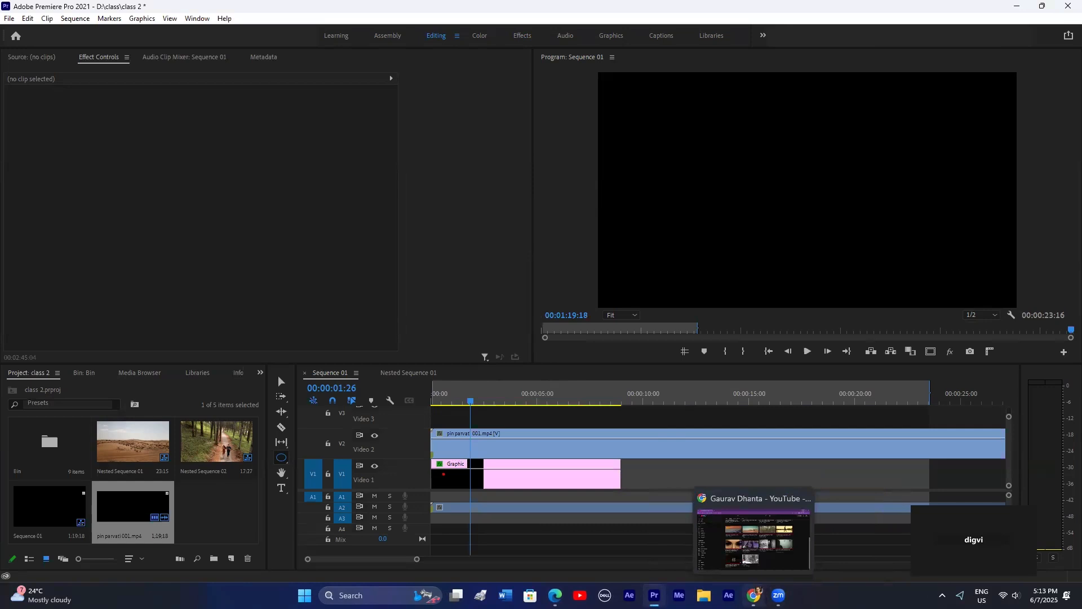
pyautogui.click(786, 509)
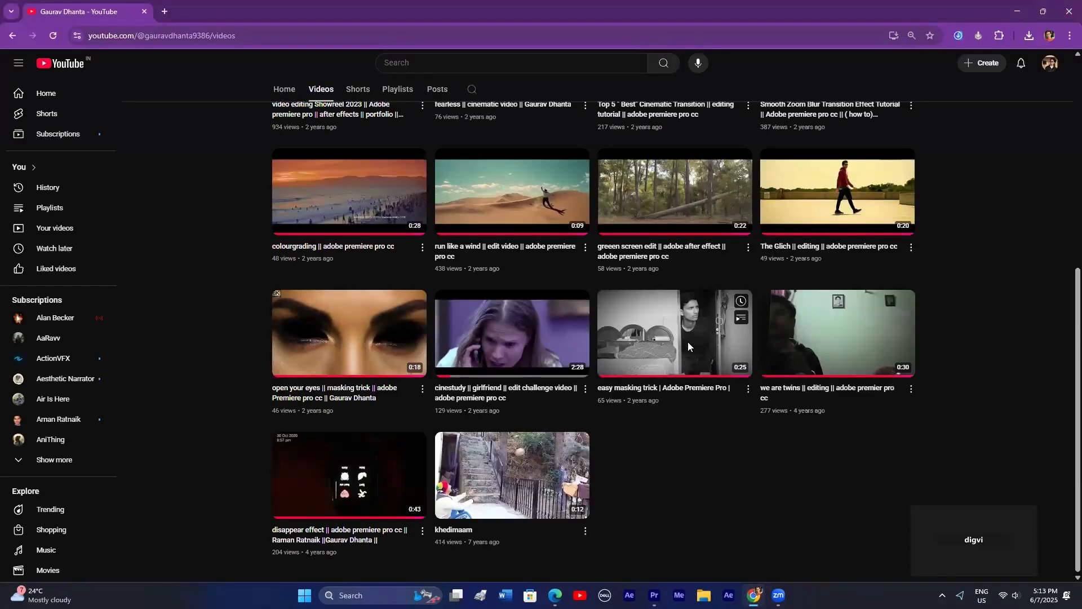
# Step: Look over the older videos on the YouTube channel page and return to Premiere Pro
pyautogui.scroll(3, 688, 341)
pyautogui.scroll(-2, 703, 322)
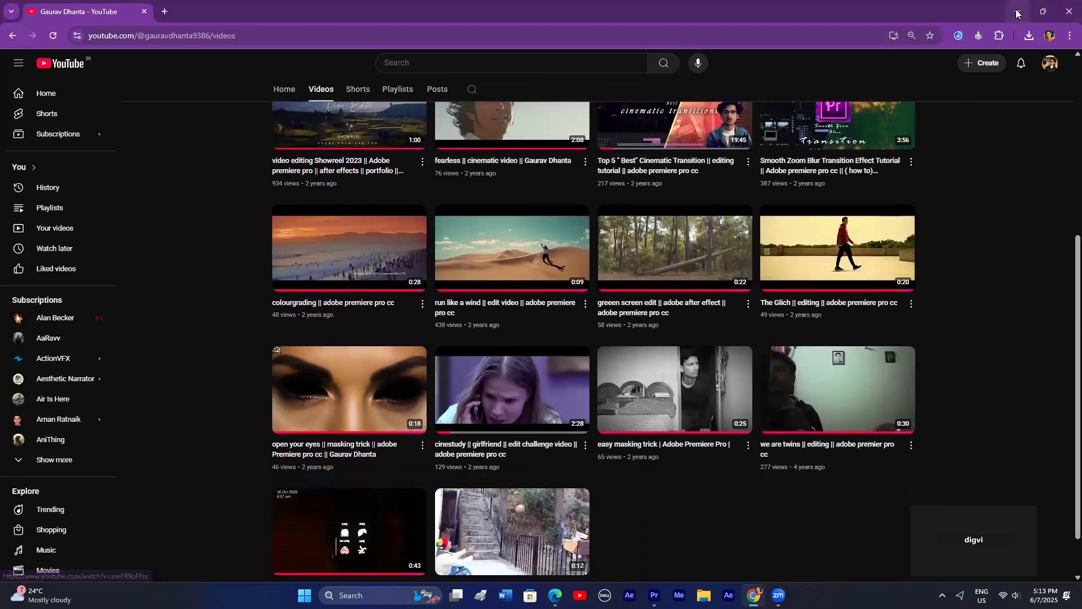
pyautogui.click(1018, 14)
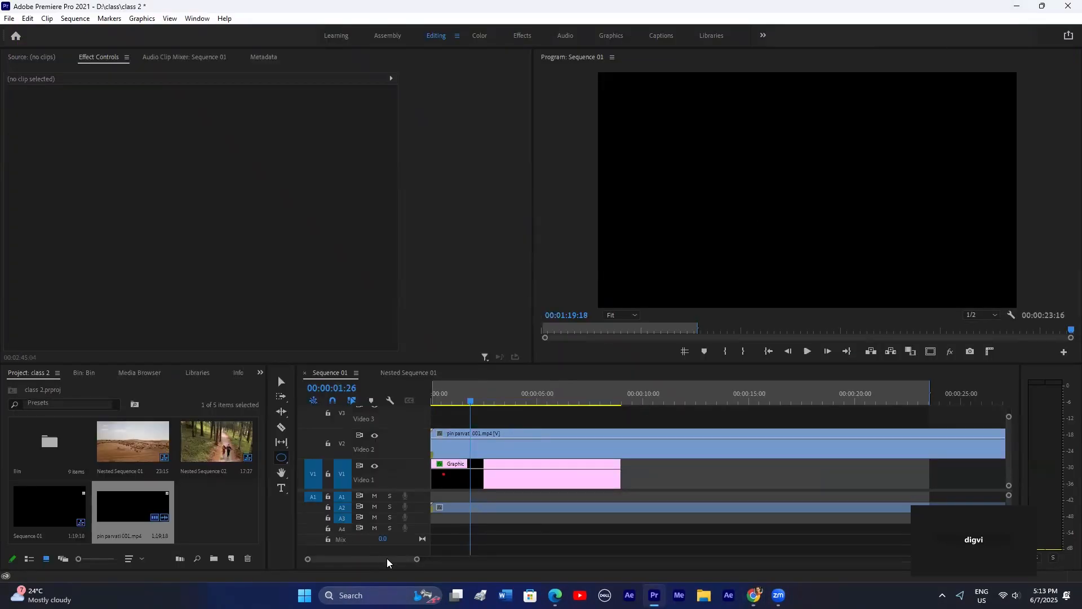
pyautogui.click(554, 594)
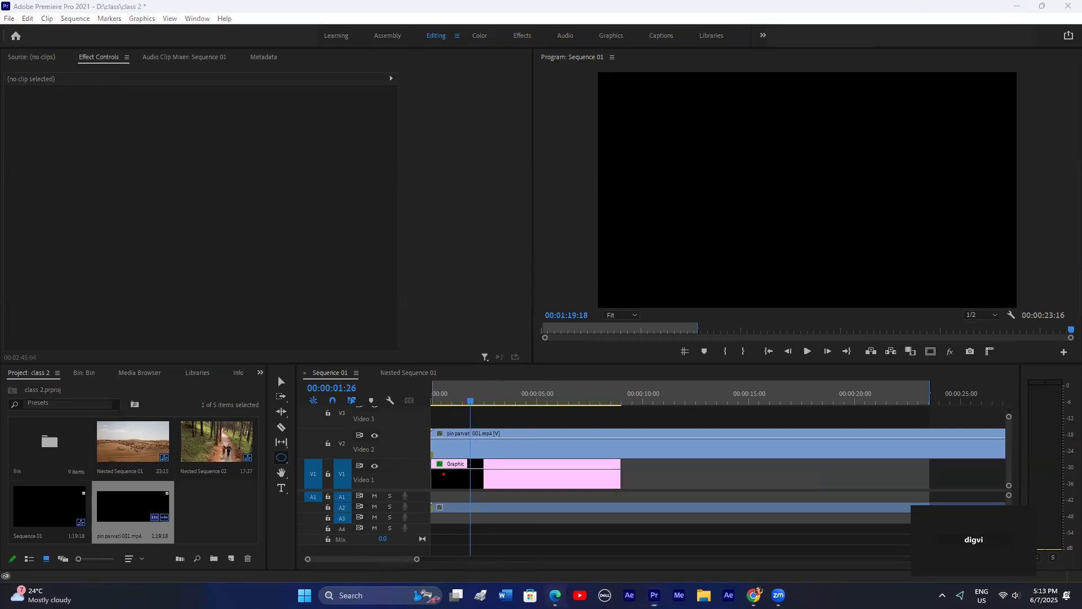
pyautogui.click(1067, 14)
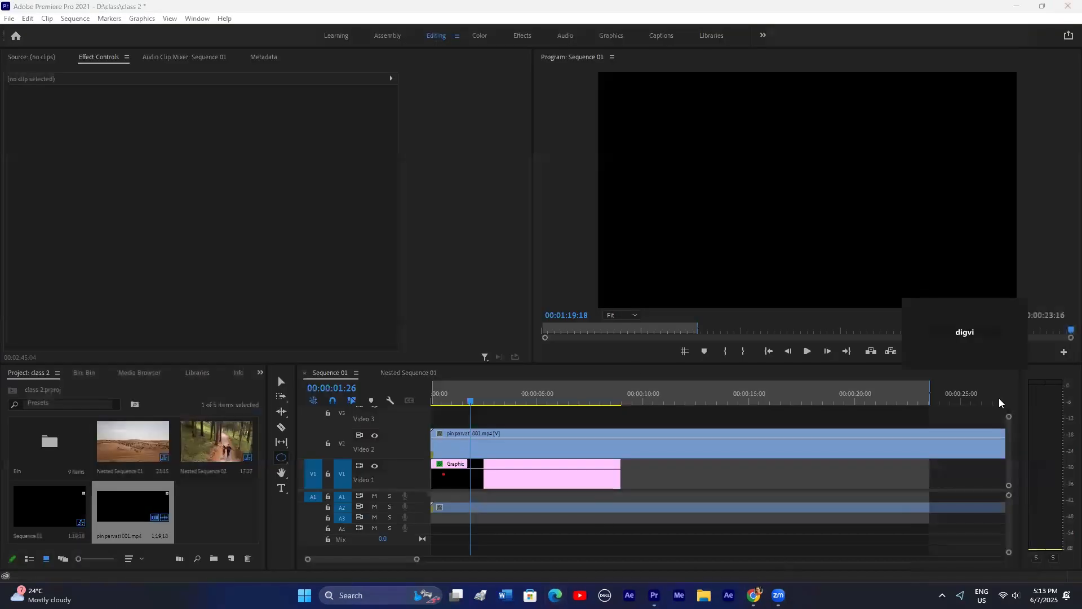
pyautogui.click(470, 401)
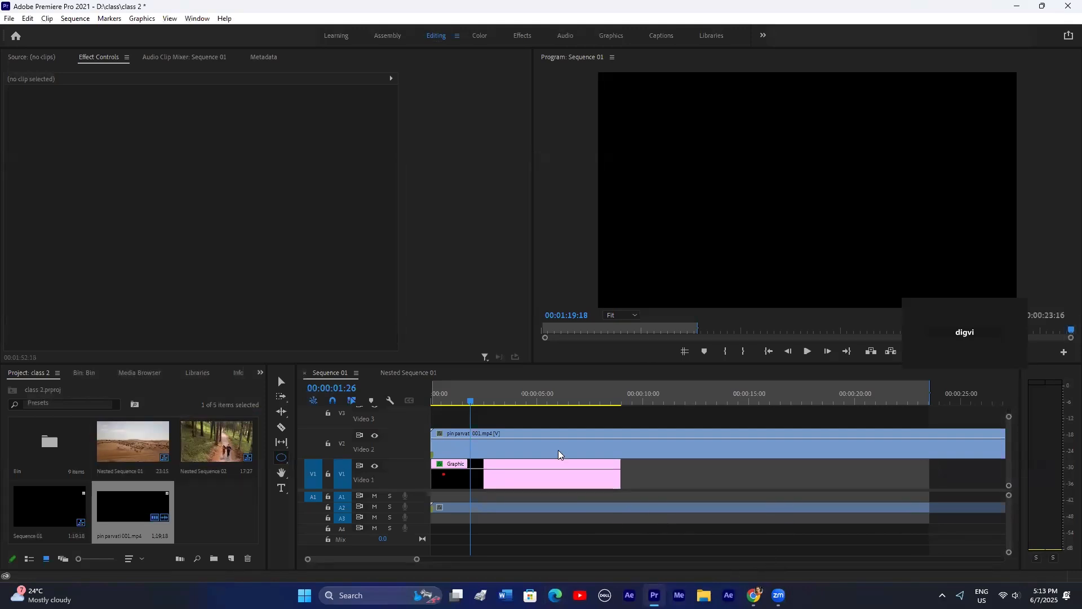
pyautogui.click(1018, 7)
pyautogui.hotkey('alt', 'Tab')
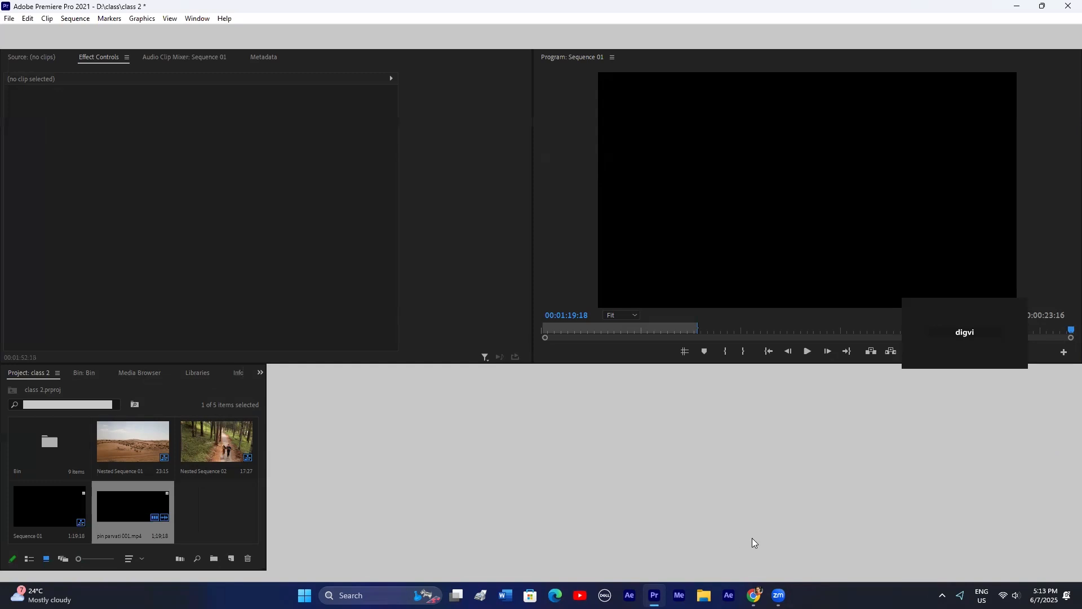
pyautogui.click(1067, 5)
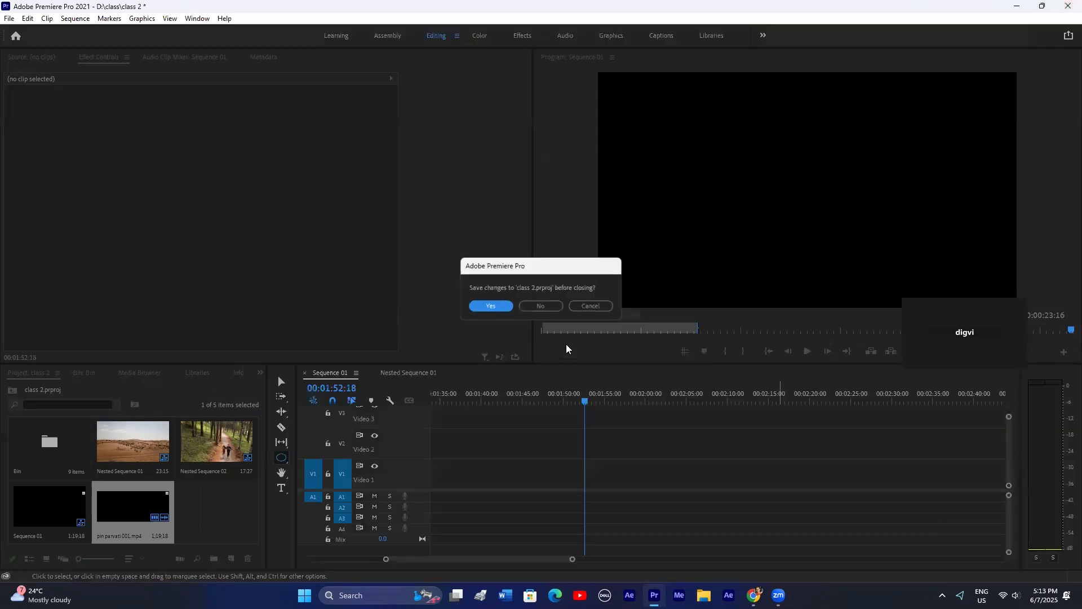
pyautogui.click(591, 307)
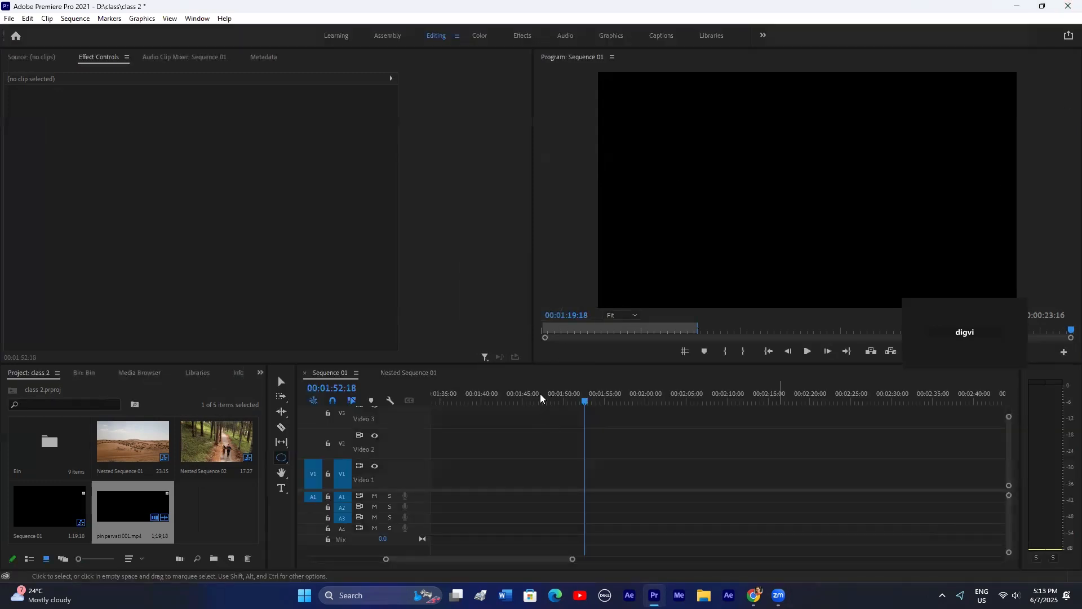
# Step: Open Nested Sequence 01 and play back part of it as a preview
pyautogui.click(400, 374)
pyautogui.click(329, 374)
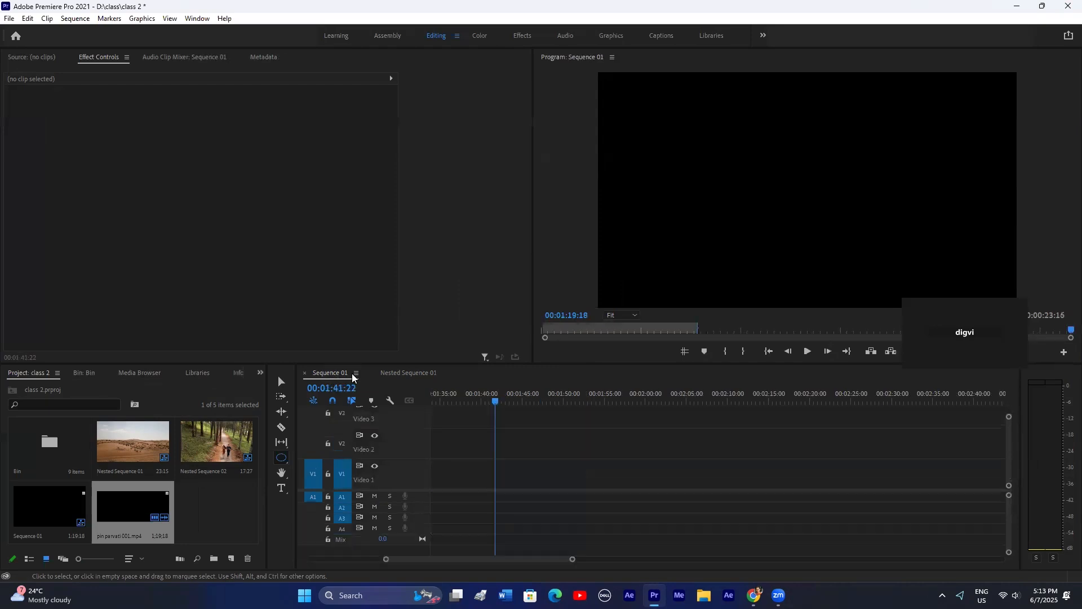
pyautogui.click(409, 373)
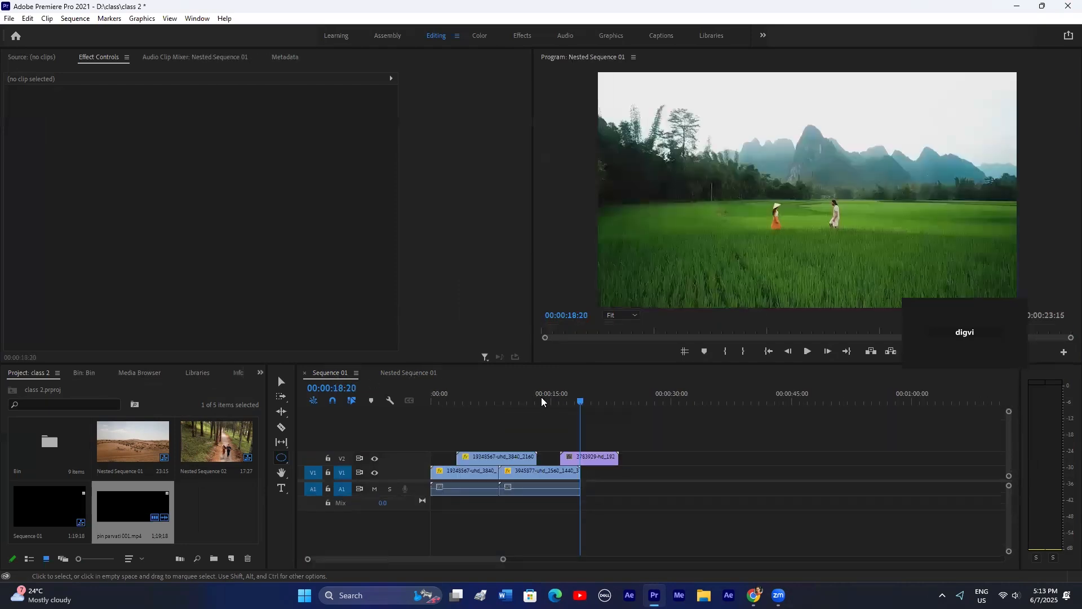
pyautogui.click(808, 351)
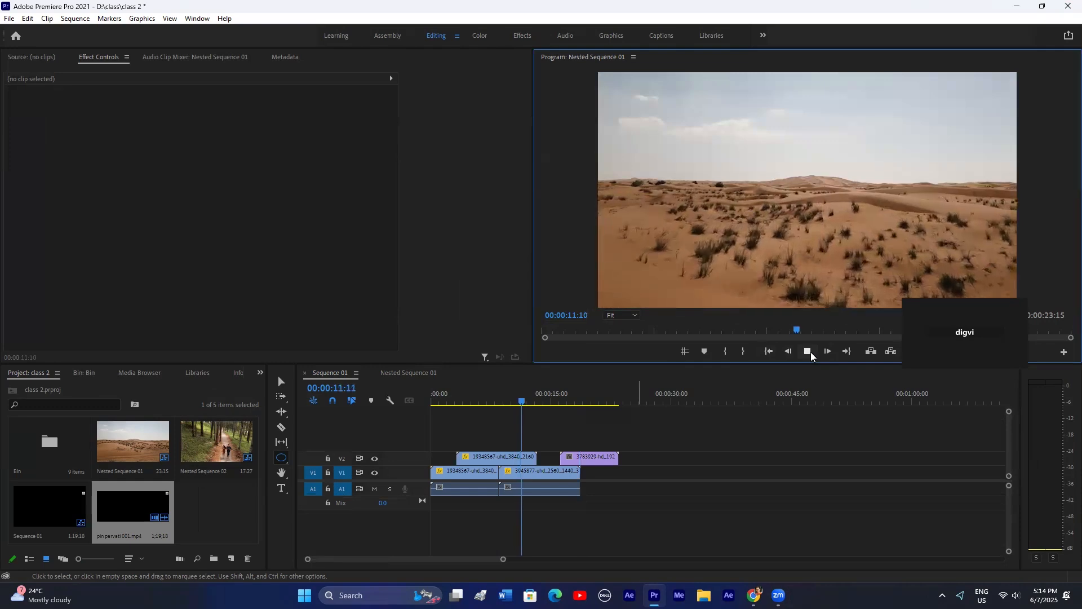
pyautogui.click(810, 352)
pyautogui.click(379, 375)
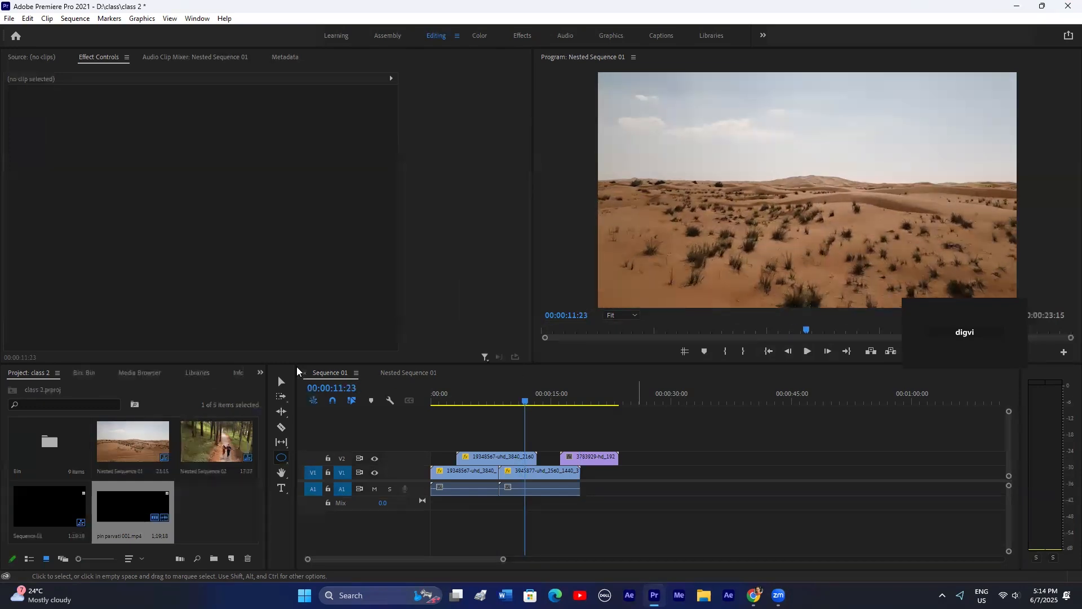
# Step: Quit Premiere Pro without saving the changes, restart it and reopen the class 2 project
pyautogui.click(1067, 6)
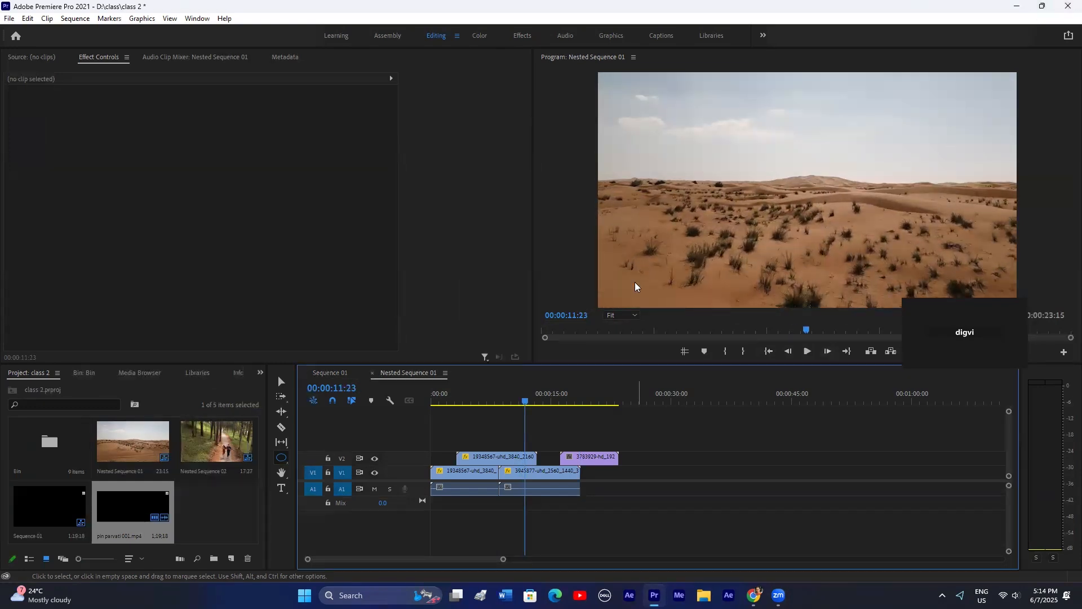
pyautogui.click(542, 308)
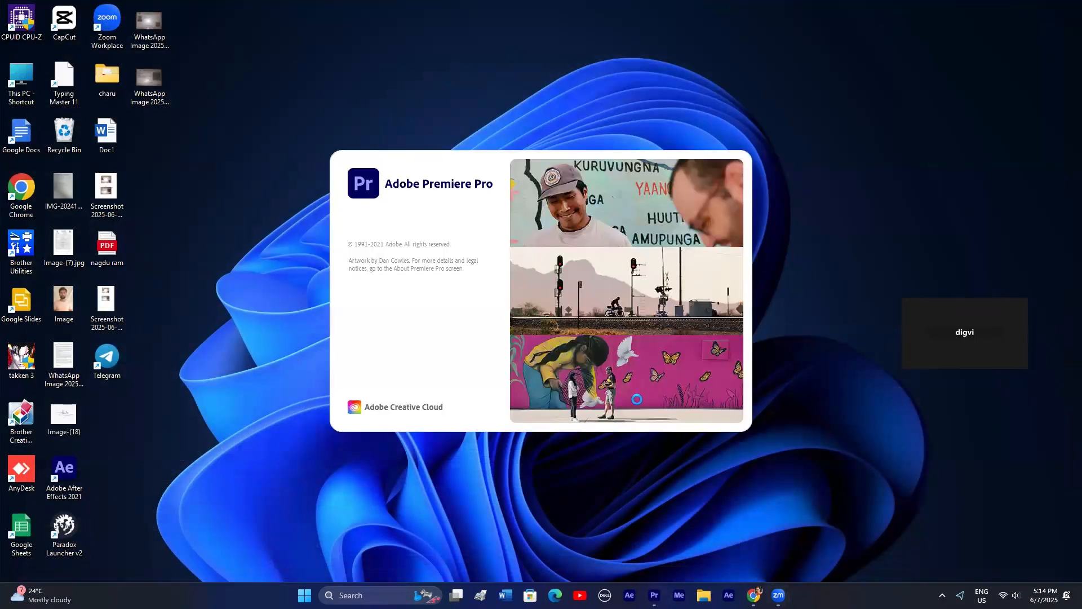
pyautogui.click(754, 595)
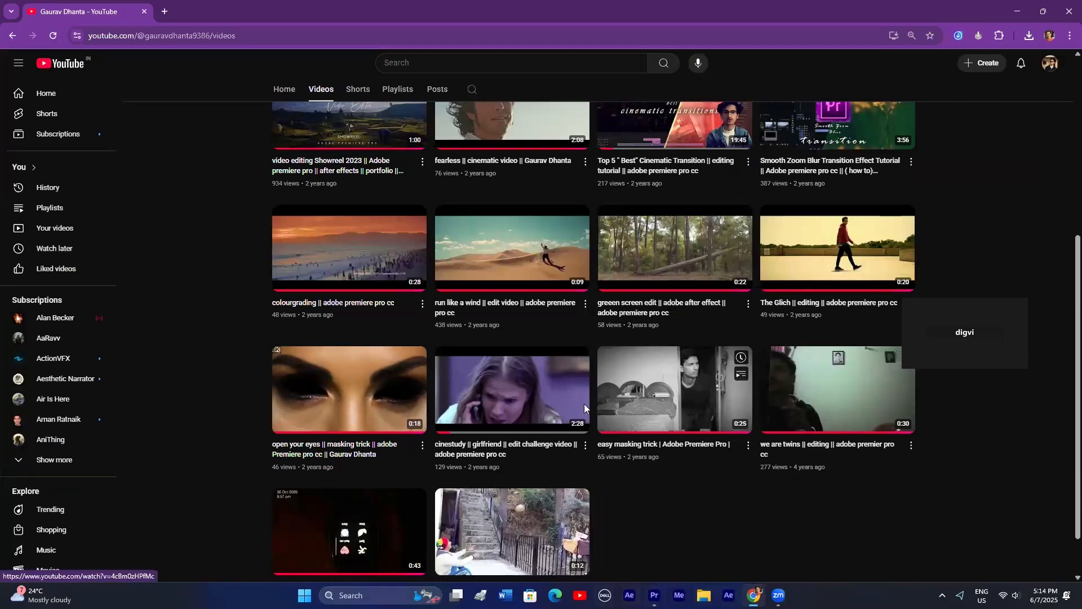
pyautogui.click(1018, 11)
pyautogui.click(205, 215)
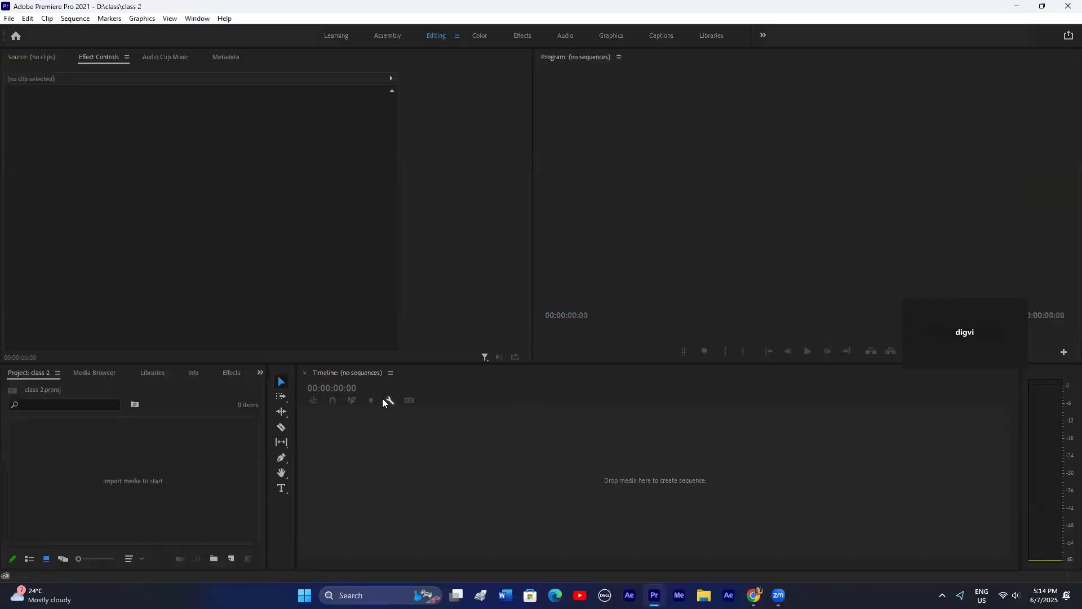
# Step: Import the pin parvati 001 video from the reels folder into the empty project
pyautogui.doubleClick(193, 447)
pyautogui.click(315, 135)
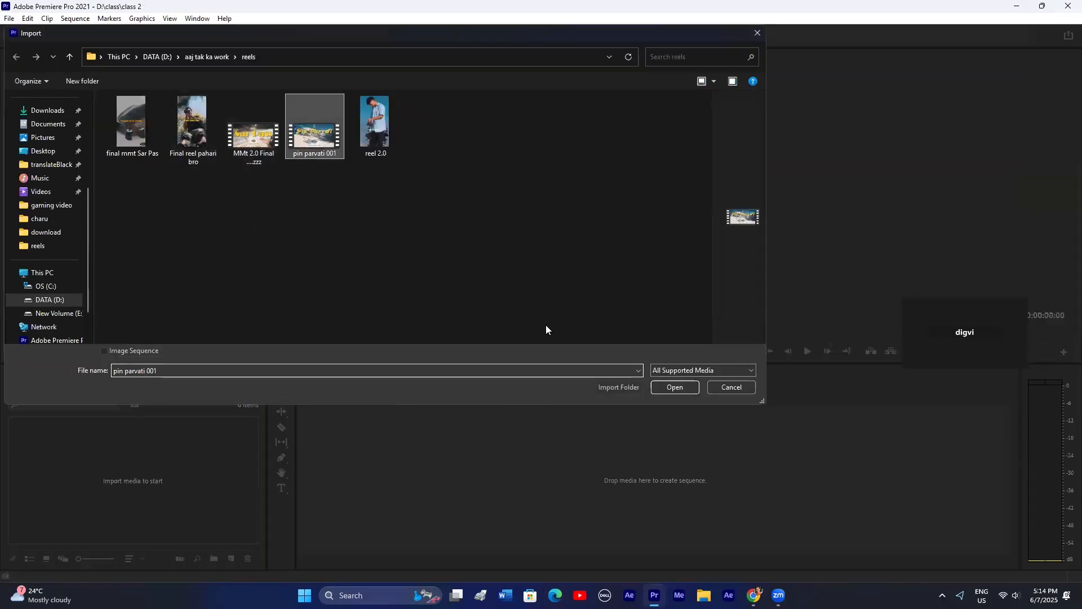
pyautogui.click(671, 387)
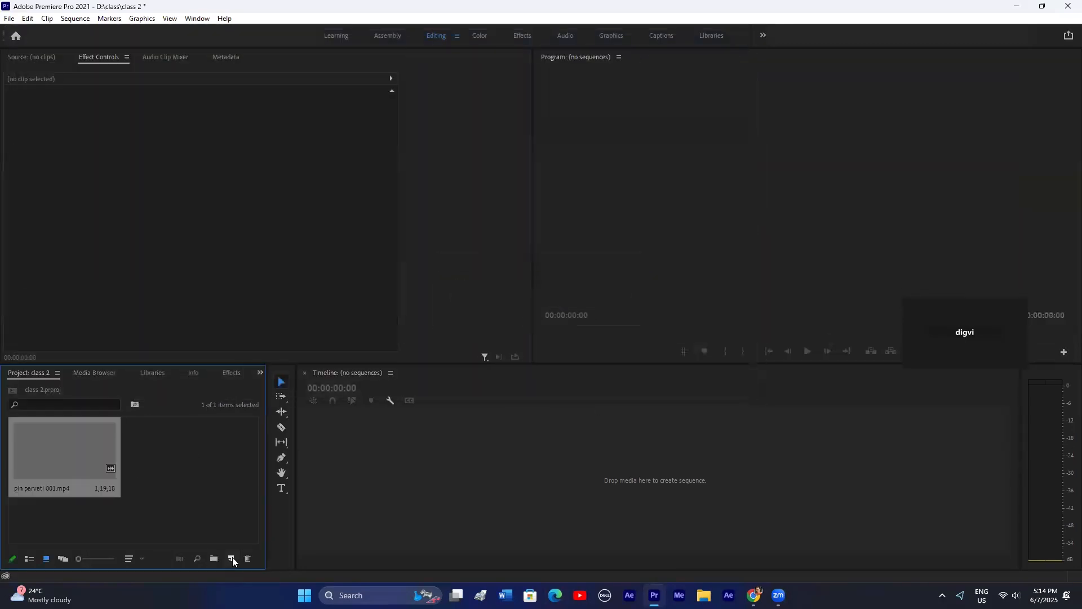
# Step: Start a new sequence and choose a different editing mode in its settings
pyautogui.click(232, 558)
pyautogui.click(389, 193)
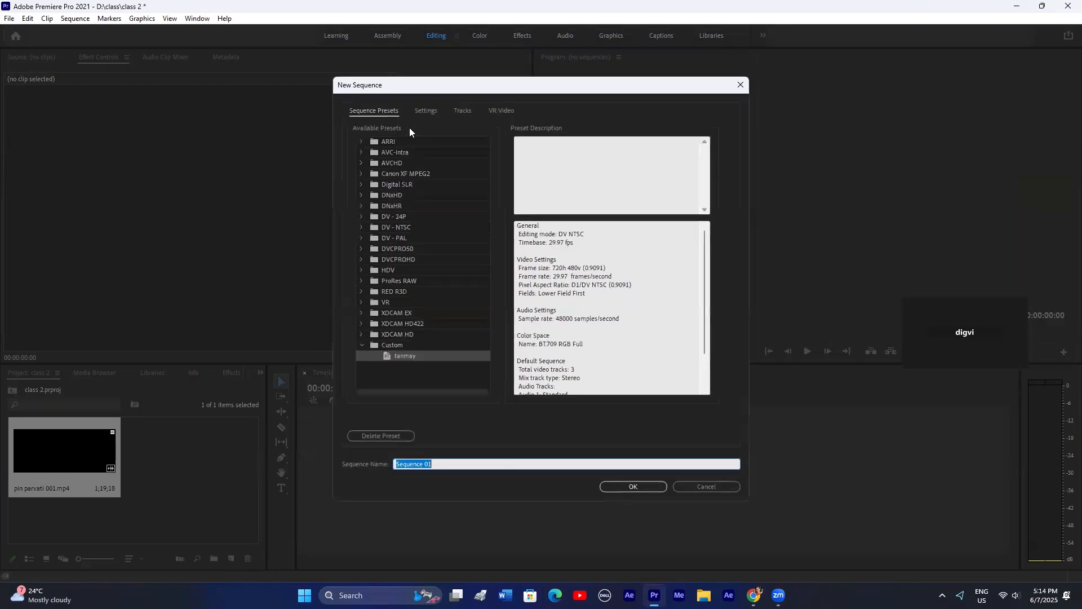
pyautogui.click(426, 112)
pyautogui.click(474, 129)
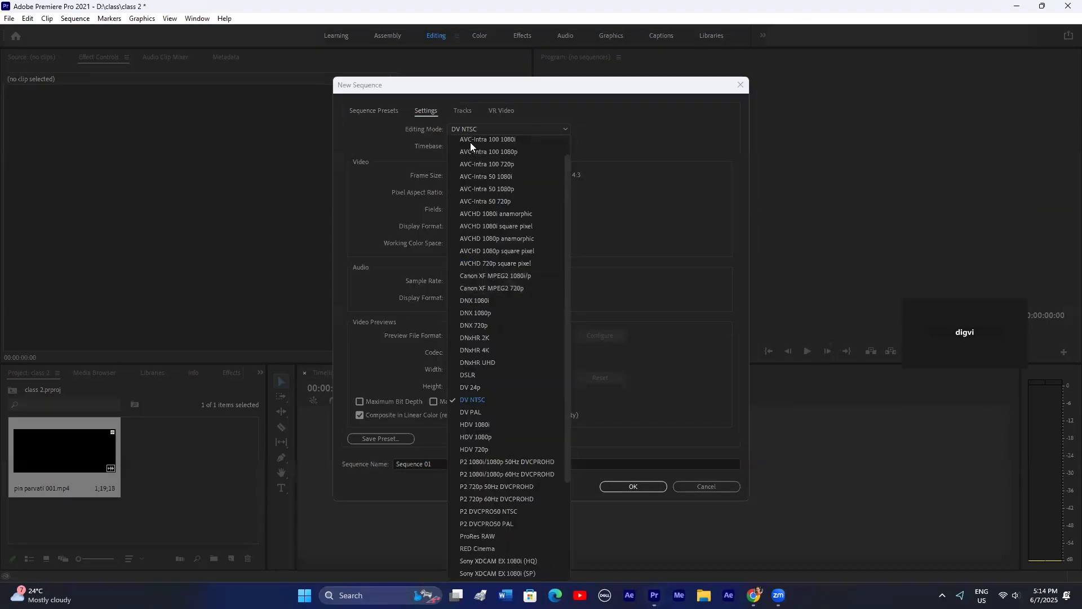
pyautogui.click(473, 142)
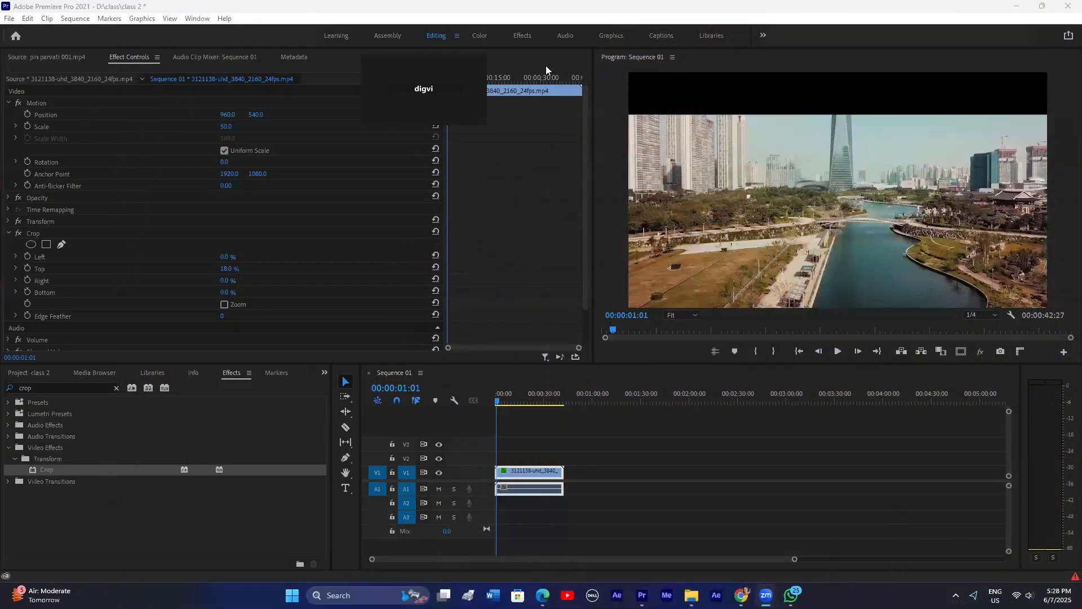
# Step: Set the Crop effect's Top and Bottom values to 50% on the 3121138 city clip in Video 1
pyautogui.click(588, 418)
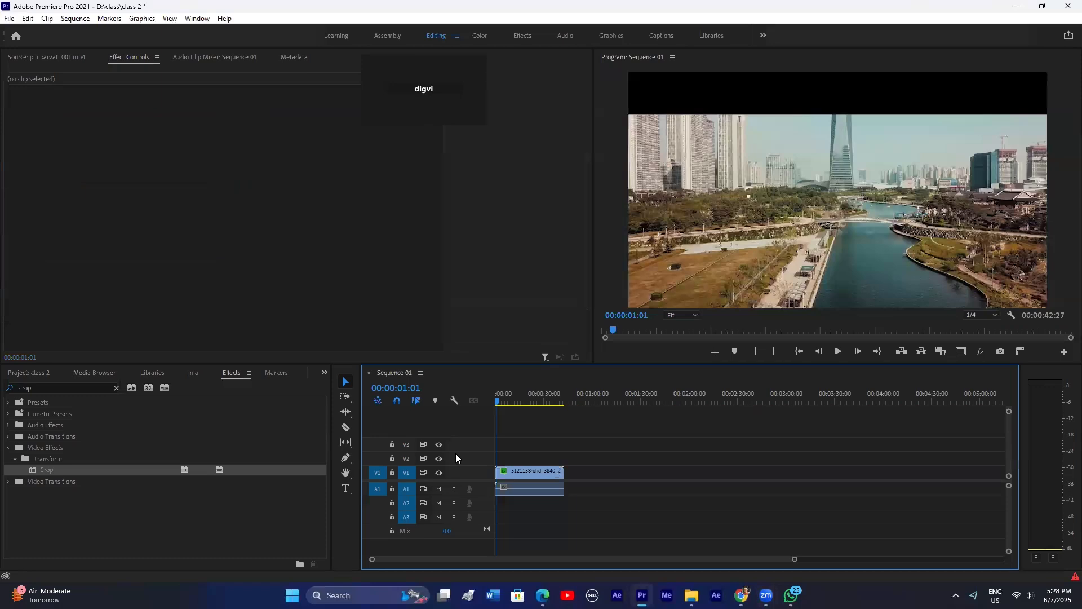
pyautogui.click(523, 472)
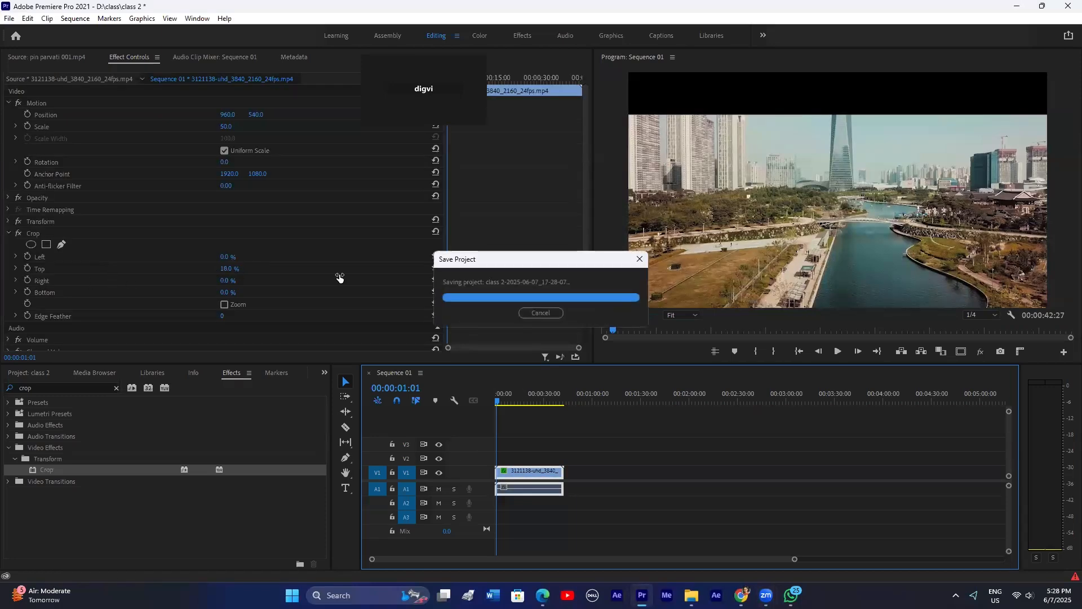
pyautogui.click(225, 257)
pyautogui.click(230, 269)
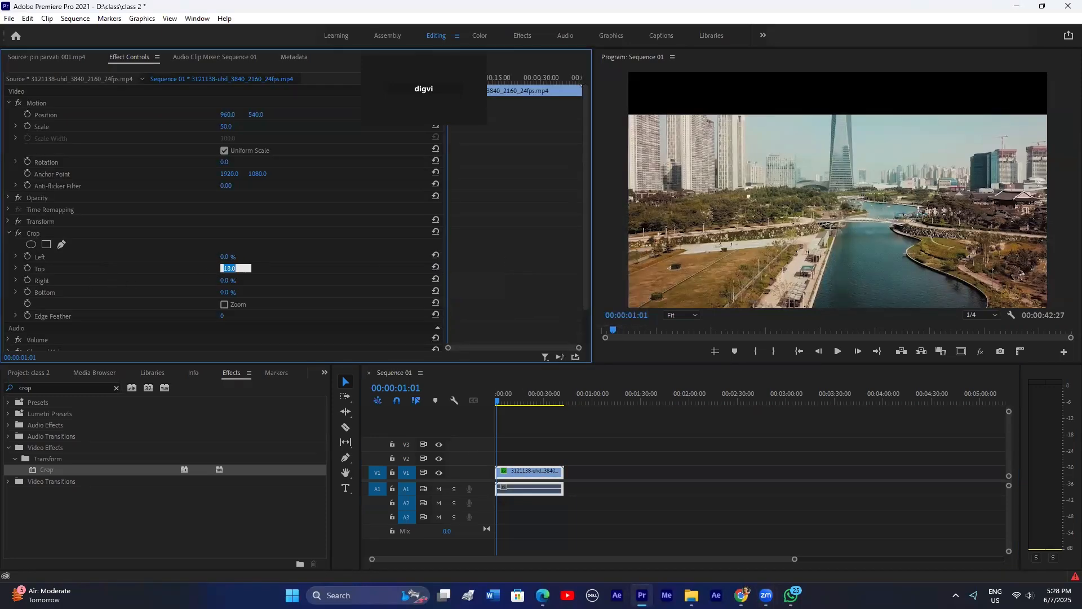
pyautogui.write('50')
pyautogui.press('Return')
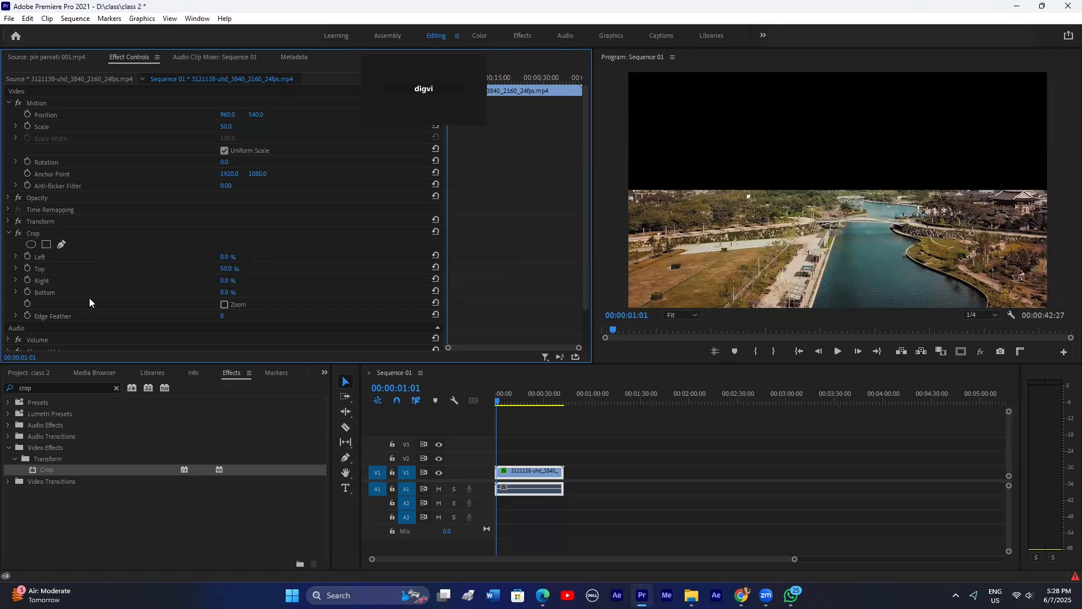
pyautogui.click(237, 291)
pyautogui.press('Return')
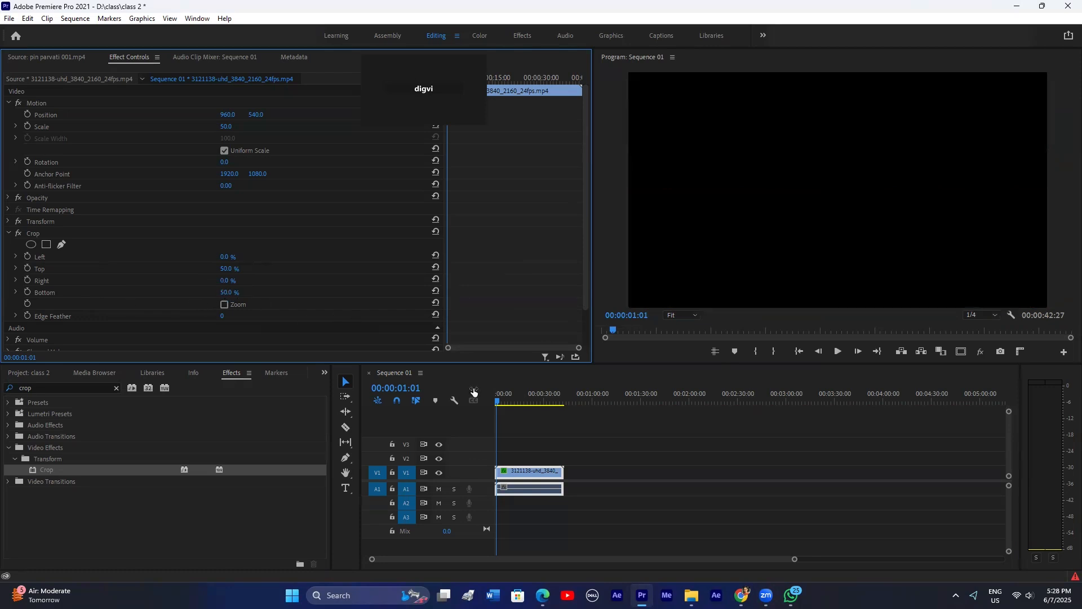
# Step: Keyframe the Crop's Top and Bottom at the clip's start and reset both to 0% at a later point to open the frame
pyautogui.click(27, 269)
pyautogui.click(27, 292)
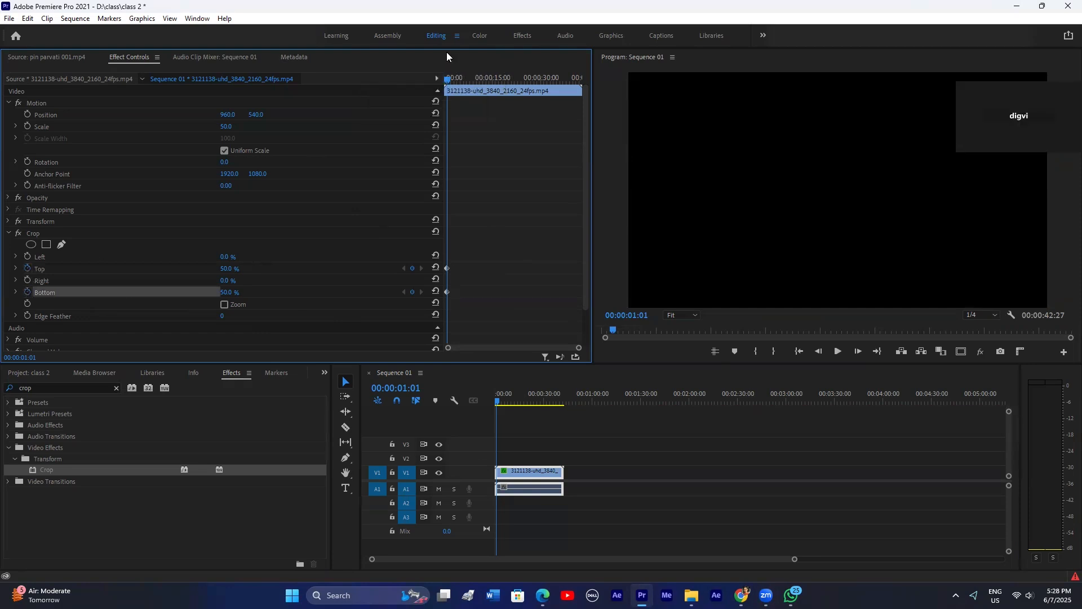
pyautogui.click(436, 267)
pyautogui.click(436, 291)
pyautogui.moveTo(470, 72)
pyautogui.mouseDown()
pyautogui.moveTo(448, 80)
pyautogui.moveTo(478, 78)
pyautogui.mouseUp()
# Step: Remove the Crop effect from the city clip and clear the effects search
pyautogui.click(52, 230)
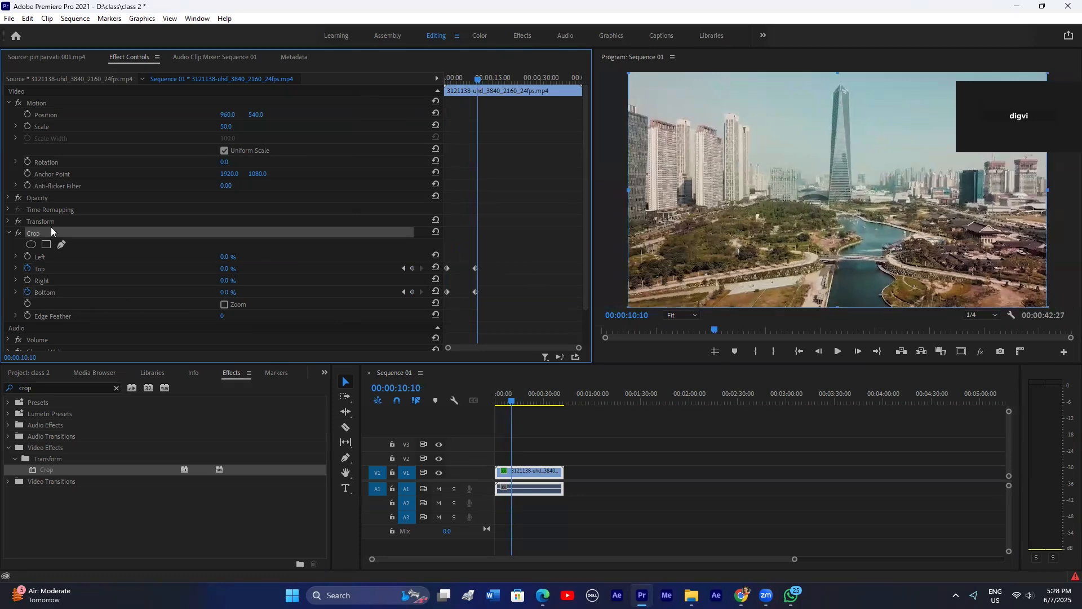
pyautogui.press('Delete')
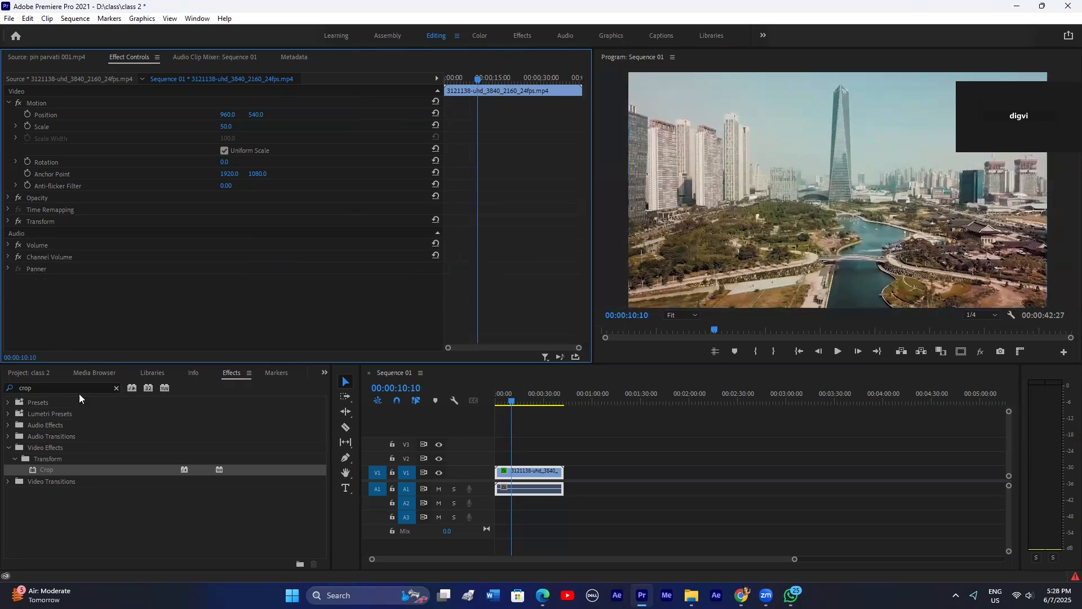
pyautogui.click(115, 388)
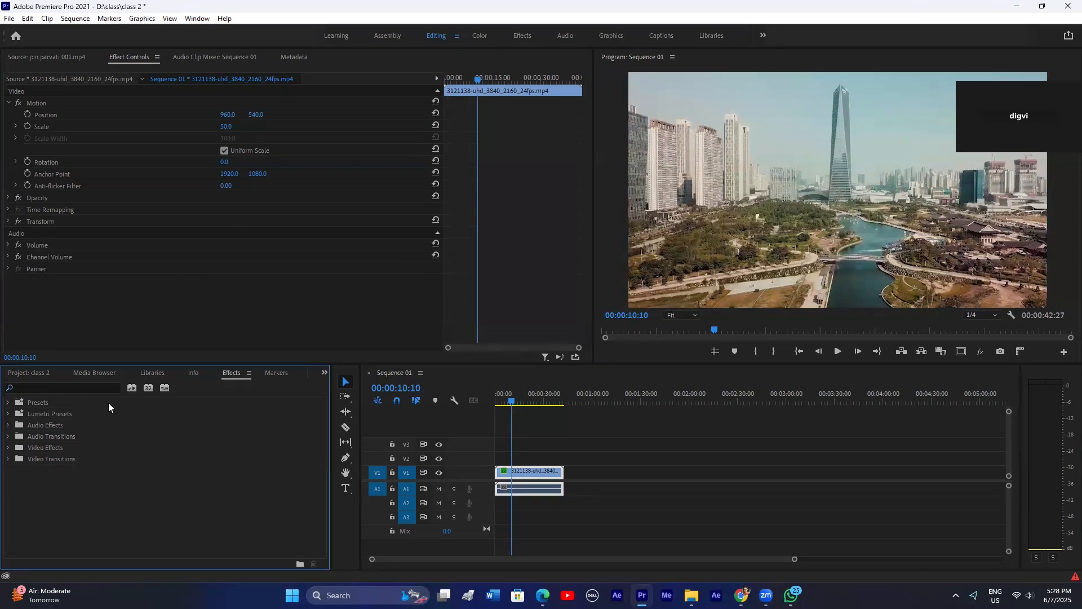
# Step: Load the pin parvati 001 video from the project into the Source monitor to examine its title scene
pyautogui.click(324, 372)
pyautogui.click(346, 385)
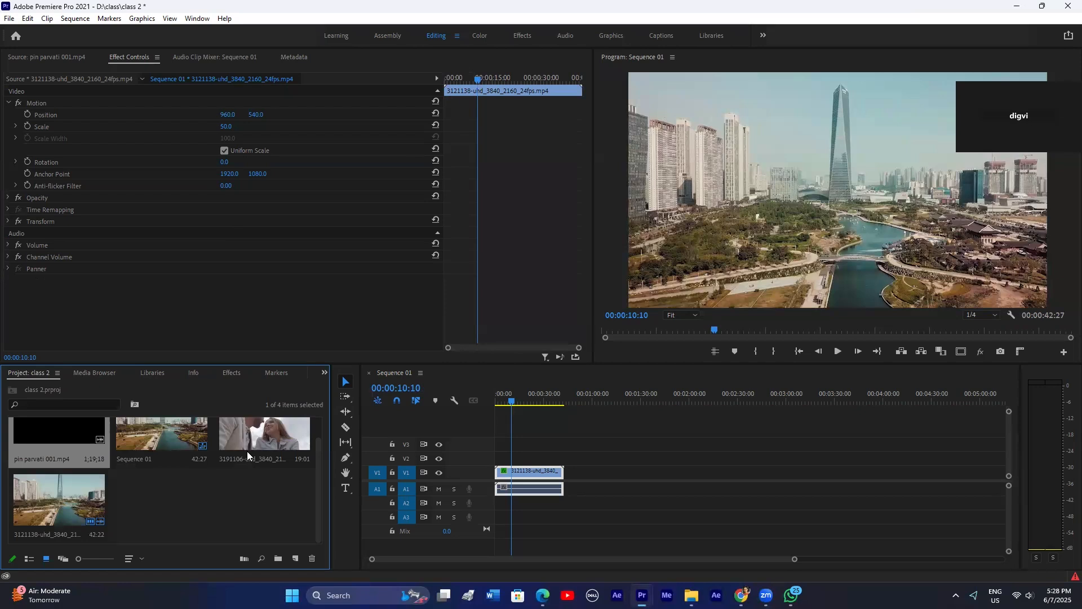
pyautogui.doubleClick(77, 439)
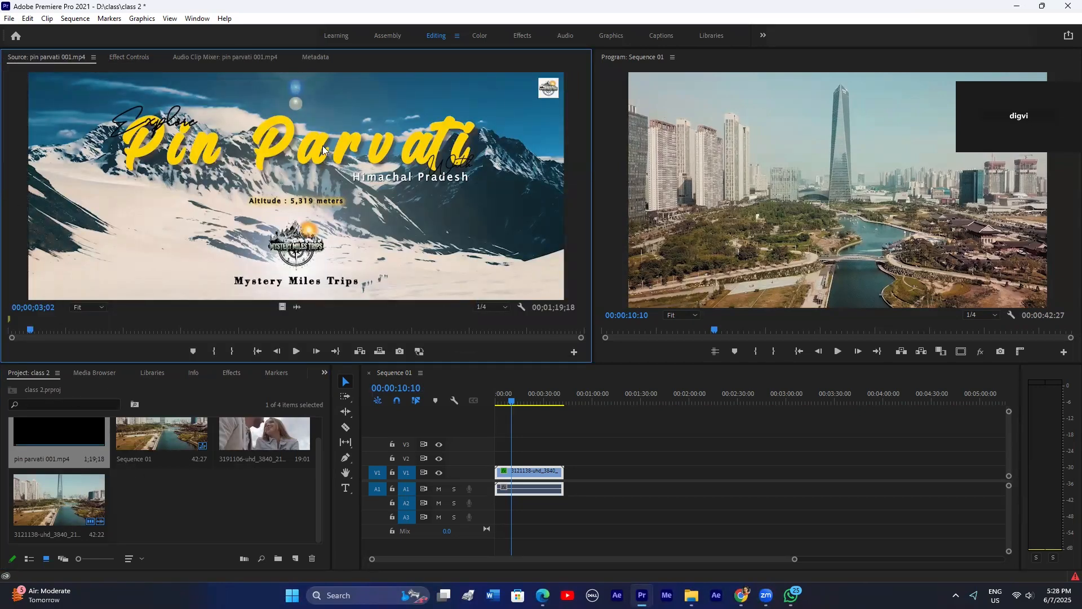
pyautogui.click(569, 452)
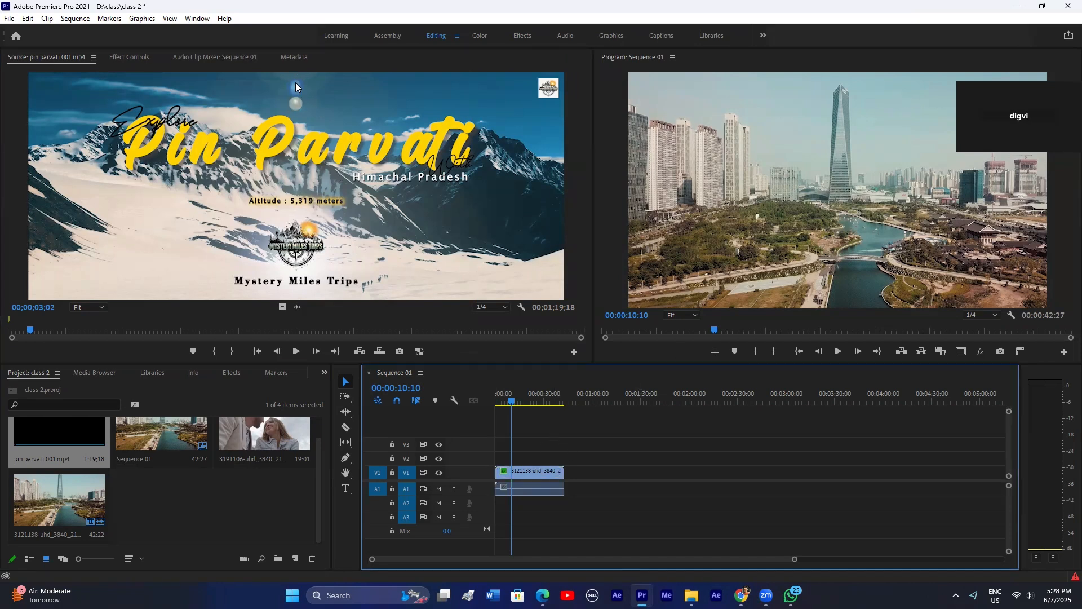
# Step: Find the Lens Flare effect by searching for "flare" and apply it to the 3121138 city clip in Video 1
pyautogui.click(231, 374)
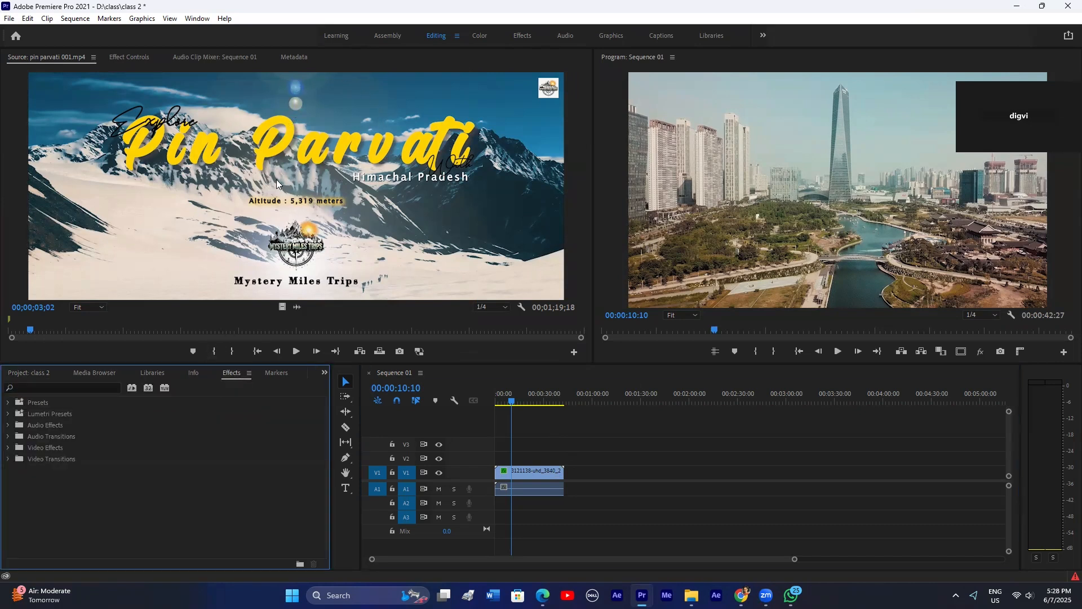
pyautogui.click(36, 387)
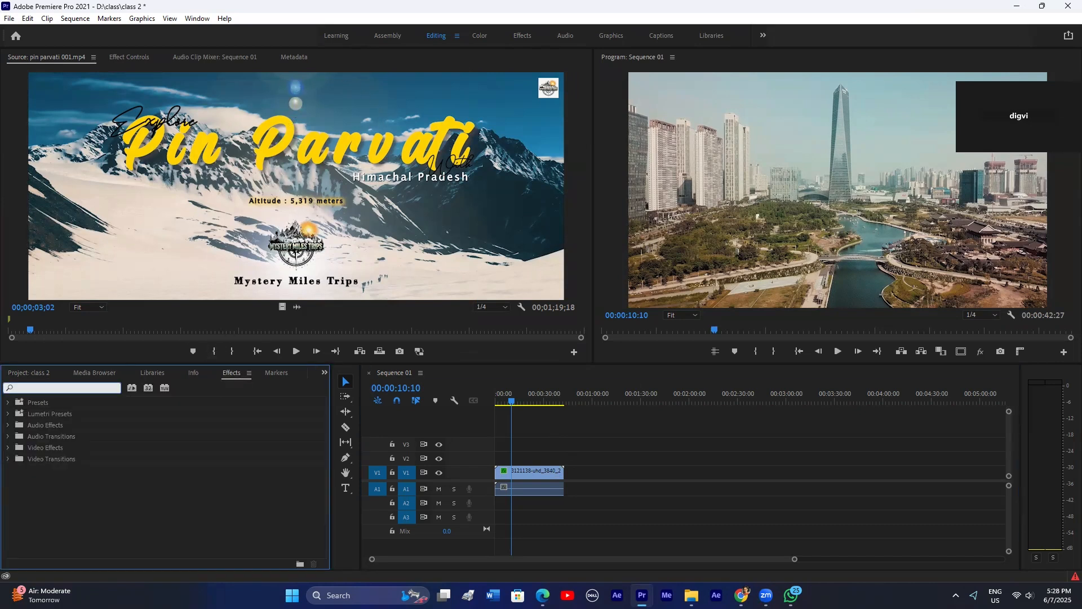
pyautogui.write('lense')
pyautogui.press('BackSpace')
pyautogui.press('BackSpace')
pyautogui.press('BackSpace')
pyautogui.press('BackSpace')
pyautogui.press('BackSpace')
pyautogui.write('flare')
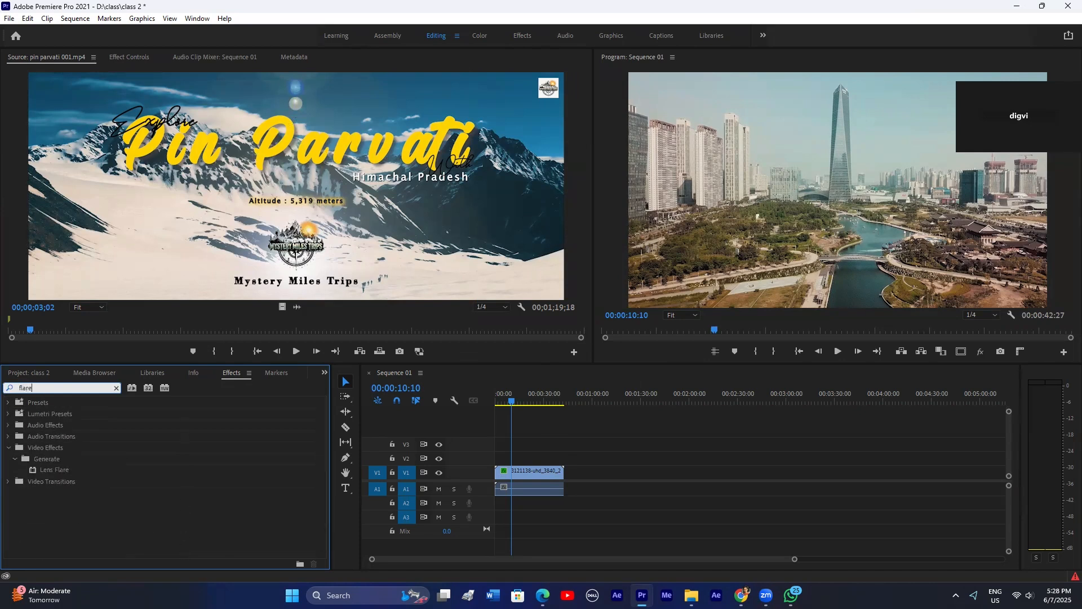
pyautogui.moveTo(50, 470); pyautogui.dragTo(530, 470)
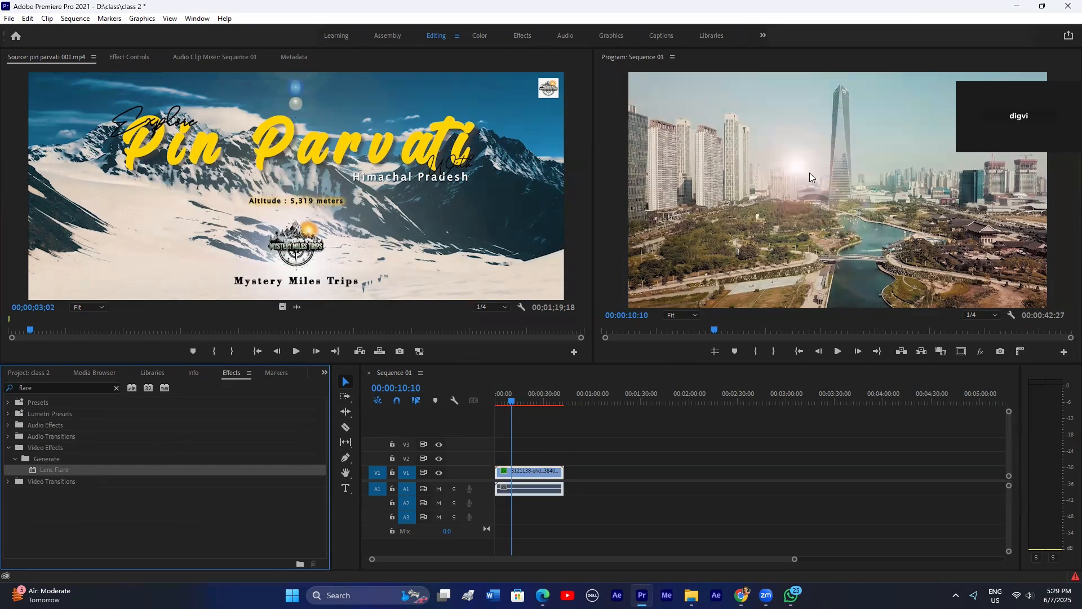
pyautogui.click(531, 475)
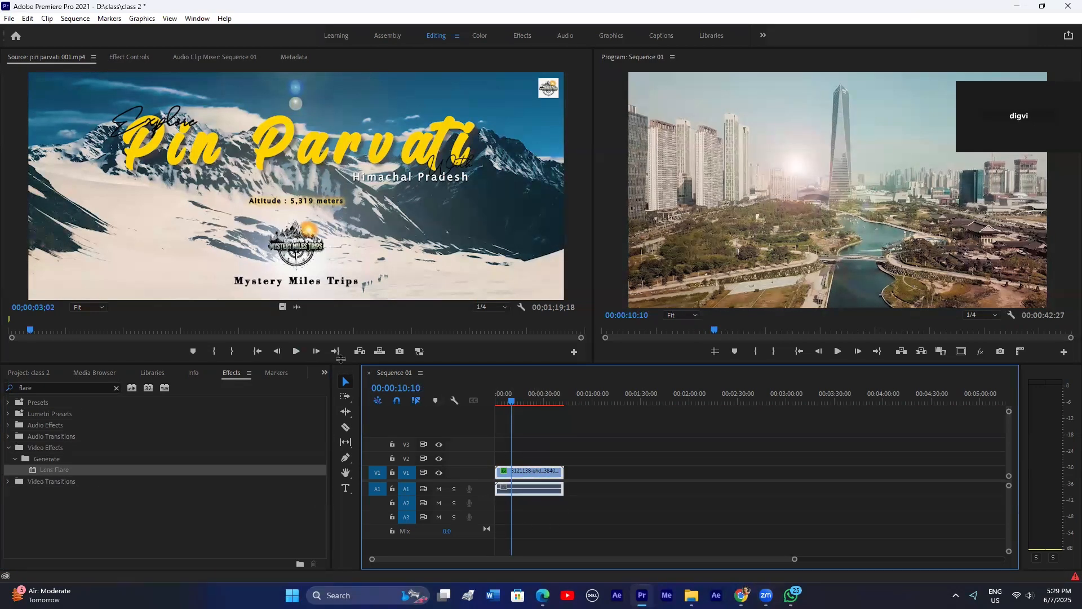
# Step: Move the Lens Flare's Flare Center to 2543, 145 in the sky beside the tower
pyautogui.click(129, 57)
pyautogui.moveTo(227, 257); pyautogui.dragTo(0, 257)
pyautogui.moveTo(229, 257); pyautogui.dragTo(162, 257)
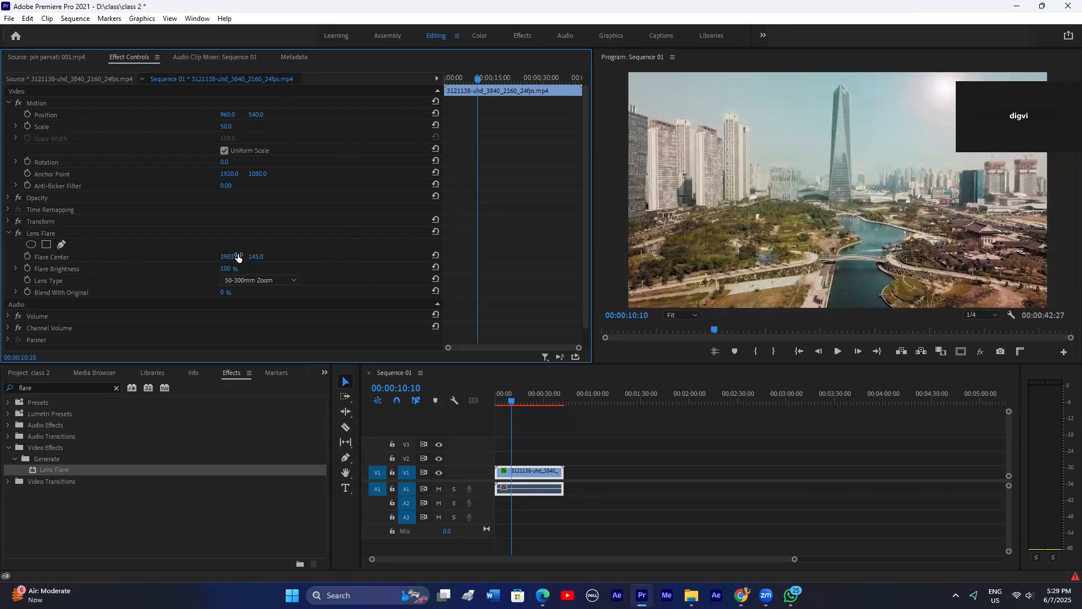
pyautogui.moveTo(237, 257); pyautogui.dragTo(211, 273)
# Step: Try the 35mm Prime lens type on the Lens Flare and switch it to 105mm Prime
pyautogui.click(241, 280)
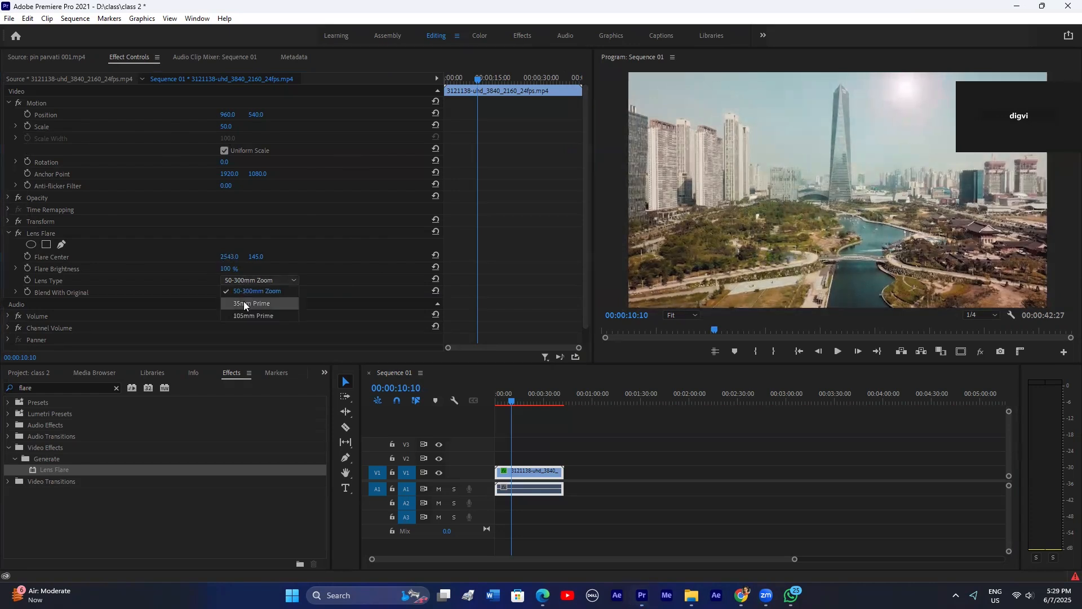
pyautogui.click(244, 305)
pyautogui.click(244, 282)
pyautogui.click(242, 316)
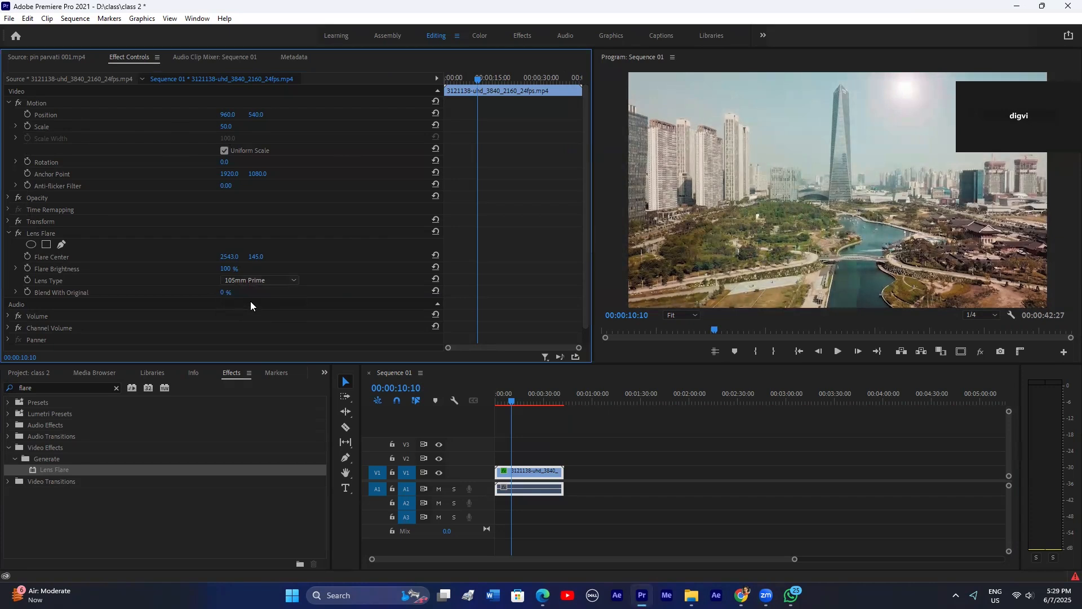
# Step: Remove the Lens Flare effect from the city clip and clear the effects search
pyautogui.click(52, 233)
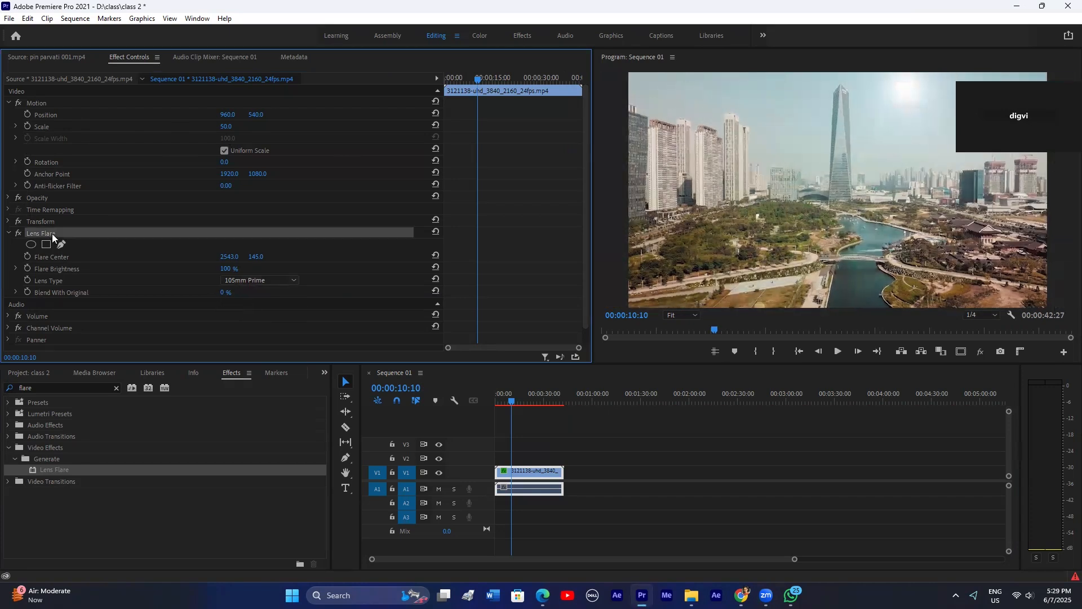
pyautogui.press('Delete')
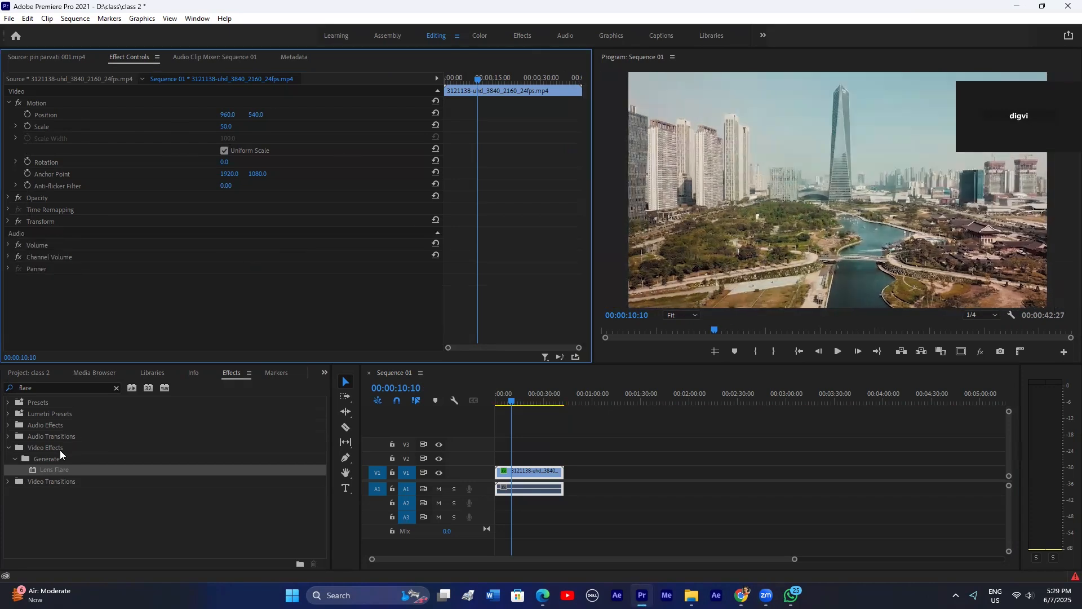
pyautogui.click(116, 387)
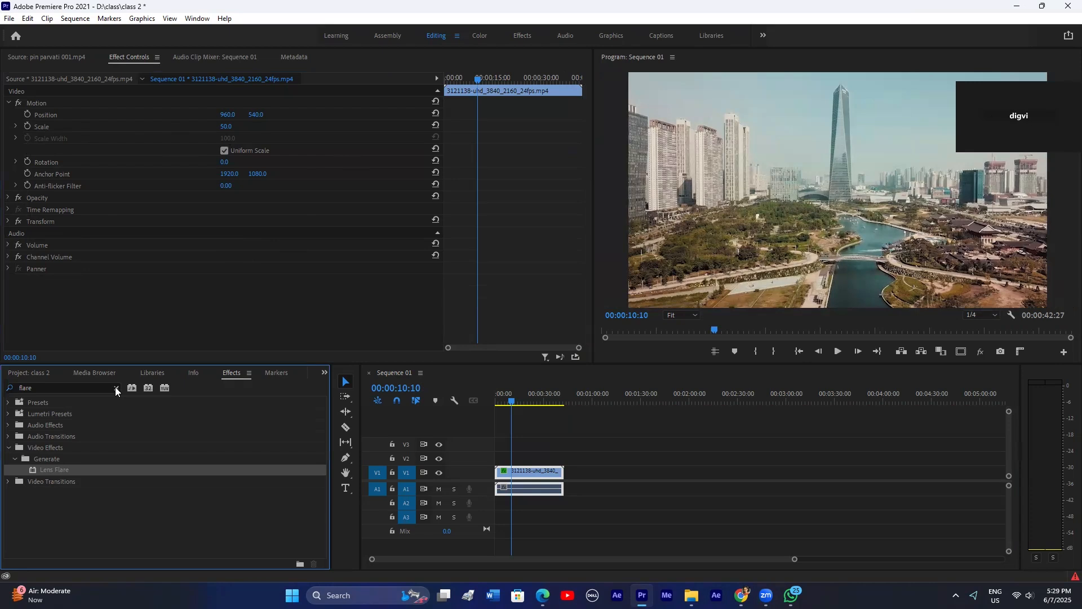
# Step: Expand the Video Effects folder and its Blur & Sharpen group to list the blur effects
pyautogui.click(7, 449)
pyautogui.scroll(-1, 54, 475)
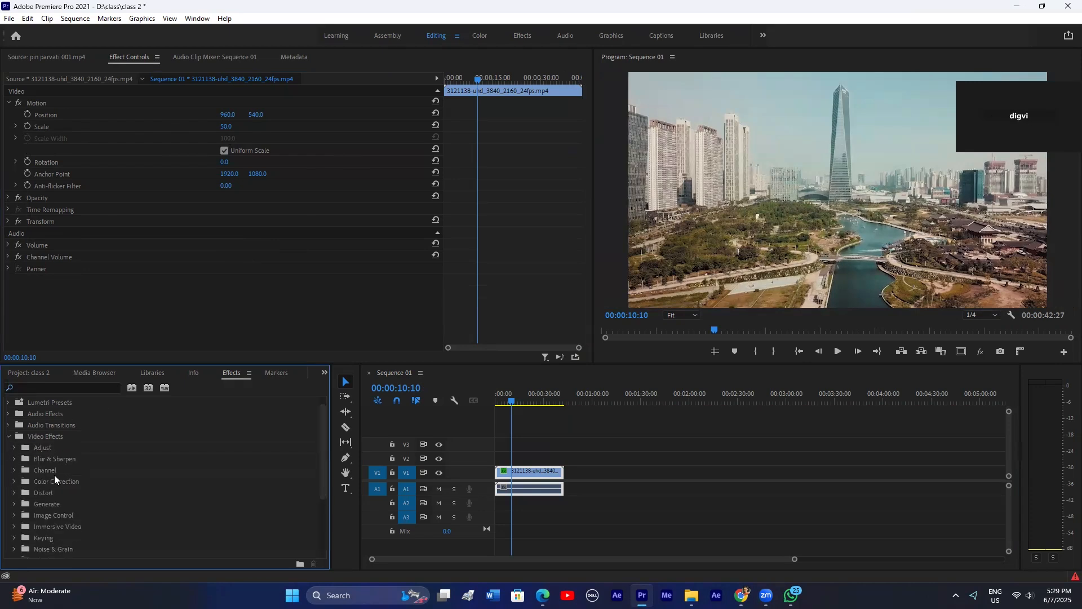
pyautogui.click(16, 447)
pyautogui.click(17, 448)
pyautogui.click(15, 459)
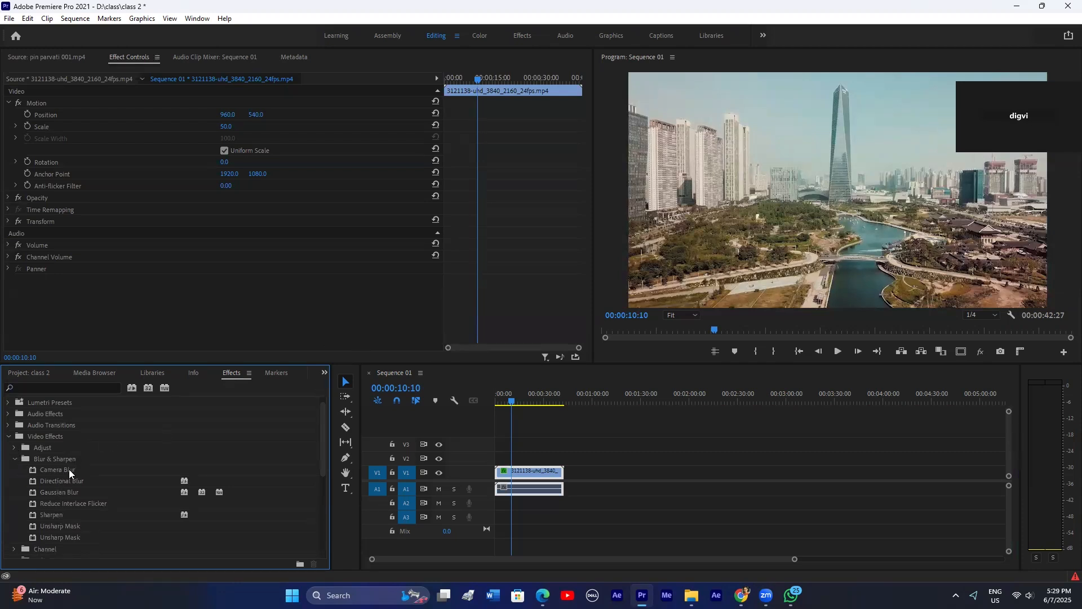
# Step: Add a text title with the person's first name over the city clip at 00:00:10:10 and extend its clip to 00:00:46:11
pyautogui.click(512, 443)
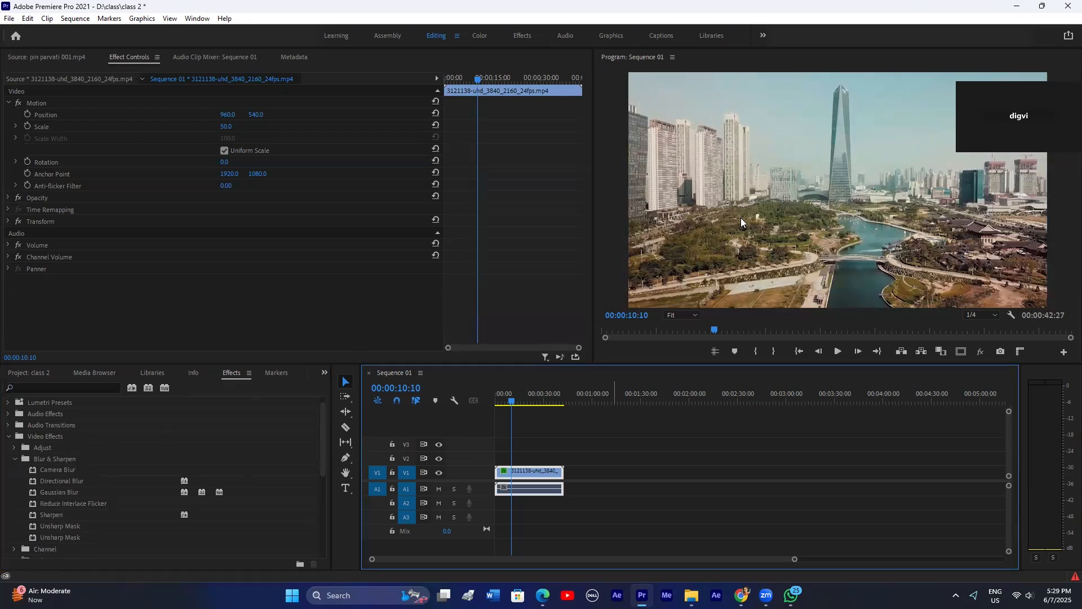
pyautogui.press('t')
pyautogui.click(823, 187)
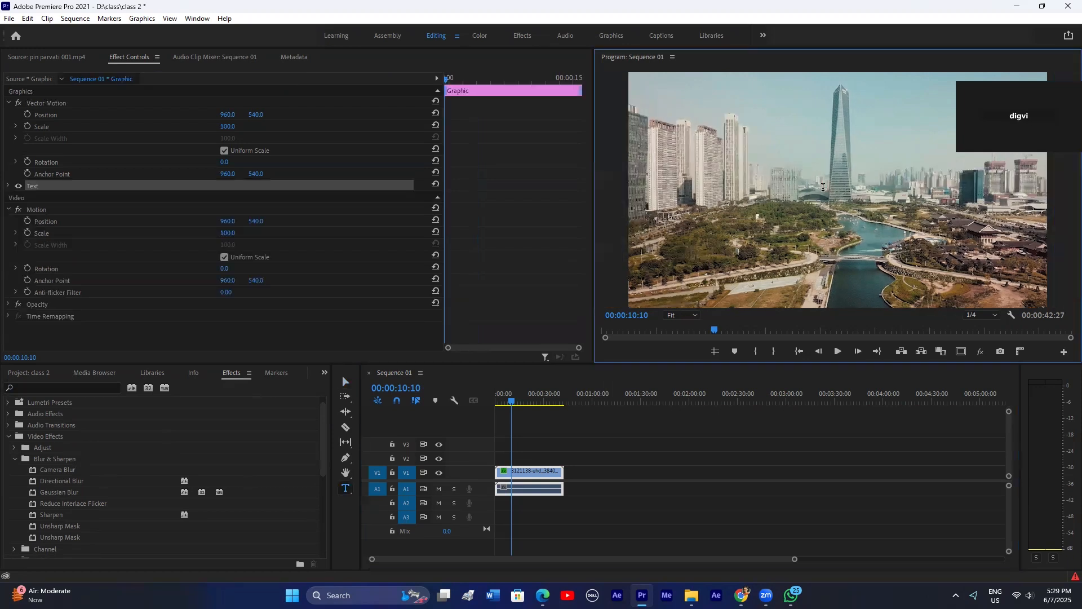
pyautogui.write('Tanma')
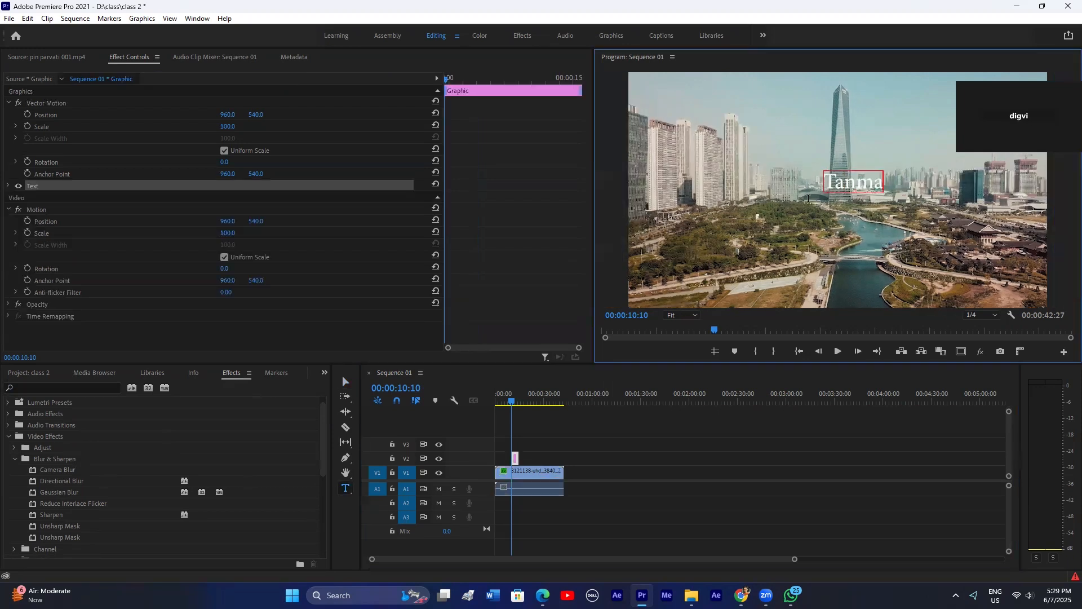
pyautogui.write('y')
pyautogui.click(527, 448)
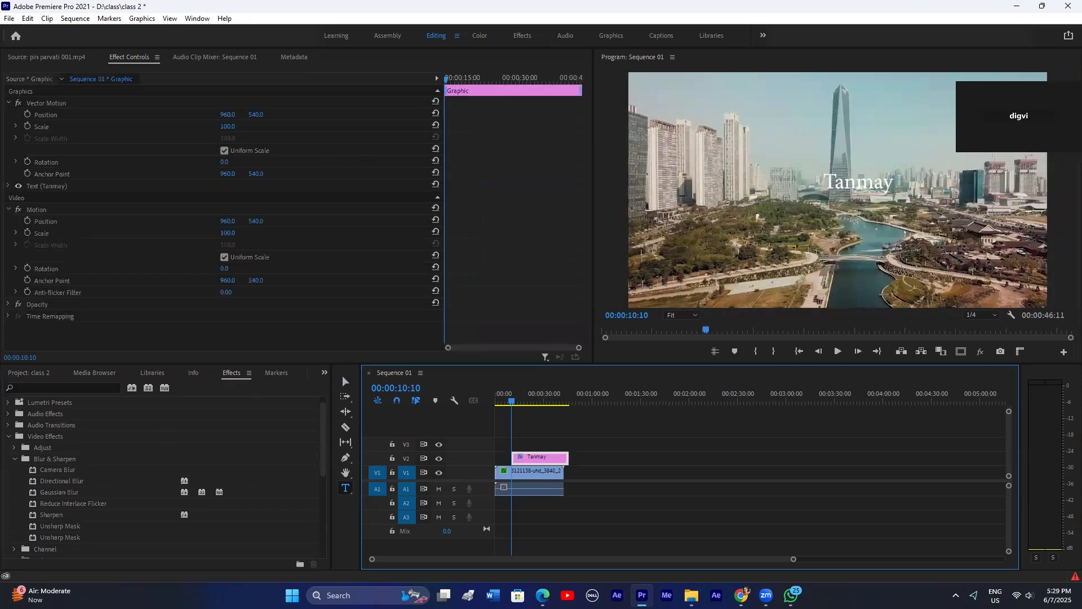
# Step: Set the title's Vector Motion horizontal position to 817 and move its clip up to Video 3
pyautogui.moveTo(230, 114); pyautogui.dragTo(150, 114)
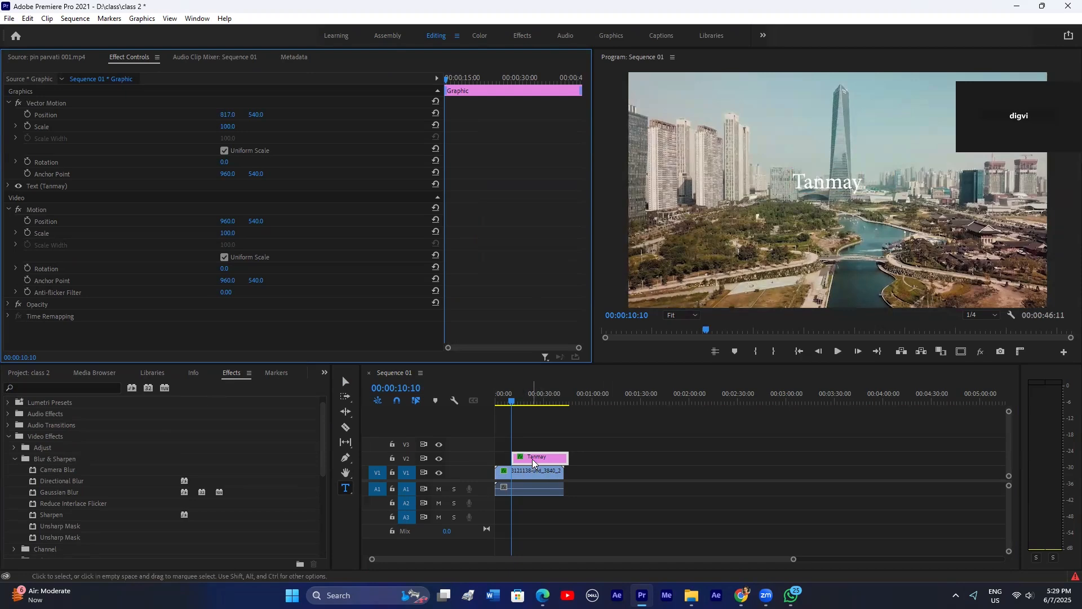
pyautogui.moveTo(532, 461); pyautogui.dragTo(516, 449)
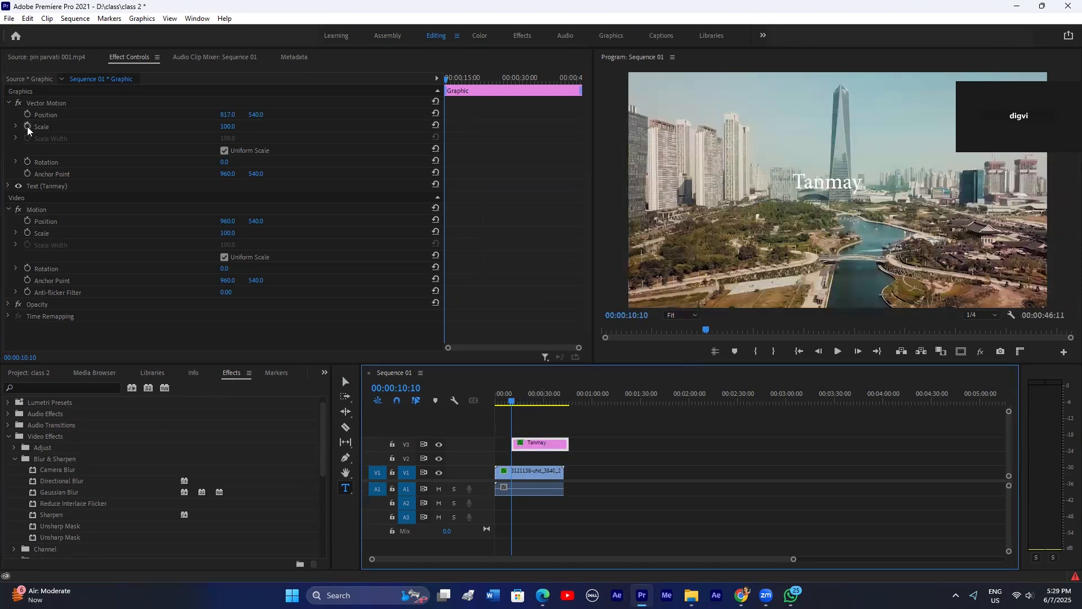
# Step: Keyframe the title's Vector Motion Scale from 13 at 00:00:10:10 to 141 at 00:00:15:28
pyautogui.click(407, 128)
pyautogui.moveTo(228, 127); pyautogui.dragTo(181, 126)
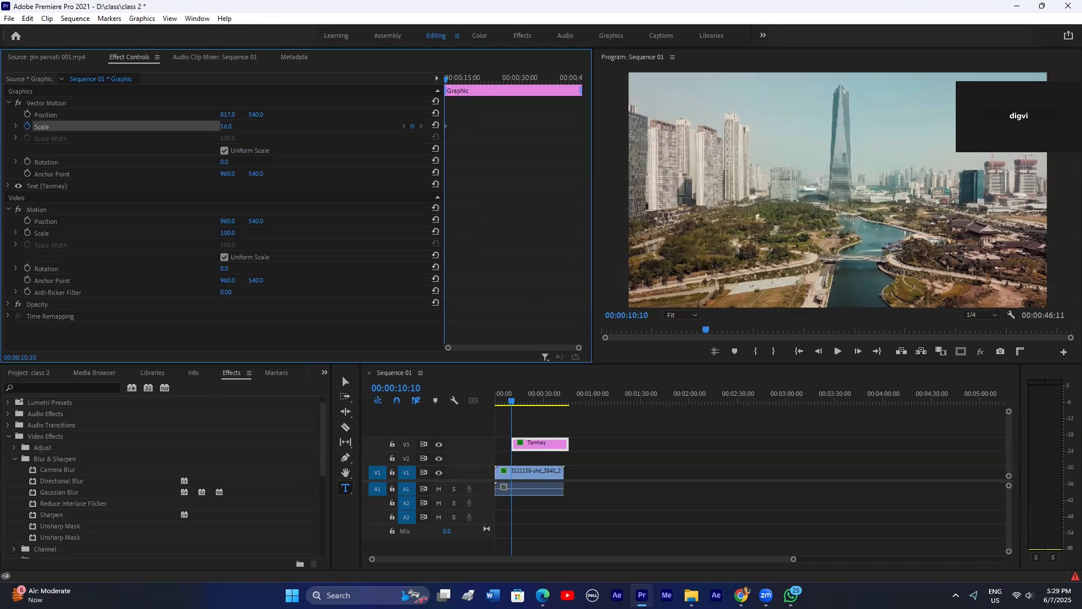
pyautogui.click(466, 79)
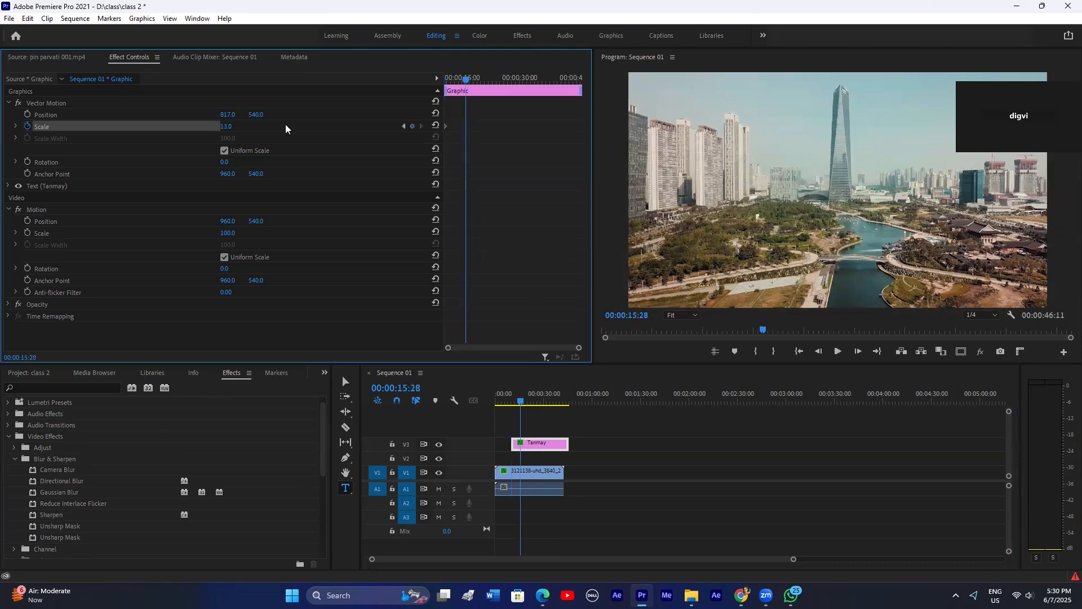
pyautogui.moveTo(233, 125); pyautogui.dragTo(300, 126)
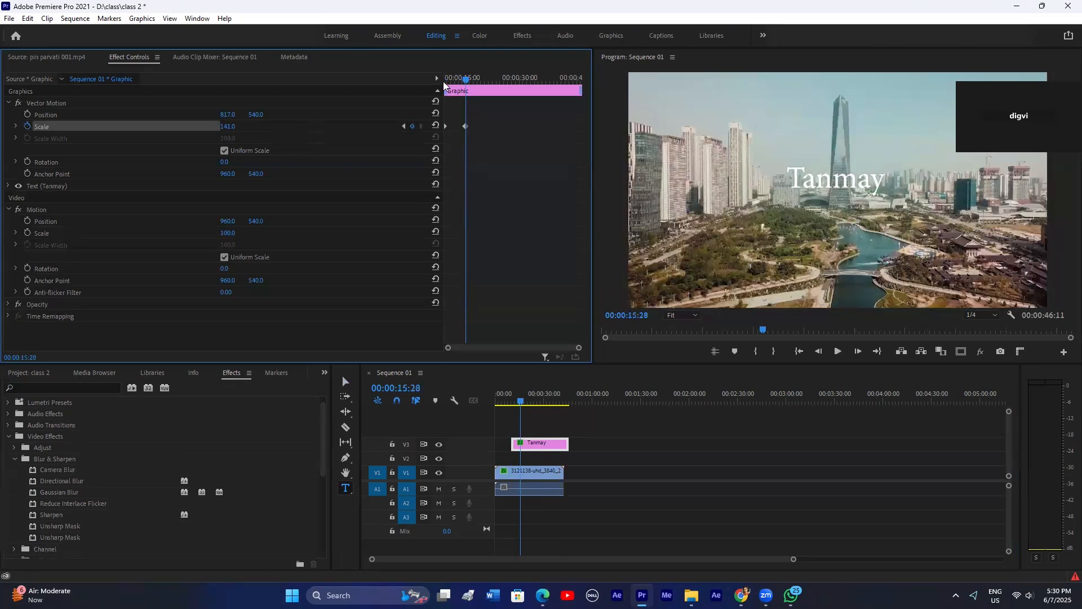
pyautogui.moveTo(445, 83)
pyautogui.mouseDown()
pyautogui.moveTo(473, 85)
pyautogui.moveTo(454, 84)
pyautogui.mouseUp()
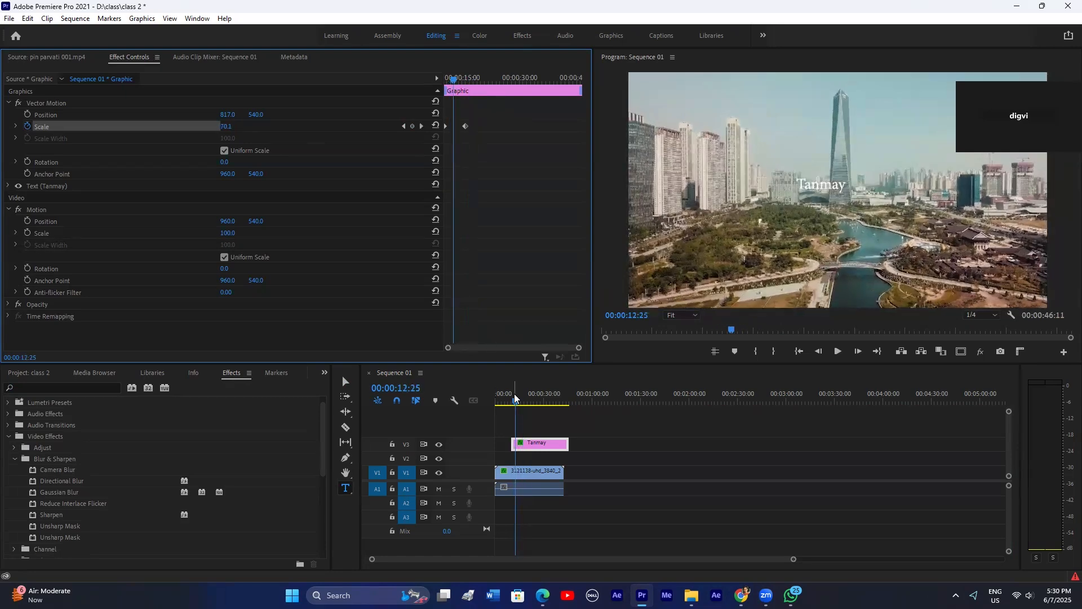
pyautogui.moveTo(515, 399); pyautogui.dragTo(511, 400)
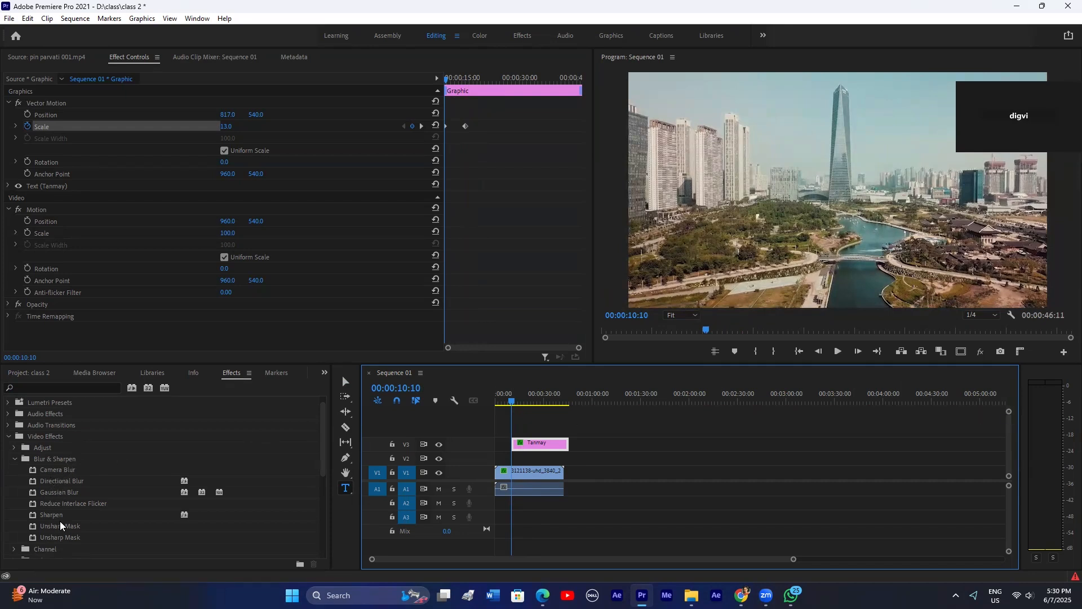
# Step: Try Gaussian Blur and Camera Blur in turn on the city clip, undoing each application
pyautogui.moveTo(62, 496); pyautogui.dragTo(523, 470)
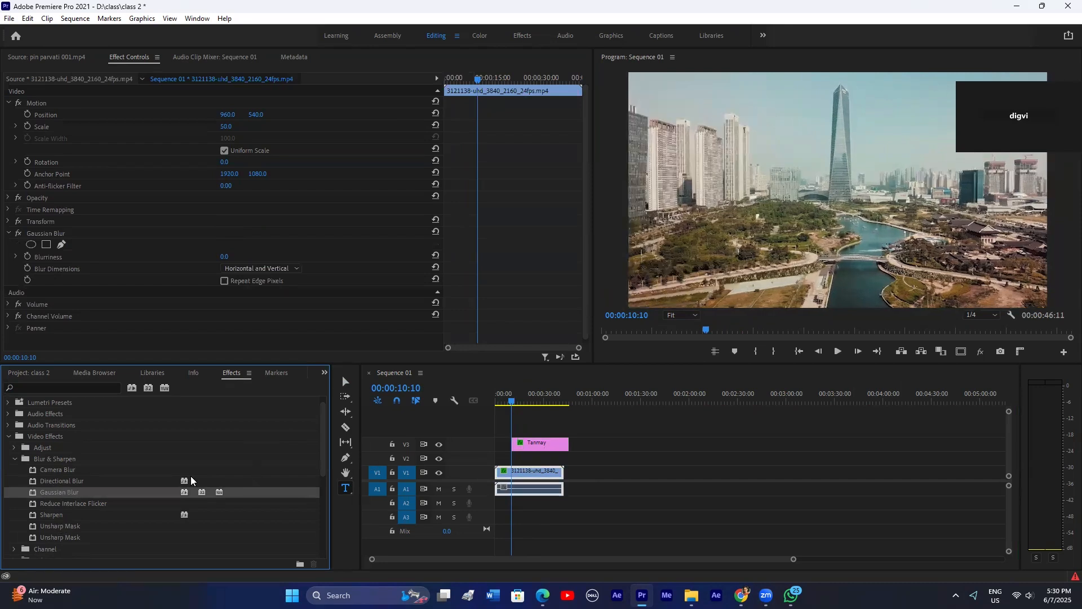
pyautogui.hotkey('ctrl', 'z')
pyautogui.moveTo(75, 471); pyautogui.dragTo(522, 472)
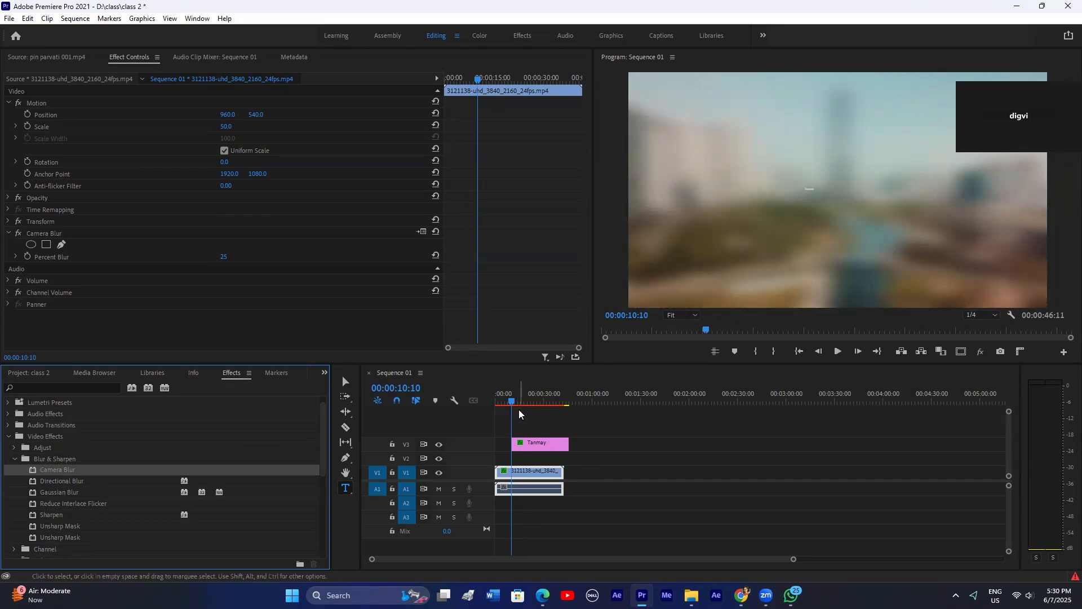
pyautogui.hotkey('ctrl', 'z')
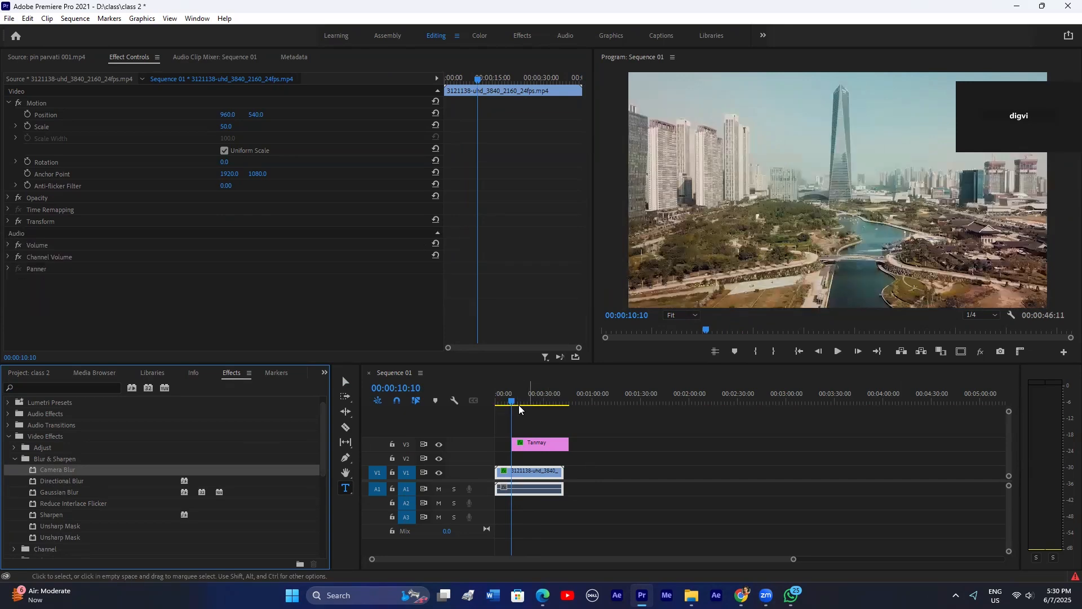
# Step: Move the title clip down to Video 2 and apply Gaussian Blur to the city clip in Video 1
pyautogui.click(563, 433)
pyautogui.moveTo(545, 444); pyautogui.dragTo(552, 458)
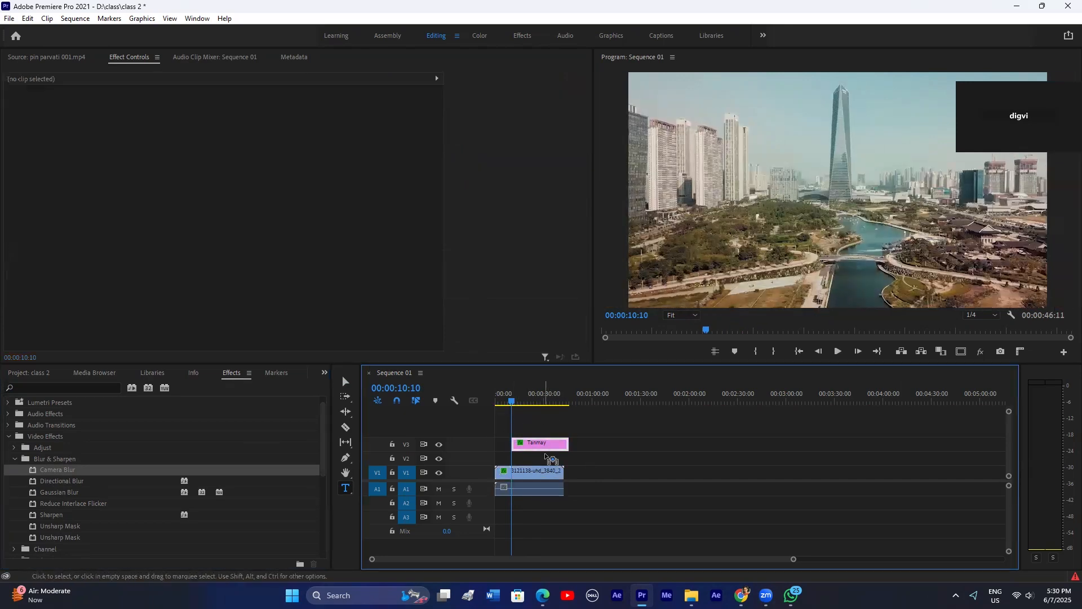
pyautogui.moveTo(60, 494); pyautogui.dragTo(515, 468)
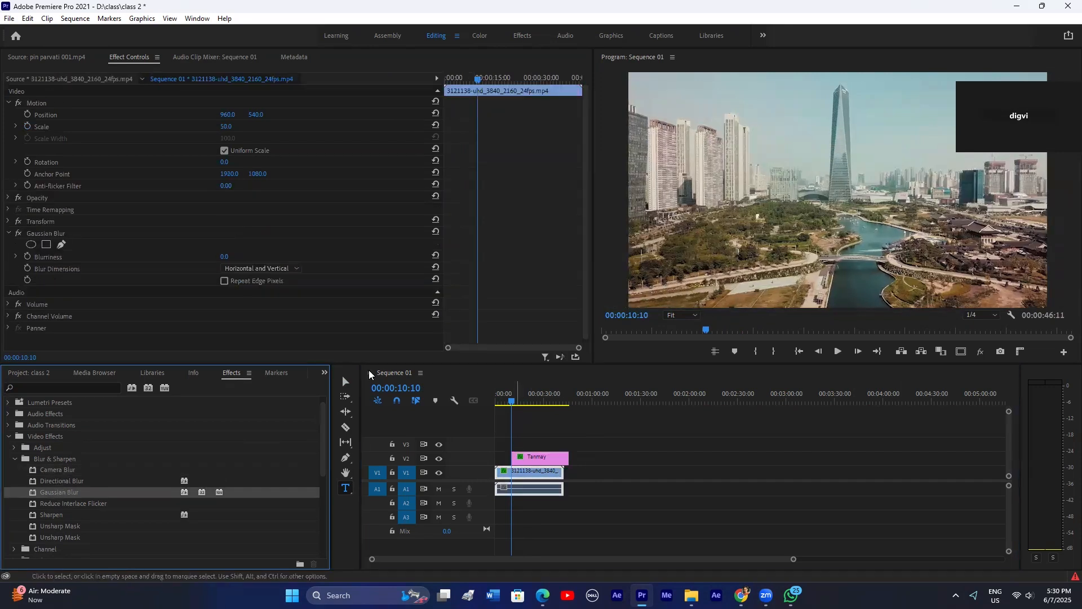
# Step: Turn on Repeat Edge Pixels for the Gaussian Blur and keyframe Blurriness from 0 at 00:00:10:10 to 99 at 00:00:15:02
pyautogui.moveTo(227, 257); pyautogui.dragTo(248, 257)
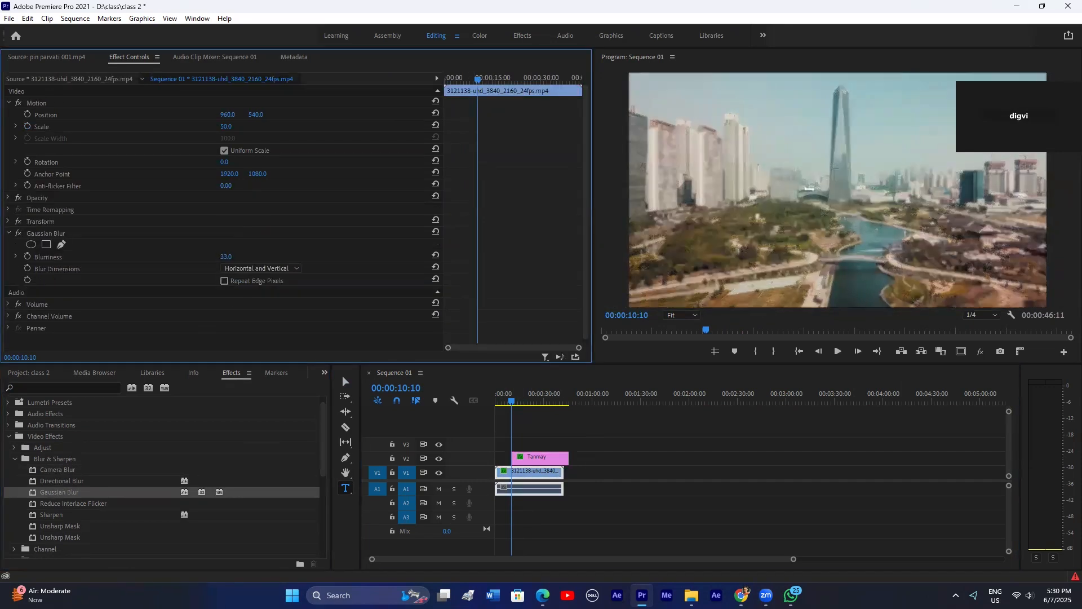
pyautogui.click(225, 281)
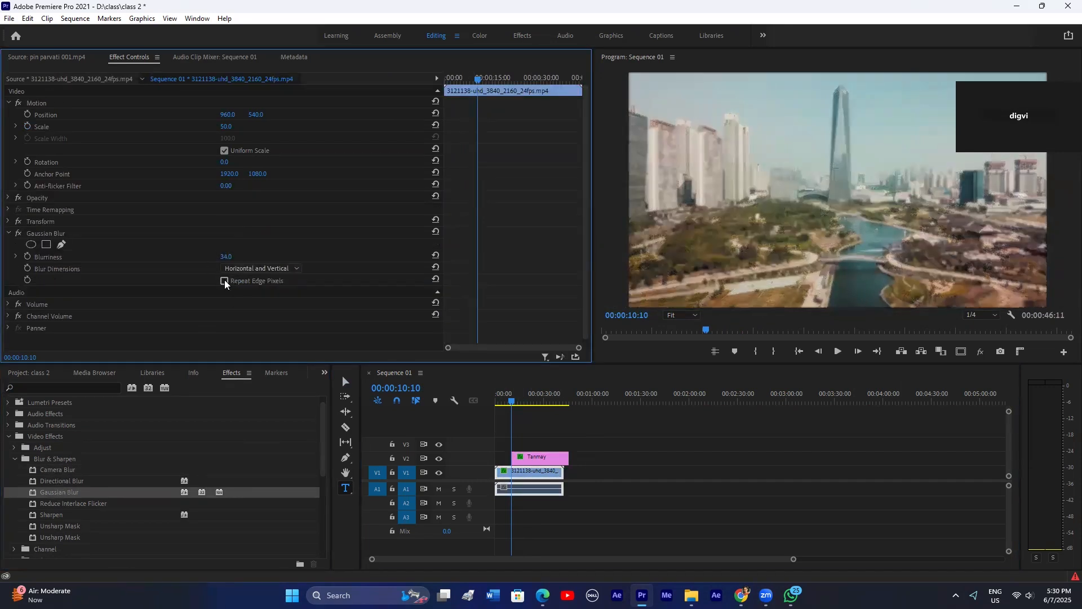
pyautogui.click(27, 256)
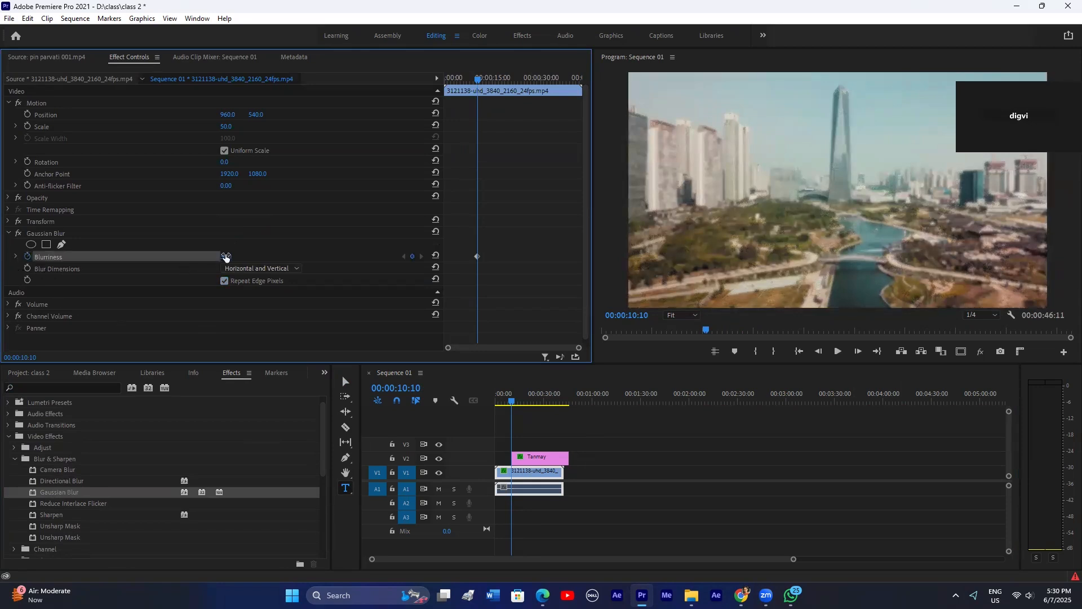
pyautogui.moveTo(226, 257); pyautogui.dragTo(205, 257)
pyautogui.moveTo(481, 79); pyautogui.dragTo(496, 80)
pyautogui.moveTo(230, 257); pyautogui.dragTo(286, 256)
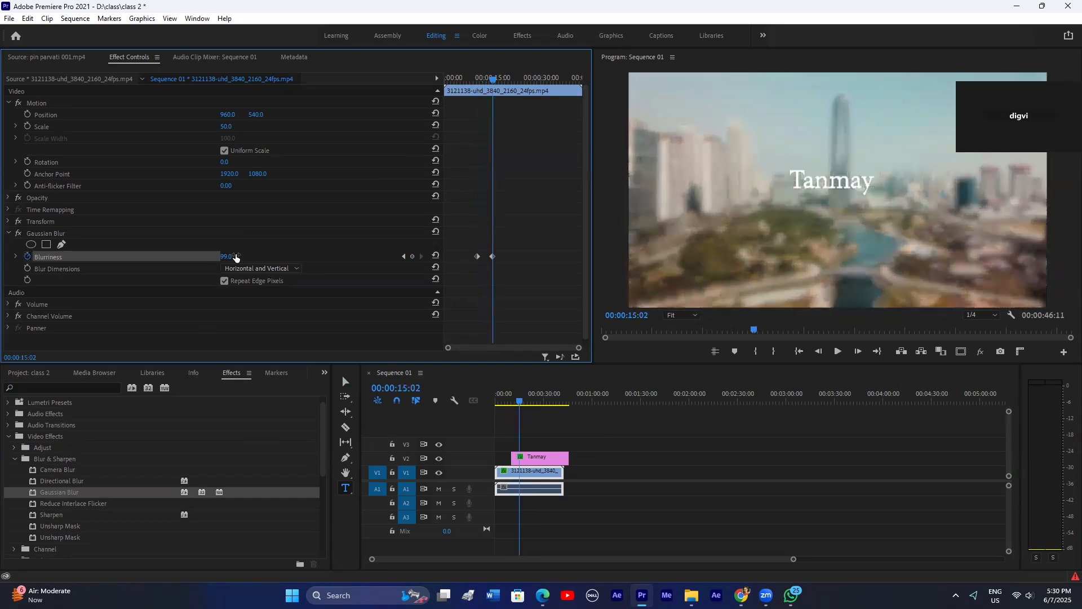
# Step: Play the sequence from the title clip's start to review the growing title and background blur
pyautogui.click(512, 403)
pyautogui.press('space')
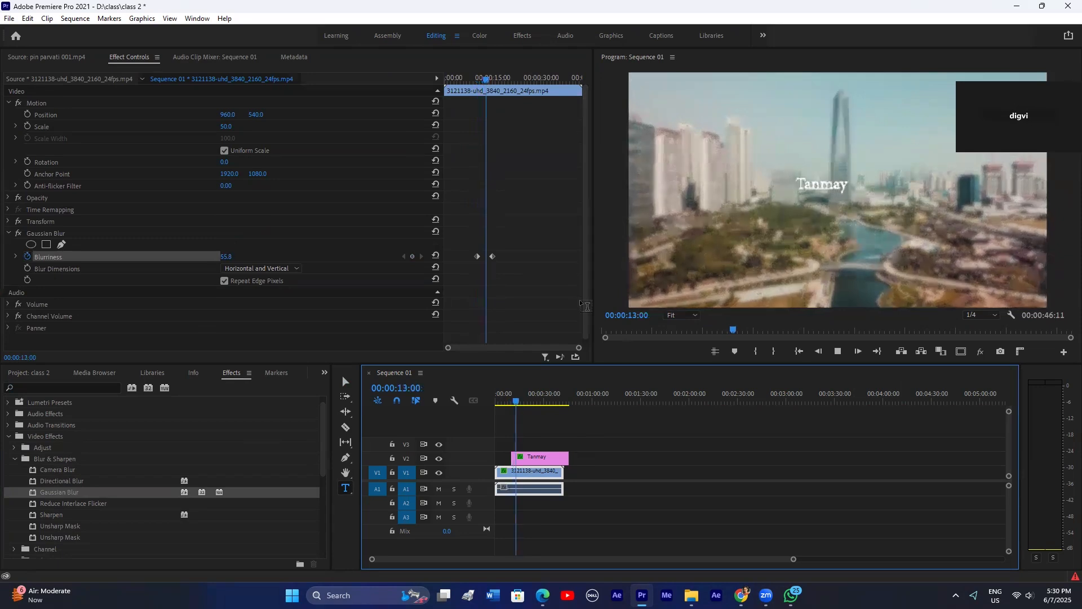
pyautogui.press('space')
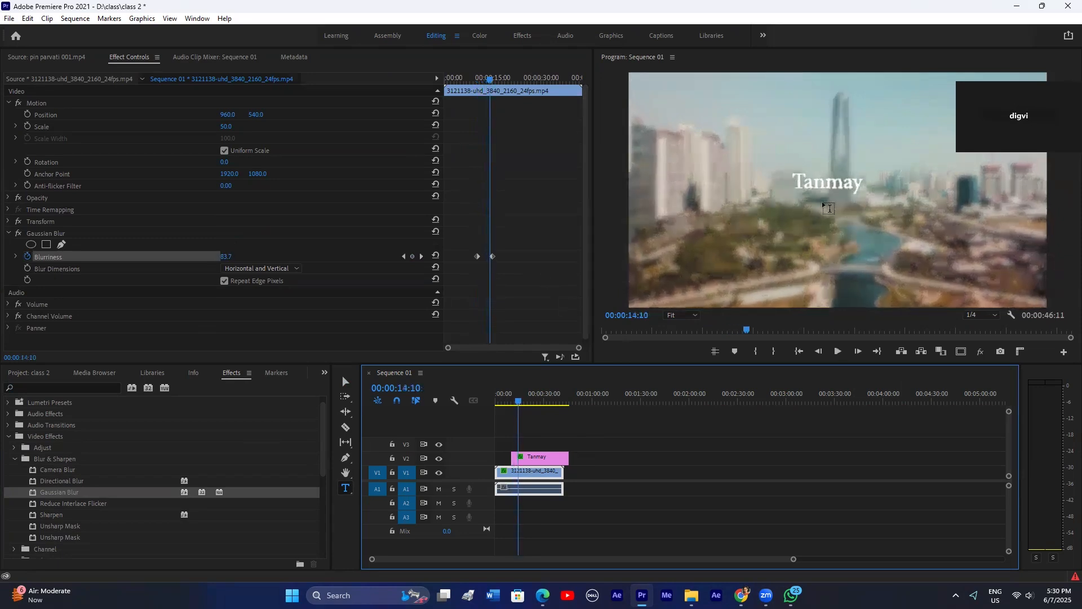
# Step: Apply Drop Shadow to the title clip with Opacity 98%, Distance 25 and Softness 37
pyautogui.click(45, 390)
pyautogui.write('drop')
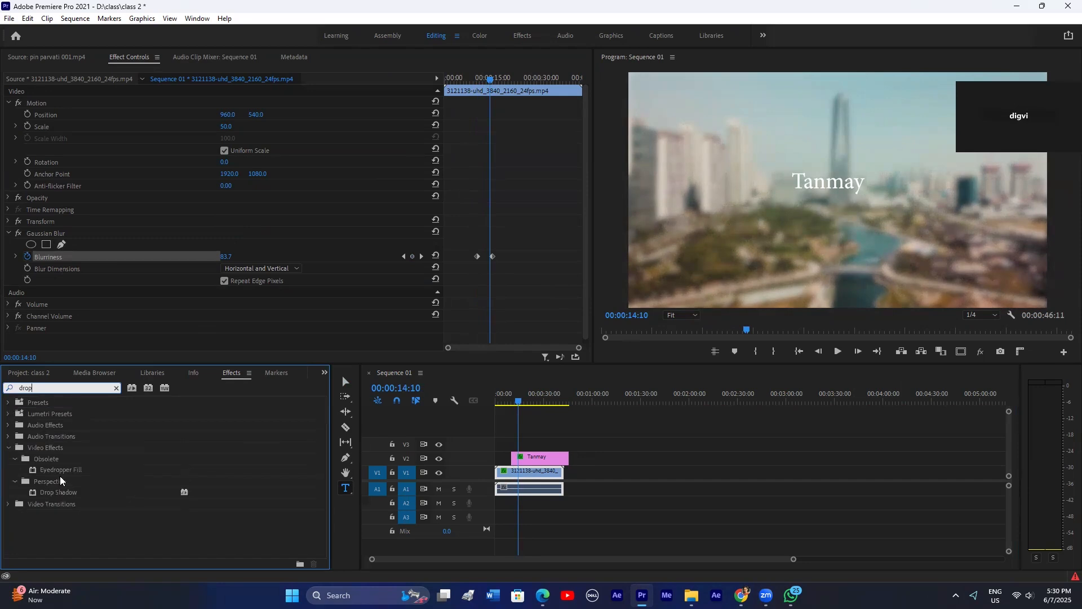
pyautogui.moveTo(56, 492); pyautogui.dragTo(937, 135)
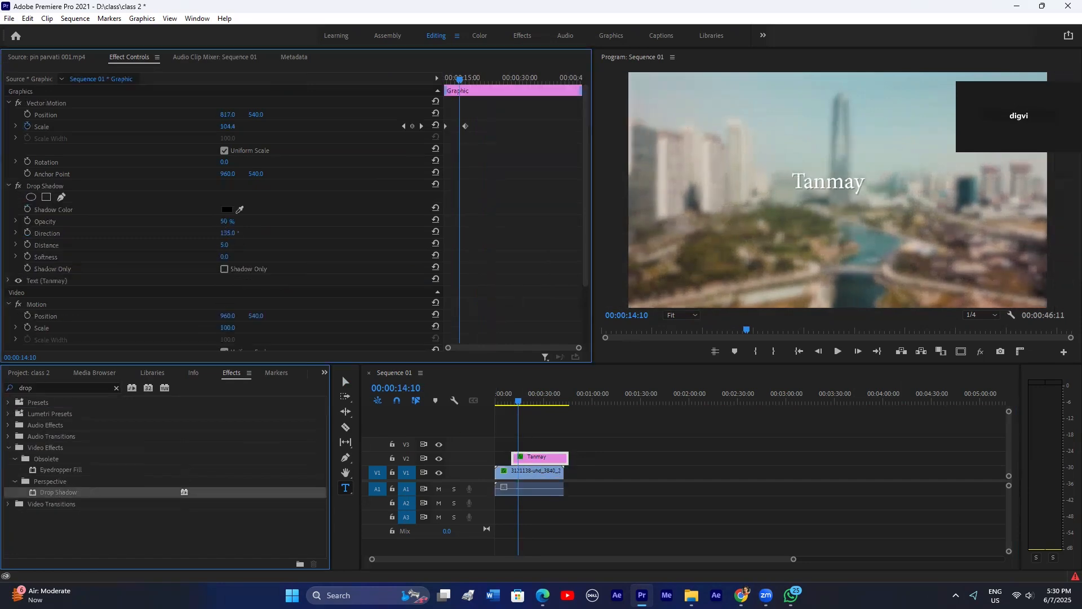
pyautogui.moveTo(225, 221); pyautogui.dragTo(236, 244)
pyautogui.moveTo(229, 257); pyautogui.dragTo(249, 257)
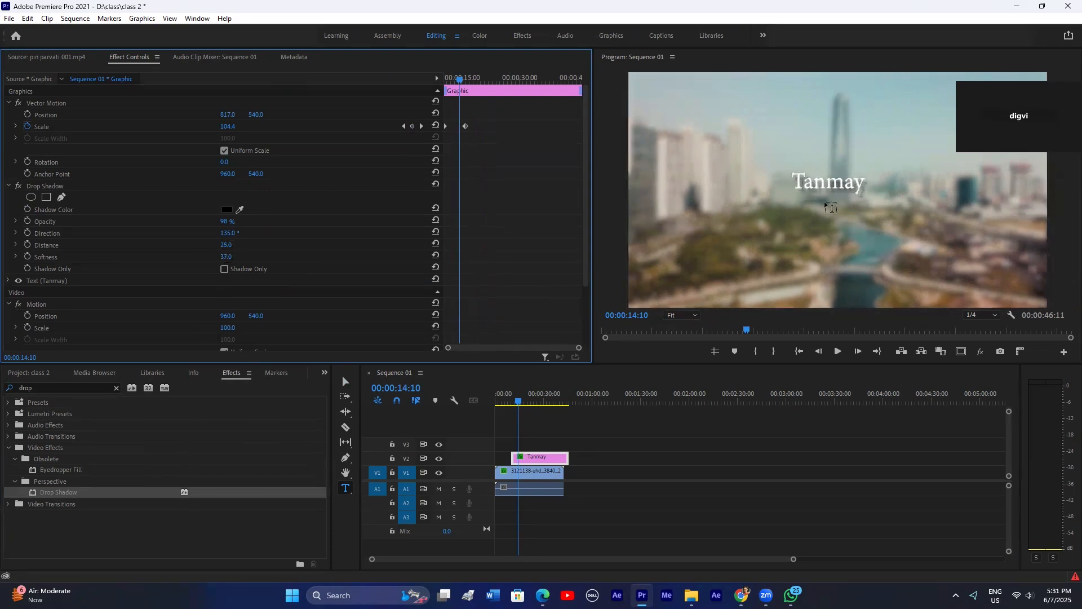
# Step: Delete the title clip on Video 2 and remove the Gaussian Blur effect from the city clip
pyautogui.click(536, 457)
pyautogui.press('Delete')
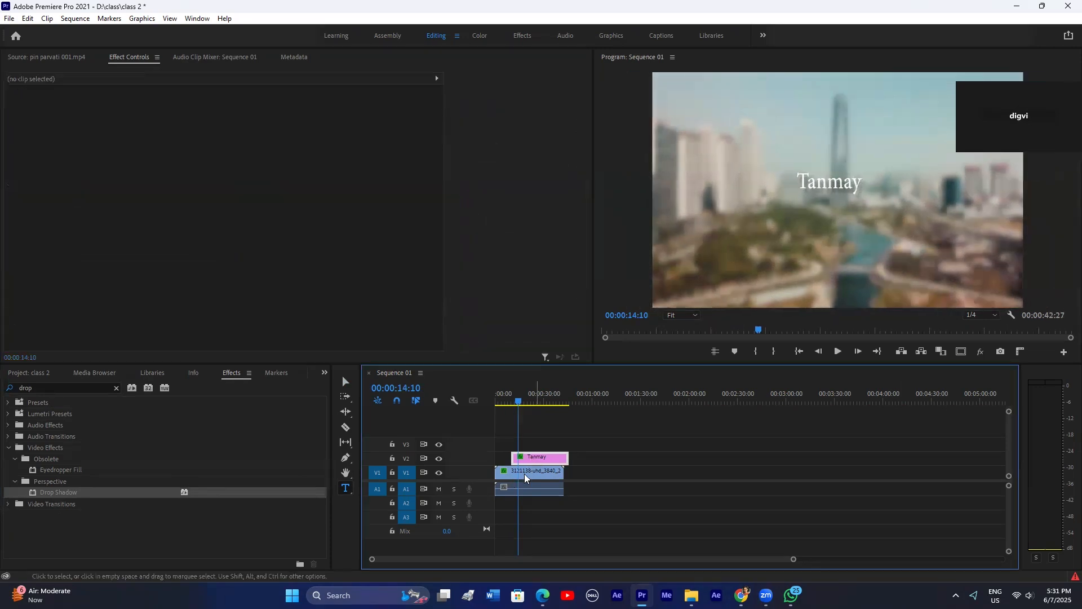
pyautogui.click(524, 475)
pyautogui.click(117, 387)
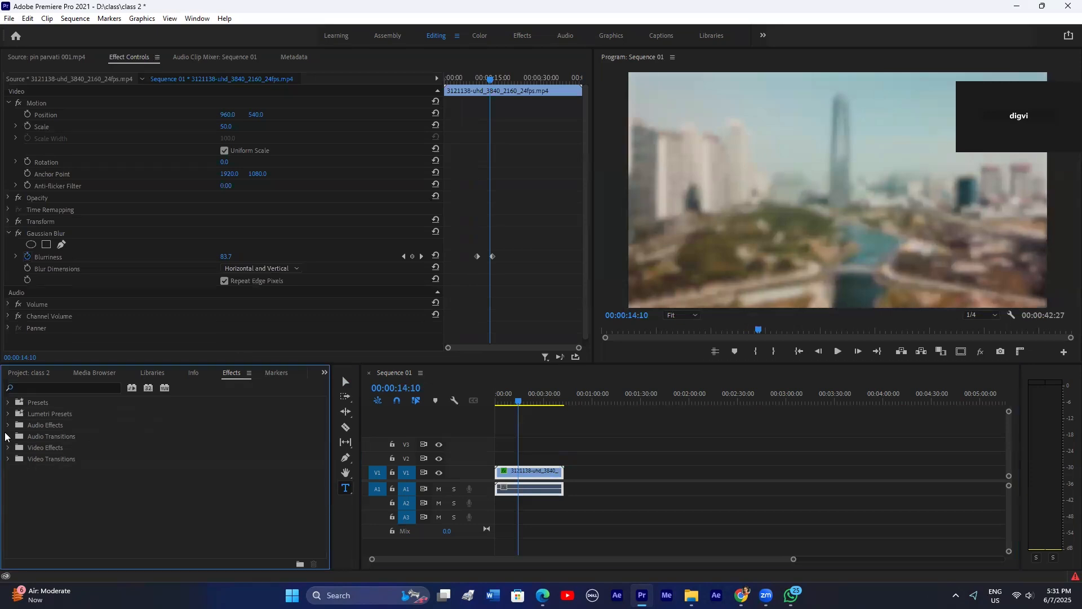
pyautogui.click(8, 447)
pyautogui.scroll(-1, 135, 477)
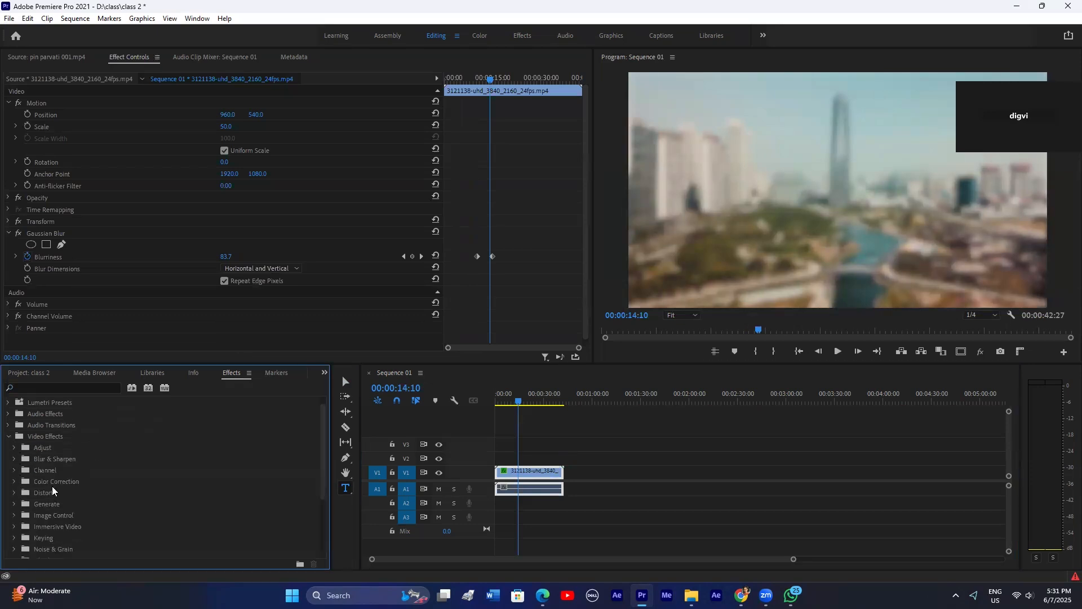
pyautogui.click(15, 493)
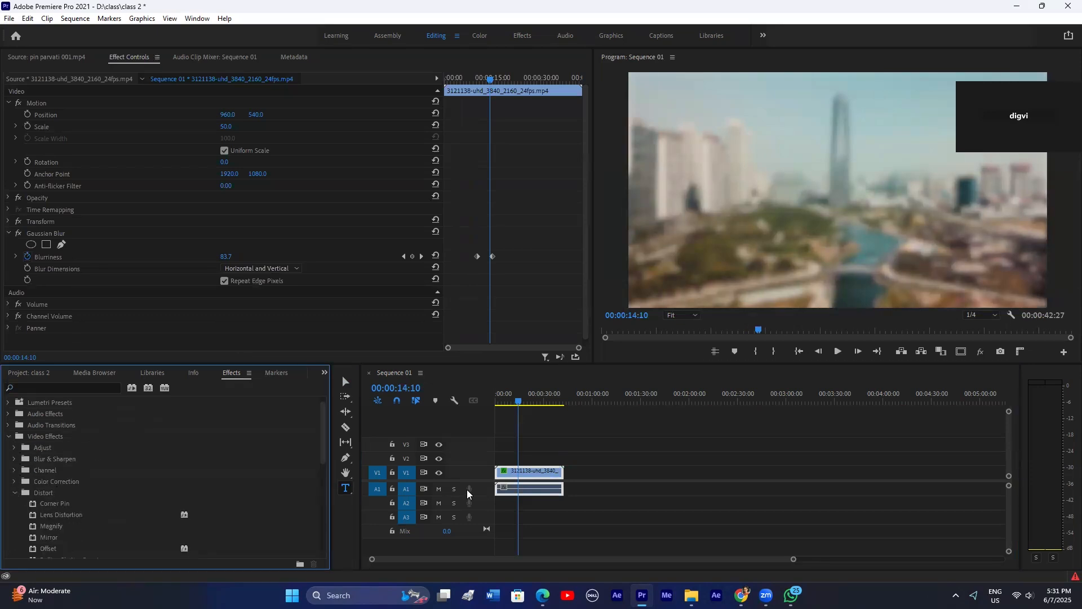
pyautogui.click(60, 233)
pyautogui.press('Delete')
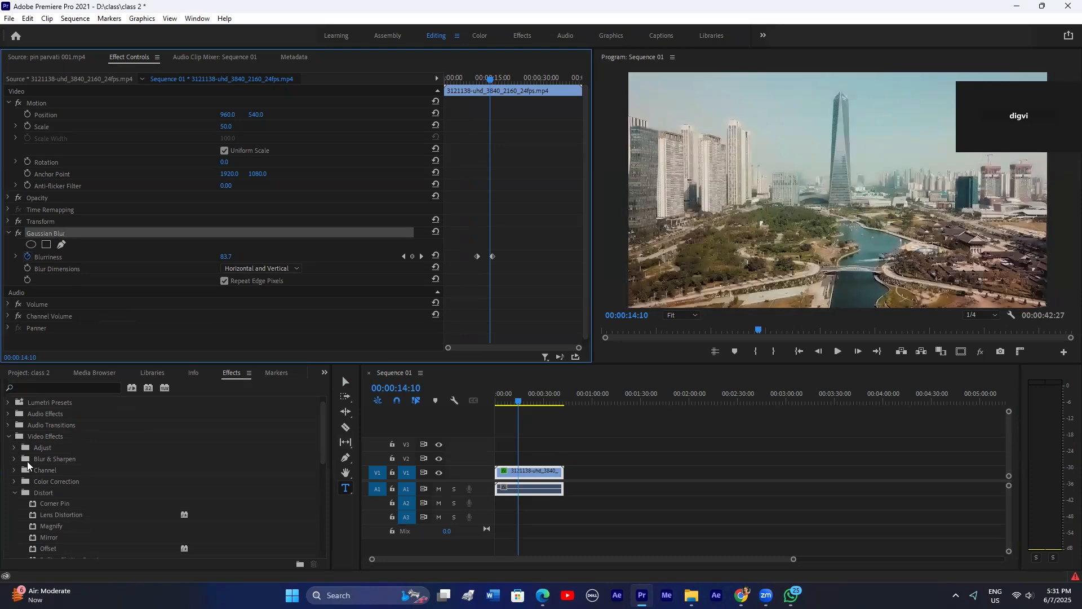
# Step: Apply Lens Distortion to the city clip and set its Curvature to -14
pyautogui.scroll(-3, 67, 528)
pyautogui.scroll(-1, 67, 527)
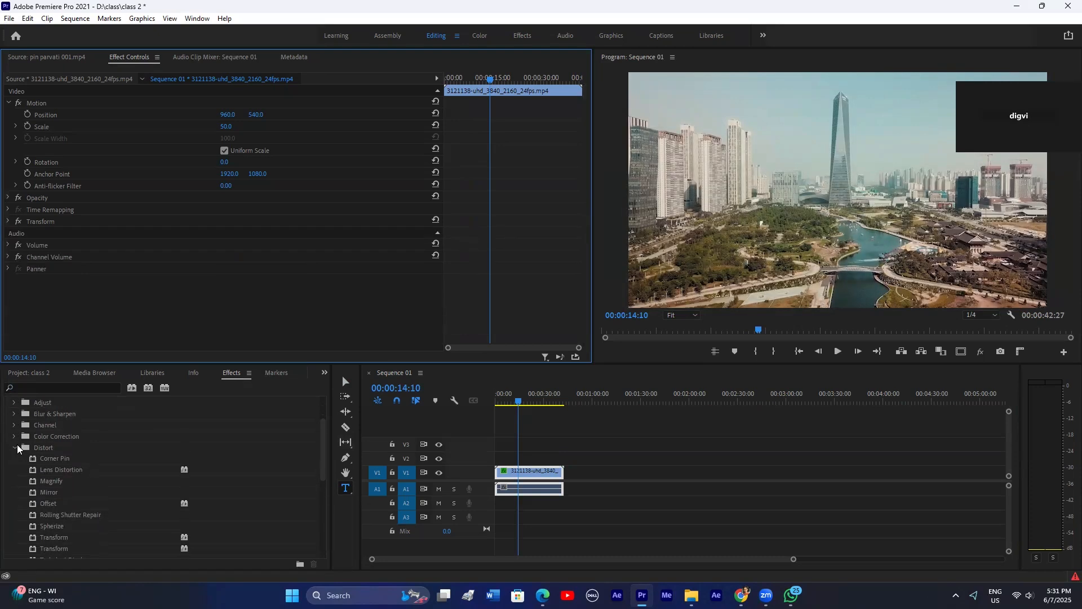
pyautogui.moveTo(51, 473); pyautogui.dragTo(516, 474)
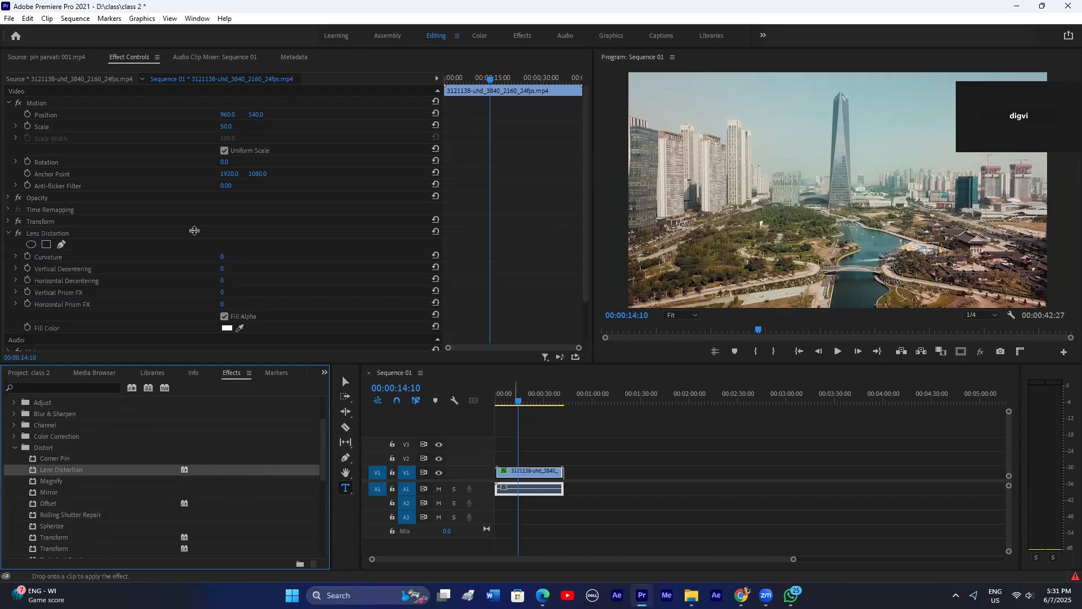
pyautogui.moveTo(222, 256); pyautogui.dragTo(215, 256)
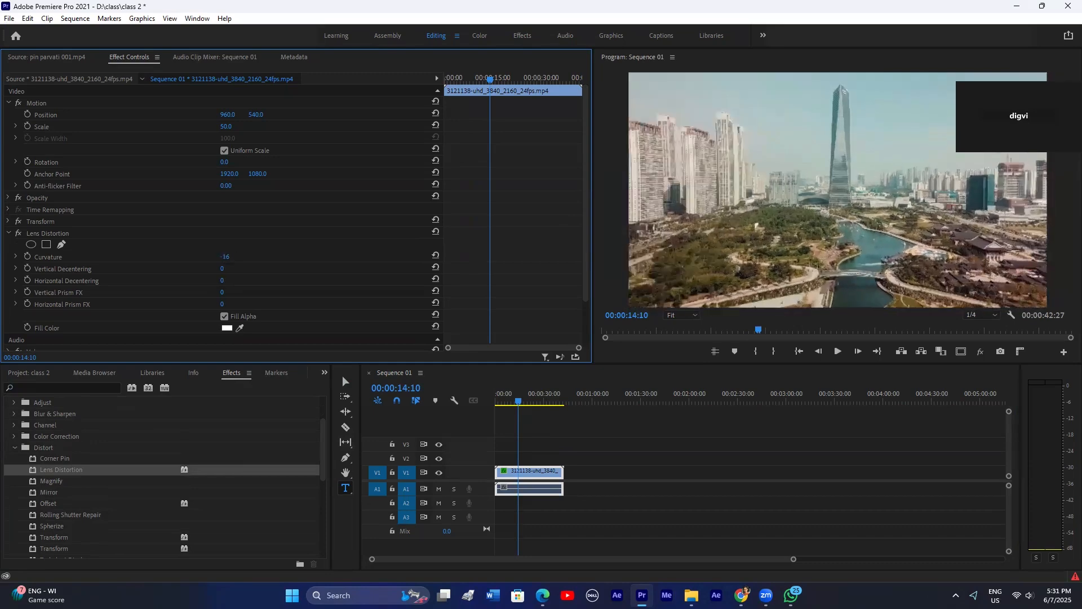
# Step: Try keyframing Vertical Decentering from 0 at 00:00:08:02 to 4 at 00:00:11:17, and remove Lens Distortion from the city clip
pyautogui.click(471, 81)
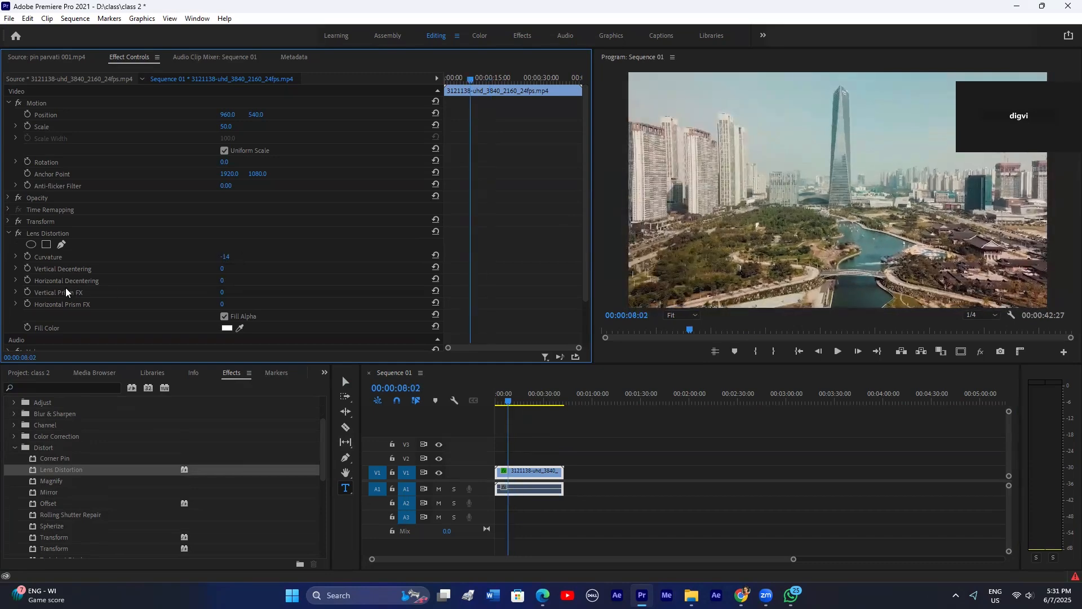
pyautogui.click(27, 269)
pyautogui.click(482, 78)
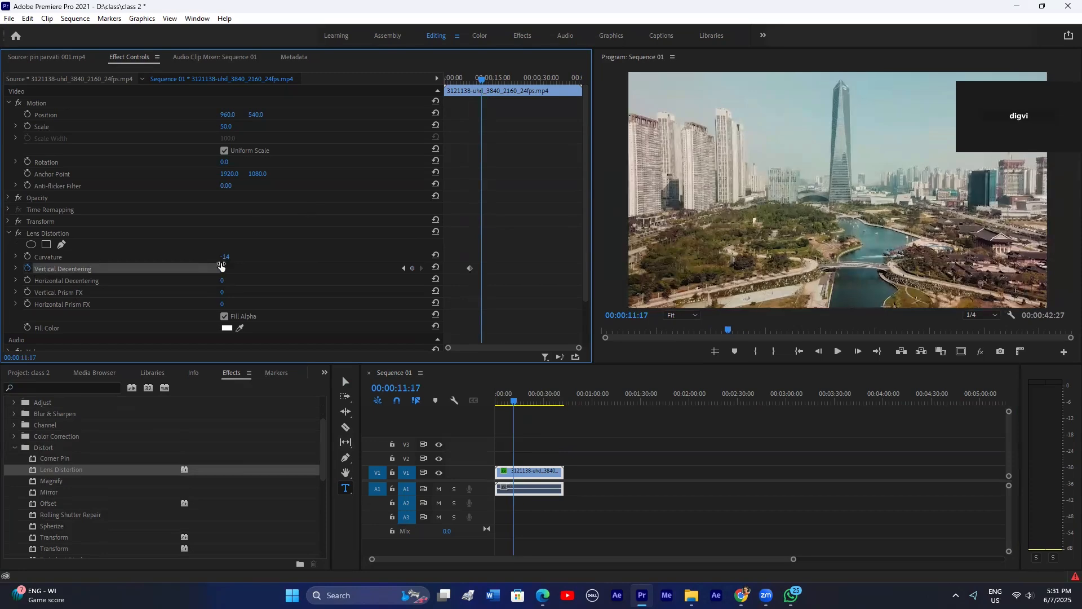
pyautogui.moveTo(230, 271); pyautogui.dragTo(227, 270)
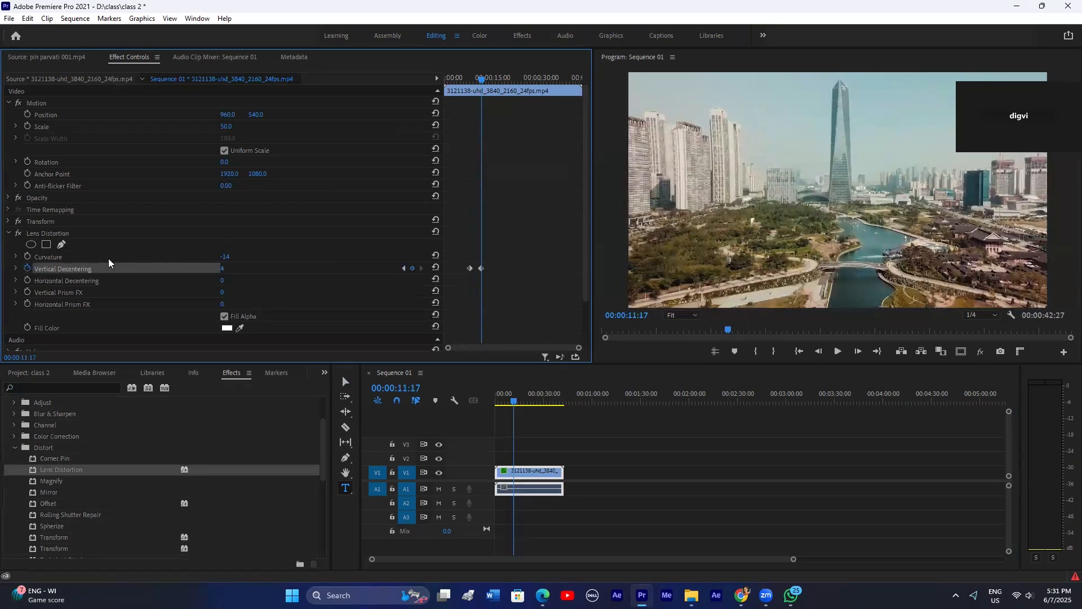
pyautogui.moveTo(480, 79); pyautogui.dragTo(478, 84)
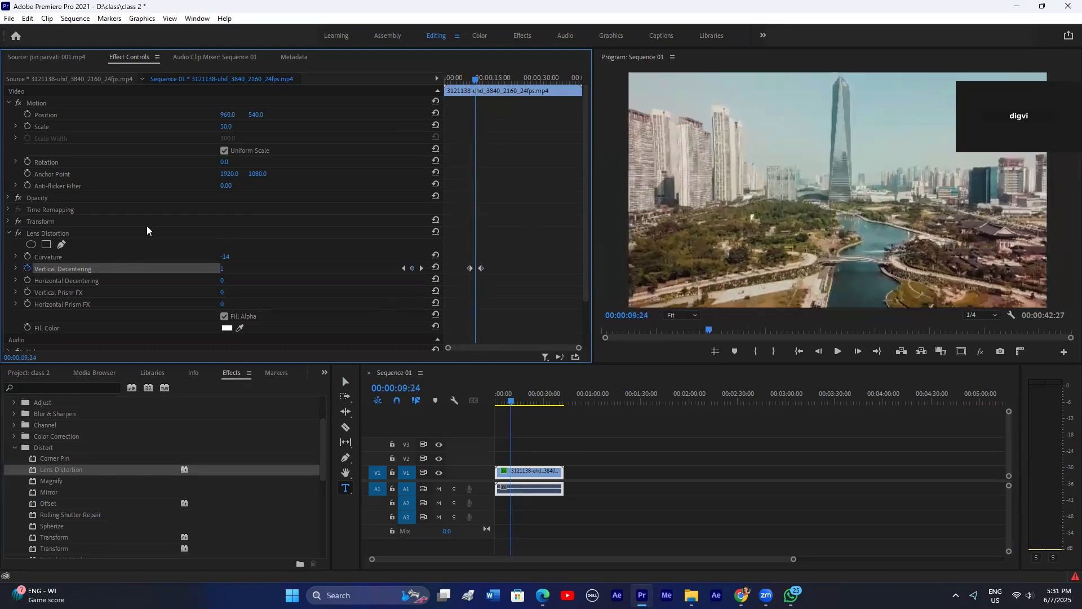
pyautogui.click(58, 234)
pyautogui.press('Delete')
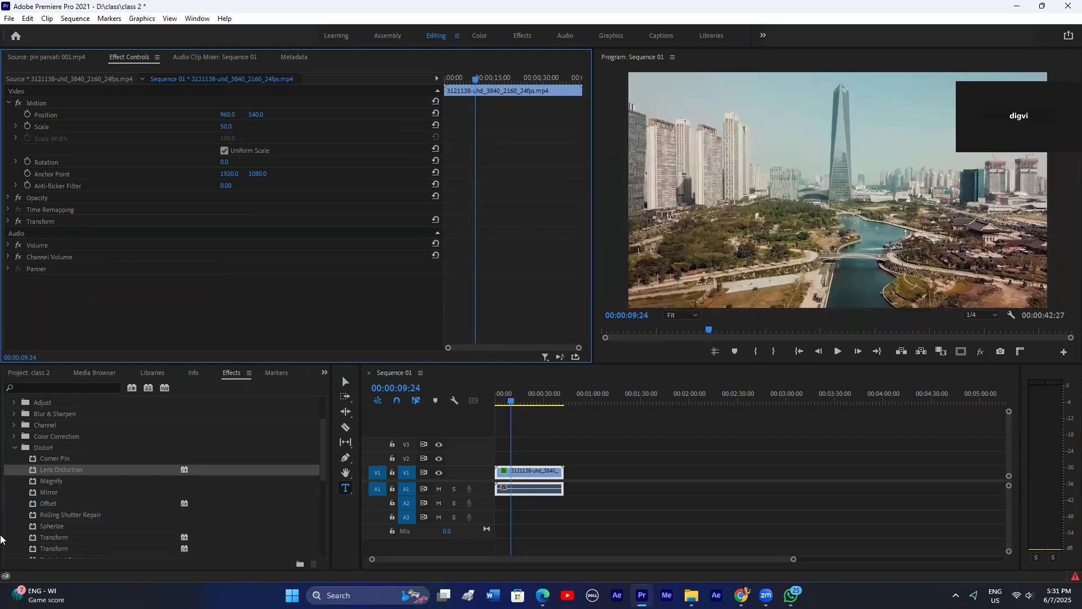
# Step: Try Wave Warp on the city clip with Triangle waves, Wave Height 69, Wave Width 237 and Direction 48°, and remove the effect
pyautogui.scroll(-2, 49, 500)
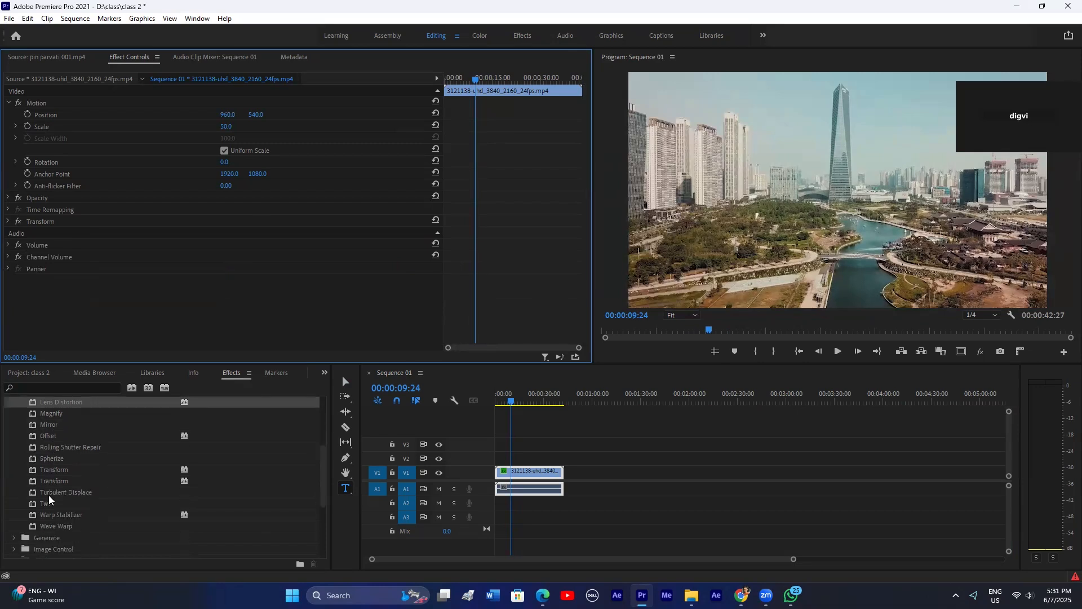
pyautogui.moveTo(189, 503); pyautogui.dragTo(524, 472)
pyautogui.moveTo(224, 268); pyautogui.dragTo(245, 281)
pyautogui.click(237, 256)
pyautogui.click(248, 290)
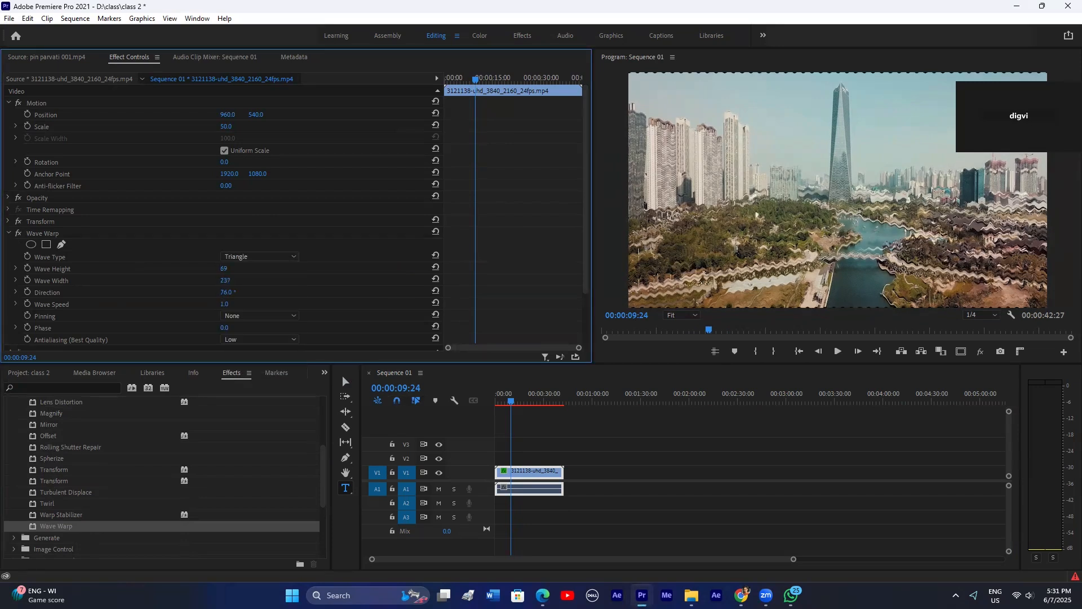
pyautogui.scroll(-1, 230, 294)
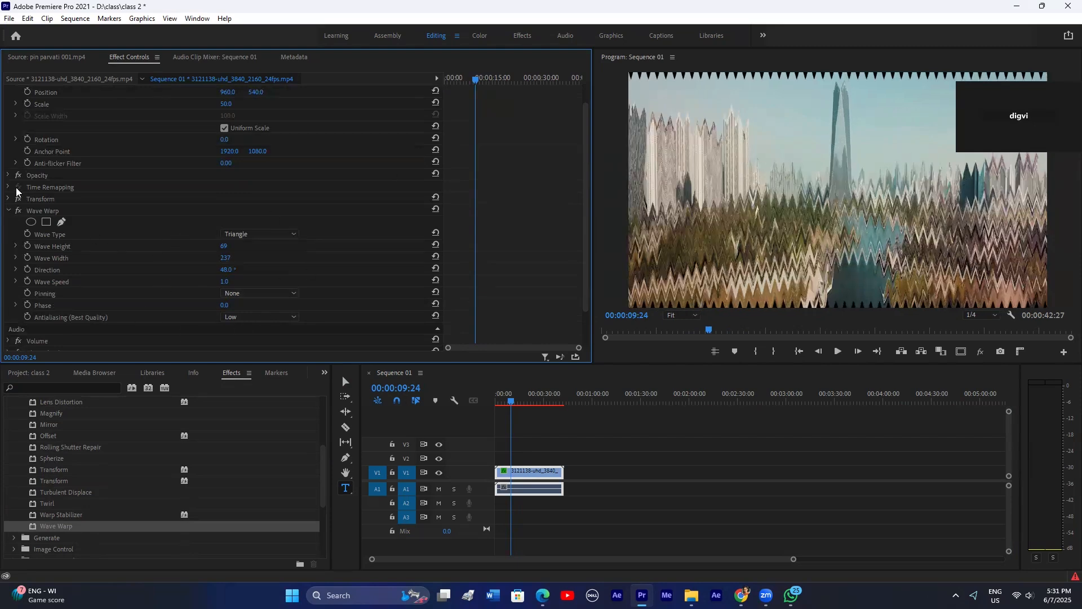
pyautogui.click(40, 209)
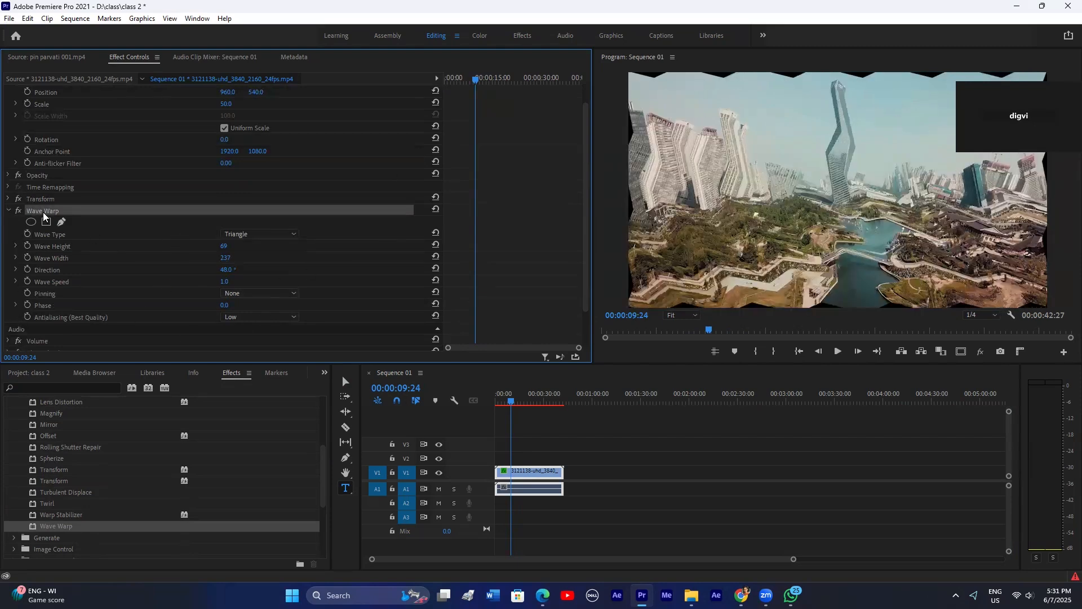
pyautogui.press('Delete')
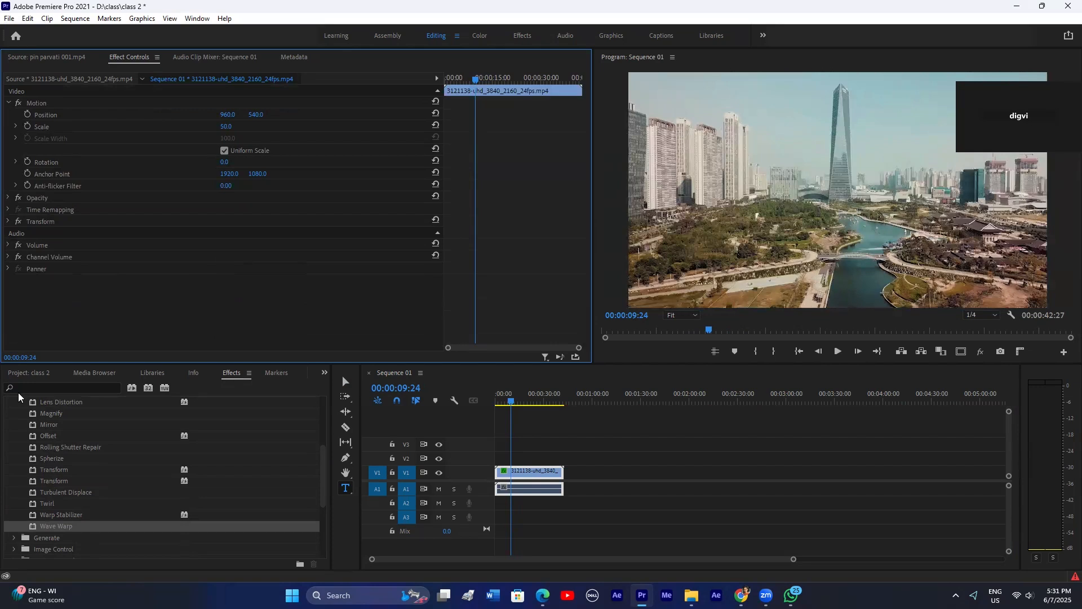
pyautogui.scroll(1, 67, 484)
pyautogui.click(12, 414)
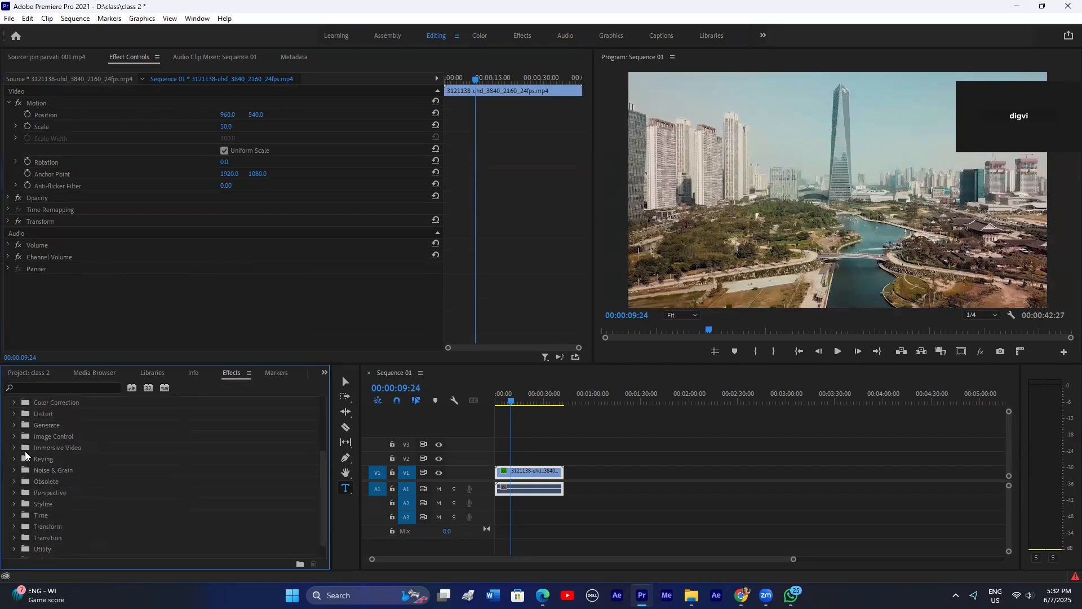
pyautogui.click(14, 471)
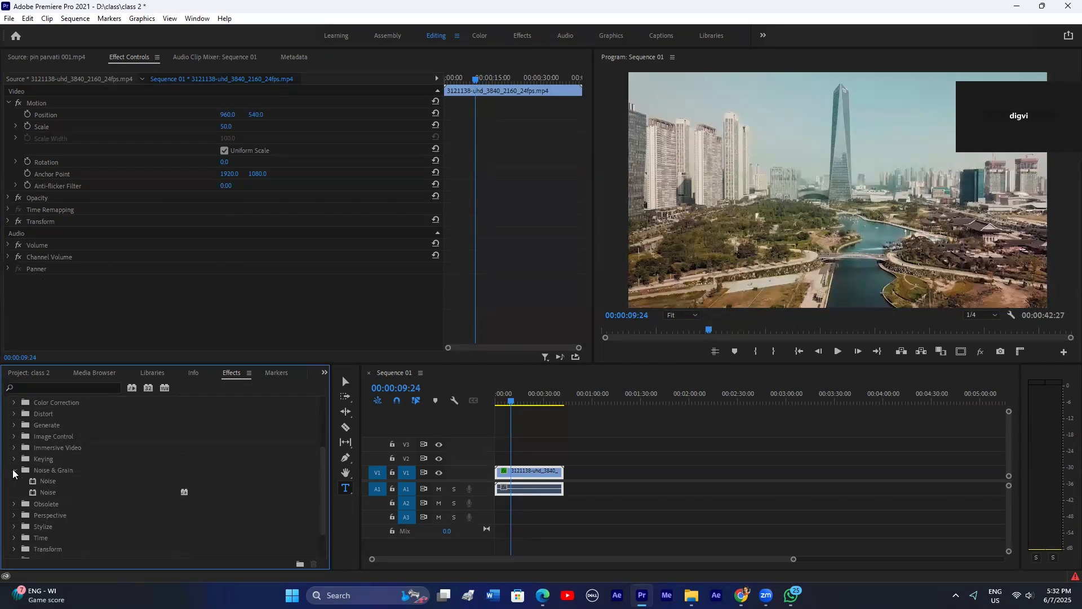
pyautogui.click(13, 471)
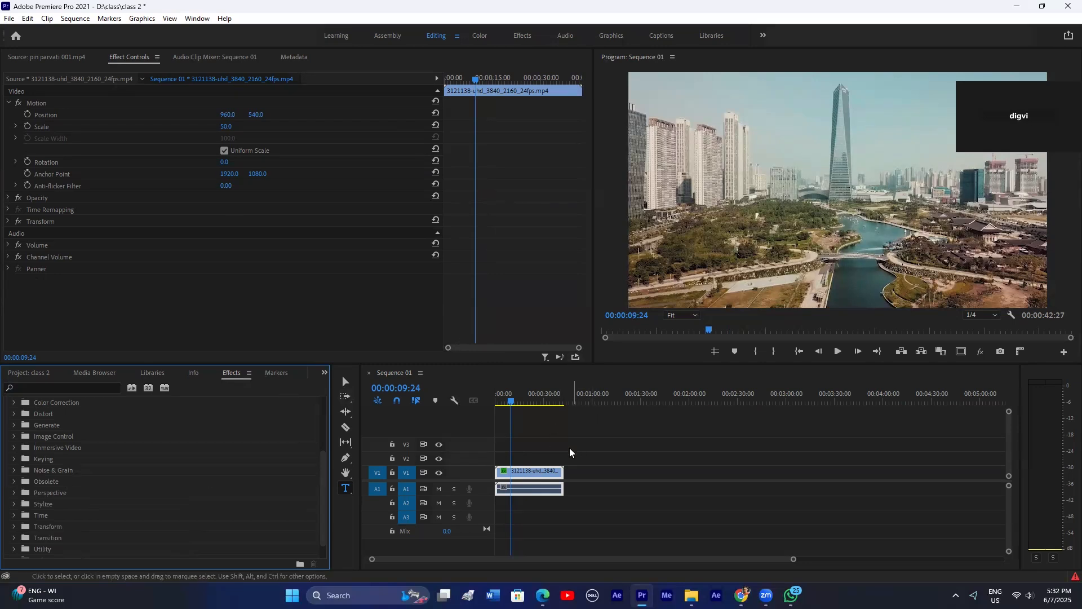
# Step: Hide Video 1 and draw a closed four-point shape with one curved corner using the Pen tool at 00:00:09:24
pyautogui.click(441, 473)
pyautogui.press('p')
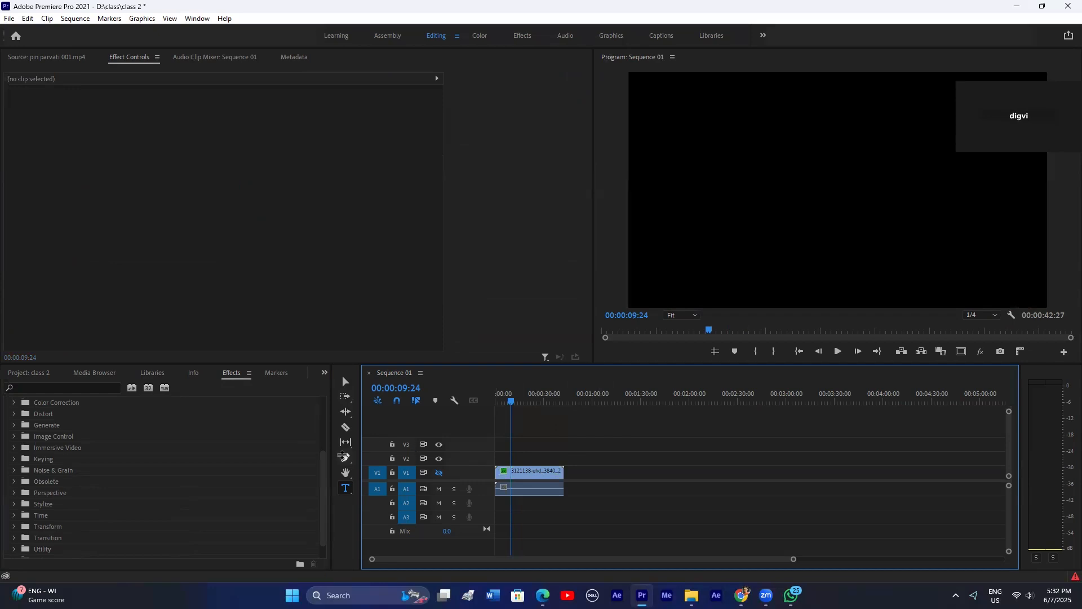
pyautogui.click(831, 115)
pyautogui.click(752, 205)
pyautogui.click(841, 246)
pyautogui.moveTo(944, 190); pyautogui.dragTo(941, 178)
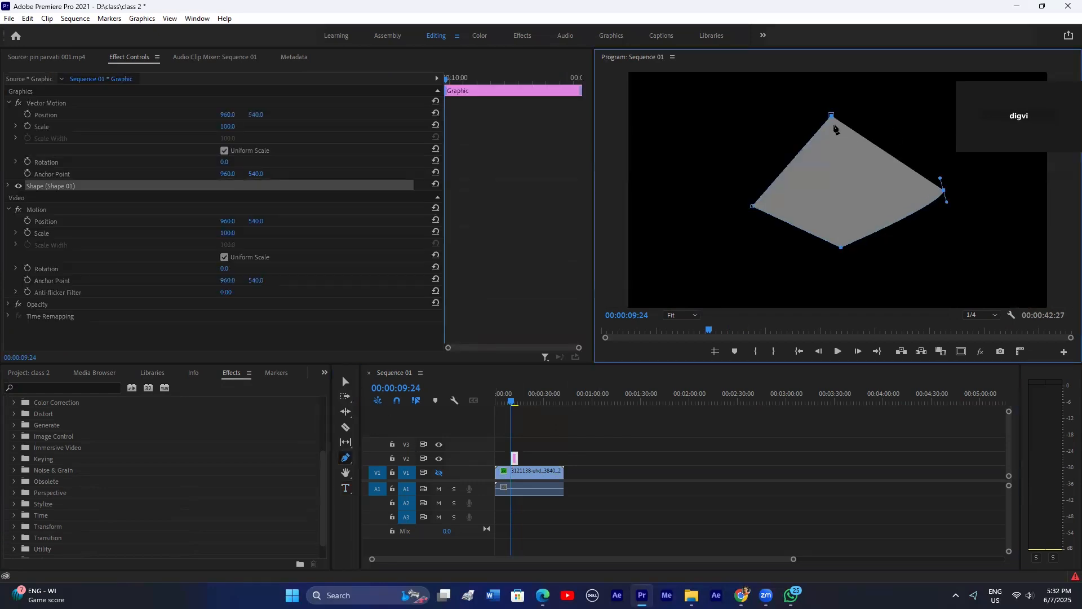
pyautogui.click(831, 116)
pyautogui.click(580, 435)
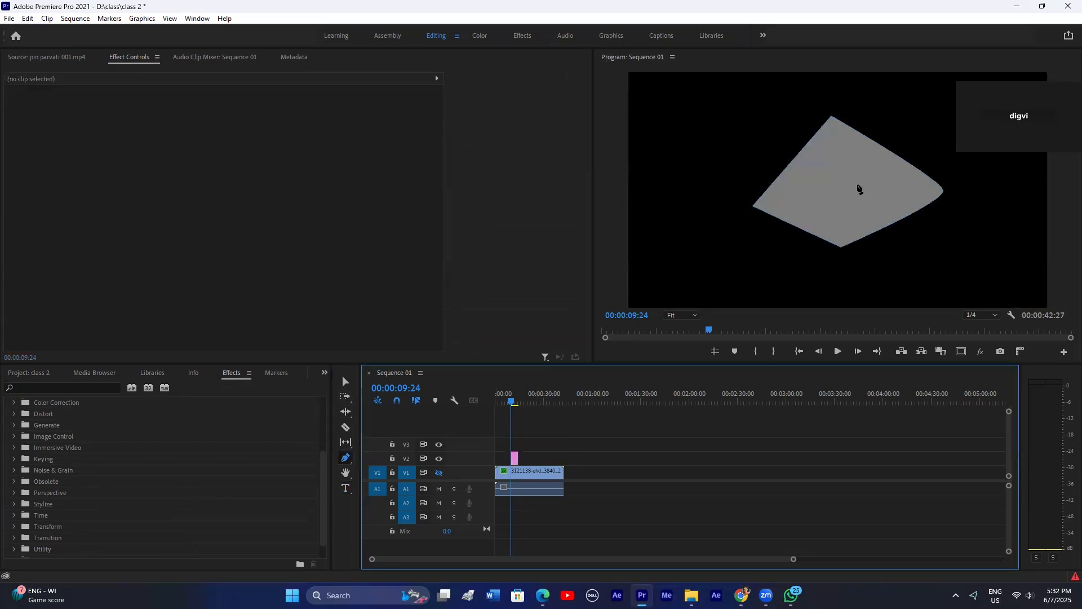
# Step: Try the Noise effect on the shape clip with a raised Amount of Noise, and remove the effect
pyautogui.click(684, 316)
pyautogui.click(681, 378)
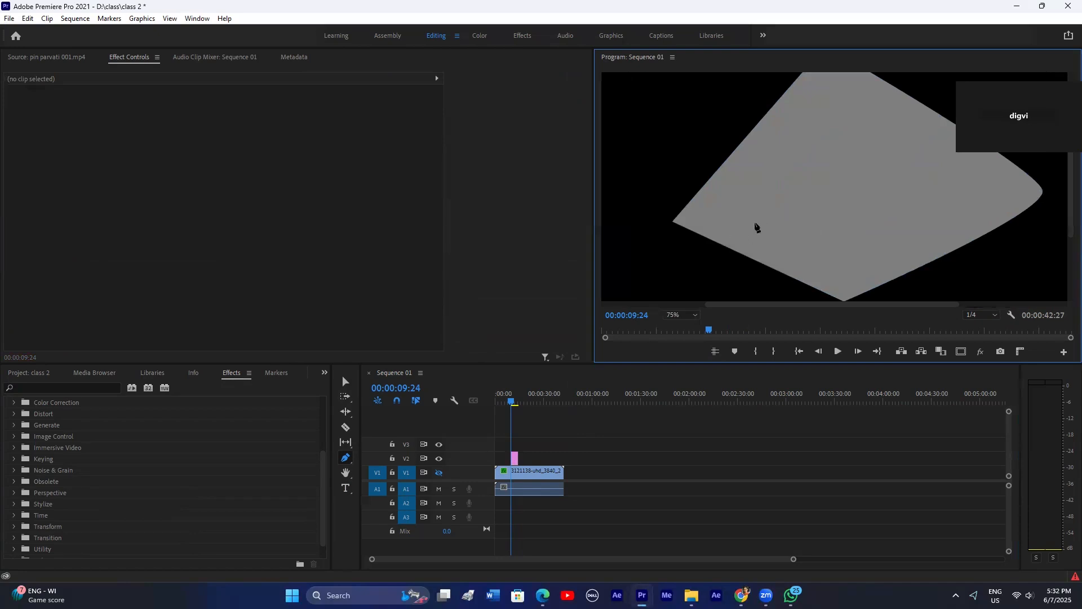
pyautogui.click(688, 314)
pyautogui.click(682, 326)
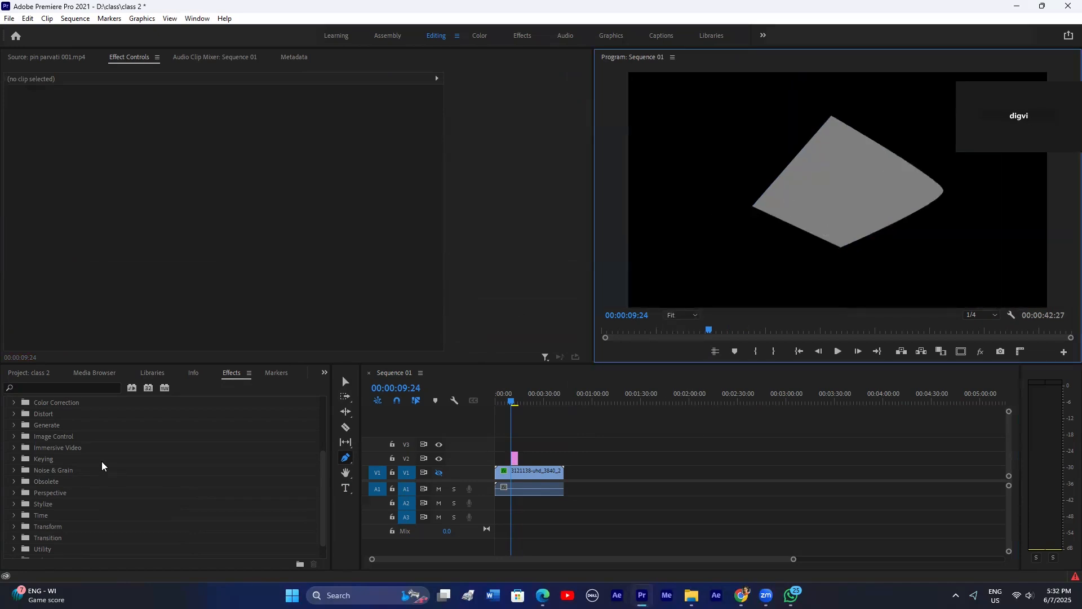
pyautogui.doubleClick(50, 471)
pyautogui.moveTo(50, 481); pyautogui.dragTo(515, 457)
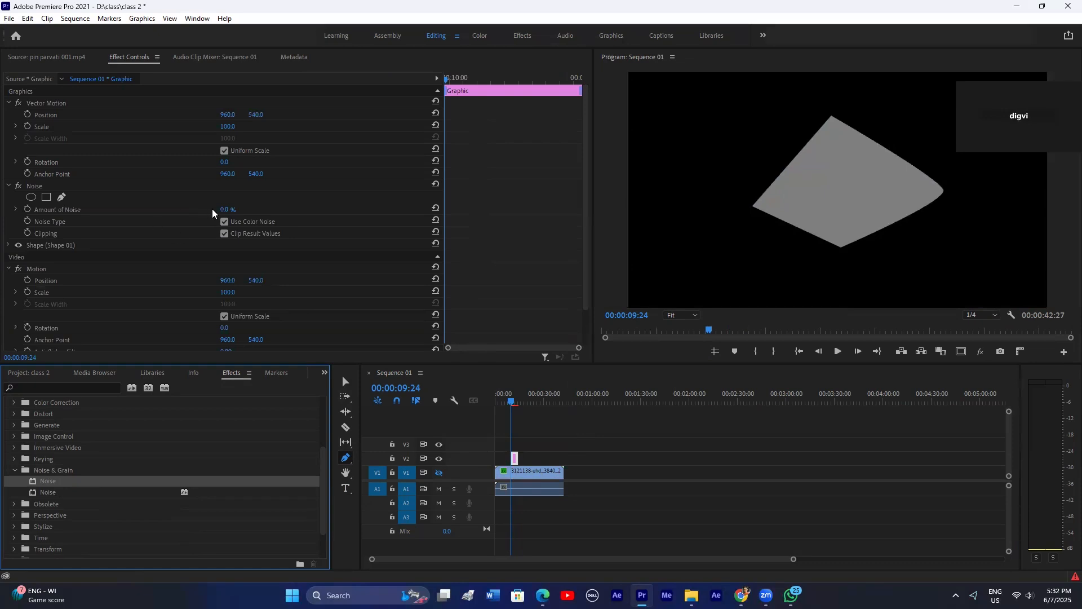
pyautogui.moveTo(225, 209); pyautogui.dragTo(237, 209)
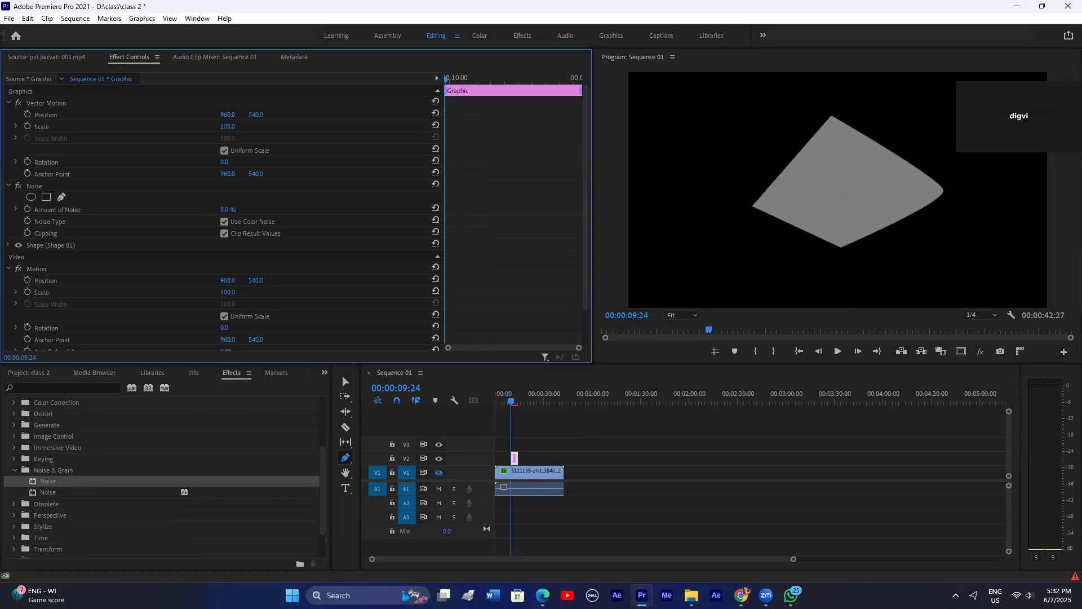
pyautogui.click(54, 187)
pyautogui.press('Delete')
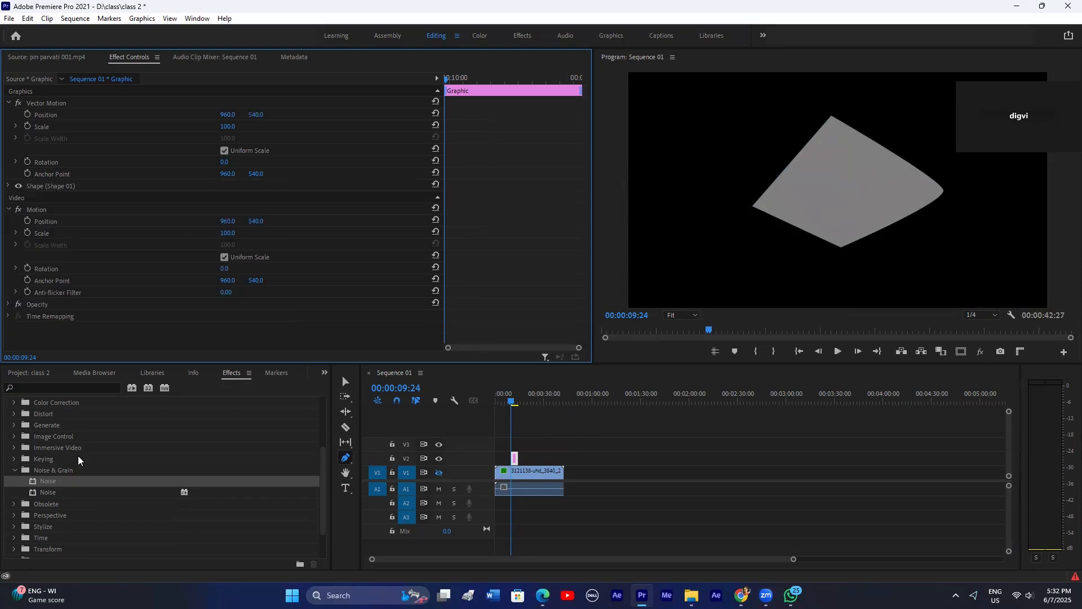
# Step: Search the effects for "deno" and clear the search
pyautogui.click(15, 471)
pyautogui.click(42, 389)
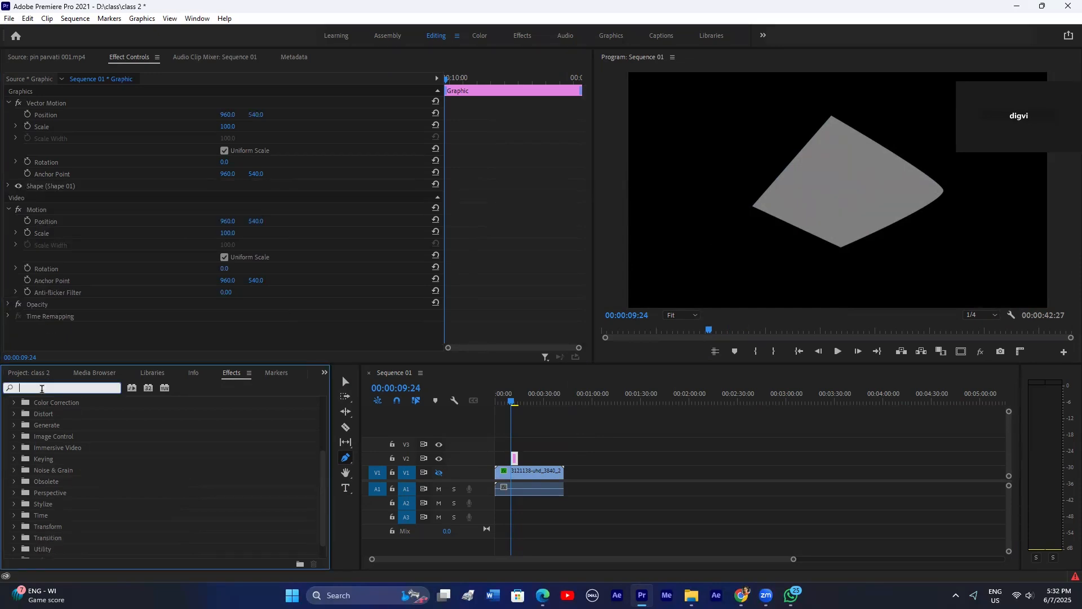
pyautogui.write('deno')
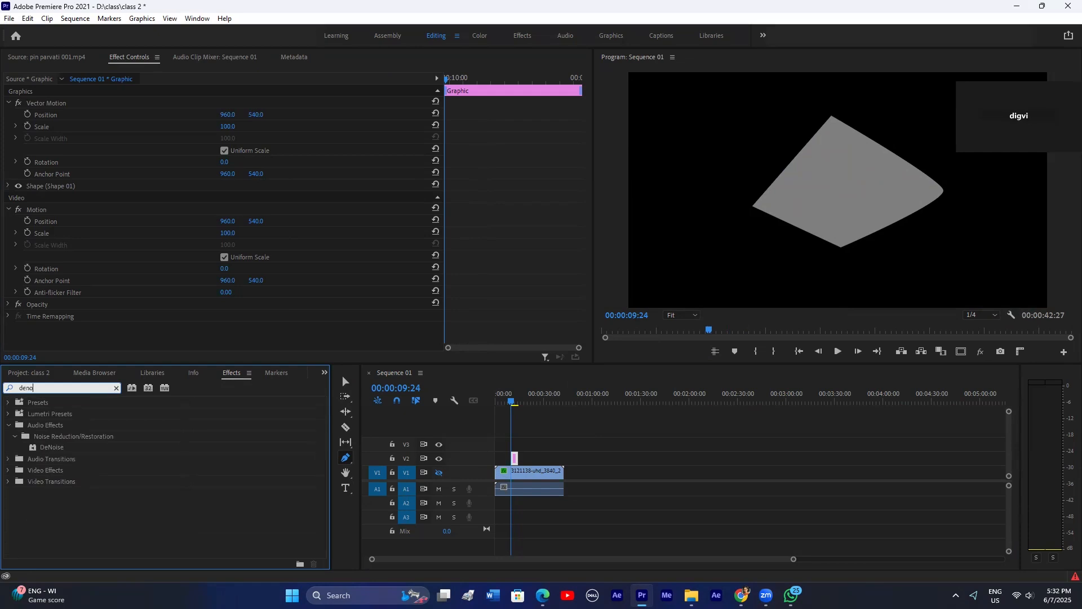
pyautogui.click(116, 388)
# Step: Expand the Video Effects group and browse through its categories
pyautogui.click(8, 437)
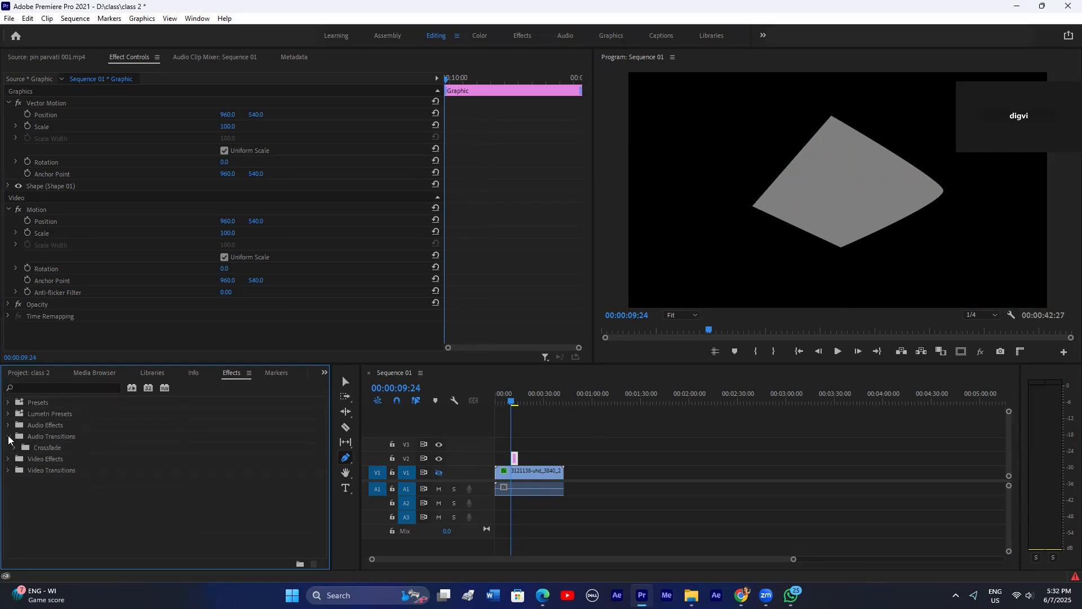
pyautogui.click(8, 437)
pyautogui.click(8, 448)
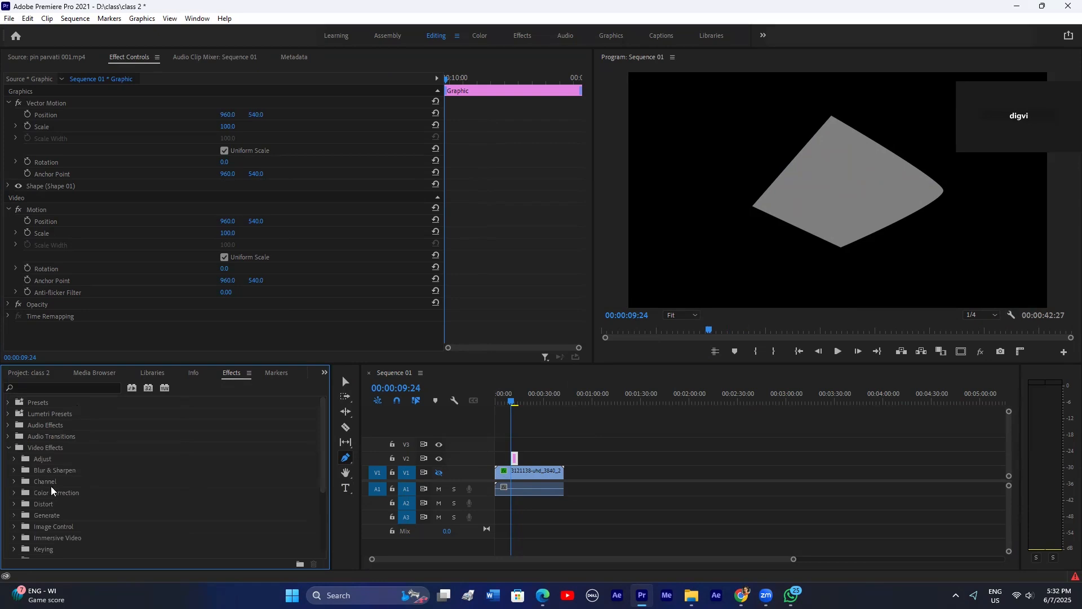
pyautogui.scroll(-2, 50, 484)
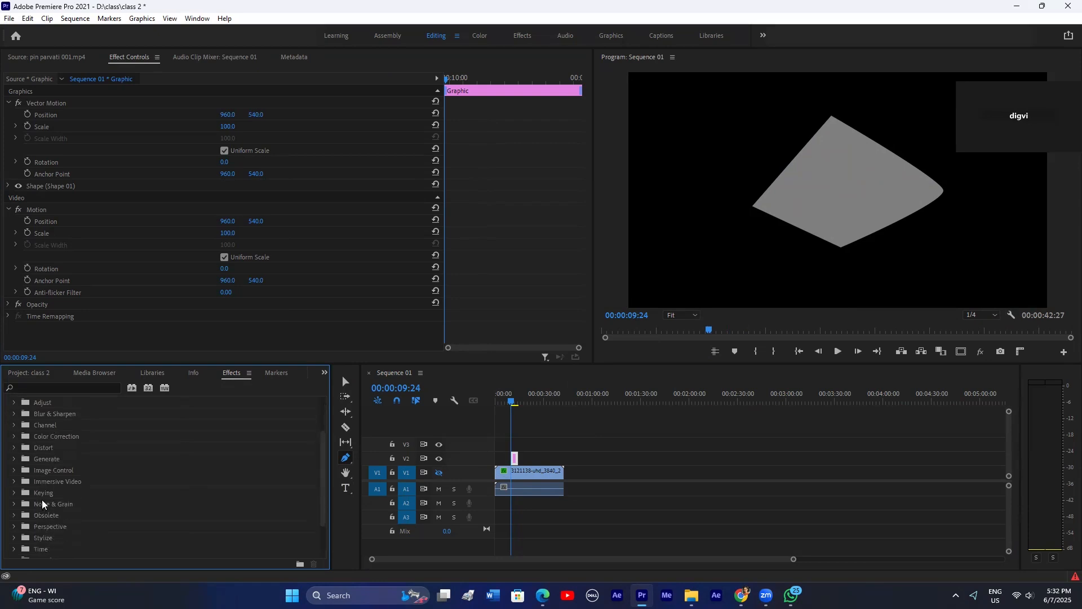
# Step: Collapse the Video Effects folder in the effects list
pyautogui.scroll(-1, 44, 447)
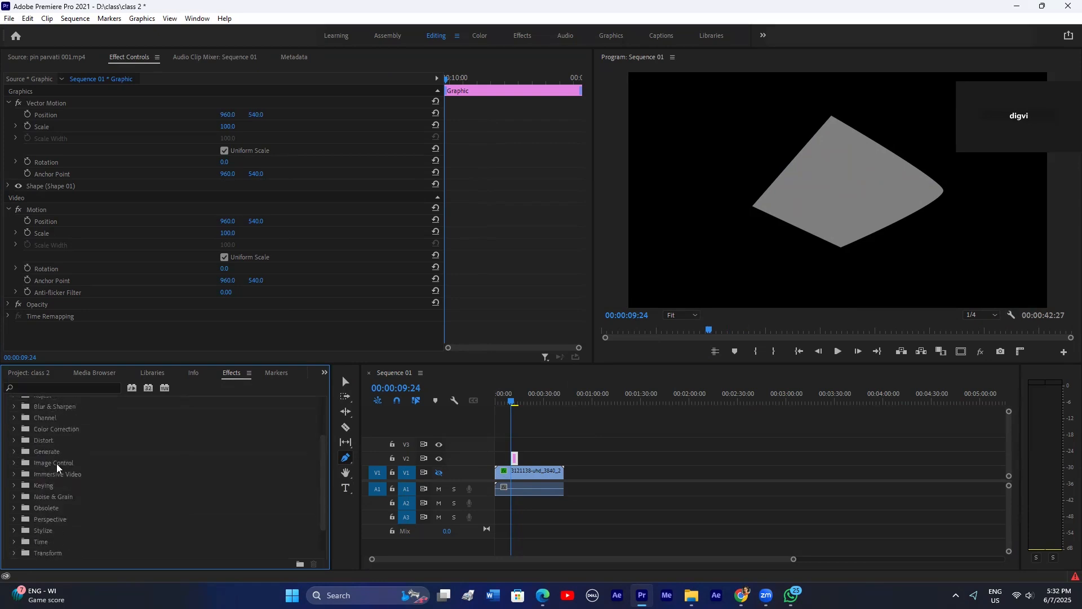
pyautogui.scroll(3, 56, 463)
pyautogui.click(8, 448)
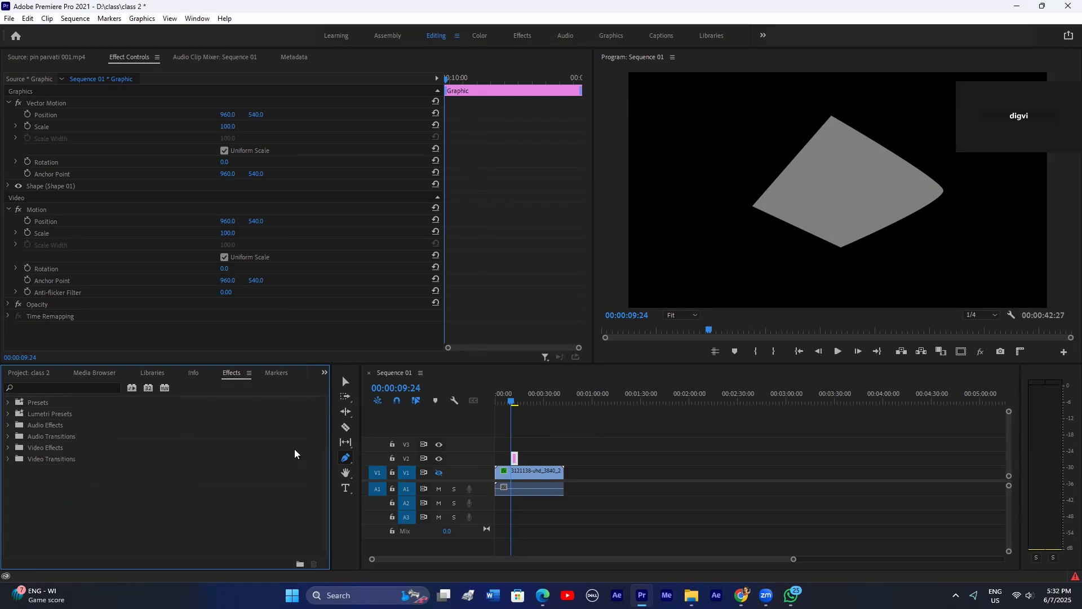
# Step: Delete the shape graphic from track V2, turn track V1's output back on and switch to the Selection tool
pyautogui.click(486, 456)
pyautogui.press('Delete')
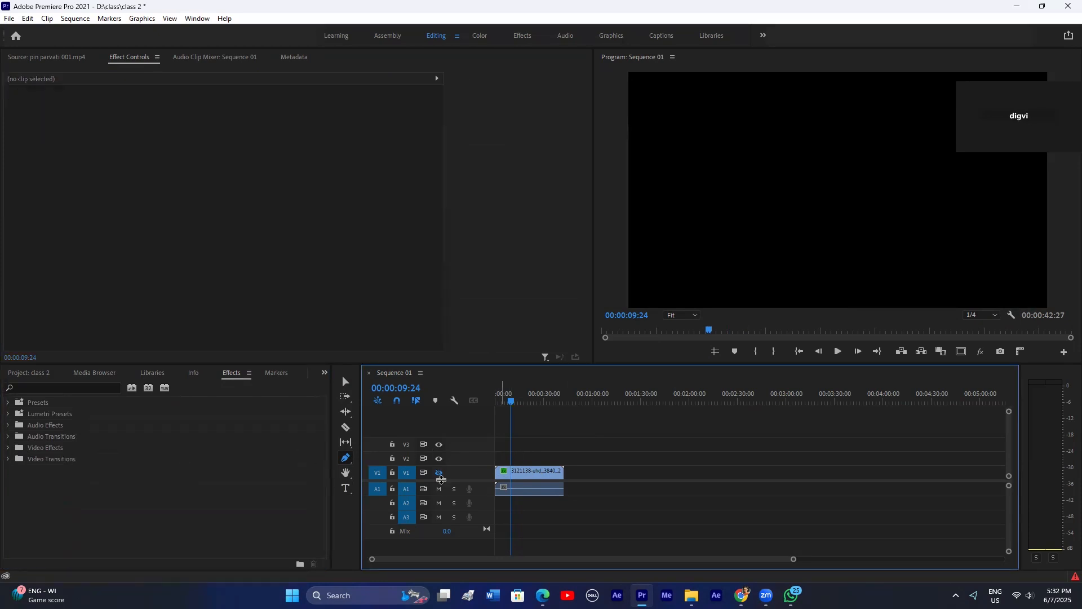
pyautogui.click(441, 473)
pyautogui.press('v')
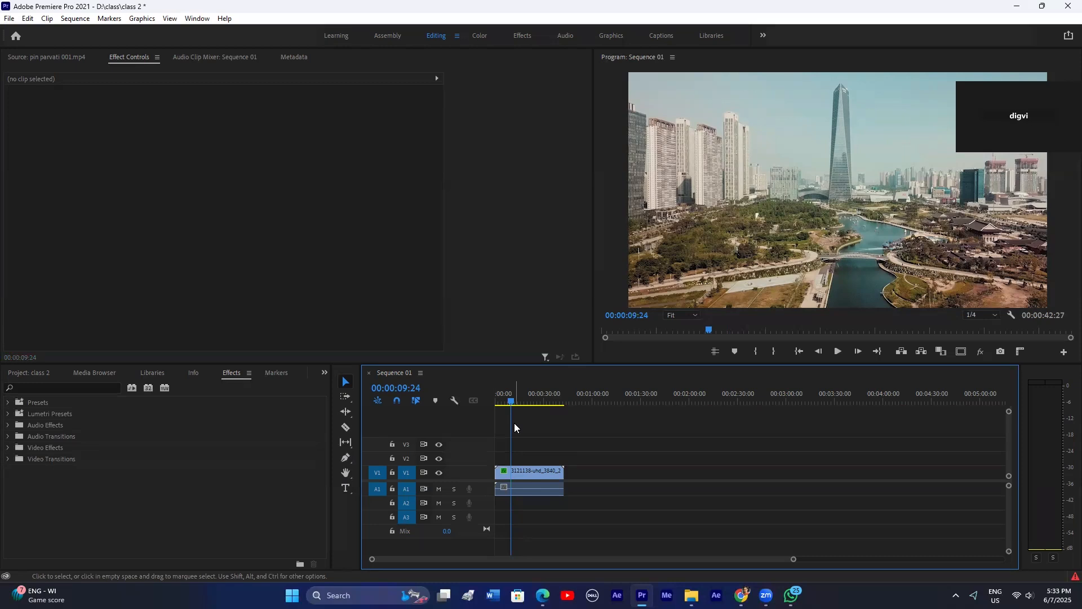
# Step: Open the project clip "pin parvati 001.mp4" in the Source monitor and preview its opening title and trekking shots
pyautogui.click(325, 372)
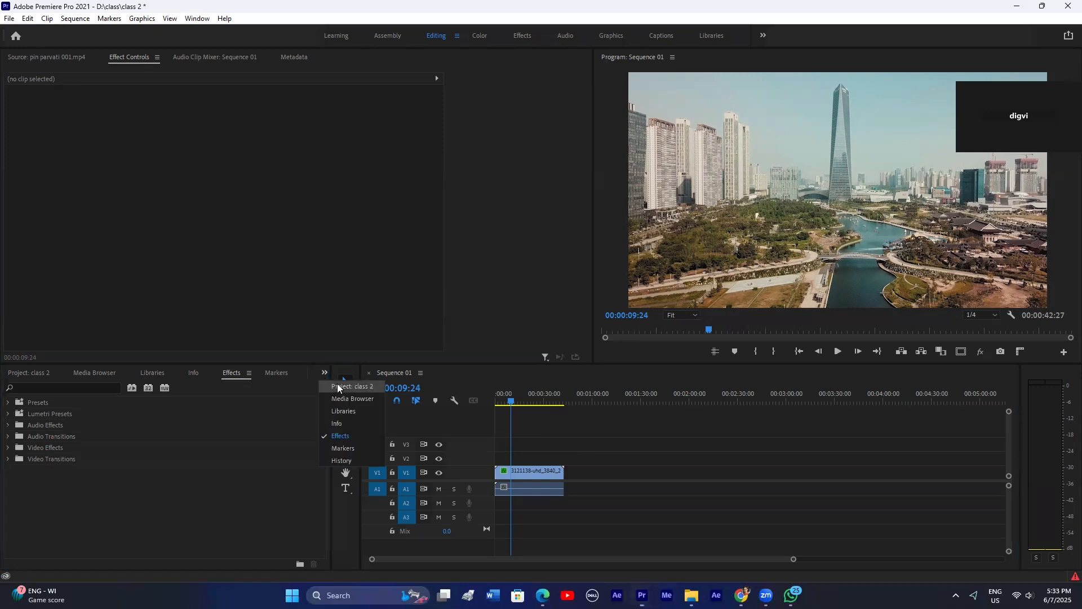
pyautogui.click(344, 399)
pyautogui.doubleClick(85, 437)
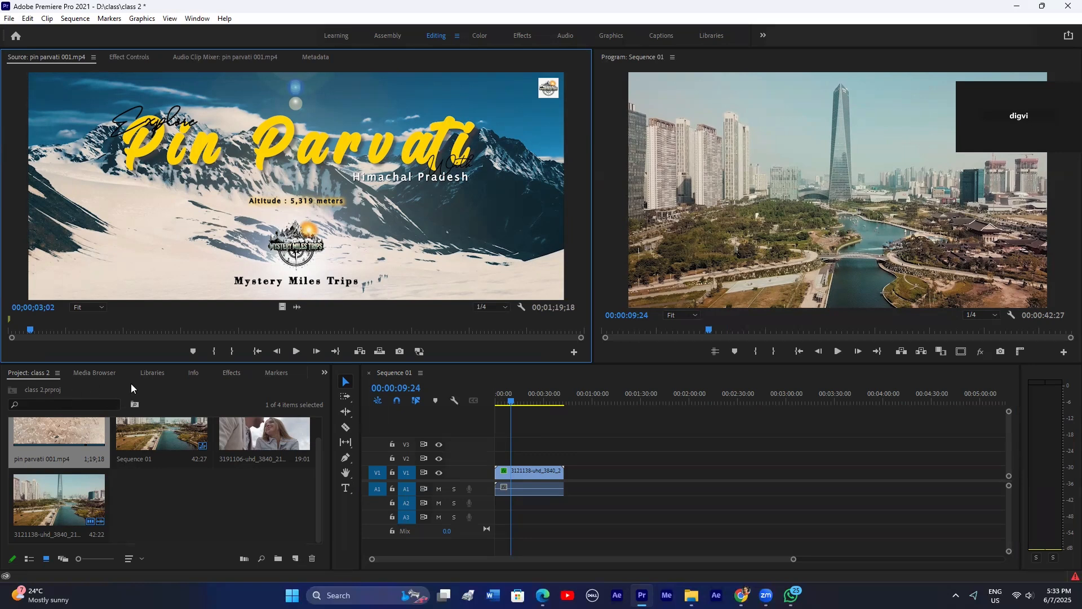
pyautogui.click(294, 352)
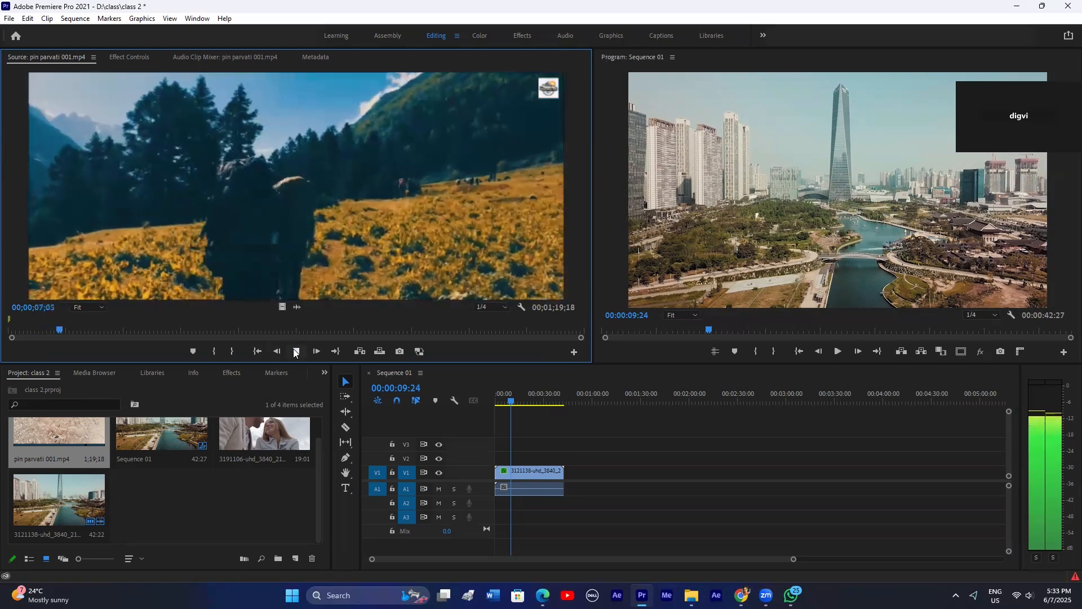
pyautogui.click(295, 352)
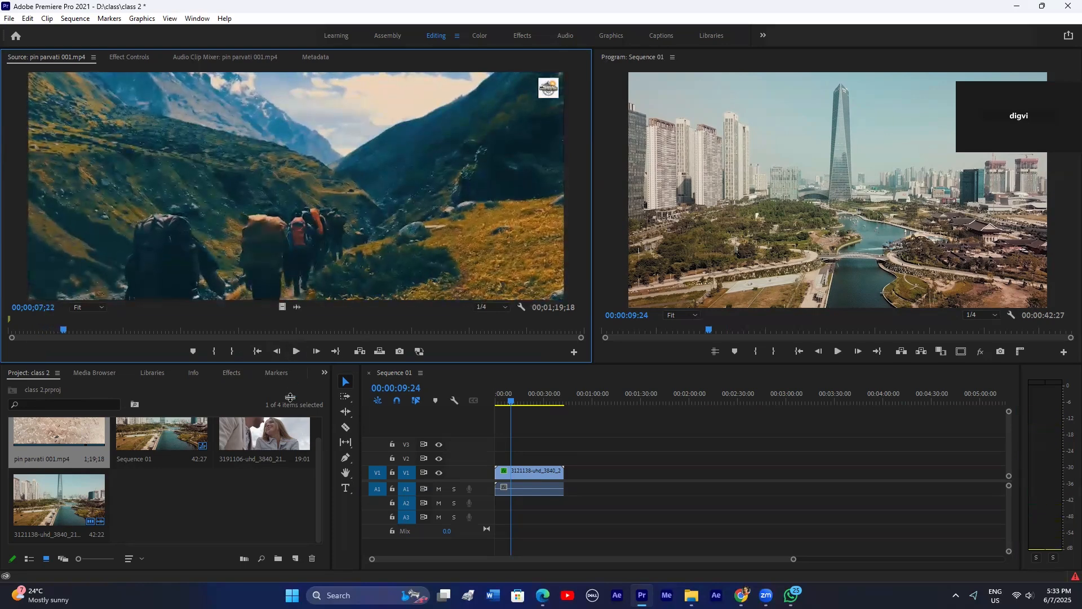
# Step: Preview the source clip's middle section, replaying the "Step Into the Wild Silence" caption
pyautogui.click(295, 410)
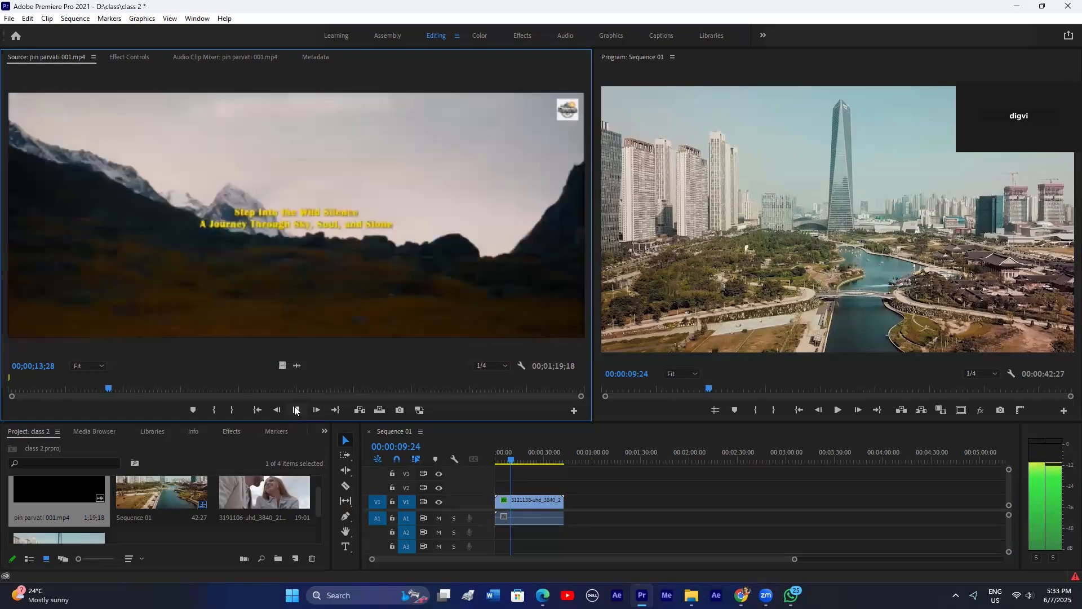
pyautogui.click(296, 410)
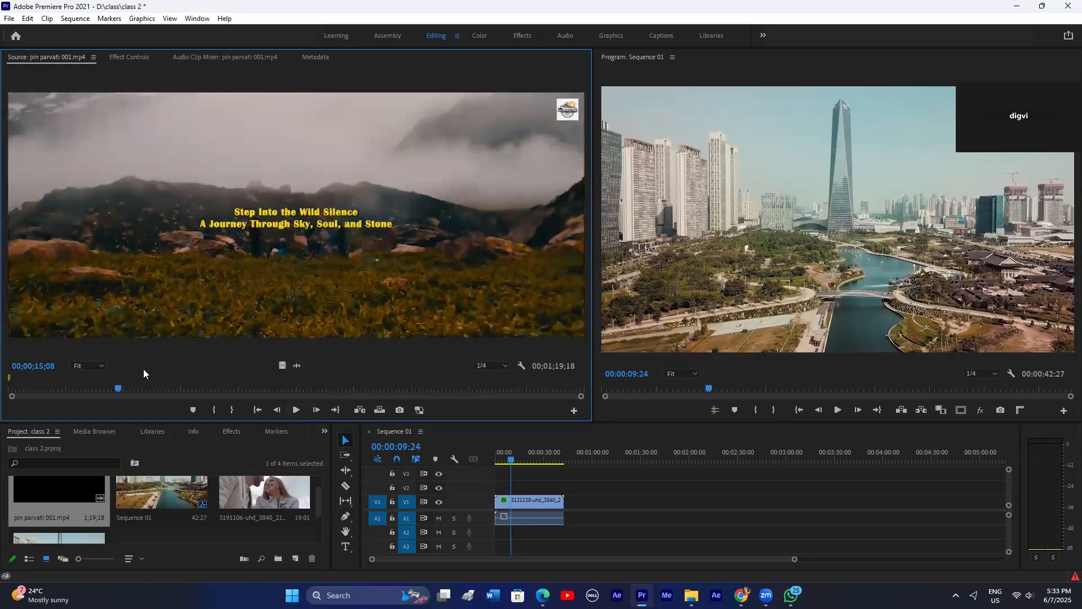
pyautogui.moveTo(119, 386); pyautogui.dragTo(105, 388)
pyautogui.click(291, 412)
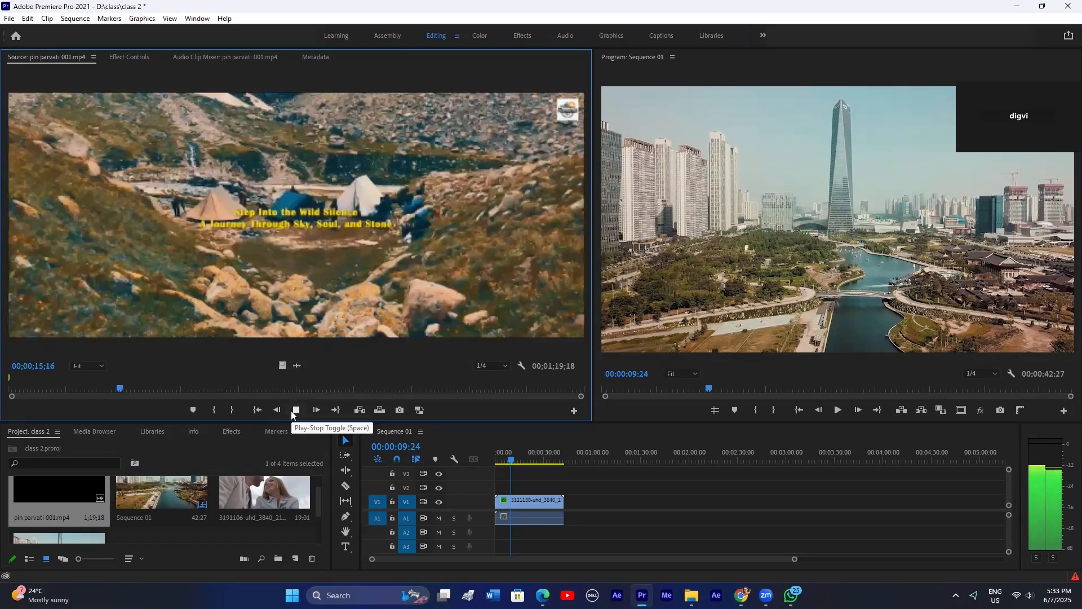
pyautogui.click(292, 412)
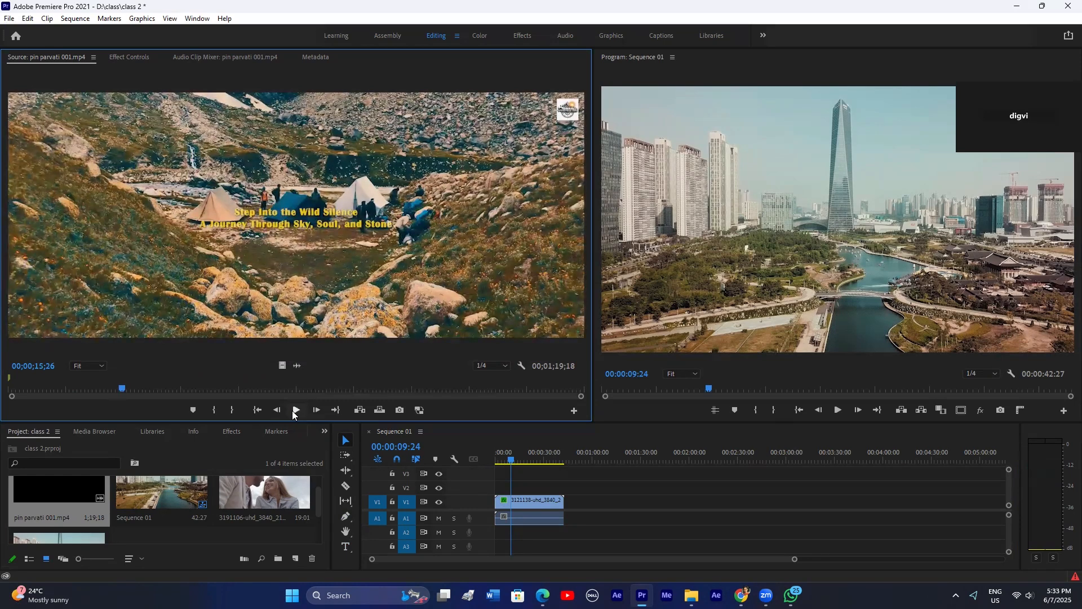
pyautogui.click(296, 411)
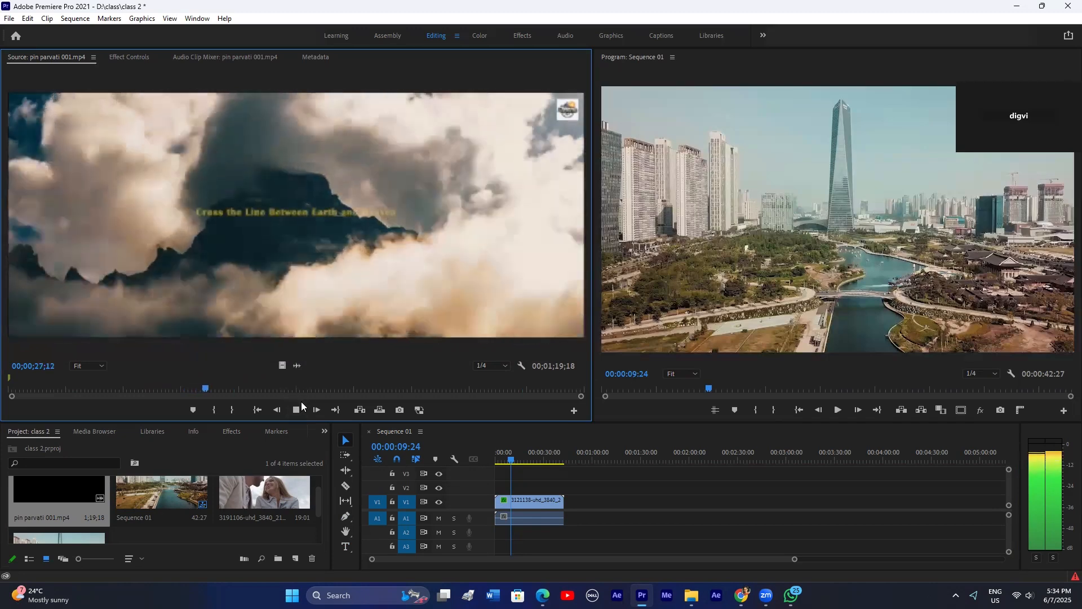
pyautogui.click(297, 410)
# Step: Preview the source clip's closing section, from the film-strip transition over the travel poster to the logo at about 00;01;13;17
pyautogui.moveTo(323, 386); pyautogui.dragTo(471, 387)
pyautogui.click(296, 409)
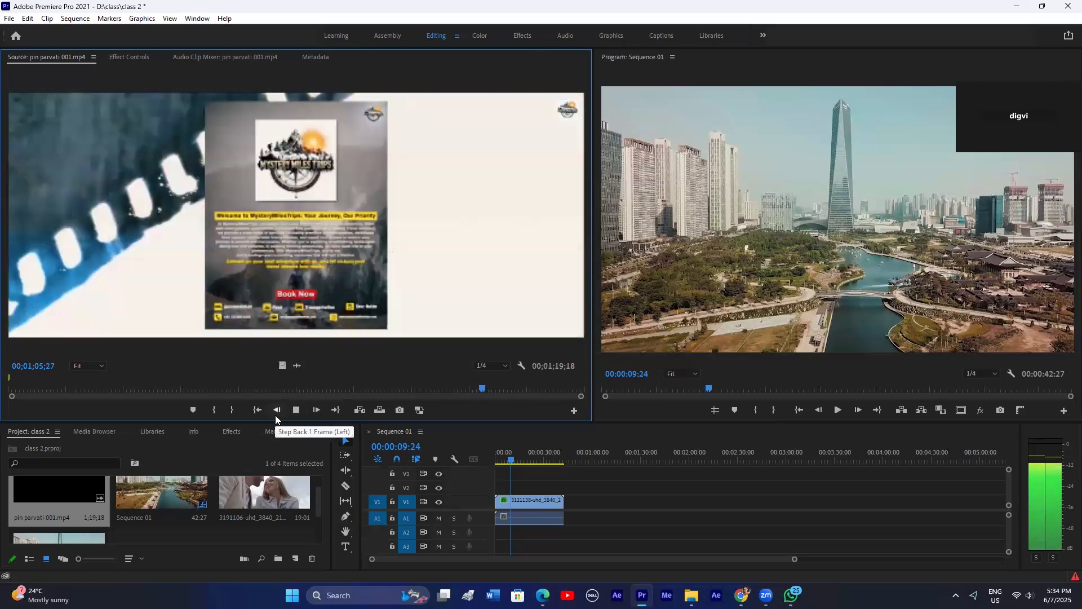
pyautogui.press('space')
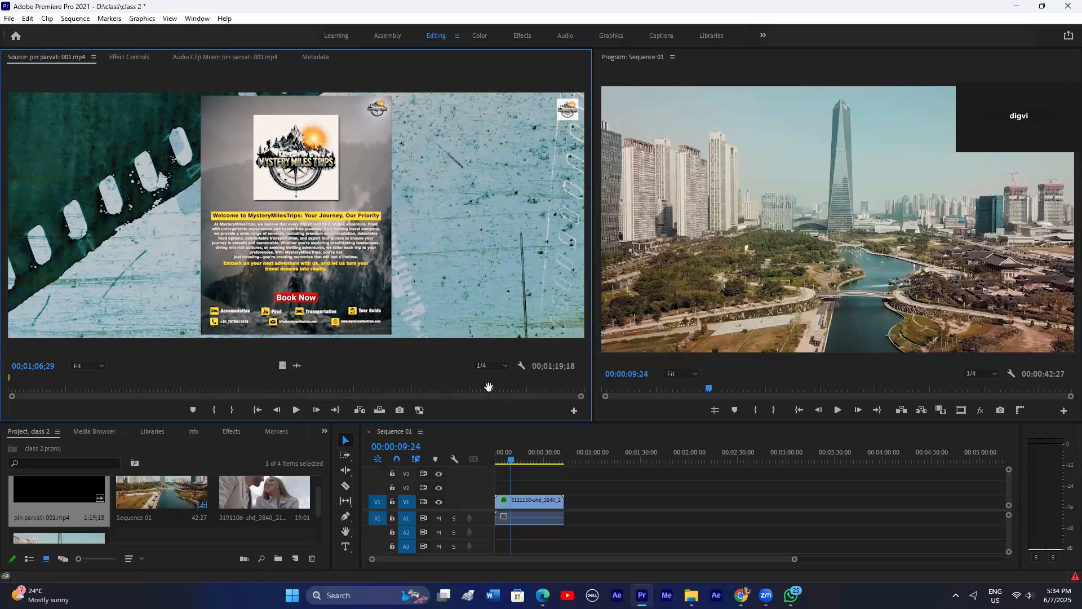
pyautogui.moveTo(490, 388); pyautogui.dragTo(483, 383)
pyautogui.press('XF86AudioMute')
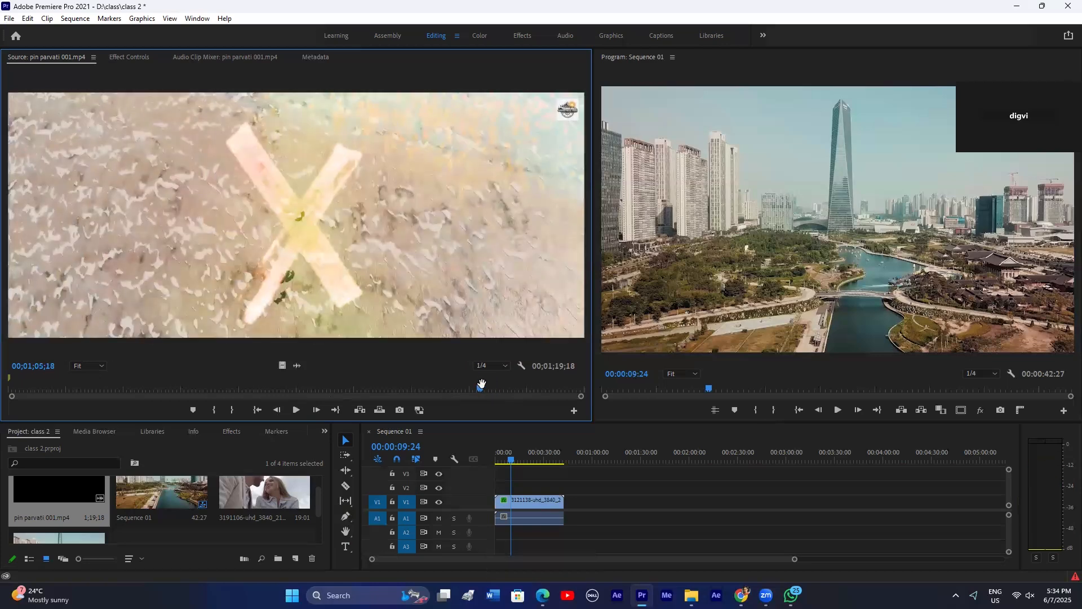
pyautogui.press('space')
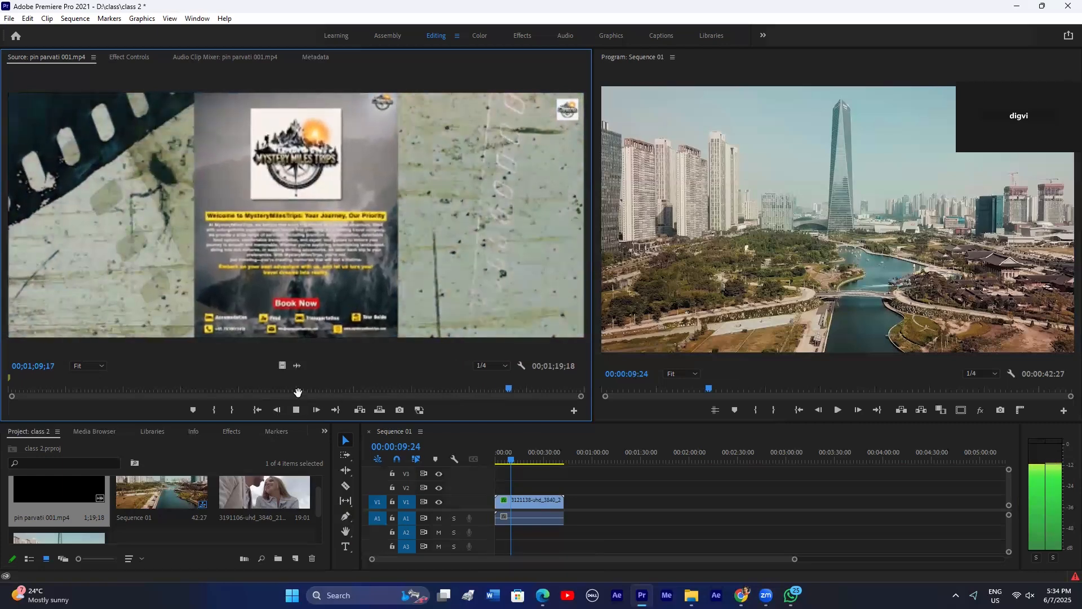
pyautogui.press('XF86AudioMute')
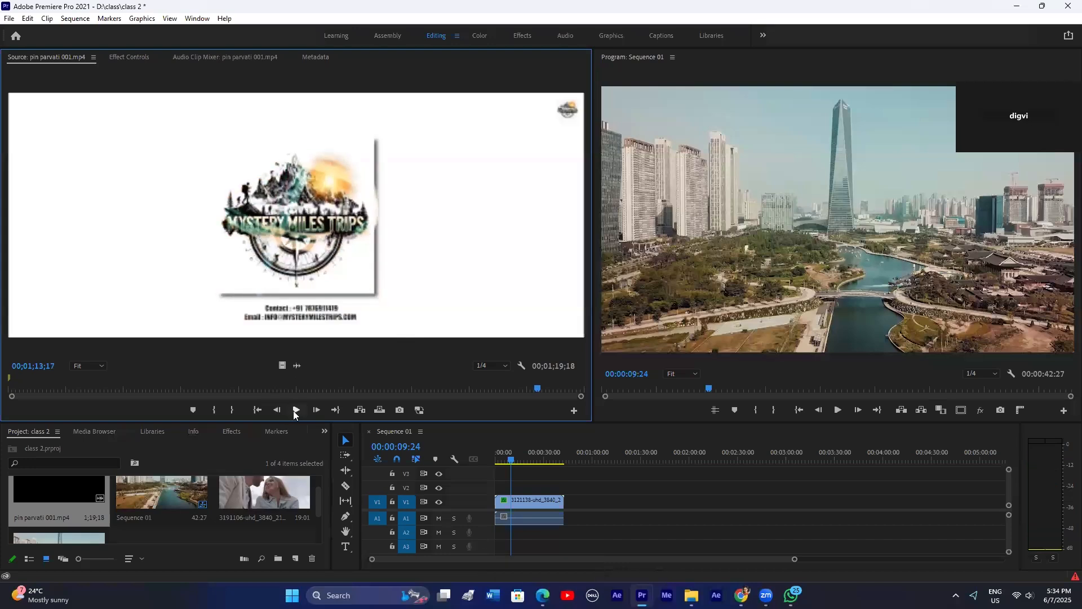
pyautogui.press('space')
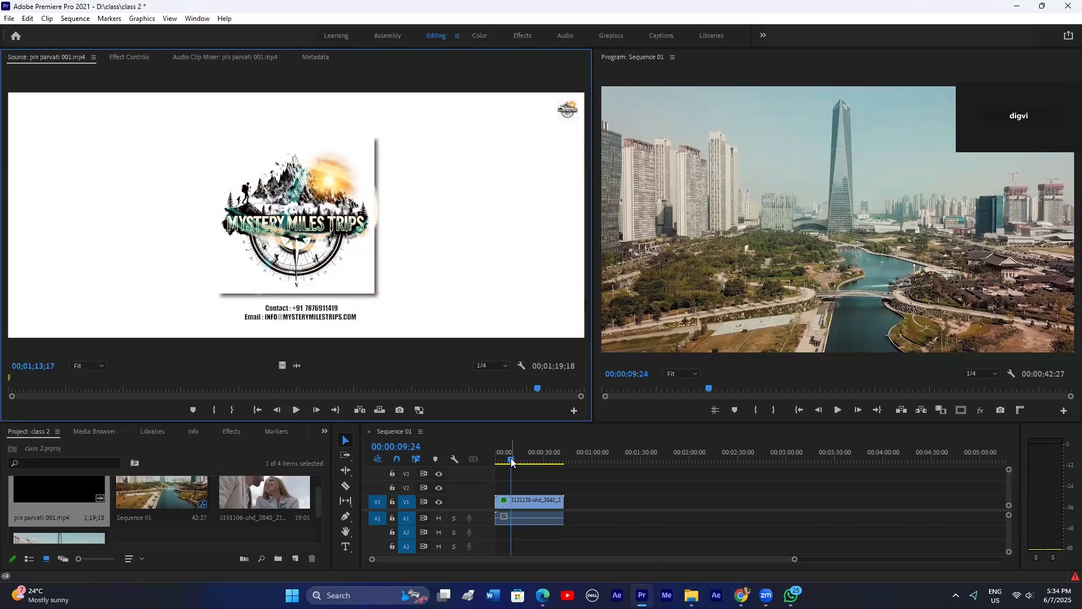
# Step: Play a short stretch of Sequence 01 up to 00:00:12:16 and enlarge the project and timeline area
pyautogui.moveTo(512, 460); pyautogui.dragTo(515, 461)
pyautogui.press('space')
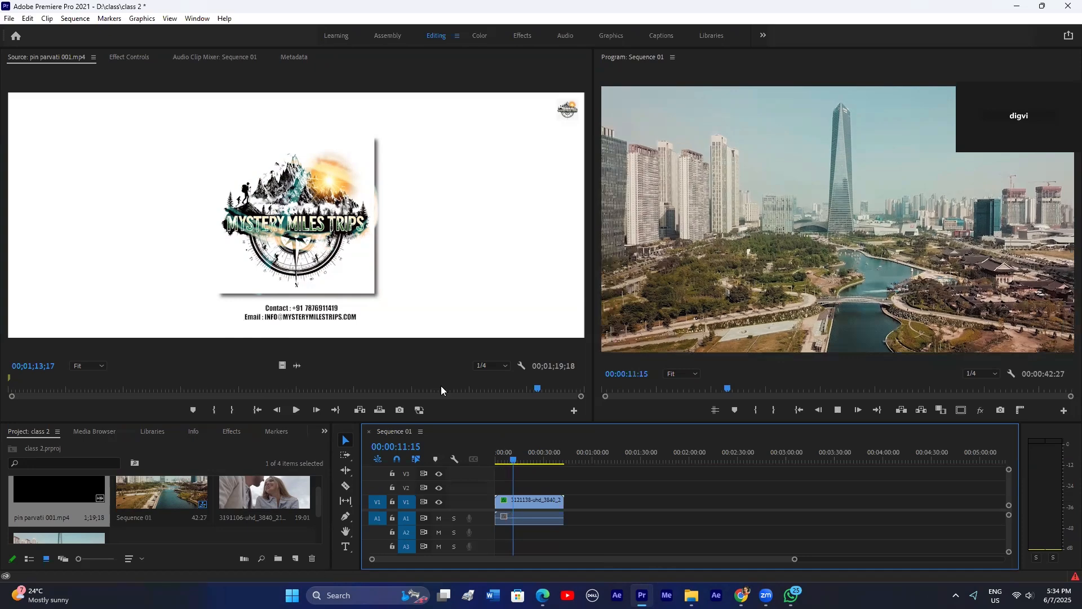
pyautogui.press('space')
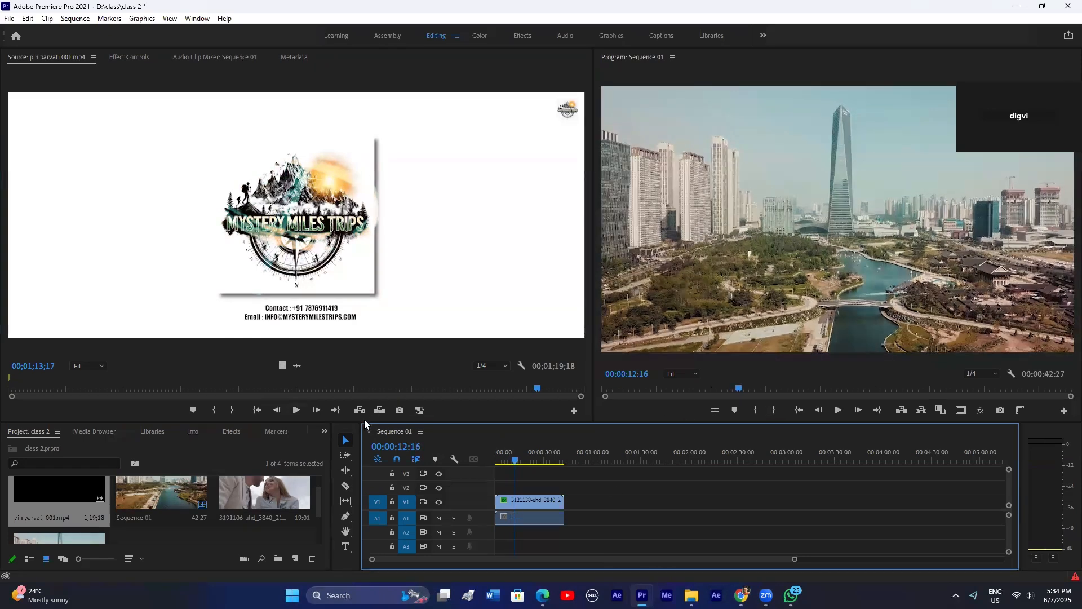
pyautogui.moveTo(364, 422); pyautogui.dragTo(263, 368)
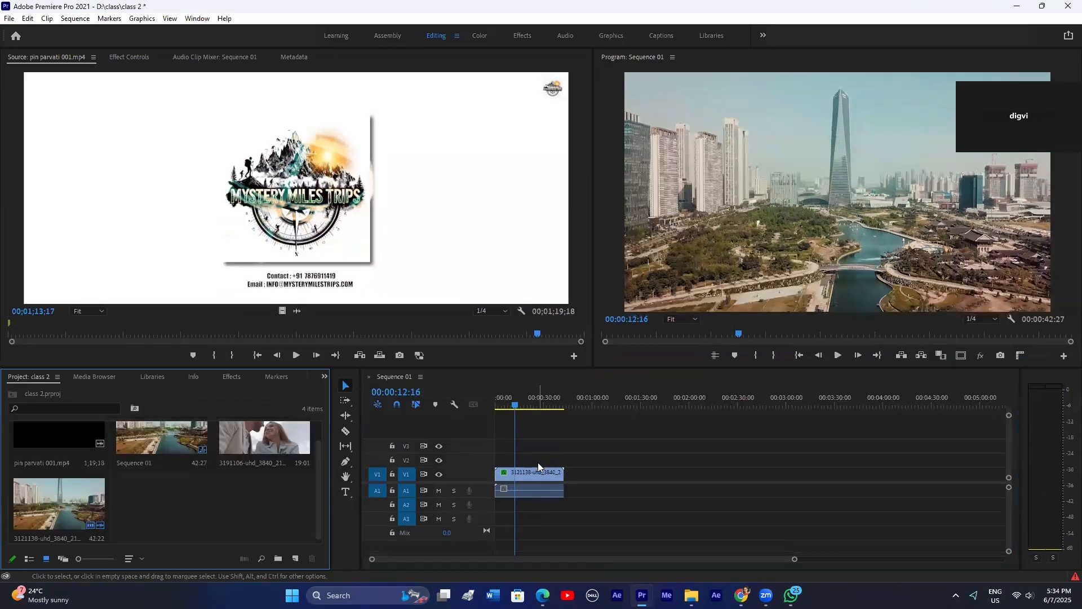
# Step: Select the city clip on track V1 and expand its Opacity settings to show the blend mode
pyautogui.click(537, 469)
pyautogui.hotkey('shift', '5')
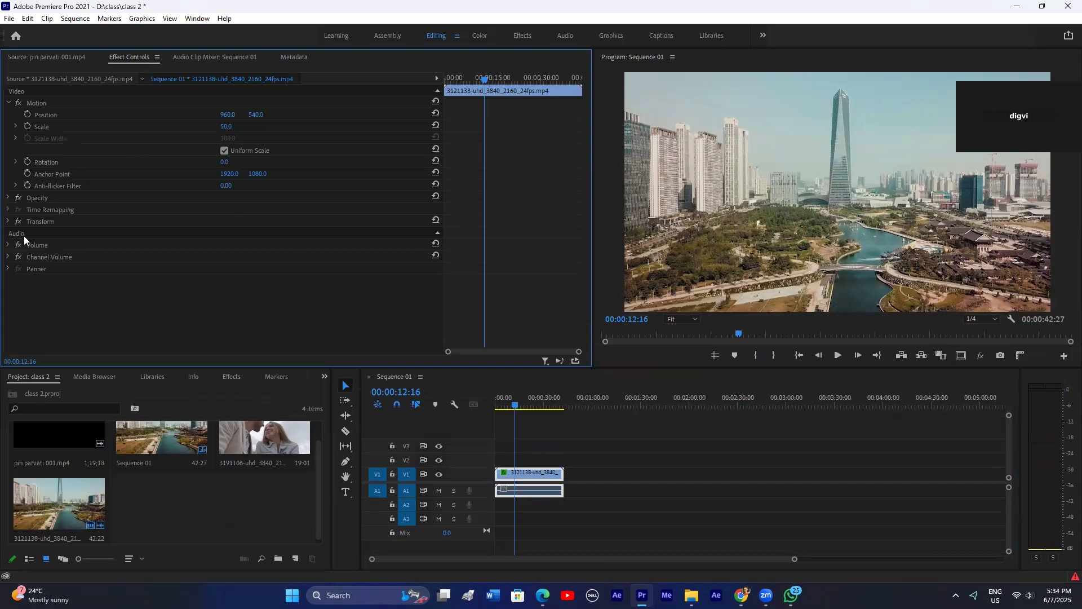
pyautogui.click(7, 198)
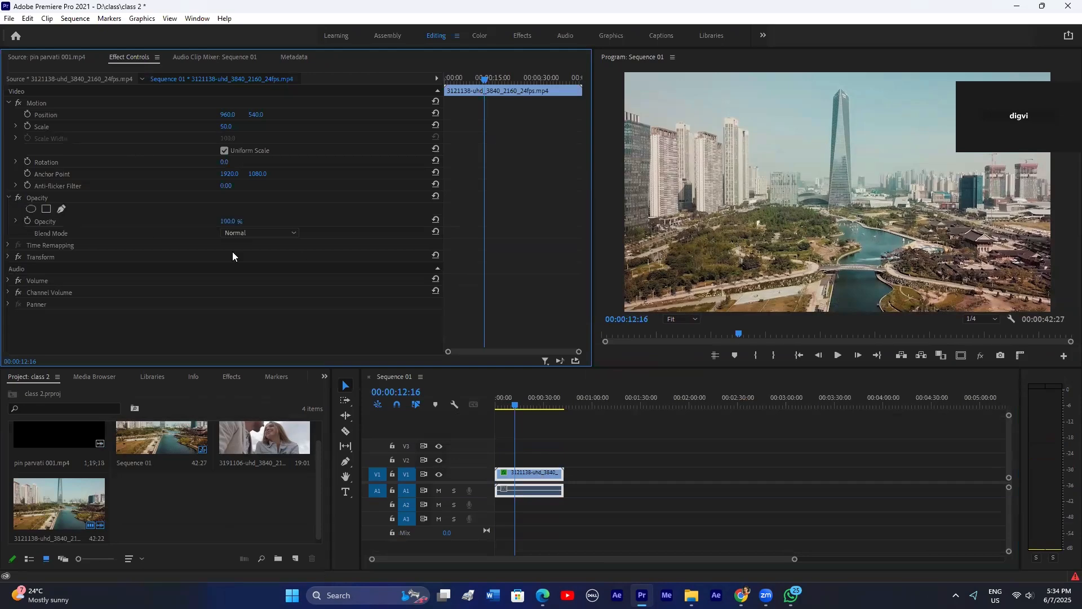
# Step: Import the "---- Amazing RETRO Transitions_(1080P_HD)" video from the "leeks and overlays" folder inside D:\All Material
pyautogui.doubleClick(192, 487)
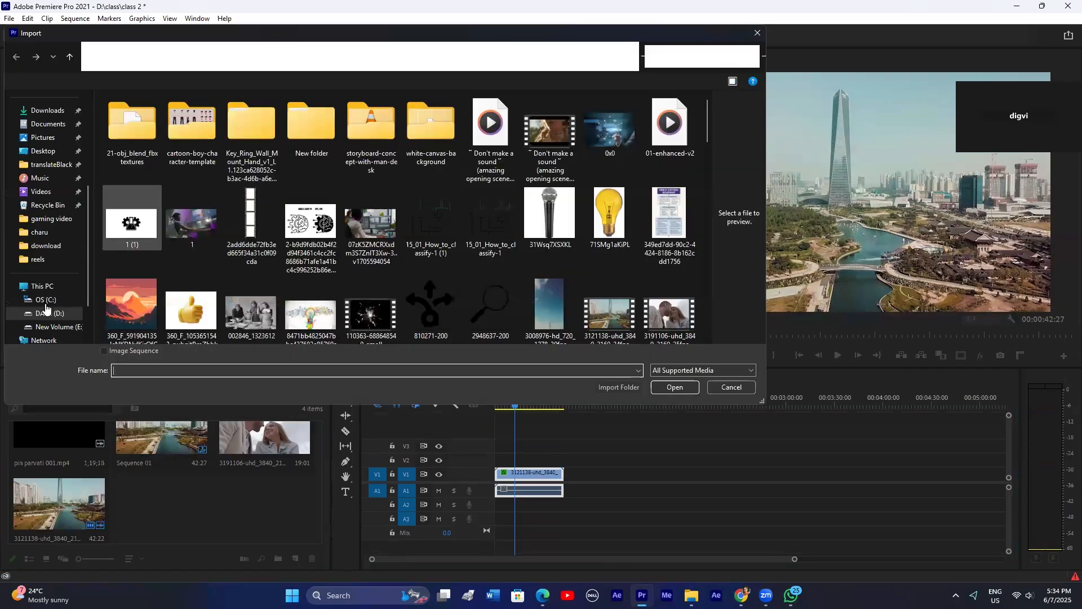
pyautogui.click(45, 313)
pyautogui.doubleClick(132, 206)
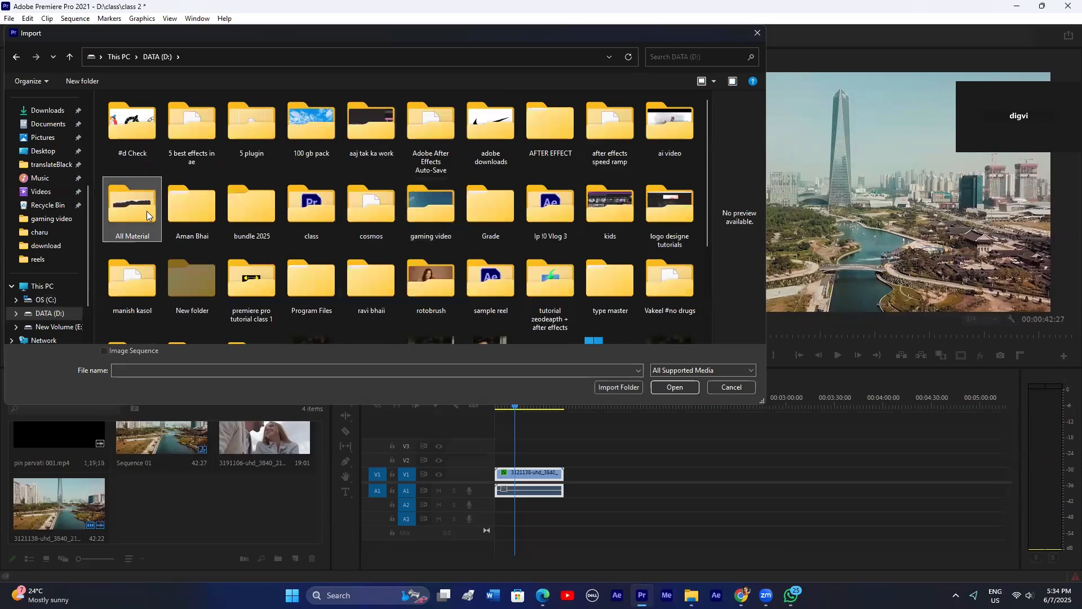
pyautogui.doubleClick(436, 142)
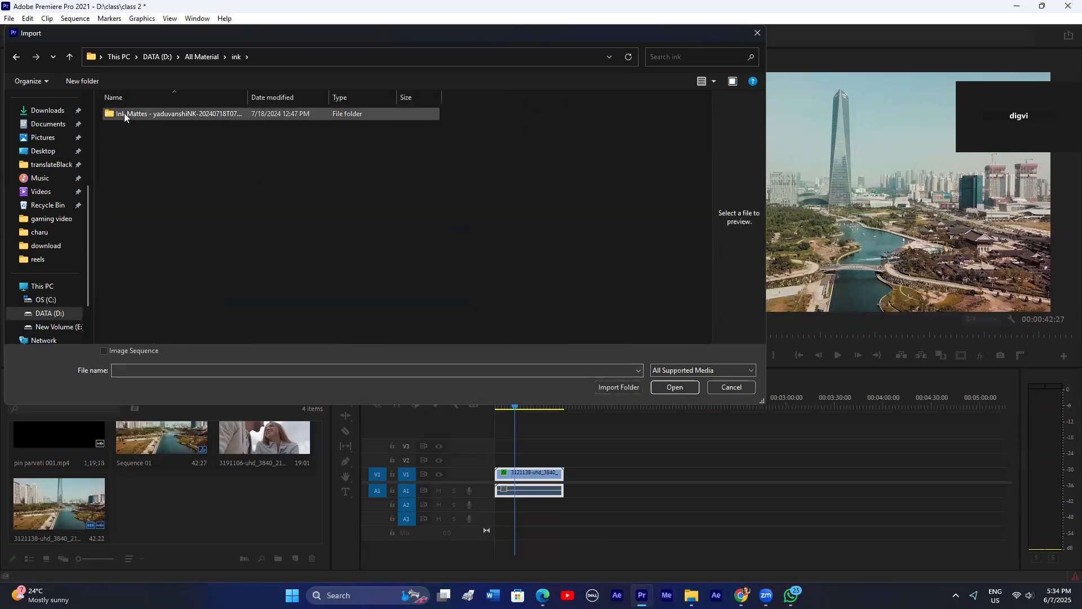
pyautogui.click(16, 56)
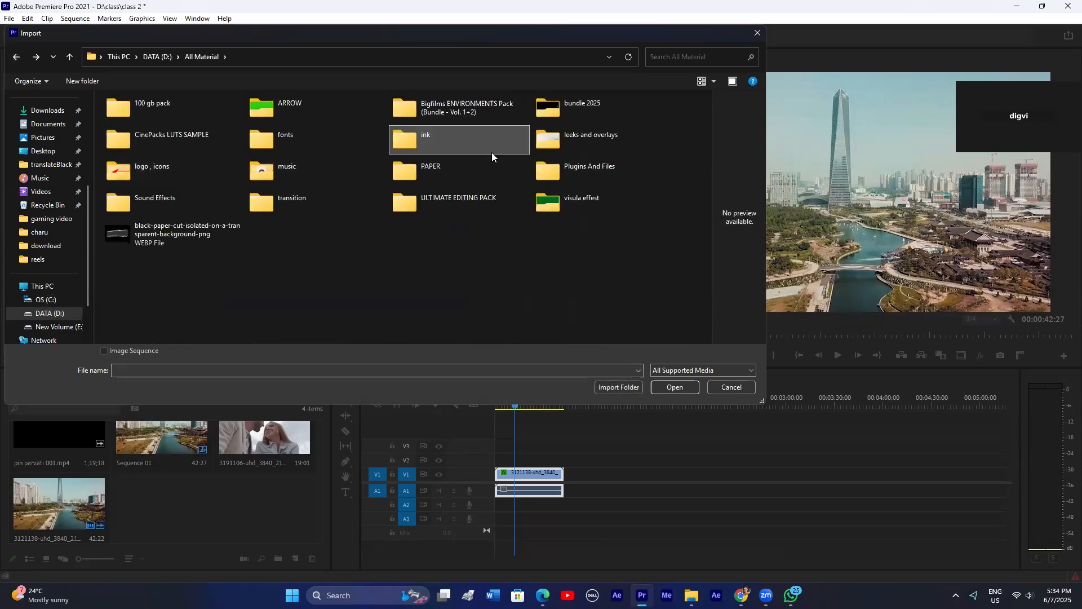
pyautogui.doubleClick(584, 137)
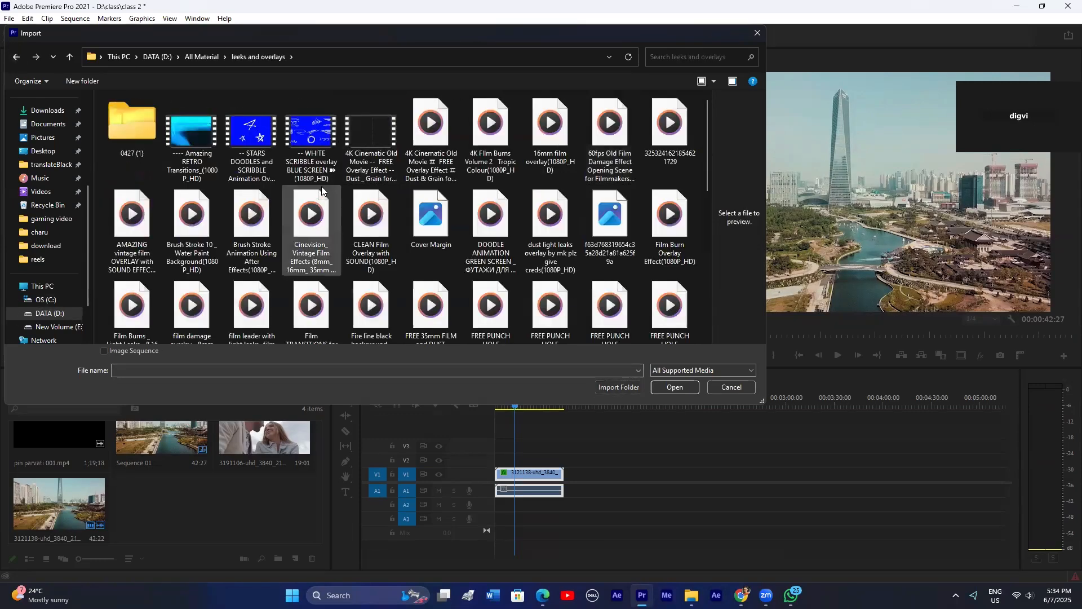
pyautogui.doubleClick(110, 126)
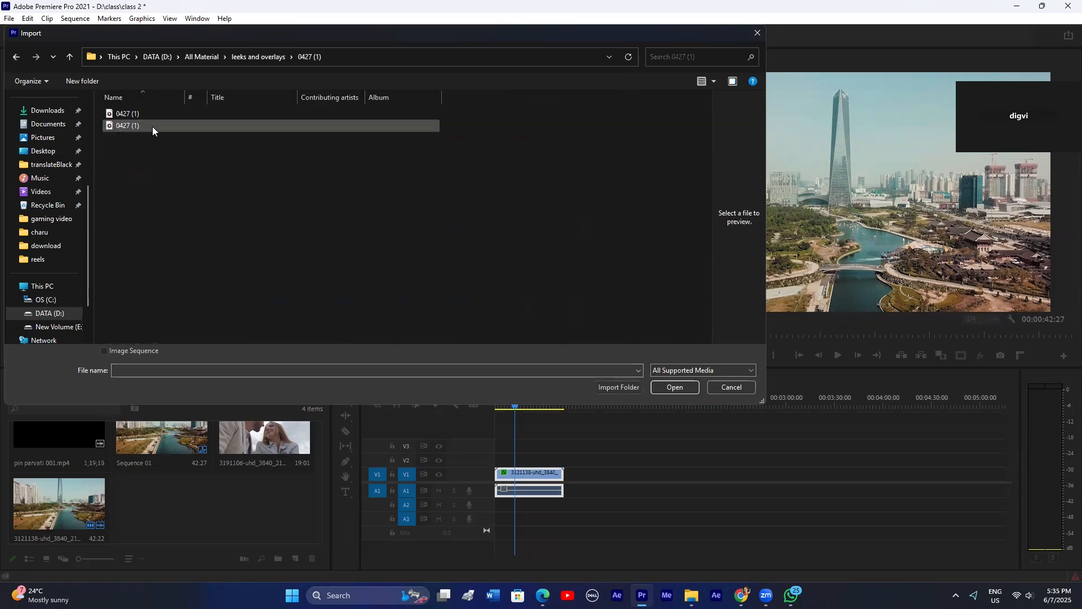
pyautogui.click(16, 56)
pyautogui.scroll(-1, 440, 179)
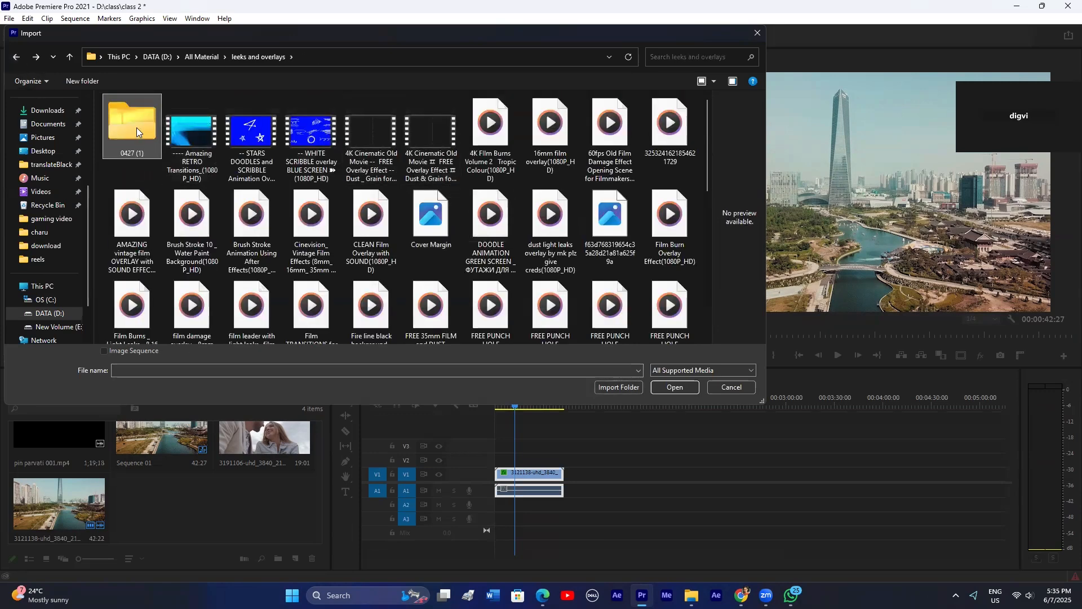
pyautogui.click(196, 136)
pyautogui.click(675, 388)
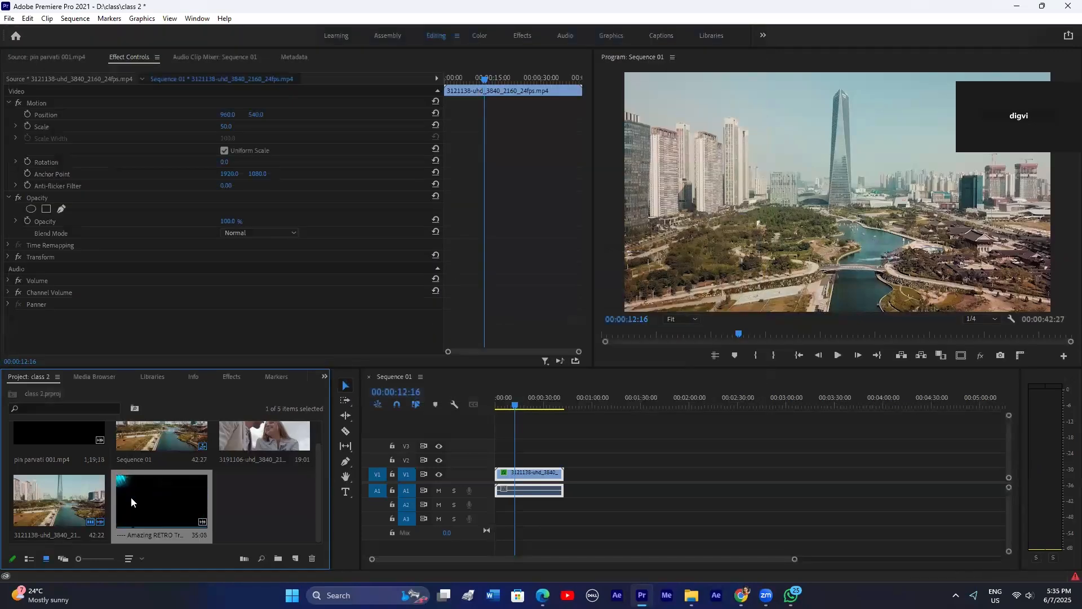
# Step: Place the retro transitions clip on track V2 at the sequence start, above the city clip, and set its blend mode to Multiply
pyautogui.moveTo(153, 503); pyautogui.dragTo(518, 462)
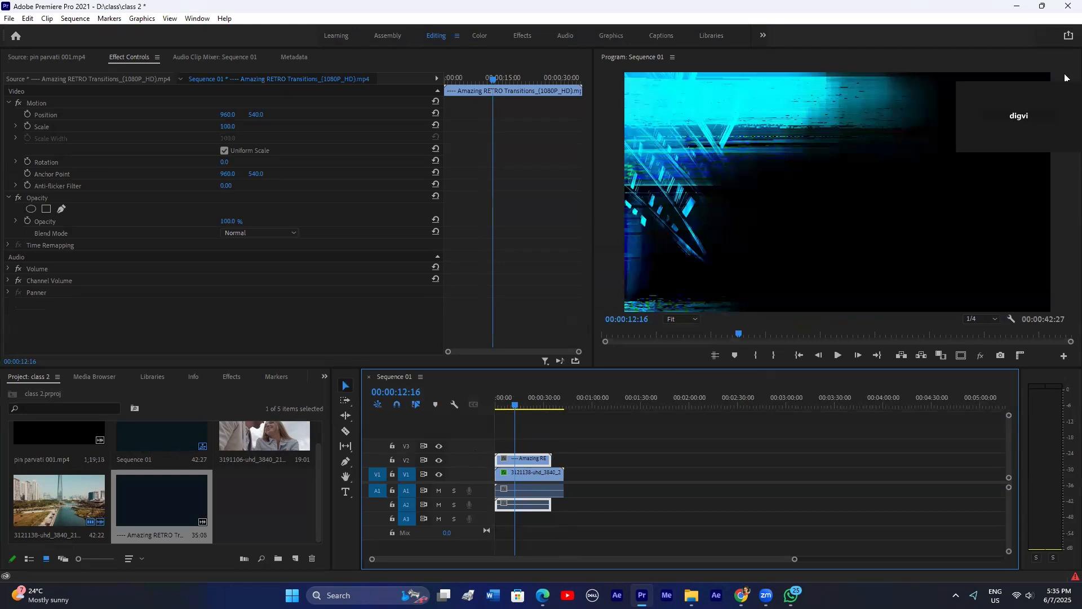
pyautogui.click(242, 234)
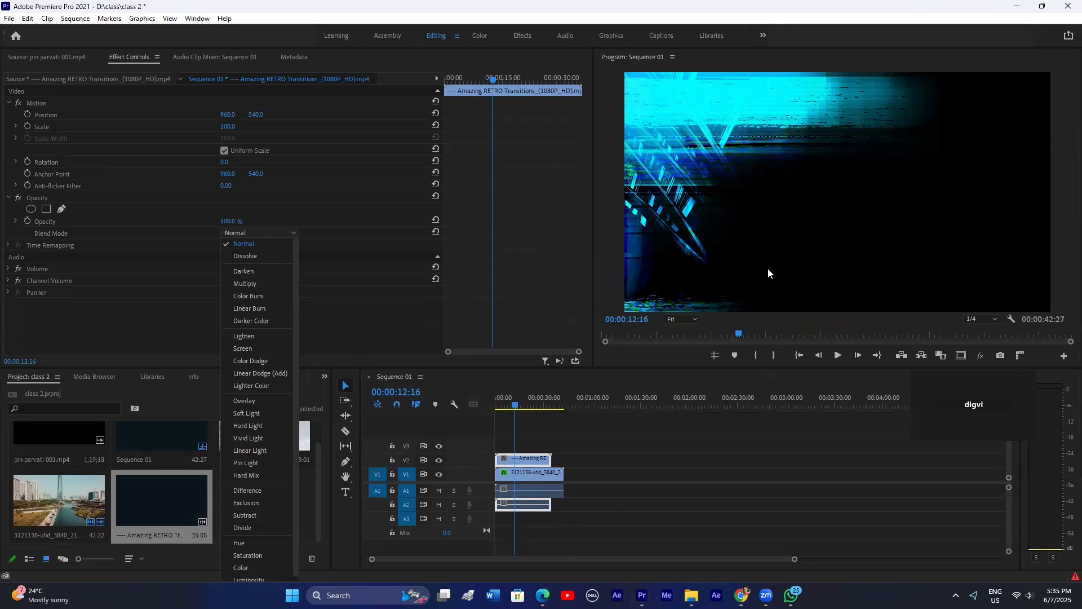
pyautogui.press('Escape')
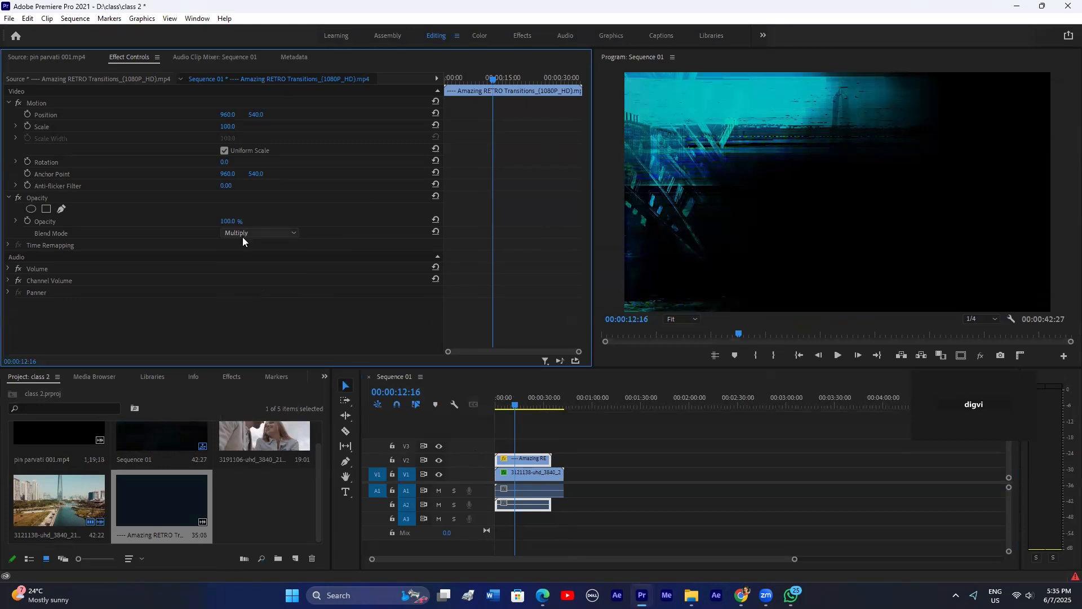
# Step: Set the retro transitions clip's blend mode to Screen and scrub the sequence to preview it over the city clip
pyautogui.click(242, 237)
pyautogui.click(245, 273)
pyautogui.click(262, 232)
pyautogui.click(243, 284)
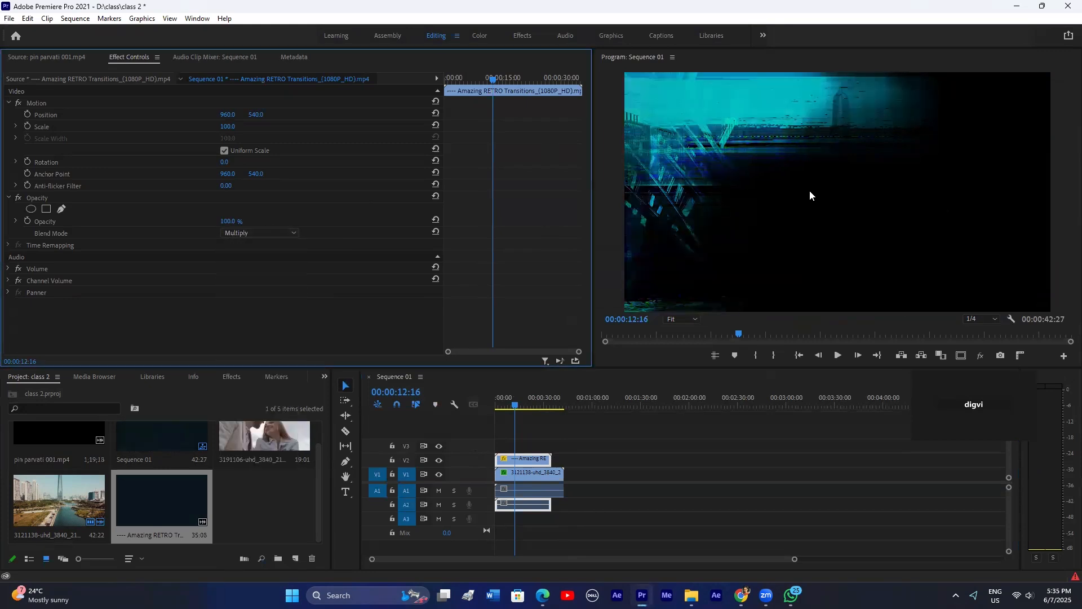
pyautogui.click(262, 234)
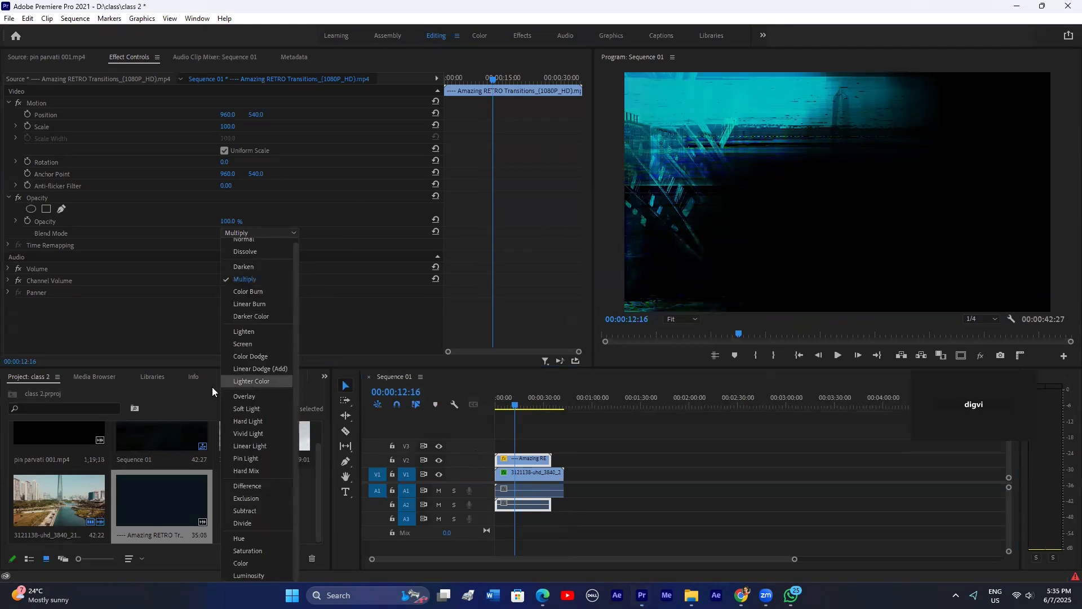
pyautogui.click(250, 344)
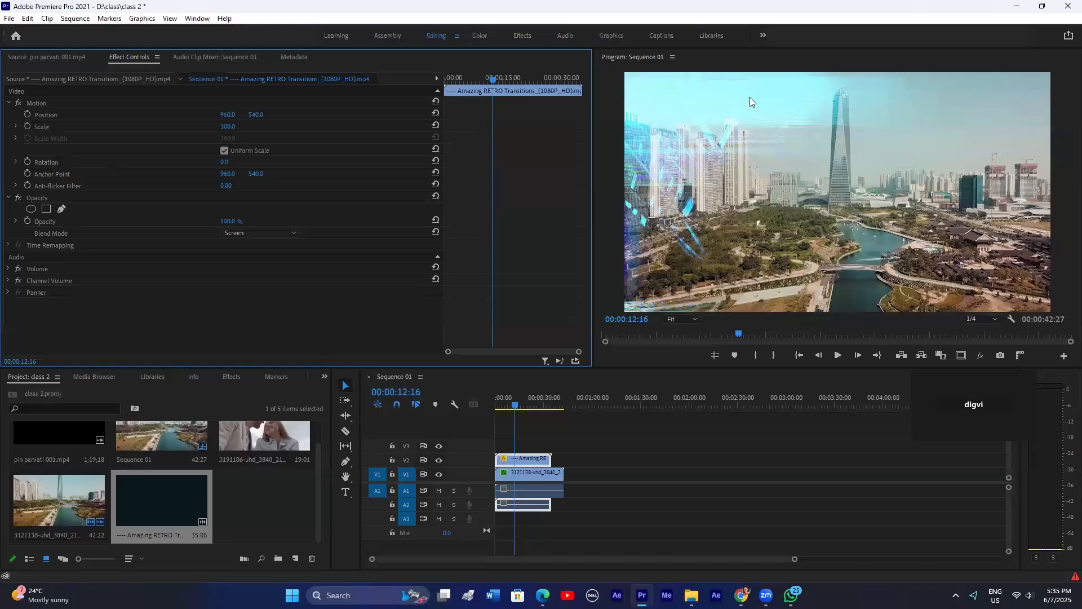
pyautogui.click(524, 398)
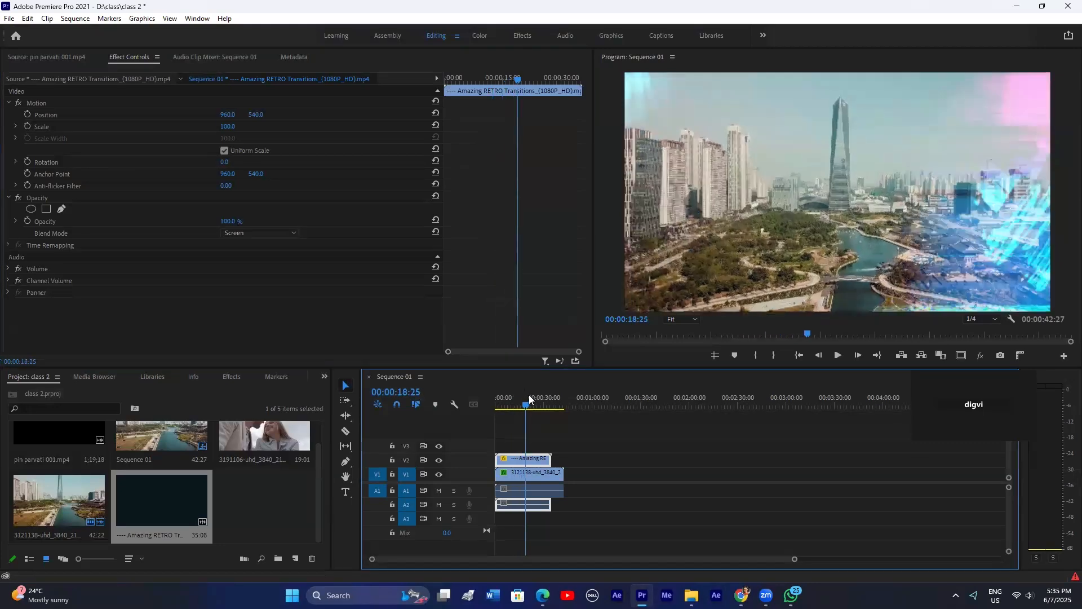
pyautogui.moveTo(529, 394); pyautogui.dragTo(519, 403)
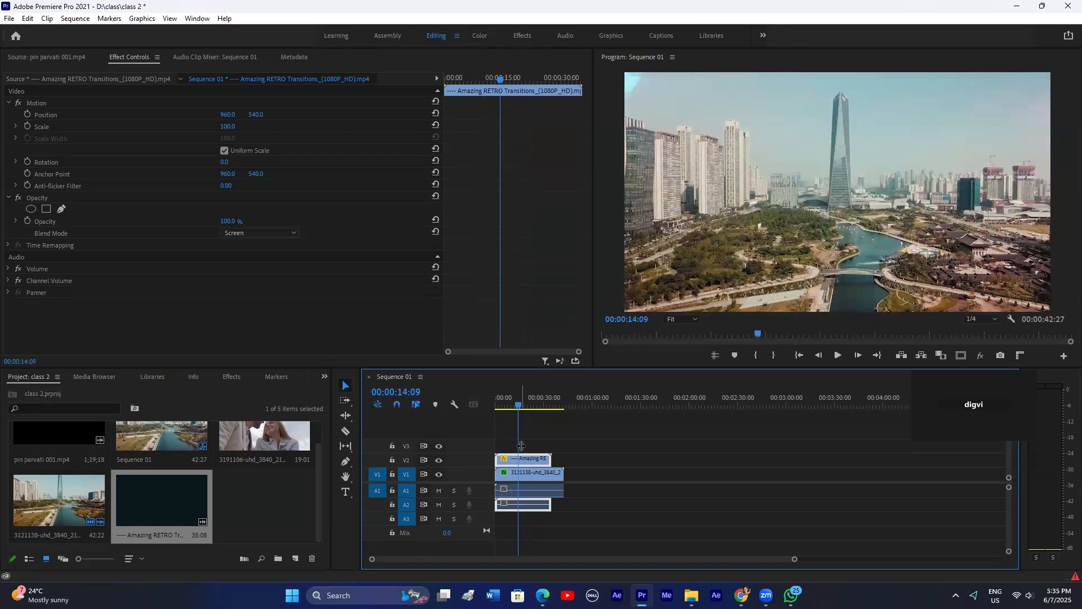
# Step: Delete the retro transitions clip from track V2 and remove its source video from the project
pyautogui.press('Delete')
pyautogui.click(196, 506)
pyautogui.press('Delete')
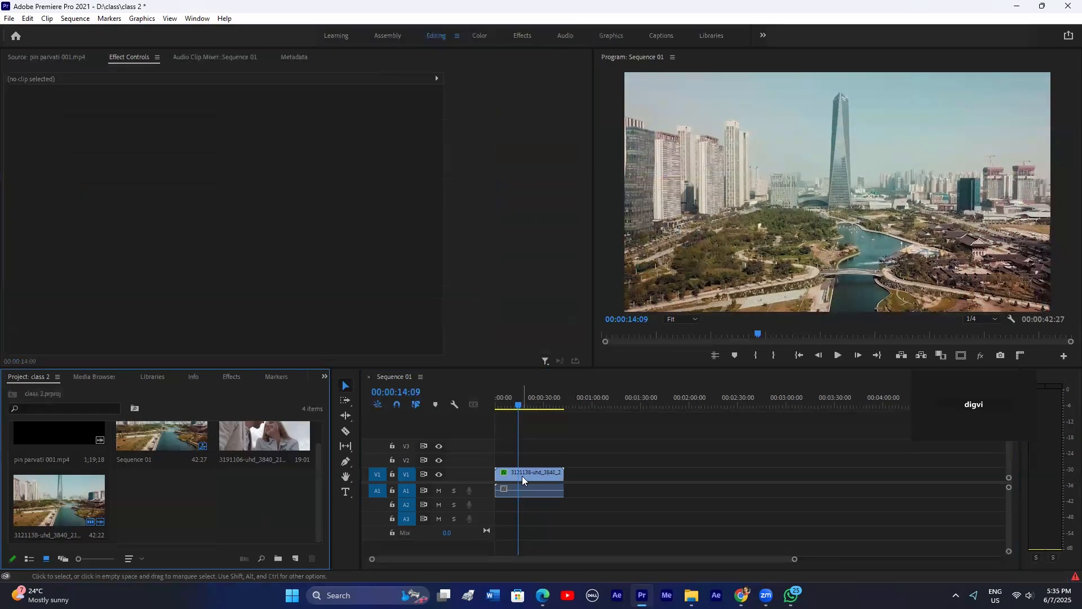
# Step: Select the city clip on track V1 and look through its available blend modes without changing the current one
pyautogui.click(523, 476)
pyautogui.click(266, 502)
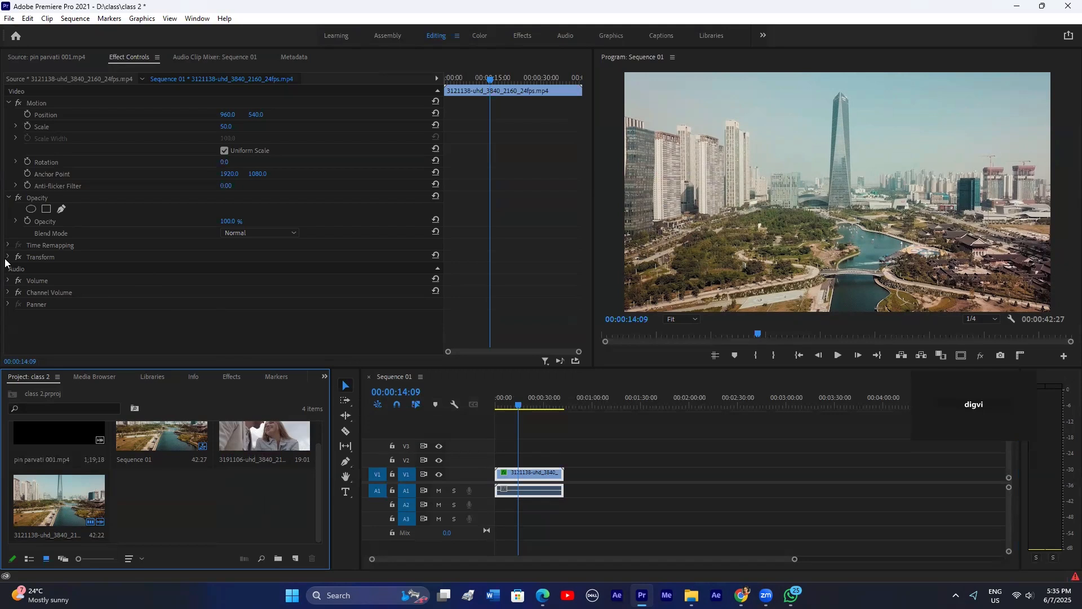
pyautogui.click(537, 449)
pyautogui.click(516, 475)
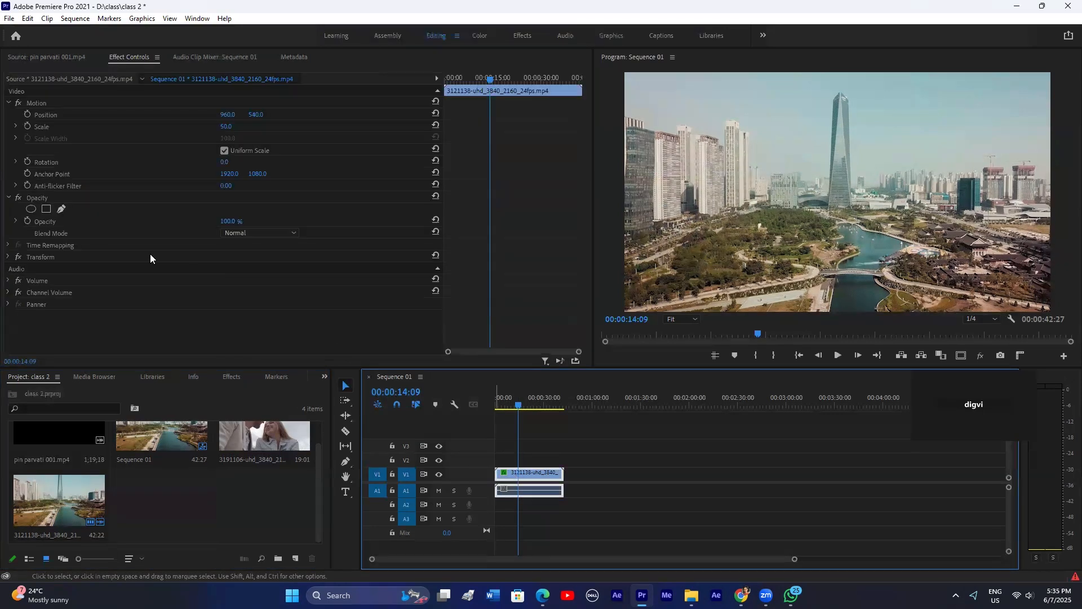
pyautogui.click(238, 232)
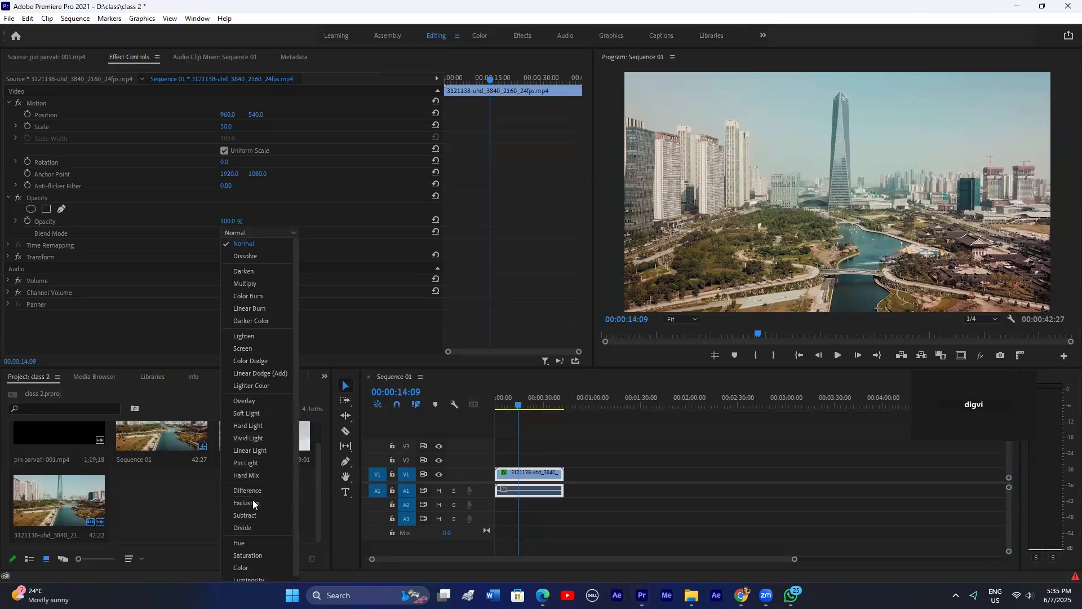
pyautogui.click(185, 486)
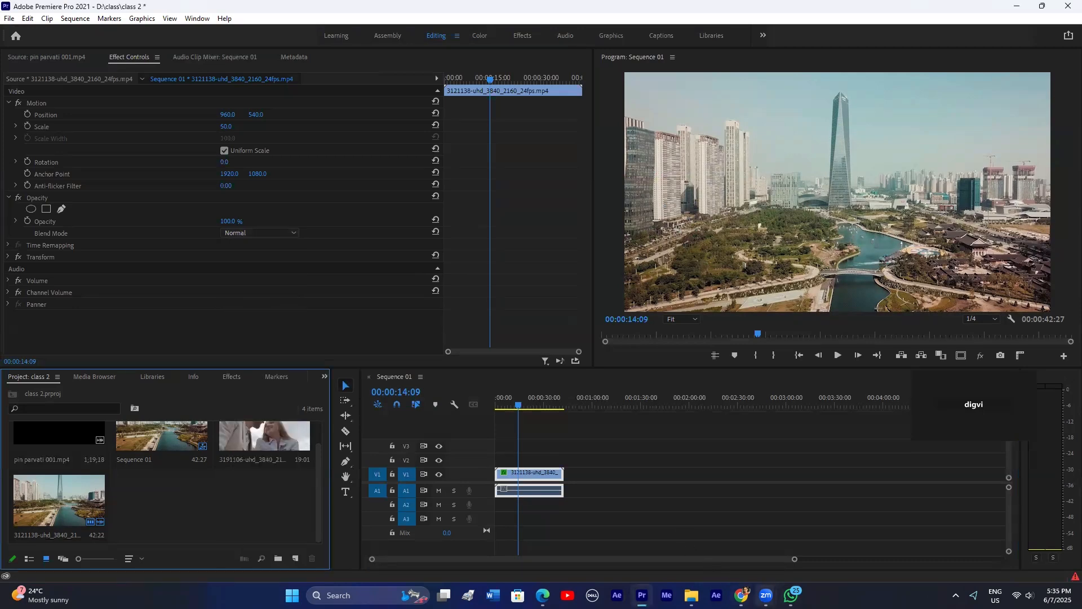
# Step: Switch to Chrome and search YouTube for "feeling low kabira re"
pyautogui.click(741, 595)
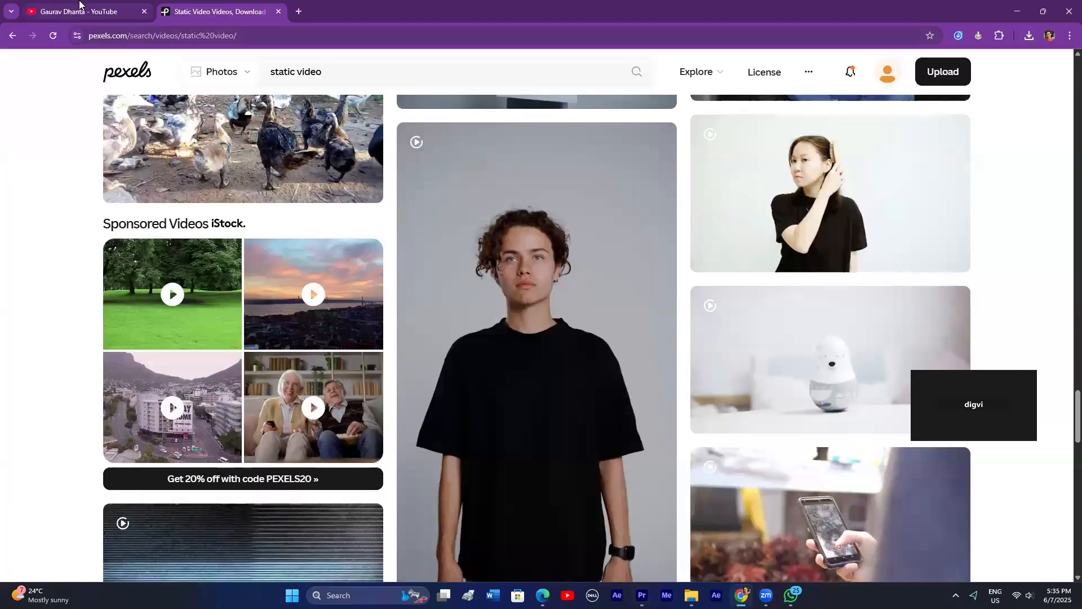
pyautogui.click(81, 8)
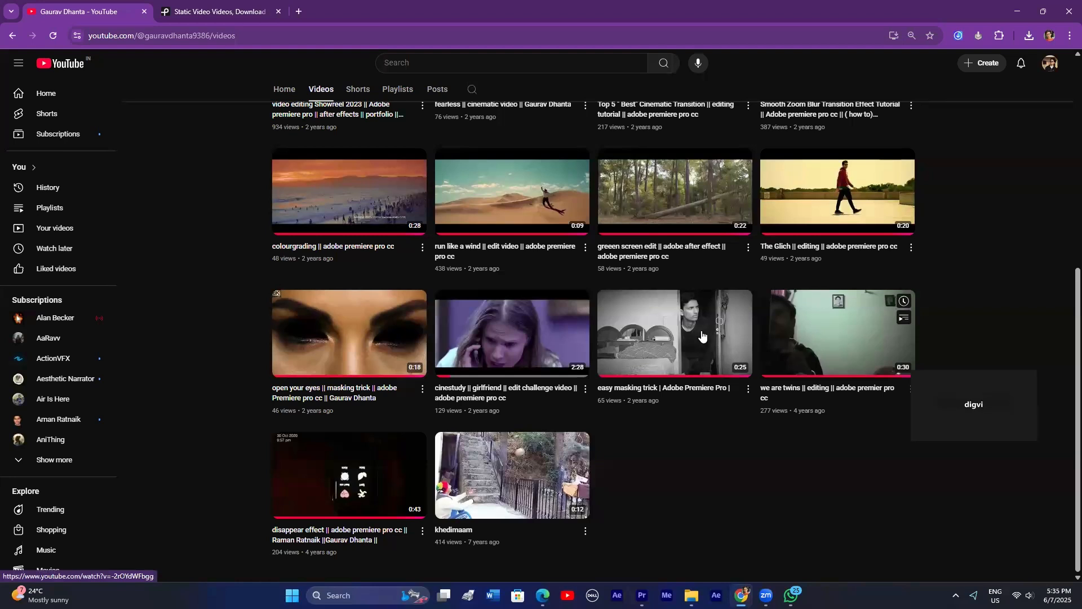
pyautogui.click(416, 59)
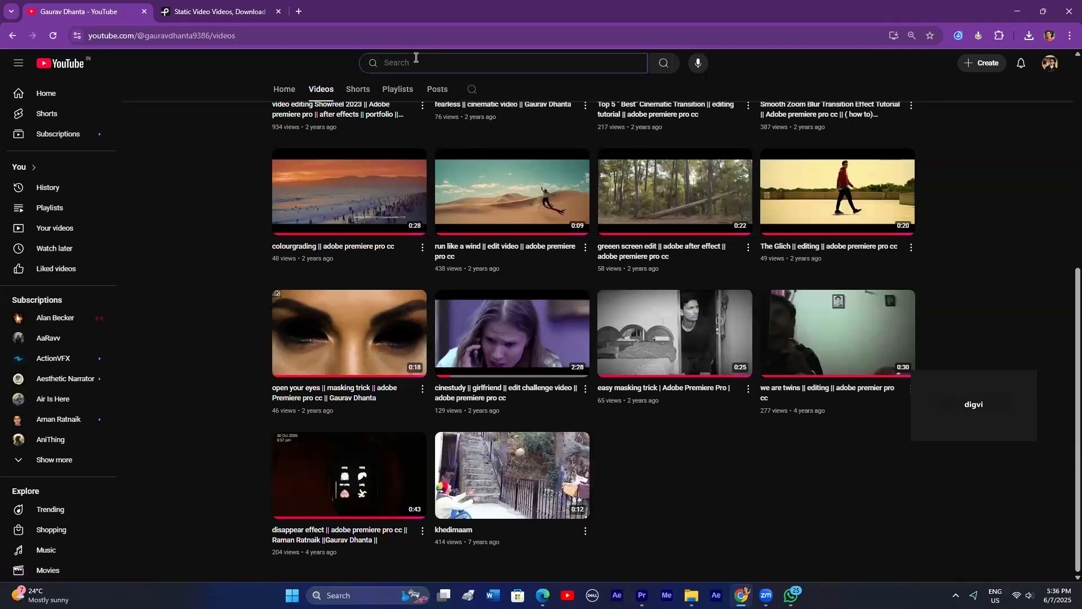
pyautogui.write('feel')
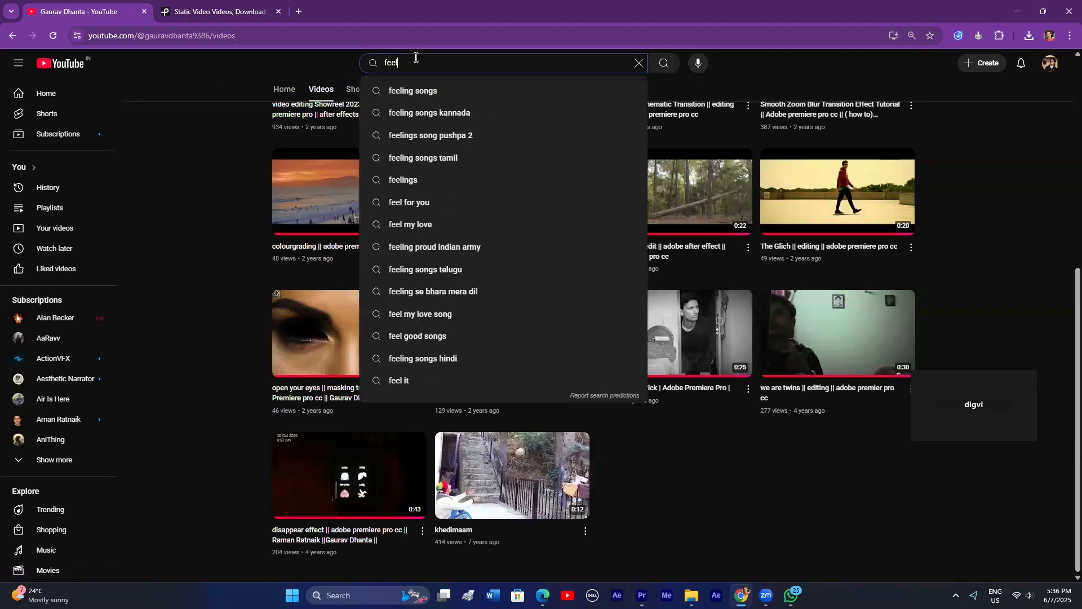
pyautogui.write('ing low')
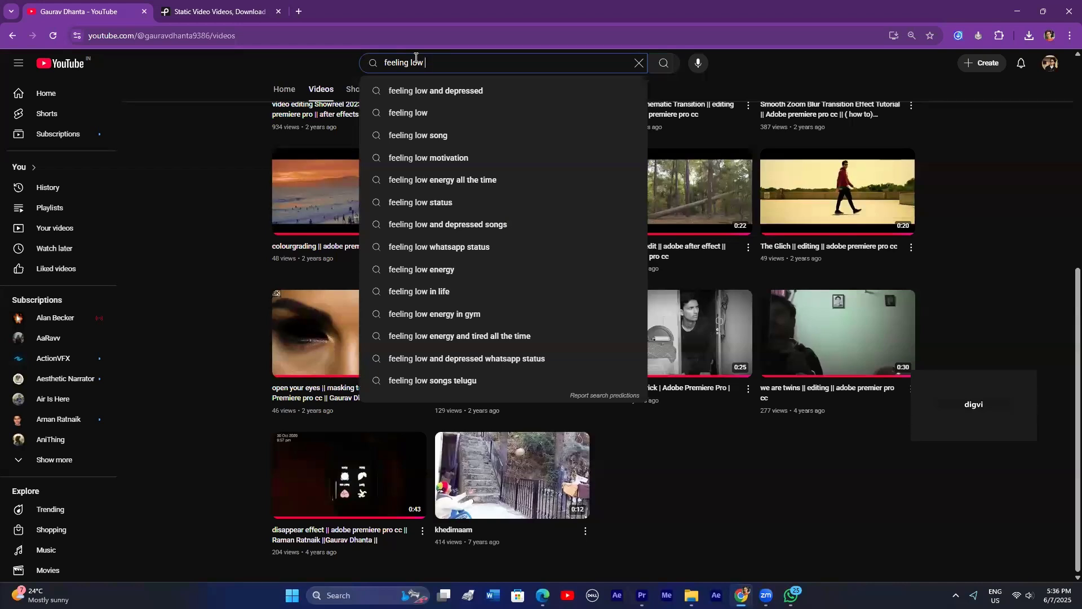
pyautogui.write(' kabira re')
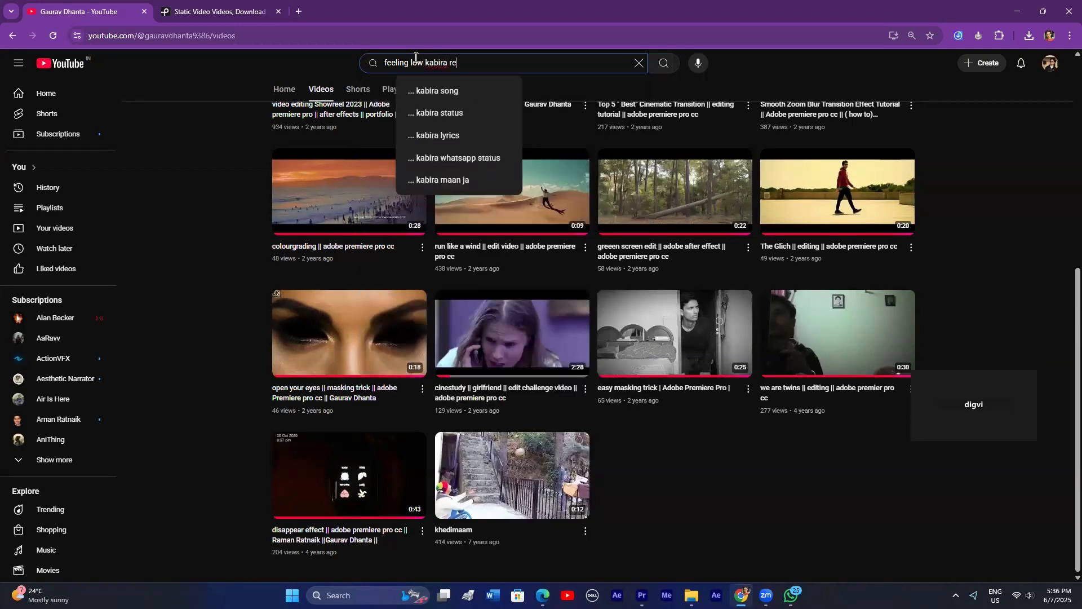
pyautogui.press('Return')
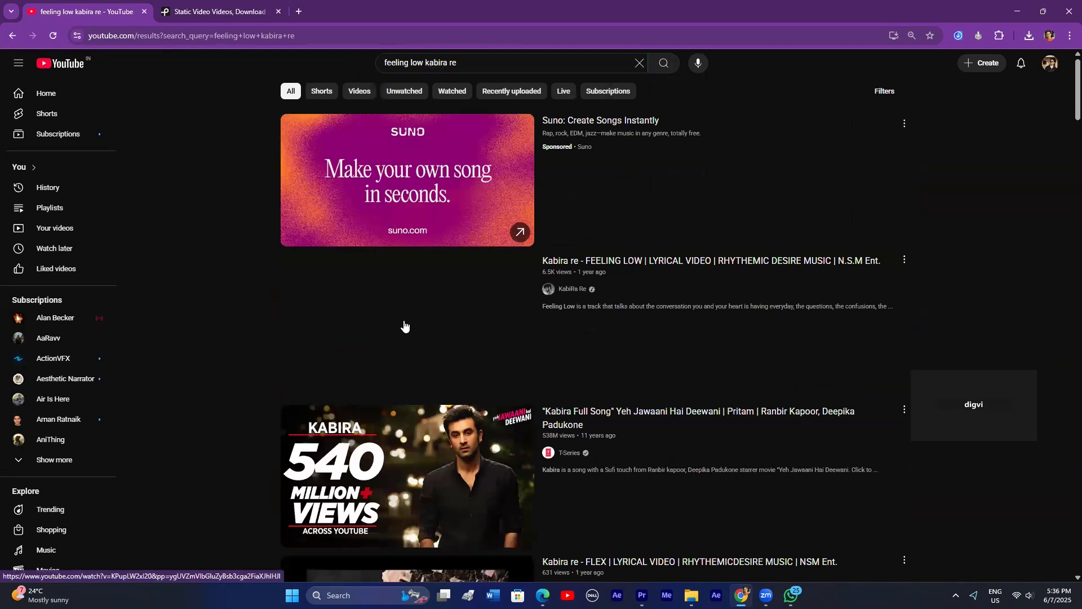
# Step: Open the "FEELING LOW" lyric video, pause it at 0:04 and view the glowing outline effect in full screen
pyautogui.click(512, 331)
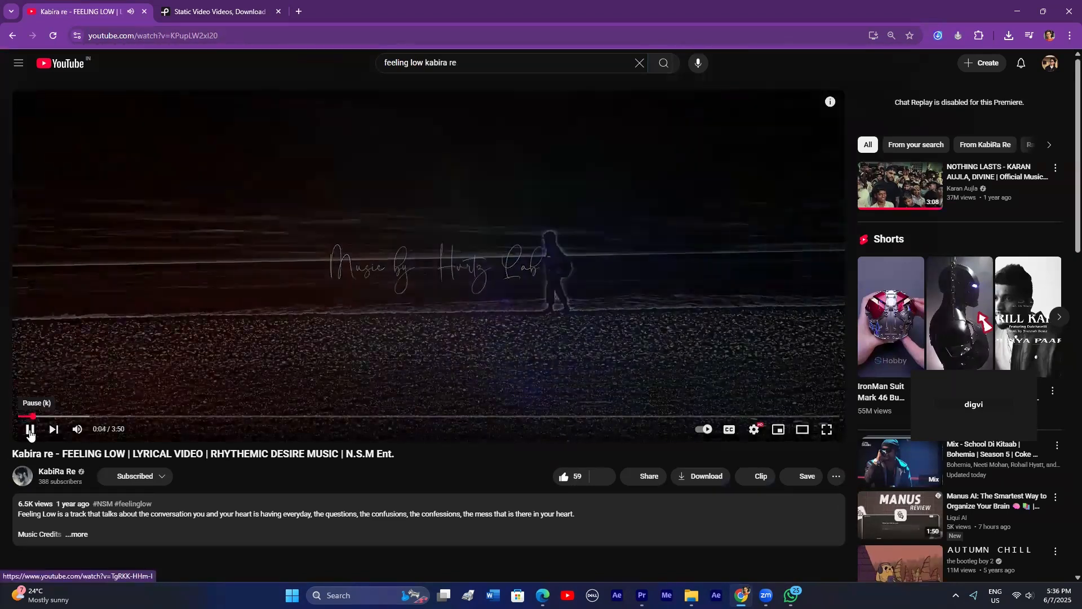
pyautogui.click(30, 433)
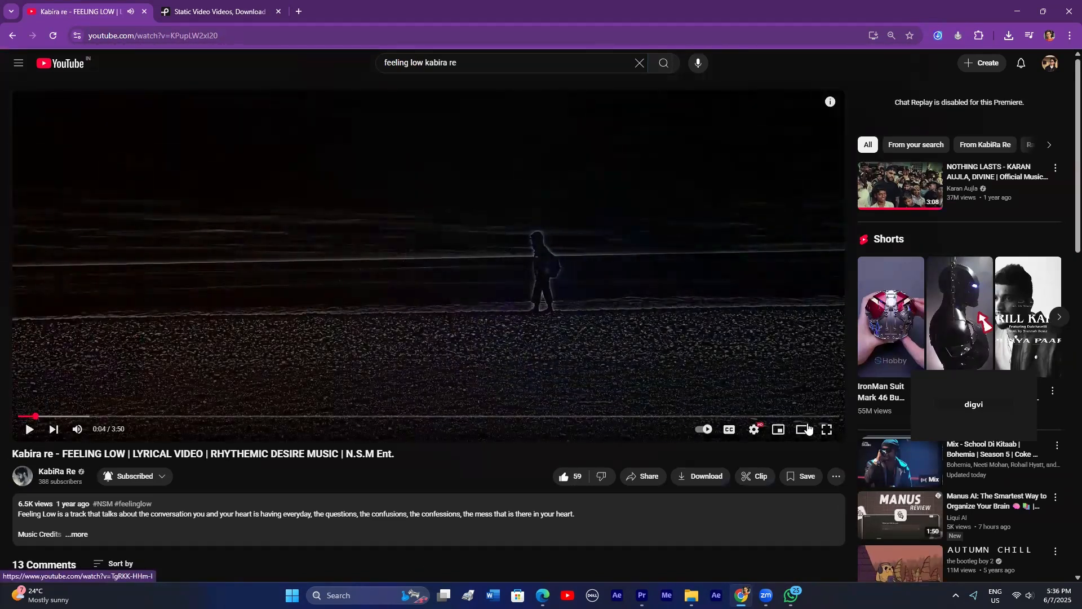
pyautogui.click(826, 432)
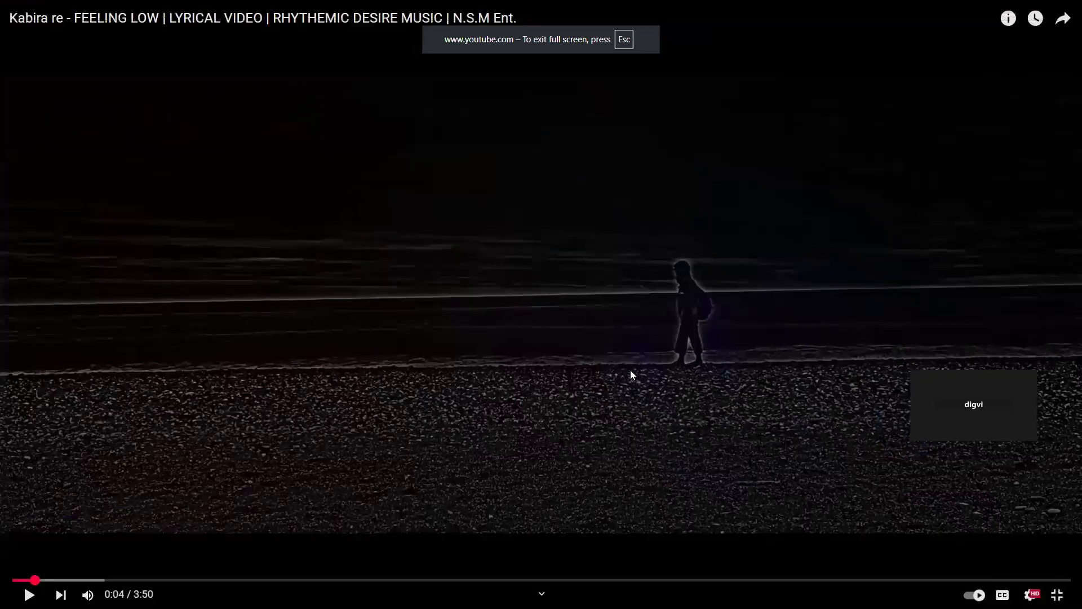
pyautogui.click(1057, 594)
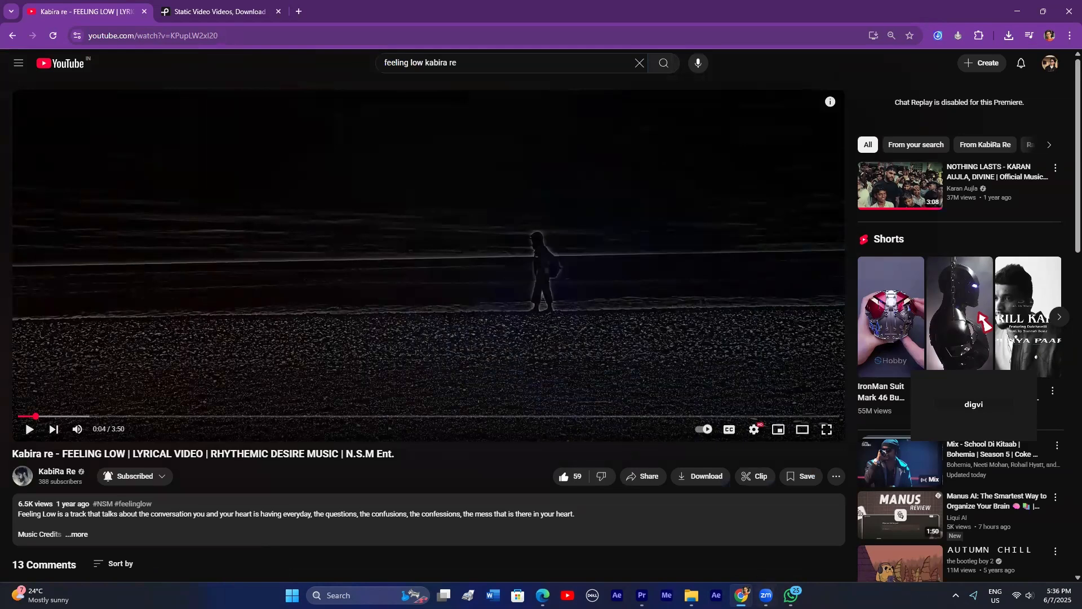
# Step: Switch back to Premiere Pro and duplicate the city clip onto track V2, directly above the original
pyautogui.moveTo(760, 585)
pyautogui.click(641, 595)
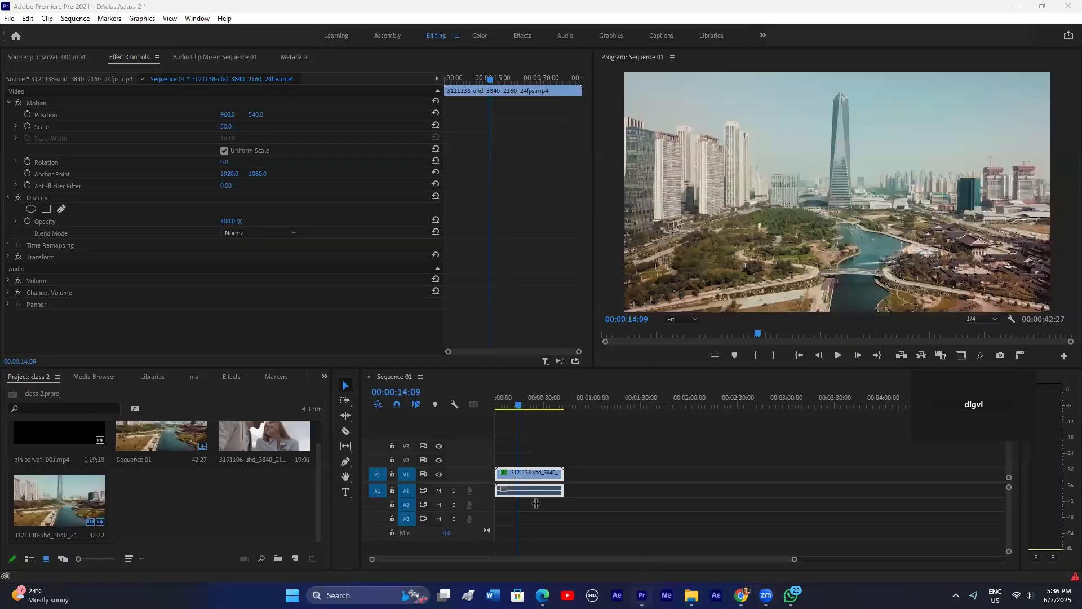
pyautogui.moveTo(531, 476); pyautogui.dragTo(531, 461)
# Step: Try the Difference blend mode on the duplicate city clip, undo it and recheck the blend mode options
pyautogui.click(245, 233)
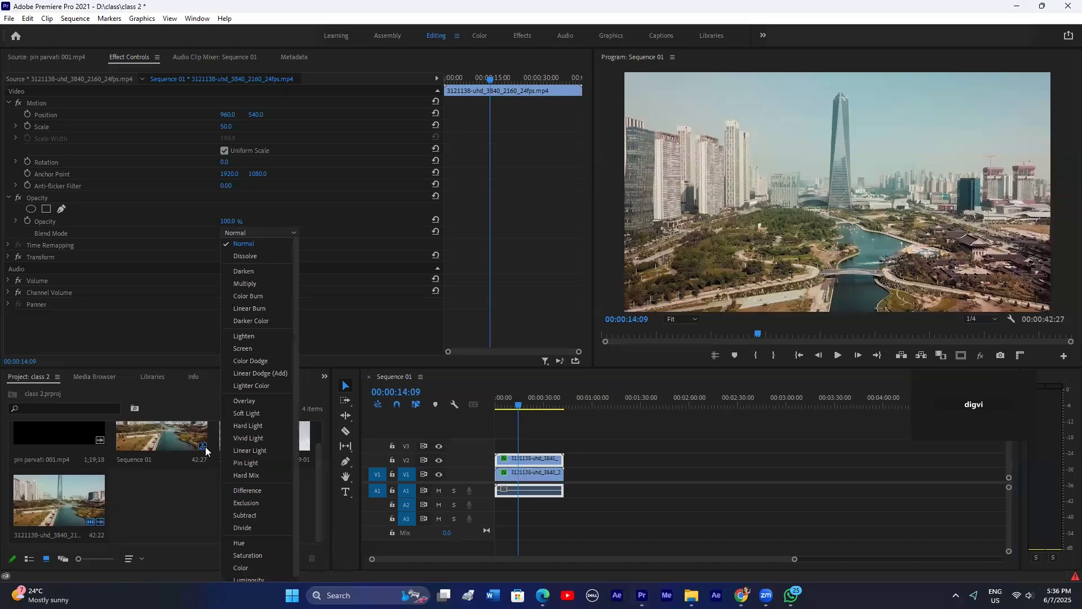
pyautogui.click(235, 489)
pyautogui.hotkey('ctrl', 'z')
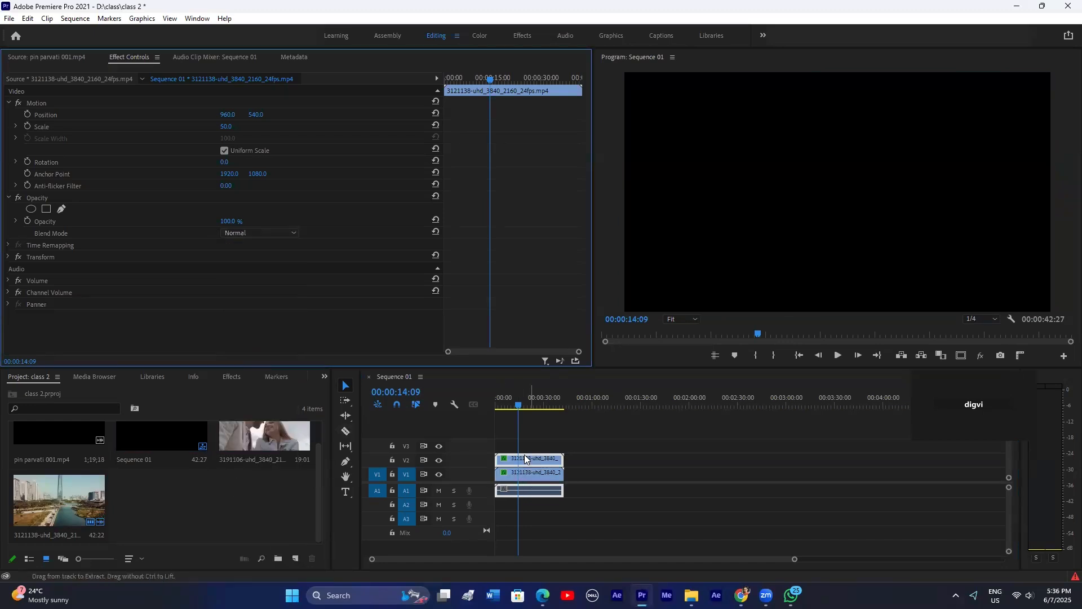
pyautogui.click(262, 234)
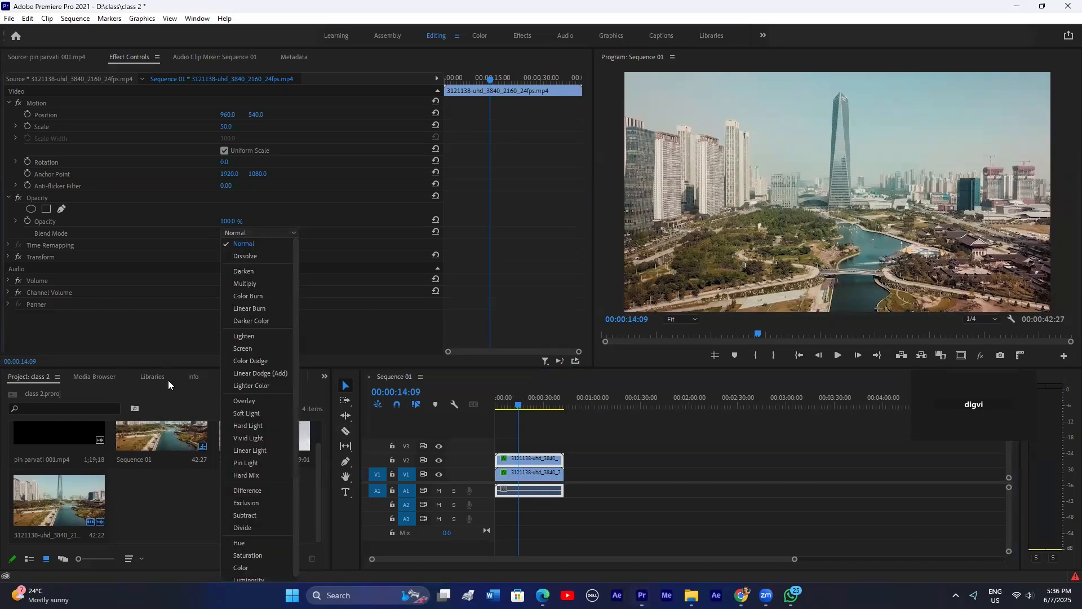
pyautogui.click(149, 375)
# Step: Find Gaussian Blur in the effects, apply it to the duplicate city clip on V2 and set its Blurriness to 82
pyautogui.click(238, 376)
pyautogui.click(75, 390)
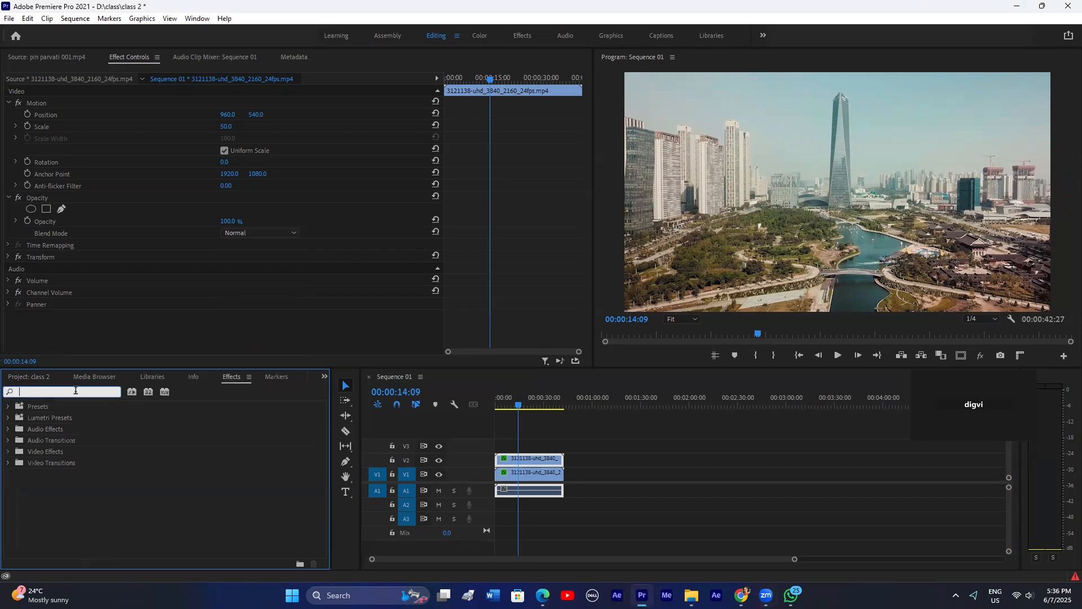
pyautogui.write('gua')
pyautogui.press('BackSpace')
pyautogui.press('BackSpace')
pyautogui.press('BackSpace')
pyautogui.write('blur')
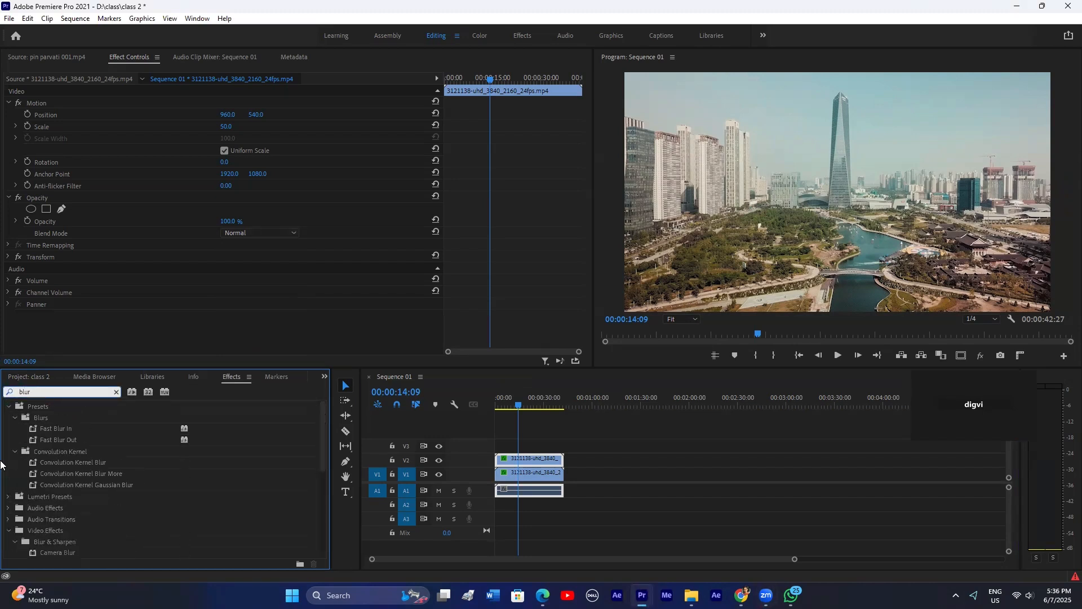
pyautogui.scroll(-3, 90, 533)
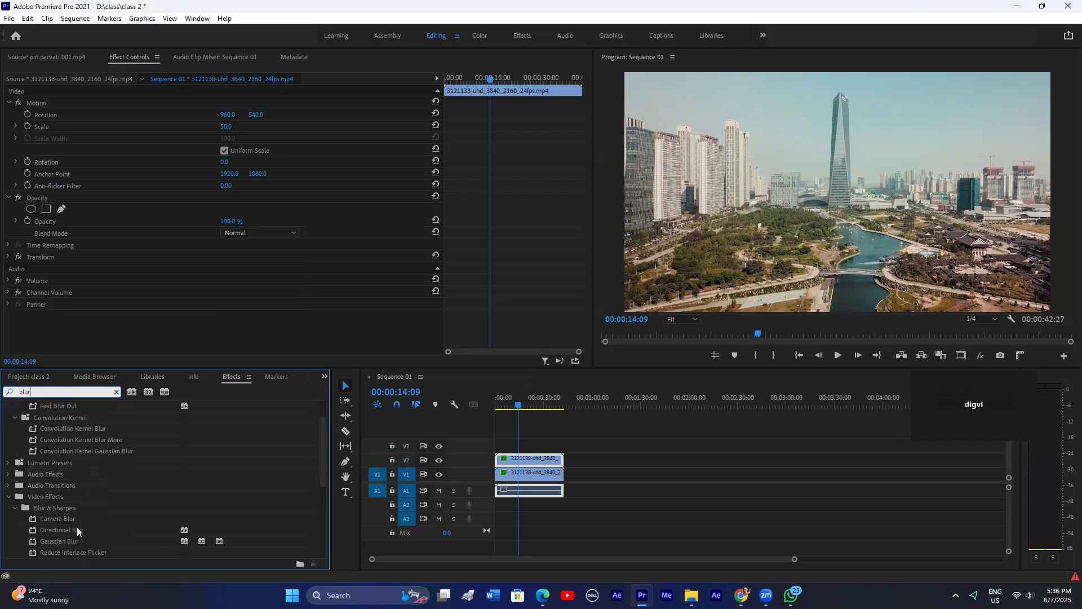
pyautogui.moveTo(58, 543); pyautogui.dragTo(521, 459)
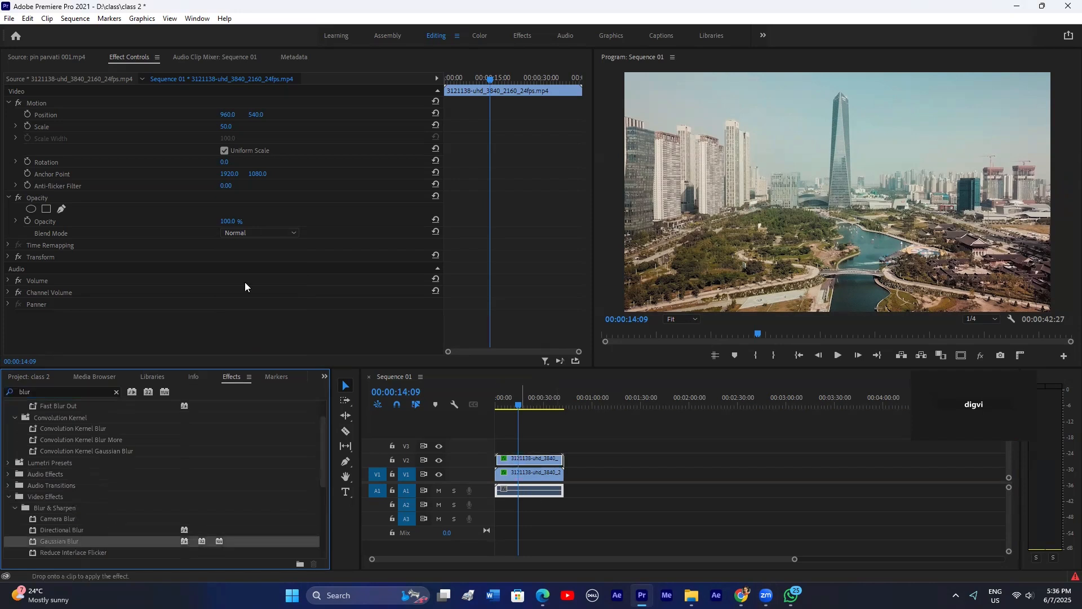
pyautogui.moveTo(225, 293); pyautogui.dragTo(243, 240)
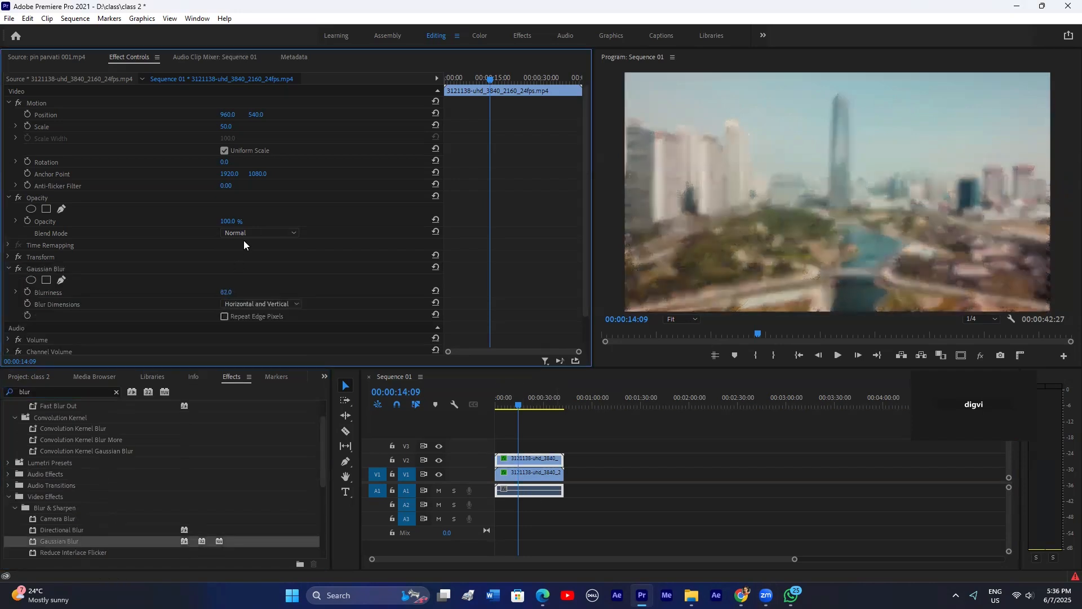
# Step: Set the duplicate clip's blend mode to Difference and enable Repeat Edge Pixels for its Gaussian Blur
pyautogui.click(243, 233)
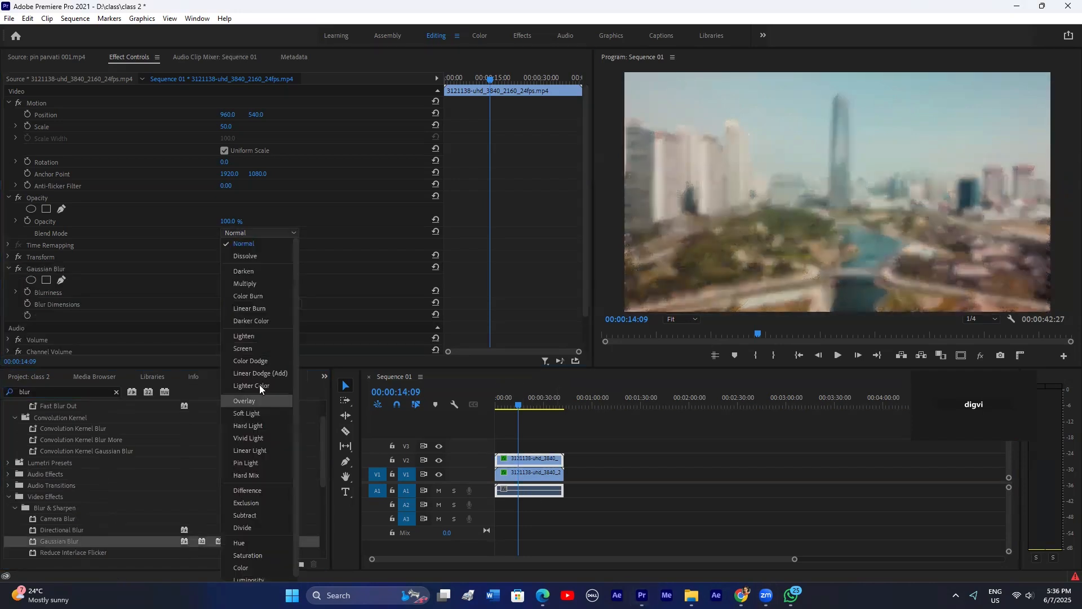
pyautogui.click(240, 489)
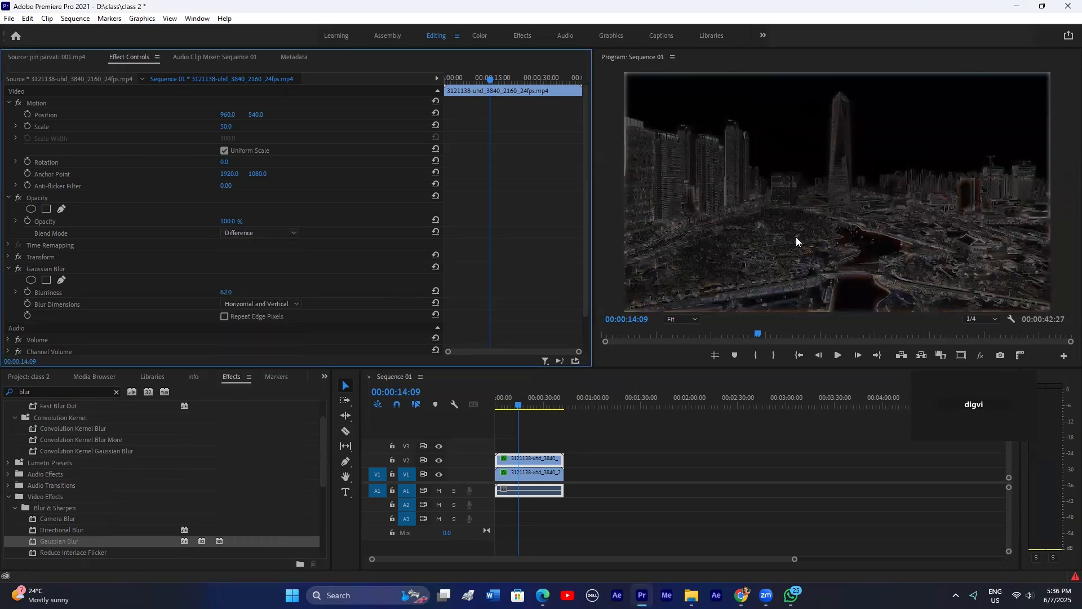
pyautogui.click(225, 317)
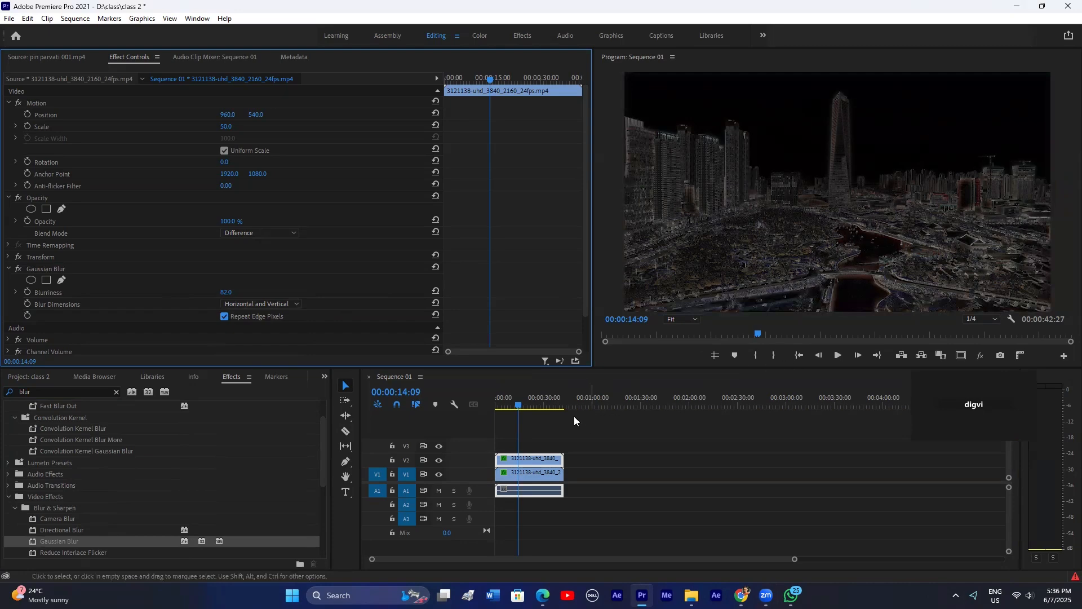
# Step: Preview the outline effect at 00:00:14:19 and switch to Chrome to compare it with the paused lyric video
pyautogui.moveTo(519, 400); pyautogui.dragTo(518, 400)
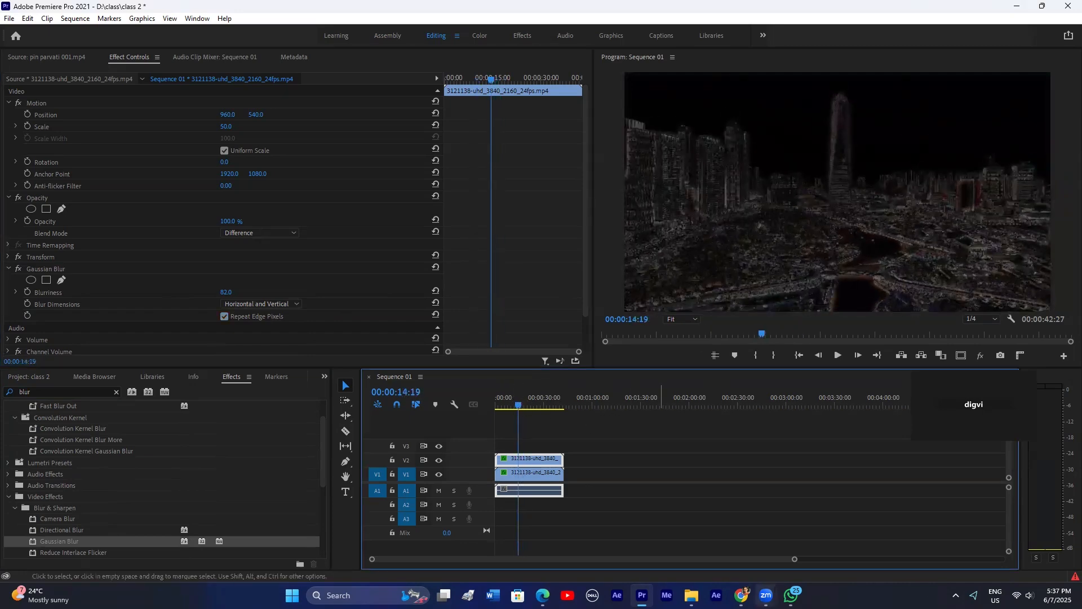
pyautogui.click(742, 594)
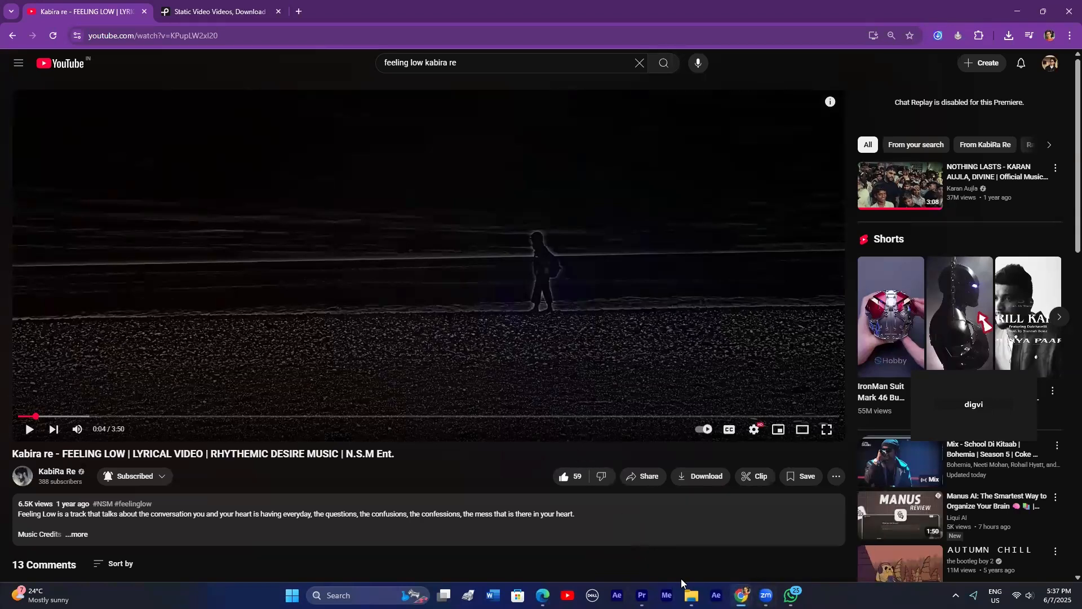
# Step: Switch back to Premiere Pro, toggle the duplicate clip's Gaussian Blur off and on, and set its Blurriness to 47
pyautogui.click(642, 595)
pyautogui.click(18, 269)
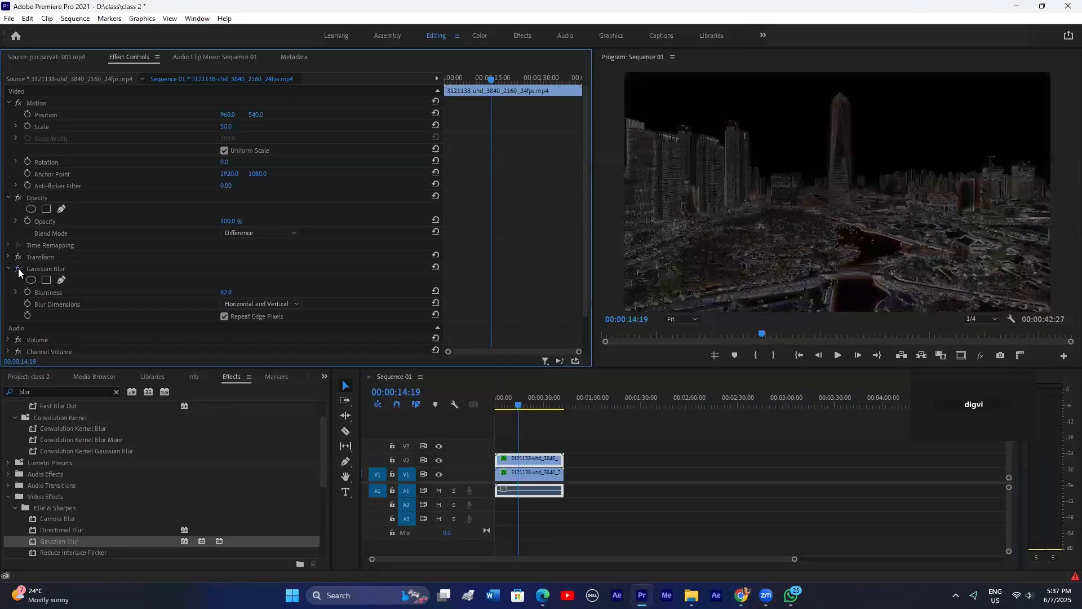
pyautogui.click(18, 269)
pyautogui.click(18, 269)
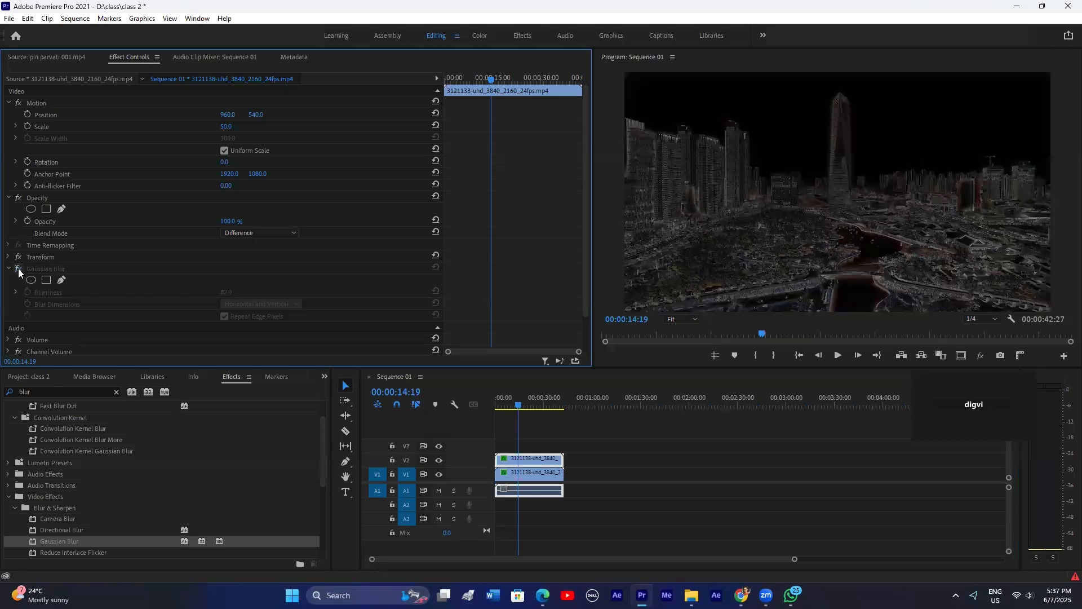
pyautogui.click(18, 269)
pyautogui.moveTo(224, 293); pyautogui.dragTo(244, 298)
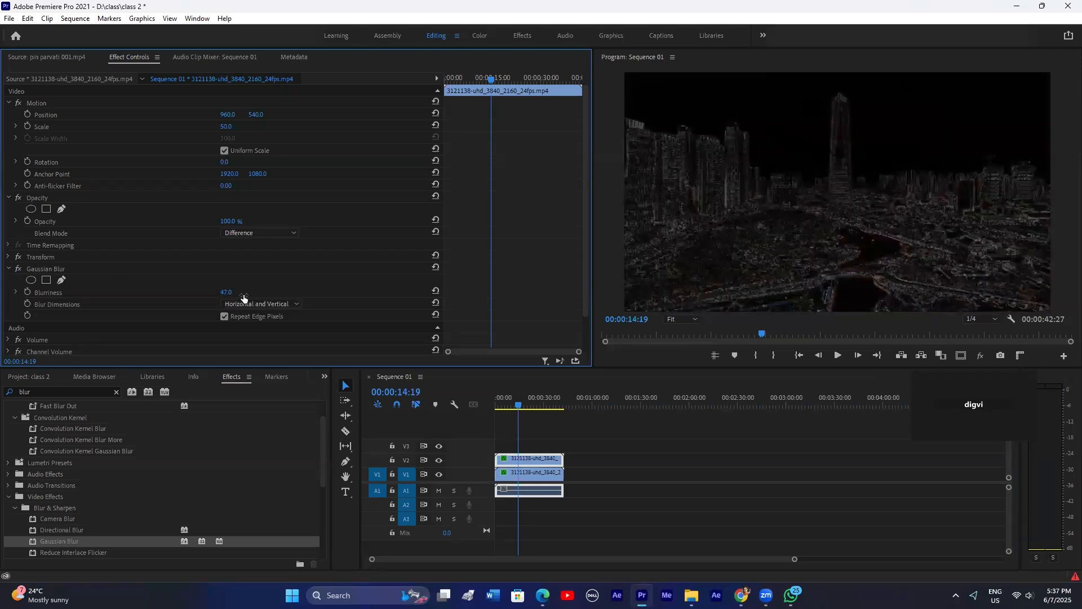
# Step: Delete the duplicate city clip from V2, select the remaining clip on V1 and clear the effects search
pyautogui.click(560, 437)
pyautogui.click(530, 460)
pyautogui.press('Delete')
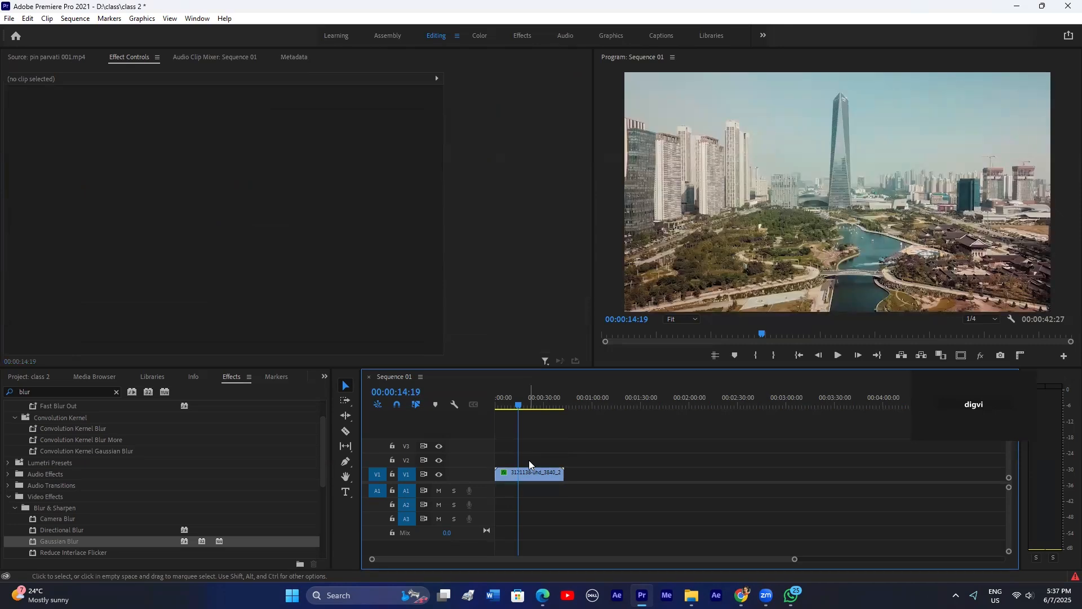
pyautogui.click(527, 472)
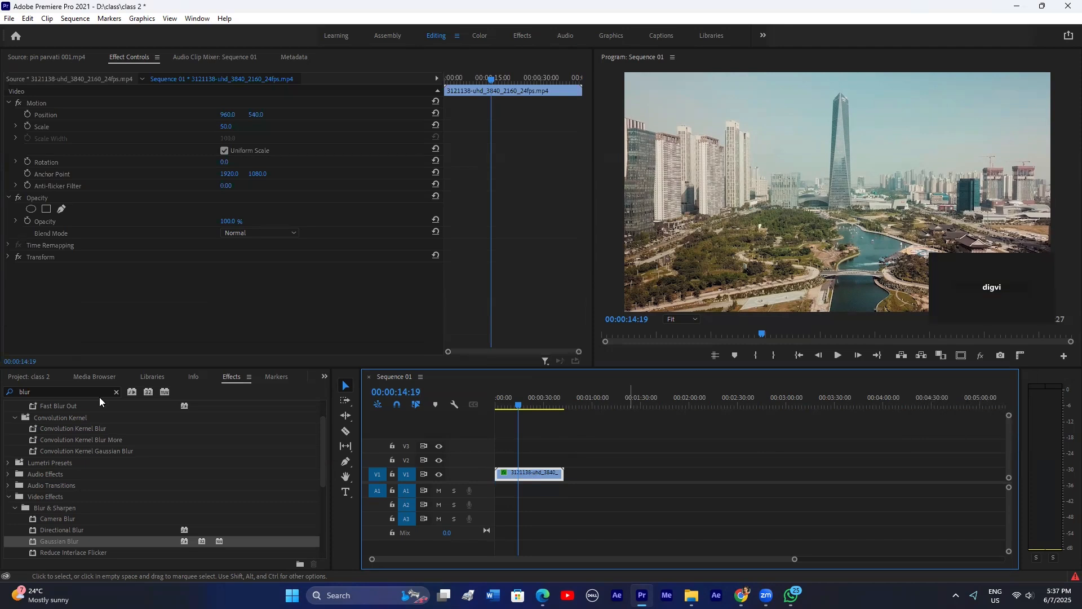
pyautogui.click(116, 392)
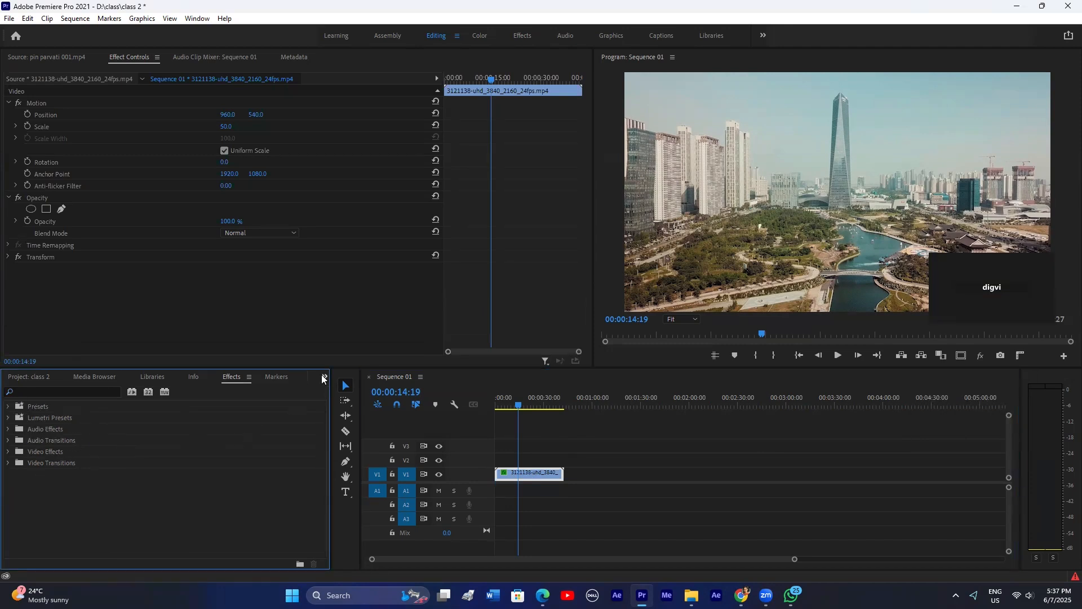
# Step: Check the course outline PDF in Edge and return to Premiere Pro with the V1 city clip selected
pyautogui.click(543, 595)
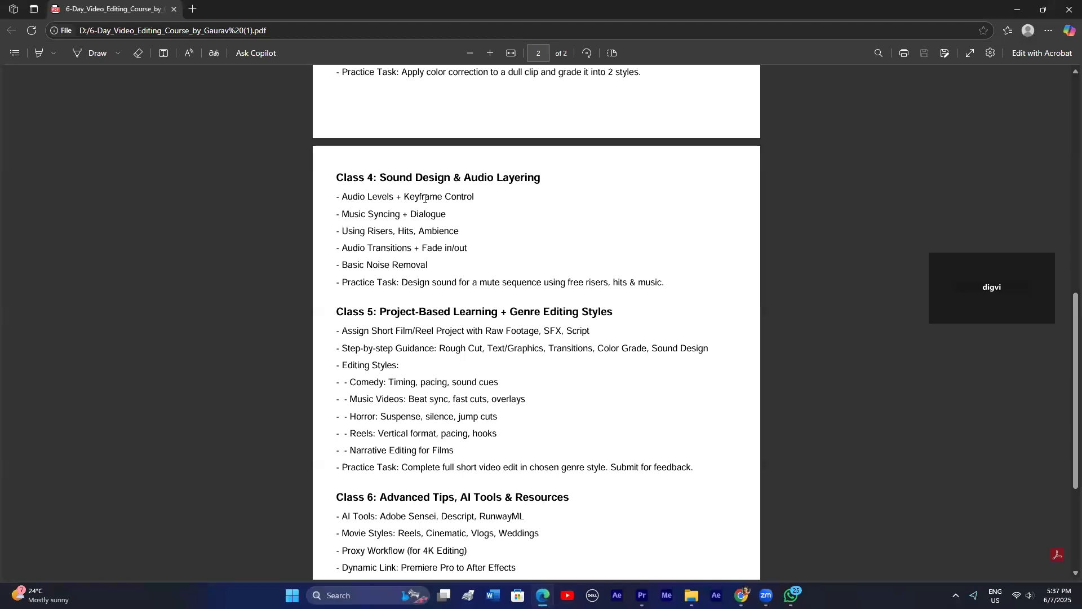
pyautogui.click(642, 595)
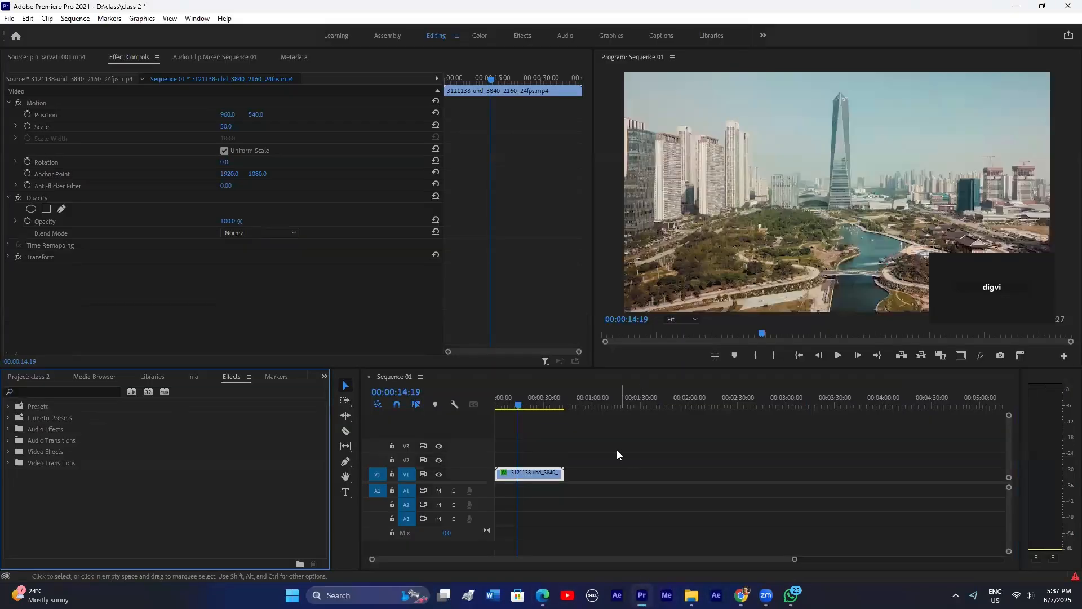
pyautogui.click(546, 447)
pyautogui.click(528, 471)
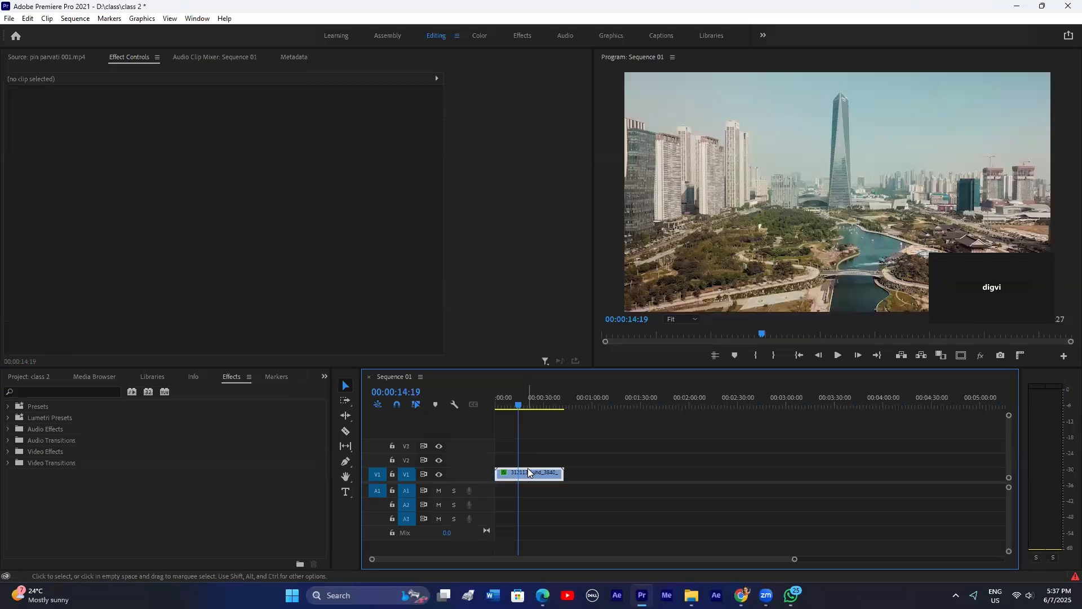
# Step: Turn on Rotation keyframing for the V1 city clip and turn it off again, deleting its keyframe
pyautogui.click(28, 163)
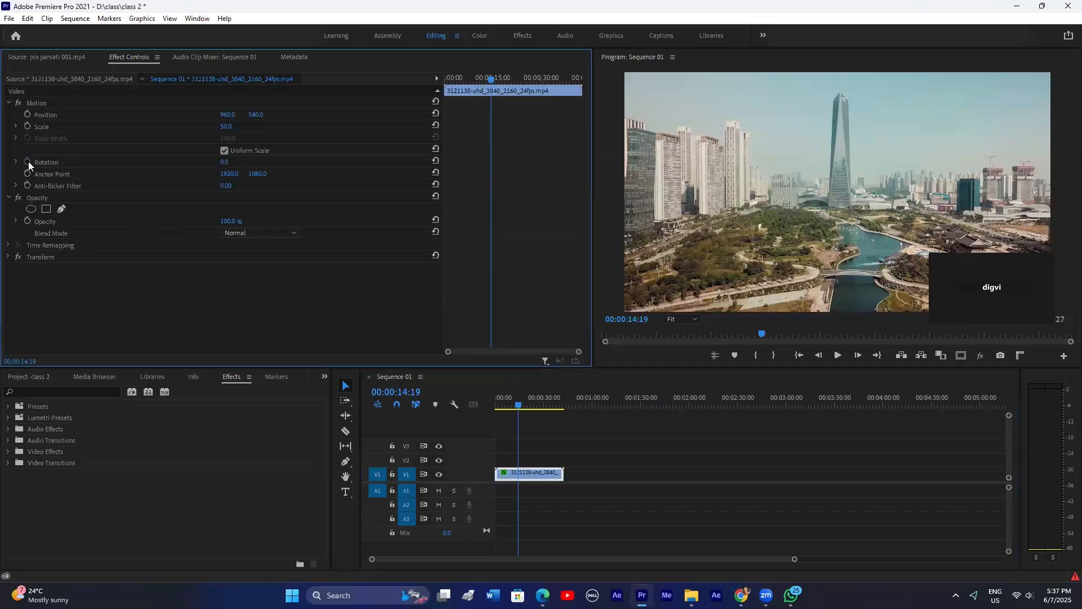
pyautogui.click(27, 161)
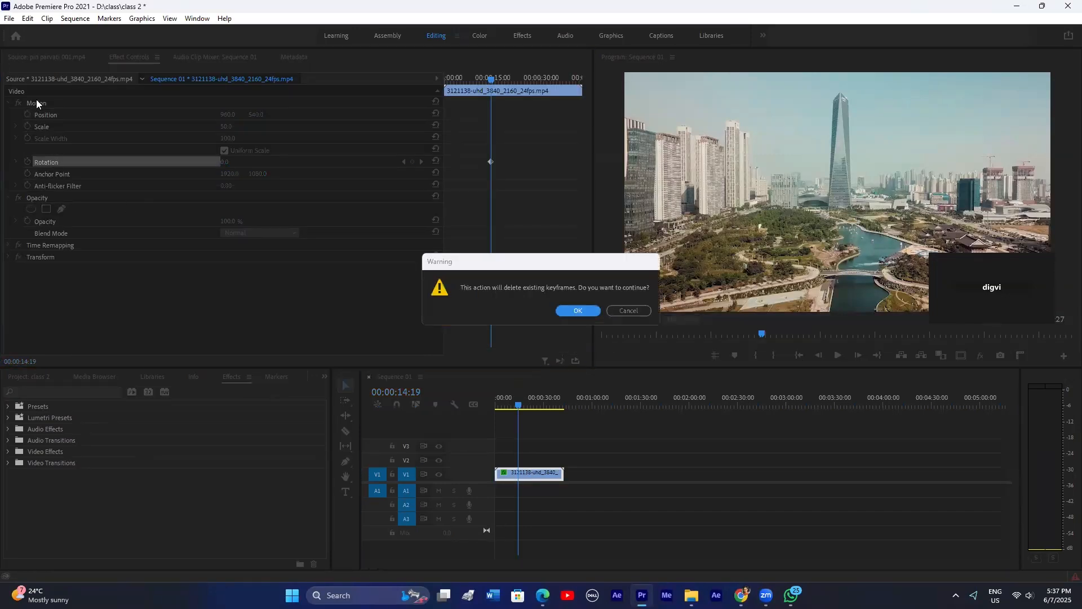
pyautogui.click(567, 305)
# Step: Try rotating the city clip to 1x9.0° about an anchor point at its lower-left corner, and undo the rotation and last anchor move
pyautogui.click(46, 104)
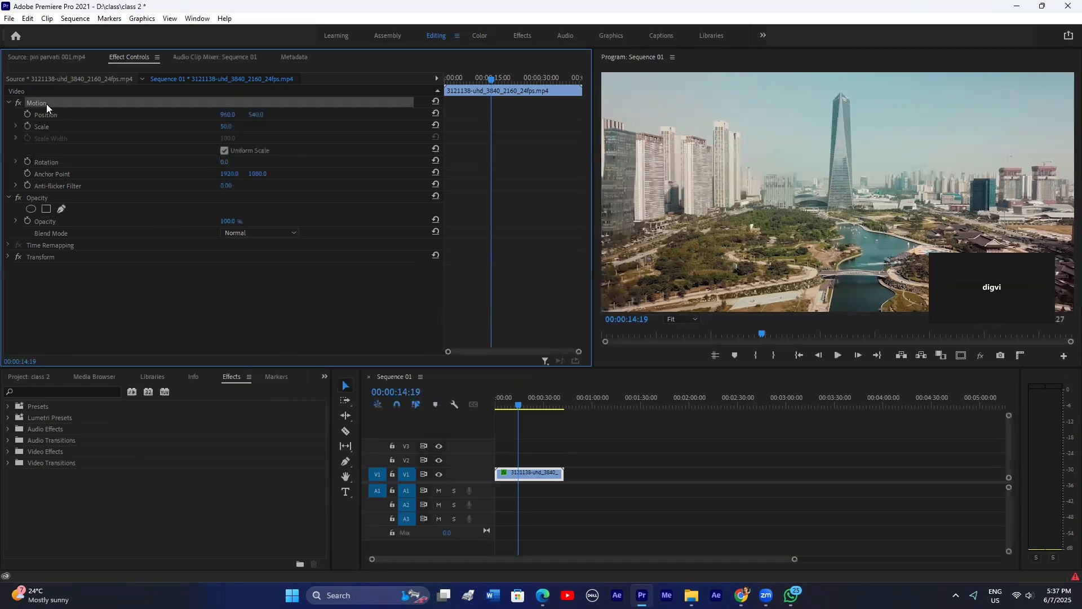
pyautogui.moveTo(835, 195); pyautogui.dragTo(626, 309)
pyautogui.moveTo(882, 205); pyautogui.dragTo(625, 310)
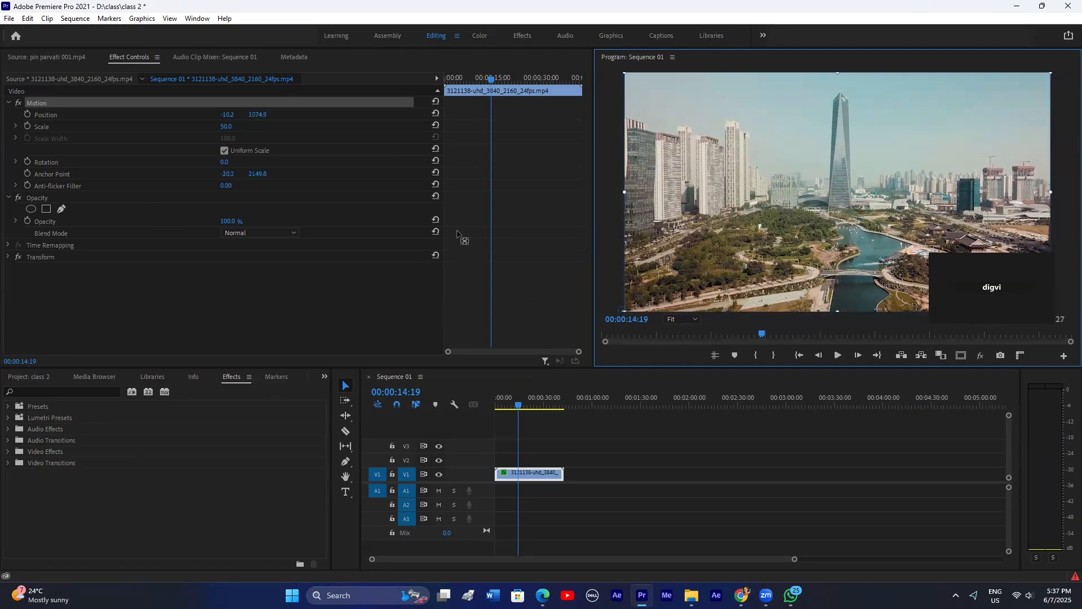
pyautogui.moveTo(223, 163); pyautogui.dragTo(431, 163)
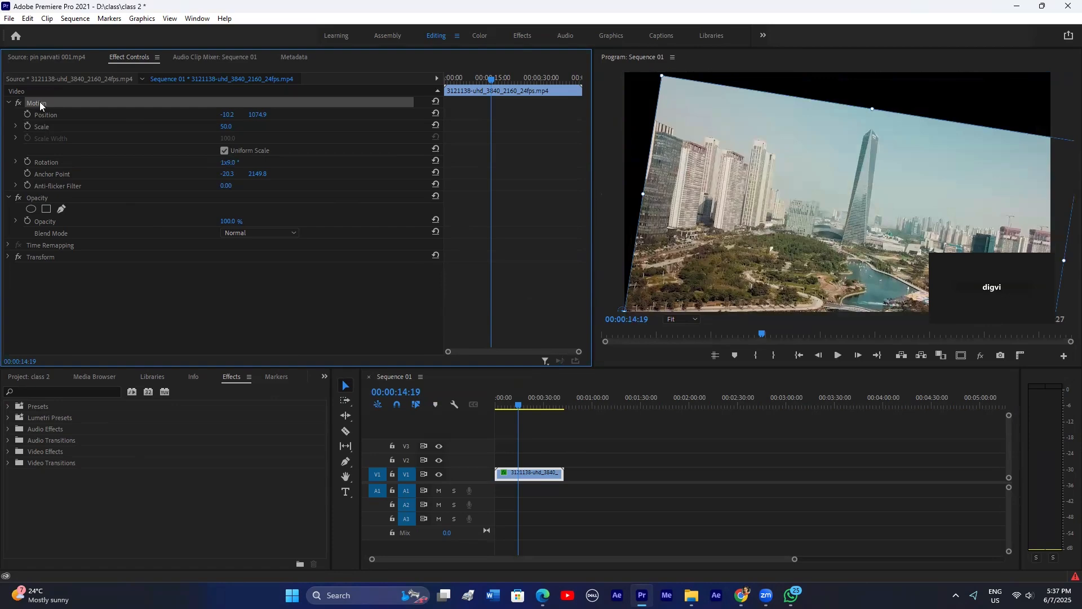
pyautogui.hotkey('ctrl', 'z')
pyautogui.hotkey('ctrl', 'z')
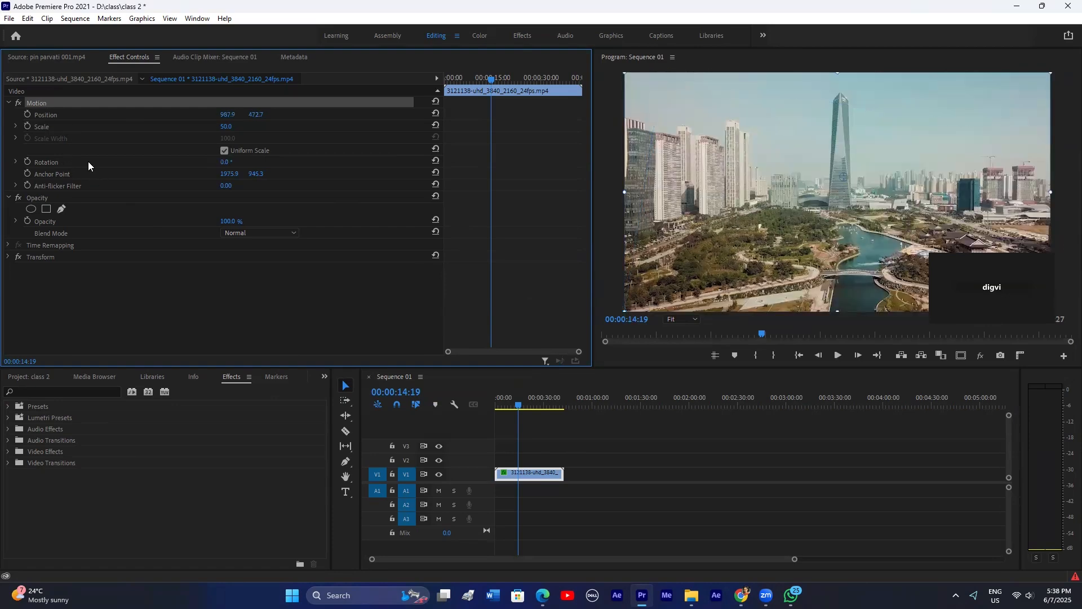
# Step: Review the Class 2 topics in the course outline PDF in Edge and return to Premiere Pro
pyautogui.hotkey('alt', 'Tab')
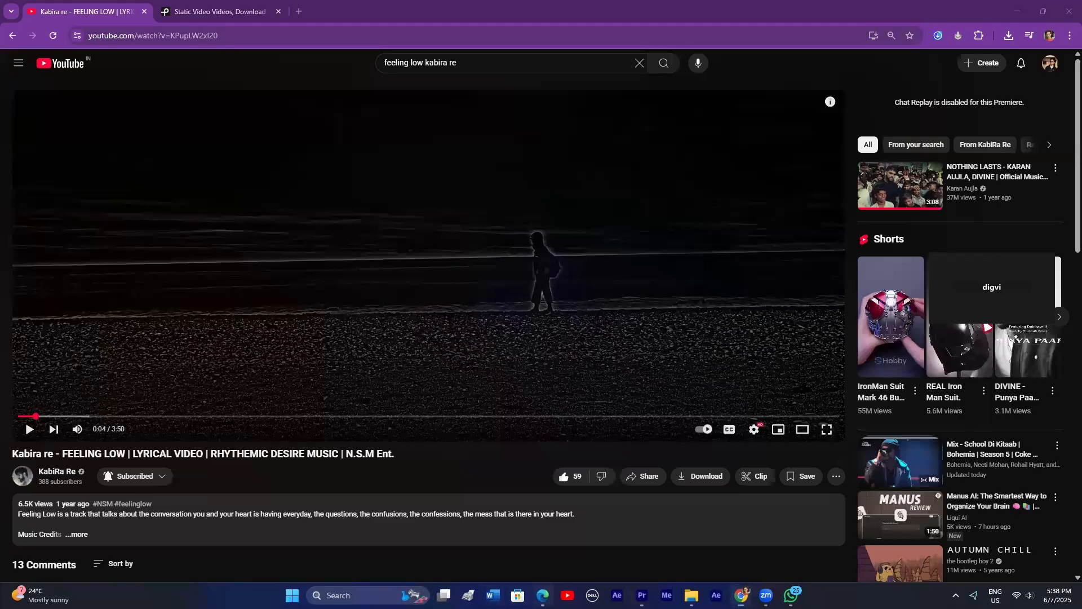
pyautogui.click(542, 595)
pyautogui.scroll(6, 366, 246)
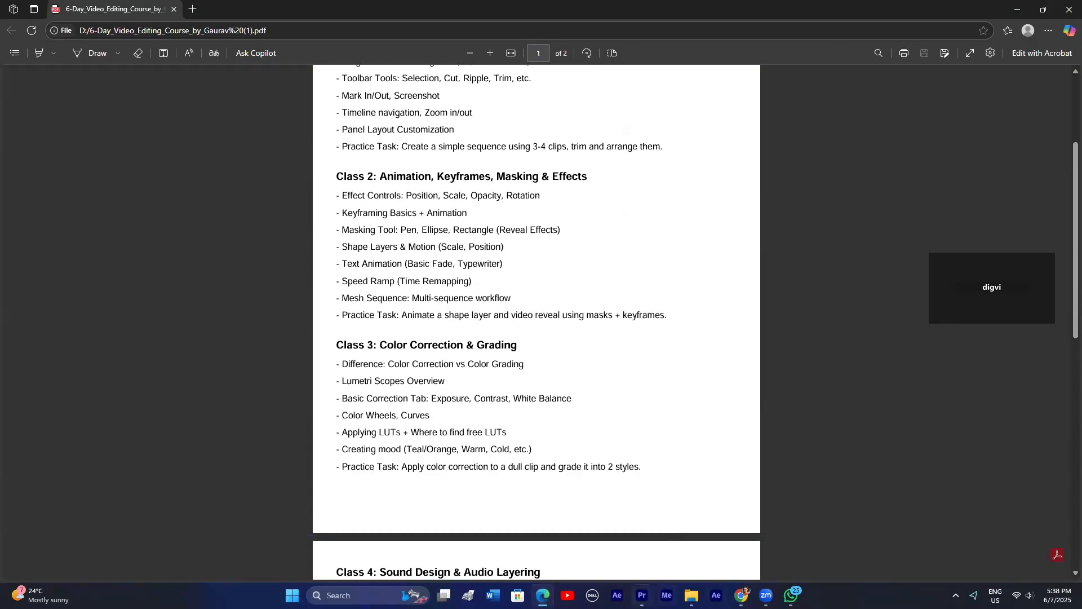
pyautogui.click(642, 595)
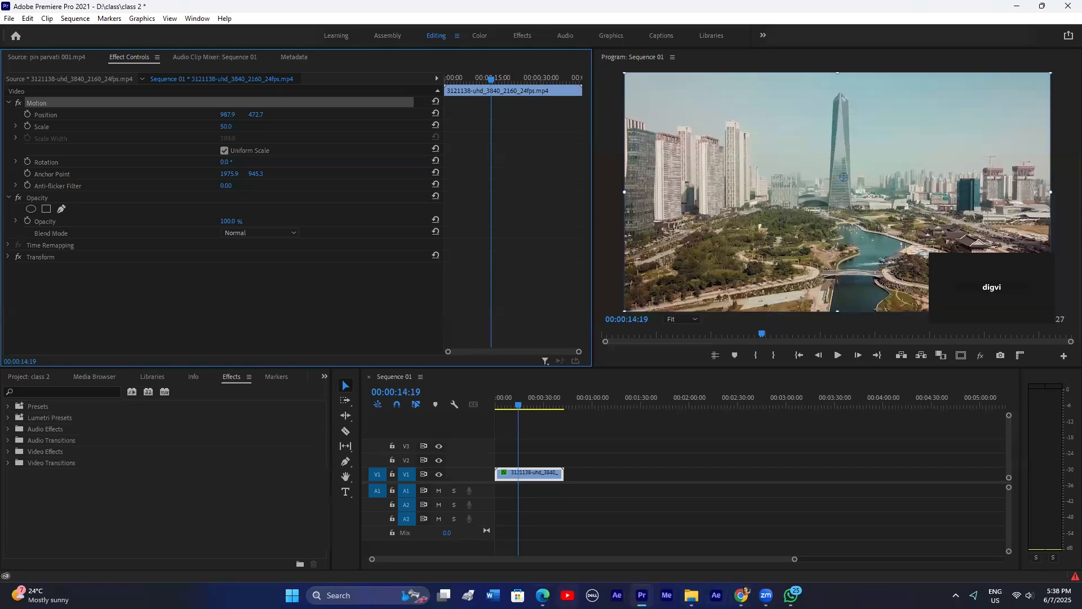
# Step: Switch to Chrome, go back to the channel's Videos page and open "we are twins || editing || adobe premier pro cc"
pyautogui.click(741, 595)
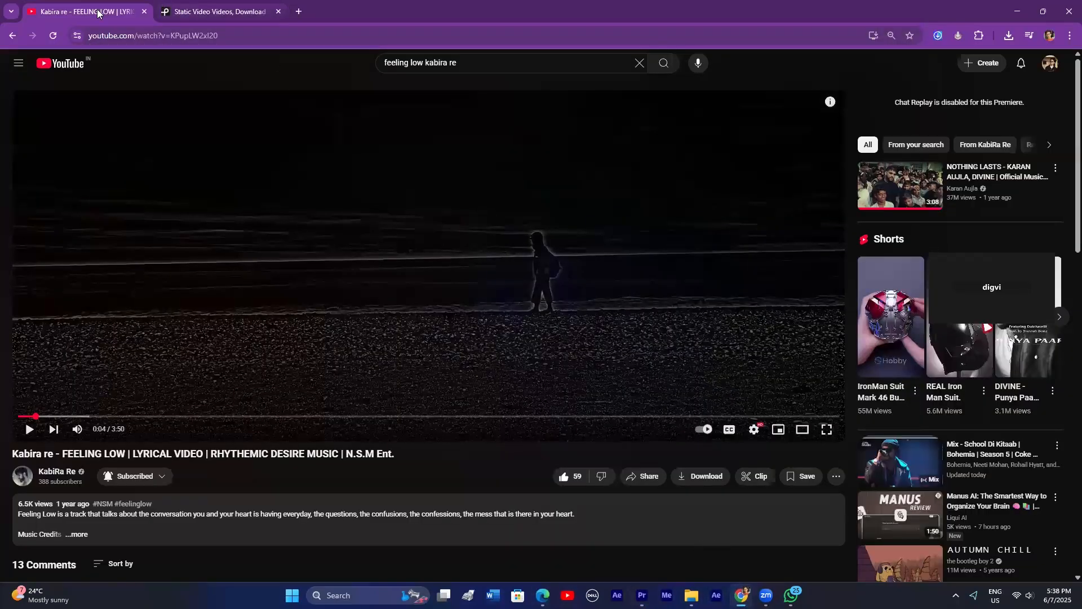
pyautogui.click(12, 35)
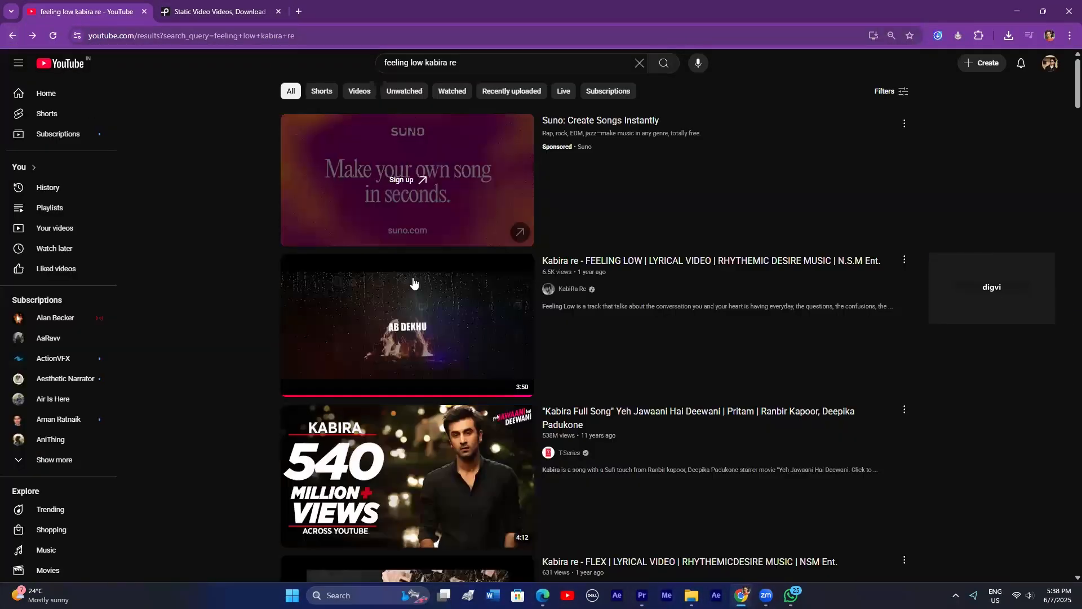
pyautogui.click(11, 36)
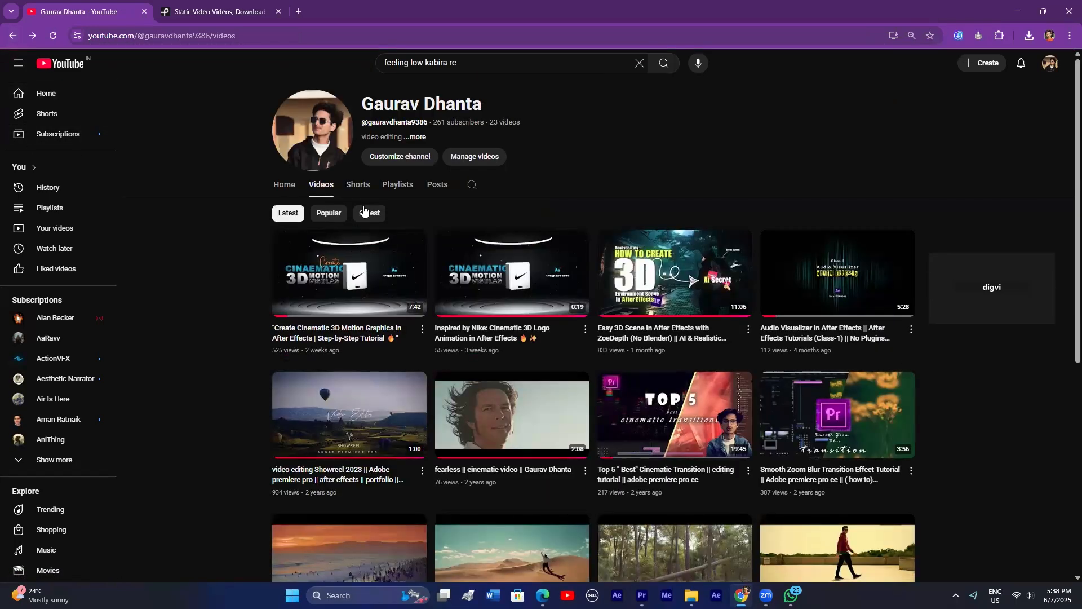
pyautogui.scroll(-6, 471, 302)
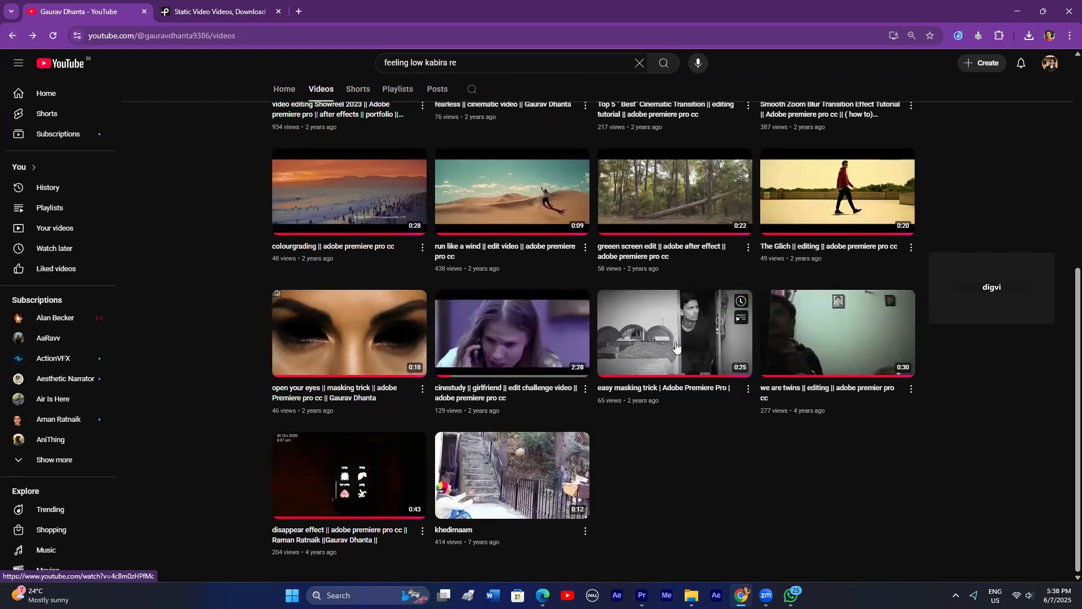
pyautogui.click(820, 338)
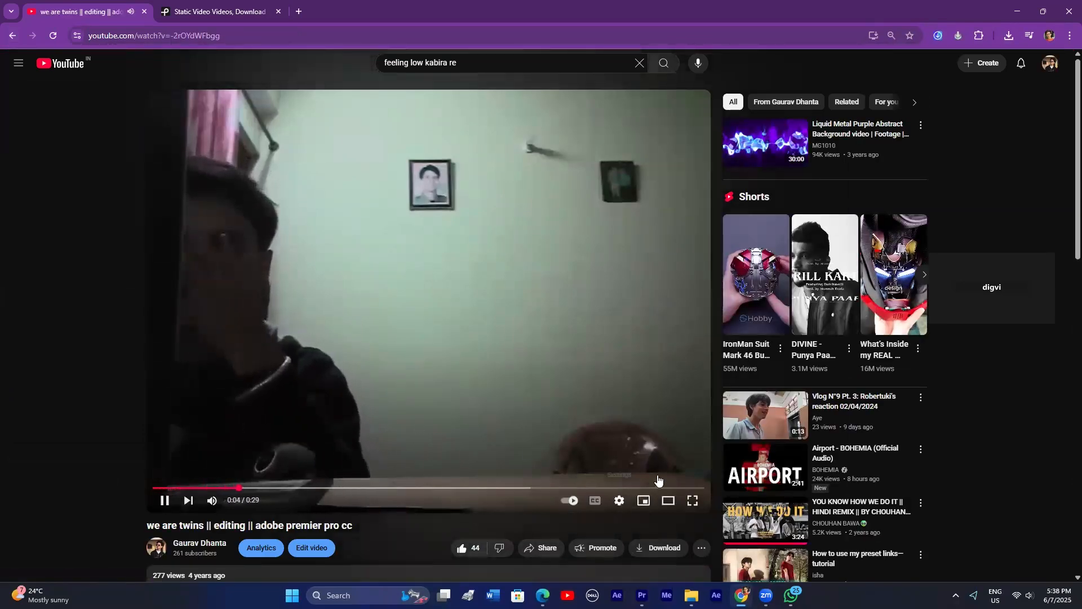
# Step: Change the video's playback quality, skip ahead and pause at 0:19 with both figures in the frame
pyautogui.click(618, 500)
pyautogui.click(626, 464)
pyautogui.click(614, 411)
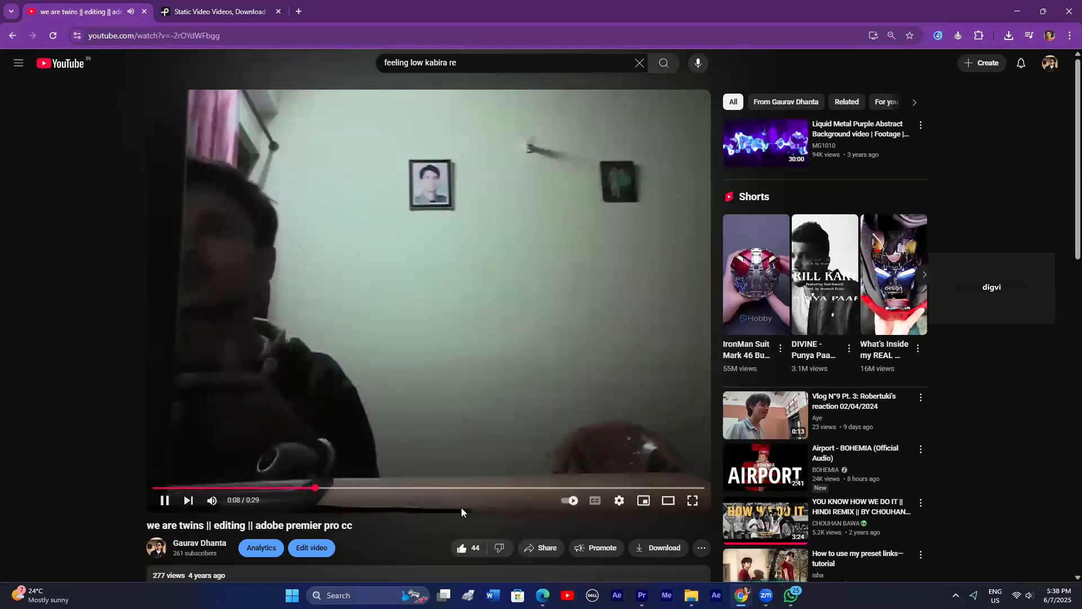
pyautogui.click(394, 492)
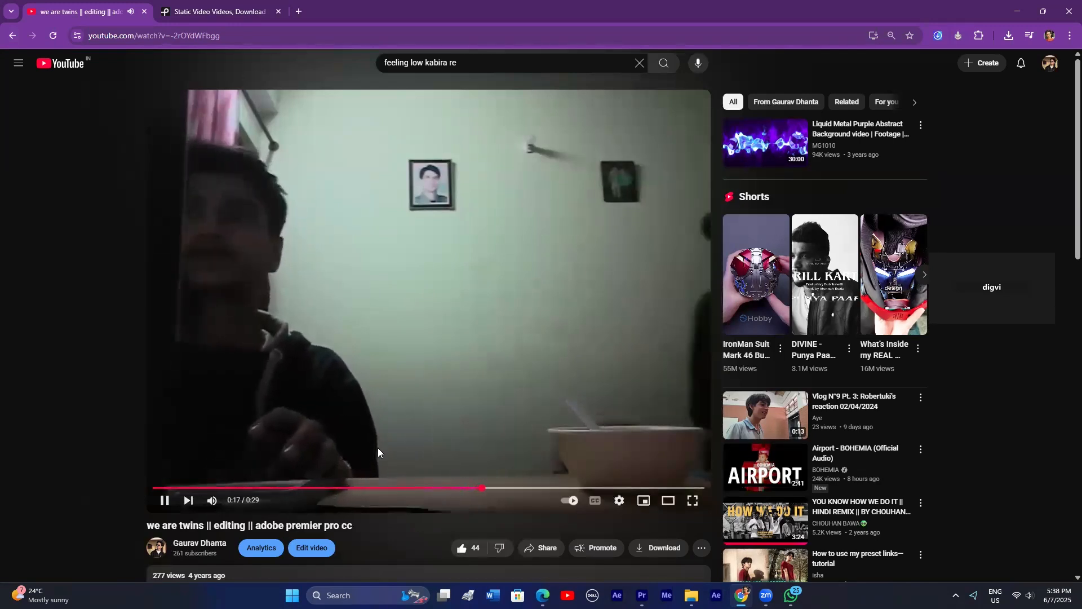
pyautogui.click(393, 375)
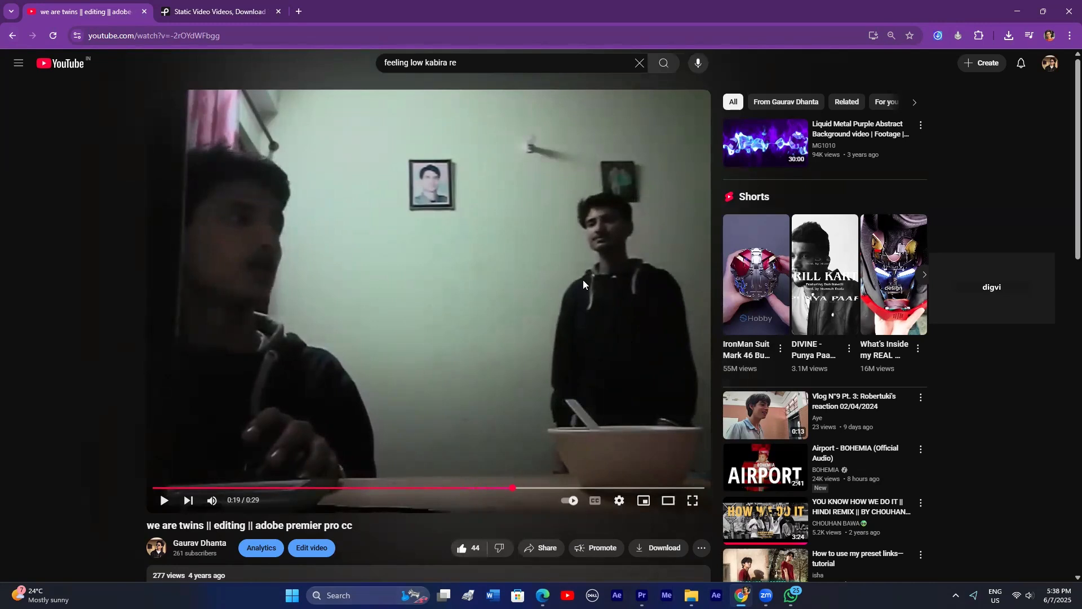
# Step: Replay the twins shot from an earlier point, stopping at moments where both figures appear, and pause at 0:26
pyautogui.click(573, 469)
pyautogui.moveTo(495, 488); pyautogui.dragTo(377, 488)
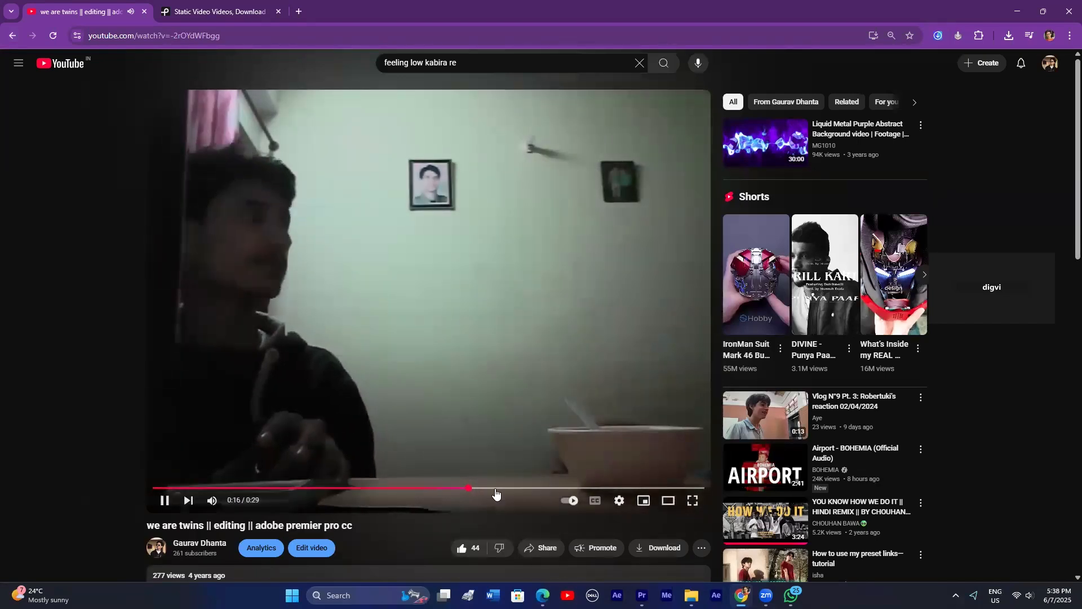
pyautogui.click(521, 488)
pyautogui.press('space')
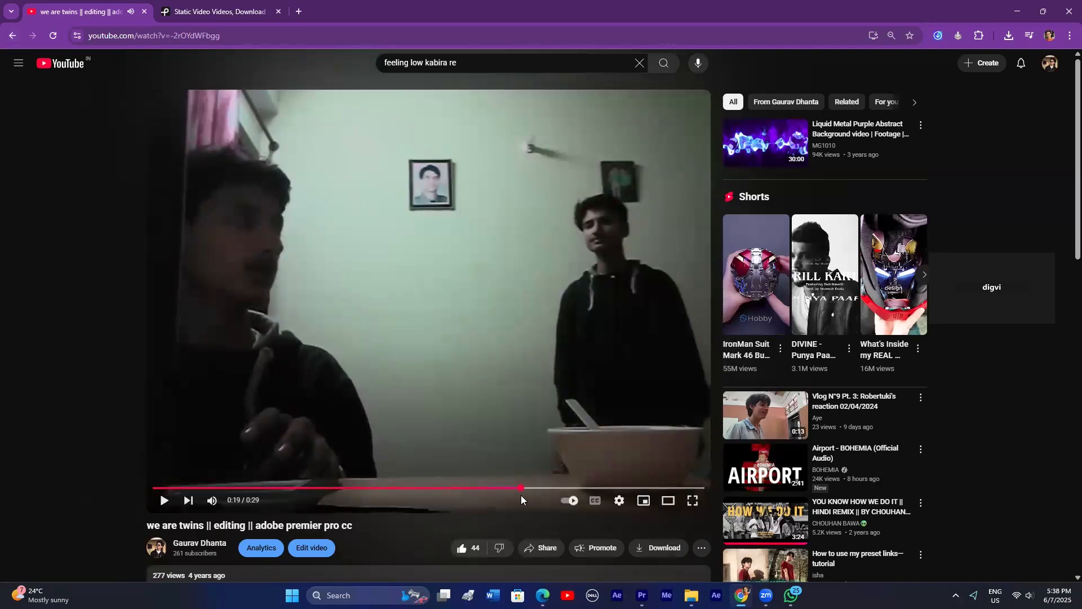
pyautogui.press('space')
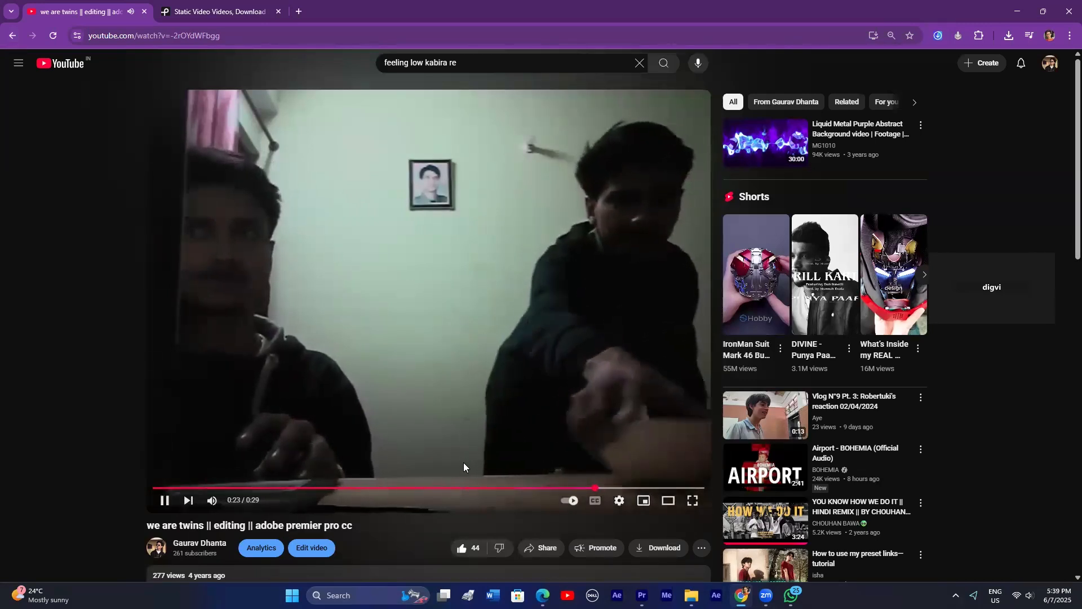
pyautogui.press('space')
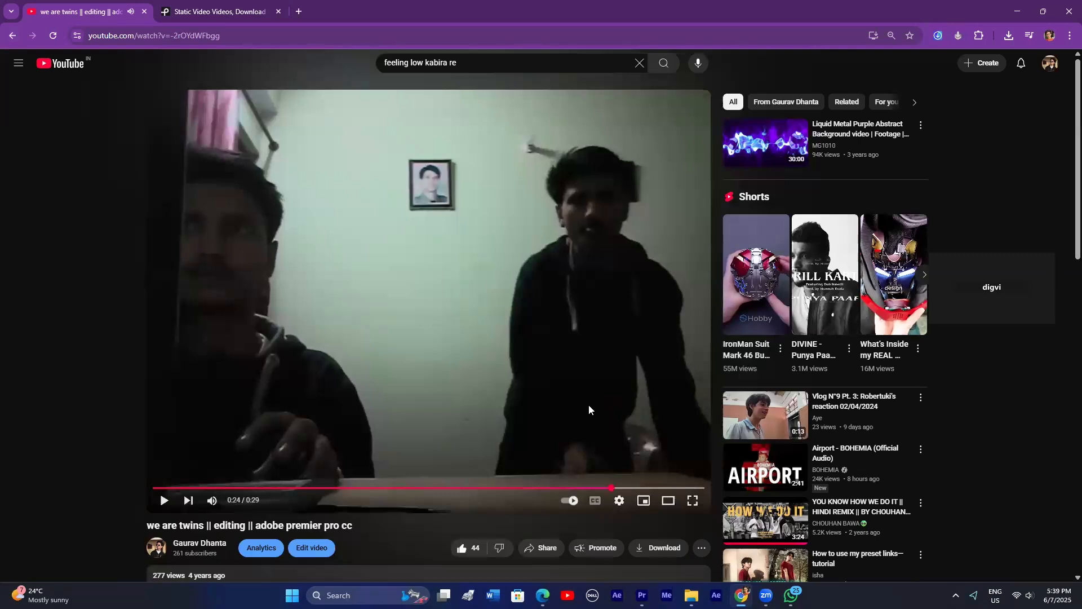
pyautogui.press('space')
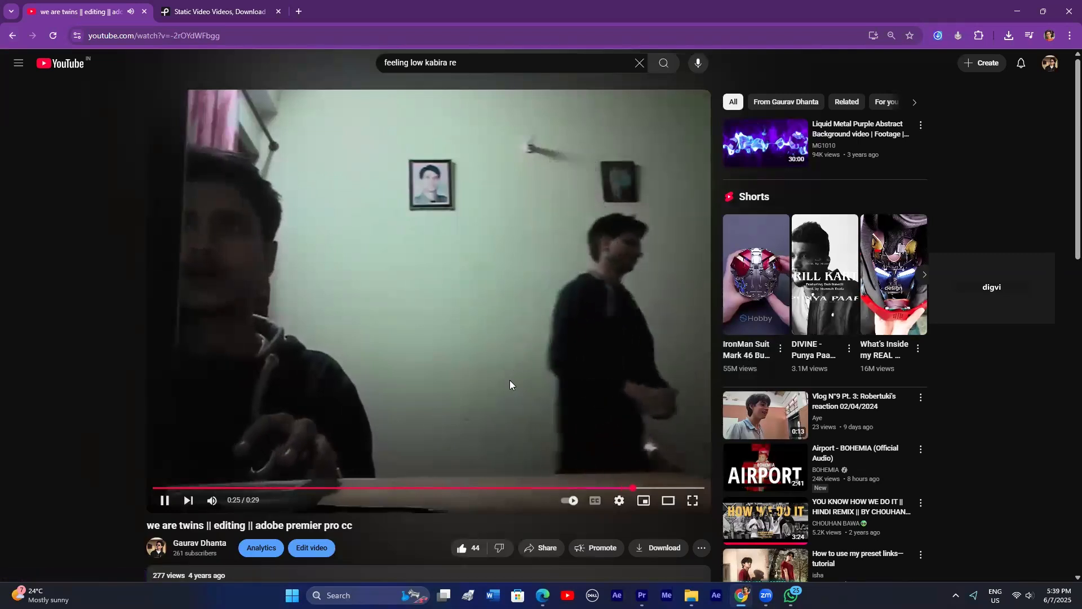
pyautogui.press('space')
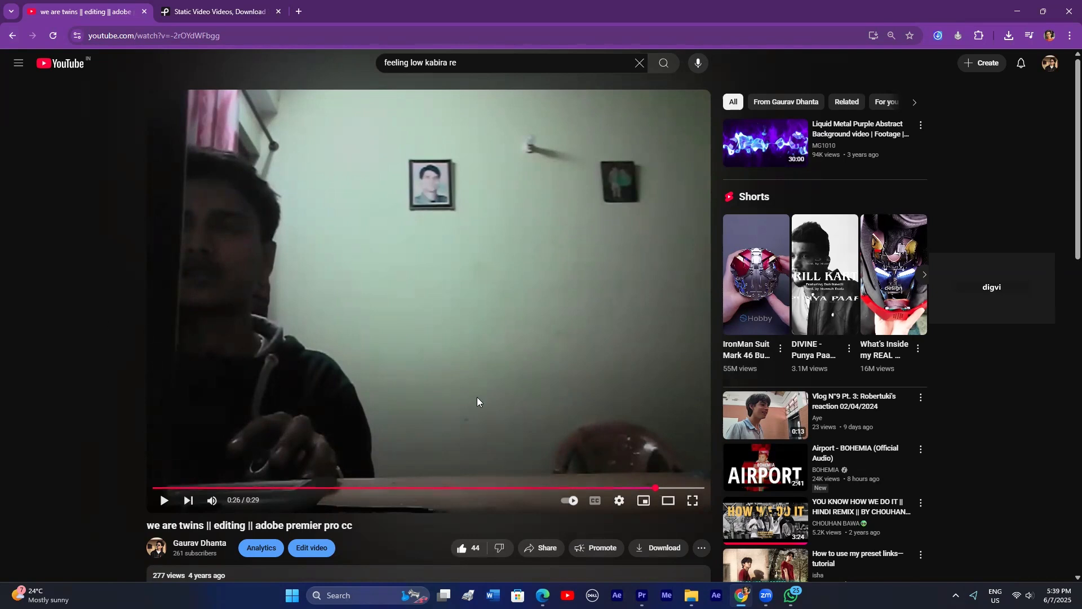
# Step: Rewind the twins video to near its start, skim the shot of the seated figure and pause at 0:16
pyautogui.click(226, 487)
pyautogui.click(273, 380)
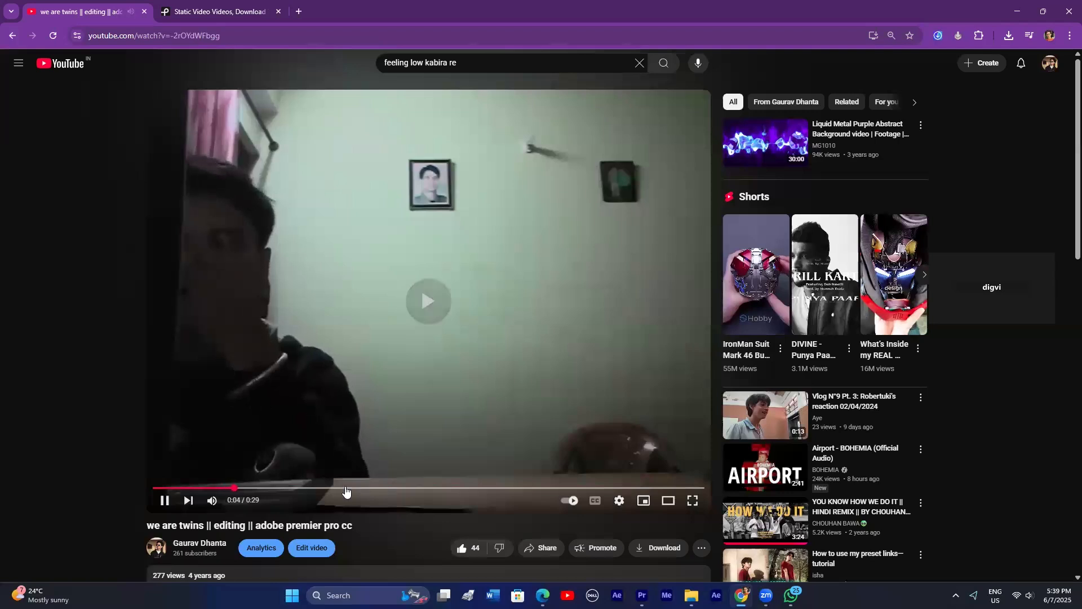
pyautogui.moveTo(276, 487); pyautogui.dragTo(438, 487)
pyautogui.moveTo(566, 483); pyautogui.dragTo(563, 459)
pyautogui.click(340, 341)
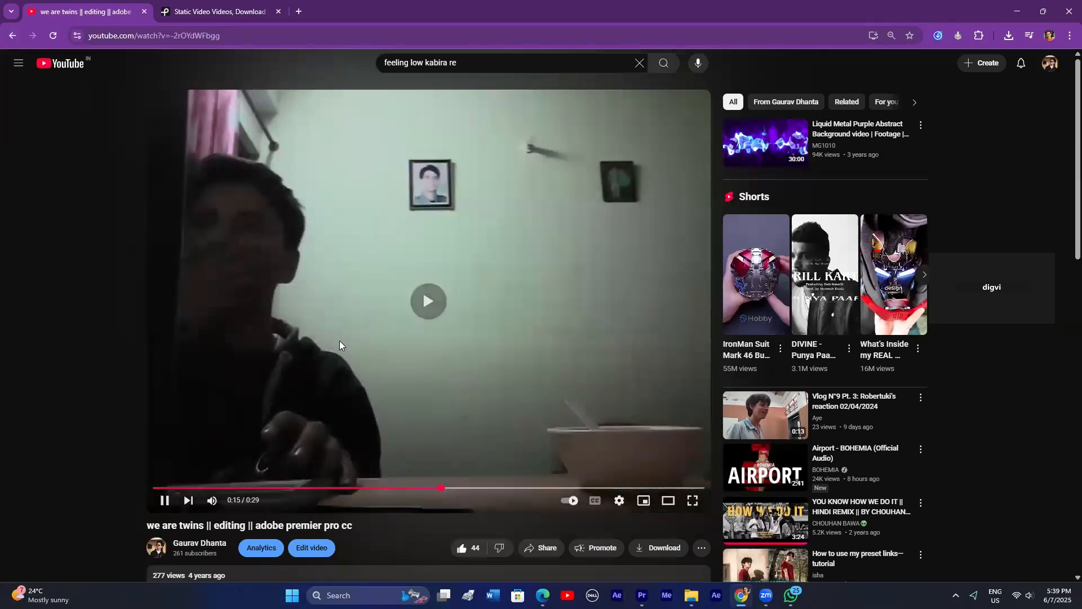
pyautogui.click(384, 374)
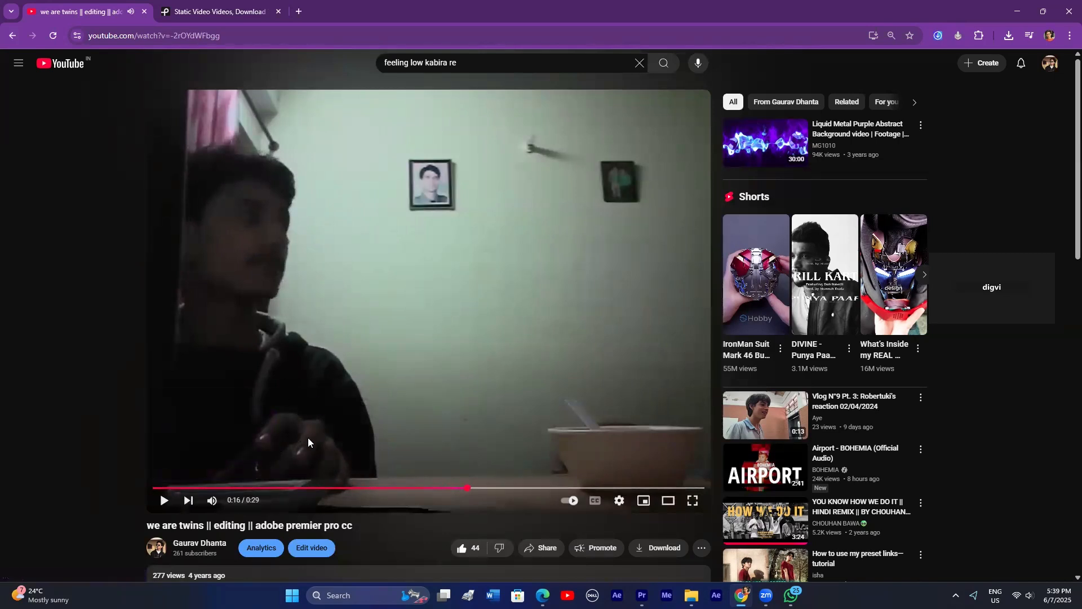
# Step: Skip the twins video ahead to 0:18, where both figures share the frame
pyautogui.click(509, 488)
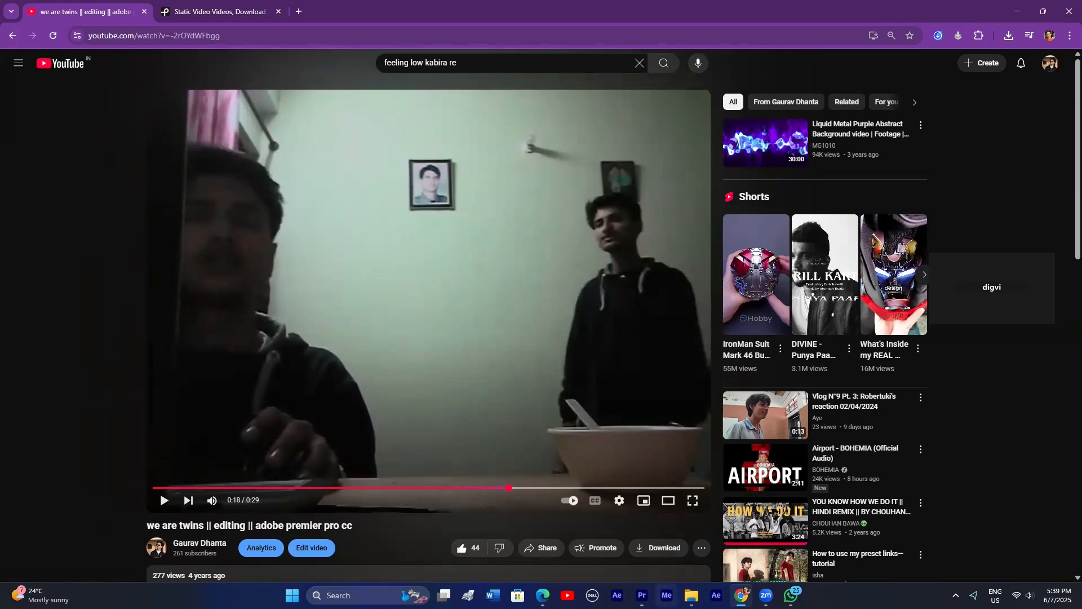
pyautogui.click(642, 596)
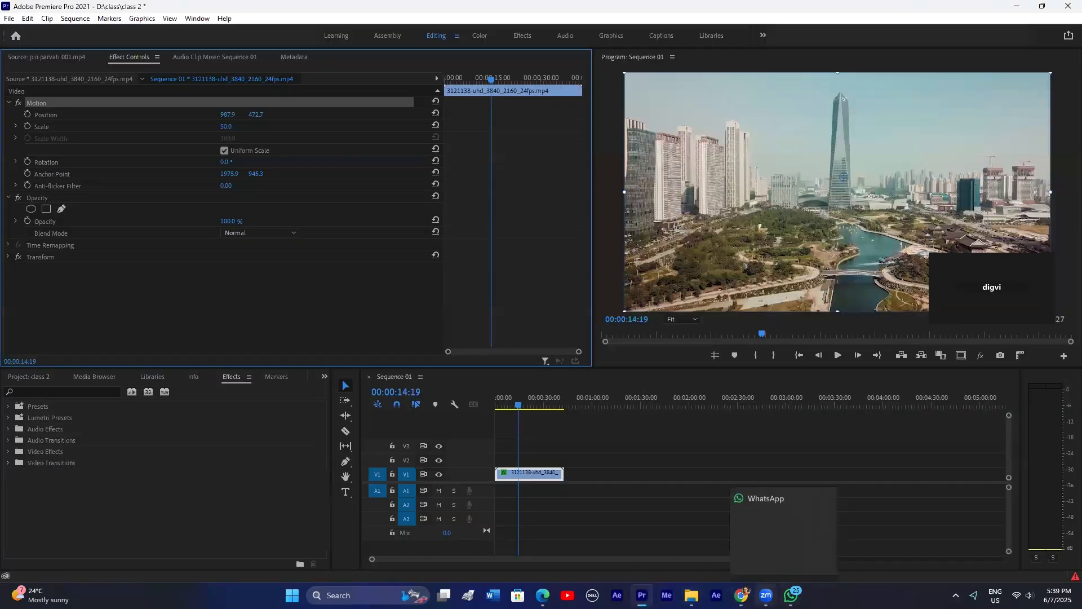
pyautogui.click(741, 595)
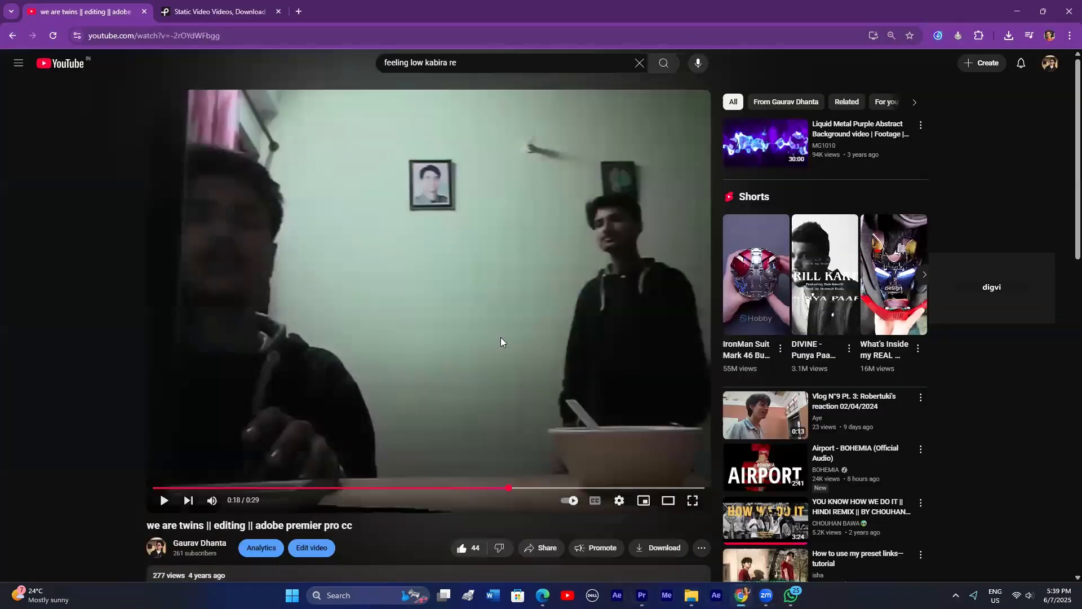
# Step: Browse the Pexels "static video" search results for footage that could demonstrate masking
pyautogui.click(220, 11)
pyautogui.scroll(-4, 485, 346)
pyautogui.scroll(-5, 512, 337)
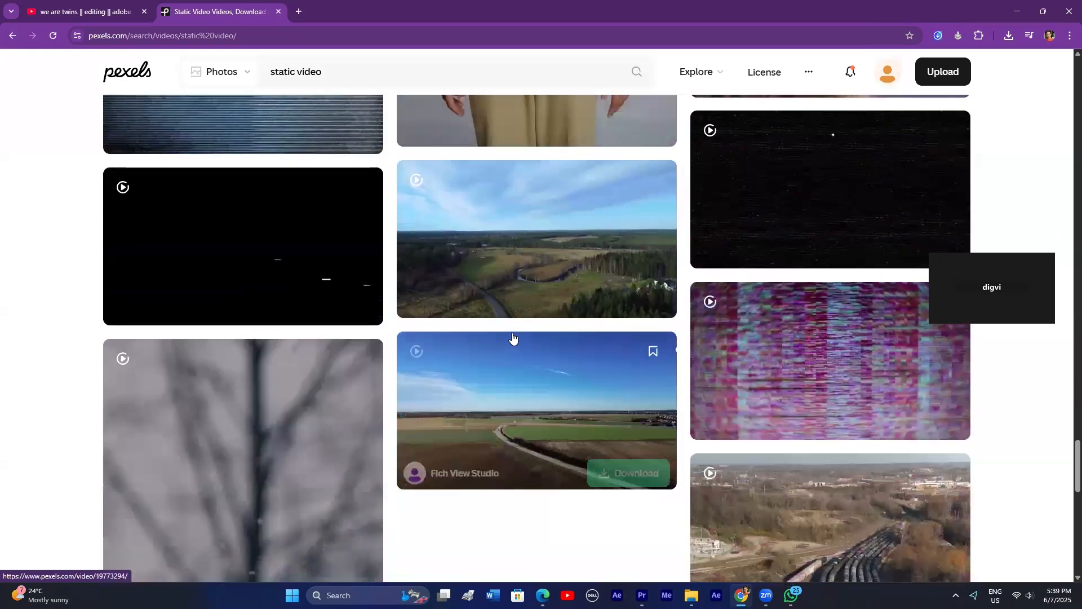
pyautogui.scroll(-10, 519, 384)
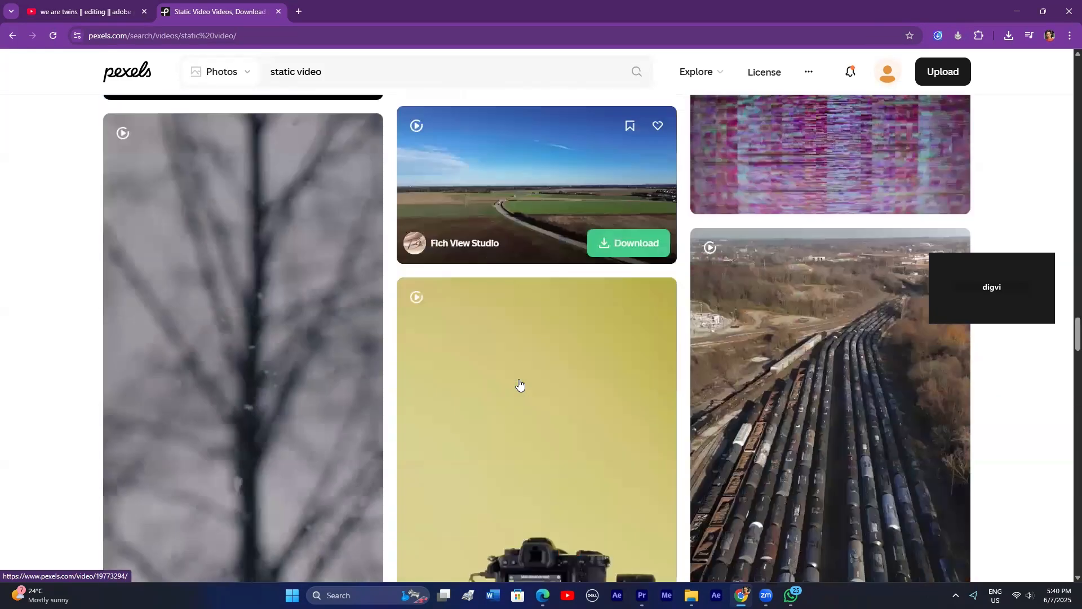
pyautogui.scroll(-4, 519, 384)
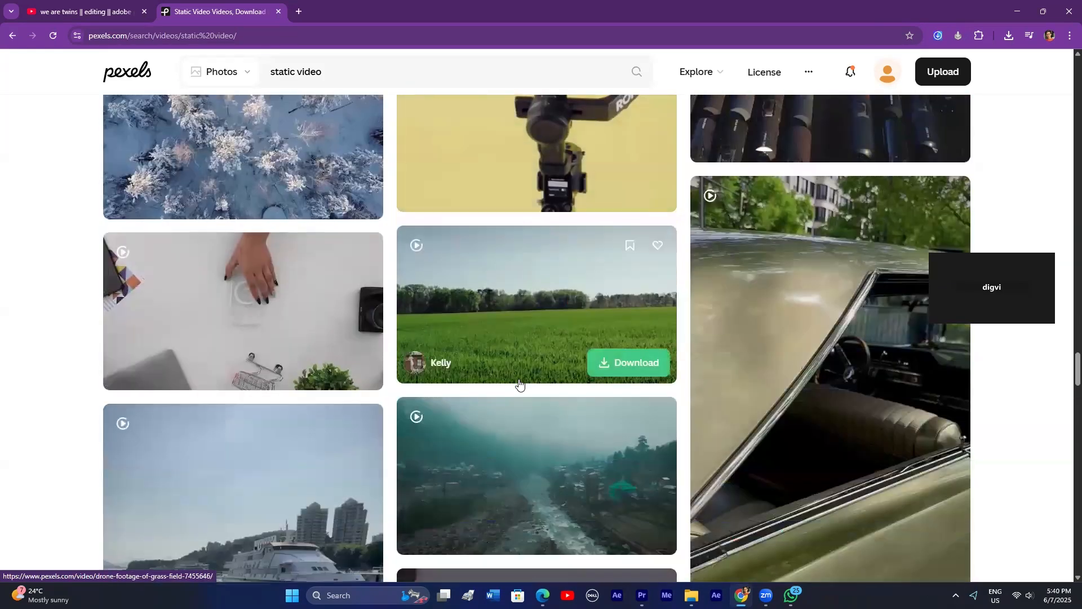
pyautogui.scroll(-10, 509, 360)
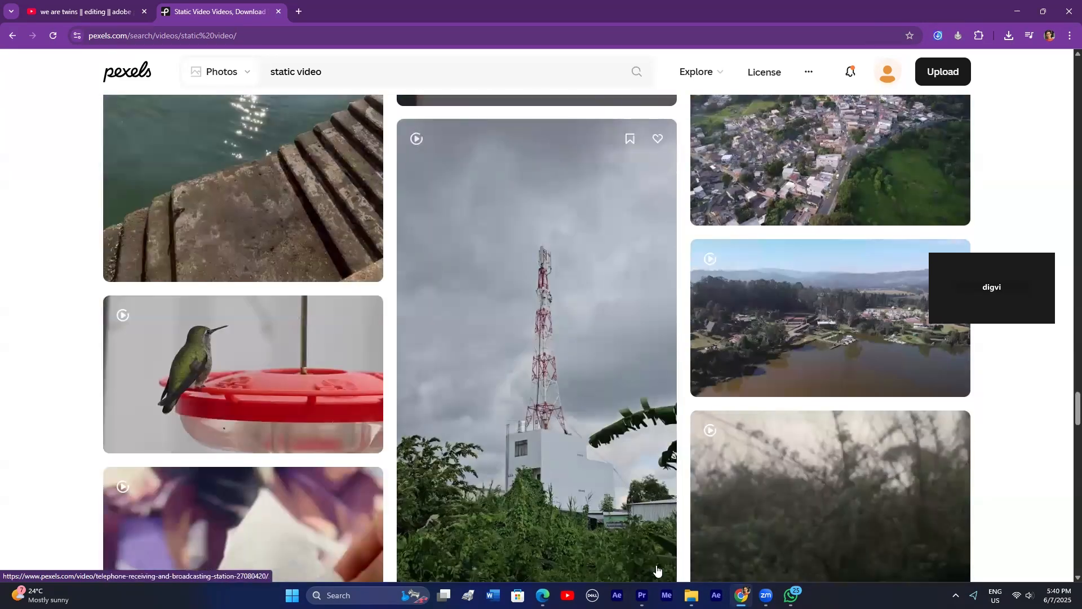
# Step: Switch to Premiere Pro and start a free-draw opacity mask on the city clip, with a vertical line down the frame's middle
pyautogui.click(641, 595)
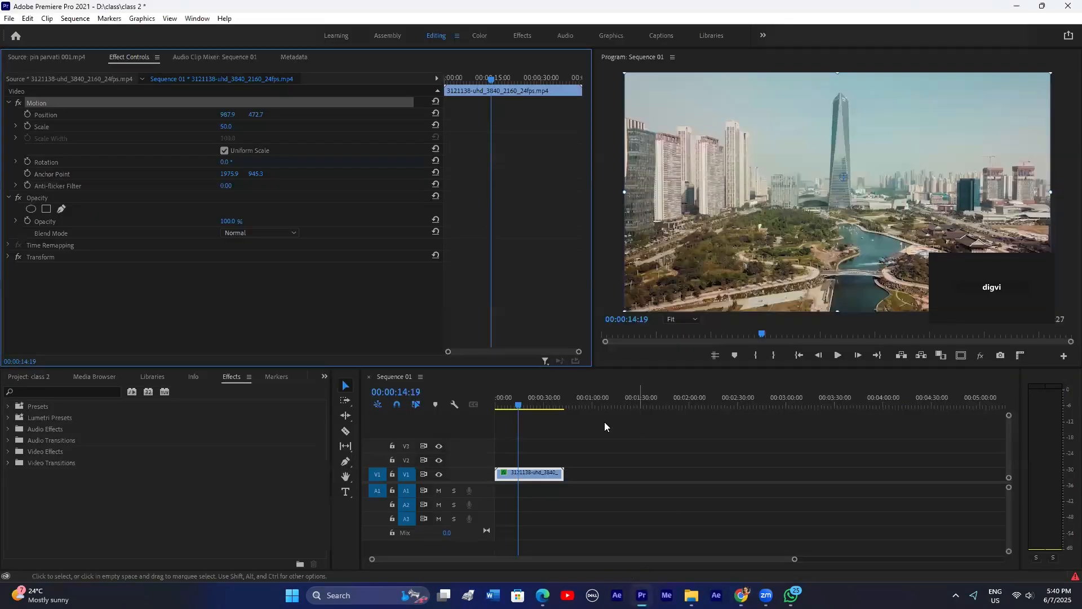
pyautogui.click(527, 473)
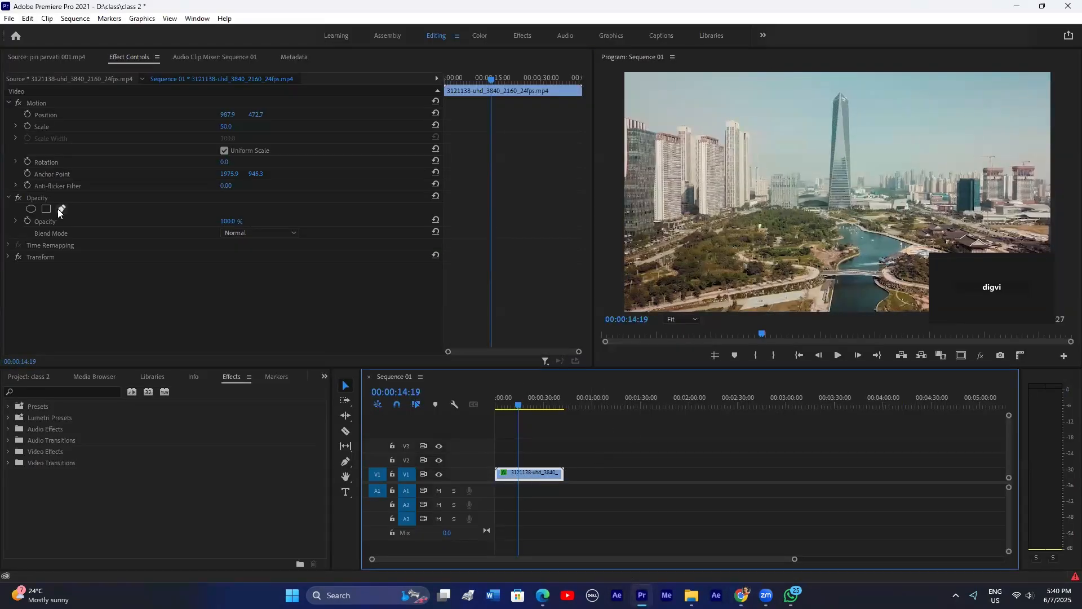
pyautogui.click(61, 209)
pyautogui.click(845, 77)
pyautogui.click(843, 75)
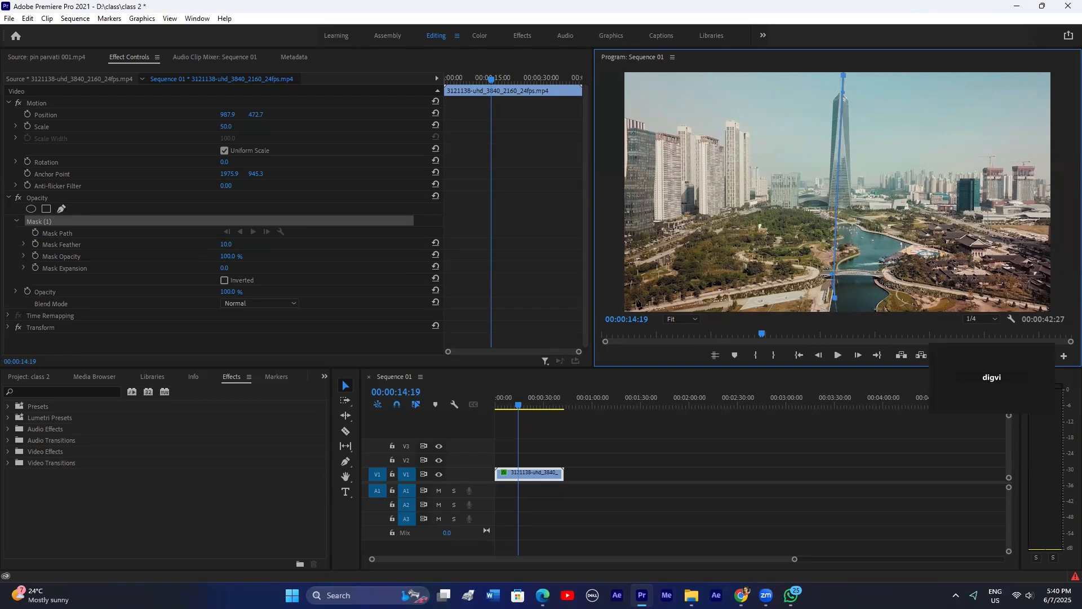
pyautogui.click(548, 443)
# Step: Draw a tall, narrow rectangle over the buildings left of the central tower and extend its graphic clip well past the city footage
pyautogui.click(347, 462)
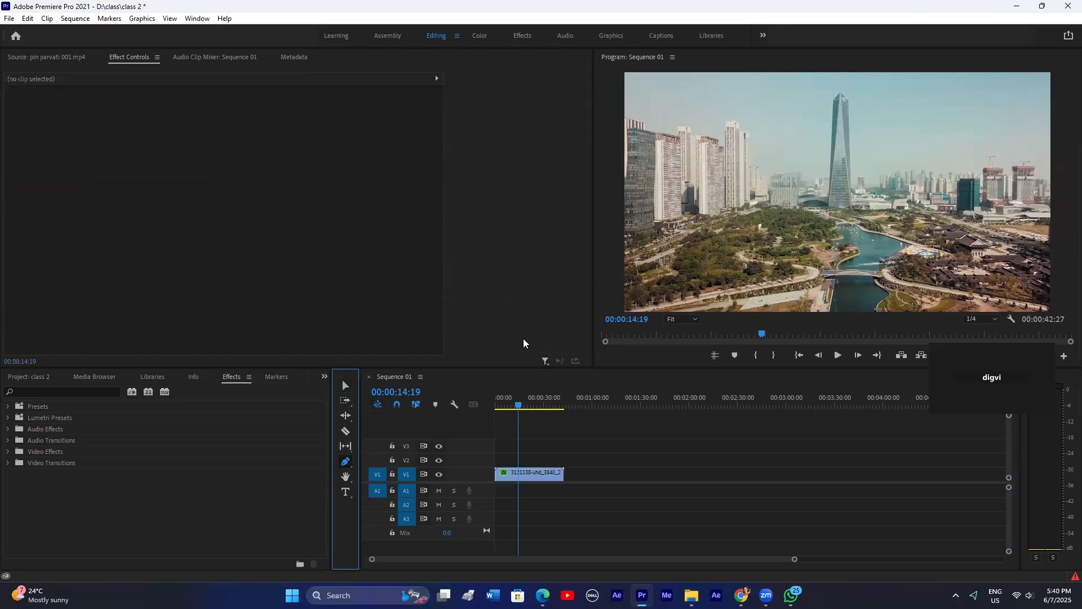
pyautogui.click(346, 463)
pyautogui.click(383, 472)
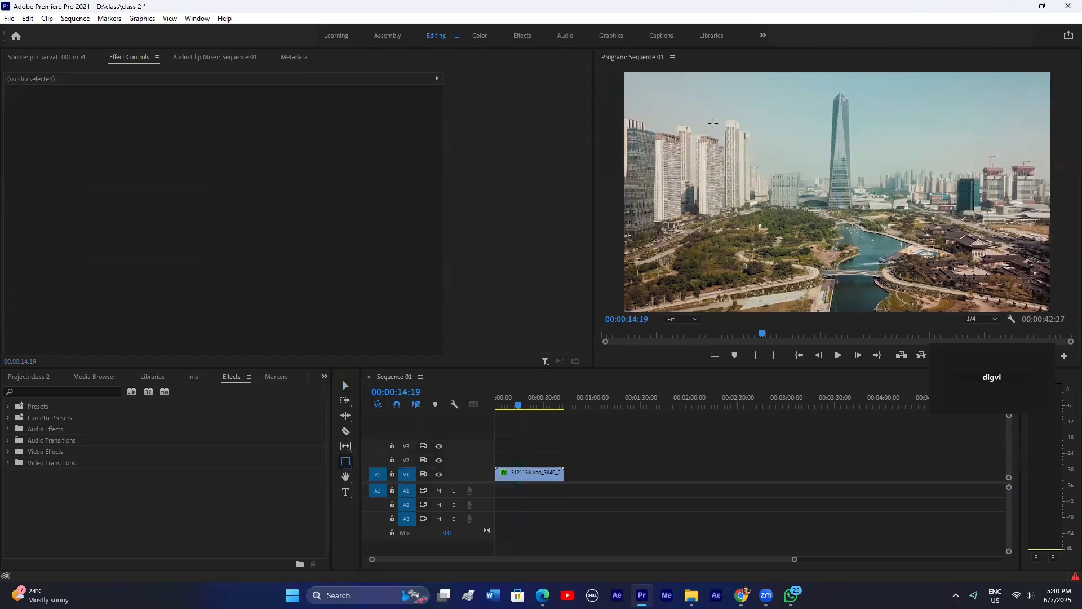
pyautogui.moveTo(714, 123)
pyautogui.mouseDown()
pyautogui.moveTo(744, 229)
pyautogui.moveTo(744, 309)
pyautogui.mouseUp()
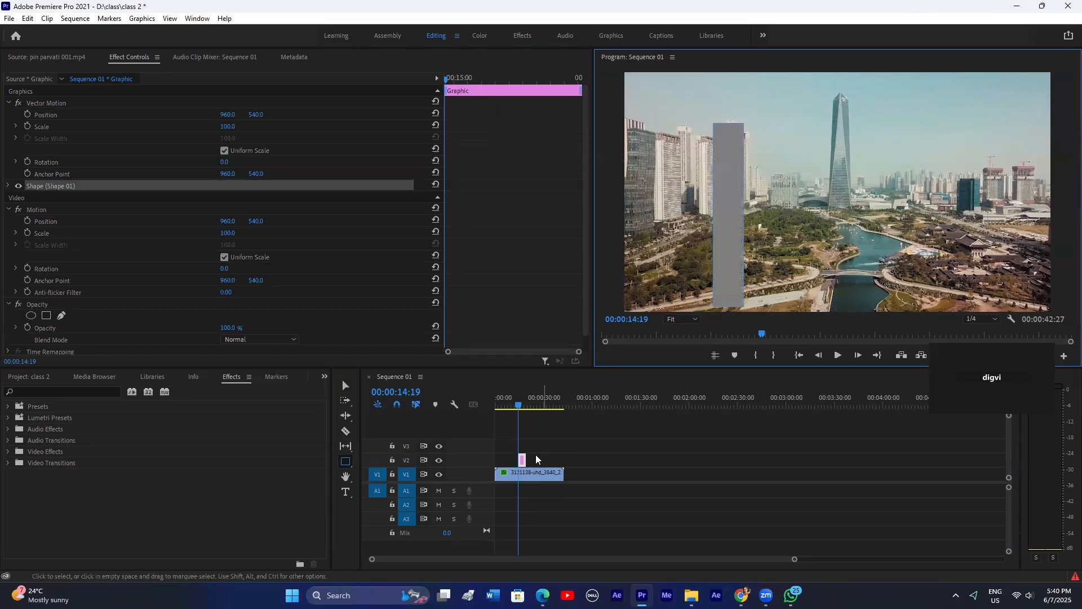
pyautogui.moveTo(525, 459); pyautogui.dragTo(735, 459)
# Step: Draw a second tall rectangle near the frame's right side at 00:00:51:28 and lengthen its graphic clip on V3
pyautogui.moveTo(555, 402); pyautogui.dragTo(579, 401)
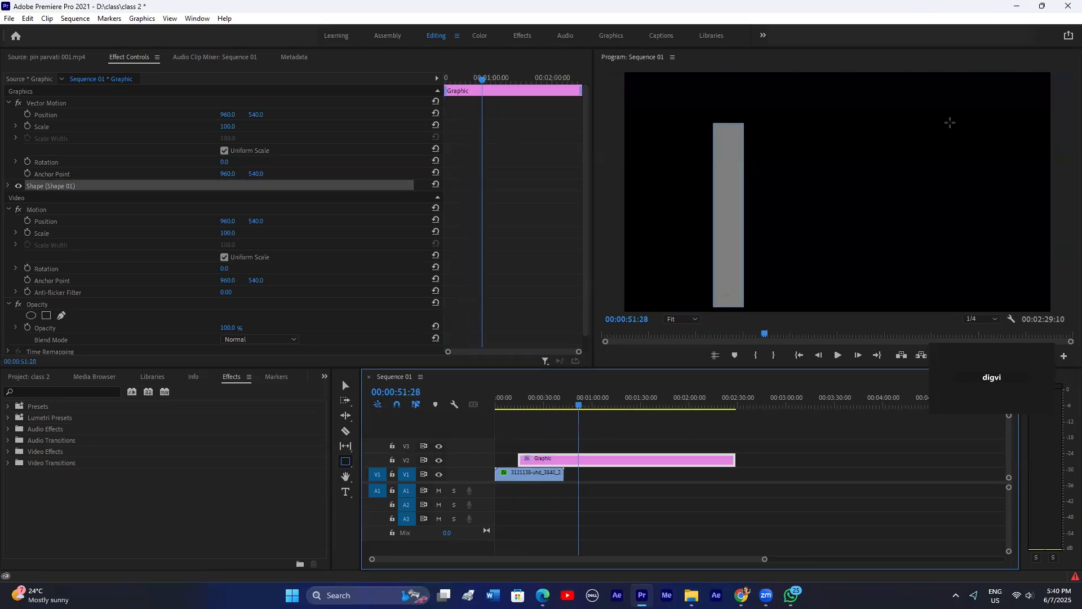
pyautogui.click(679, 412)
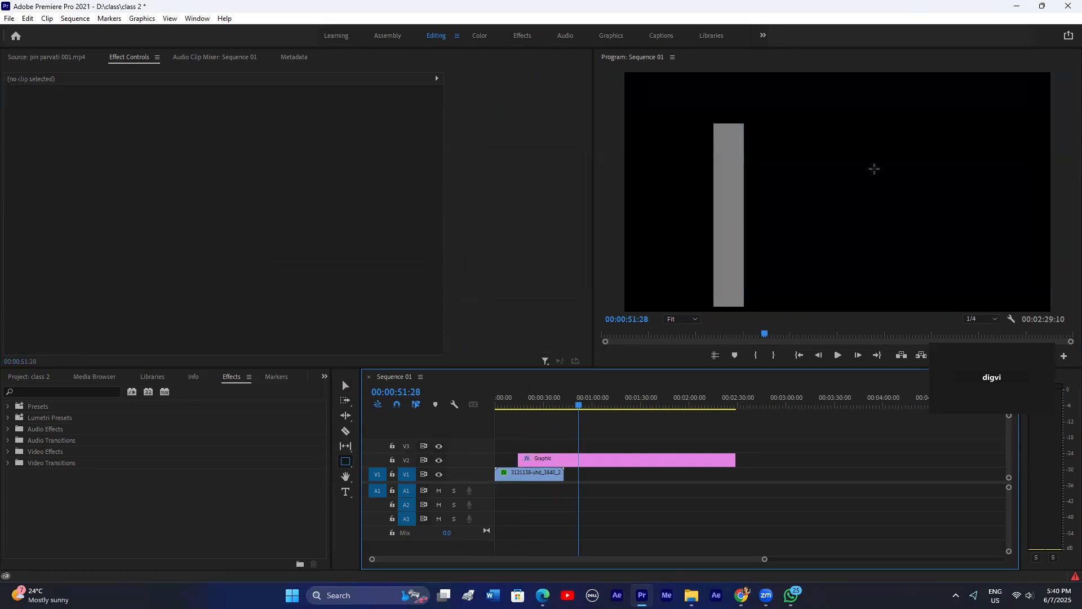
pyautogui.moveTo(917, 124); pyautogui.dragTo(954, 313)
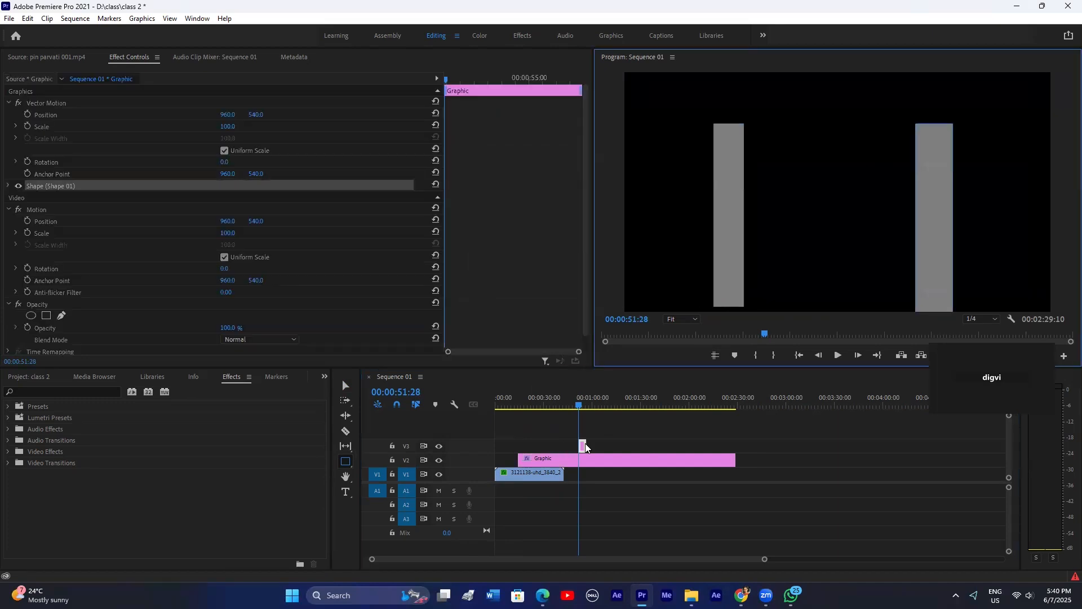
pyautogui.moveTo(715, 454); pyautogui.dragTo(773, 451)
# Step: Shift both graphic clips earlier so V2's starts at the sequence beginning and V3's overlaps the city footage at 00:00:19:26
pyautogui.moveTo(622, 426); pyautogui.dragTo(515, 529)
pyautogui.moveTo(535, 461); pyautogui.dragTo(511, 452)
pyautogui.click(516, 401)
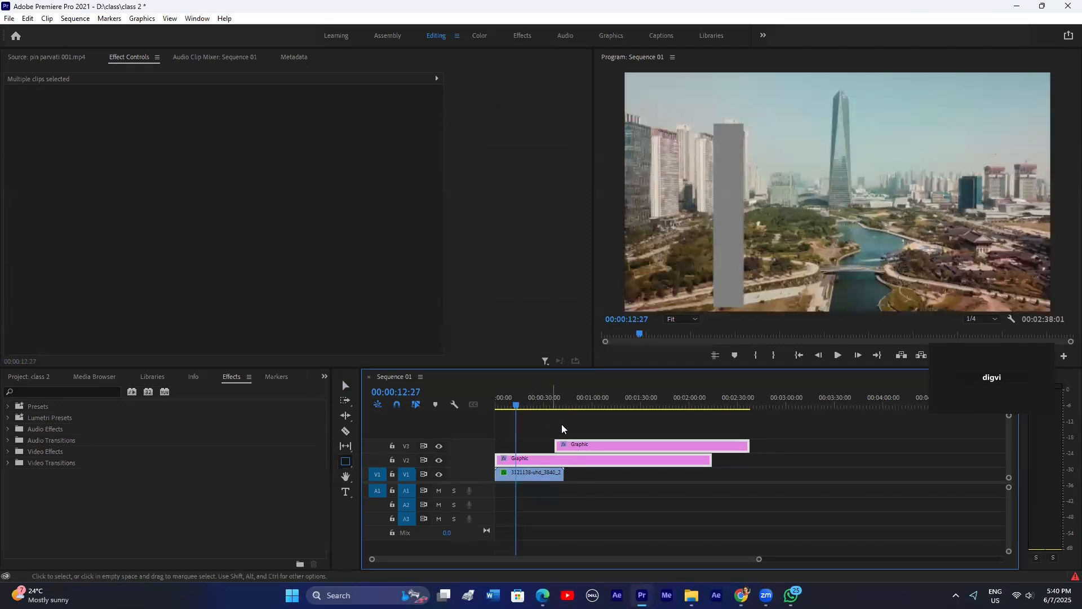
pyautogui.click(540, 434)
pyautogui.click(527, 405)
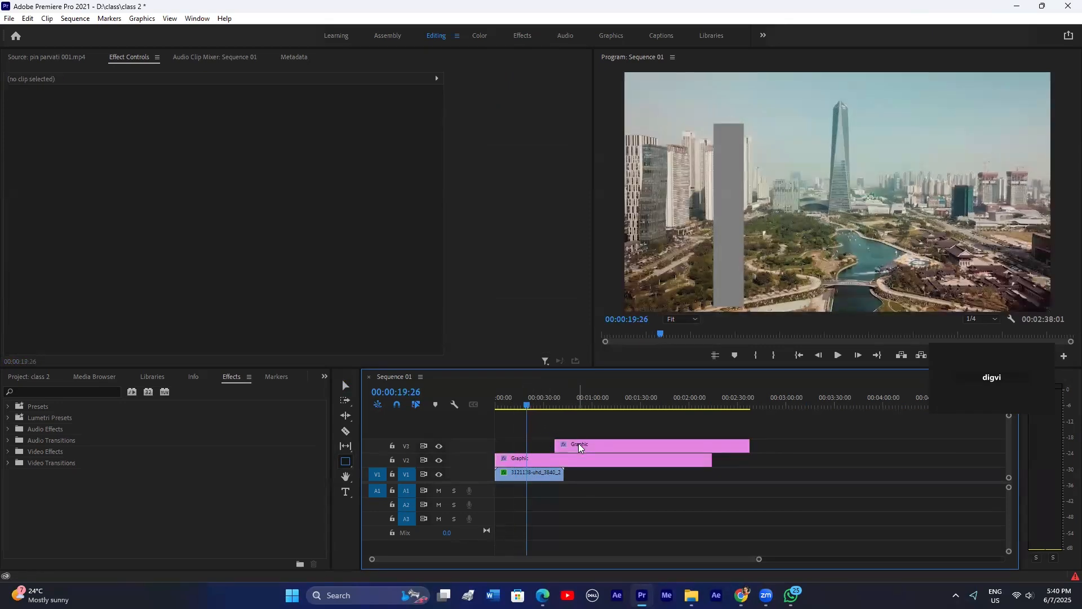
pyautogui.moveTo(580, 445); pyautogui.dragTo(533, 448)
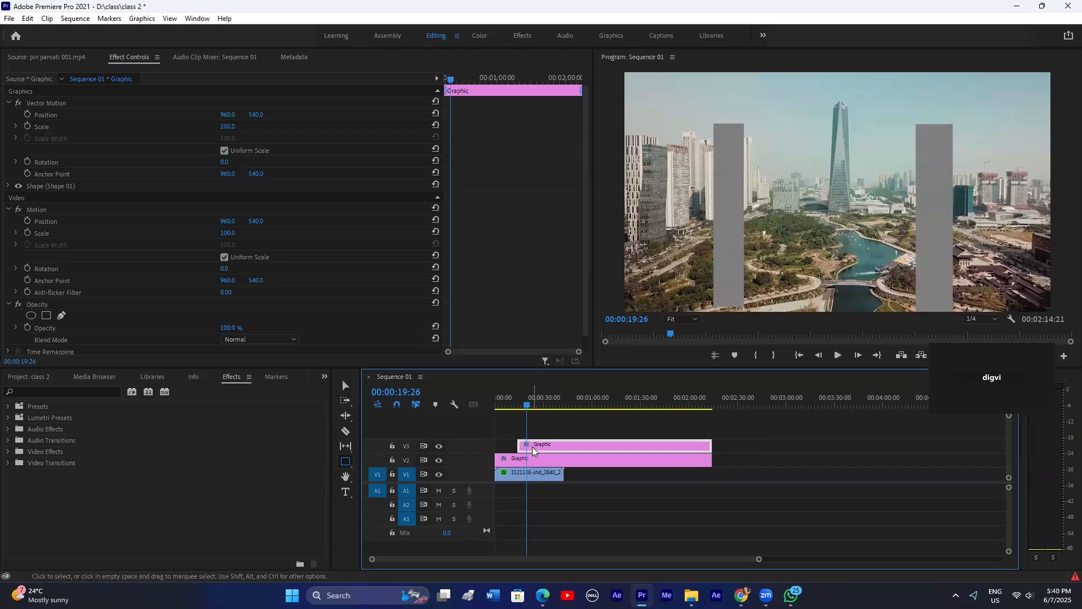
# Step: Arrange two graphic clips end to end on V2, leaving V3 empty
pyautogui.moveTo(533, 449)
pyautogui.mouseDown()
pyautogui.moveTo(511, 457)
pyautogui.moveTo(499, 446)
pyautogui.moveTo(534, 446)
pyautogui.mouseUp()
pyautogui.press('super')
pyautogui.click(845, 456)
pyautogui.moveTo(709, 458); pyautogui.dragTo(556, 459)
# Step: Add Vector Motion Scale keyframes to the first graphic clip near its start and at 00:00:09:23, and preview them
pyautogui.moveTo(519, 401); pyautogui.dragTo(510, 400)
pyautogui.click(523, 458)
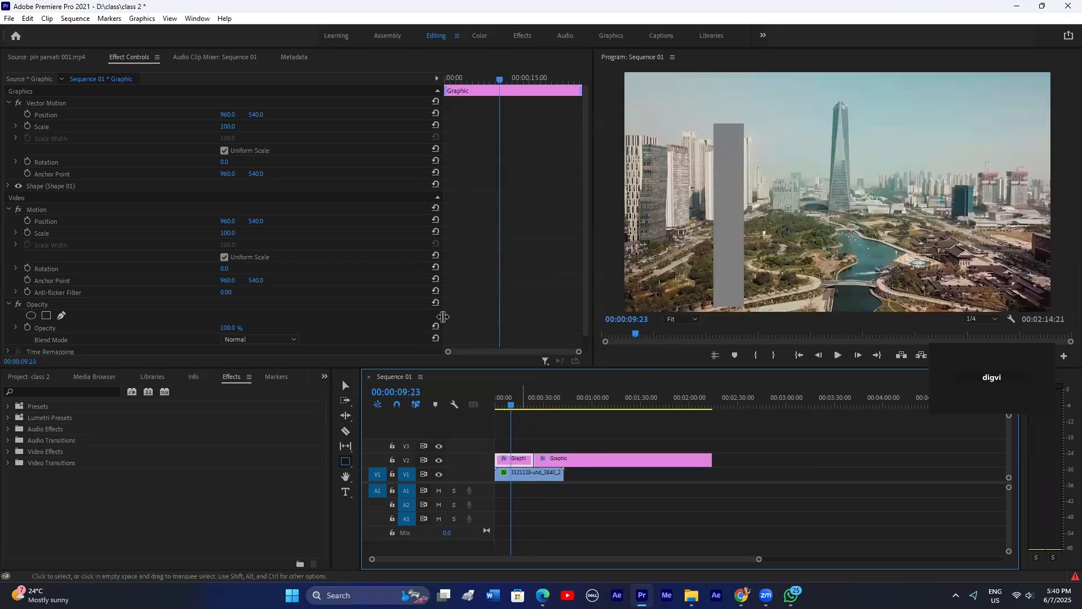
pyautogui.click(28, 127)
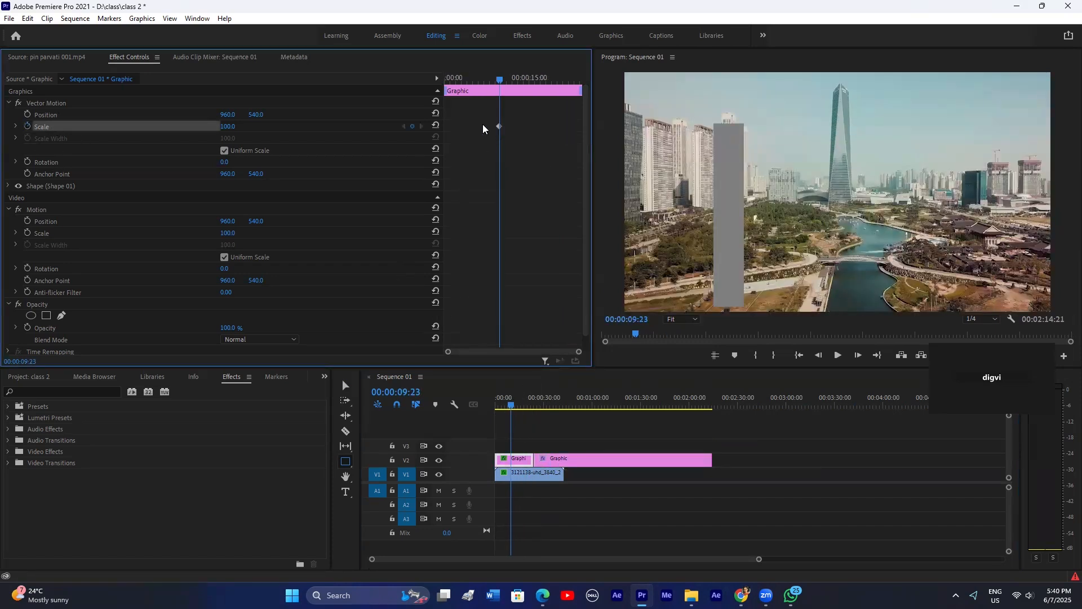
pyautogui.moveTo(499, 126); pyautogui.dragTo(453, 126)
pyautogui.moveTo(224, 126)
pyautogui.mouseDown()
pyautogui.moveTo(281, 126)
pyautogui.moveTo(225, 127)
pyautogui.mouseUp()
pyautogui.moveTo(461, 84); pyautogui.dragTo(462, 85)
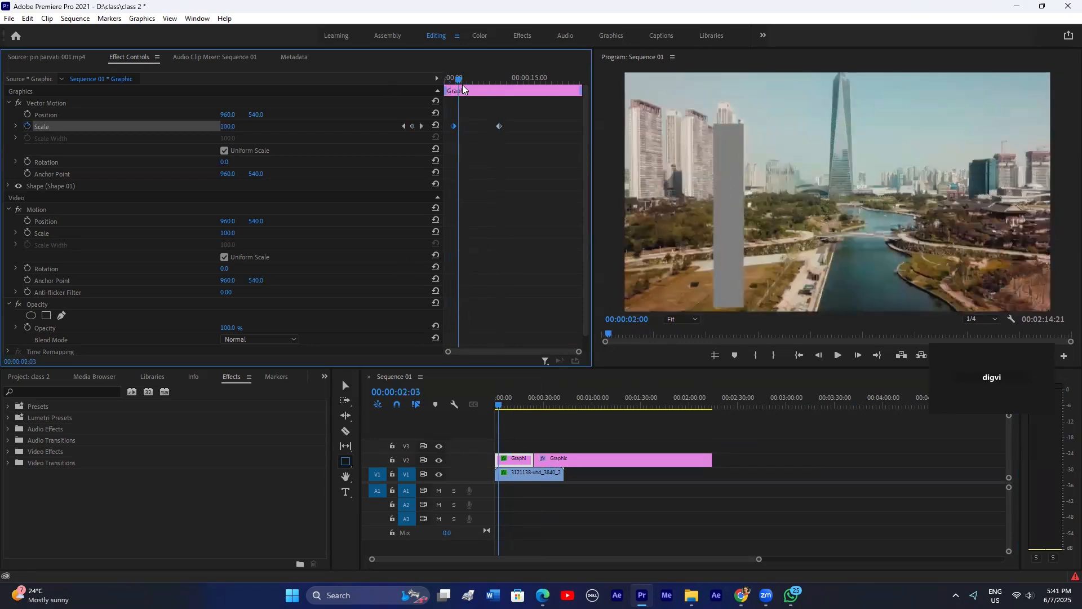
pyautogui.press('space')
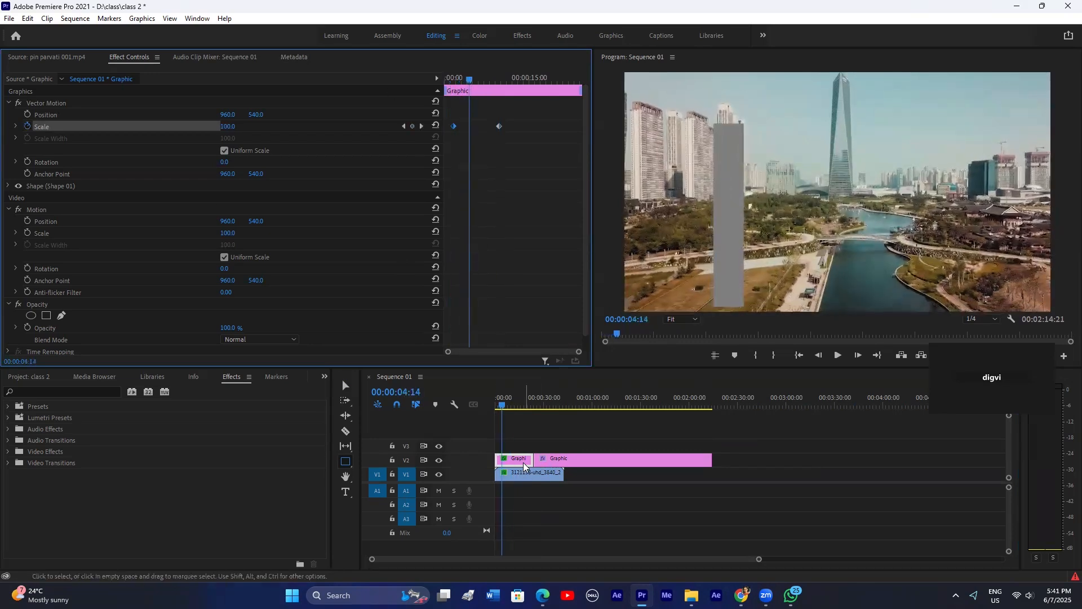
# Step: Keyframe the first graphic's Vector Motion Position from near its start to a horizontal value of 1034 at 00:00:09:23
pyautogui.click(524, 466)
pyautogui.click(422, 126)
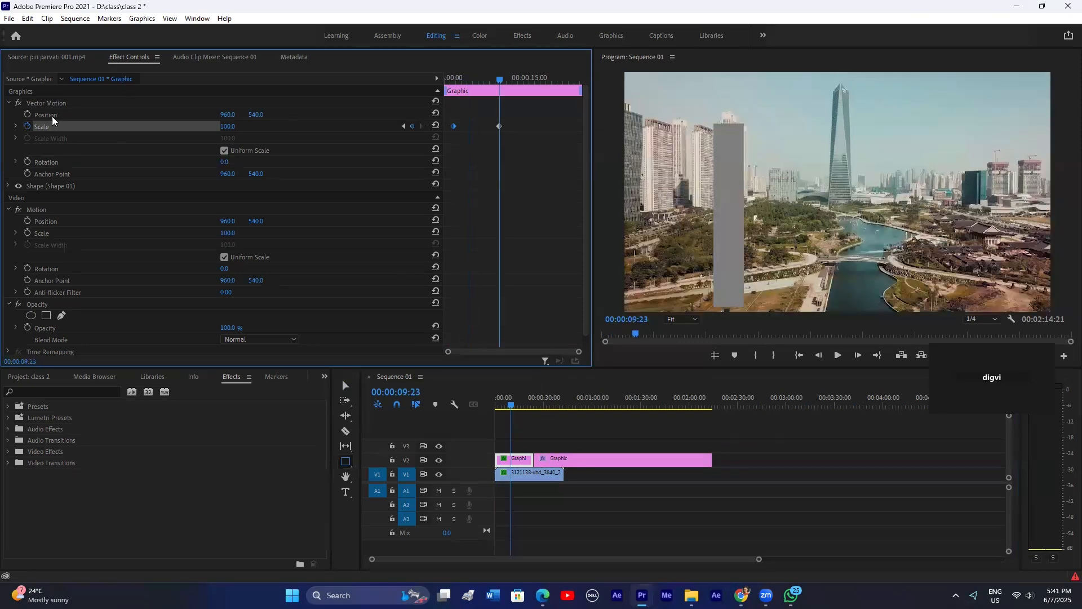
pyautogui.moveTo(499, 114); pyautogui.dragTo(455, 115)
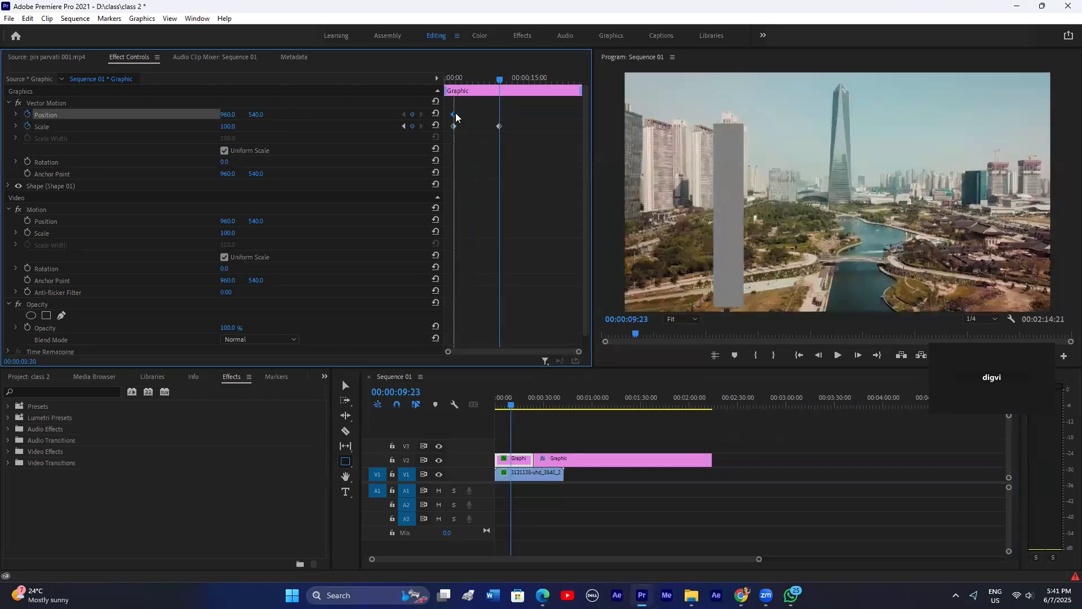
pyautogui.moveTo(226, 114); pyautogui.dragTo(267, 115)
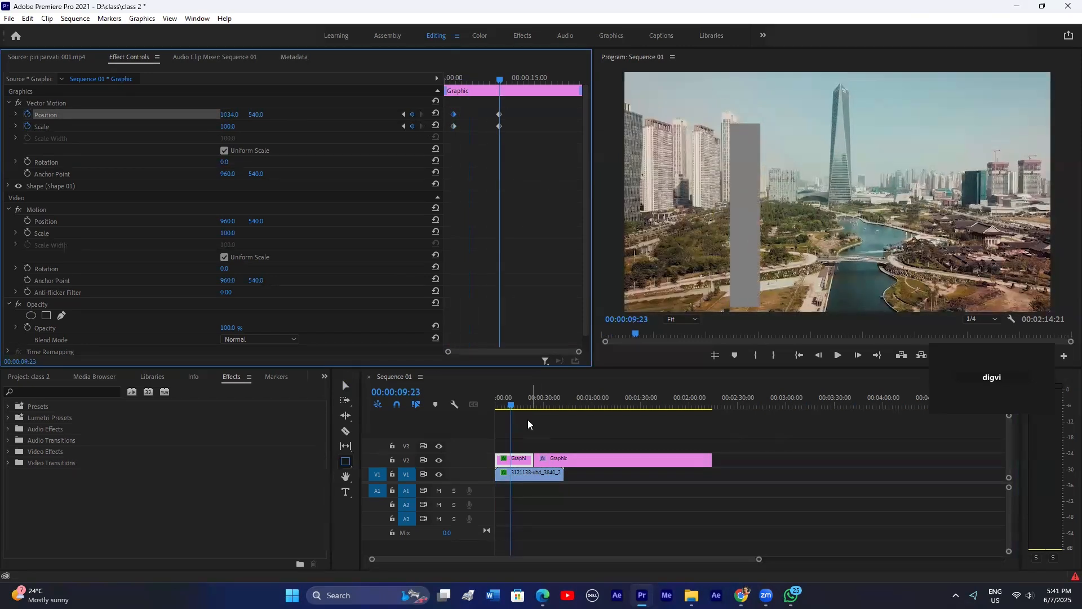
pyautogui.click(45, 103)
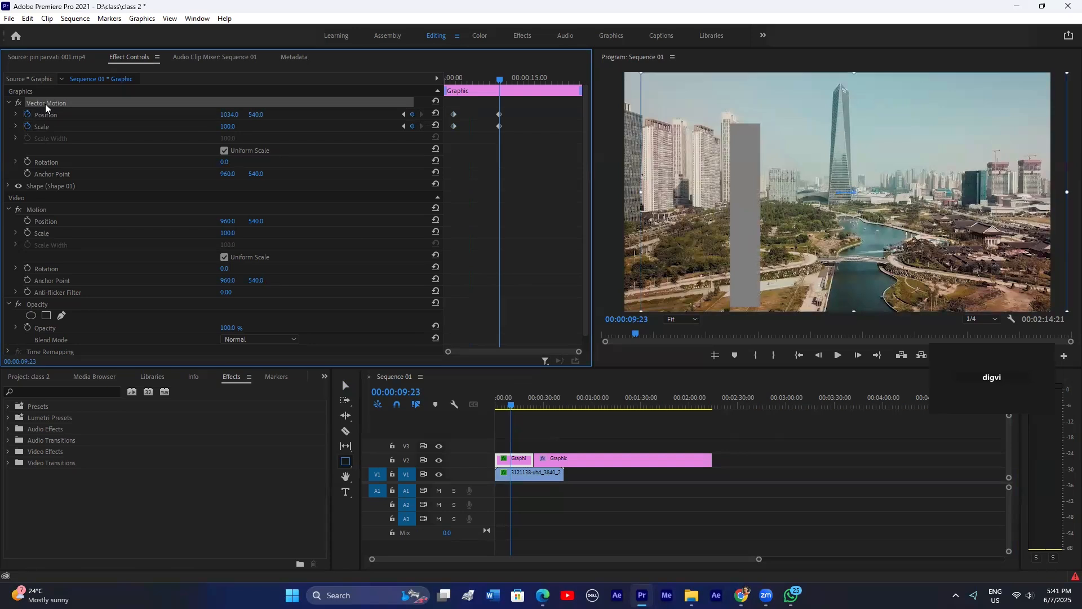
# Step: Trim the second graphic clip to the city footage's end and keyframe its horizontal Position to 1933.6 at 00:00:27:27 and rightward at 00:00:34:05
pyautogui.click(557, 461)
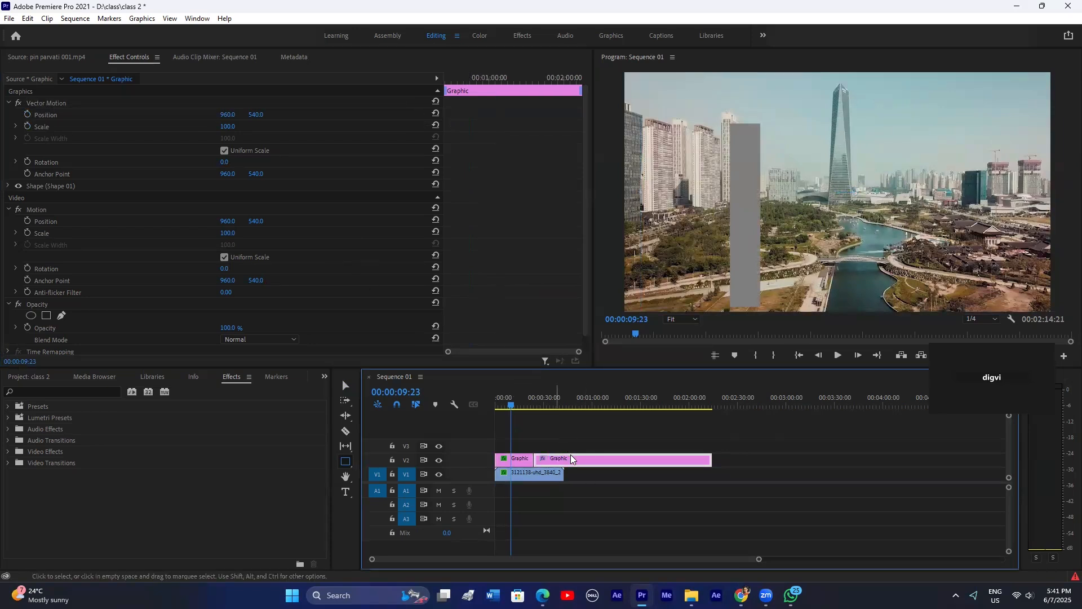
pyautogui.moveTo(712, 459); pyautogui.dragTo(564, 468)
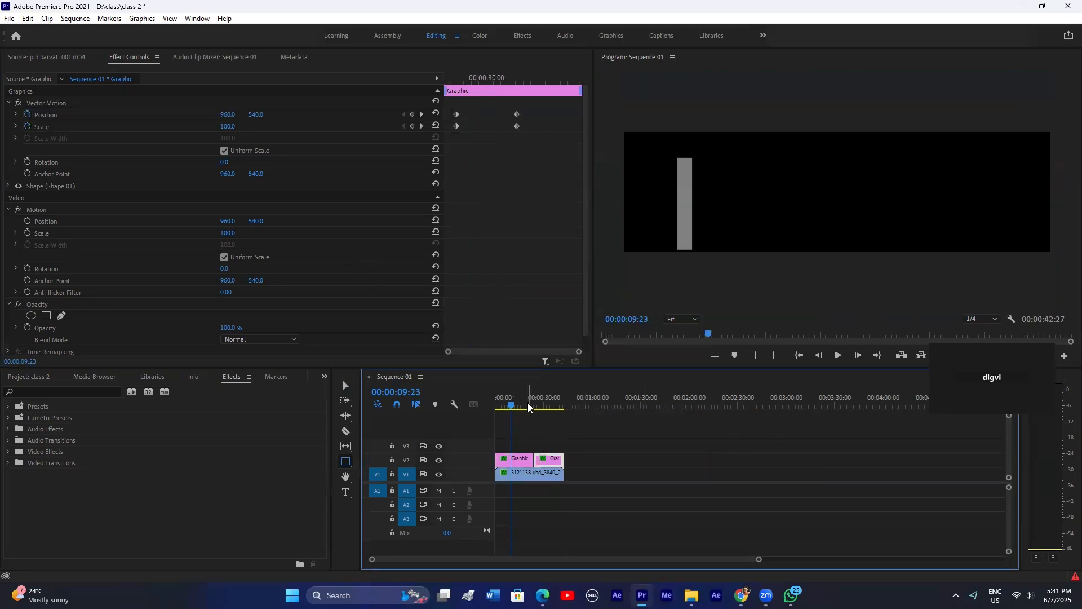
pyautogui.moveTo(529, 403); pyautogui.dragTo(540, 400)
pyautogui.moveTo(228, 115); pyautogui.dragTo(767, 116)
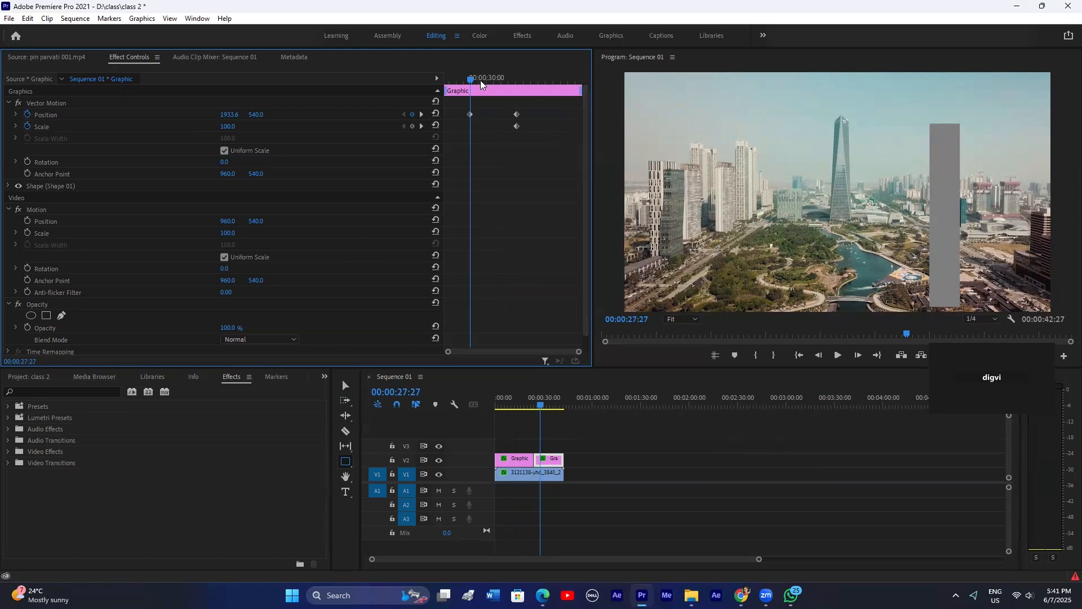
pyautogui.moveTo(475, 83); pyautogui.dragTo(519, 90)
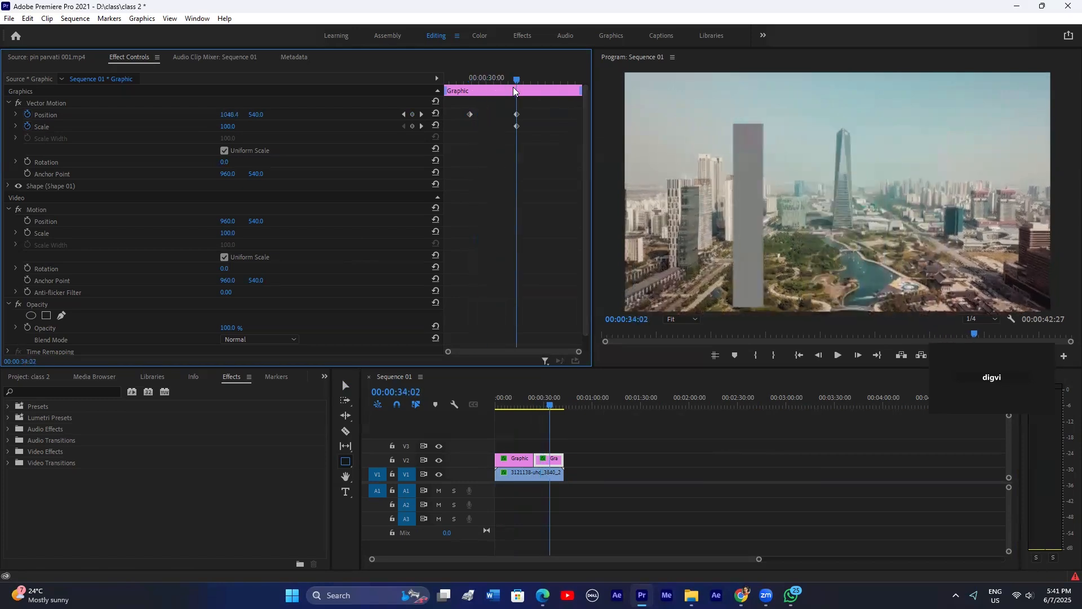
pyautogui.click(422, 115)
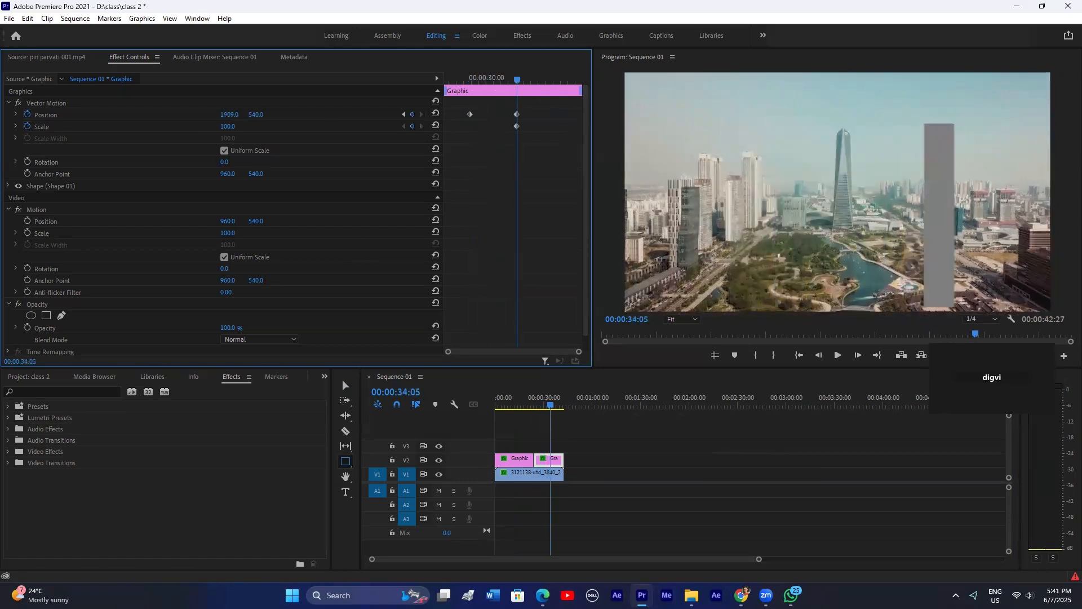
# Step: Nest the city clip and both graphics as Nested Sequence 01, and duplicate the nested clip onto V2
pyautogui.moveTo(576, 442); pyautogui.dragTo(504, 470)
pyautogui.rightClick(502, 468)
pyautogui.click(546, 314)
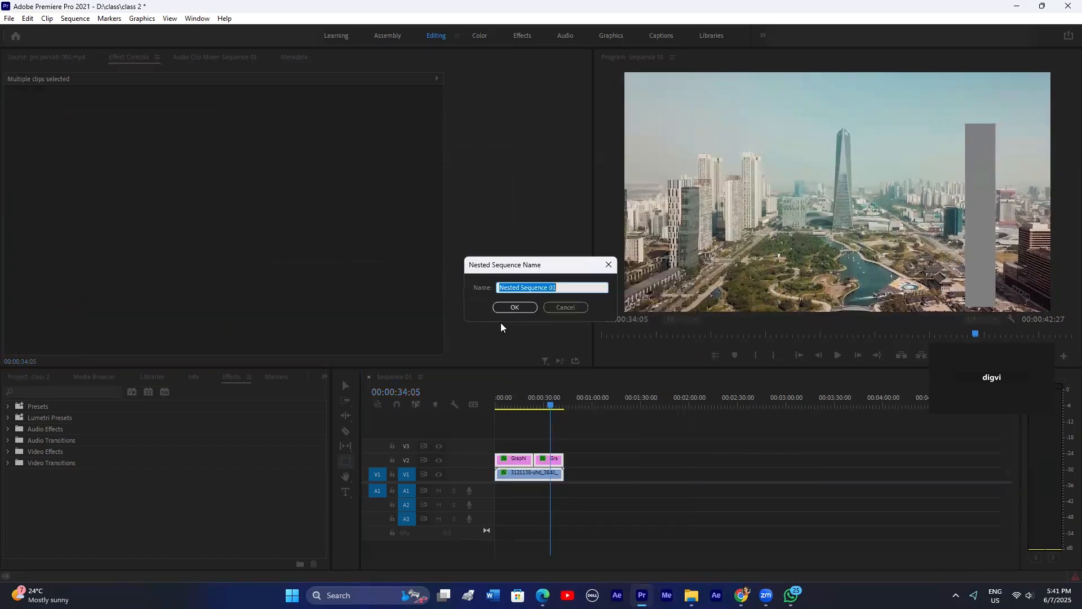
pyautogui.click(512, 307)
pyautogui.moveTo(506, 407); pyautogui.dragTo(528, 408)
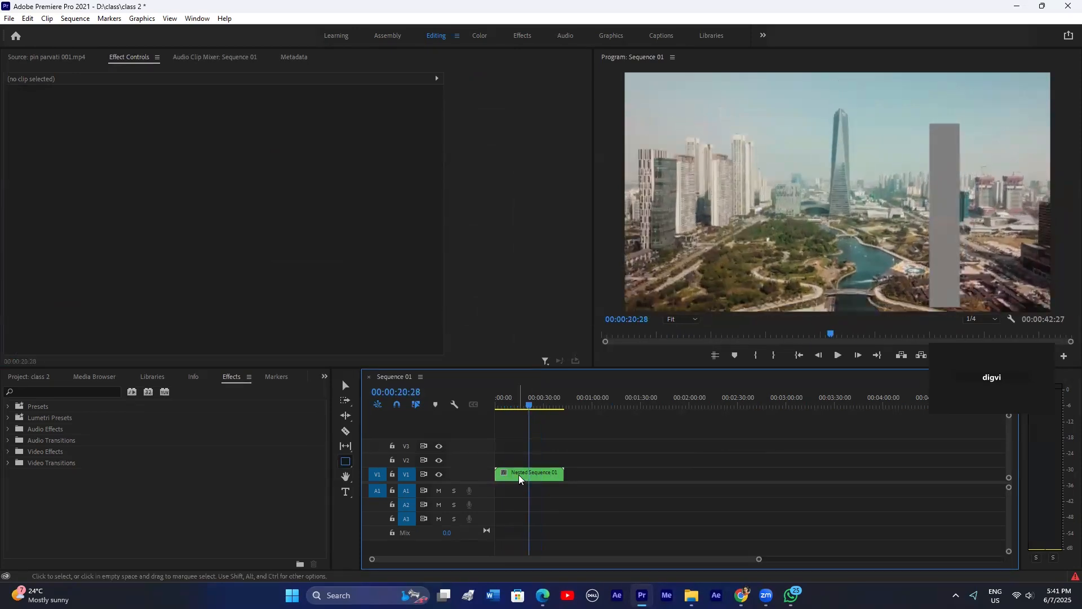
pyautogui.moveTo(521, 478); pyautogui.dragTo(525, 465)
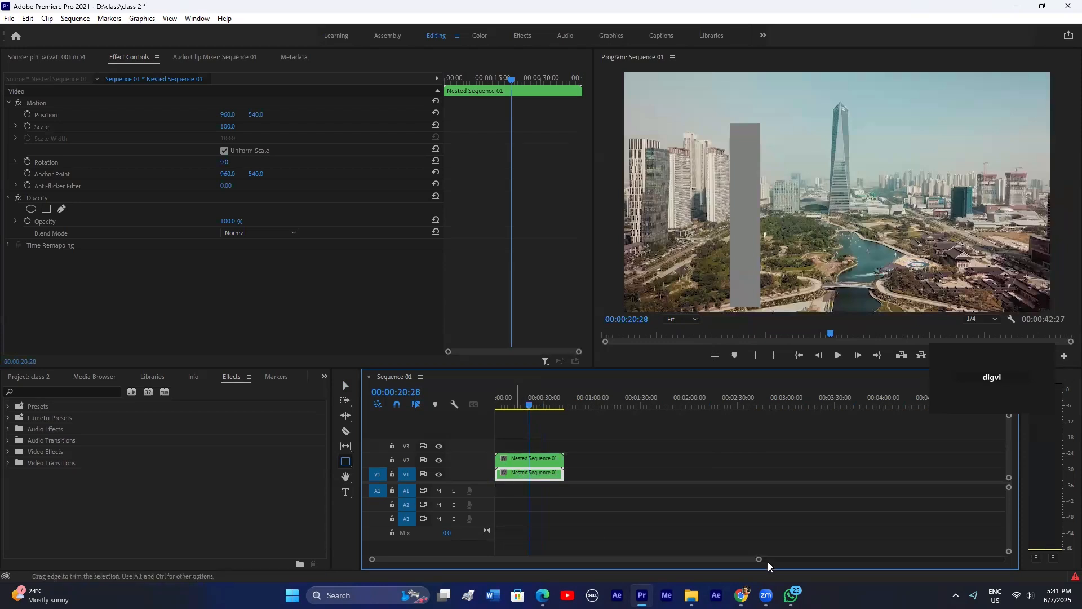
# Step: Trim away the first part of the V2 nested clip and place its second-graphic section at the sequence start
pyautogui.moveTo(762, 561); pyautogui.dragTo(713, 559)
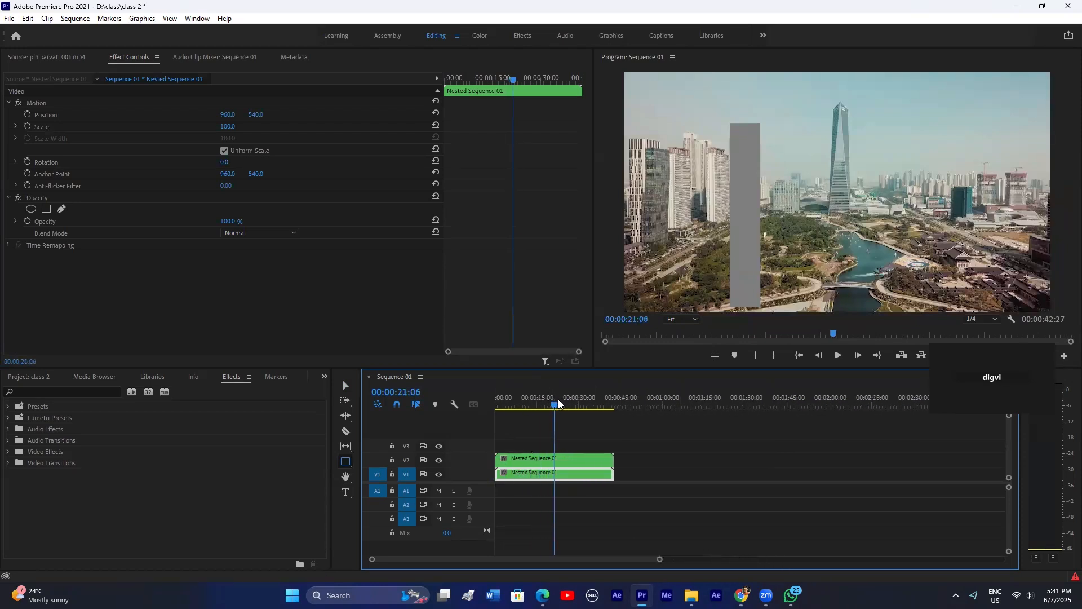
pyautogui.moveTo(558, 399); pyautogui.dragTo(566, 399)
pyautogui.moveTo(500, 455)
pyautogui.mouseDown()
pyautogui.moveTo(586, 459)
pyautogui.moveTo(509, 462)
pyautogui.mouseUp()
pyautogui.moveTo(525, 398); pyautogui.dragTo(514, 401)
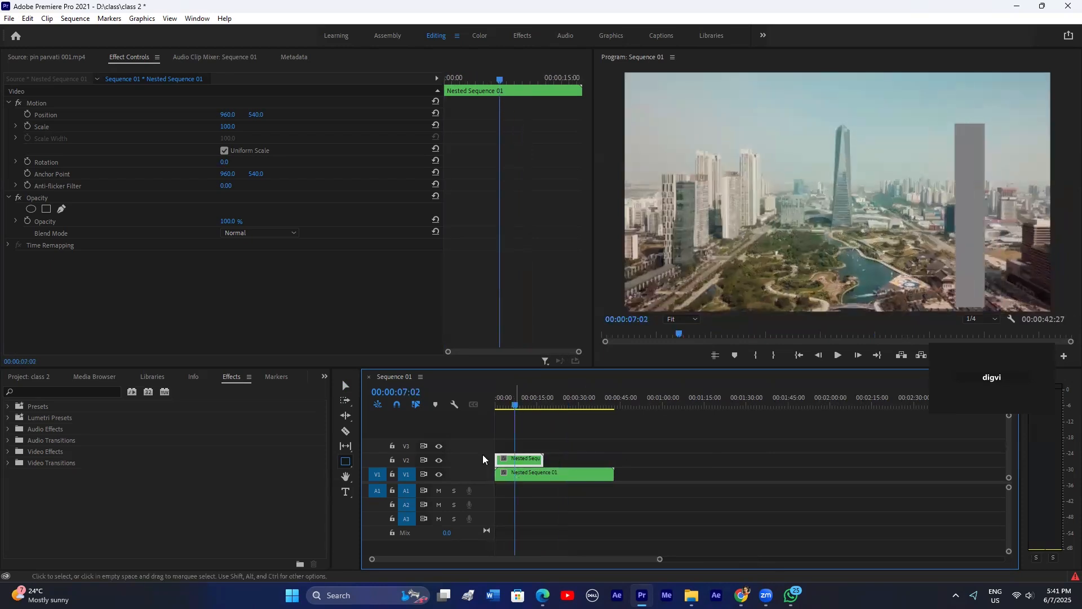
# Step: Toggle the V2 track's visibility at 00:00:07:02 to compare the two nested clips
pyautogui.click(440, 460)
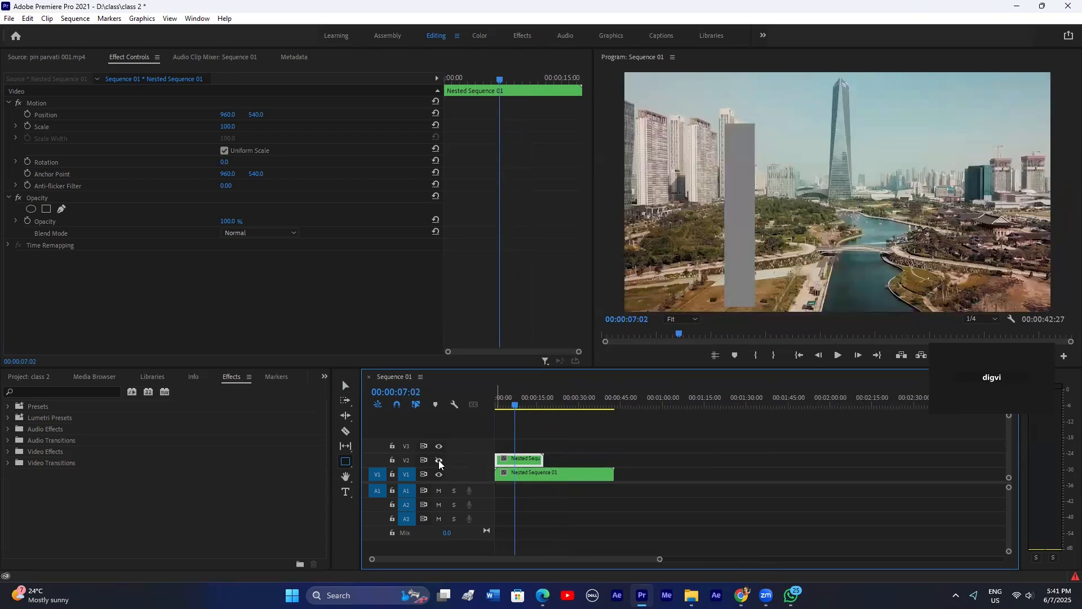
pyautogui.click(439, 460)
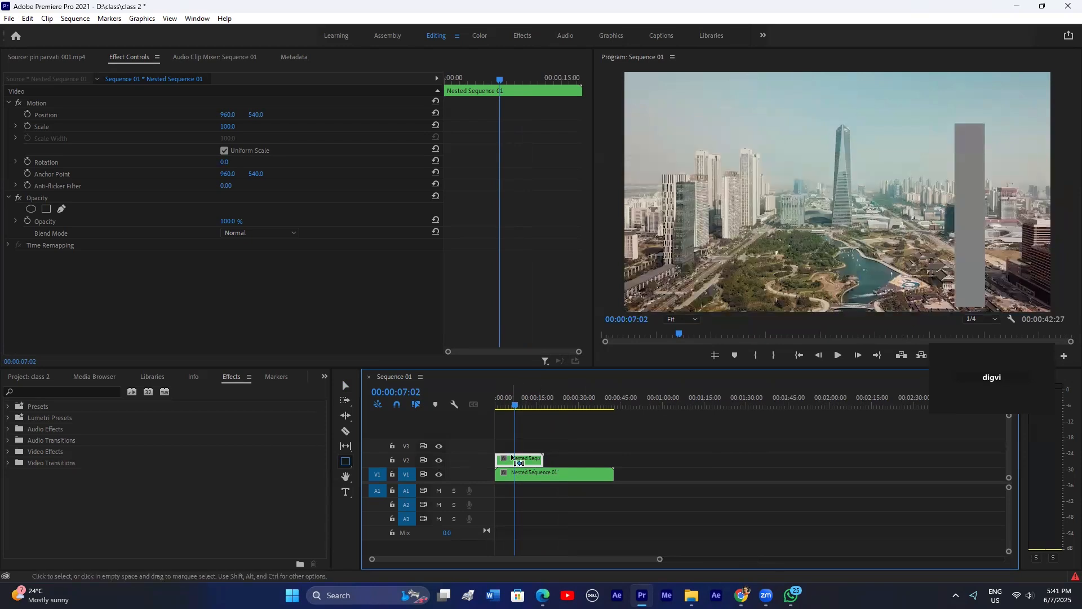
pyautogui.hotkey('ctrl', 'z')
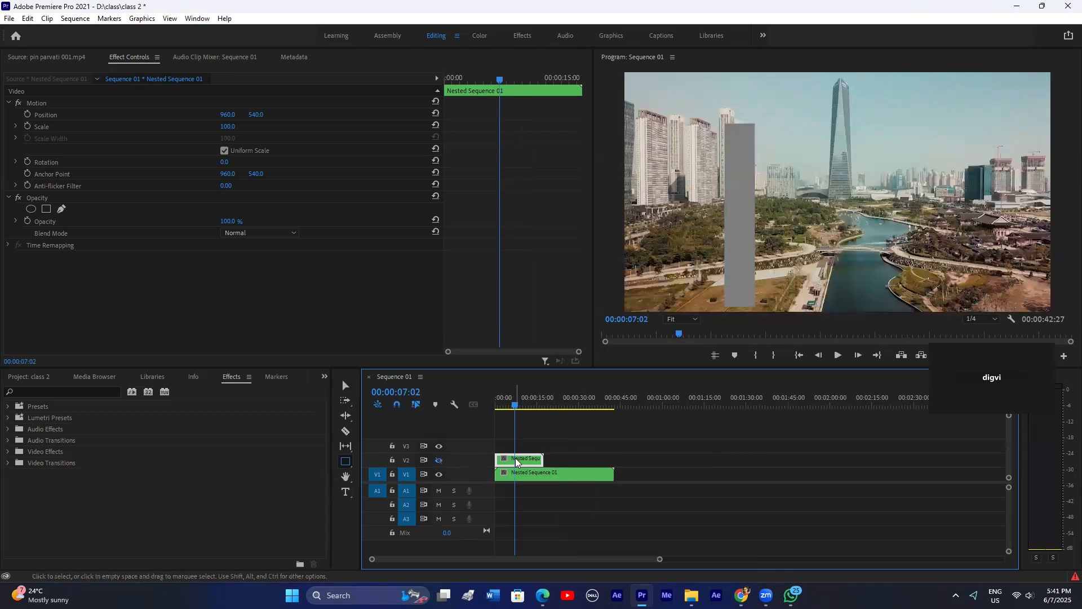
pyautogui.click(438, 460)
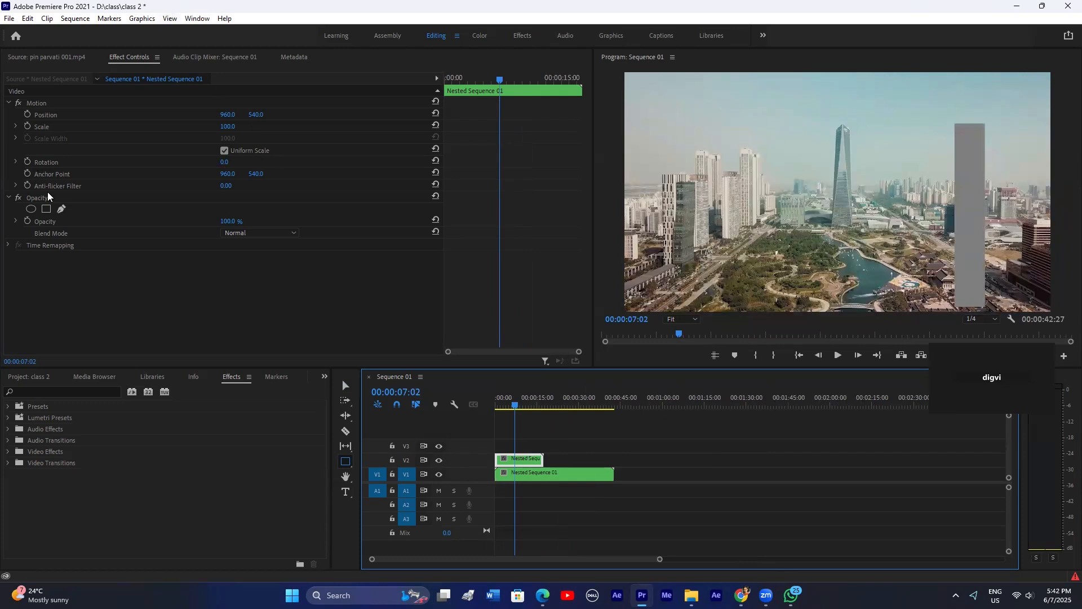
# Step: Draw a closed four-sided pen opacity mask around the right half of the V2 nested clip, enclosing its rectangle
pyautogui.click(61, 209)
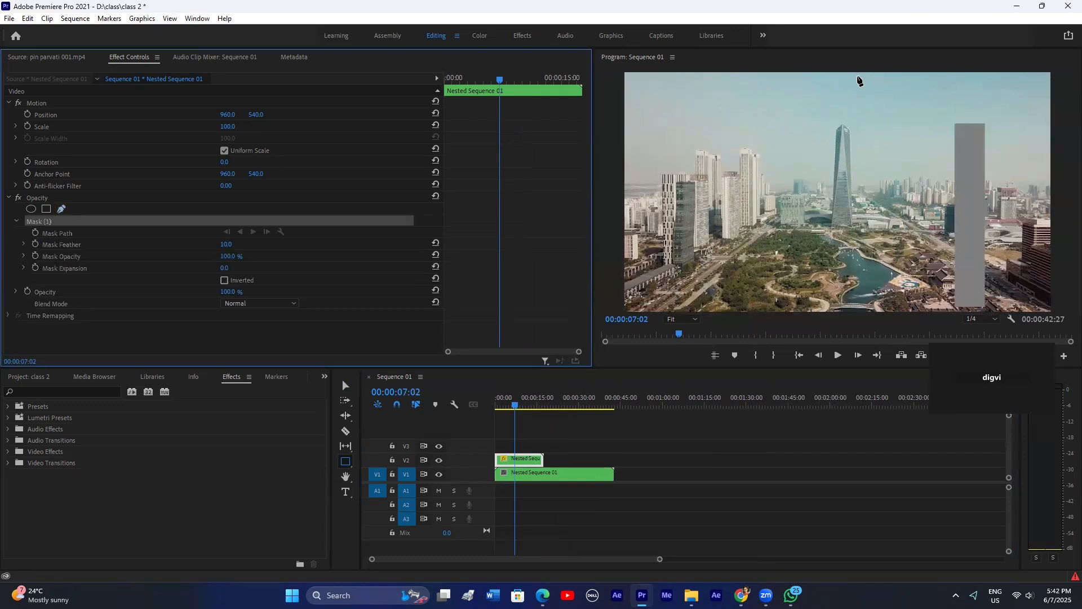
pyautogui.click(862, 110)
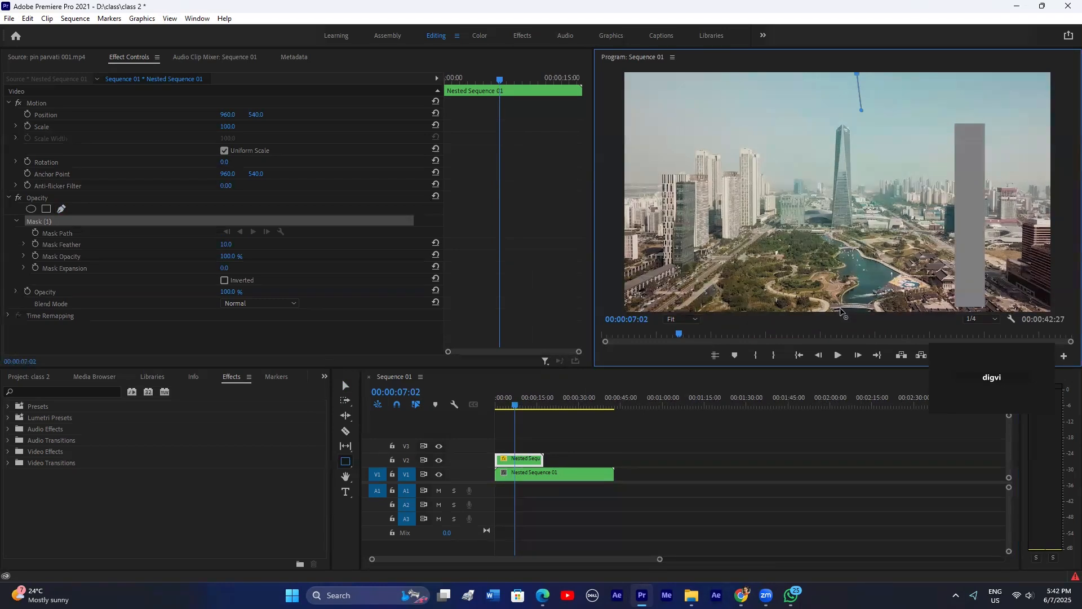
pyautogui.click(841, 310)
pyautogui.click(1066, 291)
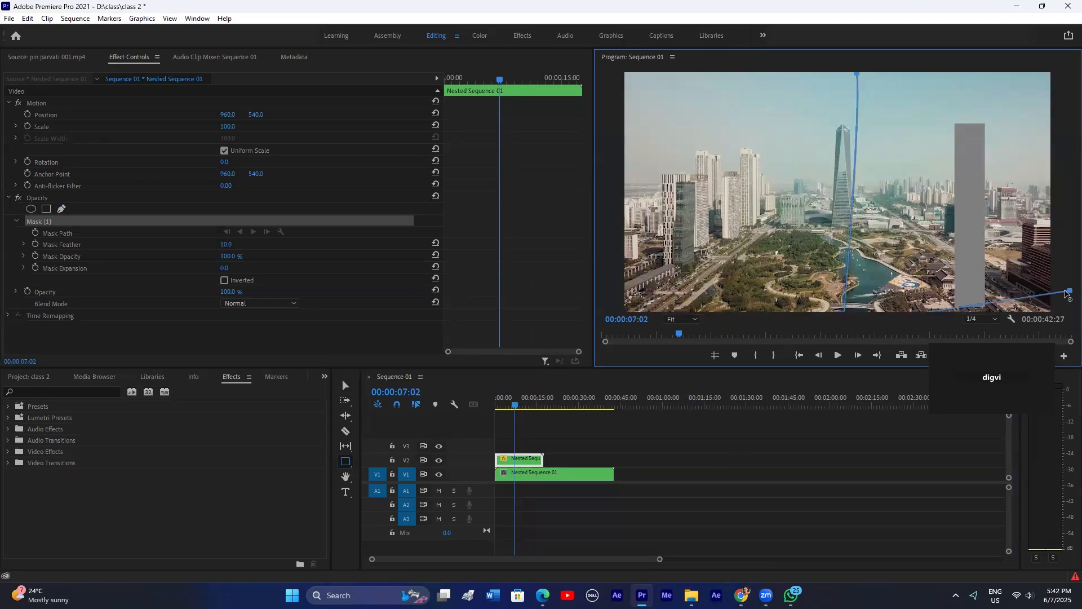
pyautogui.click(1062, 76)
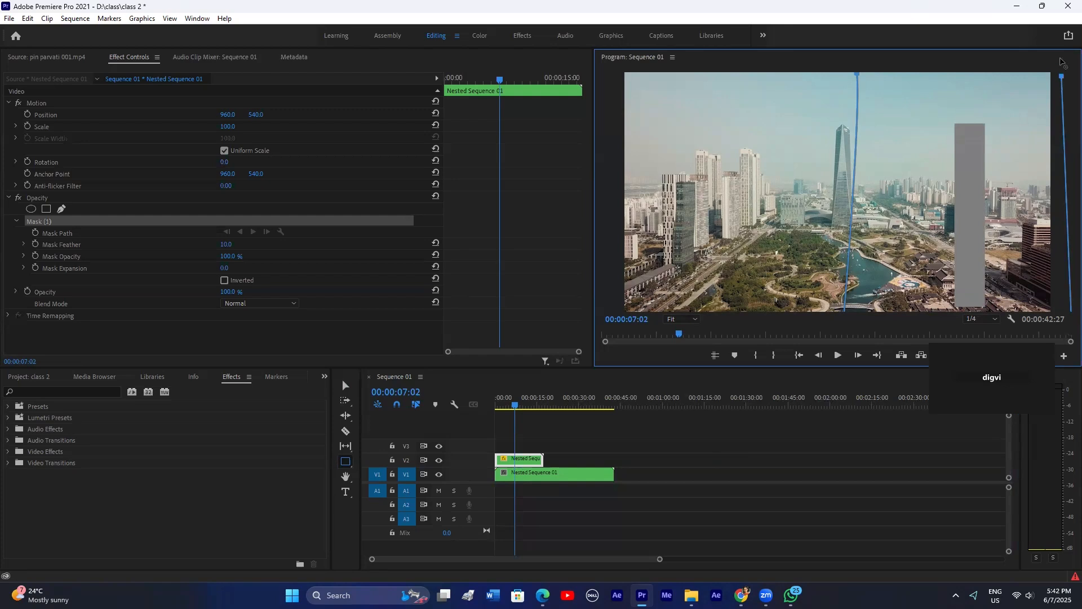
pyautogui.click(855, 72)
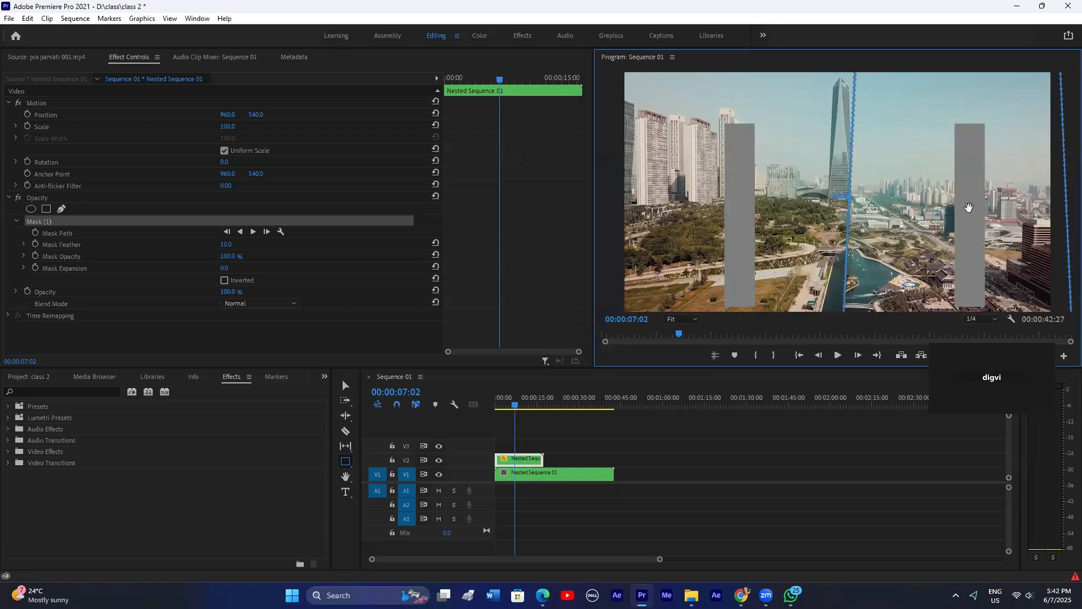
pyautogui.click(618, 417)
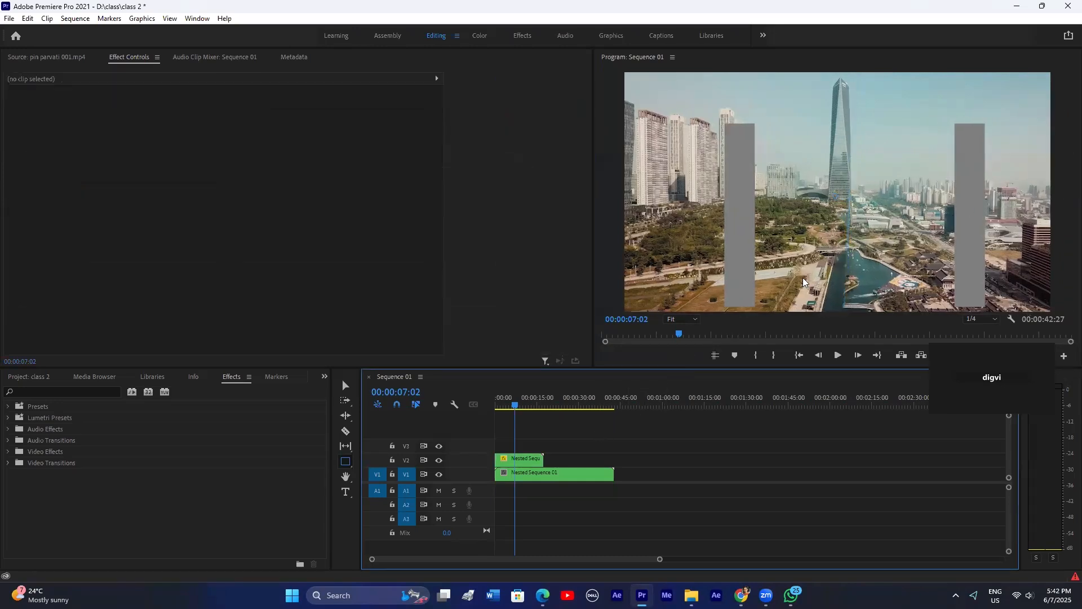
# Step: Compare low and high Mask Feather values on the V2 nested clip's mask and leave the feather at about 199
pyautogui.click(520, 458)
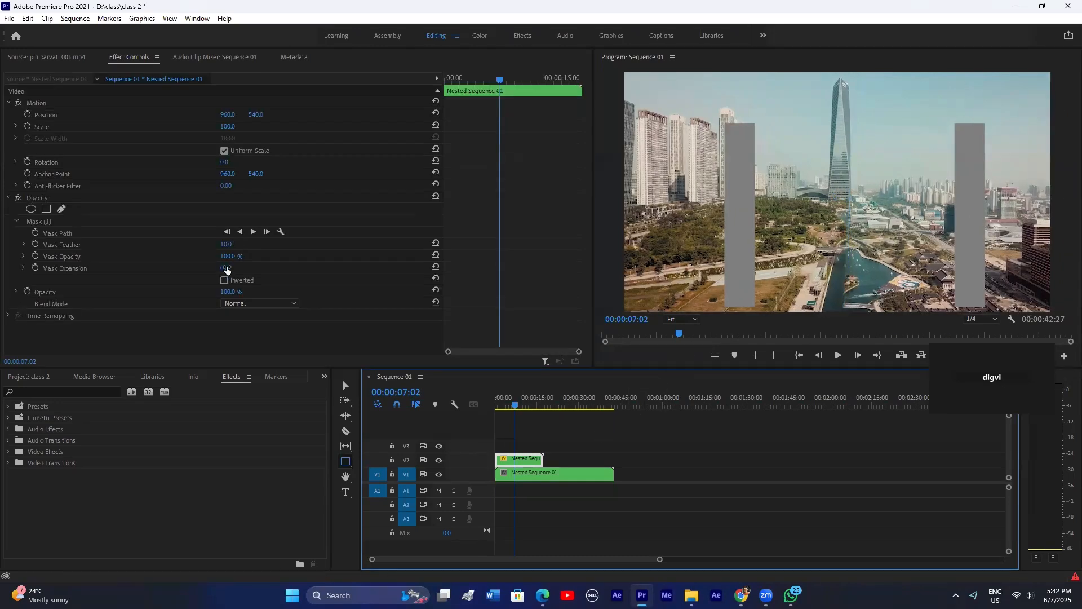
pyautogui.moveTo(224, 245); pyautogui.dragTo(303, 244)
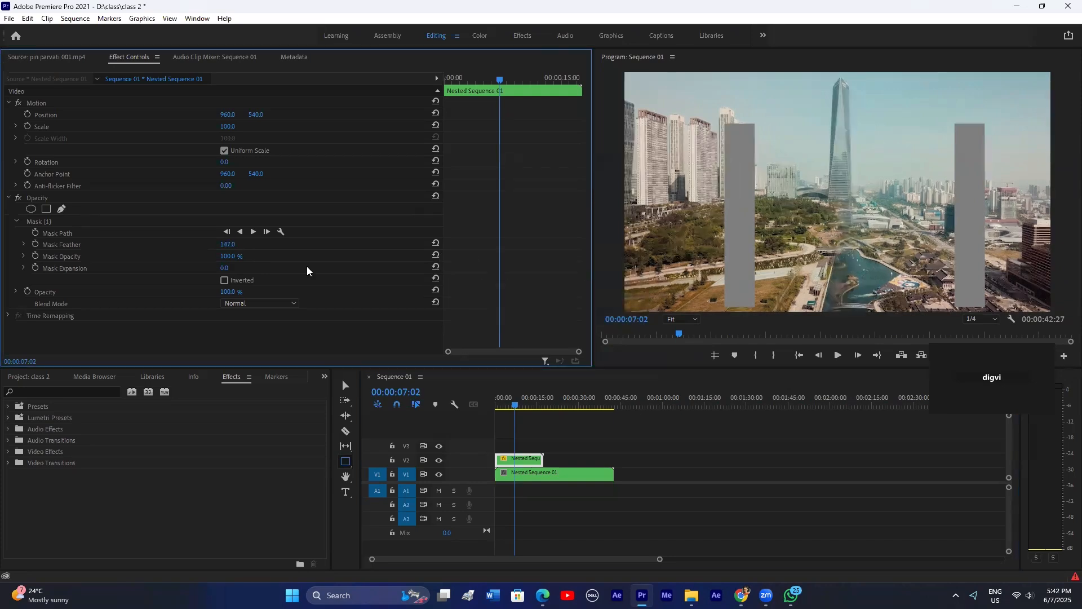
pyautogui.moveTo(225, 245); pyautogui.dragTo(192, 245)
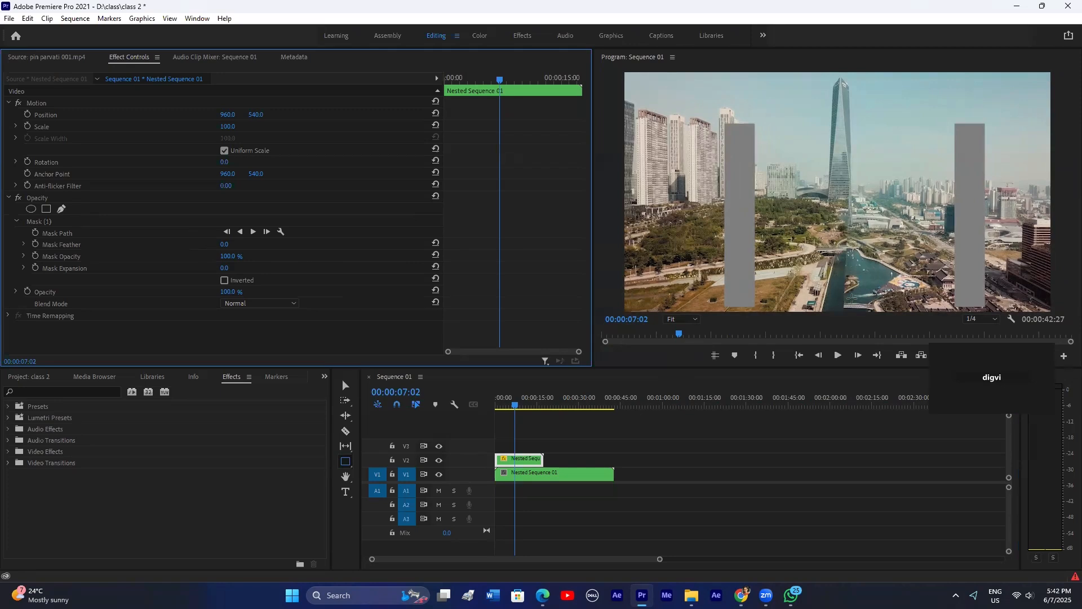
pyautogui.moveTo(225, 244); pyautogui.dragTo(348, 244)
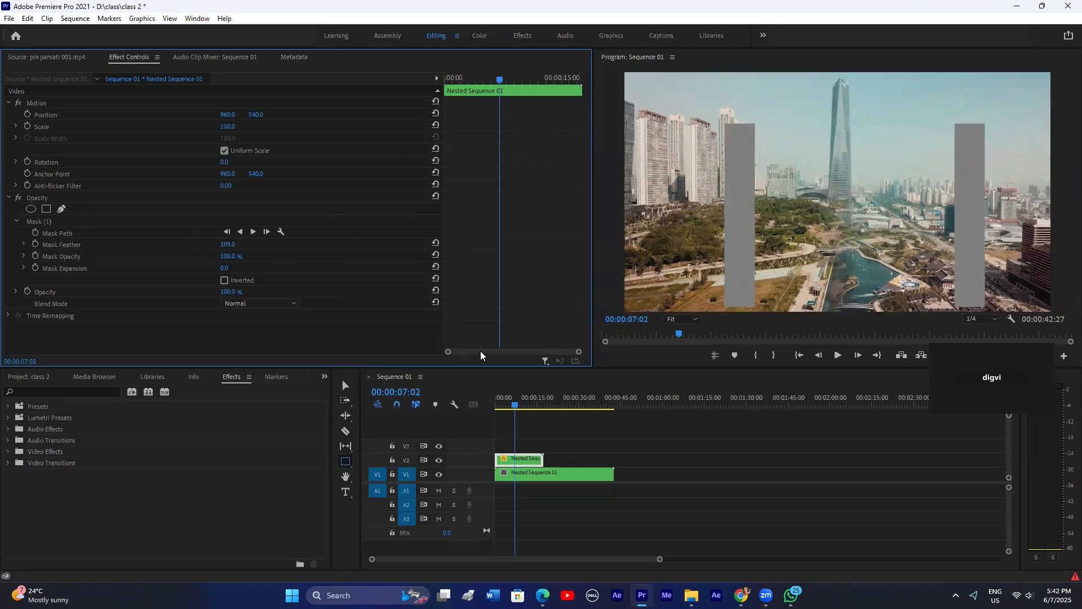
# Step: Preview the masked composite up to 00:00:10:27, and delete the nested clip on V2
pyautogui.moveTo(515, 403); pyautogui.dragTo(523, 454)
pyautogui.press('Delete')
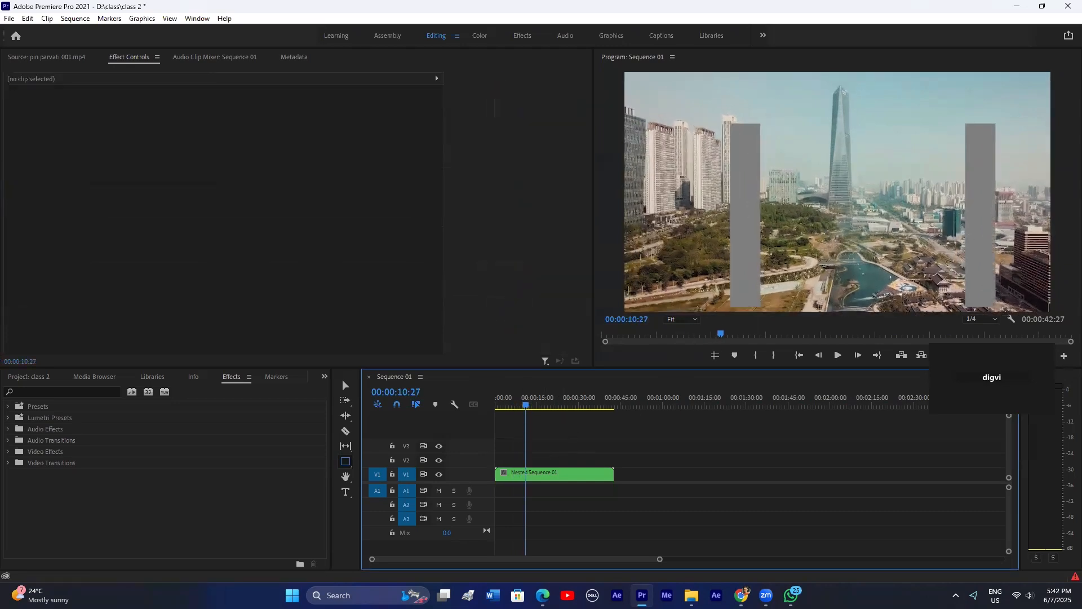
# Step: Switch to the browser and review the YouTube video "easy masking trick | Adobe Premiere Pro", replaying its opening seconds
pyautogui.click(741, 596)
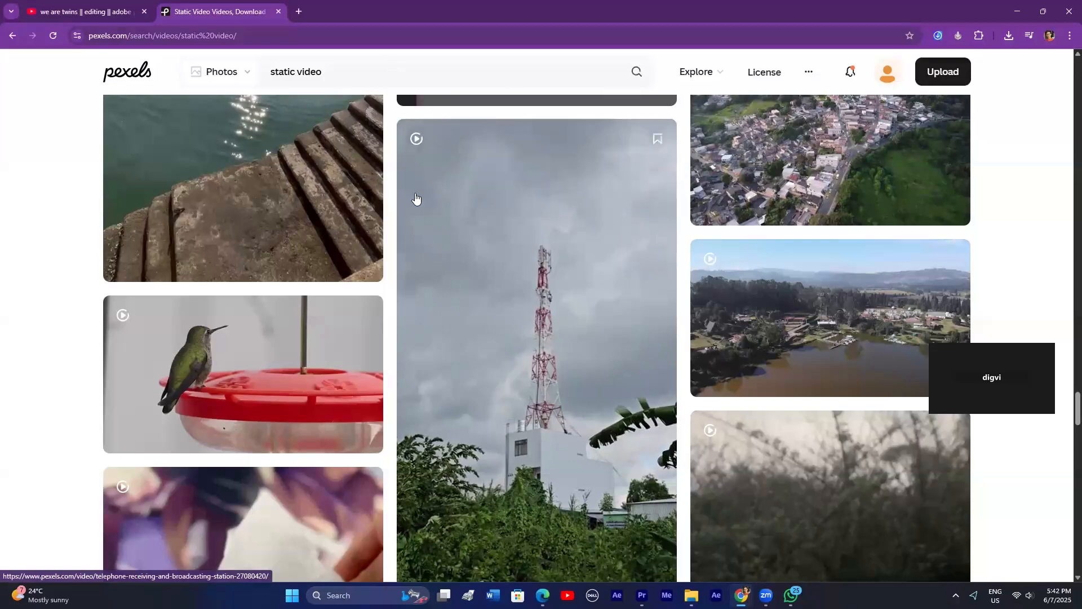
pyautogui.hotkey('ctrl', 'Tab')
pyautogui.hotkey('alt', 'Left')
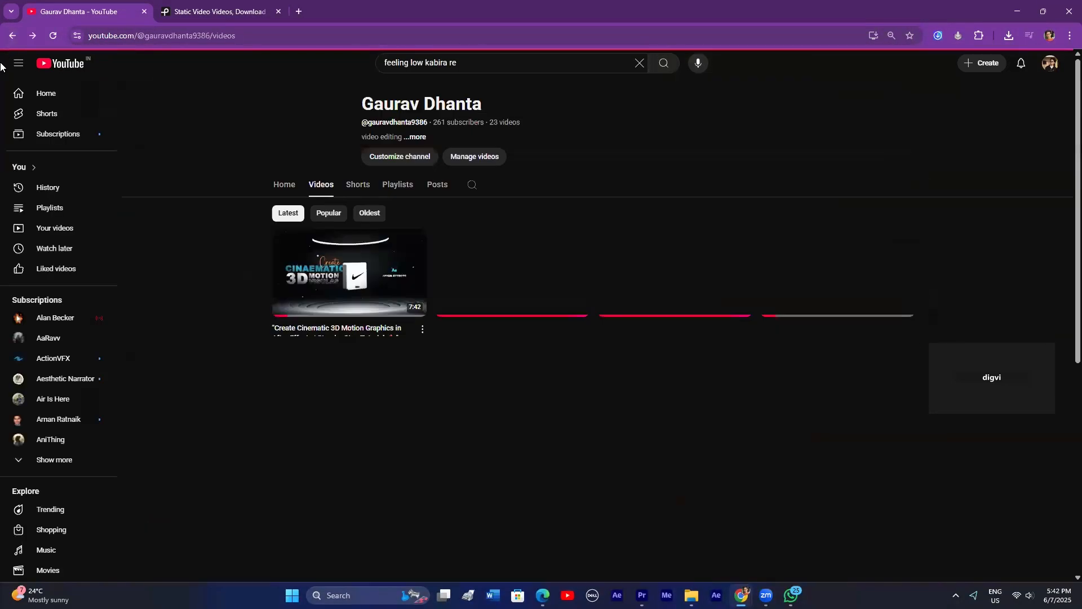
pyautogui.scroll(-6, 681, 335)
pyautogui.click(682, 335)
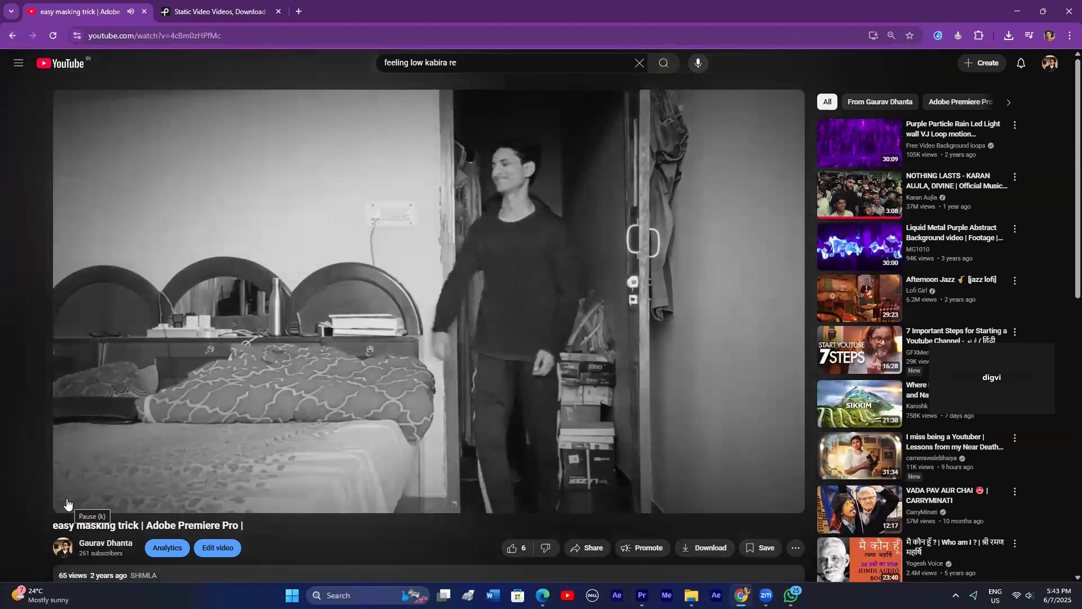
pyautogui.click(367, 239)
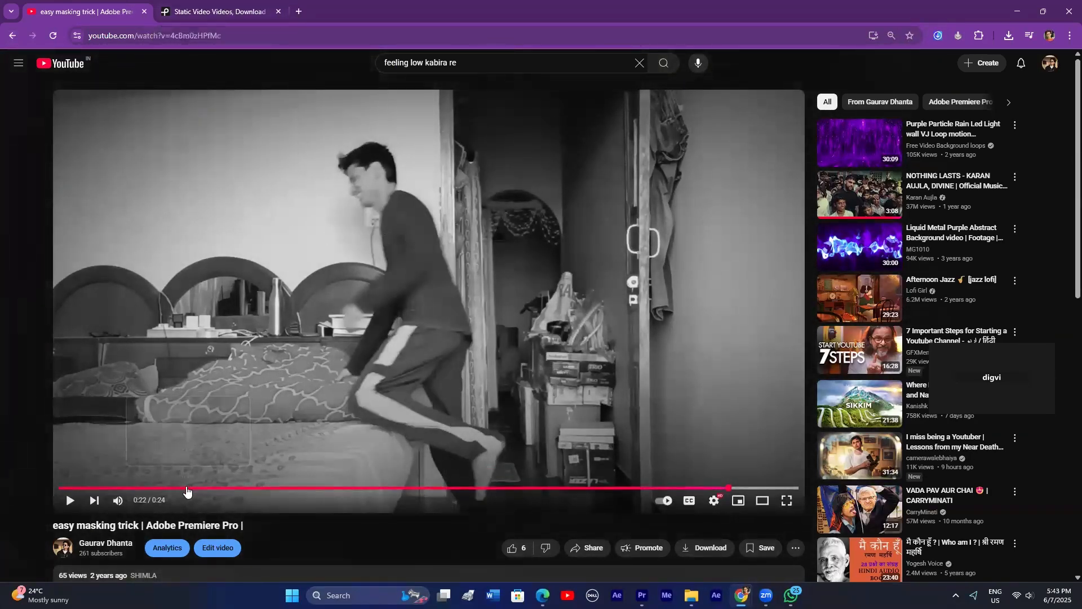
pyautogui.click(174, 488)
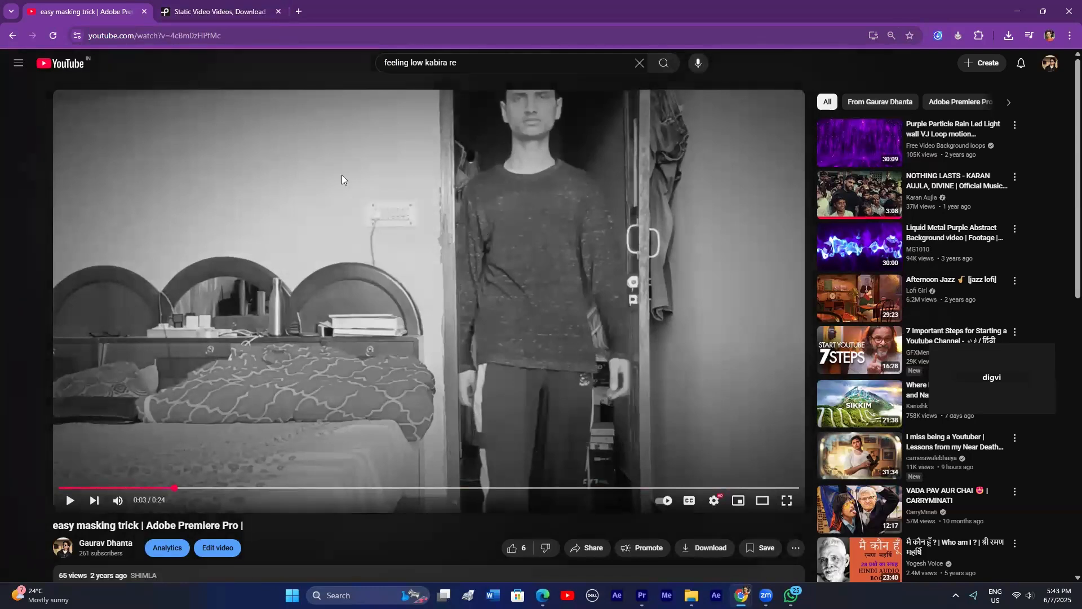
pyautogui.click(564, 456)
pyautogui.click(493, 282)
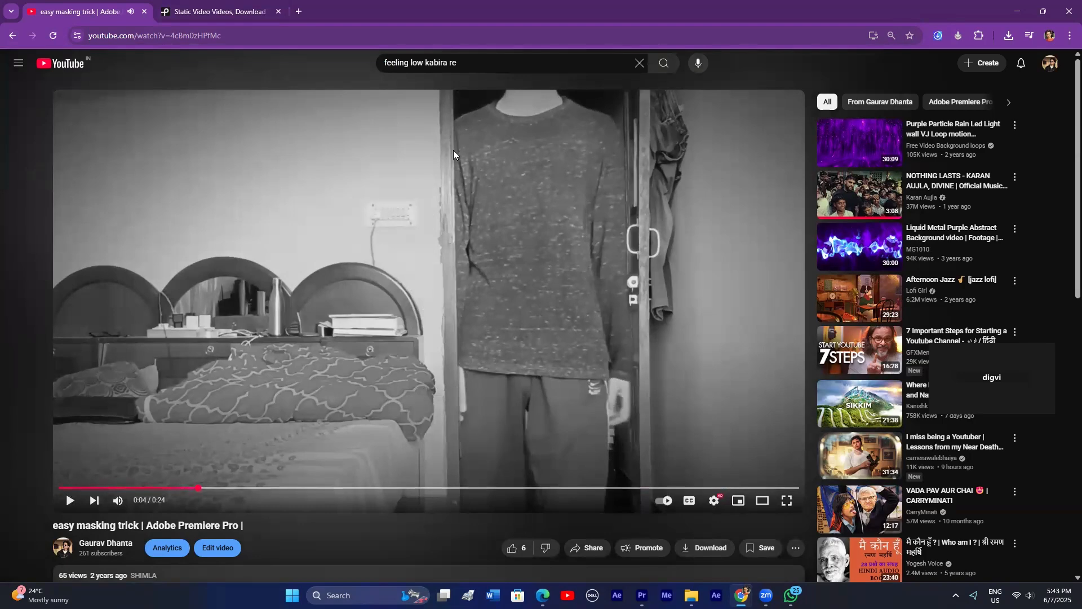
# Step: Return to Premiere Pro and delete the remaining nested clip on V1
pyautogui.hotkey('alt', 'Tab')
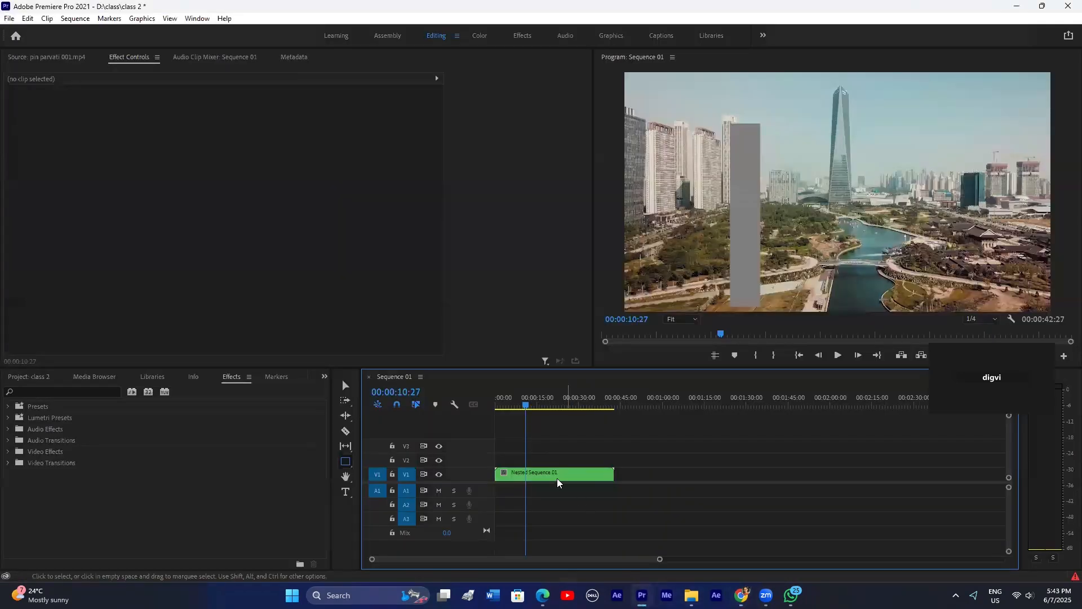
pyautogui.click(569, 471)
pyautogui.press('Delete')
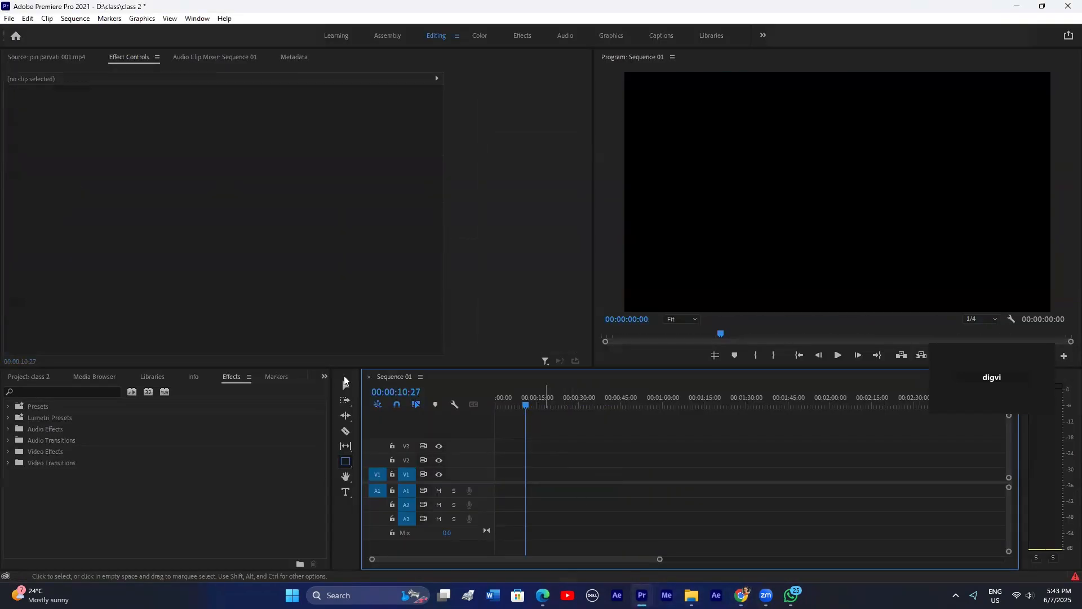
# Step: Place the 3191106-uhd clip at the start of V1, keeping the existing sequence settings, and set it to frame size
pyautogui.click(324, 376)
pyautogui.click(346, 387)
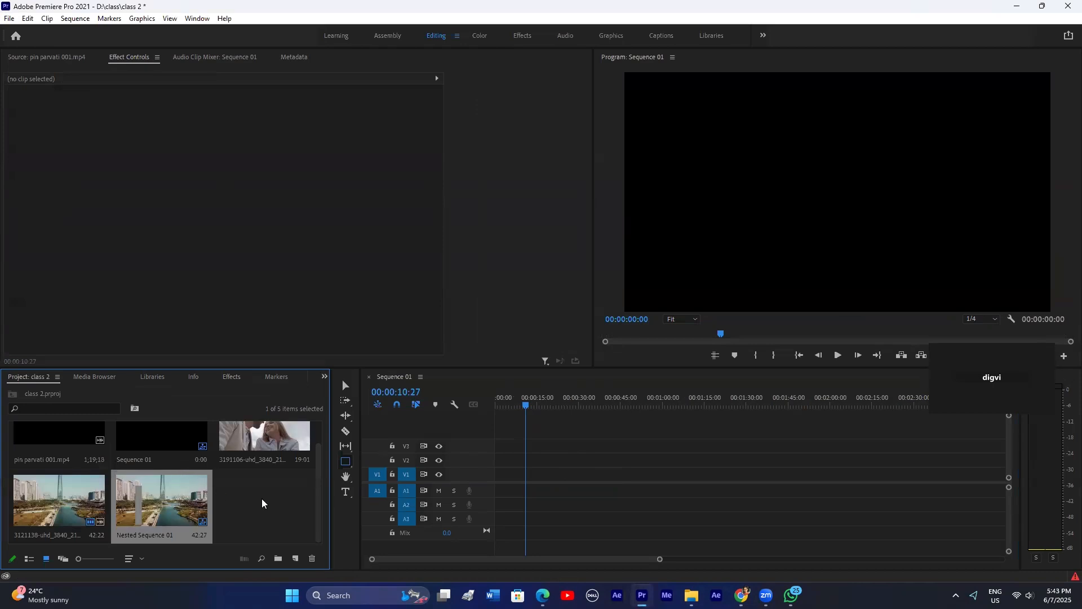
pyautogui.moveTo(265, 442); pyautogui.dragTo(522, 481)
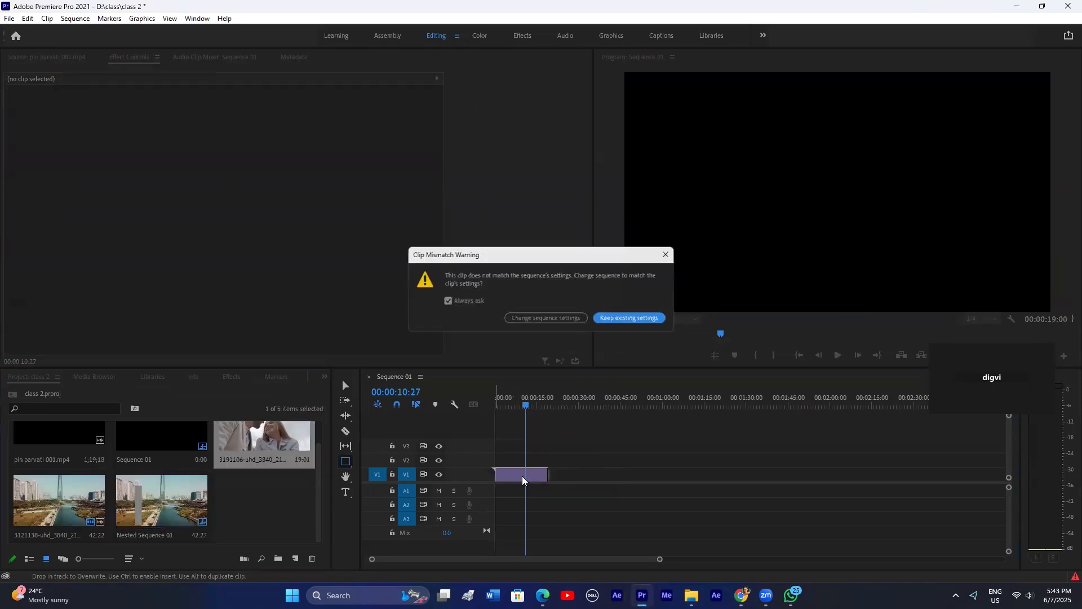
pyautogui.click(636, 318)
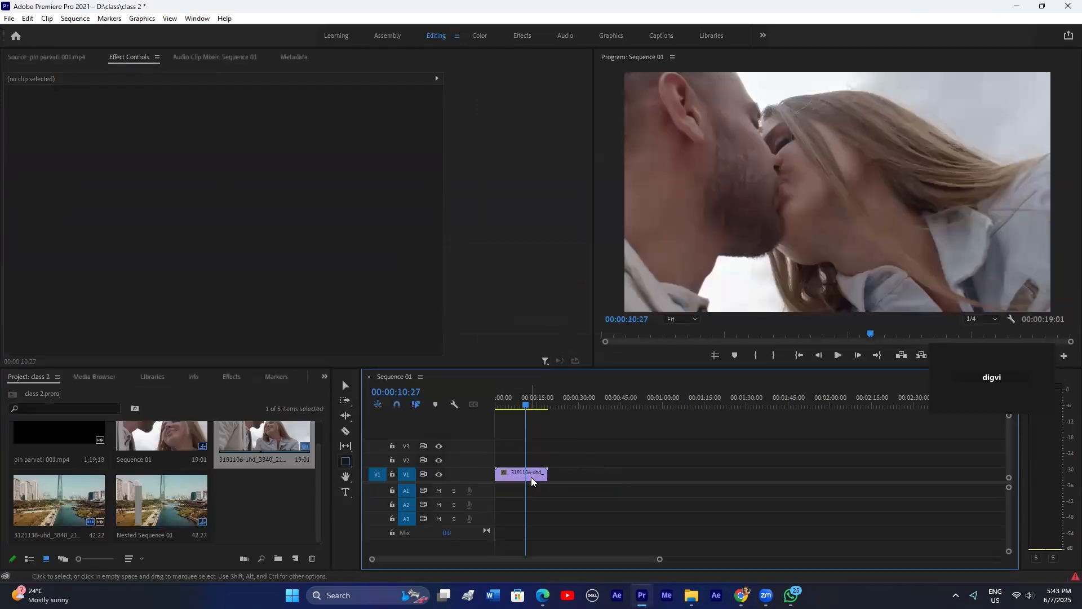
pyautogui.click(531, 477)
pyautogui.rightClick(531, 475)
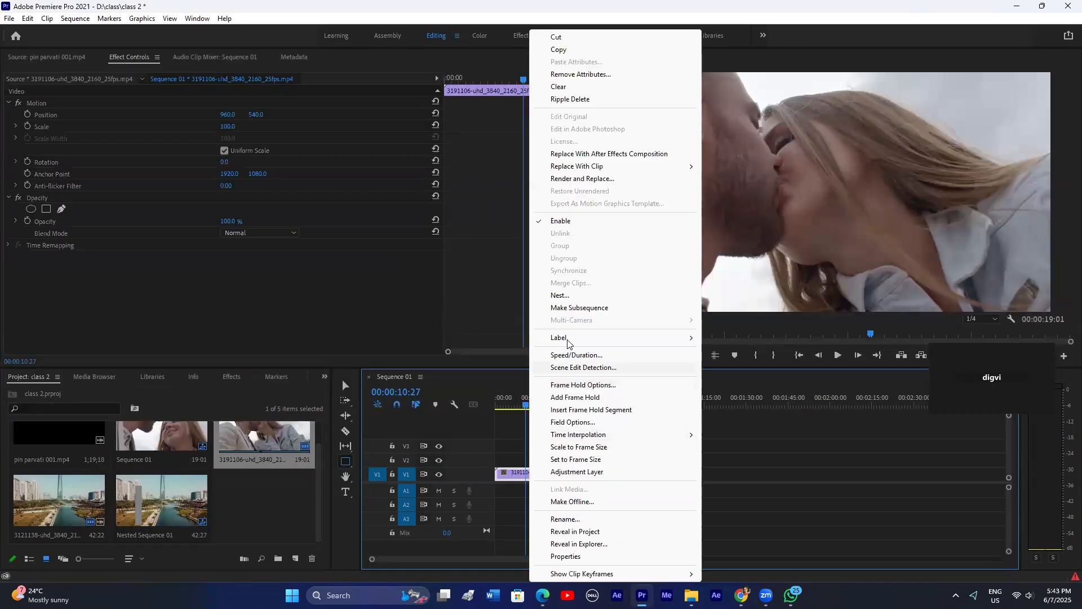
pyautogui.click(570, 460)
# Step: Switch to the browser and review the opening seconds of the channel's "open your eyes || masking trick" video
pyautogui.click(741, 595)
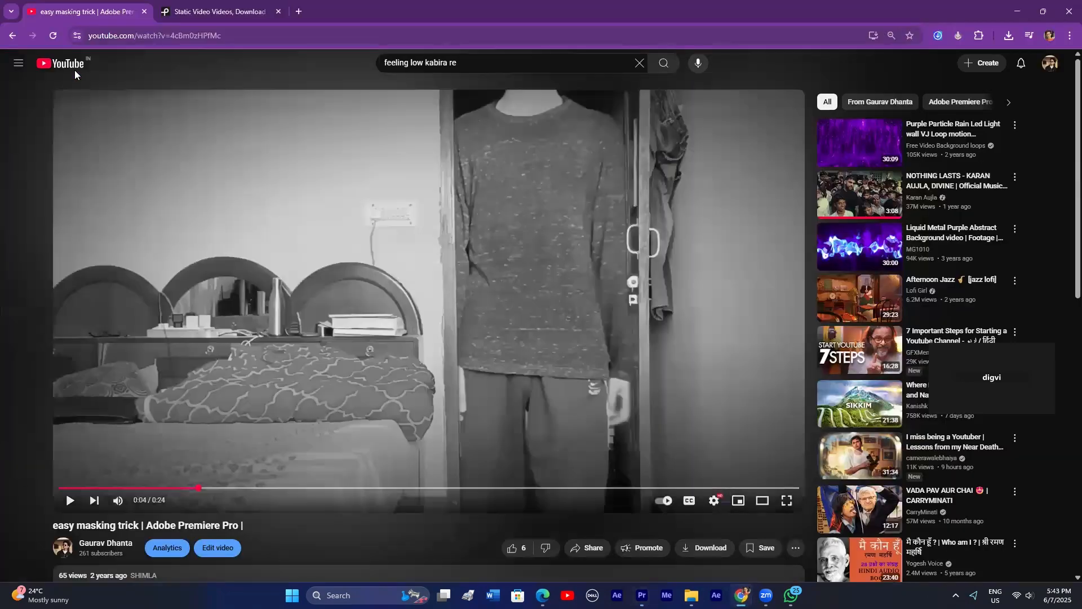
pyautogui.click(13, 37)
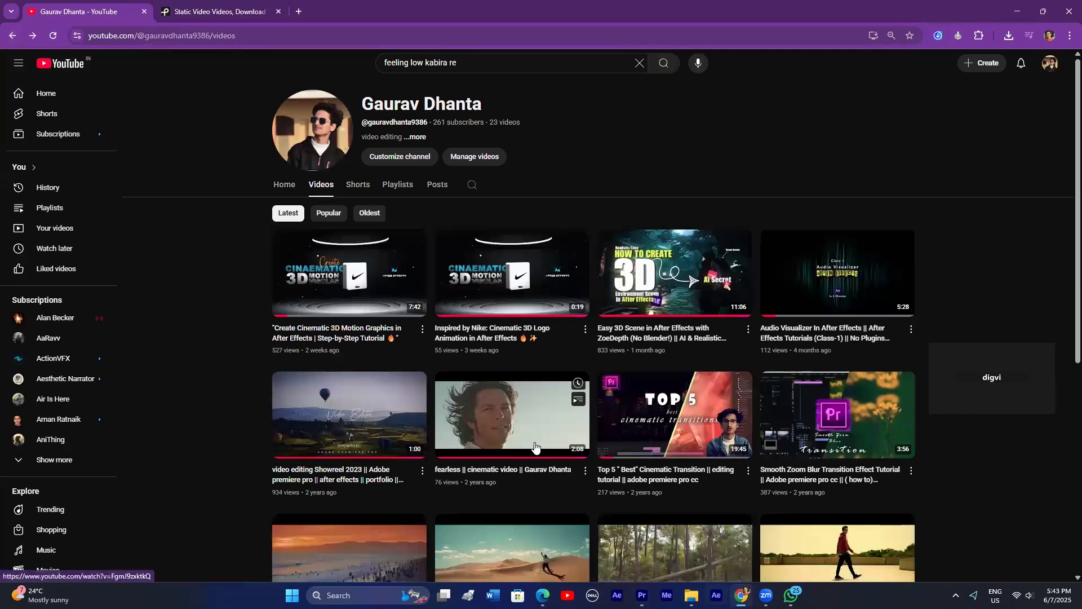
pyautogui.scroll(-5, 378, 446)
pyautogui.click(377, 445)
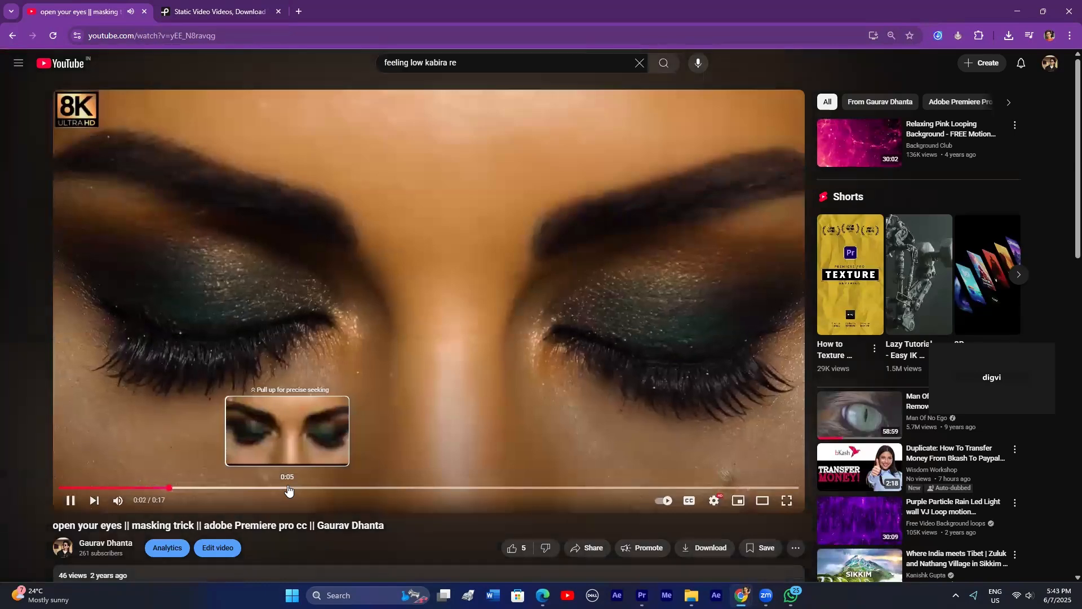
pyautogui.click(340, 376)
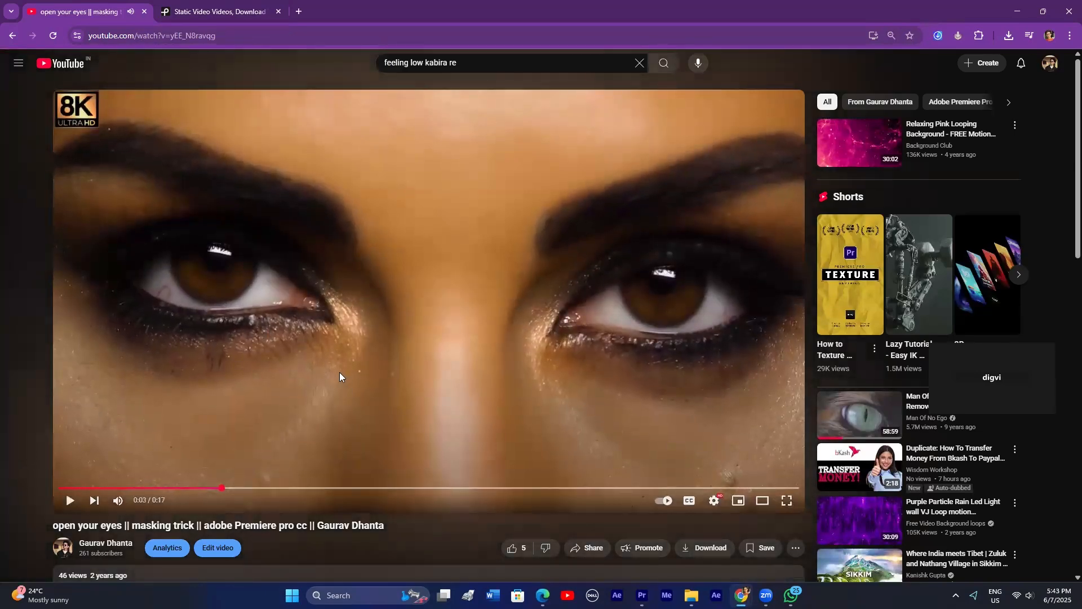
pyautogui.click(340, 376)
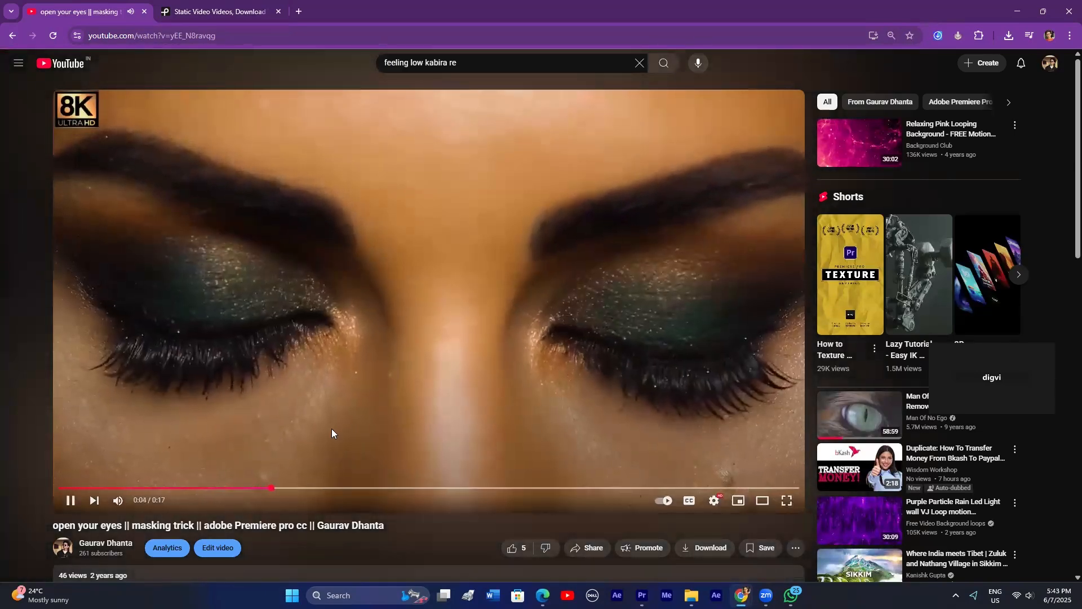
pyautogui.click(329, 445)
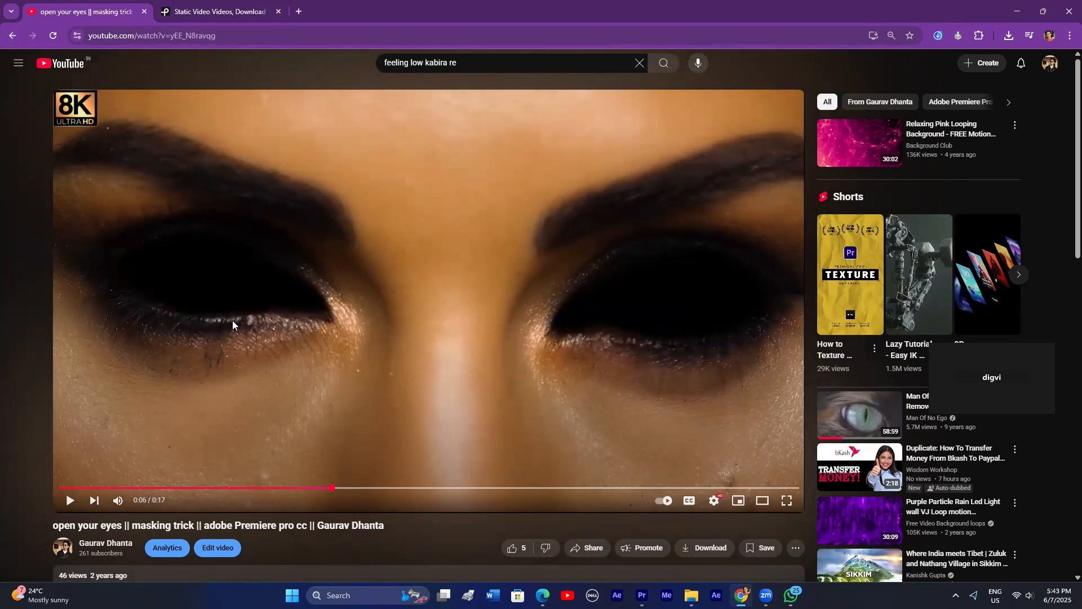
# Step: Search Pexels for "eye" photos and browse the results for close-up shots of eyes
pyautogui.moveTo(330, 488)
pyautogui.mouseDown()
pyautogui.moveTo(317, 489)
pyautogui.moveTo(329, 489)
pyautogui.mouseUp()
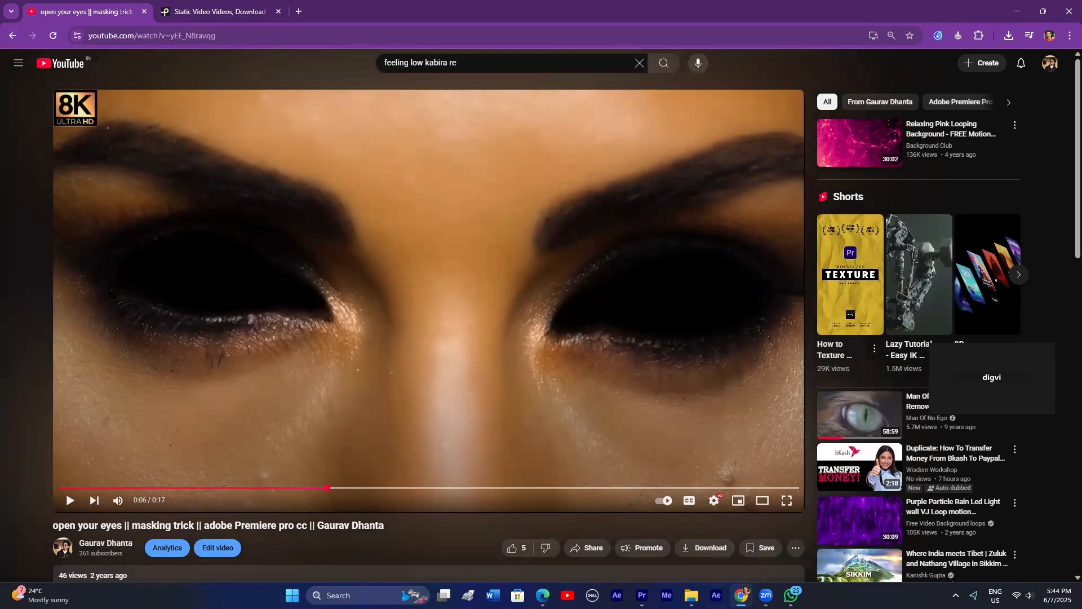
pyautogui.click(641, 595)
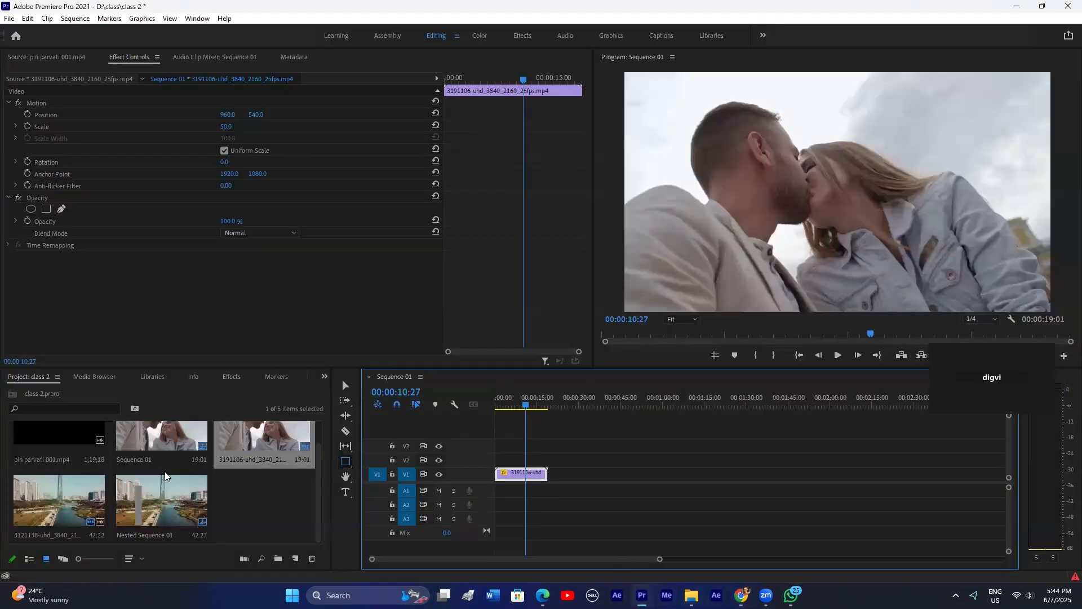
pyautogui.click(742, 596)
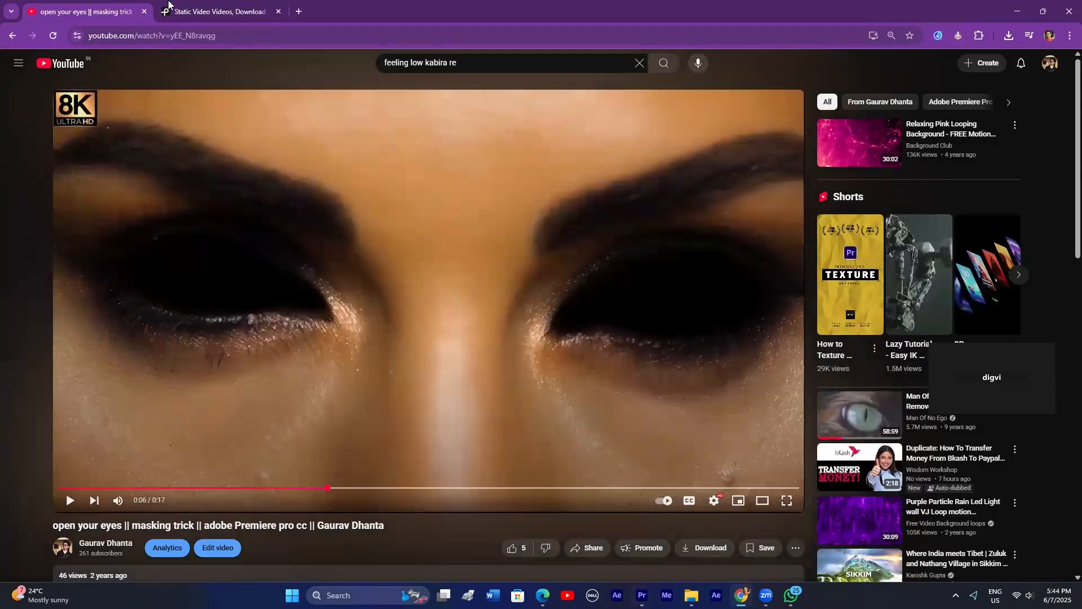
pyautogui.click(209, 11)
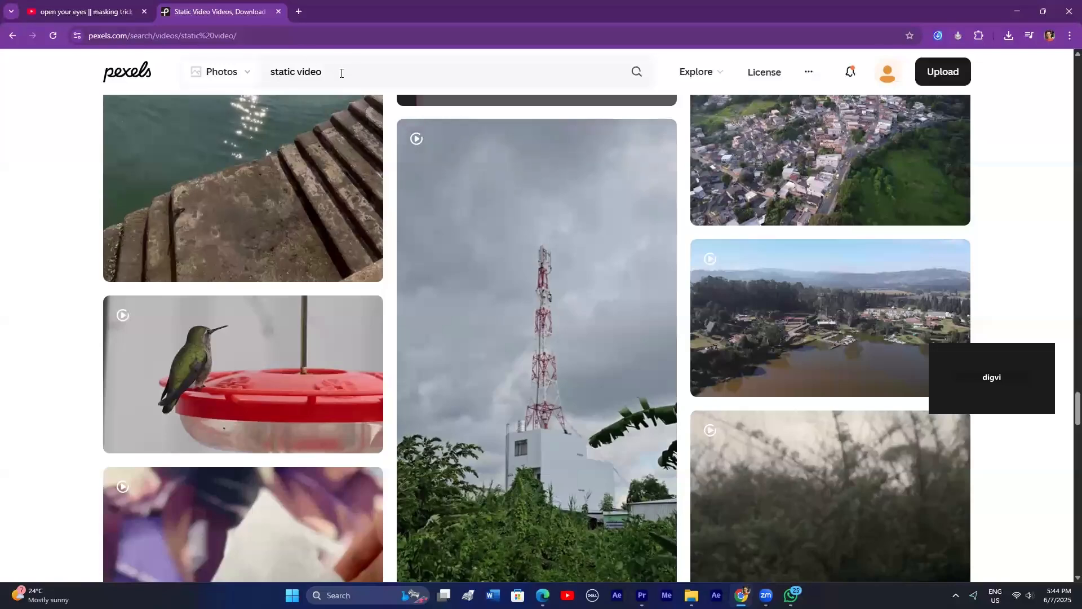
pyautogui.click(203, 73)
pyautogui.write('eye')
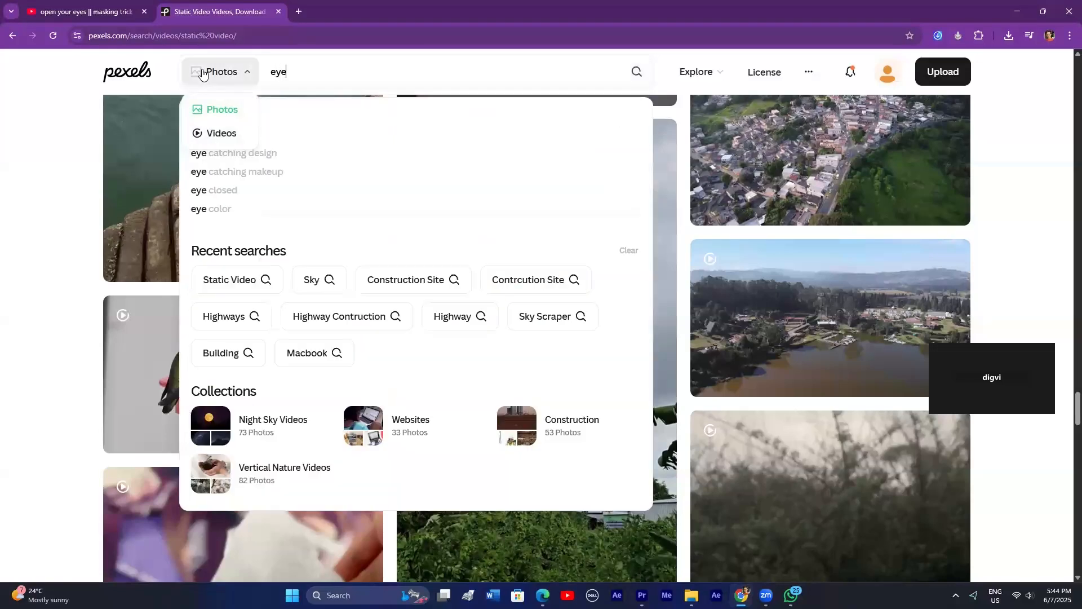
pyautogui.press('Return')
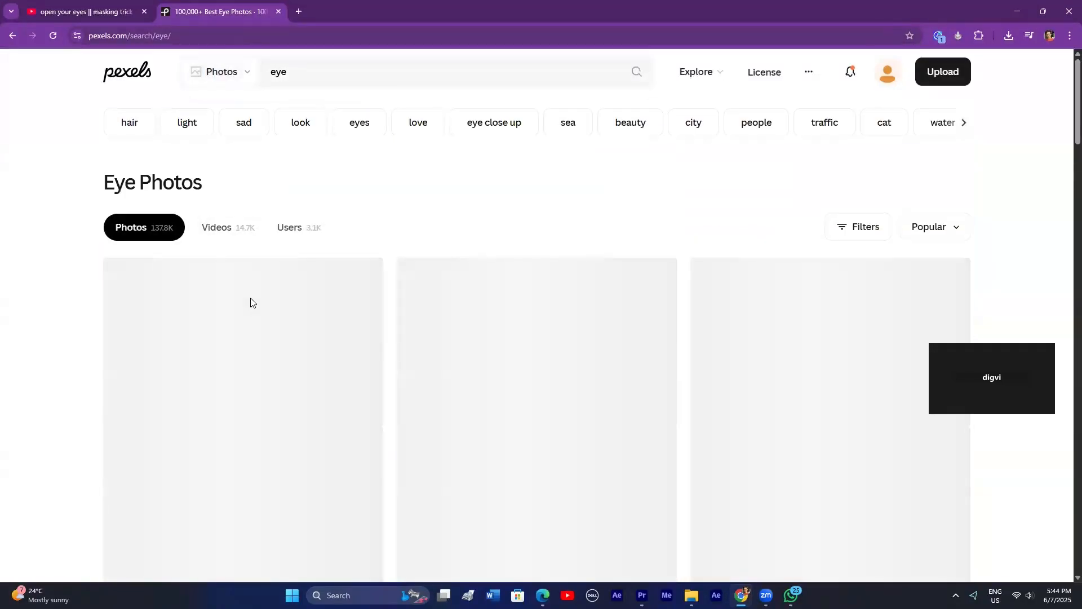
pyautogui.scroll(-2, 249, 302)
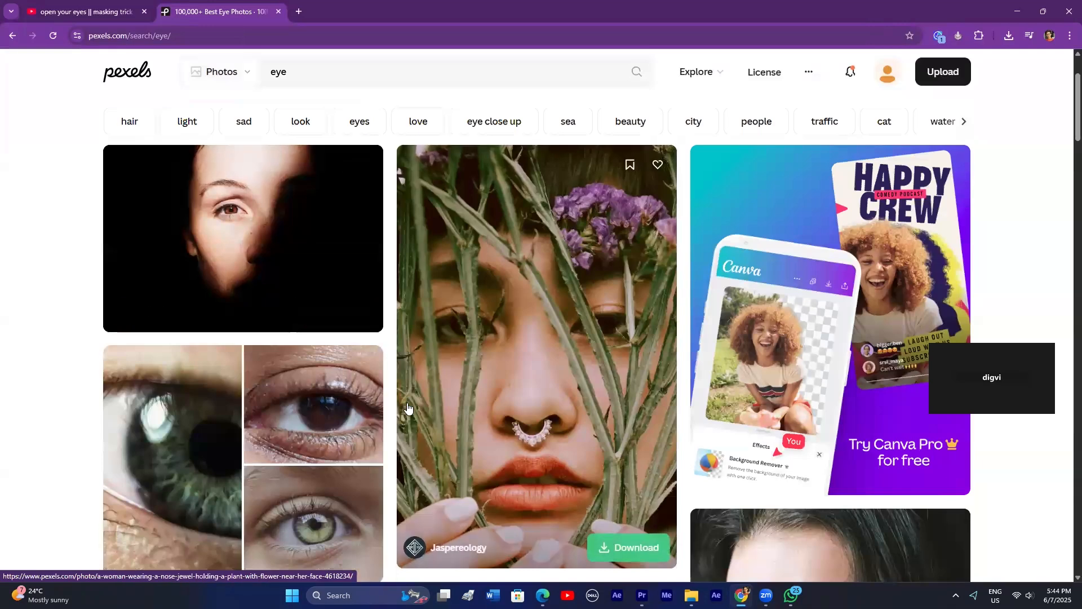
pyautogui.scroll(-1, 566, 359)
pyautogui.scroll(-6, 566, 359)
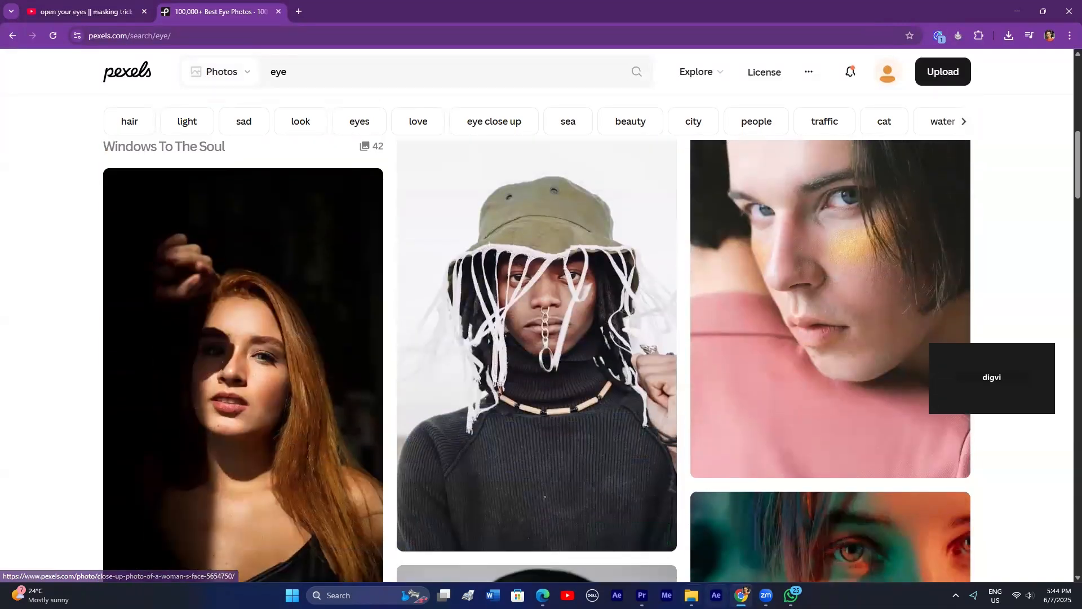
pyautogui.scroll(-4, 484, 337)
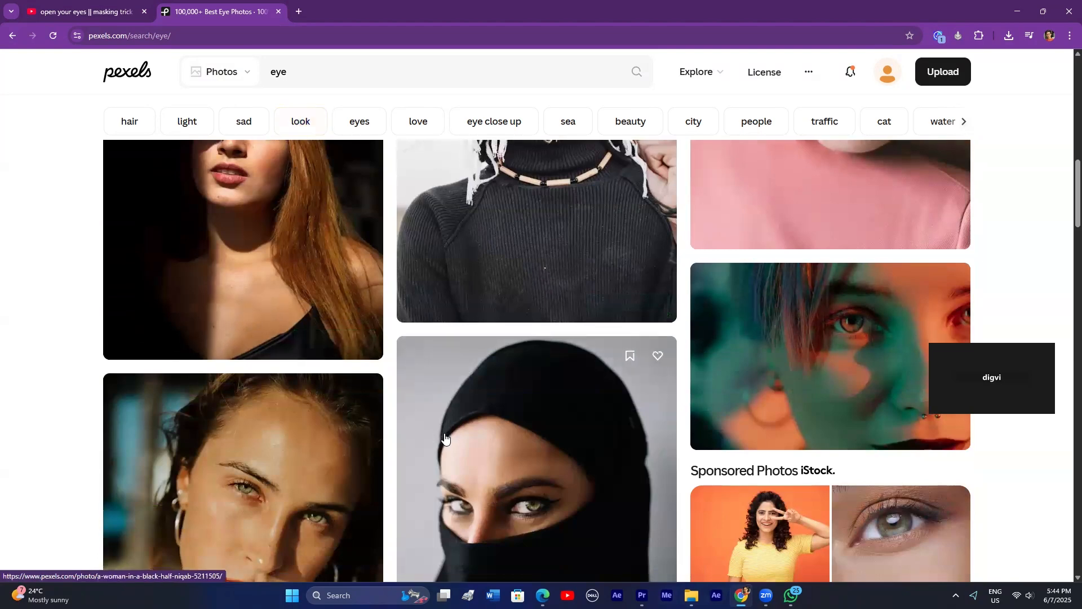
pyautogui.scroll(-3, 186, 321)
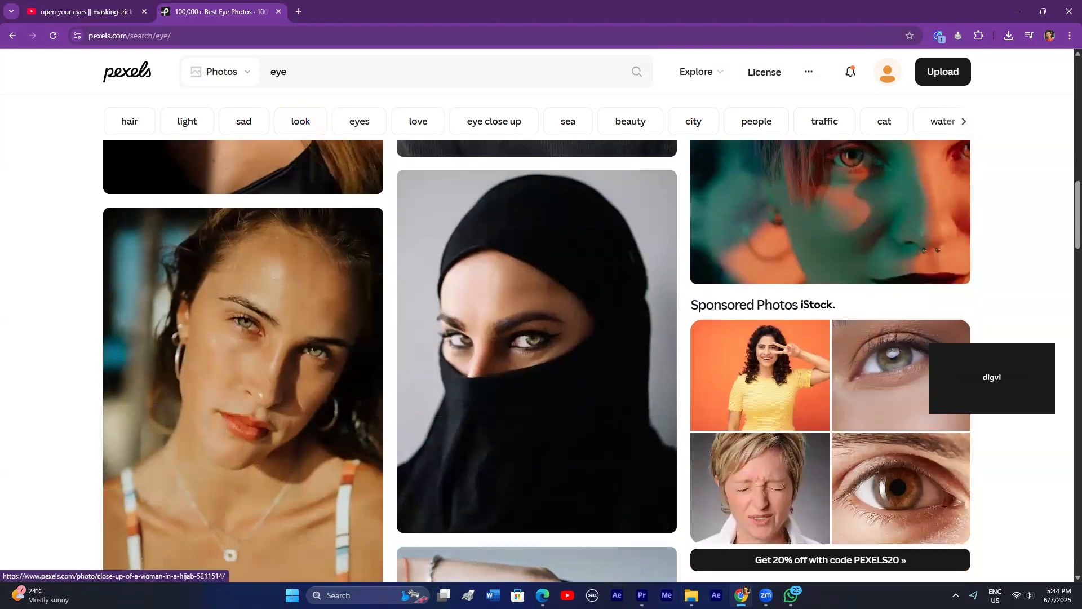
# Step: Return to Premiere Pro, draw a freehand opacity mask around the man's ear on the couple clip, and invert it
pyautogui.hotkey('alt', 'Tab')
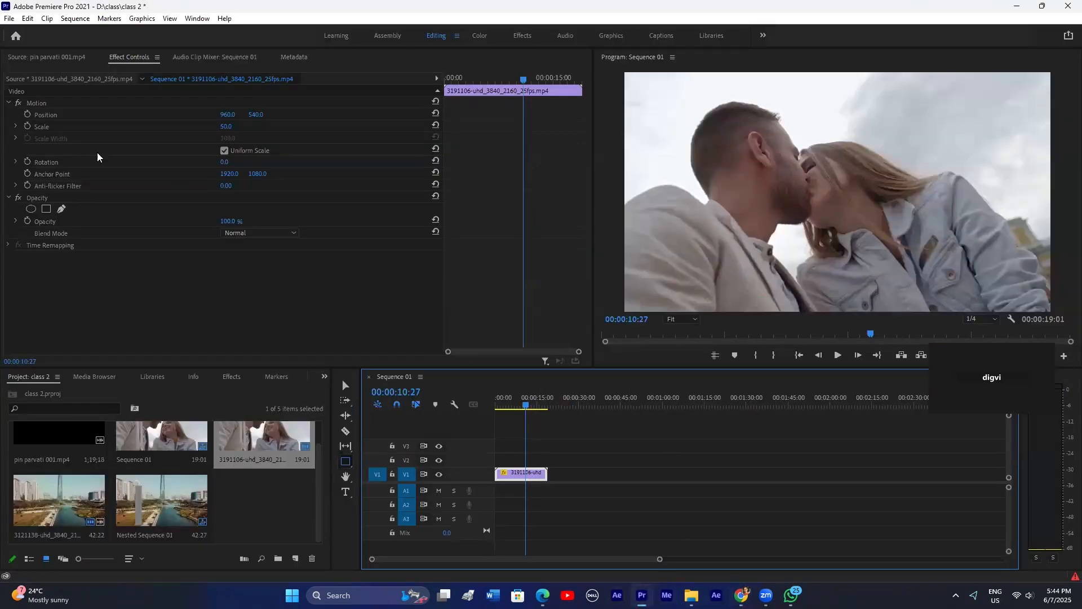
pyautogui.click(61, 209)
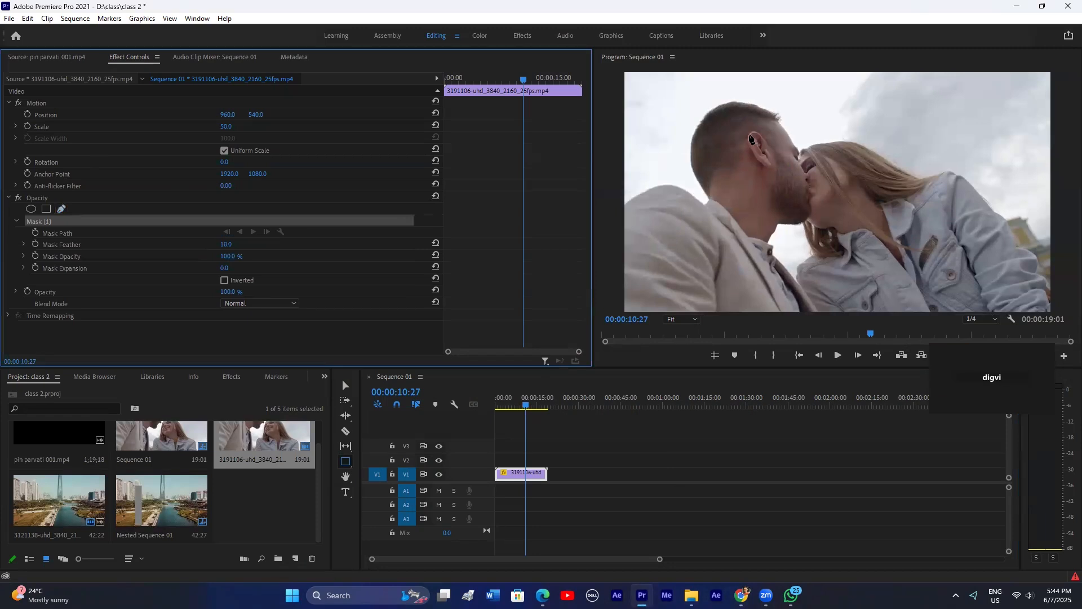
pyautogui.click(749, 146)
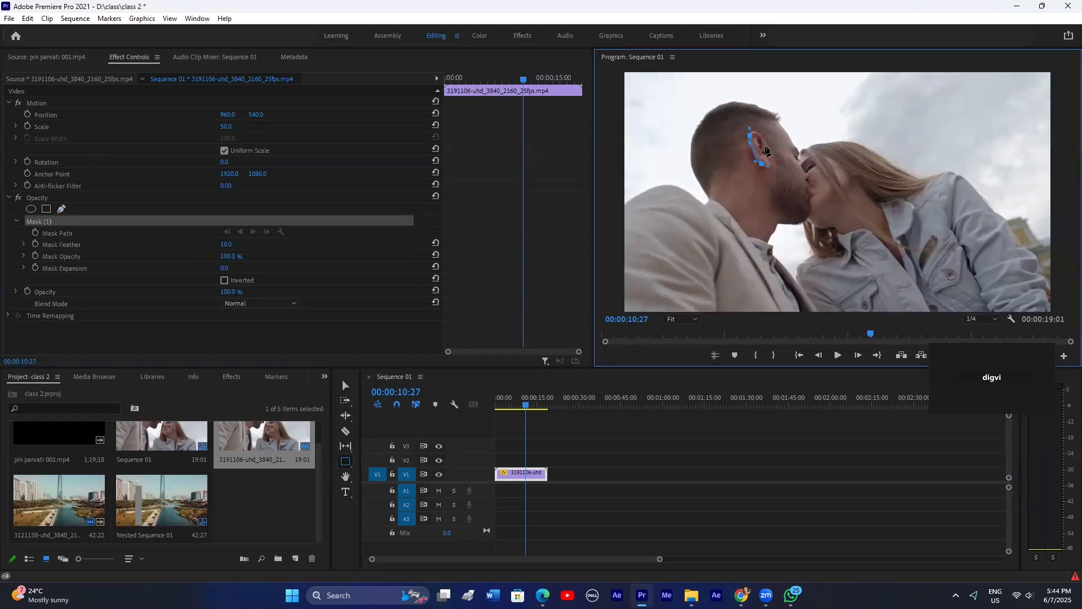
pyautogui.click(751, 133)
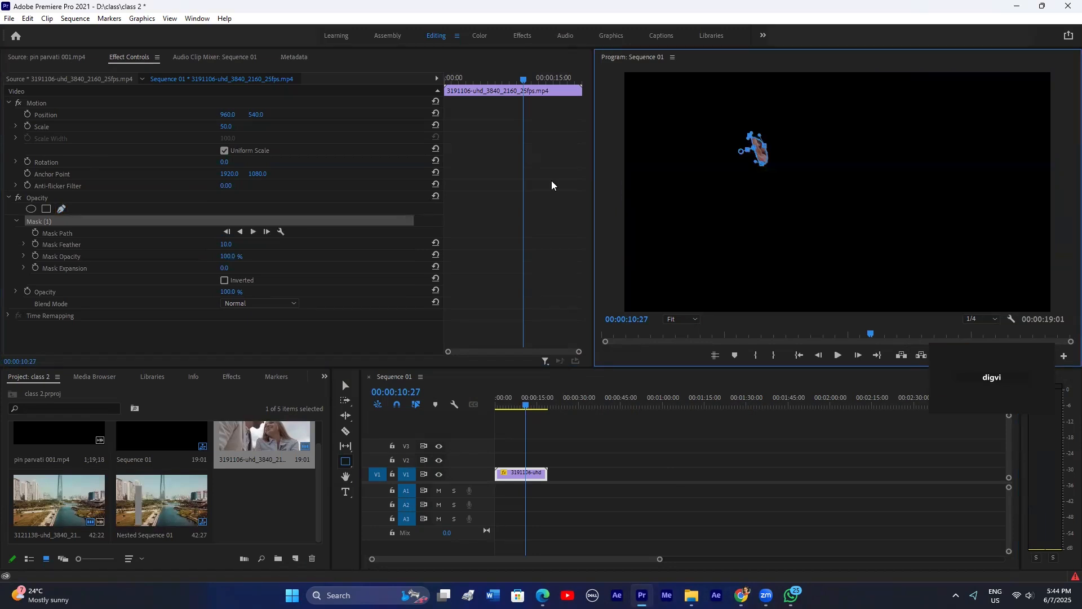
pyautogui.click(225, 280)
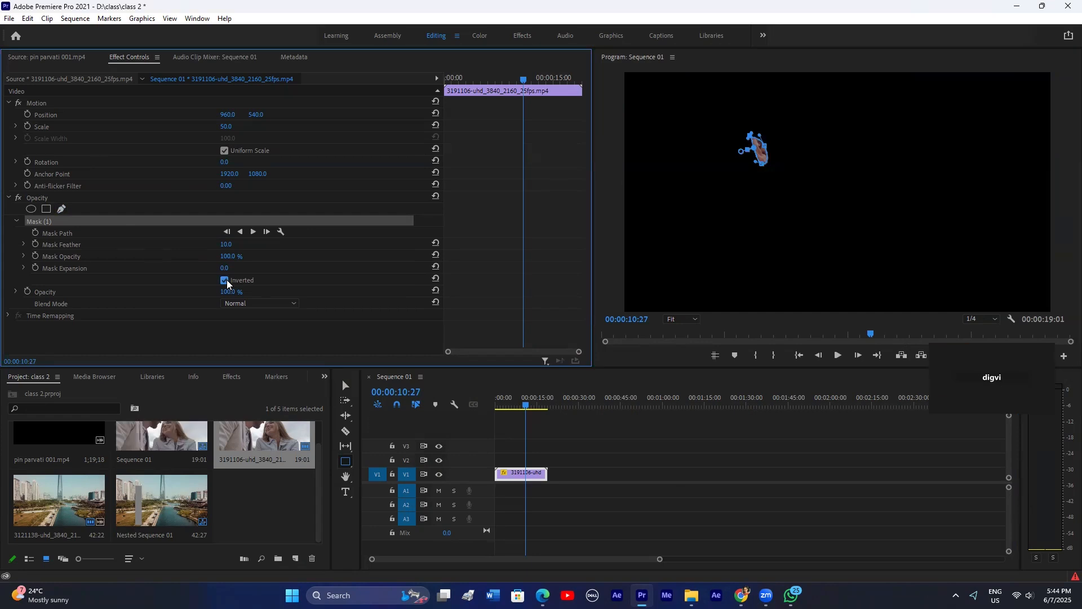
pyautogui.click(549, 426)
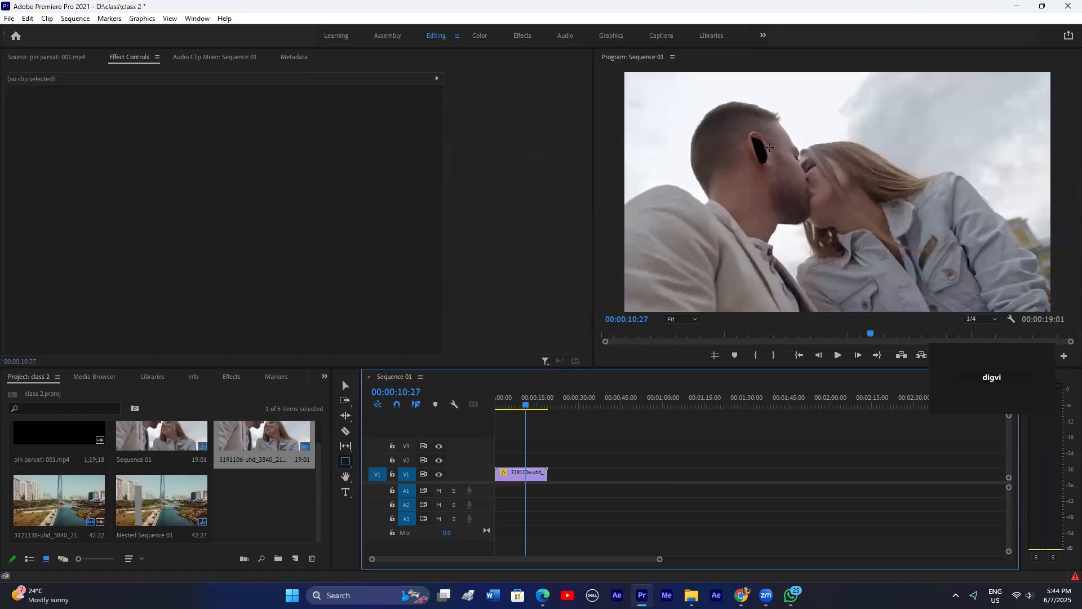
# Step: Move the masked couple clip to V2 above Nested Sequence 01 on V1, and set the couple clip's scale to 53
pyautogui.moveTo(510, 476)
pyautogui.mouseDown()
pyautogui.moveTo(505, 463)
pyautogui.moveTo(507, 475)
pyautogui.mouseUp()
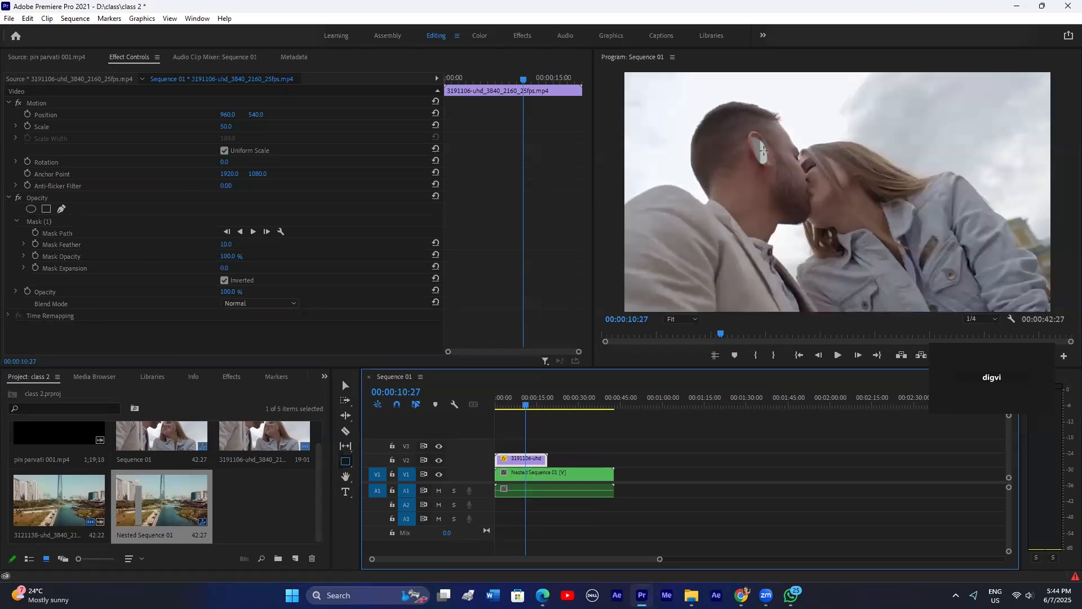
pyautogui.moveTo(235, 128)
pyautogui.mouseDown()
pyautogui.moveTo(207, 127)
pyautogui.moveTo(236, 128)
pyautogui.mouseUp()
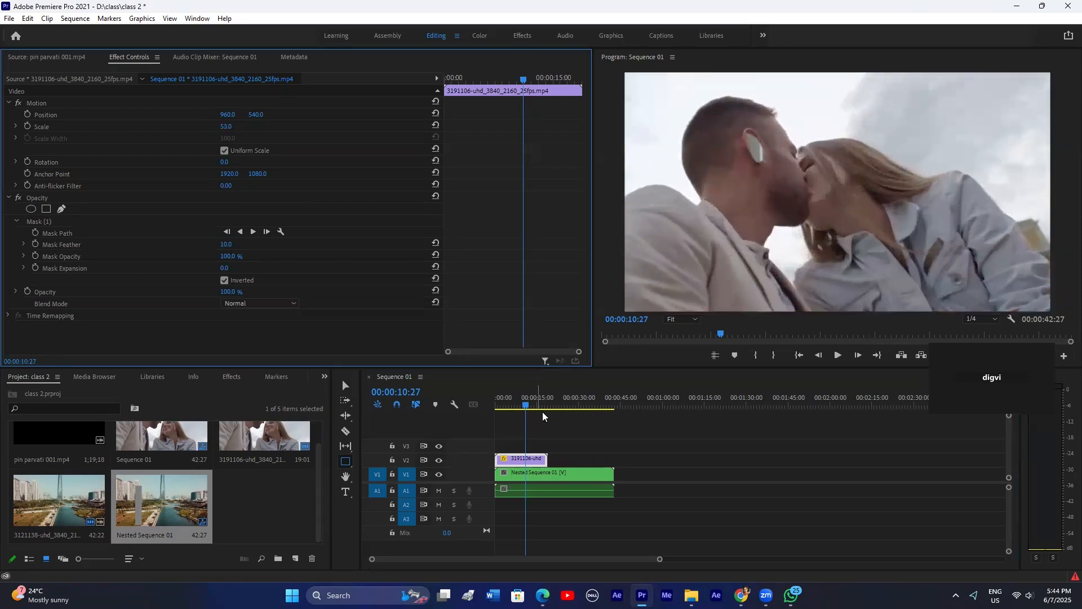
# Step: Scale the nested sequence clip on V1 to 52, and delete it from the timeline
pyautogui.click(564, 474)
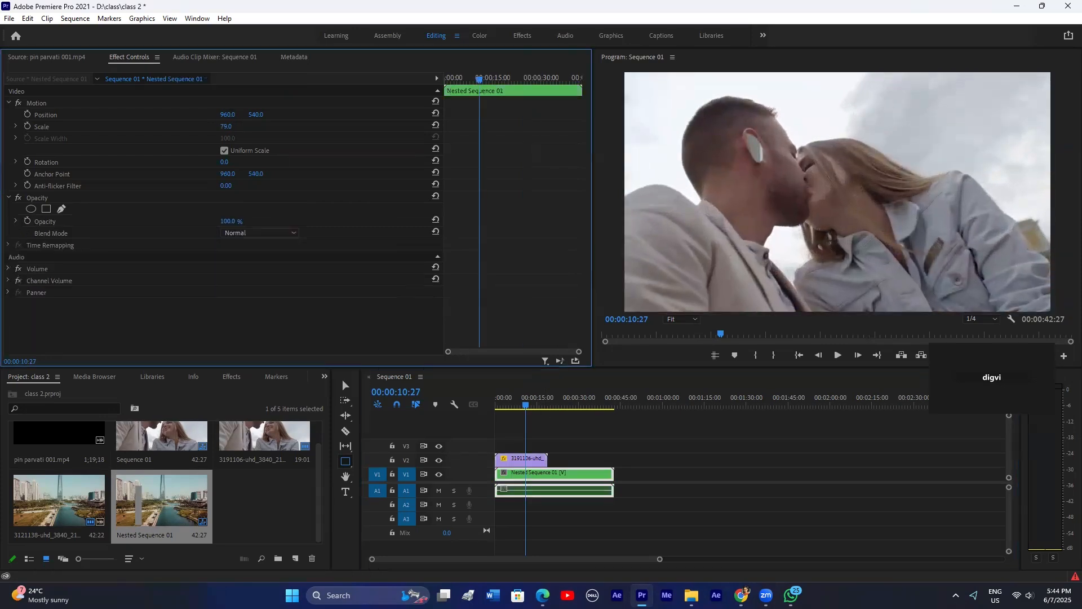
pyautogui.moveTo(226, 127)
pyautogui.mouseDown()
pyautogui.moveTo(212, 127)
pyautogui.moveTo(227, 126)
pyautogui.mouseUp()
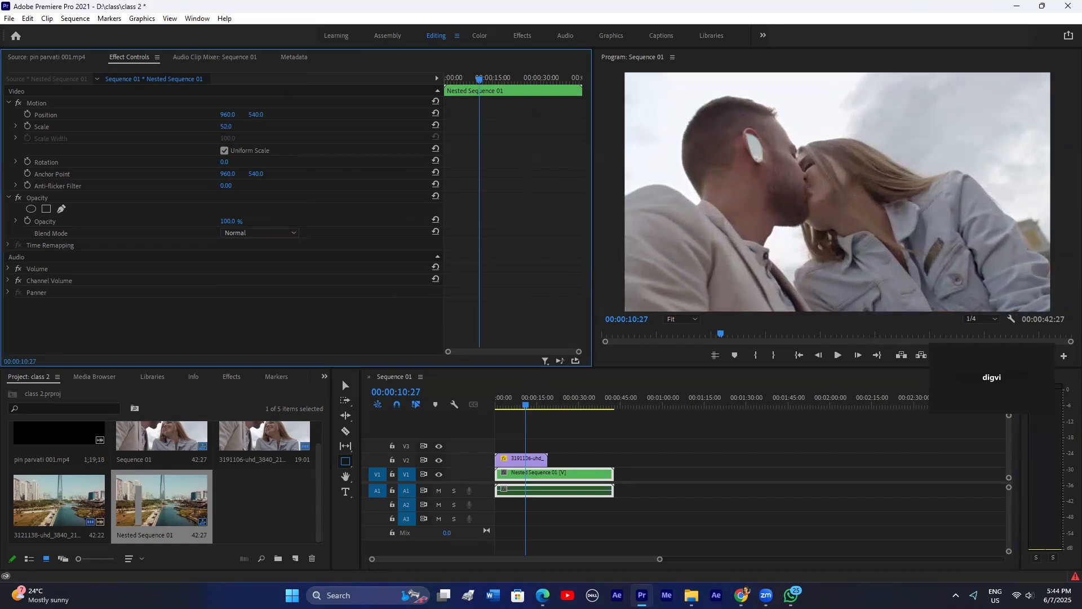
pyautogui.click(539, 472)
pyautogui.press('Delete')
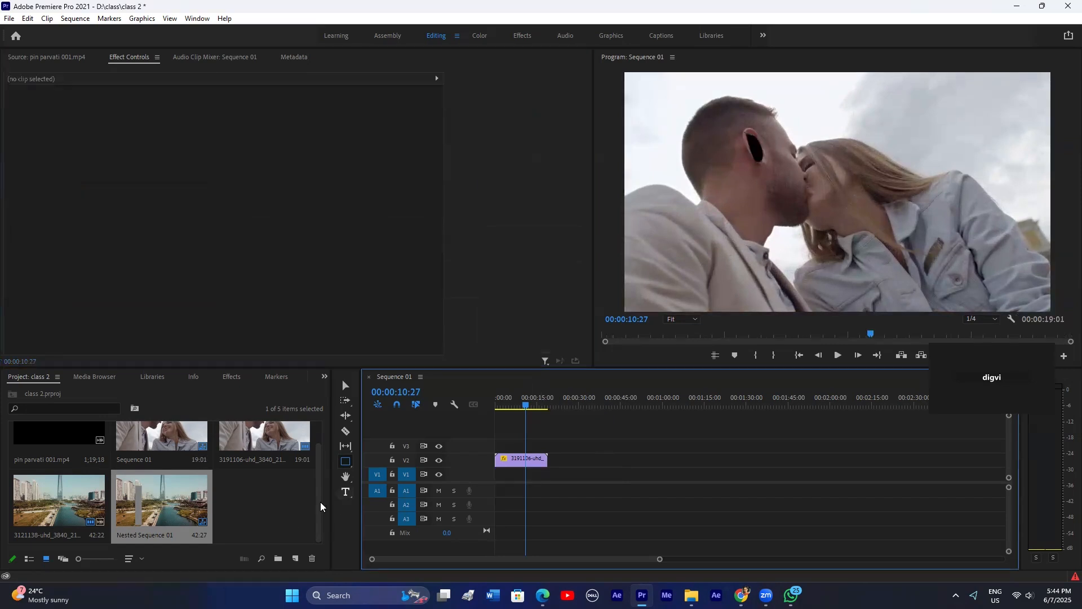
# Step: Create a white Color Matte, place it on V1 after the couple clip, and move the playhead onto it
pyautogui.click(296, 559)
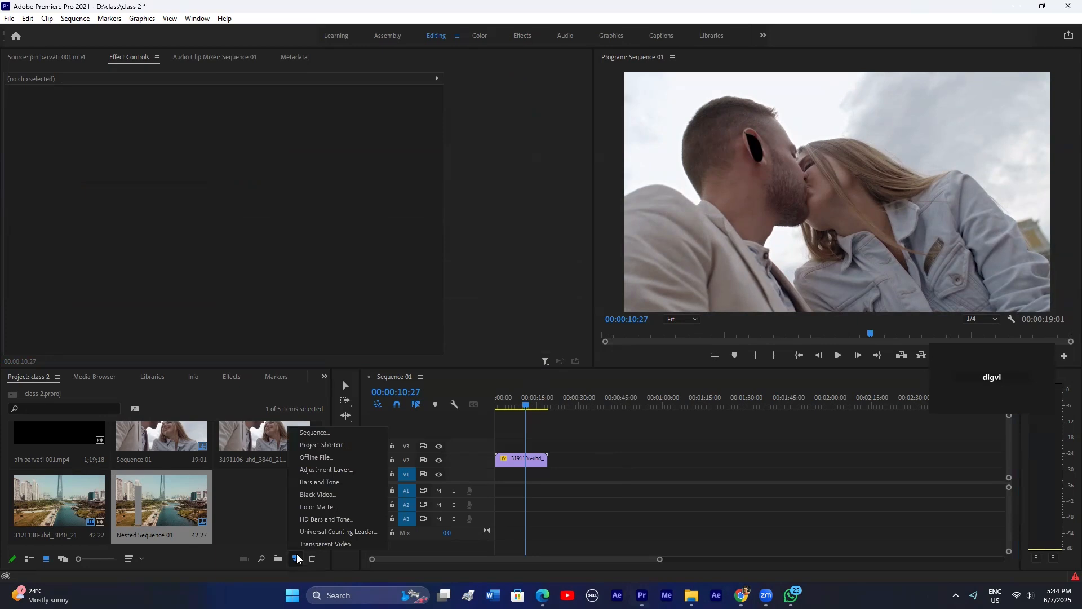
pyautogui.click(322, 506)
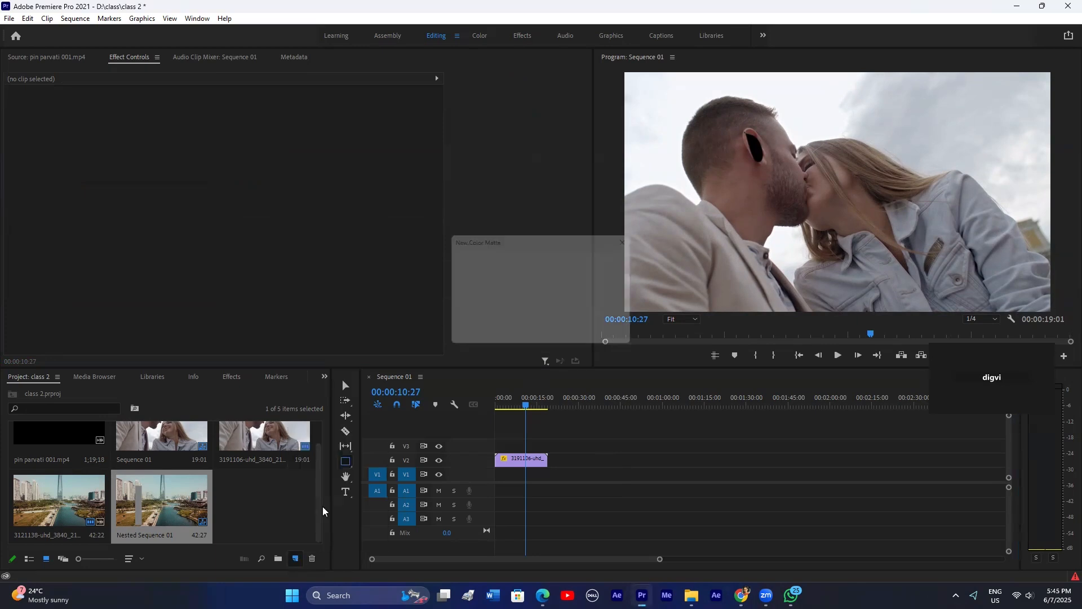
pyautogui.click(559, 337)
pyautogui.moveTo(505, 349); pyautogui.dragTo(601, 388)
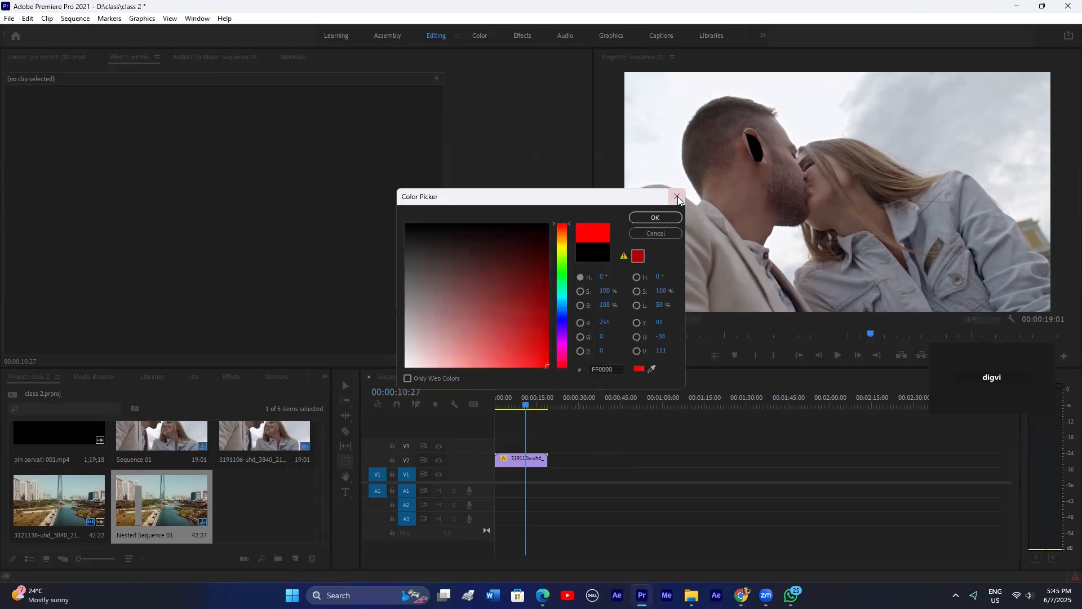
pyautogui.moveTo(469, 275); pyautogui.dragTo(329, 387)
pyautogui.click(669, 222)
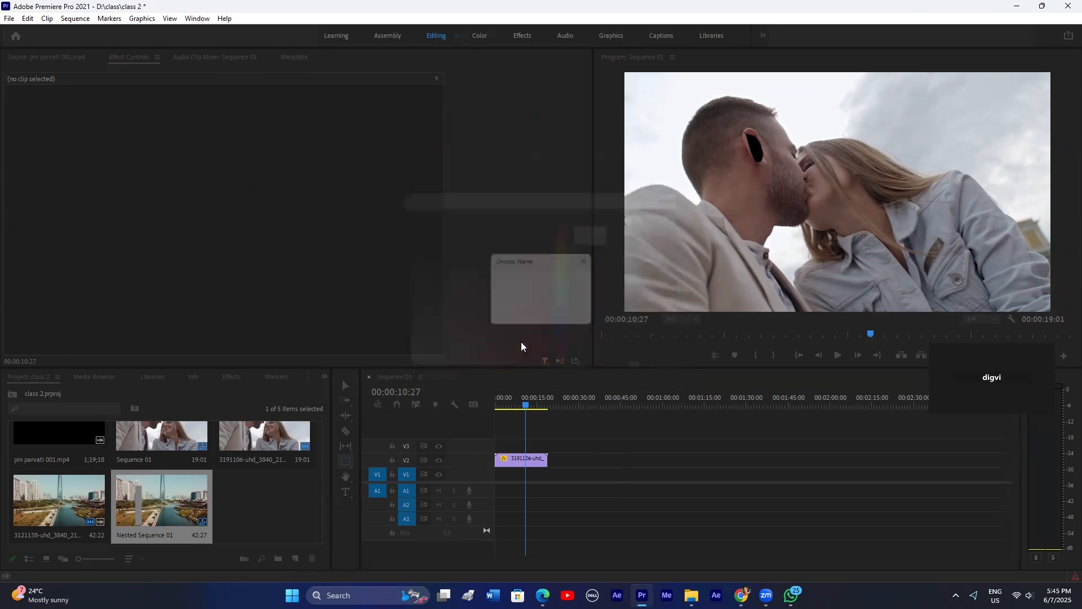
pyautogui.click(530, 316)
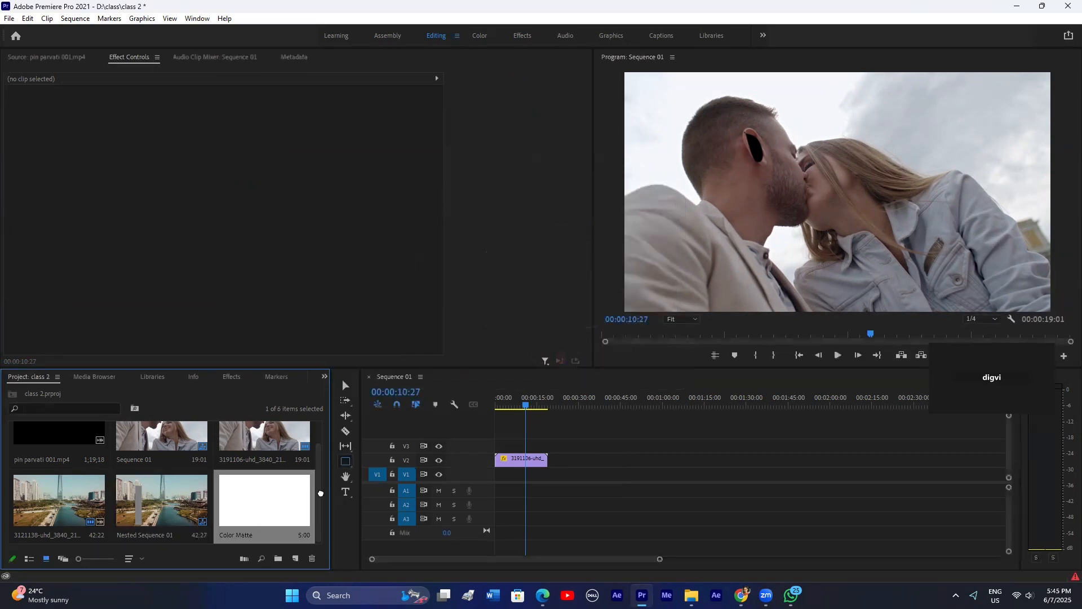
pyautogui.moveTo(265, 501); pyautogui.dragTo(583, 476)
pyautogui.click(619, 403)
# Step: Create an Adjustment Layer in the project with the default settings
pyautogui.click(297, 557)
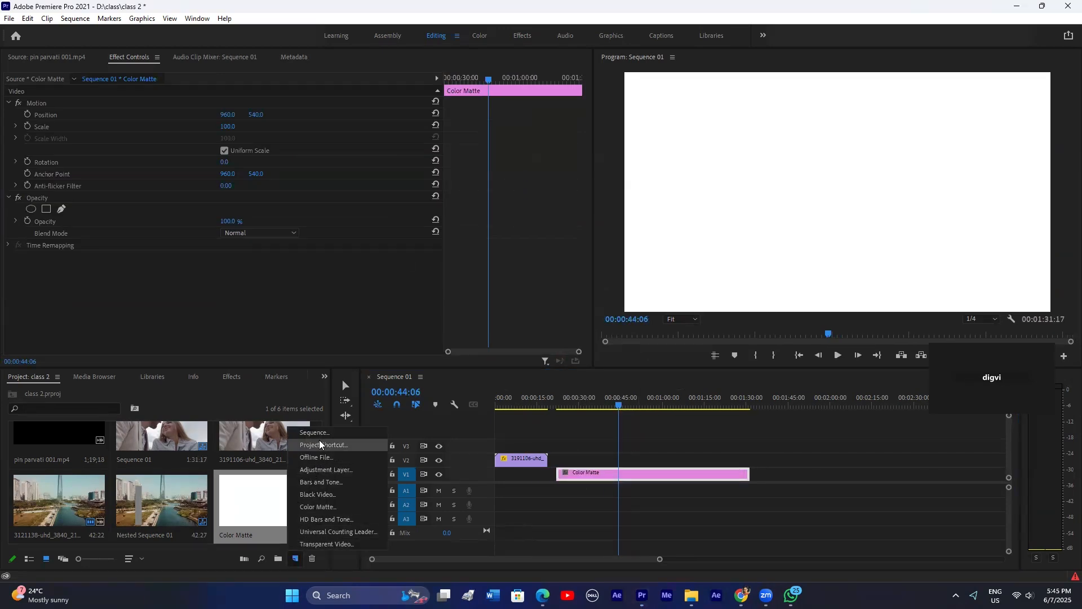
pyautogui.click(318, 470)
pyautogui.click(561, 336)
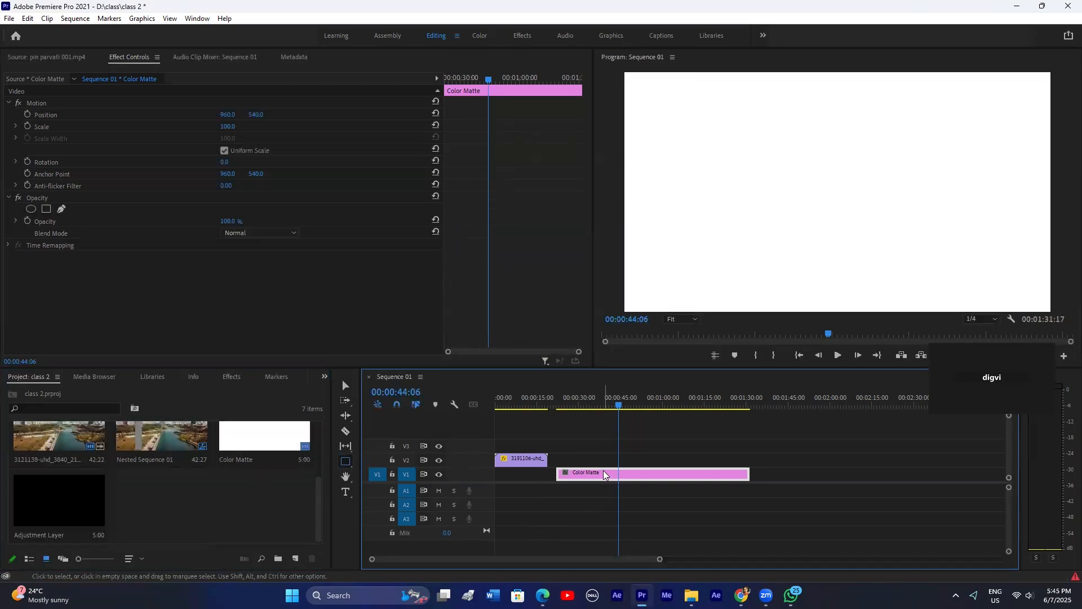
# Step: Delete the color matte and the masked couple clip from the timeline, leaving the sequence empty
pyautogui.press('Delete')
pyautogui.click(530, 409)
pyautogui.click(526, 462)
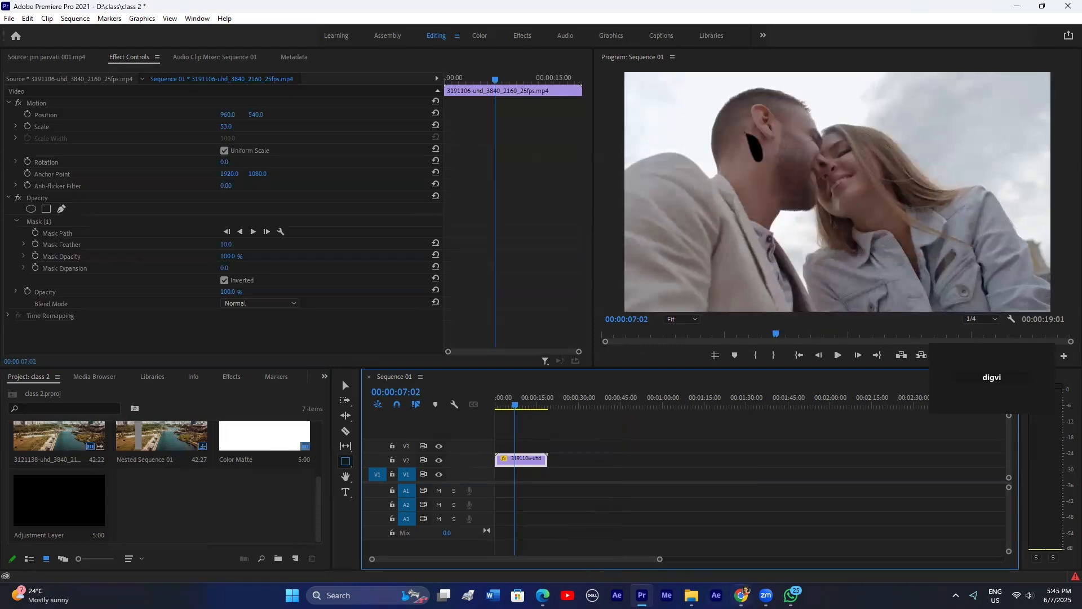
pyautogui.click(232, 490)
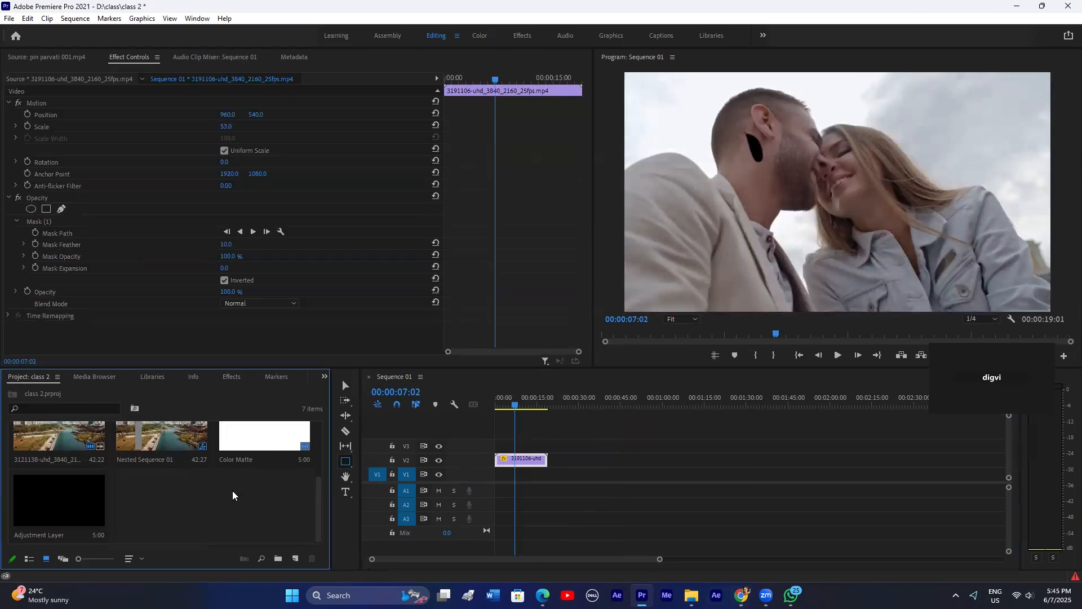
pyautogui.click(522, 461)
pyautogui.press('Delete')
# Step: Switch to the browser, set the Pexels search type to Videos, and clear the search text
pyautogui.click(742, 595)
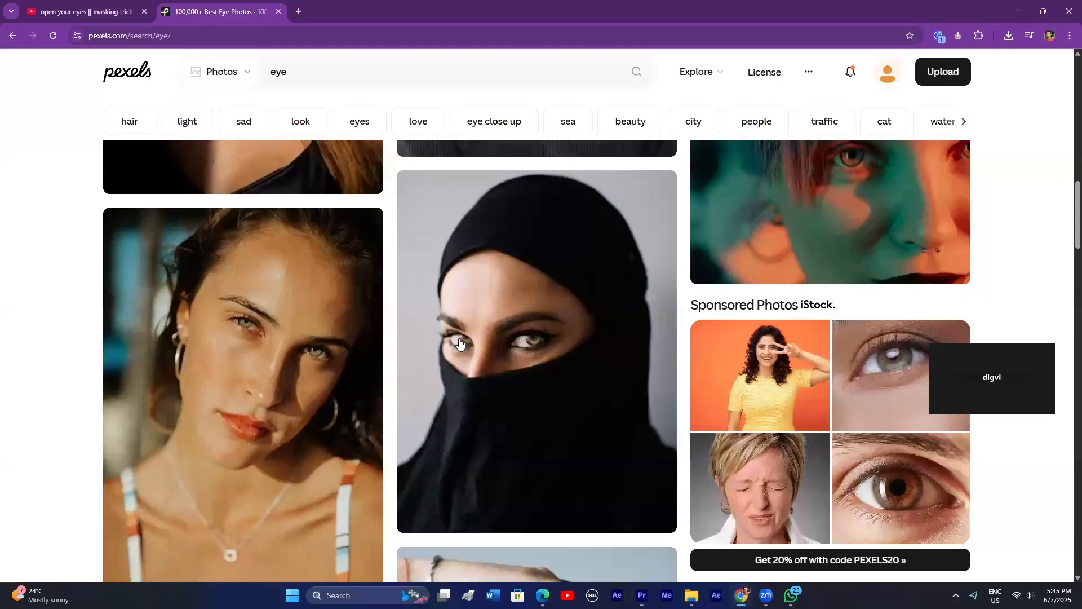
pyautogui.moveTo(237, 85)
pyautogui.click(209, 135)
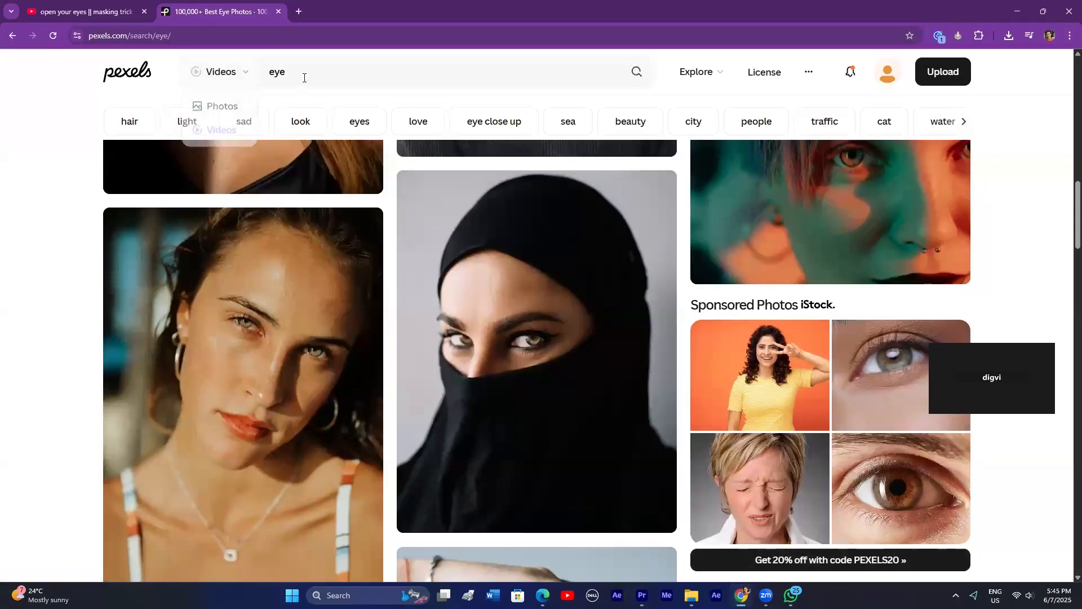
pyautogui.moveTo(310, 72); pyautogui.dragTo(242, 69)
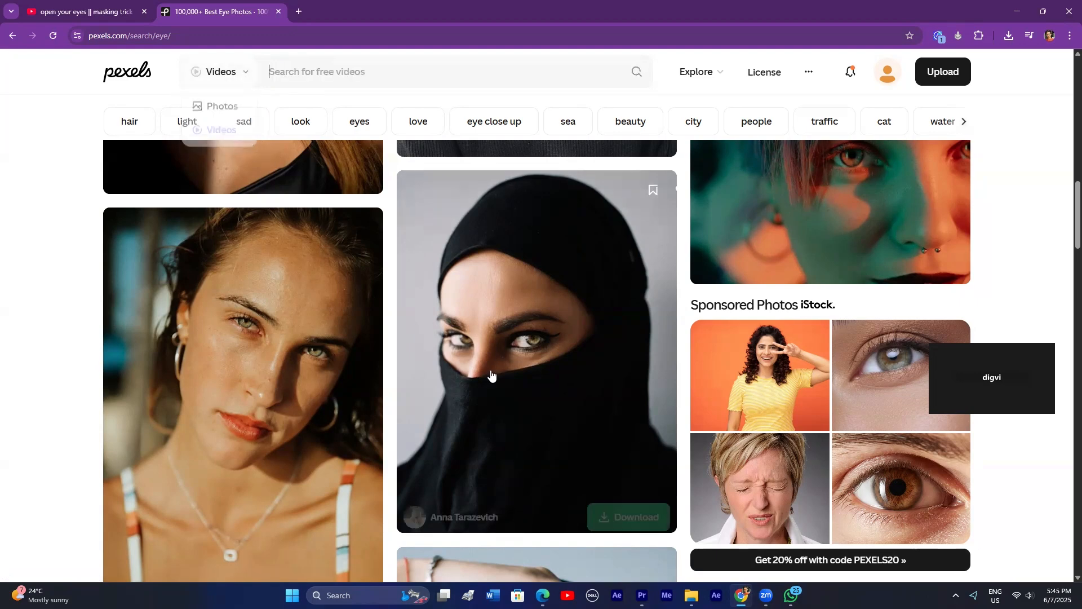
# Step: Bring up the YouTube video "open your eyes || masking trick" again in the browser
pyautogui.click(742, 595)
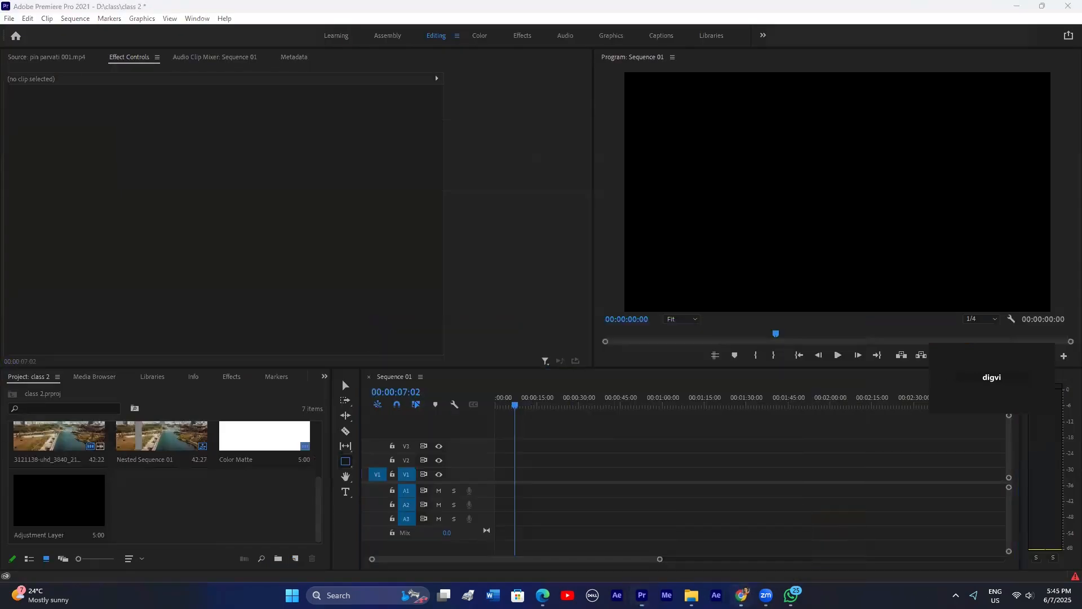
pyautogui.click(742, 595)
pyautogui.click(64, 11)
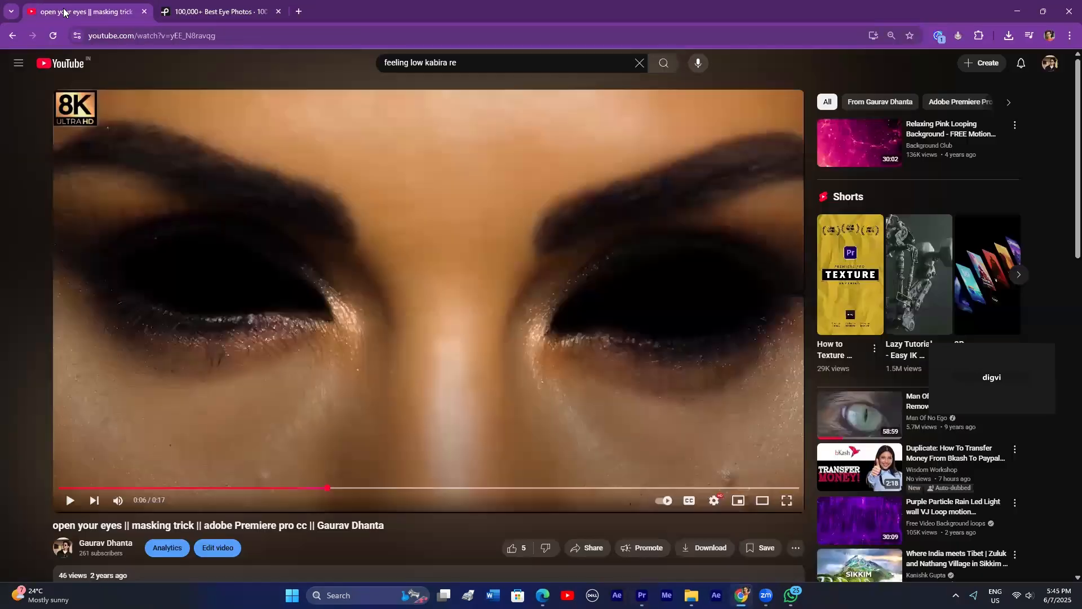
# Step: Return to the channel's videos and play the opening of "The Glich || editing || adobe premiere pro cc"
pyautogui.click(11, 37)
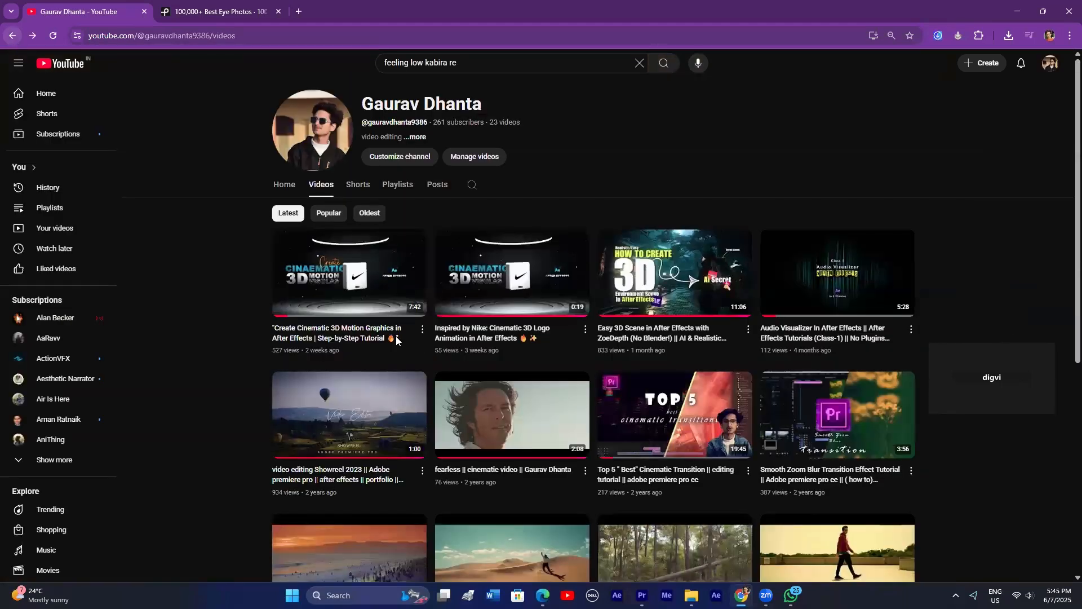
pyautogui.scroll(-2, 374, 294)
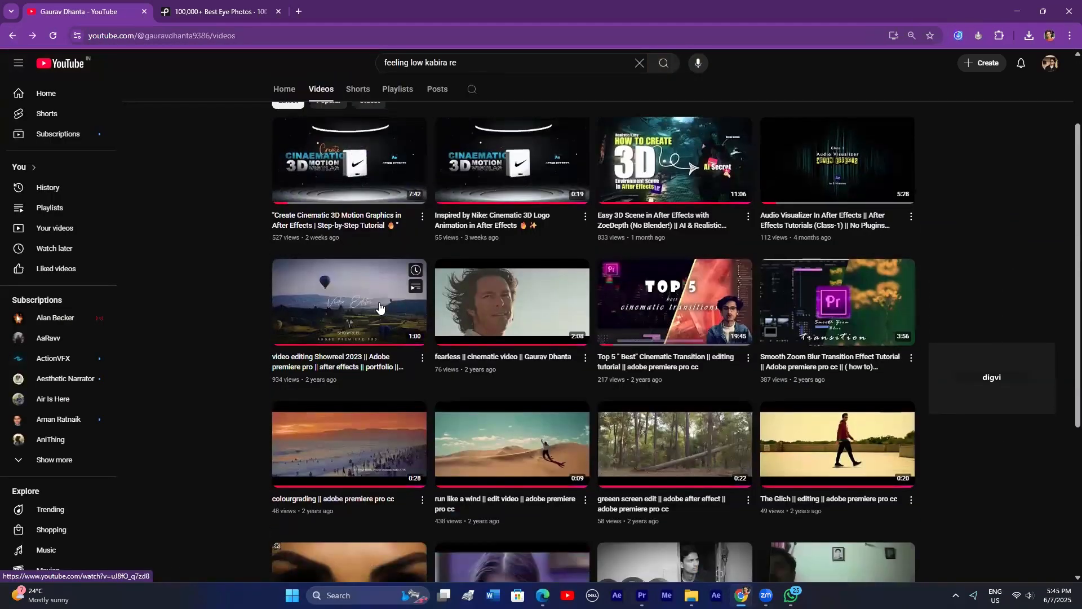
pyautogui.click(837, 445)
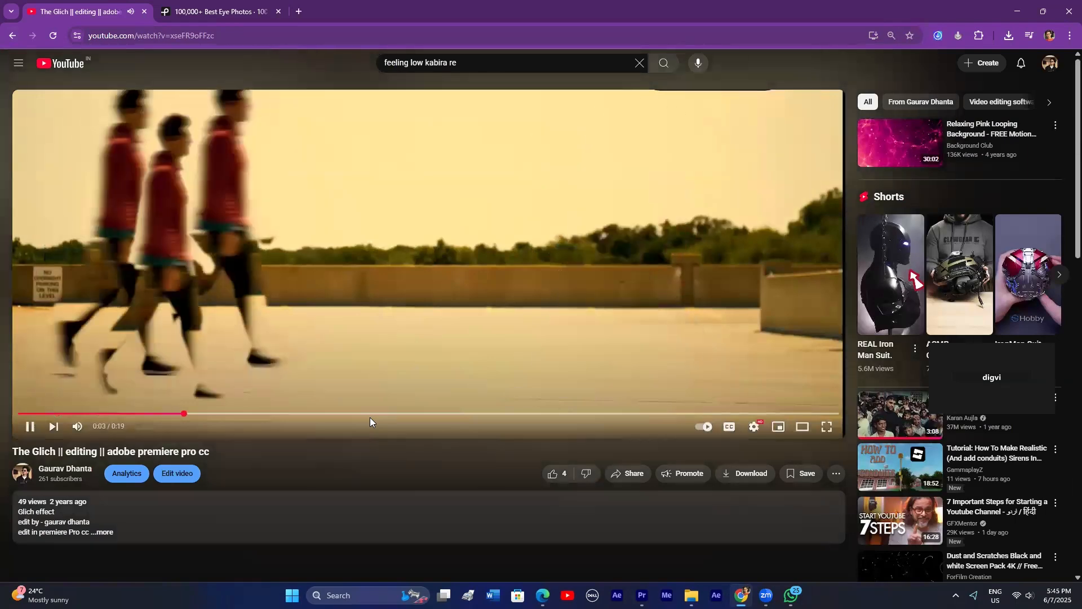
pyautogui.press('space')
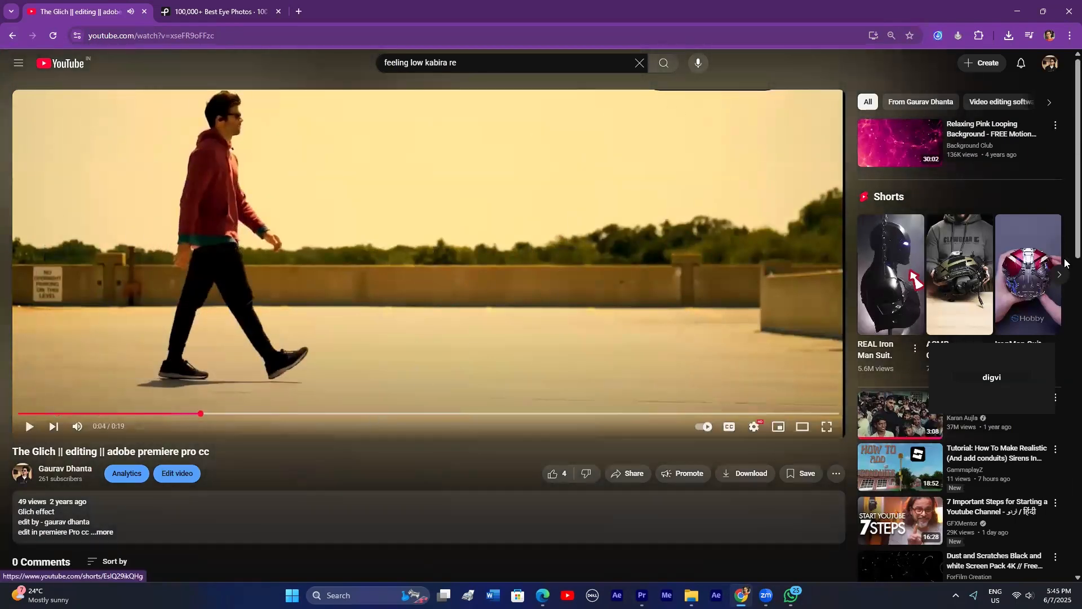
# Step: Examine the walking man's duplicate-figure effect, the fade to black and the closing title in the glitch video
pyautogui.moveTo(172, 414)
pyautogui.mouseDown()
pyautogui.moveTo(121, 416)
pyautogui.moveTo(183, 417)
pyautogui.mouseUp()
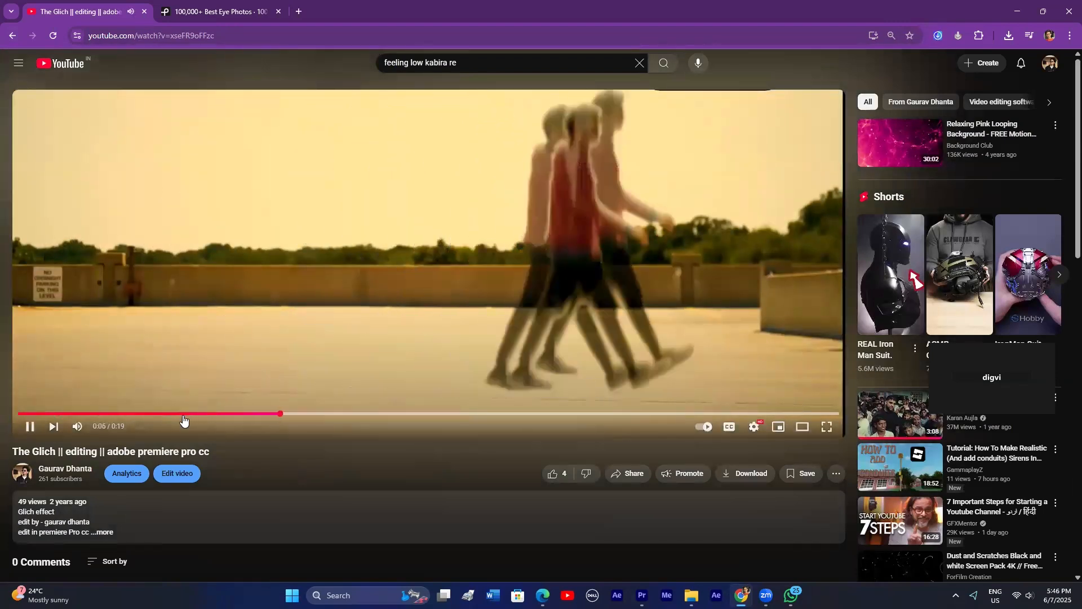
pyautogui.press('space')
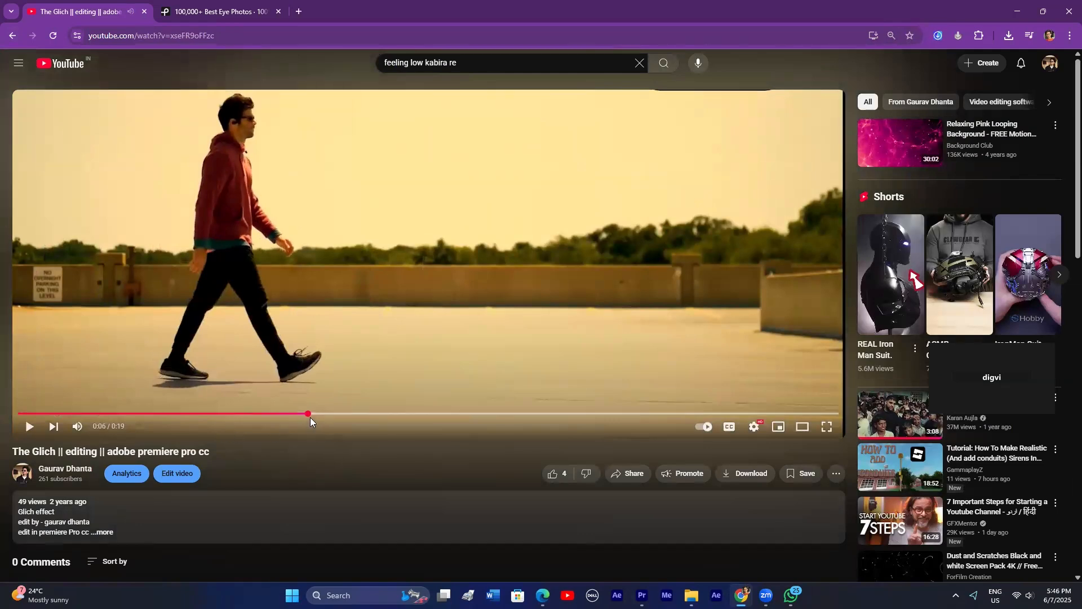
pyautogui.moveTo(308, 417); pyautogui.dragTo(120, 414)
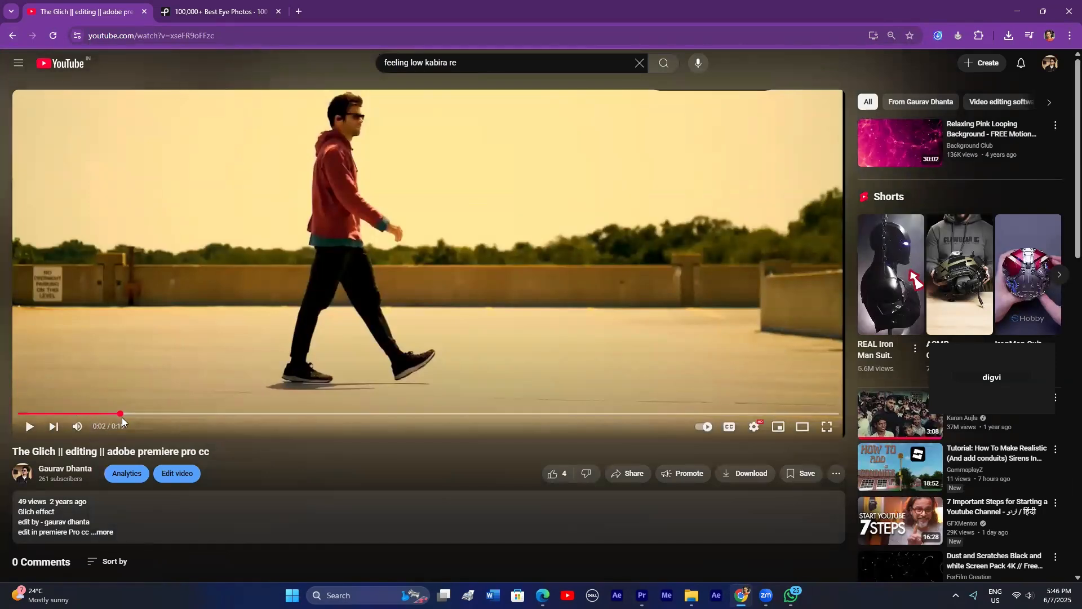
pyautogui.moveTo(109, 414)
pyautogui.mouseDown()
pyautogui.moveTo(130, 415)
pyautogui.moveTo(109, 416)
pyautogui.mouseUp()
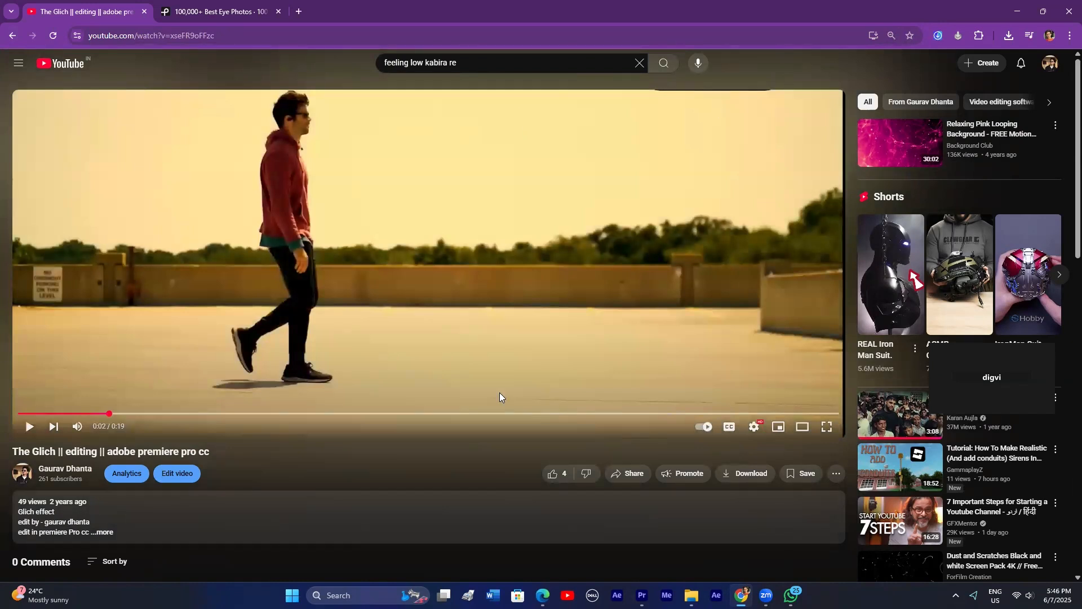
pyautogui.click(179, 415)
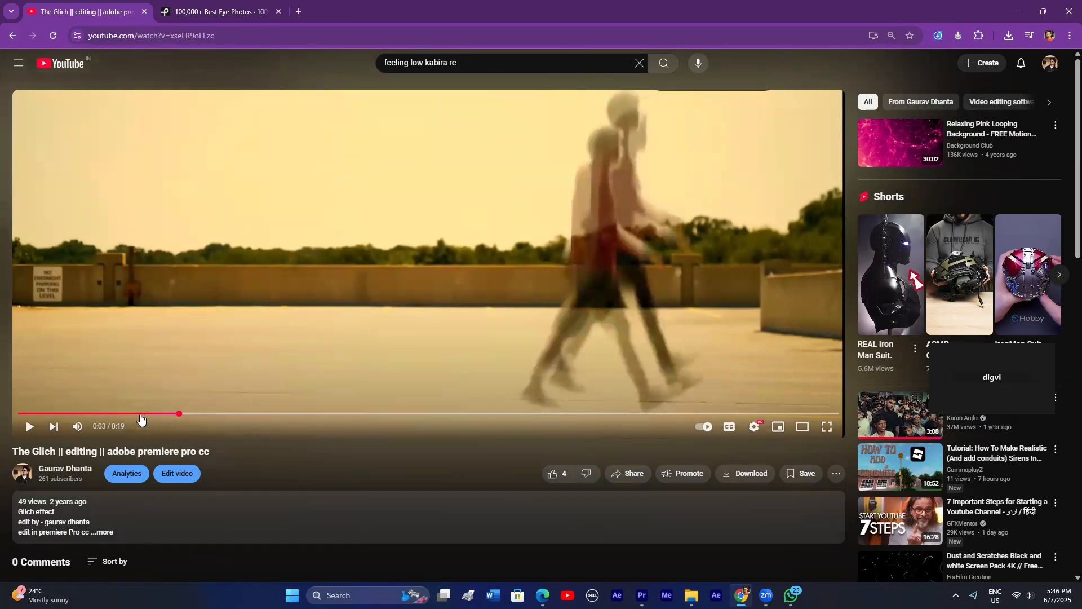
pyautogui.moveTo(127, 415); pyautogui.dragTo(199, 415)
pyautogui.click(779, 414)
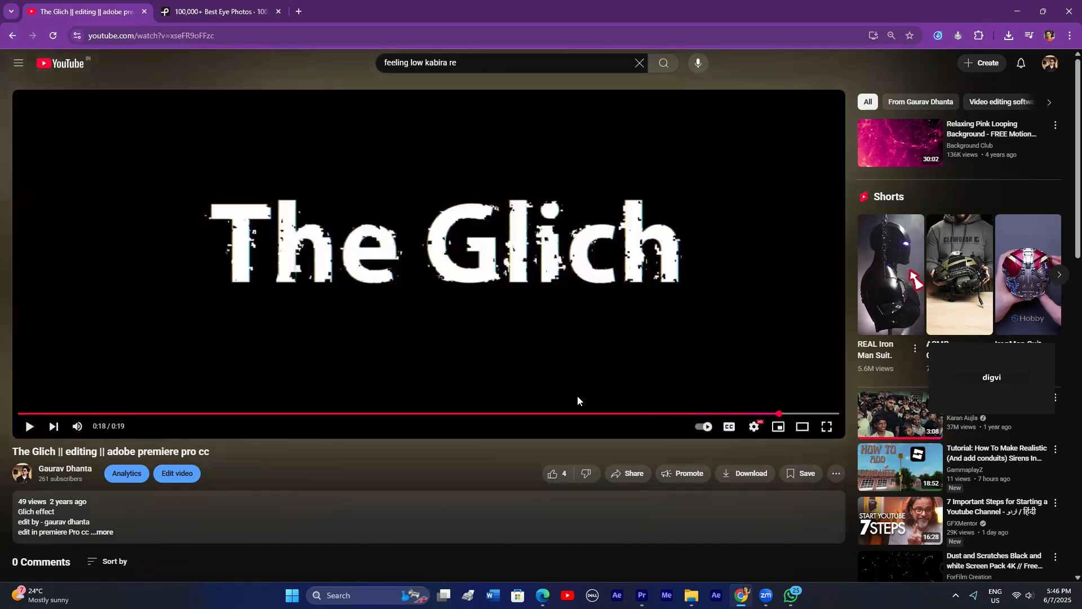
pyautogui.moveTo(750, 415); pyautogui.dragTo(597, 419)
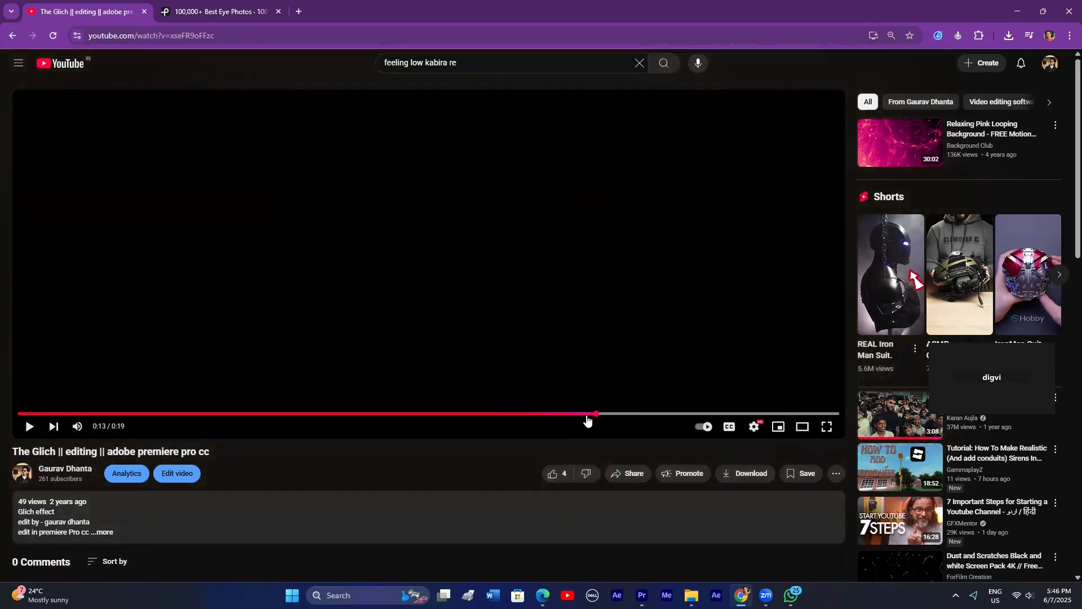
pyautogui.click(586, 418)
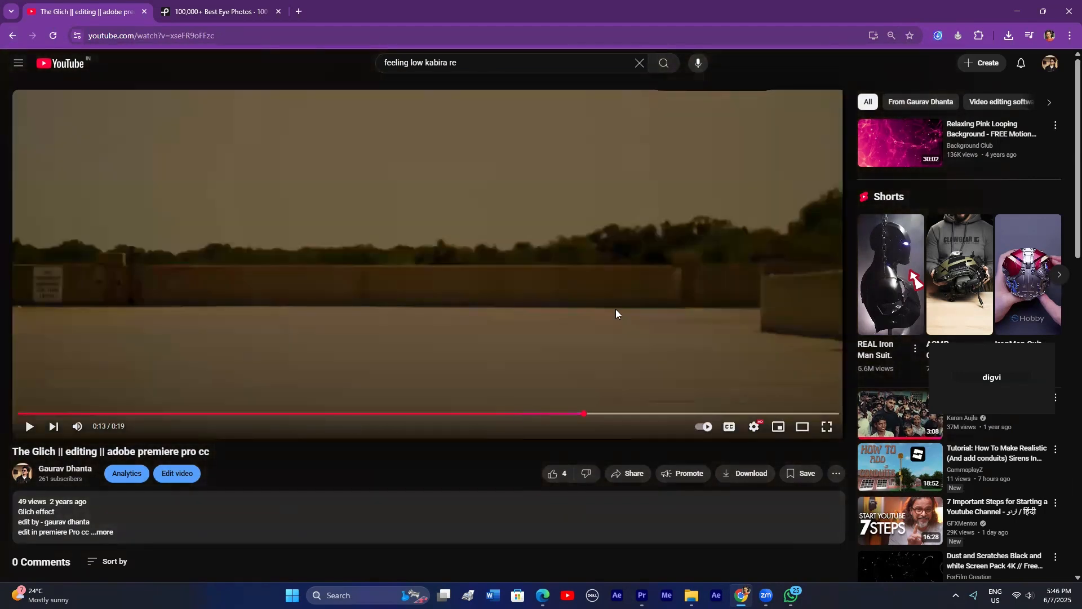
pyautogui.click(826, 427)
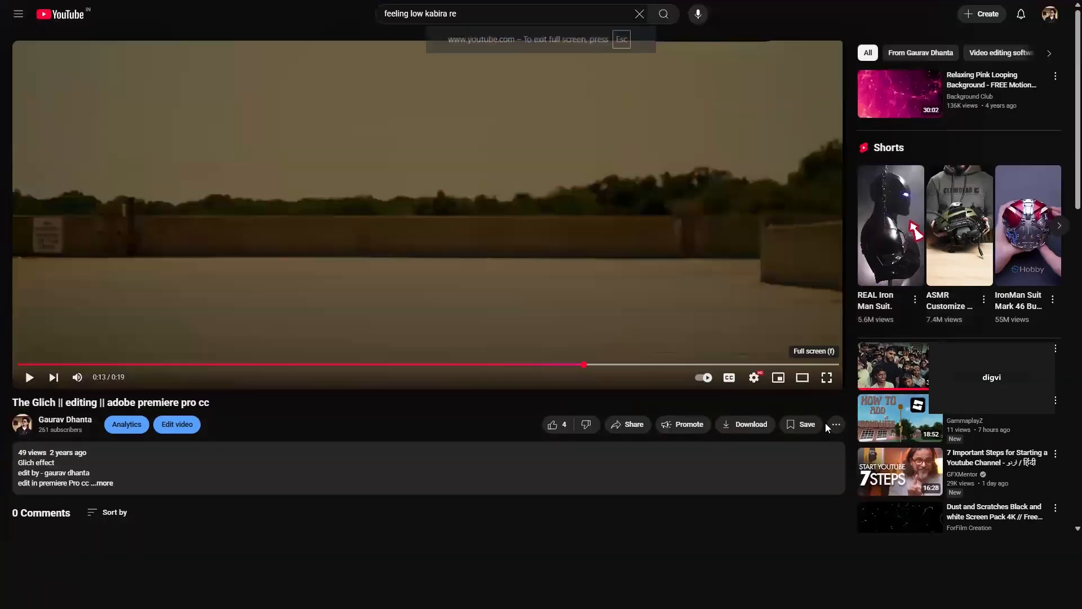
pyautogui.click(1057, 595)
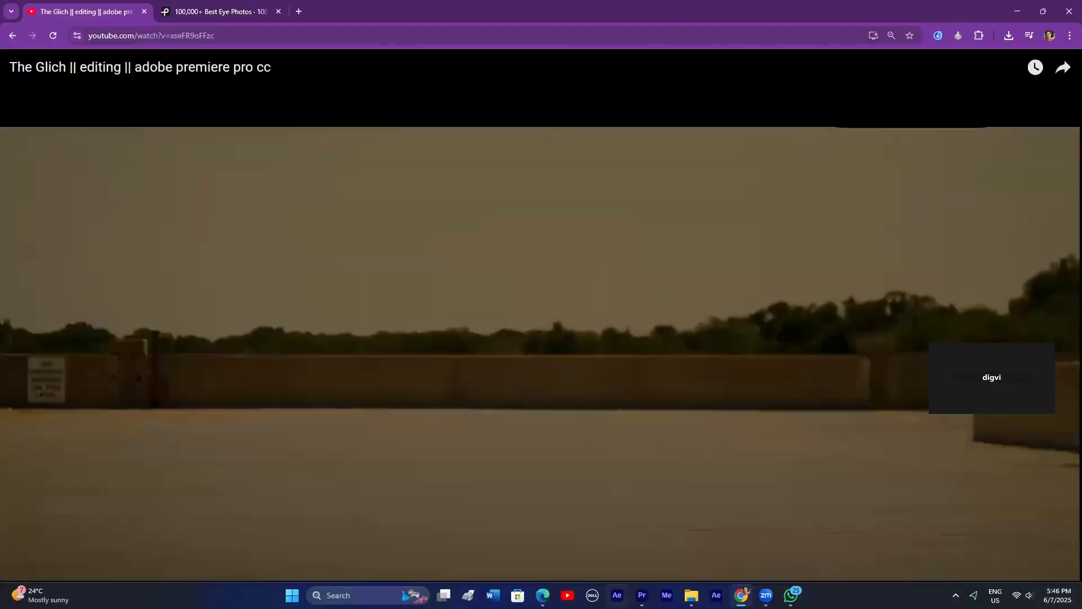
pyautogui.click(641, 596)
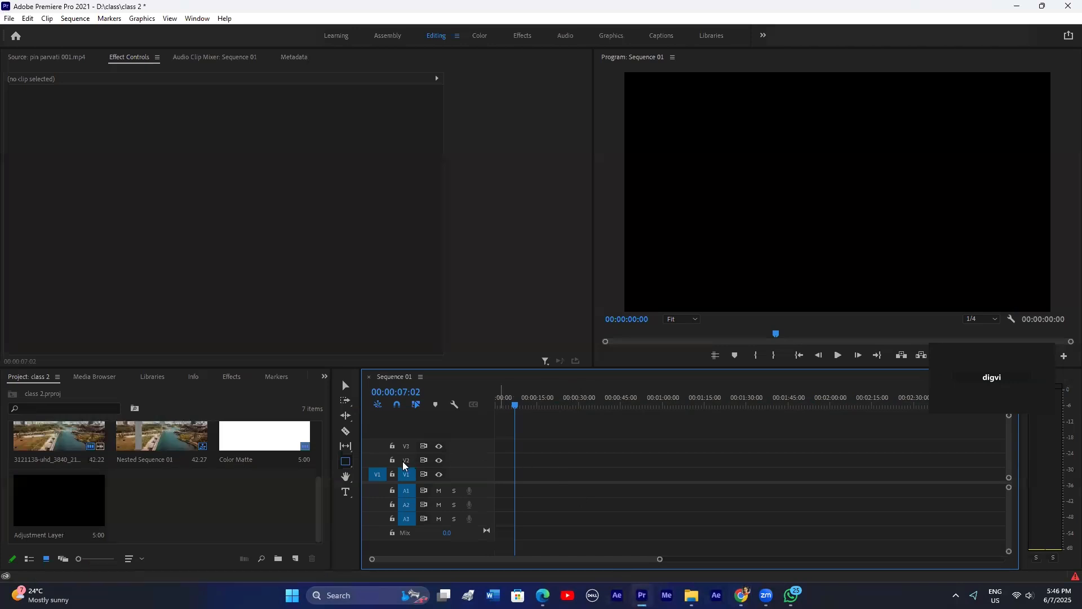
pyautogui.click(742, 596)
pyautogui.click(217, 10)
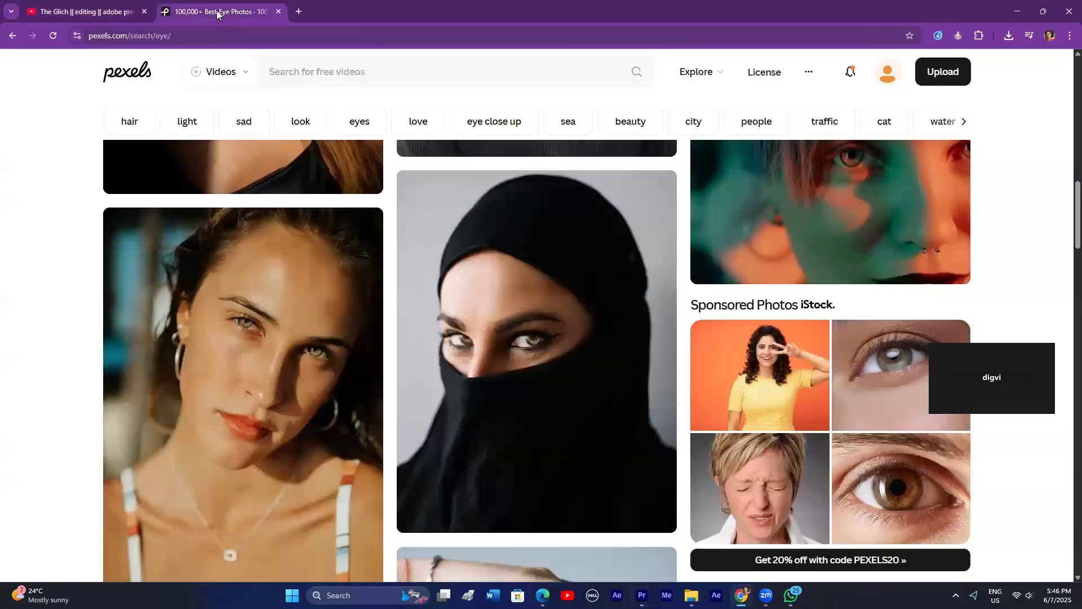
pyautogui.scroll(-3, 515, 297)
pyautogui.click(247, 75)
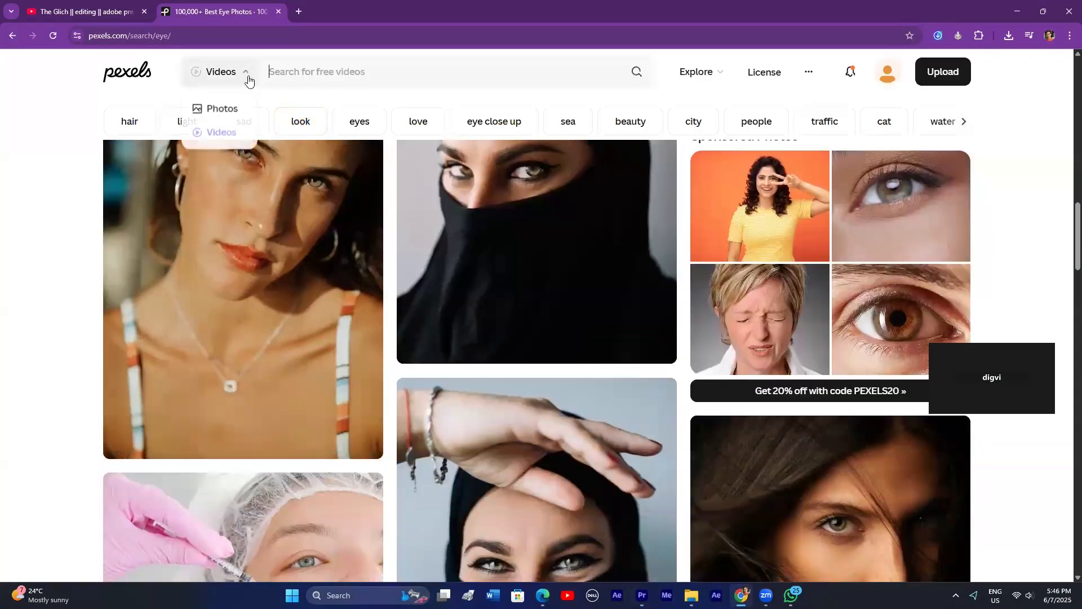
pyautogui.click(313, 72)
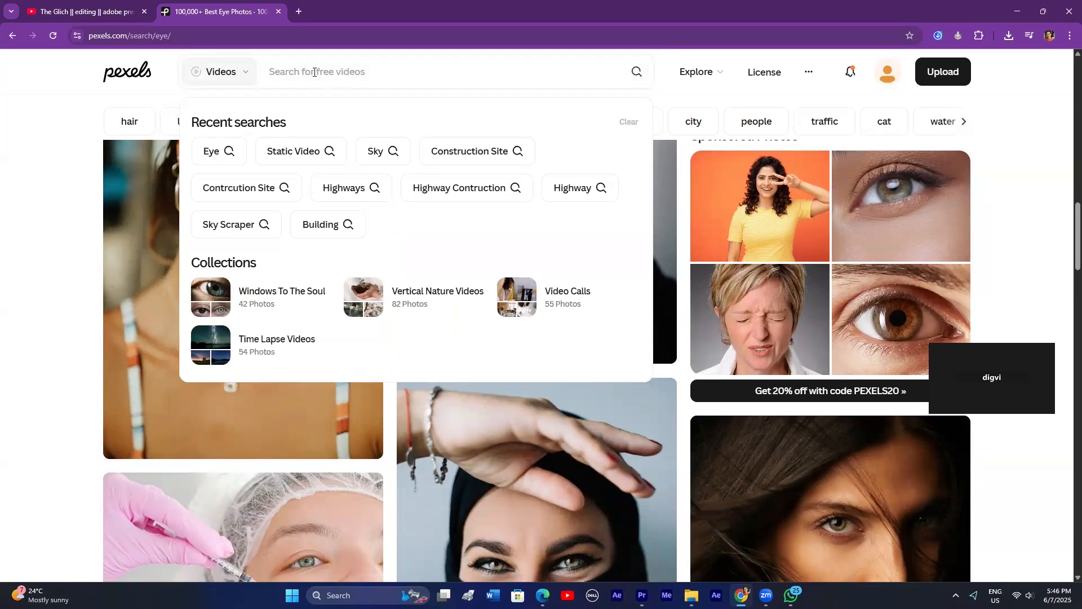
pyautogui.write('ma')
# Step: Search YouTube for "man walking"
pyautogui.click(85, 11)
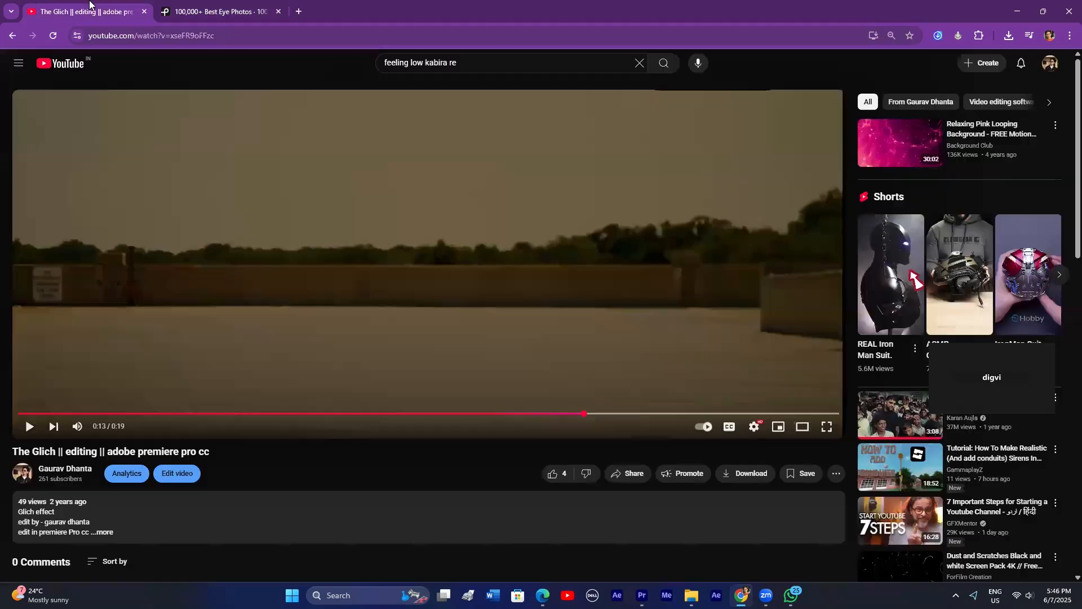
pyautogui.moveTo(474, 64); pyautogui.dragTo(166, 62)
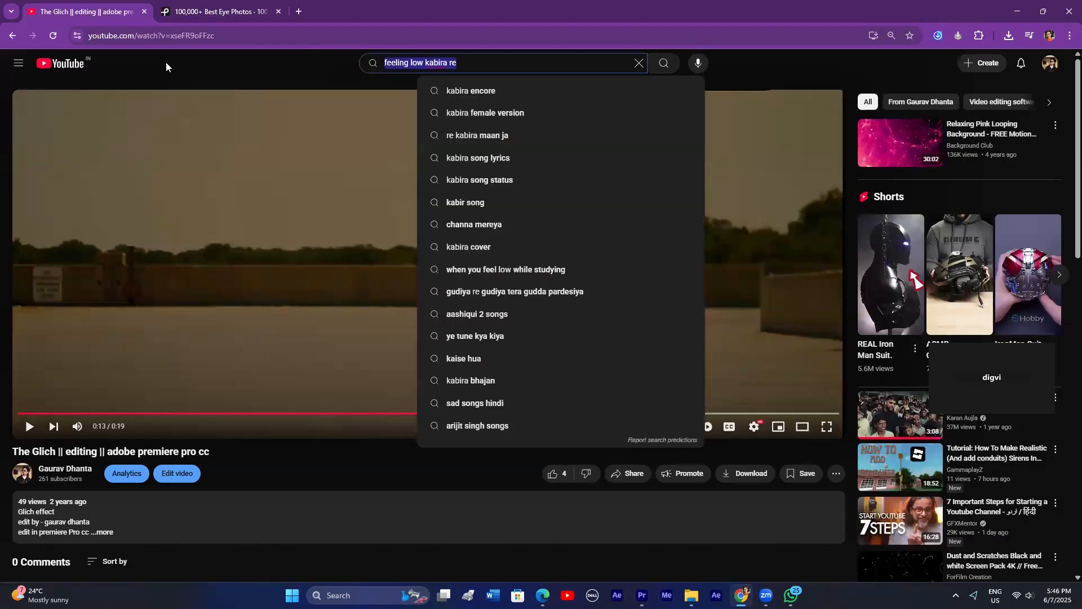
pyautogui.write('man walking')
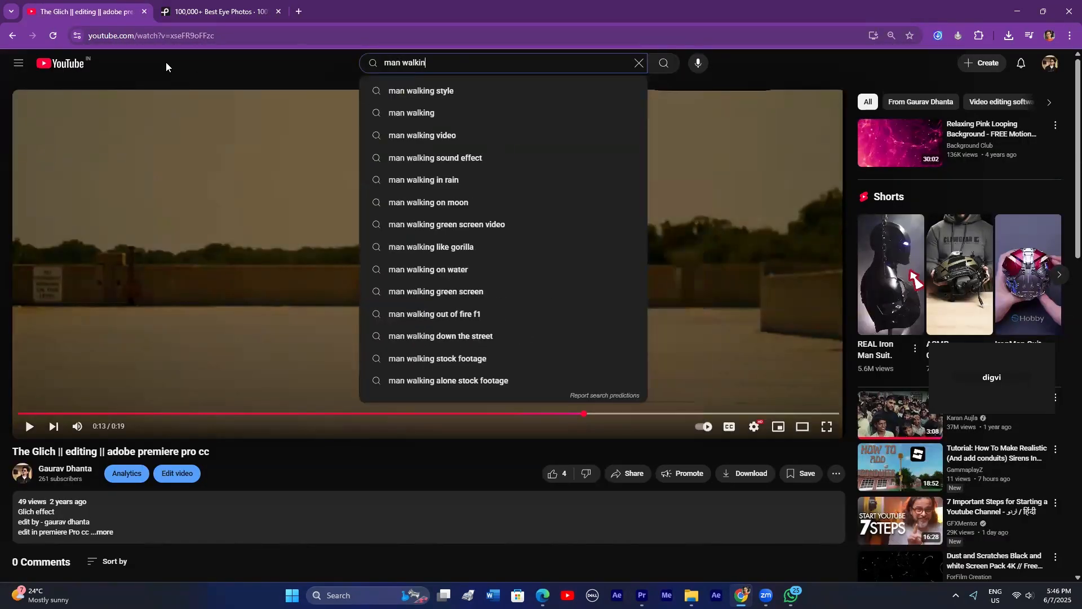
pyautogui.press('Return')
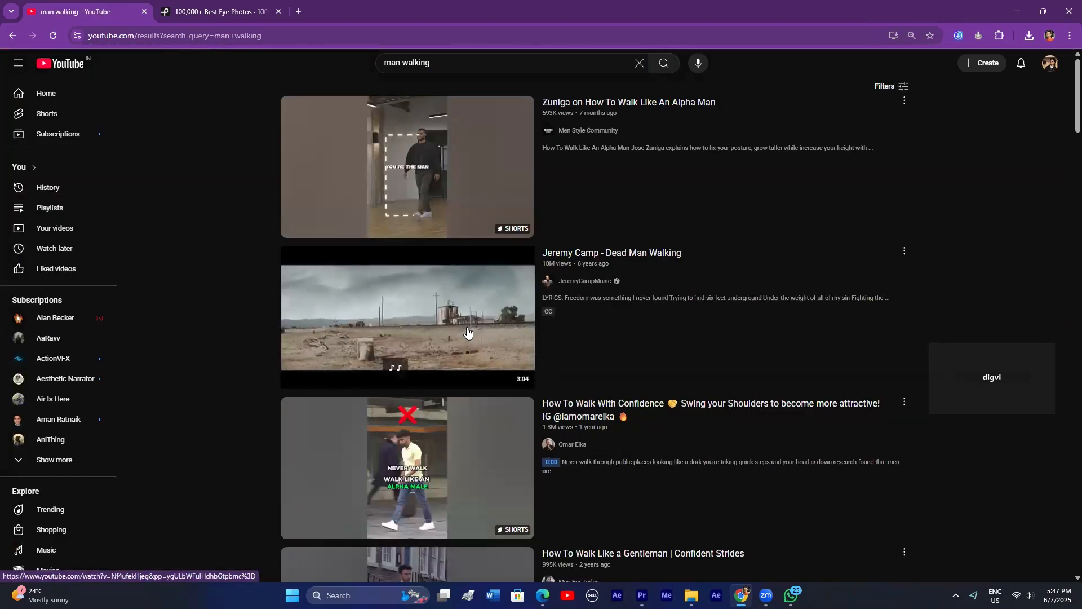
# Step: Browse the YouTube results for a clip of a walking man suitable for recreating the glitch effect
pyautogui.scroll(-9, 454, 446)
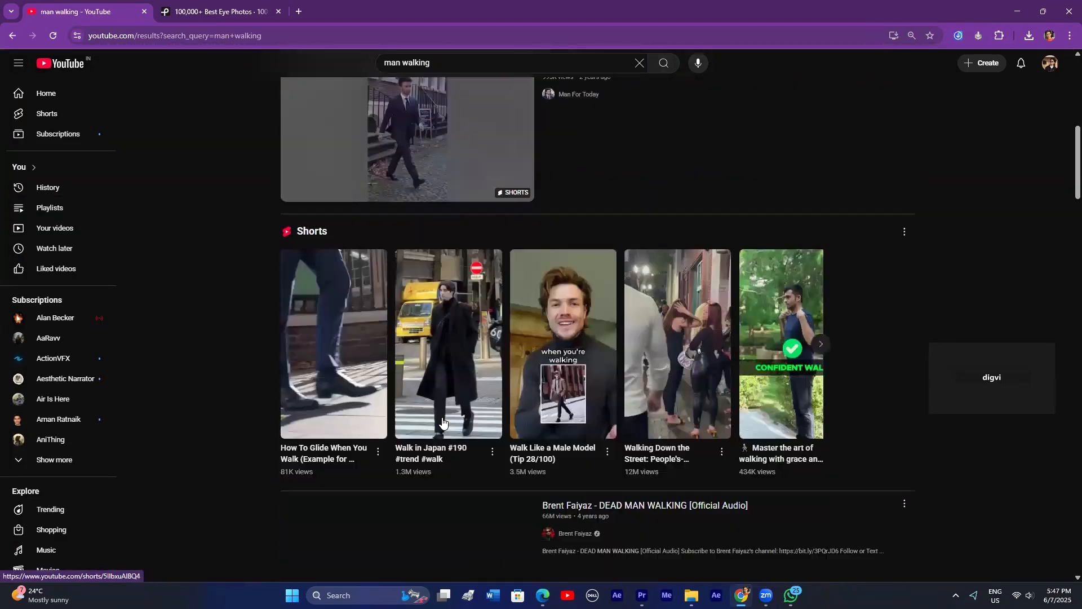
pyautogui.scroll(-4, 449, 399)
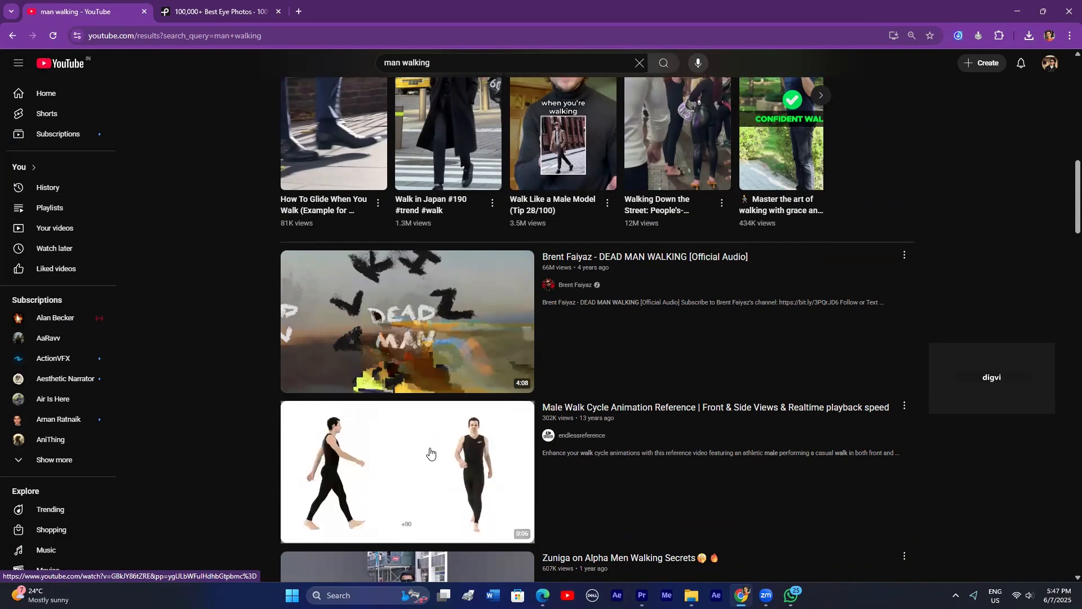
pyautogui.scroll(-4, 431, 428)
pyautogui.moveTo(432, 261)
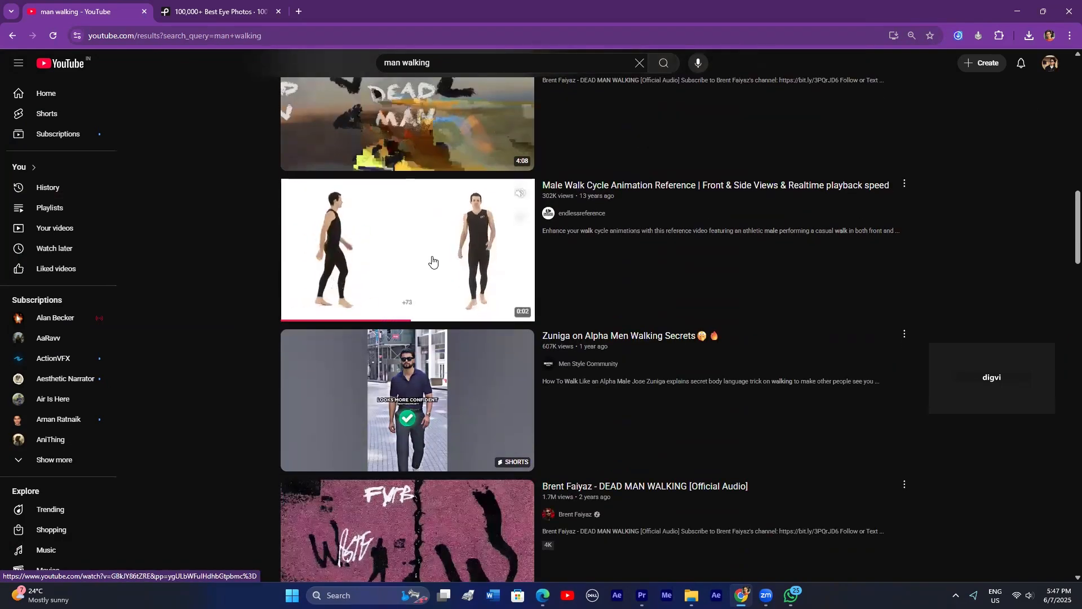
pyautogui.scroll(-5, 407, 315)
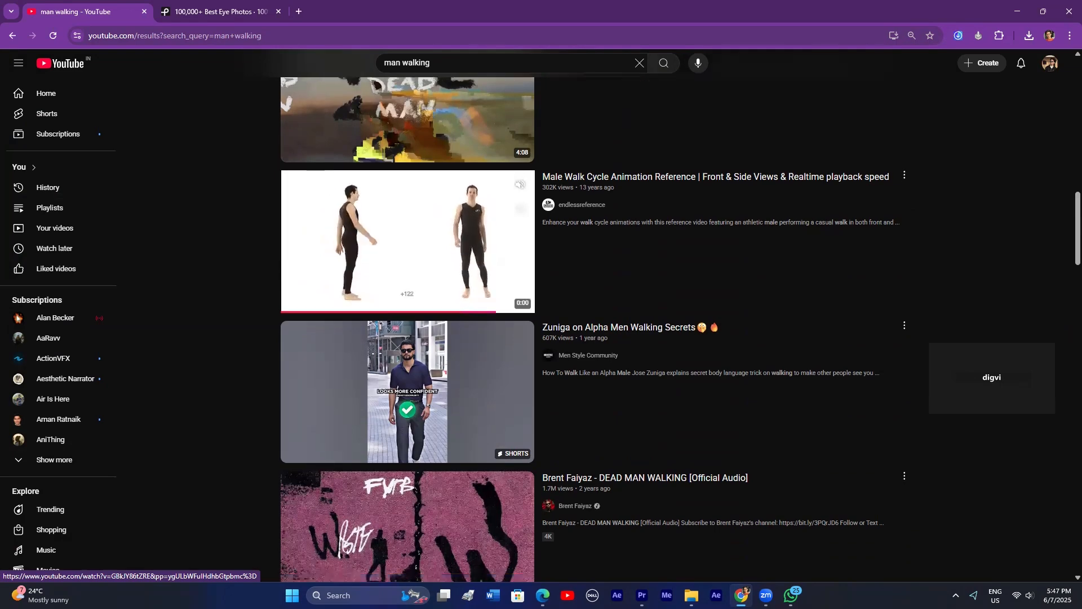
pyautogui.scroll(-4, 434, 259)
pyautogui.scroll(-7, 434, 259)
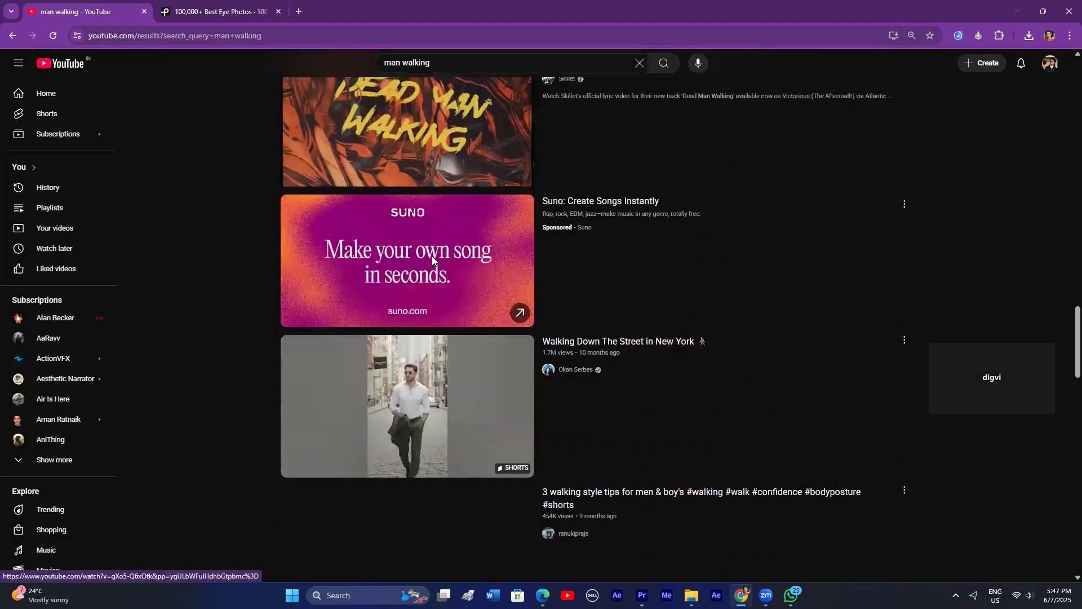
pyautogui.scroll(-6, 433, 327)
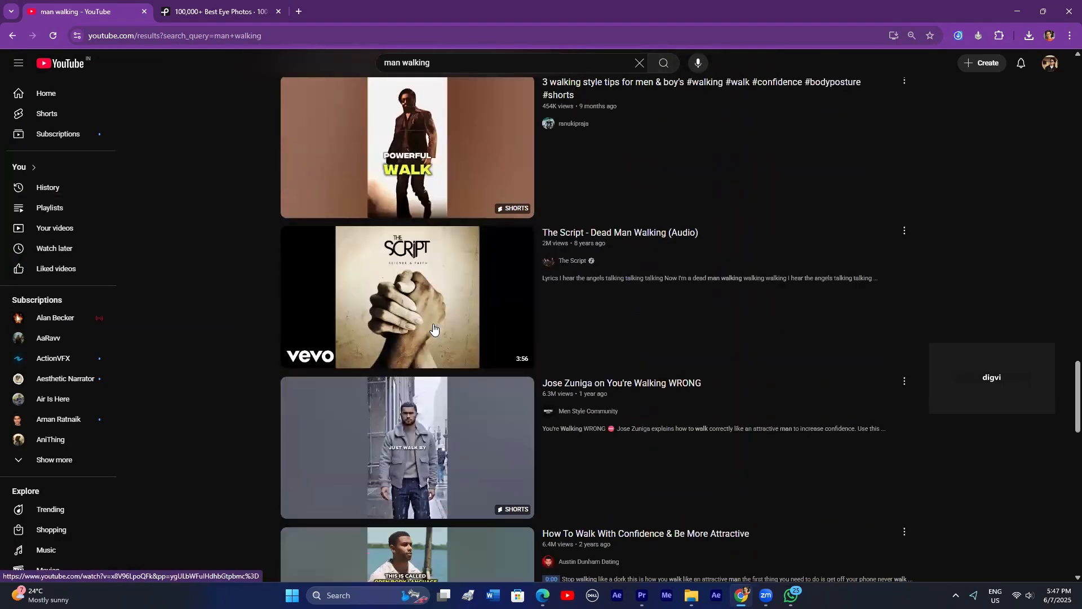
pyautogui.scroll(18, 433, 327)
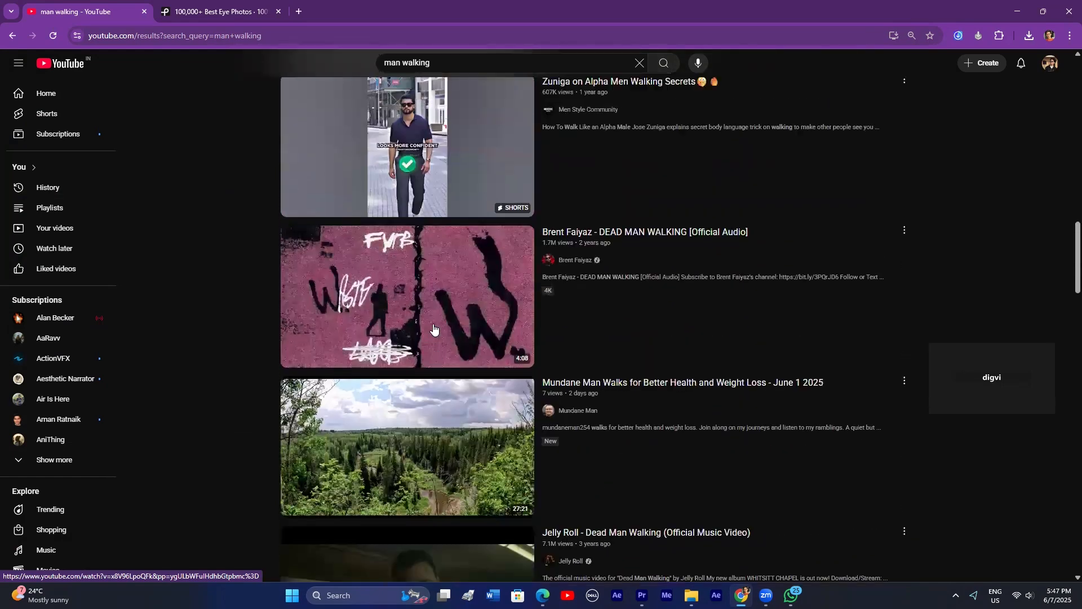
pyautogui.scroll(4, 433, 329)
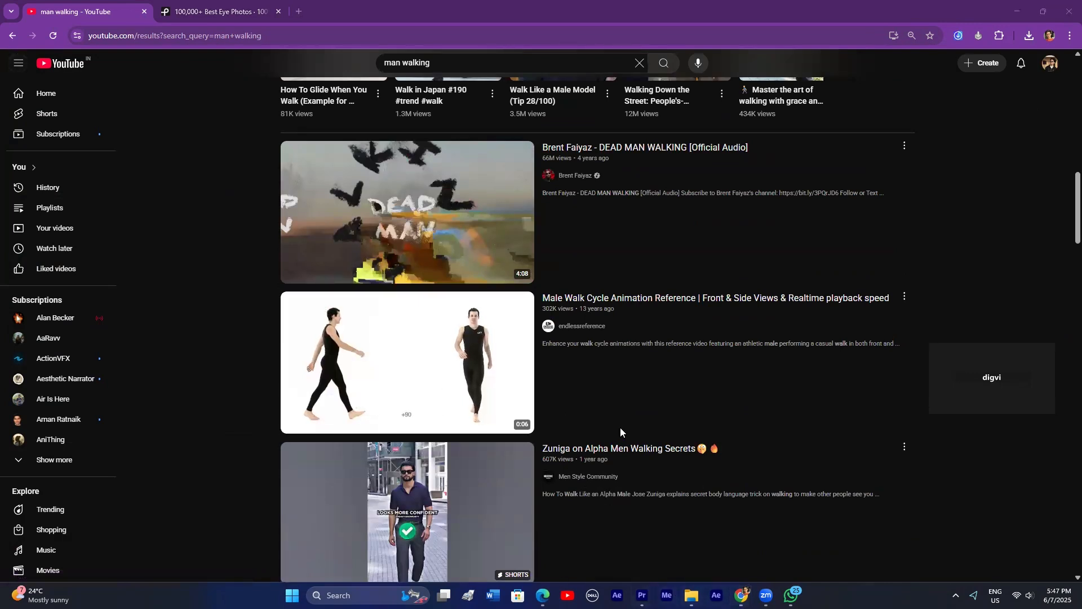
# Step: Switch to Premiere Pro and try Nested Sequence 01 at the start of video track V1
pyautogui.click(641, 595)
pyautogui.moveTo(141, 445); pyautogui.dragTo(461, 474)
pyautogui.click(546, 472)
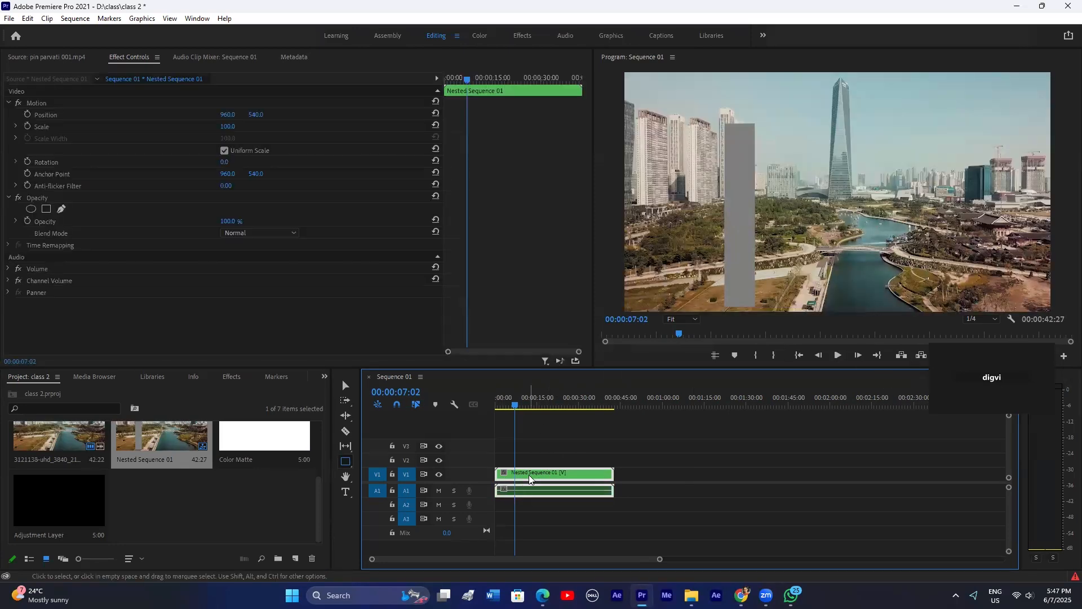
pyautogui.press('Delete')
# Step: Place the 3121138-uhd city clip at the start of video track V1, keeping the existing sequence settings
pyautogui.click(286, 492)
pyautogui.moveTo(40, 442); pyautogui.dragTo(435, 480)
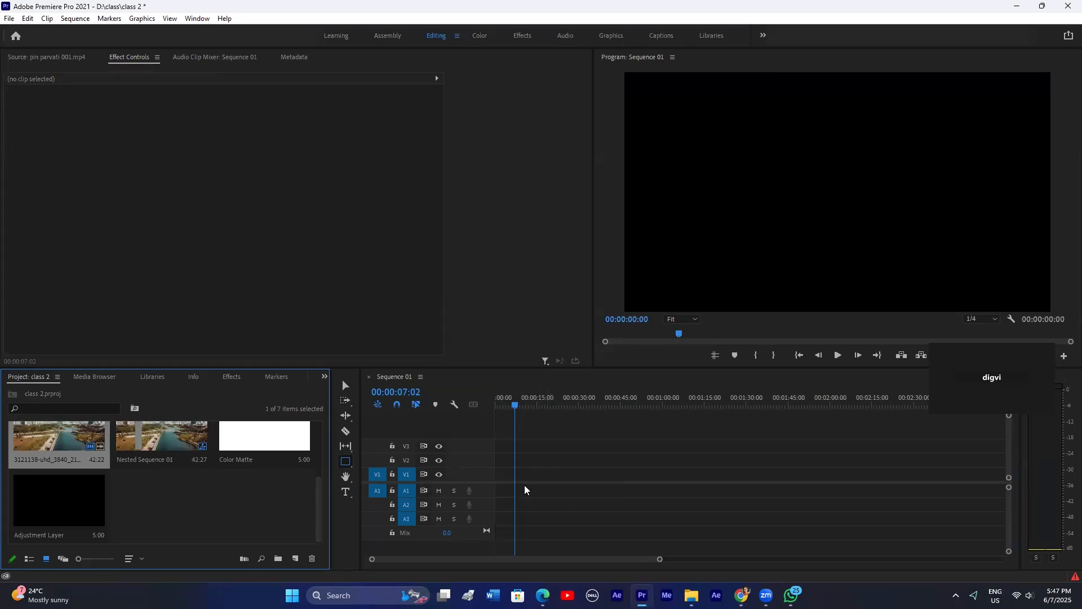
pyautogui.moveTo(102, 440); pyautogui.dragTo(576, 469)
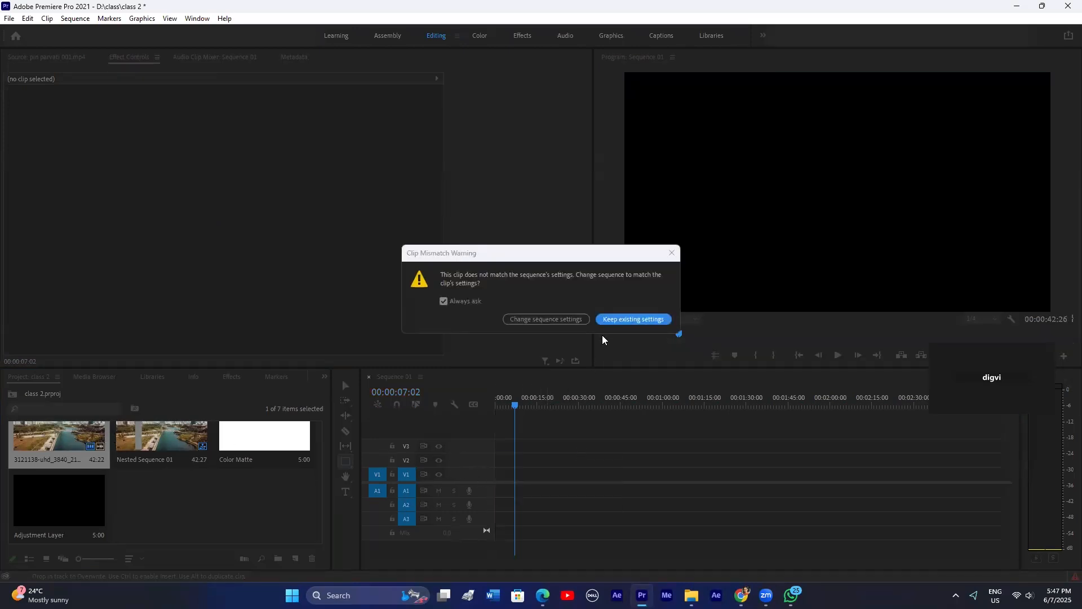
pyautogui.click(624, 316)
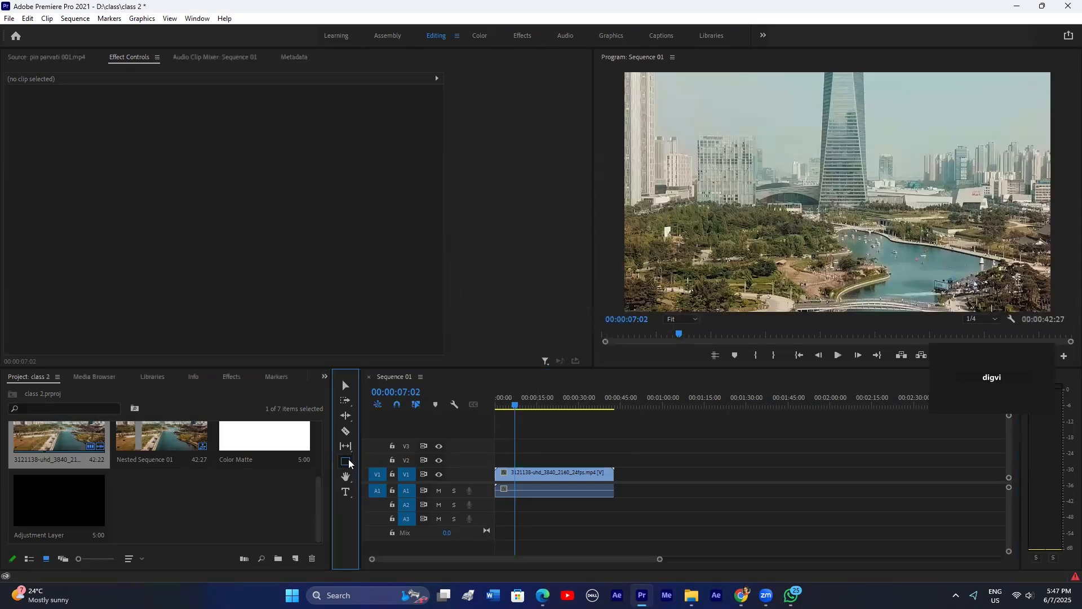
# Step: Draw a tall, narrow rectangle over the city footage, beside the central skyscraper, as a new graphic
pyautogui.moveTo(723, 121); pyautogui.dragTo(757, 257)
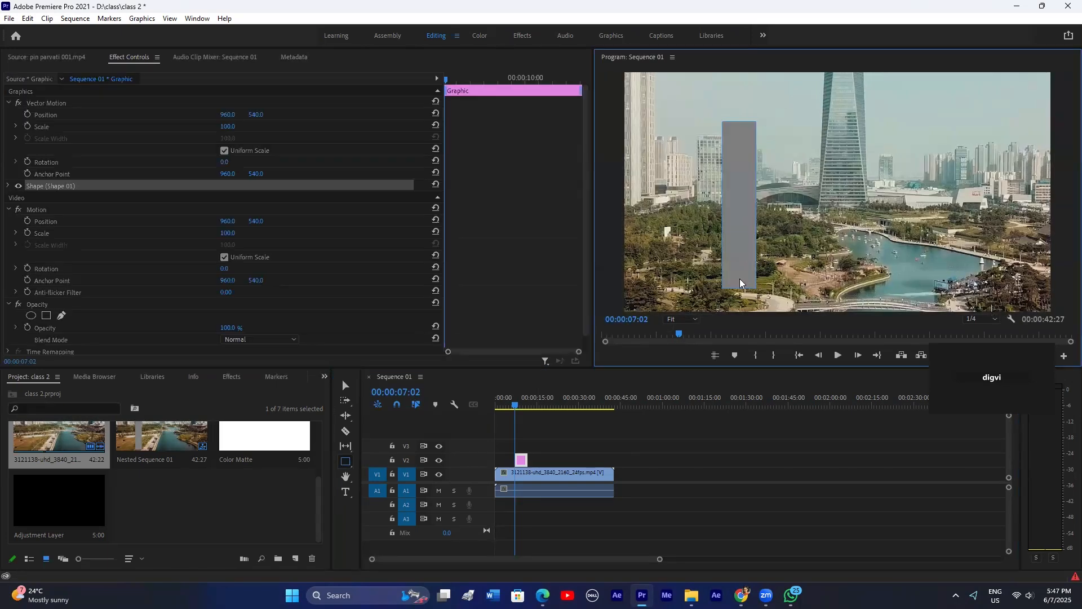
pyautogui.click(8, 186)
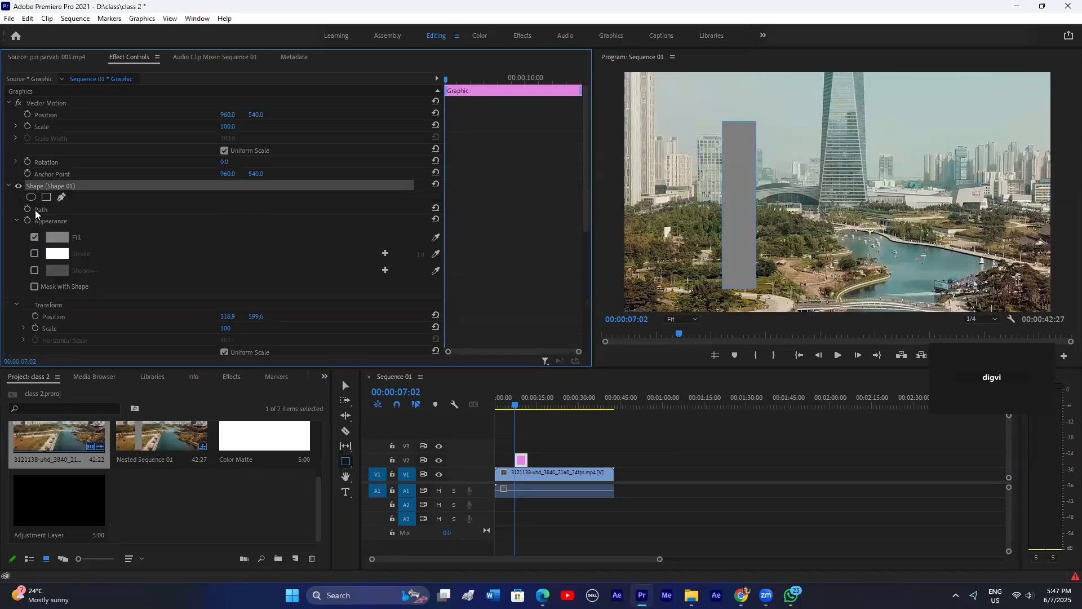
pyautogui.click(543, 401)
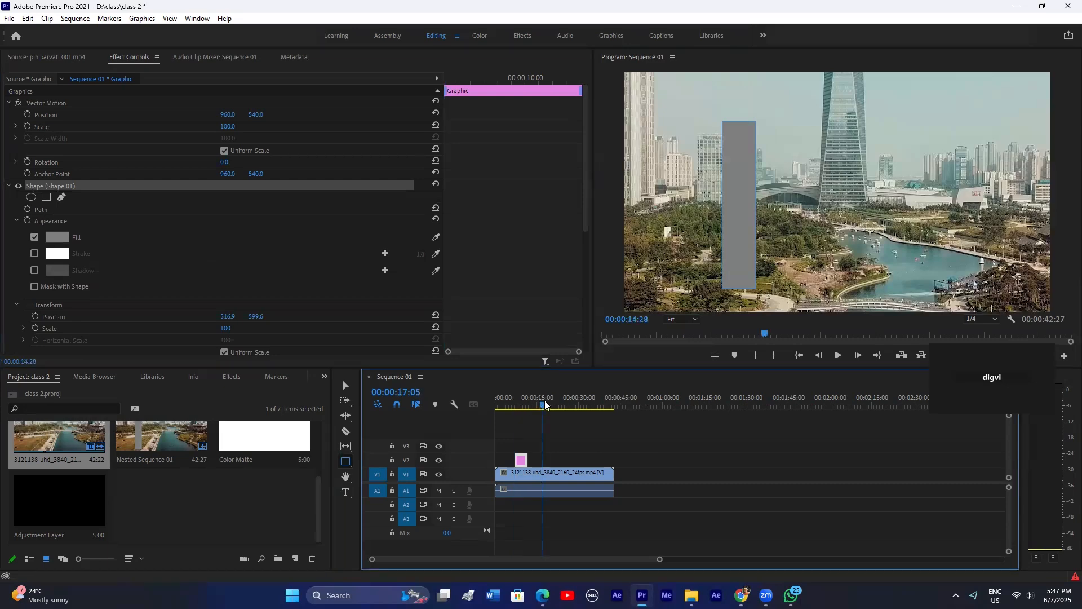
pyautogui.rightClick(572, 472)
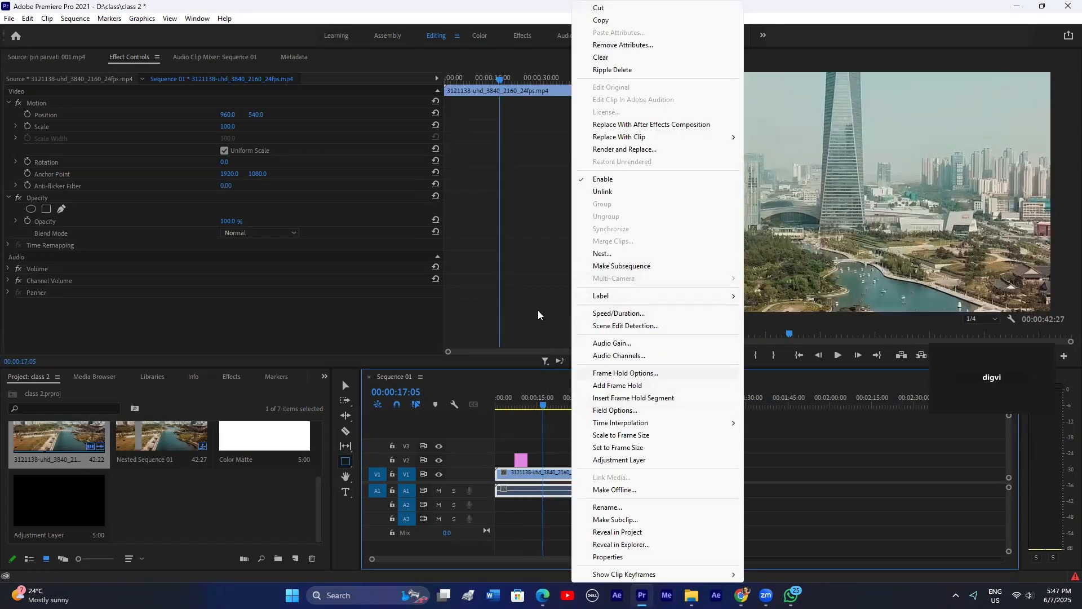
pyautogui.click(625, 372)
pyautogui.click(617, 287)
pyautogui.click(565, 404)
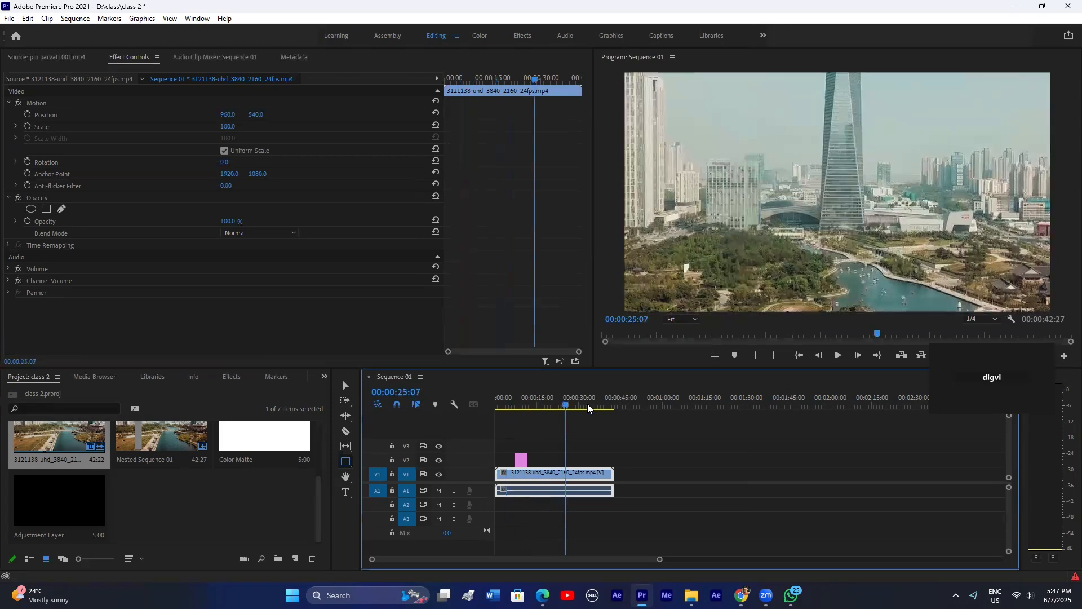
pyautogui.moveTo(588, 403); pyautogui.dragTo(518, 417)
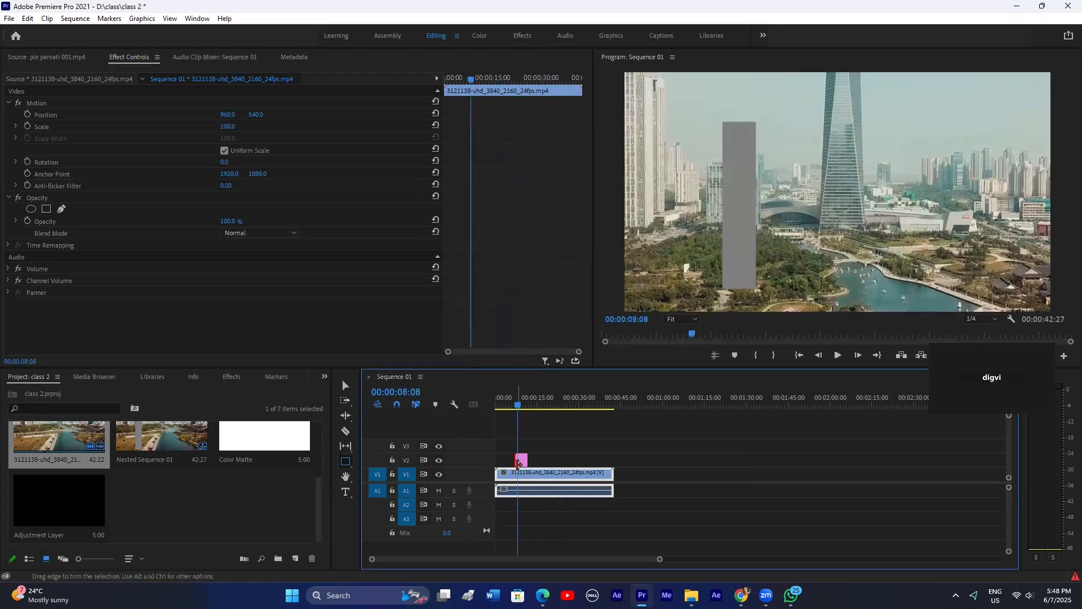
# Step: Keyframe the grey rectangle's horizontal position from 337 at 00:00:08:08 to 2559 at 00:00:11:14, so it crosses the frame
pyautogui.click(519, 463)
pyautogui.moveTo(226, 115); pyautogui.dragTo(17, 115)
pyautogui.click(27, 115)
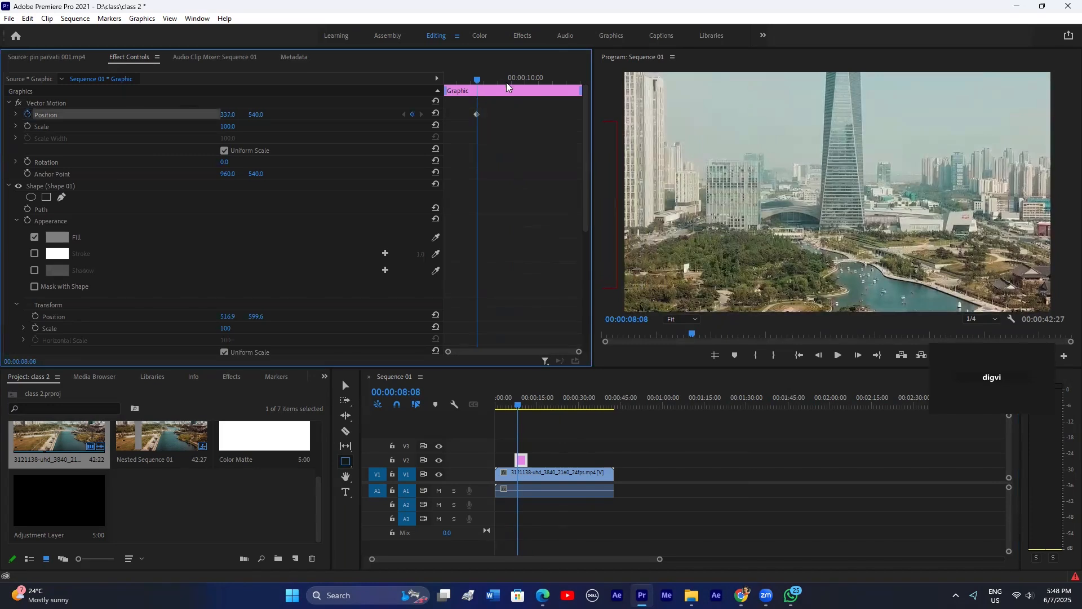
pyautogui.moveTo(506, 82); pyautogui.dragTo(566, 83)
pyautogui.moveTo(236, 118); pyautogui.dragTo(958, 119)
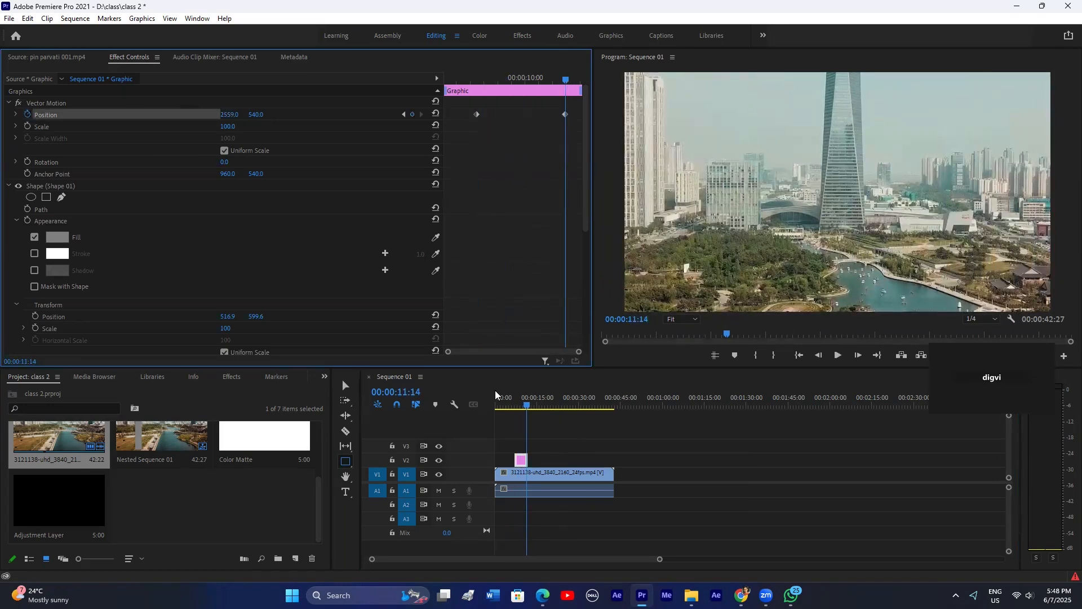
# Step: Cut the city clip on V1 at both ends of the graphic and delete the pieces outside the graphic's span
pyautogui.click(514, 398)
pyautogui.press('c')
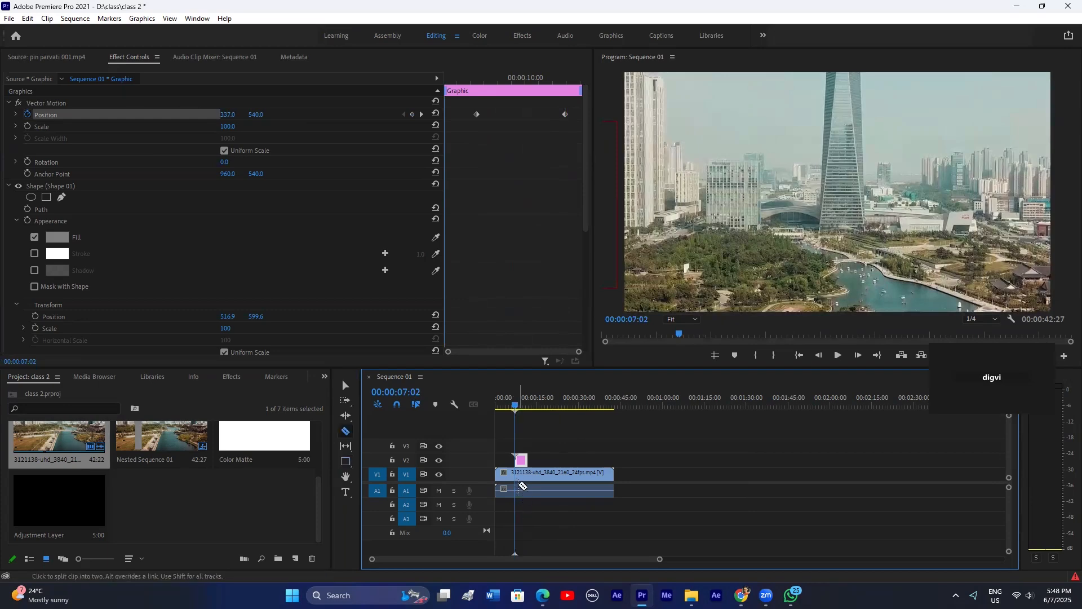
pyautogui.click(530, 472)
pyautogui.press('v')
pyautogui.click(548, 472)
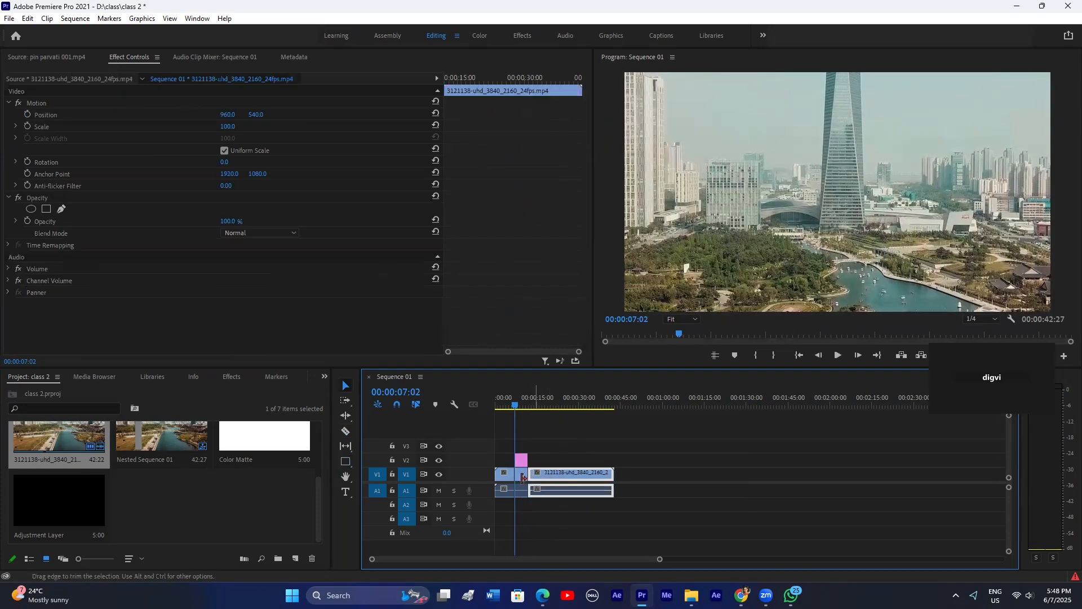
pyautogui.press('Delete')
pyautogui.click(503, 474)
pyautogui.press('Delete')
# Step: Nest the rectangle graphic together with the trimmed city clip, keeping the name Nested Sequence 02
pyautogui.moveTo(538, 448); pyautogui.dragTo(524, 476)
pyautogui.rightClick(524, 476)
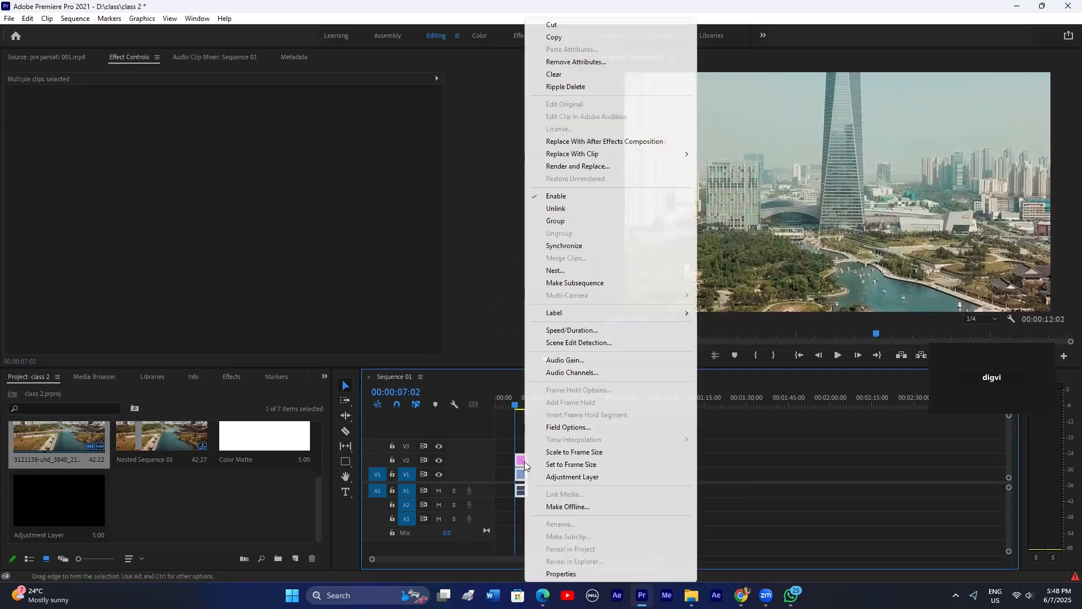
pyautogui.click(564, 272)
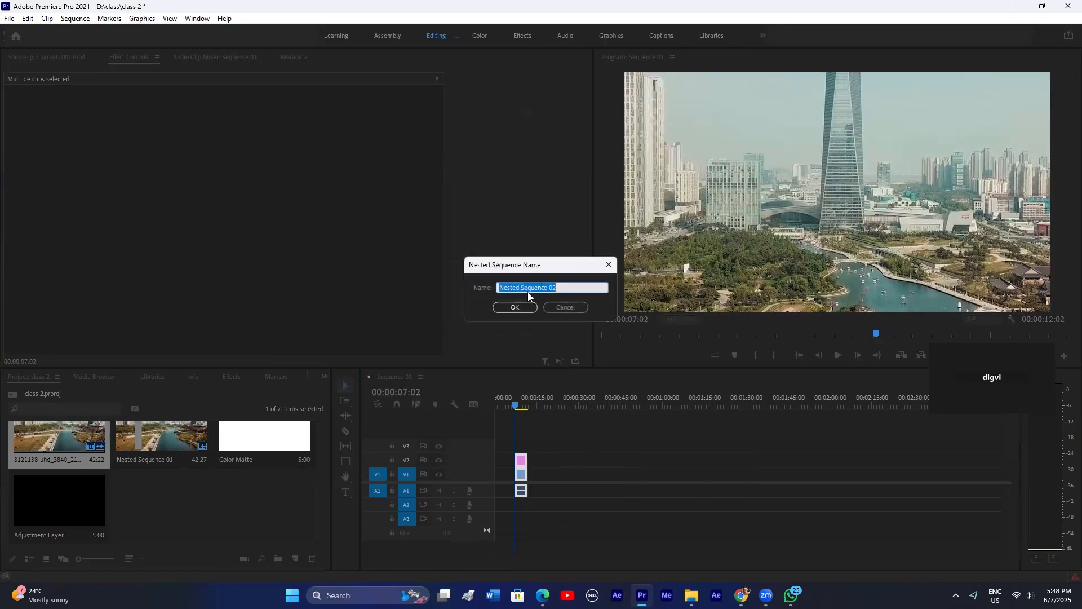
pyautogui.click(511, 306)
# Step: Play the nested clip and park the playhead at 00:00:11:09, on a frame without the rectangle
pyautogui.click(658, 562)
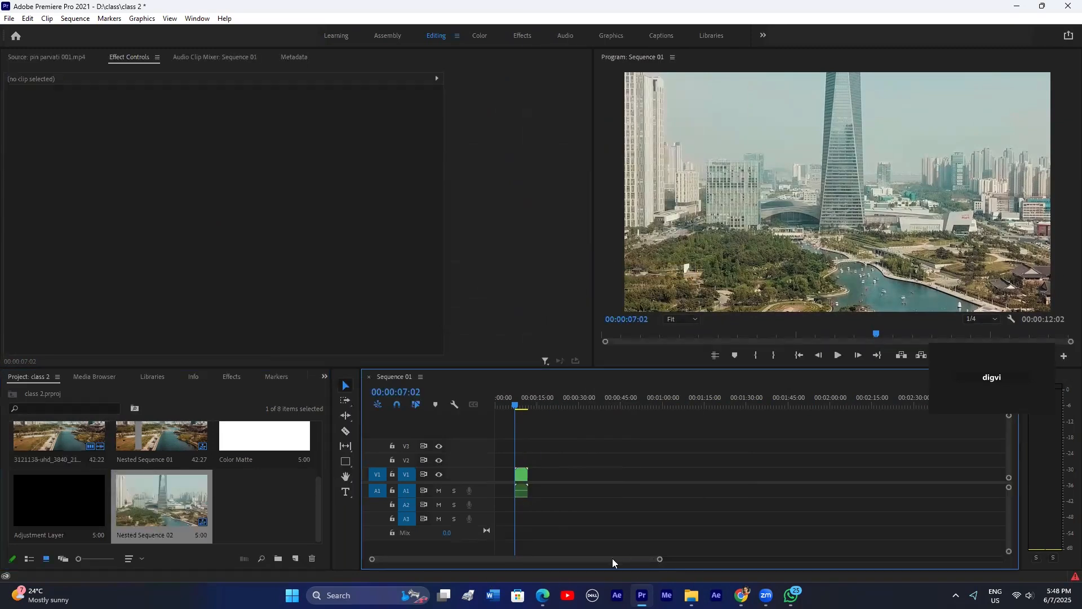
pyautogui.moveTo(659, 560); pyautogui.dragTo(507, 559)
pyautogui.press('space')
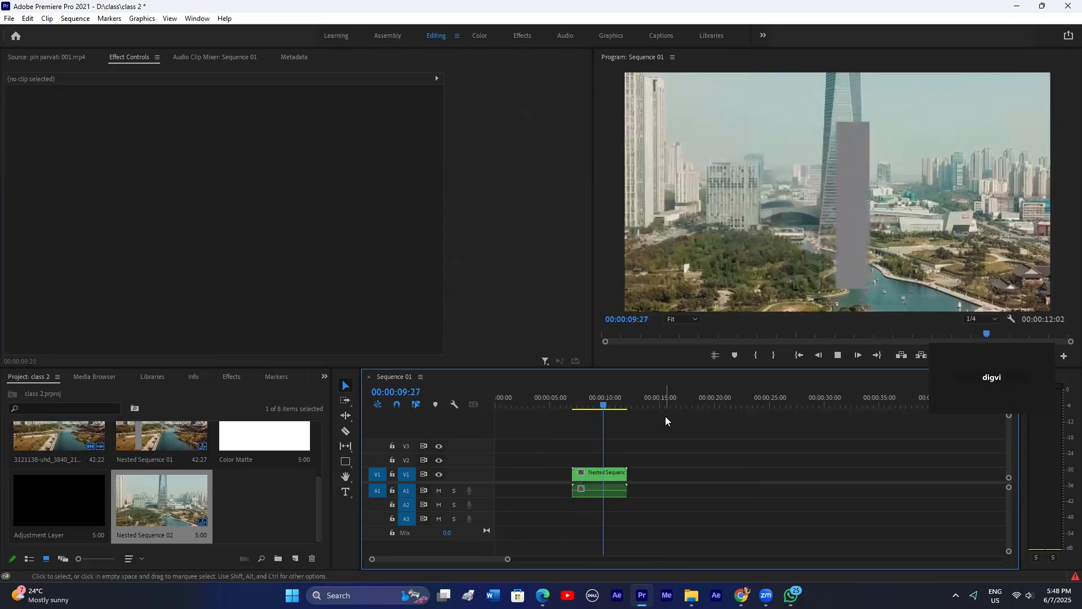
pyautogui.click(608, 401)
pyautogui.moveTo(607, 400); pyautogui.dragTo(621, 404)
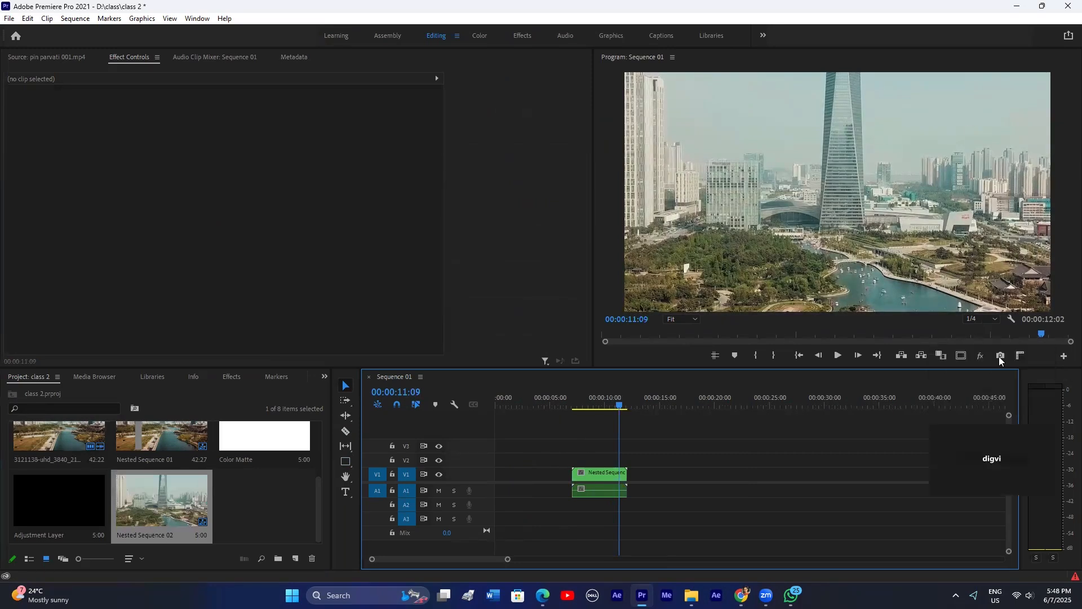
pyautogui.doubleClick(186, 502)
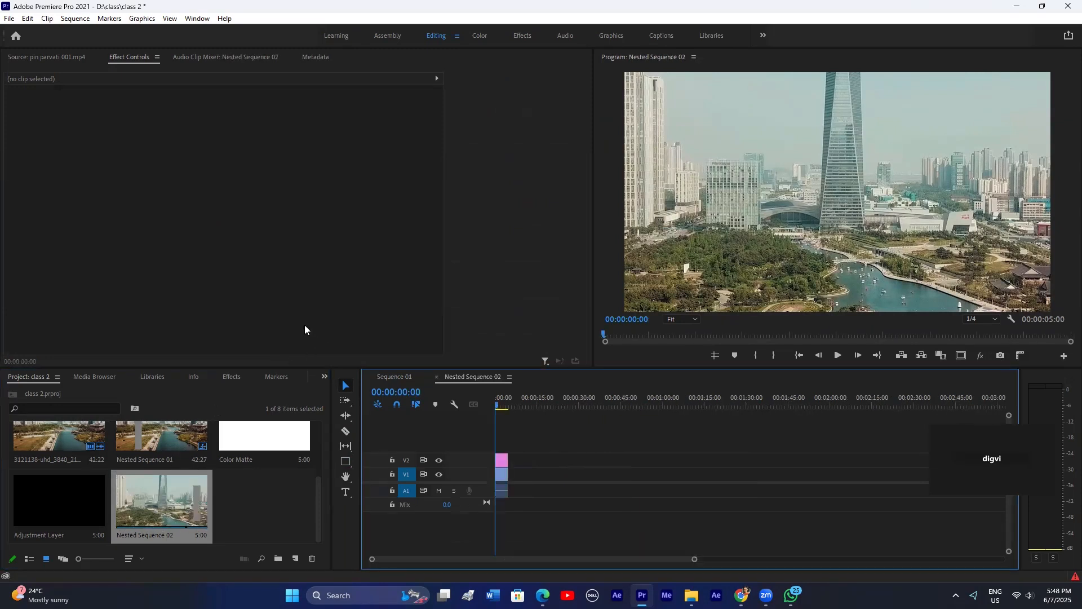
pyautogui.click(65, 57)
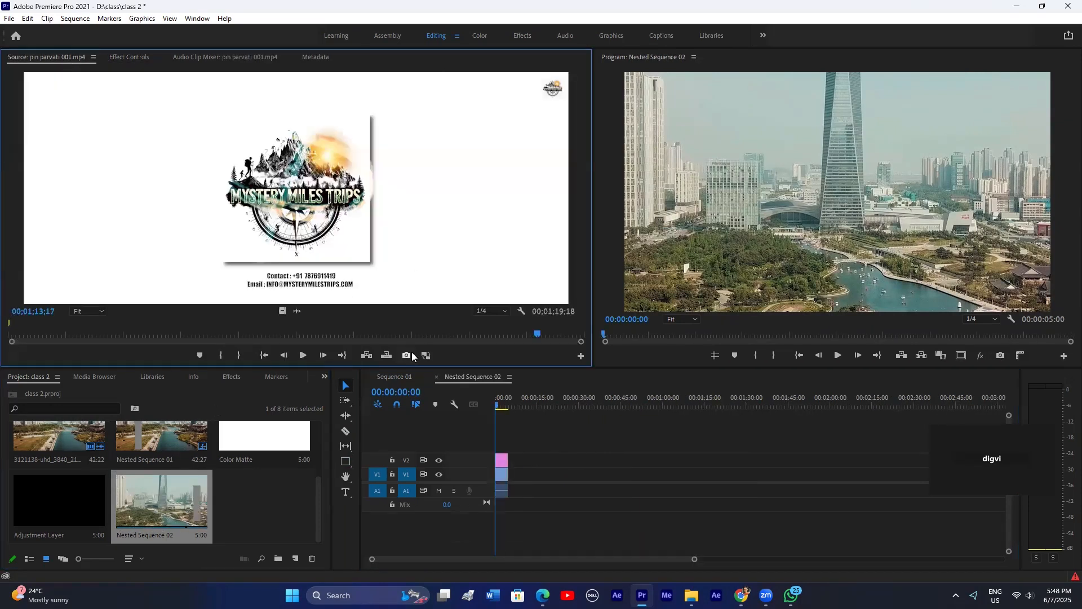
pyautogui.click(243, 499)
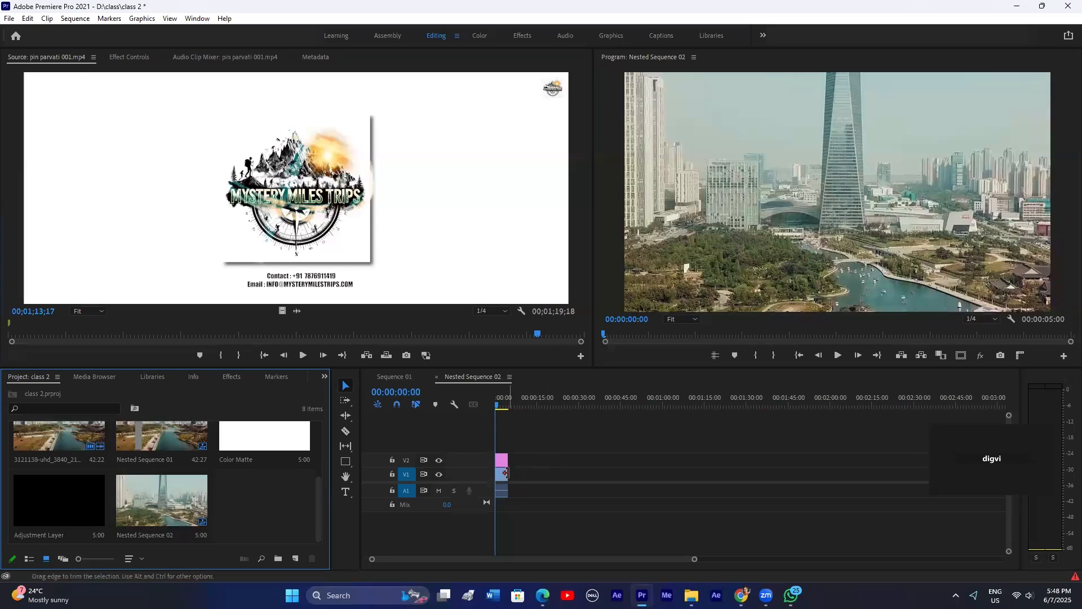
pyautogui.click(394, 376)
# Step: Export the frame at 00:00:11:09 of Sequence 01 as a still imported into the project, and place it at the start of V1
pyautogui.click(999, 356)
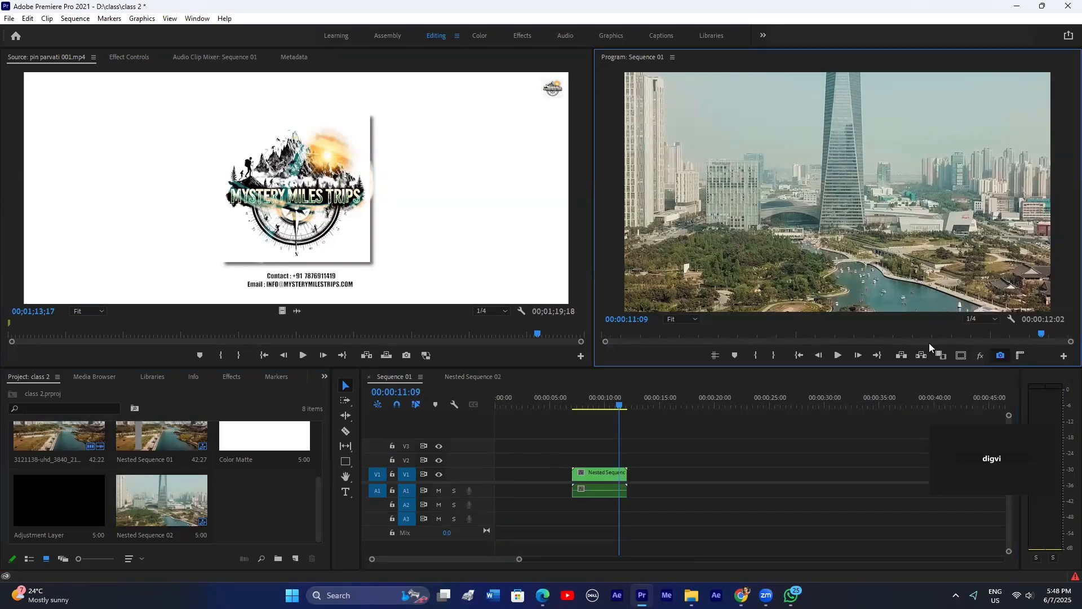
pyautogui.click(570, 337)
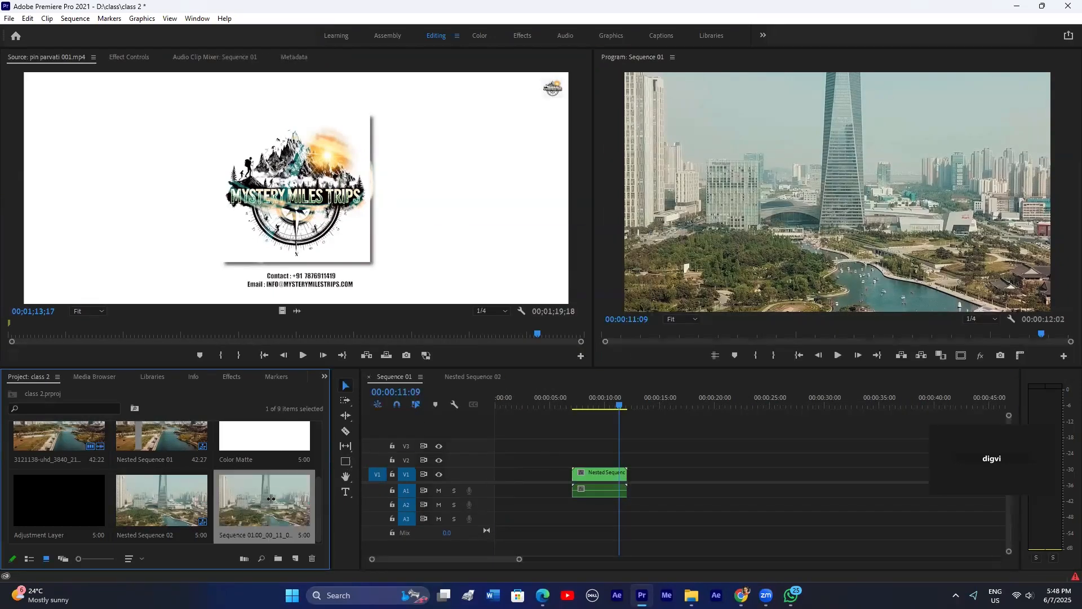
pyautogui.moveTo(562, 478); pyautogui.dragTo(498, 479)
pyautogui.click(505, 404)
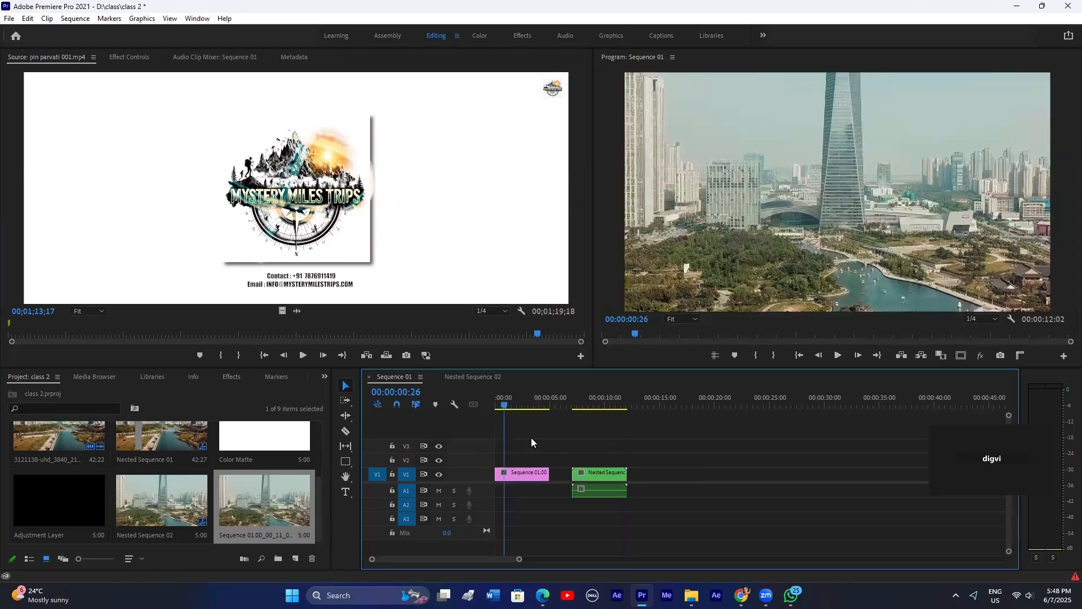
# Step: Move Nested Sequence 02 to the start of V2, directly above the exported still, and show its effect settings
pyautogui.click(592, 469)
pyautogui.moveTo(592, 471); pyautogui.dragTo(512, 459)
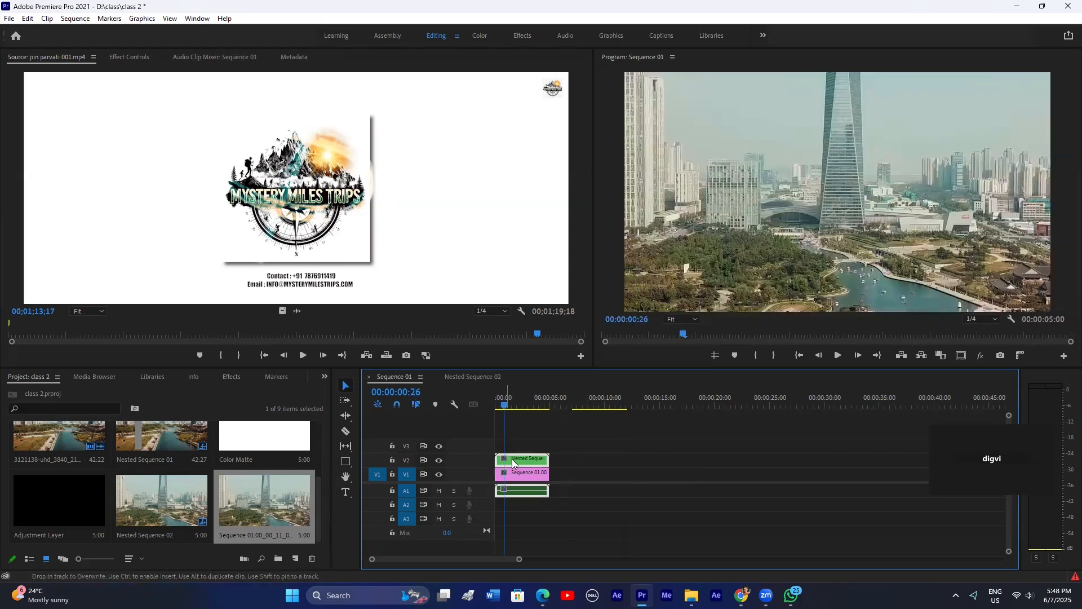
pyautogui.hotkey('shift', '5')
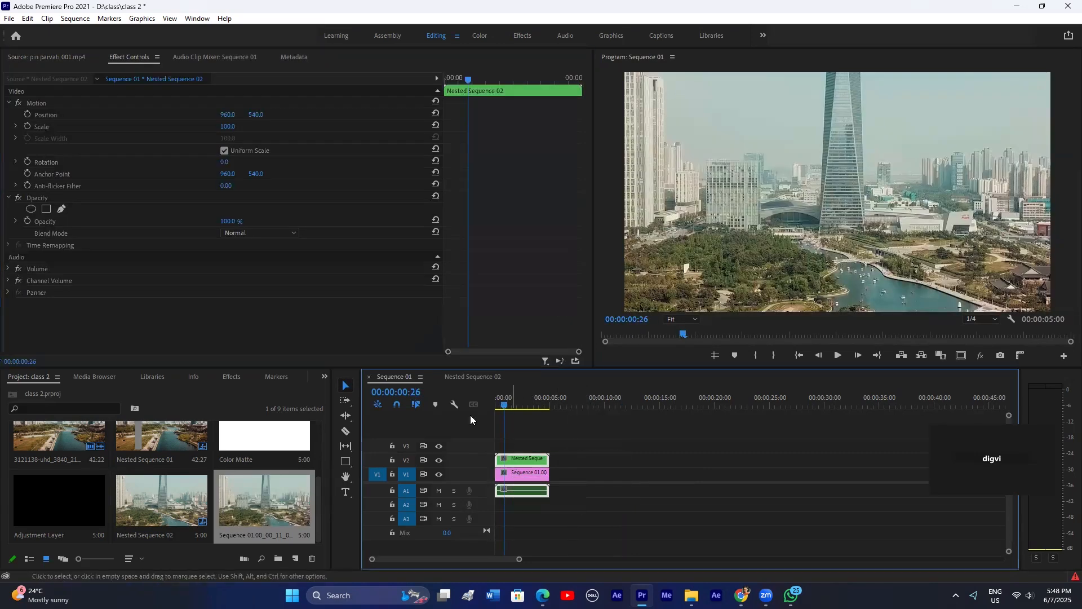
pyautogui.moveTo(521, 459)
pyautogui.mouseDown()
pyautogui.moveTo(530, 458)
pyautogui.moveTo(514, 459)
pyautogui.mouseUp()
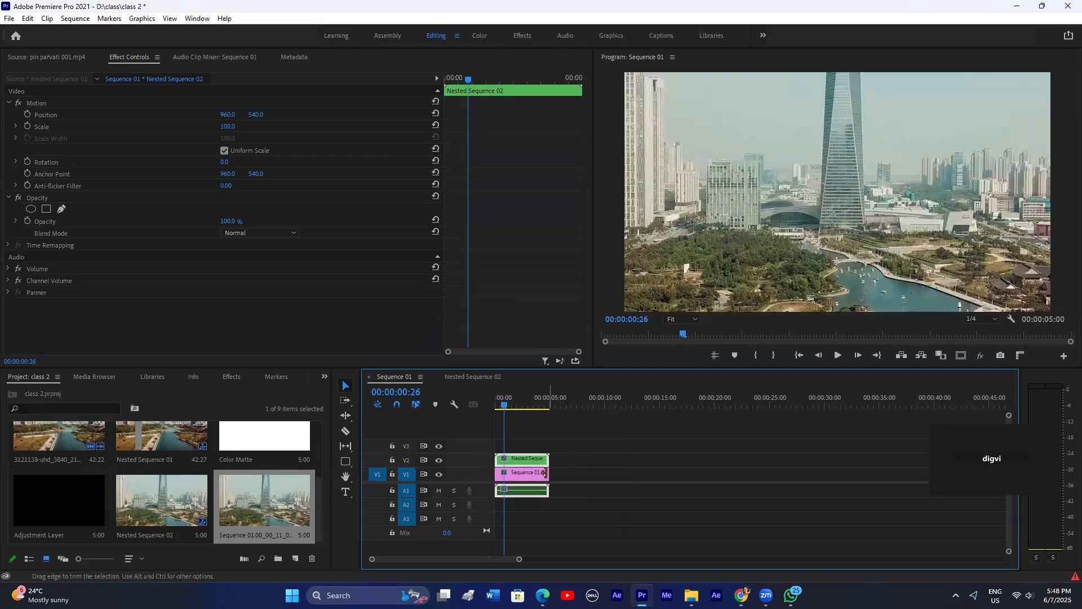
# Step: Temporarily offset Nested Sequence 02 horizontally against the still beneath it, and play the moving rectangle at its original position
pyautogui.click(212, 111)
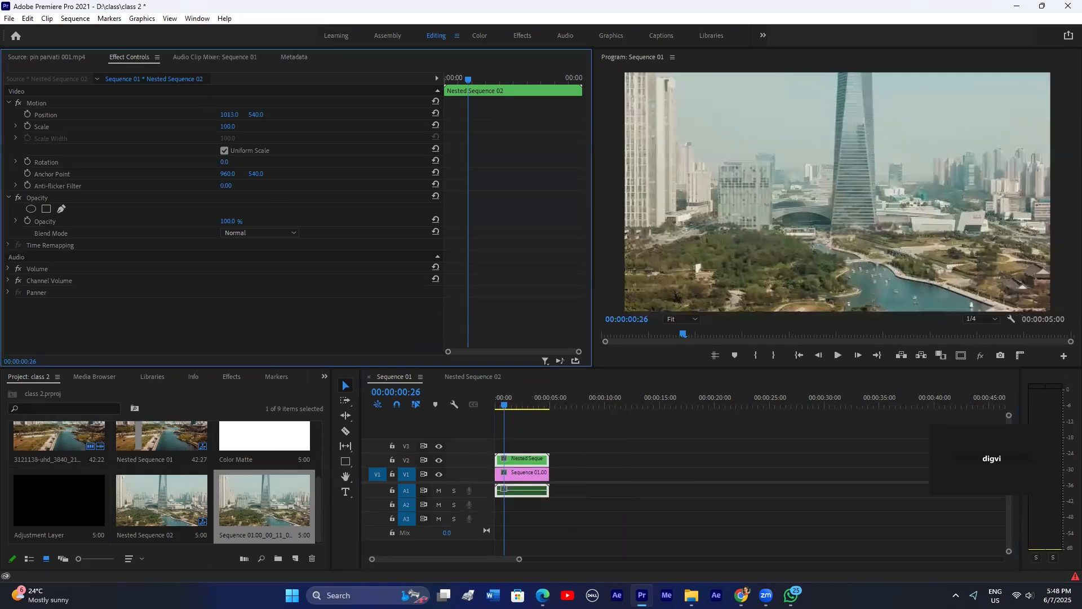
pyautogui.click(838, 355)
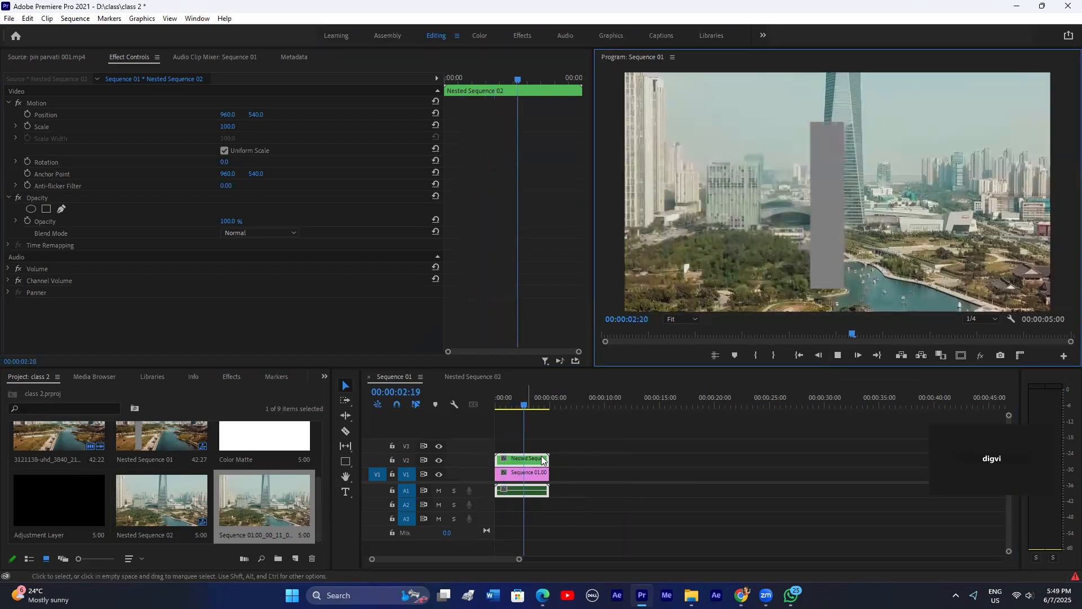
pyautogui.press('space')
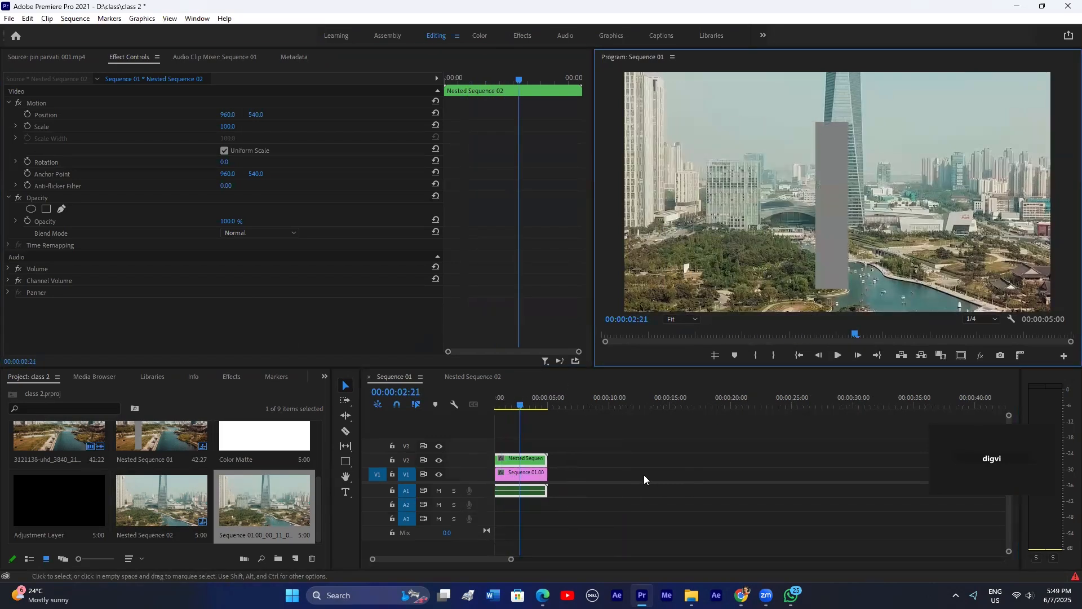
# Step: Try splitting Nested Sequence 02 on V2 at 00:00:03:09 with the Razor tool, and undo the cut
pyautogui.click(526, 459)
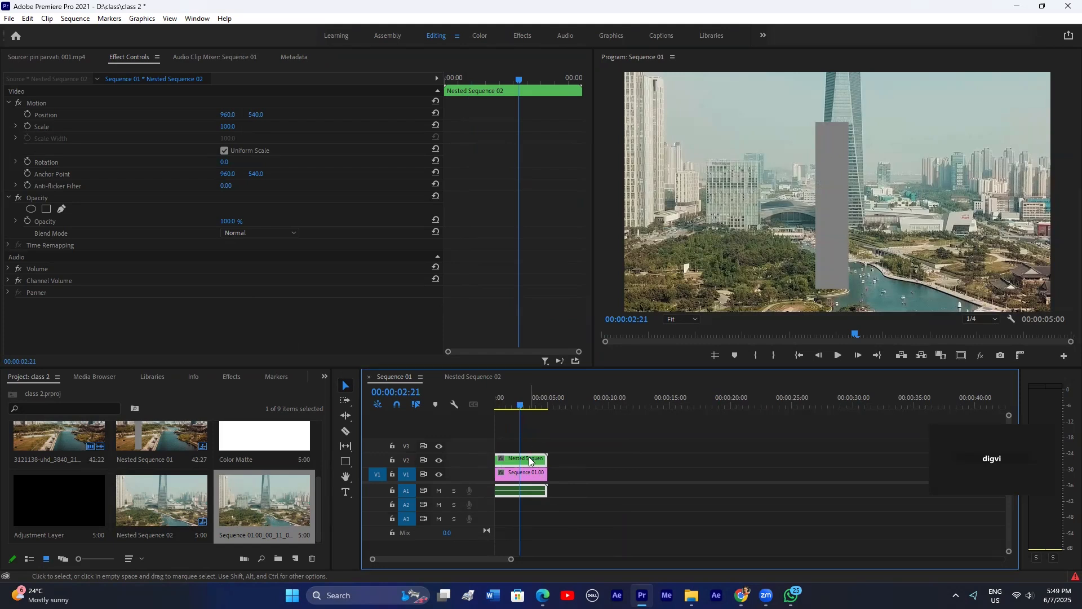
pyautogui.scroll(1, 586, 434)
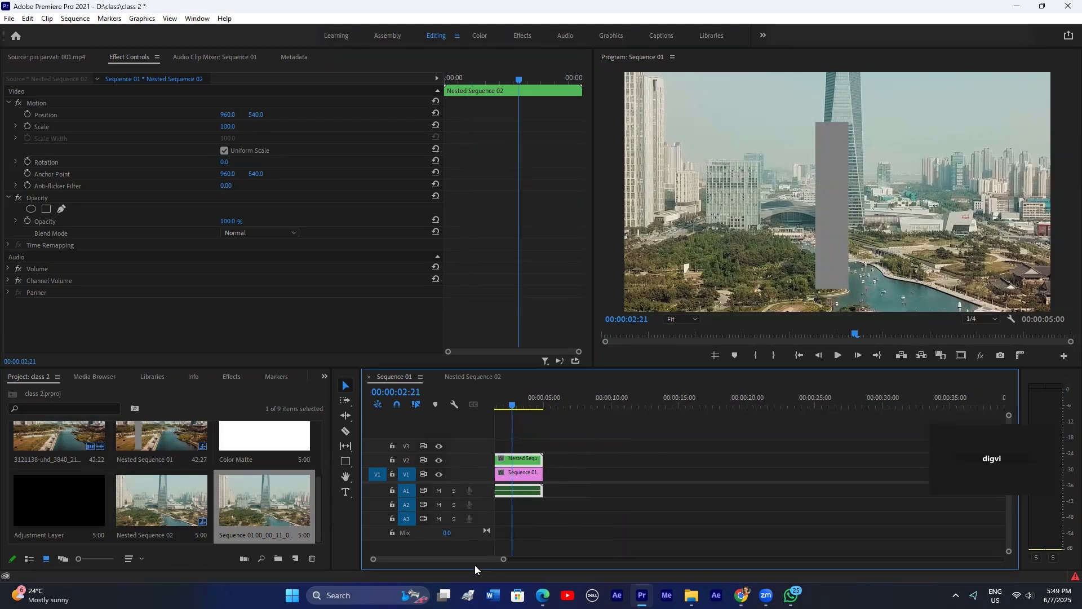
pyautogui.moveTo(474, 561); pyautogui.dragTo(457, 560)
pyautogui.moveTo(501, 407); pyautogui.dragTo(540, 405)
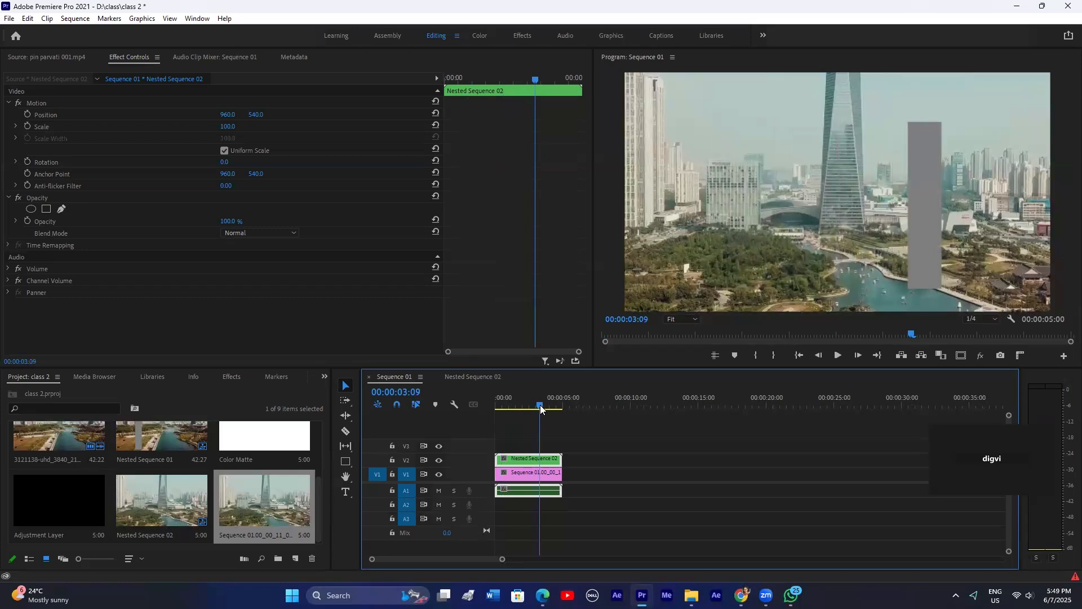
pyautogui.press('c')
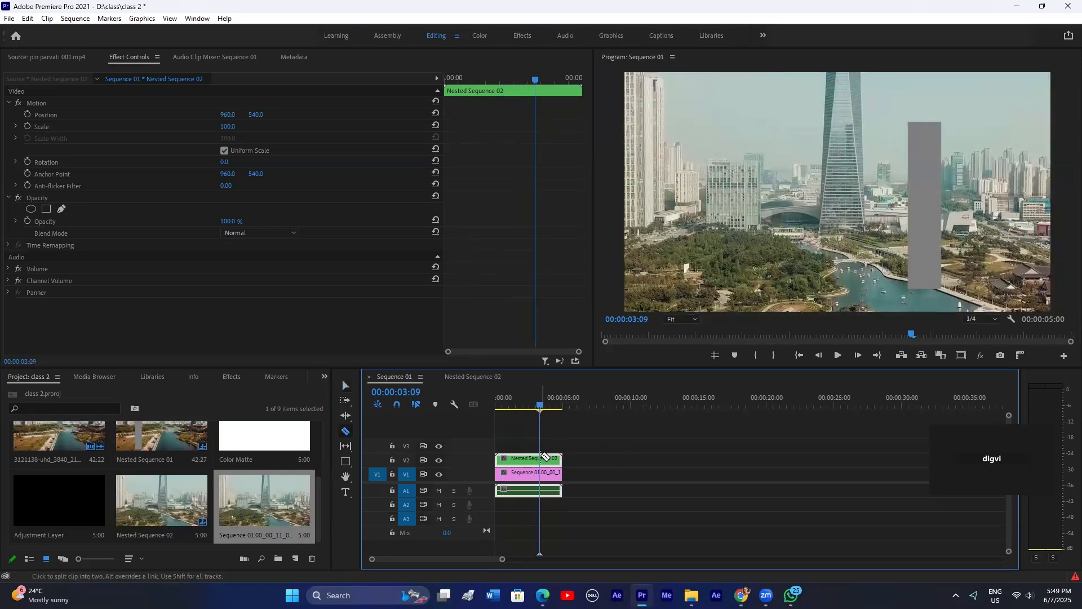
pyautogui.keyDown('shift'); pyautogui.click(541, 459); pyautogui.keyUp('shift')
pyautogui.press('v')
pyautogui.click(548, 460)
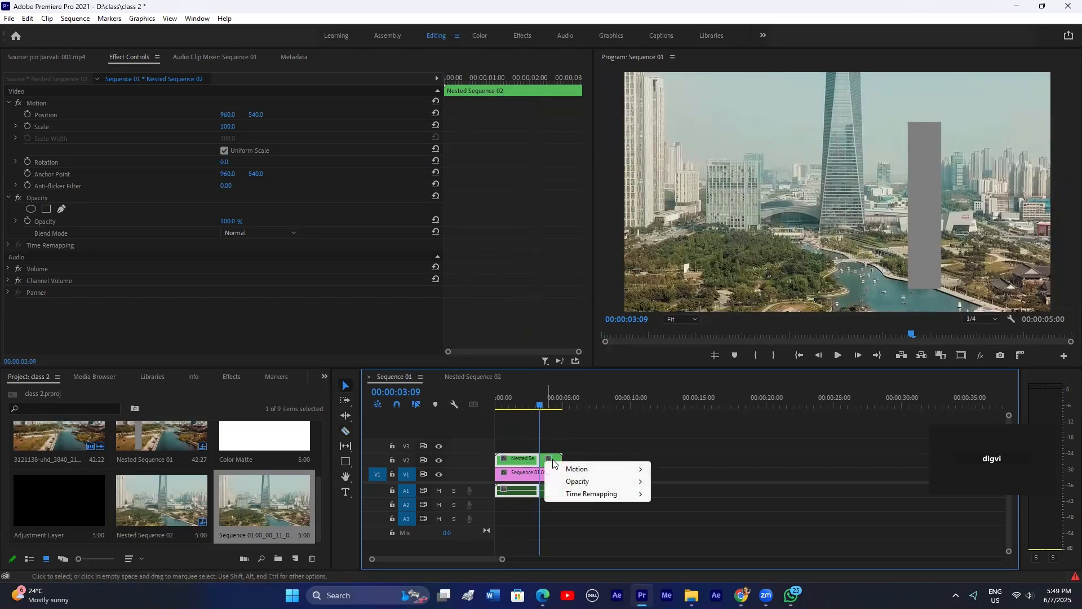
pyautogui.click(597, 449)
pyautogui.hotkey('ctrl', 'z')
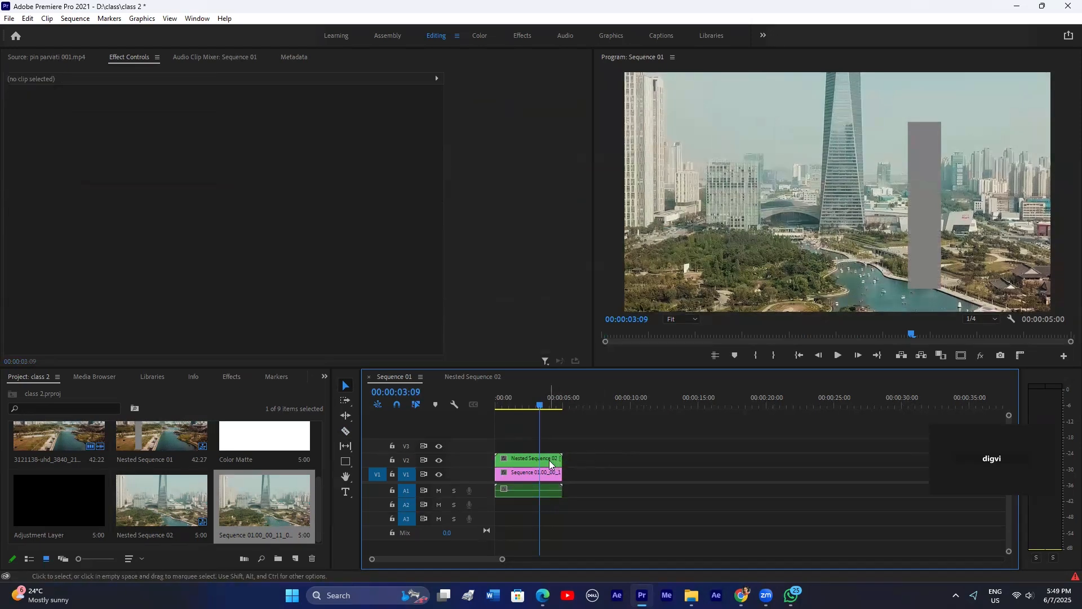
# Step: Try inserting a frame hold segment into Nested Sequence 02 at 00:00:03:09, and undo it
pyautogui.rightClick(549, 460)
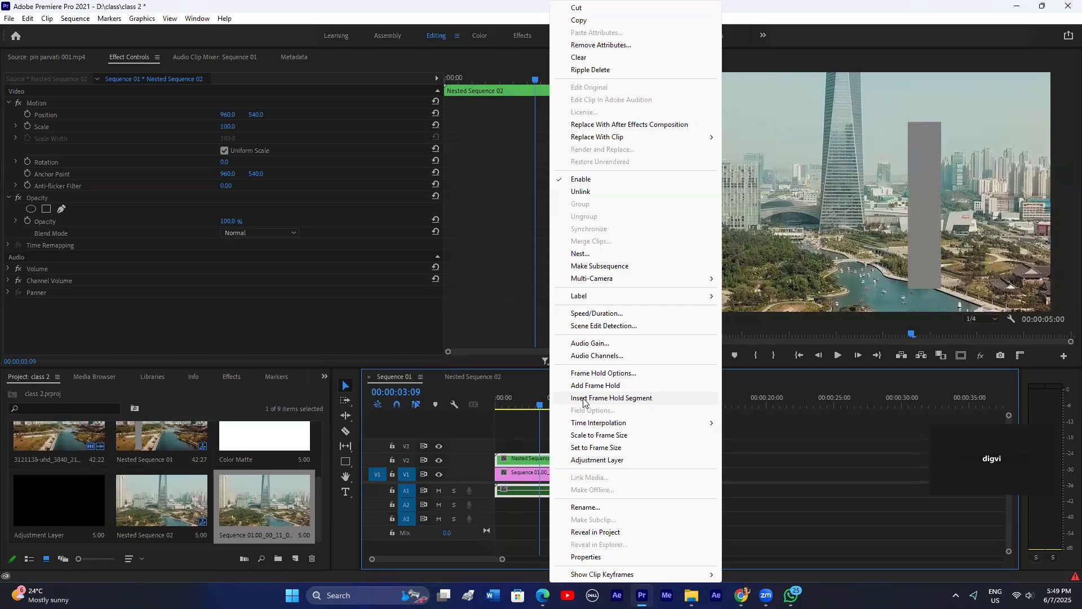
pyautogui.click(588, 398)
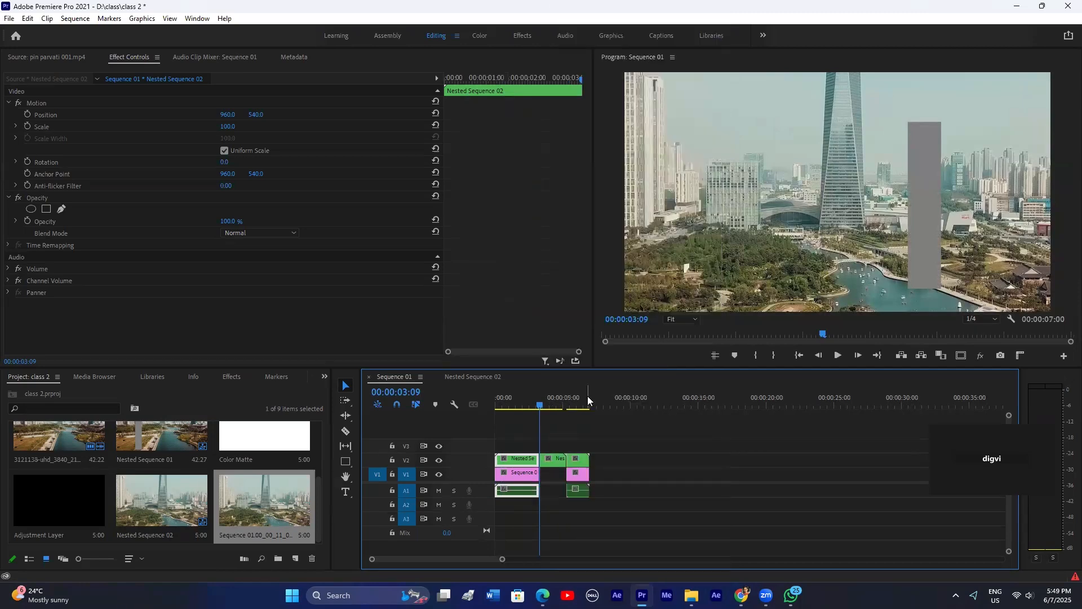
pyautogui.hotkey('ctrl', 'z')
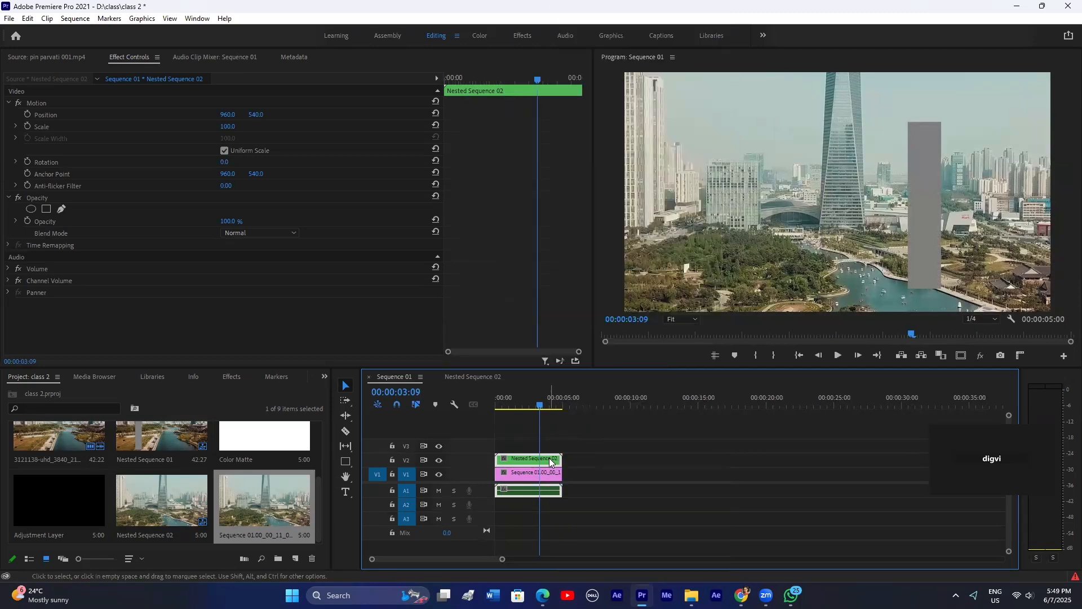
# Step: Add a frame hold to Nested Sequence 02 on V2 at 00:00:03:09
pyautogui.rightClick(551, 461)
pyautogui.click(587, 384)
pyautogui.moveTo(536, 398); pyautogui.dragTo(541, 401)
pyautogui.press('Right')
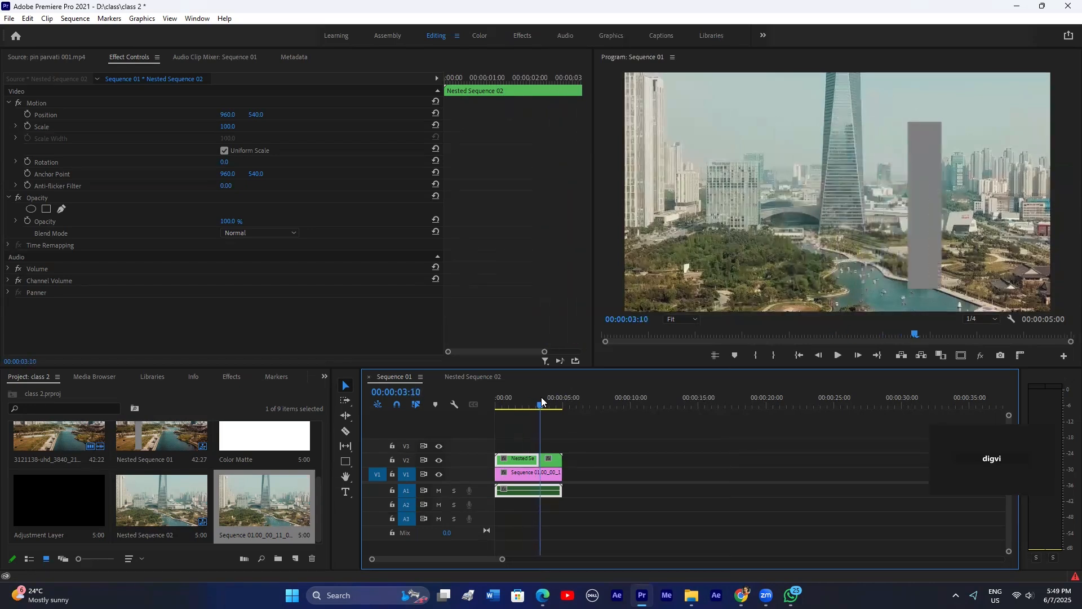
pyautogui.scroll(2, 601, 442)
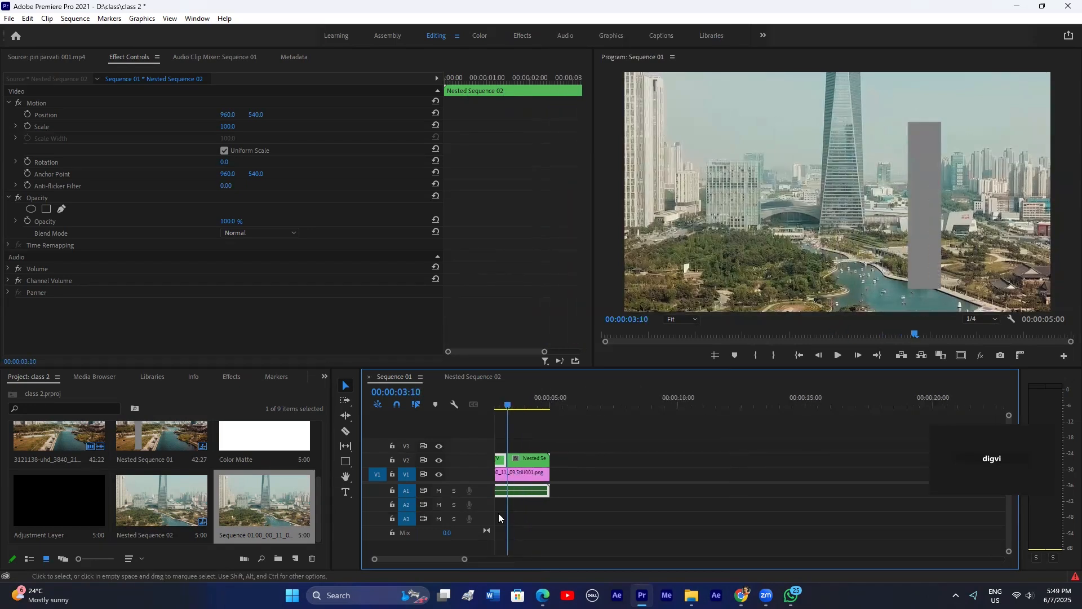
pyautogui.moveTo(460, 558); pyautogui.dragTo(414, 558)
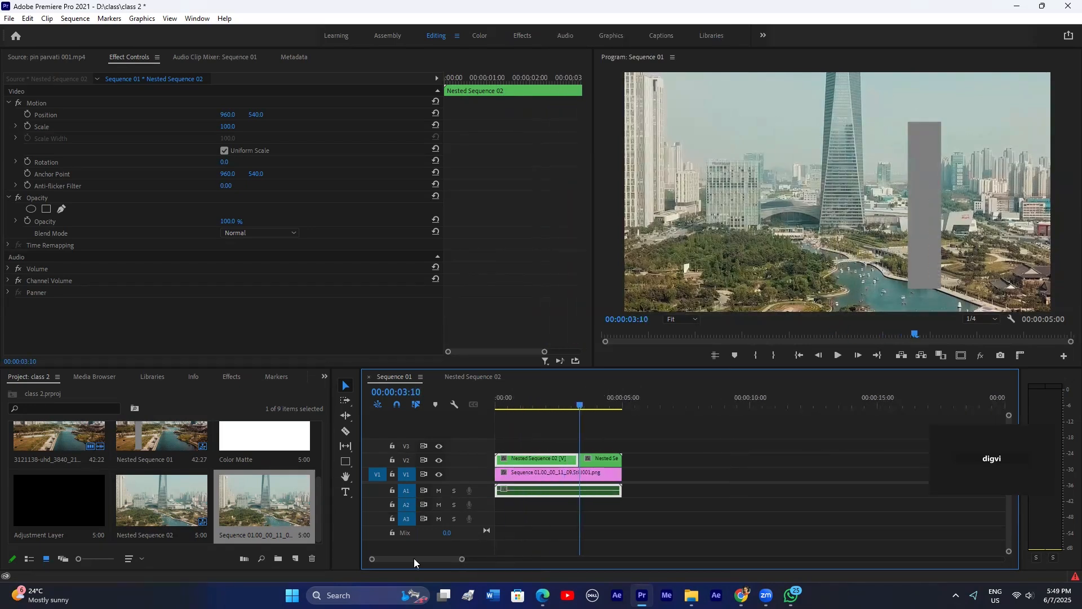
# Step: Hide V1 and draw a pen opacity mask around the gray rectangle on the held segment of Nested Sequence 02
pyautogui.click(439, 461)
pyautogui.click(439, 461)
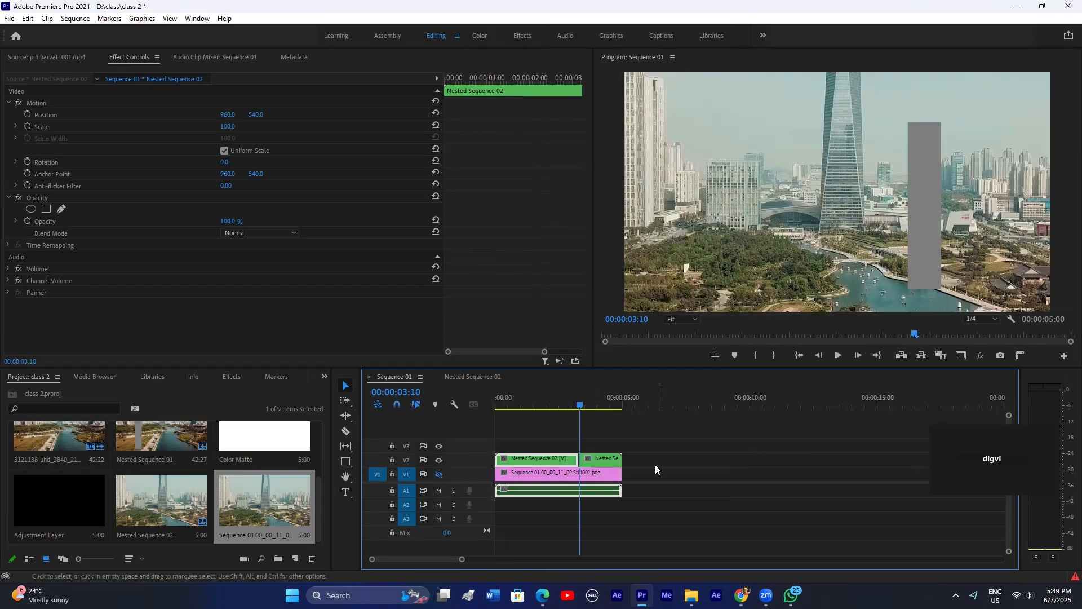
pyautogui.click(602, 462)
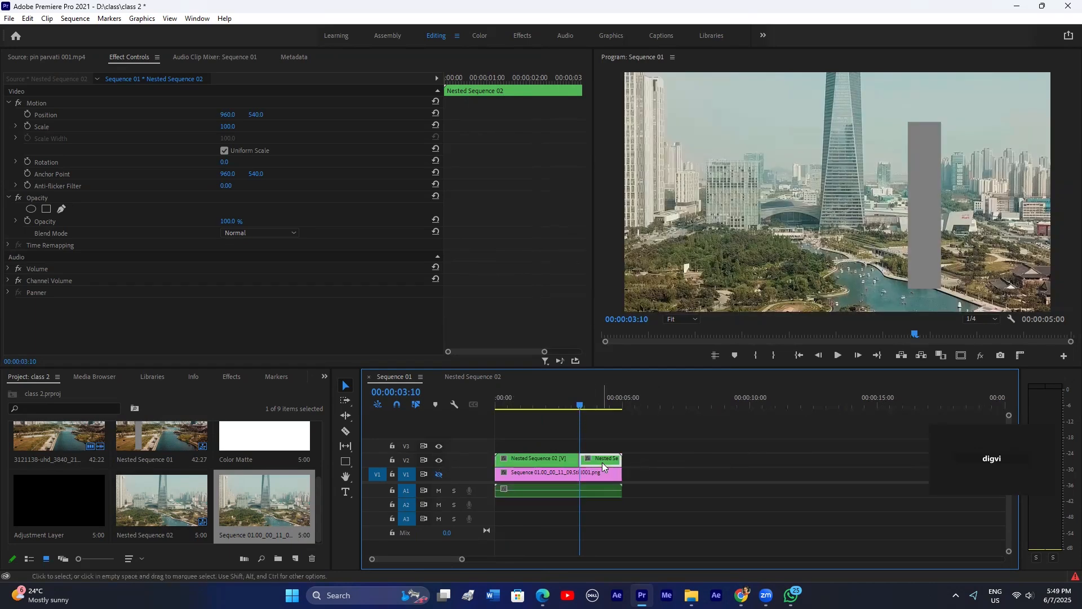
pyautogui.click(47, 209)
pyautogui.click(62, 209)
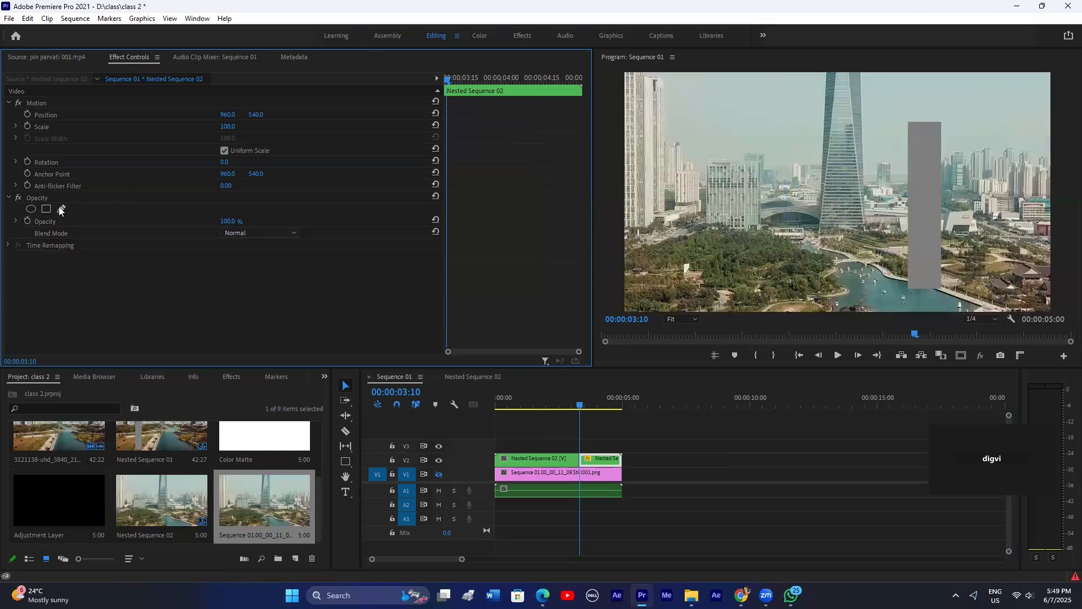
pyautogui.click(908, 122)
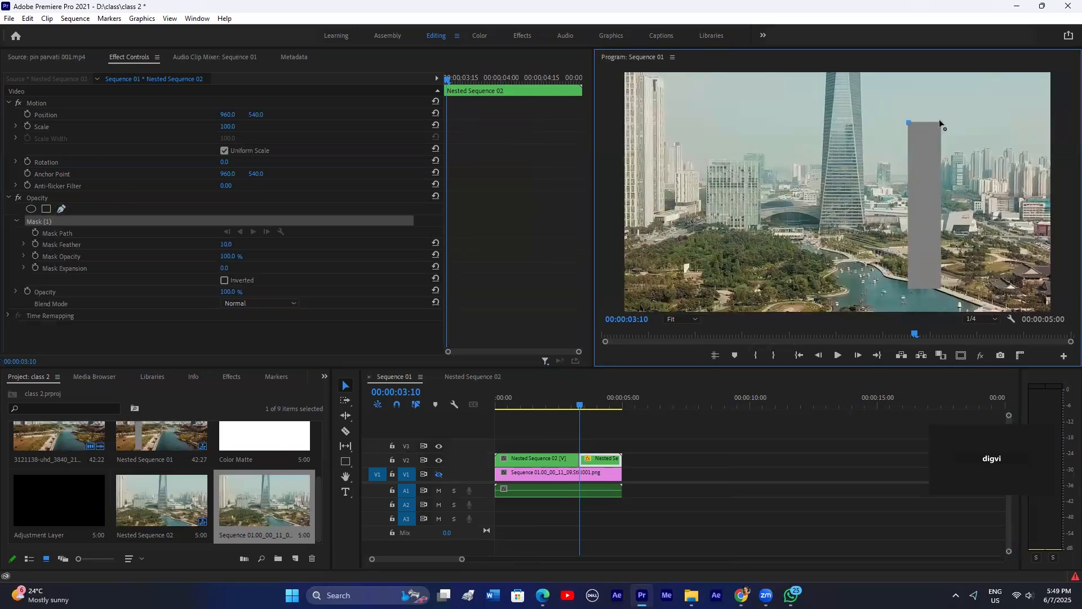
pyautogui.click(940, 120)
pyautogui.click(909, 123)
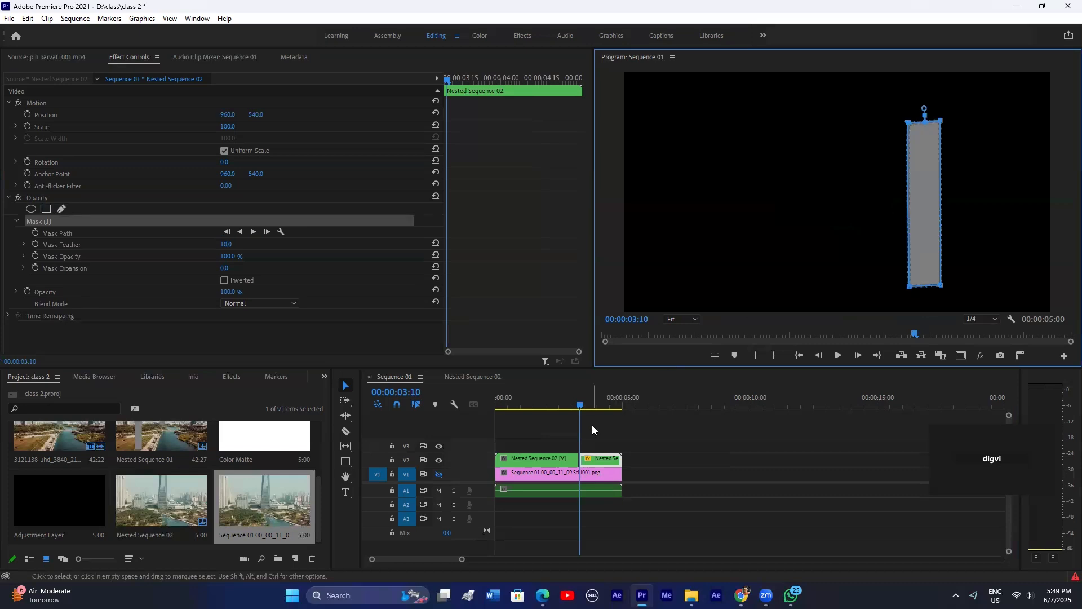
# Step: Show V1 again and set the mask feather of the held V2 segment to 0
pyautogui.click(440, 475)
pyautogui.click(440, 474)
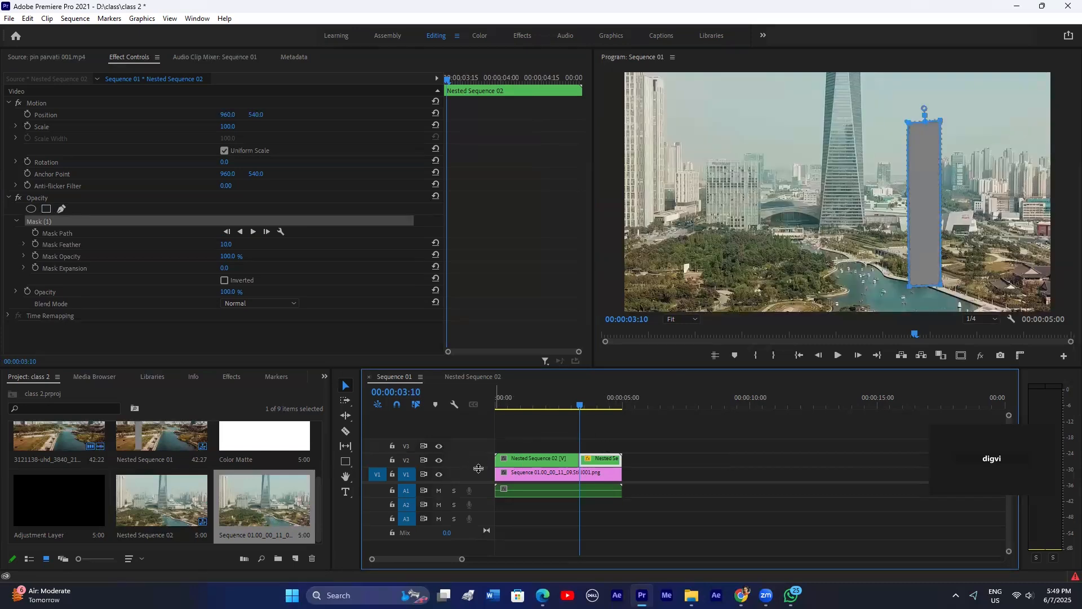
pyautogui.click(439, 475)
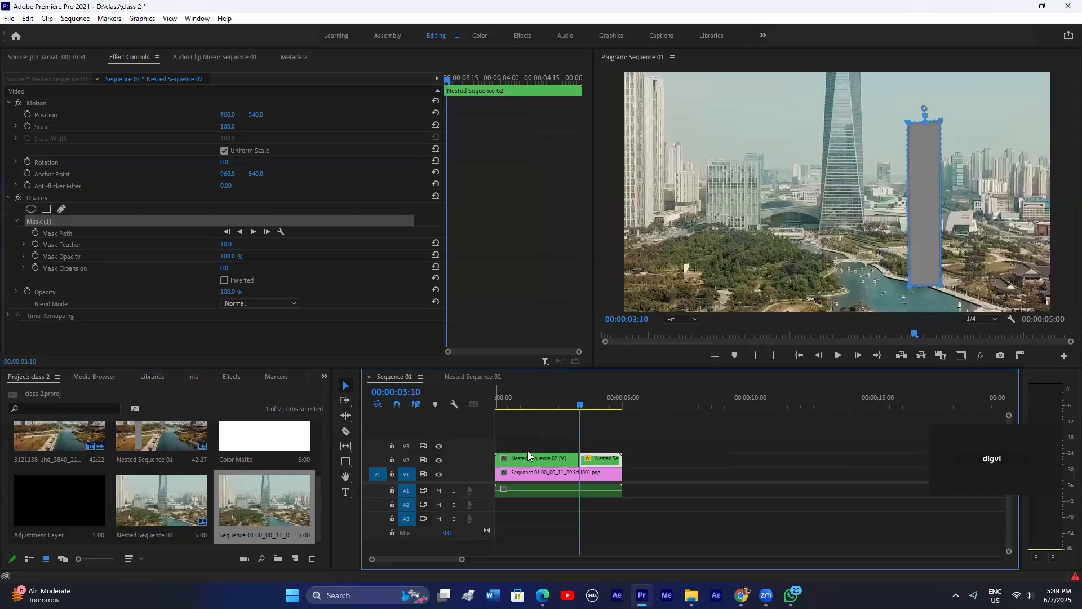
pyautogui.click(601, 438)
pyautogui.click(593, 457)
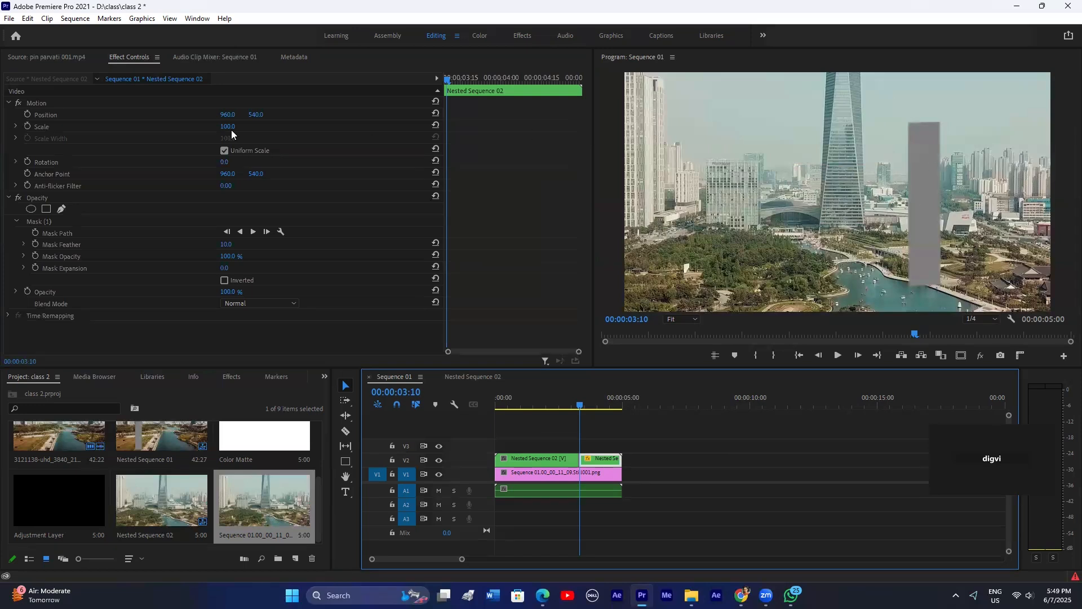
pyautogui.moveTo(226, 245); pyautogui.dragTo(209, 245)
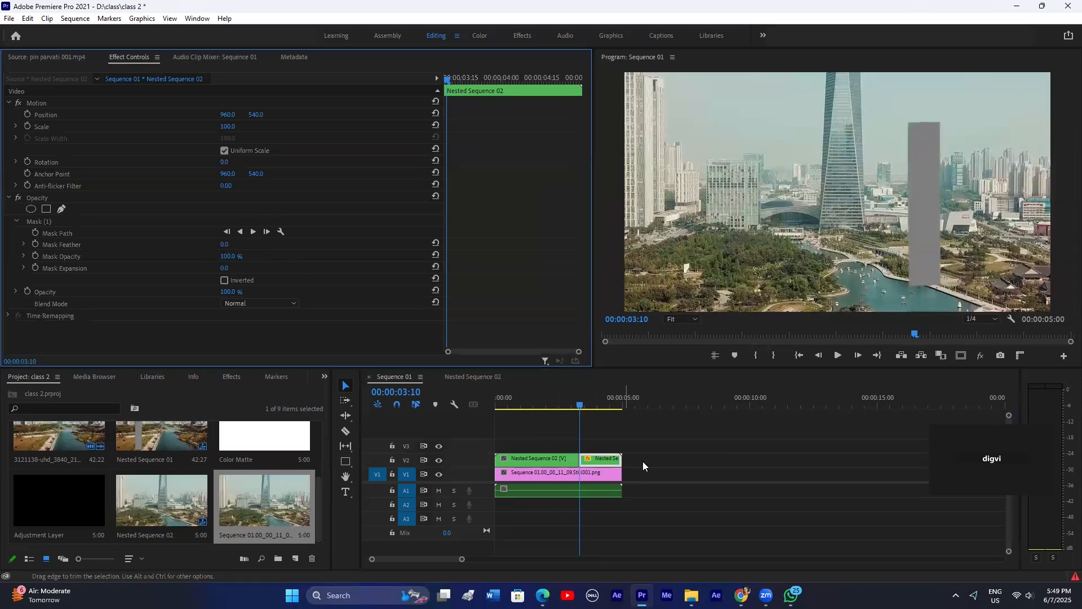
# Step: Split the held V2 segment at 00:00:03:12 with the Razor tool
pyautogui.scroll(1, 617, 444)
pyautogui.moveTo(574, 404); pyautogui.dragTo(576, 405)
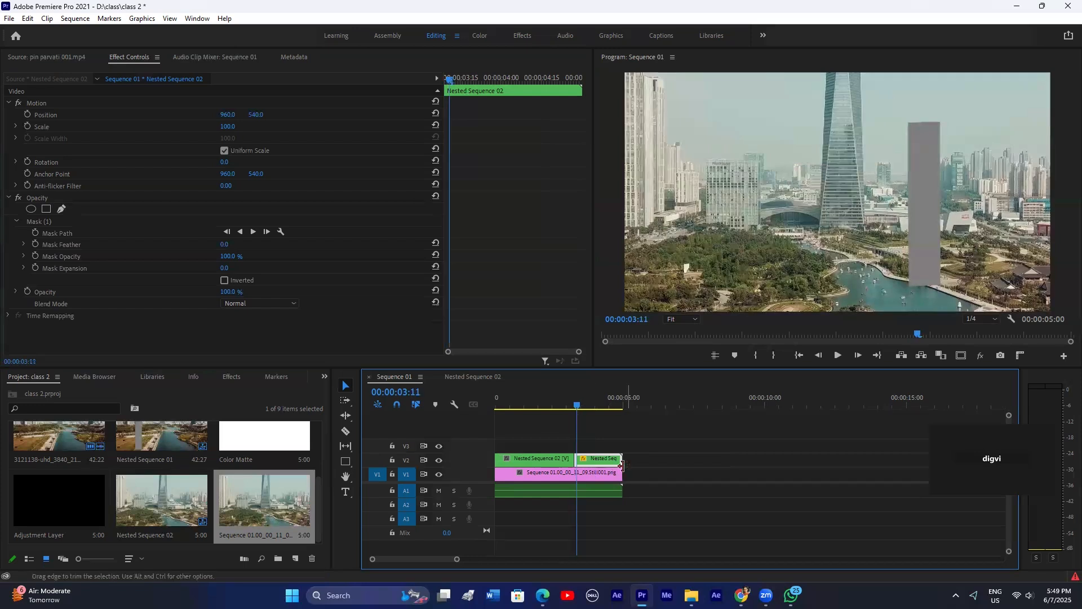
pyautogui.press('Right')
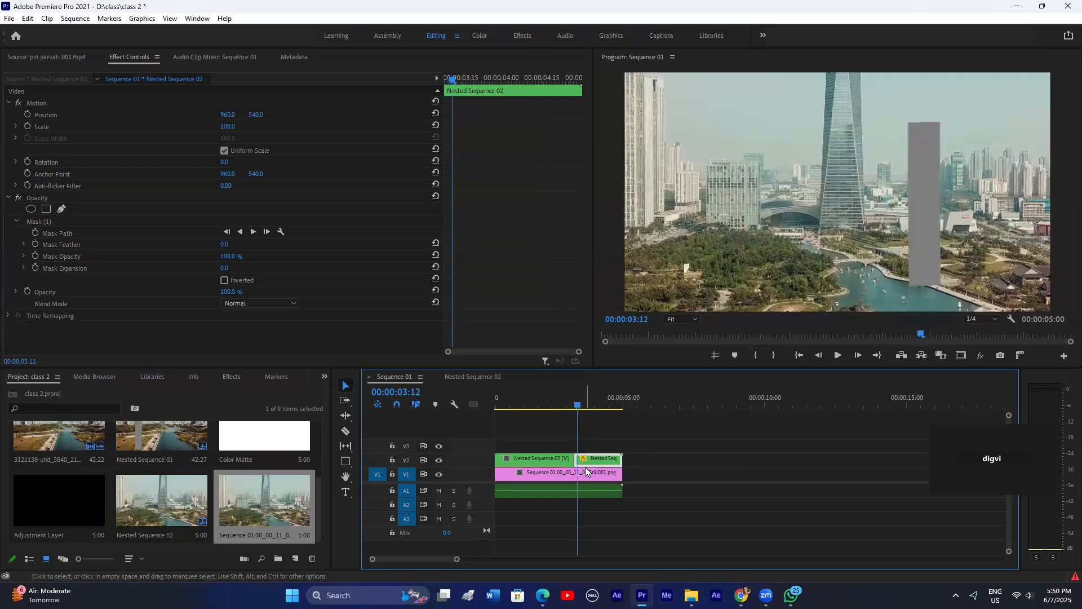
pyautogui.press('c')
pyautogui.click(584, 461)
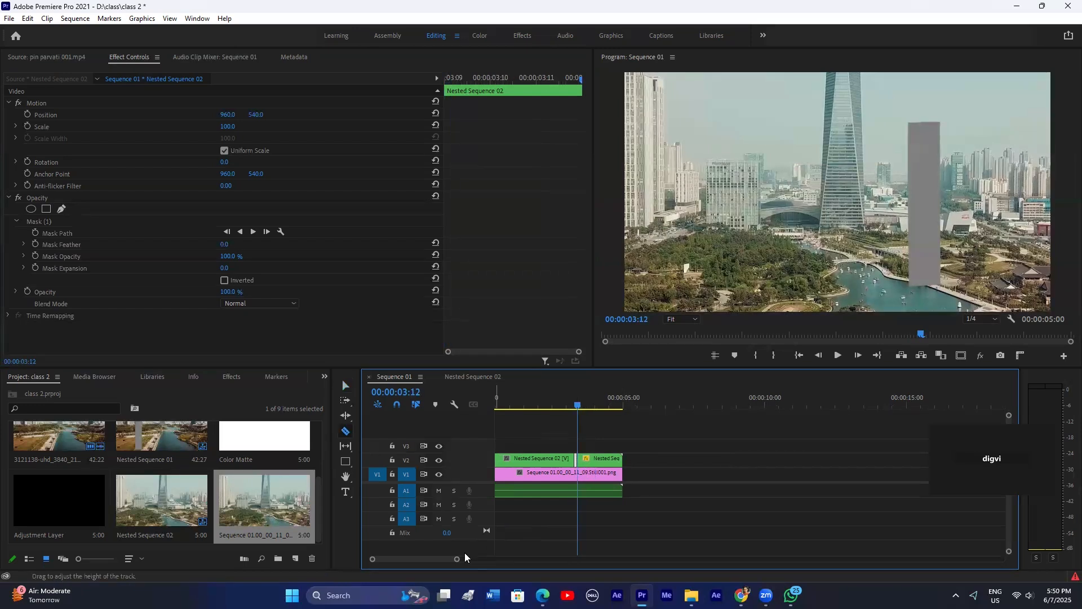
# Step: Split the held segment again at 00:00:03:15 and 00:00:03:18 to make short three-frame pieces
pyautogui.moveTo(456, 559); pyautogui.dragTo(432, 556)
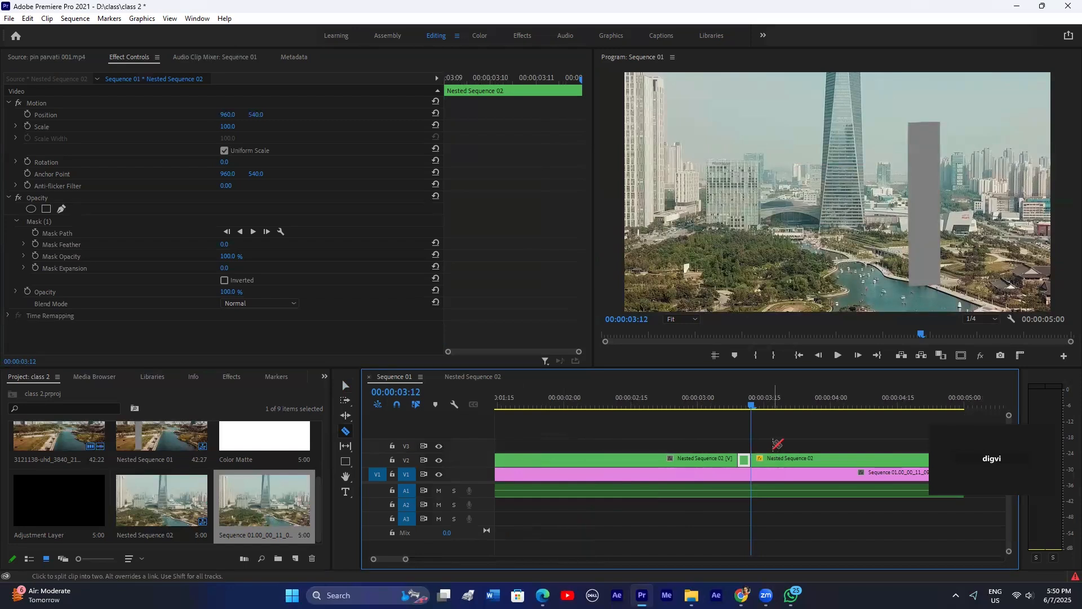
pyautogui.press('Right')
pyautogui.press('Right')
pyautogui.press('Right')
pyautogui.click(764, 460)
pyautogui.press('Right')
pyautogui.press('Right')
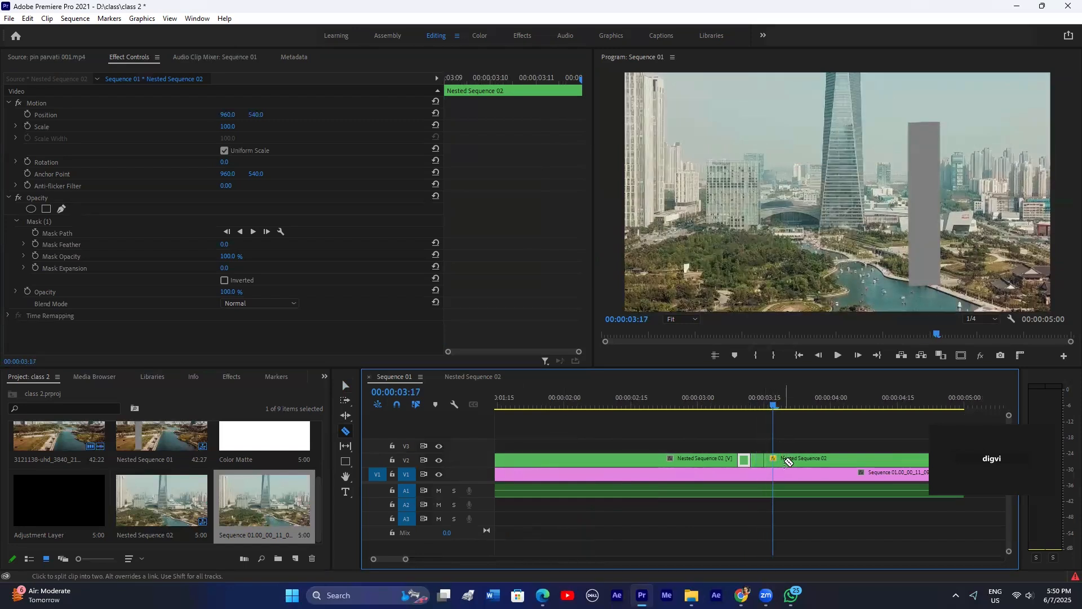
pyautogui.press('Right')
pyautogui.click(779, 459)
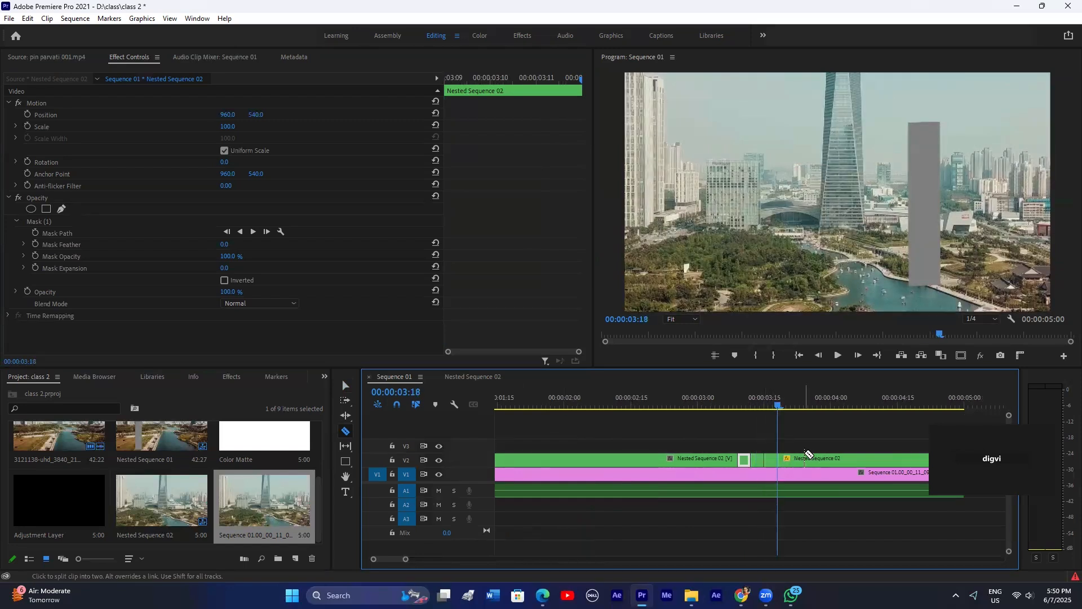
# Step: Delete the remainder of the held V2 segment after 00:00:03:18
pyautogui.press('v')
pyautogui.click(803, 460)
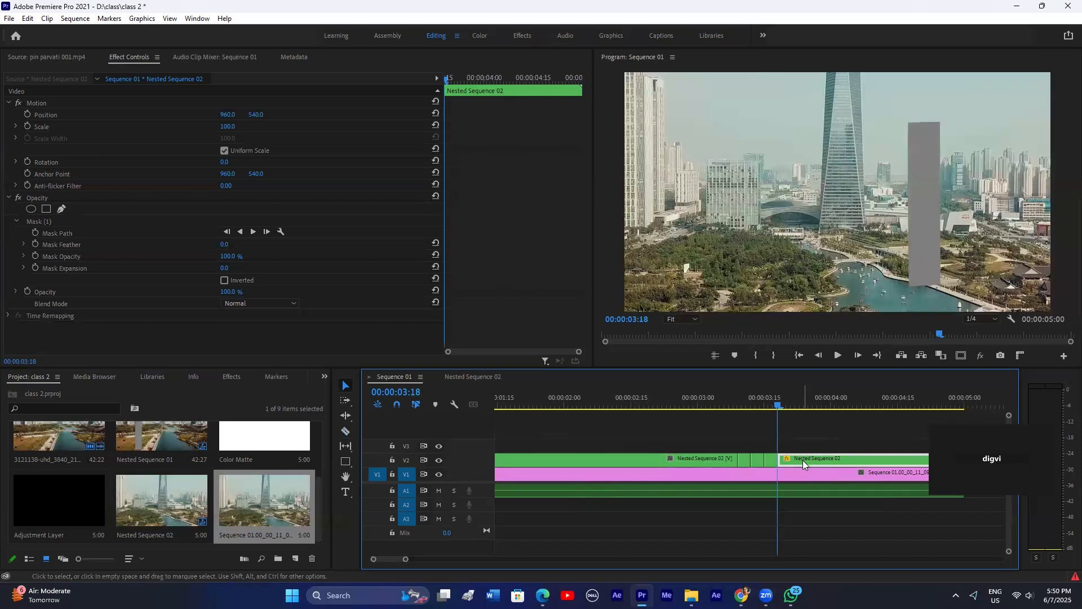
pyautogui.press('Delete')
# Step: Shift the second held piece on V2 left by setting its horizontal position to about 873
pyautogui.moveTo(751, 405); pyautogui.dragTo(756, 406)
pyautogui.click(758, 458)
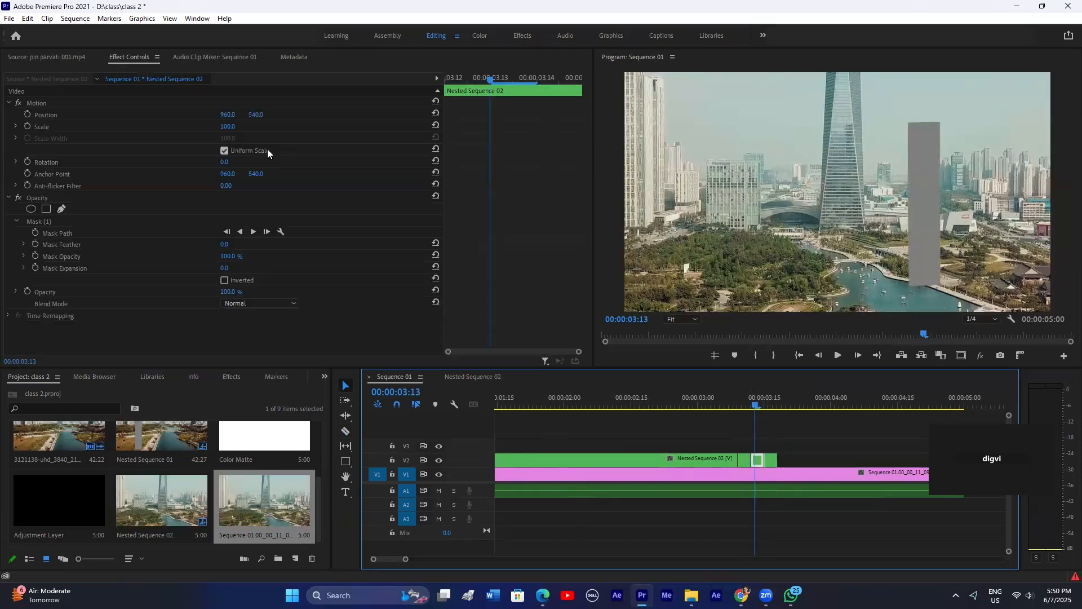
pyautogui.moveTo(229, 114); pyautogui.dragTo(180, 114)
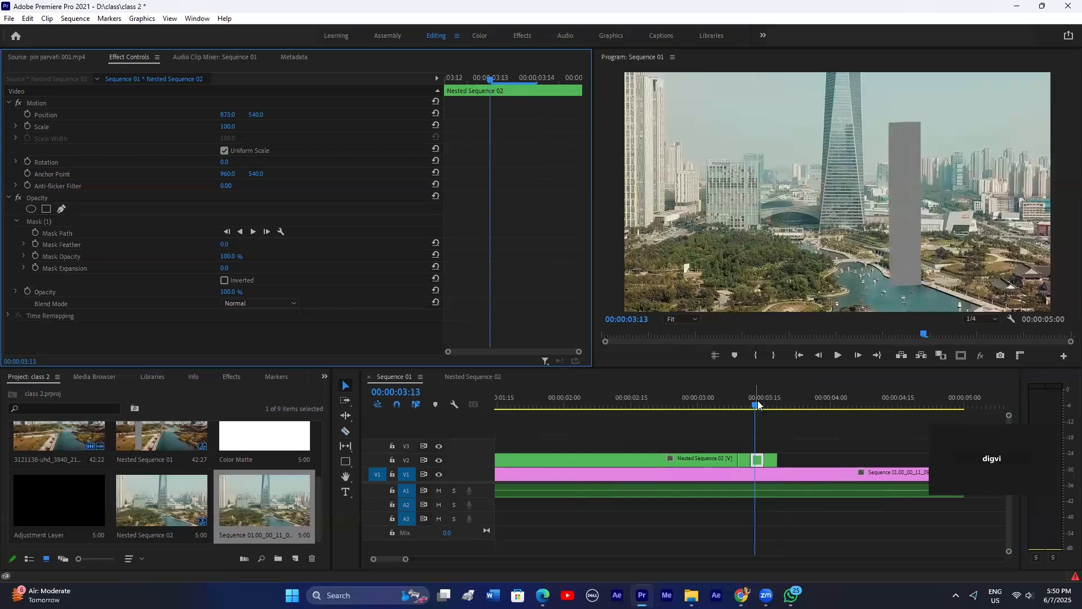
# Step: Set the vertical position of the third held piece on V2 to 569, and play the short pieces
pyautogui.moveTo(758, 400); pyautogui.dragTo(768, 402)
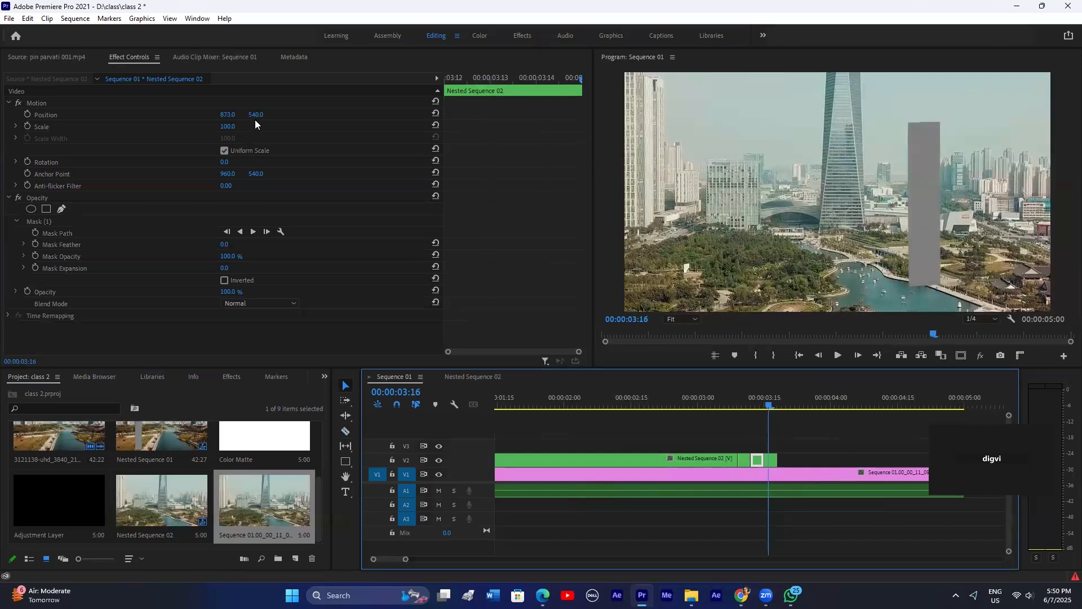
pyautogui.moveTo(256, 114); pyautogui.dragTo(238, 114)
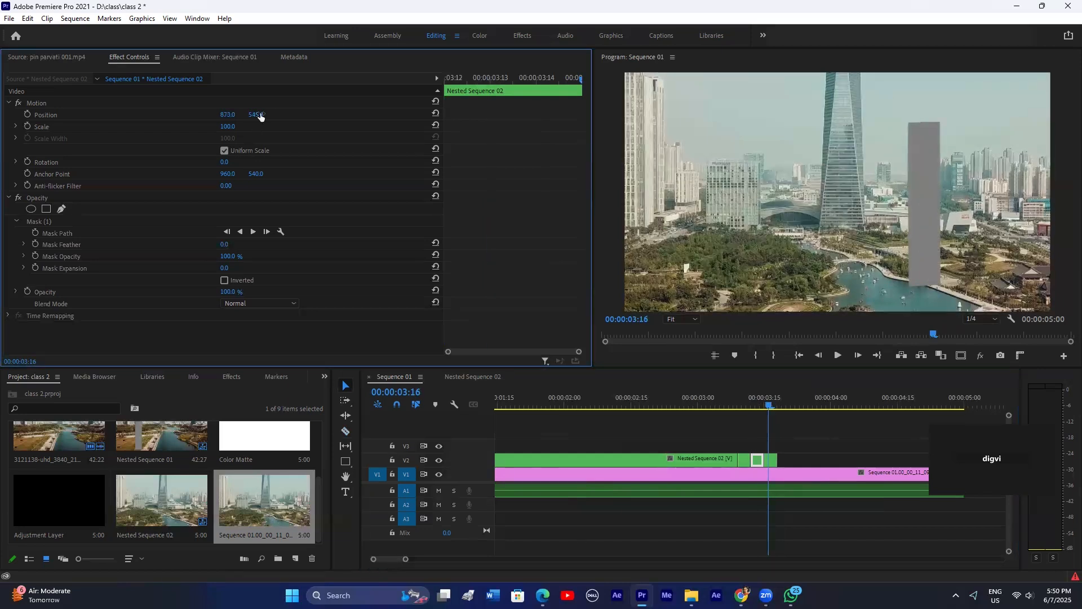
pyautogui.click(770, 458)
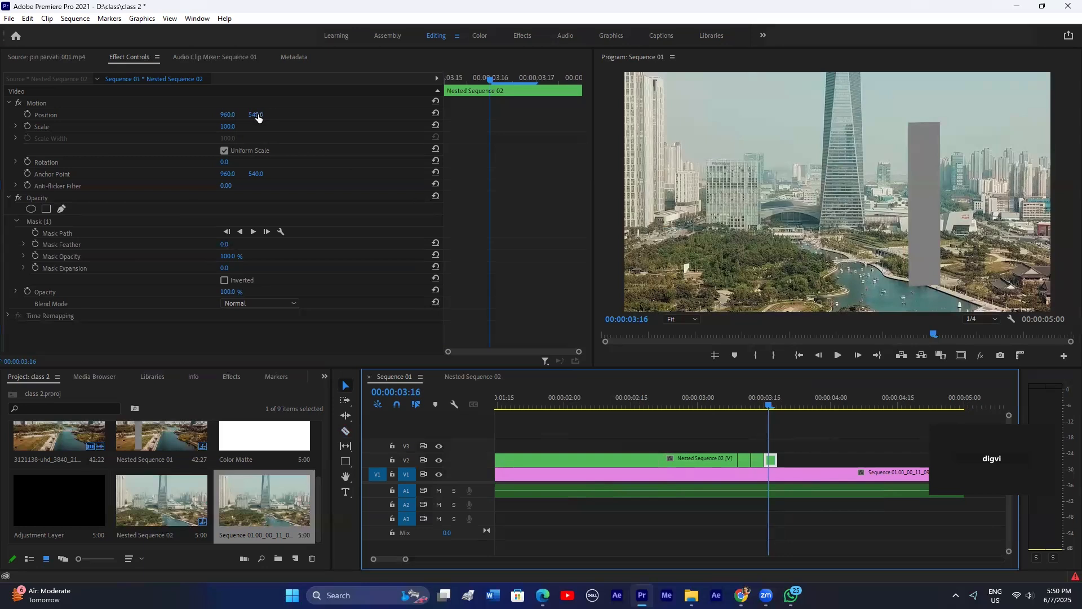
pyautogui.moveTo(258, 115); pyautogui.dragTo(274, 116)
pyautogui.moveTo(761, 396)
pyautogui.mouseDown()
pyautogui.moveTo(710, 399)
pyautogui.moveTo(780, 403)
pyautogui.moveTo(746, 406)
pyautogui.mouseUp()
pyautogui.press('space')
pyautogui.press('space')
pyautogui.press('space')
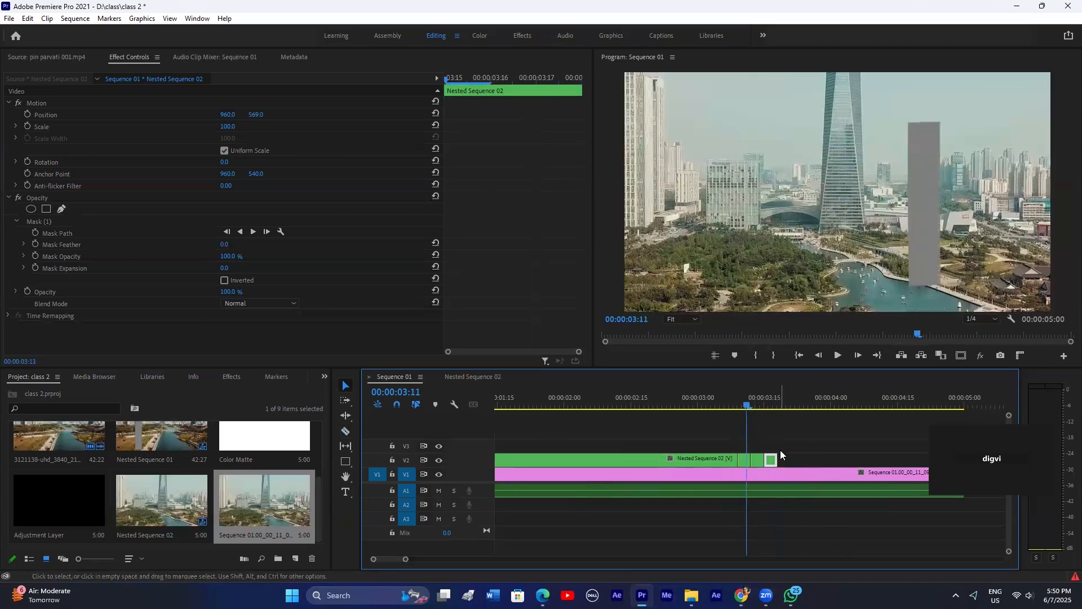
# Step: Duplicate the three held pieces onto V3 and nest the copies into a single sequence
pyautogui.moveTo(791, 446); pyautogui.dragTo(743, 448)
pyautogui.rightClick(744, 447)
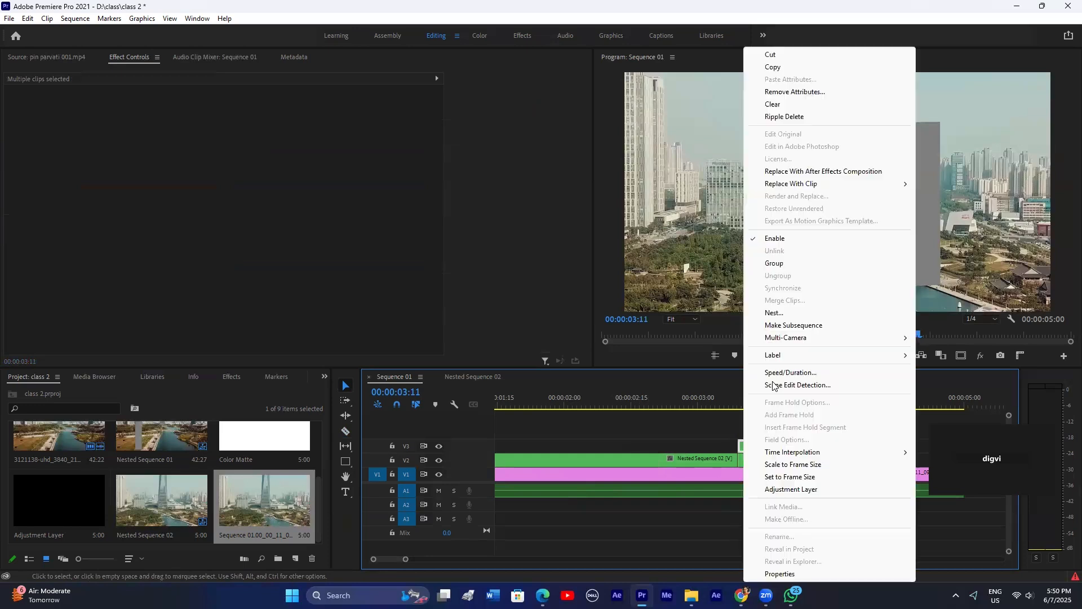
pyautogui.click(774, 312)
pyautogui.click(512, 307)
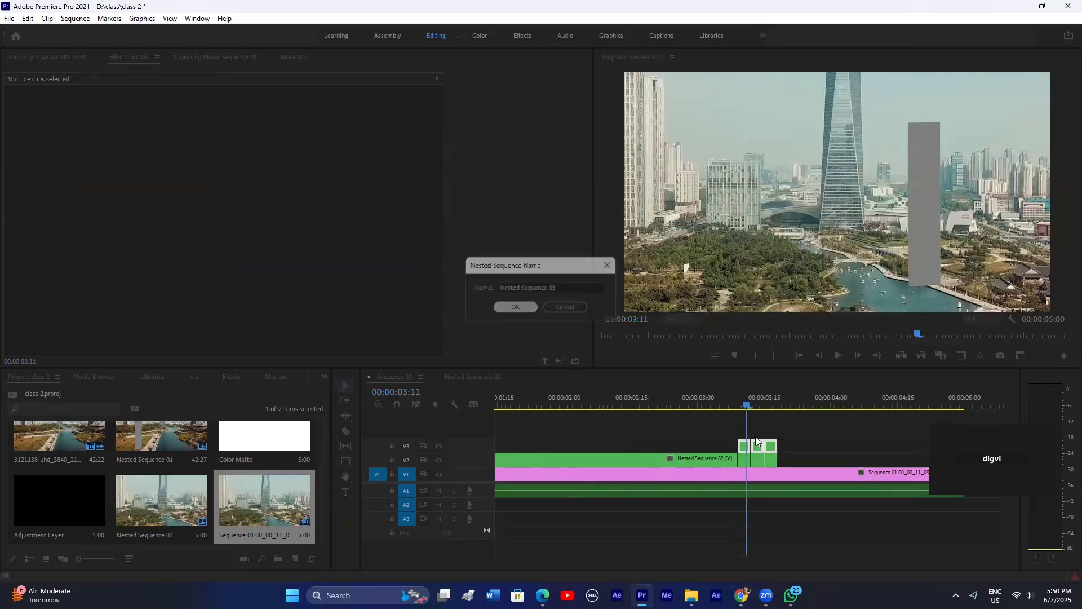
# Step: Try the Screen and Darken blend modes on the nested V3 clip, and return it to Normal
pyautogui.click(758, 443)
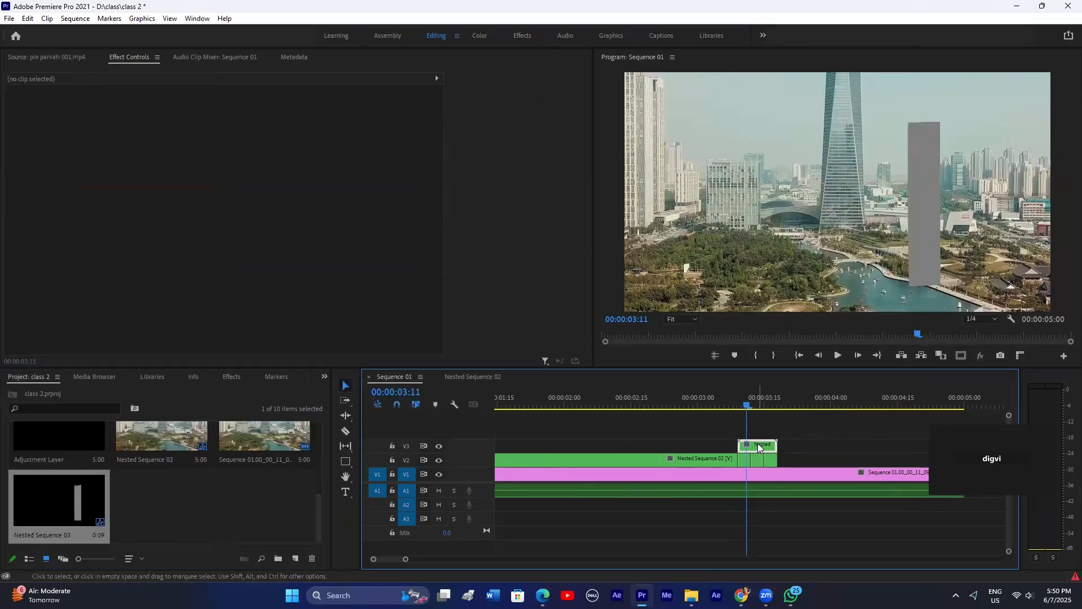
pyautogui.click(232, 232)
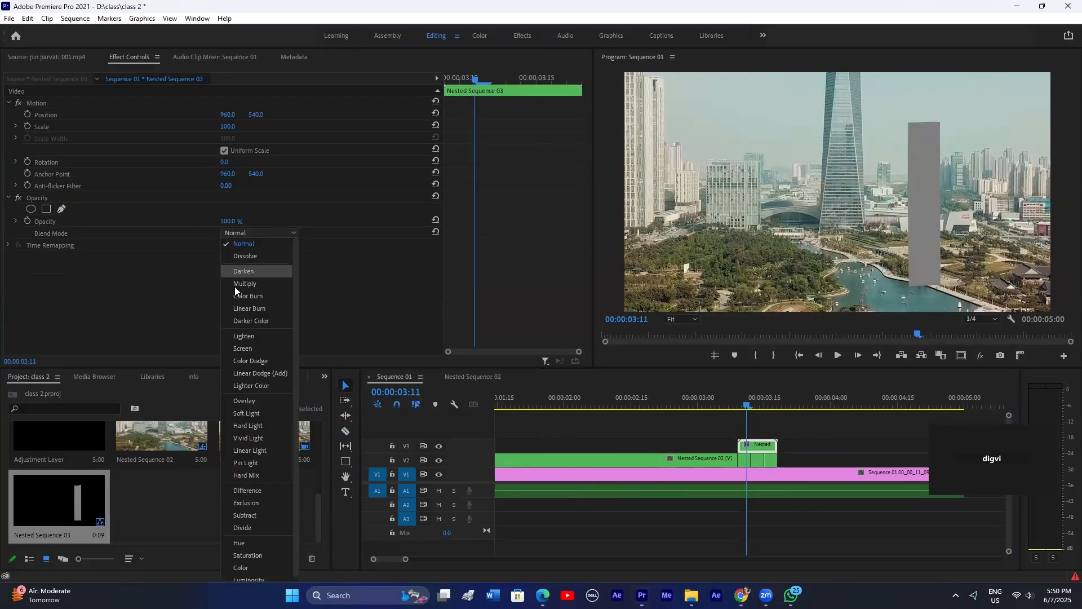
pyautogui.click(243, 348)
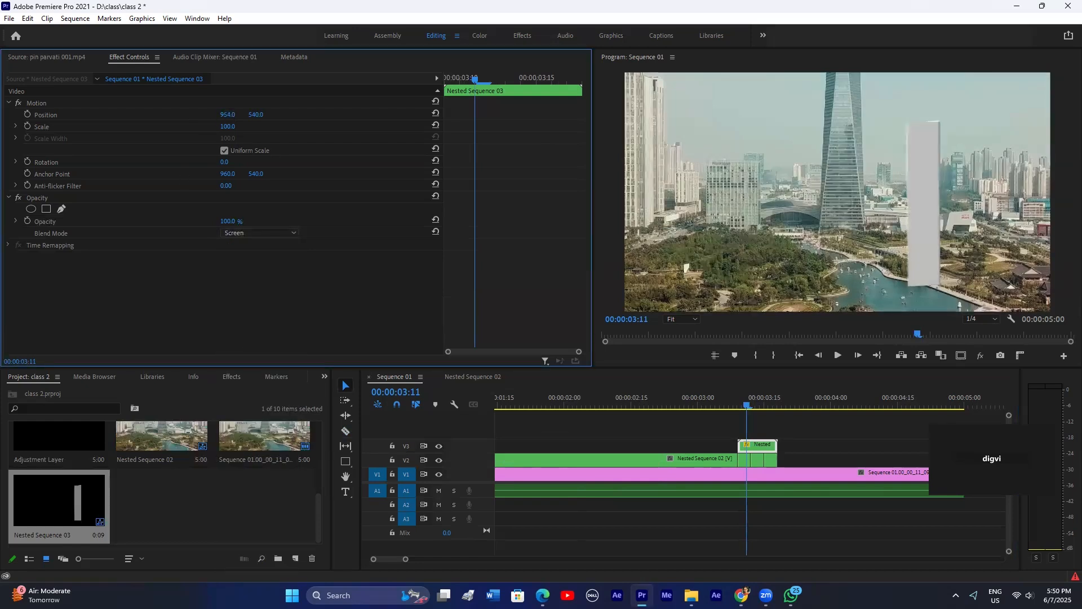
pyautogui.click(232, 234)
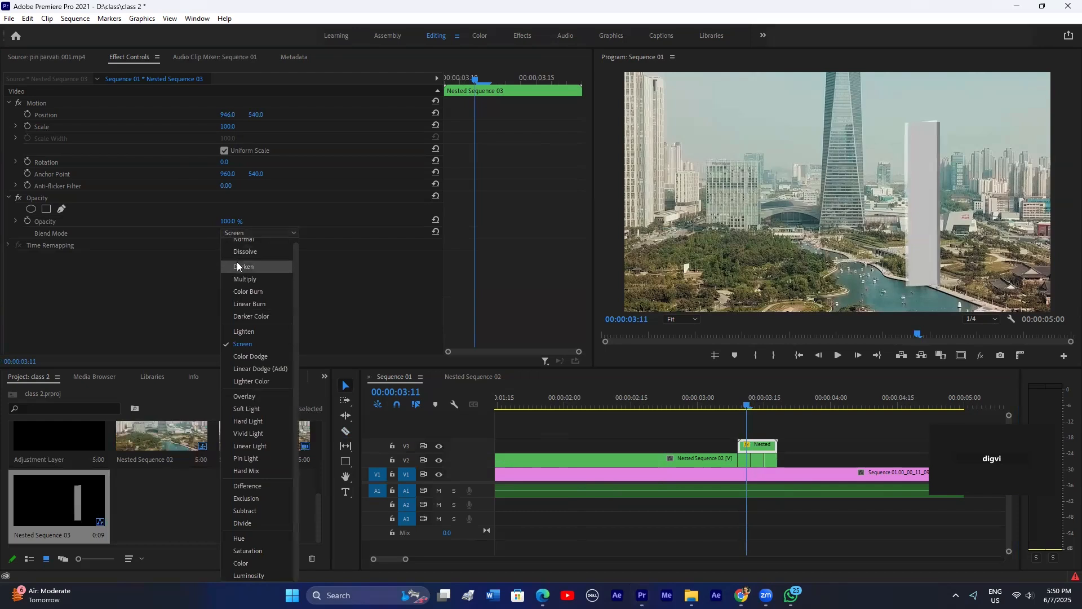
pyautogui.click(237, 264)
pyautogui.click(231, 232)
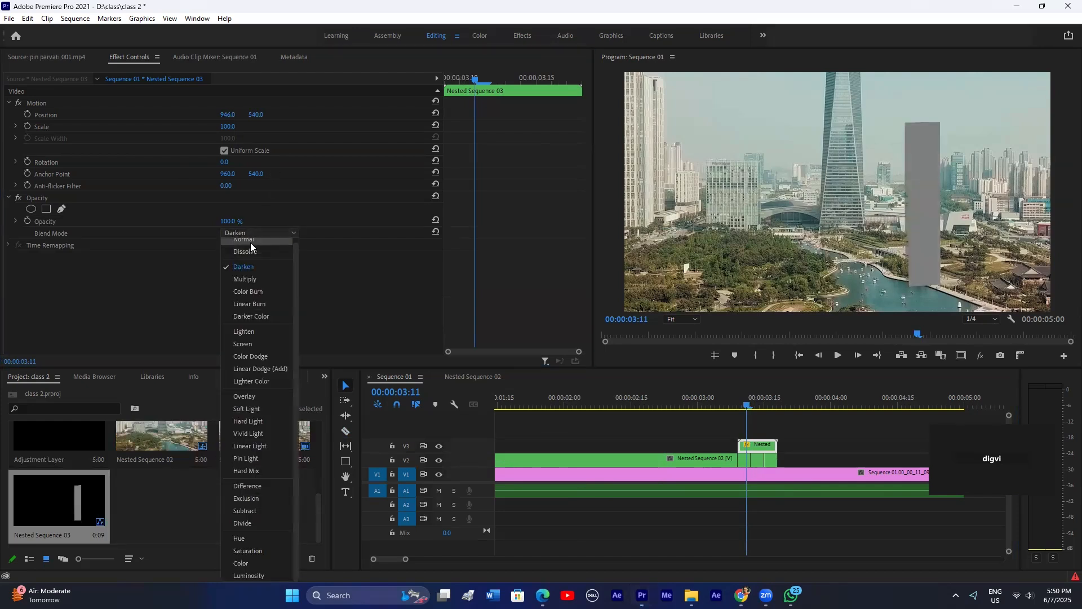
pyautogui.click(250, 242)
# Step: Shift the nested V3 clip farther left and set its opacity to 52%
pyautogui.moveTo(230, 221); pyautogui.dragTo(220, 221)
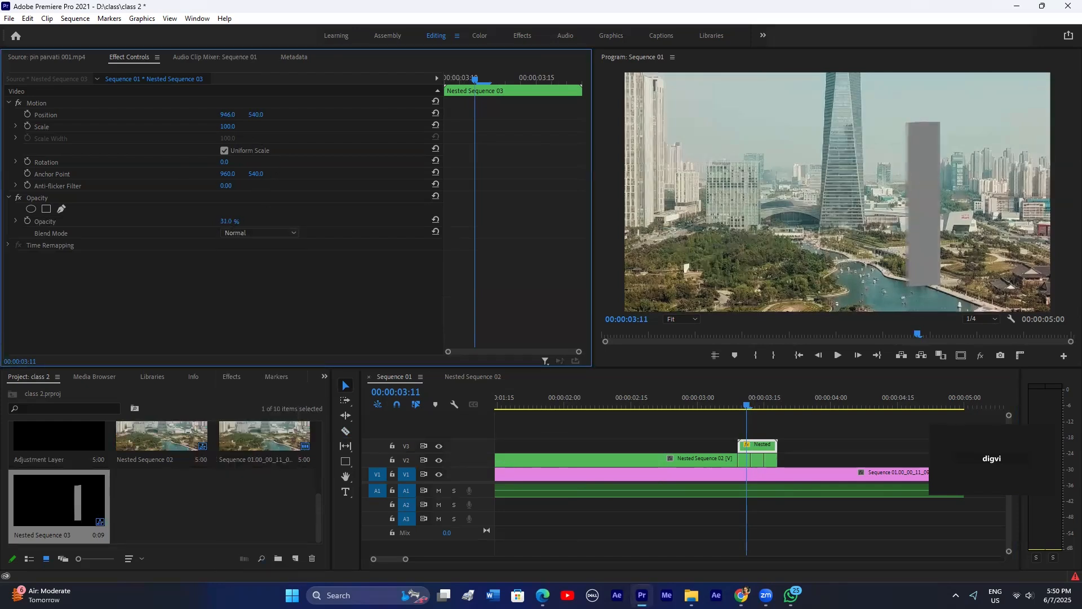
pyautogui.moveTo(228, 114); pyautogui.dragTo(215, 115)
pyautogui.moveTo(227, 221); pyautogui.dragTo(236, 221)
# Step: Duplicate the nested V3 clip onto V4 and set the copy's horizontal position to 911
pyautogui.keyDown('alt'); pyautogui.moveTo(759, 444); pyautogui.dragTo(751, 432); pyautogui.keyUp('alt')
pyautogui.moveTo(228, 114); pyautogui.dragTo(223, 114)
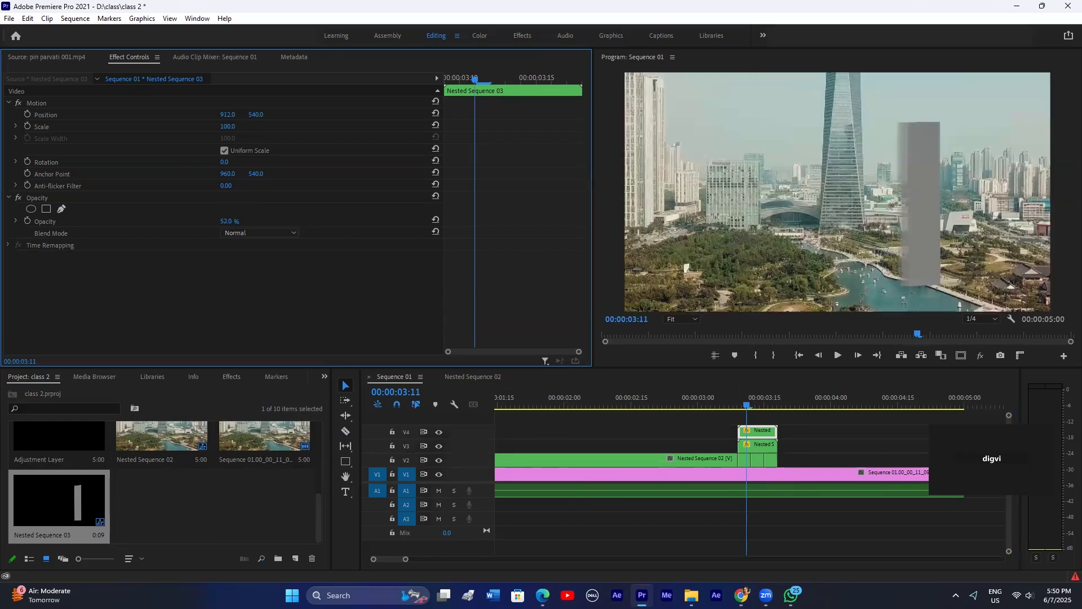
# Step: Play back Sequence 01 from about two seconds to review the glitch section
pyautogui.click(229, 378)
pyautogui.click(61, 391)
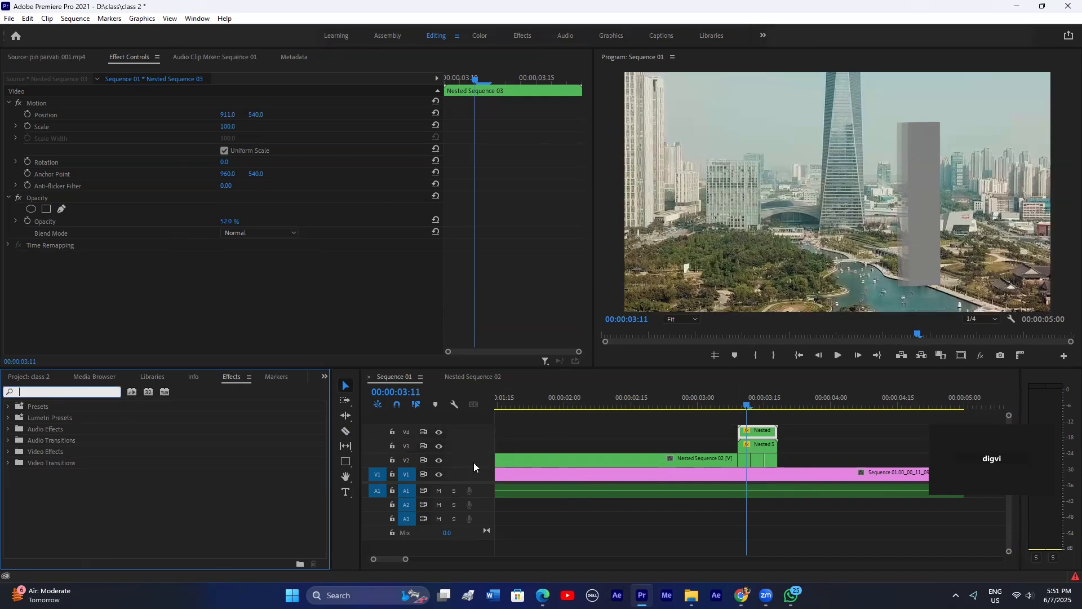
pyautogui.click(796, 436)
pyautogui.moveTo(744, 394); pyautogui.dragTo(579, 407)
pyautogui.press('space')
pyautogui.press('space')
pyautogui.press('space')
pyautogui.press('space')
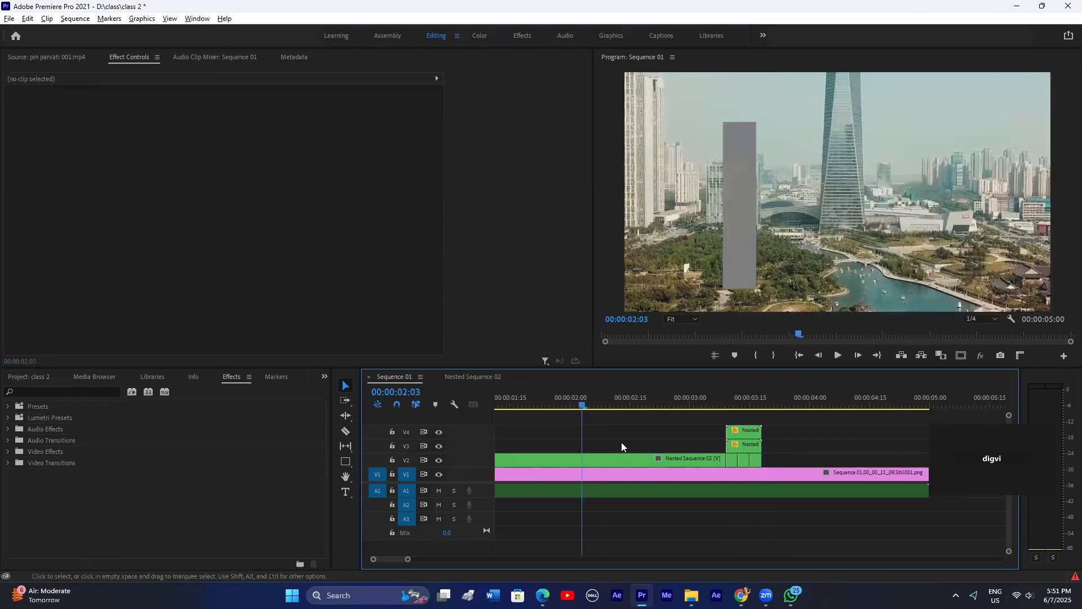
# Step: Duplicate the glitch pieces on V2 to V4 at 00:00:03:16 and nest the copies into a single sequence
pyautogui.press('-')
pyautogui.click(691, 401)
pyautogui.moveTo(698, 401); pyautogui.dragTo(712, 460)
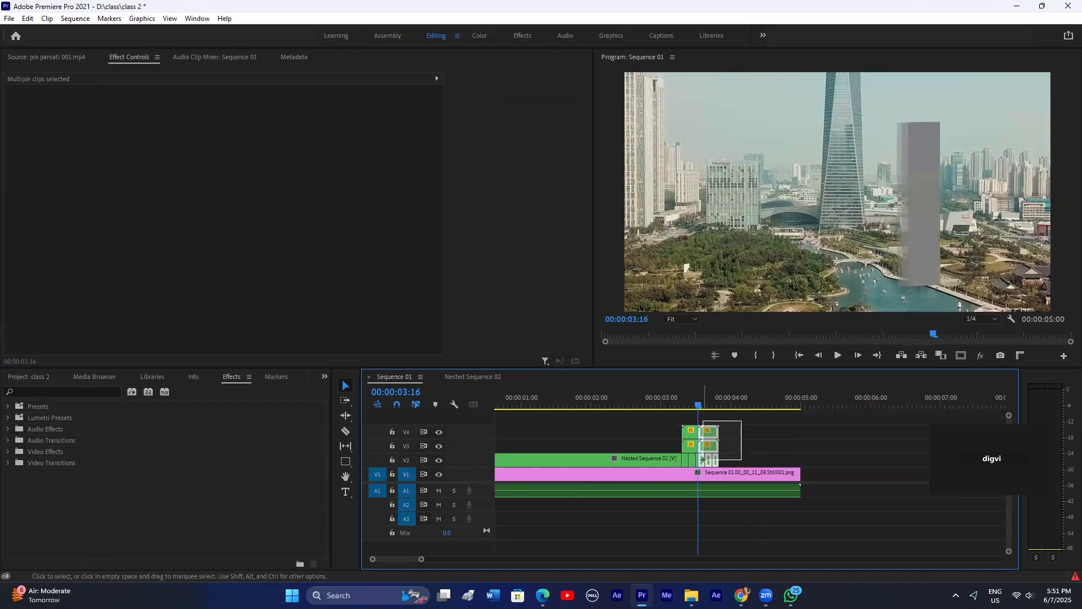
pyautogui.rightClick(713, 436)
pyautogui.moveTo(736, 423); pyautogui.dragTo(703, 454)
pyautogui.rightClick(712, 437)
pyautogui.click(743, 313)
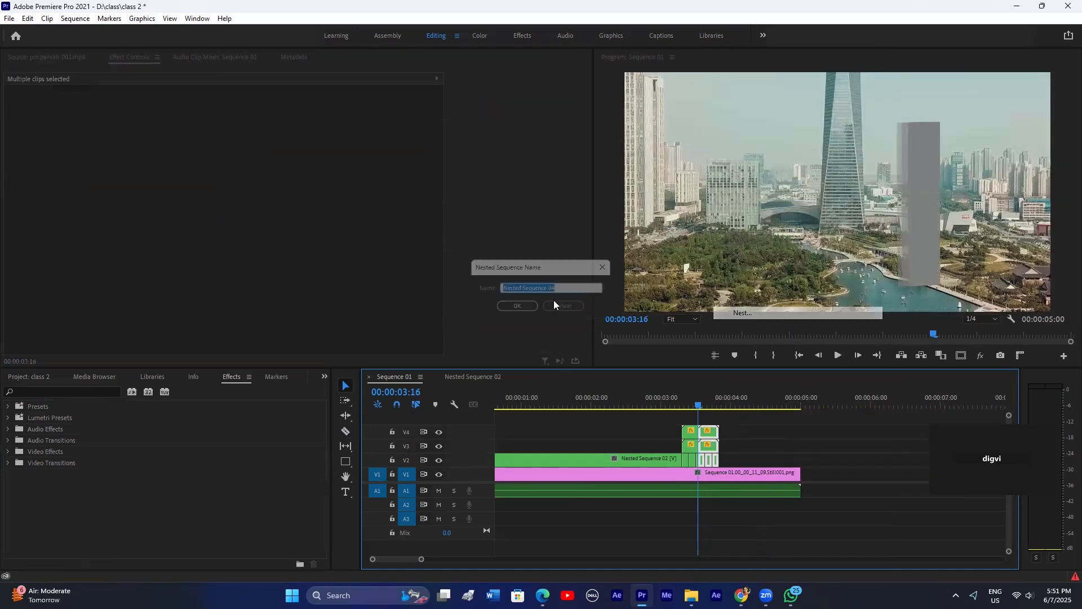
pyautogui.press('Return')
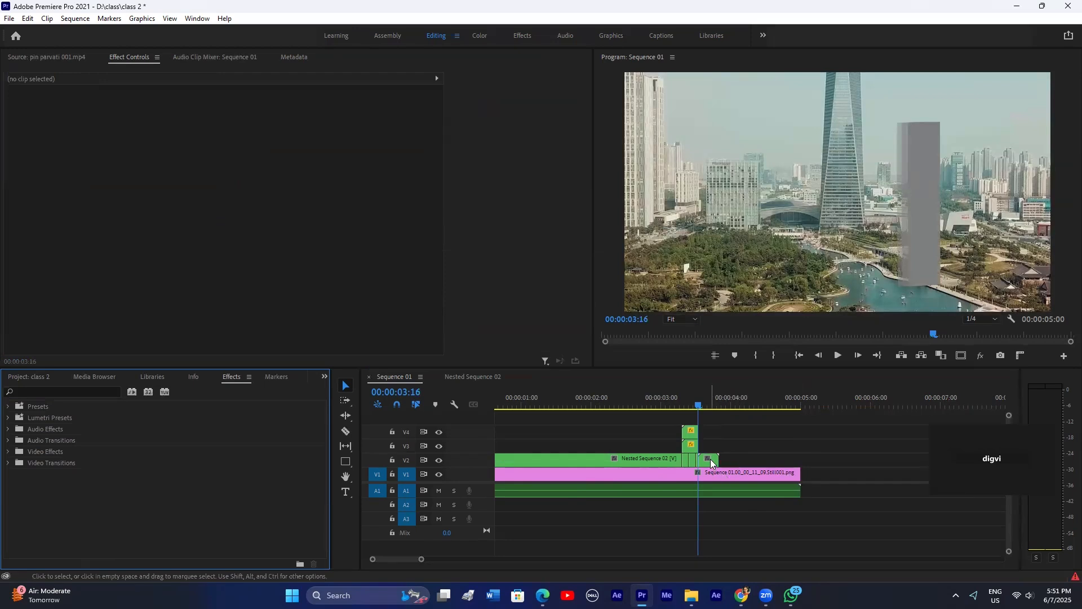
# Step: Shift the newly nested V2 clip left by setting its horizontal position to 594
pyautogui.click(711, 463)
pyautogui.moveTo(702, 406); pyautogui.dragTo(705, 405)
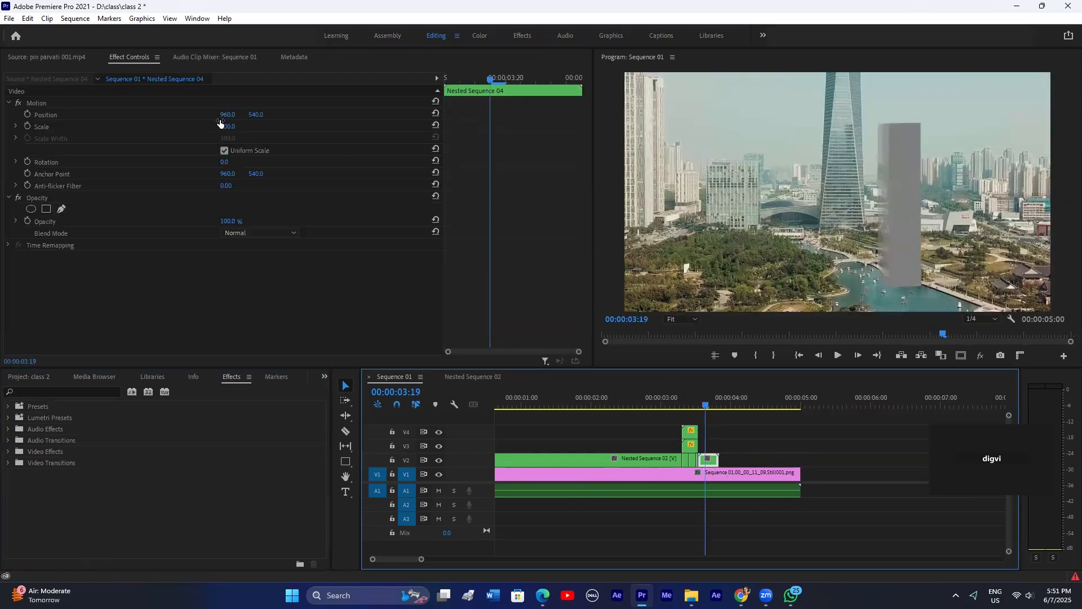
pyautogui.moveTo(227, 114); pyautogui.dragTo(129, 115)
# Step: Duplicate the nested V2 clip directly after itself, set the copy's horizontal position to 158, and trim its end to 00:00:03:29
pyautogui.moveTo(715, 459); pyautogui.dragTo(737, 465)
pyautogui.moveTo(711, 403); pyautogui.dragTo(728, 402)
pyautogui.click(724, 459)
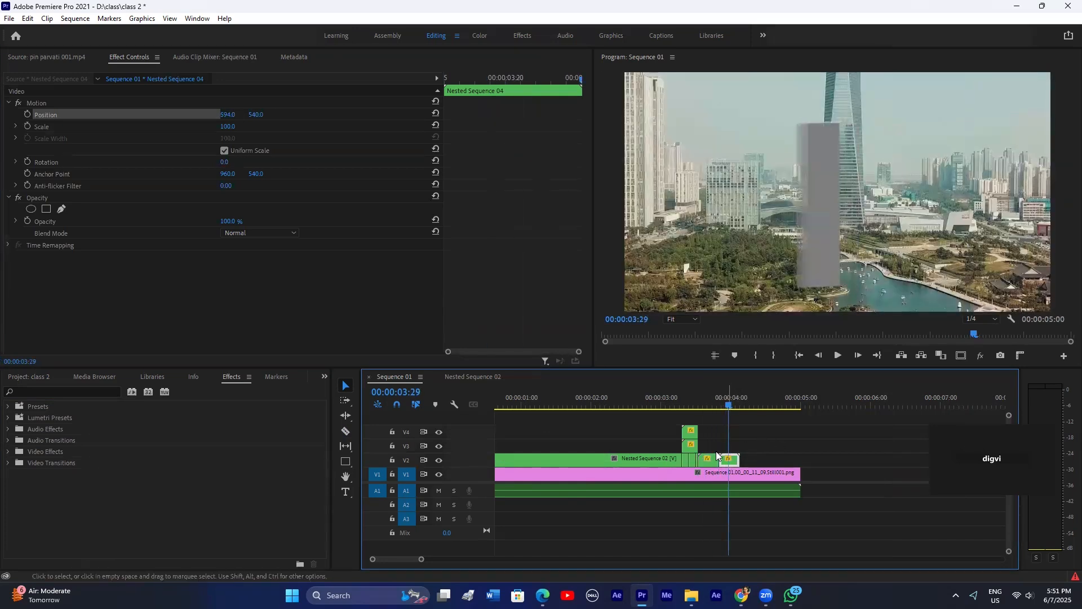
pyautogui.moveTo(229, 115); pyautogui.dragTo(113, 115)
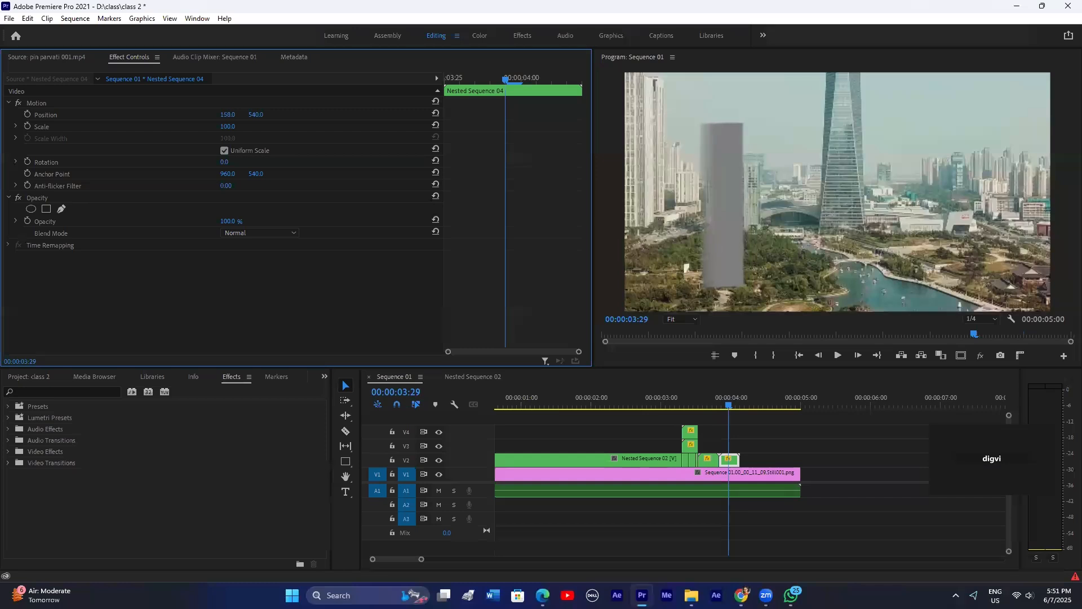
pyautogui.moveTo(734, 459); pyautogui.dragTo(734, 458)
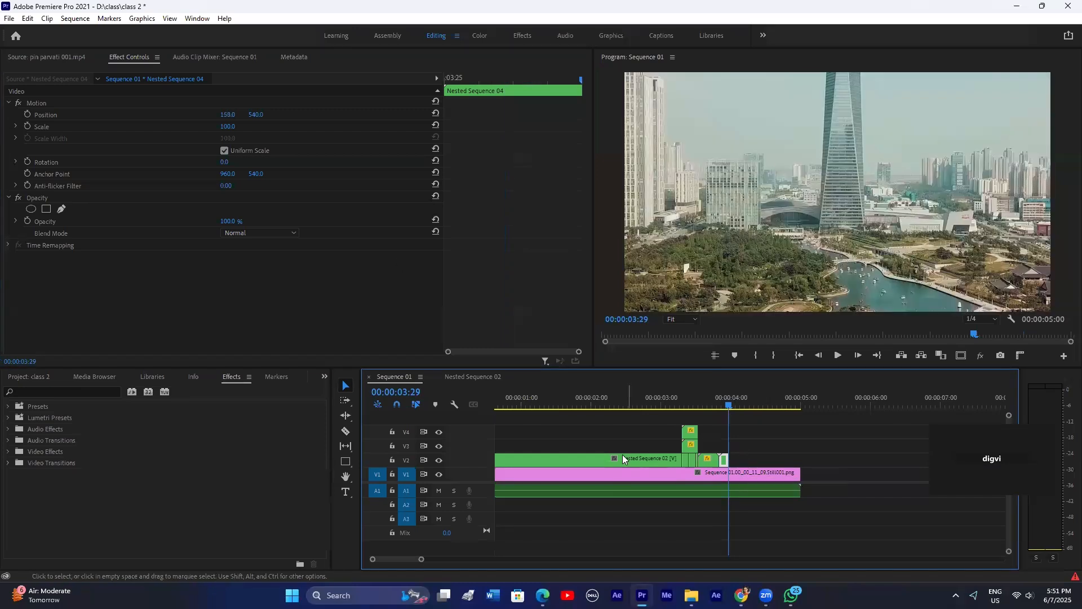
# Step: Copy Nested Sequence 02 onto V2 right after the trimmed nested clip, and play back the transition
pyautogui.moveTo(622, 454); pyautogui.dragTo(894, 444)
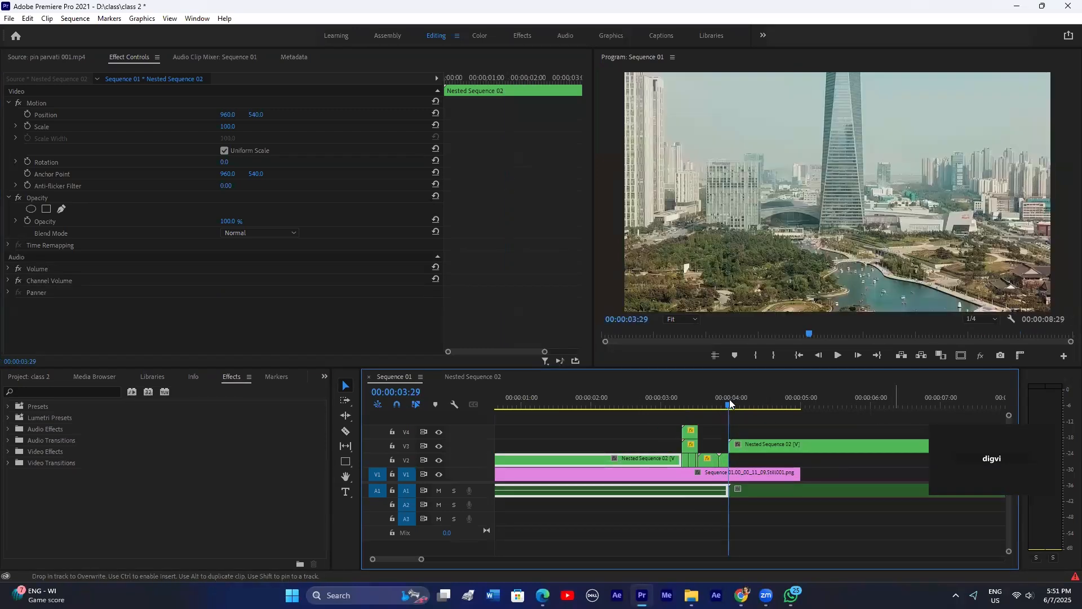
pyautogui.moveTo(730, 402); pyautogui.dragTo(866, 411)
pyautogui.moveTo(738, 450); pyautogui.dragTo(758, 461)
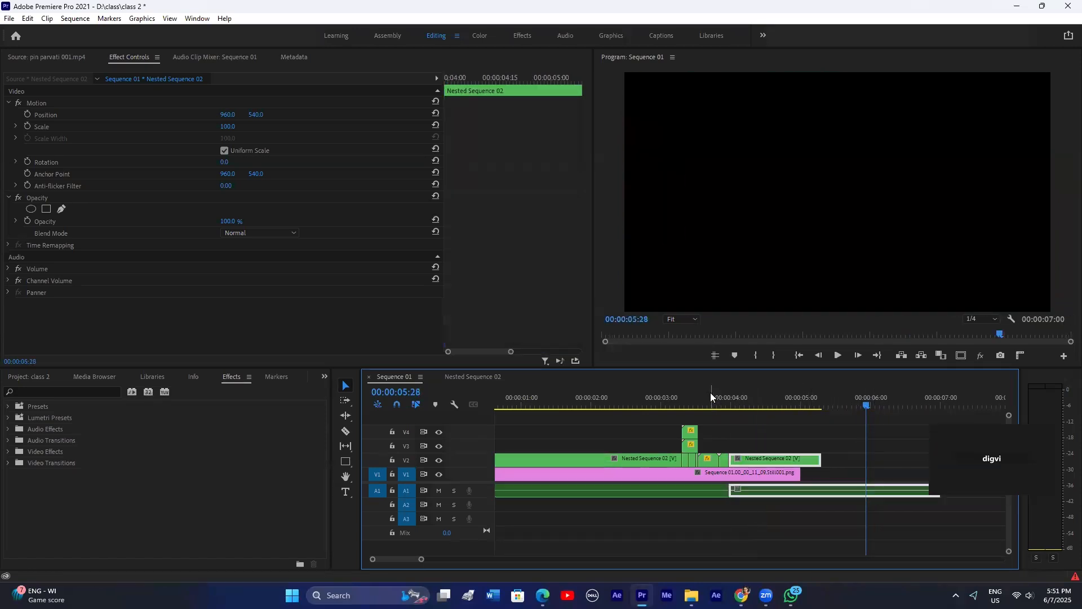
pyautogui.click(685, 395)
pyautogui.press('space')
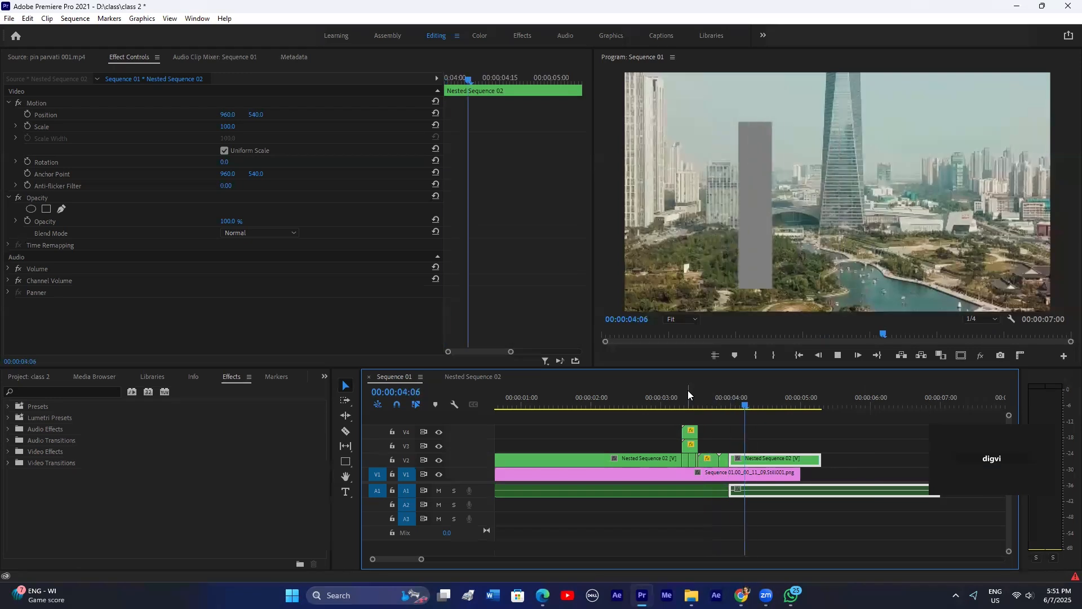
pyautogui.click(672, 399)
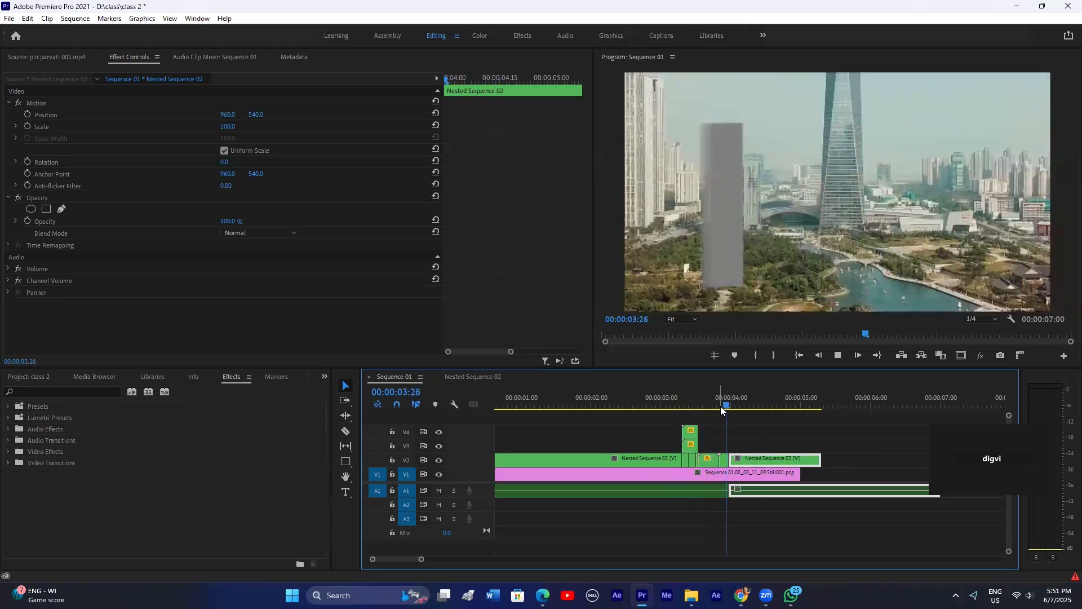
pyautogui.press('space')
# Step: Delete the first nested clip after the V3 and V4 pieces and move the remaining V2 clips left to close the gap
pyautogui.click(709, 460)
pyautogui.press('Delete')
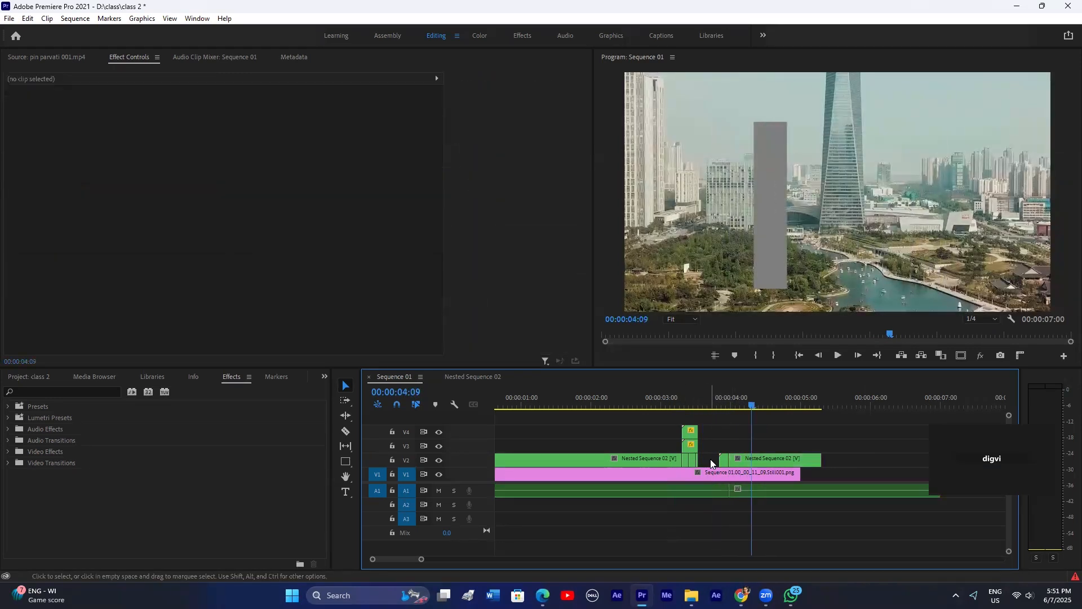
pyautogui.moveTo(786, 444); pyautogui.dragTo(723, 463)
pyautogui.moveTo(754, 461); pyautogui.dragTo(734, 459)
# Step: Replay the tightened glitch section from just before the V3 and V4 clips
pyautogui.moveTo(692, 400); pyautogui.dragTo(714, 400)
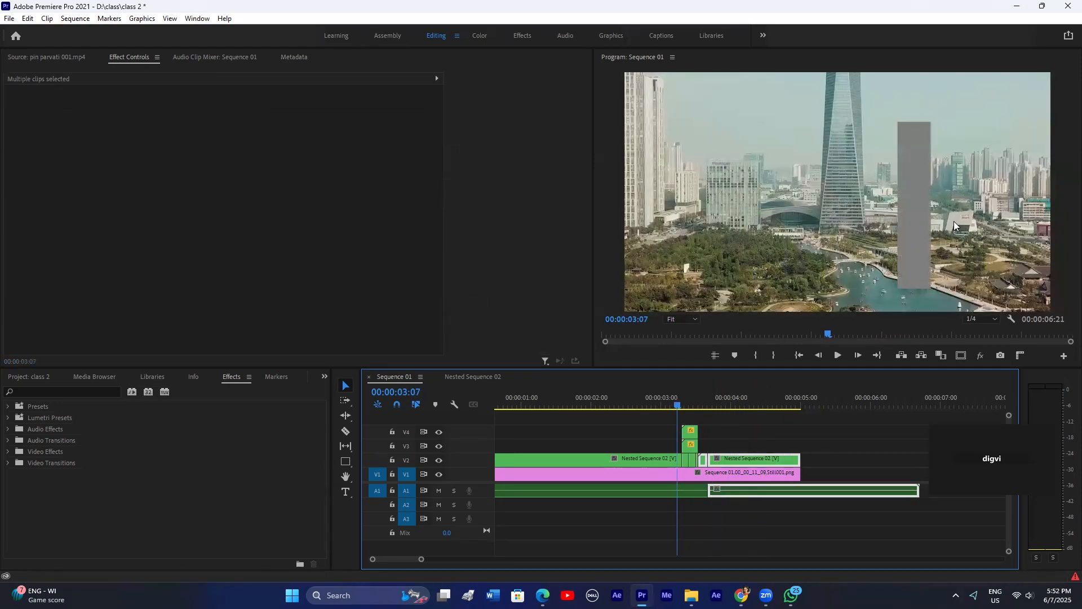
pyautogui.press('space')
pyautogui.click(679, 399)
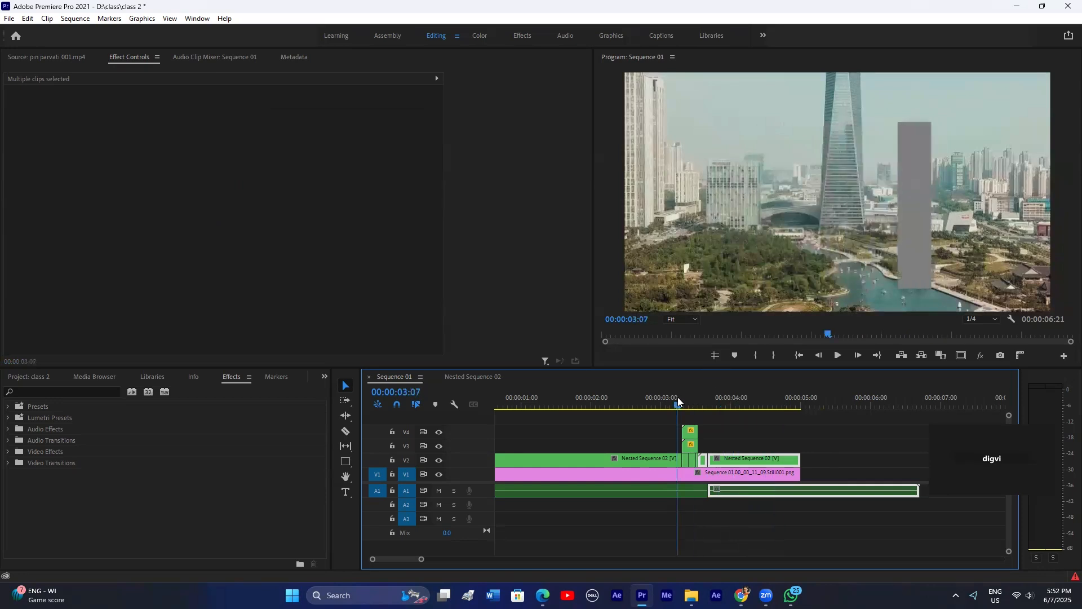
pyautogui.press('space')
pyautogui.click(694, 399)
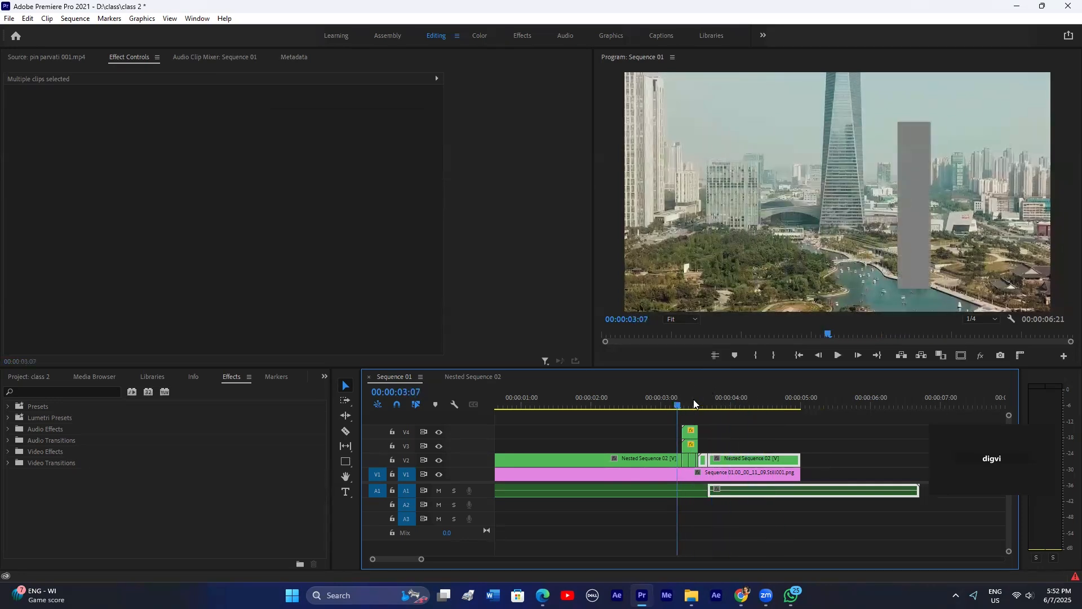
pyautogui.press('space')
pyautogui.click(691, 408)
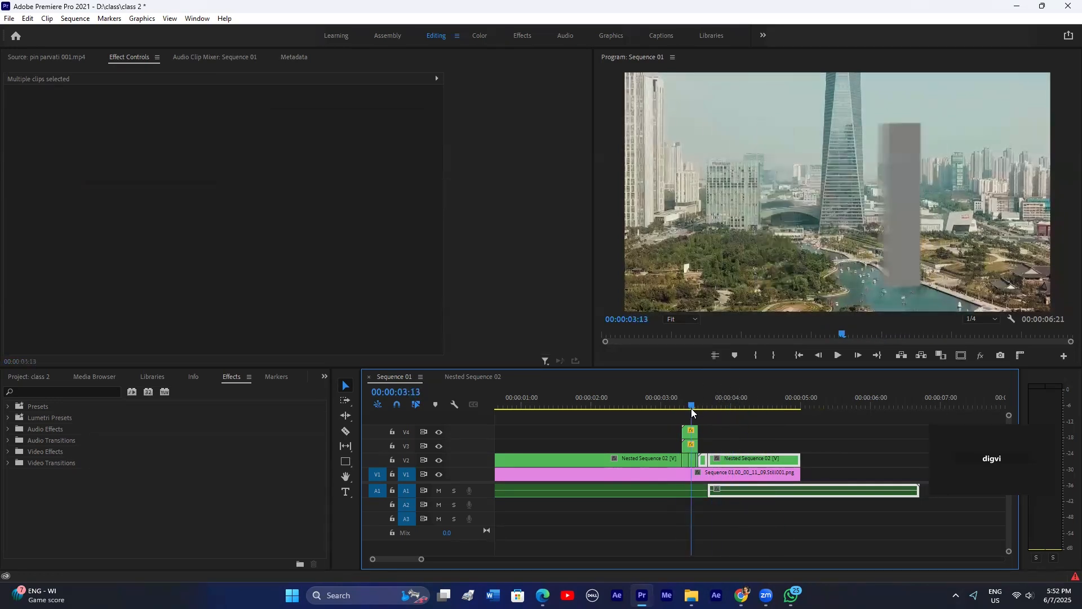
# Step: Search the effects for "dir" and apply Directional Blur to the nested clip on V4
pyautogui.click(75, 390)
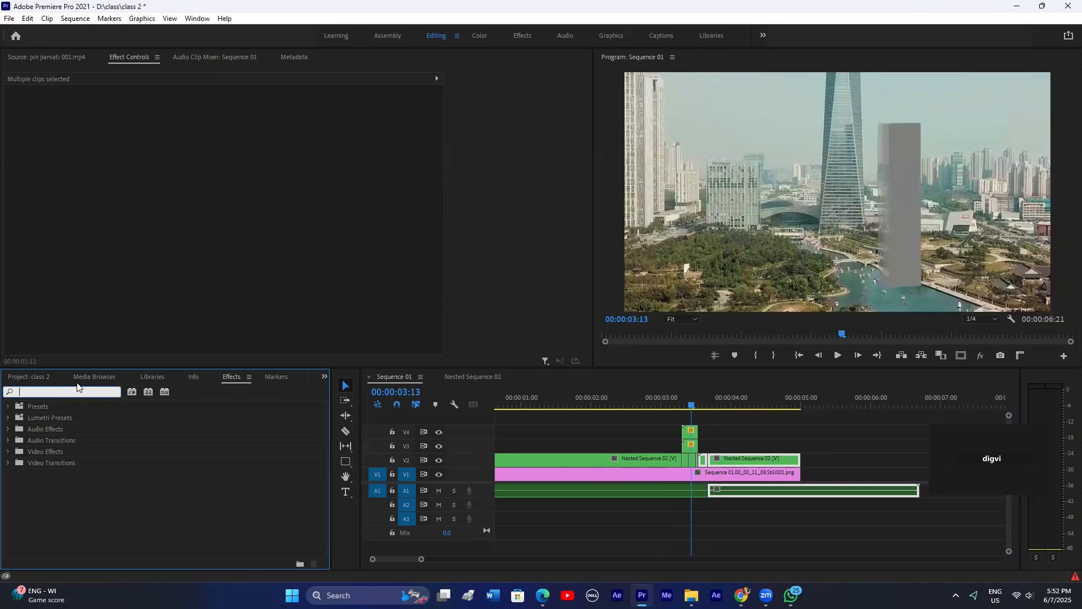
pyautogui.write('dir')
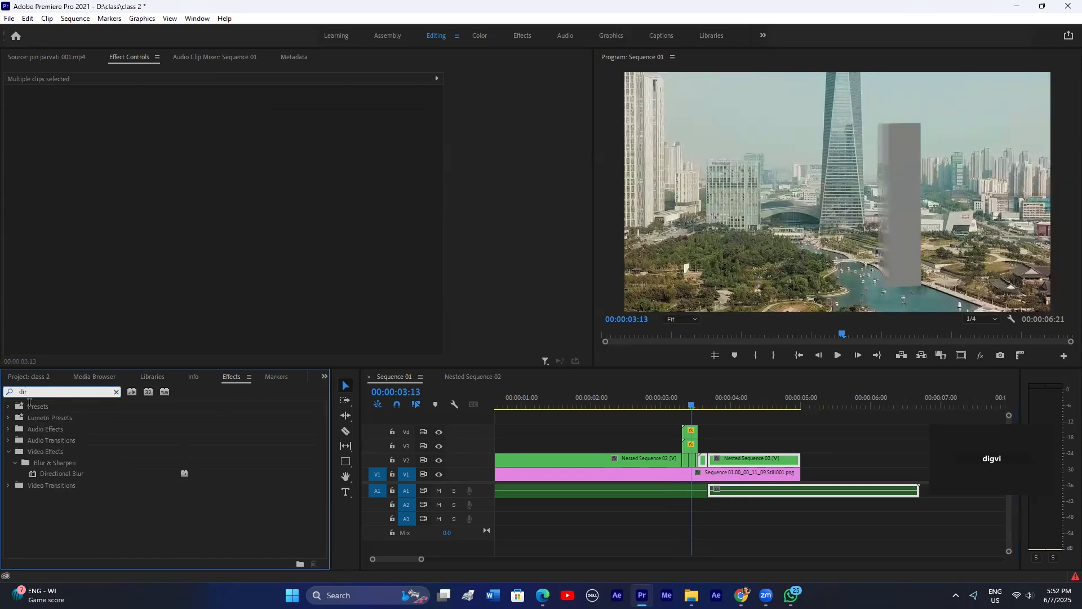
pyautogui.moveTo(65, 479); pyautogui.dragTo(690, 431)
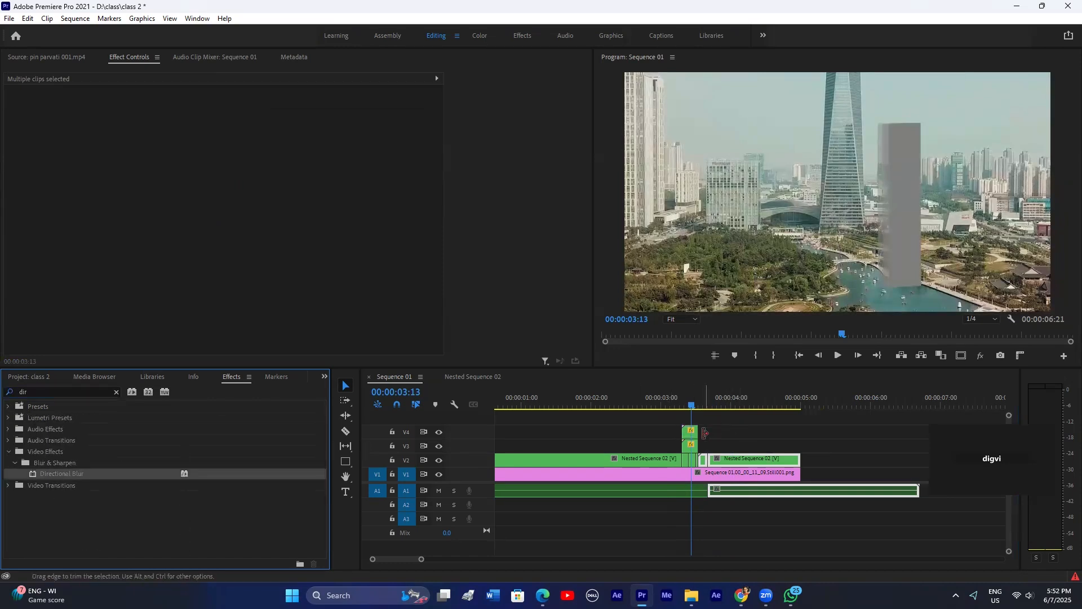
pyautogui.scroll(4, 711, 424)
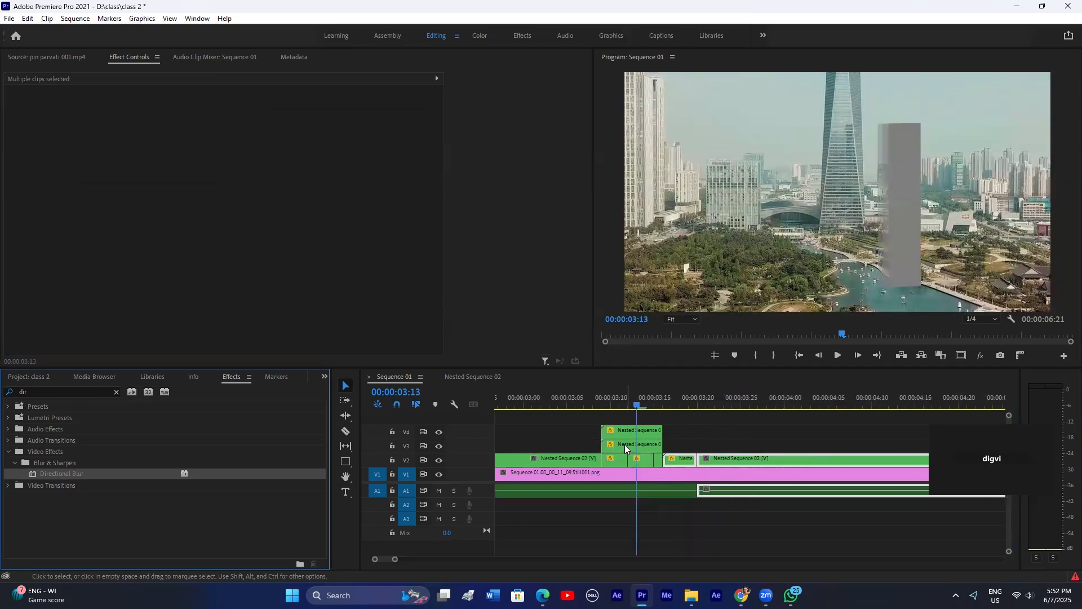
# Step: Try copying the held pieces onto V3 and setting the first copy's horizontal position to 942, and undo these changes
pyautogui.moveTo(675, 420); pyautogui.dragTo(730, 420)
pyautogui.moveTo(658, 443); pyautogui.dragTo(618, 446)
pyautogui.click(627, 433)
pyautogui.click(619, 401)
pyautogui.click(616, 446)
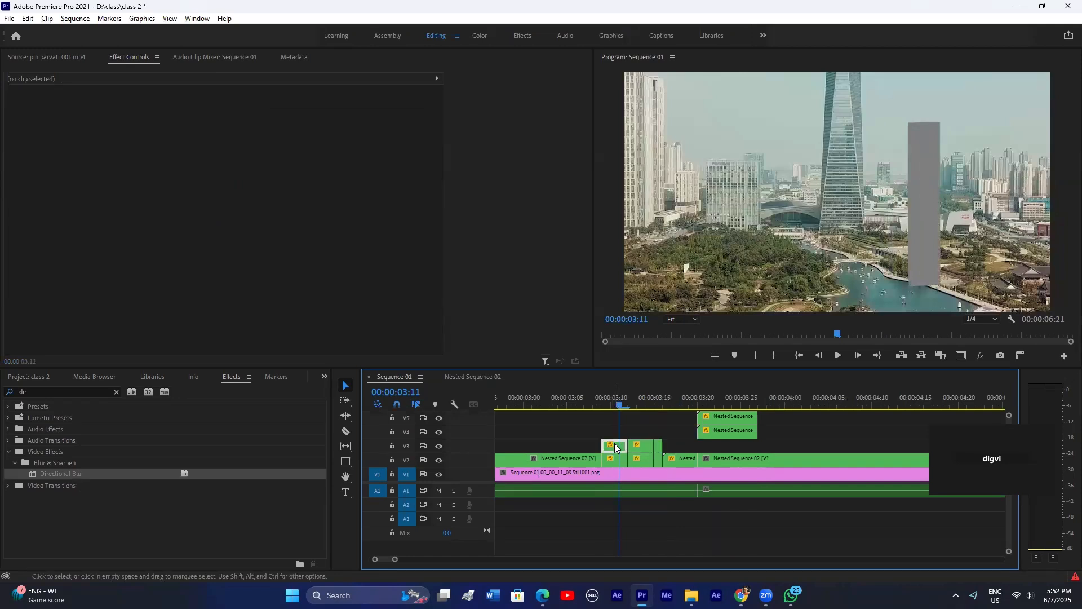
pyautogui.moveTo(223, 112); pyautogui.dragTo(241, 108)
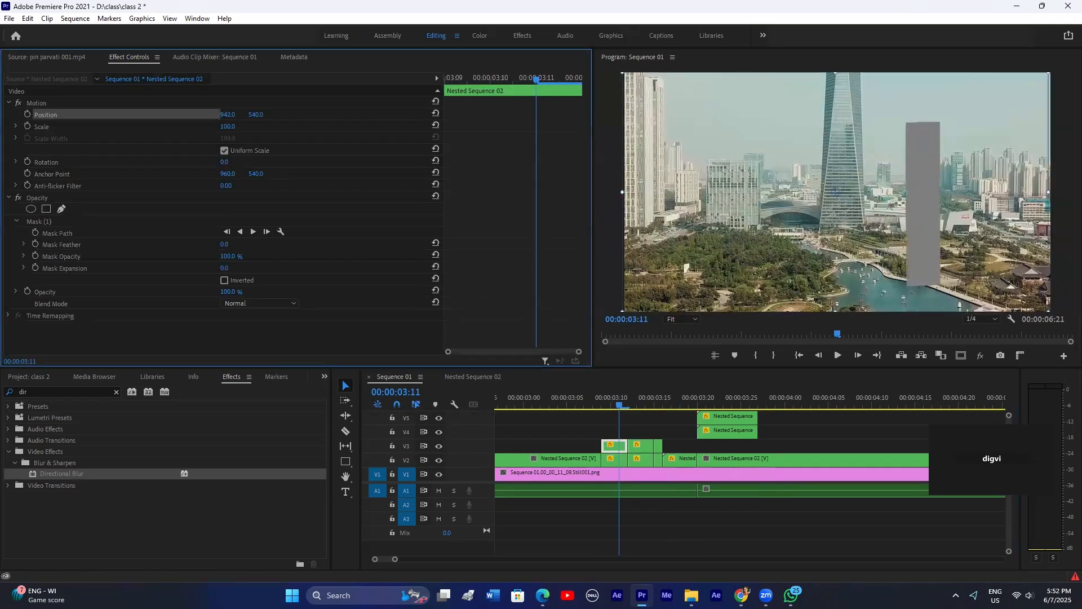
pyautogui.hotkey('ctrl', 'z')
pyautogui.hotkey('ctrl', 'z')
pyautogui.hotkey('ctrl', 'z')
pyautogui.hotkey('ctrl', 'z')
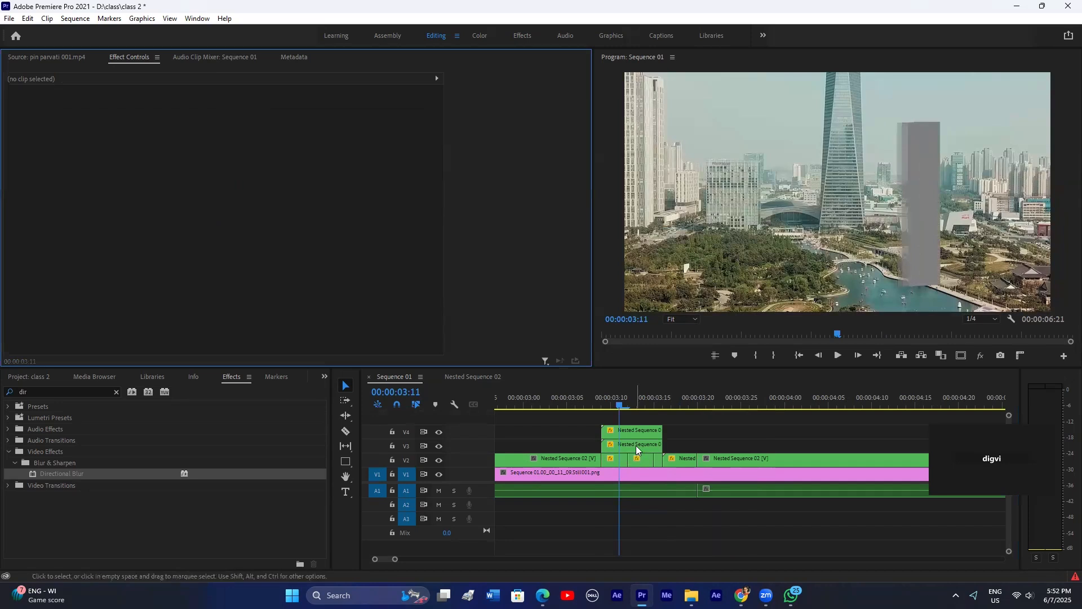
# Step: Check the contents of the nested V3 clip, return to Sequence 01, and apply Directional Blur to that clip
pyautogui.doubleClick(636, 445)
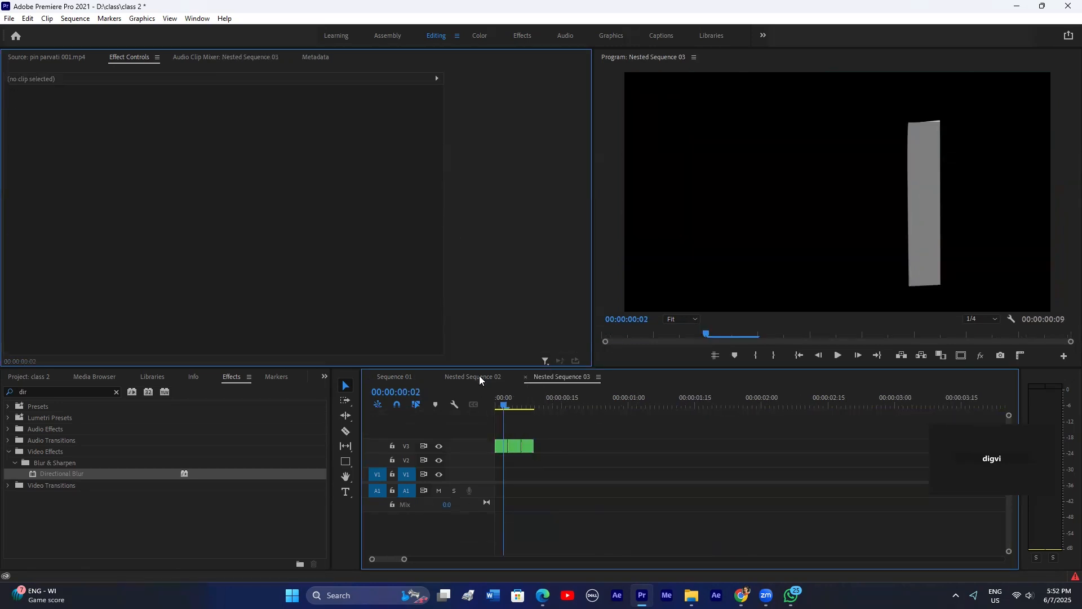
pyautogui.click(402, 376)
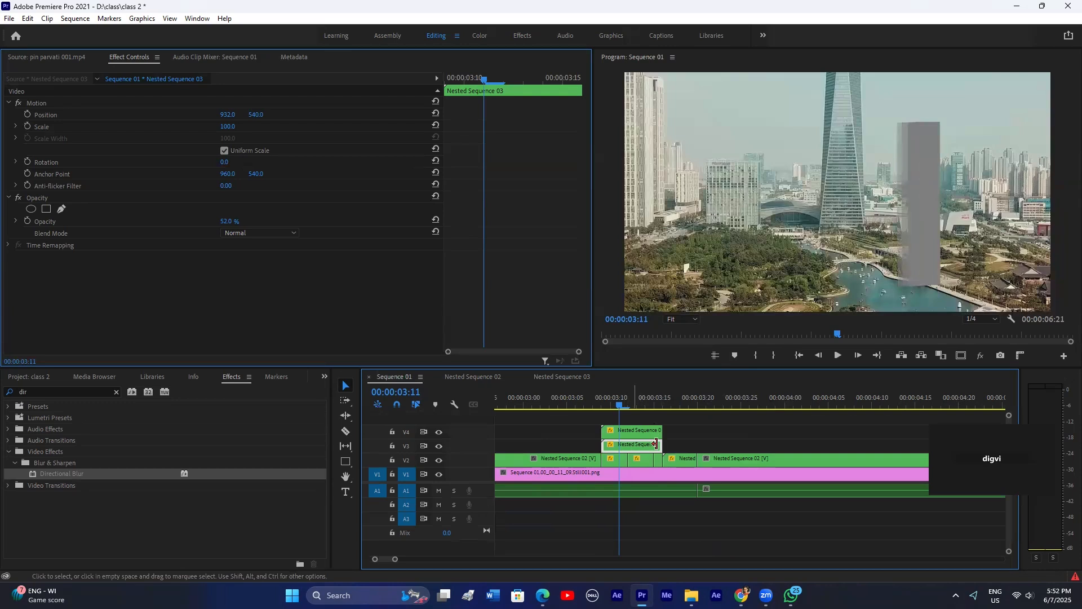
pyautogui.click(641, 430)
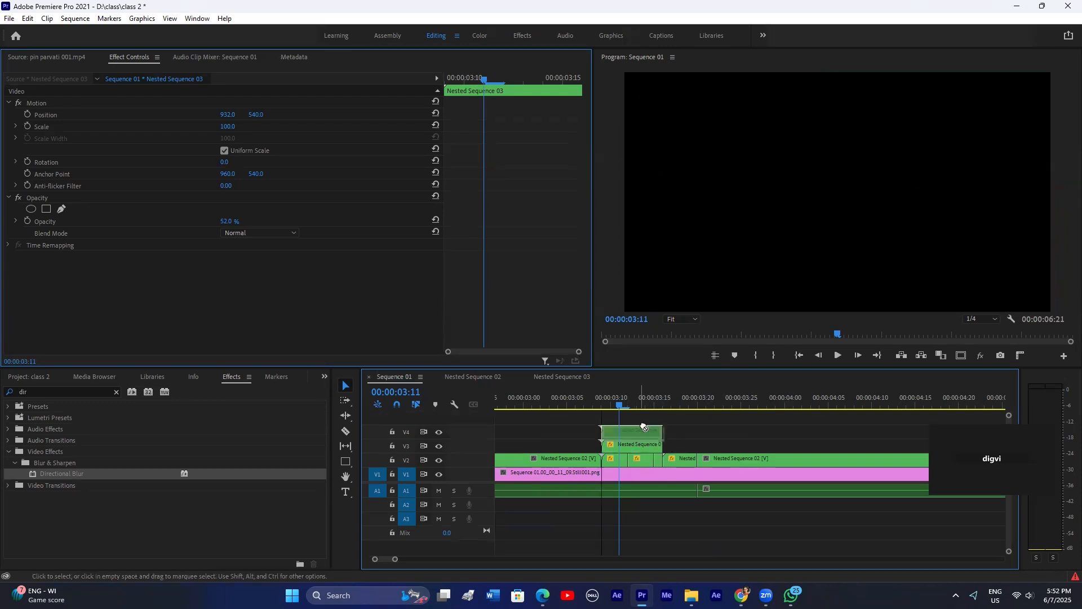
pyautogui.click(699, 444)
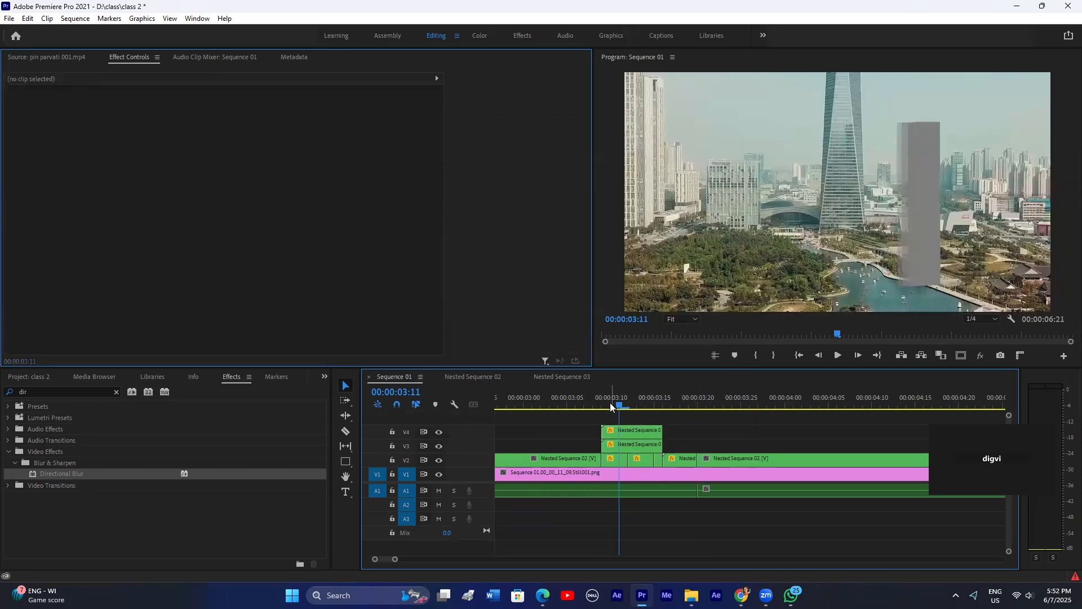
pyautogui.moveTo(77, 478); pyautogui.dragTo(634, 446)
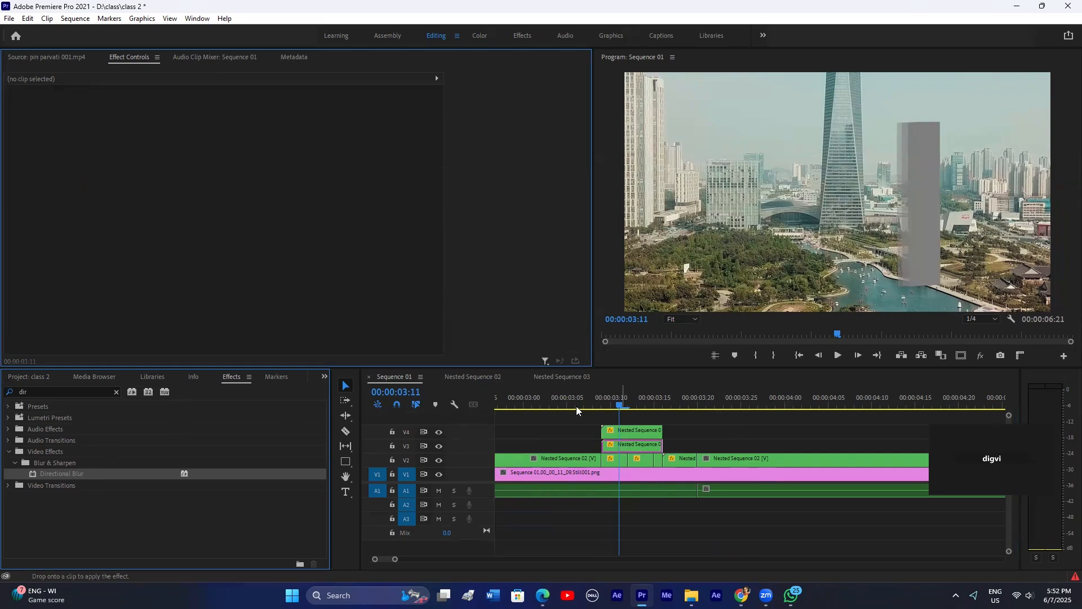
# Step: Set the Directional Blur on the V3 nested clip to a direction of -98° and a blur length of 33
pyautogui.moveTo(576, 406); pyautogui.dragTo(633, 445)
pyautogui.moveTo(224, 280)
pyautogui.mouseDown()
pyautogui.moveTo(238, 291)
pyautogui.moveTo(206, 283)
pyautogui.mouseUp()
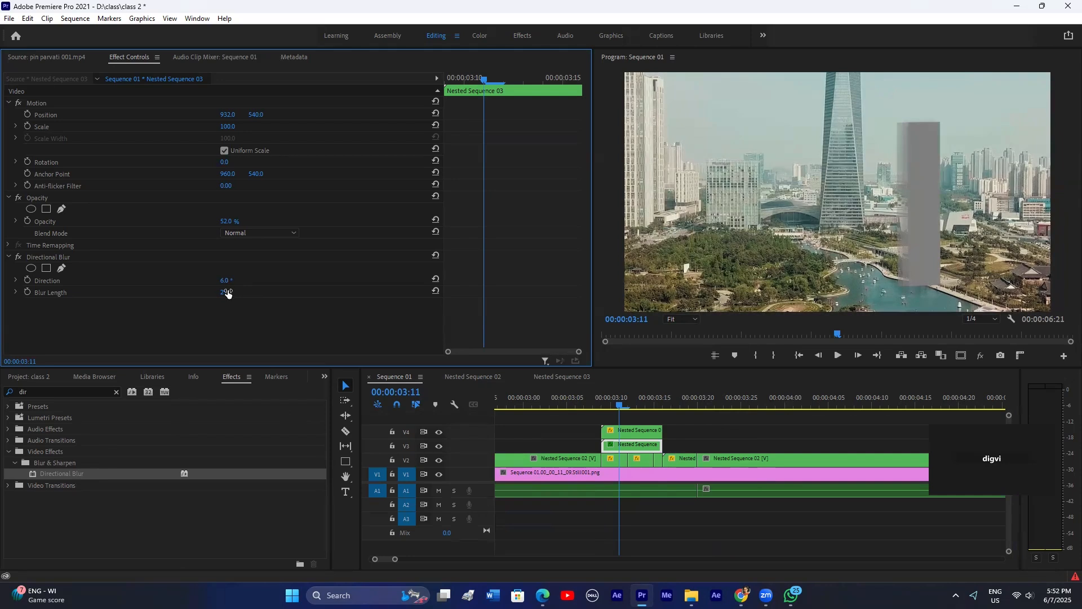
pyautogui.moveTo(227, 292)
pyautogui.mouseDown()
pyautogui.moveTo(277, 292)
pyautogui.moveTo(171, 287)
pyautogui.moveTo(209, 292)
pyautogui.mouseUp()
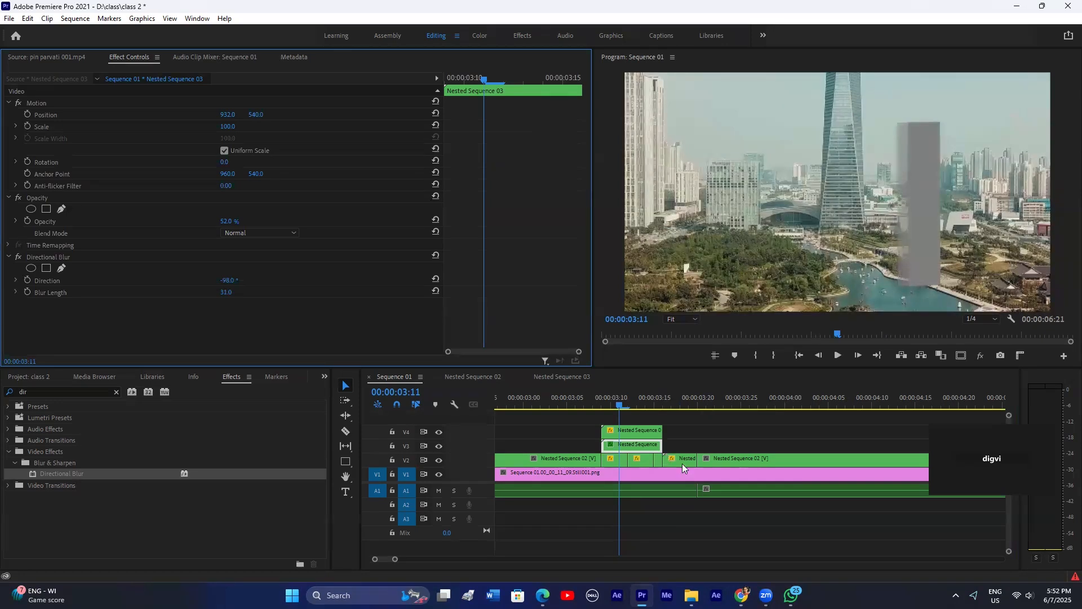
# Step: Copy the Directional Blur from the V3 nested clip to the V4 nested clip and play back the result
pyautogui.click(64, 259)
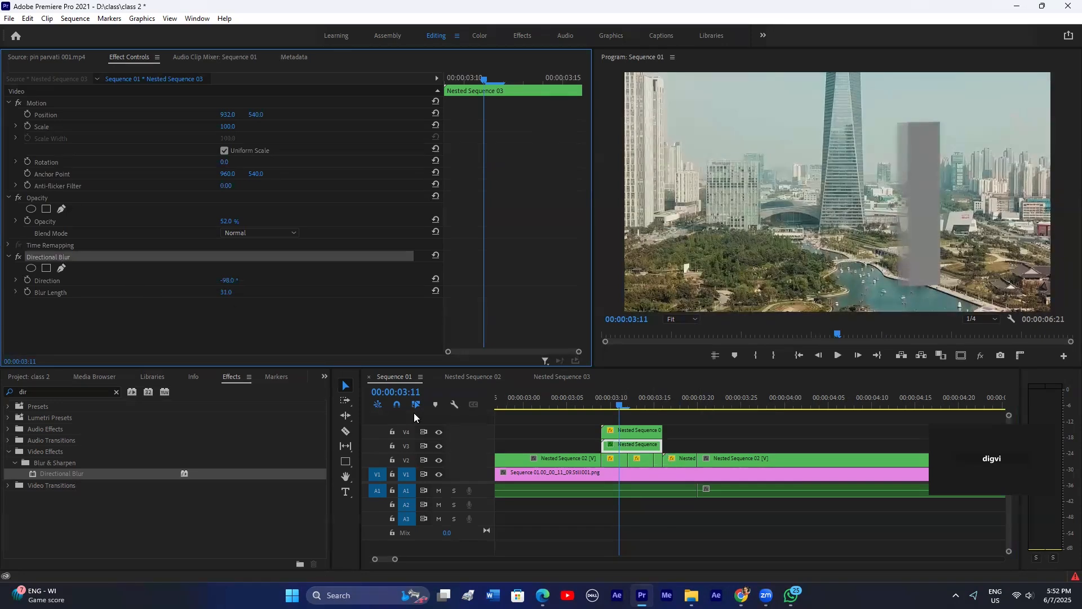
pyautogui.click(629, 432)
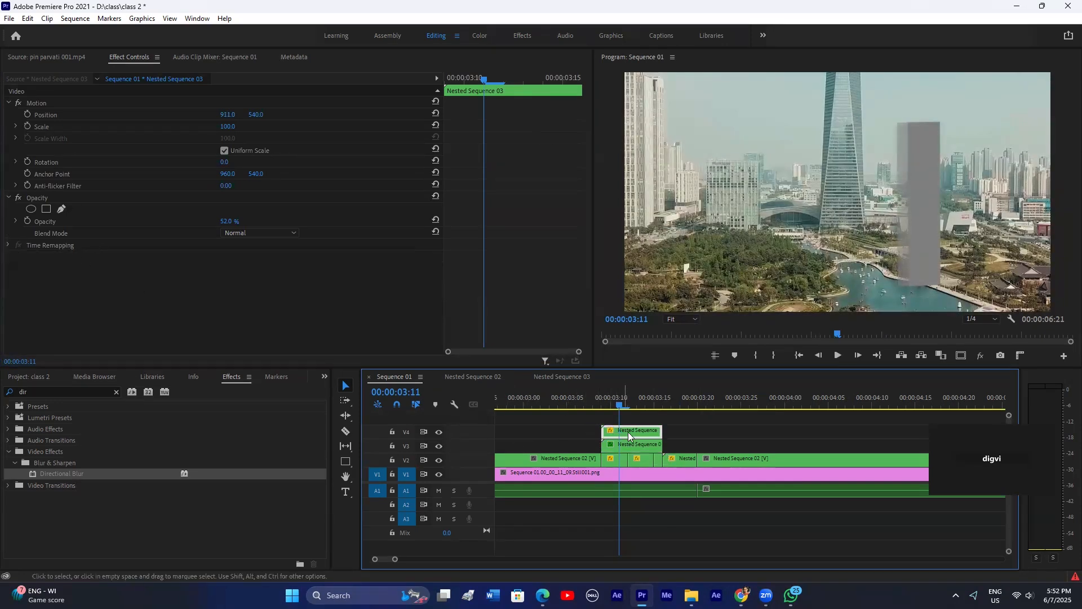
pyautogui.click(634, 447)
pyautogui.click(60, 258)
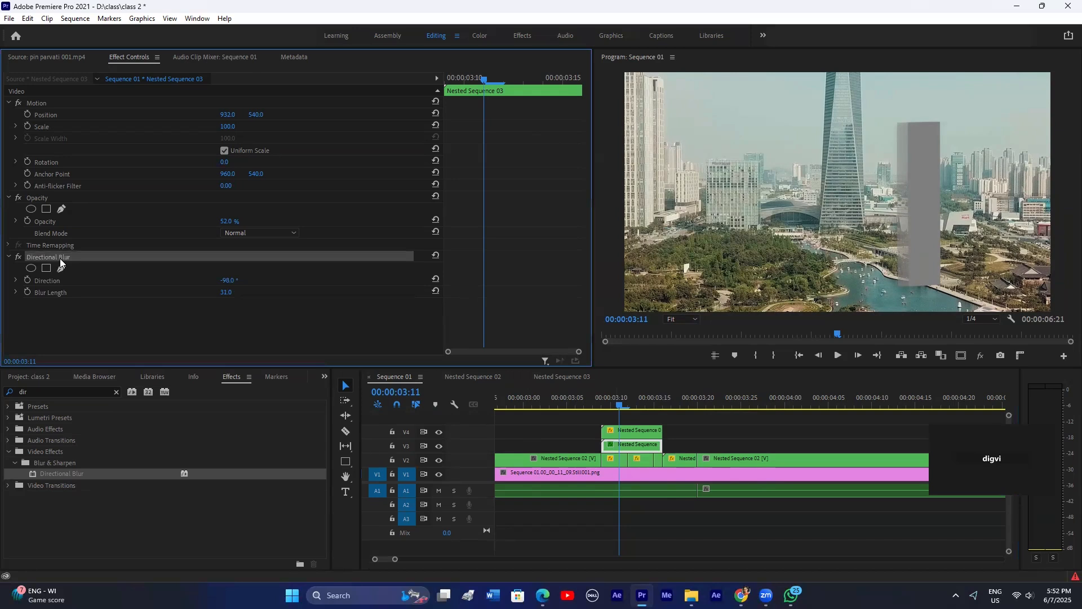
pyautogui.click(630, 437)
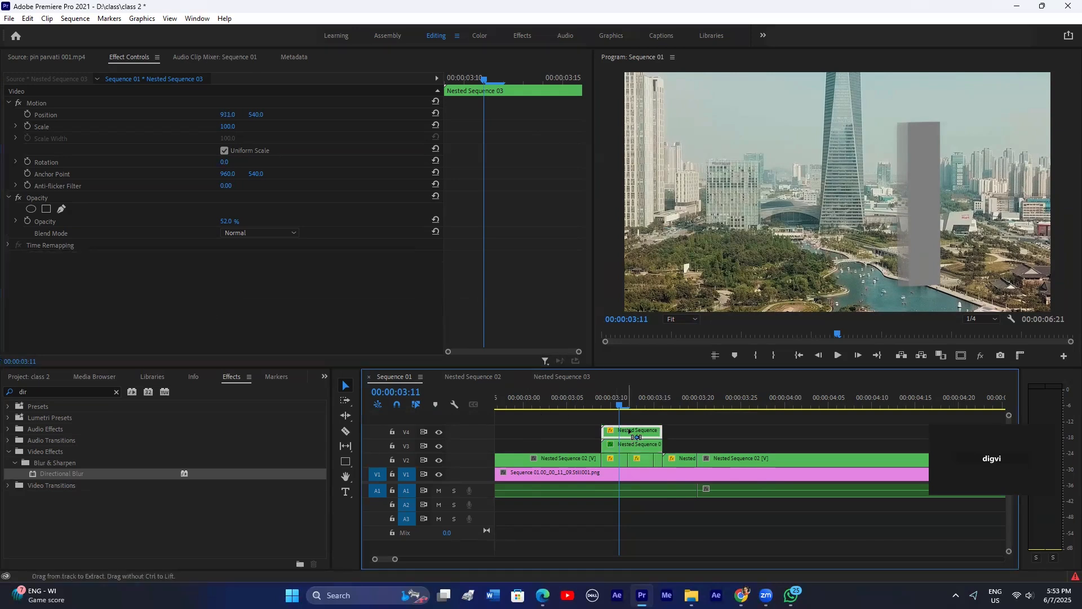
pyautogui.press('space')
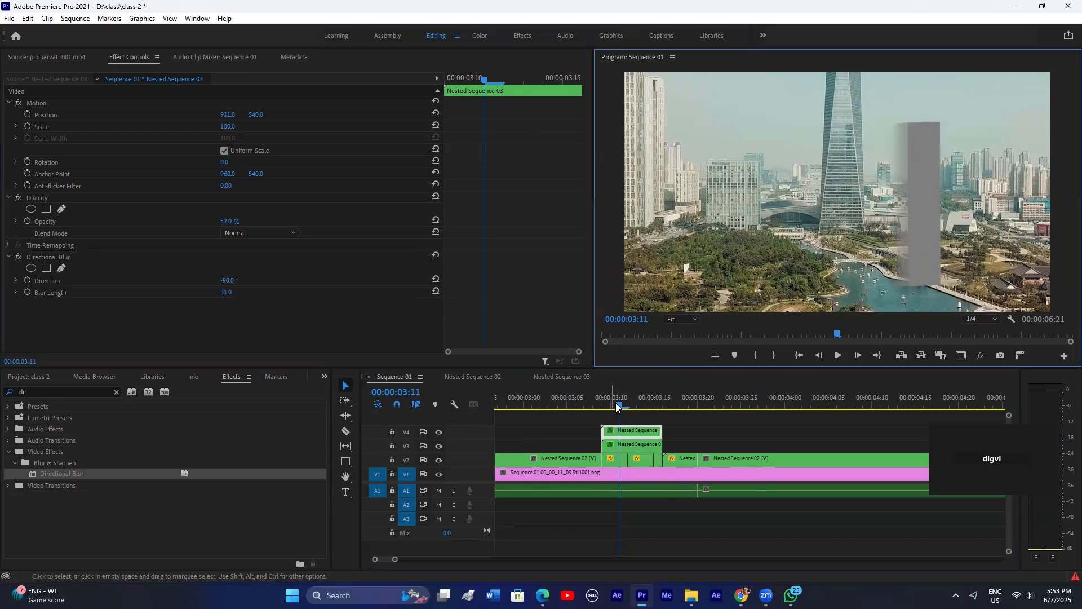
pyautogui.press('space')
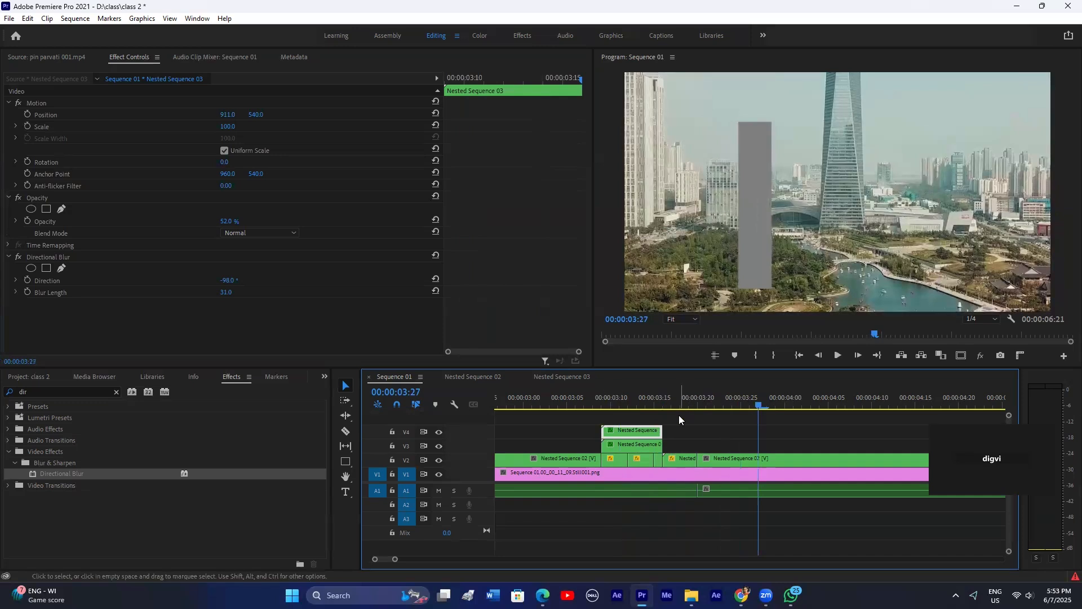
# Step: Delete all clips from Sequence 01 so the timeline is empty
pyautogui.scroll(-2, 674, 442)
pyautogui.scroll(-2, 675, 437)
pyautogui.moveTo(760, 424); pyautogui.dragTo(650, 443)
pyautogui.press('Delete')
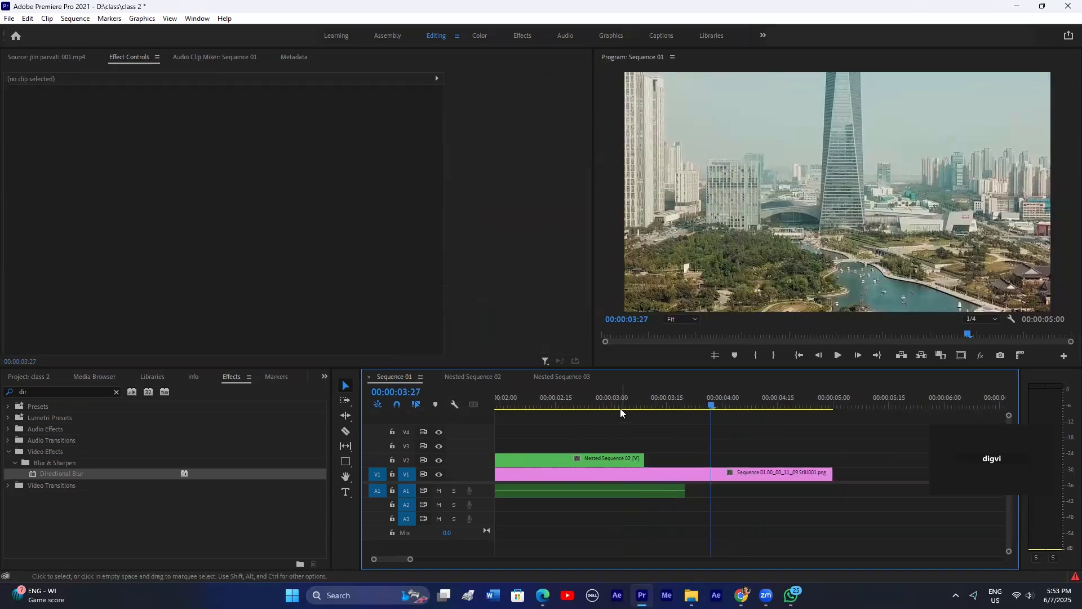
pyautogui.moveTo(620, 403); pyautogui.dragTo(515, 404)
pyautogui.scroll(1, 615, 438)
pyautogui.scroll(2, 564, 437)
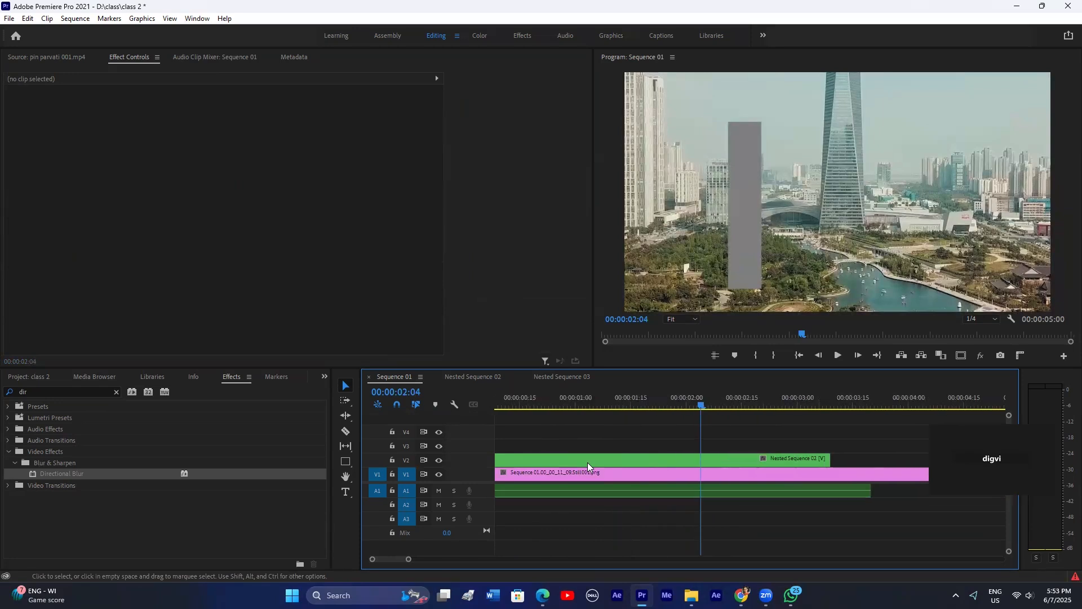
pyautogui.moveTo(721, 438); pyautogui.dragTo(622, 490)
pyautogui.press('Delete')
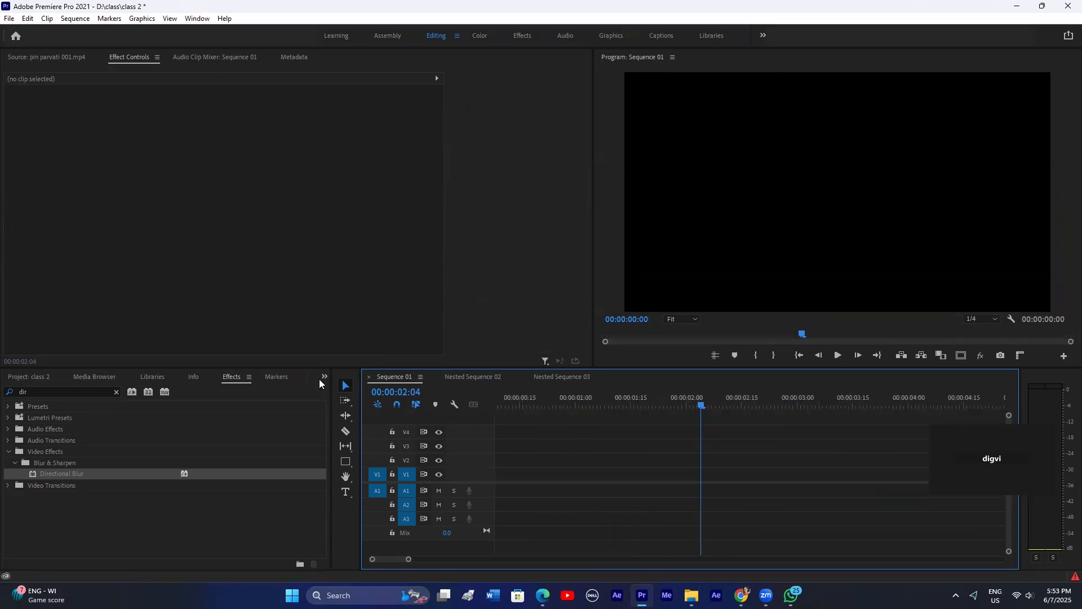
# Step: Place the clip 3191106-uhd_3840_2160_25fps.mp4 at the start of track V2, keeping the existing sequence settings
pyautogui.click(324, 377)
pyautogui.click(354, 389)
pyautogui.scroll(3, 185, 459)
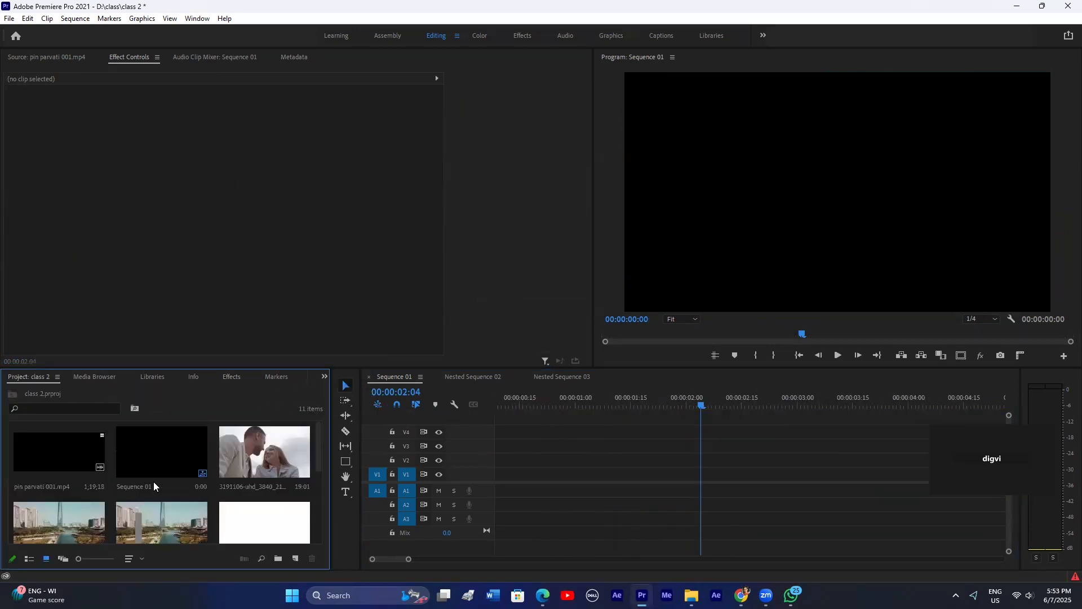
pyautogui.moveTo(245, 478); pyautogui.dragTo(499, 468)
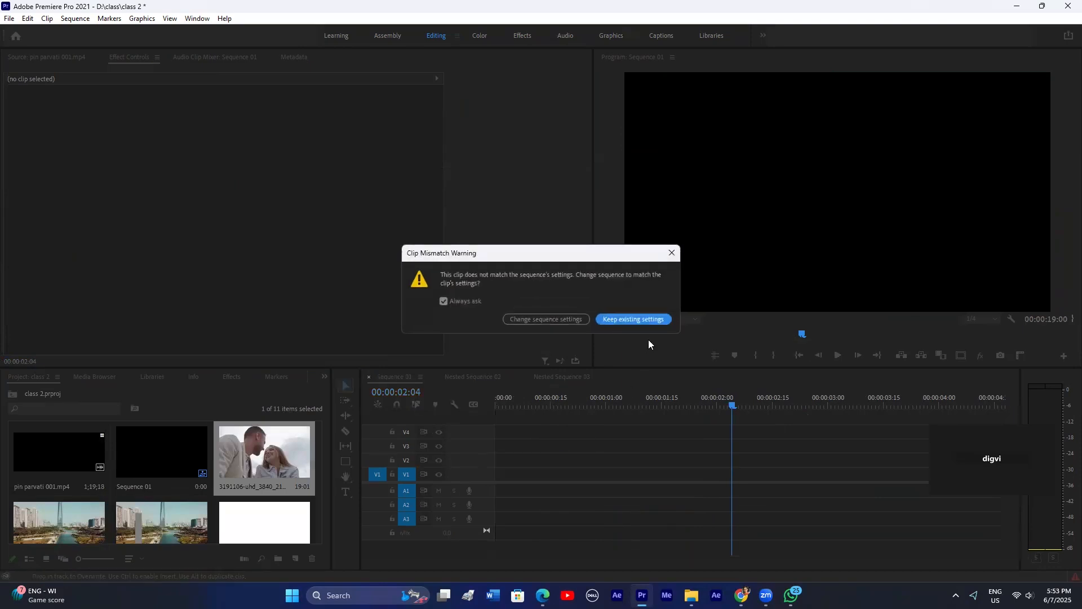
pyautogui.click(641, 319)
pyautogui.press('-')
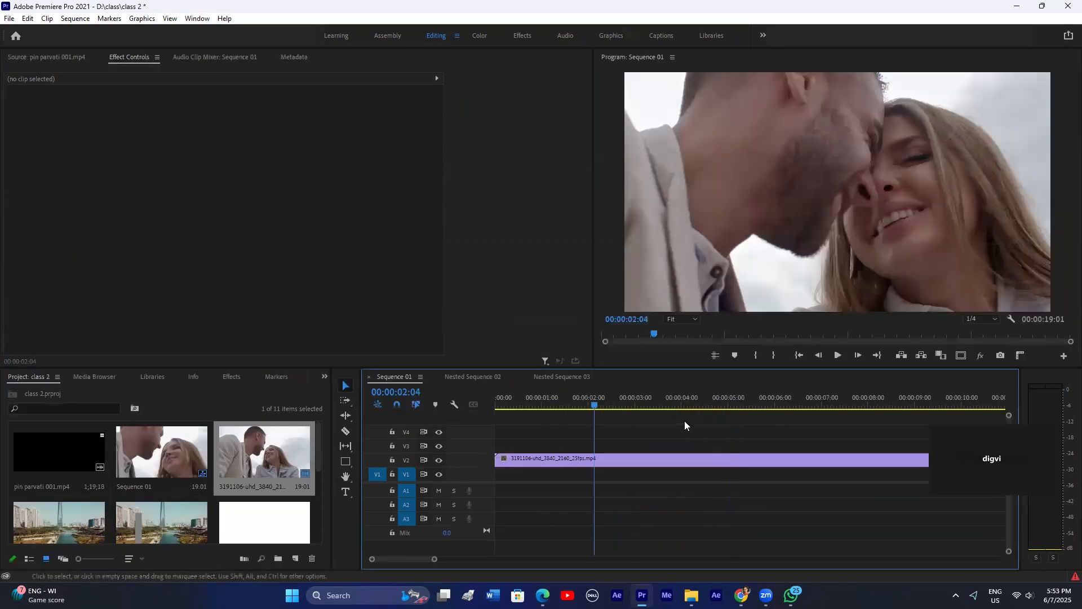
# Step: Set the couple clip to frame size, then play and scrub through it to about 00:00:08:19
pyautogui.rightClick(640, 457)
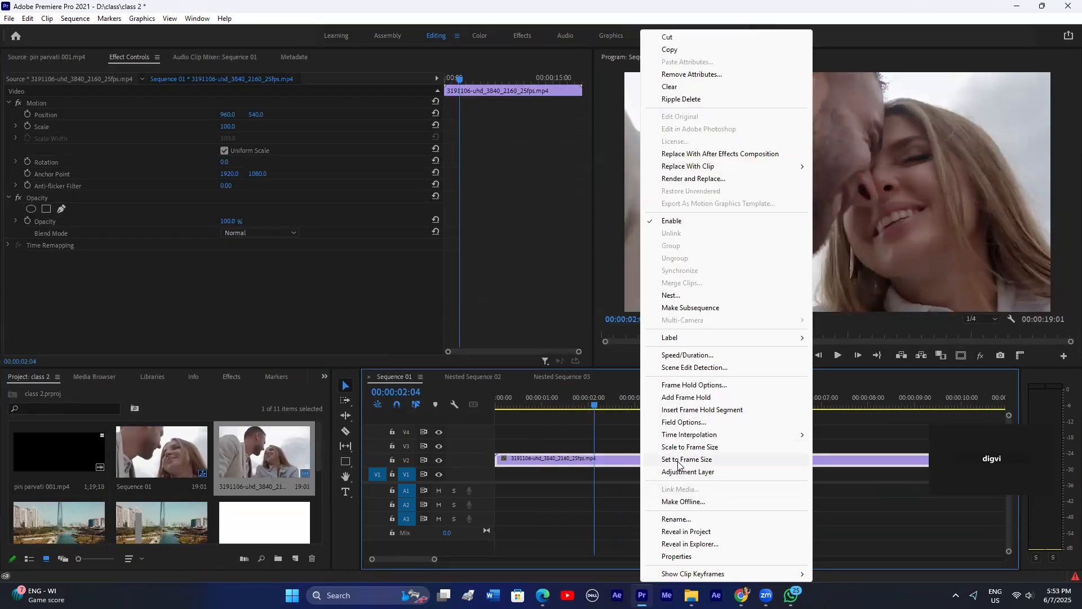
pyautogui.click(678, 459)
pyautogui.click(616, 442)
pyautogui.click(605, 457)
pyautogui.press('space')
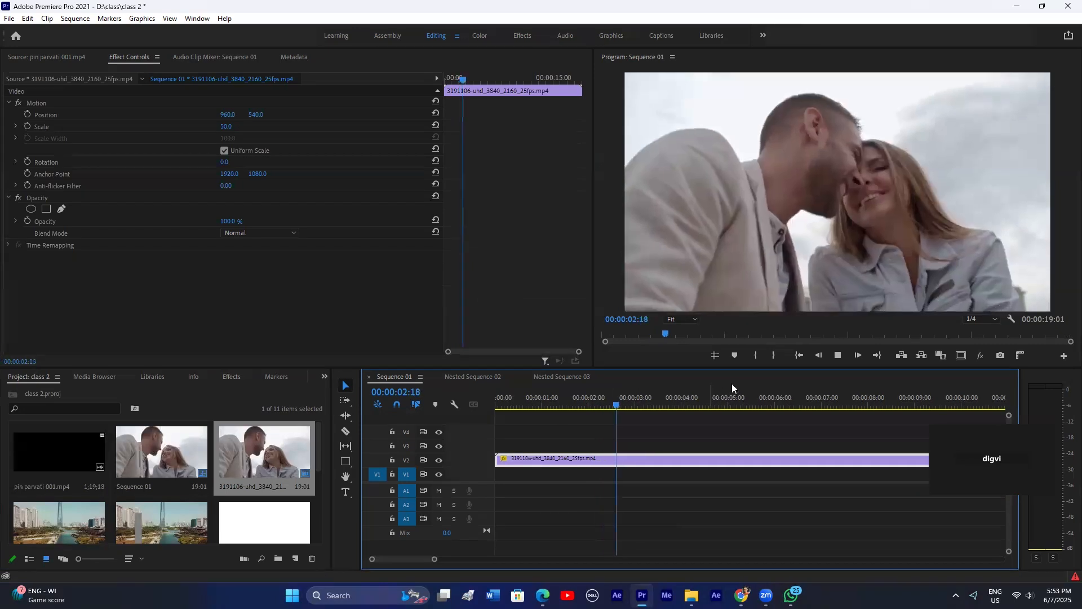
pyautogui.press('space')
pyautogui.moveTo(735, 399); pyautogui.dragTo(894, 405)
pyautogui.scroll(-2, 727, 458)
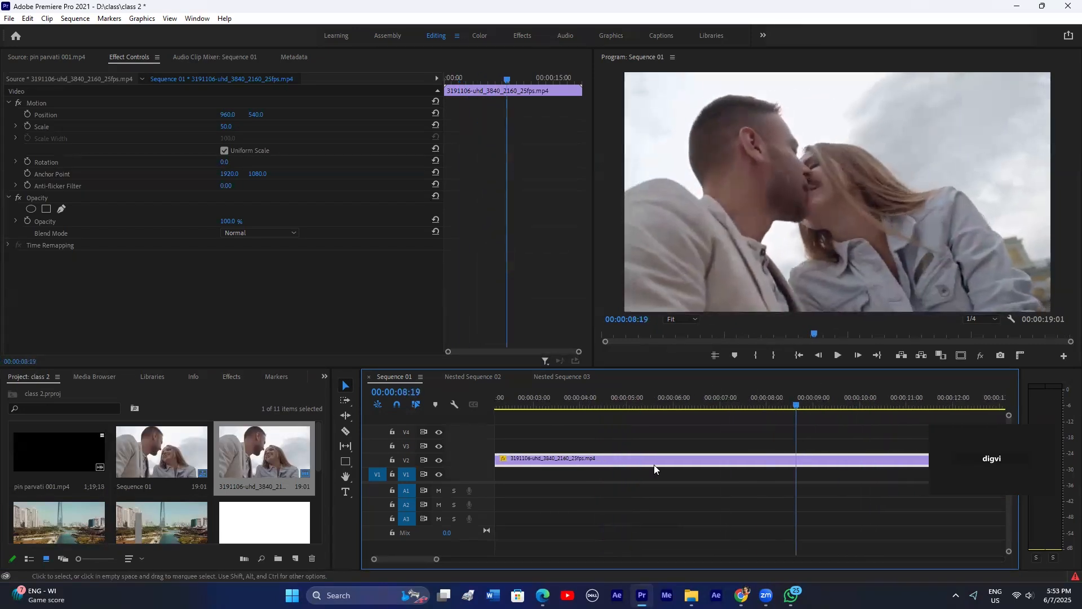
pyautogui.scroll(-1, 585, 468)
pyautogui.click(100, 273)
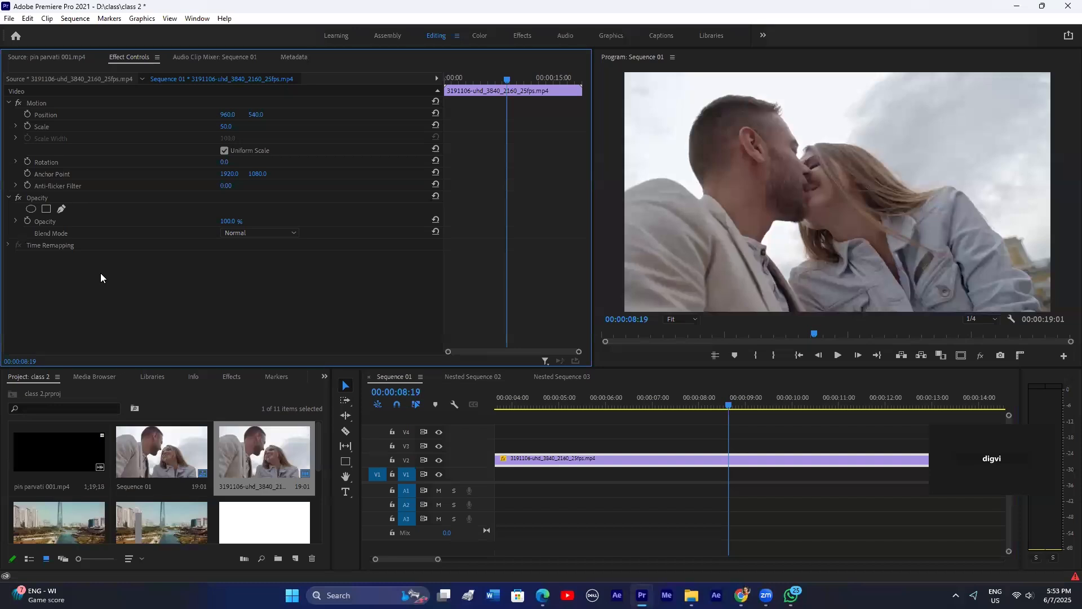
pyautogui.click(577, 442)
# Step: Create two 1920 × 1080 adjustment layers at 30.00 fps with square pixels
pyautogui.click(295, 558)
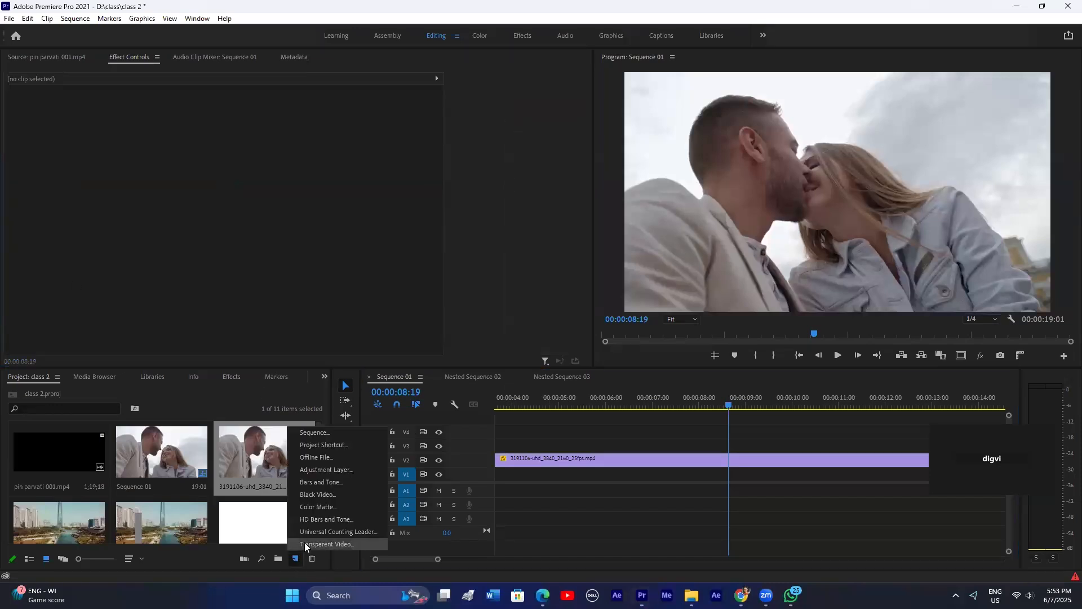
pyautogui.click(313, 474)
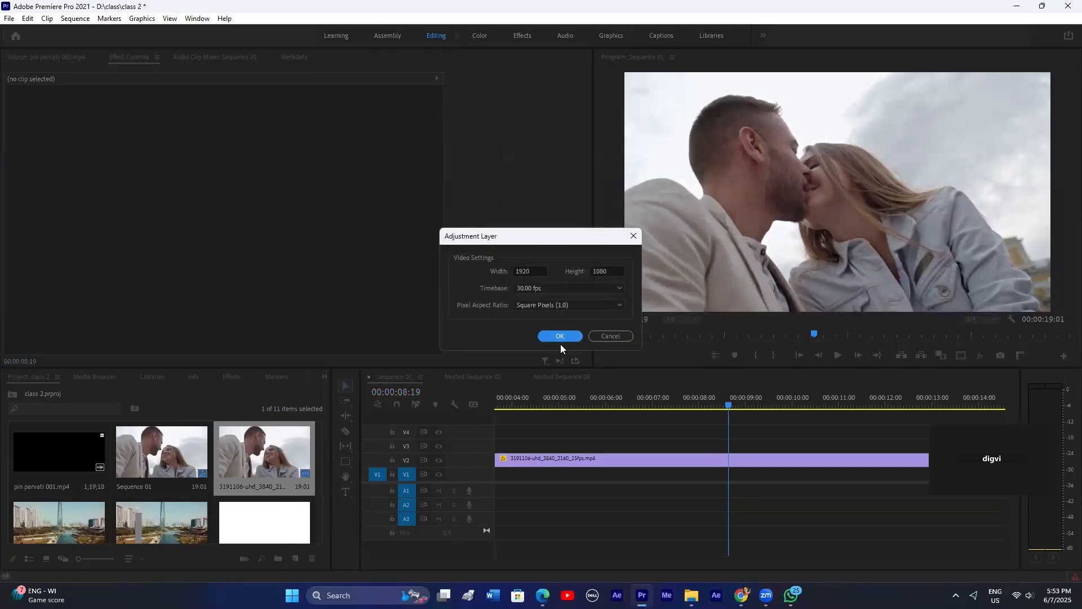
pyautogui.click(558, 336)
pyautogui.click(299, 557)
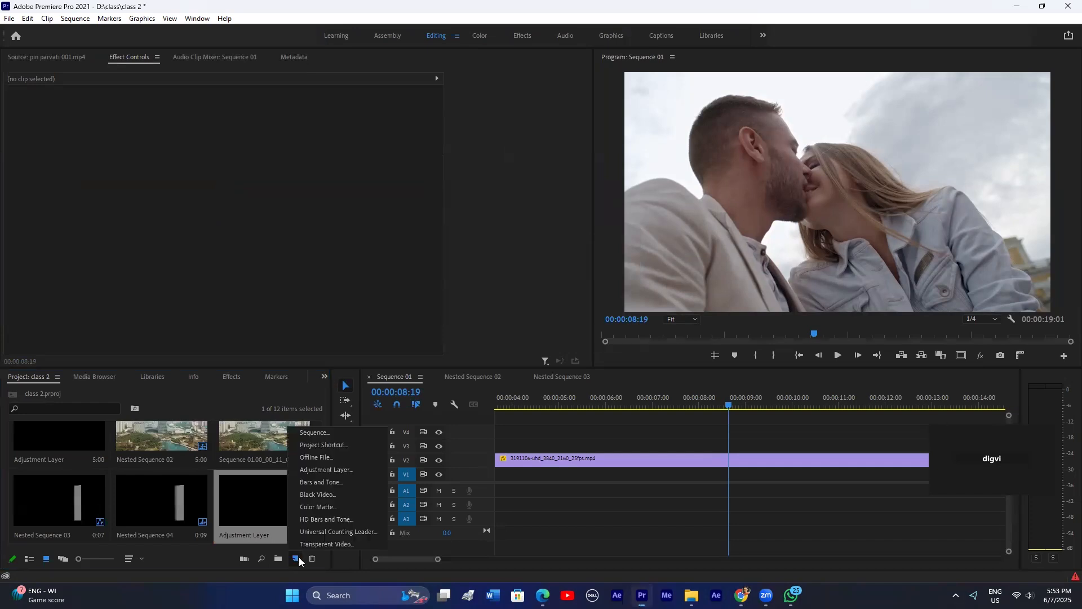
pyautogui.click(327, 468)
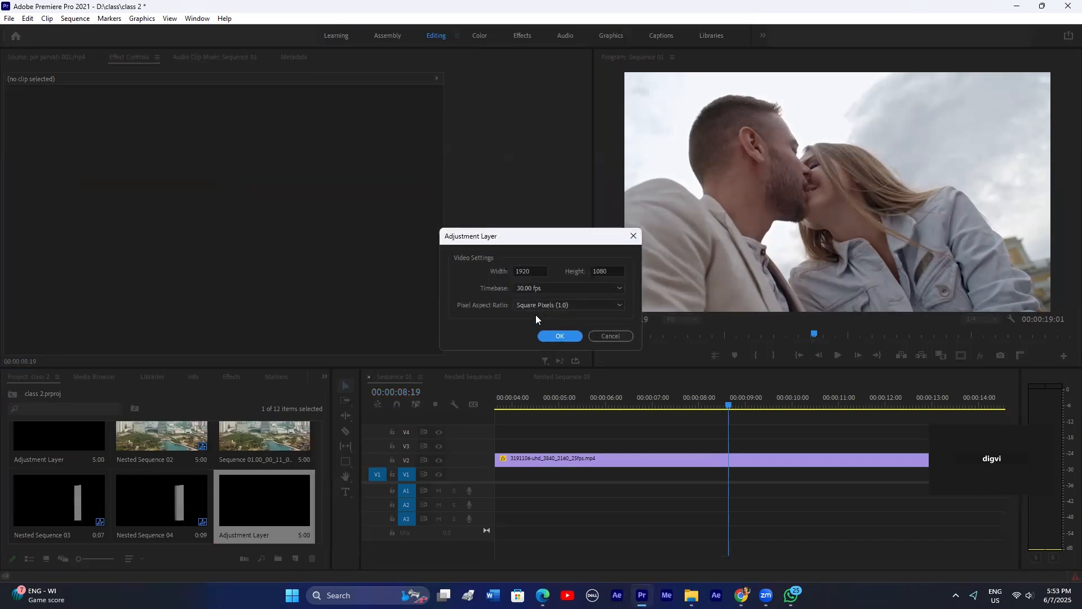
pyautogui.click(558, 338)
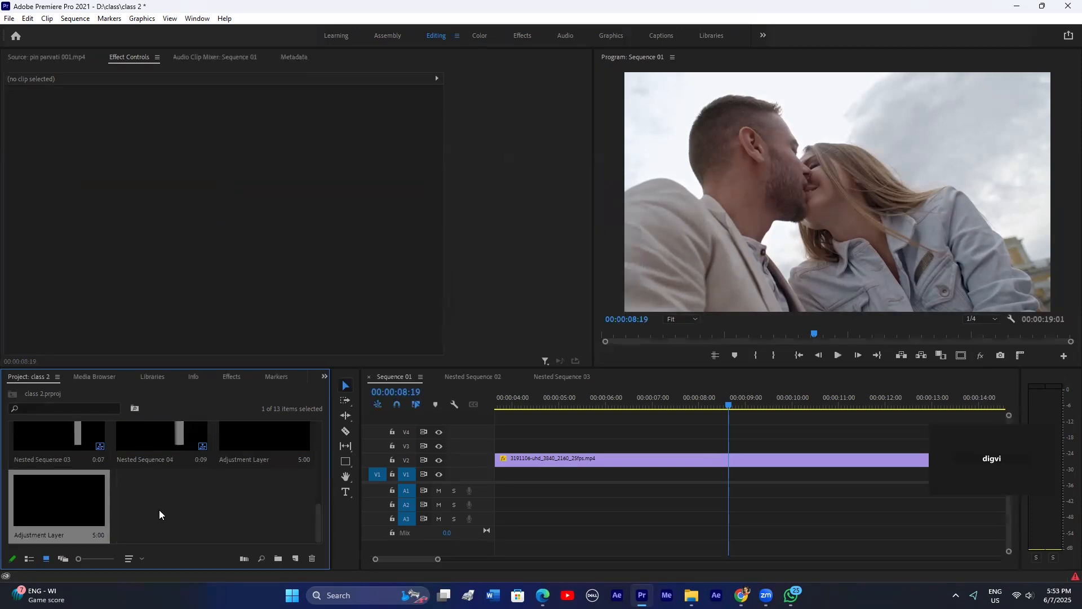
# Step: Place the newest adjustment layer on V3 above the couple clip and extend its start to an earlier time
pyautogui.moveTo(50, 499); pyautogui.dragTo(686, 446)
pyautogui.moveTo(438, 559); pyautogui.dragTo(551, 558)
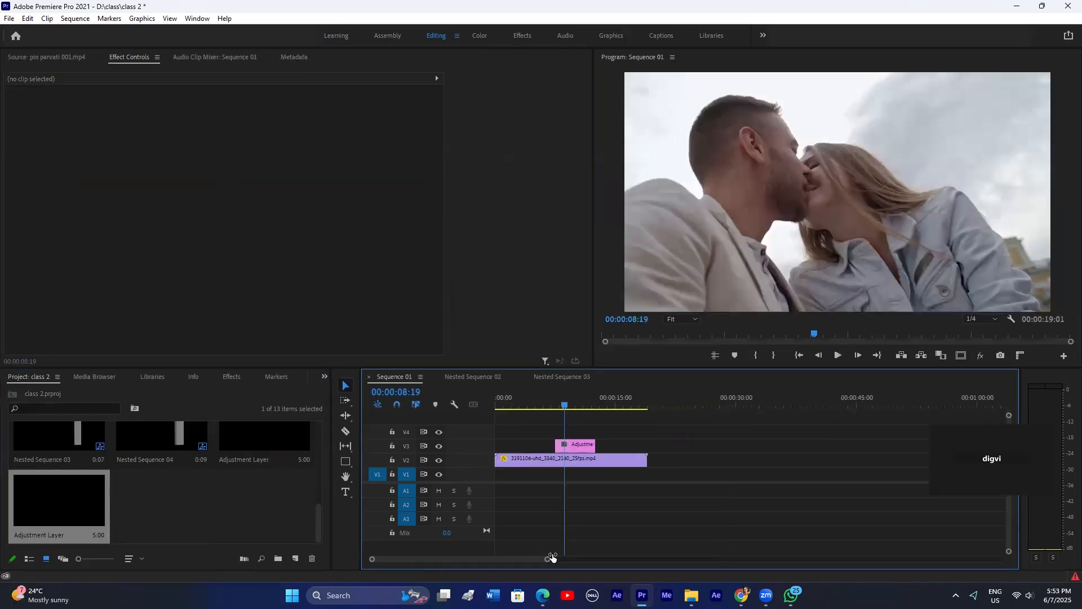
pyautogui.click(550, 399)
pyautogui.moveTo(550, 399); pyautogui.dragTo(561, 399)
pyautogui.click(578, 448)
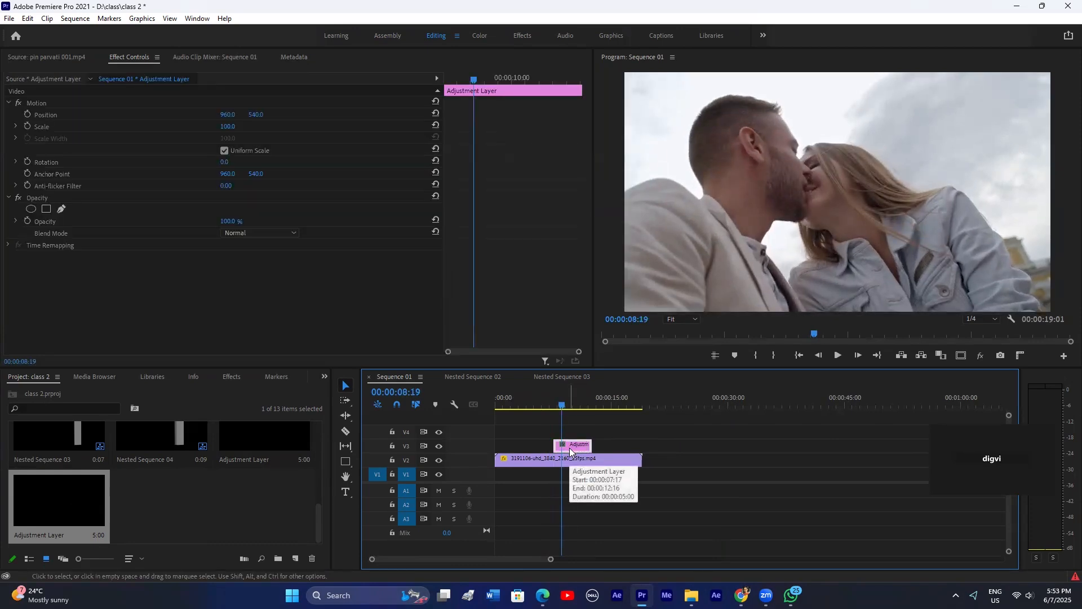
pyautogui.moveTo(551, 443); pyautogui.dragTo(543, 444)
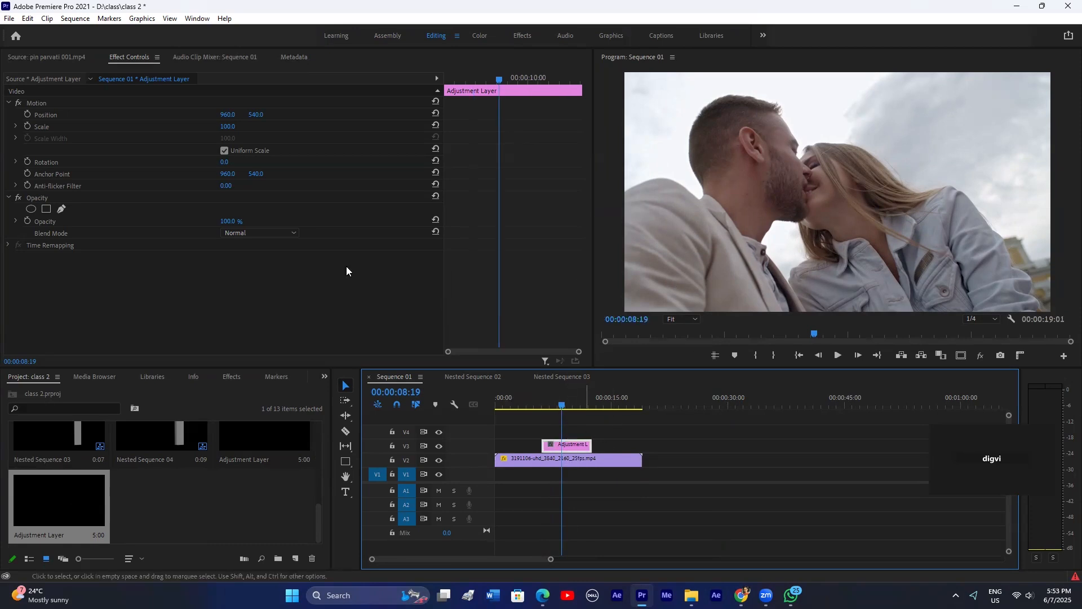
# Step: Try shifting the adjustment layer horizontally, and arrange the couple clip on V1 with a shorter, offset copy on V2
pyautogui.moveTo(228, 115); pyautogui.dragTo(211, 115)
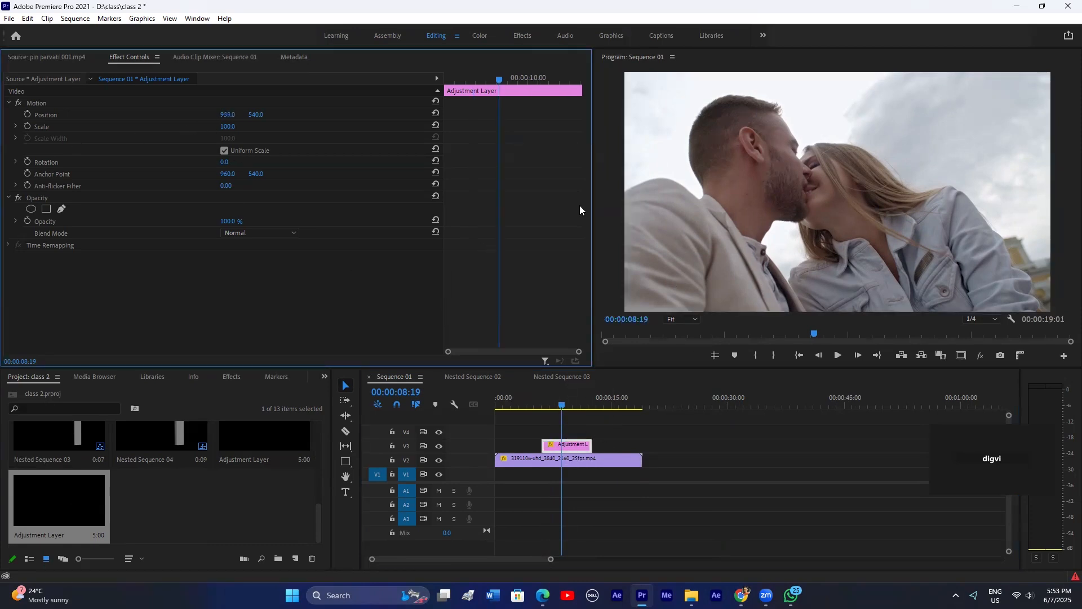
pyautogui.moveTo(550, 458); pyautogui.dragTo(604, 458)
pyautogui.moveTo(553, 398); pyautogui.dragTo(564, 398)
# Step: Search the effects for tint and apply the Tint effect to the adjustment layer on V3
pyautogui.click(232, 376)
pyautogui.doubleClick(50, 393)
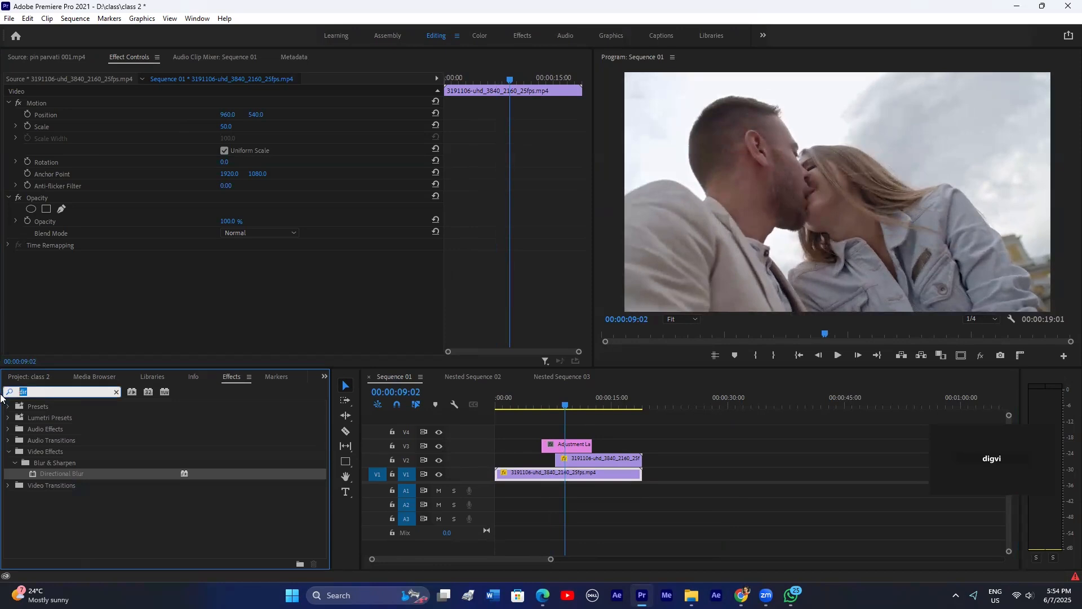
pyautogui.write('tint')
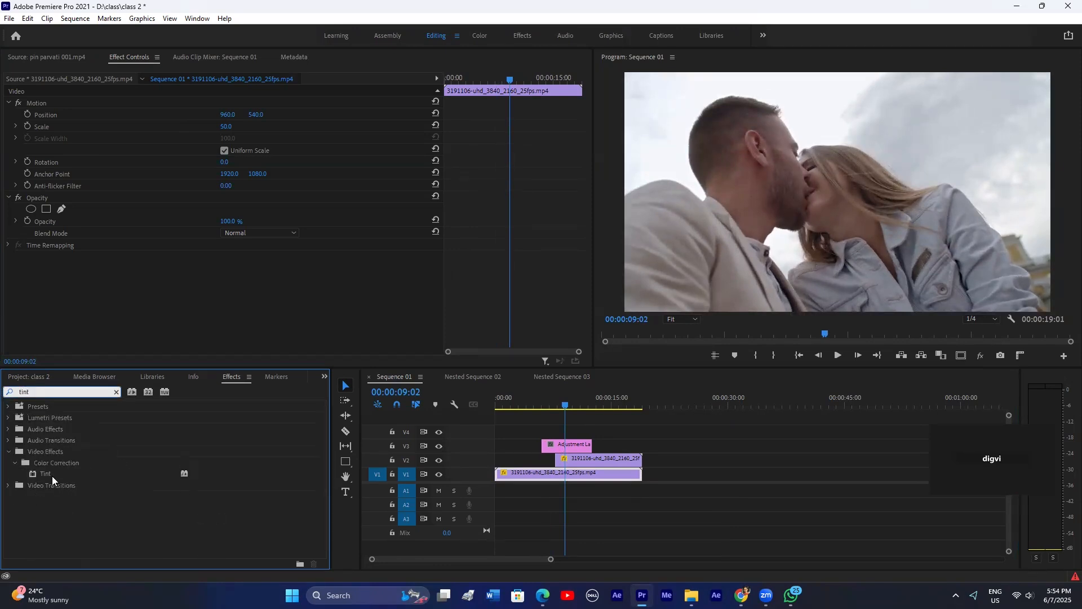
pyautogui.moveTo(52, 477); pyautogui.dragTo(567, 446)
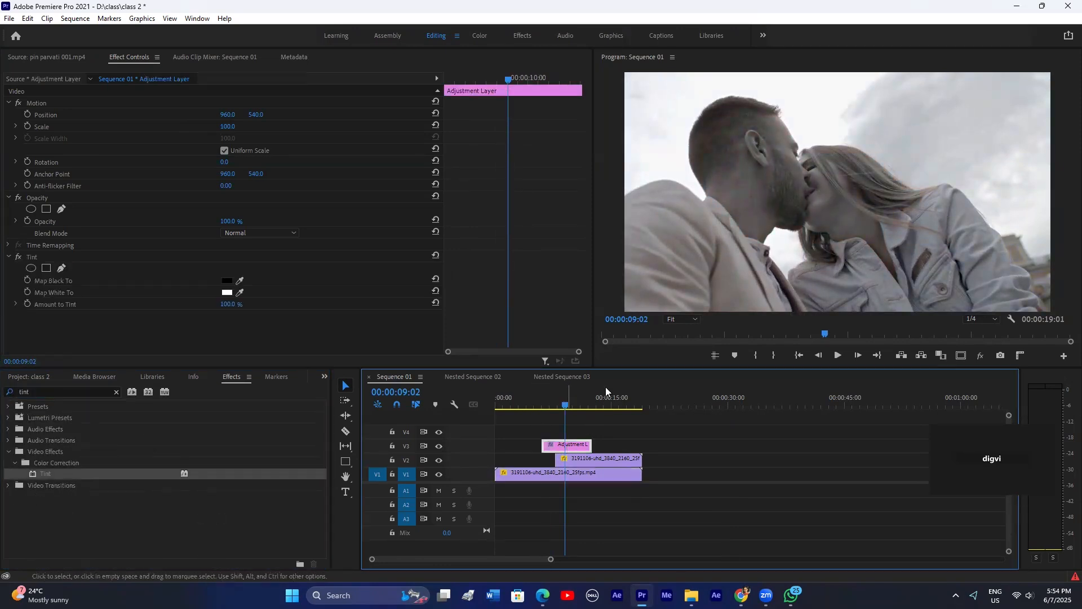
# Step: Set the Tint effect's Map White To colour to pure red and scrub through the affected section
pyautogui.moveTo(566, 403)
pyautogui.mouseDown()
pyautogui.moveTo(542, 396)
pyautogui.moveTo(552, 396)
pyautogui.mouseUp()
pyautogui.click(226, 292)
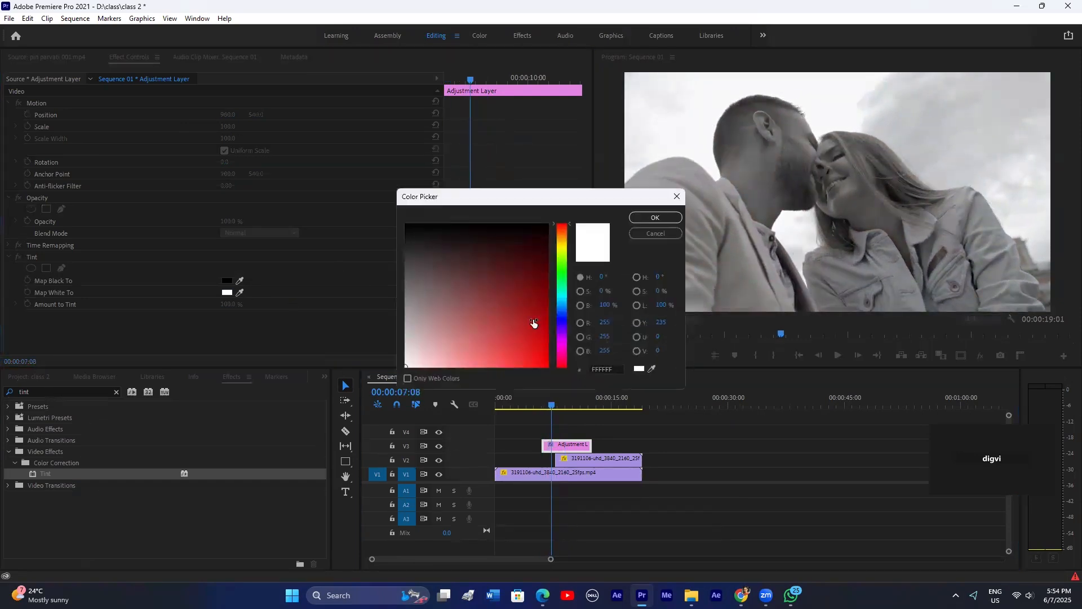
pyautogui.moveTo(534, 323); pyautogui.dragTo(548, 367)
pyautogui.click(654, 217)
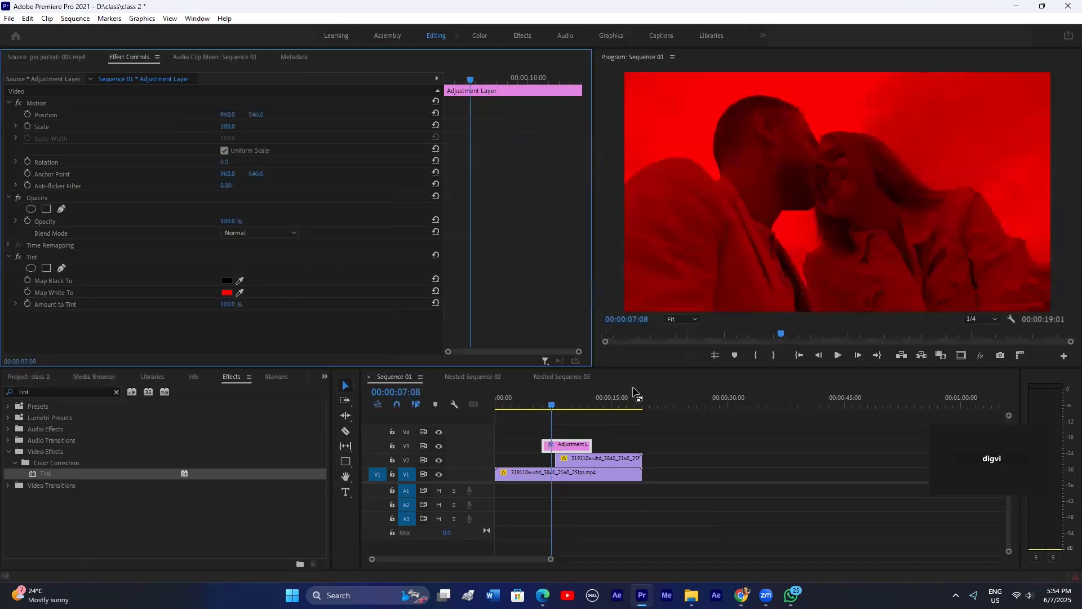
pyautogui.click(532, 398)
pyautogui.moveTo(532, 395); pyautogui.dragTo(582, 404)
# Step: Delete the offset clip copy on V2 and remove the Tint effect from the adjustment layer
pyautogui.click(588, 460)
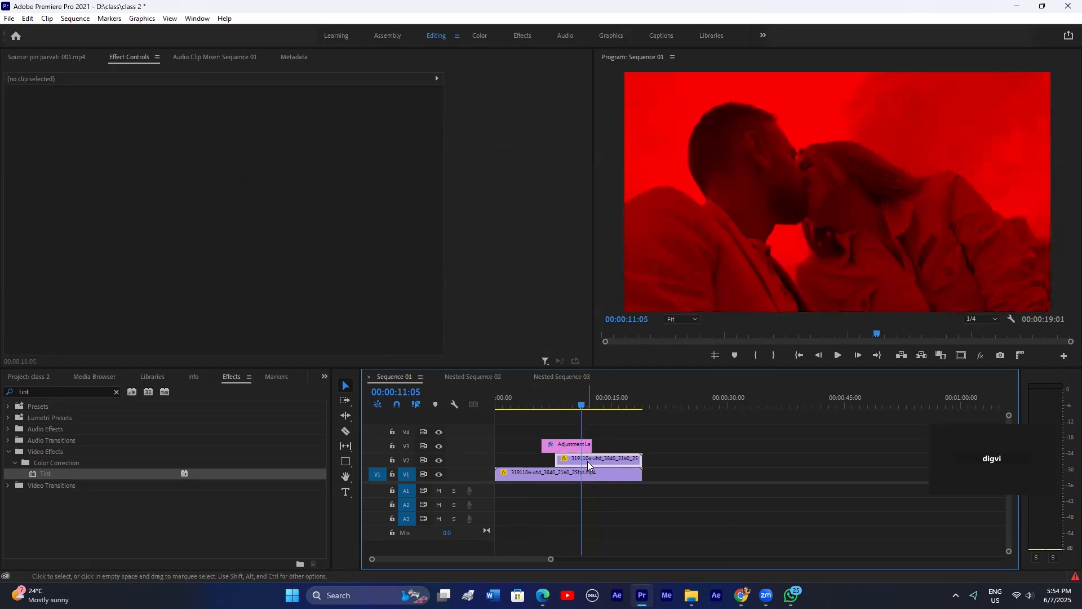
pyautogui.press('Delete')
pyautogui.click(571, 445)
pyautogui.click(45, 258)
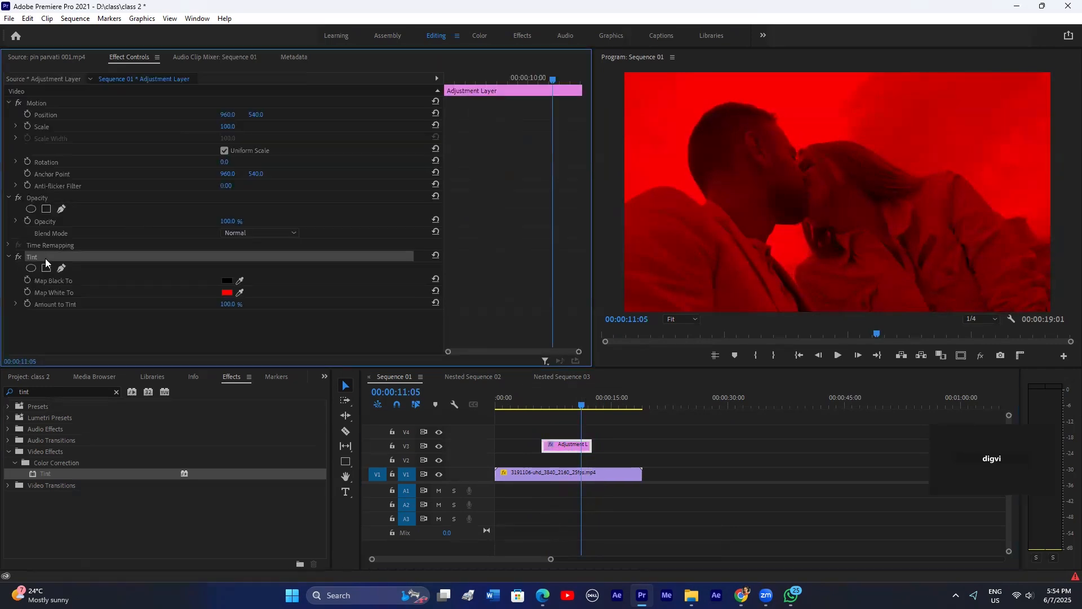
pyautogui.press('Delete')
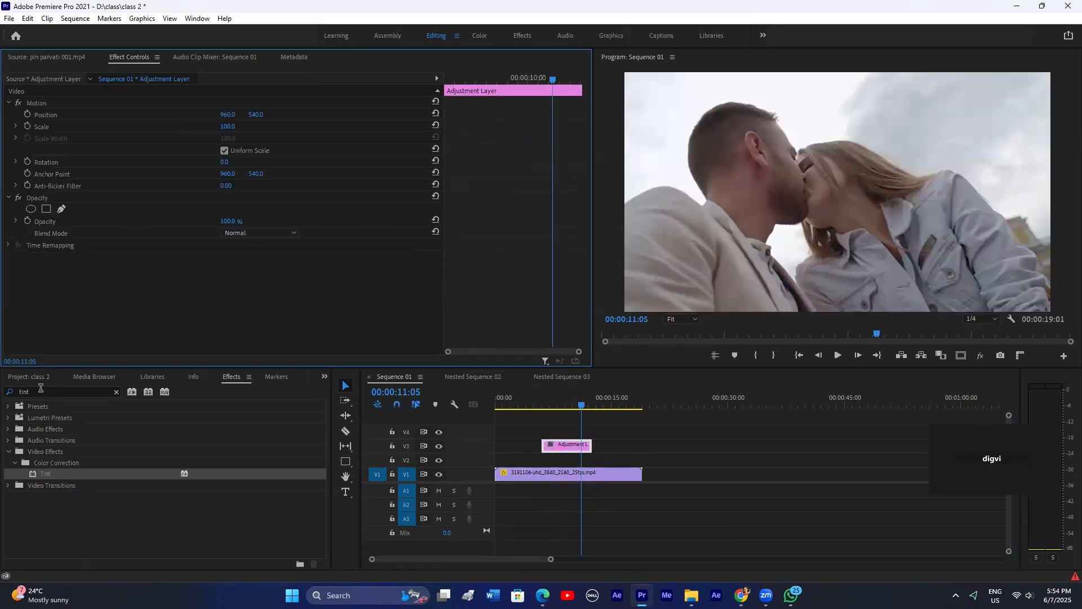
# Step: Search the effects for trans and apply the Distort Transform effect to the adjustment layer on V3
pyautogui.click(47, 390)
pyautogui.write('trans')
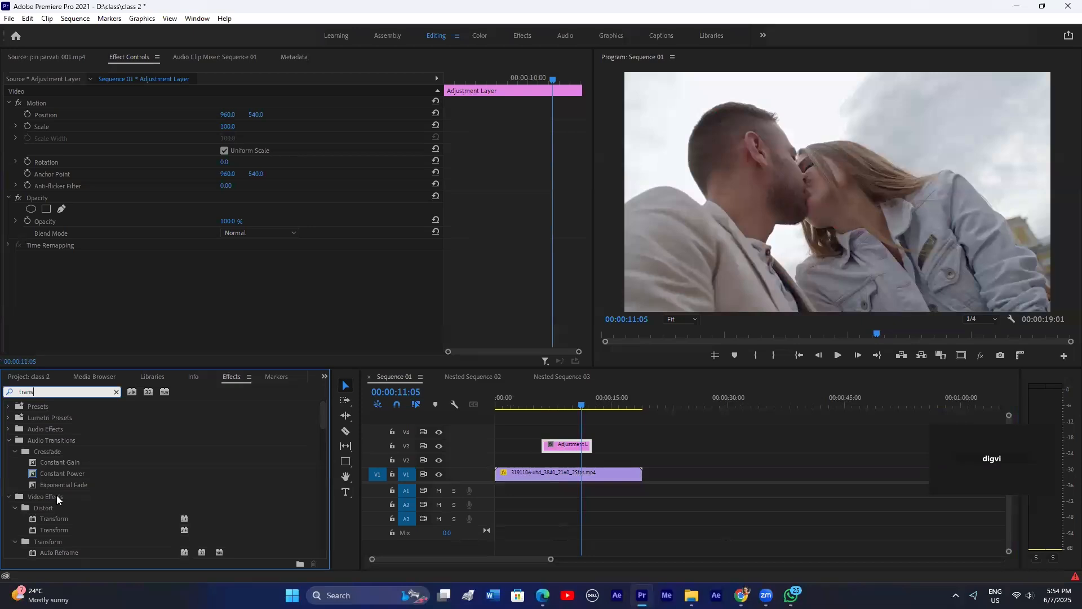
pyautogui.moveTo(53, 518); pyautogui.dragTo(566, 445)
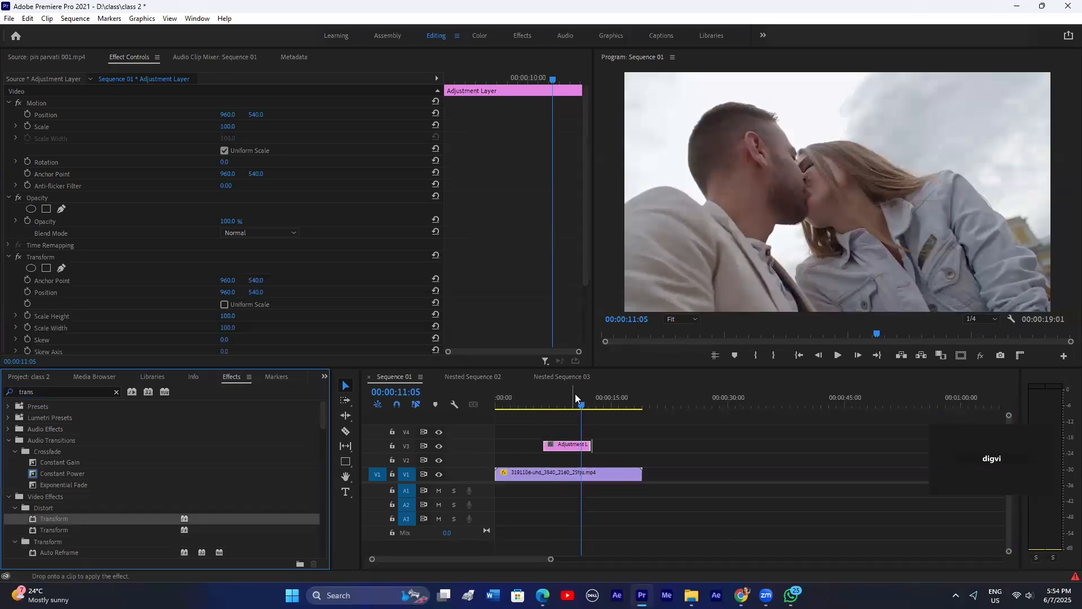
# Step: Split the couple clip on V1 at 00:00:08:21 and select its second part
pyautogui.moveTo(575, 398); pyautogui.dragTo(559, 400)
pyautogui.click(561, 400)
pyautogui.press('c')
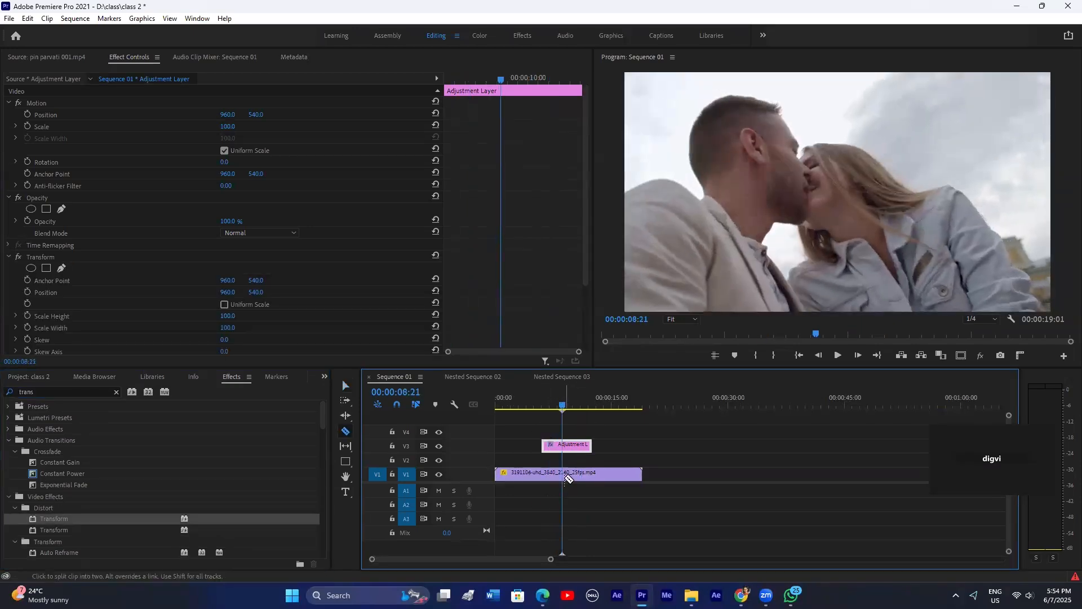
pyautogui.click(562, 474)
pyautogui.press('v')
pyautogui.click(589, 476)
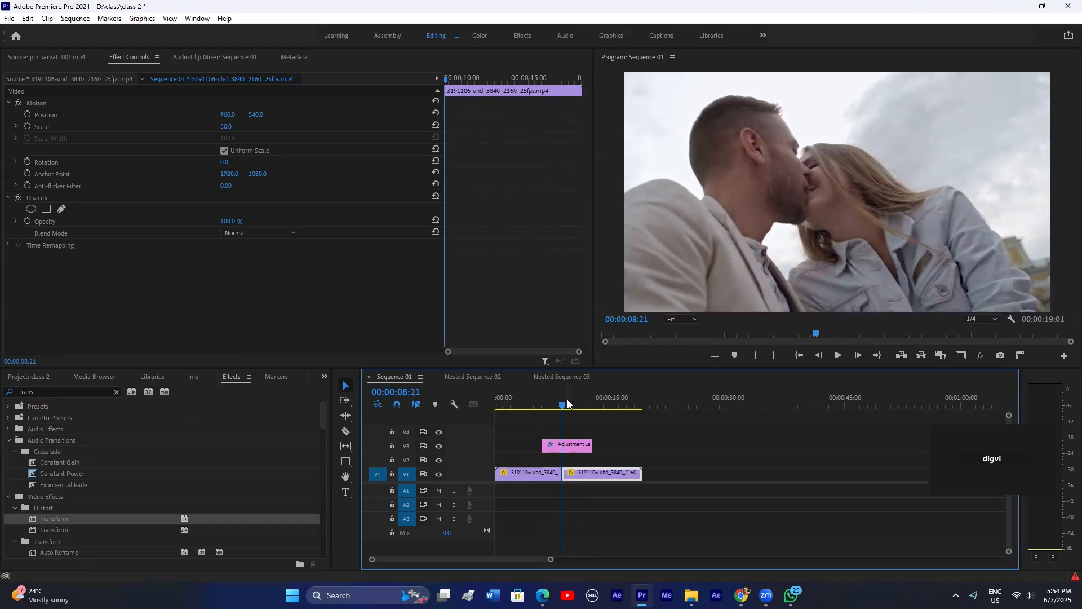
# Step: Draw a small ellipse over the man's cheek at 00:00:07:29 and arrange its graphic on V2, with the V1 cut aligned to its start
pyautogui.moveTo(567, 399); pyautogui.dragTo(557, 399)
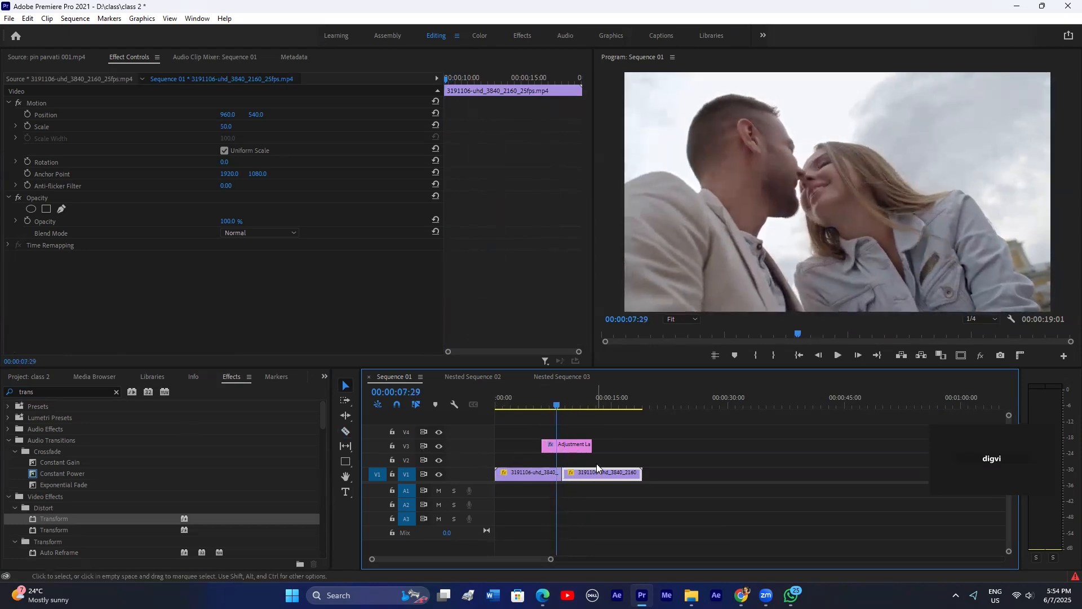
pyautogui.moveTo(597, 463); pyautogui.dragTo(544, 465)
pyautogui.moveTo(347, 463); pyautogui.dragTo(379, 475)
pyautogui.moveTo(796, 198); pyautogui.dragTo(757, 162)
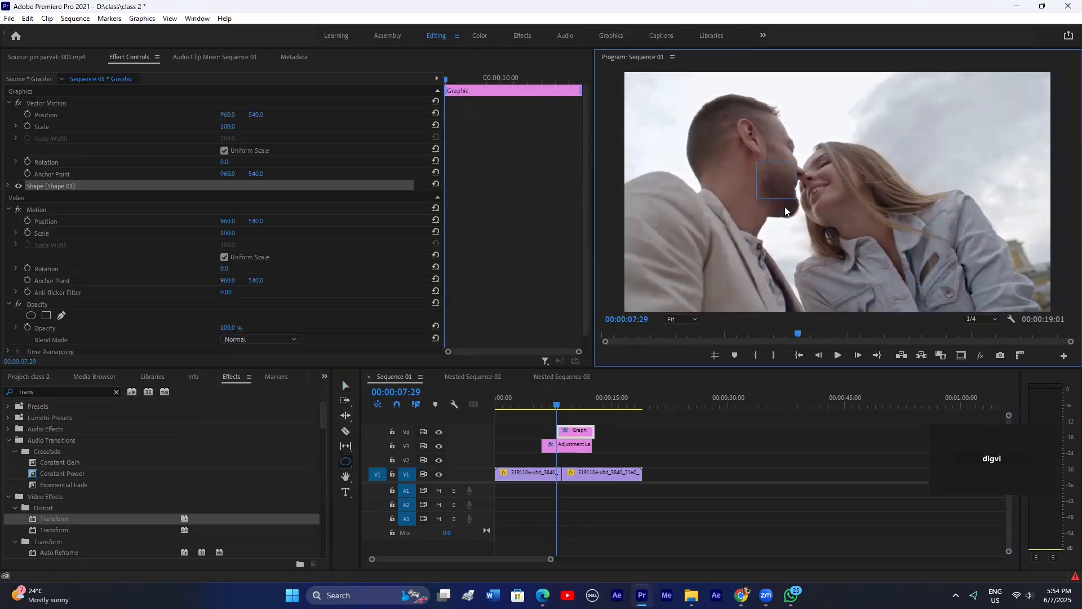
pyautogui.moveTo(562, 471); pyautogui.dragTo(567, 475)
pyautogui.moveTo(568, 474); pyautogui.dragTo(546, 475)
# Step: Enable the Transform effect's Uniform Scale, keyframe Scale from 100 at the layer's start to 125 at 00:00:07:29, and play it back
pyautogui.click(565, 449)
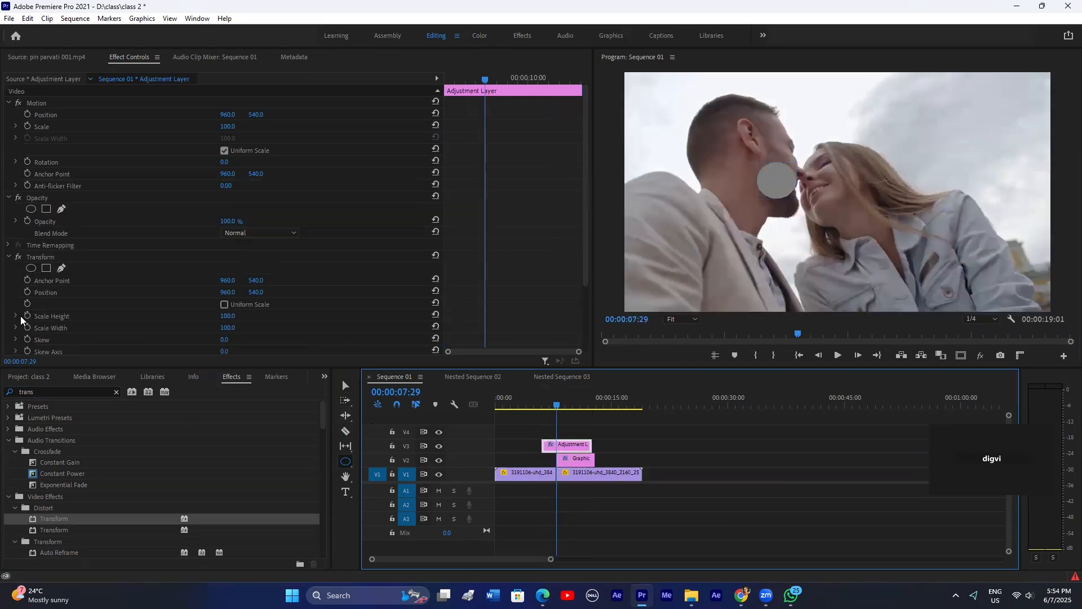
pyautogui.click(214, 305)
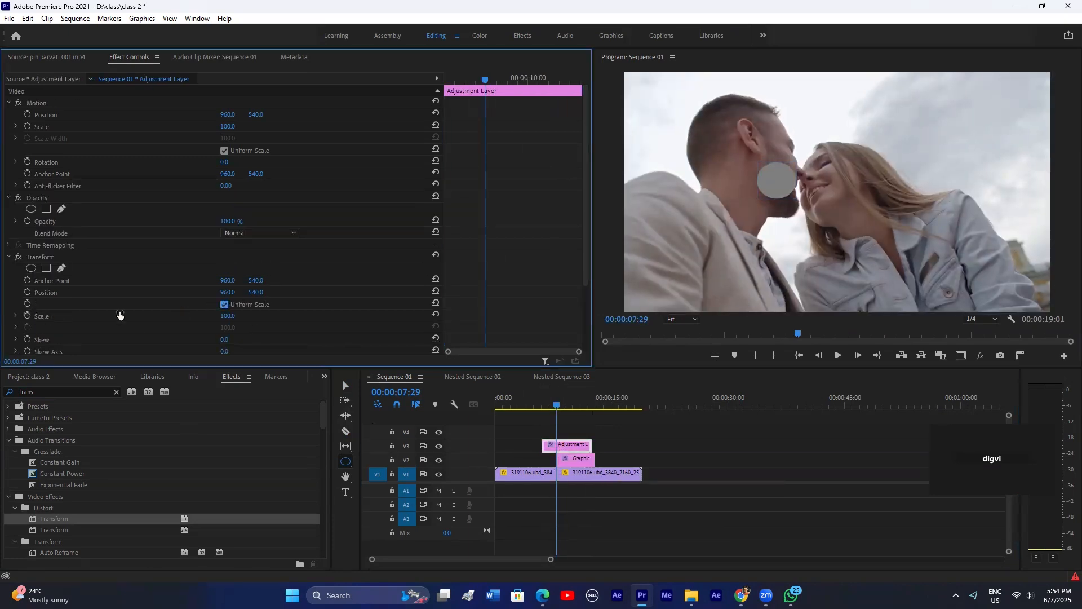
pyautogui.click(29, 317)
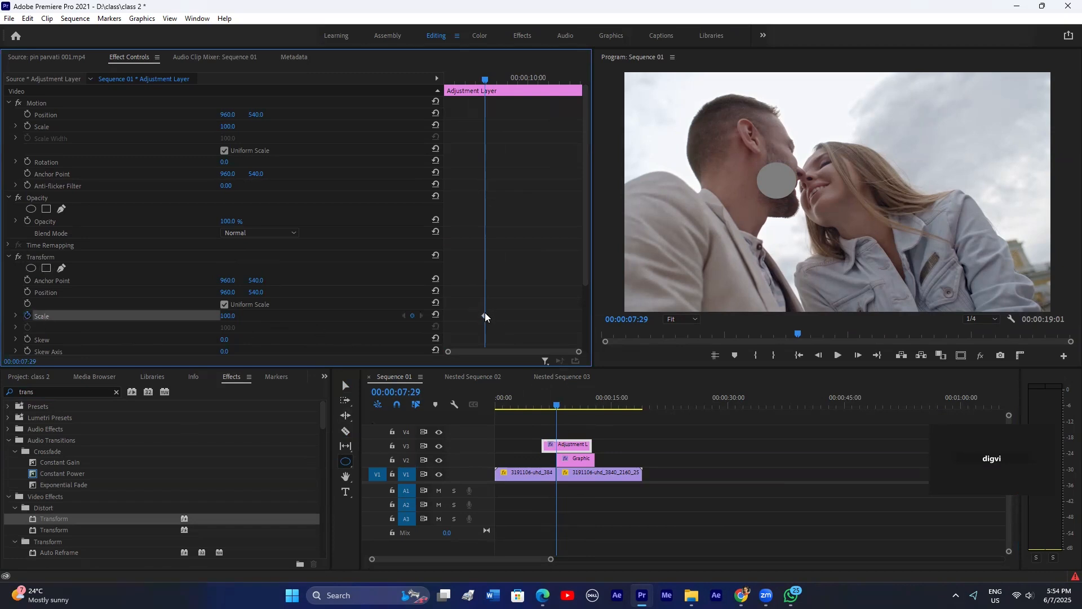
pyautogui.moveTo(484, 316); pyautogui.dragTo(236, 316)
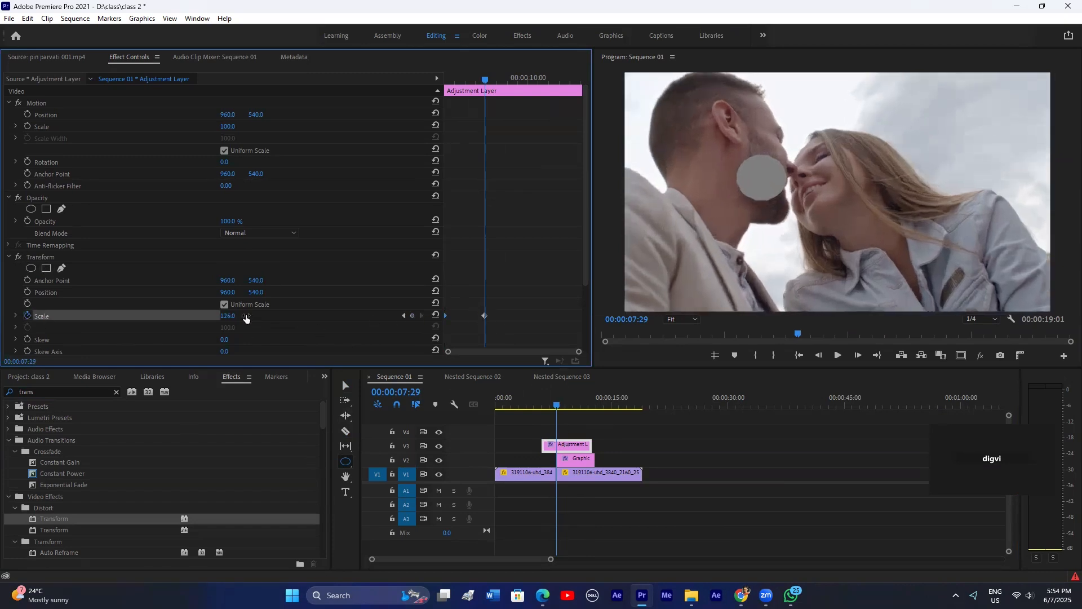
pyautogui.click(539, 397)
pyautogui.press('space')
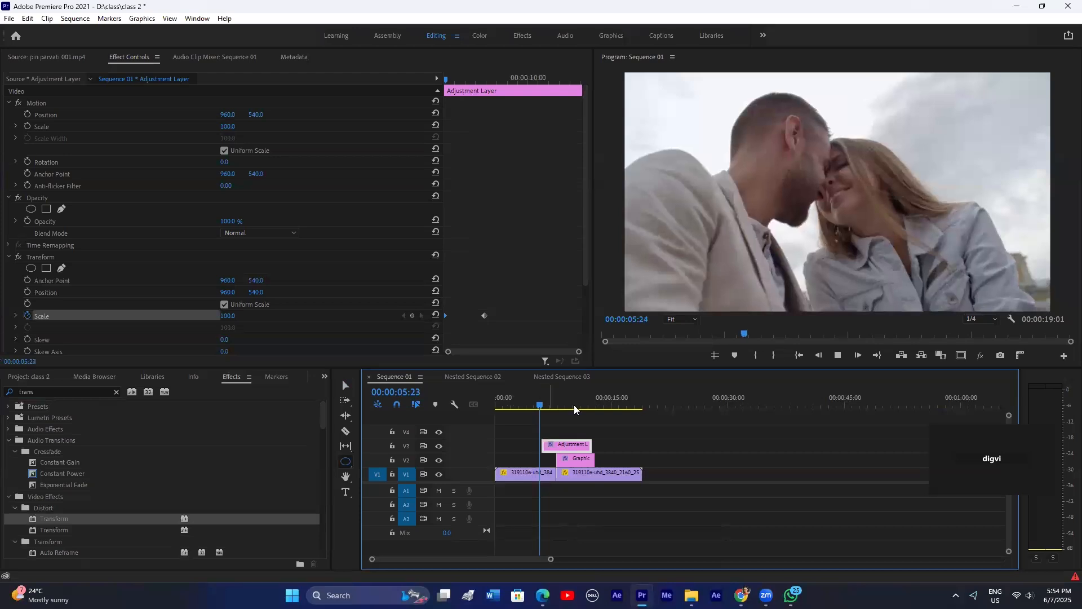
# Step: Delete the ellipse graphic on V2 and remove the Transform effect from the adjustment layer
pyautogui.click(576, 457)
pyautogui.press('Delete')
pyautogui.click(571, 447)
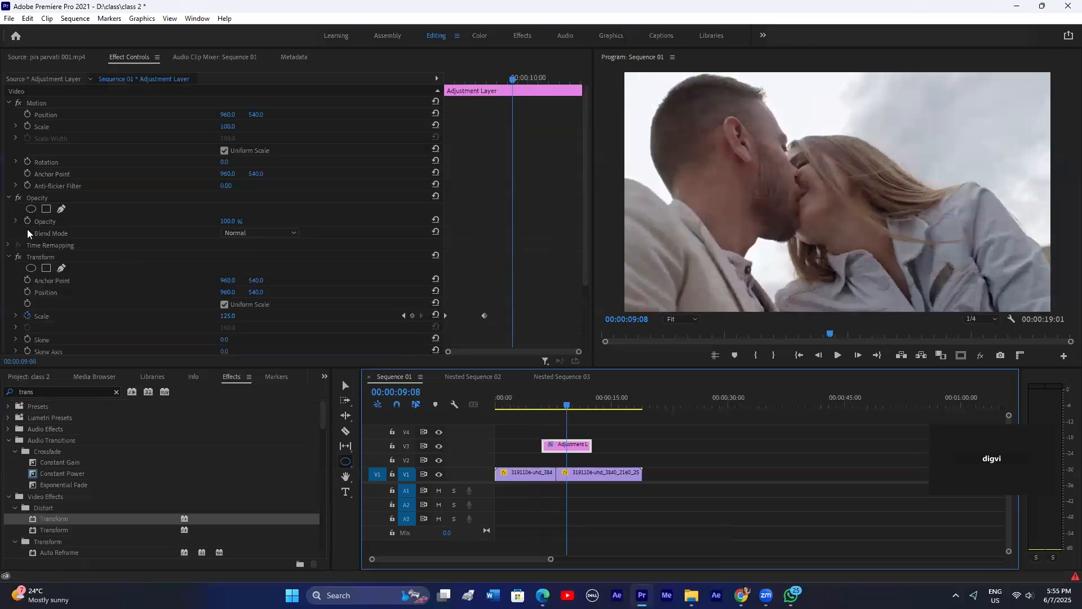
pyautogui.click(41, 255)
pyautogui.press('Delete')
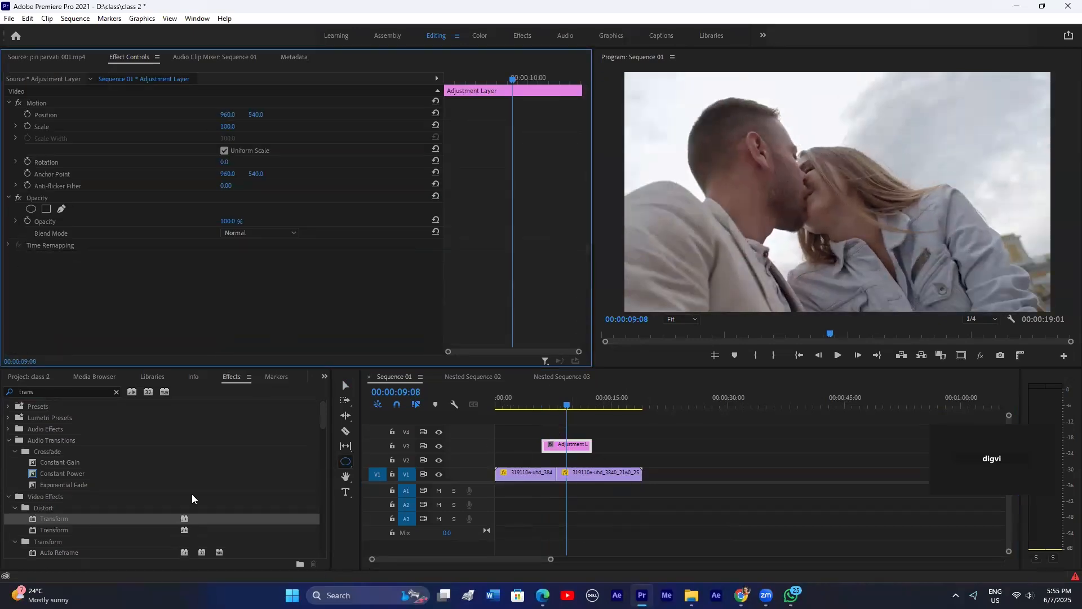
# Step: Search the effects for blur and apply Gaussian Blur to the adjustment layer with Blurriness 47 and Repeat Edge Pixels enabled
pyautogui.moveTo(63, 391); pyautogui.dragTo(2, 393)
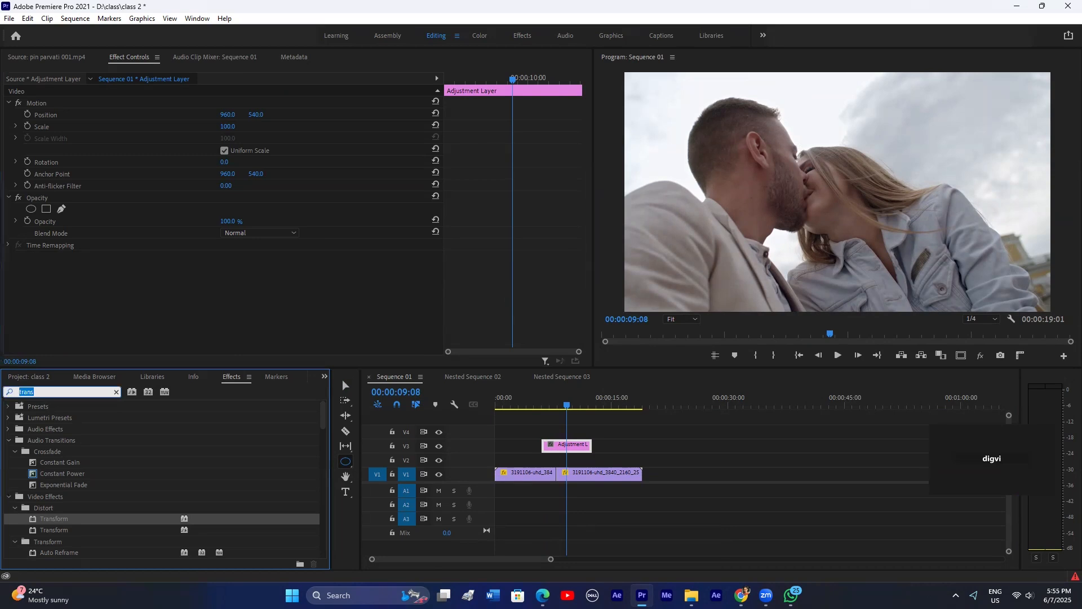
pyautogui.write('gui')
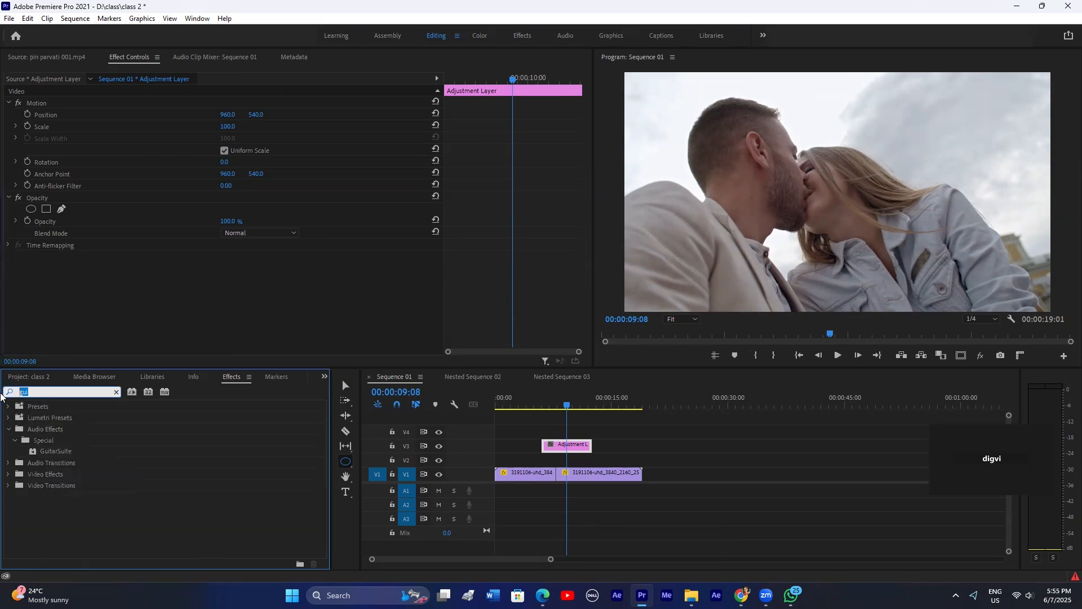
pyautogui.write('blur')
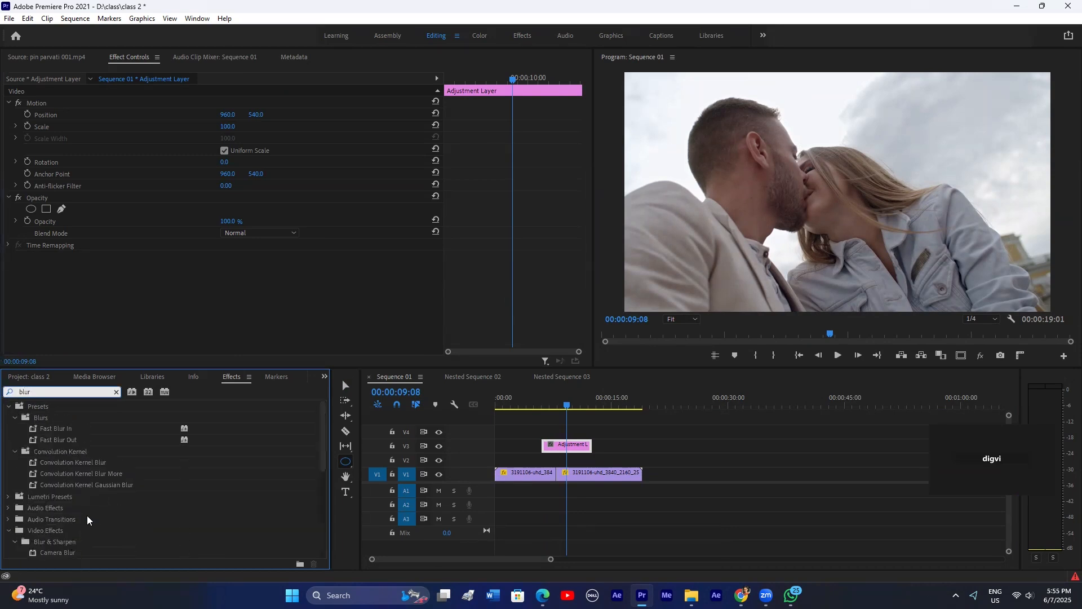
pyautogui.scroll(-2, 58, 530)
pyautogui.scroll(-1, 64, 510)
pyautogui.moveTo(68, 495); pyautogui.dragTo(561, 445)
pyautogui.moveTo(237, 282); pyautogui.dragTo(248, 281)
pyautogui.click(224, 304)
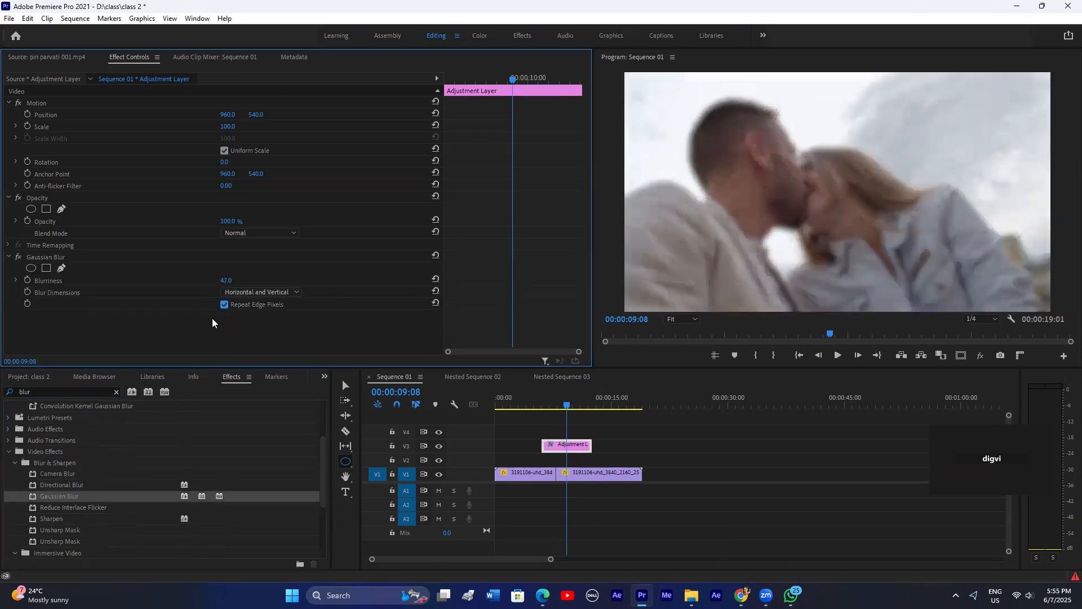
# Step: Add a four-point polygon mask to the Gaussian Blur, reshape it around the couple's mouths and position it over them at 00:00:06:20
pyautogui.click(46, 268)
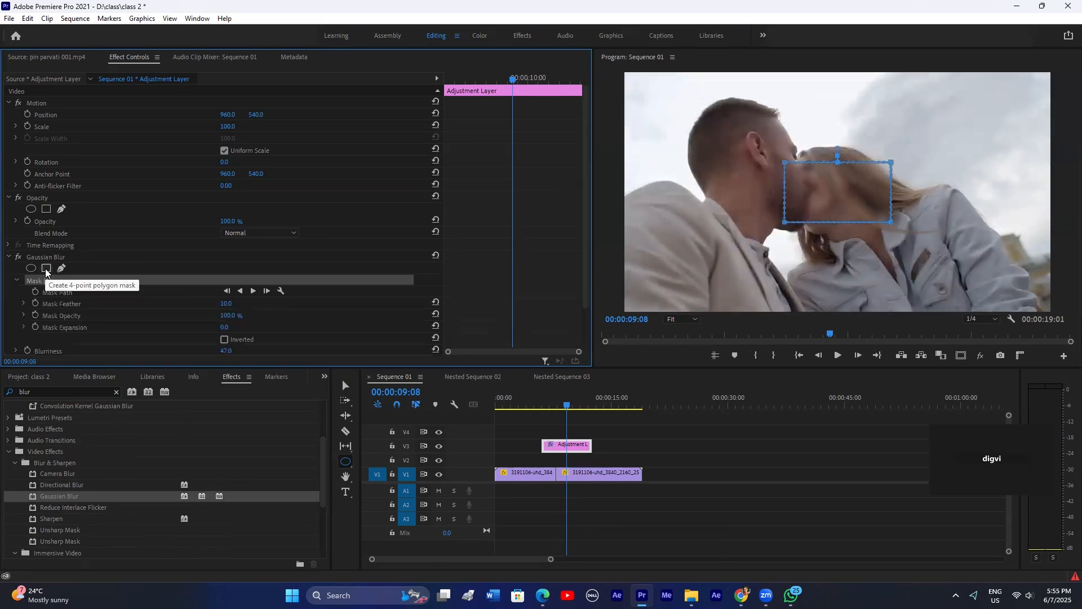
pyautogui.moveTo(783, 165); pyautogui.dragTo(854, 210)
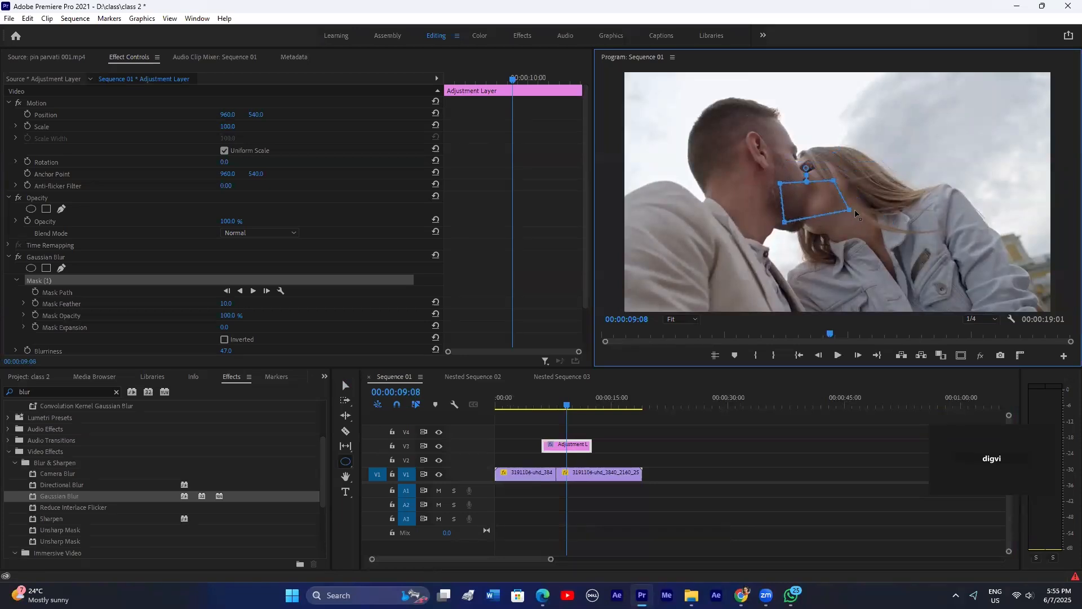
pyautogui.click(548, 405)
pyautogui.moveTo(547, 405); pyautogui.dragTo(547, 407)
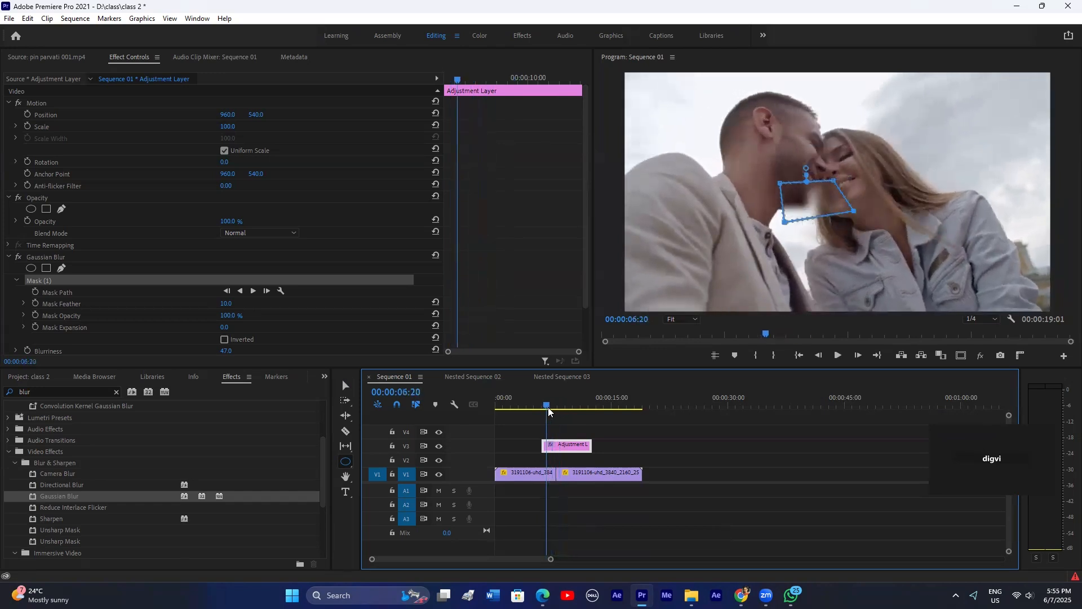
pyautogui.click(825, 188)
pyautogui.moveTo(824, 188); pyautogui.dragTo(841, 167)
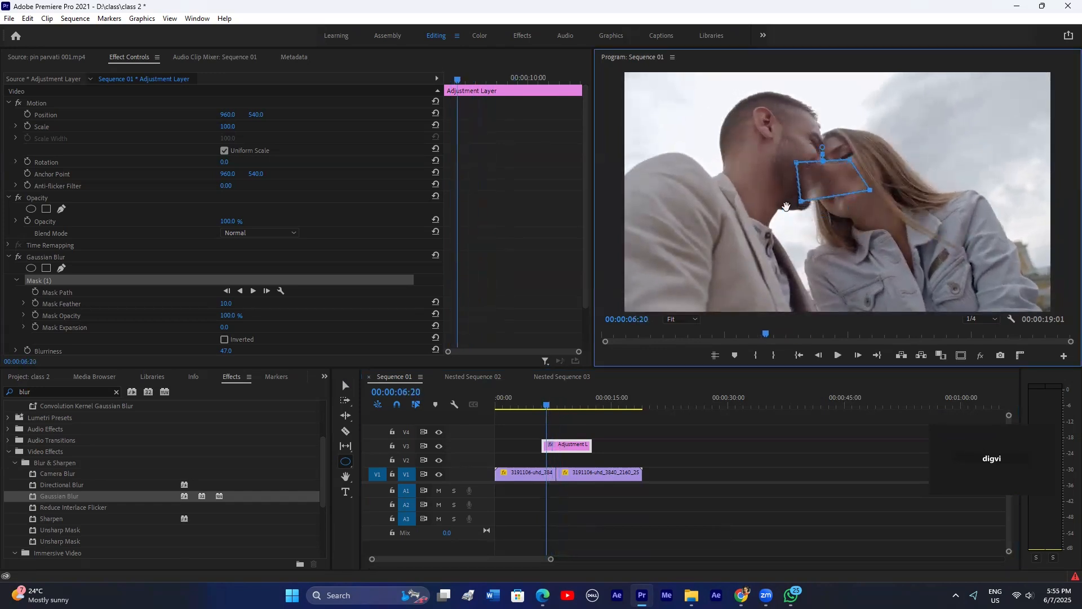
# Step: Keyframe the Mask Path from 00:00:06:20, moving the mask to follow the couple's mouths at 00:00:07:28 and 00:00:09:15
pyautogui.click(35, 292)
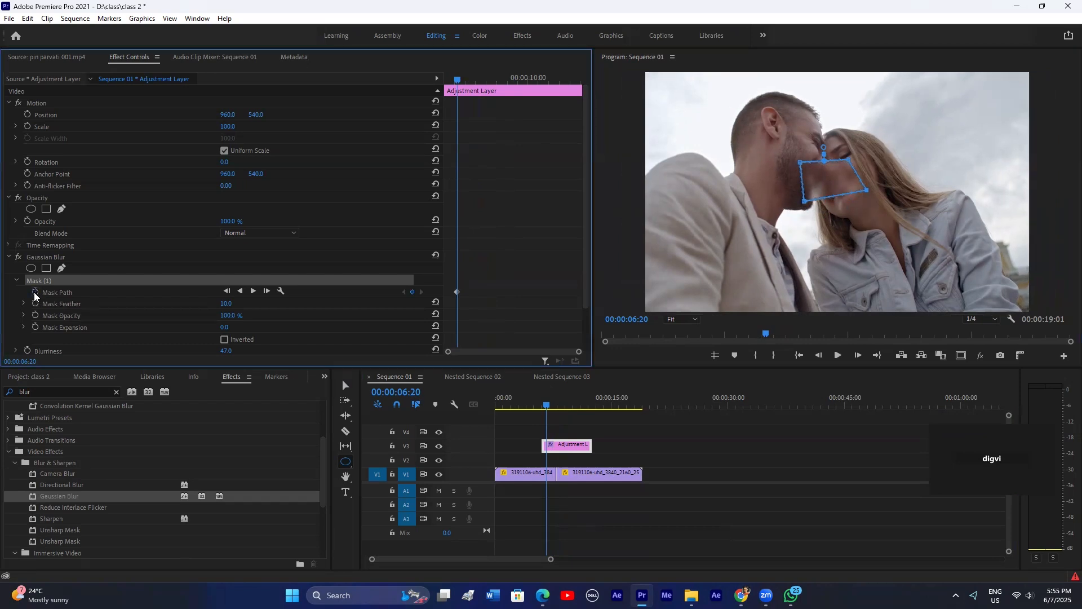
pyautogui.moveTo(464, 79)
pyautogui.mouseDown()
pyautogui.moveTo(495, 77)
pyautogui.moveTo(485, 85)
pyautogui.mouseUp()
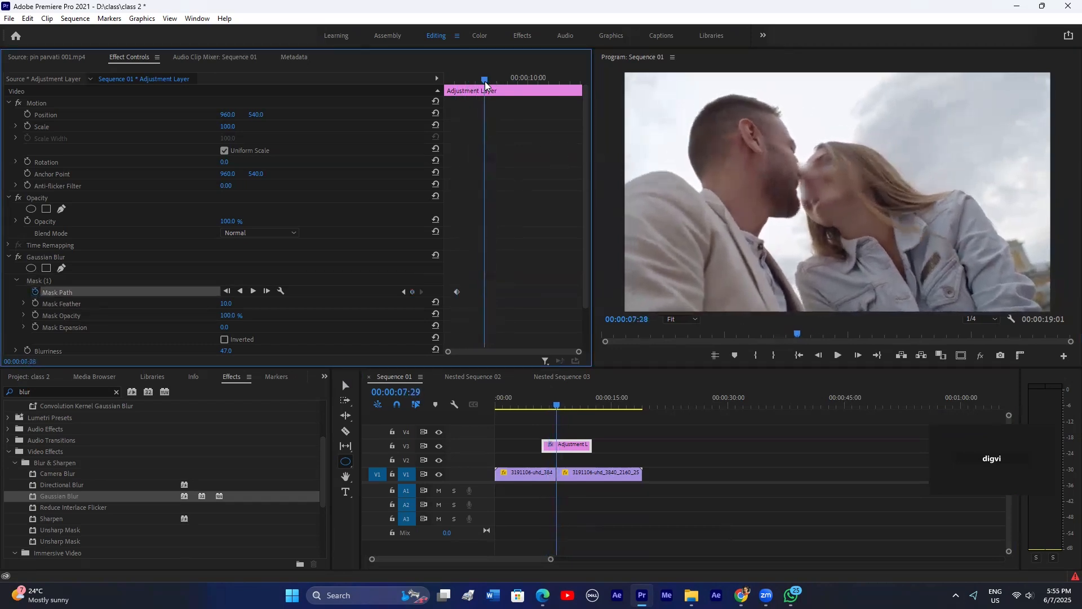
pyautogui.click(45, 280)
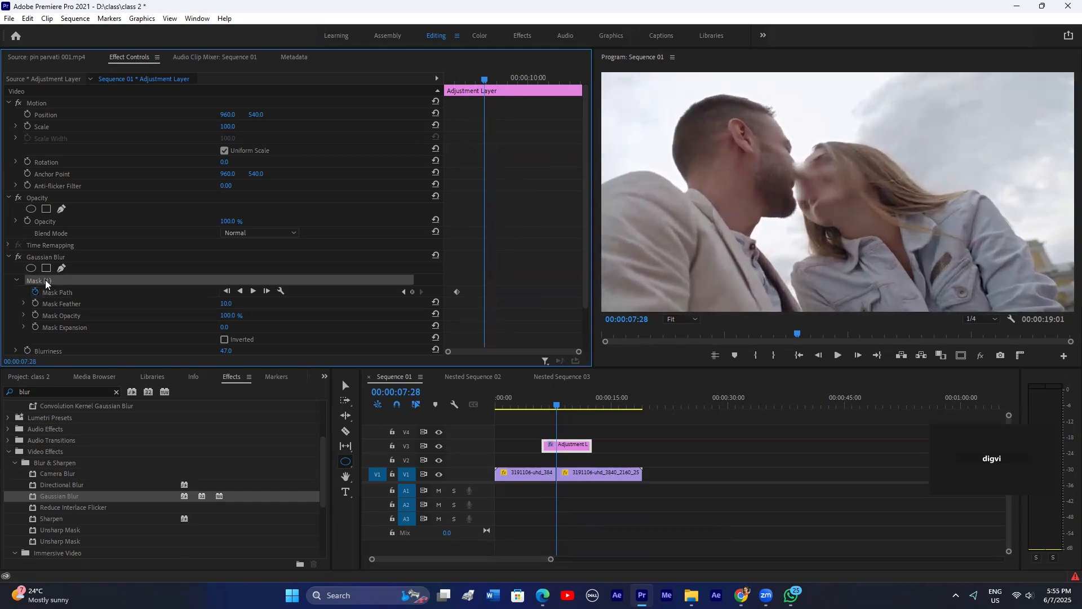
pyautogui.click(830, 178)
pyautogui.moveTo(821, 184); pyautogui.dragTo(802, 198)
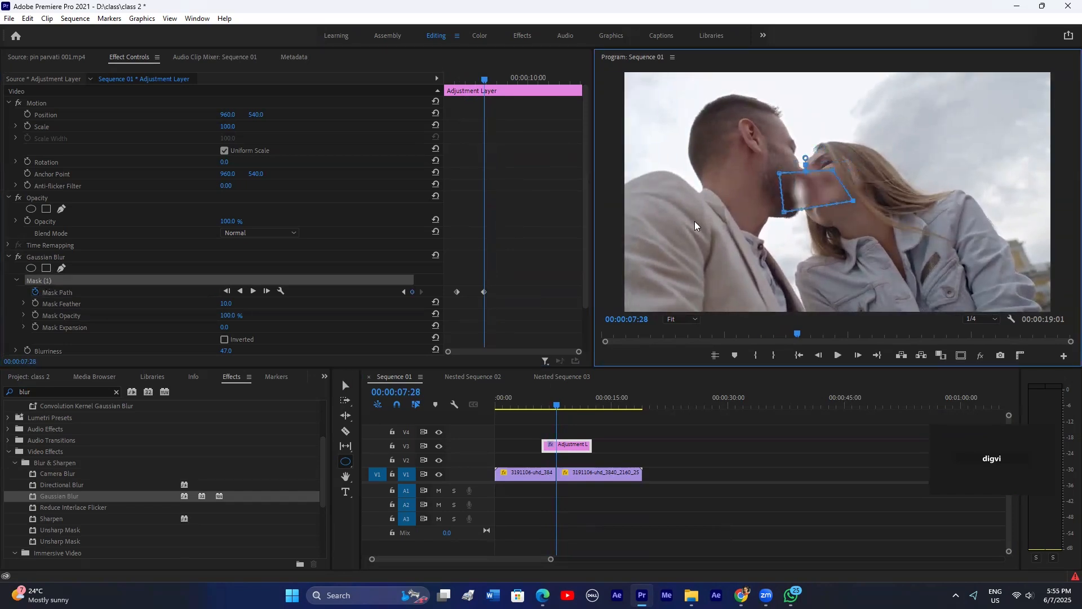
pyautogui.click(568, 401)
pyautogui.moveTo(813, 189); pyautogui.dragTo(814, 199)
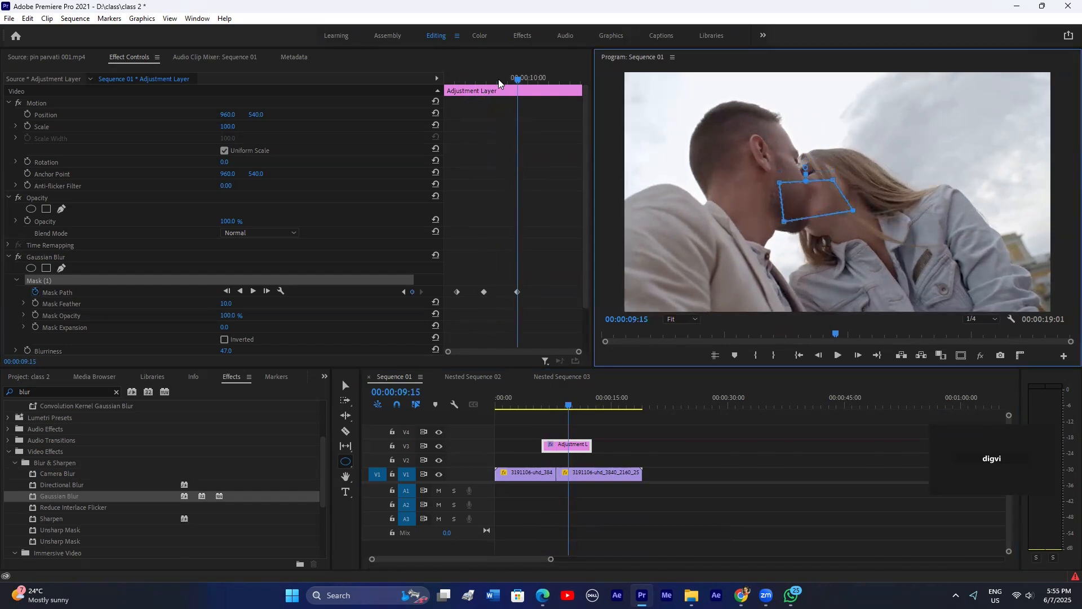
# Step: Deselect the adjustment layer and play the masked blur from 00:00:07:16
pyautogui.moveTo(498, 78); pyautogui.dragTo(473, 82)
pyautogui.click(628, 427)
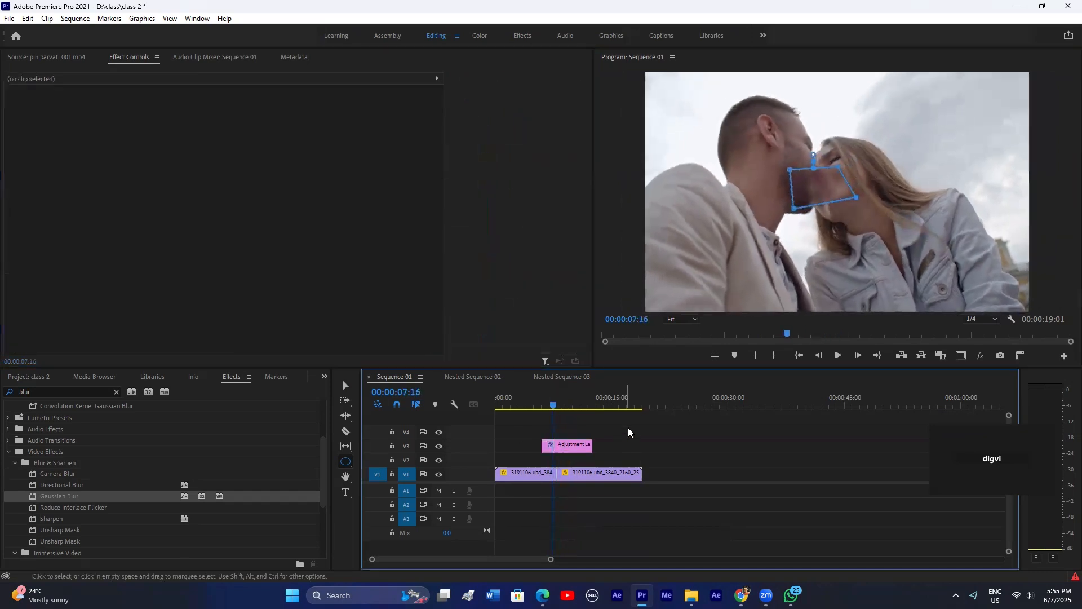
pyautogui.press('space')
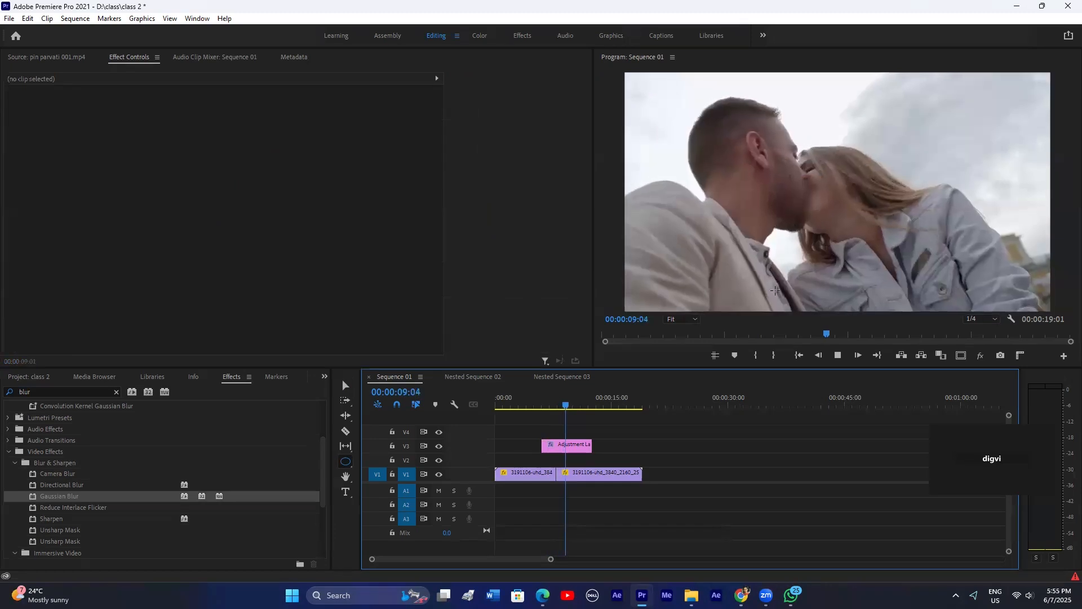
# Step: Remove the Gaussian Blur and the adjustment layer, and restore the couple clip on V1 to one piece
pyautogui.click(566, 446)
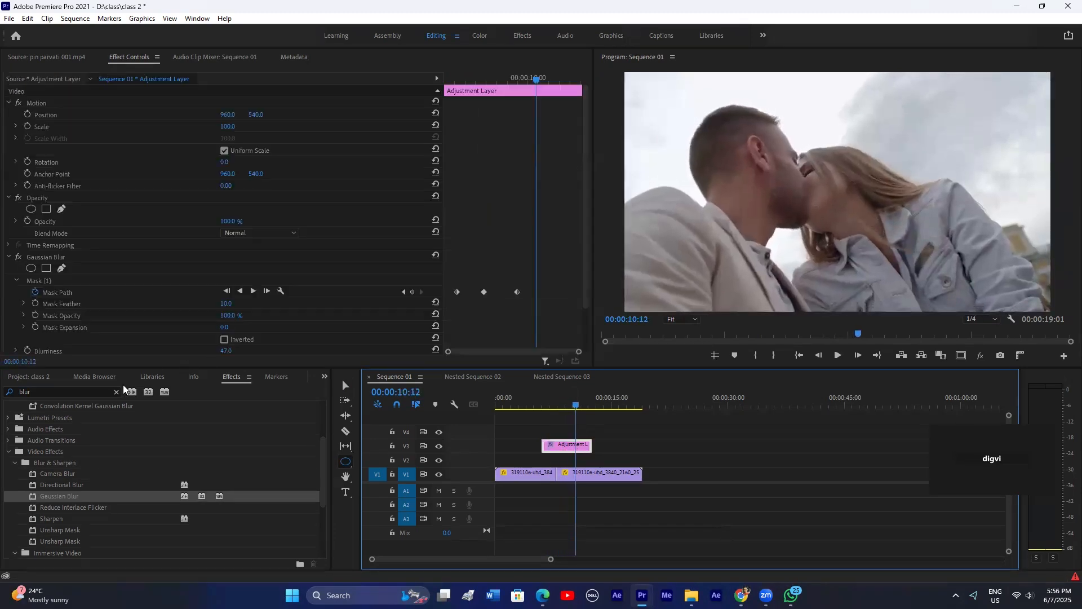
pyautogui.click(67, 260)
pyautogui.press('Delete')
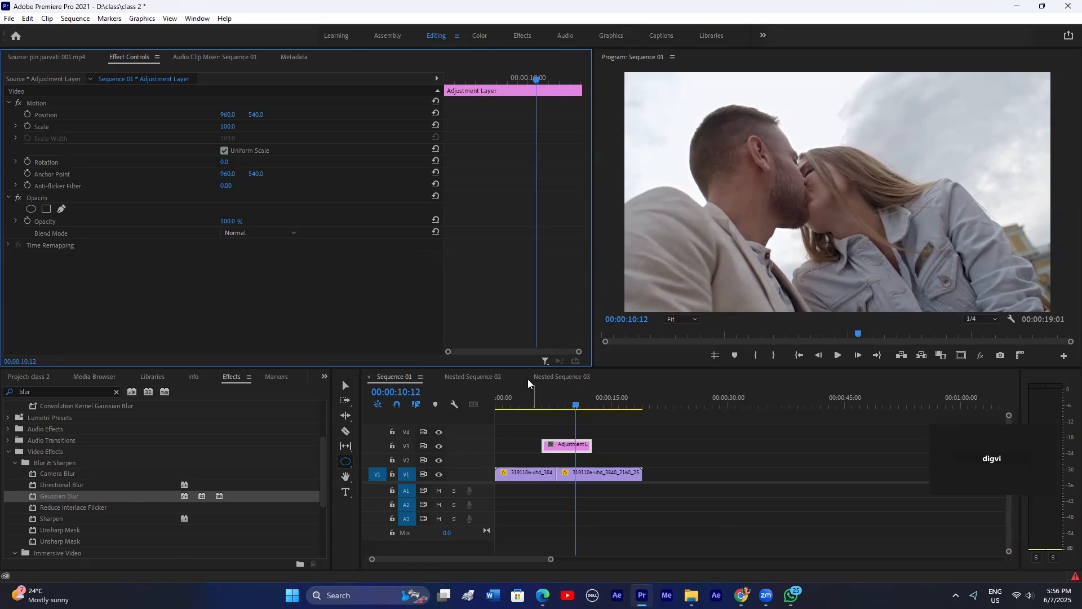
pyautogui.moveTo(595, 413); pyautogui.dragTo(726, 479)
pyautogui.press('Delete')
# Step: Add the city clip 3121138-uhd_3840_2160_24fps.mp4 from the project to V2 and stack the couple clip above it on V3
pyautogui.click(324, 376)
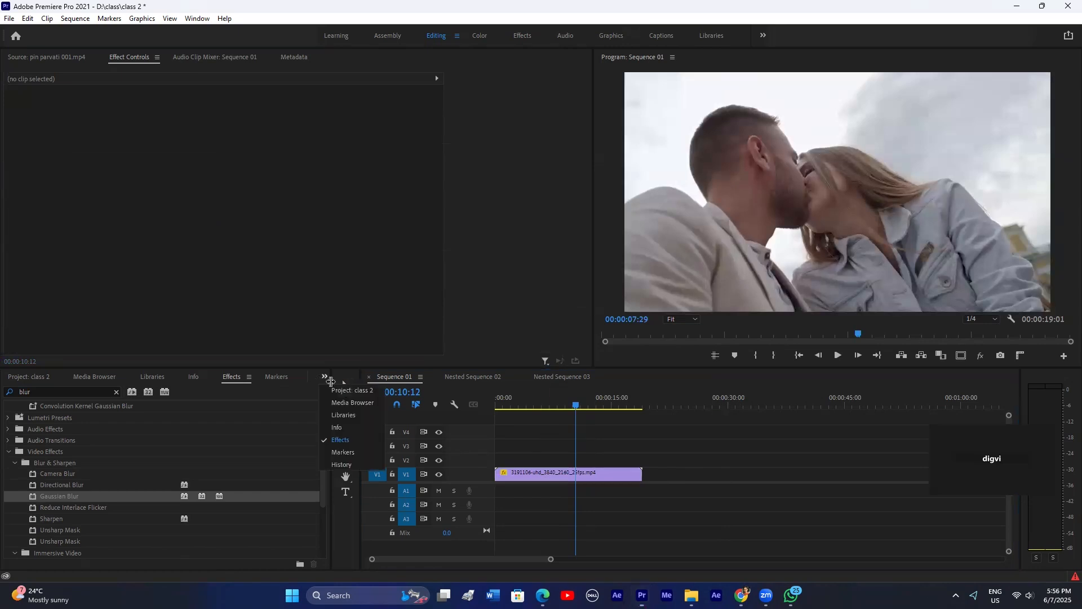
pyautogui.click(372, 388)
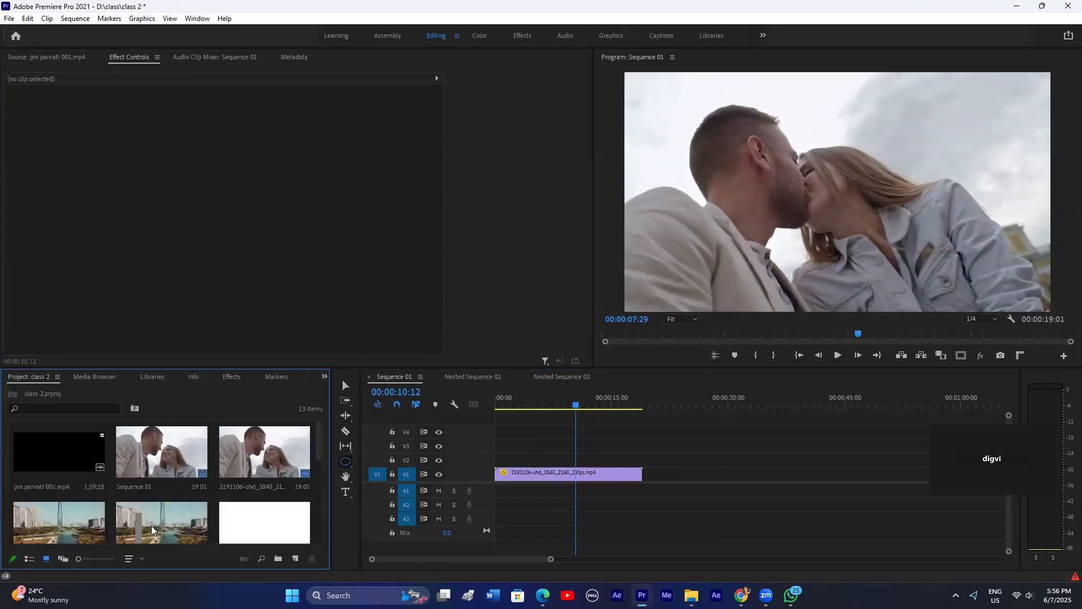
pyautogui.moveTo(151, 525); pyautogui.dragTo(548, 483)
pyautogui.moveTo(548, 478); pyautogui.dragTo(686, 446)
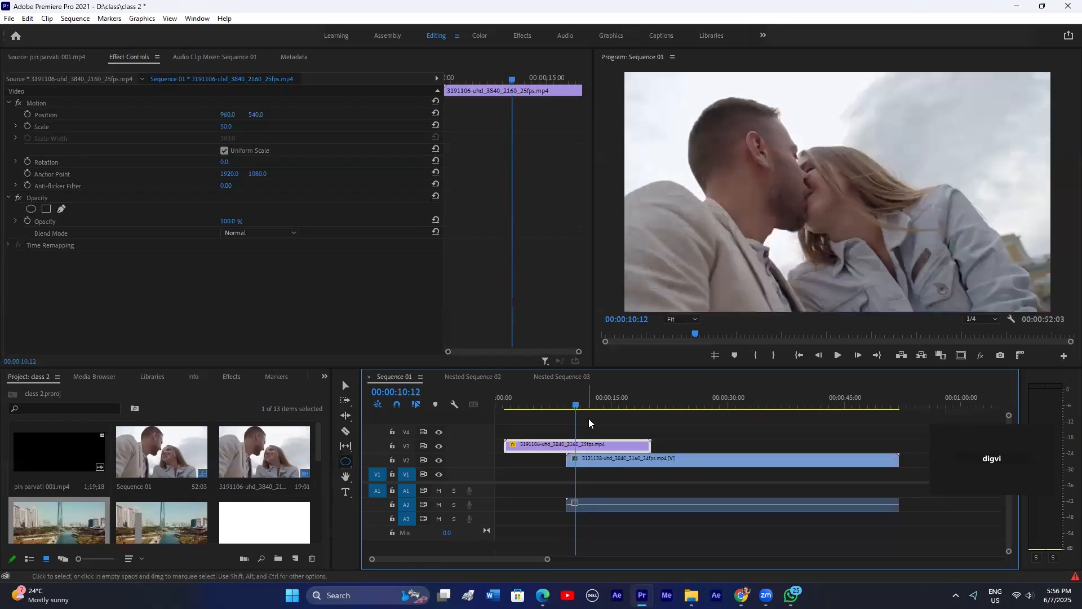
# Step: Add a rectangular opacity mask to the couple clip, set the program preview zoom to 10%, and hide the V2 track
pyautogui.click(47, 218)
pyautogui.click(47, 209)
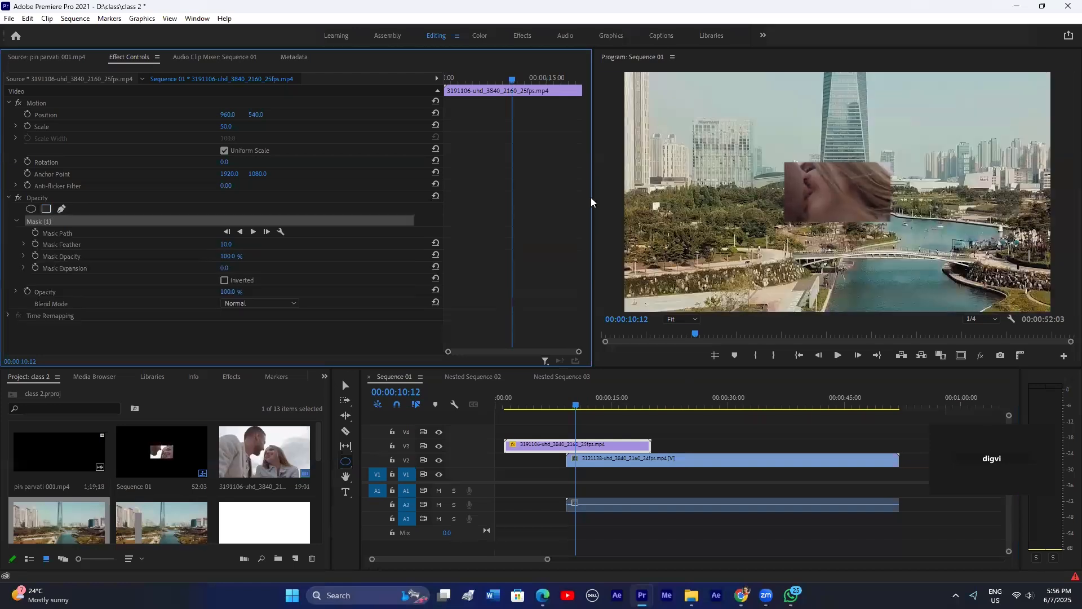
pyautogui.click(681, 319)
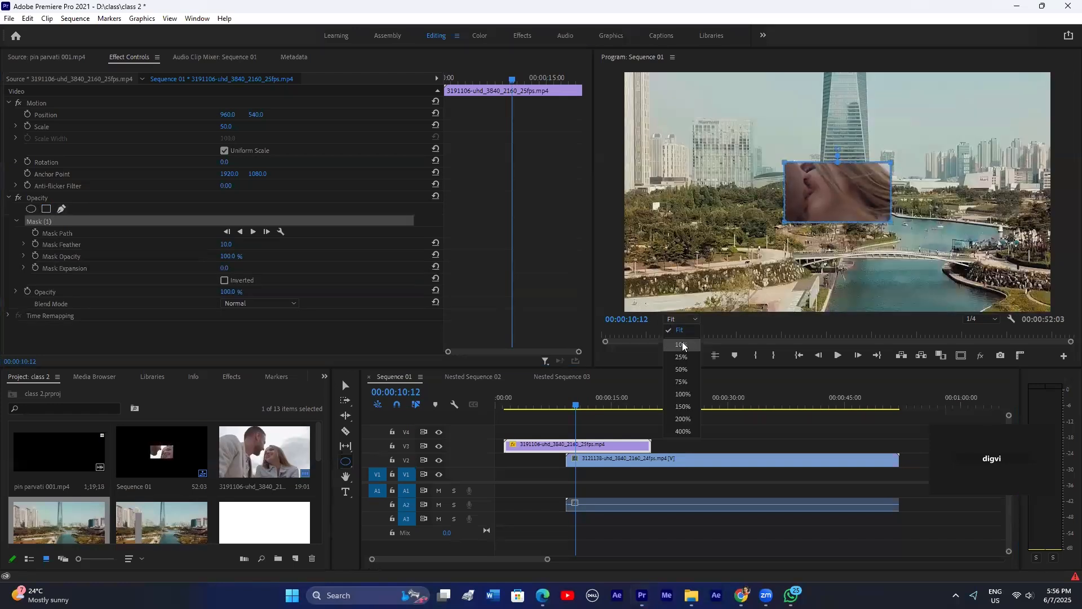
pyautogui.click(681, 345)
pyautogui.click(439, 462)
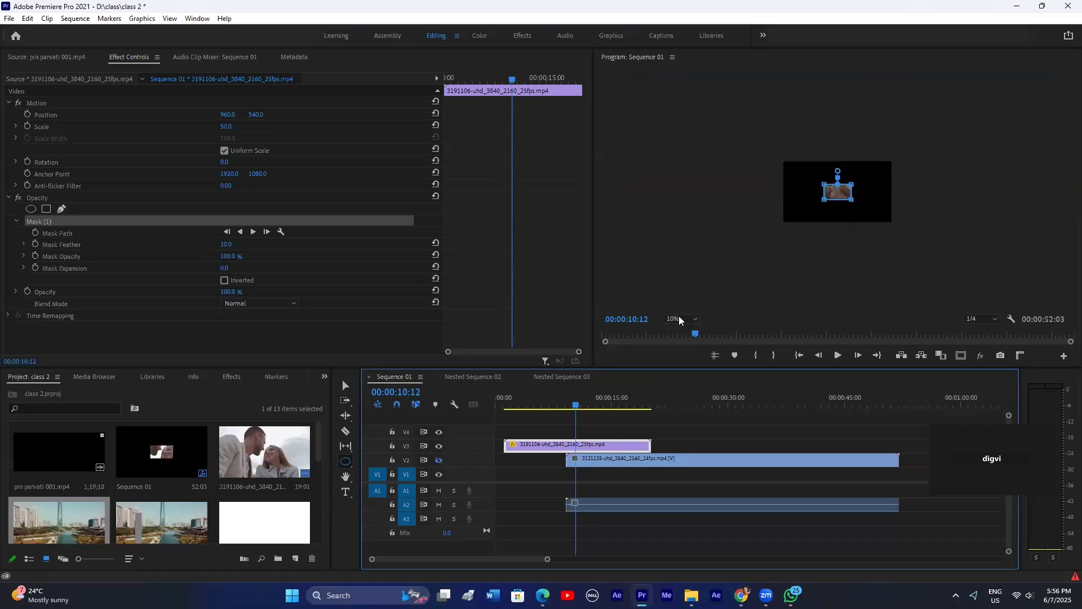
# Step: Reshape the opacity mask by moving all four corner points outside the frame so it encloses the whole couple image
pyautogui.moveTo(852, 184); pyautogui.dragTo(914, 155)
pyautogui.click(922, 252)
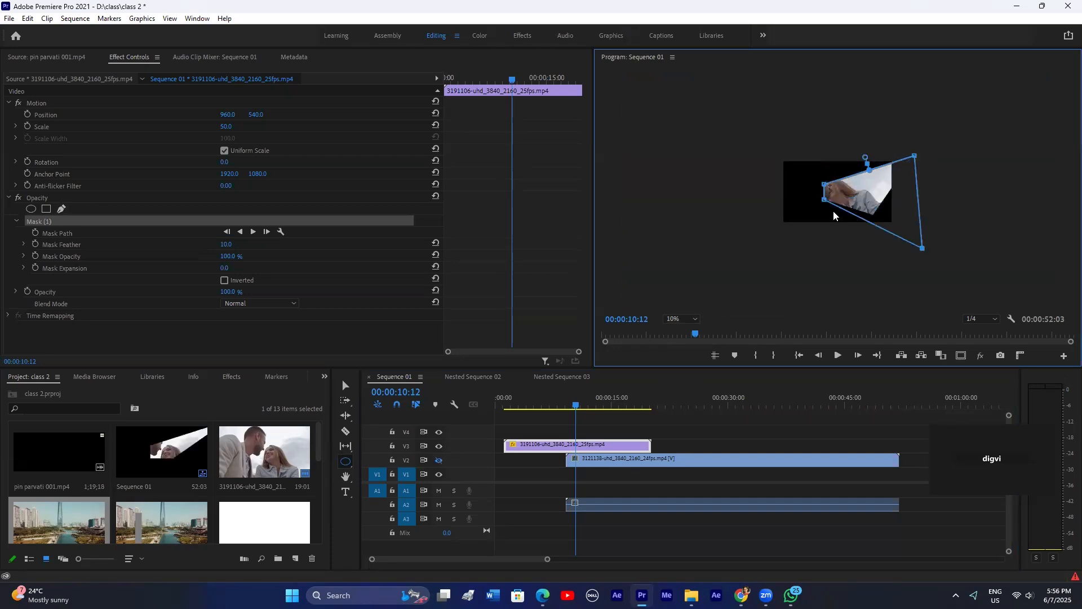
pyautogui.moveTo(812, 222); pyautogui.dragTo(812, 222)
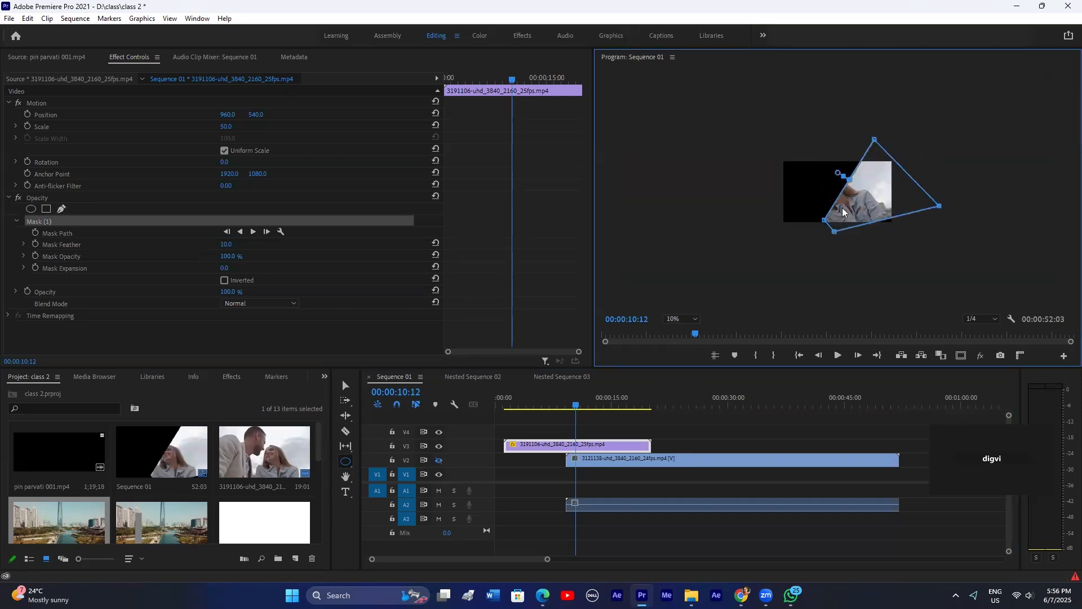
pyautogui.hotkey('ctrl', 'z')
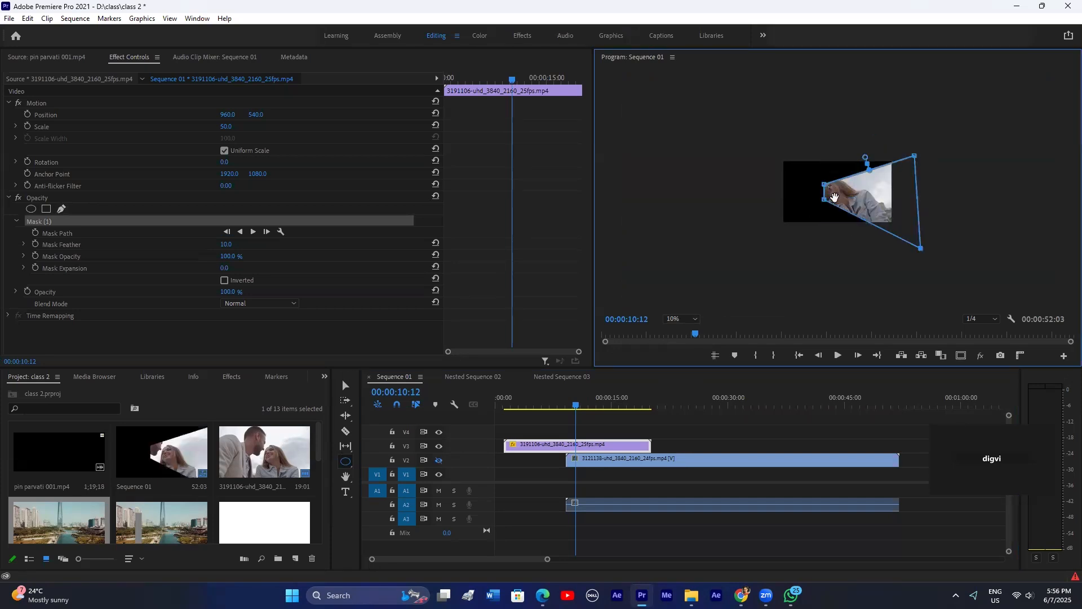
pyautogui.click(775, 229)
pyautogui.moveTo(824, 185); pyautogui.dragTo(746, 148)
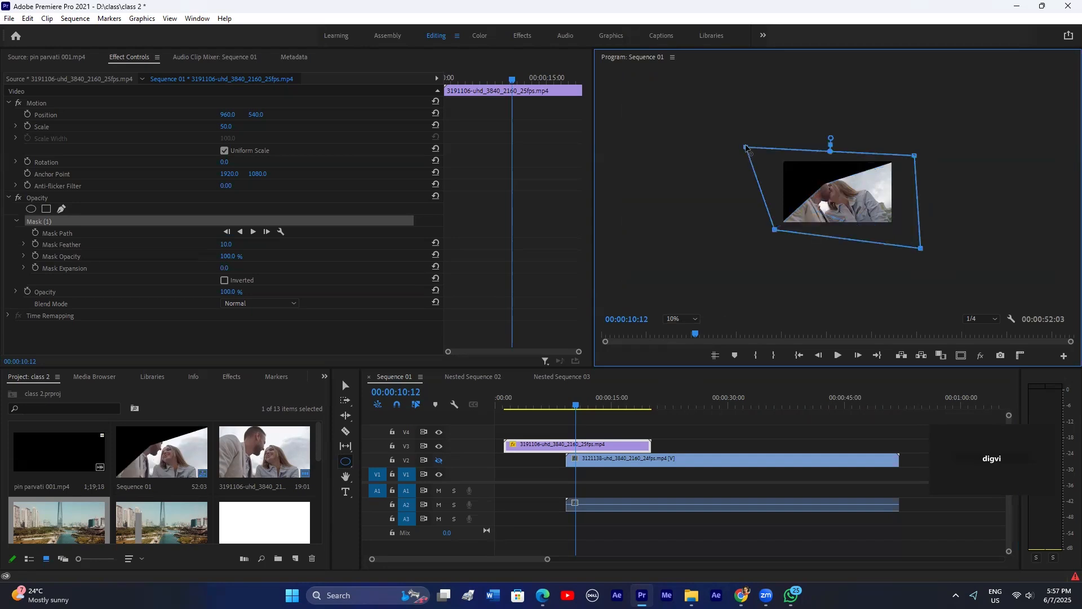
pyautogui.moveTo(775, 230); pyautogui.dragTo(768, 243)
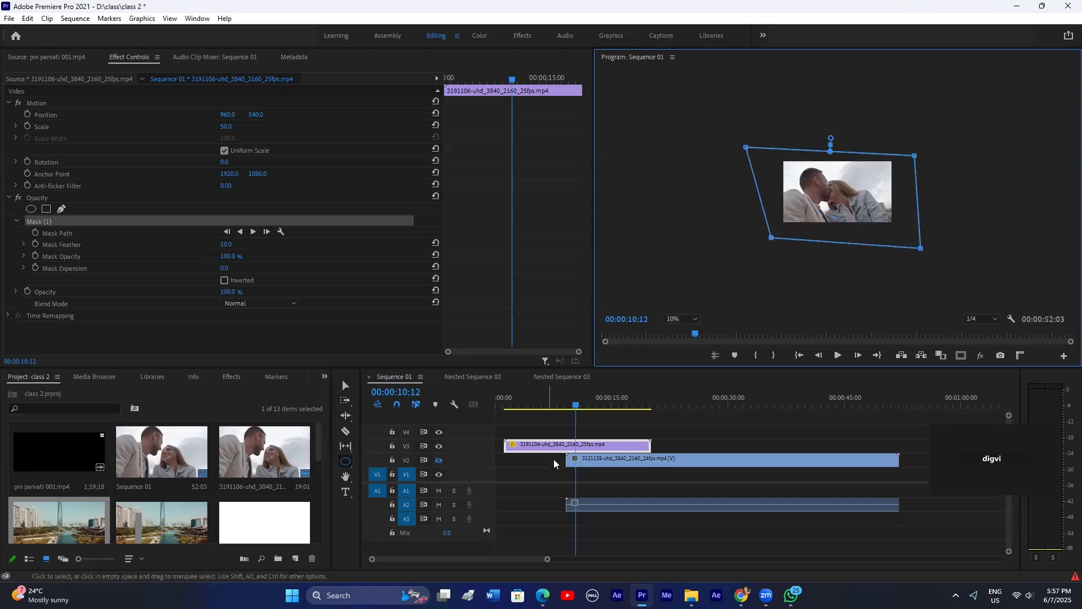
# Step: Start Mask Path keyframing on the couple clip's opacity mask at 00:00:09:06, where the city clip begins
pyautogui.moveTo(571, 400)
pyautogui.mouseDown()
pyautogui.moveTo(529, 400)
pyautogui.moveTo(569, 404)
pyautogui.mouseUp()
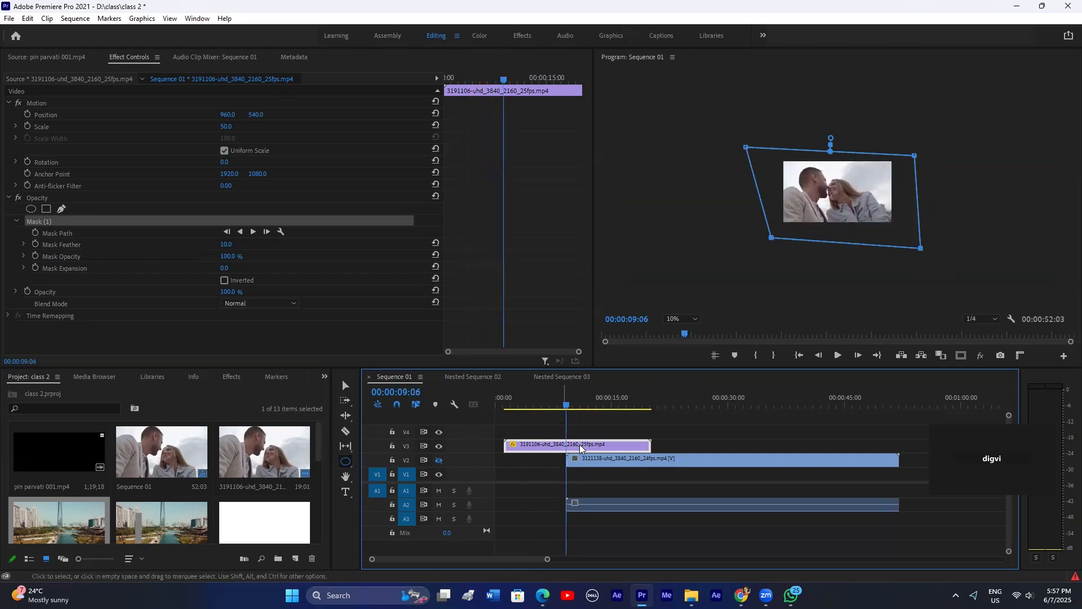
pyautogui.click(36, 232)
pyautogui.click(36, 231)
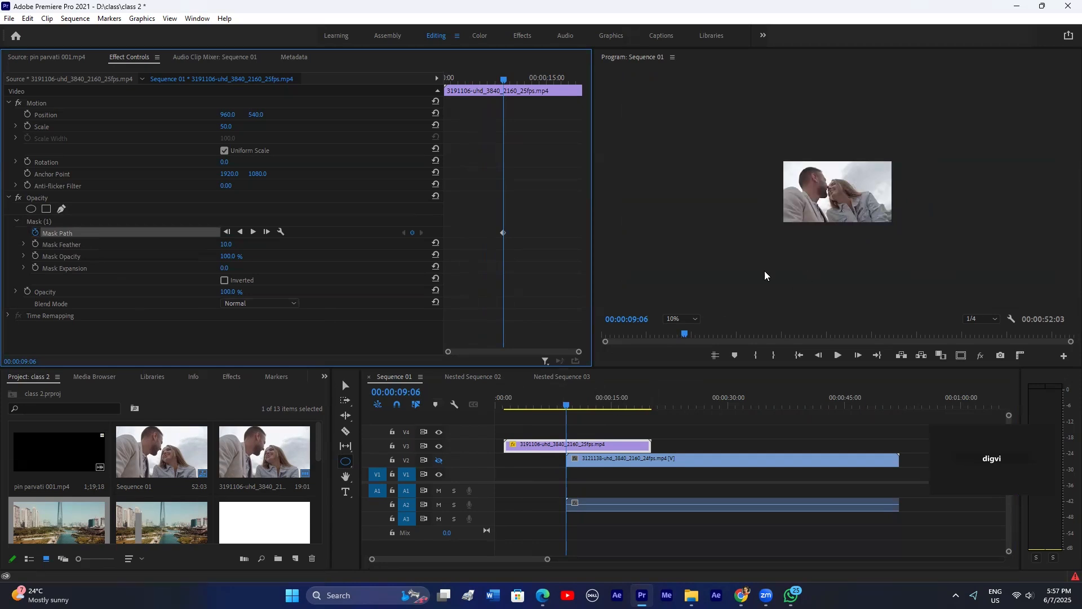
# Step: Keyframe the mask about two seconds after the first keyframe, moving its two right-hand points past the frame's left edge to form a wipe
pyautogui.click(42, 222)
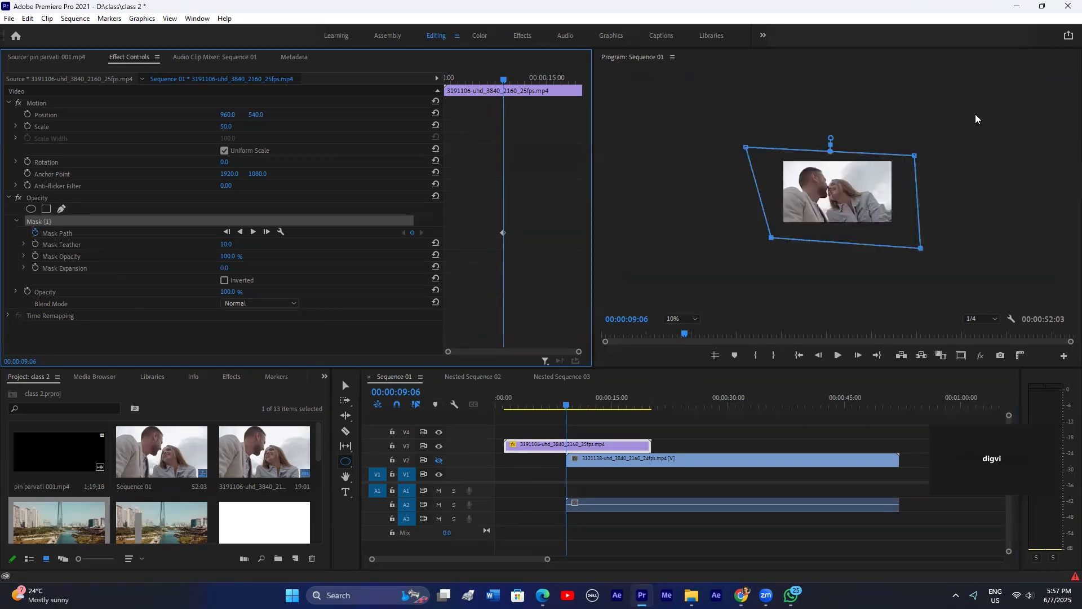
pyautogui.moveTo(948, 133); pyautogui.dragTo(902, 255)
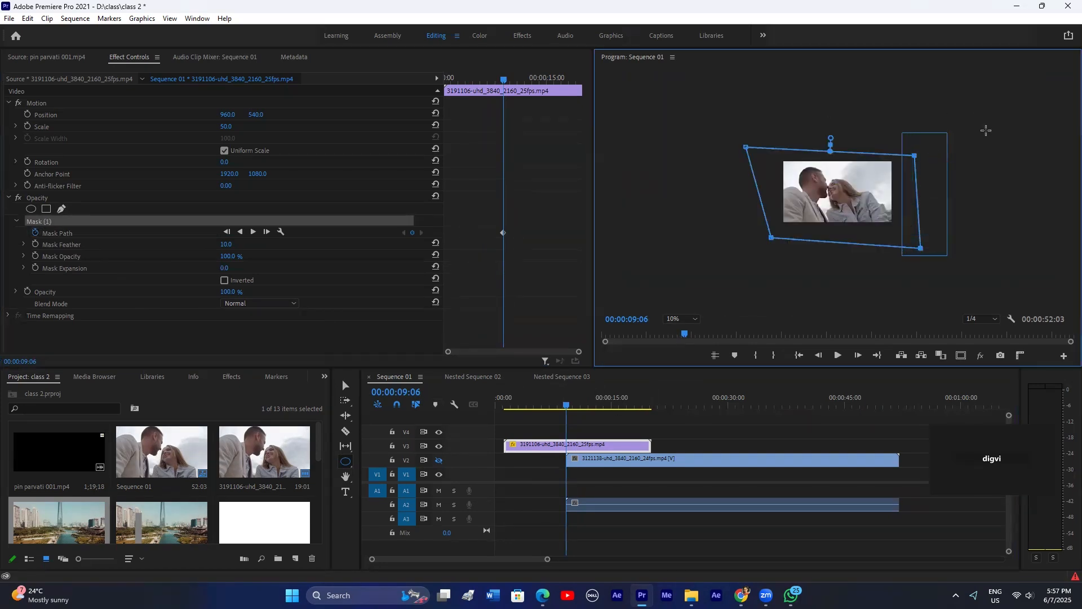
pyautogui.moveTo(947, 133); pyautogui.dragTo(889, 262)
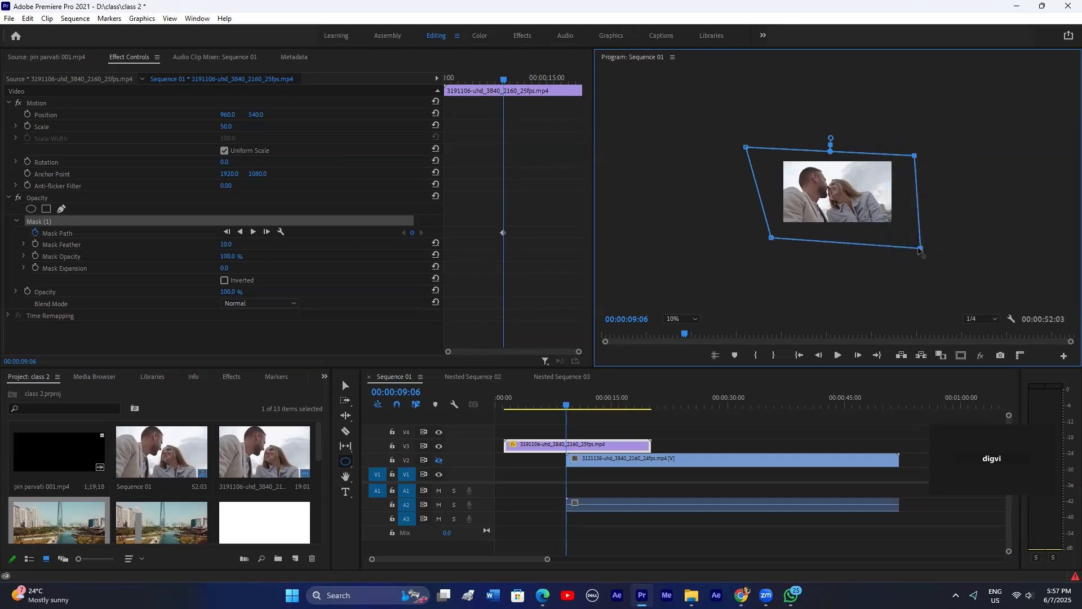
pyautogui.moveTo(567, 404); pyautogui.dragTo(587, 403)
pyautogui.moveTo(922, 135); pyautogui.dragTo(772, 235)
pyautogui.moveTo(515, 81); pyautogui.dragTo(513, 81)
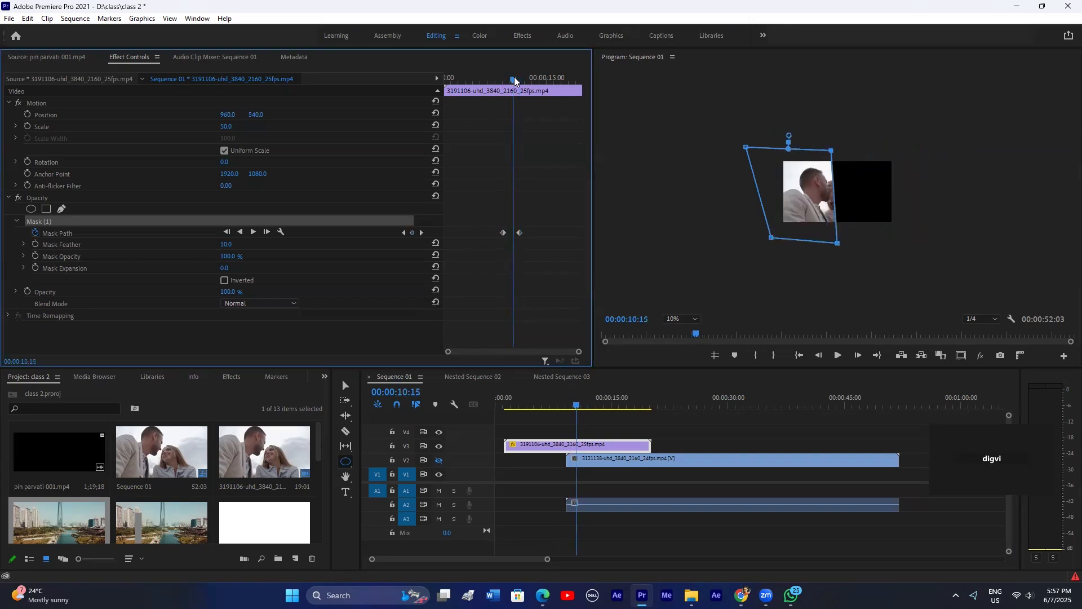
# Step: Set the couple clip's Mask Feather to 578 to soften the wipe edge
pyautogui.click(617, 418)
pyautogui.click(590, 447)
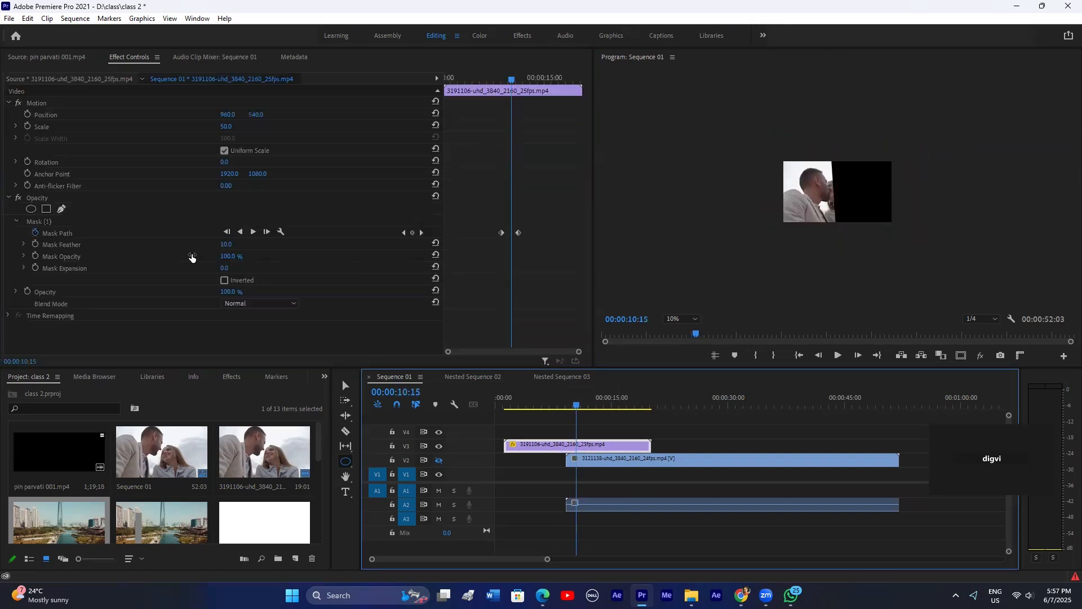
pyautogui.moveTo(226, 245); pyautogui.dragTo(226, 245)
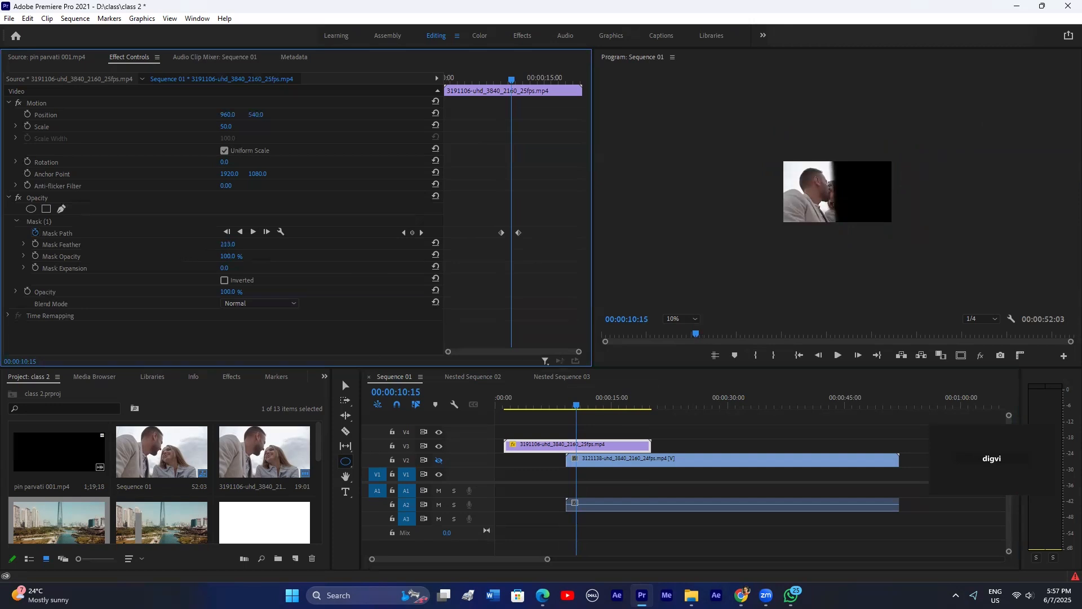
pyautogui.moveTo(226, 245); pyautogui.dragTo(282, 245)
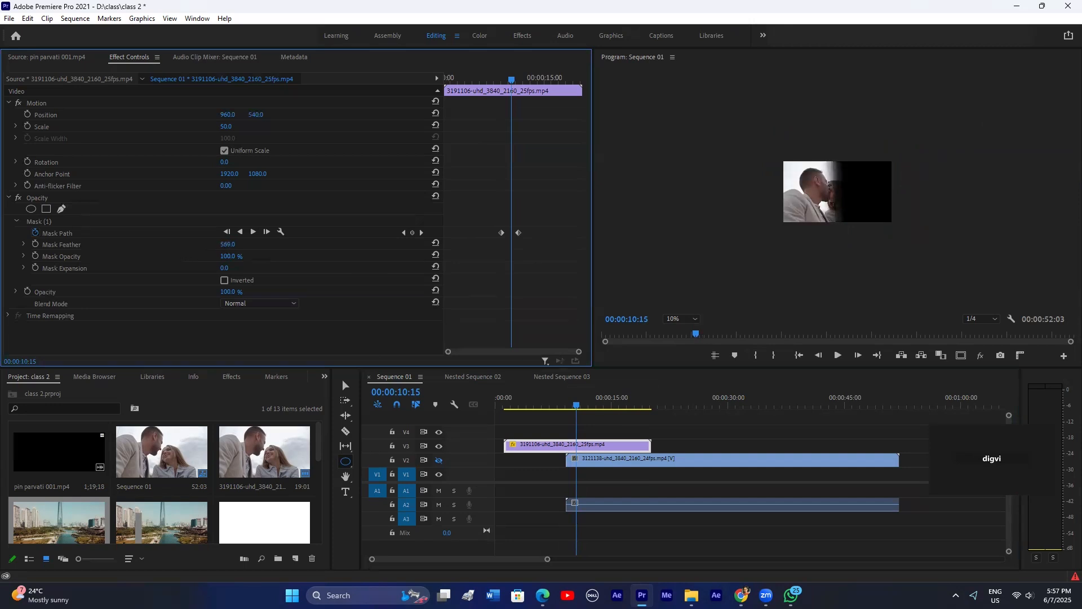
# Step: Set the program preview zoom back to Fit, show the V2 track again, and play the wipe from couple to city
pyautogui.click(678, 319)
pyautogui.click(676, 332)
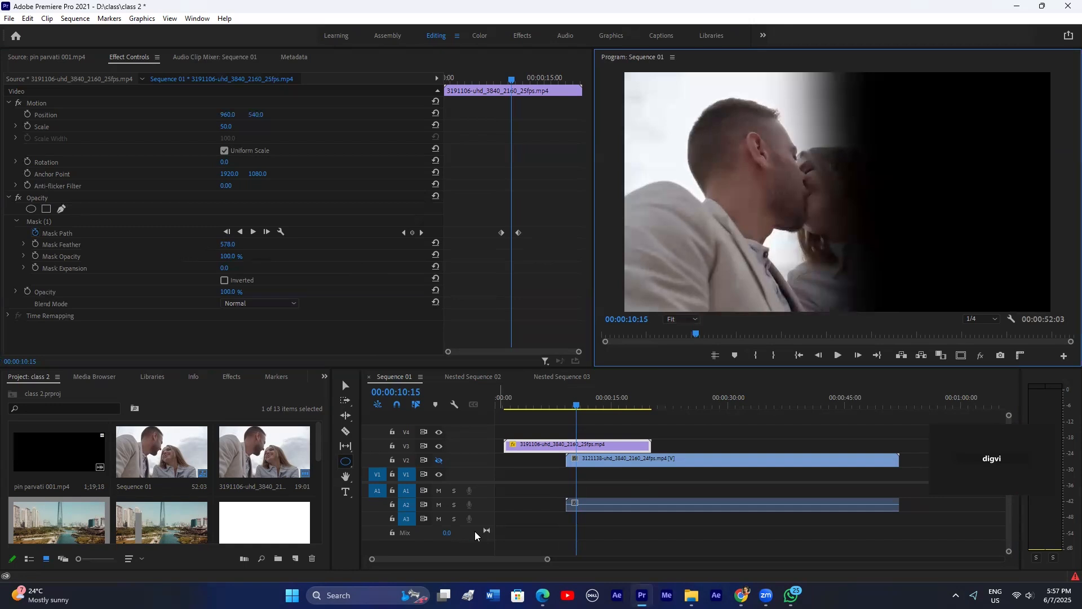
pyautogui.click(441, 460)
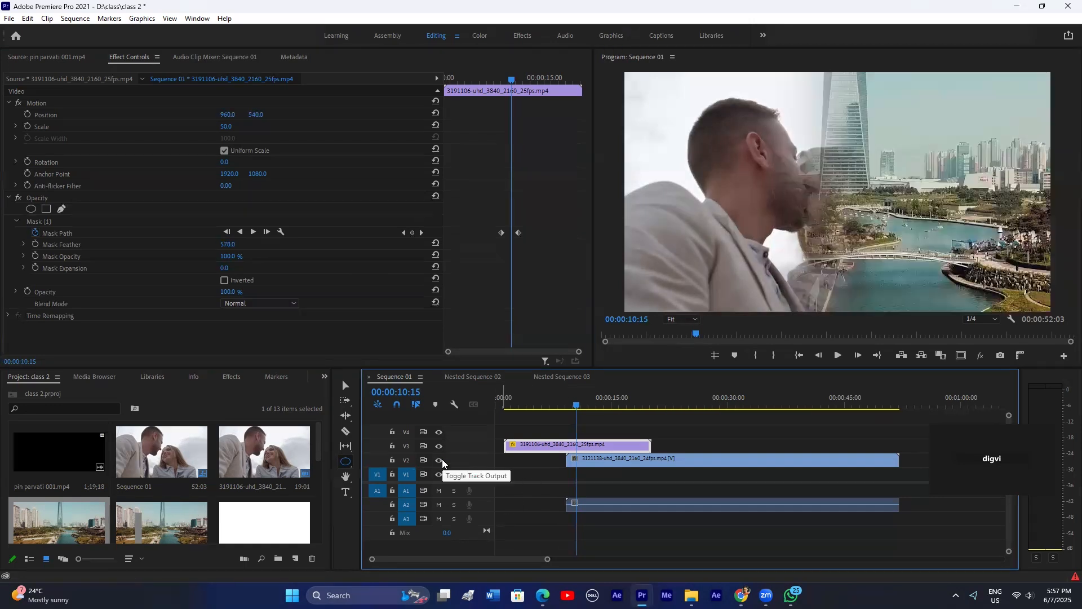
pyautogui.press('j')
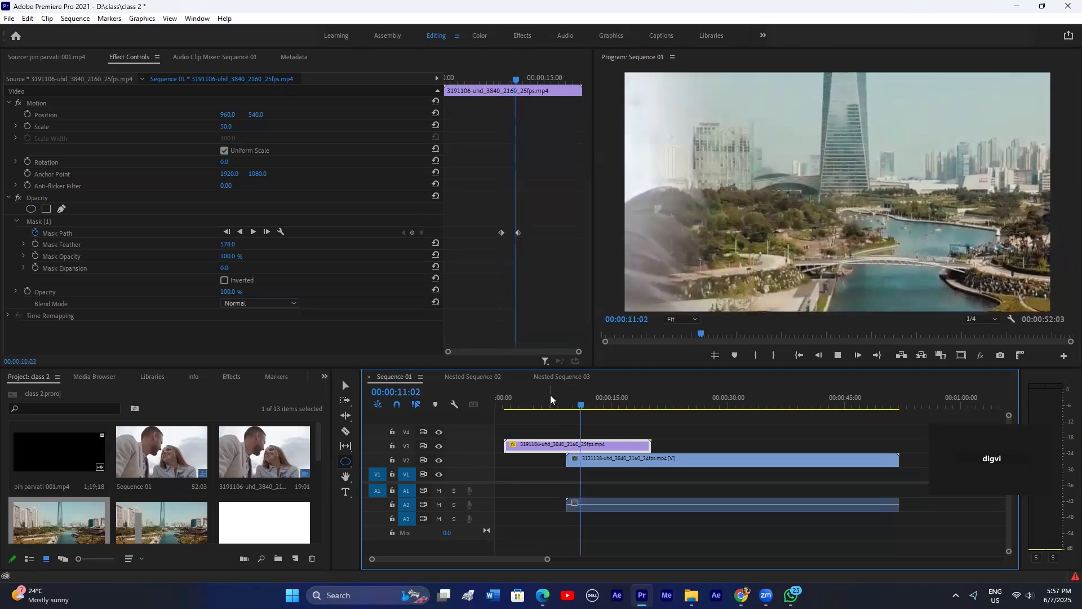
pyautogui.click(576, 406)
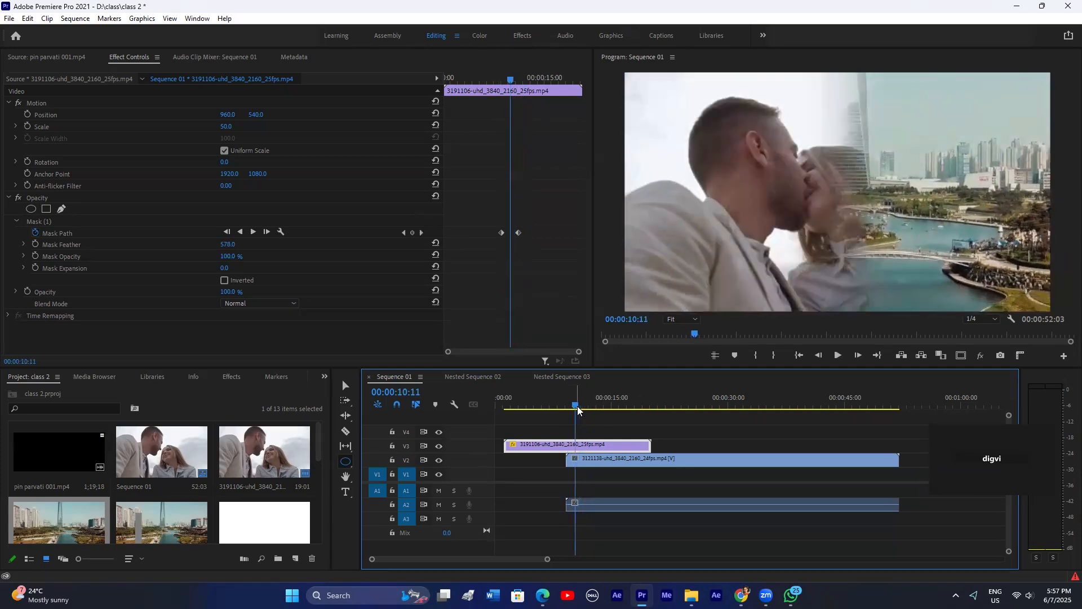
# Step: Switch to Chrome, go back to the YouTube channel's video list, and open the video editing Showreel 2023
pyautogui.click(742, 596)
pyautogui.scroll(5, 424, 216)
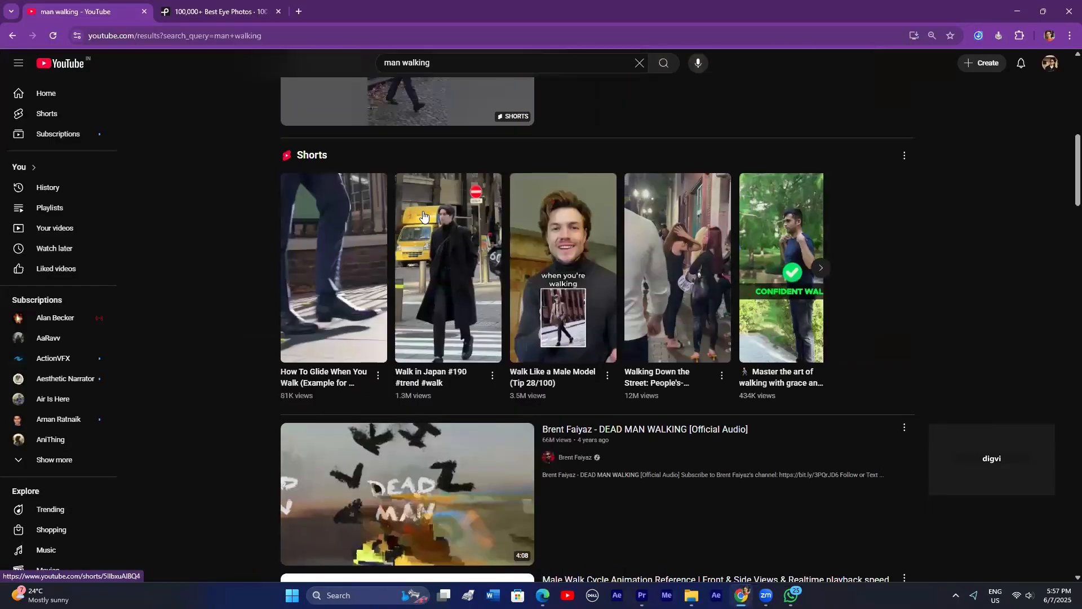
pyautogui.scroll(5, 424, 216)
pyautogui.click(9, 37)
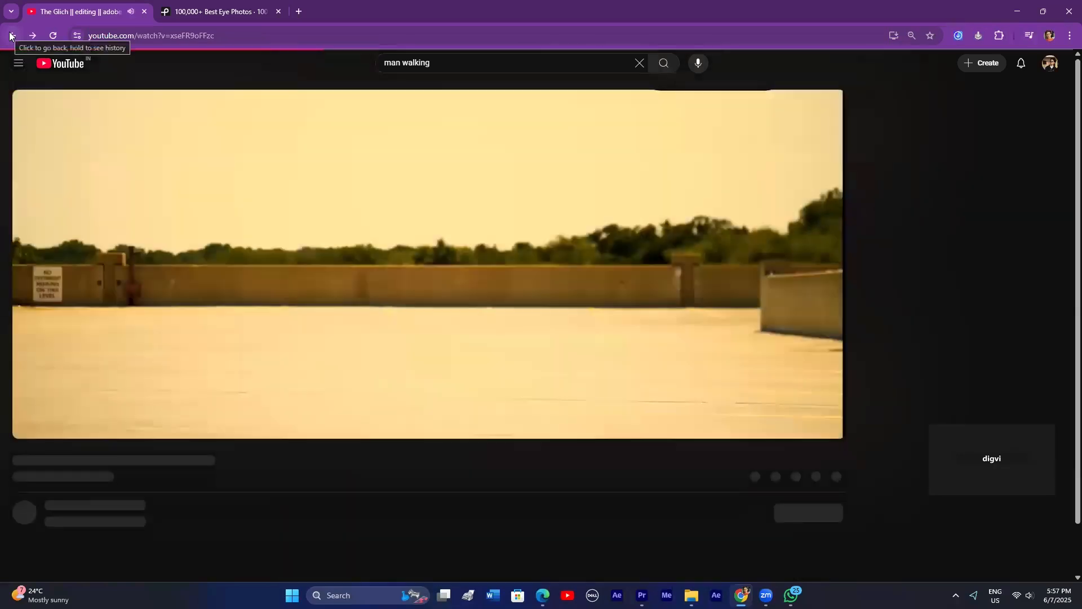
pyautogui.click(9, 37)
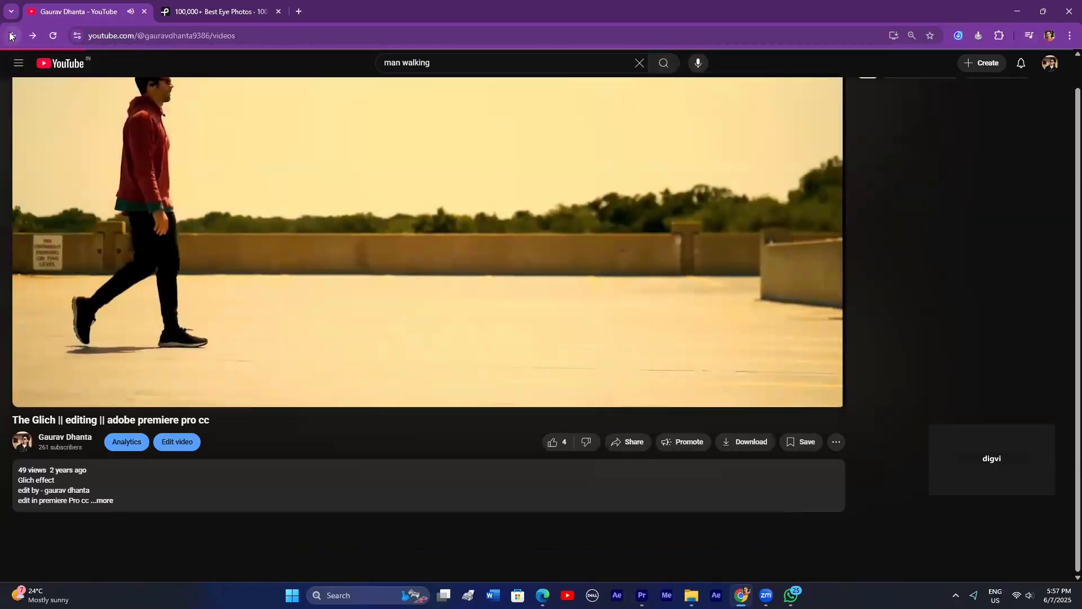
pyautogui.scroll(-3, 362, 324)
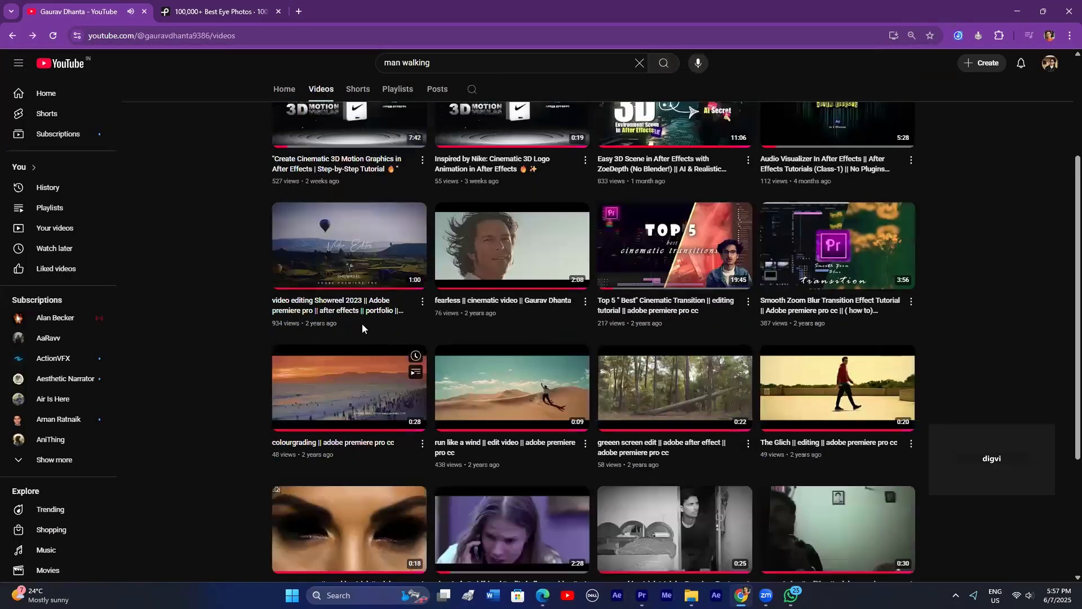
pyautogui.click(365, 264)
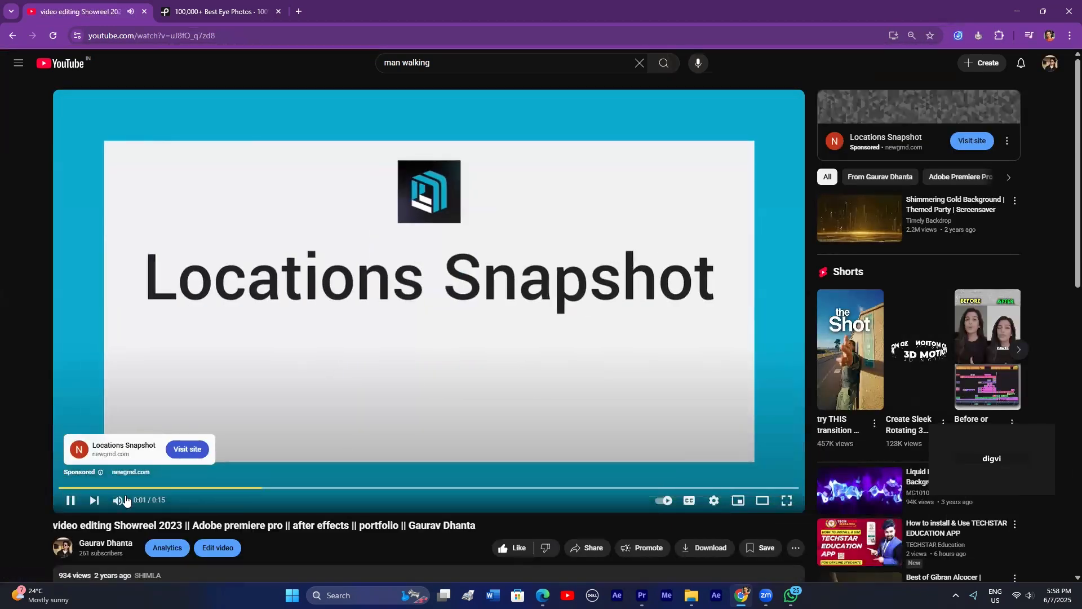
# Step: Mute the sound, skip the ad, and replay the showreel's transition from the beach shot to the watch shot around 0:04
pyautogui.press('XF86AudioMute')
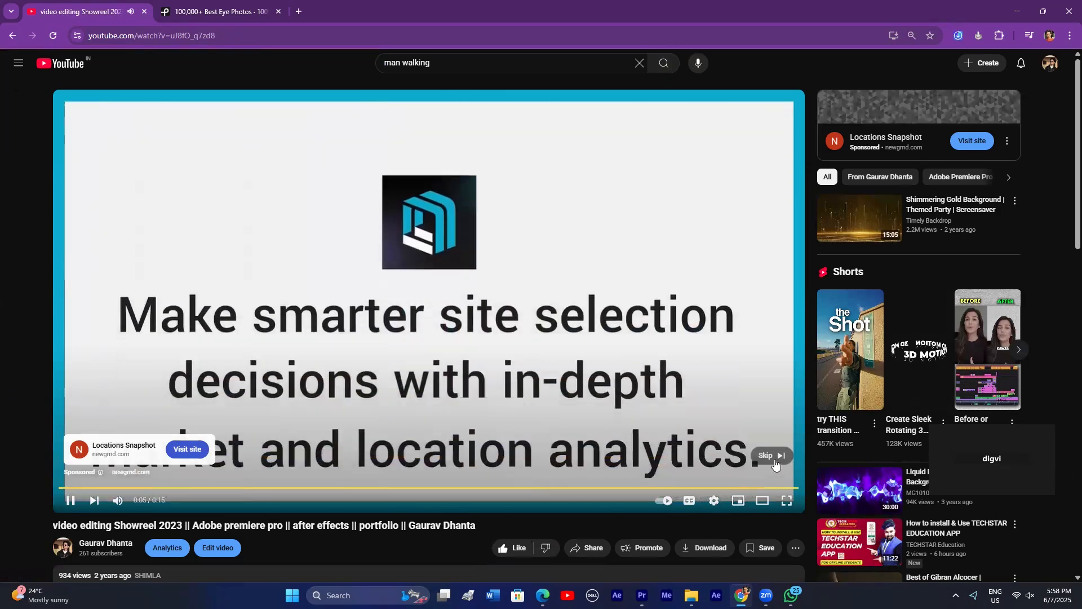
pyautogui.click(772, 456)
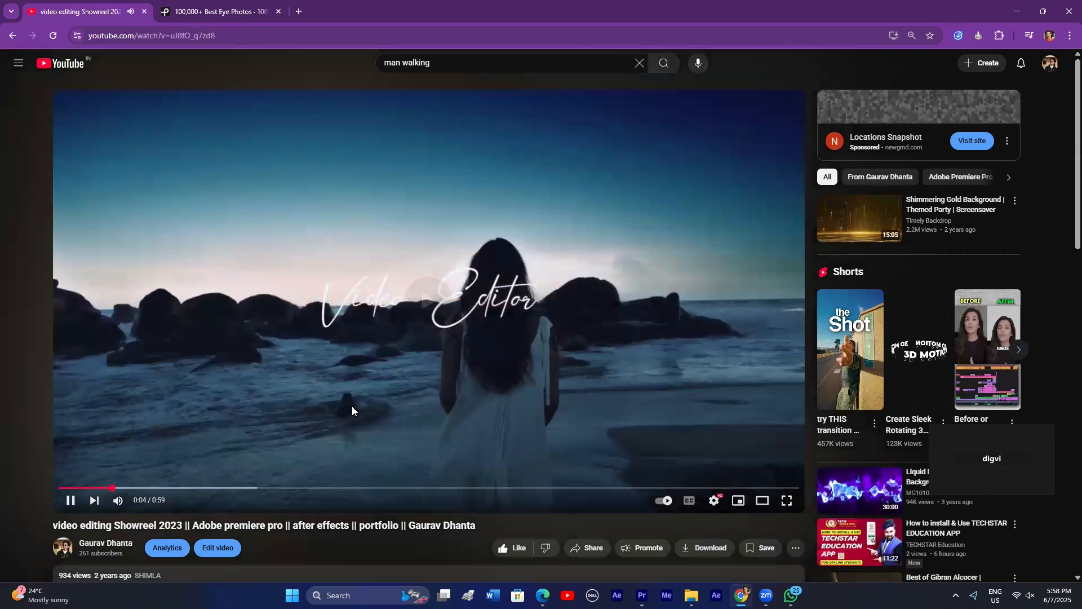
pyautogui.click(419, 272)
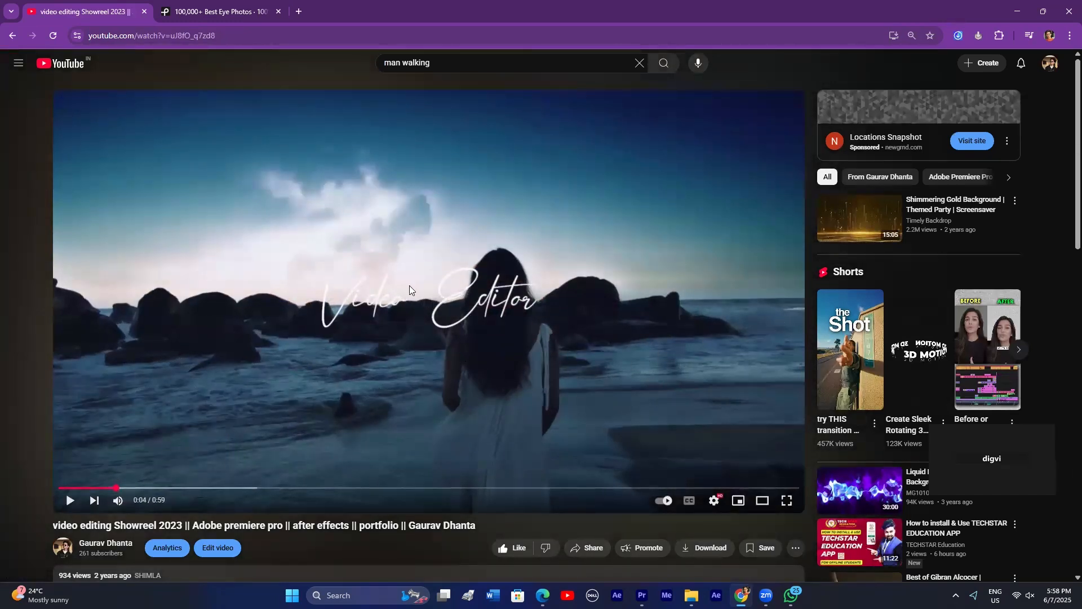
pyautogui.click(298, 417)
pyautogui.click(77, 501)
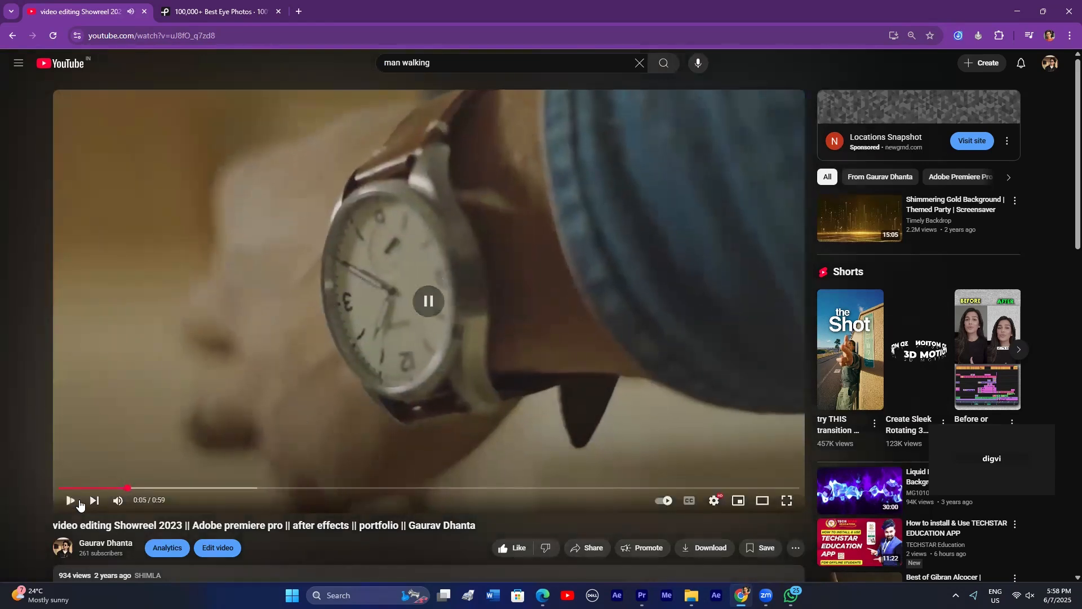
pyautogui.moveTo(123, 488); pyautogui.dragTo(115, 488)
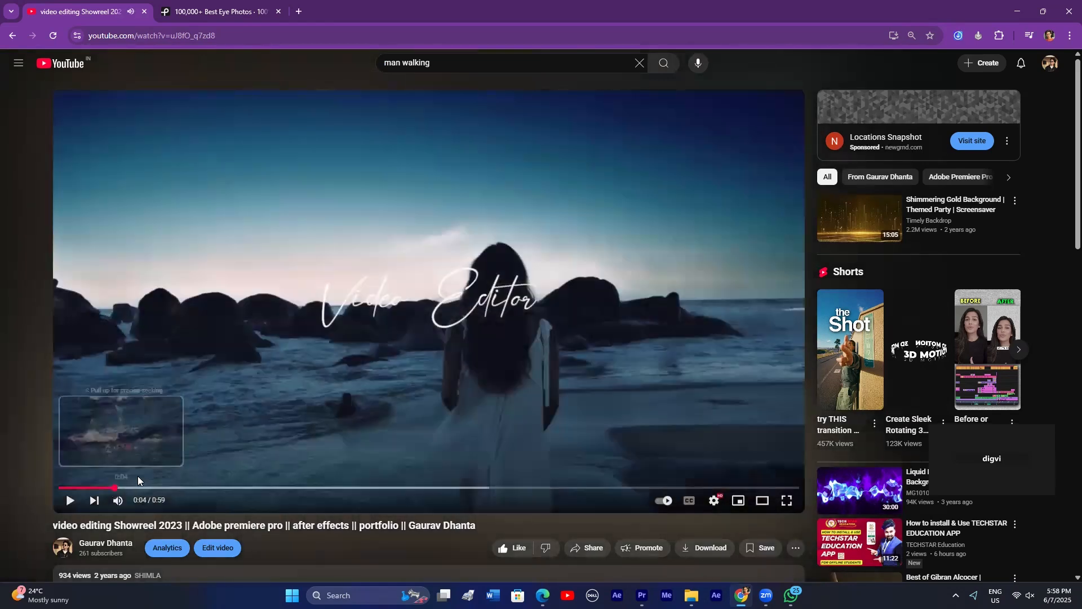
pyautogui.click(413, 295)
pyautogui.click(254, 423)
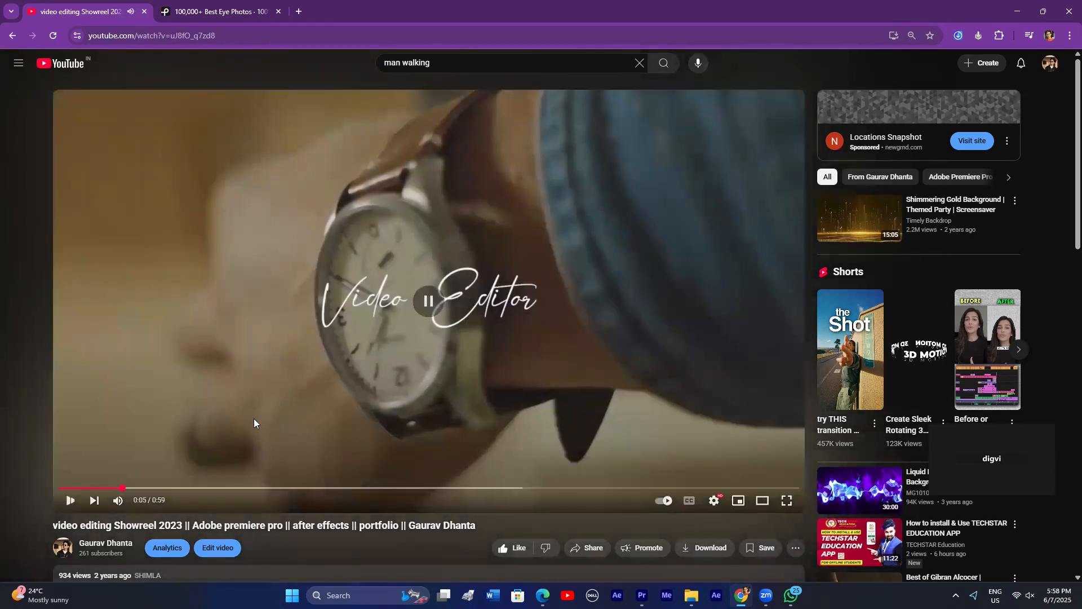
pyautogui.click(116, 489)
pyautogui.click(375, 292)
pyautogui.click(379, 285)
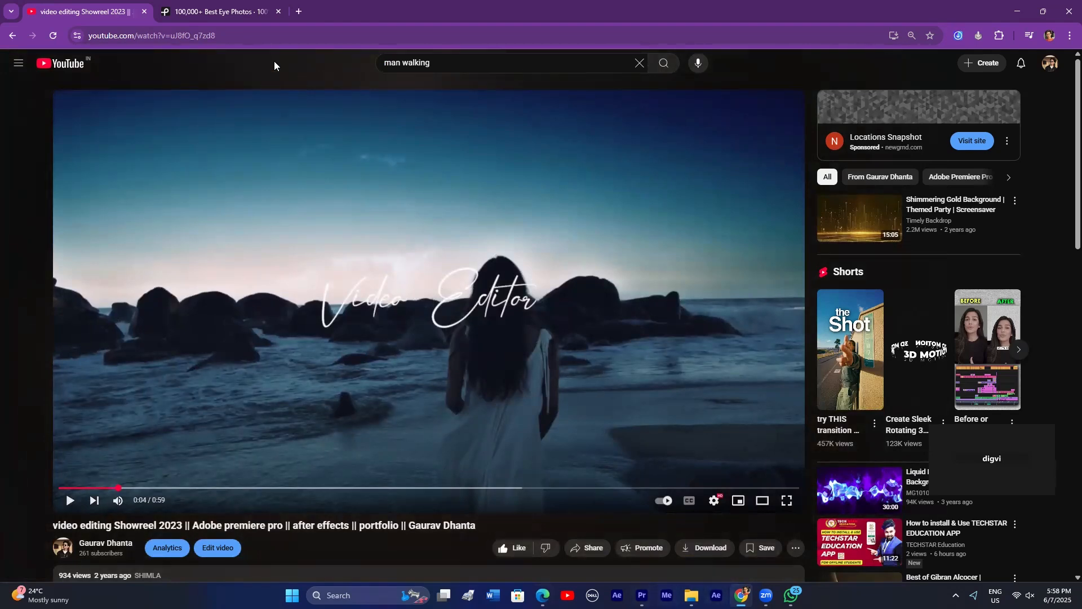
# Step: Switch to the Pexels tab and search its videos for "thunder"
pyautogui.click(225, 12)
pyautogui.click(214, 71)
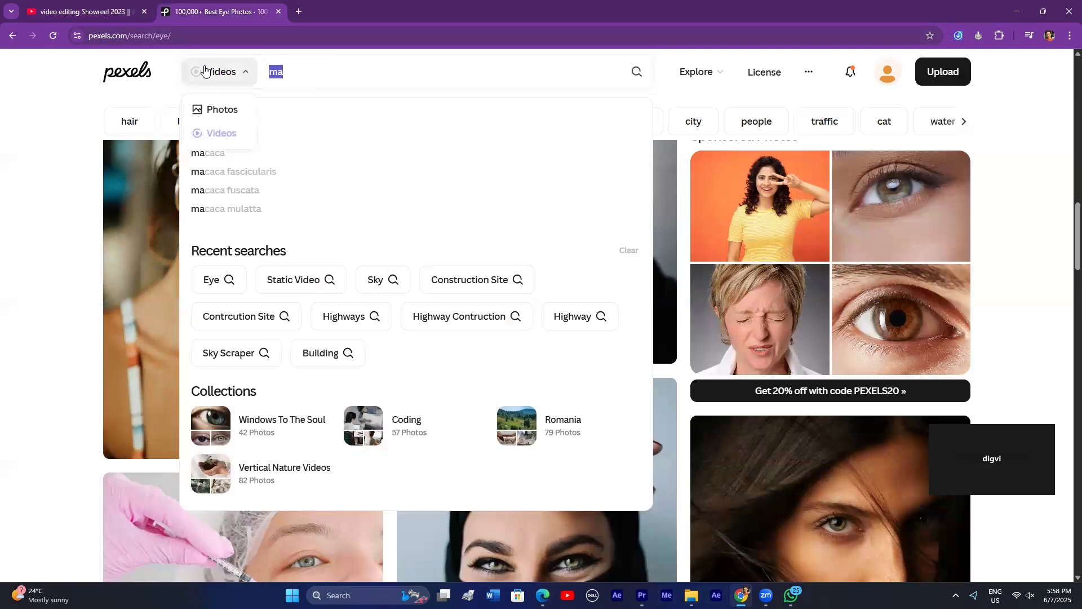
pyautogui.write('thunder')
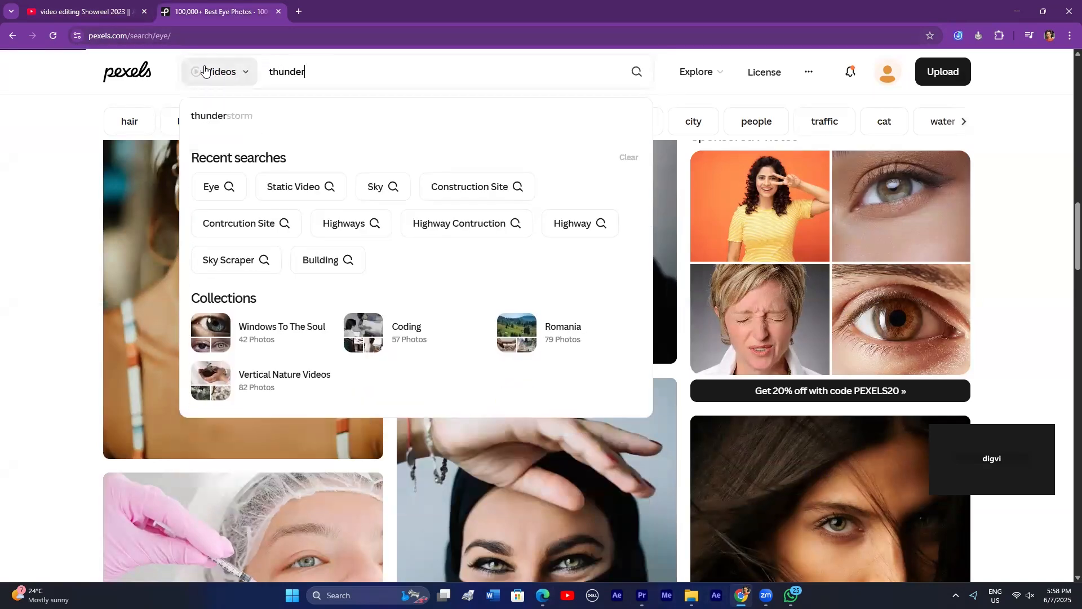
# Step: Run the thunder video search, download the purple lightning clip over the dark horizon, and dismiss the thank-you dialog
pyautogui.press('Return')
pyautogui.scroll(-4, 483, 275)
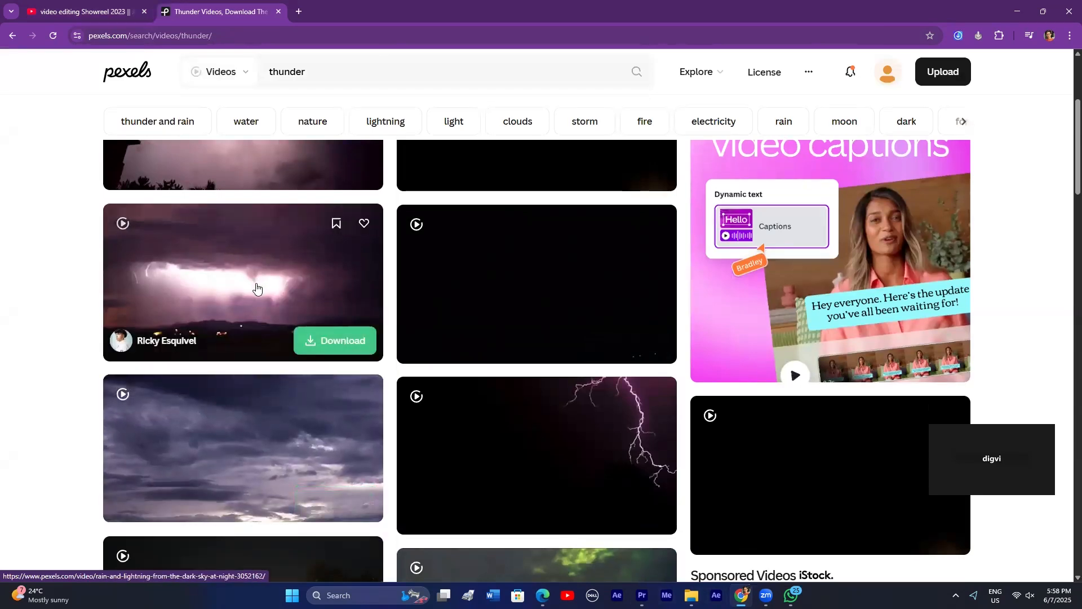
pyautogui.click(330, 341)
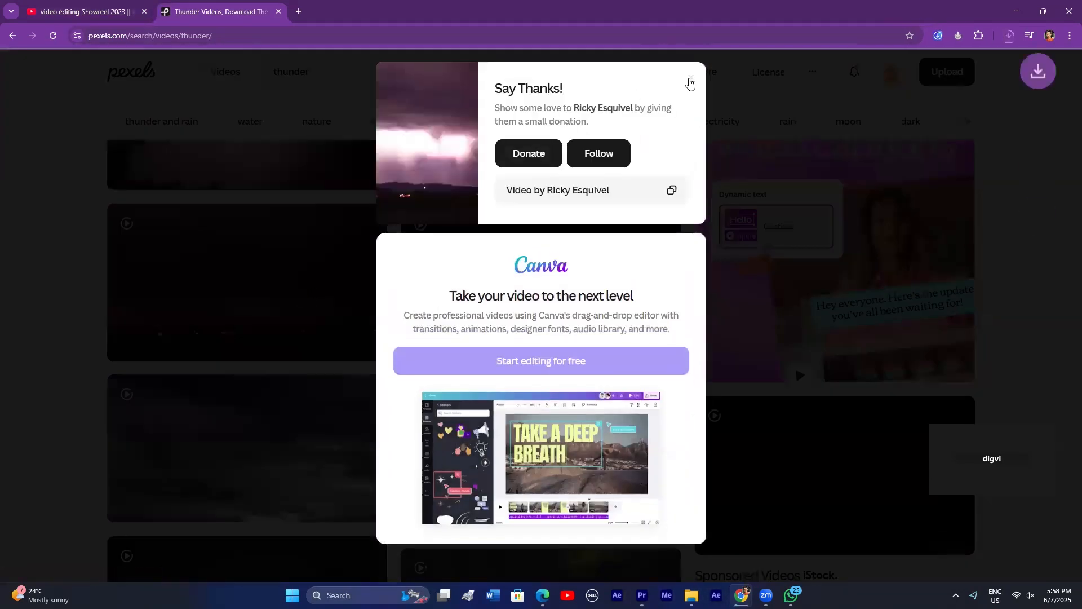
pyautogui.click(688, 80)
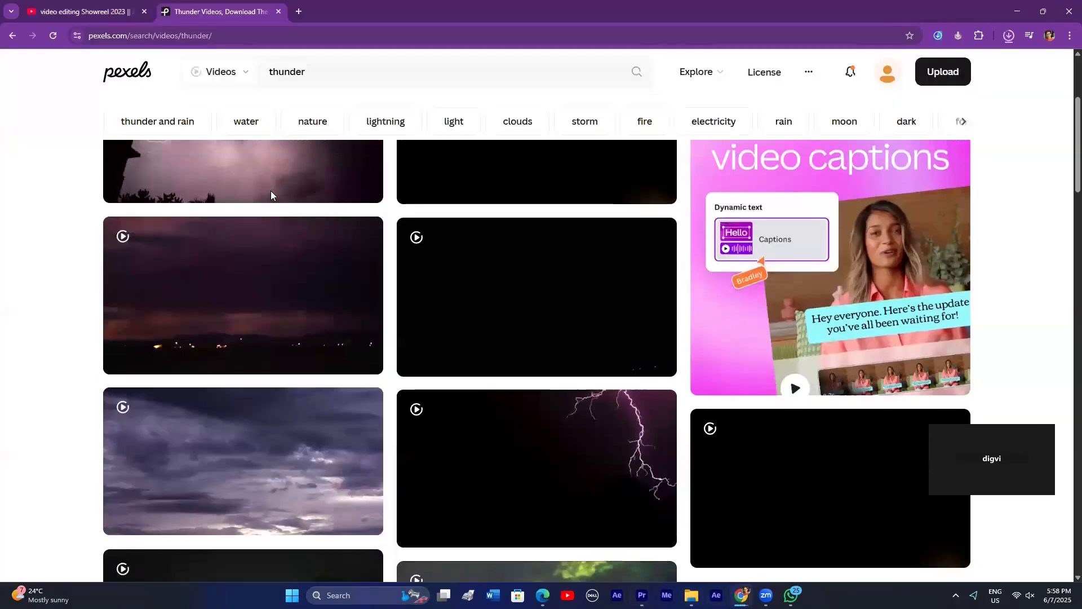
# Step: Search the Pexels videos for "landscape"
pyautogui.scroll(2, 271, 190)
pyautogui.doubleClick(287, 71)
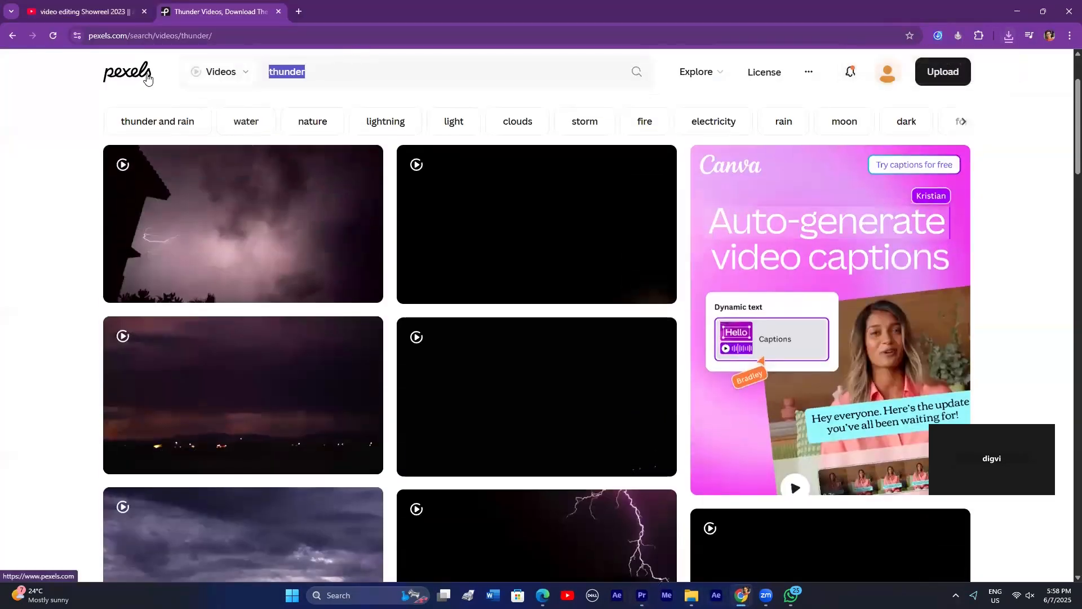
pyautogui.write('sky')
pyautogui.press('BackSpace')
pyautogui.press('BackSpace')
pyautogui.press('BackSpace')
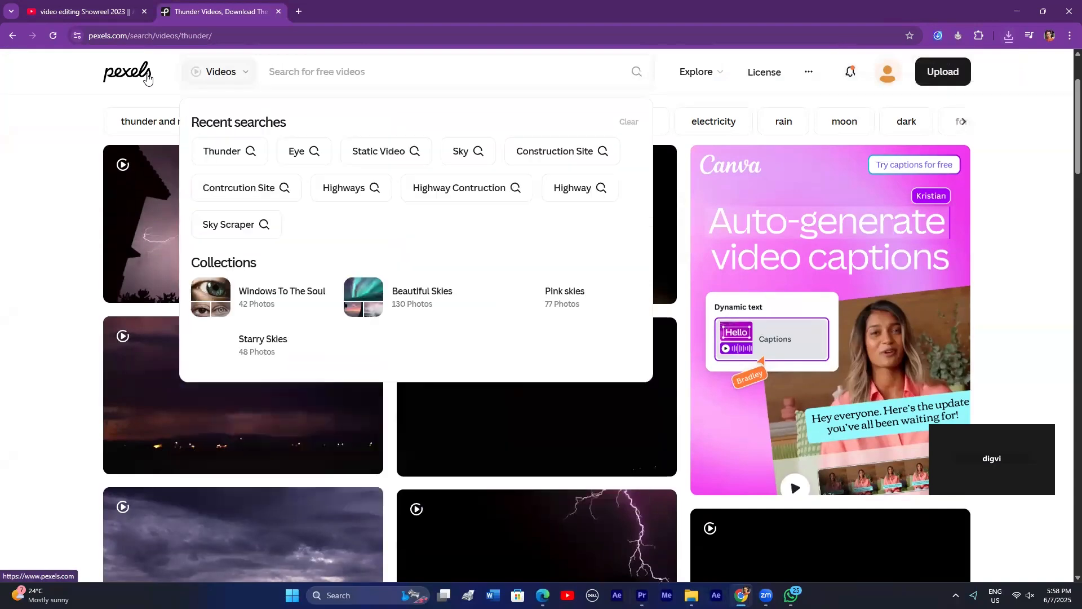
pyautogui.write('landscape')
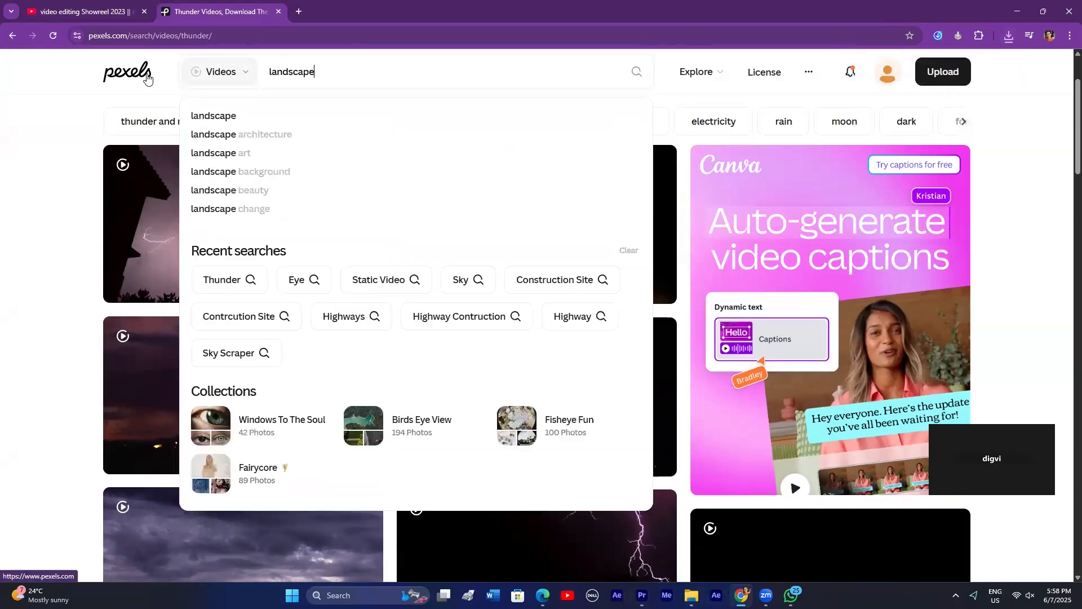
pyautogui.press('Return')
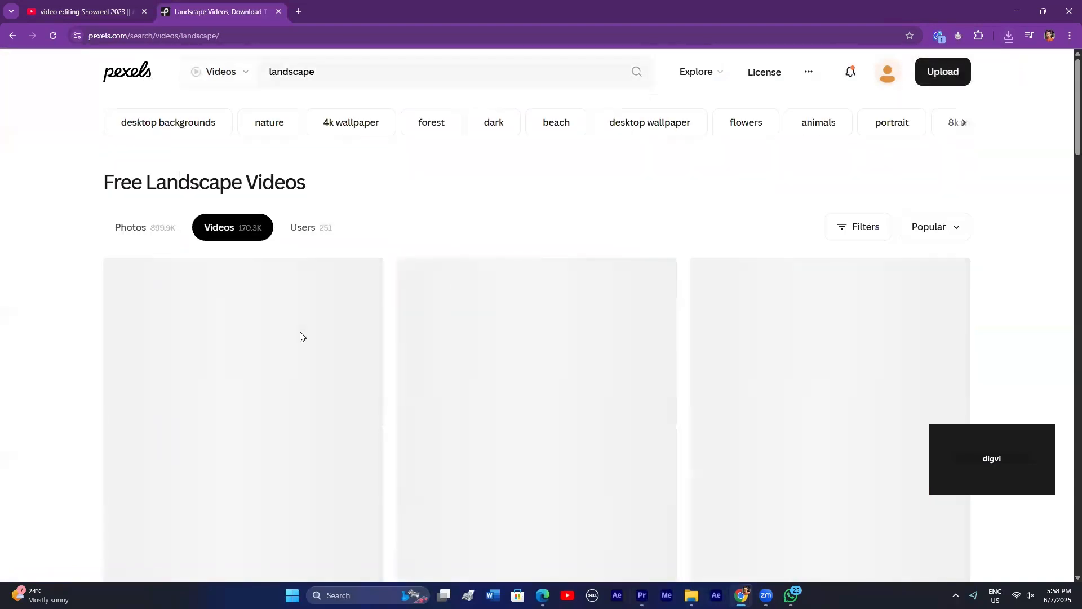
# Step: Download the landscape video of a sunset ridge above a sea of clouds and dismiss the thank-you dialog
pyautogui.scroll(-4, 527, 345)
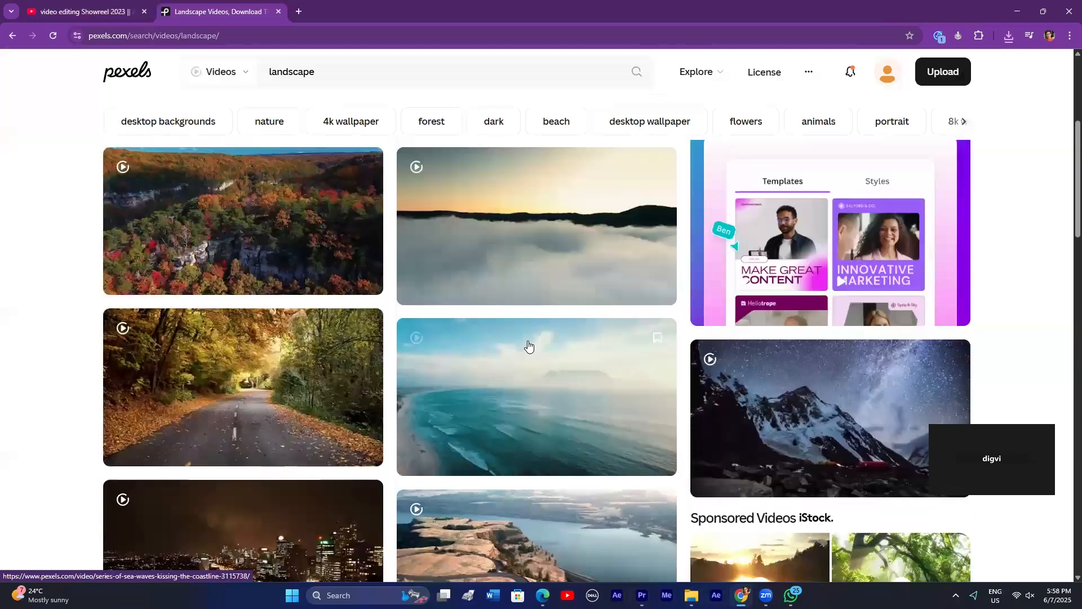
pyautogui.click(635, 284)
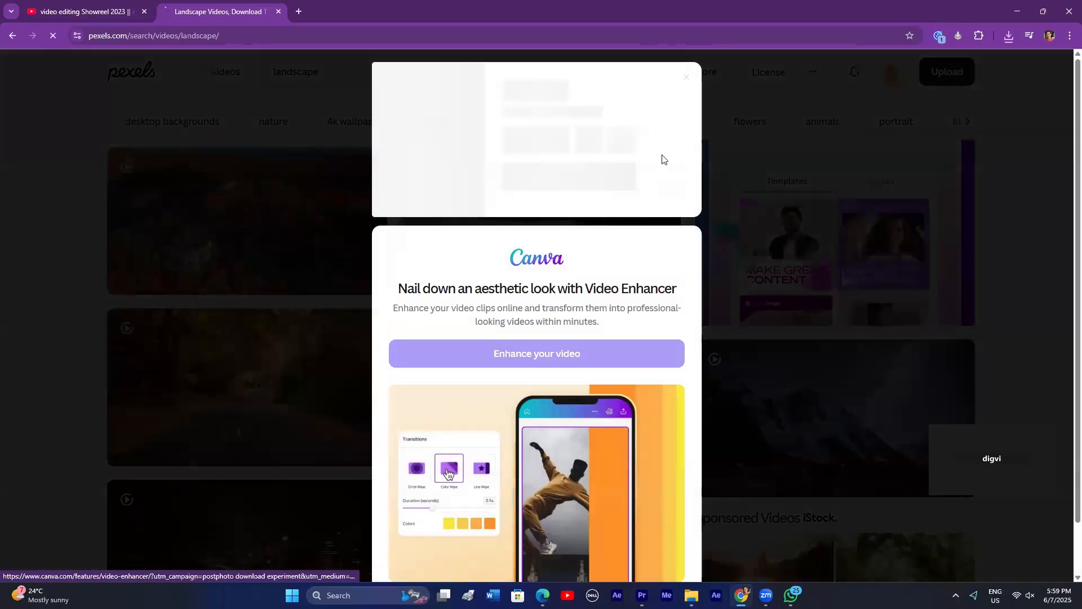
pyautogui.click(684, 82)
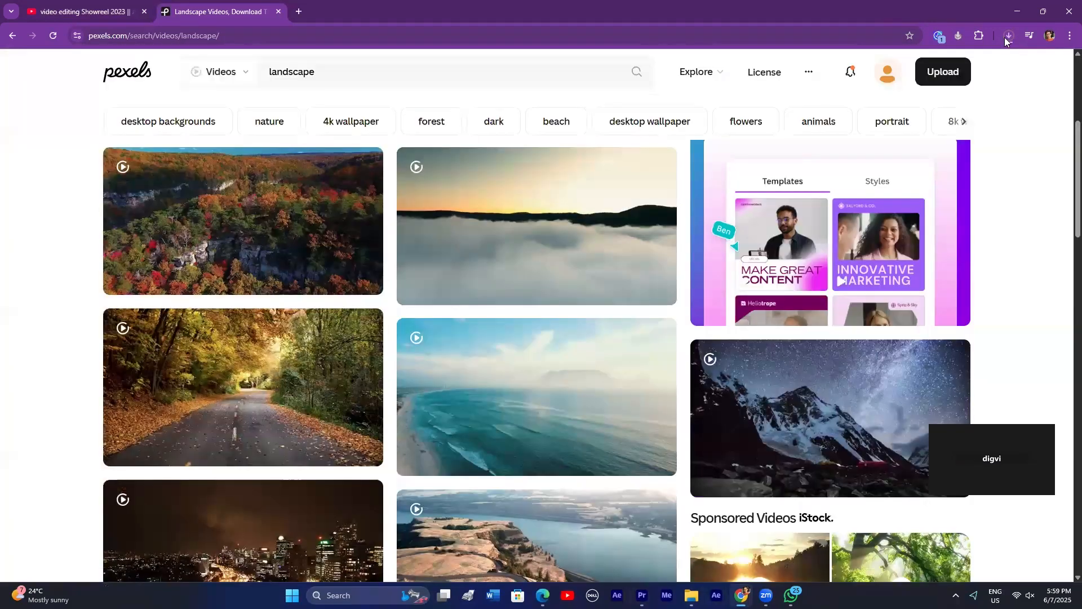
# Step: Bring the downloaded 3052162-hd_1920_1080_24fps.mp4 into Premiere Pro's Sequence 01 on V3 and delete the couple and city clips
pyautogui.click(1009, 36)
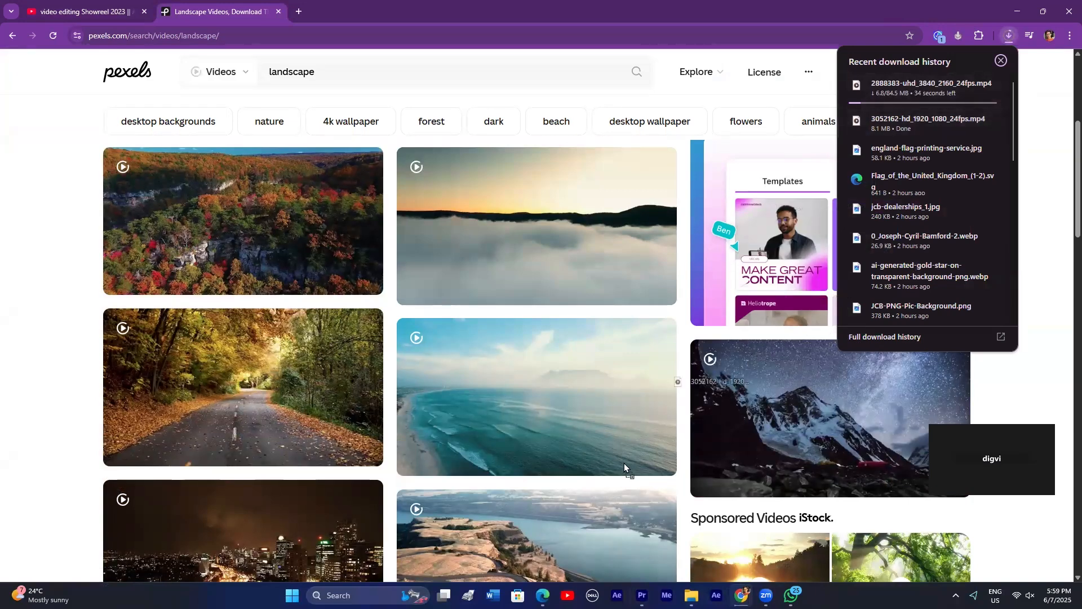
pyautogui.moveTo(642, 592); pyautogui.dragTo(696, 448)
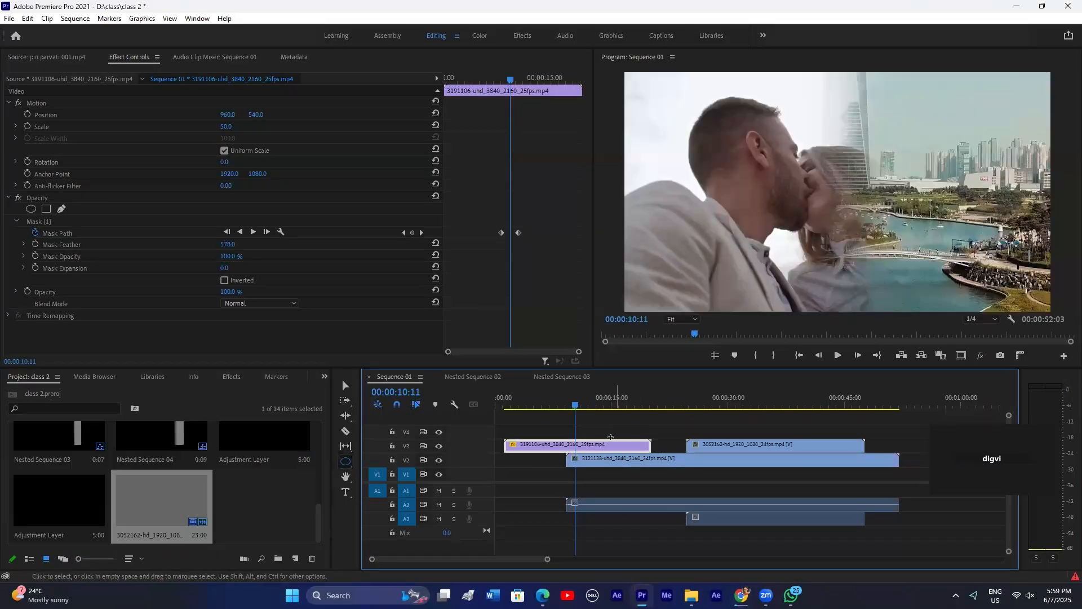
pyautogui.moveTo(616, 426); pyautogui.dragTo(560, 514)
pyautogui.press('Delete')
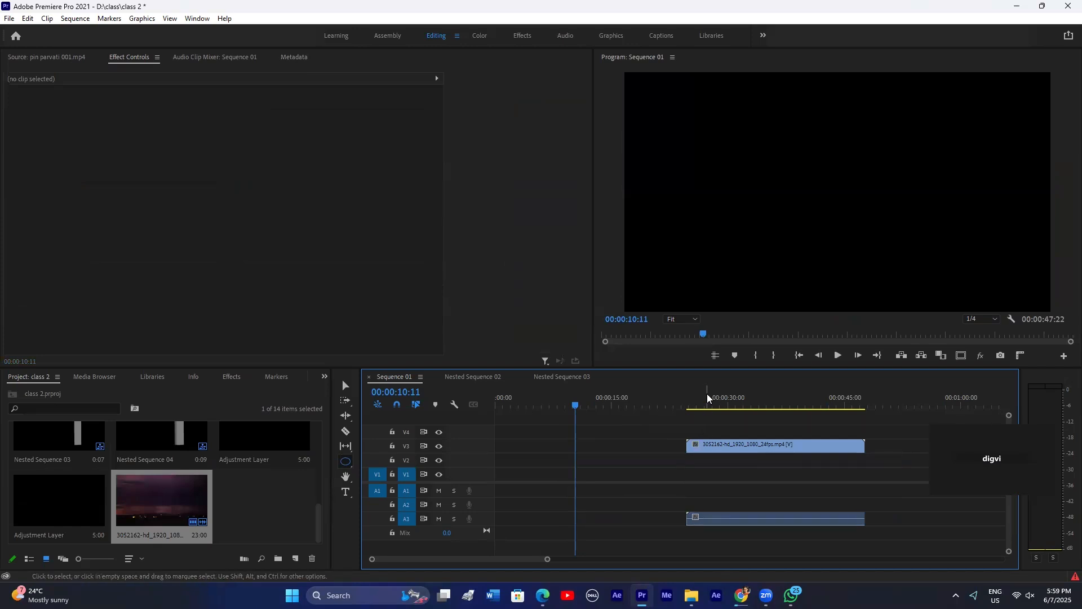
# Step: Split the thunder clip at 00:00:36:28 and delete the part before the cut
pyautogui.click(716, 407)
pyautogui.click(727, 446)
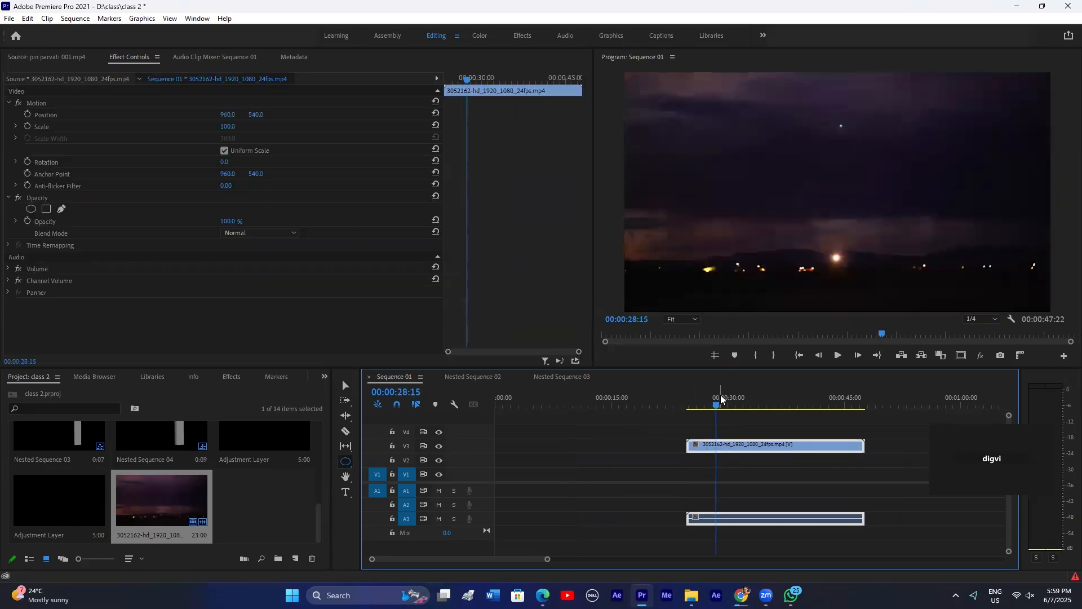
pyautogui.moveTo(717, 403); pyautogui.dragTo(782, 405)
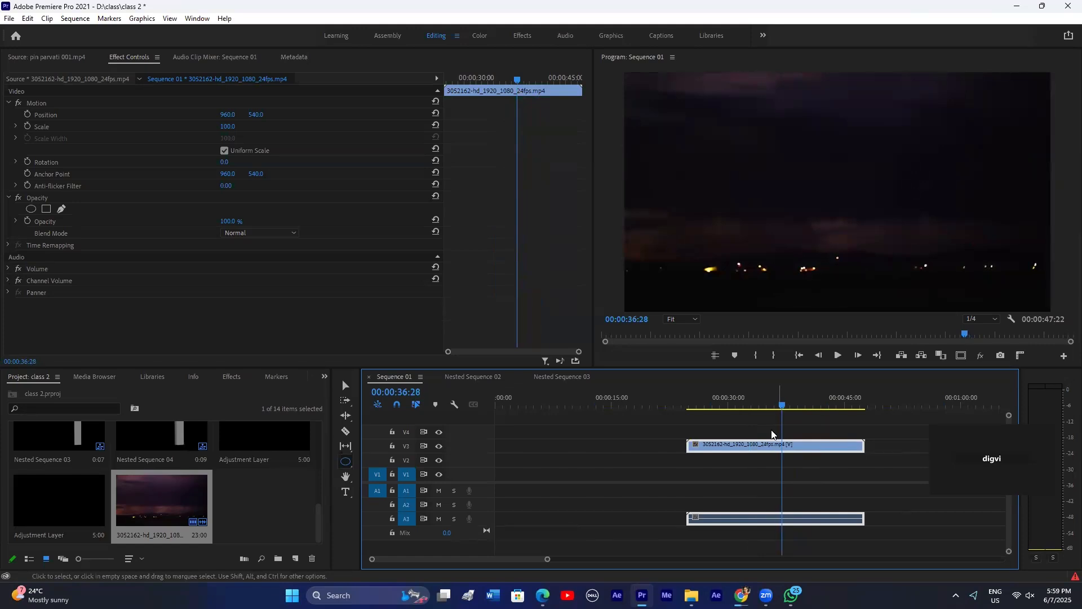
pyautogui.press('x')
pyautogui.press('c')
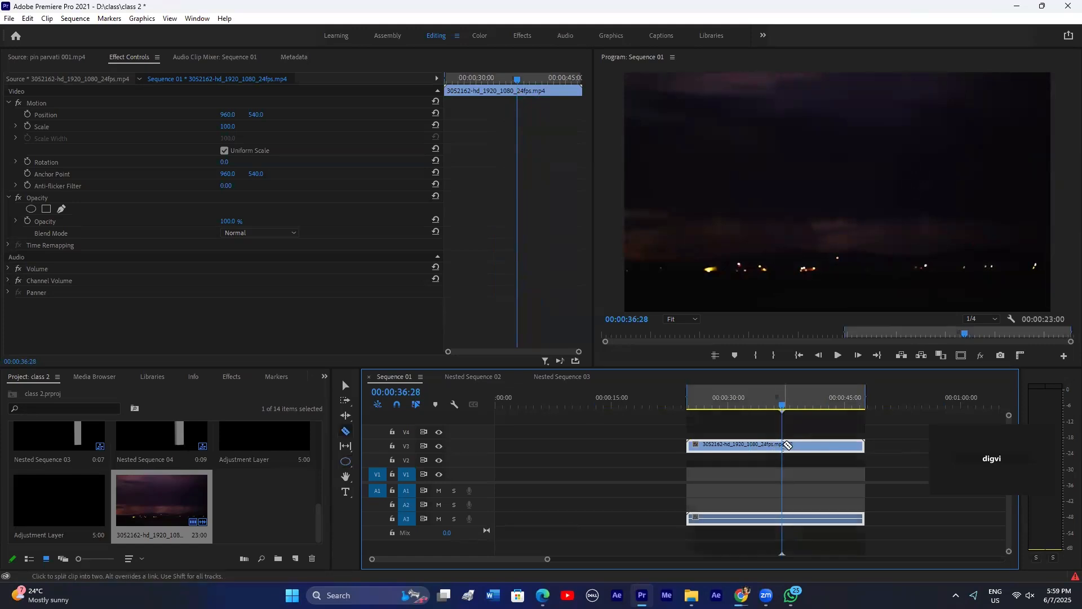
pyautogui.click(782, 445)
pyautogui.press('v')
pyautogui.moveTo(764, 435); pyautogui.dragTo(725, 516)
pyautogui.press('Delete')
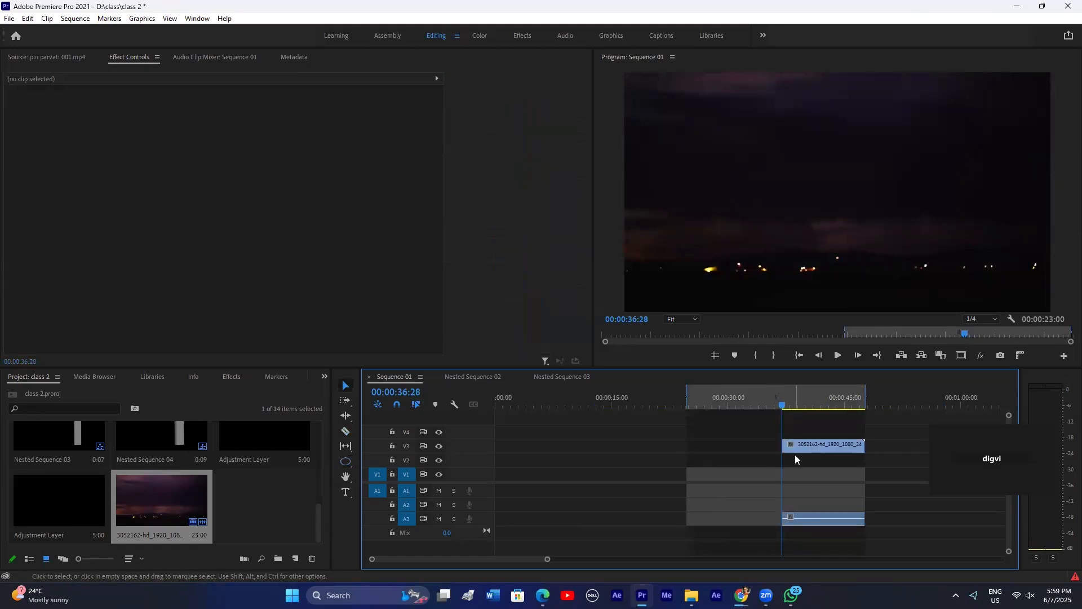
# Step: Set the remaining thunder clip's speed to 200%
pyautogui.click(800, 444)
pyautogui.rightClick(815, 444)
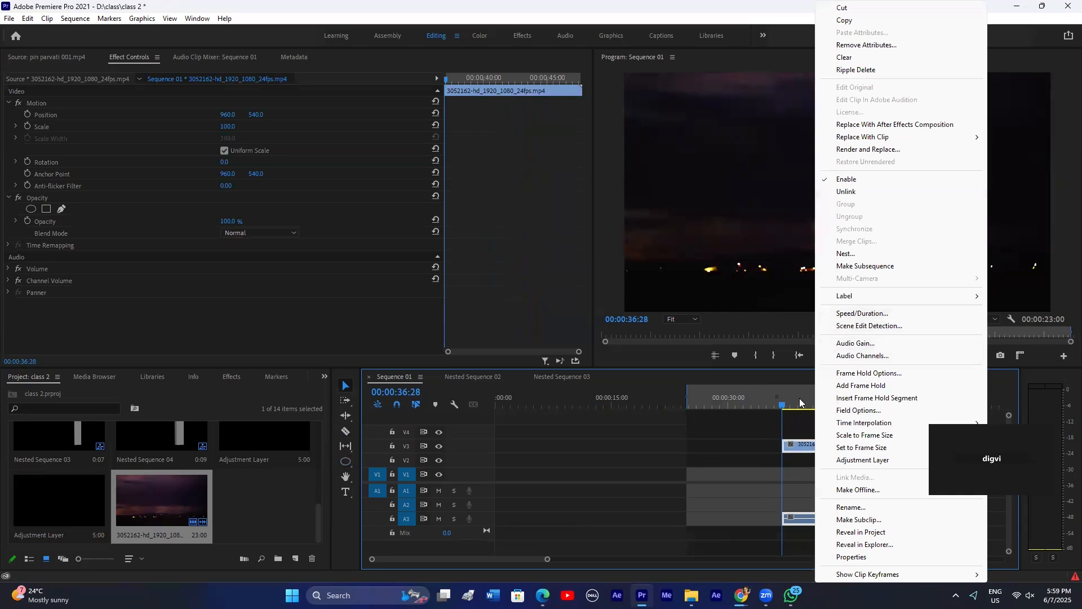
pyautogui.moveTo(789, 400); pyautogui.dragTo(807, 427)
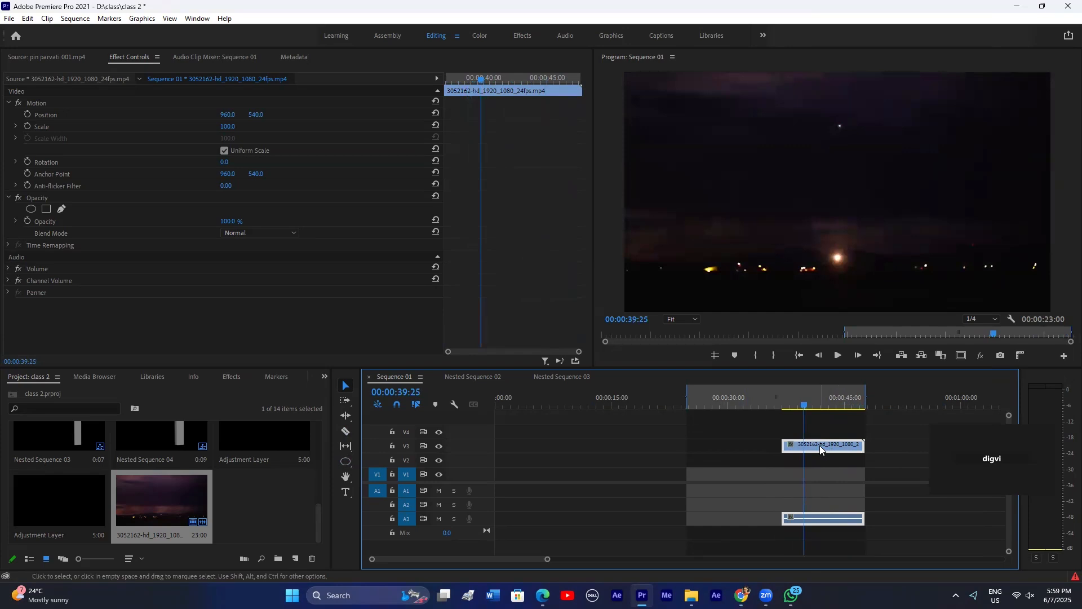
pyautogui.rightClick(819, 445)
pyautogui.click(869, 314)
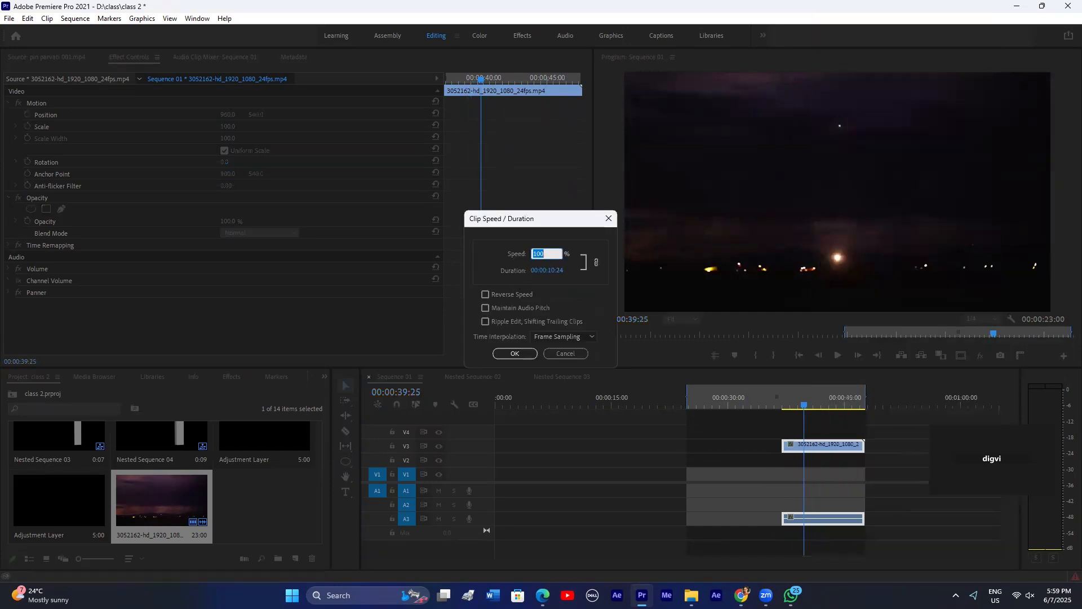
pyautogui.write('200')
pyautogui.click(516, 354)
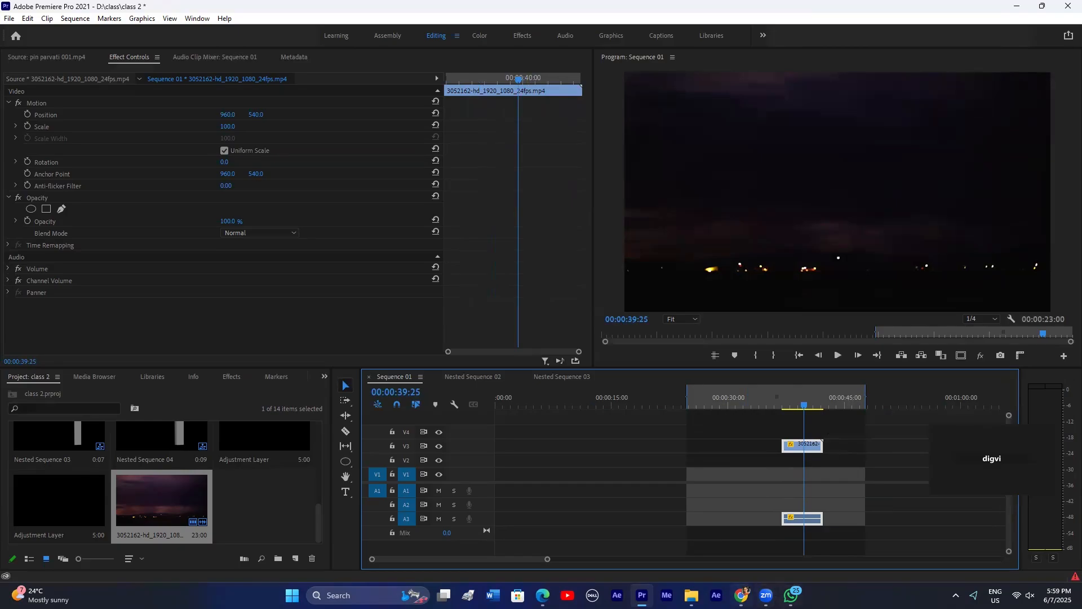
# Step: Bring the downloaded 2888383-uhd_3840_2160_24fps.mp4 from Chrome onto V1 of Sequence 01 and apply Set to Frame Size
pyautogui.click(741, 596)
pyautogui.moveTo(894, 92); pyautogui.dragTo(715, 593)
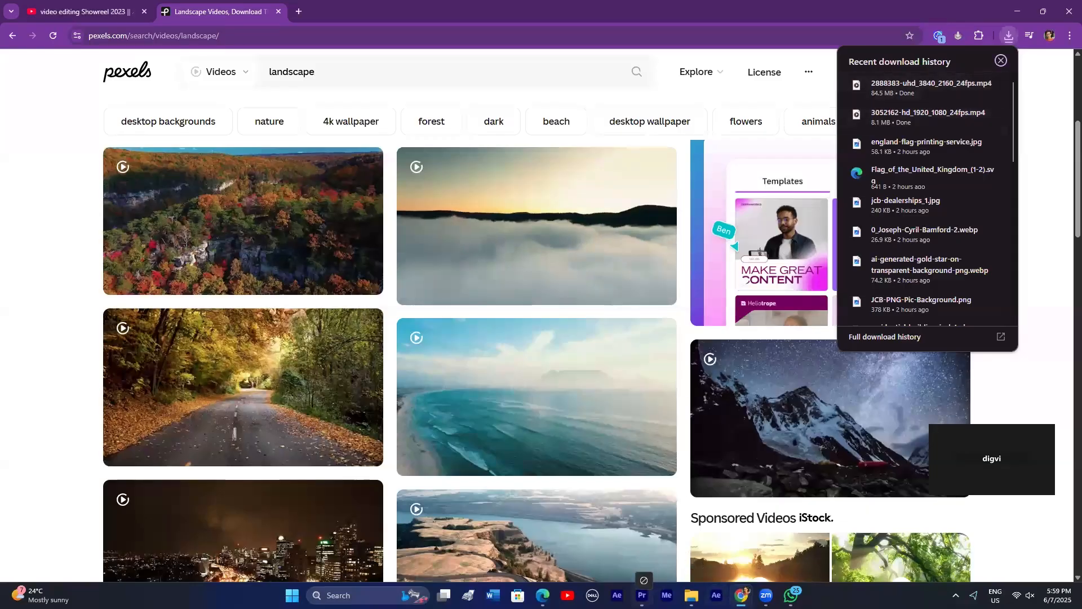
pyautogui.moveTo(644, 580); pyautogui.dragTo(586, 477)
pyautogui.click(620, 402)
pyautogui.click(627, 403)
pyautogui.click(643, 470)
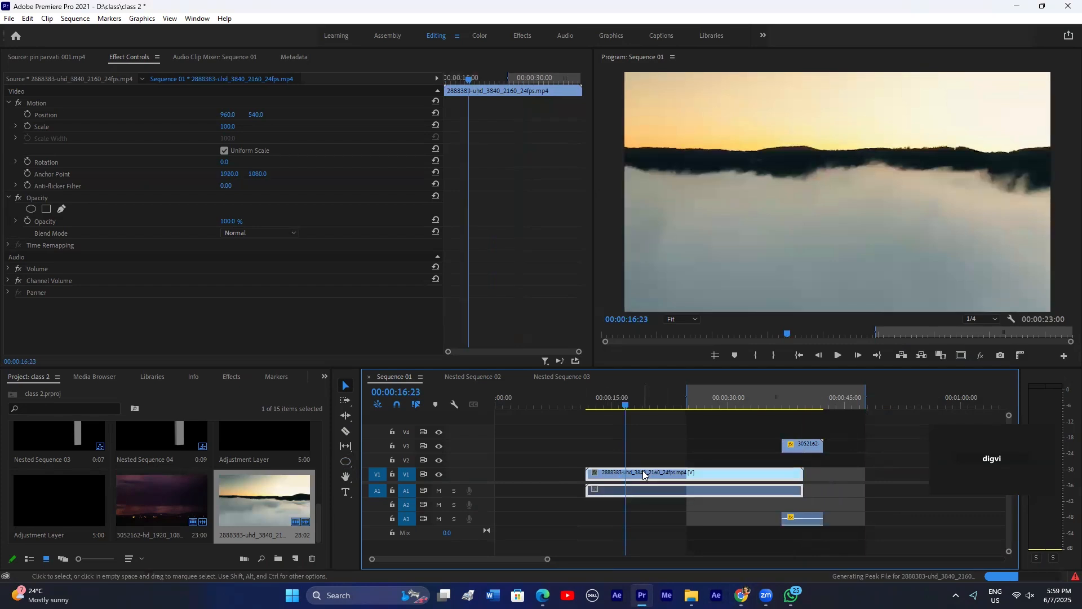
pyautogui.rightClick(642, 470)
pyautogui.click(688, 448)
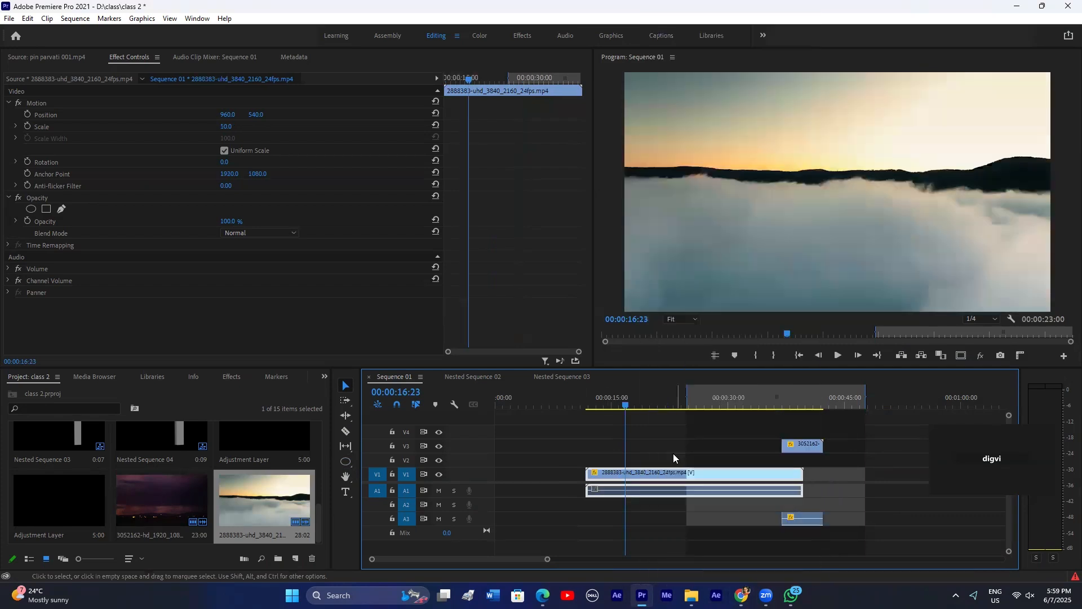
pyautogui.click(742, 595)
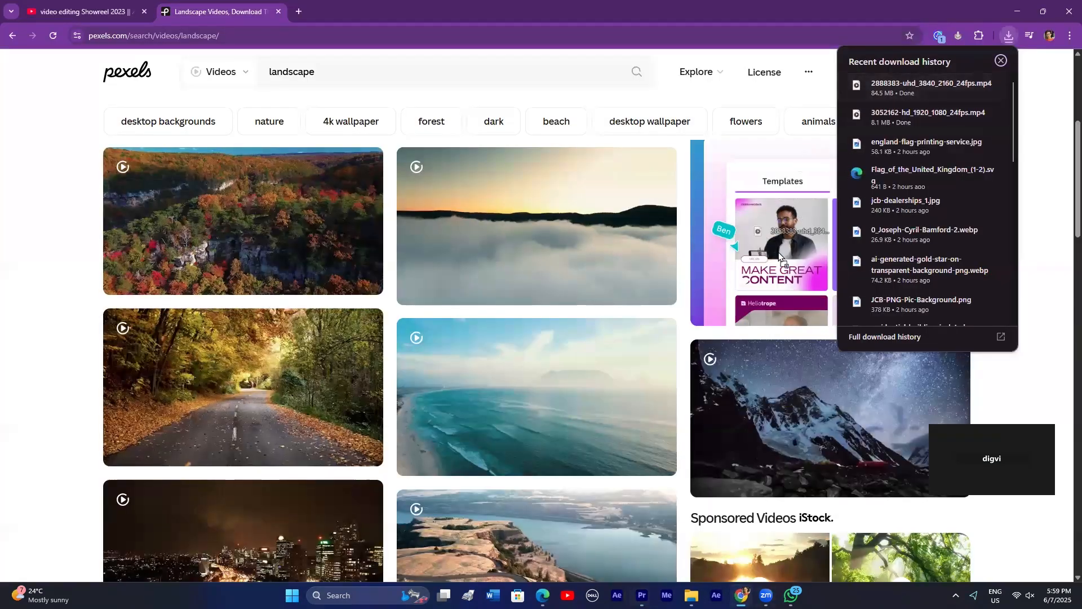
pyautogui.moveTo(719, 384); pyautogui.dragTo(564, 440)
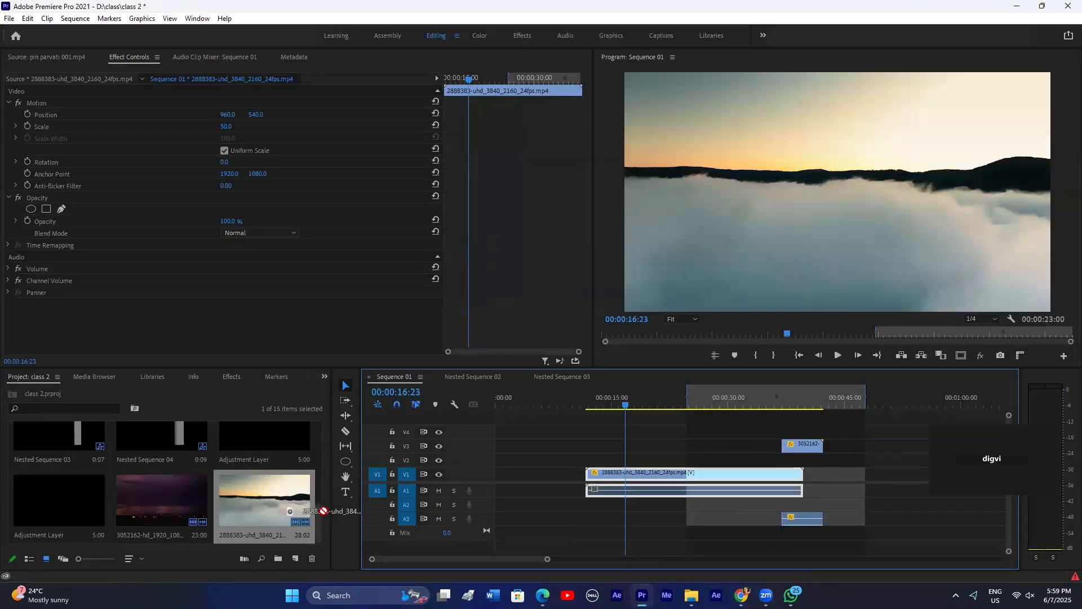
pyautogui.click(643, 448)
# Step: Scale the landscape clip up slightly and move the thunder clip onto V2 above it, near 00:00:15
pyautogui.click(641, 471)
pyautogui.moveTo(226, 126); pyautogui.dragTo(229, 127)
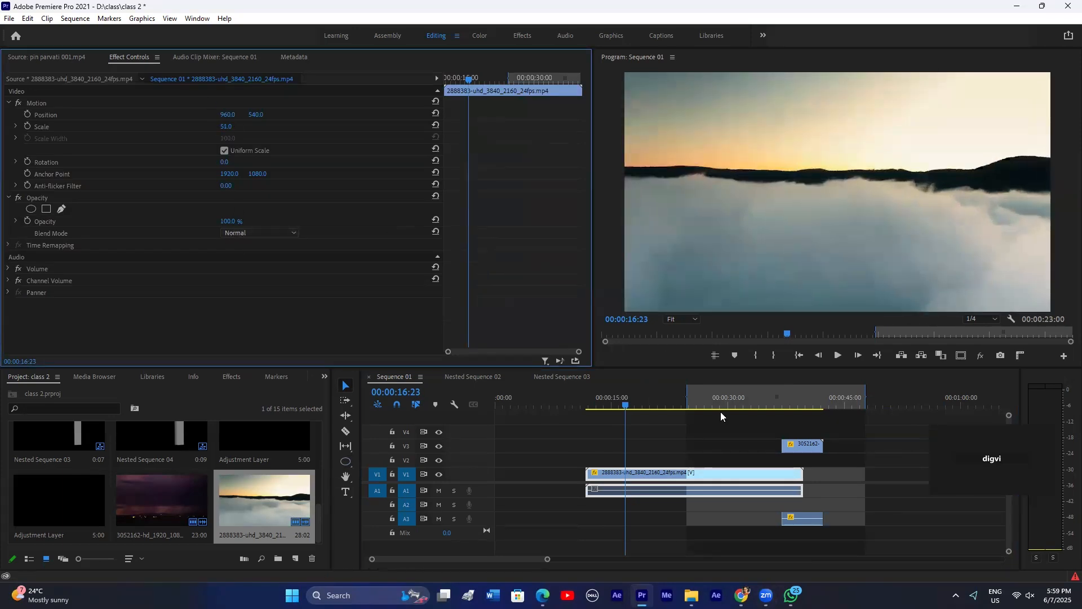
pyautogui.moveTo(797, 447); pyautogui.dragTo(626, 464)
# Step: At the lightning flash at 00:00:16:05, set the thunder clip's blend mode to Screen and its position to 972, 255
pyautogui.click(619, 398)
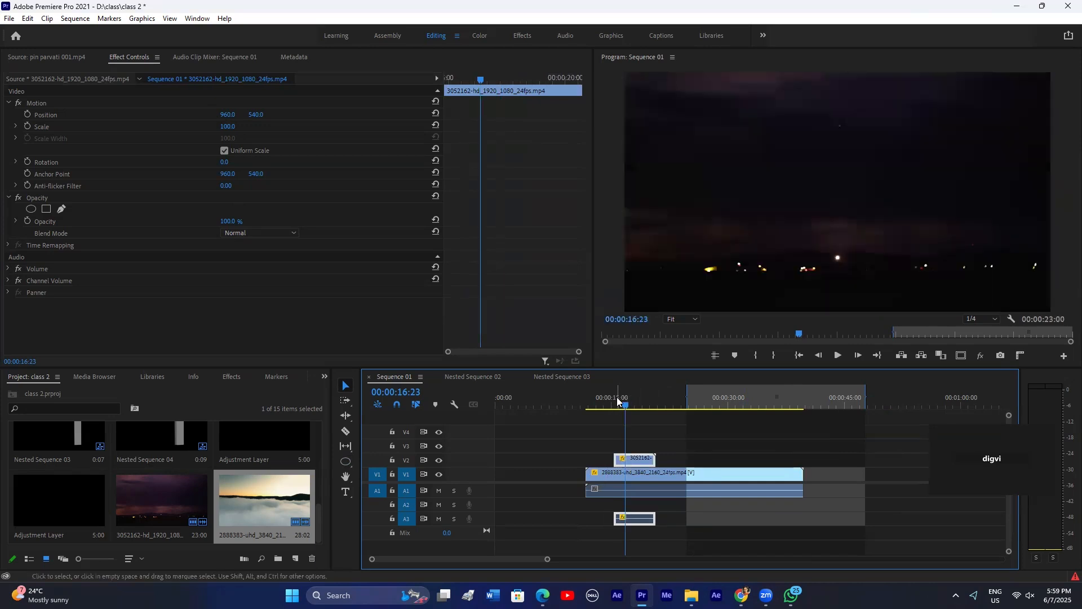
pyautogui.moveTo(620, 393); pyautogui.dragTo(621, 396)
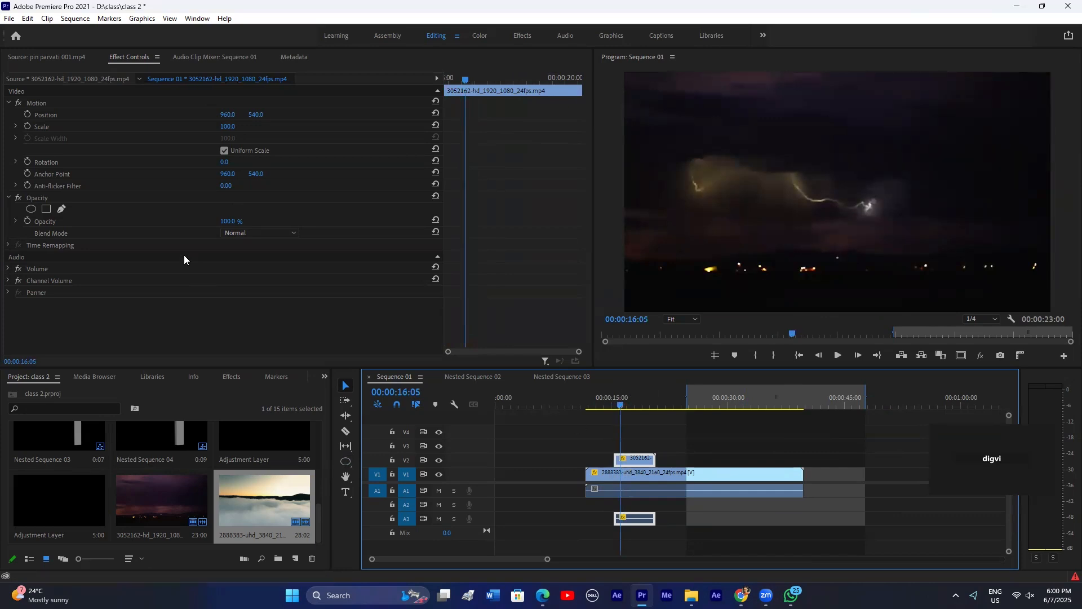
pyautogui.click(236, 233)
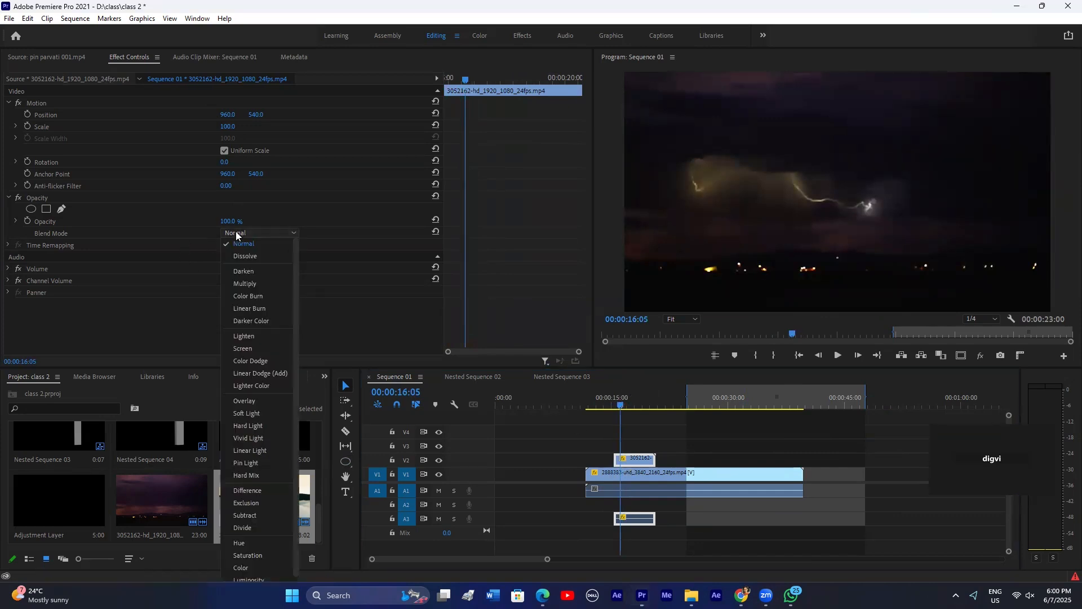
pyautogui.click(249, 348)
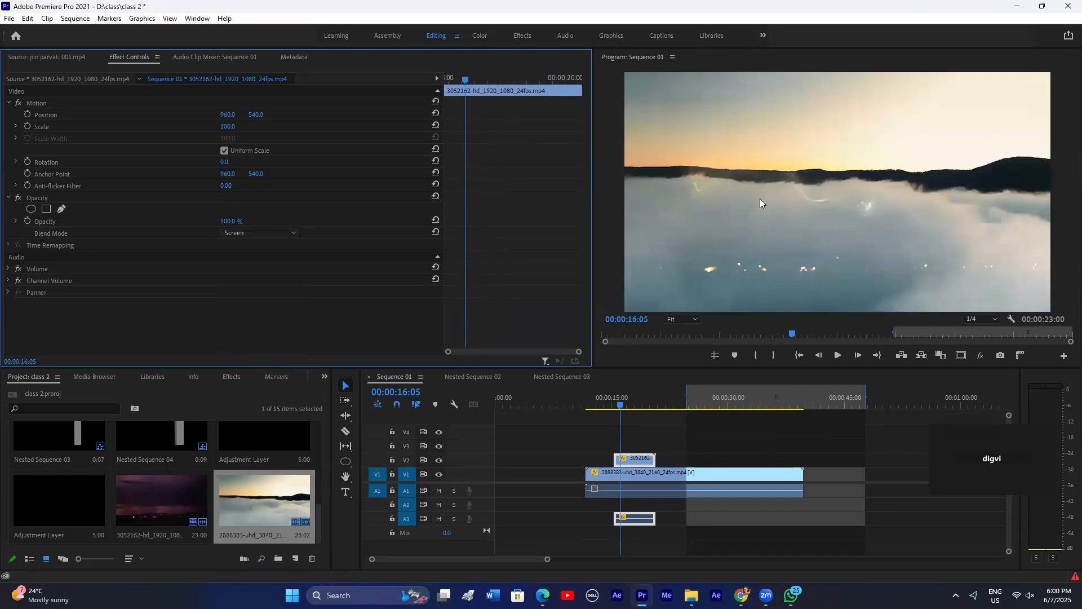
pyautogui.moveTo(262, 118); pyautogui.dragTo(102, 118)
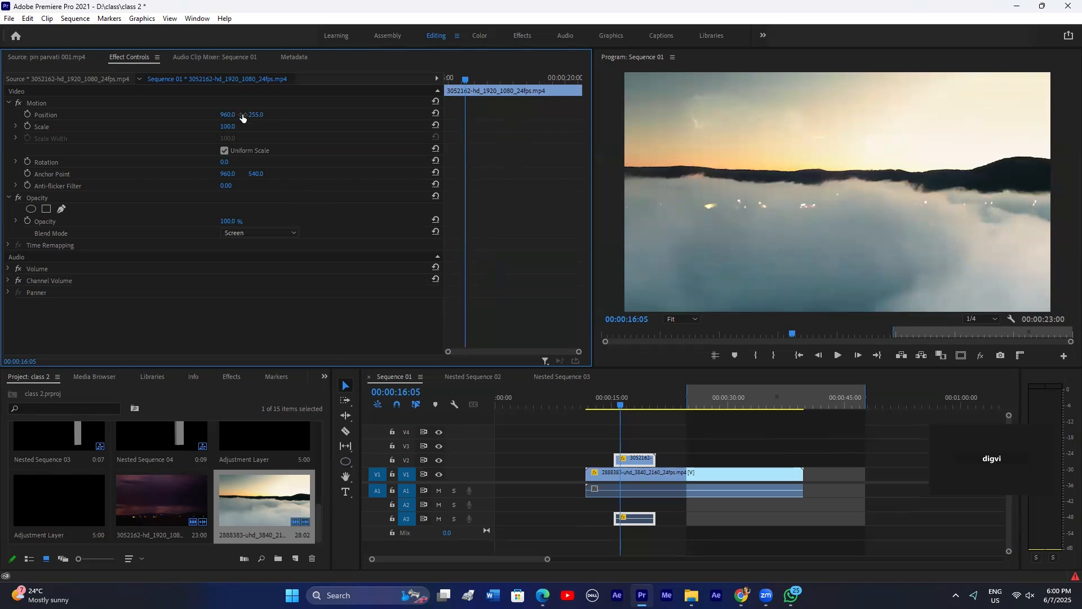
pyautogui.moveTo(243, 118); pyautogui.dragTo(249, 118)
# Step: Try the Multiply blend mode on the thunder clip, and change it to Soft Light
pyautogui.click(231, 233)
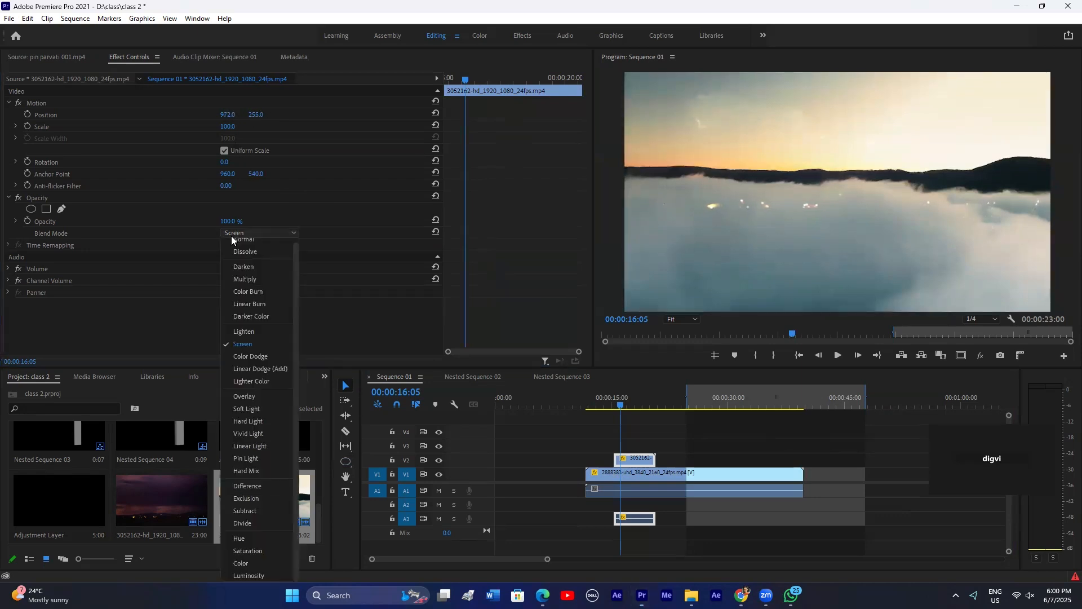
pyautogui.click(246, 280)
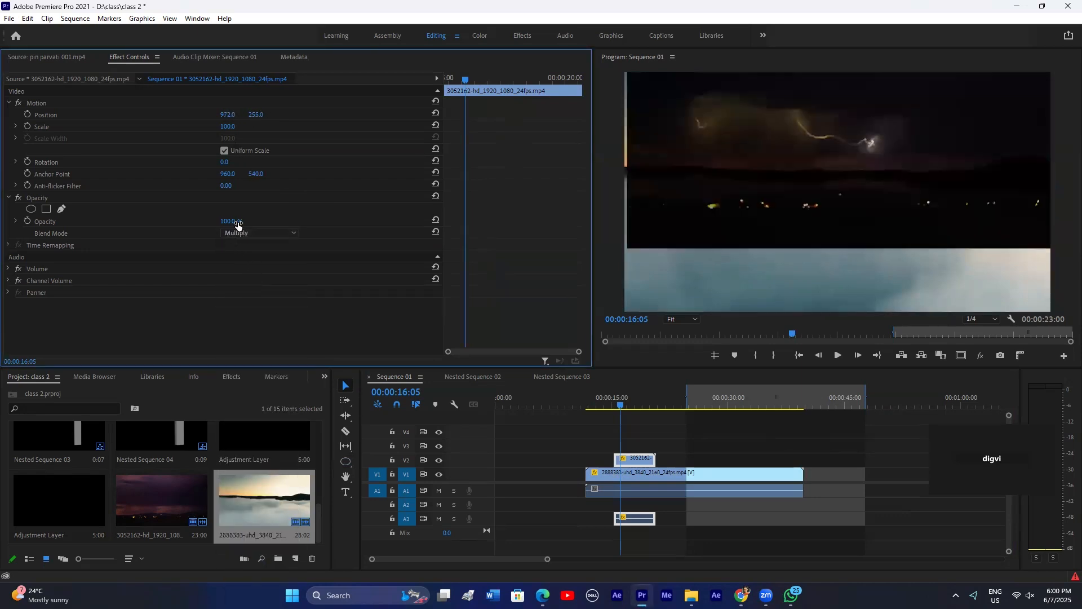
pyautogui.click(239, 232)
pyautogui.click(244, 404)
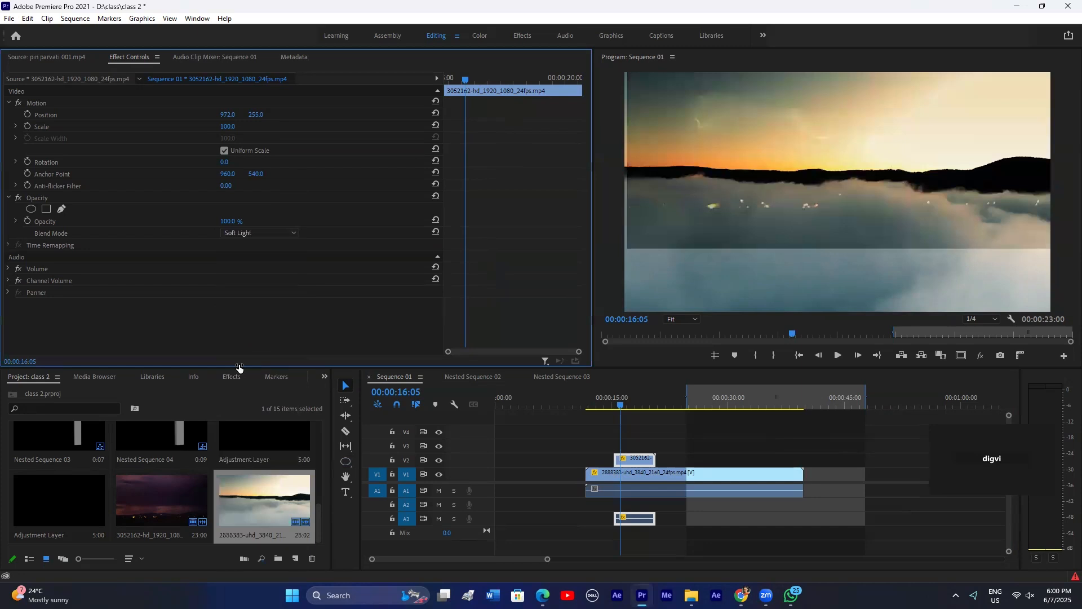
# Step: Try the Overlay blend mode on the thunder clip, and set it back to Soft Light
pyautogui.click(251, 233)
pyautogui.click(237, 397)
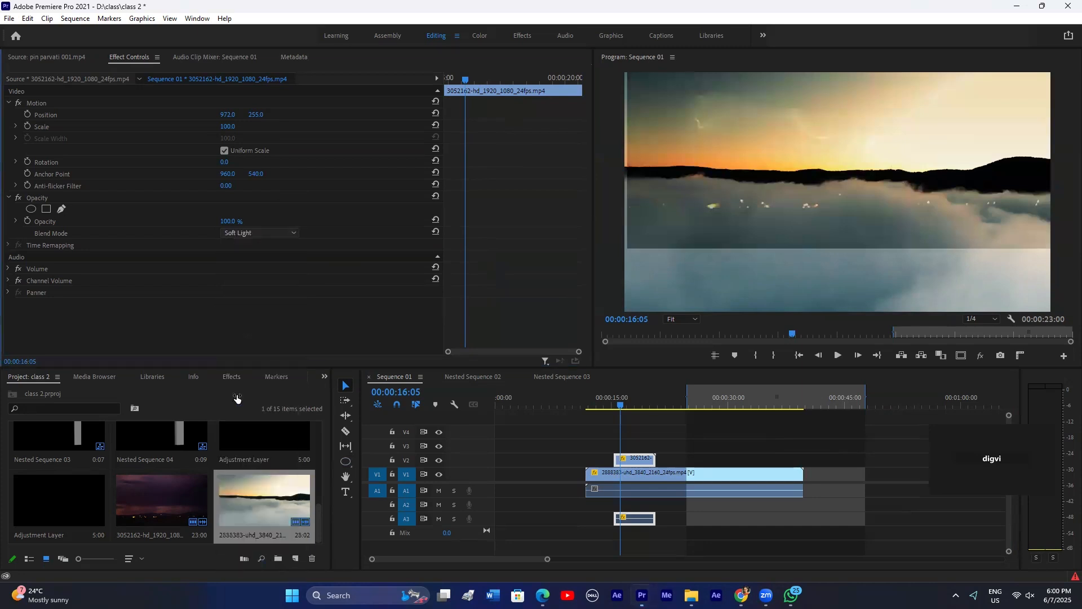
pyautogui.click(240, 230)
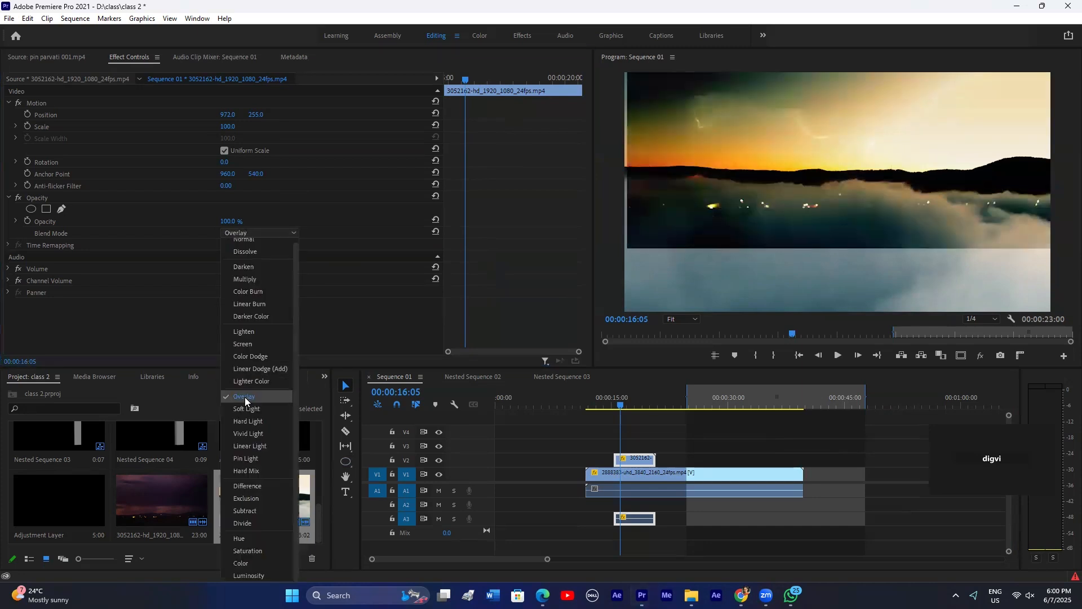
pyautogui.click(246, 405)
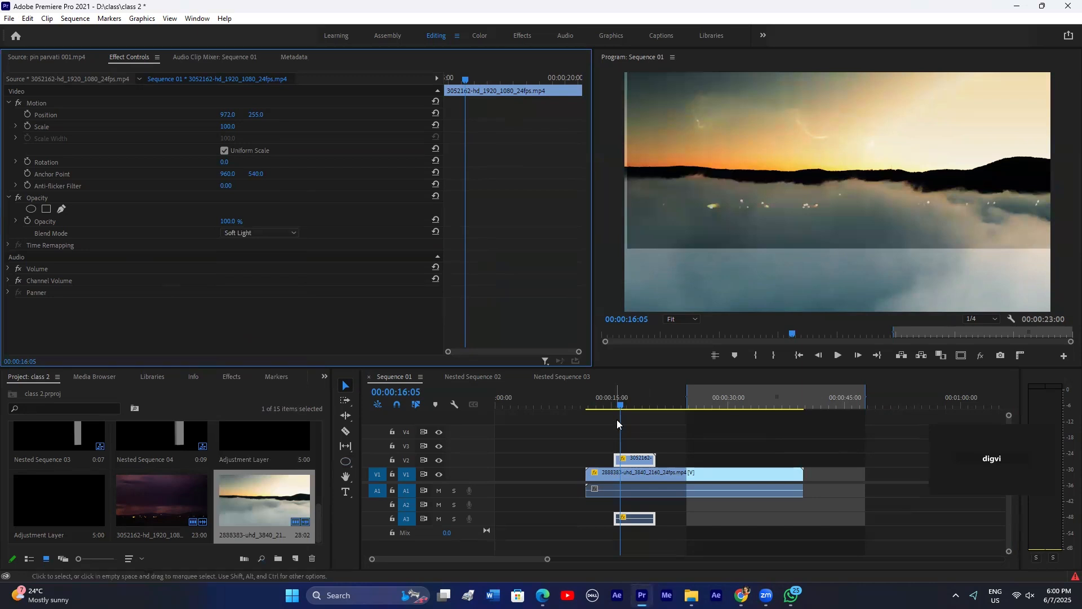
# Step: Preview the blended clip, and at 00:00:16:01 set the thunder clip's horizontal position to 984 and its scale to 108
pyautogui.press('space')
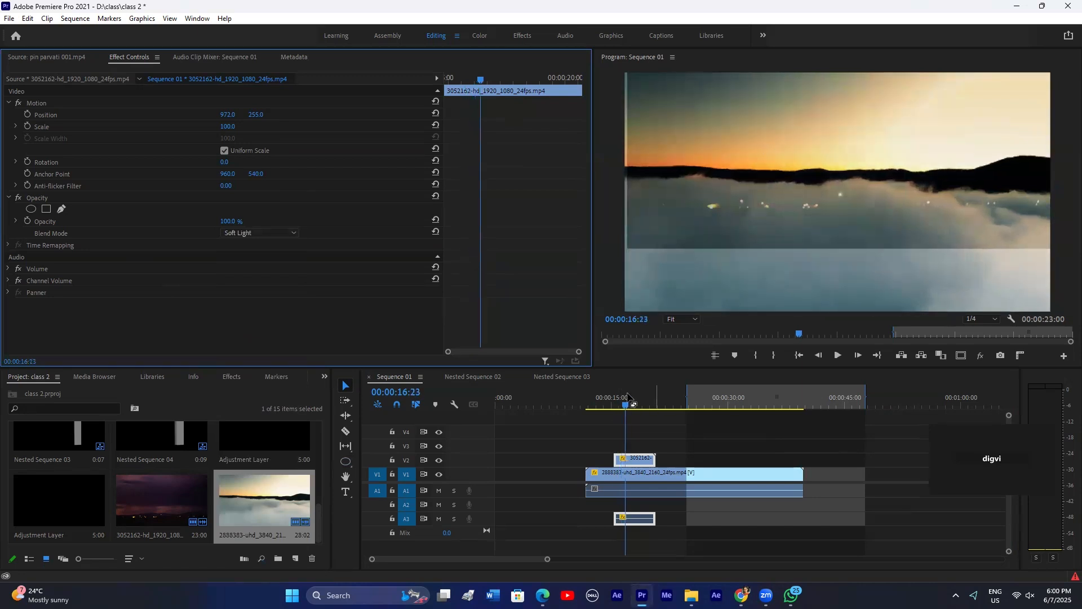
pyautogui.click(624, 404)
pyautogui.moveTo(624, 403); pyautogui.dragTo(619, 404)
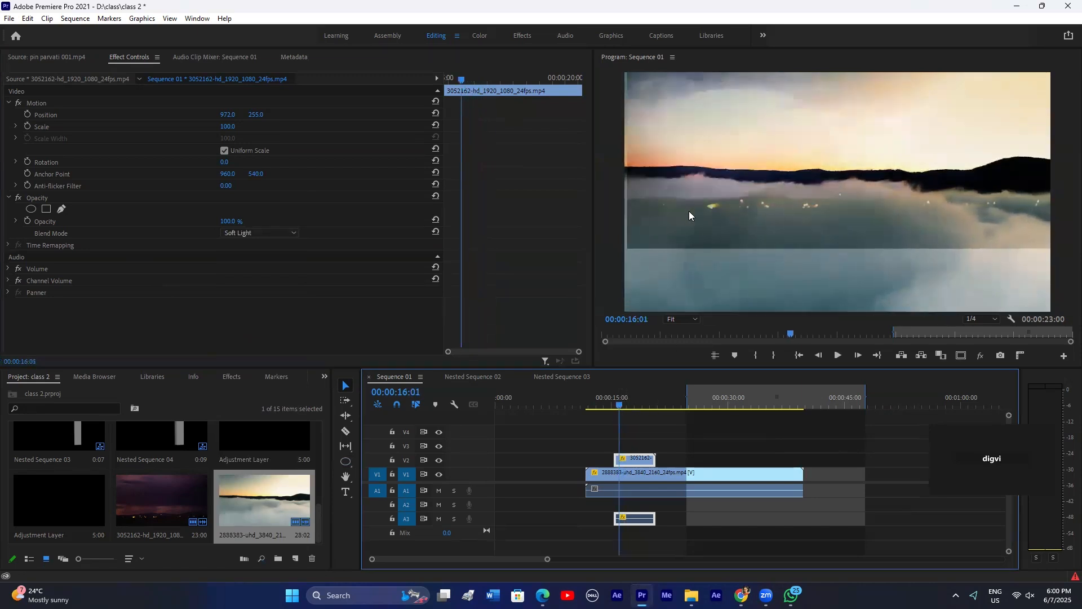
pyautogui.moveTo(226, 114); pyautogui.dragTo(256, 114)
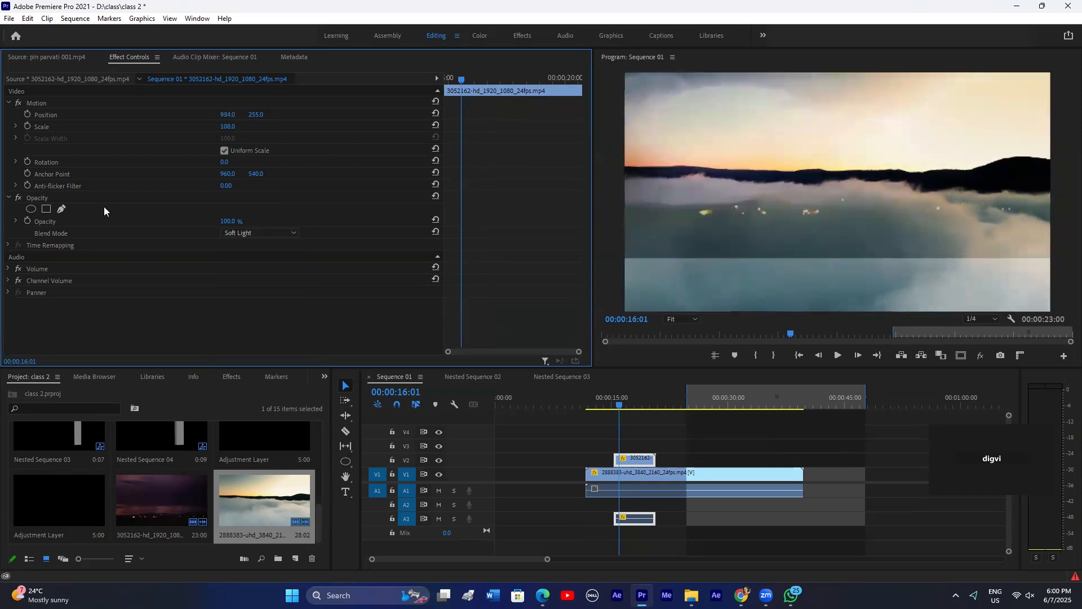
# Step: Start a Pen opacity mask on the thunder clip and trace its lower edge along the mountain ridge across the whole frame
pyautogui.click(640, 183)
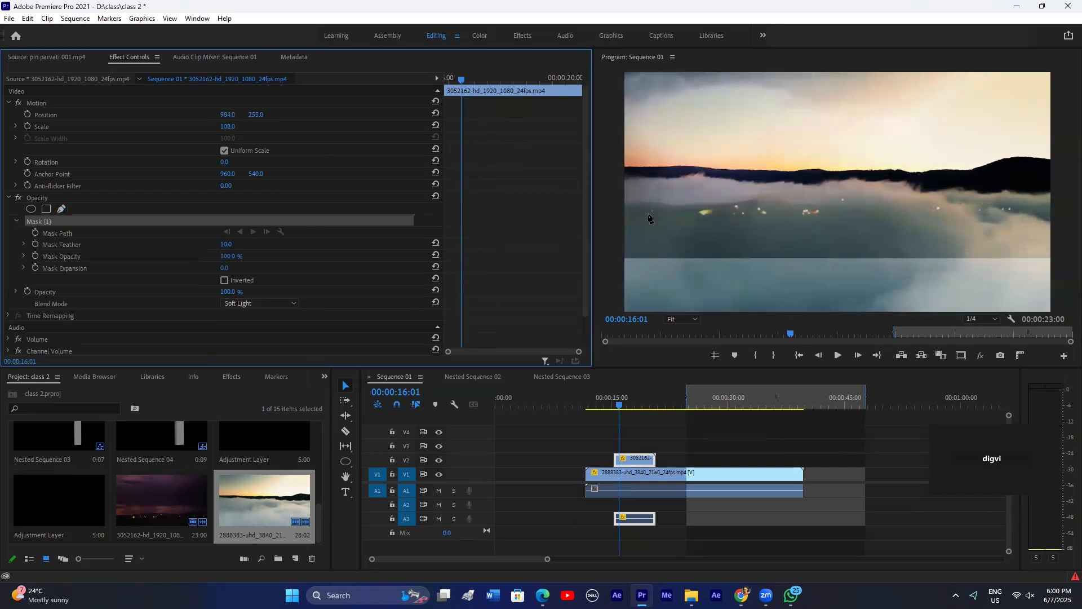
pyautogui.click(674, 320)
pyautogui.click(680, 377)
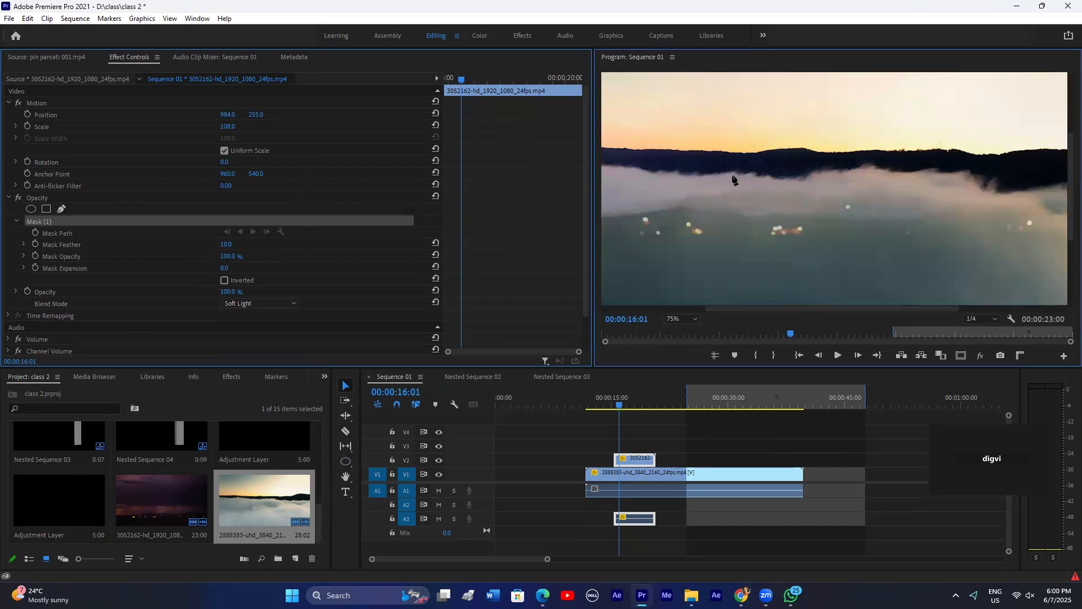
pyautogui.click(677, 319)
pyautogui.click(682, 328)
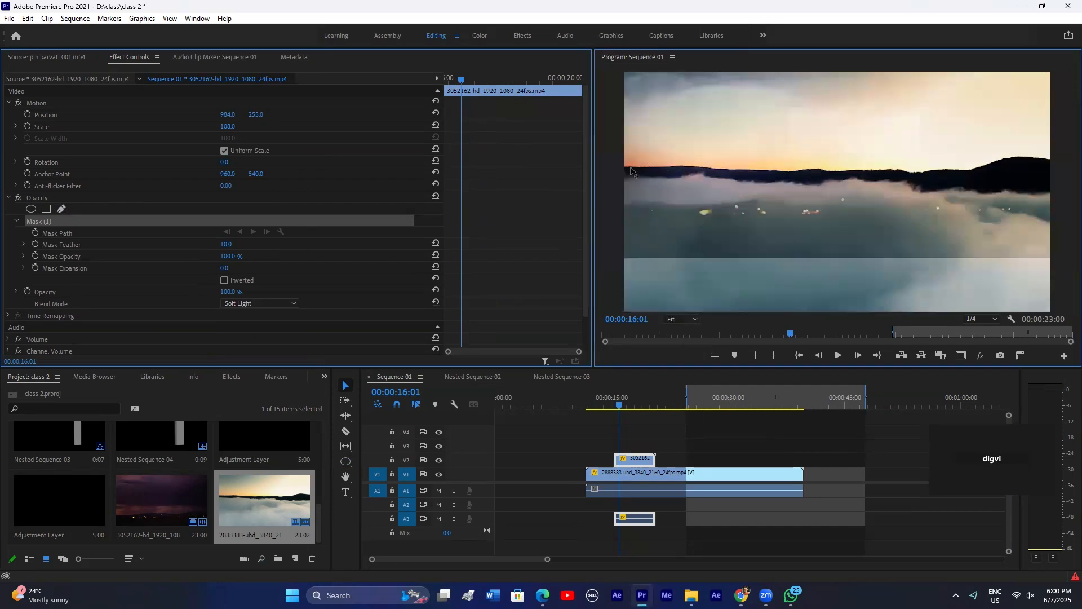
pyautogui.moveTo(798, 171); pyautogui.dragTo(812, 171)
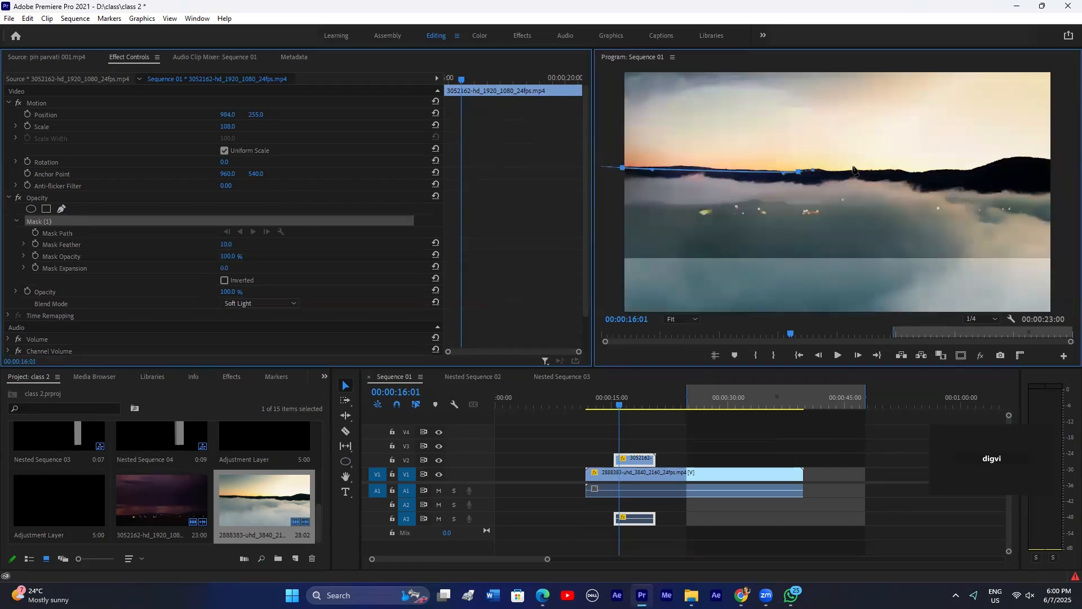
pyautogui.moveTo(927, 173); pyautogui.dragTo(1030, 154)
pyautogui.click(1059, 163)
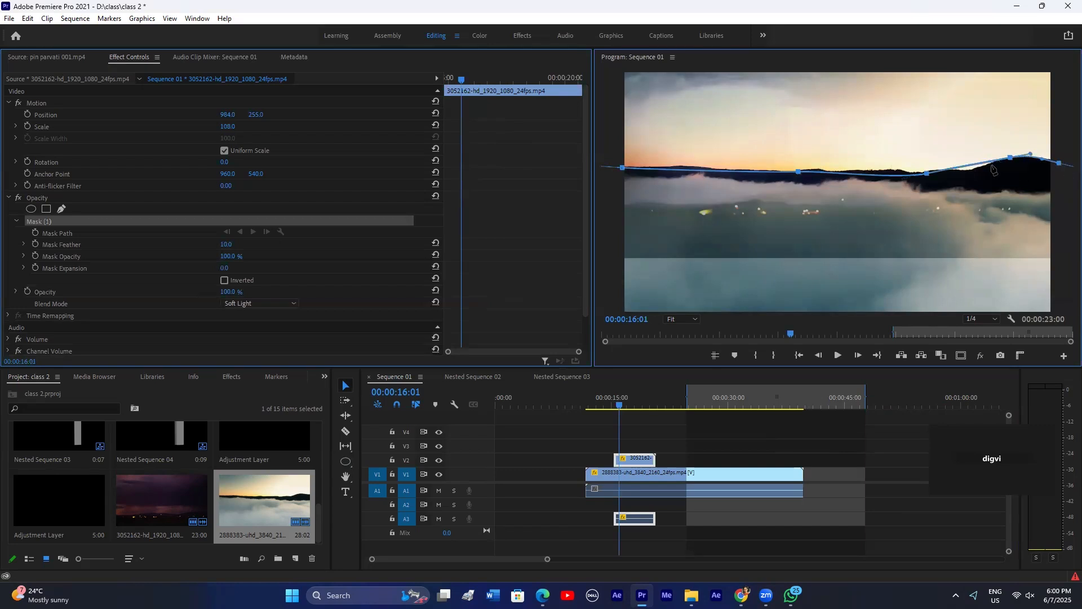
pyautogui.moveTo(987, 170); pyautogui.dragTo(987, 170)
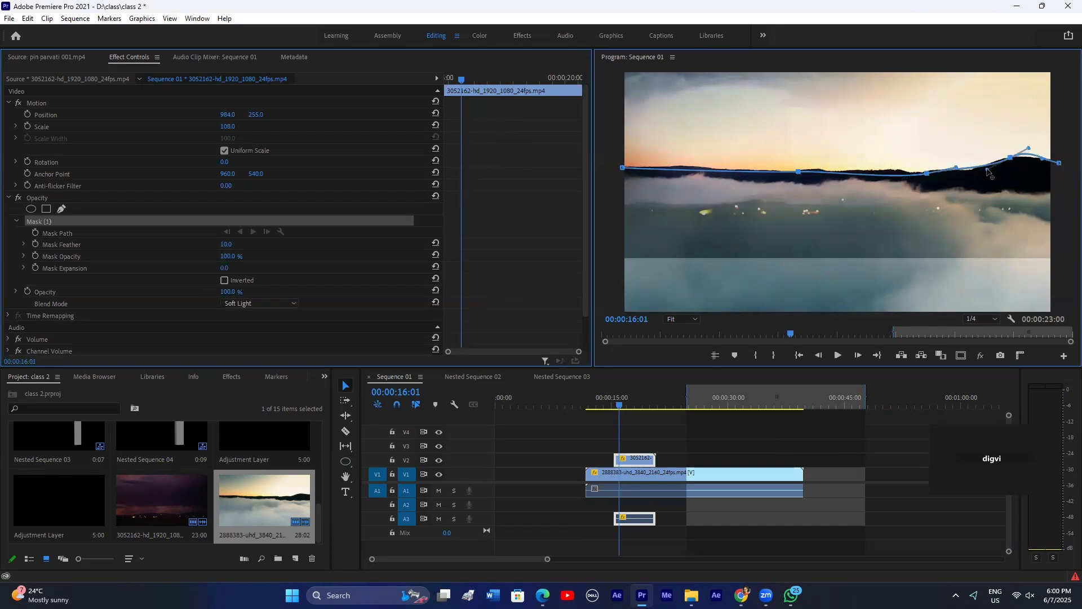
# Step: Close the thunder clip's mask path around the sky above the ridge and set its Mask Feather to 77
pyautogui.moveTo(1060, 163); pyautogui.dragTo(1061, 169)
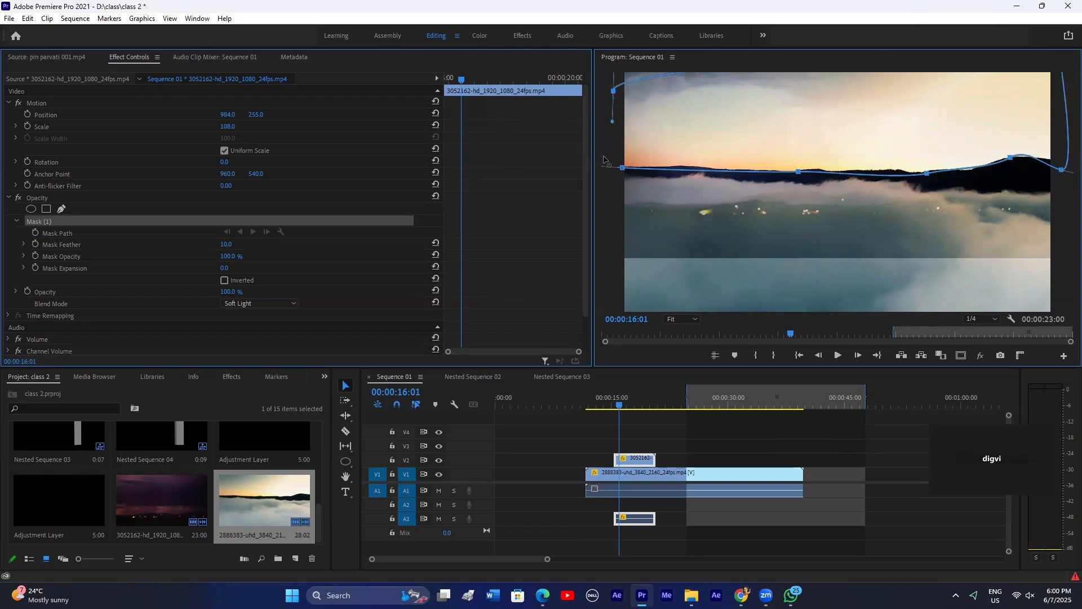
pyautogui.click(609, 74)
pyautogui.click(243, 304)
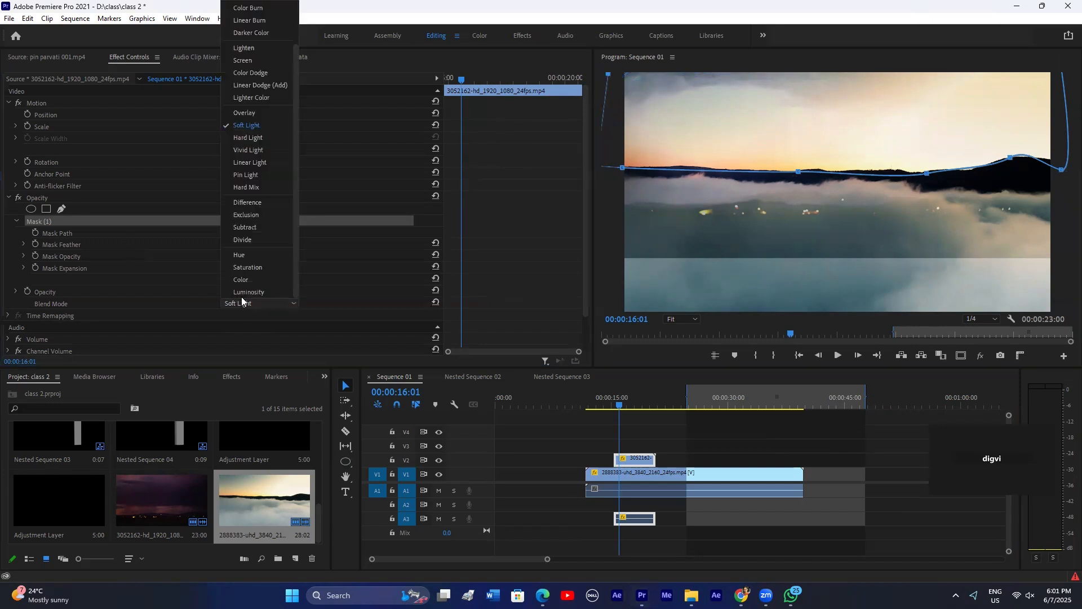
pyautogui.click(376, 302)
pyautogui.click(637, 461)
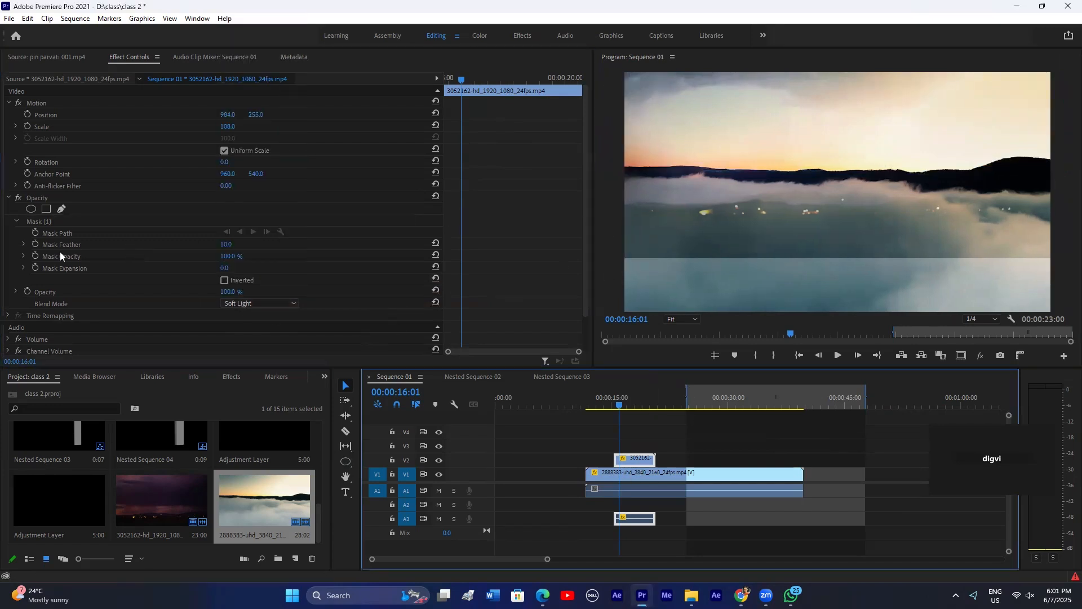
pyautogui.click(49, 224)
pyautogui.click(620, 169)
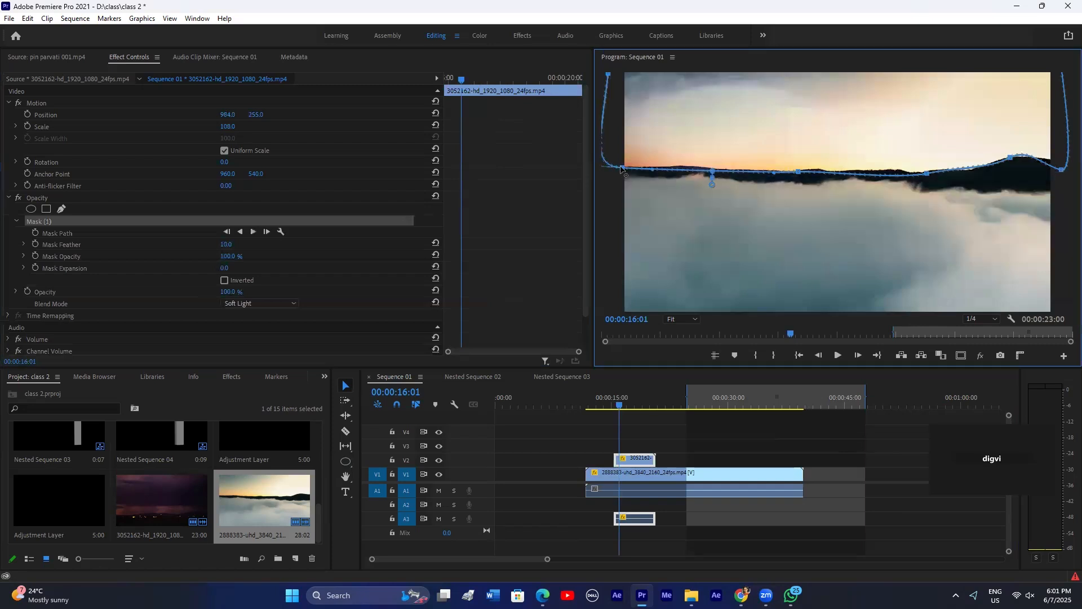
pyautogui.moveTo(223, 245); pyautogui.dragTo(261, 245)
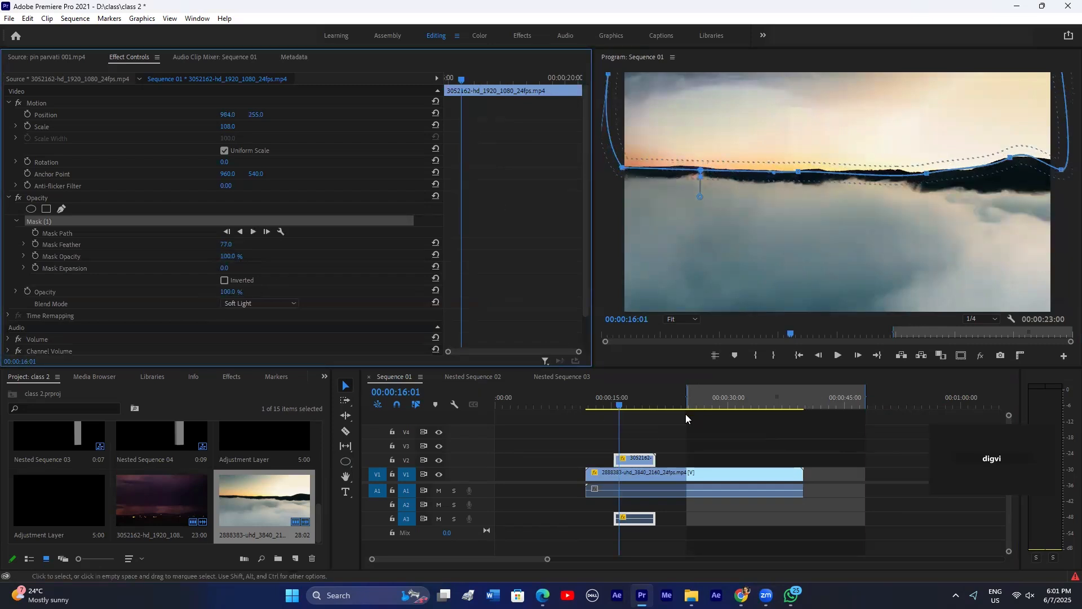
# Step: Try the Normal blend mode on the masked thunder clip, and return it to Soft Light
pyautogui.click(244, 303)
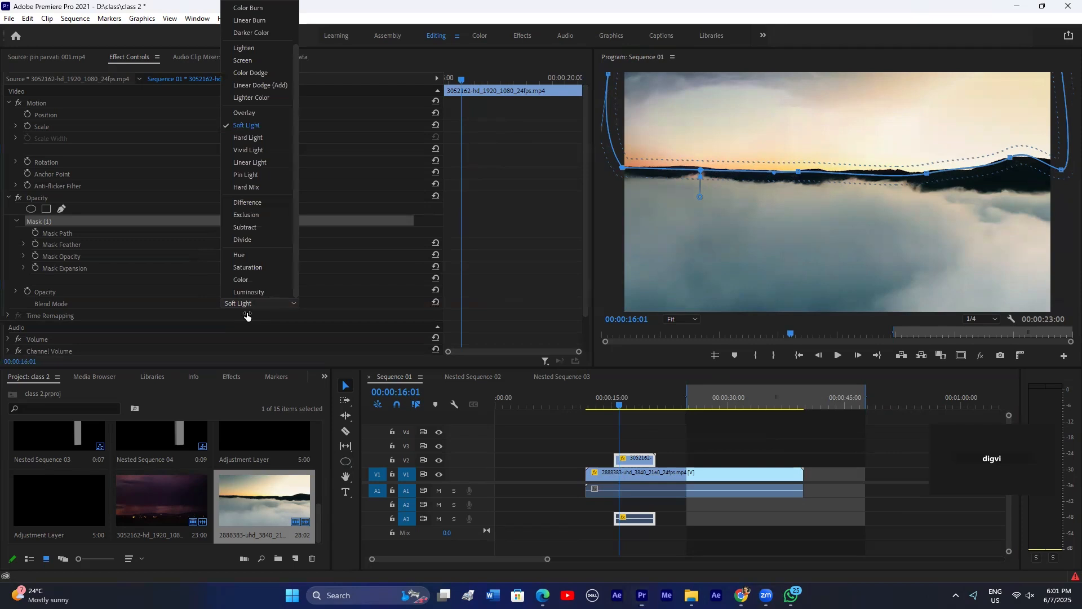
pyautogui.click(242, 7)
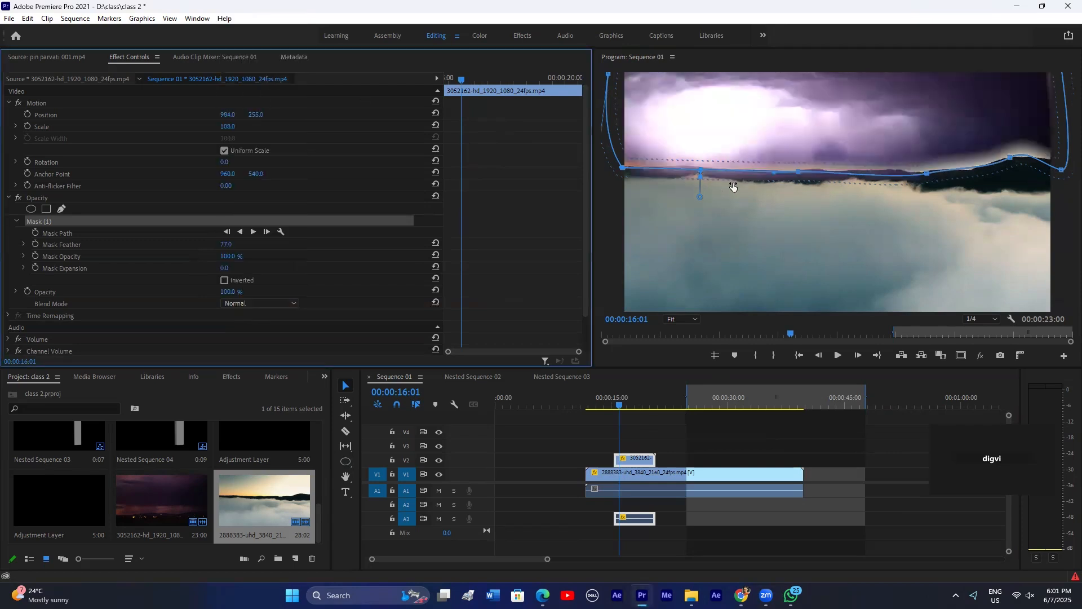
pyautogui.click(239, 303)
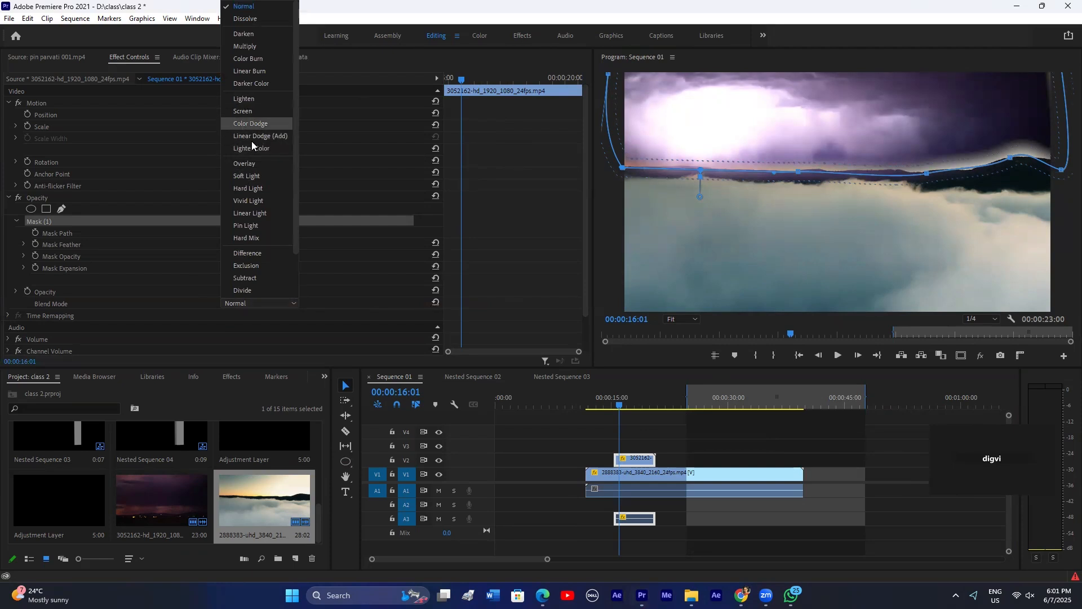
pyautogui.click(247, 175)
# Step: Play the sequence from just before the thunder clip to review the masked lightning over the landscape
pyautogui.click(652, 443)
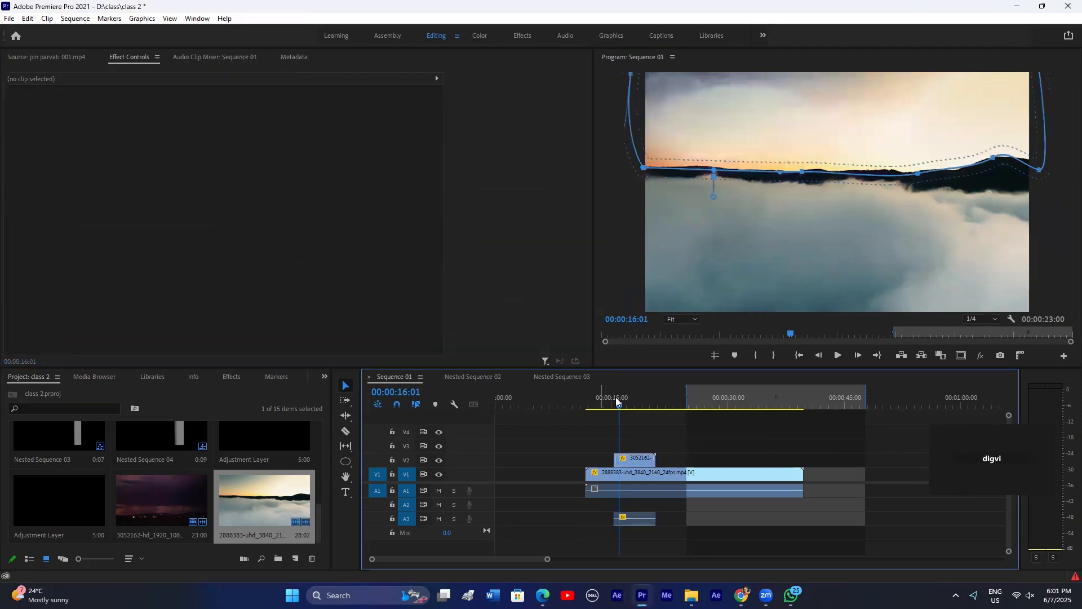
pyautogui.click(611, 399)
pyautogui.press('space')
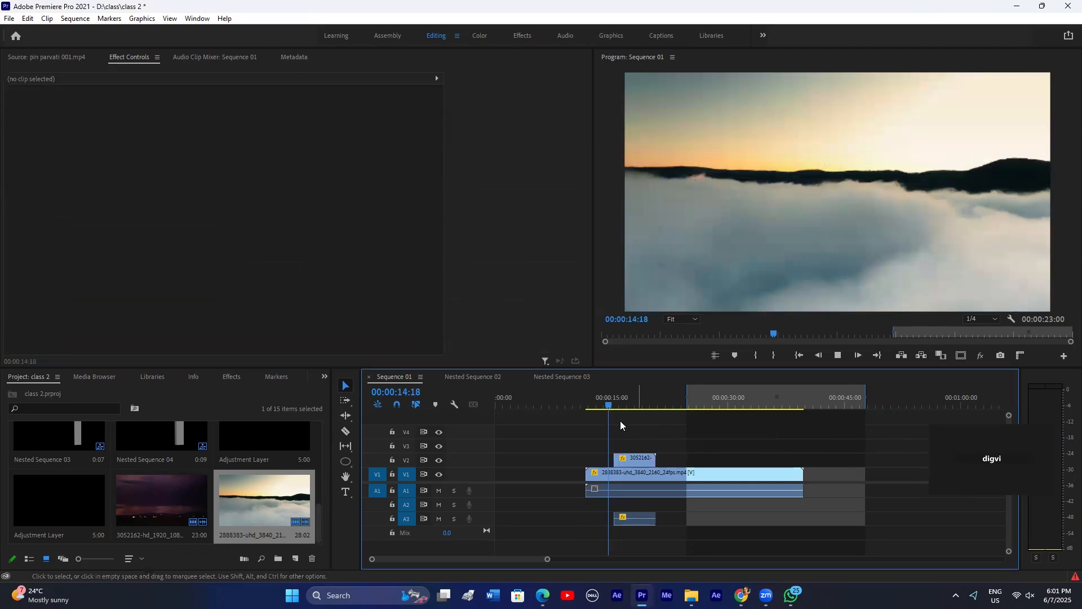
pyautogui.press('space')
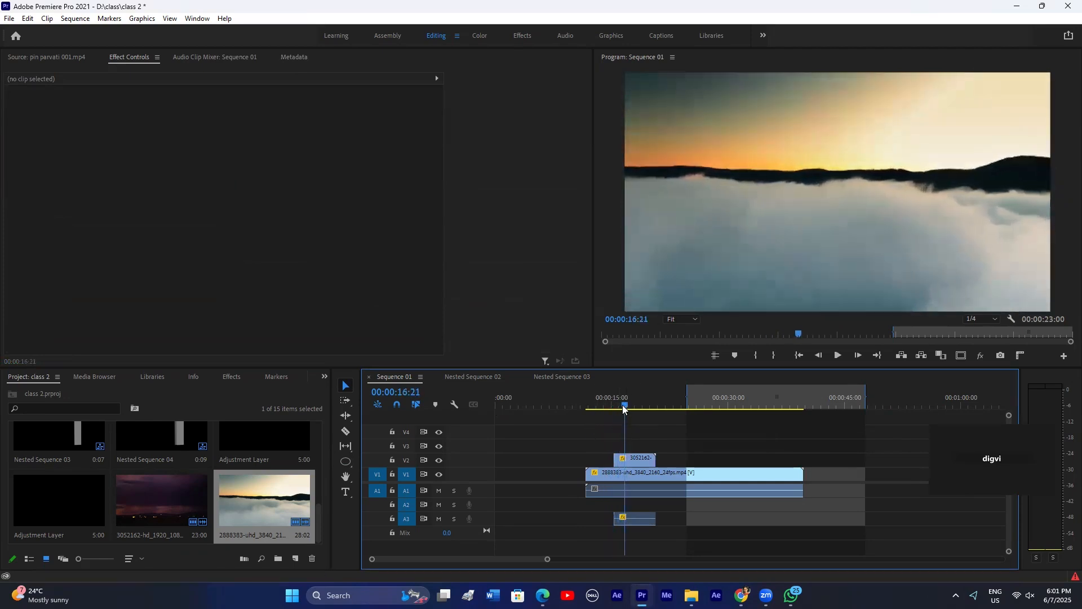
# Step: At the thunder clip's start, 00:00:15:09, turn on Mask Path keyframing for its opacity mask
pyautogui.click(618, 463)
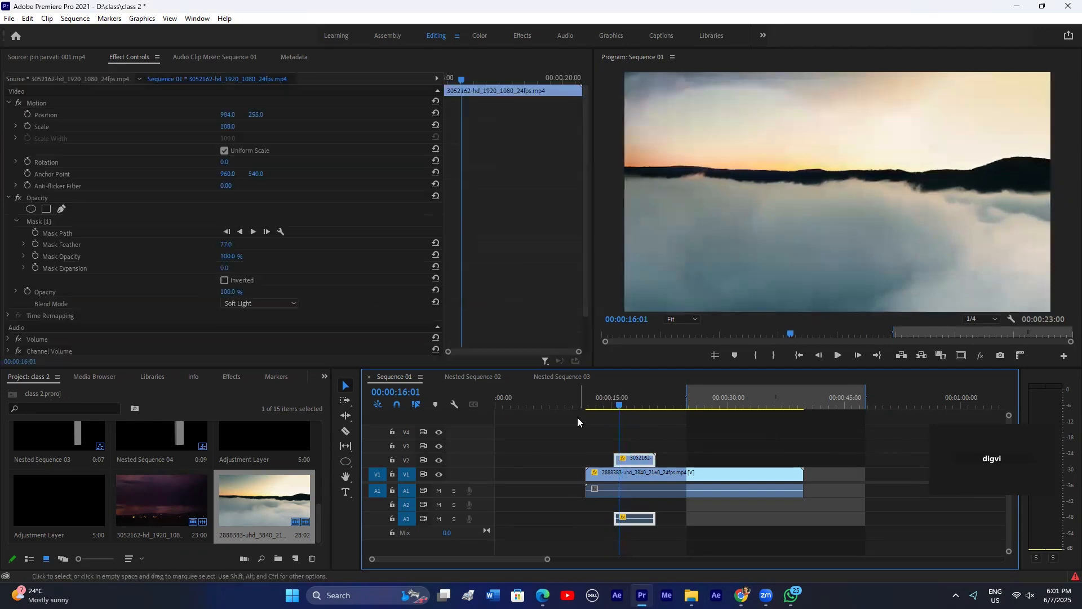
pyautogui.click(42, 223)
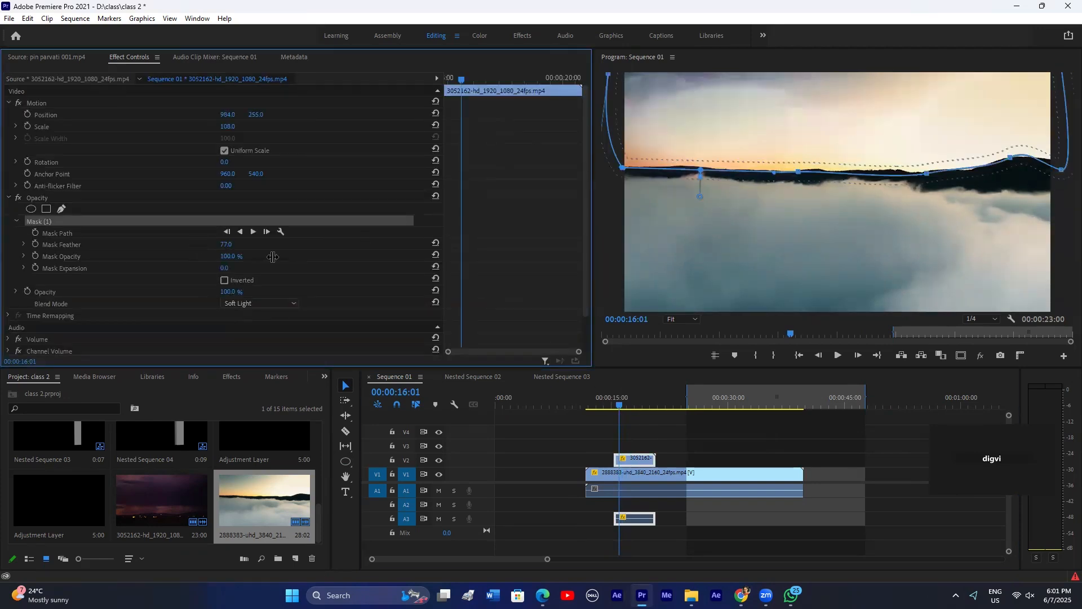
pyautogui.moveTo(626, 400)
pyautogui.mouseDown()
pyautogui.moveTo(639, 399)
pyautogui.moveTo(616, 405)
pyautogui.mouseUp()
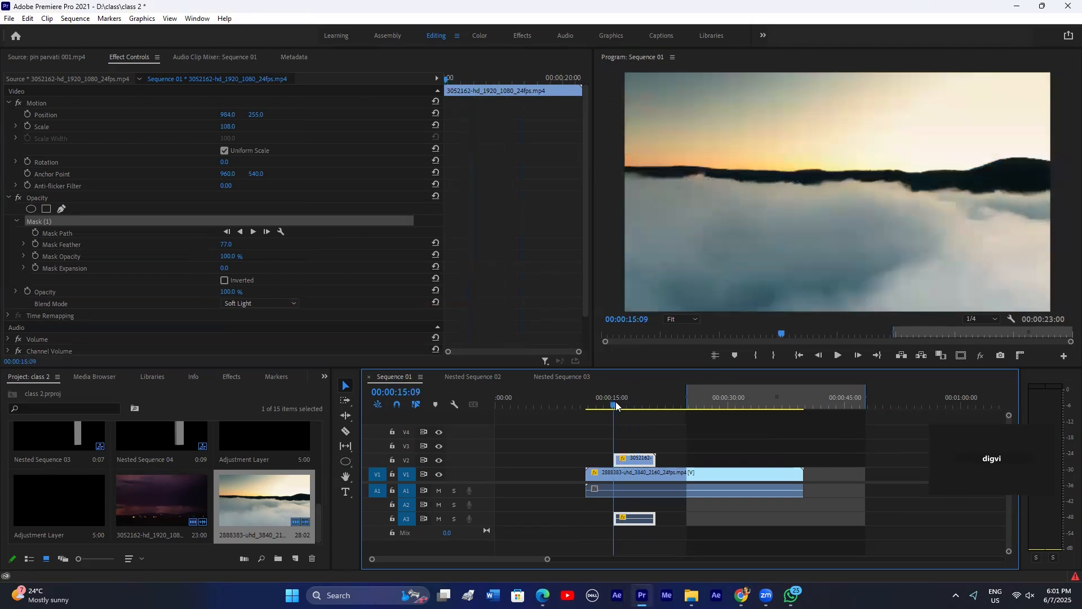
pyautogui.click(35, 232)
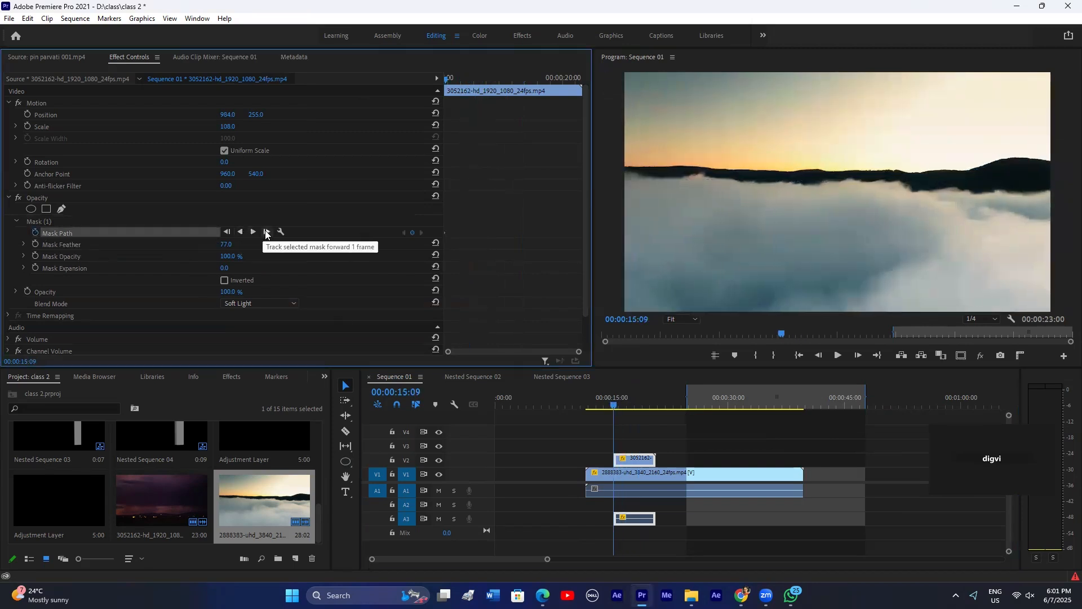
# Step: Try to track the opacity mask forward from the start of the thunder clip, and stop the tracking
pyautogui.click(266, 232)
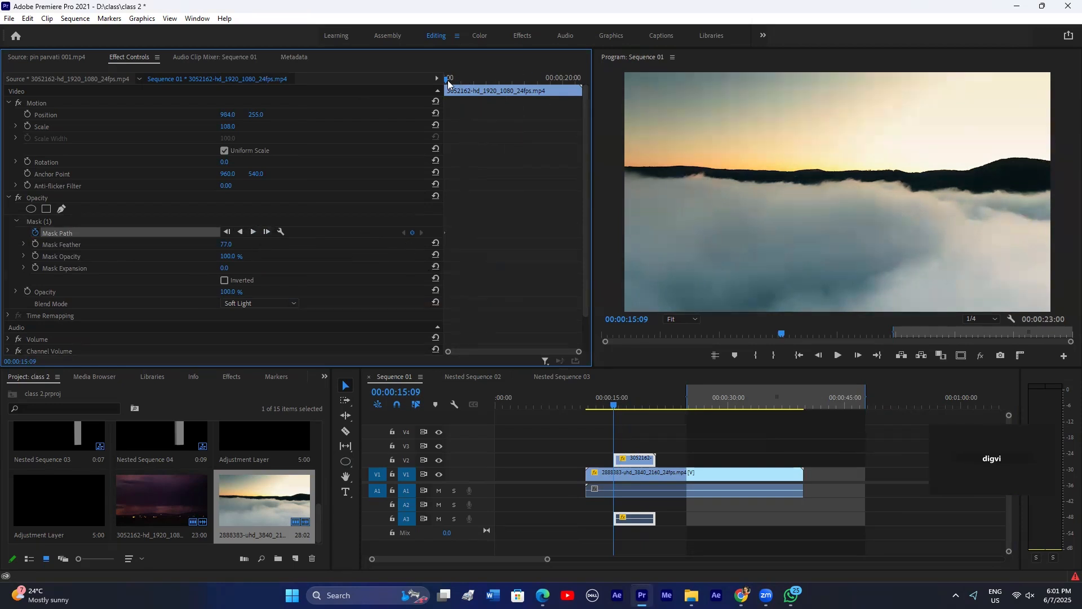
pyautogui.moveTo(448, 80); pyautogui.dragTo(446, 82)
pyautogui.moveTo(445, 233)
pyautogui.mouseDown()
pyautogui.moveTo(457, 234)
pyautogui.moveTo(445, 233)
pyautogui.mouseUp()
pyautogui.click(253, 232)
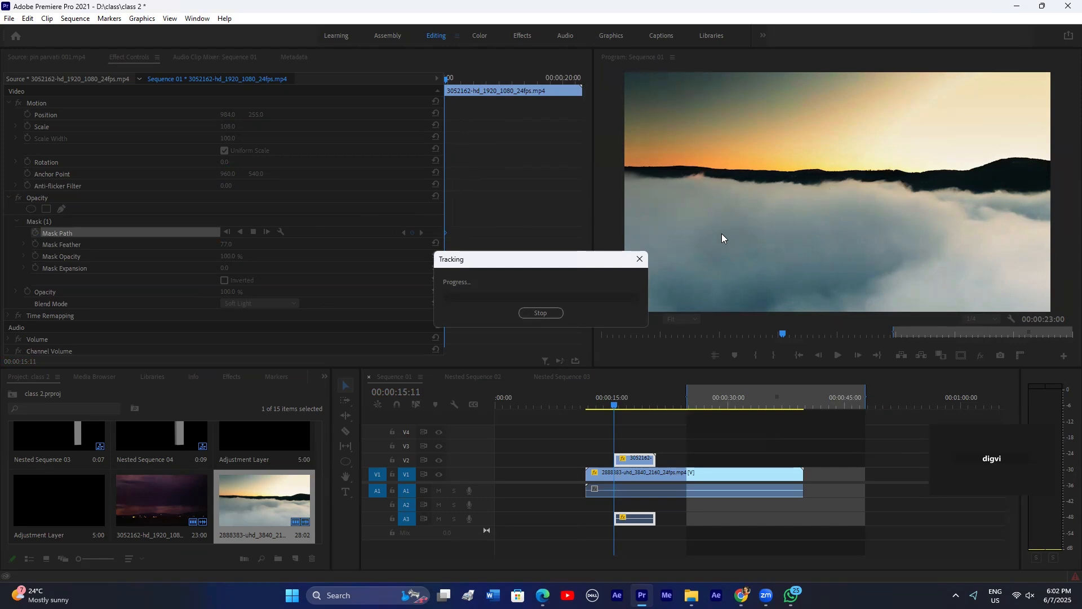
pyautogui.click(540, 312)
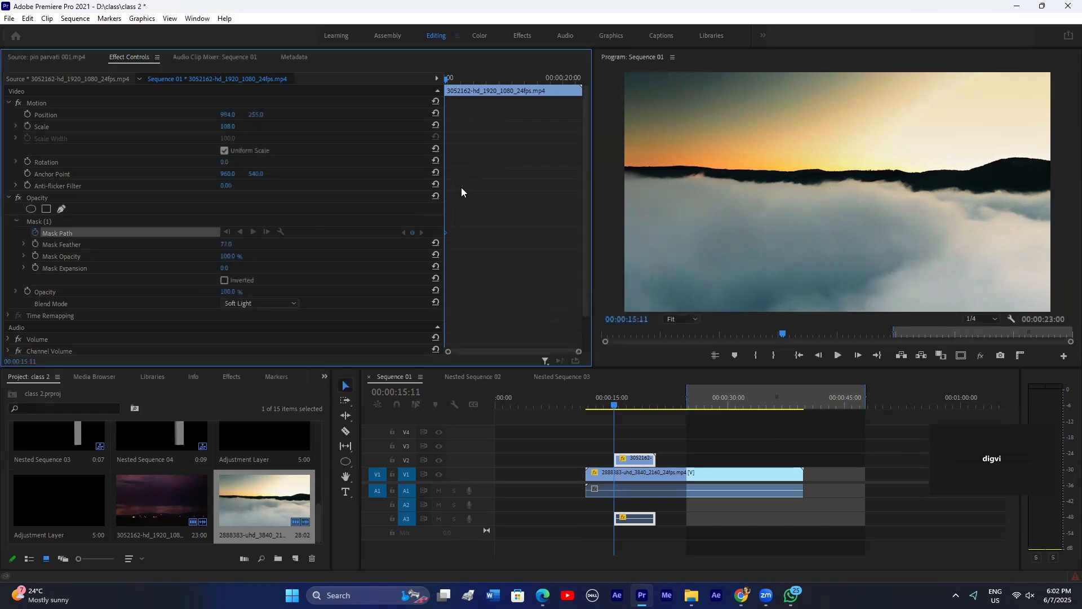
# Step: Move the thunder clip's audio up from track A3 to A2
pyautogui.click(642, 443)
pyautogui.moveTo(631, 518); pyautogui.dragTo(633, 505)
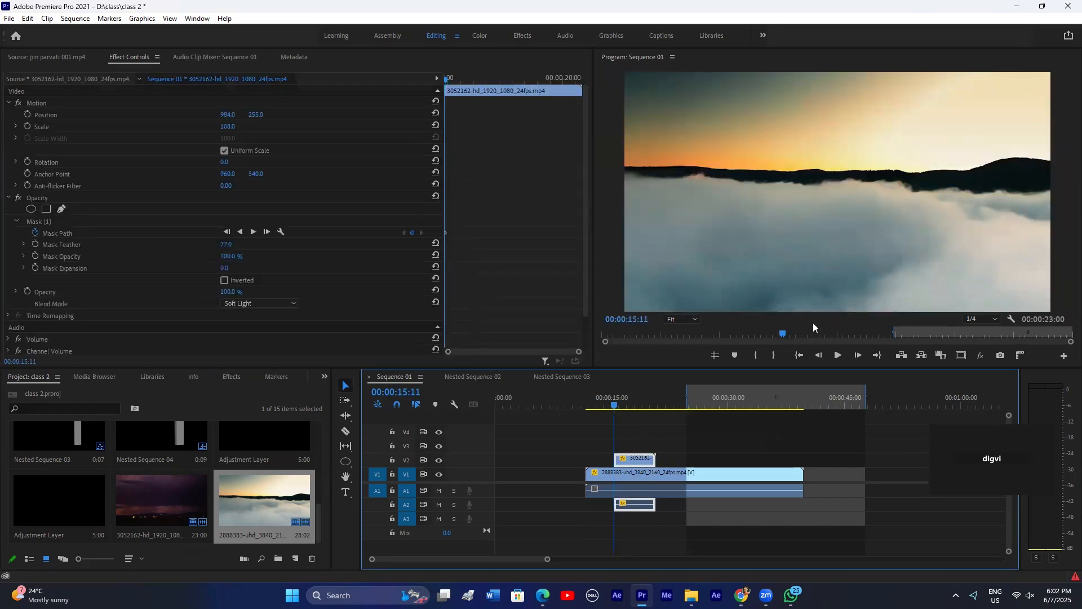
# Step: At 00:00:19:13, reshape the thunder clip's opacity mask along the horizon to add a second Mask Path keyframe
pyautogui.moveTo(454, 80); pyautogui.dragTo(549, 88)
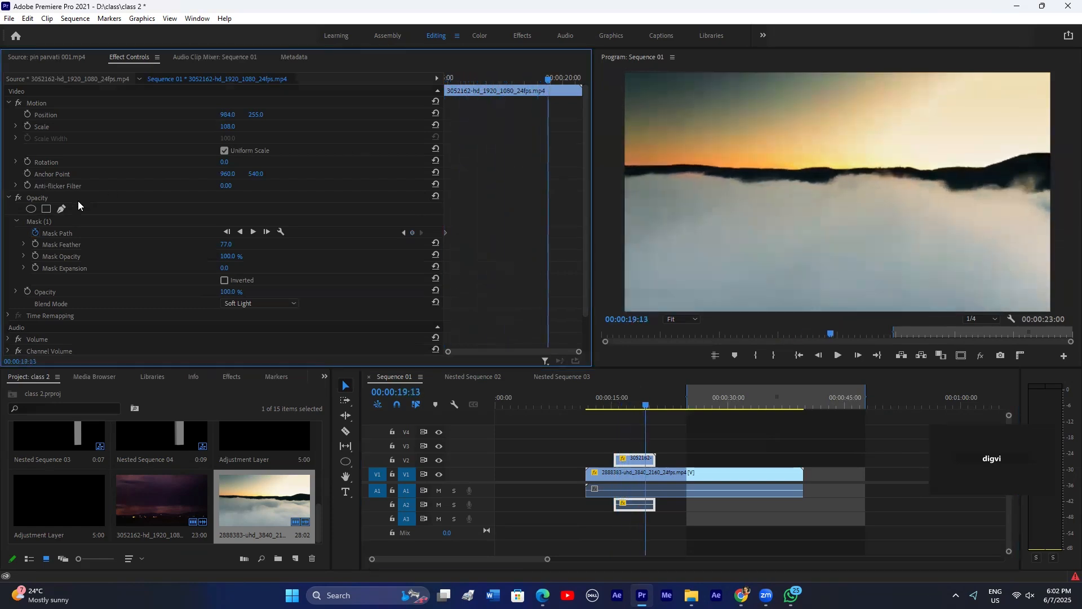
pyautogui.click(49, 220)
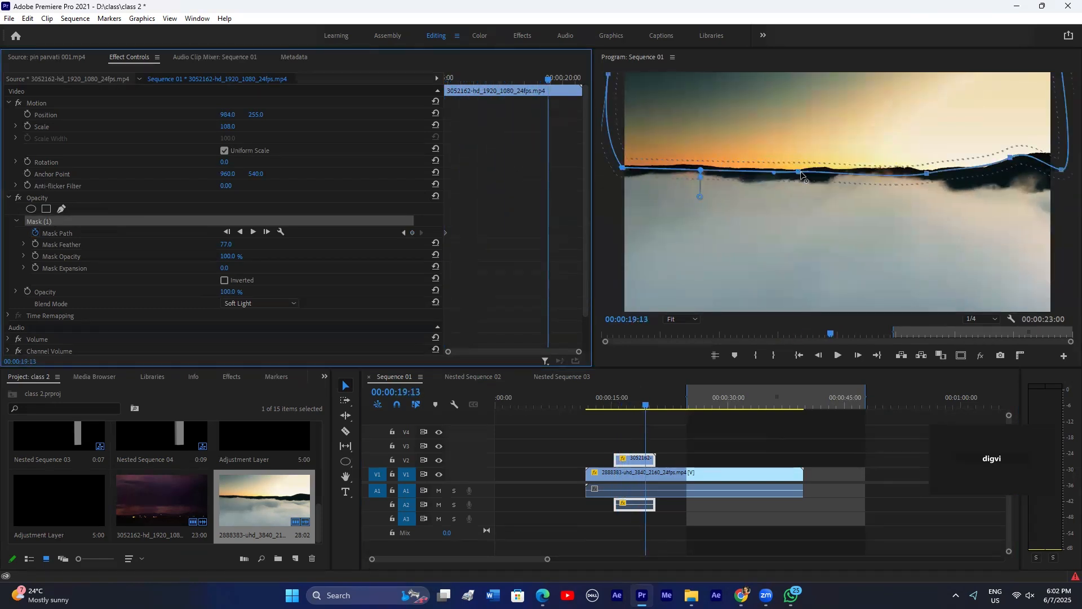
pyautogui.moveTo(625, 168); pyautogui.dragTo(623, 163)
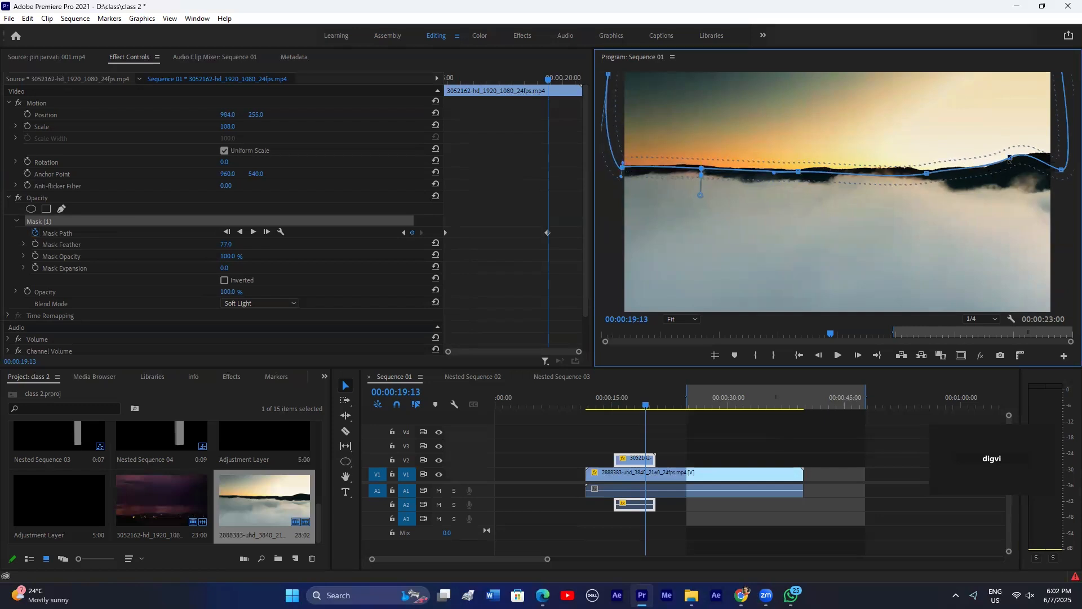
pyautogui.moveTo(1040, 155); pyautogui.dragTo(1068, 166)
pyautogui.moveTo(933, 174); pyautogui.dragTo(929, 176)
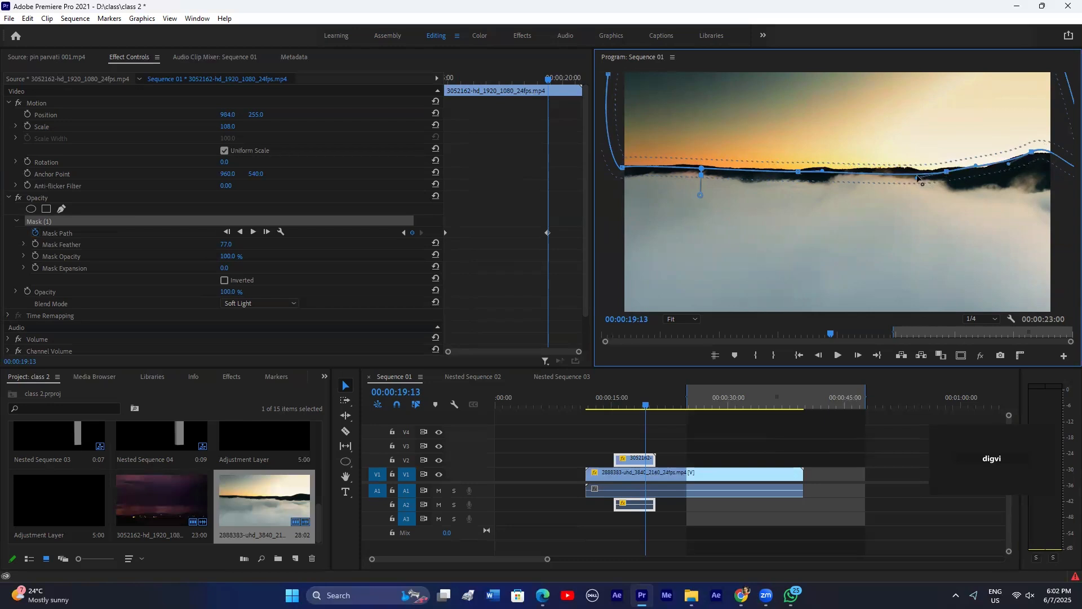
# Step: Scrub the masked section around 00:00:16:05 for review, and delete the thunder and landscape clips with their audio from Sequence 01
pyautogui.click(622, 404)
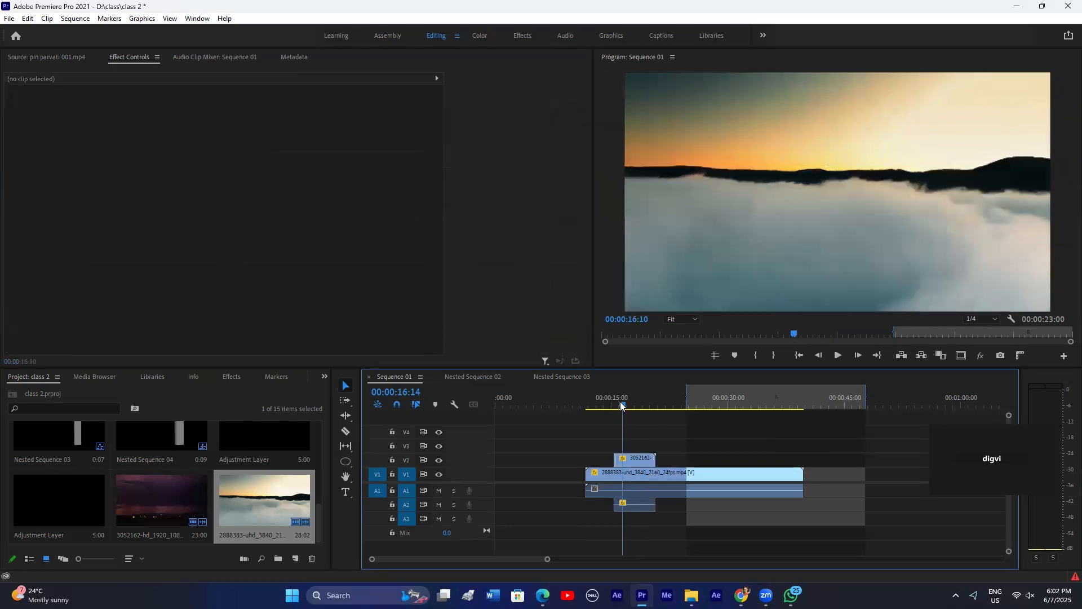
pyautogui.moveTo(627, 404); pyautogui.dragTo(623, 404)
pyautogui.moveTo(665, 443); pyautogui.dragTo(623, 513)
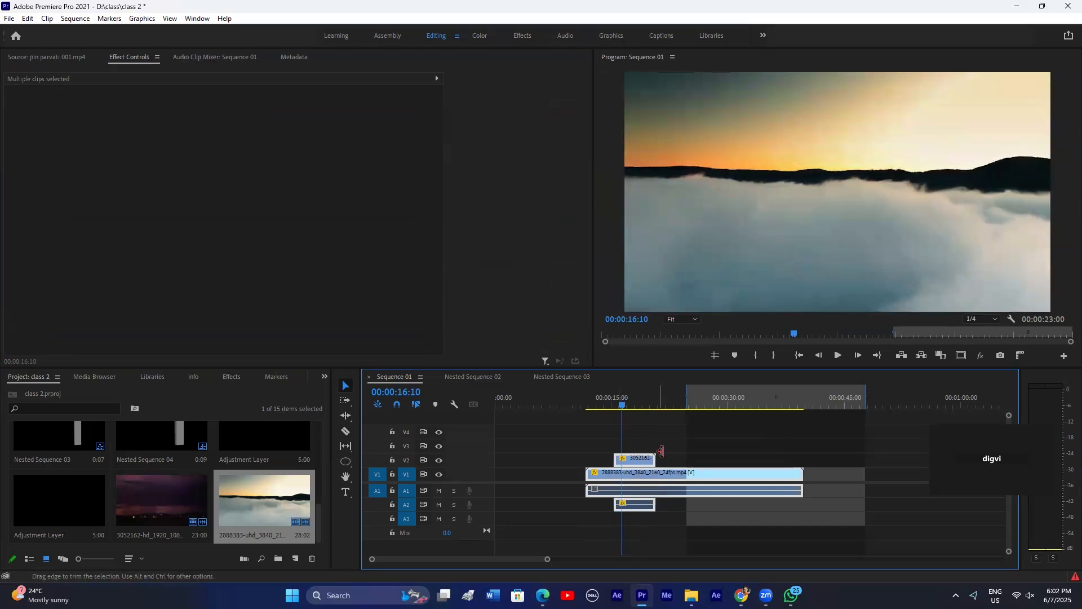
pyautogui.click(629, 425)
pyautogui.moveTo(621, 404); pyautogui.dragTo(620, 405)
pyautogui.click(692, 472)
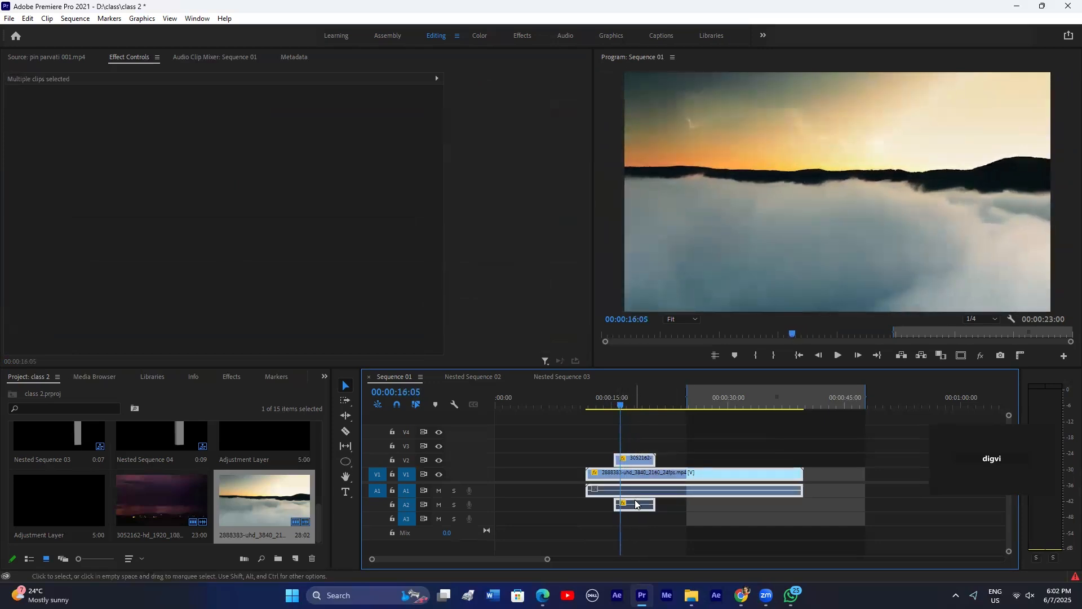
pyautogui.press('Delete')
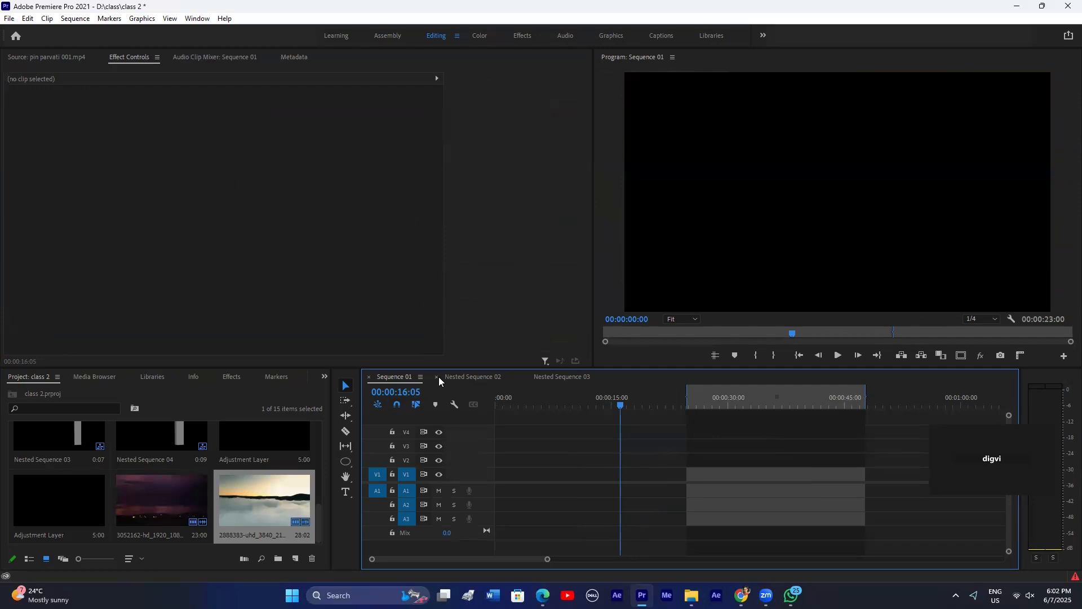
# Step: Close the Nested Sequence 02 and Nested Sequence 03 timelines, leaving only Sequence 01 open
pyautogui.click(436, 376)
pyautogui.click(436, 376)
pyautogui.scroll(-2, 152, 481)
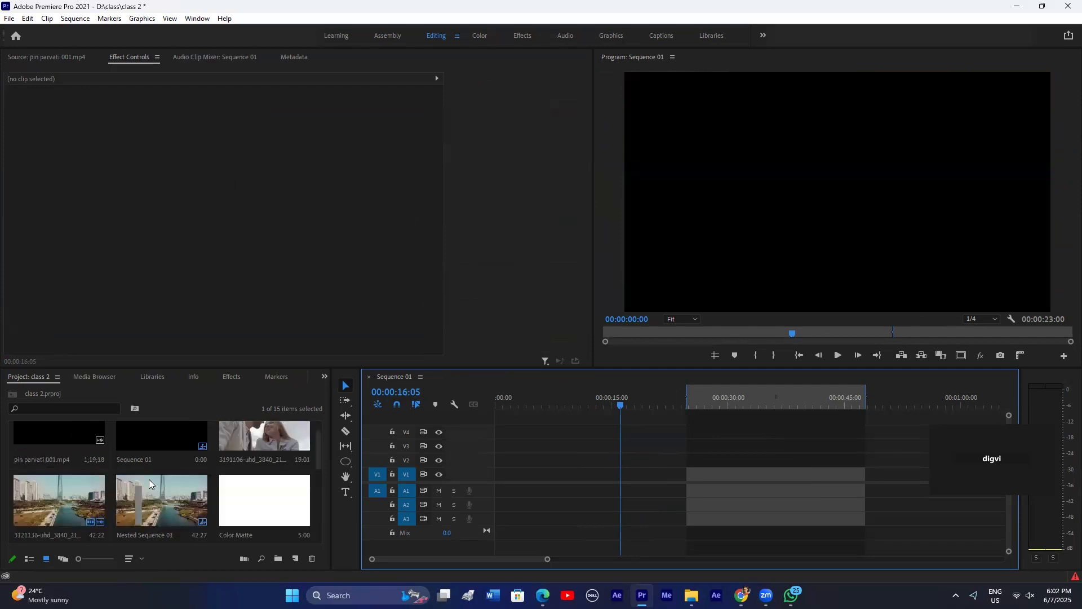
# Step: Switch to Pexels in Chrome, dismiss the download history, and search the video library for "sky night"
pyautogui.click(742, 595)
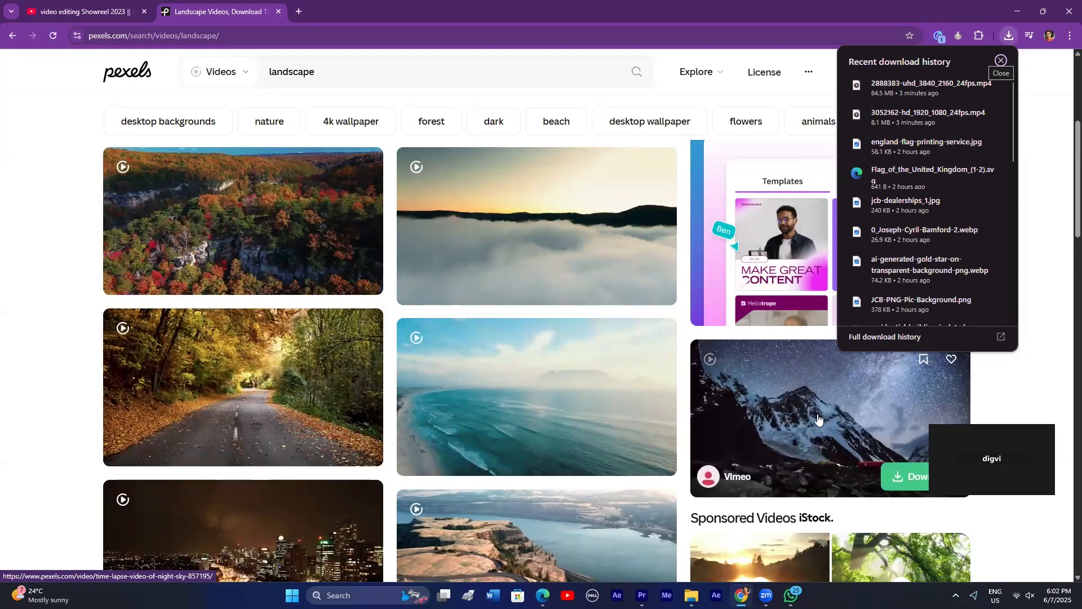
pyautogui.click(1065, 156)
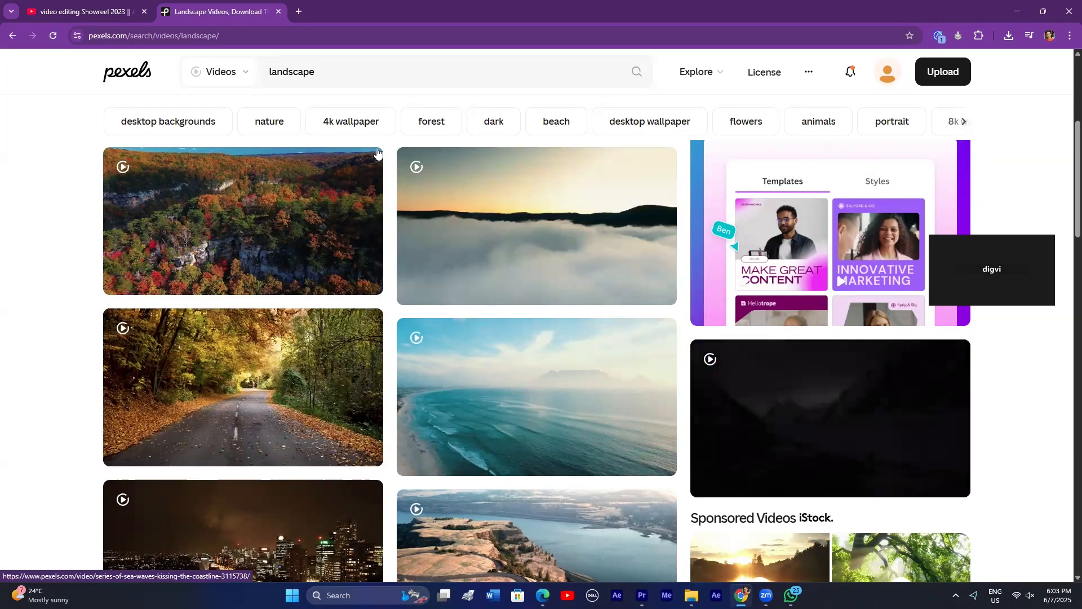
pyautogui.moveTo(331, 70); pyautogui.dragTo(206, 68)
pyautogui.write('sky ')
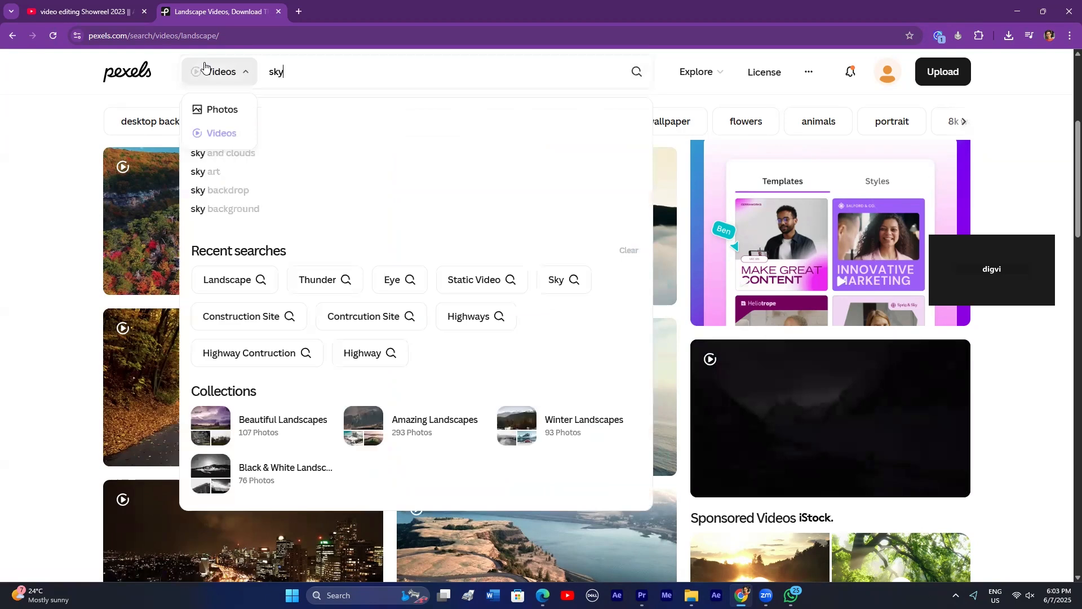
pyautogui.write('night')
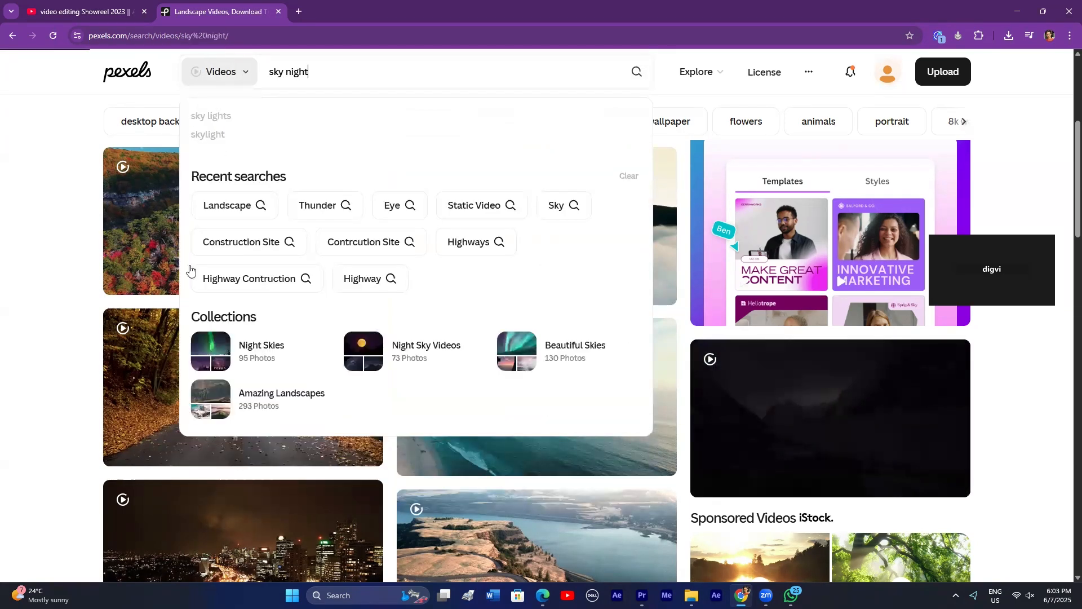
pyautogui.press('Return')
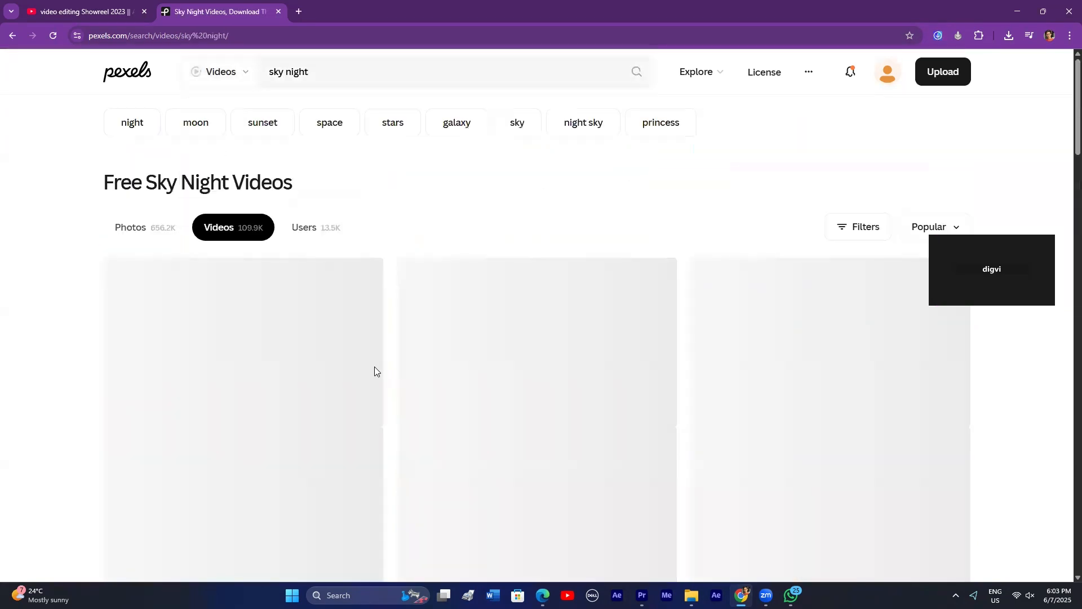
pyautogui.scroll(-5, 345, 341)
pyautogui.scroll(3, 507, 314)
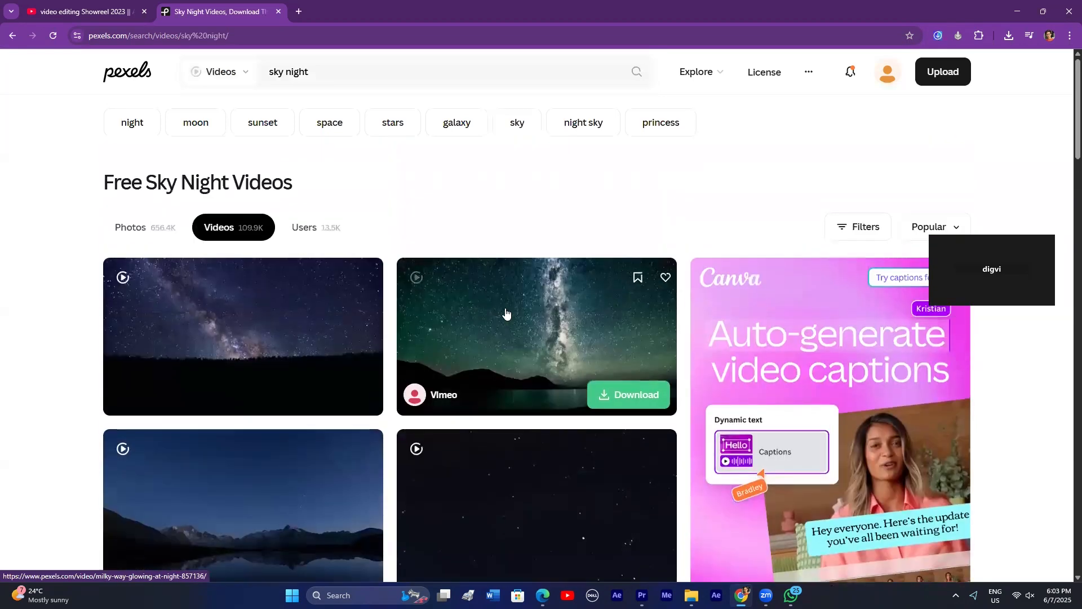
# Step: Switch to the YouTube tab with the 2023 video editing showreel and find the wristwatch shot at 0:05
pyautogui.click(90, 11)
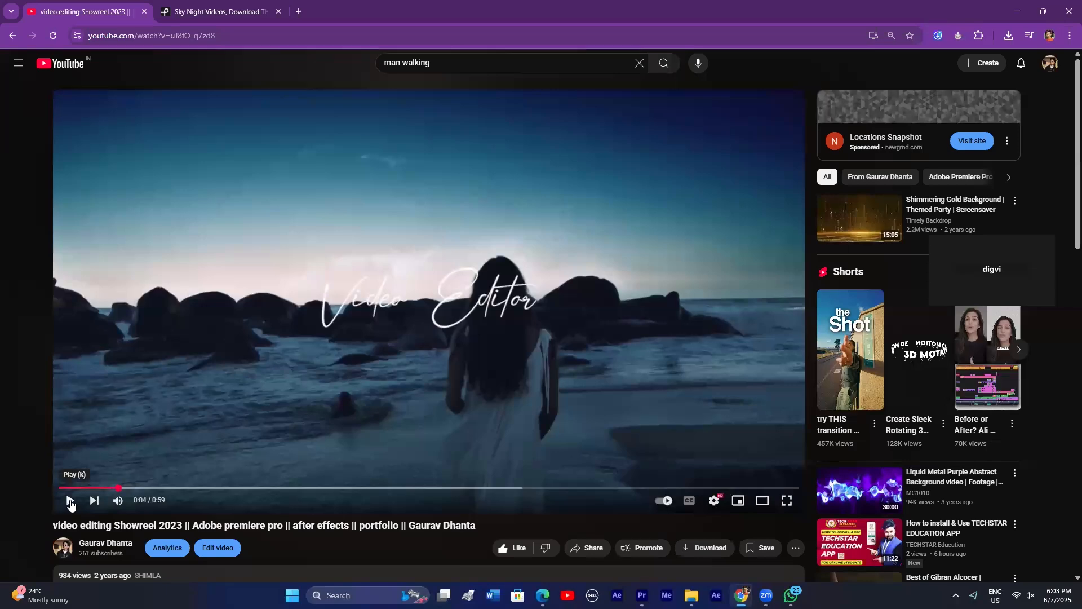
pyautogui.click(70, 502)
pyautogui.click(70, 501)
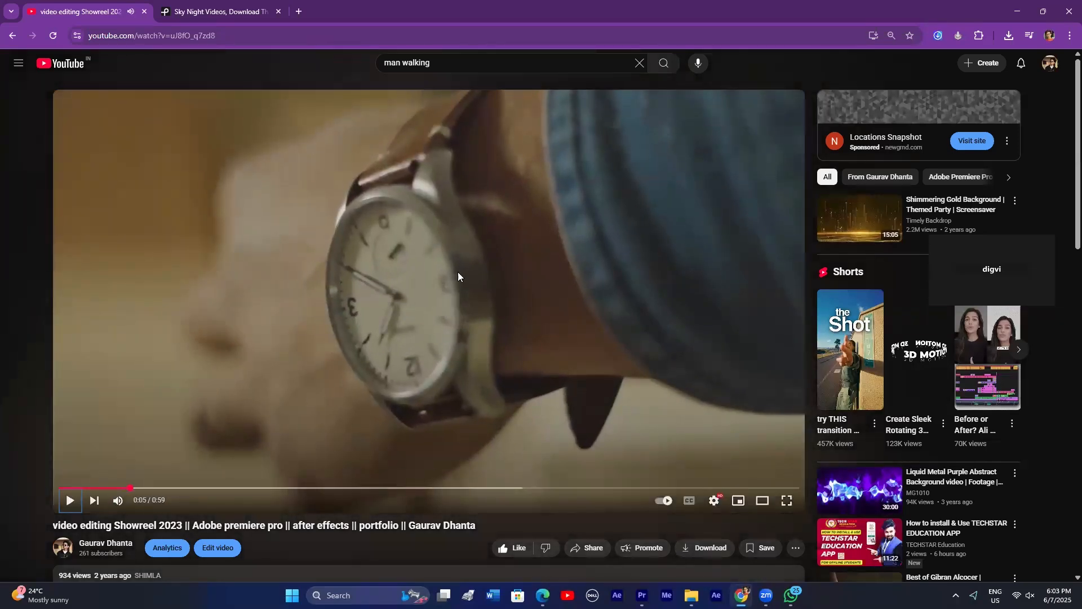
pyautogui.press('space')
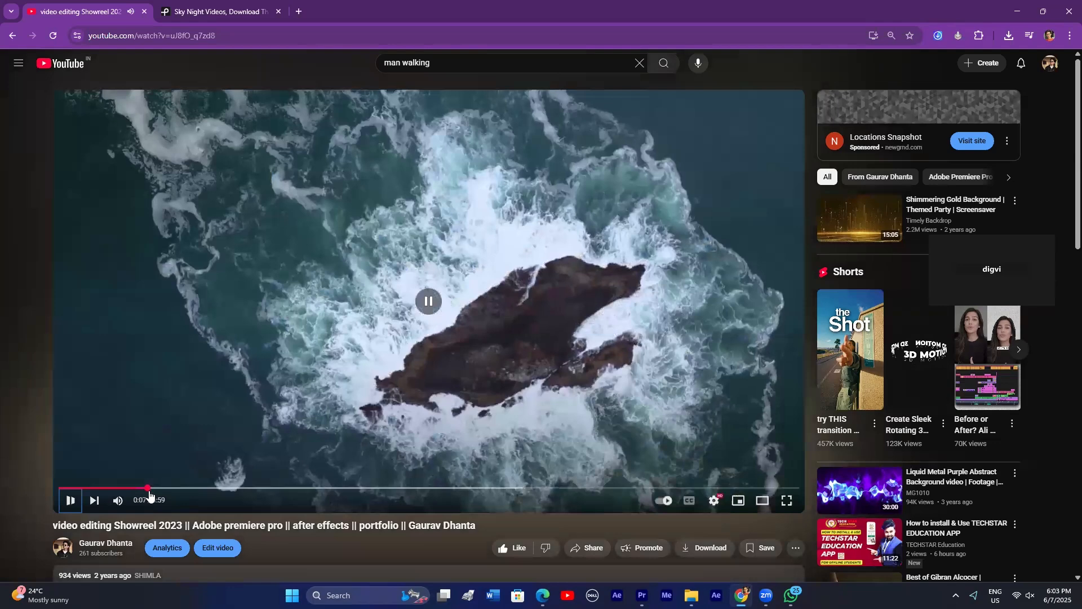
pyautogui.moveTo(141, 488); pyautogui.dragTo(200, 469)
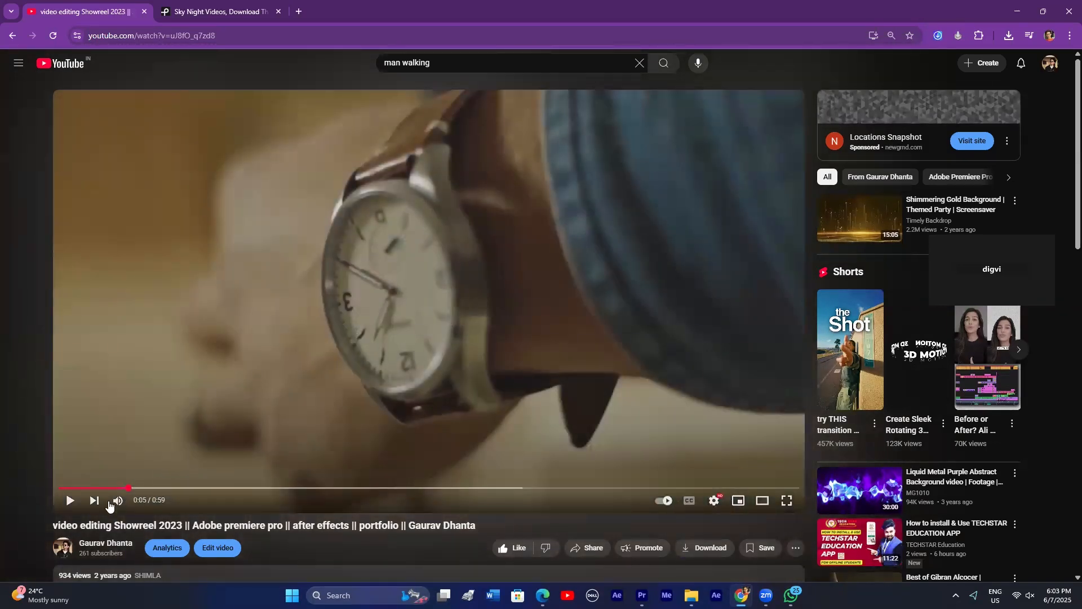
pyautogui.press('Right')
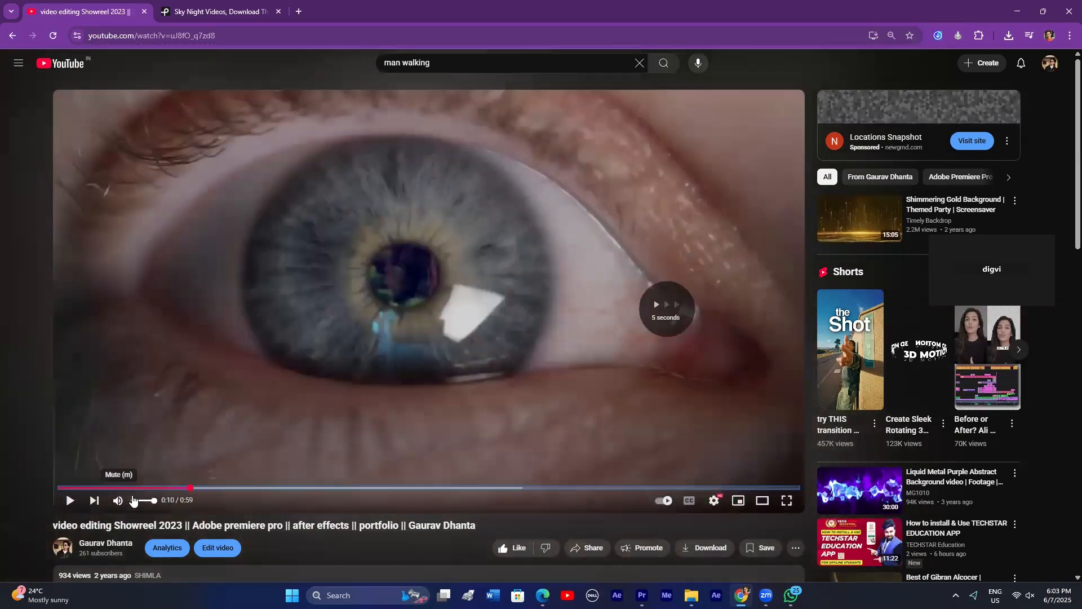
pyautogui.press('Left')
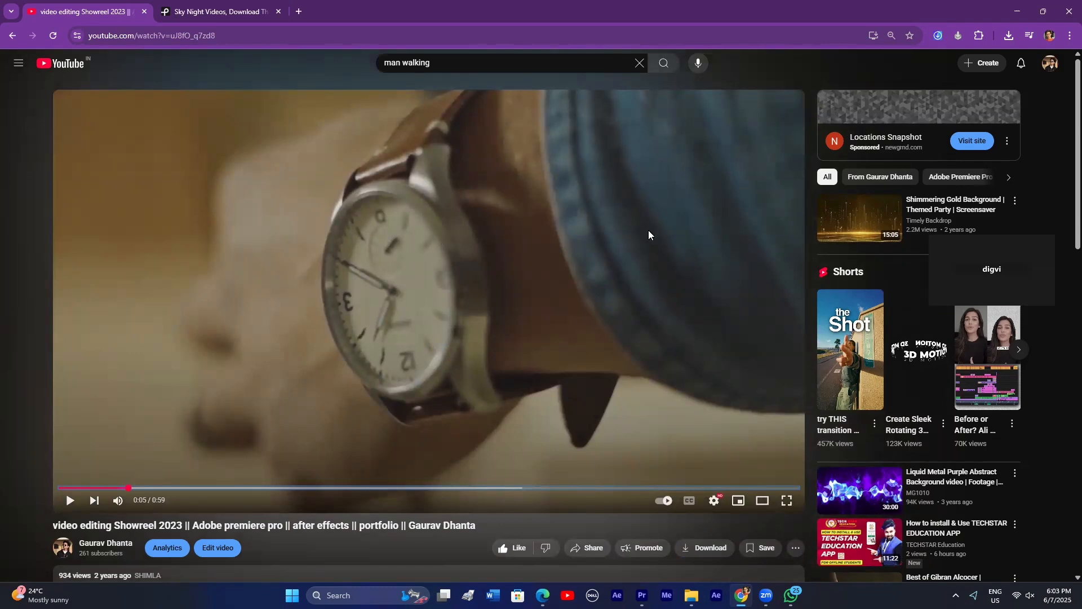
# Step: Play the showreel in short bursts from the wristwatch shot to 0:08, examining the masked transitions through the mountain and ocean rock shots
pyautogui.press('space')
pyautogui.press('space')
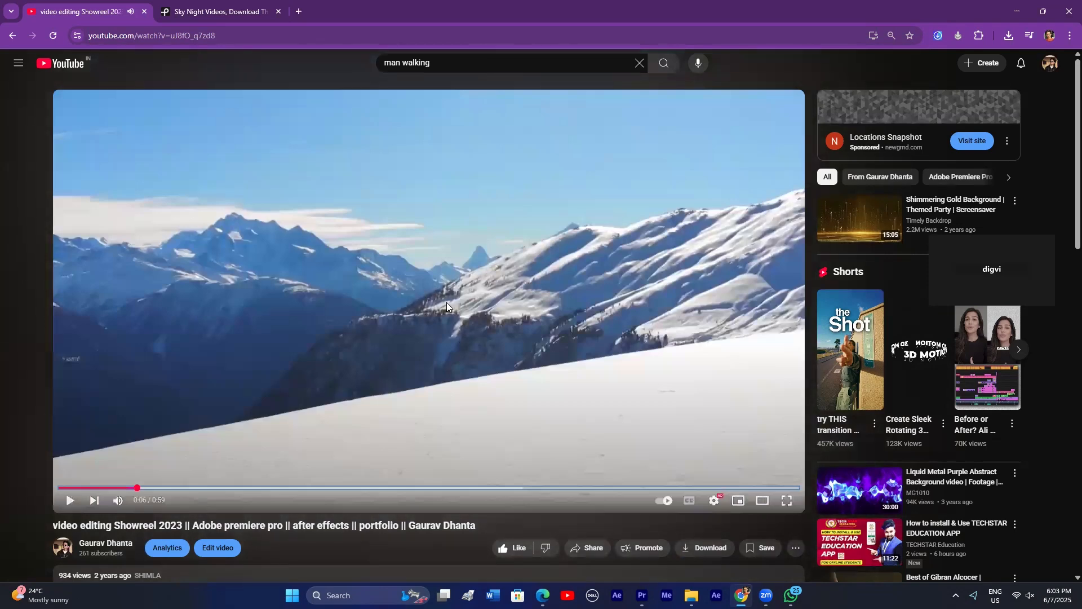
pyautogui.press('space')
pyautogui.press('space')
pyautogui.press('space')
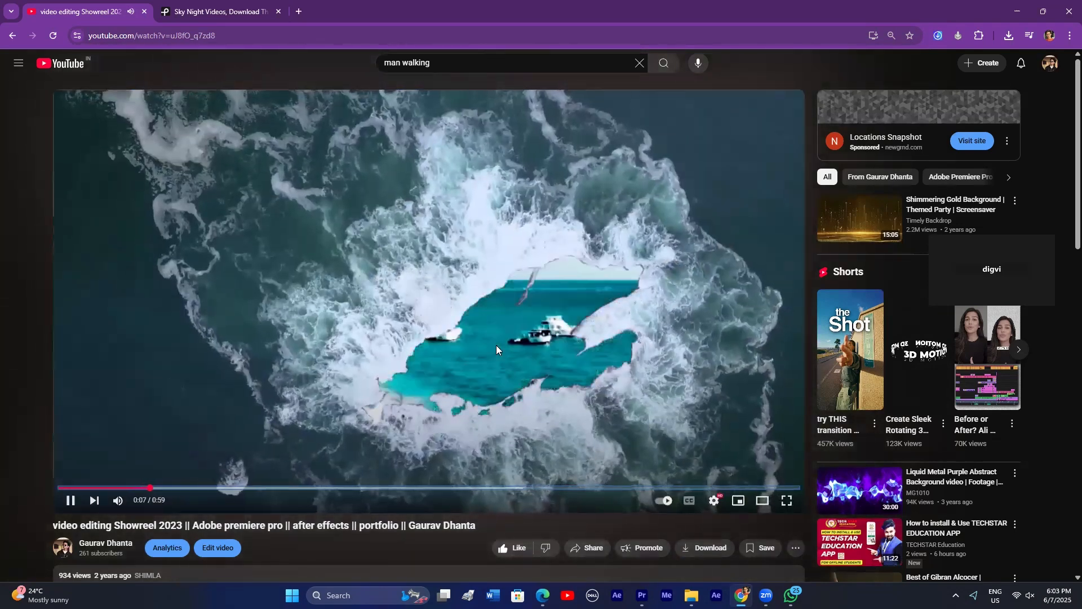
pyautogui.press('space')
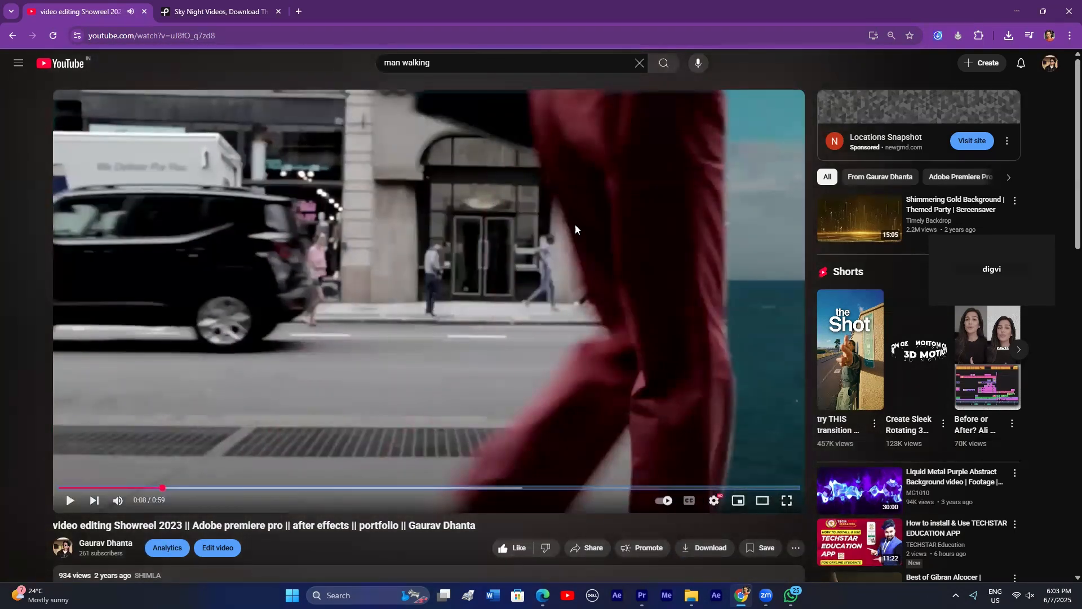
# Step: Replay the showreel from the beach shot at 0:07 in short bursts to examine how walking pedestrians reveal each following scene
pyautogui.click(153, 488)
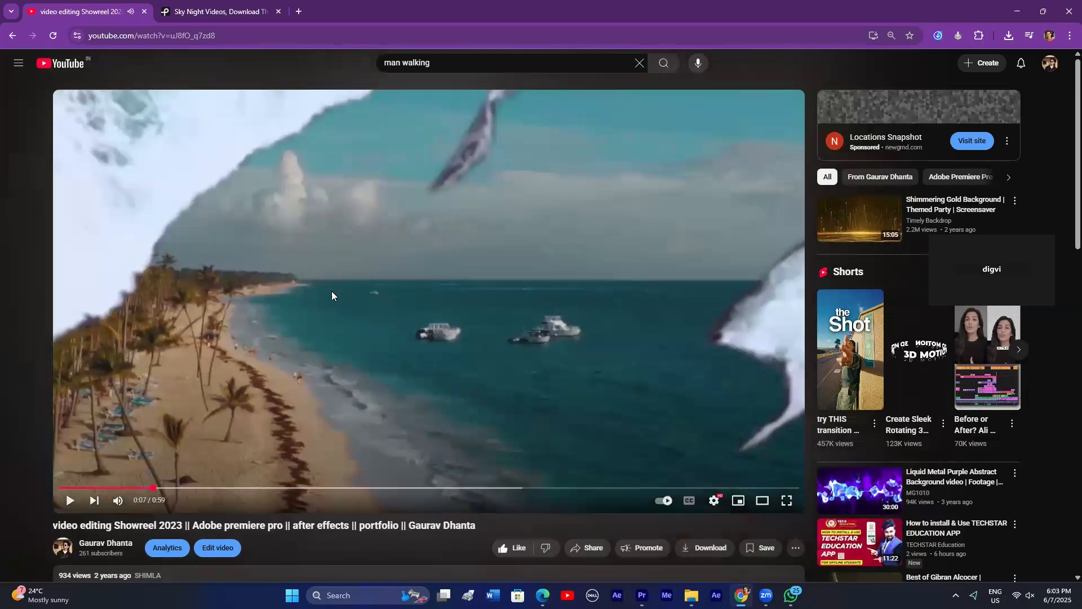
pyautogui.press('space')
pyautogui.press('space')
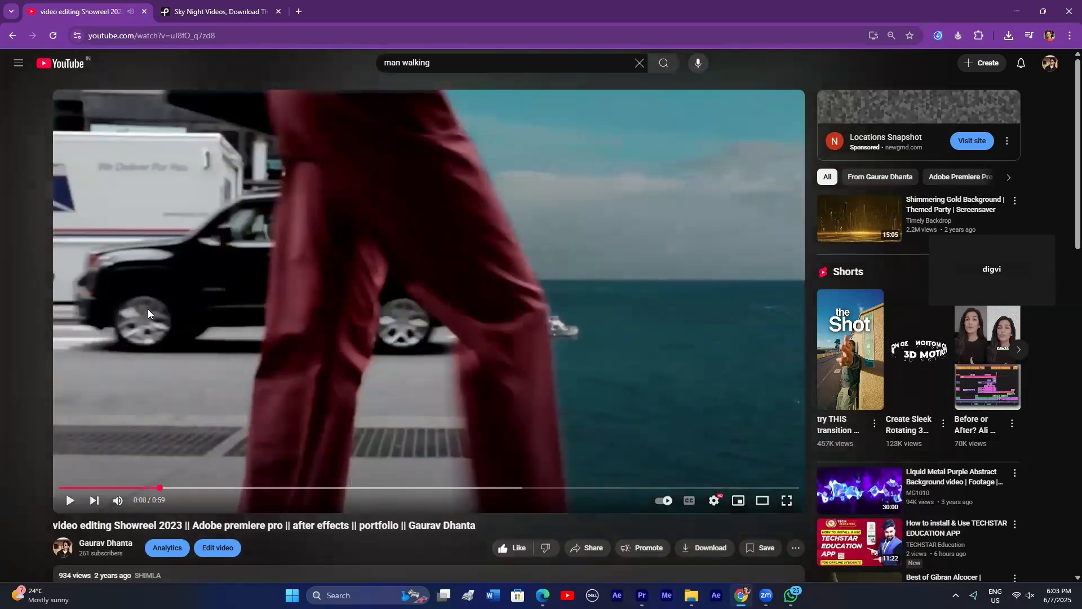
pyautogui.press('space')
pyautogui.press('space')
pyautogui.press('space')
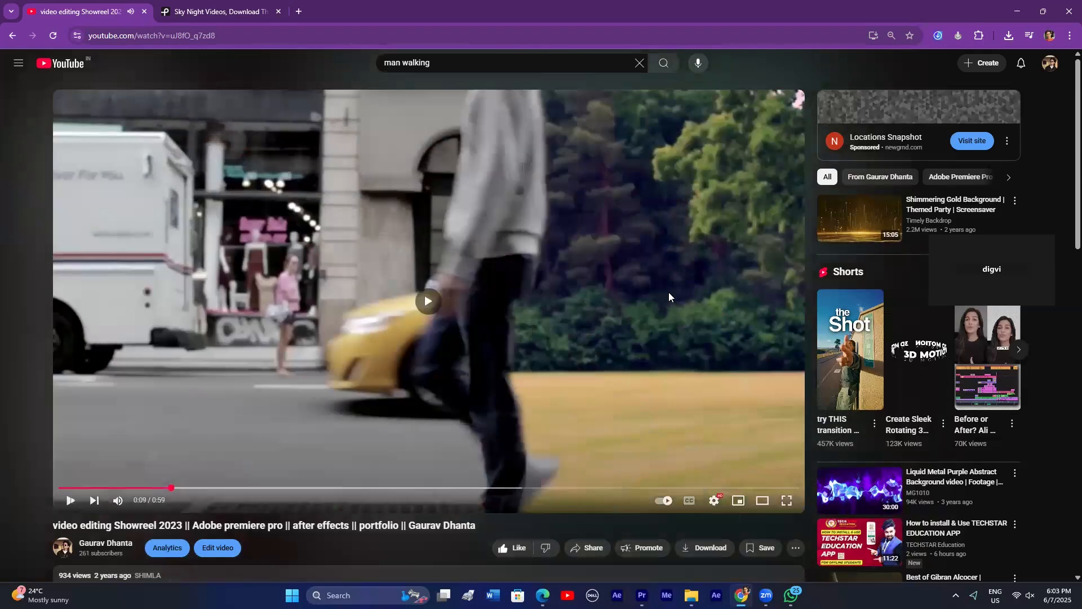
pyautogui.press('space')
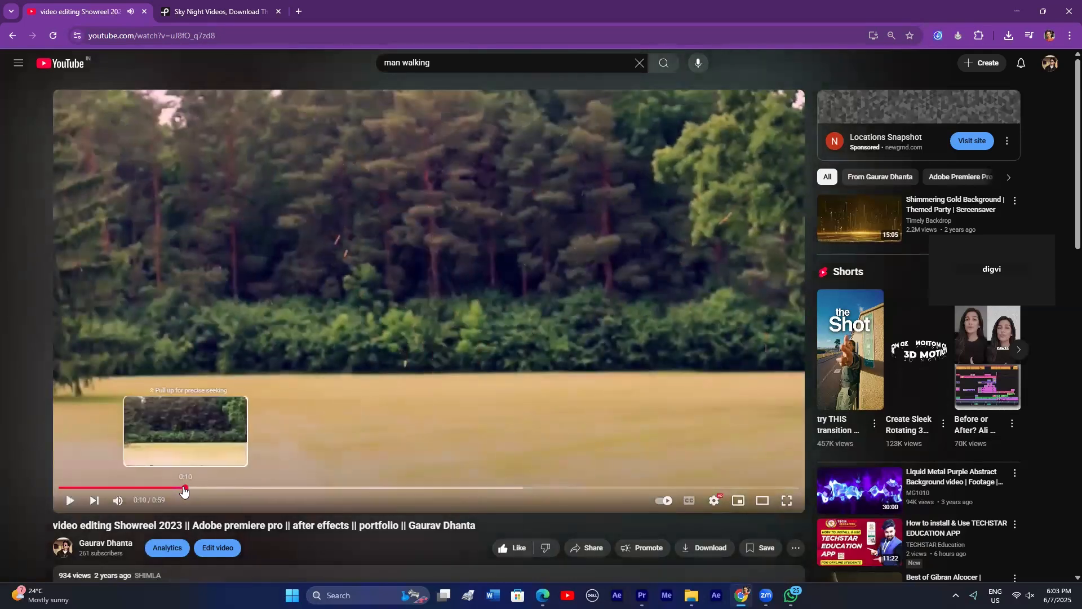
# Step: Scrub between 0:08 and 0:09 to examine the grey-sweater pedestrian's mask transition from the street into the park scene
pyautogui.click(177, 488)
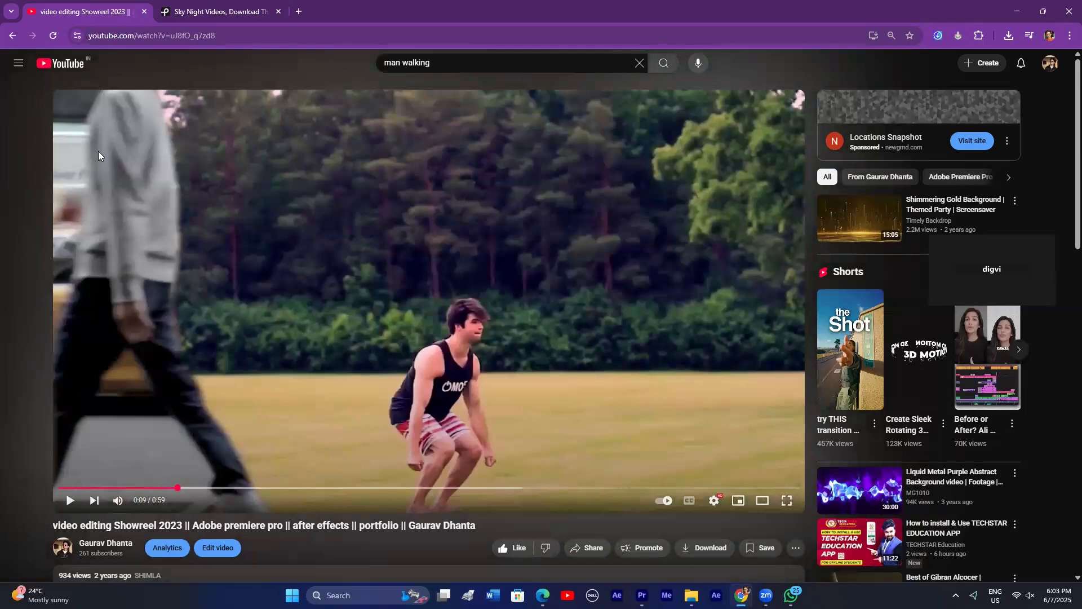
pyautogui.click(167, 487)
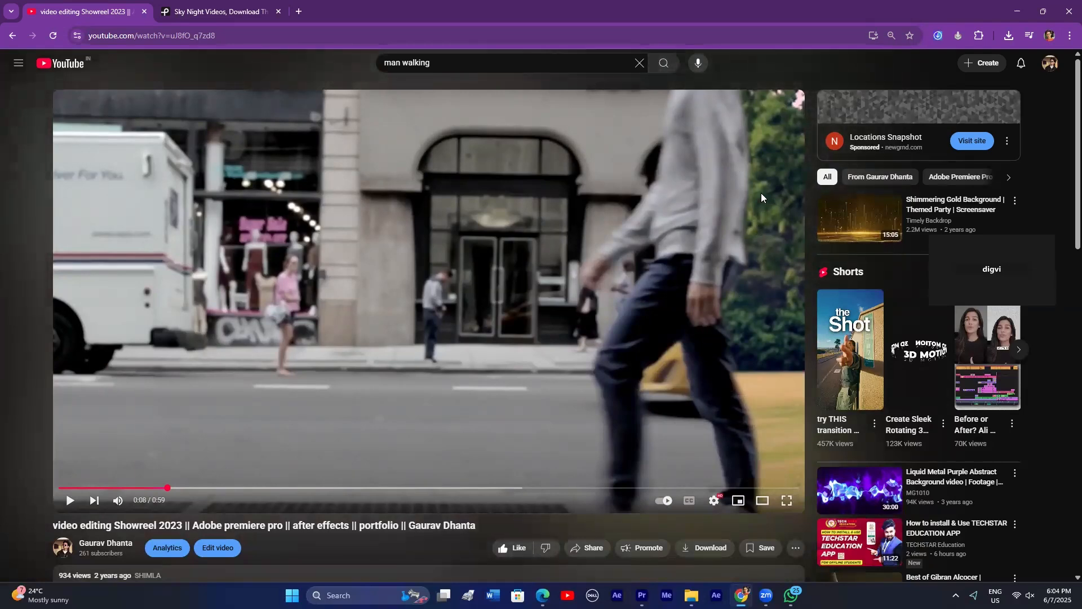
pyautogui.click(172, 488)
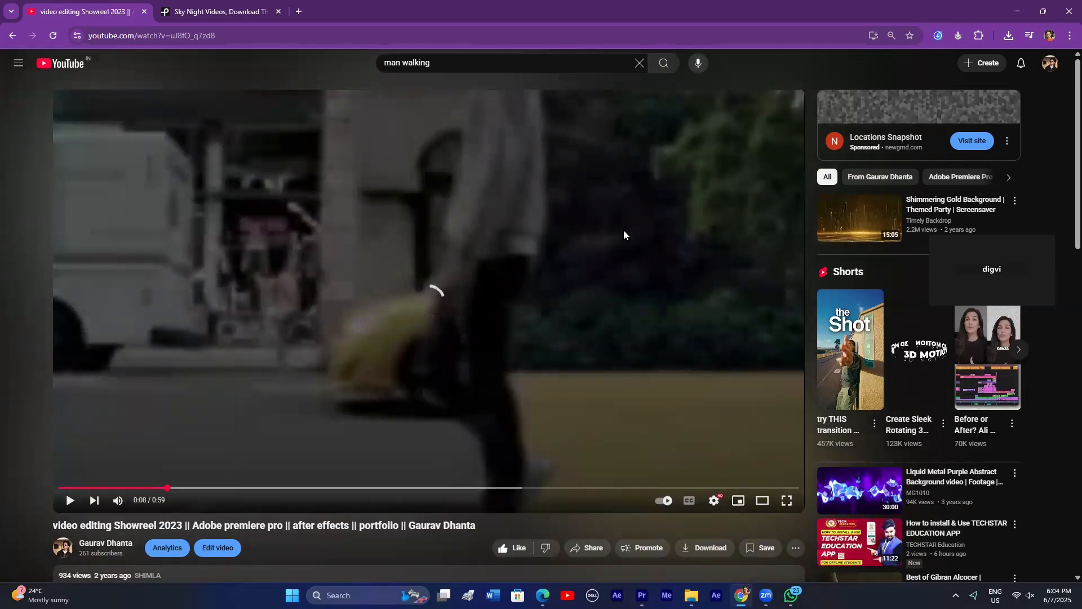
pyautogui.click(531, 278)
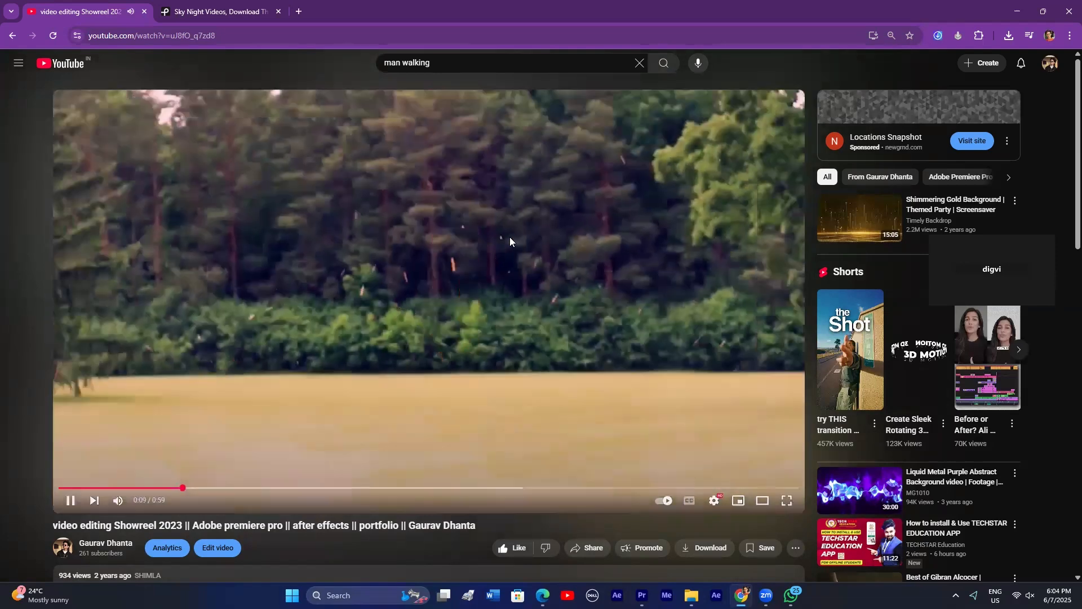
pyautogui.click(257, 466)
pyautogui.moveTo(186, 490); pyautogui.dragTo(176, 488)
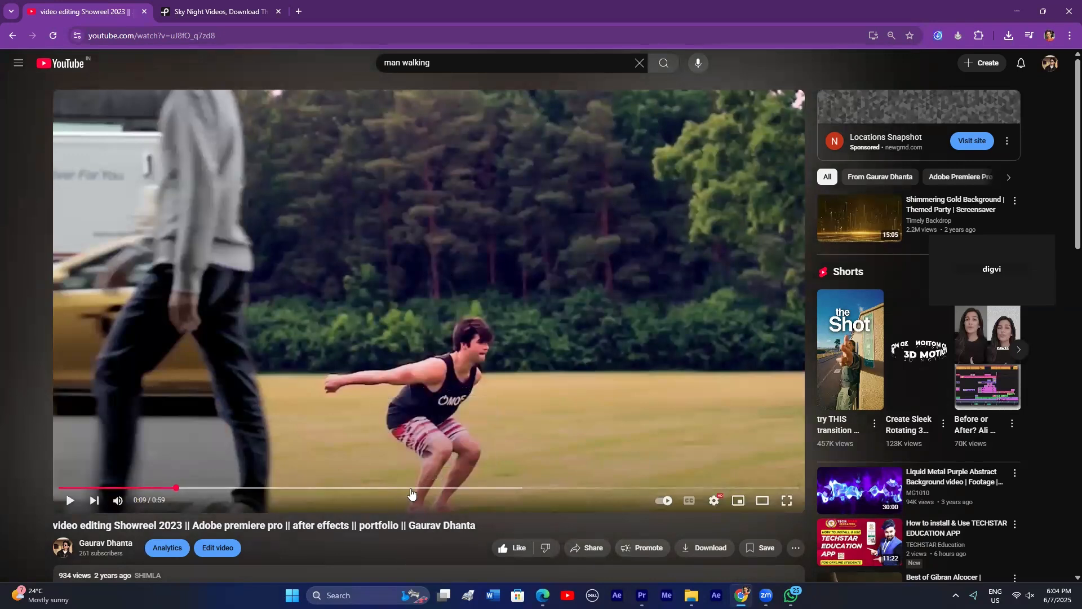
# Step: Play on to the eye close-up at 0:10 and pause there to examine the start of its transition
pyautogui.click(496, 466)
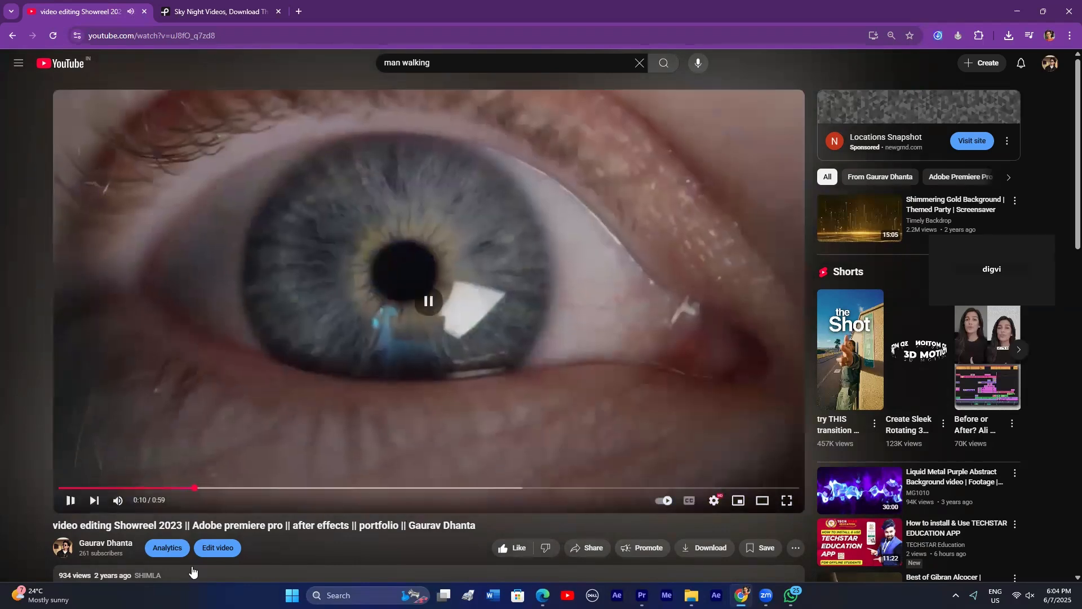
pyautogui.moveTo(190, 488); pyautogui.dragTo(188, 490)
pyautogui.click(437, 349)
pyautogui.click(437, 349)
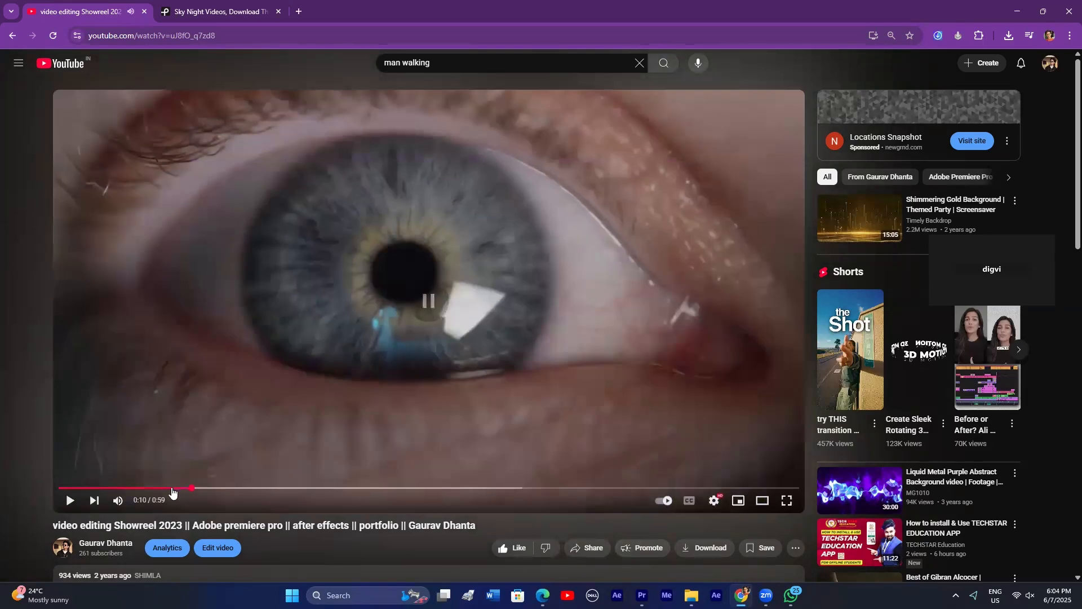
# Step: Replay the showreel from 0:09 through the park jump to the eye close-up, pausing to examine the transition out of the pupil
pyautogui.click(175, 488)
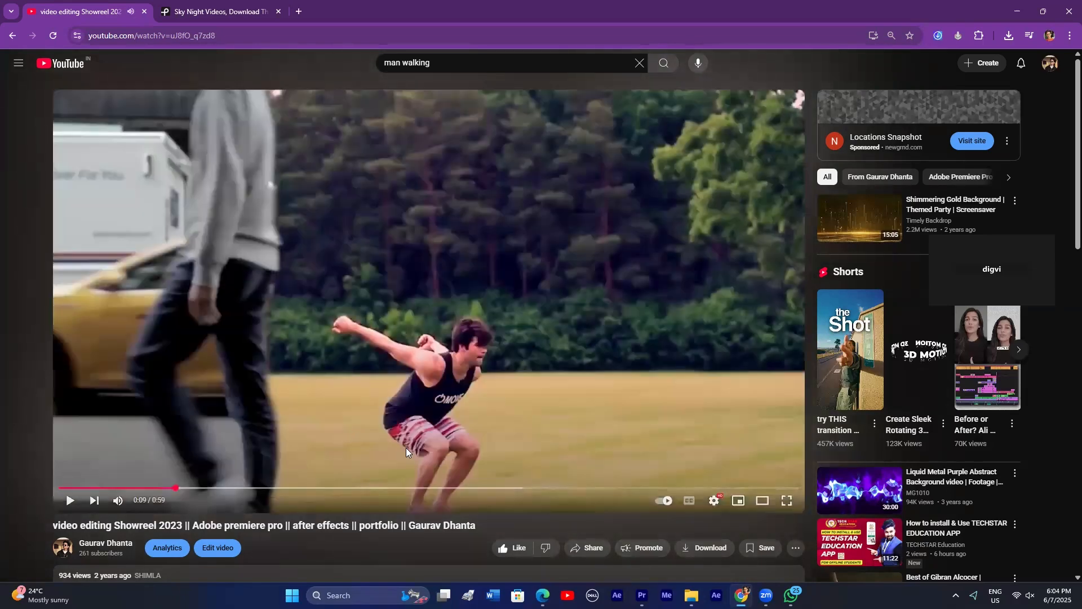
pyautogui.click(430, 394)
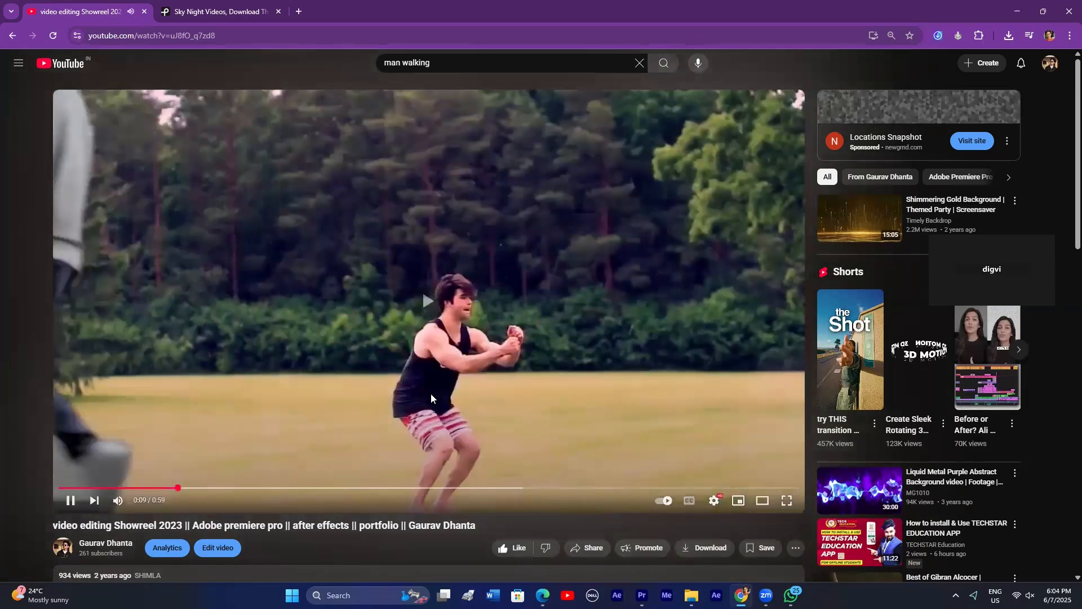
pyautogui.click(466, 256)
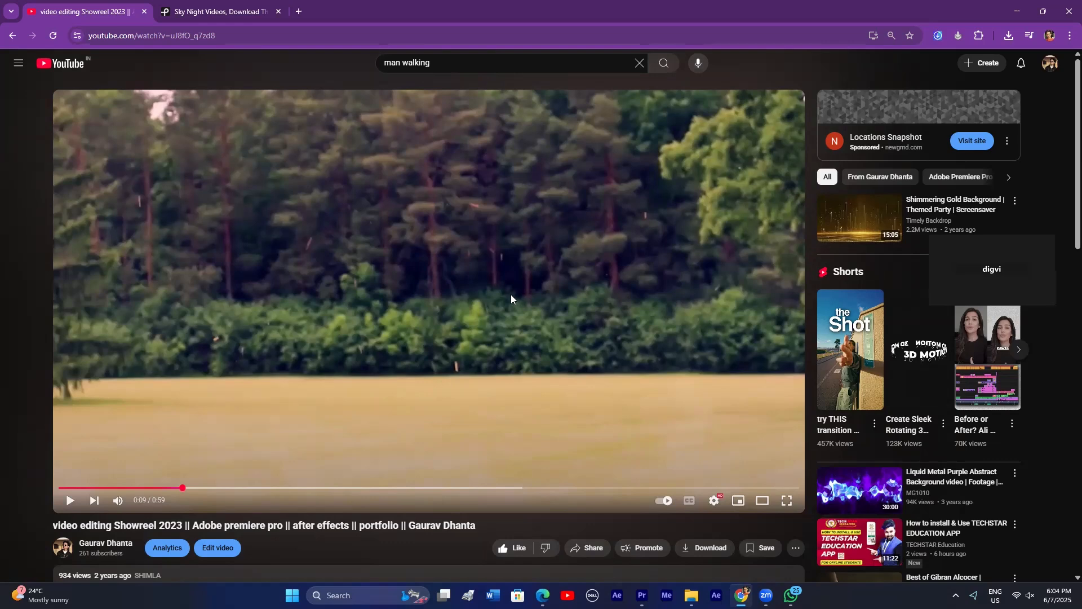
pyautogui.click(472, 299)
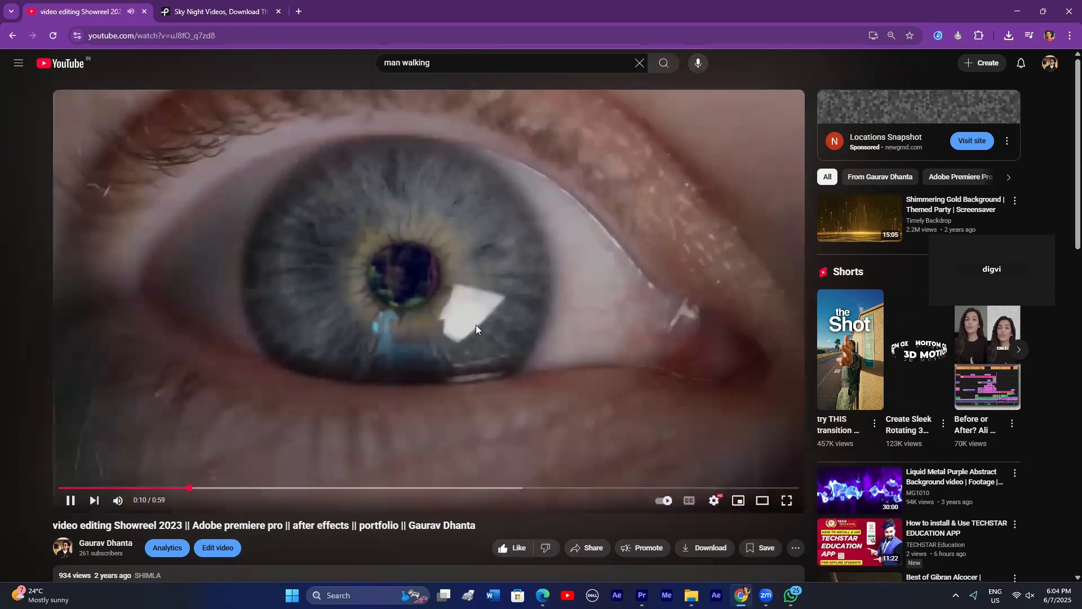
pyautogui.click(440, 238)
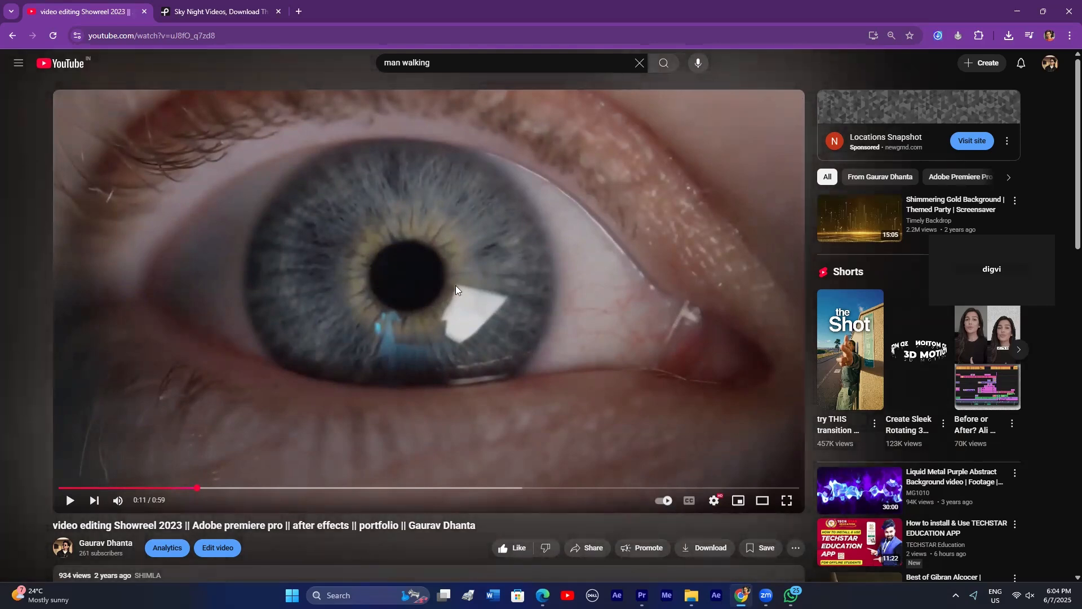
# Step: Play on past the eye close-up and skim ahead to the fireplace scene at 0:36, reviewing the showreel's remaining transitions
pyautogui.click(292, 452)
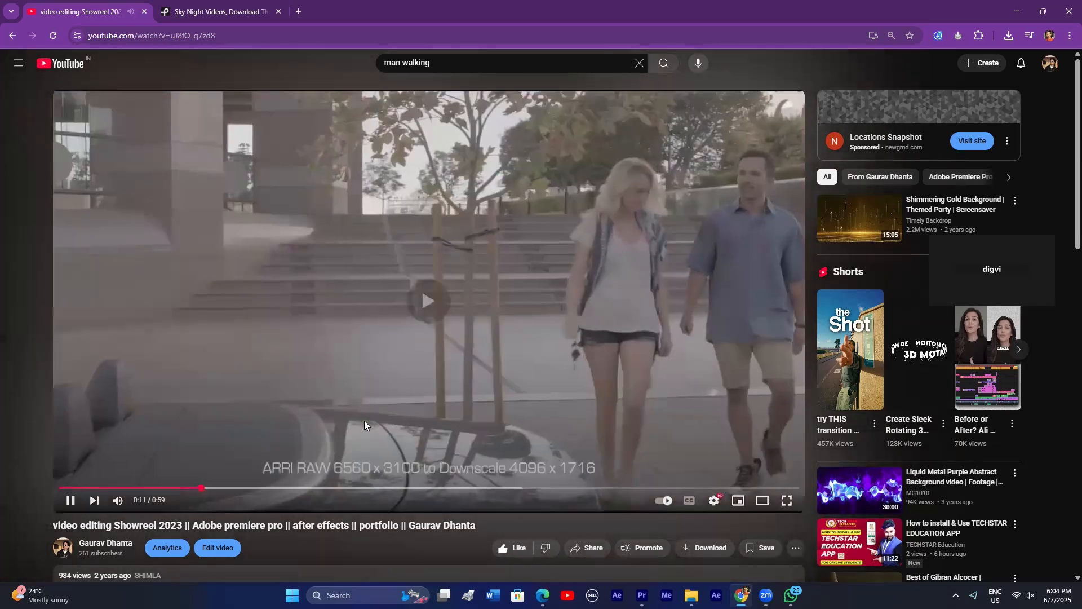
pyautogui.click(527, 365)
pyautogui.click(527, 363)
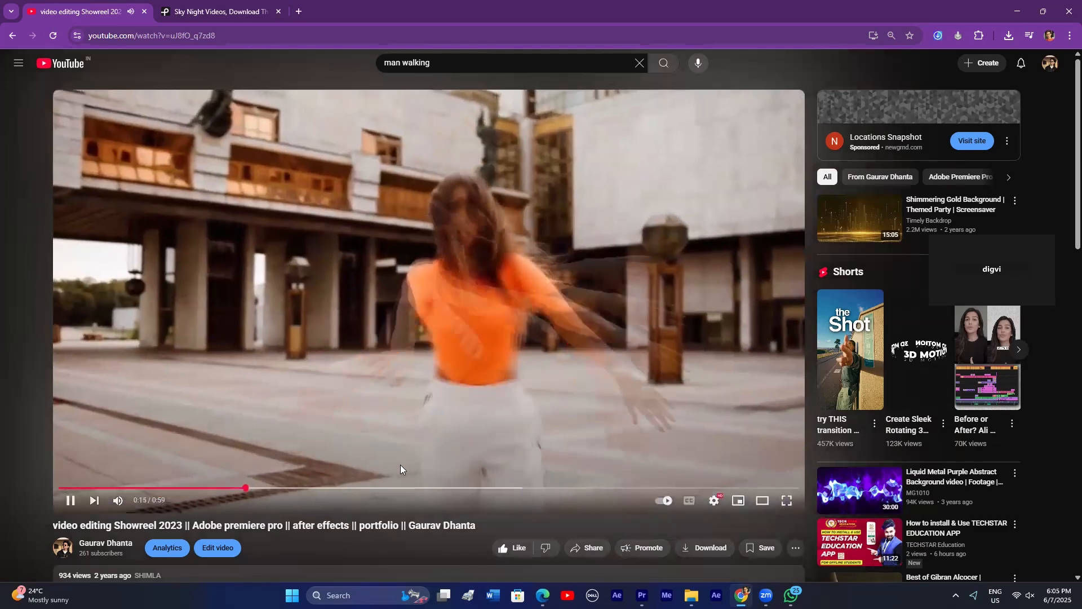
pyautogui.moveTo(291, 489); pyautogui.dragTo(302, 491)
pyautogui.moveTo(315, 490); pyautogui.dragTo(367, 489)
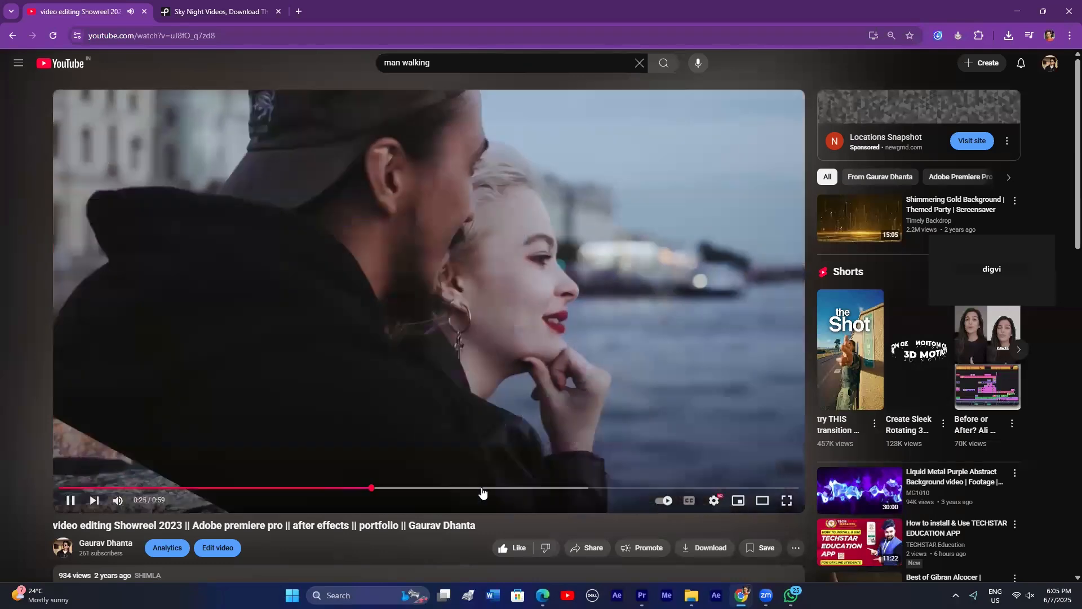
pyautogui.click(488, 490)
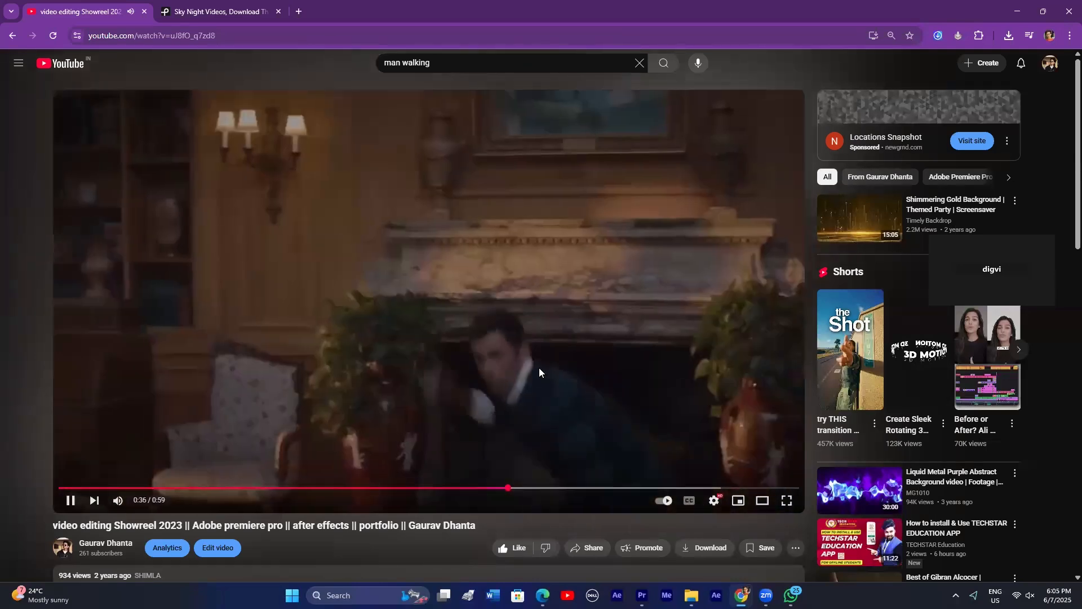
pyautogui.click(539, 367)
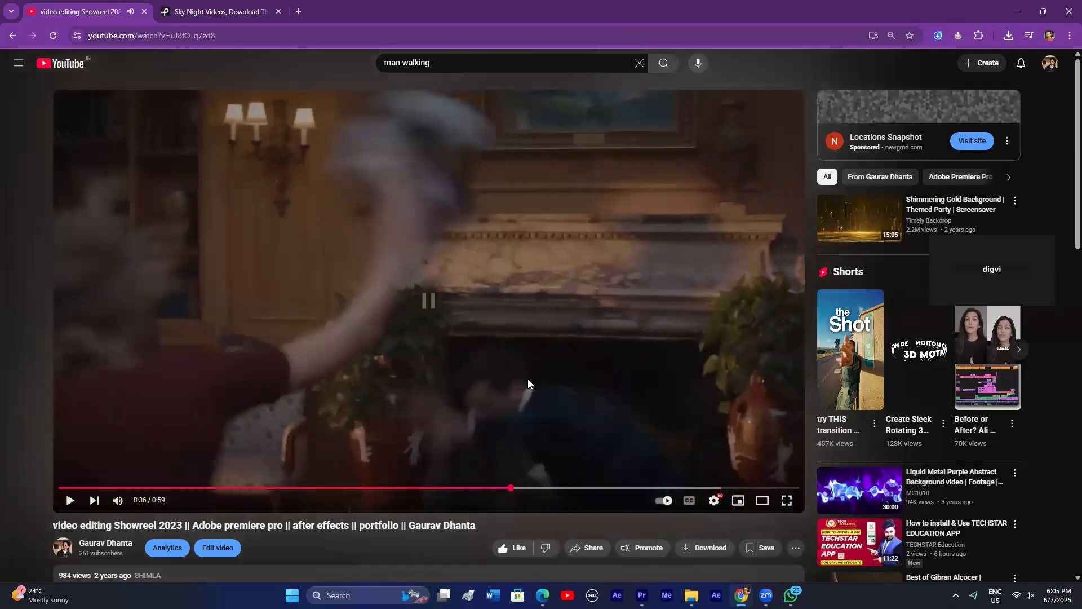
# Step: Replay the stretch leading into the fireplace-room scene and pause at 0:35 to examine its transition
pyautogui.click(449, 489)
pyautogui.click(283, 405)
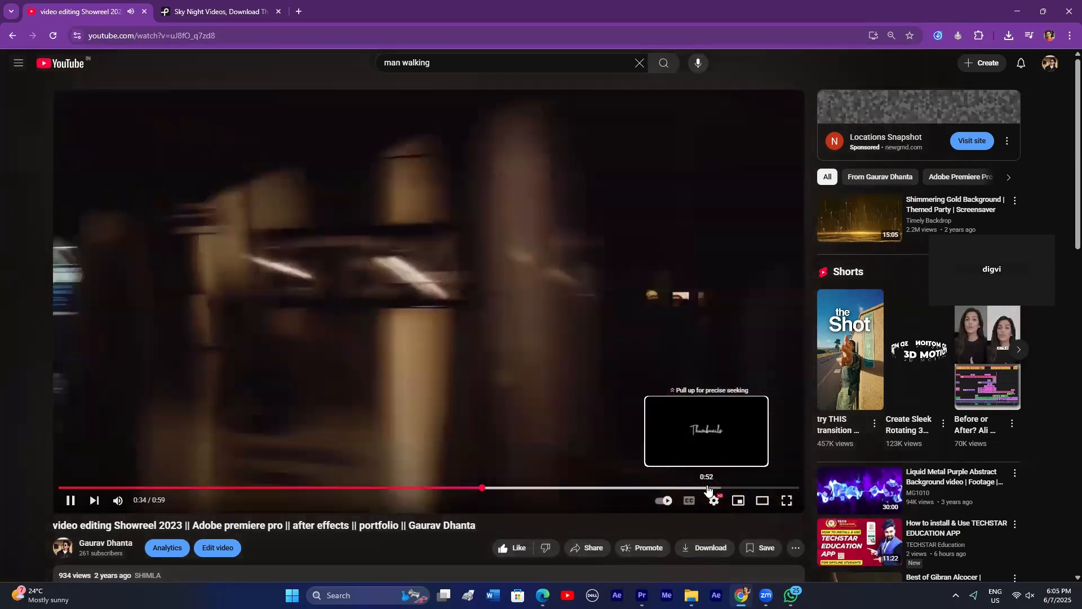
pyautogui.press('space')
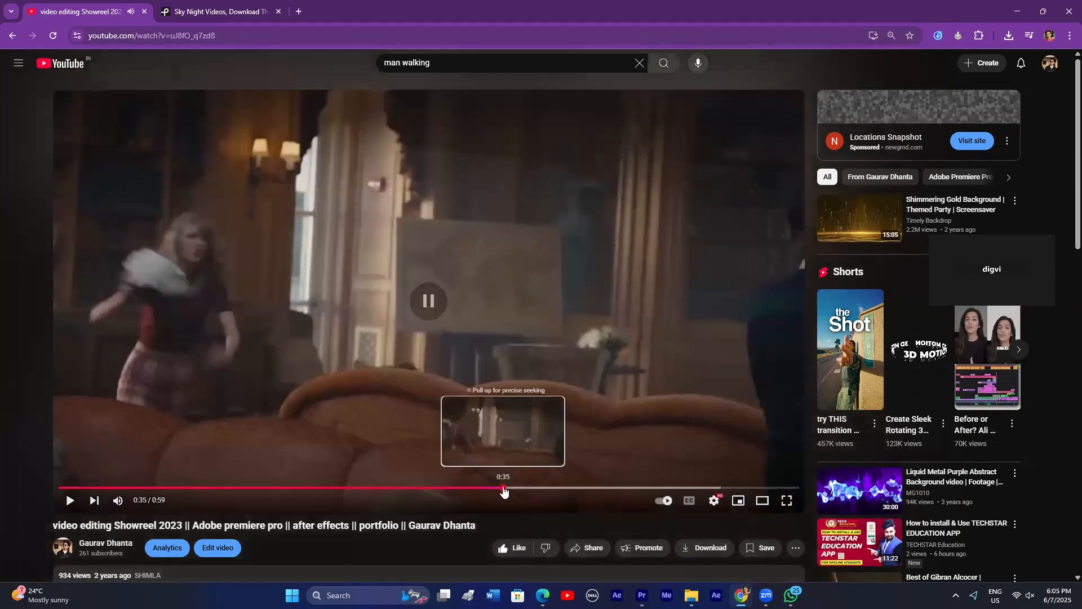
# Step: Go back to the couple shot near 0:30 and play it in short bursts to examine its movement, pausing at 0:31
pyautogui.moveTo(502, 489); pyautogui.dragTo(438, 486)
pyautogui.click(485, 488)
pyautogui.press('space')
pyautogui.press('space')
pyautogui.press('space')
pyautogui.press('space')
pyautogui.press('space')
pyautogui.press('space')
pyautogui.press('space')
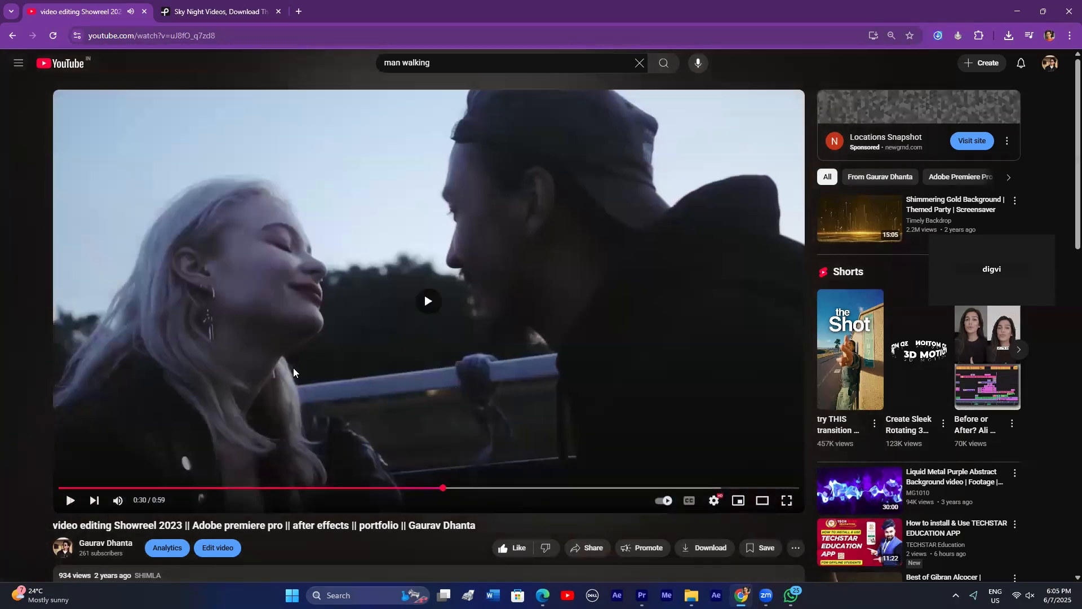
pyautogui.press('space')
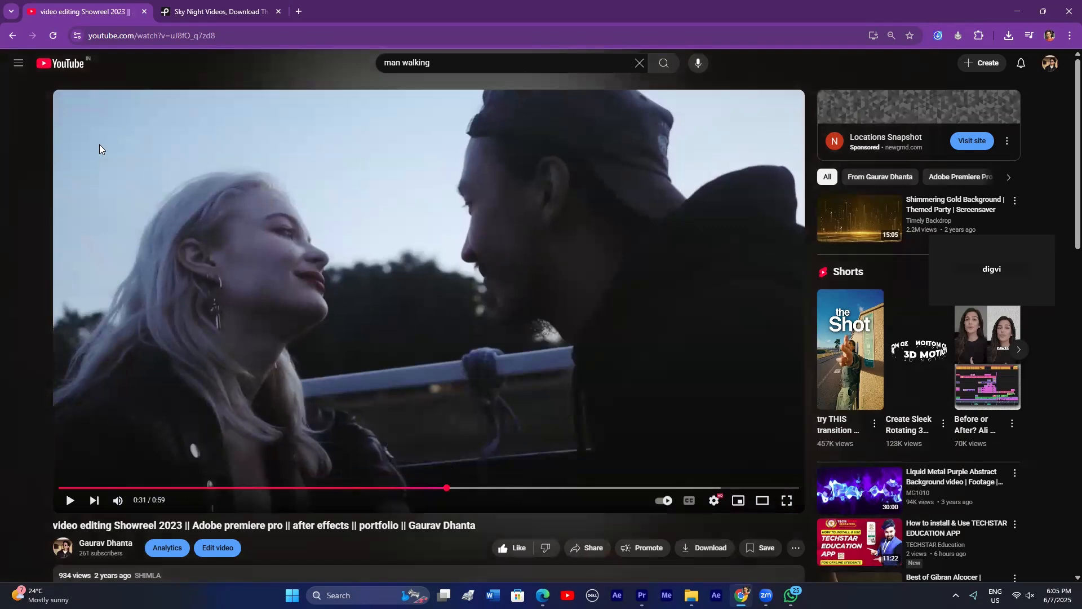
# Step: Switch to Premiere Pro with Sequence 01 open
pyautogui.hotkey('alt', 'Tab')
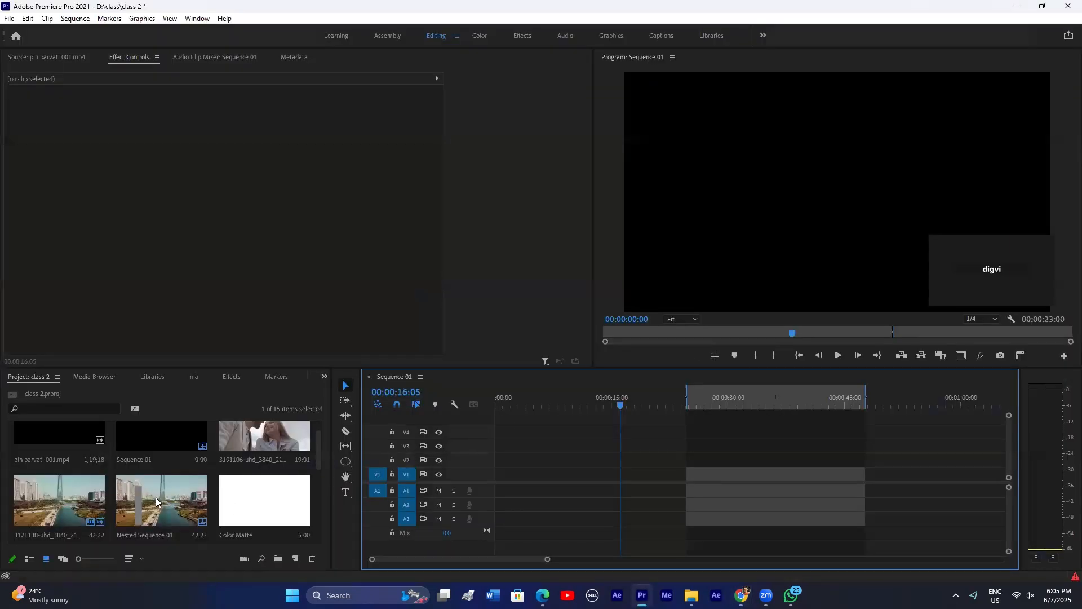
pyautogui.moveTo(156, 502); pyautogui.dragTo(520, 480)
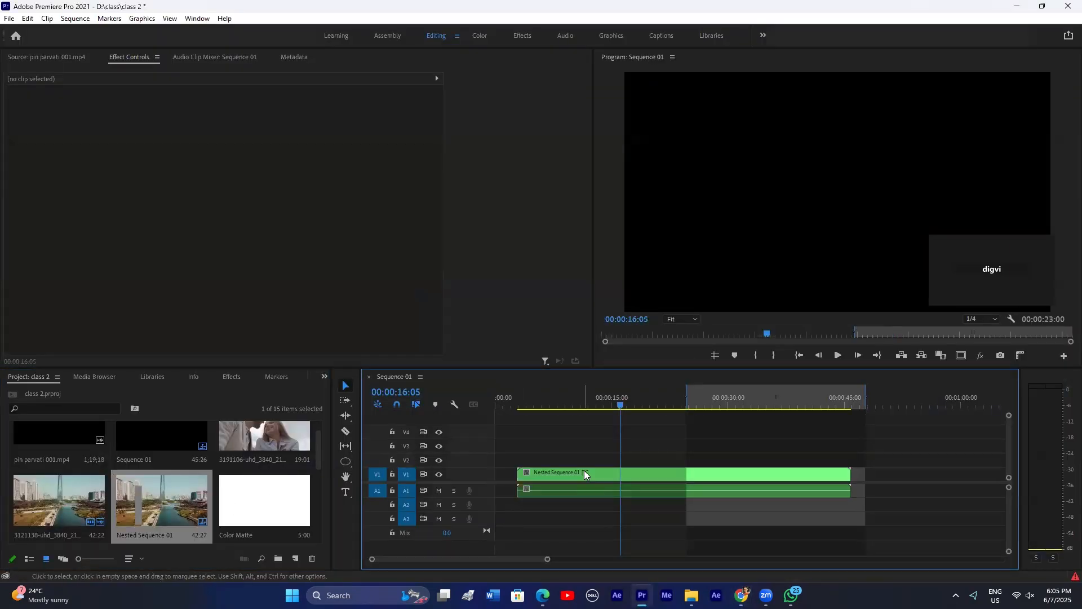
pyautogui.click(668, 478)
pyautogui.press('Delete')
# Step: Place the 3191106-uhd couple clip on track V2, keeping the existing sequence settings, and fit it to the frame size
pyautogui.moveTo(265, 439); pyautogui.dragTo(608, 465)
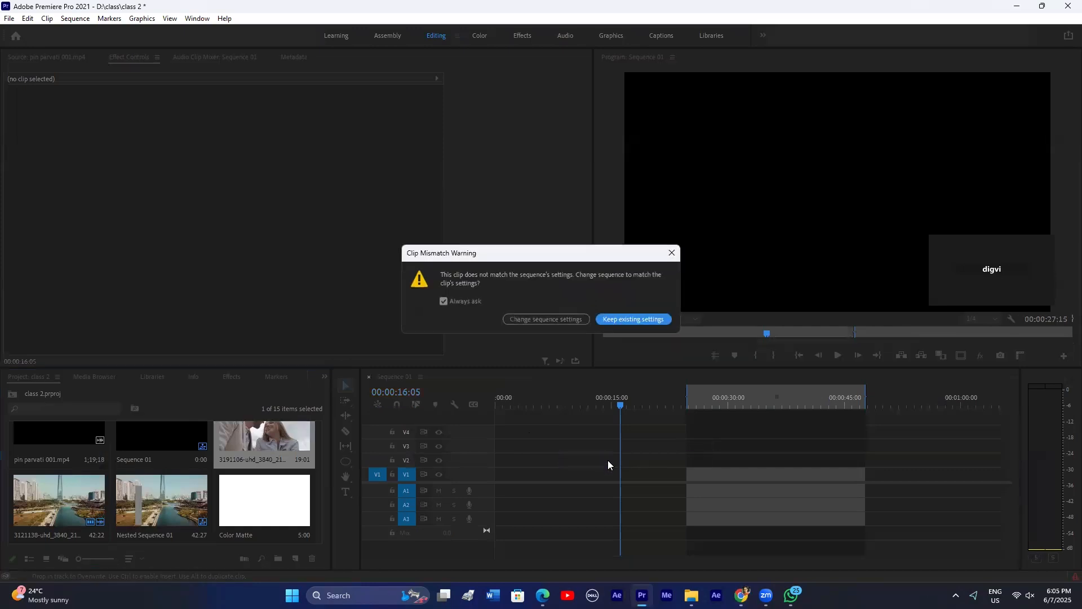
pyautogui.click(634, 319)
pyautogui.click(638, 463)
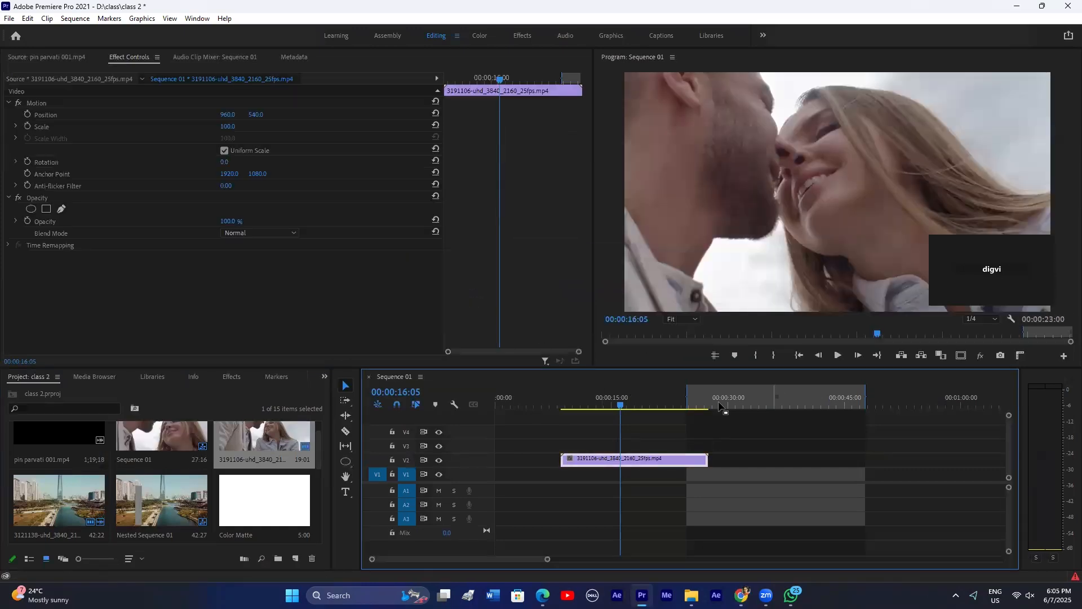
pyautogui.rightClick(638, 463)
pyautogui.click(680, 460)
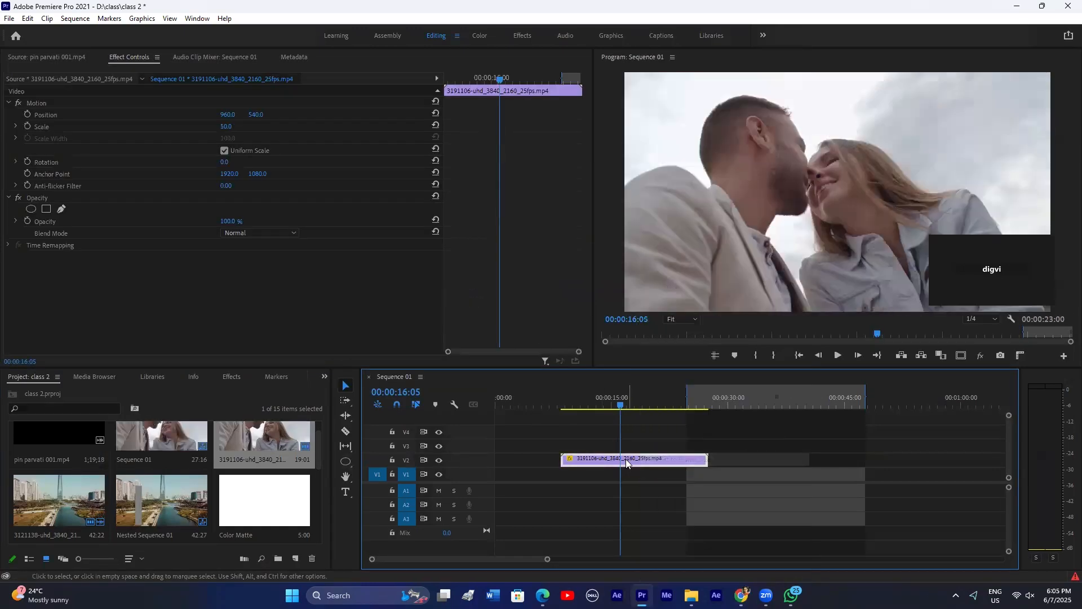
# Step: Keyframe the couple clip's scale and position at 00:00:16:05, then set scale 132 and vertical position 1200 at 00:00:19:02, adjusting the horizontal position too
pyautogui.click(27, 126)
pyautogui.click(27, 114)
pyautogui.moveTo(506, 79); pyautogui.dragTo(521, 79)
pyautogui.moveTo(231, 126); pyautogui.dragTo(628, 115)
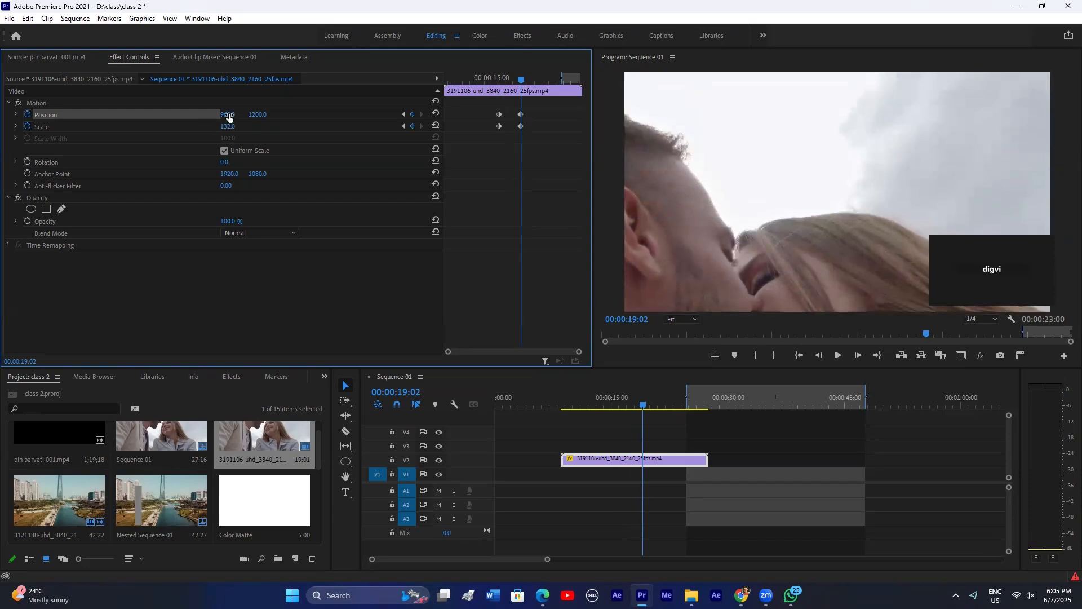
pyautogui.moveTo(228, 114); pyautogui.dragTo(314, 113)
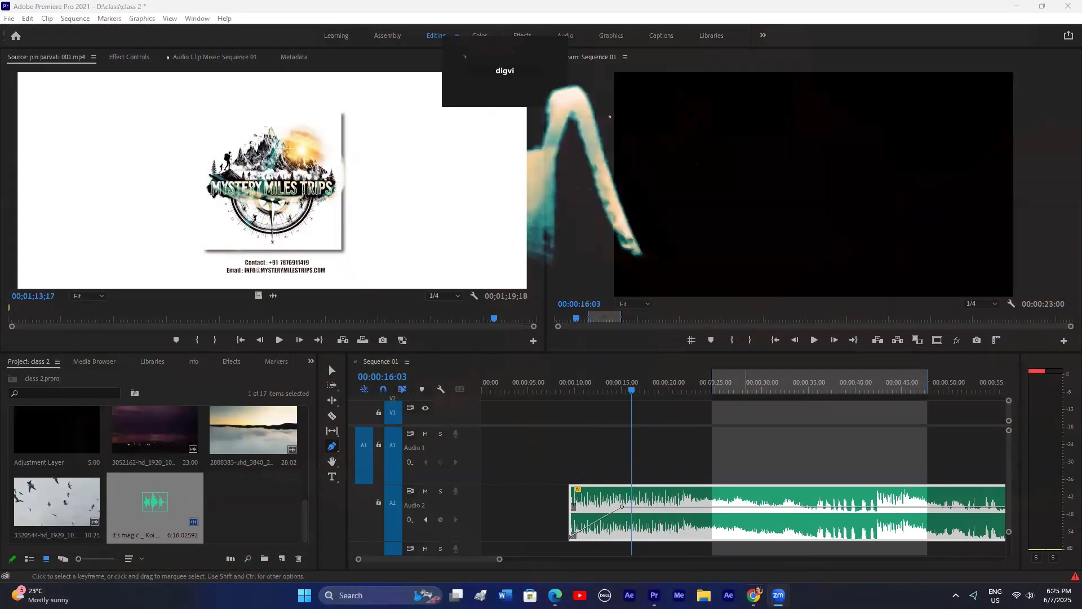
# Step: Play the music clip on Audio 2 from its start to check the volume fade-in
pyautogui.click(605, 389)
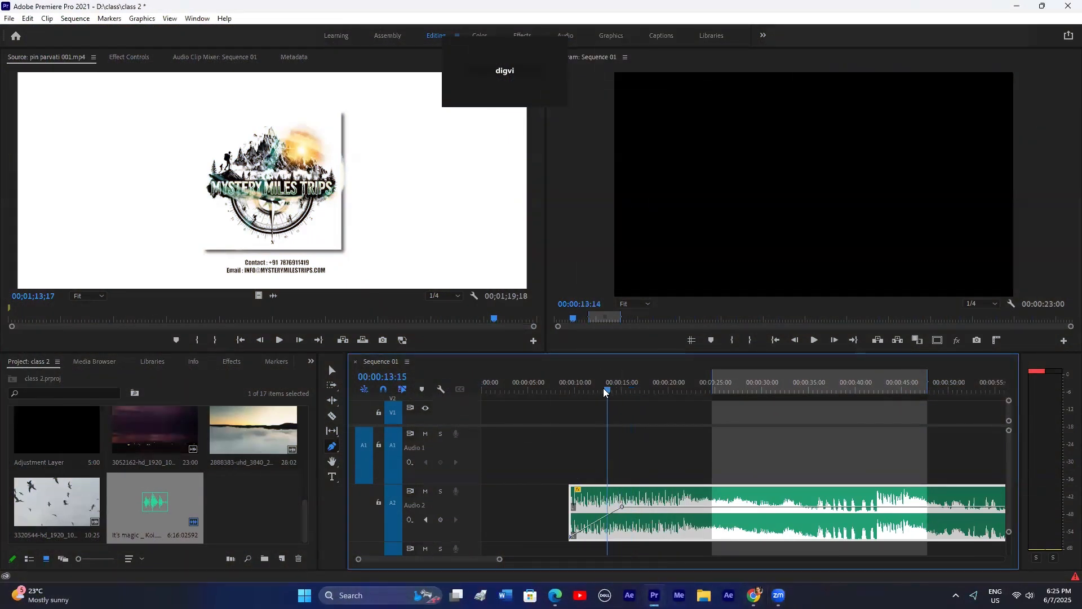
pyautogui.click(567, 389)
pyautogui.press('space')
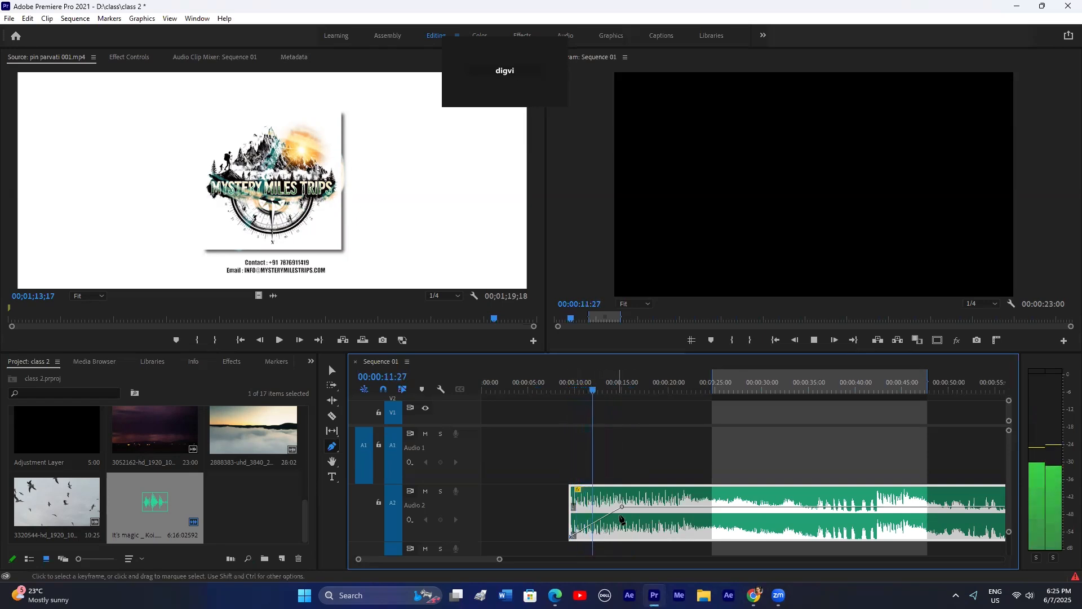
pyautogui.press('space')
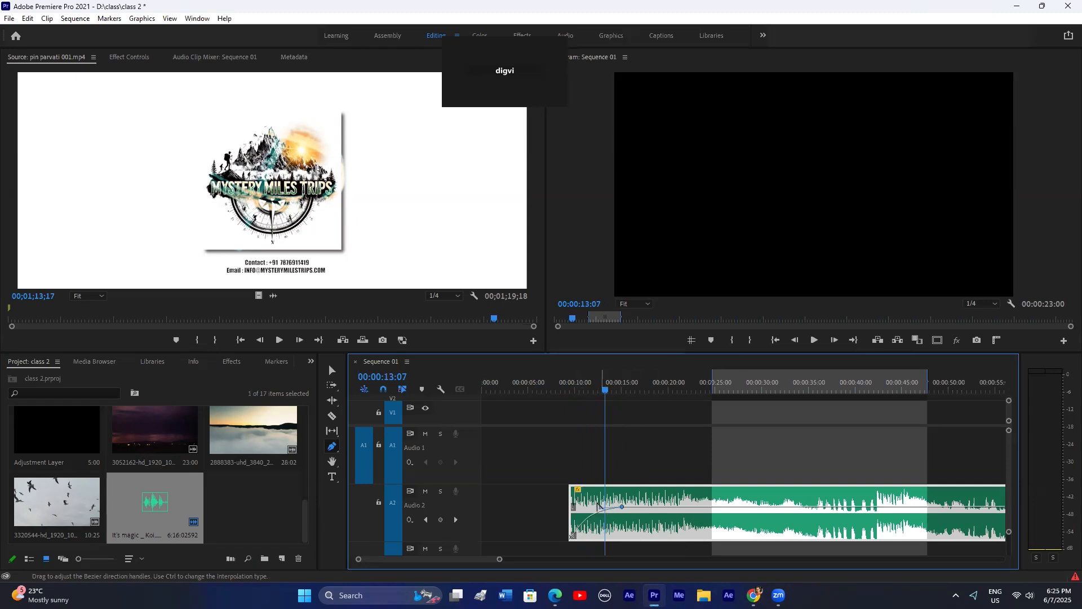
# Step: Listen to the curved fade-in, reshape its Bezier curve for a slower initial rise, and play the result
pyautogui.click(570, 389)
pyautogui.press('space')
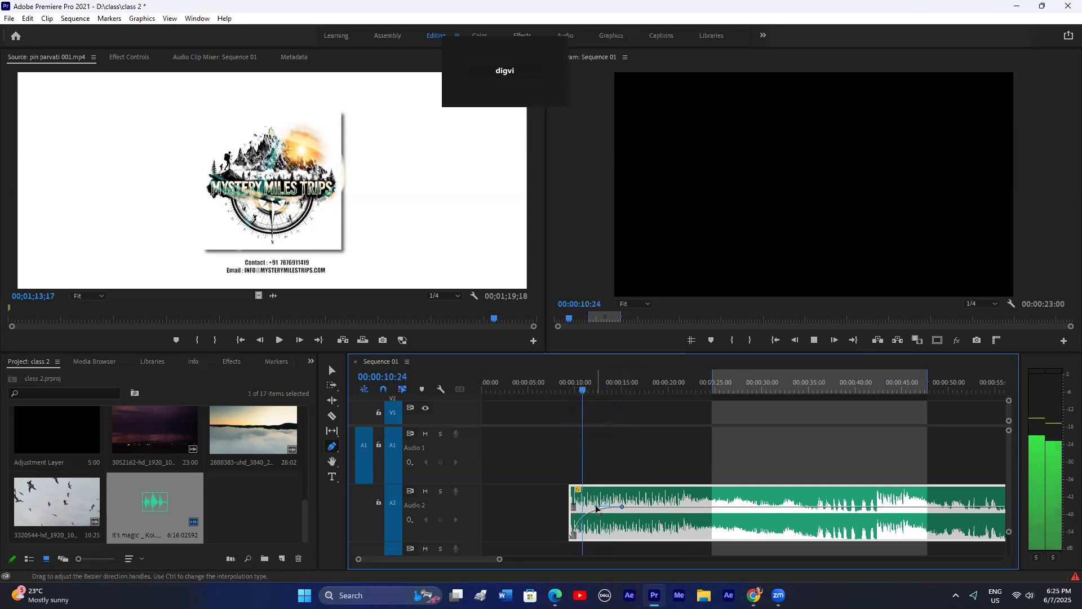
pyautogui.moveTo(596, 509); pyautogui.dragTo(602, 528)
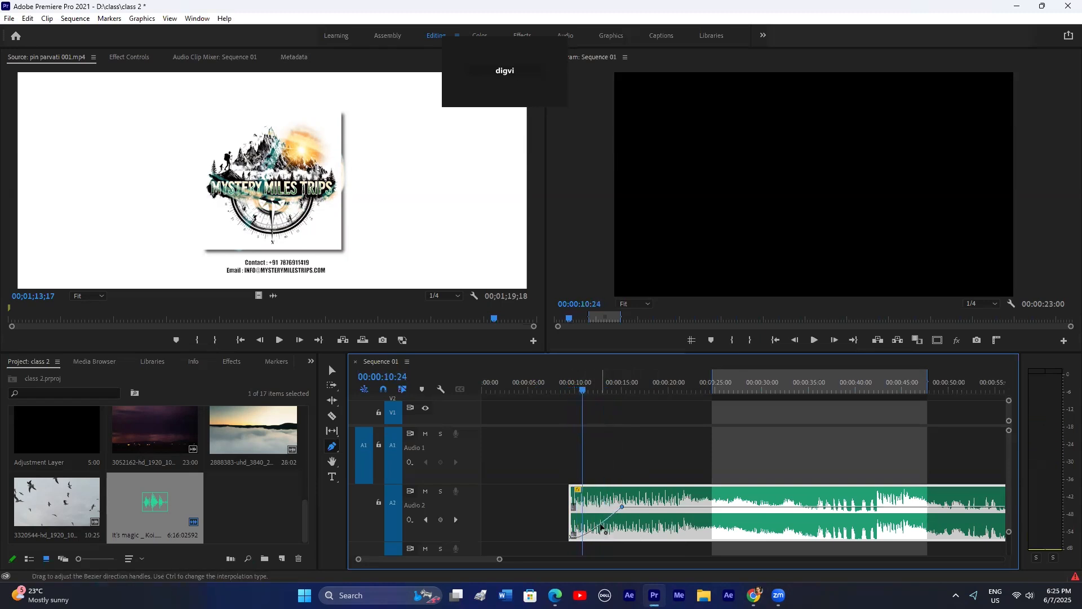
pyautogui.press('space')
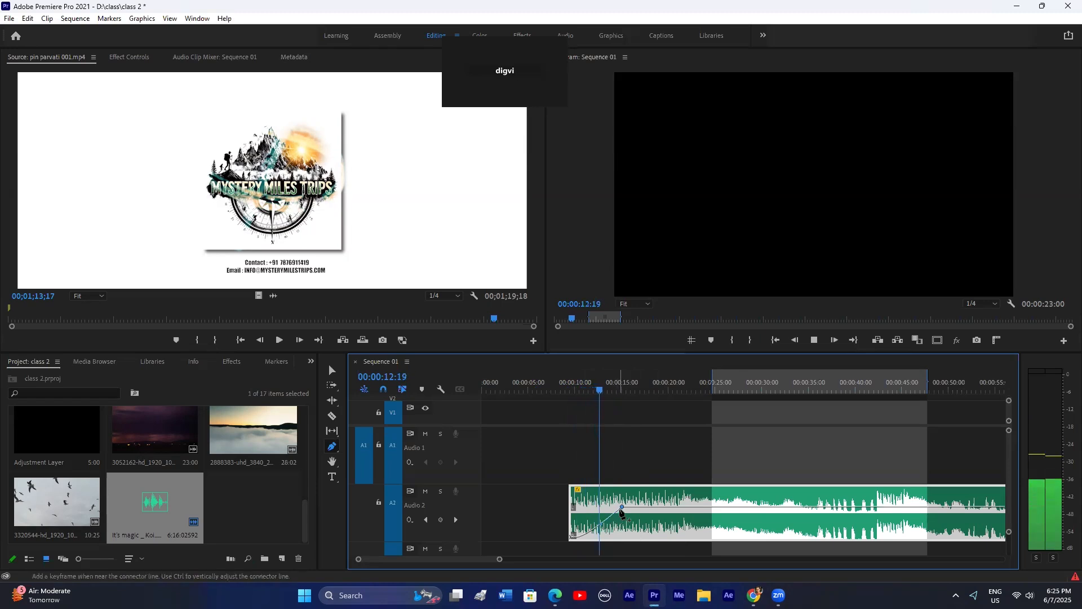
pyautogui.press('space')
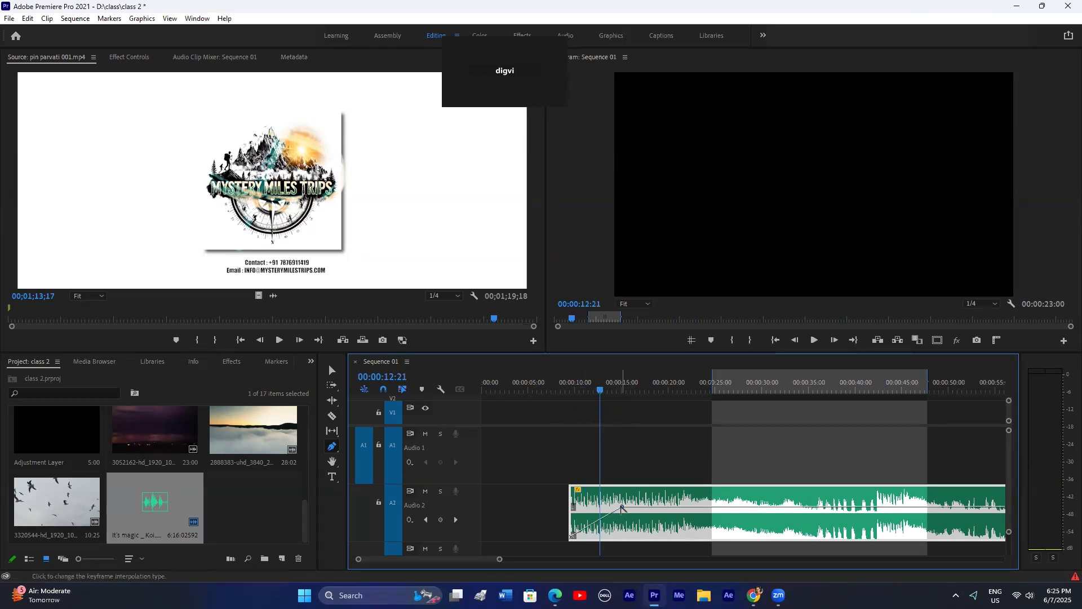
# Step: Delete the music clip from the Audio 2 track
pyautogui.press('v')
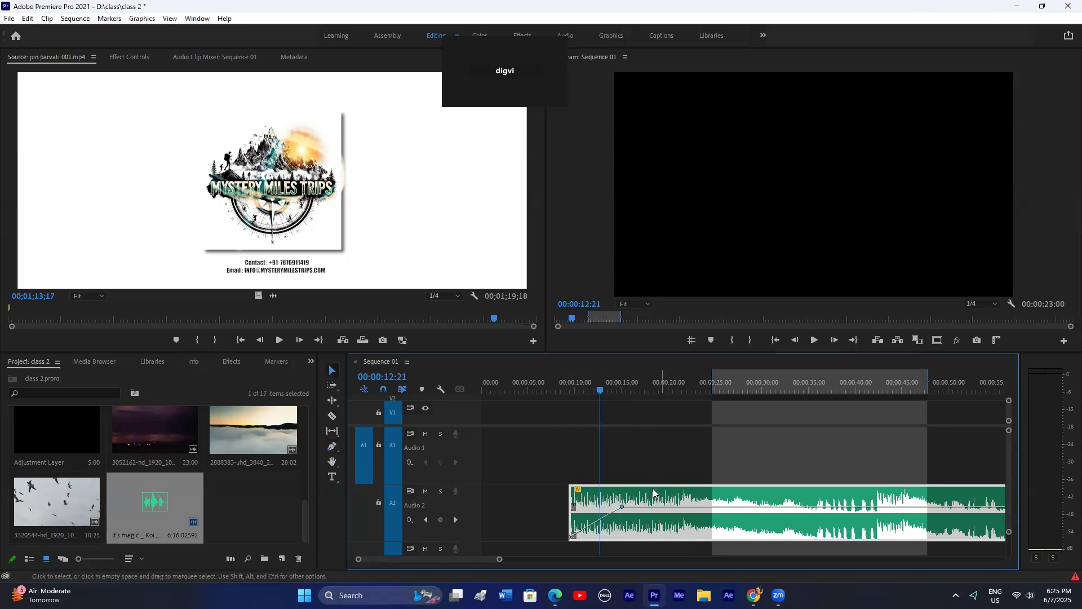
pyautogui.click(653, 495)
pyautogui.press('Delete')
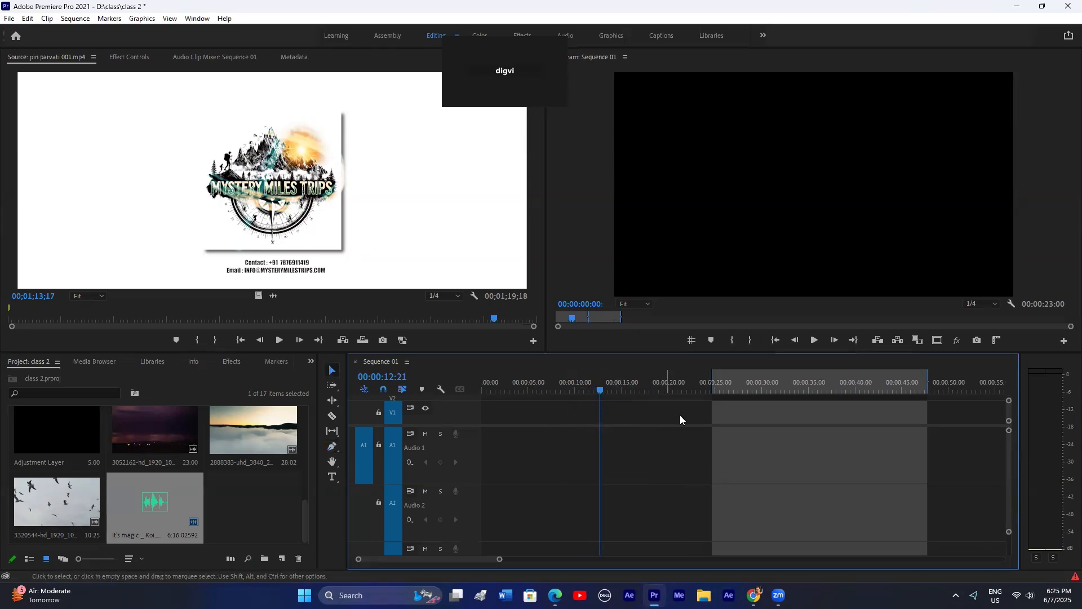
# Step: Draw a closed four-sided shape with the Pen tool near the middle of the program frame
pyautogui.click(332, 447)
pyautogui.click(756, 131)
pyautogui.click(730, 192)
pyautogui.click(842, 214)
pyautogui.click(883, 156)
pyautogui.click(756, 131)
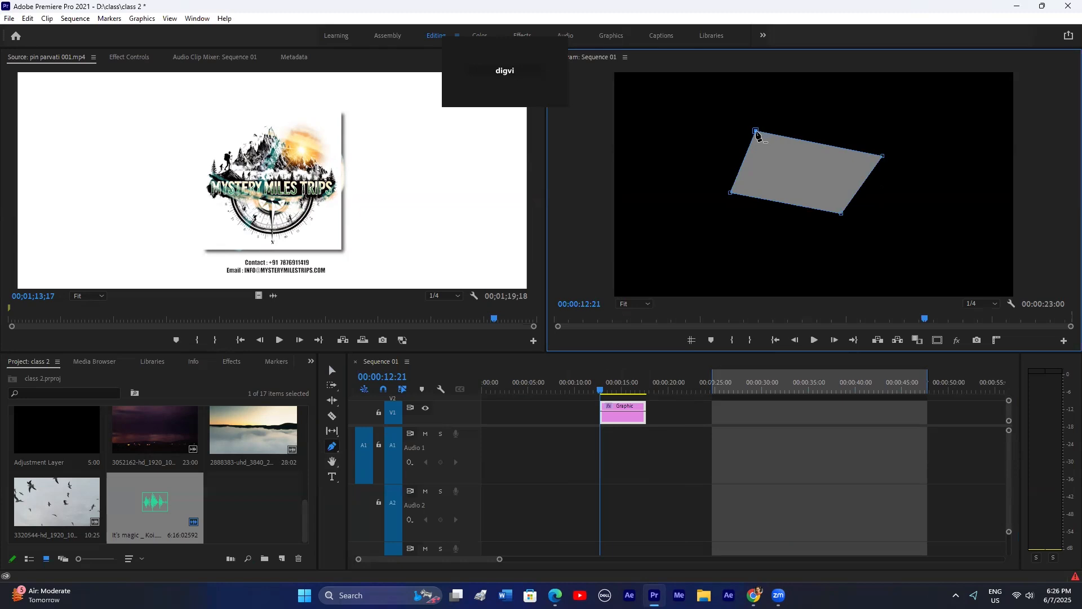
# Step: Bend the four-sided shape's corners with Bezier handles into a smooth curved outline, and deselect the graphic
pyautogui.click(756, 131)
pyautogui.hotkey('ctrl', 'z')
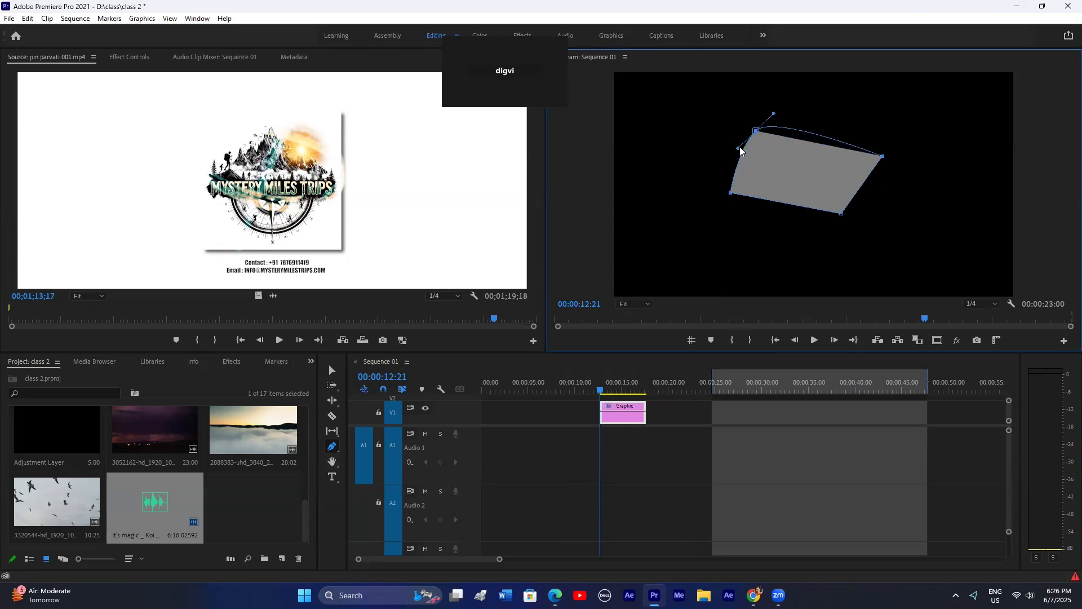
pyautogui.moveTo(746, 225); pyautogui.dragTo(753, 233)
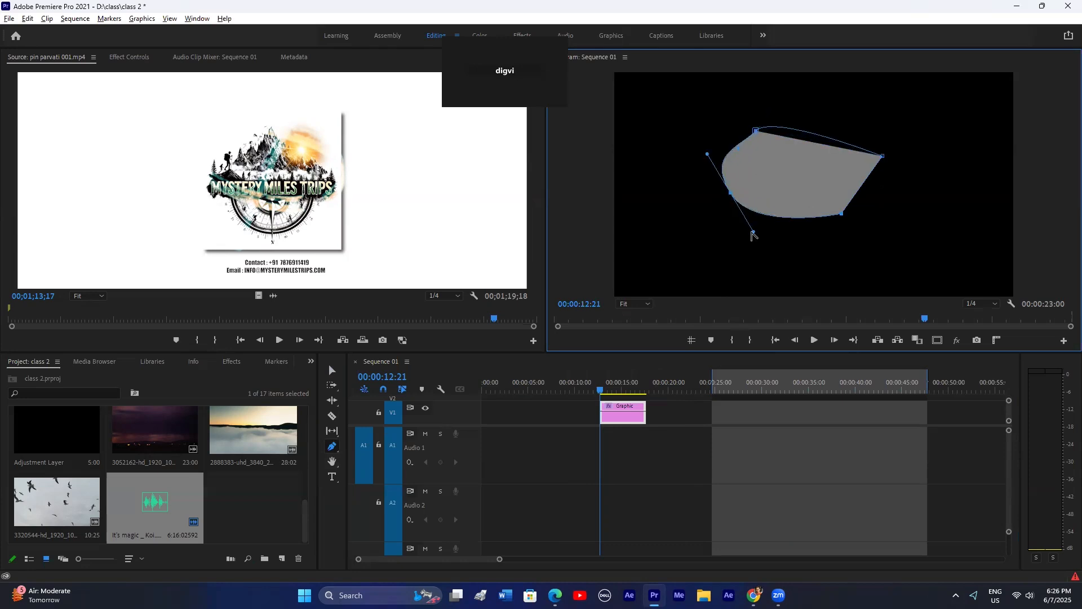
pyautogui.moveTo(855, 217); pyautogui.dragTo(874, 212)
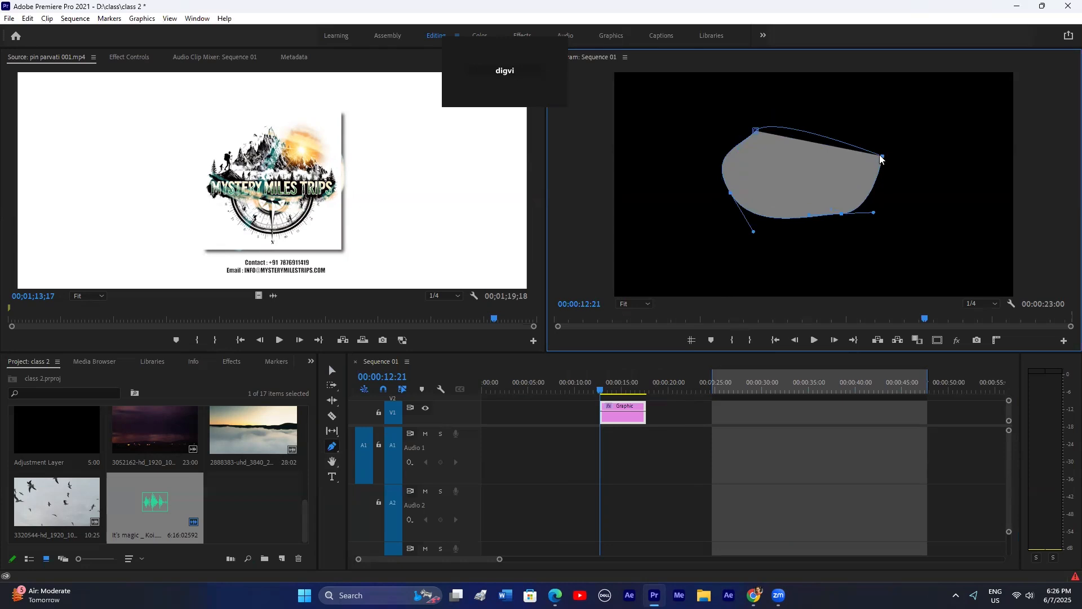
pyautogui.moveTo(883, 156); pyautogui.dragTo(822, 164)
pyautogui.click(664, 417)
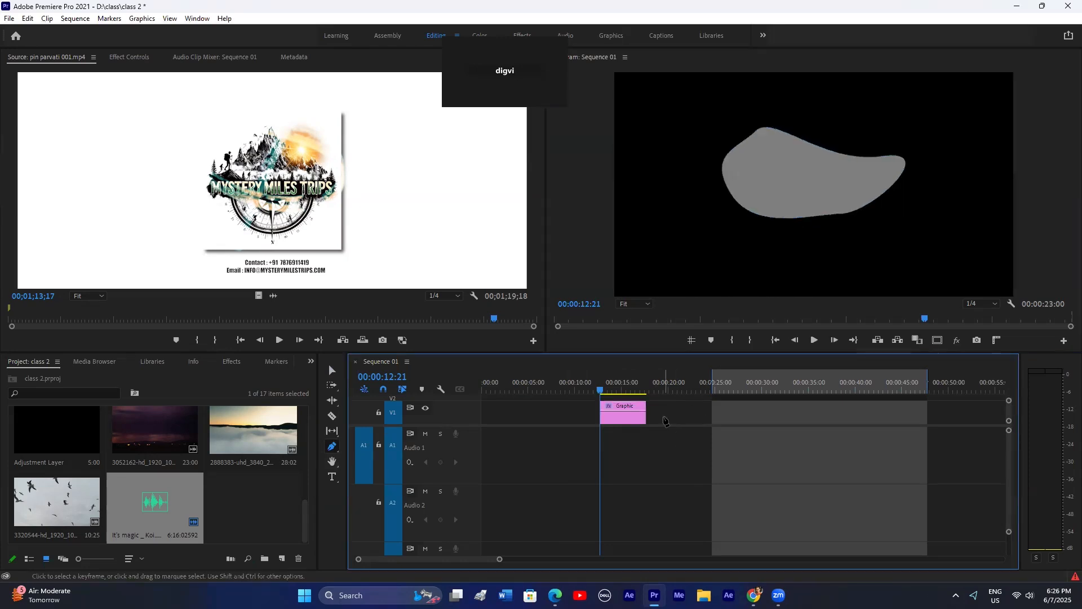
# Step: Add a text layer with a person's first name over the curved grey shape, inside the same graphic clip
pyautogui.click(332, 477)
pyautogui.click(777, 175)
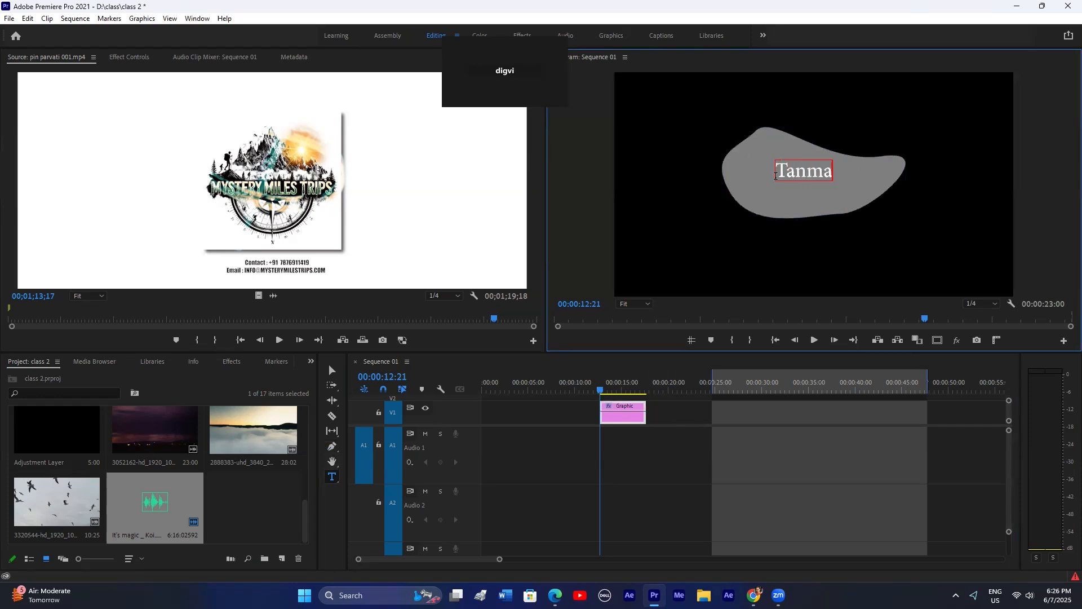
pyautogui.click(670, 408)
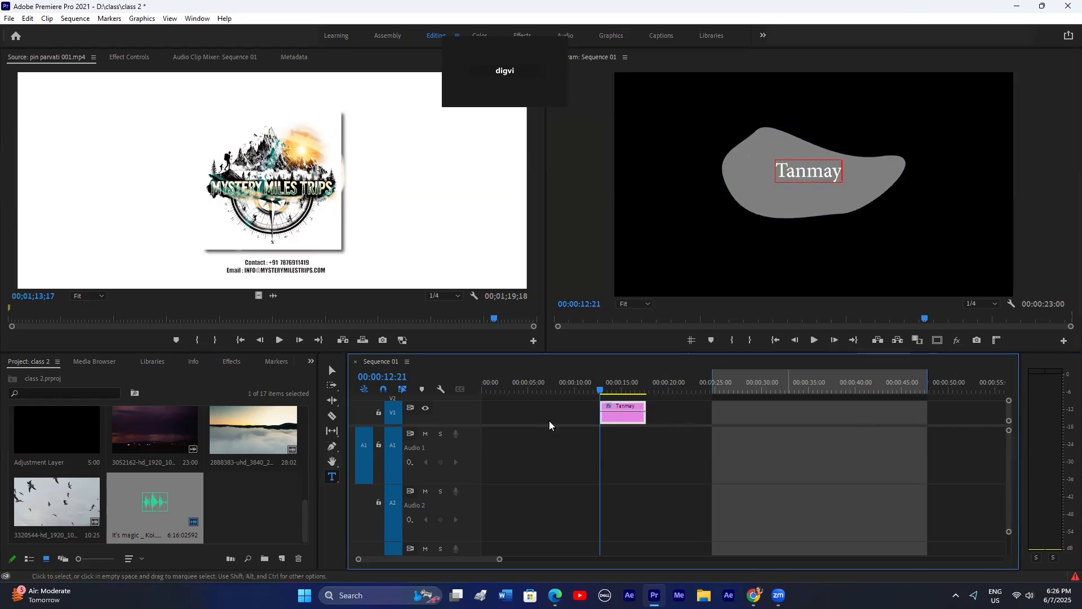
pyautogui.click(632, 417)
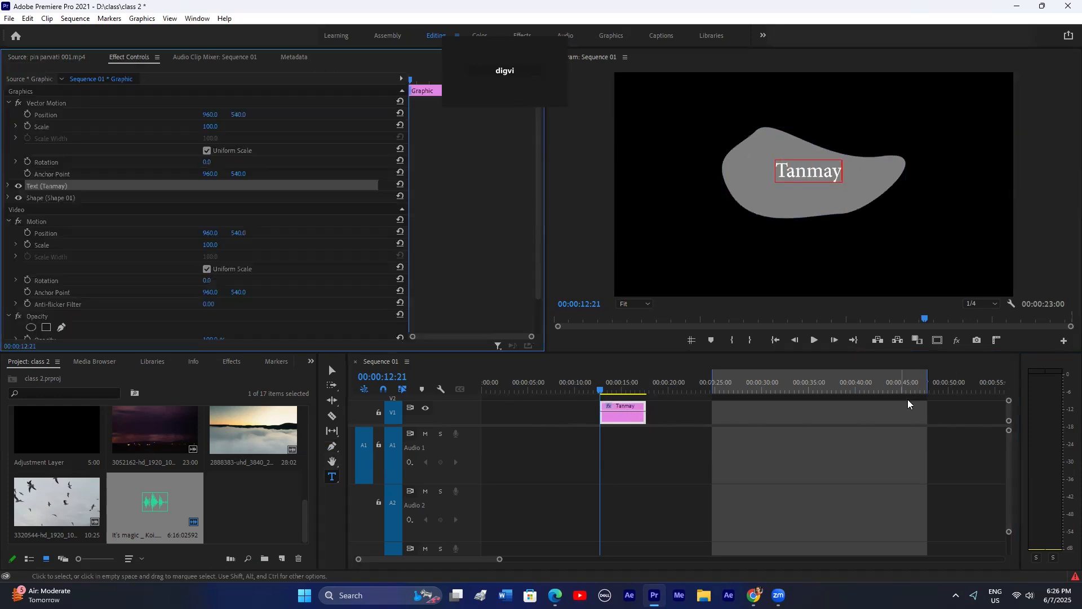
pyautogui.click(452, 427)
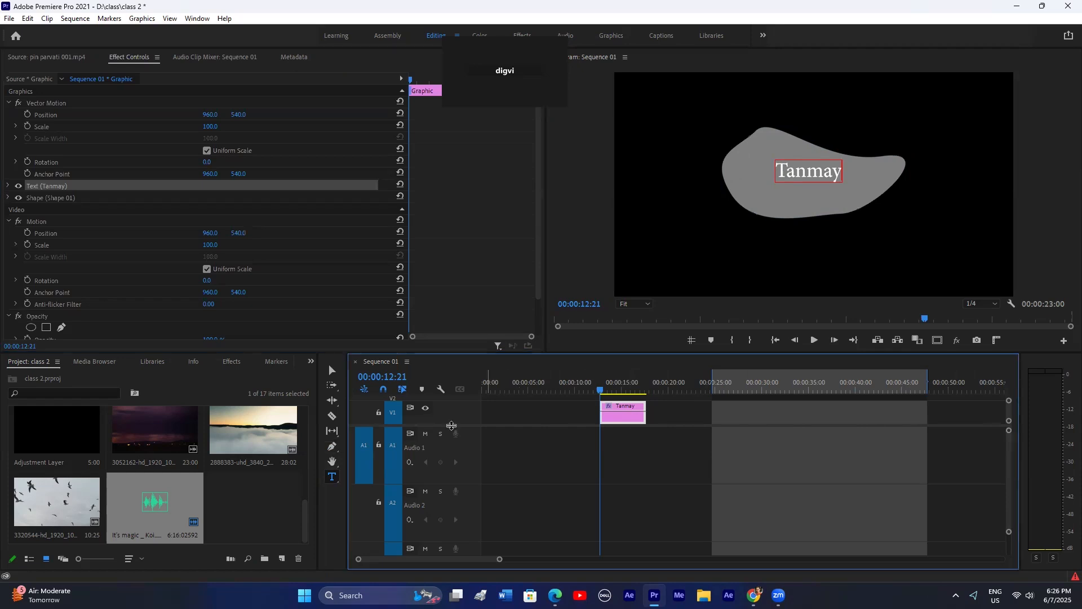
# Step: Enlarge the timeline's video track area and select the name's text layer within the graphic clip on V1
pyautogui.moveTo(449, 425); pyautogui.dragTo(450, 470)
pyautogui.click(637, 500)
pyautogui.click(626, 459)
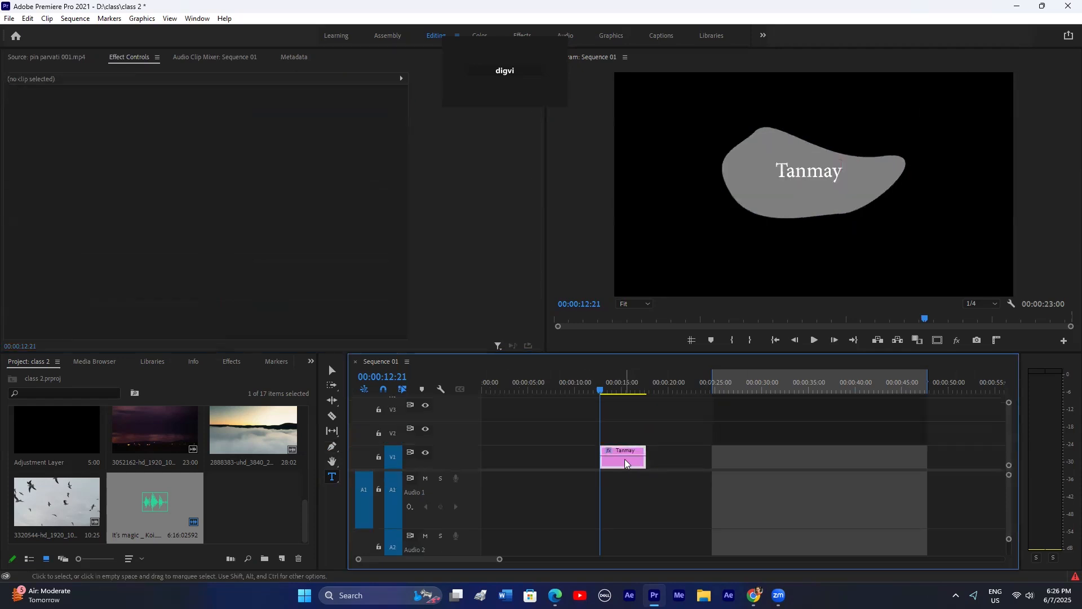
pyautogui.click(39, 186)
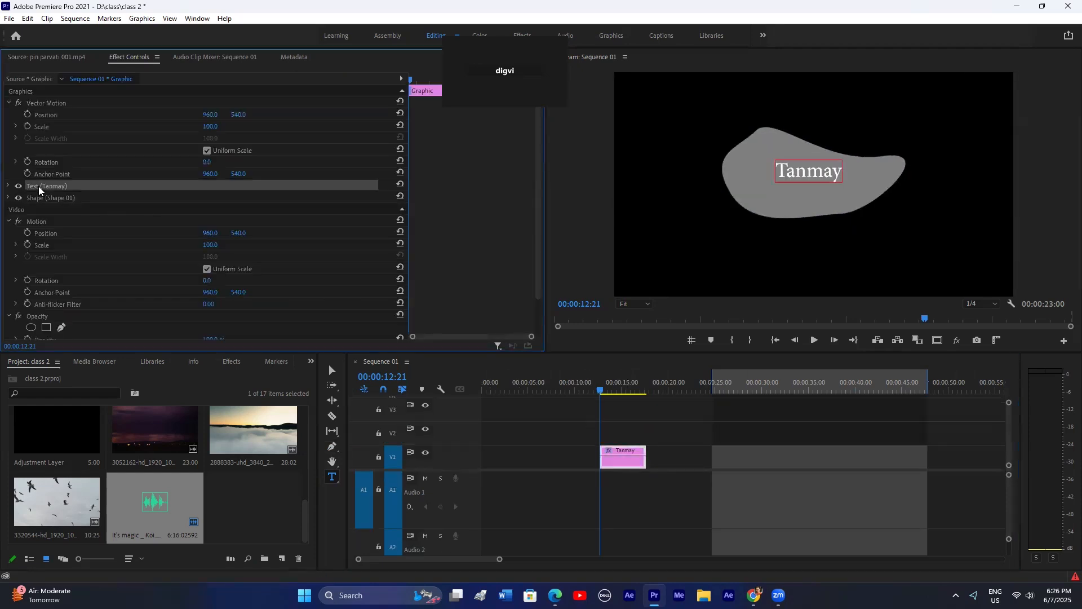
# Step: Add the text "dasf" just below the name while the playhead is over the graphic, and undo it
pyautogui.click(628, 417)
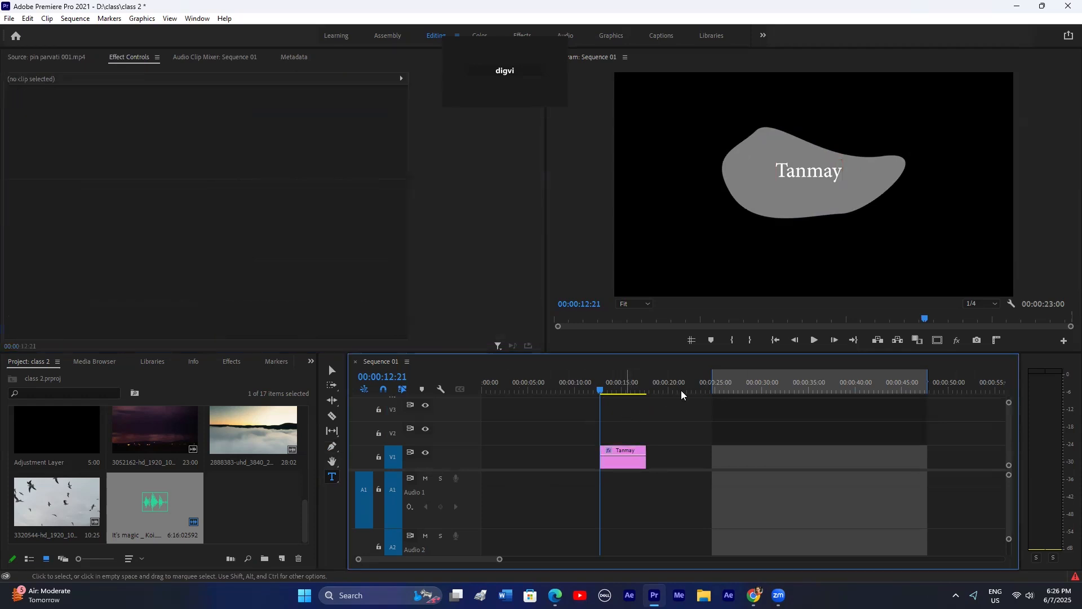
pyautogui.click(780, 192)
pyautogui.write('dasf')
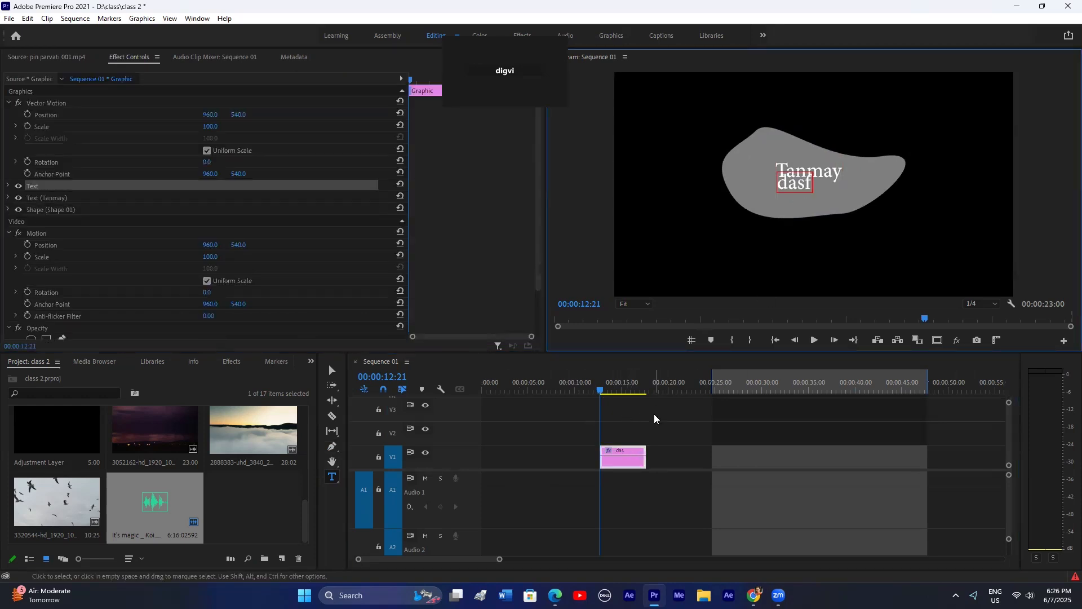
pyautogui.click(639, 437)
pyautogui.hotkey('ctrl', 'z')
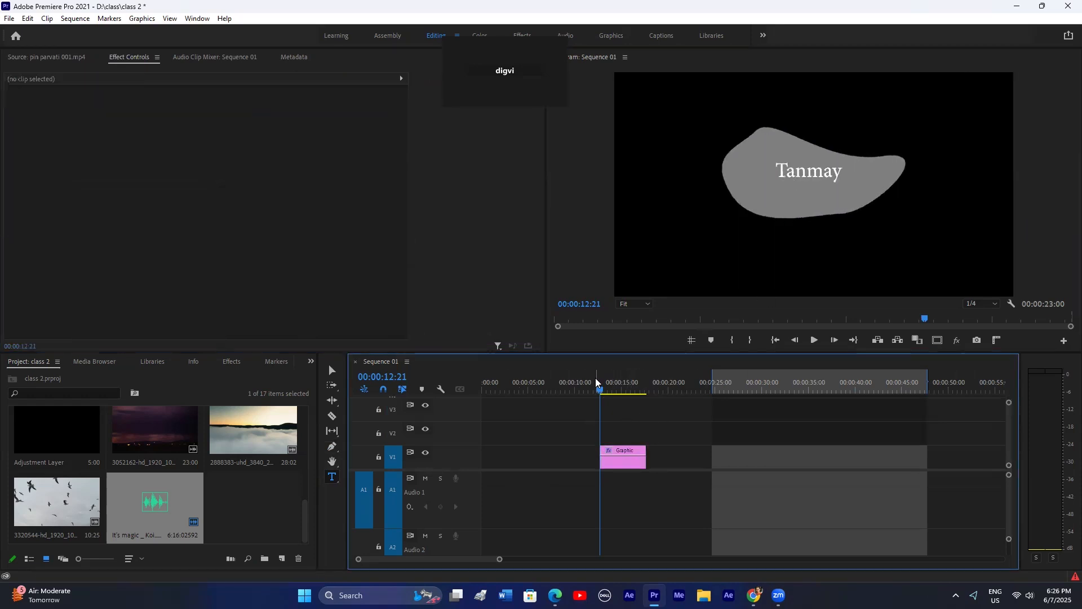
# Step: Create a separate text clip "dfg" at 00:00:09:20, ahead of the graphic, and align it on V2 directly above the graphic
pyautogui.moveTo(597, 382); pyautogui.dragTo(571, 385)
pyautogui.click(793, 213)
pyautogui.write('dfg')
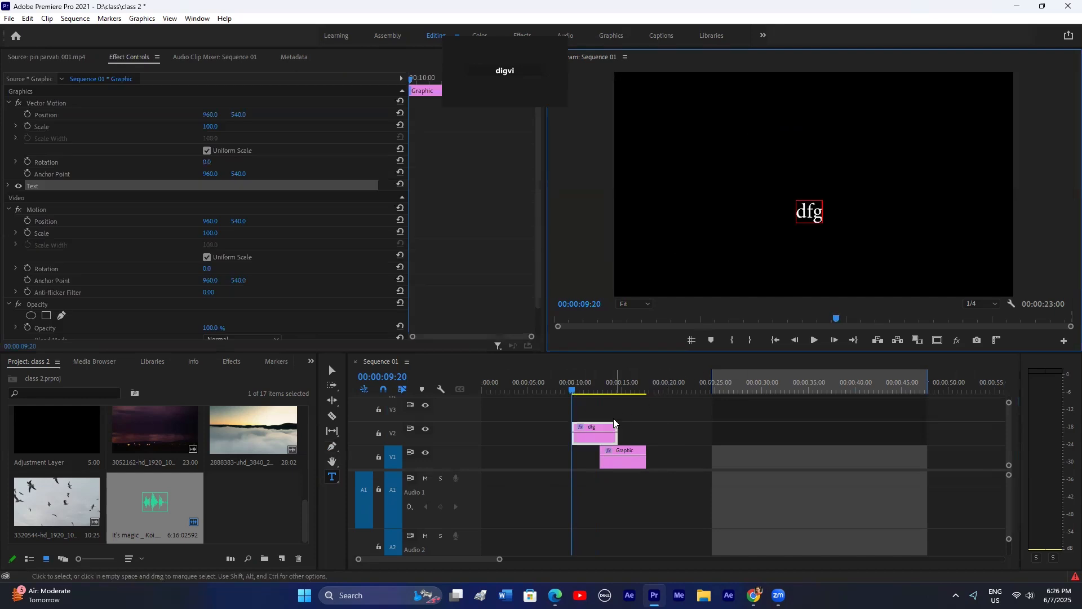
pyautogui.click(630, 400)
pyautogui.click(623, 388)
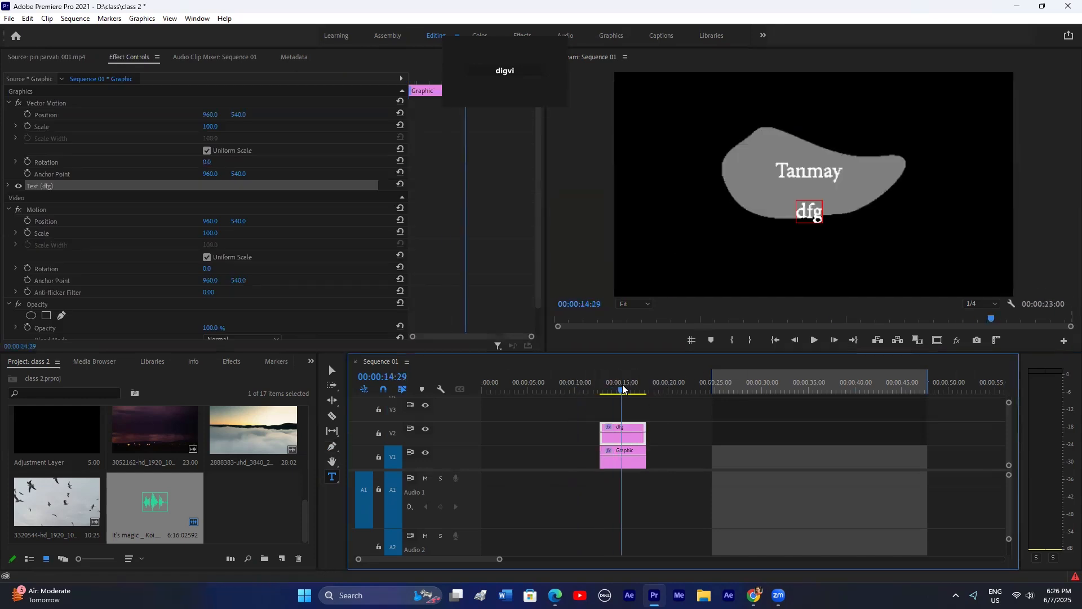
# Step: Delete the "dfg" text clip from track V2
pyautogui.moveTo(654, 417); pyautogui.dragTo(619, 461)
pyautogui.rightClick(618, 461)
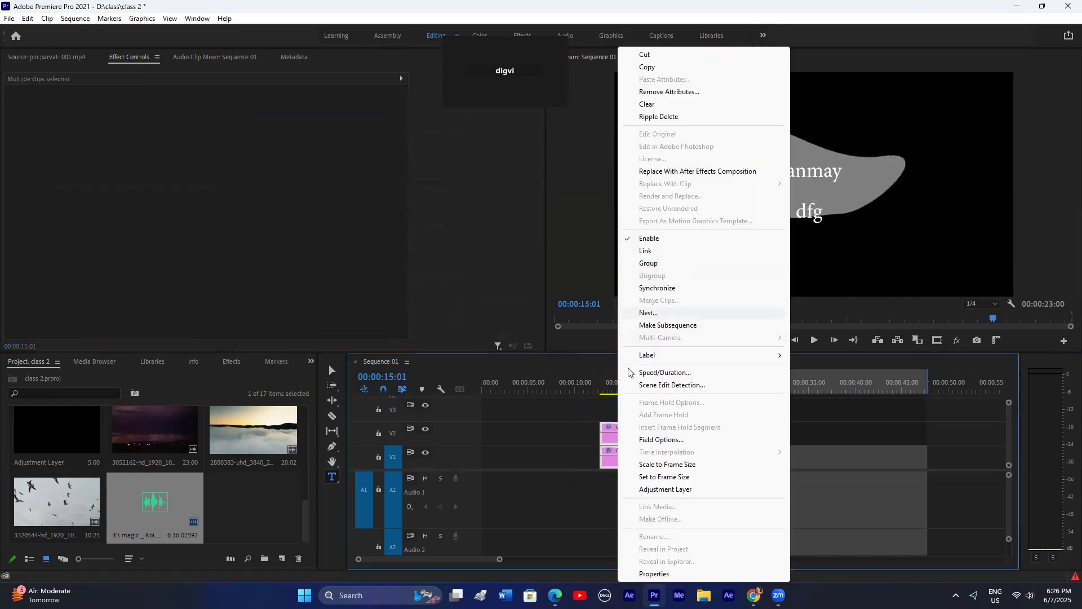
pyautogui.click(559, 432)
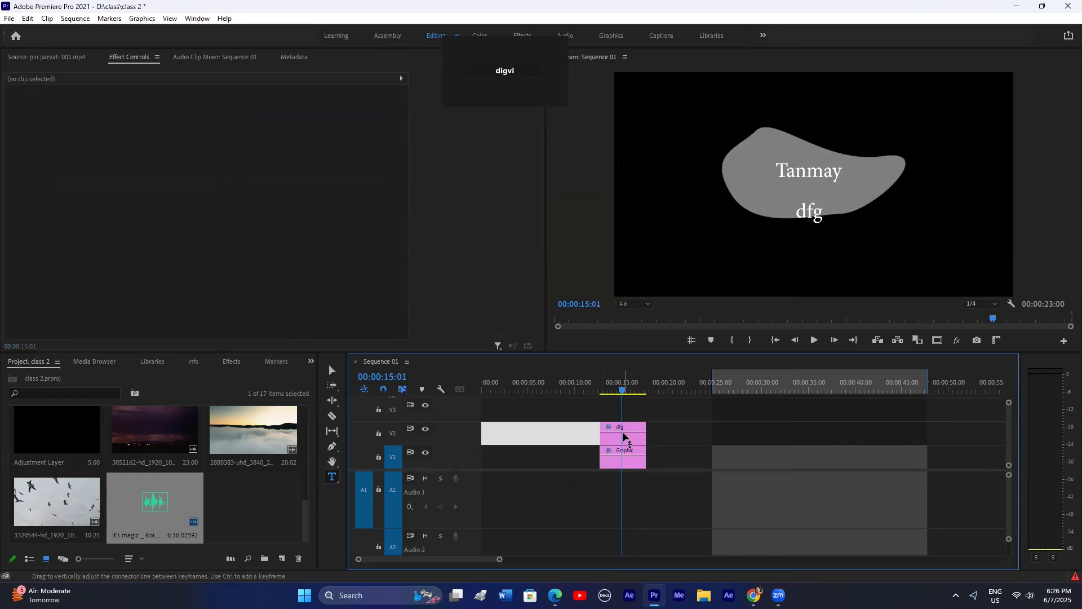
pyautogui.click(624, 435)
pyautogui.press('Delete')
# Step: Set the graphic's Vector Motion position to 960, 531 and scale to 134, moving shape and text together, and play it briefly
pyautogui.click(810, 168)
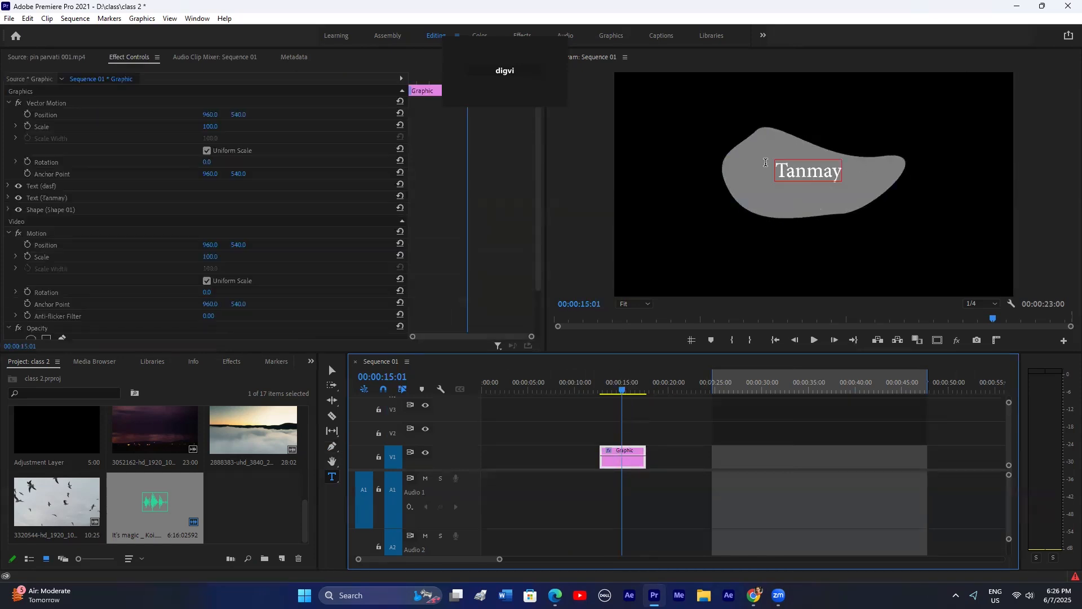
pyautogui.moveTo(233, 116)
pyautogui.mouseDown()
pyautogui.moveTo(160, 117)
pyautogui.moveTo(228, 117)
pyautogui.moveTo(232, 127)
pyautogui.moveTo(168, 127)
pyautogui.moveTo(226, 126)
pyautogui.mouseUp()
pyautogui.press('space')
pyautogui.press('space')
# Step: Delete the graphic clip from track V1
pyautogui.click(617, 454)
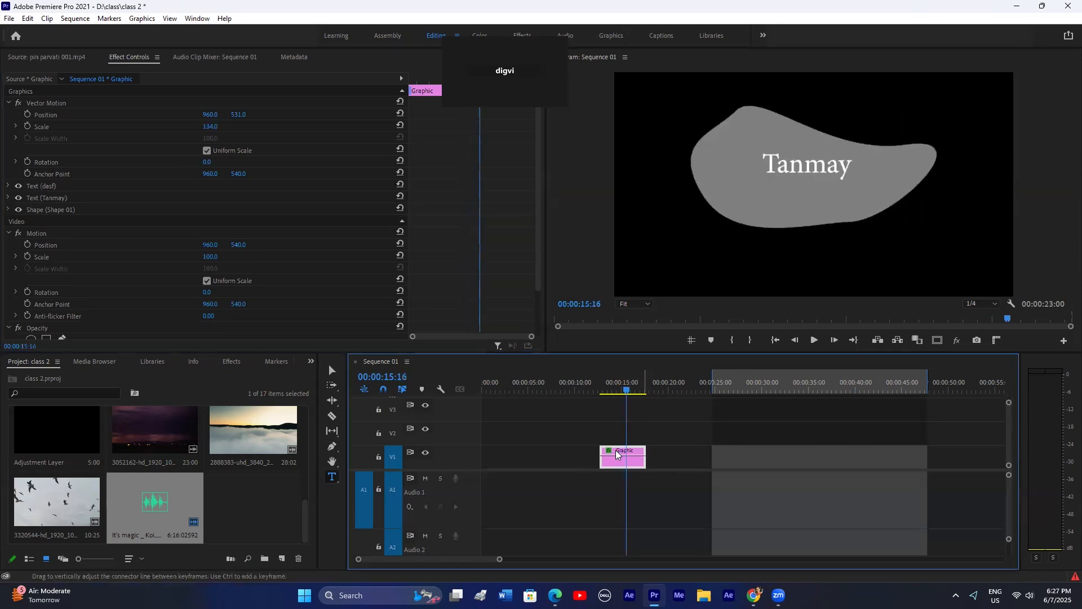
pyautogui.press('Delete')
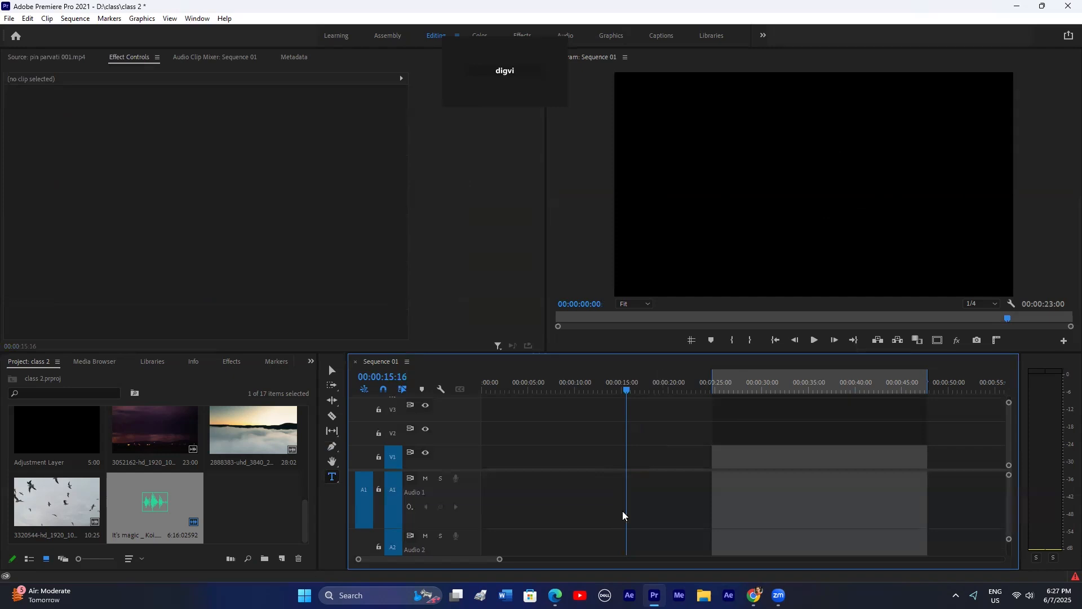
# Step: Try to import the "Traveler with backpack on his back on green screen" video from the main footage folder on drive D:
pyautogui.click(245, 501)
pyautogui.hotkey('ctrl', 'i')
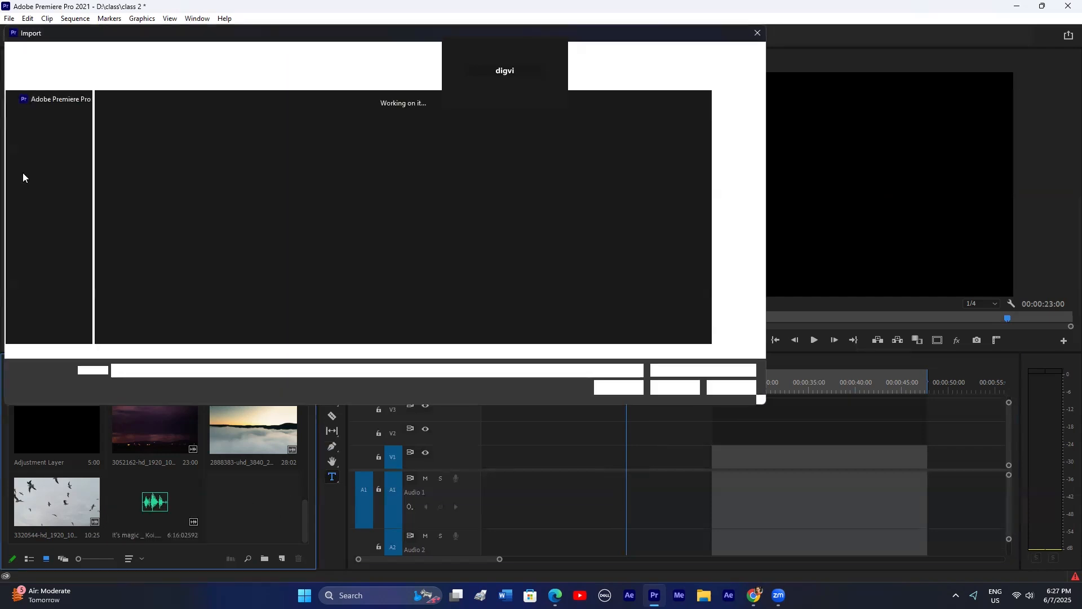
pyautogui.click(48, 259)
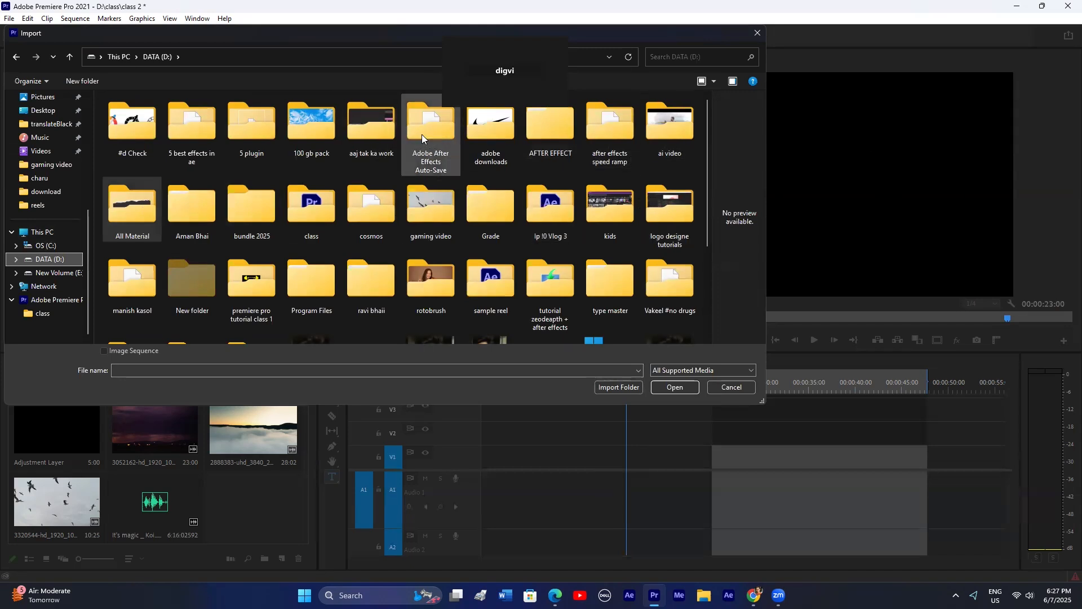
pyautogui.scroll(-1, 280, 173)
pyautogui.scroll(1, 279, 173)
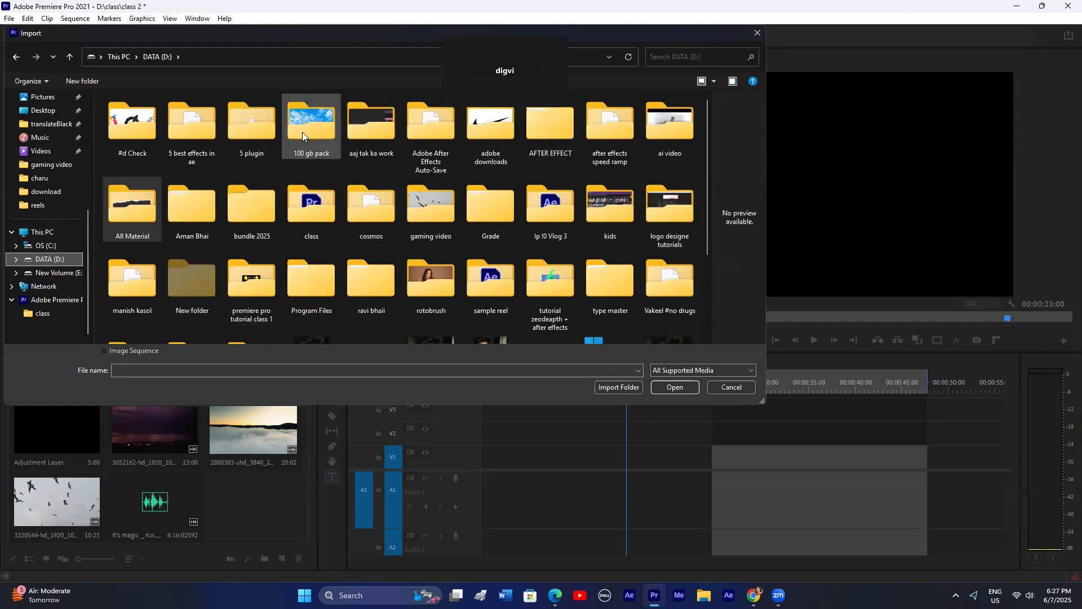
pyautogui.scroll(-2, 464, 160)
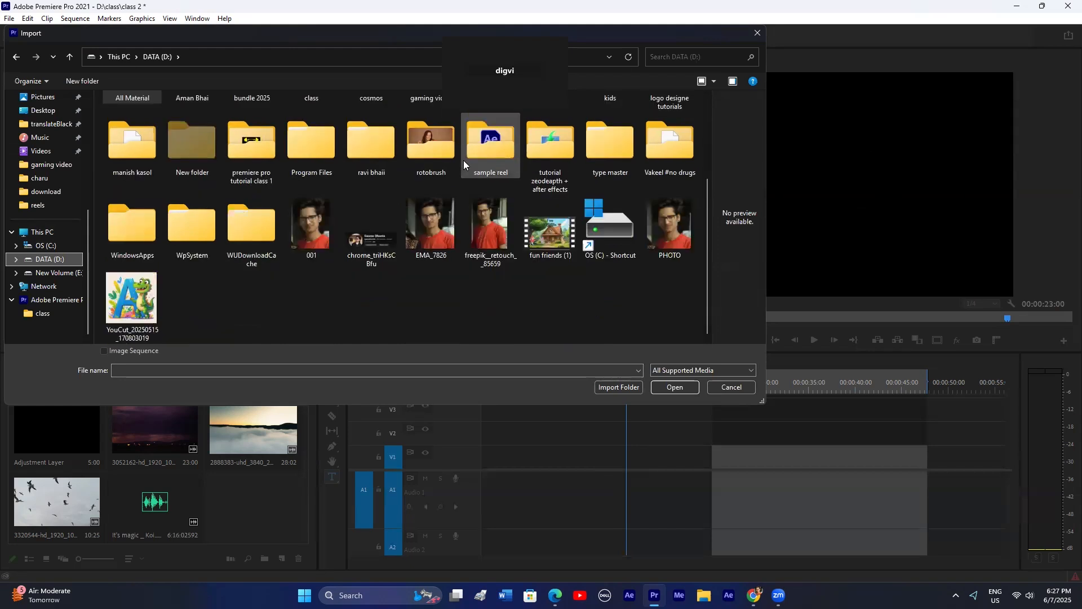
pyautogui.scroll(2, 459, 168)
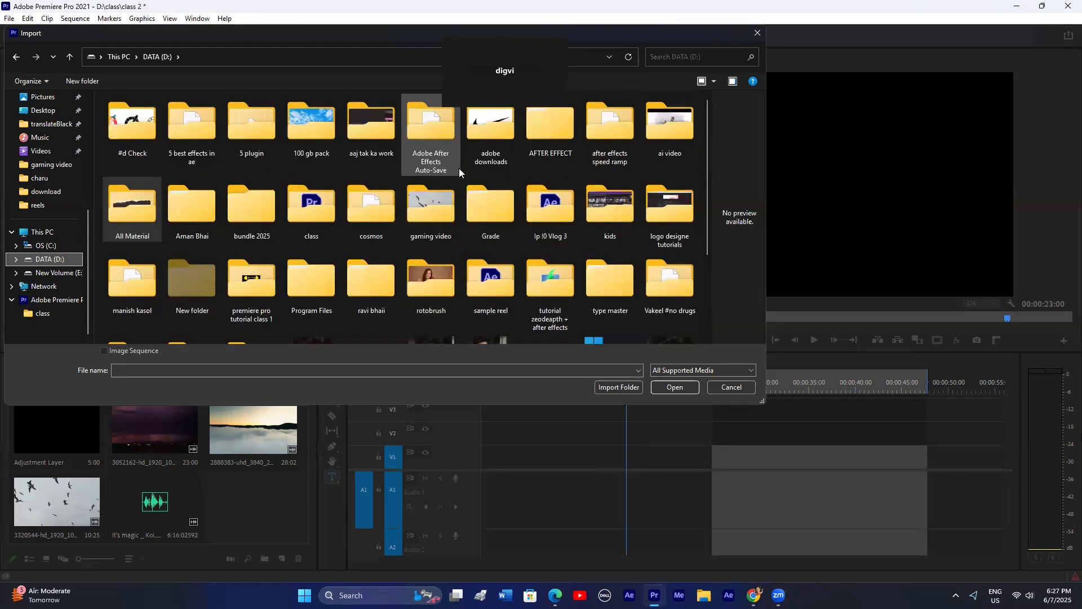
pyautogui.doubleClick(546, 280)
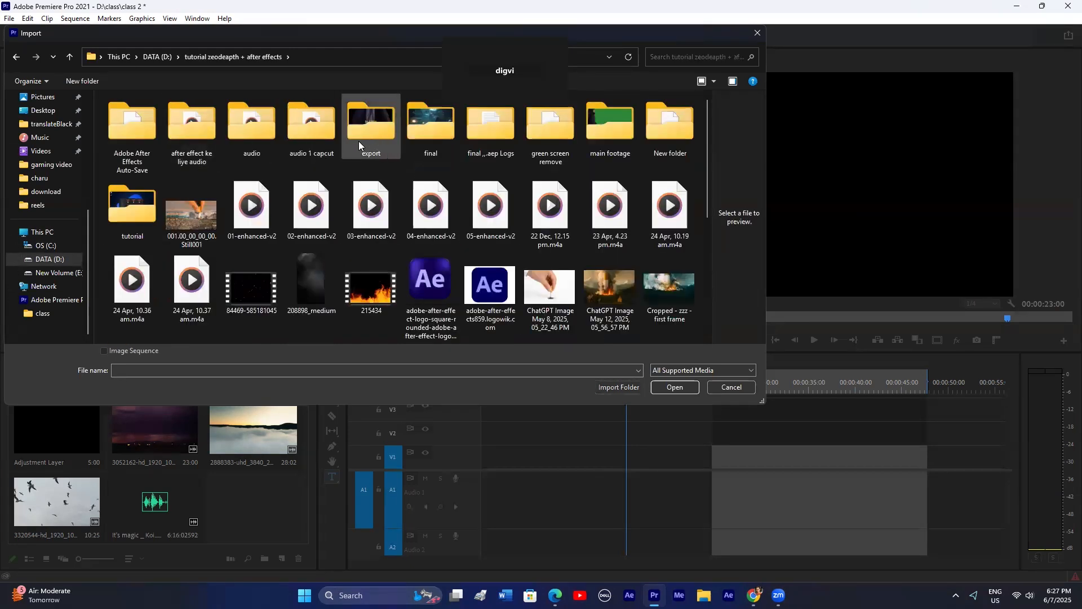
pyautogui.doubleClick(610, 124)
pyautogui.click(114, 132)
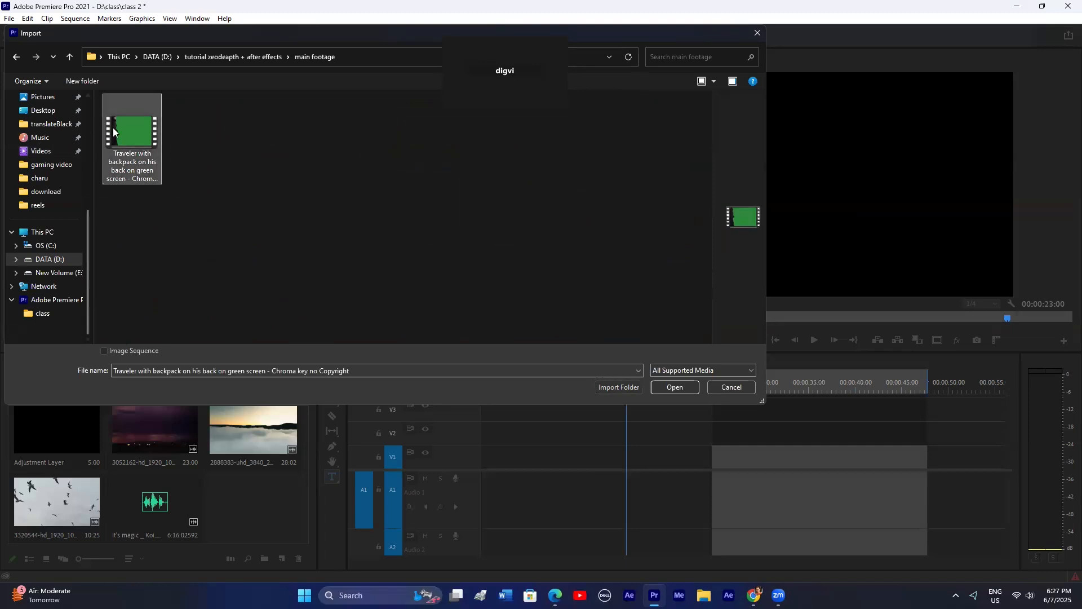
pyautogui.click(674, 387)
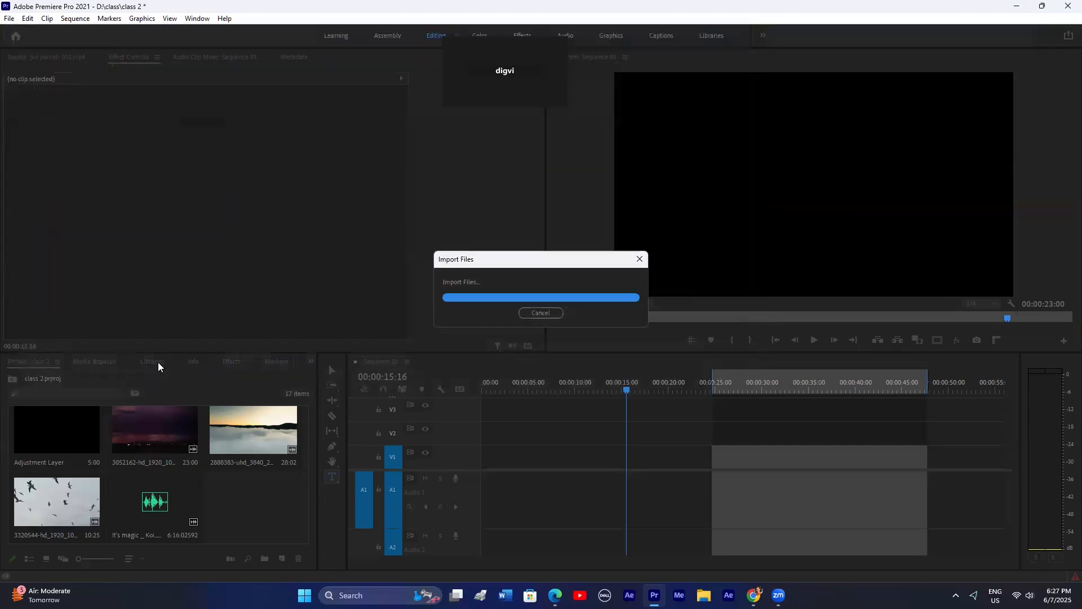
pyautogui.click(541, 359)
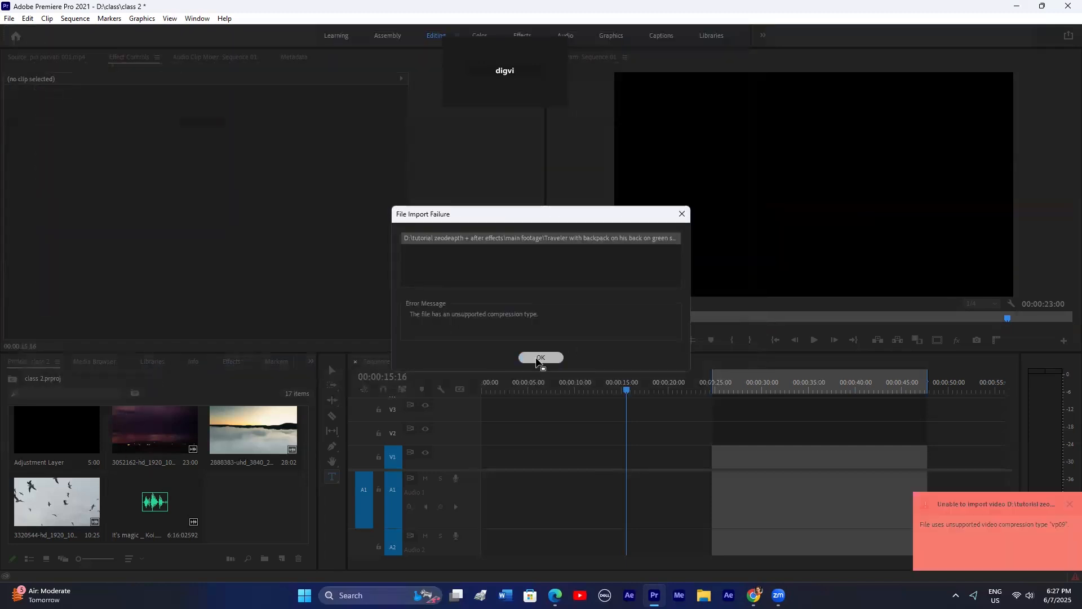
pyautogui.doubleClick(286, 497)
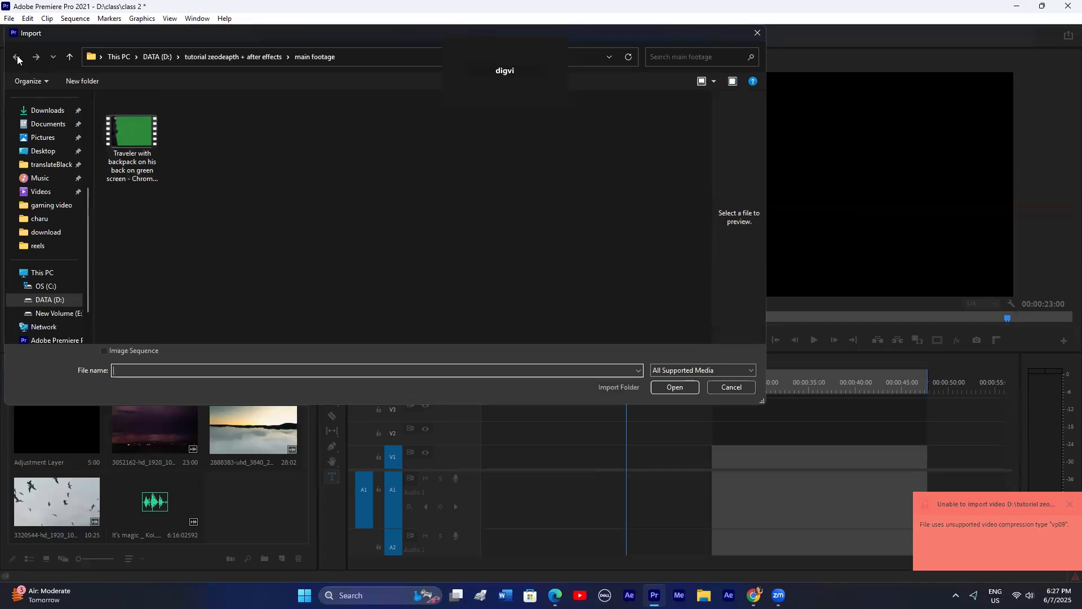
pyautogui.click(247, 58)
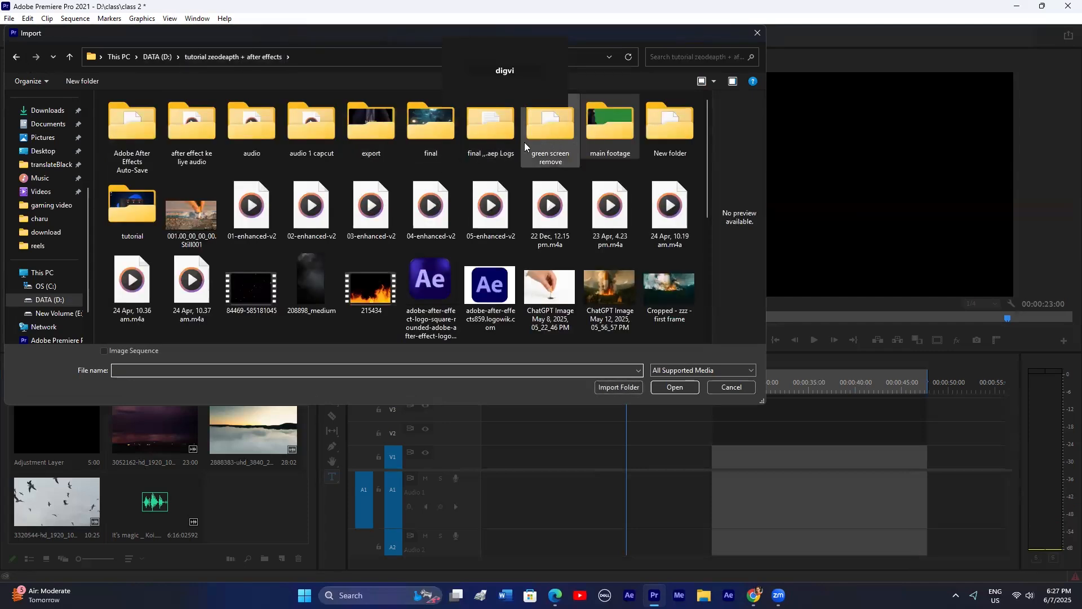
pyautogui.click(732, 388)
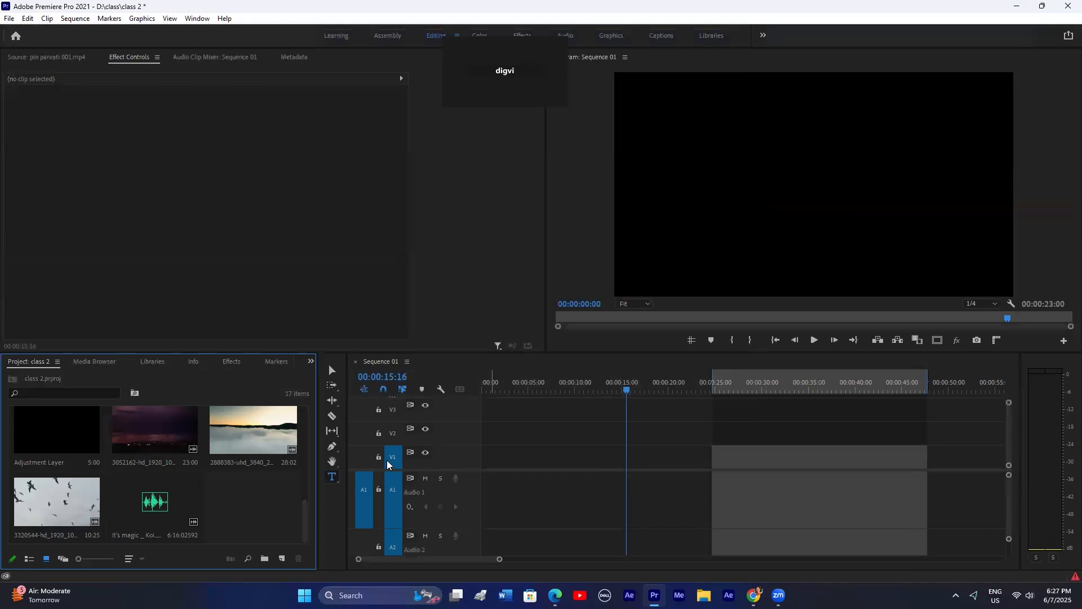
pyautogui.click(282, 558)
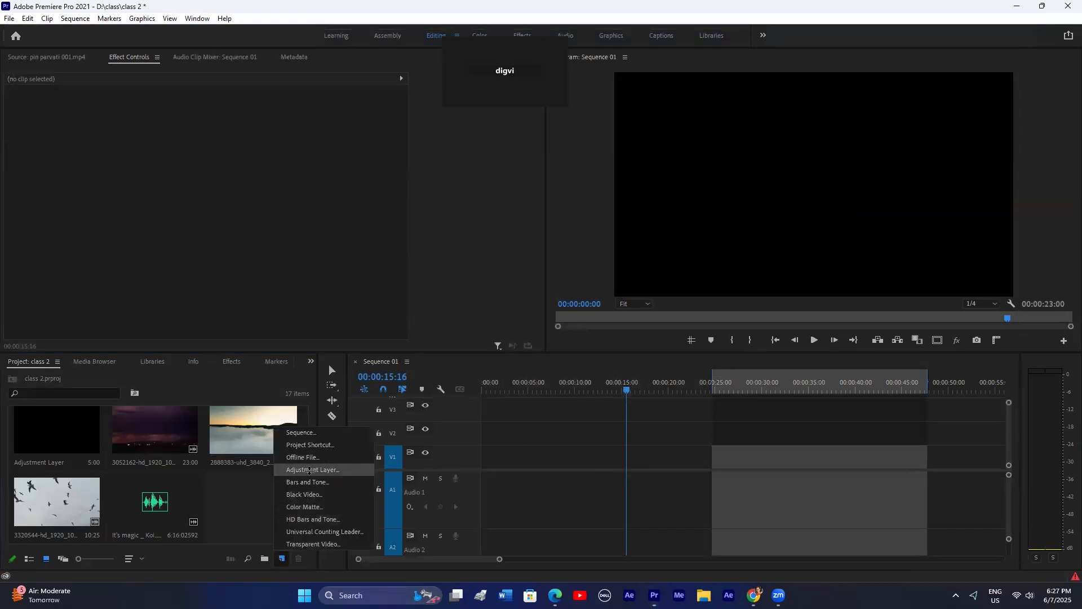
pyautogui.click(309, 470)
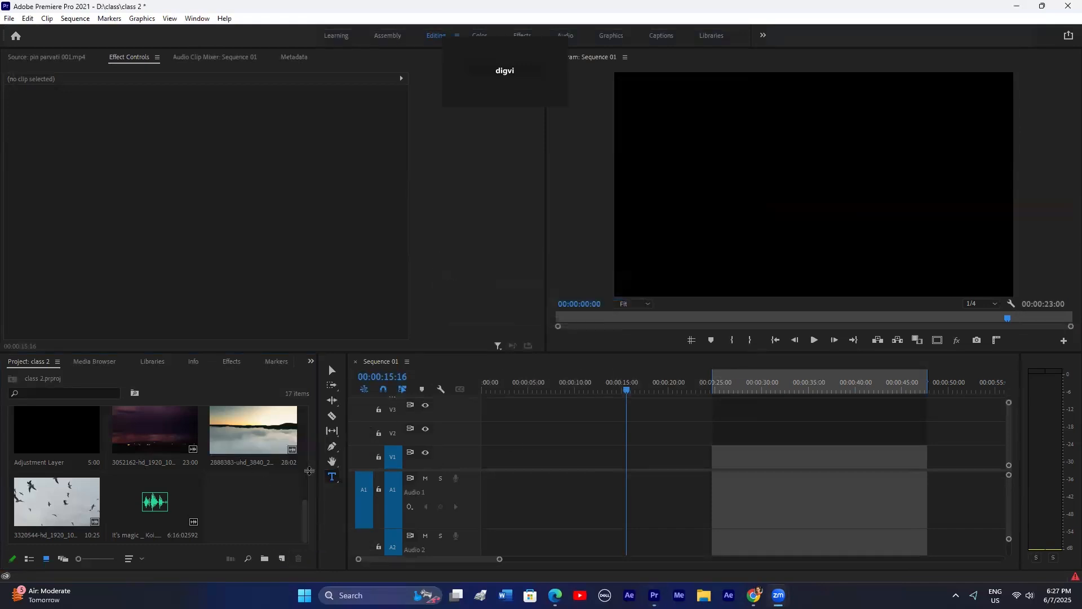
pyautogui.click(283, 557)
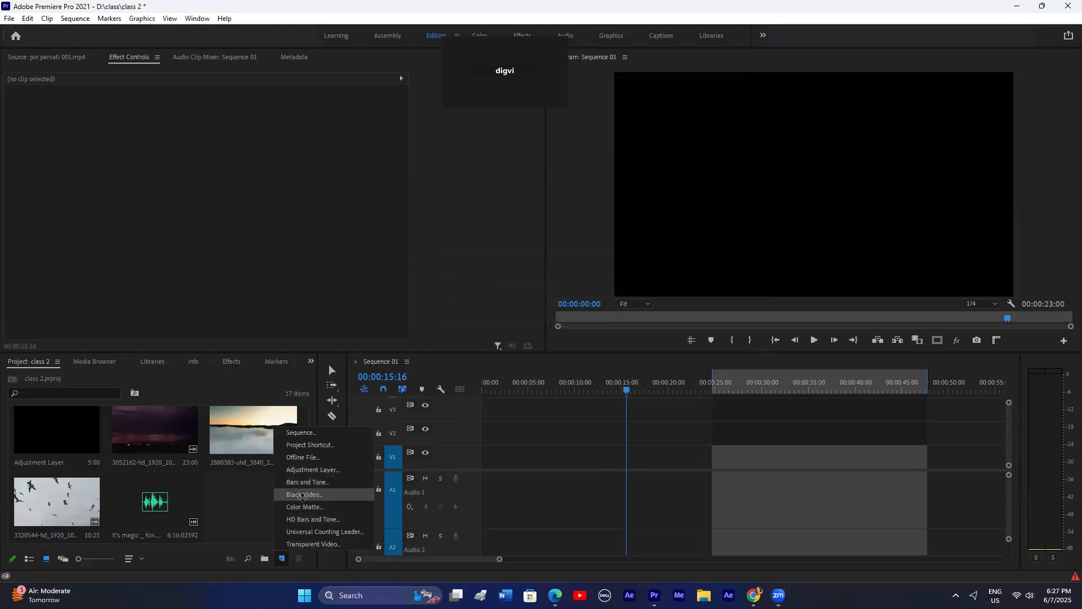
pyautogui.click(256, 504)
# Step: Place the 2888383-uhd sunrise clip at the start of track V1, keeping the existing sequence settings
pyautogui.moveTo(239, 453); pyautogui.dragTo(488, 462)
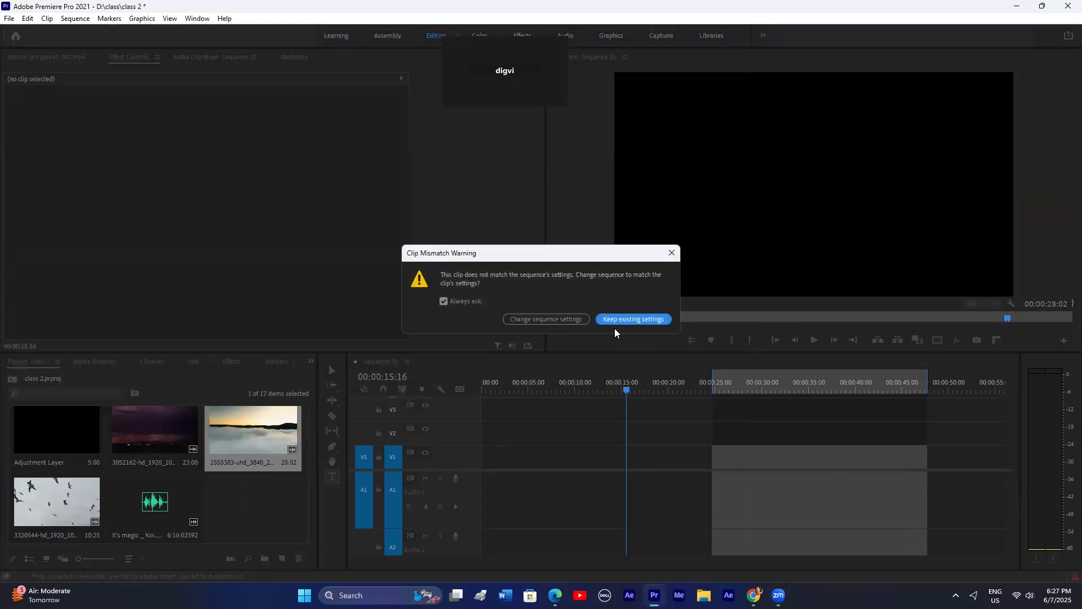
pyautogui.press('Return')
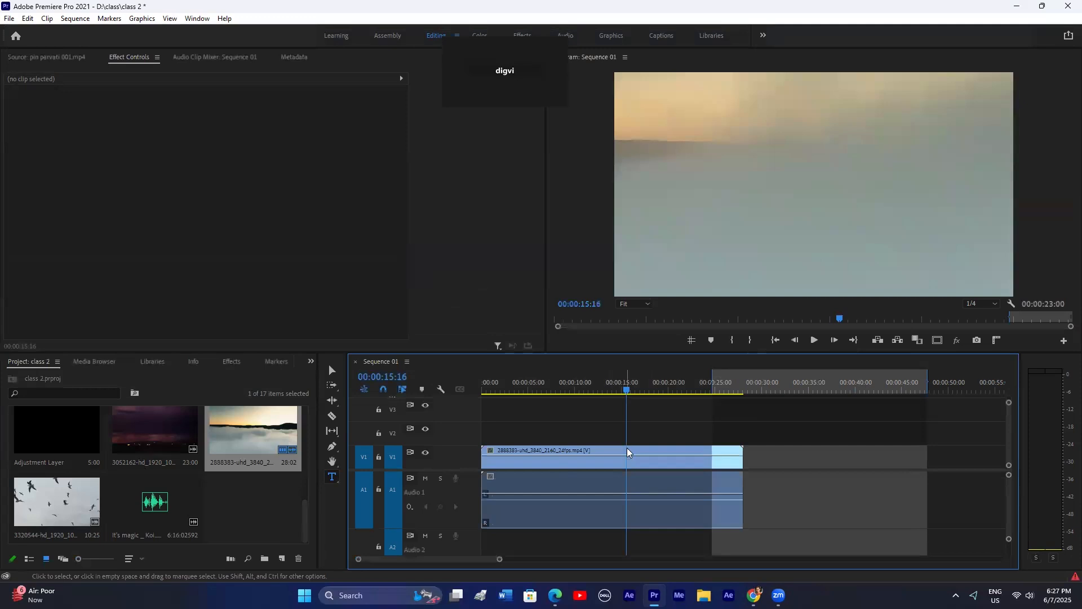
# Step: Split the sunrise clip at 00:00:15:16 and move its second part to V2, leaving a gap after the first part
pyautogui.press('c')
pyautogui.click(626, 448)
pyautogui.press('v')
pyautogui.moveTo(658, 449); pyautogui.dragTo(723, 426)
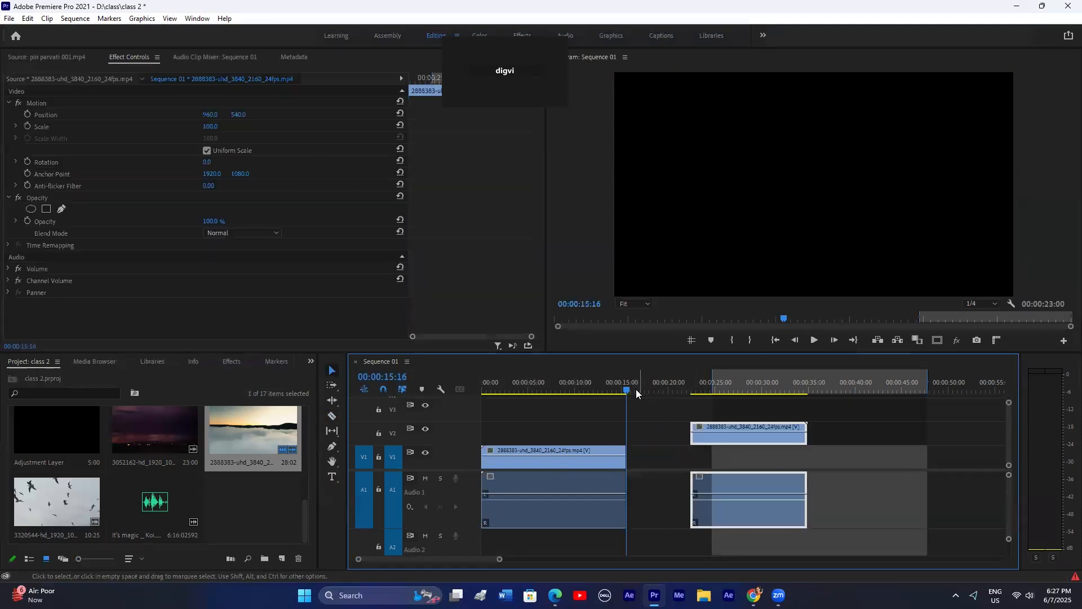
pyautogui.moveTo(636, 389); pyautogui.dragTo(675, 401)
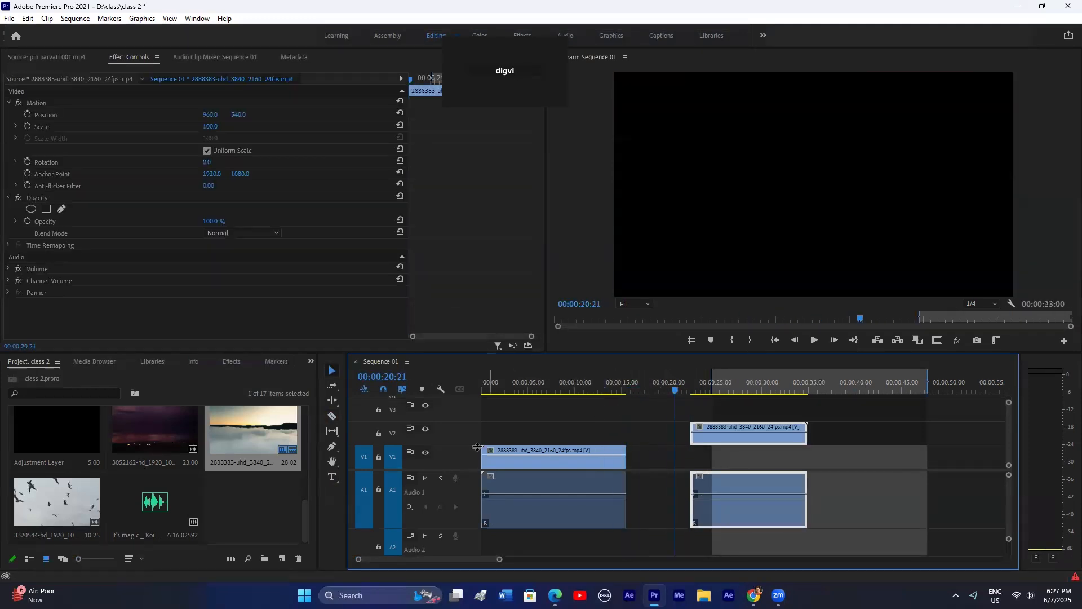
# Step: Undo the previous split, split the sunrise clip at 00:00:13:26 instead, and move its second part to V2 after a gap
pyautogui.hotkey('ctrl', 'z')
pyautogui.hotkey('ctrl', 'z')
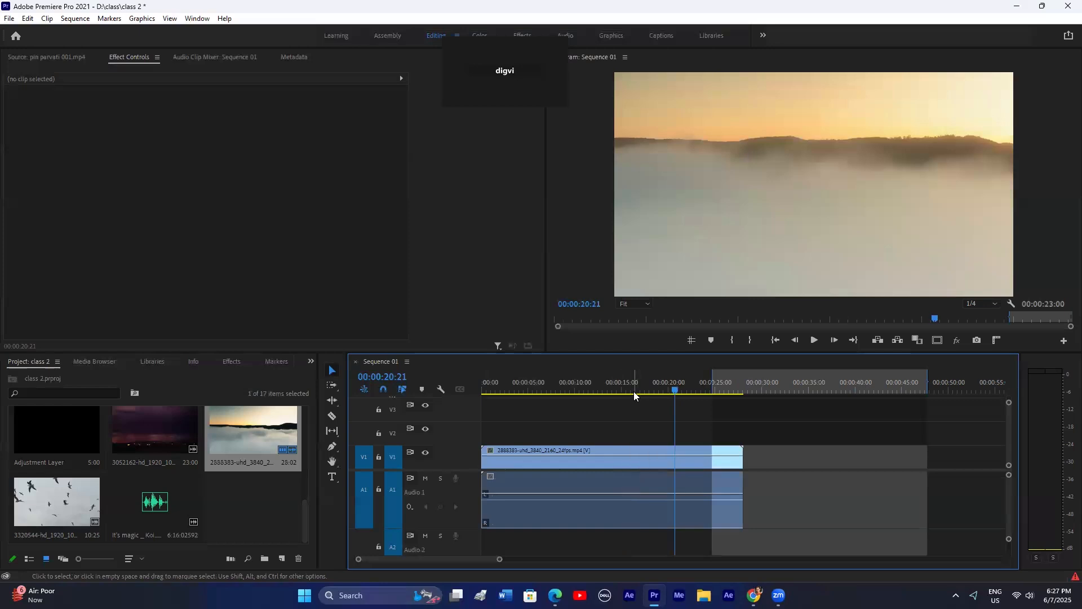
pyautogui.click(611, 387)
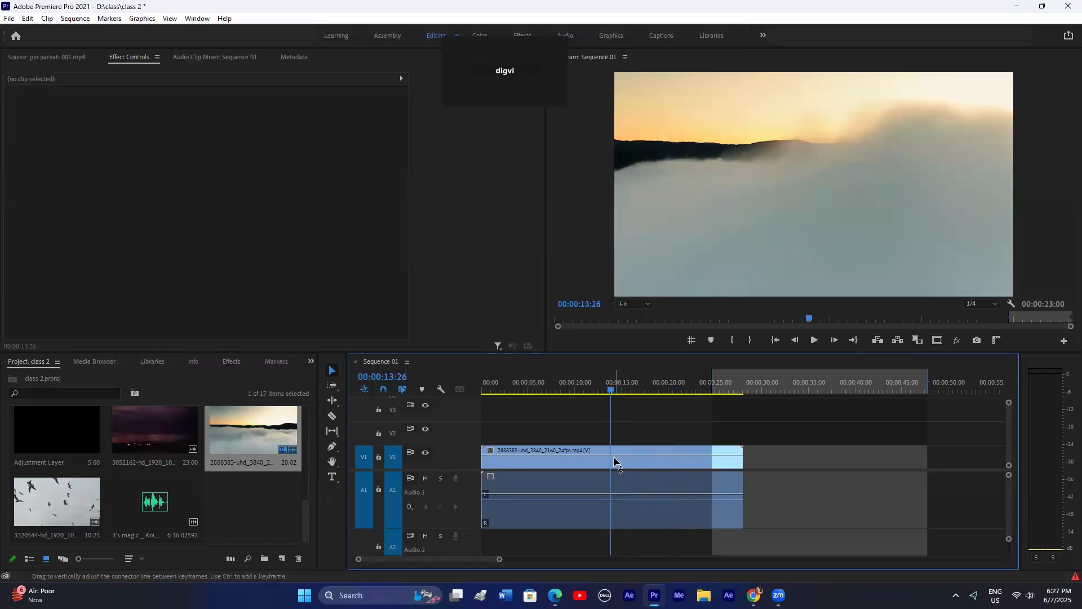
pyautogui.hotkey('ctrl', 'k')
pyautogui.moveTo(629, 448); pyautogui.dragTo(678, 444)
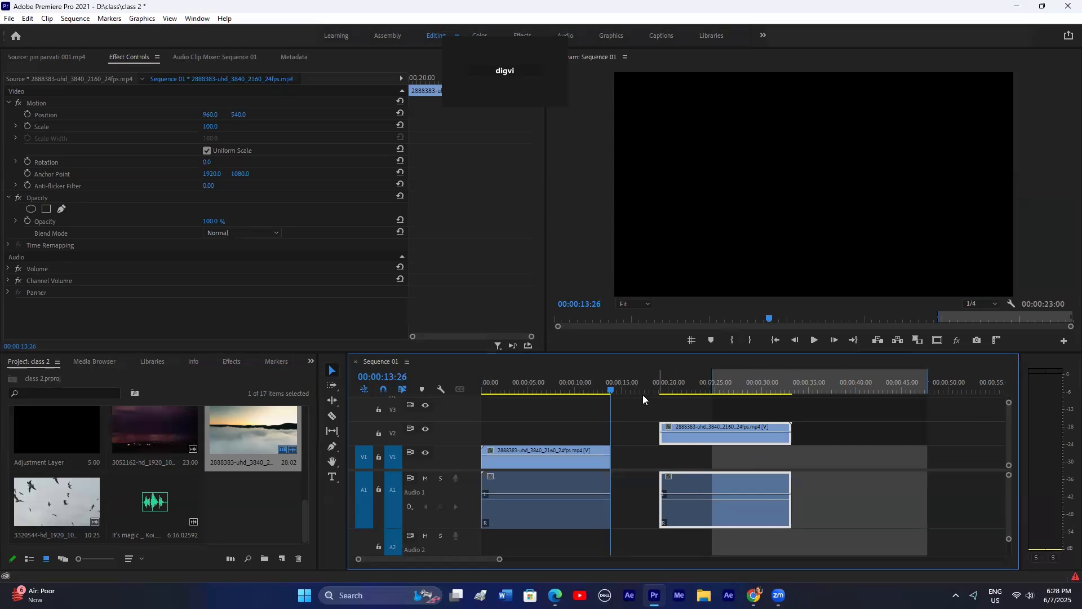
# Step: Draw an ellipse in the frame at 00:00:16:20 and move its graphic clip on V3 over the gap between the sunrise parts
pyautogui.moveTo(644, 389)
pyautogui.mouseDown()
pyautogui.moveTo(604, 388)
pyautogui.moveTo(637, 389)
pyautogui.mouseUp()
pyautogui.moveTo(332, 445); pyautogui.dragTo(372, 469)
pyautogui.moveTo(797, 123); pyautogui.dragTo(844, 186)
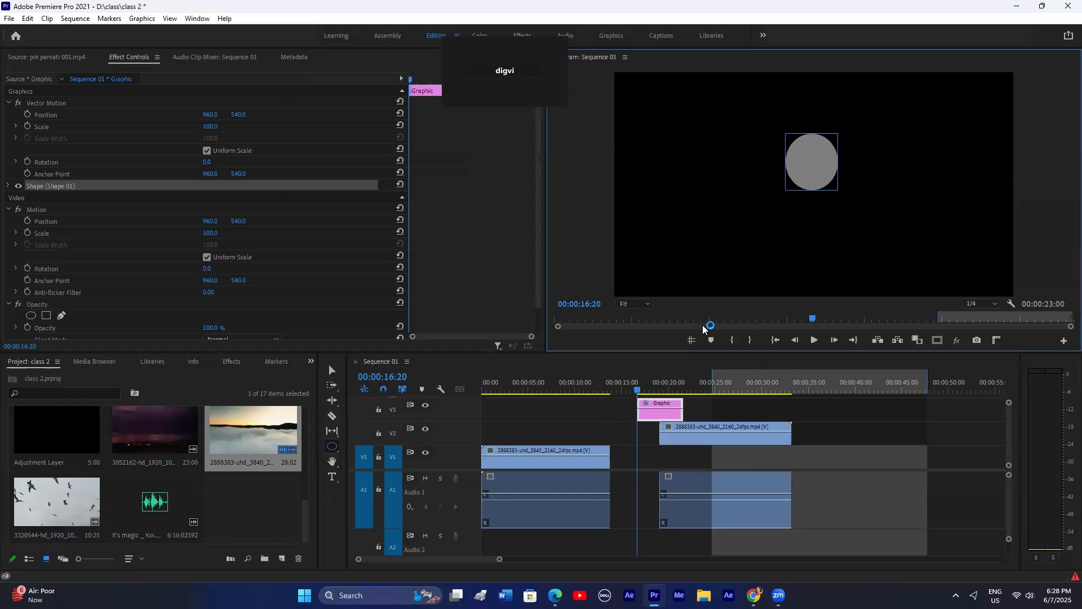
pyautogui.click(640, 437)
pyautogui.moveTo(652, 419); pyautogui.dragTo(627, 417)
pyautogui.moveTo(618, 388); pyautogui.dragTo(615, 388)
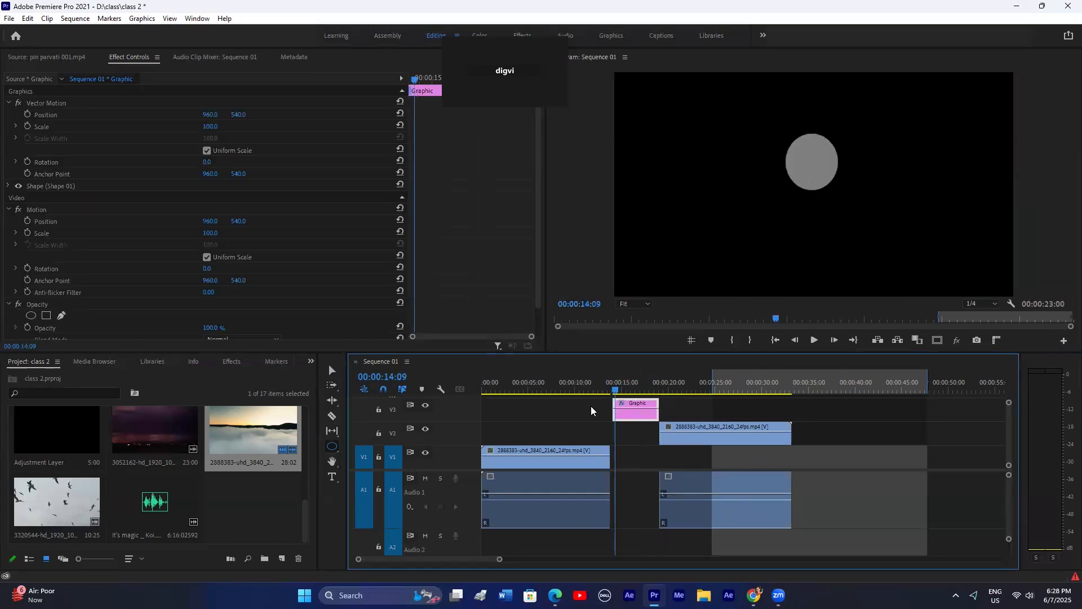
# Step: Delete the ellipse graphic clip from V3
pyautogui.click(620, 390)
pyautogui.press('Left')
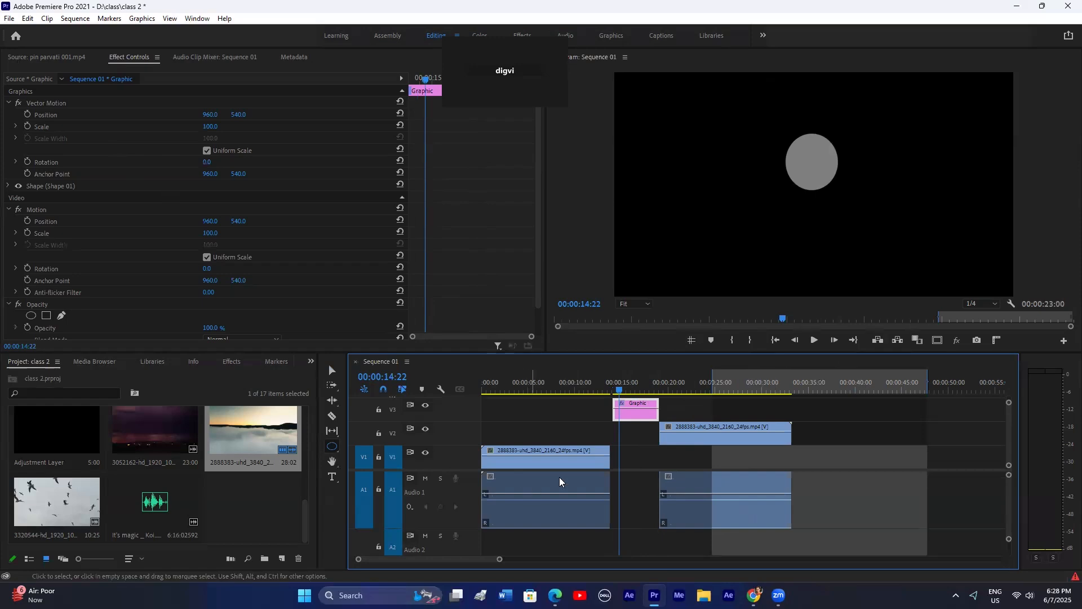
pyautogui.press('Delete')
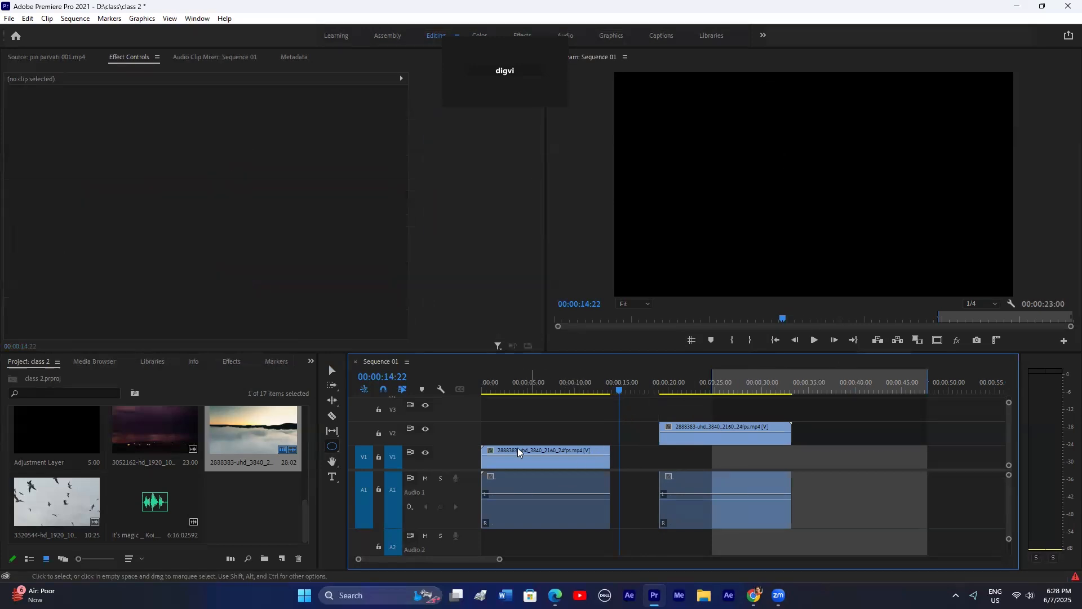
# Step: Create a 1920 × 1080, 30 fps Black Video item, try it in the timeline gap, and delete that clip from the sequence
pyautogui.click(281, 552)
pyautogui.click(299, 495)
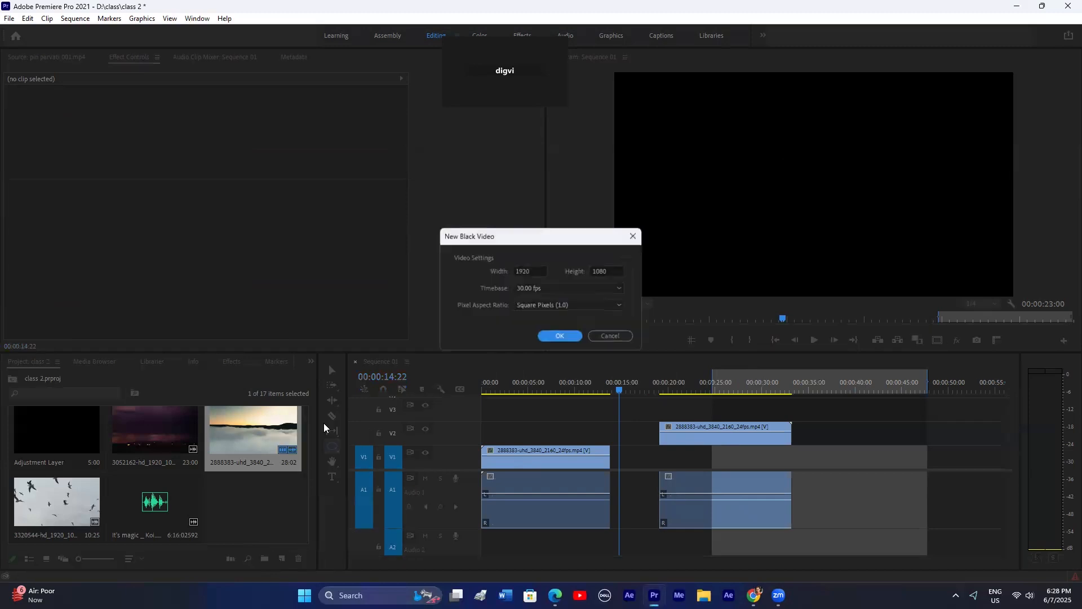
pyautogui.click(560, 334)
pyautogui.moveTo(254, 502); pyautogui.dragTo(643, 393)
pyautogui.click(642, 426)
pyautogui.press('Delete')
# Step: Create a bright green 1920 × 1080 color matte with the default name and place it on V1 after the first sunrise part
pyautogui.click(282, 559)
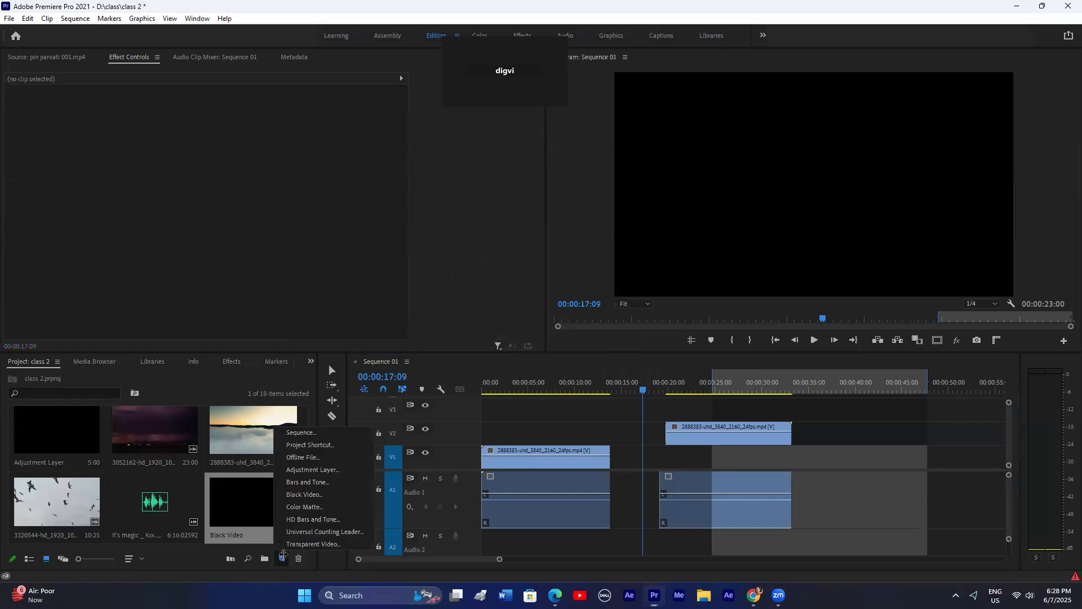
pyautogui.click(304, 507)
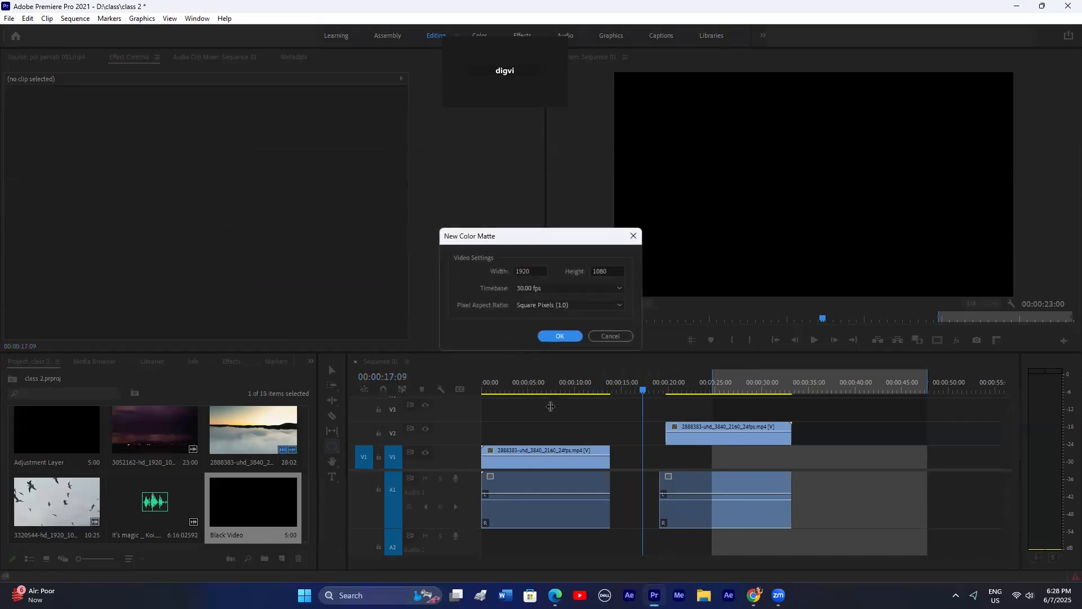
pyautogui.click(558, 335)
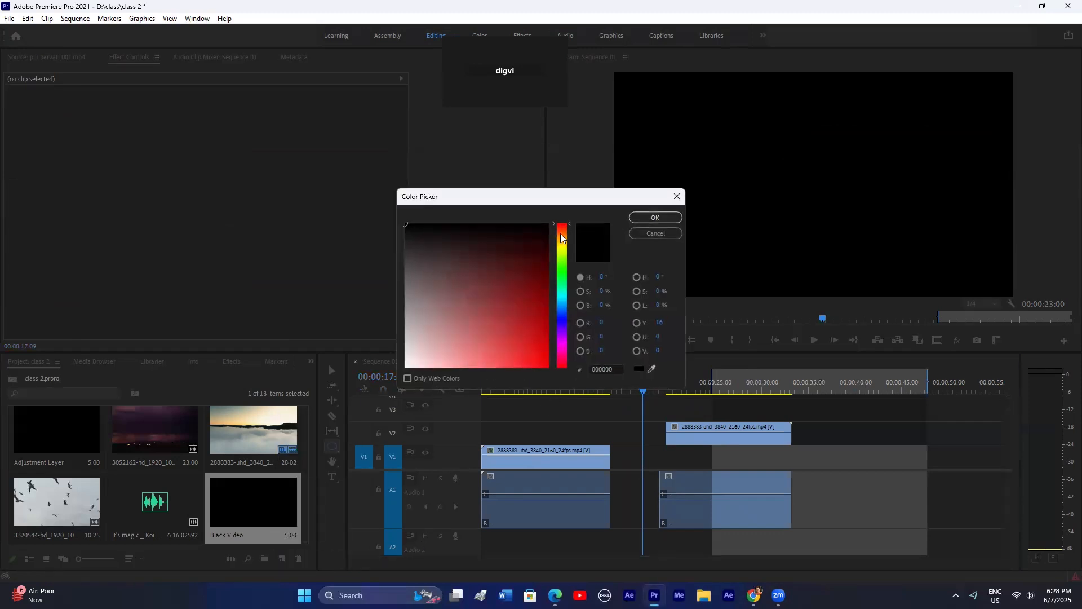
pyautogui.click(562, 261)
pyautogui.click(655, 218)
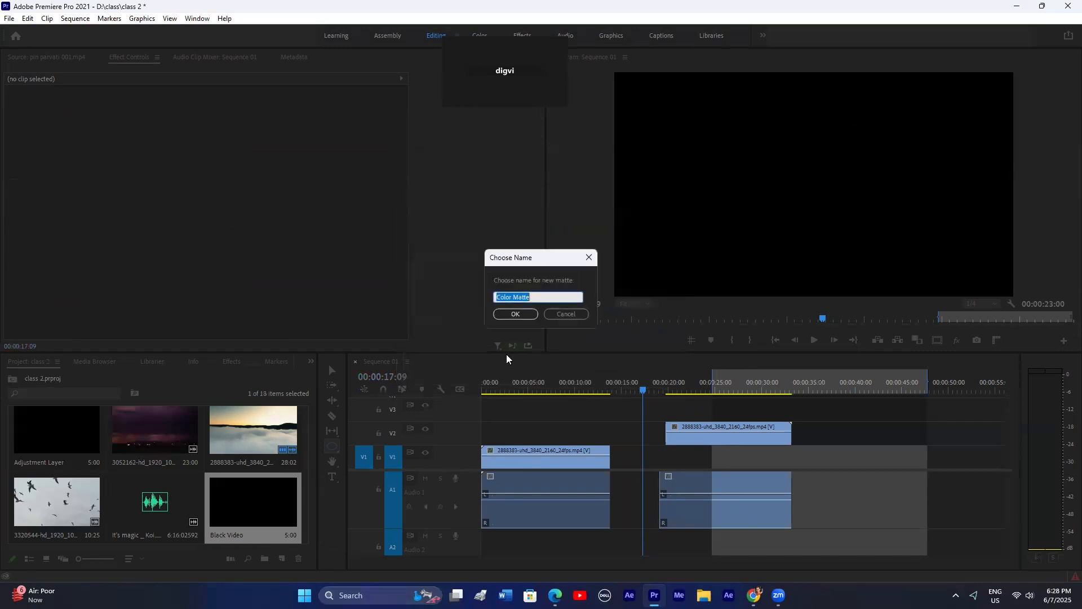
pyautogui.click(515, 314)
pyautogui.moveTo(56, 502); pyautogui.dragTo(636, 451)
pyautogui.click(636, 451)
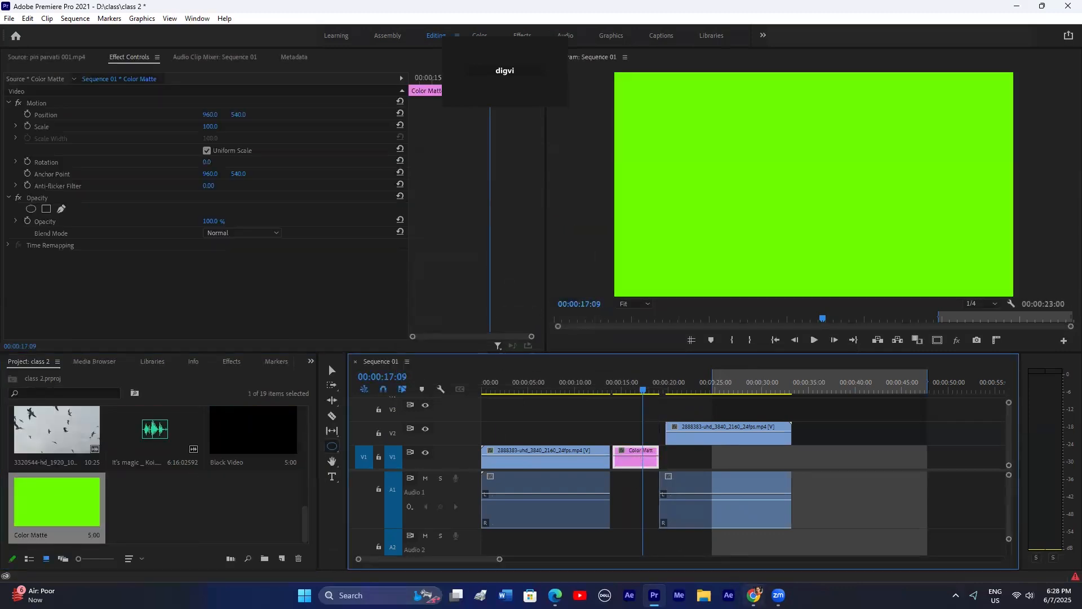
pyautogui.click(754, 595)
pyautogui.scroll(-1, 566, 322)
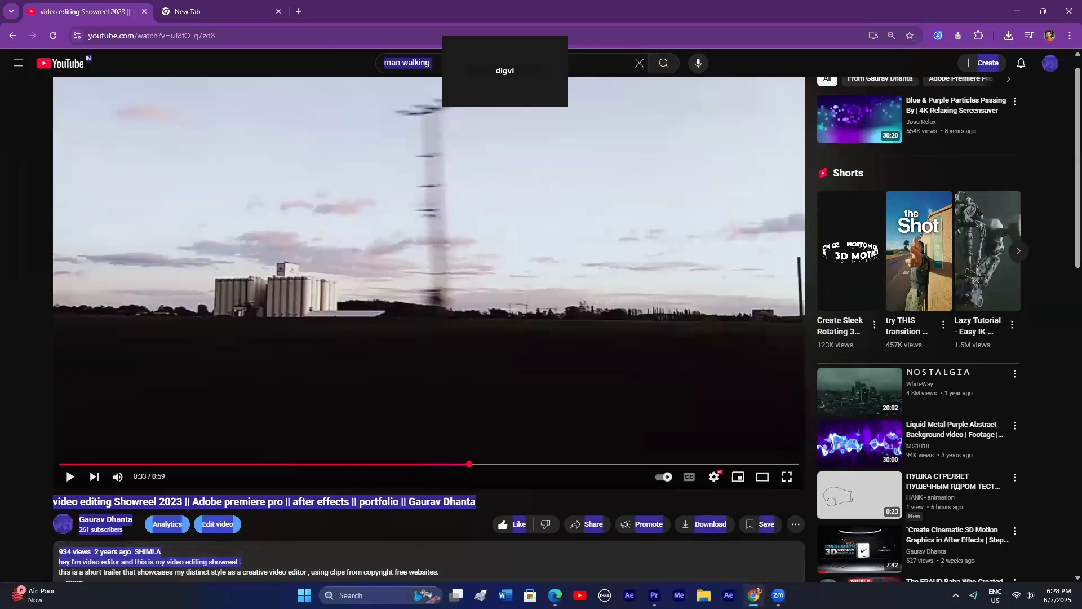
pyautogui.hotkey('alt', 'Tab')
pyautogui.click(185, 486)
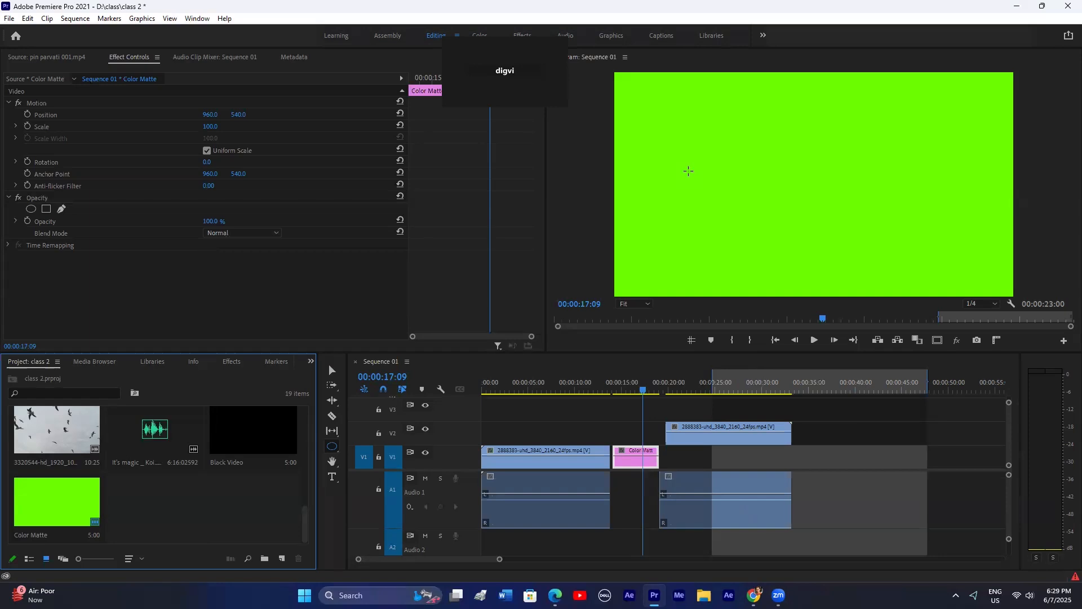
# Step: Draw a tall ellipse over the green matte and move its graphic clip to V2 directly above the matte
pyautogui.press('v')
pyautogui.click(626, 419)
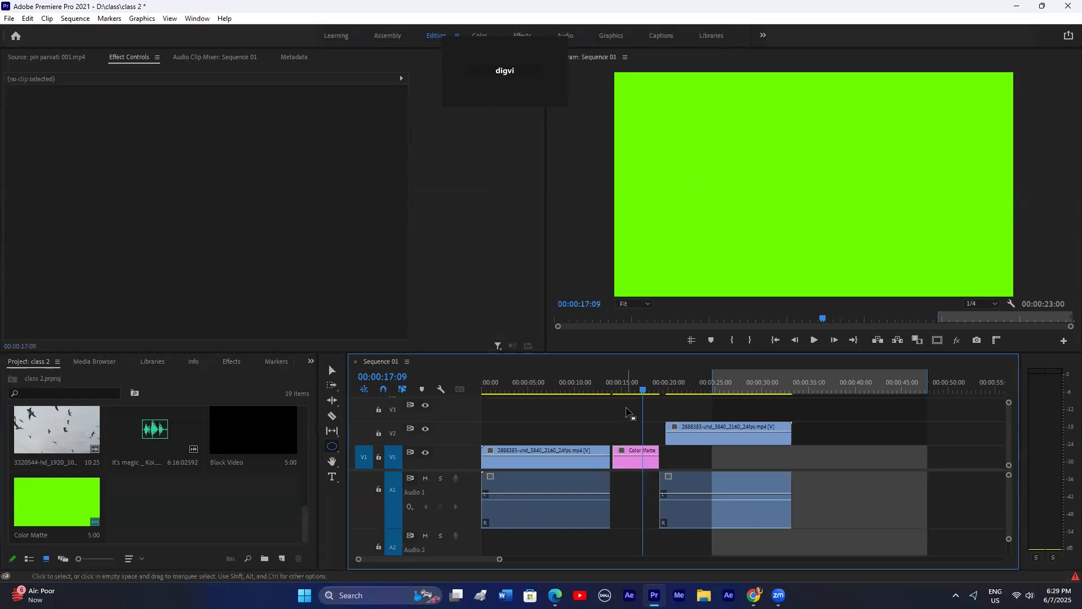
pyautogui.click(332, 447)
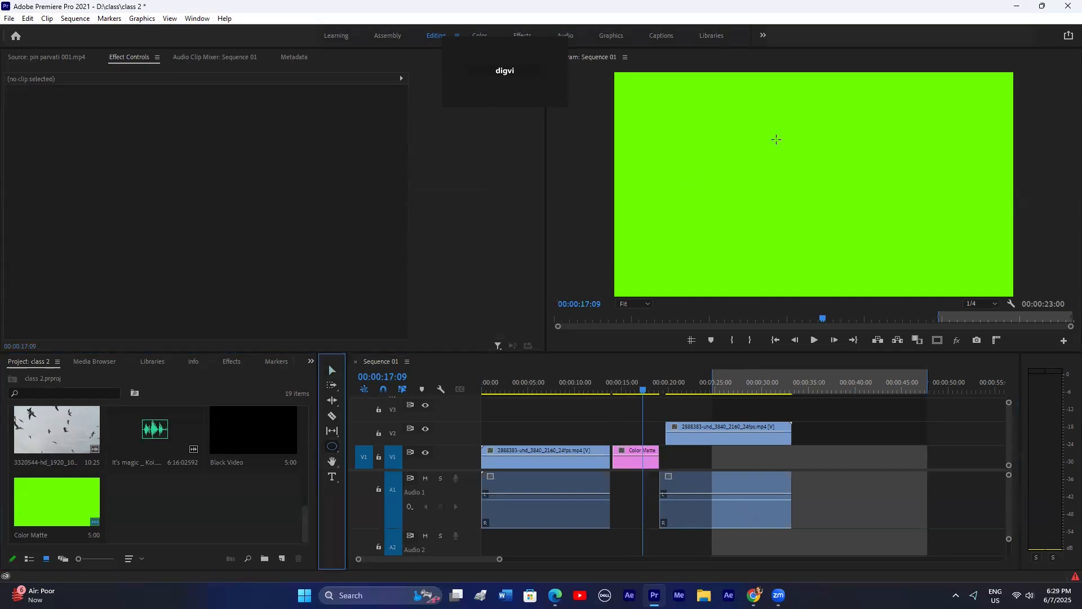
pyautogui.moveTo(772, 139); pyautogui.dragTo(802, 197)
pyautogui.moveTo(822, 251); pyautogui.dragTo(847, 288)
pyautogui.moveTo(666, 413); pyautogui.dragTo(635, 427)
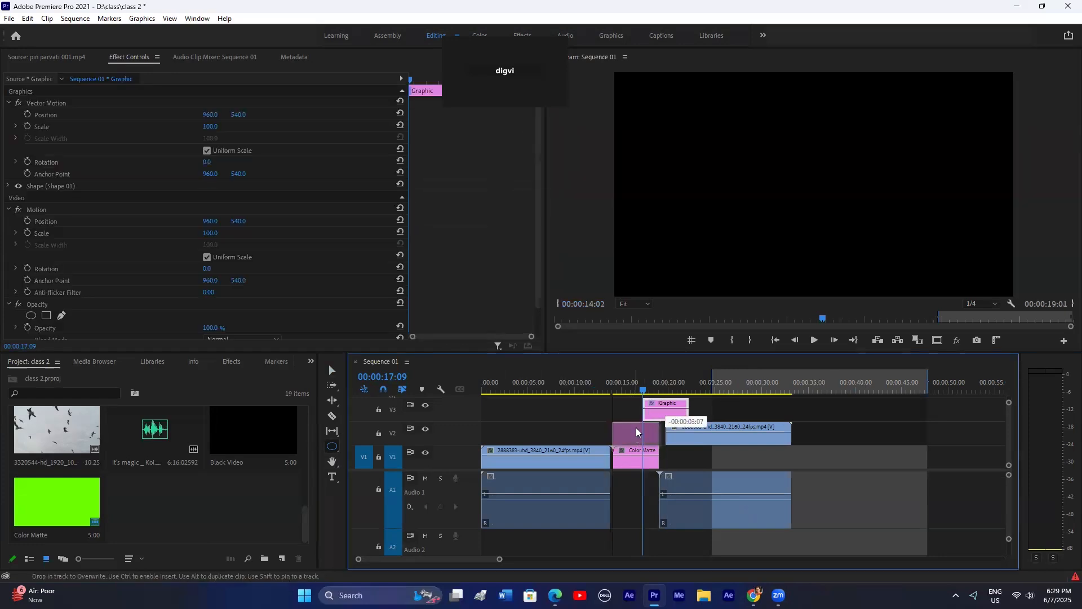
pyautogui.click(650, 408)
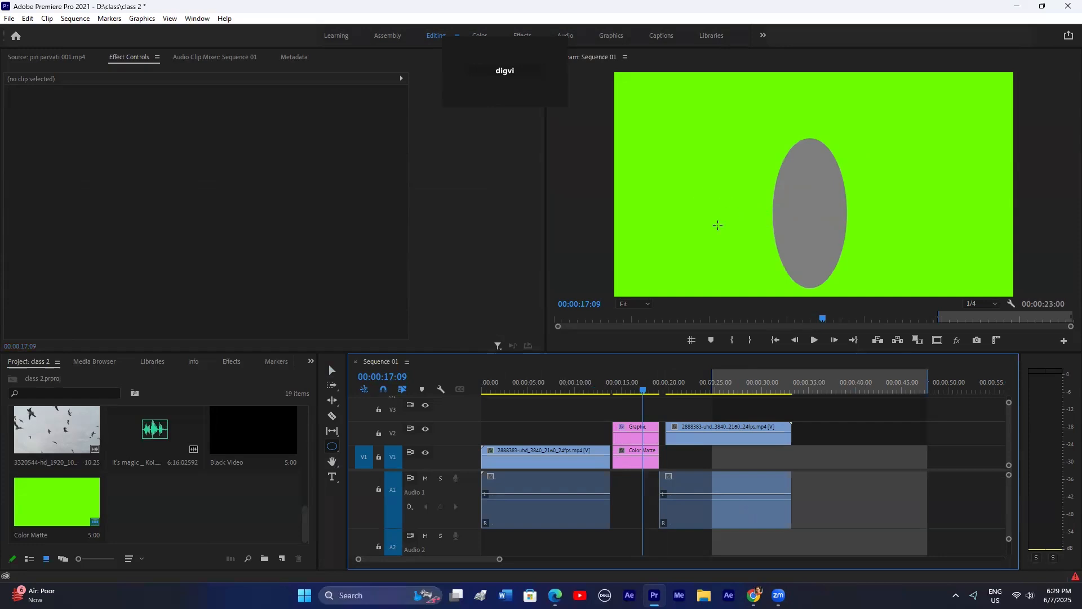
# Step: Nest the ellipse graphic and the color matte clips into one sequence, accepting the default name
pyautogui.moveTo(655, 412); pyautogui.dragTo(633, 456)
pyautogui.rightClick(633, 456)
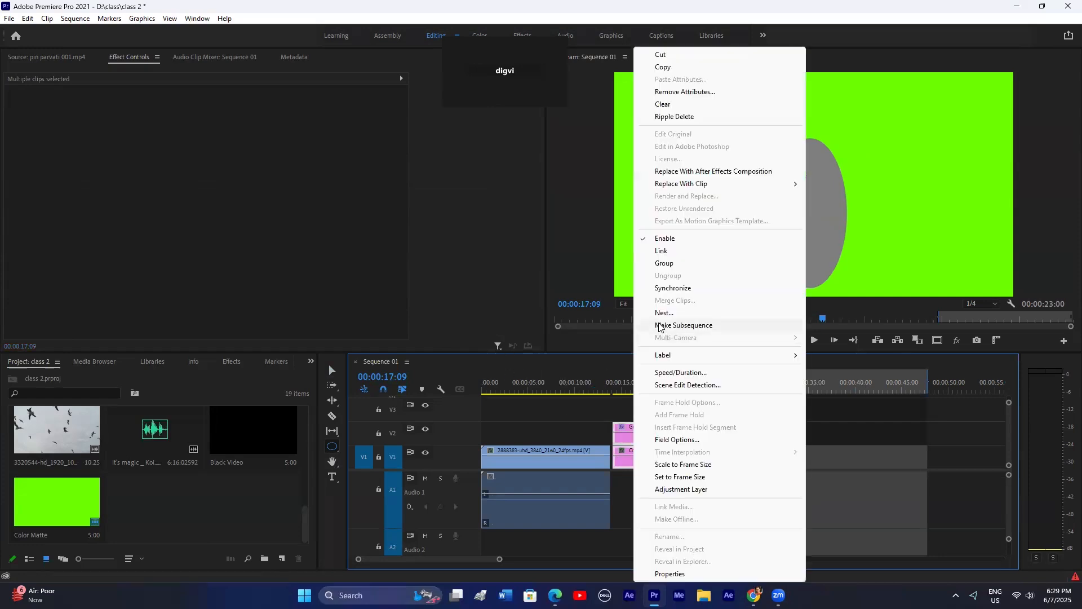
pyautogui.click(663, 313)
pyautogui.click(527, 311)
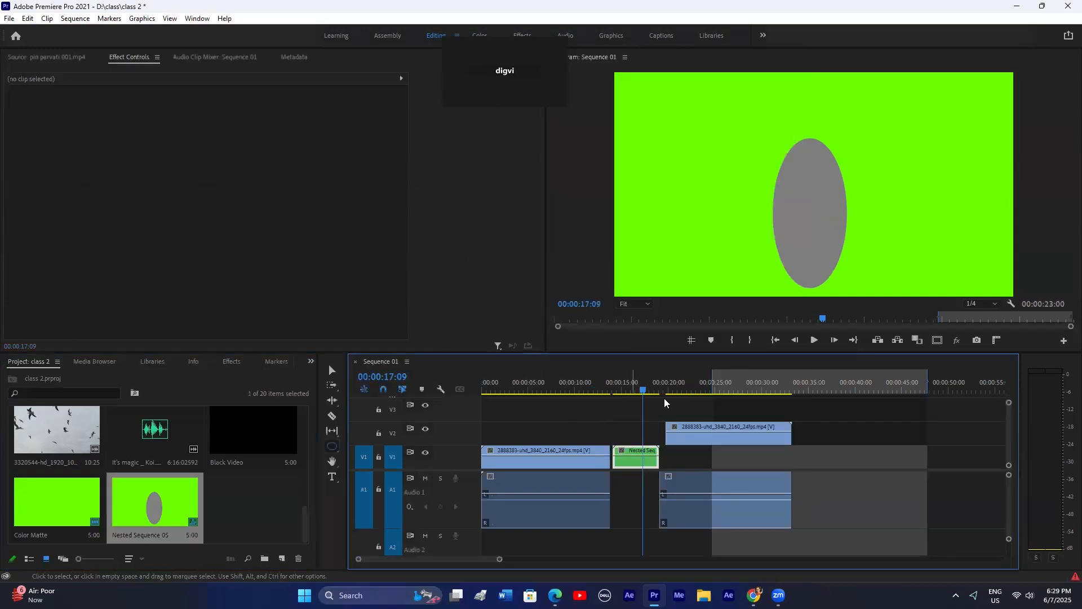
# Step: Search the effects for "key" and apply Ultra Key to the nested clip on V1
pyautogui.click(254, 496)
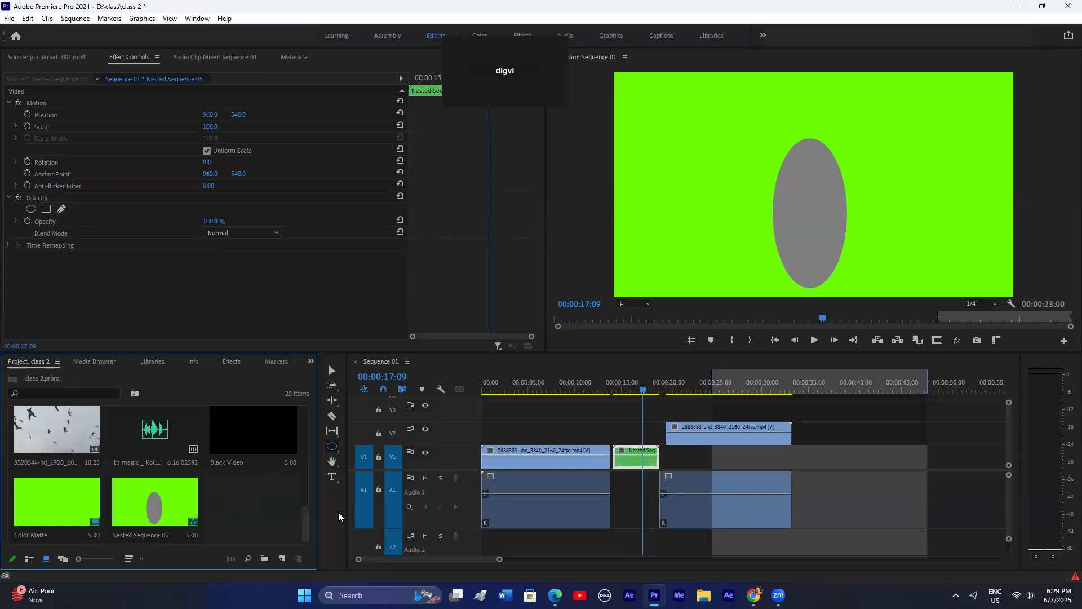
pyautogui.click(234, 364)
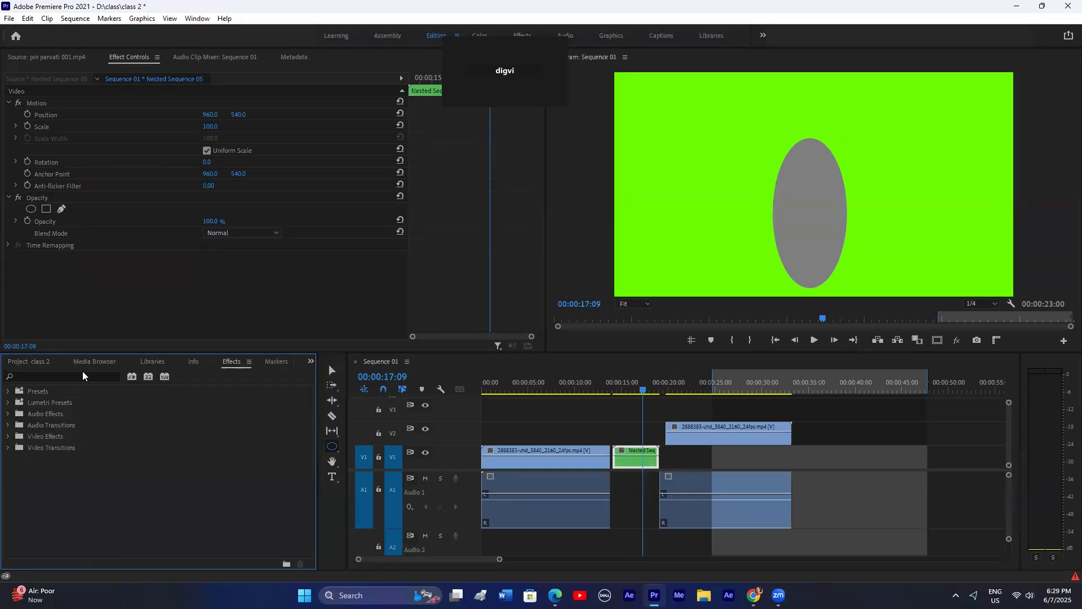
pyautogui.click(80, 376)
pyautogui.write('keyu')
pyautogui.press('BackSpace')
pyautogui.click(48, 504)
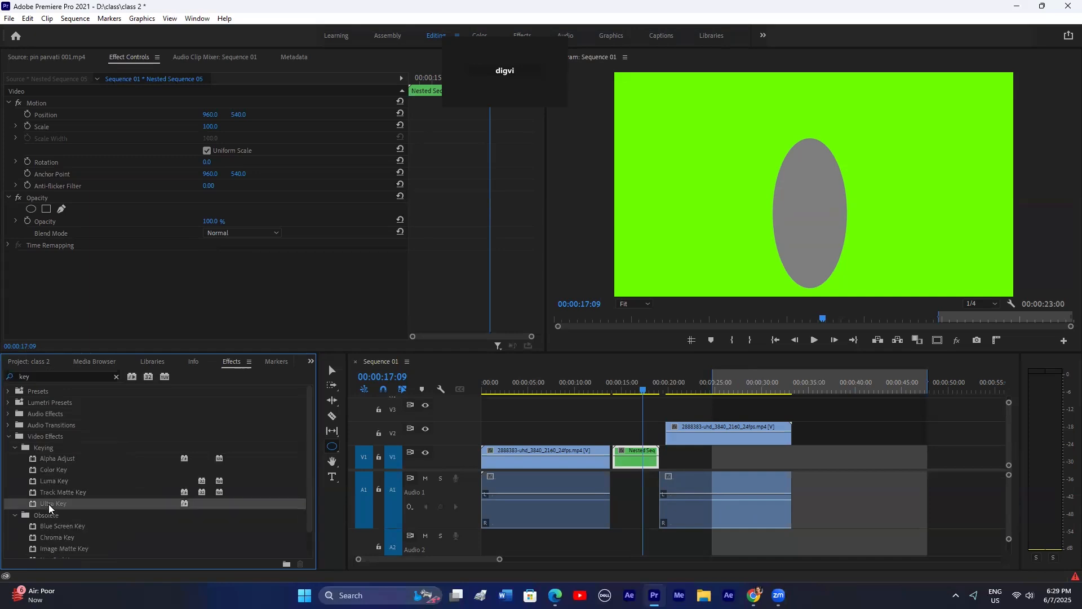
pyautogui.moveTo(47, 503); pyautogui.dragTo(636, 462)
pyautogui.scroll(-1, 127, 274)
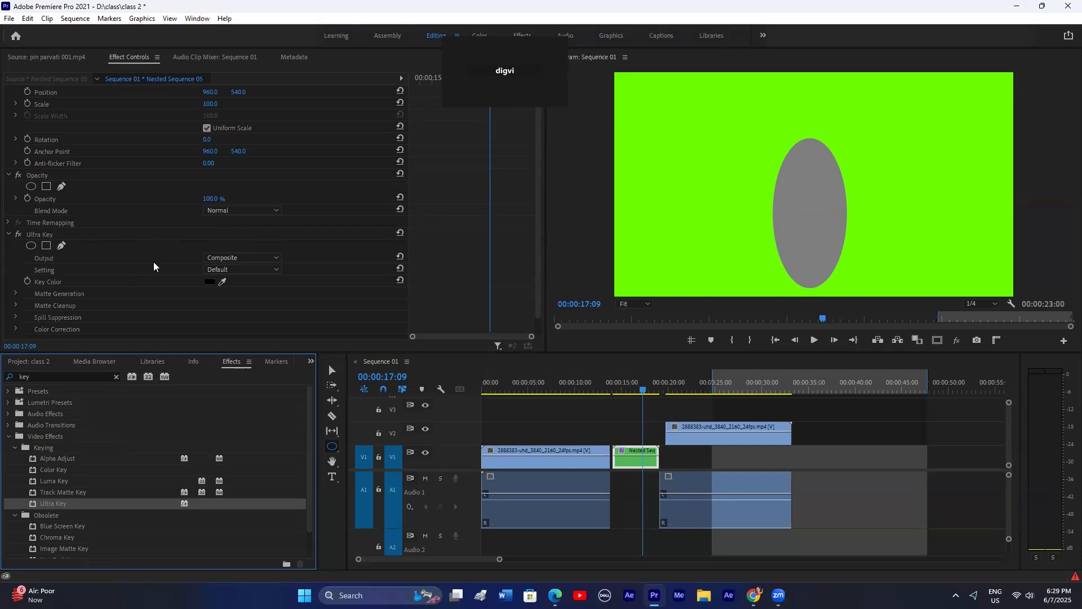
# Step: Try sampling the green background as Ultra Key's key color on the V1 nested clip, undoing it each time
pyautogui.click(222, 282)
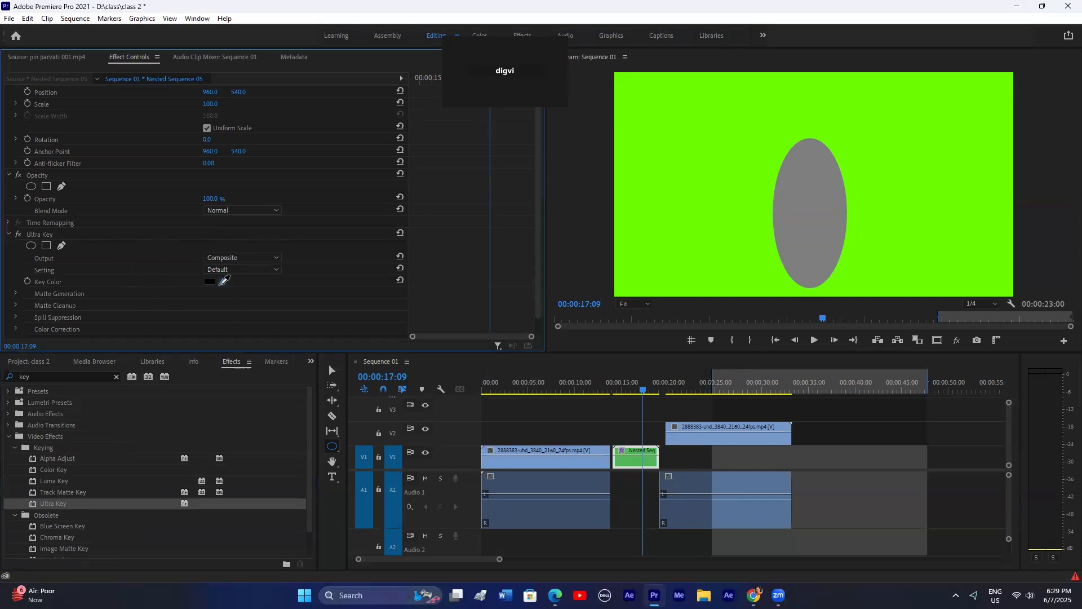
pyautogui.click(744, 155)
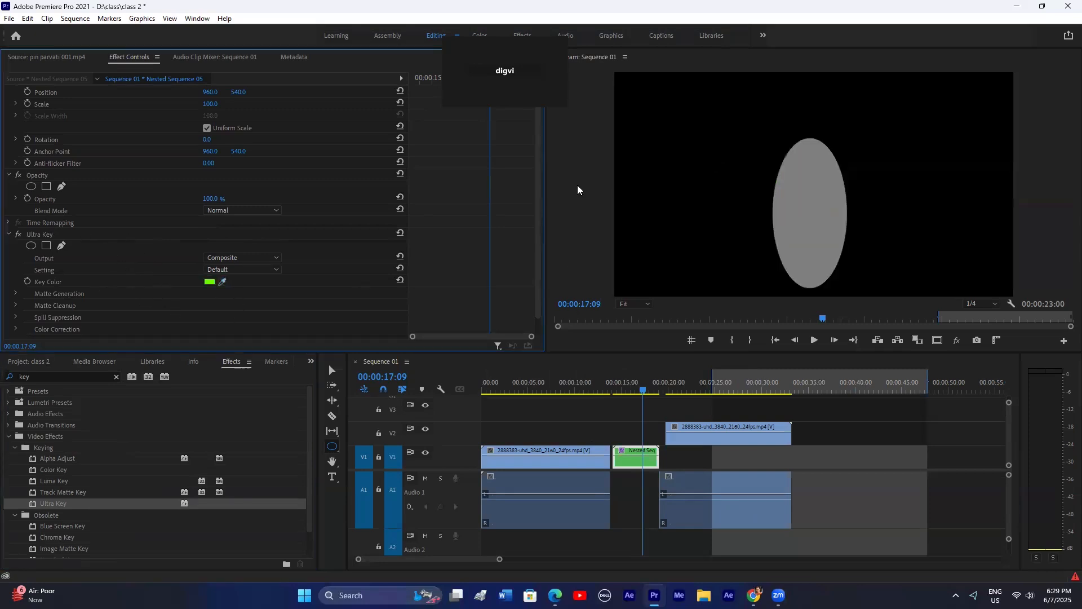
pyautogui.click(222, 282)
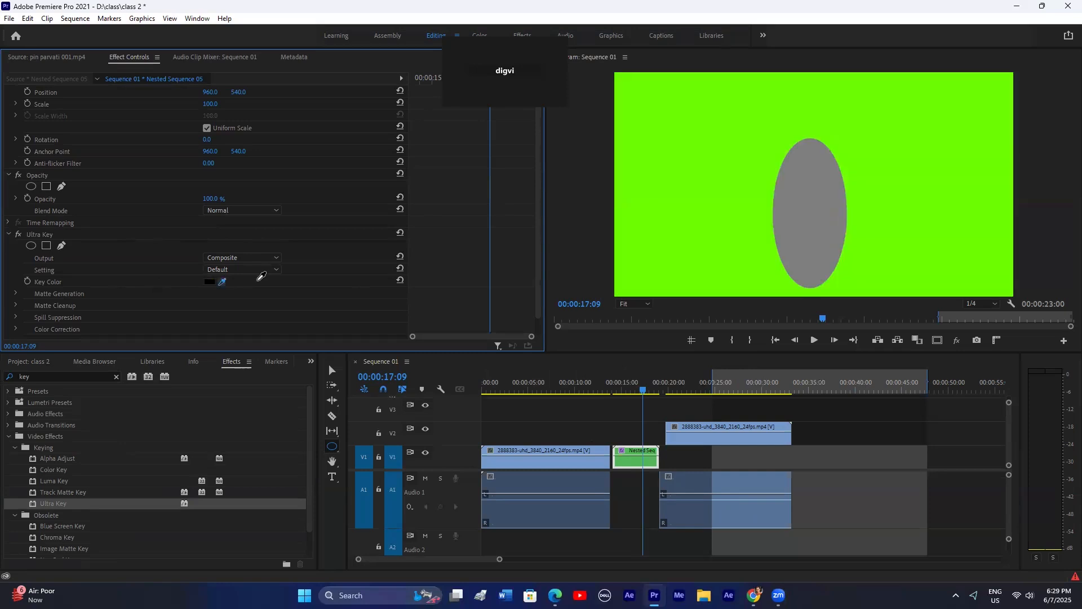
pyautogui.click(681, 178)
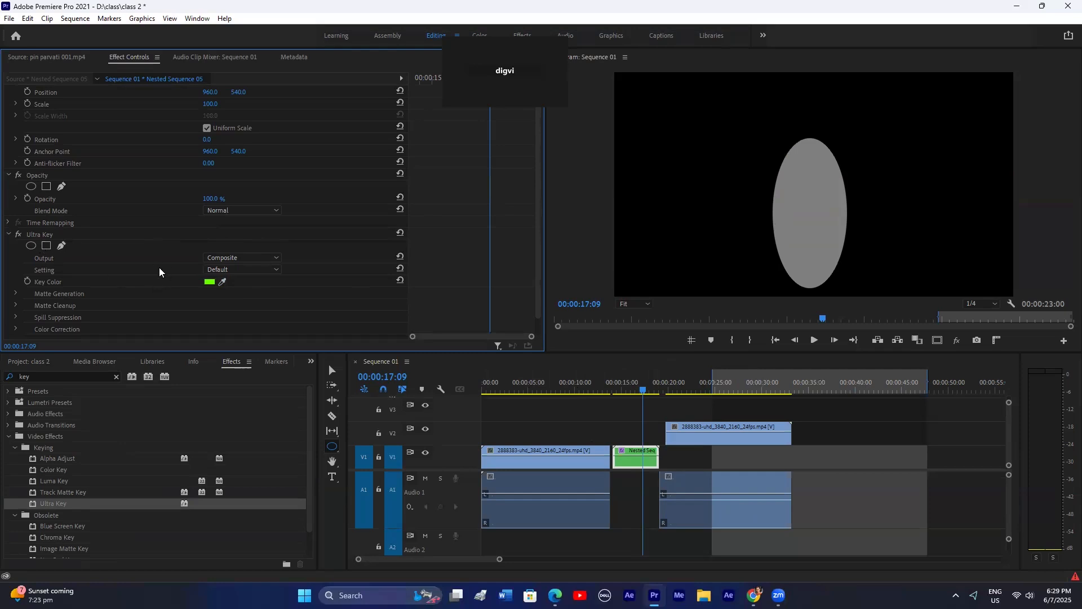
pyautogui.moveTo(221, 282); pyautogui.dragTo(227, 302)
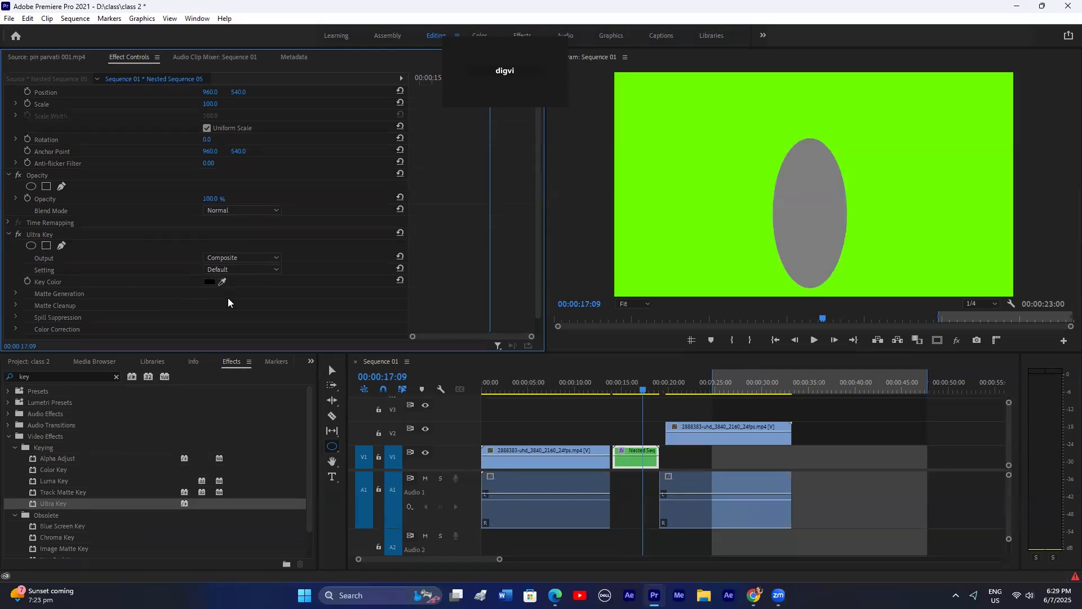
# Step: Move the nested clip up to V2 and sample the green background as Ultra Key's key color
pyautogui.click(633, 460)
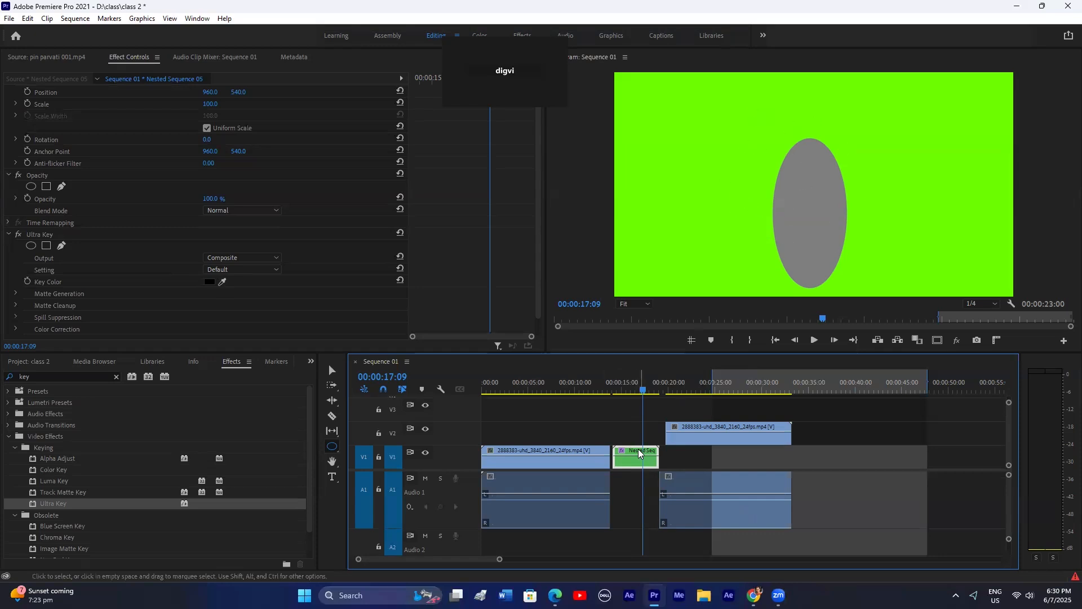
pyautogui.moveTo(639, 449); pyautogui.dragTo(637, 427)
pyautogui.click(222, 281)
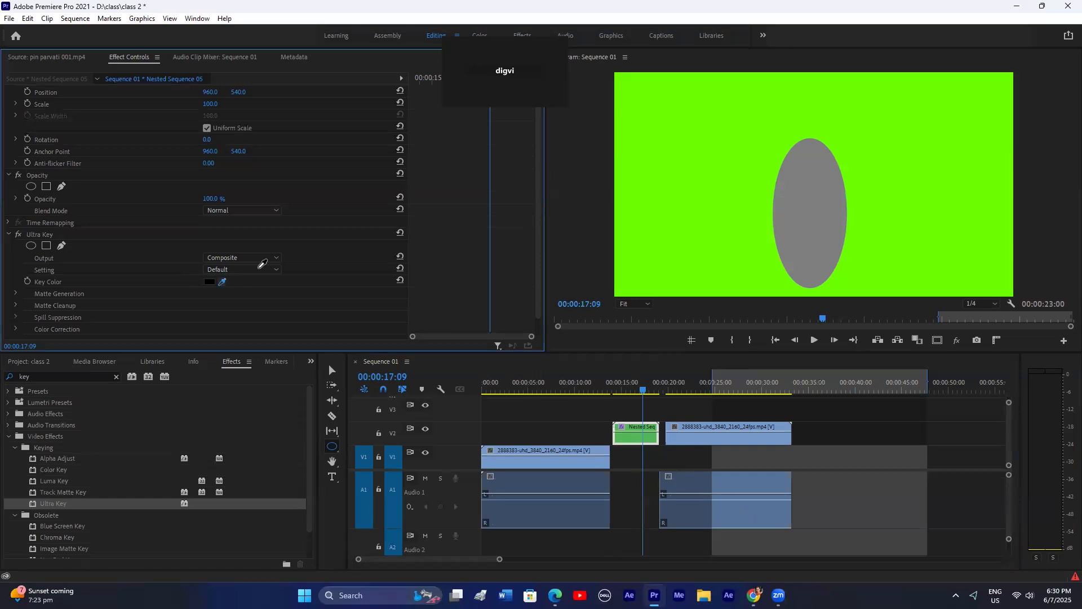
pyautogui.click(694, 146)
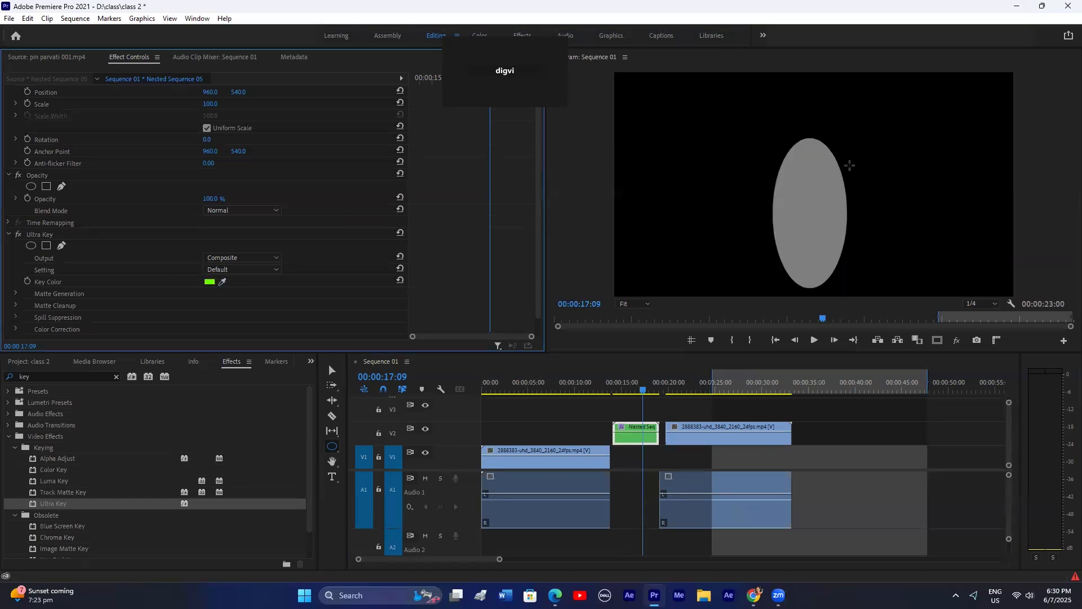
# Step: Set Ultra Key's Matte Cleanup to Choke 74 and Soften 86 on the nested clip
pyautogui.click(16, 306)
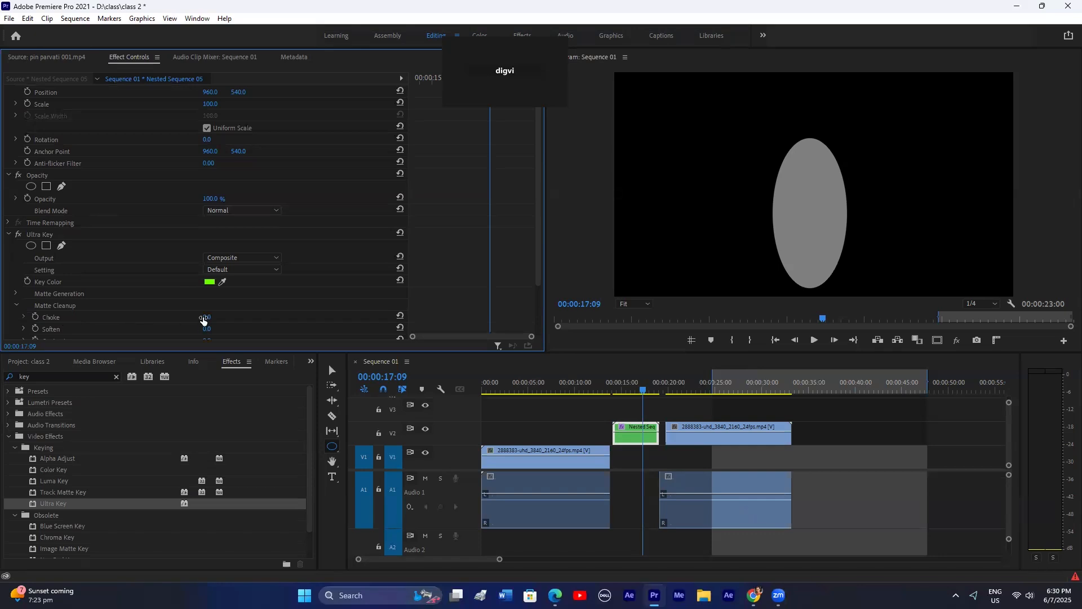
pyautogui.moveTo(203, 318); pyautogui.dragTo(225, 322)
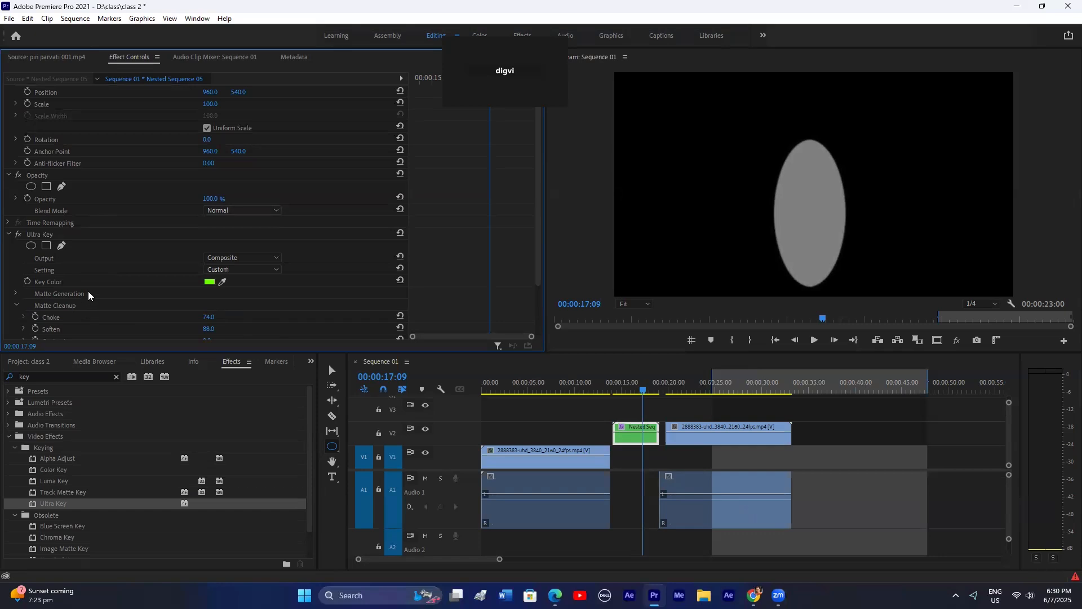
# Step: Undo Ultra Key's Choke, Soften and key color changes on the nested clip, and resample the green background as key color
pyautogui.hotkey('ctrl', 'z')
pyautogui.hotkey('ctrl', 'z')
pyautogui.hotkey('ctrl', 'z')
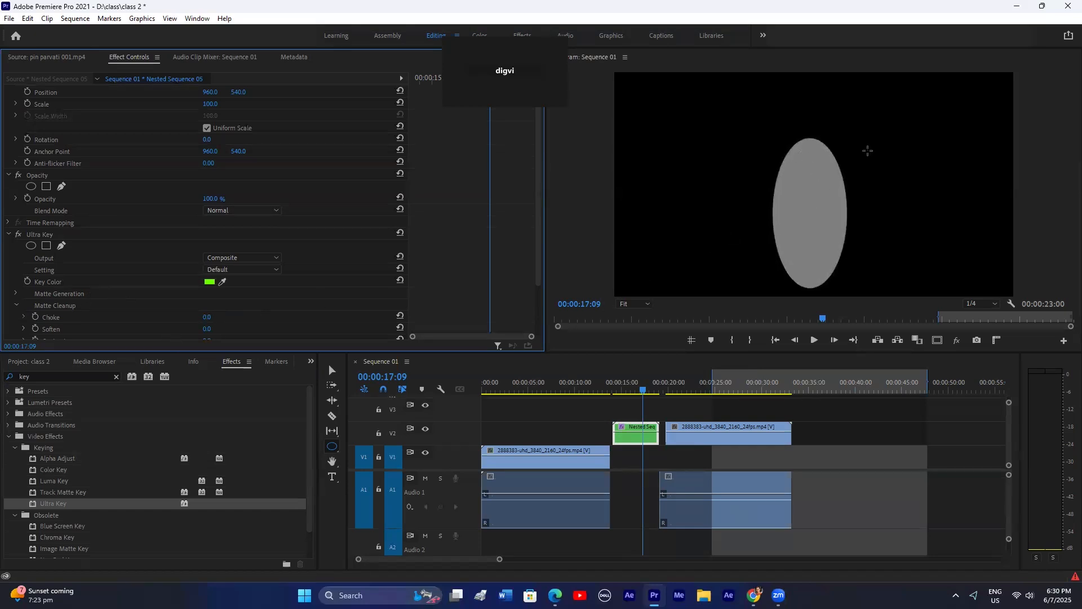
pyautogui.hotkey('ctrl', 'z')
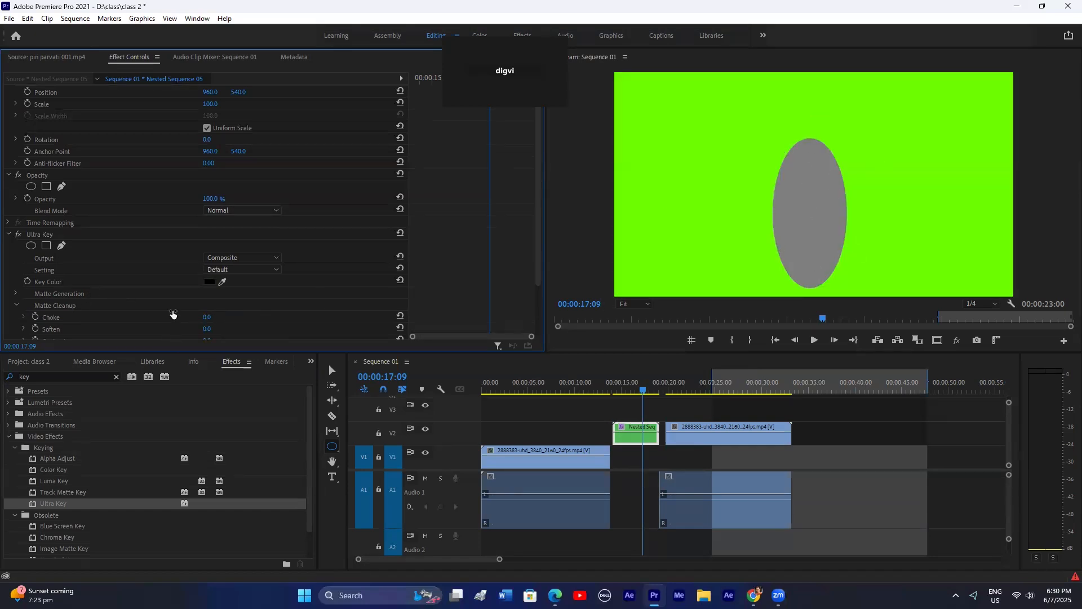
pyautogui.click(222, 282)
pyautogui.click(685, 187)
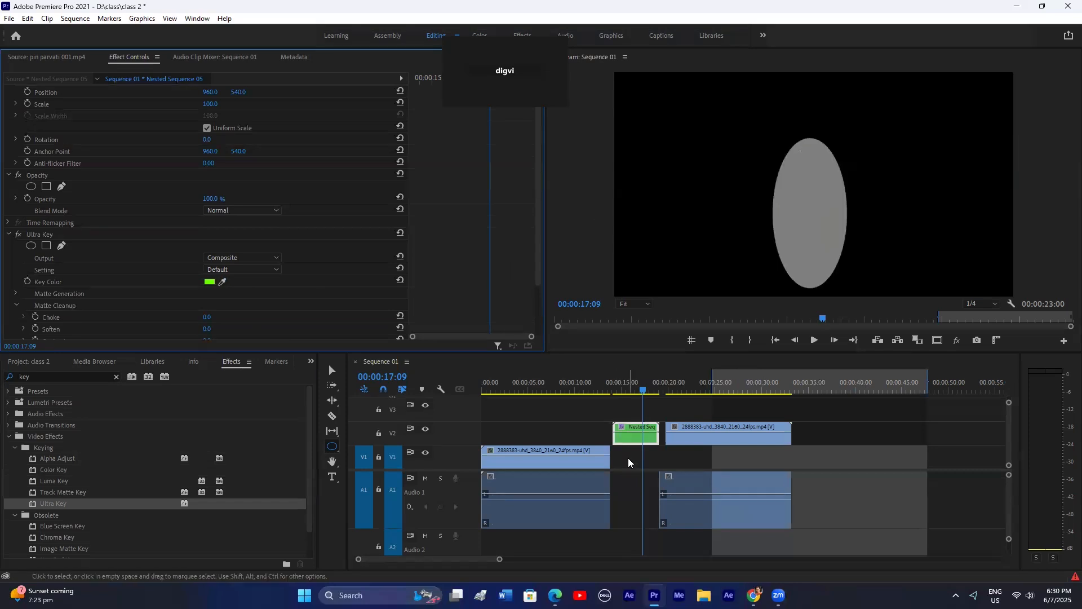
# Step: Move the V1 landscape clip beneath the keyed nested clip to preview the composite, and delete that landscape clip
pyautogui.moveTo(577, 451); pyautogui.dragTo(632, 450)
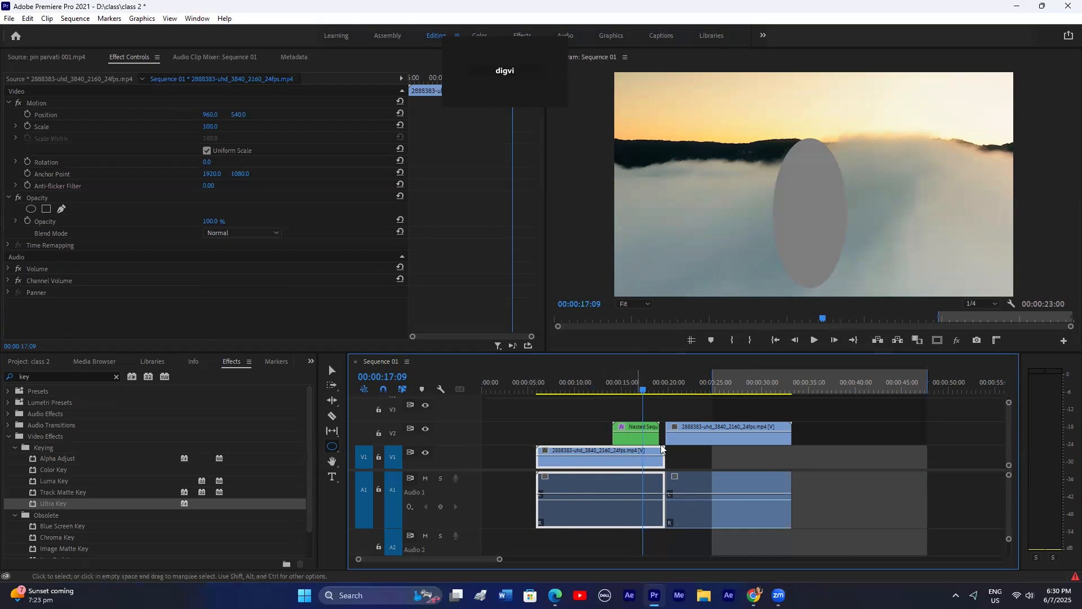
pyautogui.press('Delete')
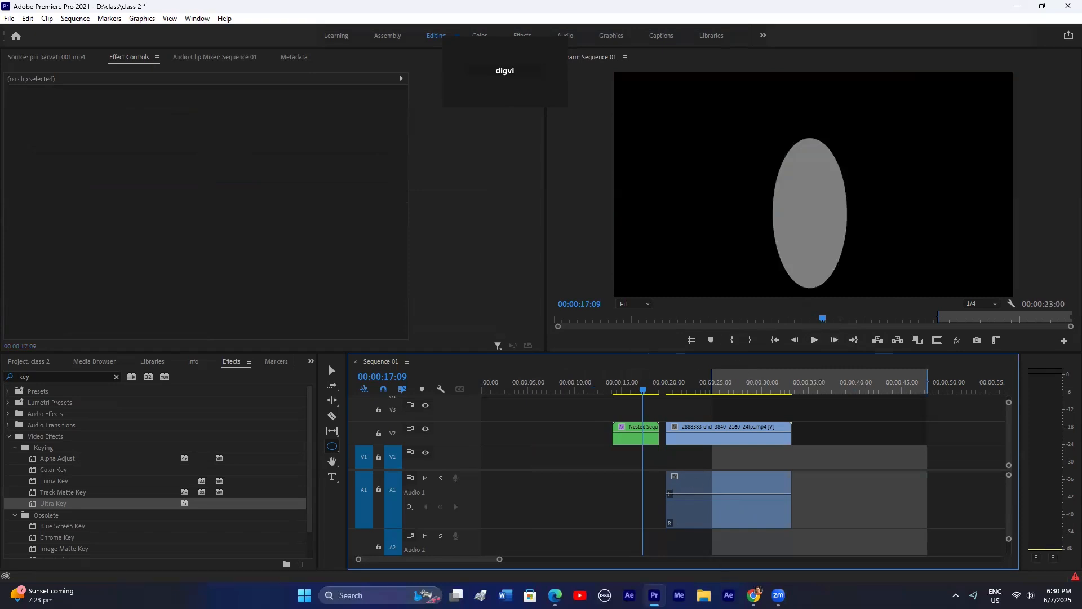
# Step: Switch to Chrome, go back to the channel's video list and open the "Easy 3D Scene in After Effects with ZoeDepth" video
pyautogui.hotkey('alt', 'Tab')
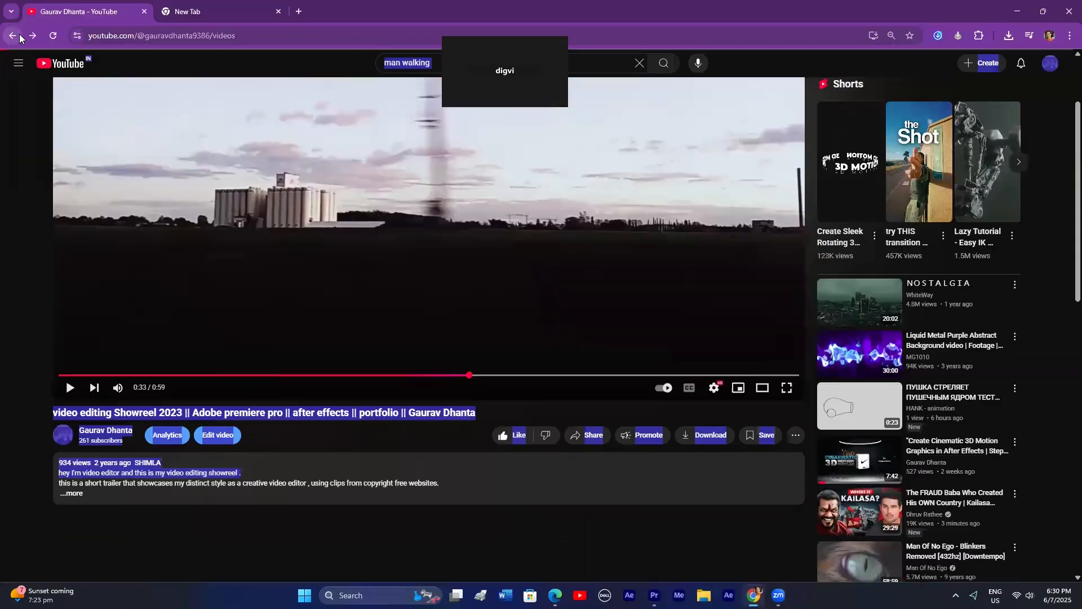
pyautogui.click(12, 36)
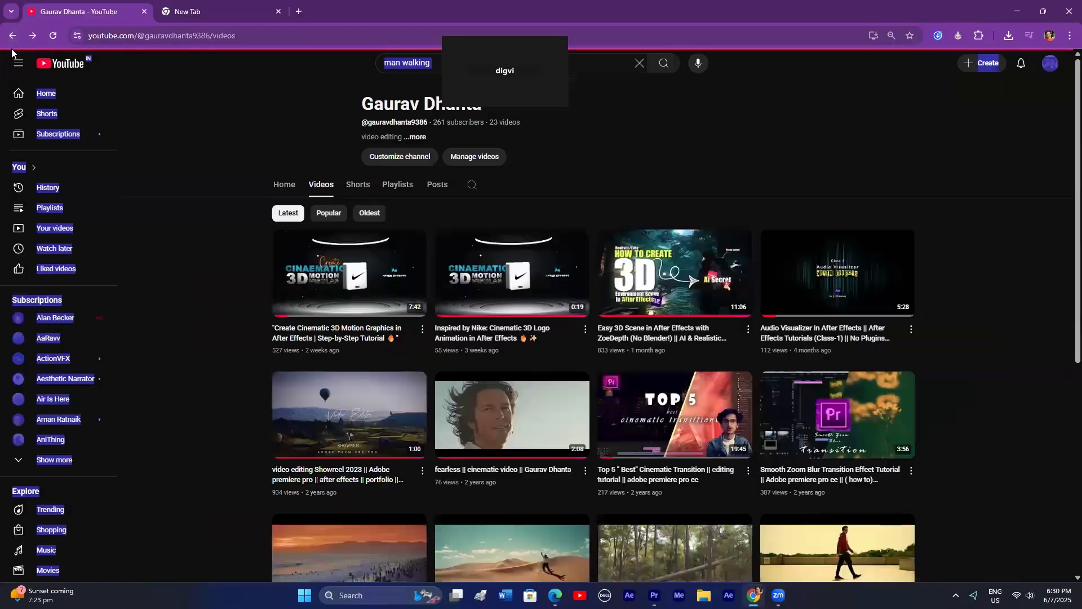
pyautogui.click(741, 257)
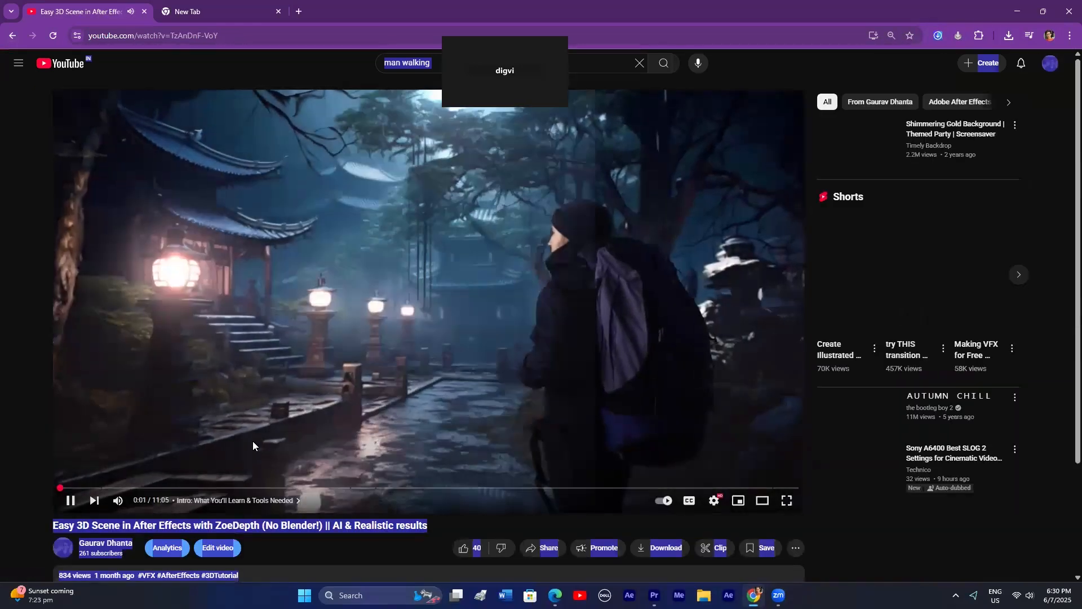
# Step: Lower the system volume to 12 and pause the YouTube video on the night scene with the backpacker
pyautogui.press('XF86AudioLowerVolume')
pyautogui.press('XF86AudioLowerVolume')
pyautogui.press('XF86AudioLowerVolume')
pyautogui.press('XF86AudioLowerVolume')
pyautogui.press('XF86AudioLowerVolume')
pyautogui.press('XF86AudioLowerVolume')
pyautogui.press('XF86AudioLowerVolume')
pyautogui.press('XF86AudioLowerVolume')
pyautogui.press('XF86AudioLowerVolume')
pyautogui.press('XF86AudioLowerVolume')
pyautogui.press('XF86AudioLowerVolume')
pyautogui.press('XF86AudioLowerVolume')
pyautogui.press('XF86AudioLowerVolume')
pyautogui.press('XF86AudioLowerVolume')
pyautogui.press('XF86AudioLowerVolume')
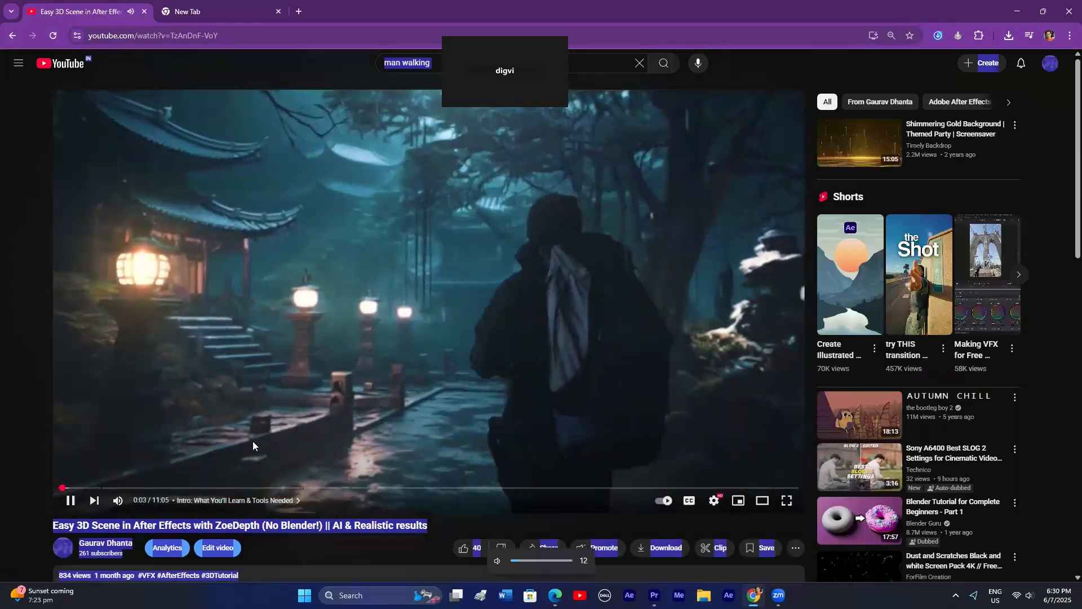
pyautogui.click(382, 370)
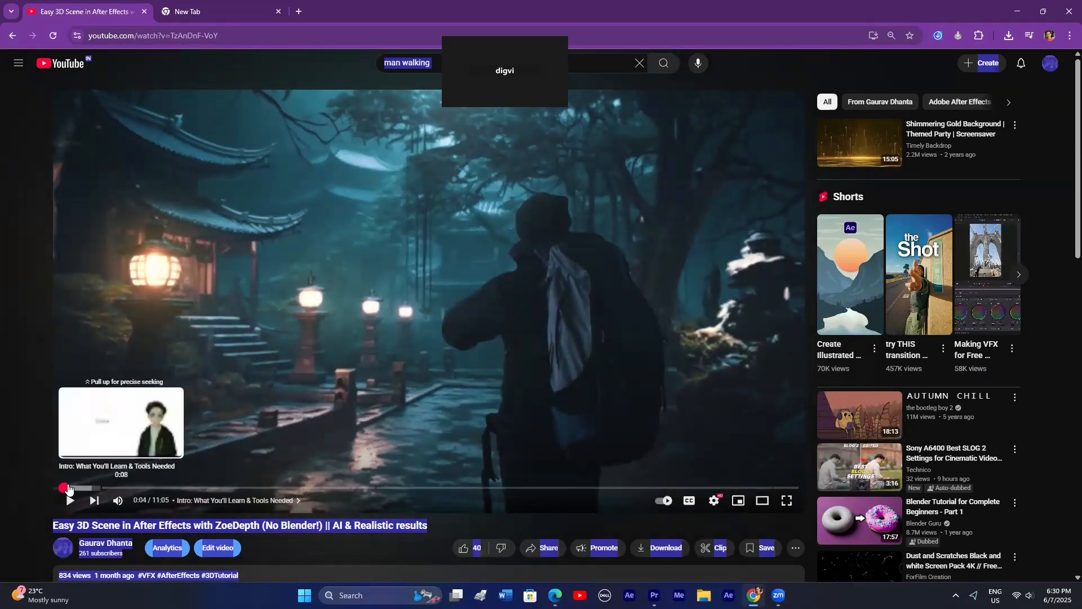
# Step: Skim the YouTube video to its camera movement section around 10:10, and close the browser to return to Premiere Pro
pyautogui.moveTo(63, 488); pyautogui.dragTo(65, 489)
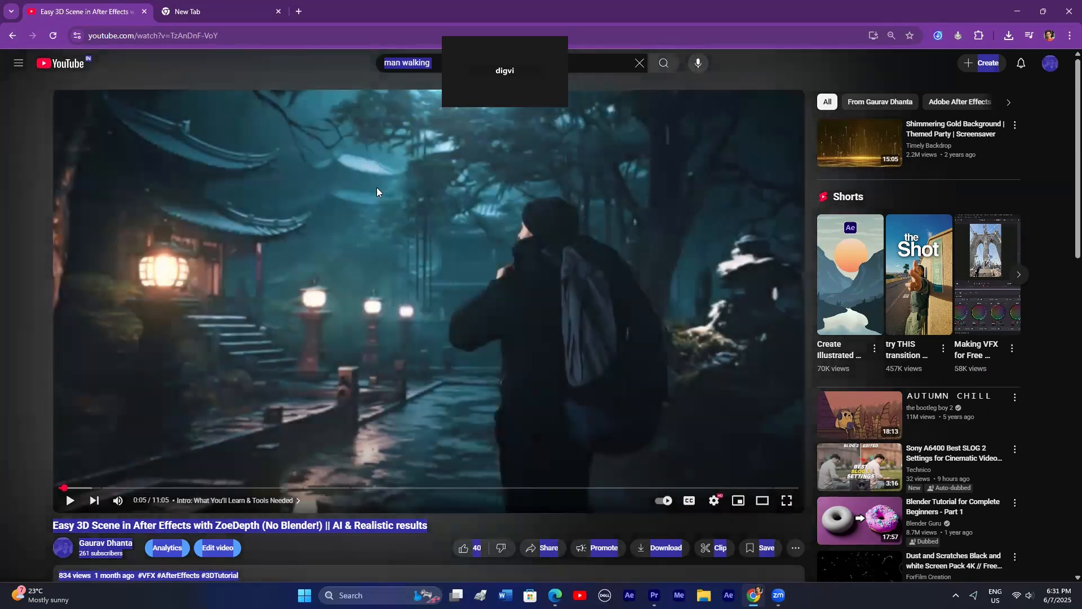
pyautogui.click(718, 488)
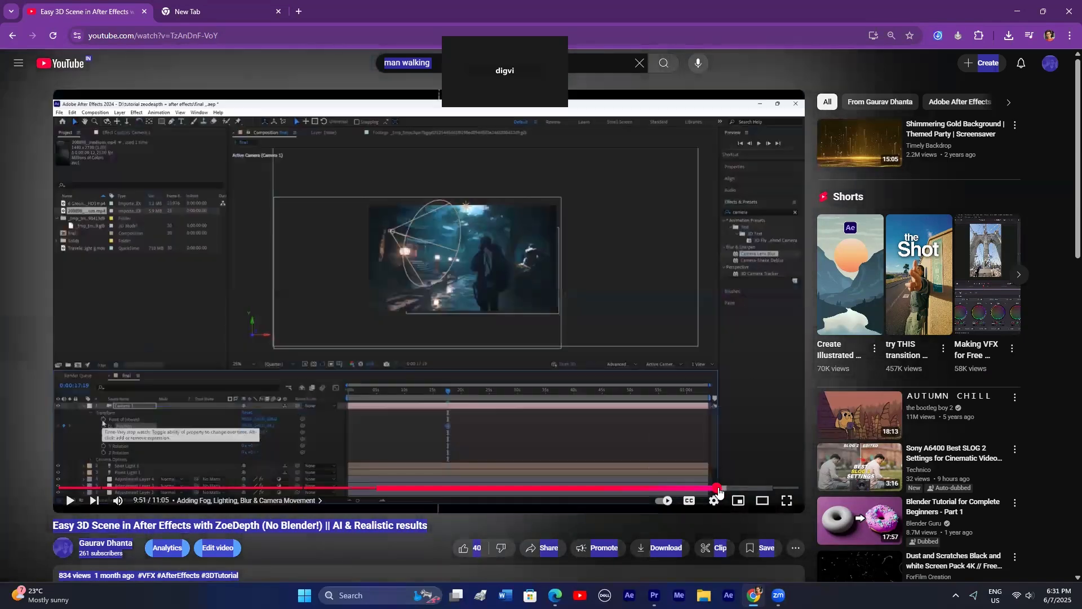
pyautogui.click(752, 490)
pyautogui.click(763, 489)
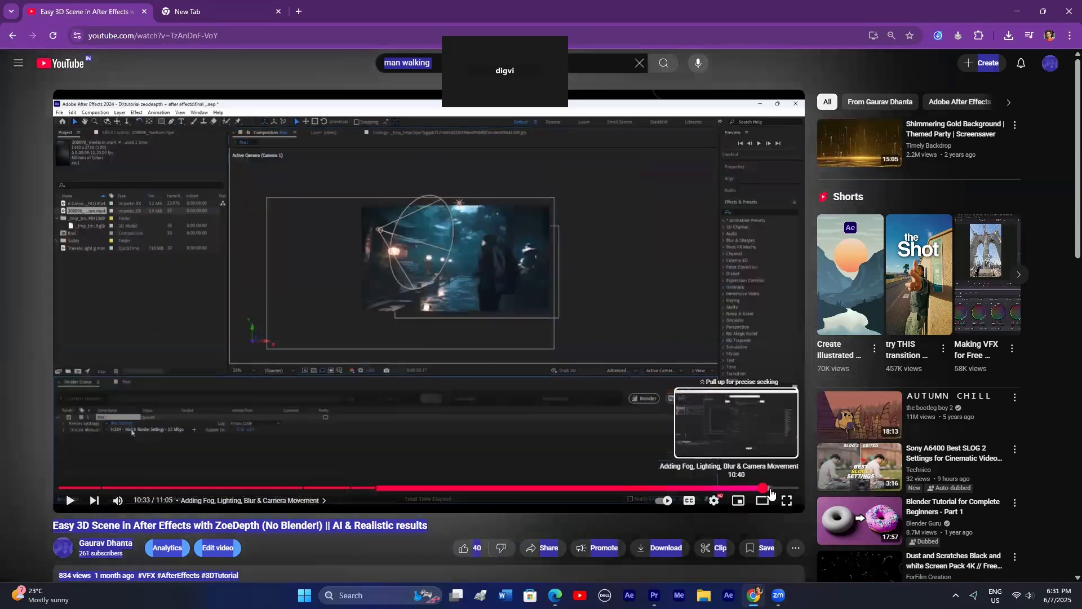
pyautogui.click(781, 489)
pyautogui.click(739, 489)
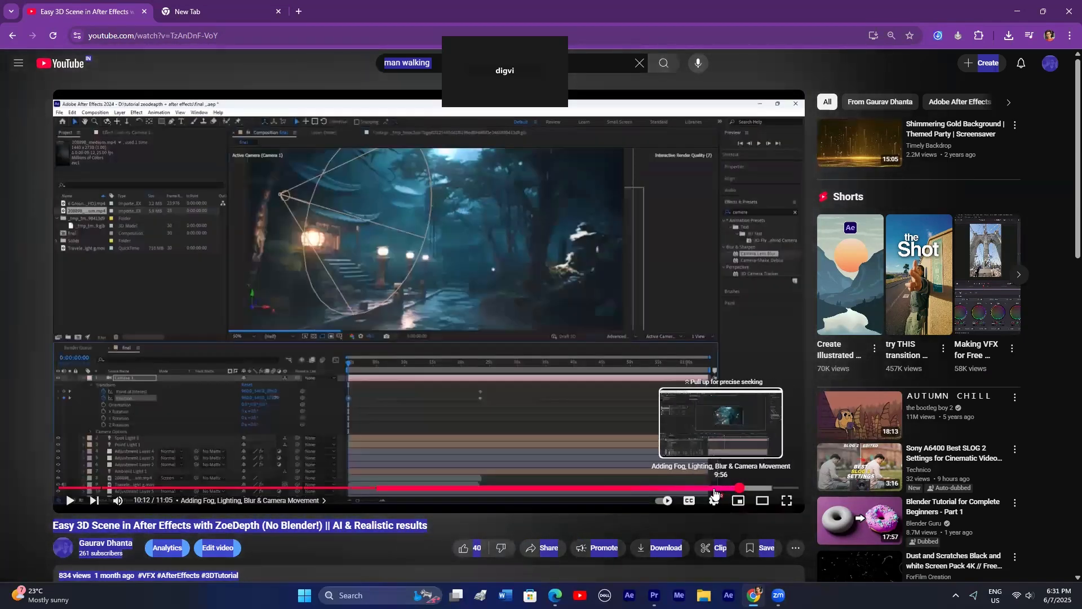
pyautogui.moveTo(714, 490); pyautogui.dragTo(737, 489)
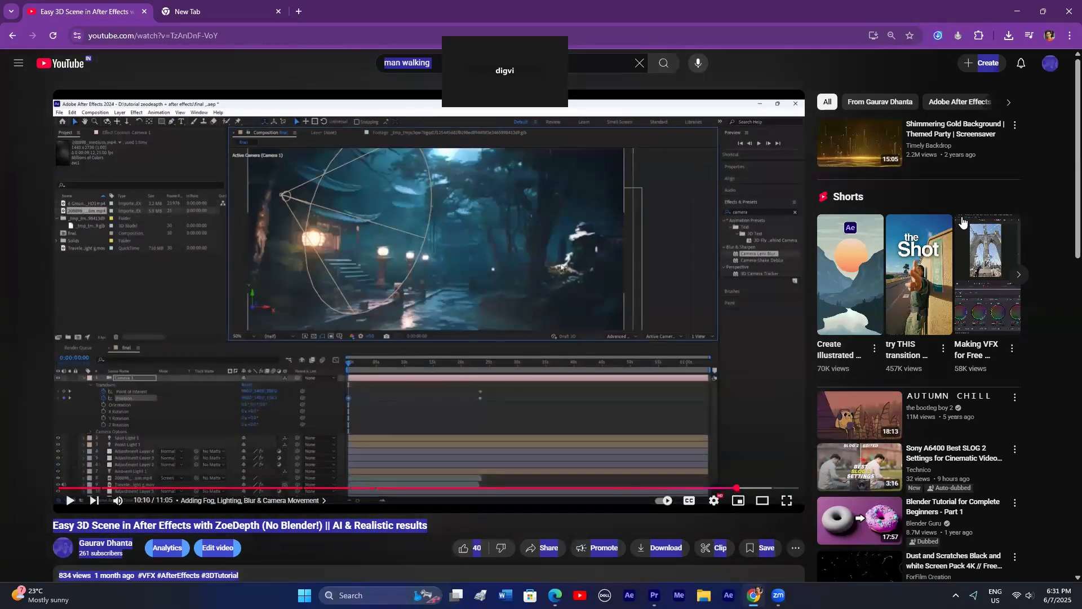
pyautogui.click(1067, 13)
pyautogui.click(643, 443)
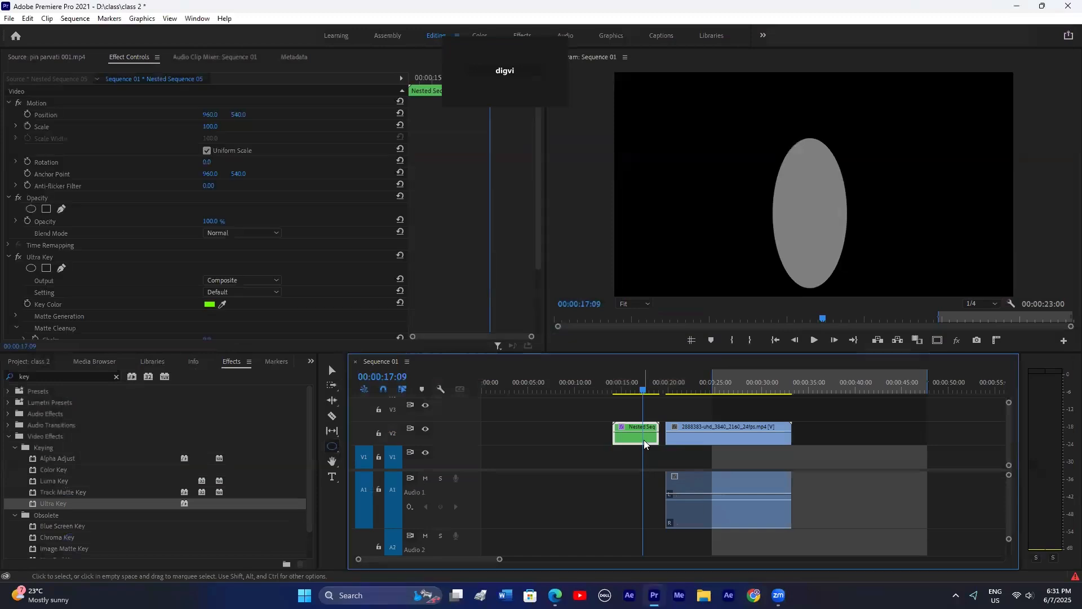
pyautogui.click(625, 385)
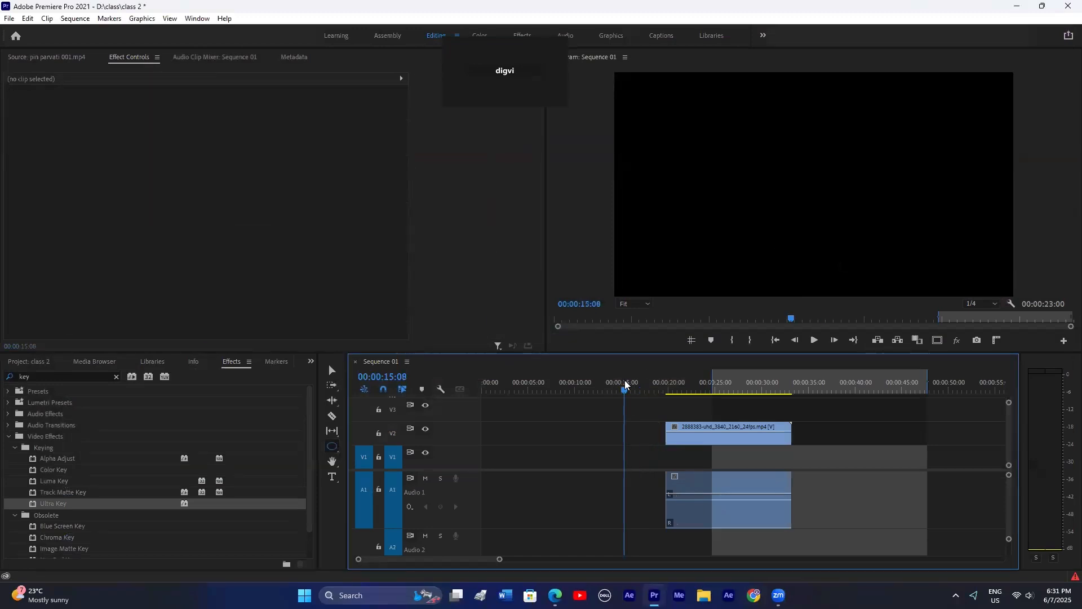
pyautogui.hotkey('ctrl', 'z')
pyautogui.click(647, 435)
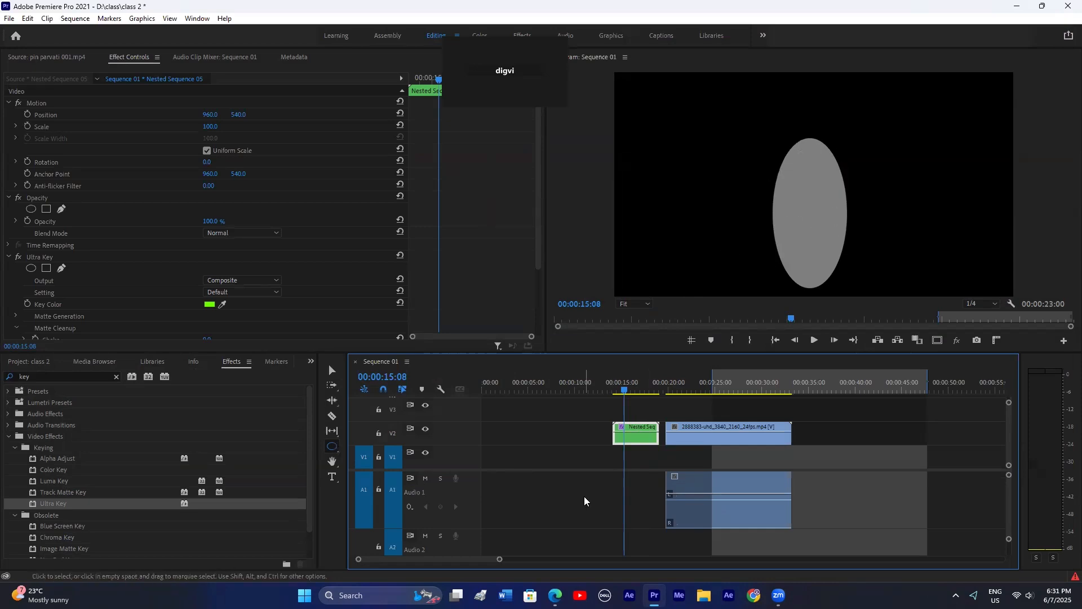
# Step: Delete the nested clip and the remaining landscape clip with its audio, emptying the Sequence 01 timeline
pyautogui.moveTo(735, 405); pyautogui.dragTo(609, 494)
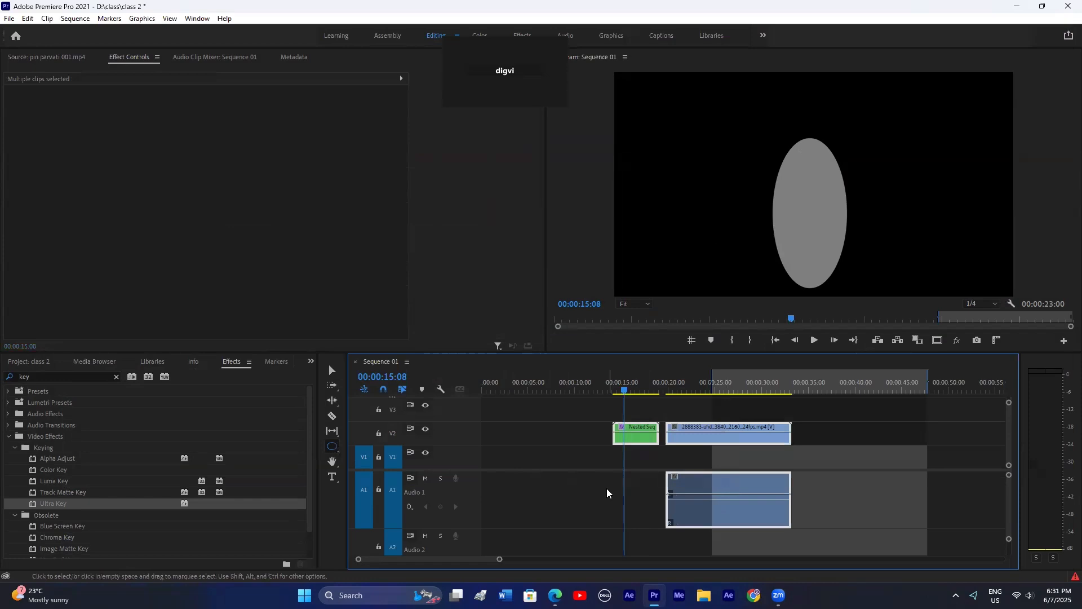
pyautogui.press('Delete')
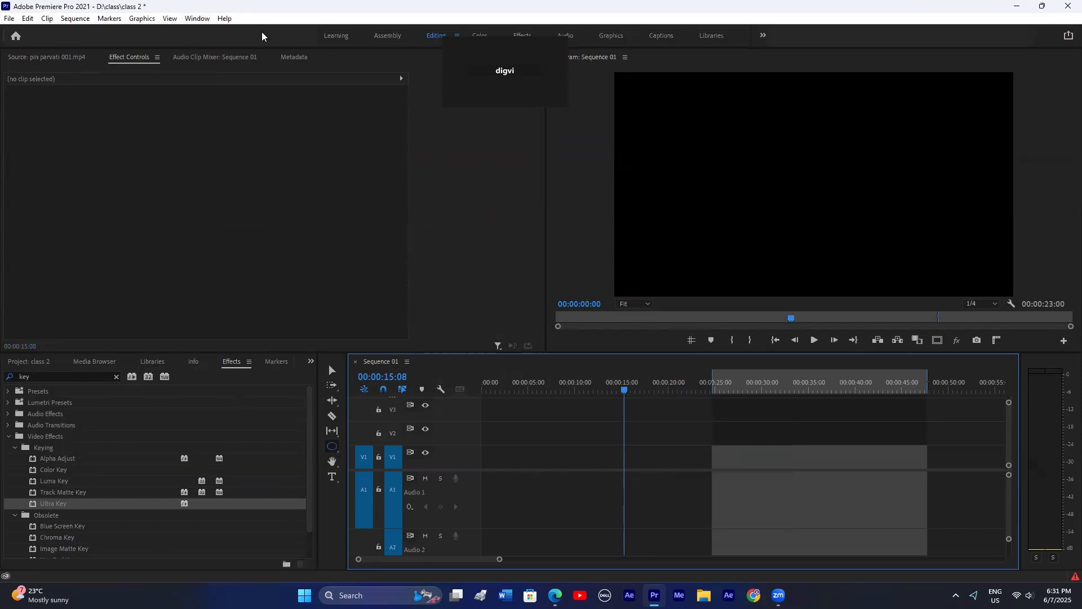
pyautogui.click(583, 134)
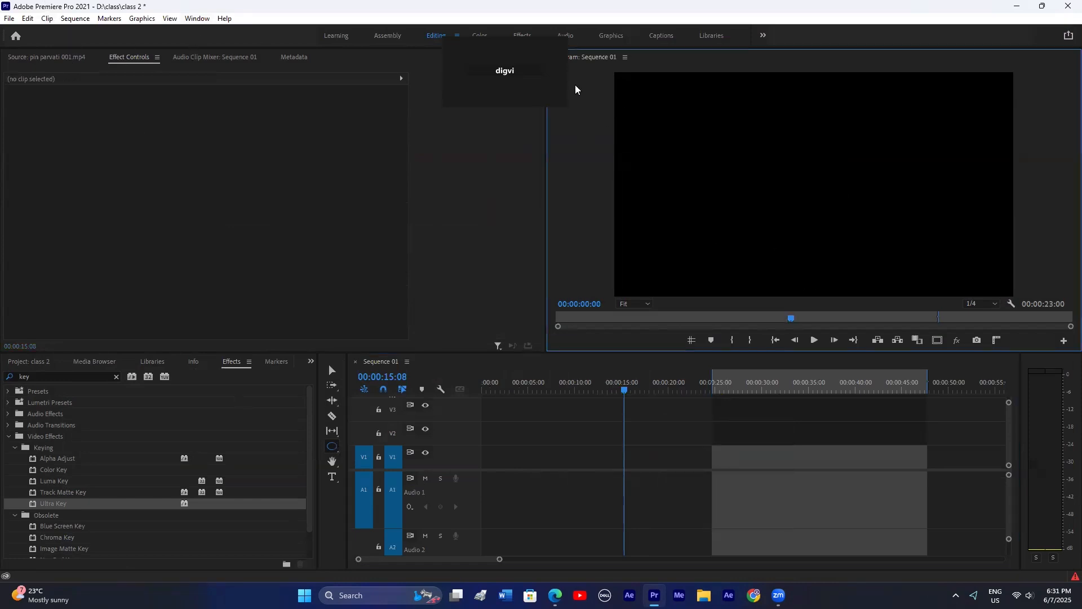
# Step: Look at the recent projects on the Home screen and return to the open project
pyautogui.click(15, 36)
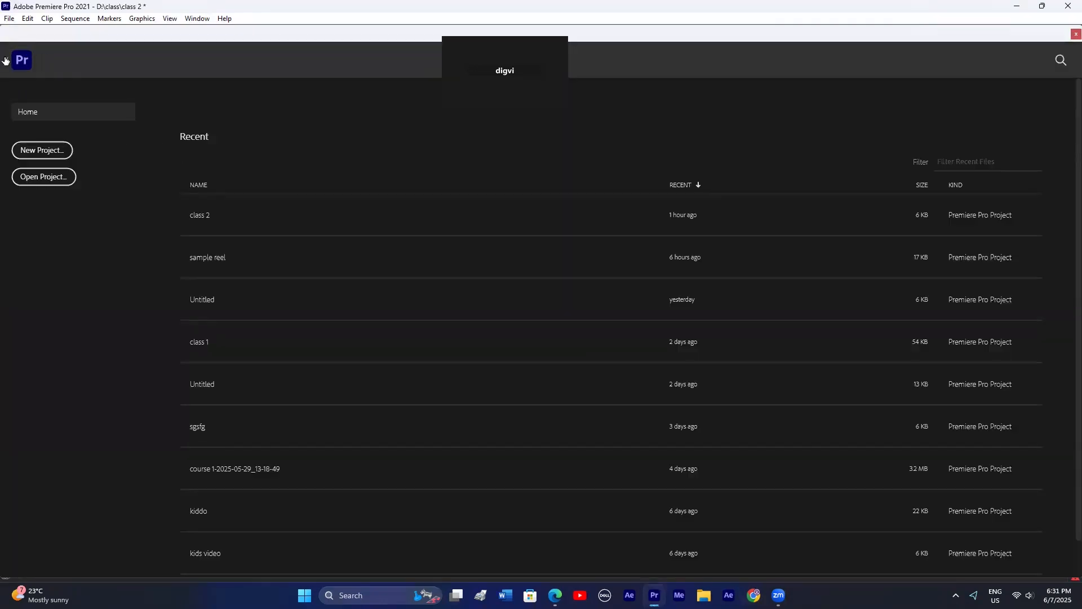
pyautogui.click(1075, 33)
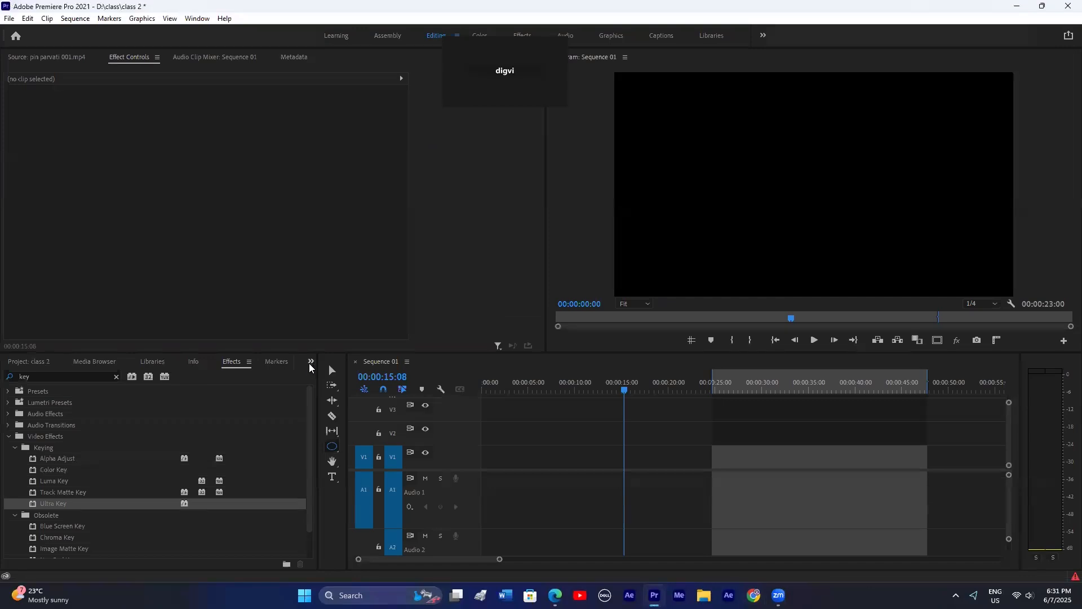
# Step: Show the media items of the class 2 project and switch from the Ellipse tool to the Pen tool
pyautogui.click(311, 363)
pyautogui.click(333, 375)
pyautogui.scroll(3, 124, 493)
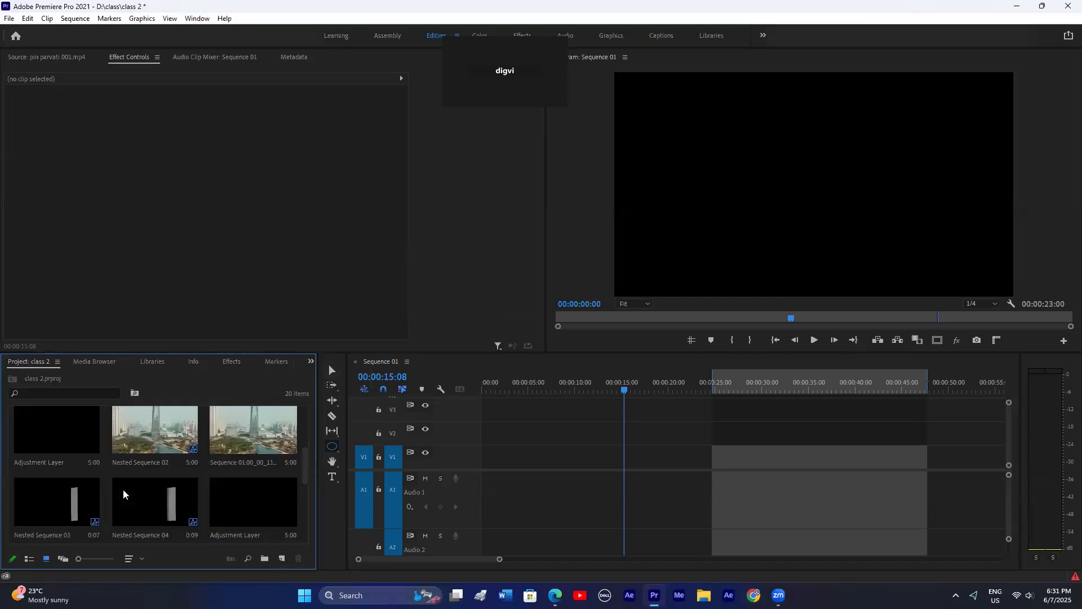
pyautogui.scroll(-3, 124, 492)
pyautogui.click(332, 447)
pyautogui.click(352, 445)
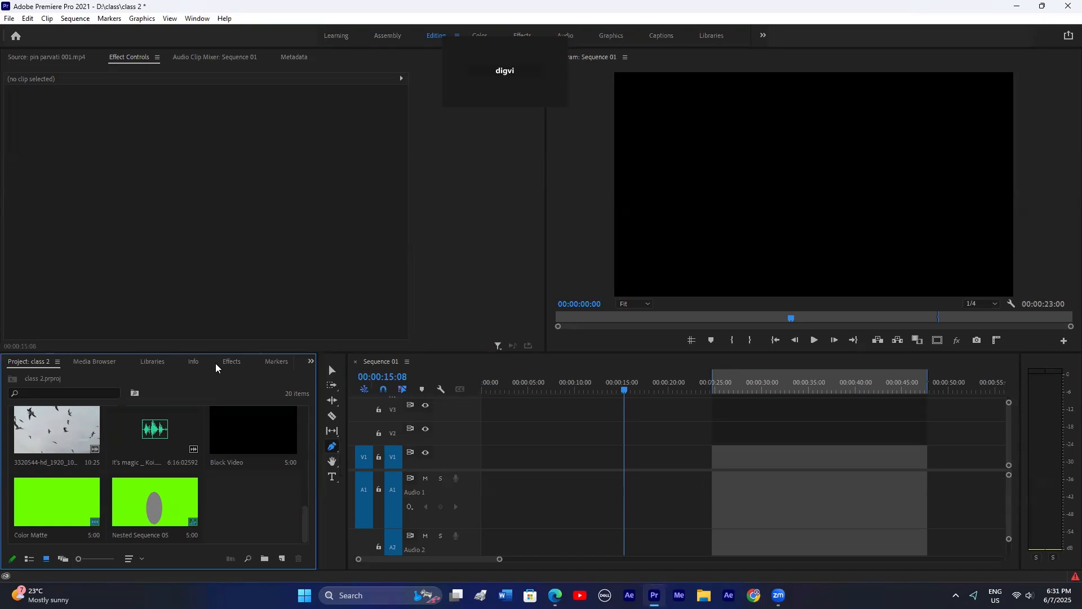
# Step: Clear the effects search and look through the Video Effects categories, collapsing the folder again
pyautogui.click(235, 362)
pyautogui.click(116, 377)
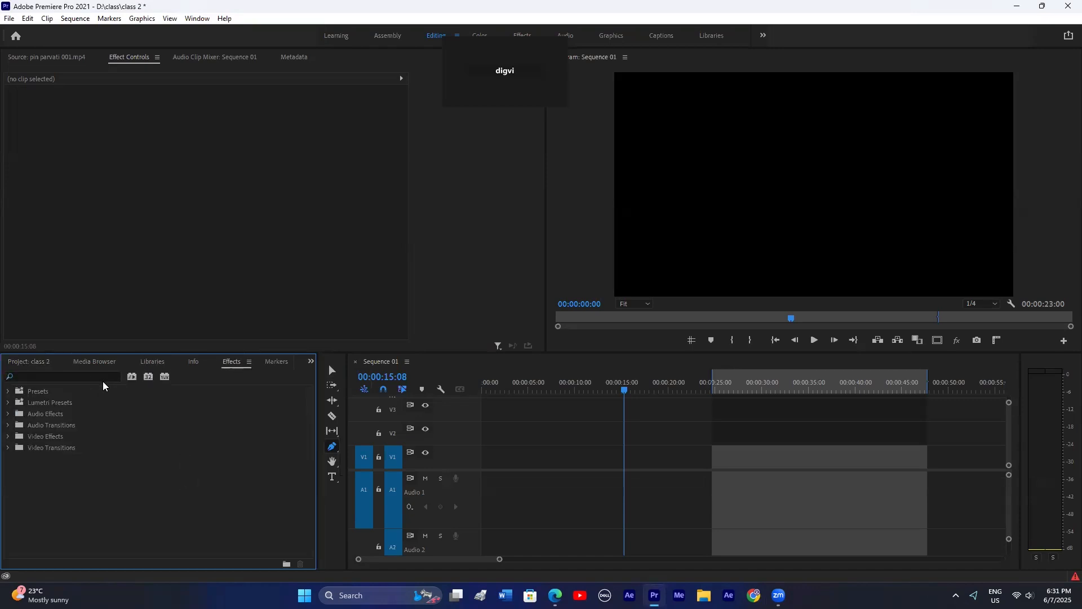
pyautogui.click(7, 436)
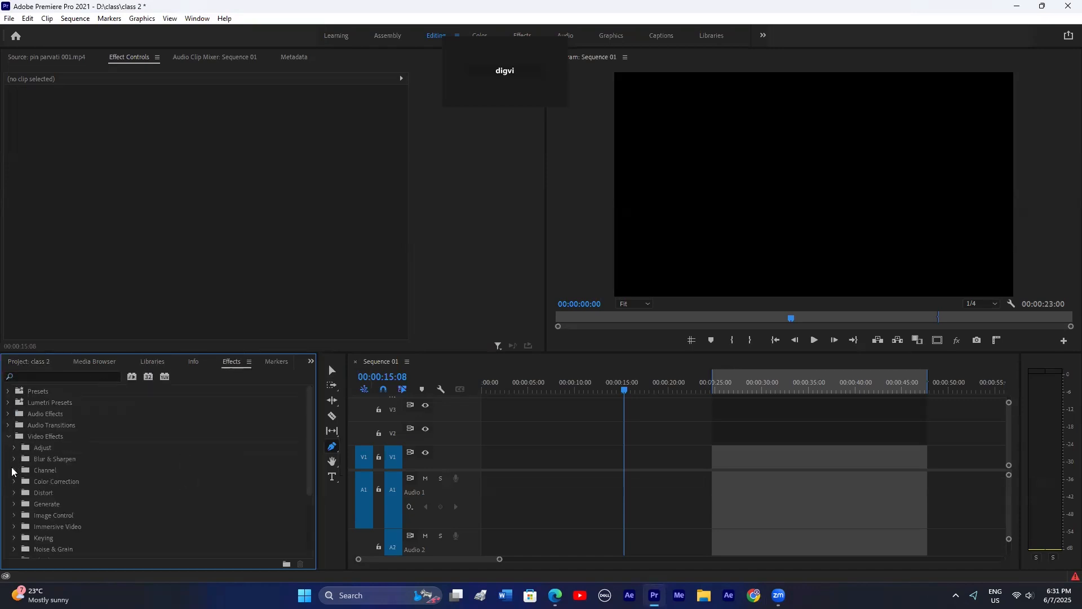
pyautogui.scroll(-5, 67, 478)
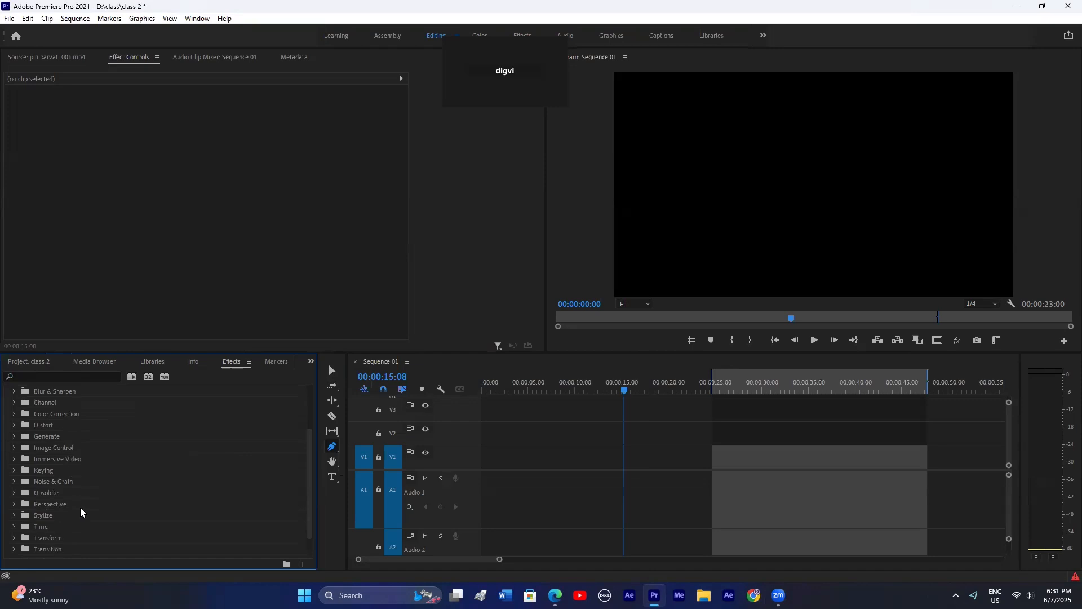
pyautogui.scroll(-1, 50, 517)
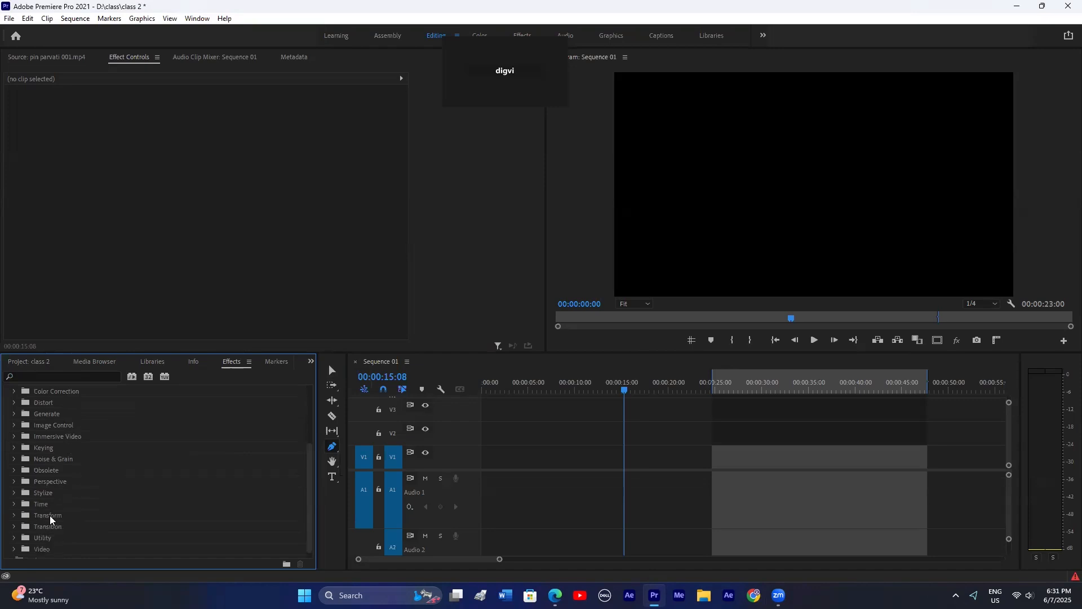
pyautogui.scroll(6, 50, 514)
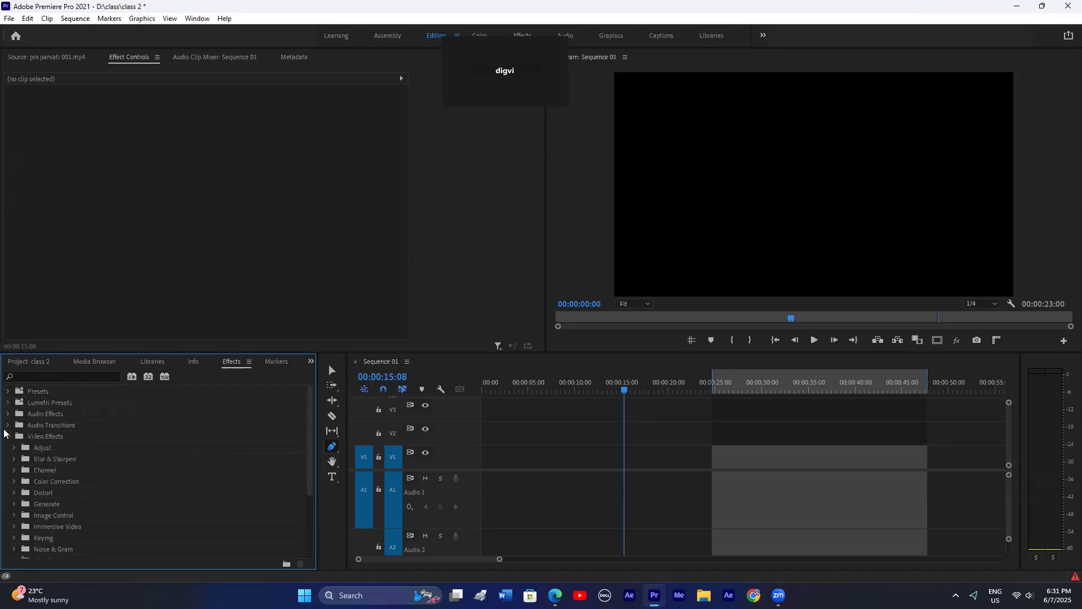
pyautogui.click(8, 436)
# Step: Look at the project's Markers and return to the media items of class 2
pyautogui.click(283, 364)
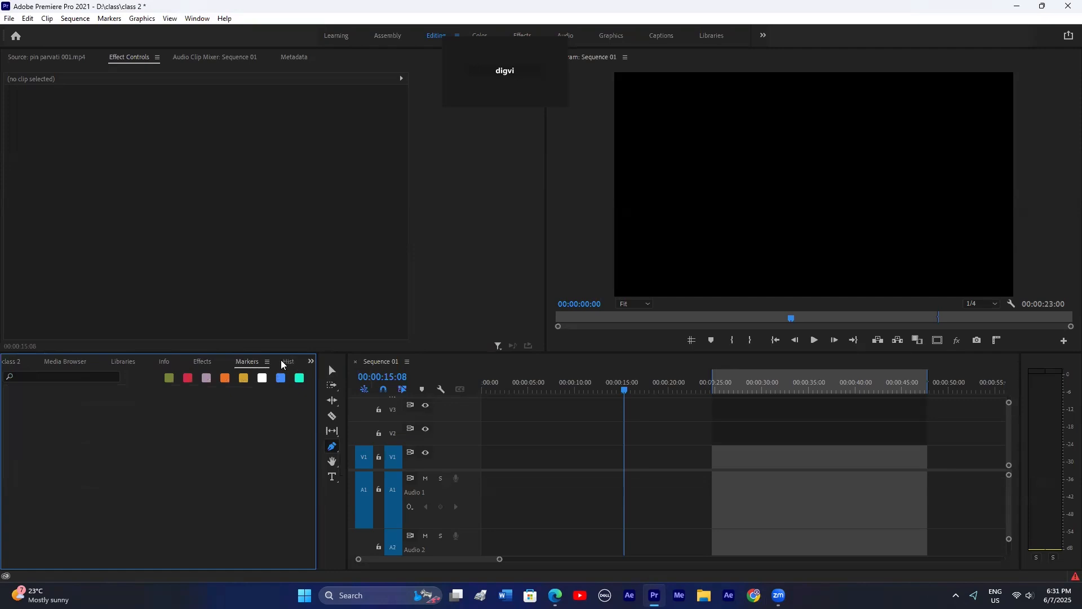
pyautogui.click(311, 361)
pyautogui.click(325, 376)
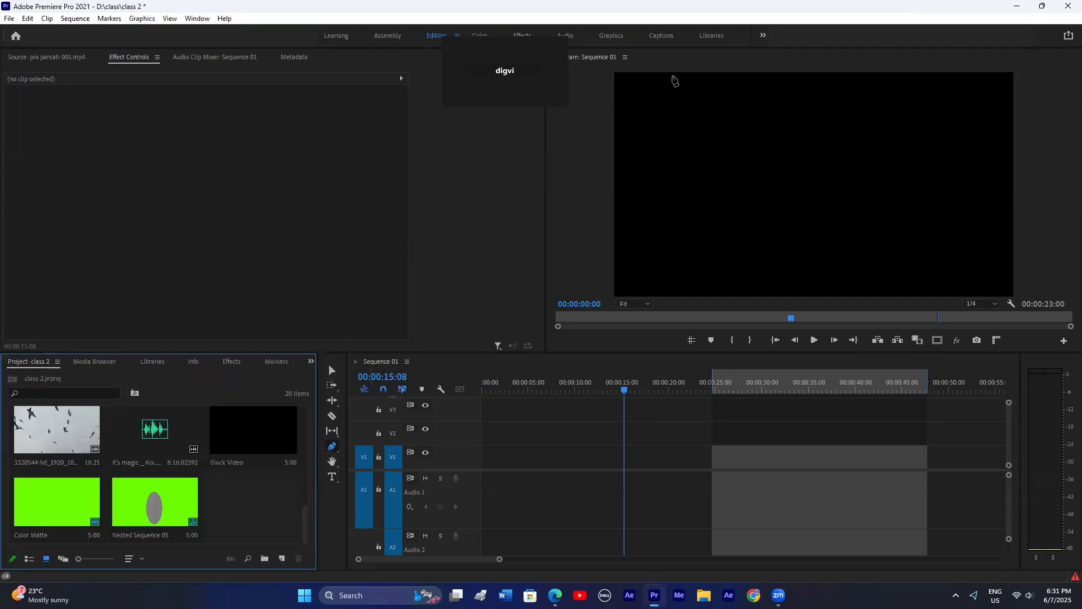
pyautogui.click(577, 125)
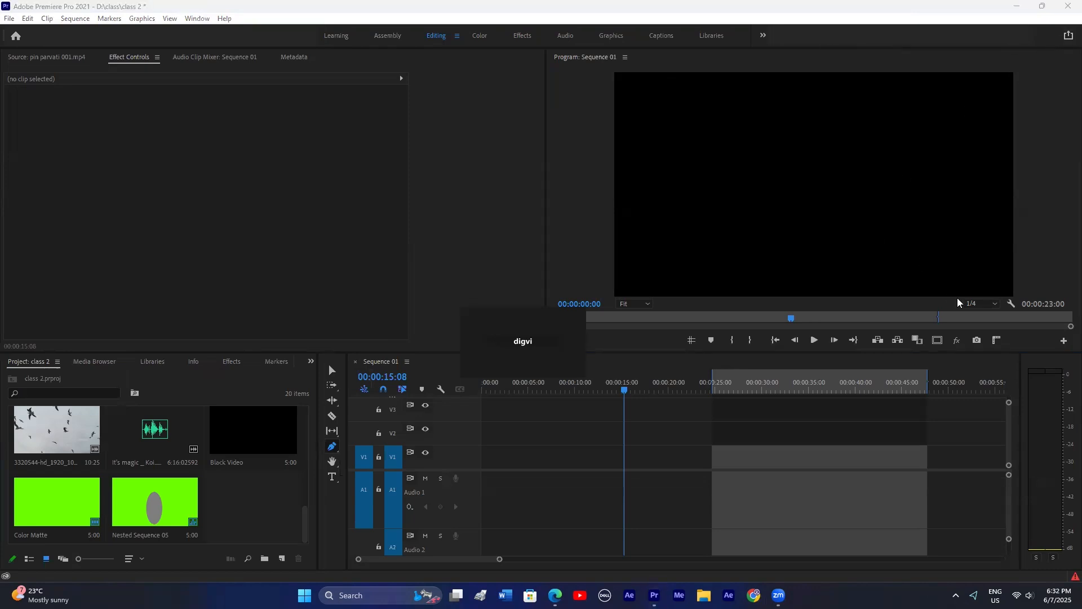
# Step: Show the rulers around the Sequence 01 program preview and hide them again
pyautogui.click(983, 349)
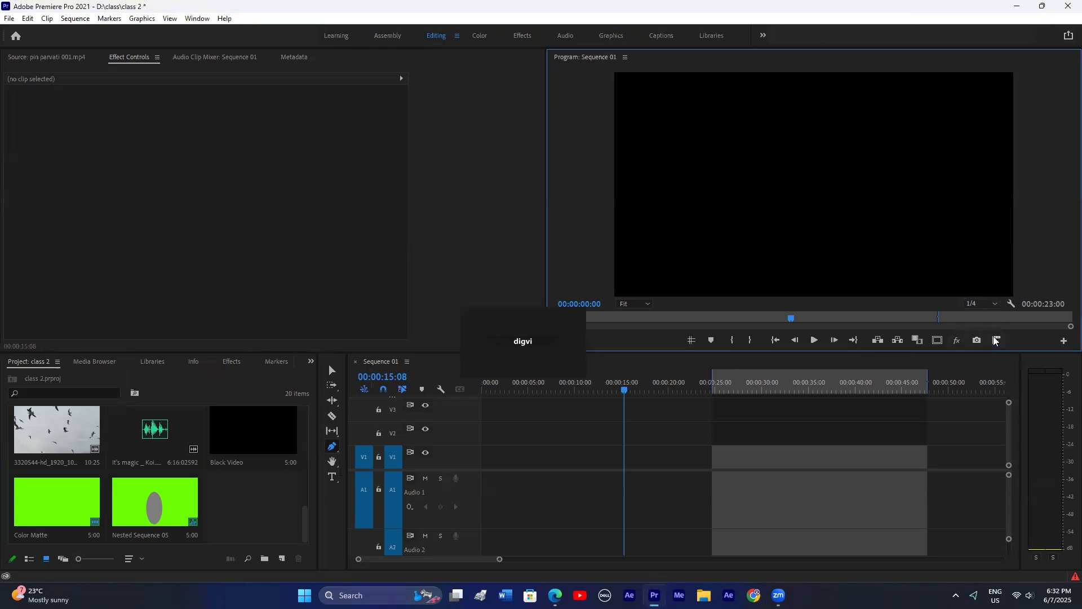
pyautogui.click(997, 340)
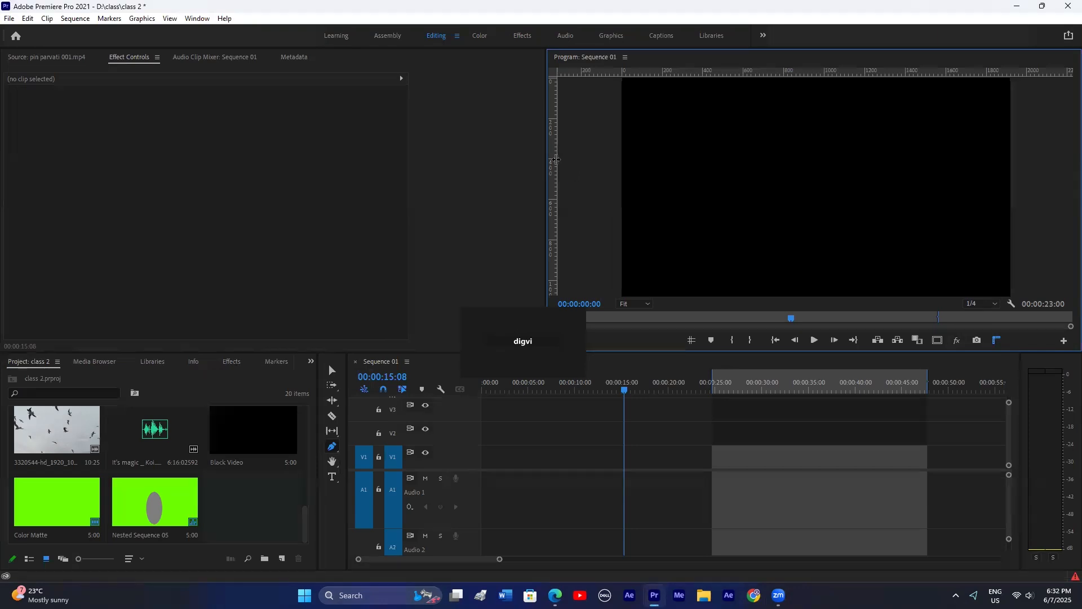
pyautogui.click(996, 340)
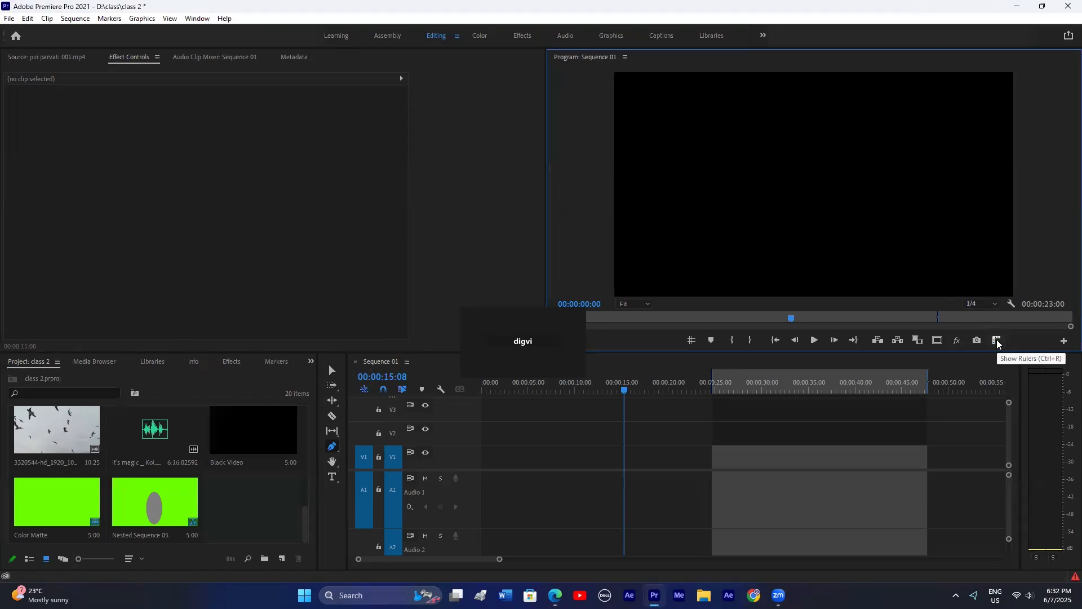
# Step: Add a vertical guide from the rulers and align it with the frame's centre using the safe margins
pyautogui.click(997, 340)
pyautogui.click(1064, 341)
pyautogui.click(1063, 341)
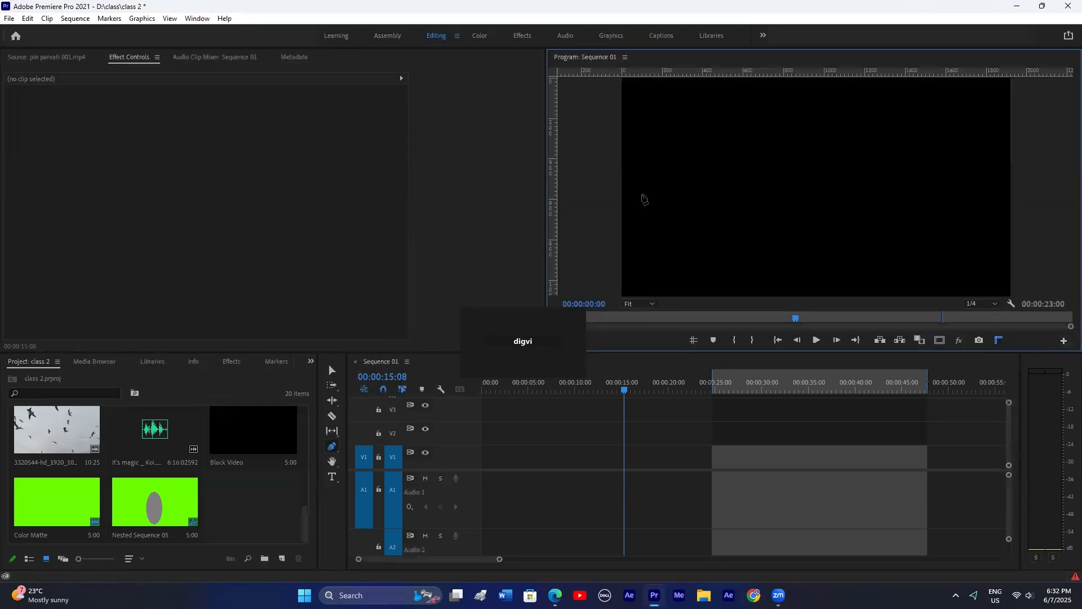
pyautogui.moveTo(550, 158); pyautogui.dragTo(825, 169)
pyautogui.click(940, 340)
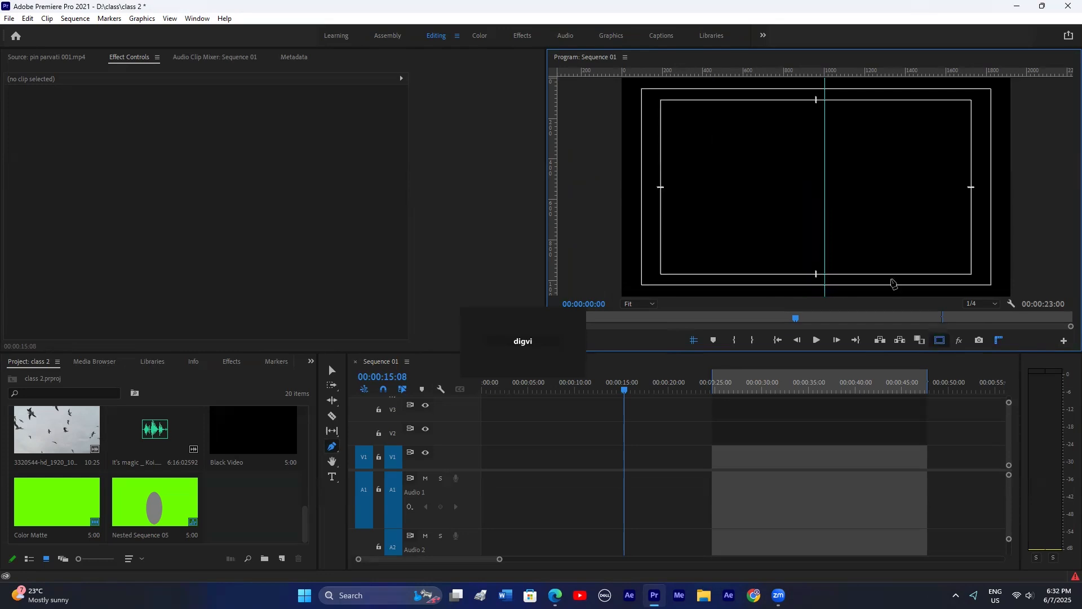
pyautogui.click(998, 341)
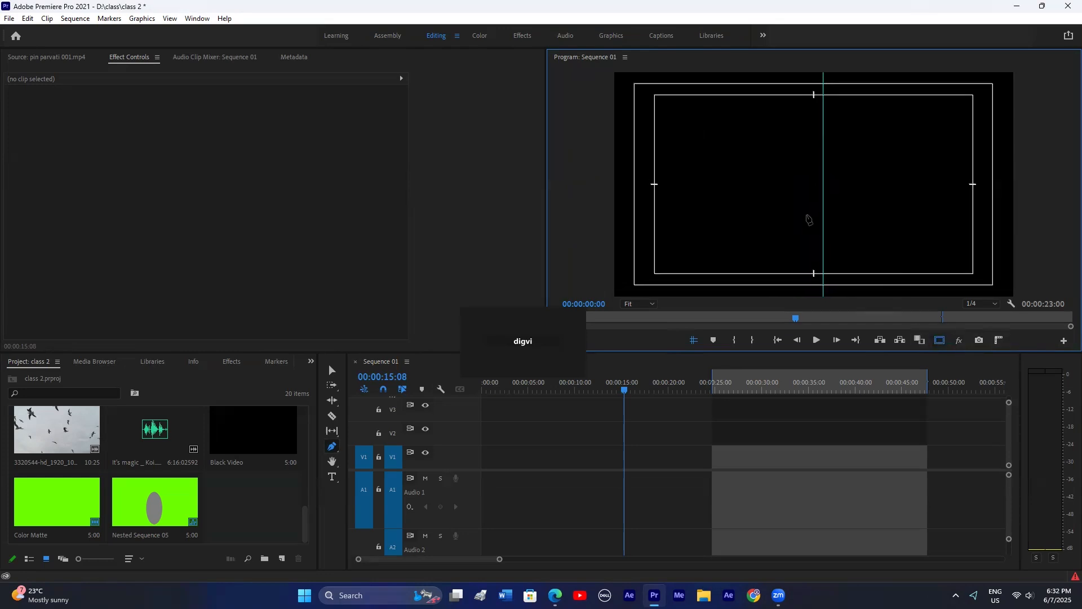
pyautogui.press('v')
pyautogui.moveTo(823, 192); pyautogui.dragTo(814, 191)
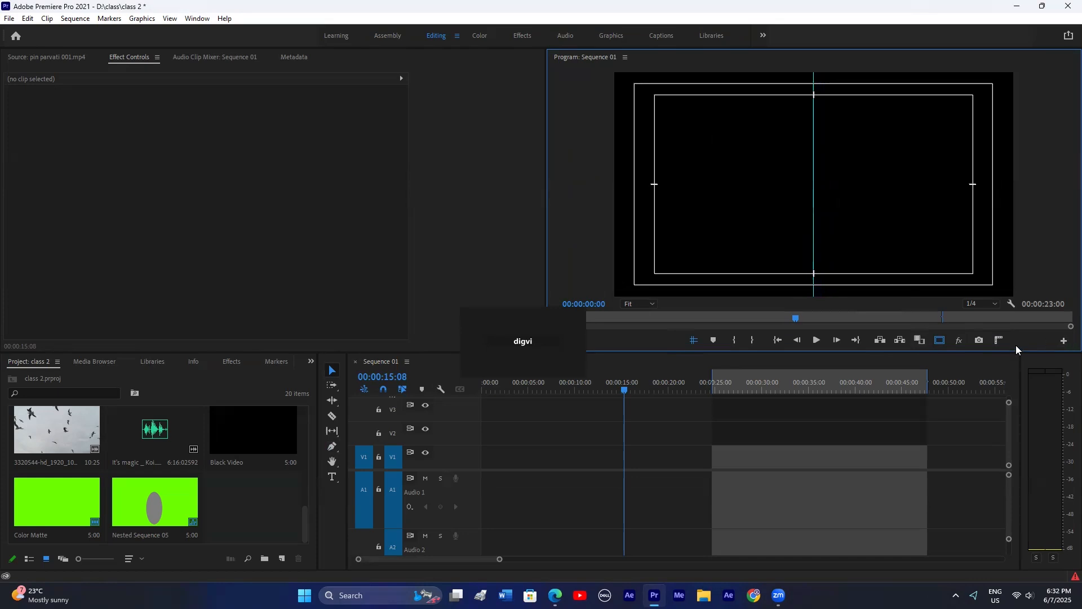
# Step: Add a horizontal guide through the frame's centre and hide the safe margins
pyautogui.click(999, 341)
pyautogui.moveTo(744, 73); pyautogui.dragTo(756, 189)
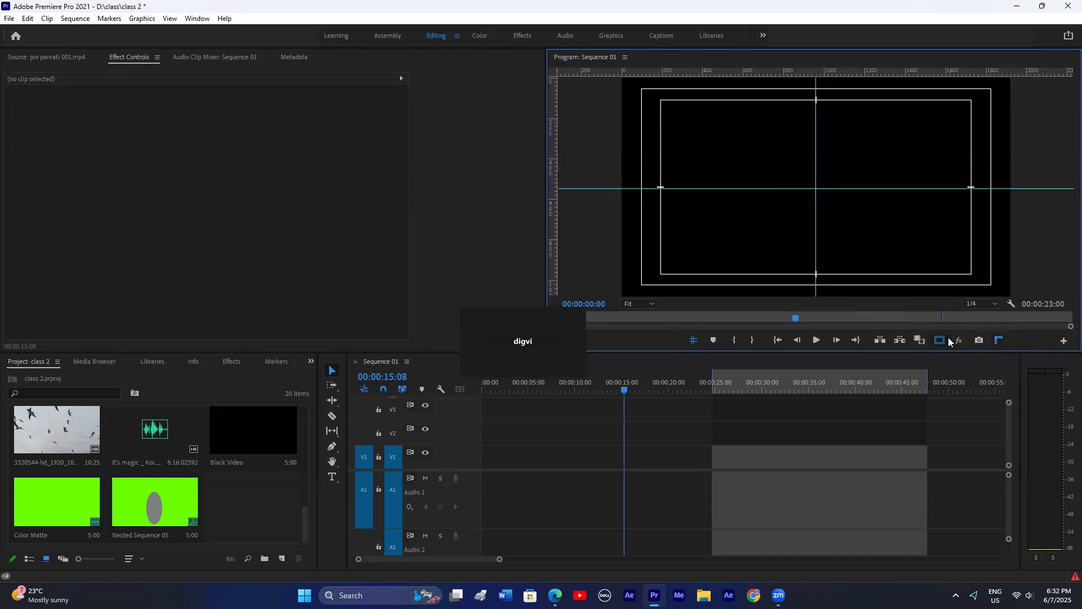
pyautogui.click(941, 340)
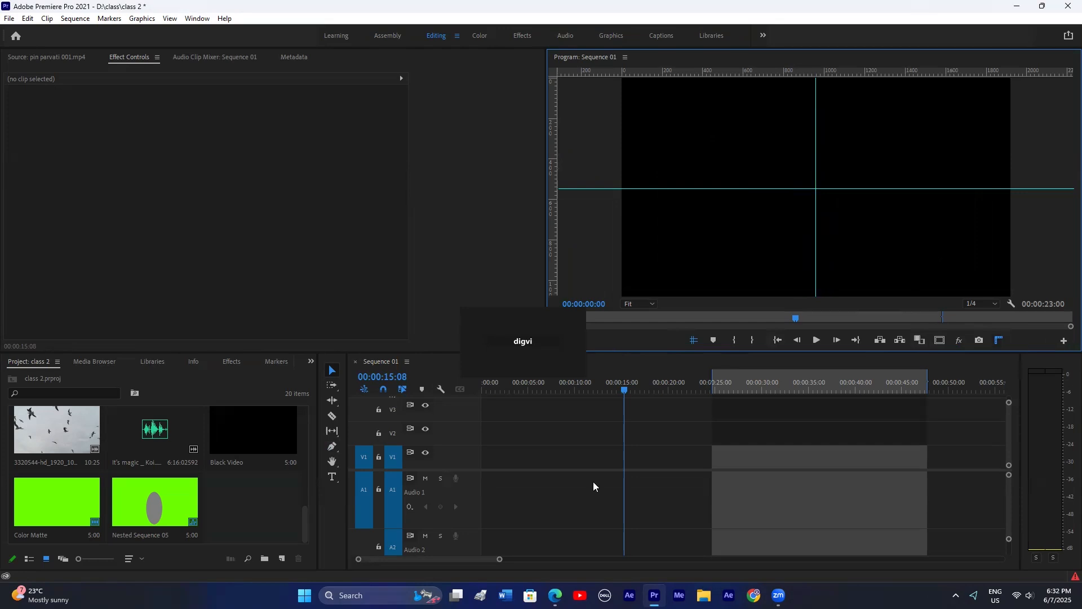
# Step: Draw a circle centred on the intersection of the two guides with the Ellipse tool
pyautogui.moveTo(332, 447); pyautogui.dragTo(367, 472)
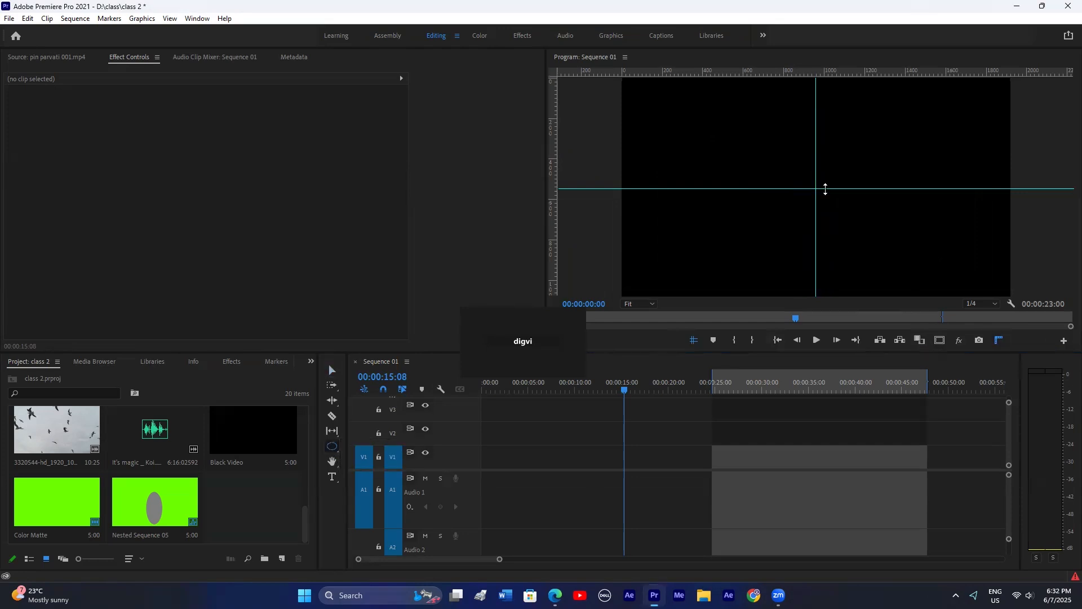
pyautogui.moveTo(794, 156)
pyautogui.mouseDown()
pyautogui.moveTo(845, 209)
pyautogui.moveTo(826, 175)
pyautogui.mouseUp()
pyautogui.press('v')
pyautogui.click(758, 398)
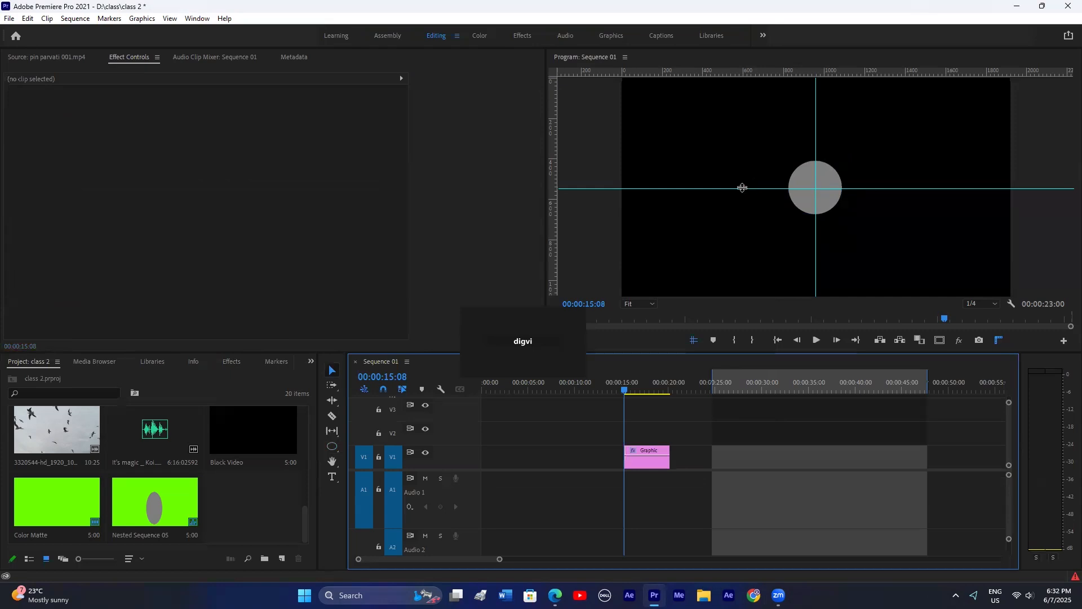
# Step: Remove both guides from the program view and hide the rulers
pyautogui.moveTo(739, 188); pyautogui.dragTo(741, 116)
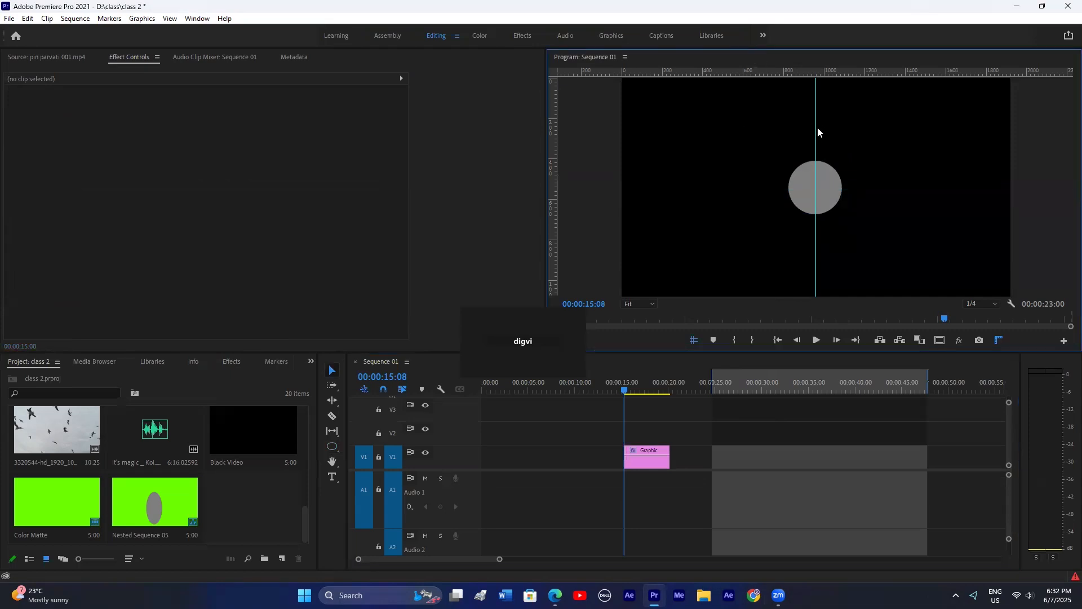
pyautogui.moveTo(817, 133); pyautogui.dragTo(472, 158)
pyautogui.click(999, 340)
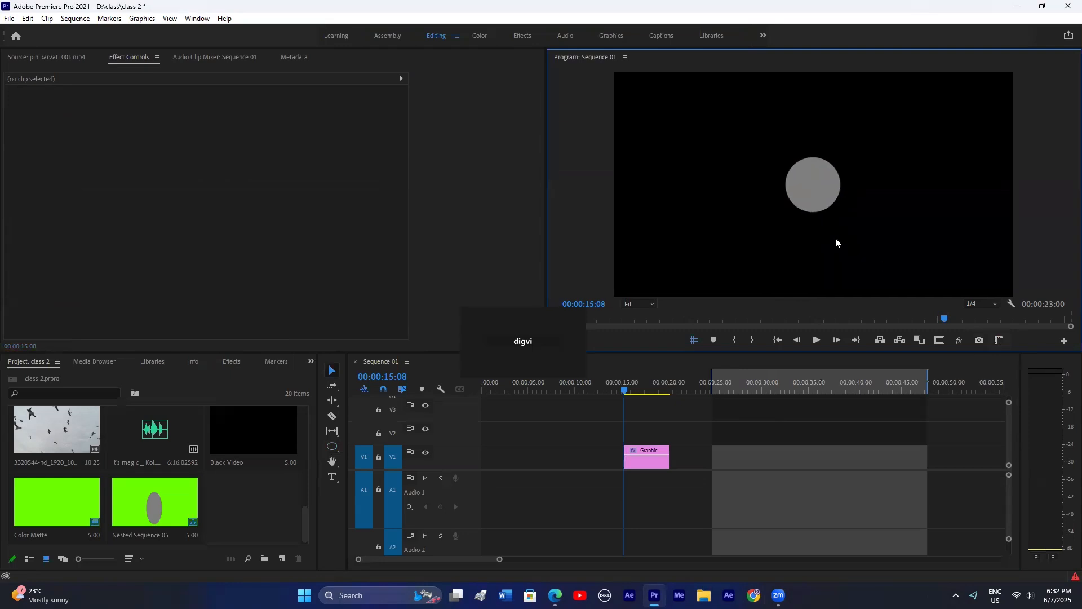
# Step: Open and cancel the Export Frame dialog, and mark the sequence's out point at 00:00:15:08
pyautogui.click(980, 340)
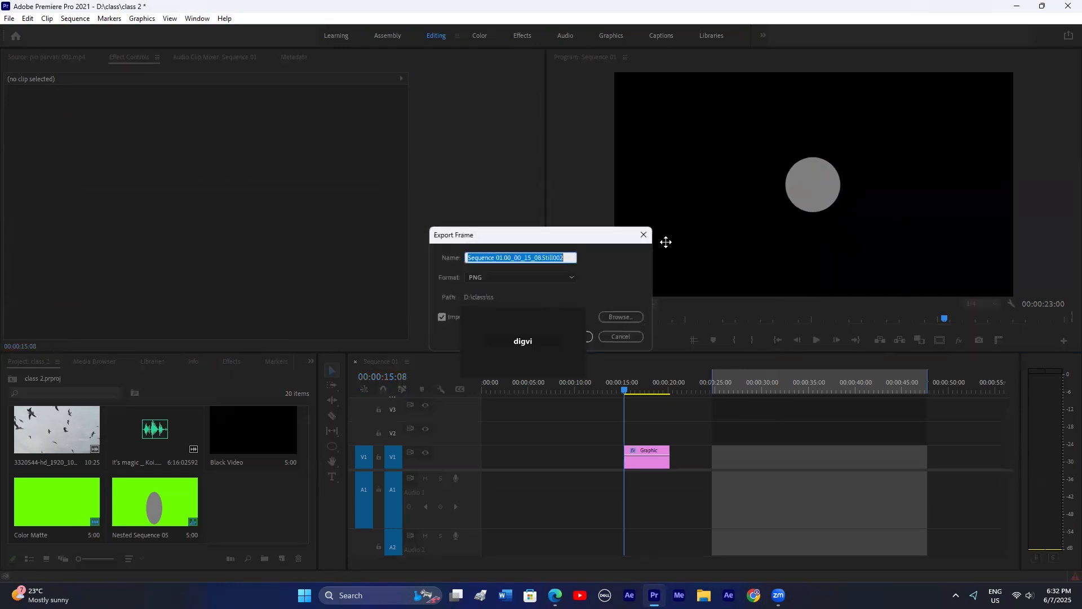
pyautogui.click(620, 336)
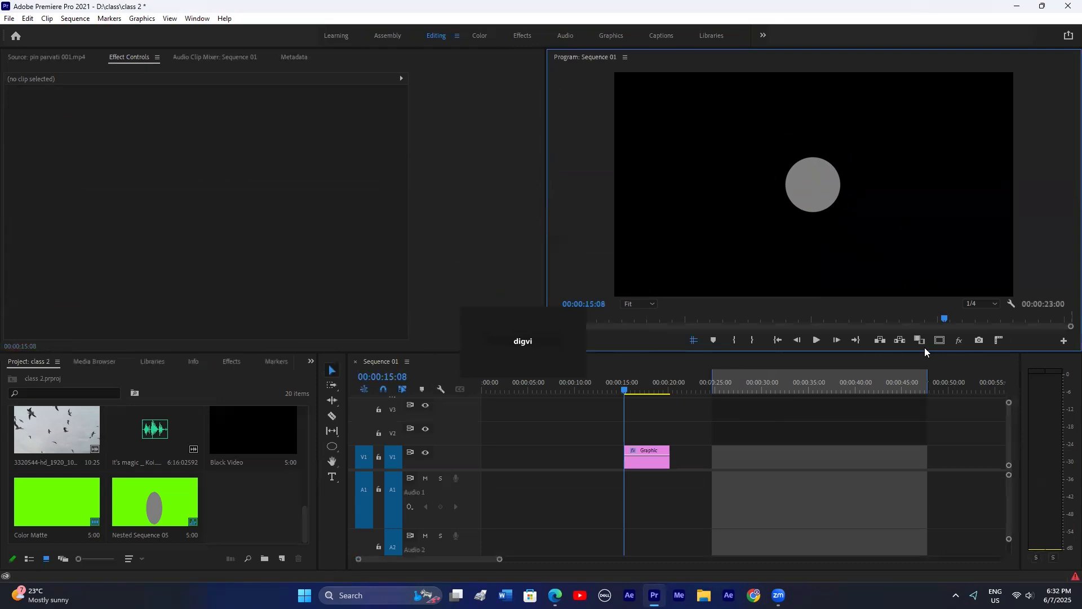
pyautogui.click(753, 341)
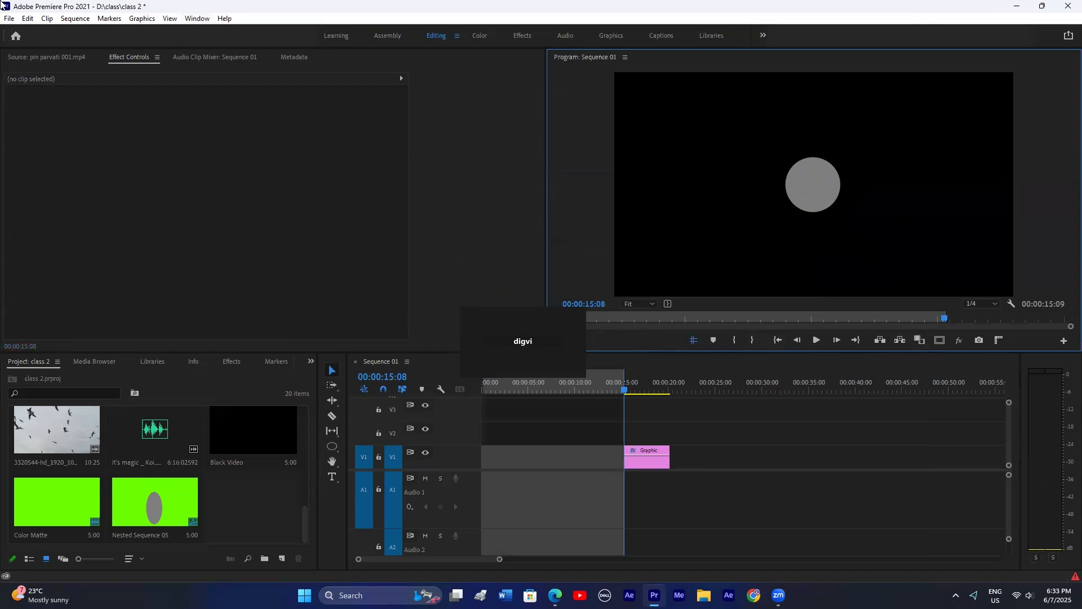
# Step: Switch to the Effects workspace, and undock and close its Effects panel
pyautogui.click(197, 19)
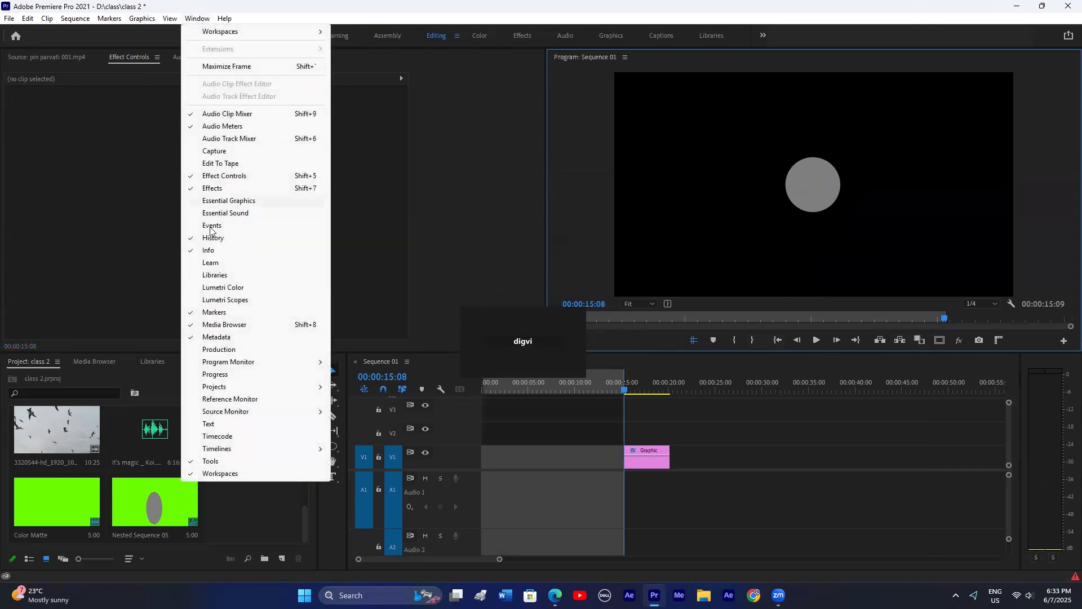
pyautogui.click(225, 474)
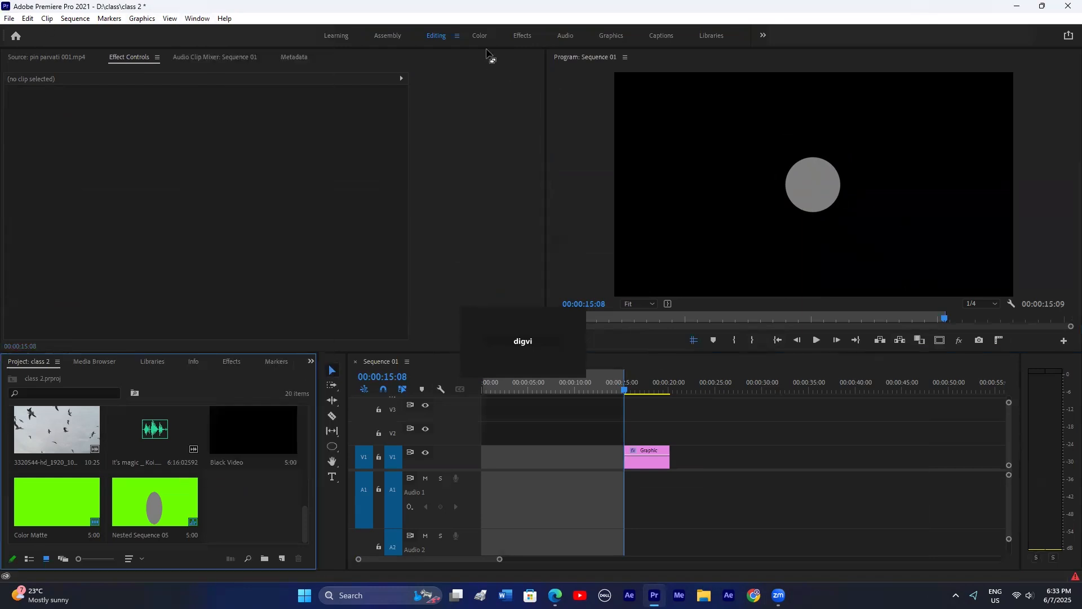
pyautogui.click(517, 40)
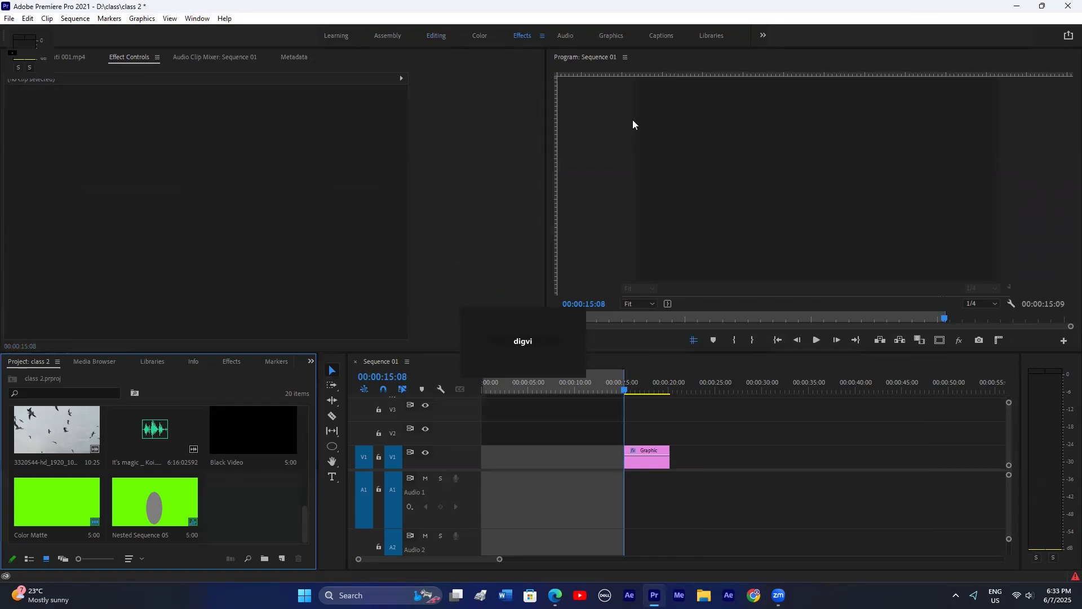
pyautogui.click(1066, 57)
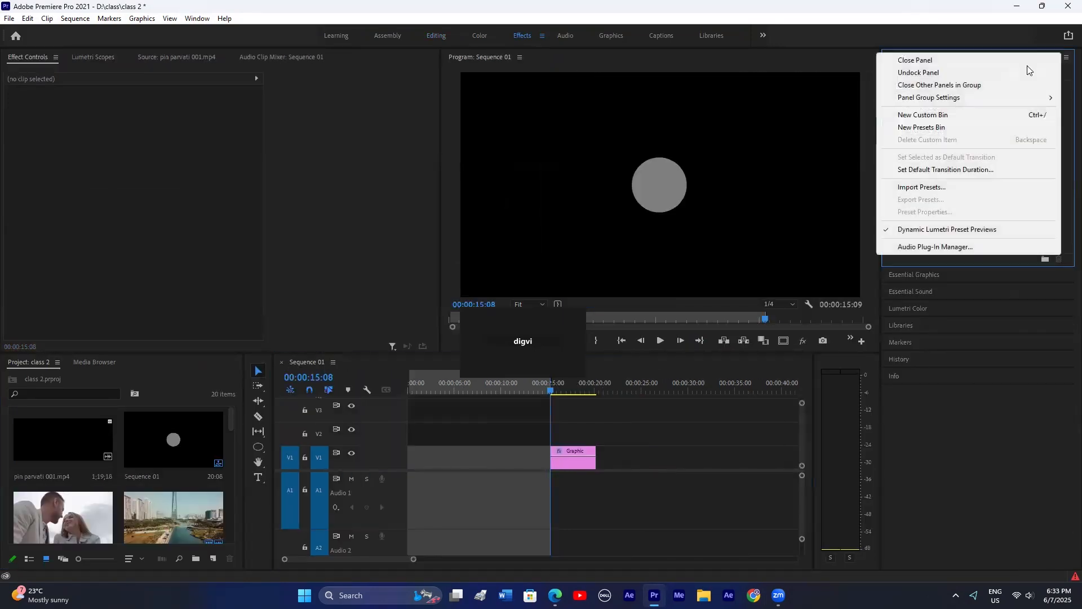
pyautogui.click(925, 72)
pyautogui.click(1069, 35)
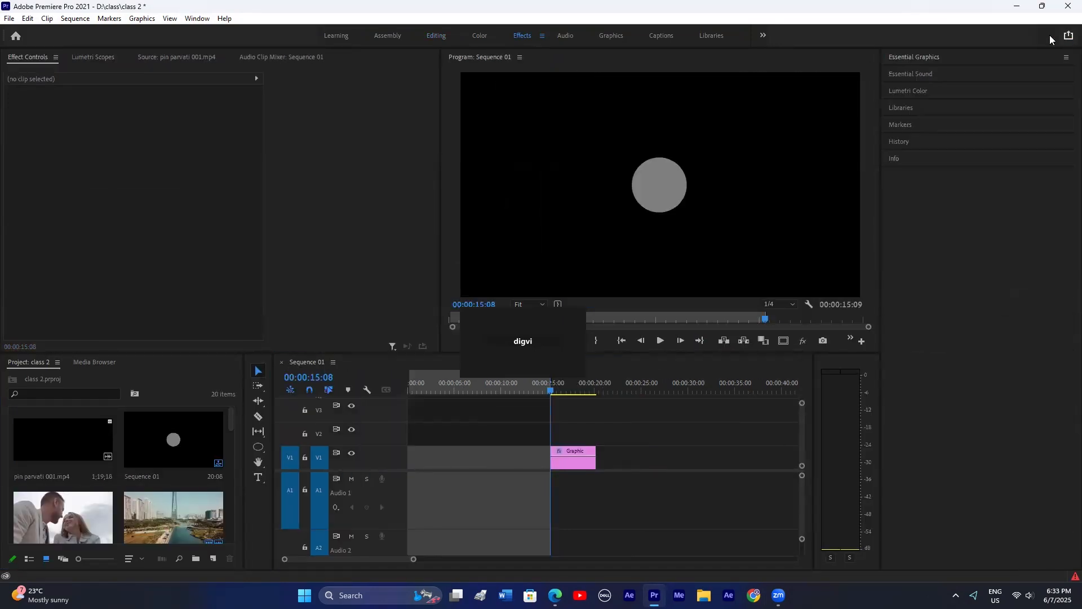
# Step: Reopen the Effects panel as a floating window and close it
pyautogui.click(207, 19)
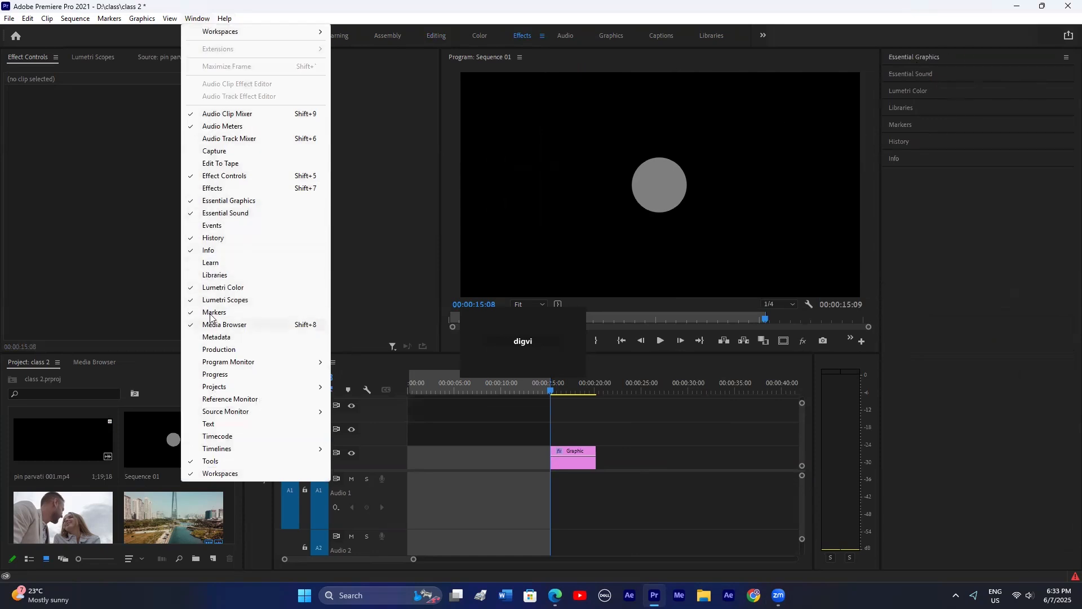
pyautogui.click(215, 193)
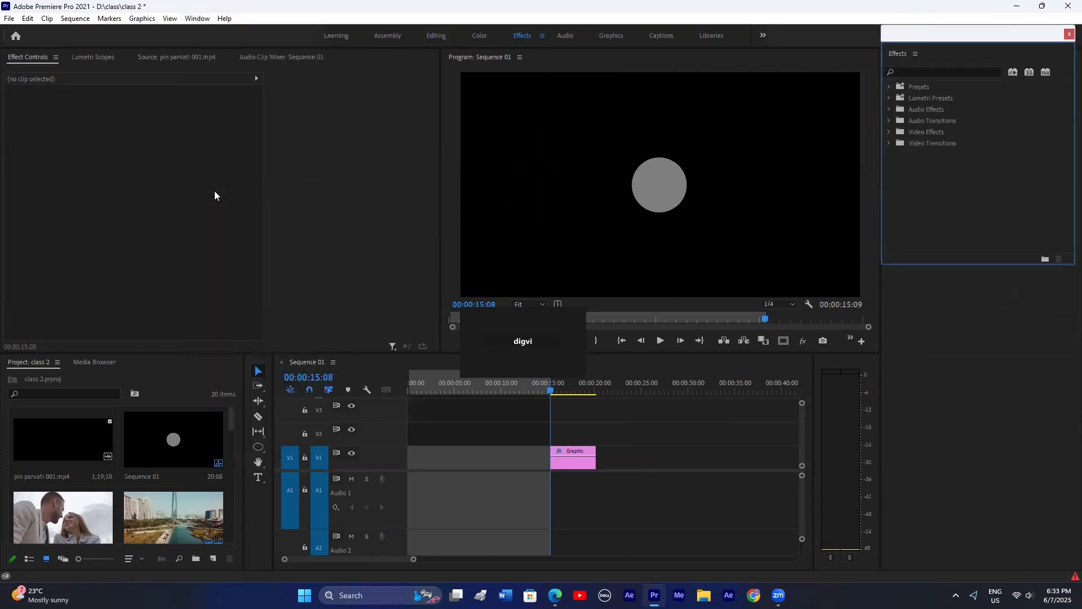
pyautogui.click(1069, 35)
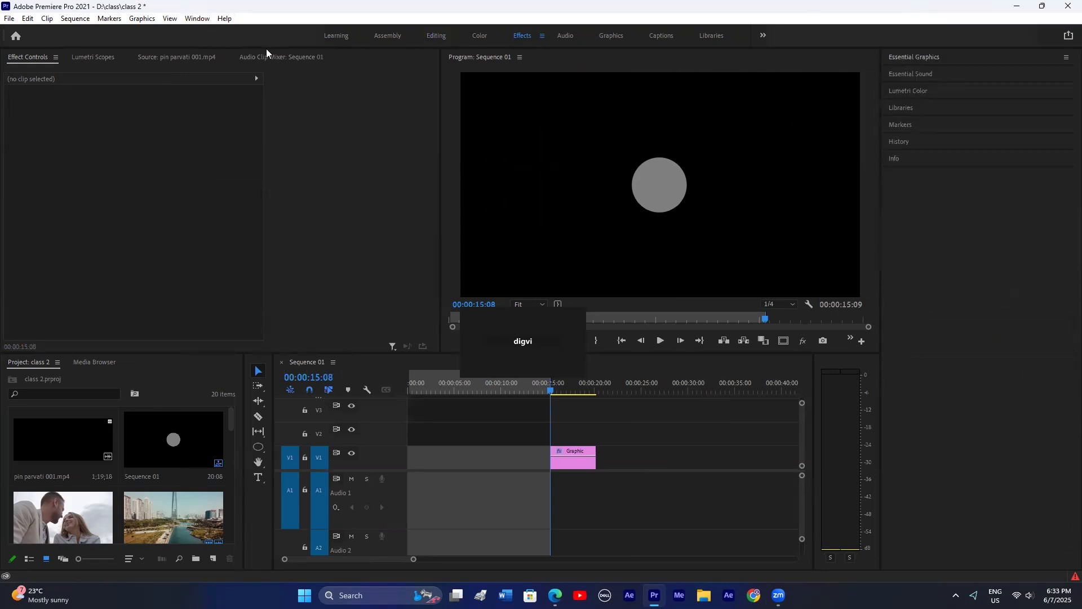
# Step: Restore the Effects workspace's saved layout and return to the Editing workspace
pyautogui.click(206, 21)
pyautogui.click(389, 185)
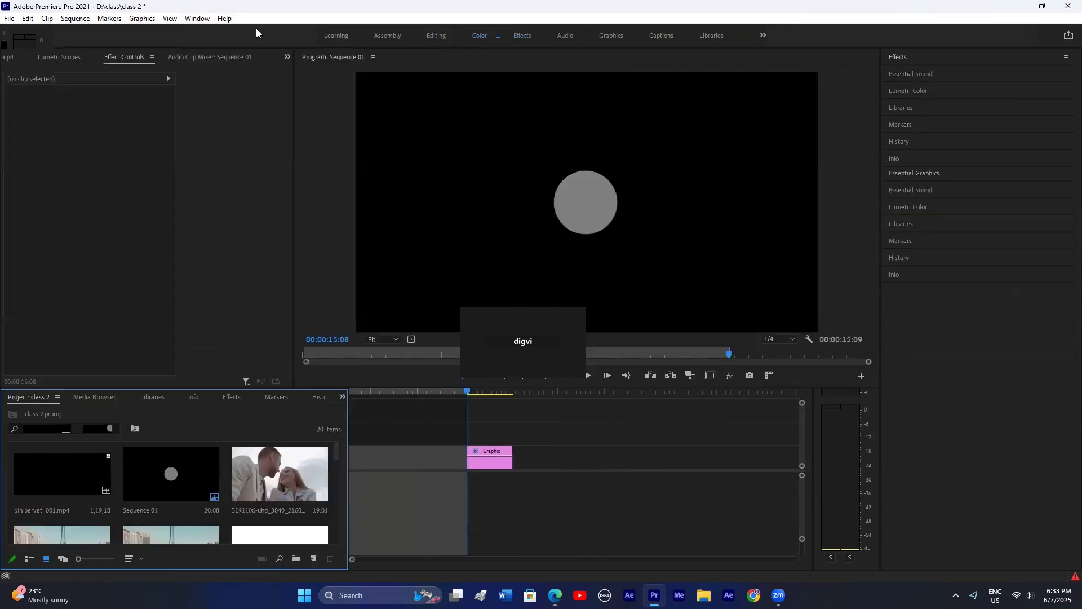
pyautogui.click(197, 18)
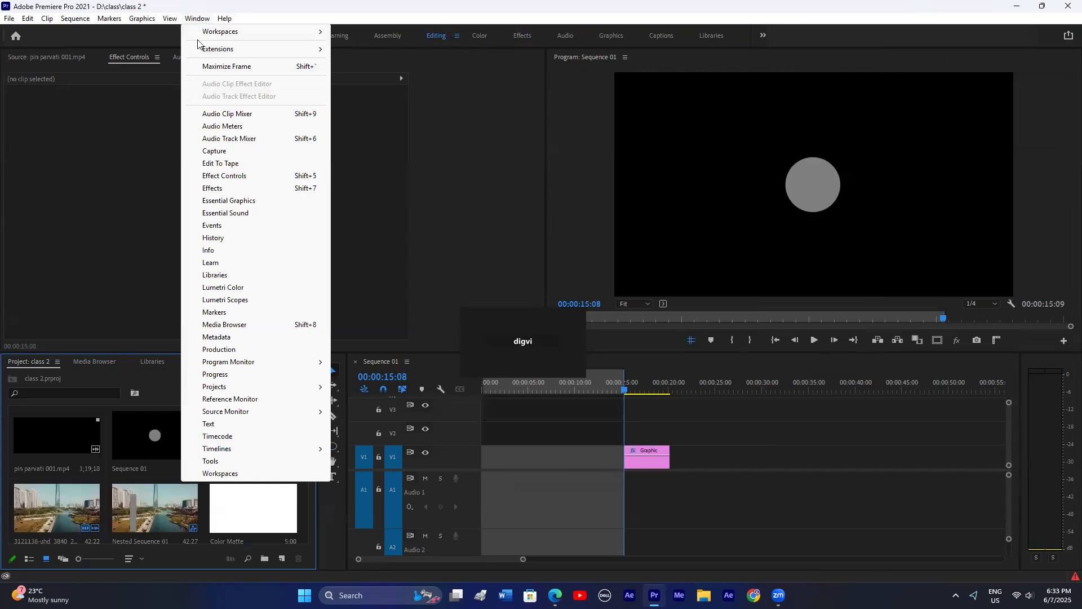
pyautogui.click(198, 18)
# Step: Open and close the Text panel and the Events panel, one after the other
pyautogui.click(197, 19)
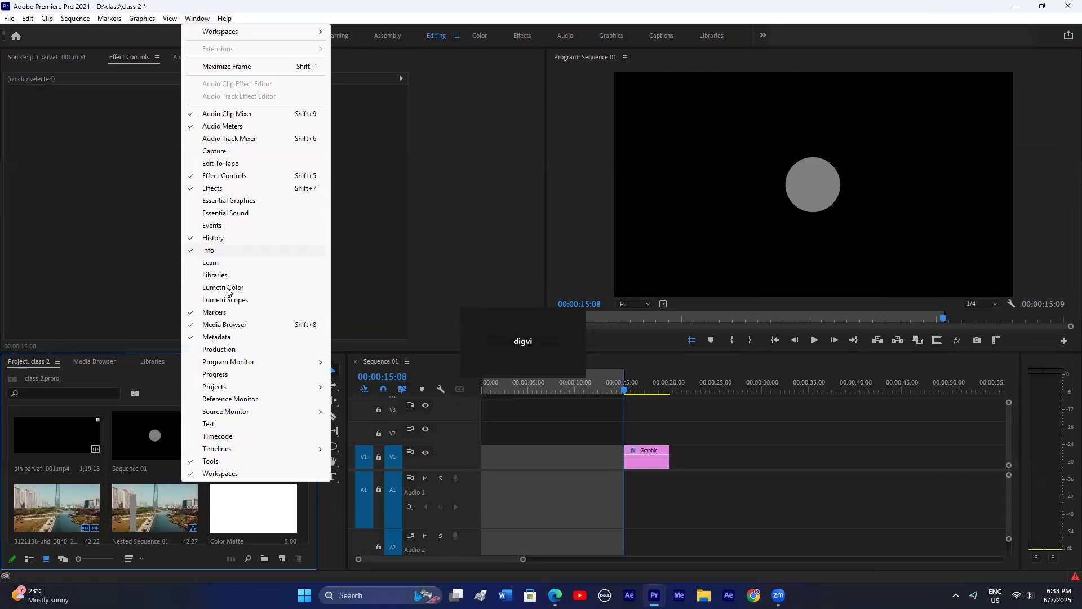
pyautogui.click(219, 426)
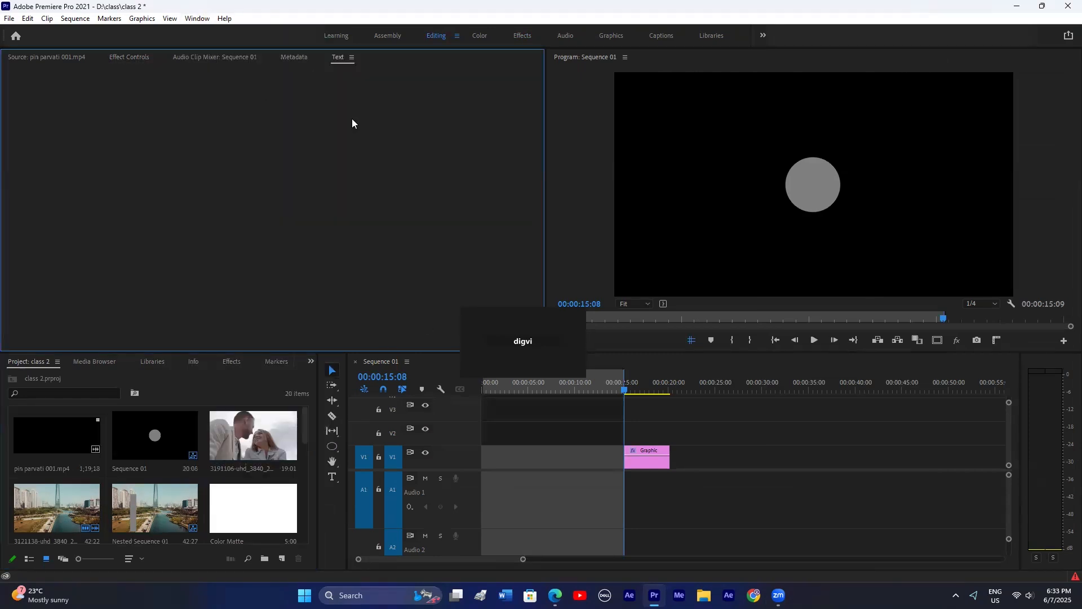
pyautogui.click(351, 57)
pyautogui.click(389, 61)
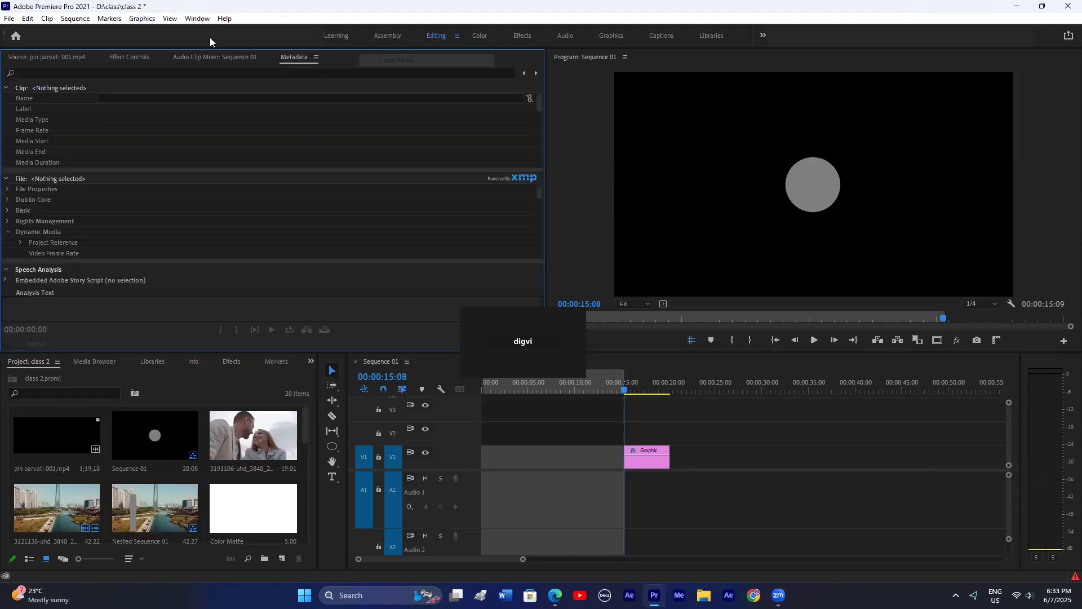
pyautogui.click(197, 18)
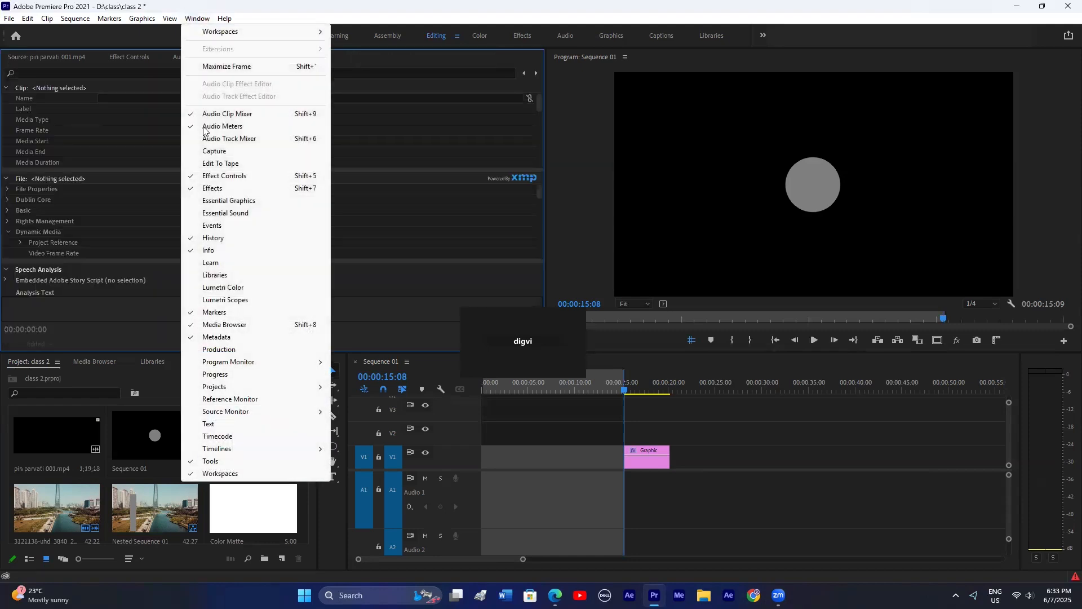
pyautogui.click(213, 226)
pyautogui.click(406, 67)
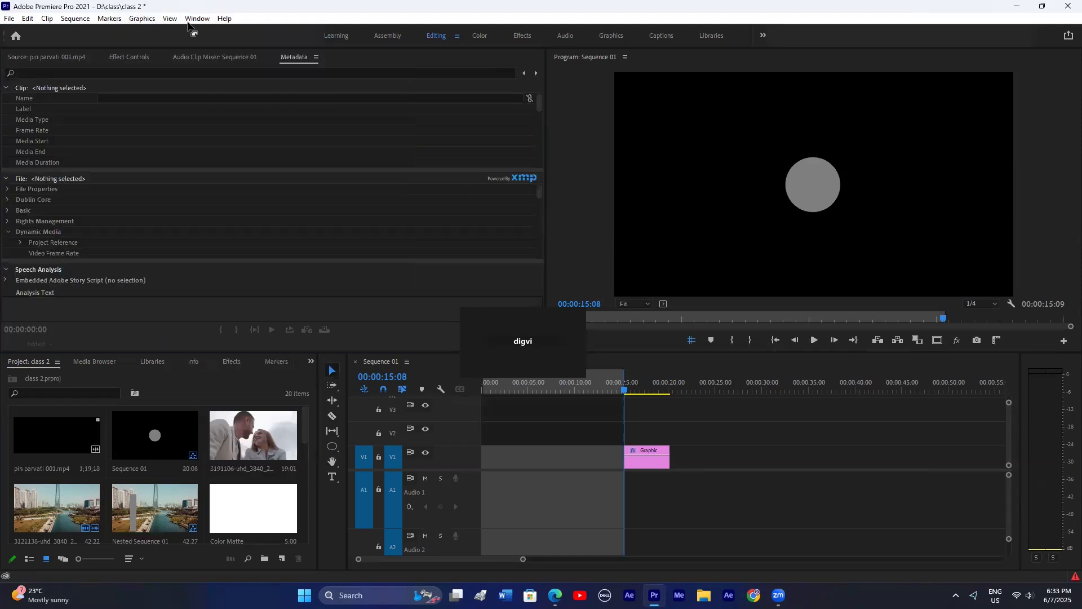
pyautogui.click(193, 19)
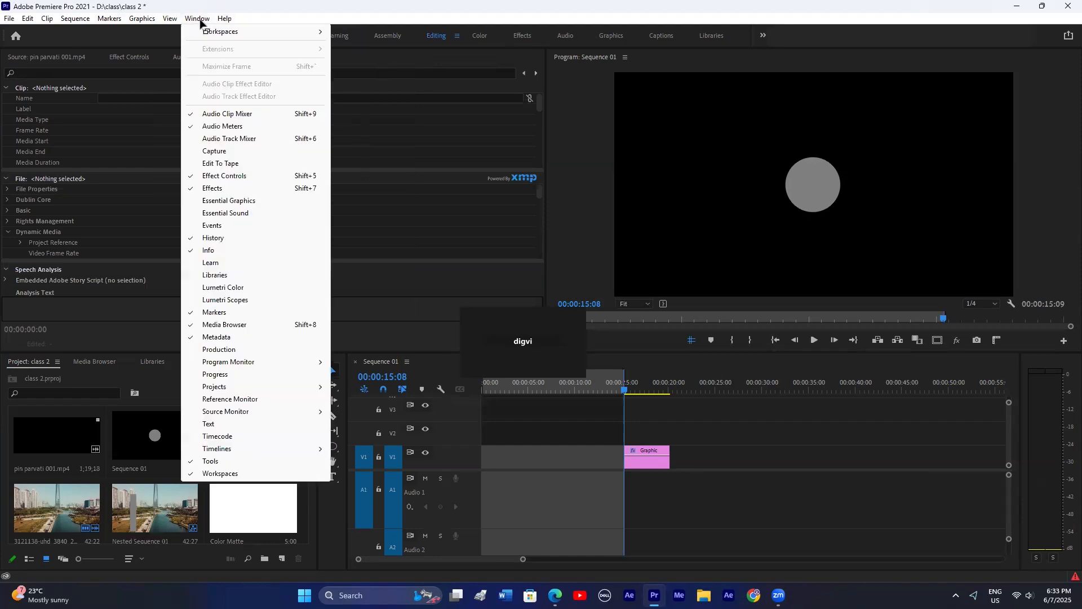
pyautogui.moveTo(139, 16)
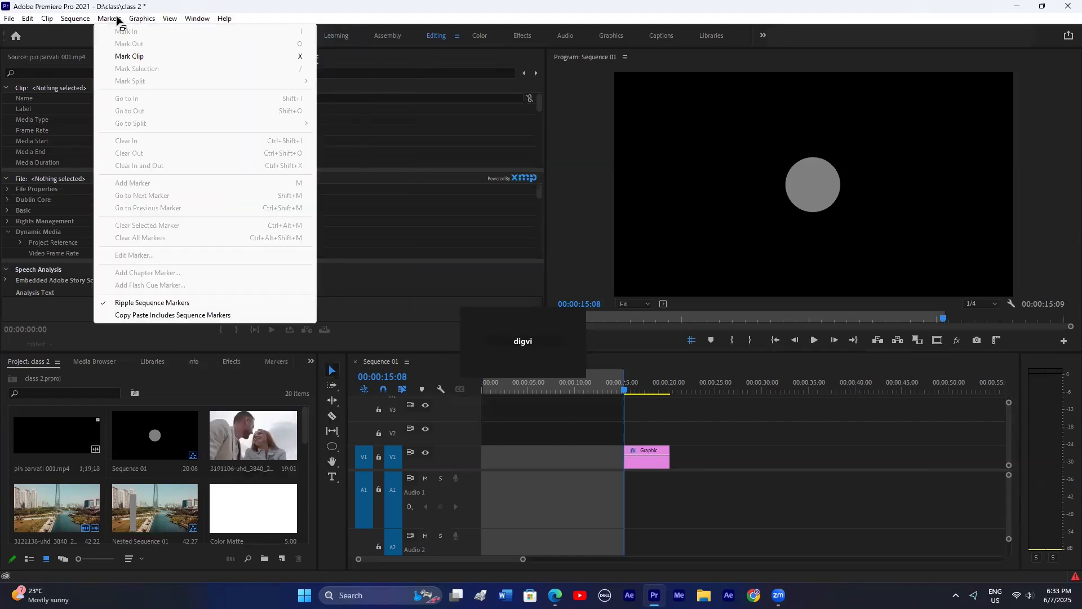
pyautogui.moveTo(89, 21)
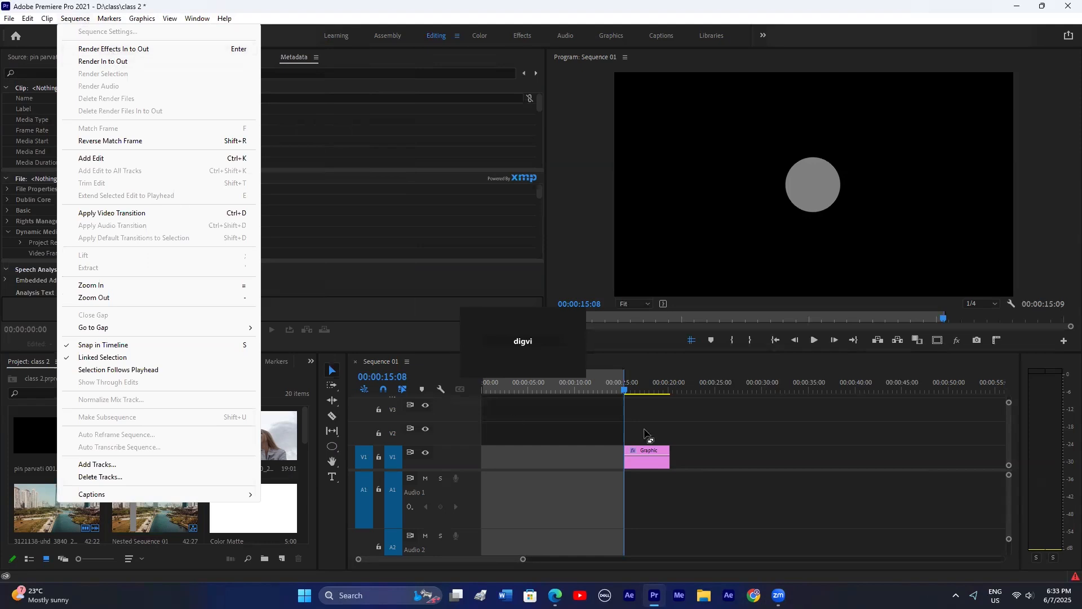
# Step: Move the circle's graphic clip from video track V1 up to V2, keeping its start at the playhead
pyautogui.click(655, 451)
pyautogui.moveTo(656, 454); pyautogui.dragTo(644, 431)
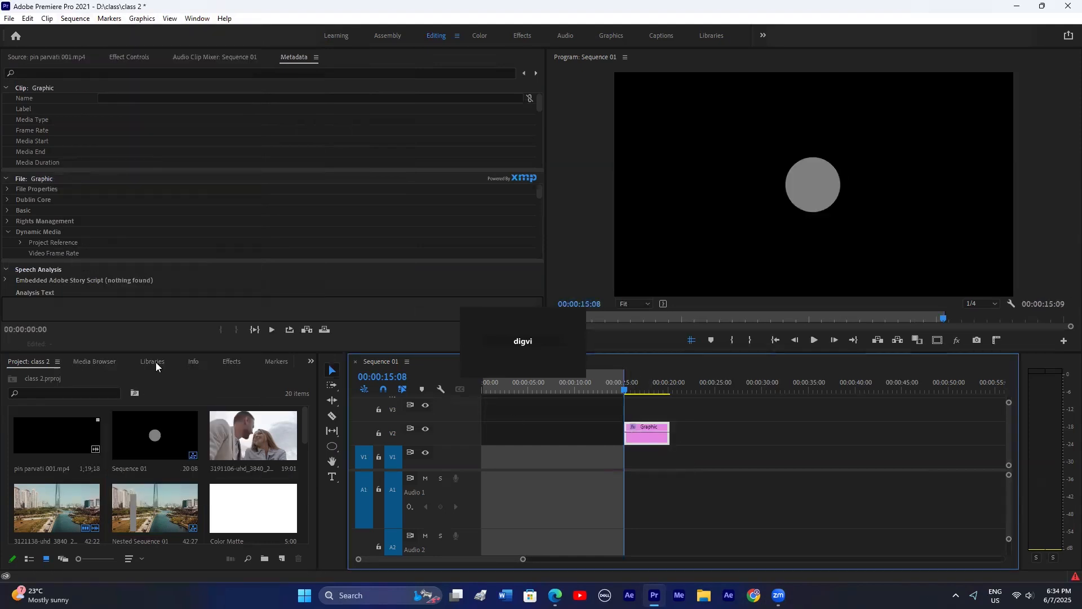
# Step: Search the effects for "camer" and look through the matching entries
pyautogui.click(230, 362)
pyautogui.click(27, 377)
pyautogui.write('camer')
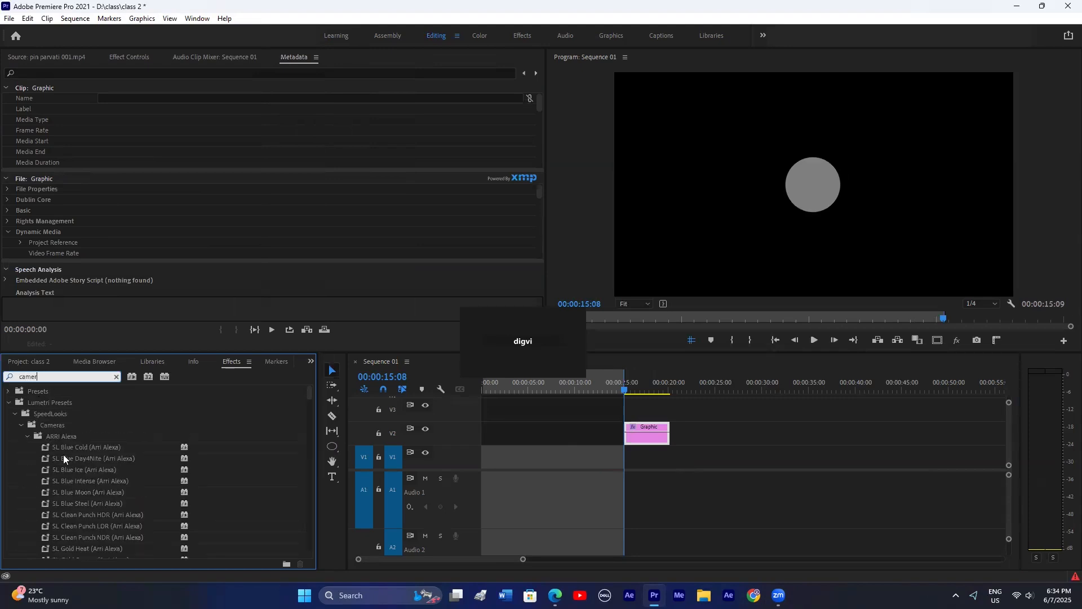
pyautogui.scroll(-4, 67, 456)
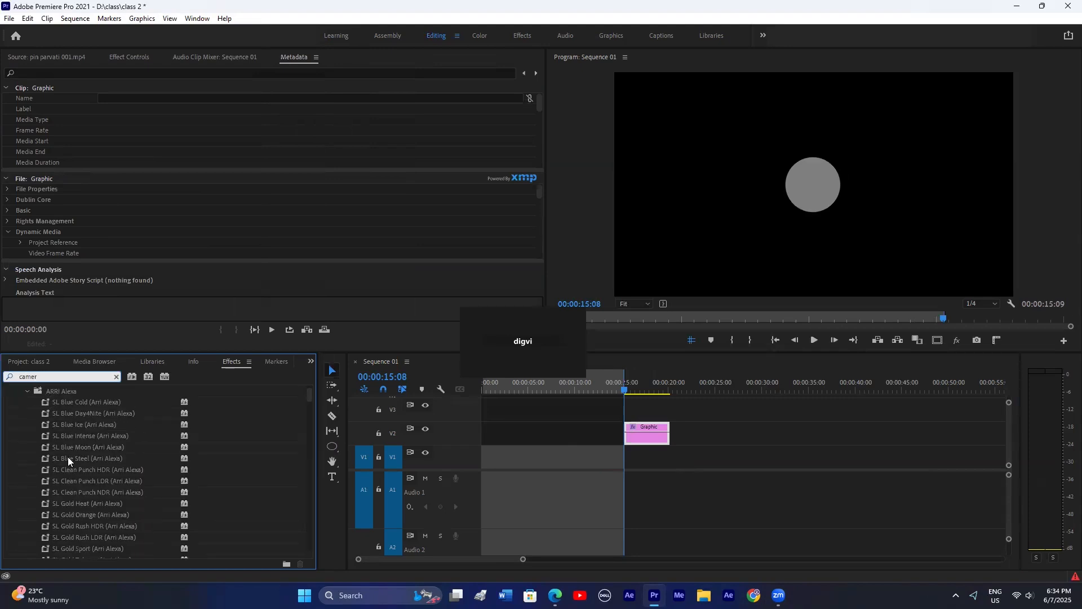
pyautogui.scroll(3, 67, 457)
# Step: Search the effects for "blur" and apply Camera Blur to the circle's graphic clip on V2
pyautogui.moveTo(53, 373); pyautogui.dragTo(2, 372)
pyautogui.write('blur')
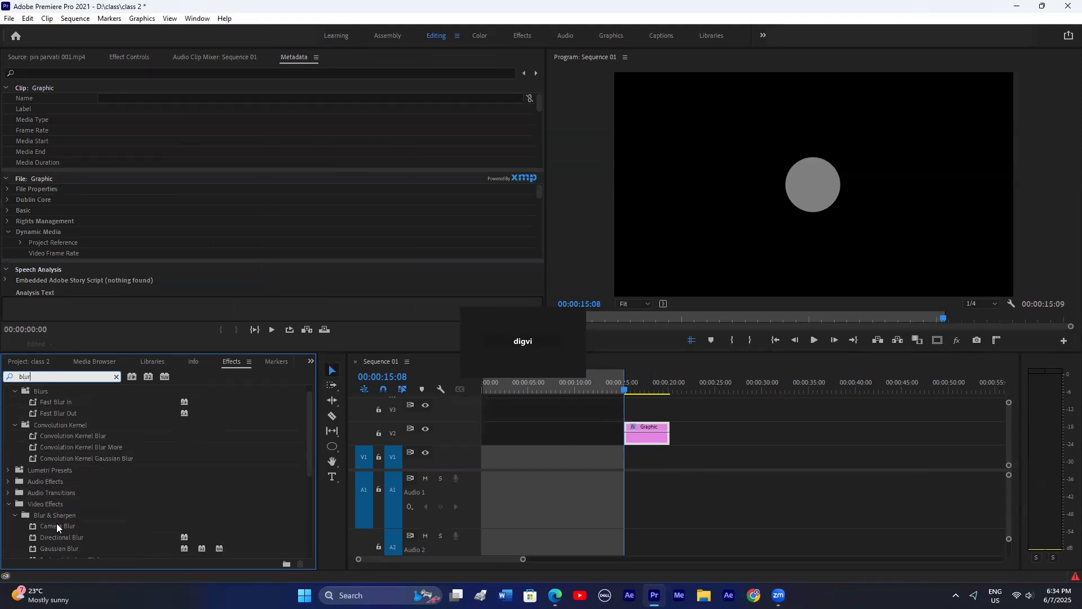
pyautogui.moveTo(57, 526); pyautogui.dragTo(646, 433)
pyautogui.click(645, 395)
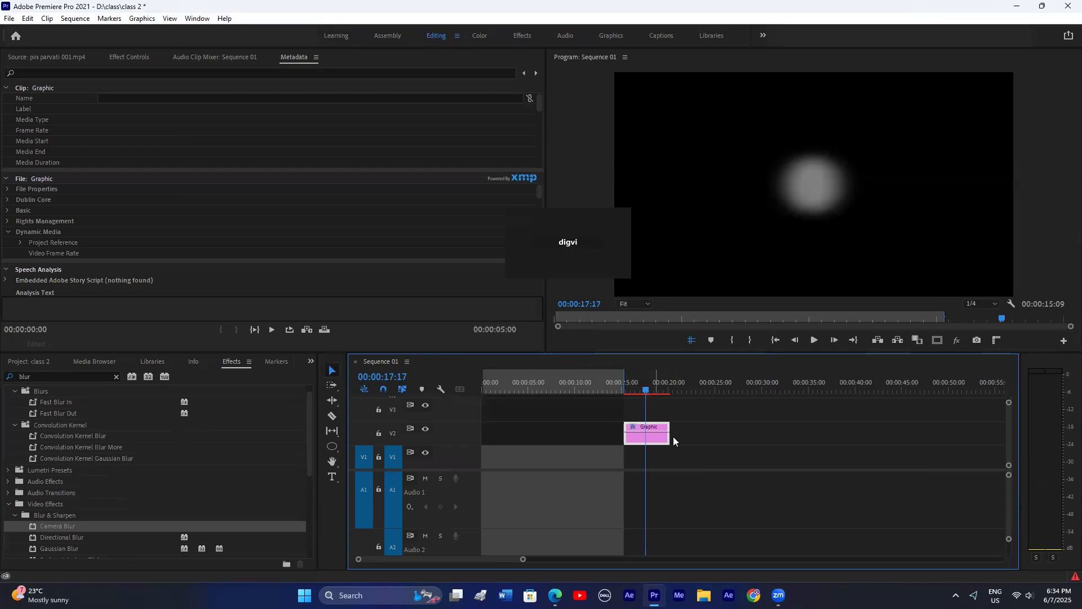
# Step: Play the sequence from the start of the blurred circle clip and show the clip's effect settings
pyautogui.click(625, 389)
pyautogui.press('space')
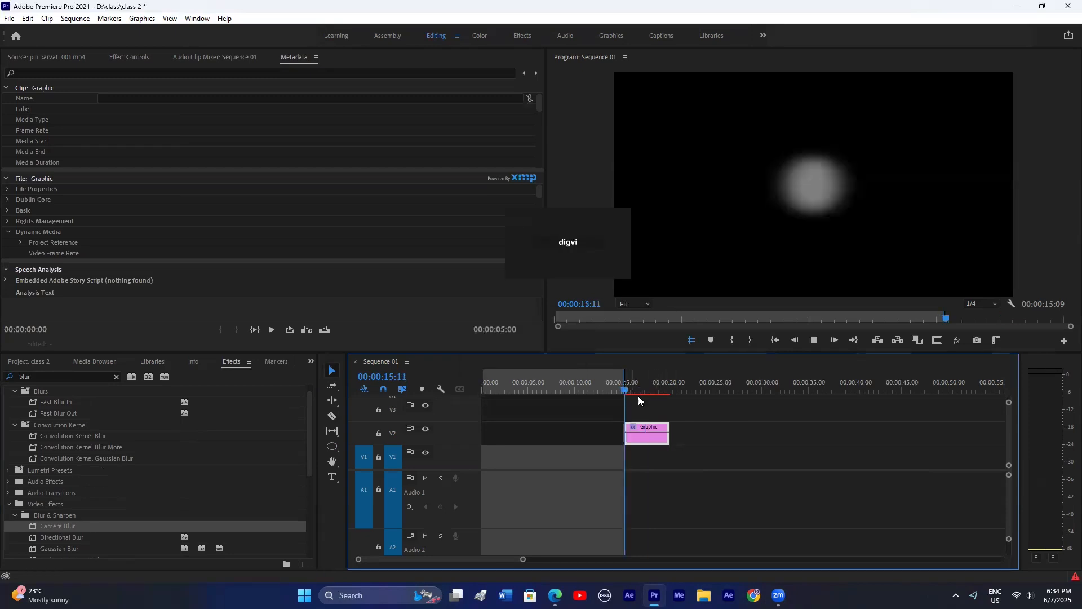
pyautogui.press('space')
pyautogui.click(128, 57)
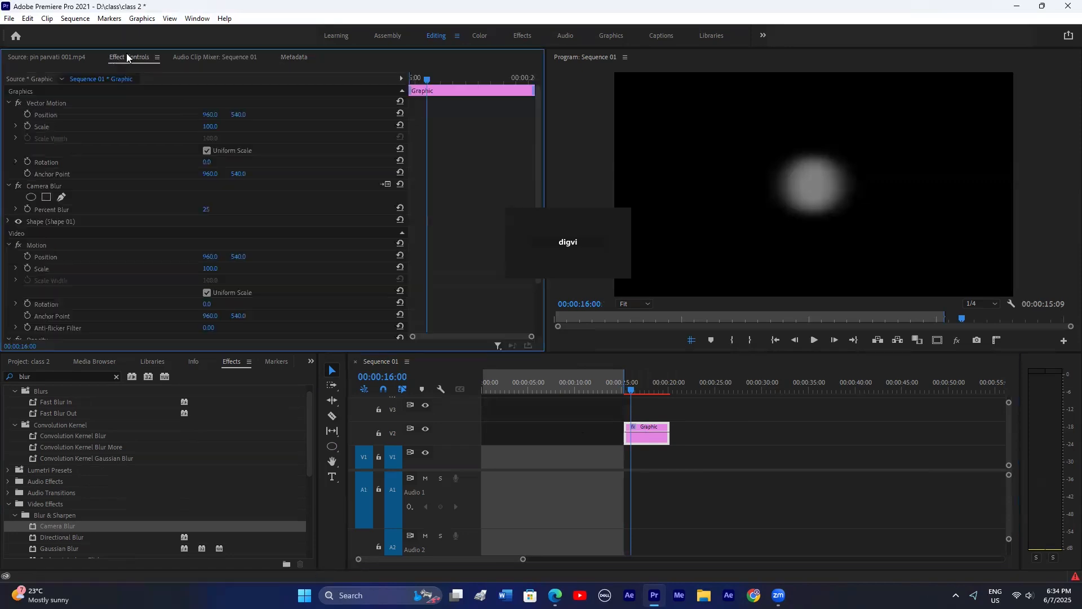
# Step: Set the sequence's In and Out points to span the circle's graphic clip
pyautogui.click(648, 389)
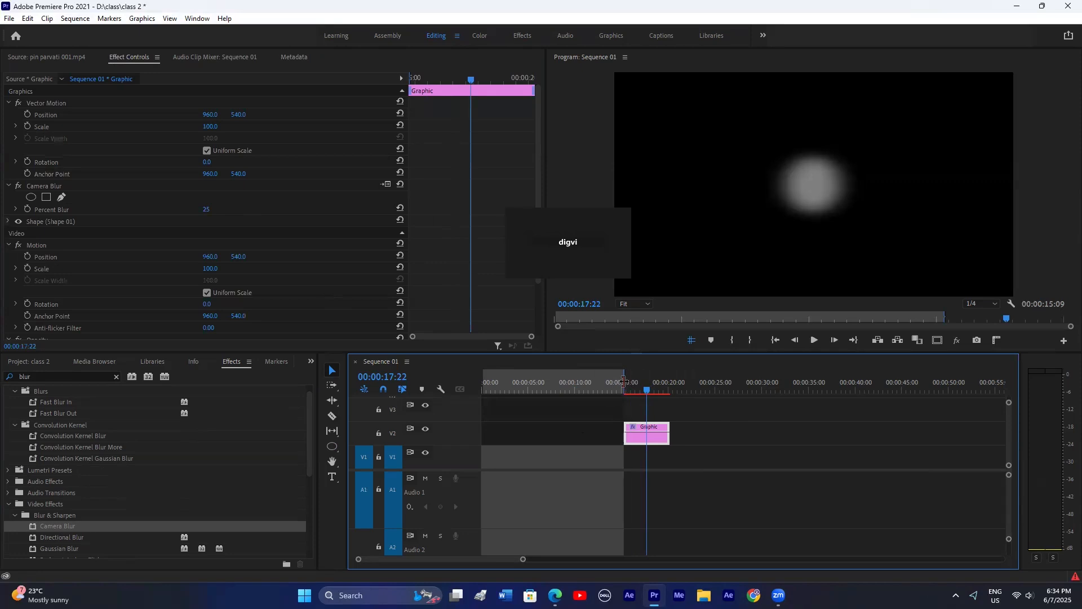
pyautogui.click(752, 343)
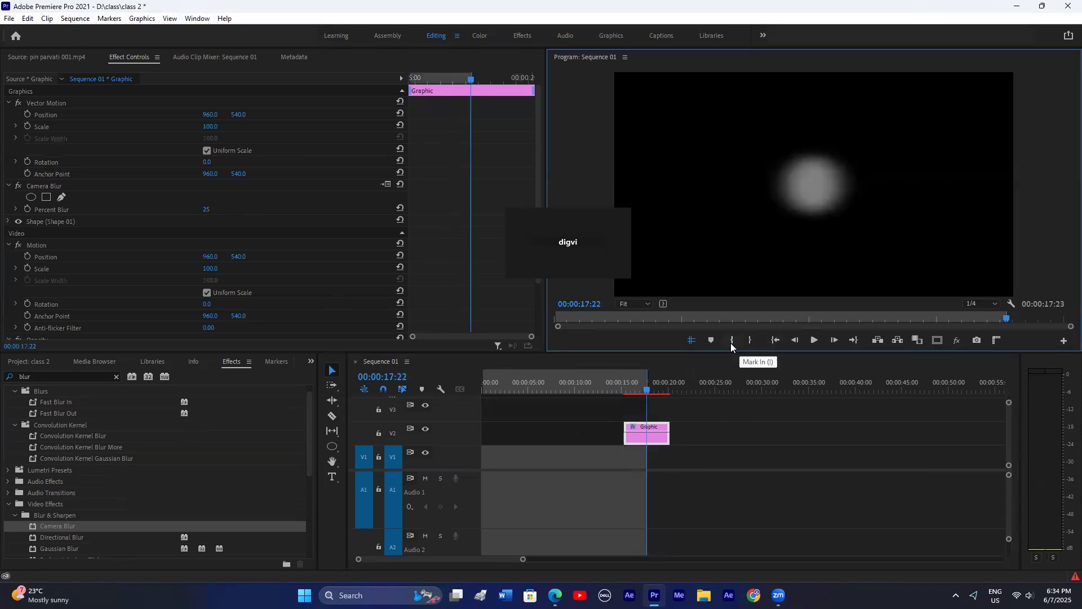
pyautogui.moveTo(647, 376)
pyautogui.mouseDown()
pyautogui.moveTo(670, 377)
pyautogui.moveTo(626, 389)
pyautogui.moveTo(638, 389)
pyautogui.mouseUp()
pyautogui.click(732, 340)
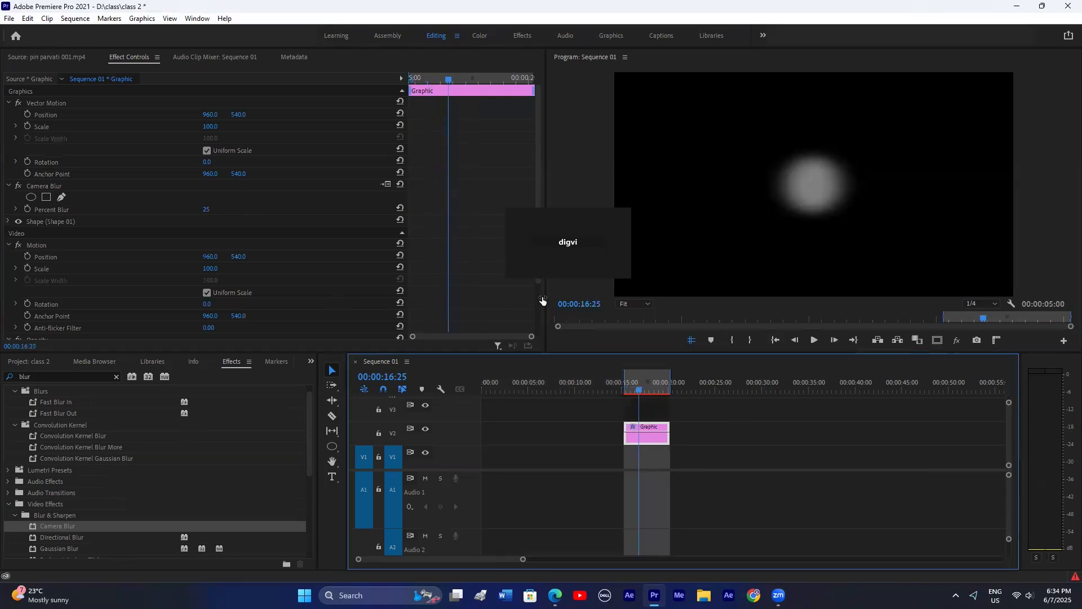
# Step: Render the effects from In to Out and replay the blurred circle clip from its start
pyautogui.click(75, 18)
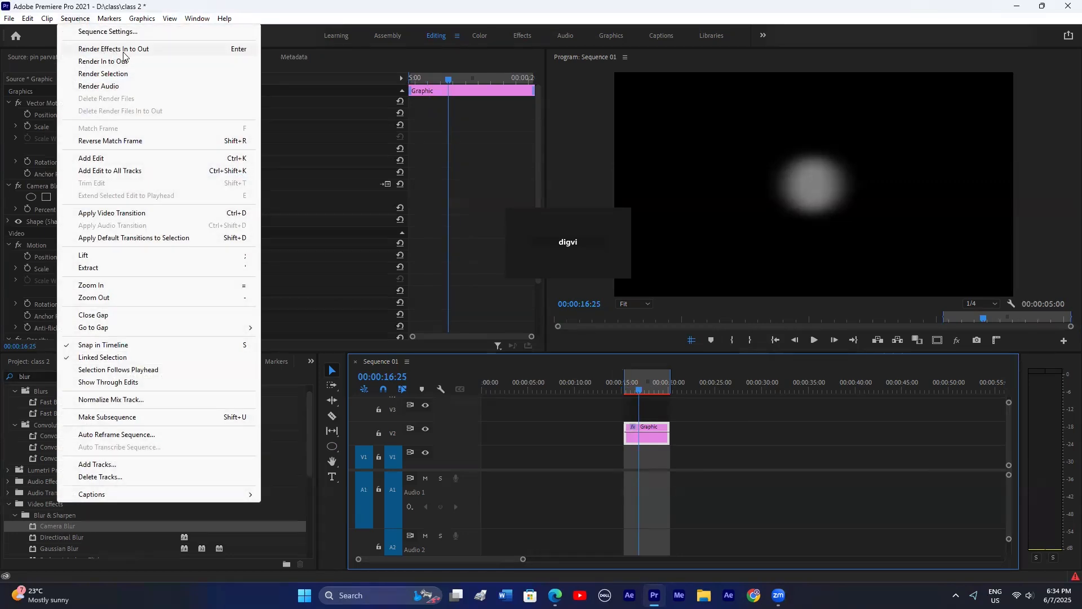
pyautogui.click(120, 51)
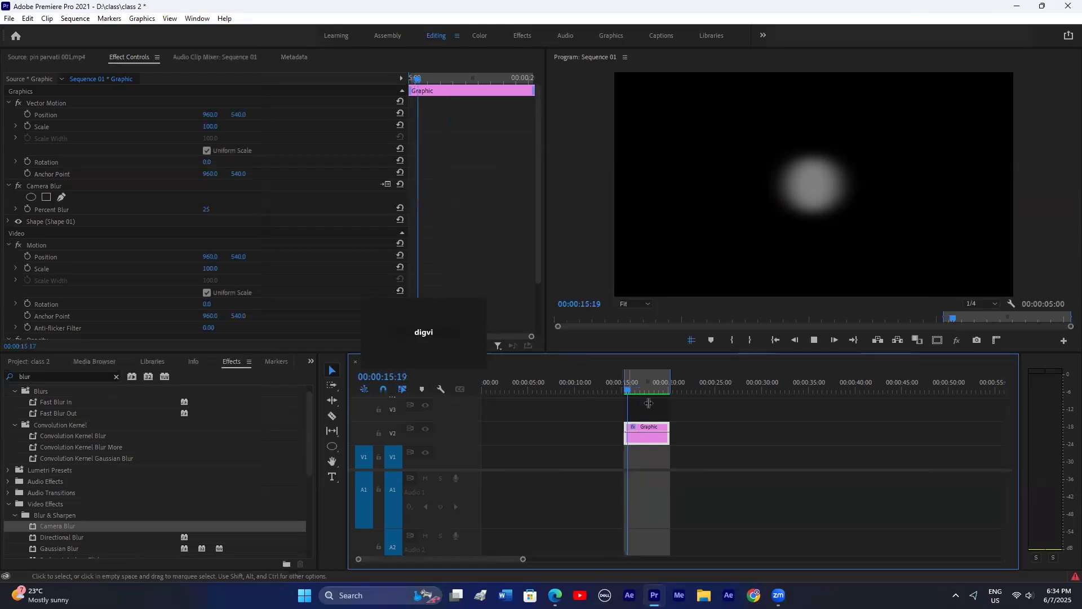
pyautogui.press('space')
pyautogui.moveTo(639, 390); pyautogui.dragTo(621, 393)
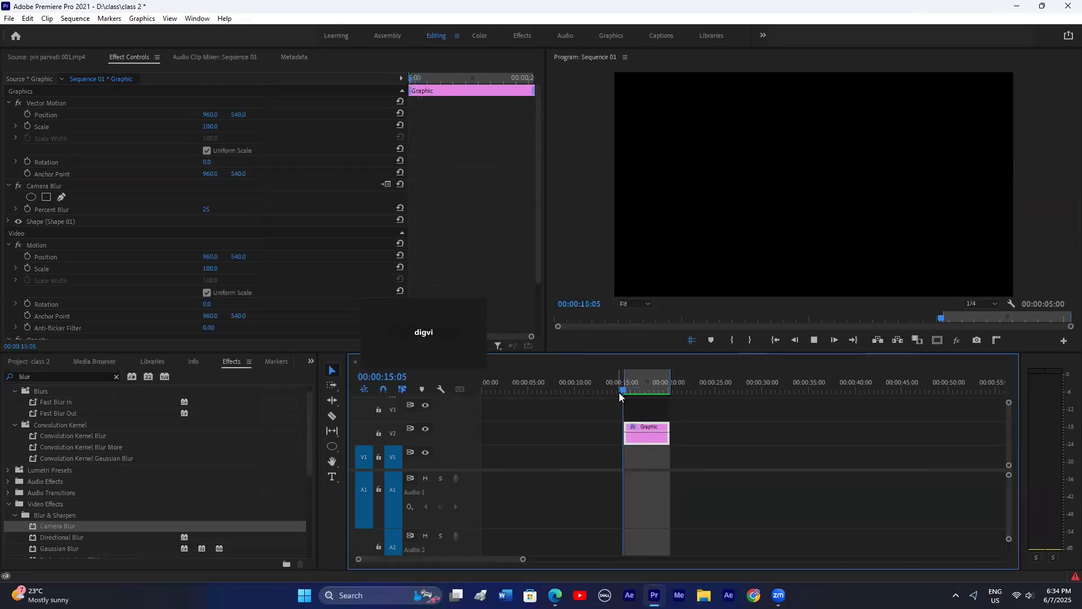
pyautogui.press('space')
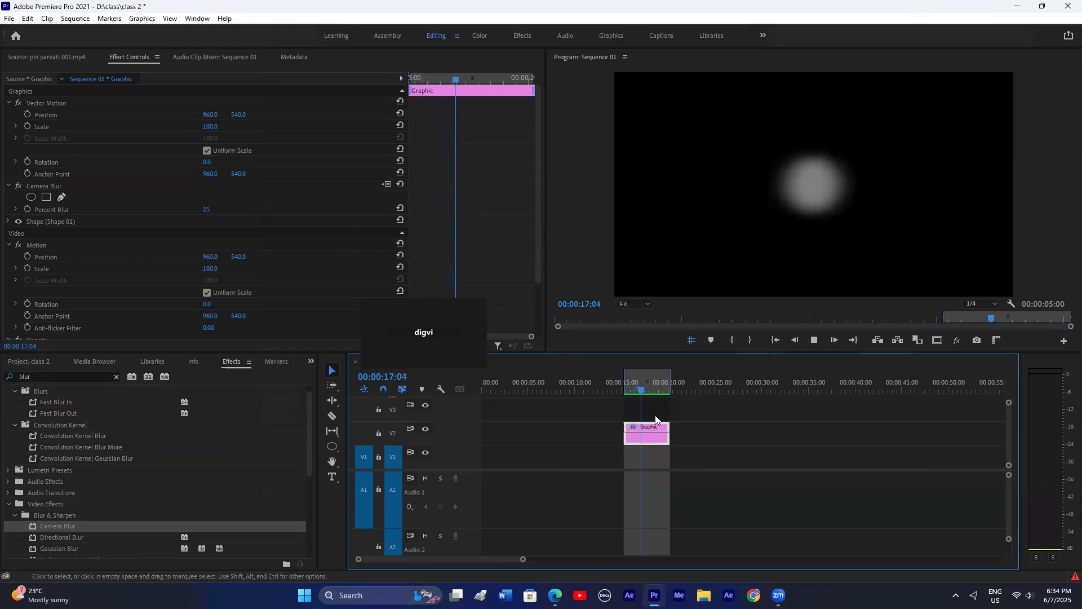
pyautogui.press('space')
# Step: Delete the blurred circle's graphic clip from track V2
pyautogui.press('Delete')
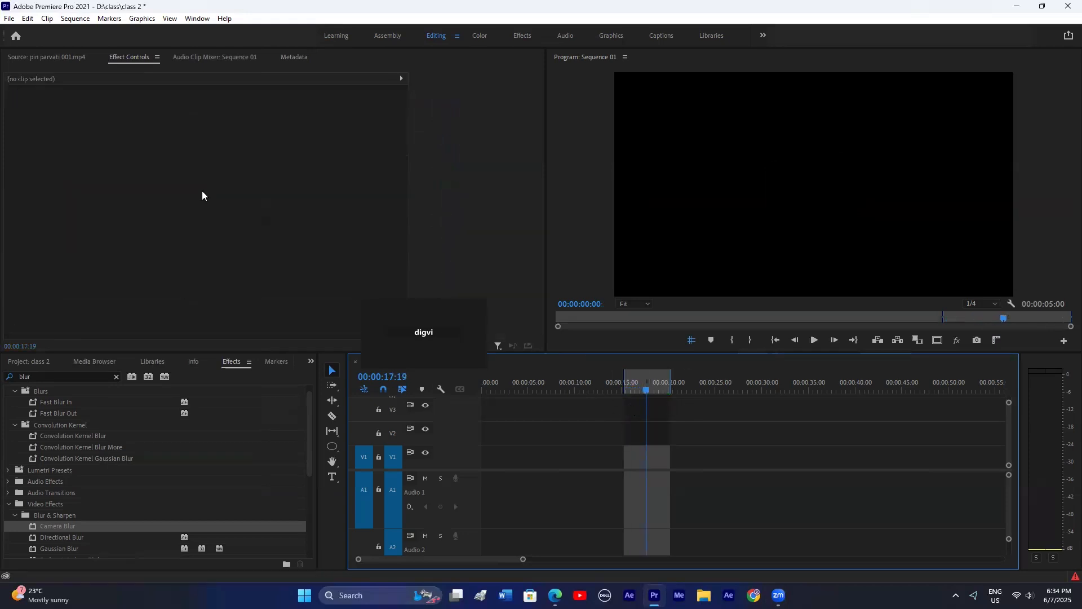
pyautogui.click(75, 18)
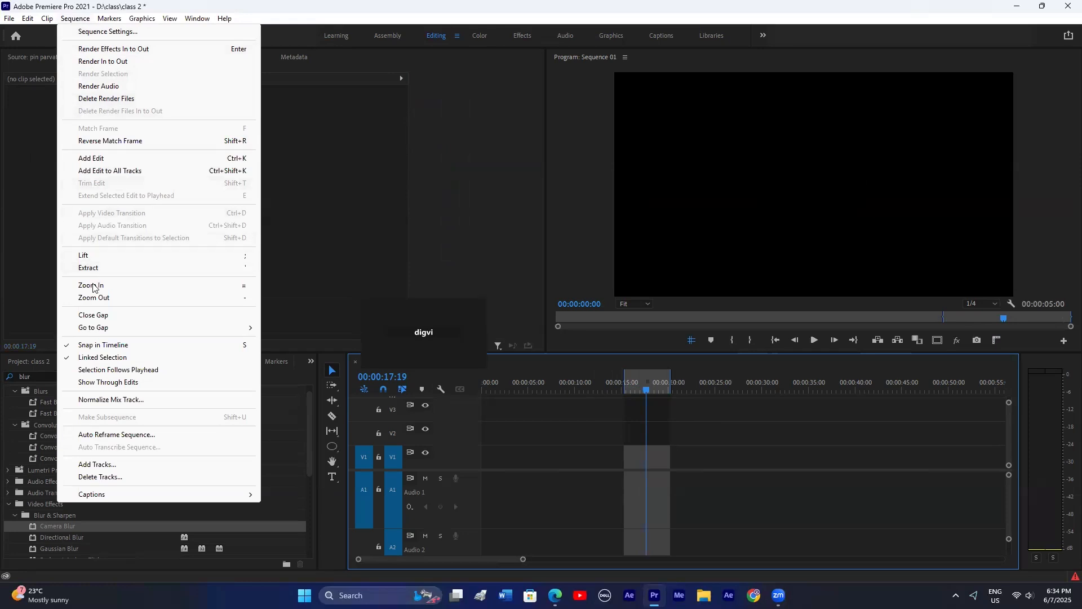
pyautogui.moveTo(50, 22)
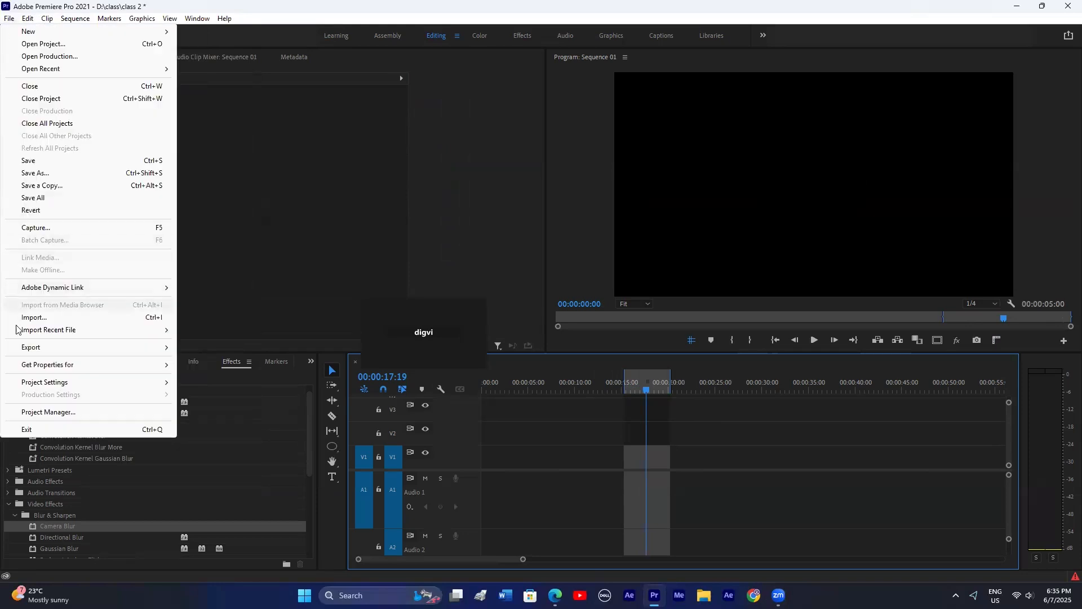
pyautogui.click(726, 518)
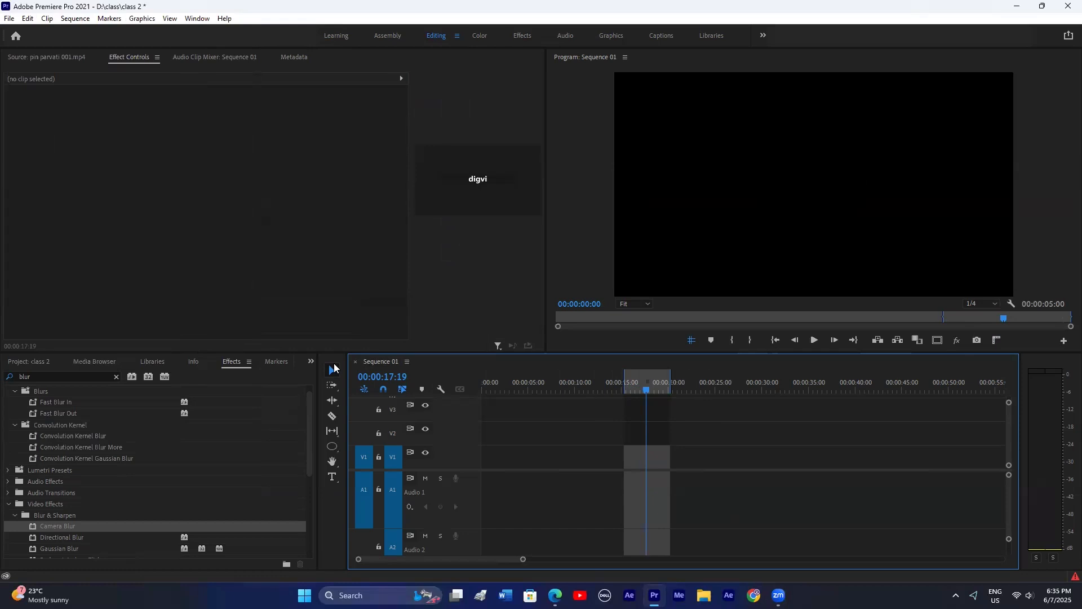
# Step: Show the Project panel and extend the sequence's marked range back to the start of the timeline
pyautogui.click(311, 361)
pyautogui.click(317, 375)
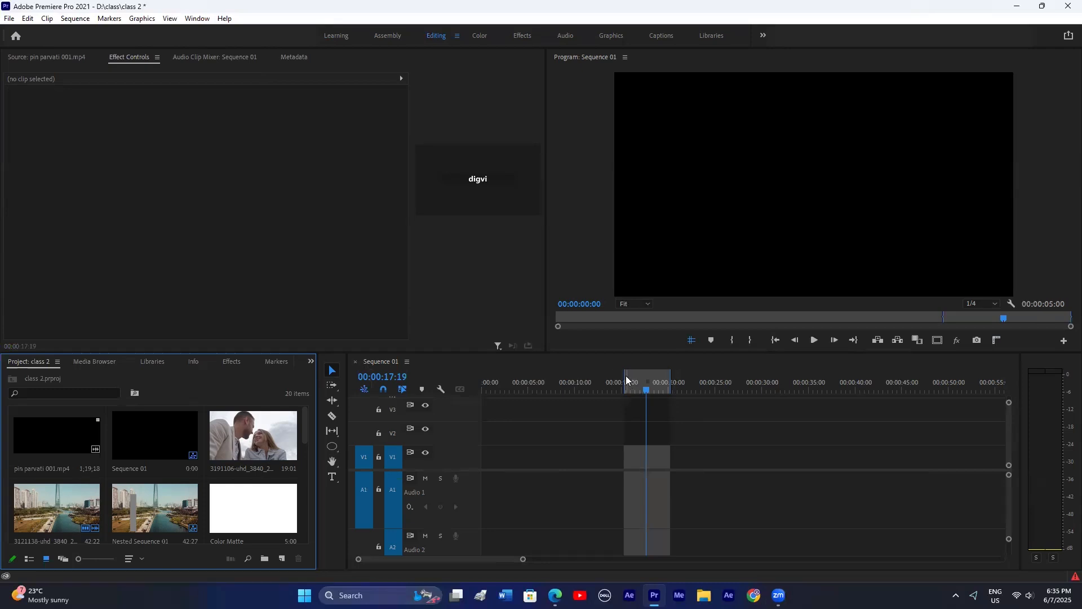
pyautogui.click(557, 369)
pyautogui.moveTo(557, 370); pyautogui.dragTo(482, 370)
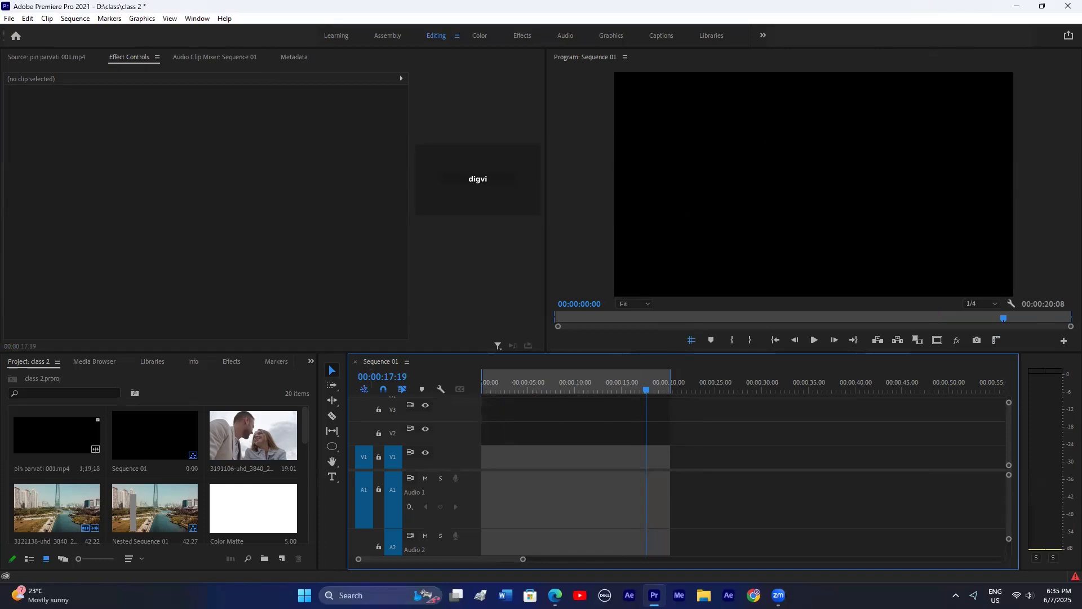
# Step: Draw a small, nearly square rectangle slightly left of the frame's centre with the Rectangle Tool
pyautogui.click(335, 451)
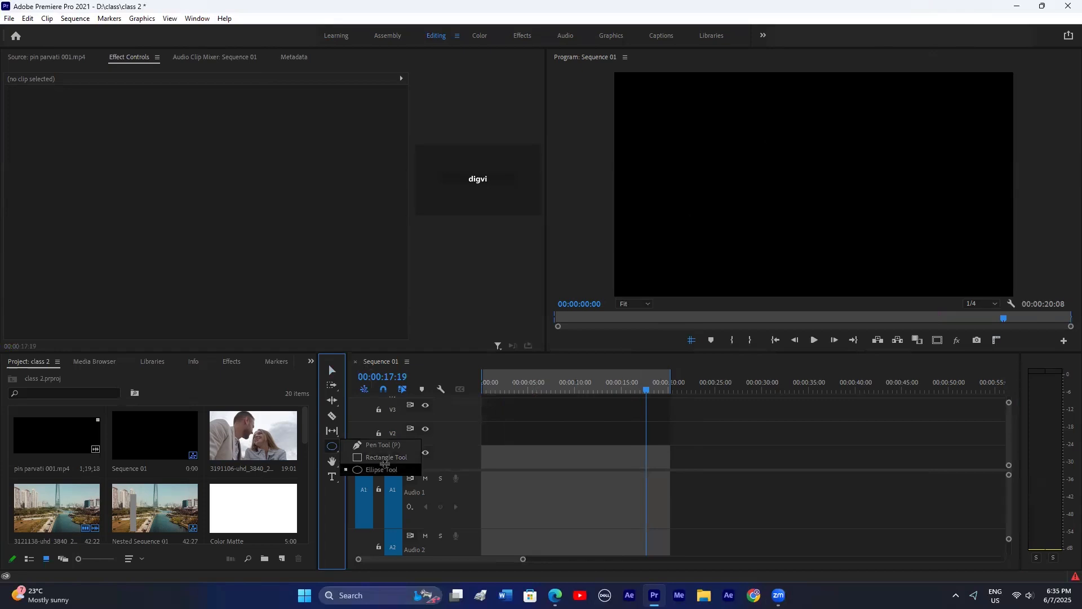
pyautogui.click(366, 445)
pyautogui.moveTo(762, 173); pyautogui.dragTo(787, 200)
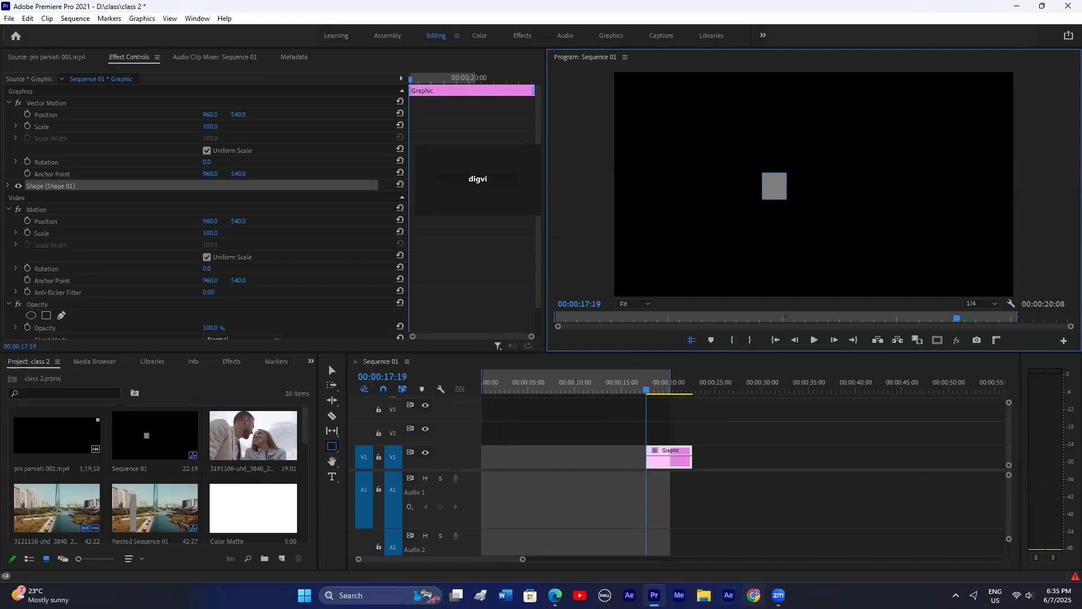
# Step: Switch to Chrome and search Google Images for "flower png"
pyautogui.hotkey('alt', 'Tab')
pyautogui.click(359, 227)
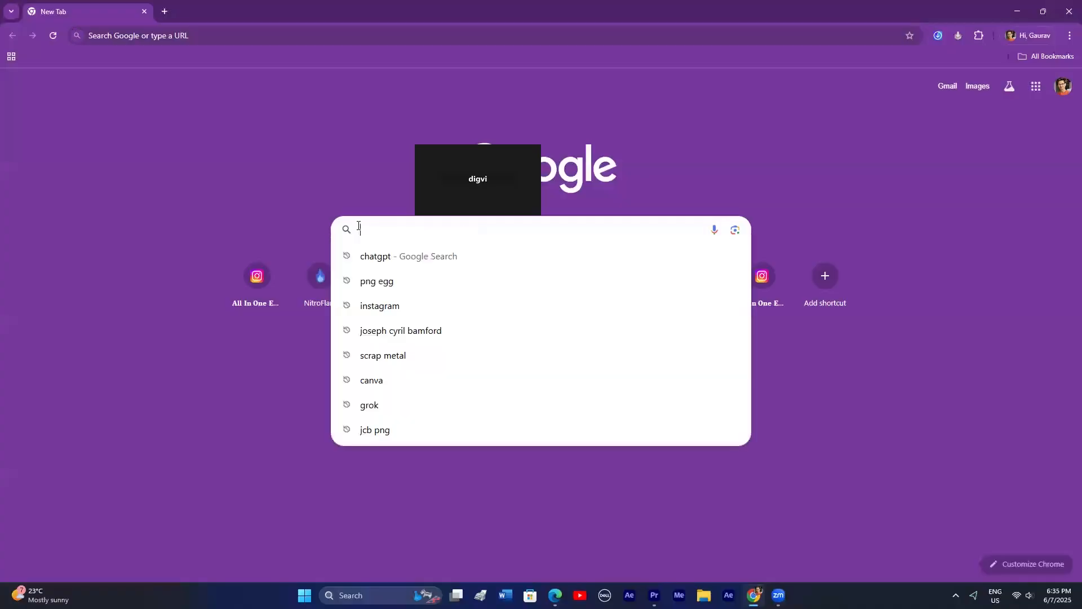
pyautogui.write('flower')
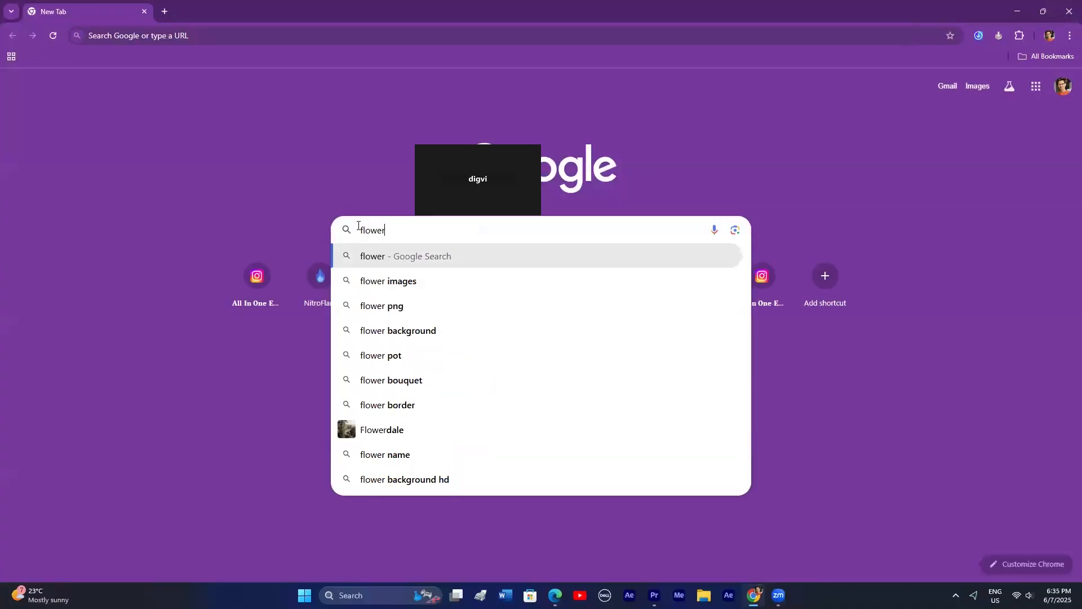
pyautogui.write(' png')
pyautogui.press('Return')
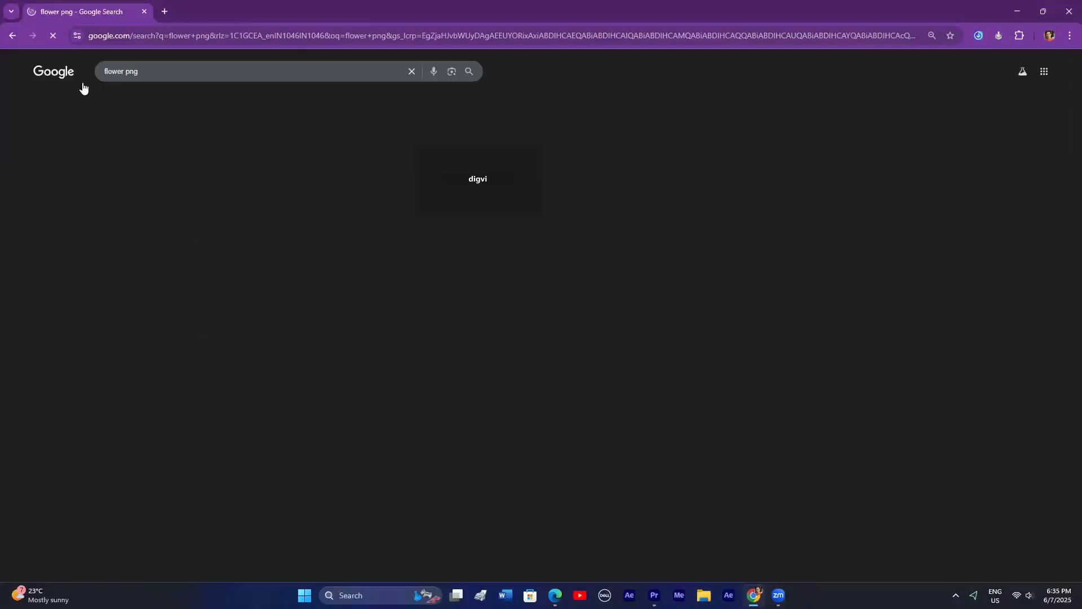
pyautogui.click(135, 103)
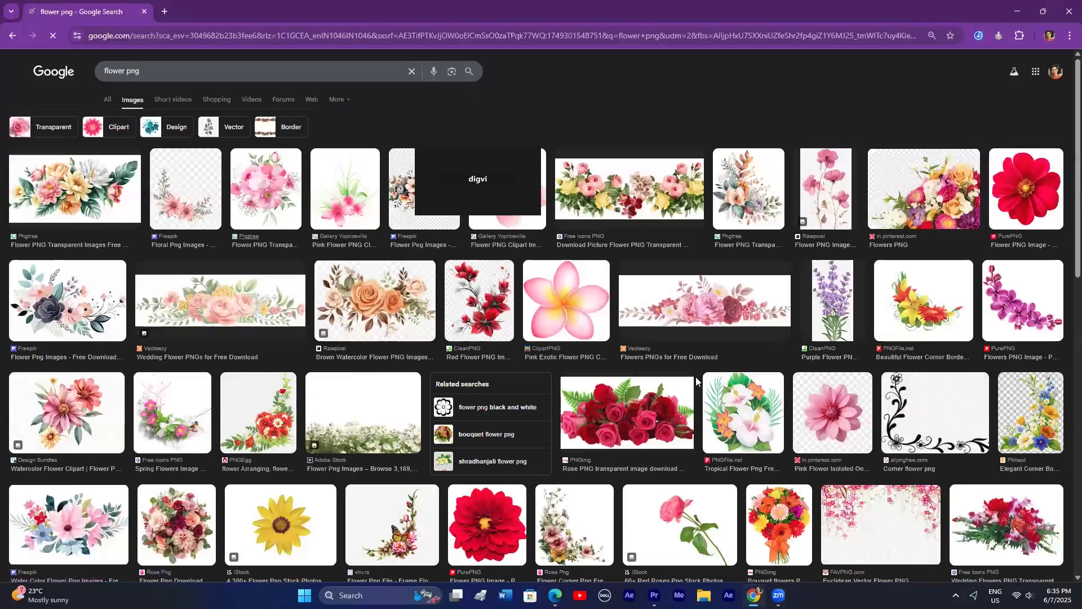
# Step: Save the Pink Exotic Flower clip art as images.jpg and place it in the Premiere Pro sequence on track V2 above the rectangle
pyautogui.click(578, 302)
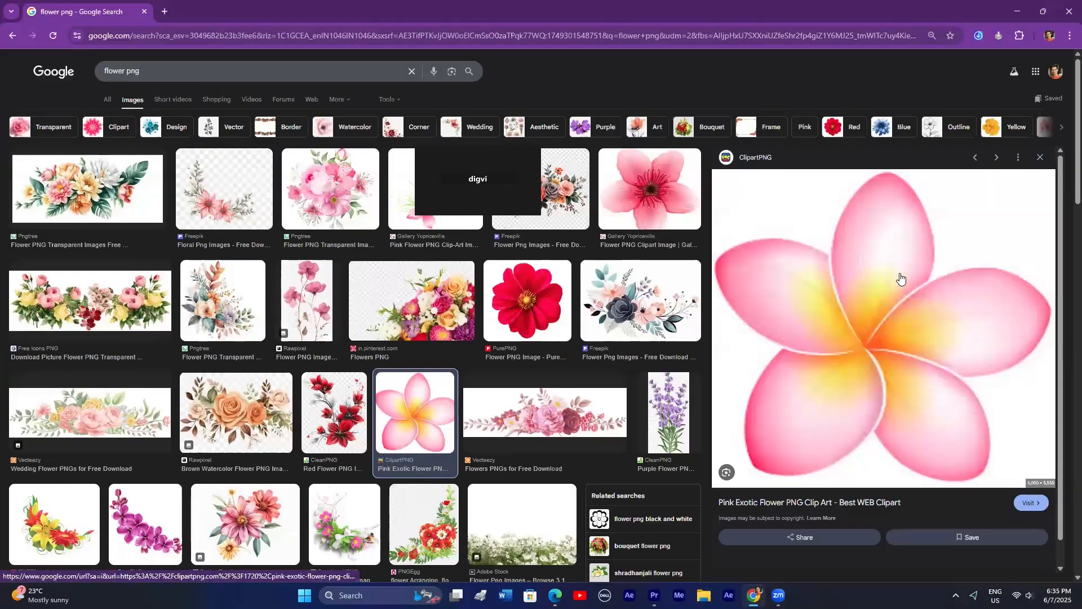
pyautogui.rightClick(900, 276)
pyautogui.click(947, 444)
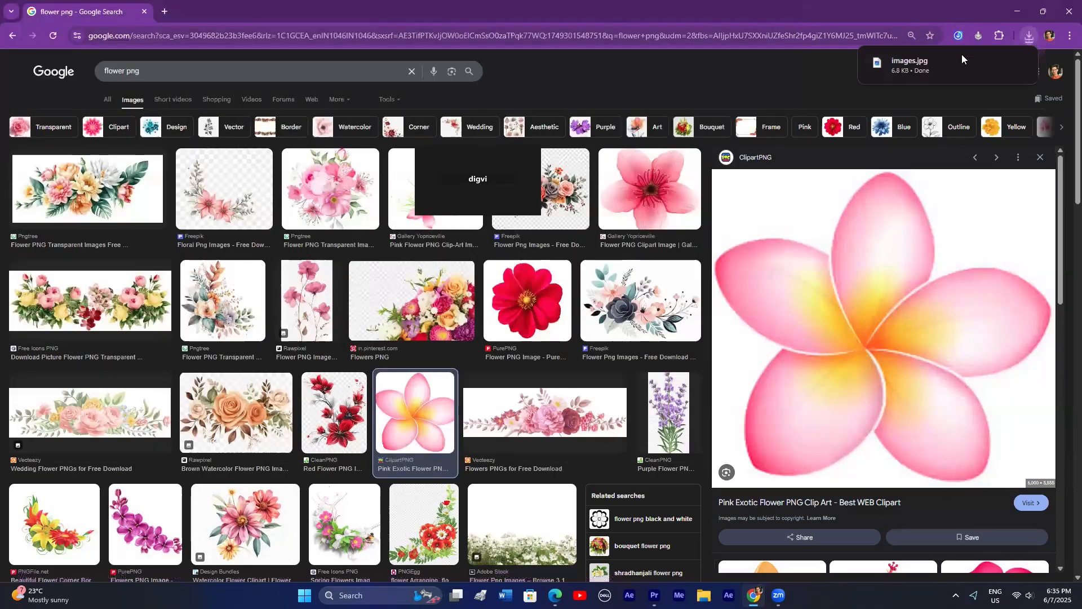
pyautogui.moveTo(958, 61); pyautogui.dragTo(634, 434)
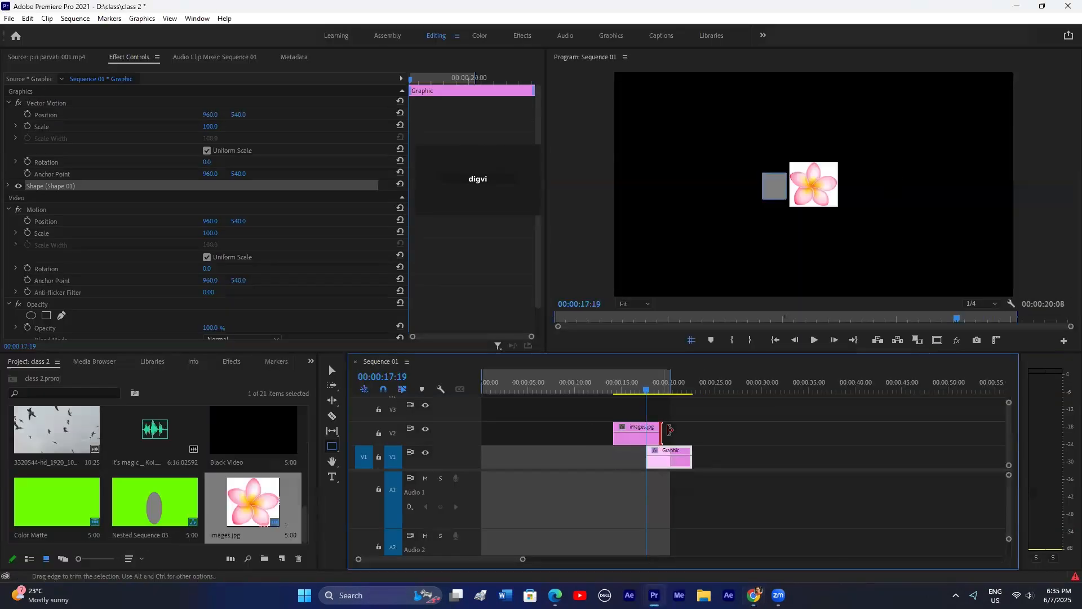
# Step: Lengthen the flower image clip past the end of the rectangle clip and set its scale to 267
pyautogui.click(667, 434)
pyautogui.moveTo(207, 127); pyautogui.dragTo(217, 127)
pyautogui.click(855, 234)
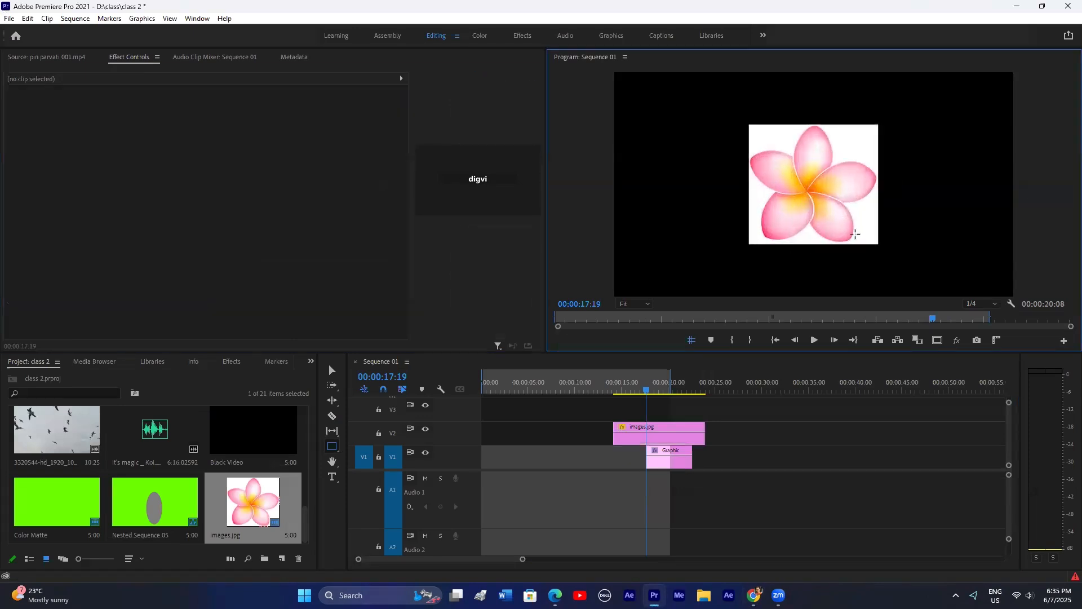
# Step: Draw a closed four-point opacity mask with the pen around the centre of the flower image
pyautogui.click(669, 432)
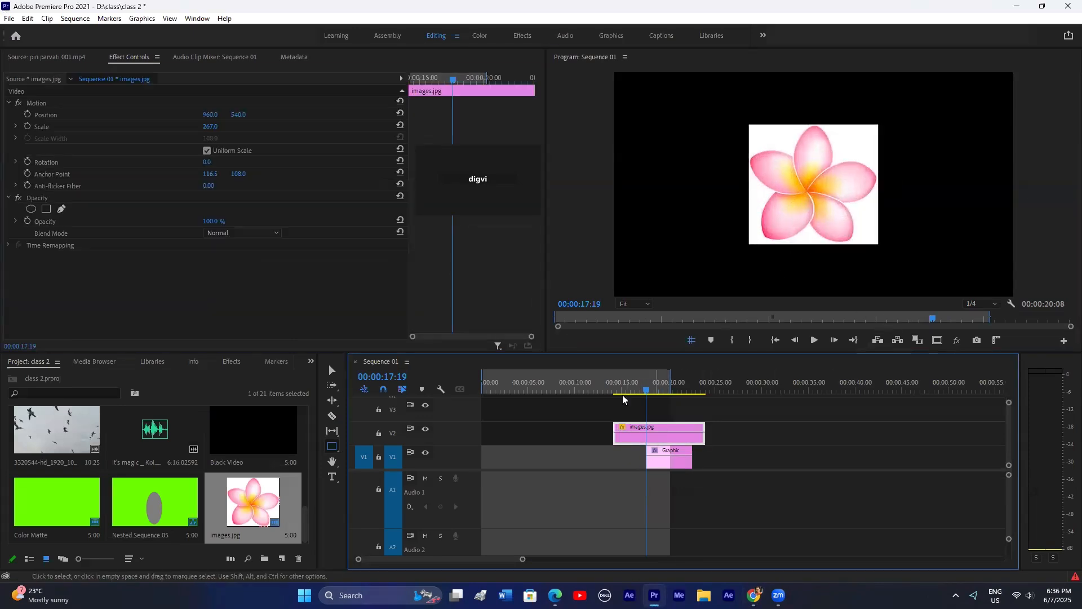
pyautogui.click(68, 211)
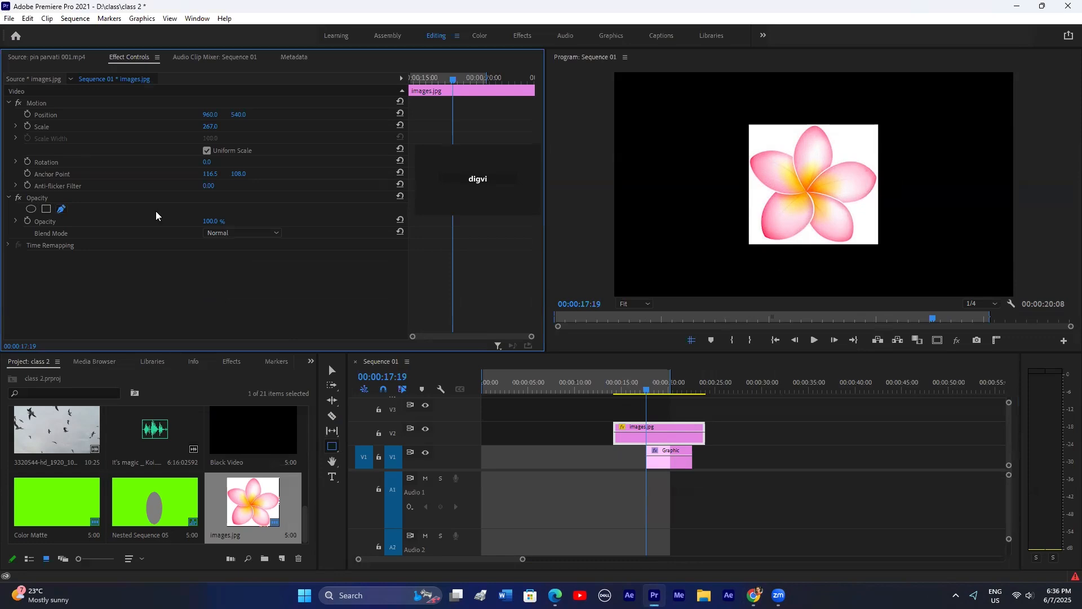
pyautogui.click(800, 159)
pyautogui.click(831, 159)
pyautogui.click(822, 195)
pyautogui.click(791, 192)
pyautogui.click(800, 159)
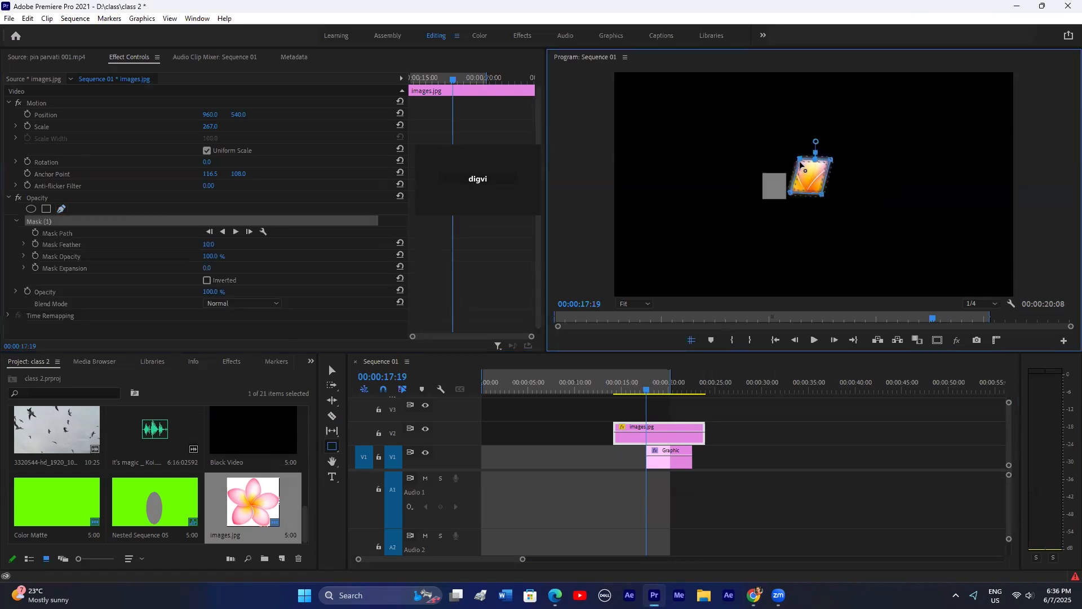
# Step: Set the flower image's mask feather to 0
pyautogui.click(656, 426)
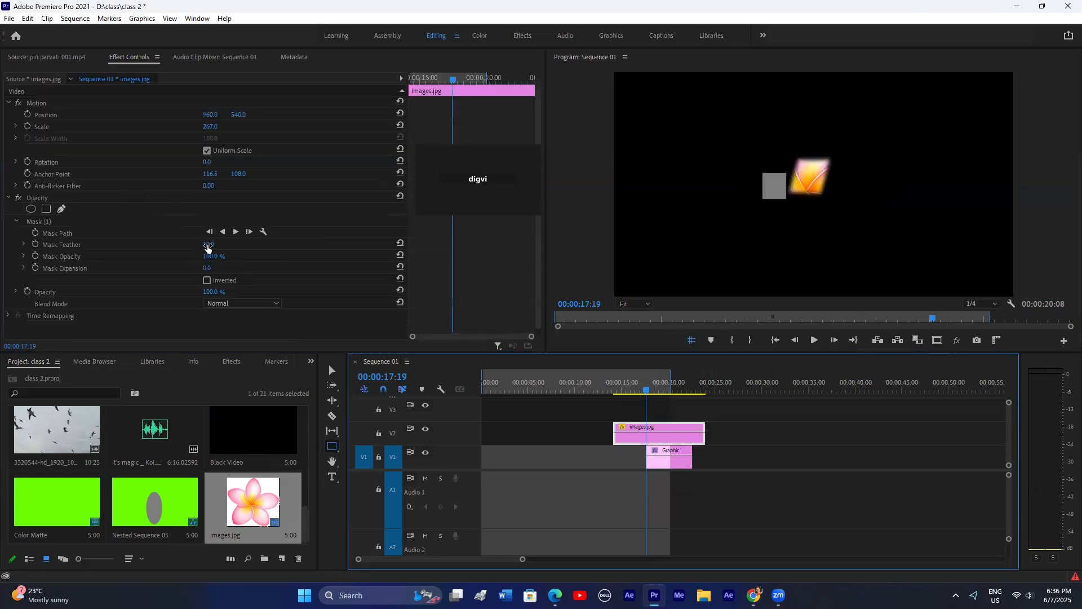
pyautogui.moveTo(208, 244)
pyautogui.mouseDown()
pyautogui.moveTo(274, 244)
pyautogui.moveTo(208, 244)
pyautogui.mouseUp()
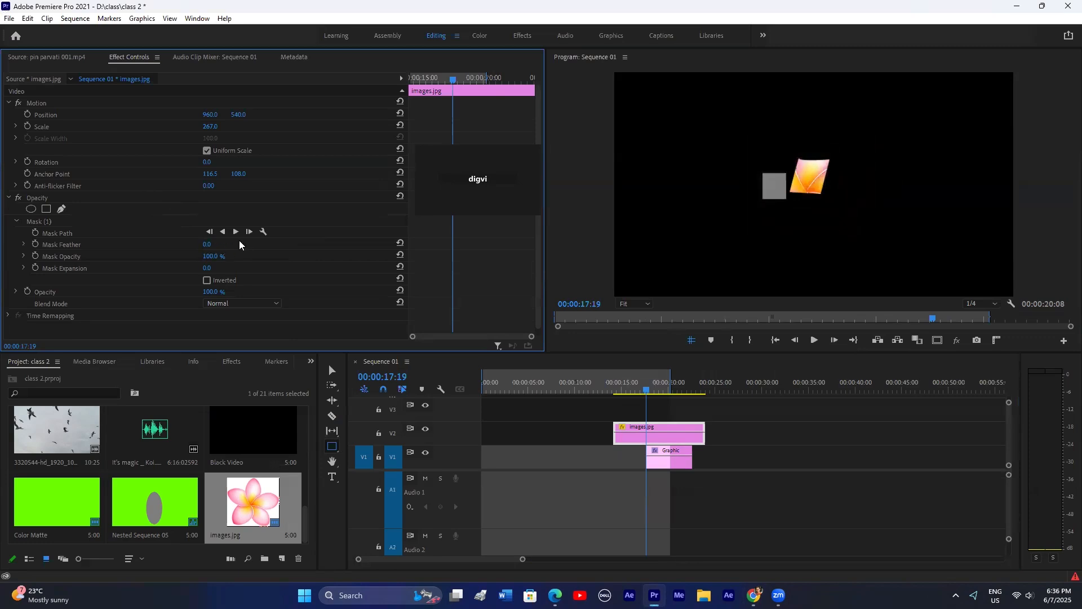
# Step: Move the rectangle graphic clip on V1 to start at 00:00:31:03 and reselect the flower image clip
pyautogui.click(775, 417)
pyautogui.moveTo(657, 457); pyautogui.dragTo(784, 456)
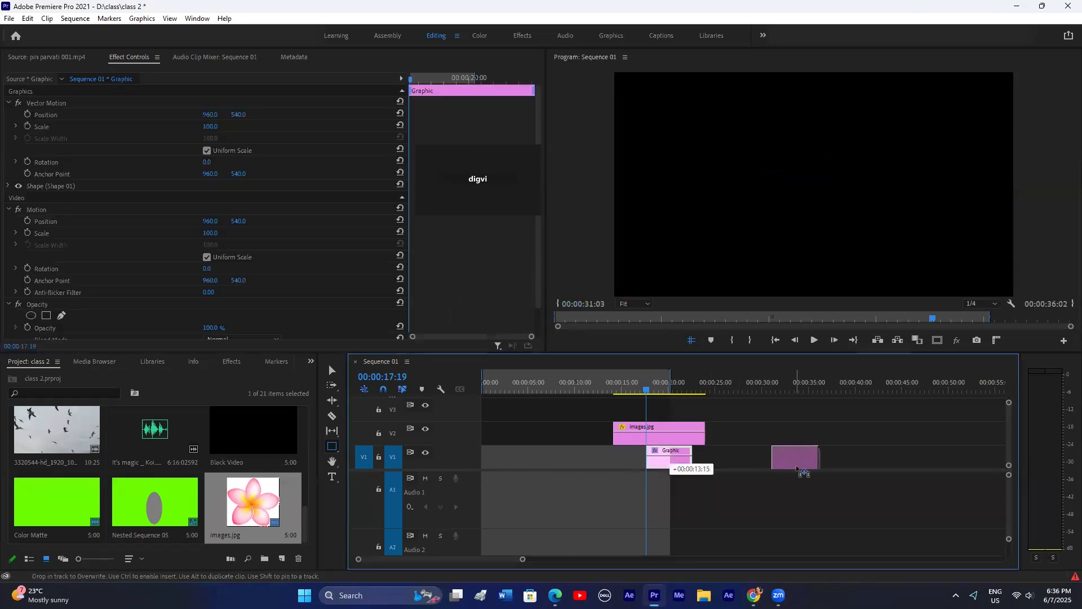
pyautogui.click(646, 439)
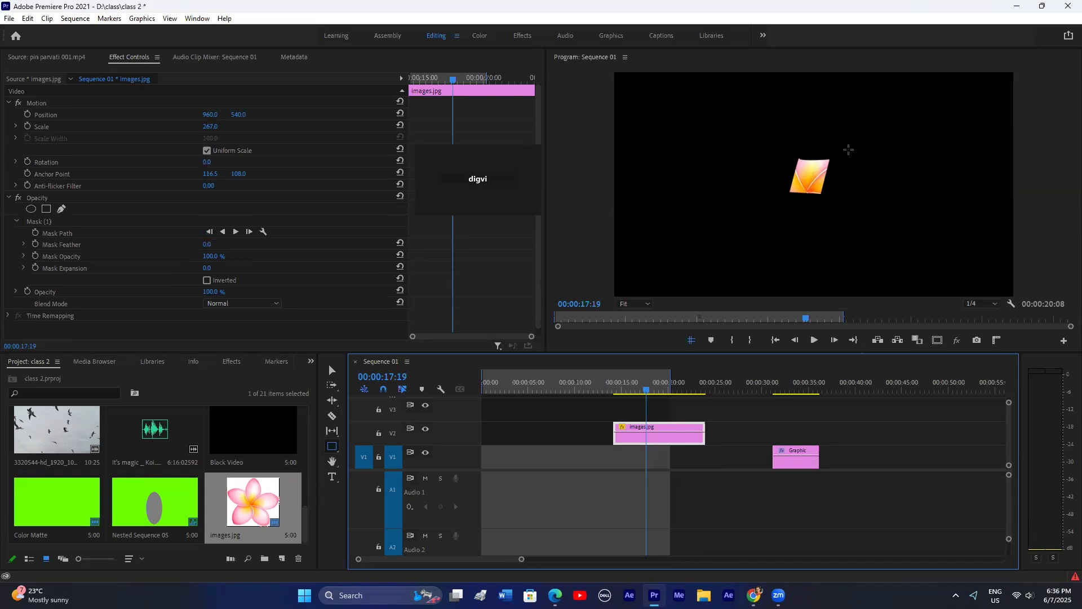
# Step: Put the sequence playhead at 00:00:16:00 and preview the birds video in the Source monitor at 00:00:02:08
pyautogui.moveTo(646, 389)
pyautogui.mouseDown()
pyautogui.moveTo(689, 389)
pyautogui.moveTo(632, 392)
pyautogui.mouseUp()
pyautogui.doubleClick(23, 442)
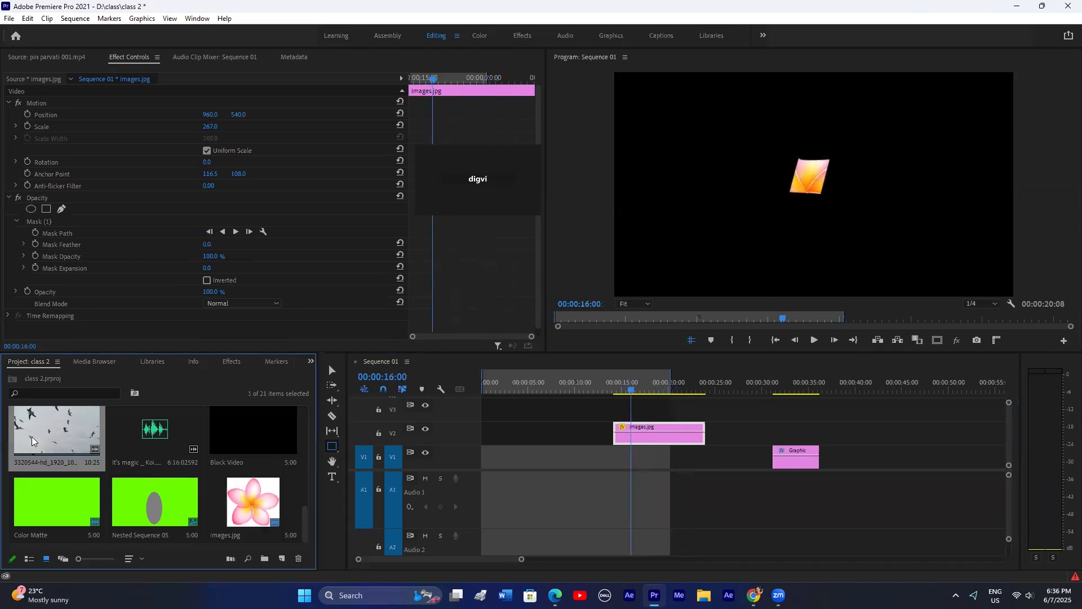
pyautogui.moveTo(88, 322); pyautogui.dragTo(118, 319)
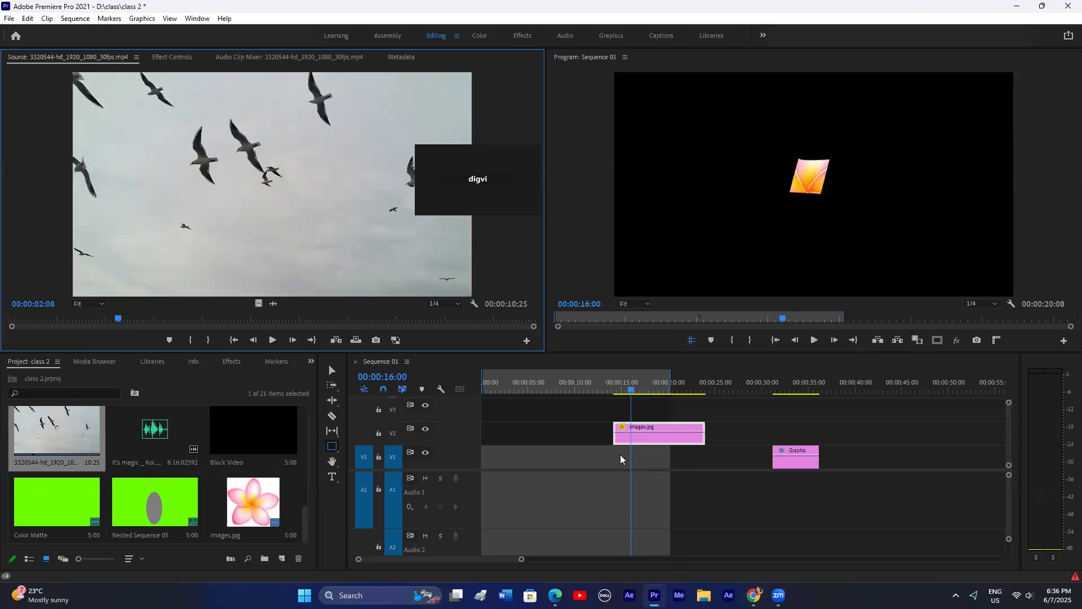
# Step: Export the sequence frame at 00:00:16:00 as a still imported into the project, and place it on V2 at 00:00:07:09
pyautogui.click(733, 430)
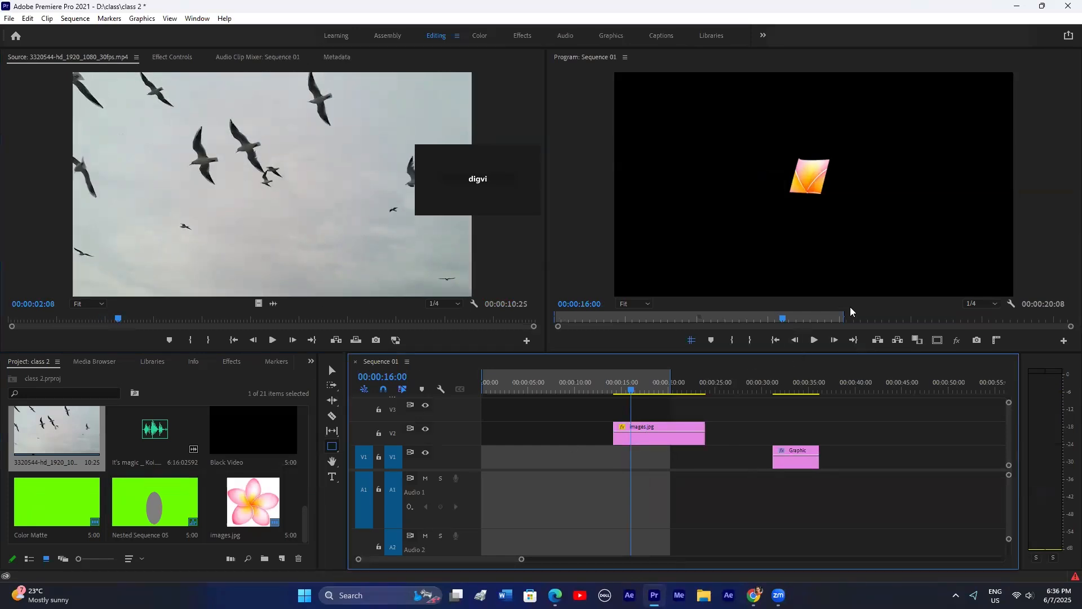
pyautogui.click(977, 340)
pyautogui.click(563, 336)
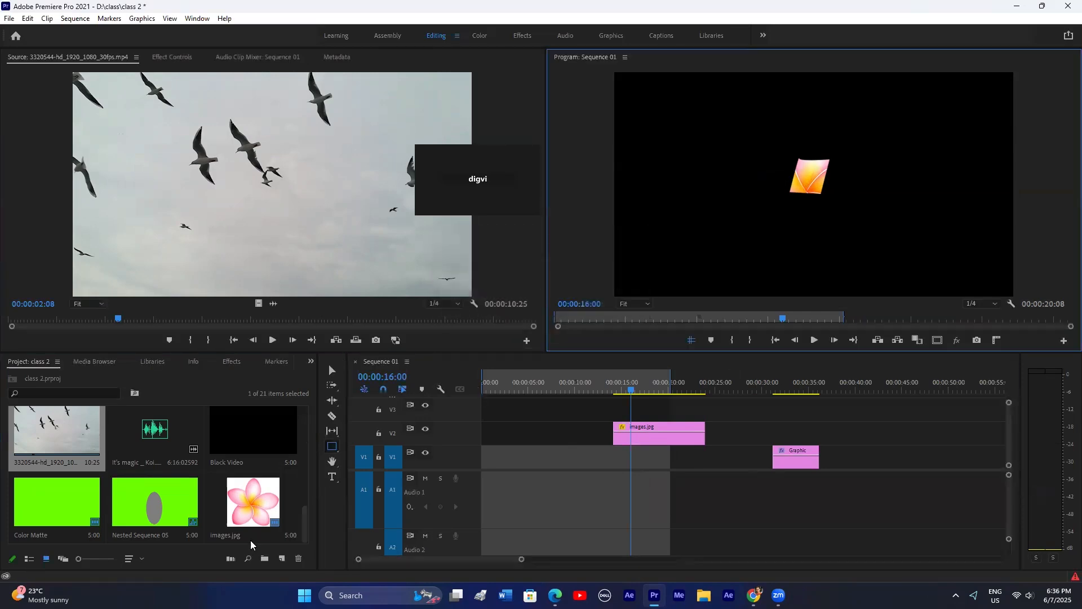
pyautogui.moveTo(56, 502); pyautogui.dragTo(563, 434)
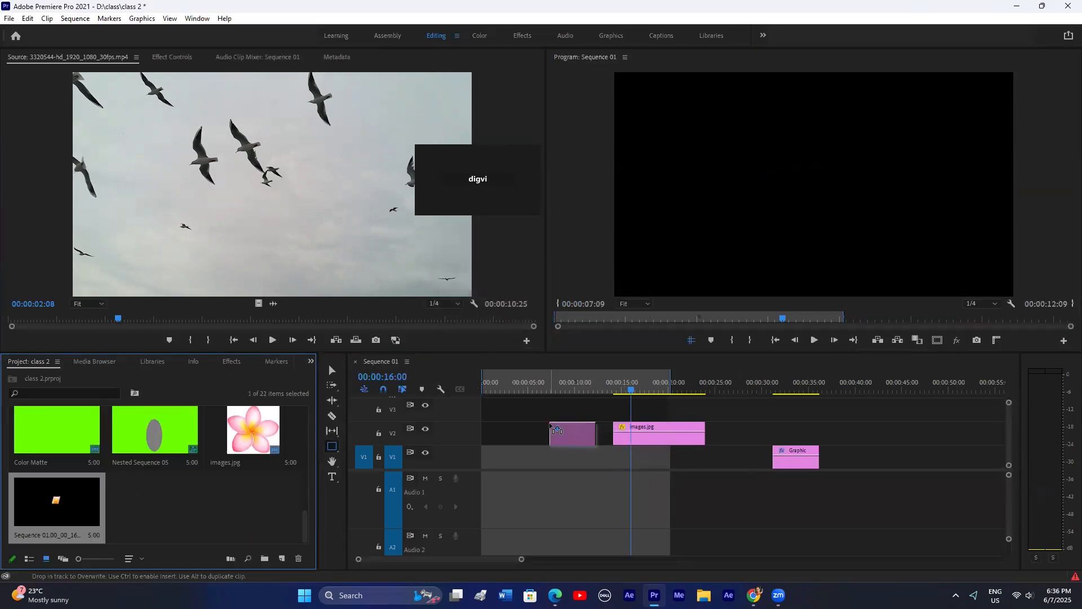
pyautogui.click(582, 391)
# Step: Delete the opacity mask from the flower image clip on V2
pyautogui.click(653, 433)
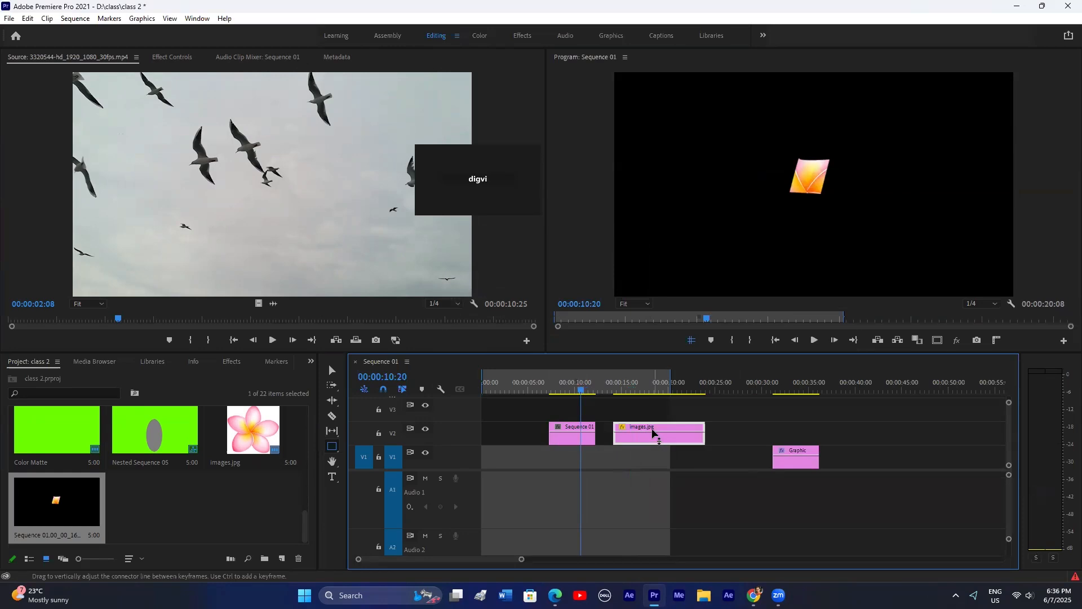
pyautogui.hotkey('shift', '5')
pyautogui.click(637, 392)
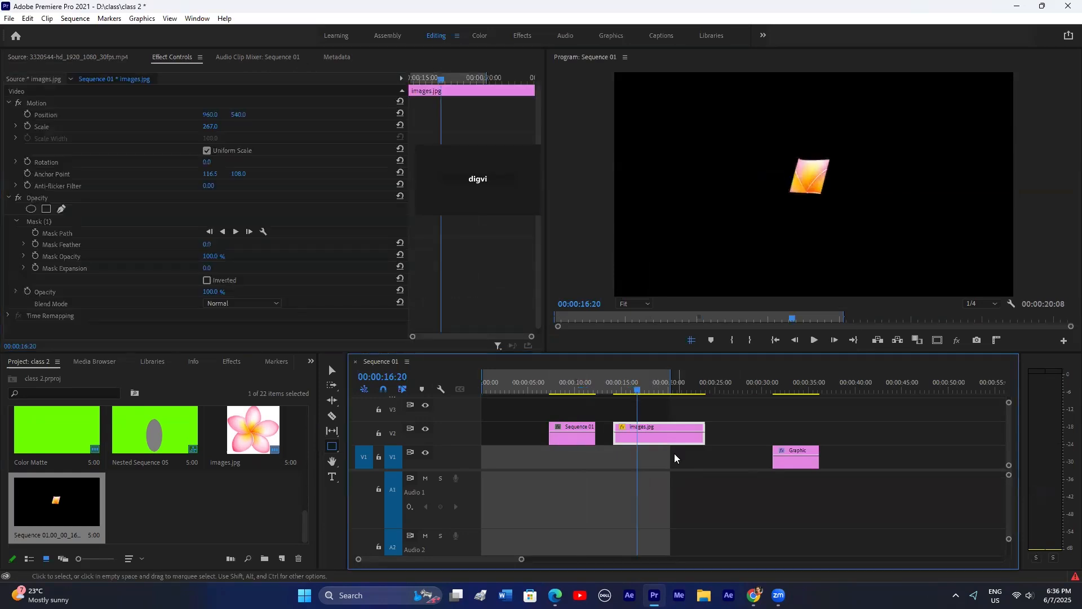
pyautogui.click(26, 223)
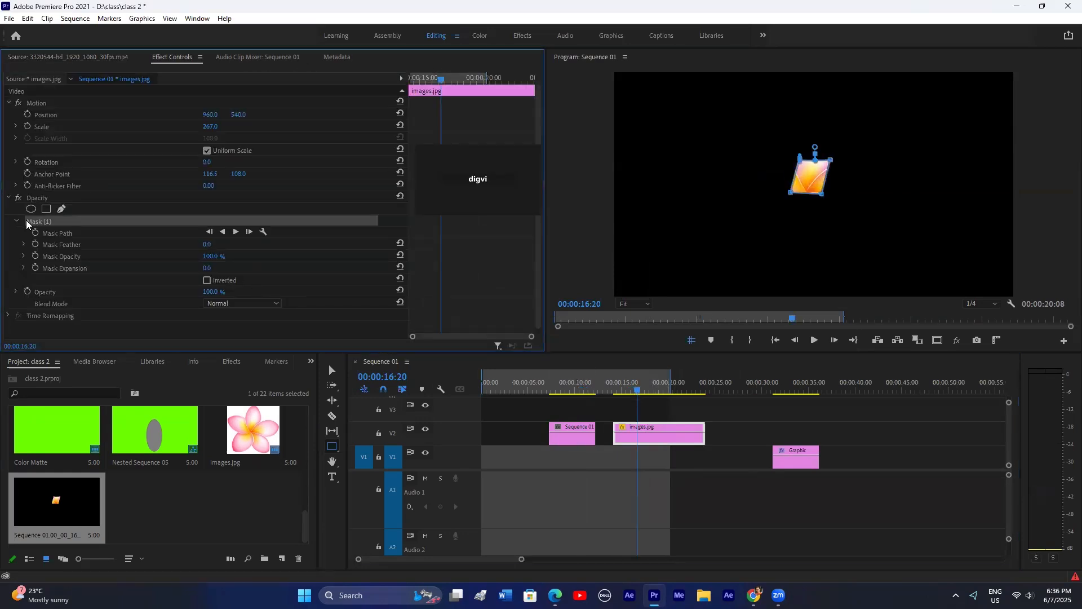
pyautogui.press('Delete')
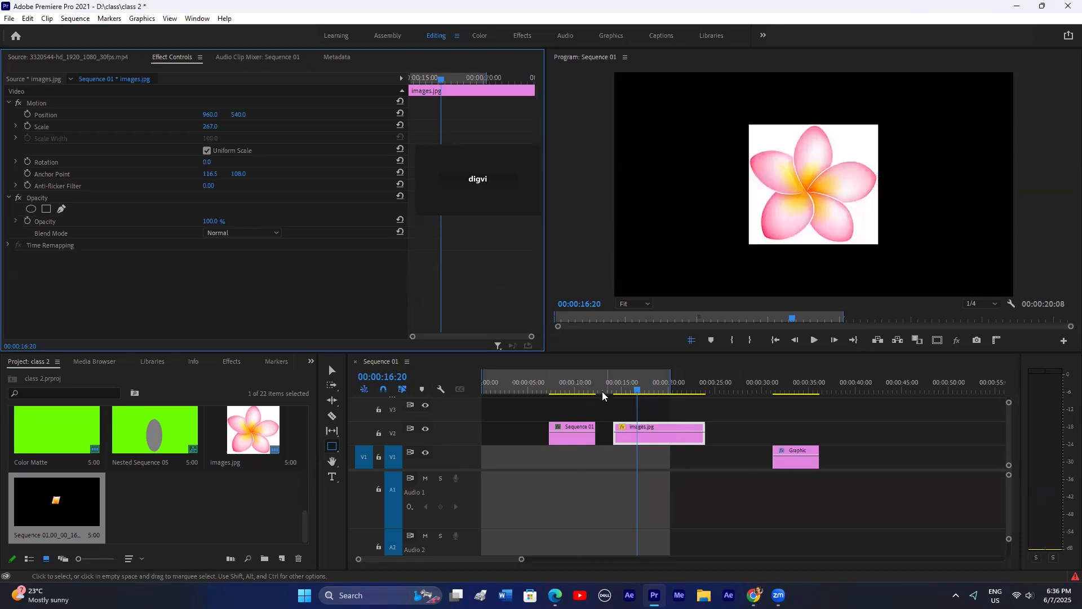
# Step: Scale up the exported still on V2 to inspect it, and delete it together with the flower image clip
pyautogui.moveTo(558, 389); pyautogui.dragTo(566, 391)
pyautogui.click(576, 432)
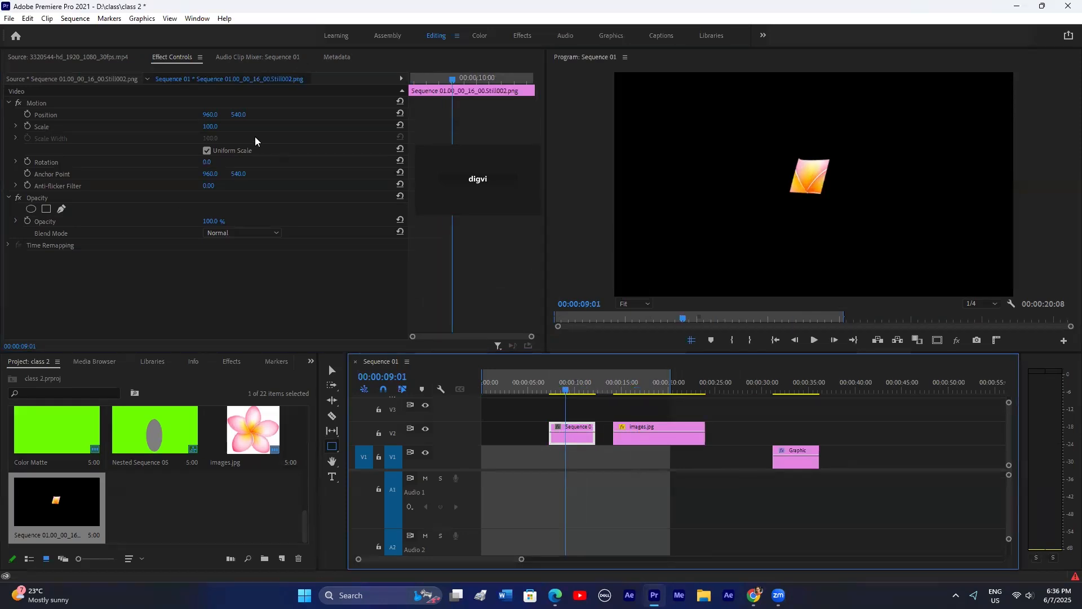
pyautogui.moveTo(200, 126); pyautogui.dragTo(413, 246)
pyautogui.moveTo(676, 416); pyautogui.dragTo(589, 439)
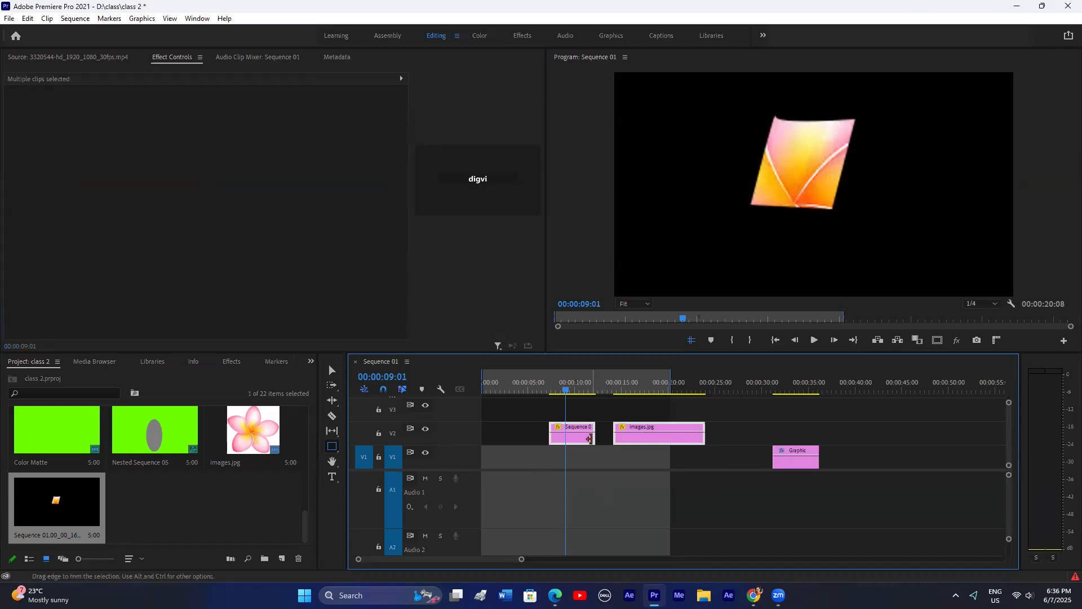
pyautogui.press('Delete')
pyautogui.click(754, 594)
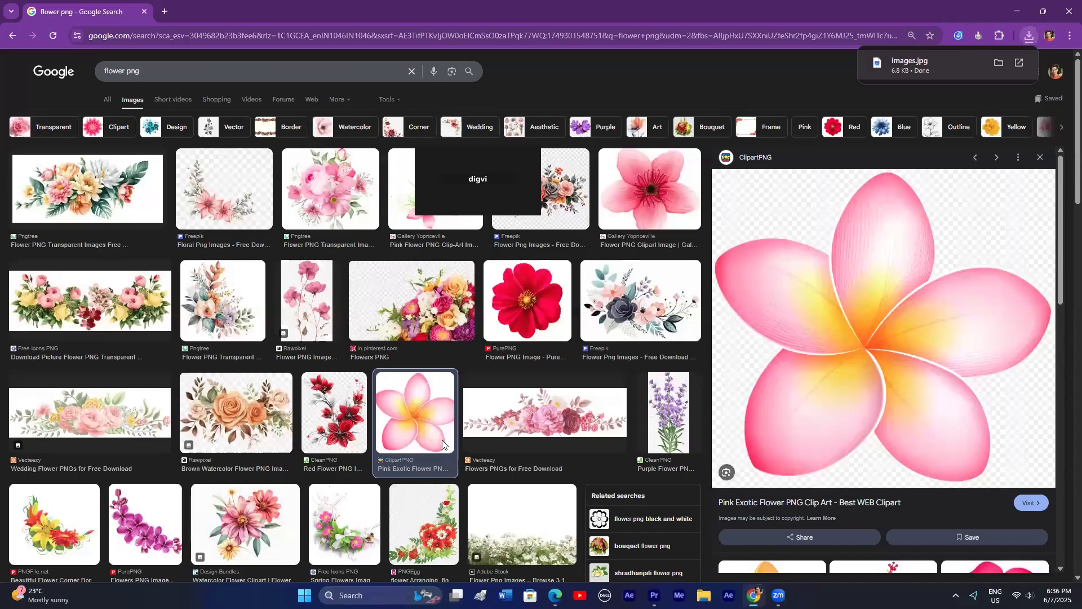
pyautogui.click(654, 595)
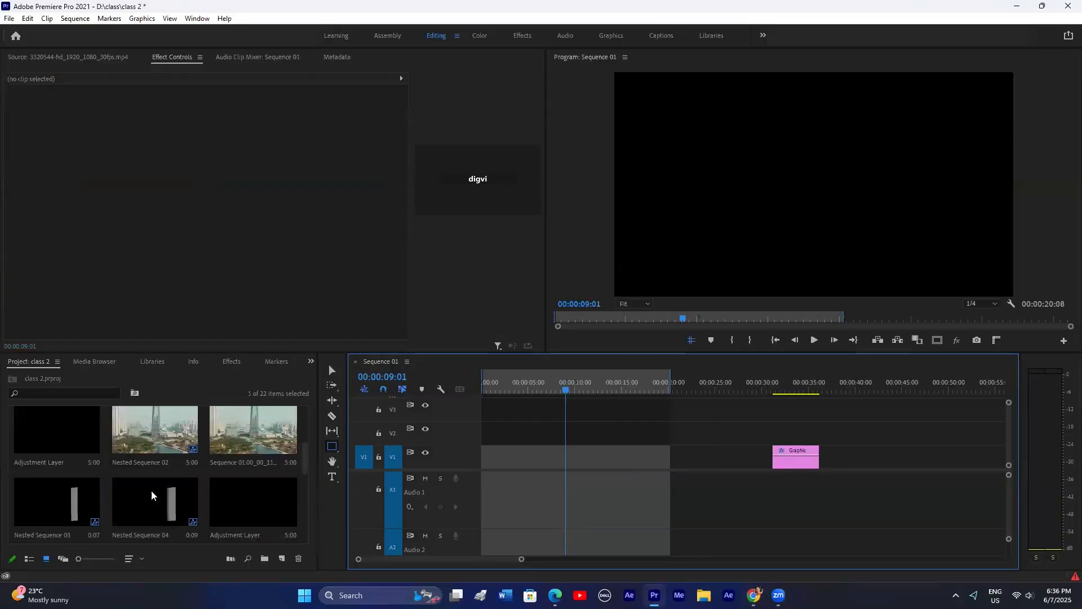
# Step: Try Nested Sequence 02 at the playhead and remove it, and close the browser window with the flower image search
pyautogui.moveTo(615, 493); pyautogui.dragTo(570, 493)
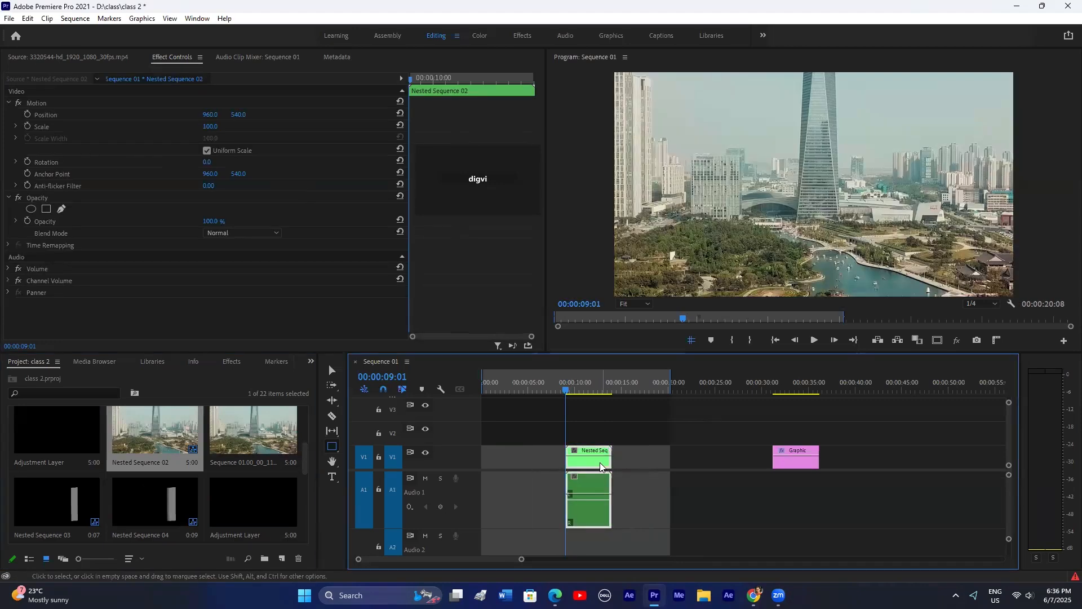
pyautogui.press('Delete')
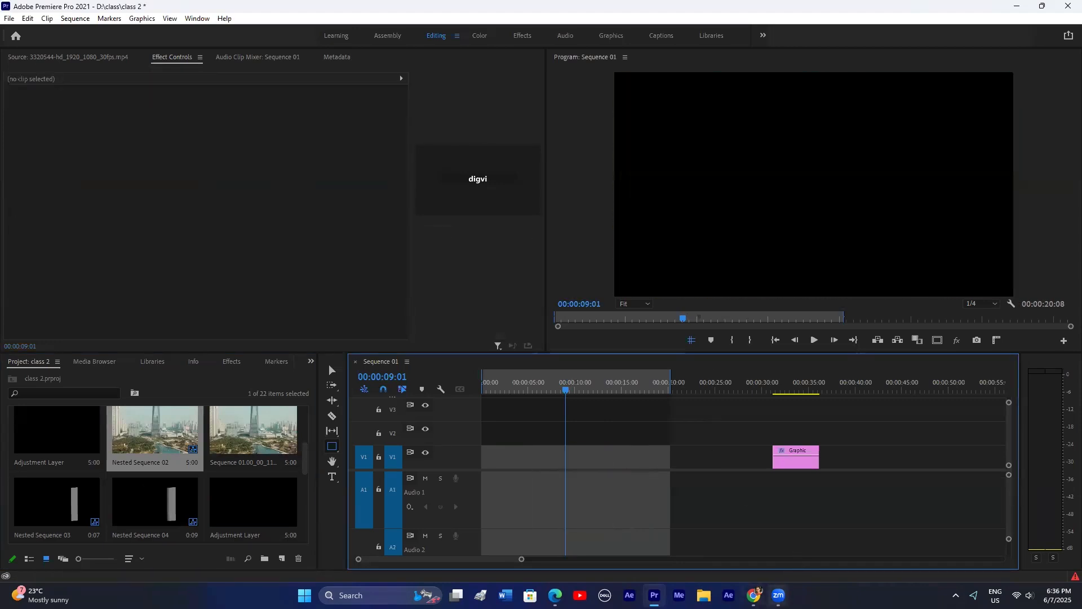
pyautogui.moveTo(754, 595)
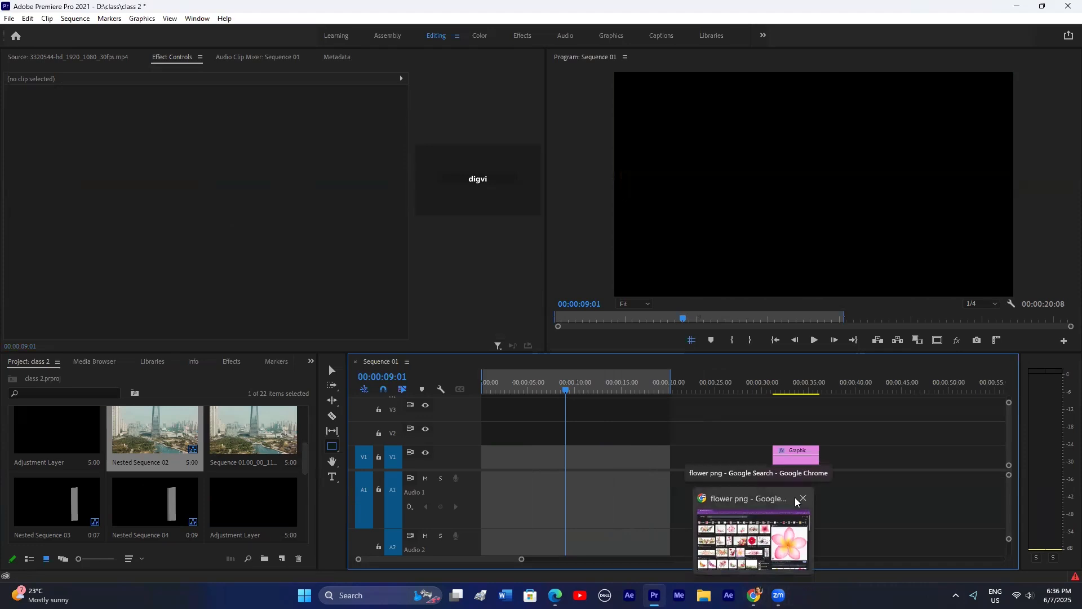
pyautogui.click(804, 498)
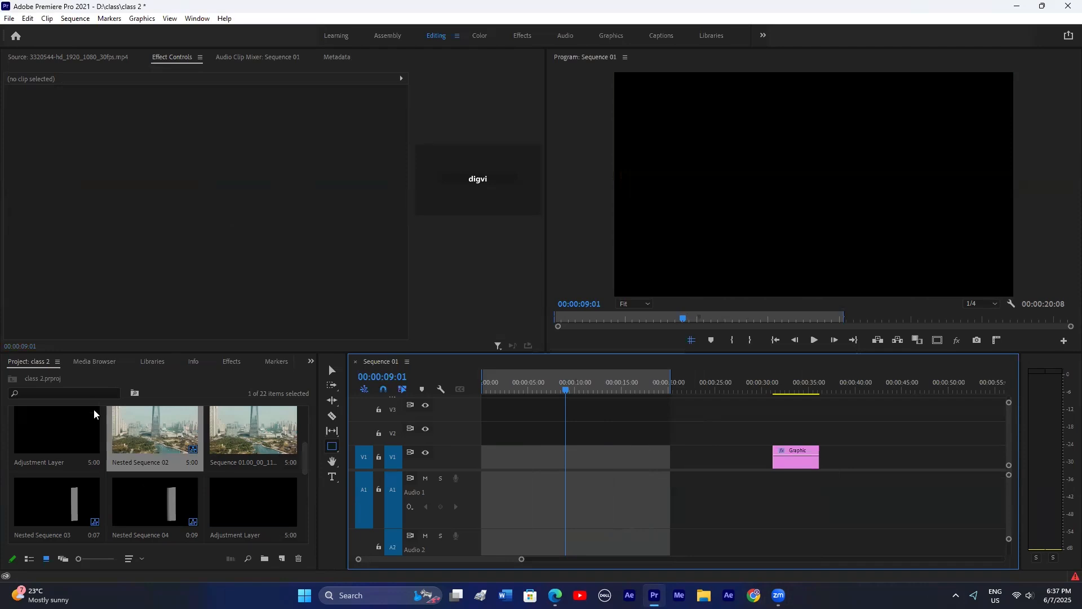
# Step: Place the 3191106 couple video at the start of V1 and the 3121138 city video over its end from about 00:00:15:08
pyautogui.scroll(5, 158, 447)
pyautogui.moveTo(236, 434); pyautogui.dragTo(544, 457)
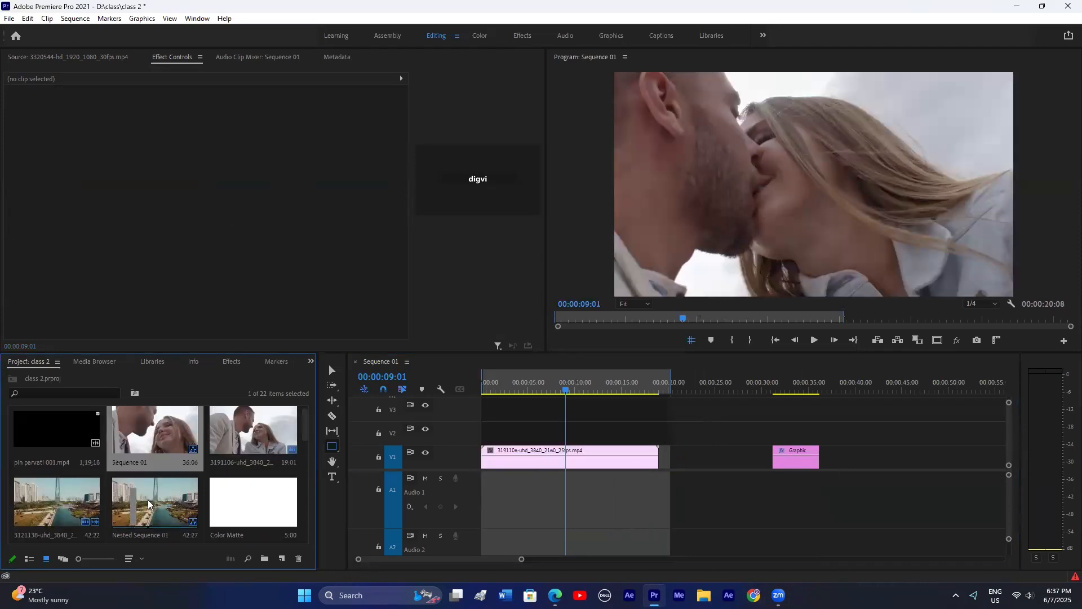
pyautogui.moveTo(148, 499); pyautogui.dragTo(169, 486)
pyautogui.moveTo(56, 501); pyautogui.dragTo(623, 399)
pyautogui.click(612, 388)
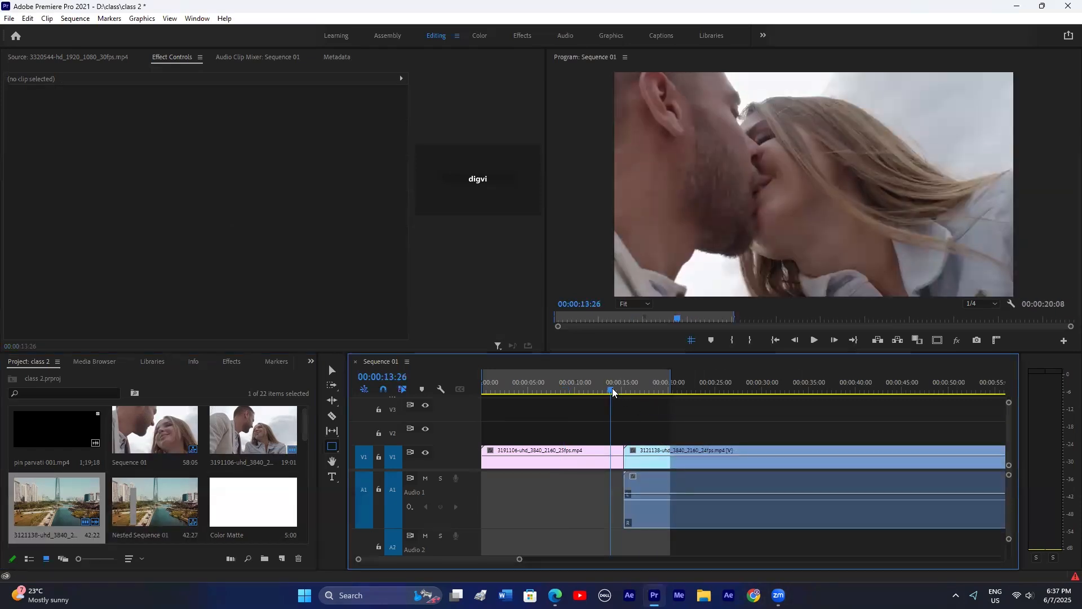
# Step: Apply Set to Frame Size to the couple and city videos on V1
pyautogui.rightClick(654, 457)
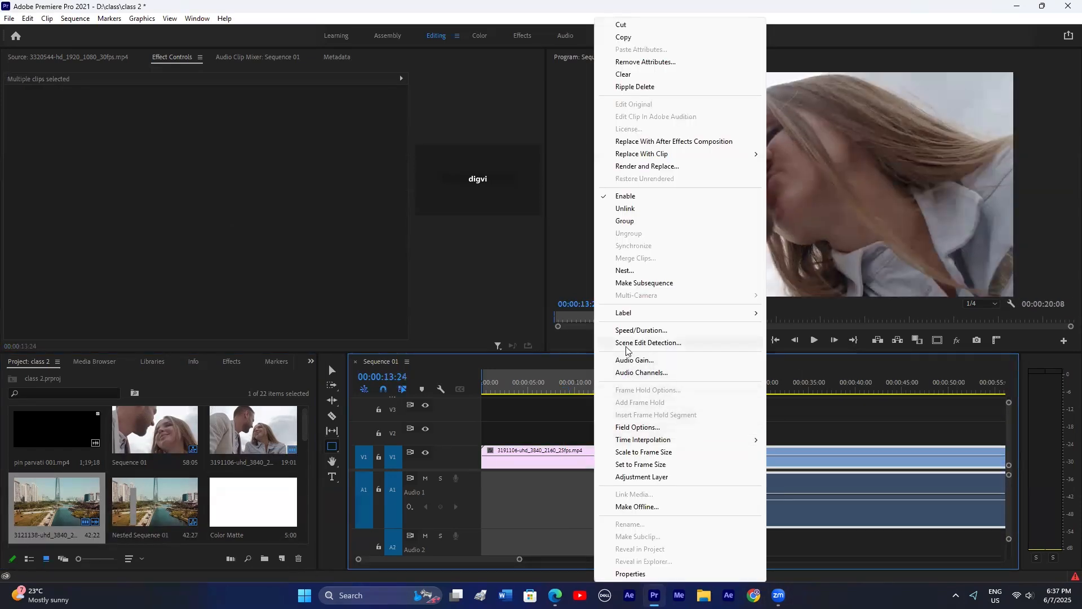
pyautogui.click(626, 331)
pyautogui.click(565, 353)
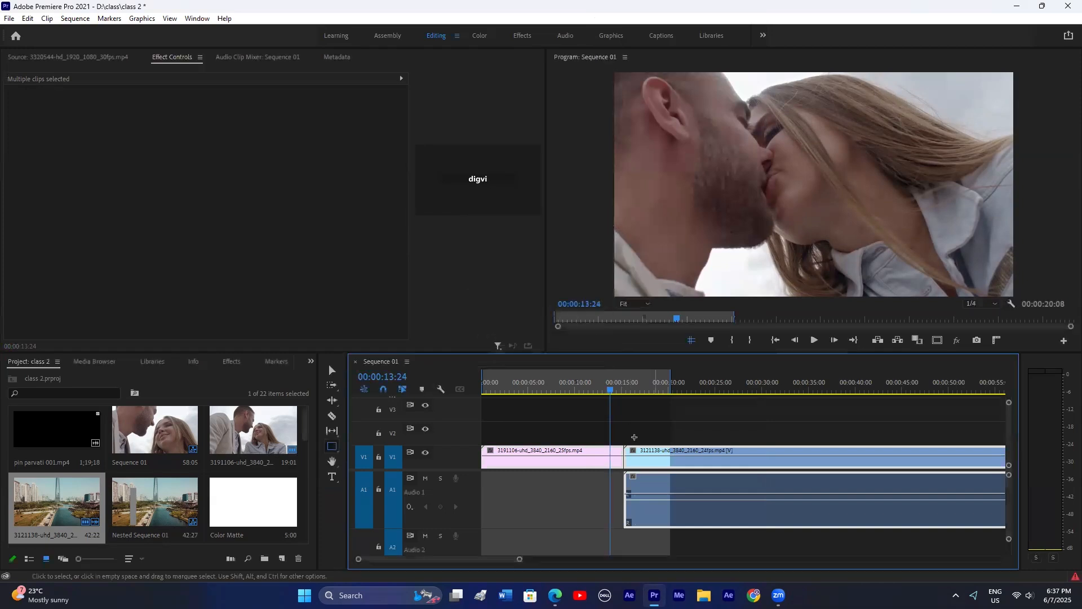
pyautogui.rightClick(599, 458)
pyautogui.click(634, 464)
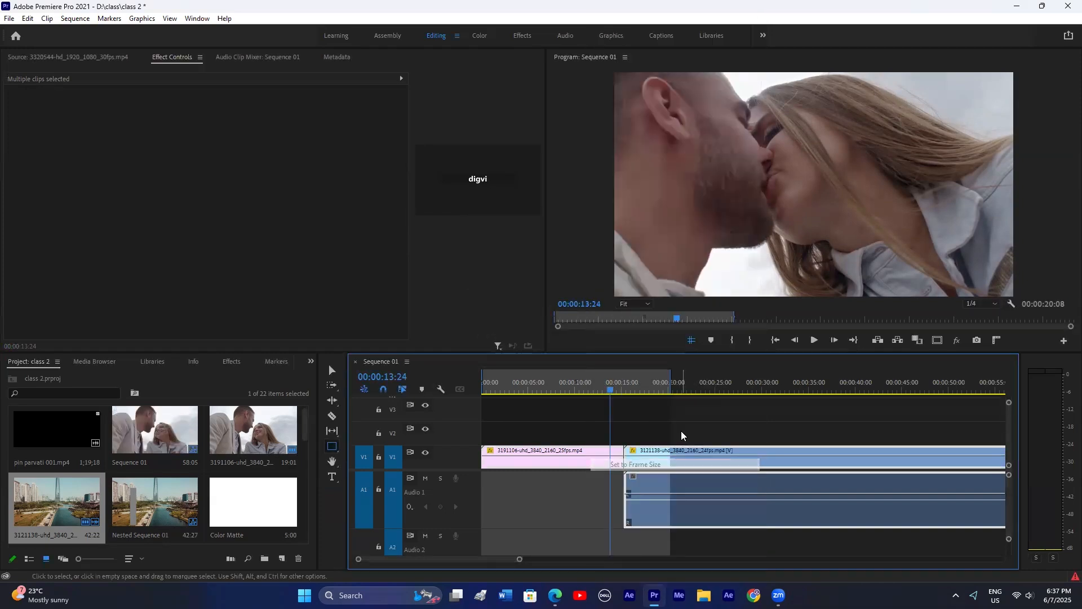
# Step: Shorten the city video by trimming its beginning, keeping it directly against the end of the couple video
pyautogui.click(634, 454)
pyautogui.moveTo(628, 462); pyautogui.dragTo(663, 462)
pyautogui.click(630, 420)
# Step: Create a 1920 x 1080, 30.00 fps adjustment layer and place it on V2 across the cut between the two videos
pyautogui.click(283, 558)
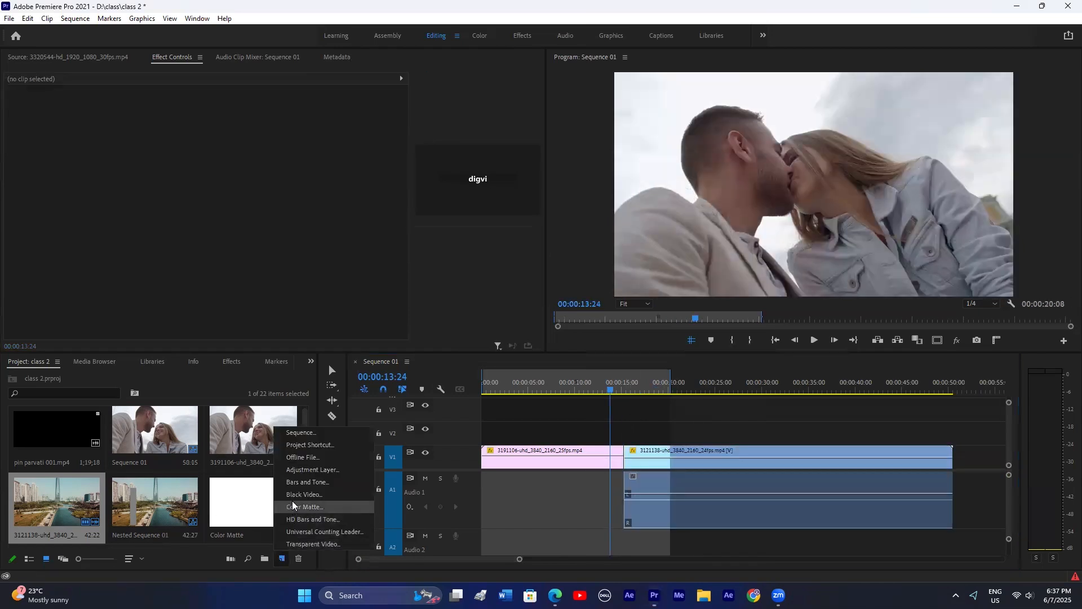
pyautogui.click(318, 476)
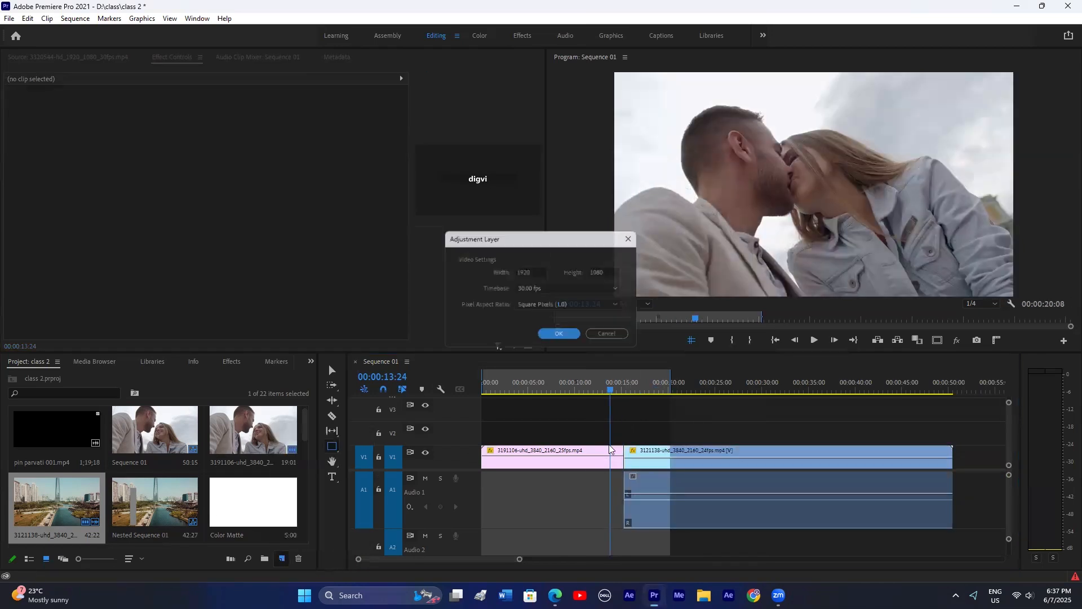
pyautogui.click(559, 336)
pyautogui.moveTo(115, 491); pyautogui.dragTo(625, 423)
# Step: Trim the end of the V2 adjustment layer back to the cut at 00:00:15:08
pyautogui.scroll(3, 626, 423)
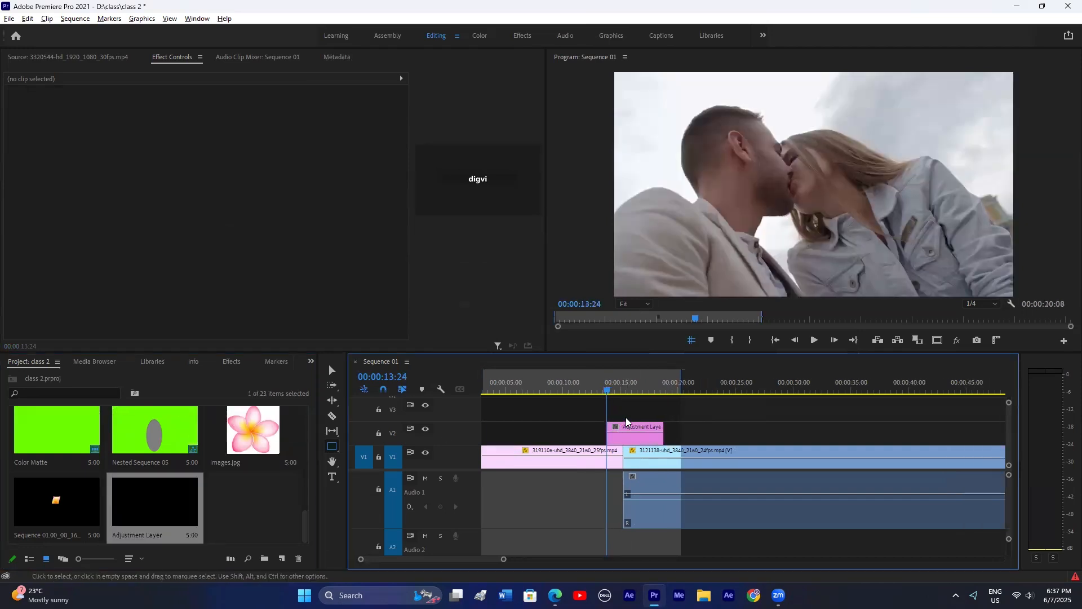
pyautogui.click(622, 387)
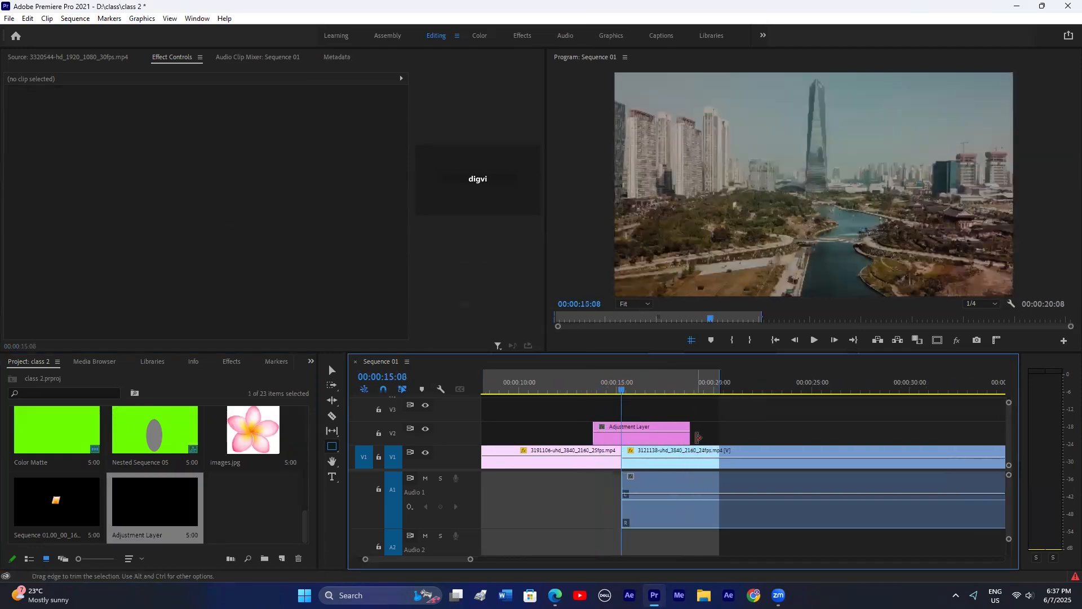
pyautogui.moveTo(691, 431); pyautogui.dragTo(622, 427)
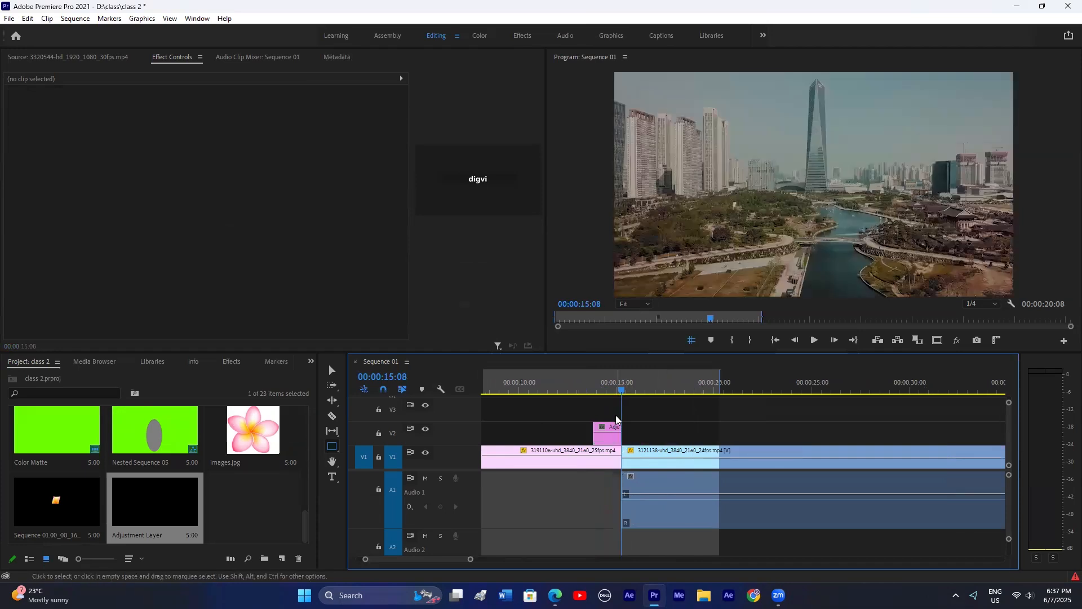
# Step: Make the adjustment layer span the cut from about 00:00:14:28, and duplicate it onto V3
pyautogui.press('Left')
pyautogui.press('Left')
pyautogui.press('Left')
pyautogui.press('Left')
pyautogui.press('Left')
pyautogui.press('Left')
pyautogui.press('Left')
pyautogui.press('Left')
pyautogui.press('Left')
pyautogui.press('Left')
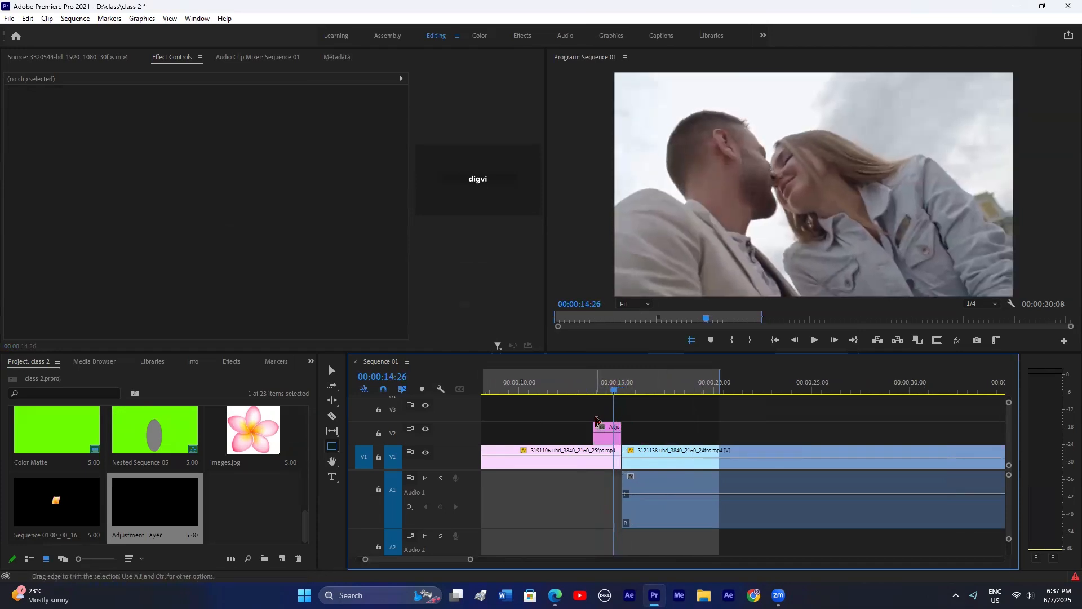
pyautogui.moveTo(595, 426); pyautogui.dragTo(624, 419)
pyautogui.scroll(3, 650, 451)
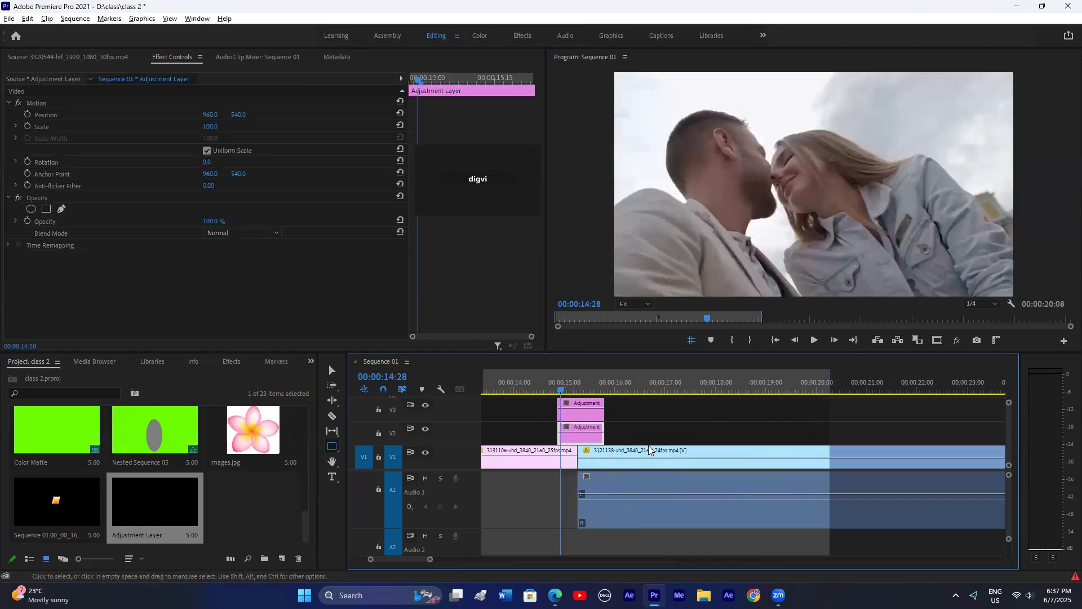
# Step: Trim the start of the V2 adjustment layer to the cut and reduce the video track heights
pyautogui.click(545, 434)
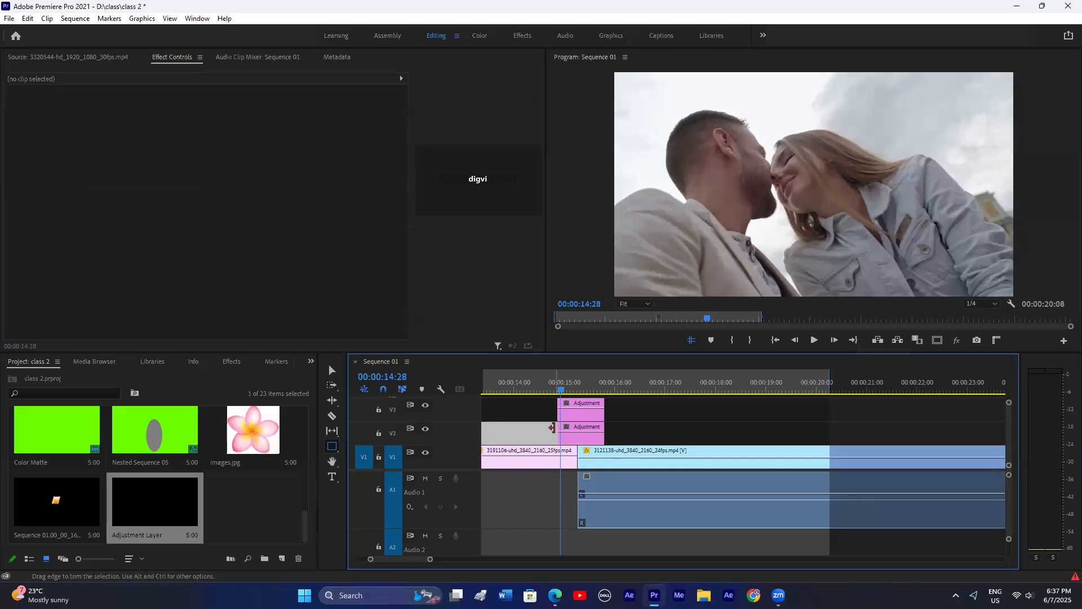
pyautogui.moveTo(560, 426); pyautogui.dragTo(579, 426)
pyautogui.moveTo(1009, 405); pyautogui.dragTo(1009, 398)
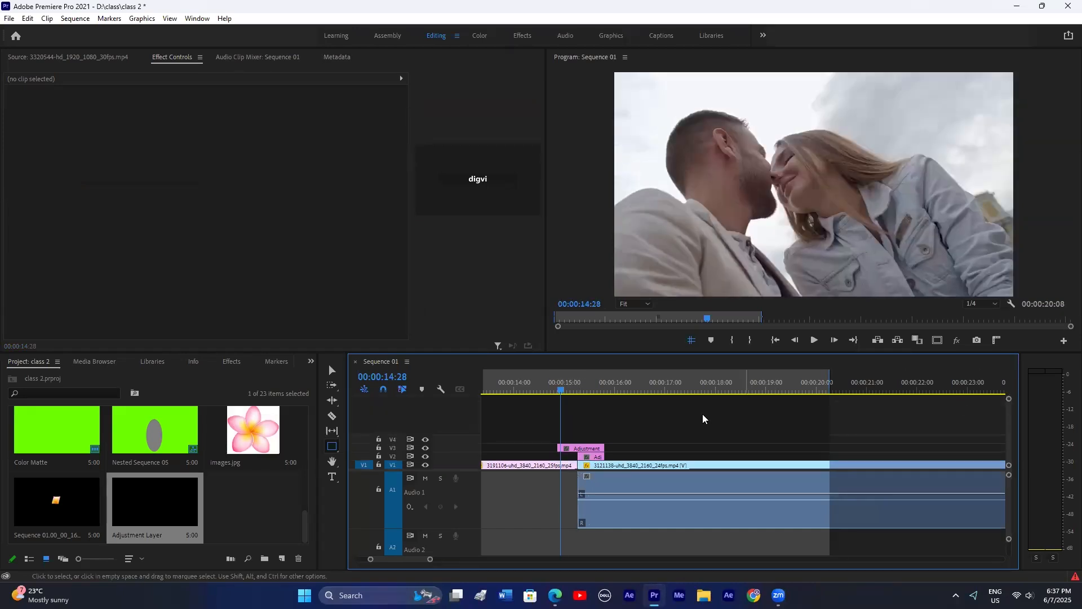
# Step: Apply the Replicate effect to the V2 adjustment layer and set its Count to 3
pyautogui.click(587, 459)
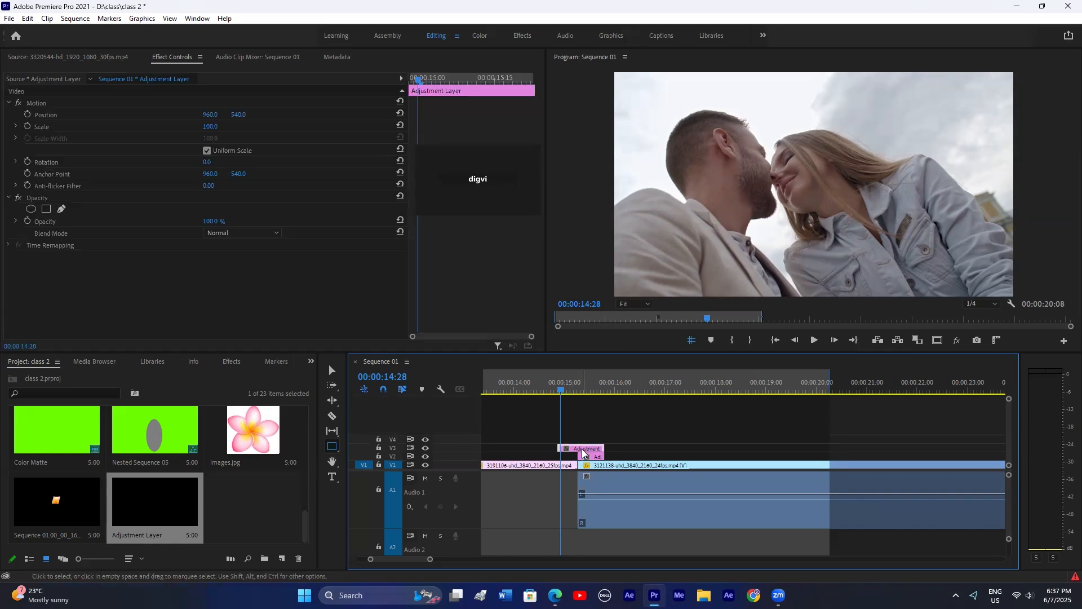
pyautogui.click(232, 361)
pyautogui.write('r')
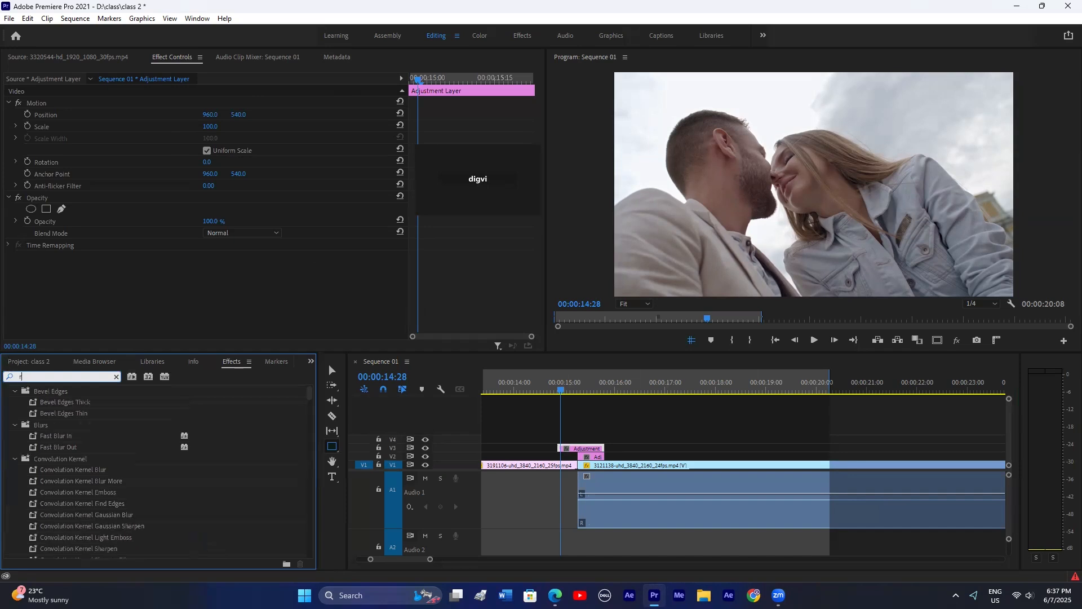
pyautogui.write('elicate')
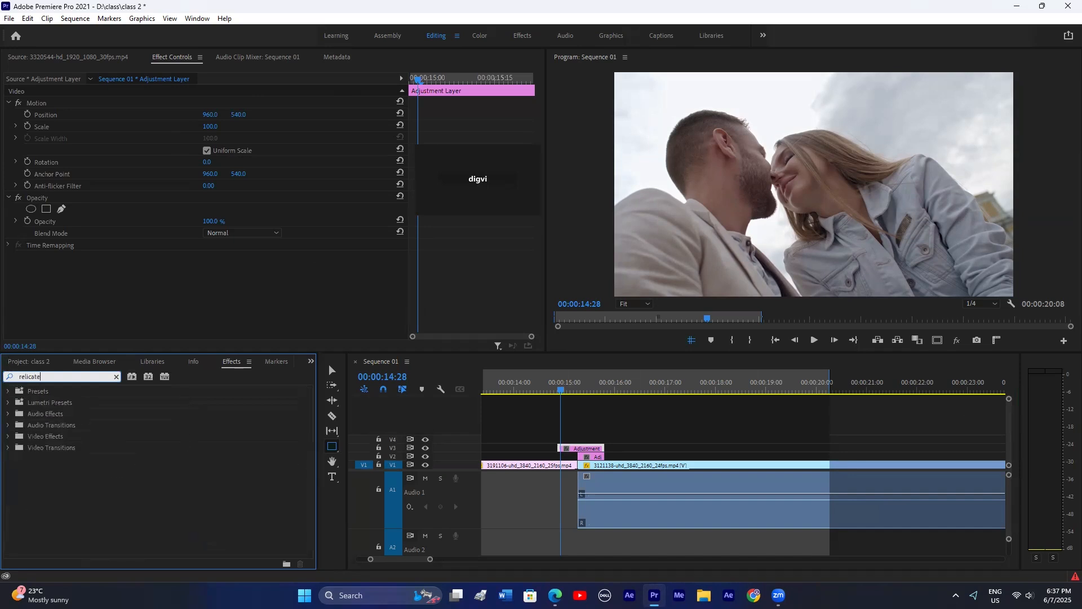
pyautogui.doubleClick(44, 375)
pyautogui.write('repl')
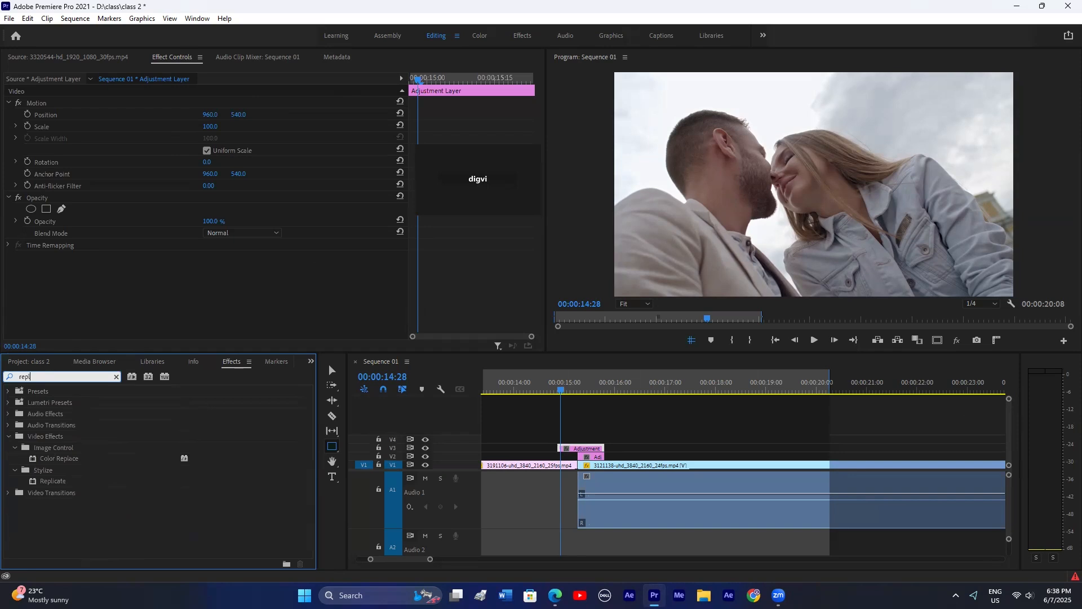
pyautogui.moveTo(56, 480); pyautogui.dragTo(596, 457)
pyautogui.click(584, 388)
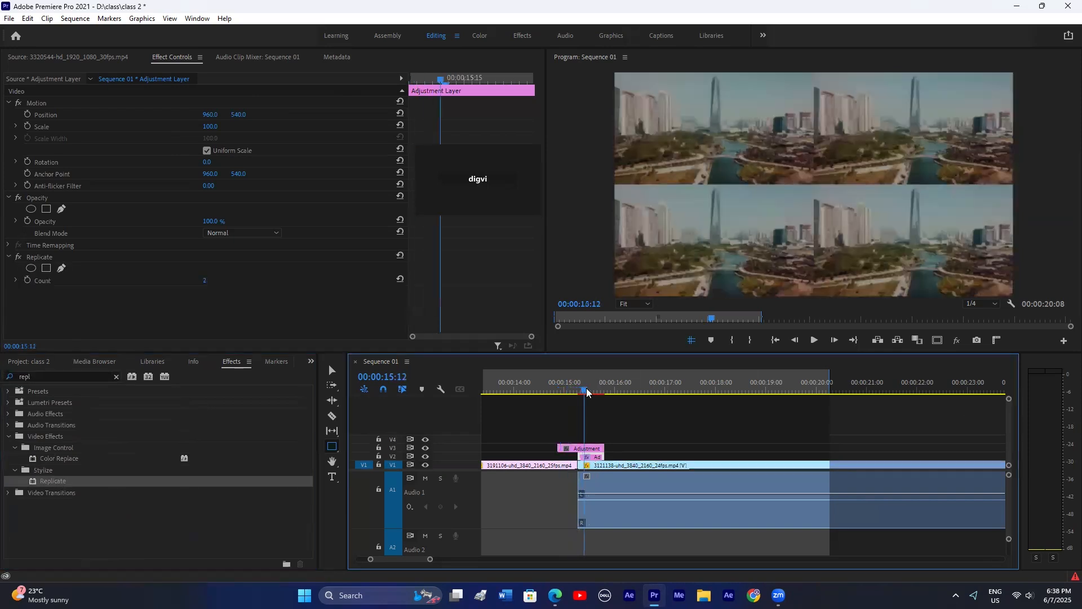
pyautogui.click(15, 257)
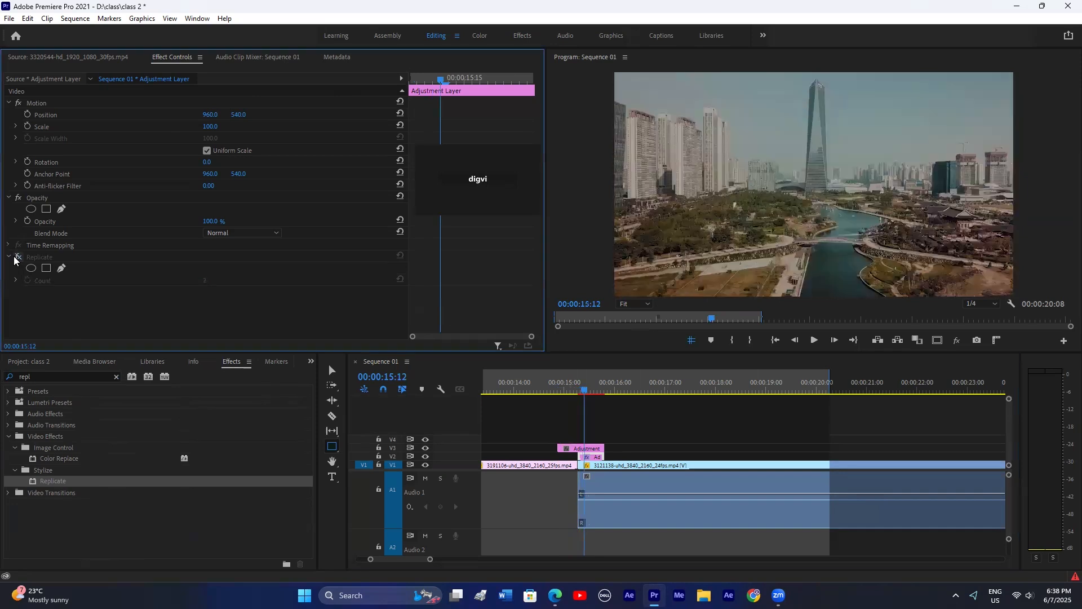
pyautogui.click(204, 285)
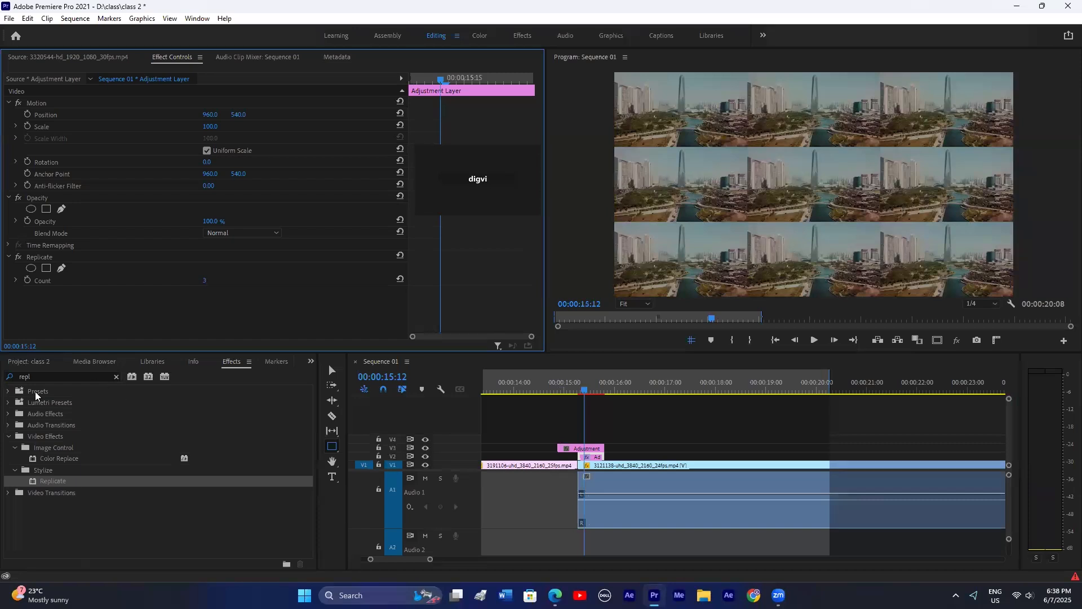
# Step: Add the Mirror effect to the V2 adjustment layer and move the V3 adjustment layer up to V4
pyautogui.click(5, 376)
pyautogui.write('mirror')
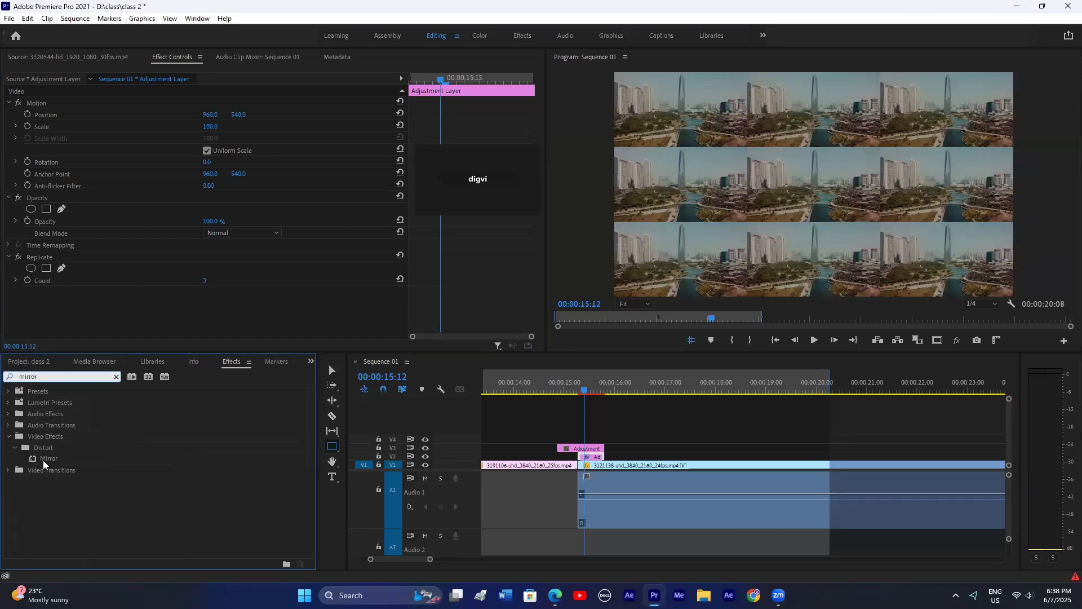
pyautogui.moveTo(42, 460); pyautogui.dragTo(571, 441)
pyautogui.click(587, 459)
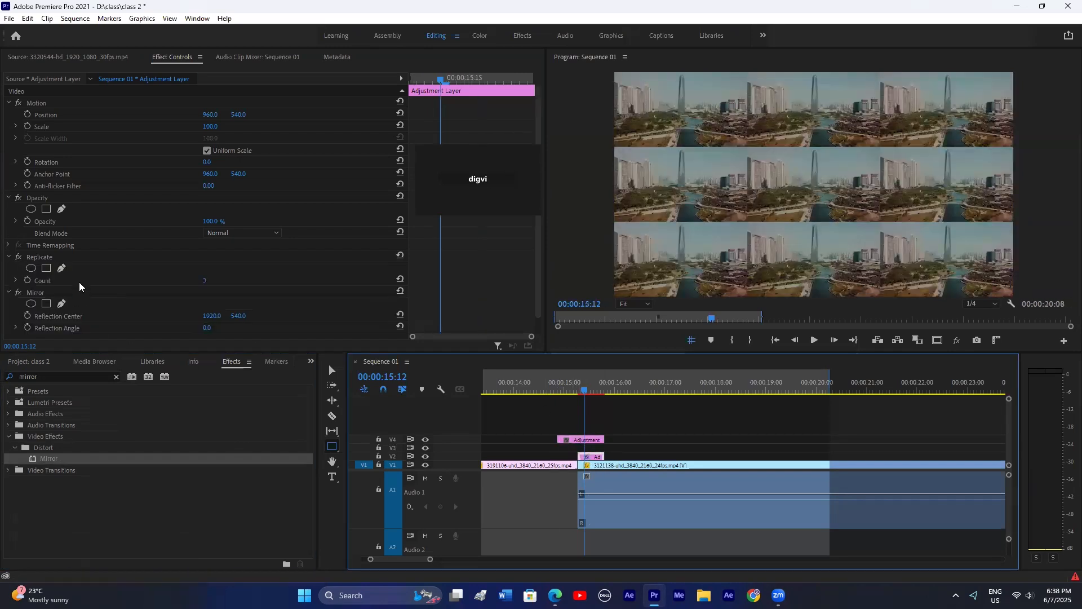
# Step: Set the Mirror's Reflection Angle to 90° and its vertical Reflection Center to about 715 so the tile rows join seamlessly
pyautogui.scroll(-2, 220, 310)
pyautogui.click(210, 309)
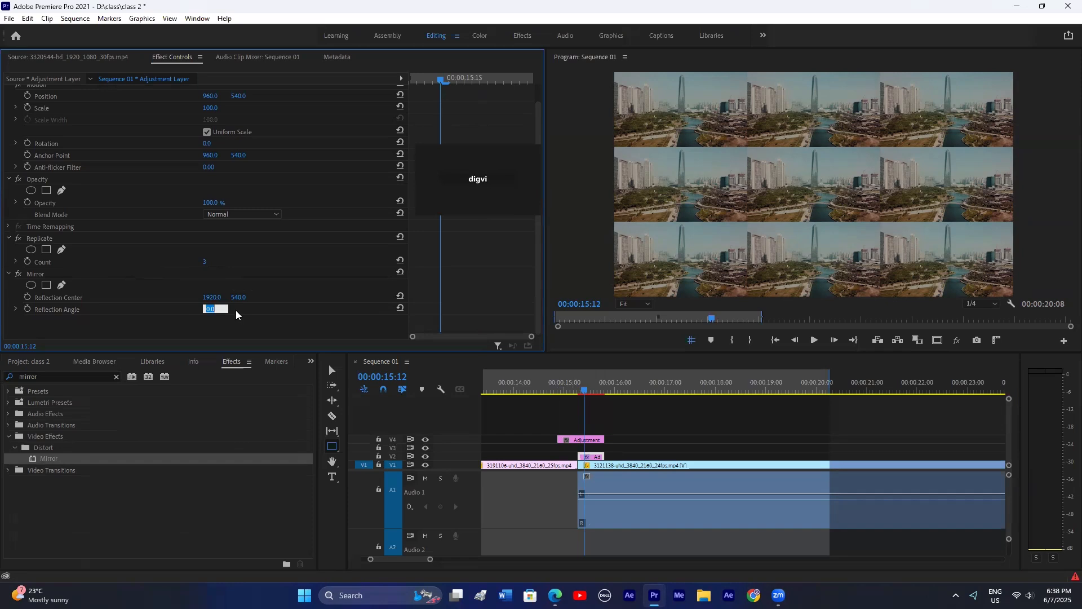
pyautogui.write('90')
pyautogui.press('Return')
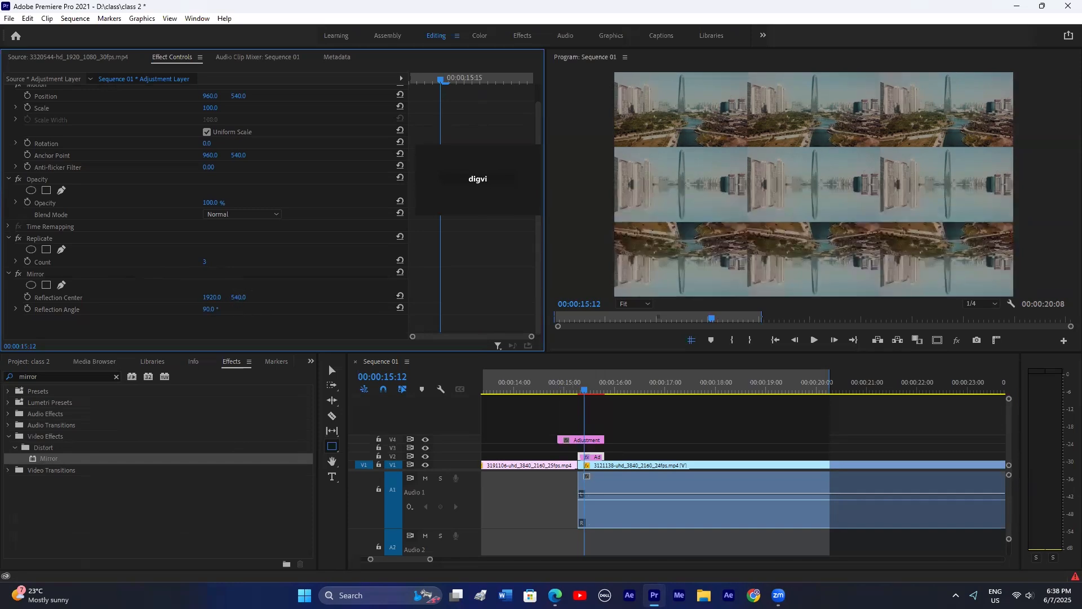
pyautogui.moveTo(237, 297); pyautogui.dragTo(389, 306)
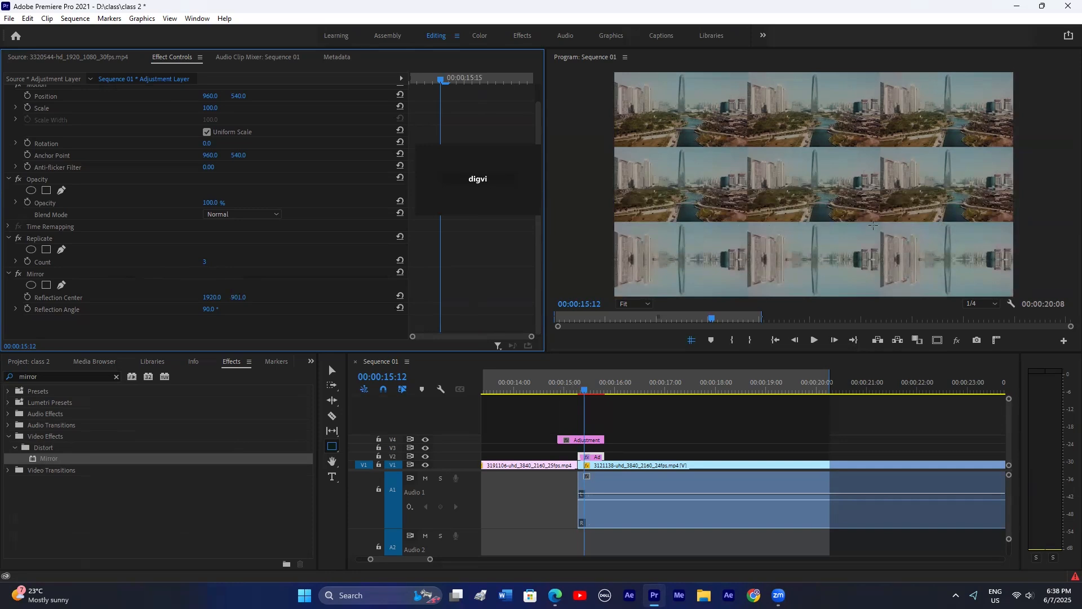
pyautogui.moveTo(238, 297); pyautogui.dragTo(115, 324)
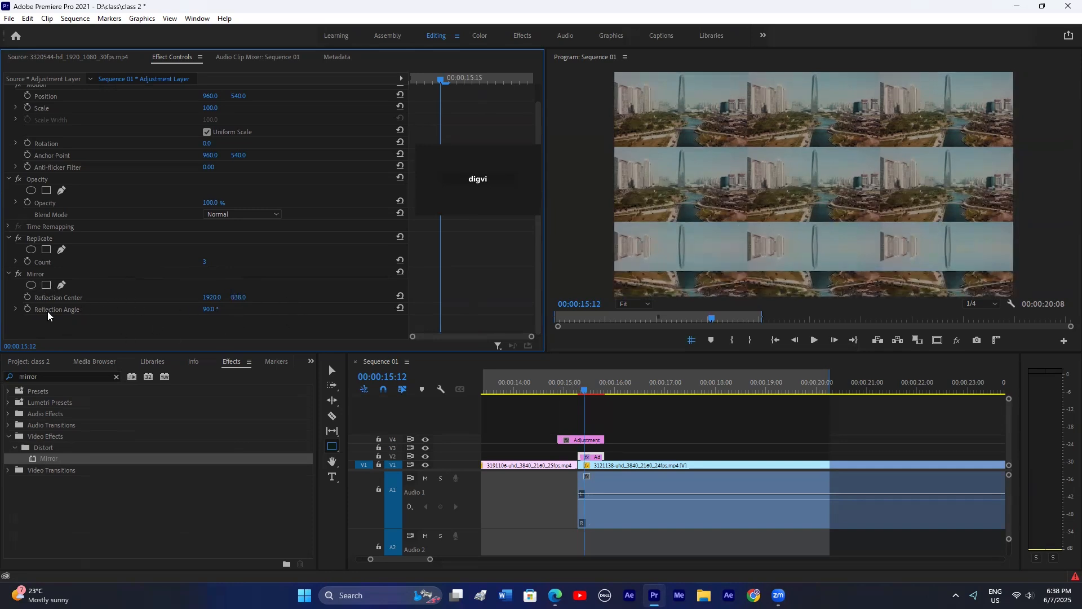
pyautogui.moveTo(241, 299); pyautogui.dragTo(172, 299)
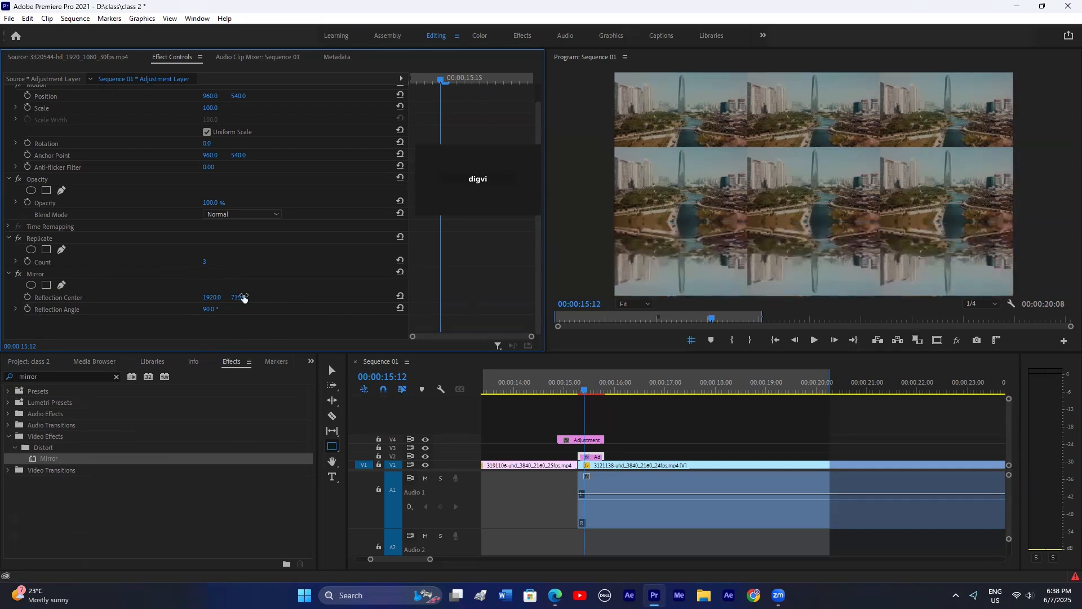
# Step: Duplicate the Mirror effect, setting the copy's Reflection Angle to 180° and its horizontal Reflection Center to about 639
pyautogui.click(37, 270)
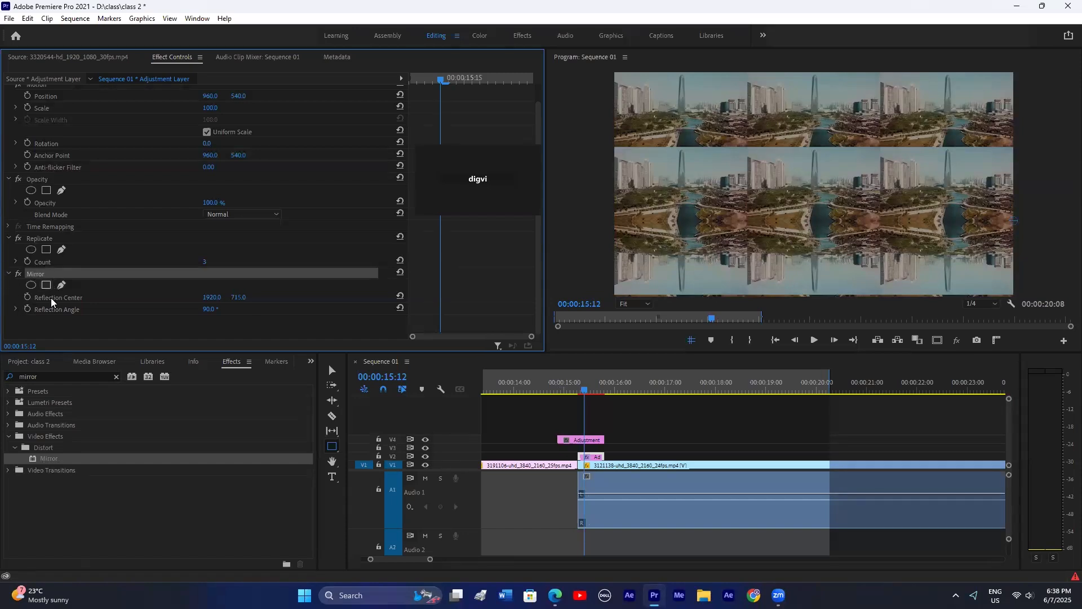
pyautogui.hotkey('ctrl', 'c')
pyautogui.hotkey('ctrl', 'v')
pyautogui.scroll(-2, 108, 293)
pyautogui.click(214, 321)
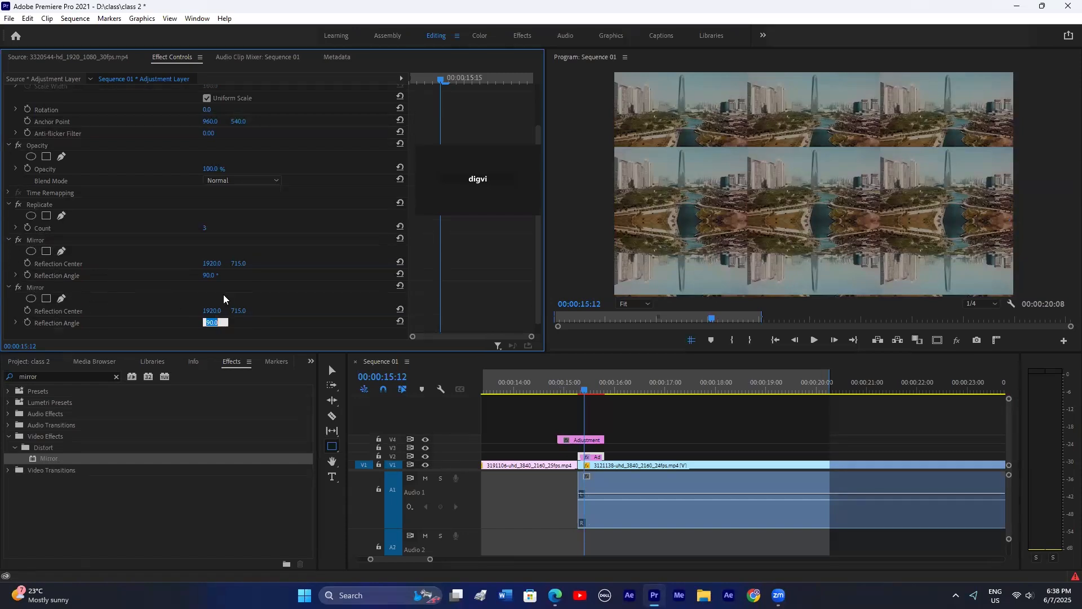
pyautogui.write('180')
pyautogui.press('Return')
pyautogui.moveTo(217, 317); pyautogui.dragTo(73, 318)
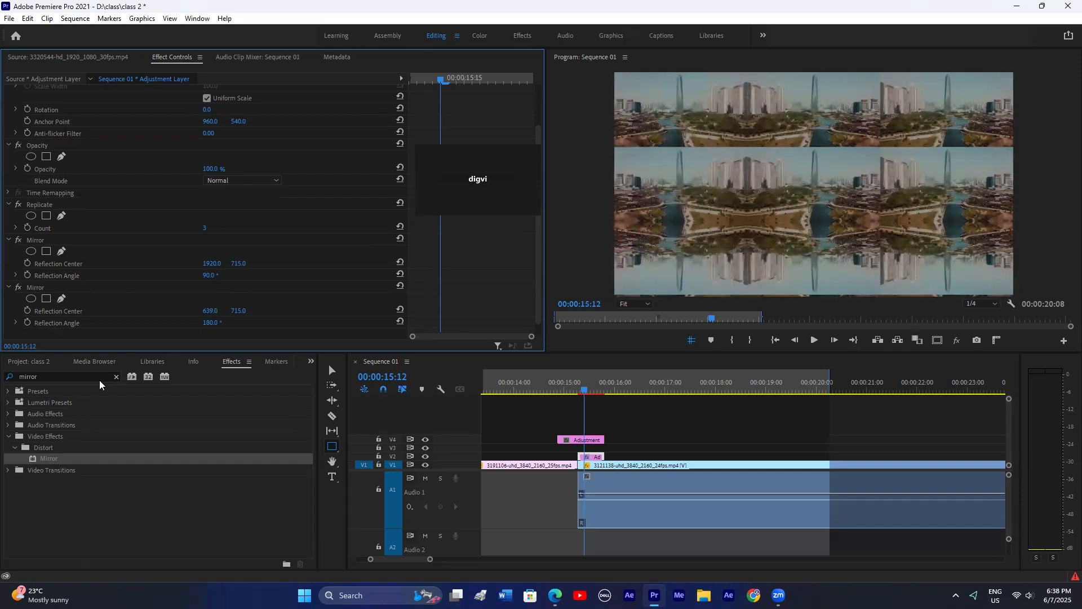
# Step: Duplicate the second Mirror effect, setting the copy's Reflection Angle to 270° and its vertical Reflection Center to about 364
pyautogui.click(39, 287)
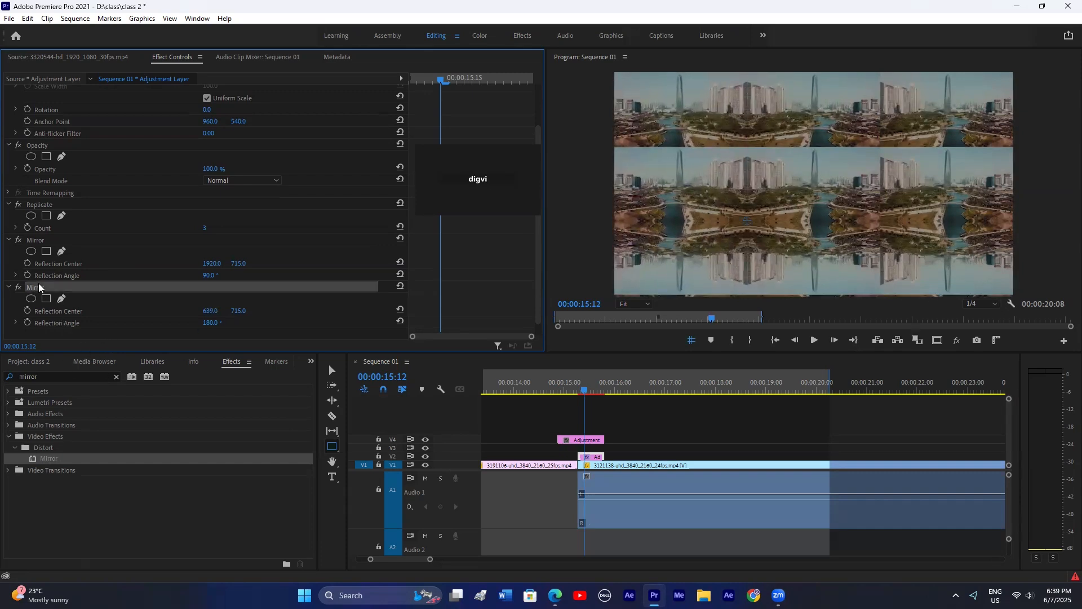
pyautogui.hotkey('ctrl', 'c')
pyautogui.hotkey('ctrl', 'v')
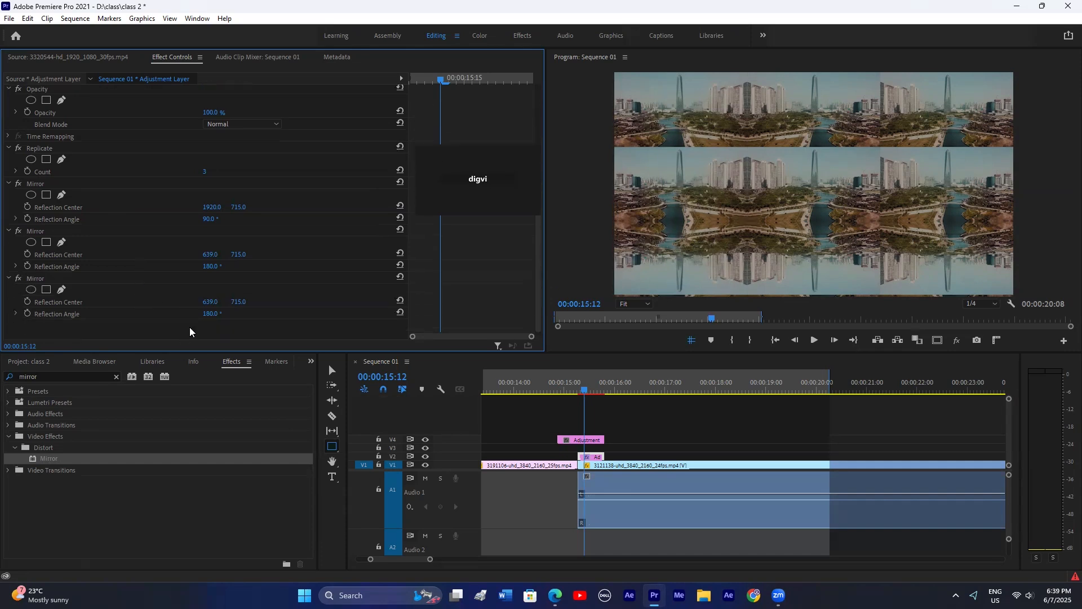
pyautogui.click(213, 314)
pyautogui.write('270')
pyautogui.press('Return')
pyautogui.moveTo(239, 302); pyautogui.dragTo(133, 301)
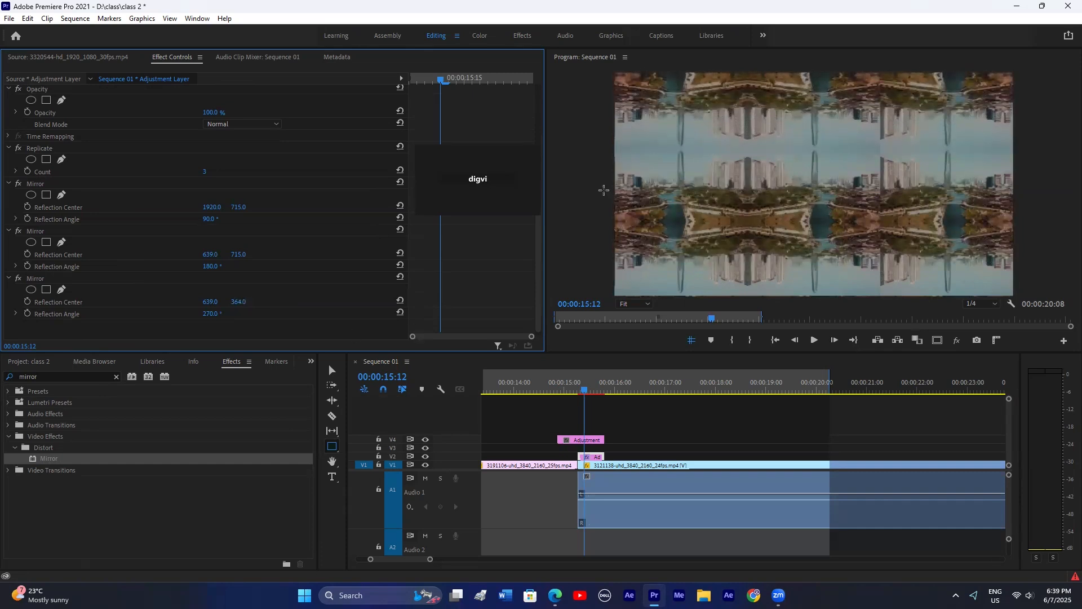
# Step: Duplicate the third Mirror effect, setting the copy's Reflection Angle to 1x0.0° and its horizontal Reflection Center to about 1275
pyautogui.click(38, 277)
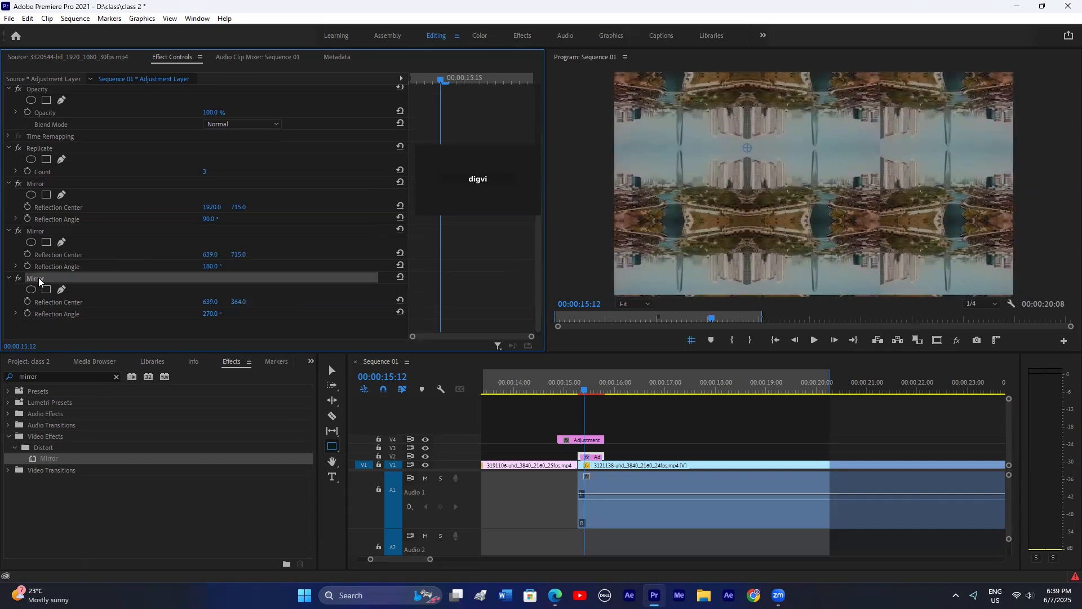
pyautogui.hotkey('ctrl', 'v')
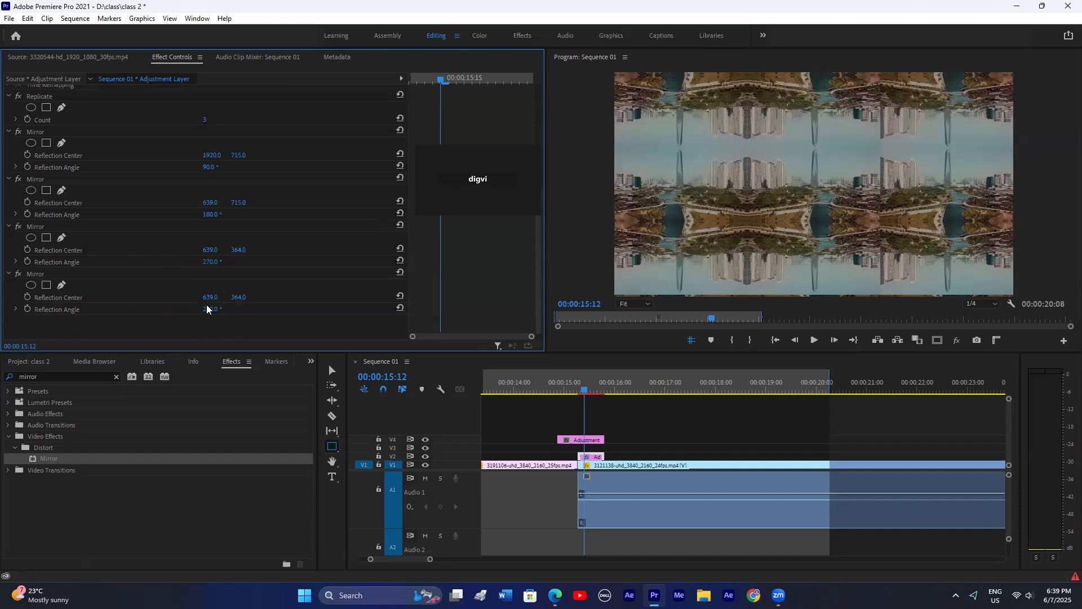
pyautogui.click(212, 309)
pyautogui.write('180')
pyautogui.press('Return')
pyautogui.moveTo(210, 297); pyautogui.dragTo(569, 297)
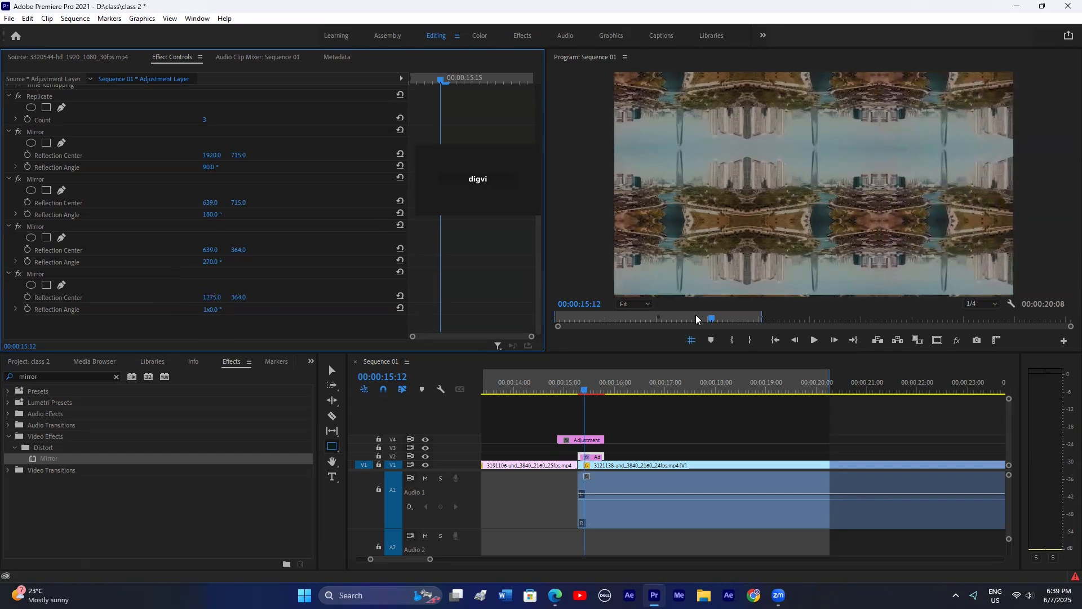
# Step: Place the playhead at the V4 adjustment layer's start, 00:00:14:26, and apply the Transform effect to that layer
pyautogui.scroll(2, 645, 431)
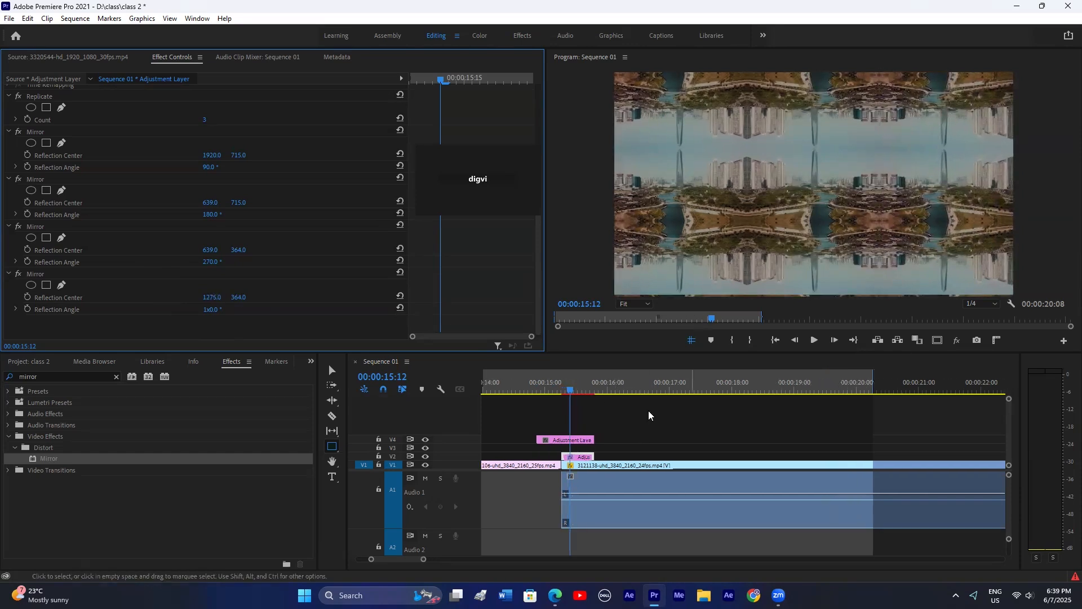
pyautogui.moveTo(542, 386); pyautogui.dragTo(538, 389)
pyautogui.click(565, 439)
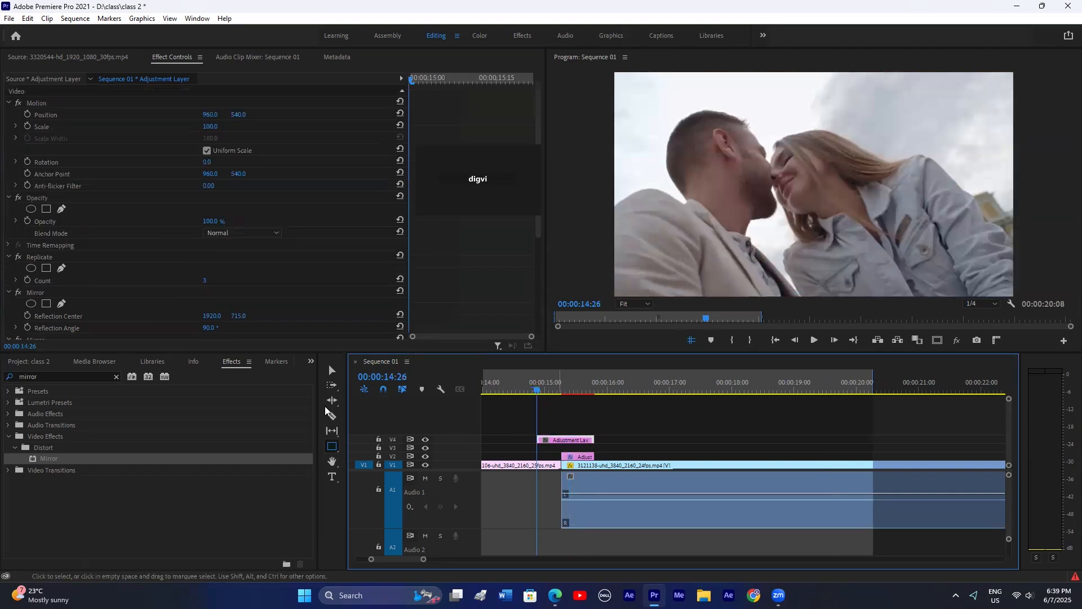
pyautogui.doubleClick(44, 376)
pyautogui.write('trans')
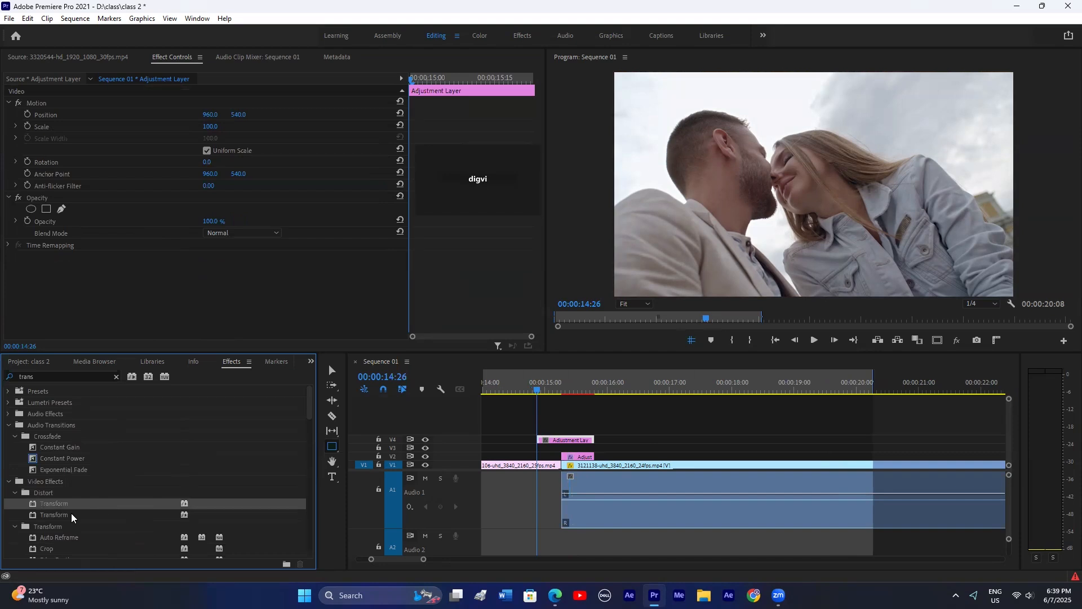
pyautogui.moveTo(71, 514); pyautogui.dragTo(550, 437)
# Step: Turn off Use Composition's Shutter Angle in the Transform effect and set the Shutter Angle to 180
pyautogui.scroll(-4, 179, 294)
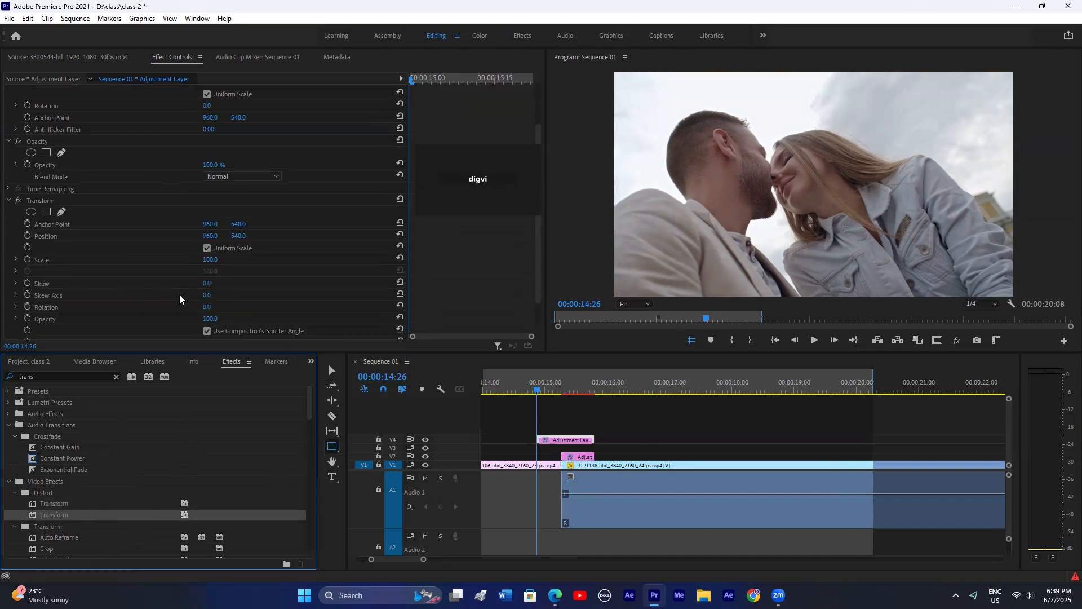
pyautogui.click(206, 298)
pyautogui.click(208, 309)
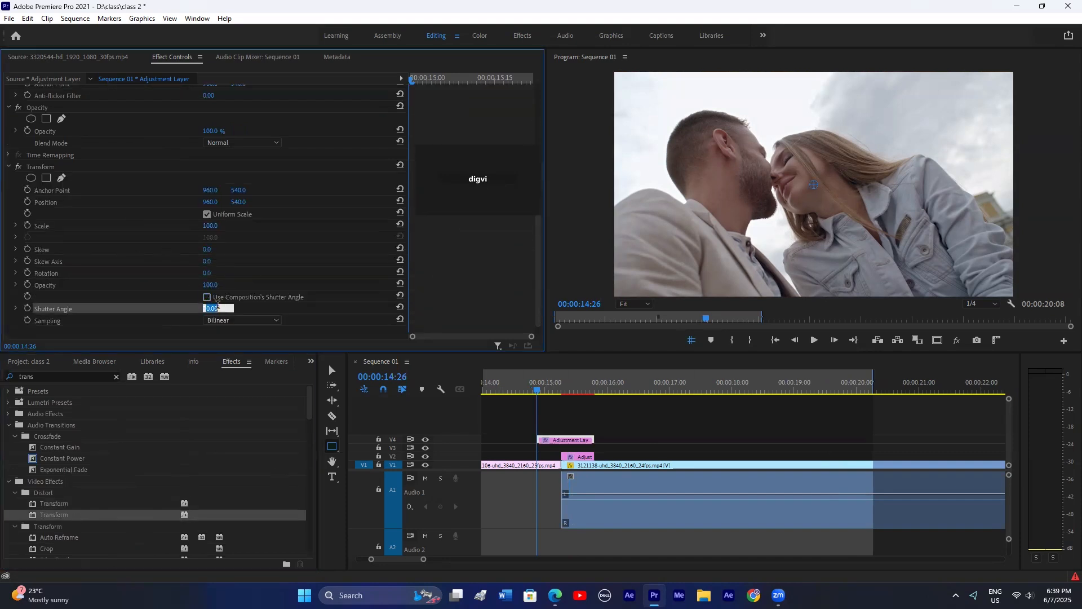
pyautogui.write('180')
pyautogui.press('Return')
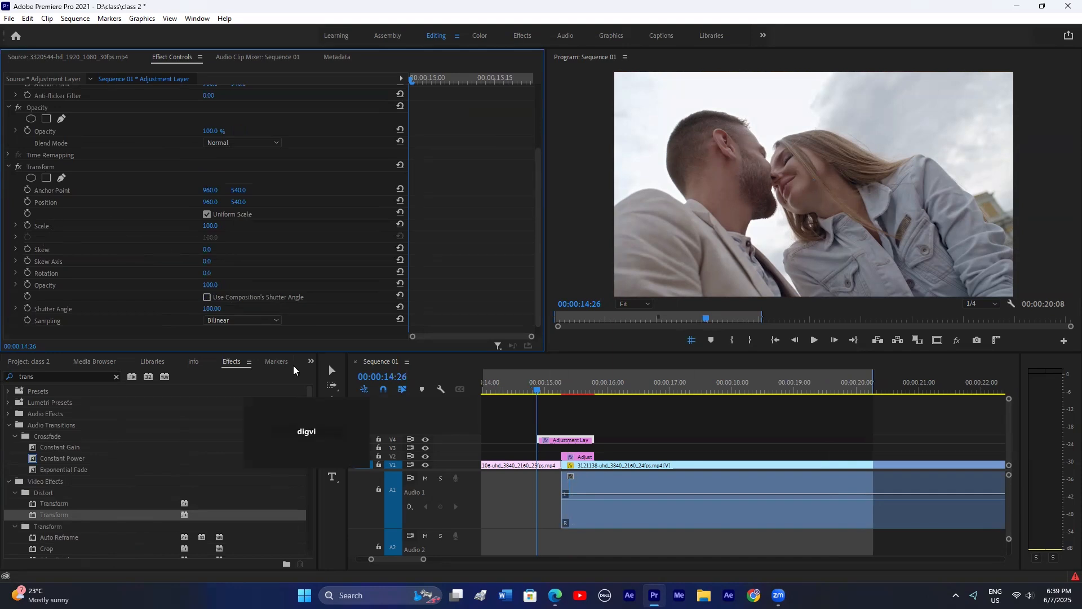
# Step: Keyframe the Transform Scale from 100 at 00:00:14:26 to about 295 at 00:00:15:15
pyautogui.click(27, 225)
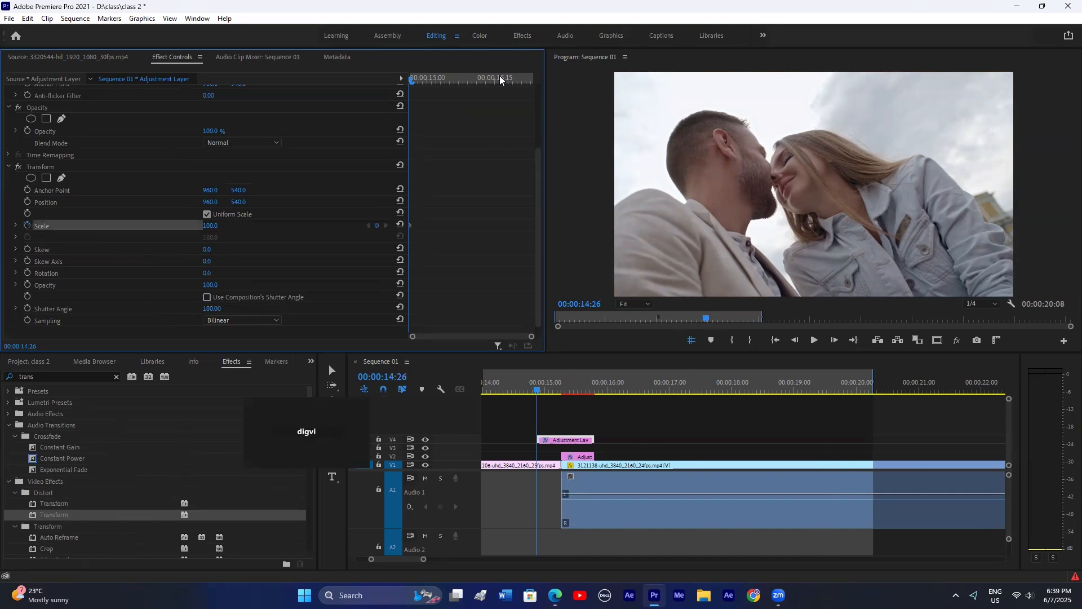
pyautogui.click(495, 79)
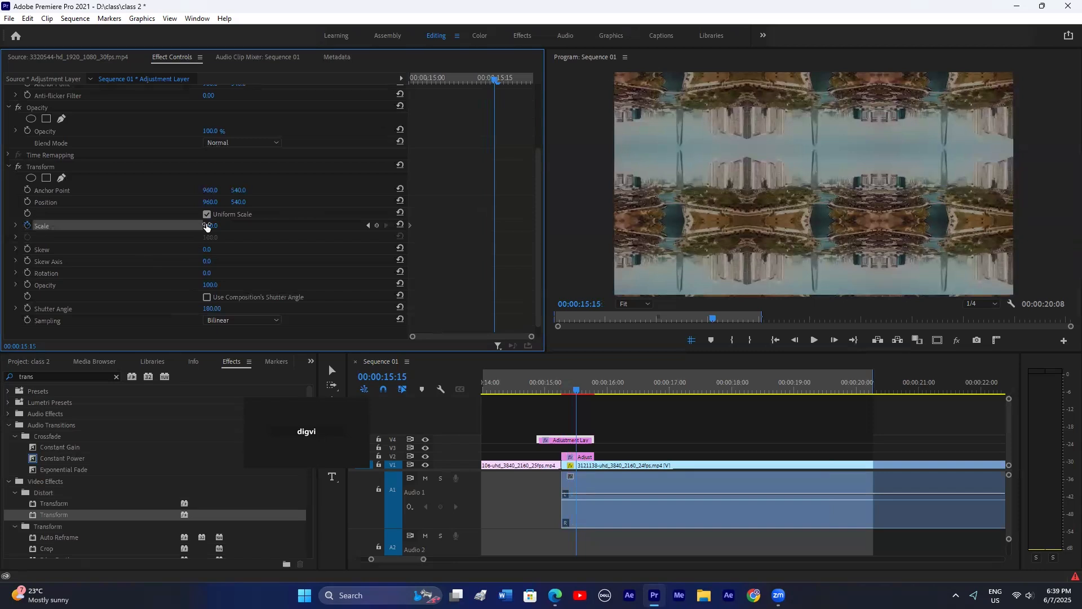
pyautogui.moveTo(208, 227); pyautogui.dragTo(310, 228)
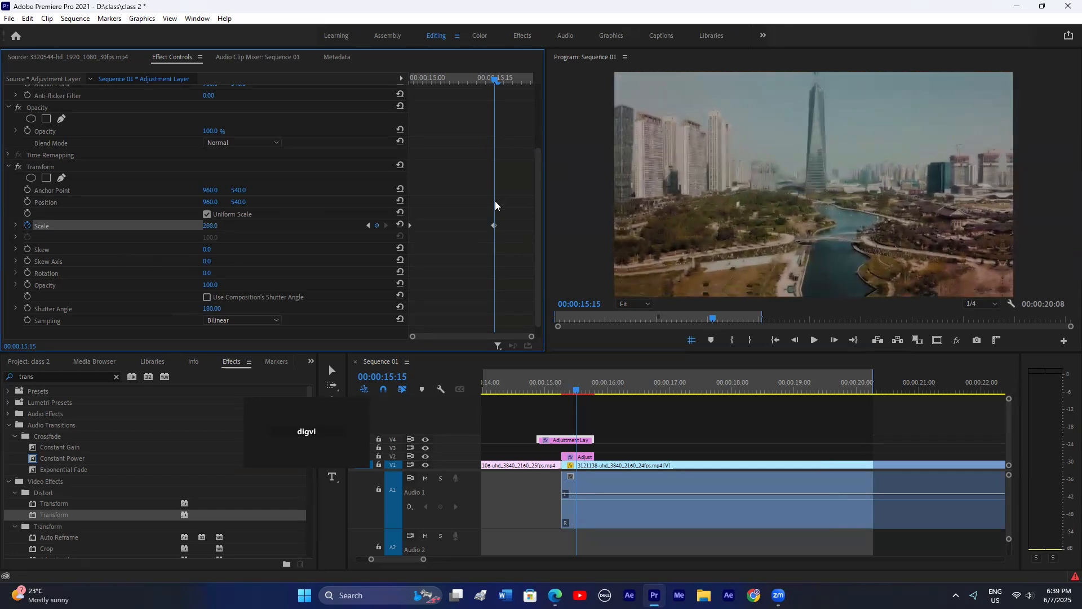
pyautogui.click(211, 225)
pyautogui.click(280, 235)
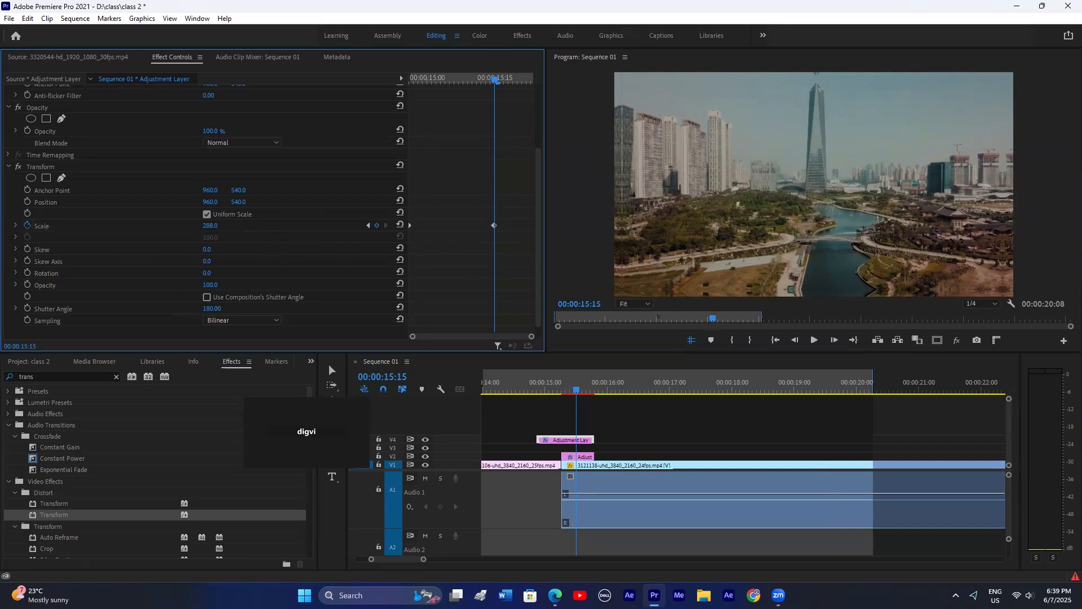
pyautogui.moveTo(210, 226); pyautogui.dragTo(215, 226)
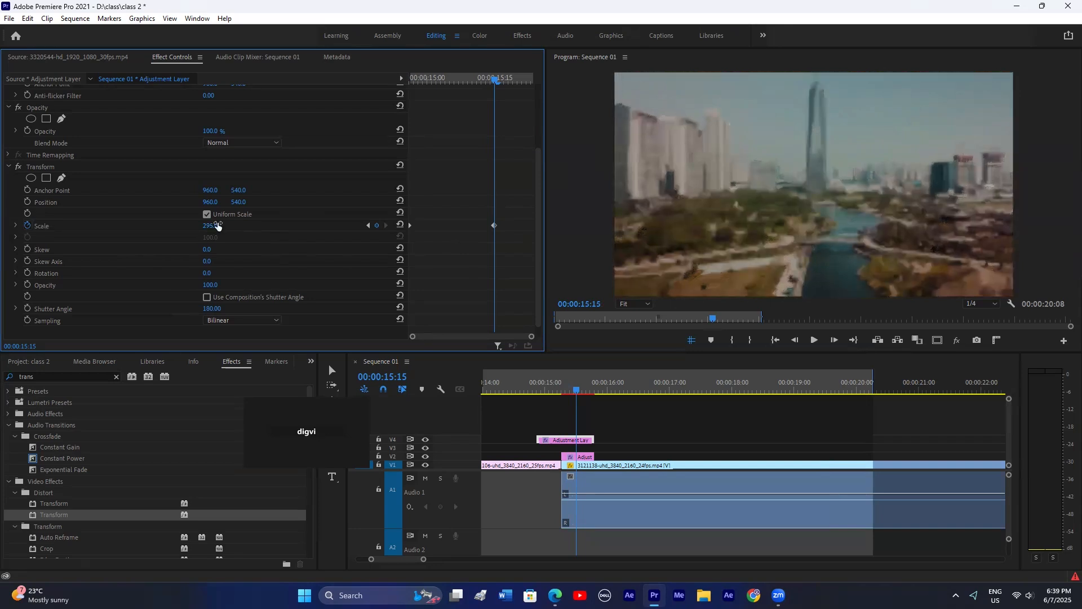
# Step: Move the end Scale keyframe to about 00:00:15:19 and ease the velocity curve into a sharp peak at the cut, 00:00:15:08
pyautogui.moveTo(492, 223); pyautogui.dragTo(379, 239)
pyautogui.click(16, 225)
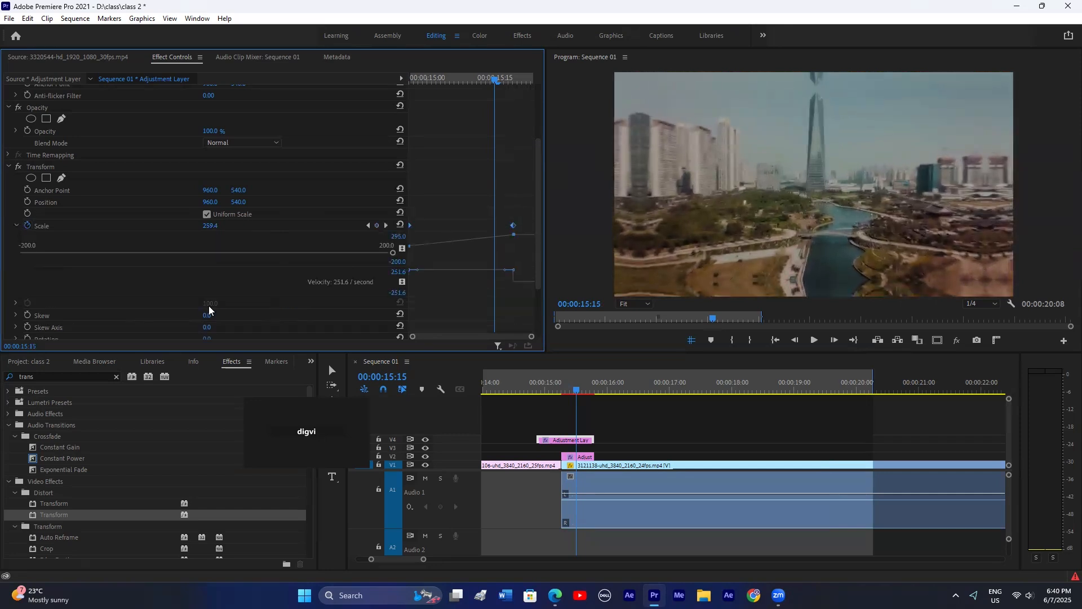
pyautogui.moveTo(512, 281); pyautogui.dragTo(452, 282)
pyautogui.moveTo(579, 394); pyautogui.dragTo(560, 393)
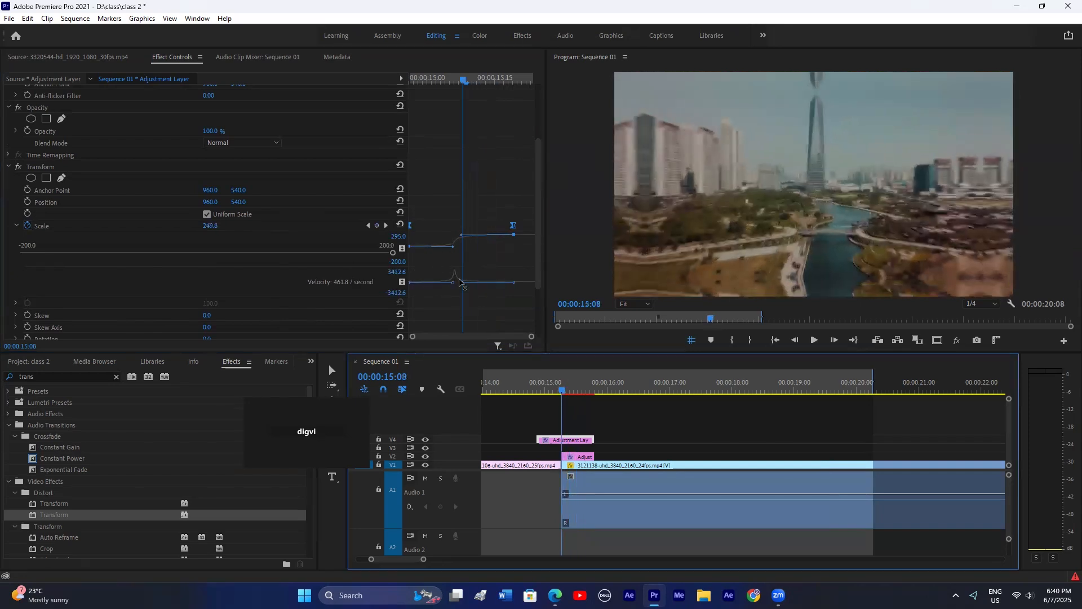
pyautogui.moveTo(461, 282); pyautogui.dragTo(466, 283)
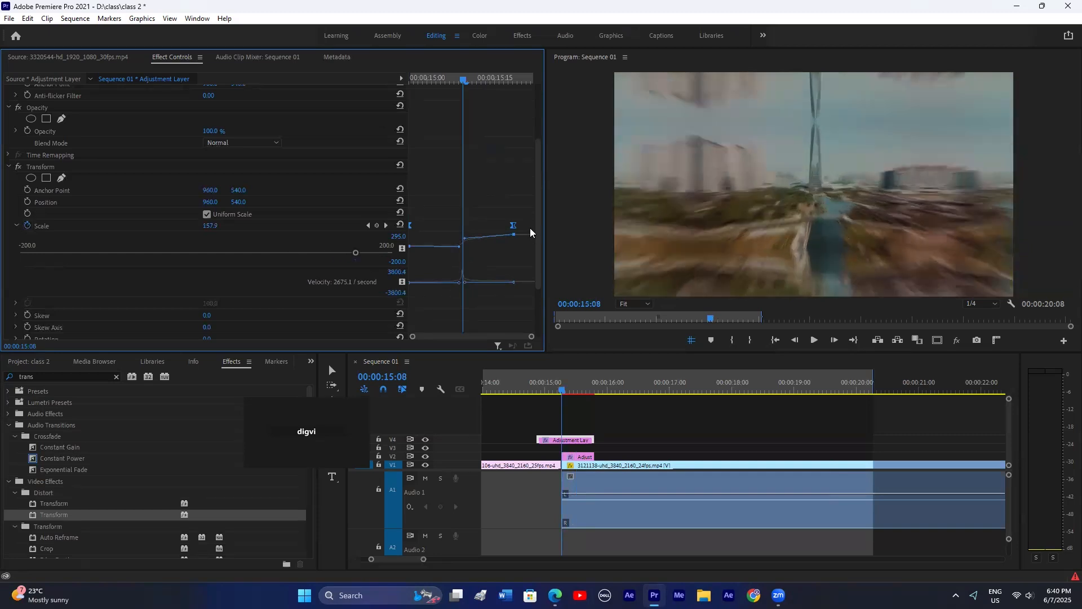
# Step: Play back the zoom transition across the cut between the two clips
pyautogui.press('space')
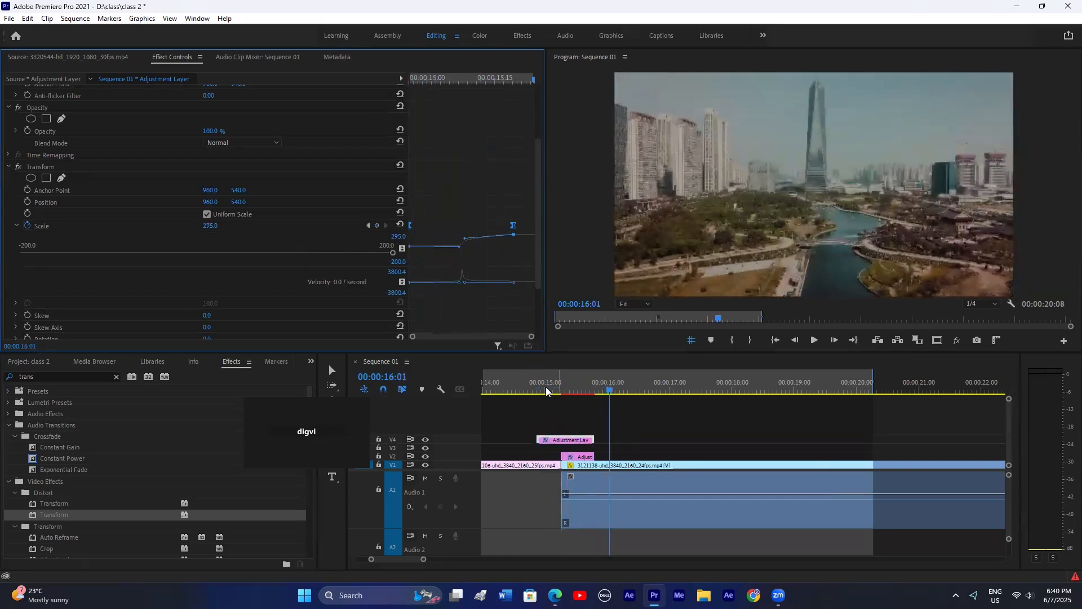
pyautogui.click(503, 377)
pyautogui.press('space')
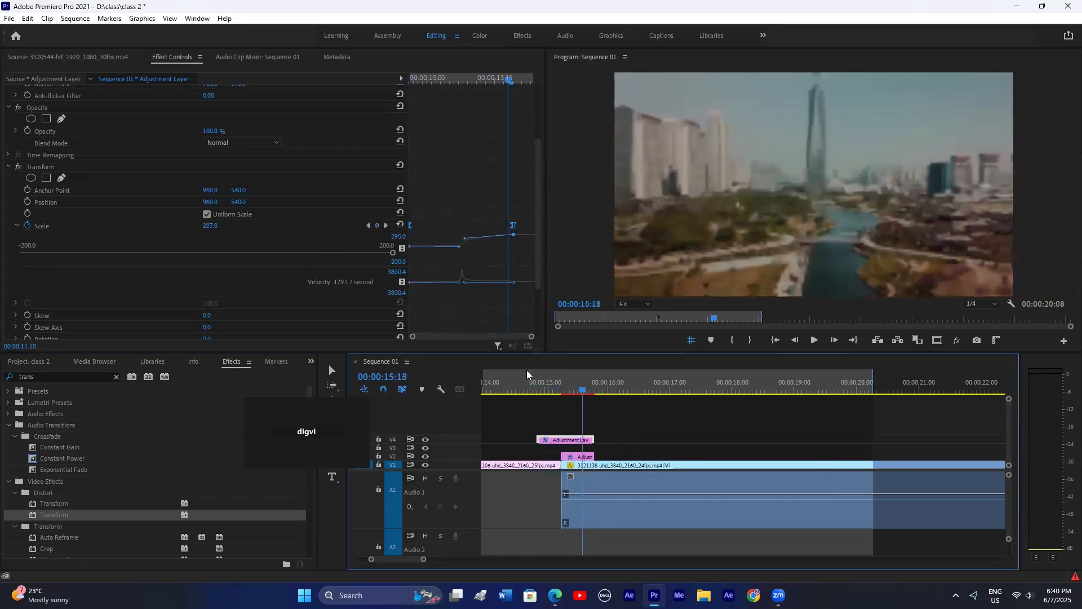
# Step: Raise the start Scale keyframe's velocity above zero so the zoom grows from the beginning, and play back the transition
pyautogui.moveTo(563, 388); pyautogui.dragTo(533, 391)
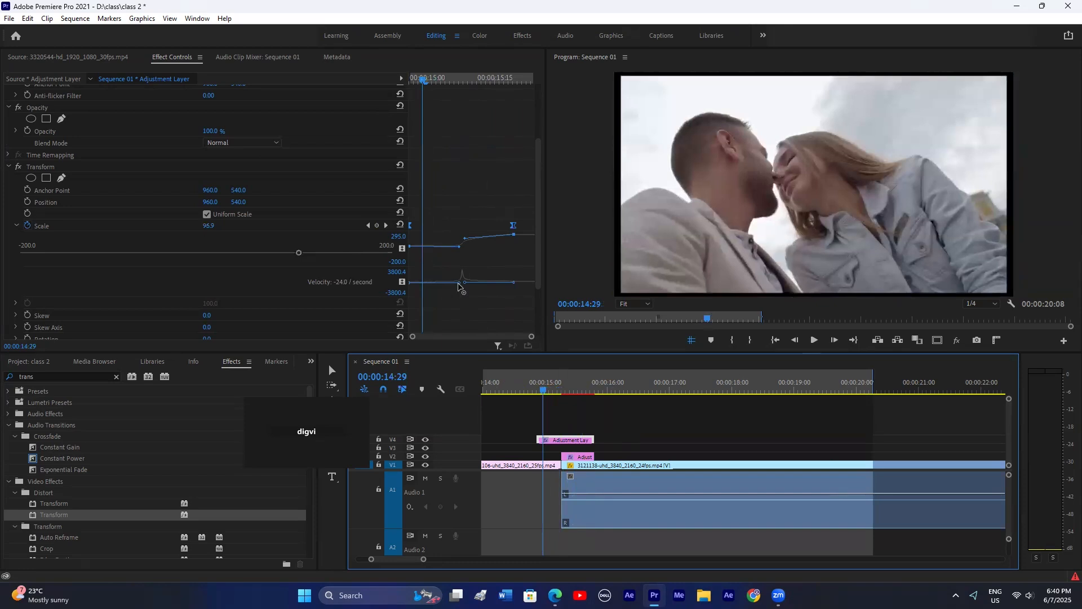
pyautogui.click(460, 287)
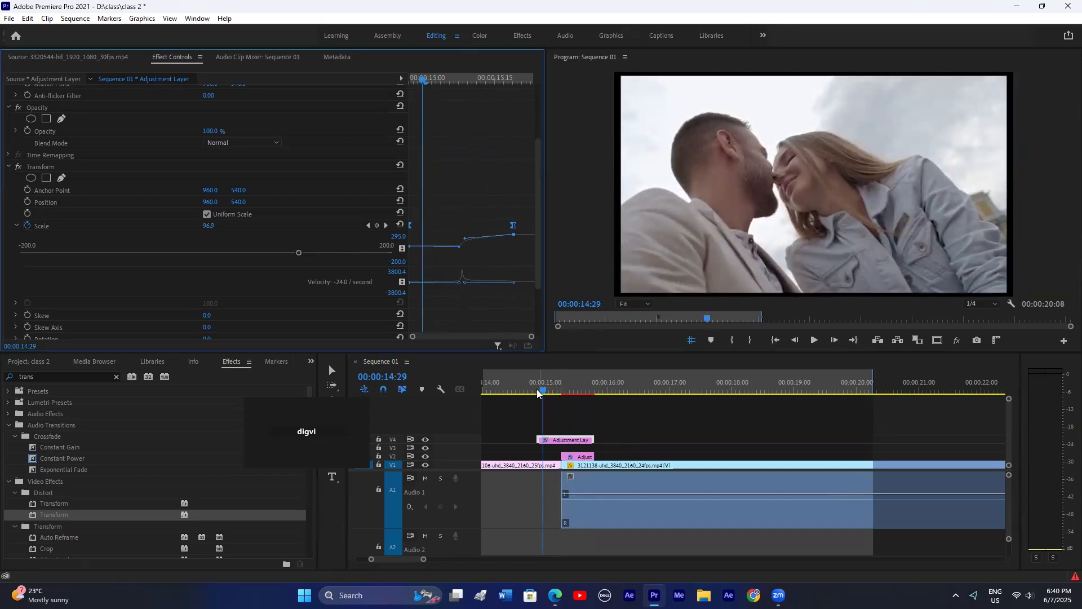
pyautogui.moveTo(562, 388); pyautogui.dragTo(544, 389)
pyautogui.click(459, 285)
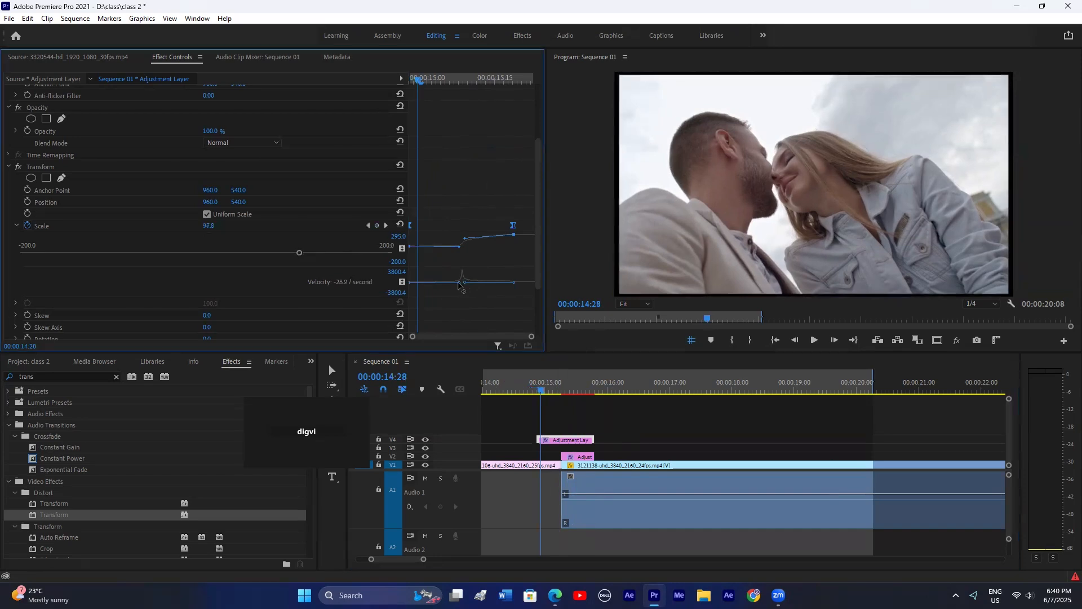
pyautogui.moveTo(459, 281); pyautogui.dragTo(458, 284)
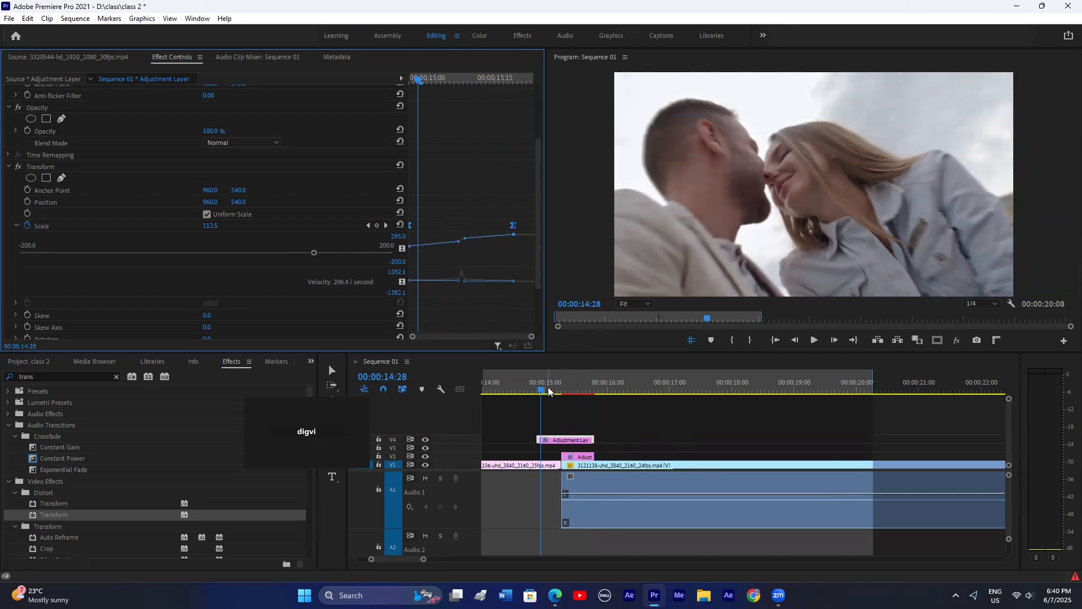
pyautogui.click(530, 383)
pyautogui.press('space')
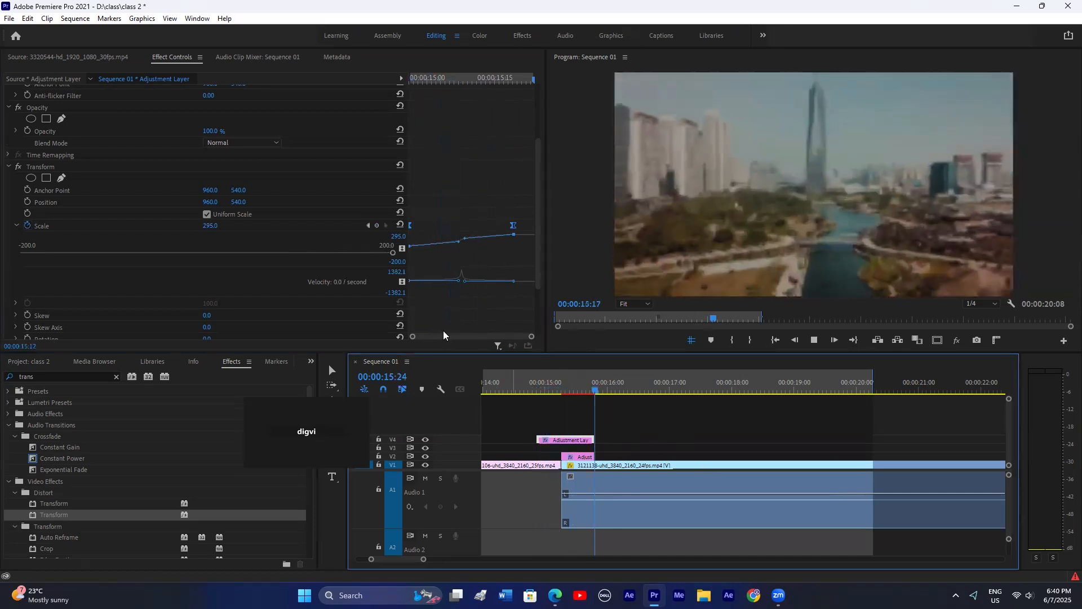
pyautogui.press('space')
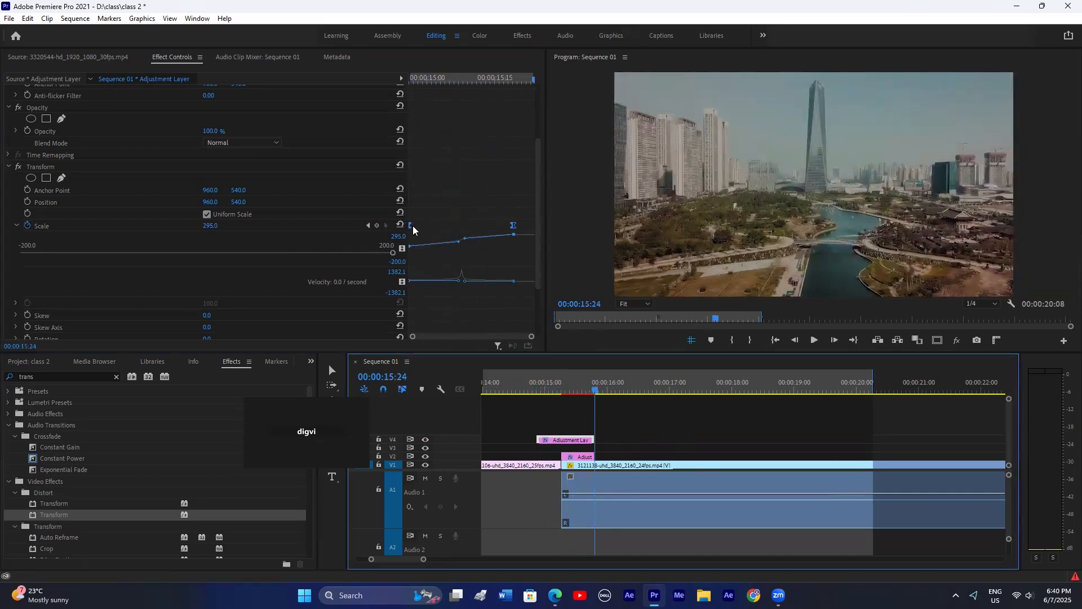
# Step: Move the start keyframe of the V4 adjustment layer's Transform Scale to 00:00:15:04
pyautogui.moveTo(412, 226); pyautogui.dragTo(432, 226)
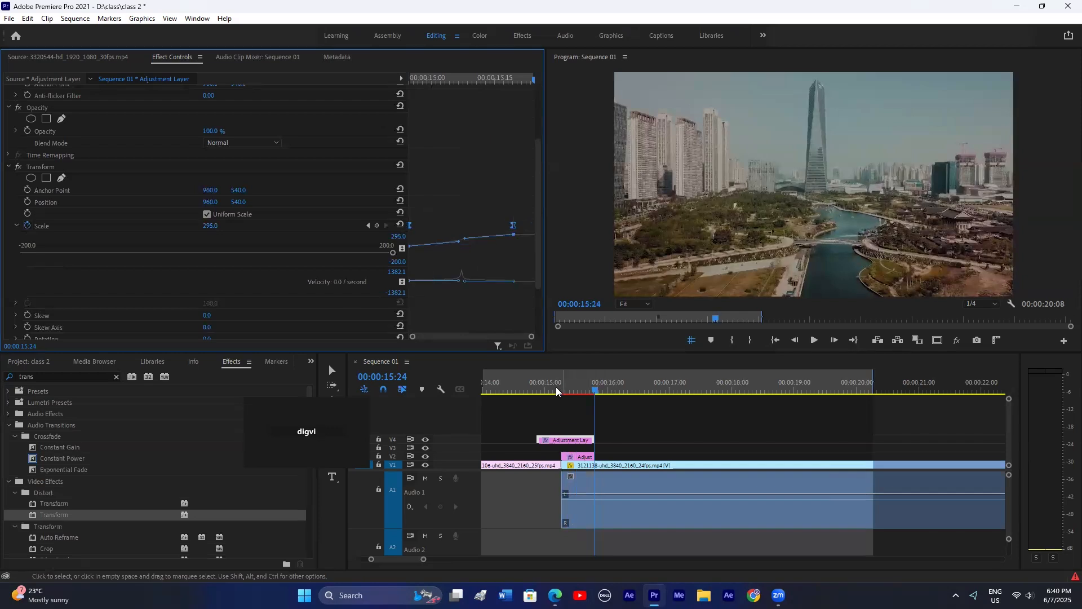
pyautogui.moveTo(558, 387); pyautogui.dragTo(551, 390)
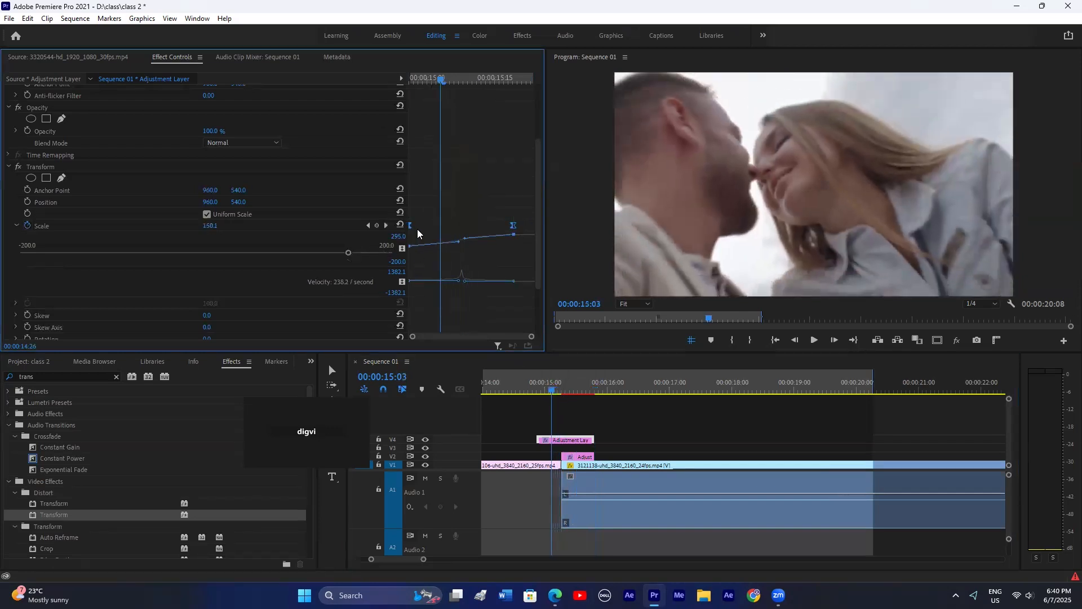
pyautogui.click(580, 410)
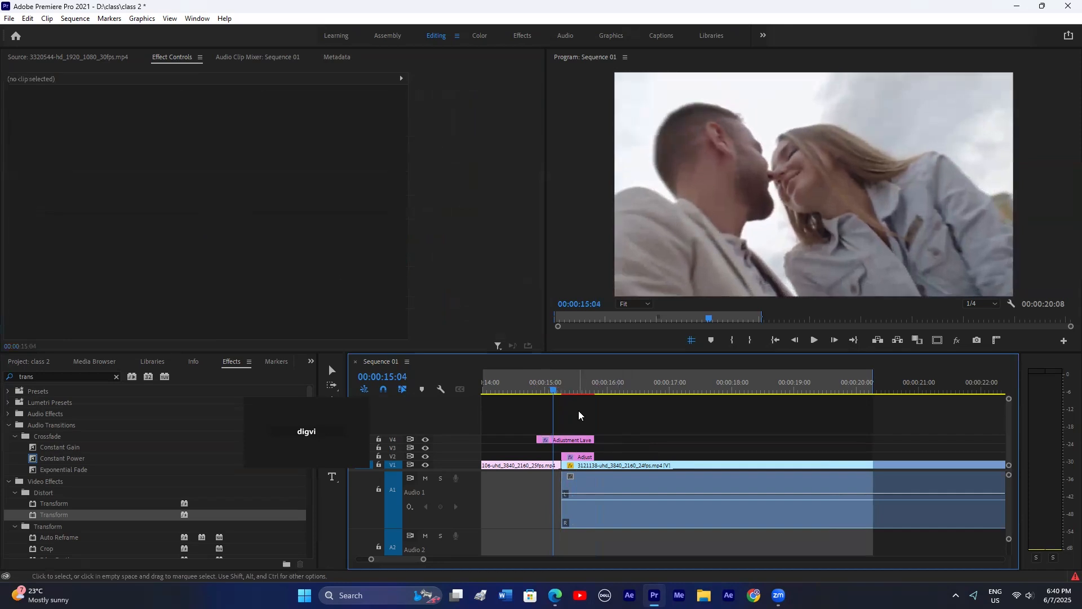
pyautogui.click(570, 440)
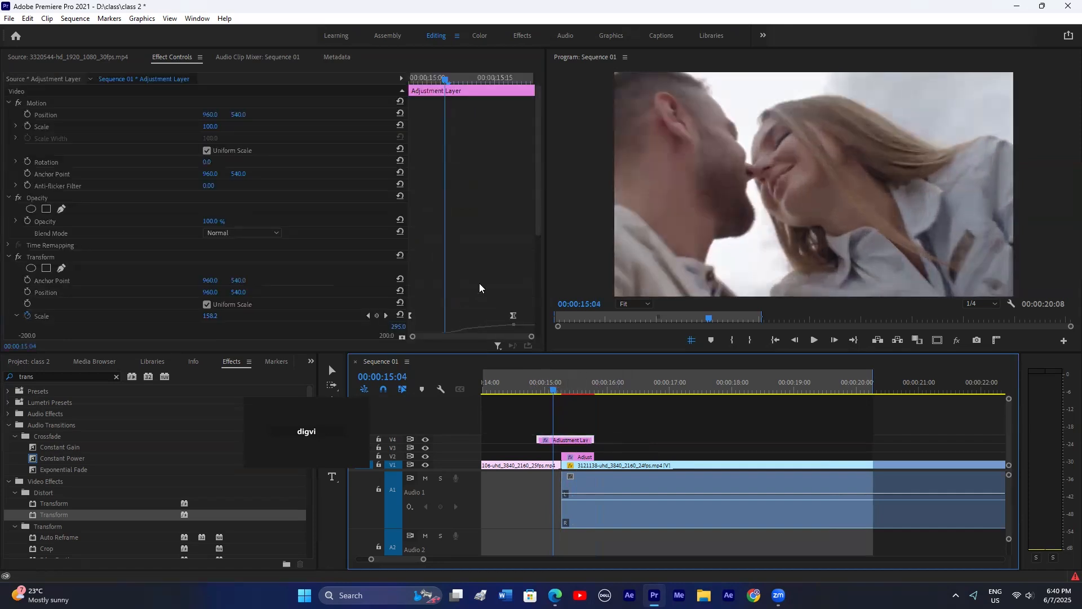
pyautogui.scroll(-3, 476, 277)
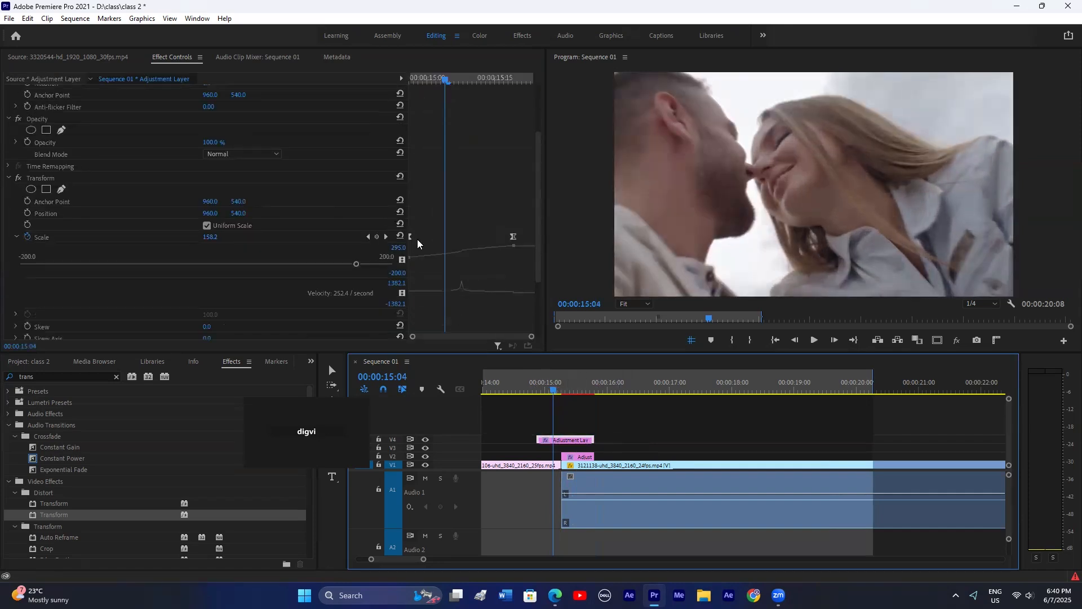
pyautogui.moveTo(411, 237); pyautogui.dragTo(444, 237)
# Step: Move the end Transform Scale keyframe to 00:00:15:12 and preview the shortened zoom
pyautogui.press('Right')
pyautogui.press('Right')
pyautogui.press('Right')
pyautogui.press('Right')
pyautogui.press('Right')
pyautogui.press('Right')
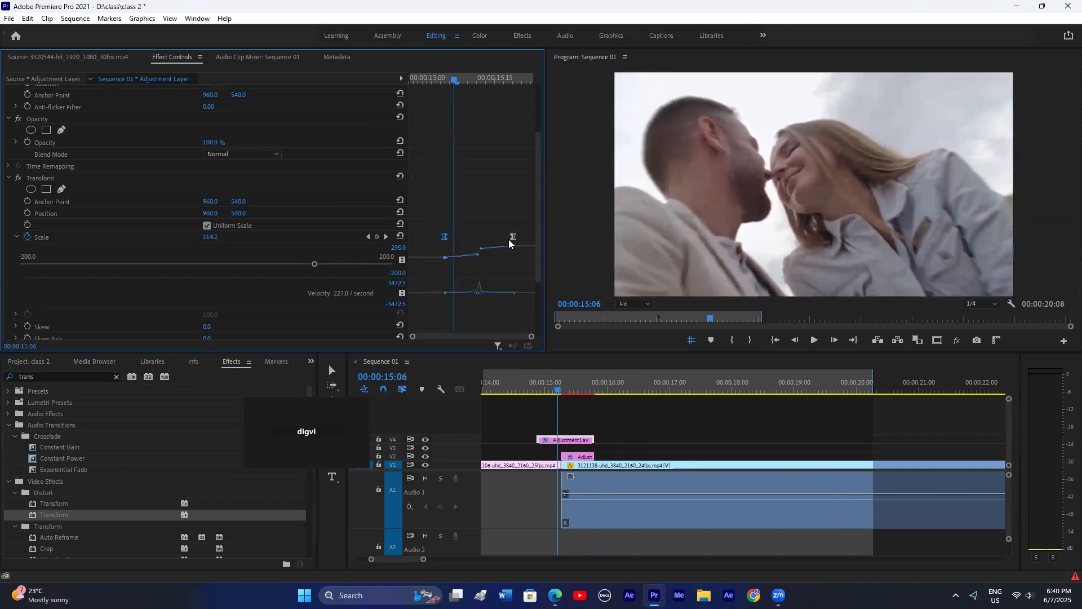
pyautogui.press('Right')
pyautogui.press('Right')
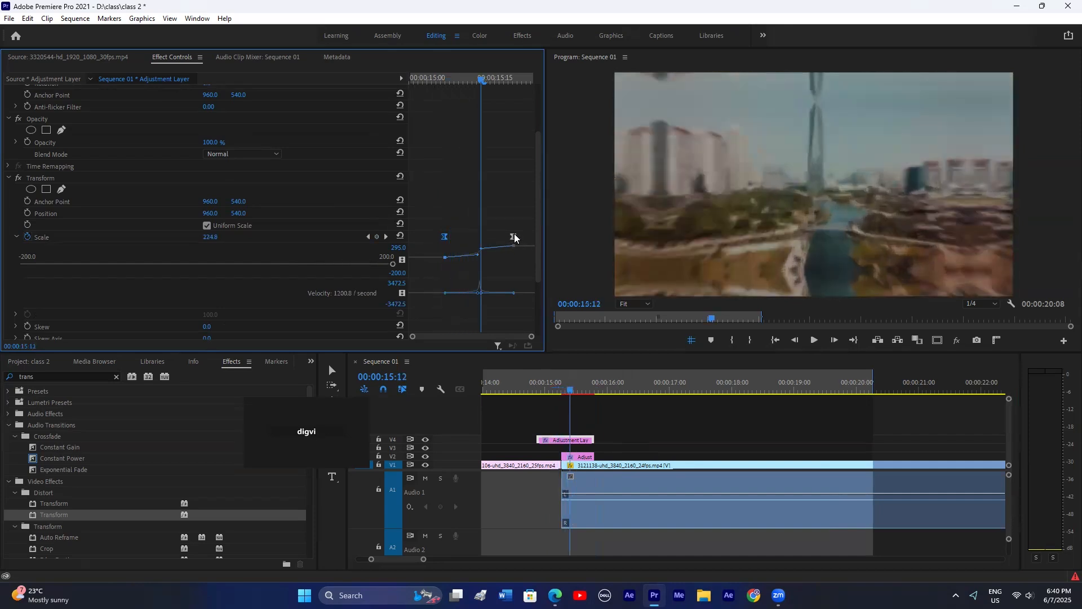
pyautogui.moveTo(513, 236); pyautogui.dragTo(481, 236)
pyautogui.moveTo(565, 383); pyautogui.dragTo(515, 376)
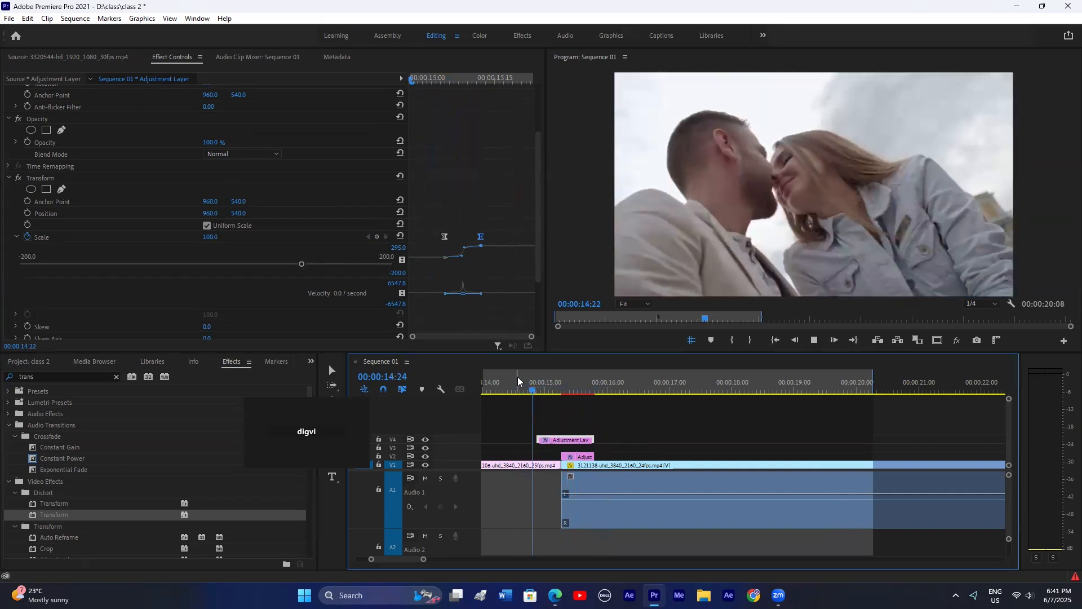
pyautogui.click(573, 385)
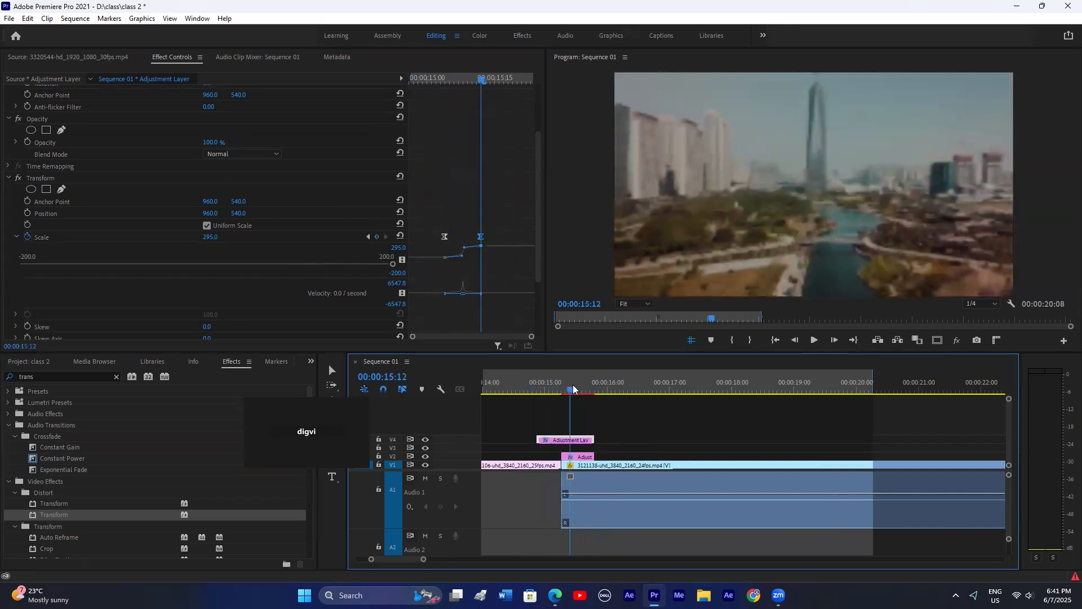
# Step: Hide and restore tracks V2 and V4 in turn to compare the transition, trying a Motion Scale of 51 on the V2 adjustment layer
pyautogui.click(580, 457)
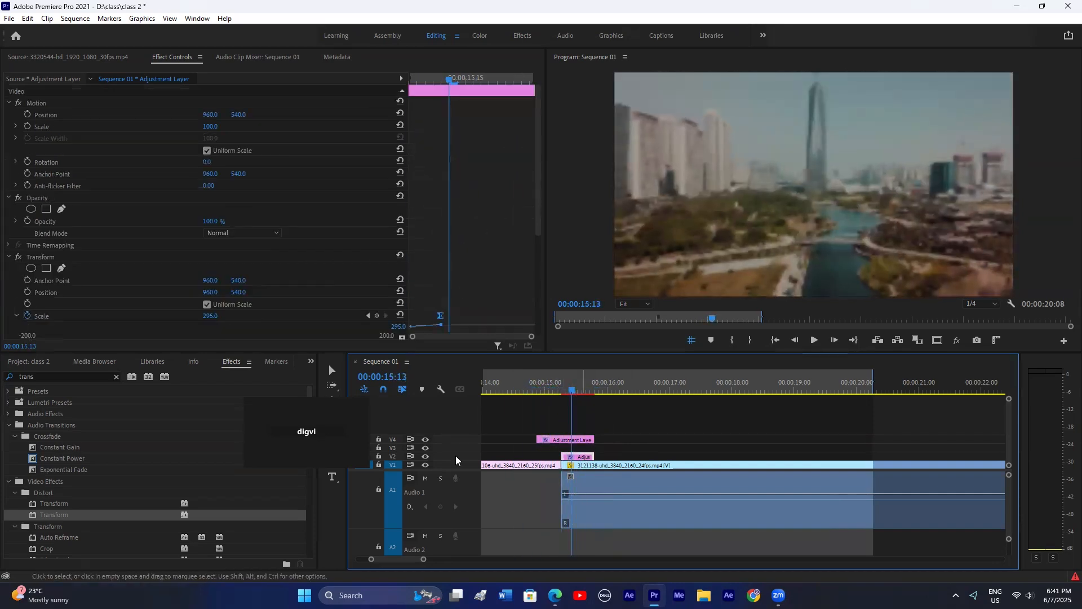
pyautogui.click(425, 457)
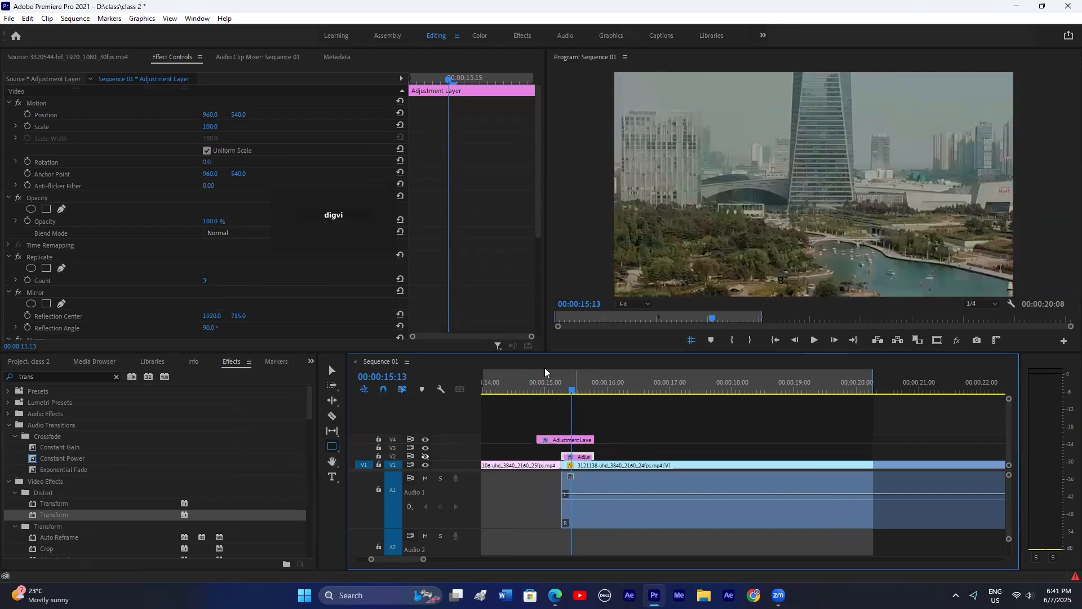
pyautogui.moveTo(548, 393); pyautogui.dragTo(582, 395)
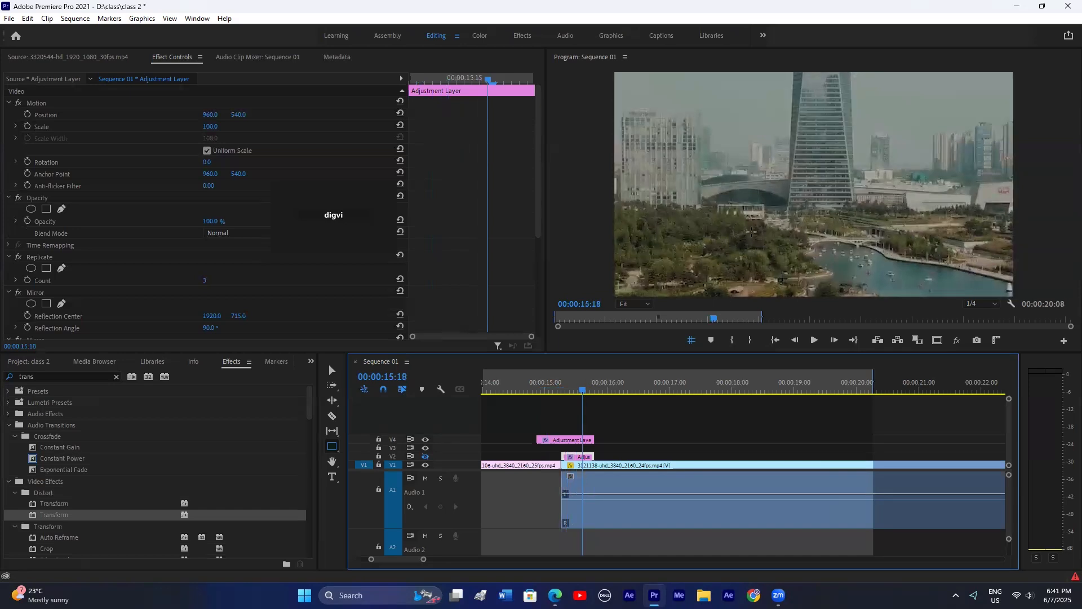
pyautogui.moveTo(208, 126); pyautogui.dragTo(181, 126)
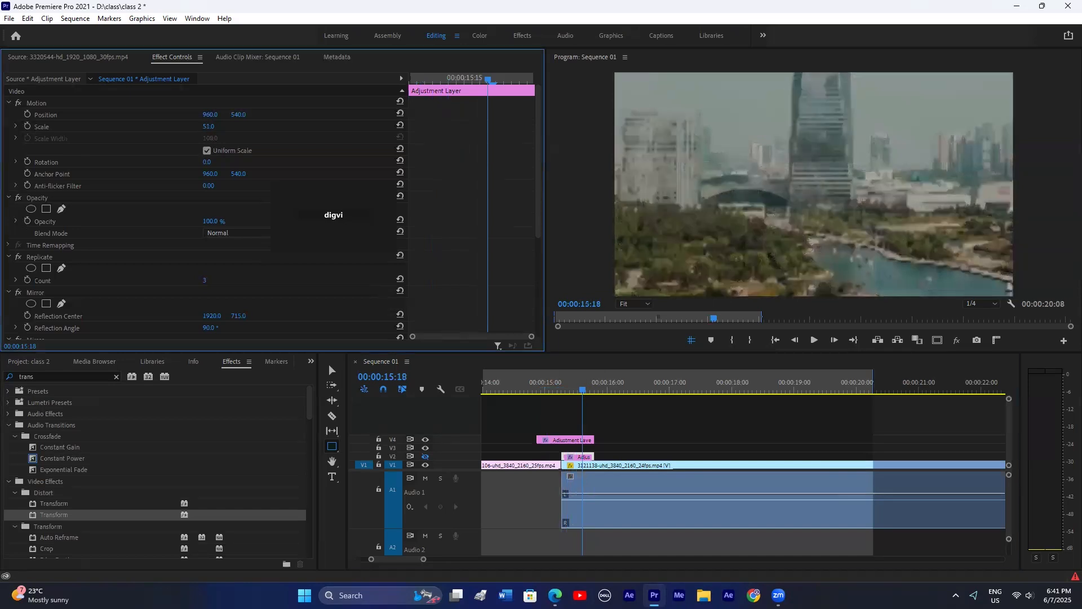
pyautogui.click(572, 439)
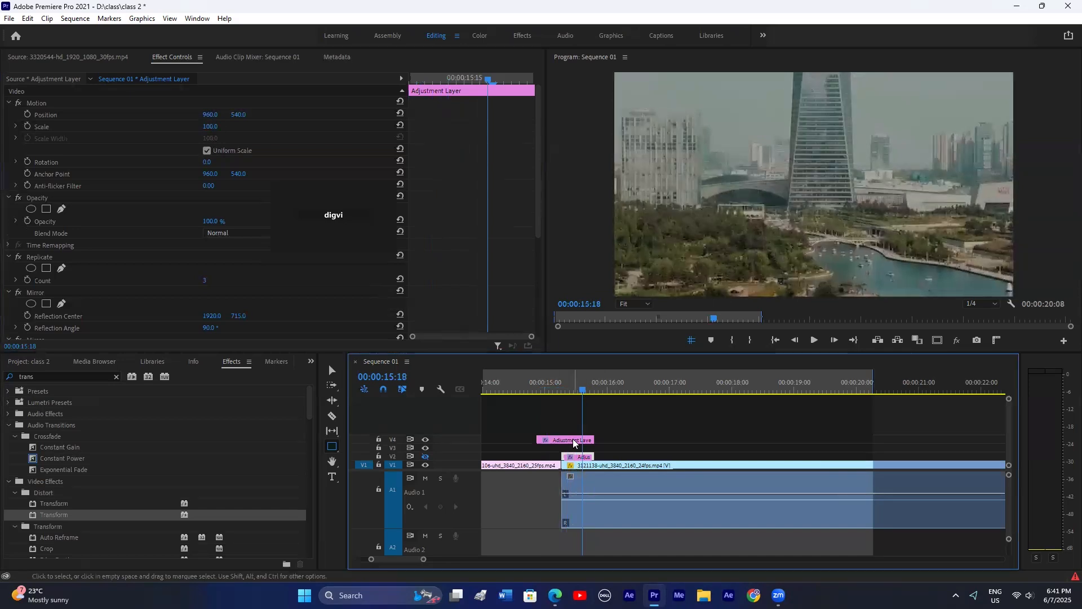
pyautogui.moveTo(576, 391); pyautogui.dragTo(562, 390)
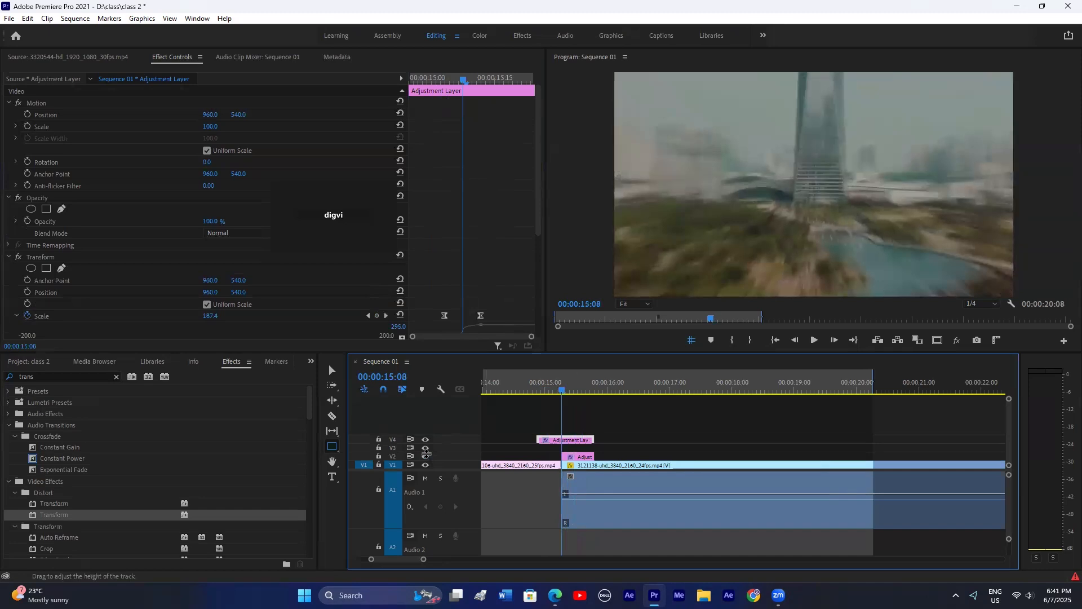
pyautogui.click(425, 449)
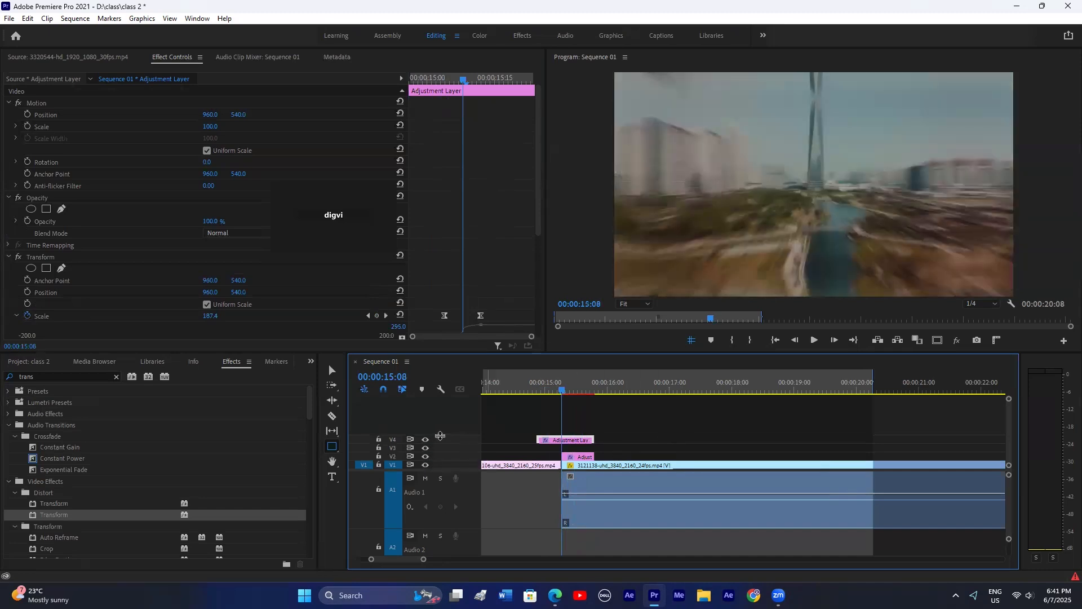
pyautogui.click(426, 439)
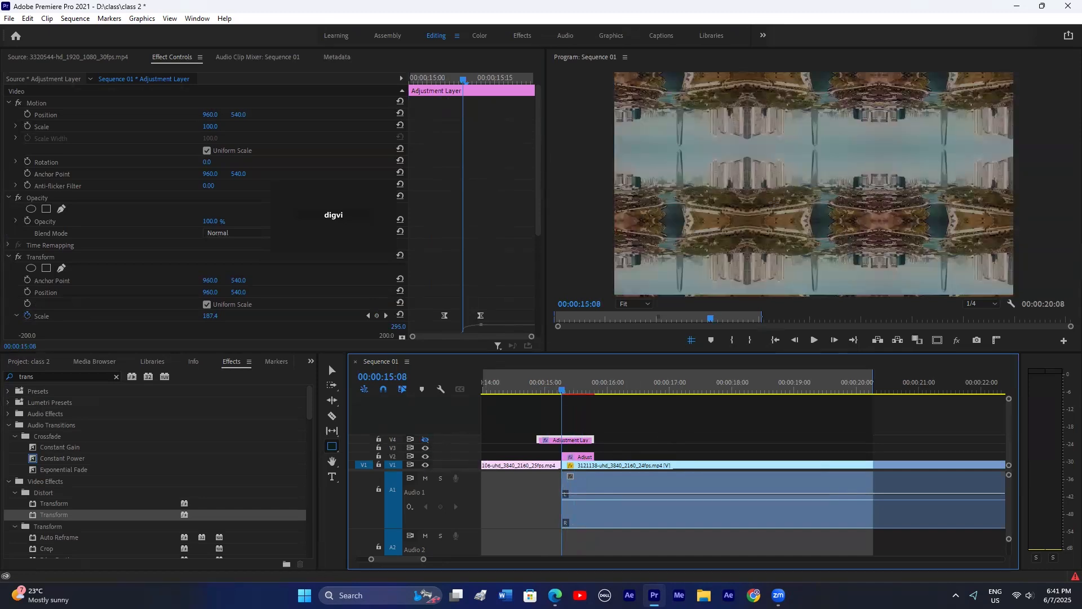
pyautogui.click(425, 439)
# Step: Scrub the transition across the cut and move the V4 adjustment layer down to track V3
pyautogui.click(565, 391)
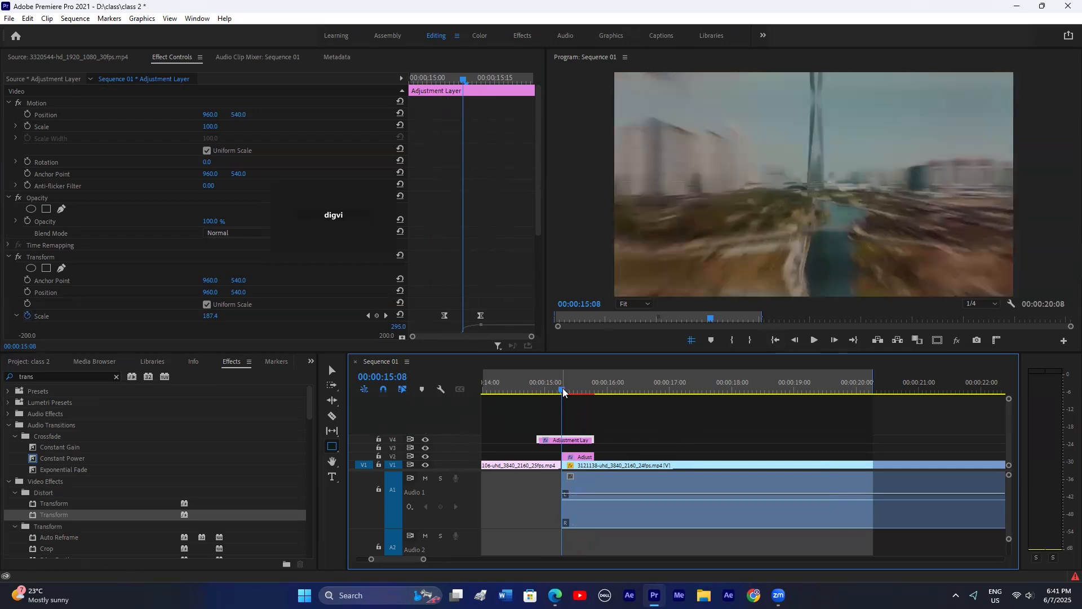
pyautogui.click(571, 391)
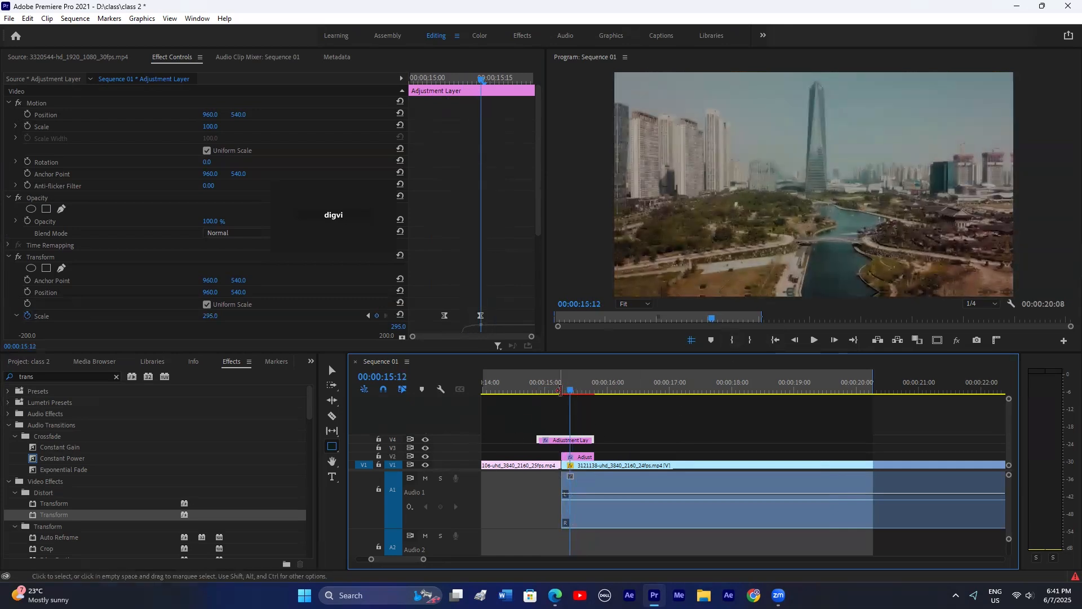
pyautogui.click(552, 389)
pyautogui.moveTo(552, 389)
pyautogui.mouseDown()
pyautogui.moveTo(576, 389)
pyautogui.moveTo(564, 388)
pyautogui.mouseUp()
pyautogui.click(555, 387)
pyautogui.moveTo(587, 424); pyautogui.dragTo(575, 448)
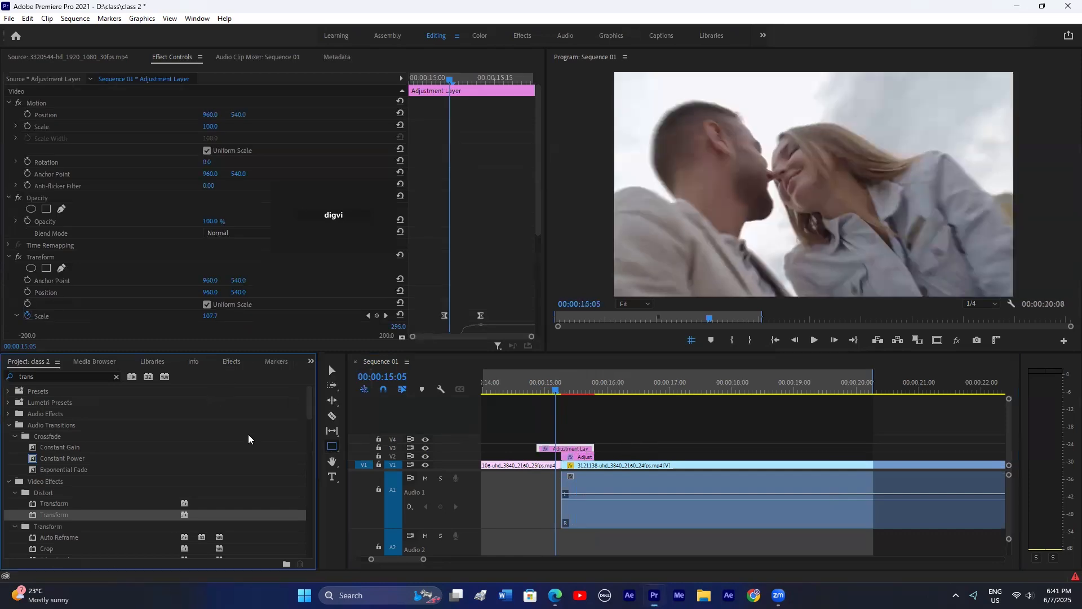
pyautogui.doubleClick(245, 487)
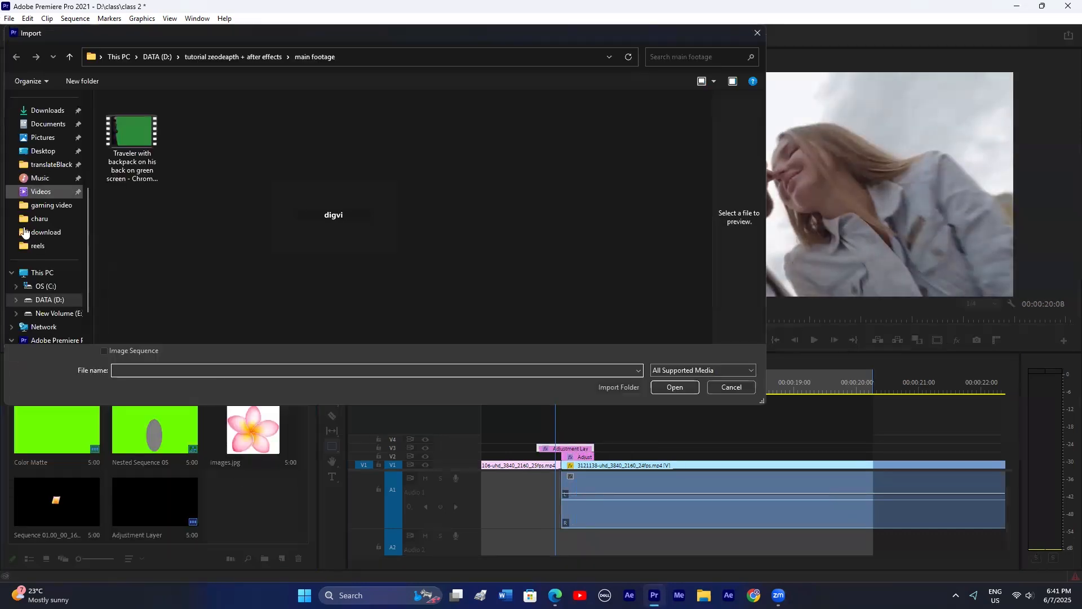
pyautogui.click(47, 299)
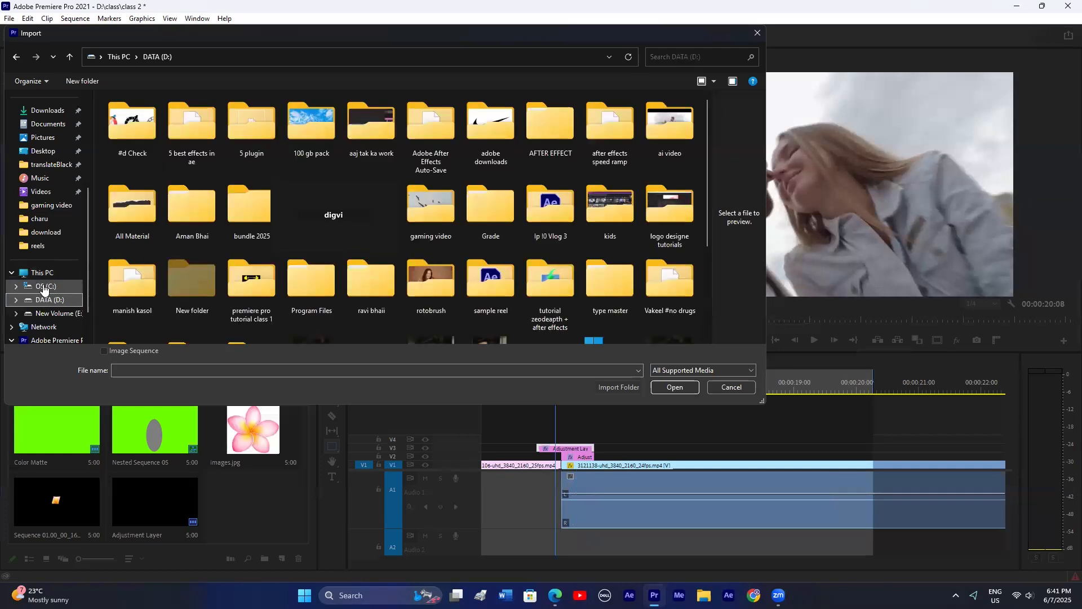
pyautogui.doubleClick(132, 207)
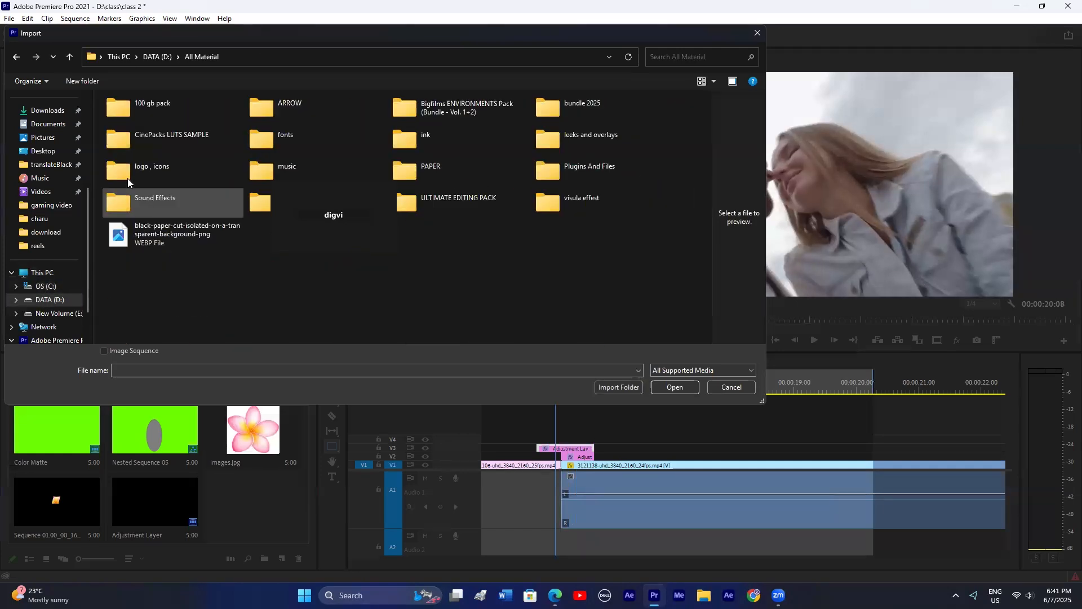
pyautogui.doubleClick(554, 111)
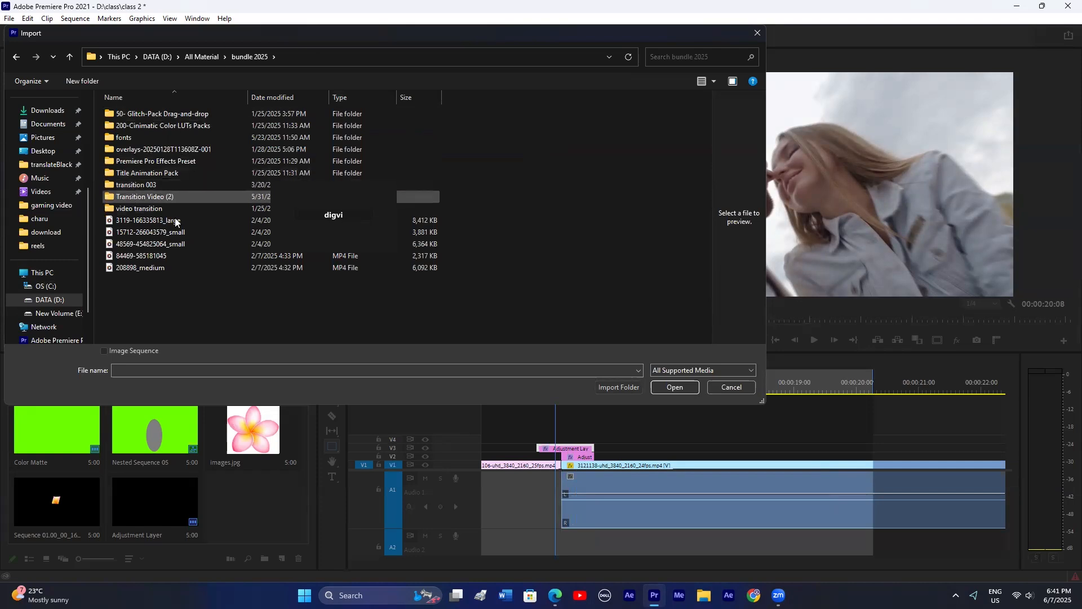
pyautogui.press('Escape')
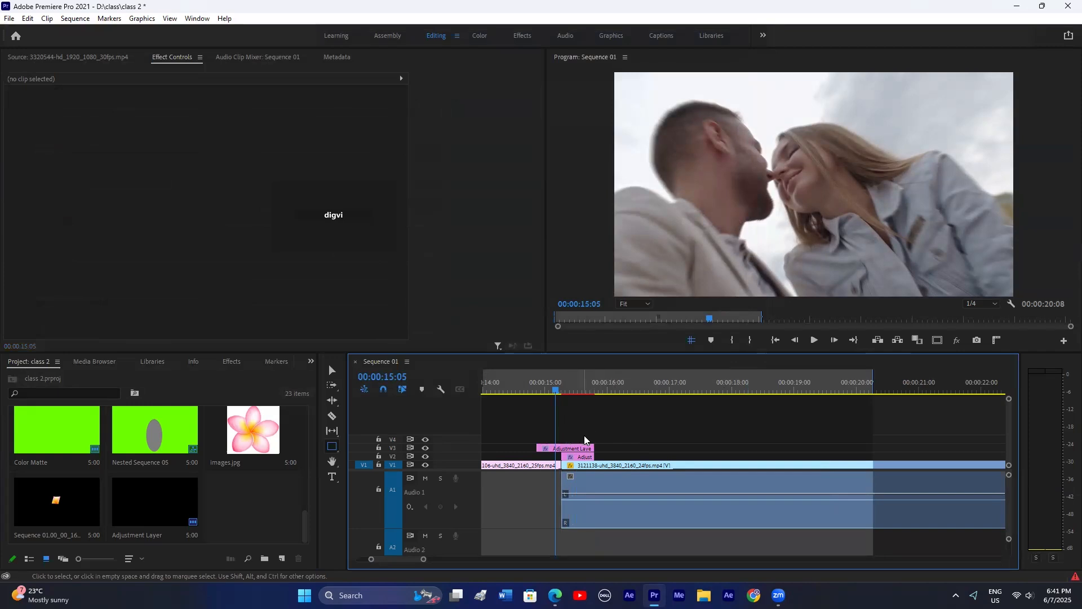
# Step: Save the Transform effect of the V3 adjustment layer as a Scale-type preset named 01
pyautogui.moveTo(586, 434); pyautogui.dragTo(561, 458)
pyautogui.click(576, 448)
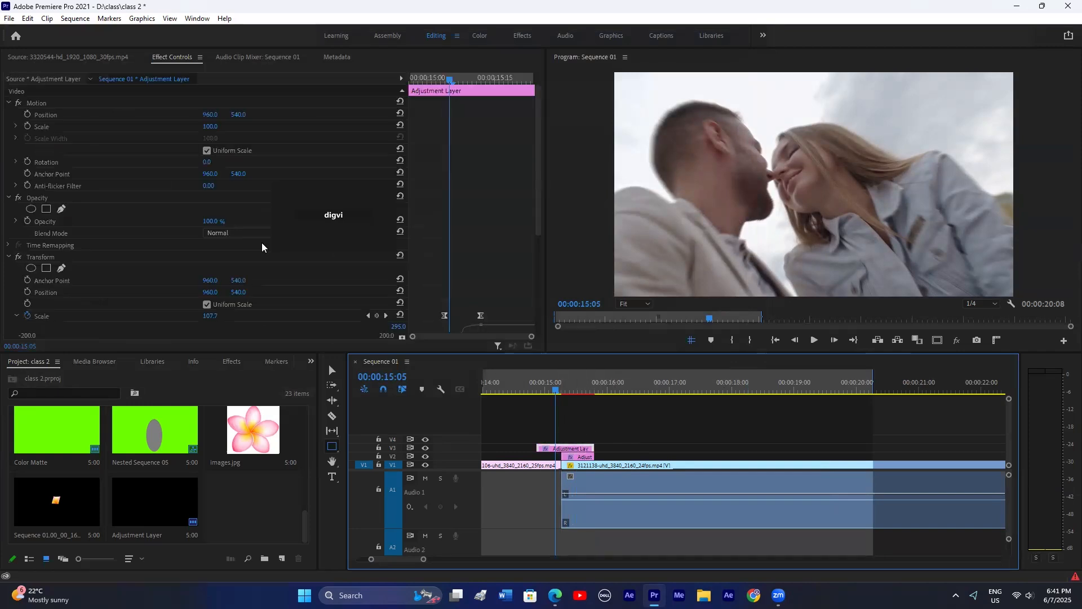
pyautogui.scroll(-2, 69, 206)
pyautogui.rightClick(55, 213)
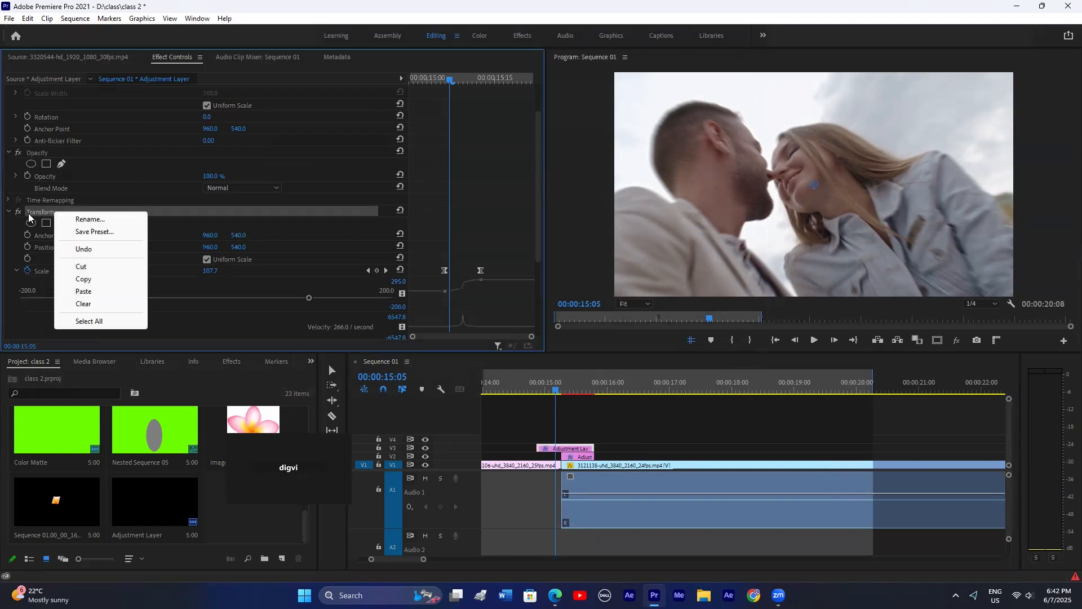
pyautogui.rightClick(32, 213)
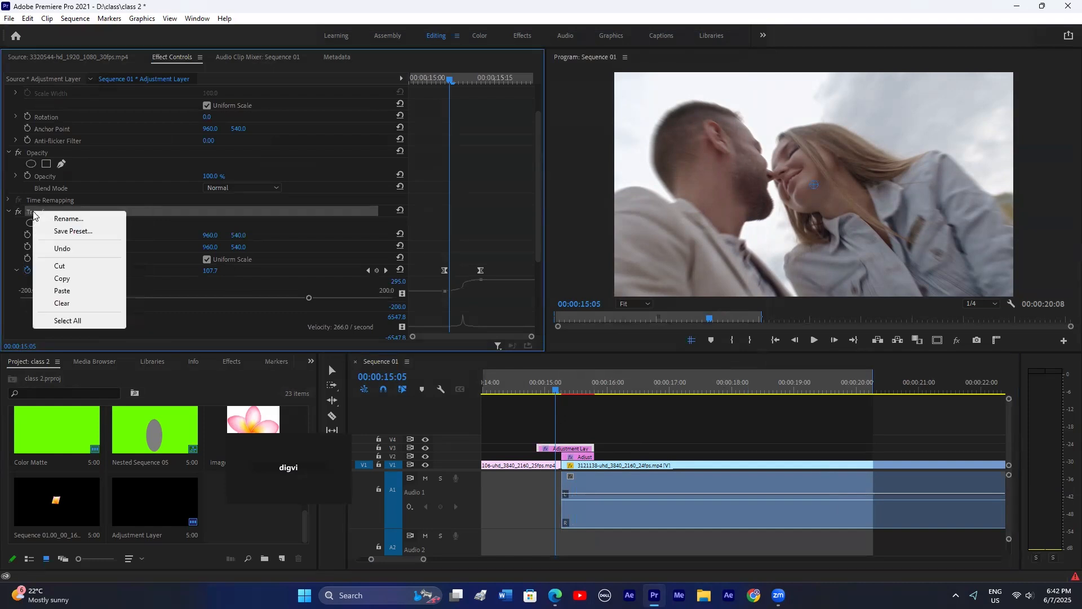
pyautogui.click(69, 230)
pyautogui.write('01')
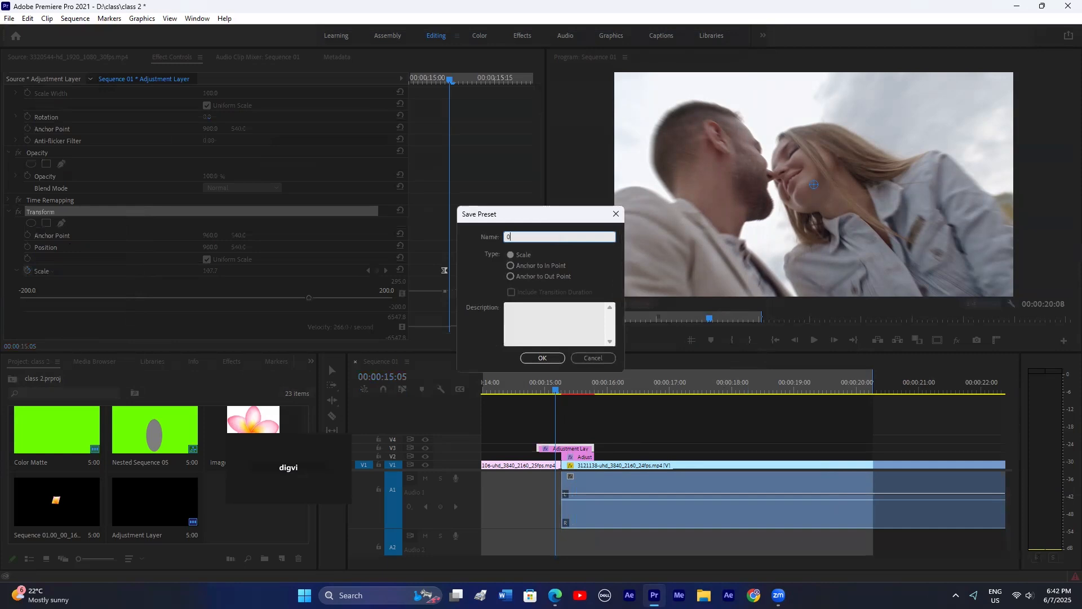
pyautogui.click(539, 357)
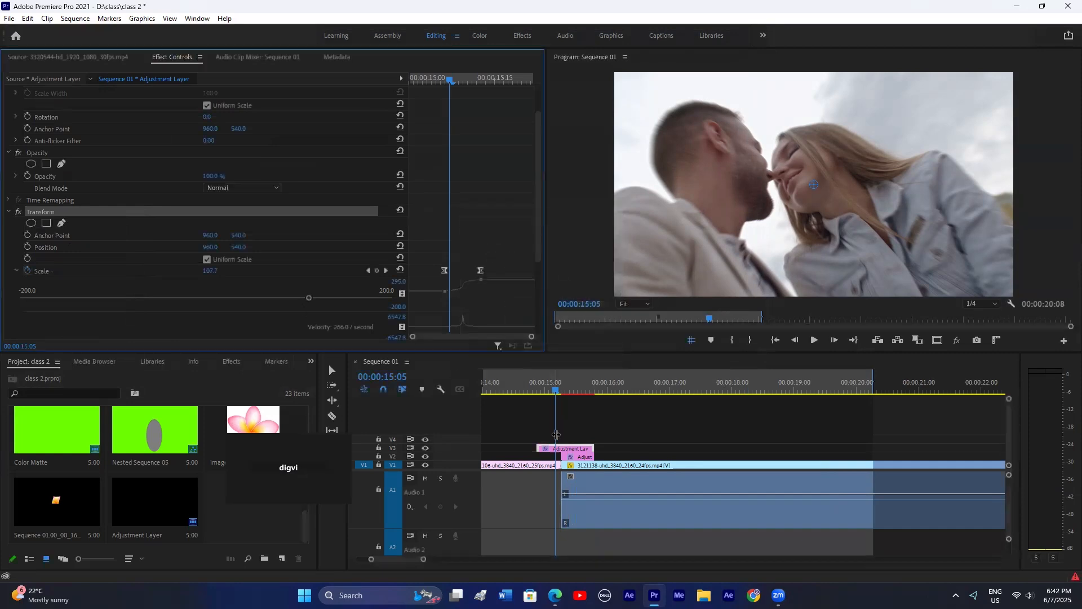
# Step: Collapse the Replicate effect and the four Mirror effects of the V2 adjustment layer
pyautogui.scroll(-1, 34, 236)
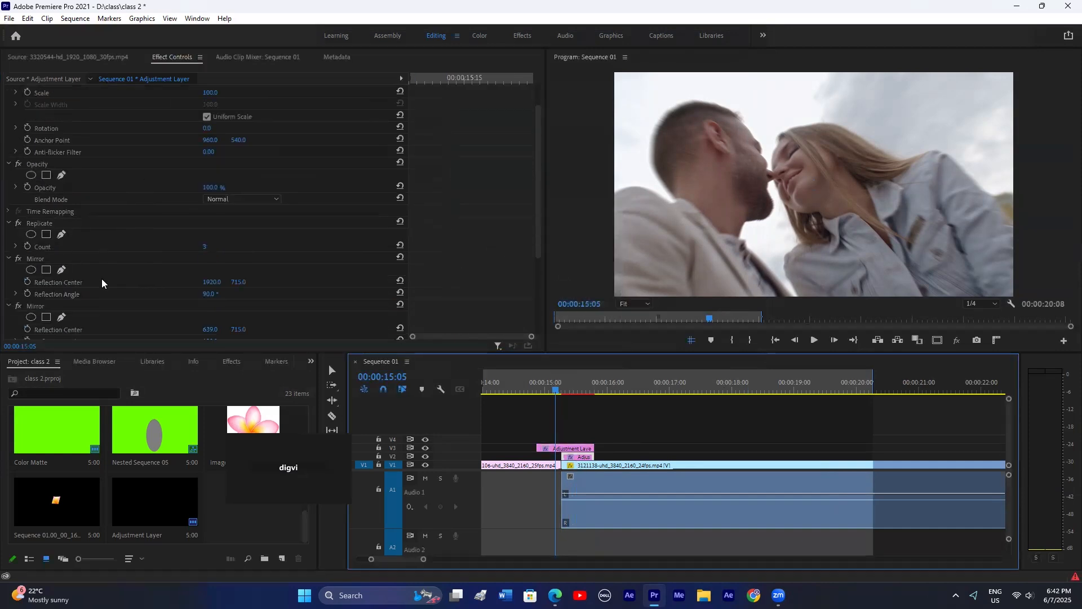
pyautogui.click(56, 223)
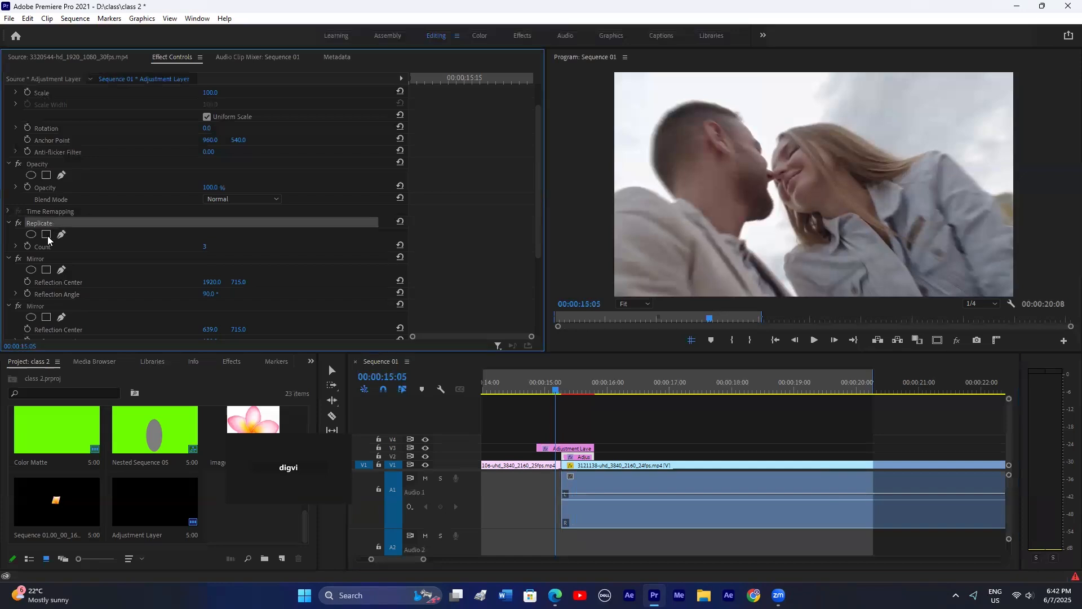
pyautogui.keyDown('ctrl'); pyautogui.click(40, 259); pyautogui.keyUp('ctrl')
pyautogui.scroll(1, 27, 134)
pyautogui.scroll(1, 26, 134)
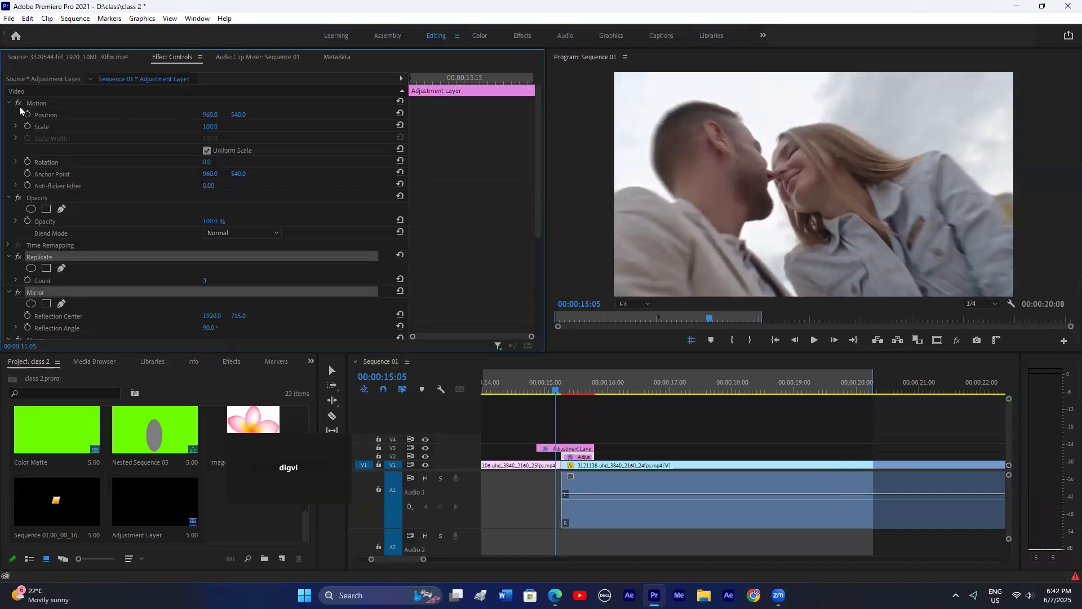
pyautogui.click(7, 257)
pyautogui.click(8, 269)
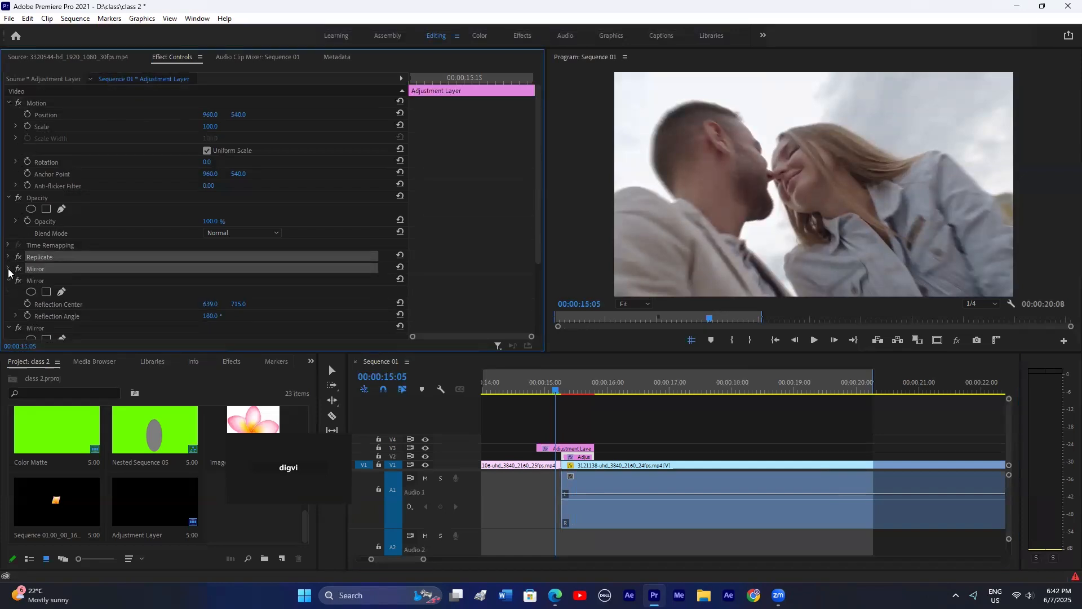
pyautogui.click(8, 281)
pyautogui.click(8, 281)
pyautogui.click(8, 293)
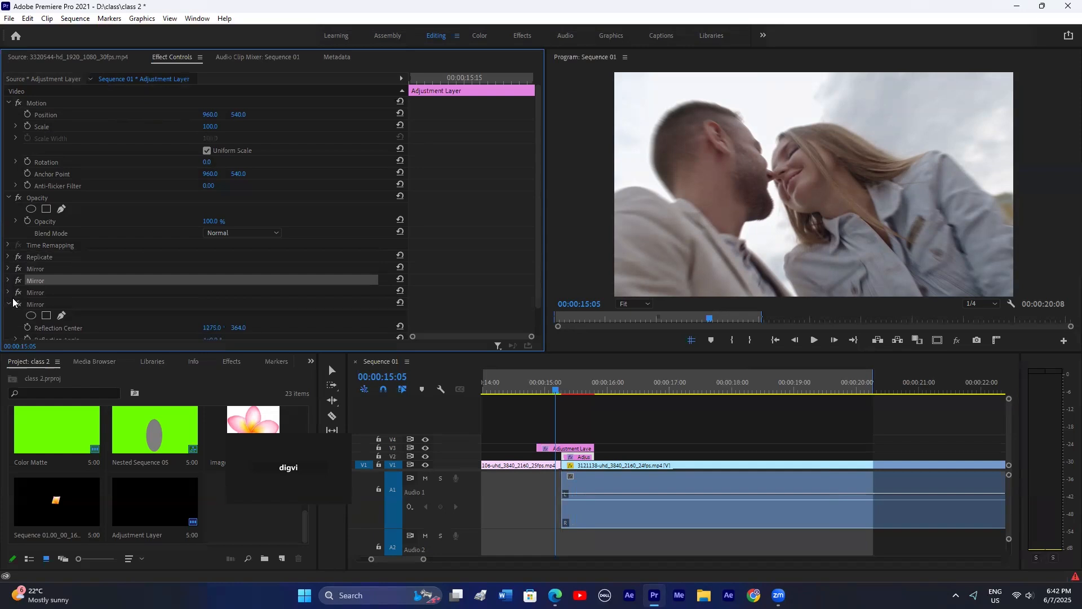
pyautogui.click(8, 304)
# Step: Save the V2 adjustment layer's Replicate effect and all four Mirror effects together as a preset named 02
pyautogui.click(41, 258)
pyautogui.keyDown('ctrl'); pyautogui.click(34, 305); pyautogui.keyUp('ctrl')
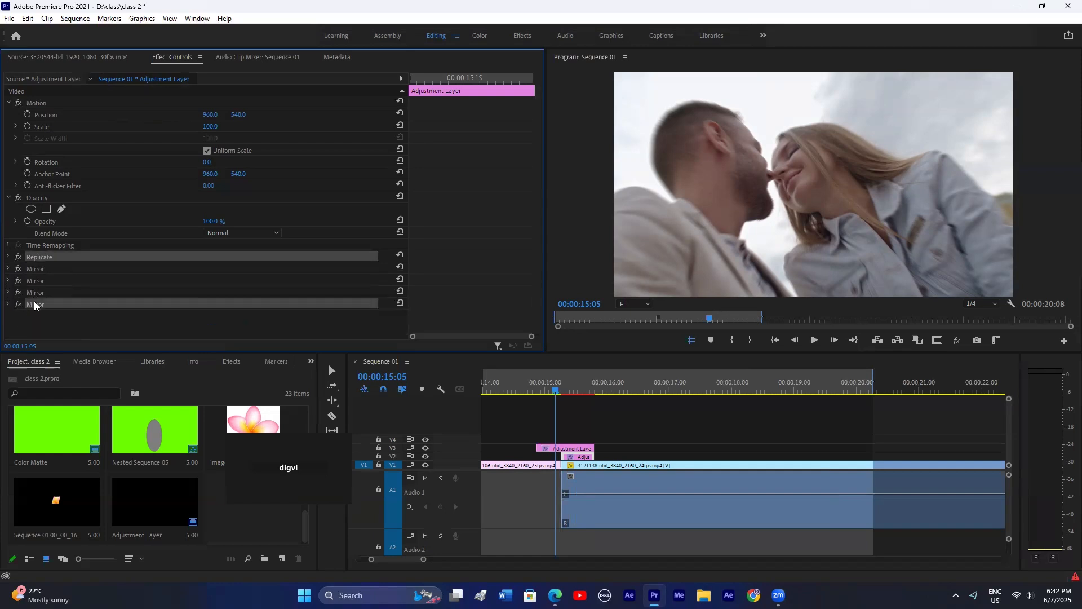
pyautogui.hotkey('ctrl', 'shift')
pyautogui.click(35, 293)
pyautogui.click(39, 281)
pyautogui.click(39, 258)
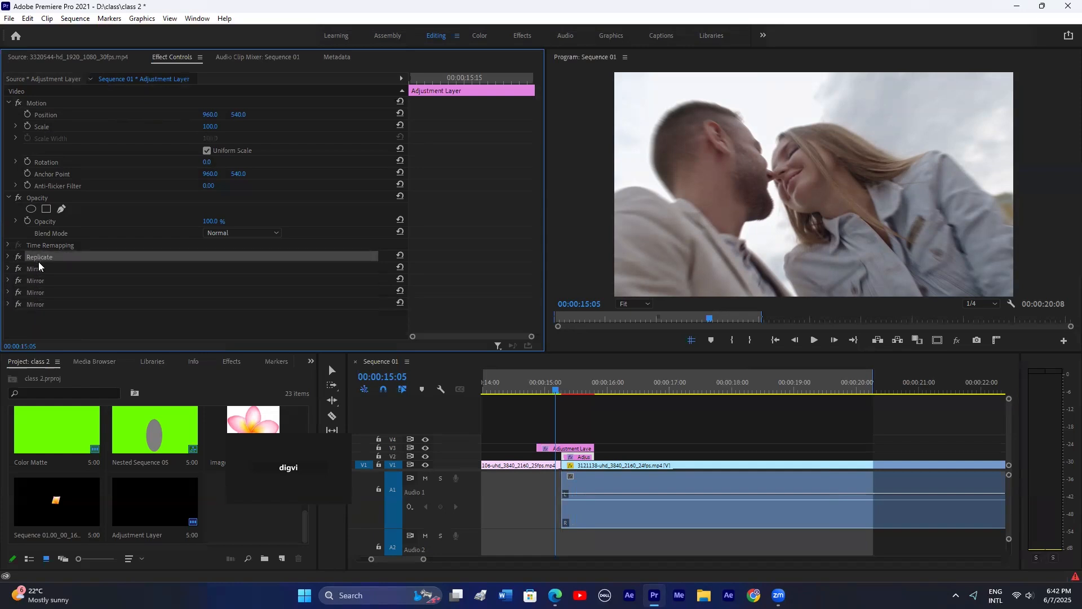
pyautogui.keyDown('ctrl'); pyautogui.click(35, 304); pyautogui.keyUp('ctrl')
pyautogui.keyDown('ctrl'); pyautogui.click(36, 293); pyautogui.keyUp('ctrl')
pyautogui.keyDown('shift'); pyautogui.click(39, 269); pyautogui.keyUp('shift')
pyautogui.rightClick(39, 272)
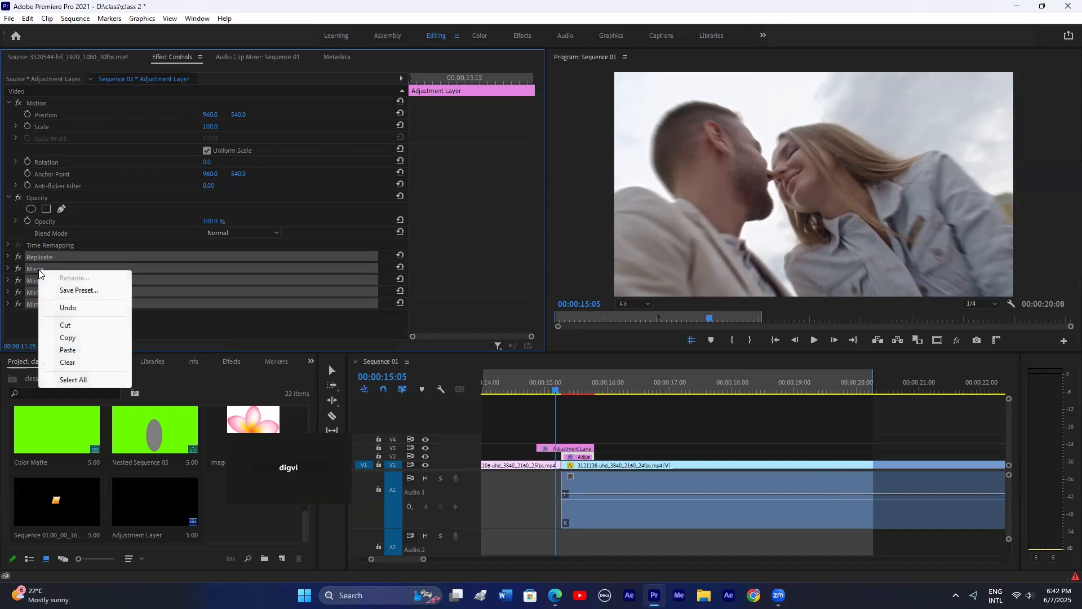
pyautogui.click(78, 291)
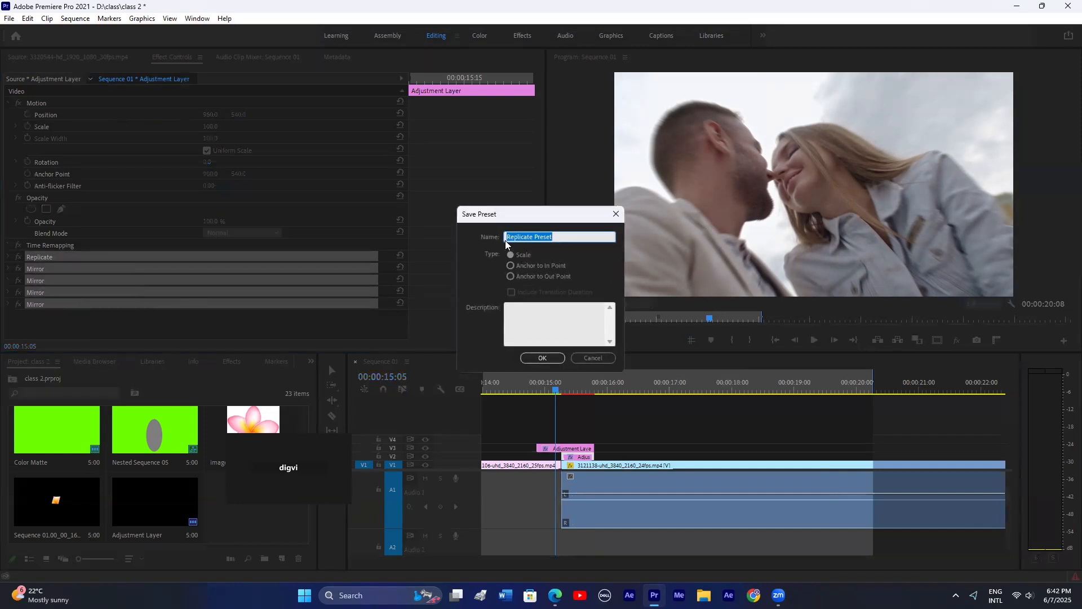
pyautogui.write('02')
pyautogui.click(542, 358)
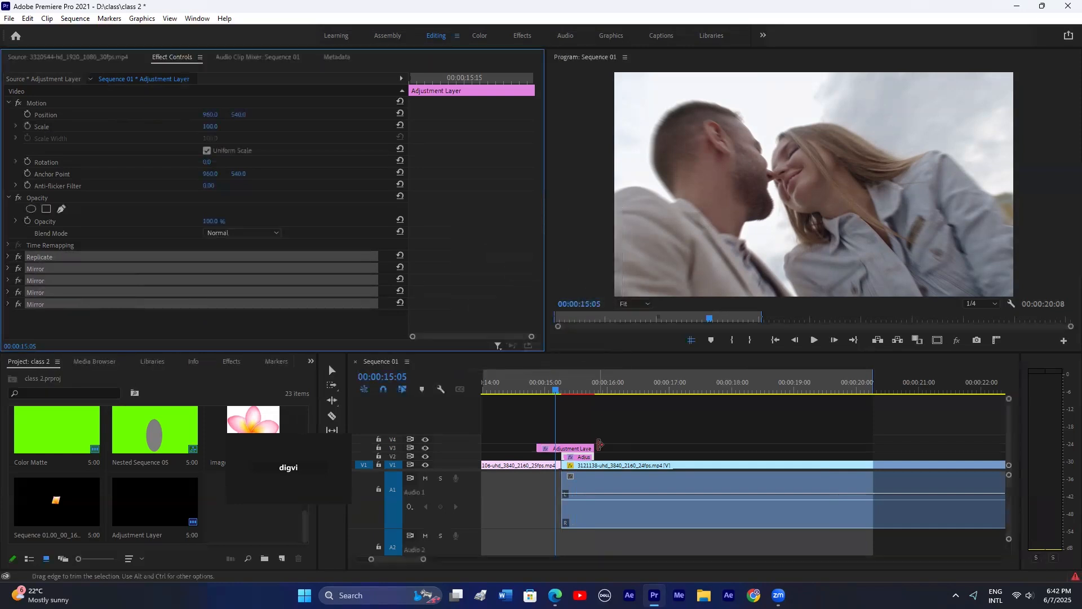
# Step: Move both adjustment layers aside to tracks V4 and V5 at about 00:00:17, and list the saved effect presets with the effects search cleared
pyautogui.click(570, 373)
pyautogui.moveTo(597, 431); pyautogui.dragTo(703, 427)
pyautogui.click(310, 362)
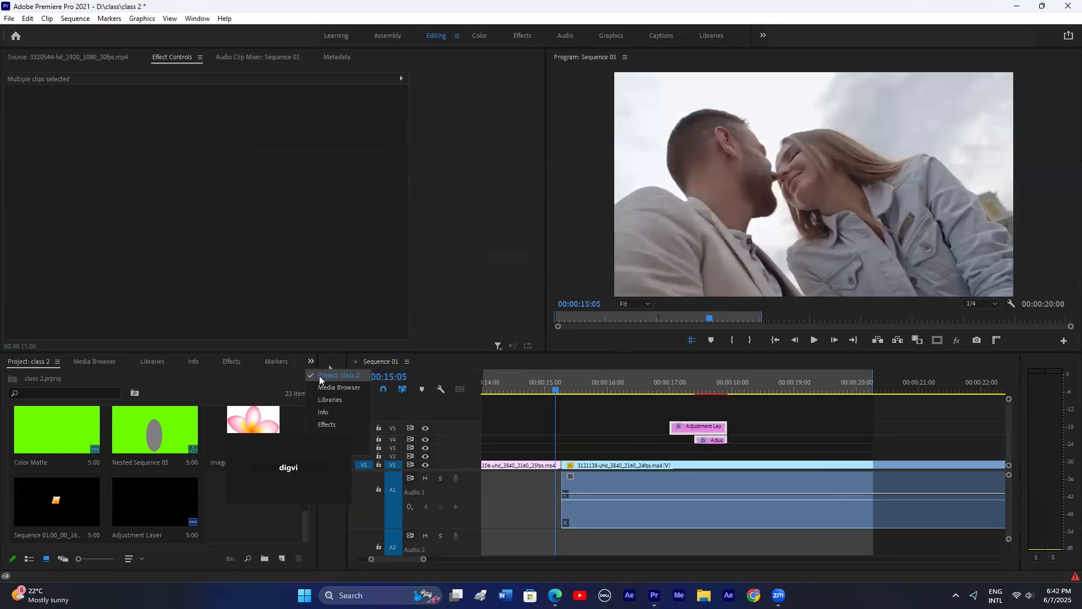
pyautogui.click(326, 425)
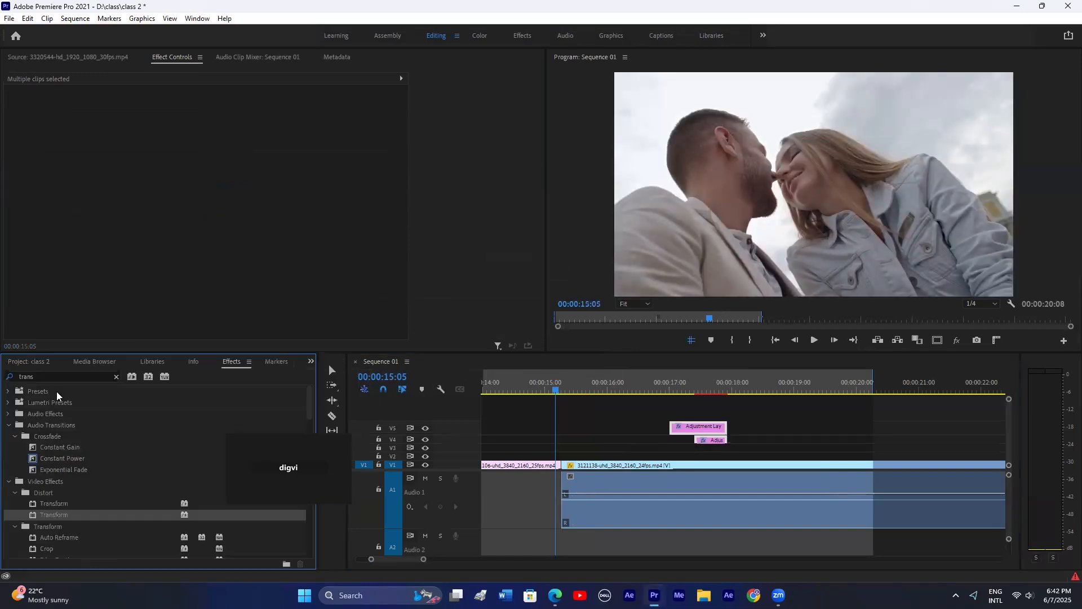
pyautogui.click(117, 378)
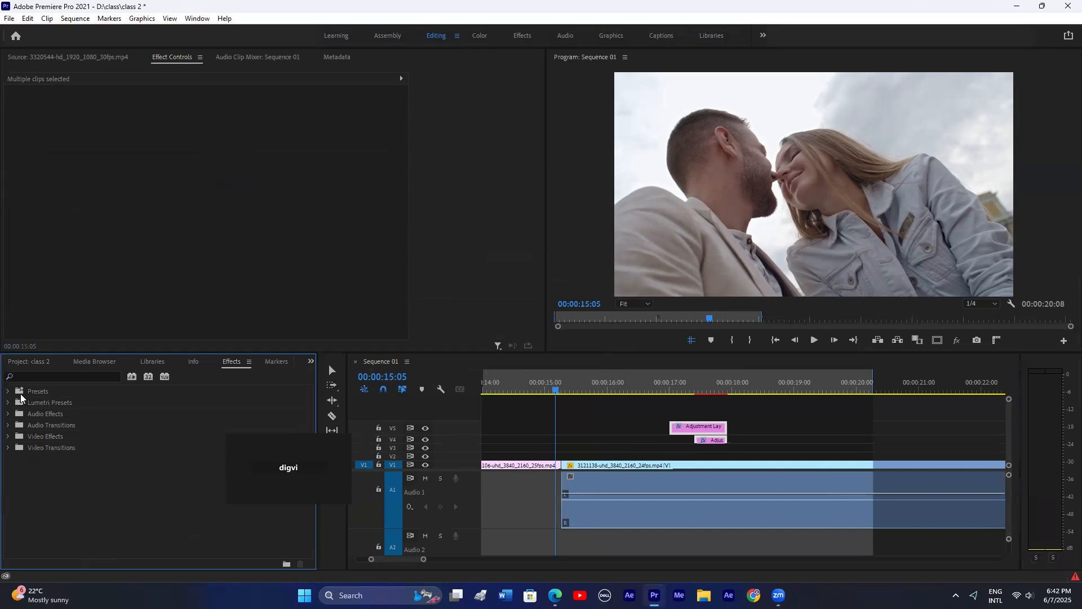
pyautogui.click(8, 393)
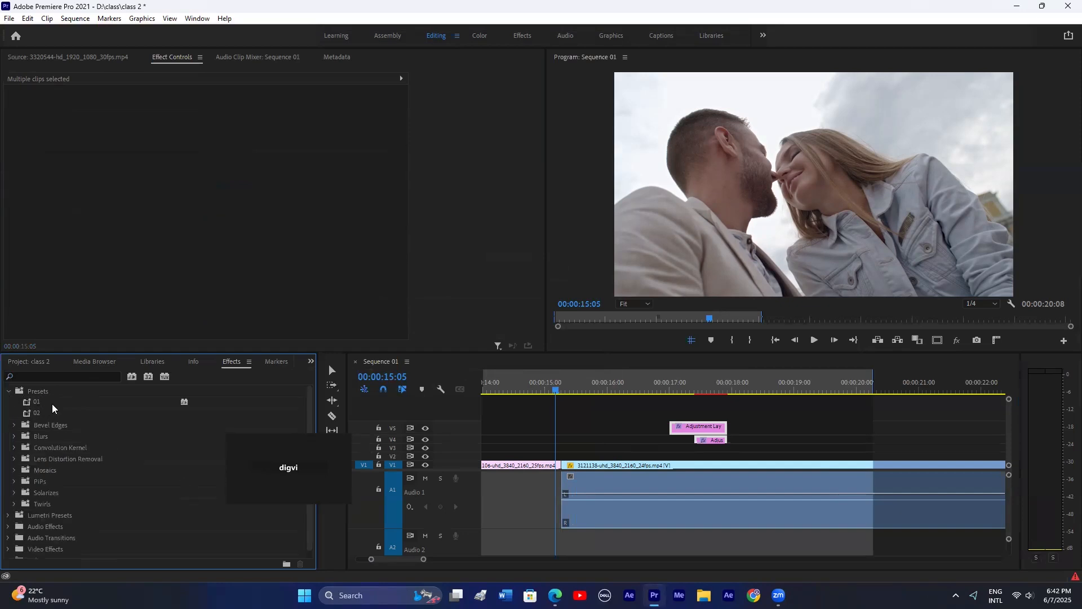
# Step: Place a new adjustment layer over the cut, trim it to about 00:00:15:16, and arrange two copies on V4 and V2, the V2 one starting at the cut
pyautogui.click(312, 362)
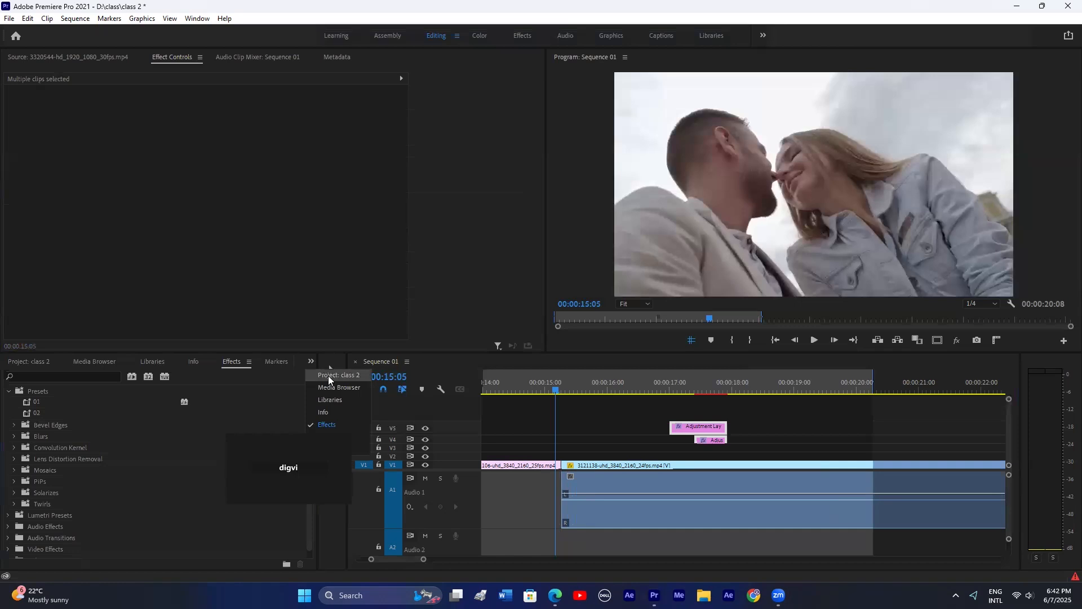
pyautogui.moveTo(161, 505); pyautogui.dragTo(544, 457)
pyautogui.press('c')
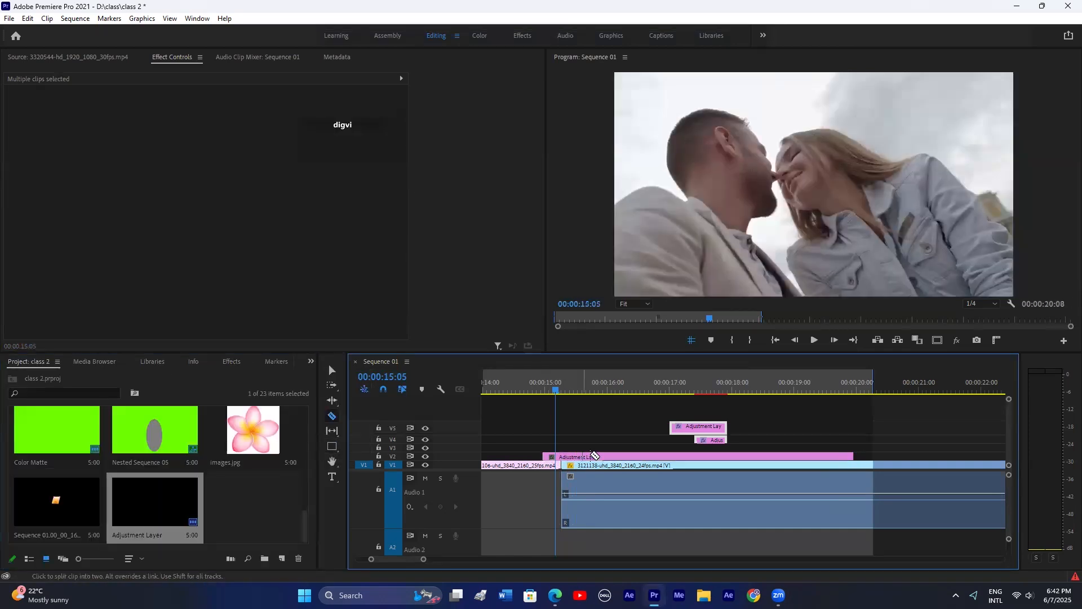
pyautogui.click(581, 457)
pyautogui.press('v')
pyautogui.click(590, 457)
pyautogui.press('Delete')
pyautogui.click(568, 457)
pyautogui.keyDown('alt'); pyautogui.moveTo(568, 457); pyautogui.dragTo(588, 446); pyautogui.keyUp('alt')
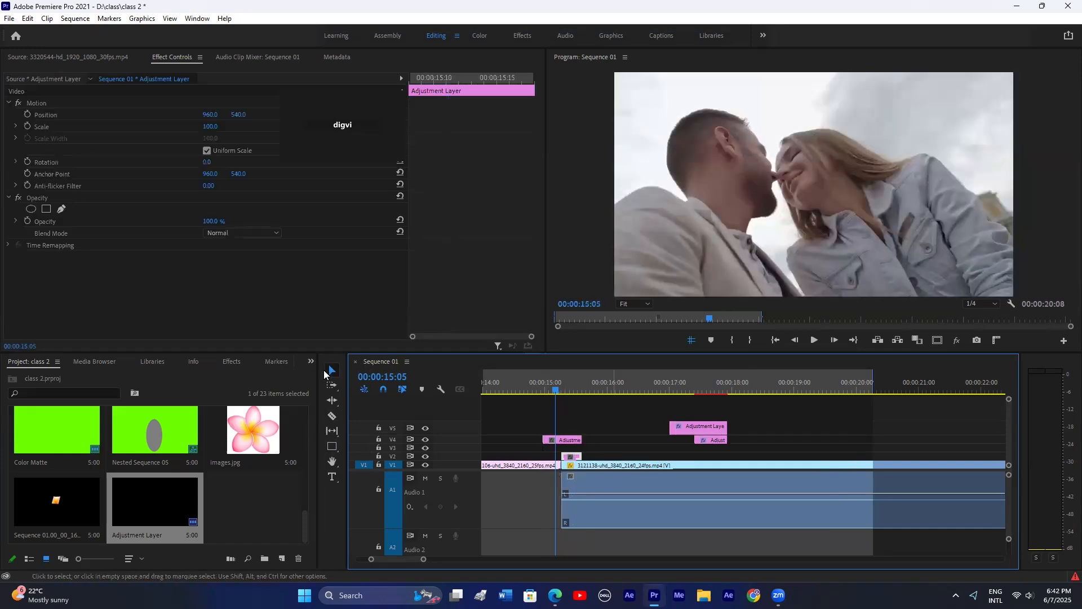
# Step: Apply preset 01 to the new V4 adjustment layer and preset 02 to the V2 one, and preview the transition
pyautogui.click(231, 361)
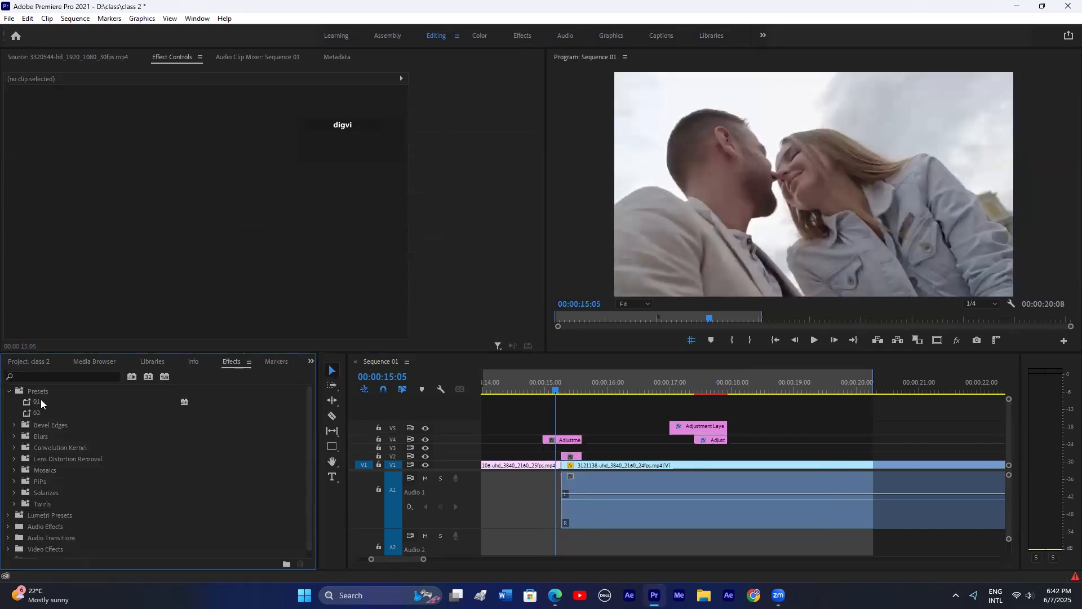
pyautogui.moveTo(40, 401); pyautogui.dragTo(562, 440)
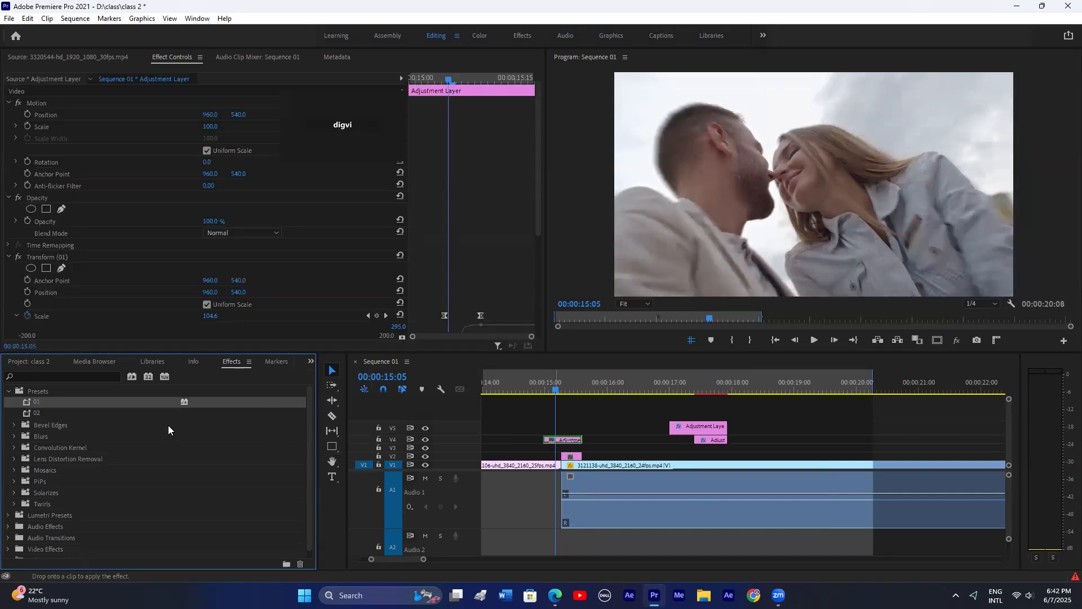
pyautogui.moveTo(53, 414); pyautogui.dragTo(571, 456)
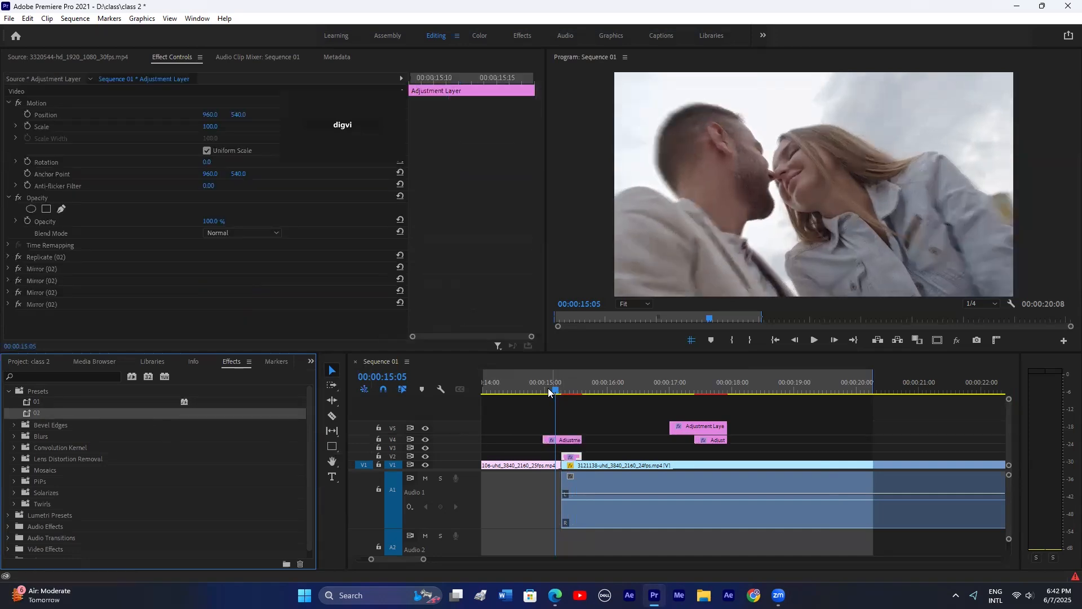
pyautogui.click(555, 382)
pyautogui.press('space')
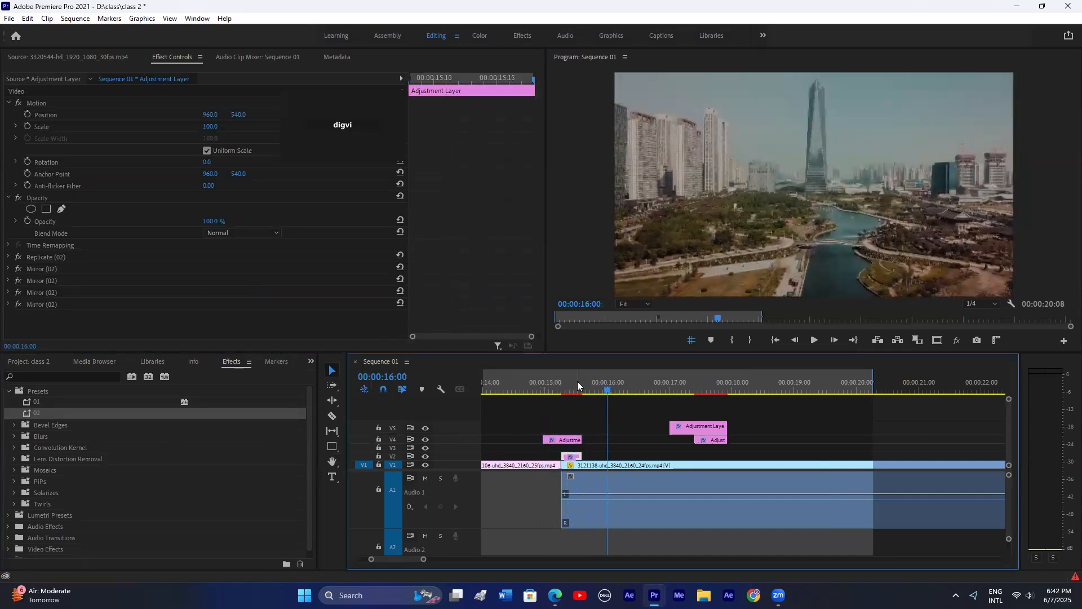
pyautogui.moveTo(577, 386)
pyautogui.mouseDown()
pyautogui.moveTo(550, 390)
pyautogui.moveTo(577, 388)
pyautogui.mouseUp()
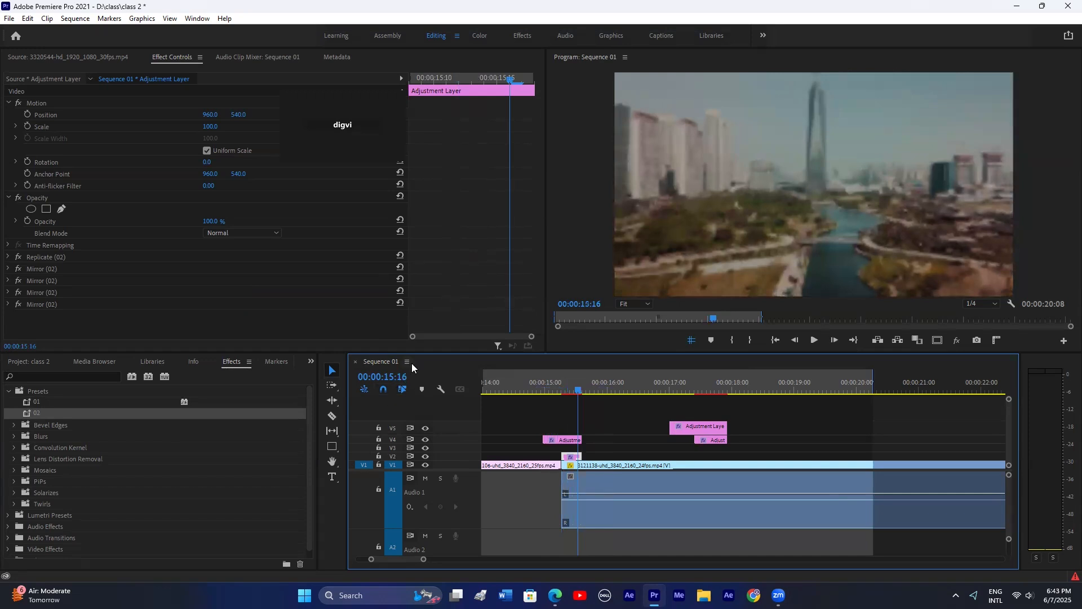
# Step: Delete the new pair of adjustment layers at the cut and the original pair on tracks V4 and V5
pyautogui.moveTo(603, 424); pyautogui.dragTo(563, 459)
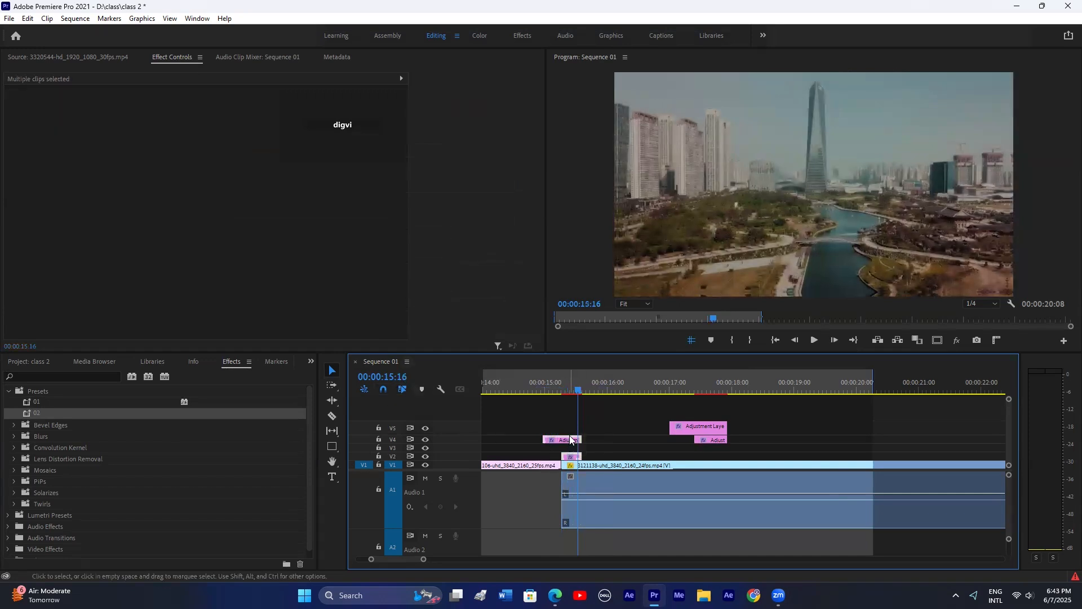
pyautogui.press('Delete')
pyautogui.moveTo(733, 414); pyautogui.dragTo(666, 445)
pyautogui.press('Delete')
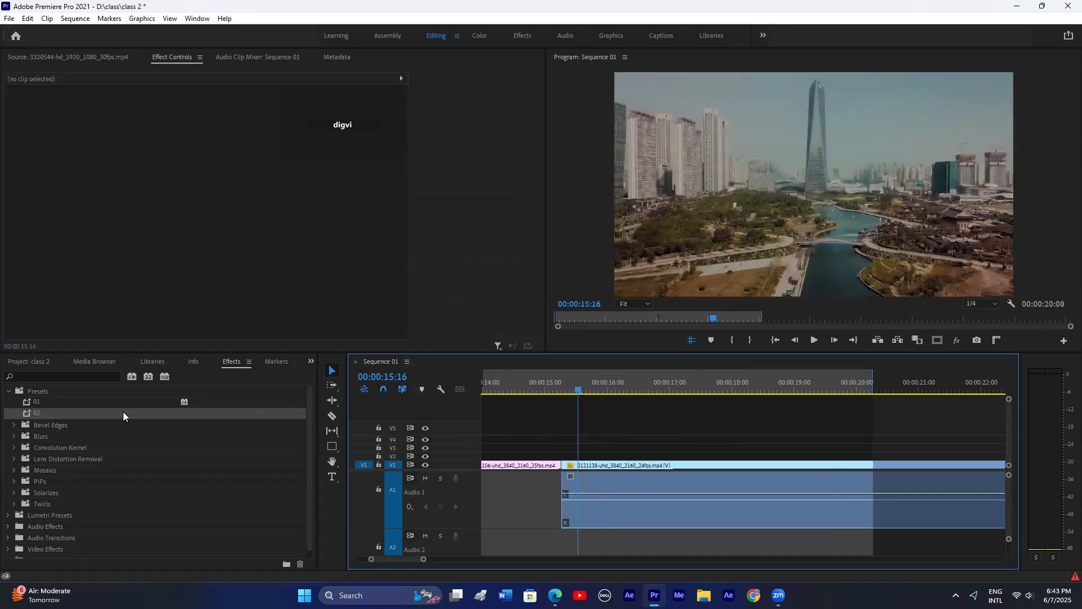
# Step: Delete the saved effect presets 01 and 02
pyautogui.click(36, 413)
pyautogui.click(43, 402)
pyautogui.press('Delete')
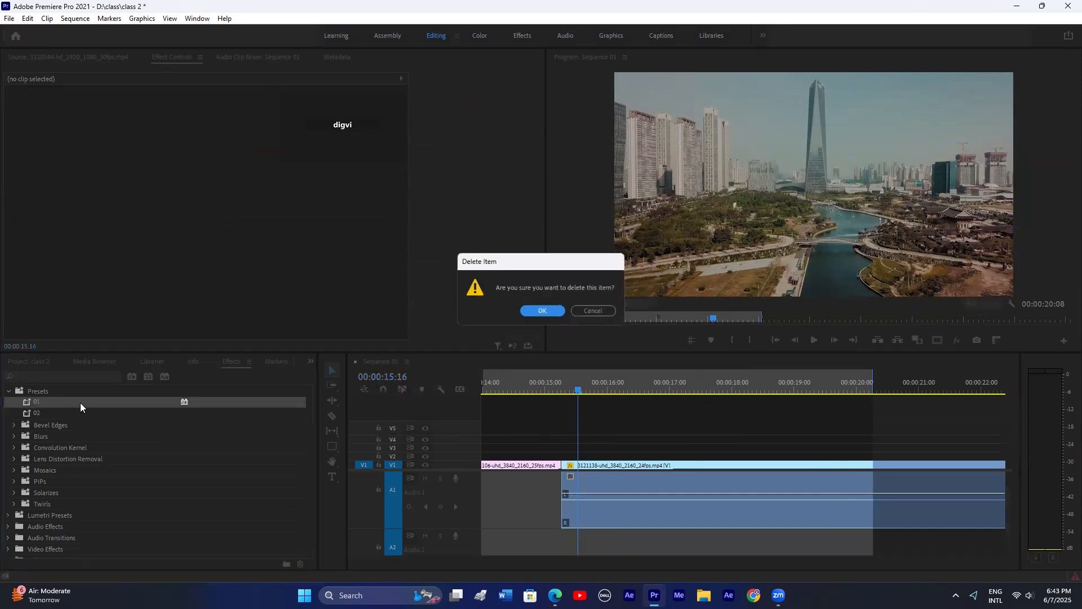
pyautogui.click(532, 310)
pyautogui.click(49, 403)
pyautogui.press('Delete')
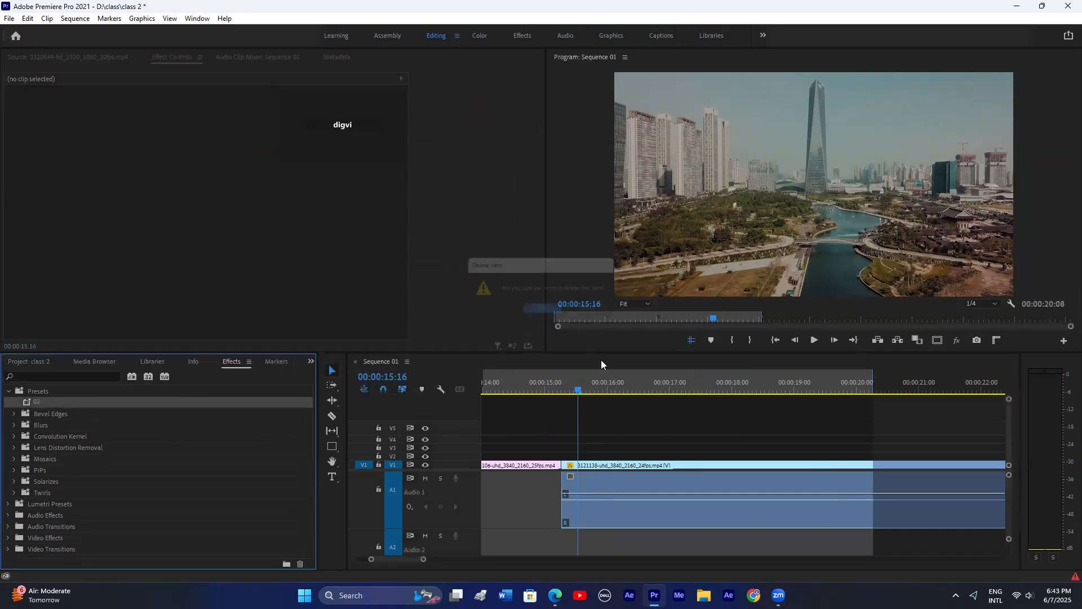
pyautogui.click(537, 311)
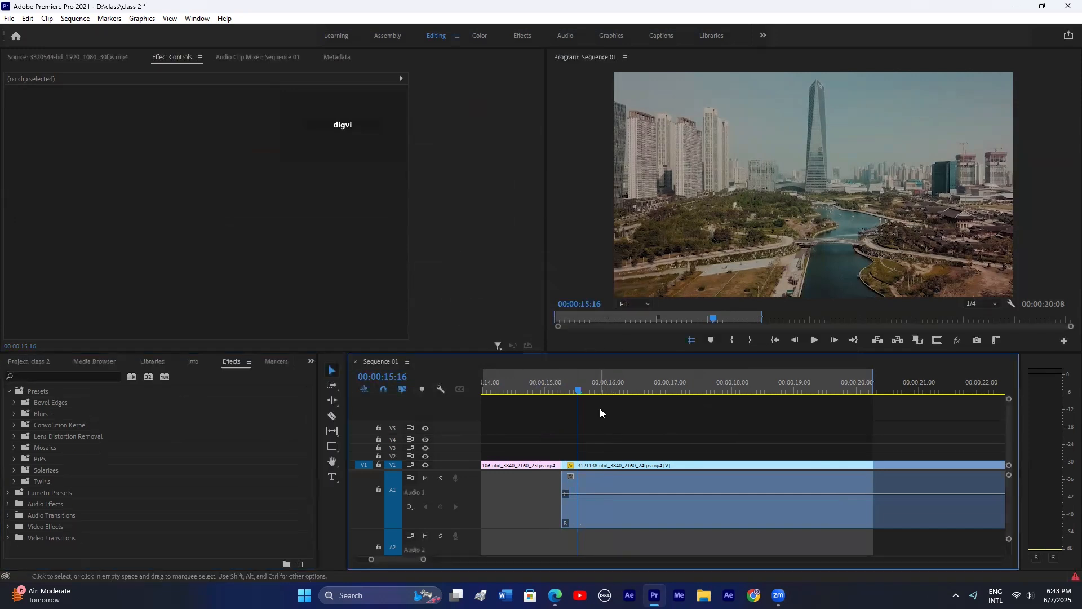
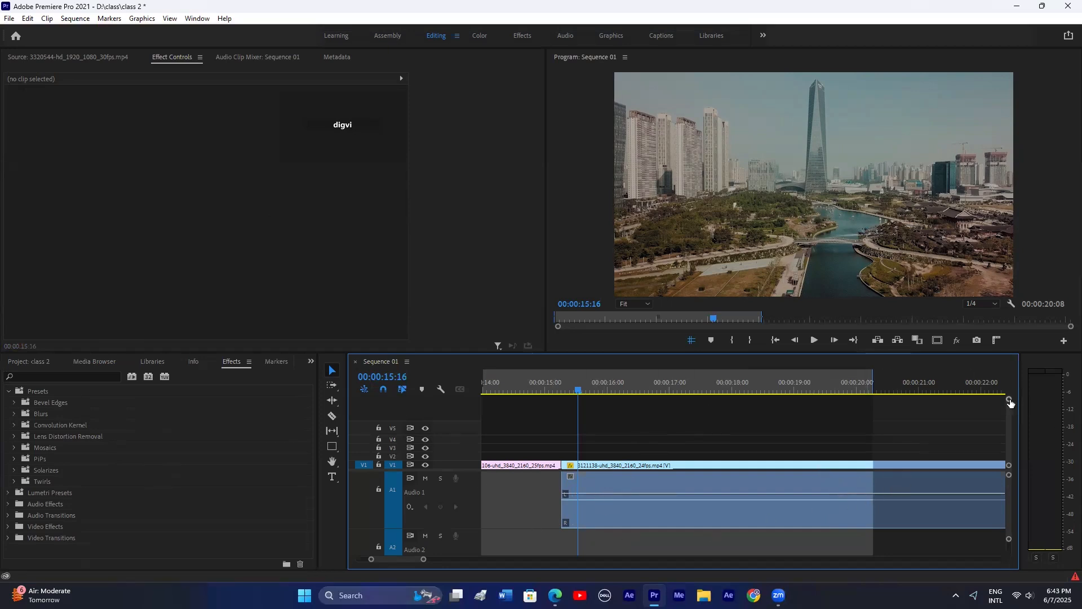
# Step: Add opacity keyframes with the Pen tool near the start of the city clip on V1, lowering opacity to 35.6% at 00:00:16:03
pyautogui.moveTo(1010, 402); pyautogui.dragTo(1009, 407)
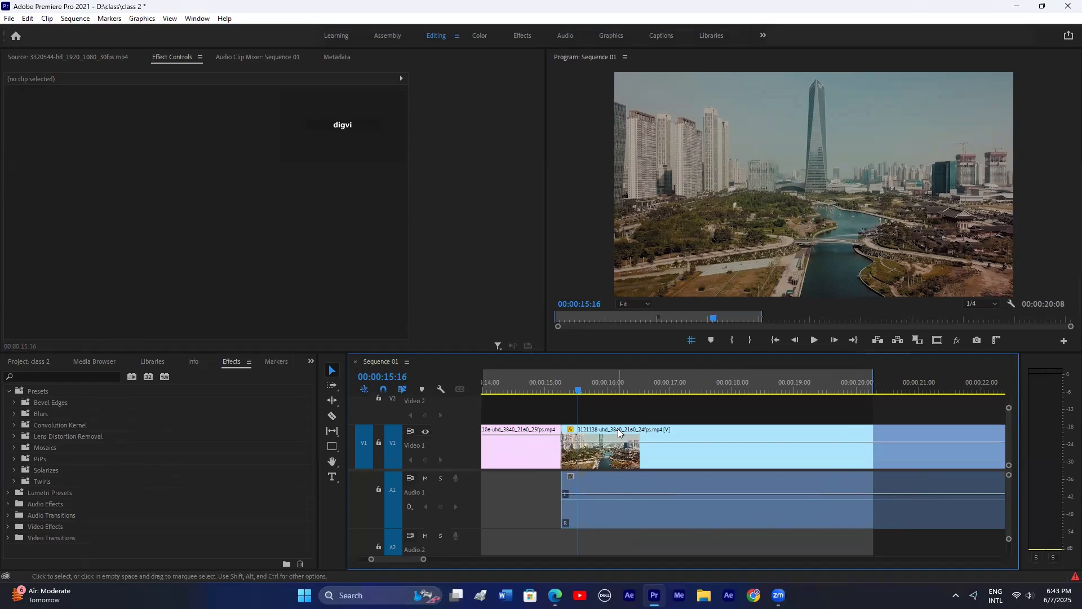
pyautogui.click(603, 445)
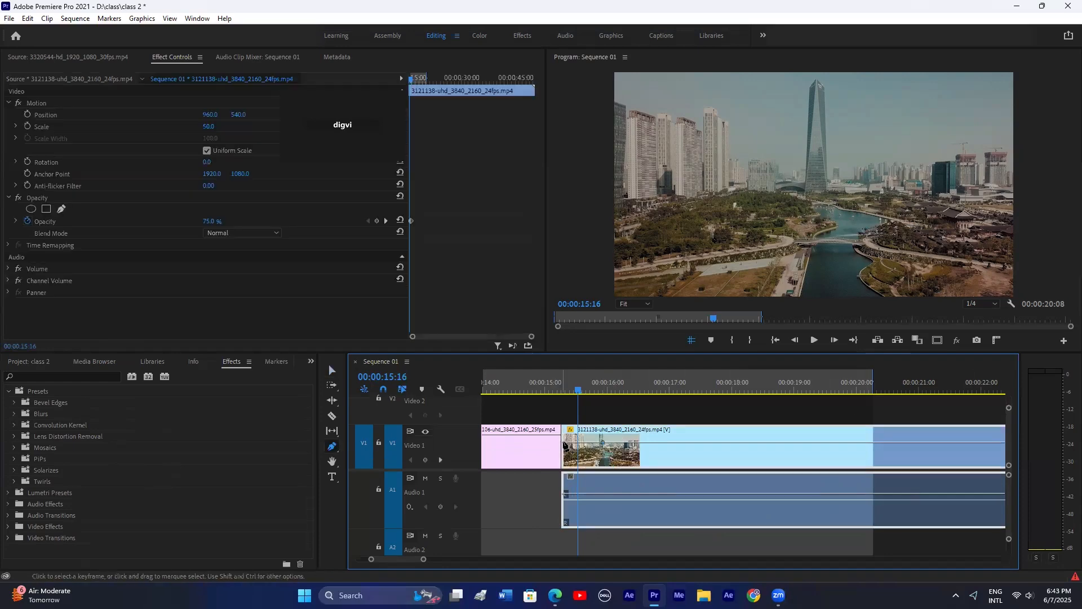
pyautogui.press('p')
pyautogui.moveTo(563, 465); pyautogui.dragTo(562, 467)
pyautogui.moveTo(570, 390); pyautogui.dragTo(614, 394)
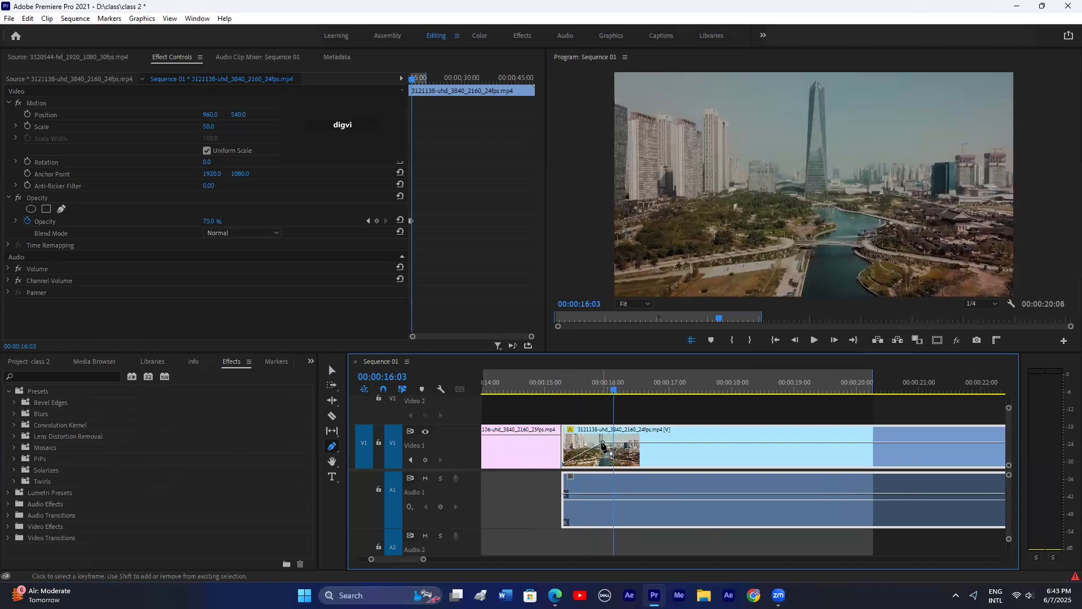
pyautogui.click(602, 444)
pyautogui.moveTo(636, 448); pyautogui.dragTo(638, 468)
pyautogui.press('v')
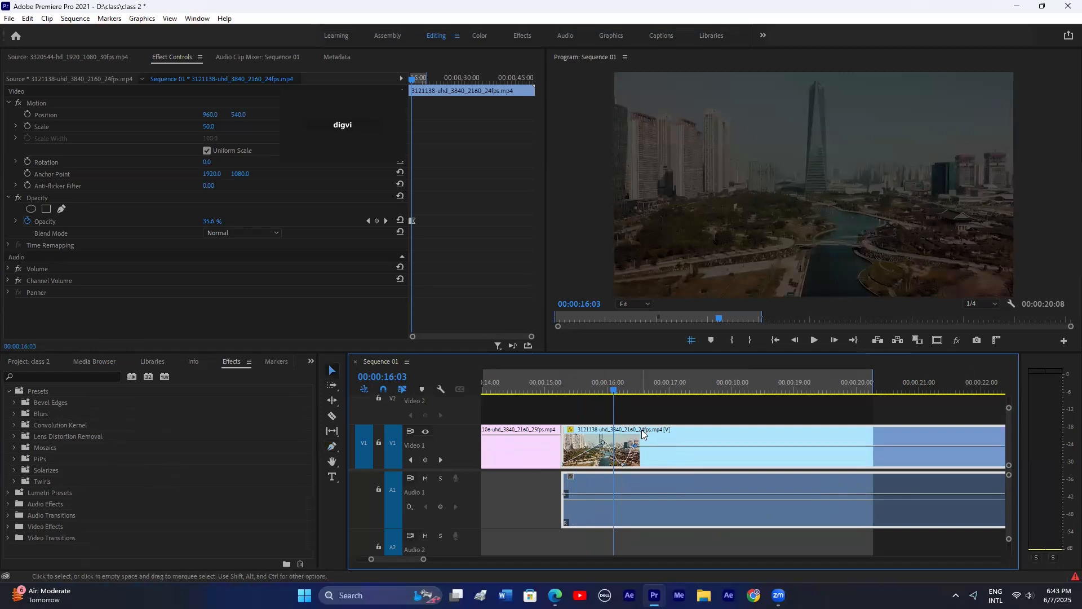
# Step: Nest the city clip as Nested Sequence 06, check it in the timeline, and undo the nesting
pyautogui.rightClick(642, 433)
pyautogui.click(671, 252)
pyautogui.click(515, 308)
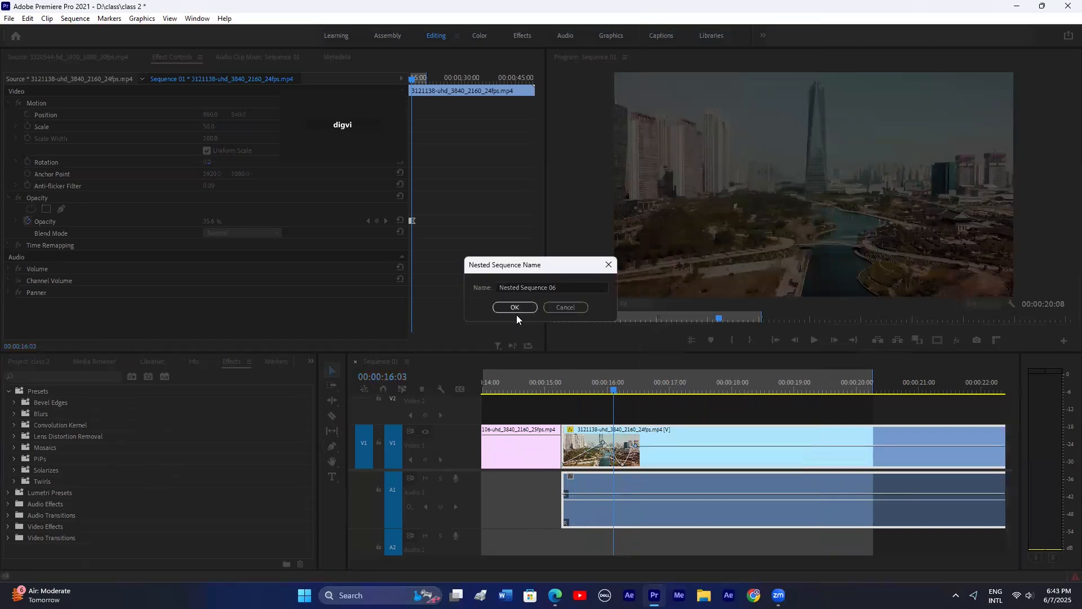
pyautogui.moveTo(598, 391); pyautogui.dragTo(635, 401)
pyautogui.hotkey('ctrl', 'z')
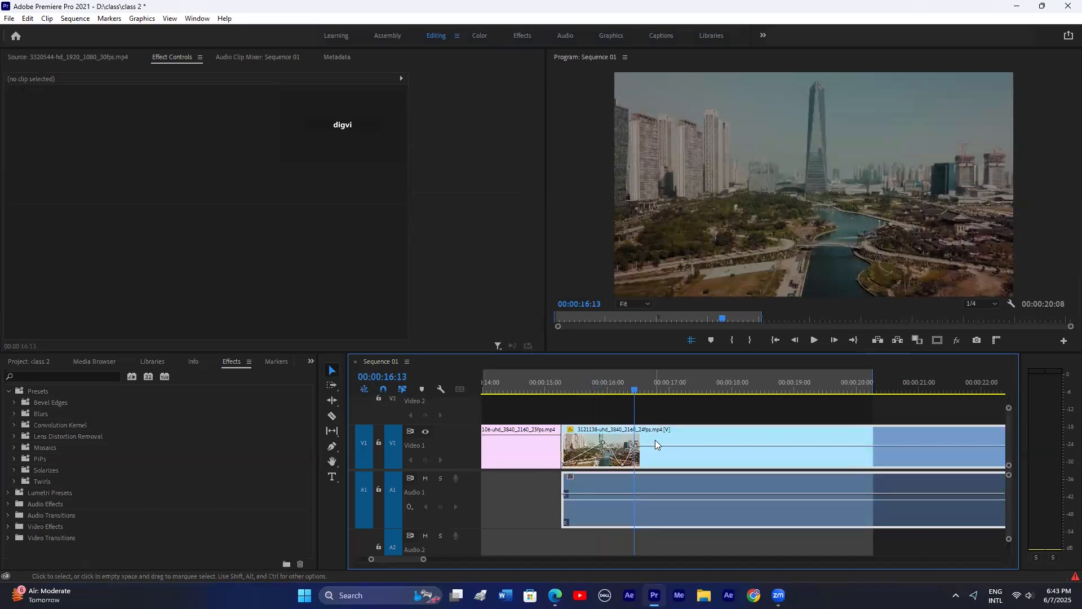
# Step: Move the 3191106 couple clip to V2 so it overlaps the city clip by about 3 seconds, and set its blend mode to Multiply
pyautogui.moveTo(541, 431); pyautogui.dragTo(650, 419)
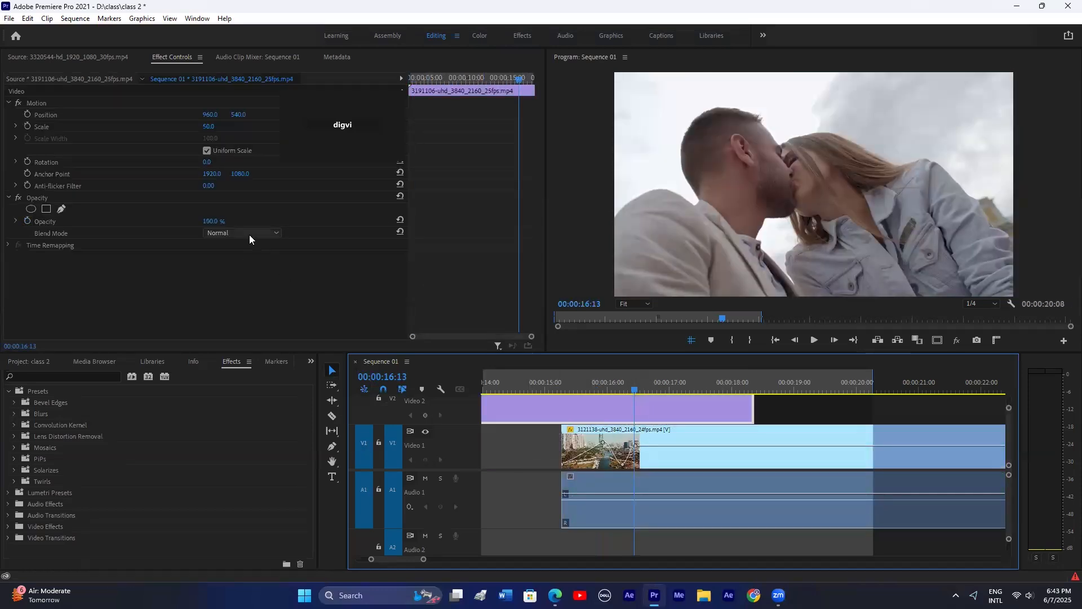
pyautogui.click(249, 234)
pyautogui.click(227, 283)
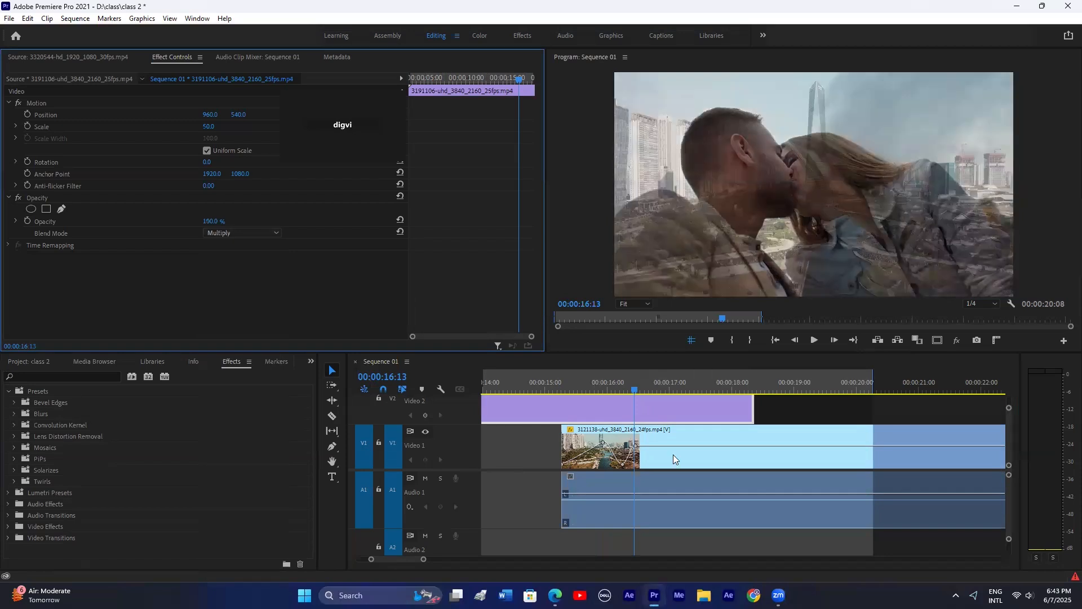
pyautogui.moveTo(1009, 408); pyautogui.dragTo(996, 396)
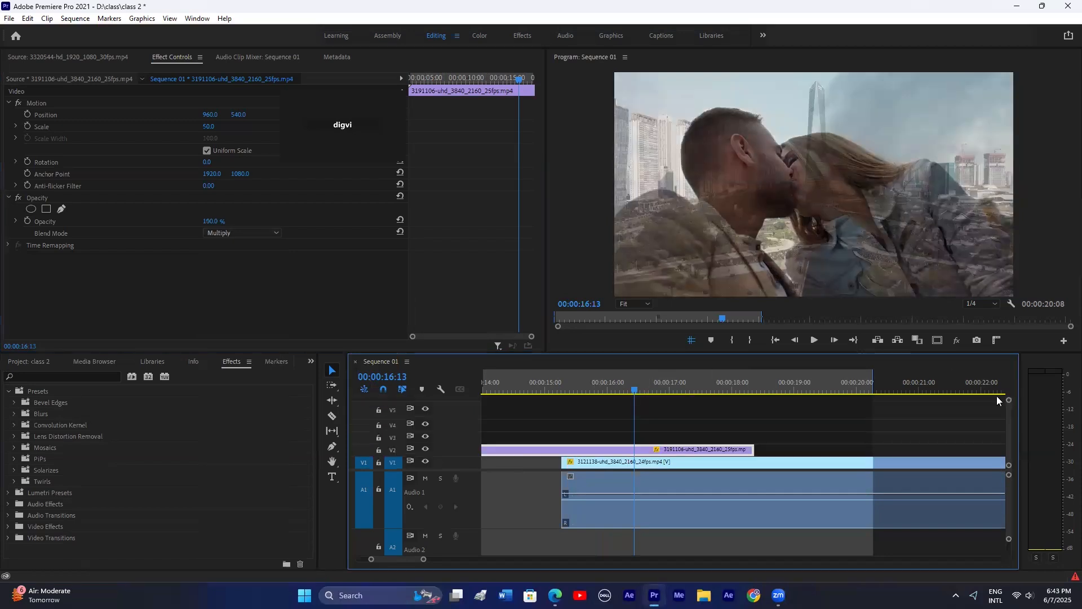
# Step: Nest the couple clip on V2 as Nested Sequence 07, check its blend mode options, and undo the nesting
pyautogui.rightClick(615, 456)
pyautogui.click(643, 298)
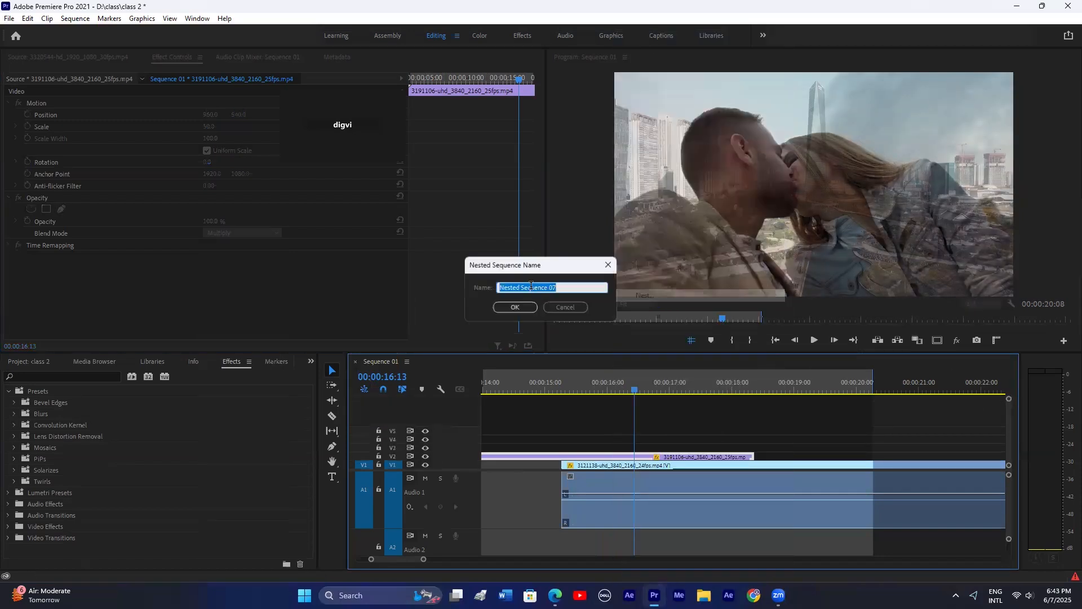
pyautogui.click(527, 307)
pyautogui.click(643, 458)
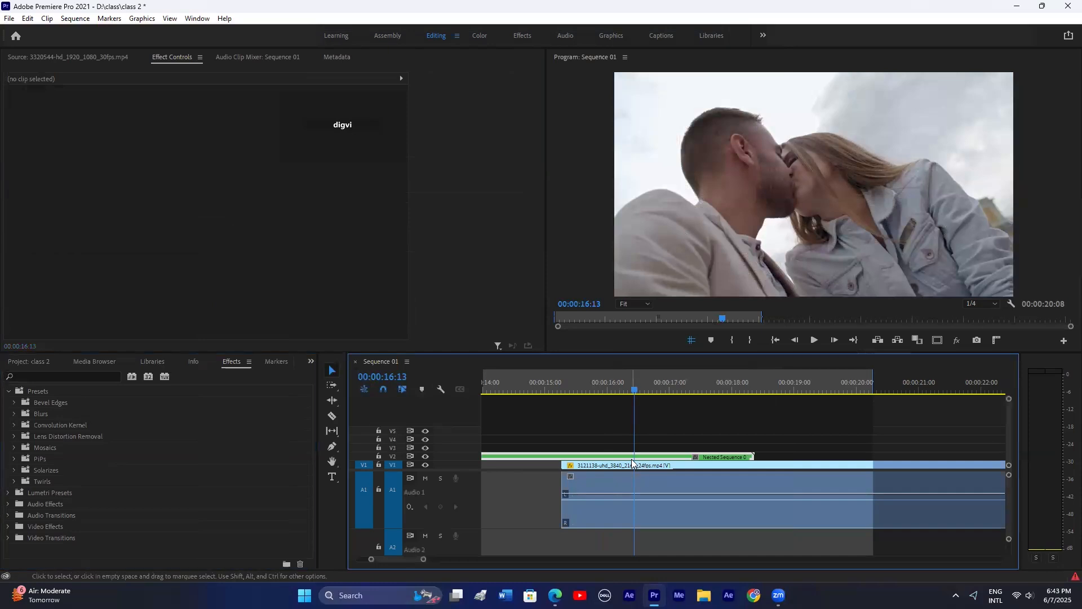
pyautogui.click(226, 235)
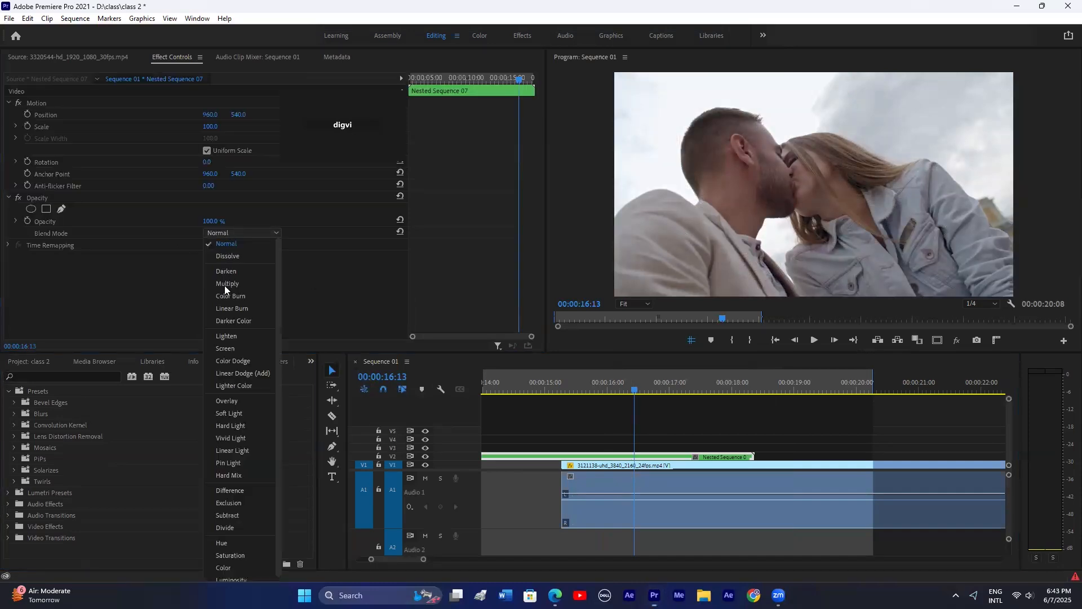
pyautogui.click(368, 292)
pyautogui.hotkey('ctrl', 'z')
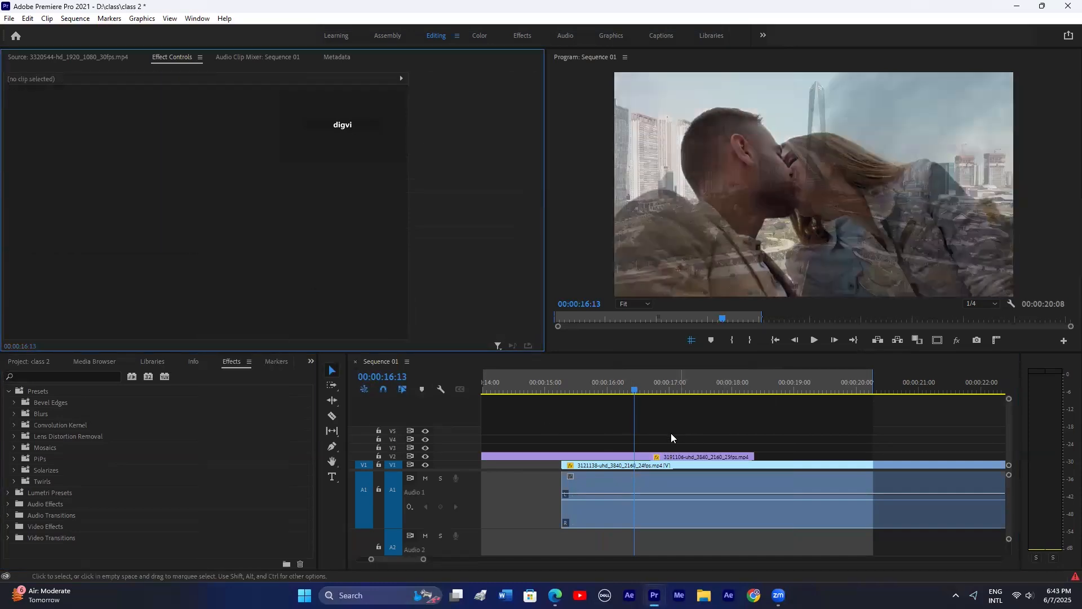
# Step: Nest the overlapping couple and city clips together as Nested Sequence 08, check the blend across the timeline, and undo the nesting
pyautogui.moveTo(701, 437); pyautogui.dragTo(651, 467)
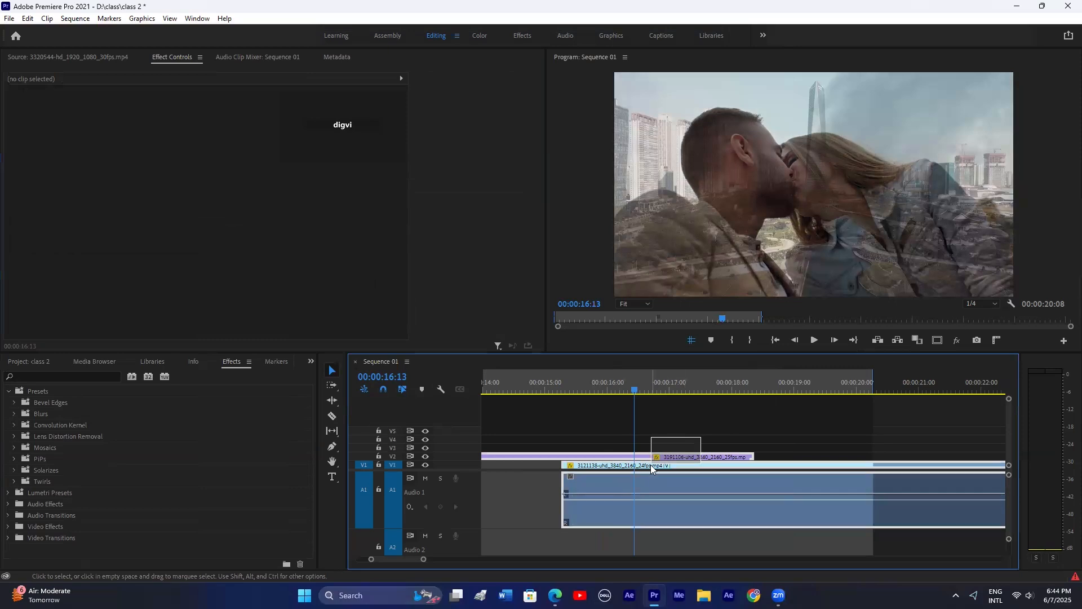
pyautogui.rightClick(653, 465)
pyautogui.click(682, 273)
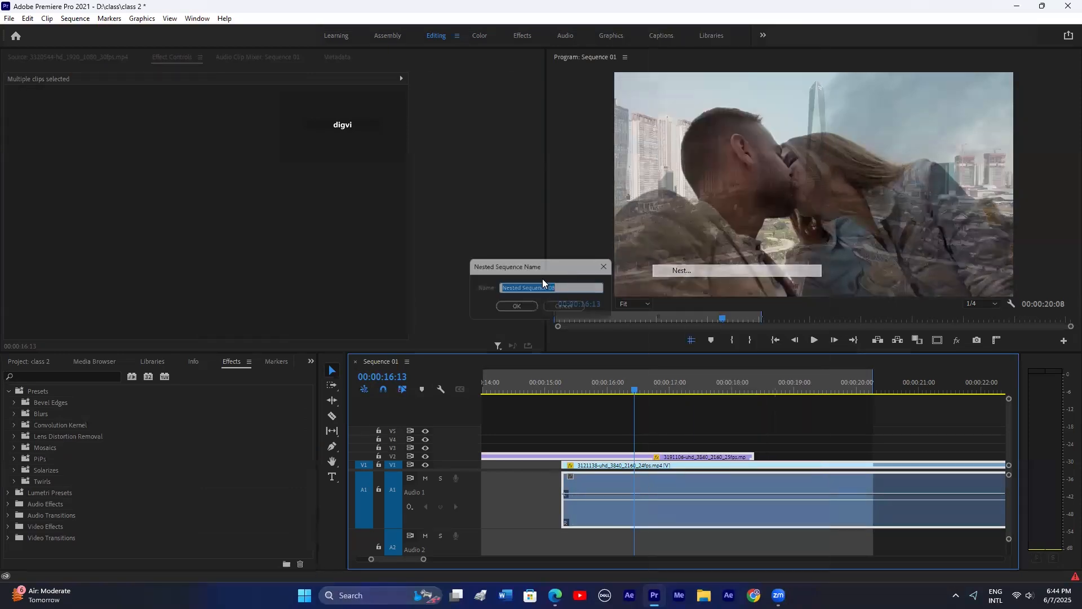
pyautogui.click(525, 309)
pyautogui.moveTo(552, 387); pyautogui.dragTo(592, 393)
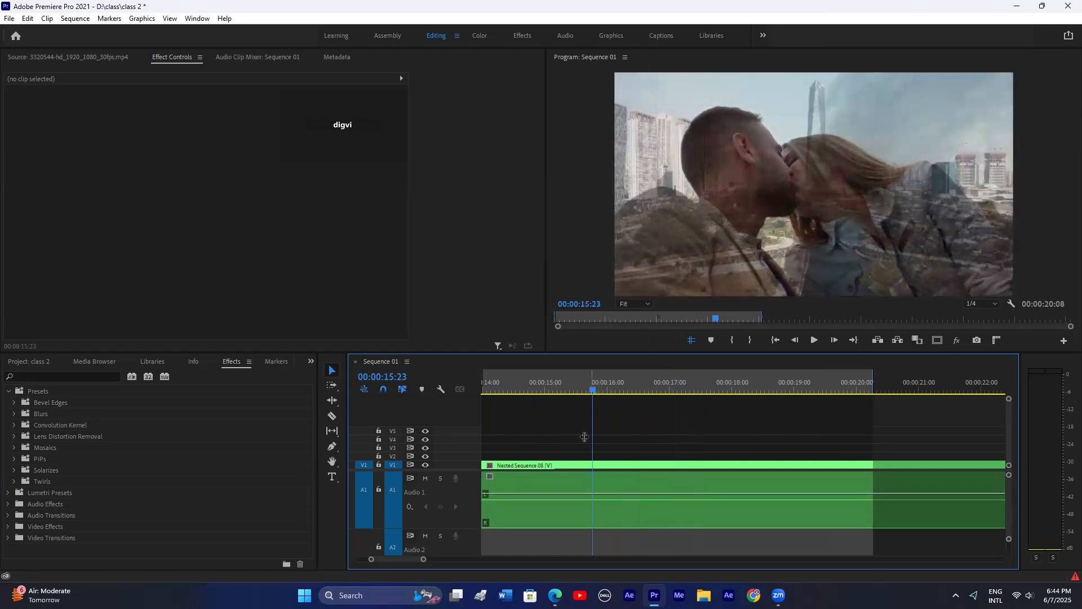
pyautogui.hotkey('ctrl', 'z')
# Step: Delete both the couple clip and the city clip from the timeline
pyautogui.moveTo(423, 560); pyautogui.dragTo(528, 559)
pyautogui.moveTo(692, 424); pyautogui.dragTo(581, 478)
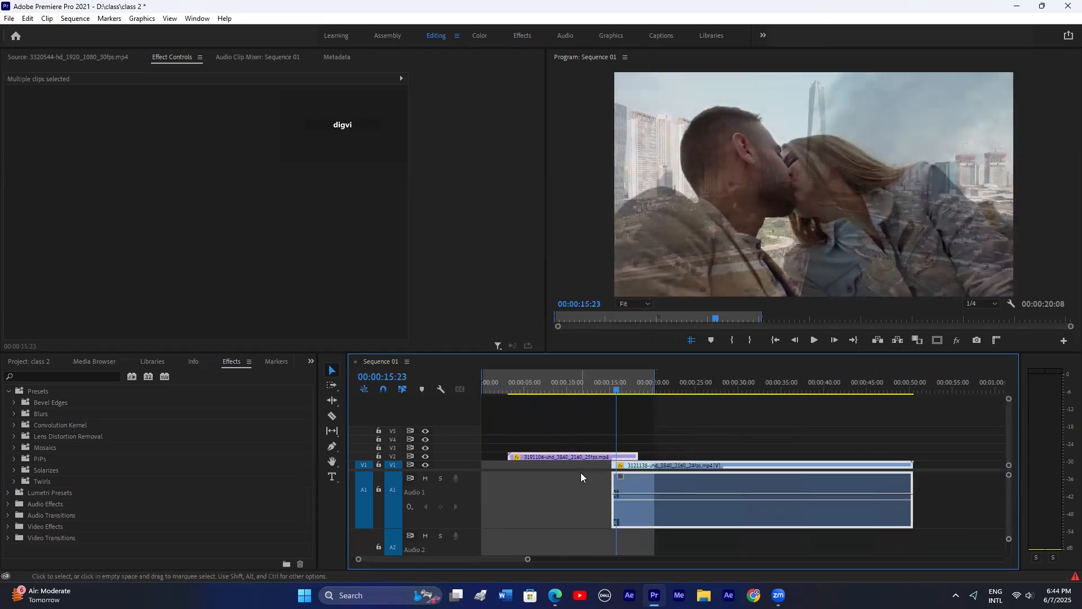
pyautogui.press('Delete')
# Step: Place Nested Sequence 02, the Sequence 01.00_00_11 item, and Nested Sequences 03 and 04 end to end on V1 from the sequence start
pyautogui.click(310, 362)
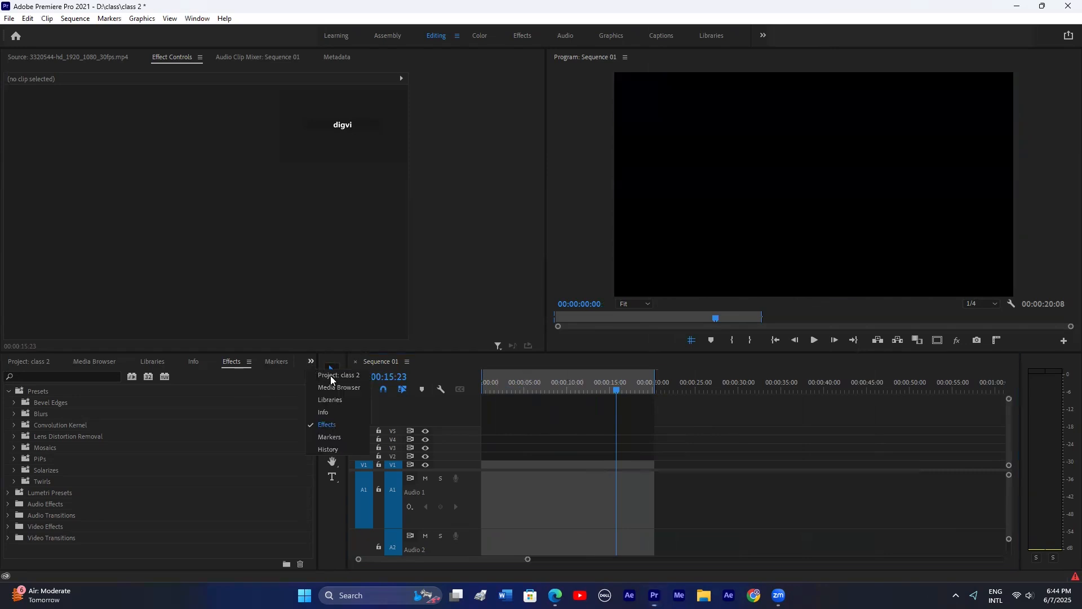
pyautogui.click(330, 376)
pyautogui.scroll(4, 123, 519)
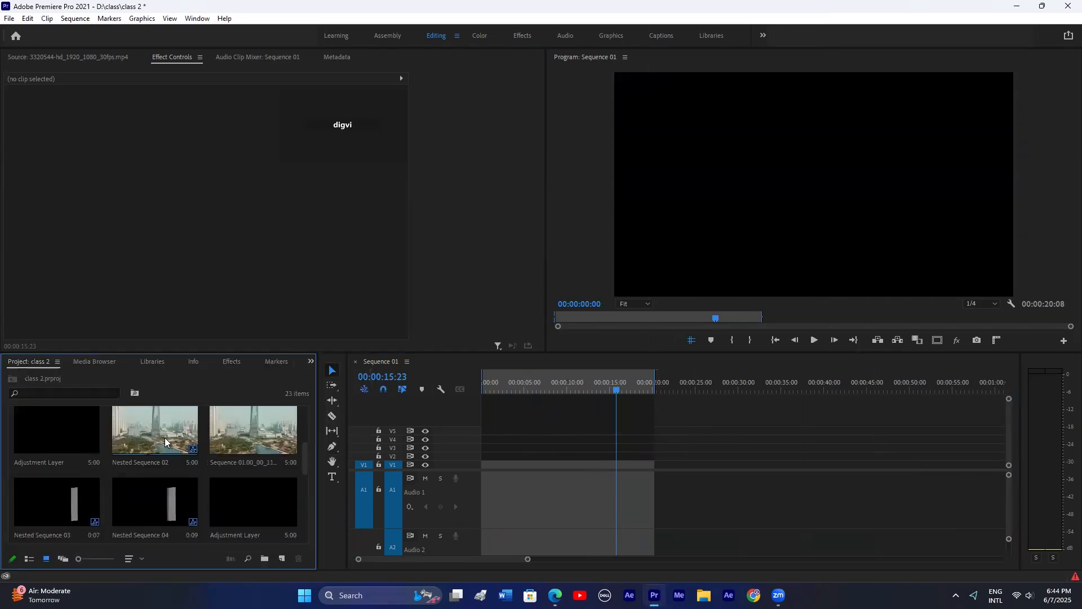
pyautogui.moveTo(125, 445); pyautogui.dragTo(482, 467)
pyautogui.moveTo(240, 453); pyautogui.dragTo(545, 466)
pyautogui.click(169, 499)
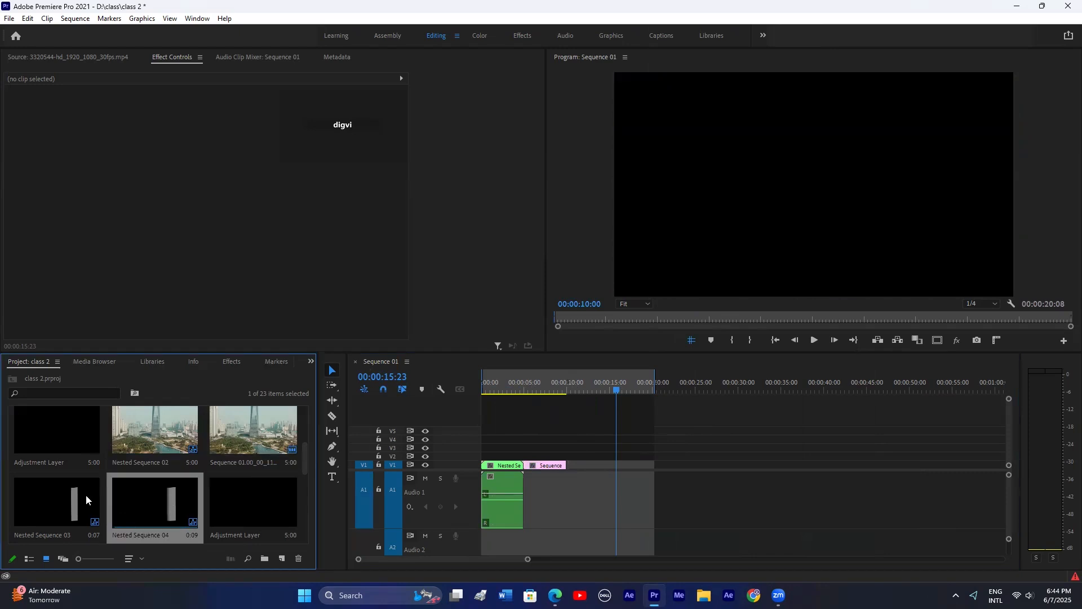
pyautogui.keyDown('ctrl'); pyautogui.click(86, 495); pyautogui.keyUp('ctrl')
pyautogui.moveTo(86, 495); pyautogui.dragTo(569, 465)
pyautogui.moveTo(539, 387); pyautogui.dragTo(558, 387)
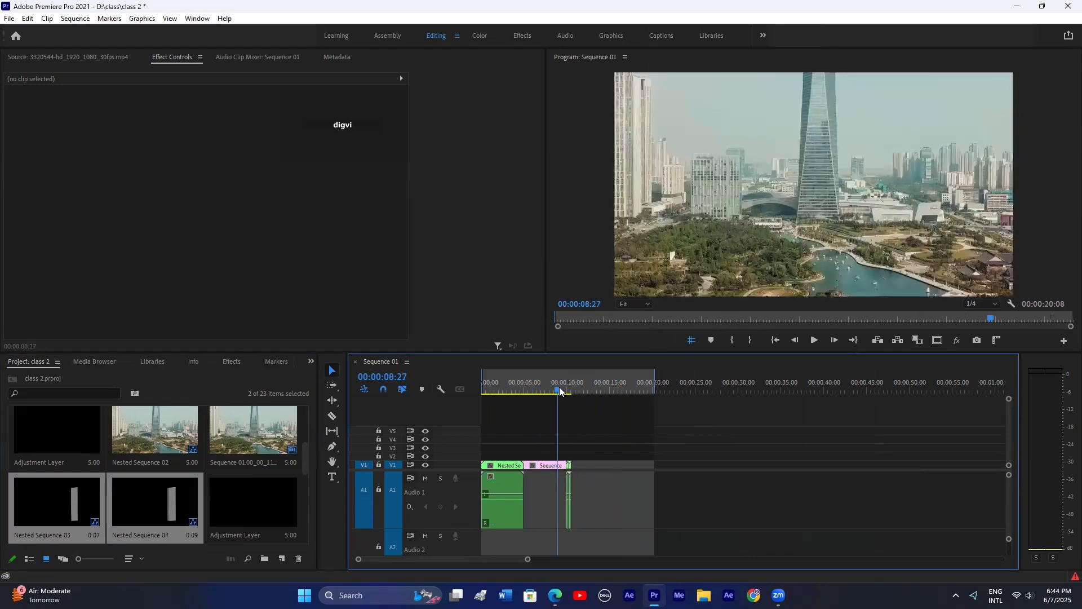
# Step: Start a new sequence in the project and set its editing mode to Custom
pyautogui.click(311, 361)
pyautogui.click(273, 466)
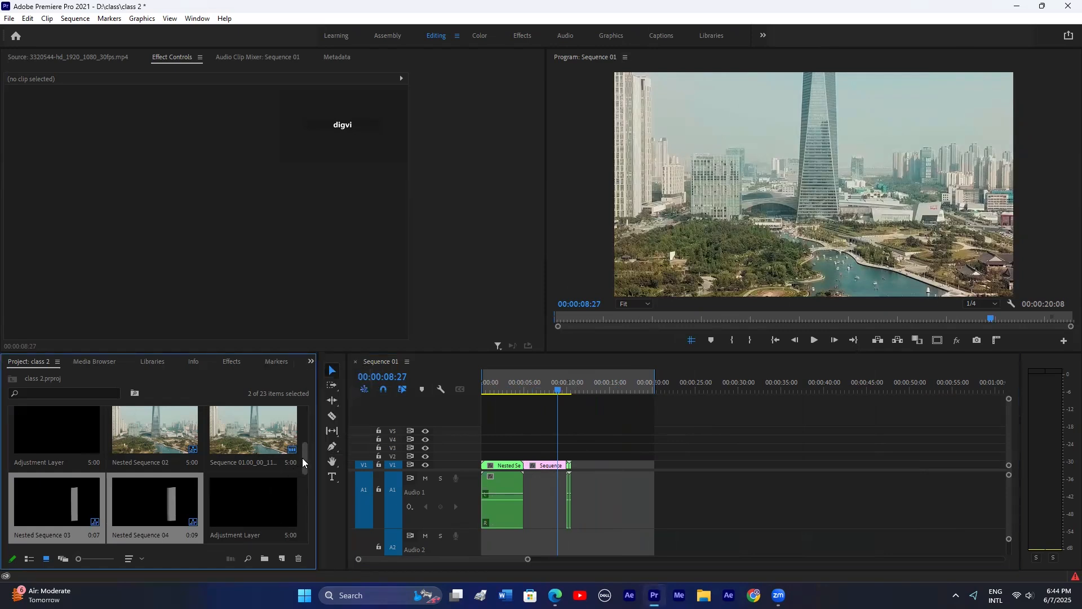
pyautogui.moveTo(303, 458); pyautogui.dragTo(301, 537)
pyautogui.click(262, 525)
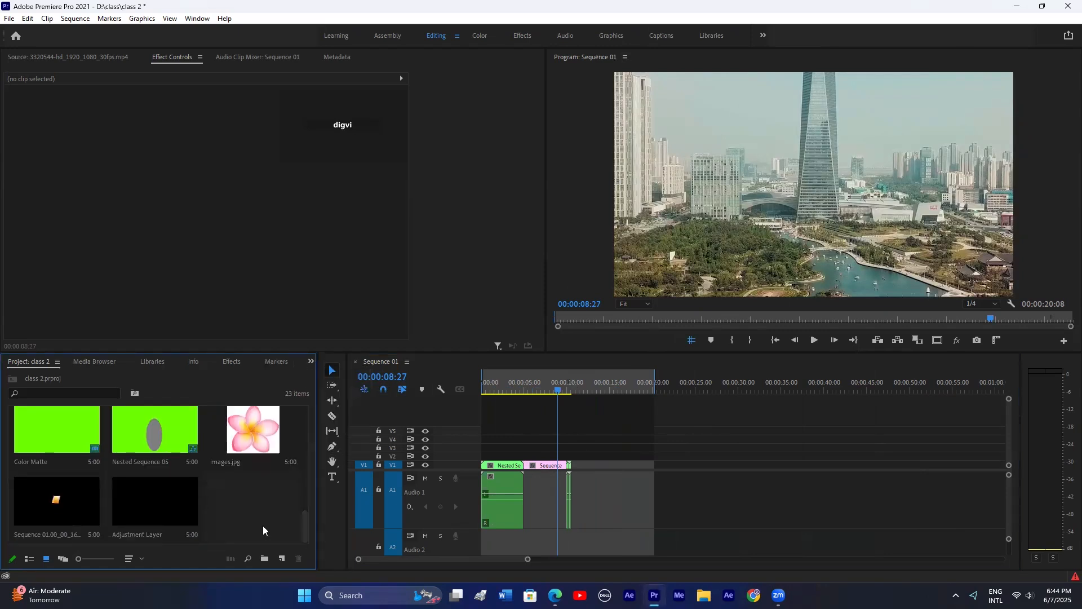
pyautogui.click(282, 558)
pyautogui.click(304, 432)
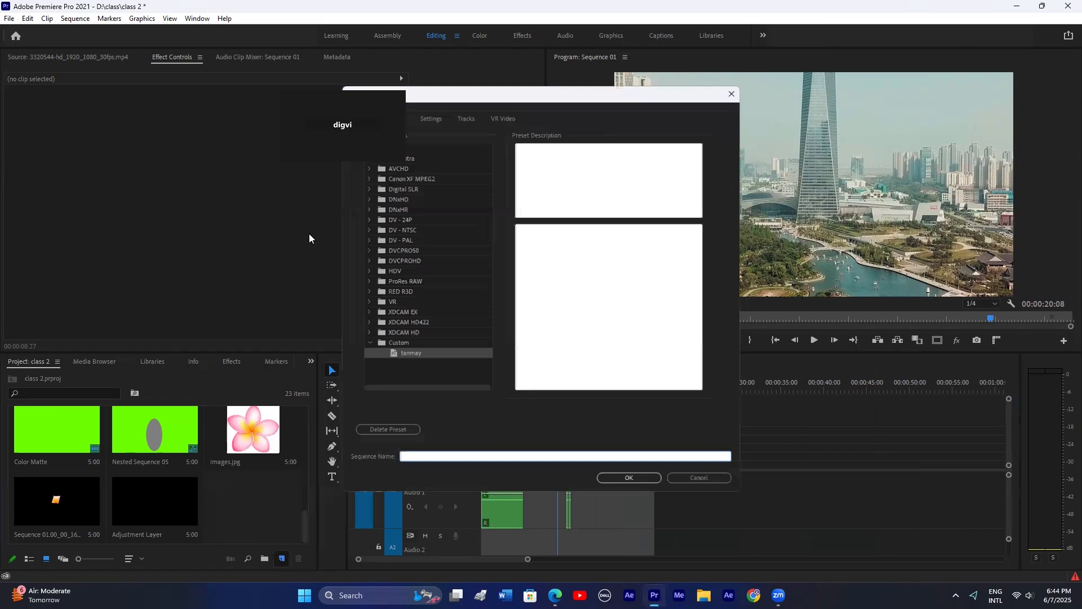
pyautogui.click(426, 111)
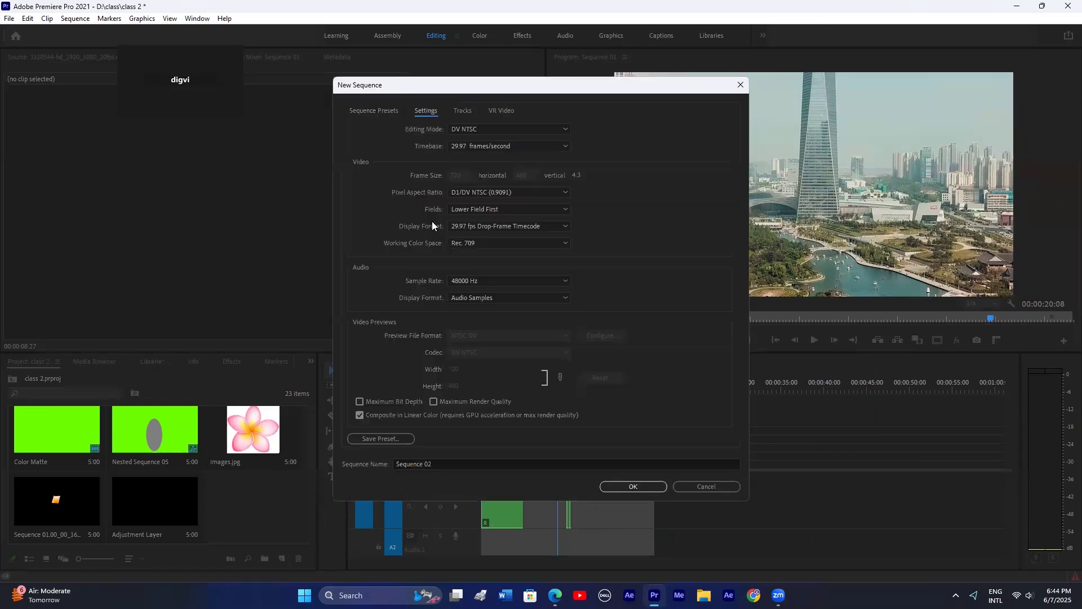
pyautogui.click(471, 131)
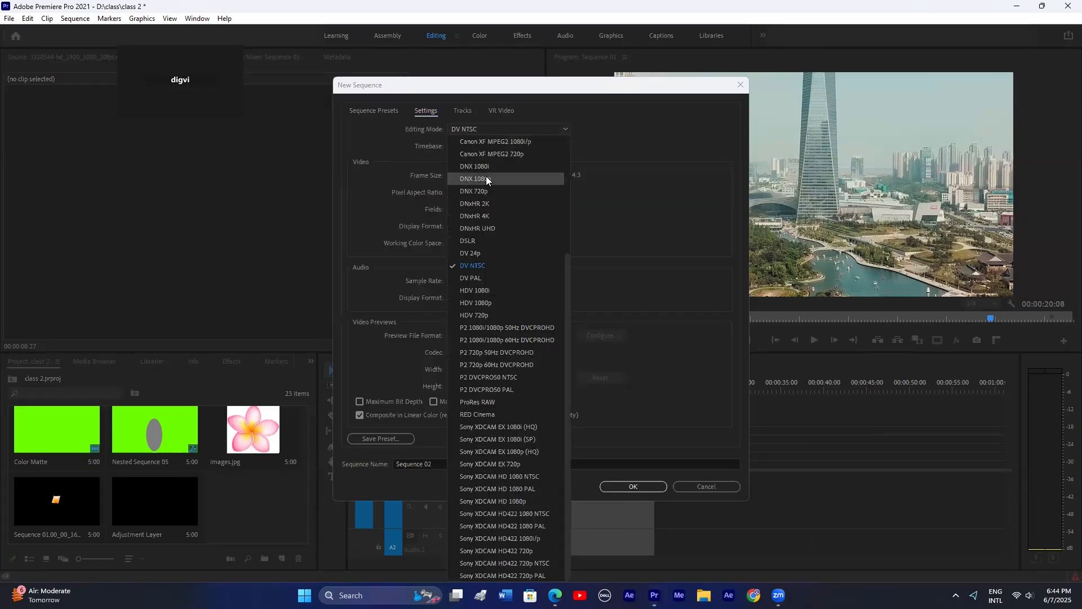
pyautogui.scroll(3, 471, 147)
pyautogui.click(470, 142)
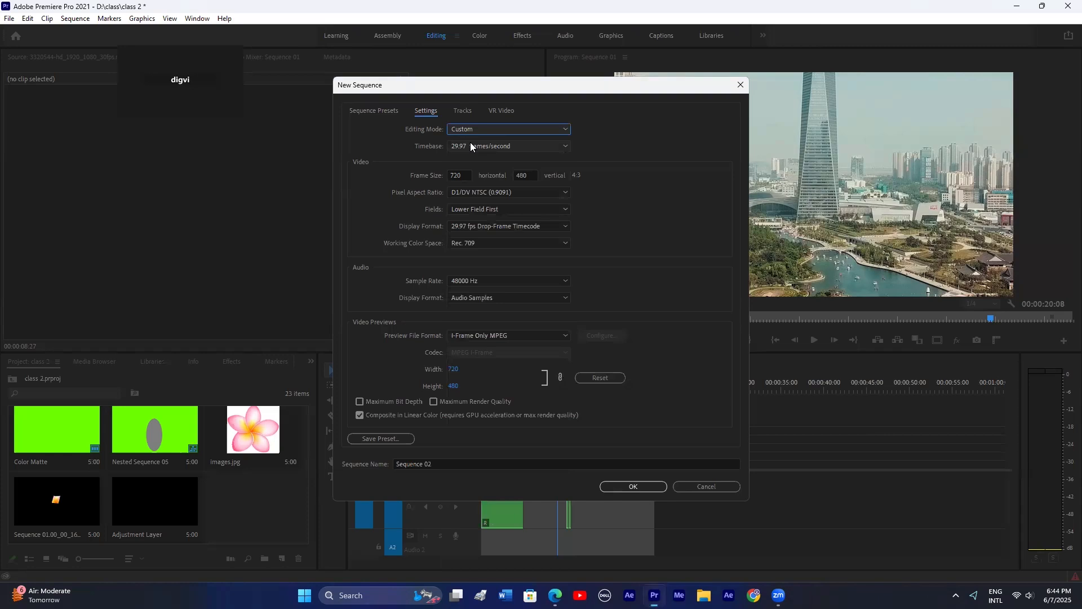
# Step: Set the new sequence's frame size to 1080 horizontal by 1080 vertical
pyautogui.click(458, 175)
pyautogui.write('1080')
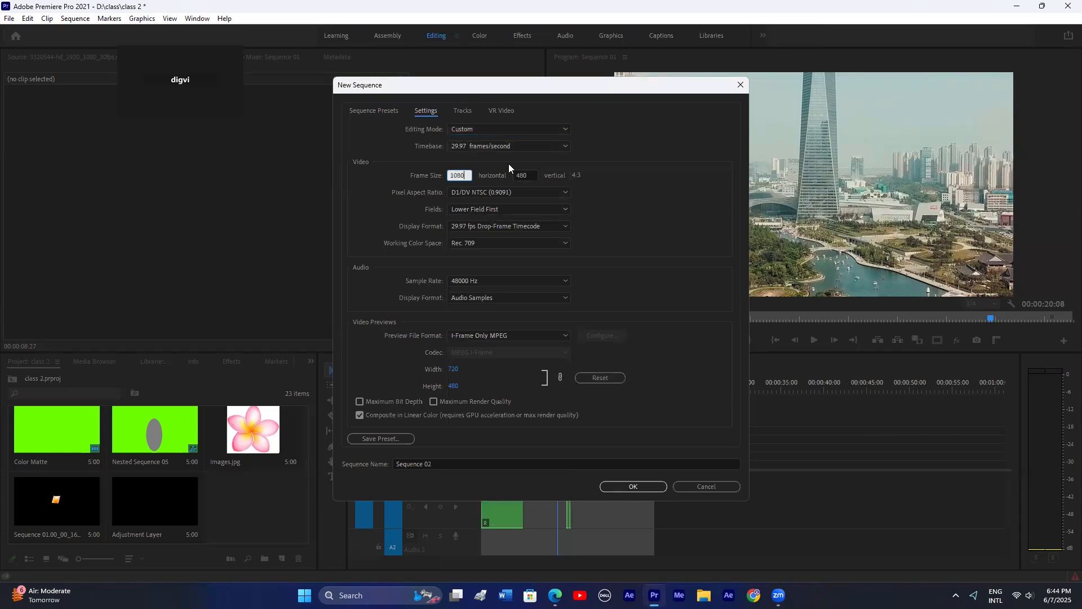
pyautogui.click(532, 175)
pyautogui.write('1010')
pyautogui.moveTo(531, 176); pyautogui.dragTo(478, 177)
pyautogui.write('108')
# Step: Set the pixel aspect ratio to Square Pixels (1.0) and fields to No Fields (Progressive Scan), and create Sequence 02
pyautogui.click(558, 192)
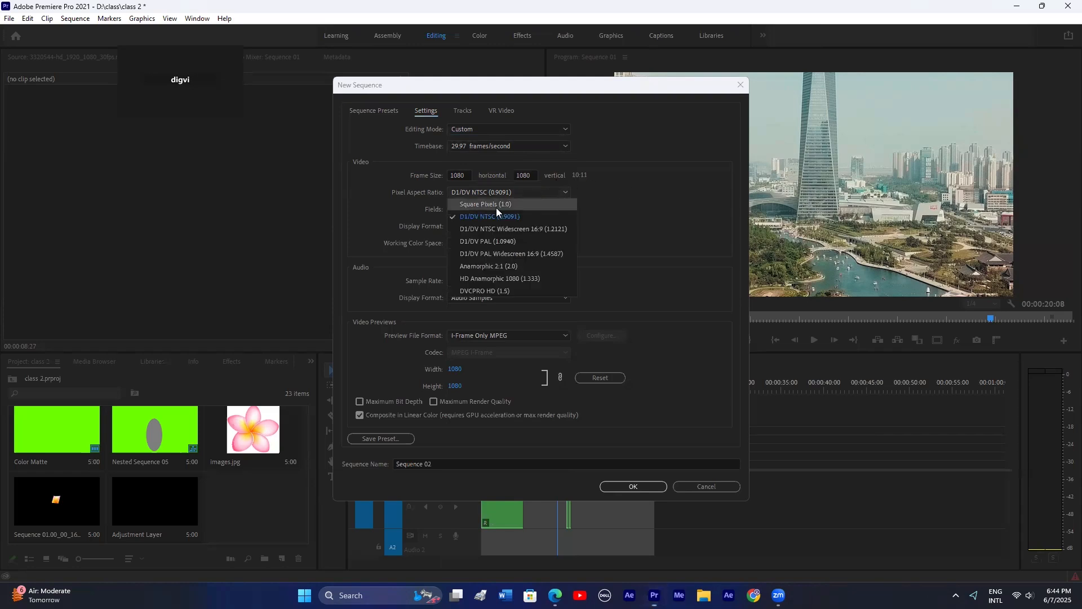
pyautogui.click(495, 208)
pyautogui.click(477, 212)
pyautogui.click(477, 219)
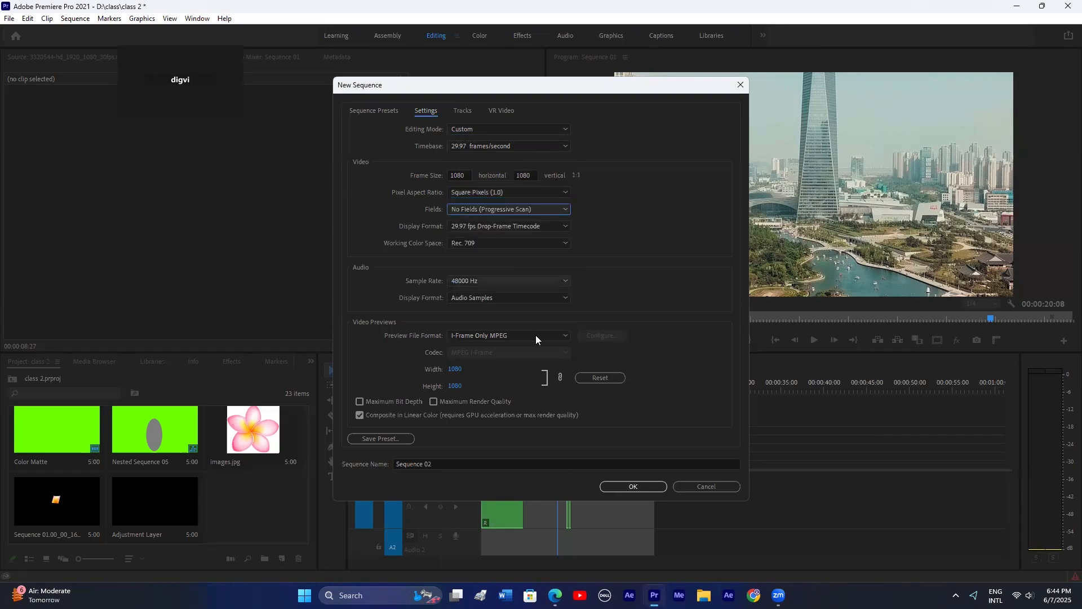
pyautogui.click(633, 486)
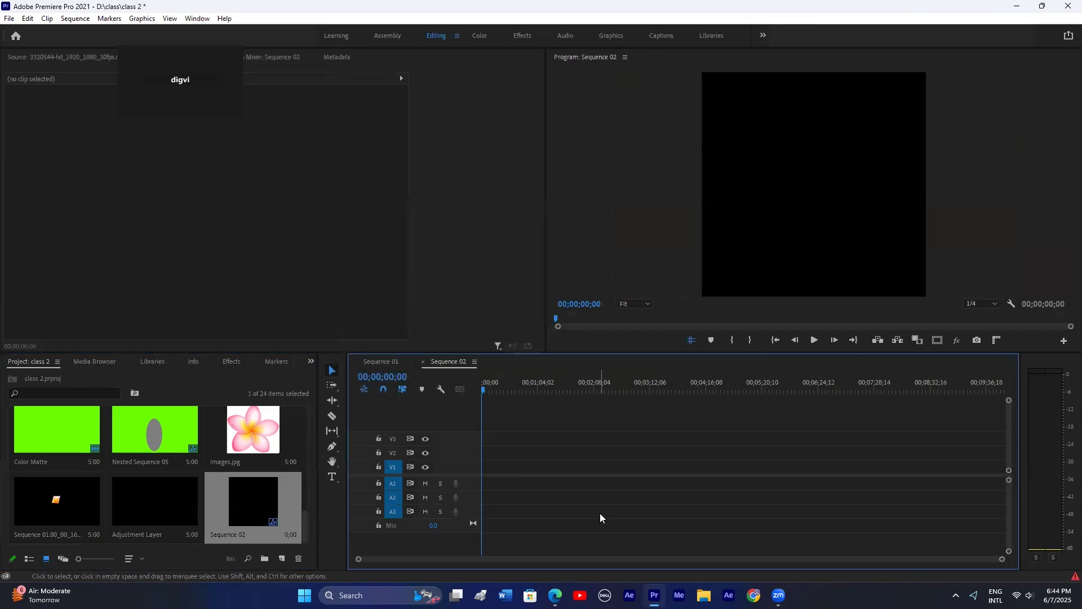
# Step: Compare Sequence 01 with Sequence 02, and place images.jpg on V1 at the start of Sequence 02
pyautogui.click(382, 362)
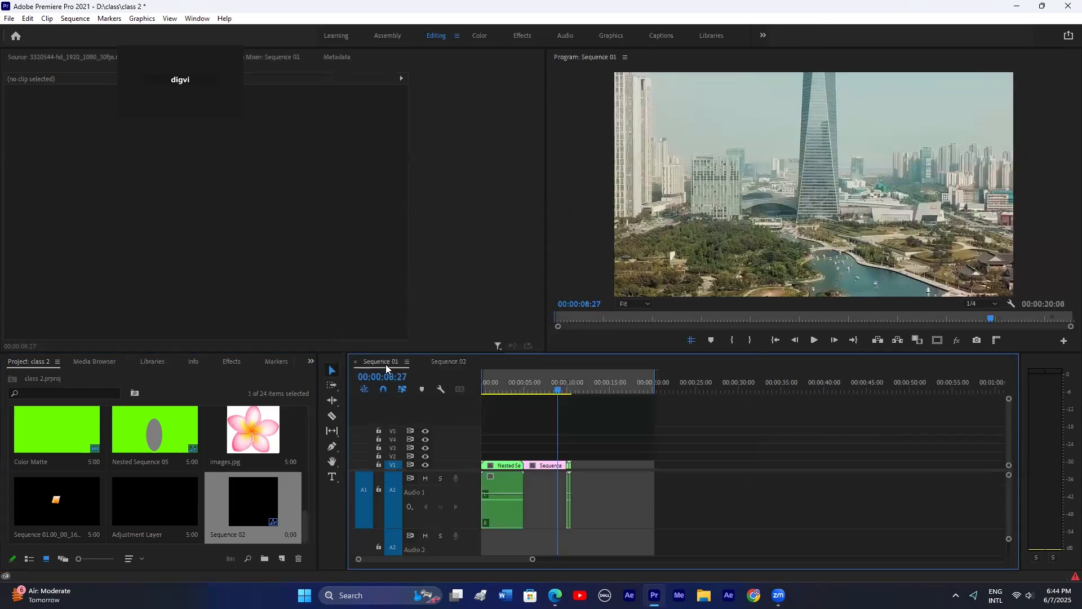
pyautogui.click(450, 362)
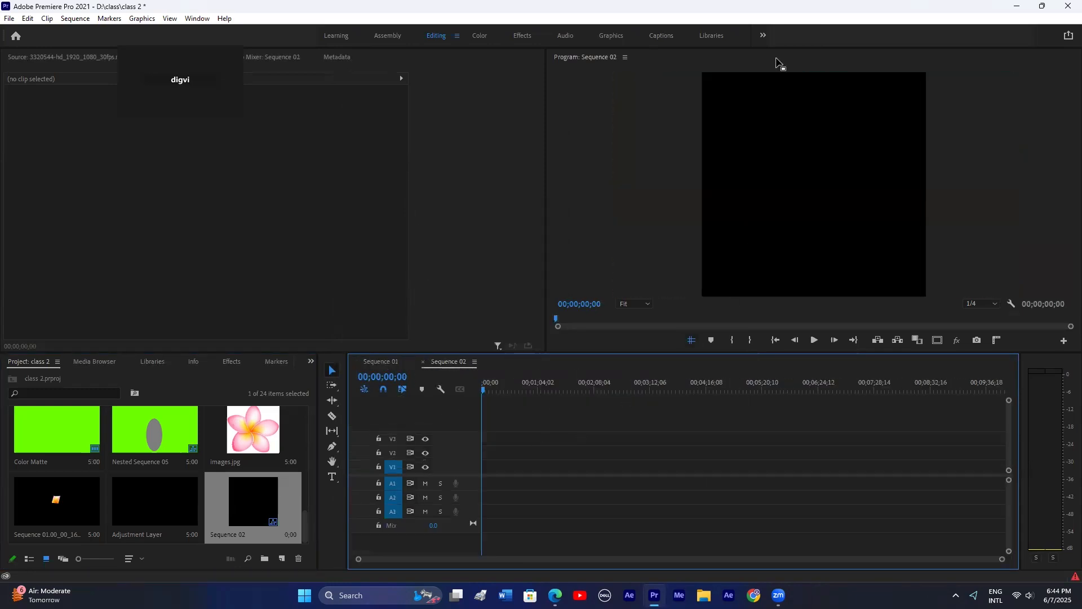
pyautogui.moveTo(247, 434); pyautogui.dragTo(517, 469)
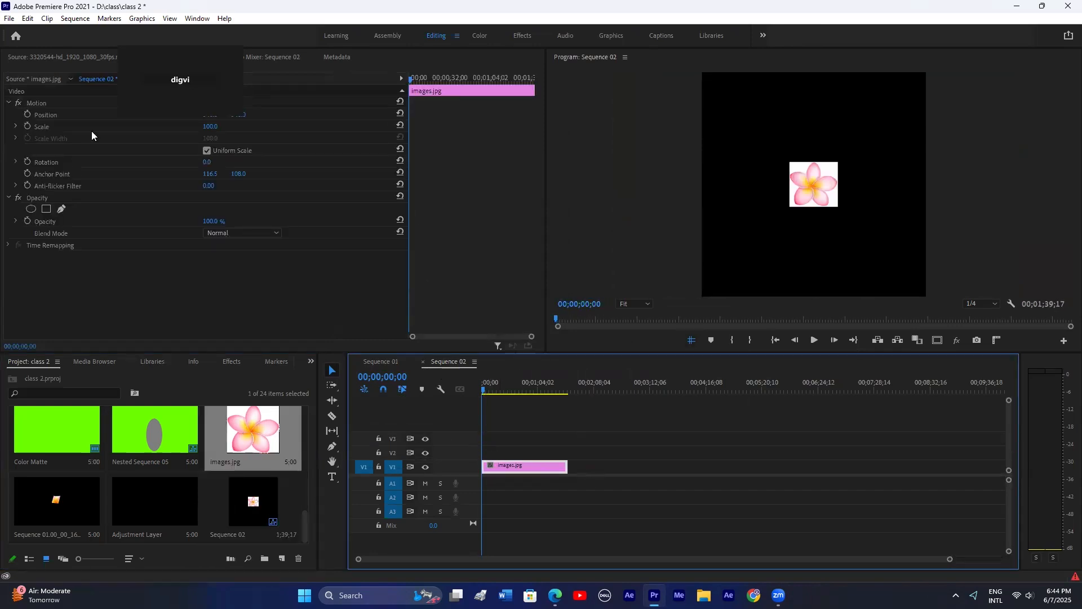
# Step: Keyframe images.jpg from scale 15 and rotation -62° at the clip start to scale 361 and rotation 0° at 00;00;33;23
pyautogui.click(27, 126)
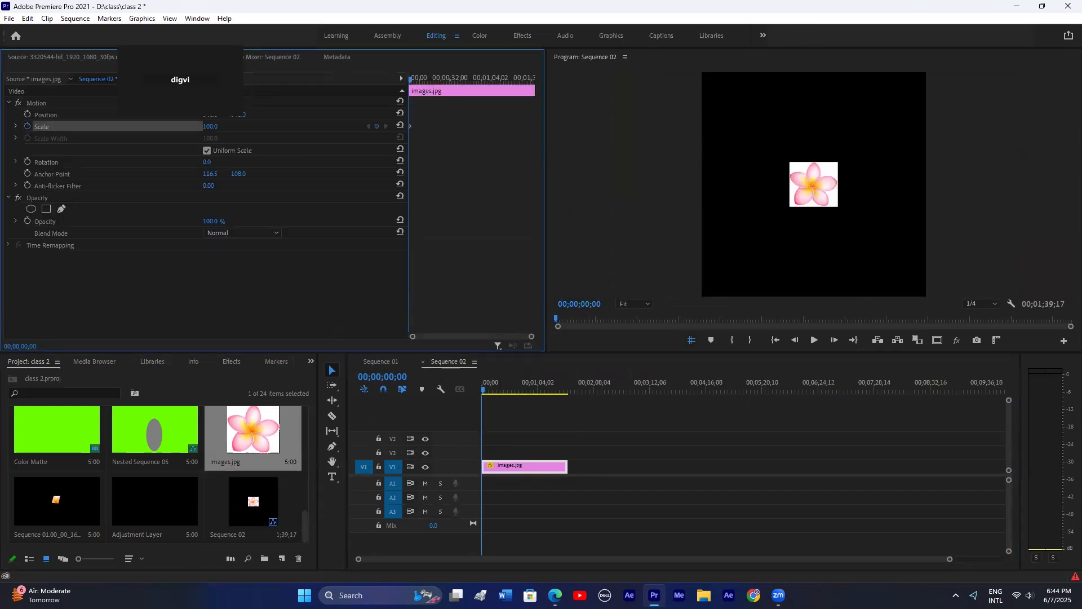
pyautogui.moveTo(206, 161); pyautogui.dragTo(172, 161)
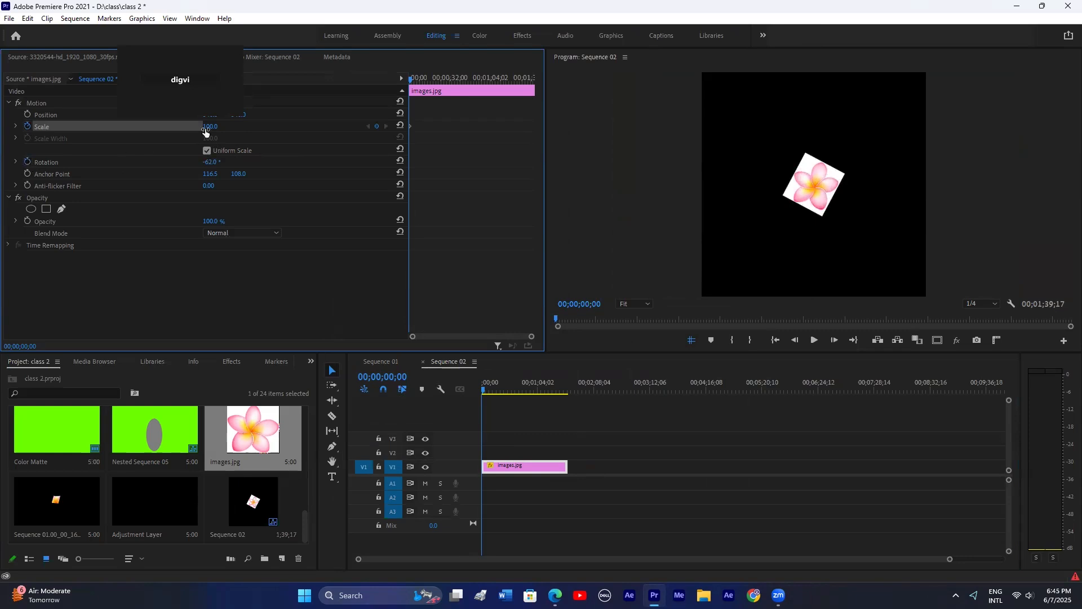
pyautogui.moveTo(206, 129); pyautogui.dragTo(157, 128)
pyautogui.click(451, 79)
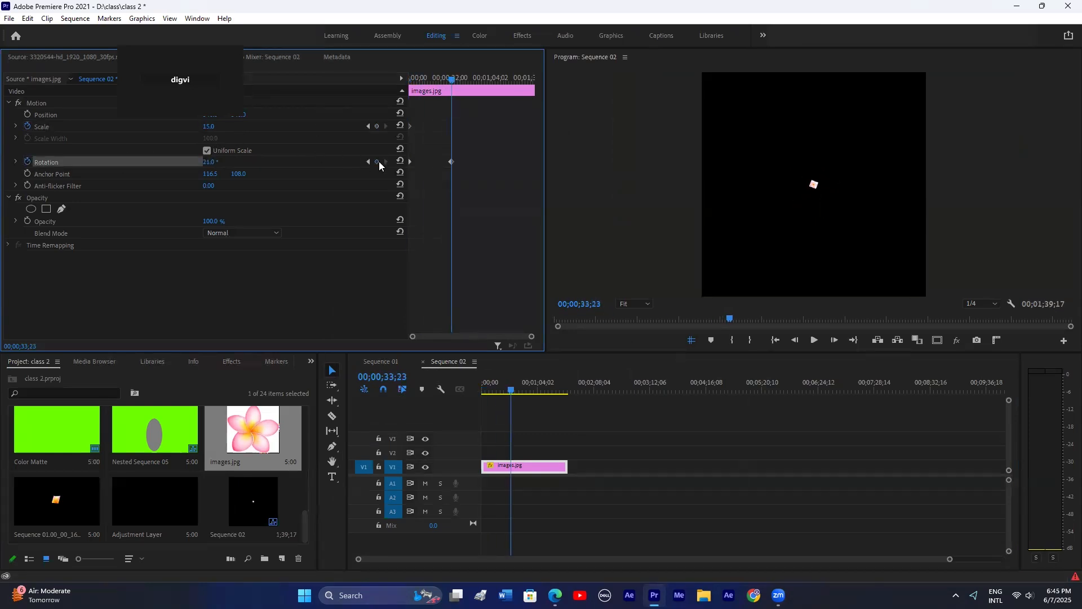
pyautogui.moveTo(207, 126); pyautogui.dragTo(404, 127)
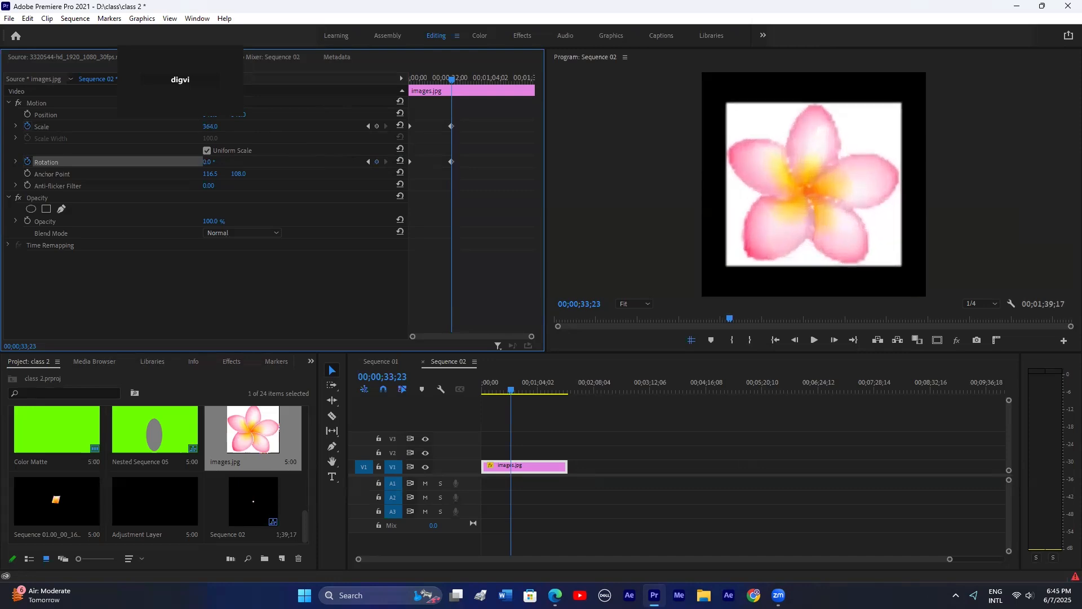
# Step: Preview the flower animation and trim the end of images.jpg to the last keyframe at 00;00;33;23
pyautogui.moveTo(543, 379); pyautogui.dragTo(510, 390)
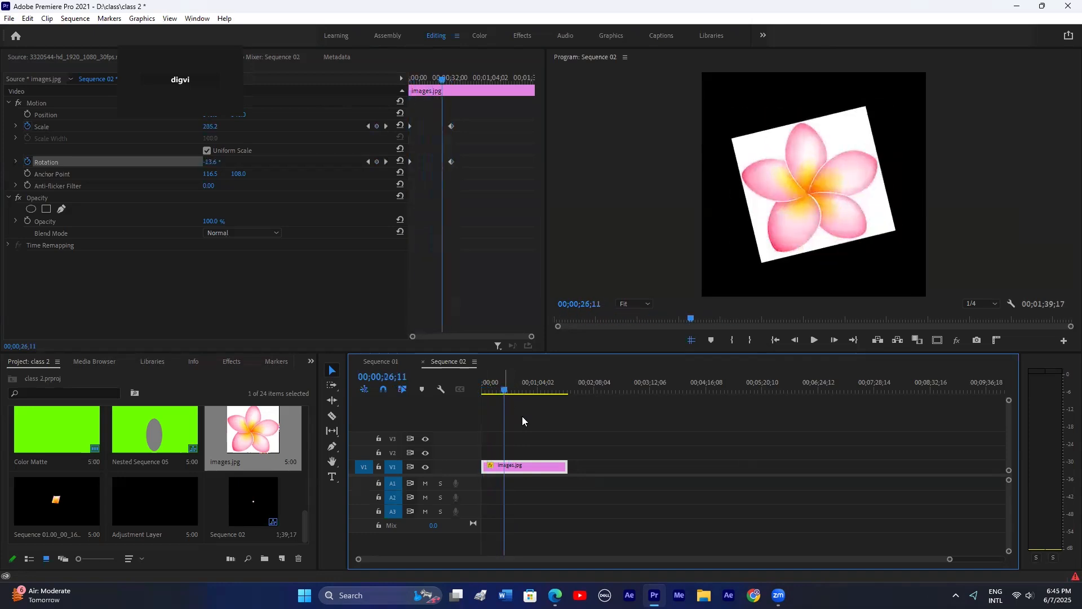
pyautogui.click(429, 279)
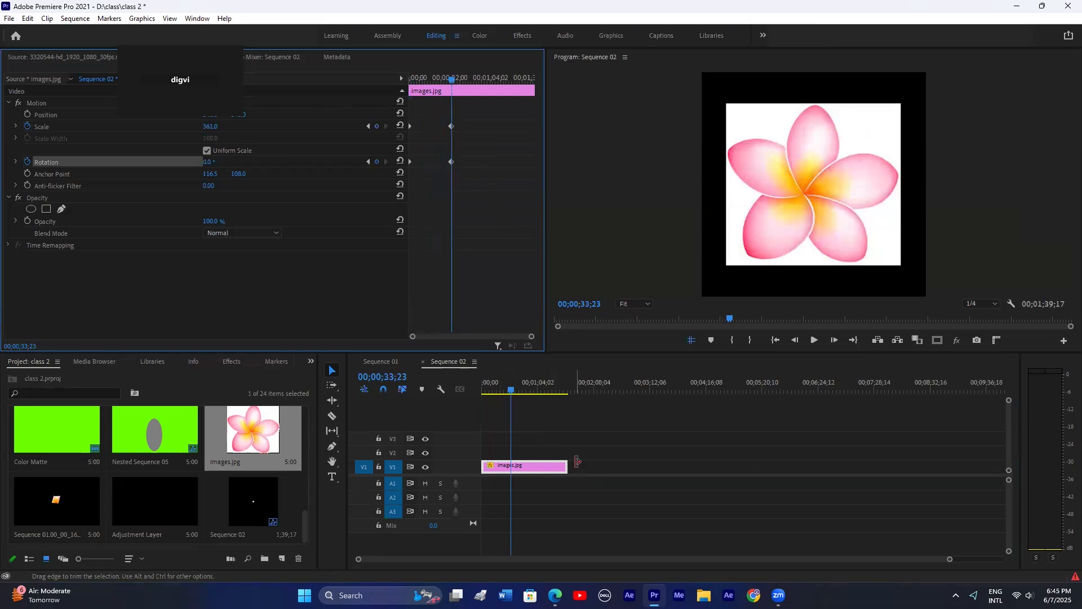
pyautogui.moveTo(566, 465); pyautogui.dragTo(511, 464)
pyautogui.click(488, 388)
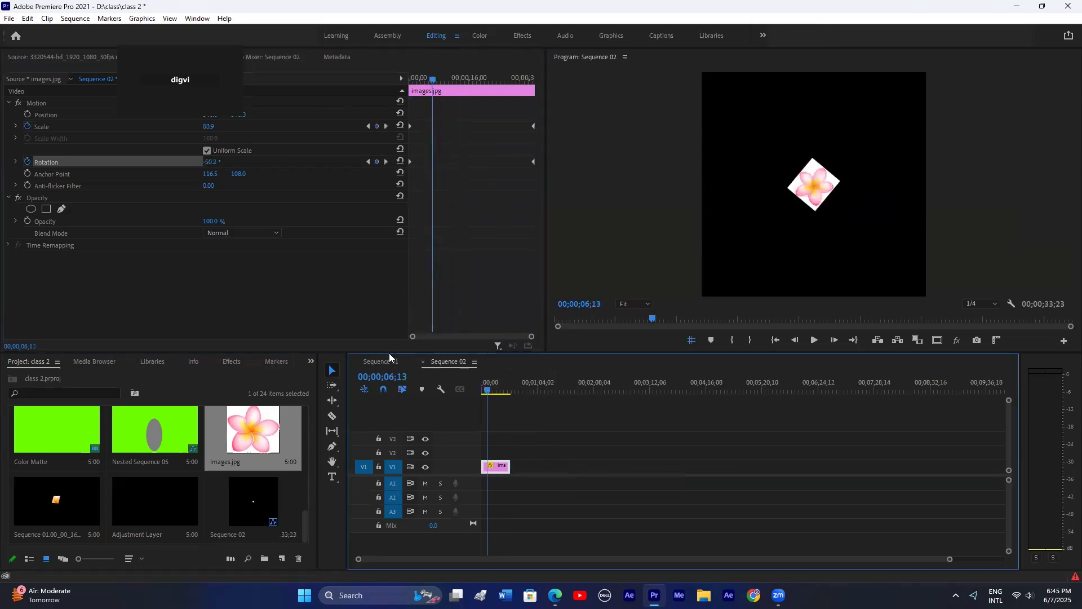
# Step: In Sequence 01, duplicate the V1 clips onto V3 and V4, offset along the timeline
pyautogui.click(381, 361)
pyautogui.click(453, 364)
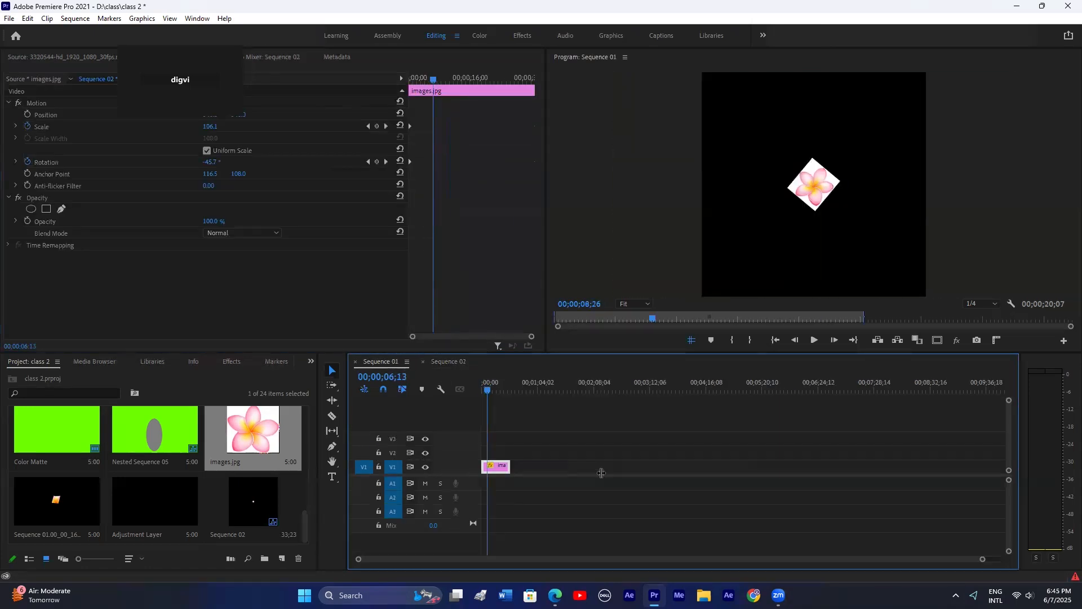
pyautogui.click(400, 366)
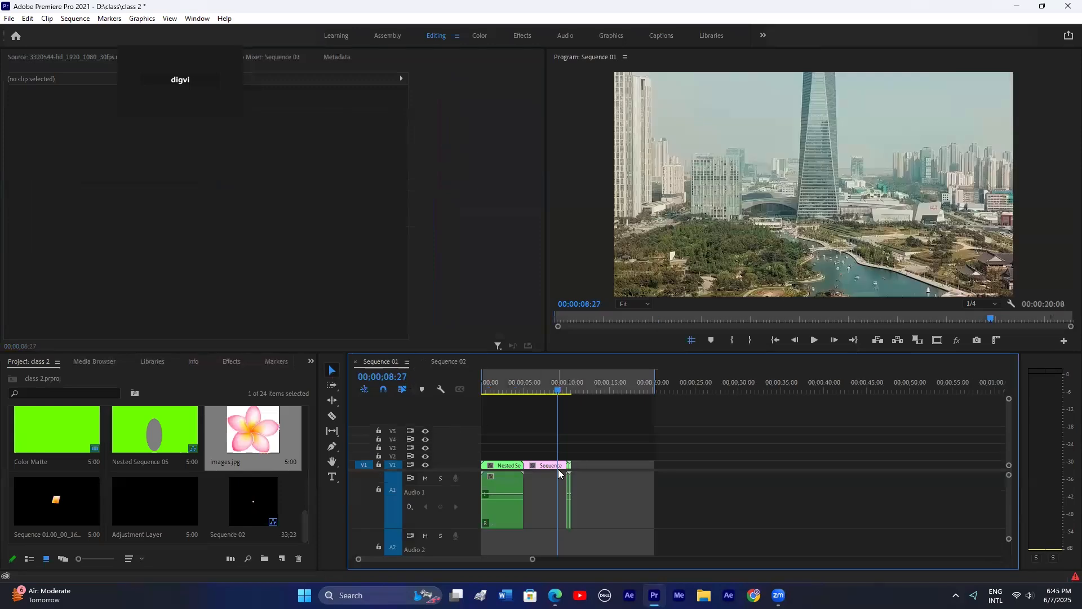
pyautogui.moveTo(545, 466); pyautogui.dragTo(577, 448)
pyautogui.moveTo(609, 429); pyautogui.dragTo(525, 456)
pyautogui.moveTo(536, 449); pyautogui.dragTo(579, 440)
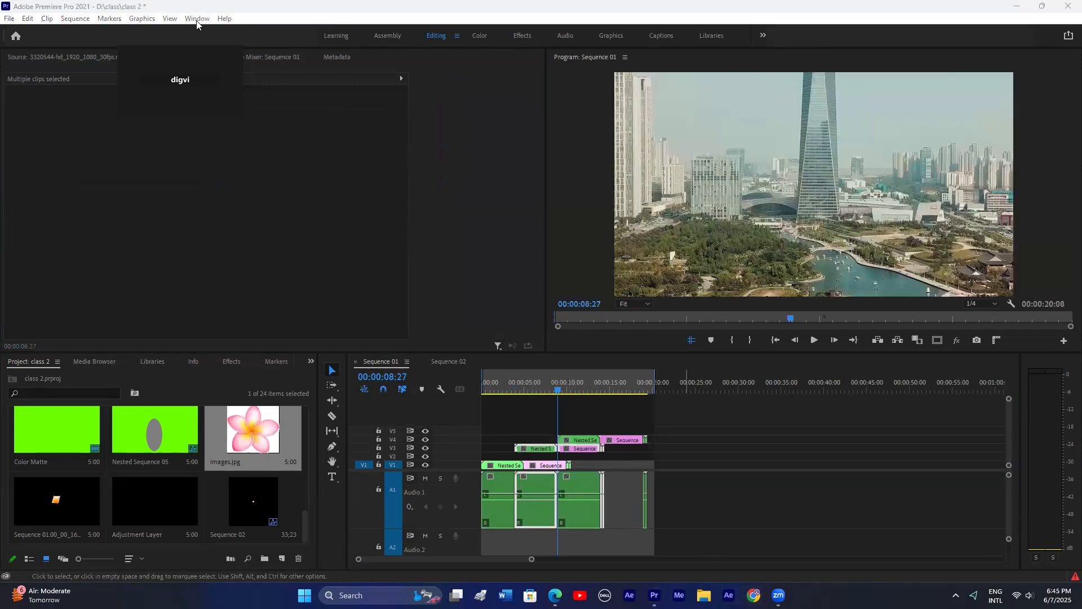
# Step: Switch to Chrome and search Google for "heavy editing timeline"
pyautogui.click(409, 230)
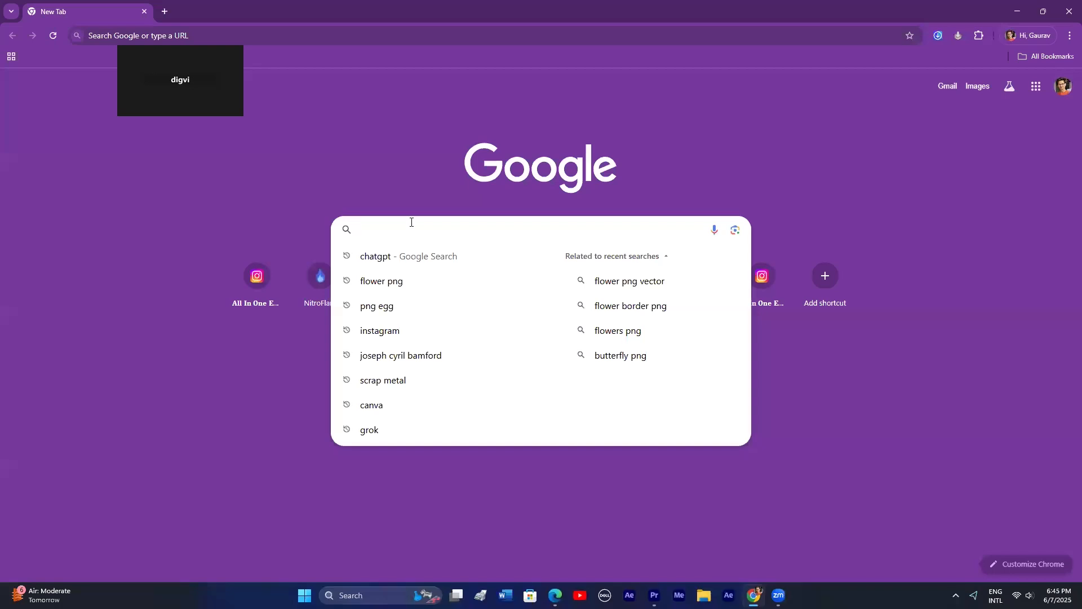
pyautogui.write('heavy ')
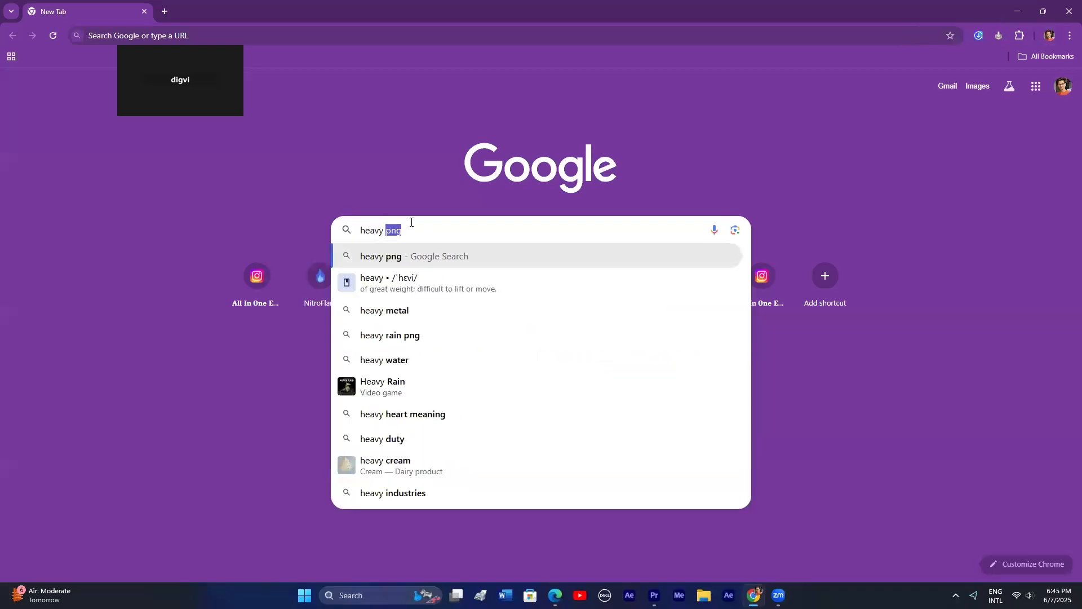
pyautogui.write('editing ti')
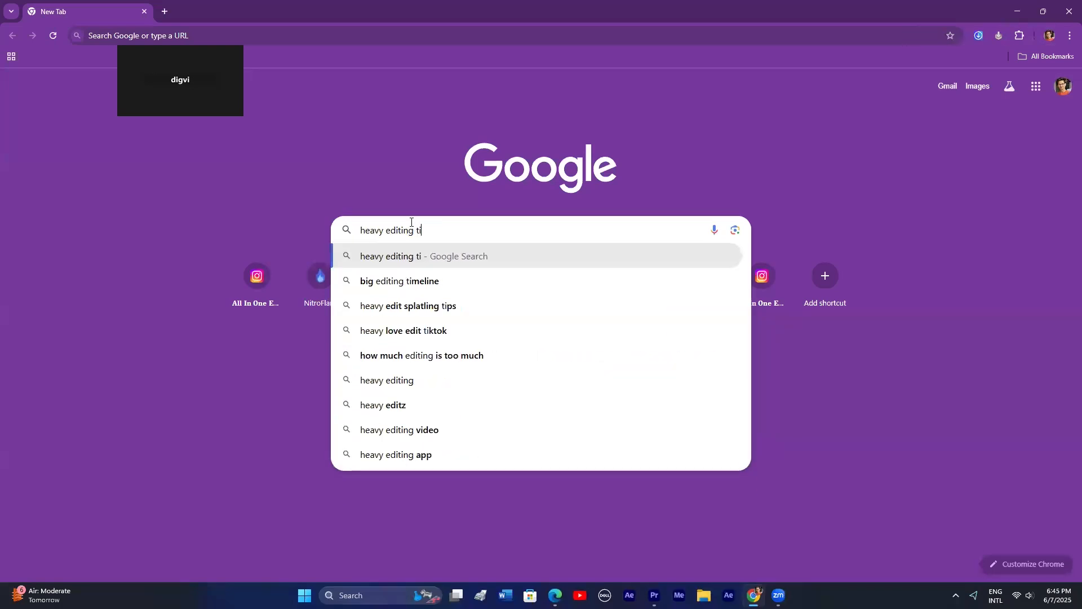
pyautogui.write('meline')
pyautogui.press('Return')
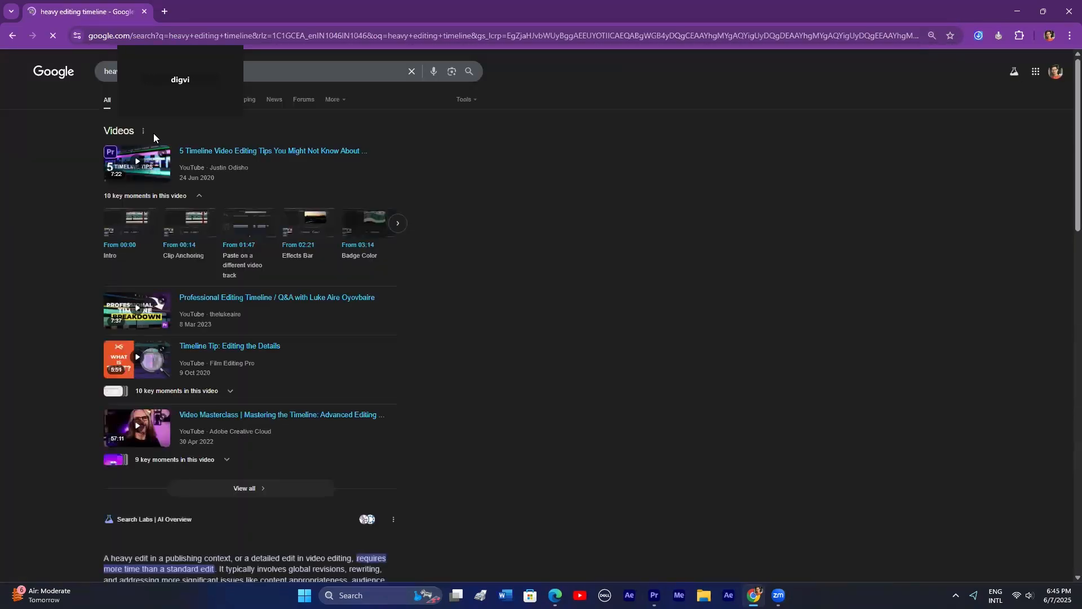
# Step: Examine the image results, enlarging the Adobe Blog timeline and the Jonny Elwyn film editing timeline
pyautogui.moveTo(208, 50); pyautogui.dragTo(587, 38)
pyautogui.click(132, 100)
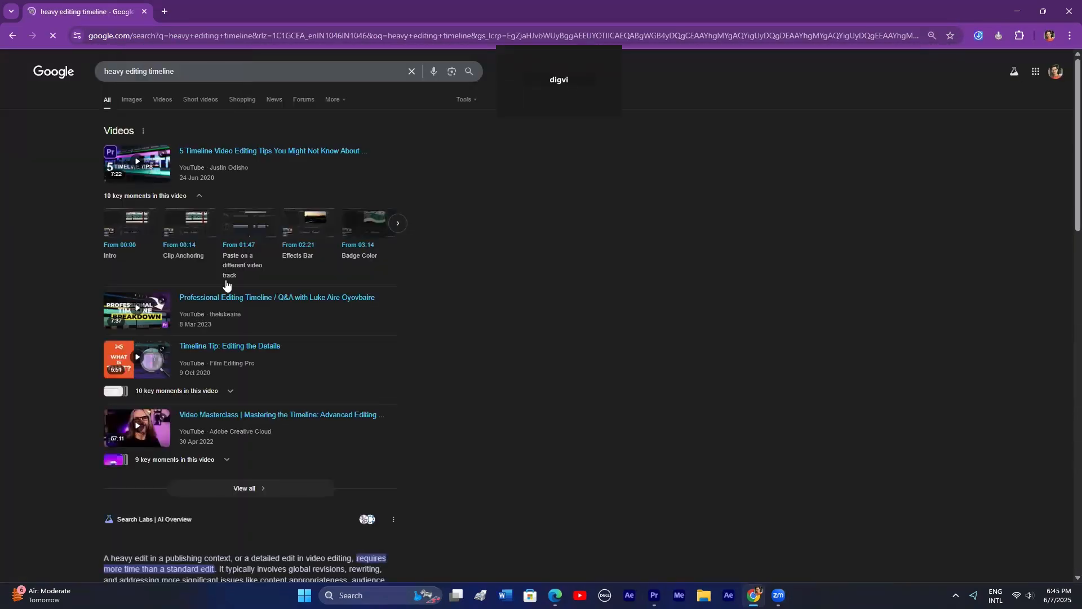
pyautogui.click(347, 200)
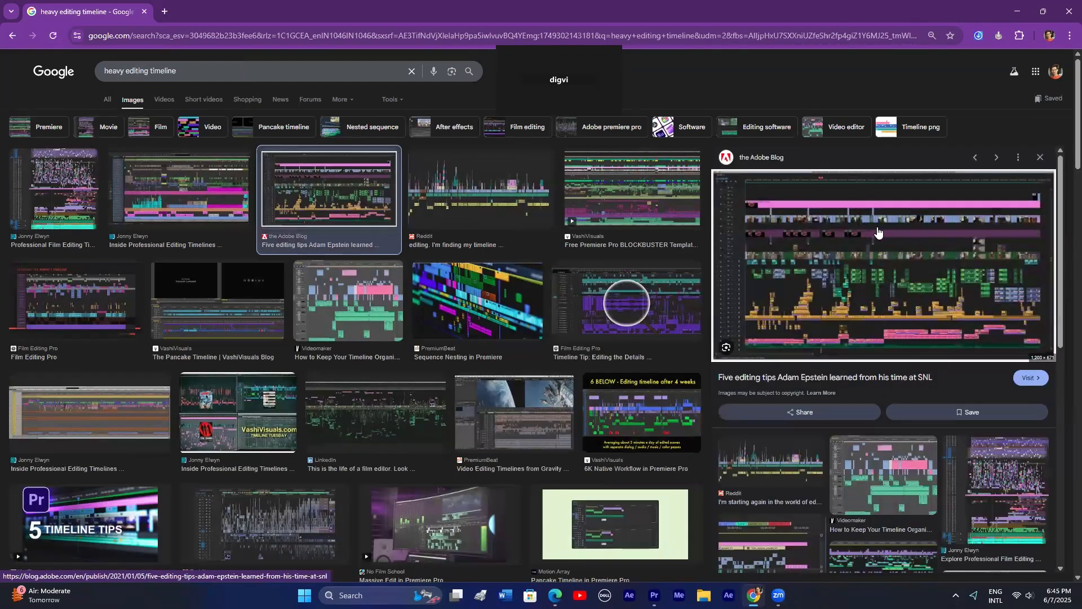
pyautogui.click(988, 476)
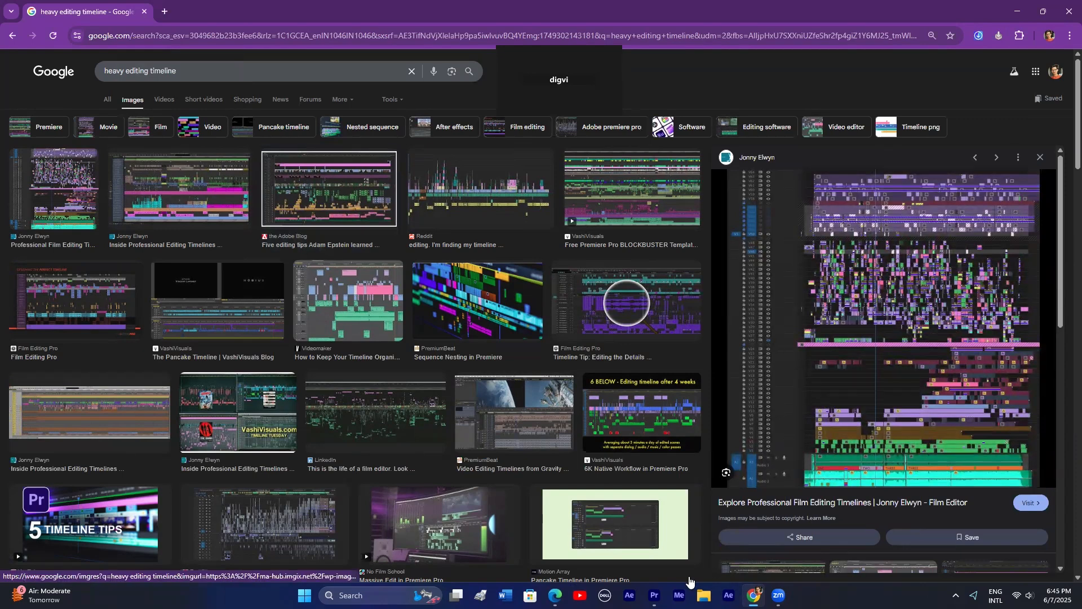
# Step: Switch back to Premiere Pro, try Sequence 02 as a nested clip on V5 of Sequence 01, and delete it
pyautogui.click(654, 596)
pyautogui.click(449, 362)
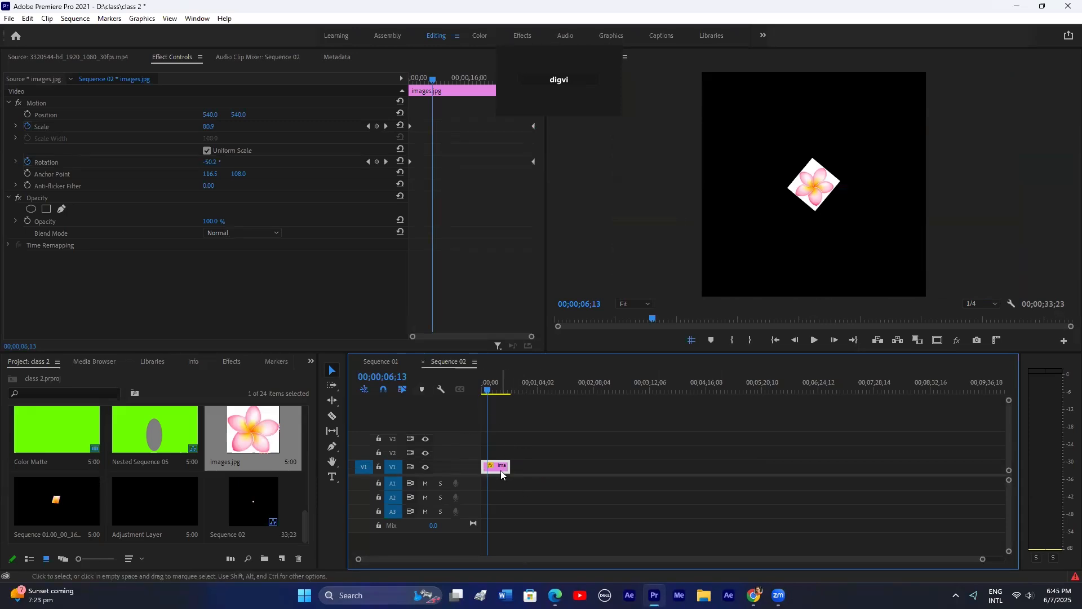
pyautogui.click(369, 363)
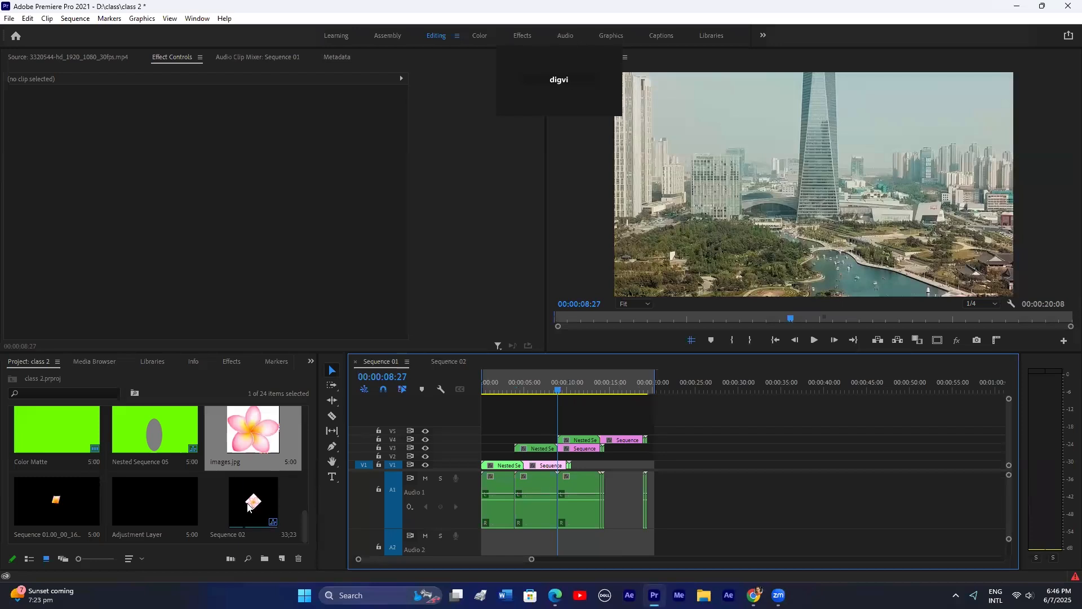
pyautogui.moveTo(260, 513); pyautogui.dragTo(499, 430)
pyautogui.click(521, 430)
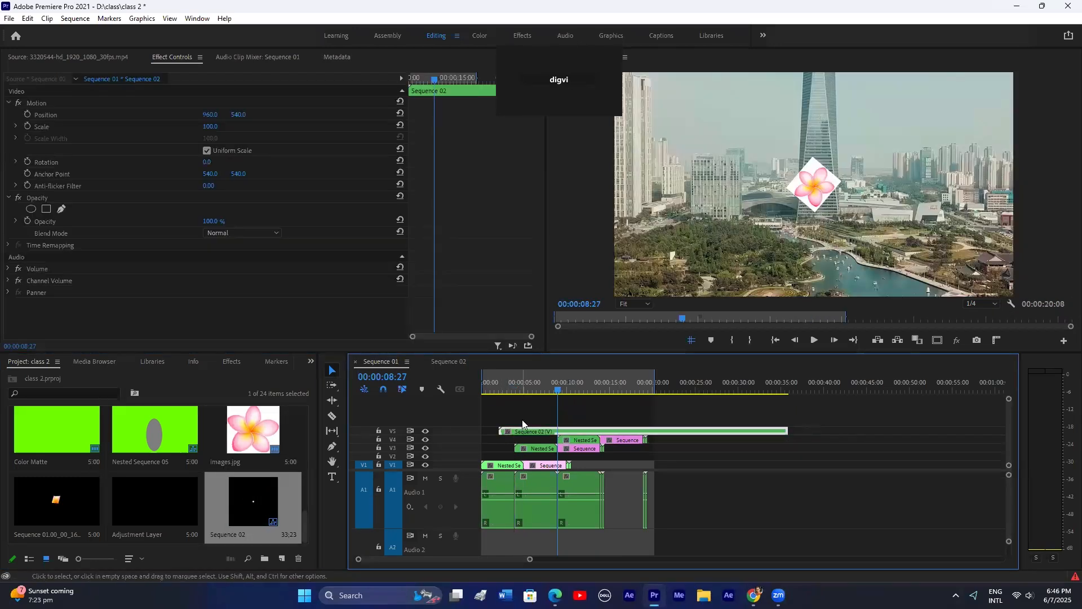
pyautogui.moveTo(537, 390); pyautogui.dragTo(489, 409)
pyautogui.press('Delete')
# Step: In Nested Sequence 02, keyframe the 3121138-uhd_3840_2160_24fps clip's rotation from 0° at its start to 142° at 00:00:02:12
pyautogui.doubleClick(506, 465)
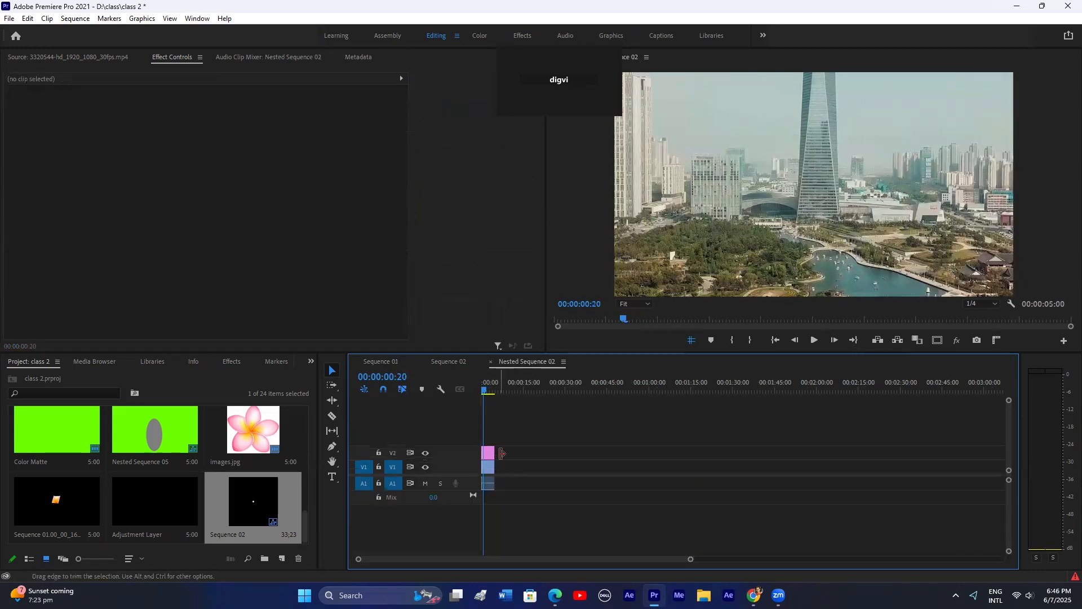
pyautogui.moveTo(683, 559); pyautogui.dragTo(492, 560)
pyautogui.click(512, 391)
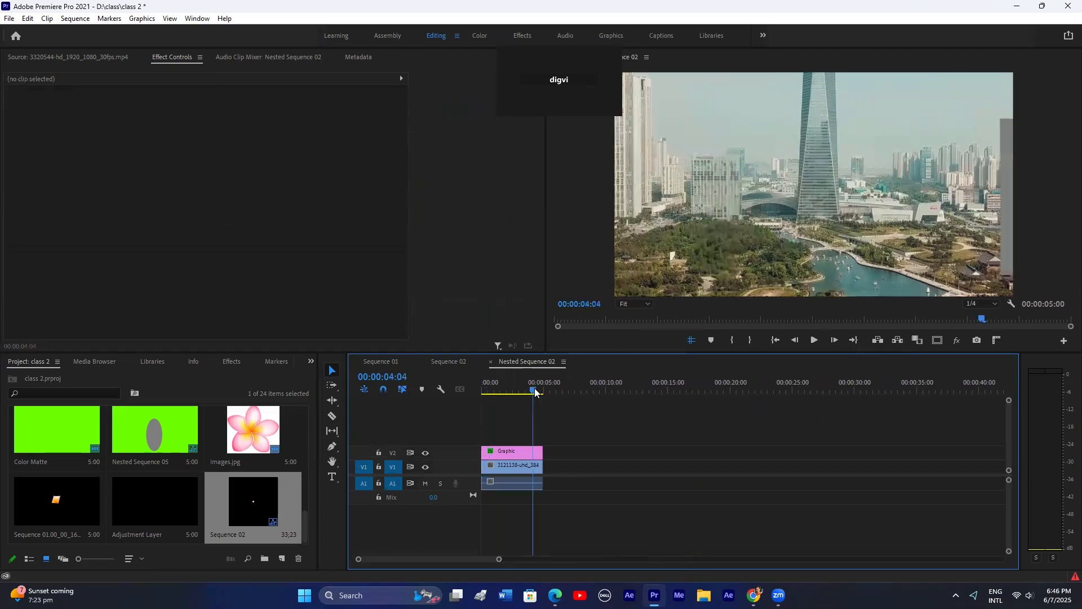
pyautogui.click(509, 463)
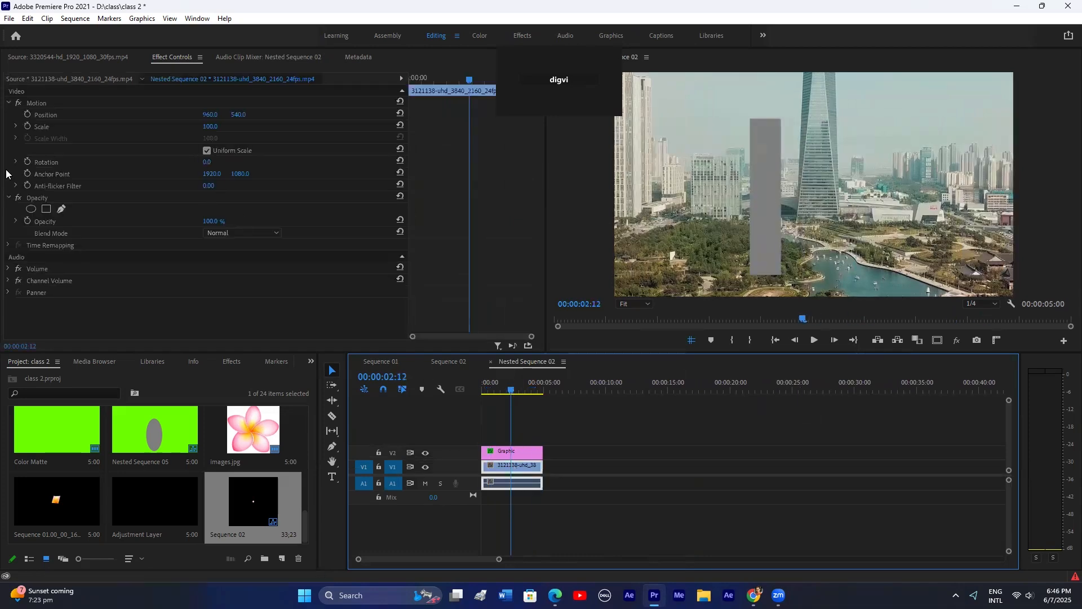
pyautogui.click(27, 161)
pyautogui.moveTo(469, 162); pyautogui.dragTo(333, 172)
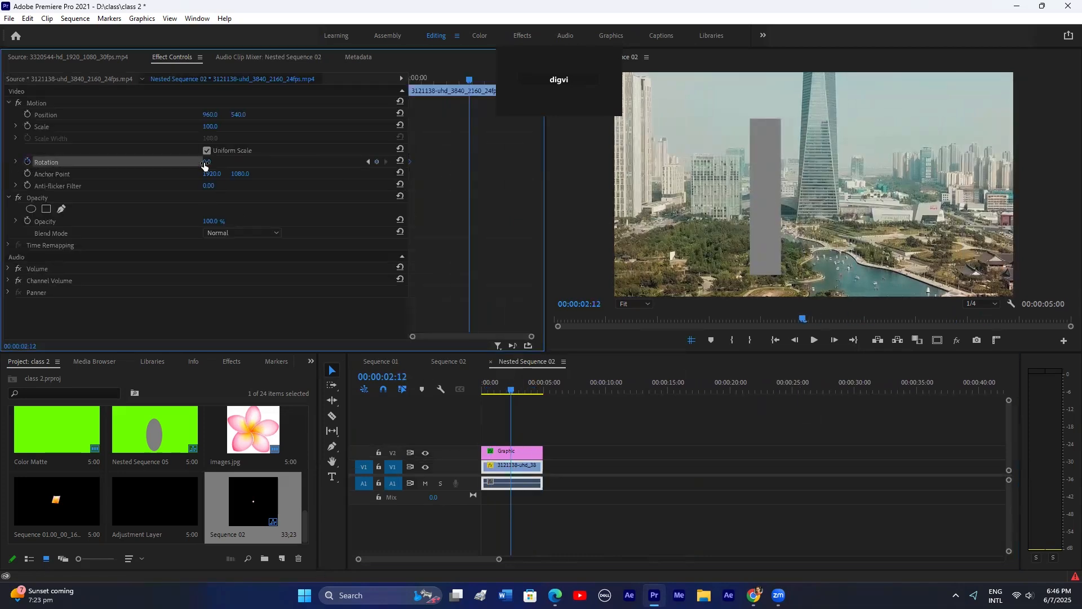
pyautogui.moveTo(204, 162); pyautogui.dragTo(468, 164)
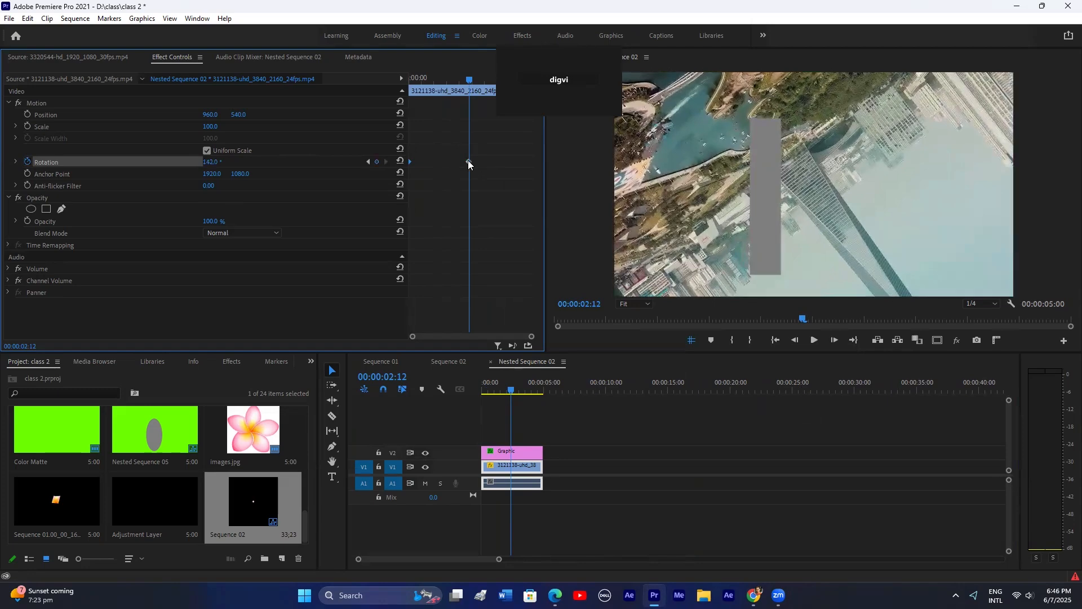
# Step: Preview the rotating nested clip in Sequence 01 and delete all clips from that timeline
pyautogui.click(394, 361)
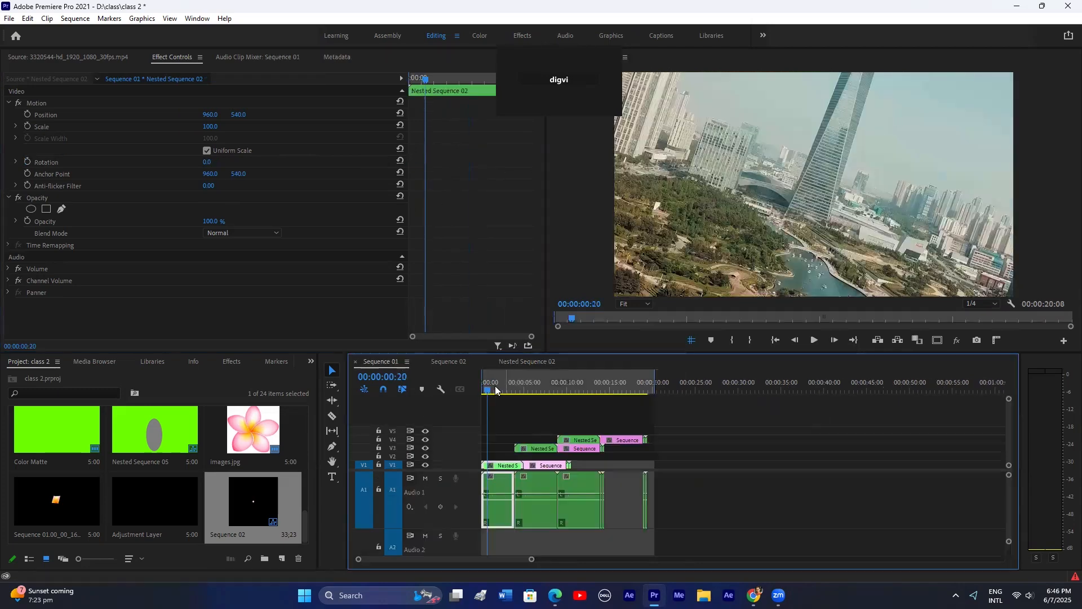
pyautogui.moveTo(496, 390)
pyautogui.mouseDown()
pyautogui.moveTo(531, 388)
pyautogui.moveTo(495, 389)
pyautogui.mouseUp()
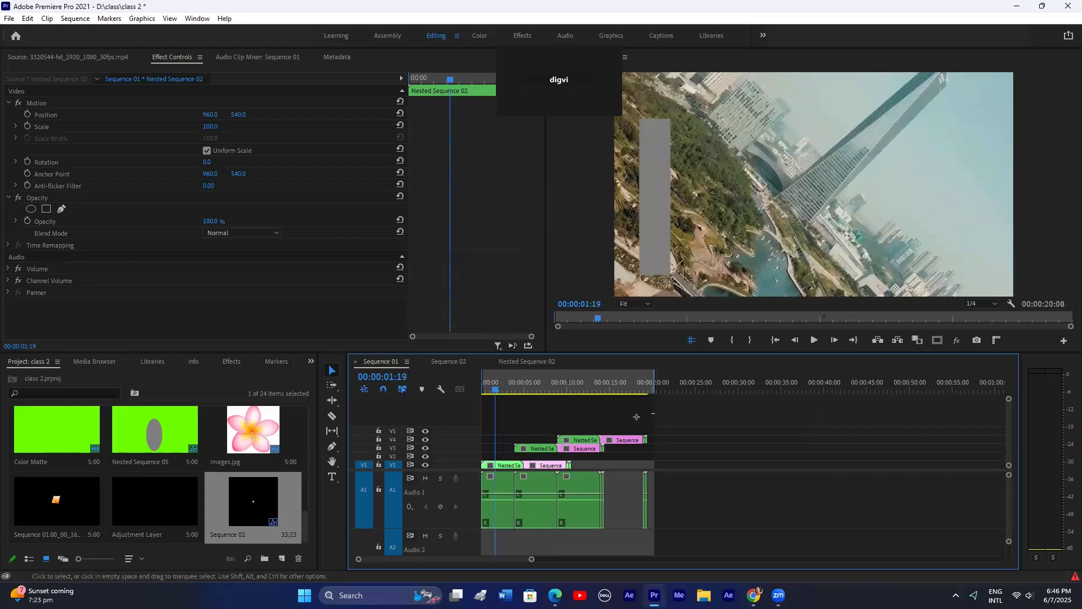
pyautogui.moveTo(636, 417); pyautogui.dragTo(440, 492)
pyautogui.press('Delete')
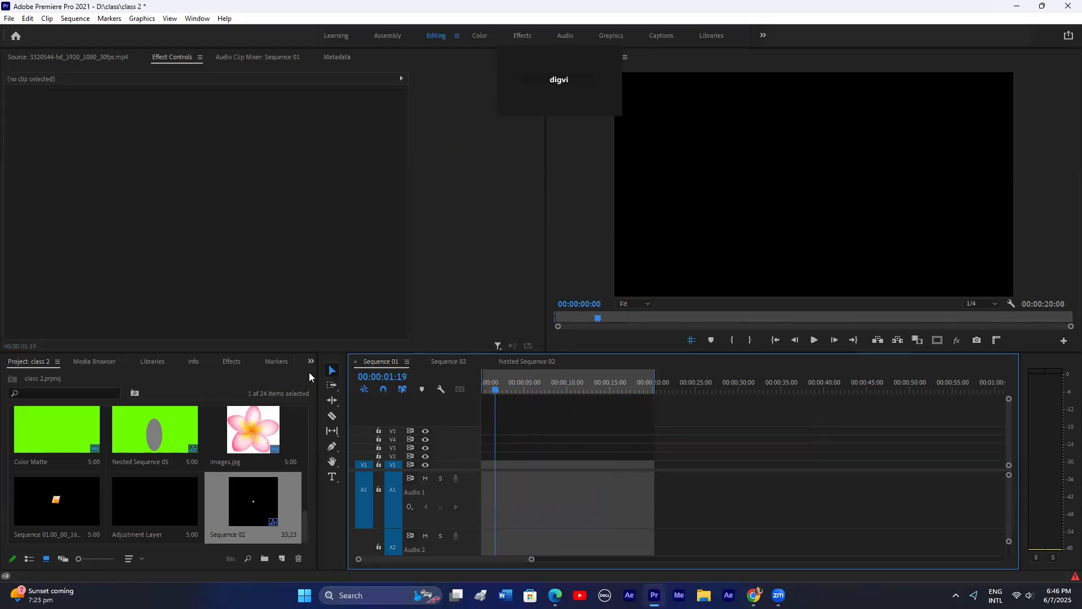
# Step: Place the 3121138-uhd_3840_2160_24fps clip at the start of V1 in Sequence 01, keeping the existing sequence settings
pyautogui.click(310, 363)
pyautogui.click(131, 456)
pyautogui.scroll(5, 95, 471)
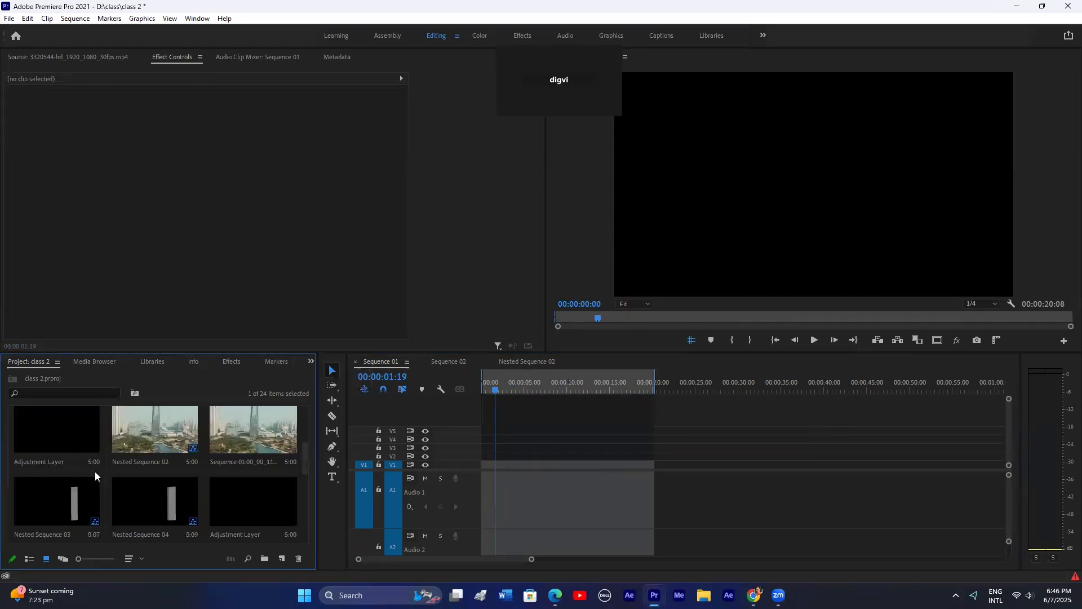
pyautogui.scroll(-5, 148, 508)
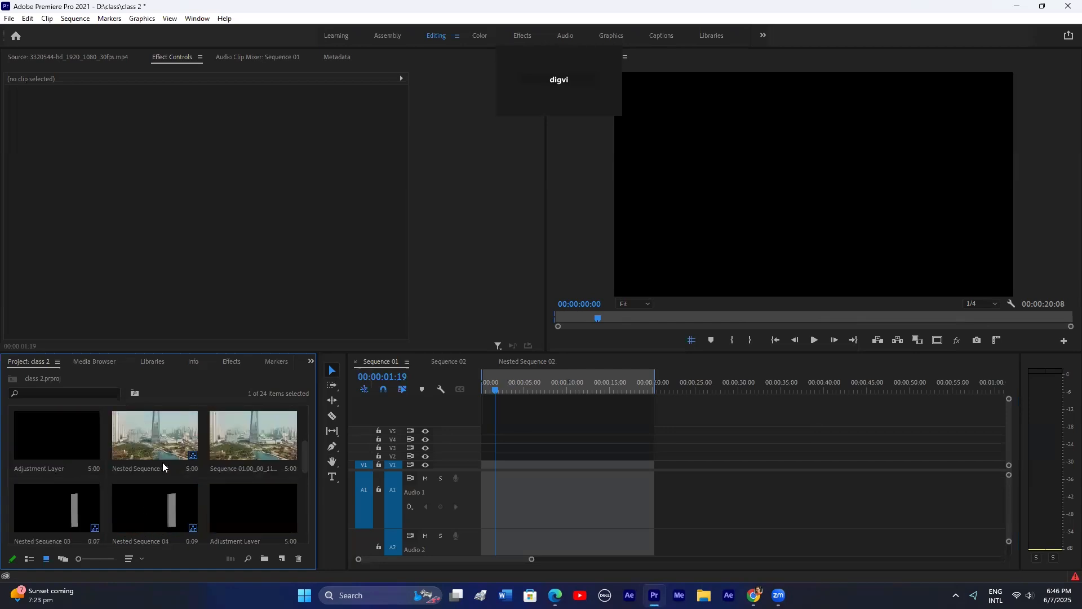
pyautogui.moveTo(153, 433); pyautogui.dragTo(132, 448)
pyautogui.scroll(5, 143, 460)
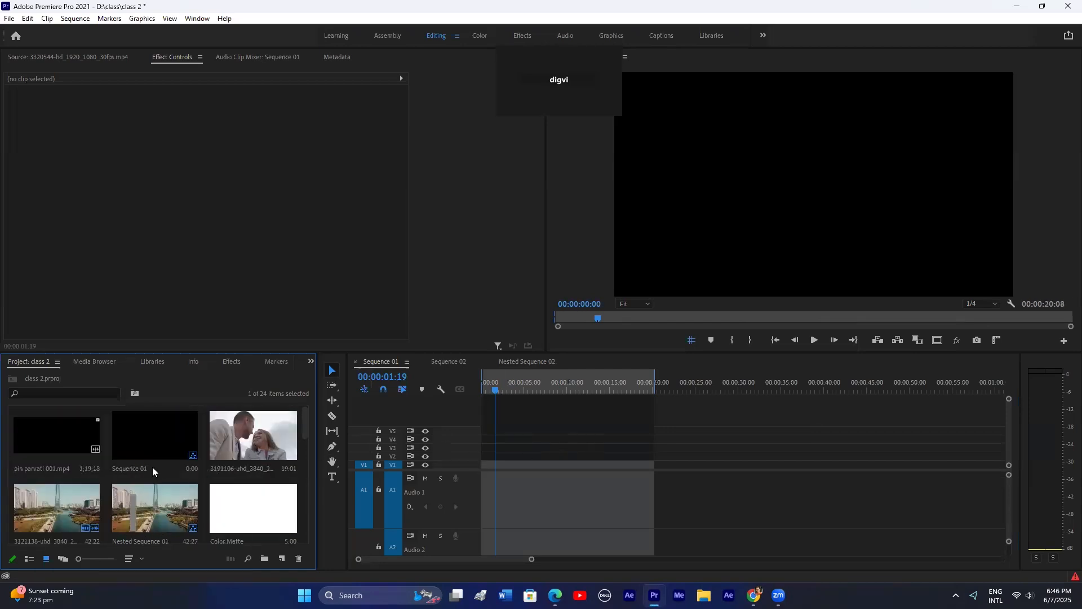
pyautogui.click(65, 510)
pyautogui.moveTo(76, 501); pyautogui.dragTo(539, 457)
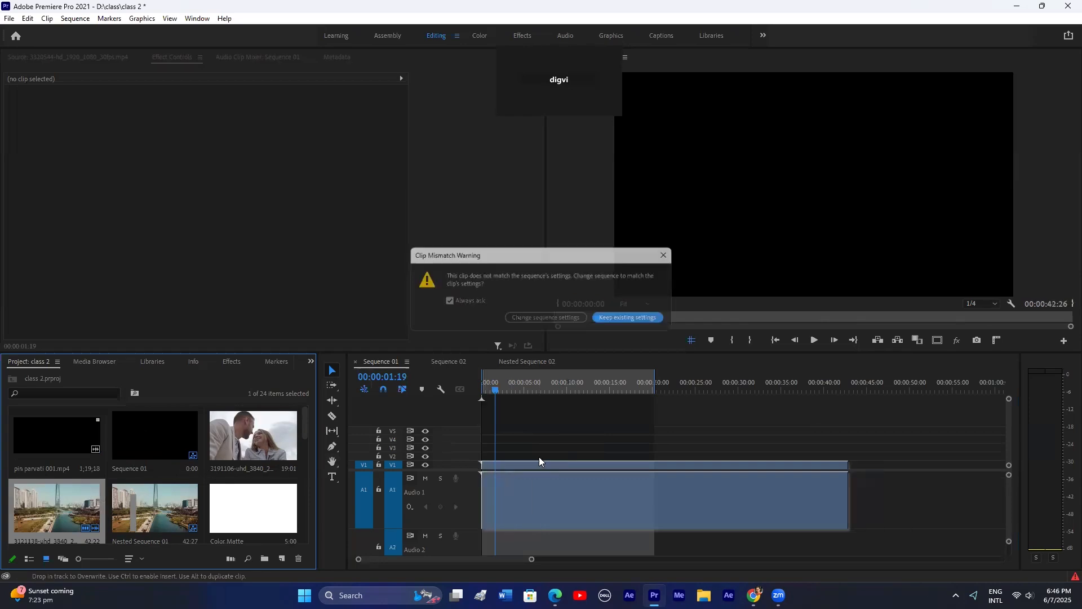
pyautogui.click(636, 319)
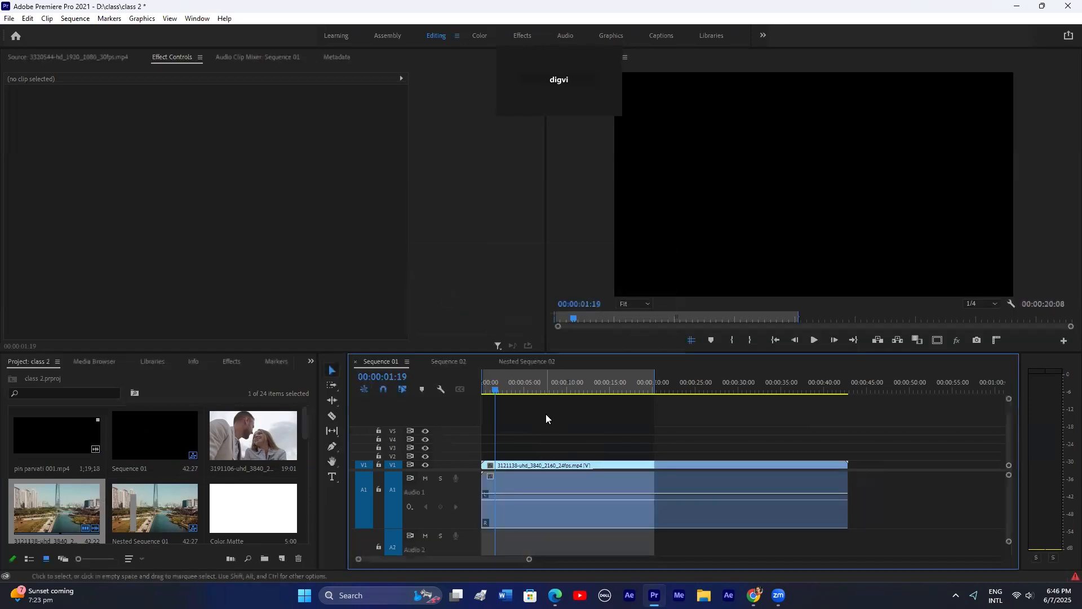
# Step: Fit the 3121138-uhd_3840_2160_24fps clip on V1 to the sequence frame with Set to Frame Size
pyautogui.click(548, 462)
pyautogui.rightClick(548, 462)
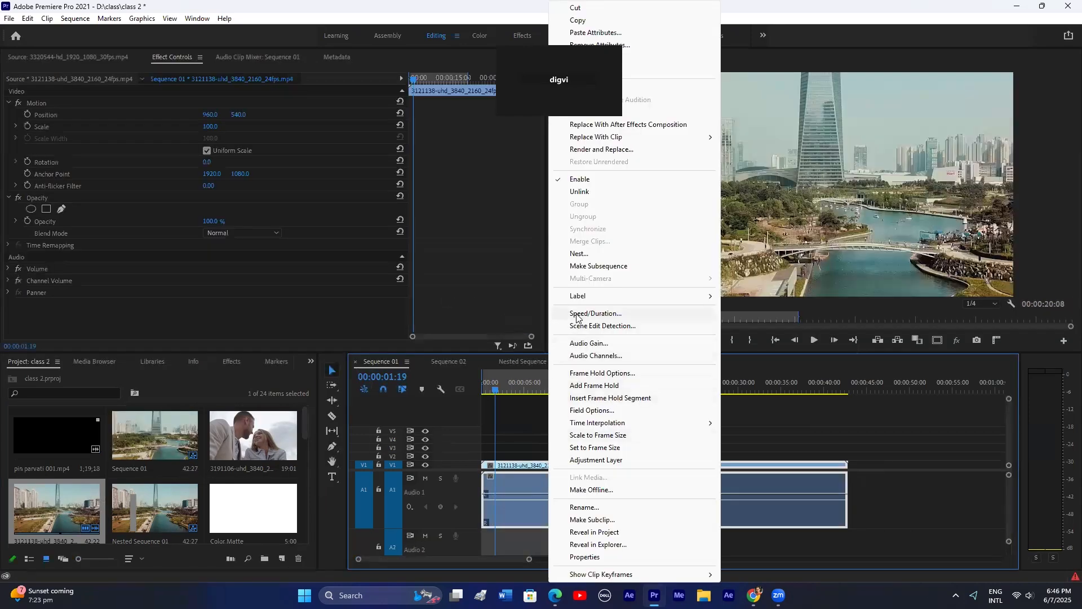
pyautogui.click(576, 313)
pyautogui.click(552, 354)
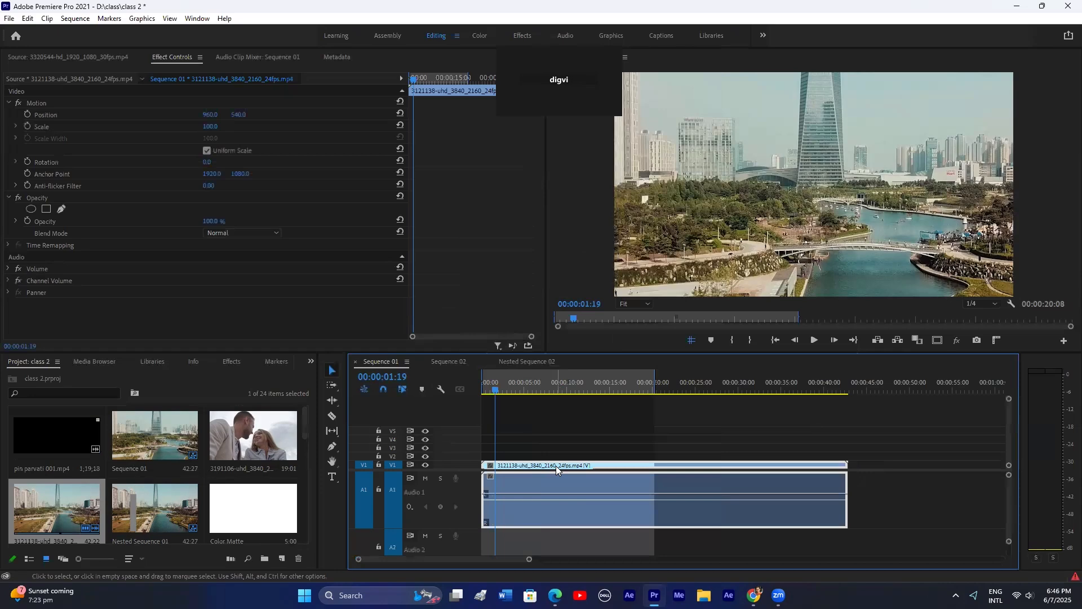
pyautogui.rightClick(556, 466)
pyautogui.click(592, 449)
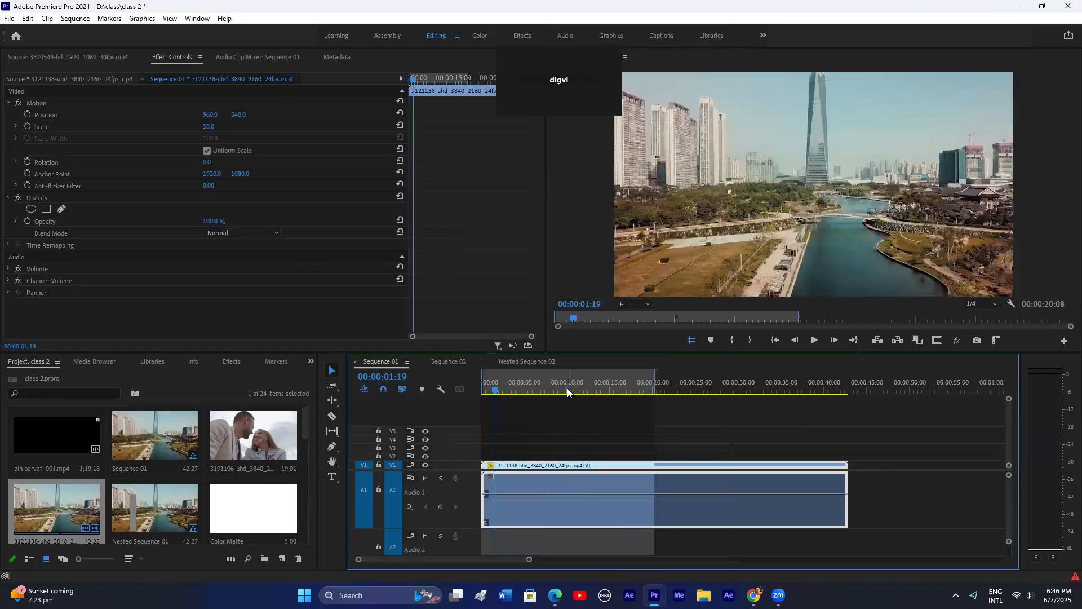
# Step: Trim away the clip's part before 00:00:23:13 and move the remainder to the start of the sequence
pyautogui.moveTo(567, 387); pyautogui.dragTo(683, 385)
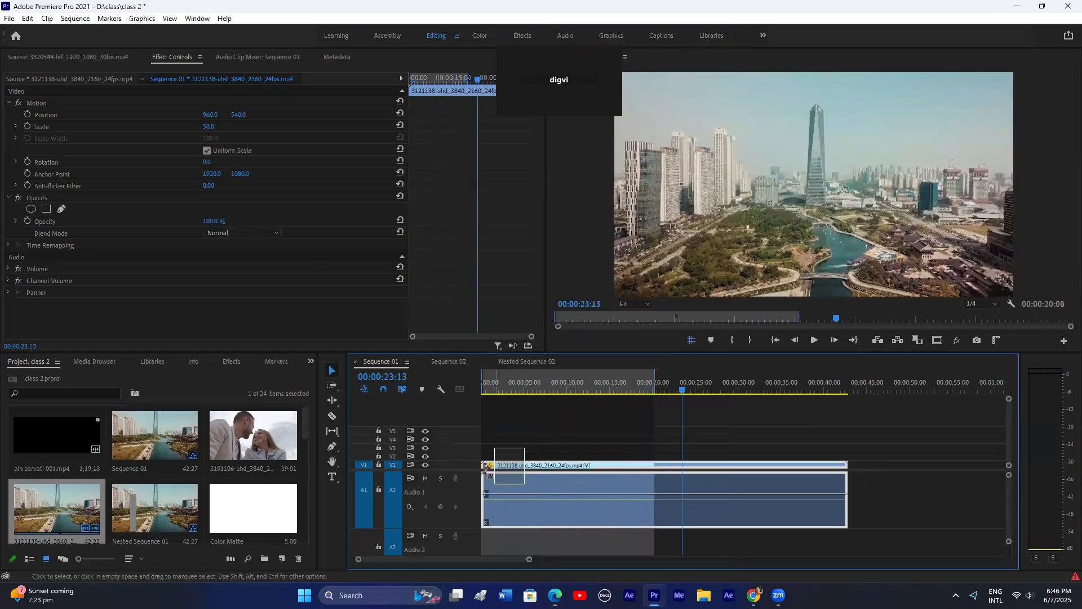
pyautogui.moveTo(486, 466); pyautogui.dragTo(508, 473)
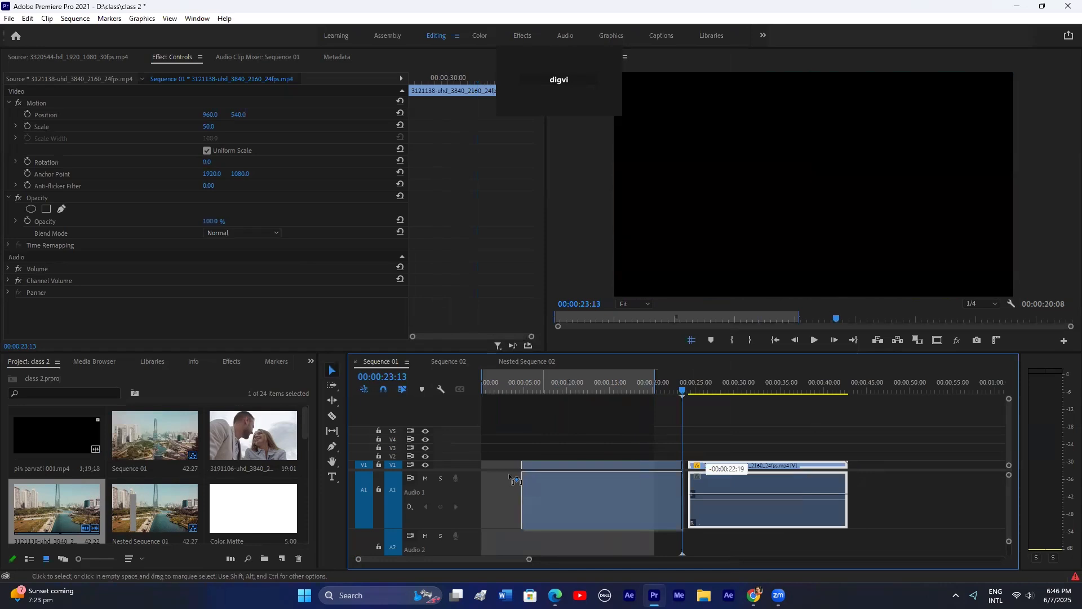
pyautogui.moveTo(514, 401)
pyautogui.mouseDown()
pyautogui.moveTo(462, 386)
pyautogui.moveTo(496, 405)
pyautogui.mouseUp()
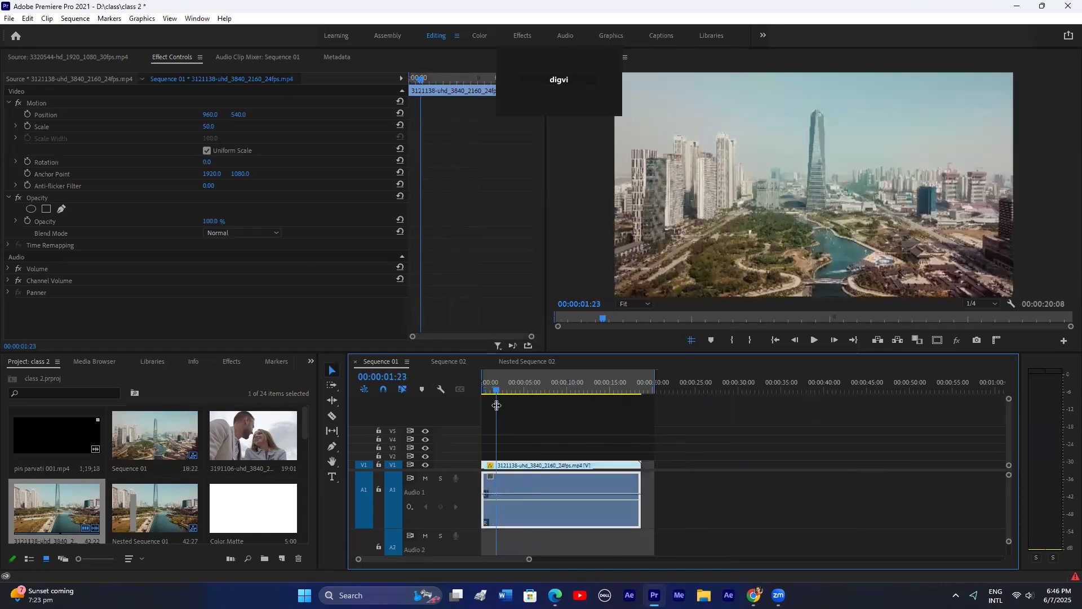
# Step: Duplicate the V1 clip onto V2 and apply the Vertical Flip effect to the copy
pyautogui.moveTo(510, 466); pyautogui.dragTo(509, 460)
pyautogui.click(226, 359)
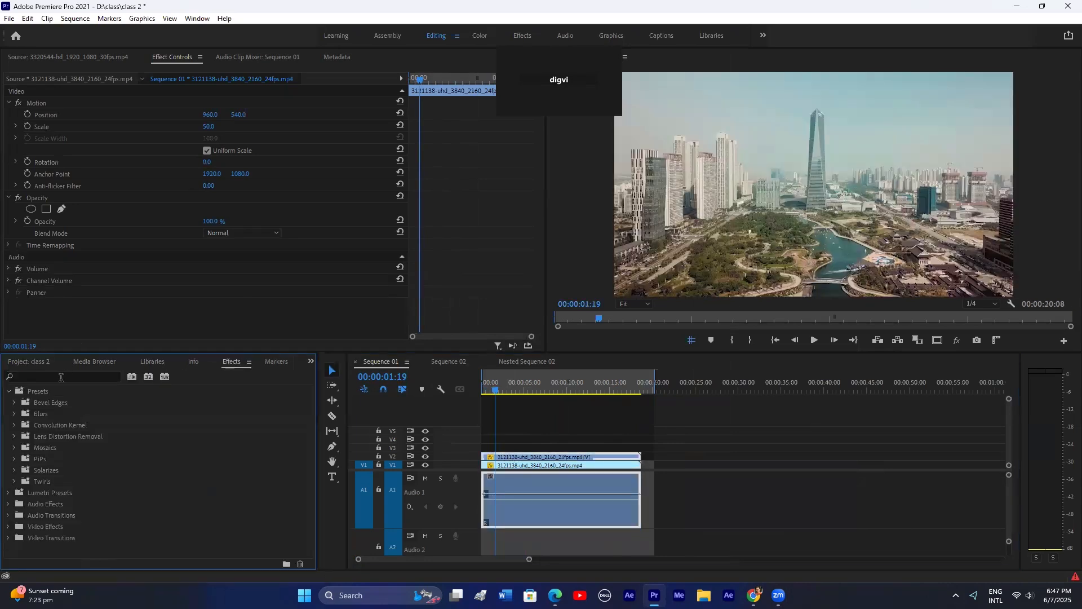
pyautogui.click(59, 377)
pyautogui.write('flip')
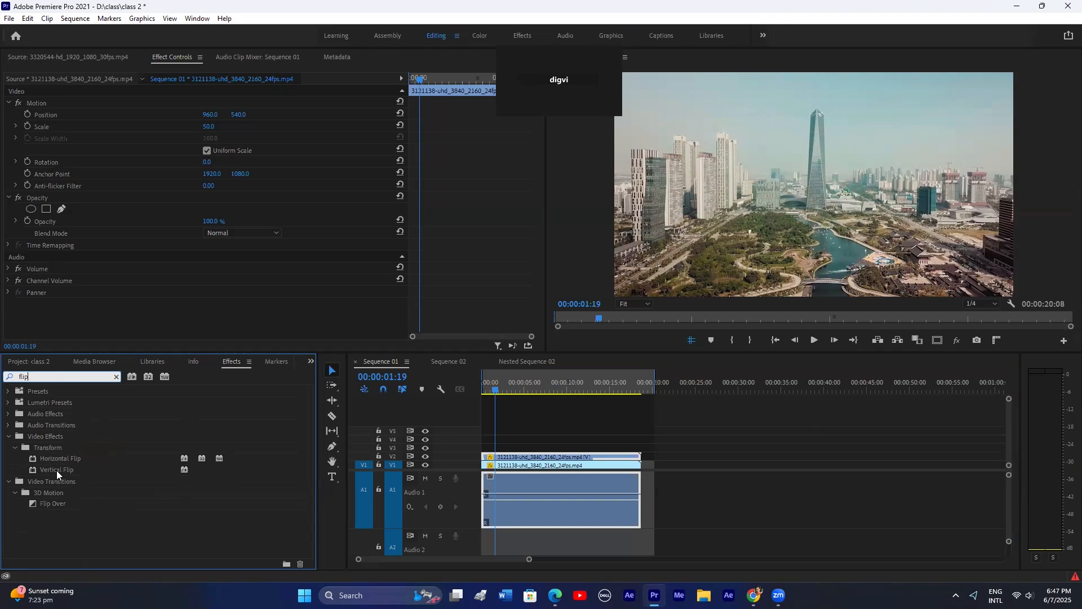
pyautogui.moveTo(55, 470); pyautogui.dragTo(505, 457)
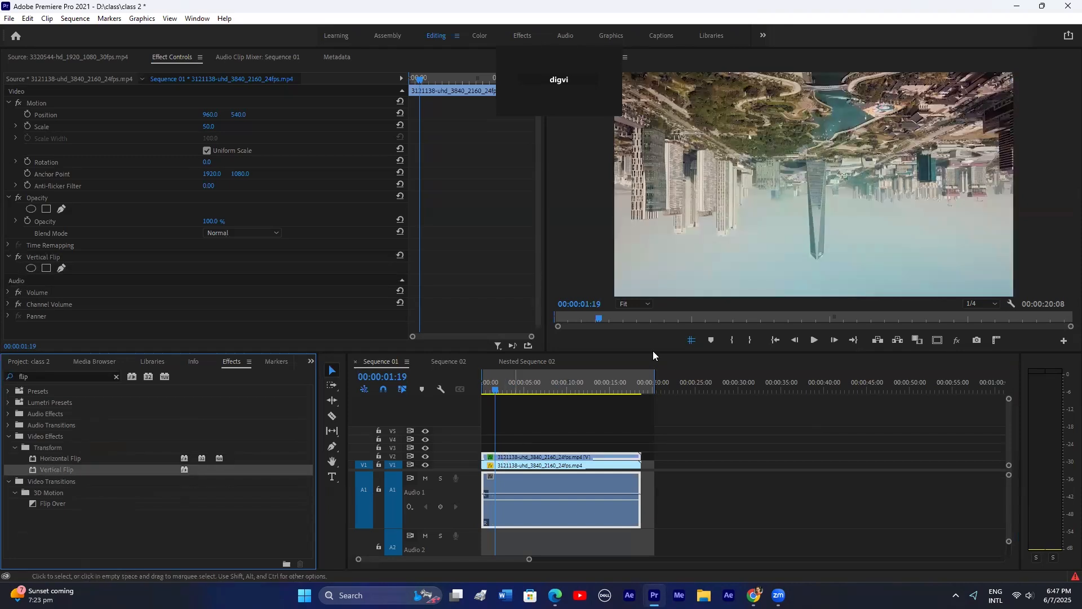
# Step: Set the vertical position of the flipped V2 clip to -1.0 and of the V1 clip to 1078.0, and preview the reflection
pyautogui.moveTo(239, 115); pyautogui.dragTo(34, 115)
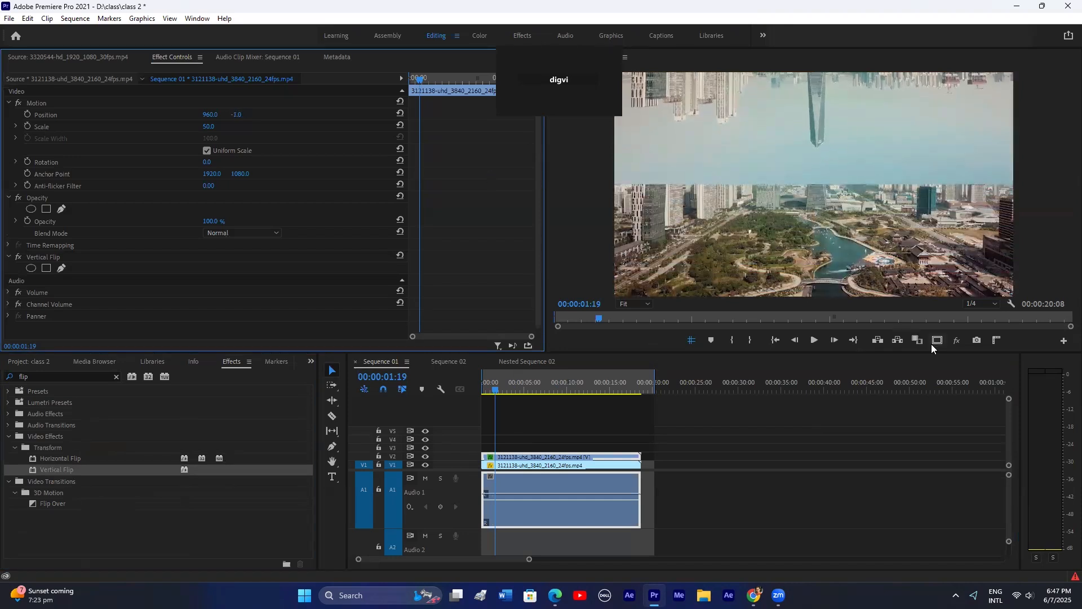
pyautogui.click(935, 342)
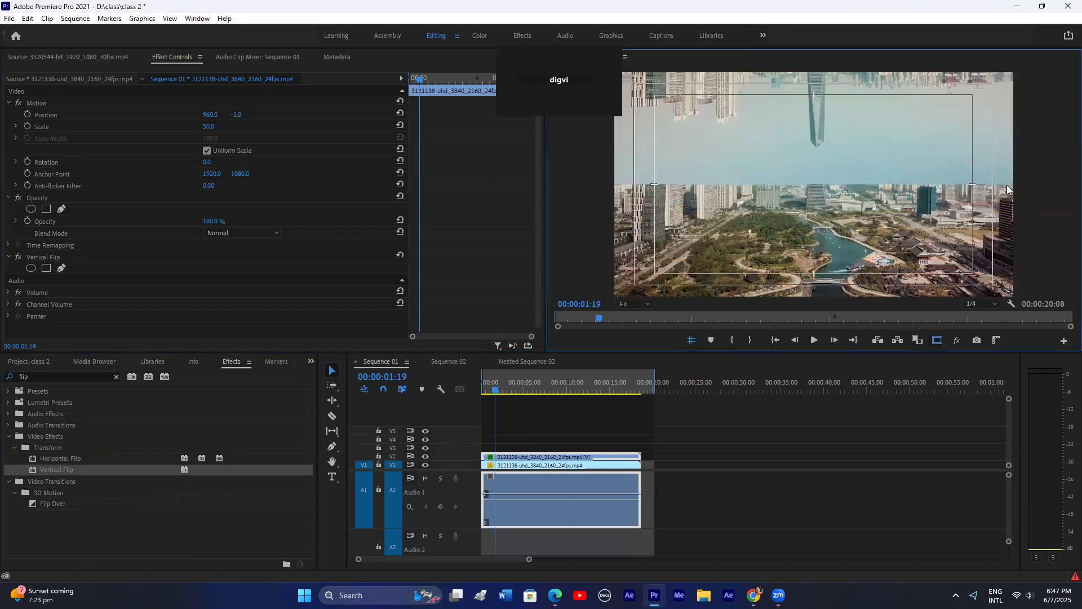
pyautogui.click(543, 465)
pyautogui.moveTo(243, 115); pyautogui.dragTo(362, 115)
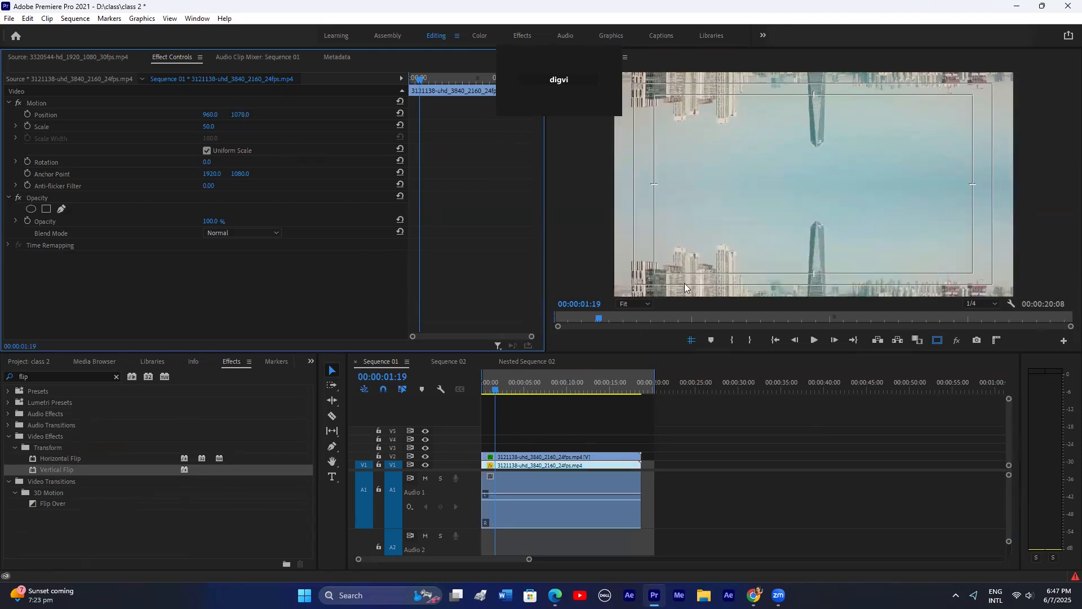
pyautogui.click(937, 341)
pyautogui.press('space')
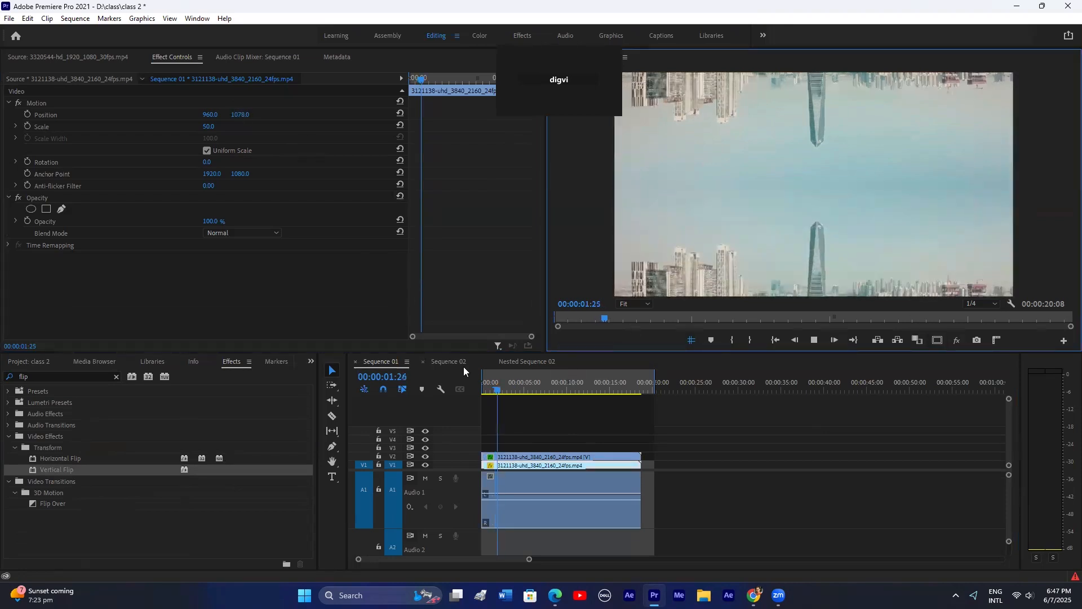
pyautogui.press('space')
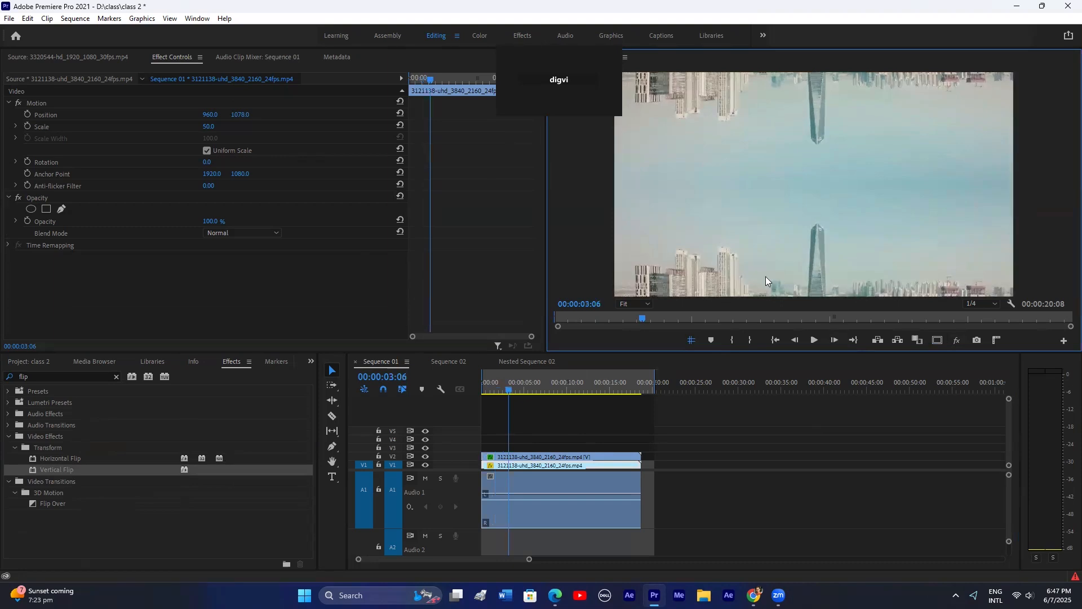
# Step: Bring the two halves closer by setting the vertical position to 951.0 on the V1 clip and 117.0 on V2
pyautogui.click(530, 465)
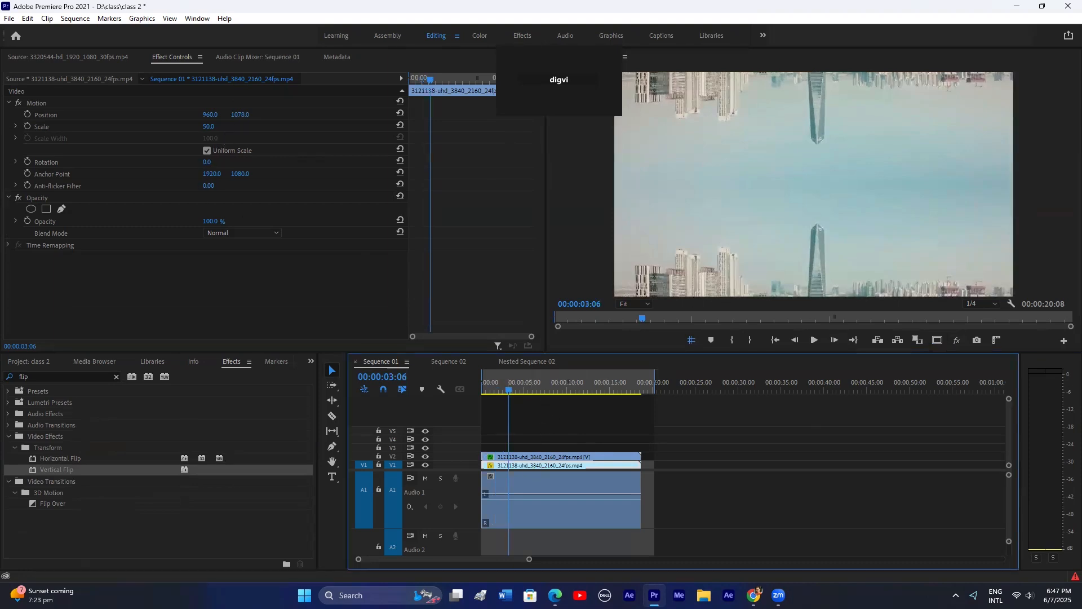
pyautogui.moveTo(240, 114); pyautogui.dragTo(168, 115)
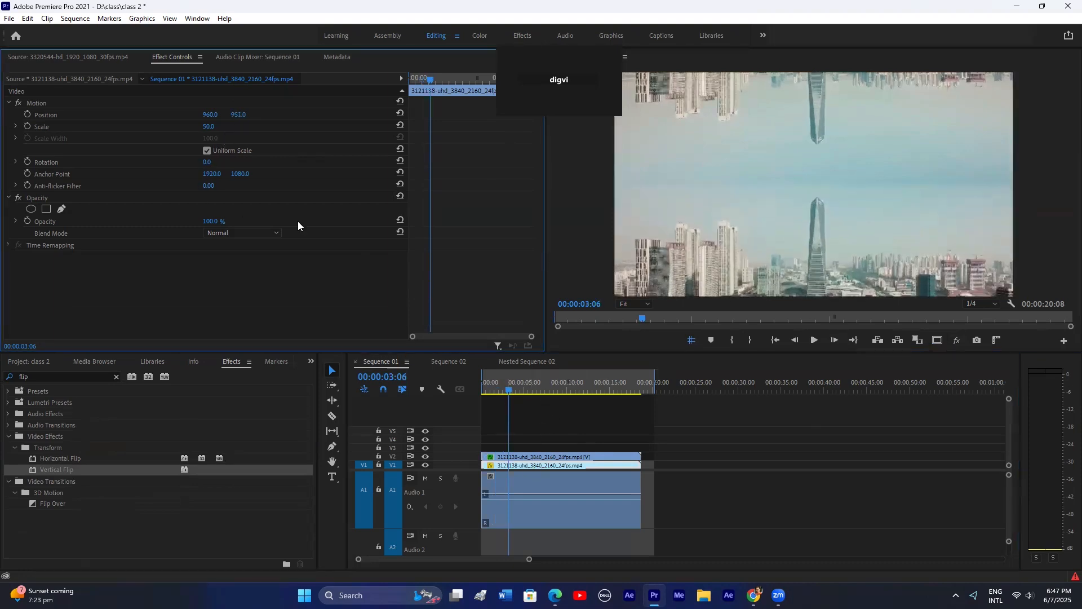
pyautogui.click(513, 450)
pyautogui.click(529, 456)
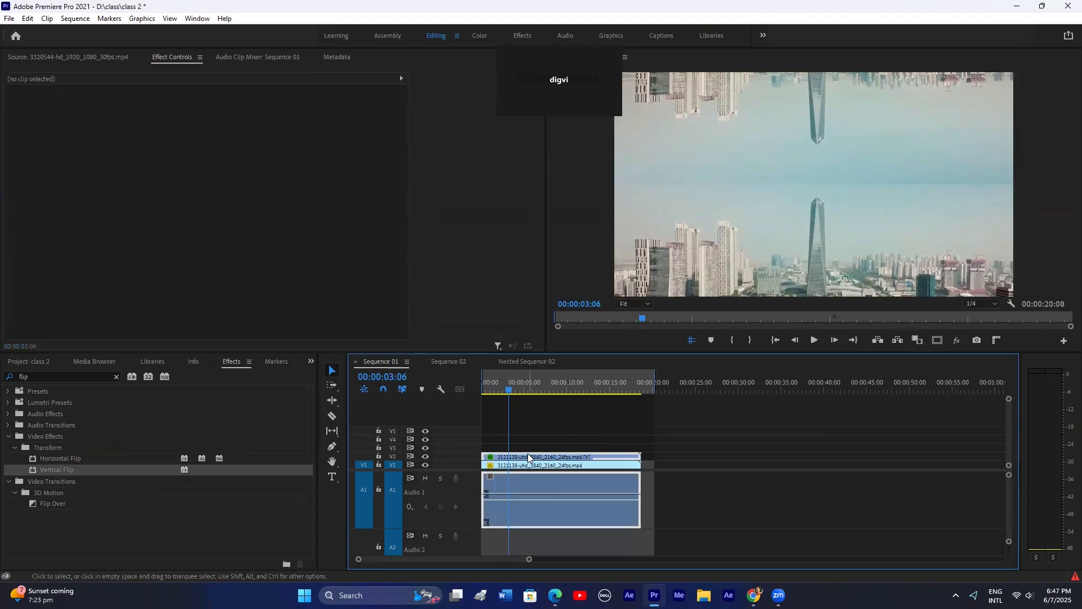
pyautogui.moveTo(239, 115); pyautogui.dragTo(306, 115)
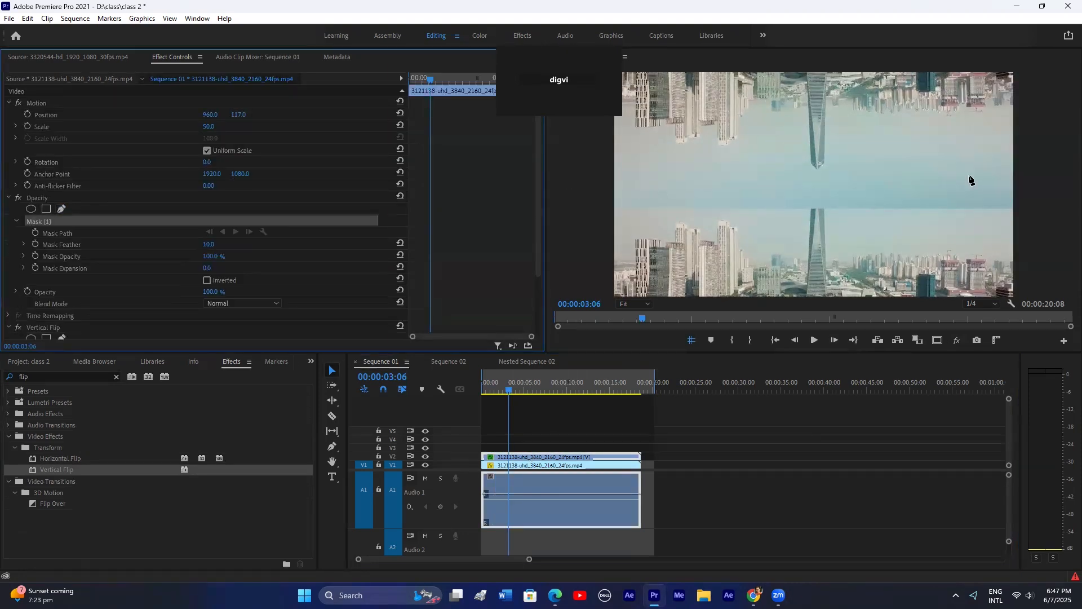
# Step: Blend the seam on the flipped V2 clip with an inverted, feathered four-point opacity mask and check the result at 00:00:07:05
pyautogui.click(1051, 175)
pyautogui.click(1051, 217)
pyautogui.click(592, 243)
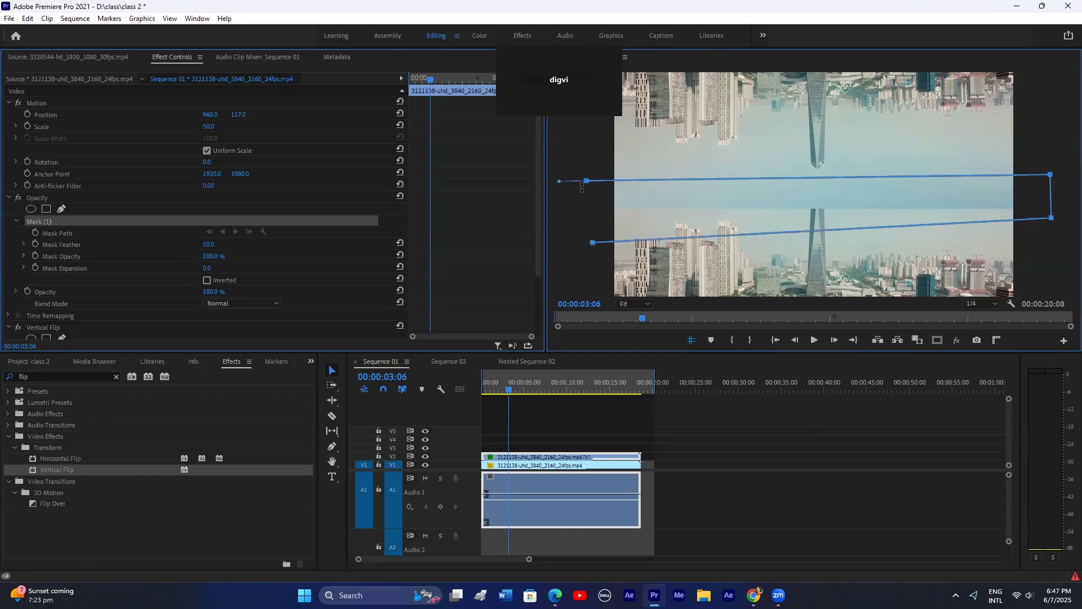
pyautogui.click(206, 280)
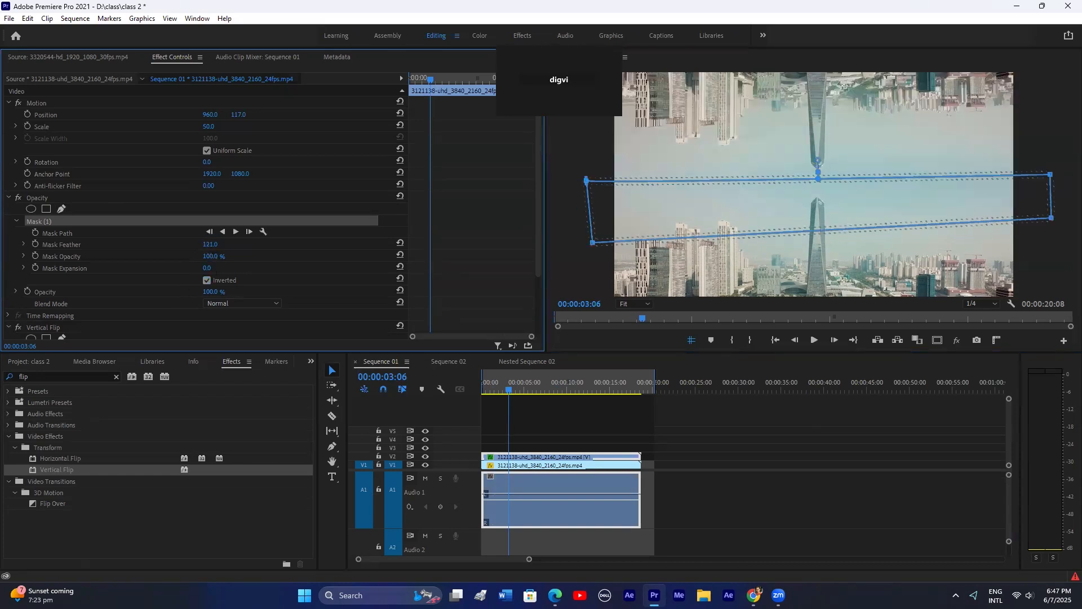
pyautogui.click(518, 457)
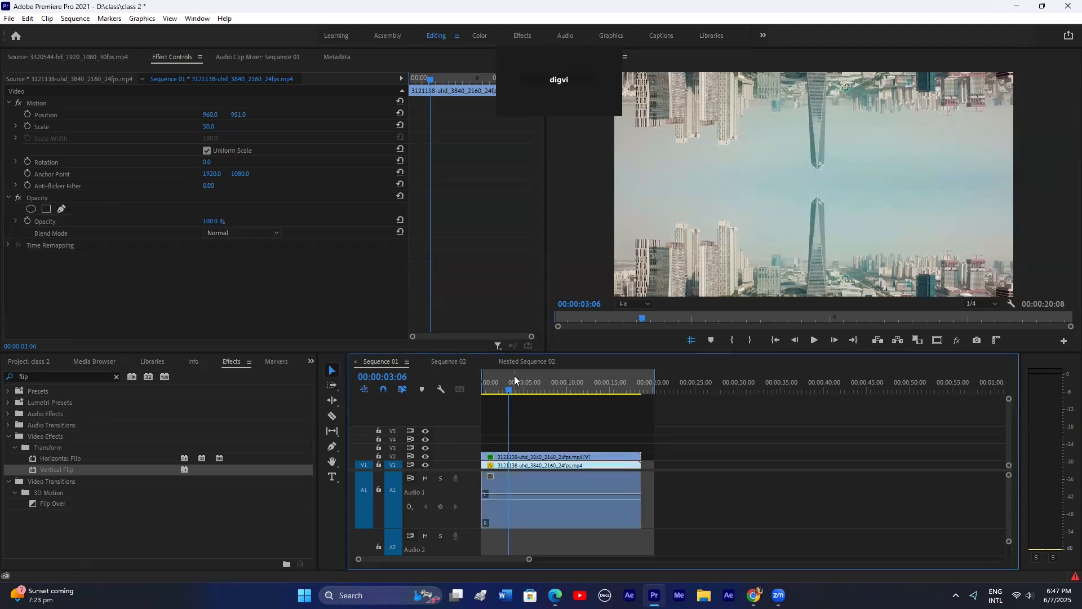
pyautogui.moveTo(516, 374); pyautogui.dragTo(542, 394)
# Step: Delete the flipped clip with its audio from V2 and apply the Mirror effect to the V1 clip
pyautogui.click(540, 457)
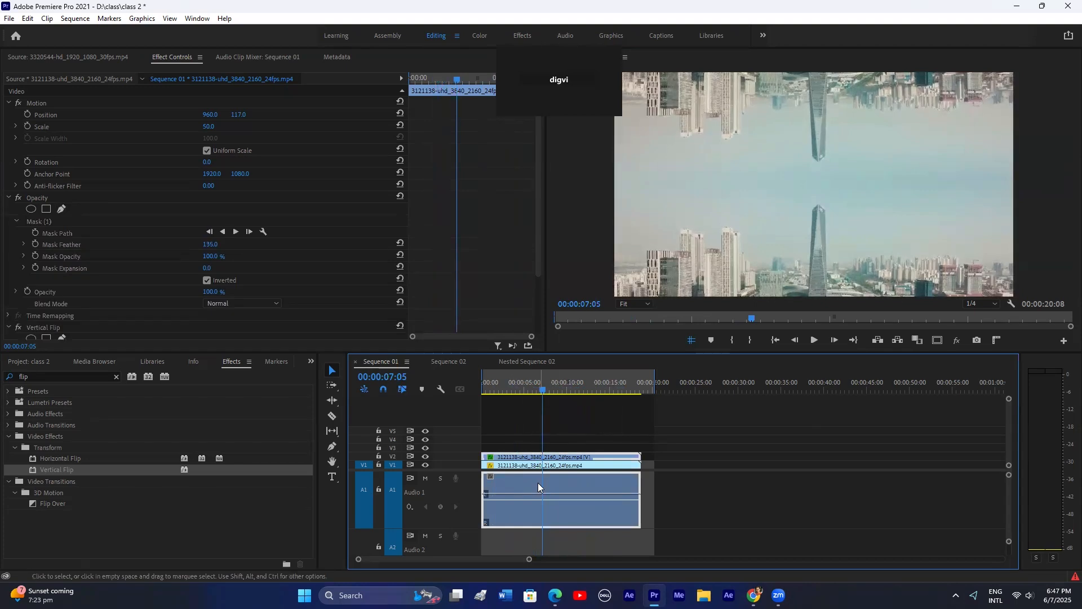
pyautogui.click(521, 466)
pyautogui.press('Delete')
pyautogui.click(53, 376)
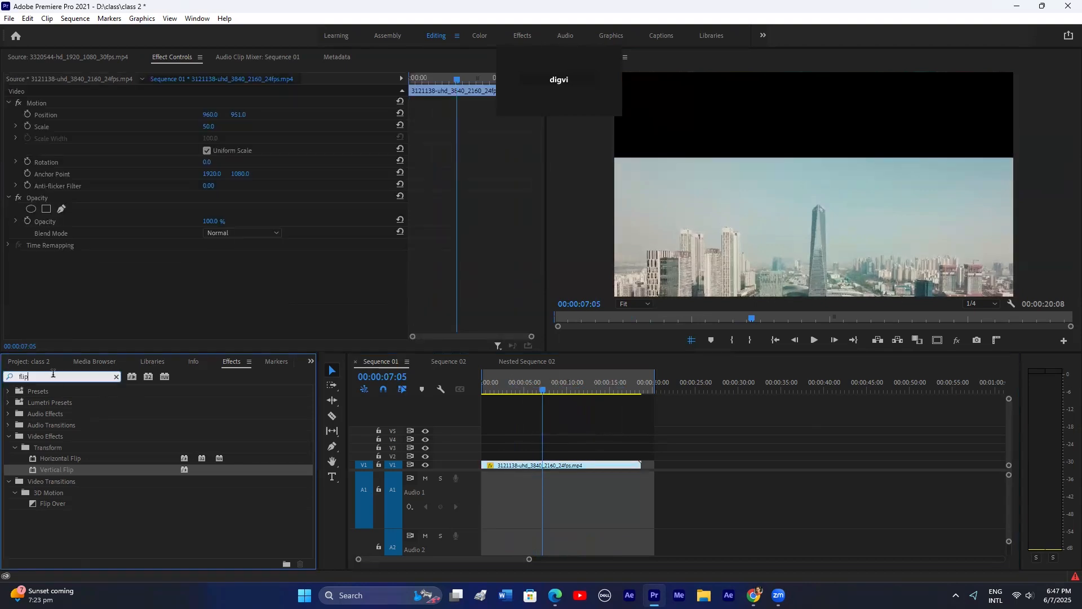
pyautogui.write('mi')
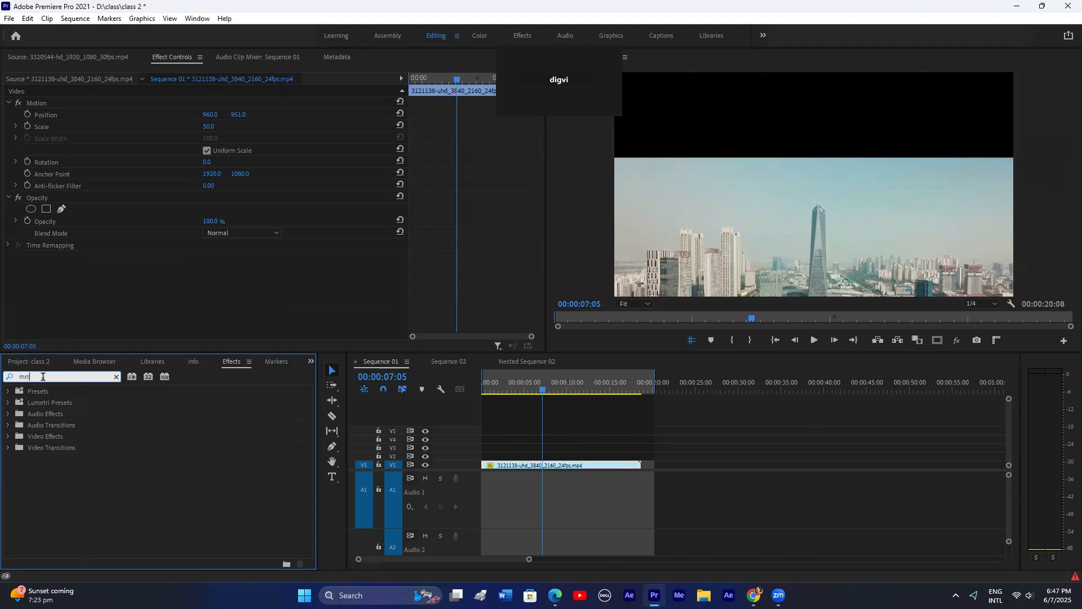
pyautogui.press('BackSpace')
pyautogui.write('mir')
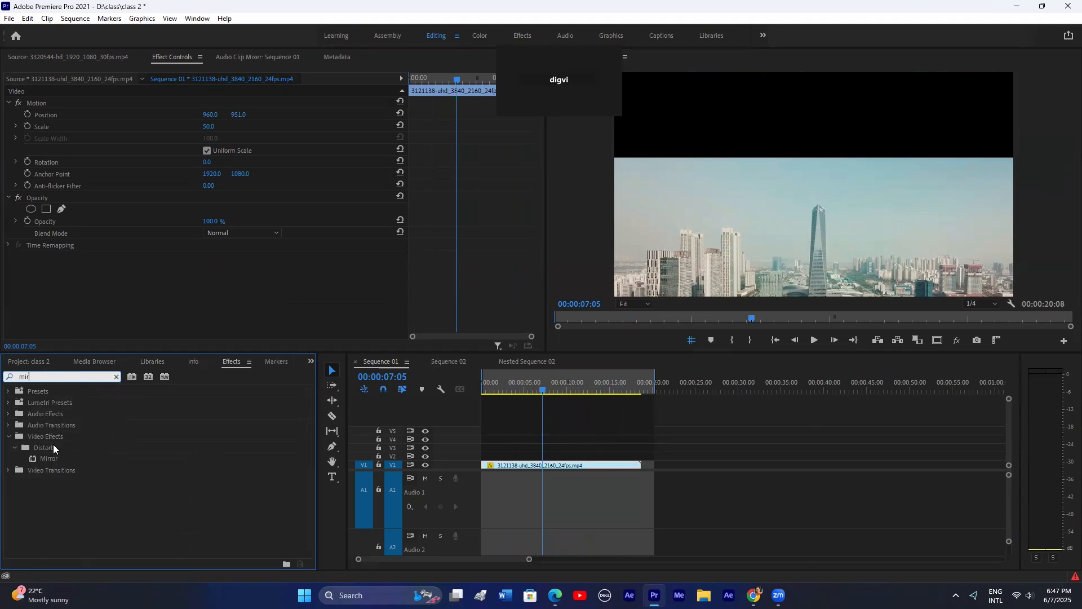
pyautogui.moveTo(49, 459); pyautogui.dragTo(523, 469)
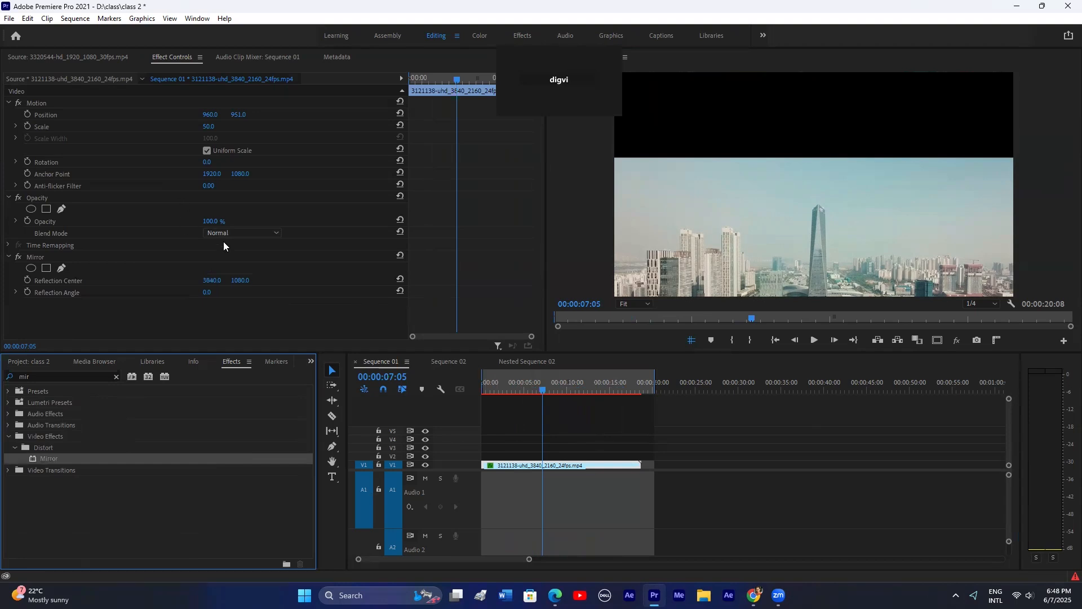
# Step: Reset the V1 clip's motion with its scale at 46.0, and set the Mirror effect's reflection angle to -90°
pyautogui.click(400, 101)
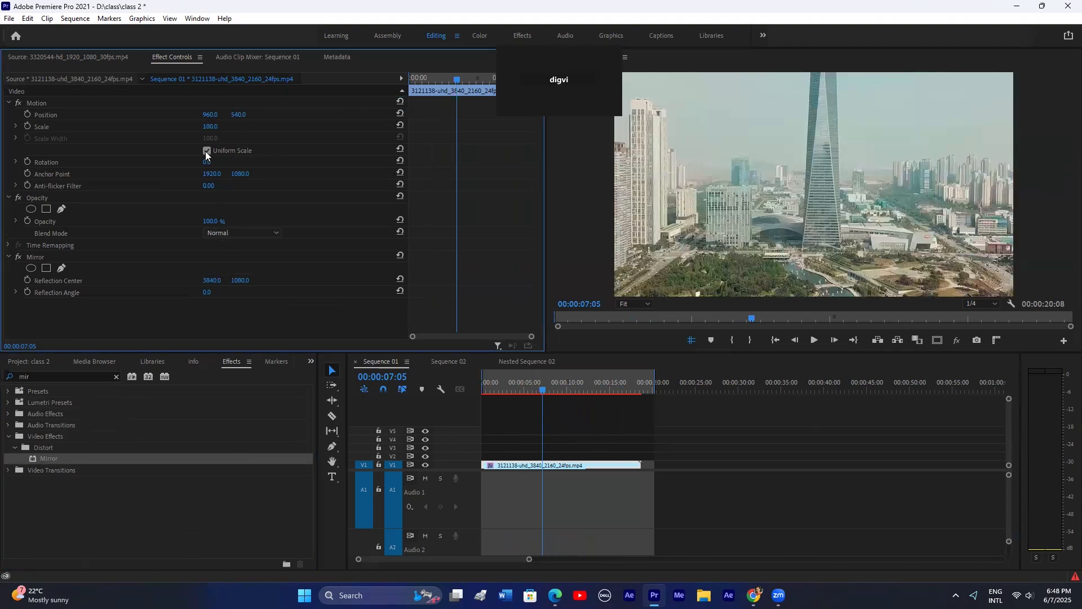
pyautogui.moveTo(210, 127); pyautogui.dragTo(179, 126)
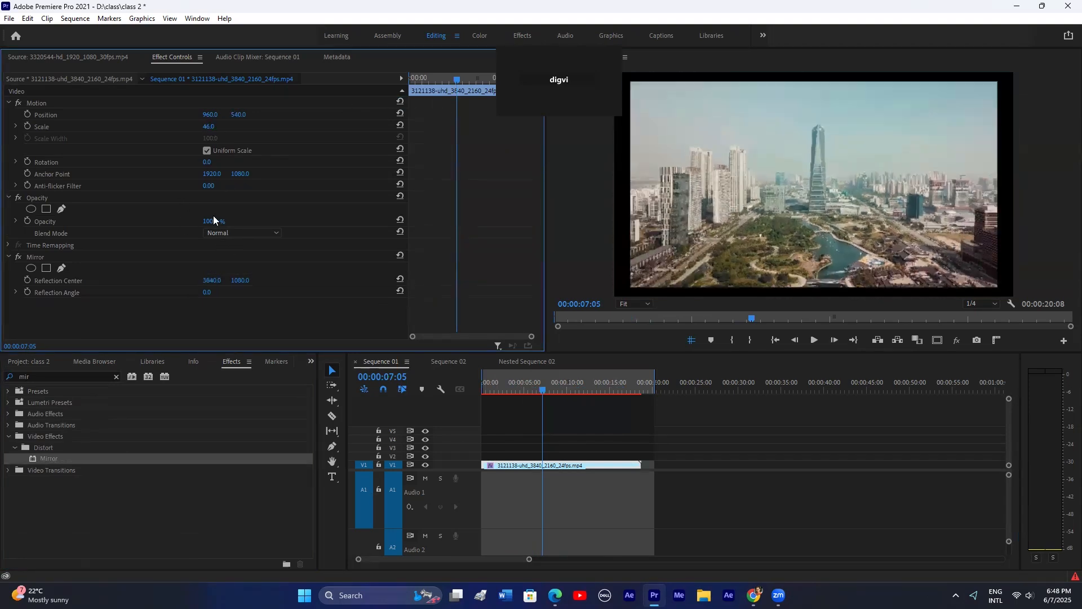
pyautogui.moveTo(208, 293)
pyautogui.mouseDown()
pyautogui.moveTo(258, 292)
pyautogui.moveTo(208, 292)
pyautogui.mouseUp()
pyautogui.click(208, 293)
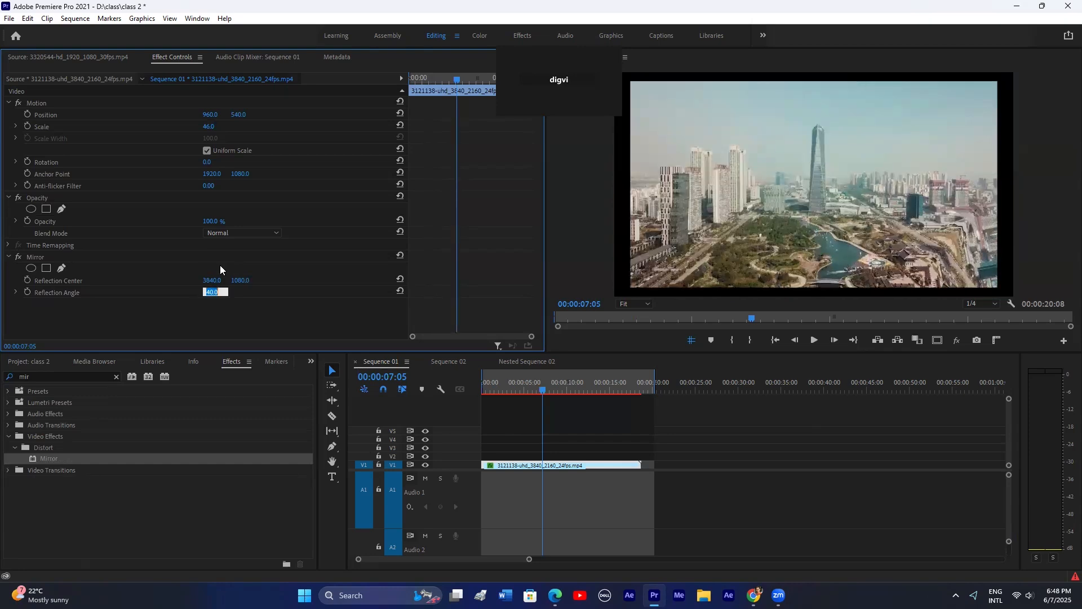
pyautogui.write('-90')
pyautogui.press('Return')
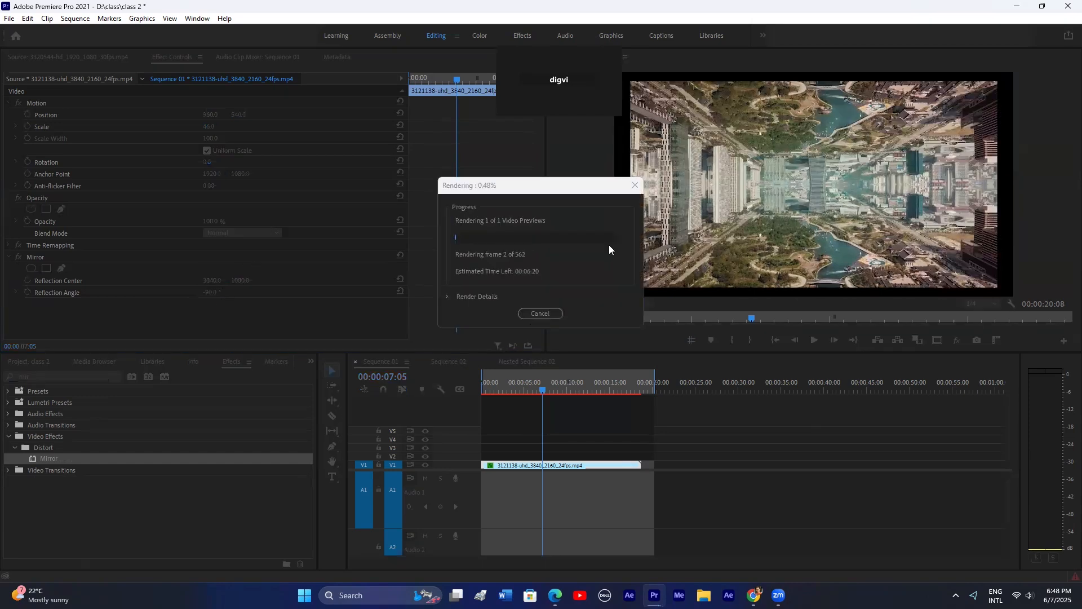
# Step: Cancel the render, set the Mirror effect's reflection center to 3821.0, 1097.0, and set the clip's vertical position to 508.0
pyautogui.click(636, 185)
pyautogui.moveTo(222, 280); pyautogui.dragTo(207, 280)
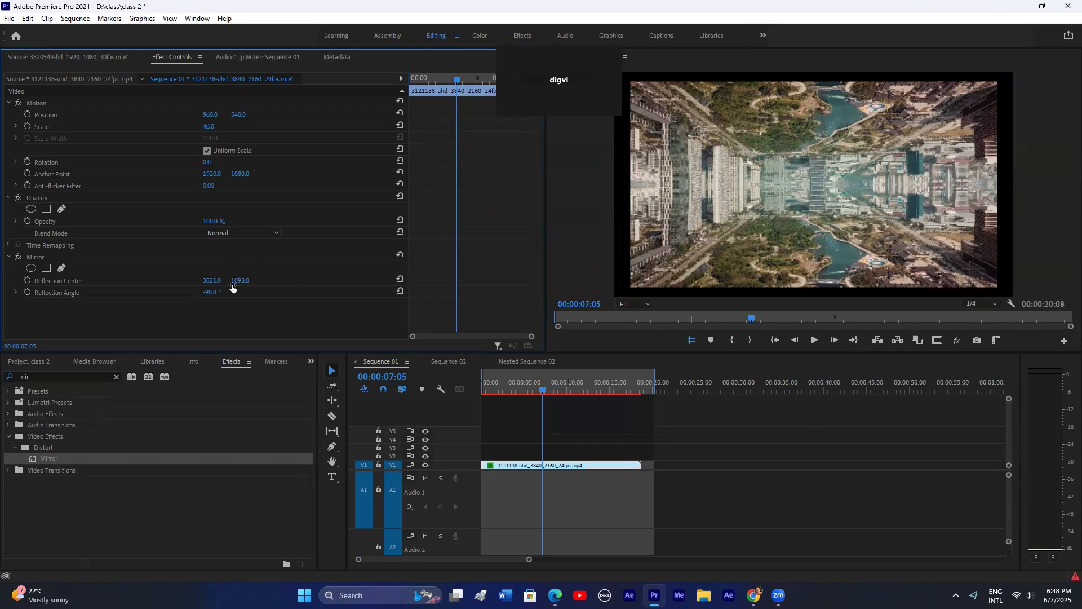
pyautogui.moveTo(241, 280); pyautogui.dragTo(57, 281)
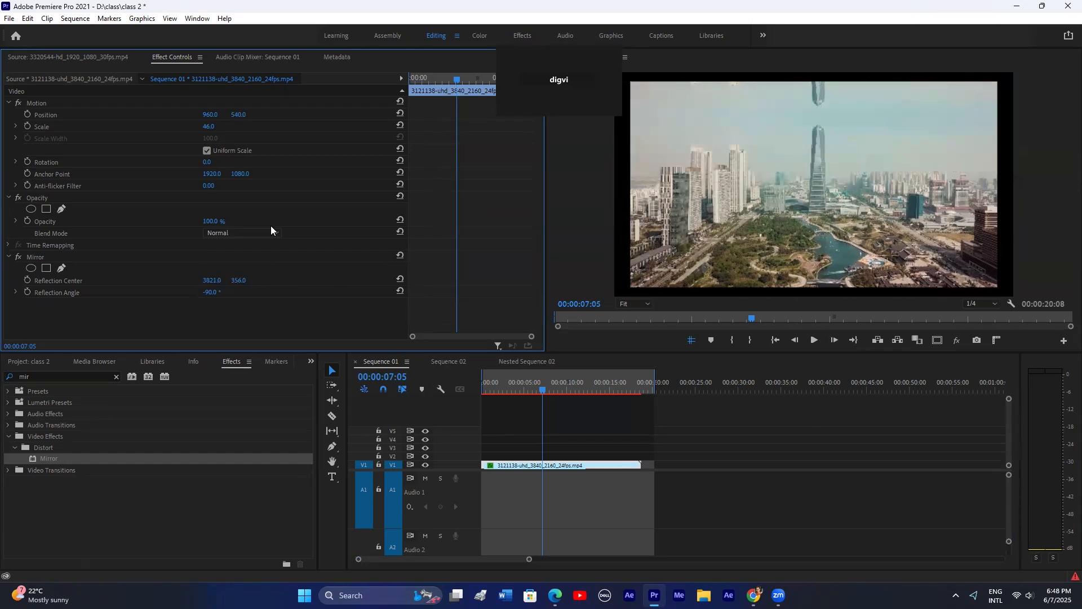
pyautogui.moveTo(239, 115); pyautogui.dragTo(310, 114)
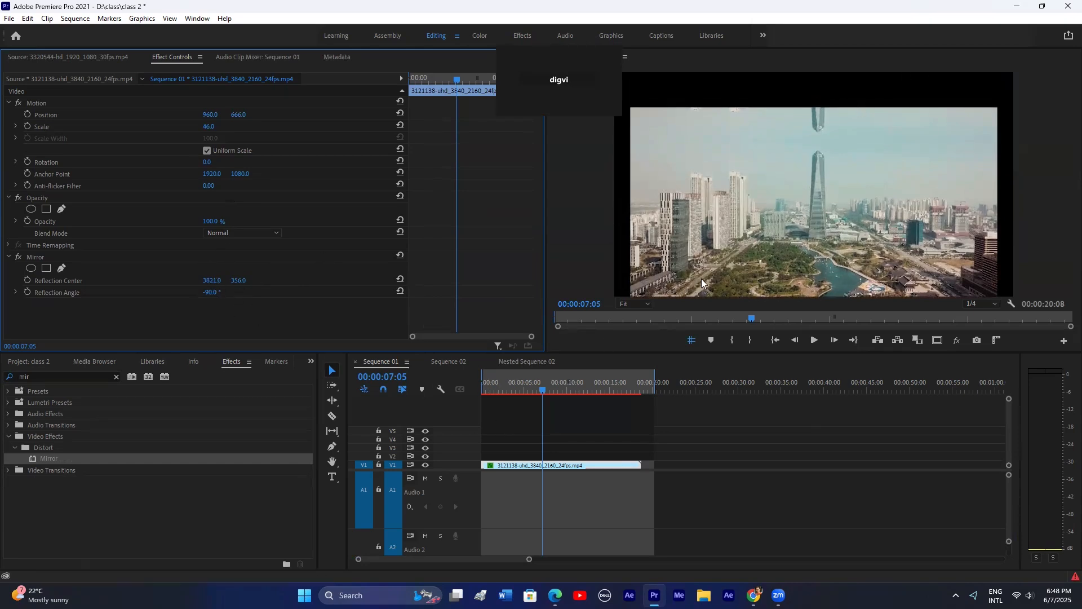
pyautogui.moveTo(236, 280); pyautogui.dragTo(351, 280)
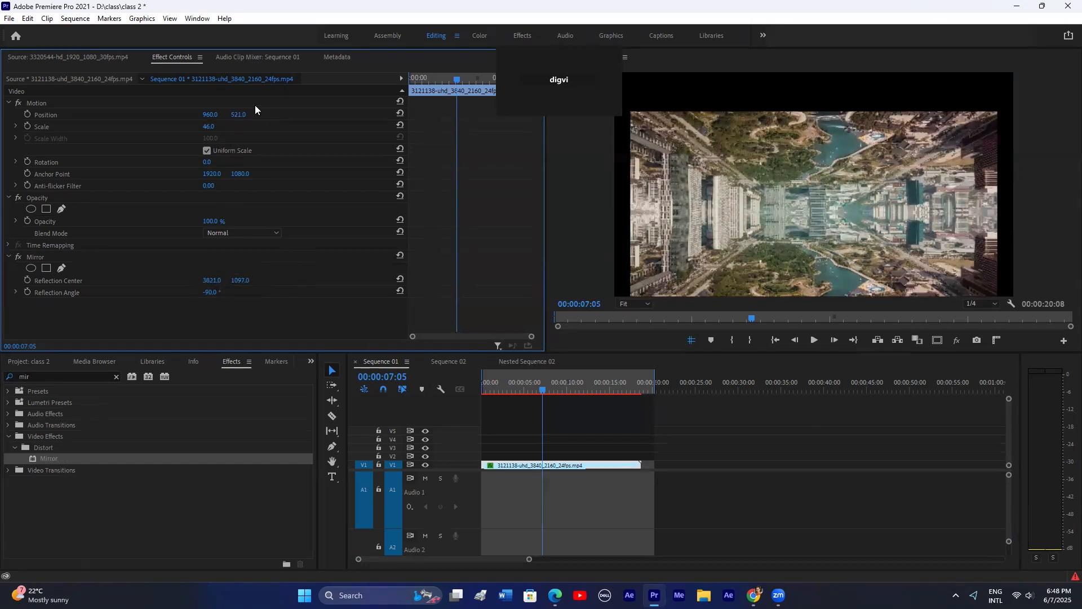
pyautogui.moveTo(239, 114); pyautogui.dragTo(149, 114)
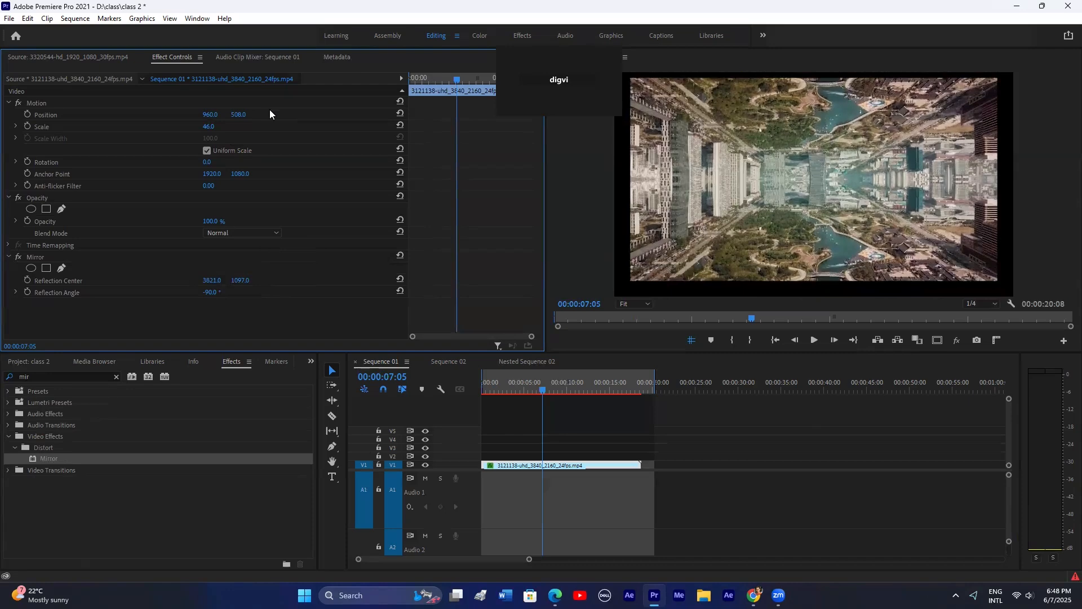
# Step: Preview the mirrored city shot in the enlarged program monitor at 1/2 playback resolution
pyautogui.press('space')
pyautogui.press('`')
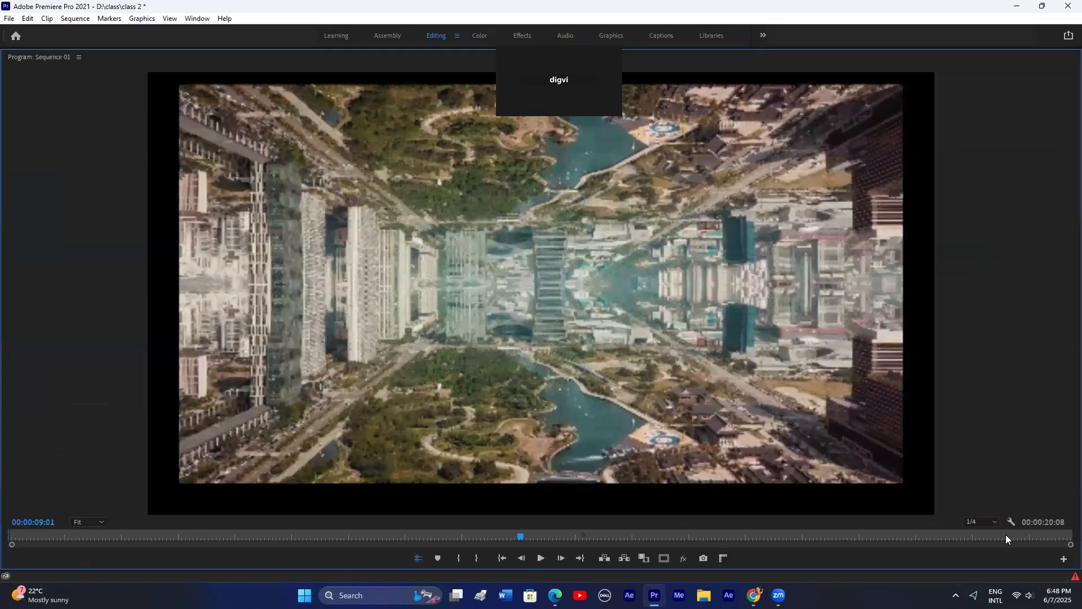
pyautogui.click(975, 522)
pyautogui.click(971, 481)
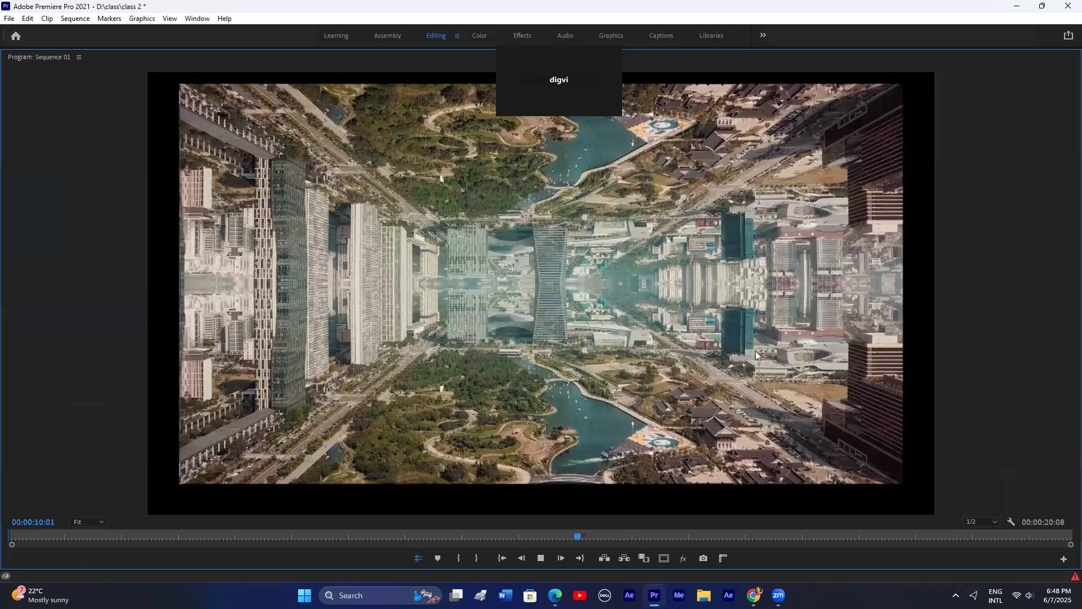
pyautogui.press('space')
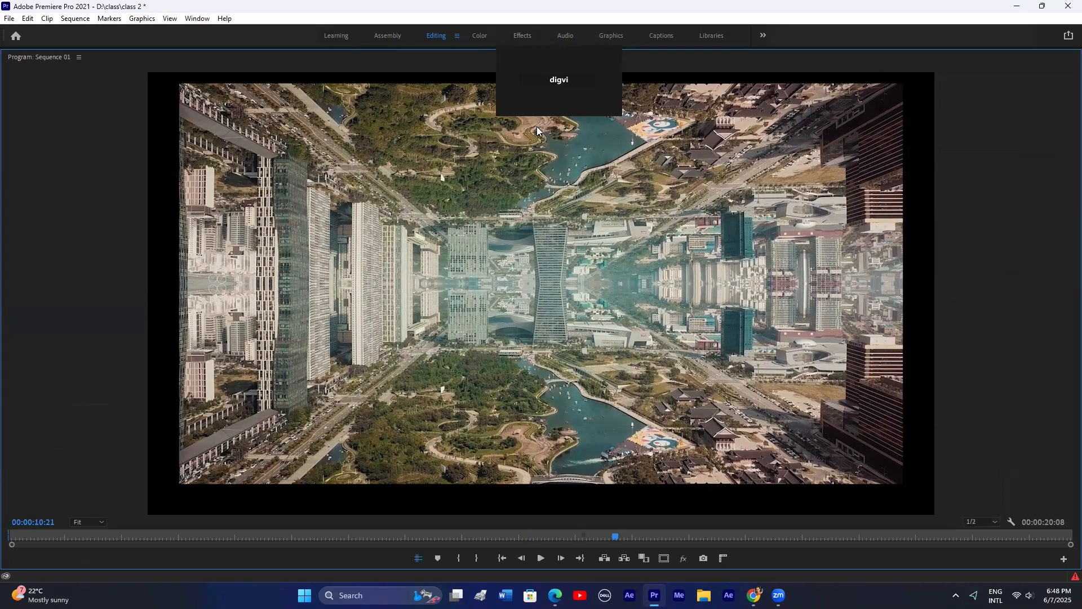
pyautogui.press('`')
# Step: Remove the city clip from V1 in Sequence 01 and reduce the height of the audio tracks
pyautogui.click(518, 469)
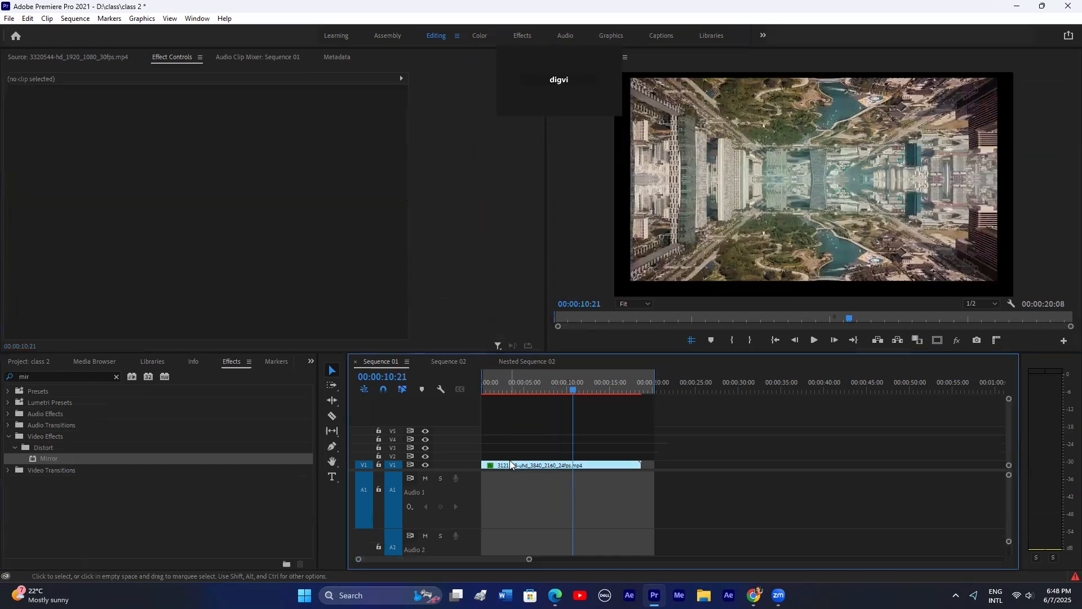
pyautogui.hotkey('ctrl', 'w')
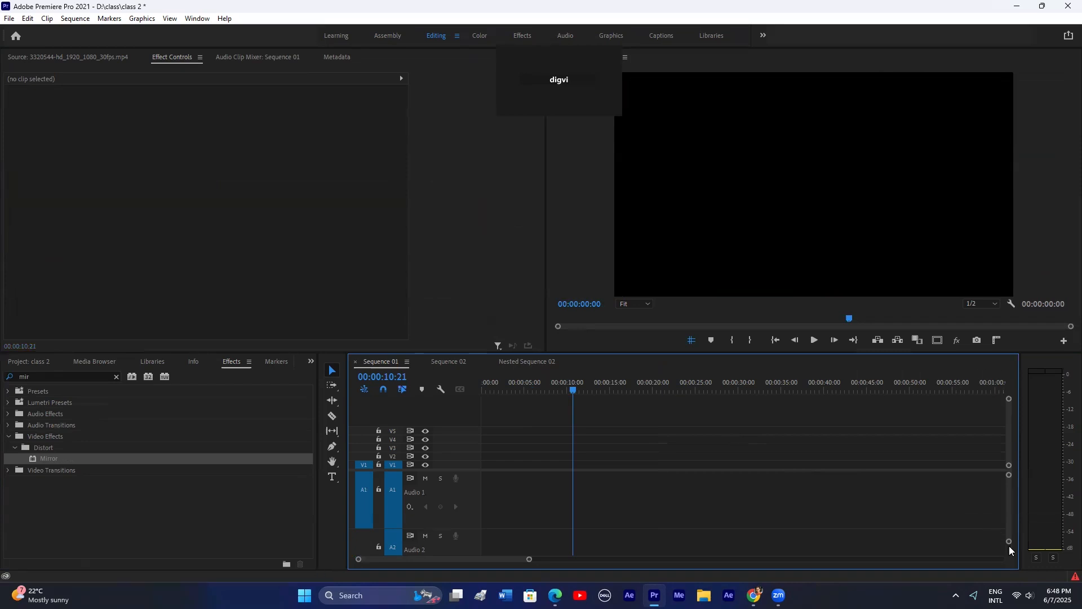
pyautogui.moveTo(1009, 543); pyautogui.dragTo(1009, 555)
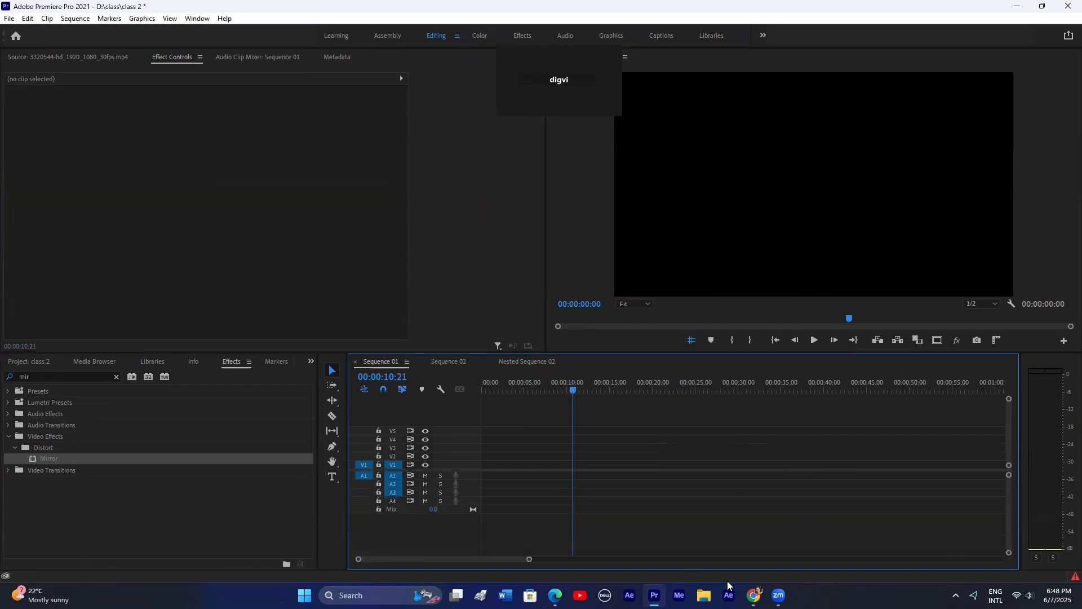
# Step: Close Premiere Pro, the browser window with the timeline image search, and the course outline PDF
pyautogui.click(1068, 6)
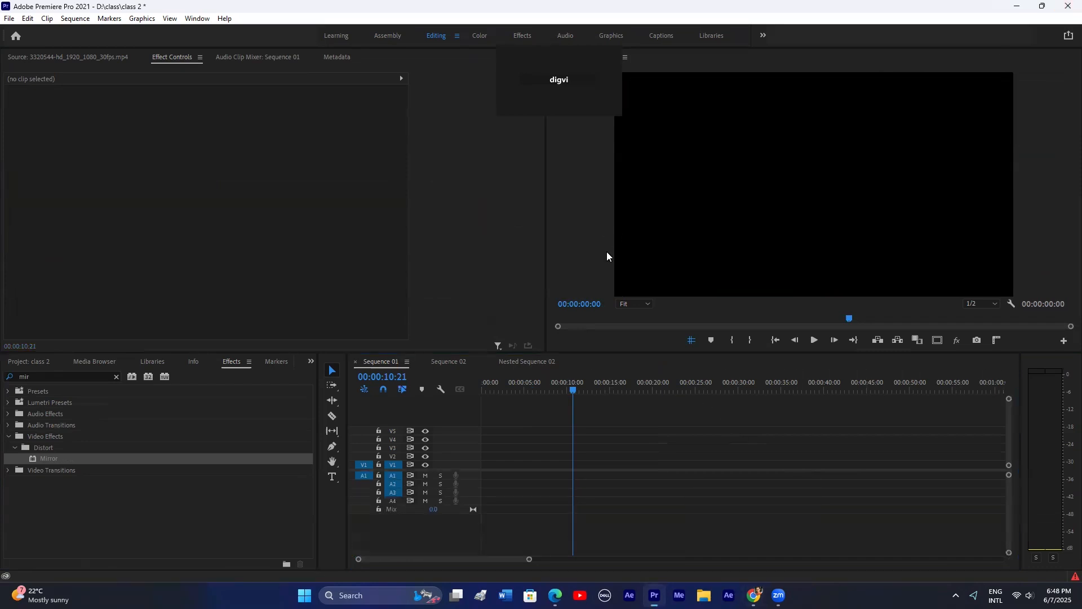
pyautogui.click(543, 305)
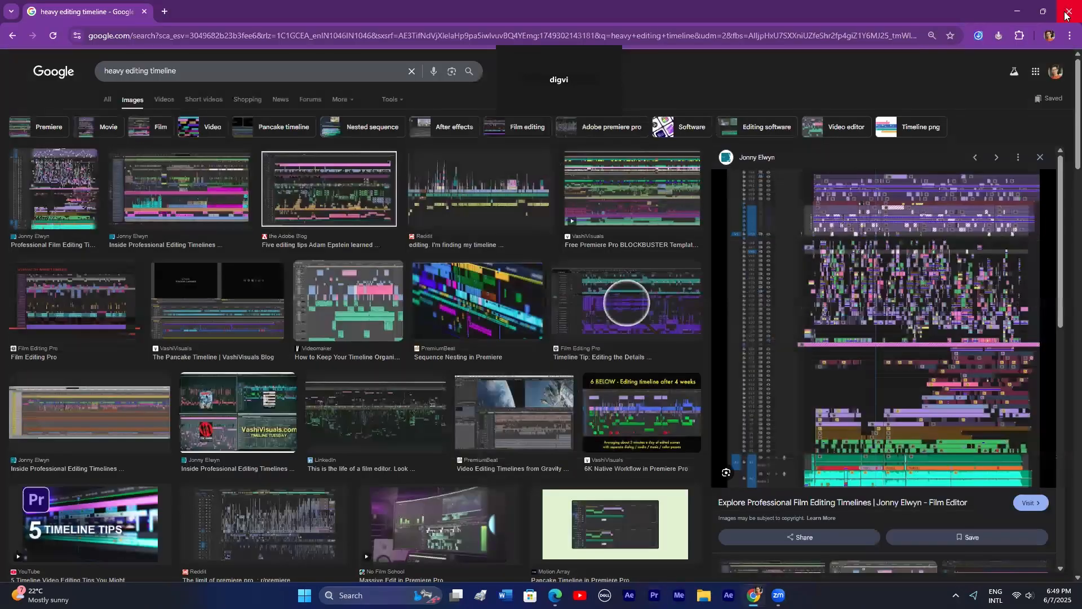
pyautogui.click(1066, 8)
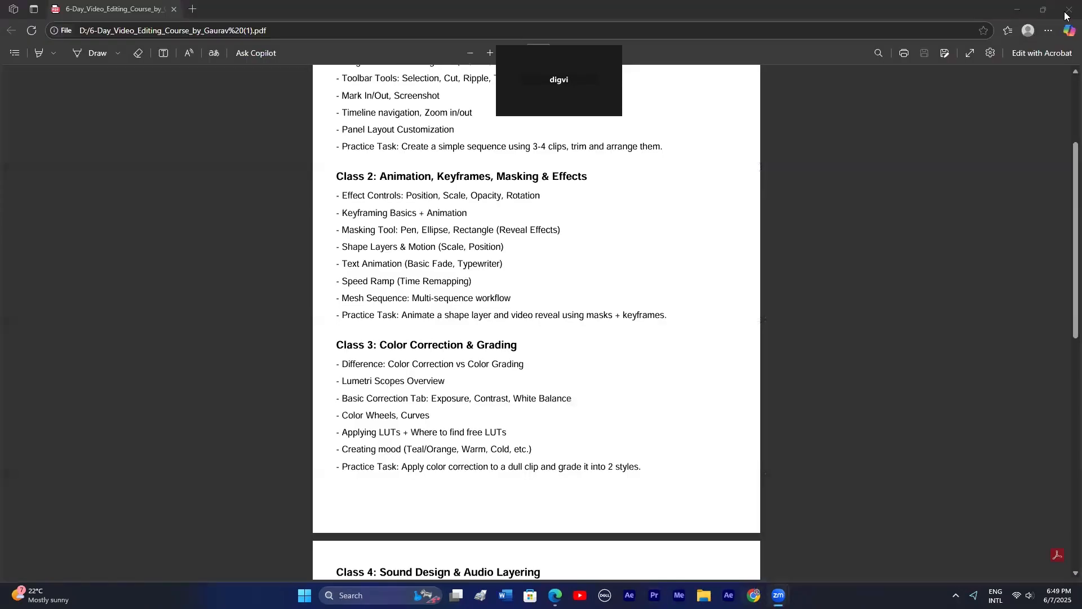
pyautogui.click(1067, 11)
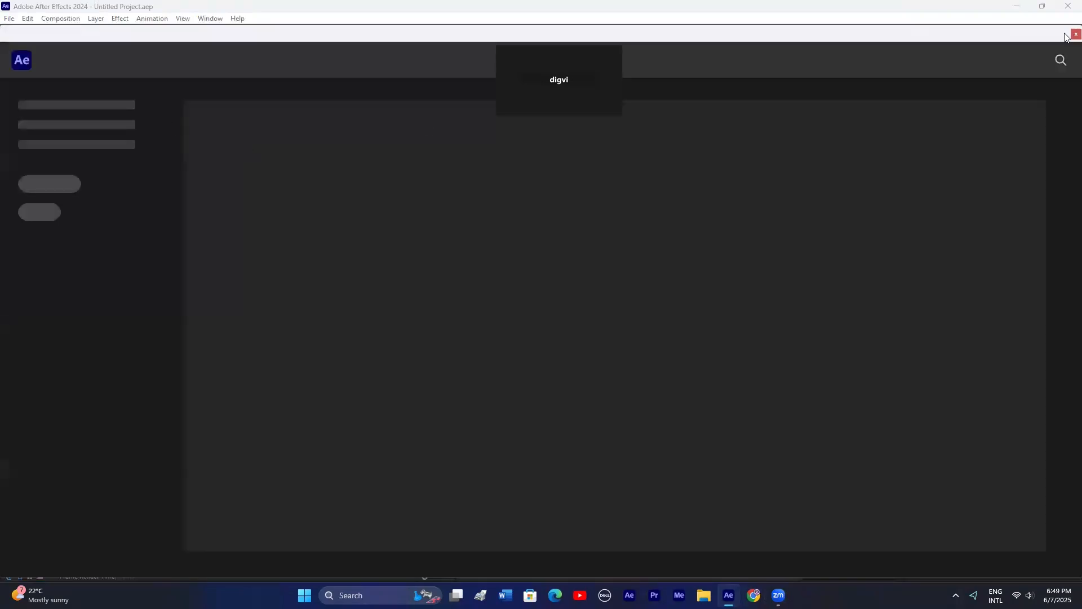
# Step: In After Effects, open the recent project "ae comp auto-save 1 (converted)" from the home screen
pyautogui.click(1075, 34)
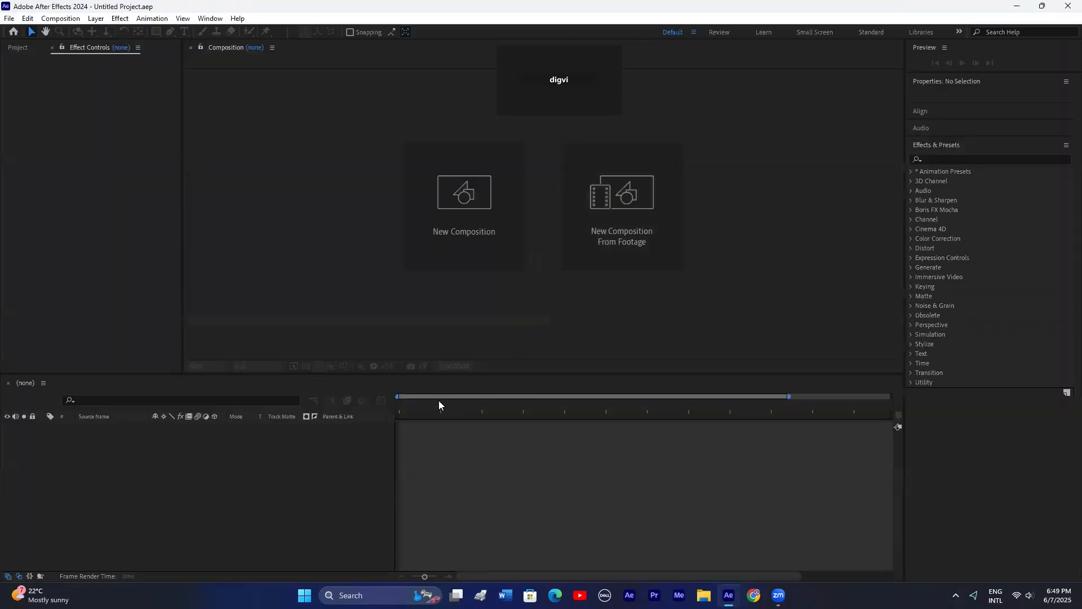
pyautogui.click(13, 31)
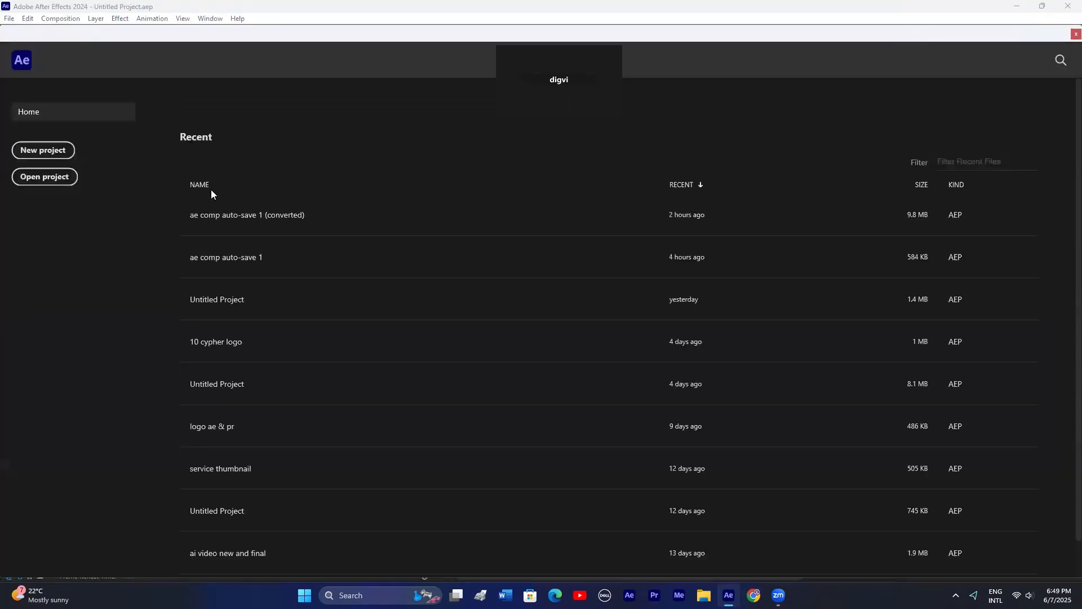
pyautogui.click(211, 190)
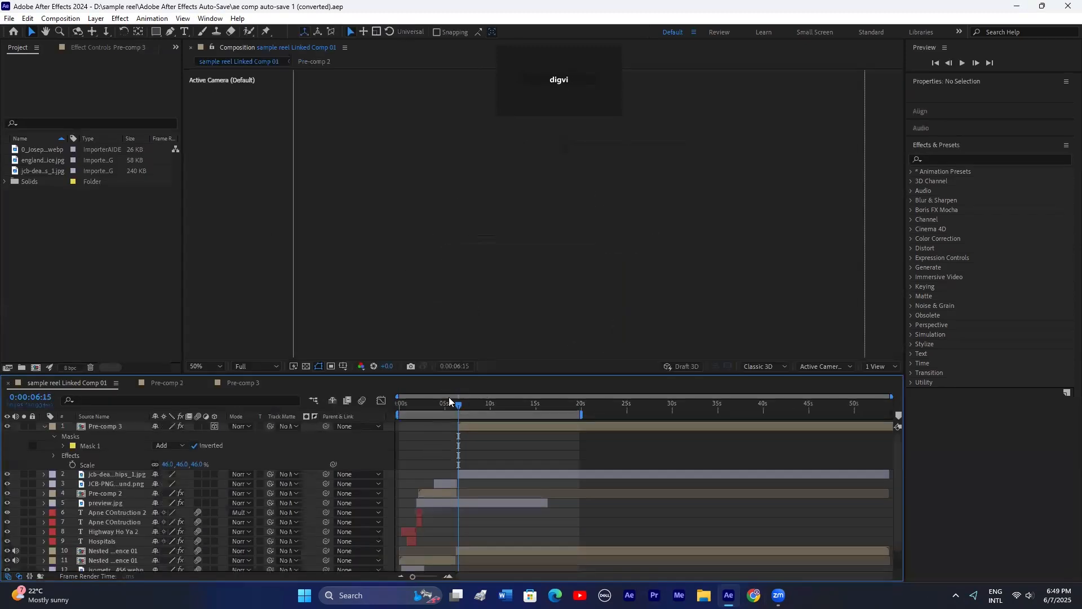
# Step: Return to the start of the composition, collapse the Pre-comp 3 layer's properties, and set the preview resolution to Quarter
pyautogui.click(403, 403)
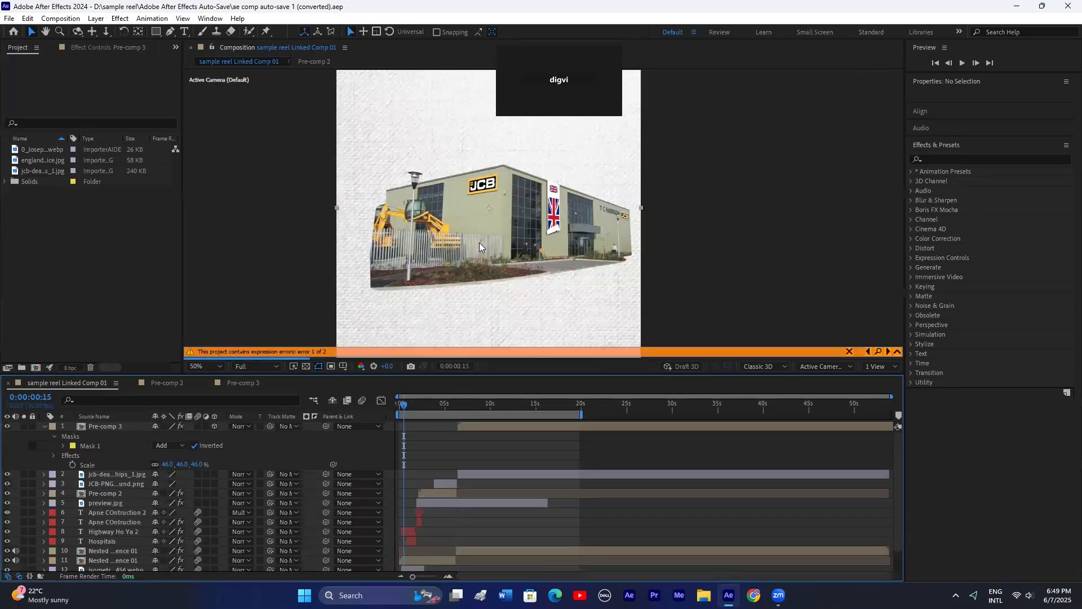
pyautogui.click(399, 404)
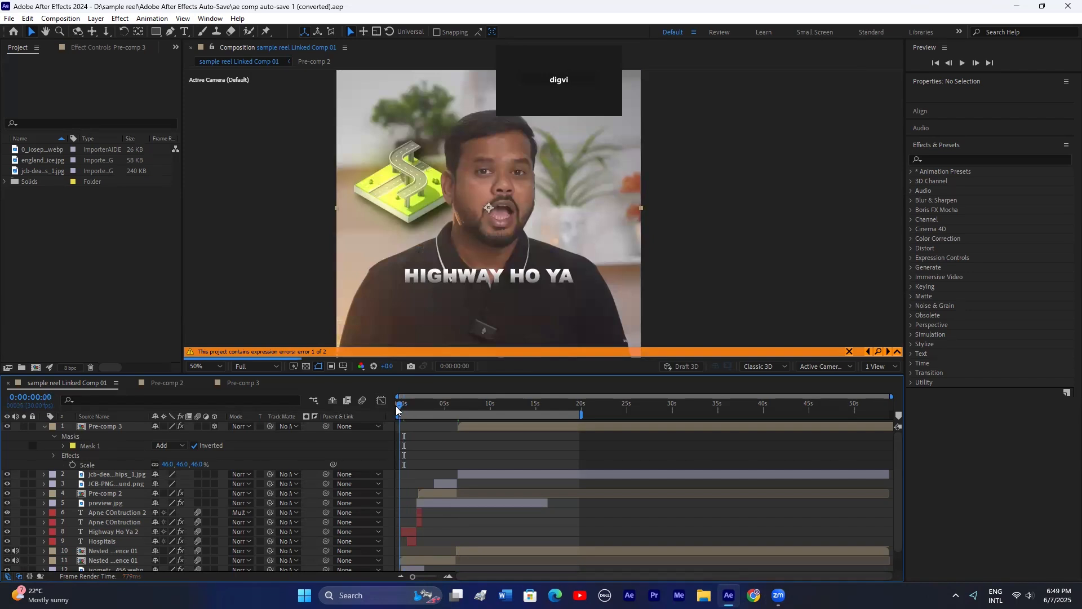
pyautogui.click(44, 427)
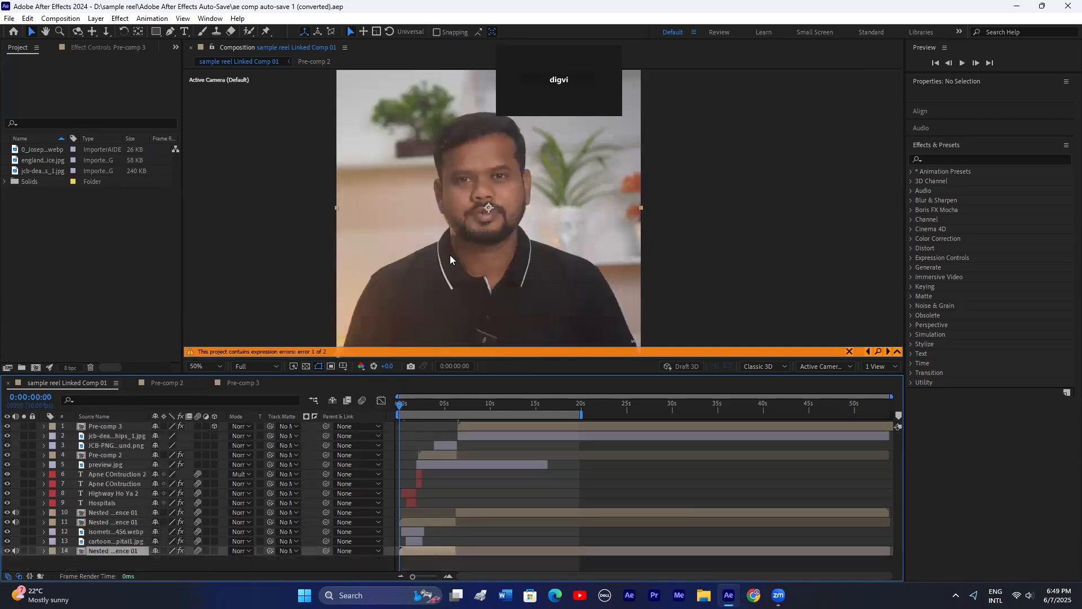
pyautogui.press(',')
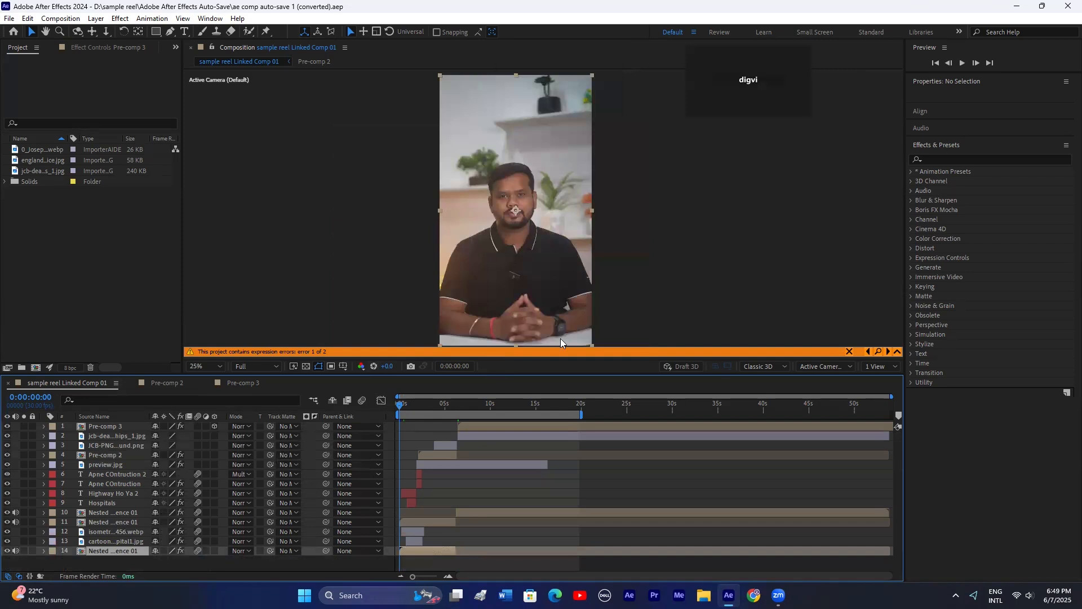
pyautogui.click(268, 366)
pyautogui.click(251, 443)
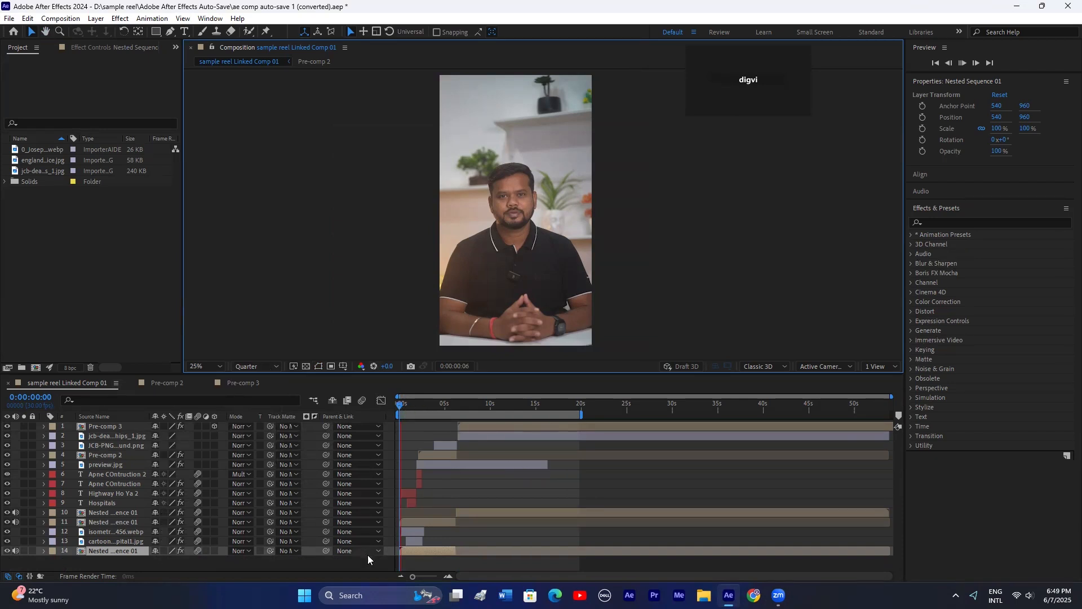
# Step: Play the reel composition from the start and again from 0:00:01:11 to examine its text and image animations
pyautogui.moveTo(419, 575); pyautogui.dragTo(428, 575)
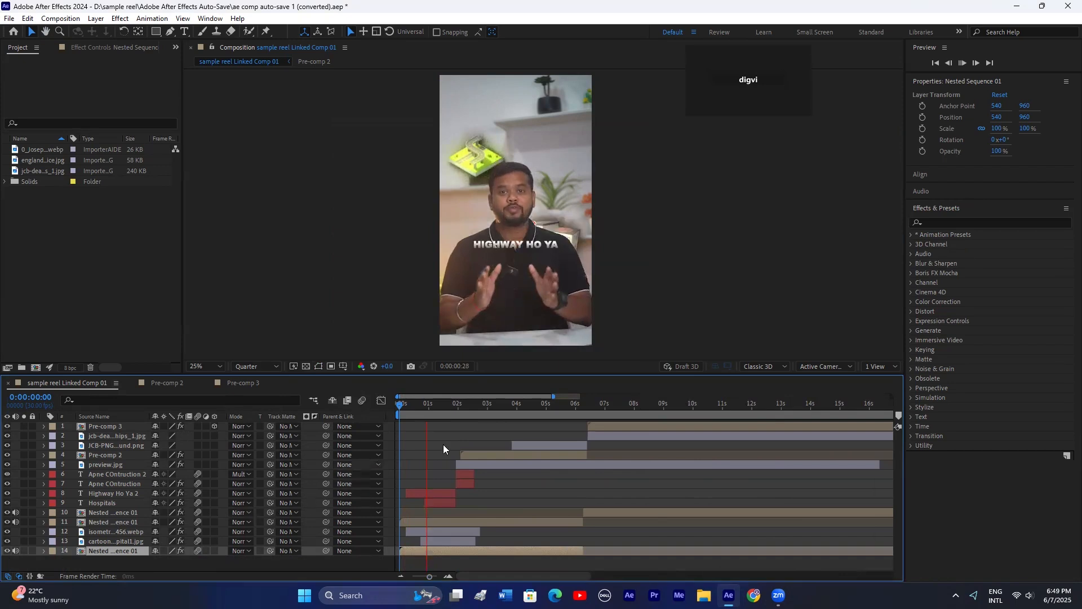
pyautogui.moveTo(428, 404); pyautogui.dragTo(397, 403)
pyautogui.press('space')
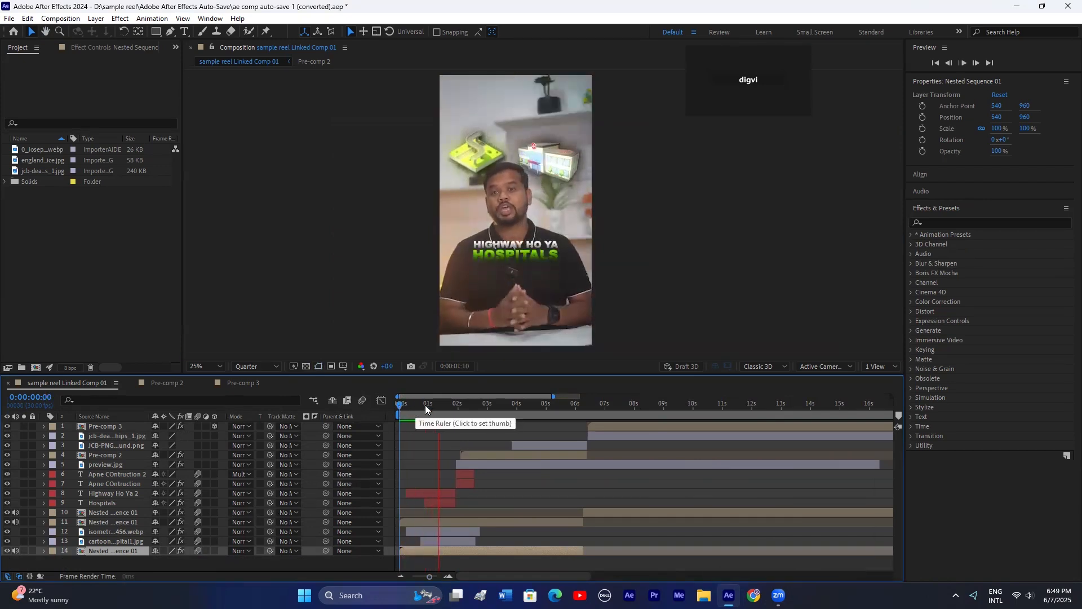
pyautogui.click(406, 404)
pyautogui.moveTo(406, 404); pyautogui.dragTo(434, 405)
pyautogui.press('space')
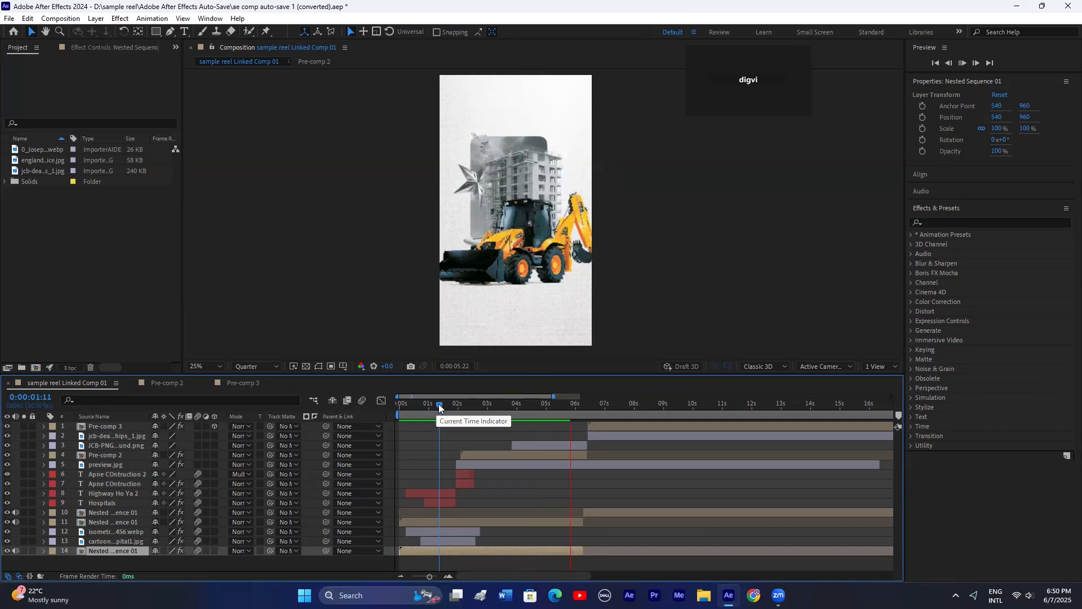
pyautogui.press('space')
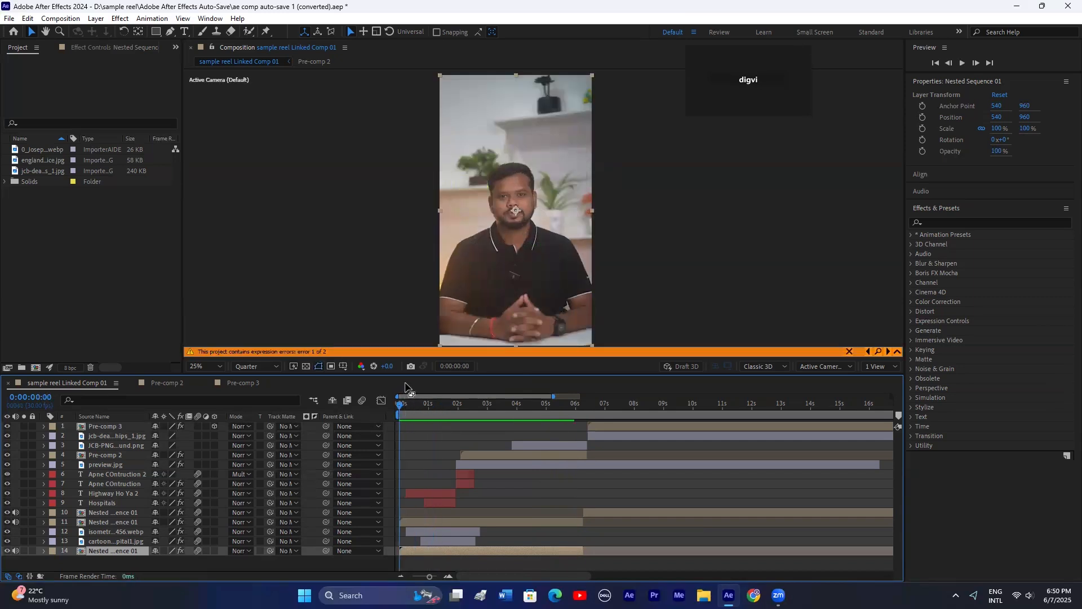
# Step: Raise the system volume to 66 and replay the reel from the start with sound
pyautogui.press('XF86AudioRaiseVolume')
pyautogui.press('XF86AudioRaiseVolume')
pyautogui.press('XF86AudioRaiseVolume')
pyautogui.press('XF86AudioRaiseVolume')
pyautogui.press('XF86AudioRaiseVolume')
pyautogui.press('XF86AudioRaiseVolume')
pyautogui.press('XF86AudioRaiseVolume')
pyautogui.press('XF86AudioRaiseVolume')
pyautogui.press('XF86AudioRaiseVolume')
pyautogui.press('XF86AudioRaiseVolume')
pyautogui.press('XF86AudioRaiseVolume')
pyautogui.press('XF86AudioRaiseVolume')
pyautogui.press('XF86AudioRaiseVolume')
pyautogui.press('XF86AudioRaiseVolume')
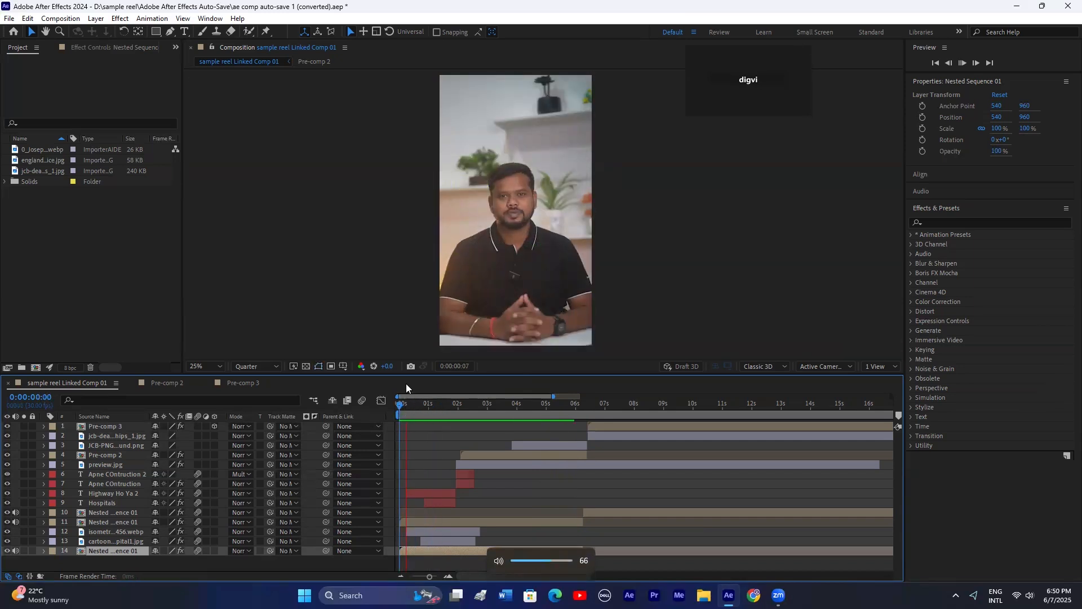
pyautogui.press('space')
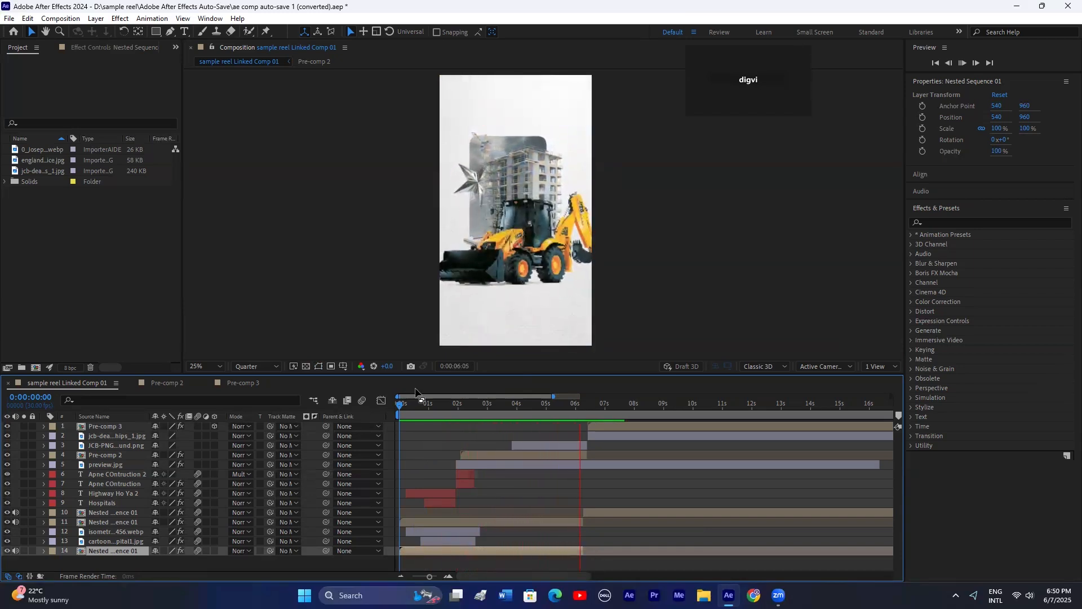
pyautogui.press('space')
# Step: Examine the flag on the JCB building at 0:00:06:20 and open Pre-comp 3 to view its page-turn effect
pyautogui.moveTo(609, 407)
pyautogui.mouseDown()
pyautogui.moveTo(590, 410)
pyautogui.moveTo(638, 408)
pyautogui.moveTo(580, 415)
pyautogui.moveTo(595, 416)
pyautogui.mouseUp()
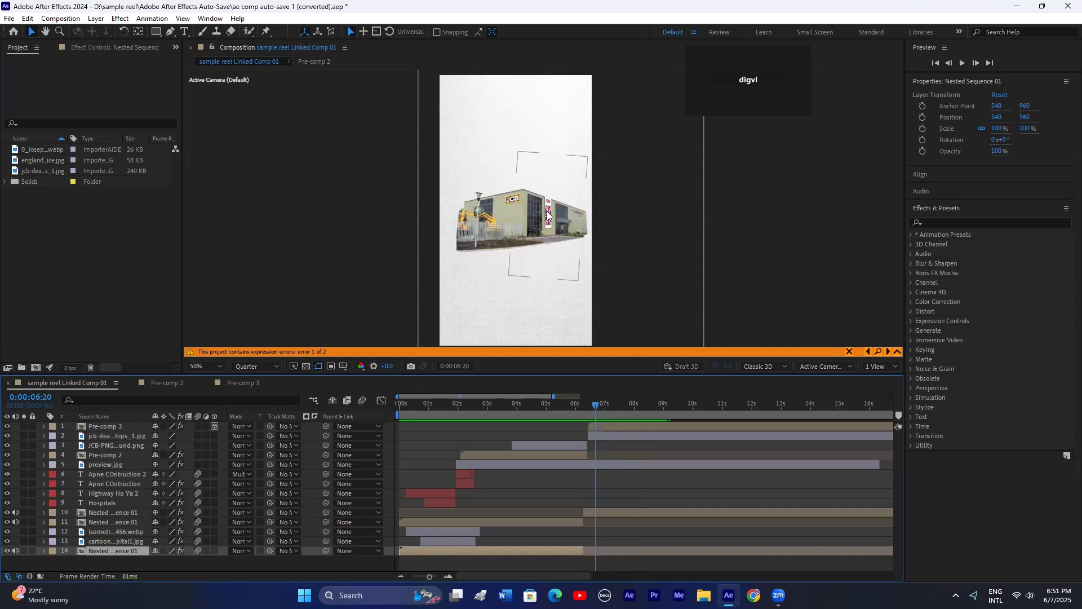
pyautogui.scroll(2, 546, 214)
pyautogui.click(597, 426)
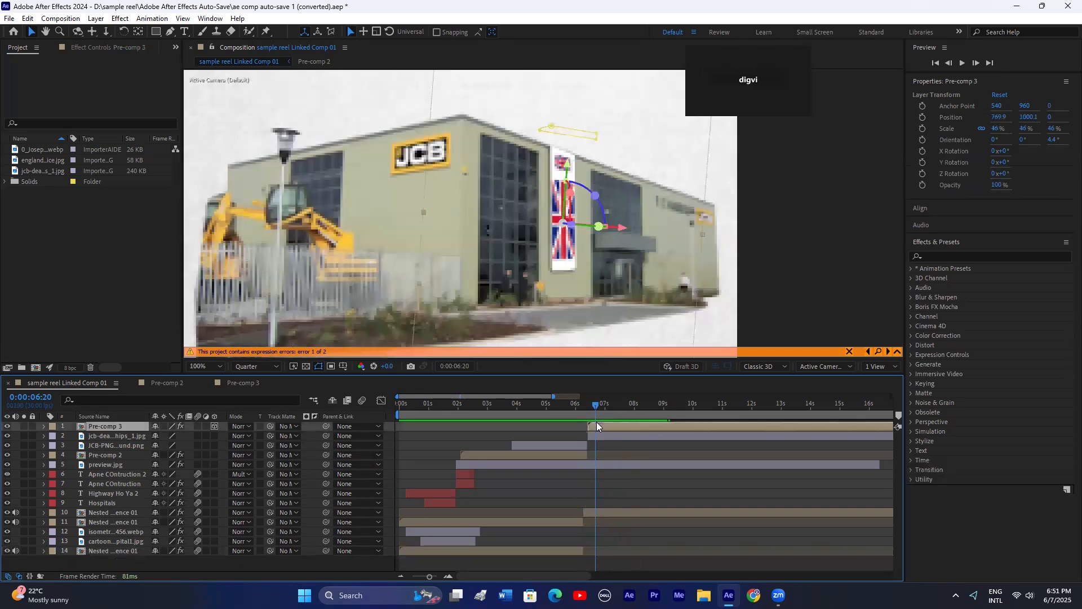
pyautogui.doubleClick(97, 428)
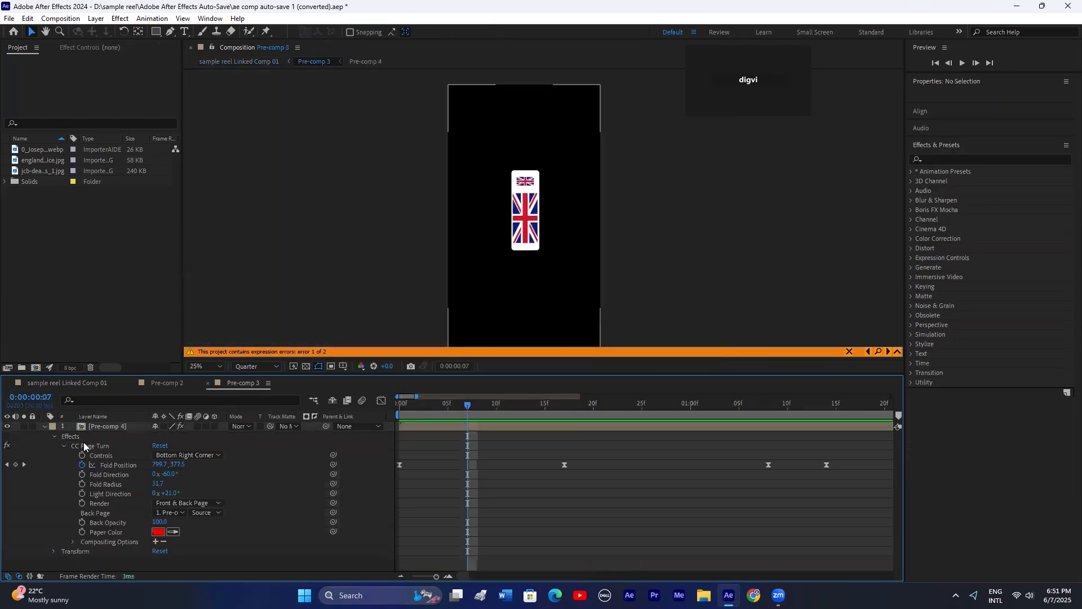
# Step: Return to sample reel Linked Comp 01, go to 0:00:00:06, and activate the Roto Brush tool
pyautogui.click(93, 386)
pyautogui.moveTo(448, 404); pyautogui.dragTo(423, 404)
pyautogui.scroll(-2, 545, 204)
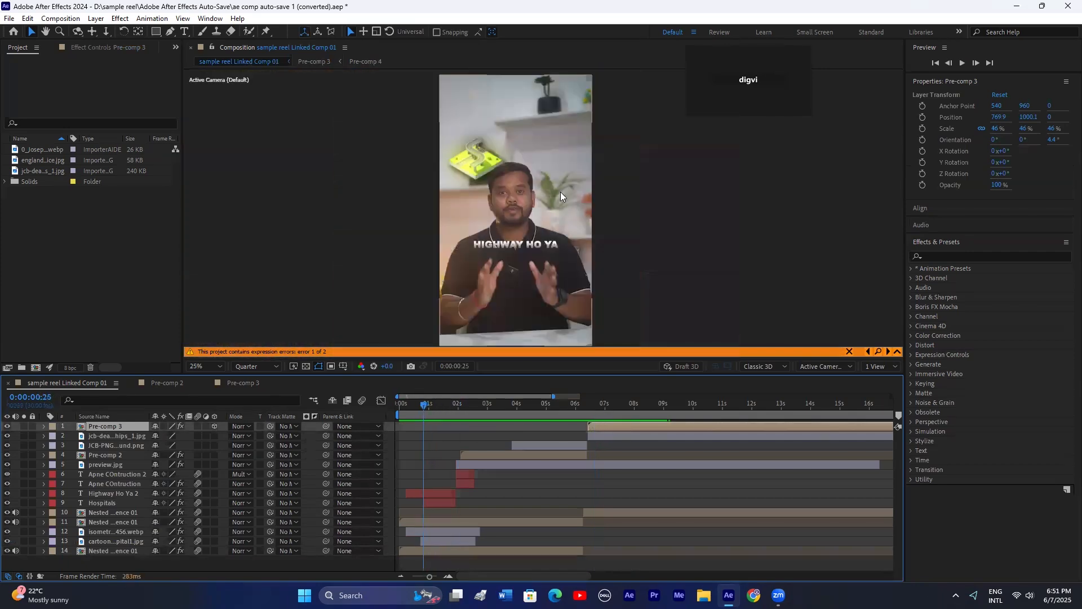
pyautogui.click(404, 408)
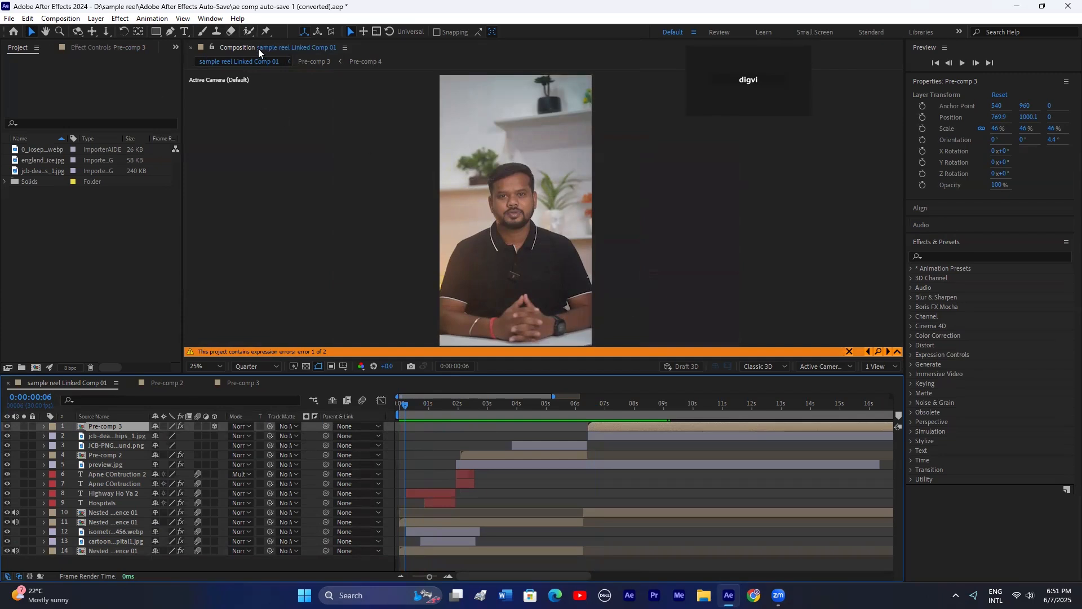
pyautogui.click(247, 32)
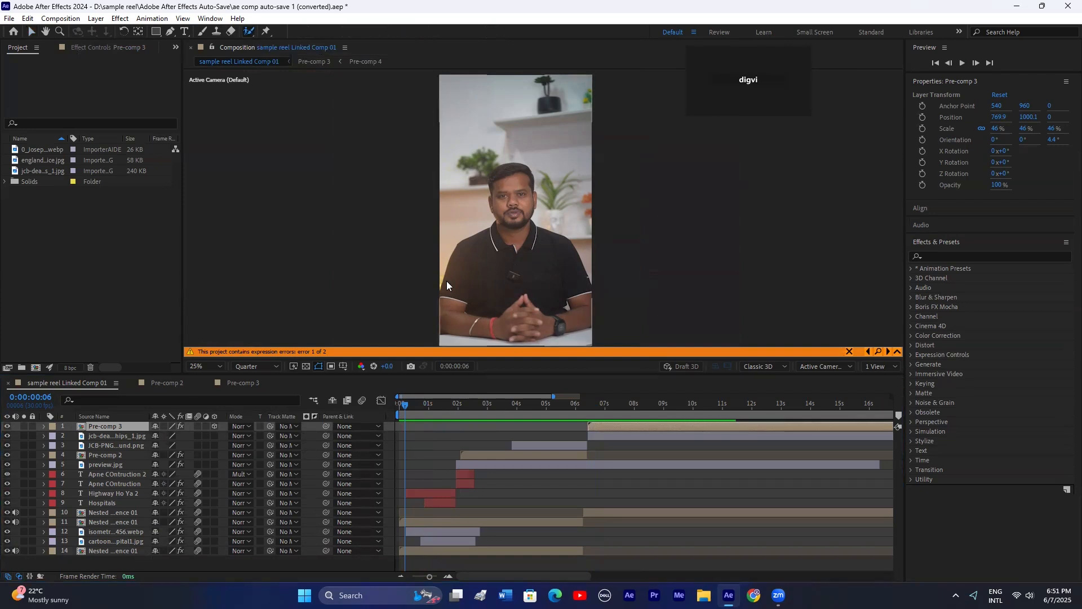
# Step: Open the layer 11 nested sequence with the Roto Brush to view the man's cutout outline, and return to the composition
pyautogui.moveTo(249, 32); pyautogui.dragTo(277, 31)
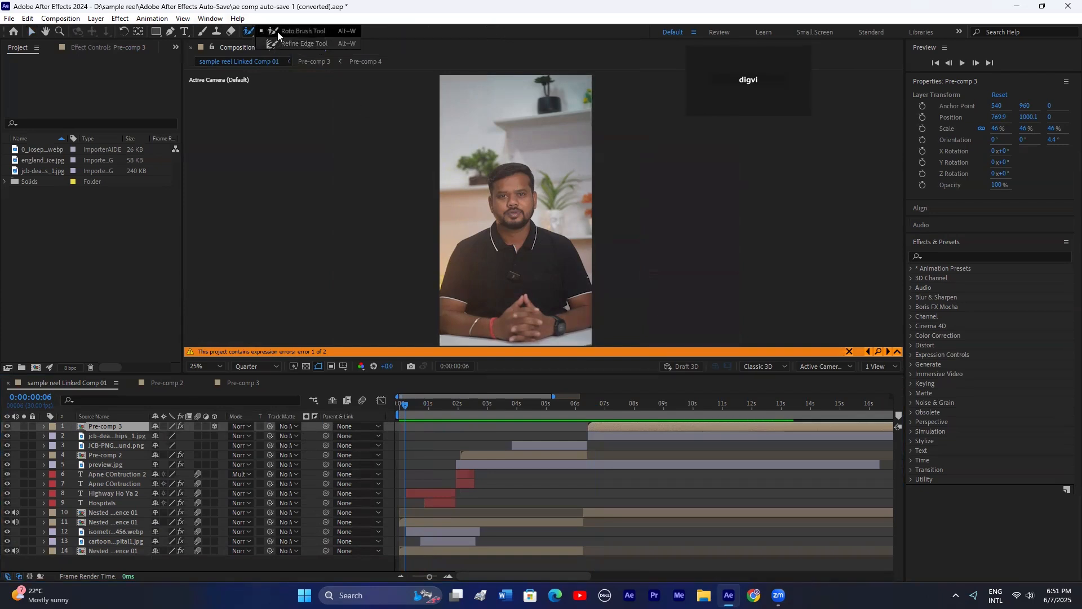
pyautogui.doubleClick(549, 228)
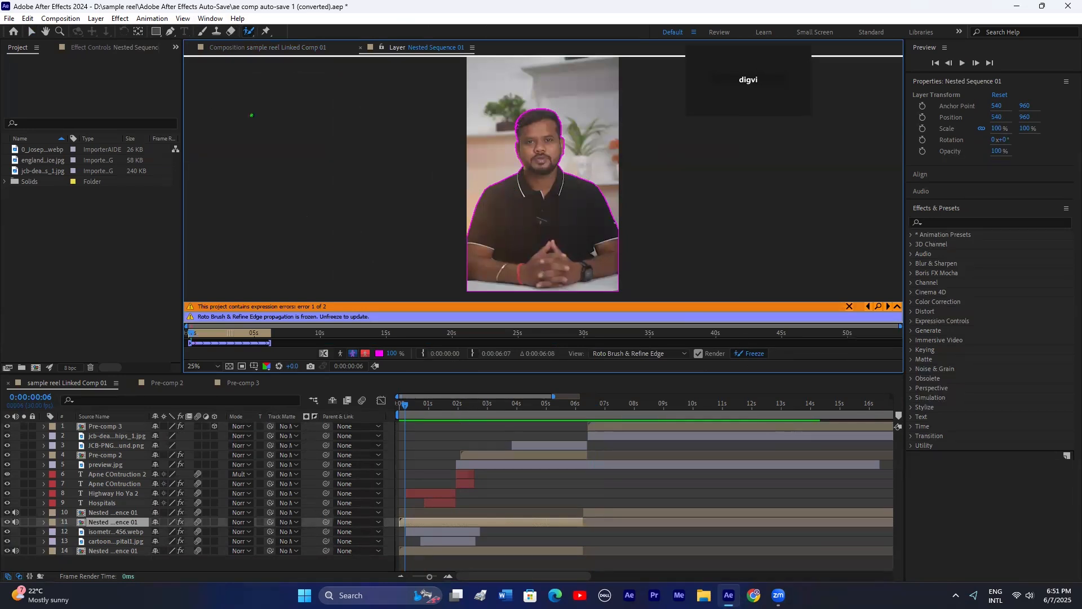
pyautogui.click(258, 47)
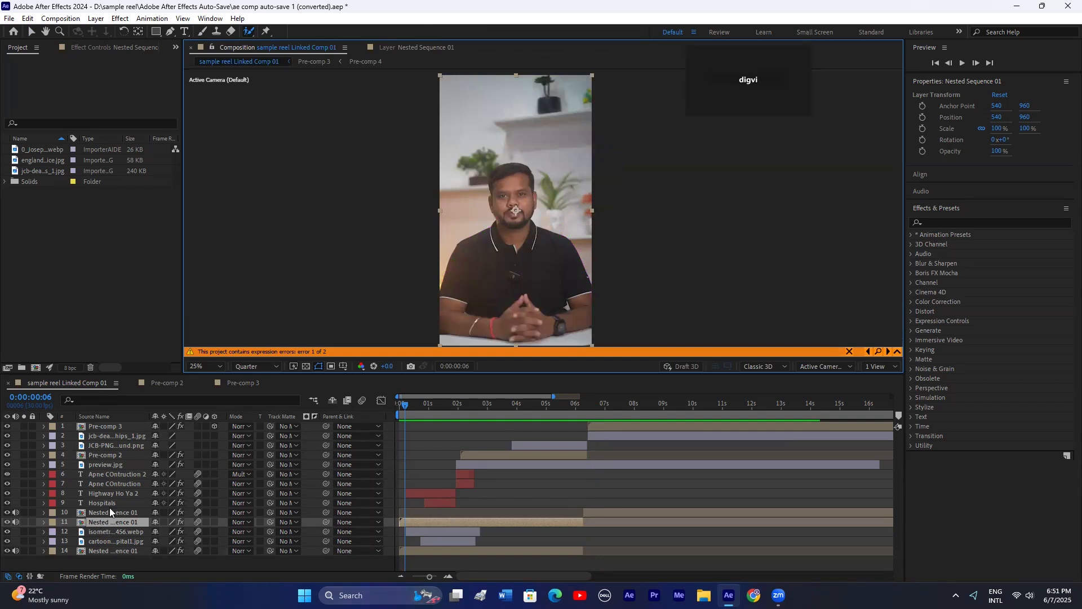
# Step: Toggle the visibility of the layer 14 nested sequence off and on twice to examine the background behind the cutout
pyautogui.click(6, 550)
pyautogui.click(7, 551)
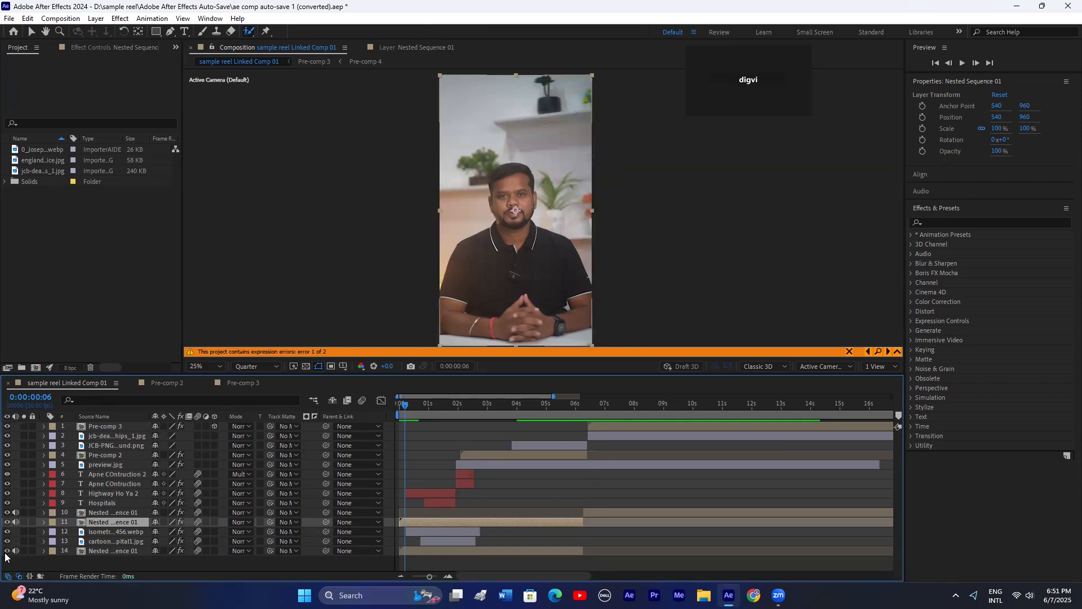
pyautogui.click(6, 550)
pyautogui.click(6, 551)
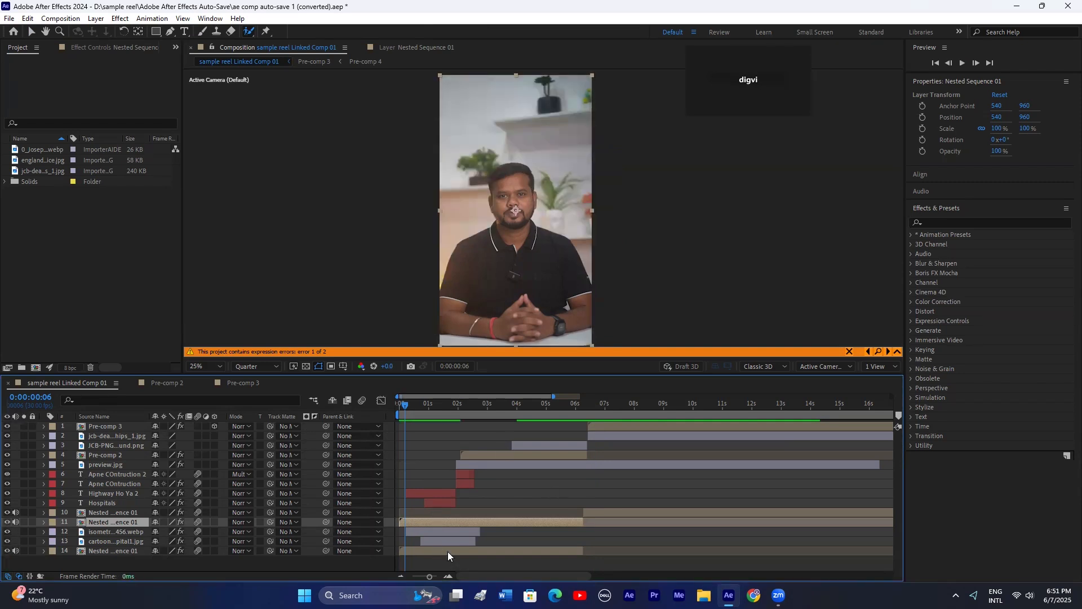
# Step: Inspect the hospital and highway image layers between the cutout and background, scrub to 0:00:02:03, and play the reel
pyautogui.click(442, 532)
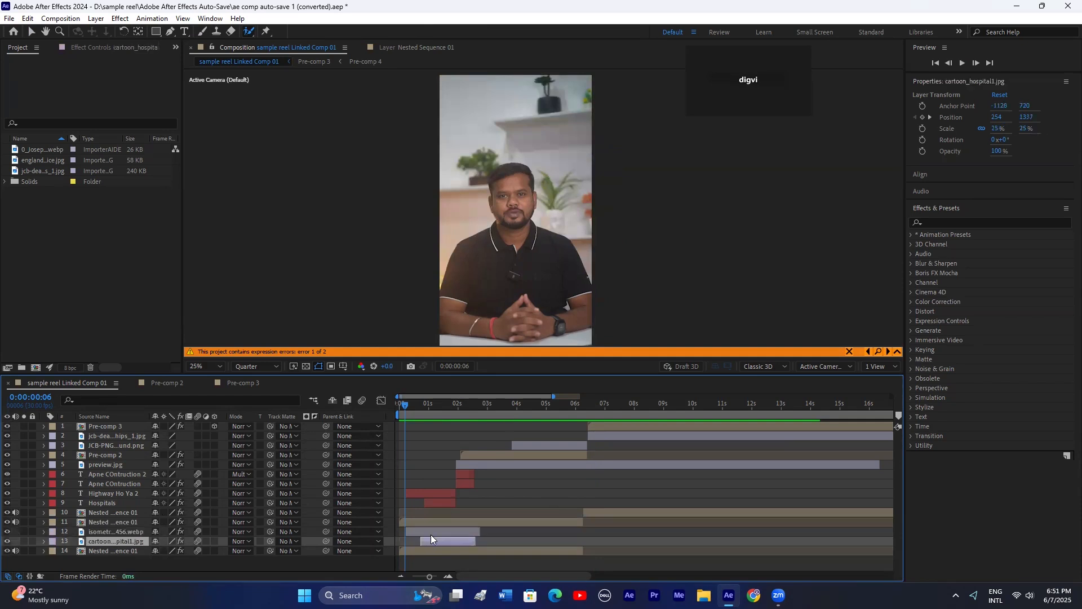
pyautogui.moveTo(417, 401); pyautogui.dragTo(412, 438)
pyautogui.press('space')
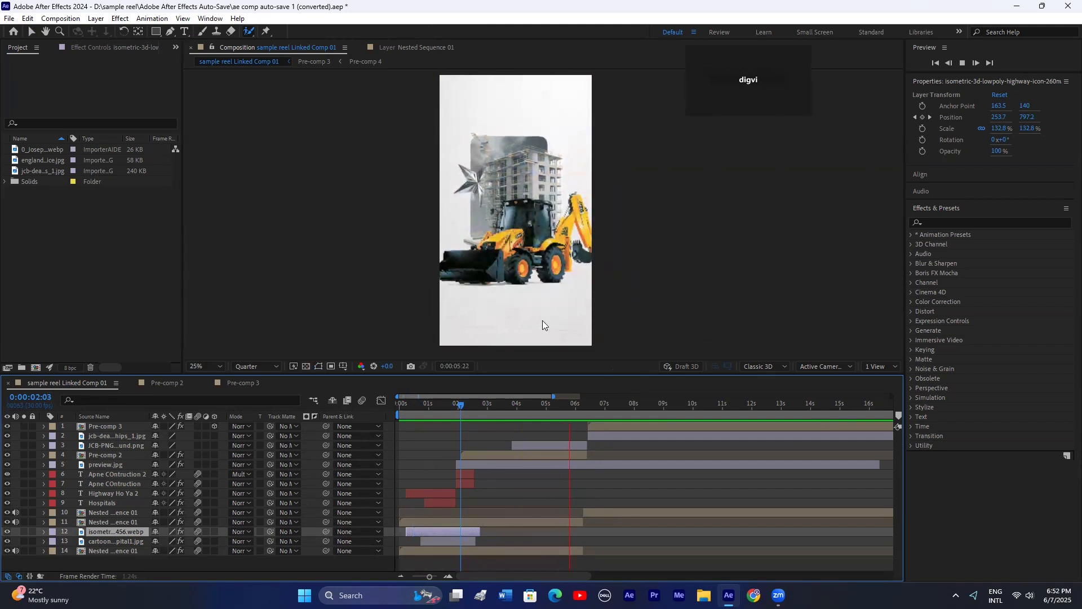
# Step: Close the sample reel project without saving its changes and exit After Effects
pyautogui.click(1066, 5)
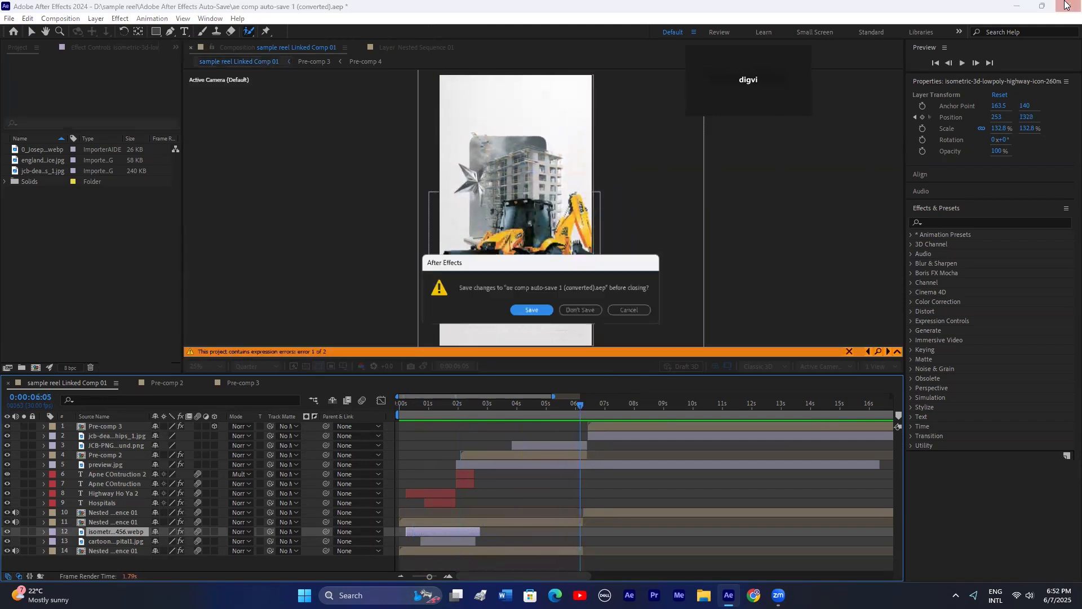
pyautogui.click(584, 312)
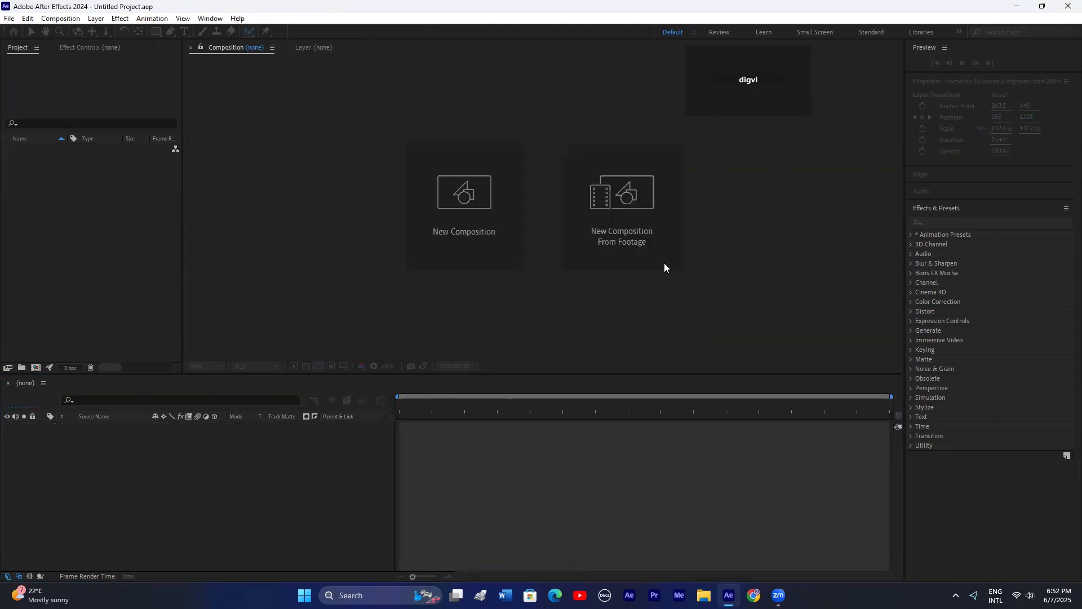
pyautogui.click(1067, 8)
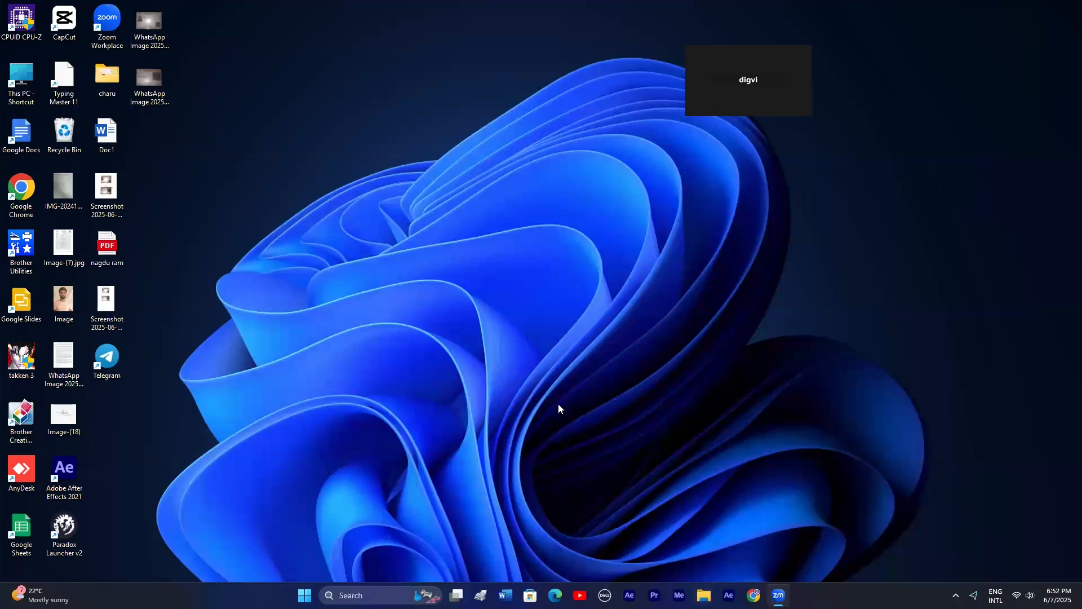